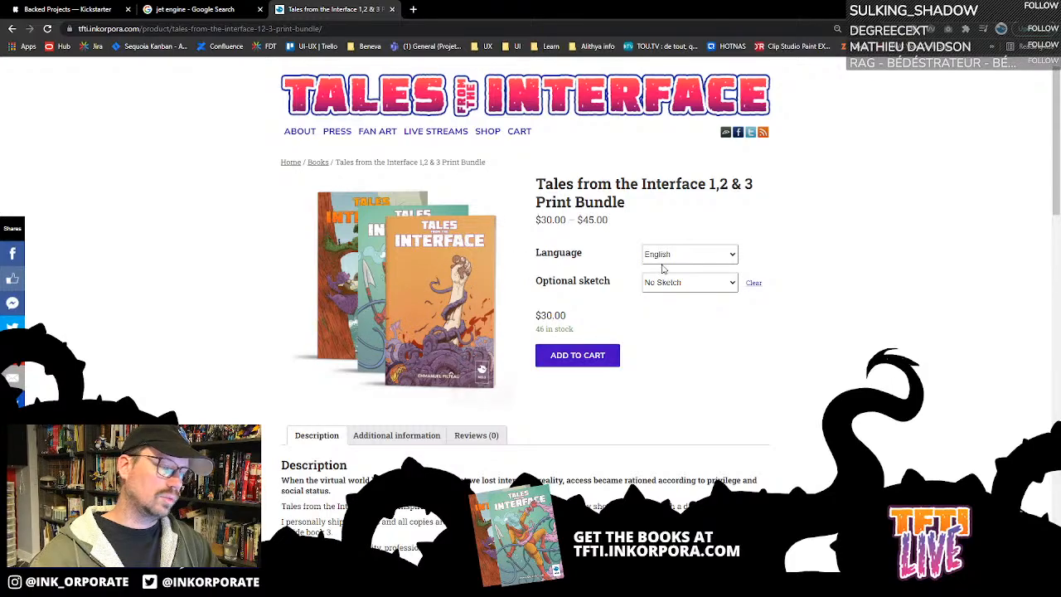
- Set the optional sketch of the Tales from the Interface 1,2 & 3 Print Bundle to "With a sketch"
{"action": "scroll", "coordinate": [664, 267], "scroll_direction": "down", "scroll_amount": 2}
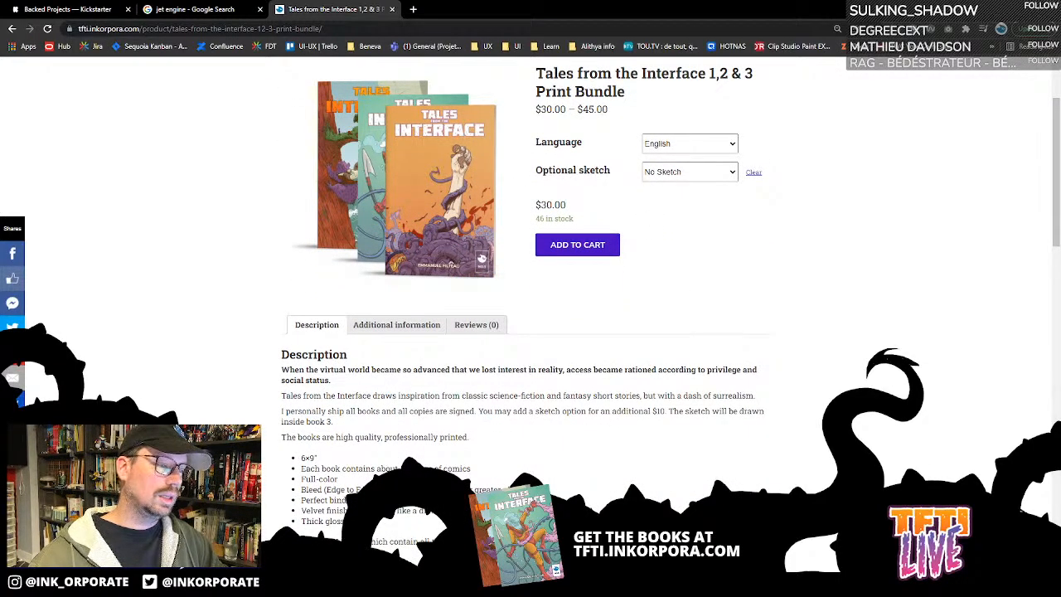
{"action": "left_click", "coordinate": [677, 173]}
{"action": "left_click", "coordinate": [698, 197]}
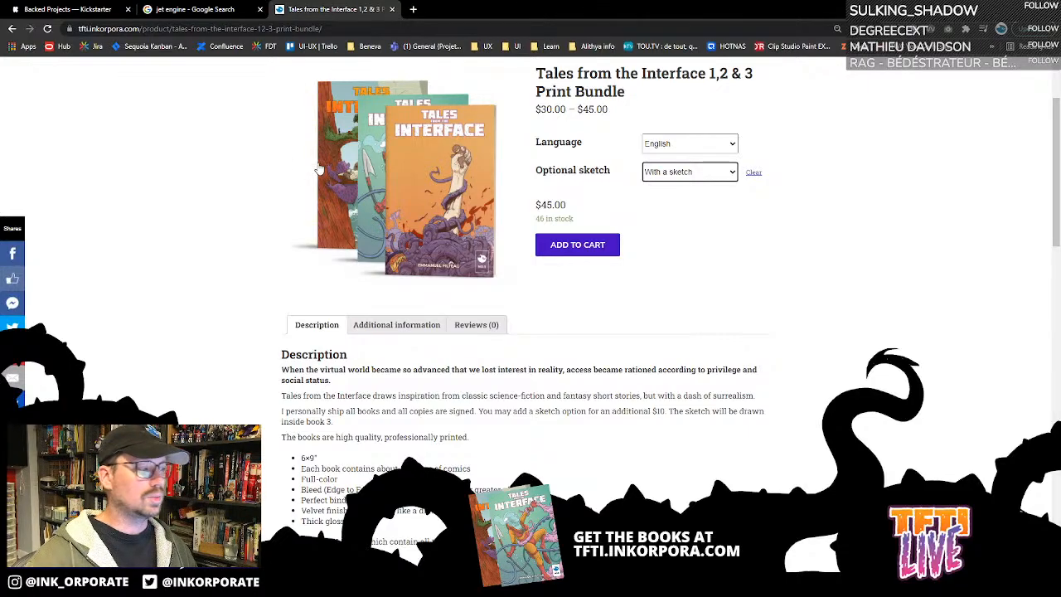
- Look through the comic site's home page and the products in its shop
{"action": "scroll", "coordinate": [346, 152], "scroll_direction": "up", "scroll_amount": 2}
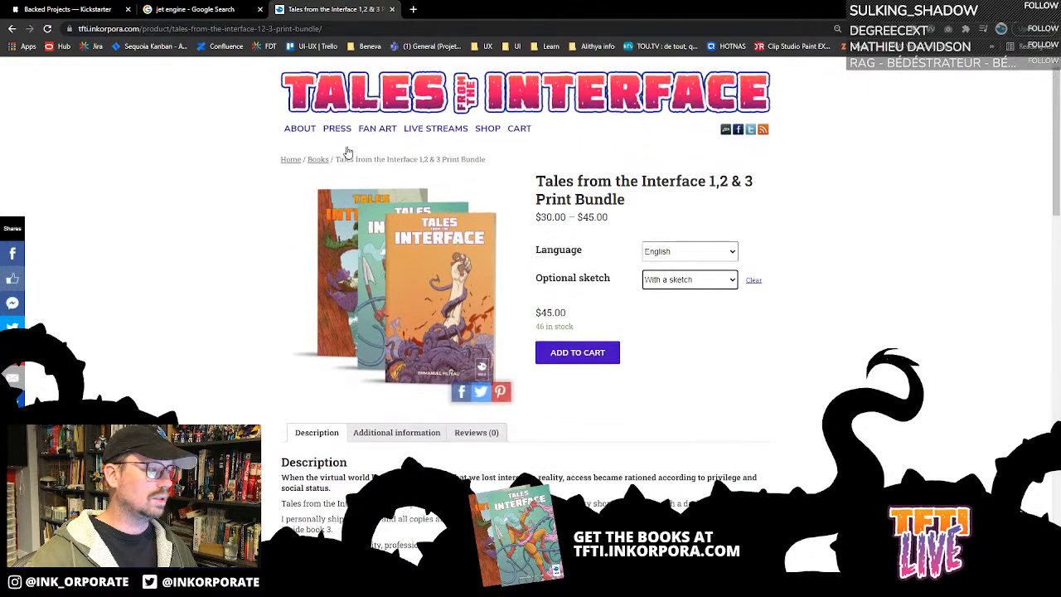
{"action": "left_click", "coordinate": [291, 163]}
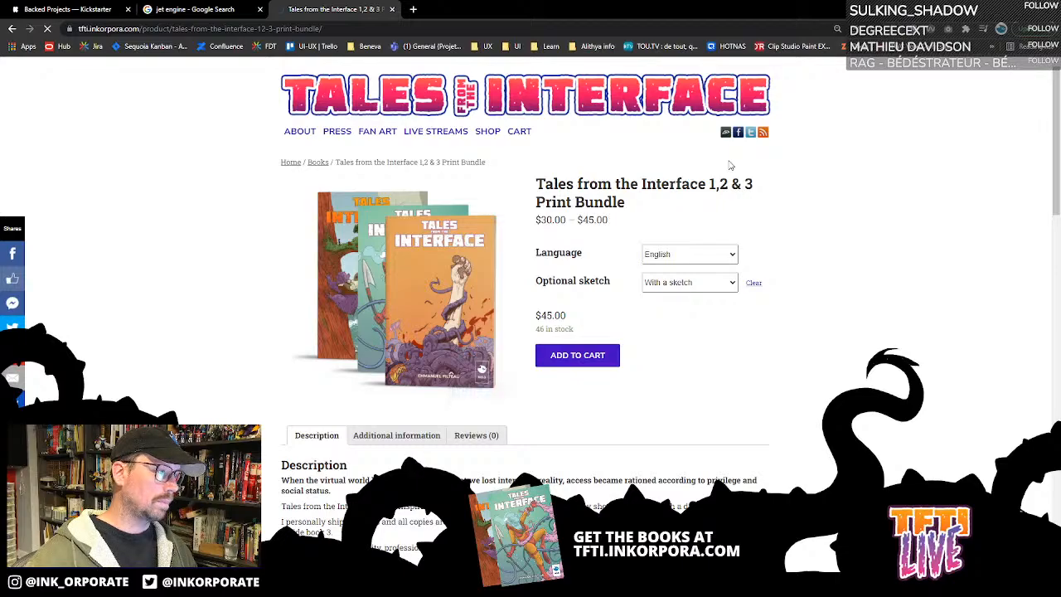
{"action": "scroll", "coordinate": [407, 180], "scroll_direction": "down", "scroll_amount": 15}
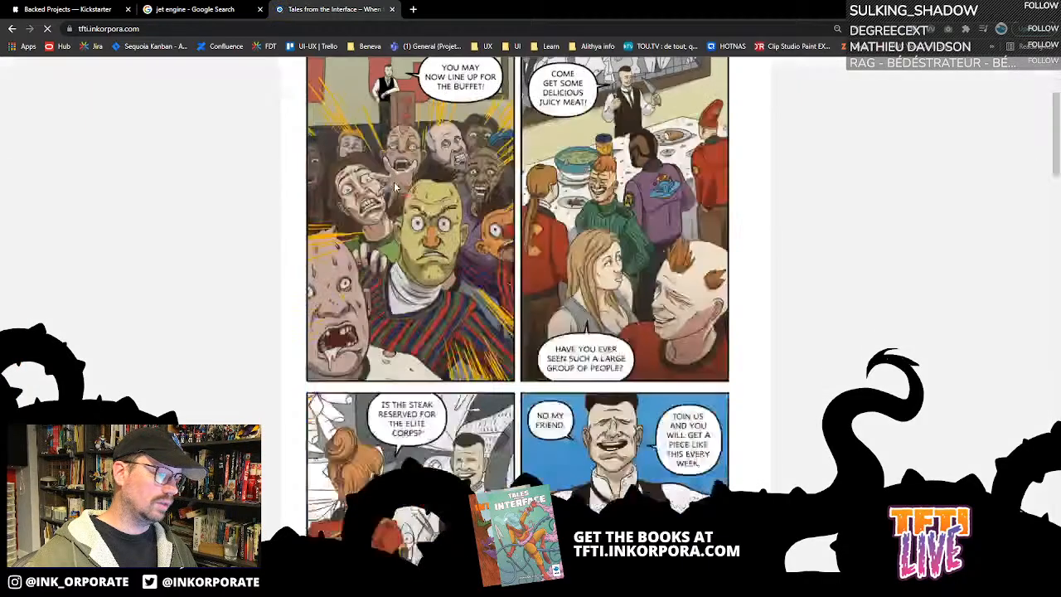
{"action": "scroll", "coordinate": [407, 180], "scroll_direction": "up", "scroll_amount": 15}
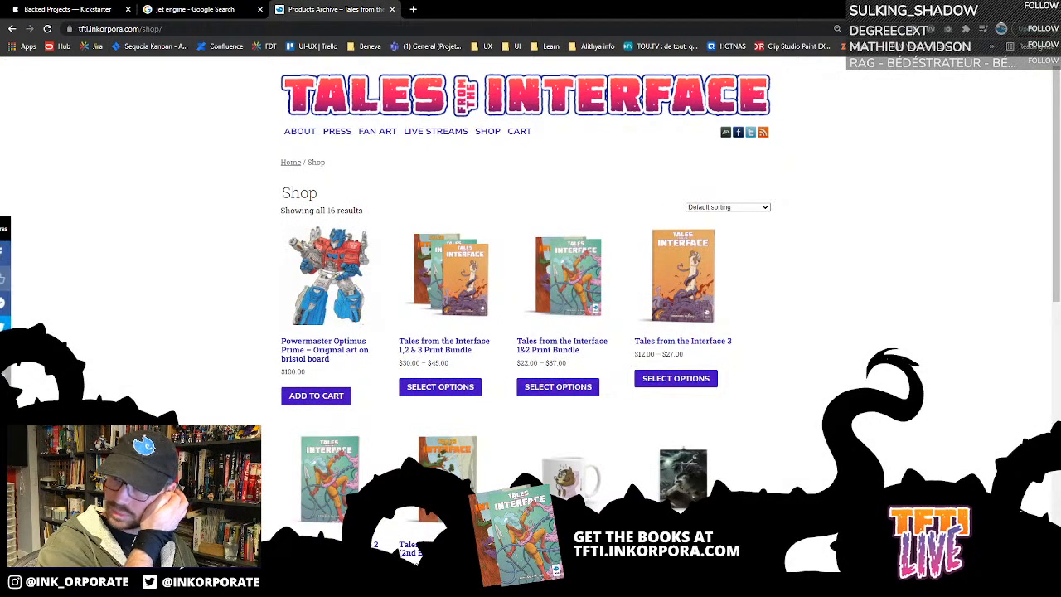
{"action": "scroll", "coordinate": [609, 199], "scroll_direction": "down", "scroll_amount": 4}
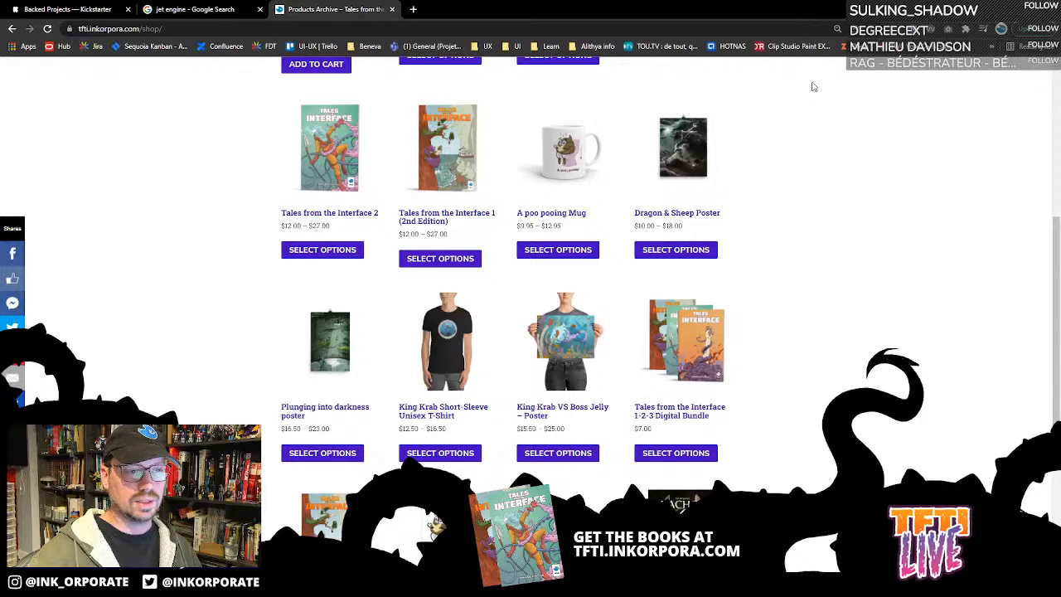
- Switch to the Blood Banquet 4–5 spread in Clip Studio Paint and toggle the Frame 4 Copy 5 folder's visibility off and on
{"action": "key", "text": "alt+Tab"}
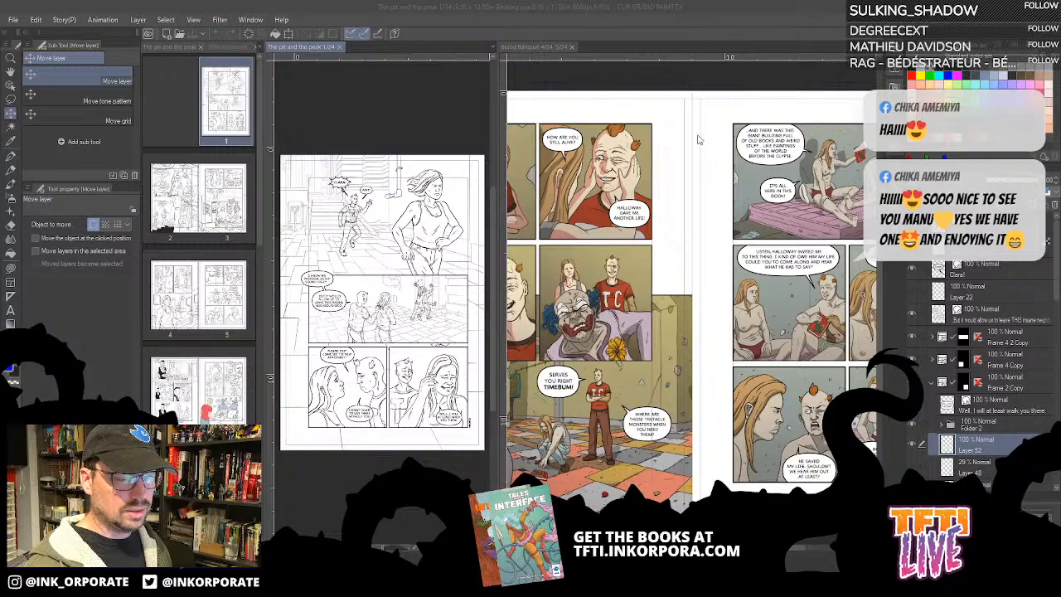
{"action": "key", "text": "ctrl+Tab"}
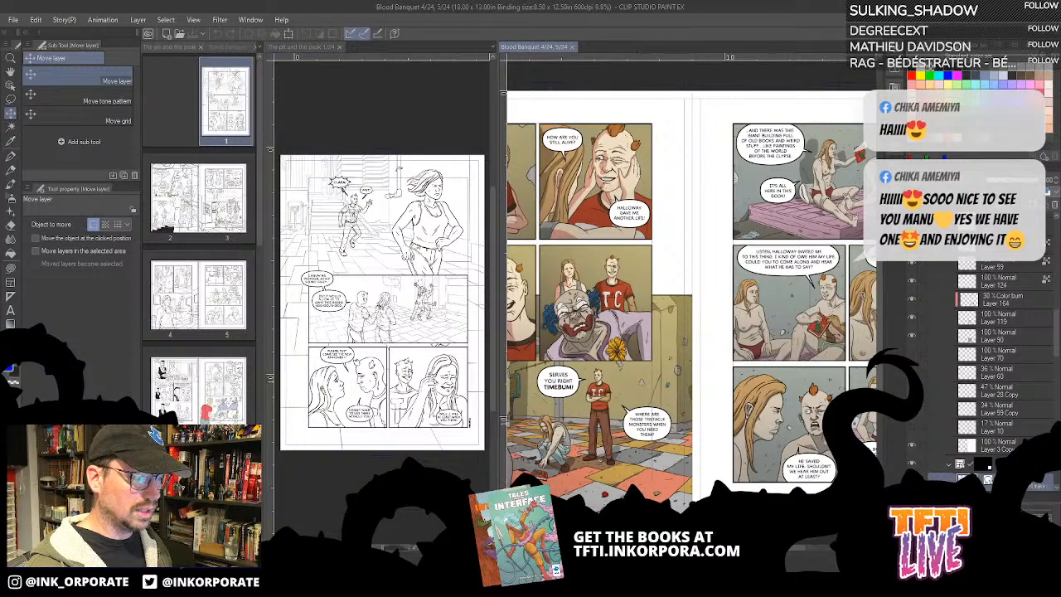
{"action": "scroll", "coordinate": [1024, 313], "scroll_direction": "up", "scroll_amount": 3}
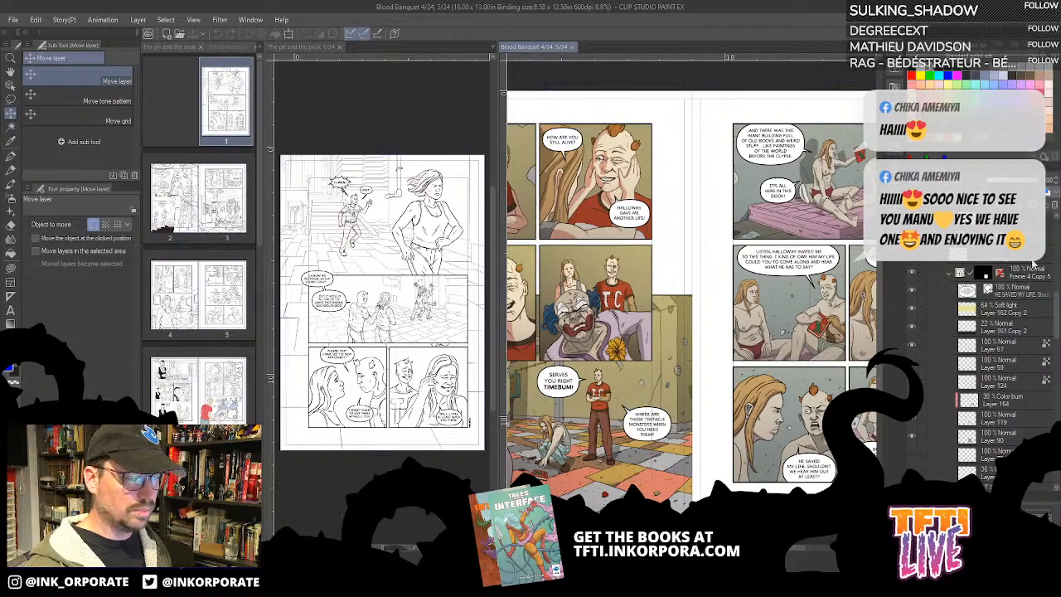
{"action": "scroll", "coordinate": [1045, 274], "scroll_direction": "up", "scroll_amount": 2}
{"action": "left_click", "coordinate": [911, 332]}
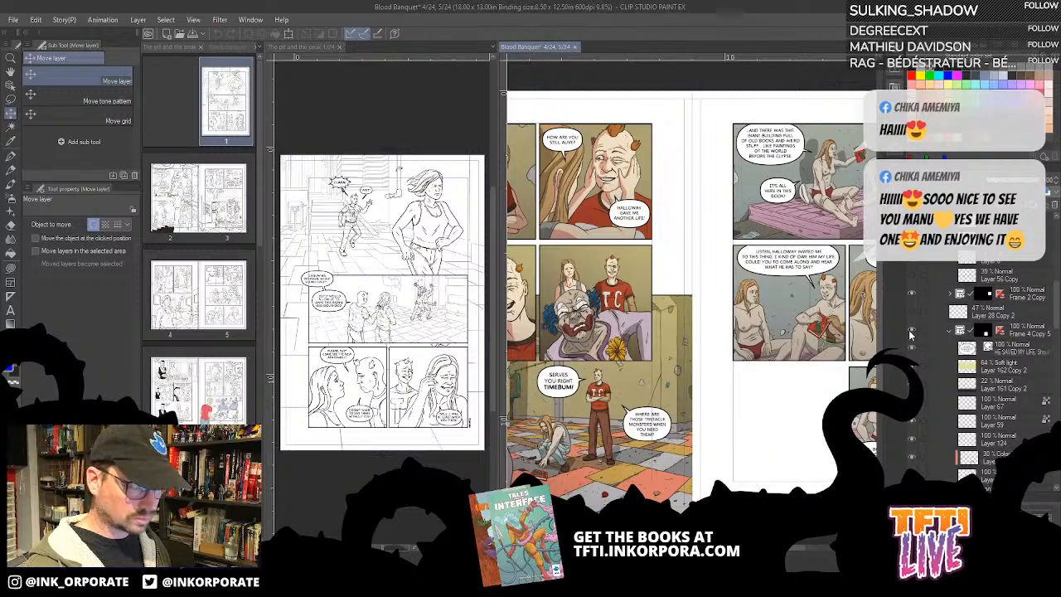
{"action": "left_click", "coordinate": [911, 332]}
- Toggle the visibility of the Frame 4 Copy folder off and on to identify its panel
{"action": "scroll", "coordinate": [946, 328], "scroll_direction": "down", "scroll_amount": 5}
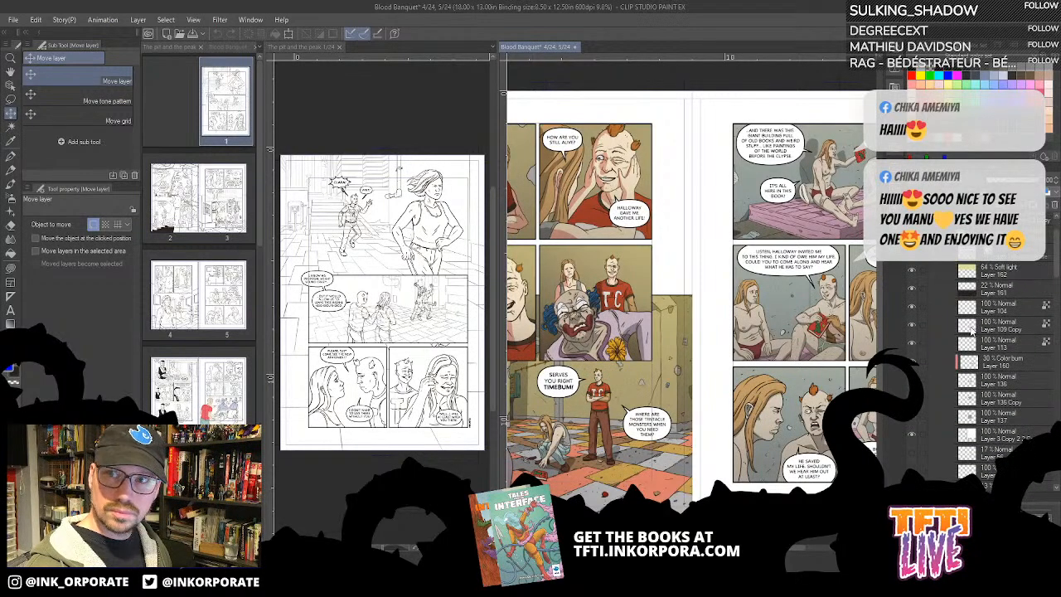
{"action": "scroll", "coordinate": [934, 307], "scroll_direction": "up", "scroll_amount": 3}
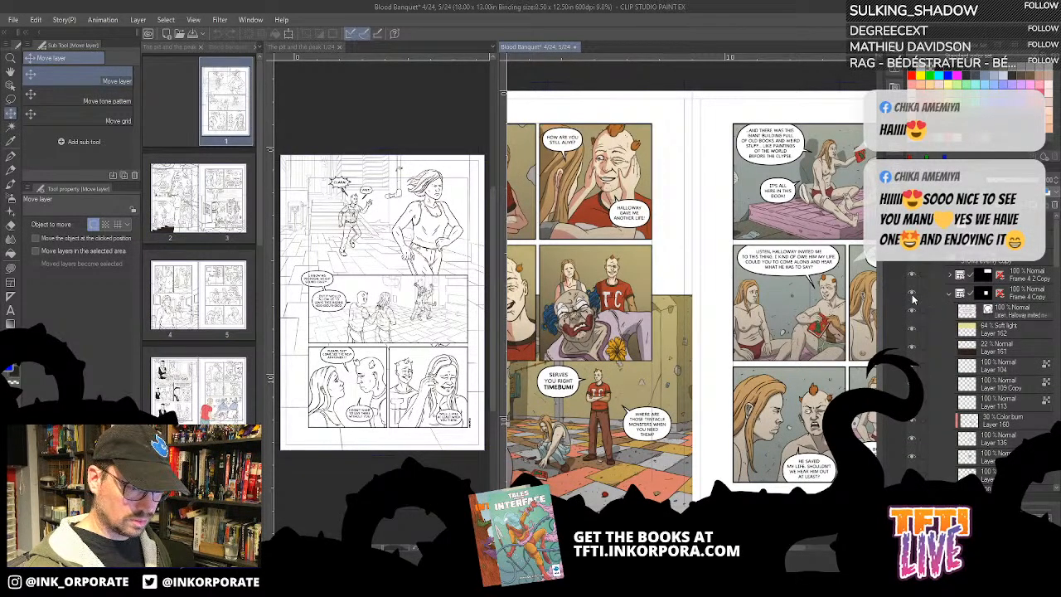
{"action": "left_click", "coordinate": [912, 295]}
{"action": "left_click", "coordinate": [912, 295]}
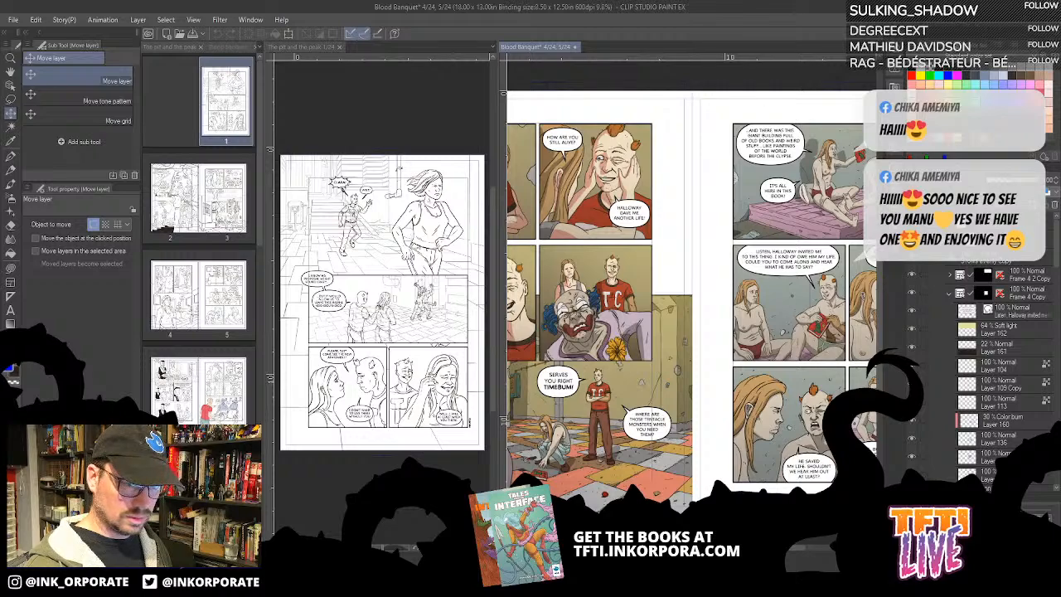
{"action": "left_click", "coordinate": [912, 261]}
{"action": "left_click", "coordinate": [912, 261]}
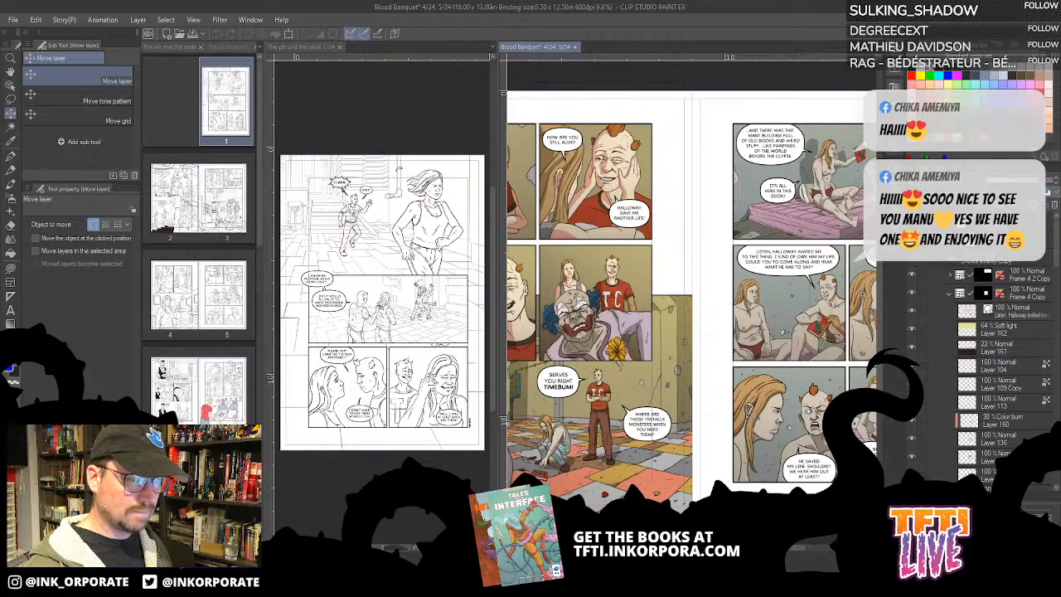
- Collapse the expanded page folder, select the Right page folder and expand the layers of the spread's other page
{"action": "left_click", "coordinate": [933, 239]}
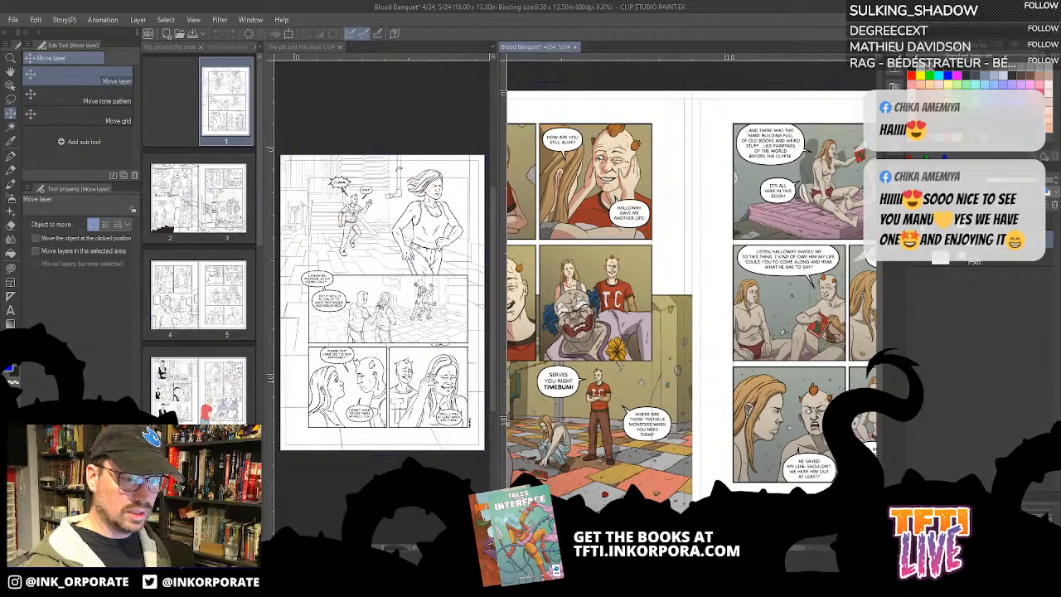
{"action": "left_click", "coordinate": [997, 274]}
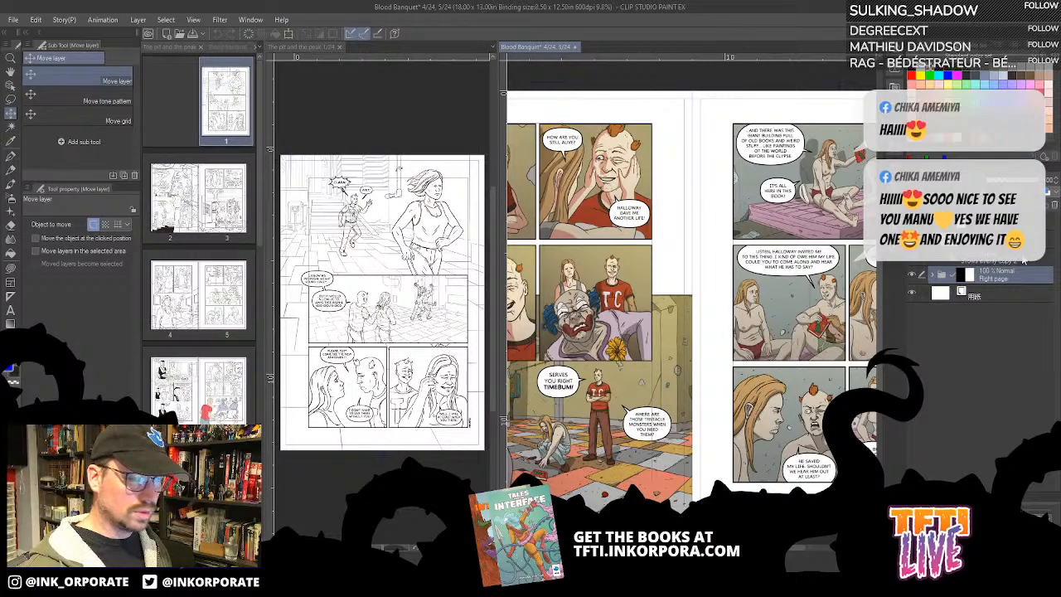
{"action": "left_click", "coordinate": [932, 274]}
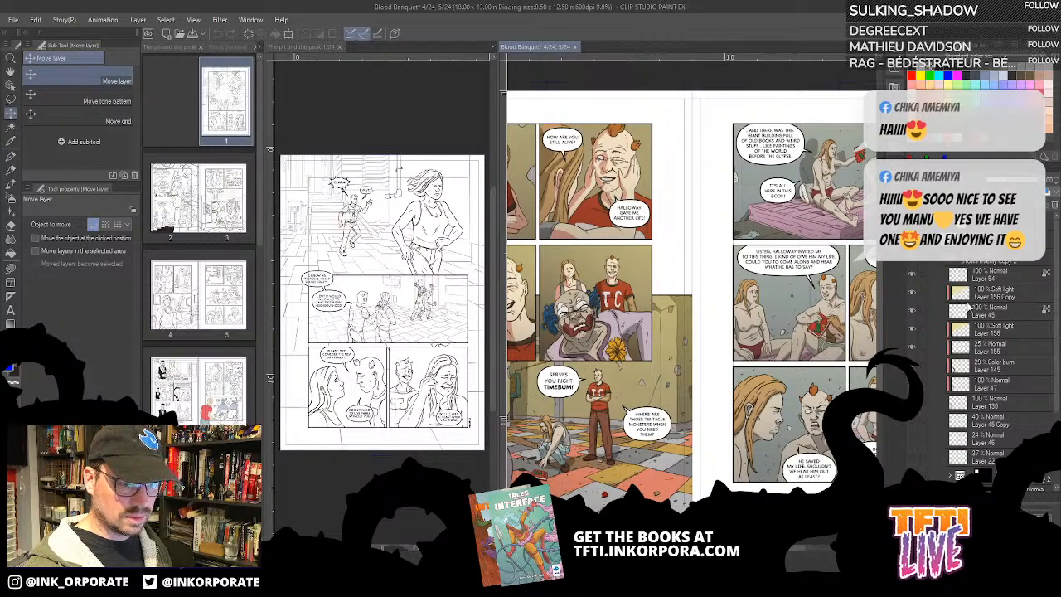
- Examine the other page's layers, toggling the Frame 4 Copy 2 folder's visibility off and on to identify its panel
{"action": "scroll", "coordinate": [963, 312], "scroll_direction": "down", "scroll_amount": 3}
{"action": "scroll", "coordinate": [962, 313], "scroll_direction": "up", "scroll_amount": 3}
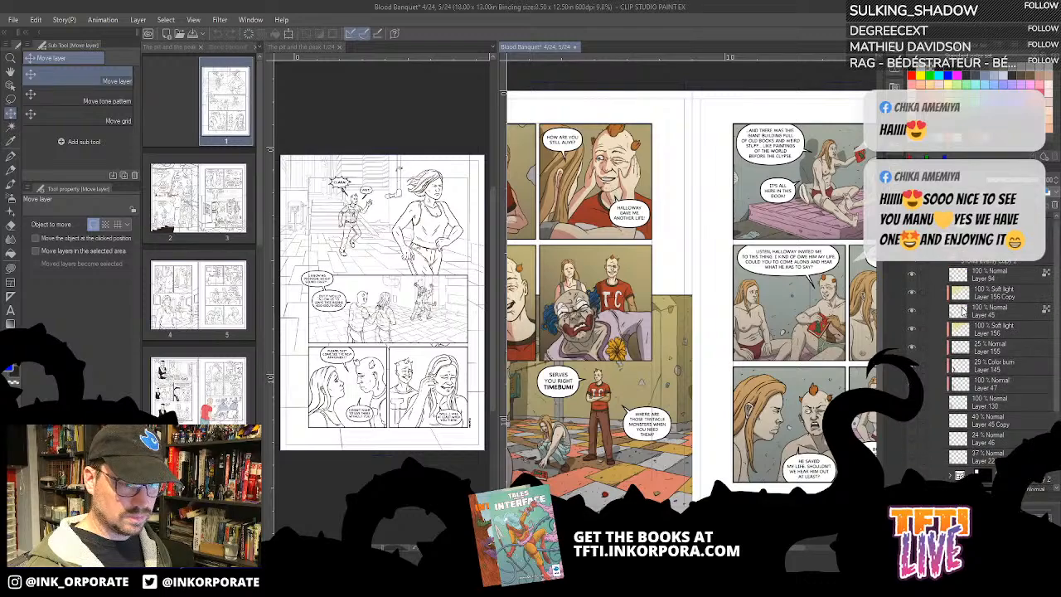
{"action": "left_click", "coordinate": [915, 262]}
{"action": "left_click", "coordinate": [917, 262]}
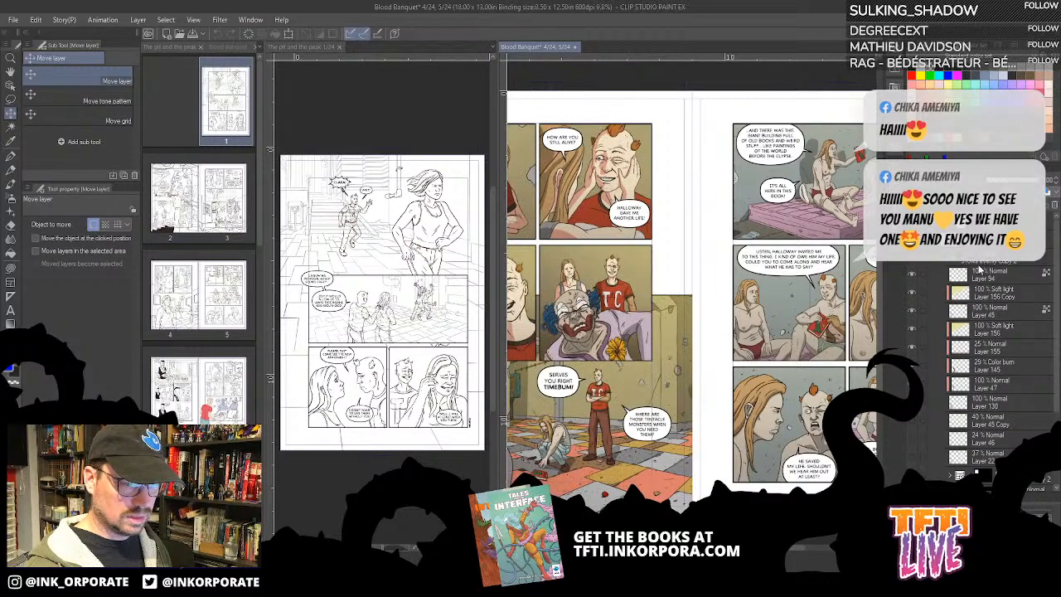
{"action": "scroll", "coordinate": [949, 359], "scroll_direction": "down", "scroll_amount": 3}
{"action": "scroll", "coordinate": [952, 353], "scroll_direction": "down", "scroll_amount": 1}
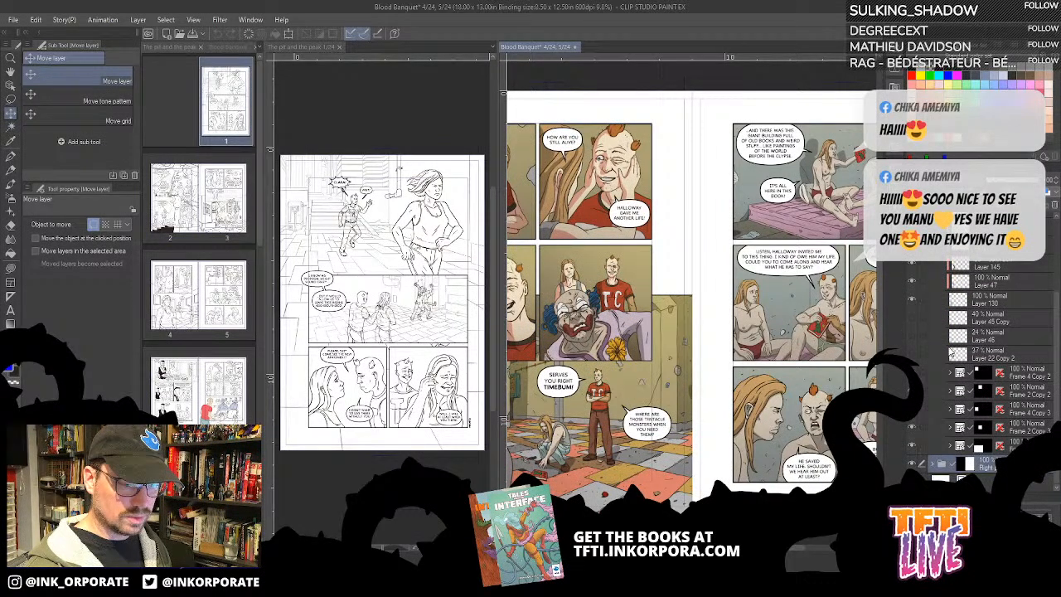
{"action": "left_click", "coordinate": [913, 372]}
{"action": "left_click", "coordinate": [913, 373]}
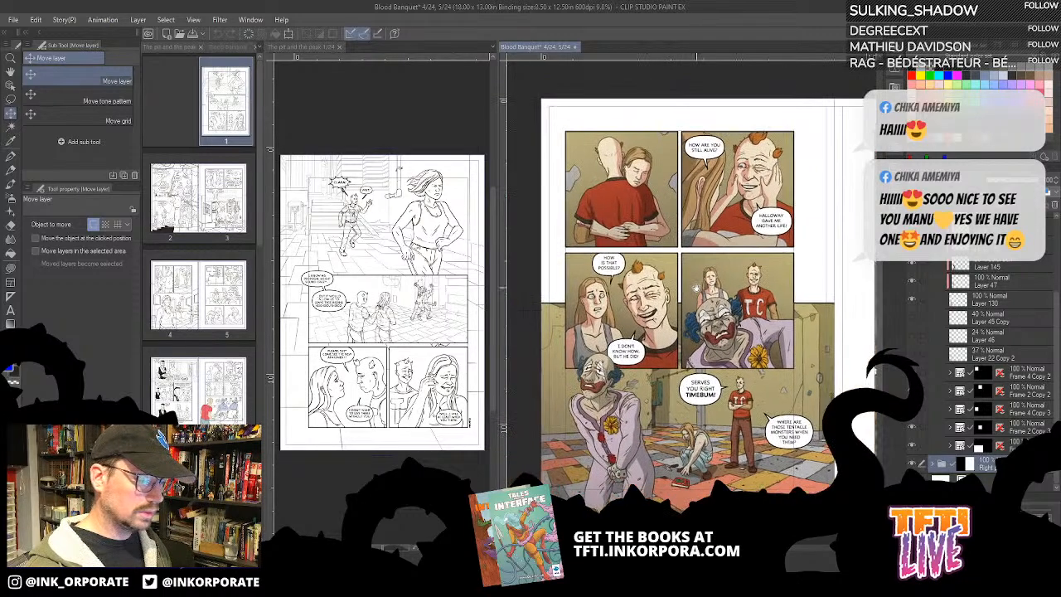
- Expand the Frame 2 Copy 2 folder and hide its shading and light layers, keeping the line art and flat colours shown
{"action": "left_click_drag", "start_coordinate": [554, 280], "coordinate": [696, 289]}
{"action": "left_click_drag", "start_coordinate": [759, 219], "coordinate": [696, 235]}
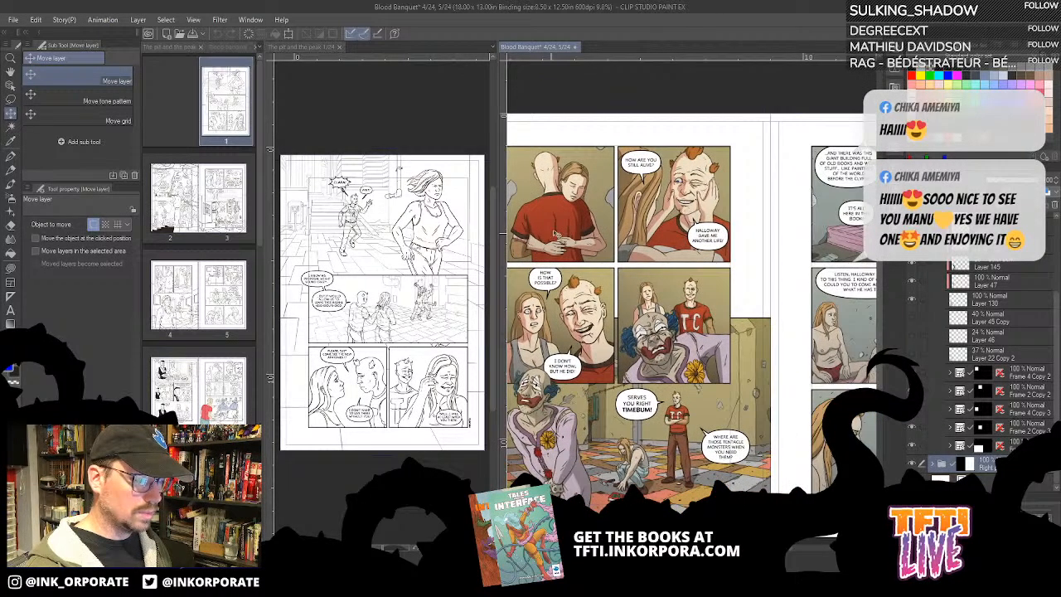
{"action": "left_click", "coordinate": [912, 391]}
{"action": "left_click", "coordinate": [913, 390]}
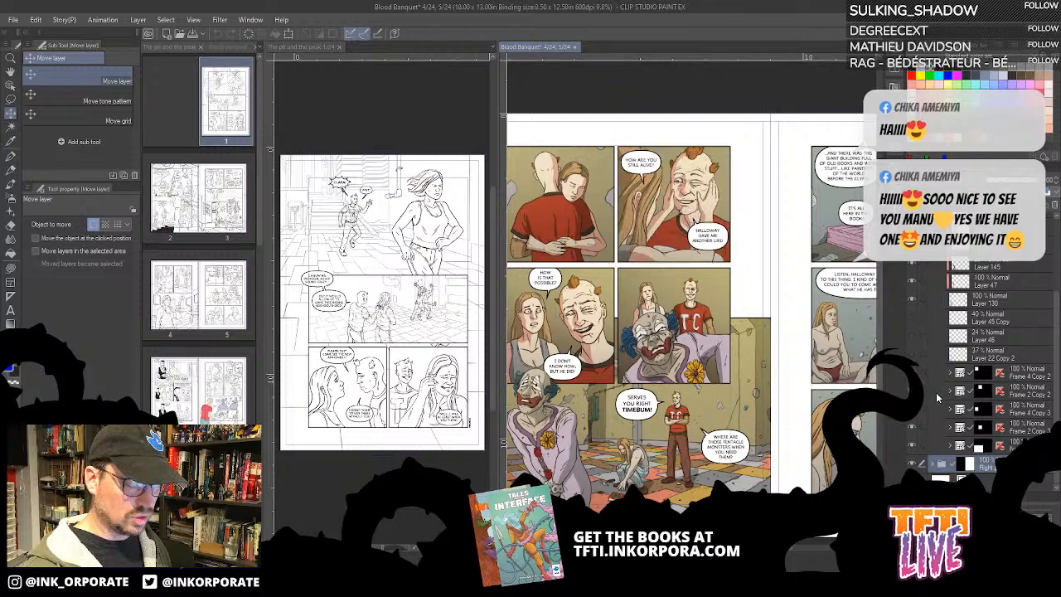
{"action": "left_click", "coordinate": [950, 394]}
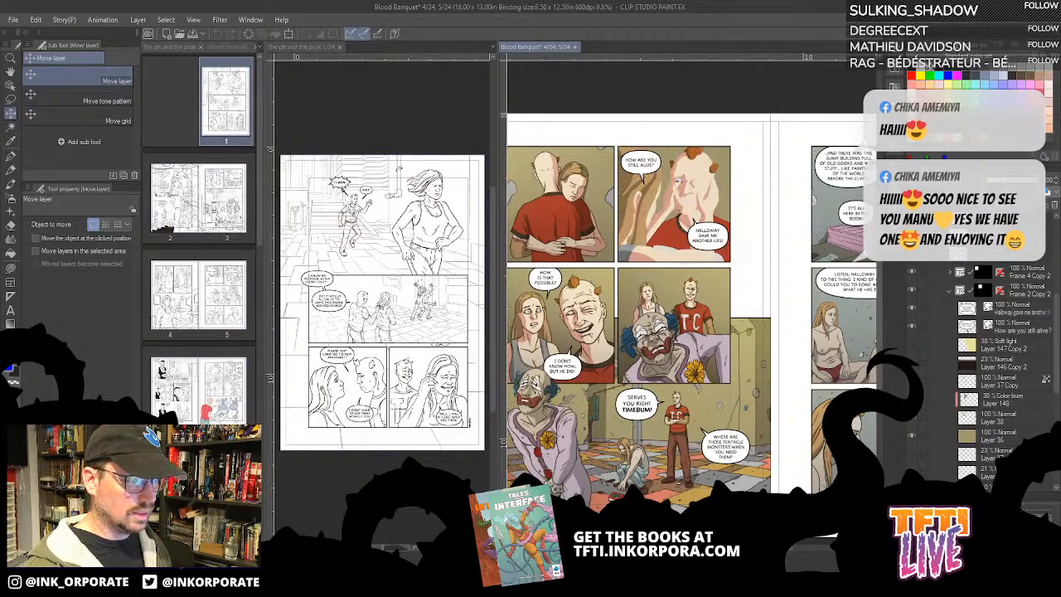
{"action": "left_click", "coordinate": [912, 382]}
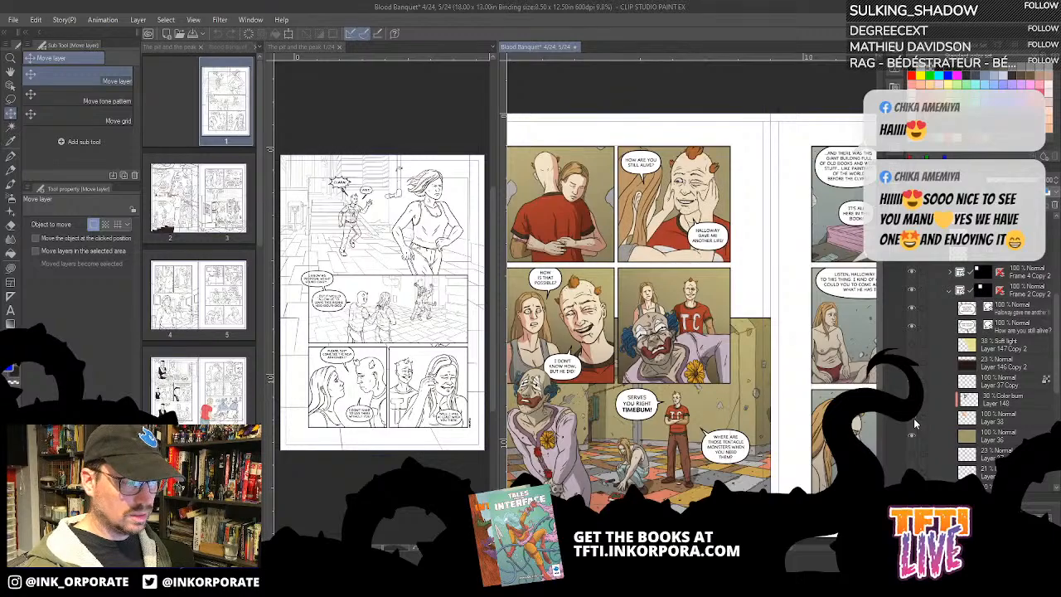
- Activate the Real pencil for the "How are you still alive?" panel
{"action": "key", "text": "ctrl+plus"}
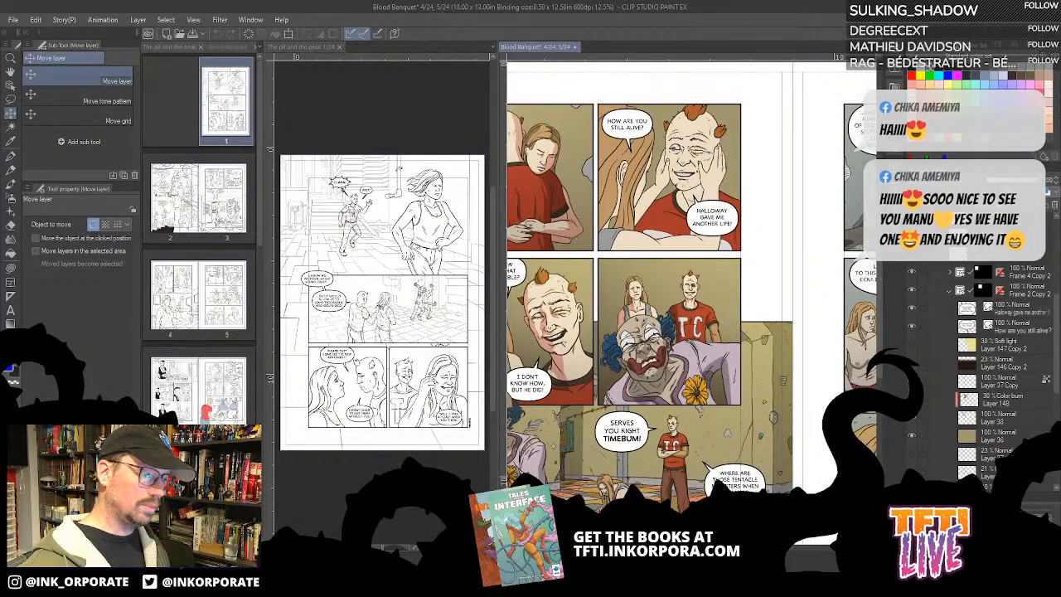
{"action": "key", "text": "ctrl+plus"}
{"action": "key", "text": "ctrl+plus"}
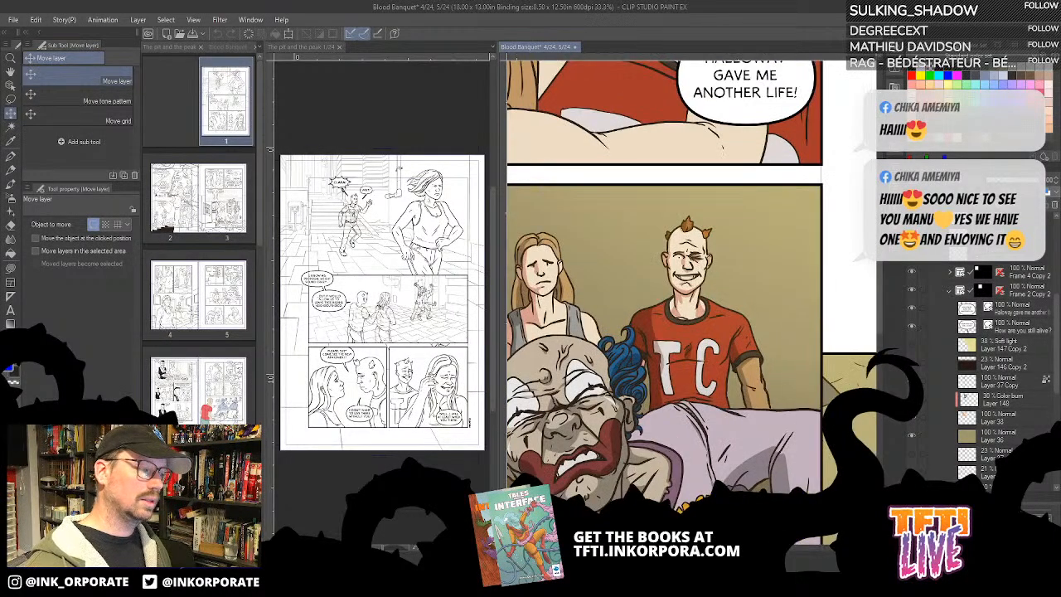
{"action": "left_click_drag", "start_coordinate": [641, 85], "coordinate": [737, 309]}
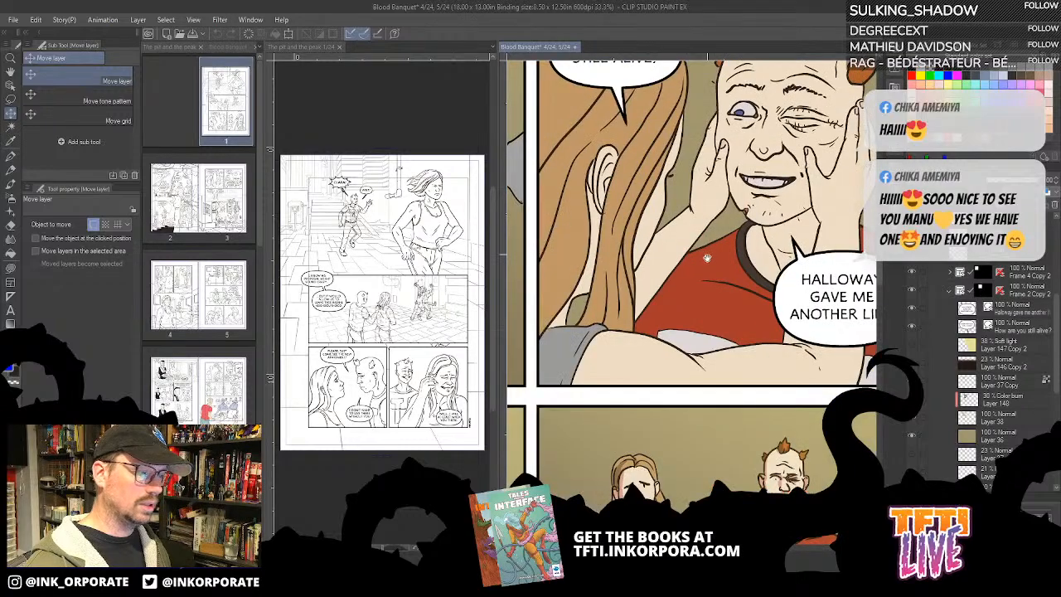
{"action": "left_click_drag", "start_coordinate": [706, 256], "coordinate": [659, 322]}
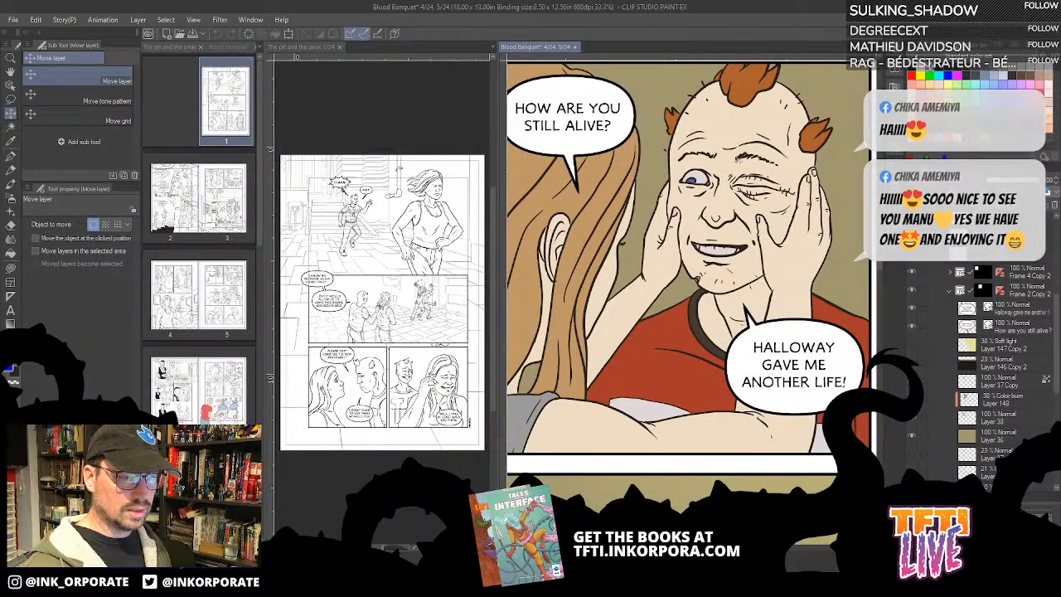
{"action": "left_click", "coordinate": [11, 171]}
{"action": "key", "text": "super"}
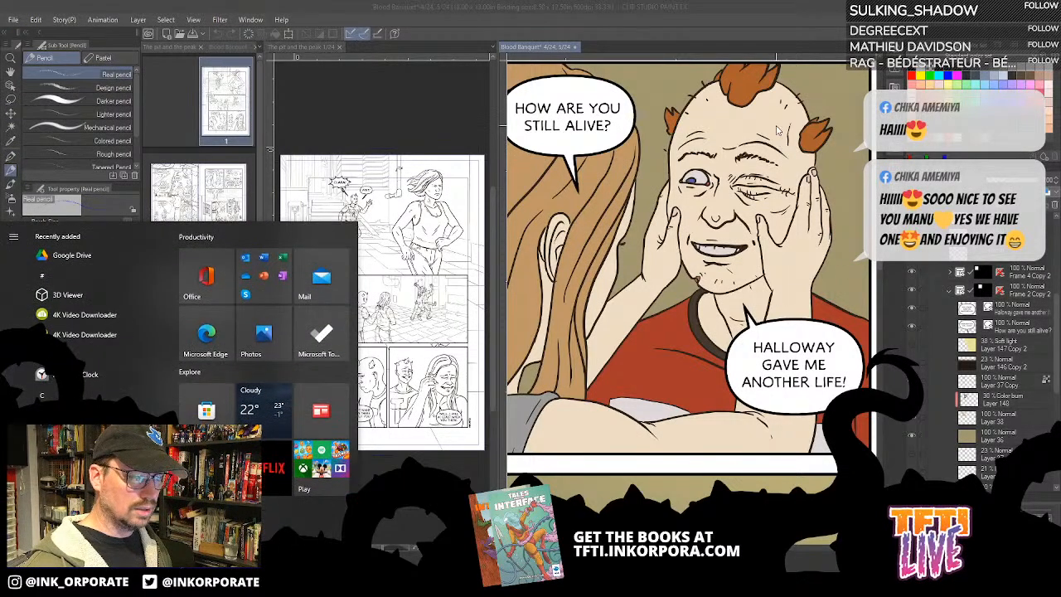
{"action": "key", "text": "Escape"}
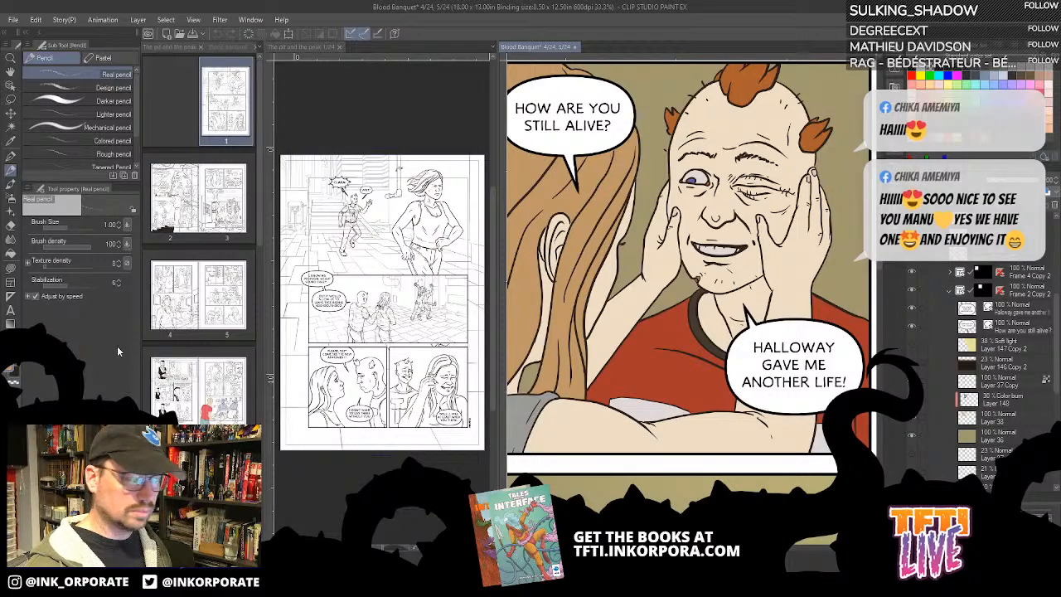
{"action": "left_click", "coordinate": [10, 372]}
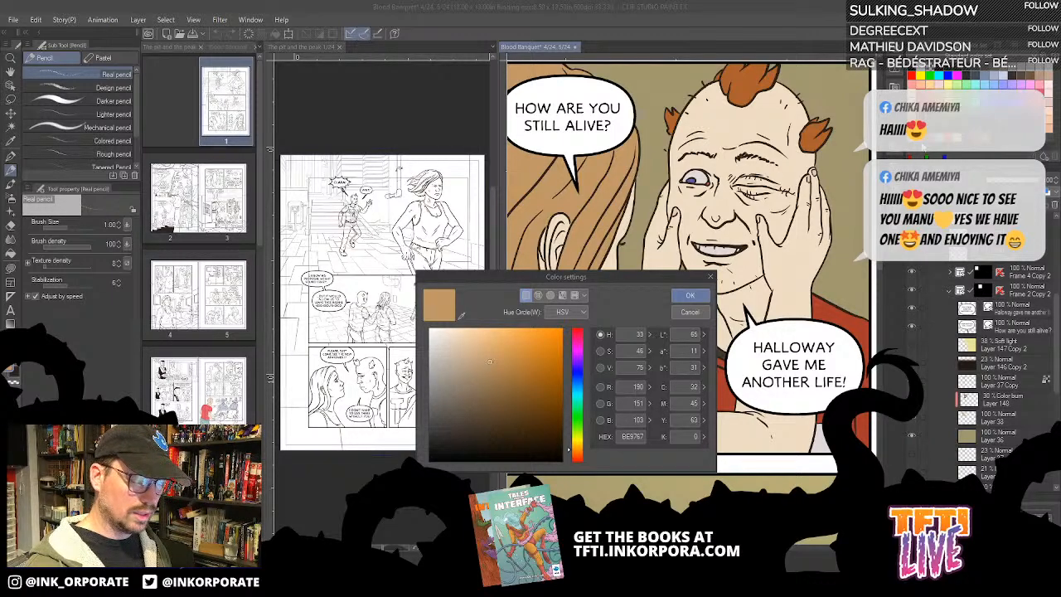
{"action": "left_click", "coordinate": [689, 312]}
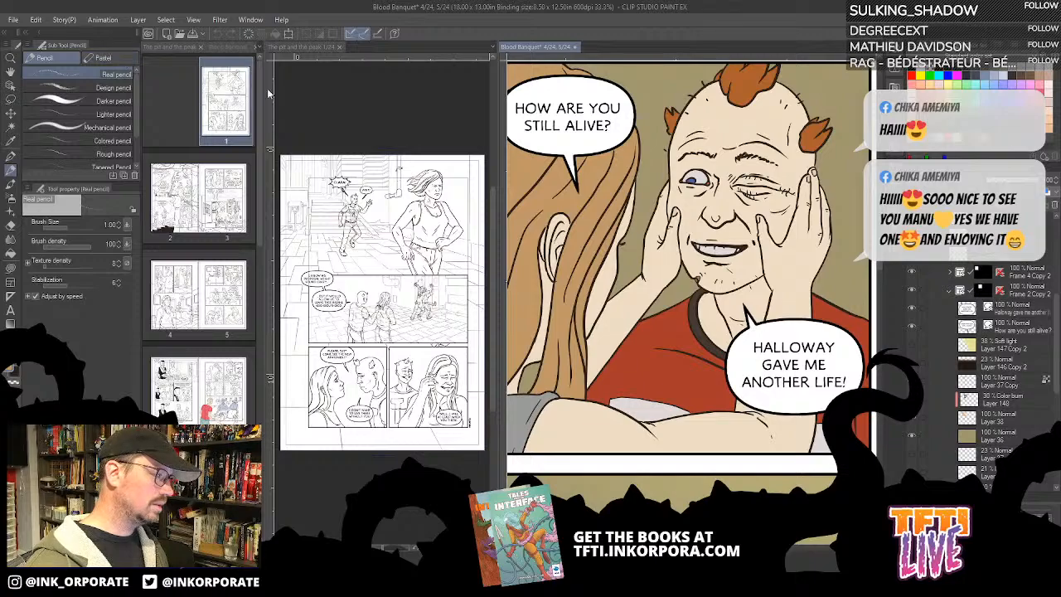
- Move the Blood Banquet page overview into the middle pane beside The pit and the peak document
{"action": "left_click_drag", "start_coordinate": [228, 50], "coordinate": [359, 58]}
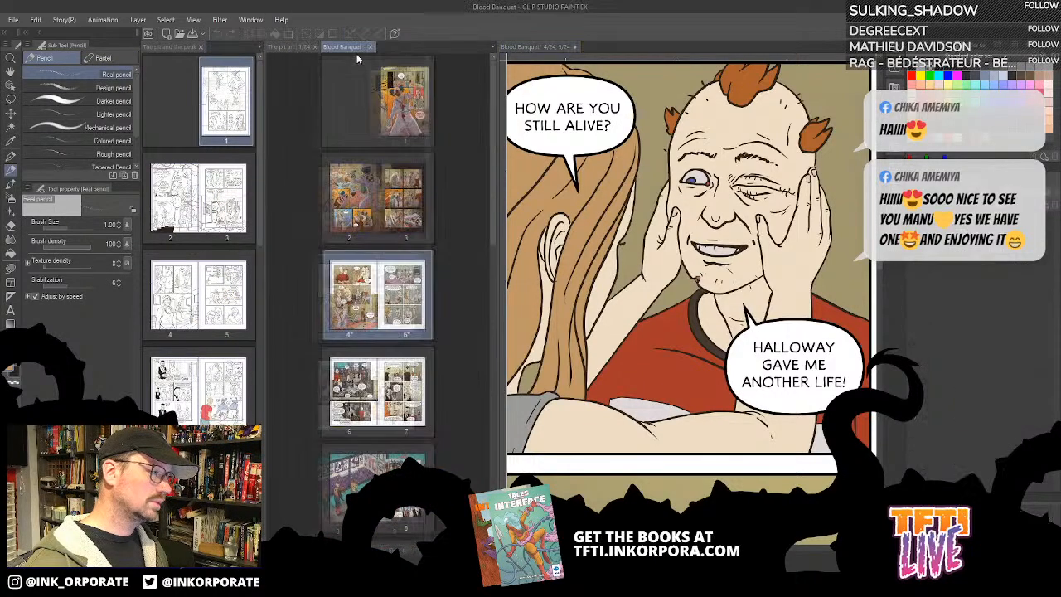
- Gather the document tabs into one pane and bring up page 1 of The pit and the peak for a close view
{"action": "left_click_drag", "start_coordinate": [179, 47], "coordinate": [320, 47]}
{"action": "left_click", "coordinate": [149, 47]}
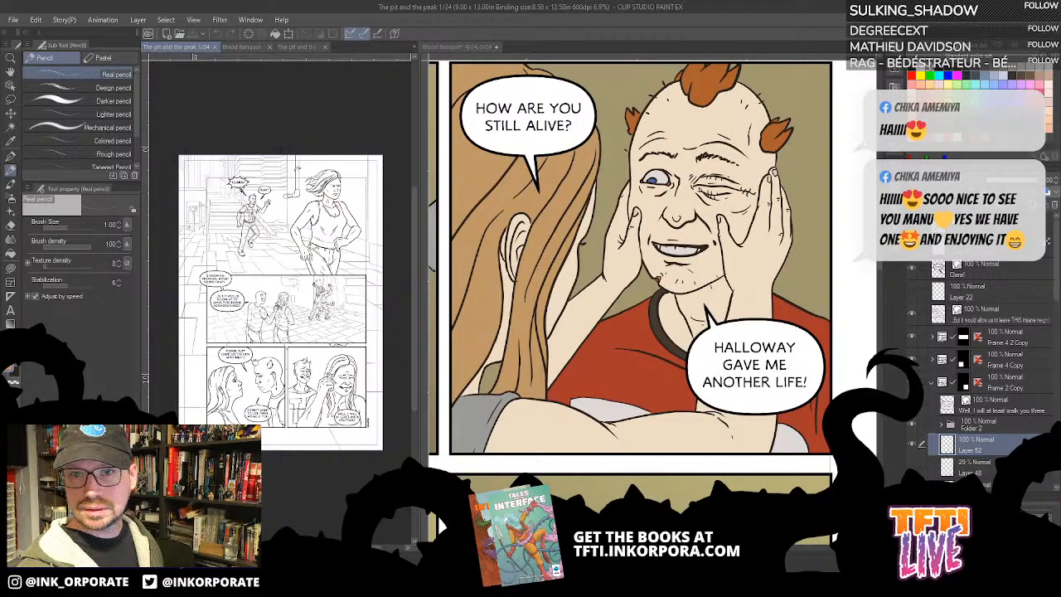
{"action": "key", "text": "ctrl+plus"}
{"action": "key", "text": "ctrl+plus"}
{"action": "key", "text": "ctrl+plus"}
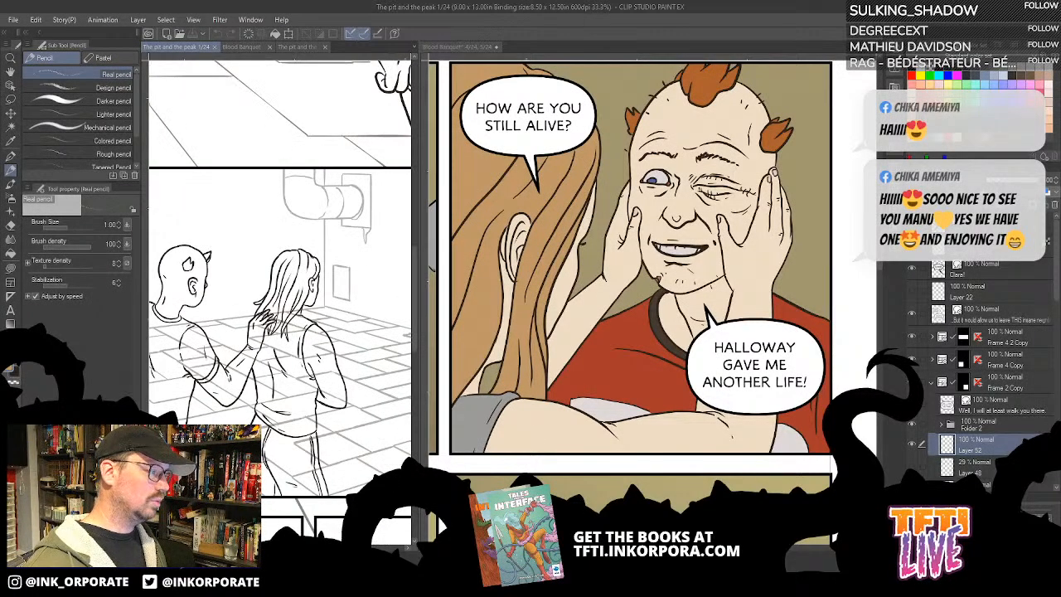
{"action": "left_click_drag", "start_coordinate": [234, 205], "coordinate": [217, 415]}
{"action": "left_click_drag", "start_coordinate": [291, 328], "coordinate": [329, 435]}
- Widen the The pit and the peak pane, leaving the coloured Blood Banquet page partly shown, and frame the striding woman
{"action": "left_click_drag", "start_coordinate": [422, 335], "coordinate": [788, 328]}
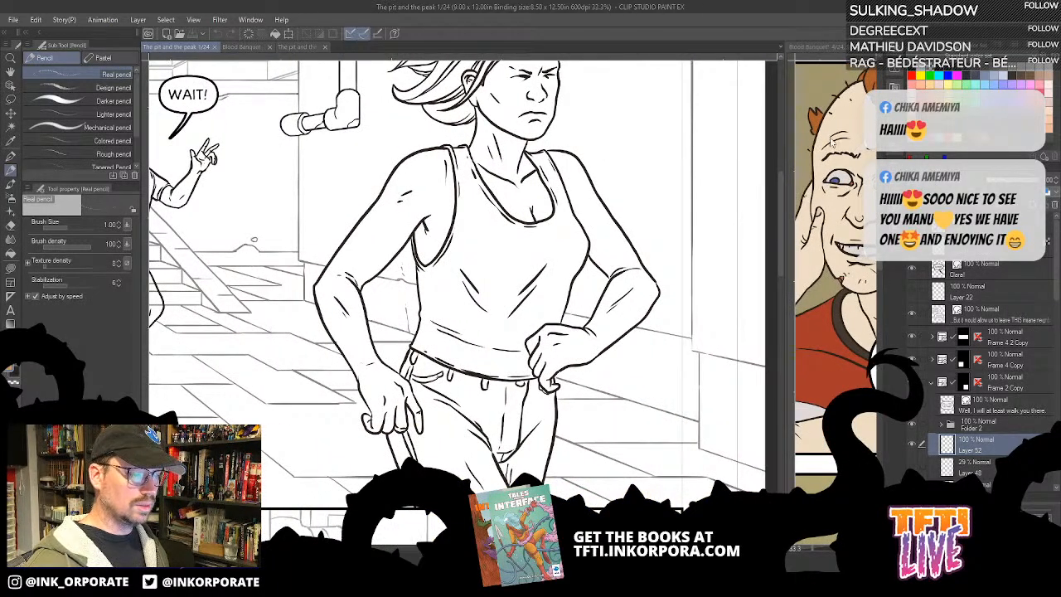
{"action": "left_click_drag", "start_coordinate": [786, 142], "coordinate": [654, 150]}
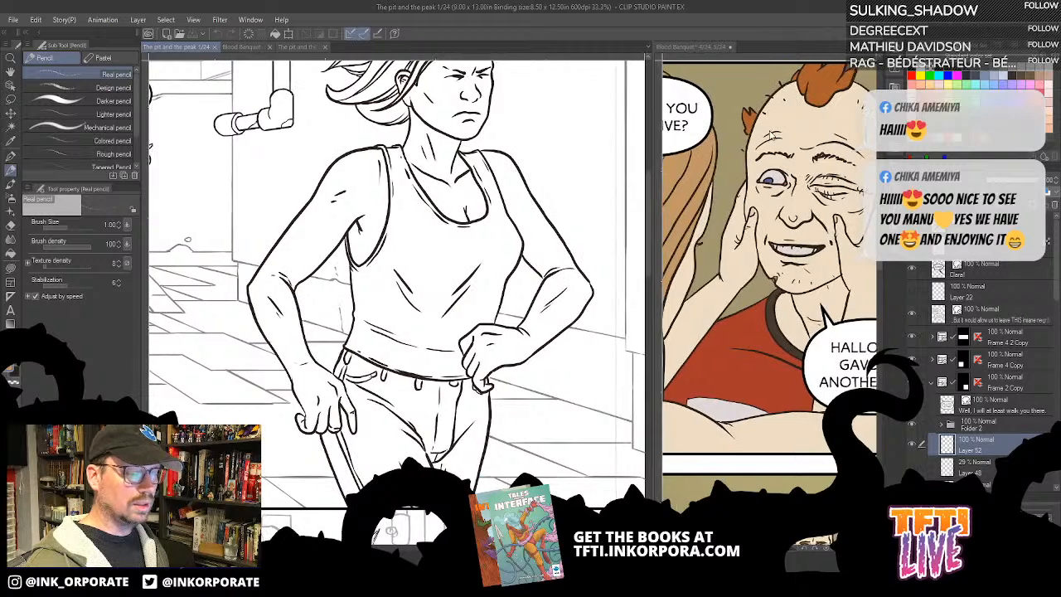
{"action": "left_click_drag", "start_coordinate": [482, 98], "coordinate": [501, 231]}
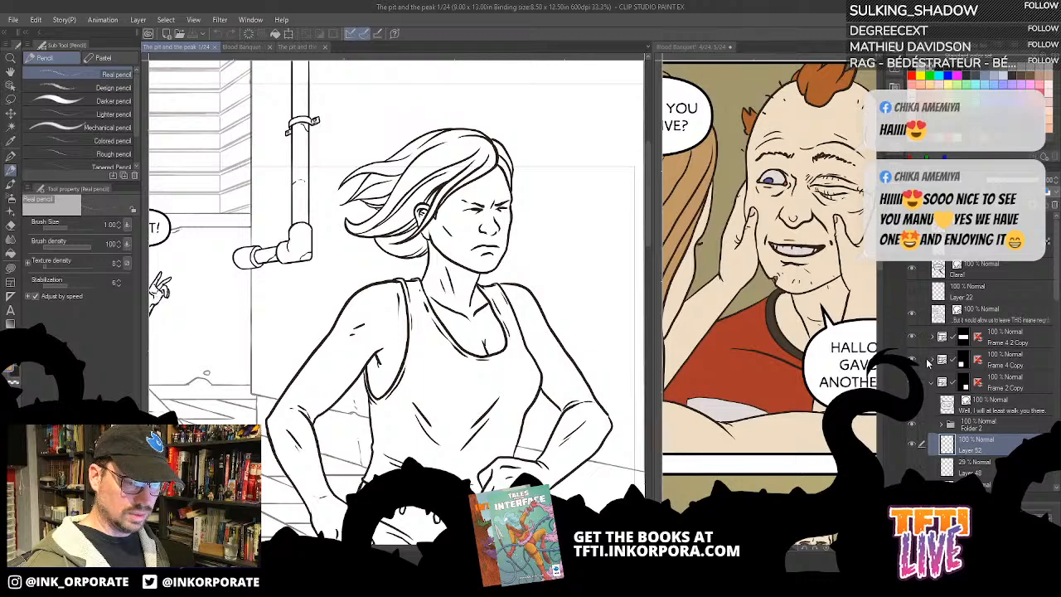
- Collapse the Frame 2 Copy folder and examine the page's lower layers alongside the large opening panel
{"action": "left_click", "coordinate": [932, 383]}
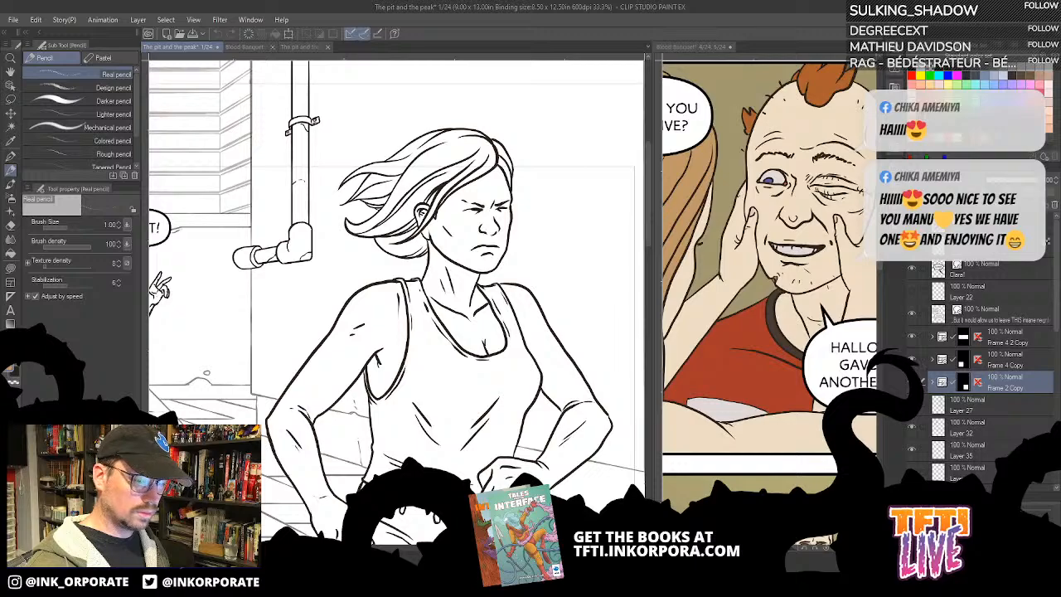
{"action": "left_click_drag", "start_coordinate": [1056, 320], "coordinate": [1056, 474]}
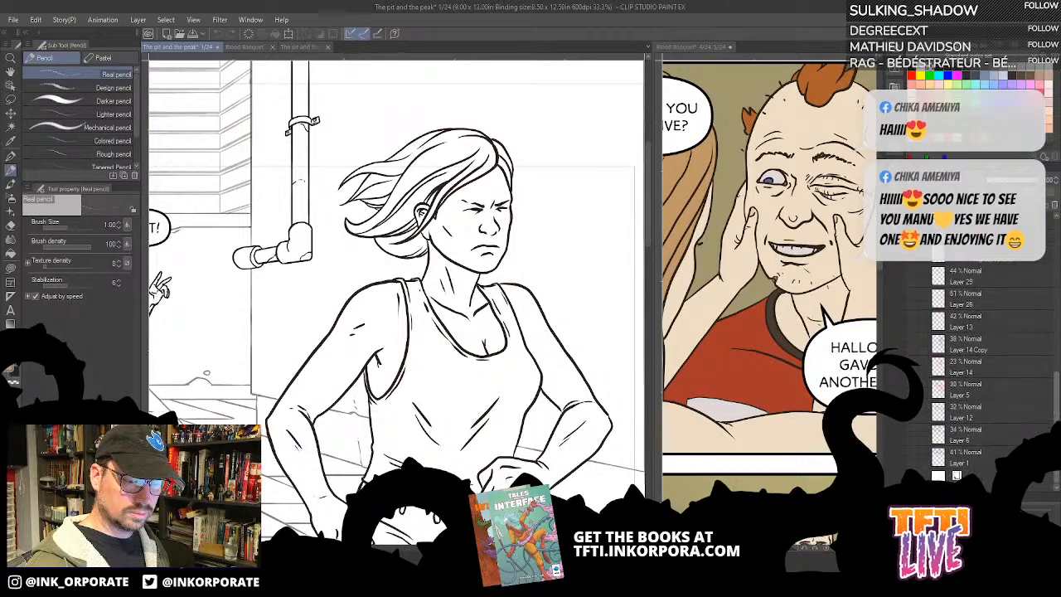
{"action": "scroll", "coordinate": [981, 463], "scroll_direction": "up", "scroll_amount": 5}
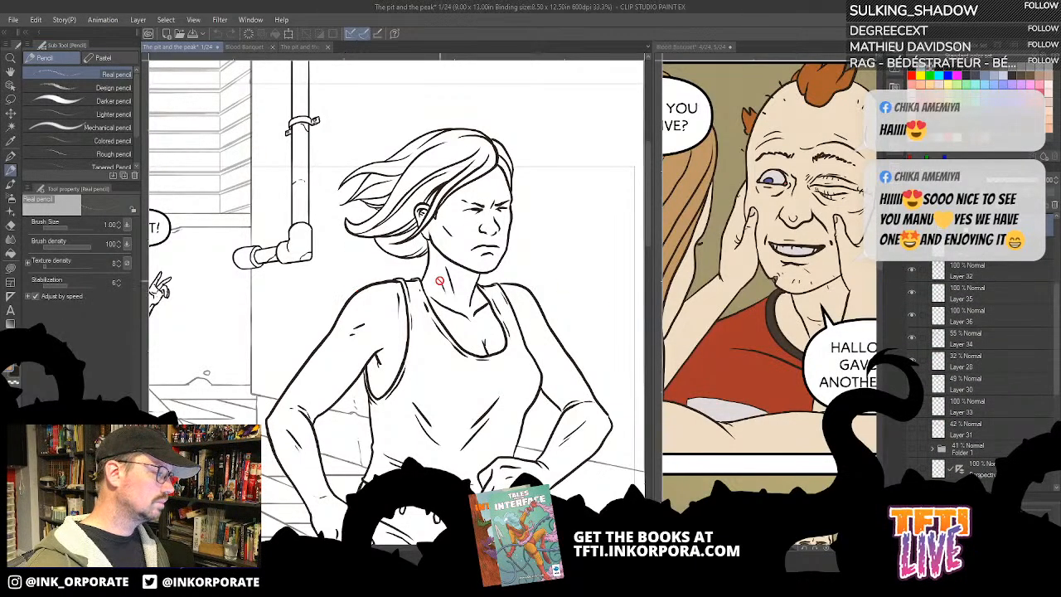
{"action": "scroll", "coordinate": [441, 275], "scroll_direction": "up", "scroll_amount": 1}
{"action": "scroll", "coordinate": [461, 284], "scroll_direction": "down", "scroll_amount": 1}
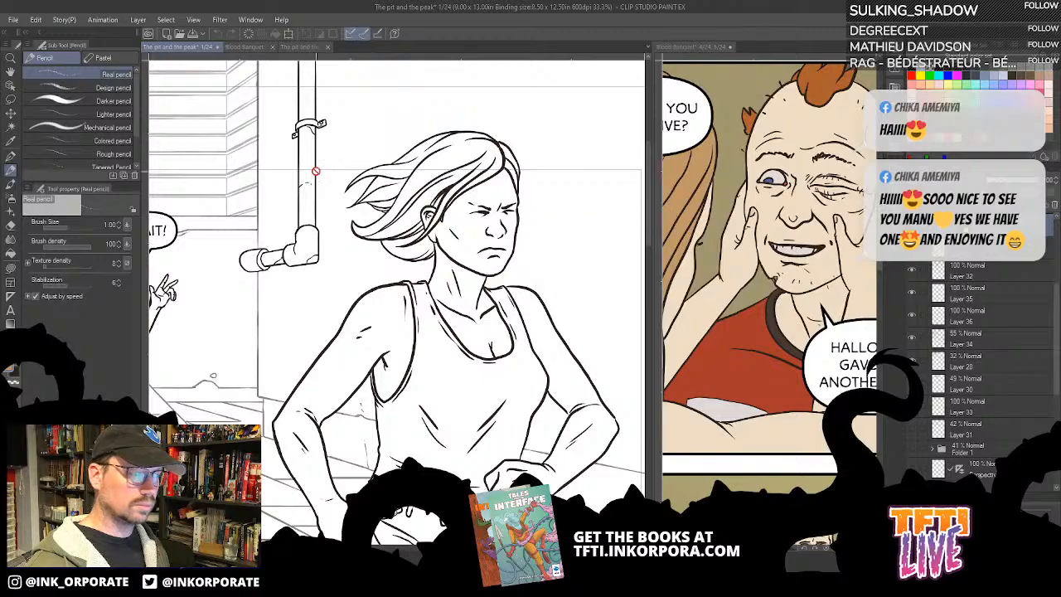
{"action": "key", "text": "ctrl+minus"}
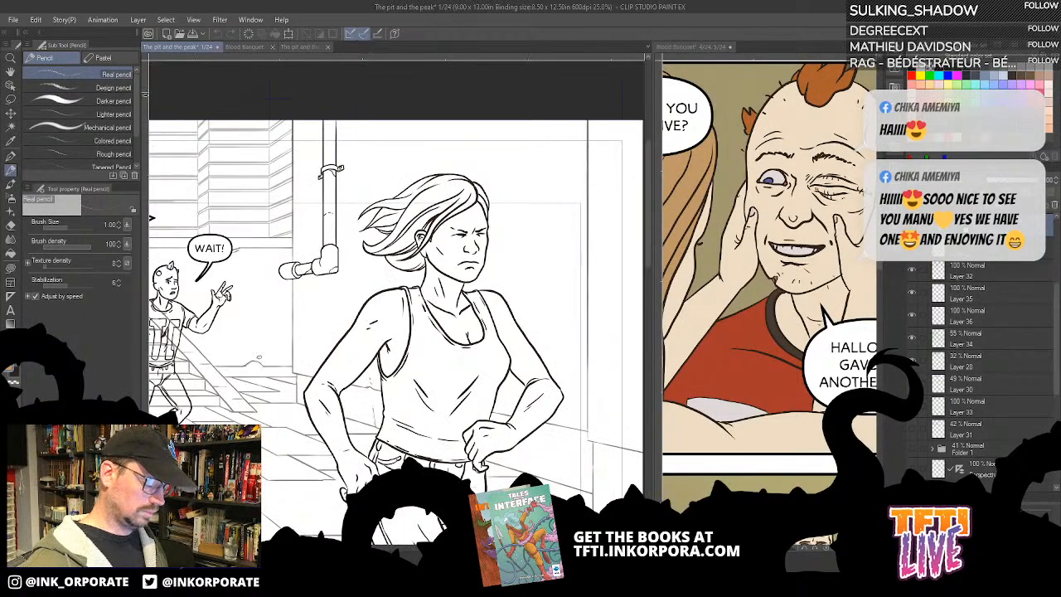
{"action": "key", "text": "ctrl+minus"}
{"action": "key", "text": "ctrl+minus"}
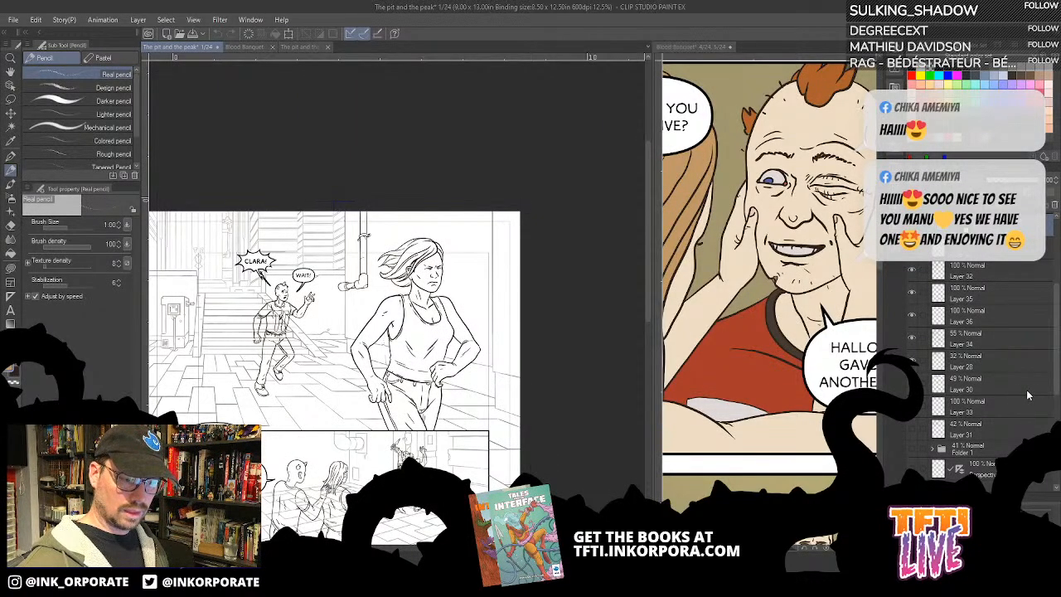
- Hide the Frame 4 2 Copy, Frame 4 Copy and Frame 2 Copy folders, leaving only the full-page opening panel
{"action": "scroll", "coordinate": [1028, 395], "scroll_direction": "up", "scroll_amount": 5}
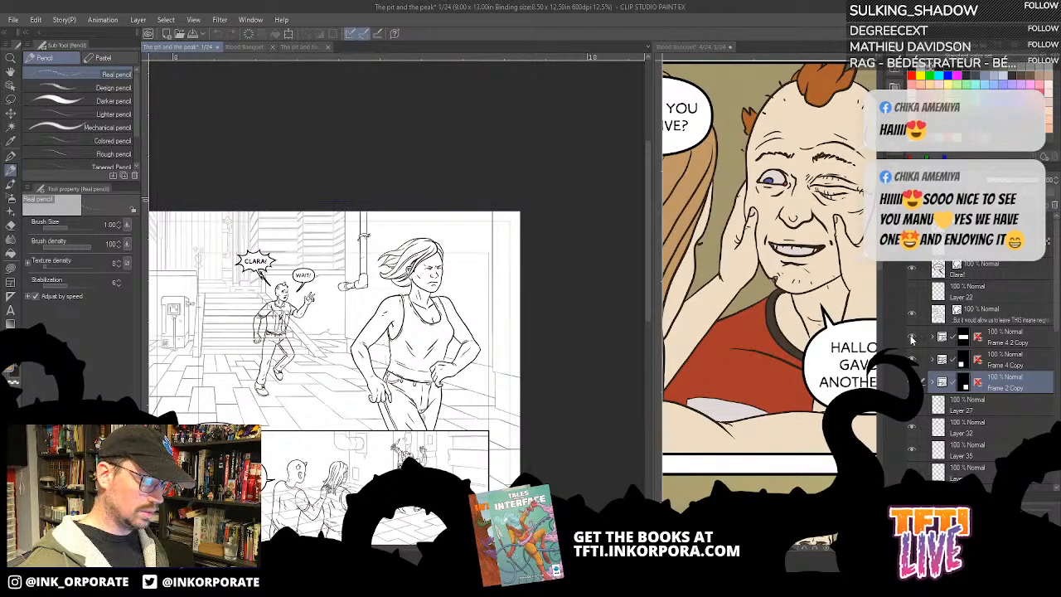
{"action": "left_click", "coordinate": [912, 339]}
{"action": "left_click_drag", "start_coordinate": [412, 539], "coordinate": [496, 356]}
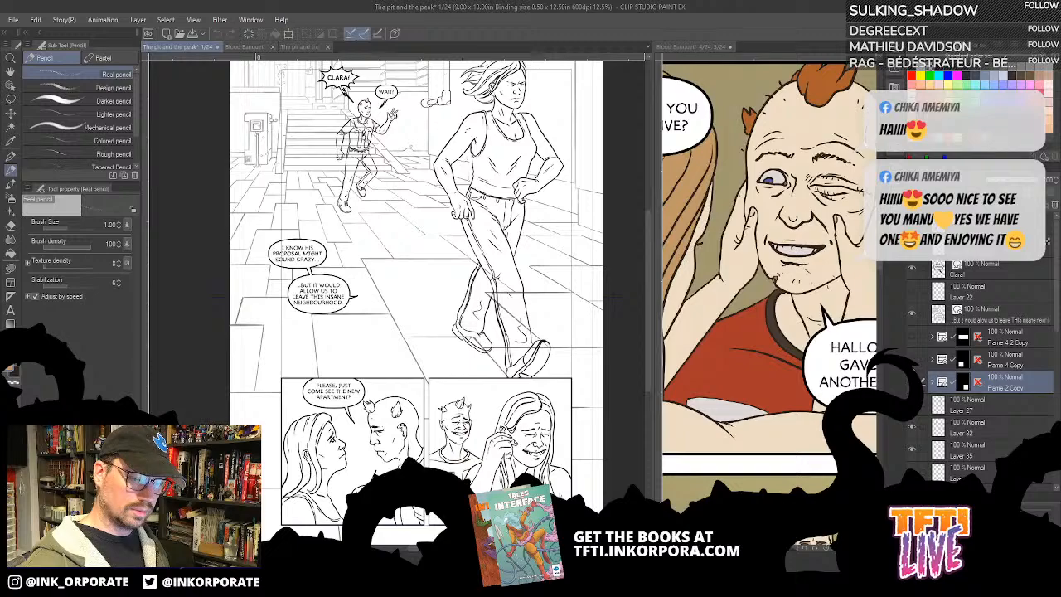
{"action": "left_click", "coordinate": [912, 381]}
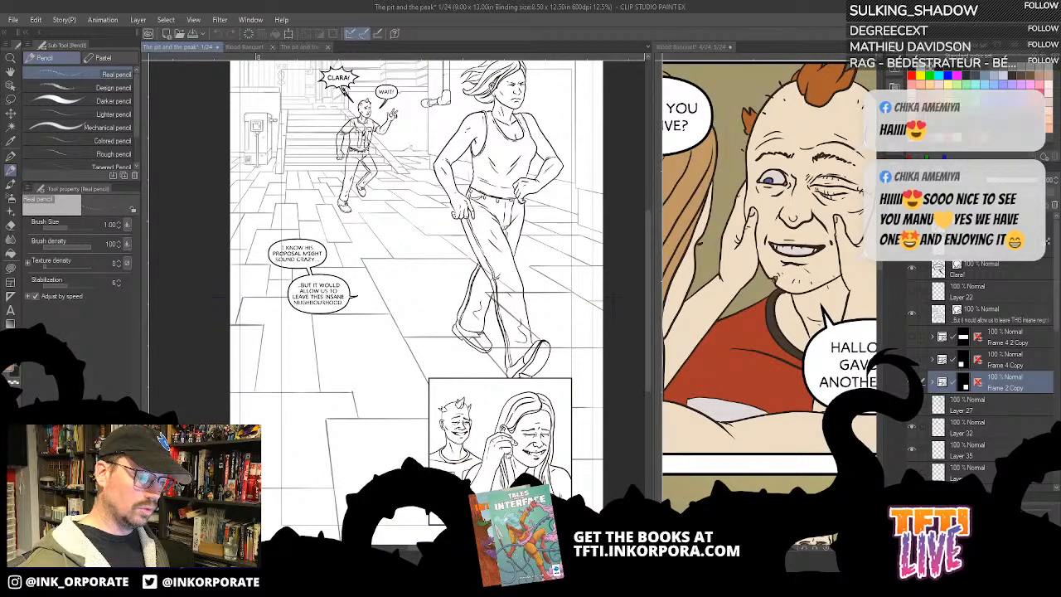
{"action": "left_click", "coordinate": [912, 381]}
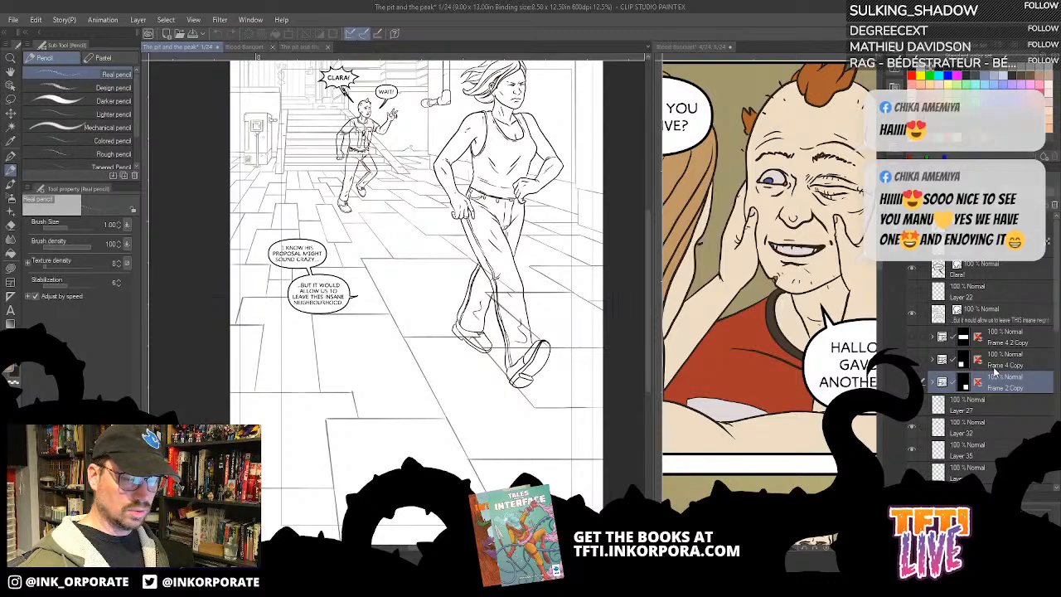
- Examine the layers below the frame folders, toggling visibility to find which ones hold the opening panel's line art
{"action": "scroll", "coordinate": [1000, 419], "scroll_direction": "down", "scroll_amount": 2}
{"action": "scroll", "coordinate": [997, 423], "scroll_direction": "up", "scroll_amount": 2}
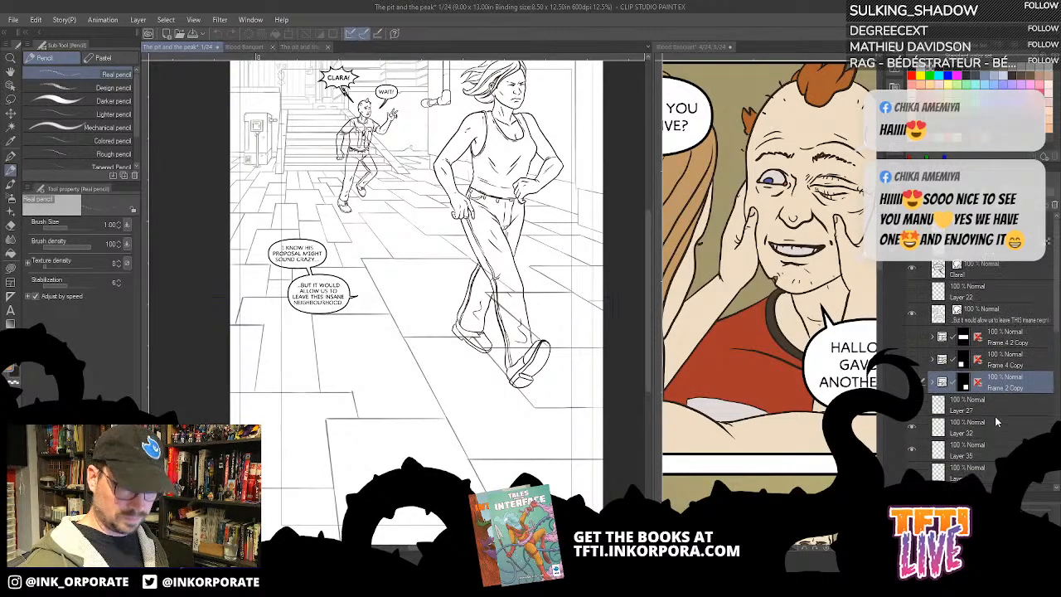
{"action": "scroll", "coordinate": [996, 422], "scroll_direction": "down", "scroll_amount": 4}
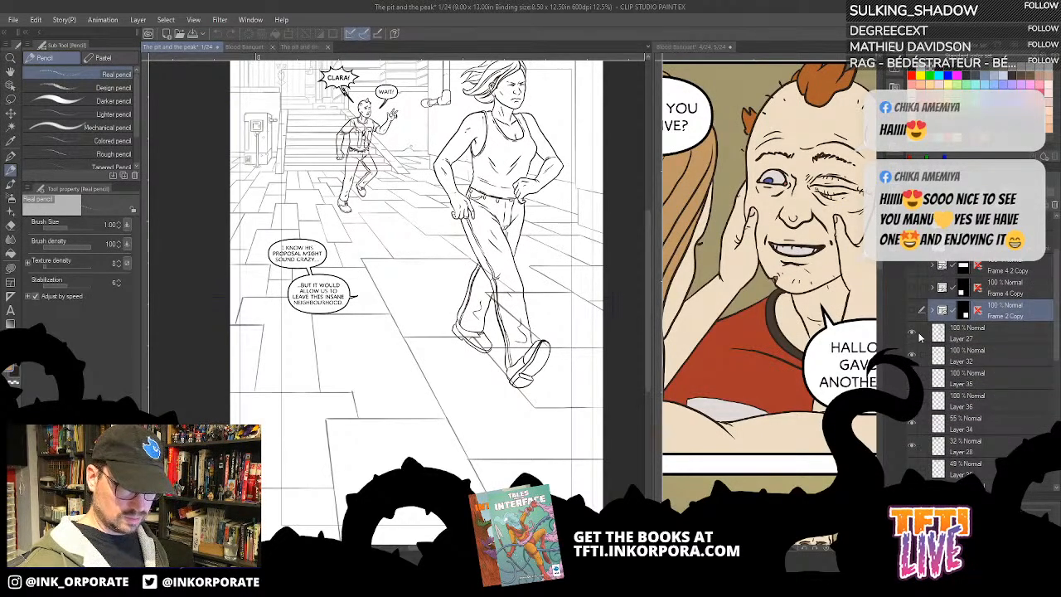
{"action": "scroll", "coordinate": [929, 338], "scroll_direction": "up", "scroll_amount": 4}
{"action": "scroll", "coordinate": [921, 336], "scroll_direction": "down", "scroll_amount": 3}
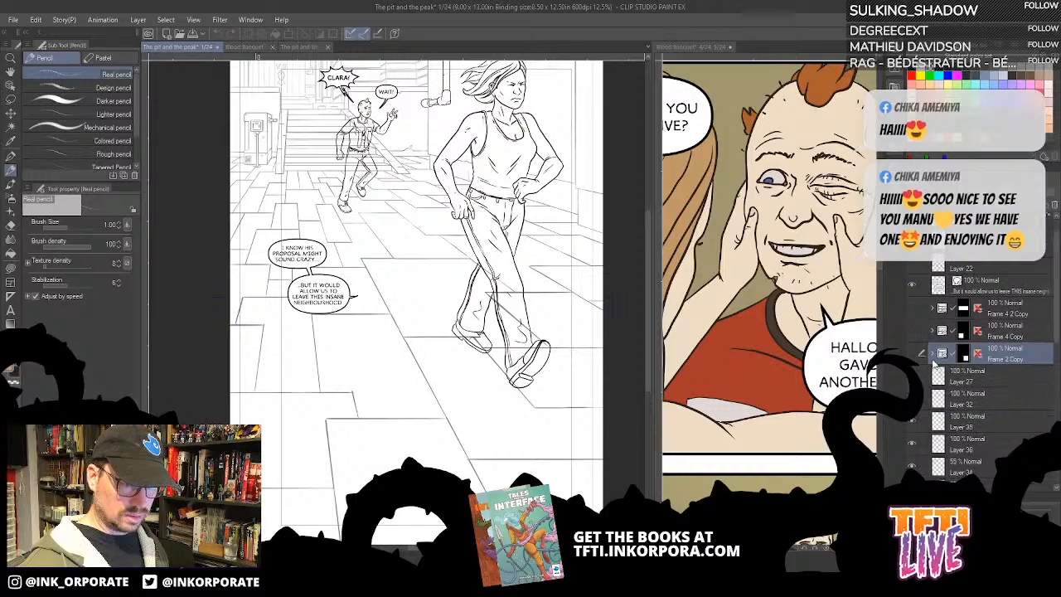
{"action": "left_click", "coordinate": [910, 335]}
{"action": "left_click", "coordinate": [910, 336]}
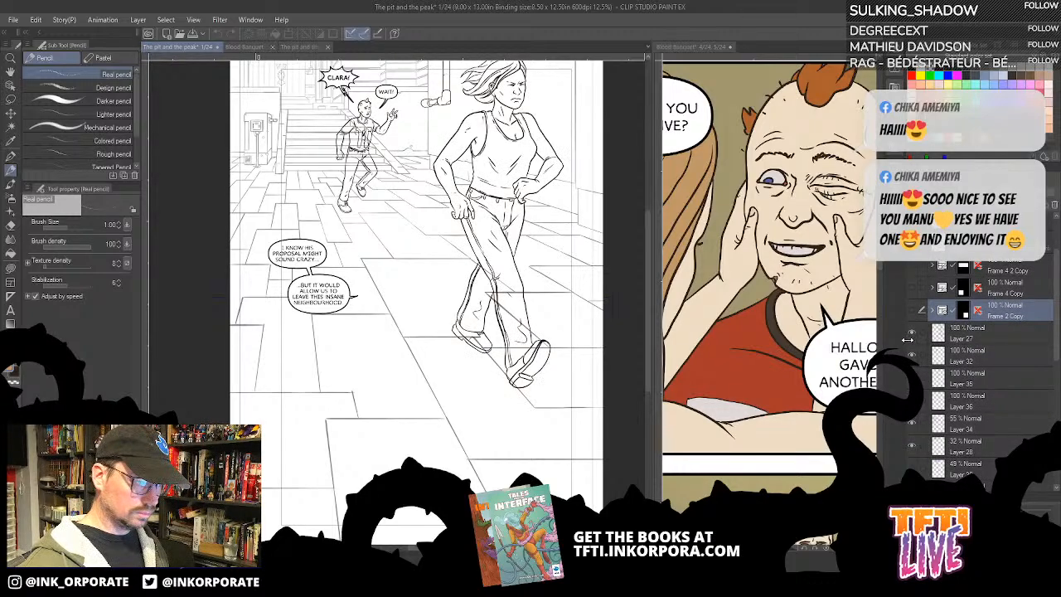
{"action": "scroll", "coordinate": [986, 436], "scroll_direction": "down", "scroll_amount": 4}
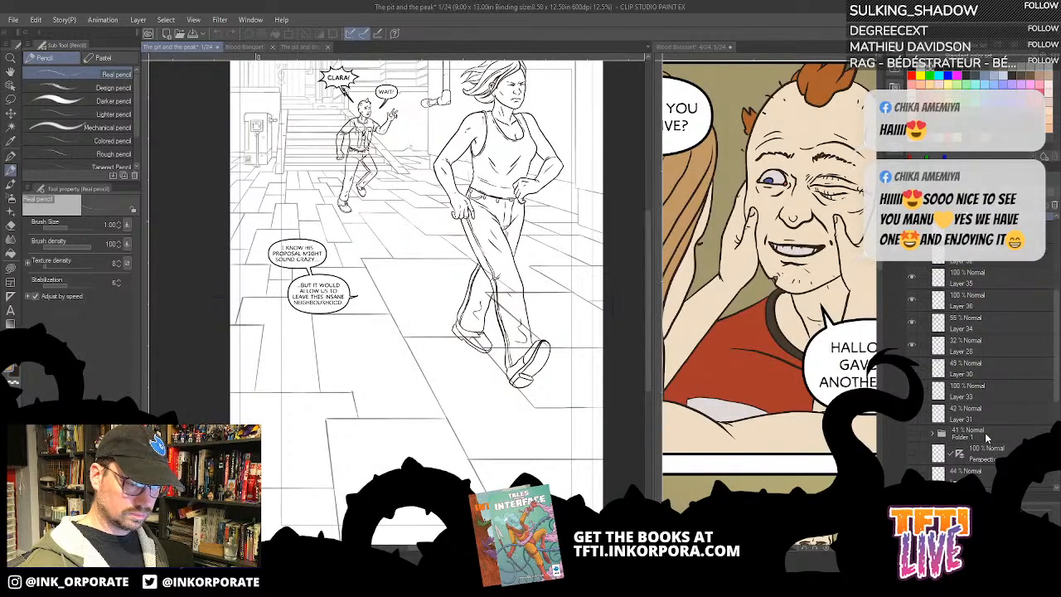
{"action": "scroll", "coordinate": [1020, 330], "scroll_direction": "up", "scroll_amount": 2}
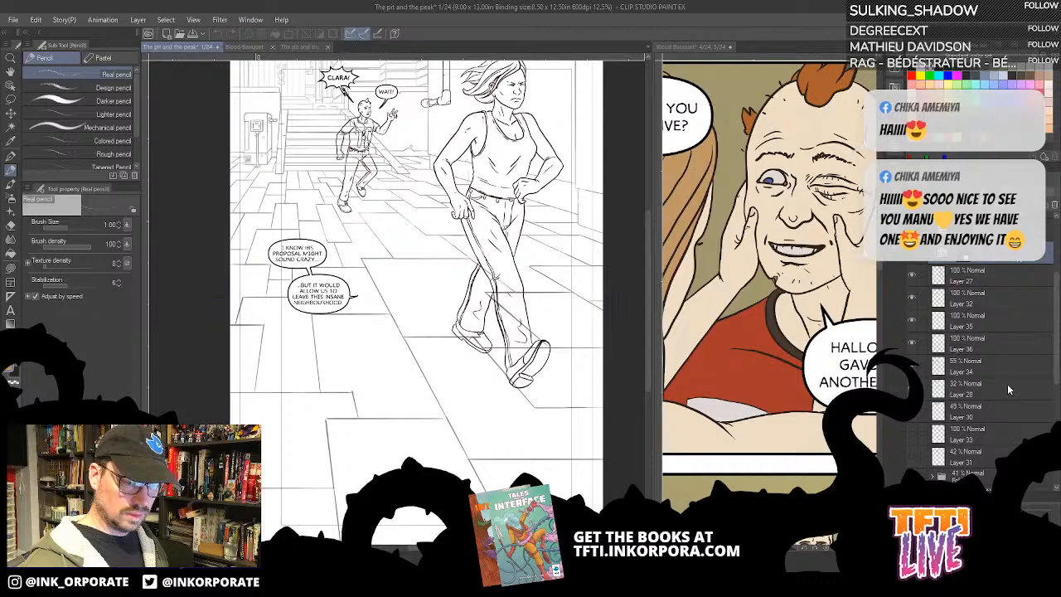
- Add a new layer directly below Layer 28 and fill it with white
{"action": "left_click", "coordinate": [1009, 389]}
{"action": "left_click", "coordinate": [913, 205]}
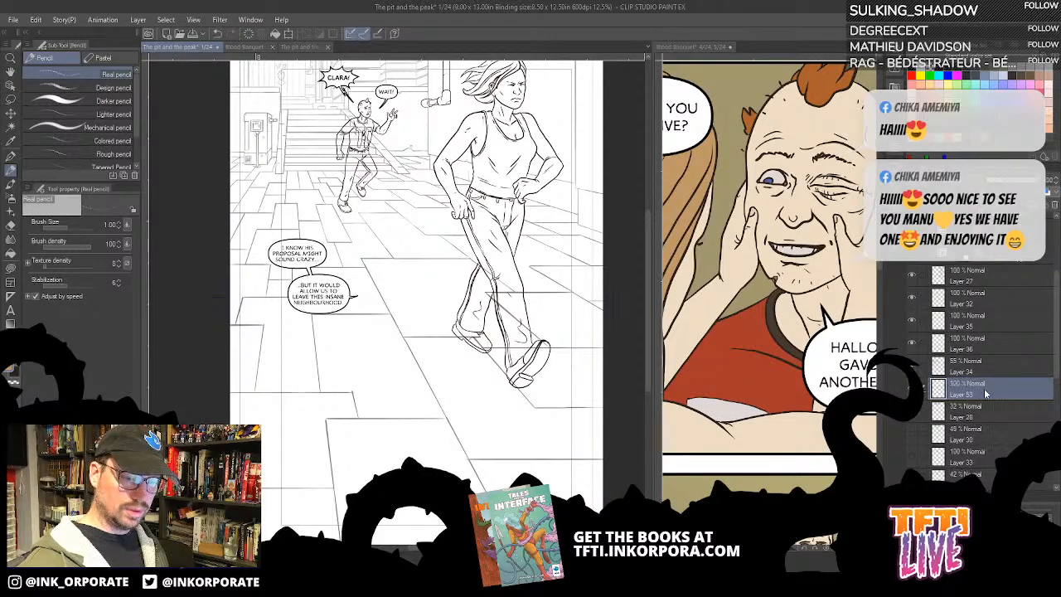
{"action": "left_click_drag", "start_coordinate": [987, 393], "coordinate": [985, 421]}
{"action": "left_click", "coordinate": [948, 76]}
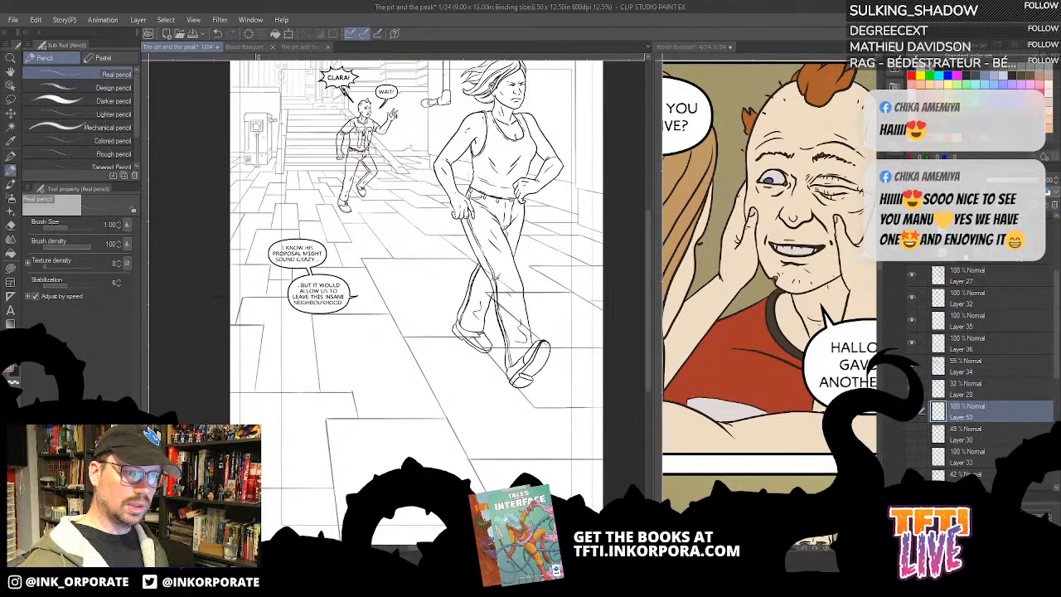
{"action": "key", "text": "alt+Delete"}
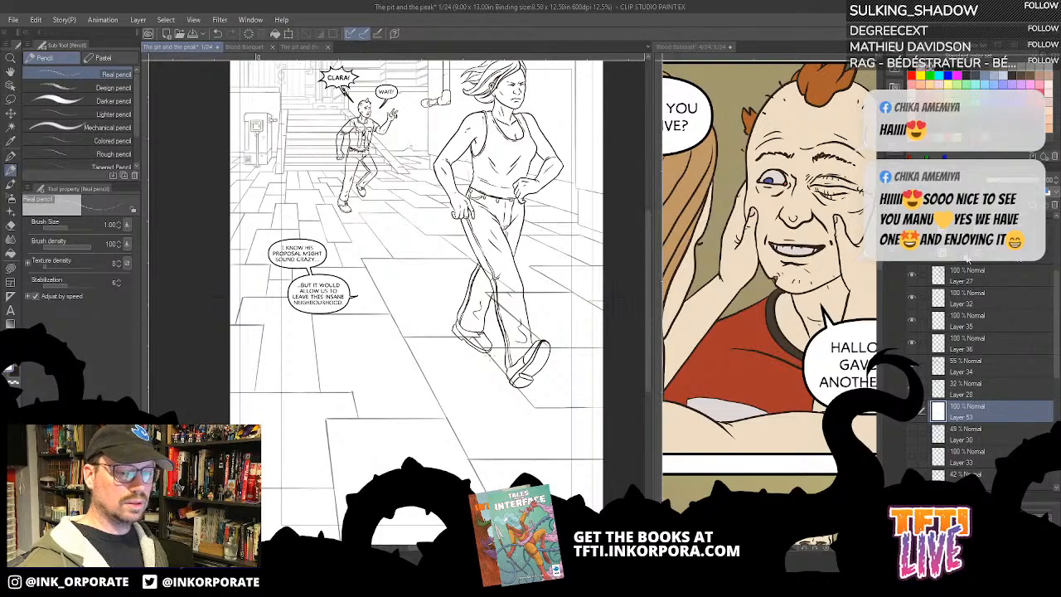
- Create a folder named ink above Layer 27 and move the line-art layers from Layer 27 down to Layer 28 into it
{"action": "left_click", "coordinate": [987, 280]}
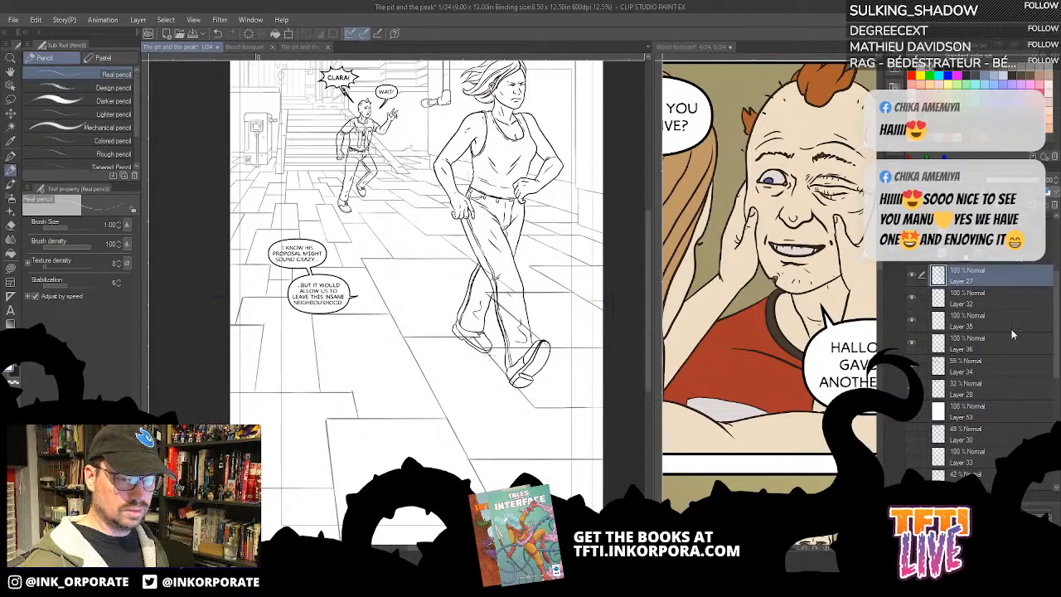
{"action": "left_click", "coordinate": [997, 395], "text": "shift"}
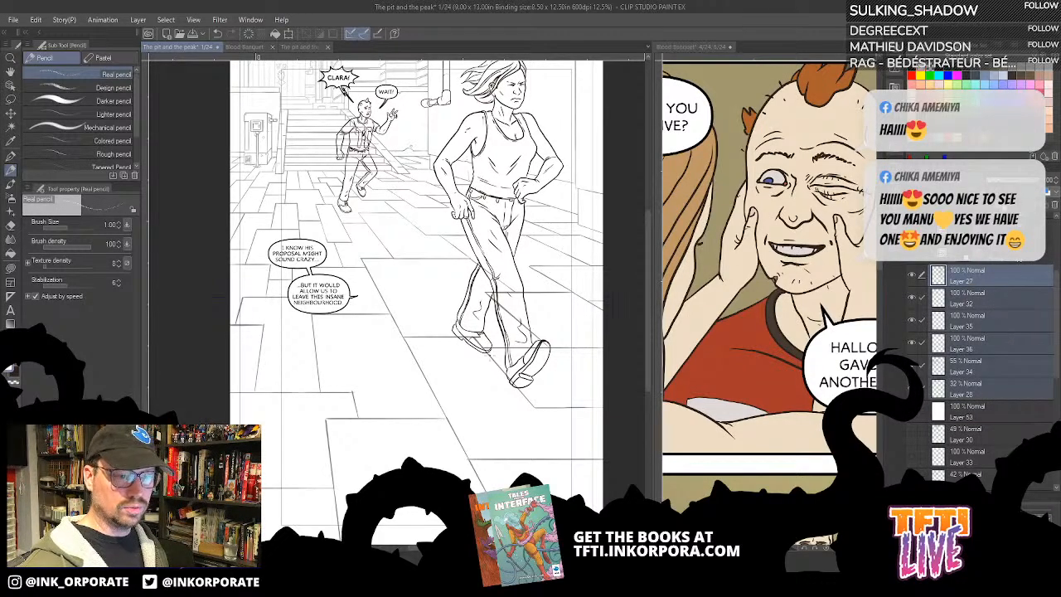
{"action": "key", "text": "ctrl+g"}
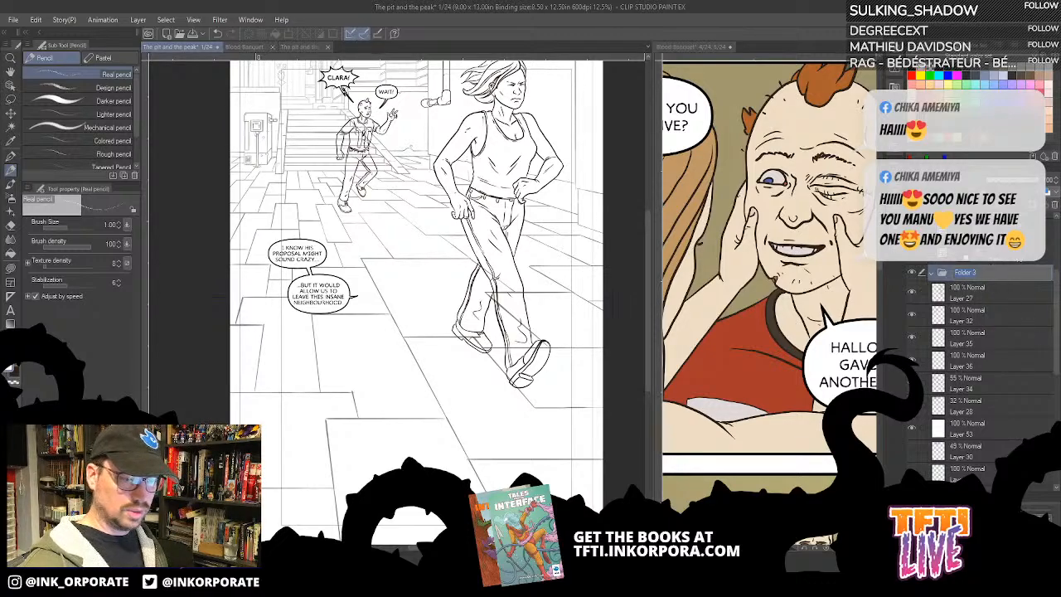
{"action": "type", "text": "ink"}
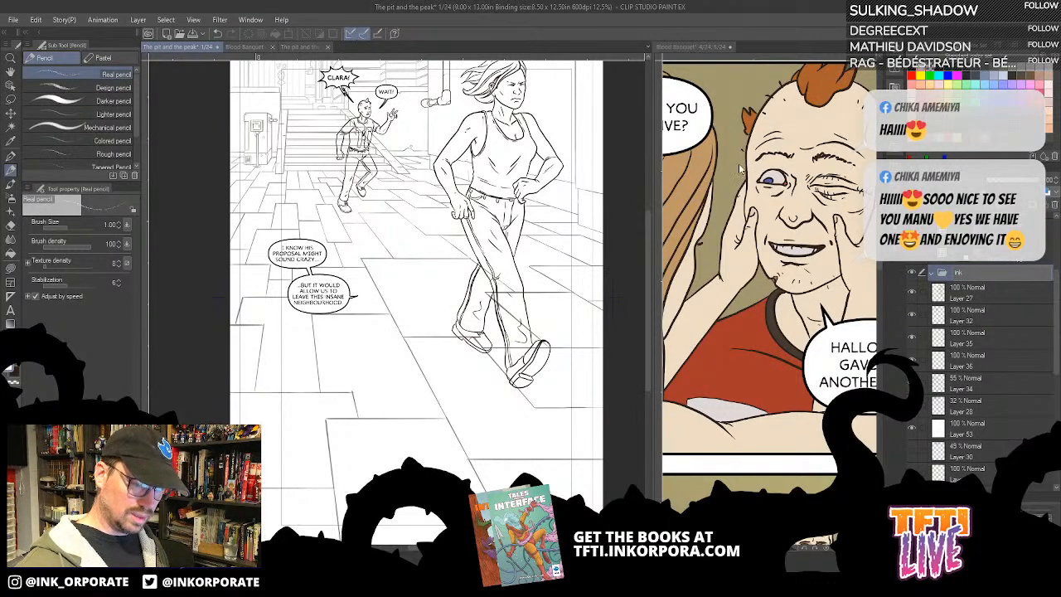
{"action": "left_click", "coordinate": [995, 307]}
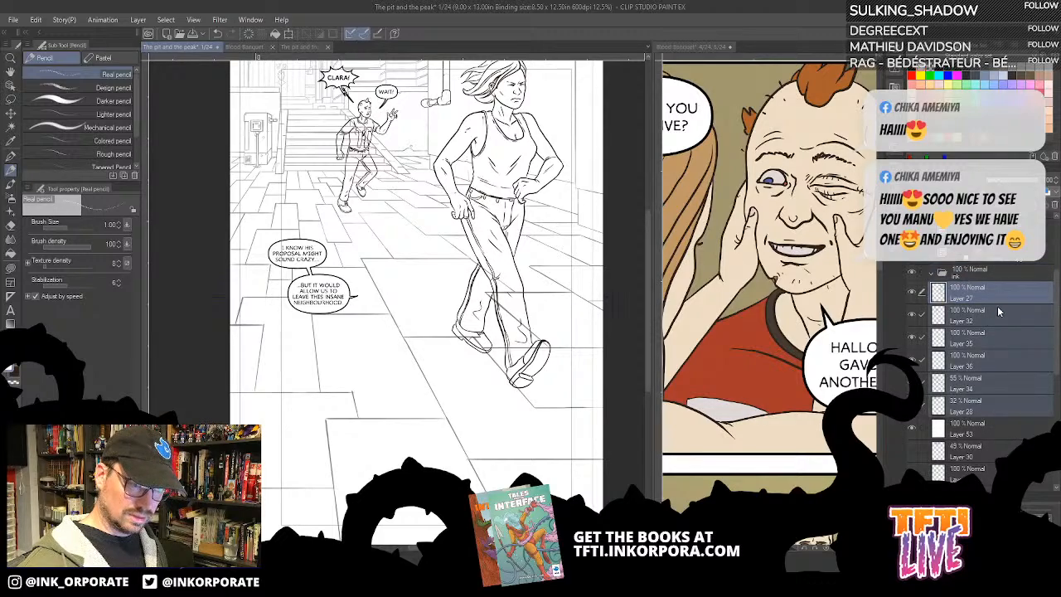
{"action": "left_click_drag", "start_coordinate": [999, 311], "coordinate": [984, 278]}
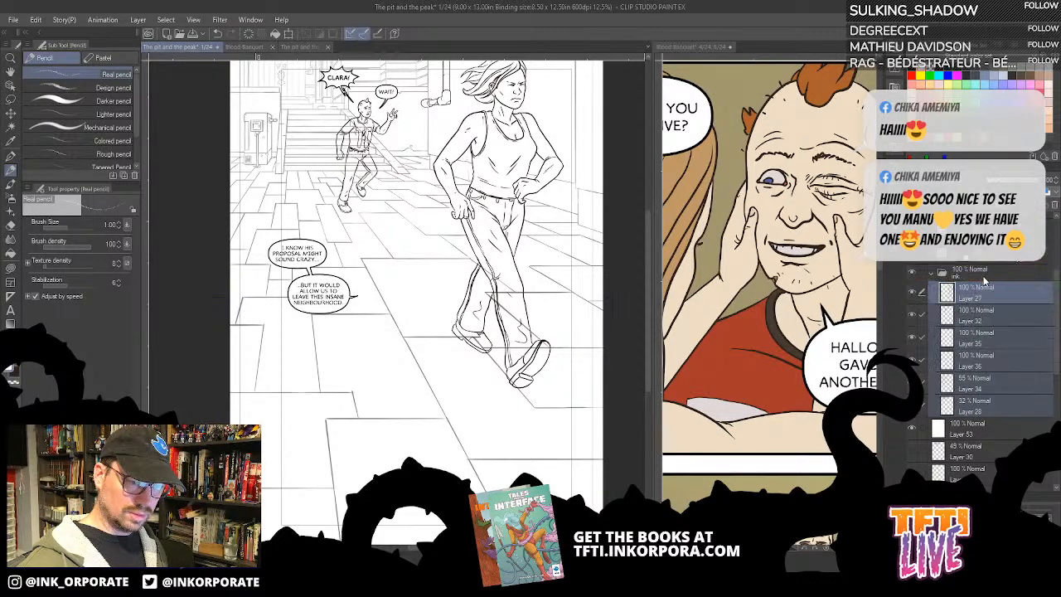
- Toggle the ink folder off and on, and hide the background line art to isolate the figures and the pipe
{"action": "left_click", "coordinate": [912, 274]}
{"action": "left_click", "coordinate": [912, 273]}
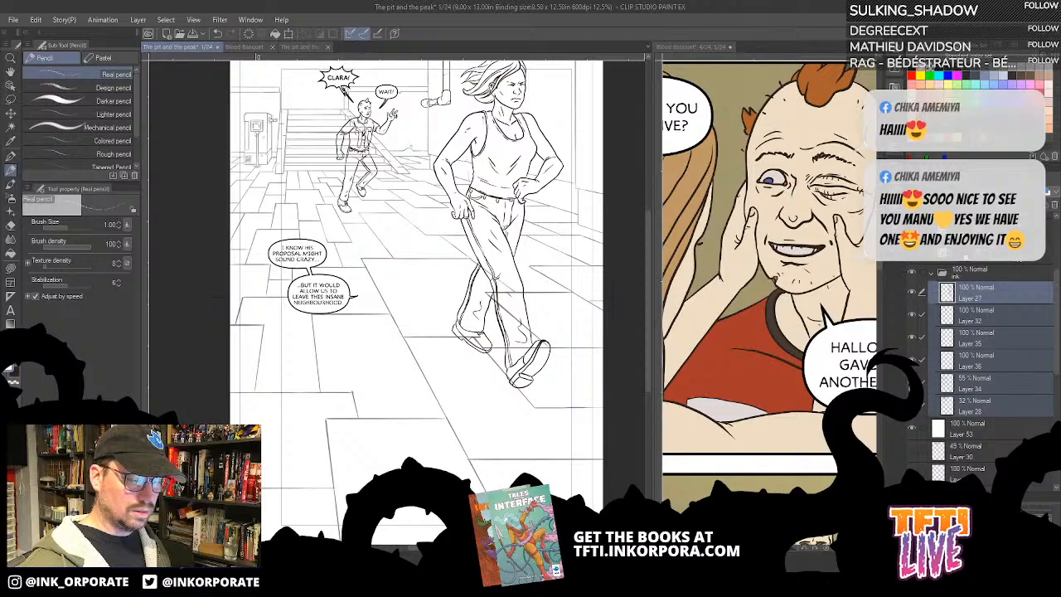
{"action": "key", "text": "Delete"}
{"action": "left_click_drag", "start_coordinate": [415, 249], "coordinate": [424, 357]}
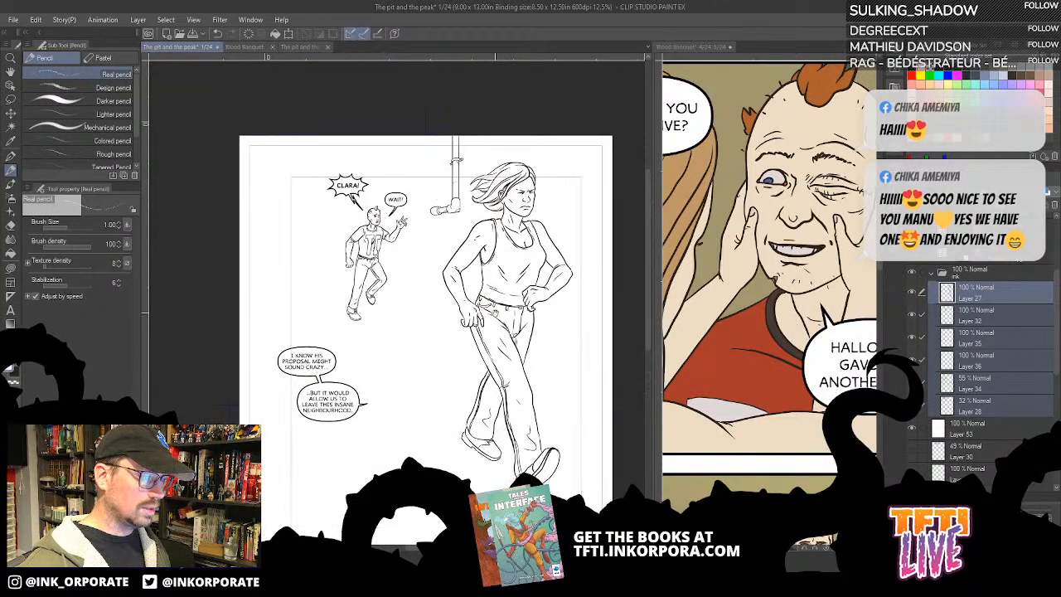
- Toggle Layers 36 and 35 to identify their line art, and select both layers
{"action": "left_click", "coordinate": [914, 359]}
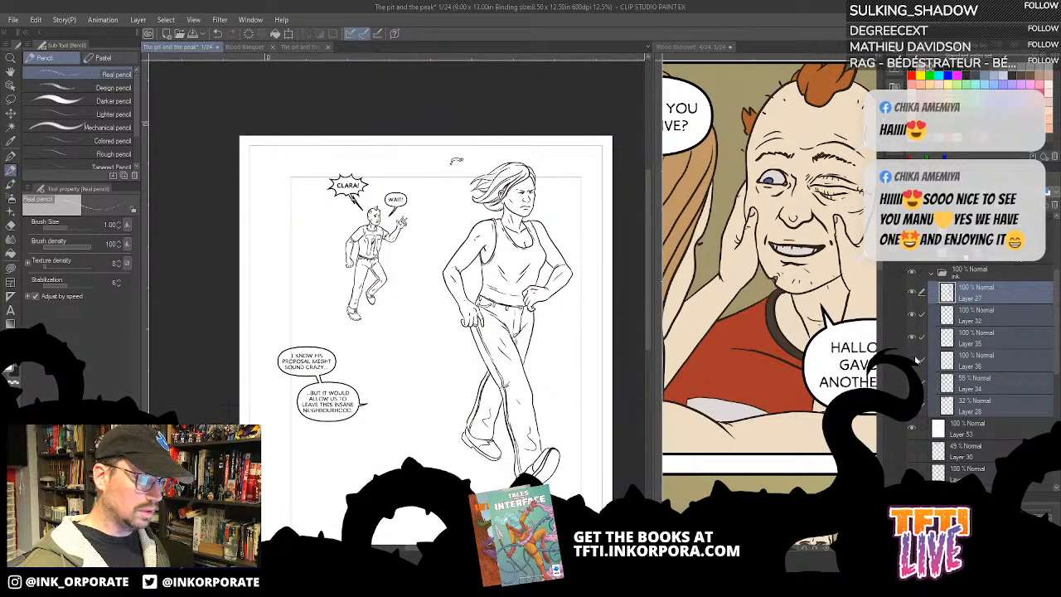
{"action": "left_click", "coordinate": [912, 340]}
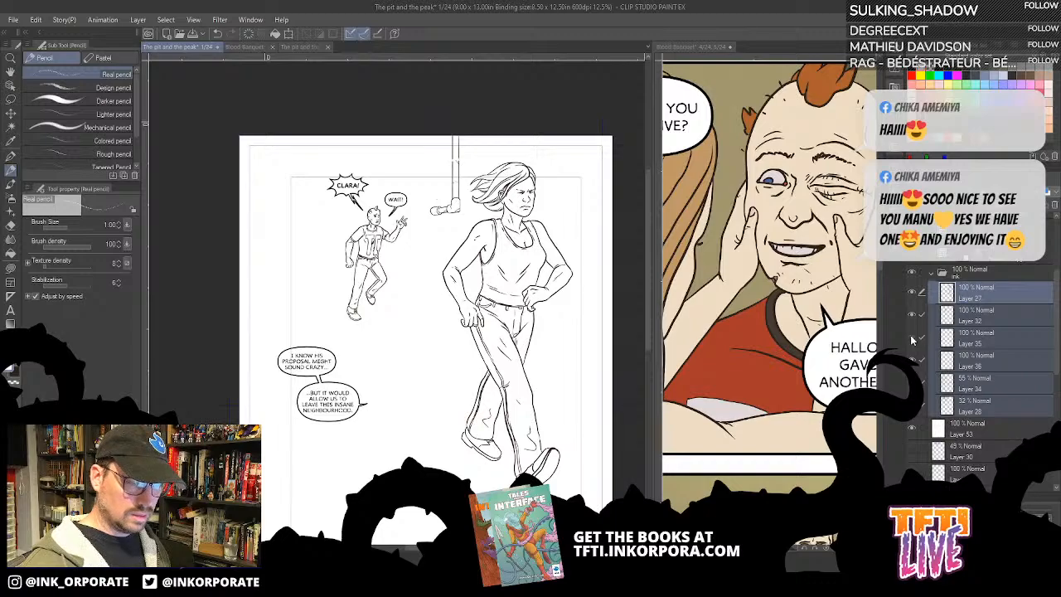
{"action": "left_click", "coordinate": [987, 343]}
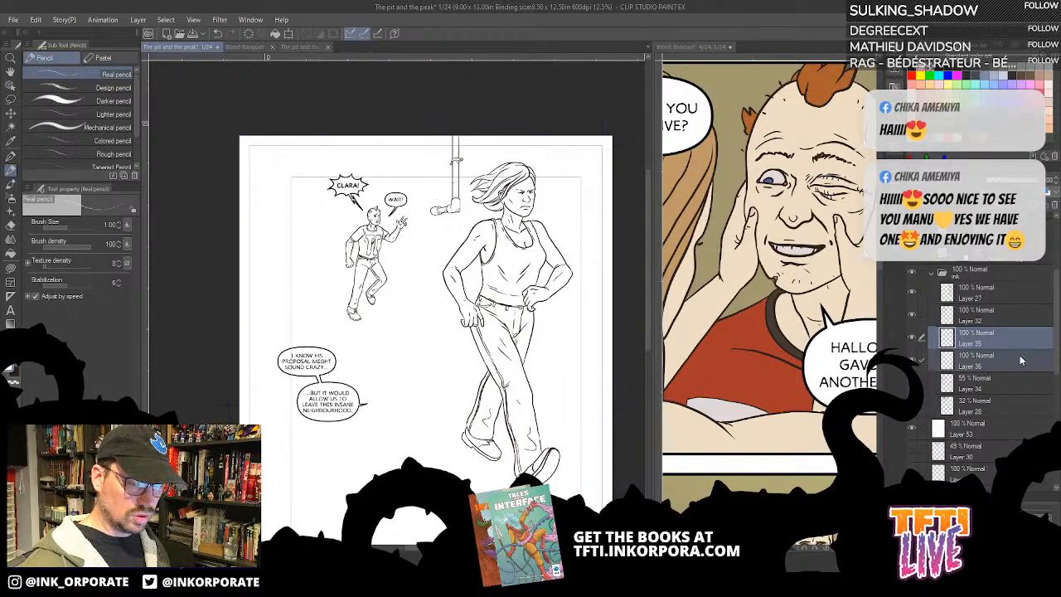
- Merge the selected Layers 36 and 35, and show Layer 34 at 100% opacity
{"action": "right_click", "coordinate": [1021, 359]}
{"action": "left_click", "coordinate": [1034, 306]}
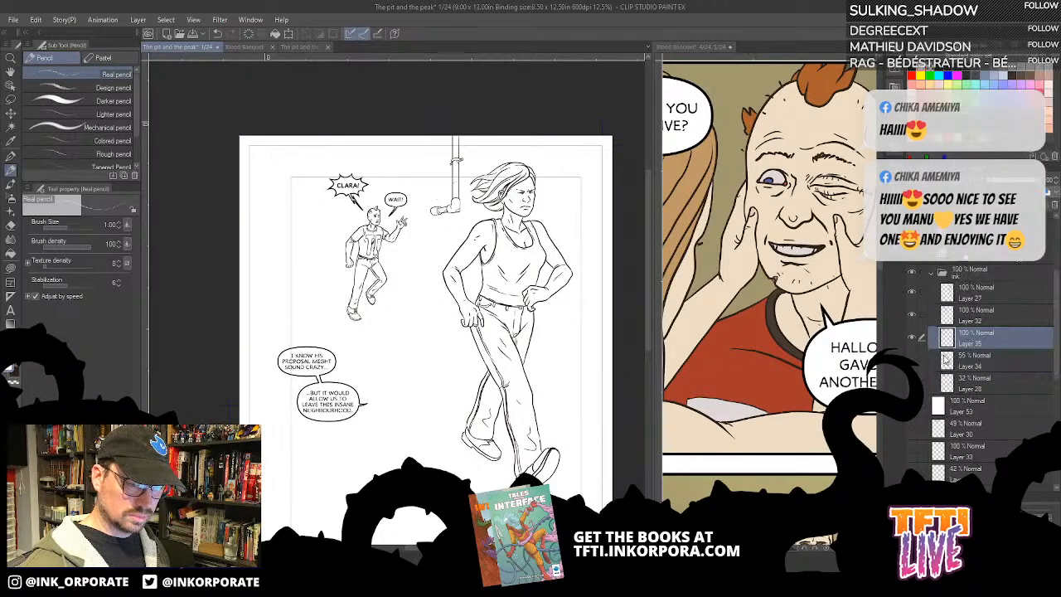
{"action": "left_click", "coordinate": [912, 358]}
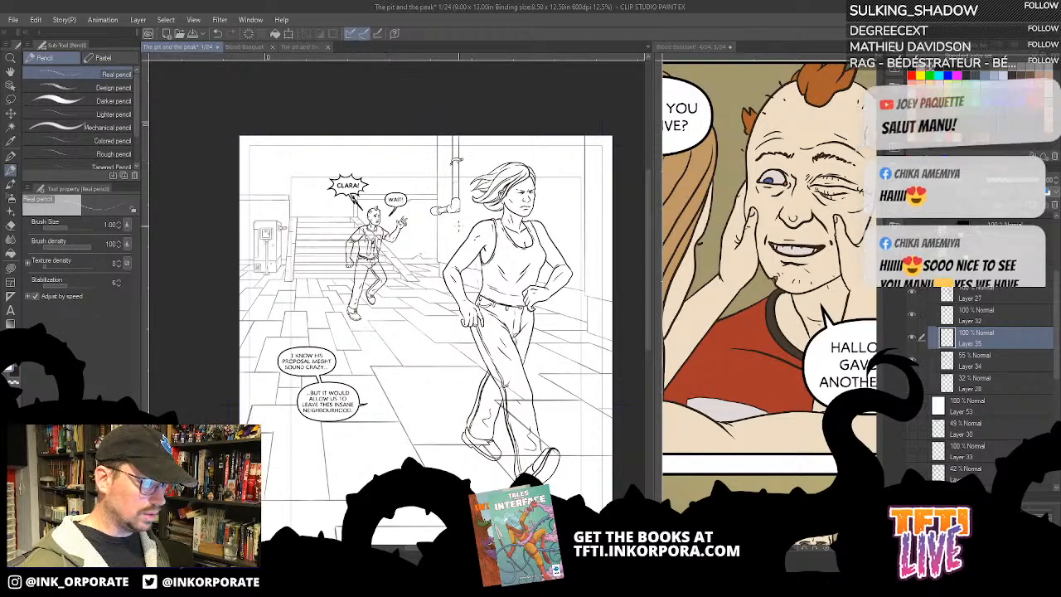
{"action": "left_click", "coordinate": [1001, 357]}
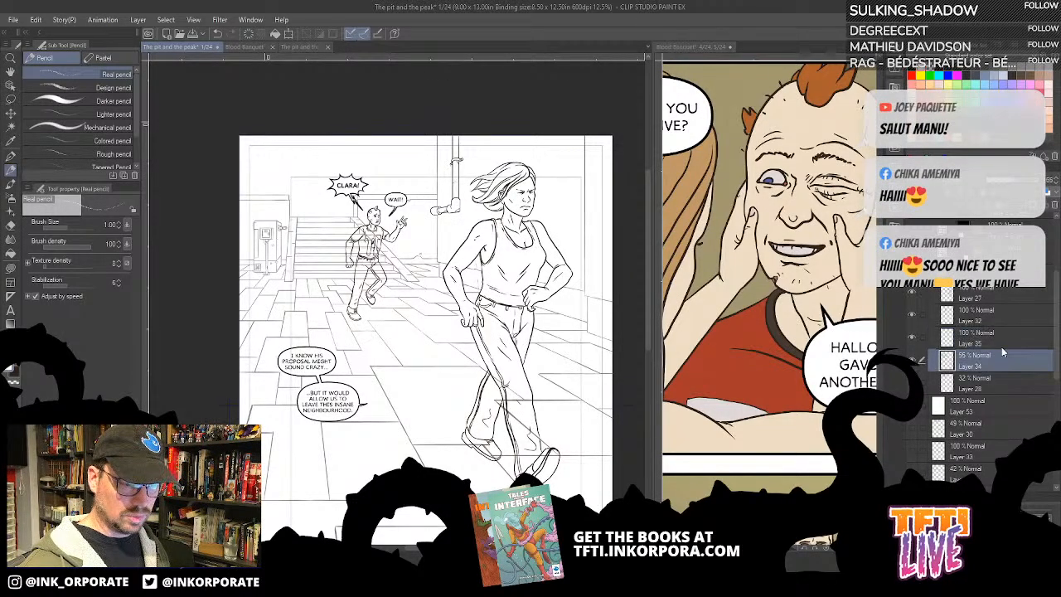
{"action": "left_click_drag", "start_coordinate": [1017, 180], "coordinate": [1040, 180]}
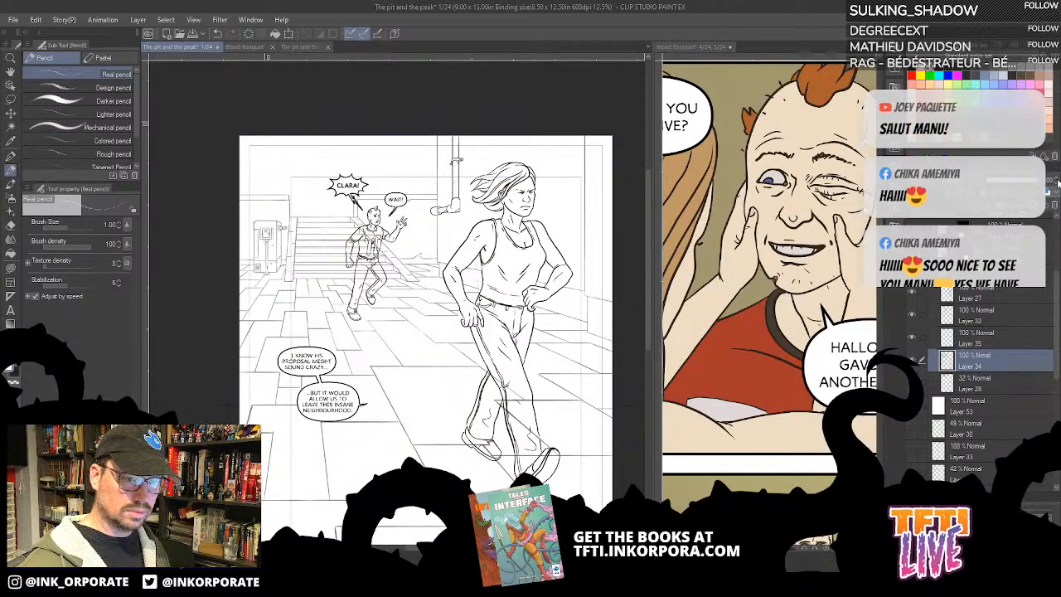
- Merge Layers 35 and 34 into a single background line-art layer and hide it
{"action": "left_click", "coordinate": [994, 339], "text": "ctrl"}
{"action": "right_click", "coordinate": [994, 338]}
{"action": "left_click", "coordinate": [1005, 288]}
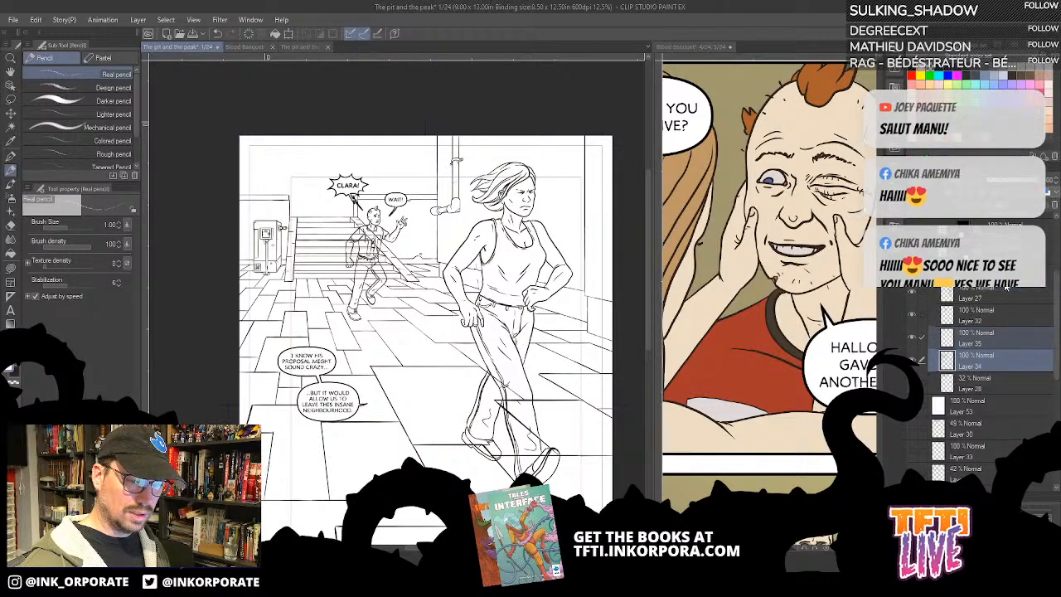
{"action": "left_click", "coordinate": [912, 338]}
{"action": "left_click", "coordinate": [912, 338]}
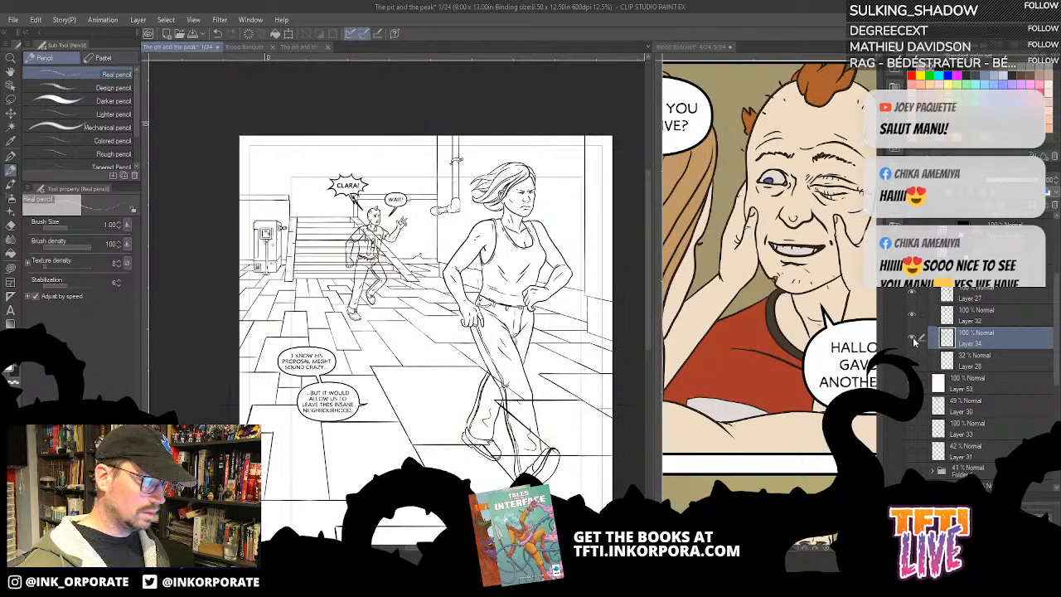
{"action": "left_click", "coordinate": [913, 339]}
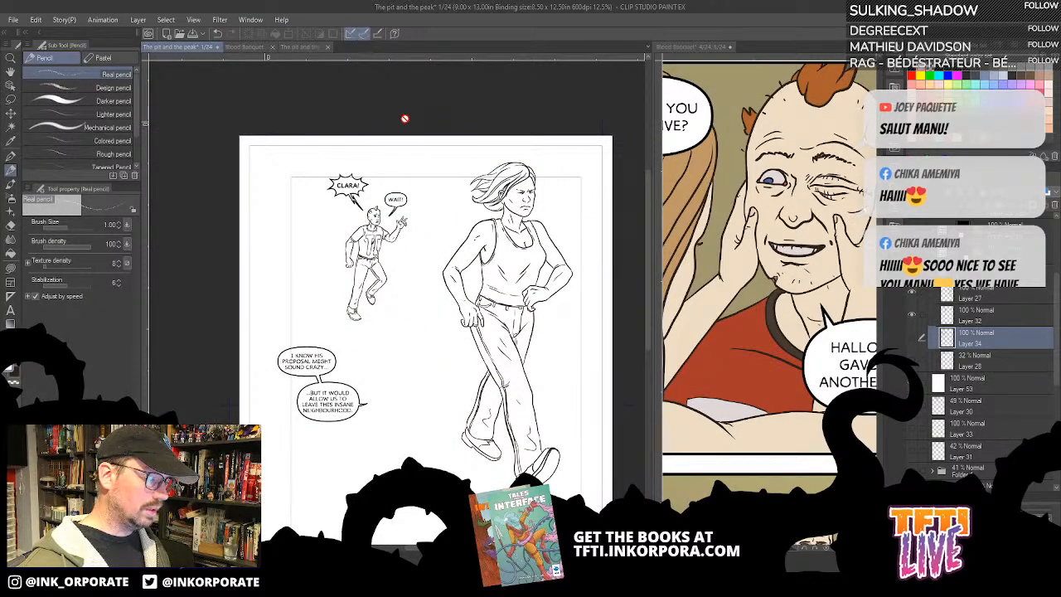
- Examine the woman's line art up close, toggling Layer 27 off and on
{"action": "left_click", "coordinate": [912, 296]}
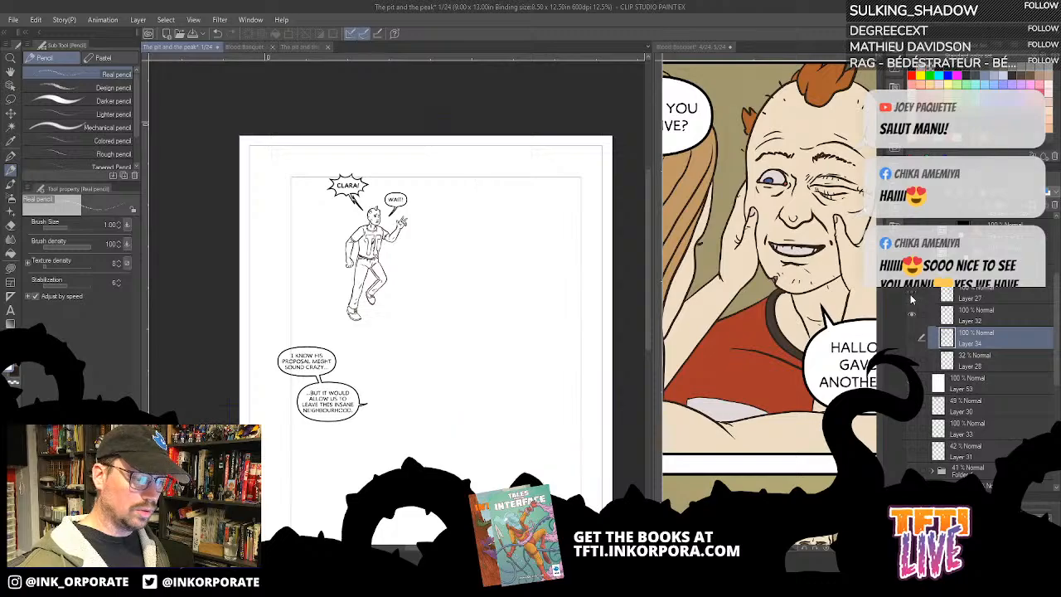
{"action": "left_click", "coordinate": [912, 295]}
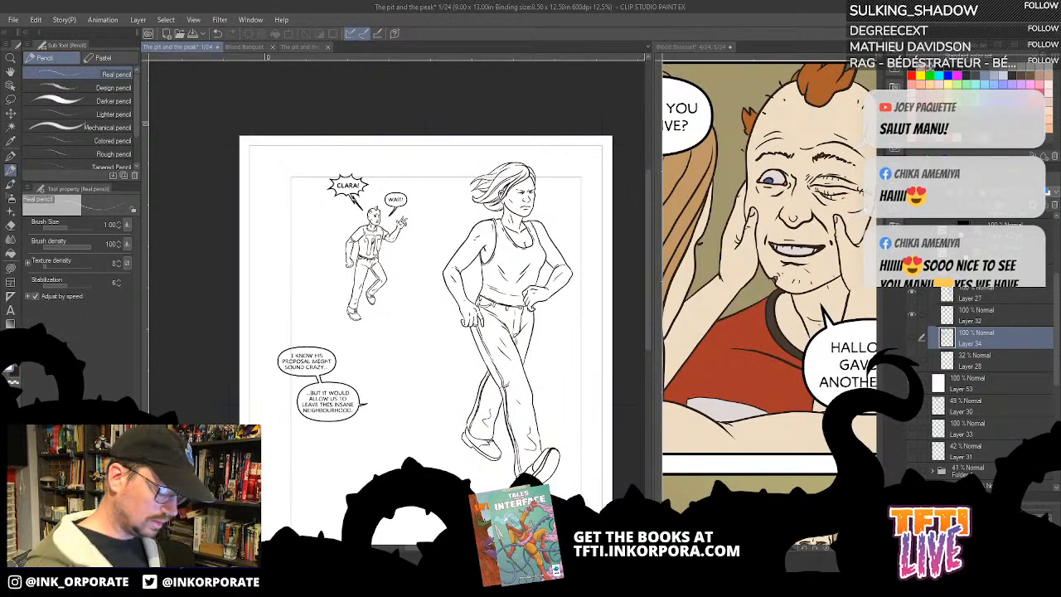
{"action": "key", "text": "ctrl+plus"}
{"action": "key", "text": "ctrl+plus"}
{"action": "key", "text": "ctrl+plus"}
{"action": "left_click_drag", "start_coordinate": [560, 236], "coordinate": [243, 365]}
{"action": "scroll", "coordinate": [242, 366], "scroll_direction": "down", "scroll_amount": 1}
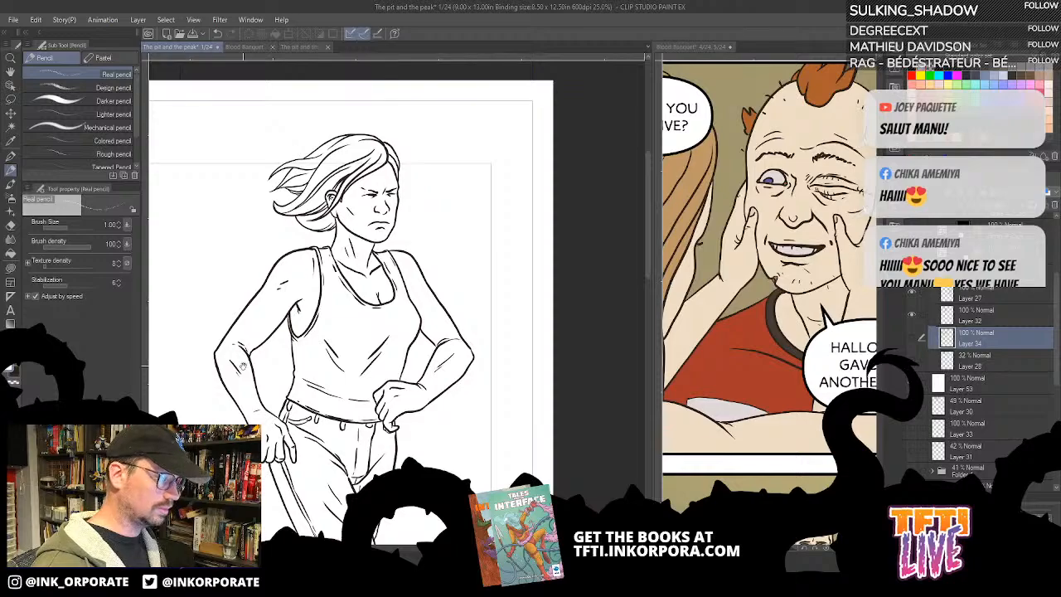
{"action": "left_click_drag", "start_coordinate": [407, 368], "coordinate": [500, 325]}
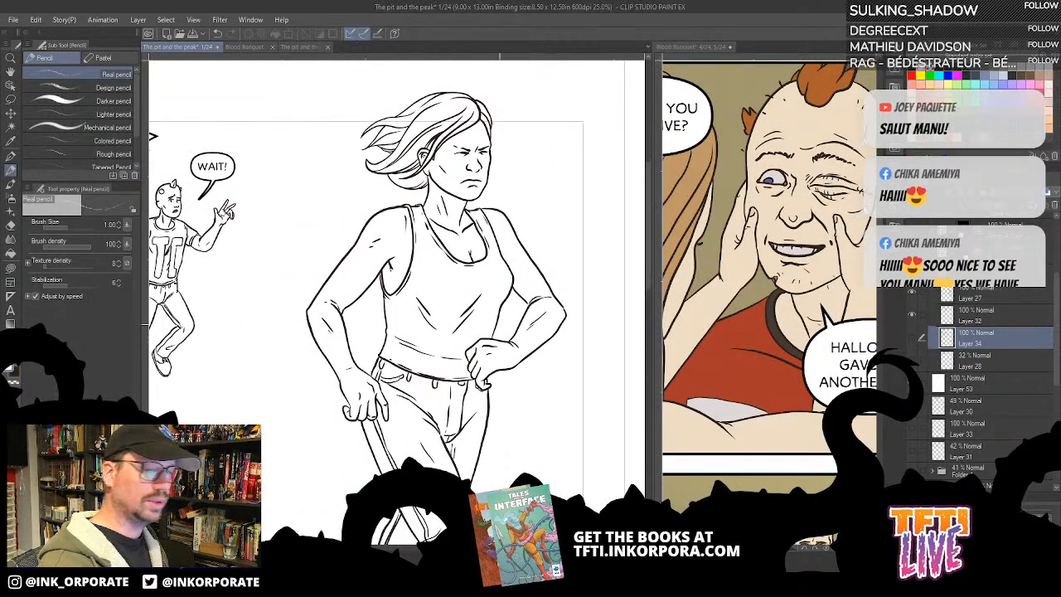
{"action": "left_click", "coordinate": [912, 295]}
{"action": "left_click", "coordinate": [912, 295]}
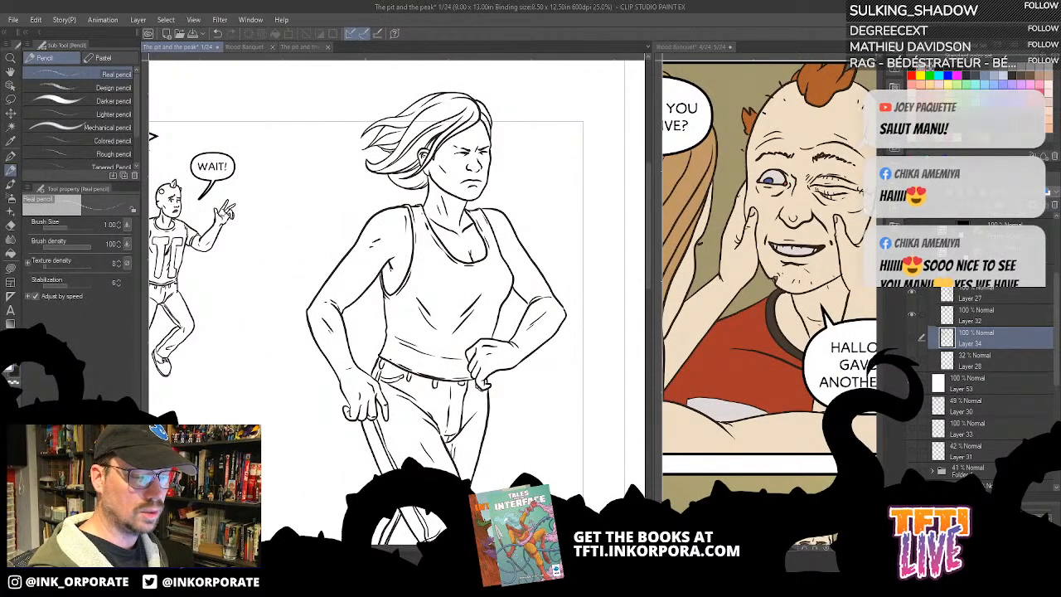
- Add a new layer above Layer 53 and move it into the ink folder directly below Layer 27, toggling Layer 27 to check its contents
{"action": "scroll", "coordinate": [1001, 293], "scroll_direction": "down", "scroll_amount": 3}
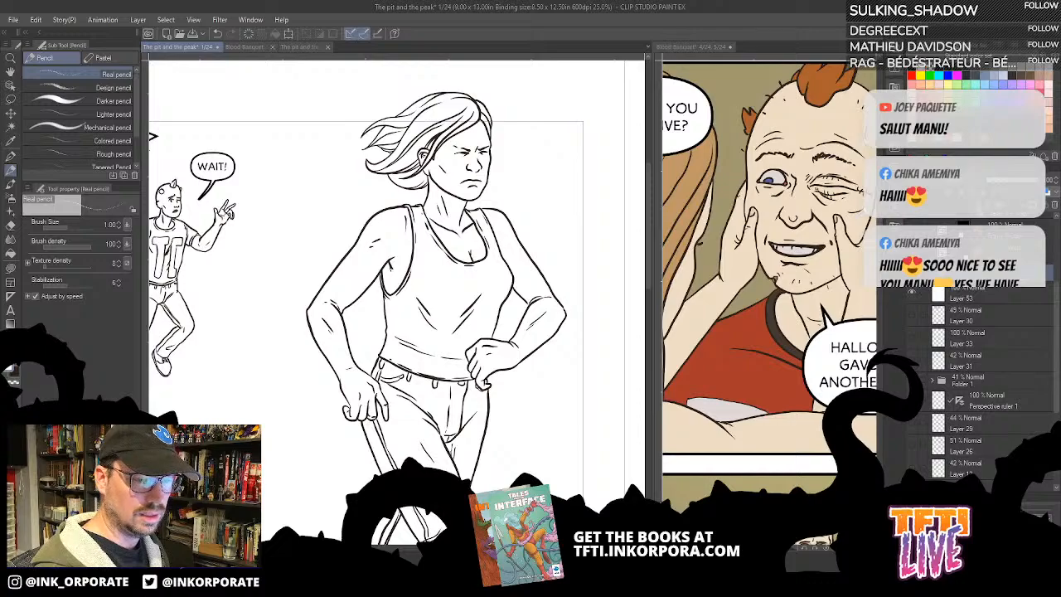
{"action": "left_click", "coordinate": [978, 207]}
{"action": "left_click", "coordinate": [973, 309]}
{"action": "left_click", "coordinate": [972, 301]}
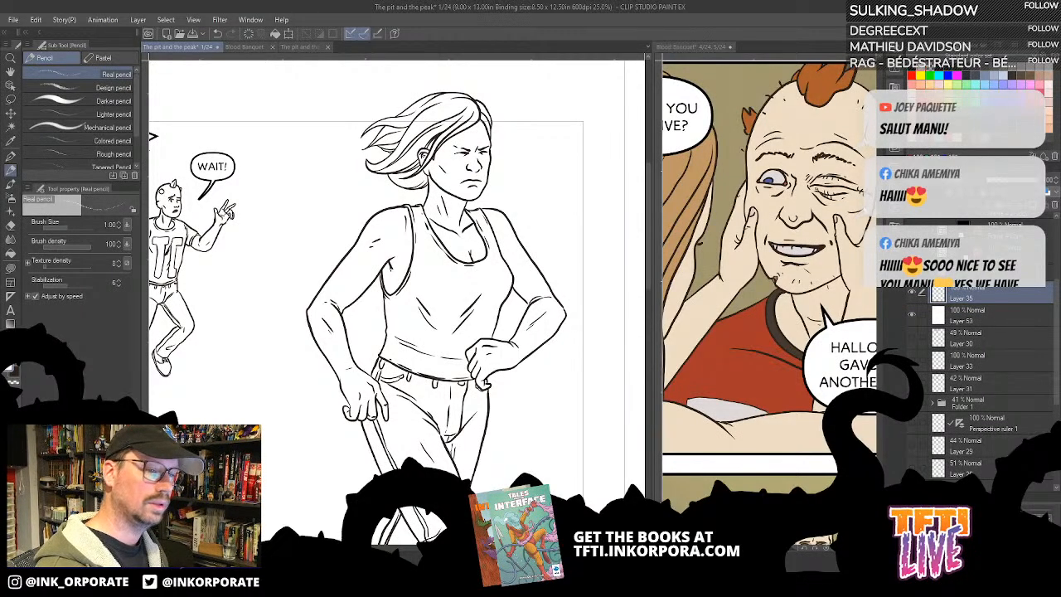
{"action": "left_click_drag", "start_coordinate": [520, 337], "coordinate": [638, 338]}
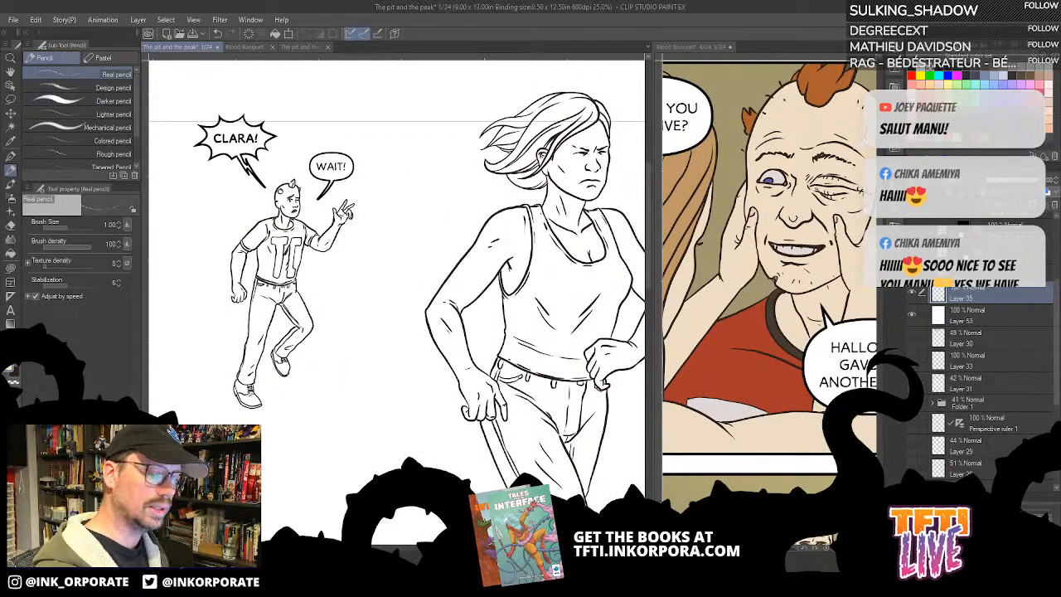
{"action": "scroll", "coordinate": [947, 296], "scroll_direction": "up", "scroll_amount": 2}
{"action": "left_click_drag", "start_coordinate": [977, 370], "coordinate": [917, 300]}
{"action": "left_click", "coordinate": [914, 295]}
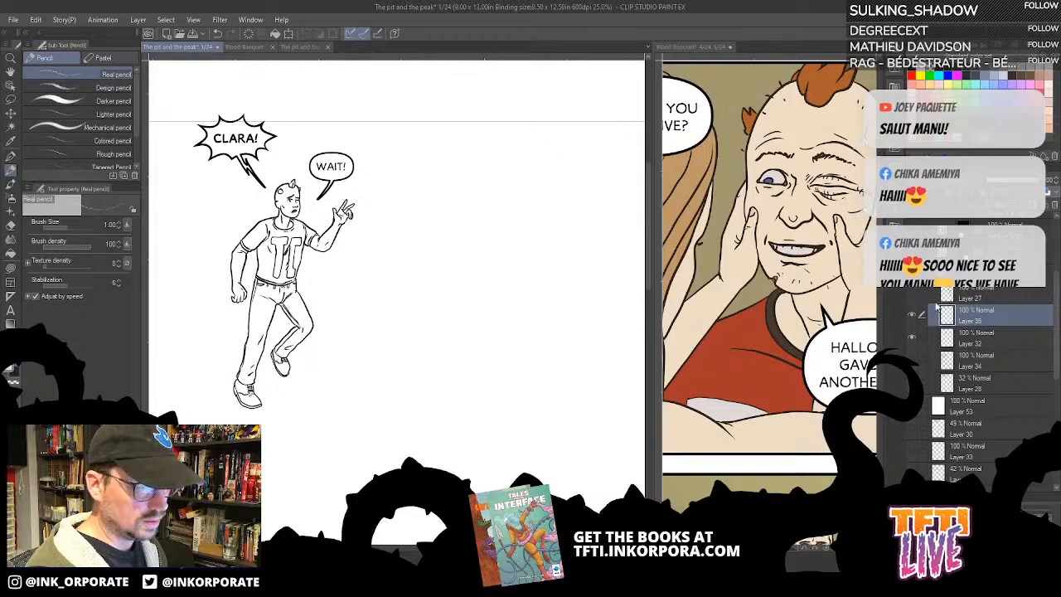
{"action": "left_click", "coordinate": [913, 295]}
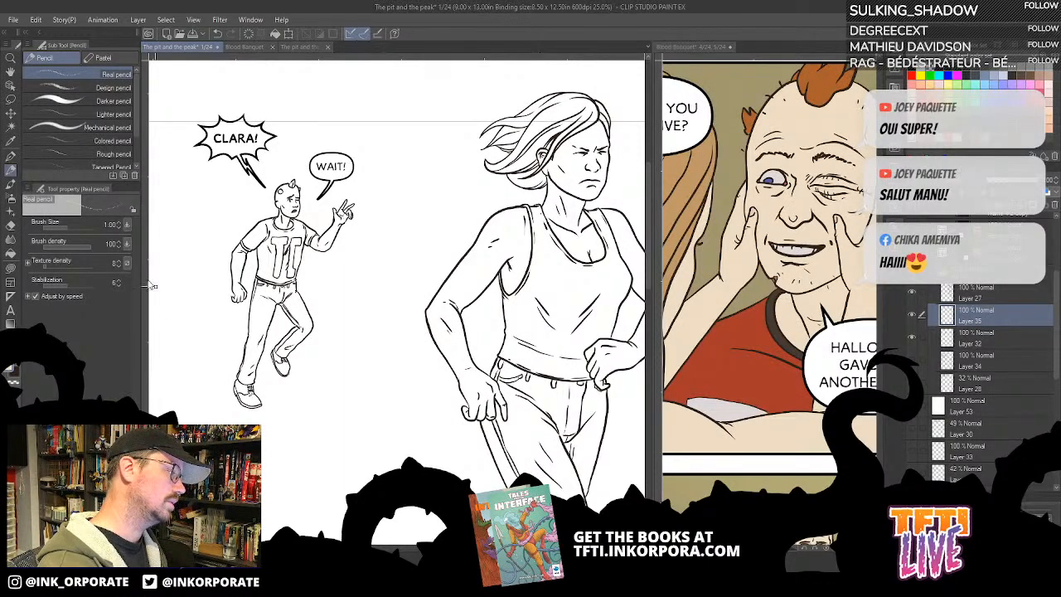
- Fill the woman's face with the skin tone sampled from the coloured reference page, using the Fill tool that refers to other layers
{"action": "left_click", "coordinate": [11, 255]}
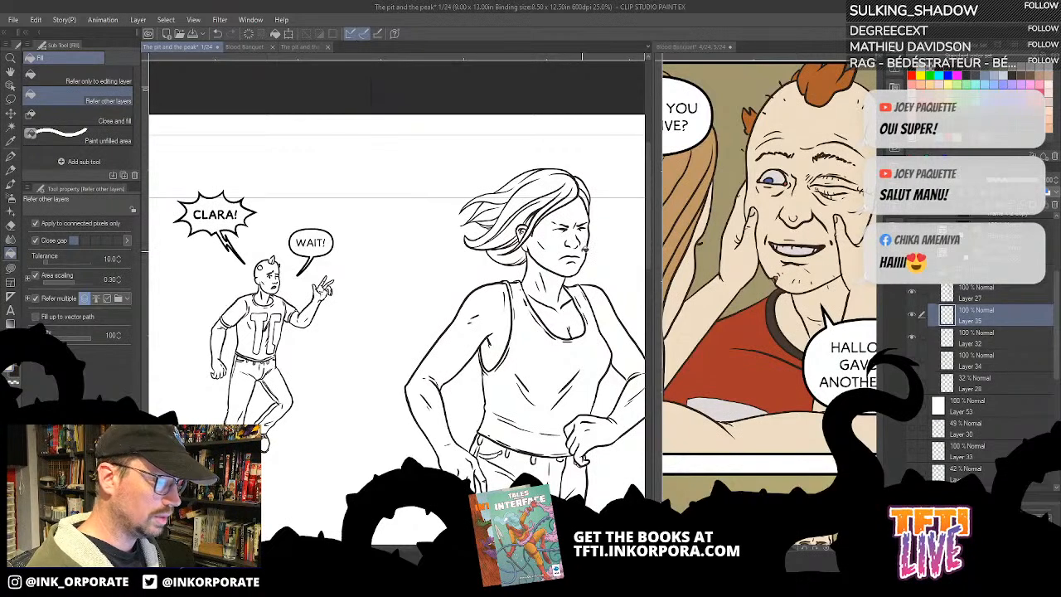
{"action": "left_click", "coordinate": [584, 247]}
{"action": "scroll", "coordinate": [588, 278], "scroll_direction": "up", "scroll_amount": 1}
{"action": "scroll", "coordinate": [587, 280], "scroll_direction": "up", "scroll_amount": 1}
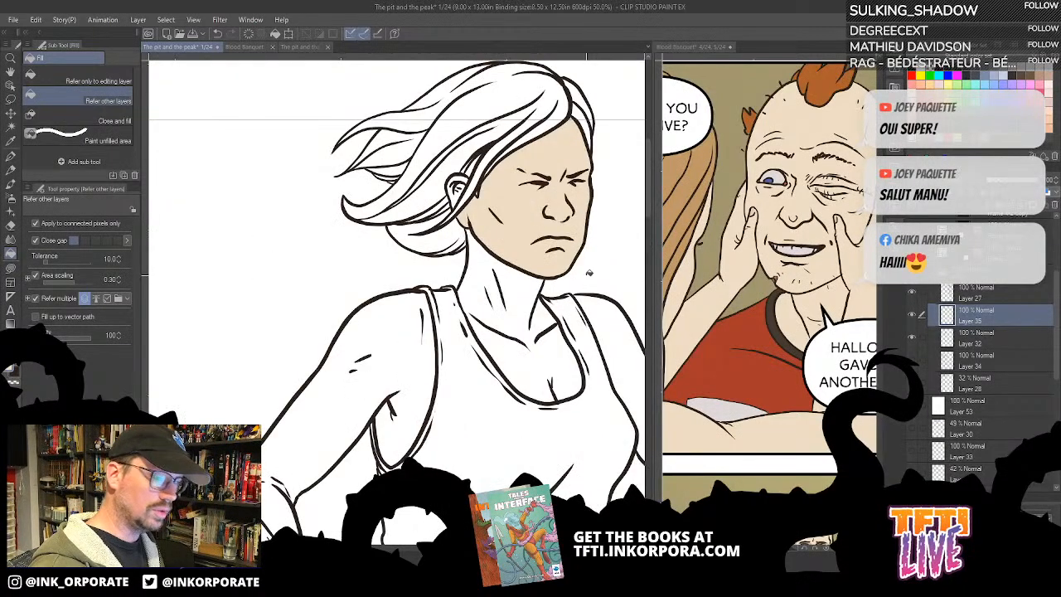
{"action": "key", "text": "ctrl+z"}
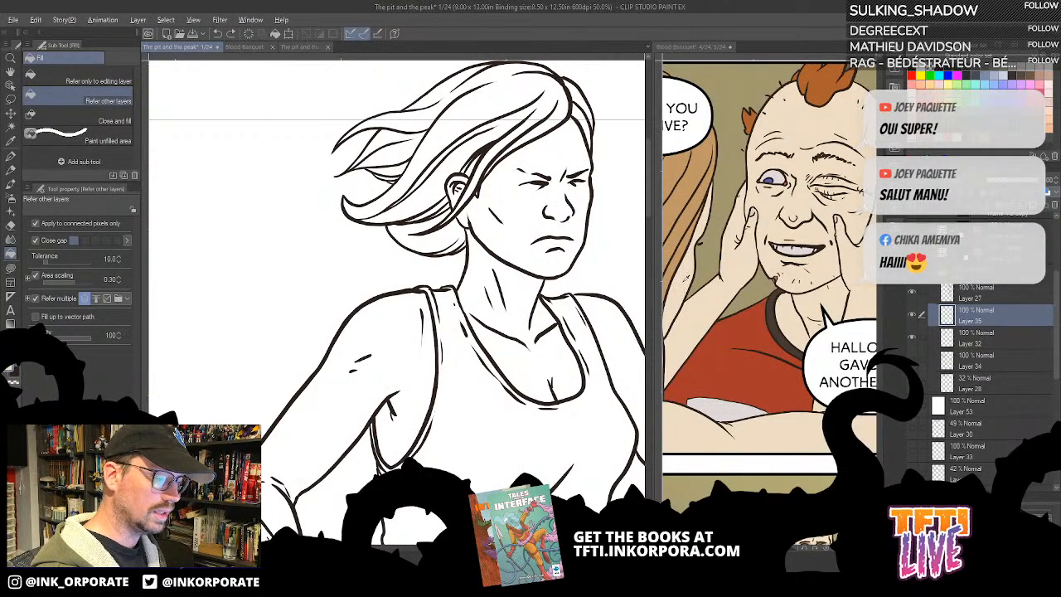
{"action": "left_click", "coordinate": [686, 278]}
{"action": "left_click", "coordinate": [576, 218]}
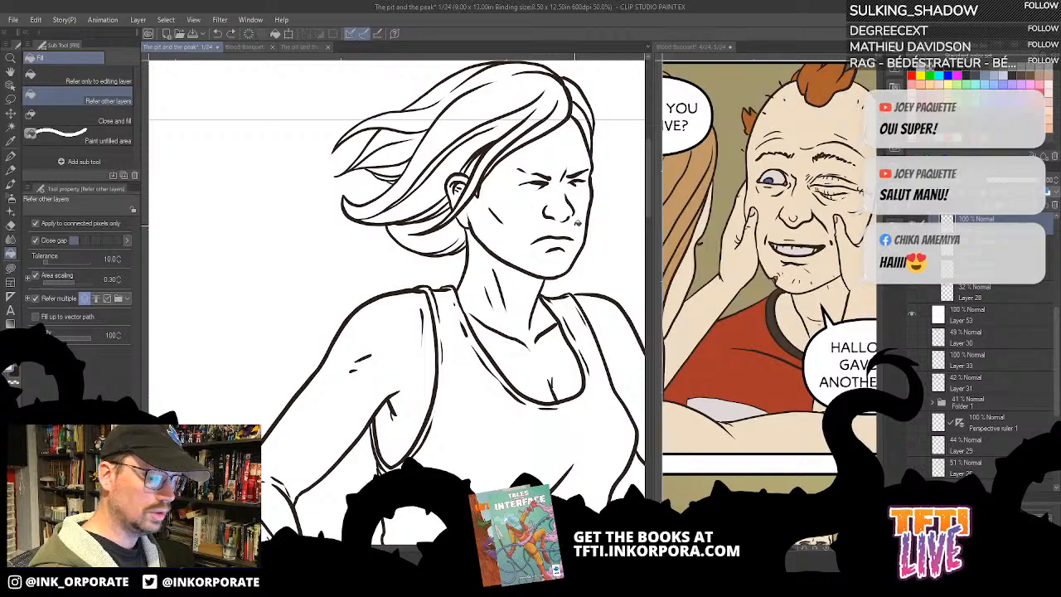
{"action": "left_click", "coordinate": [580, 225]}
- Fill the woman's ear, neck, chest, arms and hands with the same skin tone
{"action": "left_click_drag", "start_coordinate": [489, 265], "coordinate": [543, 348]}
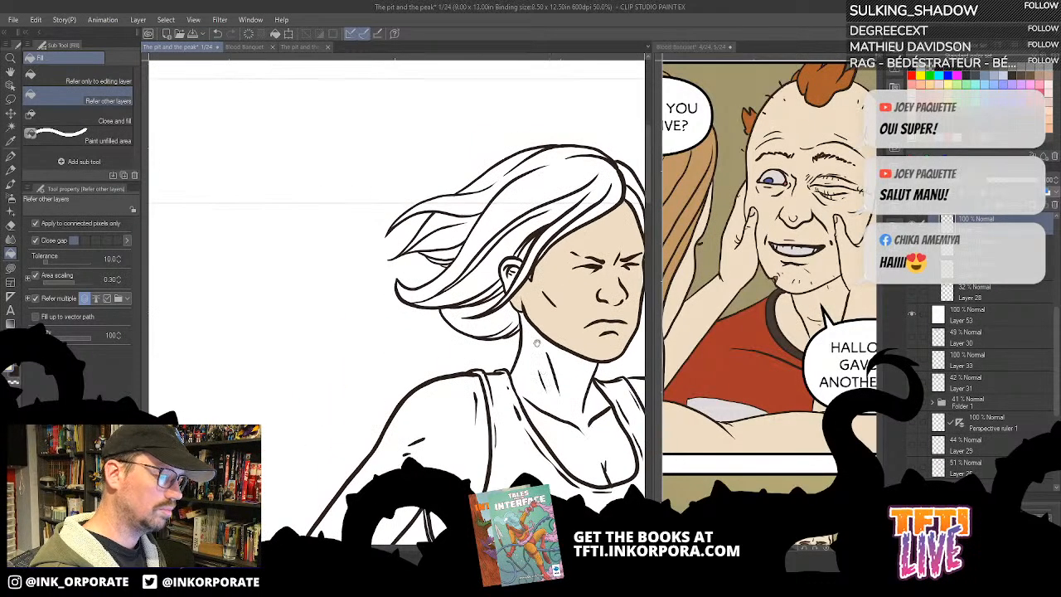
{"action": "left_click", "coordinate": [512, 279]}
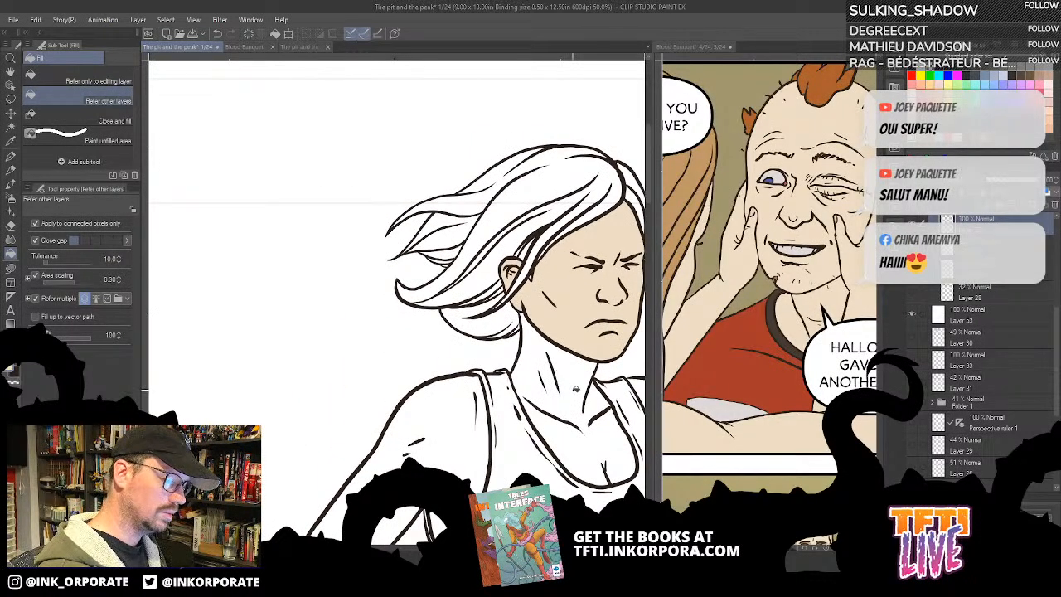
{"action": "left_click", "coordinate": [573, 388]}
{"action": "left_click_drag", "start_coordinate": [574, 388], "coordinate": [460, 301]}
{"action": "left_click", "coordinate": [570, 329]}
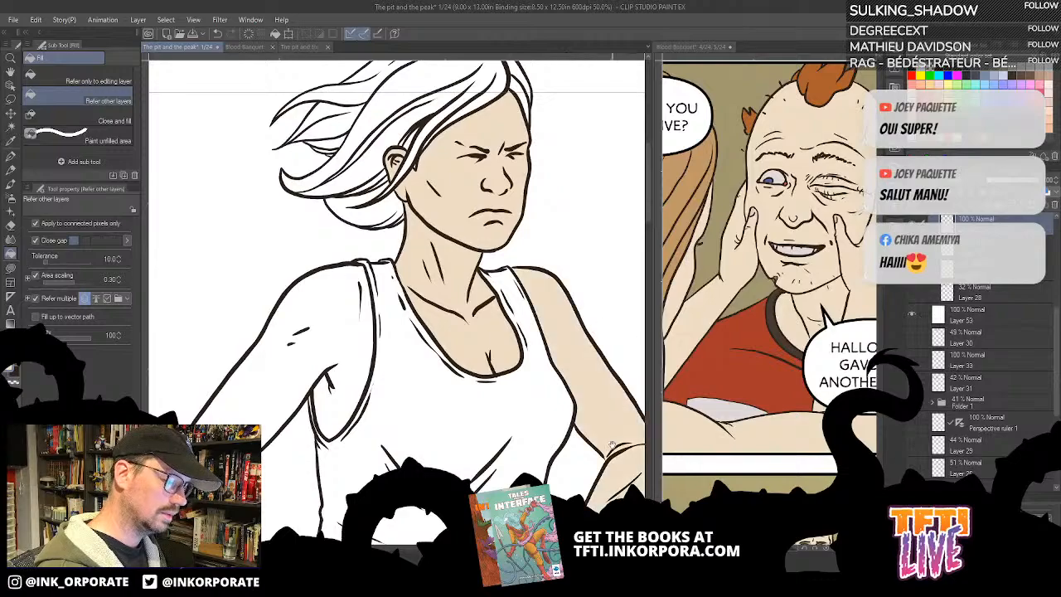
{"action": "left_click_drag", "start_coordinate": [609, 458], "coordinate": [614, 291]}
{"action": "left_click_drag", "start_coordinate": [434, 345], "coordinate": [519, 354]}
{"action": "left_click", "coordinate": [444, 207]}
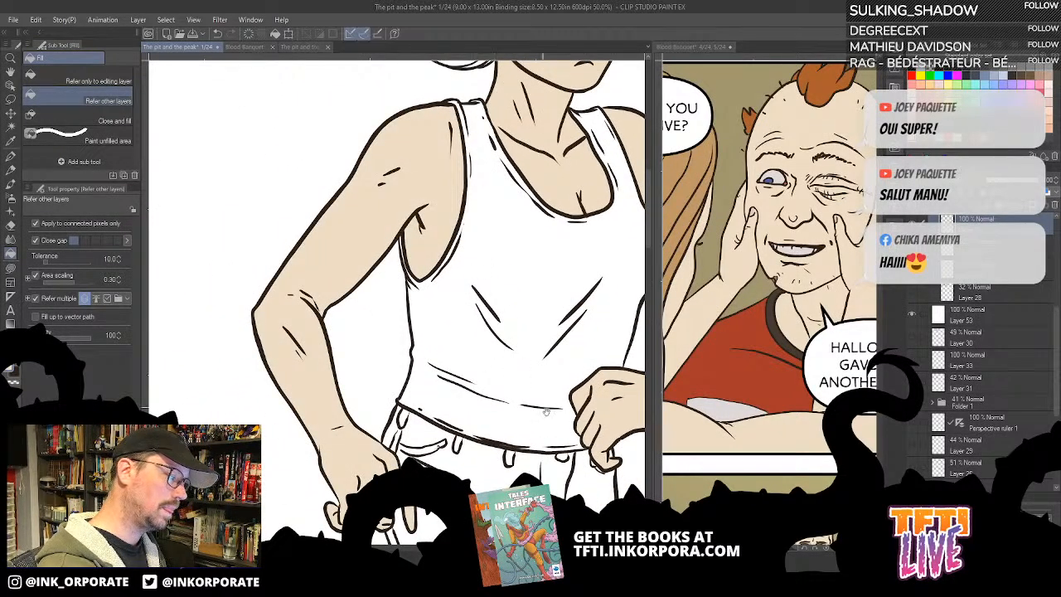
- Check the skin fills on the woman's face, arms and hands, both on the full page and up close
{"action": "left_click_drag", "start_coordinate": [547, 411], "coordinate": [528, 325]}
{"action": "key", "text": "ctrl+0"}
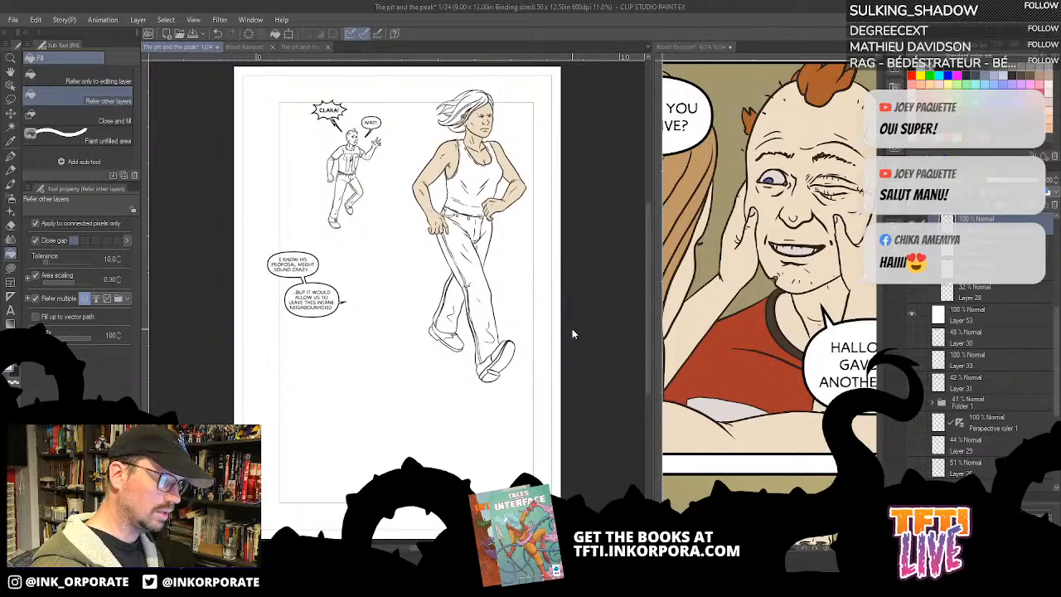
{"action": "scroll", "coordinate": [572, 329], "scroll_direction": "up", "scroll_amount": 1}
{"action": "left_click_drag", "start_coordinate": [553, 248], "coordinate": [575, 301]}
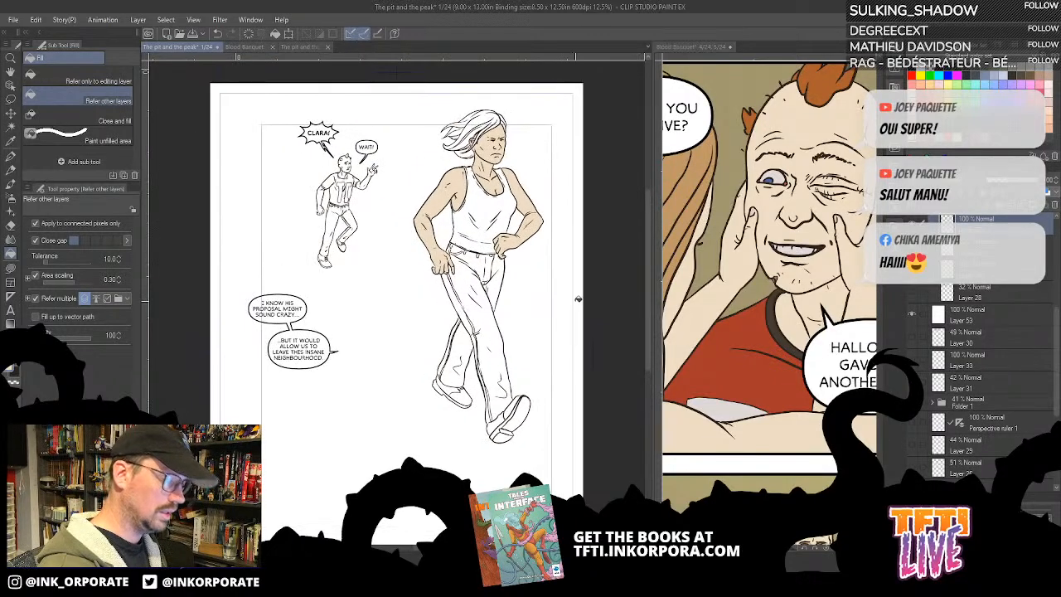
{"action": "scroll", "coordinate": [578, 299], "scroll_direction": "up", "scroll_amount": 4}
{"action": "left_click_drag", "start_coordinate": [207, 218], "coordinate": [625, 354]}
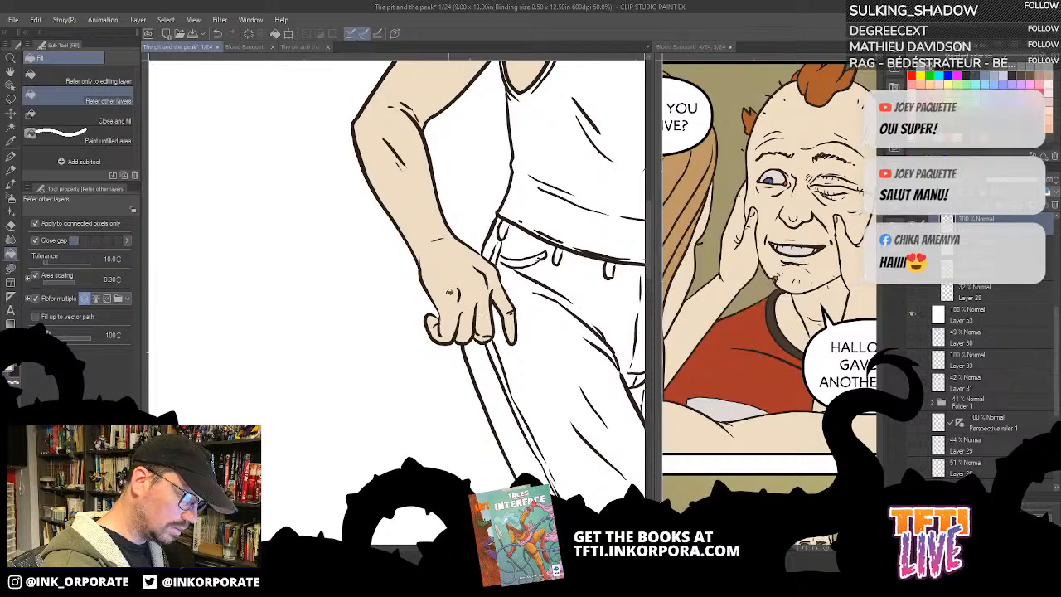
{"action": "scroll", "coordinate": [449, 292], "scroll_direction": "up", "scroll_amount": 5}
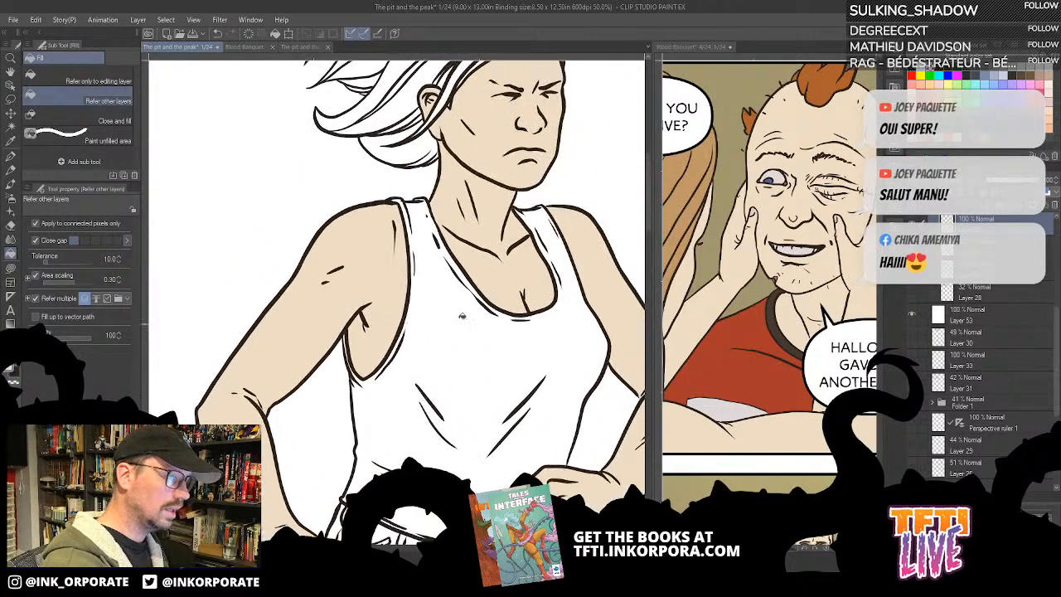
{"action": "scroll", "coordinate": [500, 166], "scroll_direction": "up", "scroll_amount": 2}
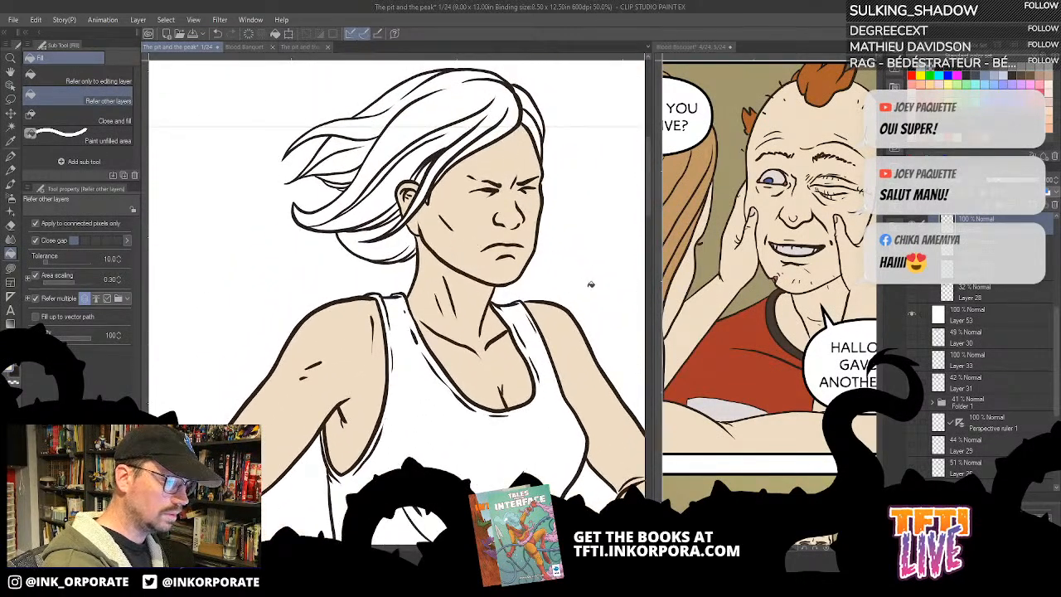
{"action": "mouse_move", "coordinate": [602, 449]}
{"action": "left_mouse_down"}
{"action": "mouse_move", "coordinate": [576, 311]}
{"action": "mouse_move", "coordinate": [593, 435]}
{"action": "left_mouse_up"}
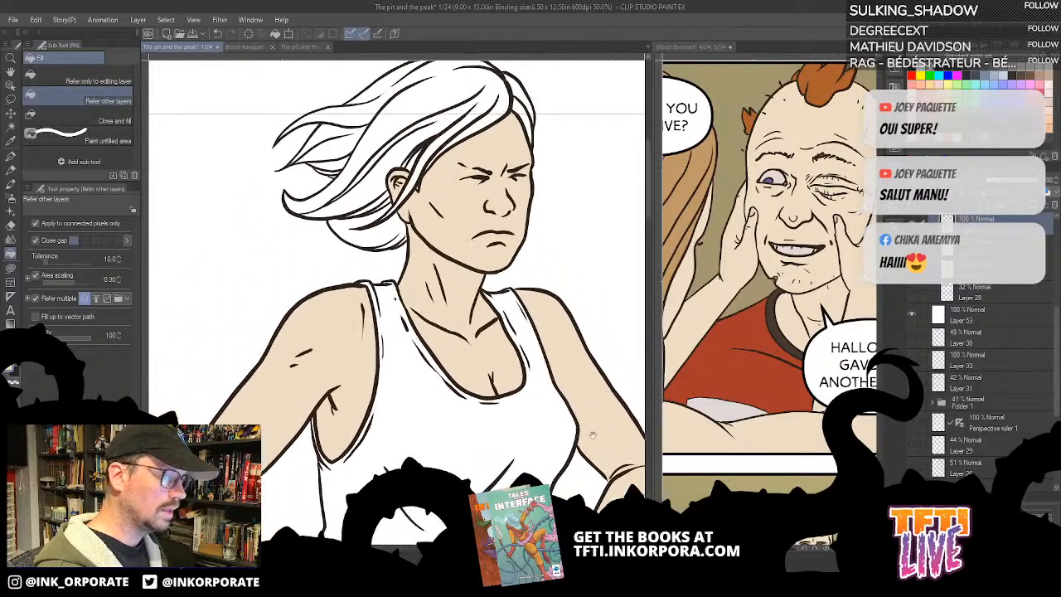
{"action": "left_click_drag", "start_coordinate": [616, 310], "coordinate": [557, 357]}
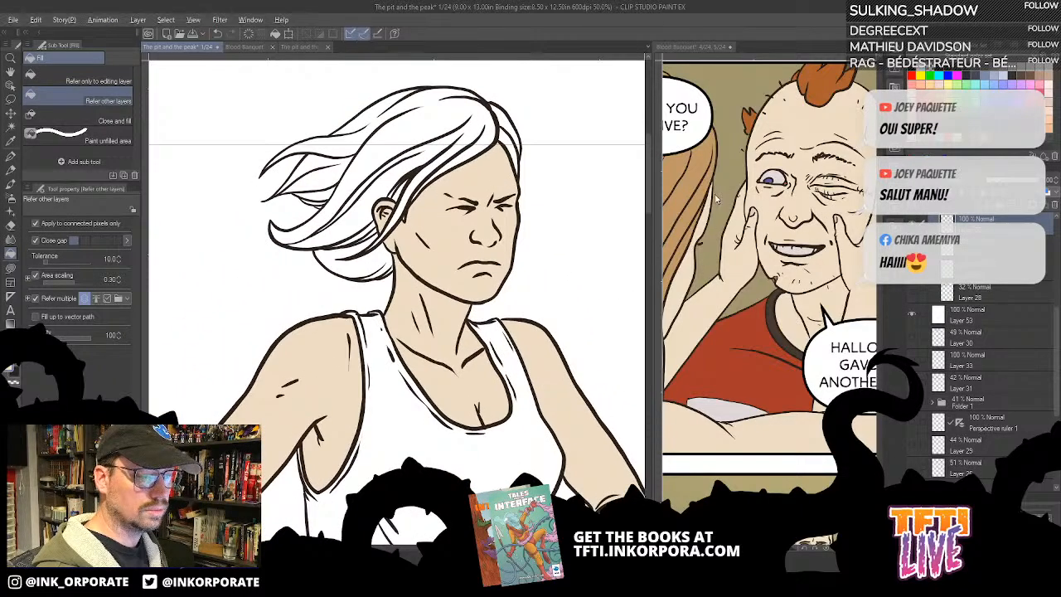
- Fill the front and crown sections of the woman's hair with the brown sampled from the hair on the coloured reference page
{"action": "left_click", "coordinate": [699, 175]}
{"action": "left_click", "coordinate": [477, 126]}
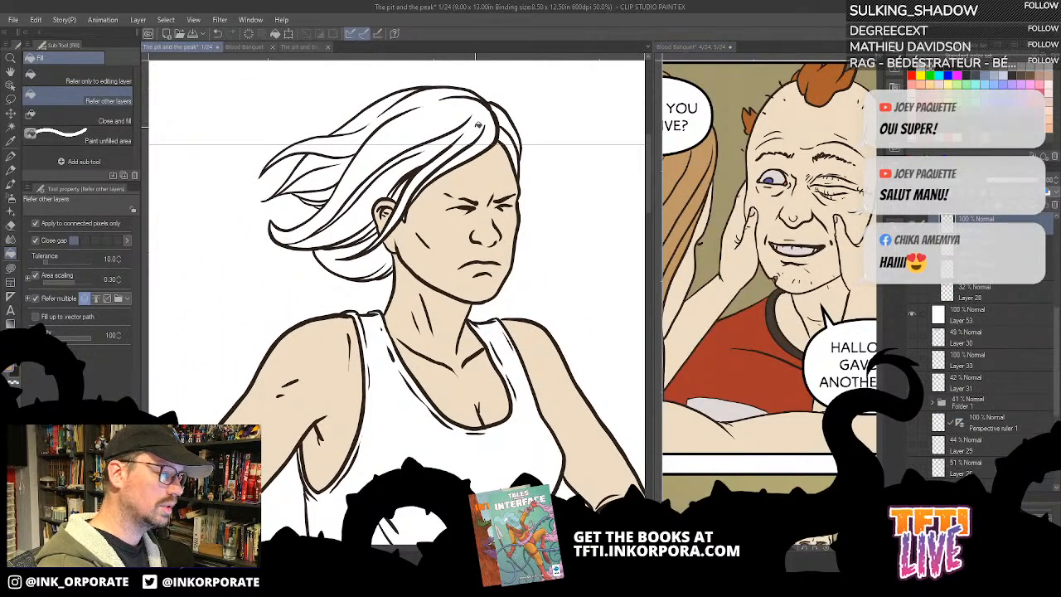
{"action": "left_click", "coordinate": [483, 147]}
{"action": "left_click", "coordinate": [508, 118]}
{"action": "left_click", "coordinate": [513, 148]}
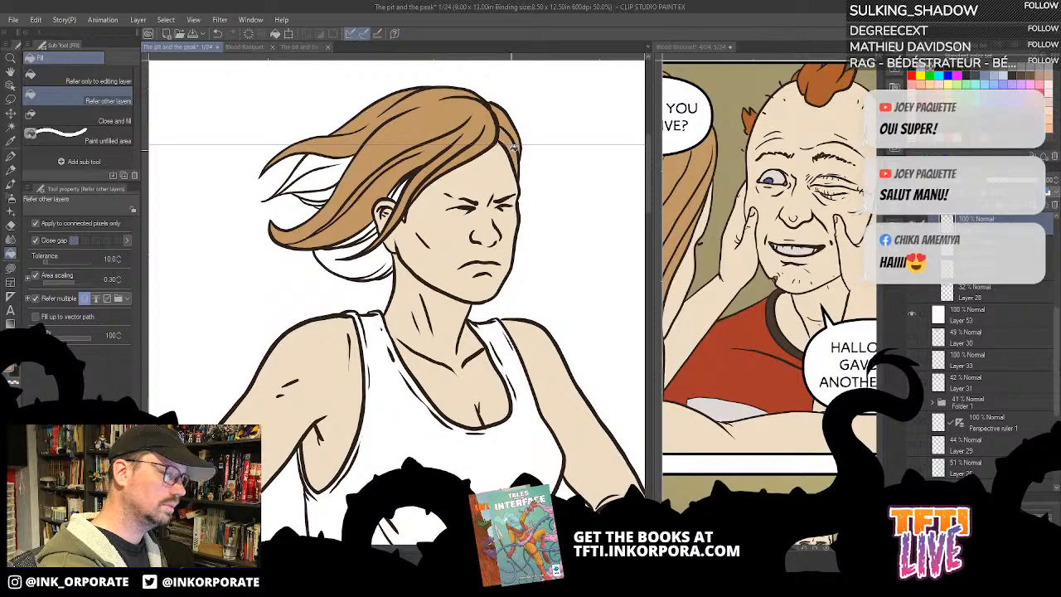
- Fill the remaining windblown strands at the back of the hair and the gap behind the ear with the same brown
{"action": "left_click", "coordinate": [384, 257]}
{"action": "left_click", "coordinate": [325, 193]}
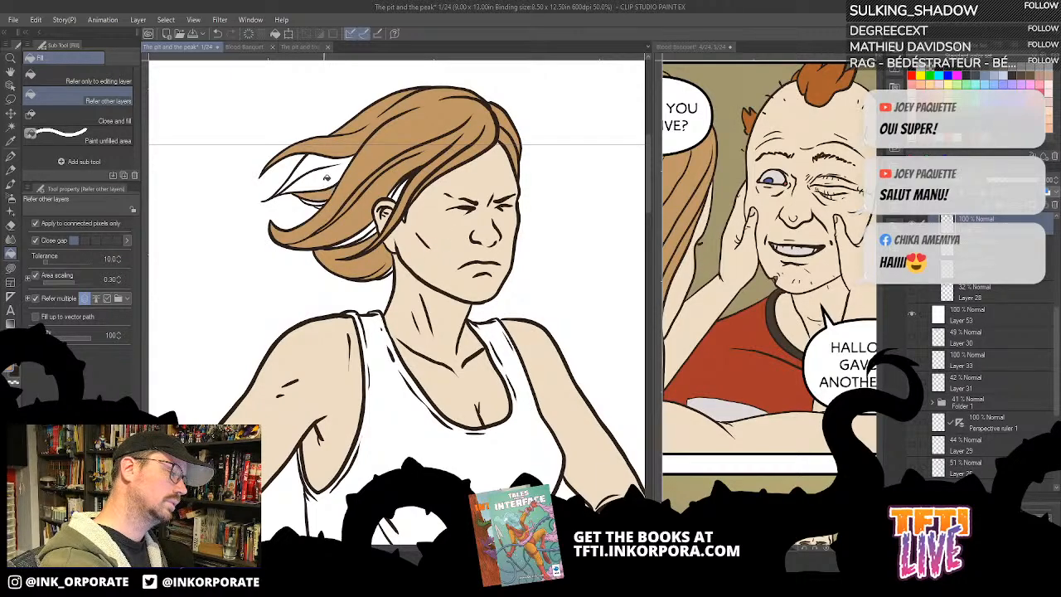
{"action": "left_click", "coordinate": [318, 158]}
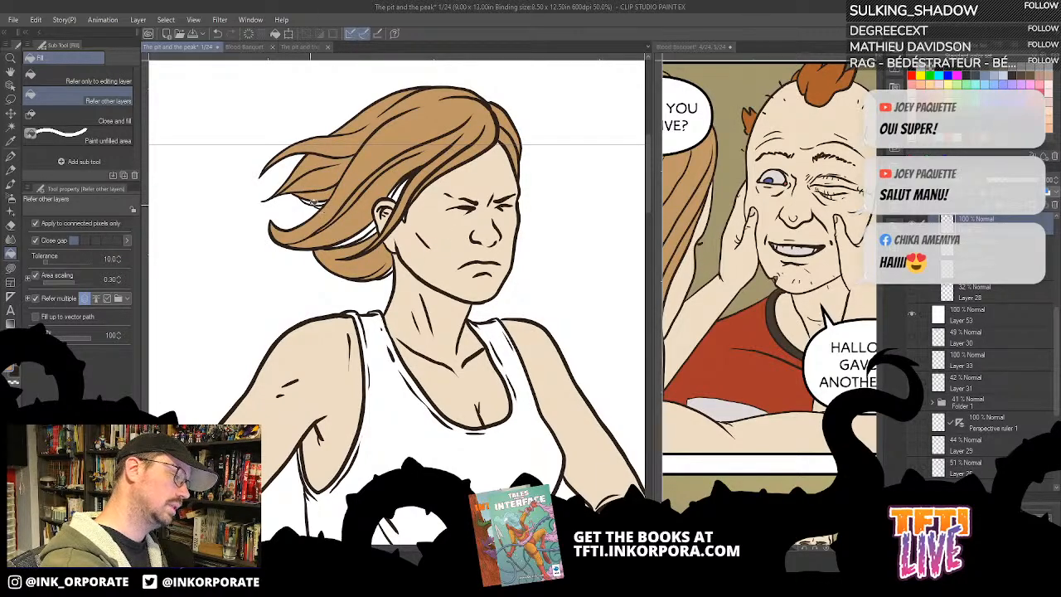
{"action": "scroll", "coordinate": [317, 196], "scroll_direction": "up", "scroll_amount": 1}
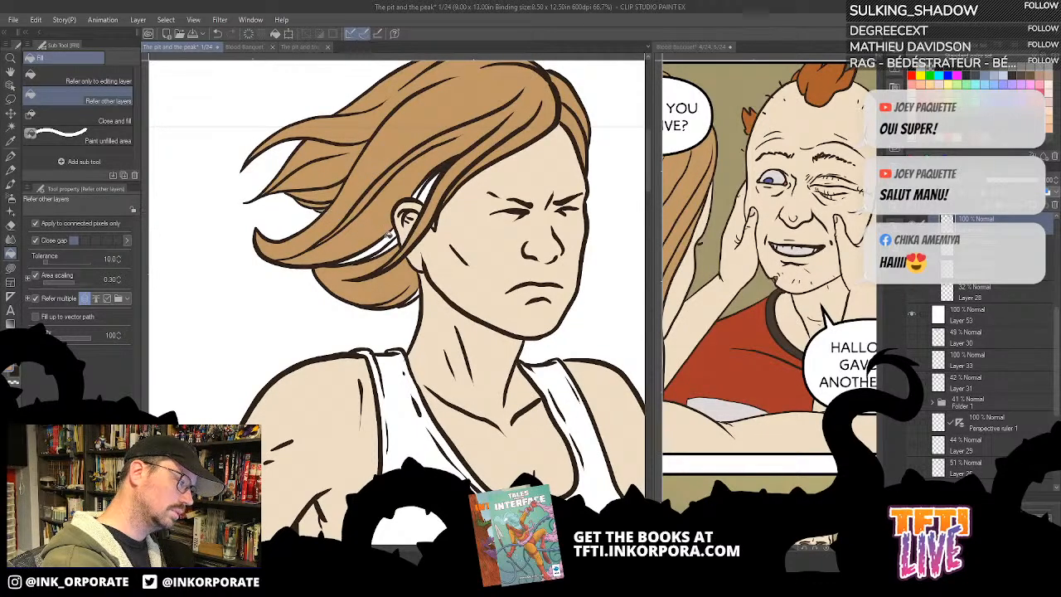
{"action": "left_click", "coordinate": [390, 245]}
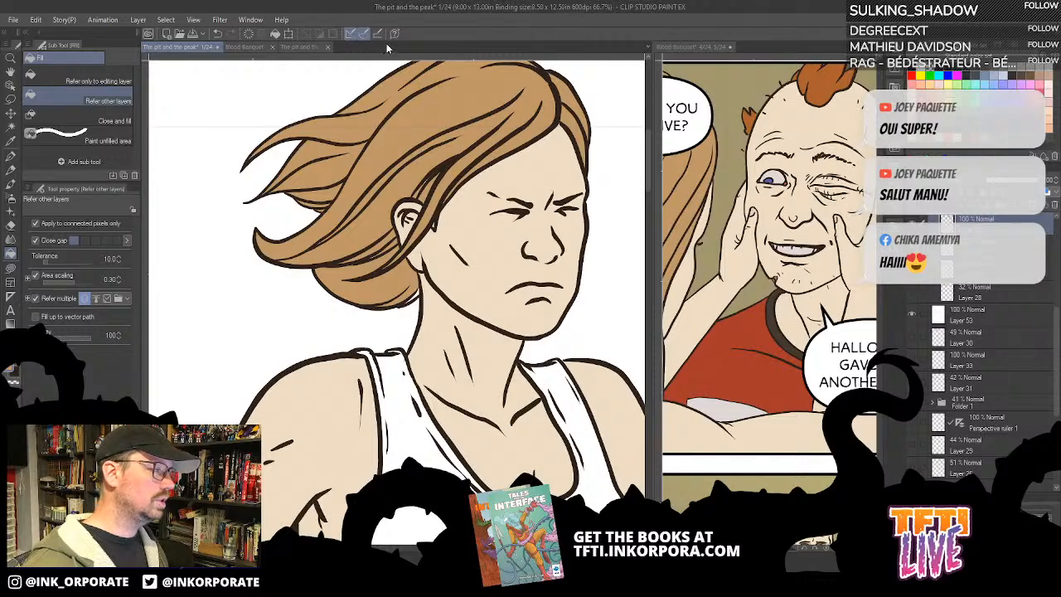
- Look over the page overviews of Blood Banquet and The pit and the peak, and return to page 1
{"action": "left_click", "coordinate": [243, 47]}
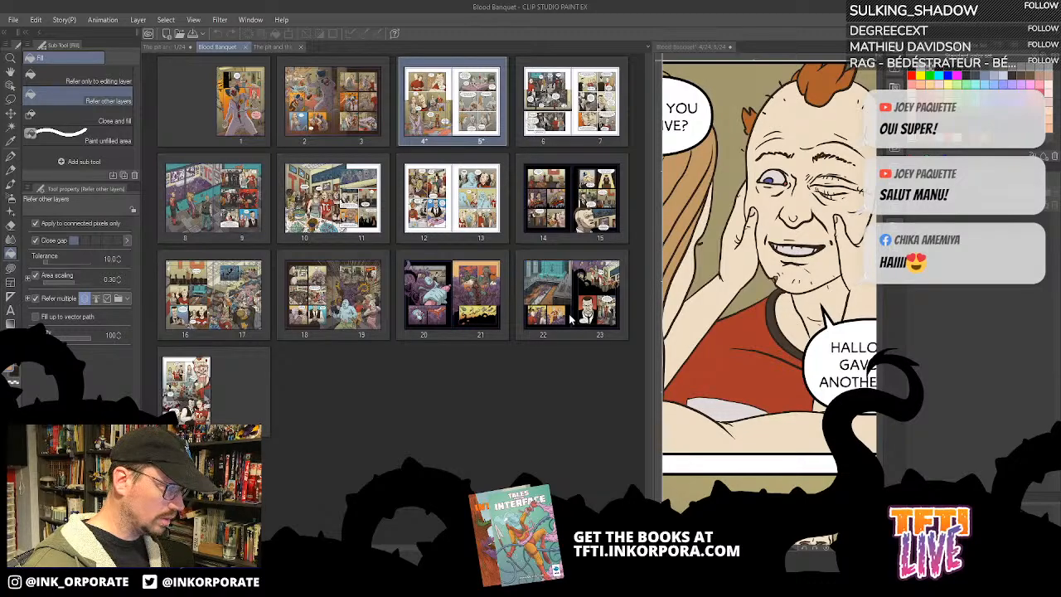
{"action": "left_click", "coordinate": [271, 47]}
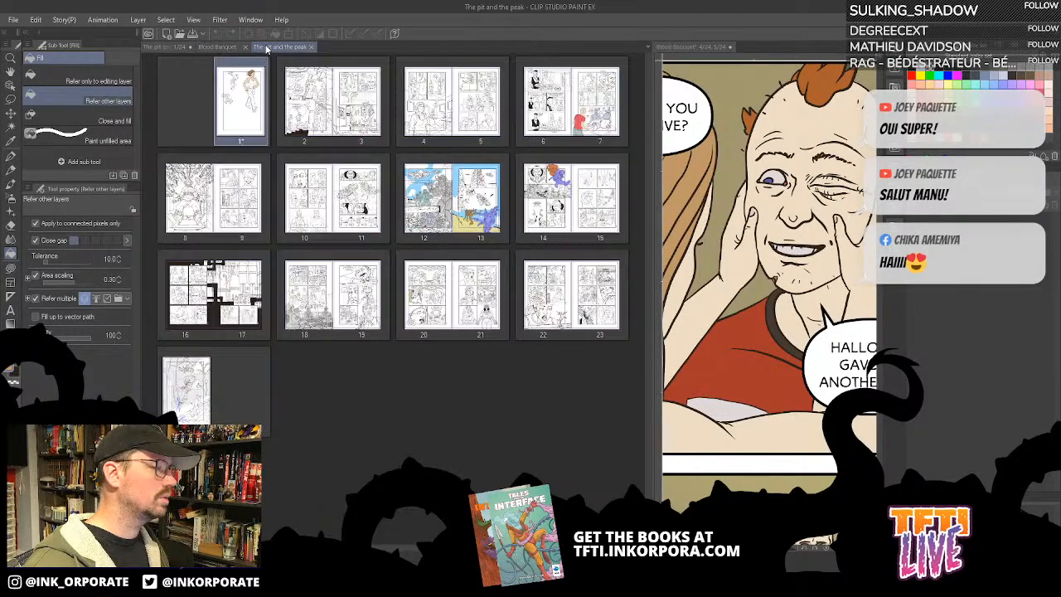
{"action": "left_click", "coordinate": [153, 47]}
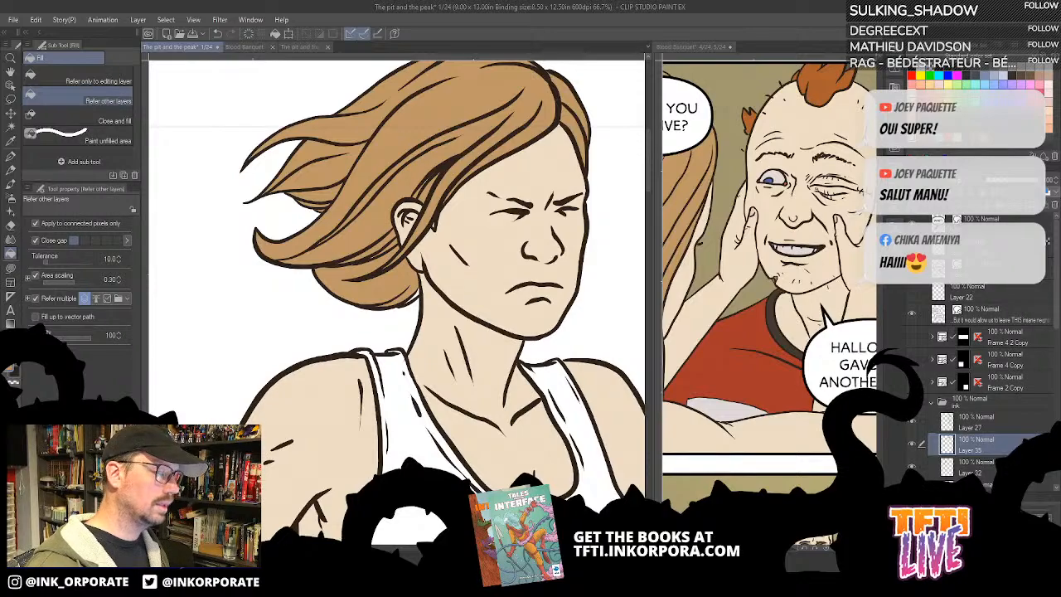
- Find the unpainted slivers between the hair strands around the ear and temple and cover them in brown with Lasso fill
{"action": "scroll", "coordinate": [456, 233], "scroll_direction": "up", "scroll_amount": 5}
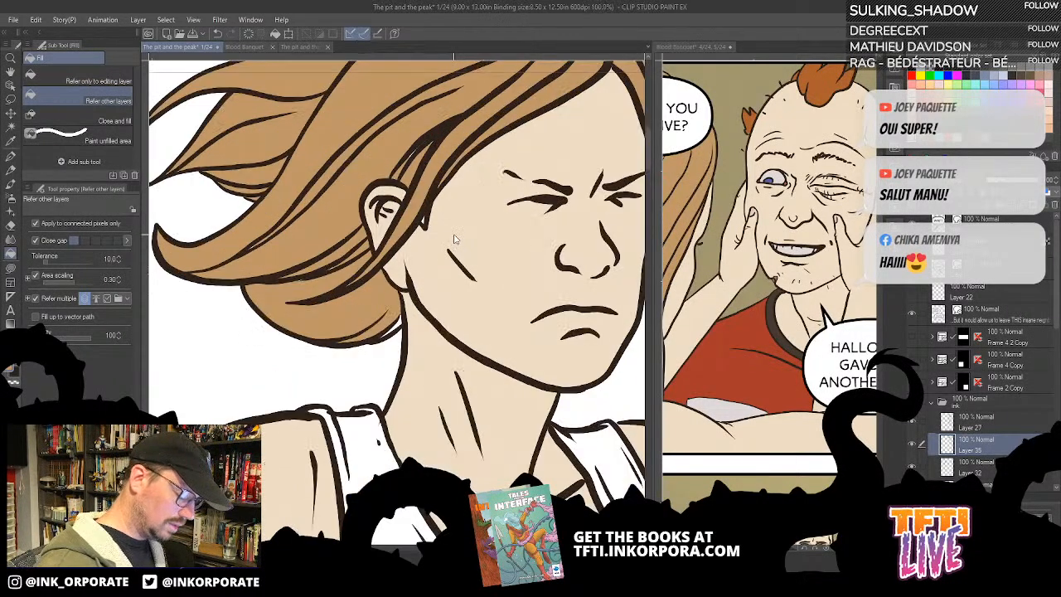
{"action": "left_click_drag", "start_coordinate": [453, 235], "coordinate": [565, 391]}
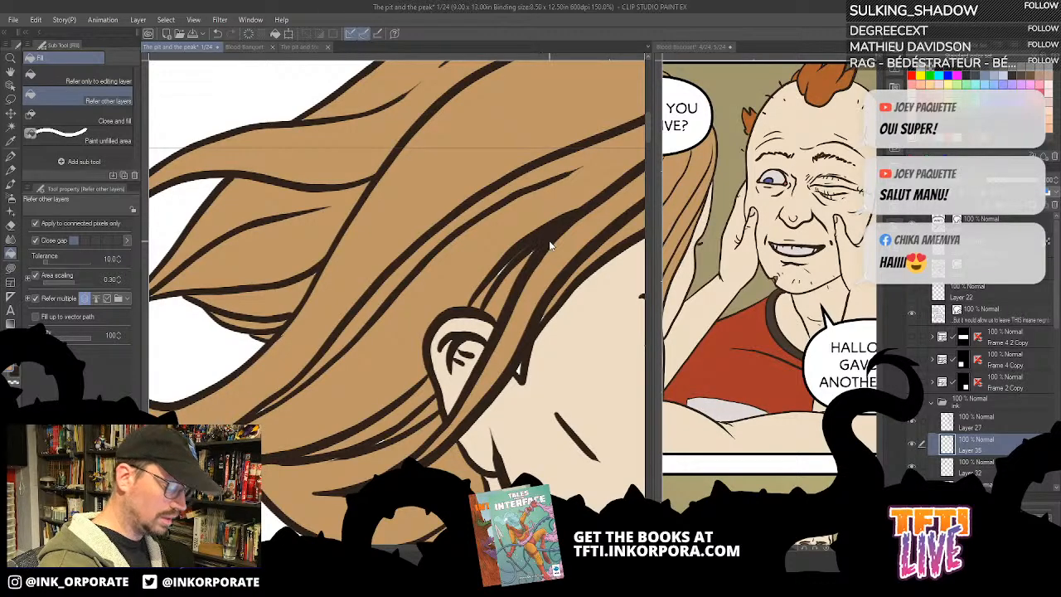
{"action": "scroll", "coordinate": [549, 241], "scroll_direction": "up", "scroll_amount": 7}
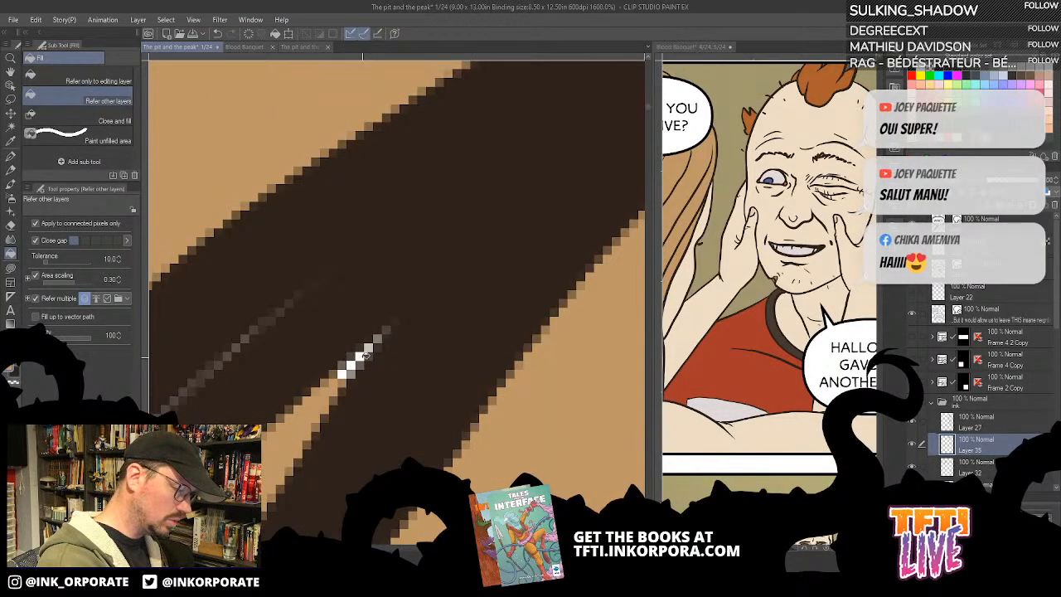
{"action": "scroll", "coordinate": [362, 356], "scroll_direction": "down", "scroll_amount": 4}
{"action": "left_click_drag", "start_coordinate": [362, 358], "coordinate": [420, 232]}
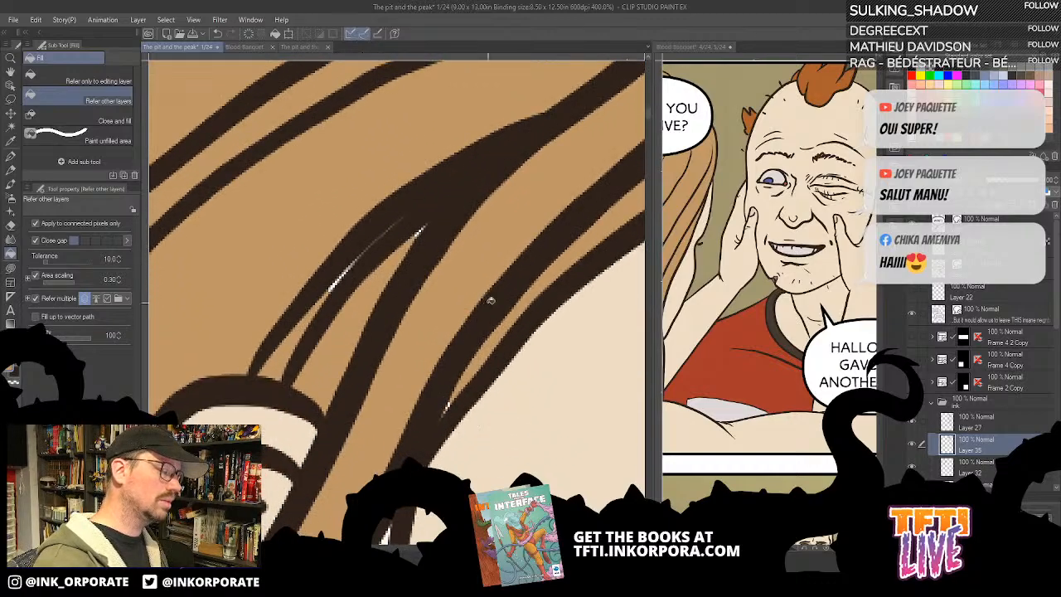
{"action": "scroll", "coordinate": [489, 303], "scroll_direction": "down", "scroll_amount": 2}
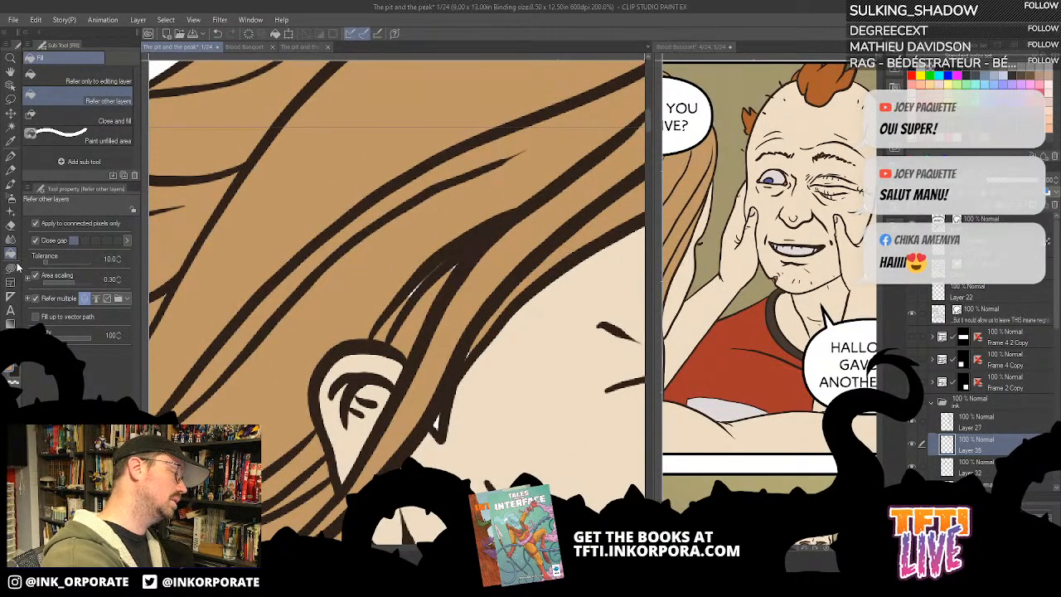
{"action": "left_click", "coordinate": [13, 267]}
{"action": "left_click_drag", "start_coordinate": [496, 335], "coordinate": [512, 329]}
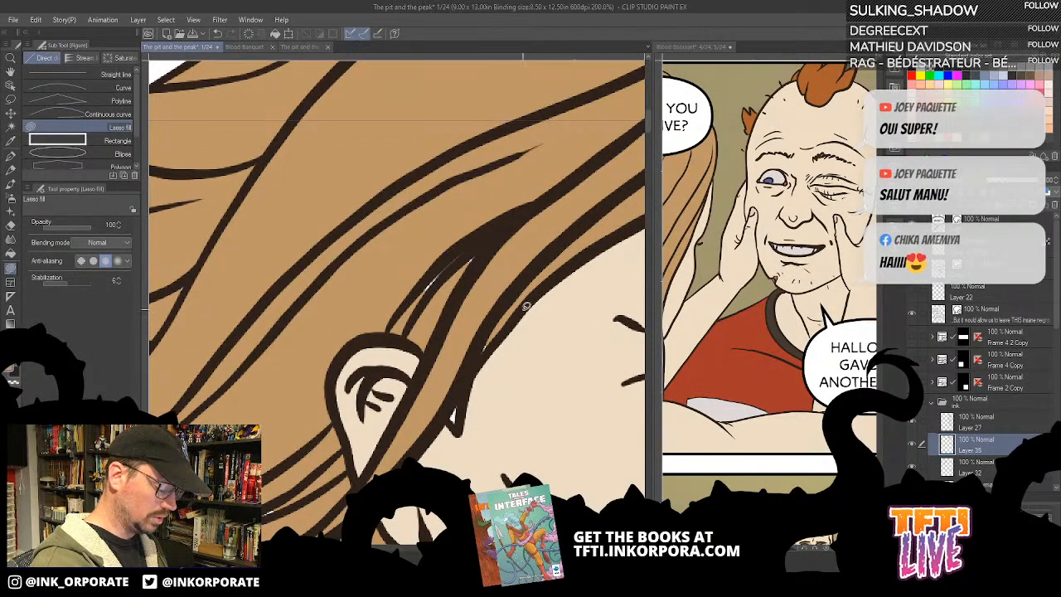
{"action": "mouse_move", "coordinate": [487, 212]}
{"action": "left_mouse_down"}
{"action": "mouse_move", "coordinate": [433, 223]}
{"action": "mouse_move", "coordinate": [429, 333]}
{"action": "mouse_move", "coordinate": [528, 243]}
{"action": "mouse_move", "coordinate": [538, 202]}
{"action": "left_mouse_up"}
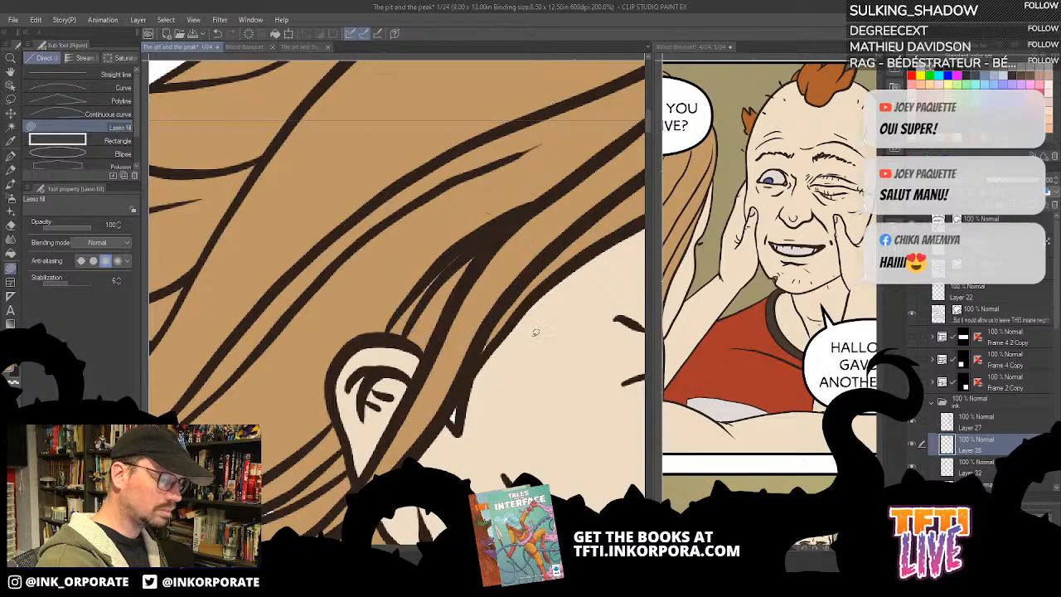
{"action": "left_click_drag", "start_coordinate": [537, 336], "coordinate": [616, 235]}
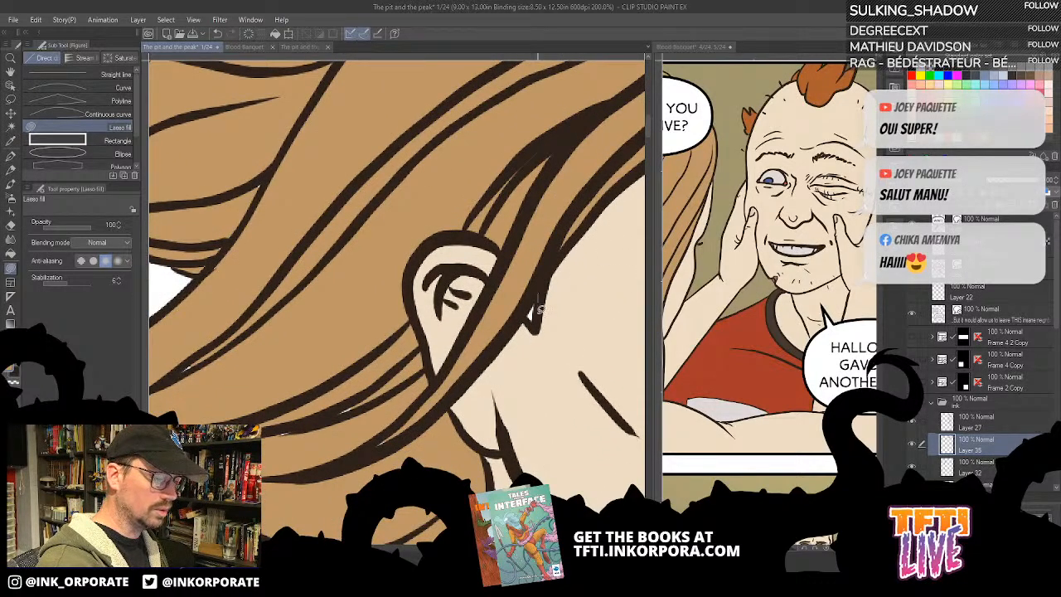
{"action": "mouse_move", "coordinate": [415, 351]}
{"action": "left_mouse_down"}
{"action": "mouse_move", "coordinate": [430, 362]}
{"action": "mouse_move", "coordinate": [443, 448]}
{"action": "mouse_move", "coordinate": [396, 421]}
{"action": "mouse_move", "coordinate": [415, 359]}
{"action": "left_mouse_up"}
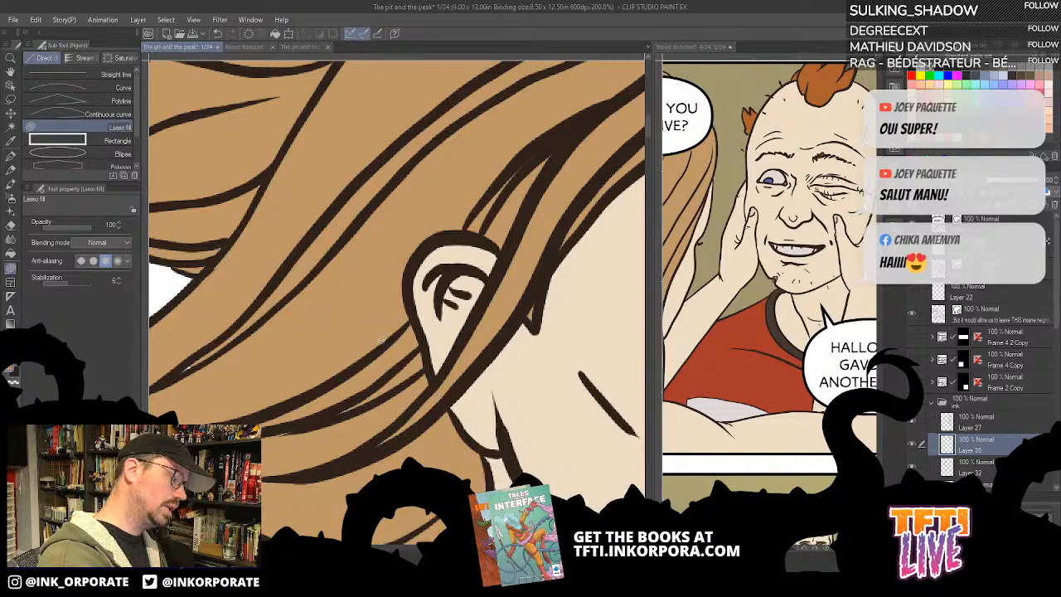
- Cover the unpainted slivers in the strands behind the ear and at the windblown hair tips with brown Lasso fill
{"action": "left_click_drag", "start_coordinate": [454, 447], "coordinate": [488, 300]}
{"action": "mouse_move", "coordinate": [473, 400]}
{"action": "left_mouse_down"}
{"action": "mouse_move", "coordinate": [526, 365]}
{"action": "mouse_move", "coordinate": [510, 334]}
{"action": "mouse_move", "coordinate": [473, 398]}
{"action": "left_mouse_up"}
{"action": "left_click_drag", "start_coordinate": [393, 422], "coordinate": [501, 432]}
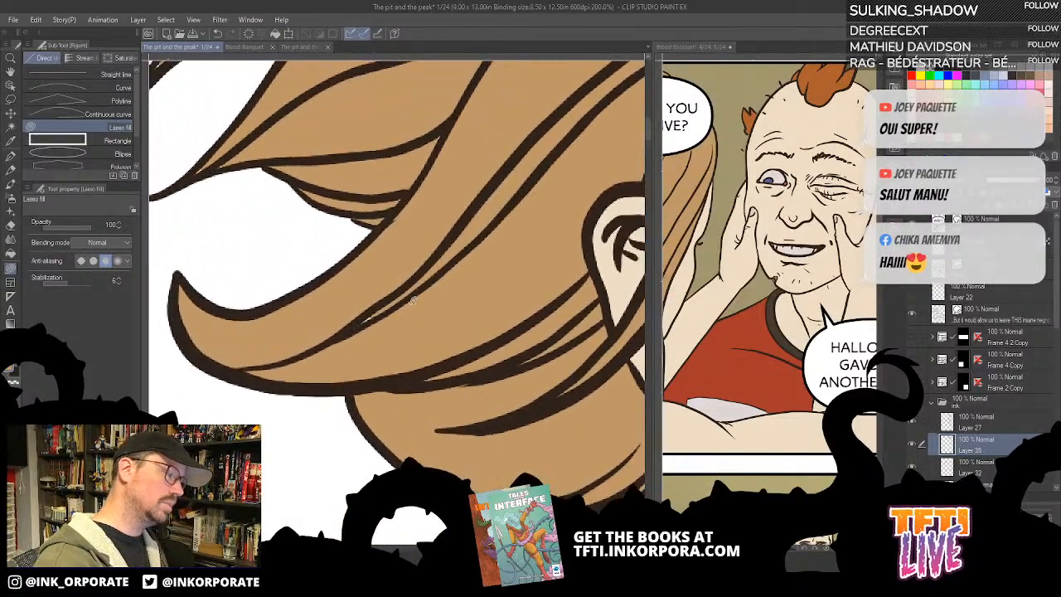
{"action": "left_click_drag", "start_coordinate": [452, 235], "coordinate": [464, 253]}
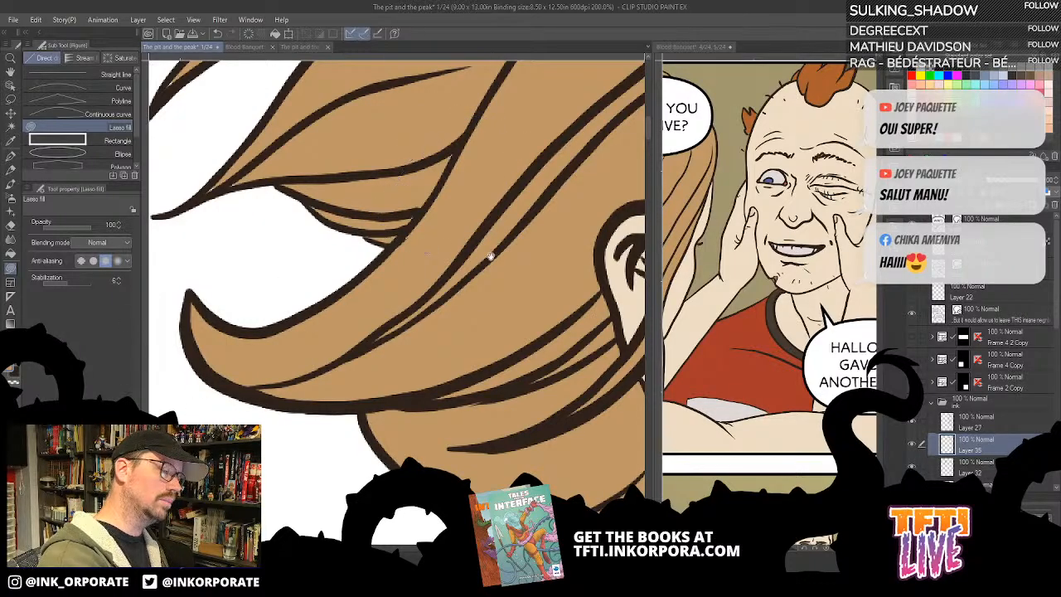
{"action": "left_click_drag", "start_coordinate": [489, 245], "coordinate": [568, 343]}
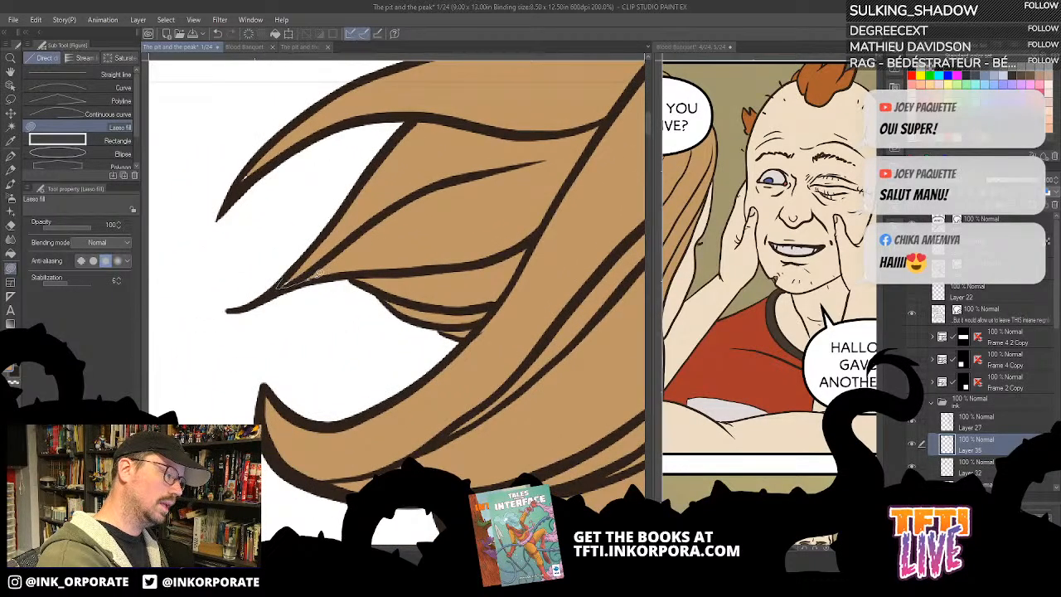
{"action": "left_click_drag", "start_coordinate": [248, 166], "coordinate": [252, 255]}
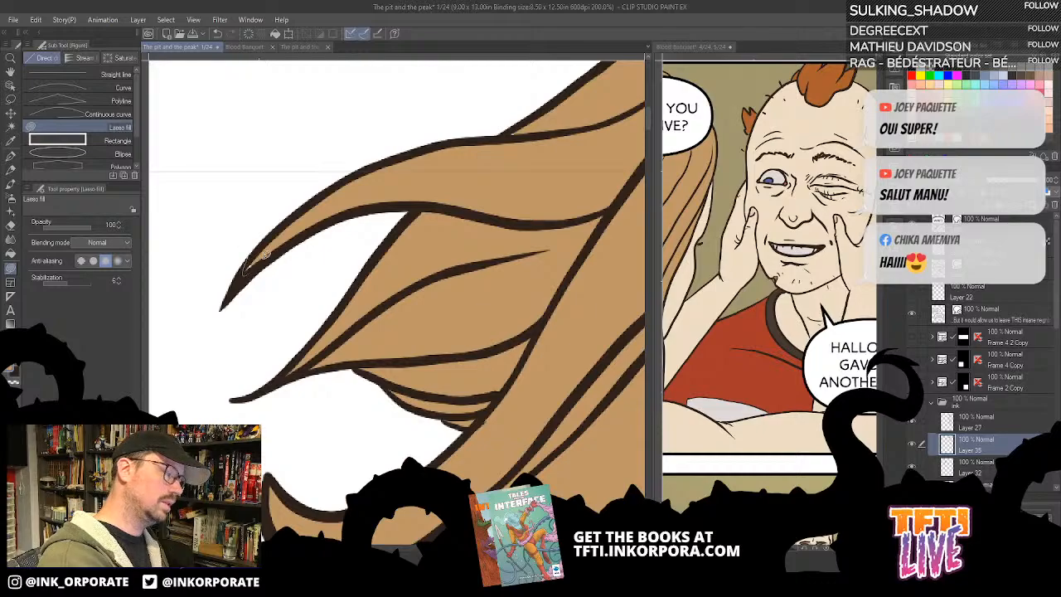
{"action": "left_click_drag", "start_coordinate": [455, 235], "coordinate": [383, 315]}
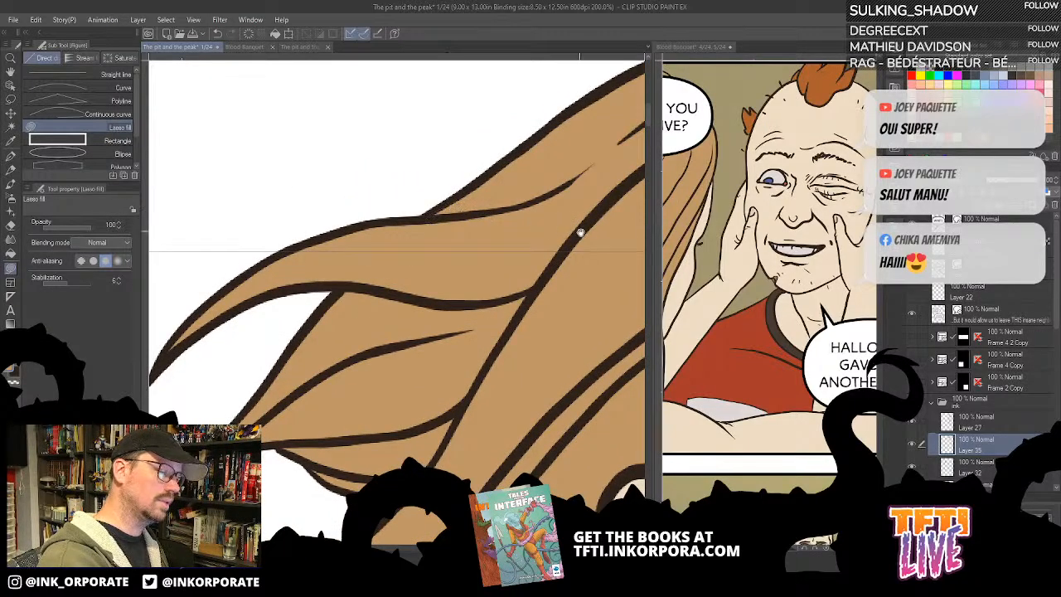
- Touch up the small unpainted spots along the crown, parting and far side of the hair with brown Lasso fill
{"action": "left_click_drag", "start_coordinate": [581, 232], "coordinate": [431, 381]}
{"action": "left_click_drag", "start_coordinate": [609, 291], "coordinate": [538, 308]}
{"action": "left_click_drag", "start_coordinate": [572, 206], "coordinate": [565, 205]}
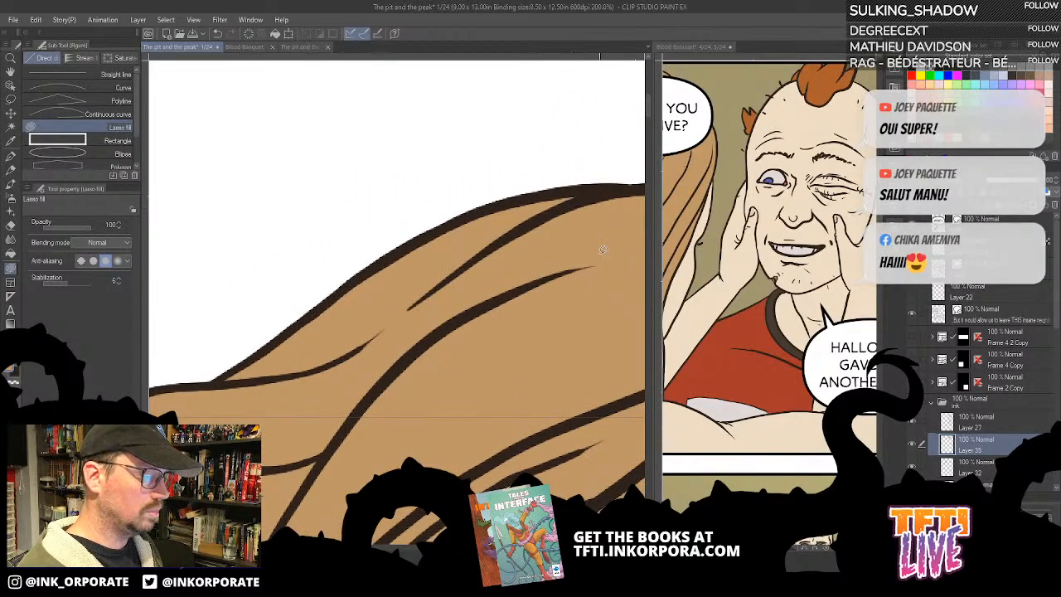
{"action": "left_click_drag", "start_coordinate": [599, 284], "coordinate": [536, 267]}
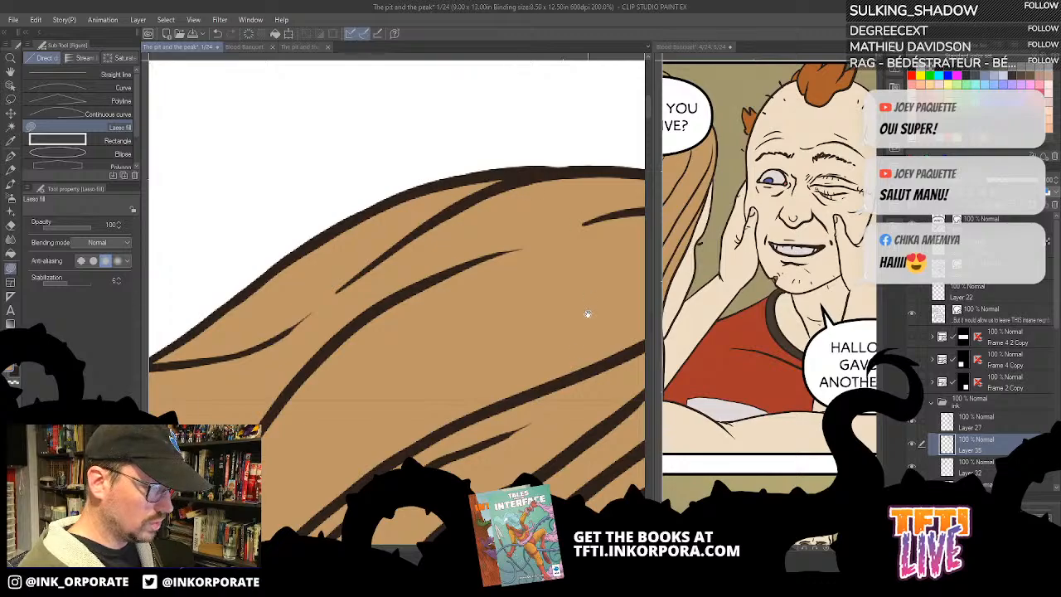
{"action": "left_click_drag", "start_coordinate": [587, 312], "coordinate": [497, 249]}
{"action": "left_click_drag", "start_coordinate": [615, 272], "coordinate": [530, 326]}
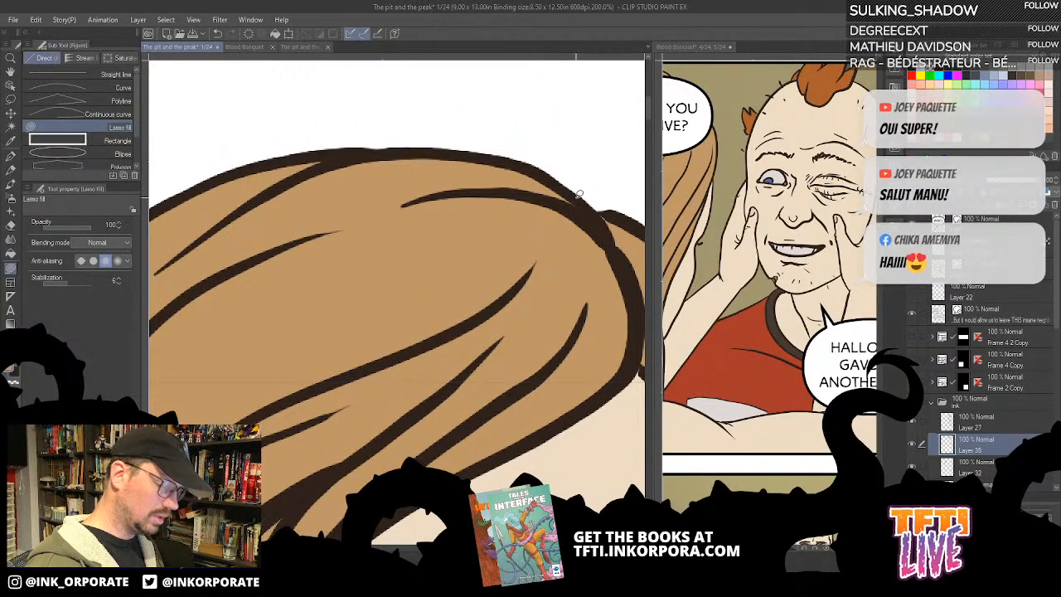
{"action": "left_click_drag", "start_coordinate": [585, 330], "coordinate": [420, 279]}
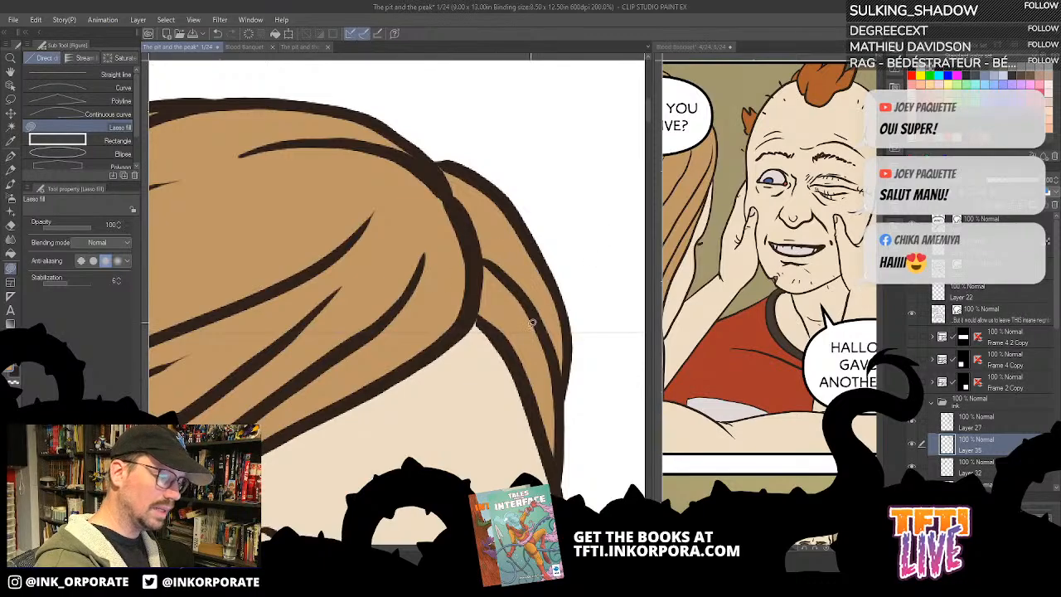
{"action": "left_click_drag", "start_coordinate": [561, 335], "coordinate": [555, 261]}
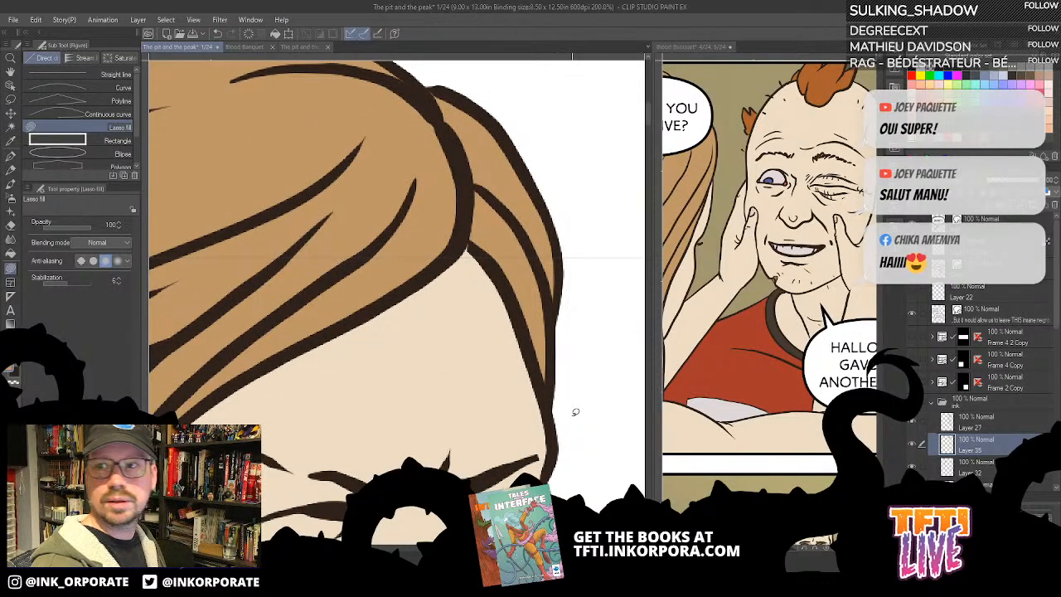
- Sample the skin tone from the face and Lasso fill the unpainted spot in the corner of the woman's far eye
{"action": "scroll", "coordinate": [589, 359], "scroll_direction": "down", "scroll_amount": 3}
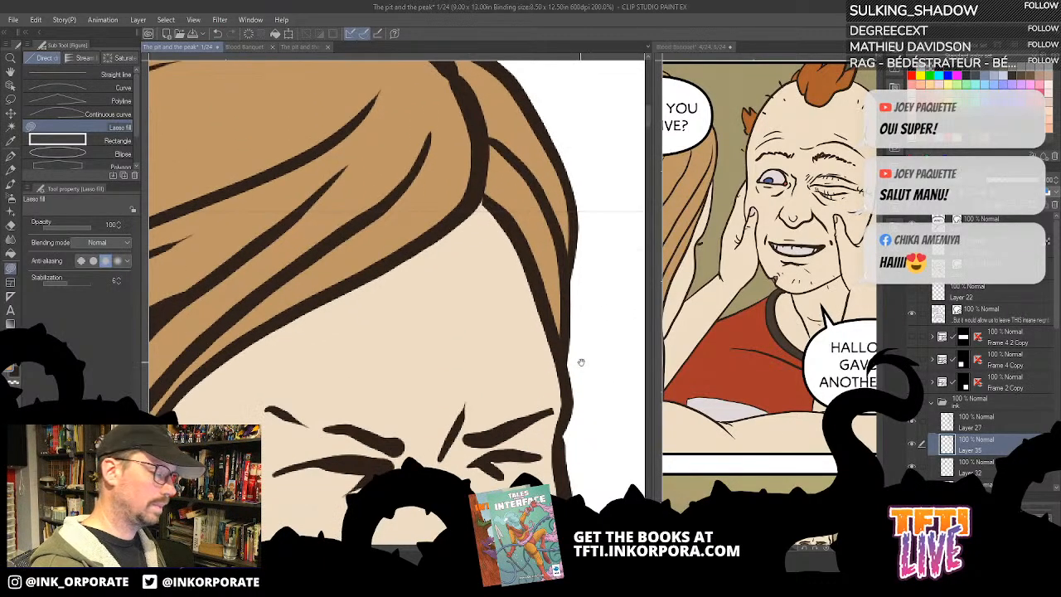
{"action": "left_click_drag", "start_coordinate": [587, 365], "coordinate": [619, 262]}
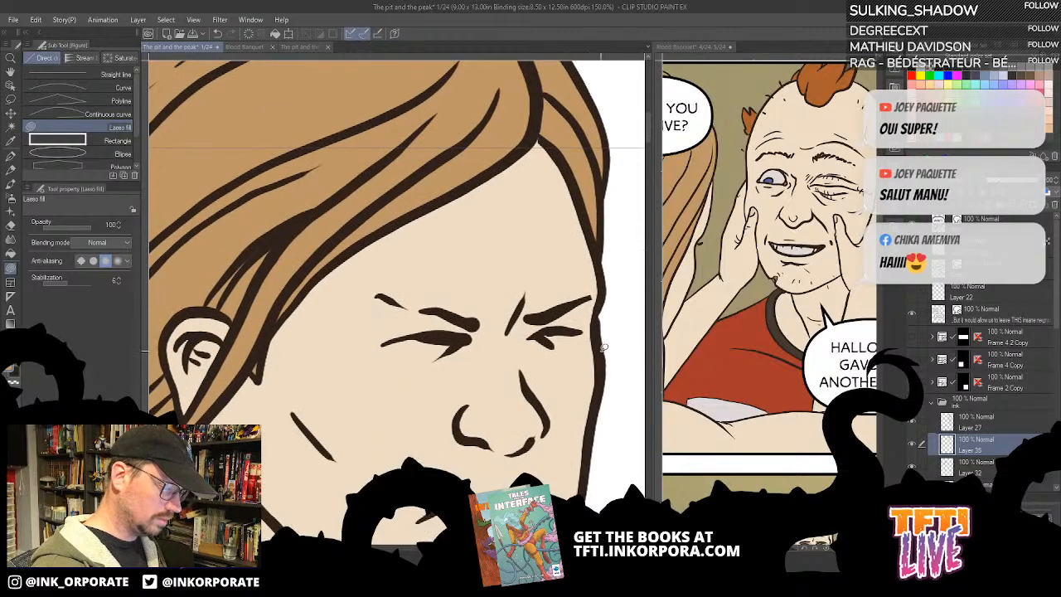
{"action": "scroll", "coordinate": [602, 356], "scroll_direction": "up", "scroll_amount": 4}
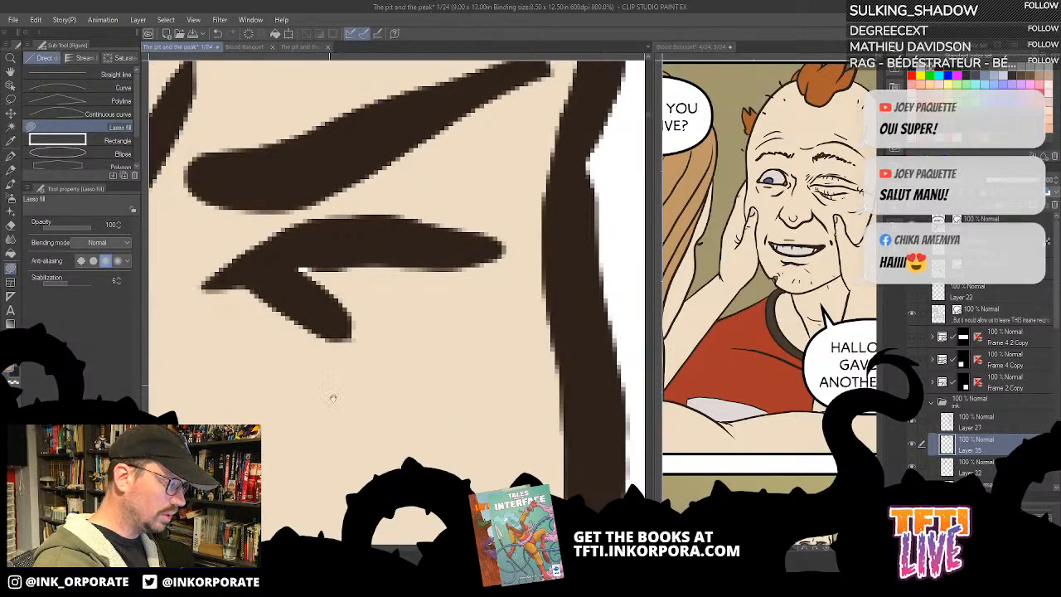
{"action": "left_click_drag", "start_coordinate": [369, 421], "coordinate": [471, 417]}
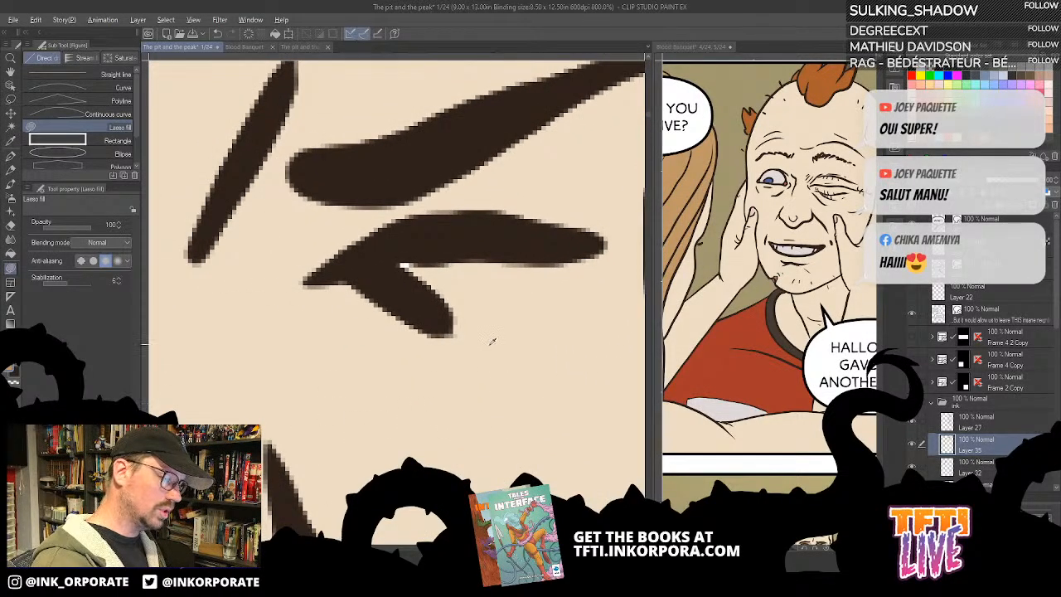
{"action": "scroll", "coordinate": [475, 250], "scroll_direction": "down", "scroll_amount": 5}
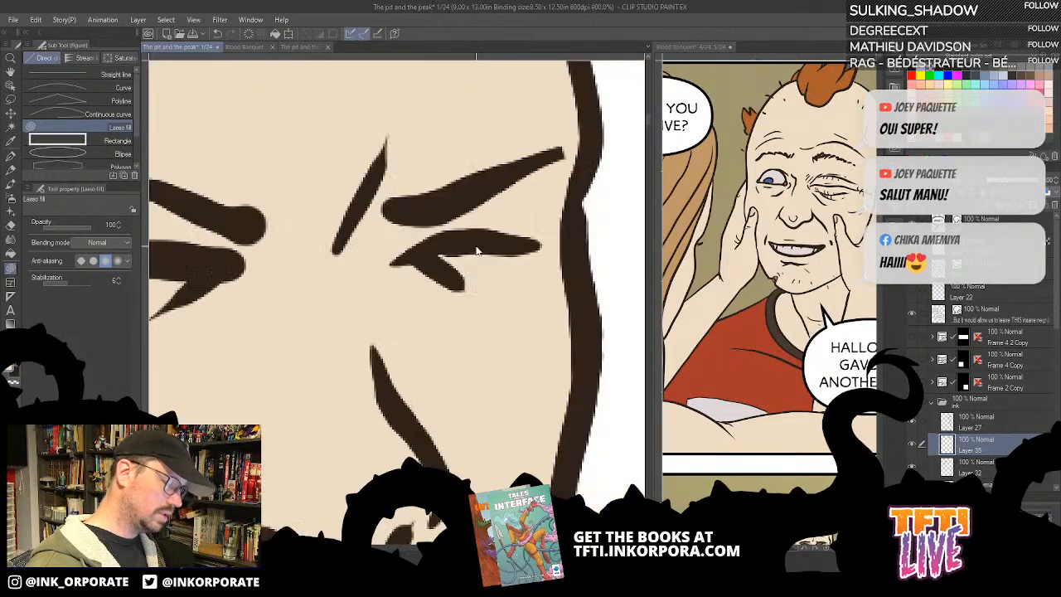
- Examine the skin fill on the woman's face, neck, chest, arms and hands for remaining unpainted gaps
{"action": "left_click_drag", "start_coordinate": [614, 357], "coordinate": [669, 310]}
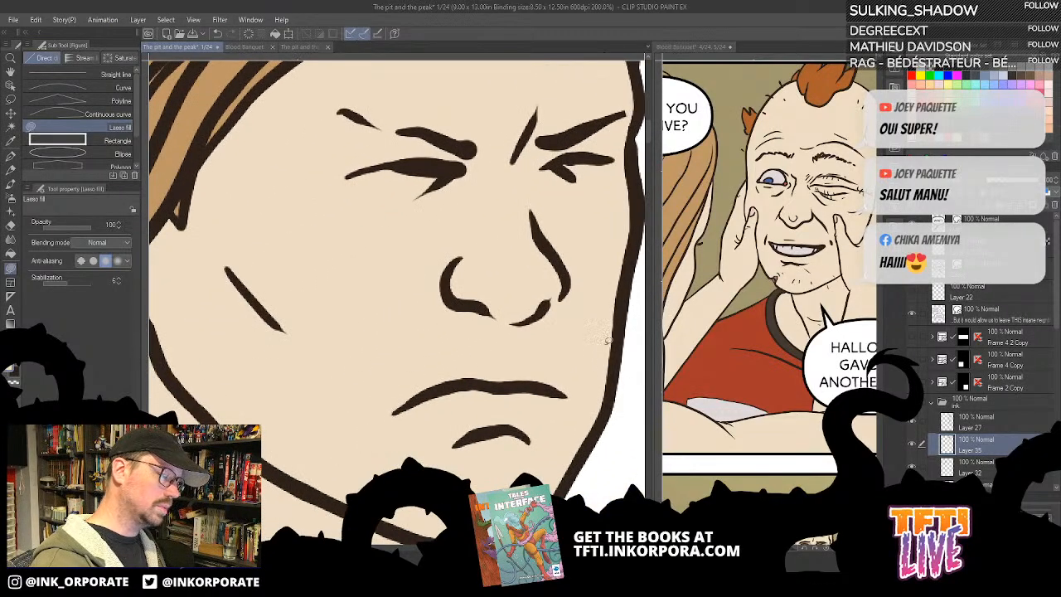
{"action": "mouse_move", "coordinate": [586, 318]}
{"action": "left_mouse_down"}
{"action": "mouse_move", "coordinate": [567, 230]}
{"action": "mouse_move", "coordinate": [512, 459]}
{"action": "mouse_move", "coordinate": [590, 386]}
{"action": "left_mouse_up"}
{"action": "mouse_move", "coordinate": [576, 463]}
{"action": "left_mouse_down"}
{"action": "mouse_move", "coordinate": [567, 415]}
{"action": "mouse_move", "coordinate": [365, 83]}
{"action": "mouse_move", "coordinate": [259, 394]}
{"action": "mouse_move", "coordinate": [508, 435]}
{"action": "mouse_move", "coordinate": [565, 310]}
{"action": "mouse_move", "coordinate": [607, 255]}
{"action": "left_mouse_up"}
{"action": "scroll", "coordinate": [509, 435], "scroll_direction": "down", "scroll_amount": 2}
{"action": "mouse_move", "coordinate": [498, 263]}
{"action": "left_mouse_down"}
{"action": "mouse_move", "coordinate": [457, 270]}
{"action": "mouse_move", "coordinate": [499, 458]}
{"action": "mouse_move", "coordinate": [612, 414]}
{"action": "mouse_move", "coordinate": [558, 375]}
{"action": "mouse_move", "coordinate": [591, 266]}
{"action": "left_mouse_up"}
{"action": "scroll", "coordinate": [574, 389], "scroll_direction": "down", "scroll_amount": 3}
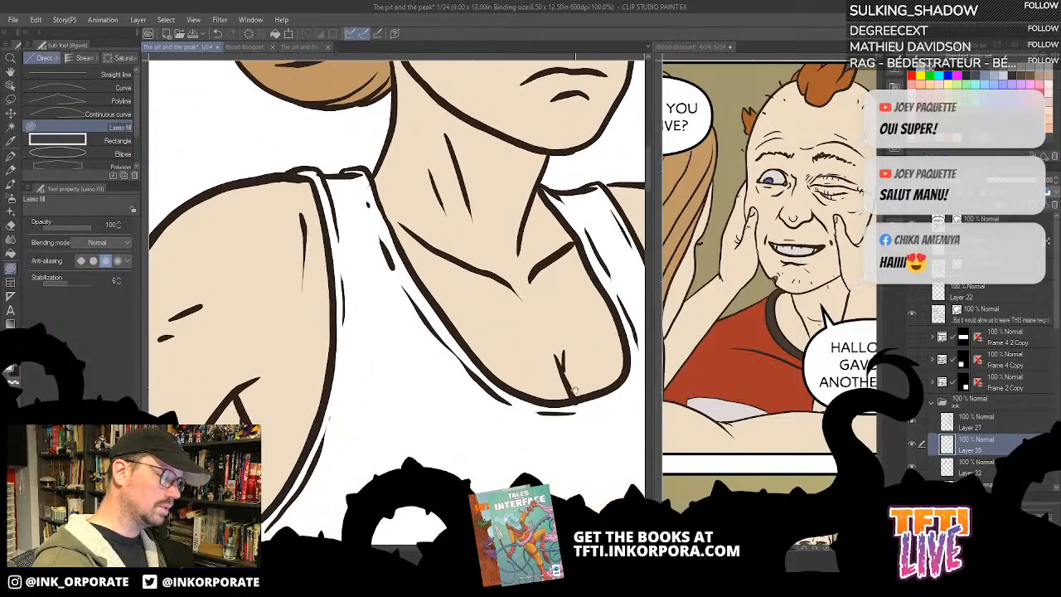
{"action": "mouse_move", "coordinate": [299, 248]}
{"action": "left_mouse_down"}
{"action": "mouse_move", "coordinate": [214, 368]}
{"action": "mouse_move", "coordinate": [302, 352]}
{"action": "left_mouse_up"}
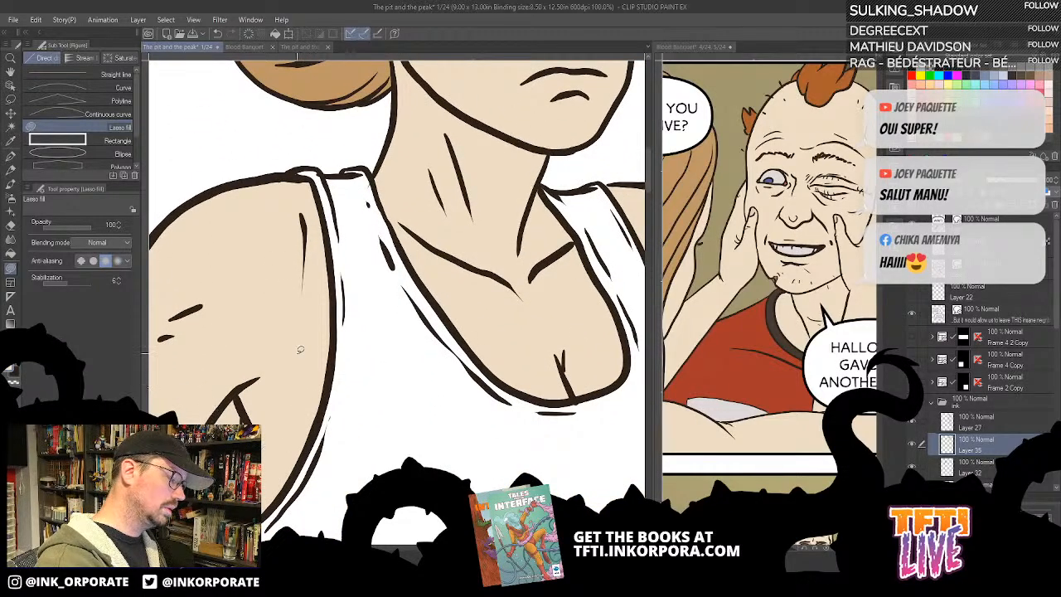
{"action": "mouse_move", "coordinate": [585, 361]}
{"action": "left_mouse_down"}
{"action": "mouse_move", "coordinate": [542, 370]}
{"action": "mouse_move", "coordinate": [584, 360]}
{"action": "left_mouse_up"}
{"action": "scroll", "coordinate": [610, 343], "scroll_direction": "down", "scroll_amount": 3}
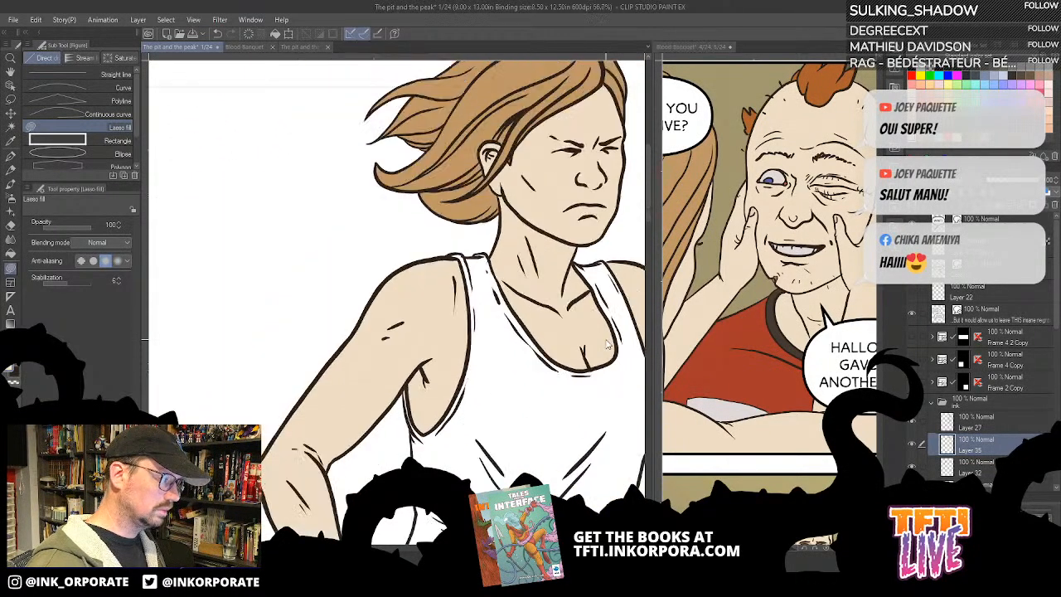
{"action": "scroll", "coordinate": [606, 338], "scroll_direction": "down", "scroll_amount": 3}
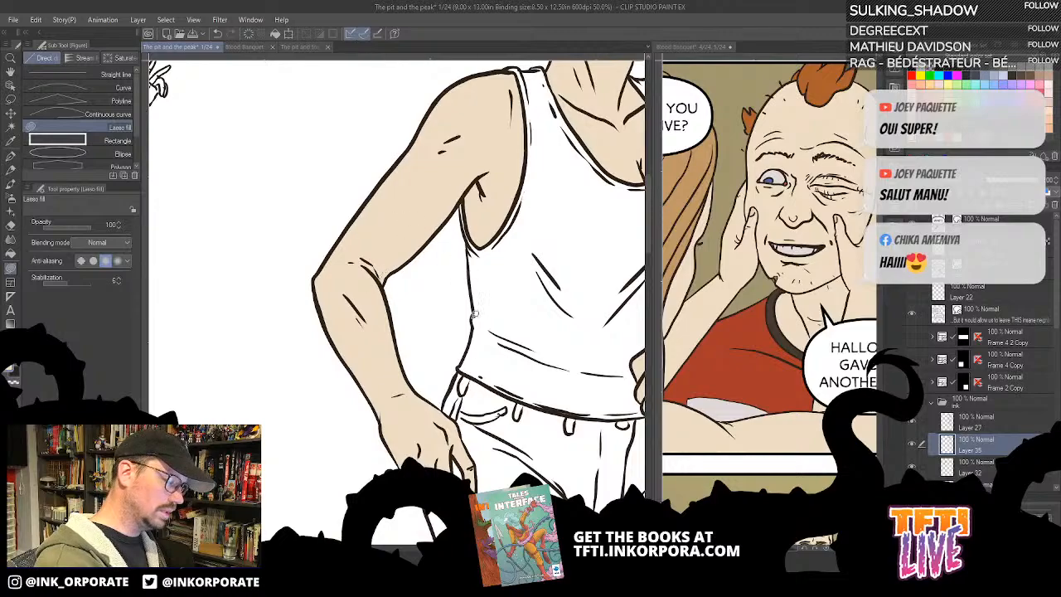
{"action": "left_click_drag", "start_coordinate": [534, 393], "coordinate": [407, 363]}
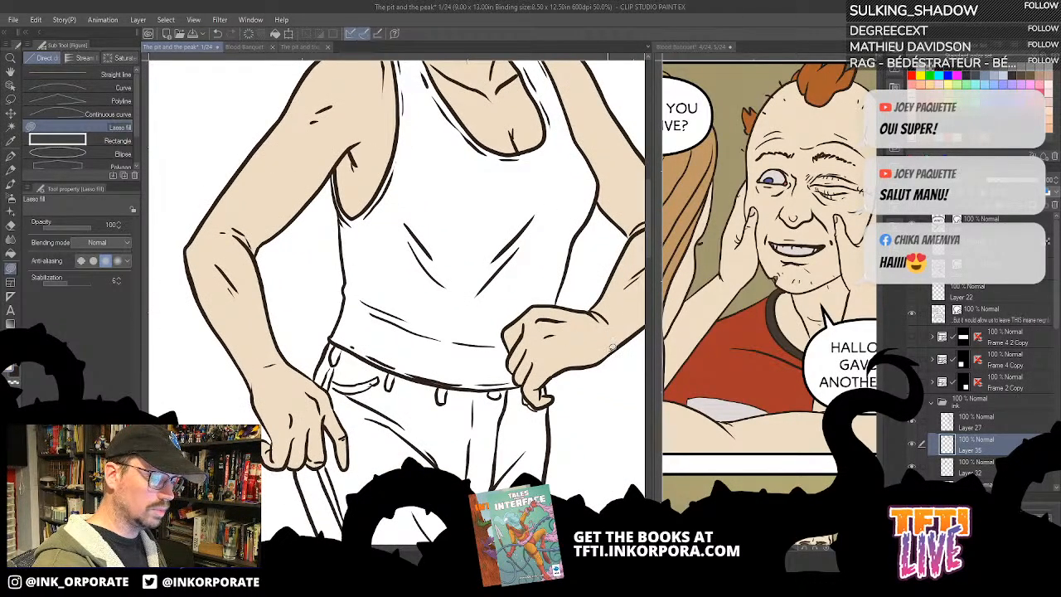
- Sample the grey clothing colour from the Blood Banquet panel and fill the woman's tank top with it, referring to other layers
{"action": "left_click", "coordinate": [734, 324]}
{"action": "left_click_drag", "start_coordinate": [702, 351], "coordinate": [759, 331]}
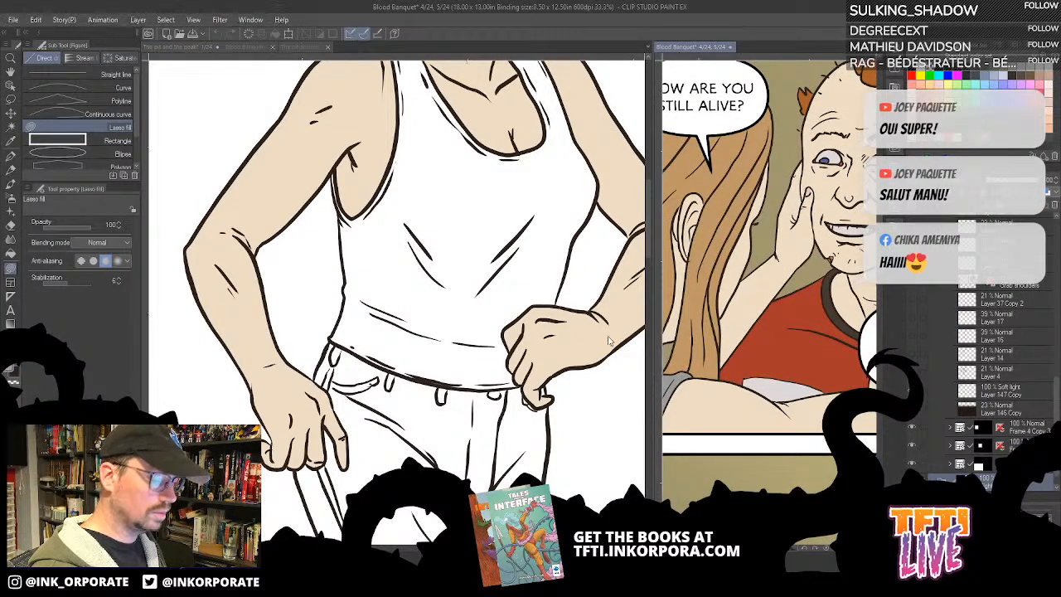
{"action": "key", "text": "g"}
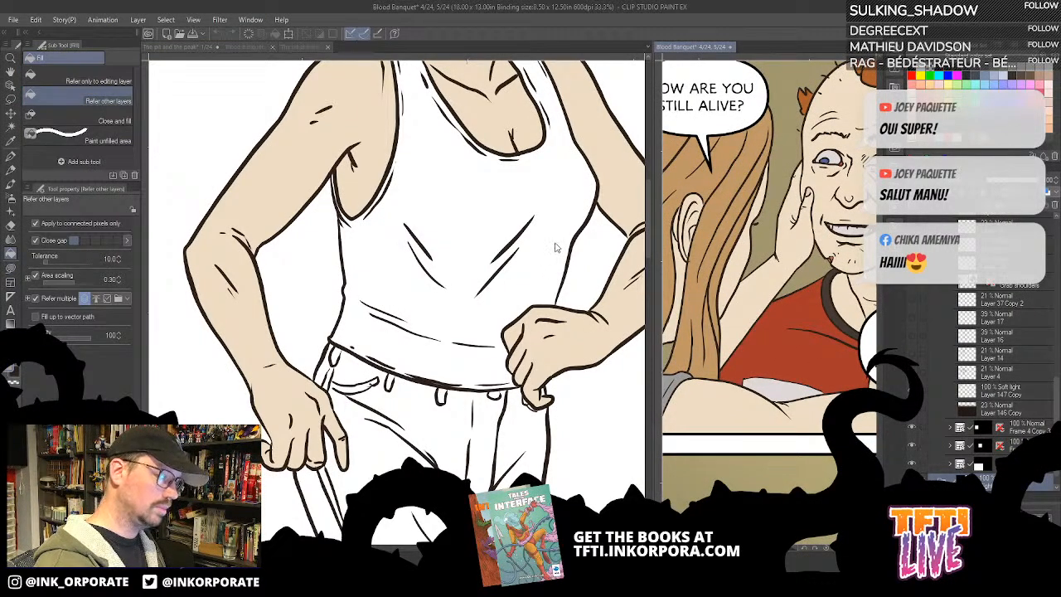
{"action": "left_click", "coordinate": [574, 217]}
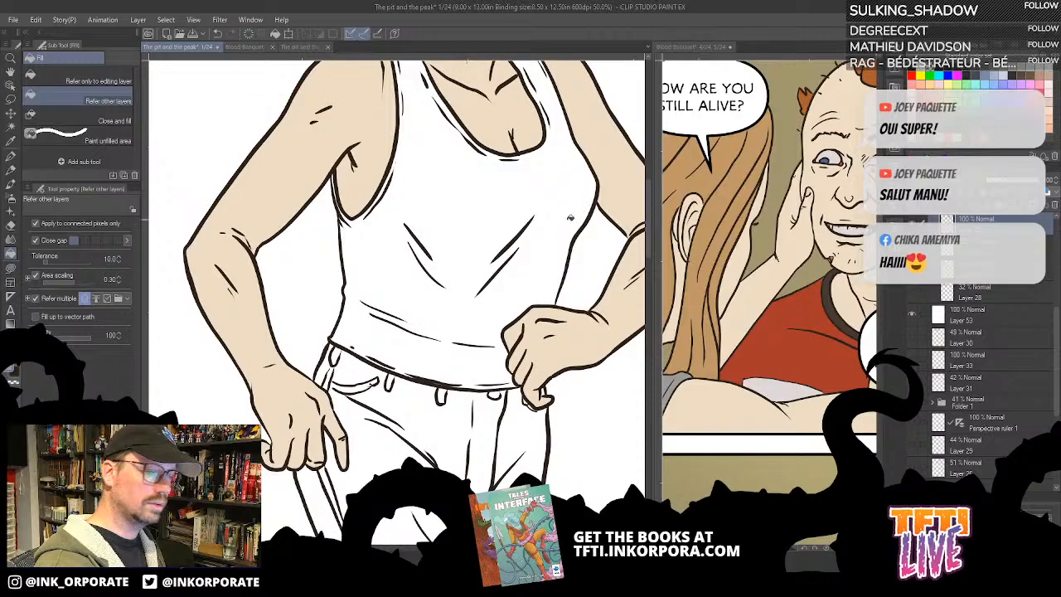
{"action": "left_click_drag", "start_coordinate": [571, 217], "coordinate": [533, 381]}
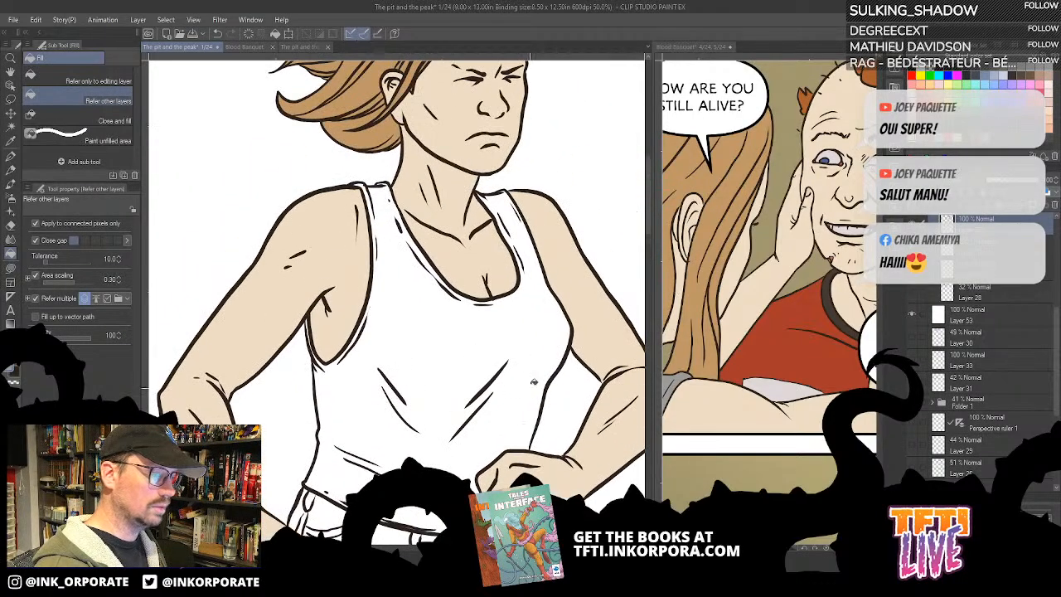
{"action": "left_click", "coordinate": [545, 359]}
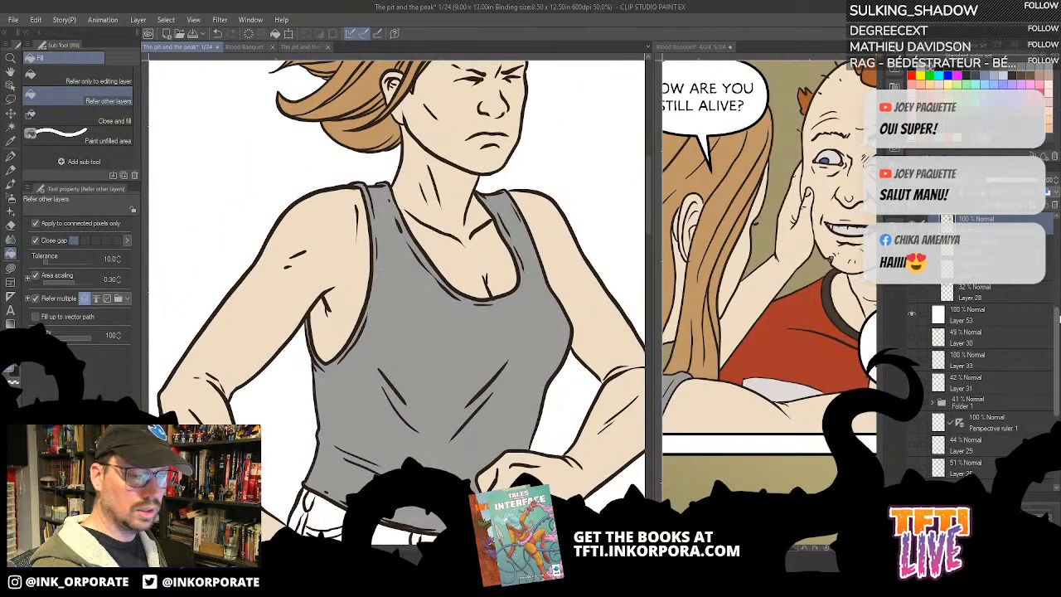
- Lock Layer 27, Layer 32, Layer 34 and Layer 28 around the colour layer
{"action": "left_click_drag", "start_coordinate": [1057, 322], "coordinate": [1056, 297]}
{"action": "left_click", "coordinate": [974, 267]}
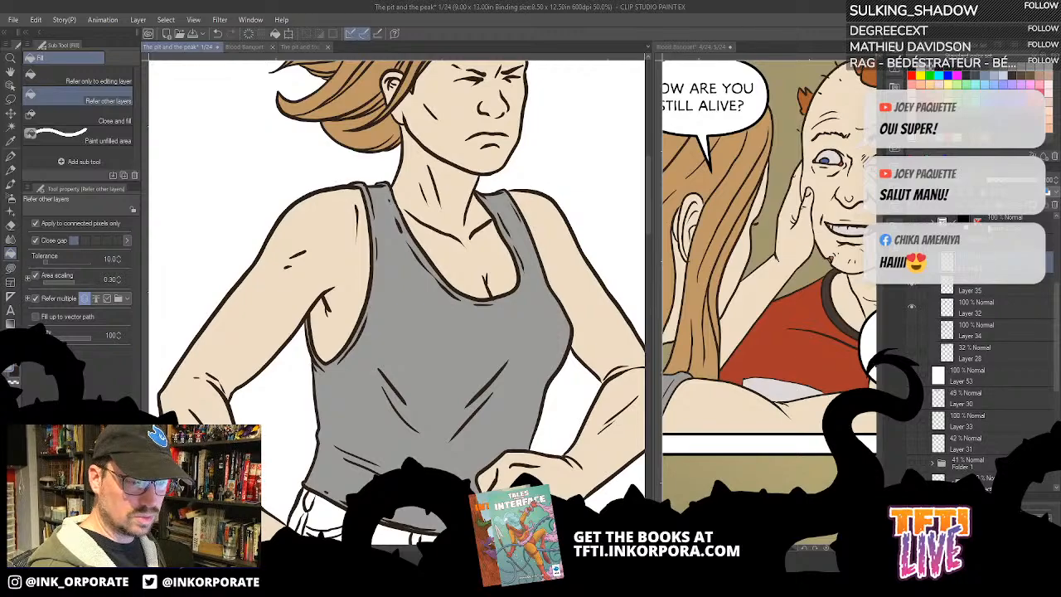
{"action": "left_click", "coordinate": [991, 304]}
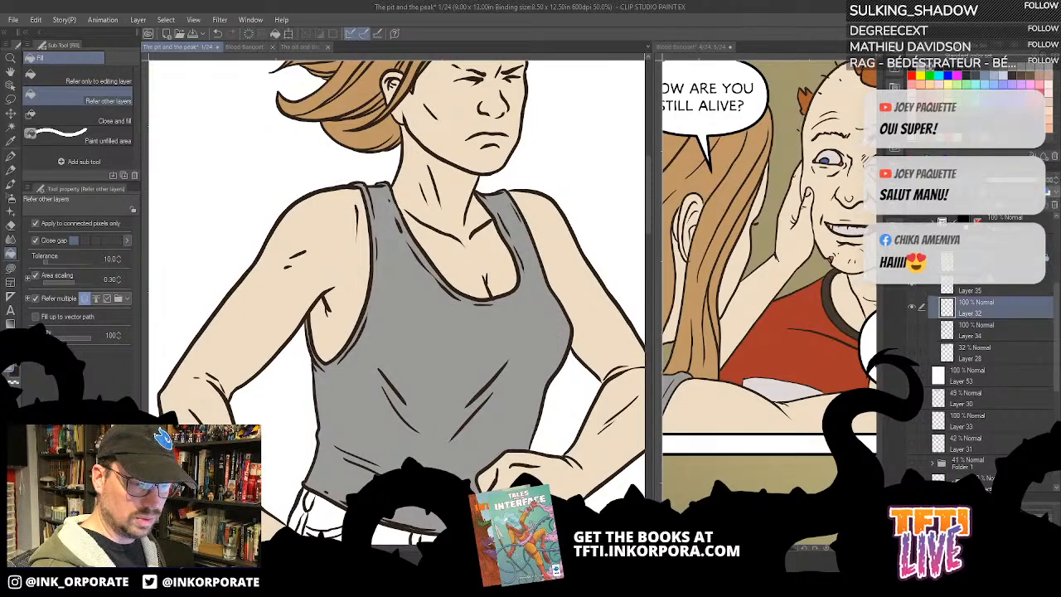
{"action": "left_click", "coordinate": [990, 326]}
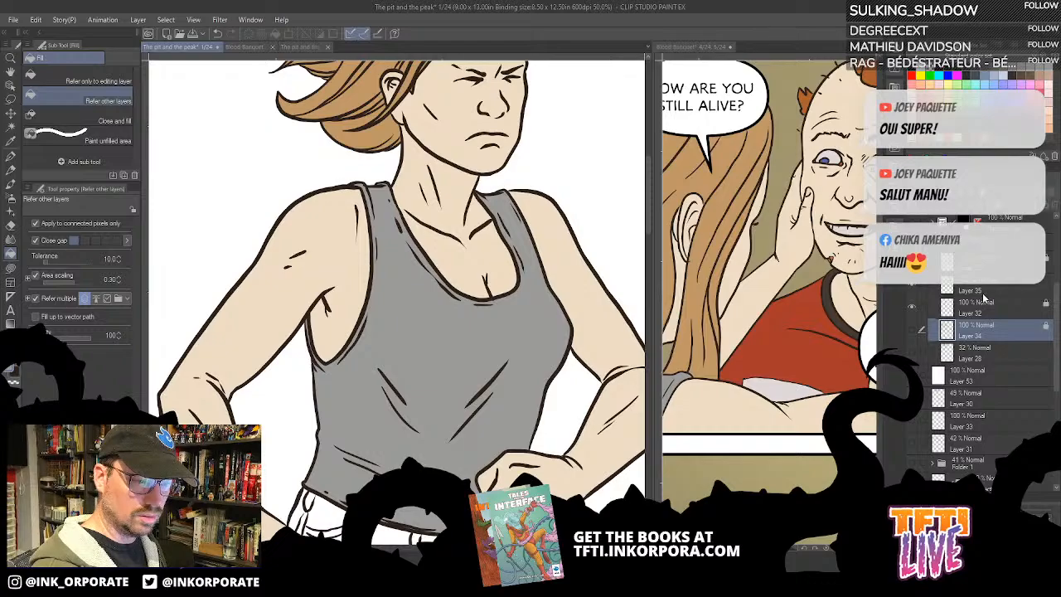
{"action": "left_click", "coordinate": [978, 351]}
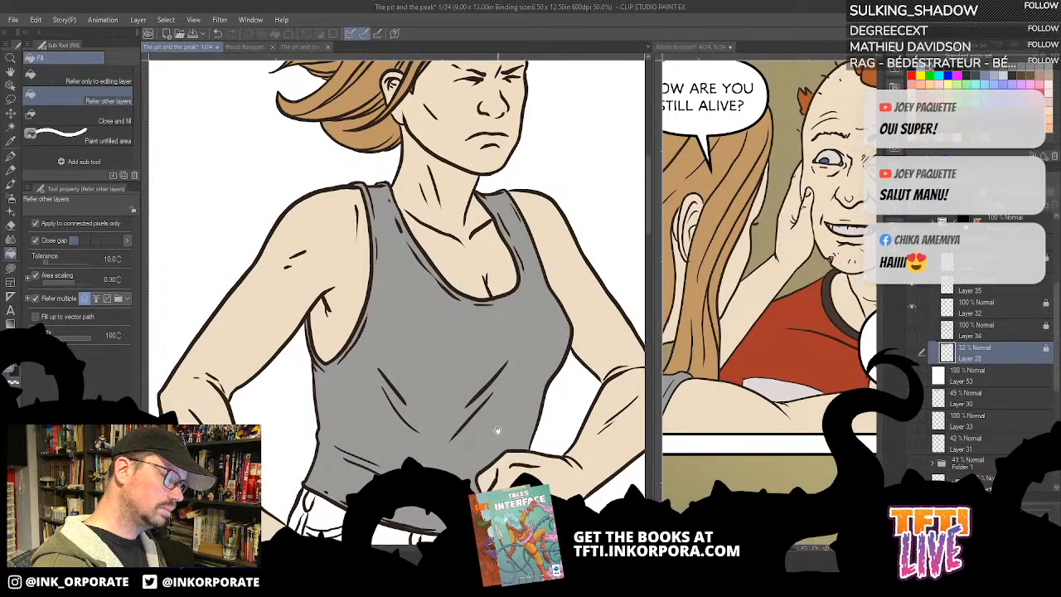
- Make Layer 35 active and fill the main areas of the woman's jeans with light blue
{"action": "left_click_drag", "start_coordinate": [498, 431], "coordinate": [525, 316]}
{"action": "left_click", "coordinate": [754, 404]}
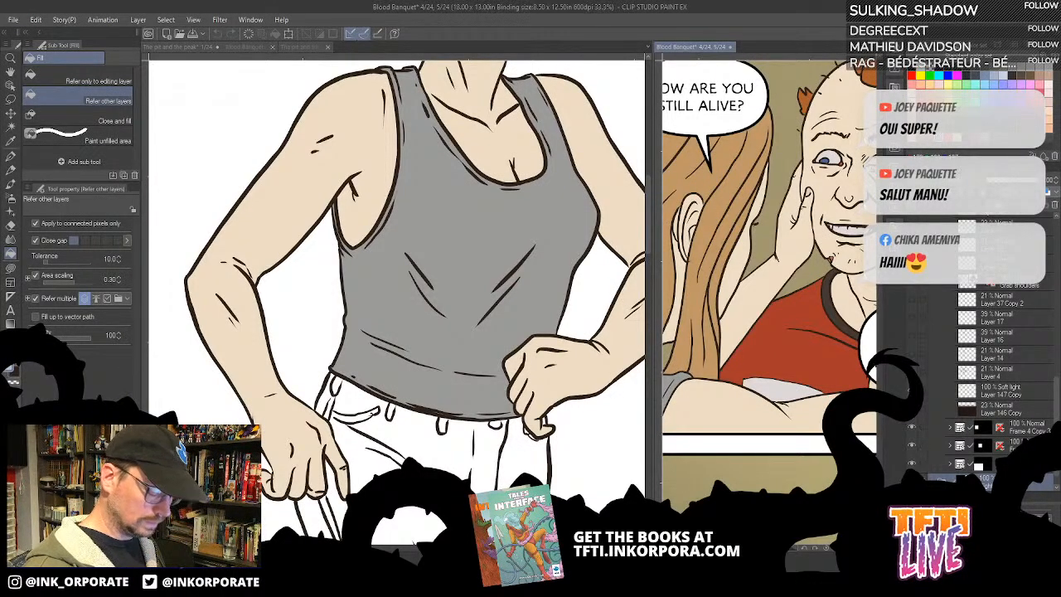
{"action": "left_click", "coordinate": [504, 322]}
{"action": "scroll", "coordinate": [504, 322], "scroll_direction": "down", "scroll_amount": 5}
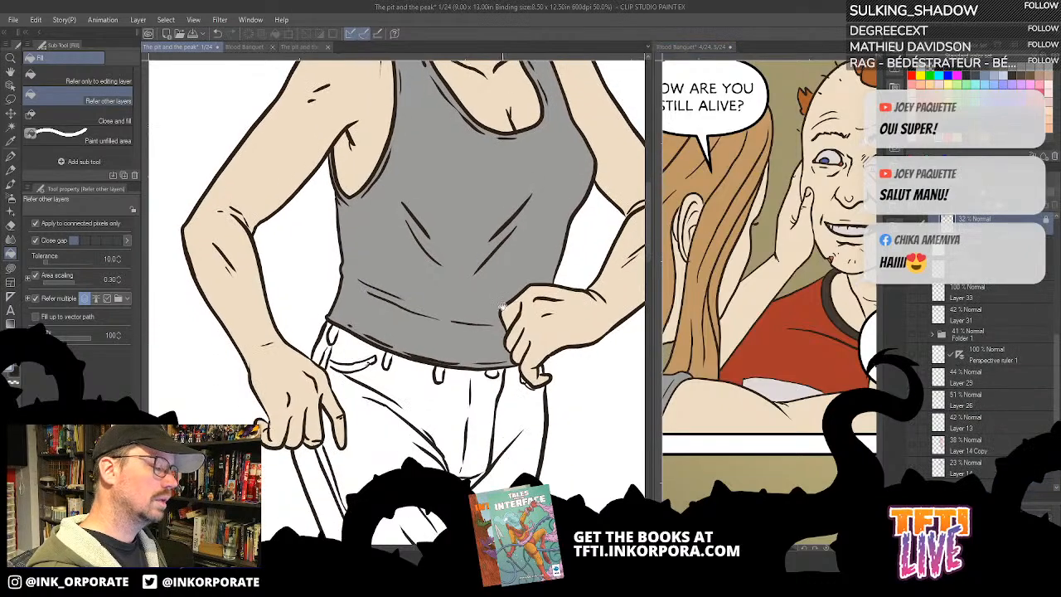
{"action": "scroll", "coordinate": [991, 296], "scroll_direction": "up", "scroll_amount": 5}
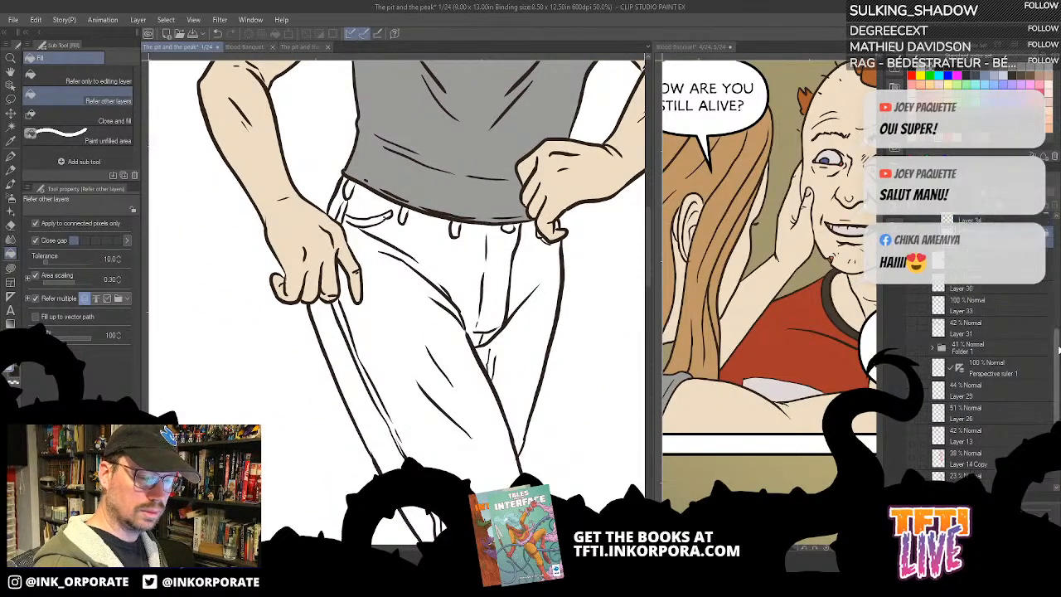
{"action": "left_click", "coordinate": [990, 295]}
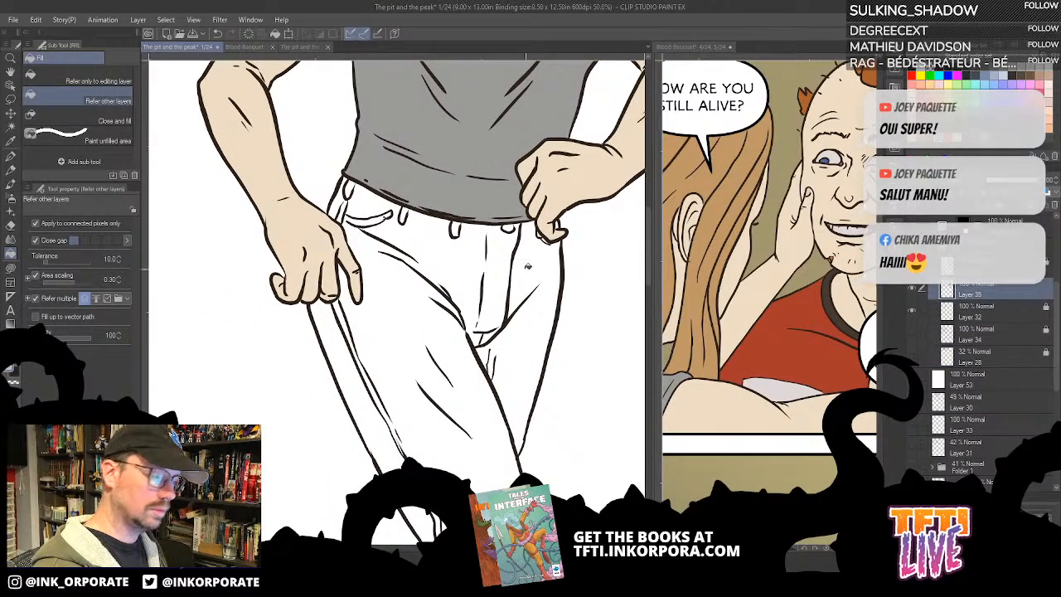
{"action": "left_click", "coordinate": [540, 271]}
{"action": "left_click", "coordinate": [466, 438]}
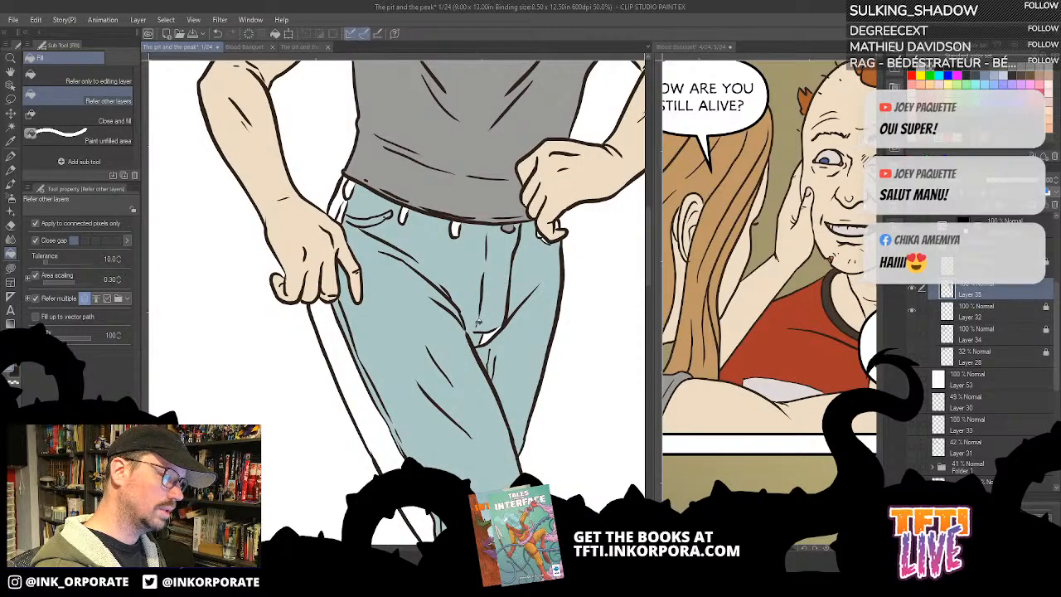
- Look over the whole of Blood Banquet page 4 for colour references of the woman's clothing
{"action": "scroll", "coordinate": [510, 259], "scroll_direction": "down", "scroll_amount": 1}
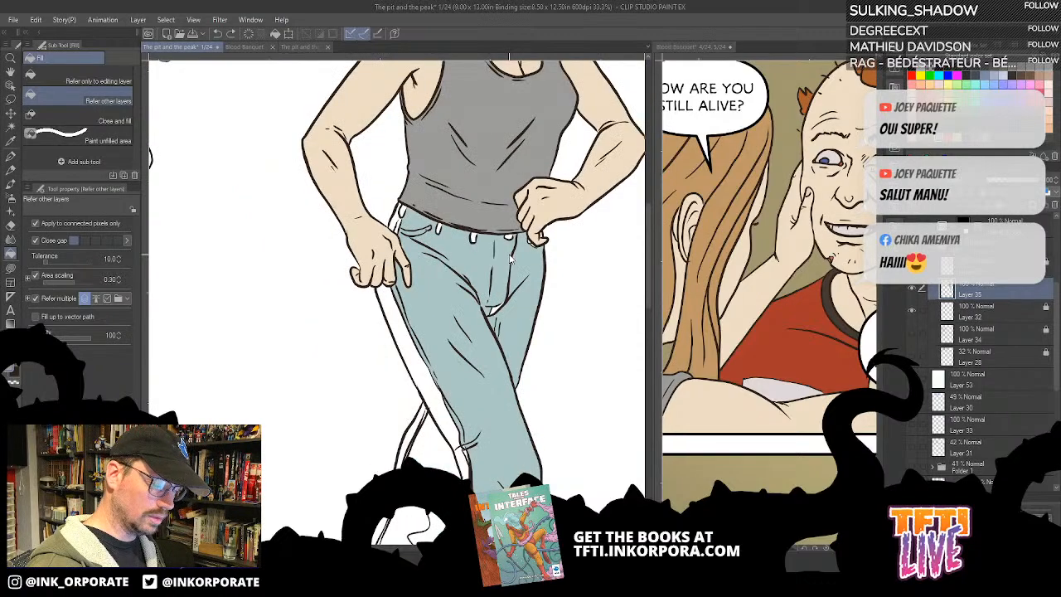
{"action": "left_click", "coordinate": [786, 460]}
{"action": "left_click_drag", "start_coordinate": [786, 428], "coordinate": [792, 175]}
{"action": "left_click_drag", "start_coordinate": [766, 411], "coordinate": [838, 430]}
{"action": "scroll", "coordinate": [741, 430], "scroll_direction": "down", "scroll_amount": 3}
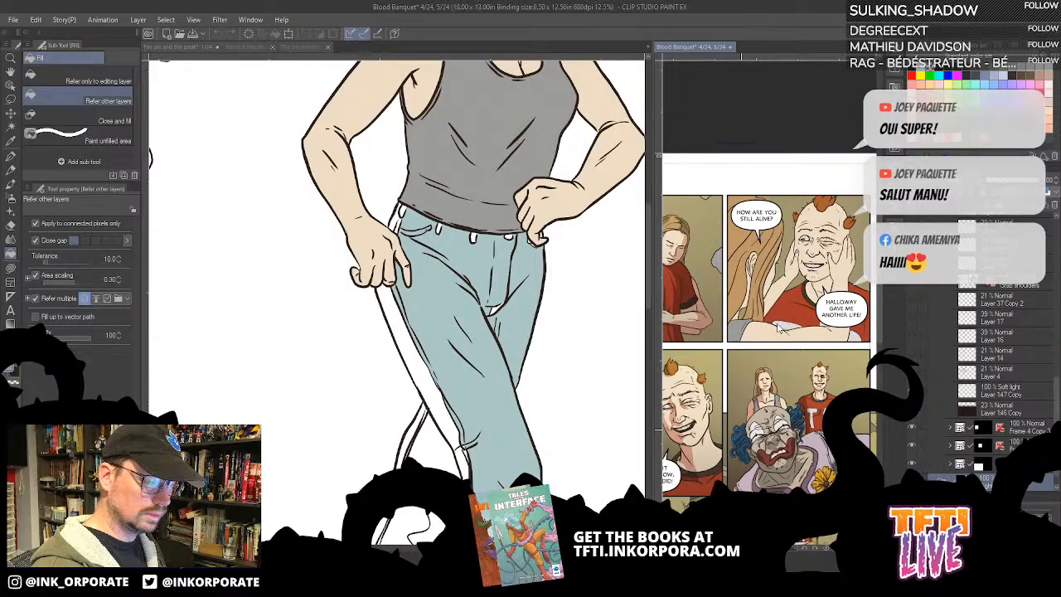
{"action": "scroll", "coordinate": [830, 344], "scroll_direction": "down", "scroll_amount": 2}
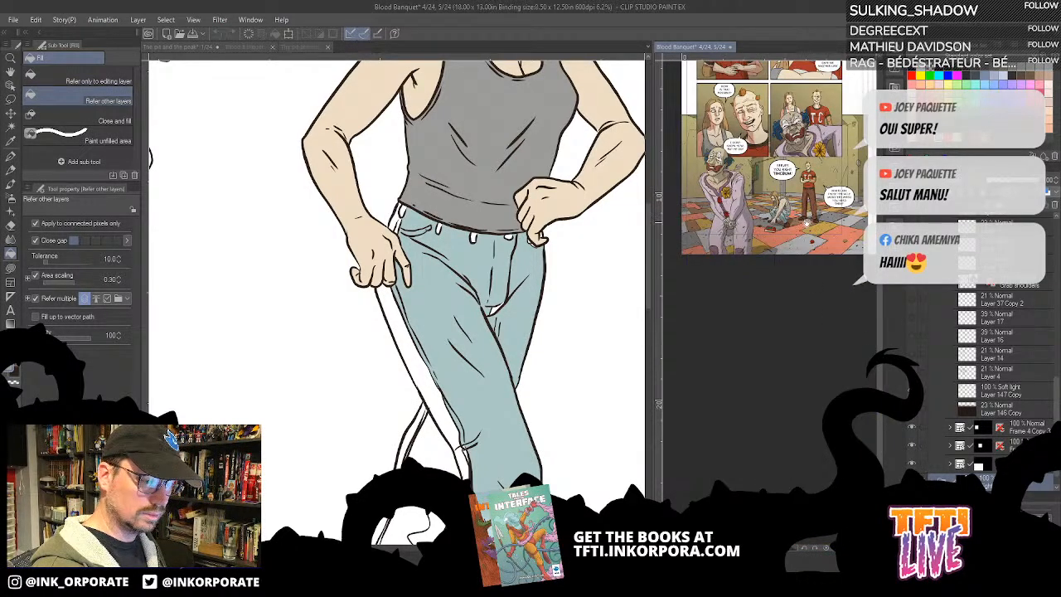
{"action": "left_click_drag", "start_coordinate": [784, 325], "coordinate": [861, 403]}
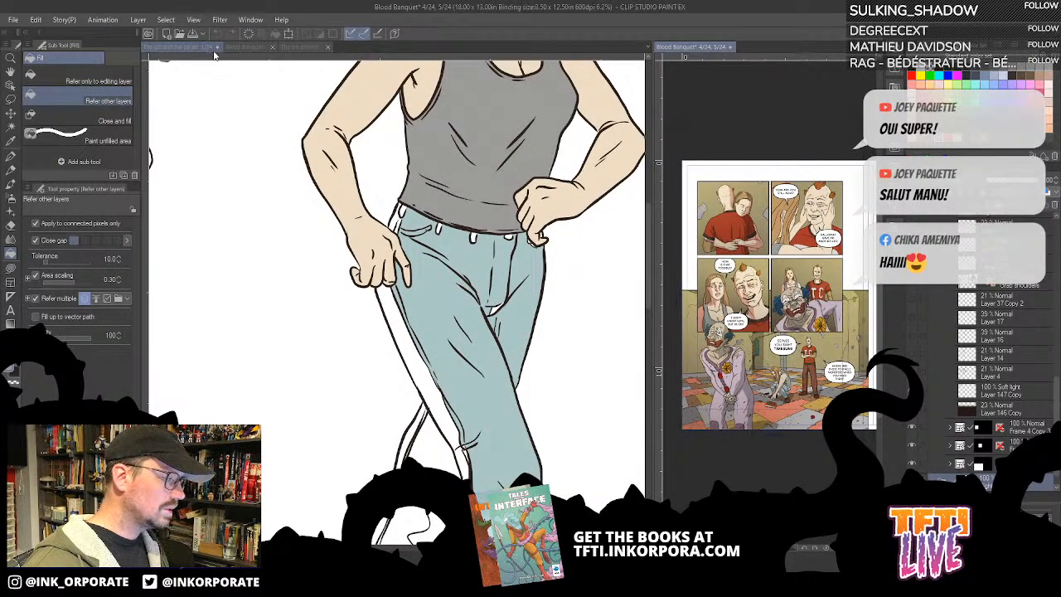
- Enlarge the Blood Banquet page thumbnails, study the woman's outfit in the opening pages, and open the page 2–3 spread
{"action": "left_click", "coordinate": [306, 48]}
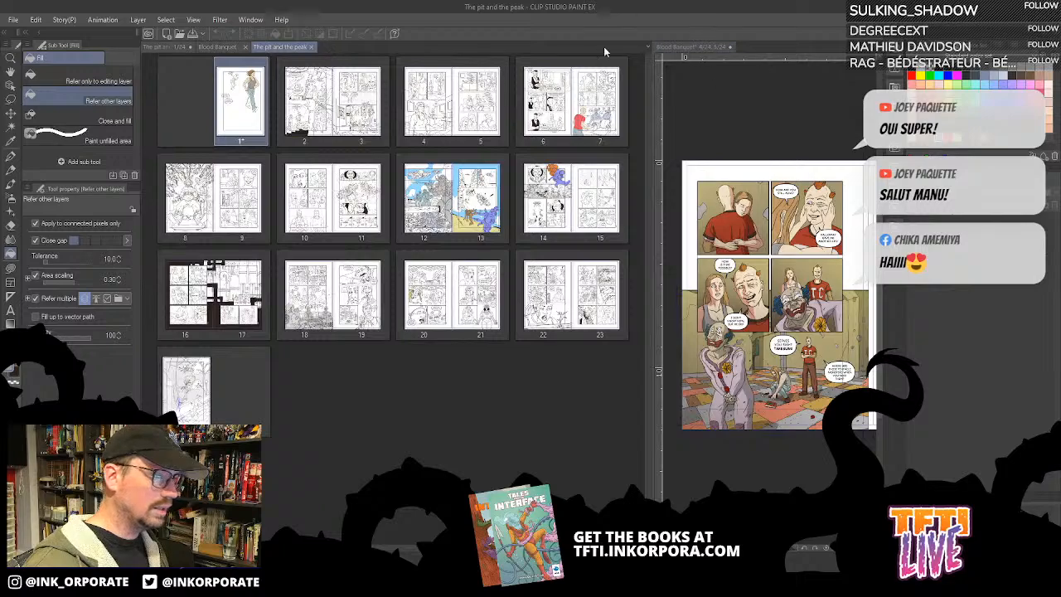
{"action": "left_click", "coordinate": [217, 46]}
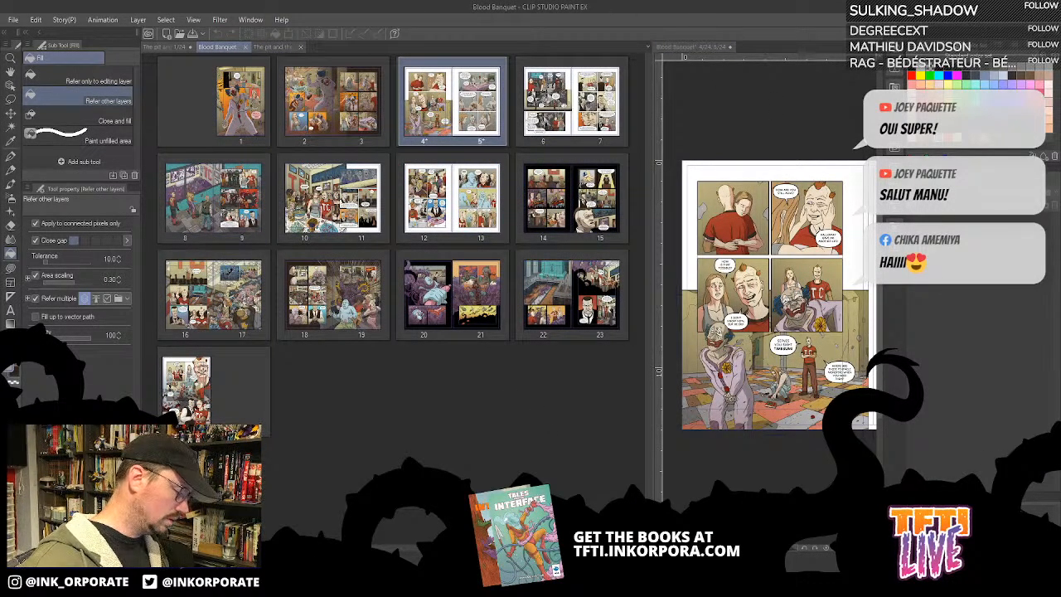
{"action": "key", "text": "ctrl+plus"}
{"action": "key", "text": "ctrl+plus"}
{"action": "key", "text": "ctrl+plus"}
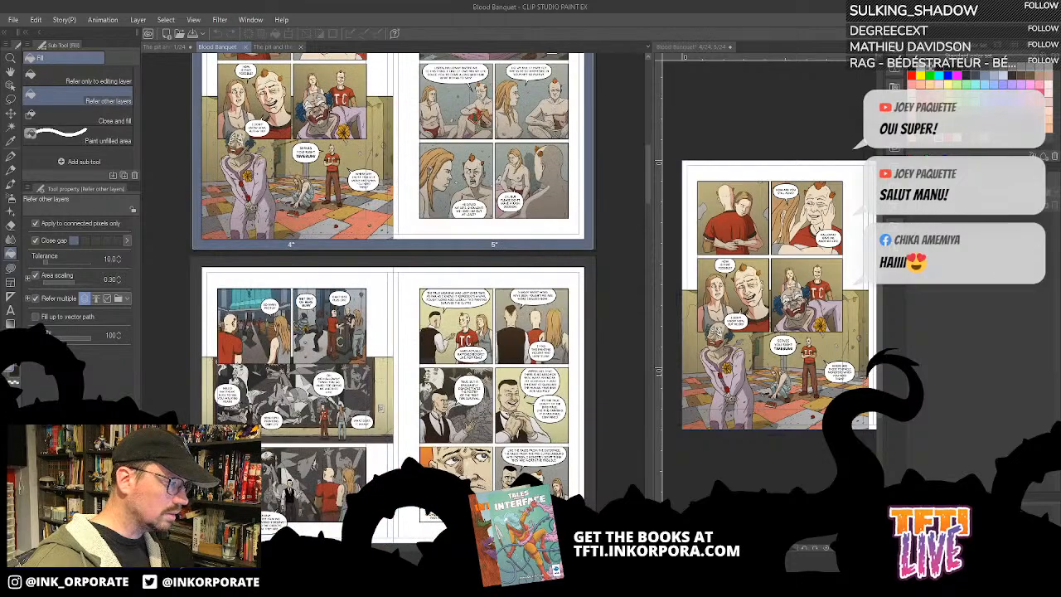
{"action": "key", "text": "ctrl+plus"}
{"action": "key", "text": "ctrl+plus"}
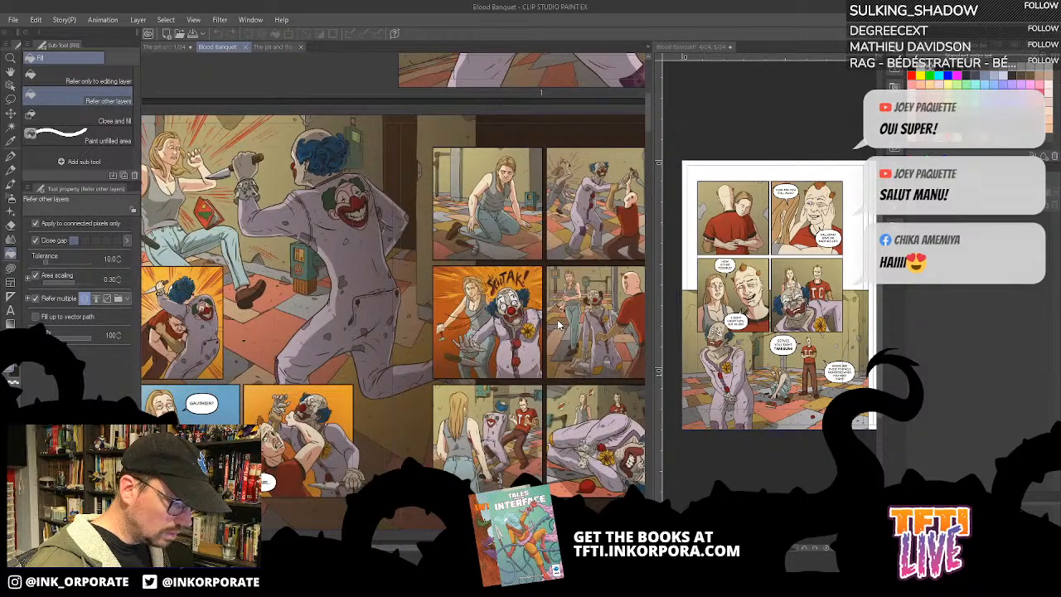
{"action": "scroll", "coordinate": [518, 363], "scroll_direction": "down", "scroll_amount": 5}
{"action": "scroll", "coordinate": [512, 359], "scroll_direction": "up", "scroll_amount": 3}
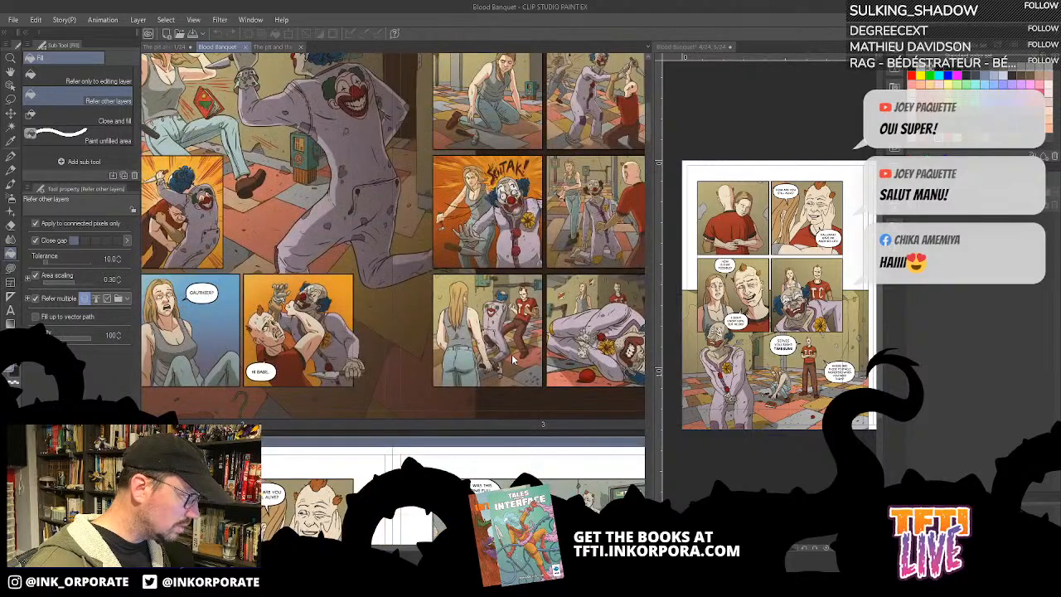
{"action": "scroll", "coordinate": [512, 354], "scroll_direction": "up", "scroll_amount": 3}
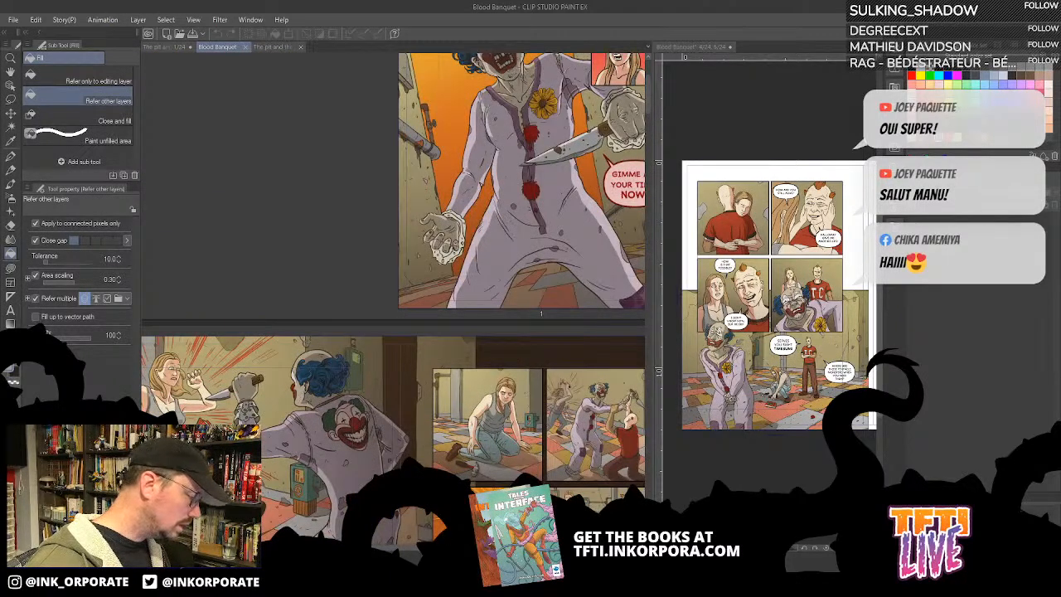
{"action": "left_click", "coordinate": [510, 357]}
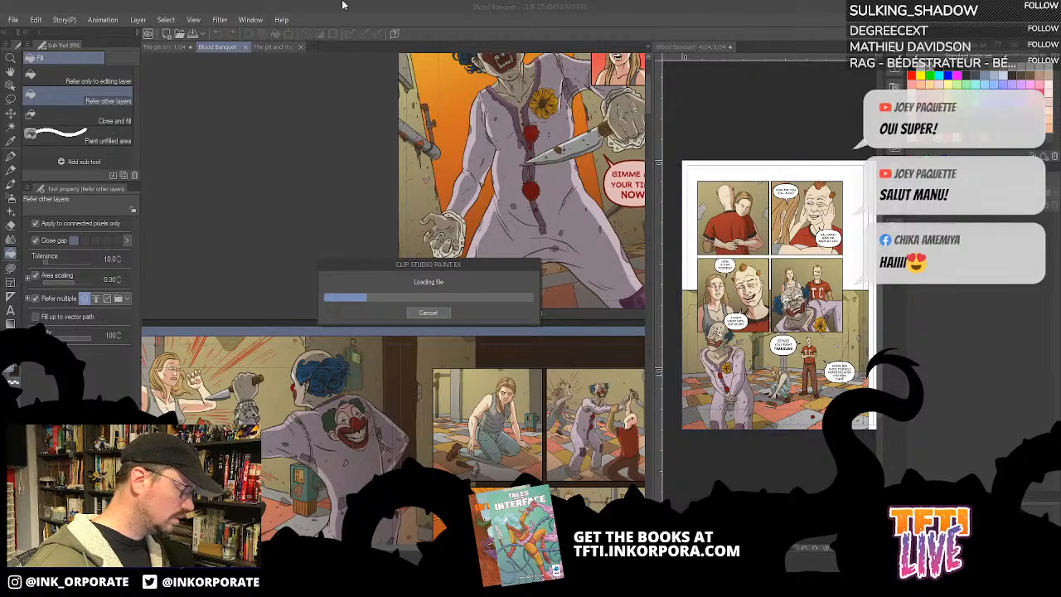
- Return to page 1 of The pit and the peak and fill the small belt loop beside the fly with orange-brown
{"action": "left_click", "coordinate": [271, 49]}
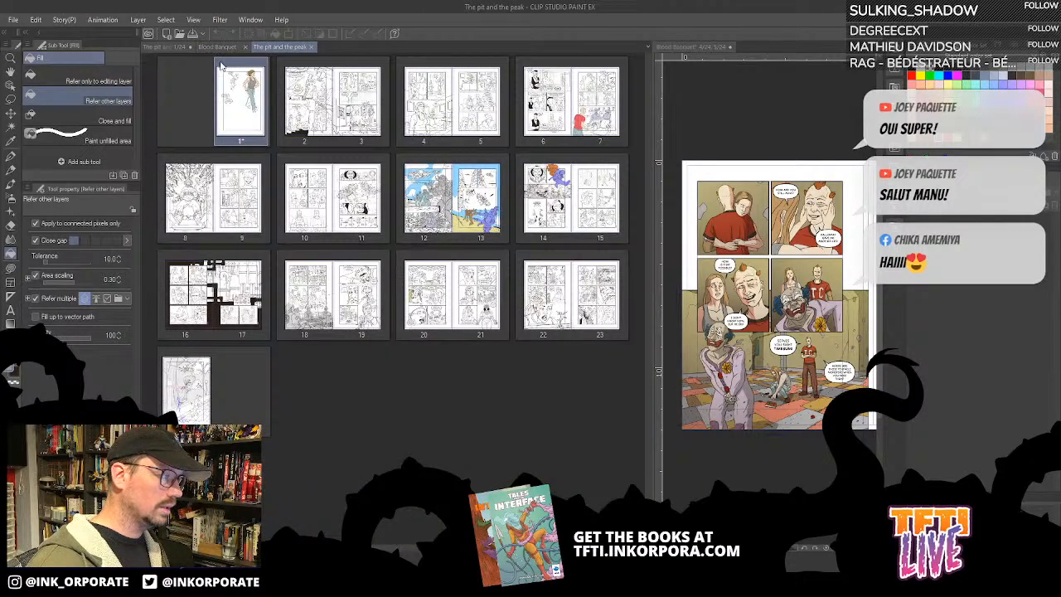
{"action": "left_click", "coordinate": [153, 46]}
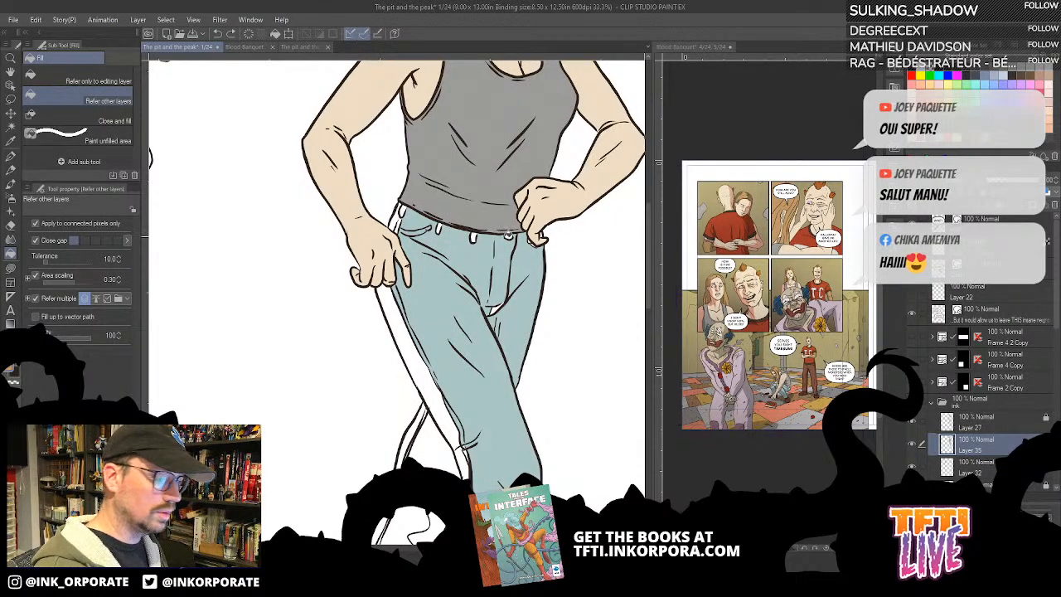
{"action": "left_click", "coordinate": [509, 237]}
{"action": "scroll", "coordinate": [531, 418], "scroll_direction": "up", "scroll_amount": 2}
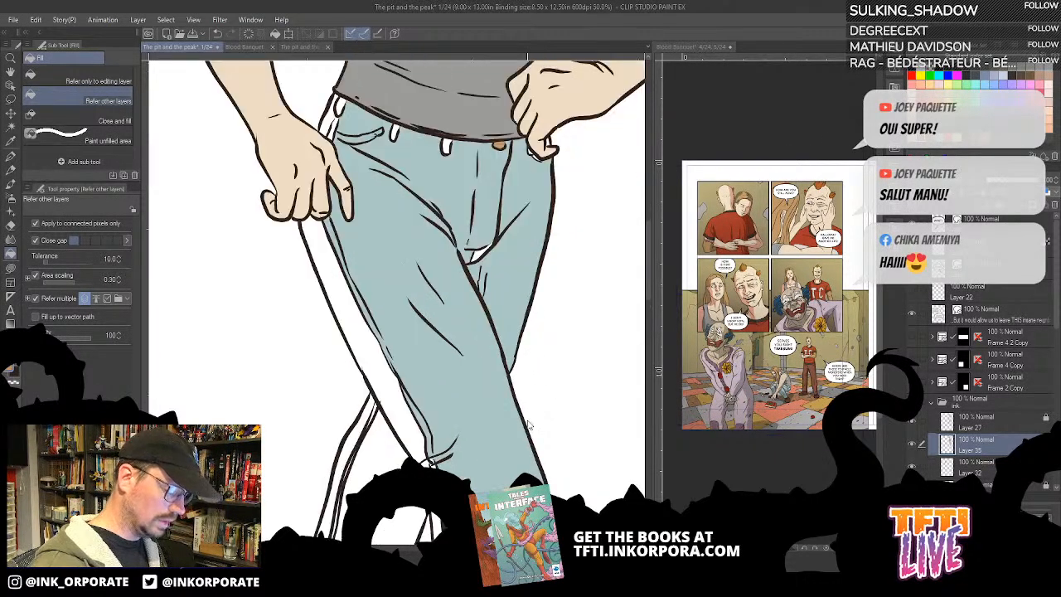
{"action": "left_click_drag", "start_coordinate": [495, 313], "coordinate": [587, 470]}
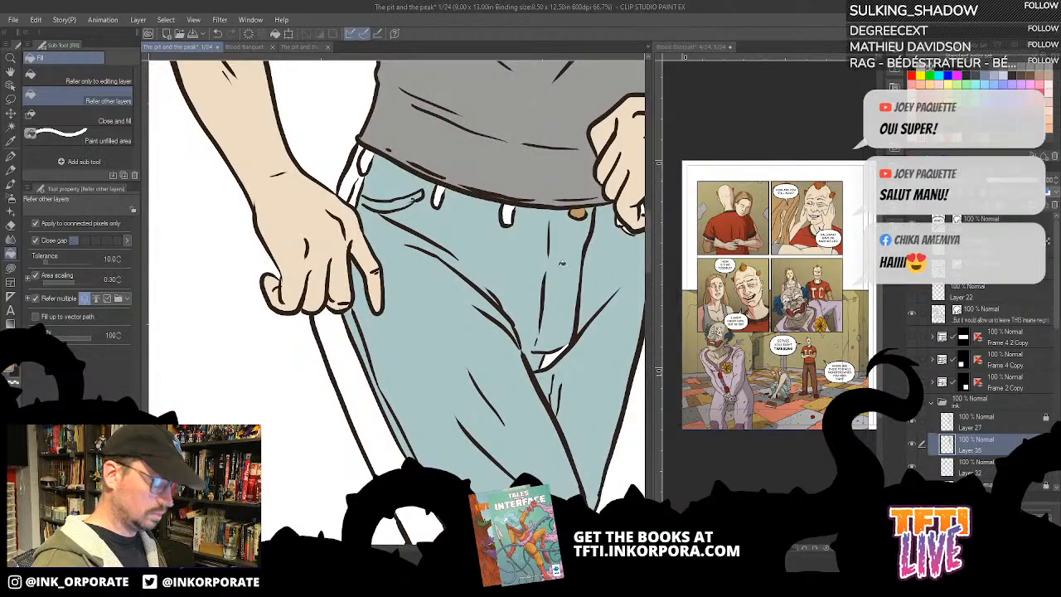
- Lasso-fill the small unpainted gaps in the woman's jeans beside the fly and under her fist with light blue
{"action": "key", "text": "u"}
{"action": "mouse_move", "coordinate": [583, 284]}
{"action": "left_mouse_down"}
{"action": "mouse_move", "coordinate": [505, 481]}
{"action": "mouse_move", "coordinate": [592, 383]}
{"action": "mouse_move", "coordinate": [445, 344]}
{"action": "mouse_move", "coordinate": [593, 336]}
{"action": "left_mouse_up"}
{"action": "key", "text": "ctrl+z"}
{"action": "left_click_drag", "start_coordinate": [590, 262], "coordinate": [510, 362]}
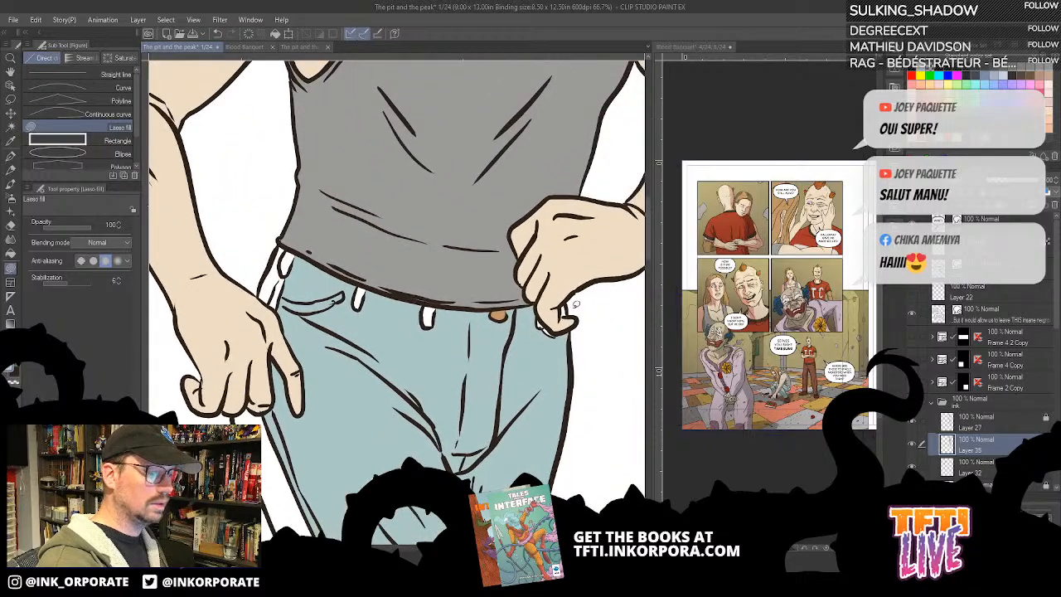
{"action": "mouse_move", "coordinate": [565, 331]}
{"action": "left_mouse_down"}
{"action": "mouse_move", "coordinate": [531, 314]}
{"action": "mouse_move", "coordinate": [566, 340]}
{"action": "mouse_move", "coordinate": [554, 337]}
{"action": "left_mouse_up"}
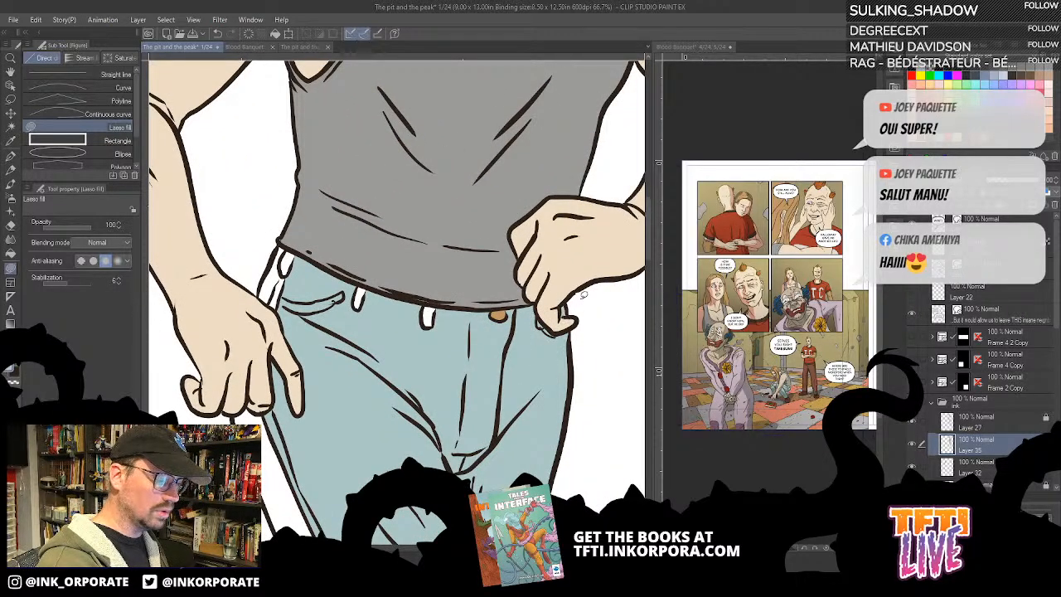
- Lasso-fill the belt loops, the pocket edge and the remaining white gaps along the jeans' waistband with light blue
{"action": "left_click_drag", "start_coordinate": [508, 393], "coordinate": [558, 400]}
{"action": "mouse_move", "coordinate": [496, 313]}
{"action": "left_mouse_down"}
{"action": "mouse_move", "coordinate": [483, 308]}
{"action": "mouse_move", "coordinate": [526, 330]}
{"action": "mouse_move", "coordinate": [512, 313]}
{"action": "left_mouse_up"}
{"action": "mouse_move", "coordinate": [534, 237]}
{"action": "left_mouse_down"}
{"action": "mouse_move", "coordinate": [547, 286]}
{"action": "mouse_move", "coordinate": [417, 349]}
{"action": "left_mouse_up"}
{"action": "left_click_drag", "start_coordinate": [435, 332], "coordinate": [615, 196]}
{"action": "mouse_move", "coordinate": [518, 264]}
{"action": "left_mouse_down"}
{"action": "mouse_move", "coordinate": [567, 222]}
{"action": "mouse_move", "coordinate": [540, 248]}
{"action": "left_mouse_up"}
{"action": "mouse_move", "coordinate": [579, 234]}
{"action": "left_mouse_down"}
{"action": "mouse_move", "coordinate": [513, 289]}
{"action": "mouse_move", "coordinate": [540, 232]}
{"action": "mouse_move", "coordinate": [493, 255]}
{"action": "mouse_move", "coordinate": [498, 213]}
{"action": "mouse_move", "coordinate": [489, 223]}
{"action": "left_mouse_up"}
{"action": "left_click", "coordinate": [484, 222], "text": "alt"}
{"action": "mouse_move", "coordinate": [547, 189]}
{"action": "left_mouse_down"}
{"action": "mouse_move", "coordinate": [515, 241]}
{"action": "mouse_move", "coordinate": [540, 240]}
{"action": "mouse_move", "coordinate": [549, 273]}
{"action": "mouse_move", "coordinate": [516, 393]}
{"action": "mouse_move", "coordinate": [571, 175]}
{"action": "left_mouse_up"}
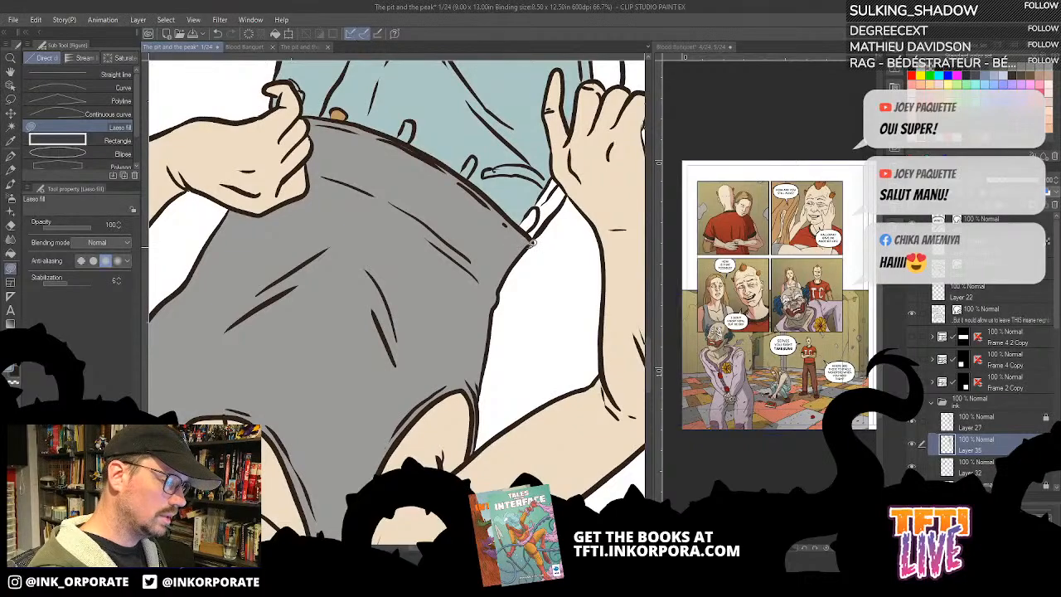
{"action": "mouse_move", "coordinate": [520, 216]}
{"action": "left_mouse_down"}
{"action": "mouse_move", "coordinate": [533, 239]}
{"action": "mouse_move", "coordinate": [563, 200]}
{"action": "mouse_move", "coordinate": [569, 189]}
{"action": "mouse_move", "coordinate": [550, 170]}
{"action": "mouse_move", "coordinate": [543, 181]}
{"action": "left_mouse_up"}
{"action": "mouse_move", "coordinate": [543, 158]}
{"action": "left_mouse_down"}
{"action": "mouse_move", "coordinate": [495, 228]}
{"action": "mouse_move", "coordinate": [455, 328]}
{"action": "left_mouse_up"}
{"action": "mouse_move", "coordinate": [594, 101]}
{"action": "left_mouse_down"}
{"action": "mouse_move", "coordinate": [611, 122]}
{"action": "mouse_move", "coordinate": [584, 217]}
{"action": "left_mouse_up"}
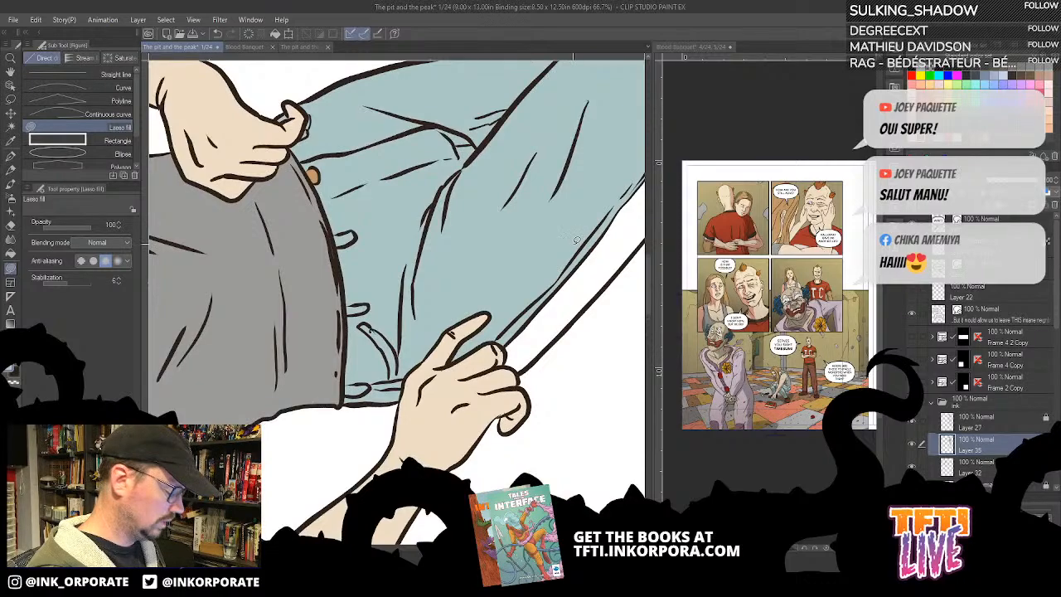
- Fill the outer seam strip of the front leg and the enclosed areas of the bent lower leg with light blue
{"action": "key", "text": "g"}
{"action": "key", "text": "g"}
{"action": "left_click", "coordinate": [612, 256]}
{"action": "mouse_move", "coordinate": [581, 333]}
{"action": "left_mouse_down"}
{"action": "mouse_move", "coordinate": [481, 422]}
{"action": "mouse_move", "coordinate": [410, 535]}
{"action": "left_mouse_up"}
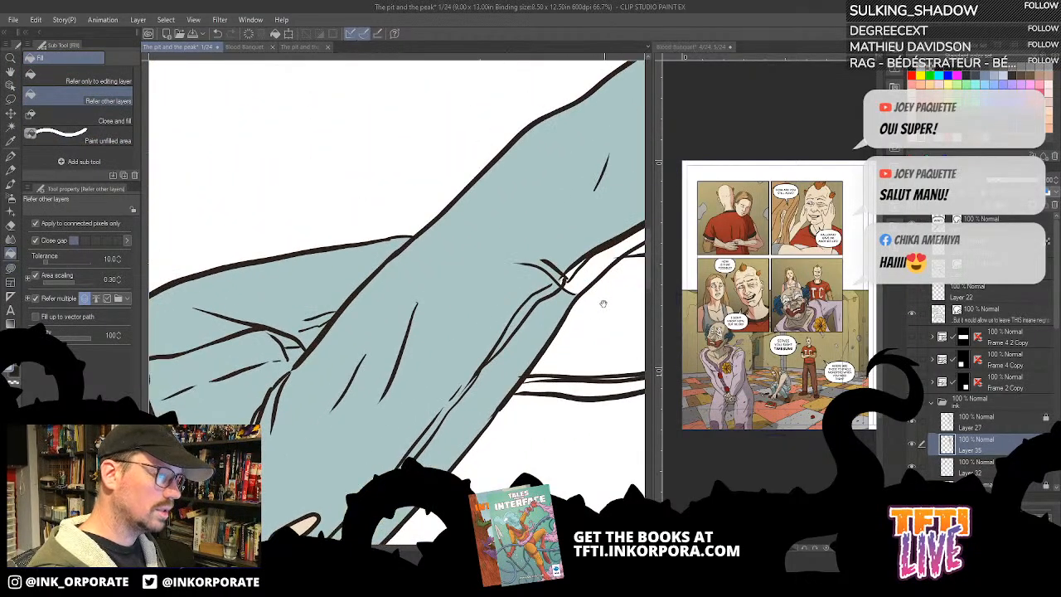
{"action": "left_click", "coordinate": [589, 273]}
{"action": "left_click_drag", "start_coordinate": [597, 328], "coordinate": [471, 300]}
{"action": "left_click", "coordinate": [534, 296]}
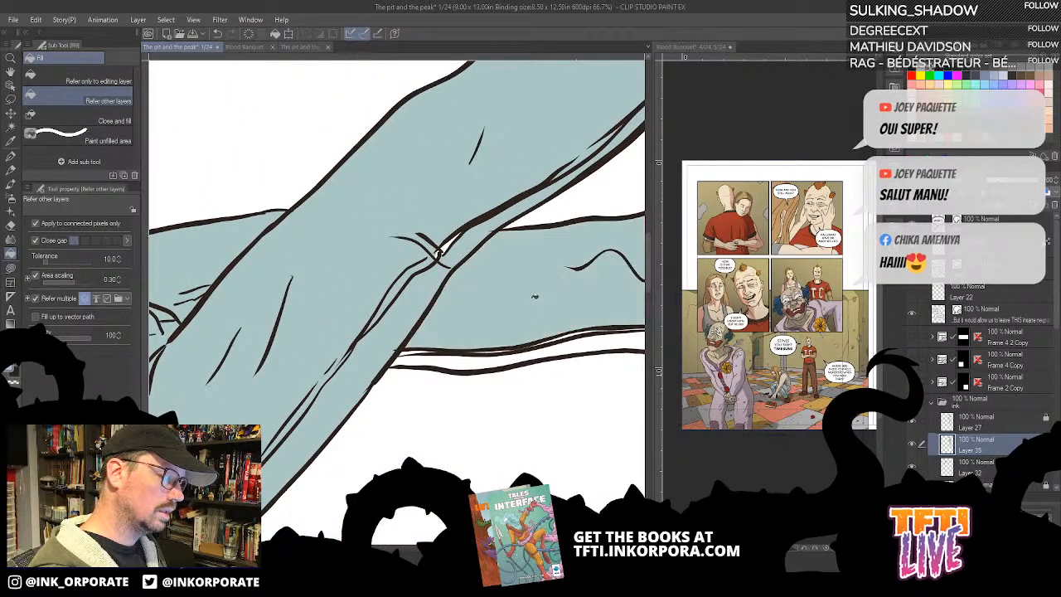
{"action": "left_click_drag", "start_coordinate": [540, 337], "coordinate": [449, 353]}
{"action": "left_click", "coordinate": [507, 355]}
{"action": "left_click_drag", "start_coordinate": [574, 164], "coordinate": [572, 181]}
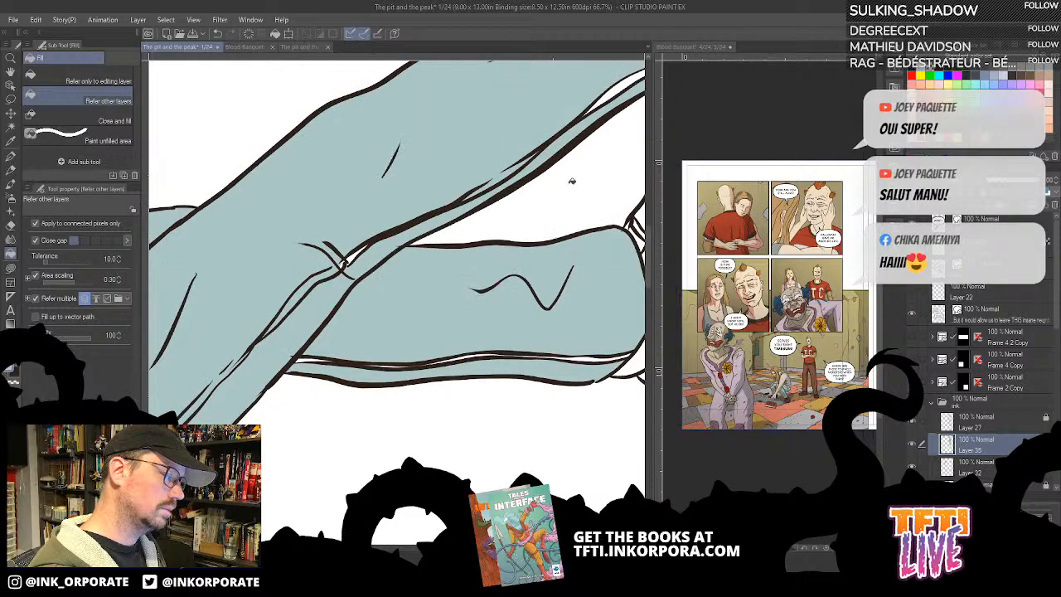
- Lasso-fill the white gaps at the knee crease and along the bent lower leg's seam with light blue
{"action": "key", "text": "asciicircum"}
{"action": "key", "text": "u"}
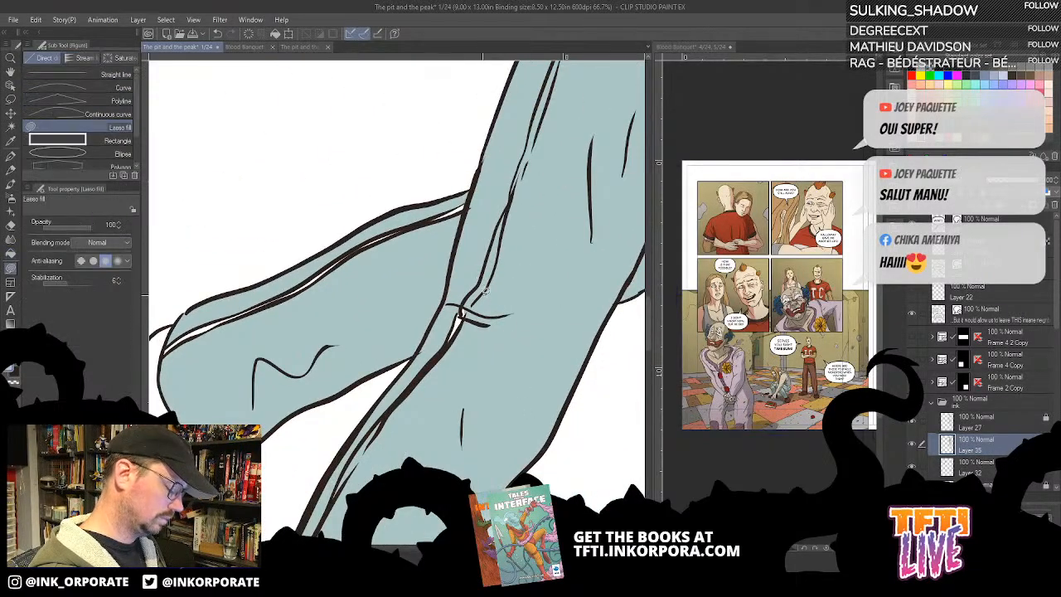
{"action": "mouse_move", "coordinate": [499, 316]}
{"action": "left_mouse_down"}
{"action": "mouse_move", "coordinate": [573, 243]}
{"action": "mouse_move", "coordinate": [536, 259]}
{"action": "left_mouse_up"}
{"action": "left_click_drag", "start_coordinate": [494, 393], "coordinate": [535, 442]}
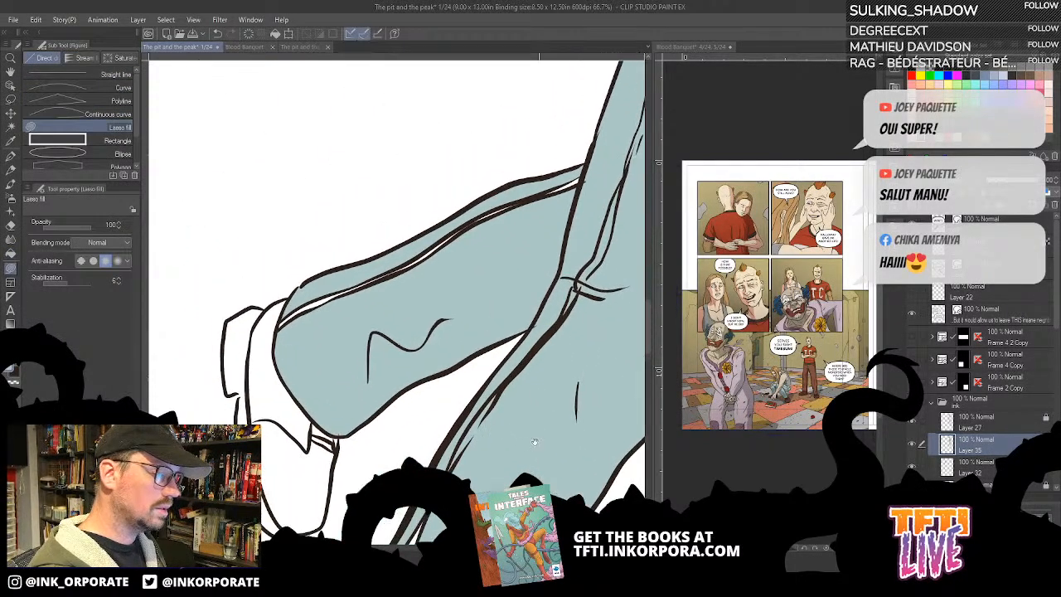
{"action": "key", "text": "asciicircum"}
{"action": "key", "text": "asciicircum"}
{"action": "key", "text": "asciicircum"}
{"action": "key", "text": "asciicircum"}
{"action": "key", "text": "asciicircum"}
{"action": "key", "text": "asciicircum"}
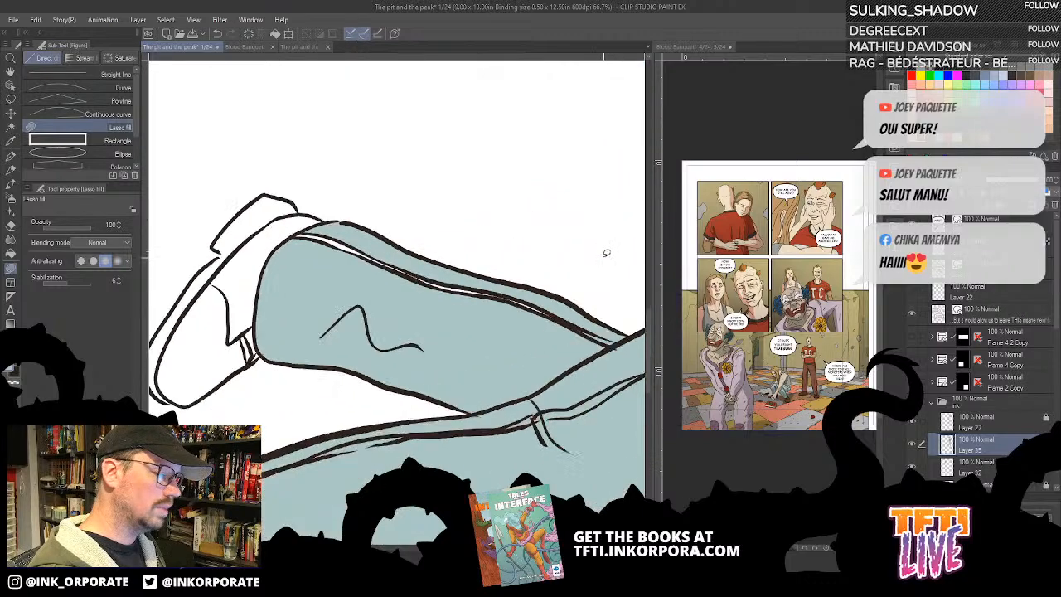
{"action": "key", "text": "asciicircum"}
{"action": "key", "text": "asciicircum"}
{"action": "mouse_move", "coordinate": [436, 300]}
{"action": "left_mouse_down"}
{"action": "mouse_move", "coordinate": [417, 384]}
{"action": "mouse_move", "coordinate": [541, 240]}
{"action": "mouse_move", "coordinate": [568, 190]}
{"action": "mouse_move", "coordinate": [547, 176]}
{"action": "mouse_move", "coordinate": [462, 265]}
{"action": "left_mouse_up"}
{"action": "key", "text": "minus"}
{"action": "key", "text": "minus"}
{"action": "key", "text": "minus"}
{"action": "key", "text": "minus"}
{"action": "key", "text": "minus"}
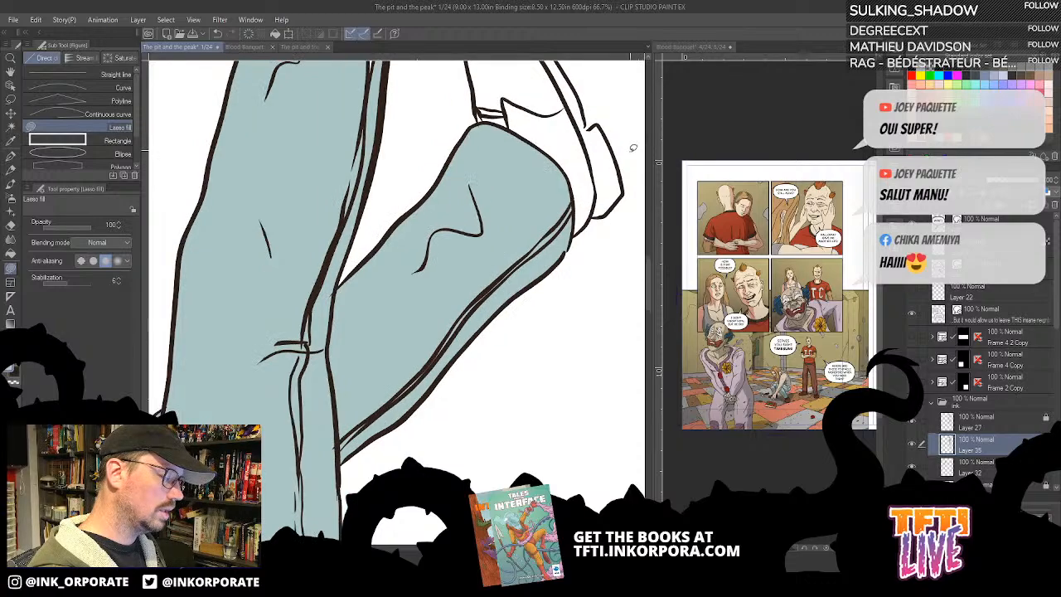
- Lasso-fill the leftover white slivers along the straight leg's seam down to the hem with light blue
{"action": "key", "text": "asciicircum"}
{"action": "key", "text": "asciicircum"}
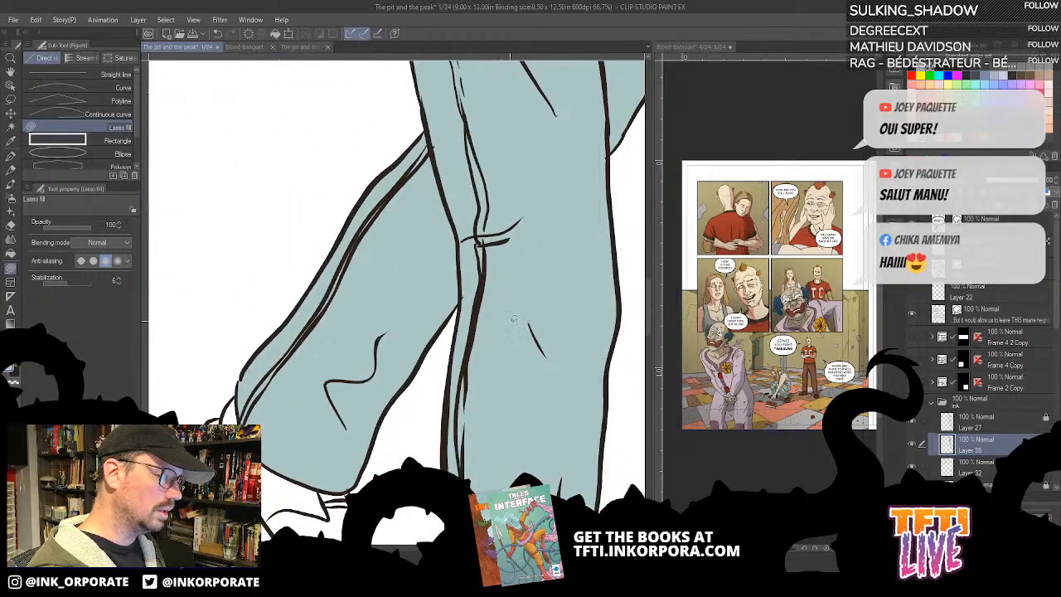
{"action": "left_click_drag", "start_coordinate": [477, 408], "coordinate": [539, 224]}
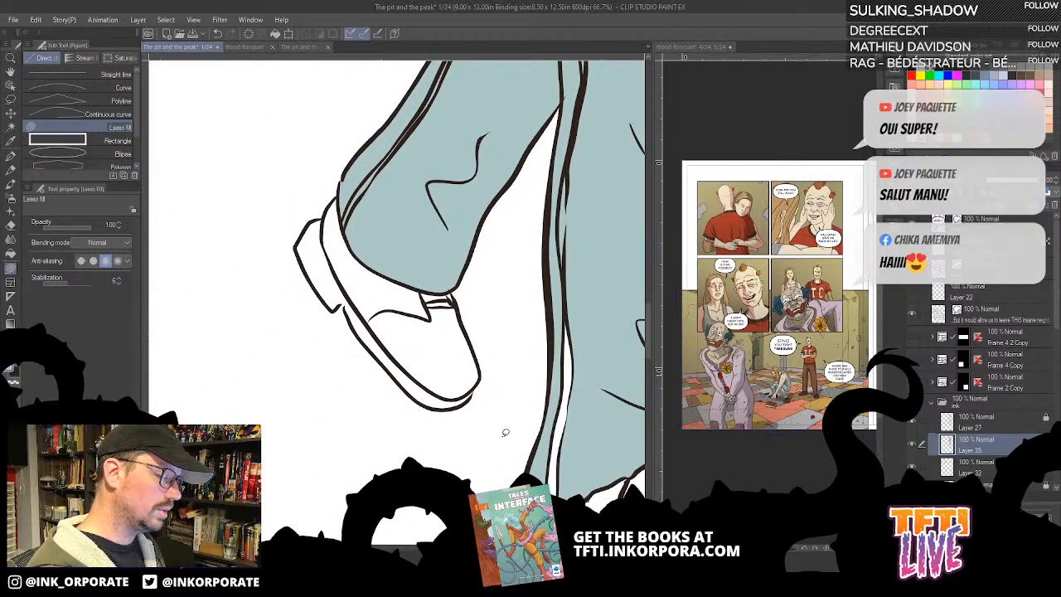
{"action": "left_click_drag", "start_coordinate": [594, 360], "coordinate": [547, 248]}
{"action": "mouse_move", "coordinate": [510, 403]}
{"action": "left_mouse_down"}
{"action": "mouse_move", "coordinate": [495, 397]}
{"action": "mouse_move", "coordinate": [512, 217]}
{"action": "mouse_move", "coordinate": [537, 365]}
{"action": "mouse_move", "coordinate": [512, 399]}
{"action": "mouse_move", "coordinate": [500, 387]}
{"action": "left_mouse_up"}
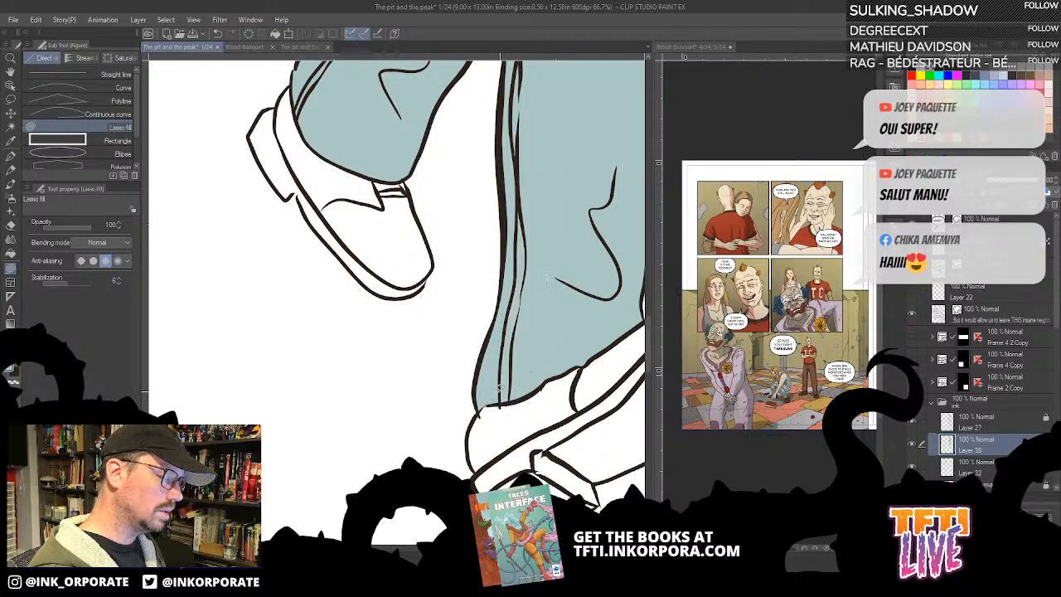
{"action": "scroll", "coordinate": [524, 367], "scroll_direction": "down", "scroll_amount": 1}
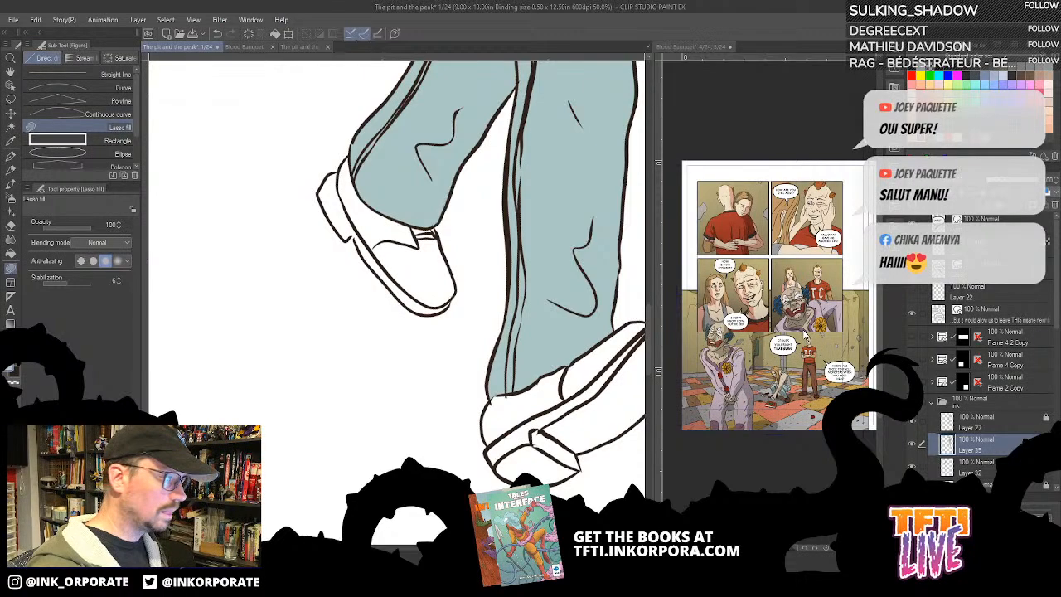
- Check the page overview of The pit and the peak and enlarge the woman's shoes on Blood Banquet pages 4–5 as reference
{"action": "left_click", "coordinate": [307, 46]}
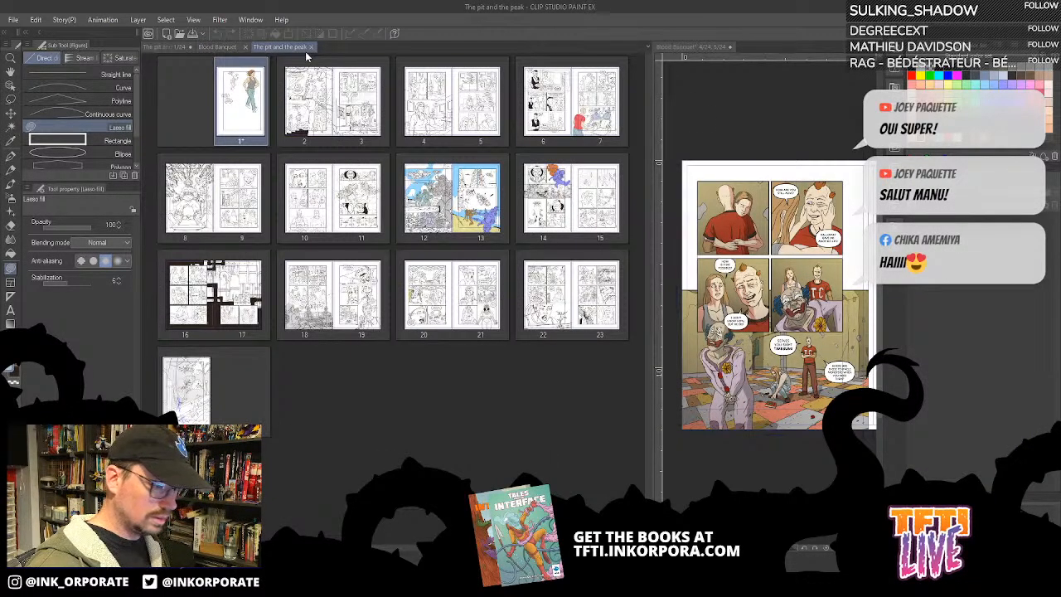
{"action": "left_click", "coordinate": [166, 46]}
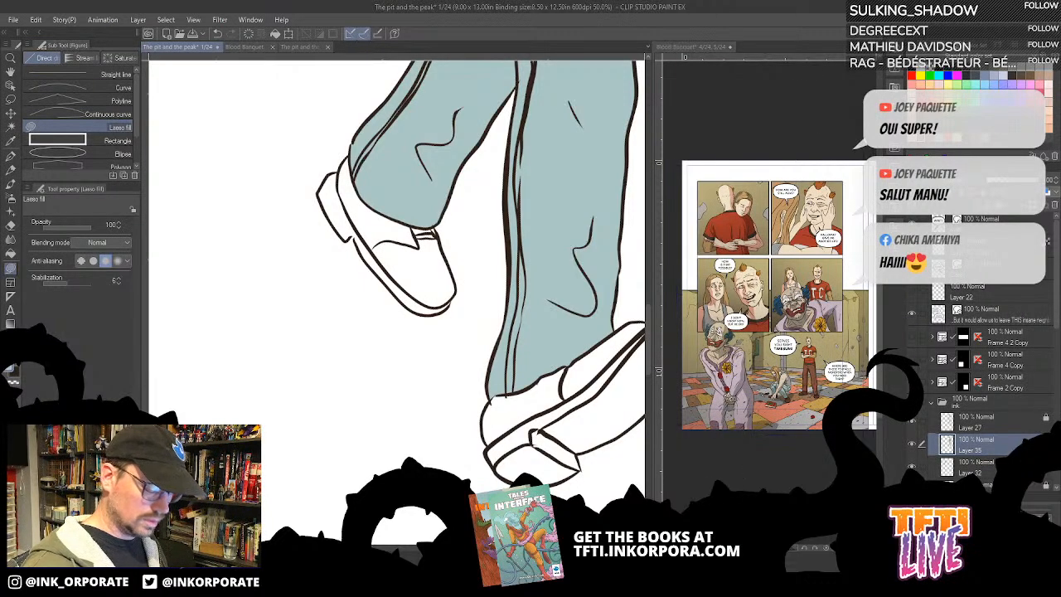
{"action": "key", "text": "ctrl+plus"}
{"action": "left_click", "coordinate": [796, 396]}
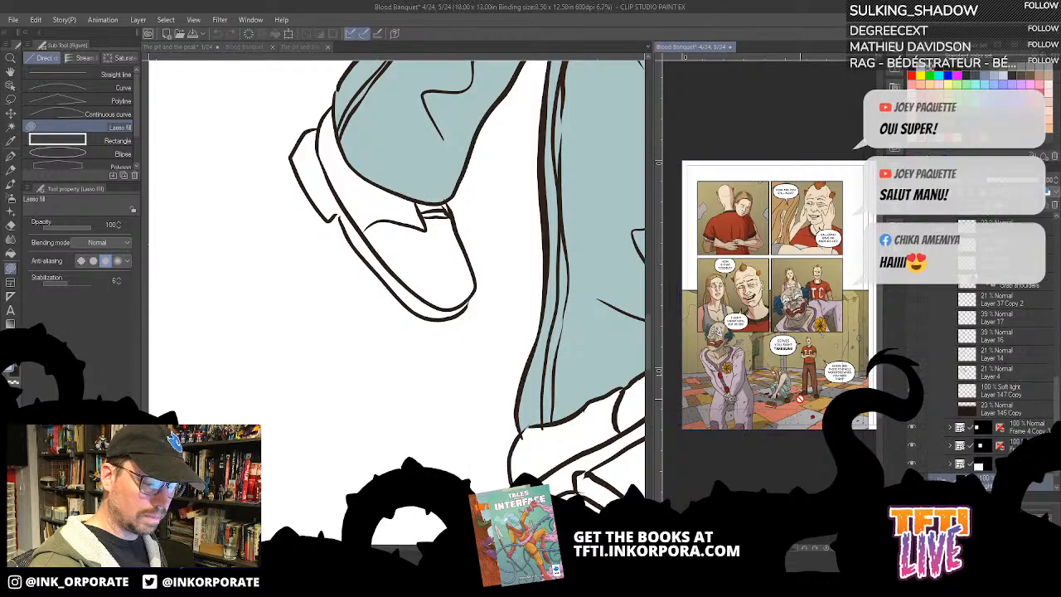
{"action": "scroll", "coordinate": [800, 398], "scroll_direction": "up", "scroll_amount": 4}
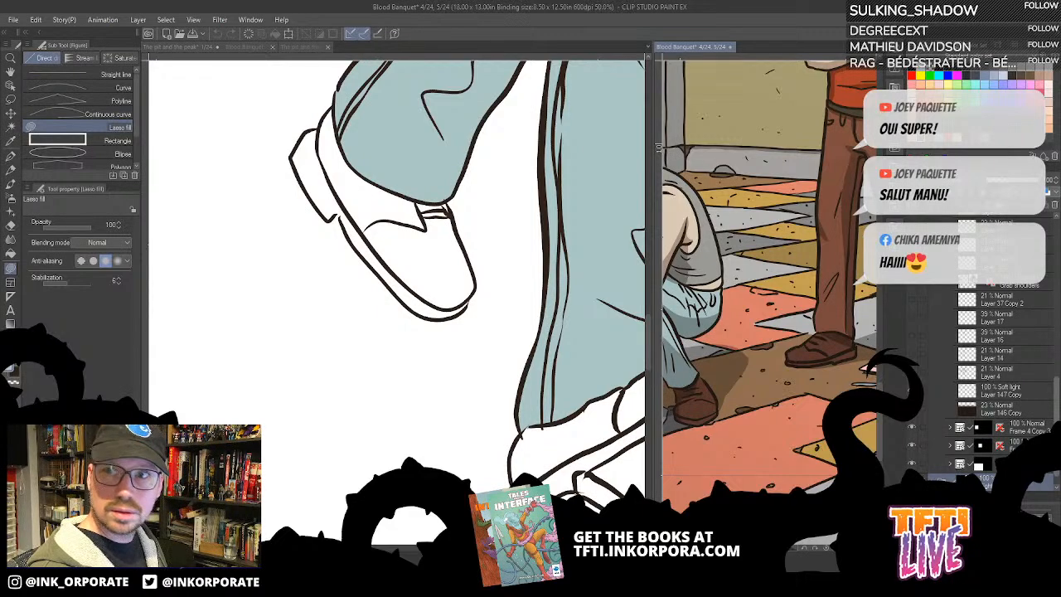
- Find the bottom panel's layers in Blood Banquet, collapsing Frame 2 Copy 2 and expanding the folder Frame 4 2 Copy 2
{"action": "left_click_drag", "start_coordinate": [1055, 404], "coordinate": [1055, 239]}
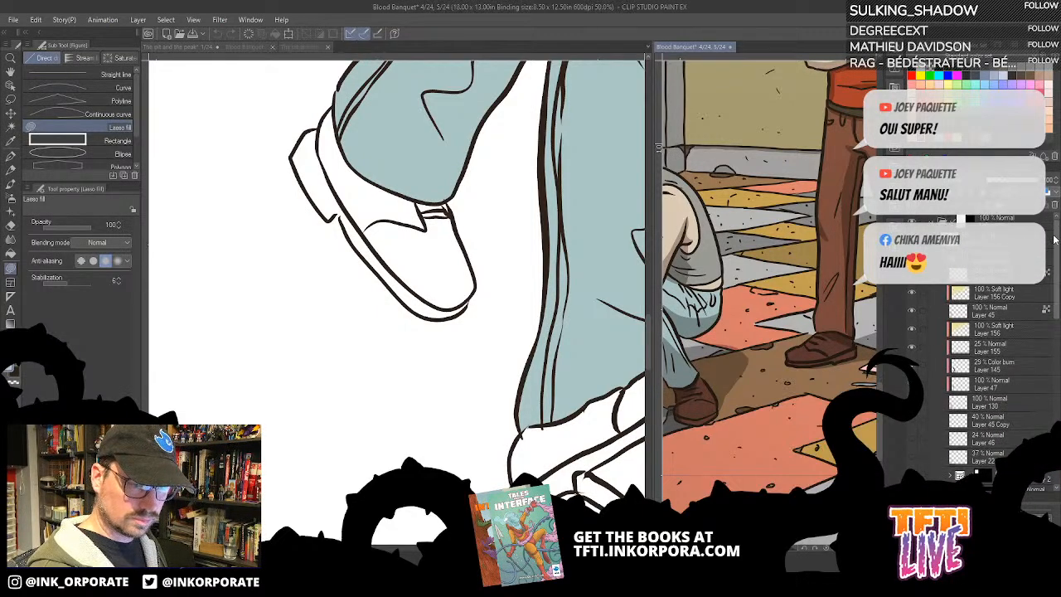
{"action": "left_click", "coordinate": [912, 239]}
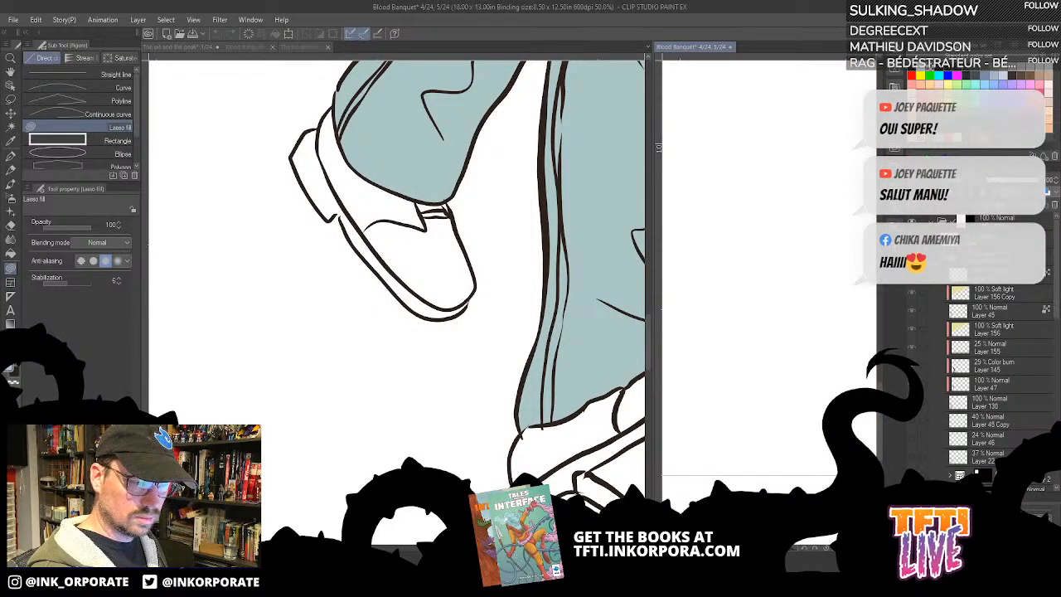
{"action": "left_click", "coordinate": [912, 238]}
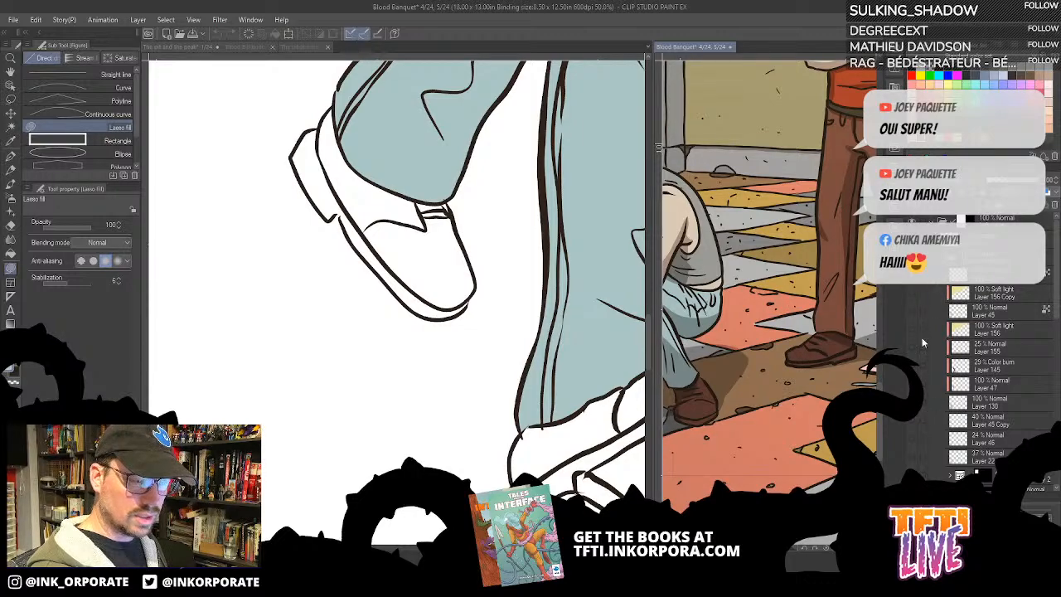
{"action": "scroll", "coordinate": [1058, 308], "scroll_direction": "down", "scroll_amount": 3}
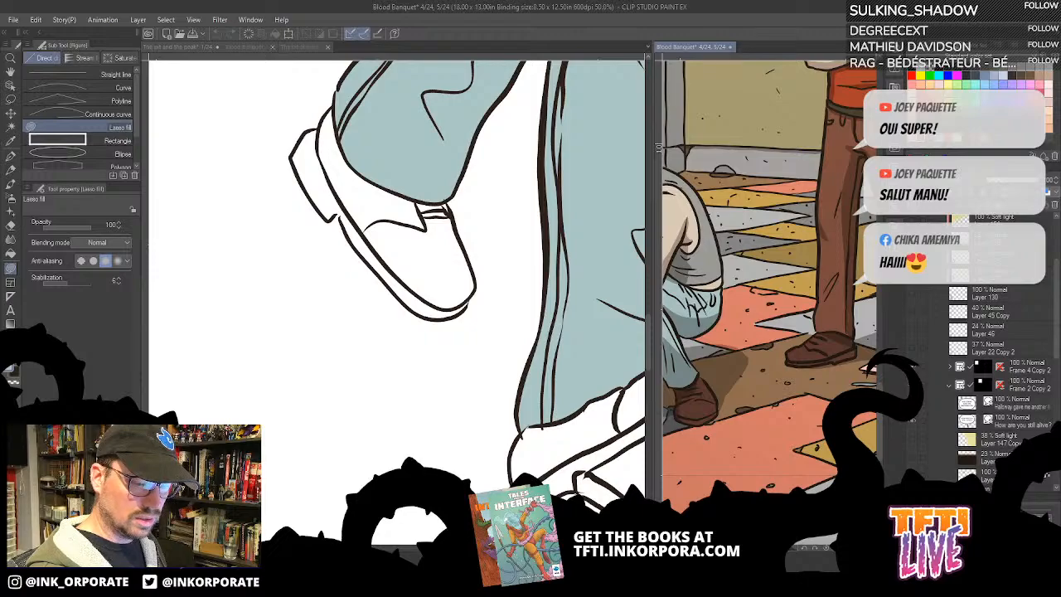
{"action": "left_click", "coordinate": [951, 384]}
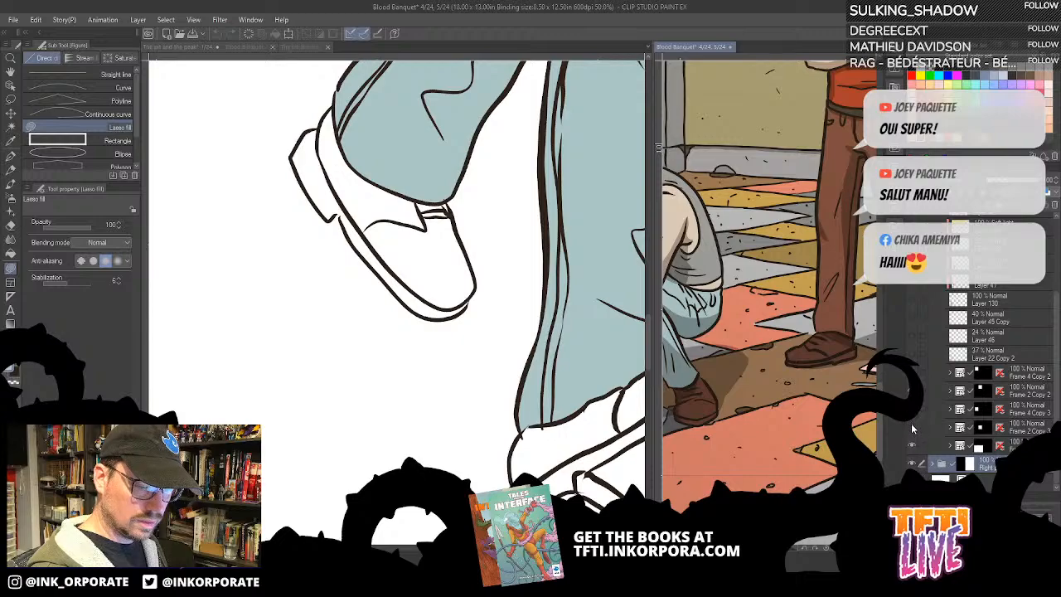
{"action": "left_click", "coordinate": [950, 447]}
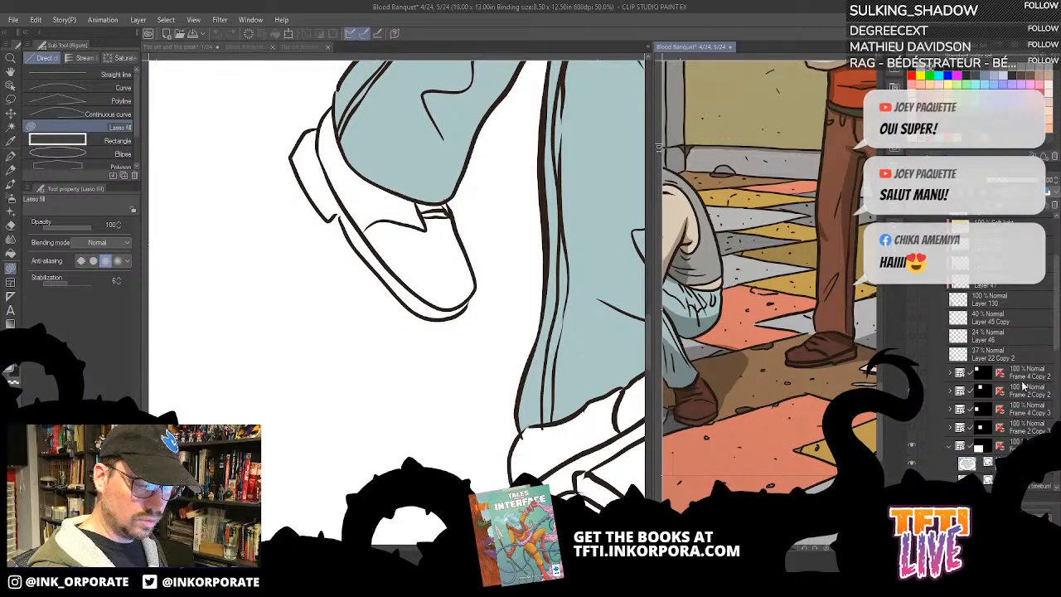
{"action": "left_click_drag", "start_coordinate": [1056, 345], "coordinate": [1045, 396]}
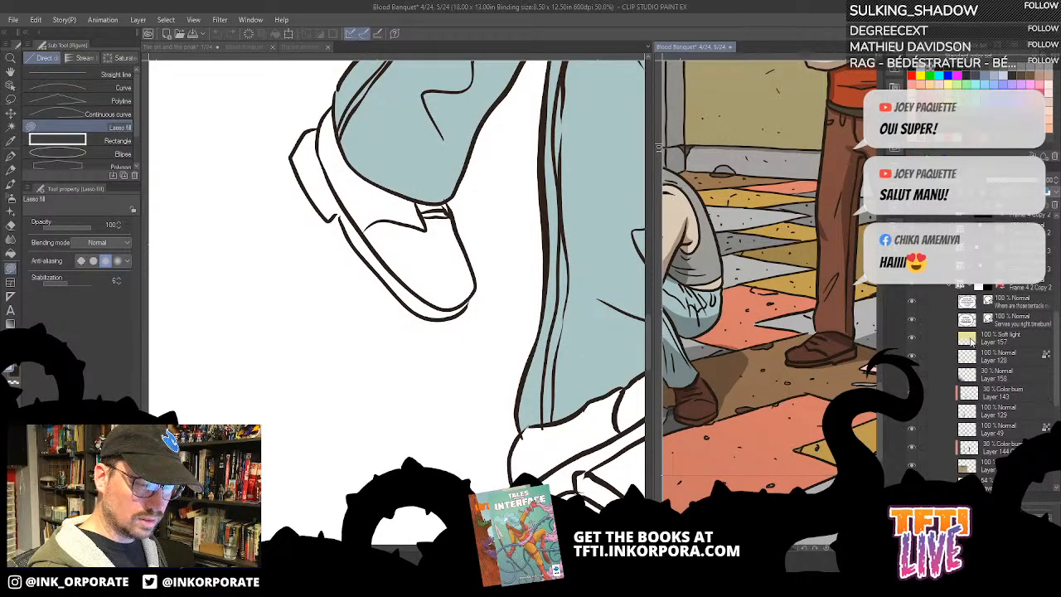
- Toggle the bottom panel's layers to hide the shading and figure line art, leaving the characters' flat colours
{"action": "left_click", "coordinate": [912, 466]}
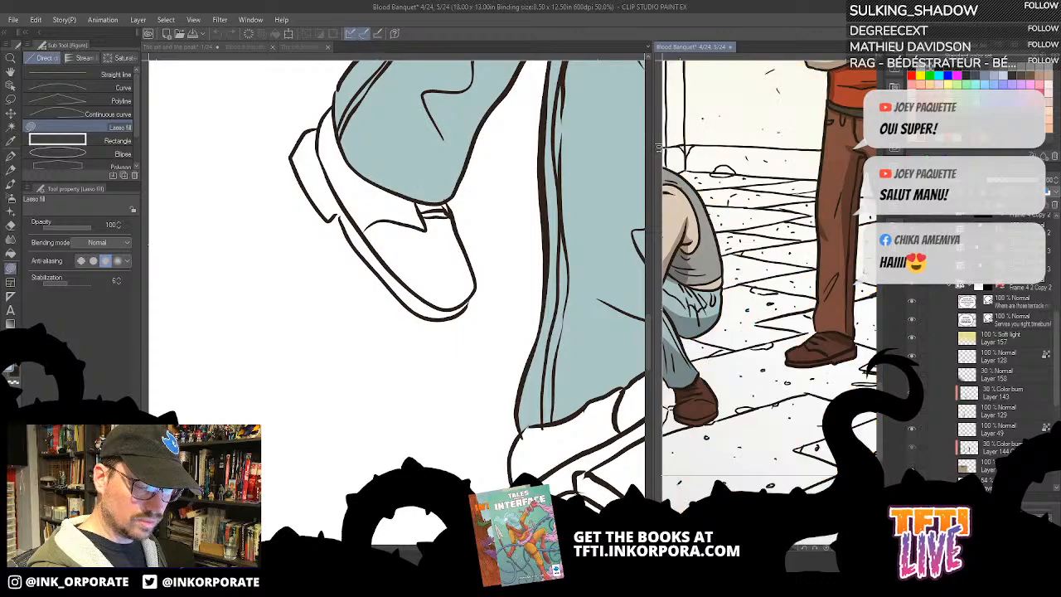
{"action": "left_click", "coordinate": [912, 466]}
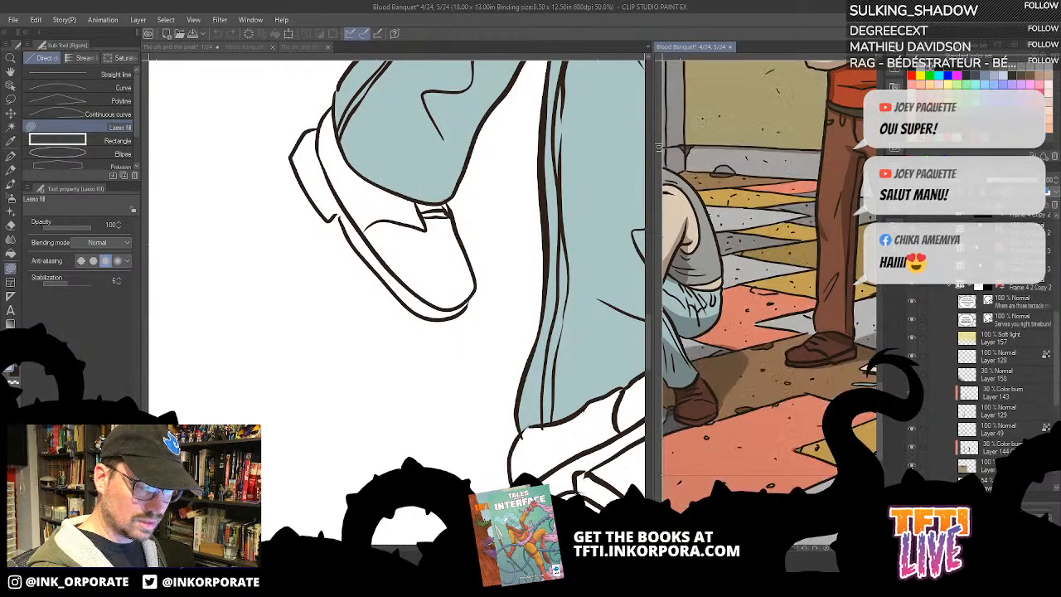
{"action": "left_click", "coordinate": [912, 447]}
{"action": "left_click", "coordinate": [911, 448]}
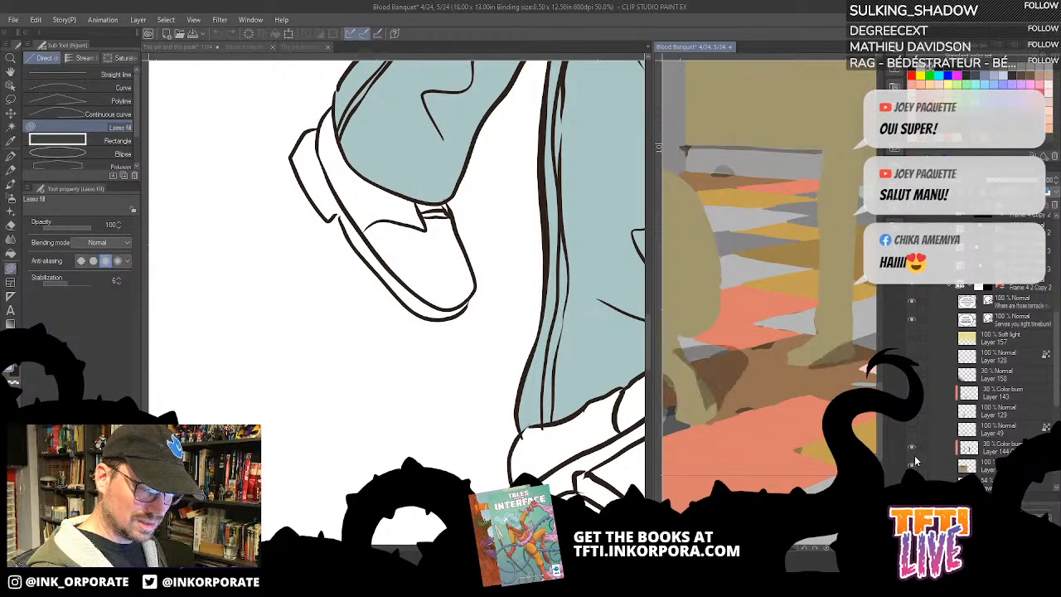
{"action": "left_click", "coordinate": [913, 428]}
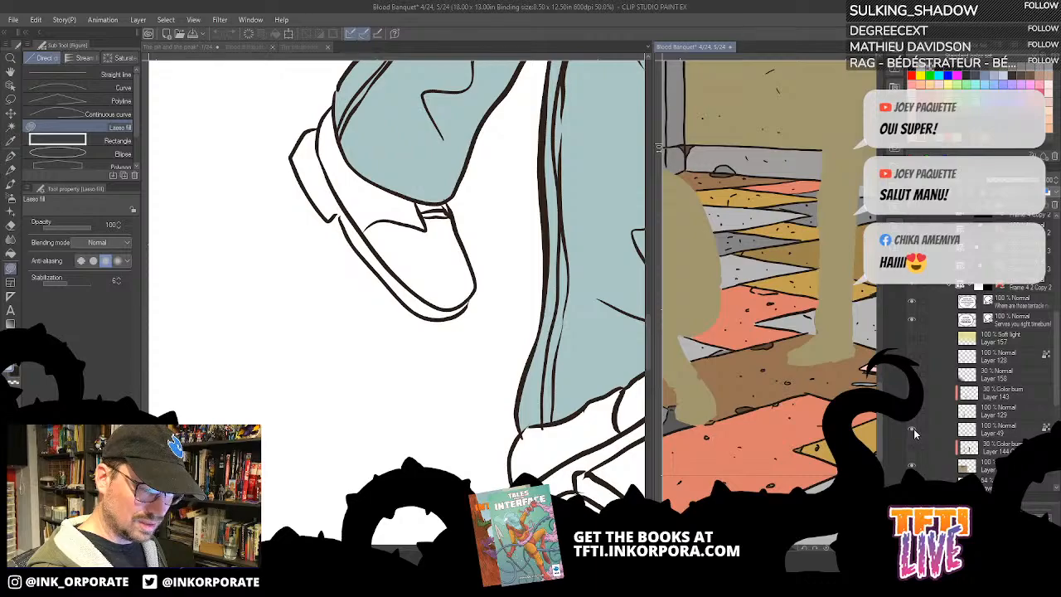
{"action": "left_click", "coordinate": [912, 424]}
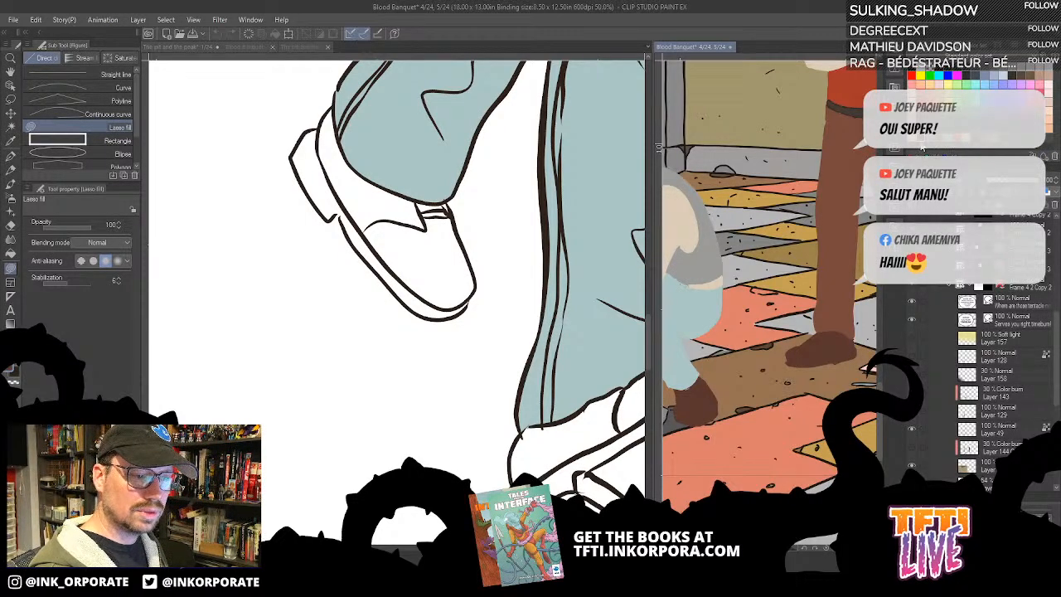
- Return to page 1 of The pit and the peak and fill the raised shoe's upper and tongue with dark brown
{"action": "left_click", "coordinate": [436, 281]}
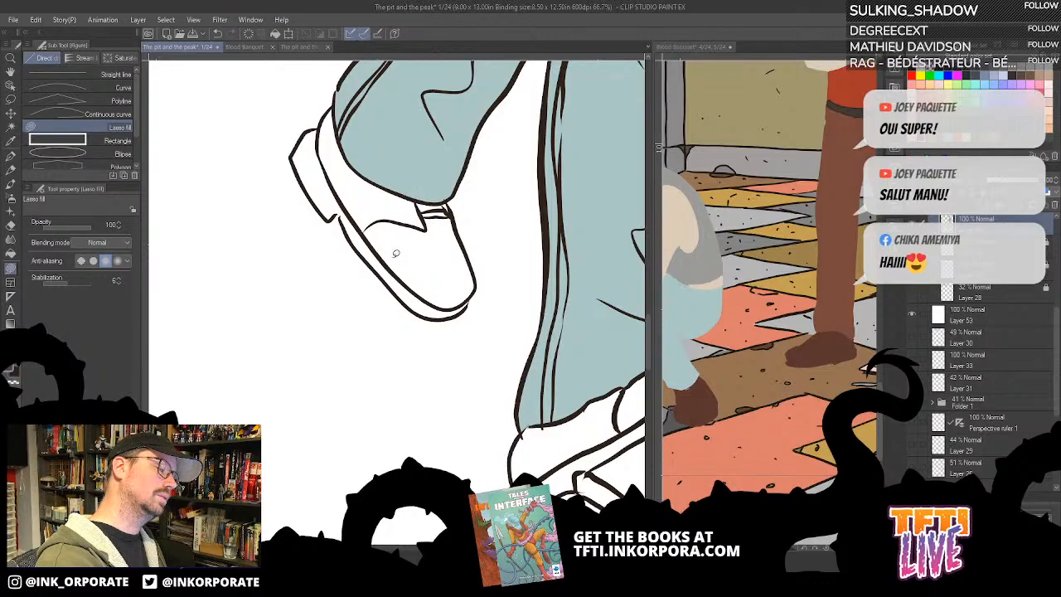
{"action": "left_click", "coordinate": [11, 253]}
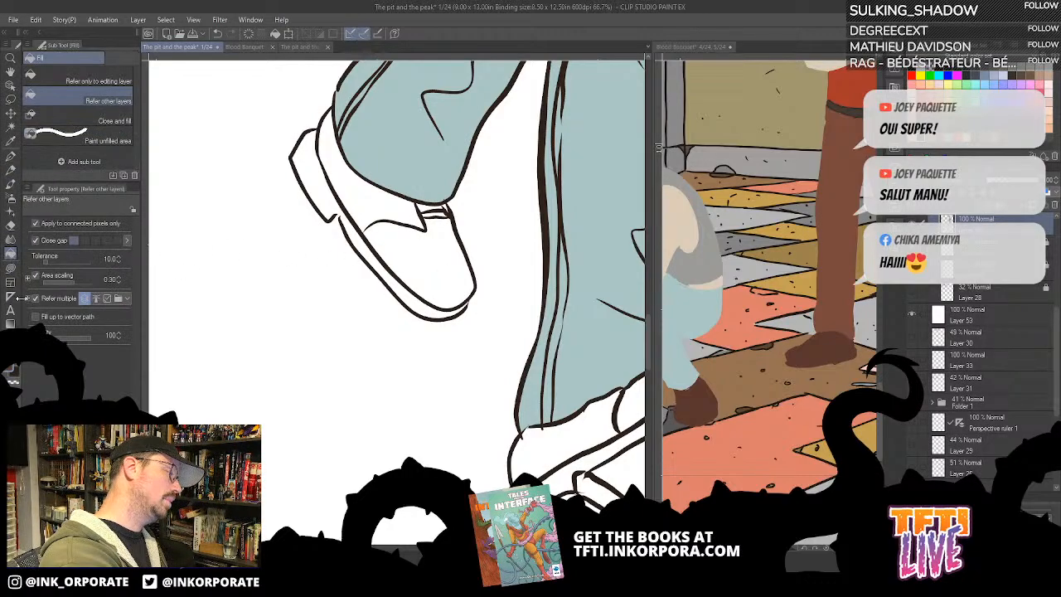
{"action": "left_click_drag", "start_coordinate": [495, 263], "coordinate": [543, 286]}
{"action": "left_click", "coordinate": [504, 269]}
{"action": "left_click_drag", "start_coordinate": [500, 314], "coordinate": [545, 402]}
{"action": "left_click", "coordinate": [521, 320]}
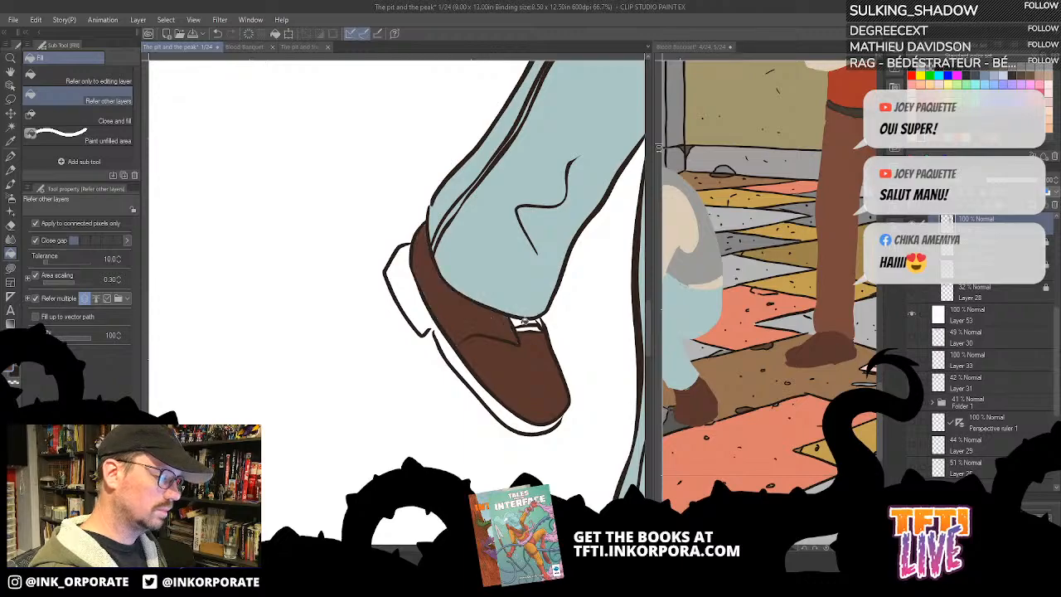
{"action": "left_click", "coordinate": [521, 321]}
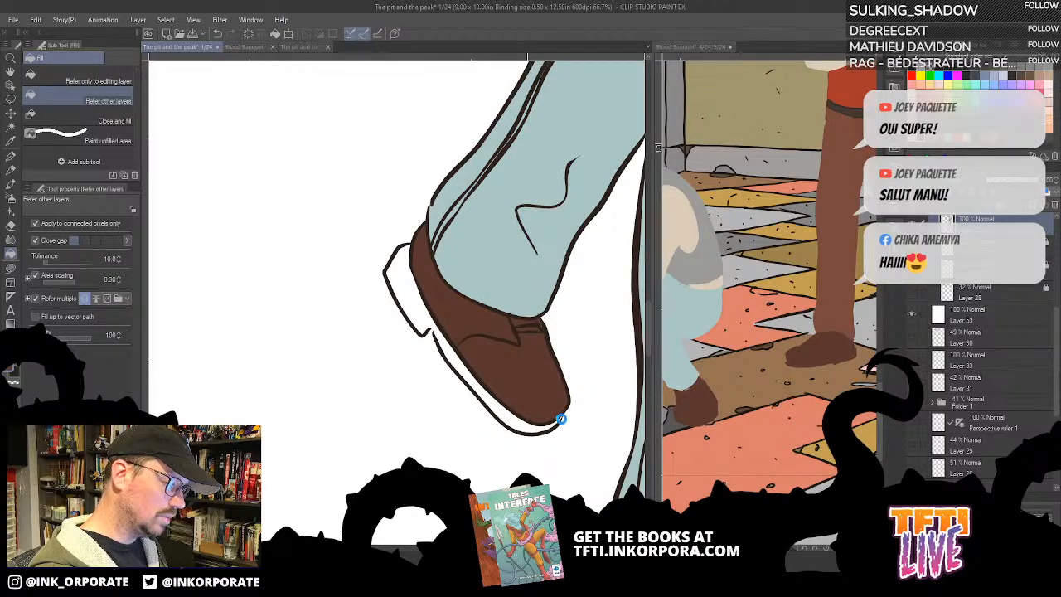
- Fill the raised shoe's heel and sole with dark brown using the widest gap-closing level, and restore the narrowest level
{"action": "left_click", "coordinate": [439, 335]}
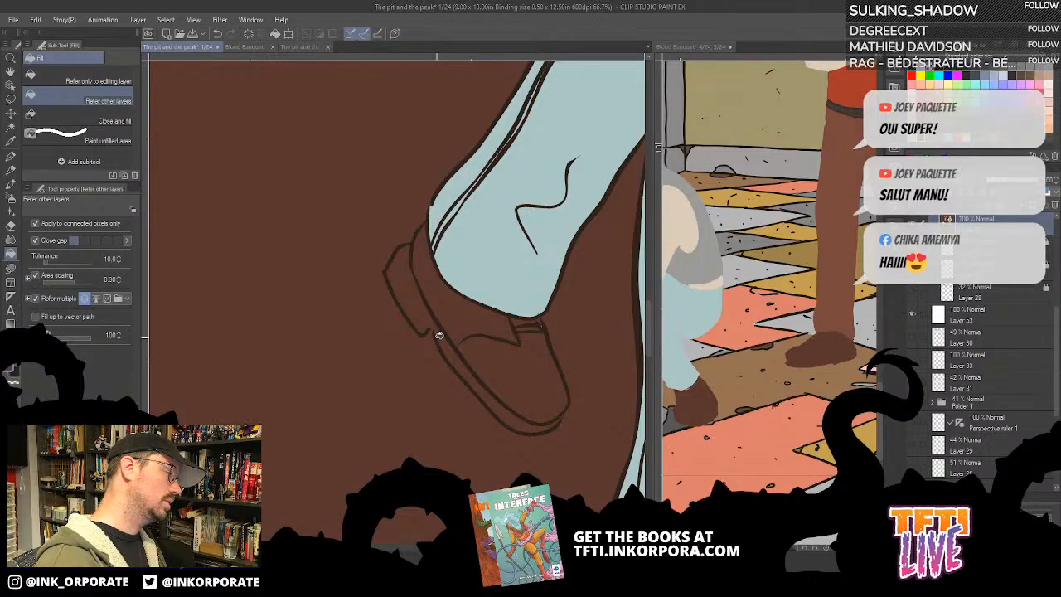
{"action": "key", "text": "ctrl+z"}
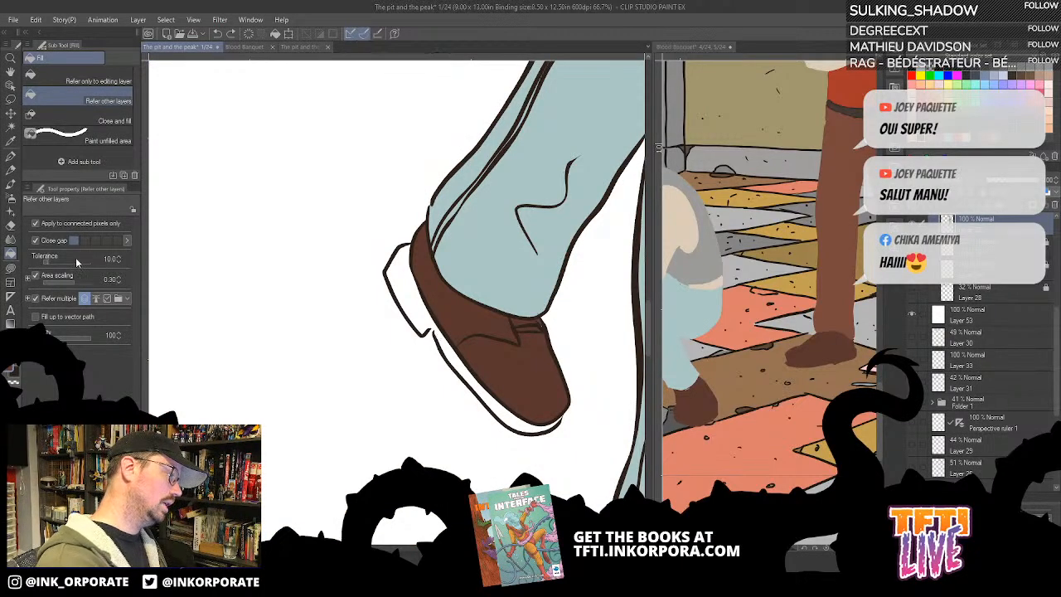
{"action": "left_click", "coordinate": [116, 241]}
{"action": "left_click", "coordinate": [424, 295]}
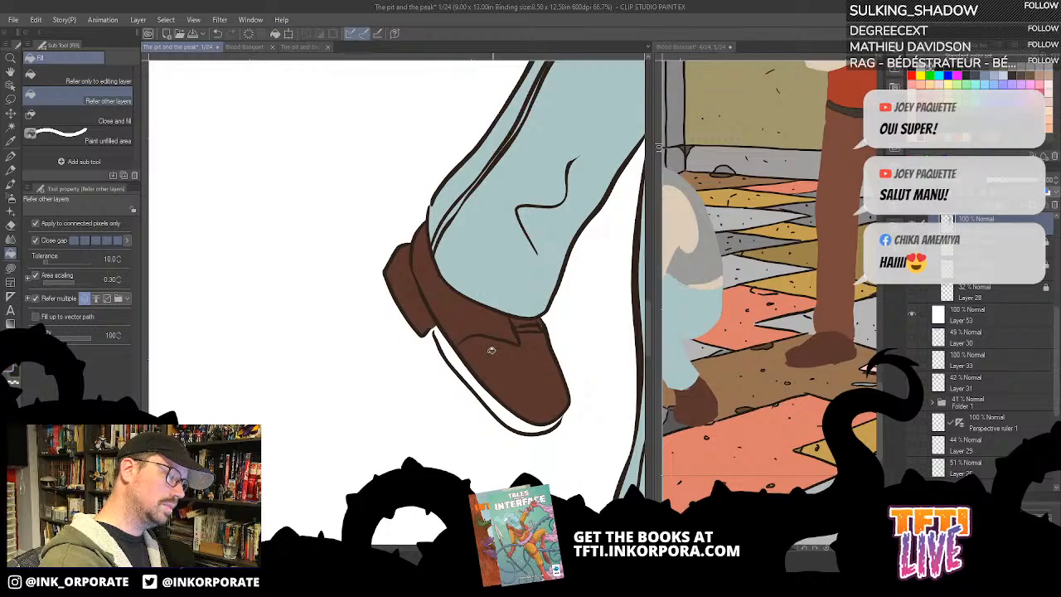
{"action": "left_click", "coordinate": [489, 389]}
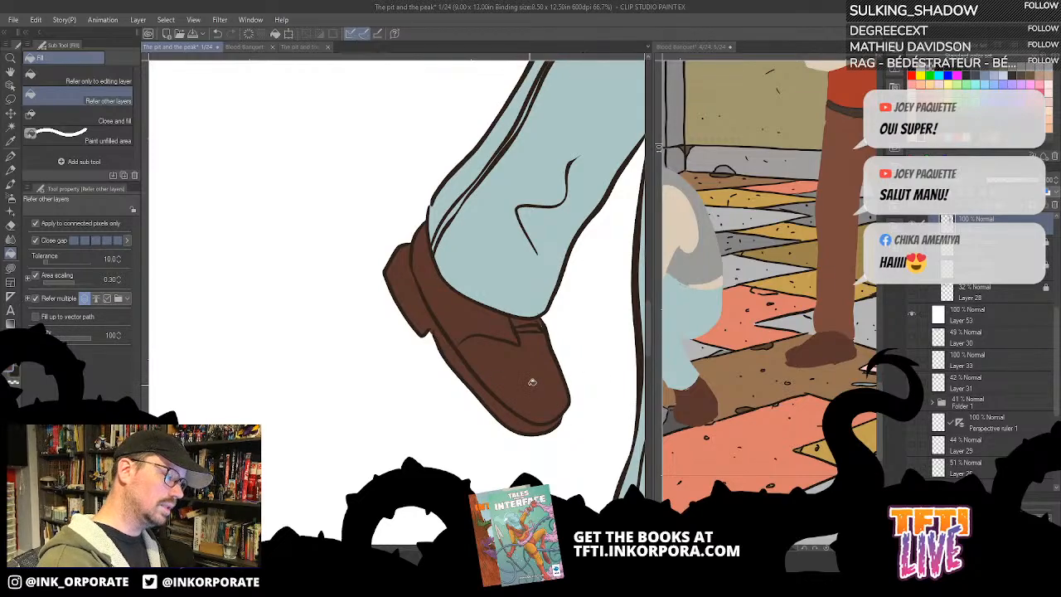
{"action": "left_click", "coordinate": [72, 241]}
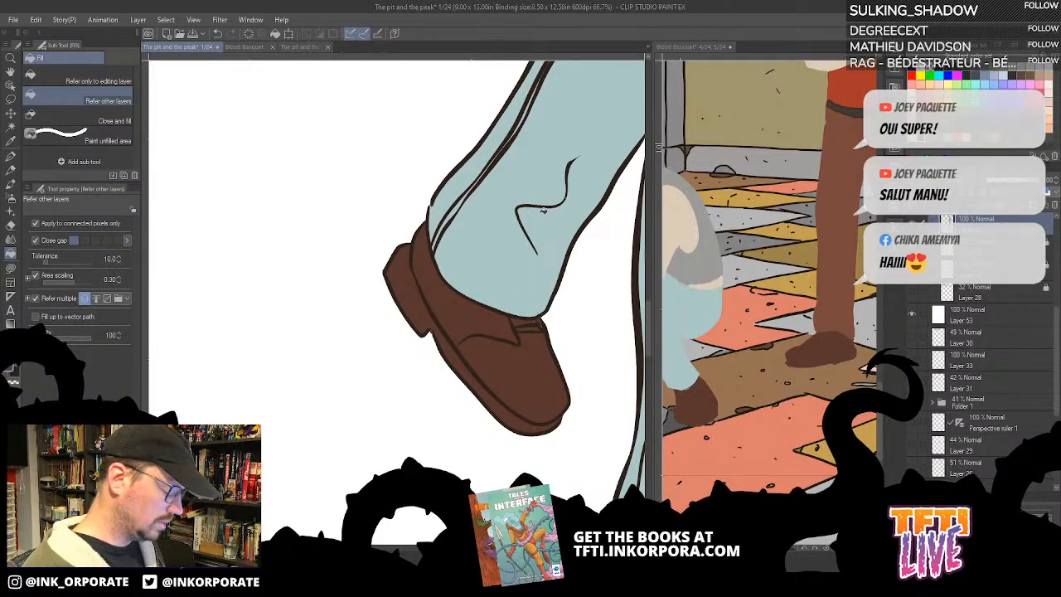
- Fill the planted shoe's upper, welt, sole and heel with the same dark brown
{"action": "key", "text": "u"}
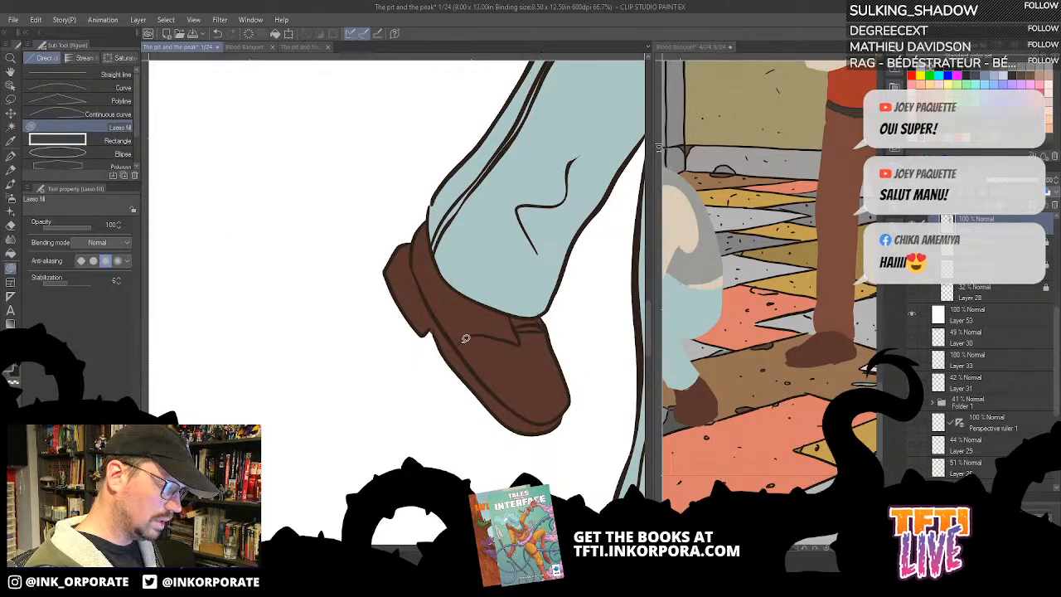
{"action": "mouse_move", "coordinate": [637, 352]}
{"action": "left_mouse_down"}
{"action": "mouse_move", "coordinate": [512, 295]}
{"action": "mouse_move", "coordinate": [470, 186]}
{"action": "left_mouse_up"}
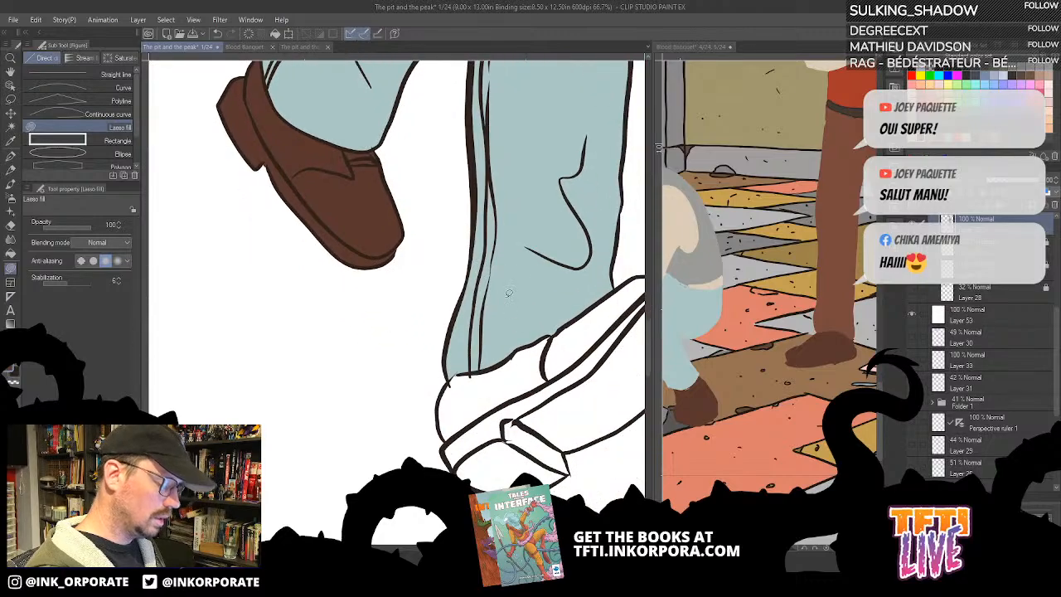
{"action": "key", "text": "g"}
{"action": "key", "text": "g"}
{"action": "left_click_drag", "start_coordinate": [558, 374], "coordinate": [554, 262]}
{"action": "left_click", "coordinate": [512, 261]}
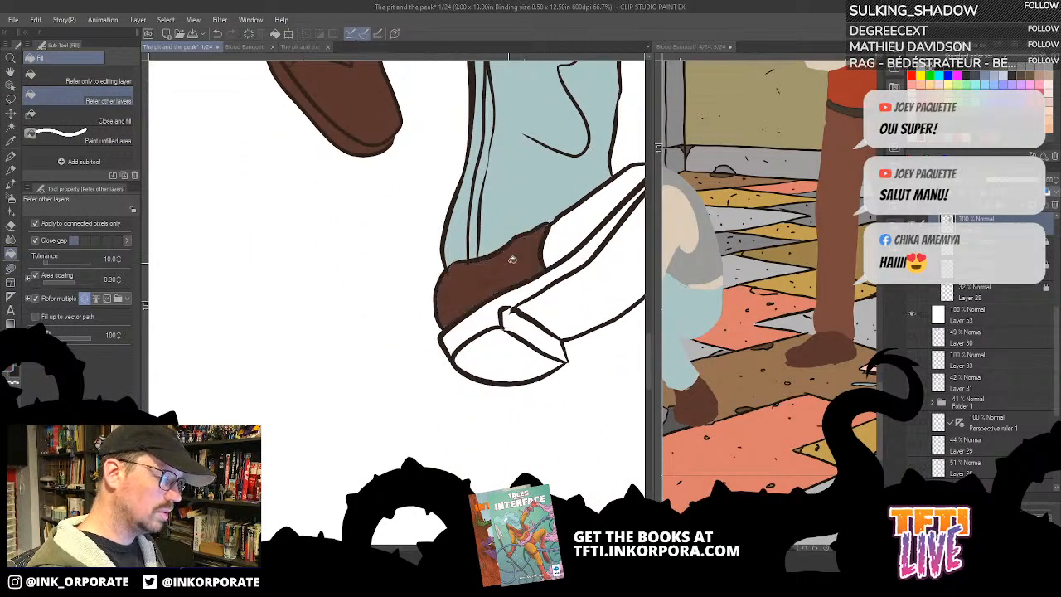
{"action": "left_click", "coordinate": [591, 285]}
{"action": "left_click", "coordinate": [591, 247]}
{"action": "left_click", "coordinate": [592, 216]}
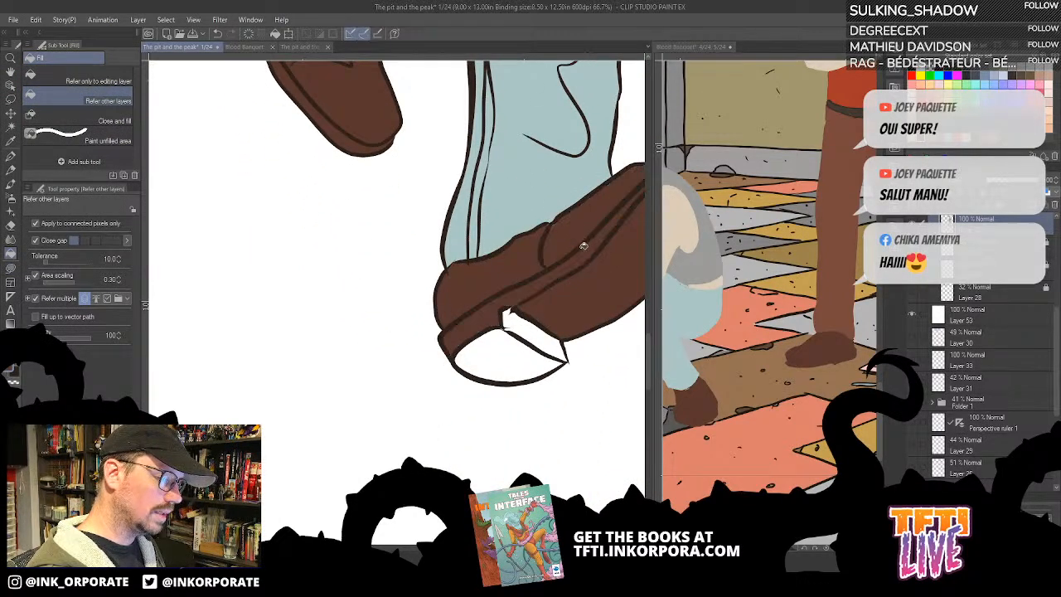
{"action": "left_click", "coordinate": [516, 357]}
{"action": "left_click", "coordinate": [539, 336]}
- Lasso-fill the leftover white slivers at the planted shoe's heel and around its toe edge with dark brown
{"action": "left_click_drag", "start_coordinate": [616, 311], "coordinate": [553, 404]}
{"action": "key", "text": "u"}
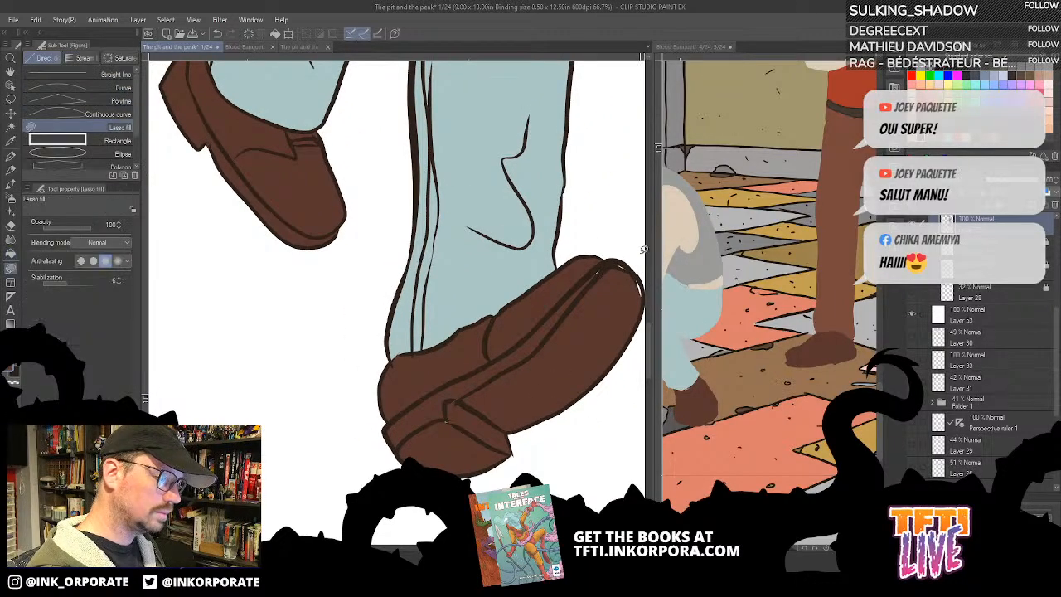
{"action": "left_click_drag", "start_coordinate": [458, 406], "coordinate": [461, 421]}
{"action": "mouse_move", "coordinate": [603, 325]}
{"action": "left_mouse_down"}
{"action": "mouse_move", "coordinate": [577, 353]}
{"action": "mouse_move", "coordinate": [538, 289]}
{"action": "left_mouse_up"}
{"action": "key", "text": "asciicircum"}
{"action": "key", "text": "asciicircum"}
{"action": "key", "text": "asciicircum"}
{"action": "key", "text": "asciicircum"}
{"action": "key", "text": "asciicircum"}
{"action": "key", "text": "asciicircum"}
{"action": "key", "text": "asciicircum"}
{"action": "key", "text": "asciicircum"}
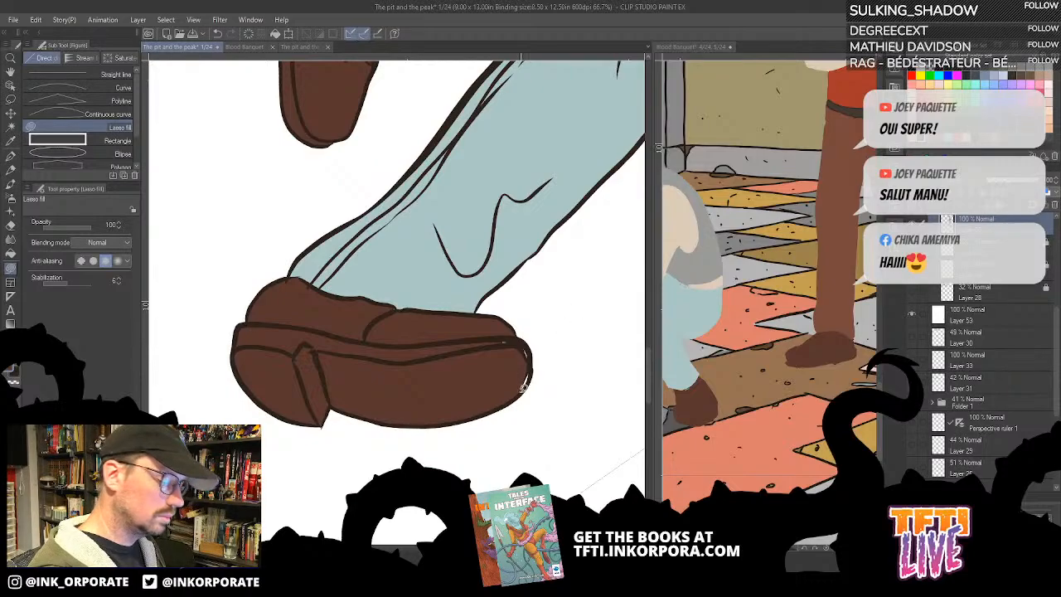
{"action": "mouse_move", "coordinate": [523, 390]}
{"action": "left_mouse_down"}
{"action": "mouse_move", "coordinate": [530, 343]}
{"action": "mouse_move", "coordinate": [479, 330]}
{"action": "mouse_move", "coordinate": [511, 339]}
{"action": "left_mouse_up"}
- Examine both coloured shoes and the jeans up close for missed spots, and review the whole figure on the page
{"action": "mouse_move", "coordinate": [421, 173]}
{"action": "left_mouse_down"}
{"action": "mouse_move", "coordinate": [524, 347]}
{"action": "mouse_move", "coordinate": [526, 390]}
{"action": "left_mouse_up"}
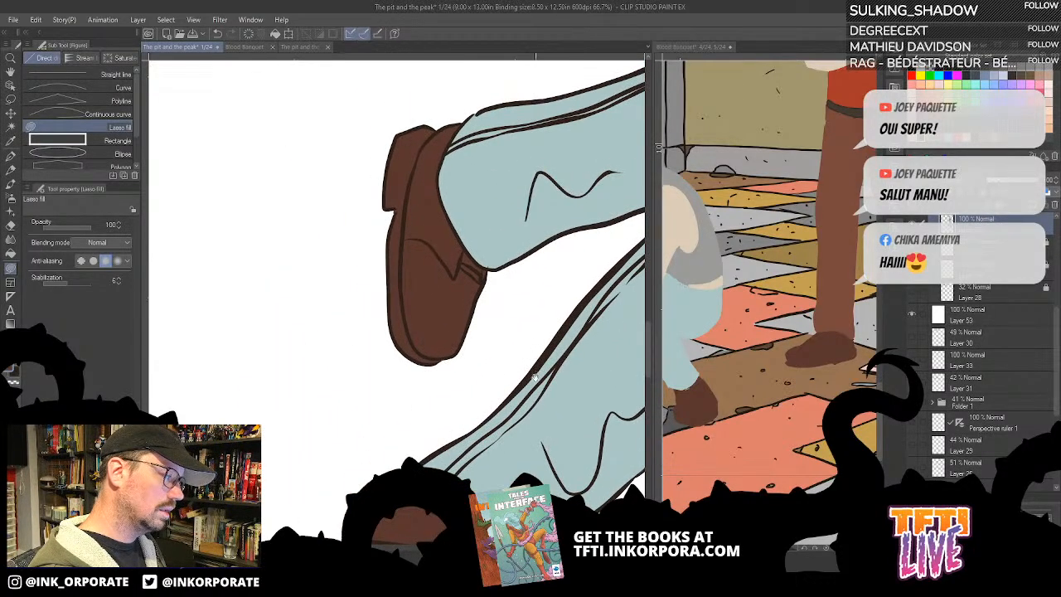
{"action": "left_click_drag", "start_coordinate": [595, 476], "coordinate": [510, 272]}
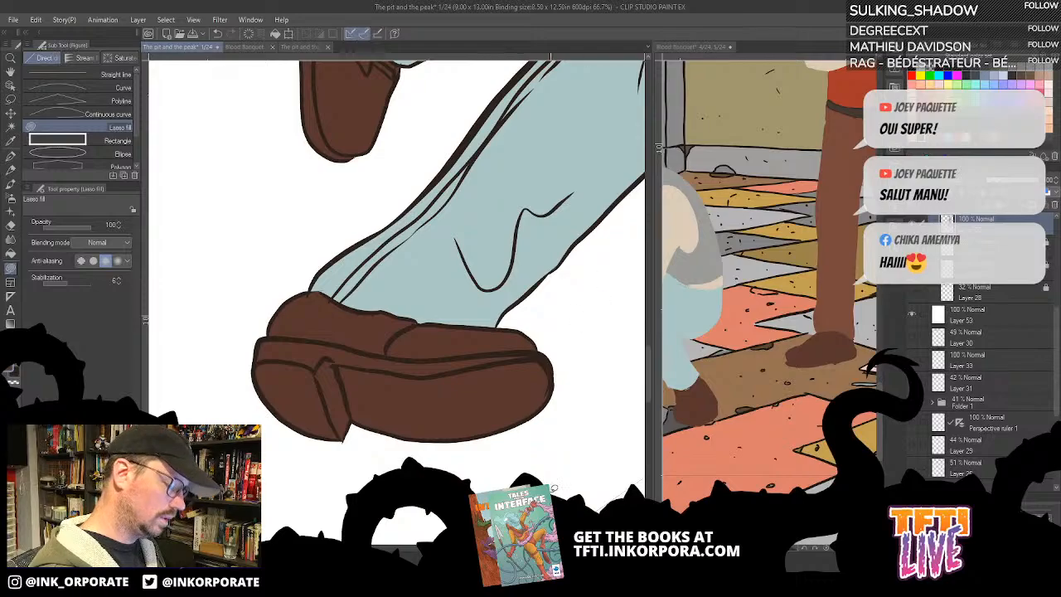
{"action": "key", "text": "ctrl+0"}
{"action": "scroll", "coordinate": [489, 403], "scroll_direction": "down", "scroll_amount": 6}
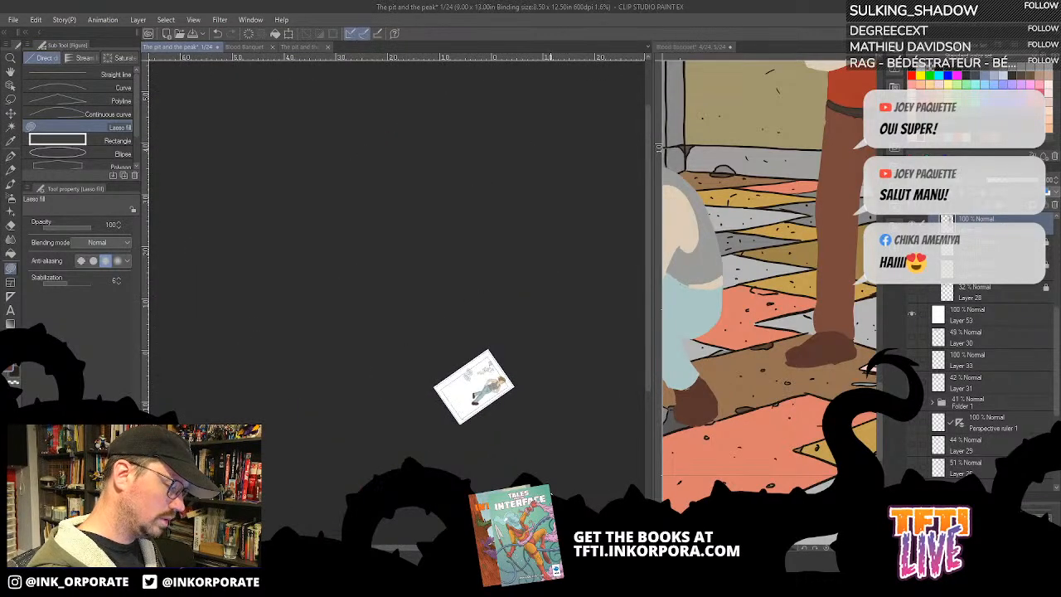
{"action": "scroll", "coordinate": [480, 424], "scroll_direction": "up", "scroll_amount": 8}
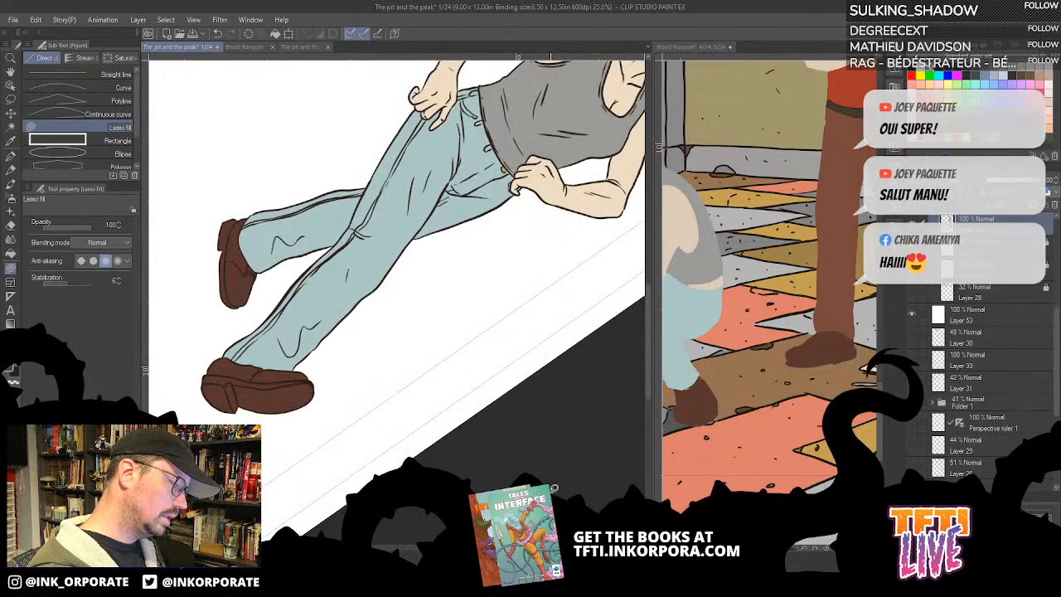
{"action": "left_click_drag", "start_coordinate": [480, 423], "coordinate": [571, 445]}
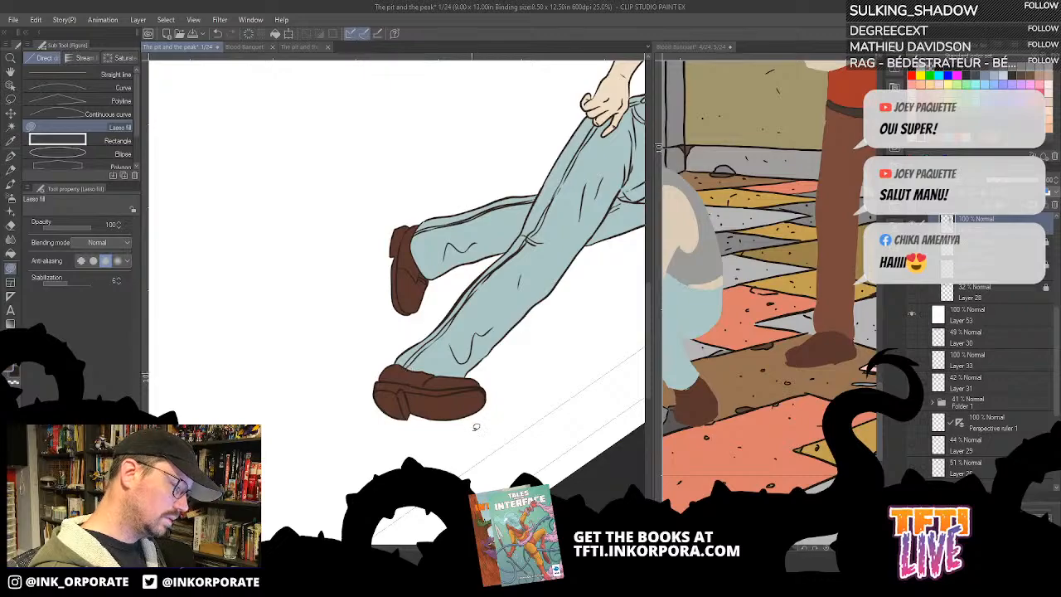
{"action": "scroll", "coordinate": [452, 462], "scroll_direction": "up", "scroll_amount": 2}
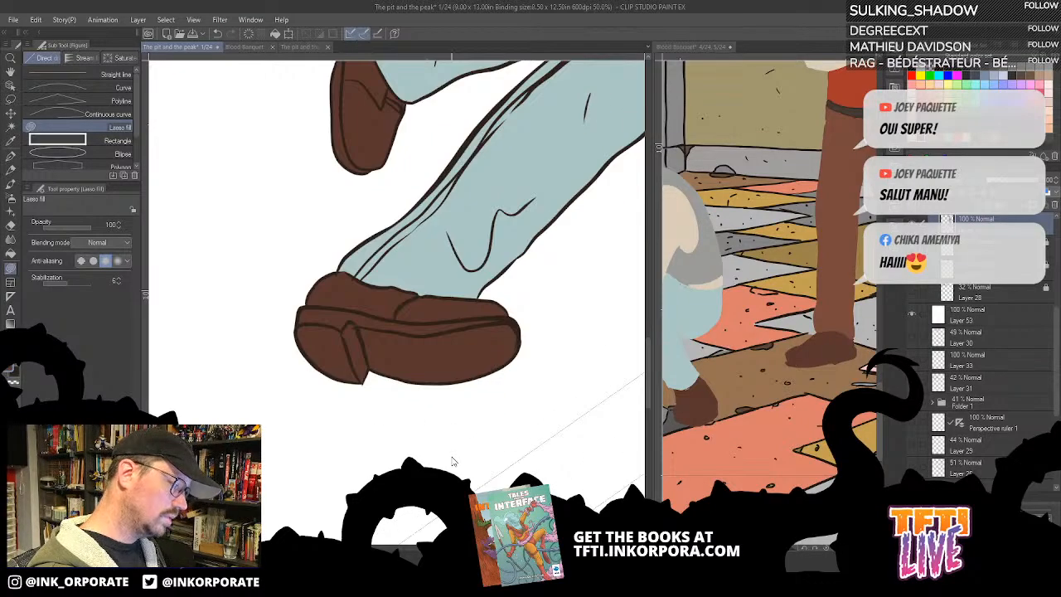
{"action": "left_click_drag", "start_coordinate": [467, 400], "coordinate": [474, 443]}
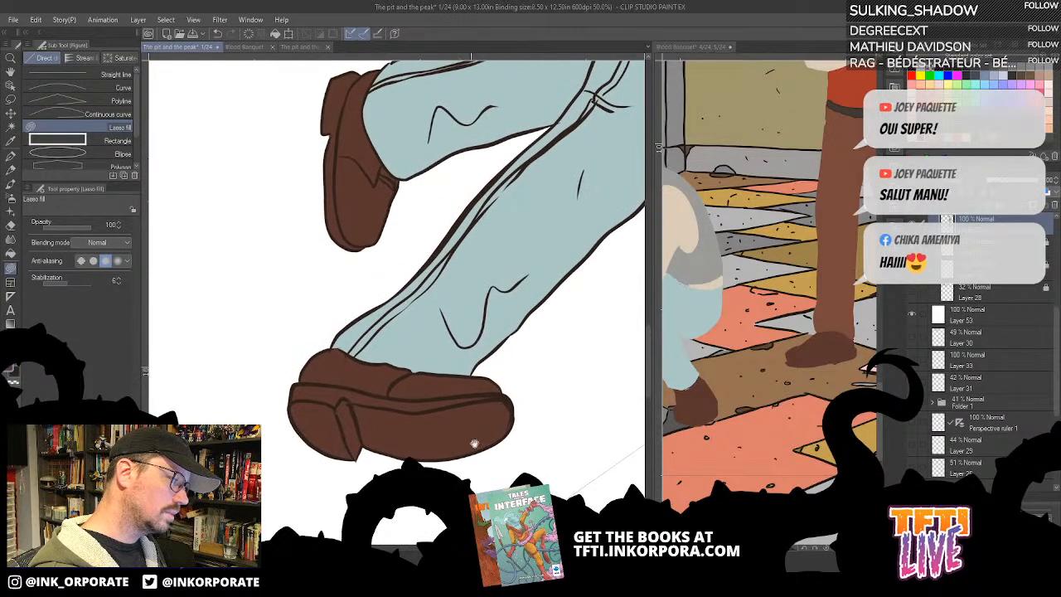
{"action": "left_click_drag", "start_coordinate": [553, 377], "coordinate": [497, 321]}
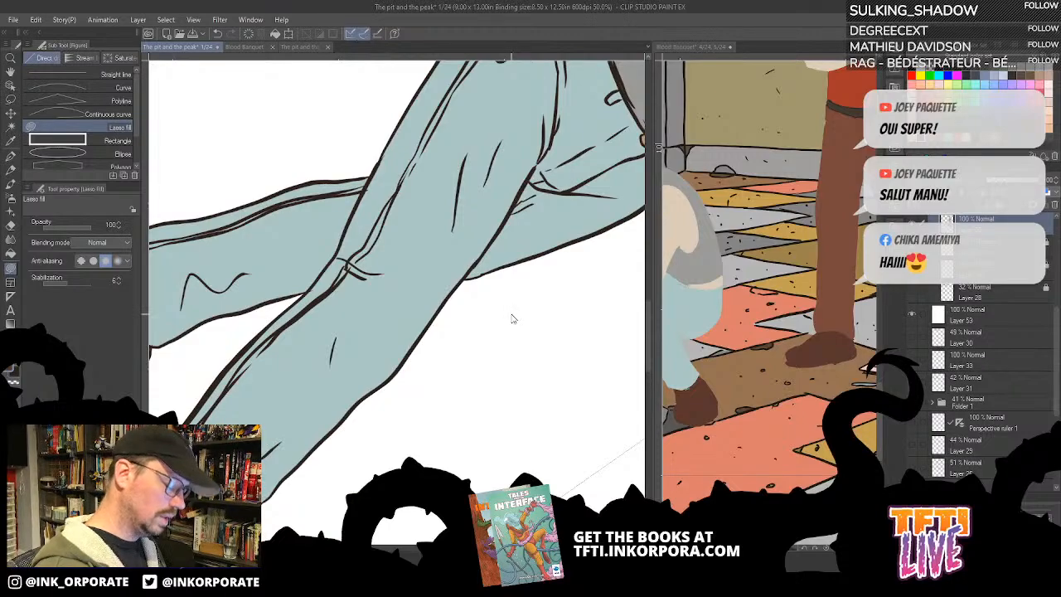
{"action": "scroll", "coordinate": [512, 319], "scroll_direction": "down", "scroll_amount": 4}
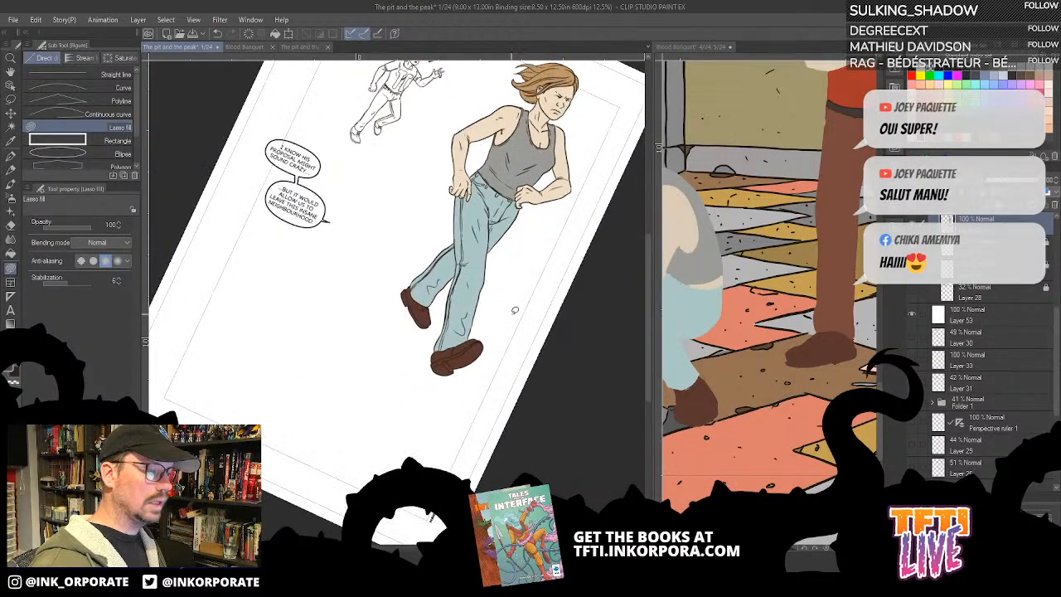
{"action": "left_click_drag", "start_coordinate": [510, 310], "coordinate": [462, 342]}
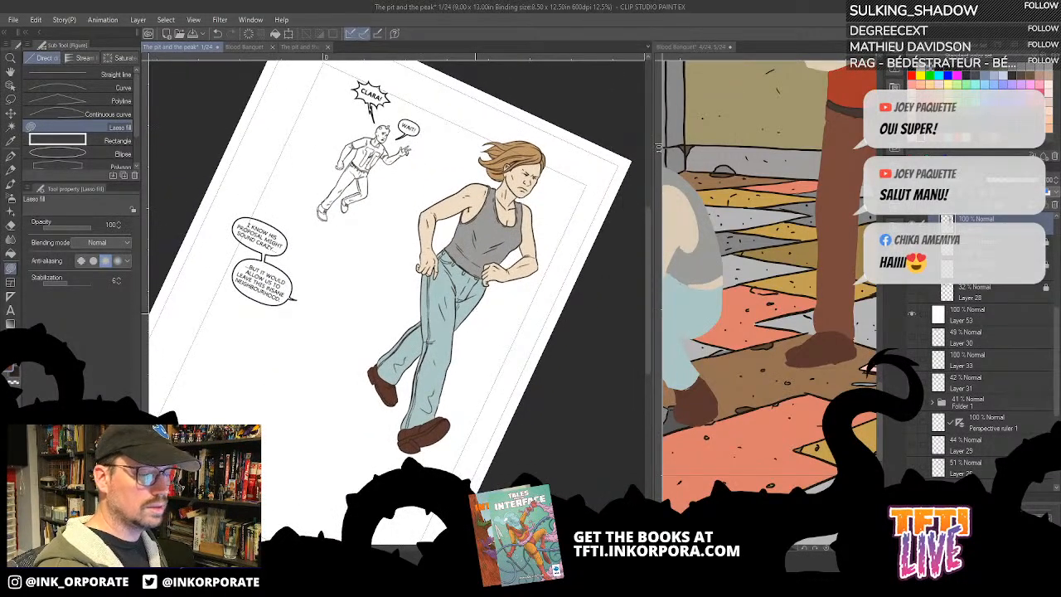
- Identify the colour layers by toggling their visibility and add a new layer directly above Layer 32 in the ink folder
{"action": "left_click", "coordinate": [912, 269]}
{"action": "left_click", "coordinate": [913, 268]}
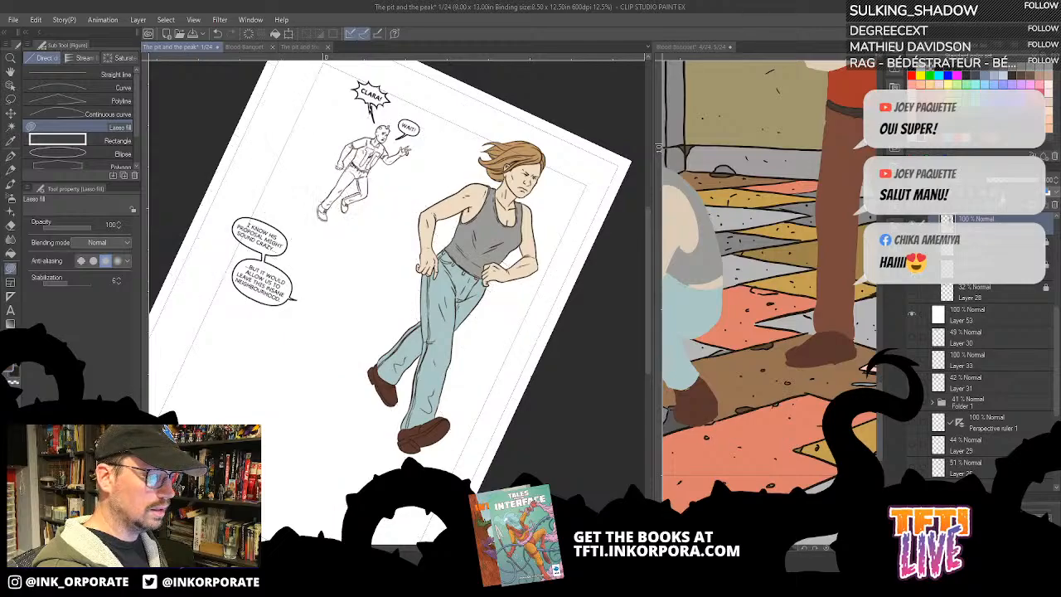
{"action": "left_click_drag", "start_coordinate": [1057, 313], "coordinate": [1059, 266]}
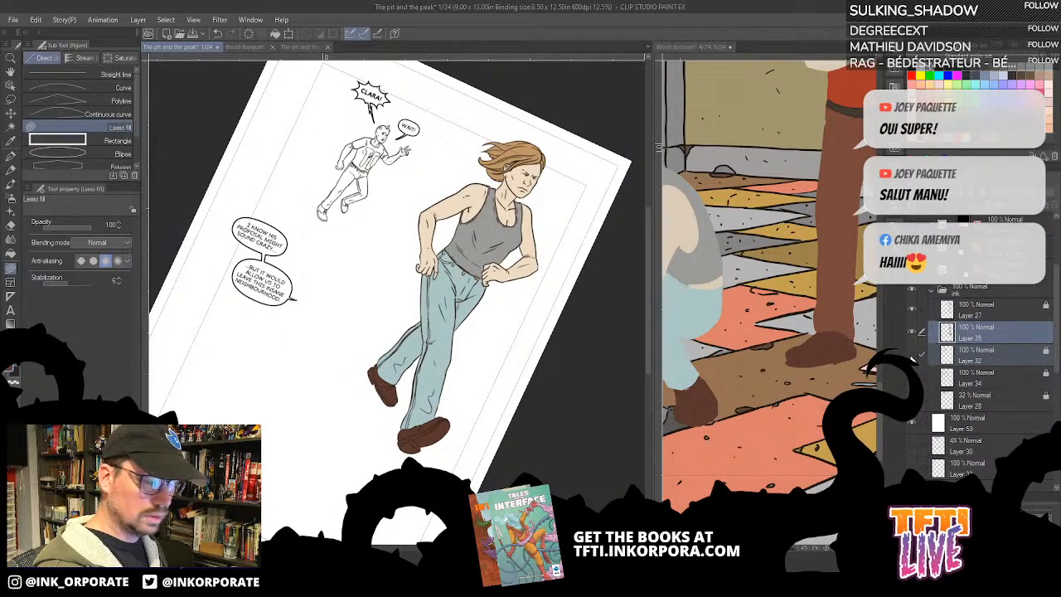
{"action": "left_click", "coordinate": [912, 356]}
{"action": "left_click", "coordinate": [913, 356]}
{"action": "left_click", "coordinate": [958, 355]}
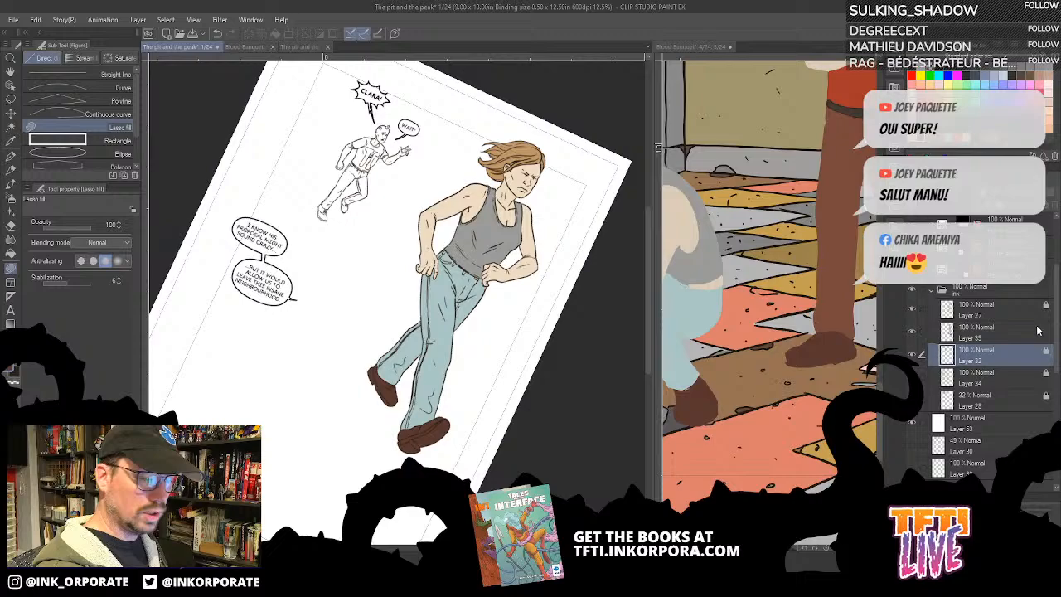
{"action": "left_click", "coordinate": [985, 204]}
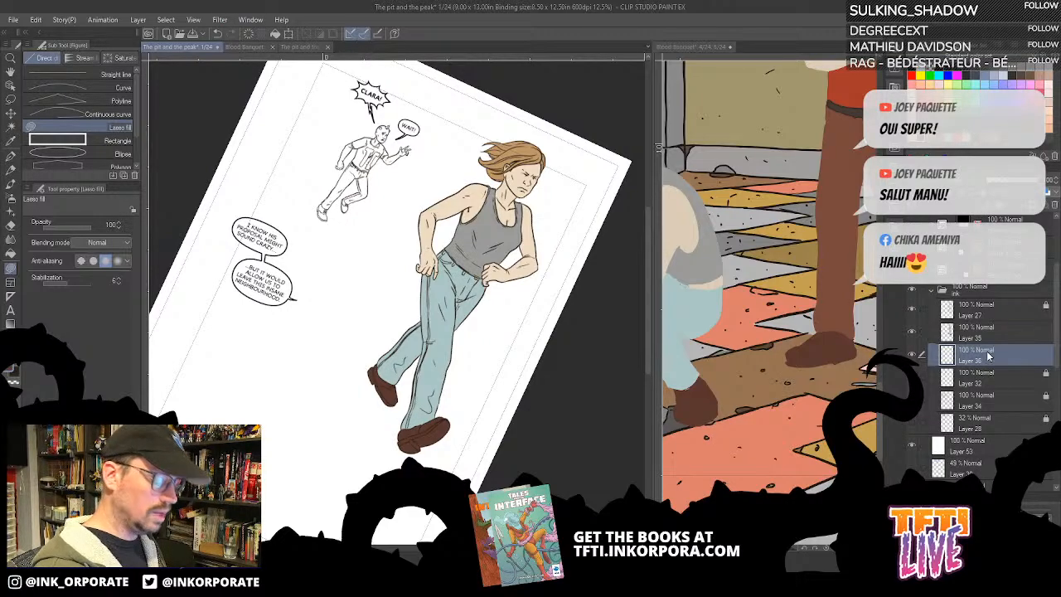
- Enlarge and straighten the page around the man calling out behind the woman to examine his line art
{"action": "key", "text": "ctrl+plus"}
{"action": "key", "text": "ctrl+plus"}
{"action": "key", "text": "ctrl+plus"}
{"action": "key", "text": "minus"}
{"action": "key", "text": "minus"}
{"action": "key", "text": "minus"}
{"action": "key", "text": "minus"}
{"action": "key", "text": "minus"}
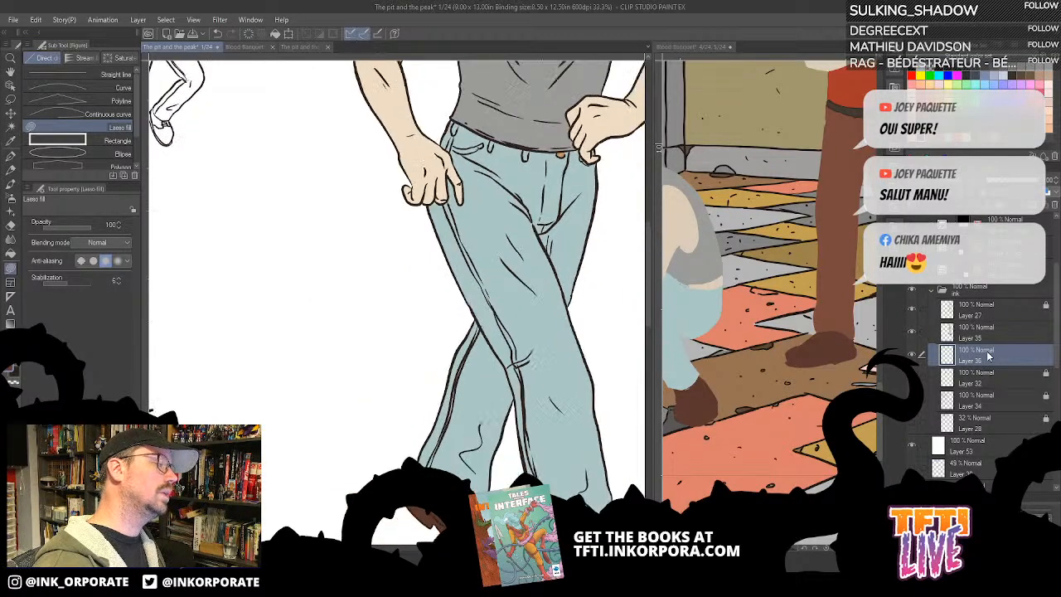
{"action": "left_click_drag", "start_coordinate": [324, 304], "coordinate": [592, 409]}
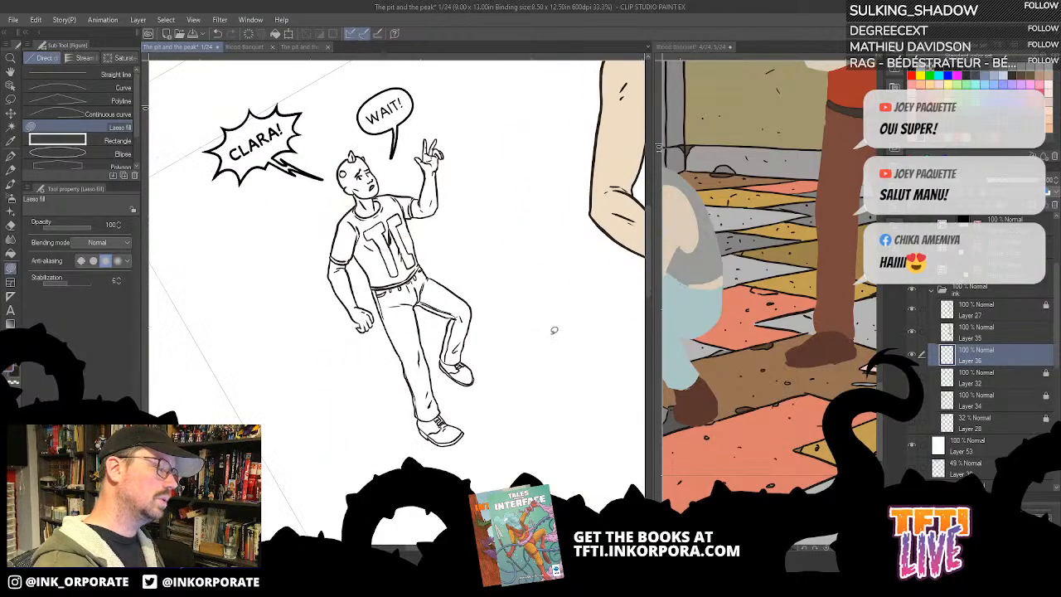
{"action": "key", "text": "asciicircum"}
{"action": "key", "text": "asciicircum"}
{"action": "key", "text": "asciicircum"}
{"action": "key", "text": "asciicircum"}
{"action": "left_click_drag", "start_coordinate": [484, 319], "coordinate": [573, 280]}
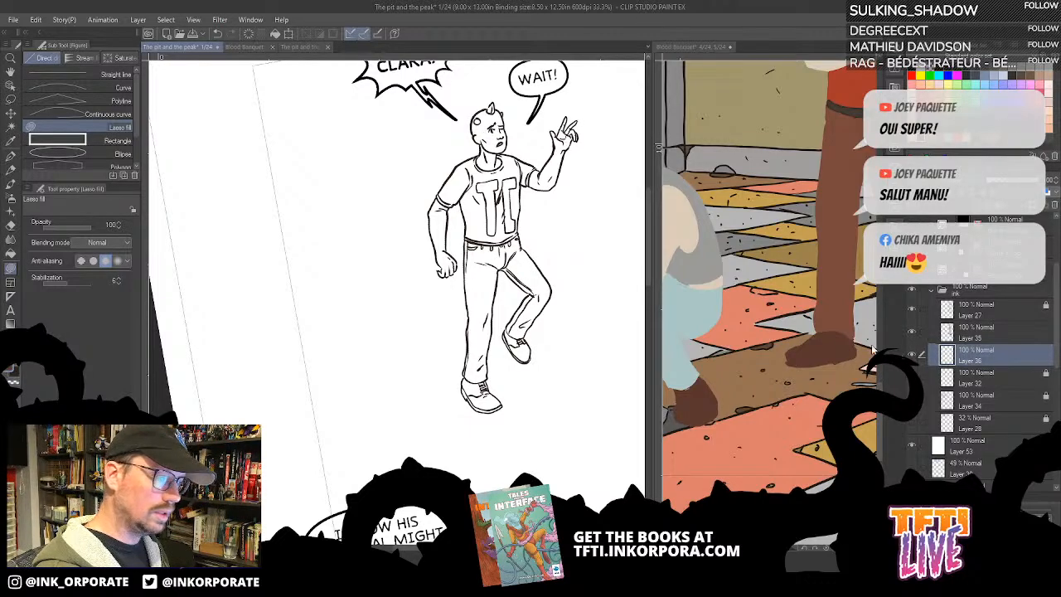
{"action": "key", "text": "alt"}
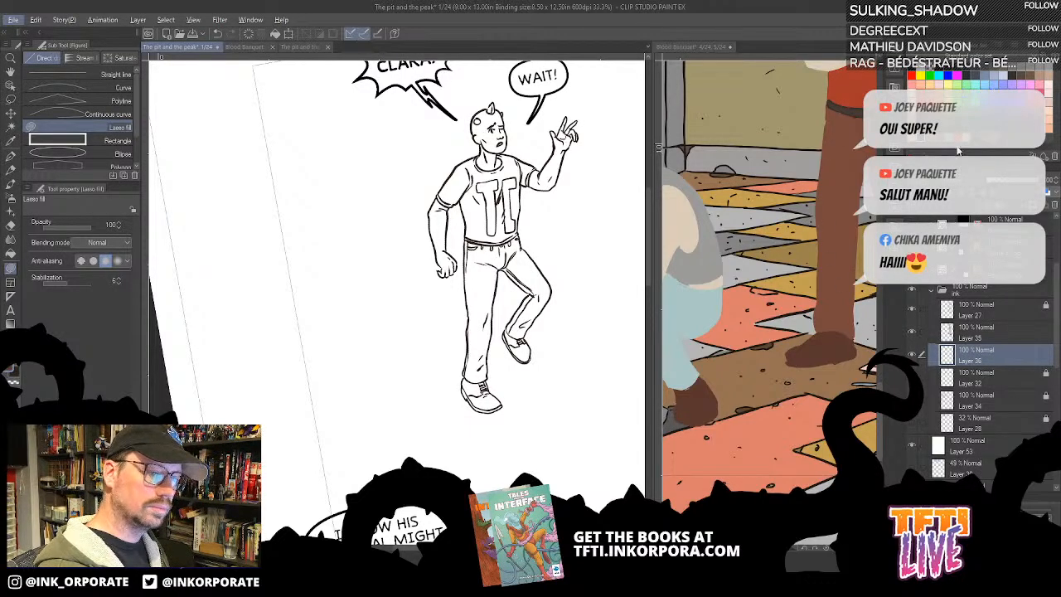
{"action": "key", "text": "alt"}
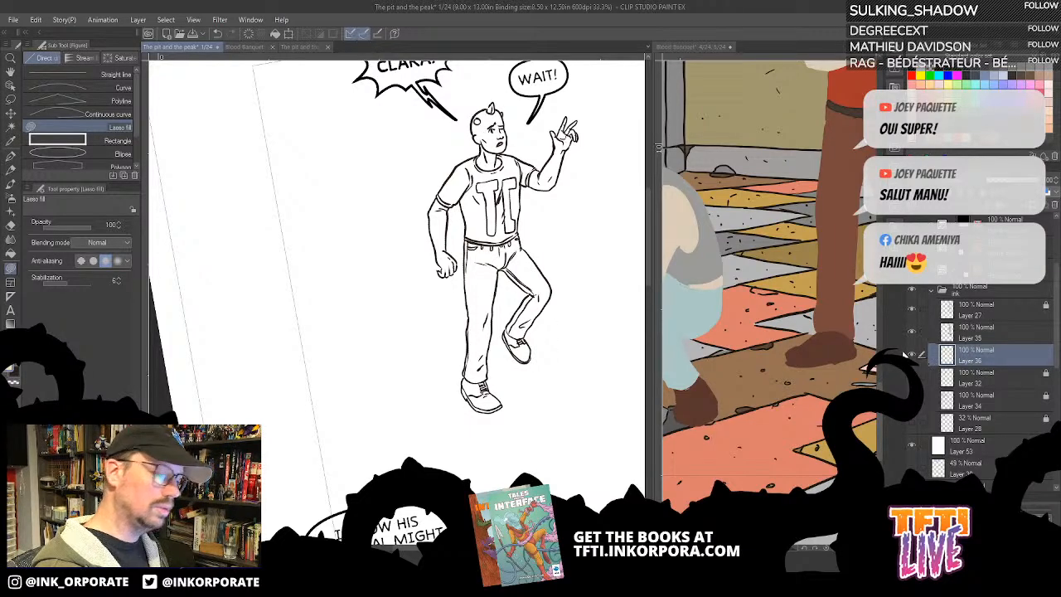
- Try filling the man's raised arm with the beige skin colour on the new layer
{"action": "left_click", "coordinate": [11, 253]}
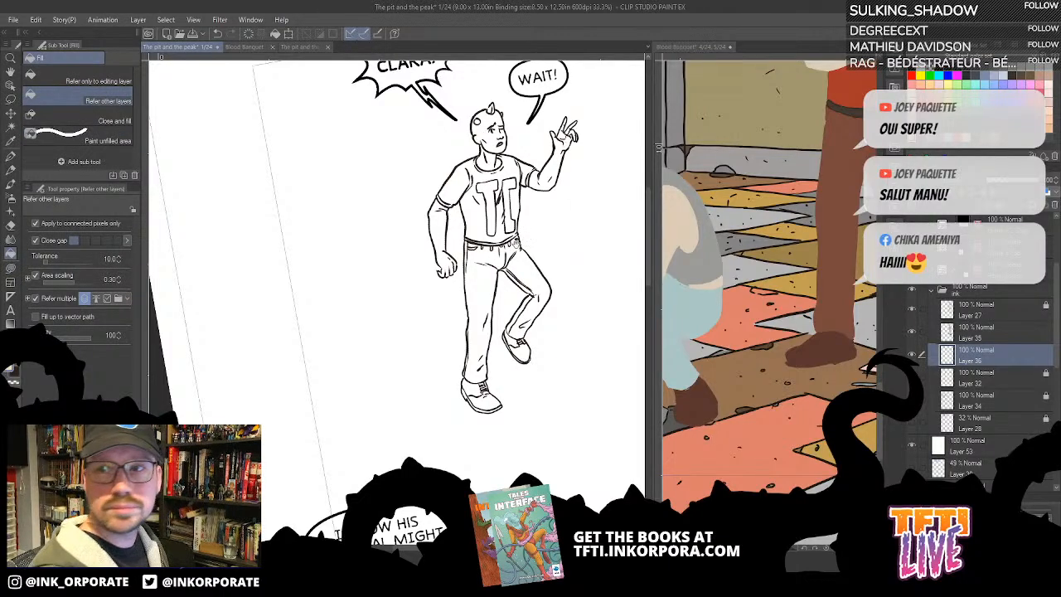
{"action": "left_click_drag", "start_coordinate": [515, 245], "coordinate": [574, 271]}
{"action": "left_click", "coordinate": [609, 196]}
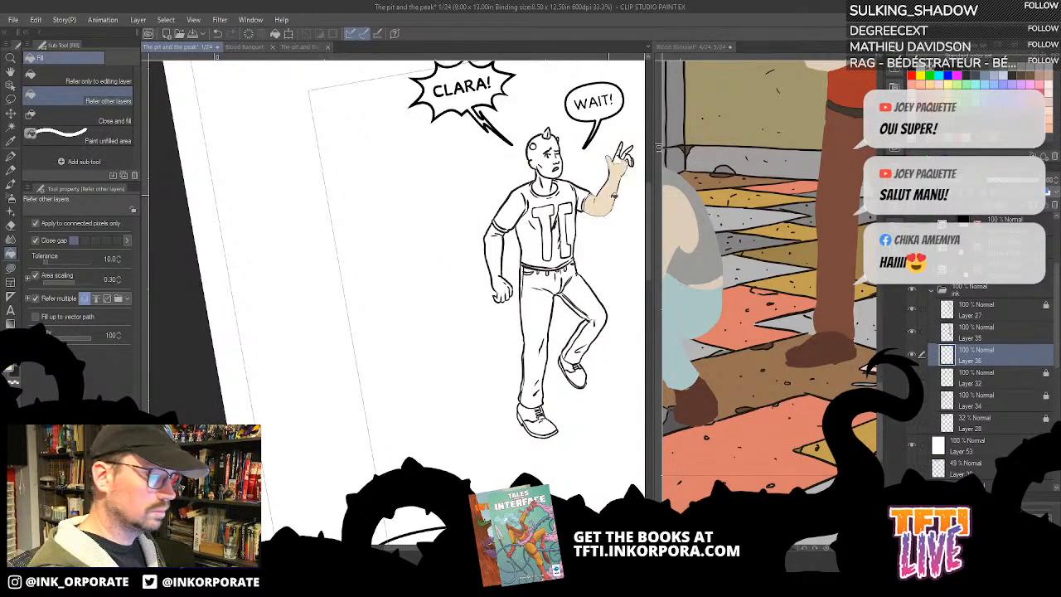
{"action": "key", "text": "ctrl+z"}
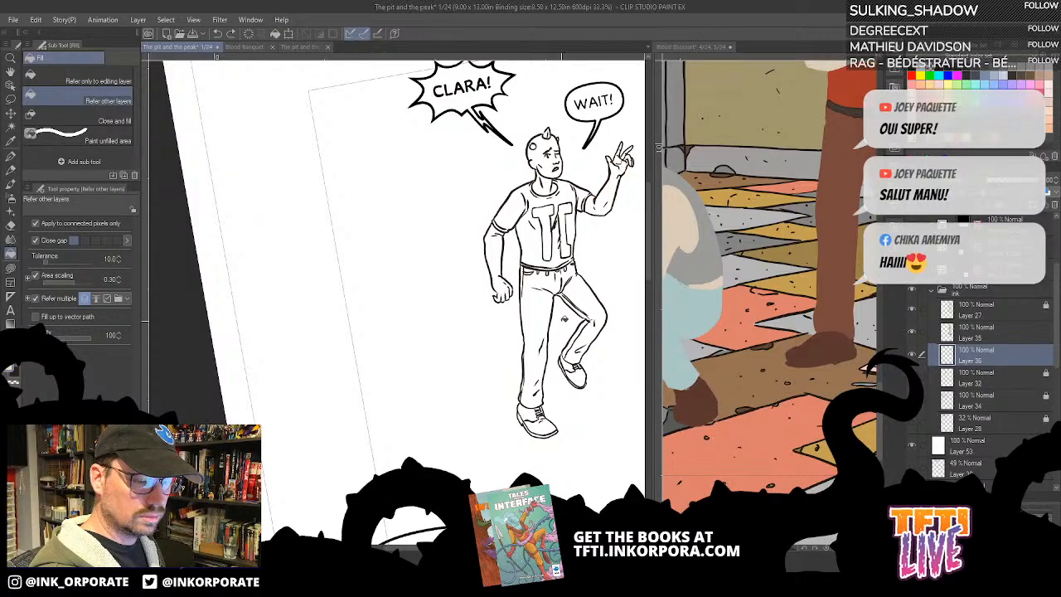
- Toggle the new layer and Layer 35 to check what artwork each holds, and enlarge the man's figure
{"action": "left_click", "coordinate": [912, 356]}
{"action": "left_click", "coordinate": [913, 356]}
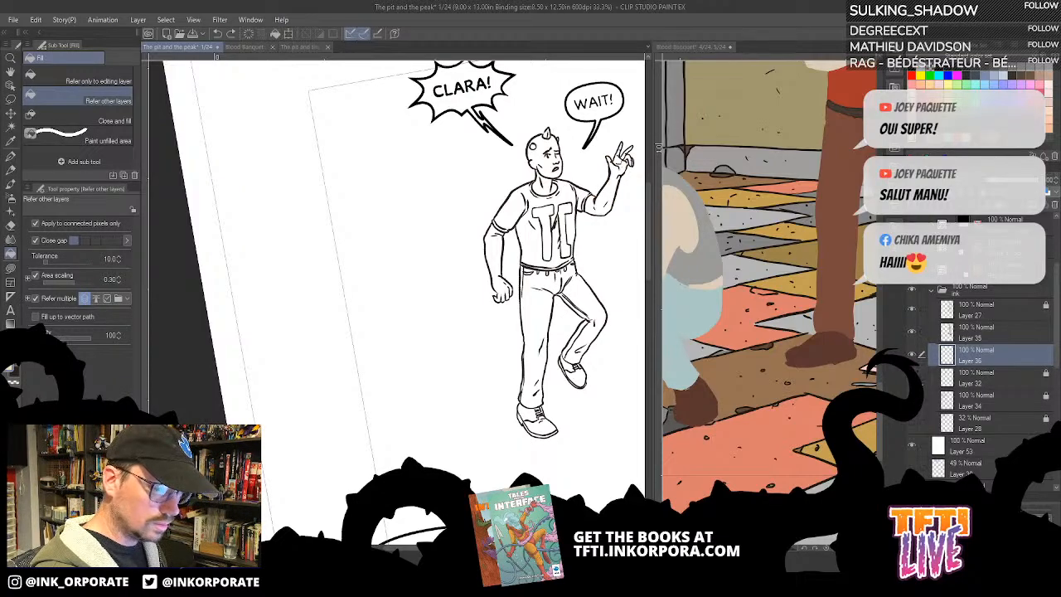
{"action": "left_click", "coordinate": [913, 333]}
{"action": "left_click", "coordinate": [913, 333]}
{"action": "left_click_drag", "start_coordinate": [978, 355], "coordinate": [1009, 337]}
{"action": "key", "text": "ctrl+plus"}
{"action": "key", "text": "ctrl+plus"}
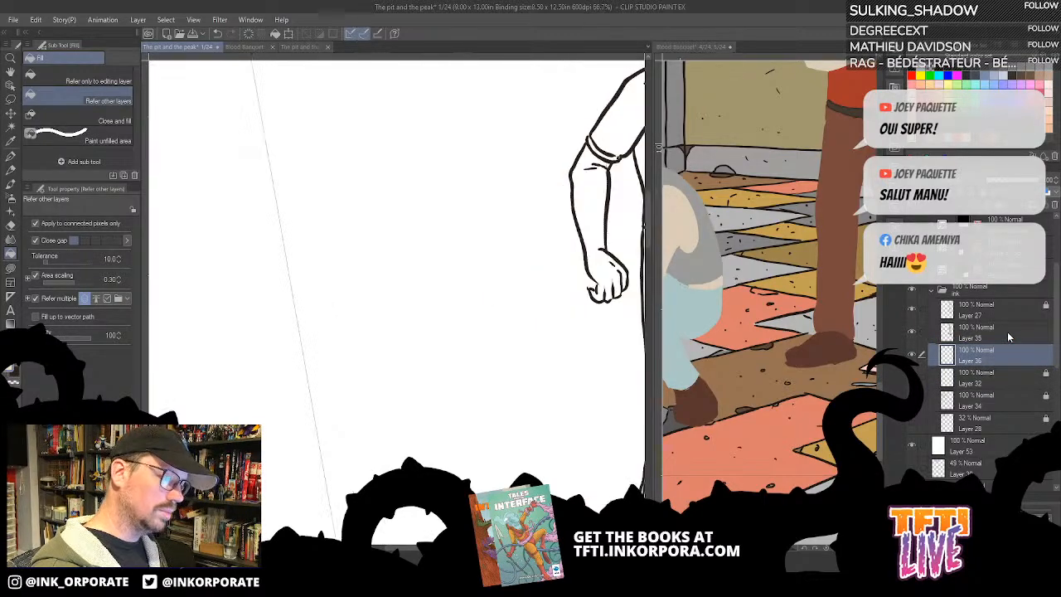
- Try filling the man's T-shirt with the beige skin colour on Layer 36
{"action": "left_click_drag", "start_coordinate": [633, 162], "coordinate": [529, 266]}
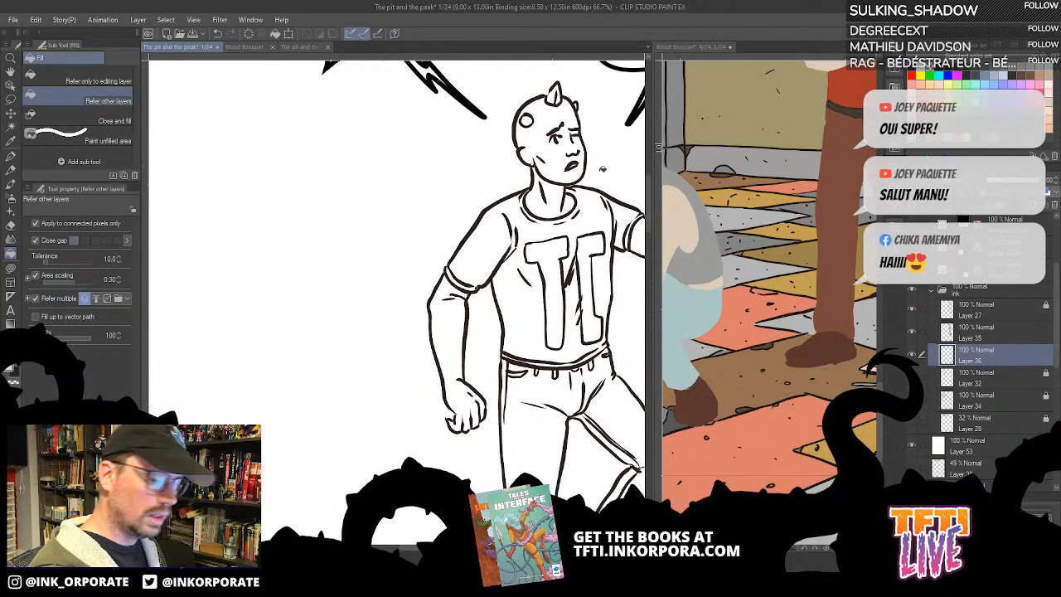
{"action": "left_click", "coordinate": [591, 212]}
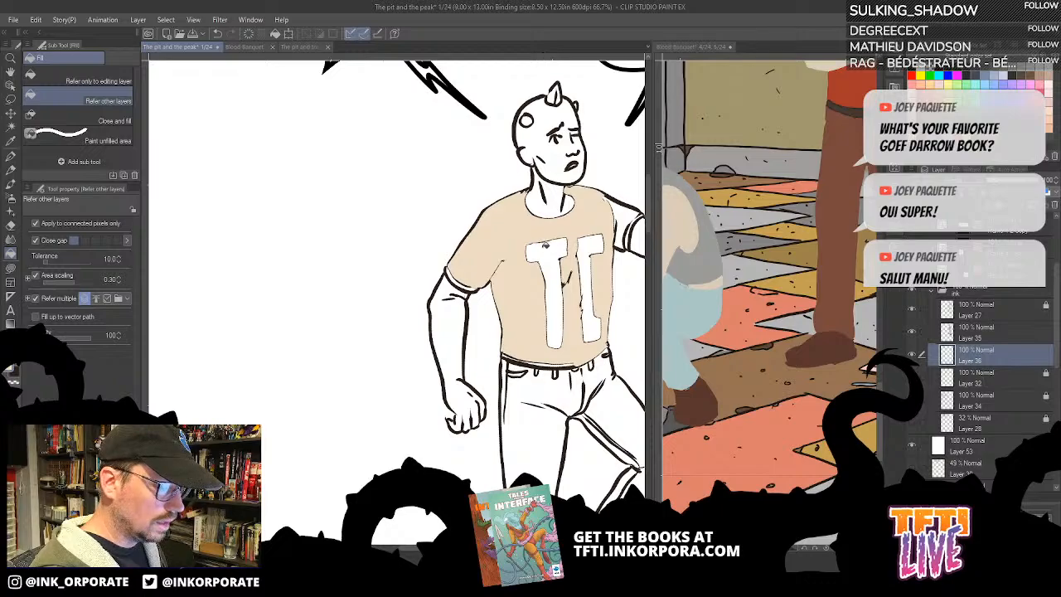
{"action": "scroll", "coordinate": [556, 240], "scroll_direction": "up", "scroll_amount": 4}
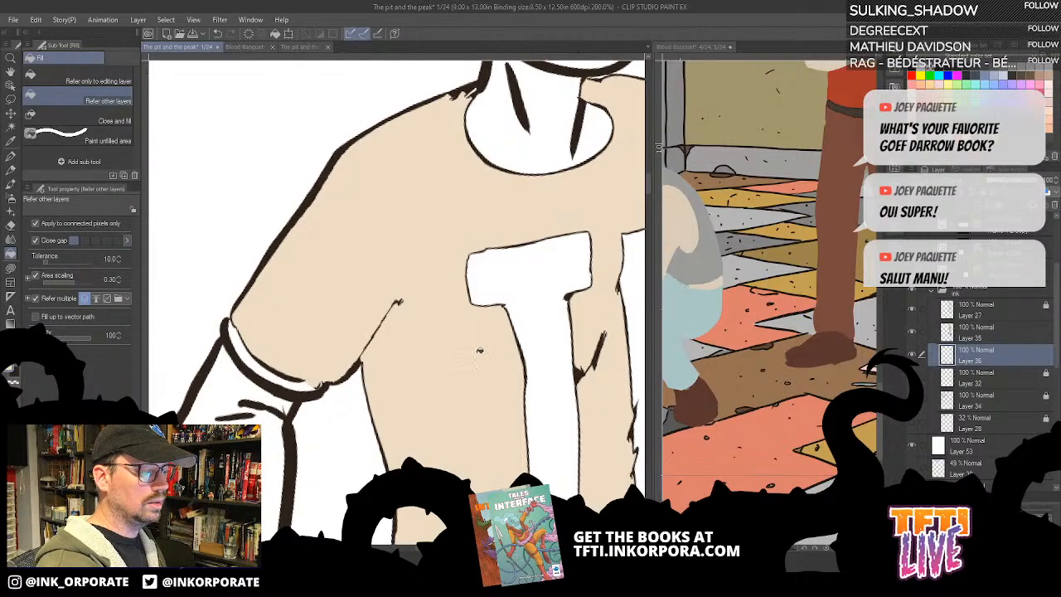
- Try moving Layer 36 beneath Layer 32 and lowering the opacity of Layer 32 to 45%
{"action": "left_click_drag", "start_coordinate": [1015, 373], "coordinate": [1009, 389]}
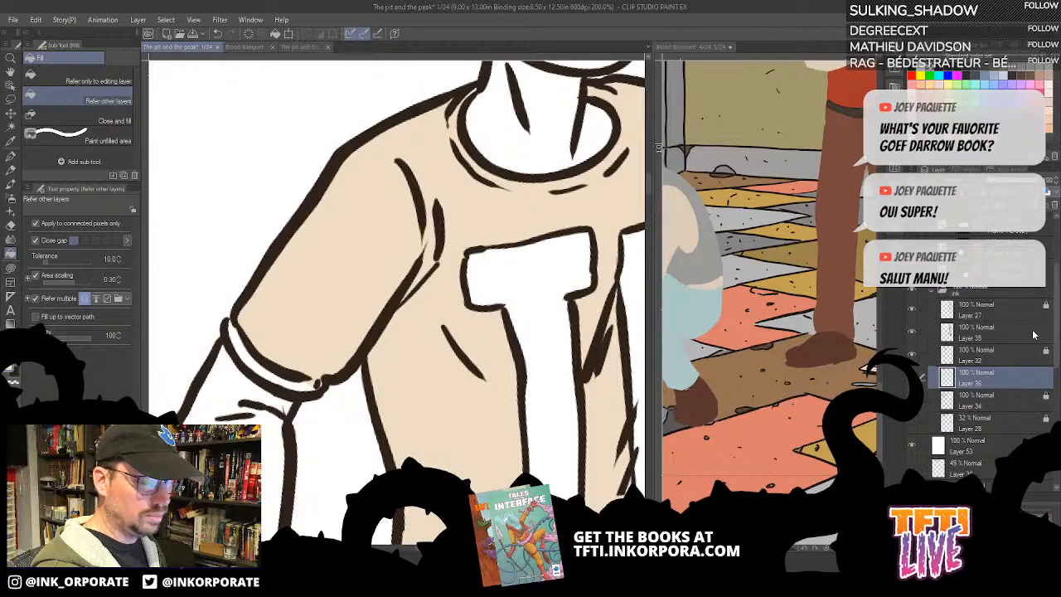
{"action": "left_click", "coordinate": [1016, 360]}
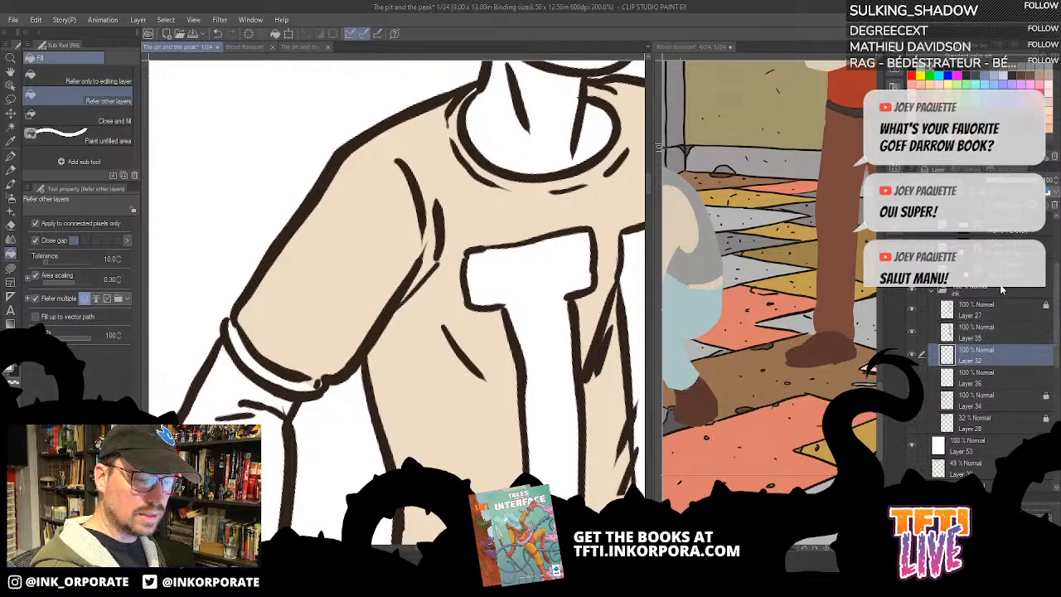
{"action": "left_click", "coordinate": [1008, 180]}
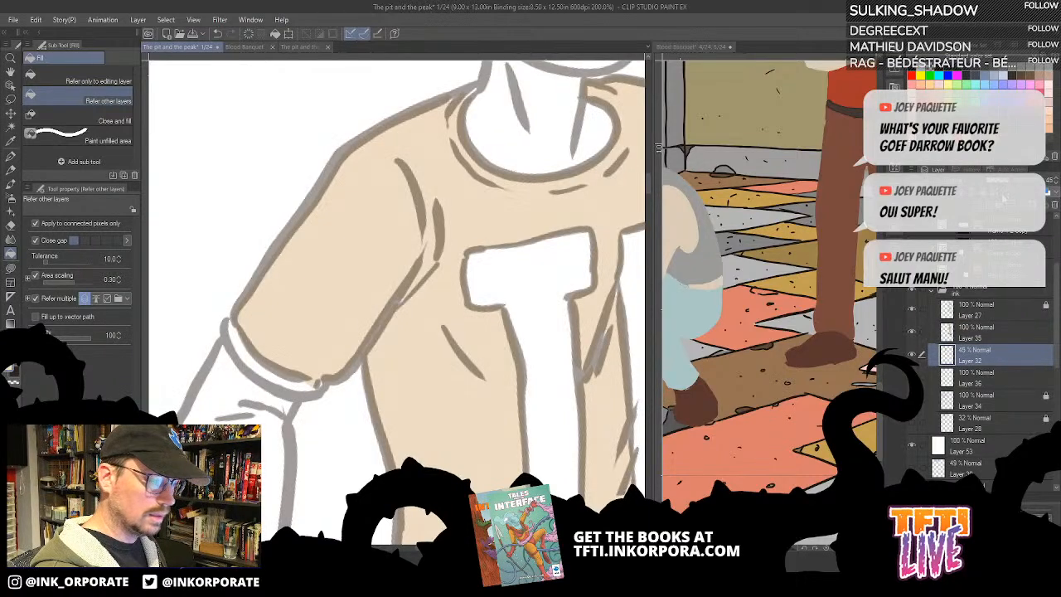
- Examine up close how far the beige fill extends under the ink lines around the T-shirt's lettering
{"action": "key", "text": "ctrl+plus"}
{"action": "key", "text": "ctrl+plus"}
{"action": "key", "text": "ctrl+plus"}
{"action": "left_click_drag", "start_coordinate": [546, 453], "coordinate": [166, 503]}
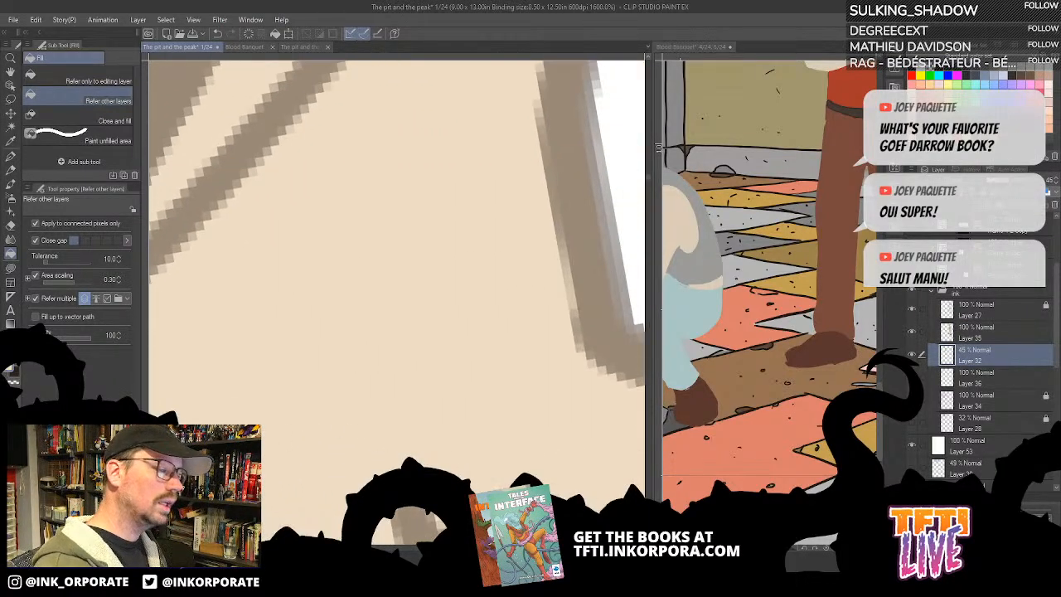
{"action": "left_click_drag", "start_coordinate": [520, 438], "coordinate": [324, 516]}
{"action": "left_click_drag", "start_coordinate": [568, 378], "coordinate": [462, 560]}
{"action": "left_click_drag", "start_coordinate": [529, 384], "coordinate": [420, 411]}
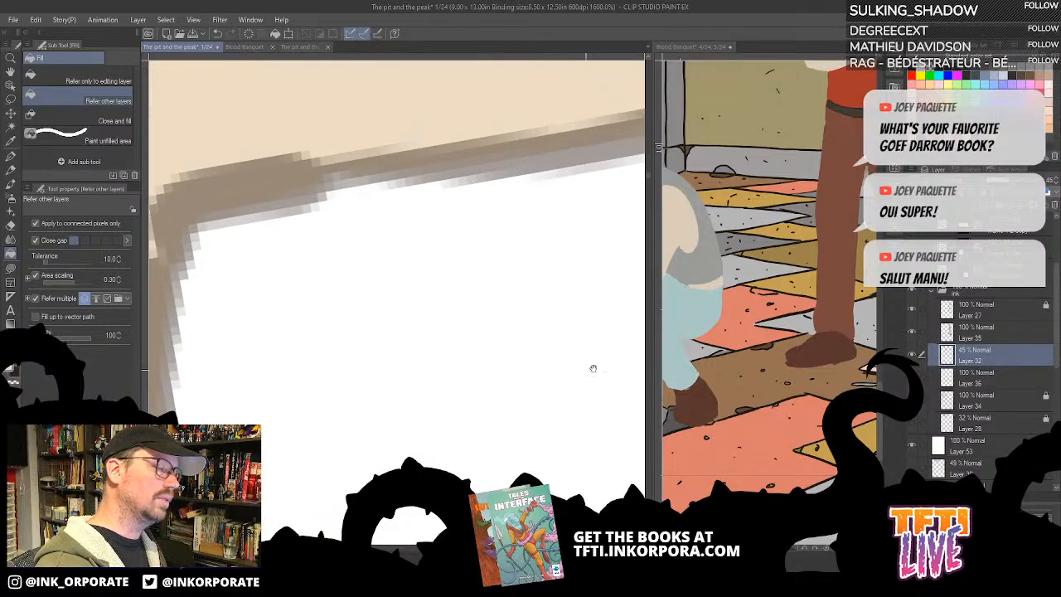
{"action": "left_click_drag", "start_coordinate": [592, 368], "coordinate": [445, 358]}
{"action": "key", "text": "ctrl+minus"}
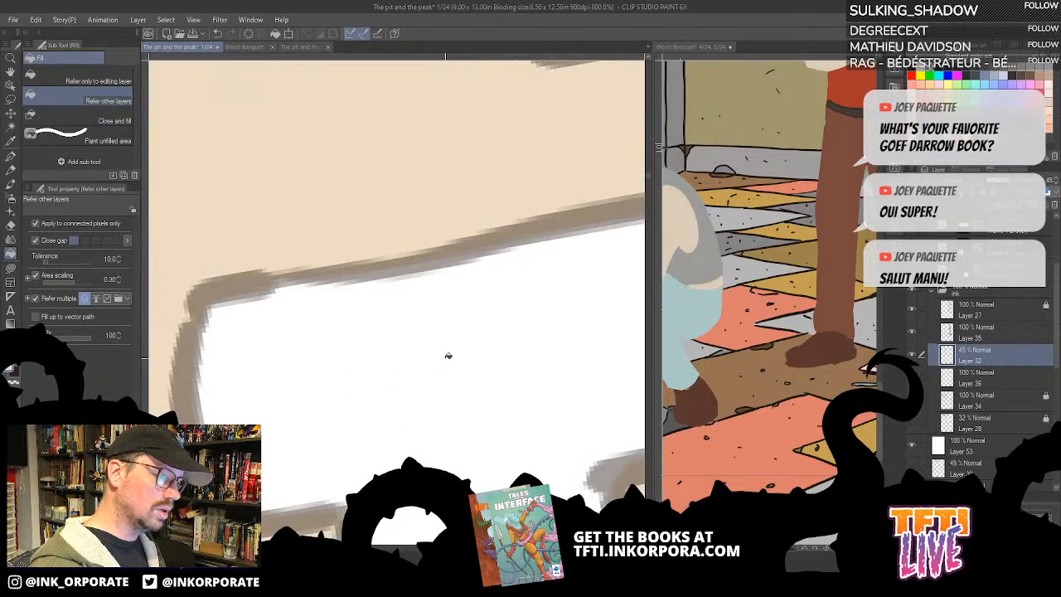
{"action": "left_click_drag", "start_coordinate": [582, 414], "coordinate": [382, 369]}
{"action": "left_click_drag", "start_coordinate": [509, 384], "coordinate": [584, 176]}
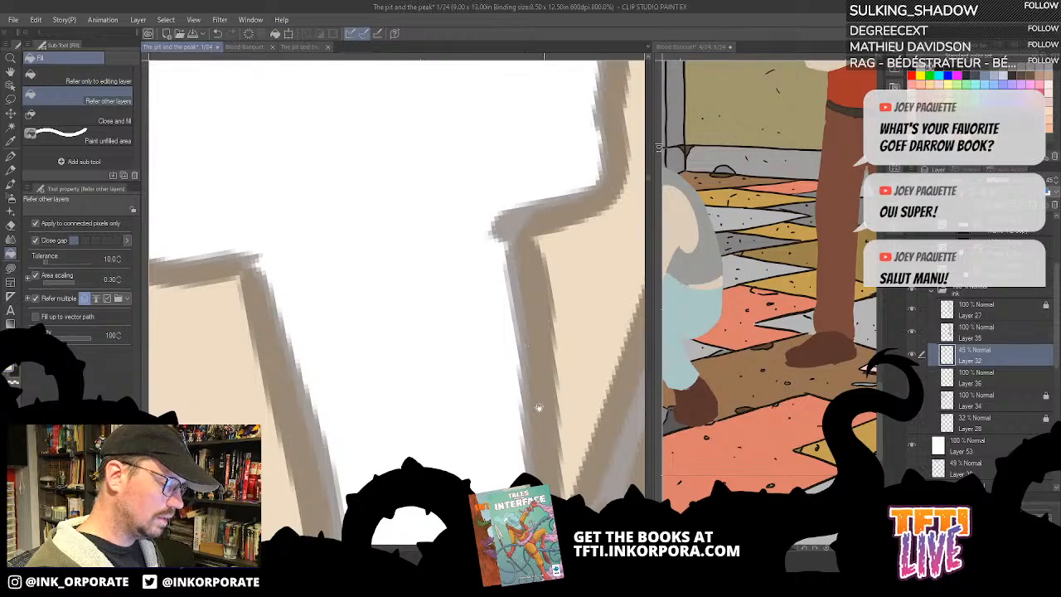
{"action": "left_click_drag", "start_coordinate": [539, 410], "coordinate": [521, 280]}
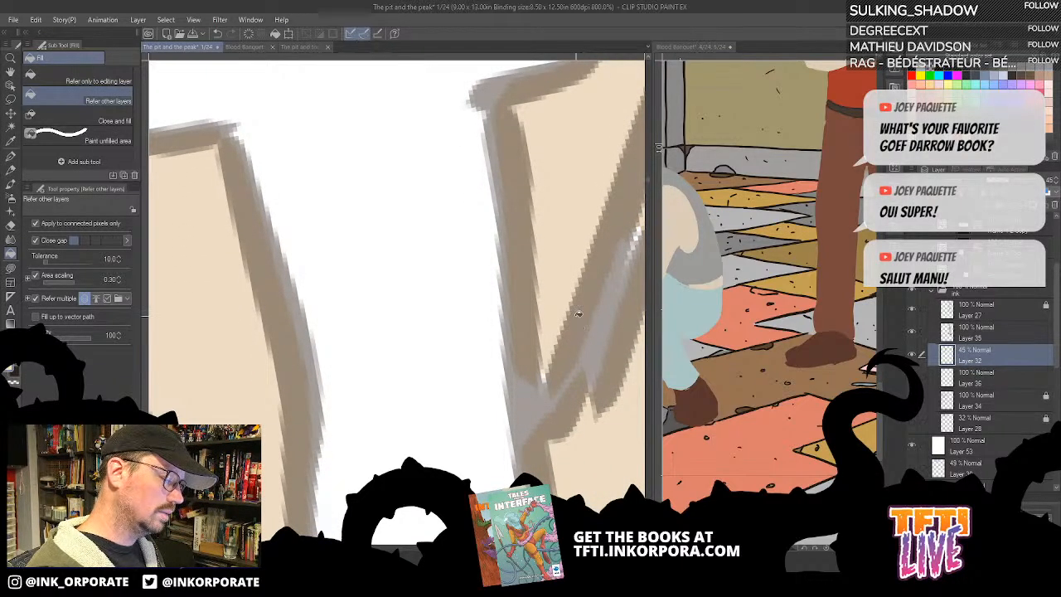
{"action": "scroll", "coordinate": [577, 316], "scroll_direction": "down", "scroll_amount": 6}
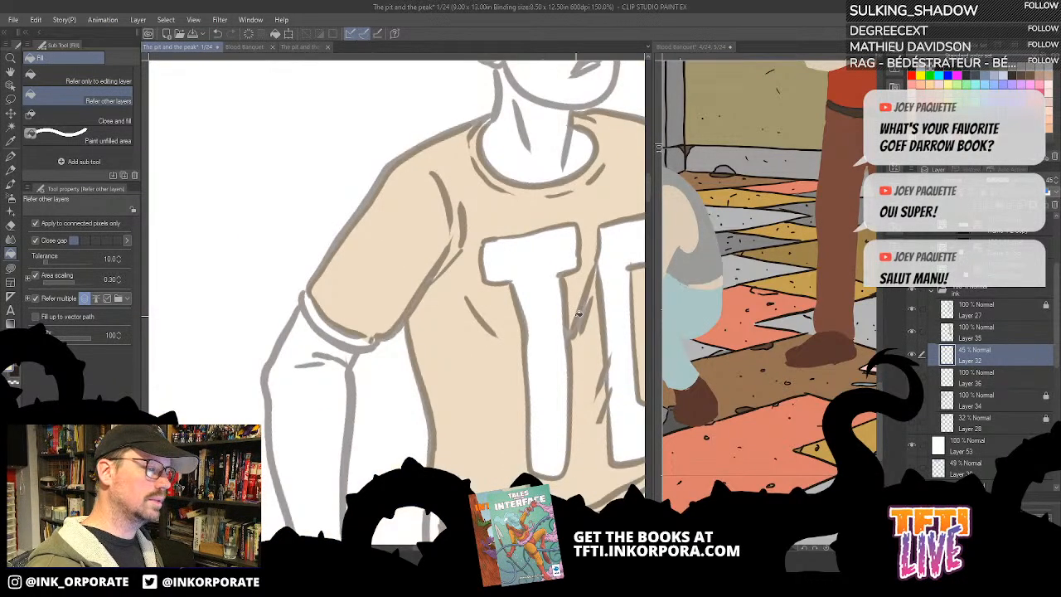
- Undo the trial edits back through the opacity change, the layer move and the T-shirt fill
{"action": "key", "text": "ctrl+z"}
{"action": "key", "text": "ctrl+z"}
{"action": "key", "text": "ctrl+z"}
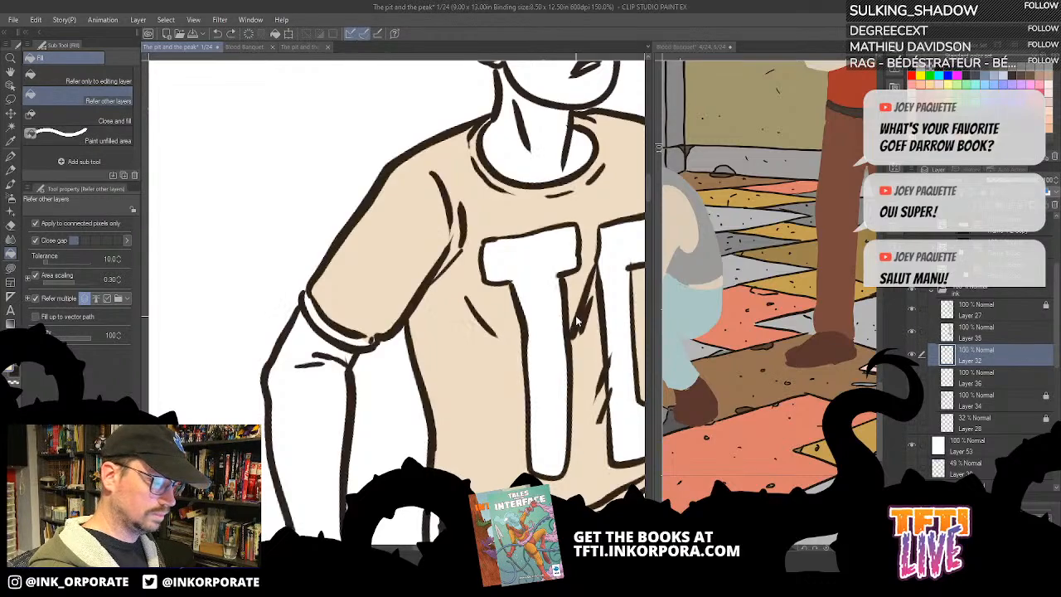
{"action": "key", "text": "ctrl+z"}
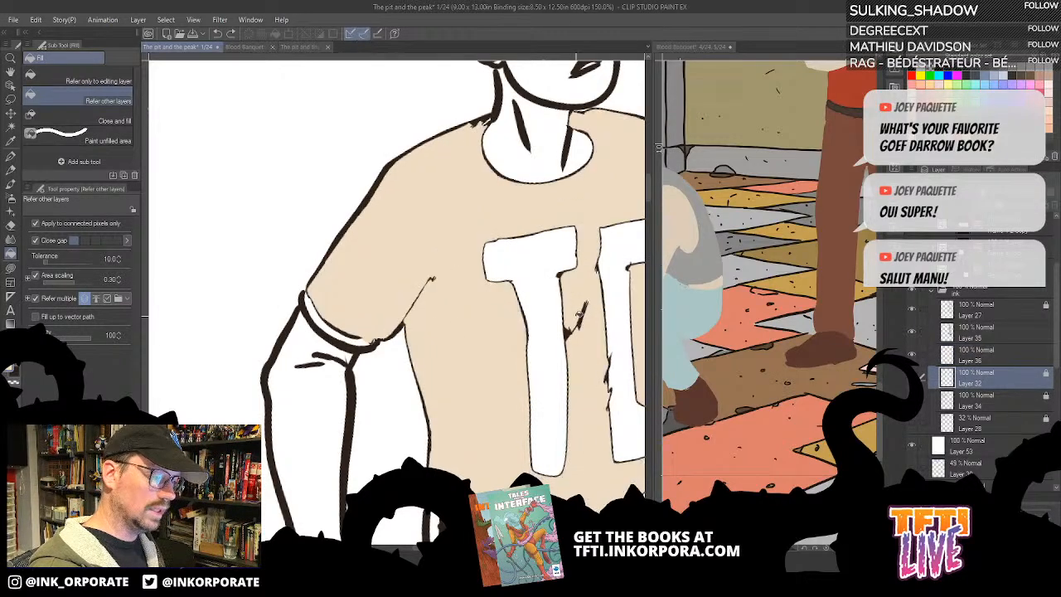
{"action": "key", "text": "ctrl+z"}
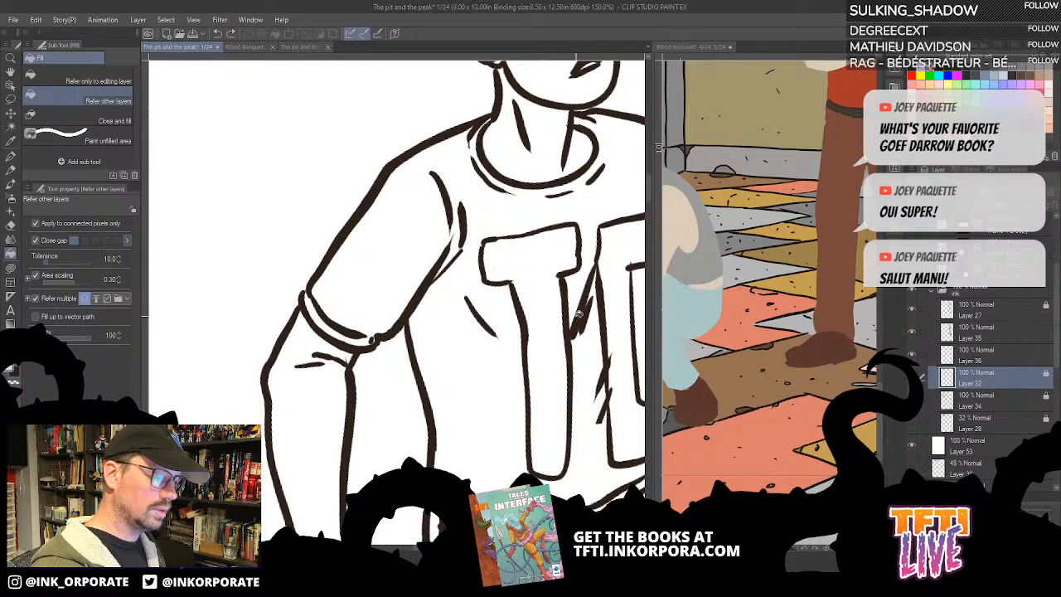
- Place Layer 36 directly beneath Layer 32 in the ink folder and keep it active
{"action": "left_click", "coordinate": [1026, 355]}
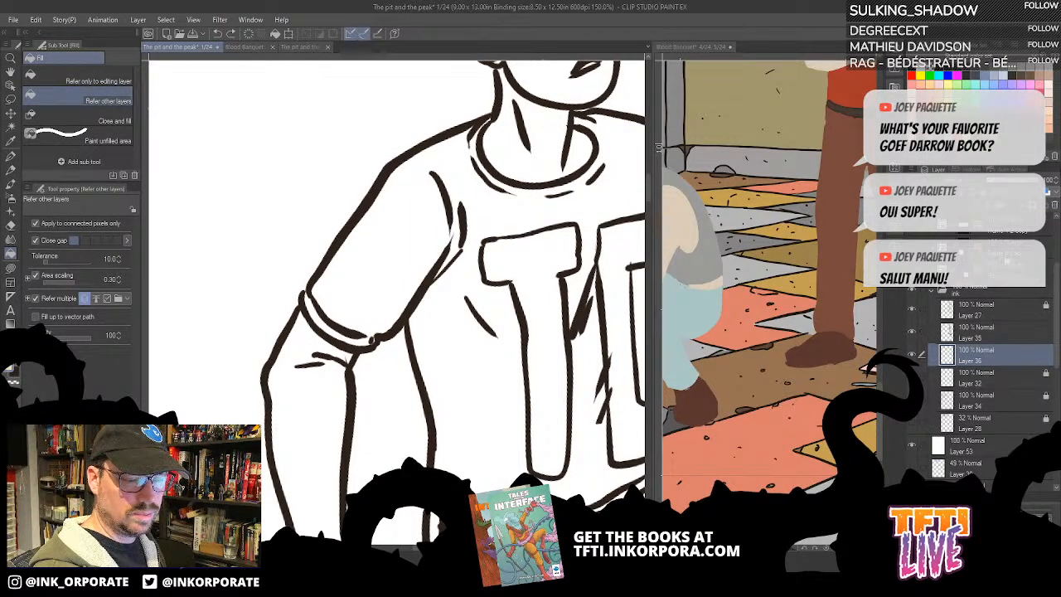
{"action": "left_click", "coordinate": [1002, 335]}
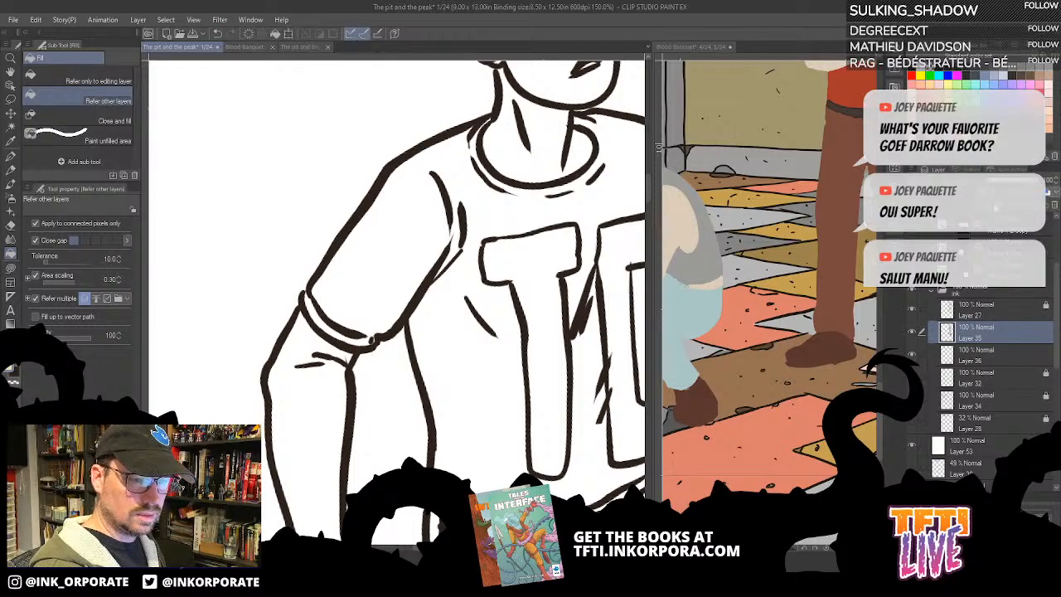
{"action": "left_click", "coordinate": [1012, 356]}
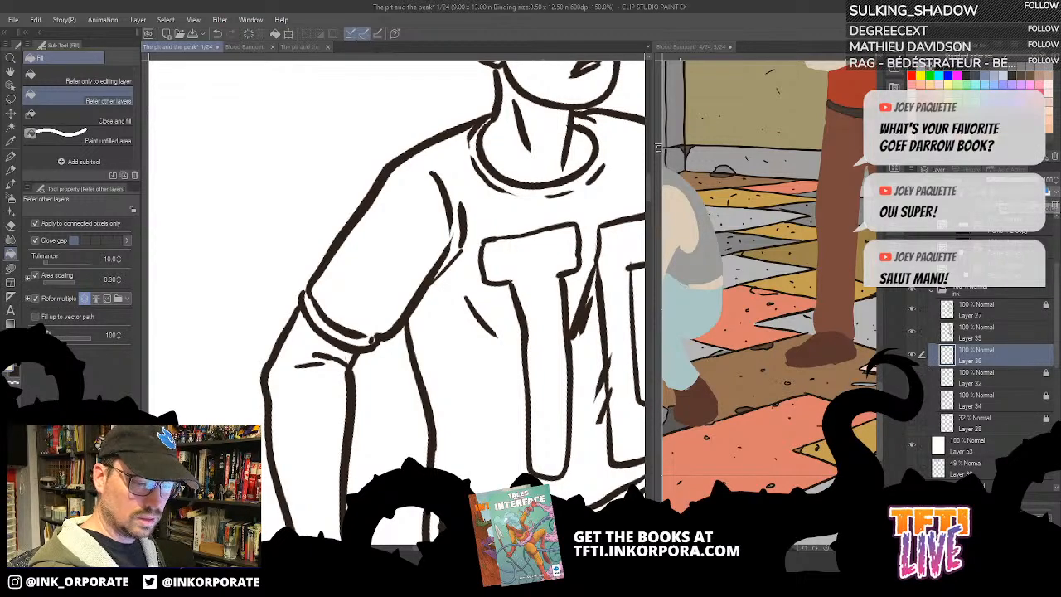
{"action": "left_click", "coordinate": [912, 354]}
{"action": "left_click_drag", "start_coordinate": [998, 376], "coordinate": [1020, 355]}
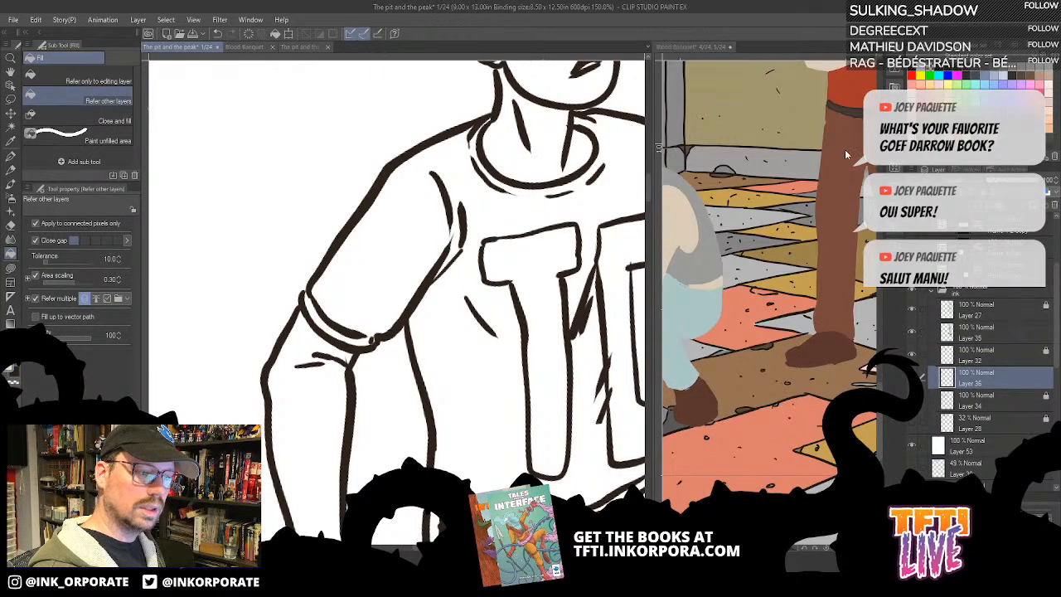
- Sample the beige skin colour from the Blood Banquet figure and fill the man's lowered arm with it on Layer 36
{"action": "left_click", "coordinate": [686, 208]}
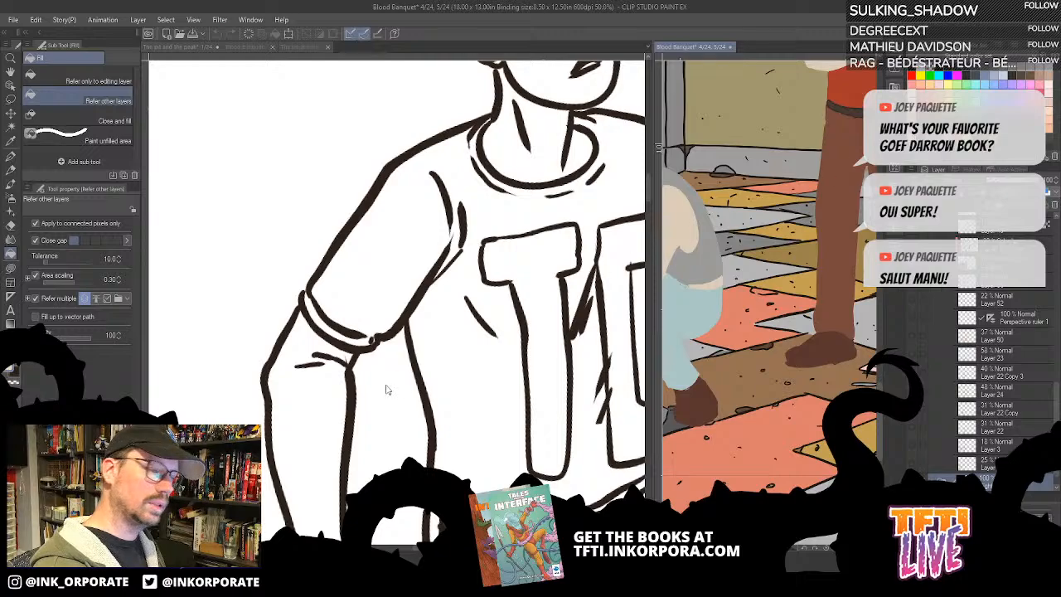
{"action": "left_click", "coordinate": [335, 395]}
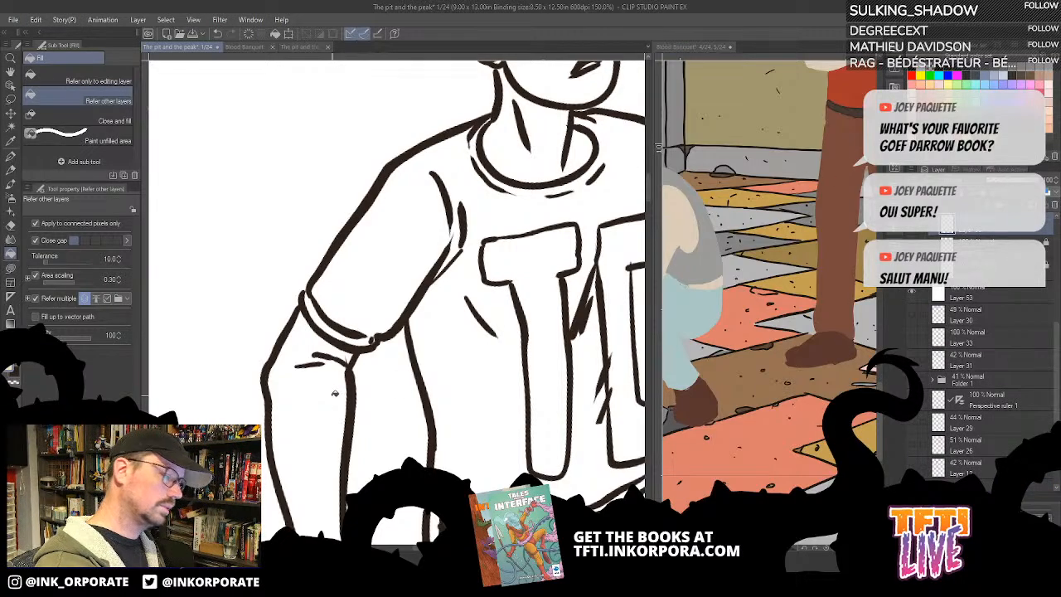
{"action": "left_click", "coordinate": [335, 393]}
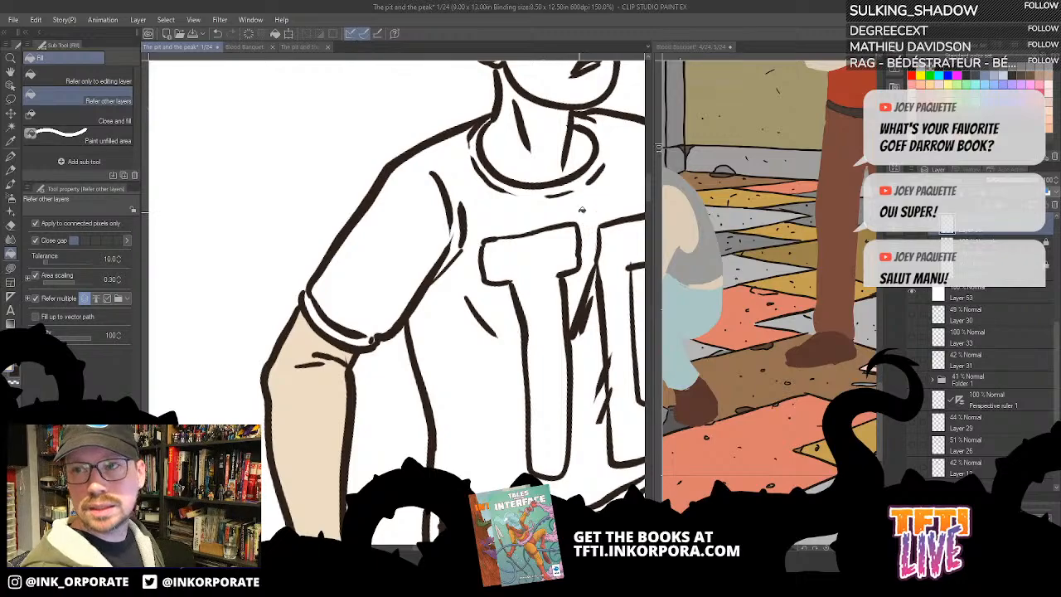
- Fill the man's raised arm, hand and separate fingers with the beige skin colour
{"action": "left_click_drag", "start_coordinate": [582, 210], "coordinate": [486, 222]}
{"action": "left_click_drag", "start_coordinate": [575, 305], "coordinate": [480, 333]}
{"action": "left_click", "coordinate": [596, 273]}
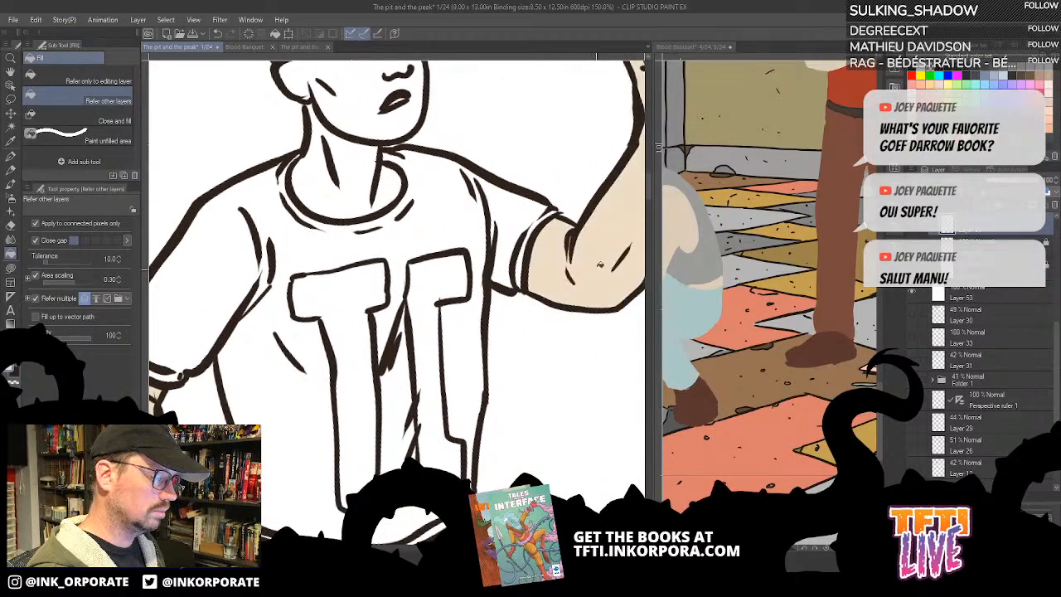
{"action": "left_click_drag", "start_coordinate": [596, 222], "coordinate": [480, 409]}
{"action": "left_click", "coordinate": [561, 251]}
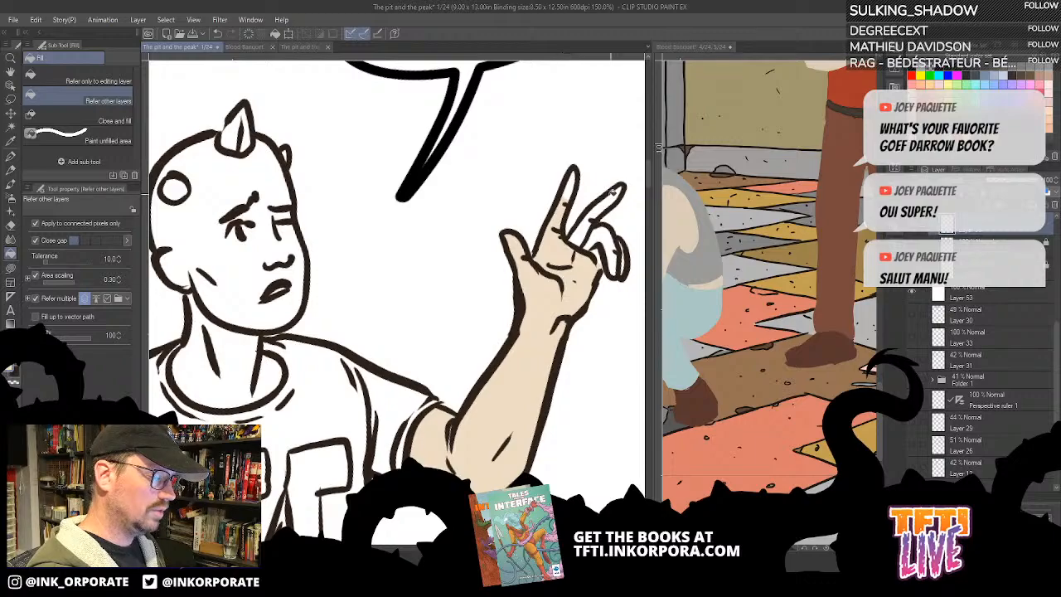
{"action": "left_click", "coordinate": [612, 198]}
{"action": "left_click", "coordinate": [608, 233]}
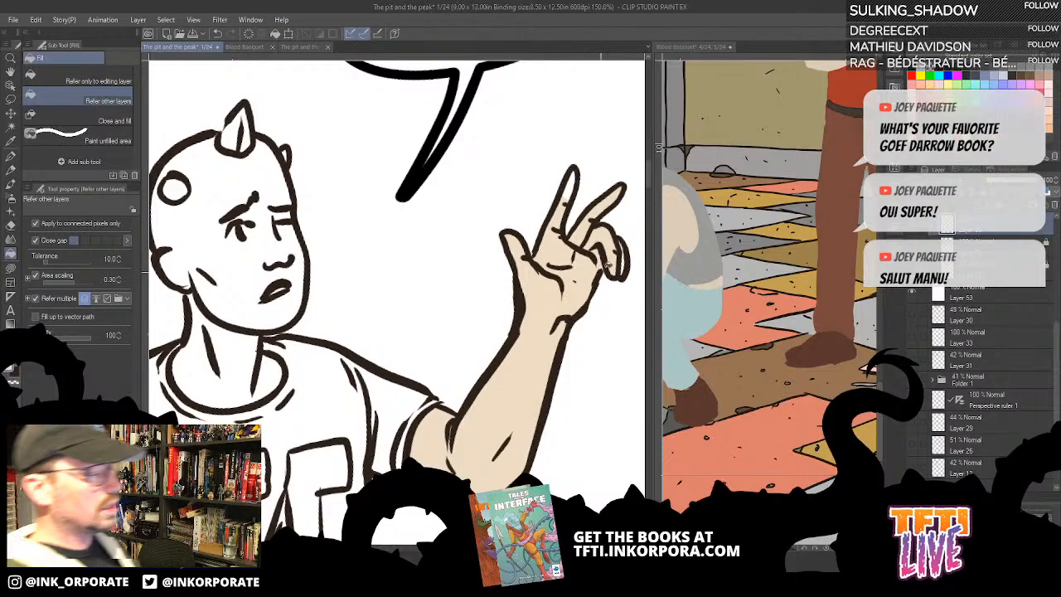
{"action": "scroll", "coordinate": [565, 305], "scroll_direction": "up", "scroll_amount": 2}
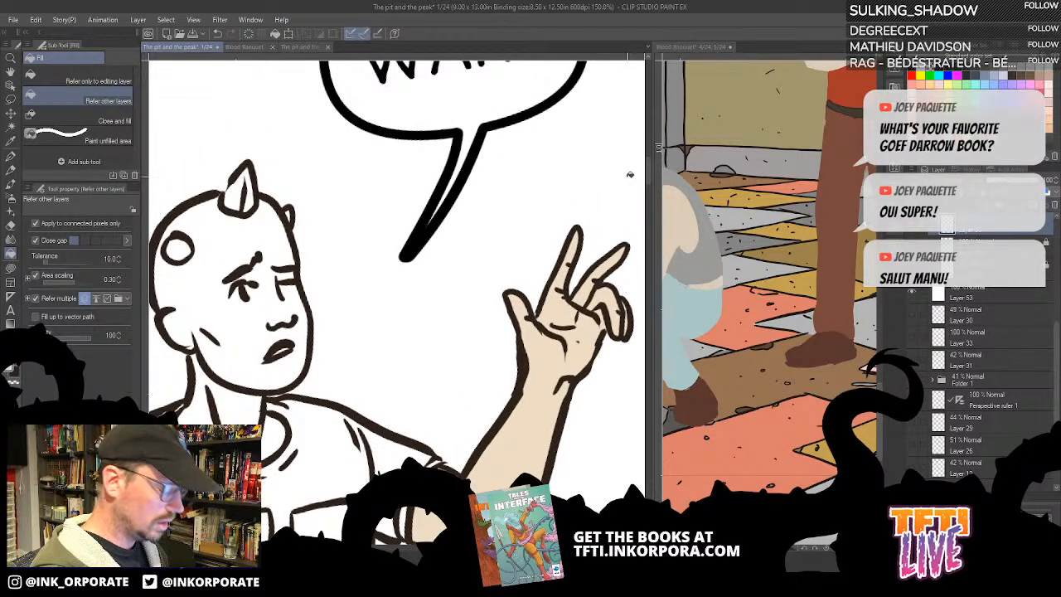
- Choose the Lasso fill tool and save the page after letting the unresponsive program recover
{"action": "key", "text": "u"}
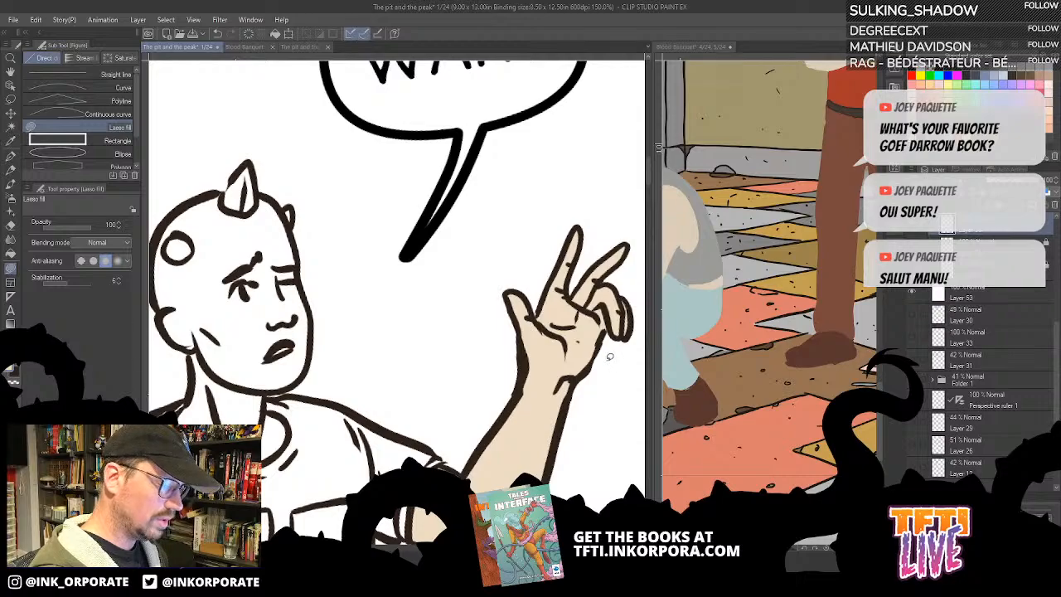
{"action": "scroll", "coordinate": [593, 299], "scroll_direction": "down", "scroll_amount": 2}
{"action": "scroll", "coordinate": [586, 291], "scroll_direction": "down", "scroll_amount": 1}
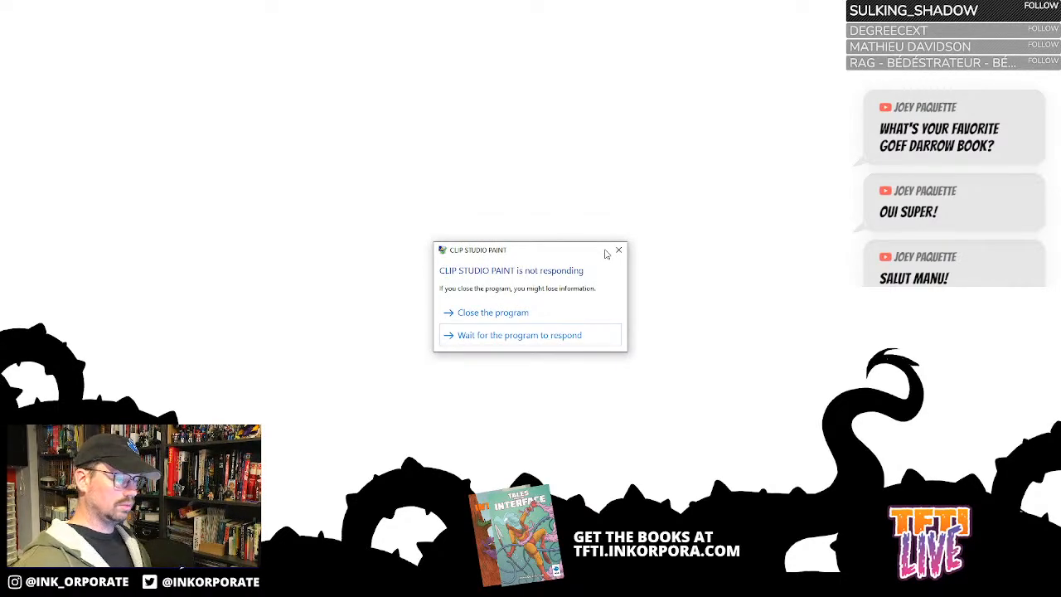
{"action": "left_click", "coordinate": [556, 336]}
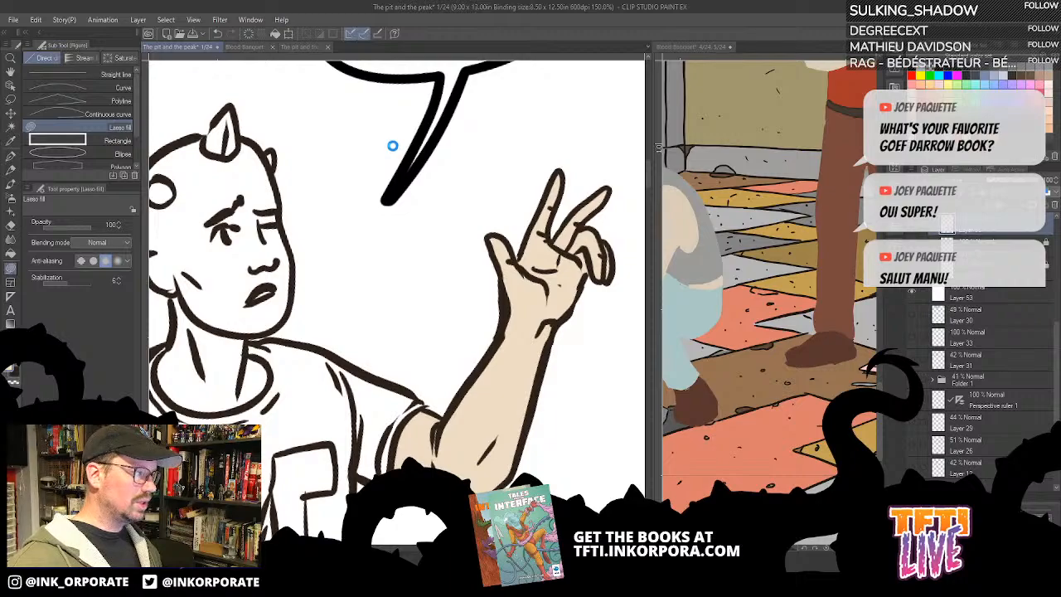
{"action": "key", "text": "ctrl+s"}
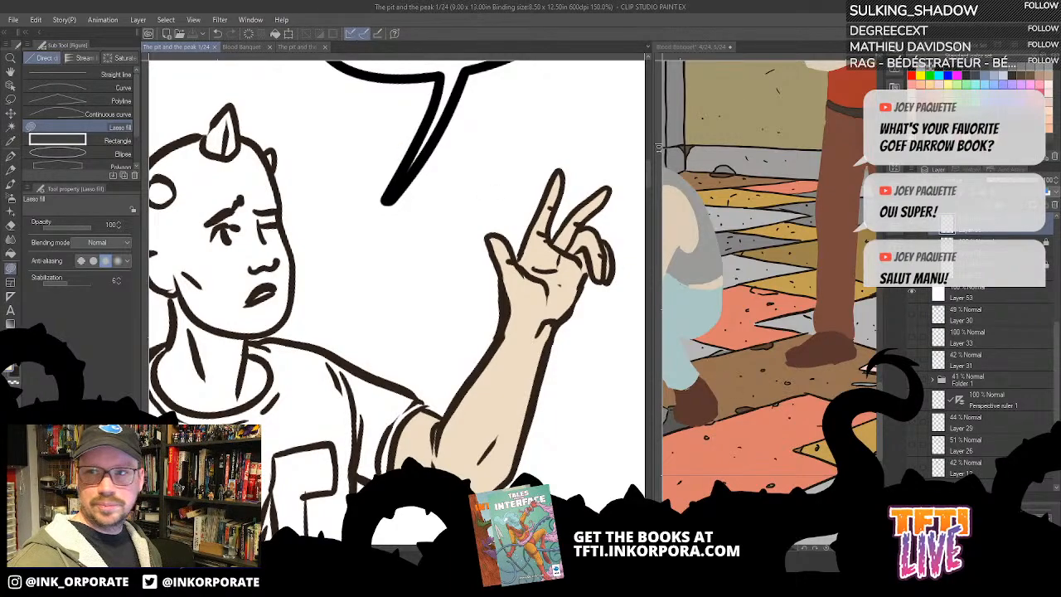
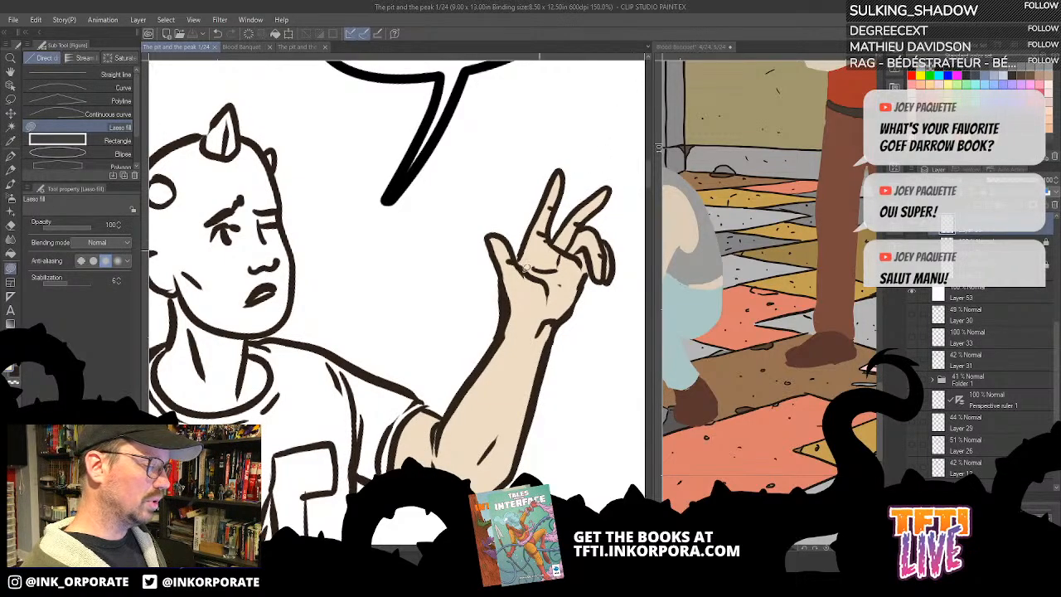
- Bring the standing Blood Banquet figure into view and prepare the Fill tool with his tan arm colour
{"action": "left_click_drag", "start_coordinate": [380, 410], "coordinate": [507, 325]}
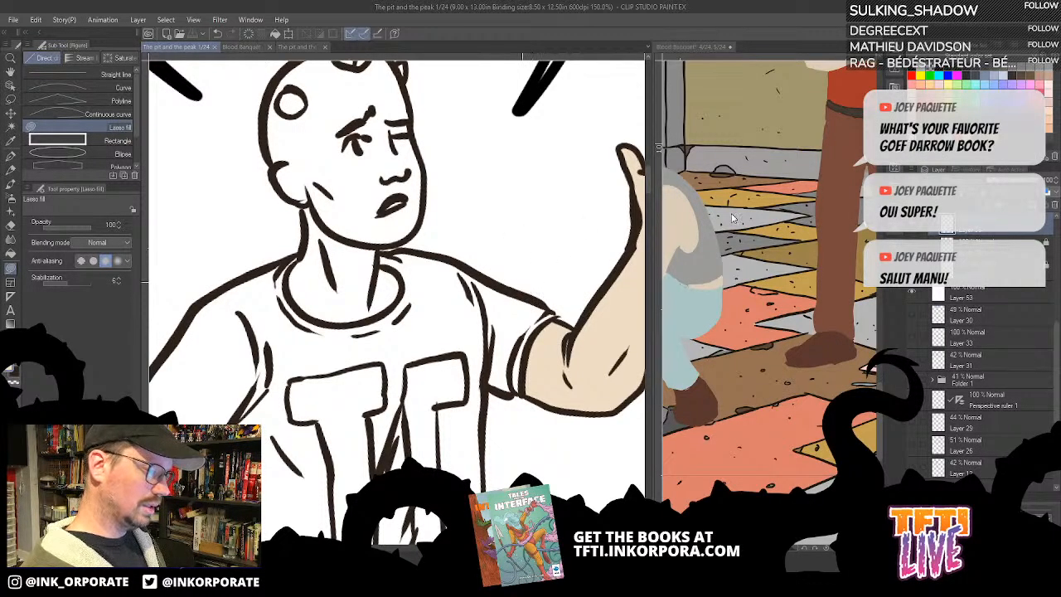
{"action": "left_click", "coordinate": [773, 276]}
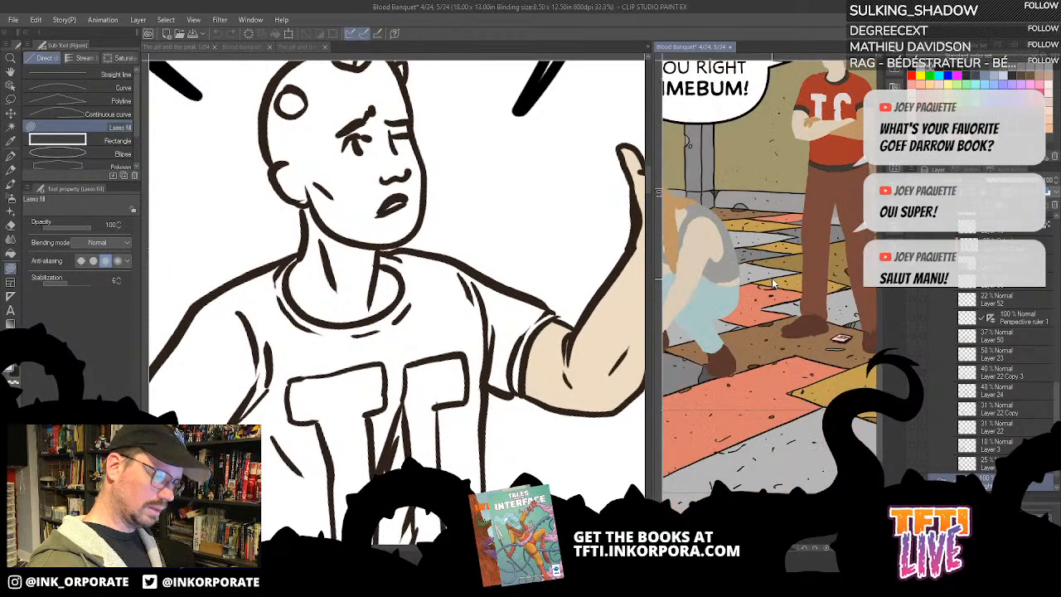
{"action": "scroll", "coordinate": [802, 269], "scroll_direction": "down", "scroll_amount": 2}
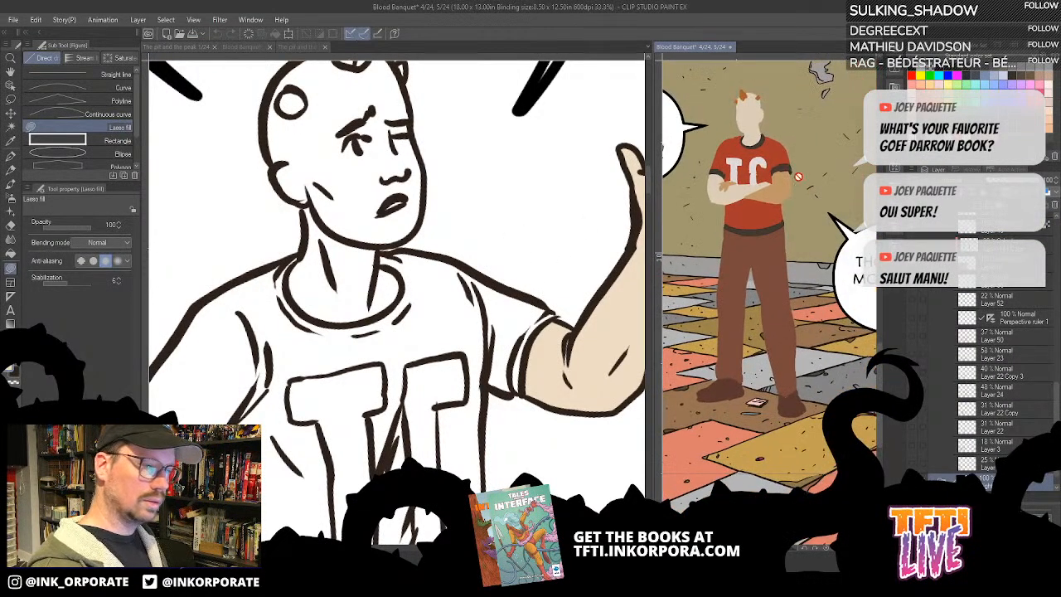
{"action": "left_click", "coordinate": [11, 253]}
{"action": "left_click", "coordinate": [616, 329]}
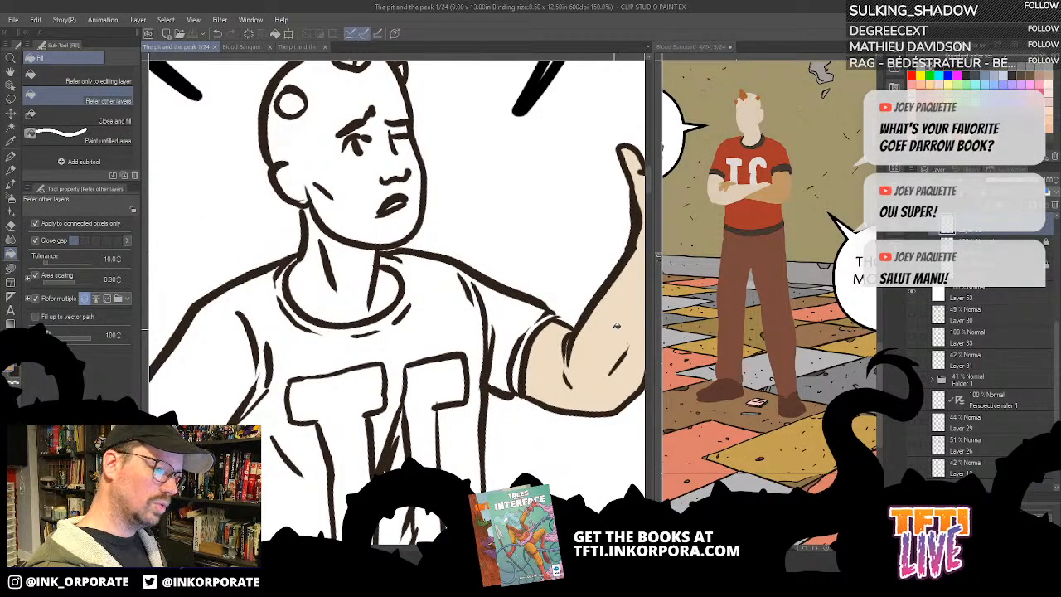
{"action": "left_click", "coordinate": [616, 329]}
{"action": "left_click_drag", "start_coordinate": [617, 324], "coordinate": [530, 383]}
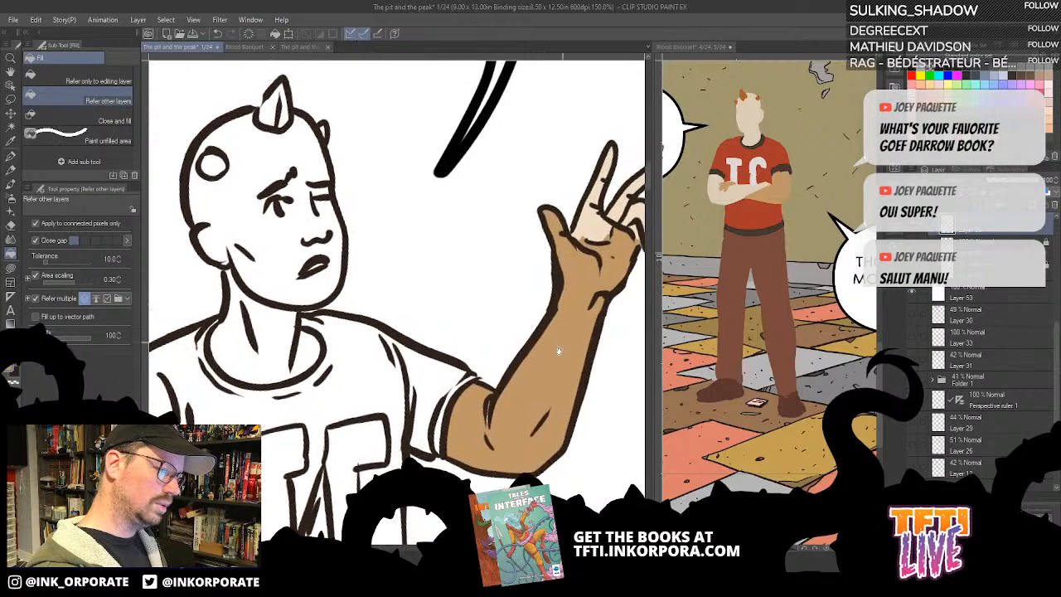
{"action": "left_click_drag", "start_coordinate": [559, 350], "coordinate": [539, 395]}
{"action": "key", "text": "ctrl+z"}
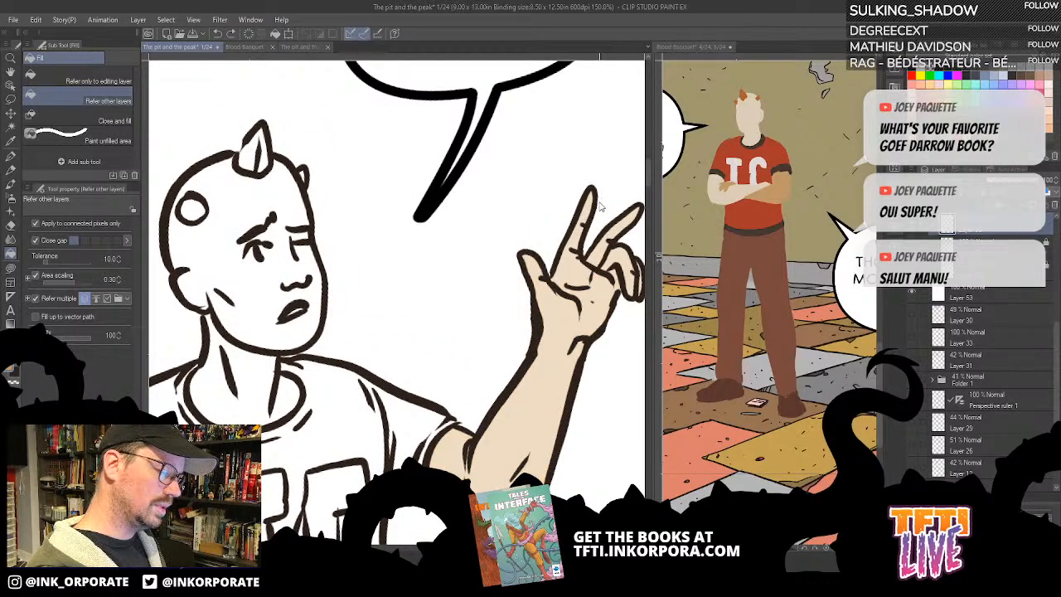
- Fill the man's raised forearm, palm and each finger with the tan colour
{"action": "left_click", "coordinate": [574, 304]}
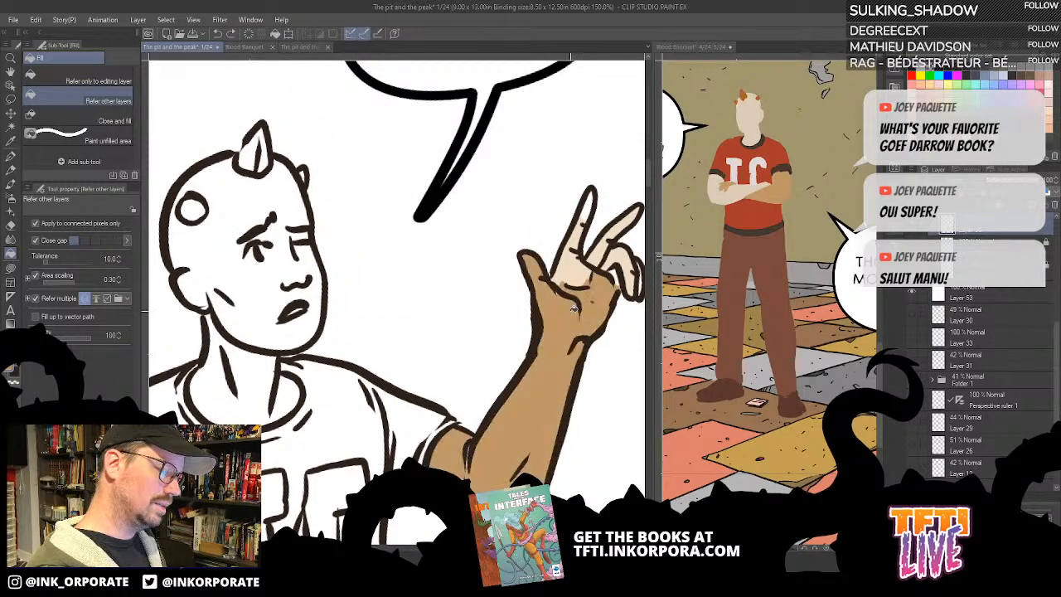
{"action": "left_click", "coordinate": [577, 271]}
{"action": "left_click", "coordinate": [591, 209]}
{"action": "left_click", "coordinate": [622, 223]}
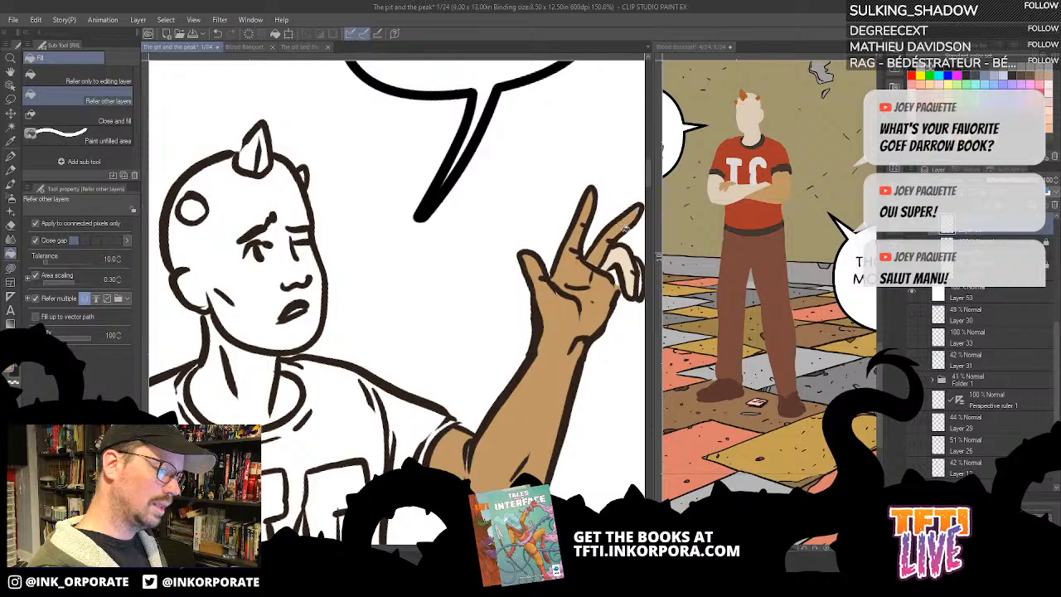
{"action": "left_click", "coordinate": [627, 266]}
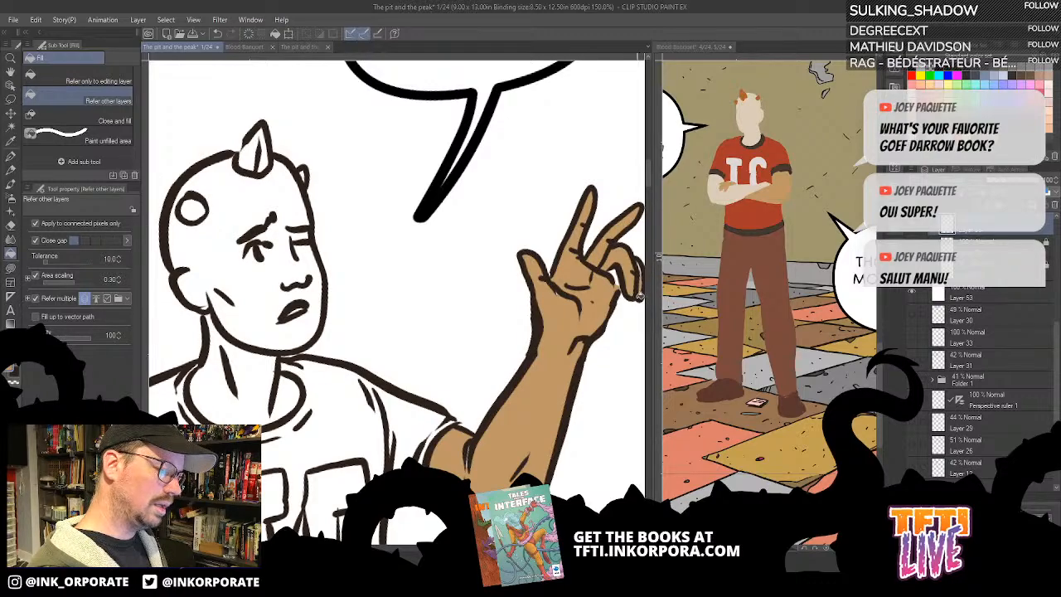
- Cover the small unfilled gaps on the raised hand and arm with tan using Lasso fill
{"action": "key", "text": "u"}
{"action": "mouse_move", "coordinate": [642, 267]}
{"action": "left_mouse_down"}
{"action": "mouse_move", "coordinate": [561, 263]}
{"action": "mouse_move", "coordinate": [566, 285]}
{"action": "mouse_move", "coordinate": [601, 292]}
{"action": "mouse_move", "coordinate": [599, 251]}
{"action": "left_mouse_up"}
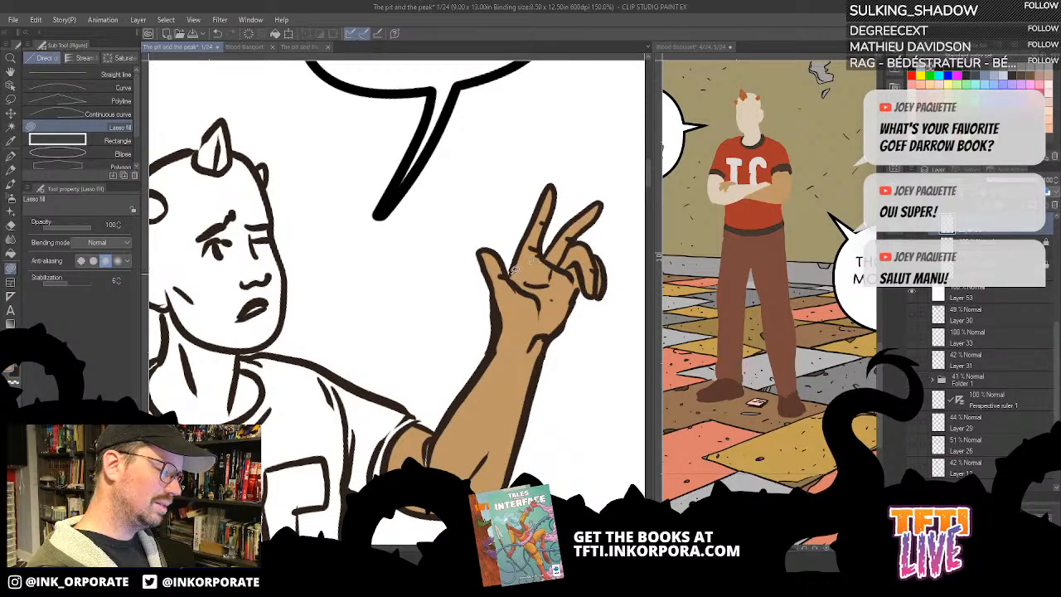
{"action": "left_click_drag", "start_coordinate": [481, 414], "coordinate": [586, 252]}
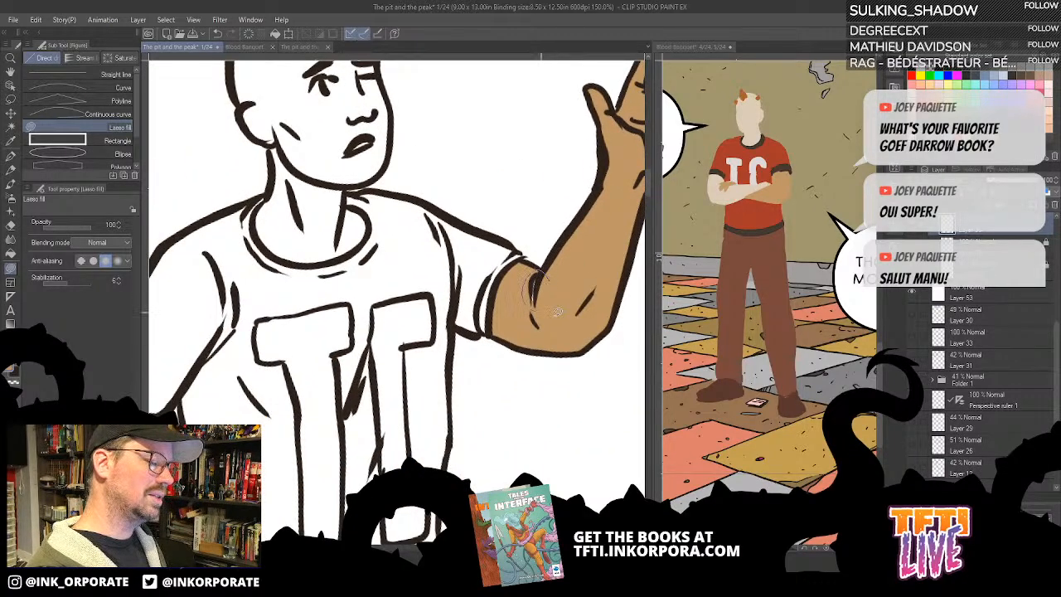
{"action": "left_click_drag", "start_coordinate": [588, 298], "coordinate": [511, 425]}
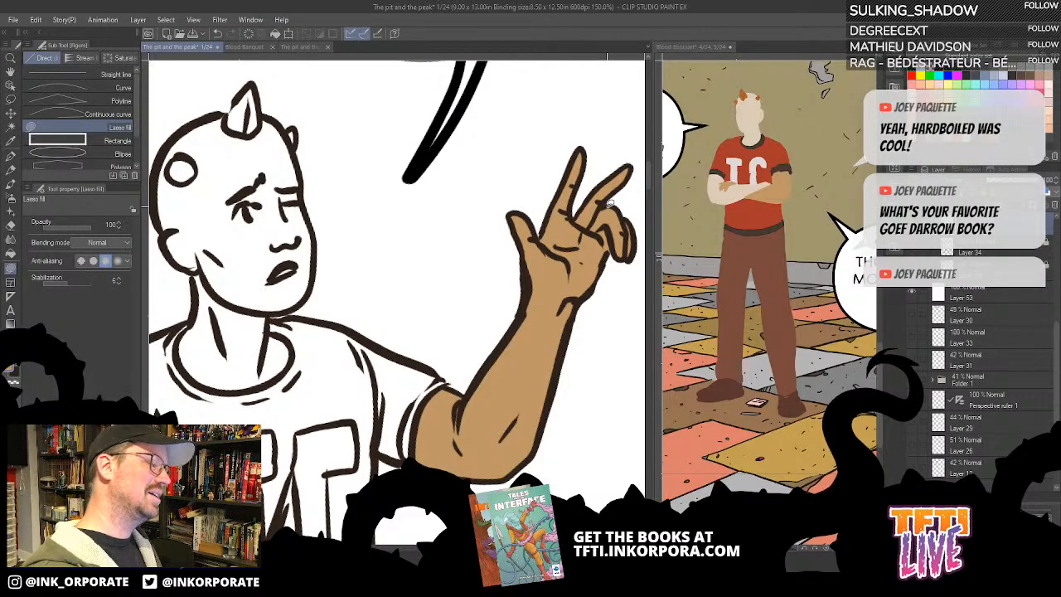
{"action": "left_click_drag", "start_coordinate": [578, 213], "coordinate": [554, 250]}
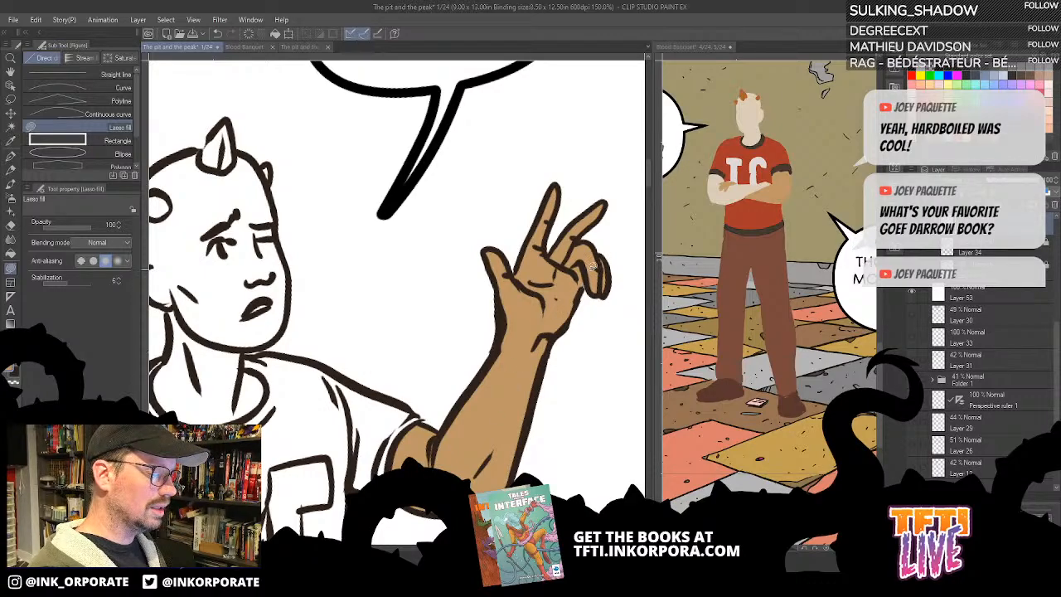
{"action": "left_click_drag", "start_coordinate": [454, 433], "coordinate": [606, 341]}
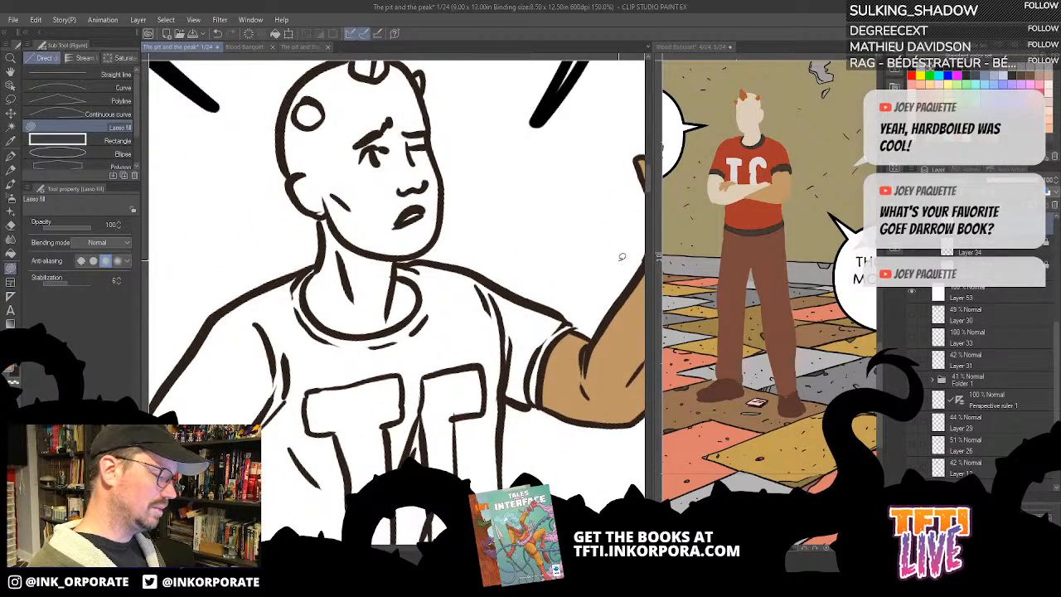
{"action": "left_click", "coordinate": [754, 113]}
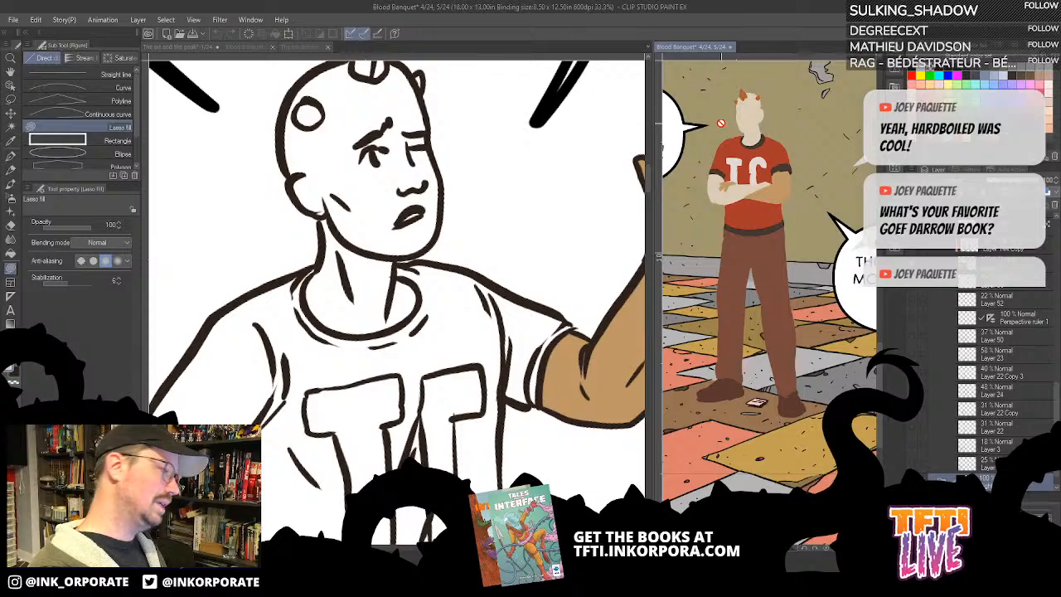
{"action": "left_click", "coordinate": [11, 253]}
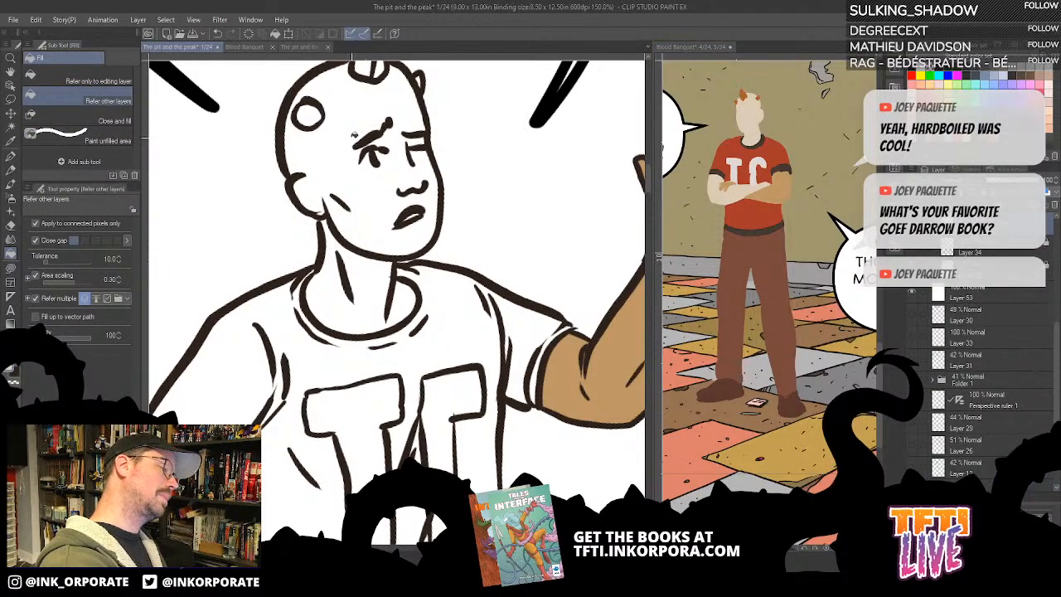
{"action": "left_click", "coordinate": [355, 141]}
{"action": "left_click", "coordinate": [352, 135]}
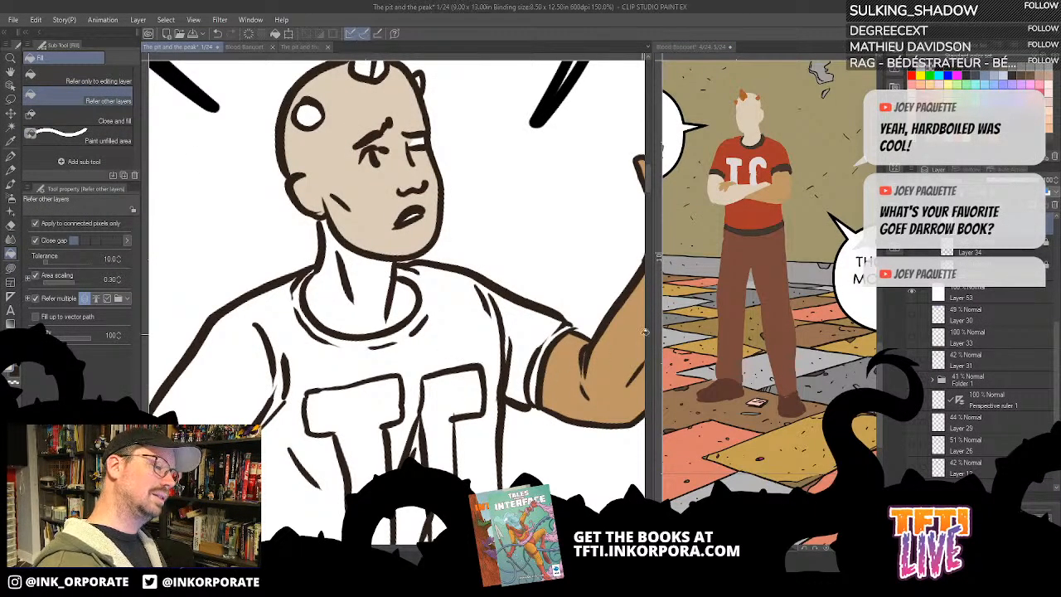
{"action": "scroll", "coordinate": [644, 339], "scroll_direction": "down", "scroll_amount": 2}
{"action": "mouse_move", "coordinate": [644, 333]}
{"action": "left_mouse_down"}
{"action": "mouse_move", "coordinate": [559, 197]}
{"action": "mouse_move", "coordinate": [444, 73]}
{"action": "left_mouse_up"}
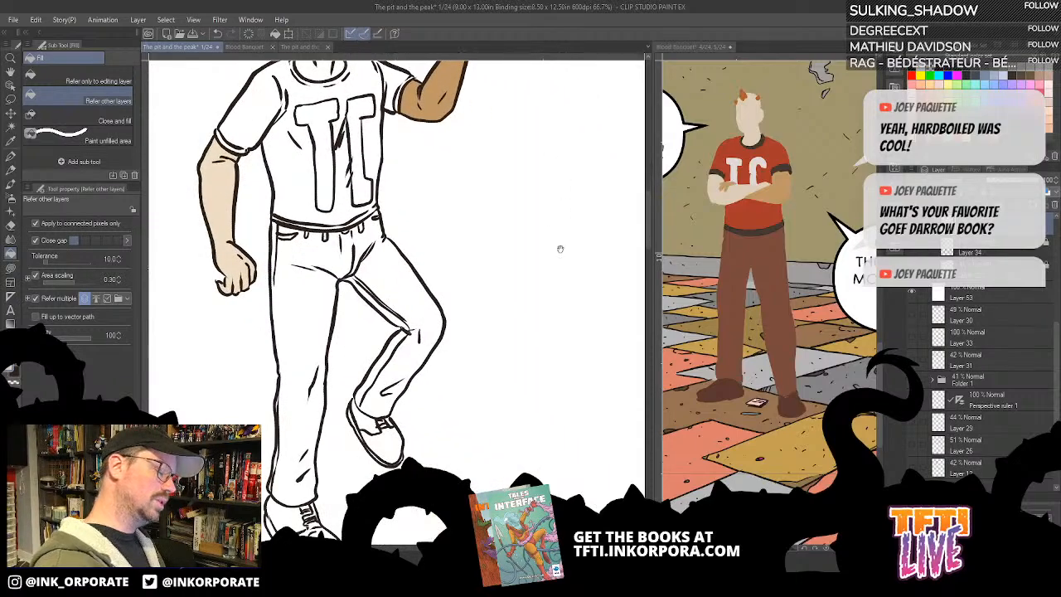
{"action": "left_click_drag", "start_coordinate": [636, 414], "coordinate": [439, 175]}
{"action": "scroll", "coordinate": [611, 340], "scroll_direction": "down", "scroll_amount": 2}
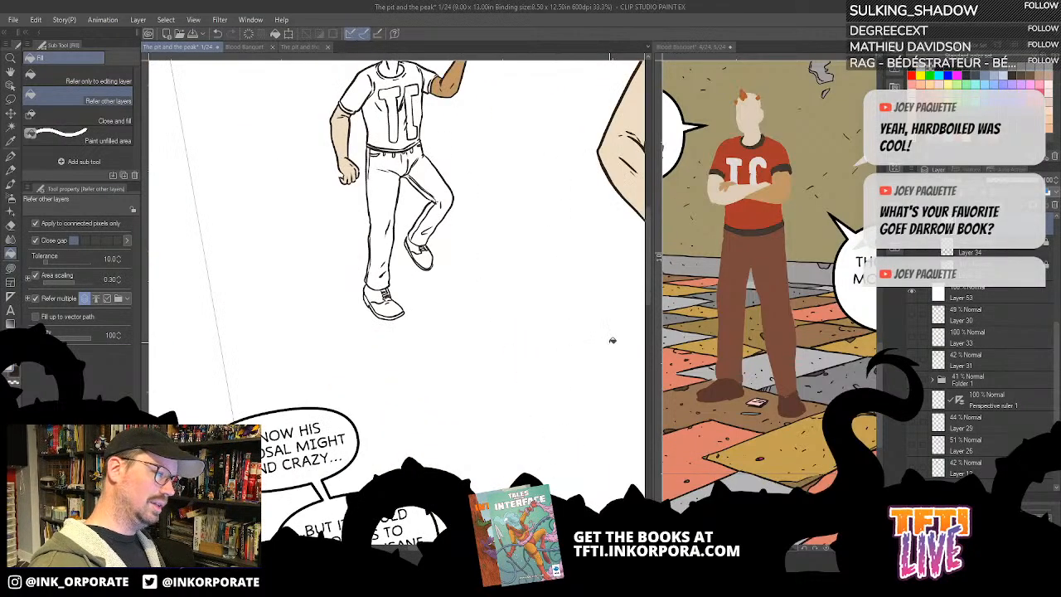
{"action": "scroll", "coordinate": [545, 310], "scroll_direction": "down", "scroll_amount": 1}
{"action": "left_click_drag", "start_coordinate": [545, 311], "coordinate": [516, 403]}
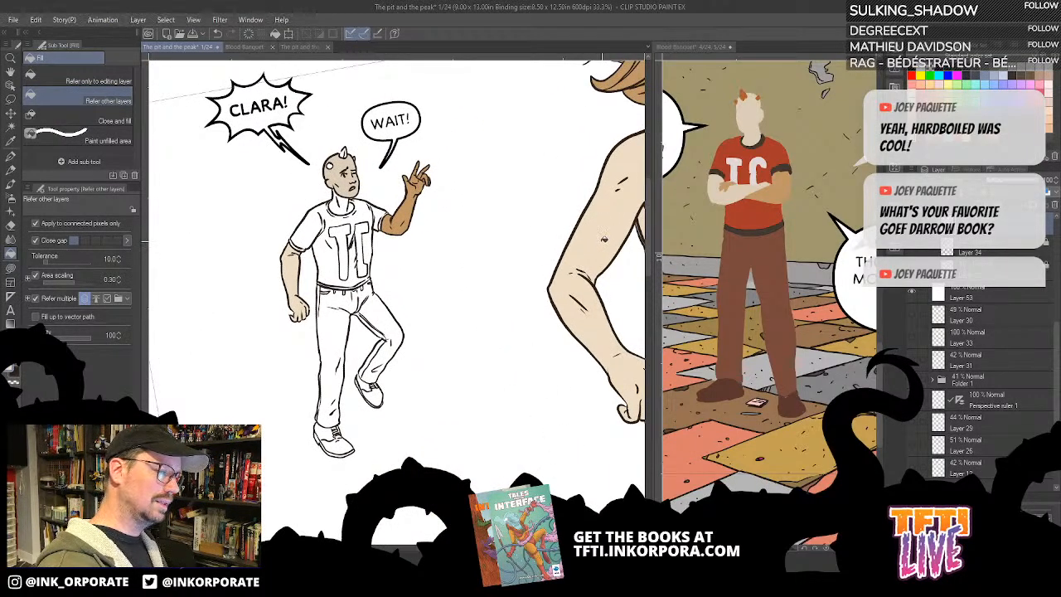
{"action": "key", "text": "ctrl+z"}
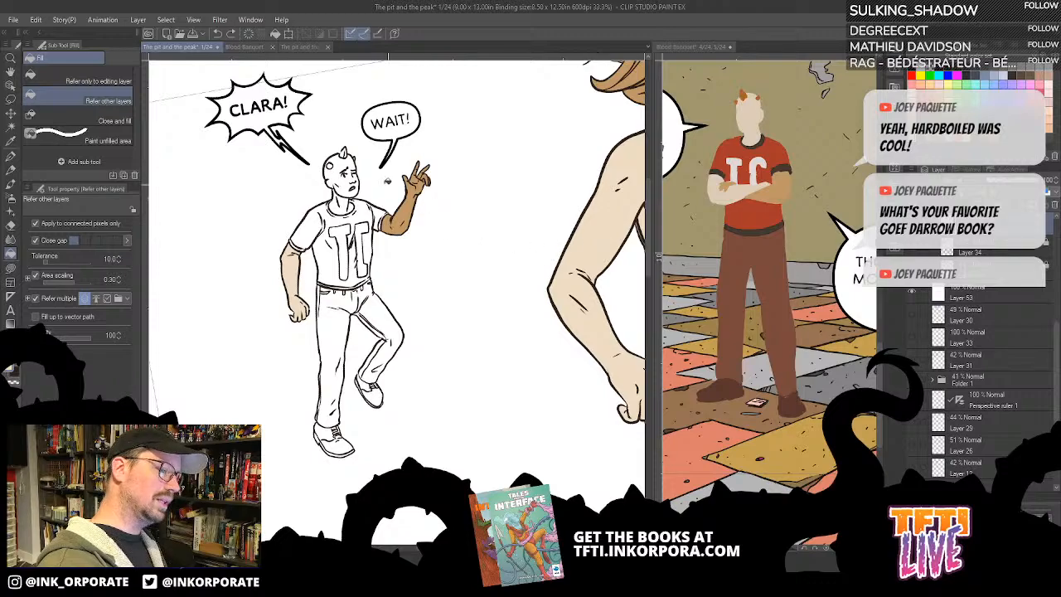
- Fill the man's head and neck with the same beige skin colour as the woman's arm
{"action": "left_click", "coordinate": [346, 174]}
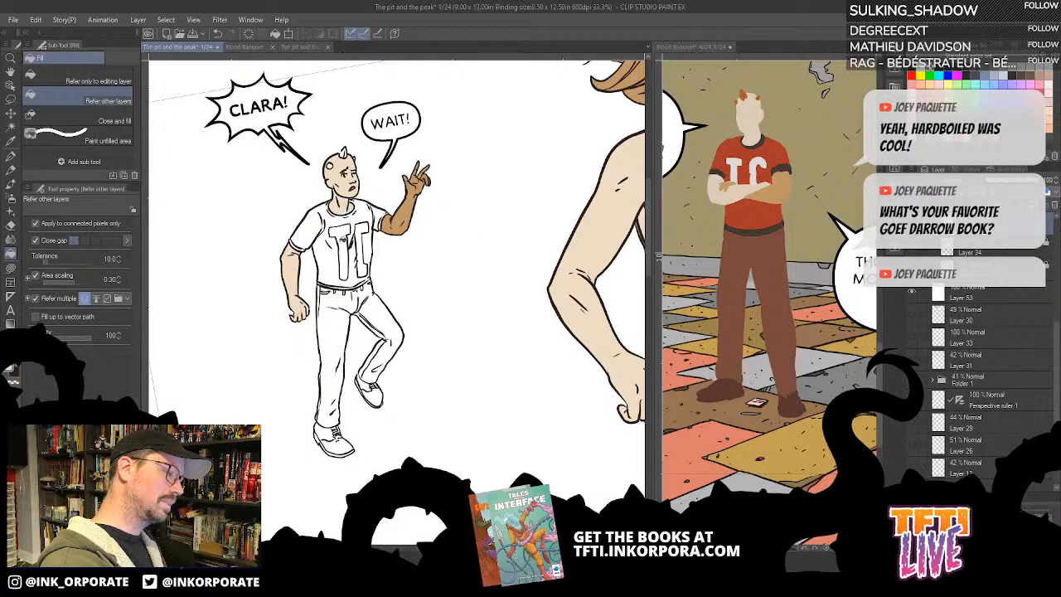
{"action": "scroll", "coordinate": [379, 399], "scroll_direction": "up", "scroll_amount": 2}
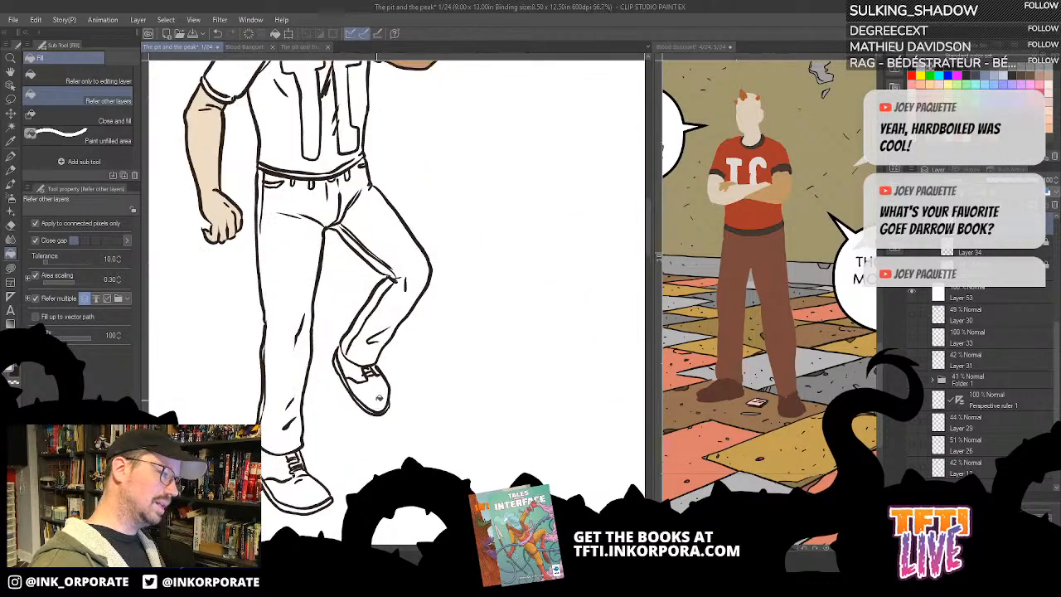
{"action": "left_click_drag", "start_coordinate": [421, 108], "coordinate": [523, 305]}
{"action": "left_click_drag", "start_coordinate": [454, 151], "coordinate": [489, 249]}
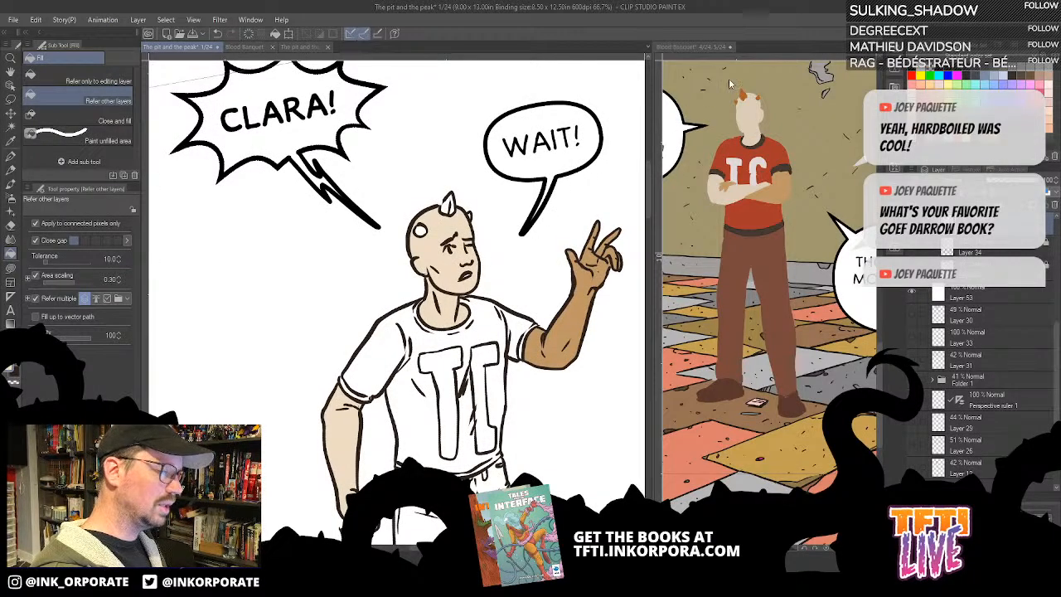
- Sample the orange-brown horn colour from the Blood Banquet figure and fill the man's three horns, using Lasso fill for the small far one
{"action": "left_click", "coordinate": [748, 98]}
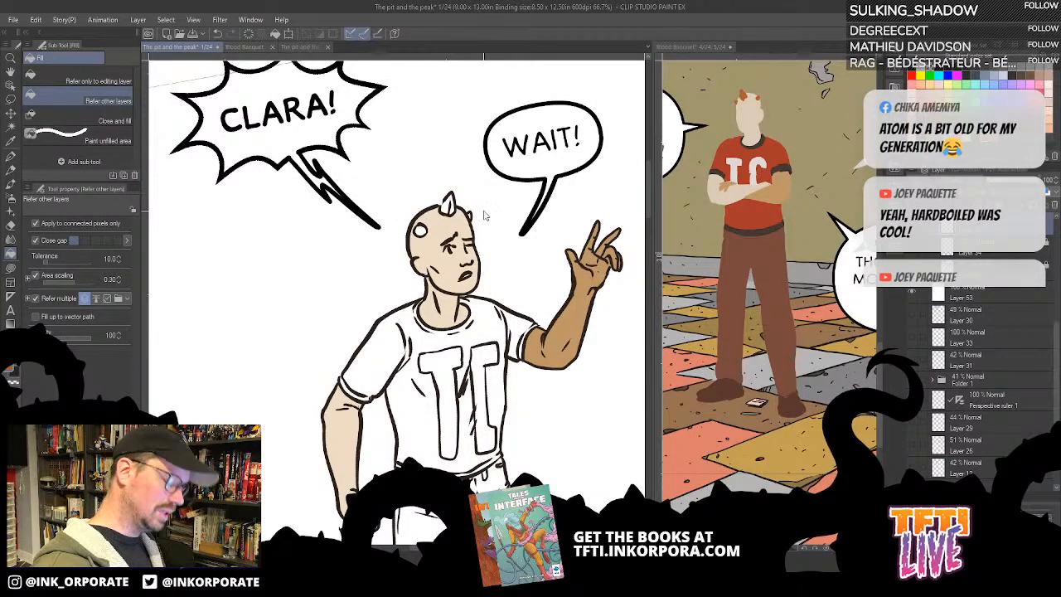
{"action": "key", "text": "ctrl+Tab"}
{"action": "left_click", "coordinate": [397, 198]}
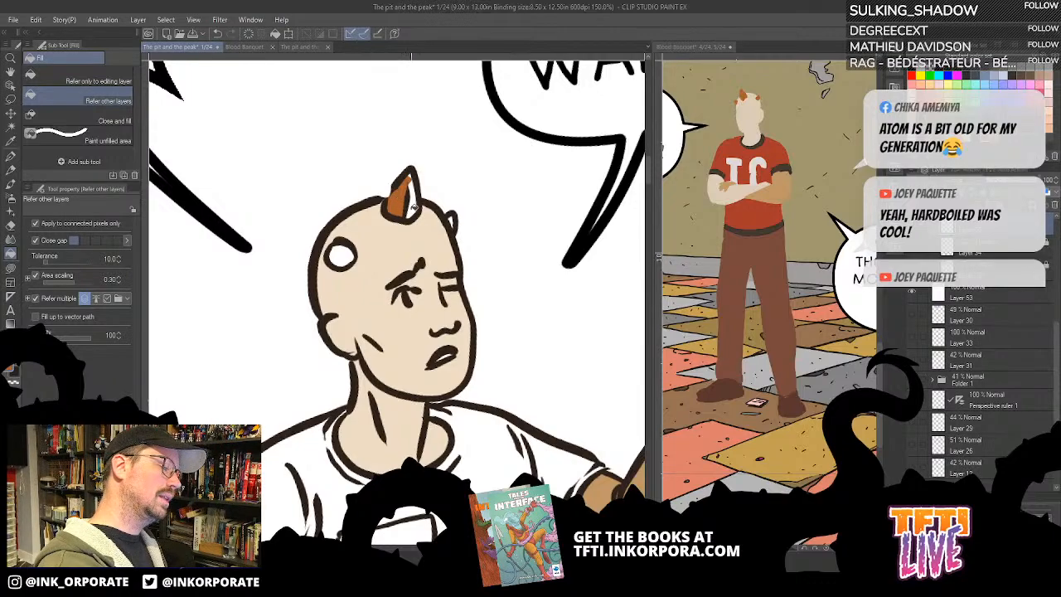
{"action": "left_click", "coordinate": [412, 199]}
{"action": "left_click", "coordinate": [347, 253]}
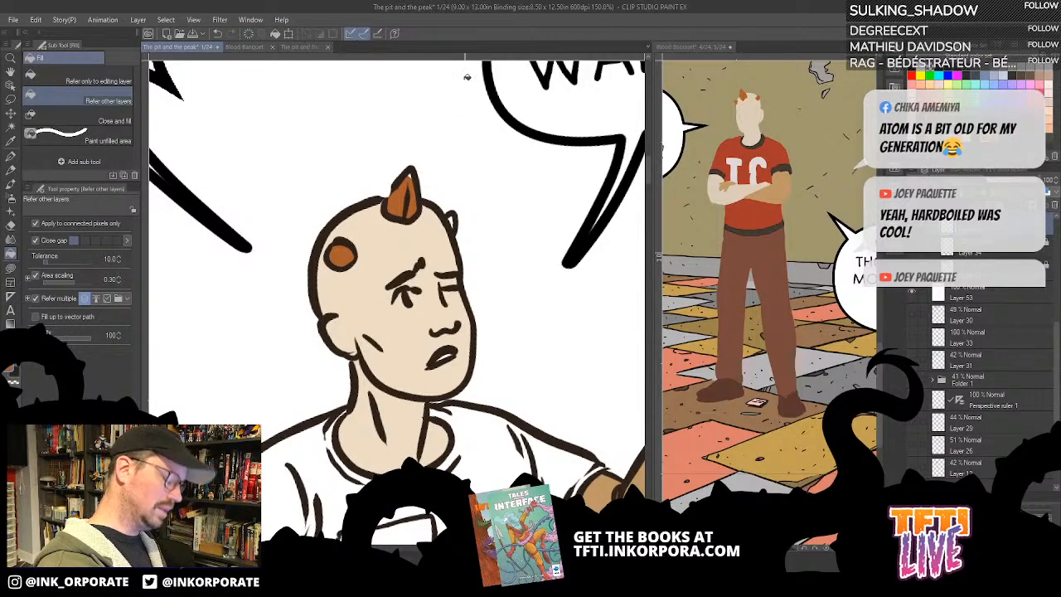
{"action": "key", "text": "u"}
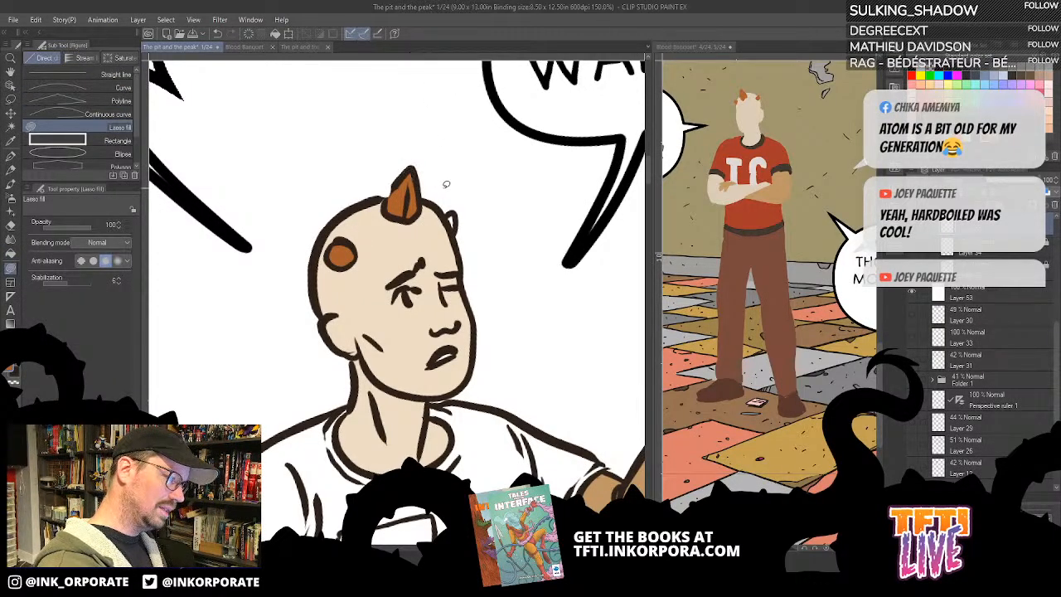
{"action": "mouse_move", "coordinate": [448, 212]}
{"action": "left_mouse_down"}
{"action": "mouse_move", "coordinate": [458, 229]}
{"action": "mouse_move", "coordinate": [446, 211]}
{"action": "left_mouse_up"}
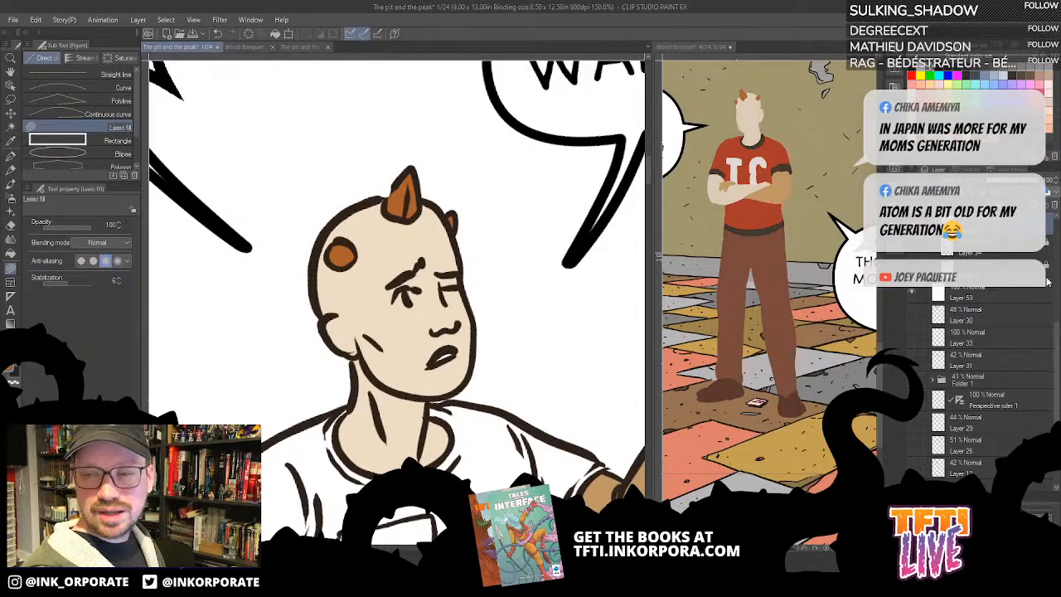
- Unlock the ink layer above the flat colours and touch up the edge of the man's large horn with the G-pen
{"action": "scroll", "coordinate": [1029, 302], "scroll_direction": "up", "scroll_amount": 3}
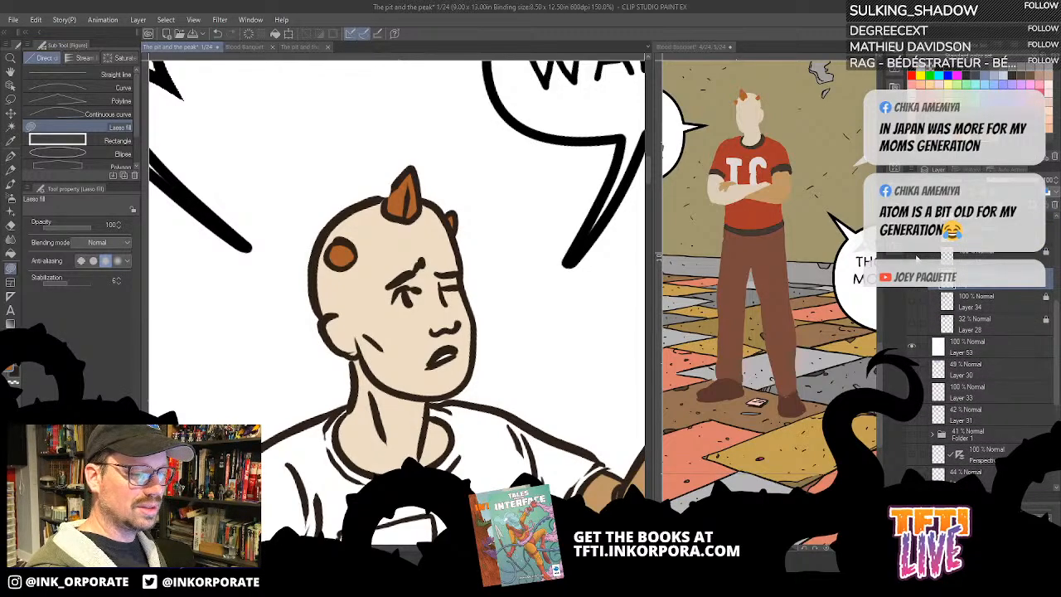
{"action": "left_click", "coordinate": [917, 259]}
{"action": "left_click", "coordinate": [917, 259]}
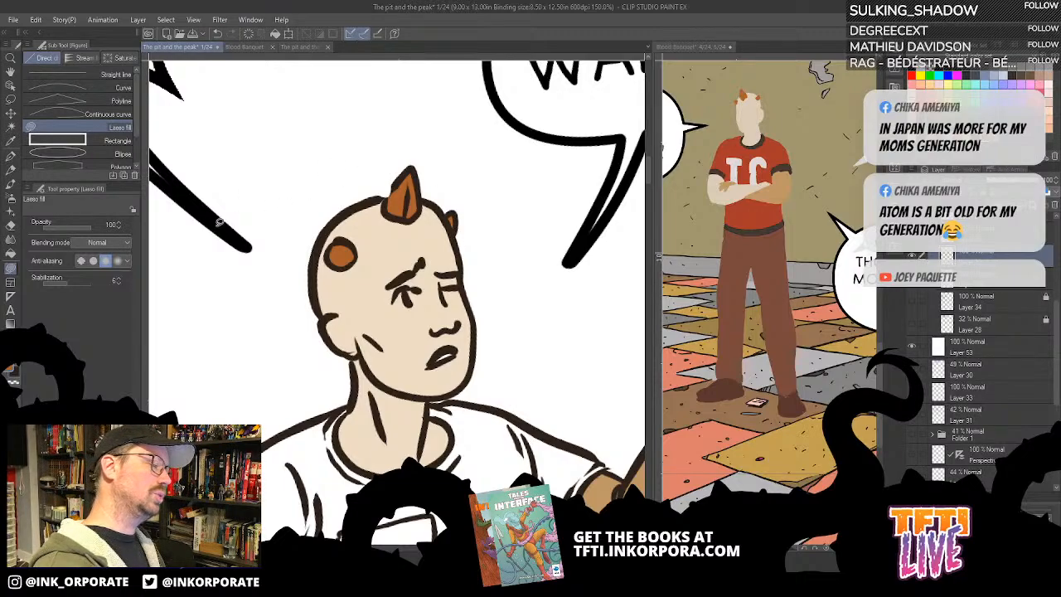
{"action": "left_click", "coordinate": [11, 155]}
{"action": "left_click_drag", "start_coordinate": [444, 341], "coordinate": [483, 325]}
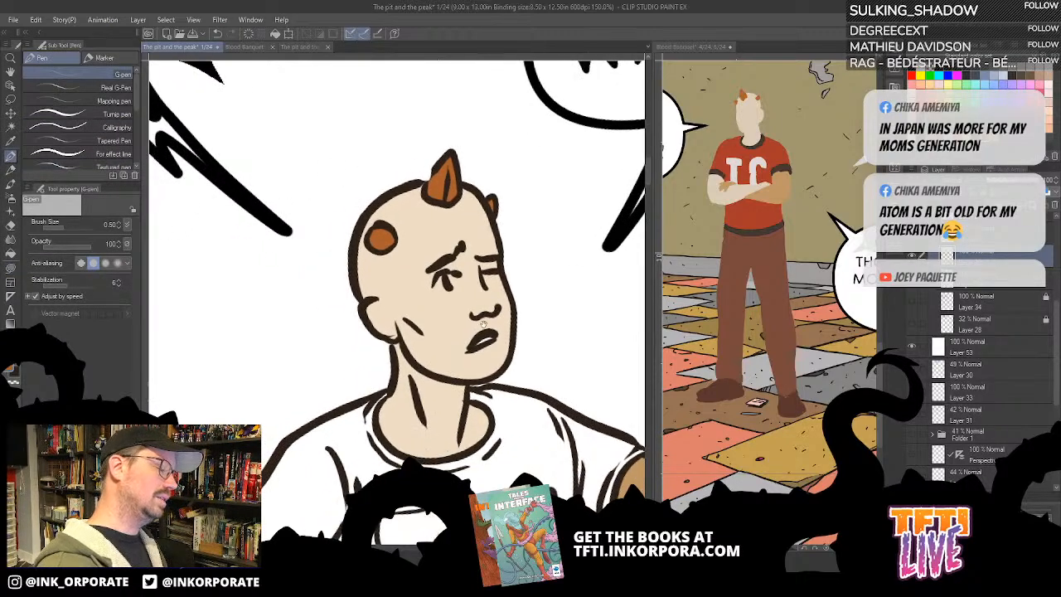
{"action": "mouse_move", "coordinate": [434, 169]}
{"action": "left_mouse_down"}
{"action": "mouse_move", "coordinate": [426, 181]}
{"action": "mouse_move", "coordinate": [443, 163]}
{"action": "mouse_move", "coordinate": [428, 186]}
{"action": "left_mouse_up"}
{"action": "left_click", "coordinate": [424, 192], "text": "alt"}
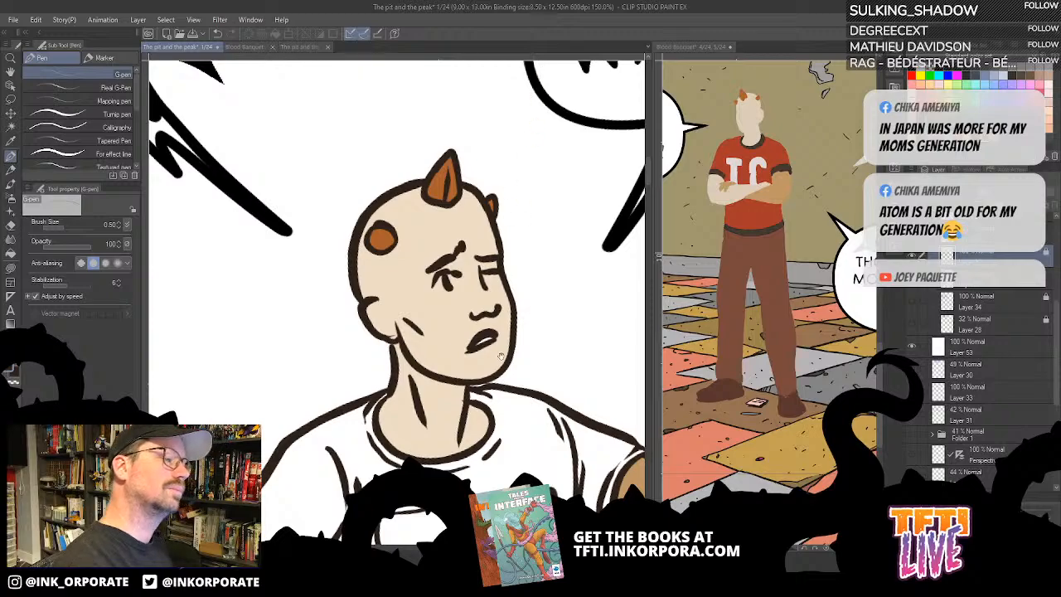
- Sample the red shirt colour from the close-up panel on the Blood Banquet page and return to page 1
{"action": "scroll", "coordinate": [586, 162], "scroll_direction": "down", "scroll_amount": 5}
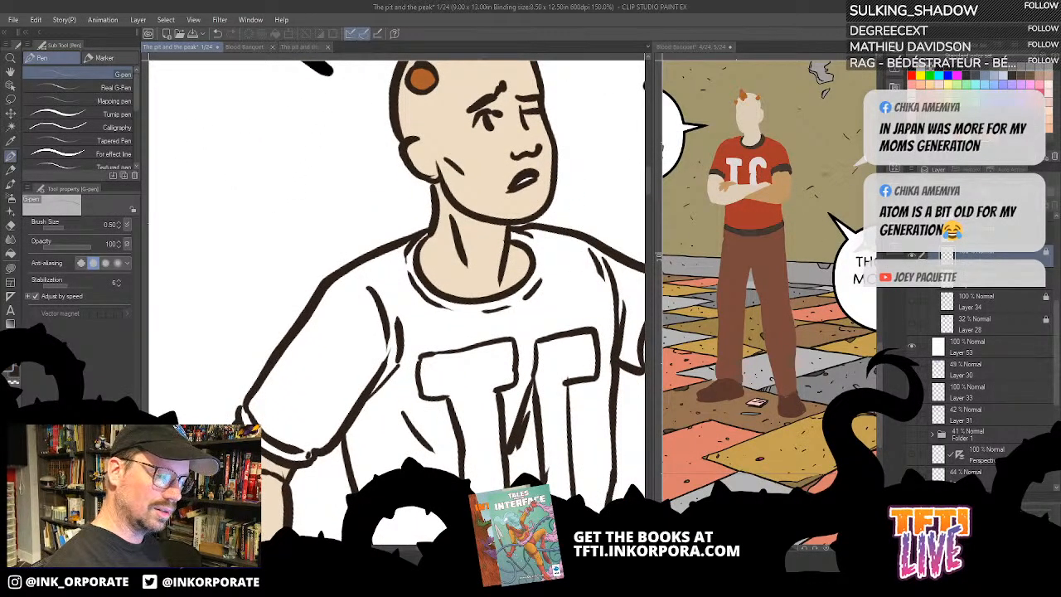
{"action": "left_click", "coordinate": [812, 202]}
{"action": "scroll", "coordinate": [803, 217], "scroll_direction": "up", "scroll_amount": 10}
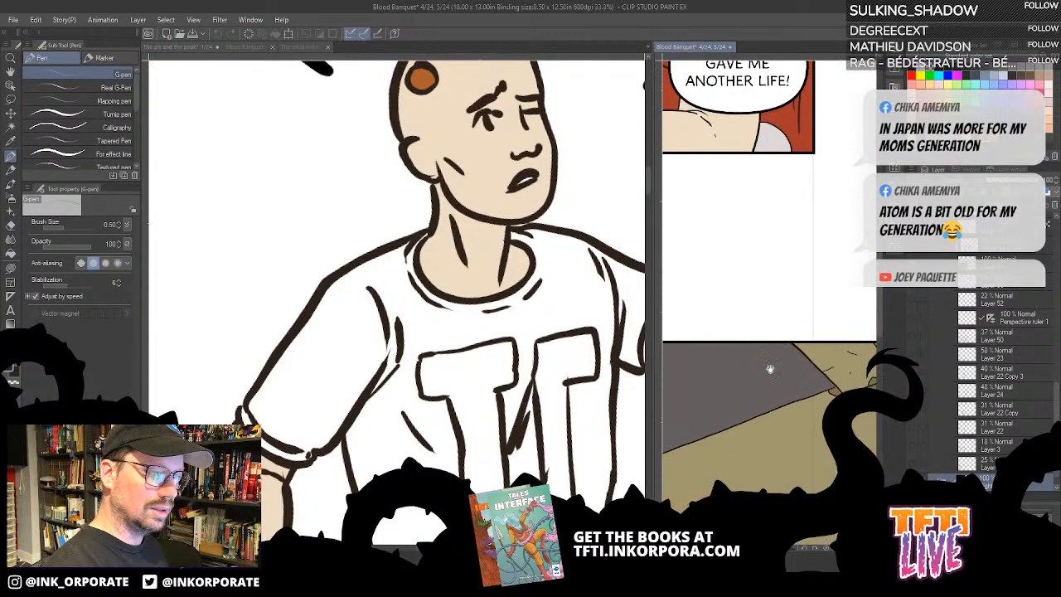
{"action": "left_click_drag", "start_coordinate": [703, 329], "coordinate": [760, 327]}
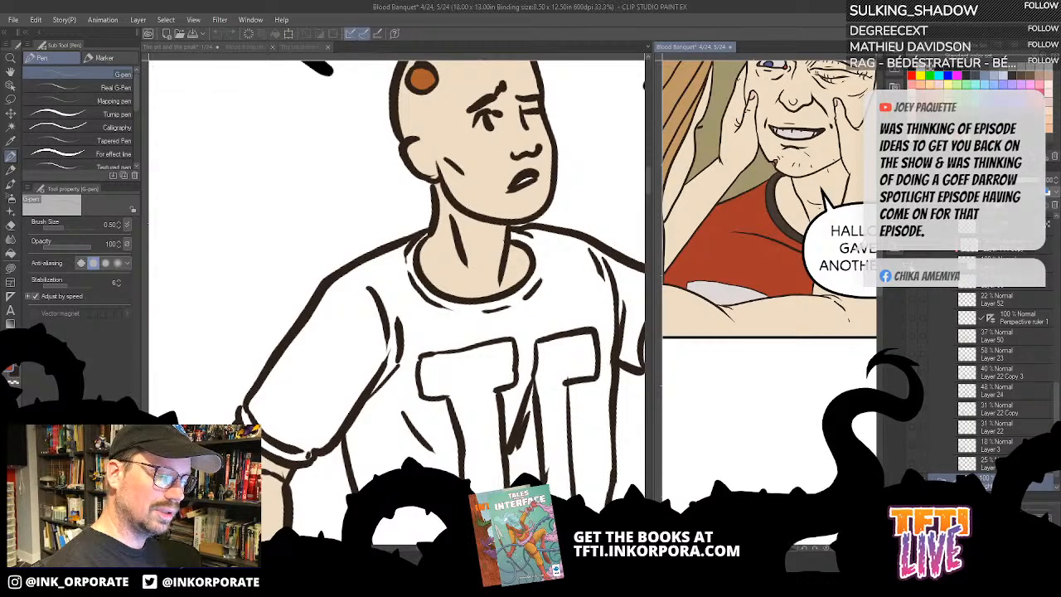
{"action": "left_click", "coordinate": [558, 406]}
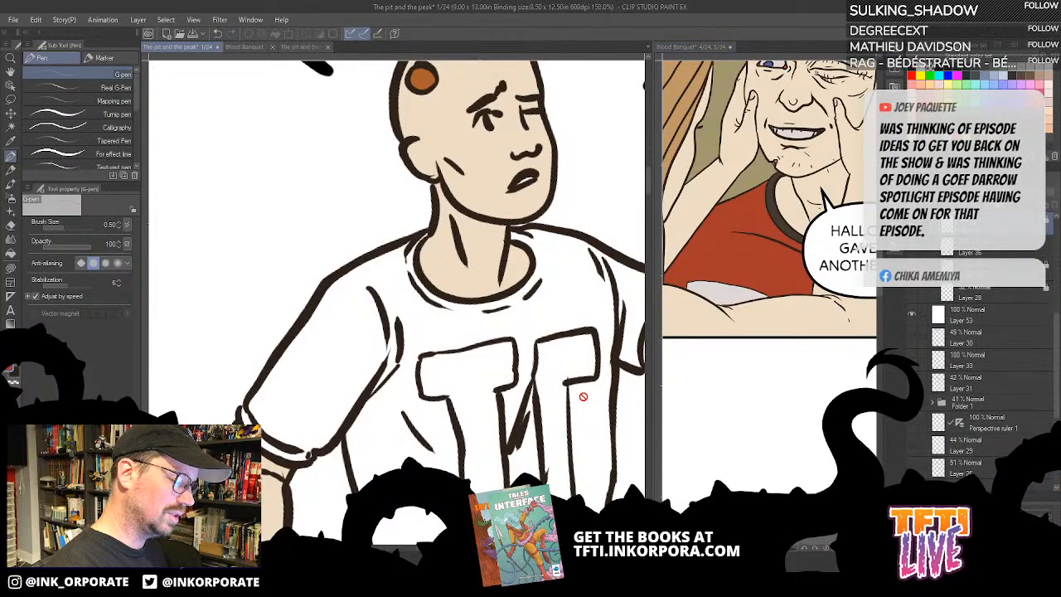
- Try to fill the man's shirt with the sampled red, and undo the fills
{"action": "left_click_drag", "start_coordinate": [1056, 319], "coordinate": [1056, 287]}
{"action": "left_click", "coordinate": [917, 294]}
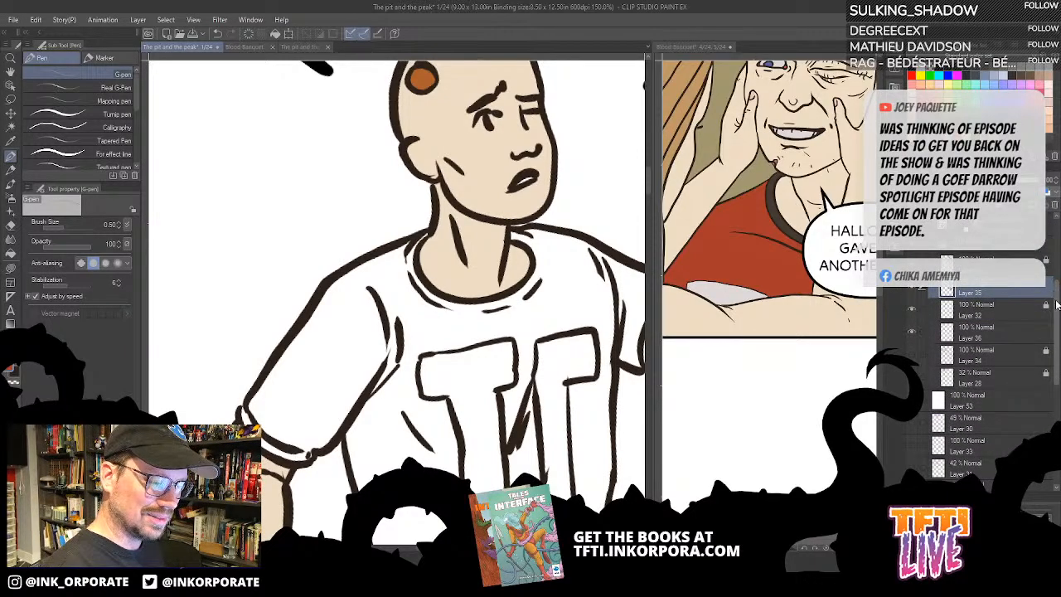
{"action": "scroll", "coordinate": [998, 346], "scroll_direction": "down", "scroll_amount": 2}
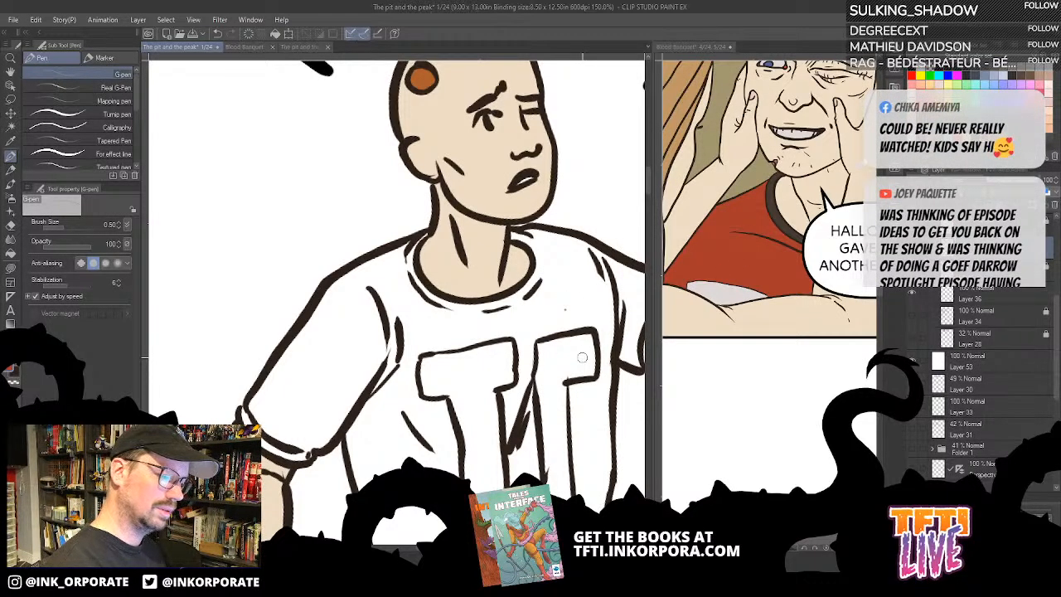
{"action": "key", "text": "g"}
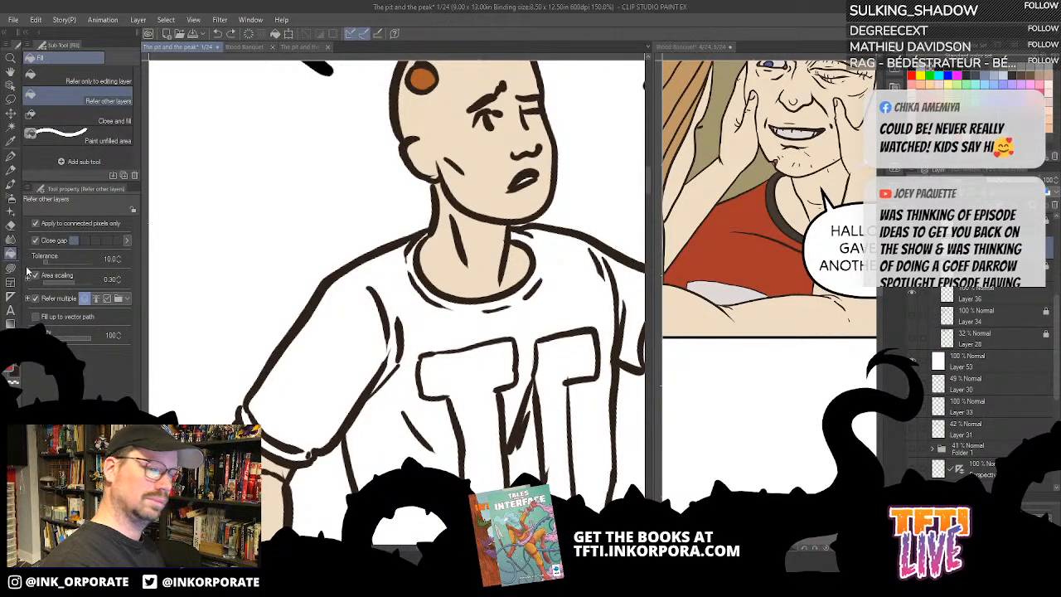
{"action": "left_click", "coordinate": [589, 292]}
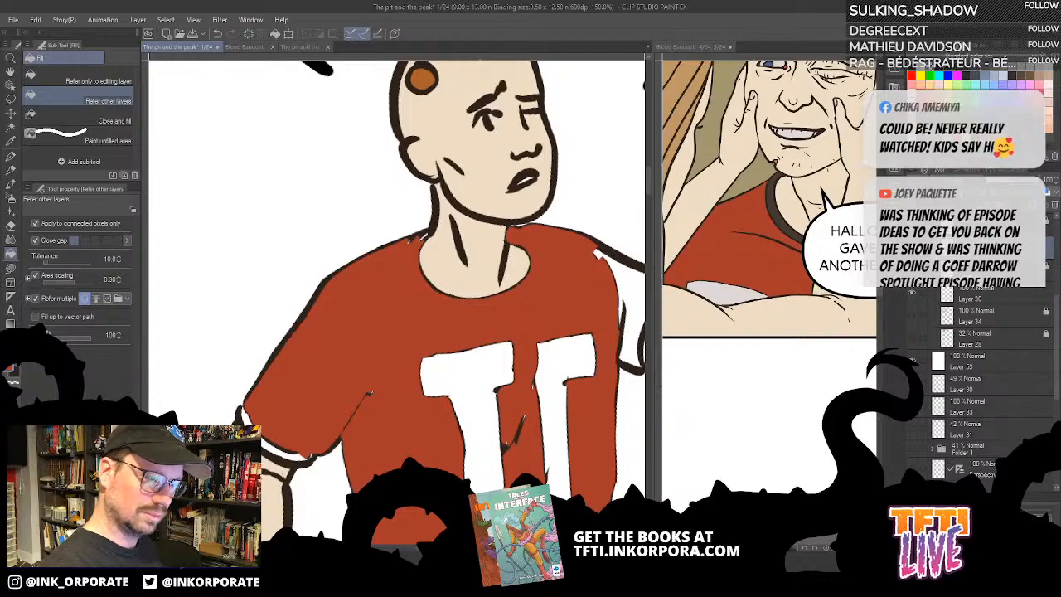
{"action": "key", "text": "ctrl+z"}
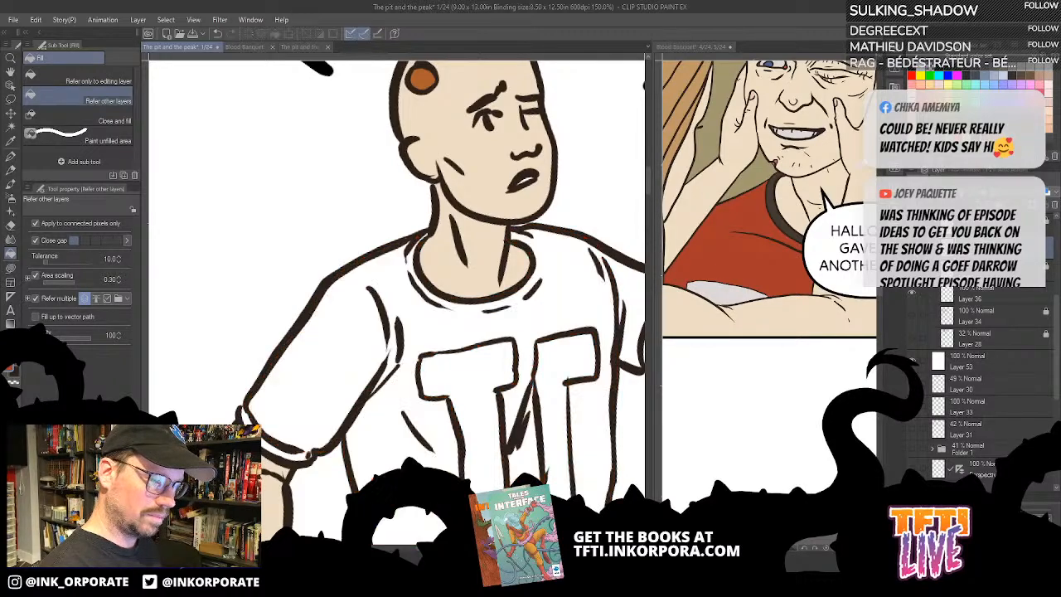
{"action": "left_click", "coordinate": [585, 266]}
{"action": "key", "text": "ctrl+z"}
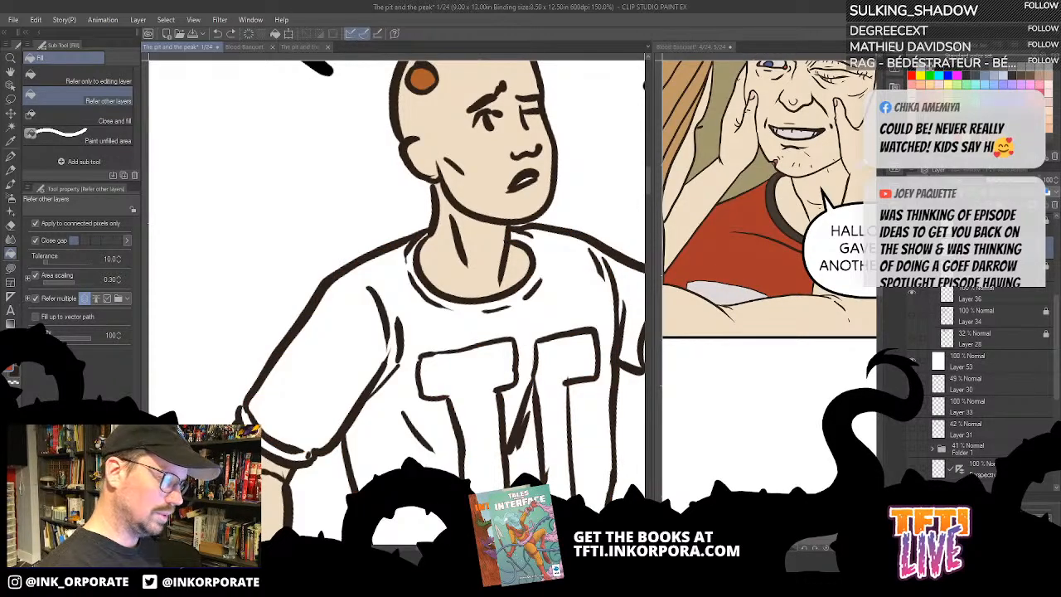
- Select Layer 36 and fill the man's shirt and sleeves with red, leaving the lettering and trim white
{"action": "key", "text": "ctrl+minus"}
{"action": "key", "text": "ctrl+minus"}
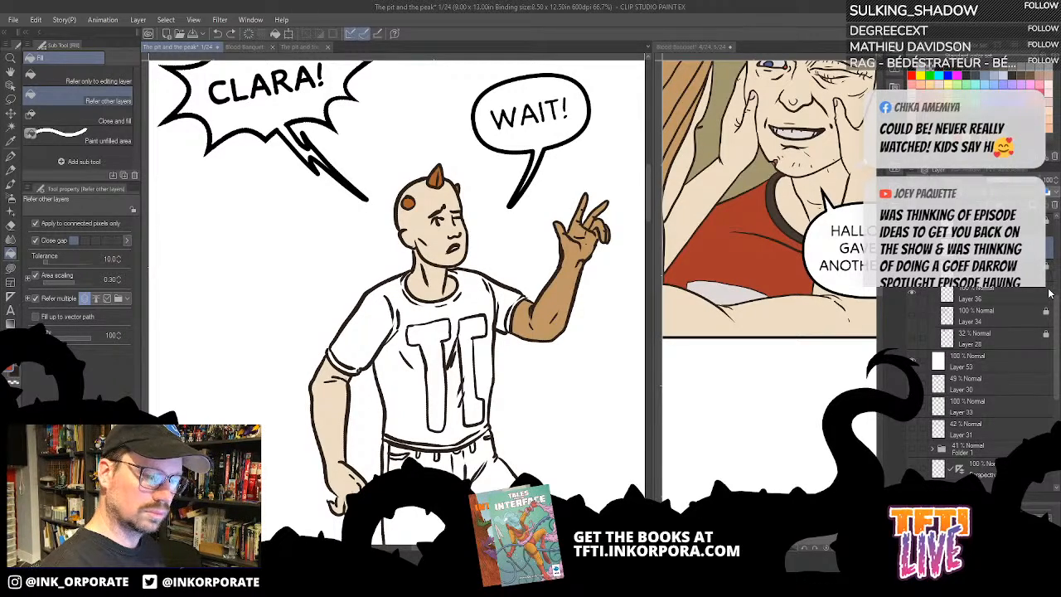
{"action": "left_click", "coordinate": [983, 294]}
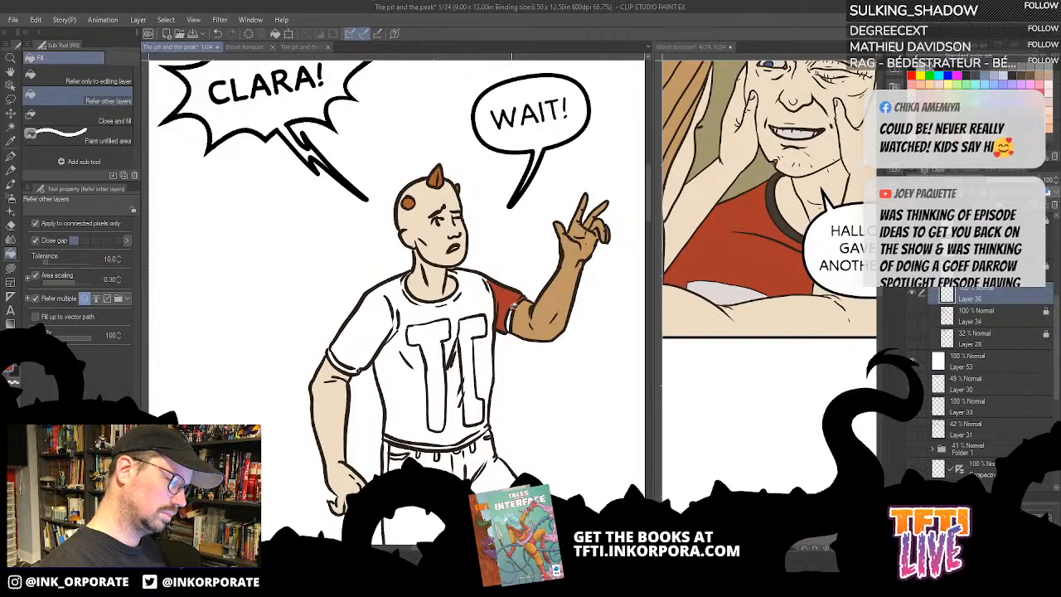
{"action": "left_click", "coordinate": [486, 288]}
{"action": "scroll", "coordinate": [486, 290], "scroll_direction": "up", "scroll_amount": 2}
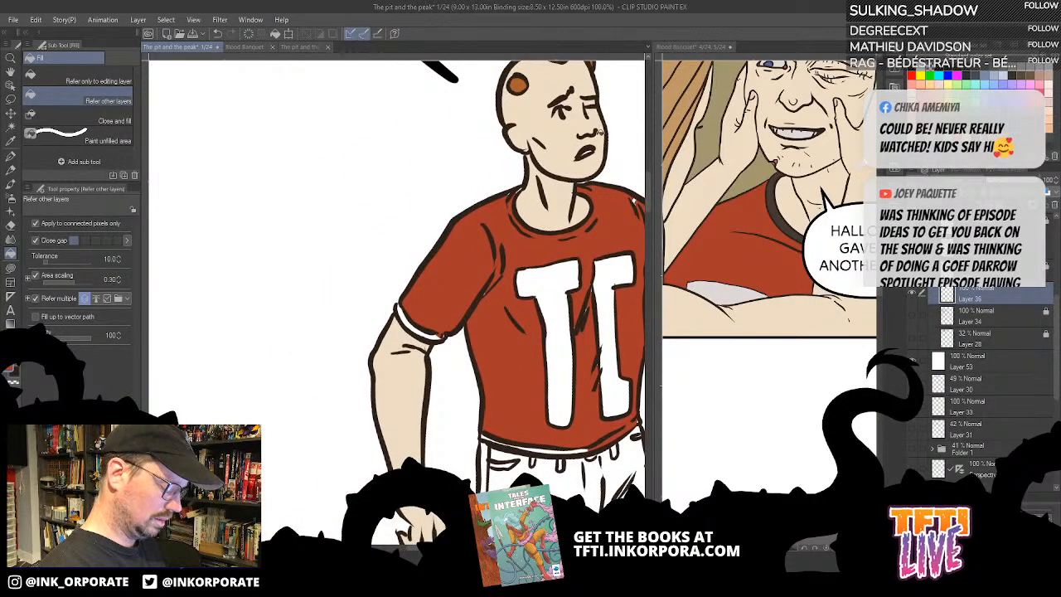
- Cover the small unfilled gaps around the shirt's lettering and folds with red using Lasso fill
{"action": "key", "text": "minus"}
{"action": "key", "text": "minus"}
{"action": "key", "text": "minus"}
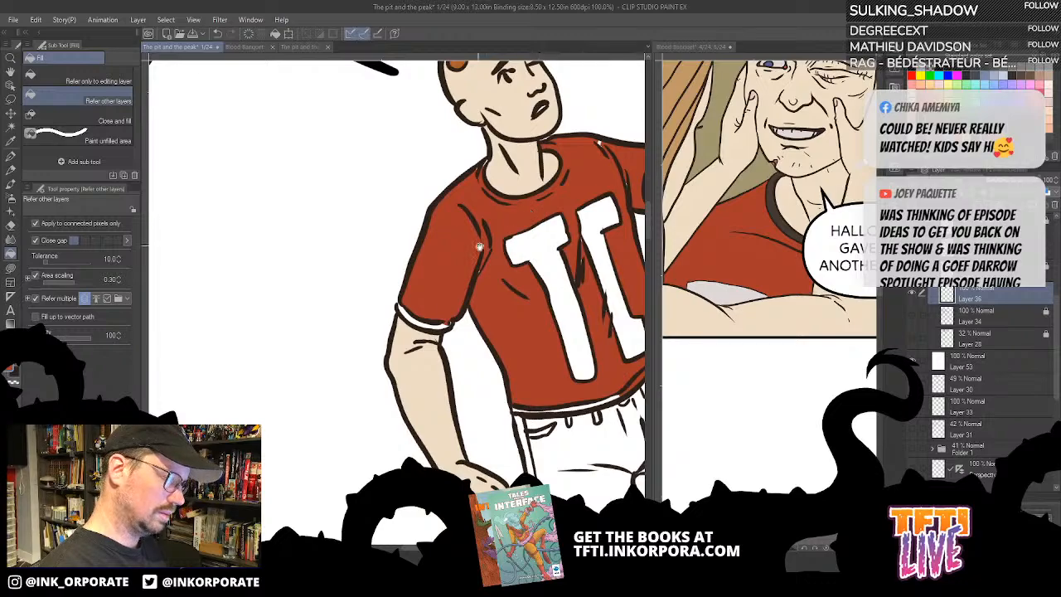
{"action": "mouse_move", "coordinate": [496, 216]}
{"action": "left_mouse_down"}
{"action": "mouse_move", "coordinate": [526, 323]}
{"action": "mouse_move", "coordinate": [594, 267]}
{"action": "left_mouse_up"}
{"action": "key", "text": "u"}
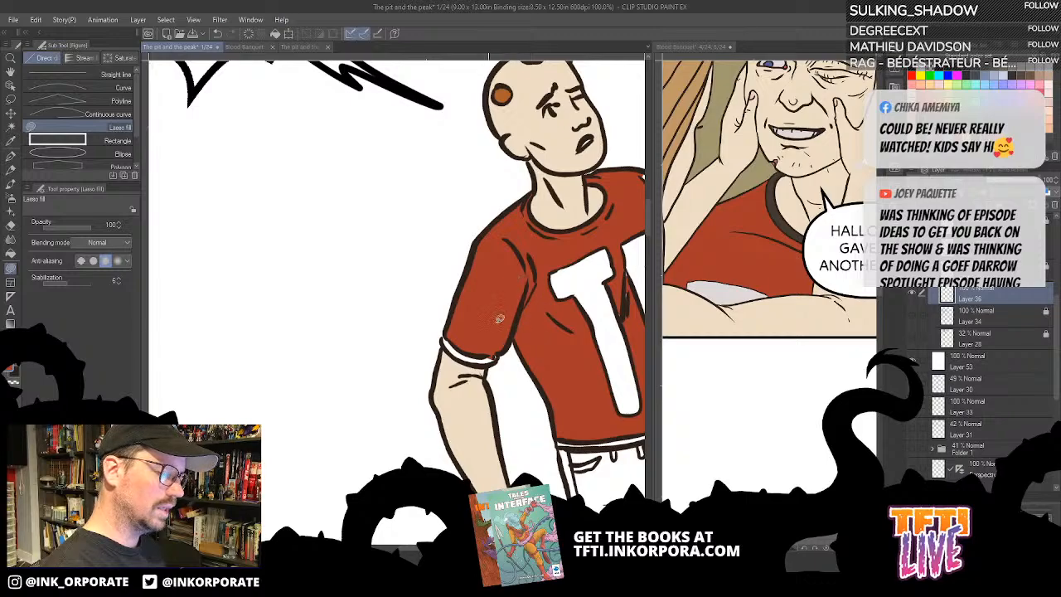
{"action": "key", "text": "asciicircum"}
{"action": "key", "text": "asciicircum"}
{"action": "key", "text": "asciicircum"}
{"action": "key", "text": "asciicircum"}
{"action": "key", "text": "asciicircum"}
{"action": "key", "text": "asciicircum"}
{"action": "key", "text": "asciicircum"}
{"action": "left_click_drag", "start_coordinate": [587, 354], "coordinate": [574, 260]}
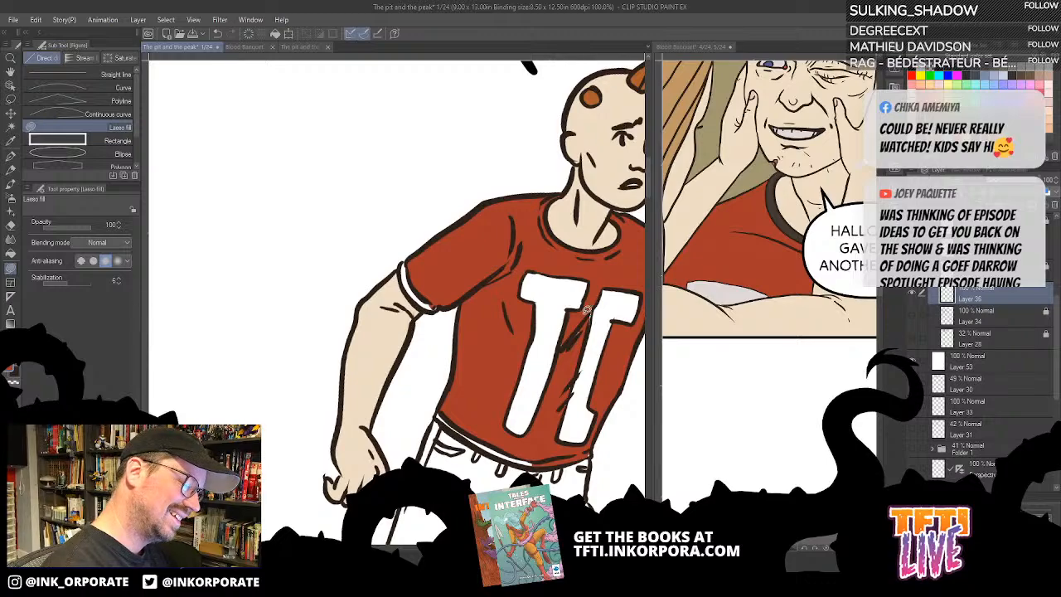
{"action": "mouse_move", "coordinate": [570, 330]}
{"action": "left_mouse_down"}
{"action": "mouse_move", "coordinate": [559, 366]}
{"action": "mouse_move", "coordinate": [593, 312]}
{"action": "left_mouse_up"}
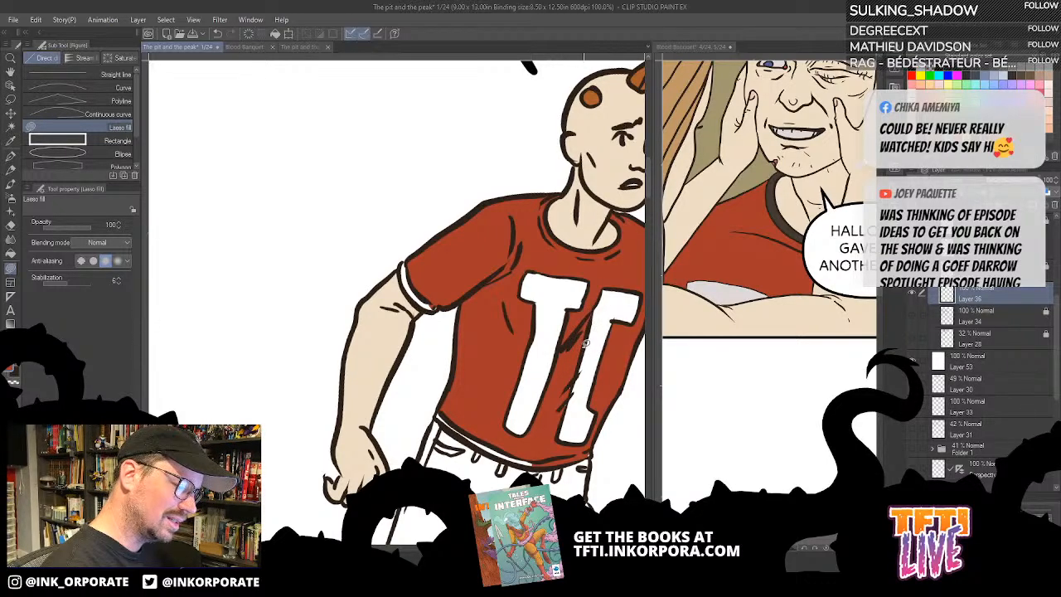
{"action": "left_click_drag", "start_coordinate": [570, 395], "coordinate": [563, 299]}
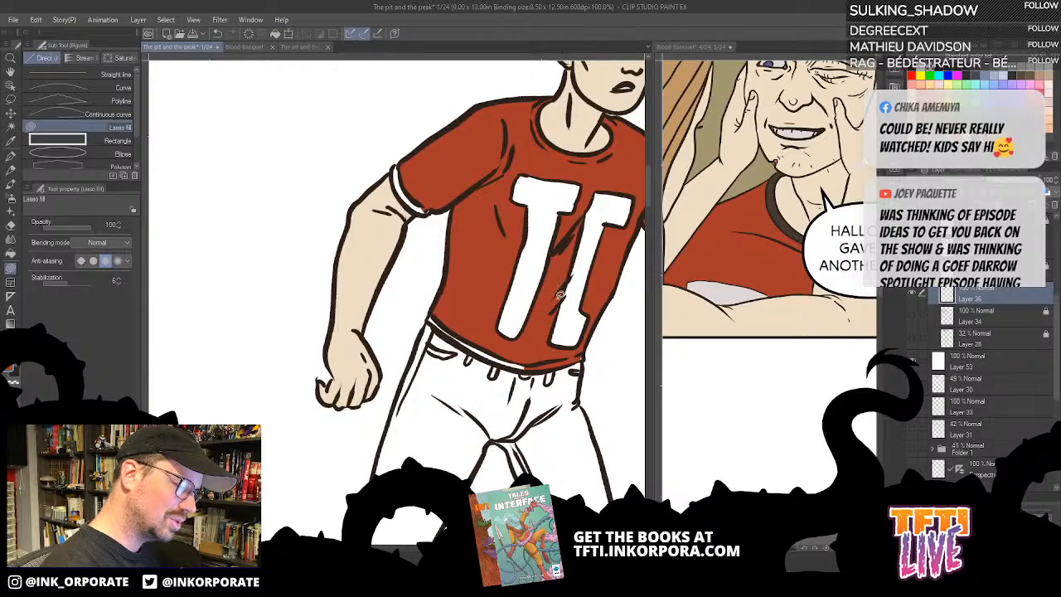
{"action": "left_click_drag", "start_coordinate": [582, 358], "coordinate": [586, 327]}
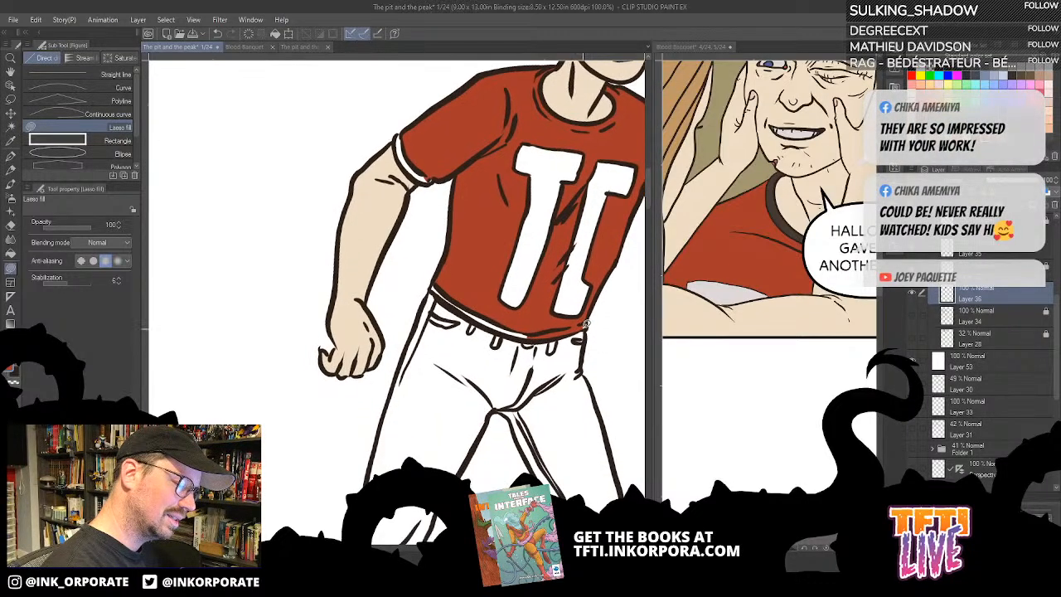
- Sample the dark trim colour from the red shirt's collar on the Blood Banquet page and return to page 1
{"action": "key", "text": "asciicircum"}
{"action": "key", "text": "asciicircum"}
{"action": "key", "text": "asciicircum"}
{"action": "key", "text": "asciicircum"}
{"action": "key", "text": "asciicircum"}
{"action": "key", "text": "asciicircum"}
{"action": "key", "text": "asciicircum"}
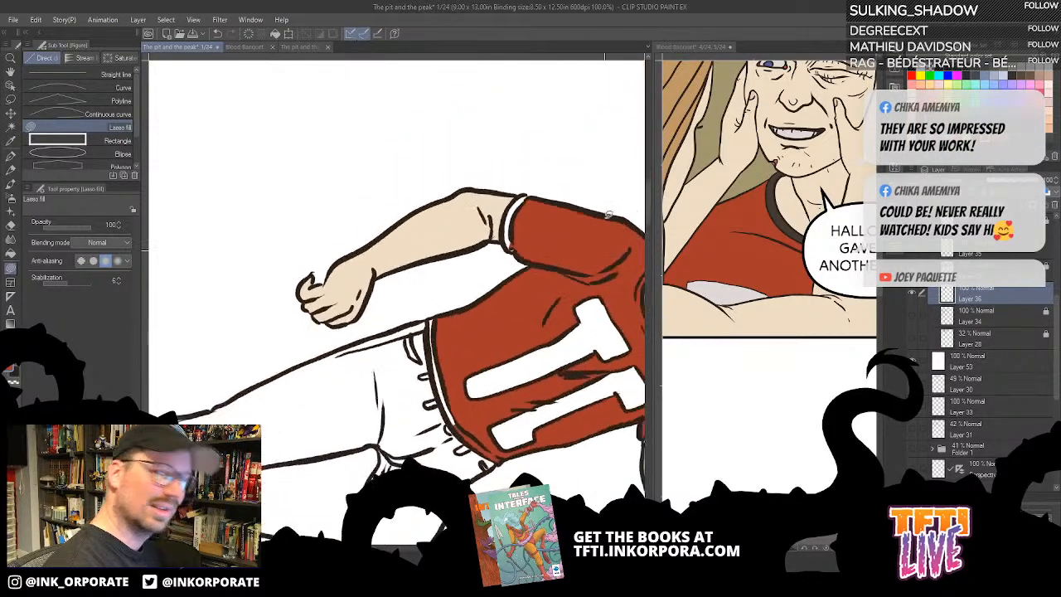
{"action": "left_click_drag", "start_coordinate": [508, 352], "coordinate": [550, 322]}
{"action": "scroll", "coordinate": [531, 303], "scroll_direction": "up", "scroll_amount": 1}
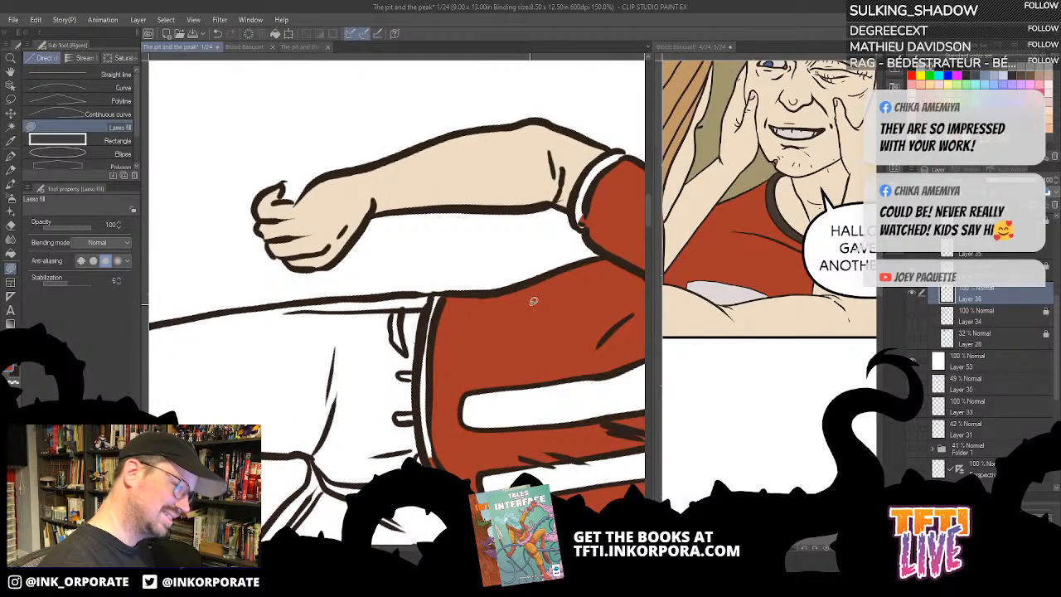
{"action": "left_click", "coordinate": [769, 199]}
{"action": "key", "text": "asciicircum"}
{"action": "key", "text": "asciicircum"}
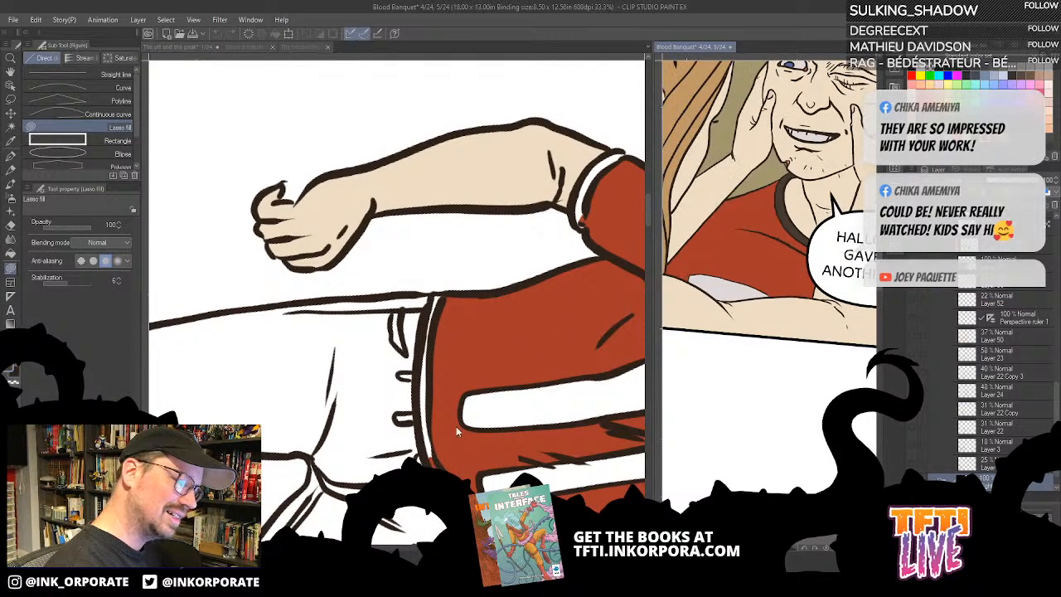
{"action": "key", "text": "asciicircum"}
{"action": "left_click", "coordinate": [453, 434]}
- Fill the bottom hem band of the man's shirt with the dark trim colour
{"action": "left_click_drag", "start_coordinate": [459, 434], "coordinate": [499, 349]}
{"action": "key", "text": "asciicircum"}
{"action": "key", "text": "asciicircum"}
{"action": "key", "text": "asciicircum"}
{"action": "key", "text": "asciicircum"}
{"action": "key", "text": "asciicircum"}
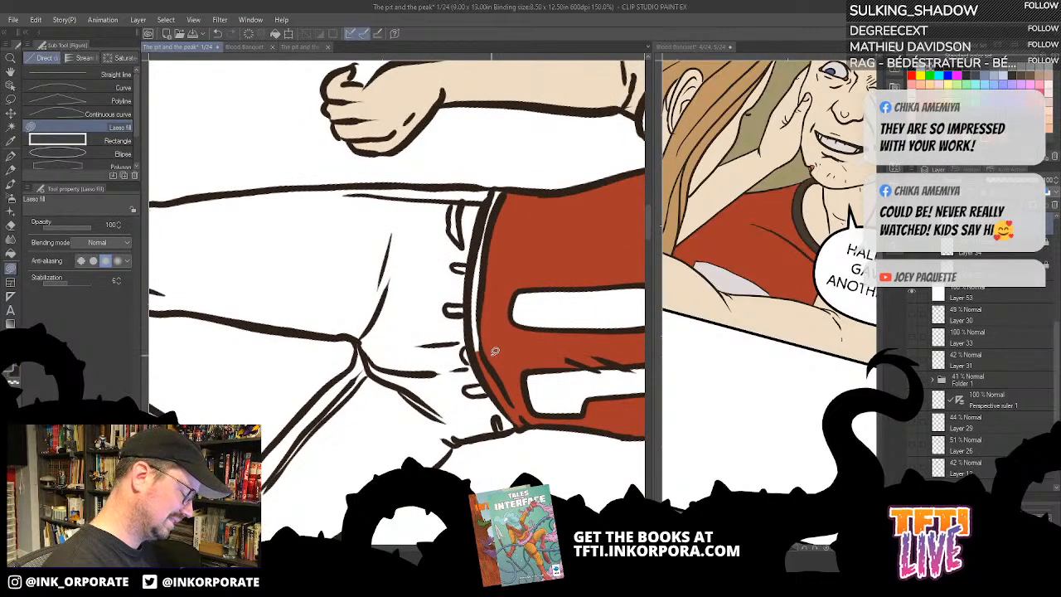
{"action": "key", "text": "asciicircum"}
{"action": "key", "text": "g"}
{"action": "left_click_drag", "start_coordinate": [518, 342], "coordinate": [594, 264]}
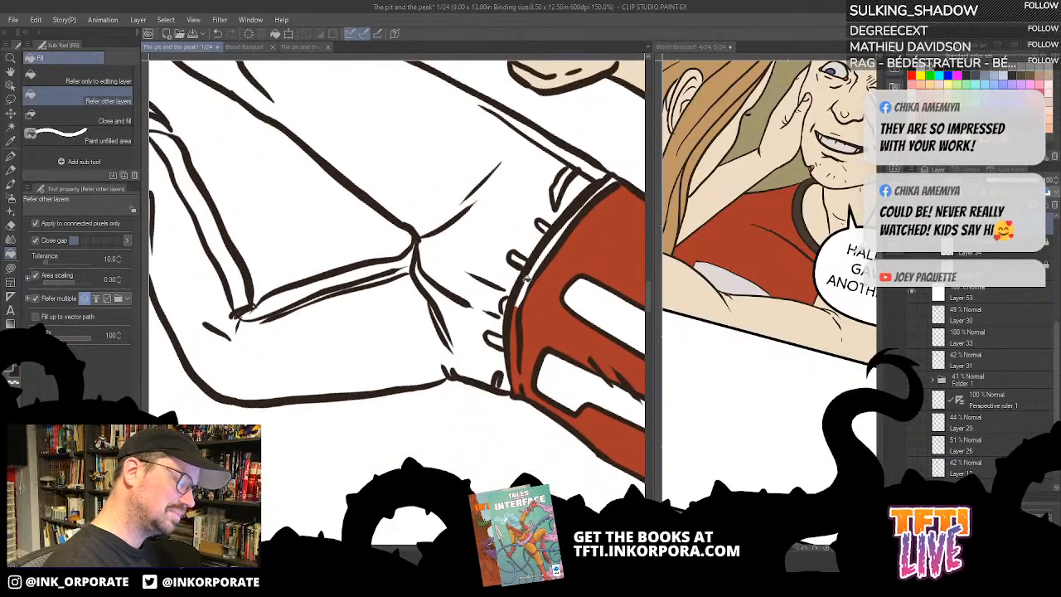
{"action": "left_click", "coordinate": [532, 277]}
{"action": "left_click", "coordinate": [614, 178]}
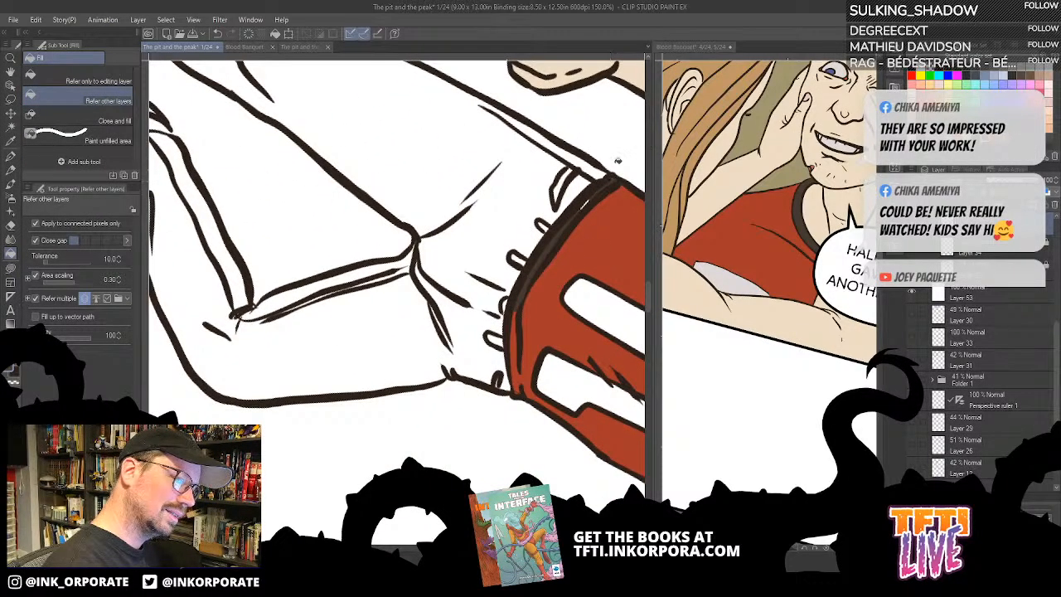
- Colour the sleeve cuff on the man's lowered arm with the dark trim colour using Lasso fill
{"action": "key", "text": "u"}
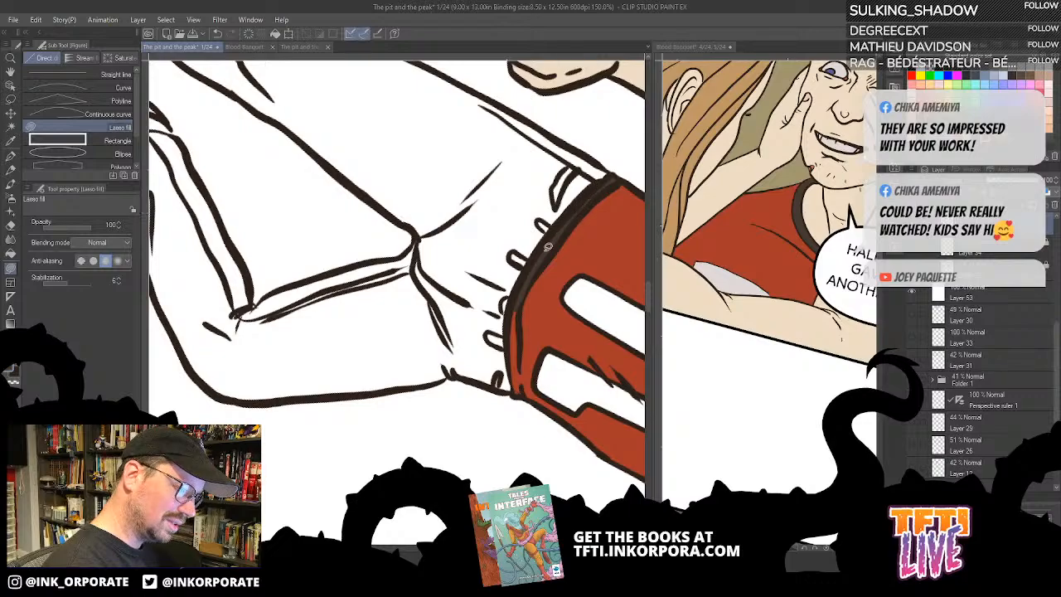
{"action": "mouse_move", "coordinate": [527, 317]}
{"action": "left_mouse_down"}
{"action": "mouse_move", "coordinate": [557, 236]}
{"action": "mouse_move", "coordinate": [549, 313]}
{"action": "mouse_move", "coordinate": [546, 254]}
{"action": "mouse_move", "coordinate": [459, 334]}
{"action": "left_mouse_up"}
{"action": "left_click_drag", "start_coordinate": [575, 393], "coordinate": [421, 425]}
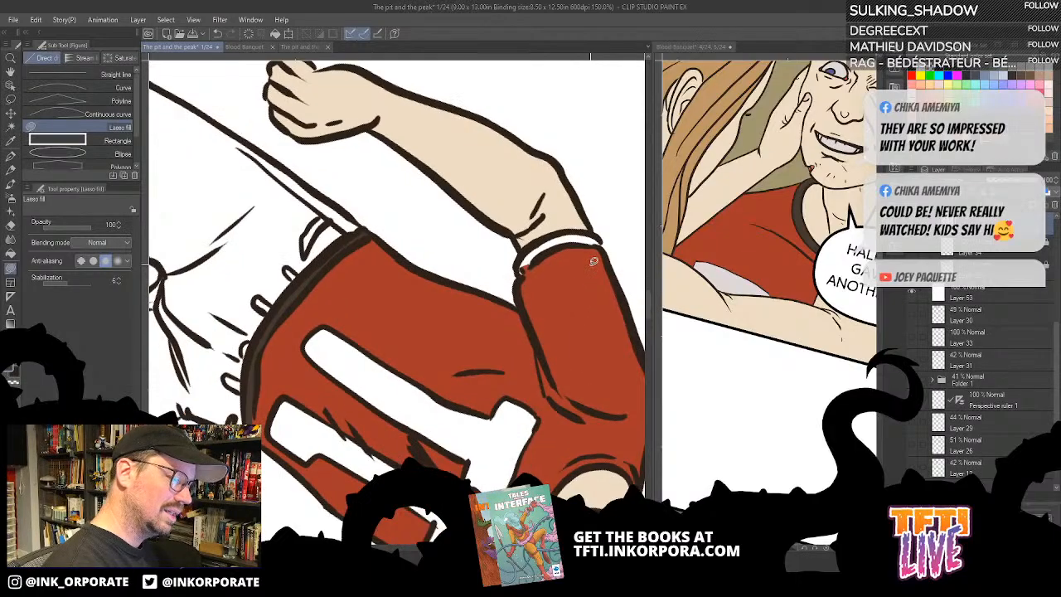
{"action": "key", "text": "^"}
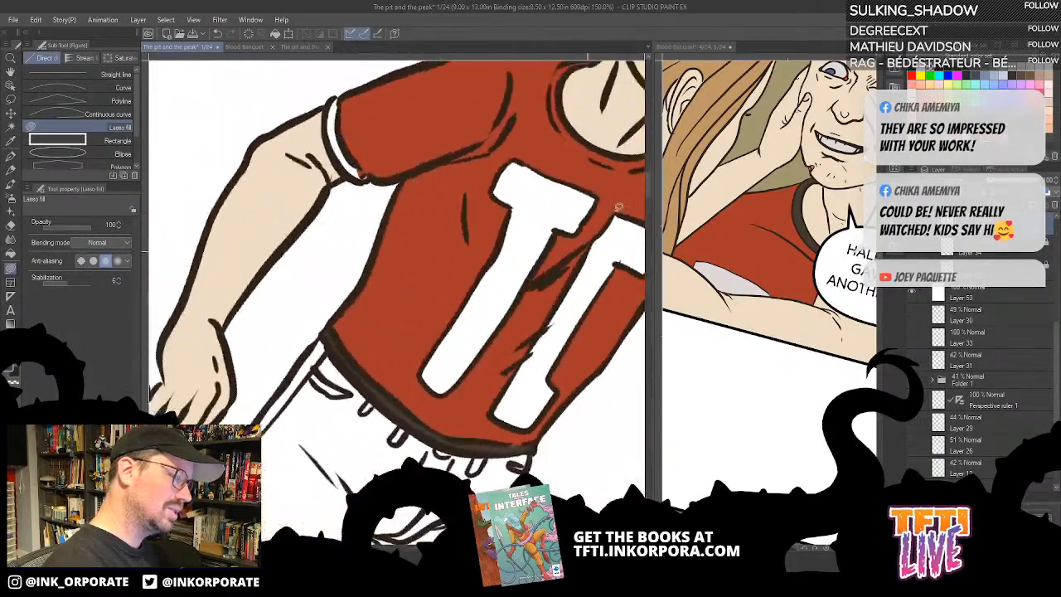
{"action": "key", "text": "^"}
{"action": "left_click_drag", "start_coordinate": [426, 212], "coordinate": [522, 348]}
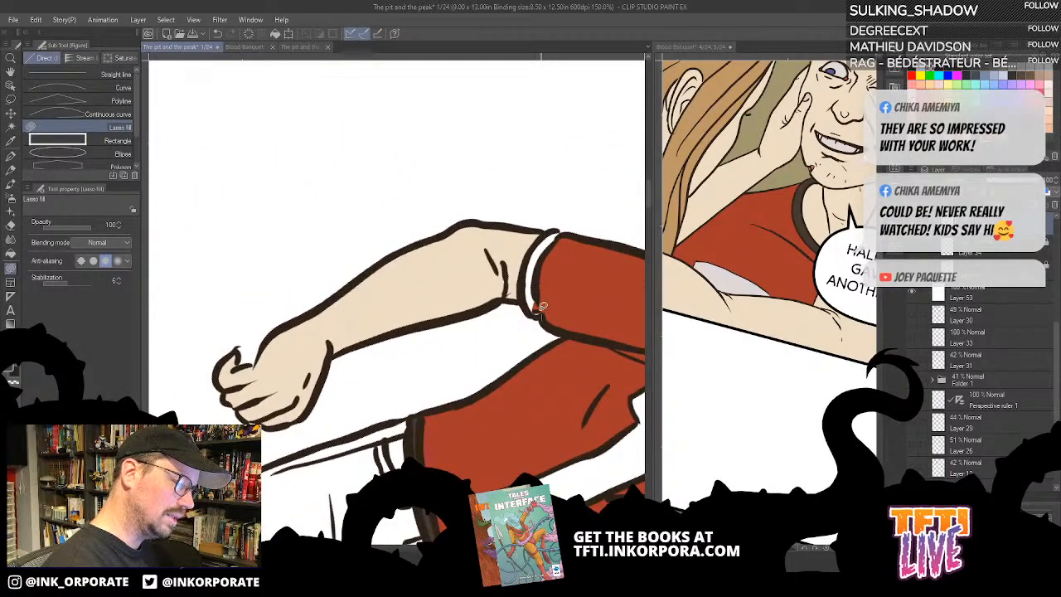
{"action": "mouse_move", "coordinate": [542, 306]}
{"action": "left_mouse_down"}
{"action": "mouse_move", "coordinate": [543, 253]}
{"action": "mouse_move", "coordinate": [562, 229]}
{"action": "mouse_move", "coordinate": [549, 224]}
{"action": "mouse_move", "coordinate": [524, 273]}
{"action": "mouse_move", "coordinate": [535, 316]}
{"action": "left_mouse_up"}
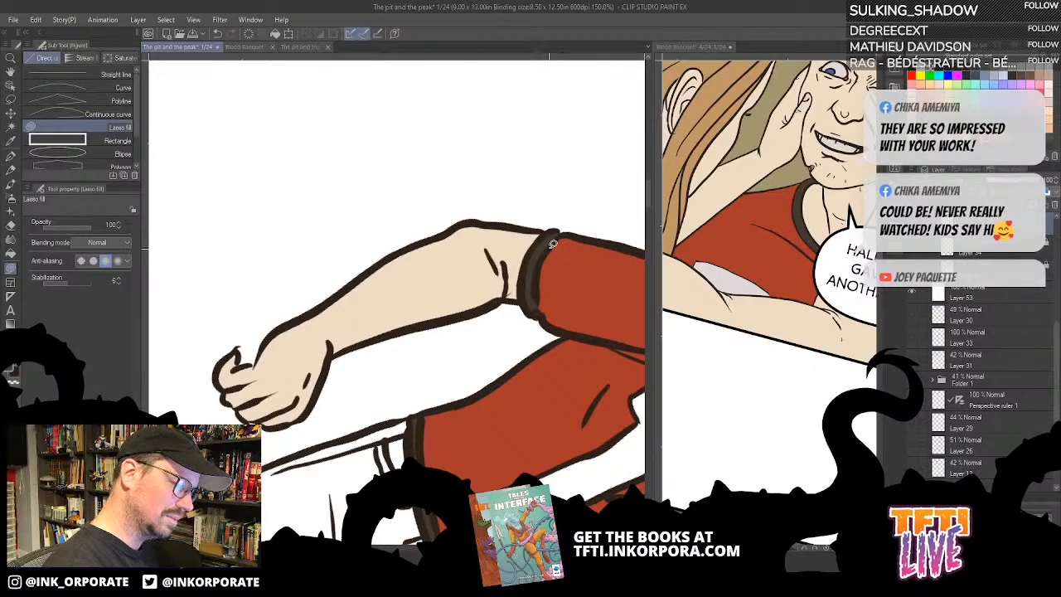
- Colour the sleeve cuff on the man's raised arm with the dark trim colour using Lasso fill
{"action": "scroll", "coordinate": [539, 244], "scroll_direction": "down", "scroll_amount": 3}
{"action": "key", "text": "minus"}
{"action": "key", "text": "minus"}
{"action": "key", "text": "minus"}
{"action": "key", "text": "minus"}
{"action": "key", "text": "minus"}
{"action": "key", "text": "minus"}
{"action": "key", "text": "minus"}
{"action": "key", "text": "minus"}
{"action": "key", "text": "minus"}
{"action": "key", "text": "minus"}
{"action": "key", "text": "minus"}
{"action": "key", "text": "minus"}
{"action": "key", "text": "minus"}
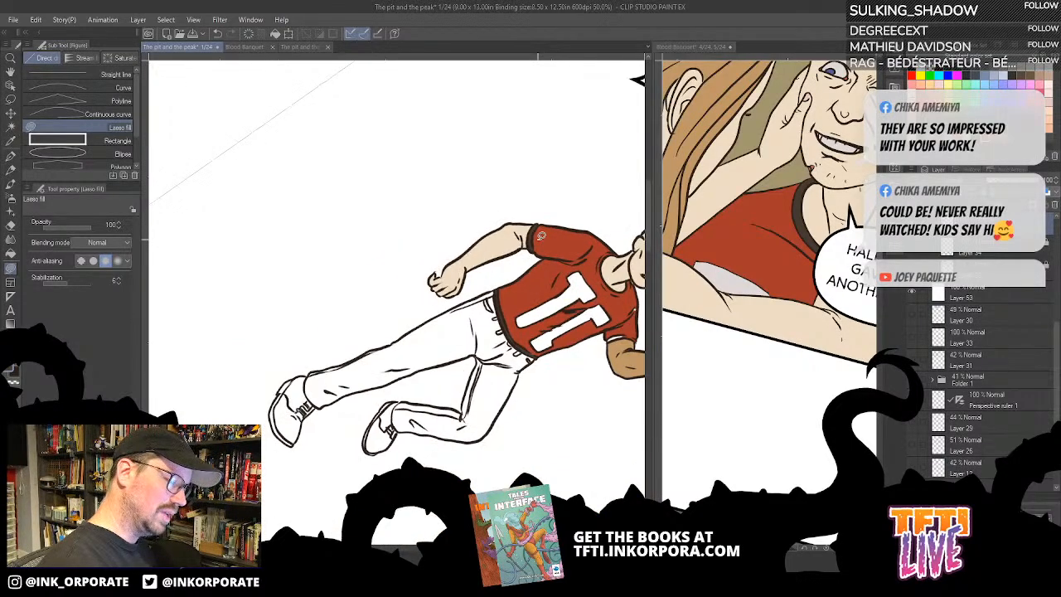
{"action": "scroll", "coordinate": [539, 243], "scroll_direction": "up", "scroll_amount": 2}
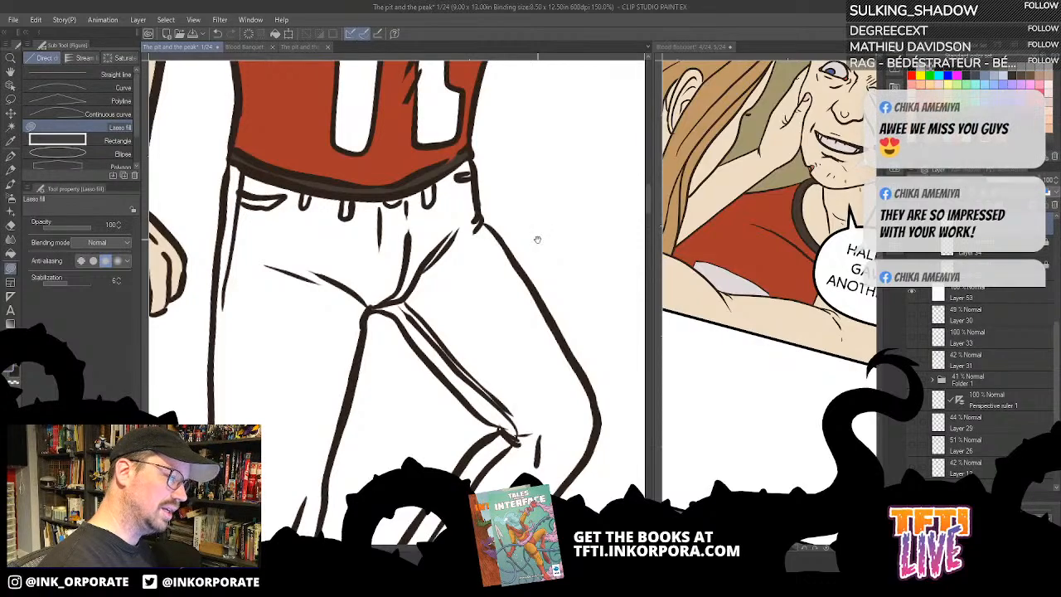
{"action": "scroll", "coordinate": [507, 290], "scroll_direction": "up", "scroll_amount": 2}
{"action": "mouse_move", "coordinate": [498, 333]}
{"action": "left_mouse_down"}
{"action": "mouse_move", "coordinate": [498, 322]}
{"action": "mouse_move", "coordinate": [519, 318]}
{"action": "left_mouse_up"}
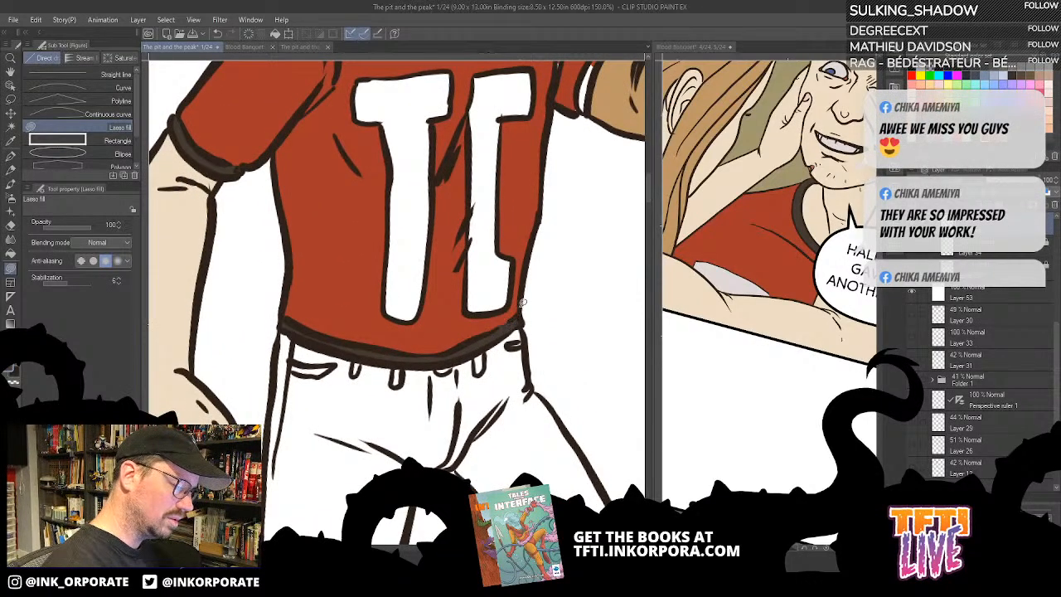
{"action": "left_click_drag", "start_coordinate": [576, 235], "coordinate": [509, 369]}
{"action": "key", "text": "asciicircum"}
{"action": "key", "text": "asciicircum"}
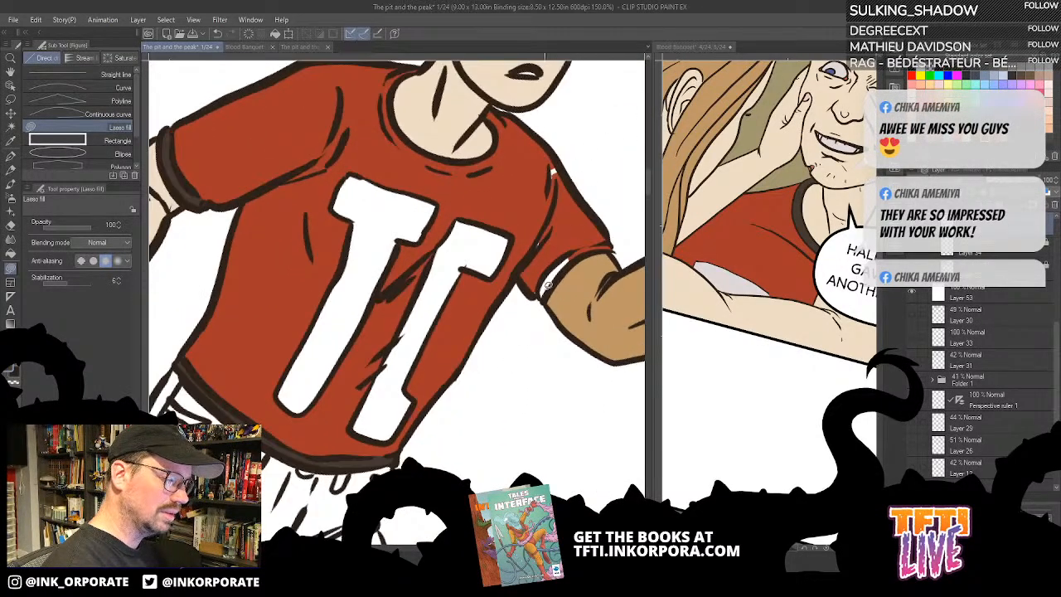
{"action": "mouse_move", "coordinate": [547, 285]}
{"action": "left_mouse_down"}
{"action": "mouse_move", "coordinate": [611, 241]}
{"action": "mouse_move", "coordinate": [571, 247]}
{"action": "mouse_move", "coordinate": [541, 296]}
{"action": "left_mouse_up"}
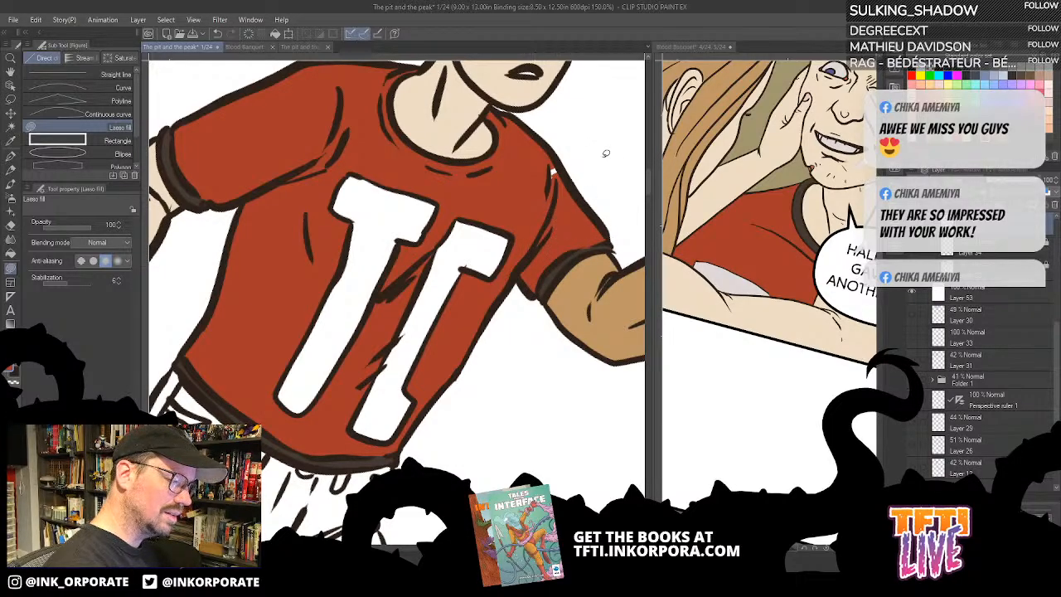
- Check the coloured shirt, head and arms of the man on page 1
{"action": "left_click_drag", "start_coordinate": [564, 228], "coordinate": [571, 287]}
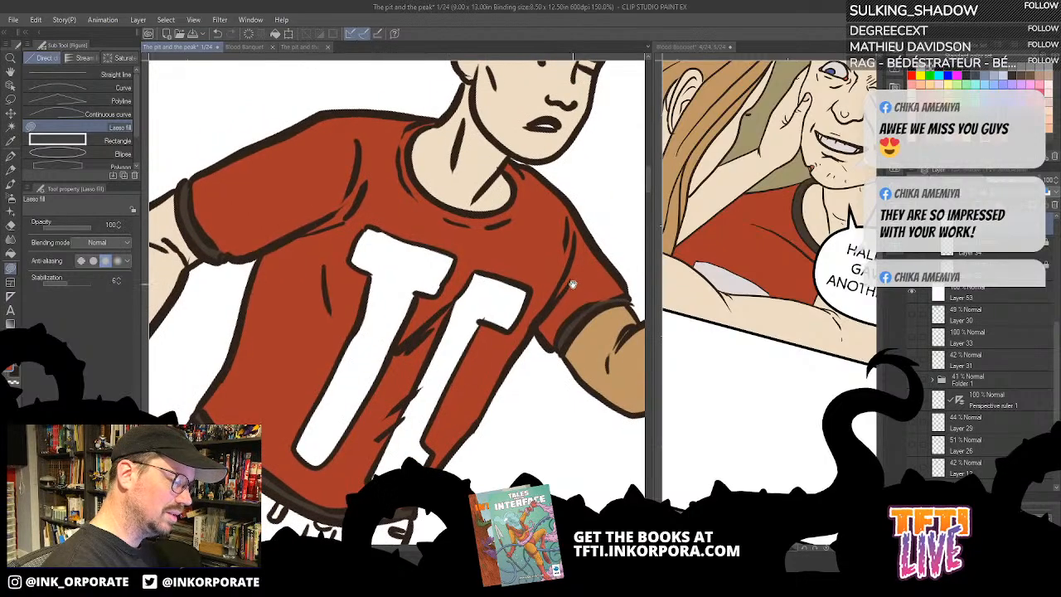
{"action": "left_click_drag", "start_coordinate": [566, 203], "coordinate": [547, 339]}
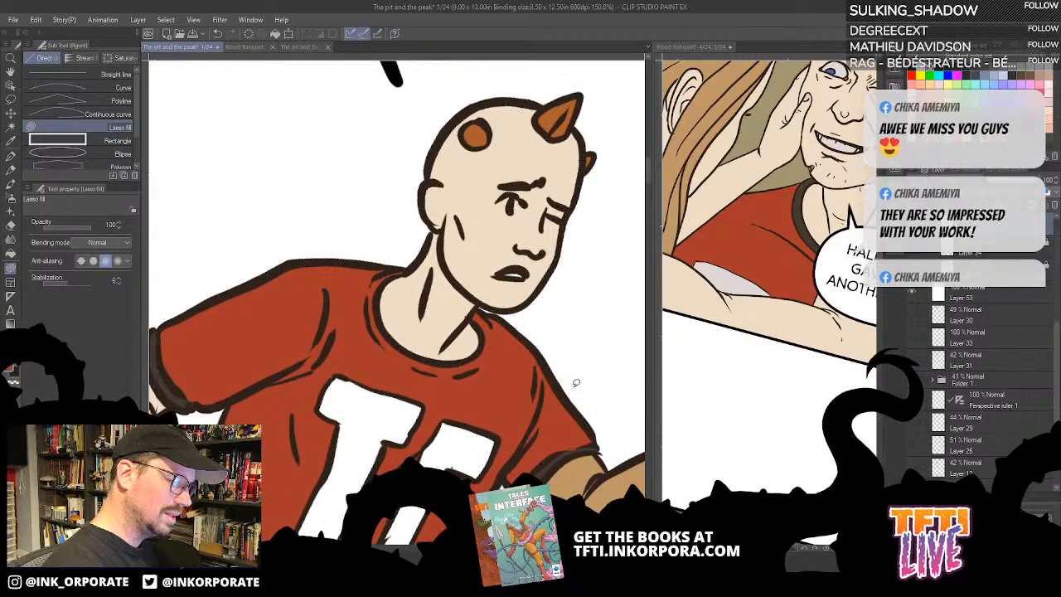
{"action": "scroll", "coordinate": [572, 415], "scroll_direction": "down", "scroll_amount": 1}
{"action": "key", "text": "minus"}
{"action": "key", "text": "minus"}
{"action": "key", "text": "minus"}
{"action": "key", "text": "minus"}
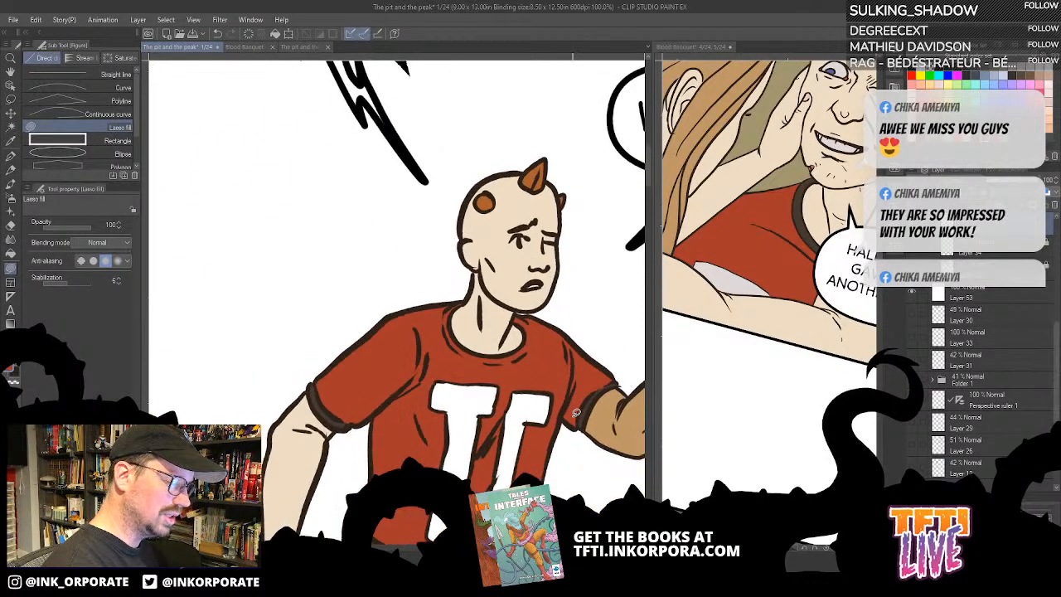
{"action": "key", "text": "minus"}
{"action": "key", "text": "minus"}
{"action": "left_click_drag", "start_coordinate": [565, 238], "coordinate": [438, 291]}
{"action": "key", "text": "ctrl+minus"}
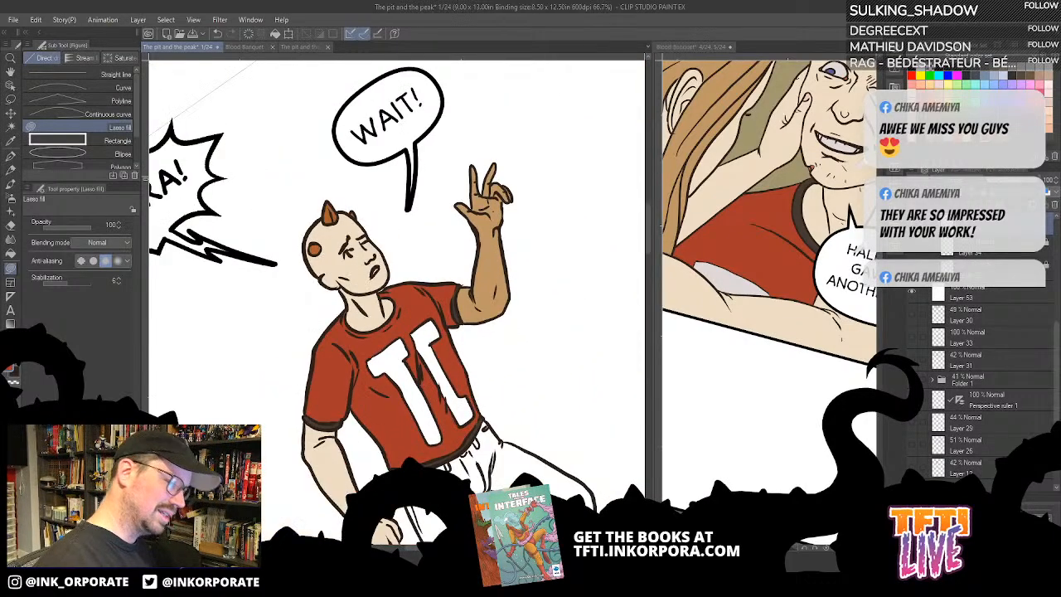
- Show the standing man's brown trousers on the Blood Banquet page for reference, and return to page 1 with the Fill tool active
{"action": "left_click", "coordinate": [775, 431]}
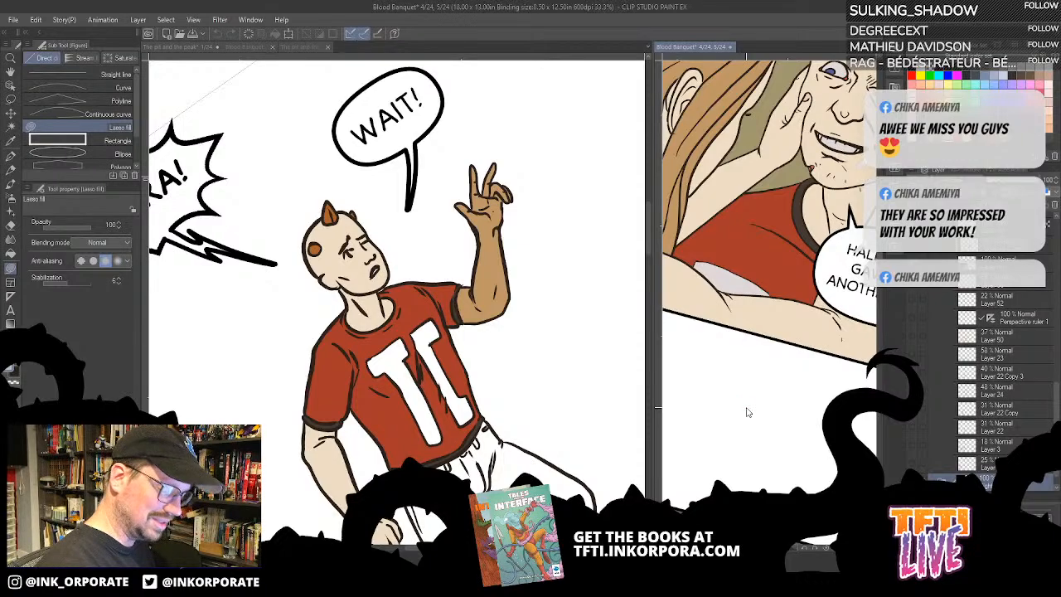
{"action": "scroll", "coordinate": [746, 412], "scroll_direction": "down", "scroll_amount": 3}
{"action": "left_click_drag", "start_coordinate": [773, 475], "coordinate": [815, 236]}
{"action": "left_click_drag", "start_coordinate": [766, 438], "coordinate": [783, 353]}
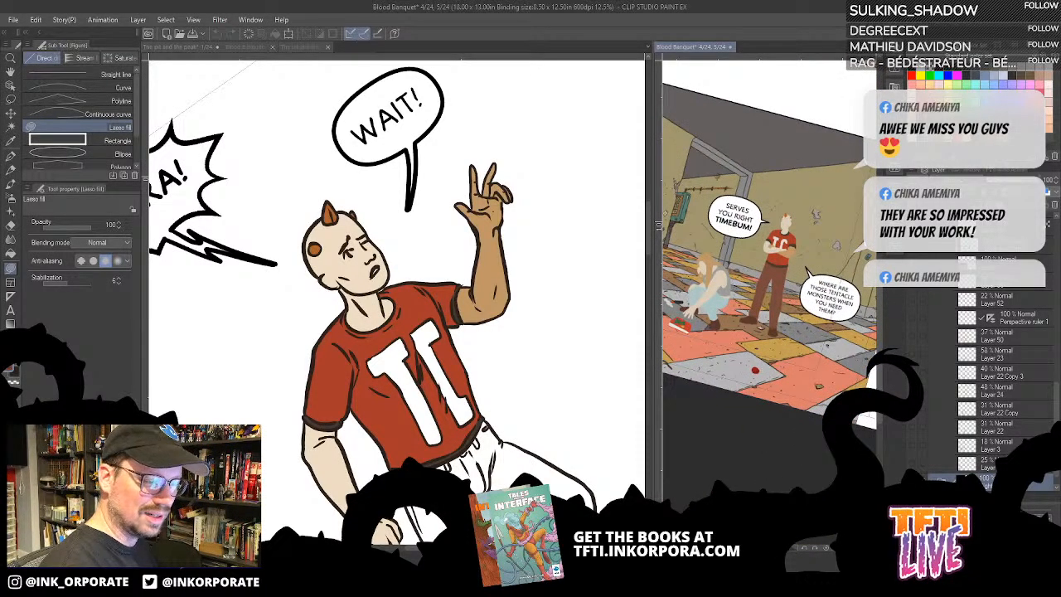
{"action": "left_click", "coordinate": [545, 473]}
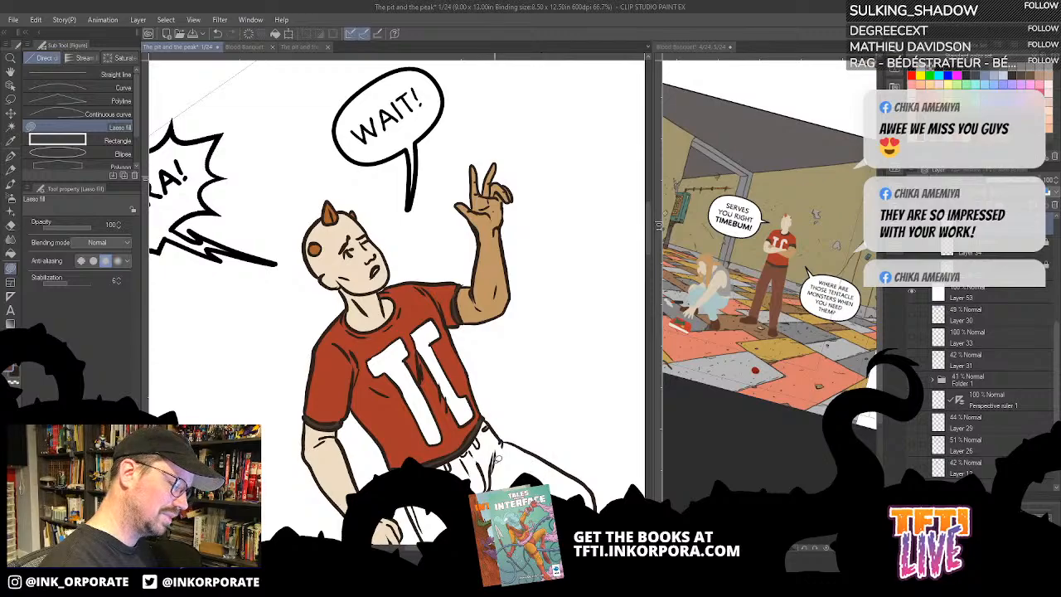
{"action": "left_click", "coordinate": [10, 253]}
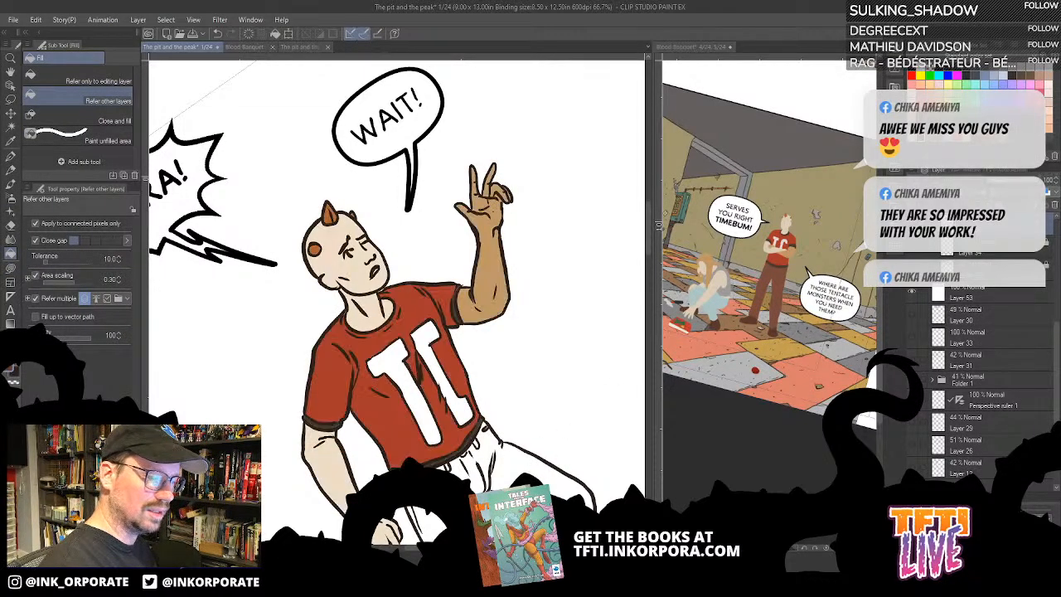
{"action": "left_click", "coordinate": [560, 491]}
{"action": "left_click_drag", "start_coordinate": [573, 468], "coordinate": [590, 352]}
{"action": "key", "text": "ctrl+z"}
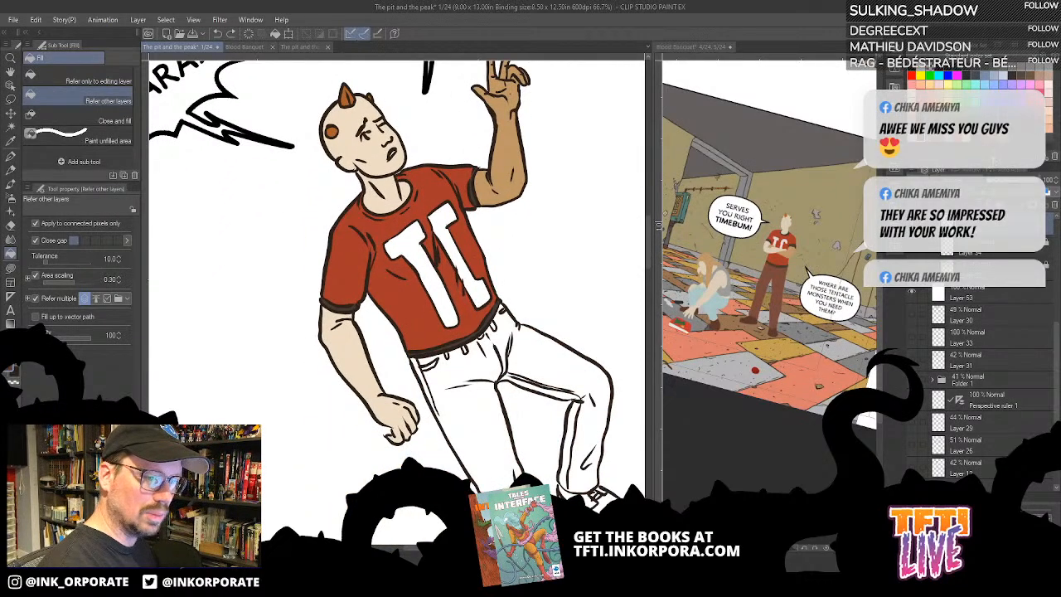
{"action": "left_click", "coordinate": [604, 374]}
{"action": "key", "text": "ctrl+z"}
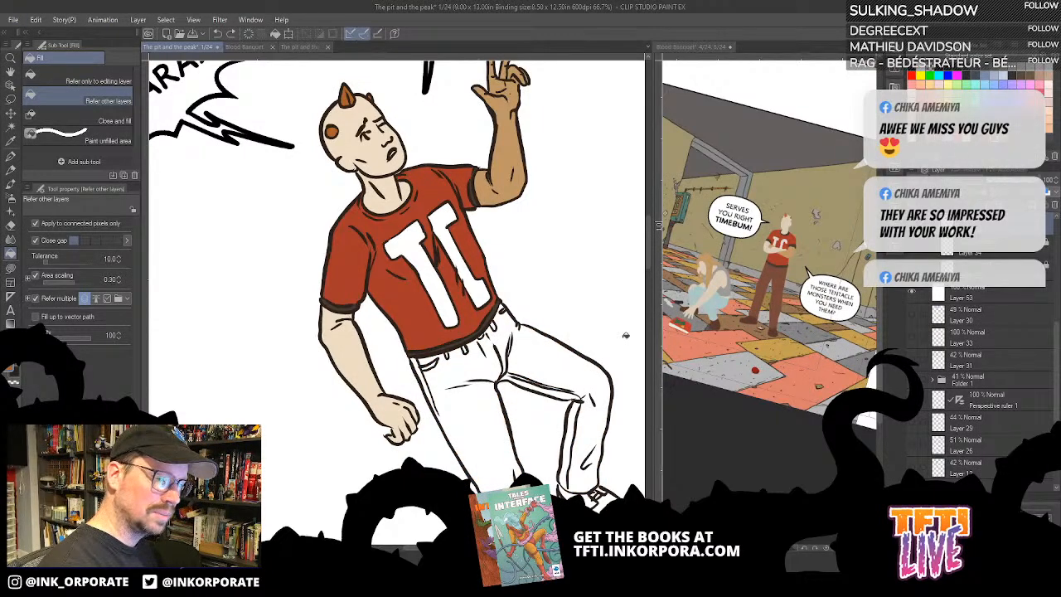
{"action": "left_click", "coordinate": [585, 375]}
{"action": "key", "text": "ctrl+z"}
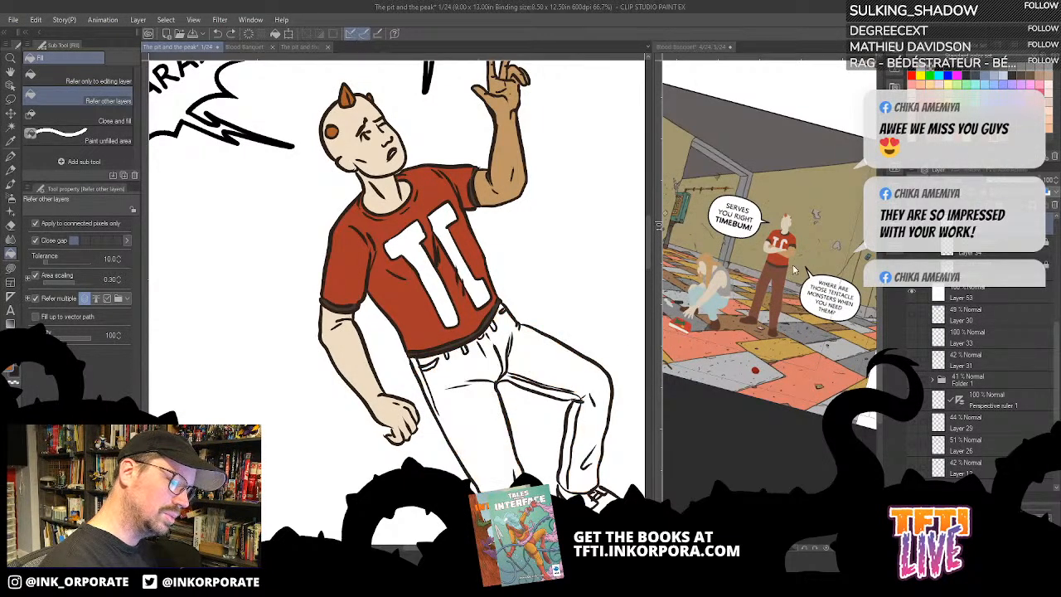
- Sample the brown of the standing man's trousers on the Blood Banquet page and fill the man's trousers on page 1
{"action": "left_click", "coordinate": [781, 282]}
{"action": "left_click", "coordinate": [570, 379]}
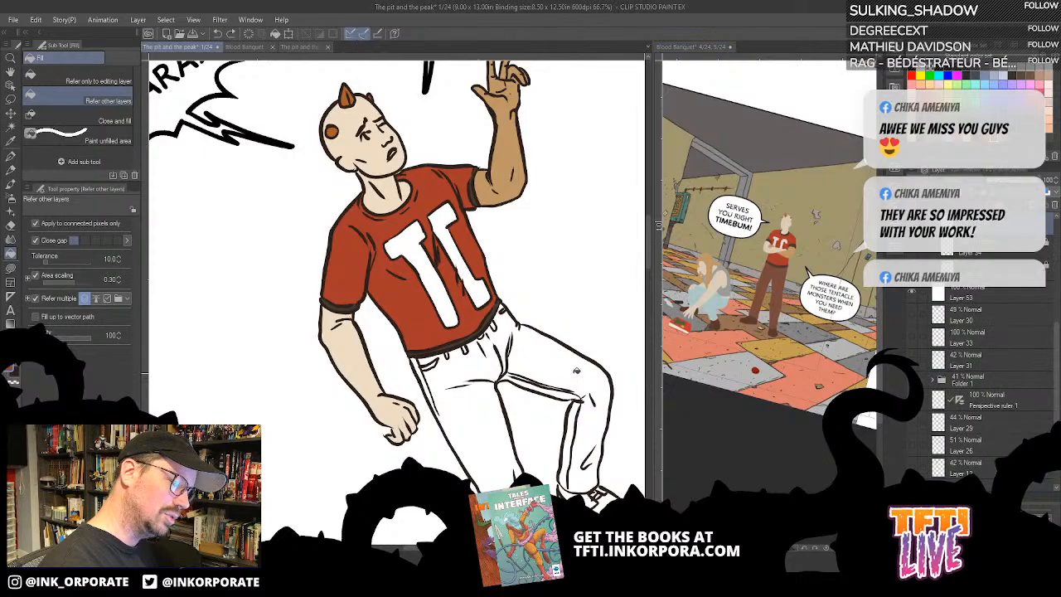
{"action": "left_click", "coordinate": [576, 372]}
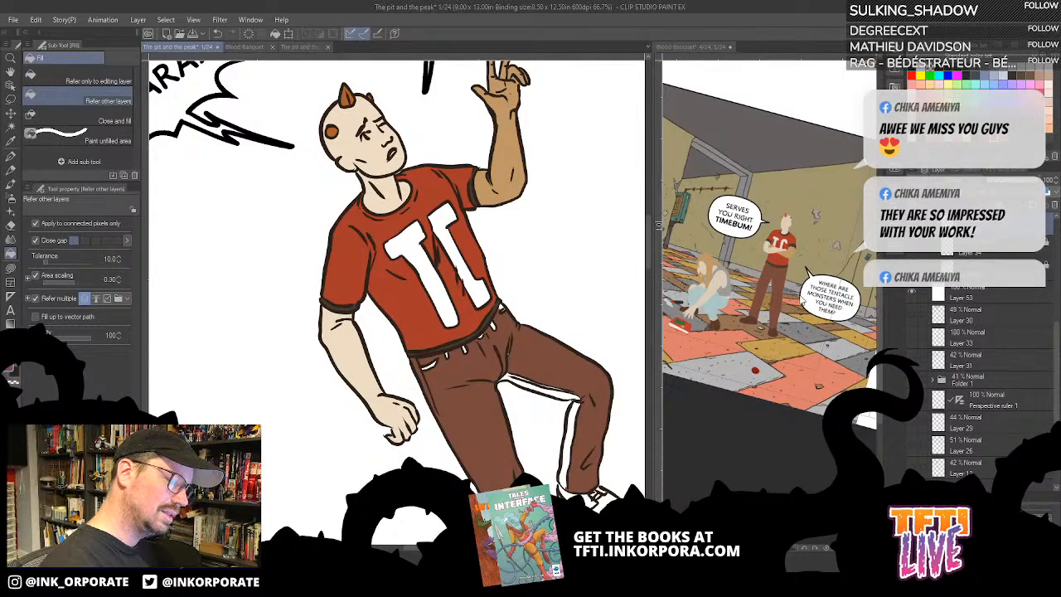
- Colour the white belt loops and pocket openings of the man's trousers brown using Lasso fill
{"action": "key", "text": "asciicircum"}
{"action": "key", "text": "asciicircum"}
{"action": "key", "text": "asciicircum"}
{"action": "left_click_drag", "start_coordinate": [560, 465], "coordinate": [535, 422]}
{"action": "key", "text": "ctrl+minus"}
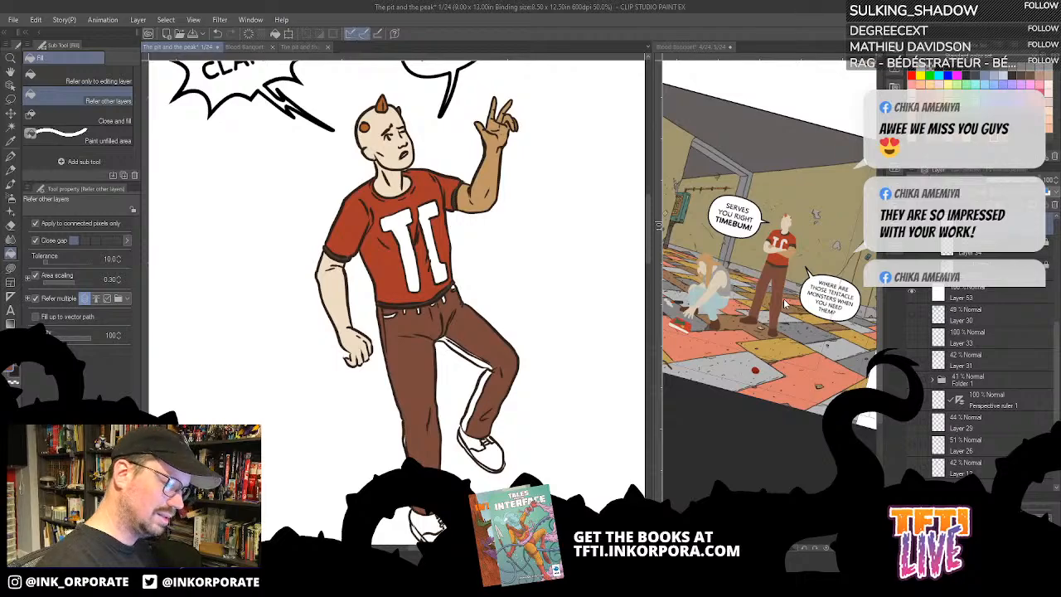
{"action": "key", "text": "ctrl+plus"}
{"action": "key", "text": "ctrl+plus"}
{"action": "key", "text": "ctrl+plus"}
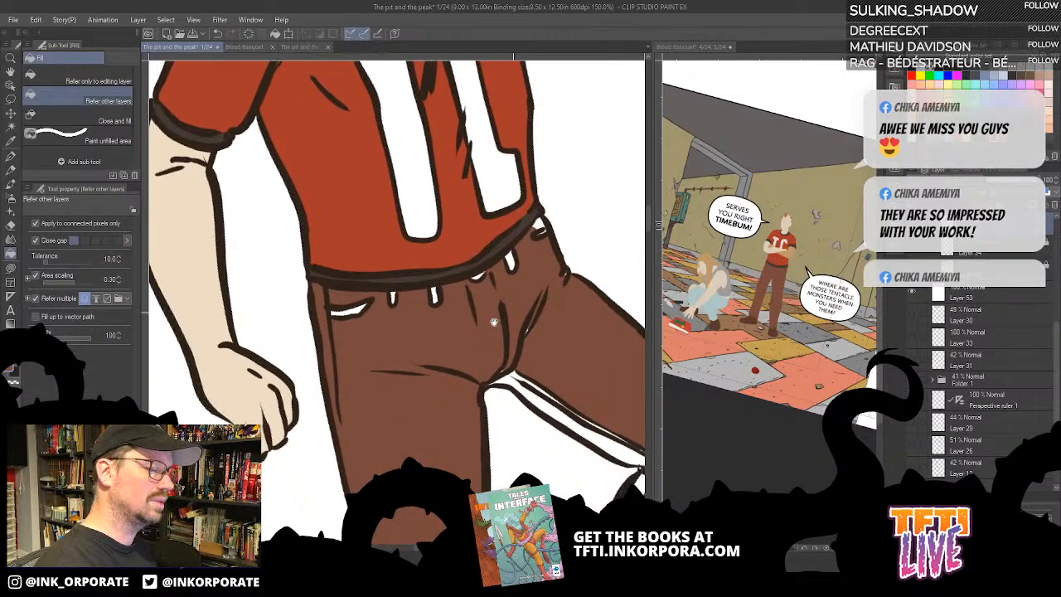
{"action": "key", "text": "u"}
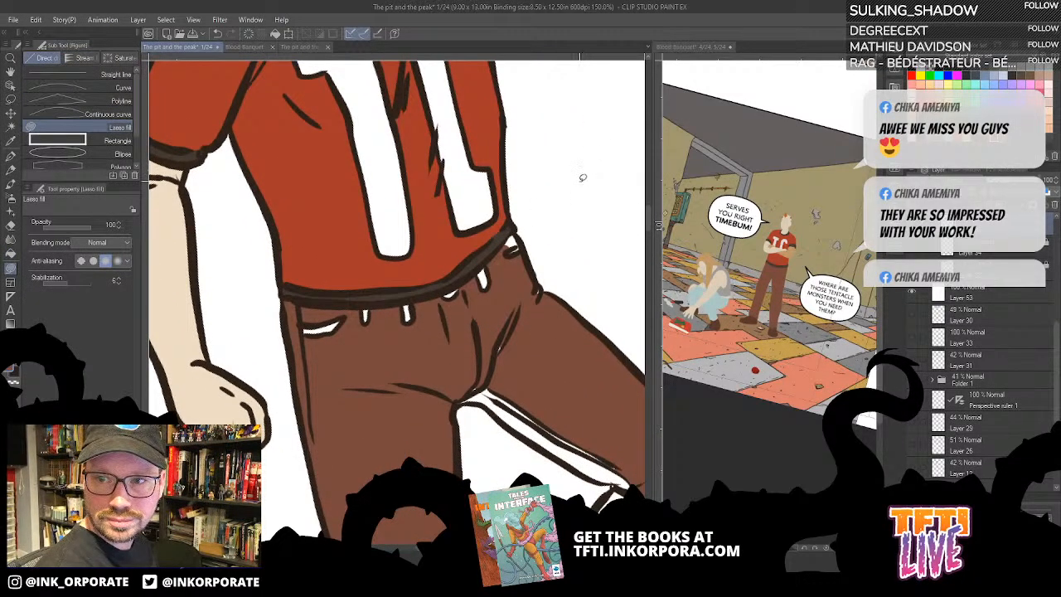
{"action": "mouse_move", "coordinate": [539, 284]}
{"action": "left_mouse_down"}
{"action": "mouse_move", "coordinate": [577, 310]}
{"action": "mouse_move", "coordinate": [572, 322]}
{"action": "left_mouse_up"}
{"action": "mouse_move", "coordinate": [555, 262]}
{"action": "left_mouse_down"}
{"action": "mouse_move", "coordinate": [546, 297]}
{"action": "mouse_move", "coordinate": [564, 266]}
{"action": "mouse_move", "coordinate": [557, 293]}
{"action": "left_mouse_up"}
{"action": "left_click_drag", "start_coordinate": [542, 328], "coordinate": [597, 240]}
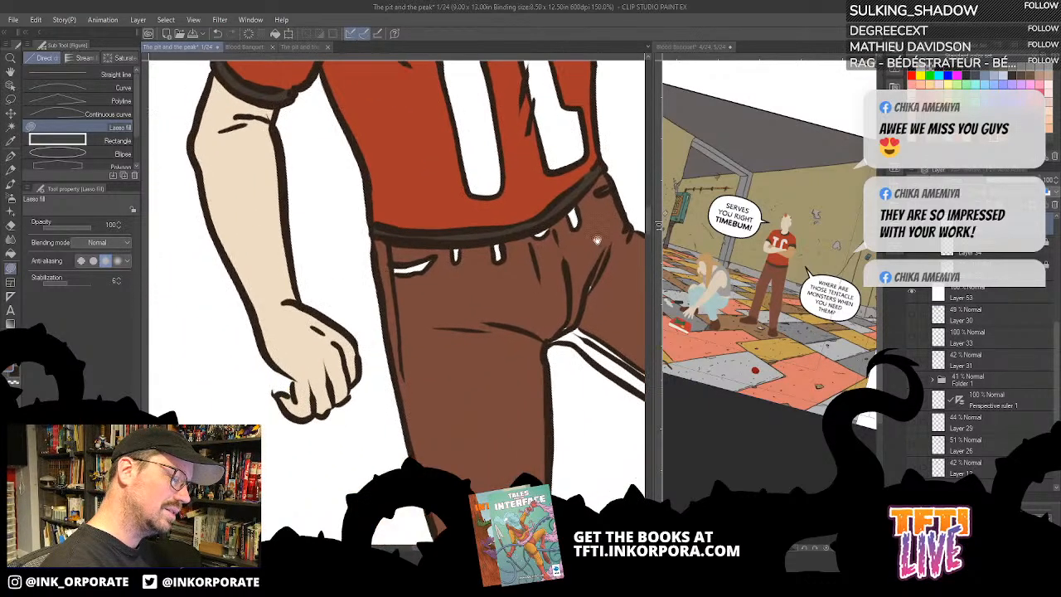
{"action": "mouse_move", "coordinate": [582, 197]}
{"action": "left_mouse_down"}
{"action": "mouse_move", "coordinate": [597, 209]}
{"action": "mouse_move", "coordinate": [587, 231]}
{"action": "mouse_move", "coordinate": [642, 175]}
{"action": "mouse_move", "coordinate": [576, 317]}
{"action": "mouse_move", "coordinate": [496, 373]}
{"action": "mouse_move", "coordinate": [561, 255]}
{"action": "mouse_move", "coordinate": [526, 273]}
{"action": "mouse_move", "coordinate": [526, 336]}
{"action": "left_mouse_up"}
{"action": "left_click_drag", "start_coordinate": [512, 297], "coordinate": [499, 347]}
{"action": "mouse_move", "coordinate": [495, 279]}
{"action": "left_mouse_down"}
{"action": "mouse_move", "coordinate": [522, 310]}
{"action": "mouse_move", "coordinate": [509, 240]}
{"action": "mouse_move", "coordinate": [496, 270]}
{"action": "left_mouse_up"}
{"action": "left_click_drag", "start_coordinate": [533, 204], "coordinate": [531, 239]}
- Colour the white strip along the inner thigh of the man's bent leg brown using Lasso fill
{"action": "key", "text": "asciicircum"}
{"action": "key", "text": "asciicircum"}
{"action": "key", "text": "asciicircum"}
{"action": "key", "text": "asciicircum"}
{"action": "key", "text": "asciicircum"}
{"action": "key", "text": "asciicircum"}
{"action": "key", "text": "asciicircum"}
{"action": "key", "text": "asciicircum"}
{"action": "key", "text": "asciicircum"}
{"action": "key", "text": "asciicircum"}
{"action": "key", "text": "asciicircum"}
{"action": "key", "text": "asciicircum"}
{"action": "key", "text": "asciicircum"}
{"action": "key", "text": "asciicircum"}
{"action": "key", "text": "asciicircum"}
{"action": "key", "text": "asciicircum"}
{"action": "key", "text": "asciicircum"}
{"action": "key", "text": "asciicircum"}
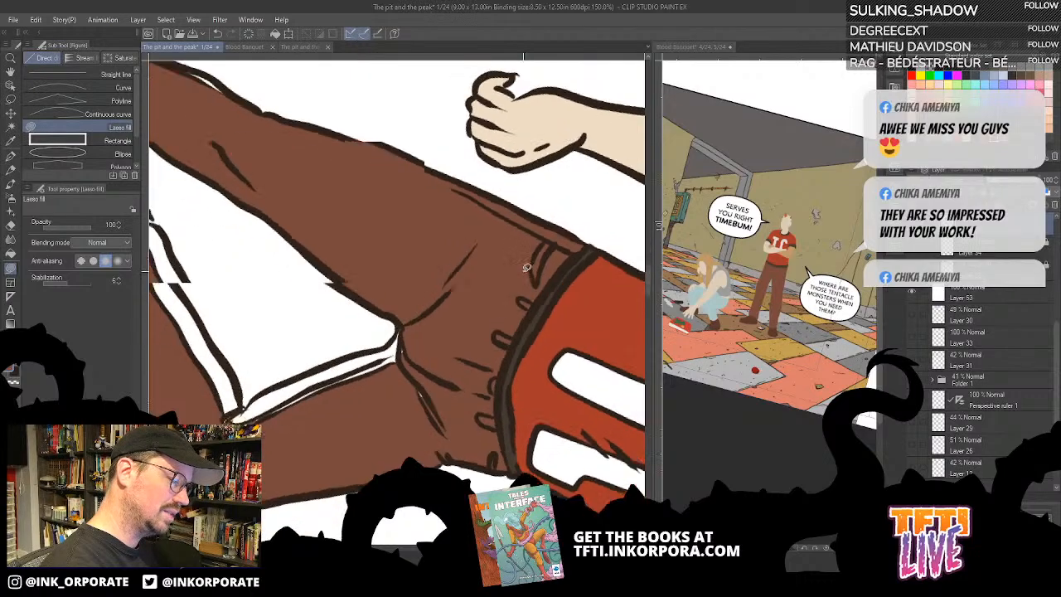
{"action": "key", "text": "asciicircum"}
{"action": "key", "text": "asciicircum"}
{"action": "key", "text": "asciicircum"}
{"action": "key", "text": "asciicircum"}
{"action": "key", "text": "asciicircum"}
{"action": "key", "text": "asciicircum"}
{"action": "key", "text": "asciicircum"}
{"action": "key", "text": "asciicircum"}
{"action": "key", "text": "asciicircum"}
{"action": "key", "text": "asciicircum"}
{"action": "key", "text": "asciicircum"}
{"action": "key", "text": "asciicircum"}
{"action": "key", "text": "asciicircum"}
{"action": "key", "text": "asciicircum"}
{"action": "key", "text": "asciicircum"}
{"action": "left_click_drag", "start_coordinate": [434, 340], "coordinate": [495, 358]}
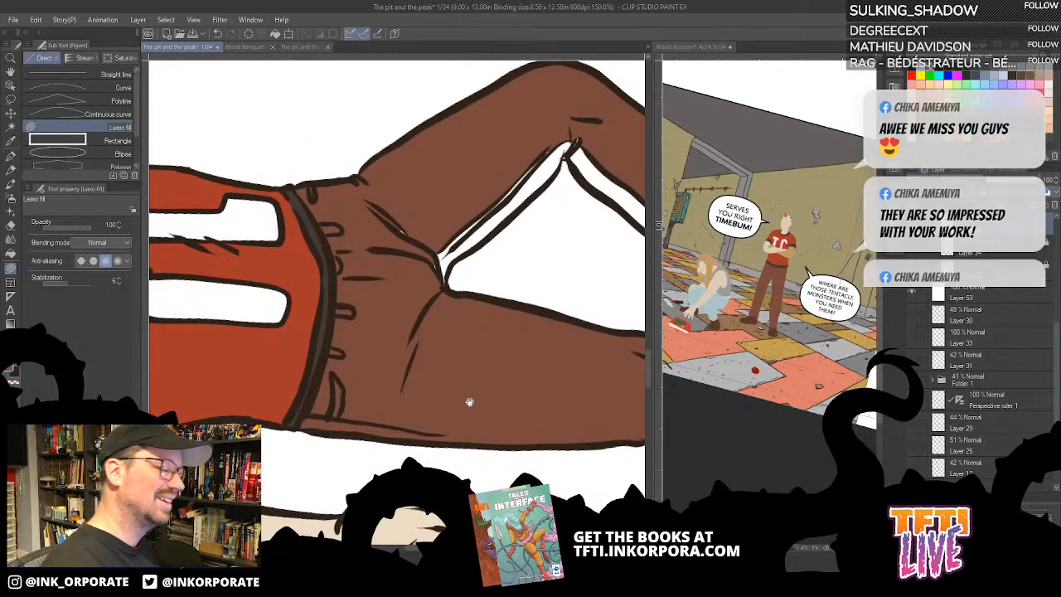
{"action": "left_click_drag", "start_coordinate": [469, 403], "coordinate": [512, 428]}
{"action": "mouse_move", "coordinate": [493, 318]}
{"action": "left_mouse_down"}
{"action": "mouse_move", "coordinate": [503, 265]}
{"action": "mouse_move", "coordinate": [483, 218]}
{"action": "mouse_move", "coordinate": [449, 209]}
{"action": "mouse_move", "coordinate": [410, 319]}
{"action": "mouse_move", "coordinate": [473, 386]}
{"action": "left_mouse_up"}
{"action": "key", "text": "asciicircum"}
{"action": "key", "text": "asciicircum"}
{"action": "key", "text": "asciicircum"}
{"action": "key", "text": "asciicircum"}
{"action": "key", "text": "asciicircum"}
{"action": "key", "text": "asciicircum"}
{"action": "key", "text": "asciicircum"}
{"action": "key", "text": "asciicircum"}
{"action": "key", "text": "asciicircum"}
{"action": "key", "text": "asciicircum"}
{"action": "key", "text": "asciicircum"}
{"action": "key", "text": "asciicircum"}
{"action": "key", "text": "asciicircum"}
{"action": "key", "text": "asciicircum"}
{"action": "key", "text": "asciicircum"}
{"action": "key", "text": "asciicircum"}
{"action": "key", "text": "asciicircum"}
{"action": "key", "text": "asciicircum"}
{"action": "key", "text": "asciicircum"}
{"action": "key", "text": "asciicircum"}
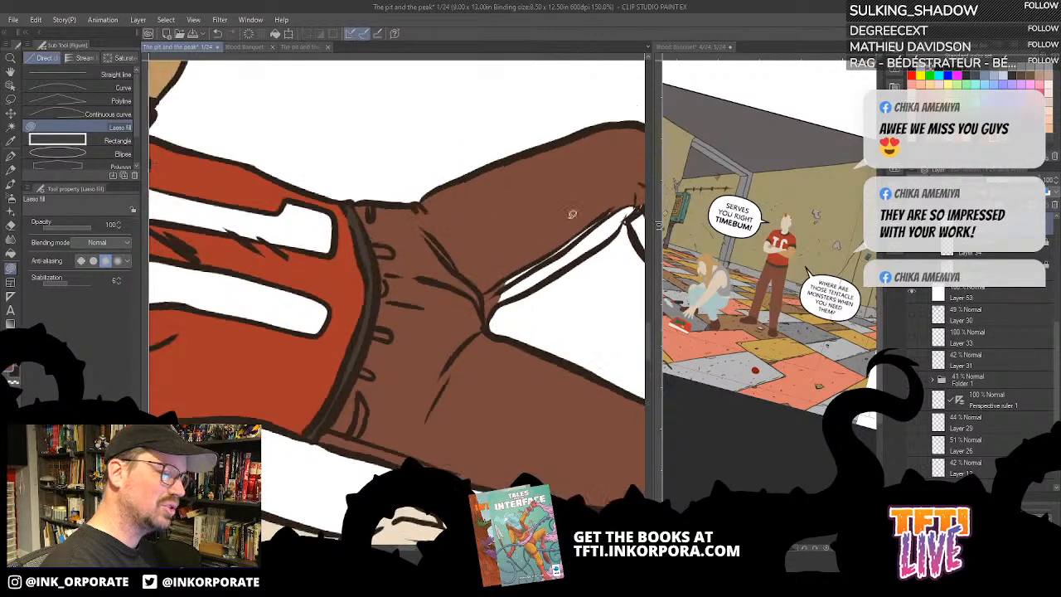
{"action": "left_click_drag", "start_coordinate": [414, 406], "coordinate": [543, 272]}
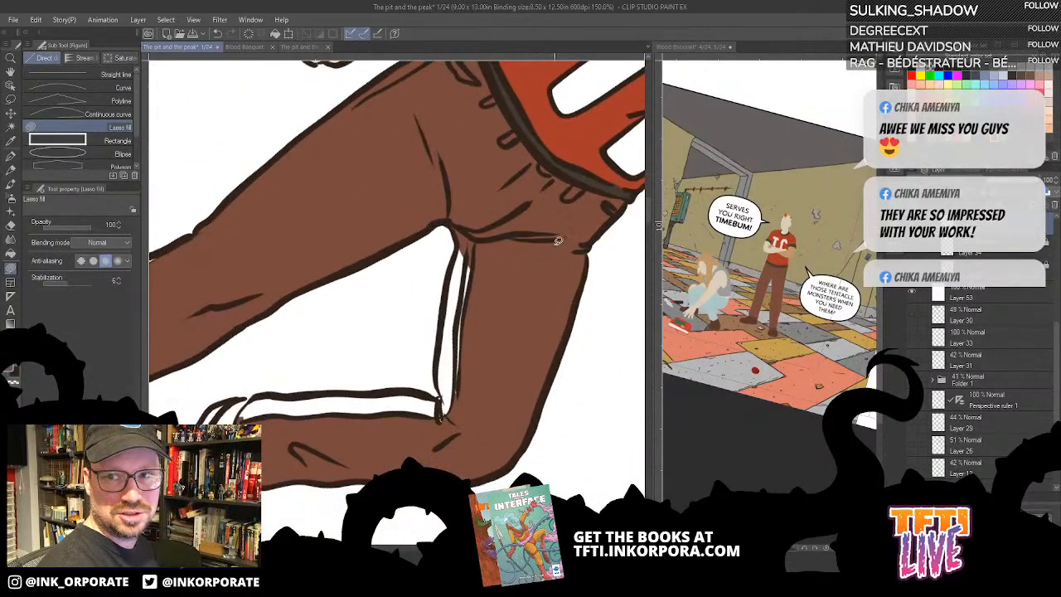
{"action": "left_click_drag", "start_coordinate": [442, 400], "coordinate": [442, 319]}
{"action": "mouse_move", "coordinate": [448, 280]}
{"action": "left_mouse_down"}
{"action": "mouse_move", "coordinate": [477, 245]}
{"action": "mouse_move", "coordinate": [464, 249]}
{"action": "left_mouse_up"}
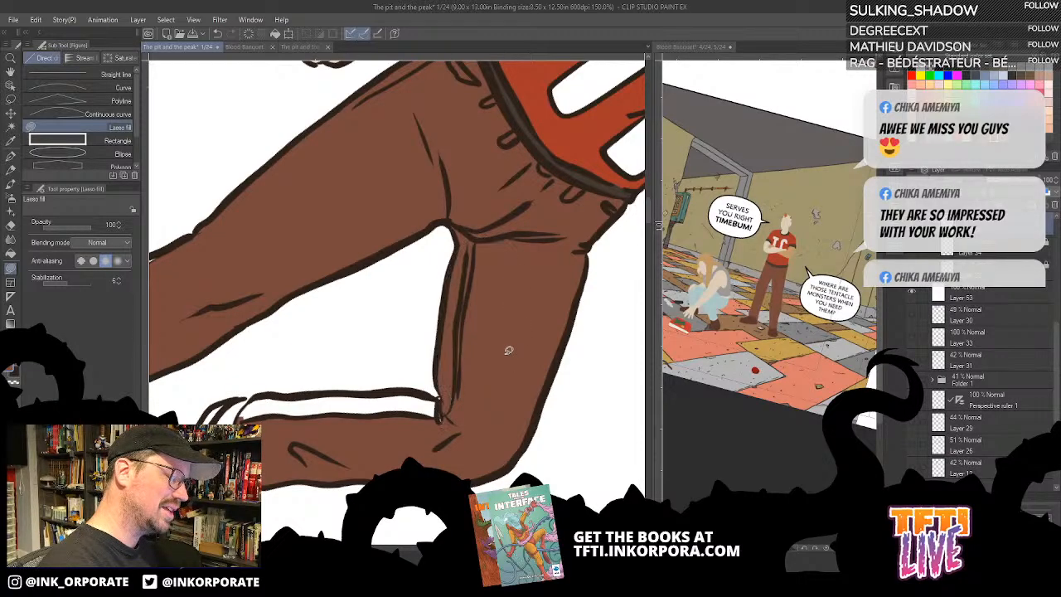
- Colour the white strip along the back of the bent leg's calf, from knee to hem, brown using Lasso fill
{"action": "key", "text": "asciicircum"}
{"action": "key", "text": "asciicircum"}
{"action": "key", "text": "asciicircum"}
{"action": "key", "text": "asciicircum"}
{"action": "key", "text": "asciicircum"}
{"action": "key", "text": "asciicircum"}
{"action": "key", "text": "asciicircum"}
{"action": "key", "text": "asciicircum"}
{"action": "key", "text": "asciicircum"}
{"action": "key", "text": "asciicircum"}
{"action": "key", "text": "asciicircum"}
{"action": "key", "text": "asciicircum"}
{"action": "key", "text": "asciicircum"}
{"action": "key", "text": "asciicircum"}
{"action": "key", "text": "asciicircum"}
{"action": "key", "text": "asciicircum"}
{"action": "key", "text": "asciicircum"}
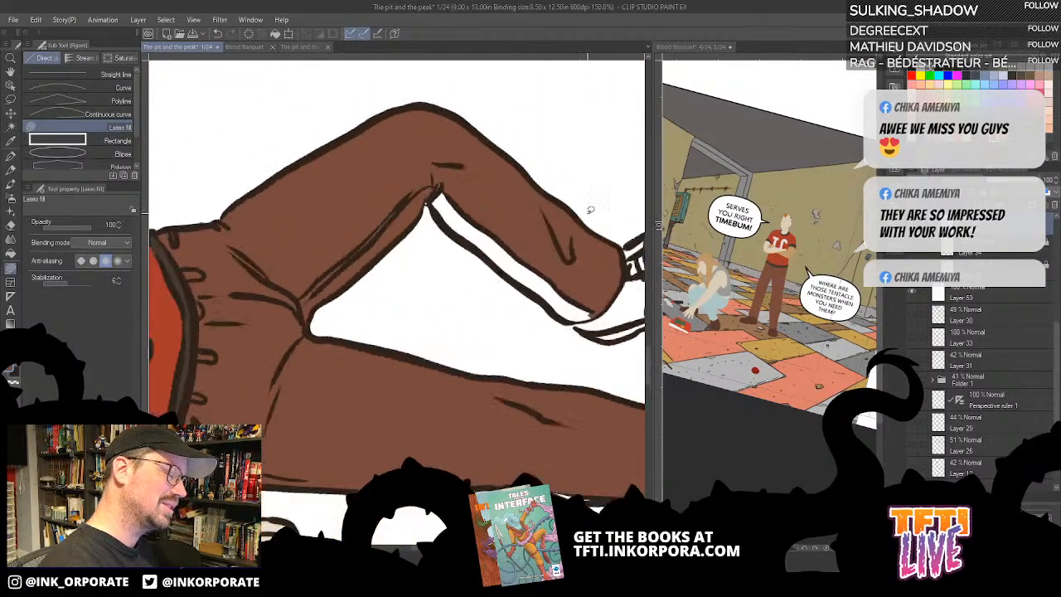
{"action": "left_click_drag", "start_coordinate": [519, 299], "coordinate": [553, 266]}
{"action": "mouse_move", "coordinate": [523, 230]}
{"action": "left_mouse_down"}
{"action": "mouse_move", "coordinate": [492, 423]}
{"action": "mouse_move", "coordinate": [519, 441]}
{"action": "mouse_move", "coordinate": [560, 236]}
{"action": "left_mouse_up"}
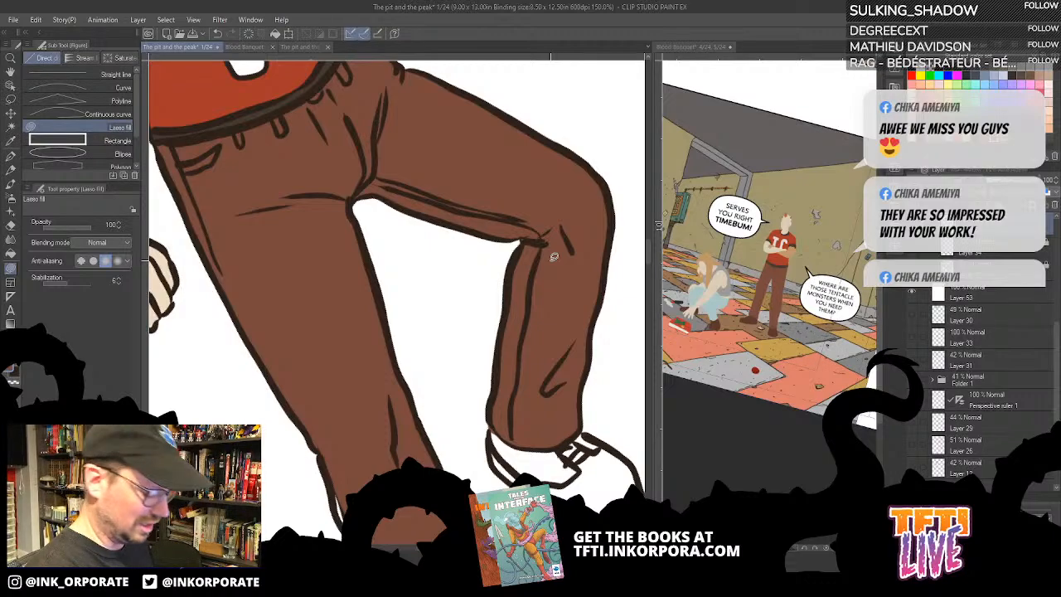
- Look over the man's whole figure and the woman's coloured jeans and boots on page 1
{"action": "key", "text": "minus"}
{"action": "key", "text": "minus"}
{"action": "key", "text": "minus"}
{"action": "key", "text": "minus"}
{"action": "key", "text": "minus"}
{"action": "key", "text": "minus"}
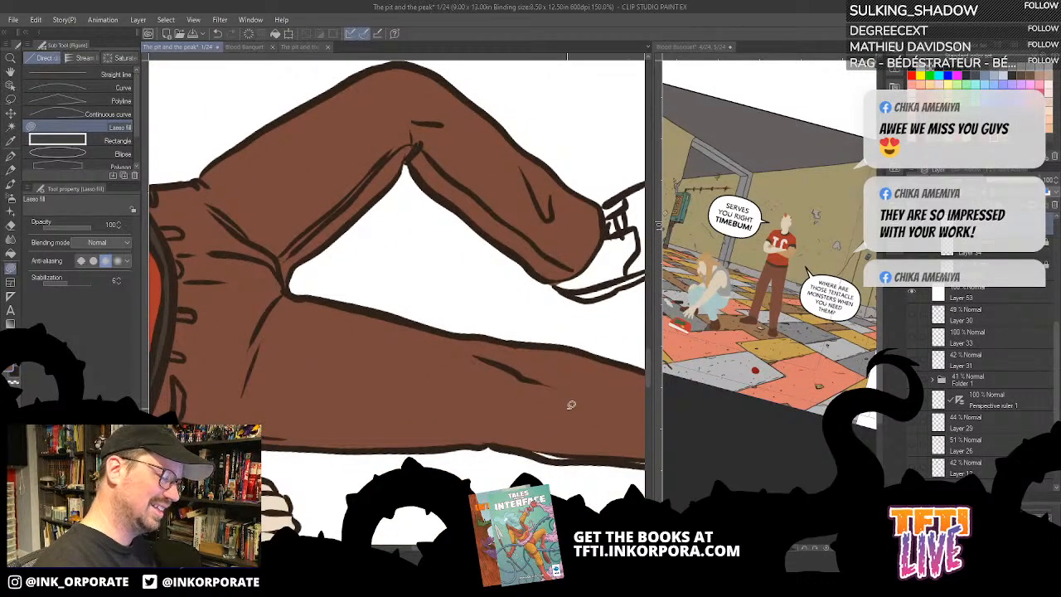
{"action": "scroll", "coordinate": [572, 406], "scroll_direction": "down", "scroll_amount": 2}
{"action": "left_click_drag", "start_coordinate": [485, 372], "coordinate": [443, 203]}
{"action": "scroll", "coordinate": [512, 356], "scroll_direction": "down", "scroll_amount": 2}
{"action": "key", "text": "asciicircum"}
{"action": "key", "text": "asciicircum"}
{"action": "key", "text": "asciicircum"}
{"action": "key", "text": "asciicircum"}
{"action": "key", "text": "asciicircum"}
{"action": "key", "text": "asciicircum"}
{"action": "key", "text": "asciicircum"}
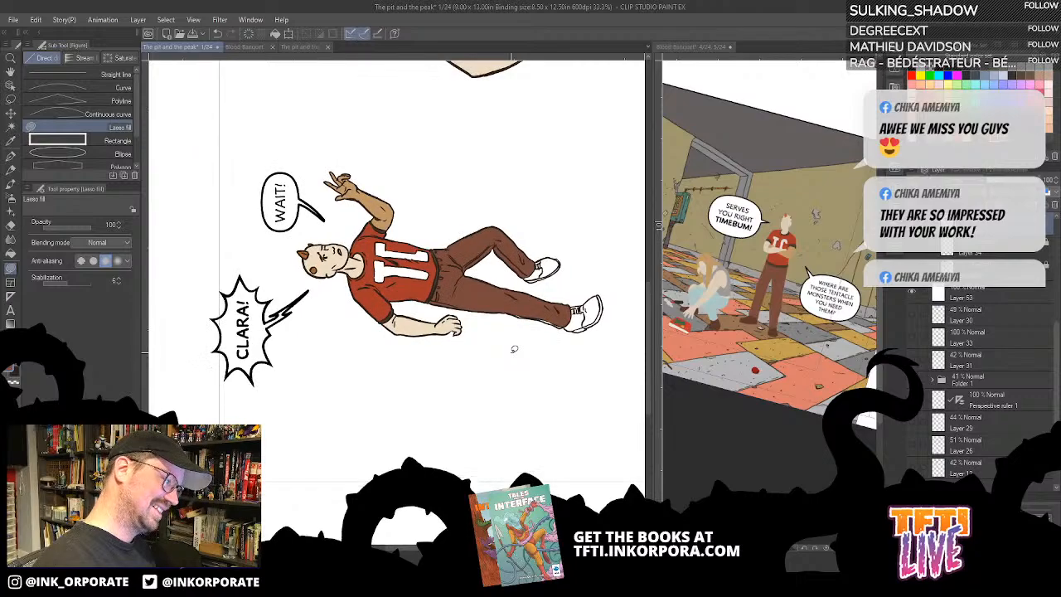
{"action": "left_click_drag", "start_coordinate": [549, 317], "coordinate": [371, 389]}
{"action": "left_click_drag", "start_coordinate": [590, 292], "coordinate": [385, 353]}
{"action": "scroll", "coordinate": [386, 353], "scroll_direction": "up", "scroll_amount": 1}
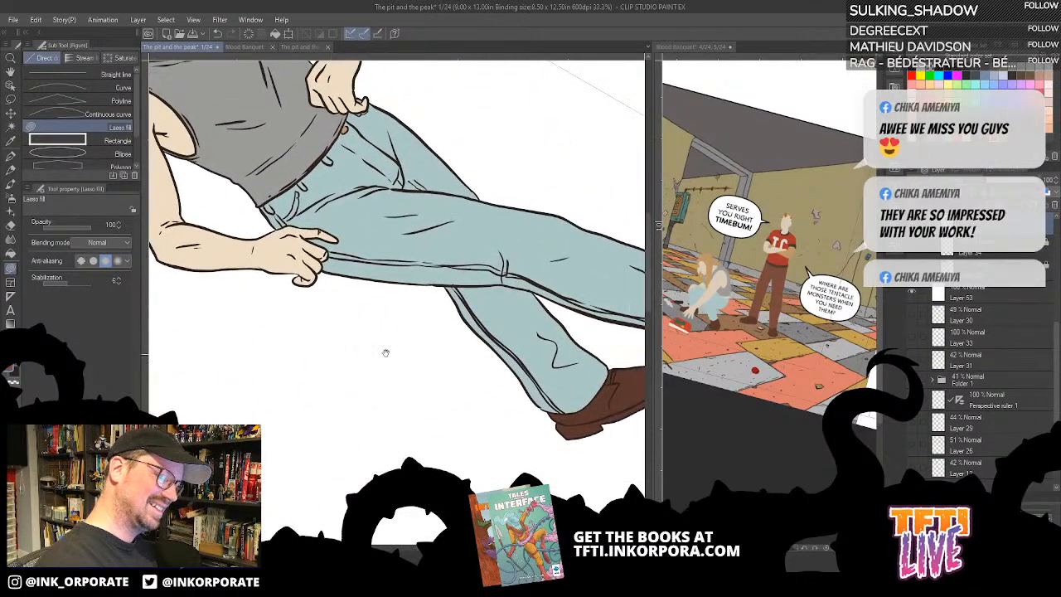
{"action": "left_click_drag", "start_coordinate": [458, 460], "coordinate": [611, 269]}
{"action": "left_click_drag", "start_coordinate": [398, 412], "coordinate": [509, 415]}
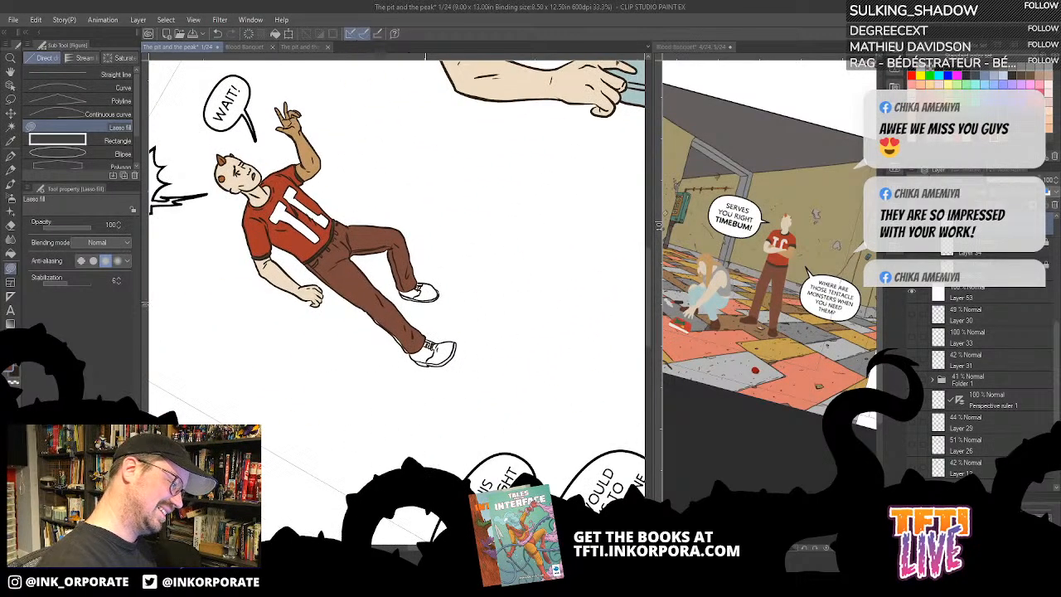
- Fill the uppers of both of the man's shoes with dark brown using the Fill tool
{"action": "scroll", "coordinate": [425, 460], "scroll_direction": "up", "scroll_amount": 2}
{"action": "key", "text": "asciicircum"}
{"action": "key", "text": "asciicircum"}
{"action": "key", "text": "asciicircum"}
{"action": "key", "text": "asciicircum"}
{"action": "key", "text": "asciicircum"}
{"action": "key", "text": "asciicircum"}
{"action": "key", "text": "asciicircum"}
{"action": "key", "text": "asciicircum"}
{"action": "key", "text": "asciicircum"}
{"action": "key", "text": "asciicircum"}
{"action": "key", "text": "asciicircum"}
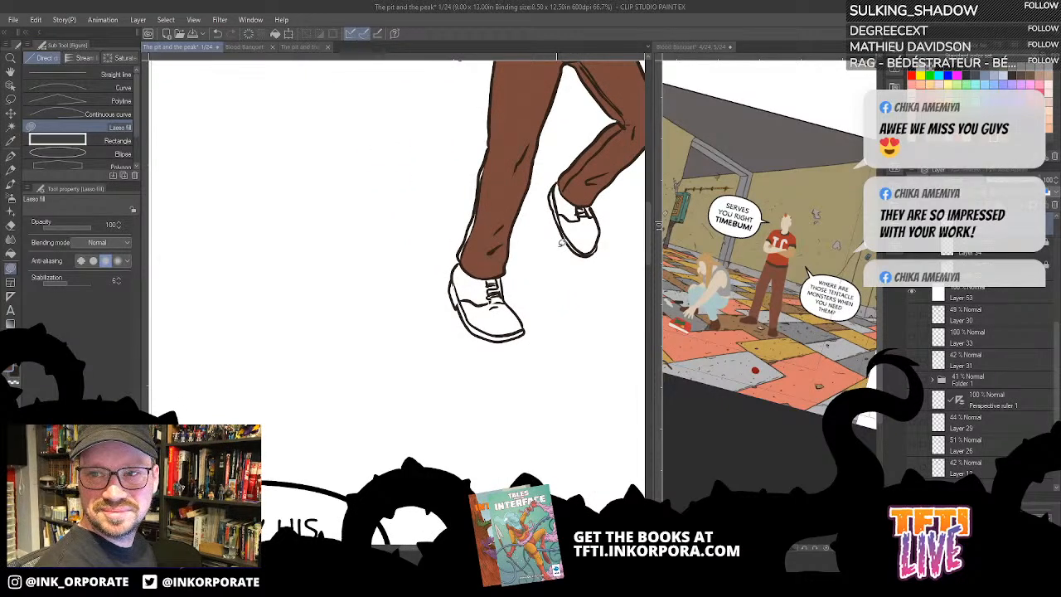
{"action": "key", "text": "g"}
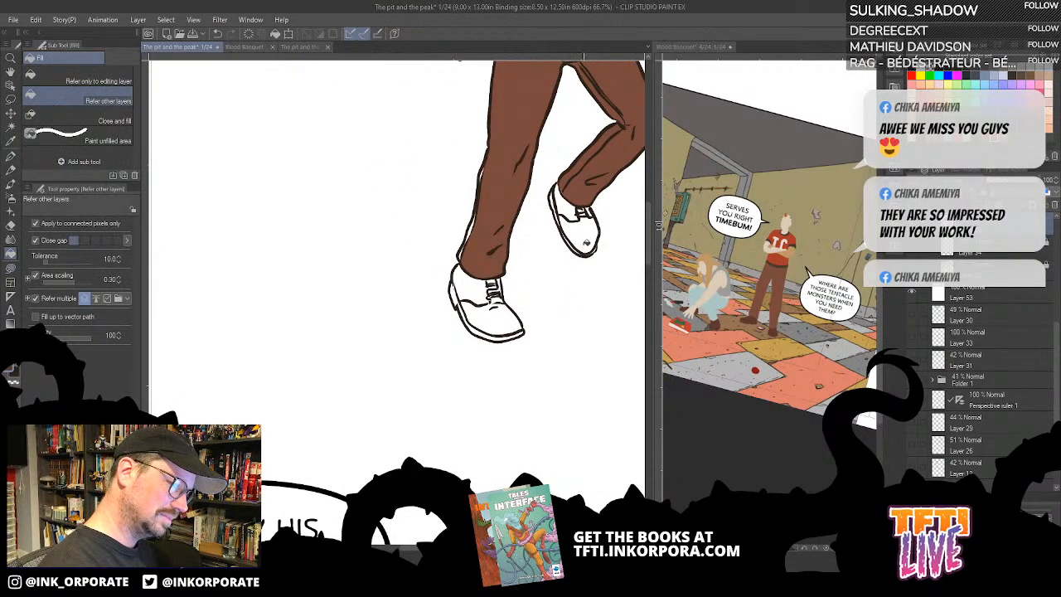
{"action": "left_click", "coordinate": [588, 232]}
{"action": "left_click", "coordinate": [570, 206]}
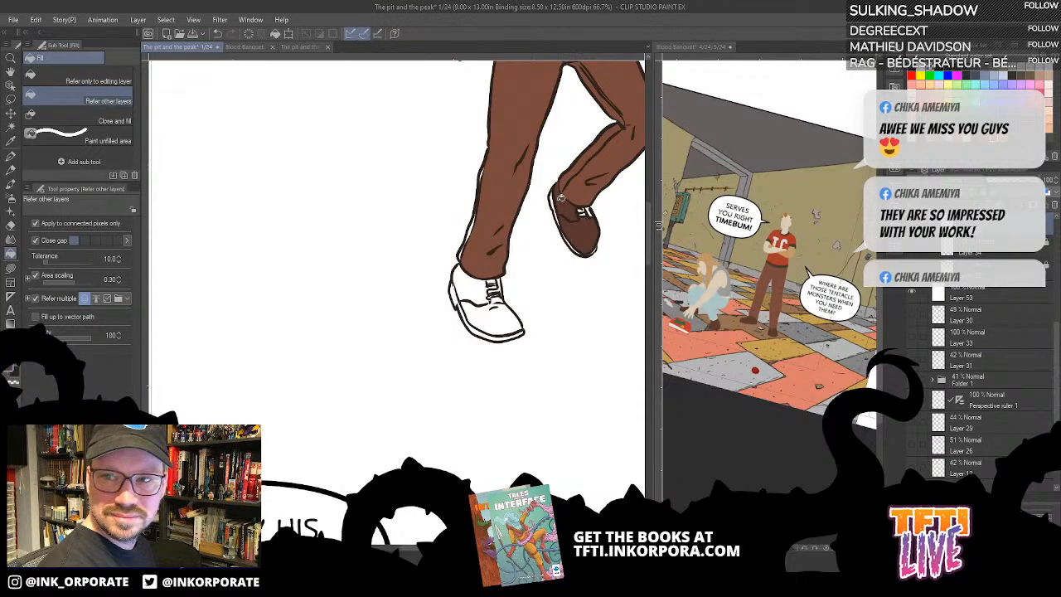
{"action": "left_click", "coordinate": [496, 316]}
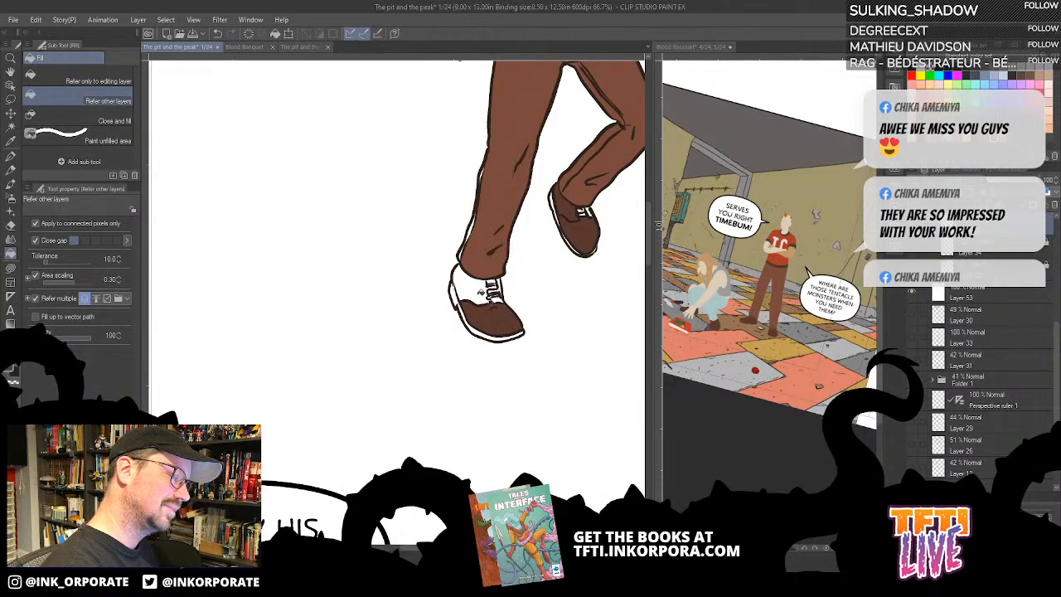
{"action": "left_click", "coordinate": [482, 289]}
- Colour the white strip along the back of the straight leg's lower trouser brown using Lasso fill
{"action": "scroll", "coordinate": [521, 223], "scroll_direction": "up", "scroll_amount": 4}
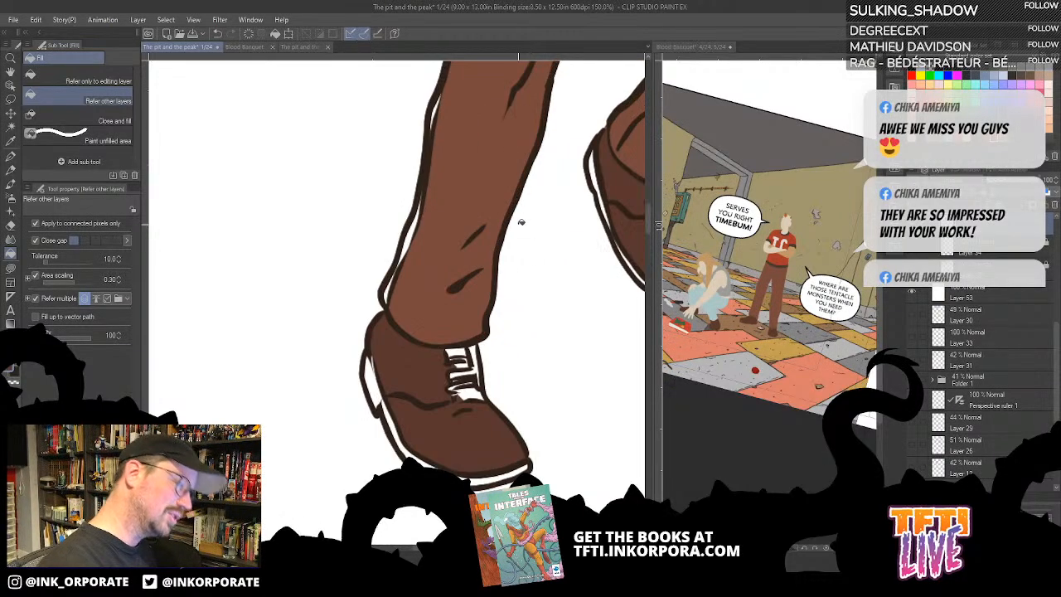
{"action": "left_click_drag", "start_coordinate": [507, 270], "coordinate": [515, 384]}
{"action": "key", "text": "u"}
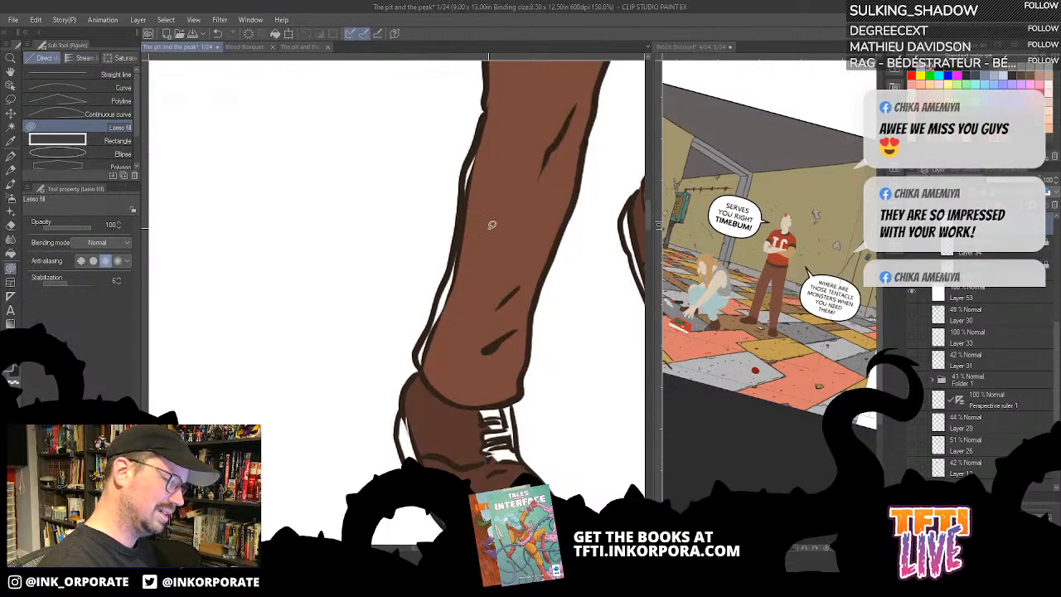
{"action": "mouse_move", "coordinate": [431, 368]}
{"action": "left_mouse_down"}
{"action": "mouse_move", "coordinate": [420, 363]}
{"action": "mouse_move", "coordinate": [456, 256]}
{"action": "mouse_move", "coordinate": [465, 358]}
{"action": "mouse_move", "coordinate": [433, 372]}
{"action": "left_mouse_up"}
{"action": "left_click_drag", "start_coordinate": [518, 282], "coordinate": [528, 399]}
- Colour the white strips on the heel and rear sole edge of the straight leg's shoe dark brown using Lasso fill
{"action": "left_click_drag", "start_coordinate": [503, 260], "coordinate": [525, 181]}
{"action": "mouse_move", "coordinate": [474, 281]}
{"action": "left_mouse_down"}
{"action": "mouse_move", "coordinate": [458, 275]}
{"action": "mouse_move", "coordinate": [452, 300]}
{"action": "left_mouse_up"}
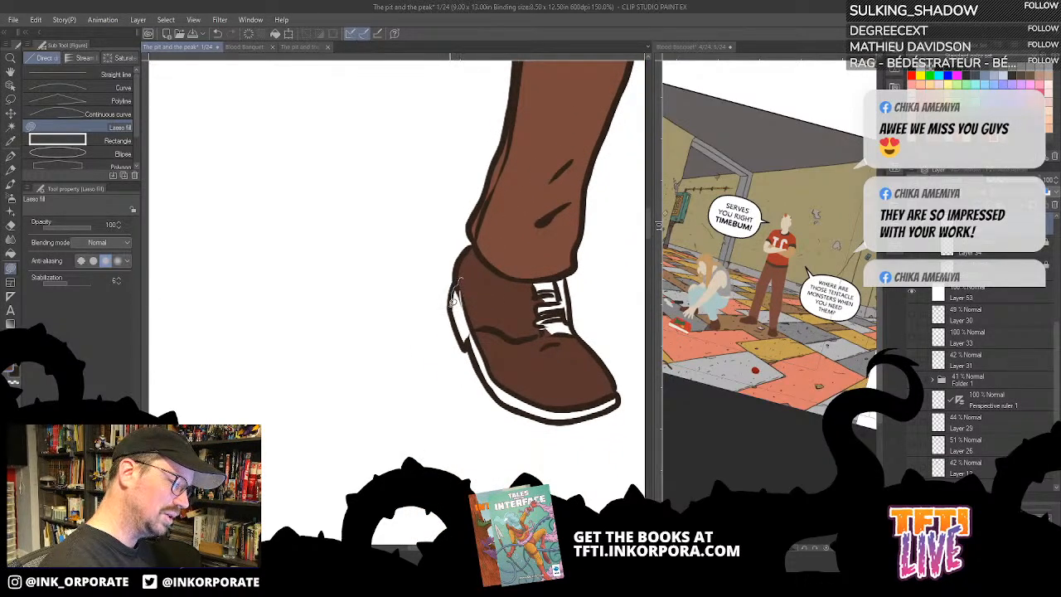
{"action": "left_click_drag", "start_coordinate": [474, 335], "coordinate": [497, 272]}
{"action": "key", "text": "^"}
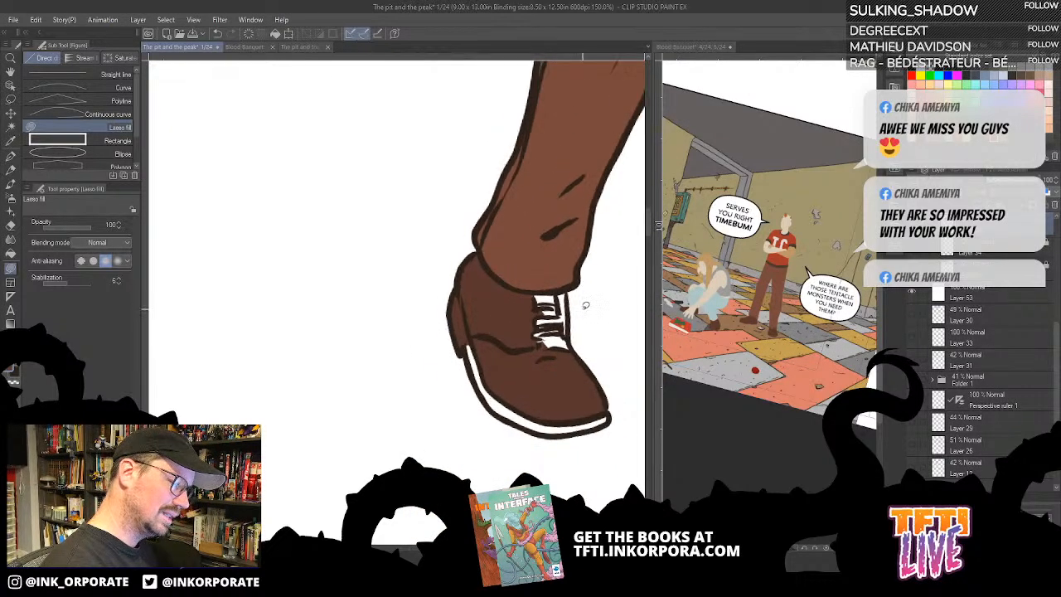
{"action": "key", "text": "minus"}
{"action": "key", "text": "minus"}
{"action": "key", "text": "minus"}
{"action": "key", "text": "minus"}
{"action": "key", "text": "minus"}
{"action": "key", "text": "minus"}
{"action": "key", "text": "minus"}
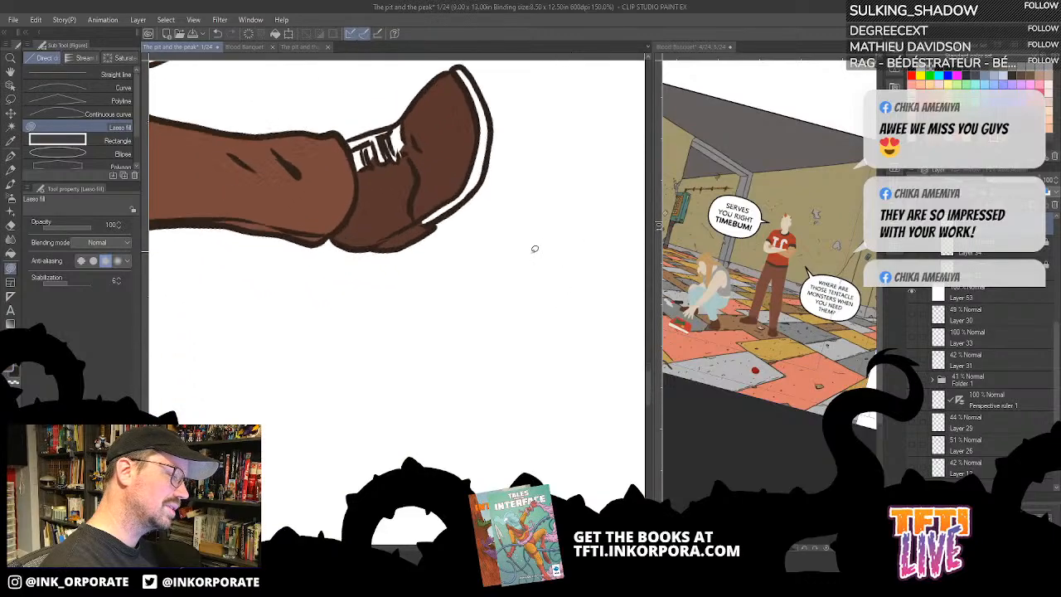
{"action": "left_click_drag", "start_coordinate": [437, 343], "coordinate": [445, 375]}
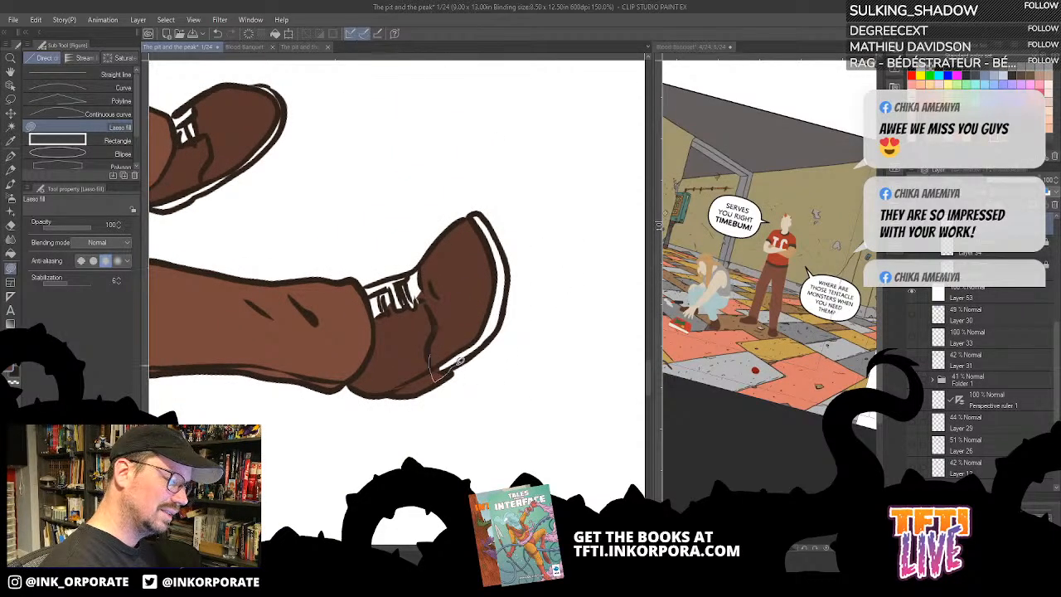
{"action": "left_click_drag", "start_coordinate": [481, 341], "coordinate": [489, 299]}
- Colour the white lace area of the straight leg's shoe dark brown using Lasso fill
{"action": "key", "text": "^"}
{"action": "key", "text": "^"}
{"action": "key", "text": "^"}
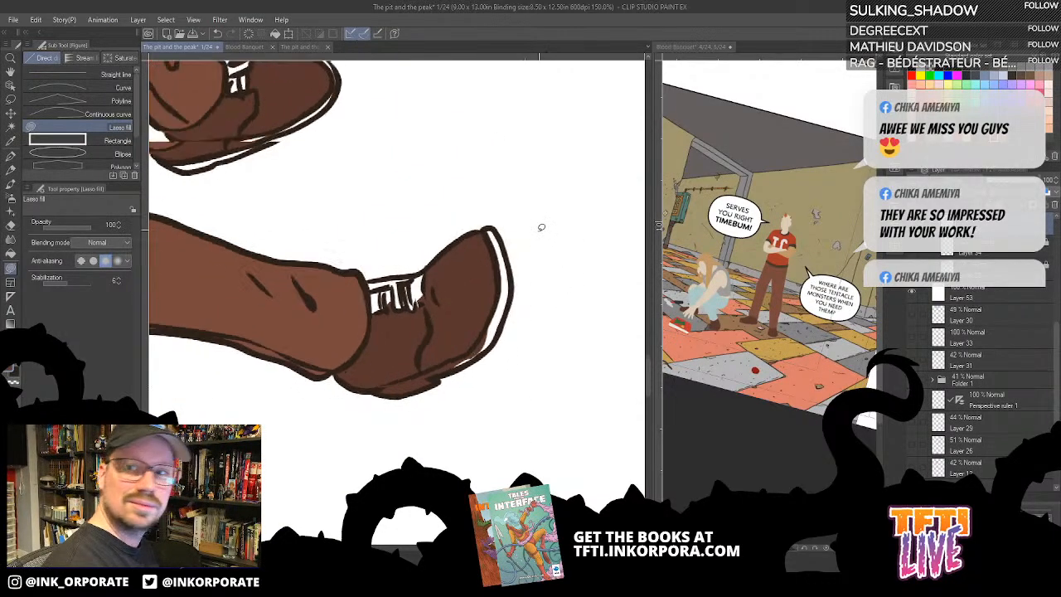
{"action": "key", "text": "^"}
{"action": "key", "text": "^"}
{"action": "key", "text": "^"}
{"action": "key", "text": "^"}
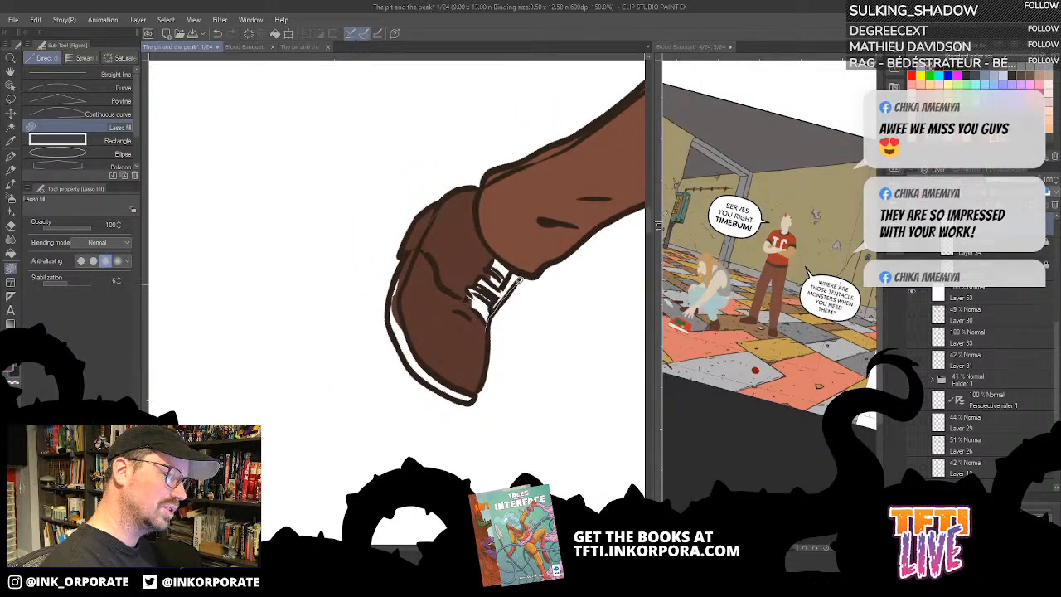
{"action": "key", "text": "^"}
{"action": "key", "text": "^"}
{"action": "key", "text": "^"}
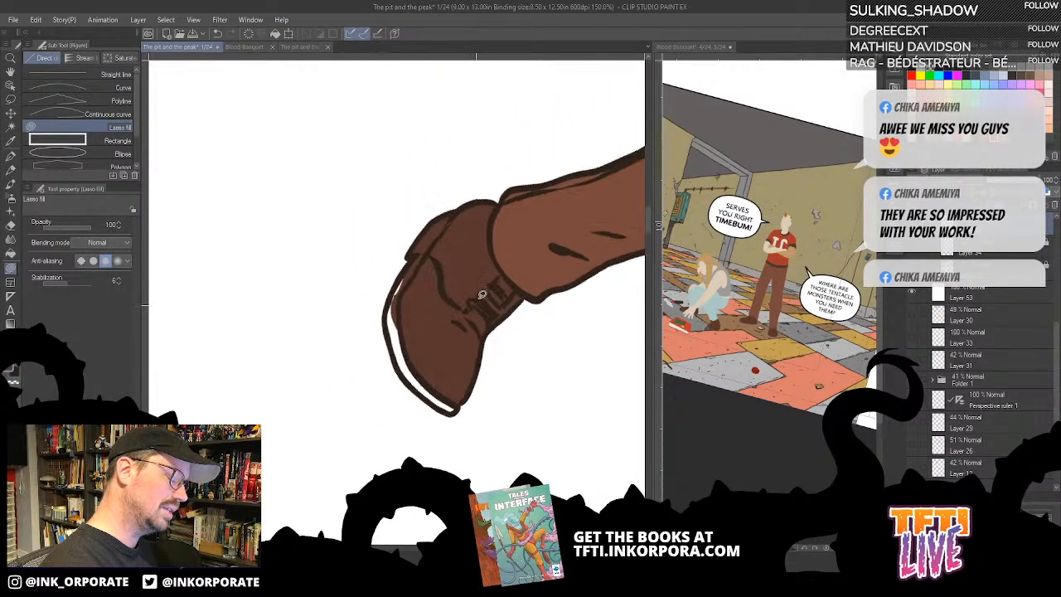
- Colour the remaining white sole edge around the toe of the straight leg's shoe dark brown using Lasso fill
{"action": "key", "text": "^"}
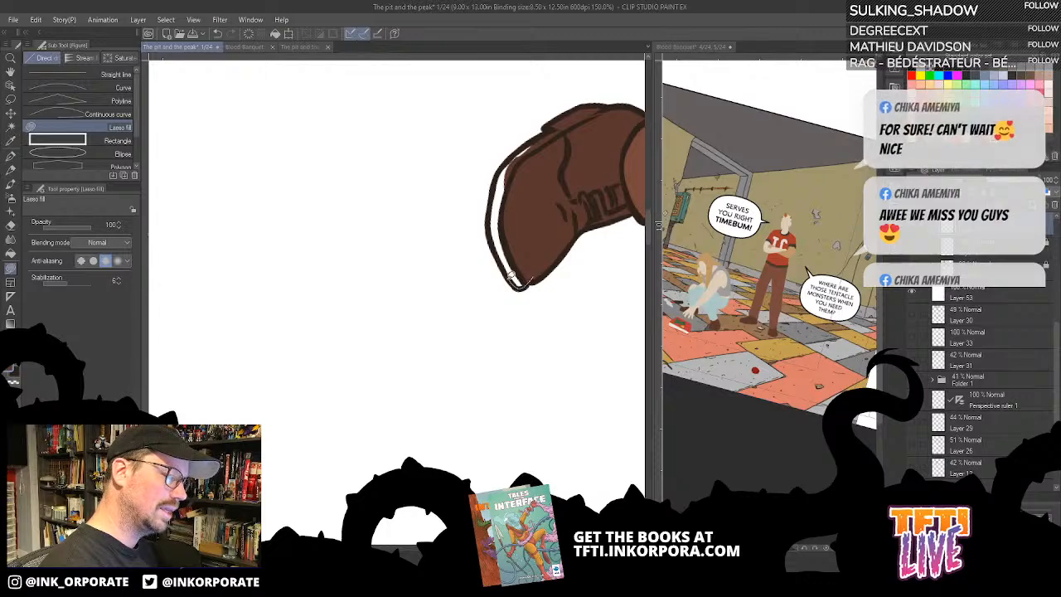
{"action": "left_click_drag", "start_coordinate": [493, 239], "coordinate": [546, 246]}
{"action": "mouse_move", "coordinate": [541, 245]}
{"action": "left_mouse_down"}
{"action": "mouse_move", "coordinate": [541, 300]}
{"action": "mouse_move", "coordinate": [553, 196]}
{"action": "mouse_move", "coordinate": [529, 210]}
{"action": "mouse_move", "coordinate": [532, 275]}
{"action": "left_mouse_up"}
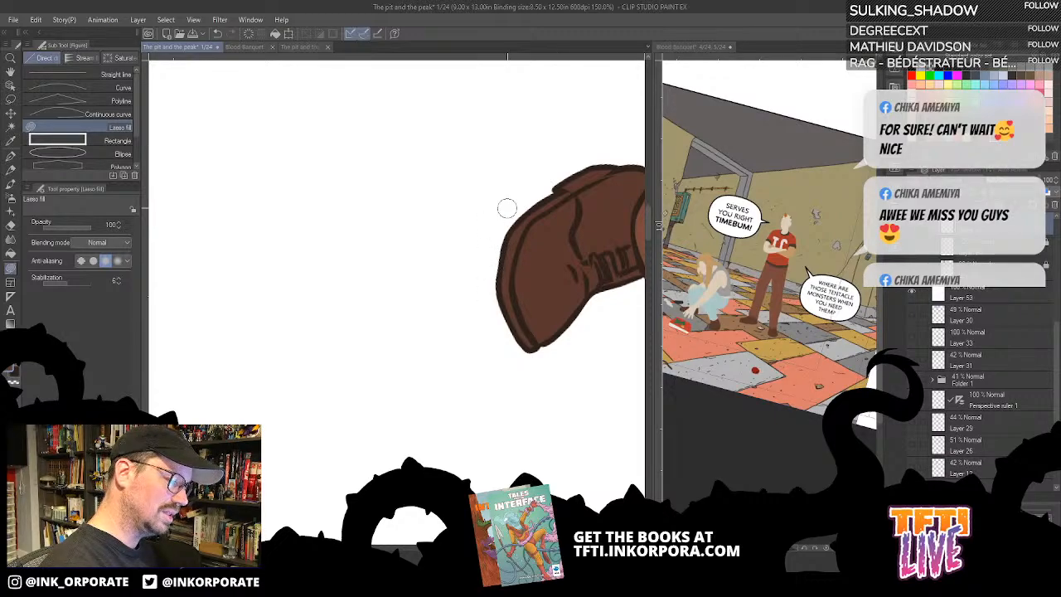
- Colour the white sole edge and laces of the bent leg's shoe dark brown using Lasso fill
{"action": "key", "text": "asciicircum"}
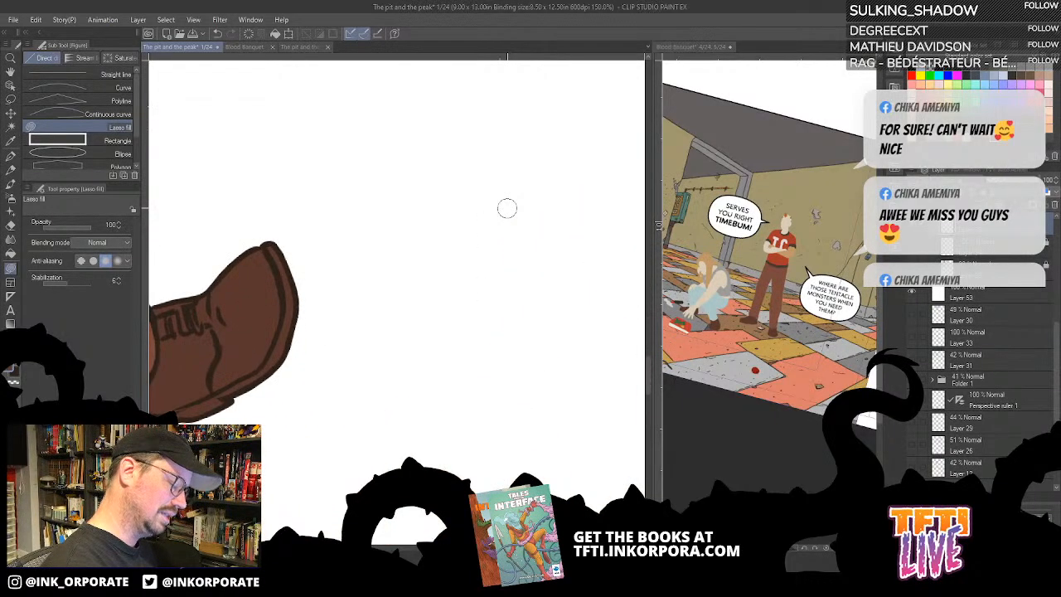
{"action": "scroll", "coordinate": [509, 212], "scroll_direction": "down", "scroll_amount": 1}
{"action": "key", "text": "asciicircum"}
{"action": "key", "text": "asciicircum"}
{"action": "key", "text": "asciicircum"}
{"action": "key", "text": "asciicircum"}
{"action": "key", "text": "asciicircum"}
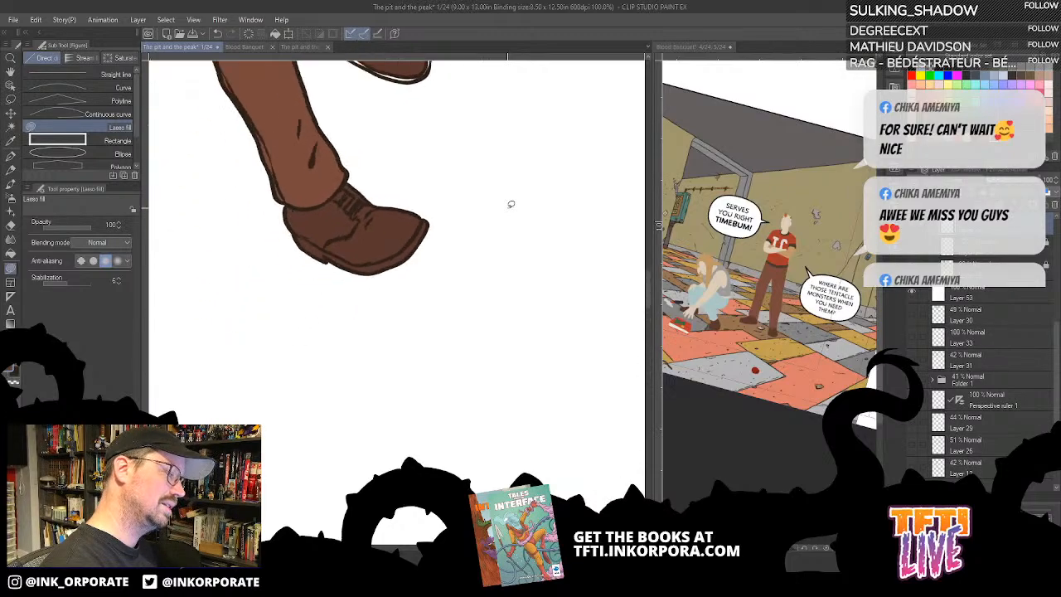
{"action": "left_click_drag", "start_coordinate": [511, 275], "coordinate": [504, 310]}
{"action": "key", "text": "asciicircum"}
{"action": "key", "text": "asciicircum"}
{"action": "key", "text": "asciicircum"}
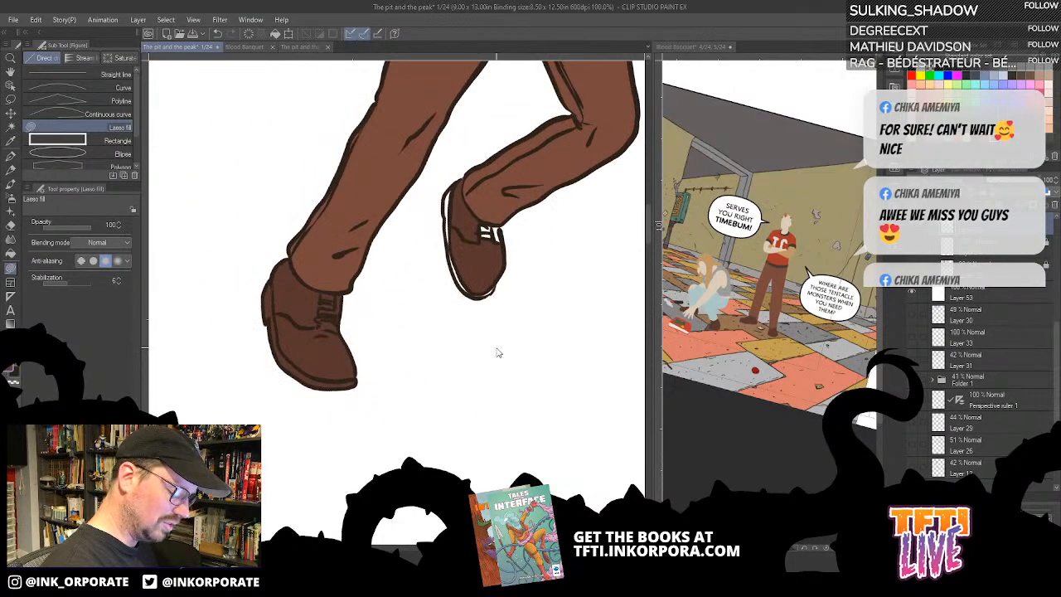
{"action": "scroll", "coordinate": [500, 344], "scroll_direction": "down", "scroll_amount": 1}
{"action": "scroll", "coordinate": [497, 352], "scroll_direction": "up", "scroll_amount": 2}
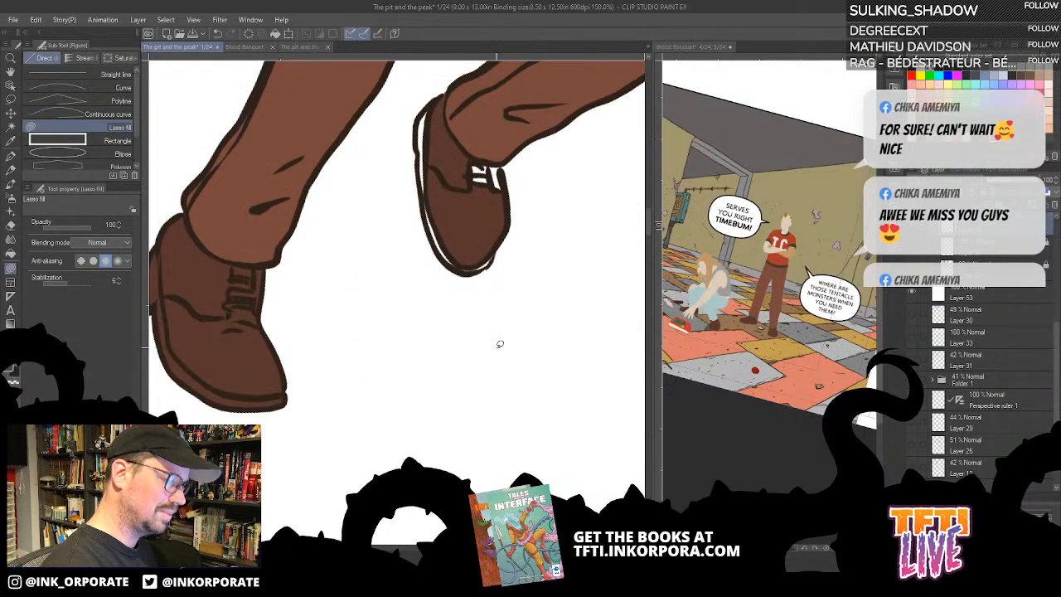
{"action": "left_click_drag", "start_coordinate": [468, 390], "coordinate": [544, 484]}
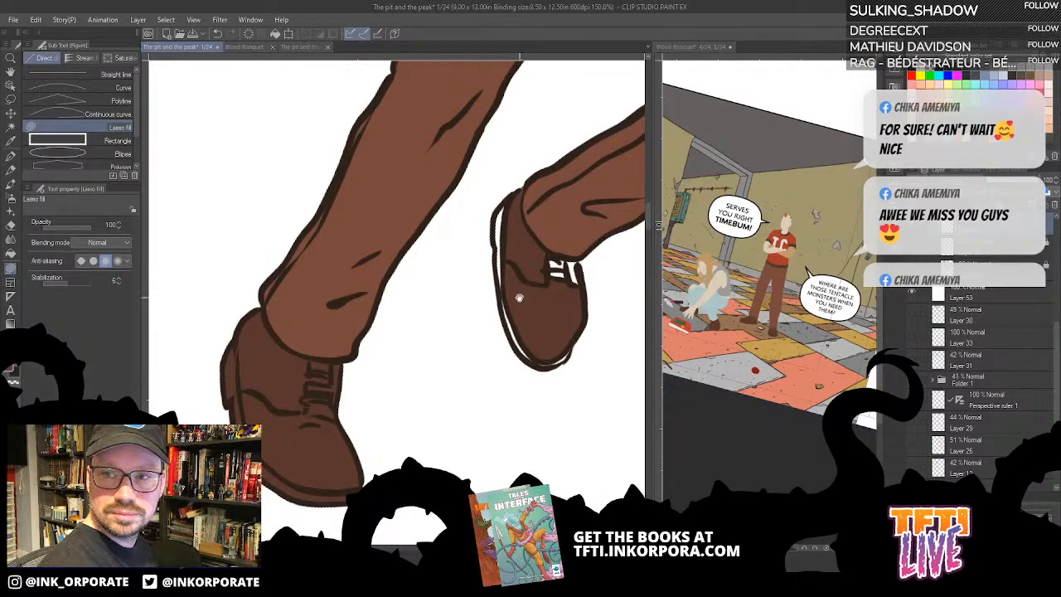
{"action": "left_click_drag", "start_coordinate": [520, 297], "coordinate": [537, 313]}
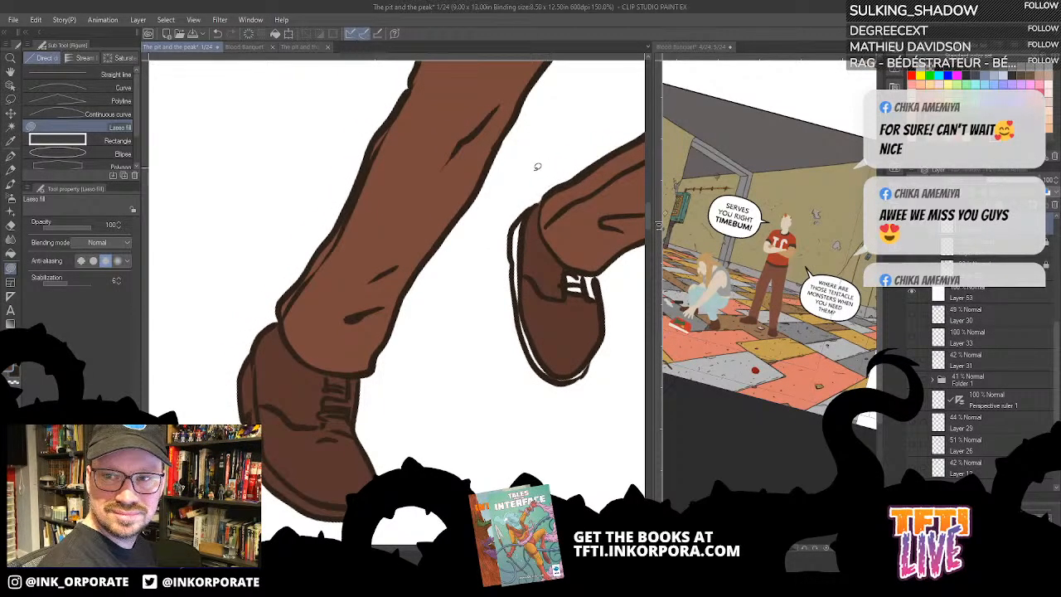
{"action": "mouse_move", "coordinate": [531, 233]}
{"action": "left_mouse_down"}
{"action": "mouse_move", "coordinate": [522, 219]}
{"action": "mouse_move", "coordinate": [511, 244]}
{"action": "mouse_move", "coordinate": [521, 305]}
{"action": "mouse_move", "coordinate": [544, 286]}
{"action": "left_mouse_up"}
{"action": "left_click_drag", "start_coordinate": [562, 359], "coordinate": [545, 301]}
{"action": "mouse_move", "coordinate": [523, 252]}
{"action": "left_mouse_down"}
{"action": "mouse_move", "coordinate": [506, 252]}
{"action": "mouse_move", "coordinate": [512, 293]}
{"action": "mouse_move", "coordinate": [552, 272]}
{"action": "left_mouse_up"}
{"action": "mouse_move", "coordinate": [531, 259]}
{"action": "left_mouse_down"}
{"action": "mouse_move", "coordinate": [516, 271]}
{"action": "mouse_move", "coordinate": [544, 322]}
{"action": "mouse_move", "coordinate": [567, 317]}
{"action": "mouse_move", "coordinate": [586, 226]}
{"action": "mouse_move", "coordinate": [577, 210]}
{"action": "mouse_move", "coordinate": [538, 217]}
{"action": "mouse_move", "coordinate": [563, 244]}
{"action": "mouse_move", "coordinate": [487, 288]}
{"action": "left_mouse_up"}
{"action": "scroll", "coordinate": [485, 296], "scroll_direction": "down", "scroll_amount": 2}
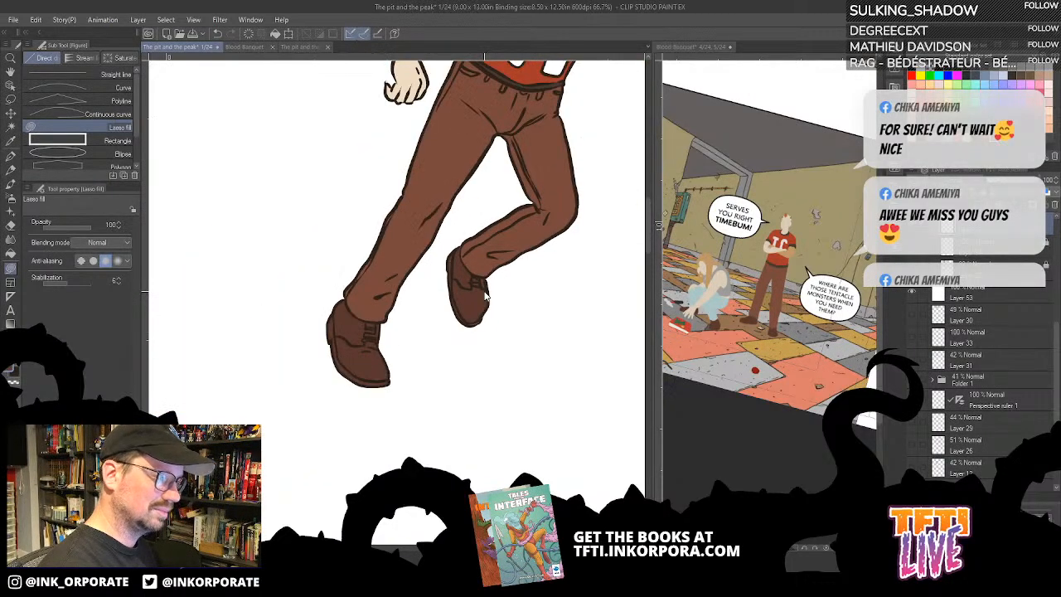
- Fill the two white letters on the man's shirt with light grey using the Fill tool, matching the Blood Banquet page
{"action": "left_click_drag", "start_coordinate": [563, 168], "coordinate": [505, 324]}
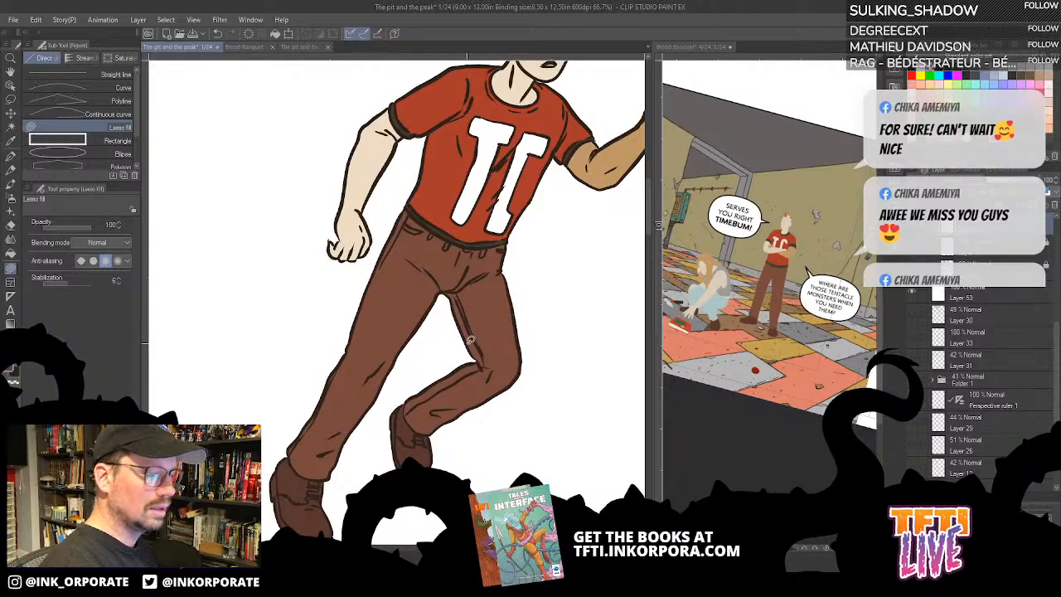
{"action": "left_click", "coordinate": [762, 143]}
{"action": "left_click_drag", "start_coordinate": [786, 125], "coordinate": [666, 304]}
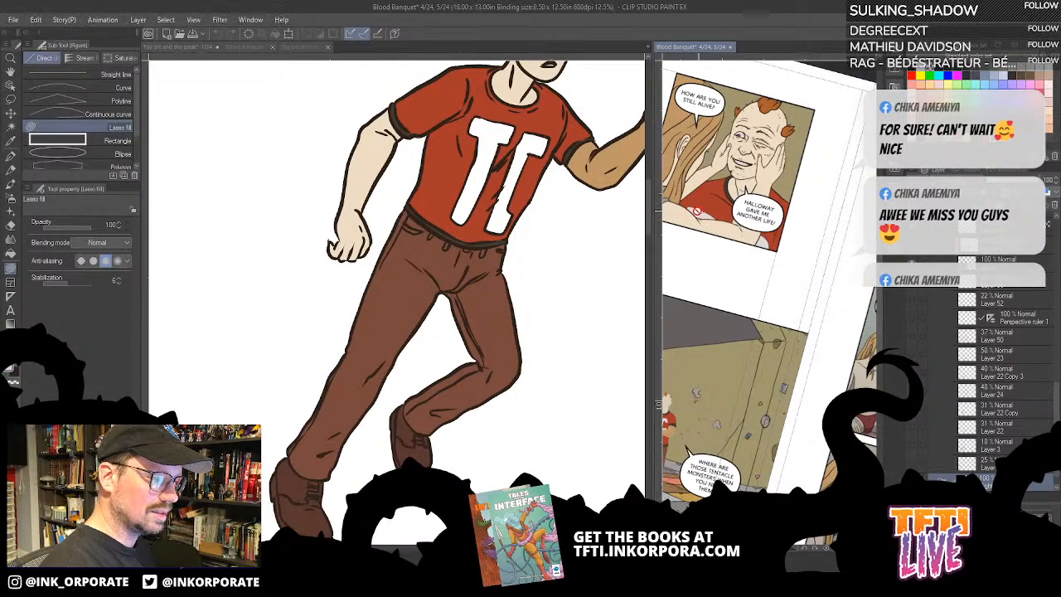
{"action": "left_click", "coordinate": [531, 228]}
{"action": "key", "text": "g"}
{"action": "key", "text": "g"}
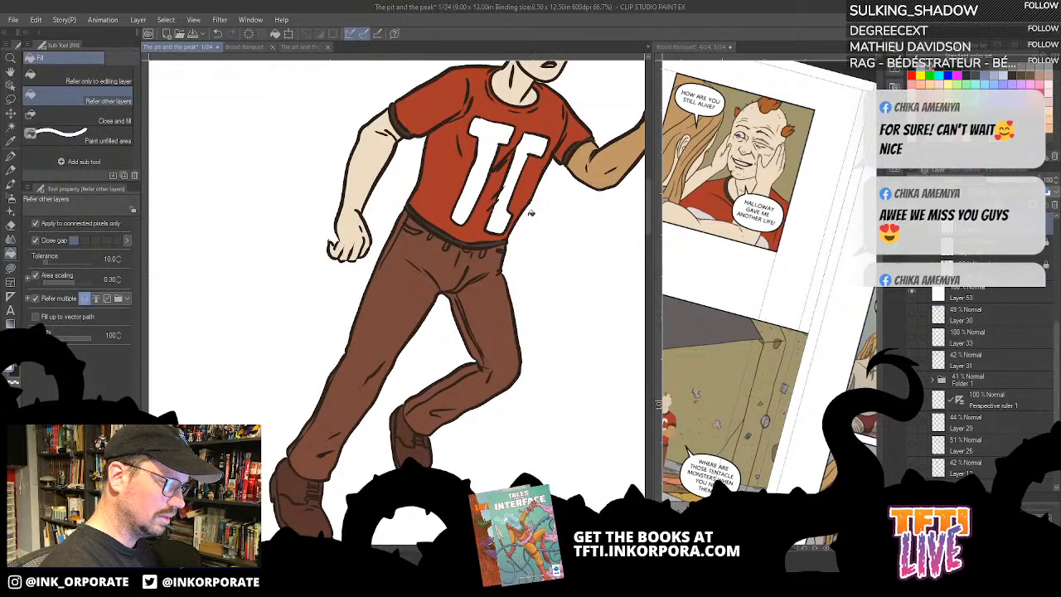
{"action": "left_click", "coordinate": [506, 220]}
{"action": "left_click", "coordinate": [469, 209]}
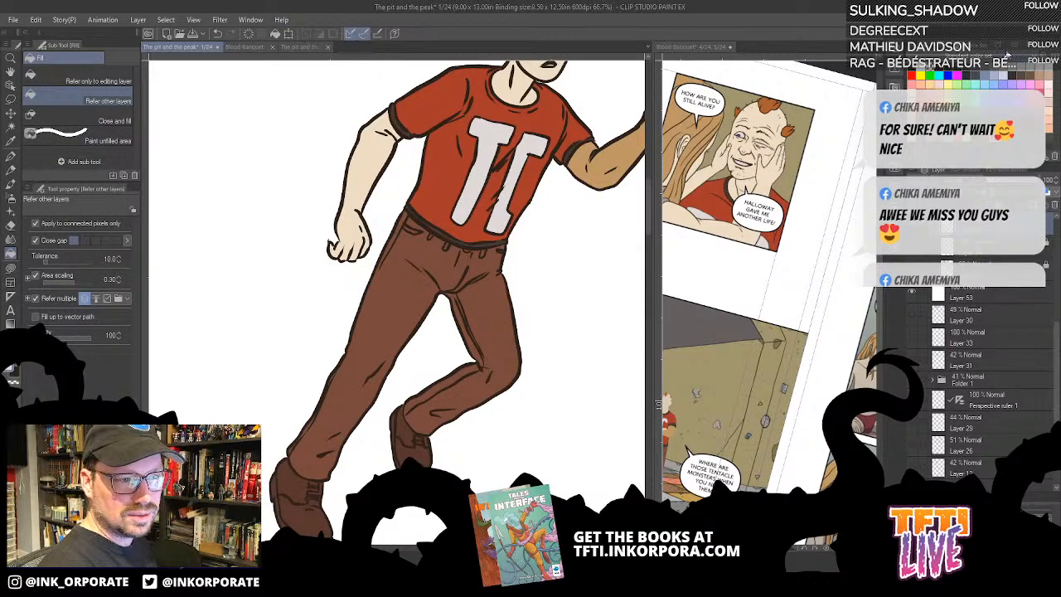
- Display the colour set as a medium list with colour names
{"action": "left_click", "coordinate": [917, 46]}
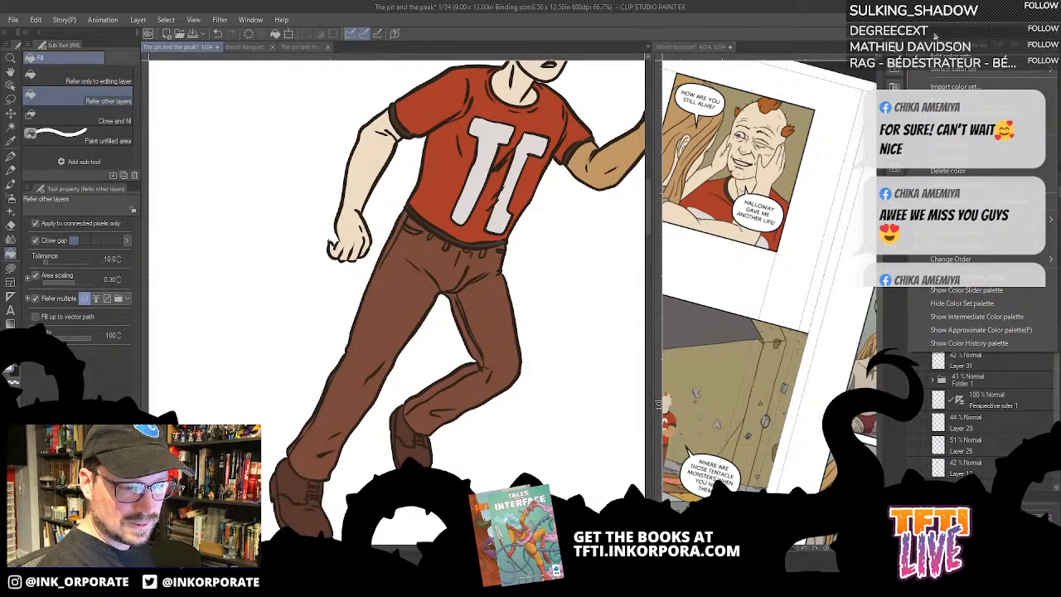
{"action": "mouse_move", "coordinate": [978, 219]}
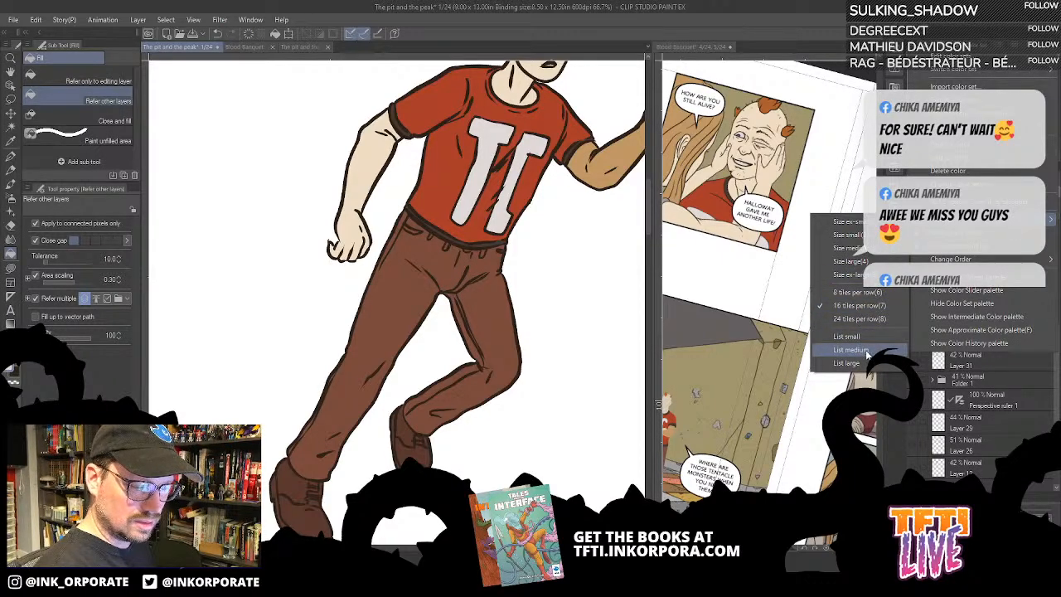
{"action": "left_click", "coordinate": [863, 350]}
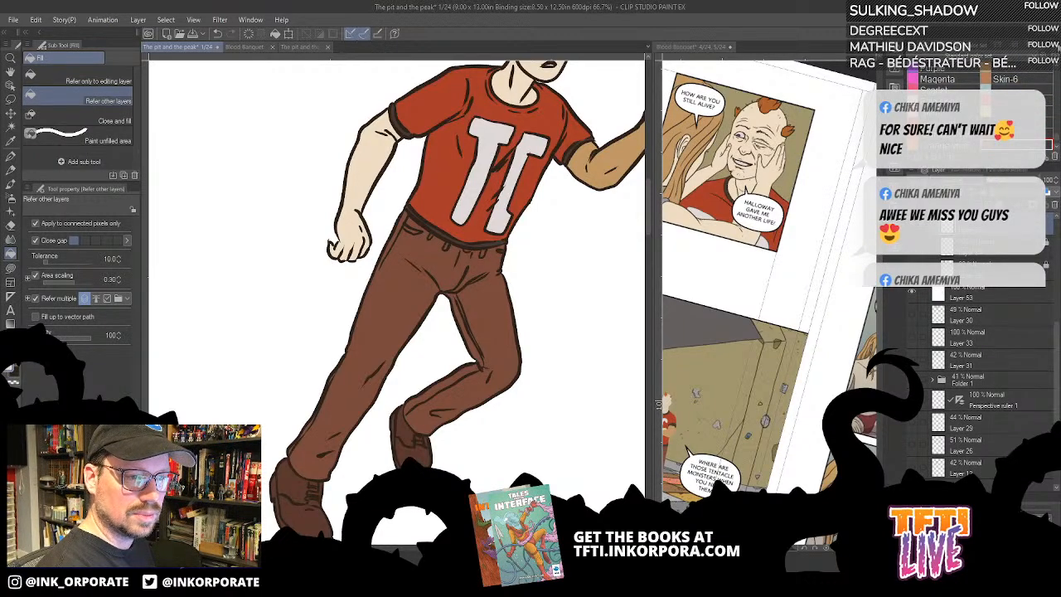
- Display the colour set as a small list with colour names
{"action": "left_click", "coordinate": [914, 46]}
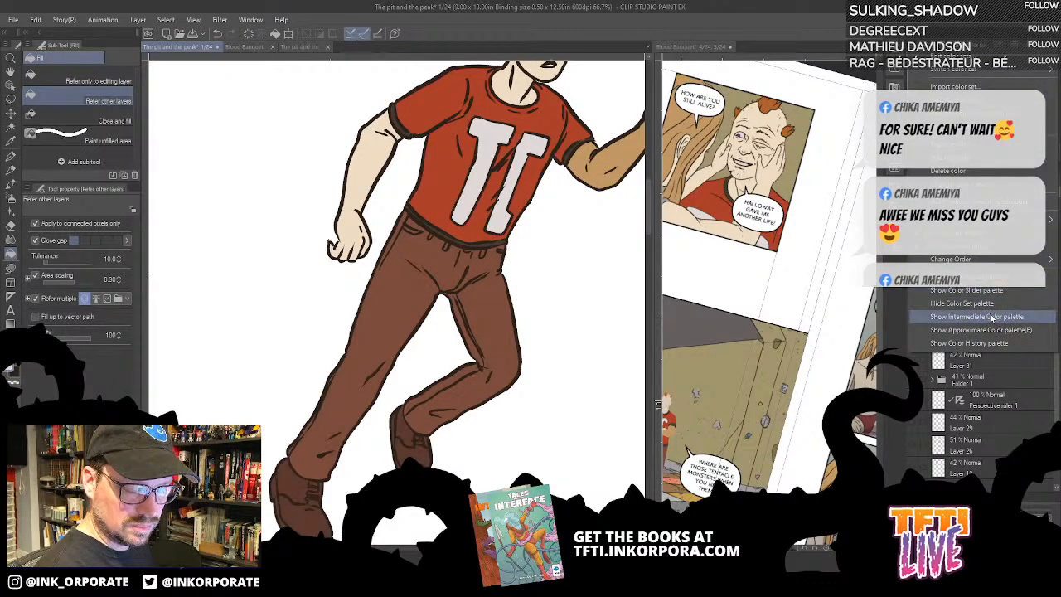
{"action": "mouse_move", "coordinate": [1023, 221]}
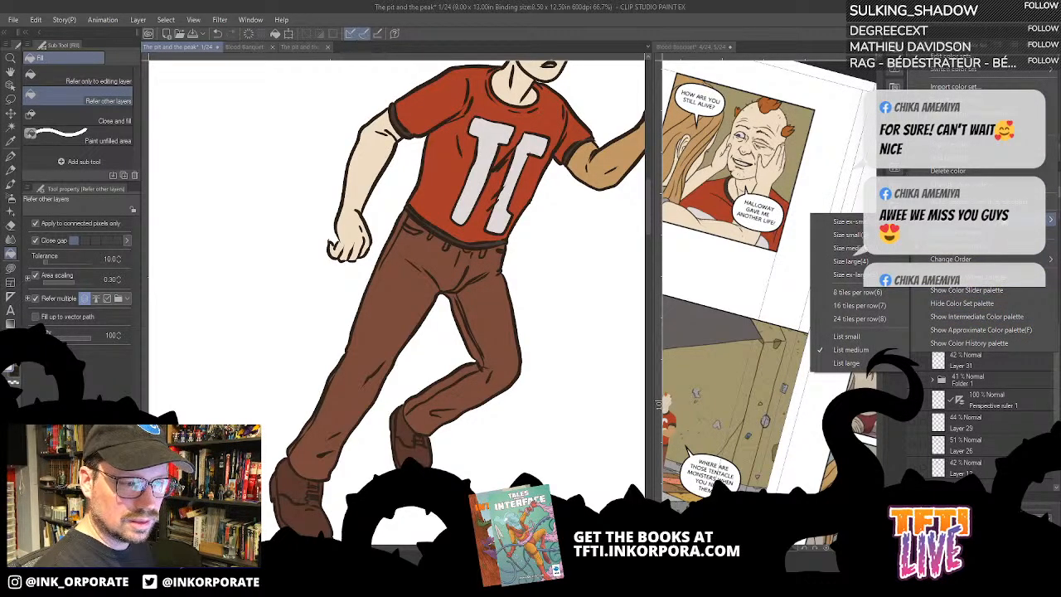
{"action": "left_click", "coordinate": [873, 339]}
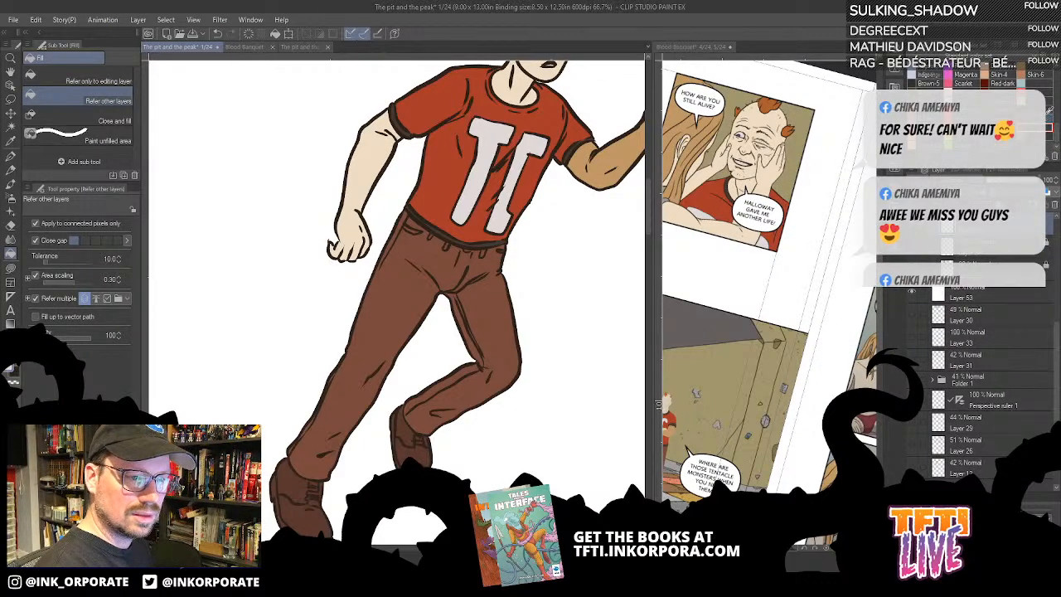
- Select the Jeans colour and make the colour set palette taller to show more named swatches
{"action": "left_click", "coordinate": [1040, 82]}
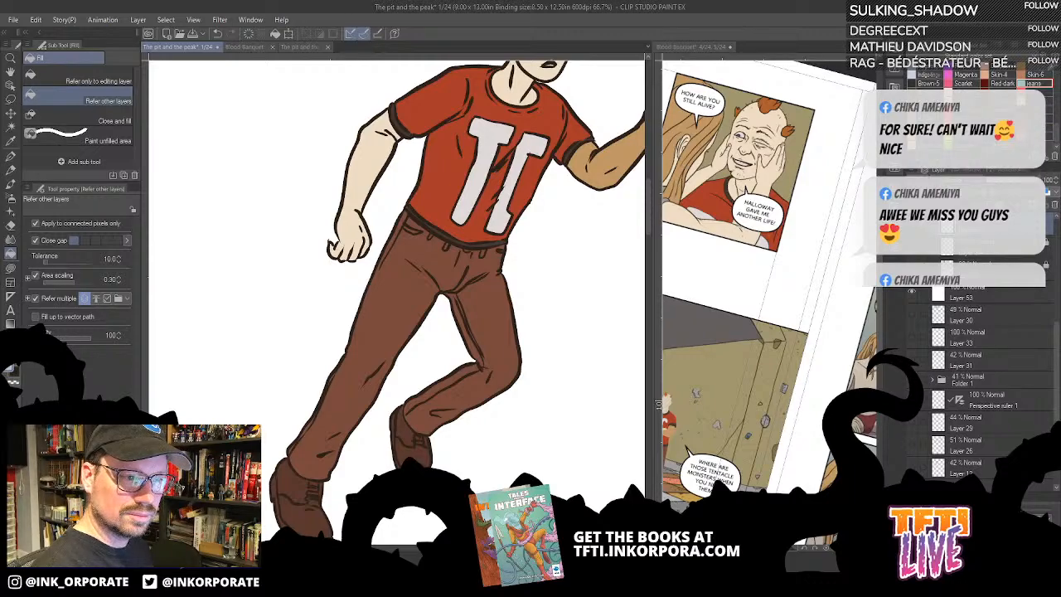
{"action": "left_click_drag", "start_coordinate": [1057, 134], "coordinate": [1057, 104]}
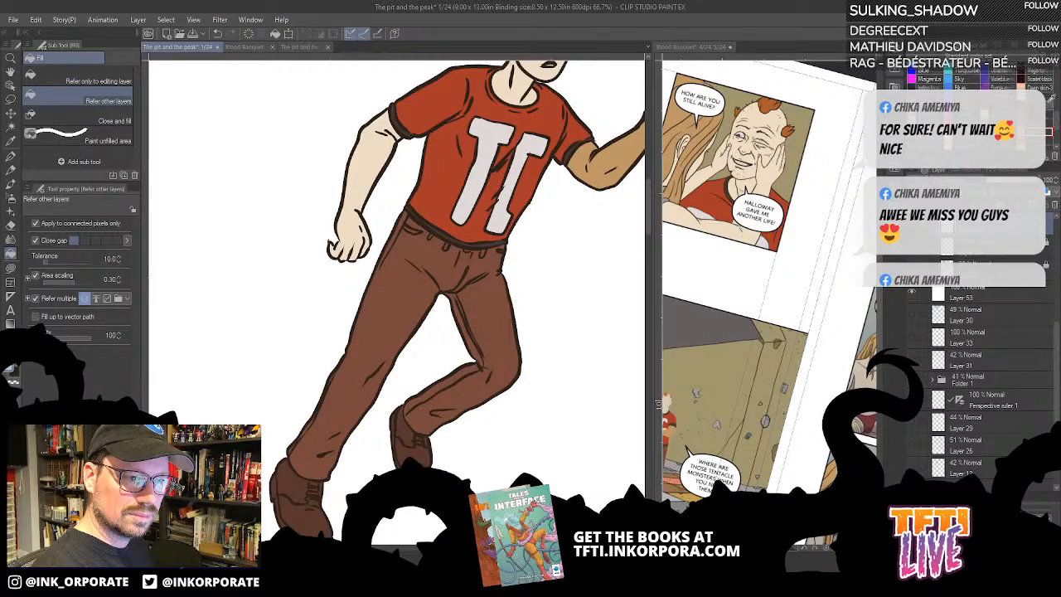
{"action": "left_click_drag", "start_coordinate": [1018, 164], "coordinate": [1013, 221]}
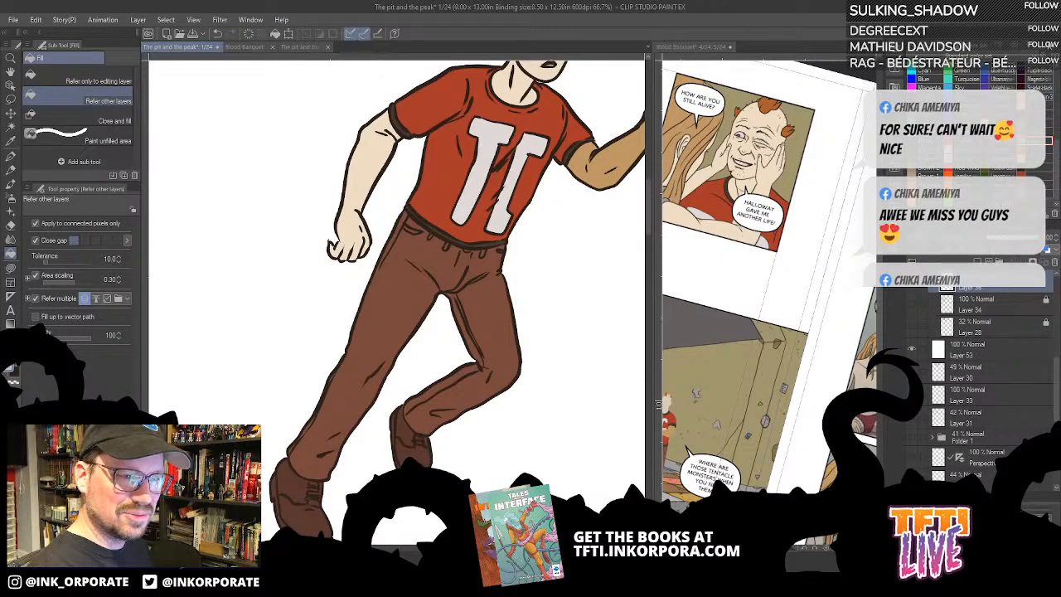
{"action": "left_click", "coordinate": [912, 45]}
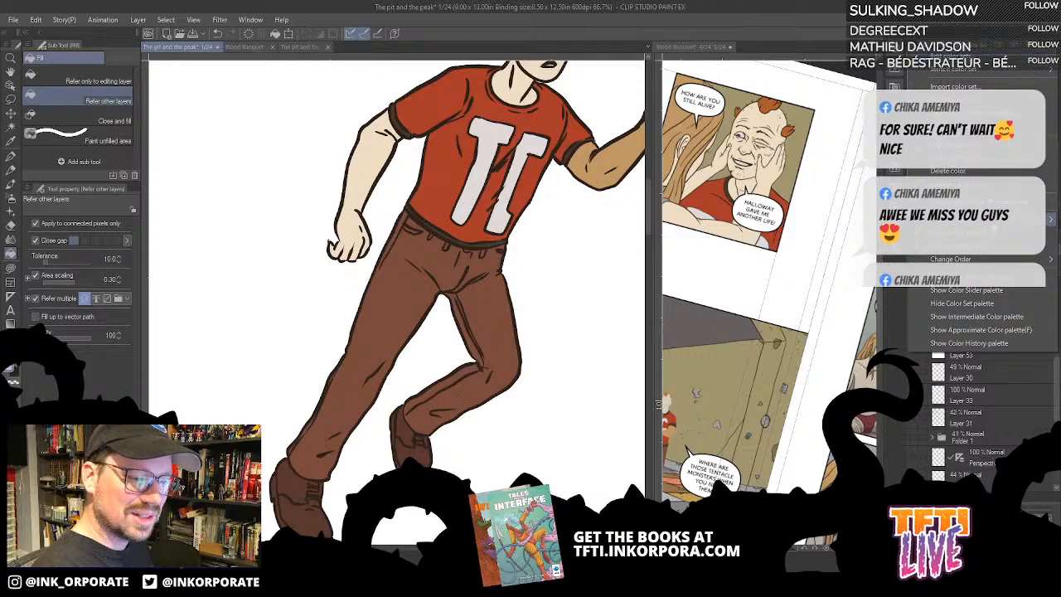
{"action": "mouse_move", "coordinate": [1021, 224]}
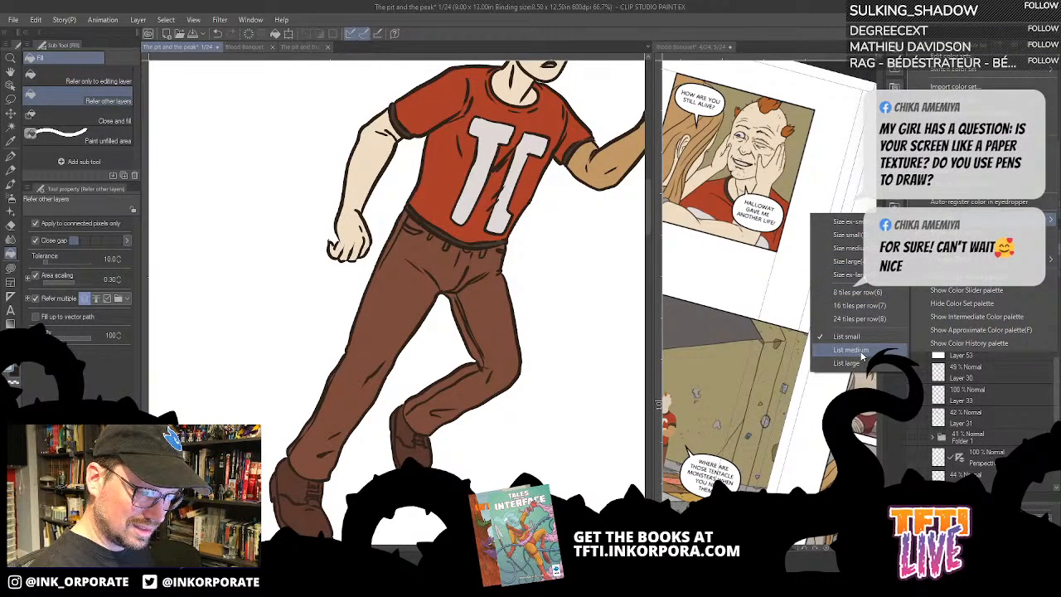
{"action": "left_click", "coordinate": [976, 23]}
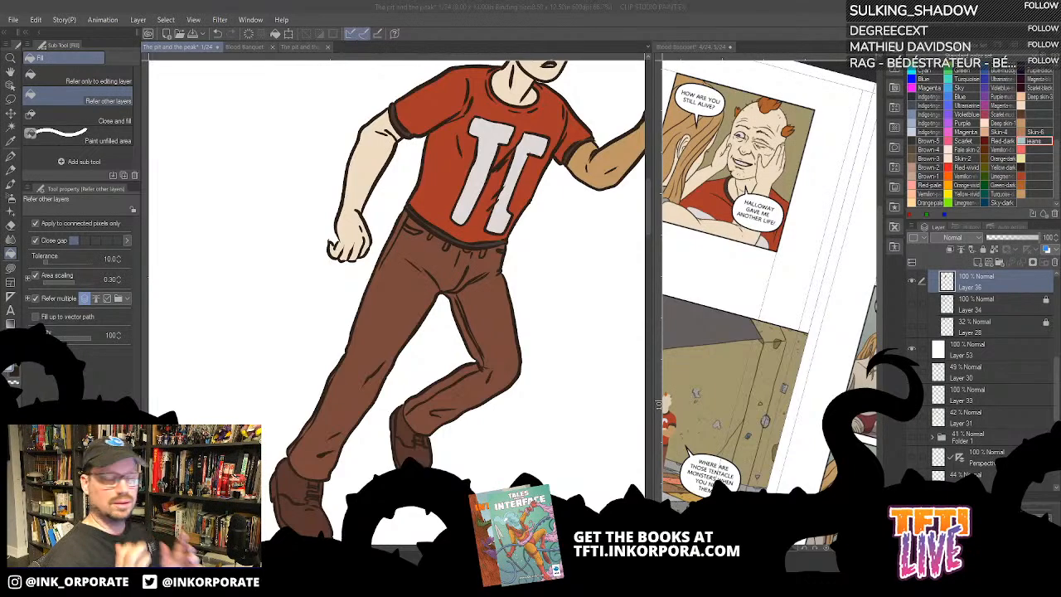
- Zoom page 1 out to 25% and widen its canvas pane to show the man and the woman together
{"action": "left_click", "coordinate": [533, 43]}
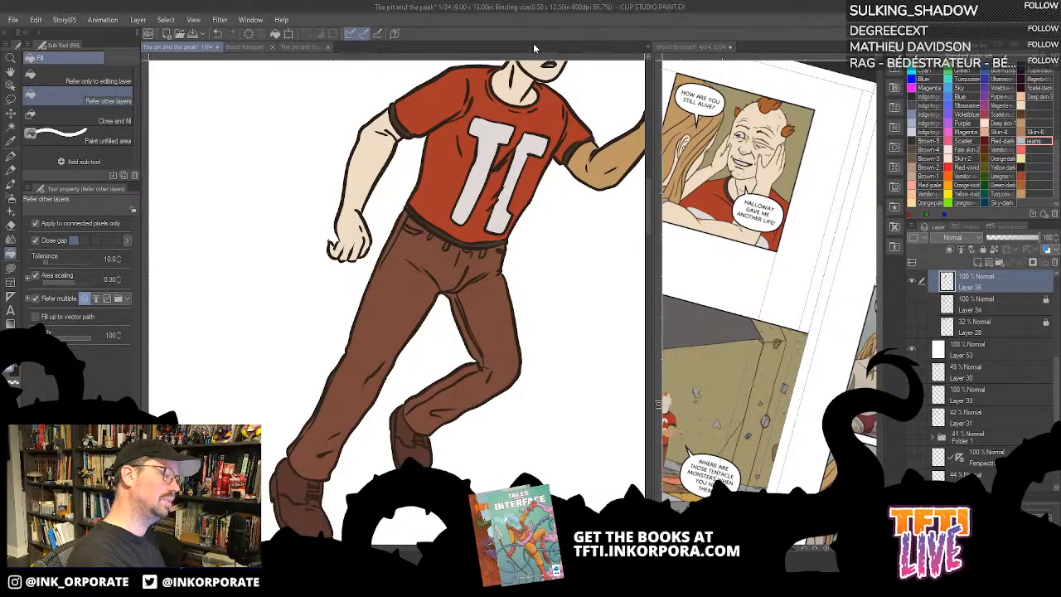
{"action": "key", "text": "ctrl+minus"}
{"action": "key", "text": "ctrl+minus"}
{"action": "key", "text": "ctrl+minus"}
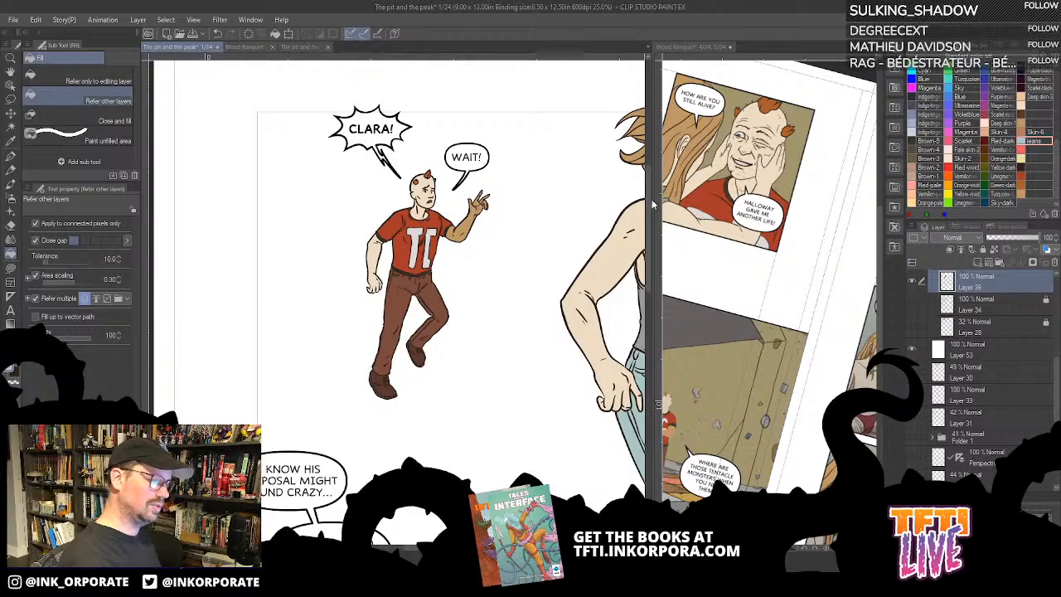
{"action": "left_click_drag", "start_coordinate": [656, 204], "coordinate": [784, 262]}
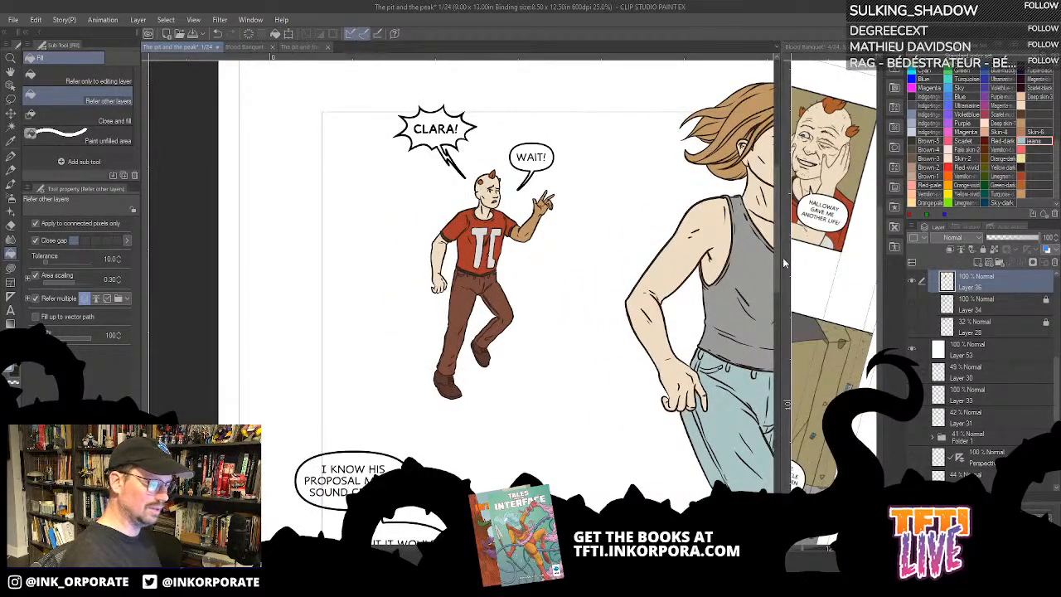
- Zoom page 1 out to 12.5% and show the background line art on Layer 34
{"action": "left_click_drag", "start_coordinate": [510, 414], "coordinate": [393, 368]}
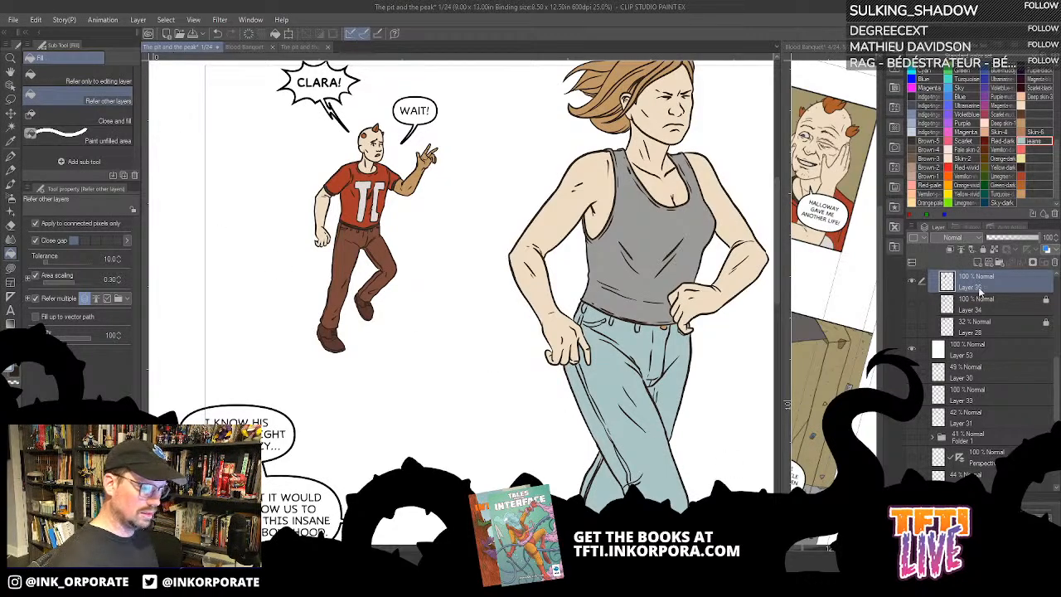
{"action": "key", "text": "ctrl+minus"}
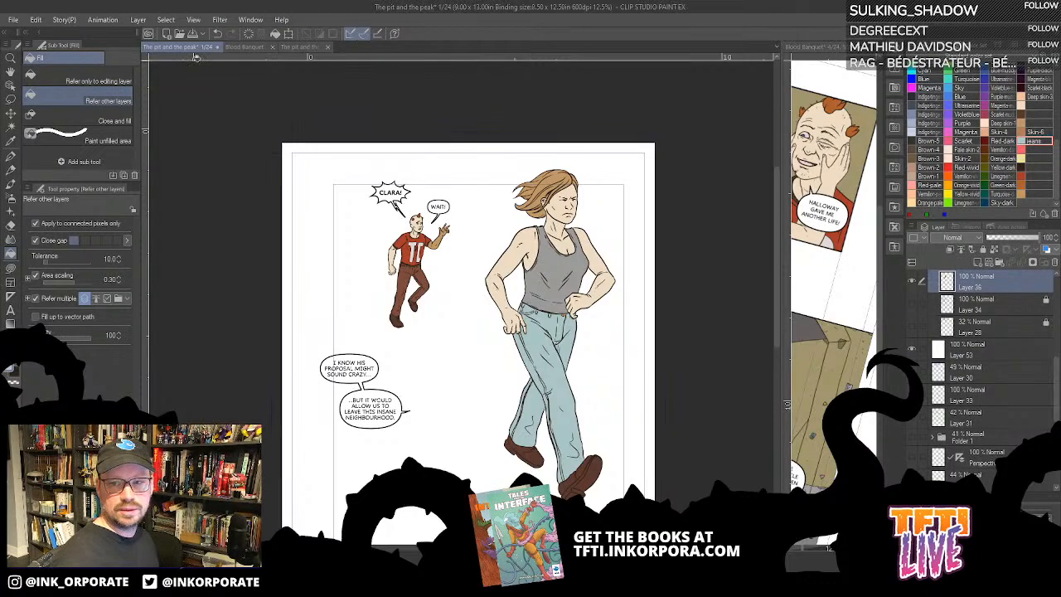
{"action": "scroll", "coordinate": [1030, 368], "scroll_direction": "up", "scroll_amount": 3}
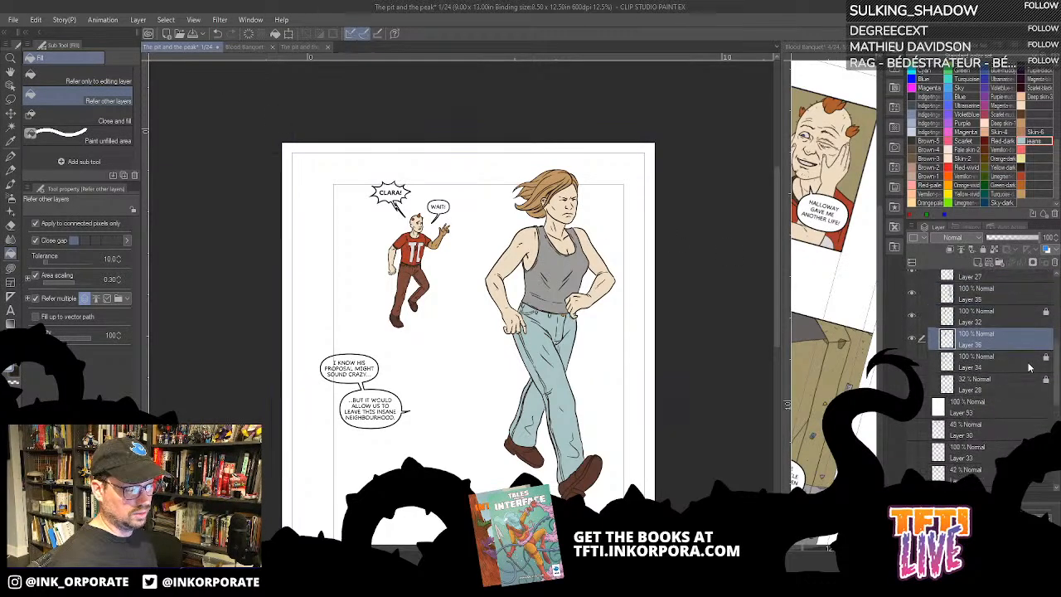
{"action": "scroll", "coordinate": [1029, 364], "scroll_direction": "up", "scroll_amount": 2}
{"action": "scroll", "coordinate": [950, 386], "scroll_direction": "down", "scroll_amount": 2}
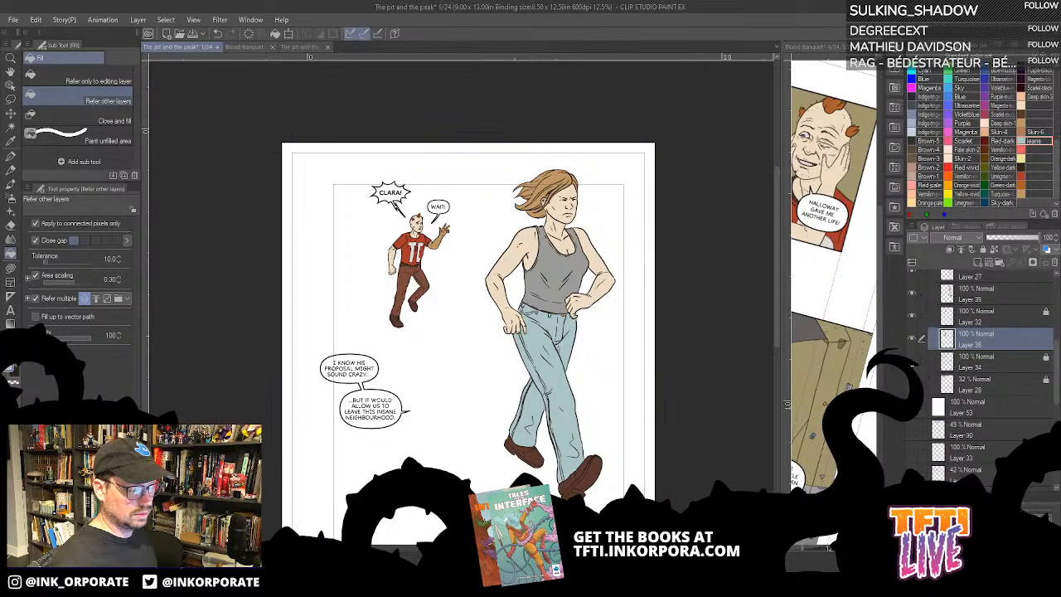
{"action": "left_click", "coordinate": [912, 362]}
{"action": "left_click", "coordinate": [1000, 374]}
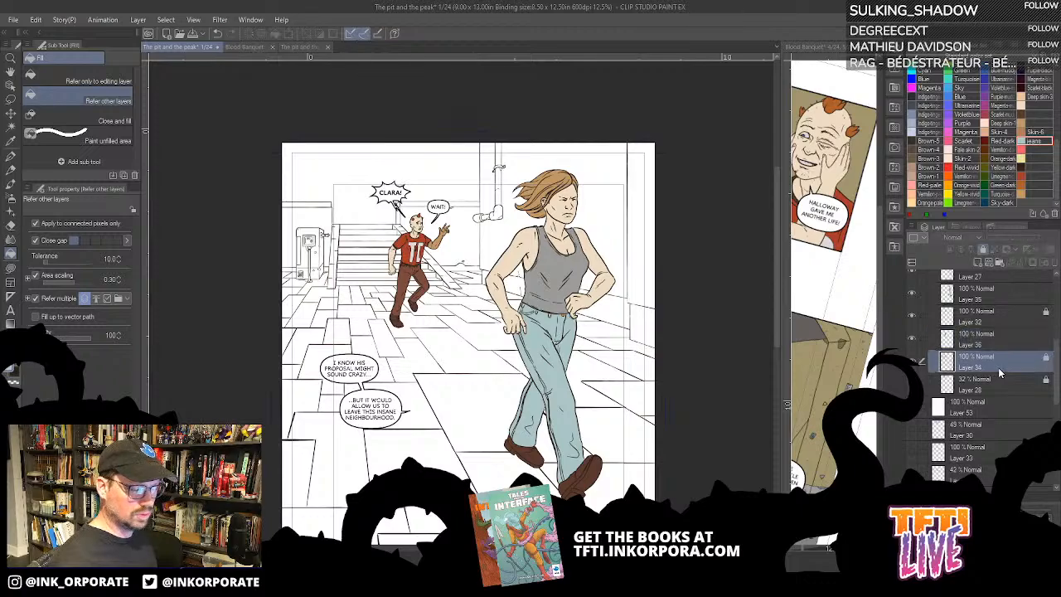
- Show Layer 28 with the distant buildings, raise its opacity to 100% and lock it
{"action": "left_click", "coordinate": [1001, 380]}
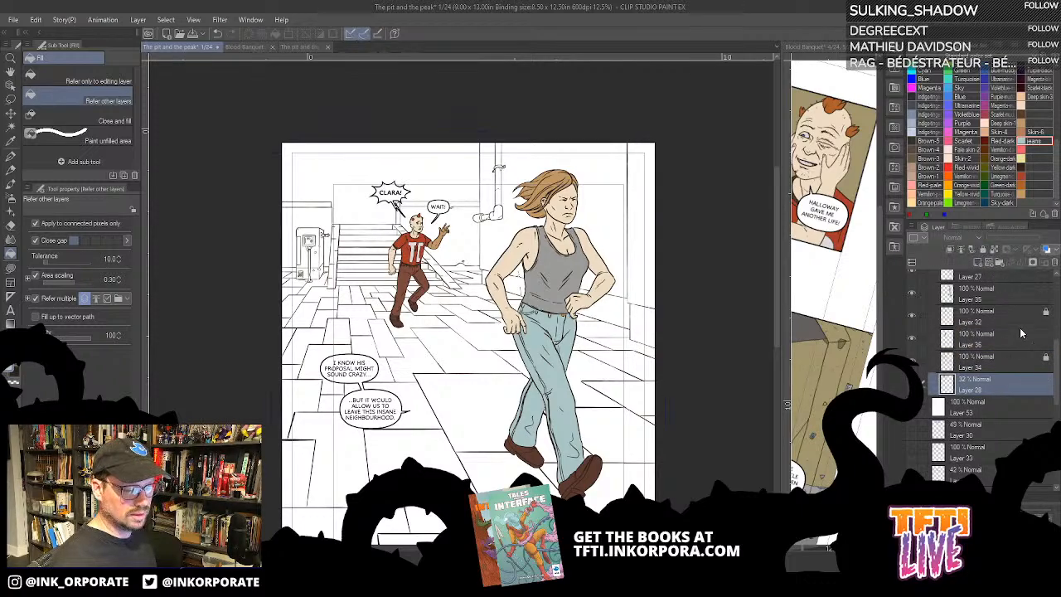
{"action": "left_click", "coordinate": [913, 385]}
{"action": "left_click_drag", "start_coordinate": [999, 239], "coordinate": [1053, 245]}
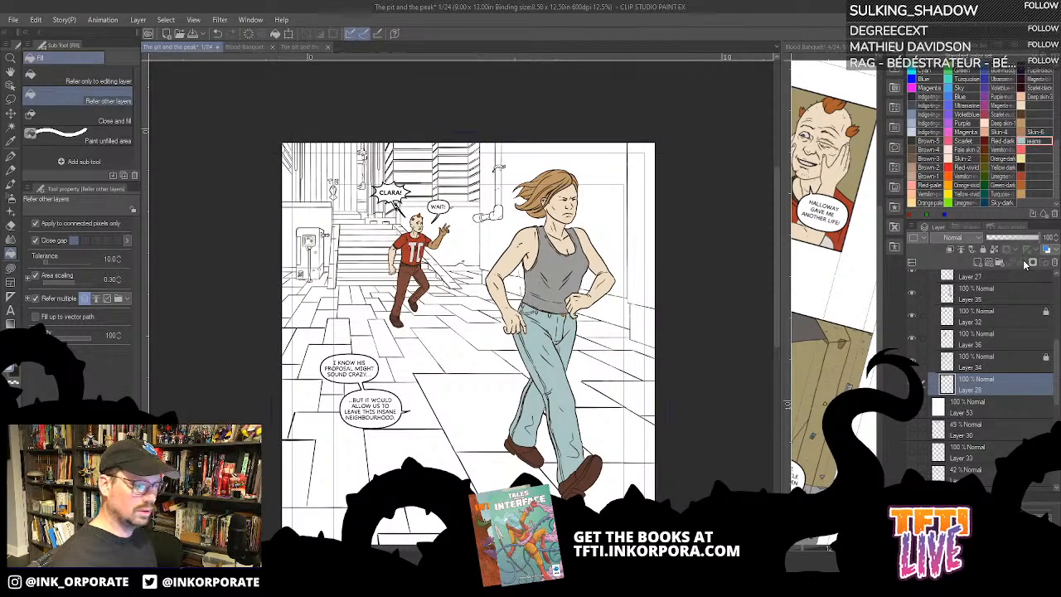
{"action": "left_click", "coordinate": [990, 250]}
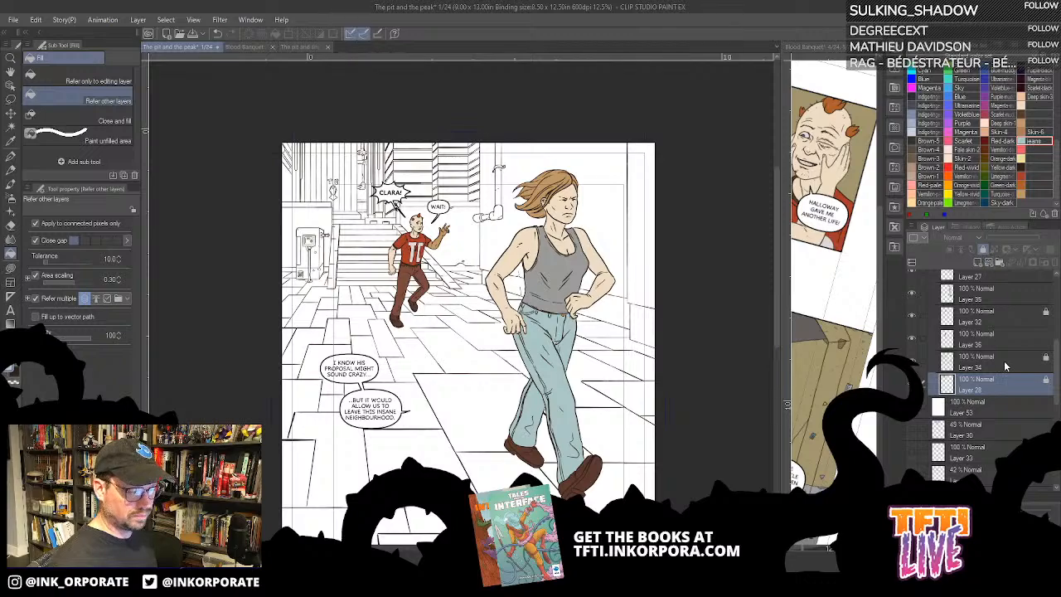
- Add a new layer and place it between Layer 34 and Layer 28
{"action": "left_click", "coordinate": [1007, 365]}
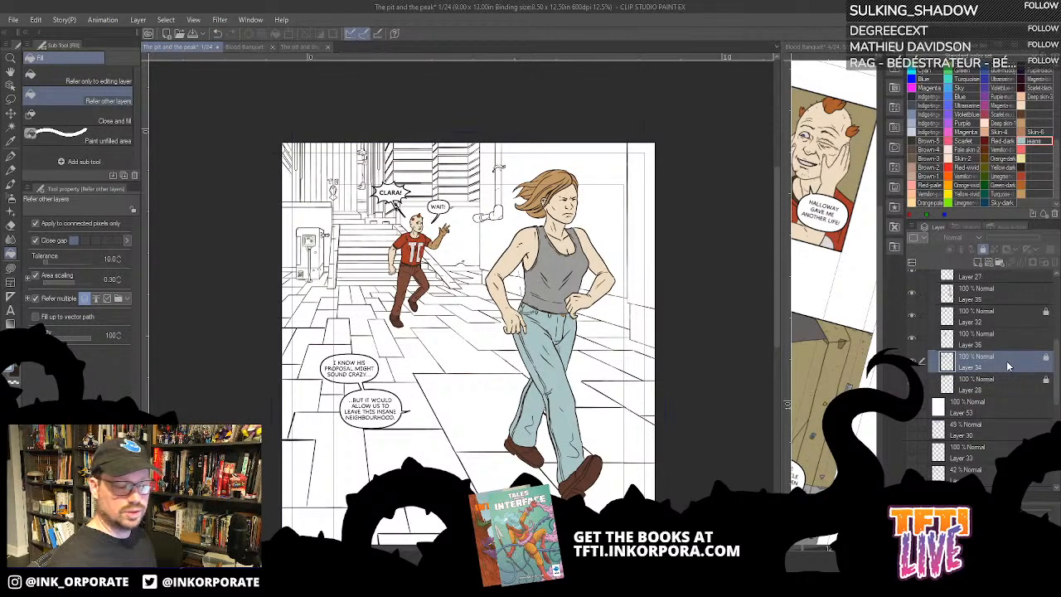
{"action": "left_click", "coordinate": [987, 251]}
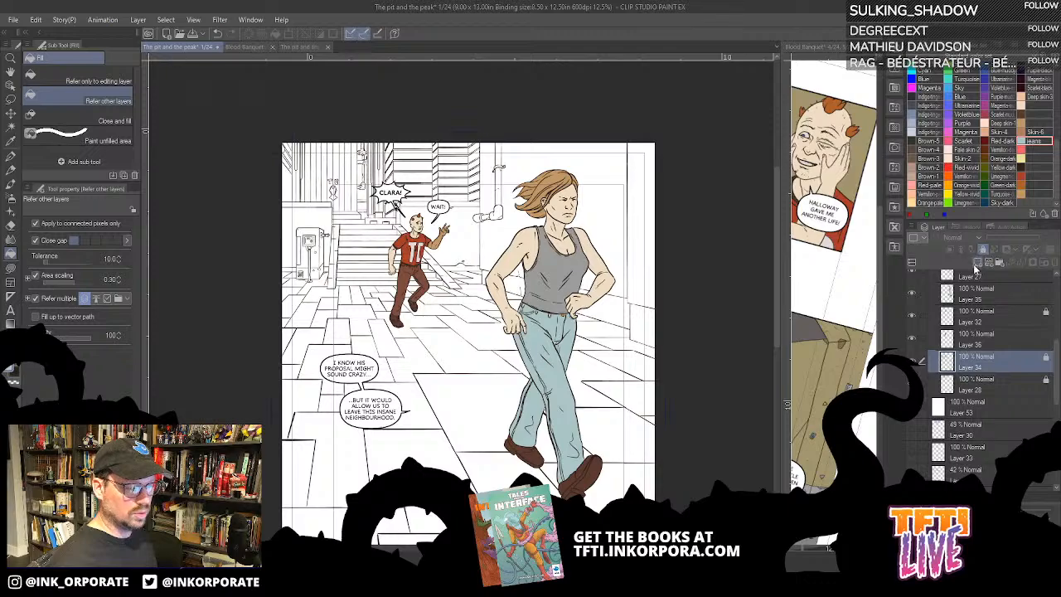
{"action": "left_click", "coordinate": [976, 263]}
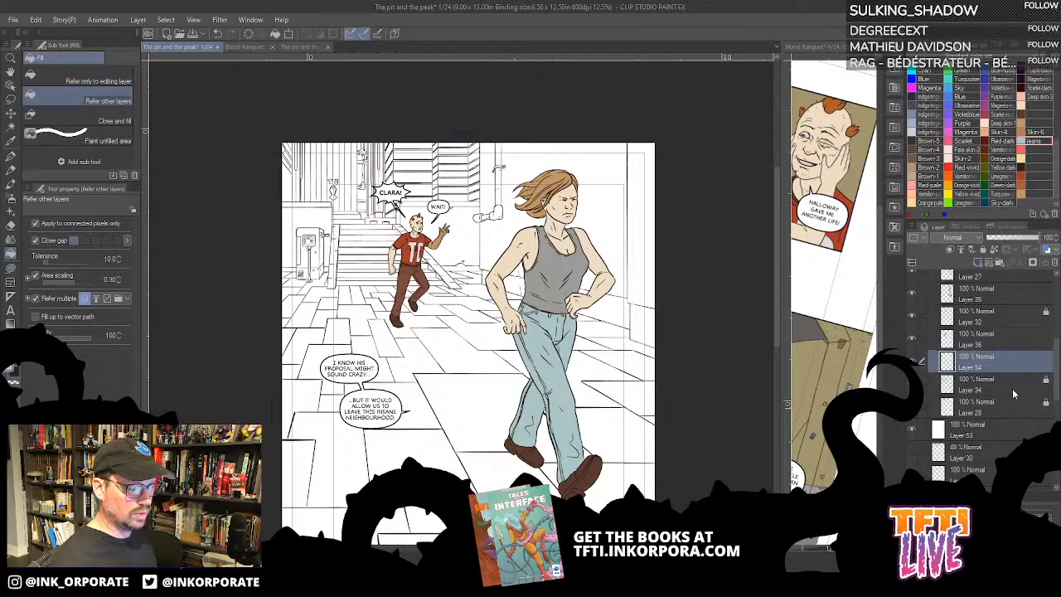
{"action": "left_click_drag", "start_coordinate": [1013, 371], "coordinate": [1020, 396]}
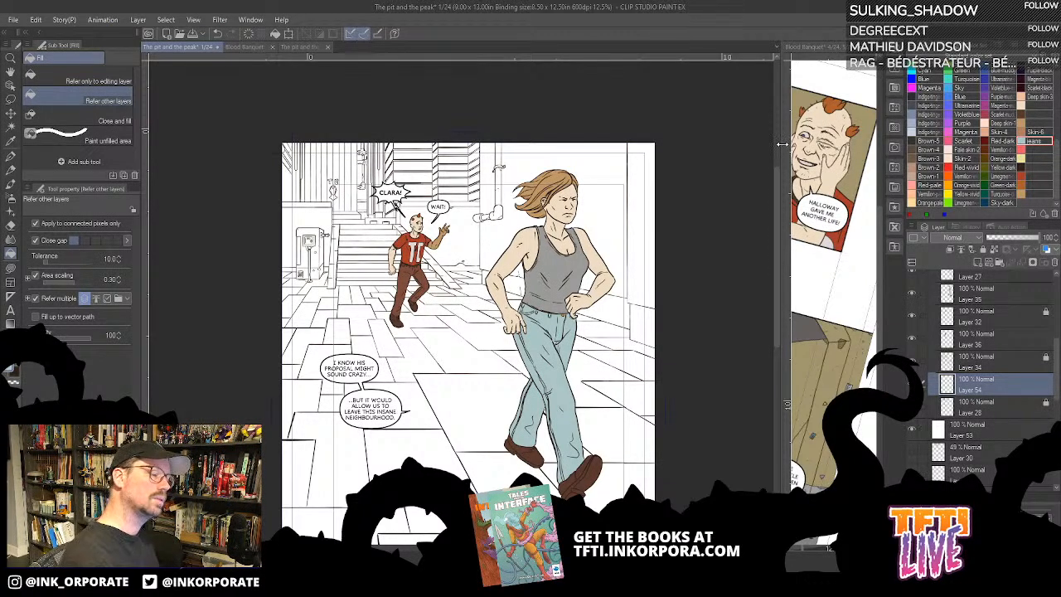
- Switch to the Blood Banquet page overview and widen its pane to show whole spreads
{"action": "left_click_drag", "start_coordinate": [782, 145], "coordinate": [572, 215]}
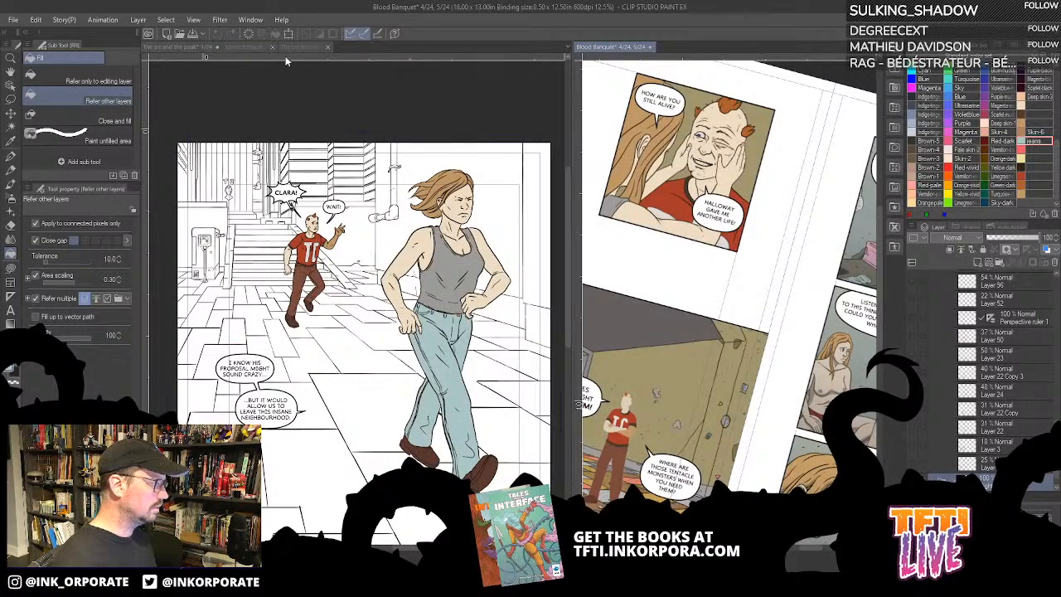
{"action": "left_click", "coordinate": [195, 48]}
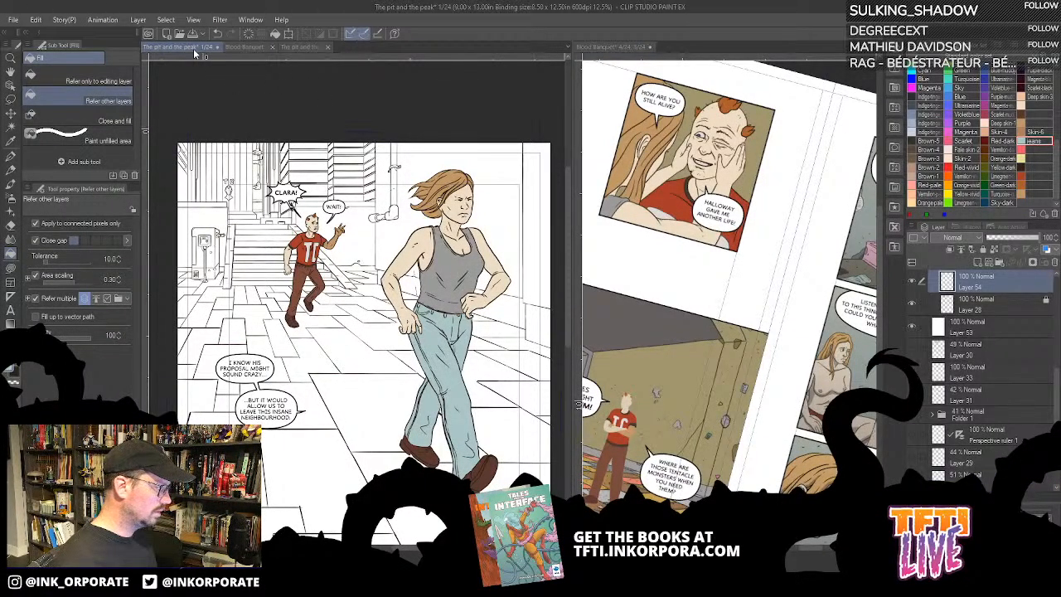
{"action": "left_click", "coordinate": [244, 48]}
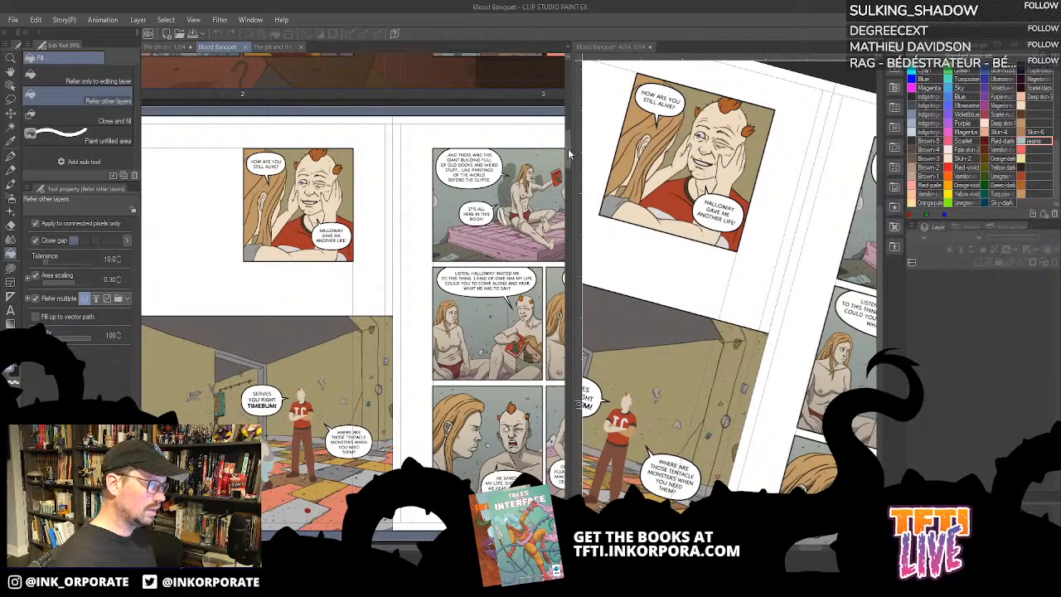
{"action": "left_click_drag", "start_coordinate": [568, 149], "coordinate": [797, 248]}
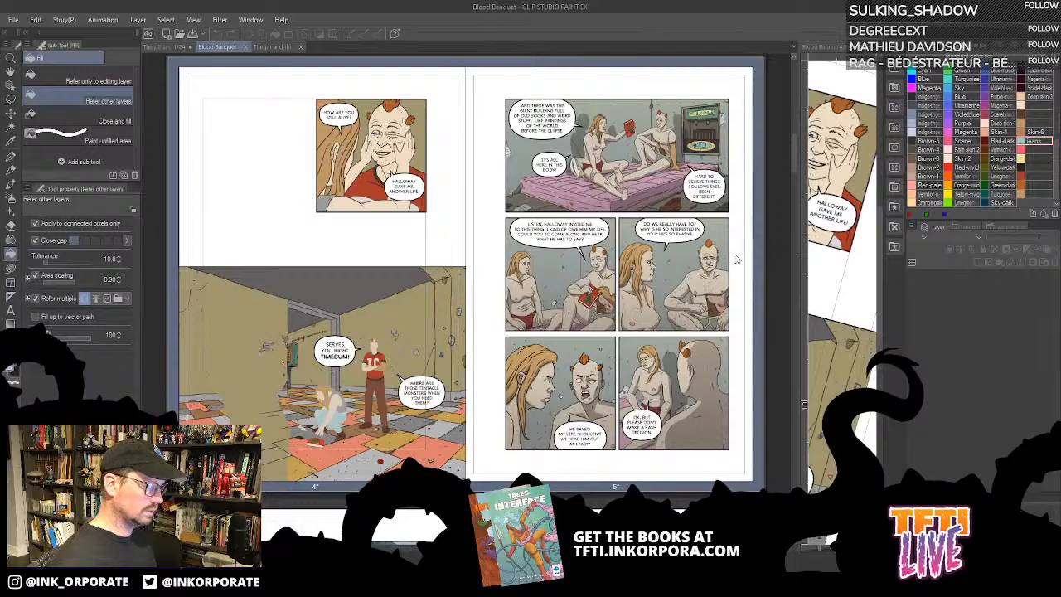
- Look through the Blood Banquet spreads and open pages 22 and 23 as a colour reference
{"action": "scroll", "coordinate": [663, 289], "scroll_direction": "down", "scroll_amount": 5}
{"action": "scroll", "coordinate": [663, 289], "scroll_direction": "down", "scroll_amount": 10}
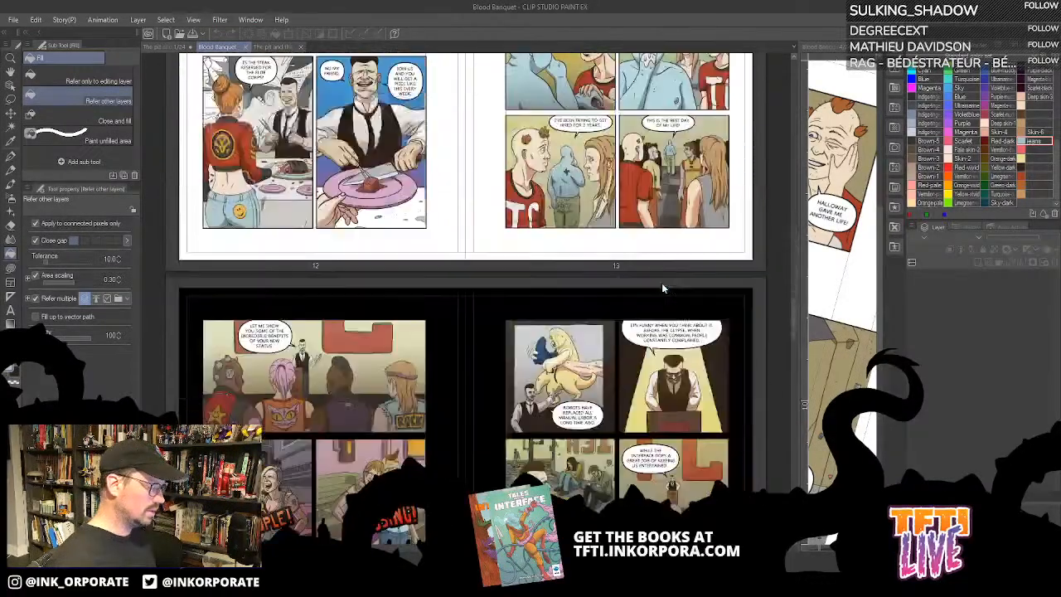
{"action": "scroll", "coordinate": [663, 289], "scroll_direction": "up", "scroll_amount": 10}
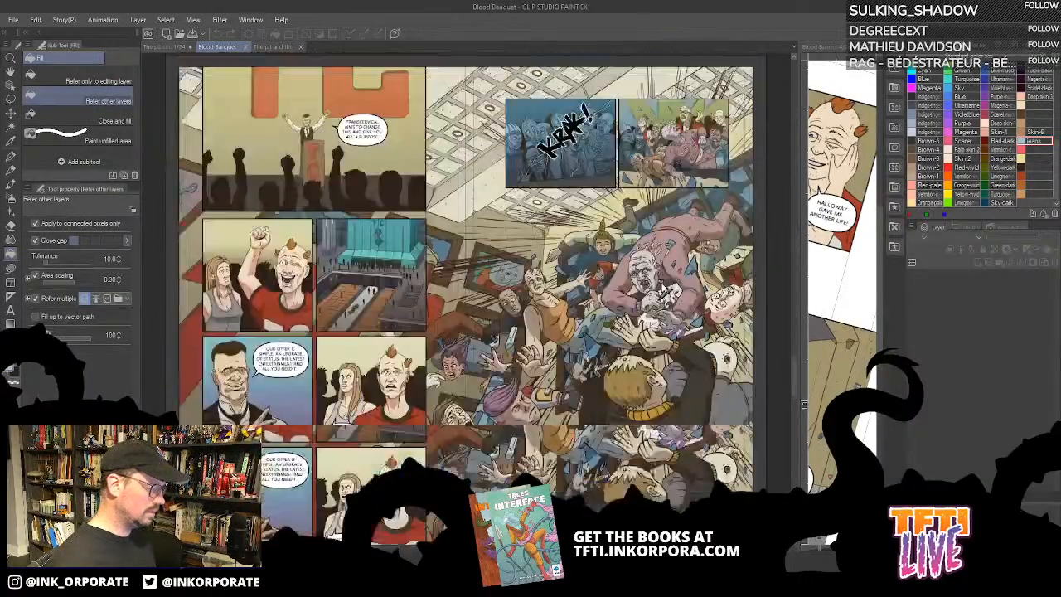
{"action": "scroll", "coordinate": [664, 289], "scroll_direction": "up", "scroll_amount": 15}
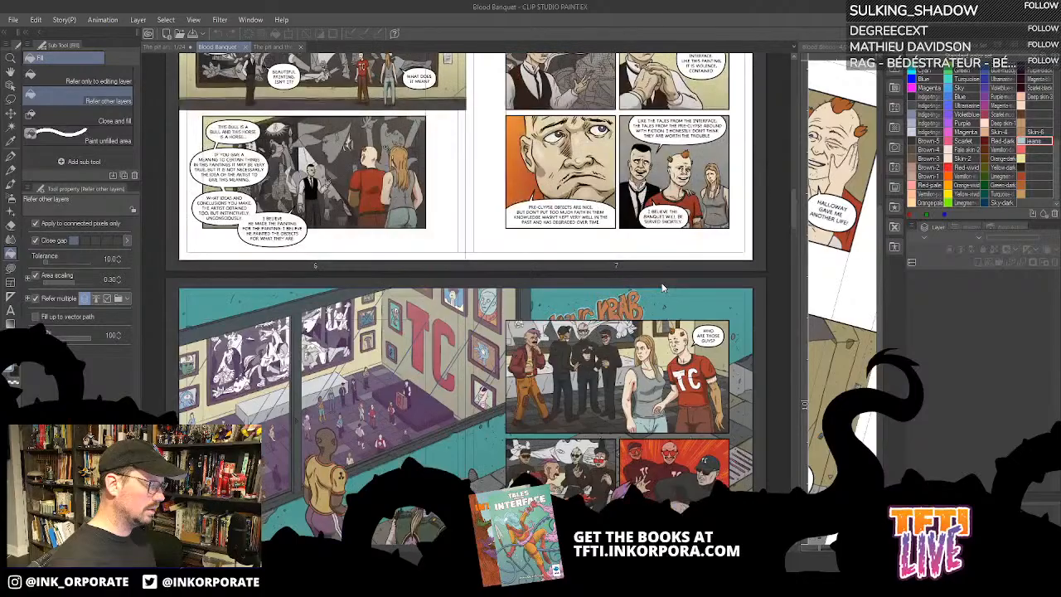
{"action": "scroll", "coordinate": [661, 288], "scroll_direction": "down", "scroll_amount": 20}
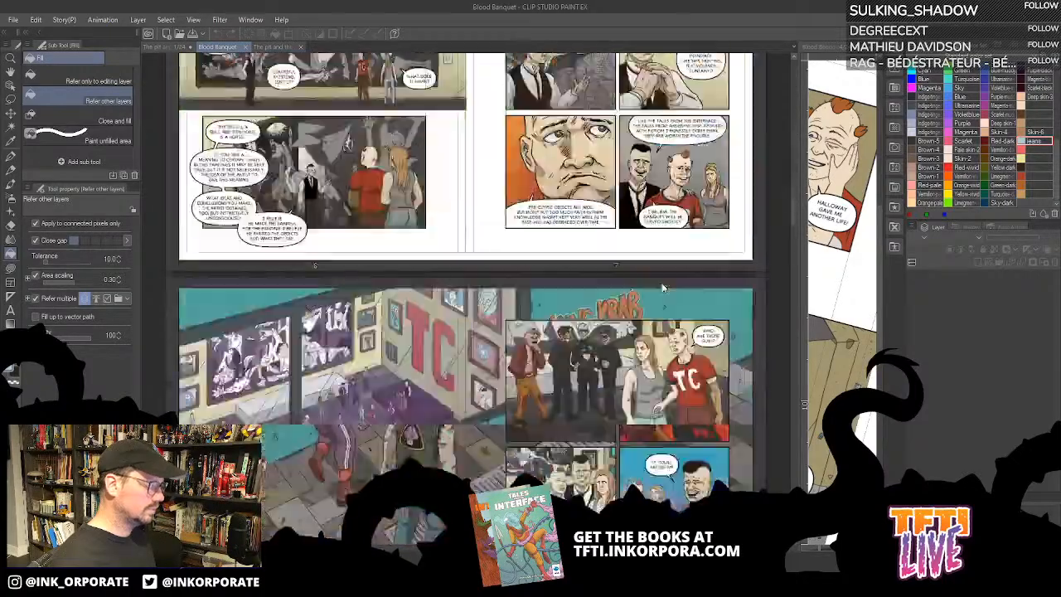
{"action": "scroll", "coordinate": [661, 285], "scroll_direction": "down", "scroll_amount": 9}
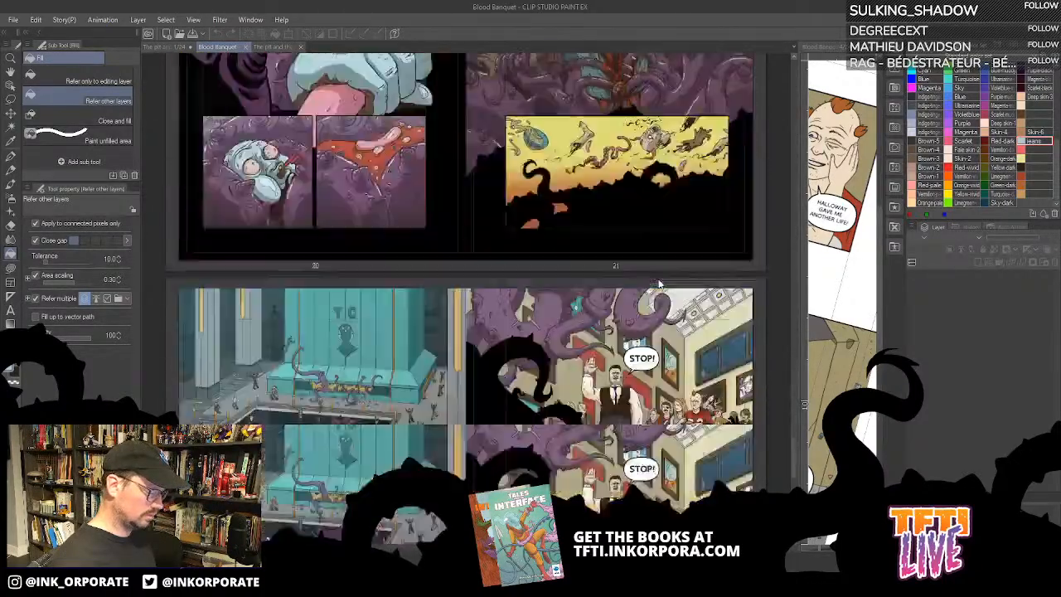
{"action": "scroll", "coordinate": [661, 284], "scroll_direction": "up", "scroll_amount": 2}
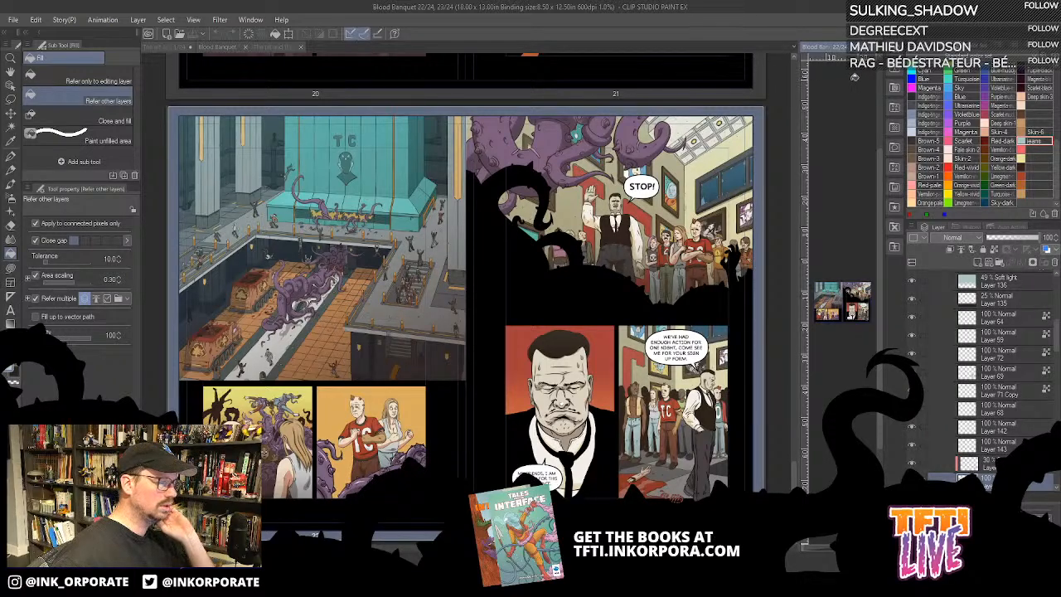
- Return to page 1, widen the reference pane beside it and zoom the page to 25%
{"action": "left_click", "coordinate": [175, 47]}
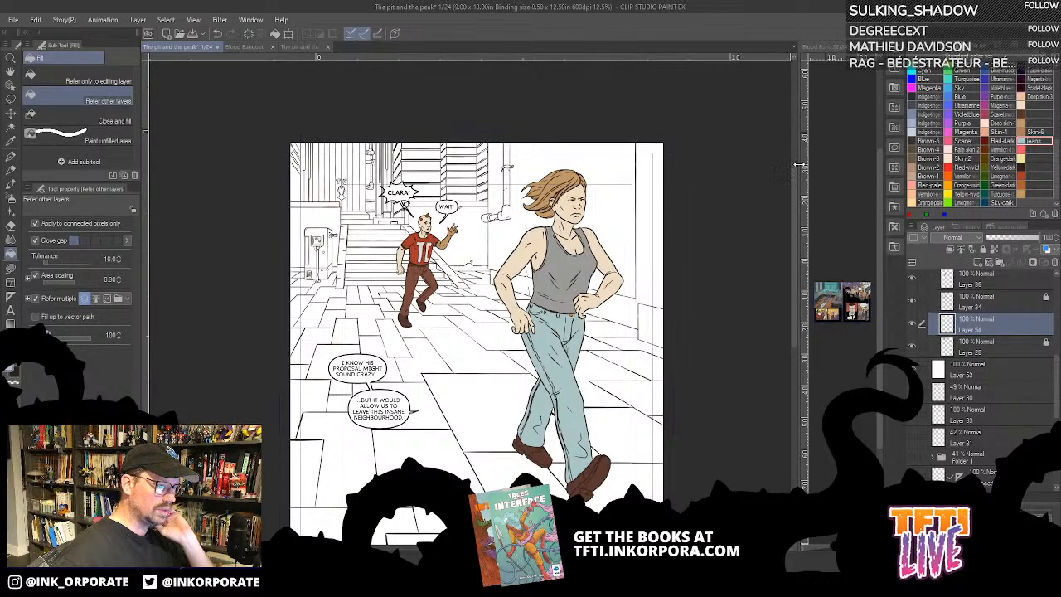
{"action": "left_click_drag", "start_coordinate": [806, 166], "coordinate": [589, 171]}
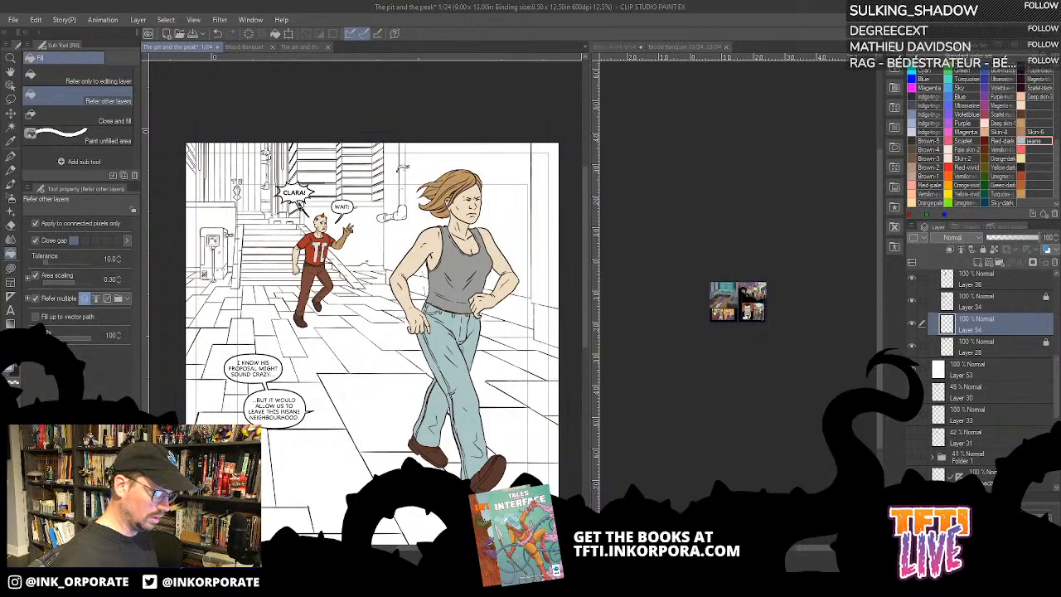
{"action": "key", "text": "ctrl+plus"}
- Display the pages 22–23 spread at 25%, centred on the purple tentacles in the tiled pit
{"action": "left_click", "coordinate": [727, 244]}
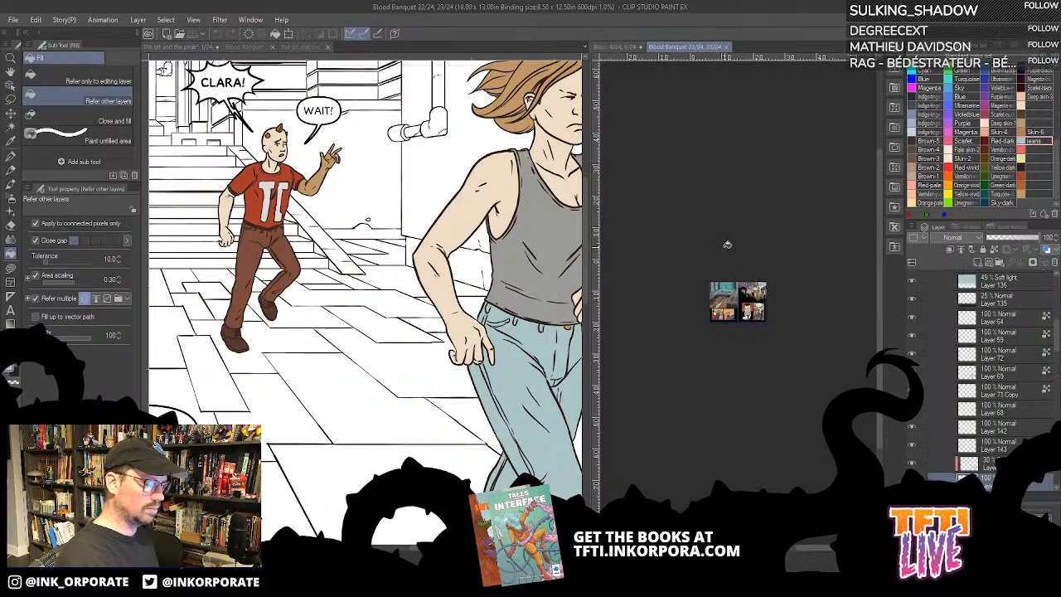
{"action": "key", "text": "ctrl+plus"}
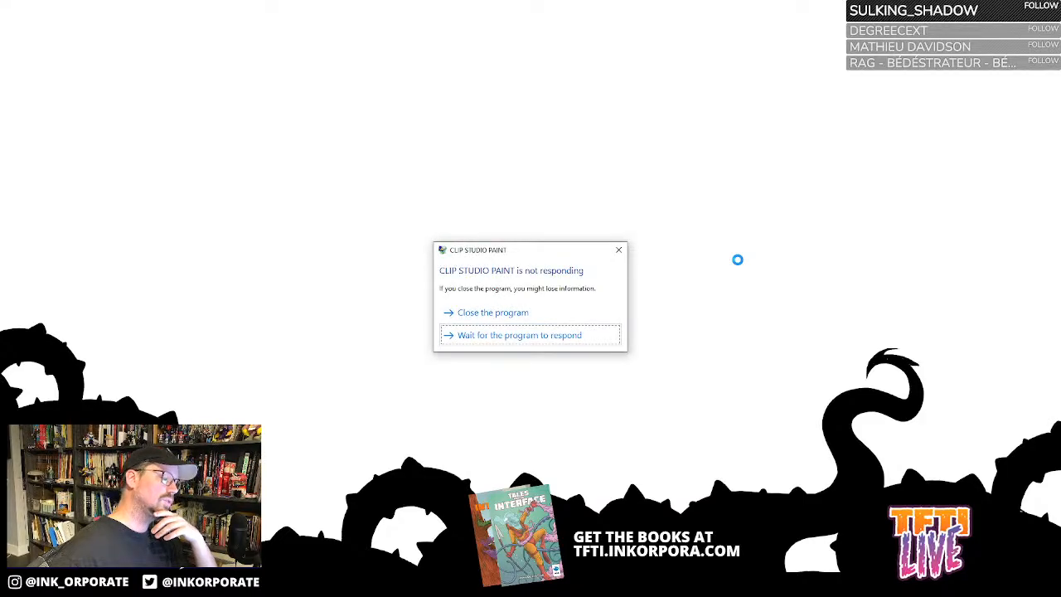
{"action": "left_click", "coordinate": [515, 340]}
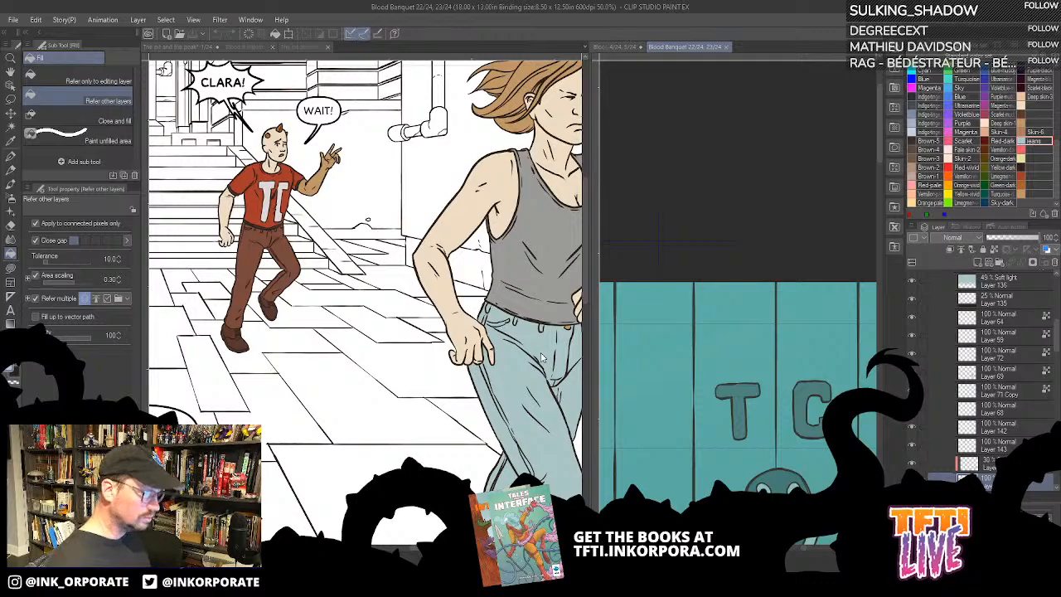
{"action": "scroll", "coordinate": [771, 446], "scroll_direction": "down", "scroll_amount": 3}
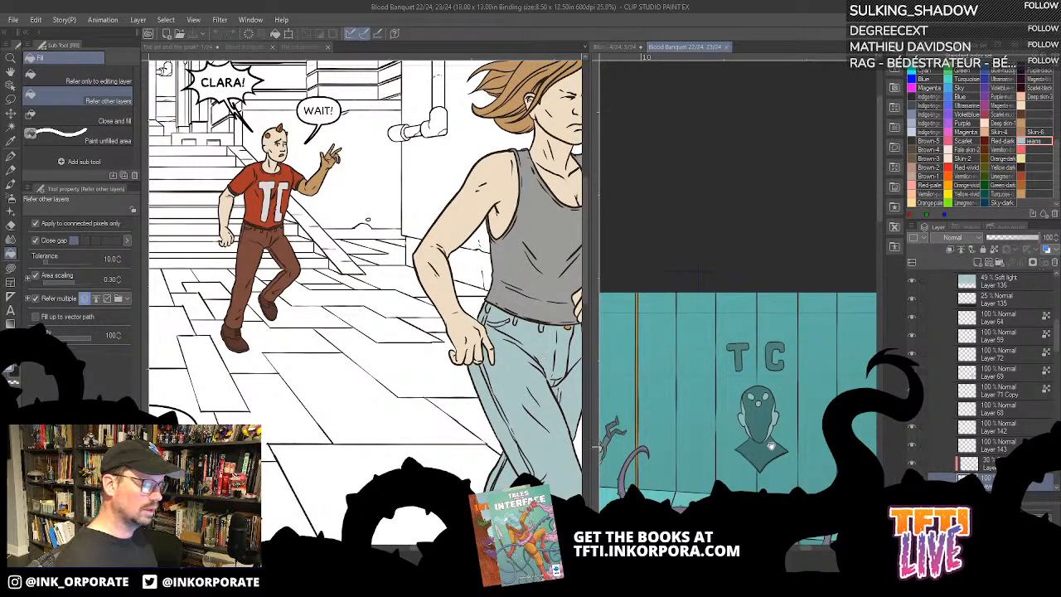
{"action": "left_click_drag", "start_coordinate": [771, 447], "coordinate": [772, 150]}
{"action": "left_click_drag", "start_coordinate": [740, 440], "coordinate": [798, 282]}
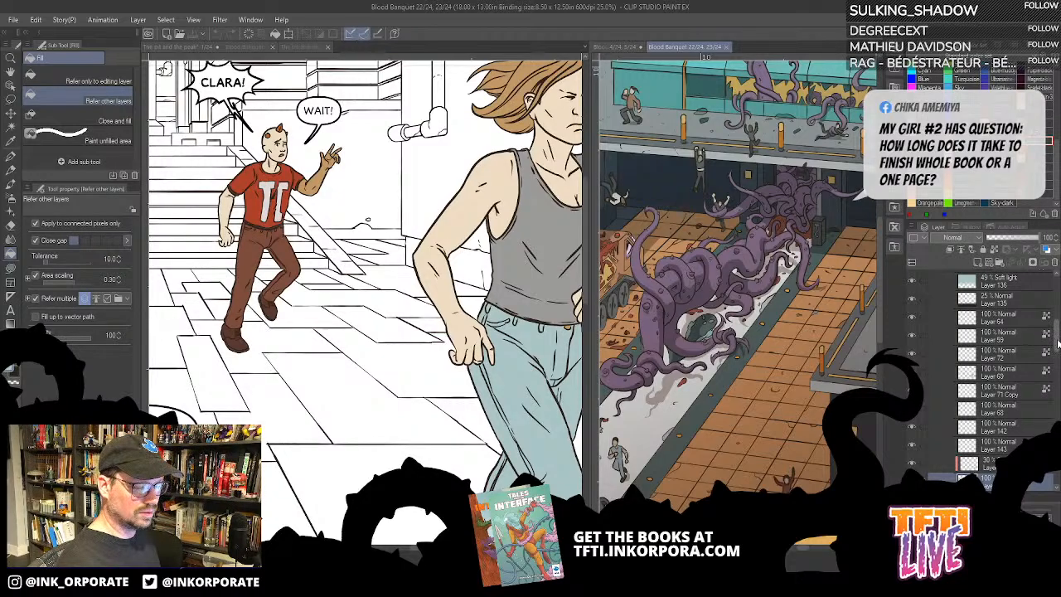
- Examine the layer structure of the pages 22–23 spread, toggling the visibility of Frame 2 Copy 3 and the Left page folder
{"action": "left_click_drag", "start_coordinate": [1058, 340], "coordinate": [1059, 308]}
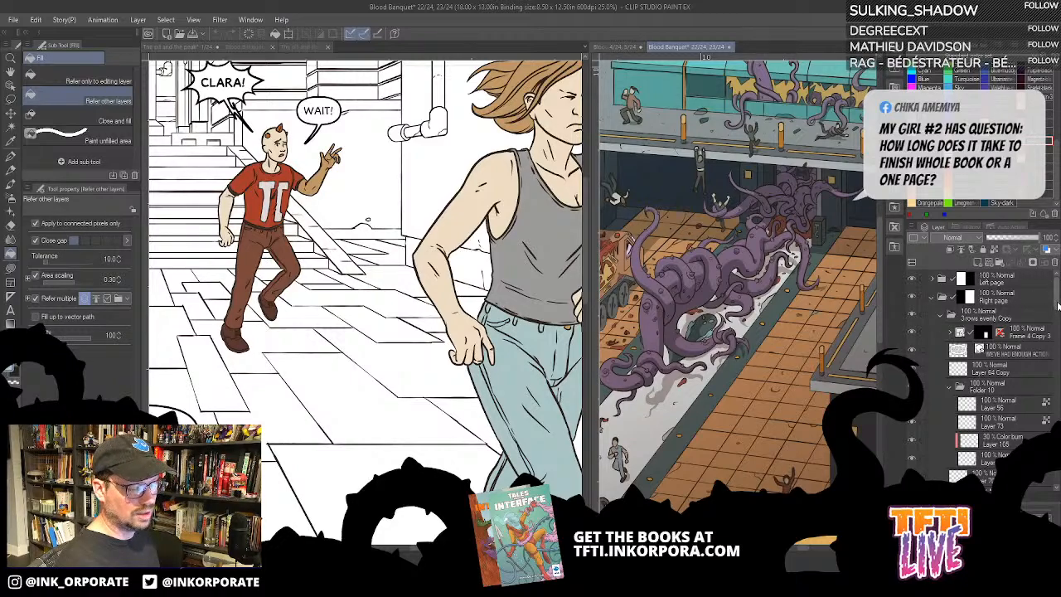
{"action": "left_click_drag", "start_coordinate": [1057, 304], "coordinate": [1057, 338]}
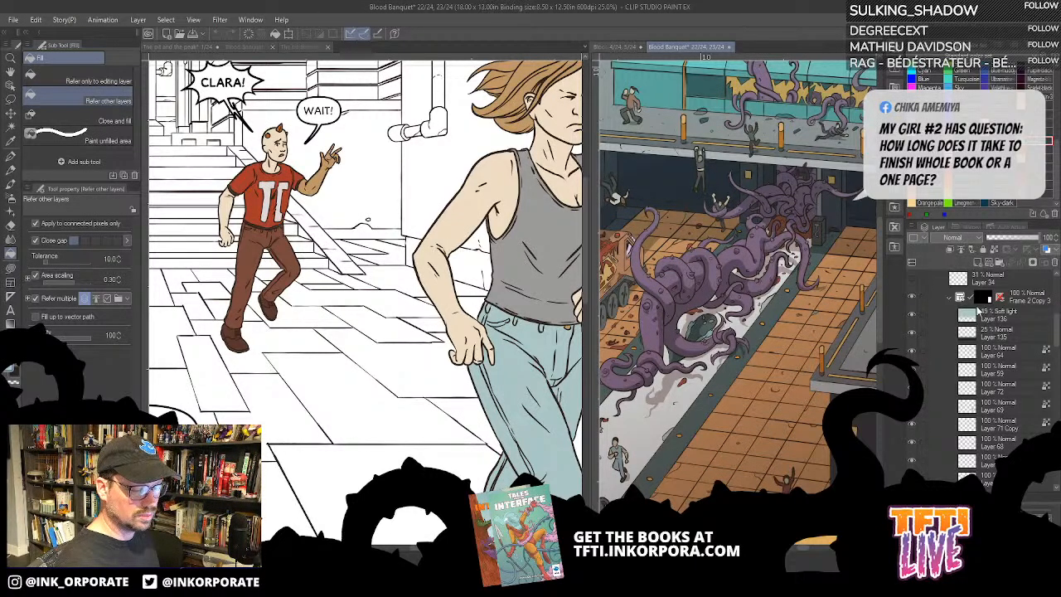
{"action": "left_click", "coordinate": [912, 297]}
{"action": "left_click", "coordinate": [912, 297]}
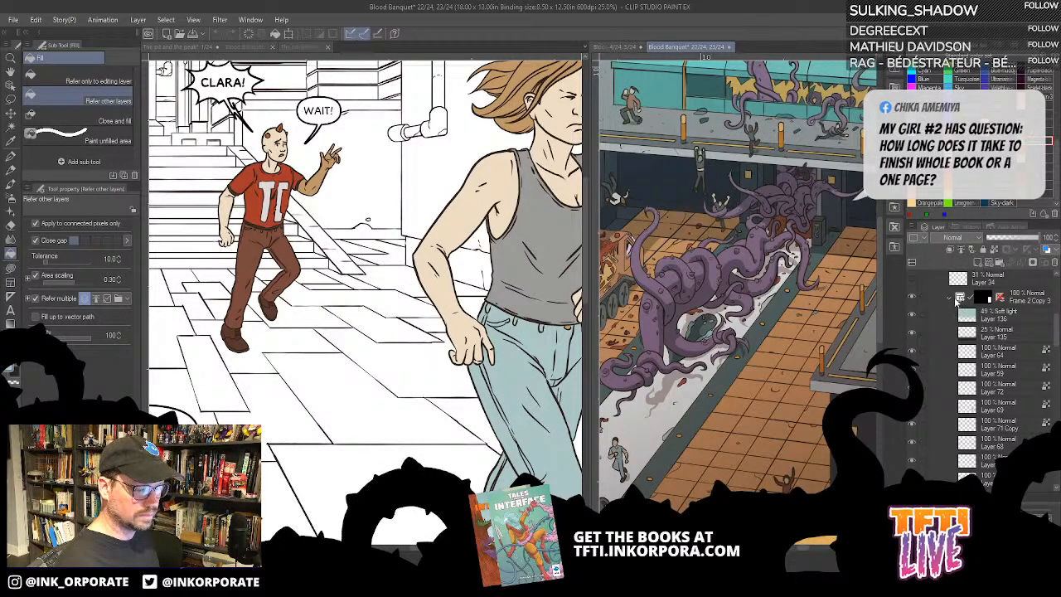
{"action": "left_click", "coordinate": [913, 297]}
{"action": "left_click", "coordinate": [914, 297]}
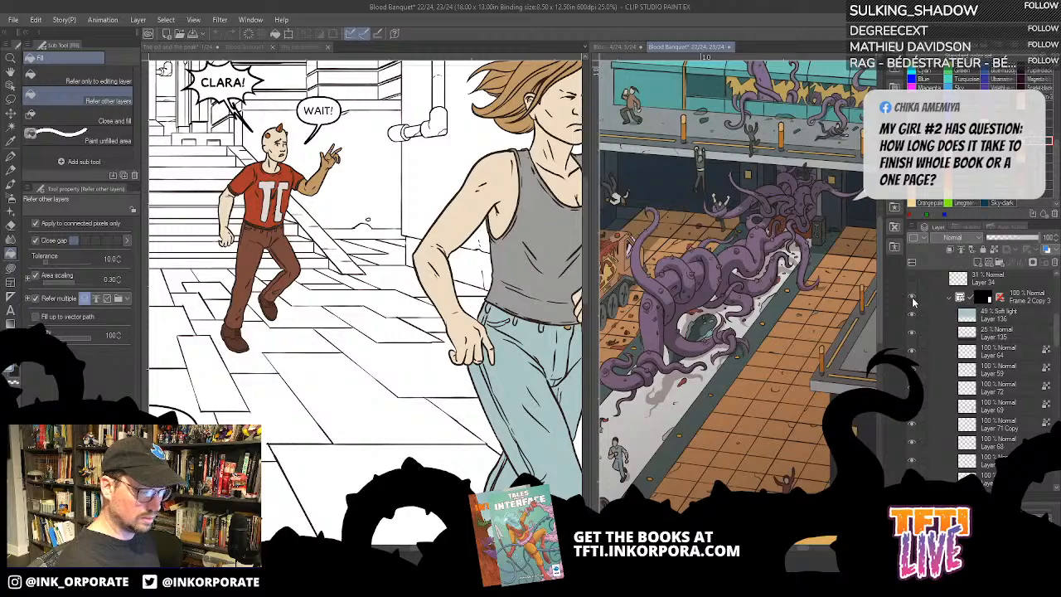
{"action": "left_click_drag", "start_coordinate": [1058, 324], "coordinate": [1056, 284]}
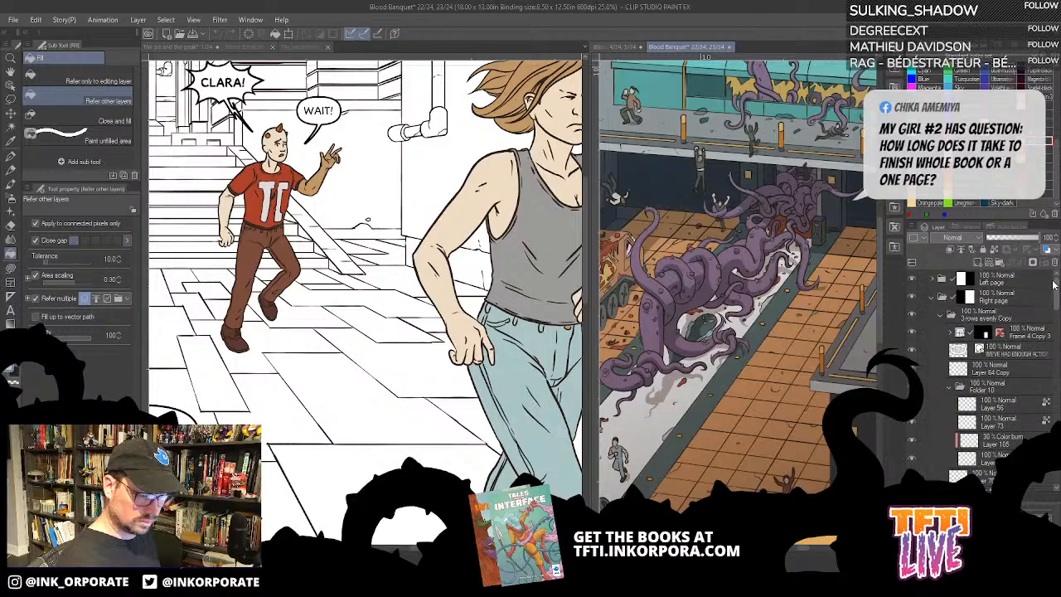
{"action": "left_click", "coordinate": [910, 280]}
{"action": "left_click", "coordinate": [911, 284]}
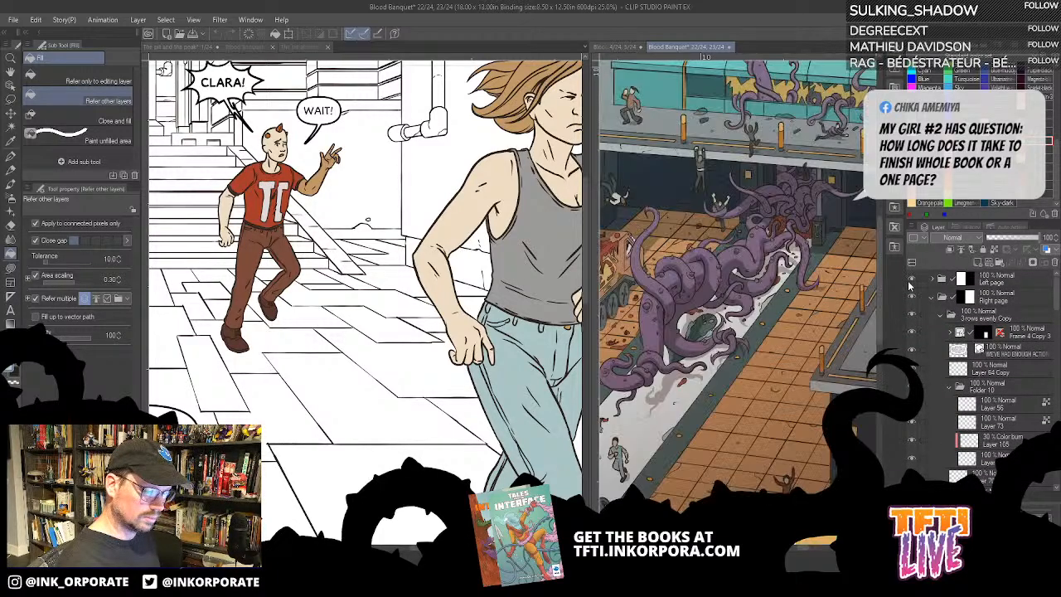
- Examine the layer structure of the pages 22–23 spread, collapsing the Right page folder and expanding Frame 4 Copy 10 within the Left page folder
{"action": "left_click", "coordinate": [931, 280]}
{"action": "left_click", "coordinate": [932, 280]}
{"action": "left_click", "coordinate": [931, 297]}
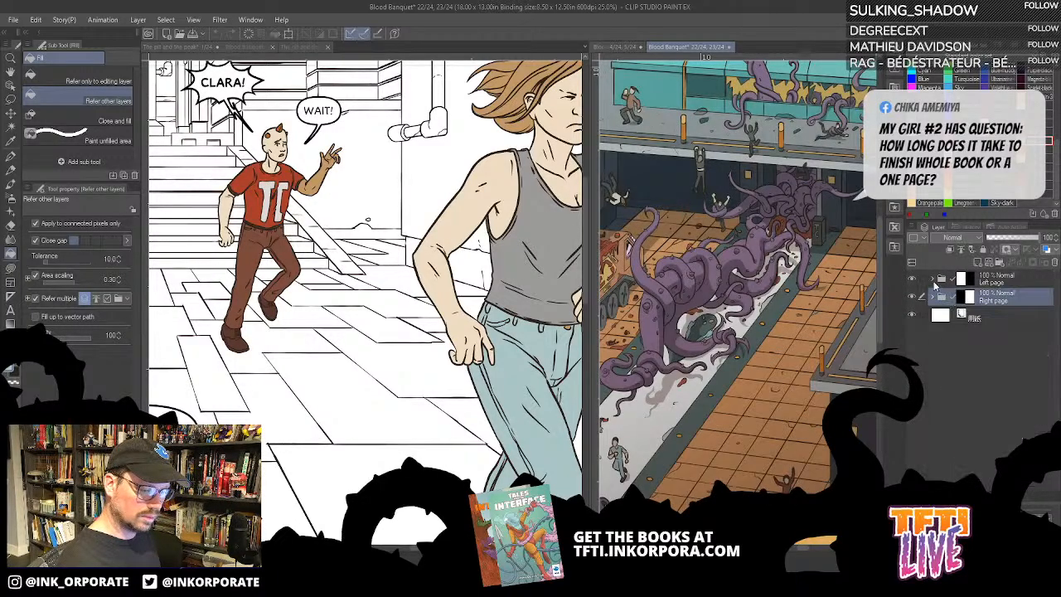
{"action": "left_click", "coordinate": [932, 280]}
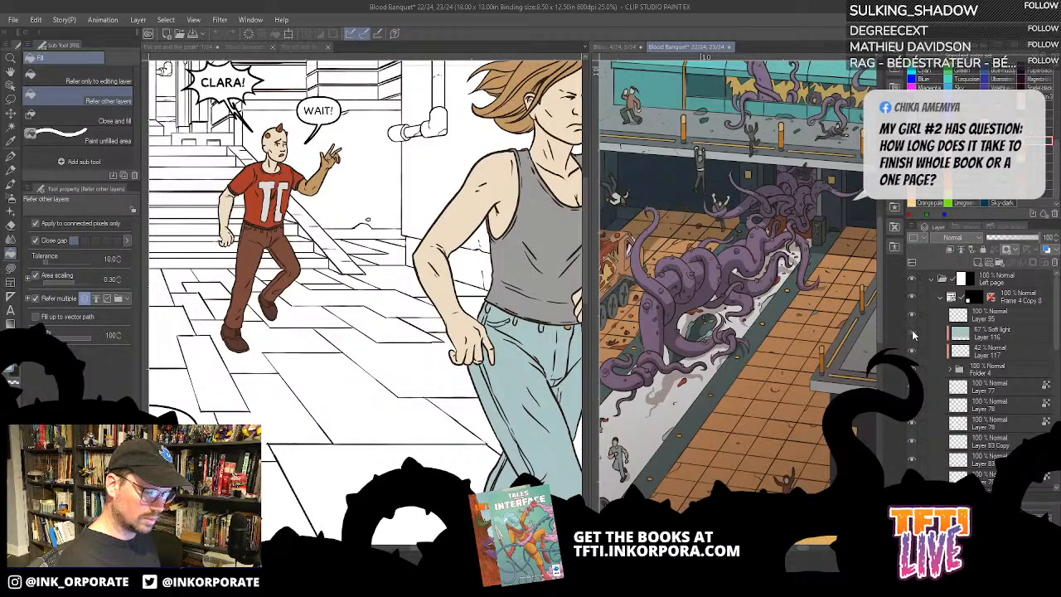
{"action": "left_click", "coordinate": [940, 298]}
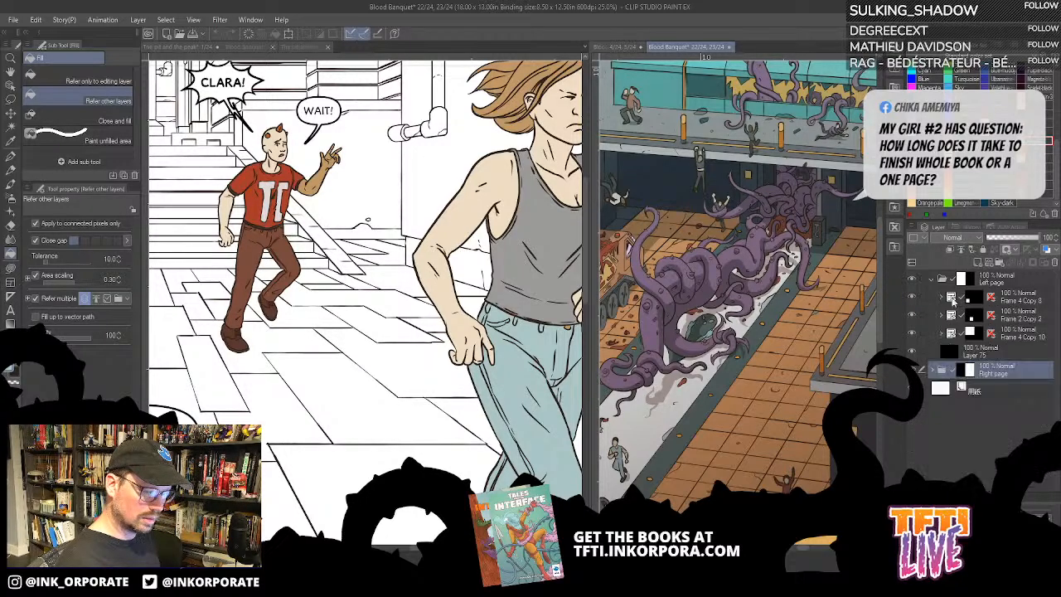
{"action": "left_click", "coordinate": [912, 334]}
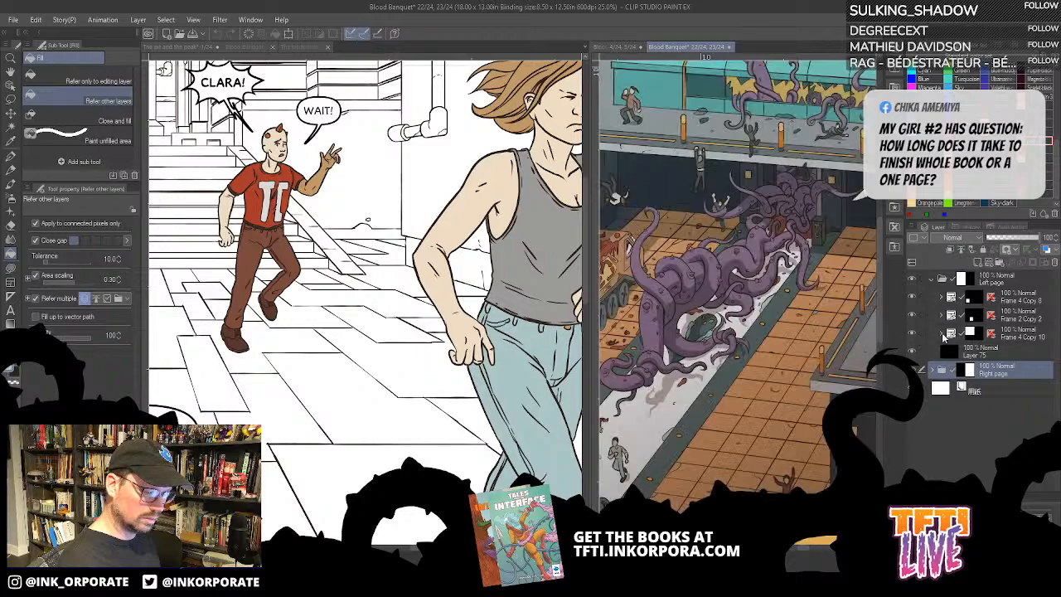
{"action": "left_click", "coordinate": [942, 334]}
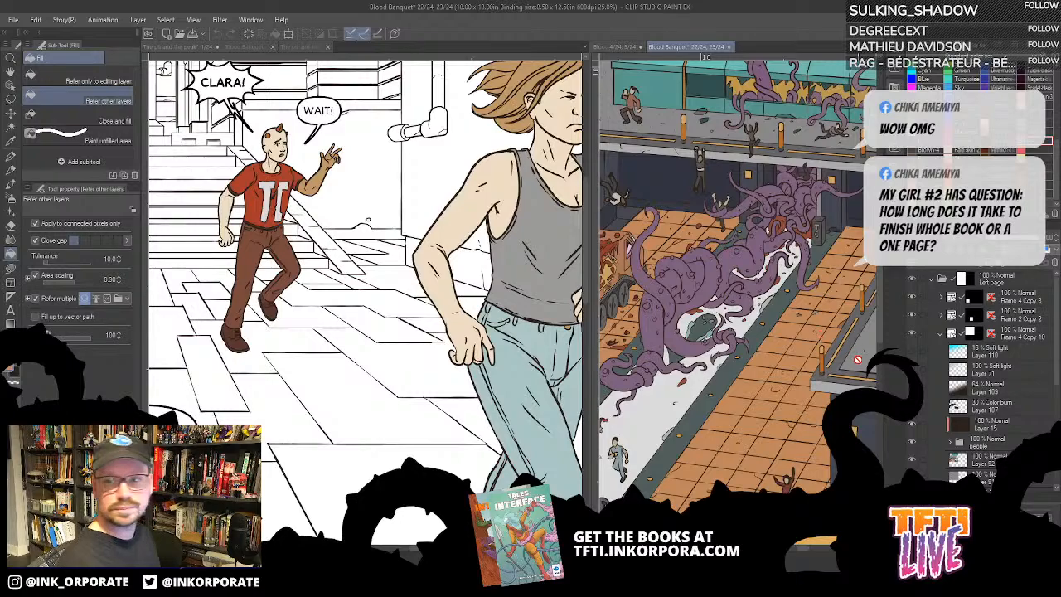
- Return to page 1, widen its pane and zoom out to 6.2% so the whole page shows
{"action": "left_click", "coordinate": [406, 380]}
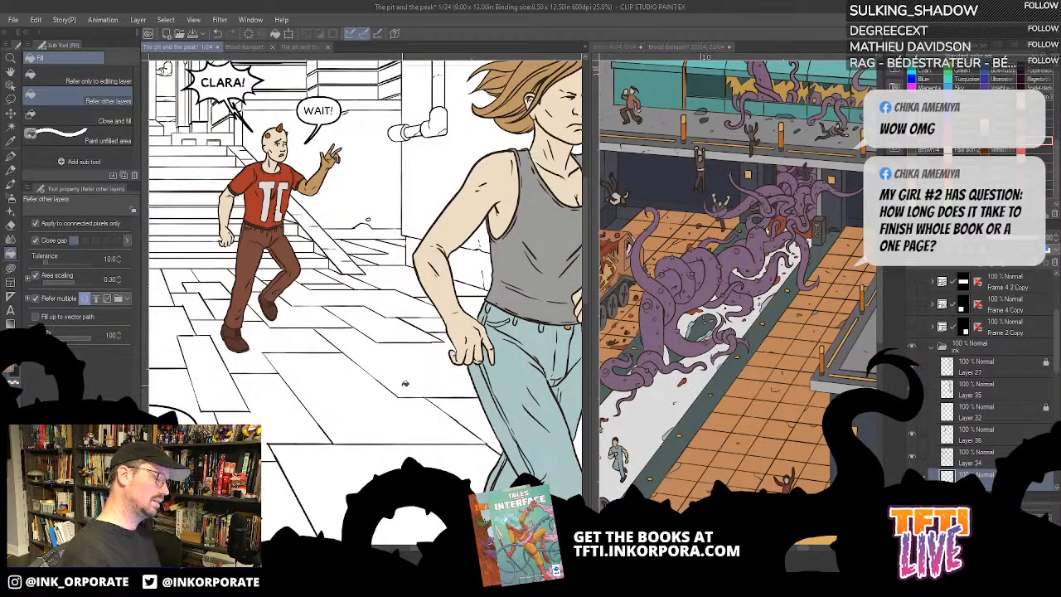
{"action": "left_click_drag", "start_coordinate": [585, 212], "coordinate": [703, 224]}
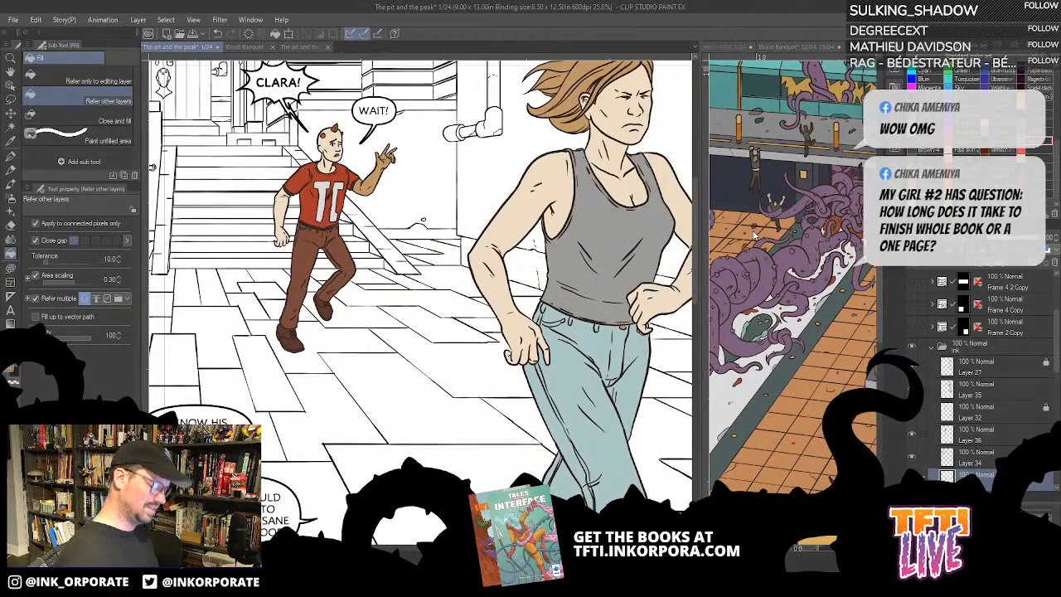
{"action": "key", "text": "ctrl+minus"}
{"action": "key", "text": "ctrl+minus"}
{"action": "left_click_drag", "start_coordinate": [497, 464], "coordinate": [522, 330]}
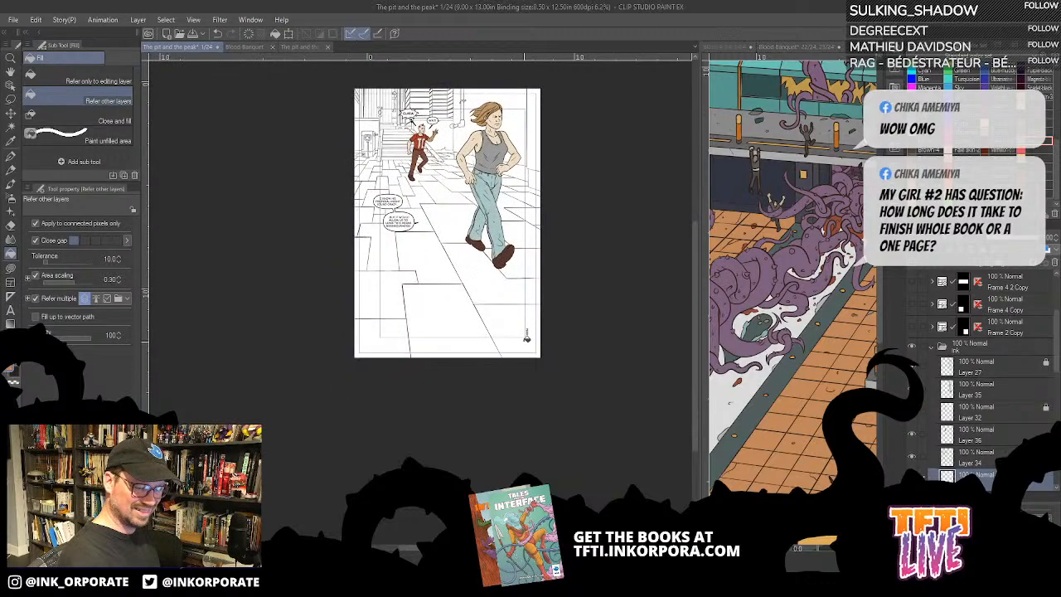
- Move Layer 54 below Layer 28 in the ink folder and fill the whole layer with the orange-brown base colour
{"action": "scroll", "coordinate": [1051, 343], "scroll_direction": "down", "scroll_amount": 4}
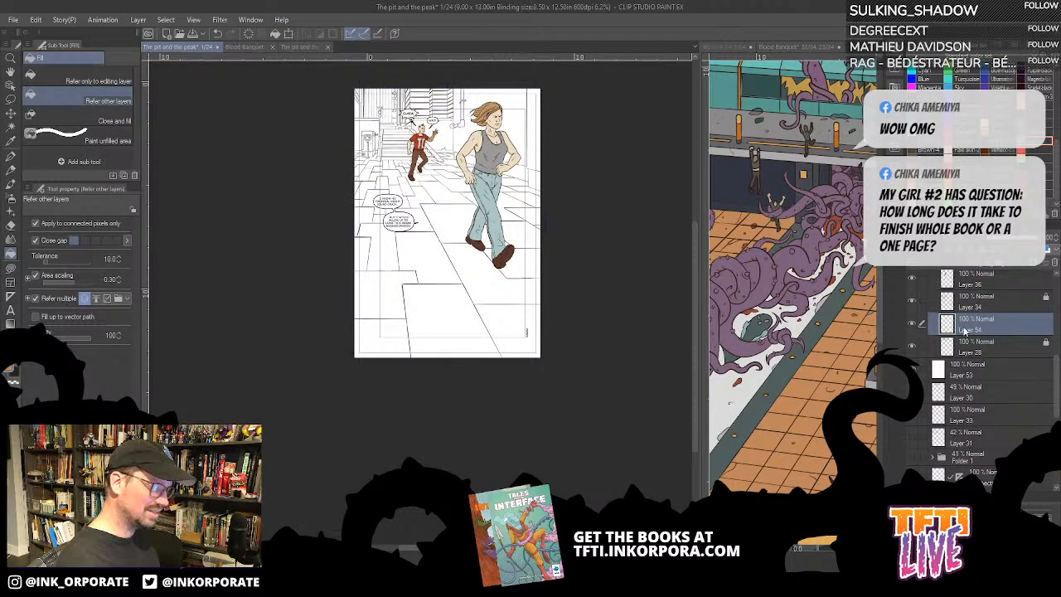
{"action": "left_click", "coordinate": [911, 302]}
{"action": "left_click", "coordinate": [911, 301]}
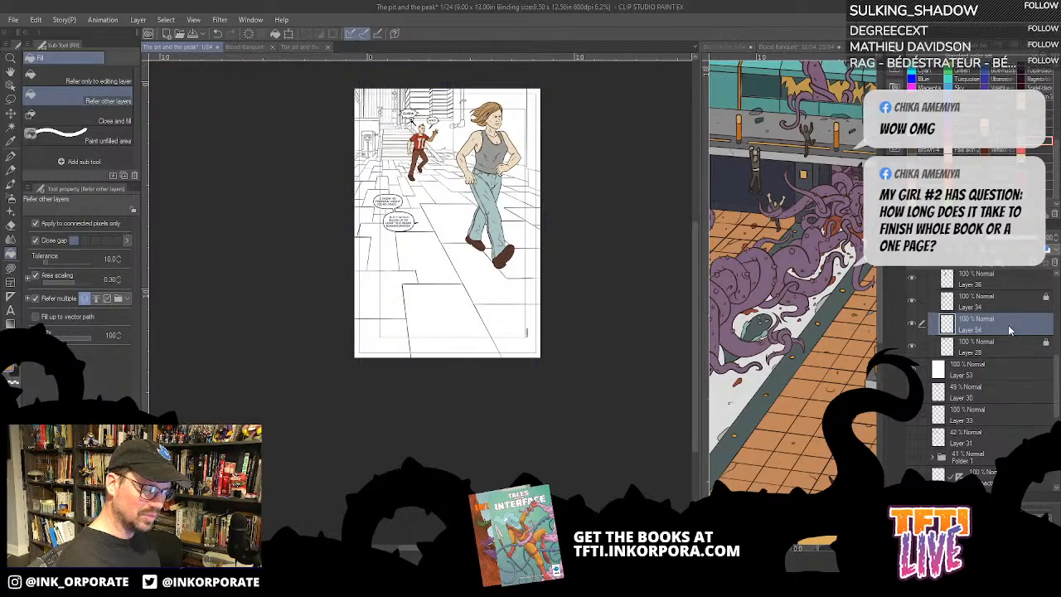
{"action": "left_click_drag", "start_coordinate": [1018, 328], "coordinate": [982, 344]}
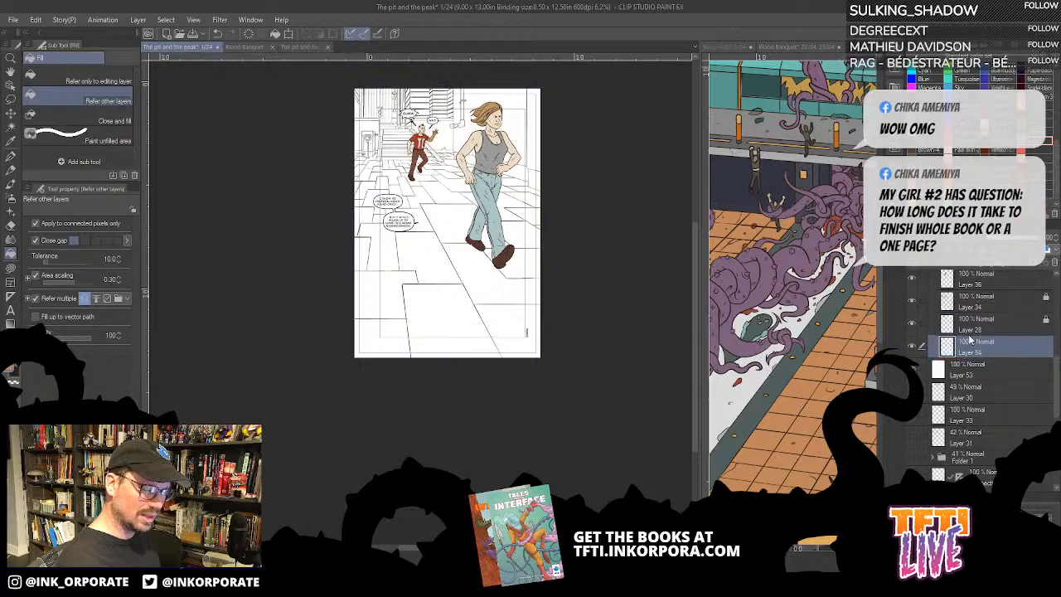
{"action": "key", "text": "alt+Delete"}
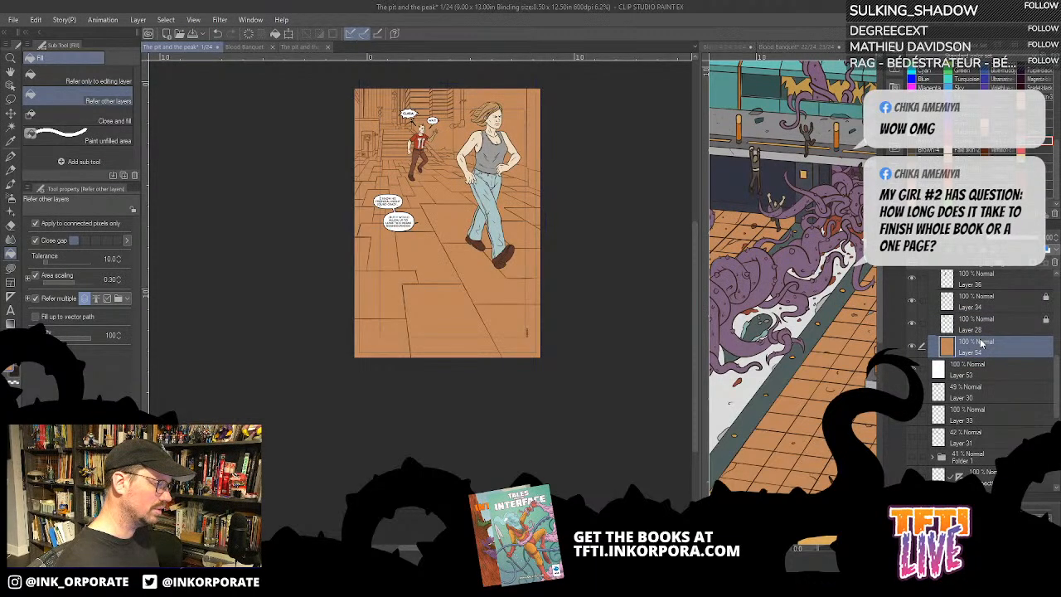
- View the upper part of page 1 at 25% and centre the reference spread on the grey railed walkway
{"action": "key", "text": "ctrl+plus"}
{"action": "key", "text": "ctrl+plus"}
{"action": "left_click_drag", "start_coordinate": [537, 187], "coordinate": [494, 513]}
{"action": "left_click_drag", "start_coordinate": [490, 79], "coordinate": [544, 382]}
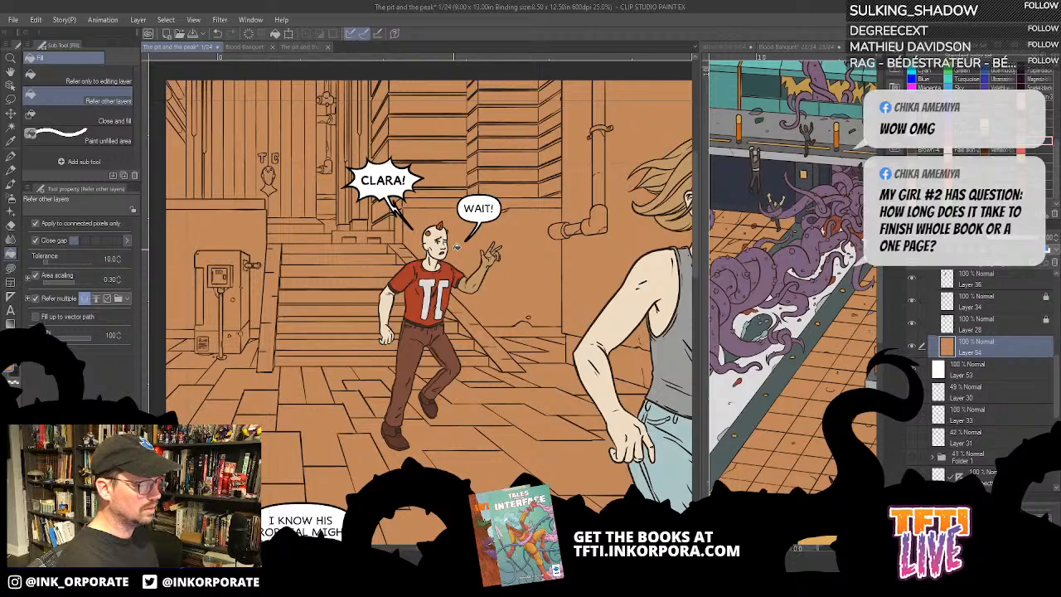
{"action": "left_click", "coordinate": [843, 344]}
{"action": "left_click_drag", "start_coordinate": [858, 379], "coordinate": [815, 340]}
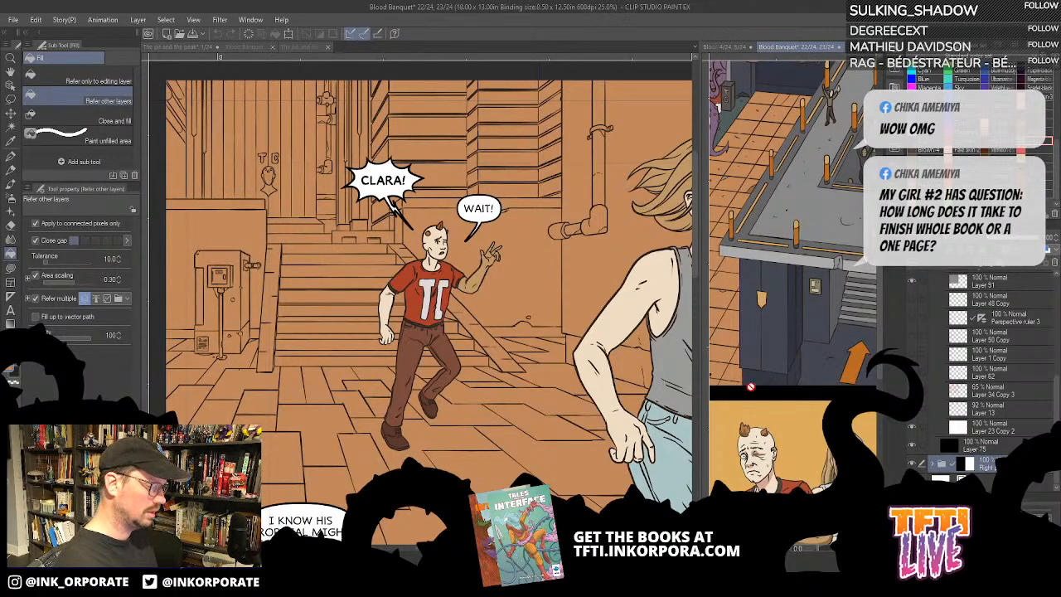
{"action": "left_click", "coordinate": [619, 423]}
{"action": "left_click_drag", "start_coordinate": [625, 408], "coordinate": [592, 383]}
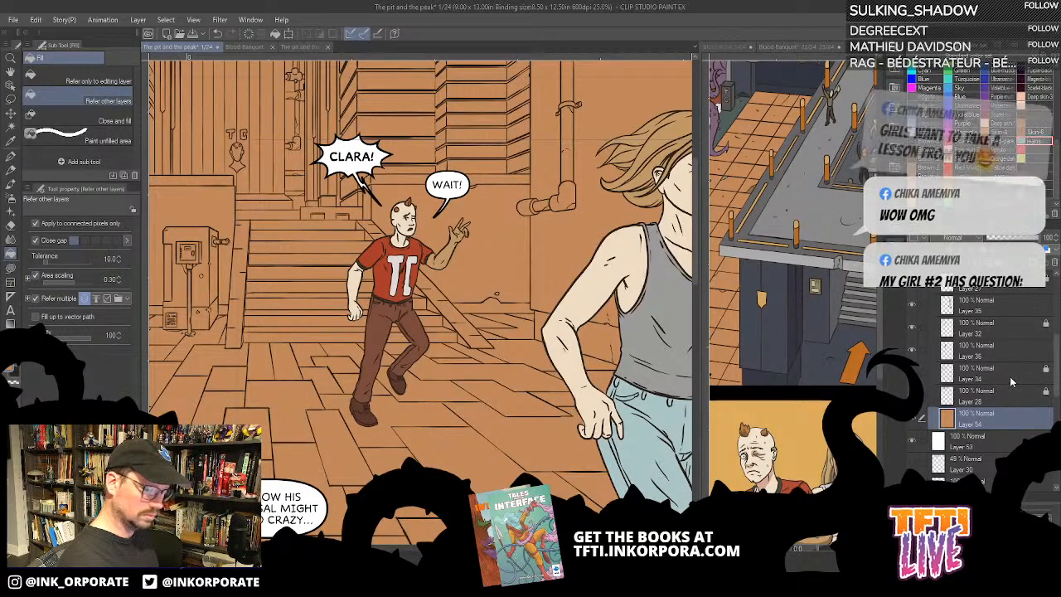
- Add a new layer above Layer 34, check what Layer 36 contains, and move the new layer directly below Layer 34
{"action": "left_click", "coordinate": [1013, 381]}
{"action": "left_click", "coordinate": [914, 261]}
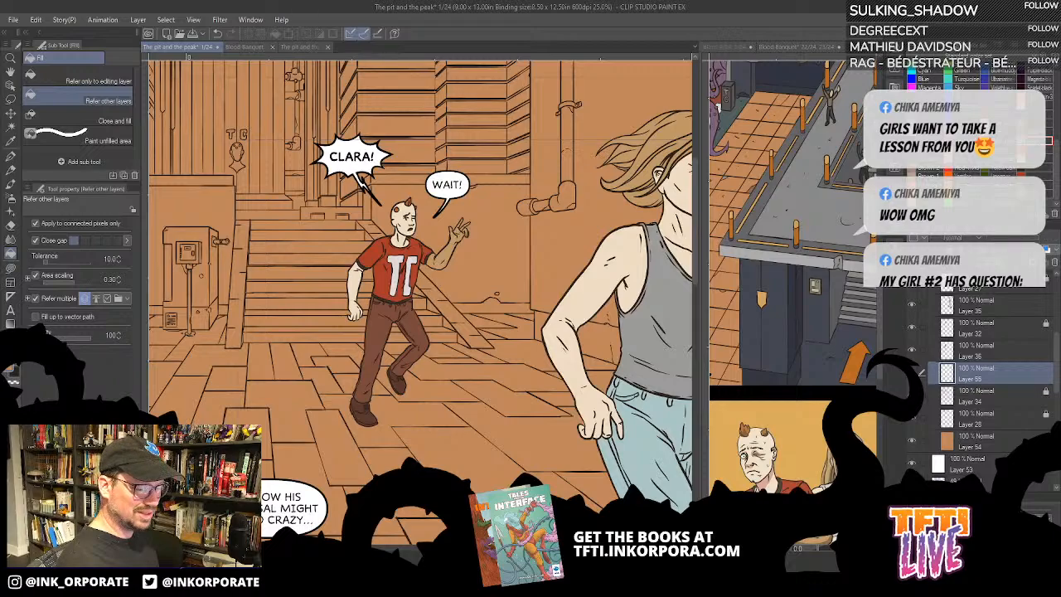
{"action": "left_click", "coordinate": [912, 353]}
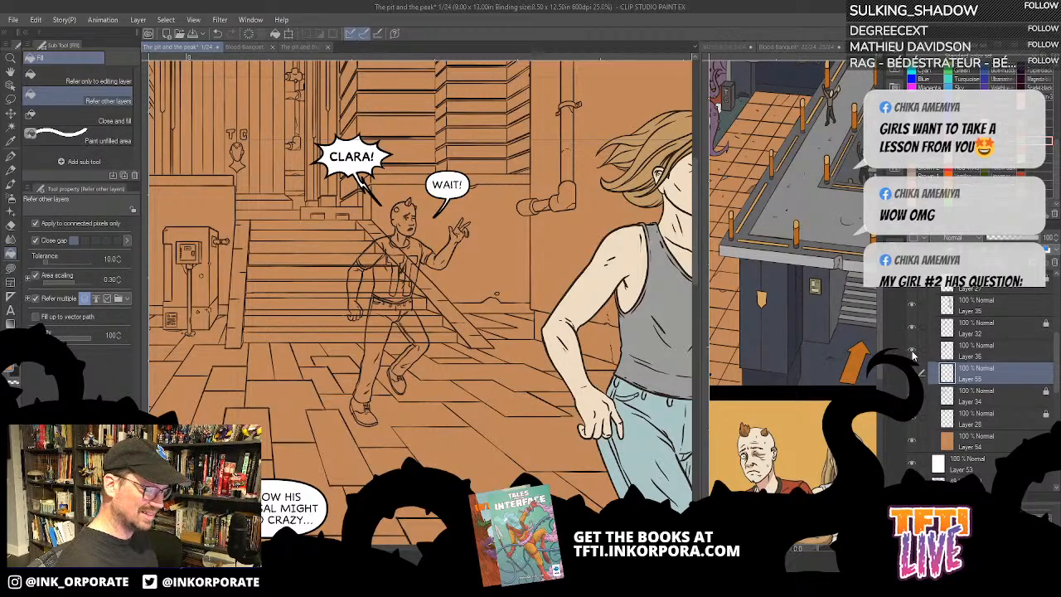
{"action": "left_click", "coordinate": [912, 355]}
{"action": "left_click", "coordinate": [1034, 353]}
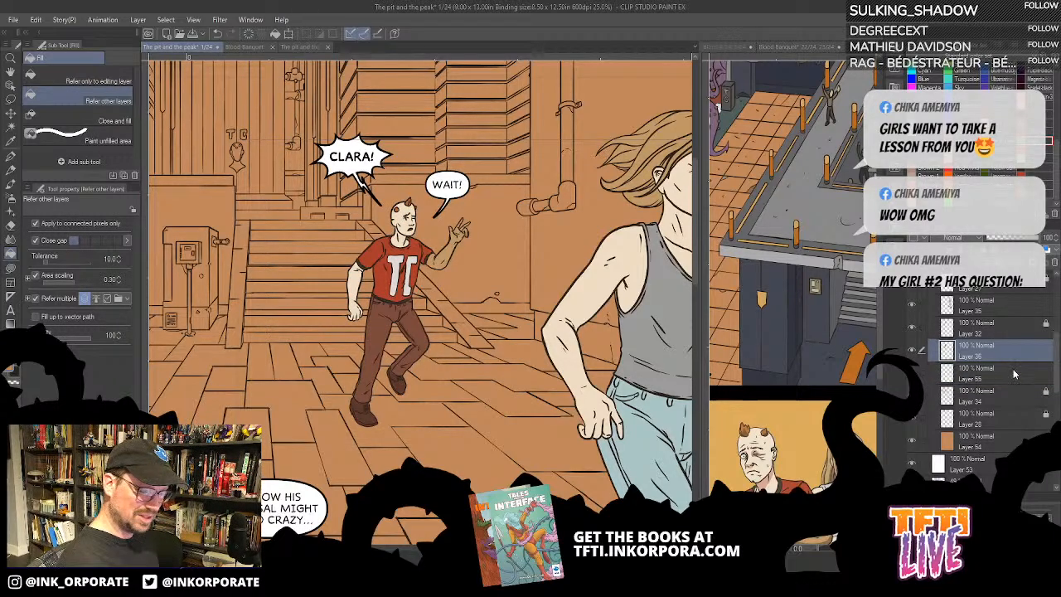
{"action": "left_click_drag", "start_coordinate": [1016, 375], "coordinate": [995, 418]}
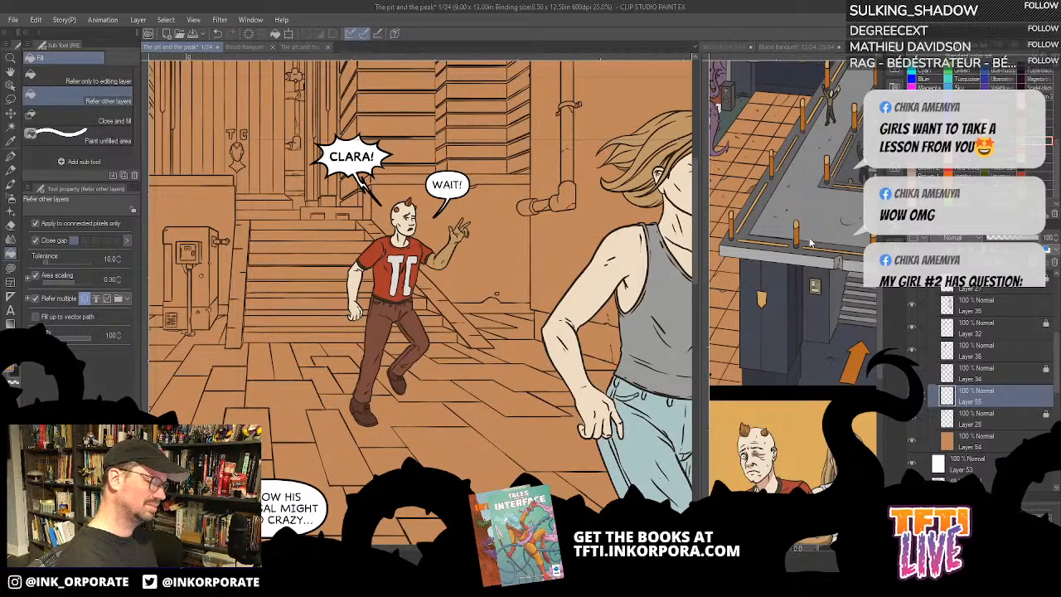
- Sample the walkway's grey from the pages 22–23 spread, return to page 1 and undo the last change there
{"action": "left_click", "coordinate": [794, 280]}
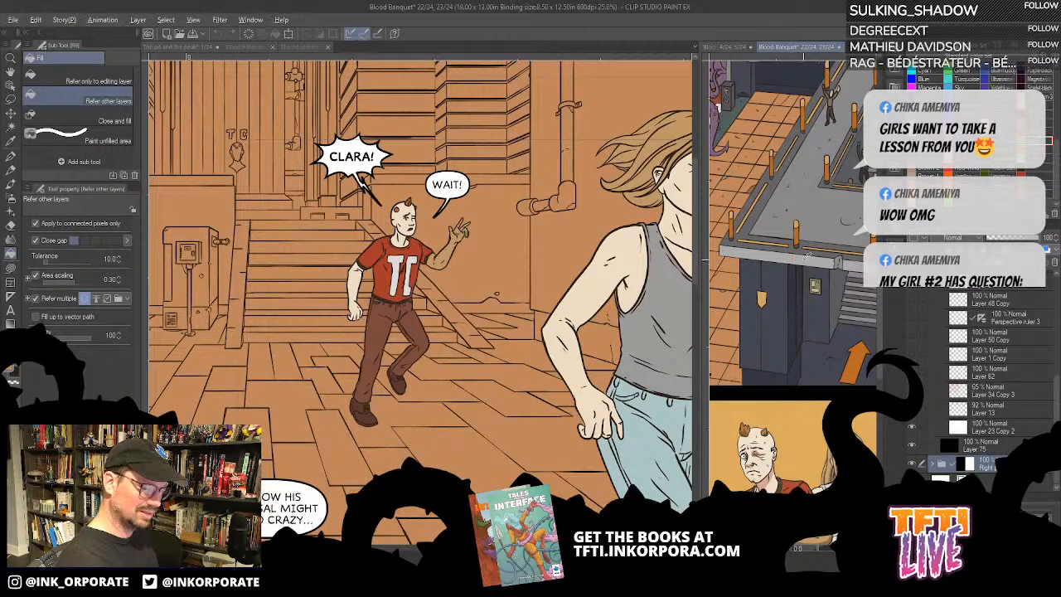
{"action": "left_click", "coordinate": [592, 241]}
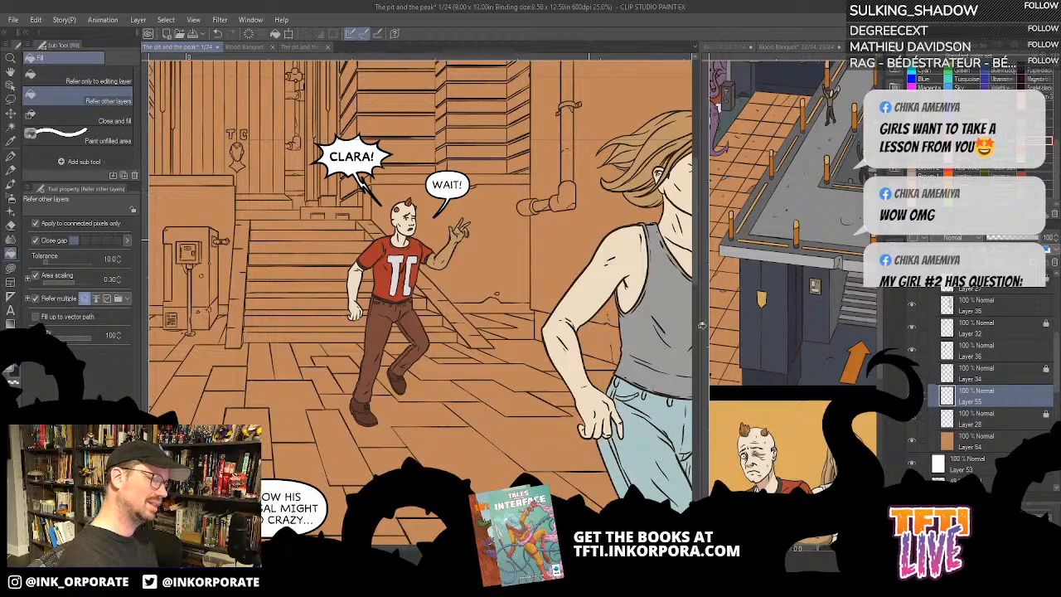
{"action": "key", "text": "ctrl+z"}
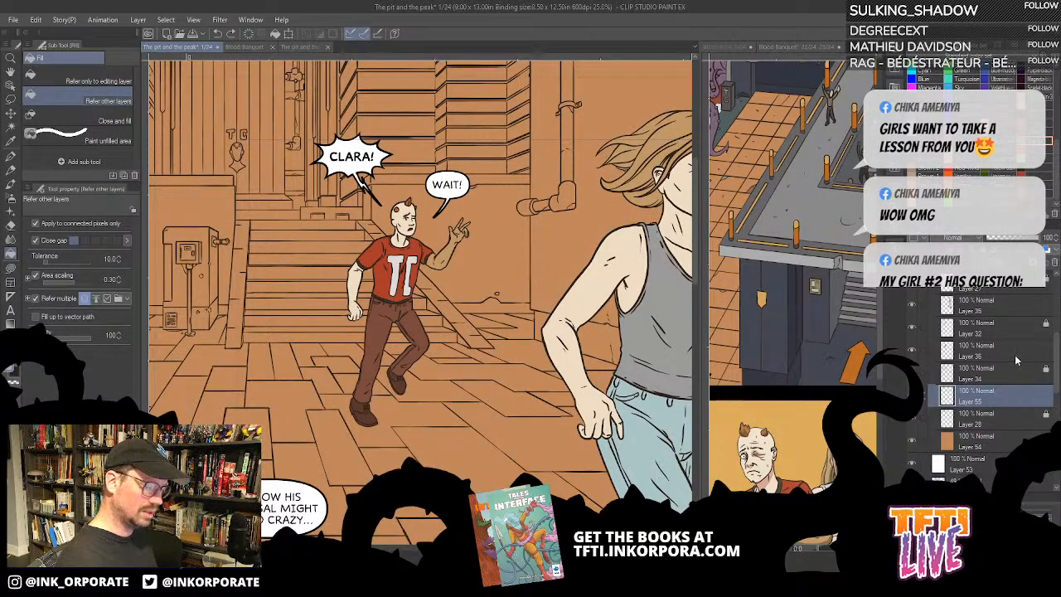
- Hide Layers 27, 35, 32 and 36 in the ink folder to expose the background line art
{"action": "scroll", "coordinate": [1055, 359], "scroll_direction": "up", "scroll_amount": 3}
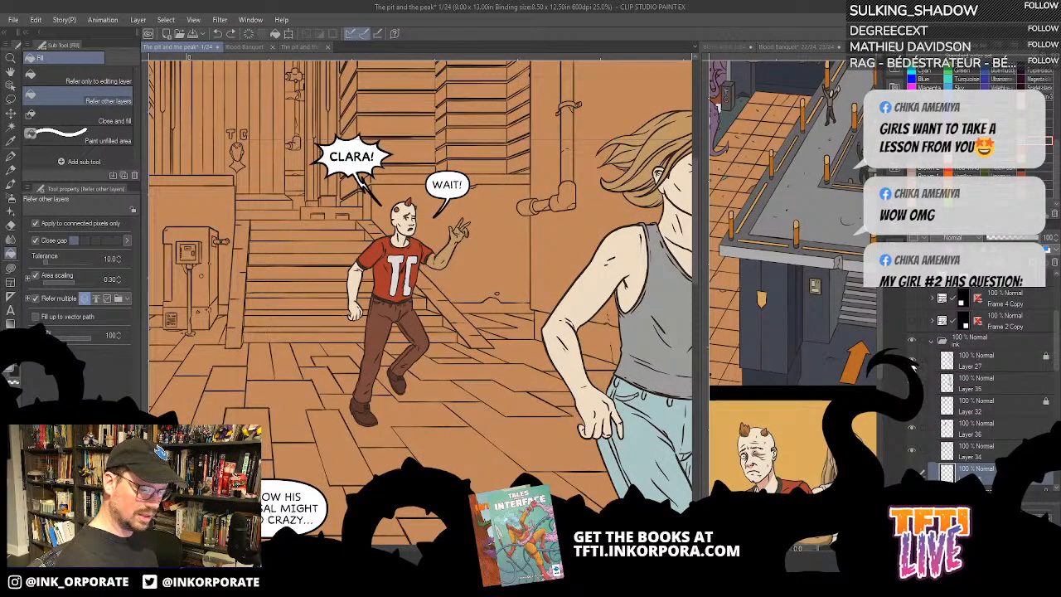
{"action": "left_click", "coordinate": [912, 361]}
{"action": "left_click", "coordinate": [912, 384]}
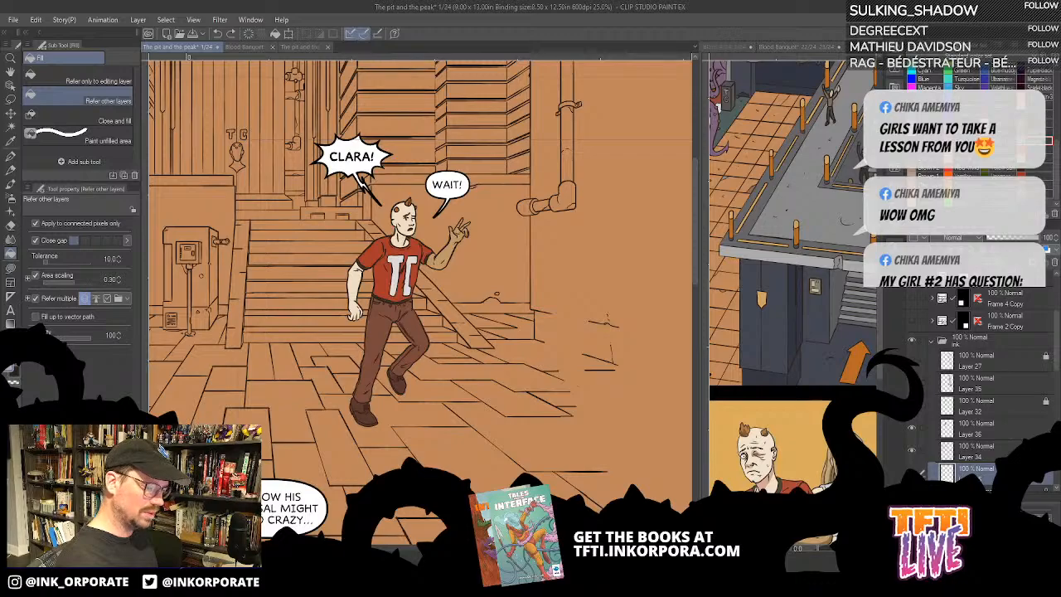
{"action": "left_click", "coordinate": [912, 406]}
{"action": "left_click", "coordinate": [912, 429]}
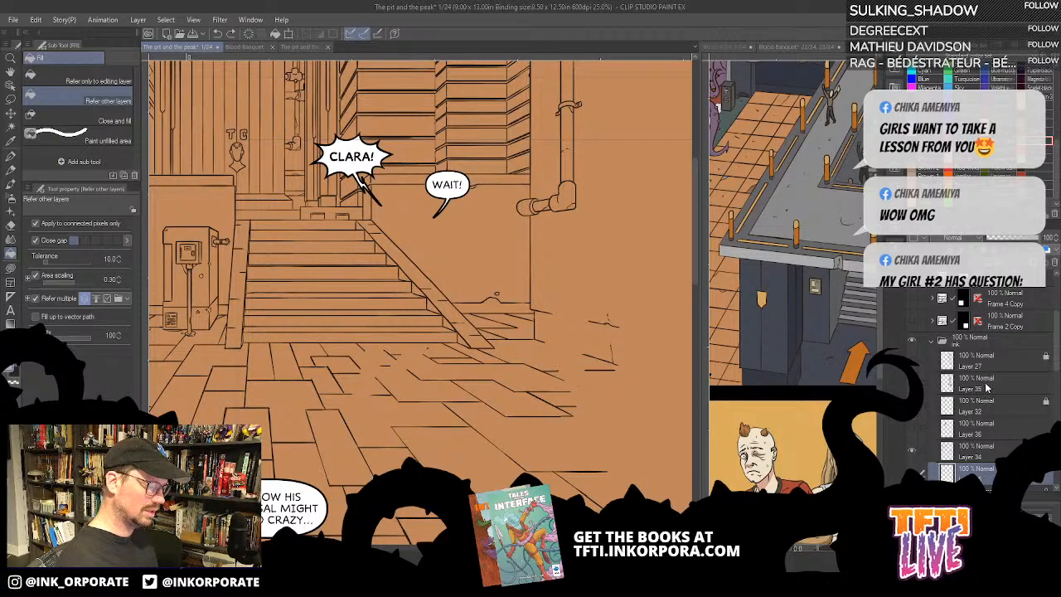
- Inspect the background lines behind the walking woman at 25% and show Layer 27 again
{"action": "key", "text": "ctrl+minus"}
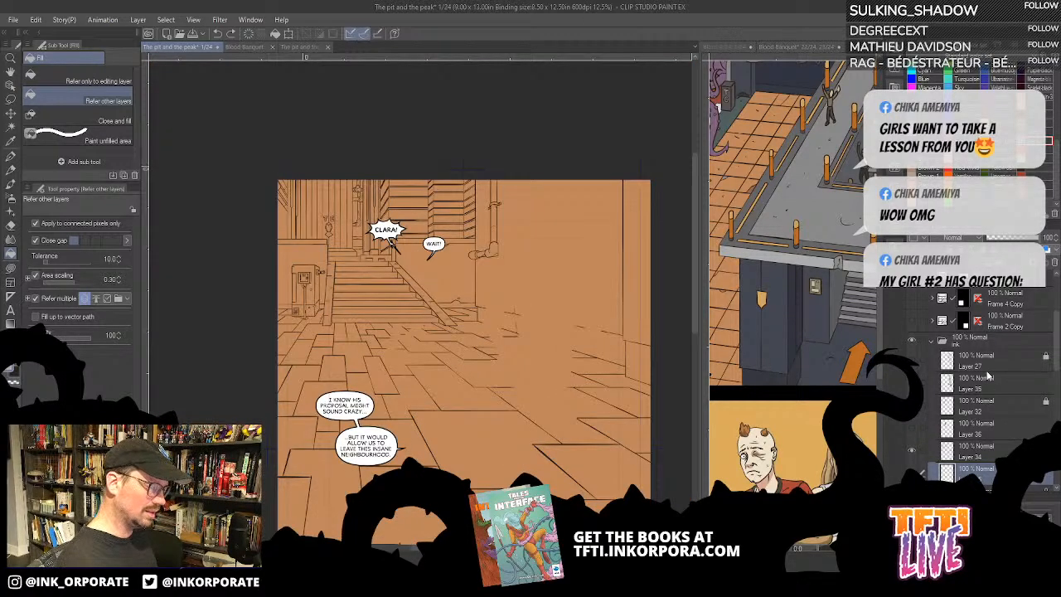
{"action": "key", "text": "ctrl+plus"}
{"action": "left_click_drag", "start_coordinate": [630, 472], "coordinate": [458, 436]}
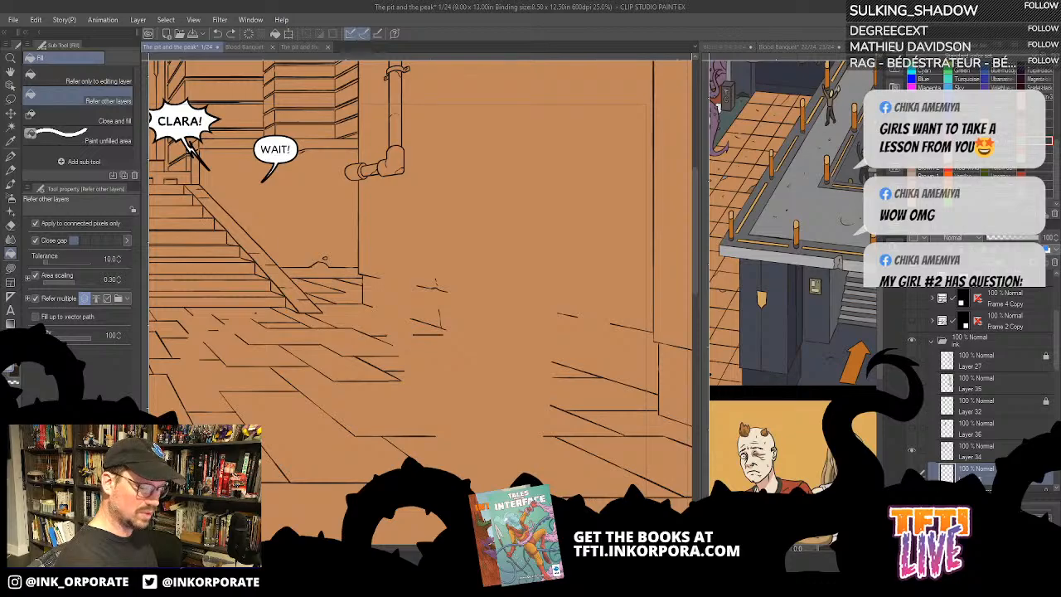
{"action": "left_click", "coordinate": [912, 496]}
{"action": "left_click", "coordinate": [916, 365]}
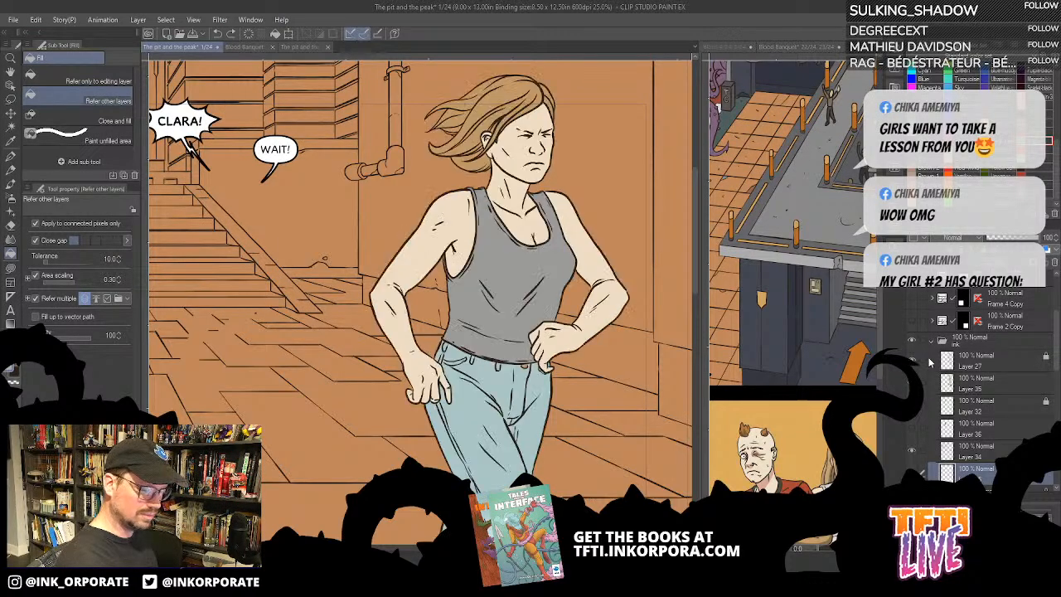
- Fill the wall behind the walking woman with flat grey and compare it by switching the fill layer off and on
{"action": "left_click_drag", "start_coordinate": [617, 478], "coordinate": [694, 465]}
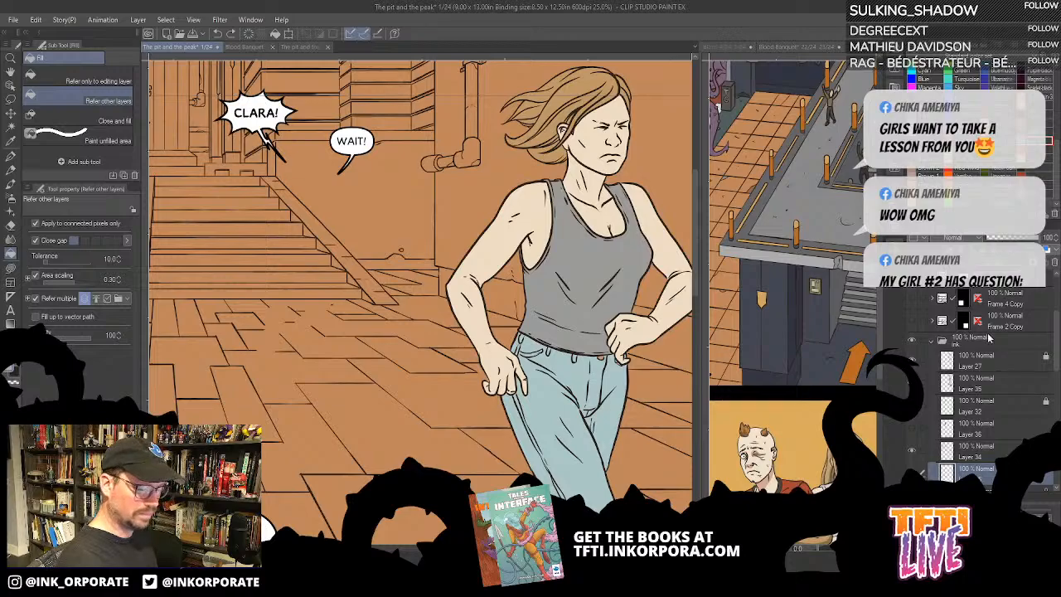
{"action": "left_click", "coordinate": [490, 182]}
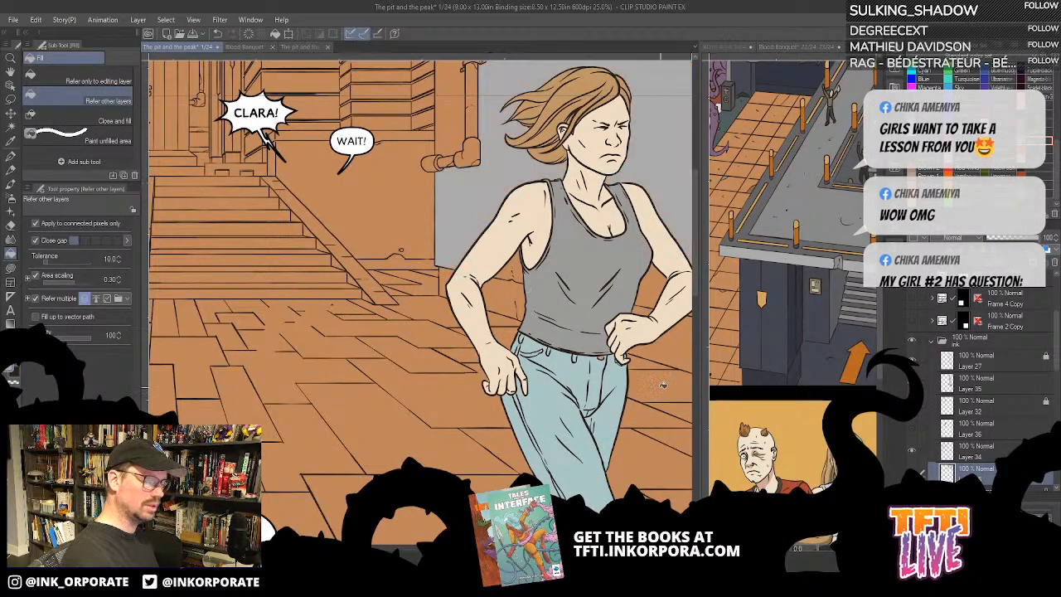
{"action": "left_click", "coordinate": [912, 472]}
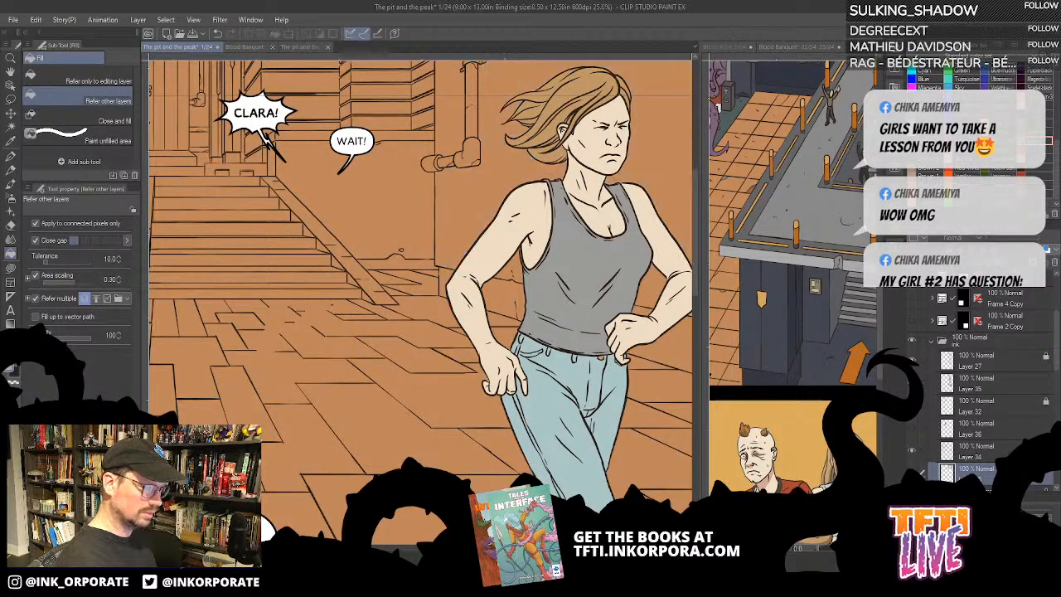
{"action": "left_click", "coordinate": [912, 473]}
- Fill the remaining wall strip between the building corner and the drainpipe with the same flat grey
{"action": "left_click_drag", "start_coordinate": [539, 365], "coordinate": [515, 472]}
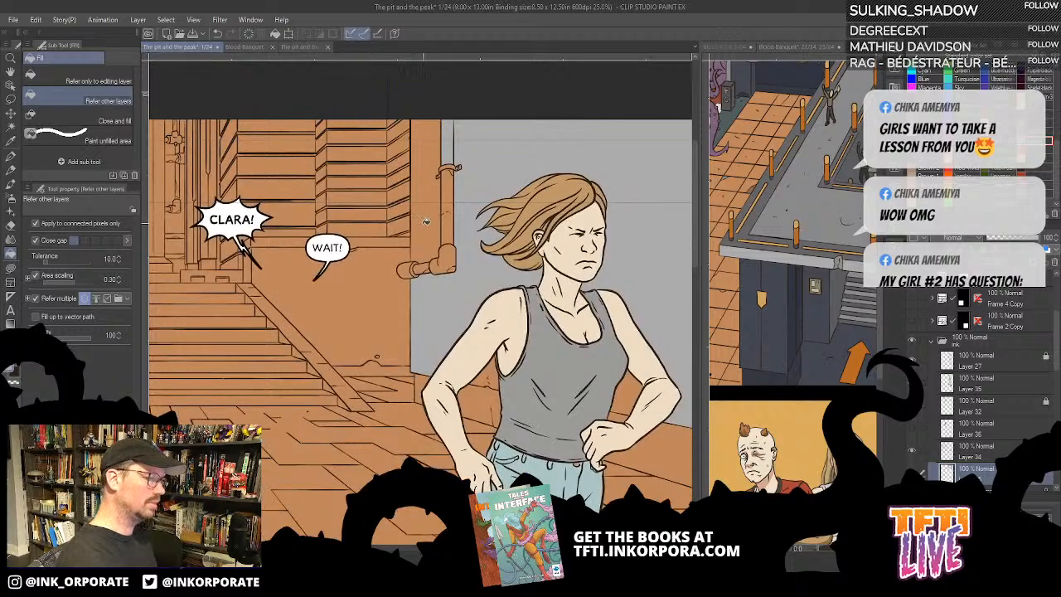
{"action": "left_click", "coordinate": [426, 222]}
{"action": "left_click_drag", "start_coordinate": [602, 334], "coordinate": [609, 267]}
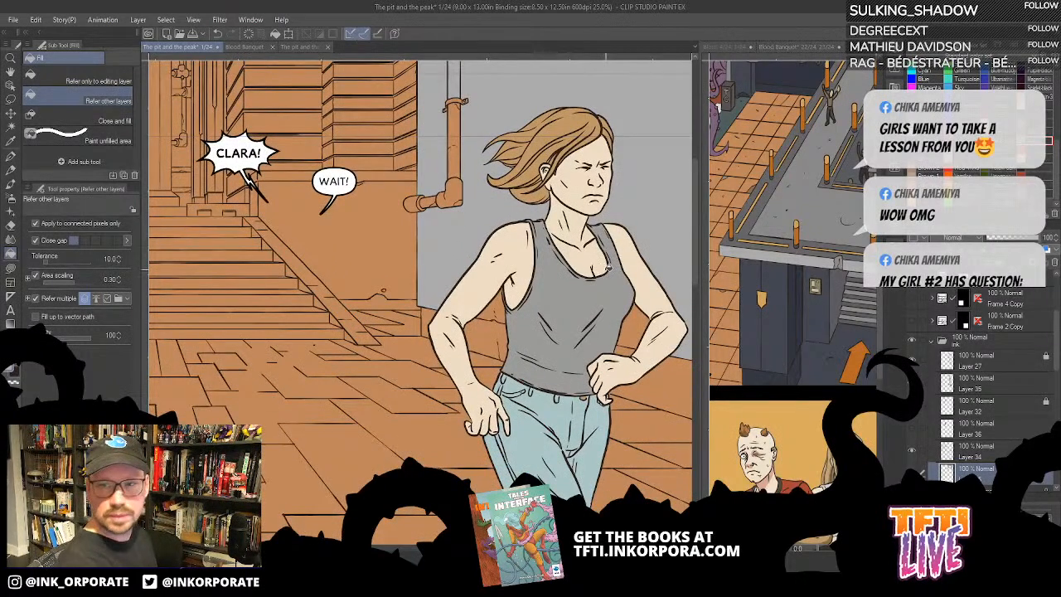
{"action": "left_click_drag", "start_coordinate": [508, 289], "coordinate": [532, 303]}
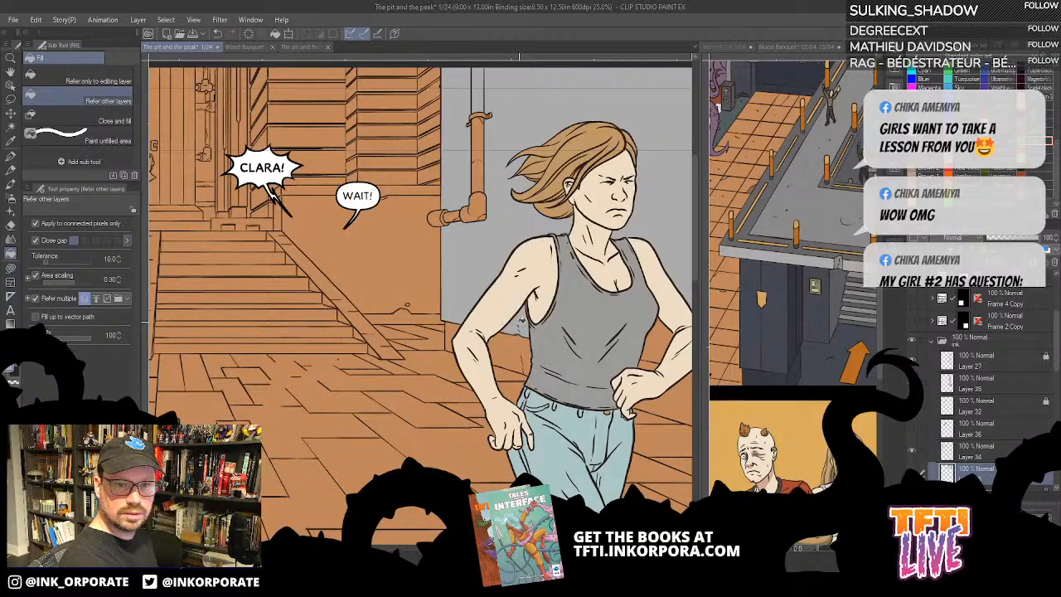
{"action": "left_click_drag", "start_coordinate": [581, 389], "coordinate": [504, 360]}
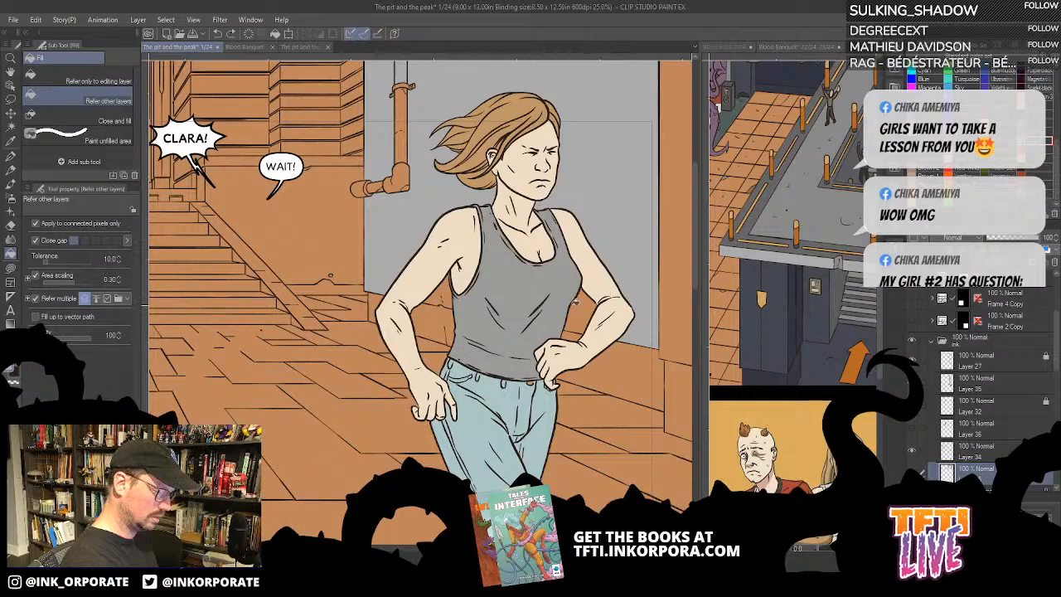
- Fill the wall gap beside the woman's arm with flat grey and the wall strip at the panel's outer edge with a darker grey
{"action": "left_click", "coordinate": [441, 296]}
{"action": "left_click", "coordinate": [587, 309]}
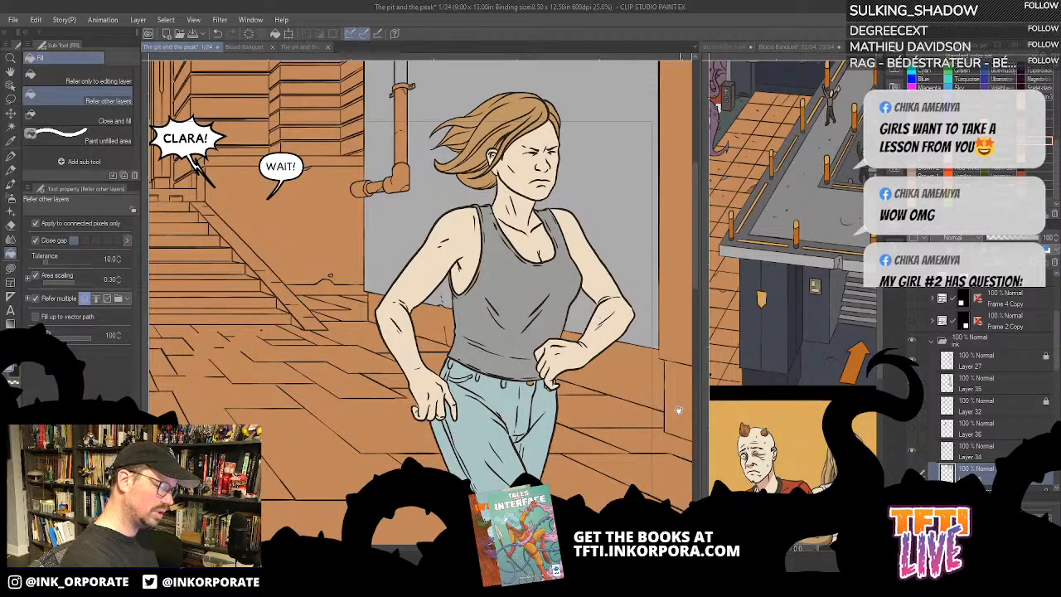
{"action": "left_click_drag", "start_coordinate": [678, 410], "coordinate": [564, 443]}
{"action": "left_click", "coordinate": [596, 371]}
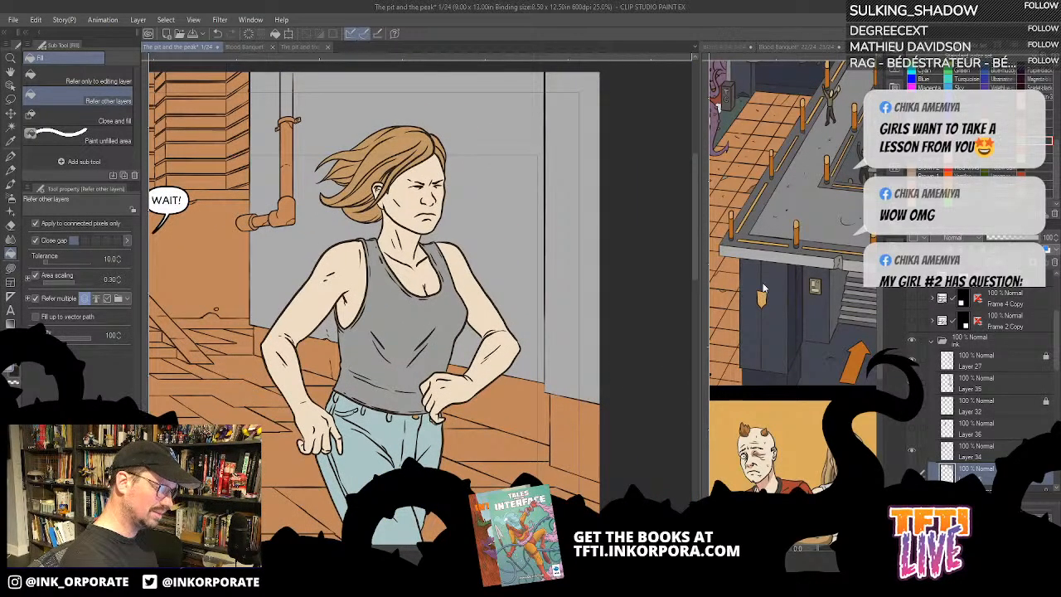
{"action": "key", "text": "ctrl+z"}
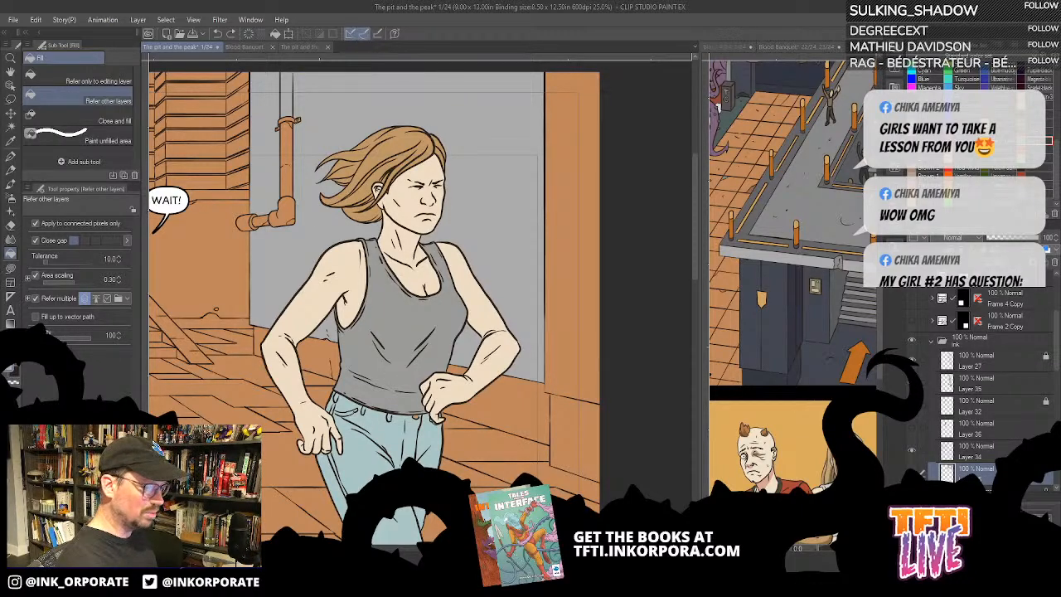
{"action": "left_click", "coordinate": [929, 46]}
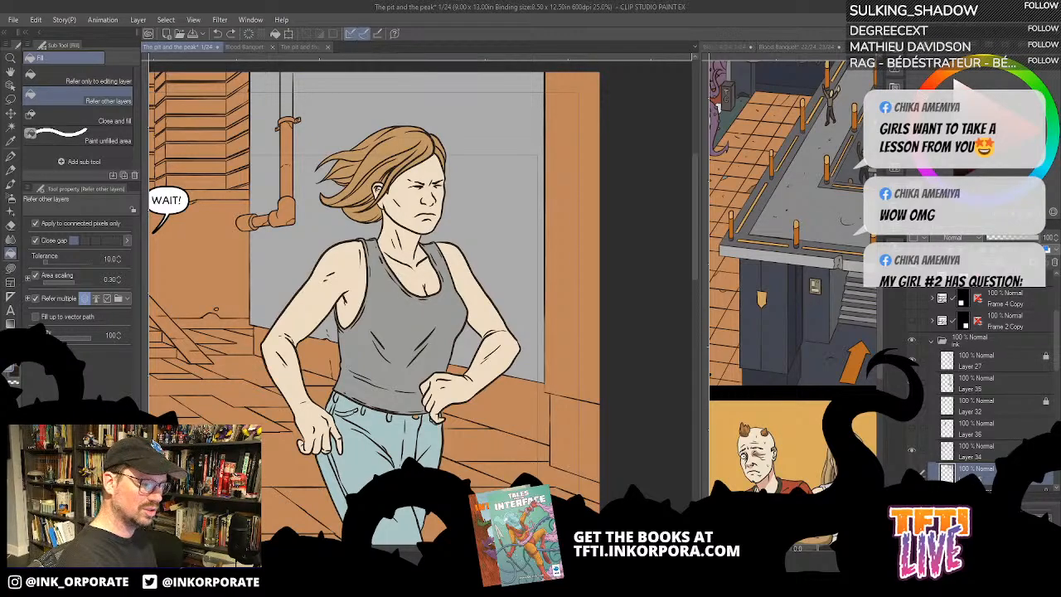
{"action": "left_click", "coordinate": [570, 368]}
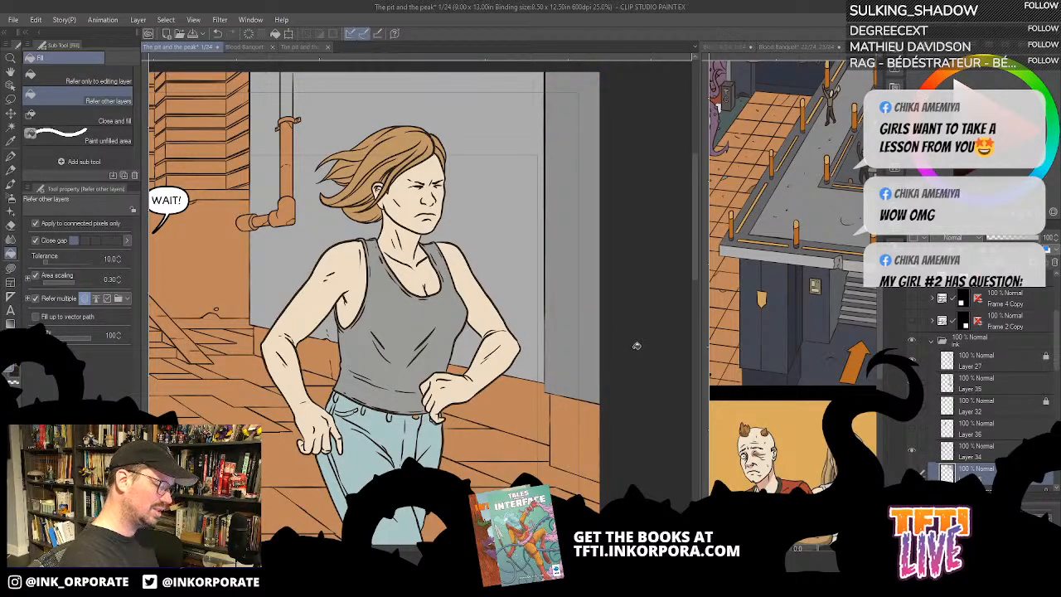
- Fill the base block beneath the outer wall strip with light grey and raise the fill's Close gap level
{"action": "left_click_drag", "start_coordinate": [597, 443], "coordinate": [665, 368]}
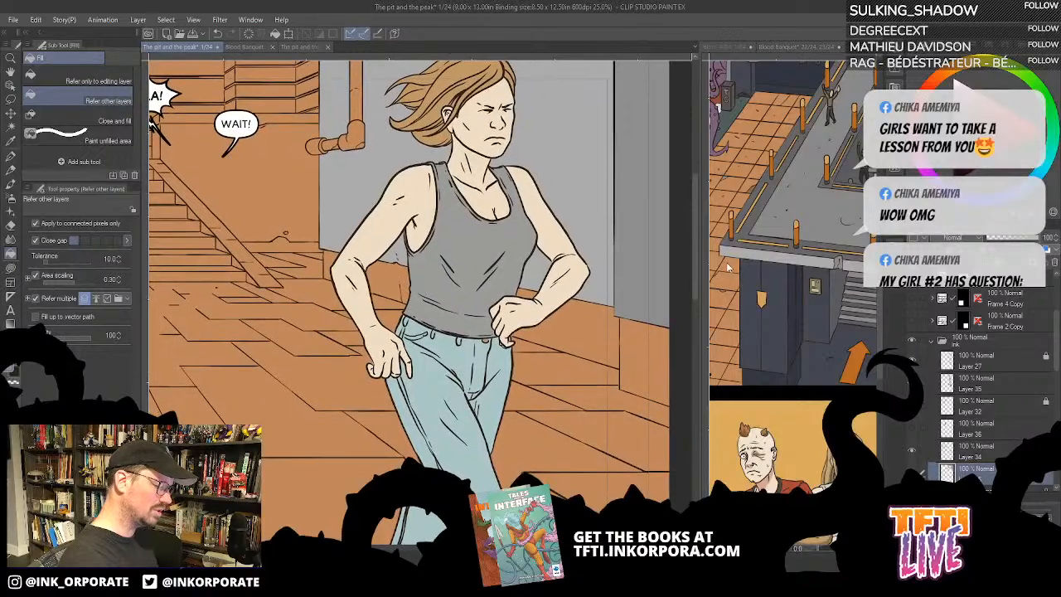
{"action": "left_click_drag", "start_coordinate": [617, 453], "coordinate": [570, 438]}
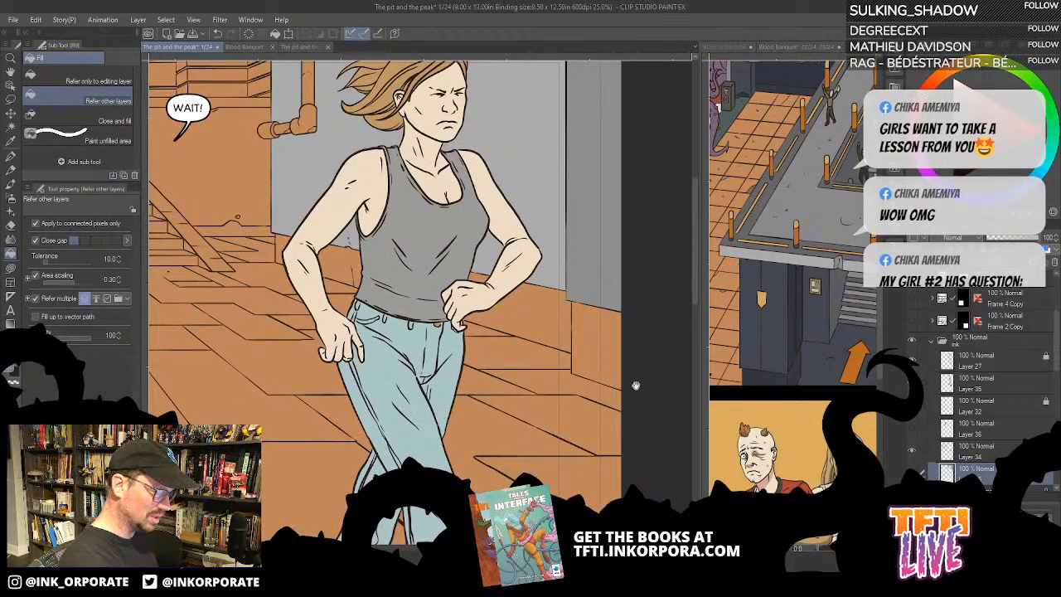
{"action": "left_click_drag", "start_coordinate": [669, 353], "coordinate": [667, 374]}
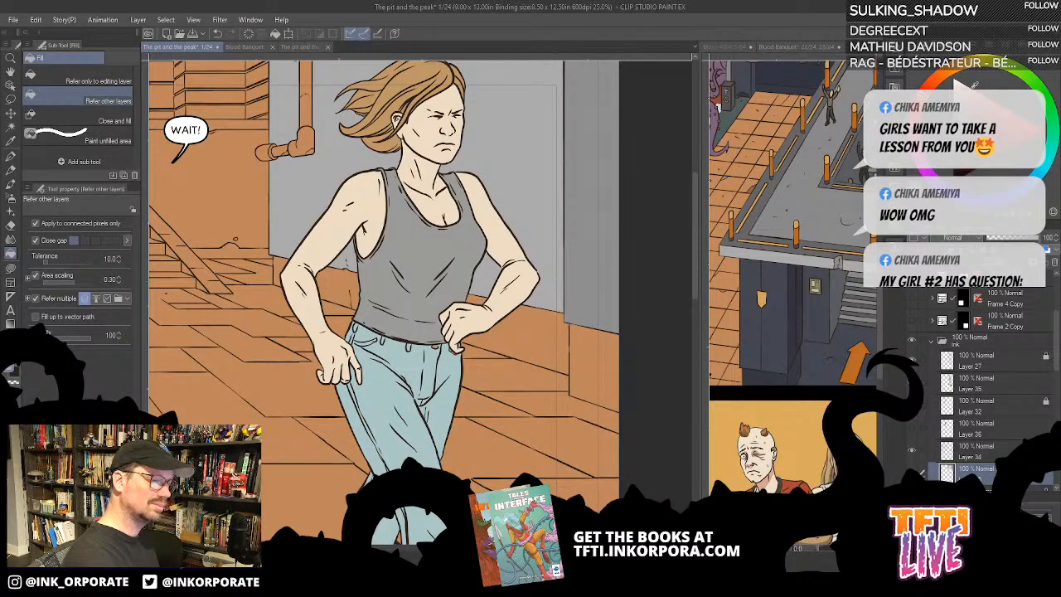
{"action": "left_click", "coordinate": [593, 383]}
{"action": "left_click", "coordinate": [562, 346]}
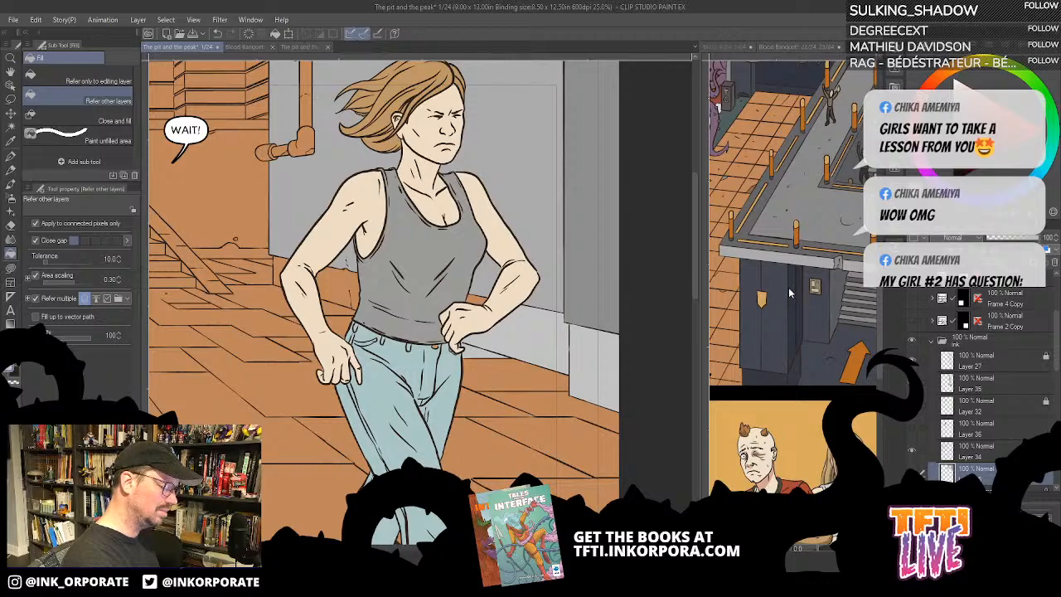
{"action": "left_click", "coordinate": [544, 320]}
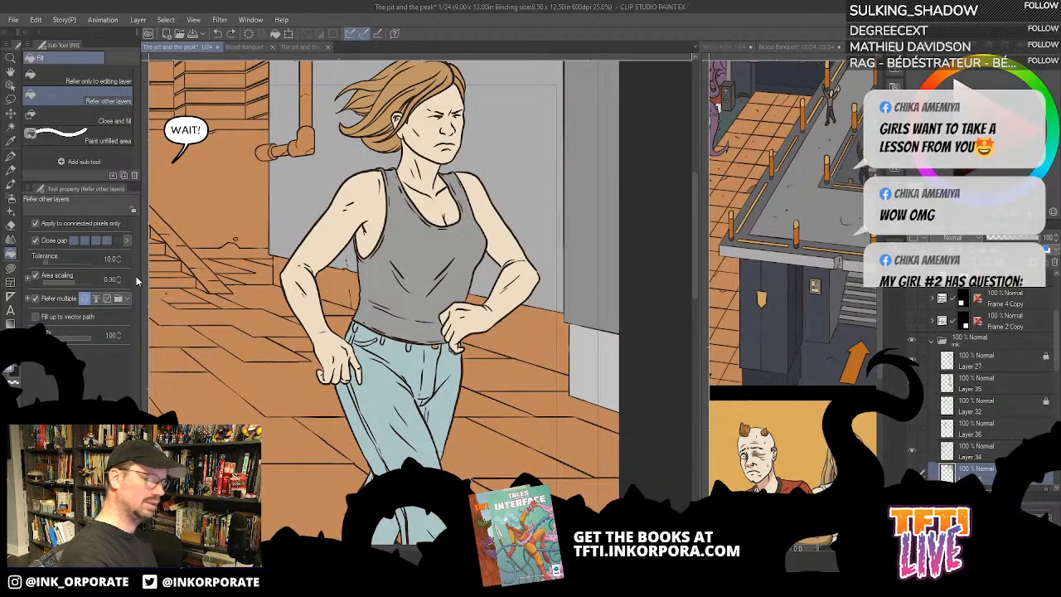
- Compare the fills by switching their layer off and on, and fill the remaining wall base segments behind the woman with light grey
{"action": "left_click", "coordinate": [912, 473]}
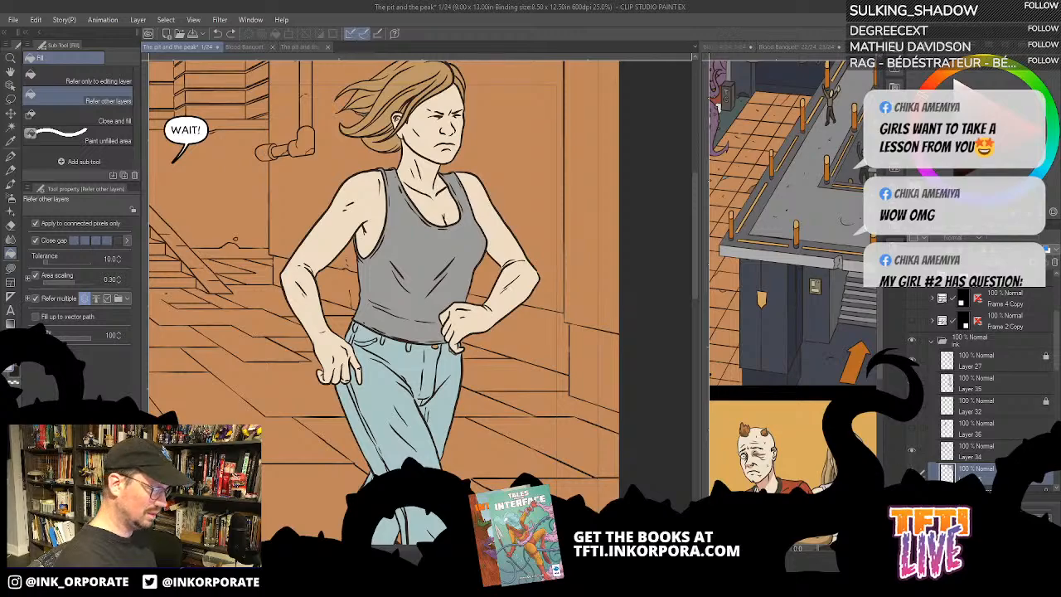
{"action": "left_click", "coordinate": [912, 473]}
{"action": "left_click", "coordinate": [537, 335]}
{"action": "left_click", "coordinate": [481, 299]}
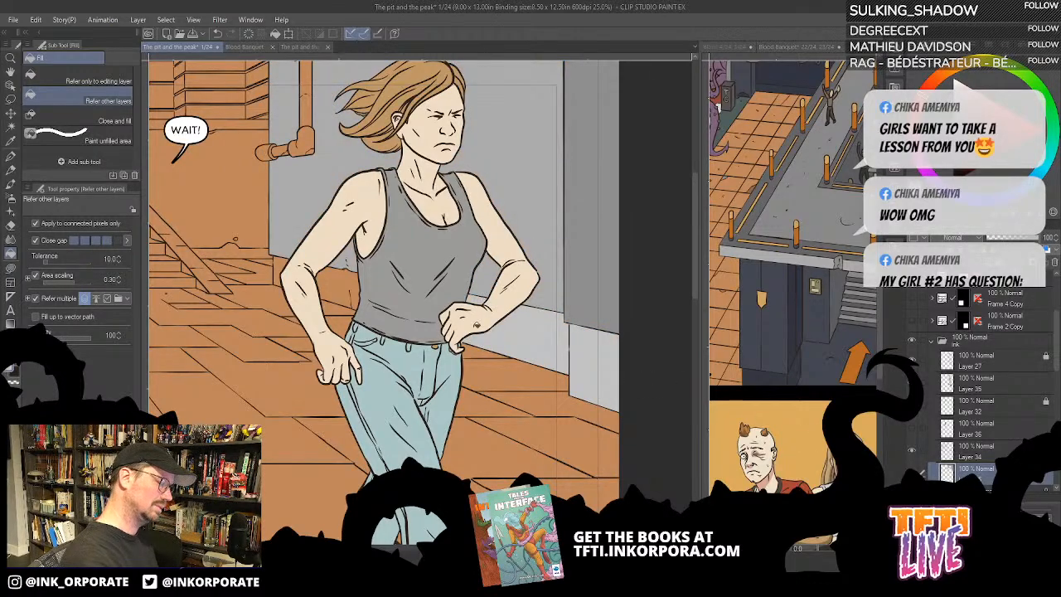
{"action": "left_click", "coordinate": [338, 279]}
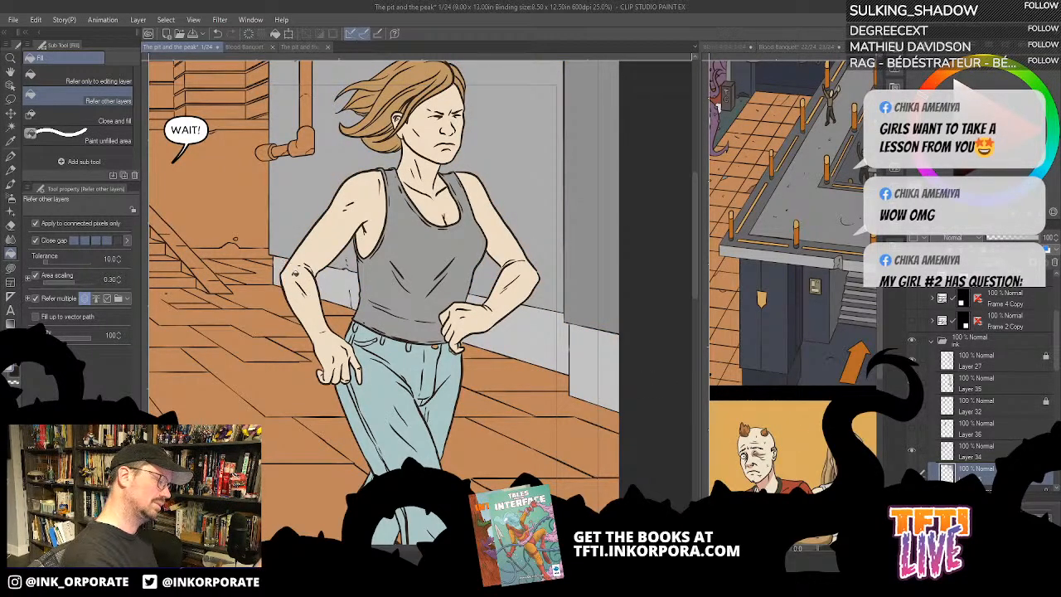
- Fill the wall between the staircase and the drainpipe with a darker flat grey, redoing the first fill
{"action": "left_click_drag", "start_coordinate": [313, 422], "coordinate": [583, 333]}
{"action": "left_click_drag", "start_coordinate": [389, 384], "coordinate": [488, 430]}
{"action": "left_click_drag", "start_coordinate": [551, 279], "coordinate": [480, 348]}
{"action": "left_click_drag", "start_coordinate": [671, 188], "coordinate": [570, 202]}
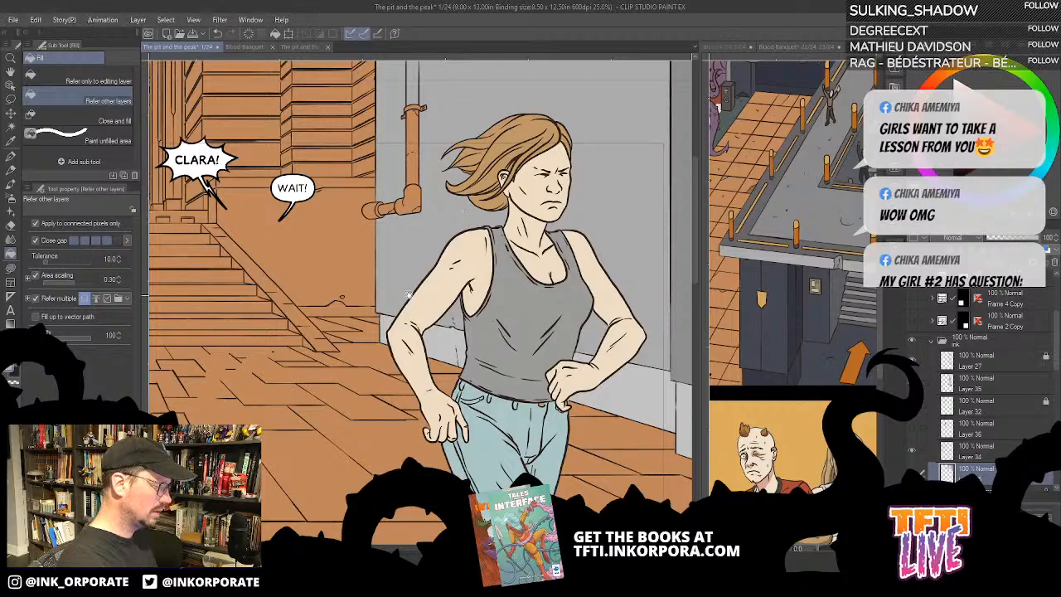
{"action": "left_click_drag", "start_coordinate": [492, 166], "coordinate": [637, 174]}
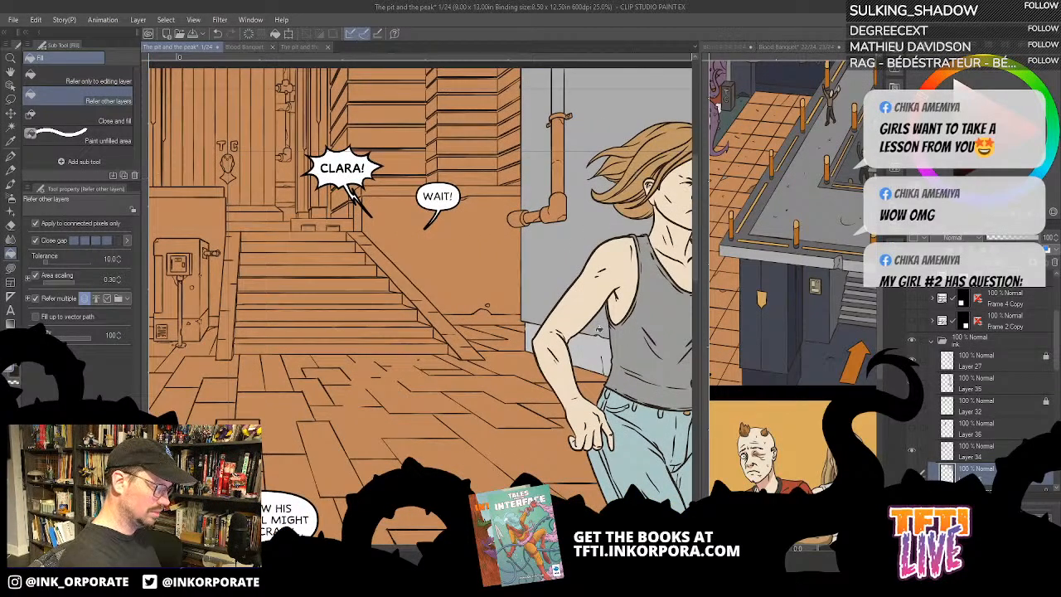
{"action": "left_click", "coordinate": [505, 288]}
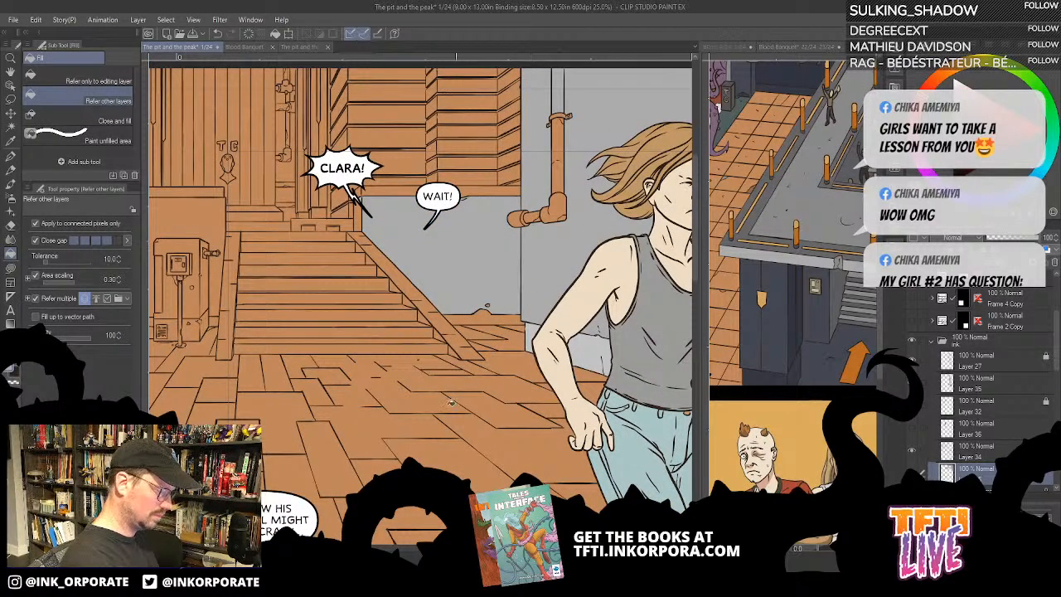
{"action": "left_click_drag", "start_coordinate": [420, 427], "coordinate": [537, 382]}
{"action": "left_click_drag", "start_coordinate": [538, 265], "coordinate": [547, 285]}
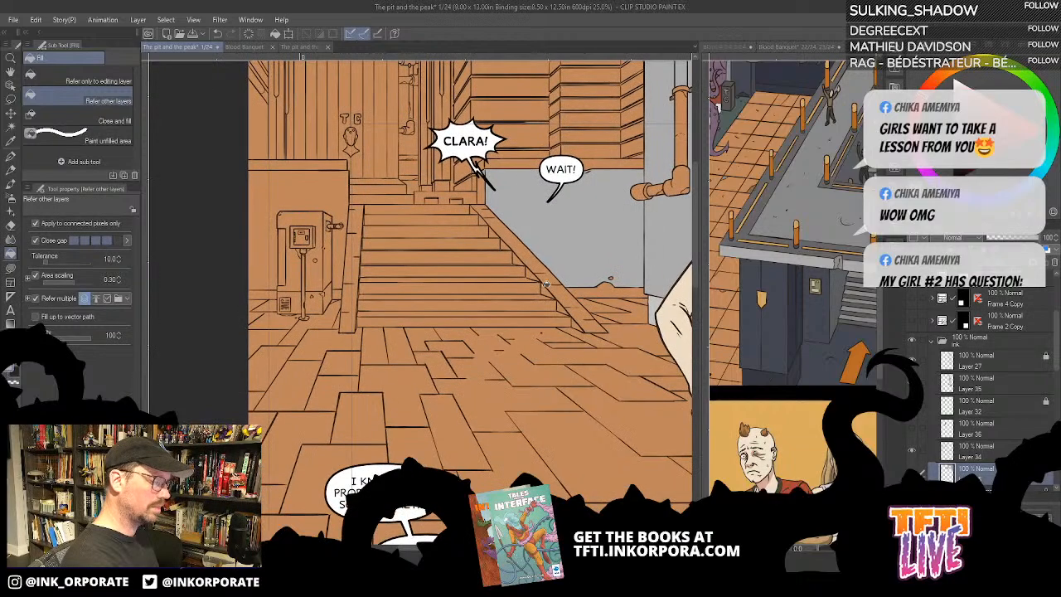
{"action": "key", "text": "ctrl+z"}
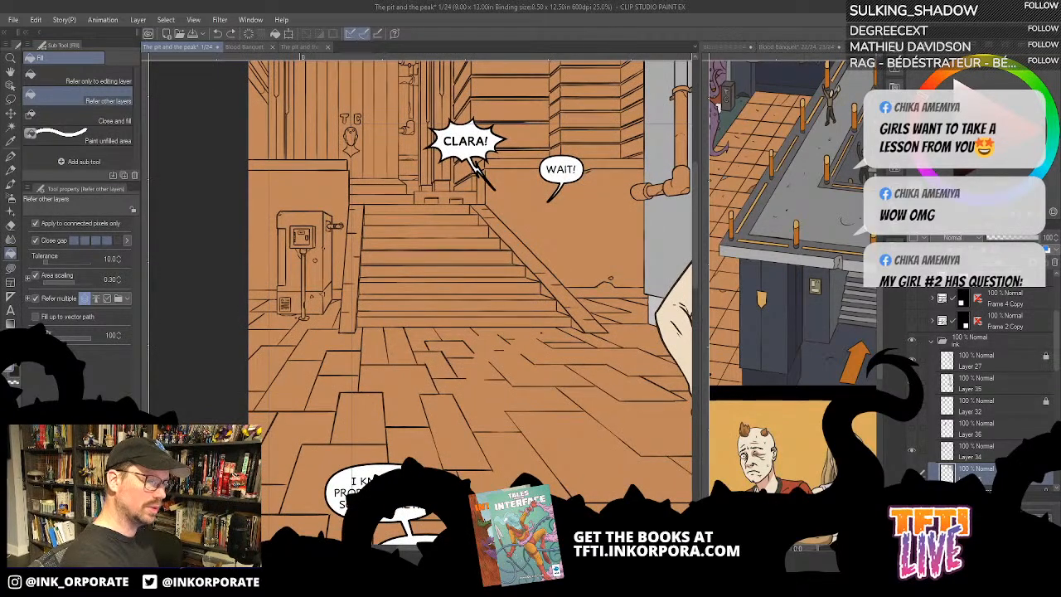
{"action": "left_click", "coordinate": [632, 249]}
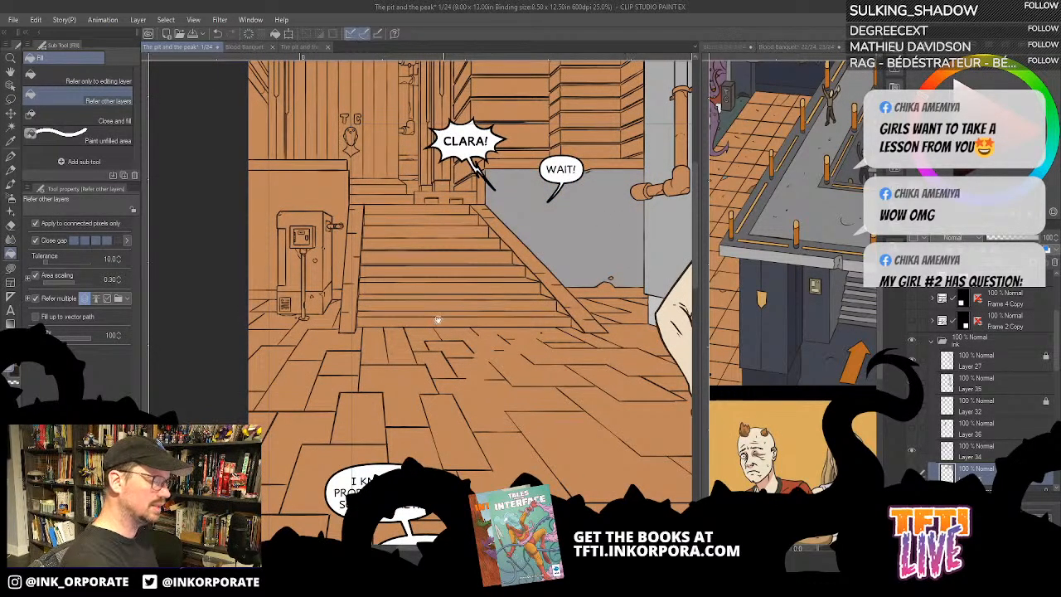
- Fill the wall behind the control box on the other side of the staircase with the same darker grey
{"action": "left_click_drag", "start_coordinate": [438, 320], "coordinate": [537, 358]}
{"action": "left_click", "coordinate": [396, 225]}
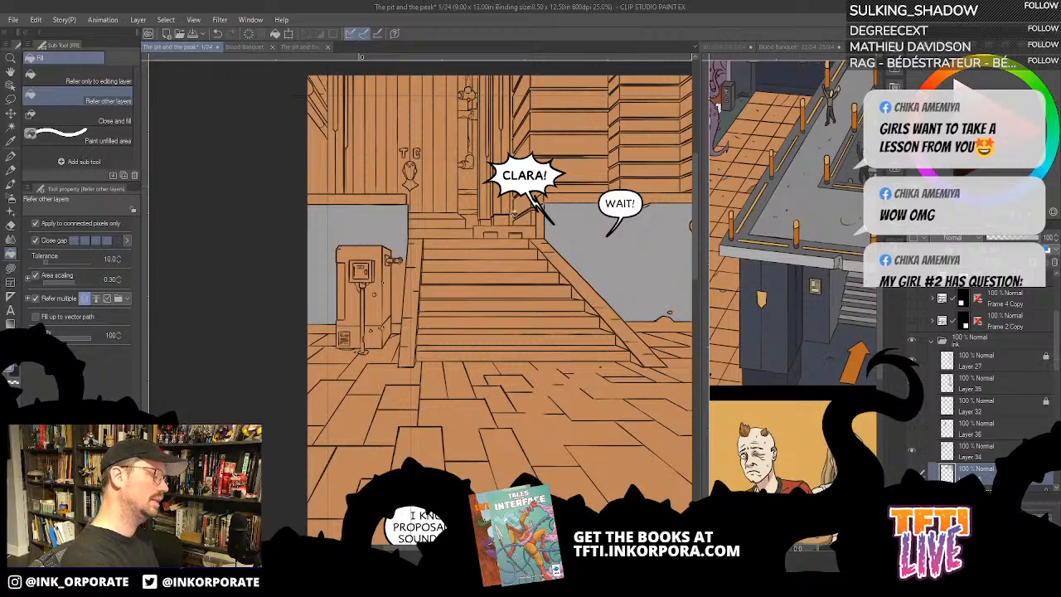
{"action": "left_click", "coordinate": [401, 289]}
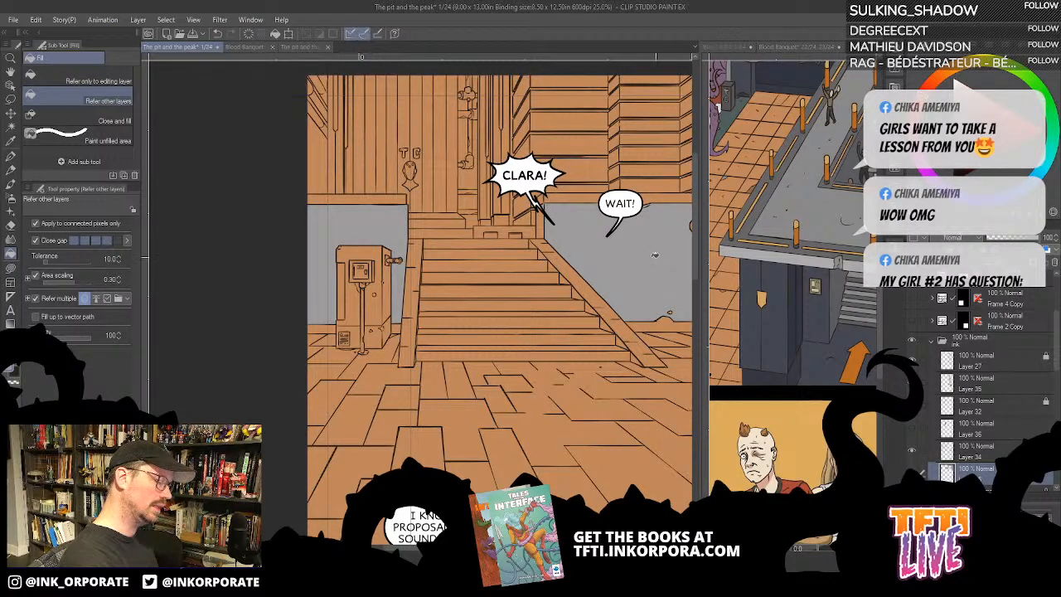
- Fill the thin base strips along the walls on both sides of the staircase with light grey
{"action": "left_click_drag", "start_coordinate": [619, 383], "coordinate": [532, 379]}
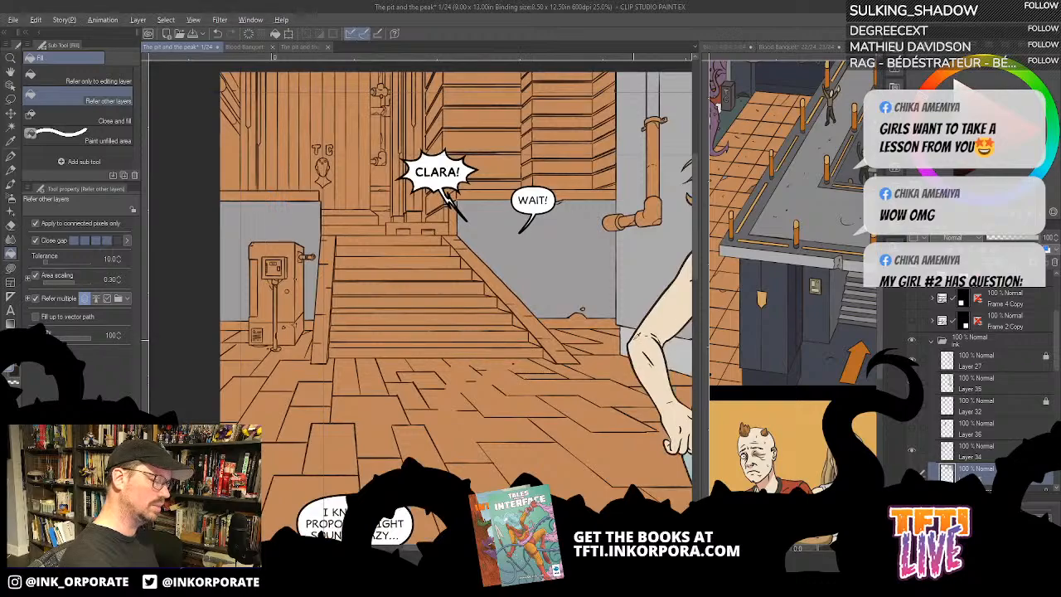
{"action": "left_click", "coordinate": [589, 322]}
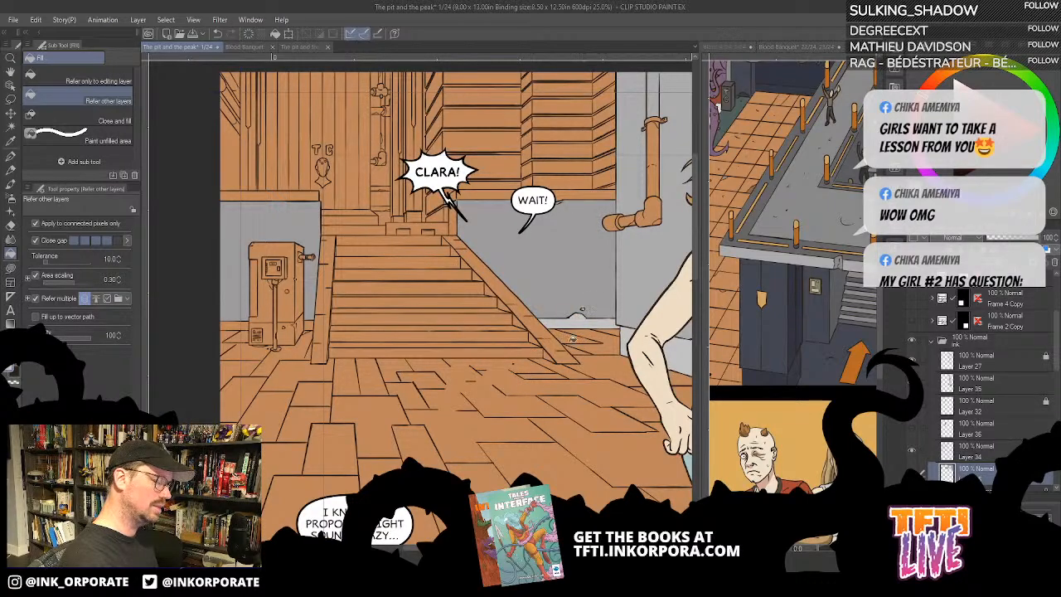
{"action": "left_click_drag", "start_coordinate": [572, 338], "coordinate": [589, 368]}
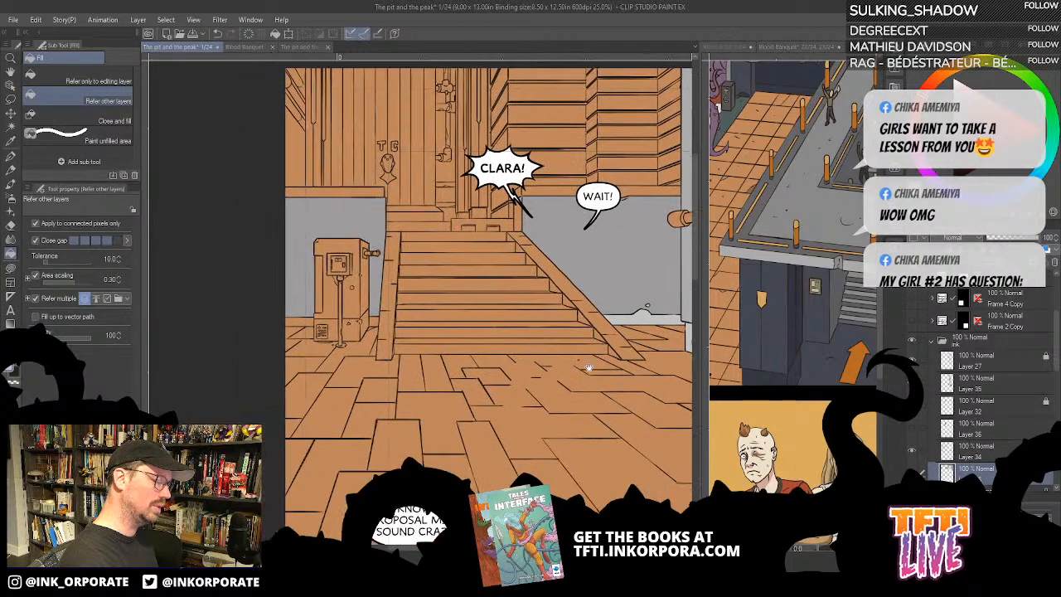
{"action": "left_click", "coordinate": [308, 320]}
{"action": "left_click_drag", "start_coordinate": [488, 320], "coordinate": [440, 336]}
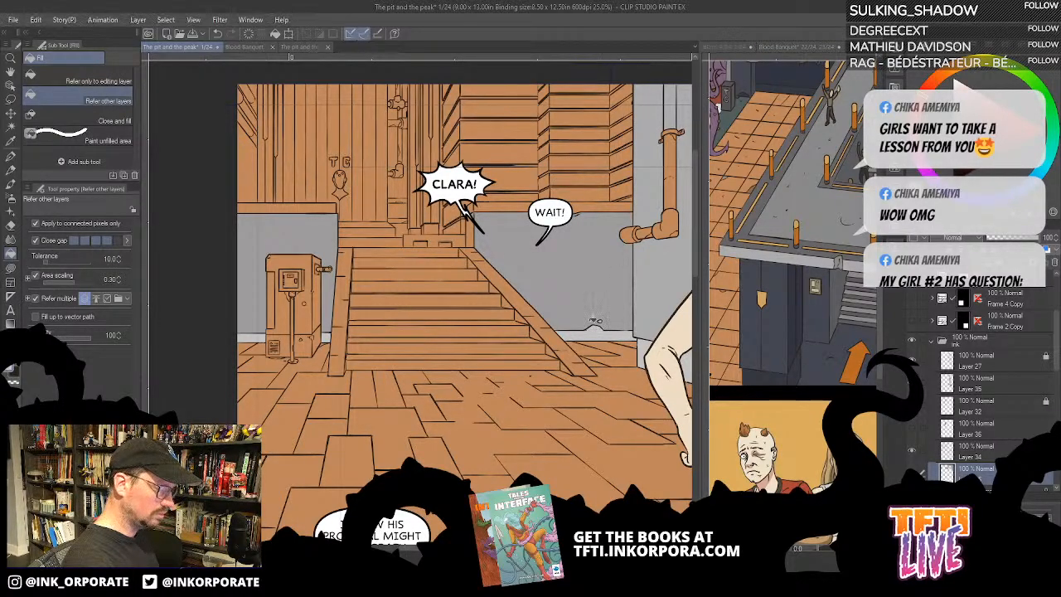
- Fill the narrow wall end beneath the CLARA! balloon with light grey and touch it up with Lasso fill
{"action": "left_click", "coordinate": [475, 231]}
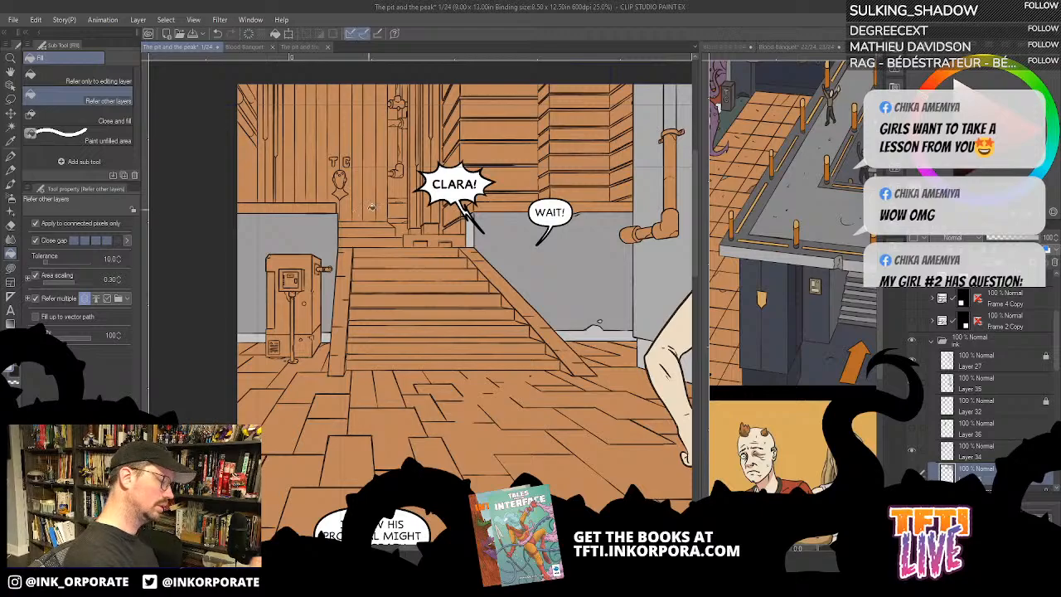
{"action": "scroll", "coordinate": [369, 210], "scroll_direction": "up", "scroll_amount": 2}
{"action": "left_click_drag", "start_coordinate": [612, 171], "coordinate": [592, 224]}
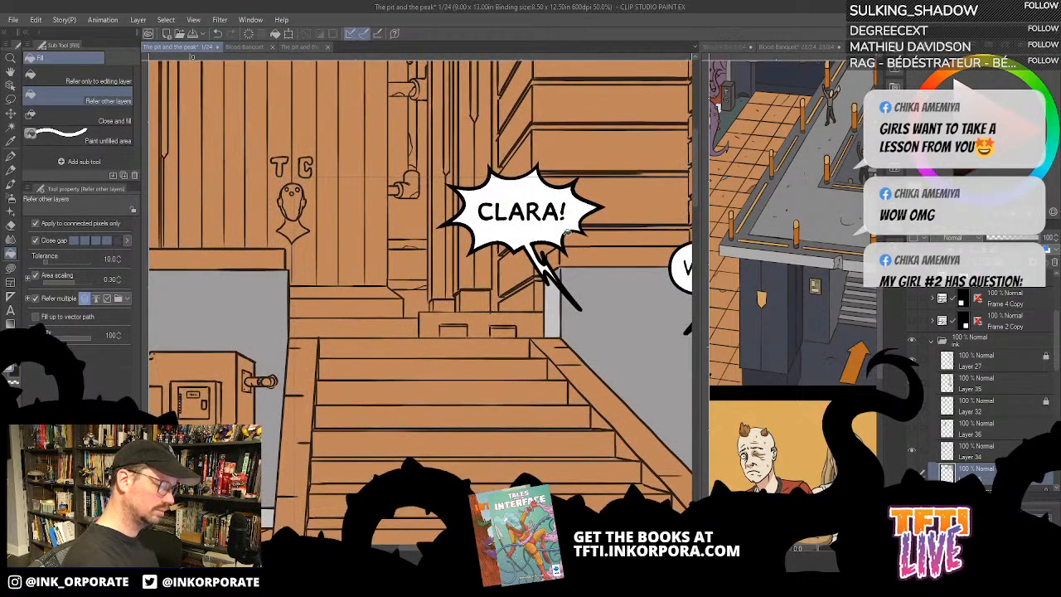
{"action": "key", "text": "u"}
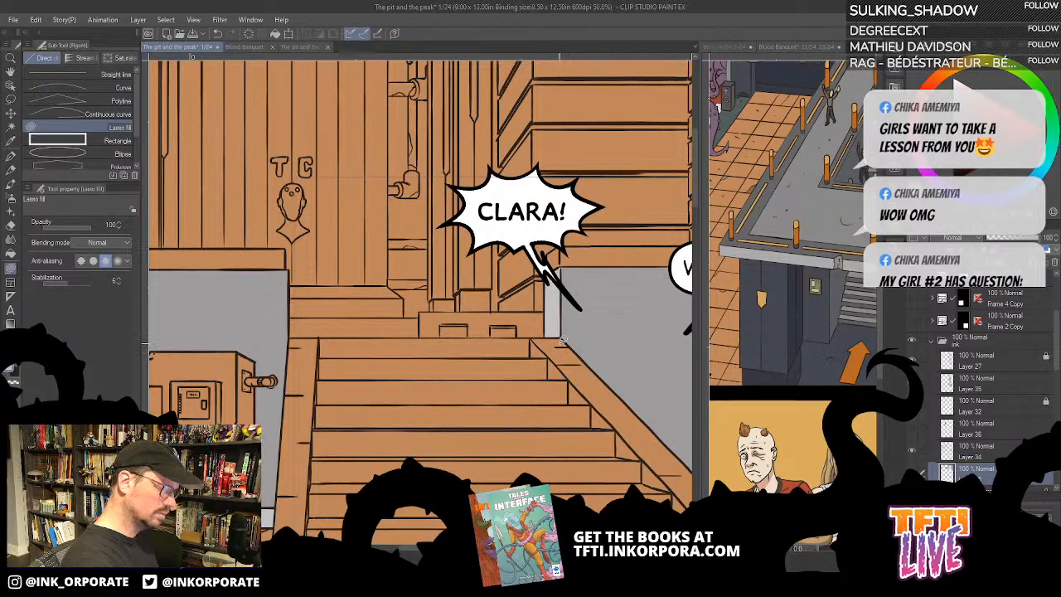
{"action": "scroll", "coordinate": [562, 340], "scroll_direction": "down", "scroll_amount": 4}
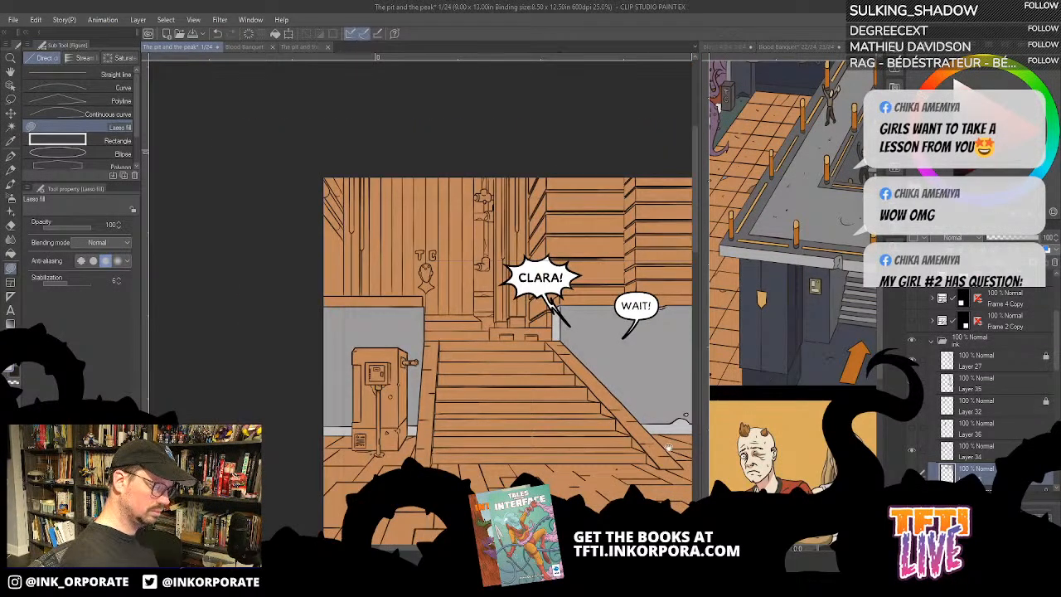
{"action": "scroll", "coordinate": [618, 379], "scroll_direction": "up", "scroll_amount": 2}
{"action": "left_click_drag", "start_coordinate": [619, 379], "coordinate": [619, 369]}
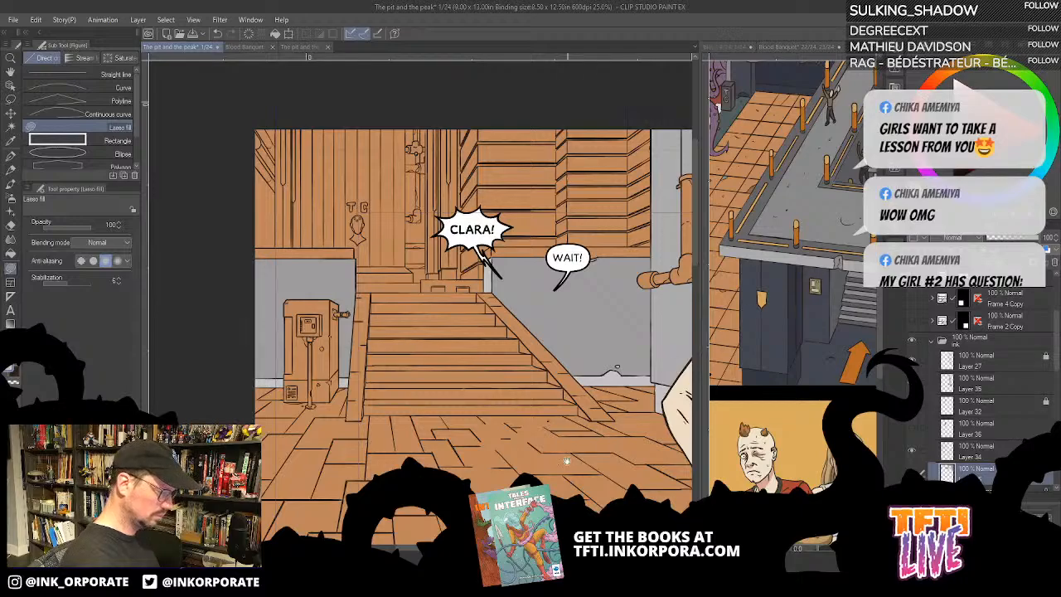
{"action": "left_click_drag", "start_coordinate": [567, 461], "coordinate": [567, 389]}
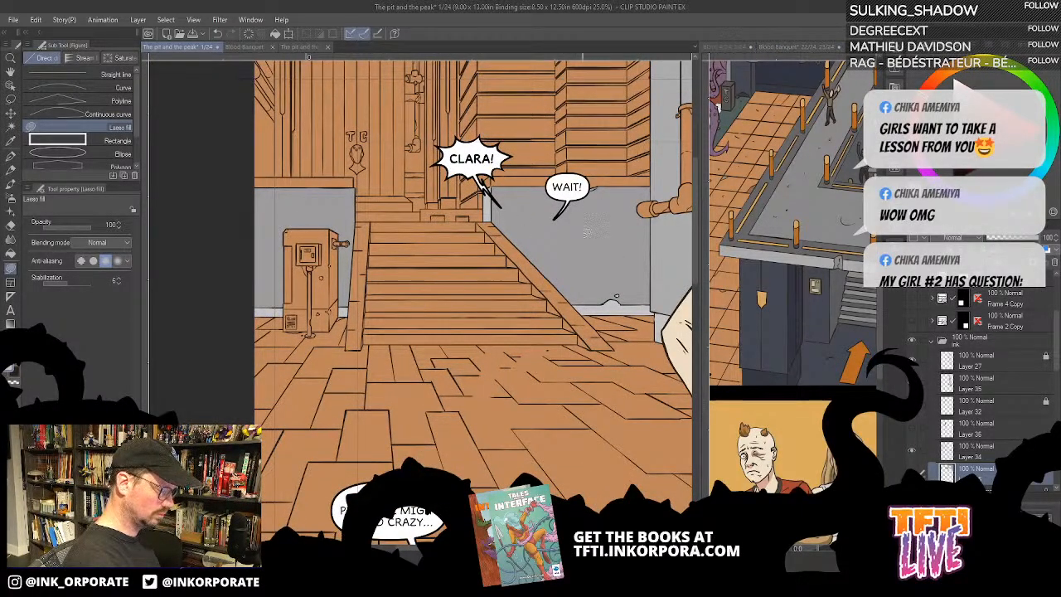
- Fill the ledge along the top of the wall between the staircase and the drainpipe with a dark grey
{"action": "key", "text": "g"}
{"action": "key", "text": "g"}
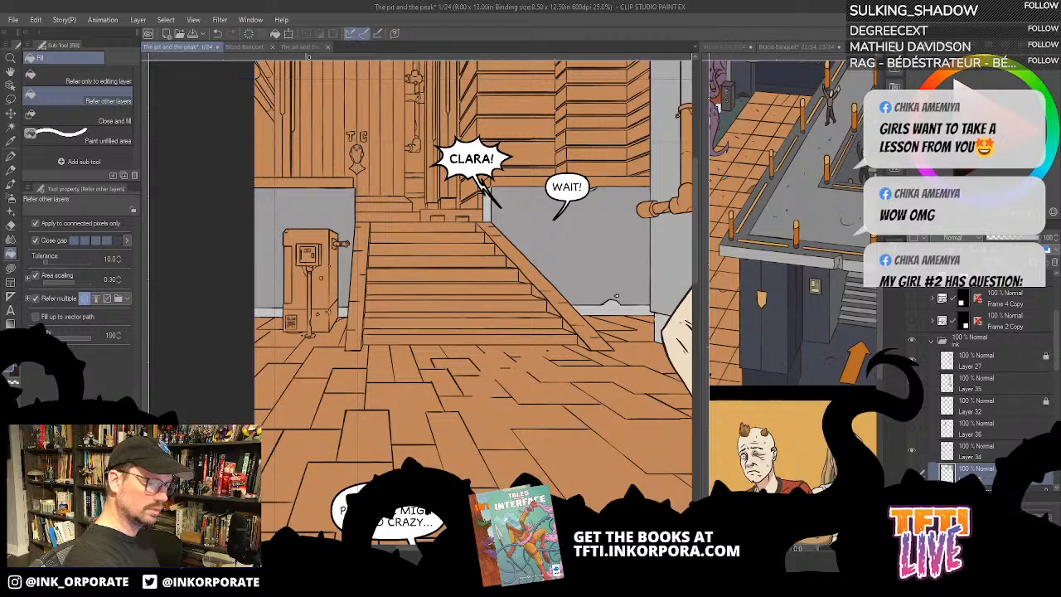
{"action": "left_click", "coordinate": [533, 182]}
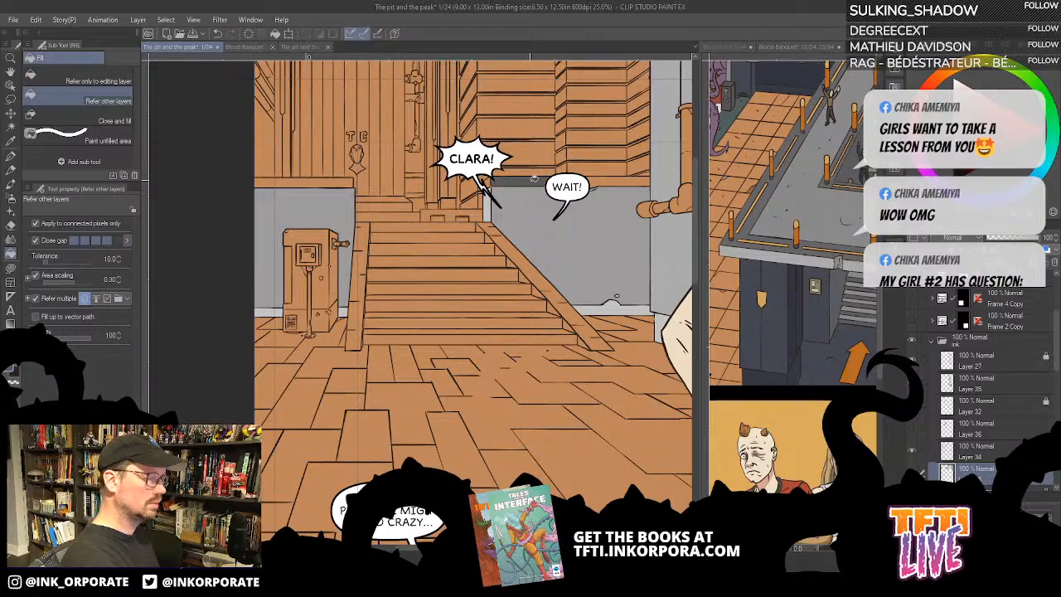
{"action": "left_click", "coordinate": [622, 179]}
{"action": "left_click_drag", "start_coordinate": [468, 296], "coordinate": [534, 329]}
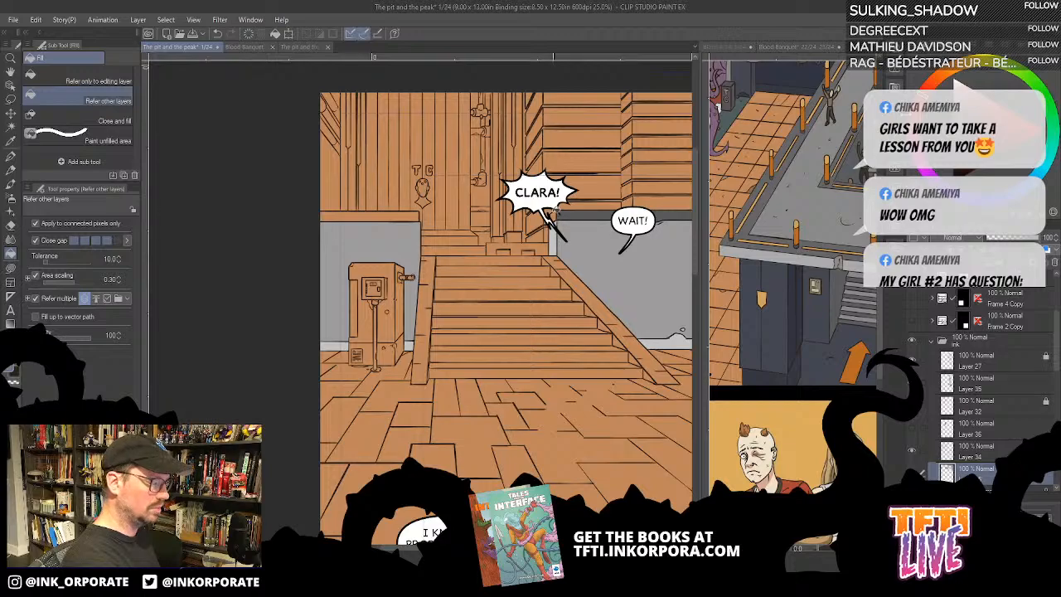
{"action": "left_click_drag", "start_coordinate": [412, 302], "coordinate": [488, 344]}
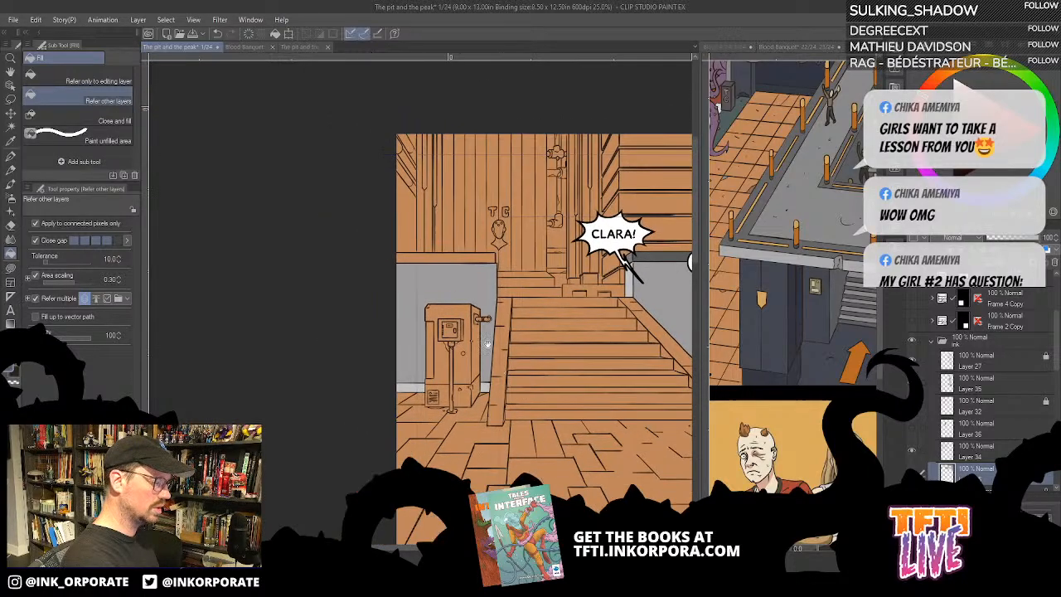
- Fill the ledge along the top of the wall behind the control box with the same dark grey
{"action": "left_click", "coordinate": [479, 257]}
{"action": "left_click_drag", "start_coordinate": [614, 329], "coordinate": [585, 260]}
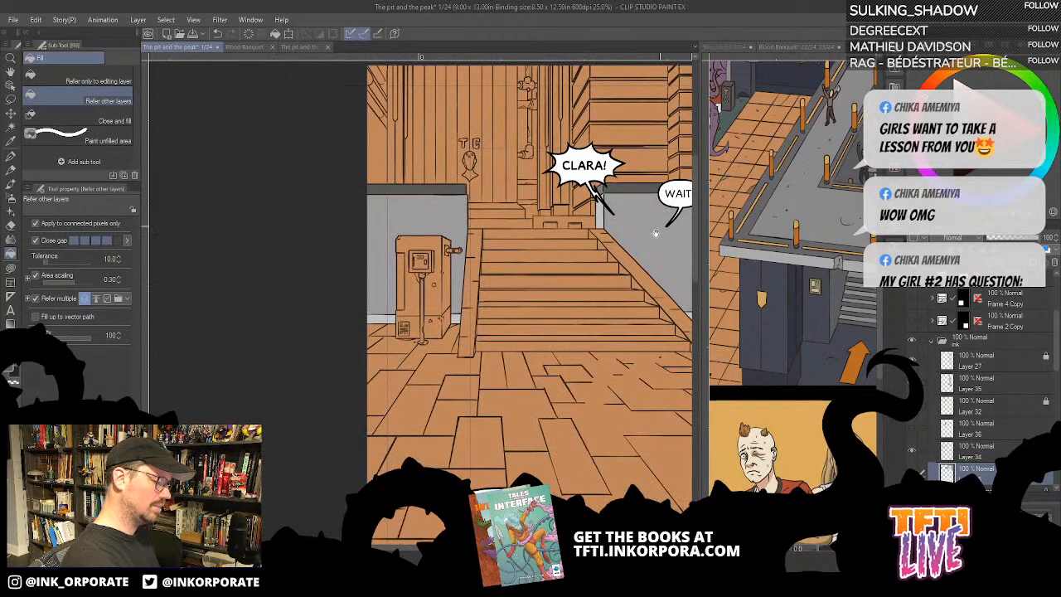
{"action": "left_click_drag", "start_coordinate": [656, 233], "coordinate": [492, 304]}
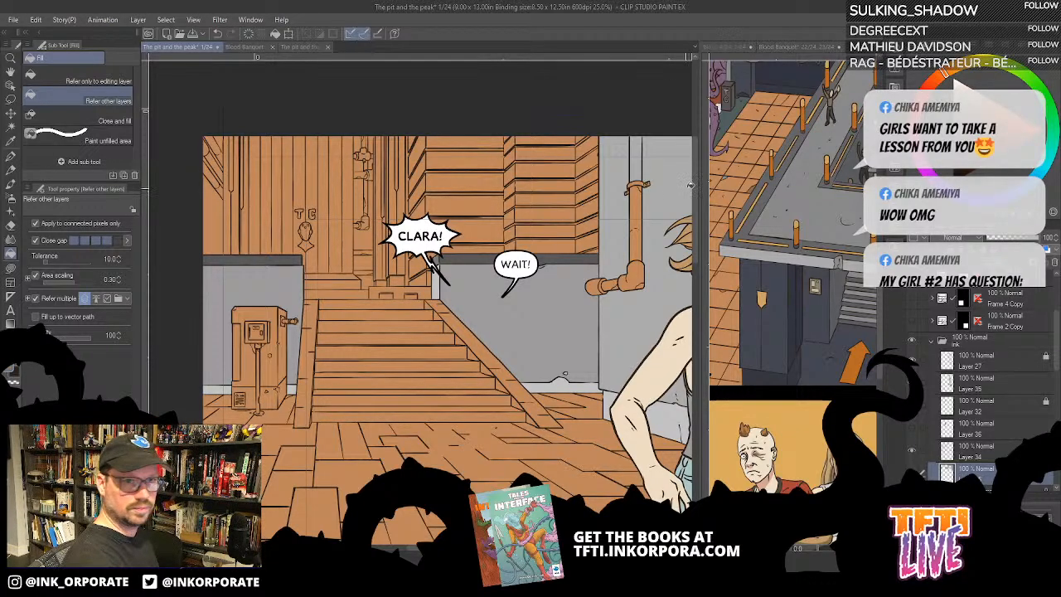
- Undo a trial fill on the drainpipe and fill its vertical sections, elbow and outlet end with dark brown
{"action": "left_click", "coordinate": [639, 203]}
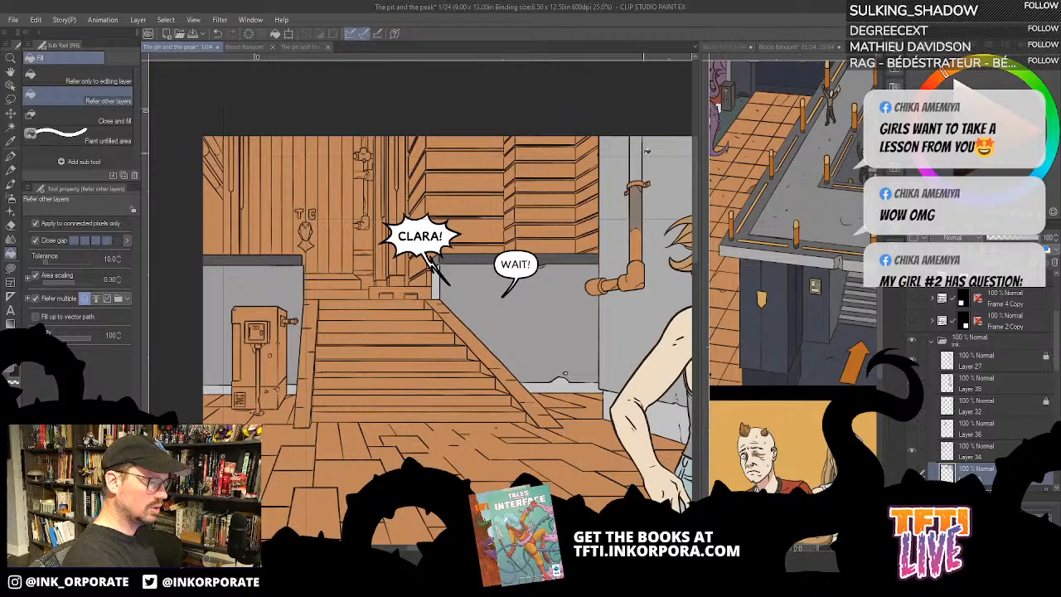
{"action": "key", "text": "ctrl+z"}
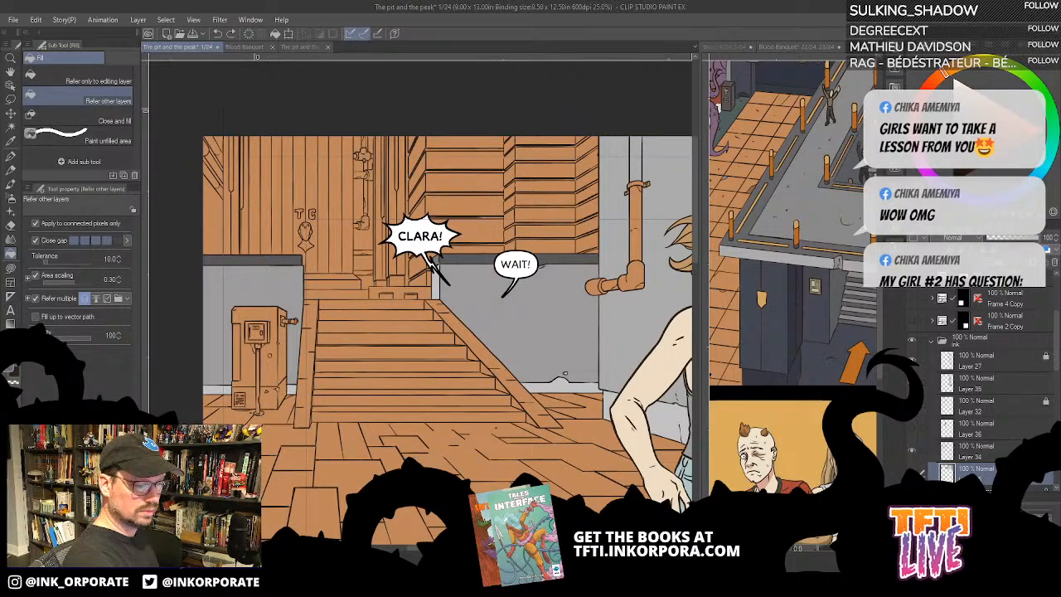
{"action": "left_click", "coordinate": [636, 171]}
{"action": "left_click", "coordinate": [638, 217]}
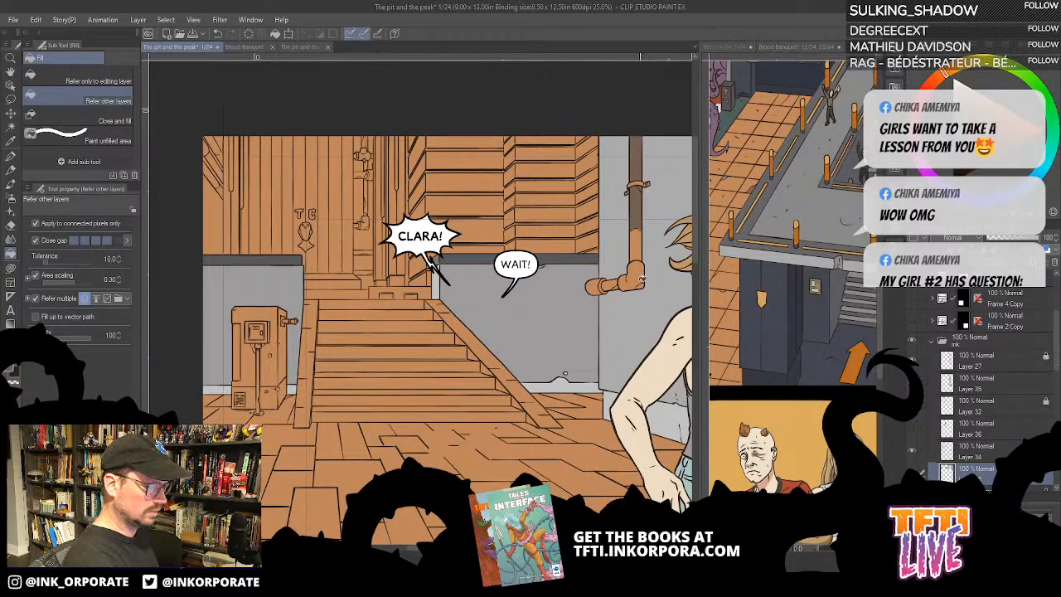
{"action": "left_click", "coordinate": [640, 280]}
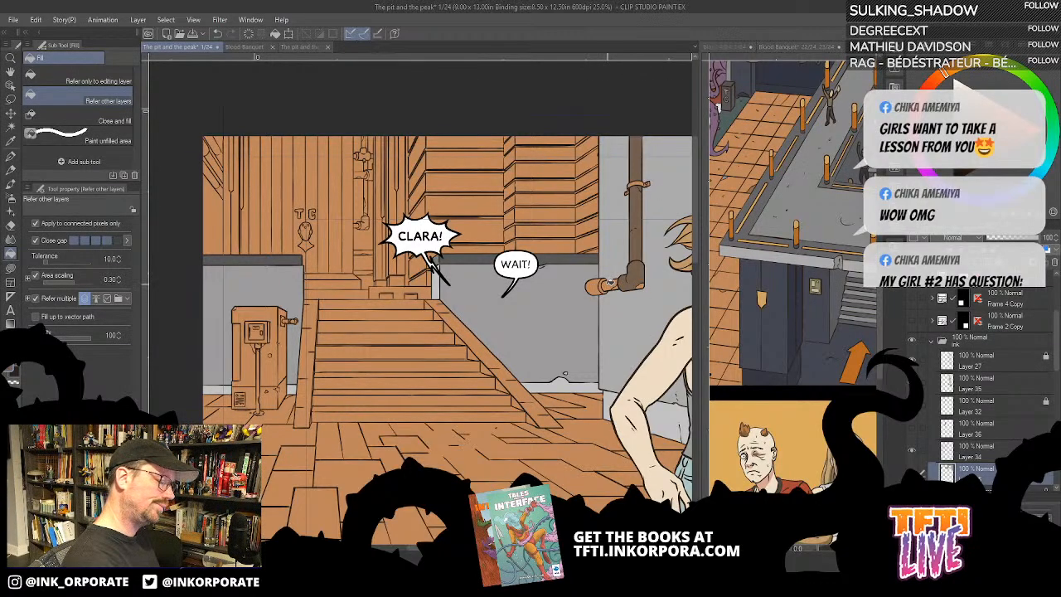
{"action": "left_click", "coordinate": [597, 284]}
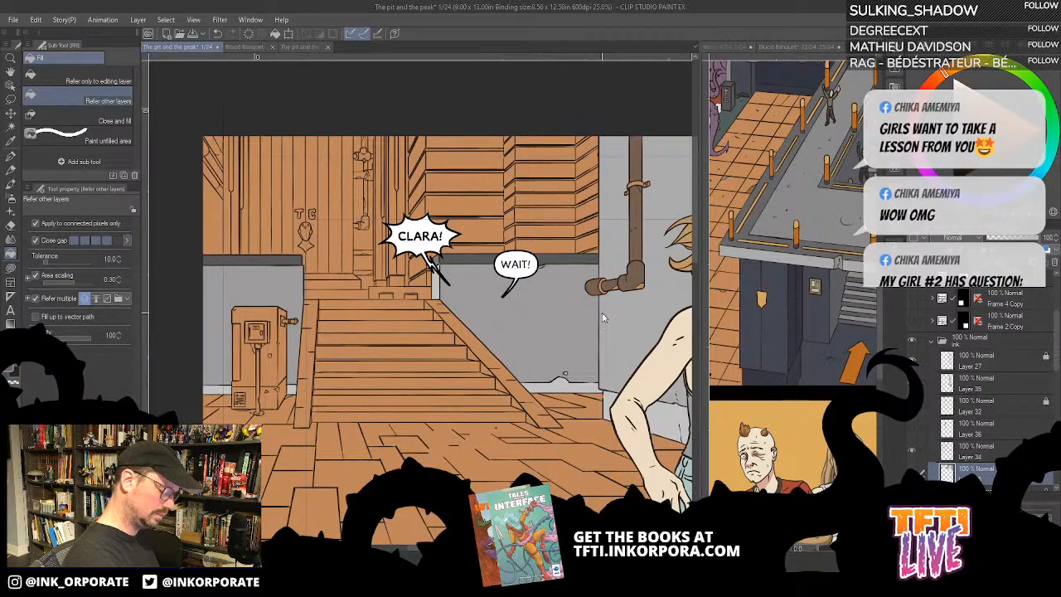
- Fill the remaining orange pieces of the drainpipe's outlet and elbow with dark brown, and undo the fills on its small patches
{"action": "scroll", "coordinate": [605, 312], "scroll_direction": "up", "scroll_amount": 2}
{"action": "left_click_drag", "start_coordinate": [630, 438], "coordinate": [461, 504]}
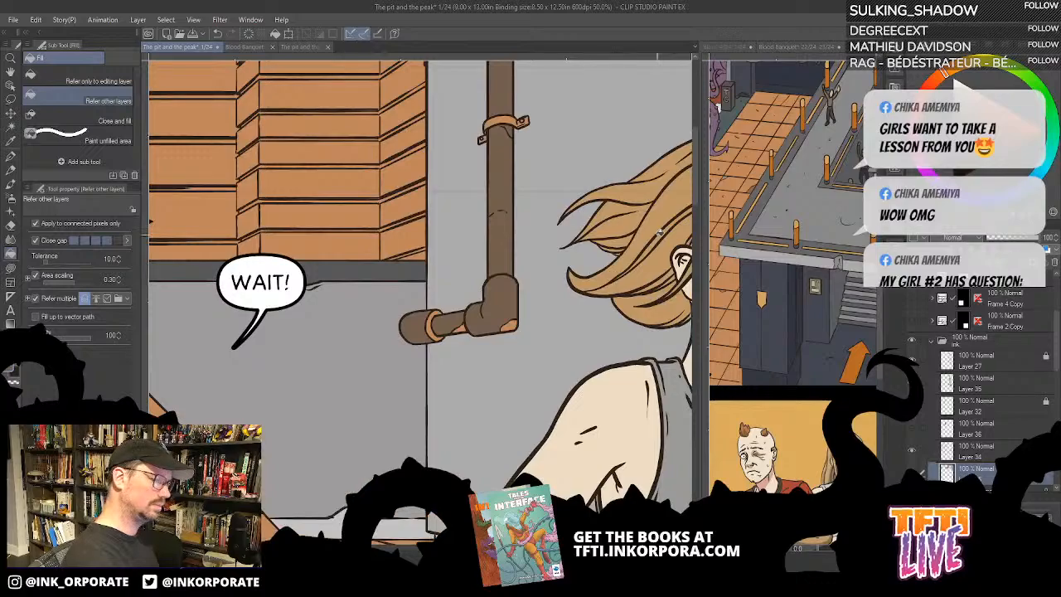
{"action": "left_click_drag", "start_coordinate": [475, 377], "coordinate": [494, 376]}
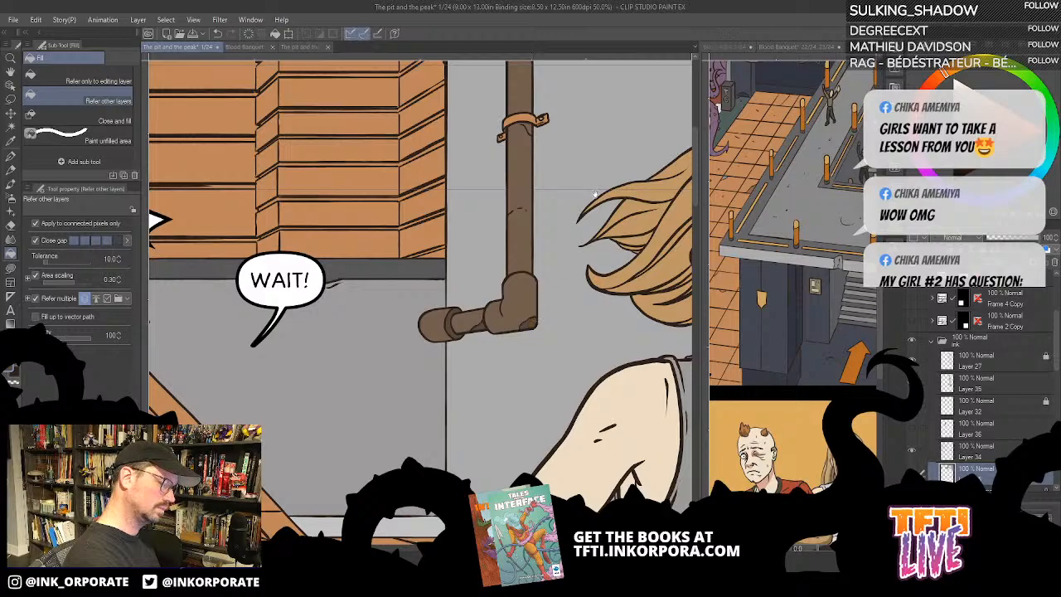
{"action": "left_click_drag", "start_coordinate": [585, 191], "coordinate": [606, 241]}
{"action": "key", "text": "ctrl+z"}
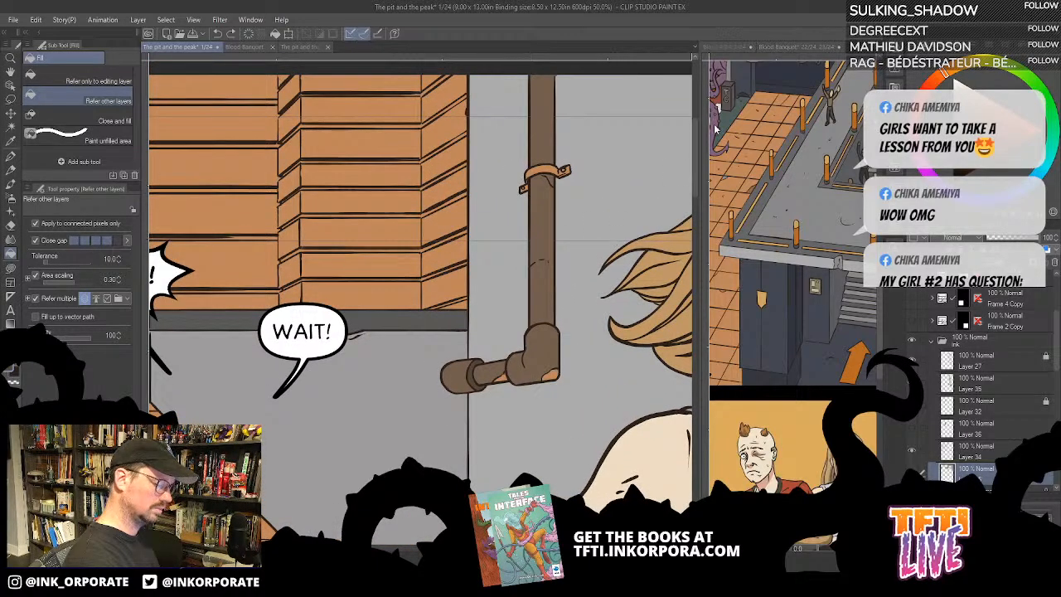
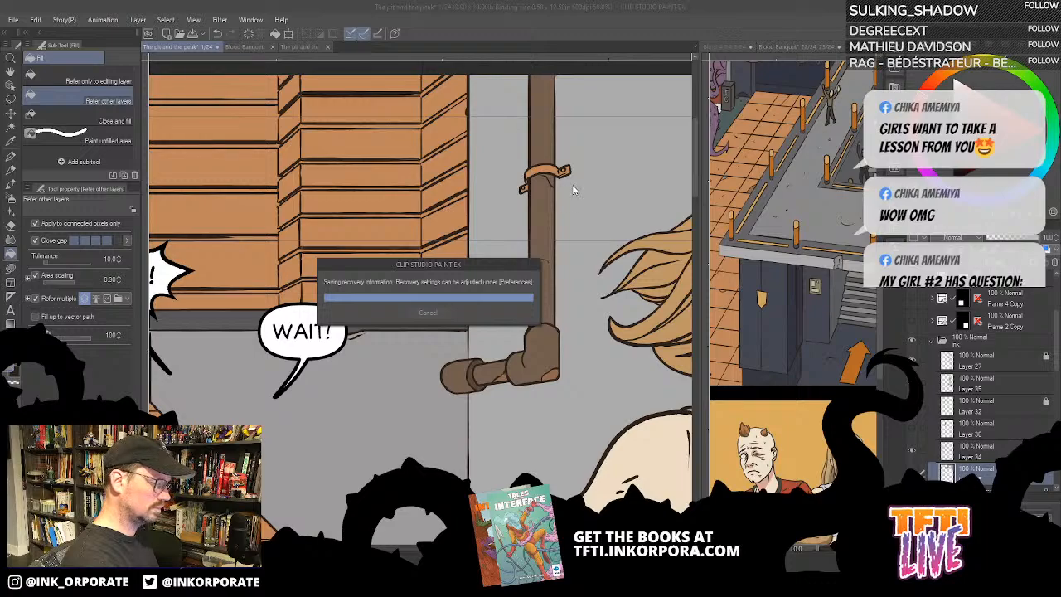
- Fill the band of the clamp around the vertical drainpipe with grey
{"action": "left_click", "coordinate": [553, 168]}
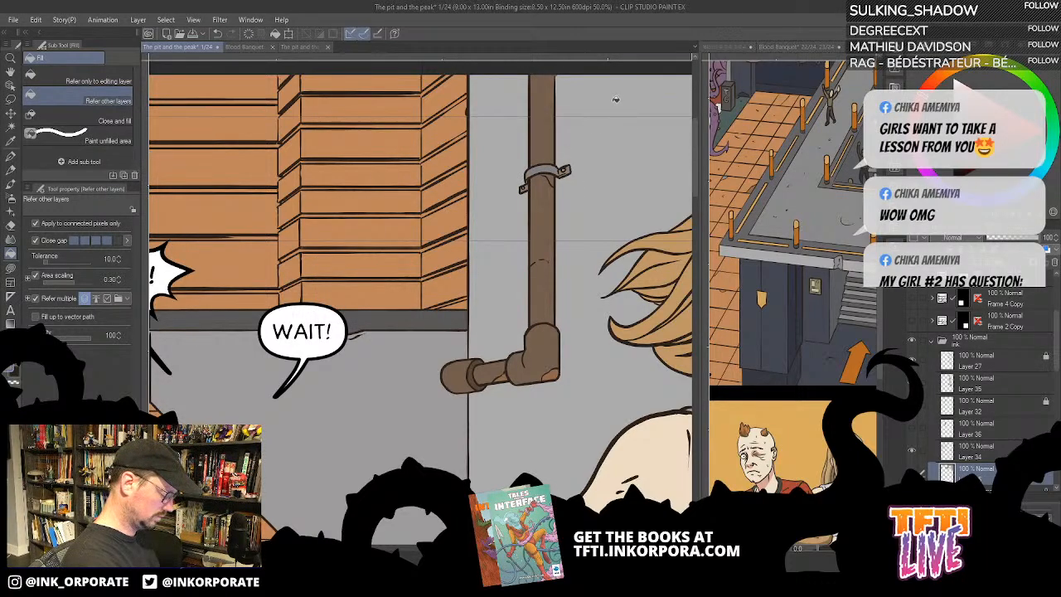
{"action": "key", "text": "u"}
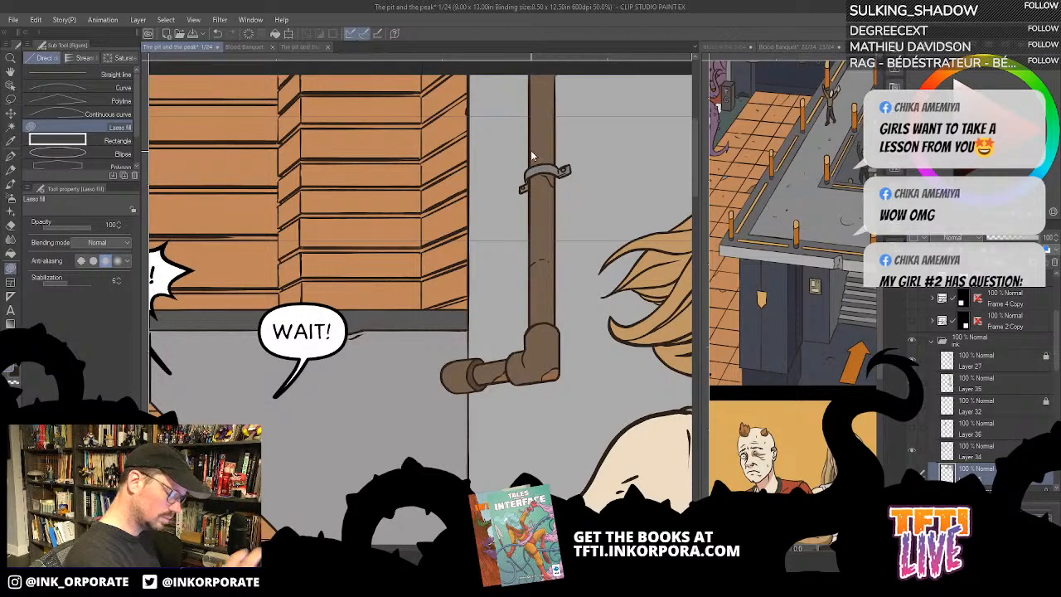
{"action": "scroll", "coordinate": [535, 147], "scroll_direction": "down", "scroll_amount": 4}
{"action": "scroll", "coordinate": [531, 151], "scroll_direction": "up", "scroll_amount": 2}
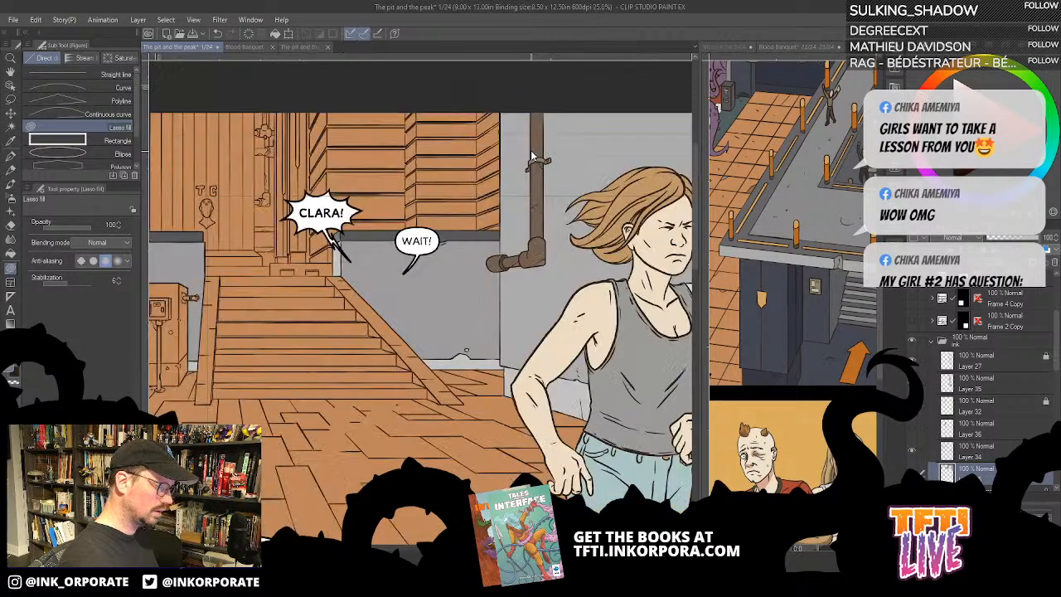
- Try to fill the sloping border on the right side of the staircase with dark grey
{"action": "left_click_drag", "start_coordinate": [396, 448], "coordinate": [550, 404]}
{"action": "left_click_drag", "start_coordinate": [557, 451], "coordinate": [561, 458]}
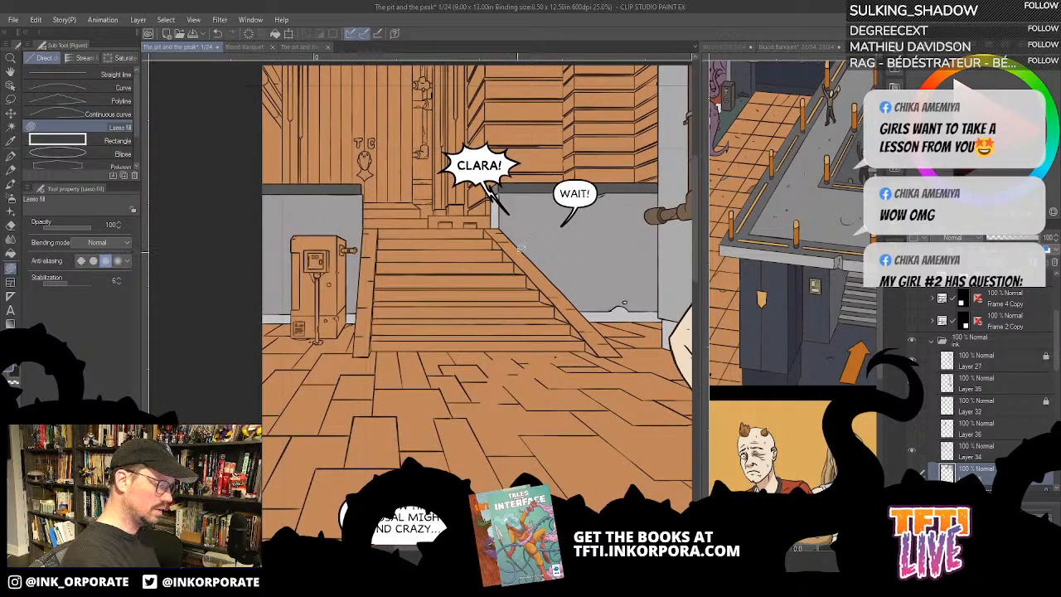
{"action": "key", "text": "g"}
{"action": "key", "text": "g"}
{"action": "left_click", "coordinate": [523, 256]}
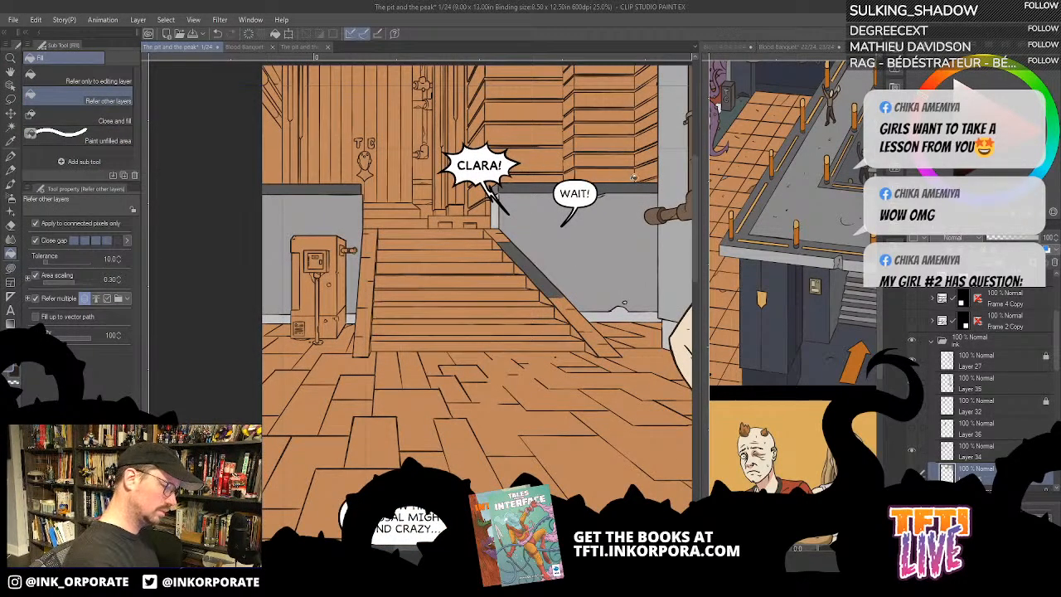
{"action": "key", "text": "ctrl+z"}
{"action": "key", "text": "ctrl+plus"}
{"action": "key", "text": "ctrl+plus"}
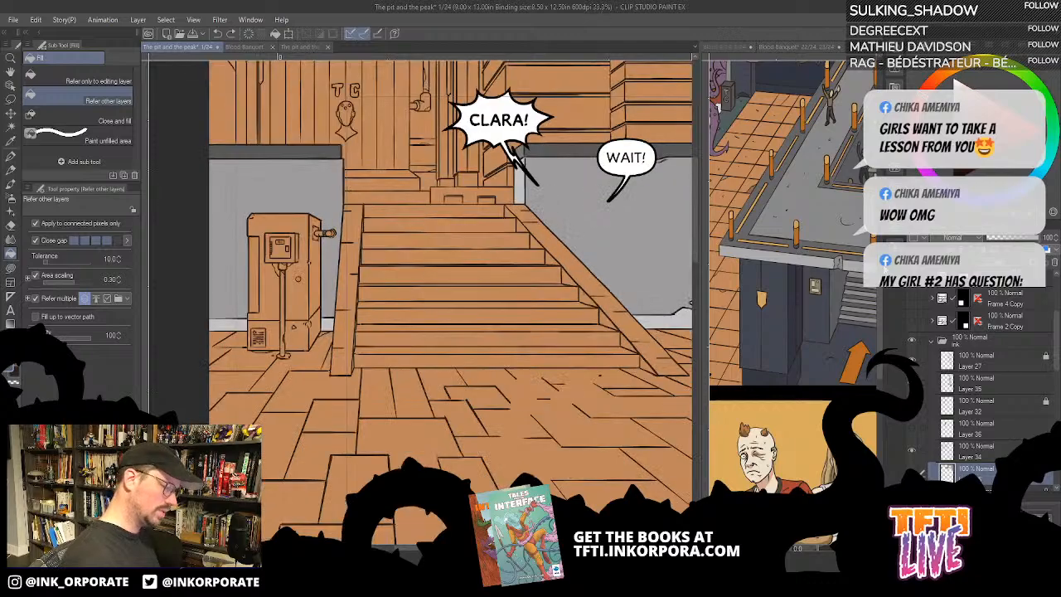
{"action": "left_click_drag", "start_coordinate": [546, 415], "coordinate": [414, 428]}
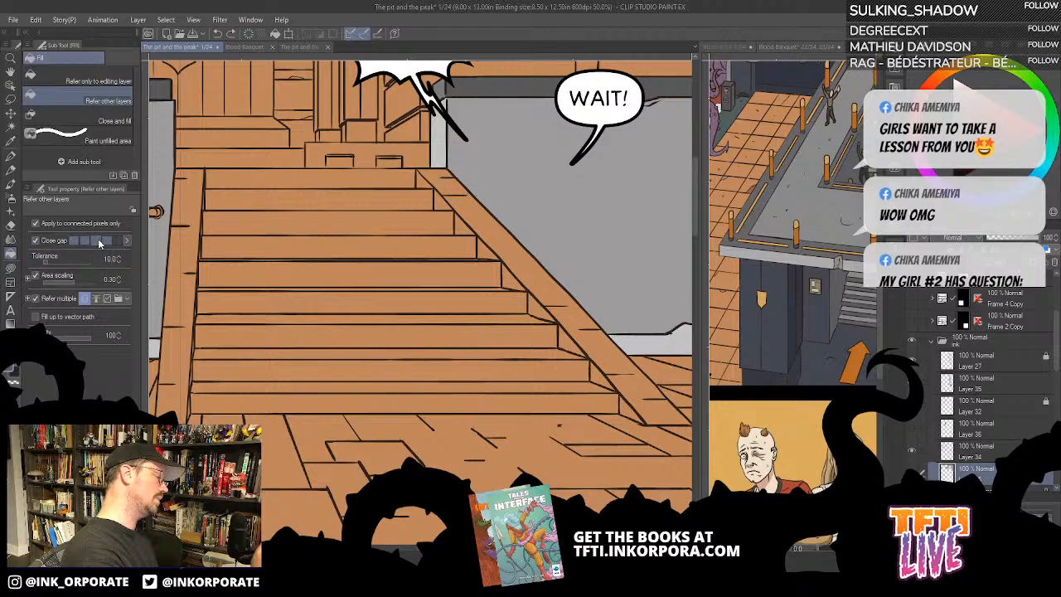
{"action": "left_click", "coordinate": [558, 287]}
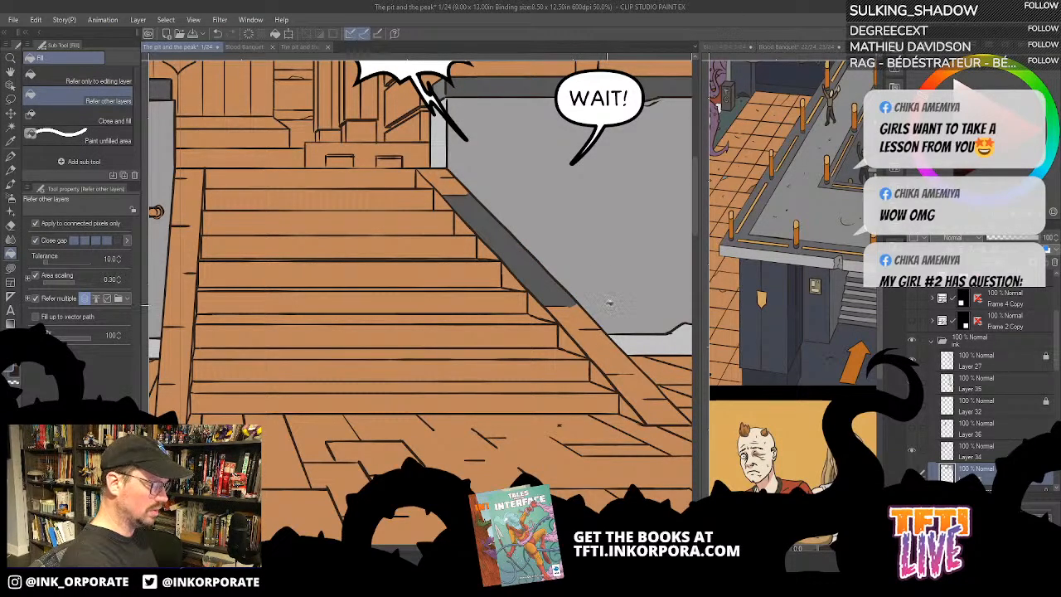
{"action": "key", "text": "ctrl+z"}
- Reduce the fill's gap closing to its lowest level and fill both side borders of the staircase with dark grey
{"action": "left_click", "coordinate": [72, 241]}
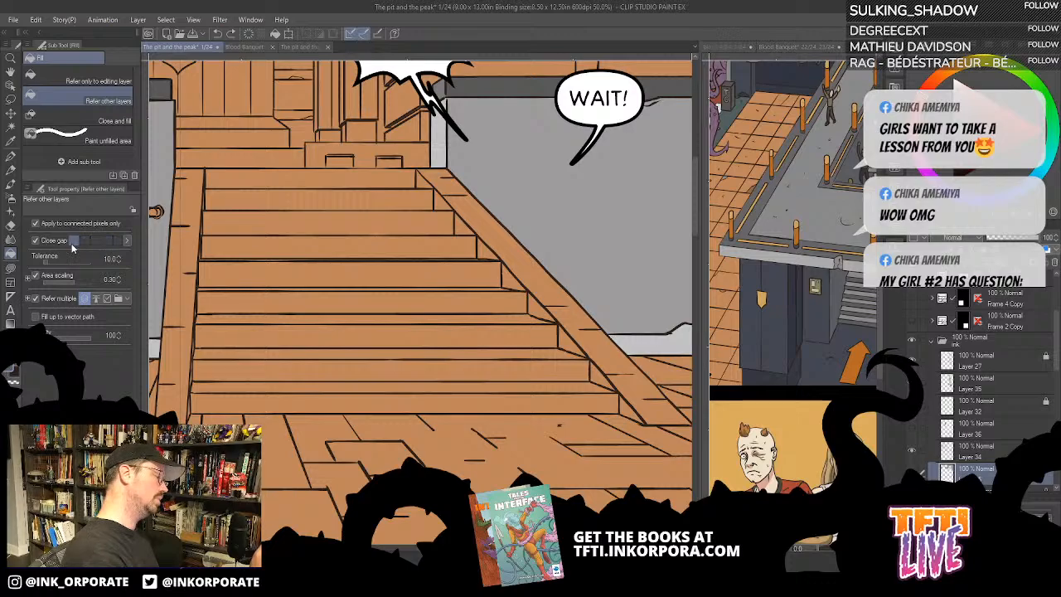
{"action": "left_click", "coordinate": [509, 242]}
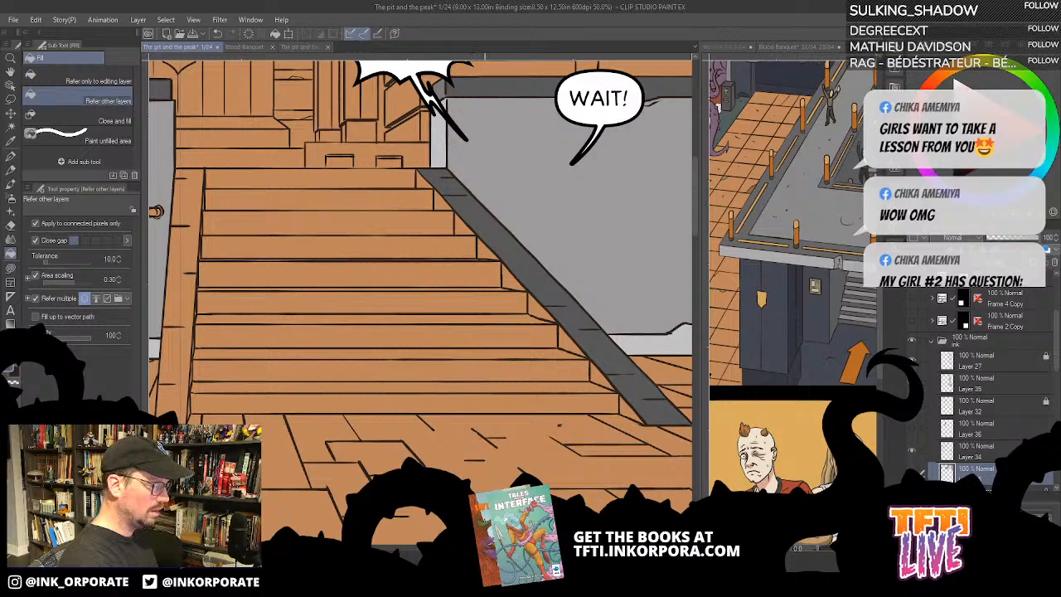
{"action": "left_click_drag", "start_coordinate": [532, 429], "coordinate": [666, 315]}
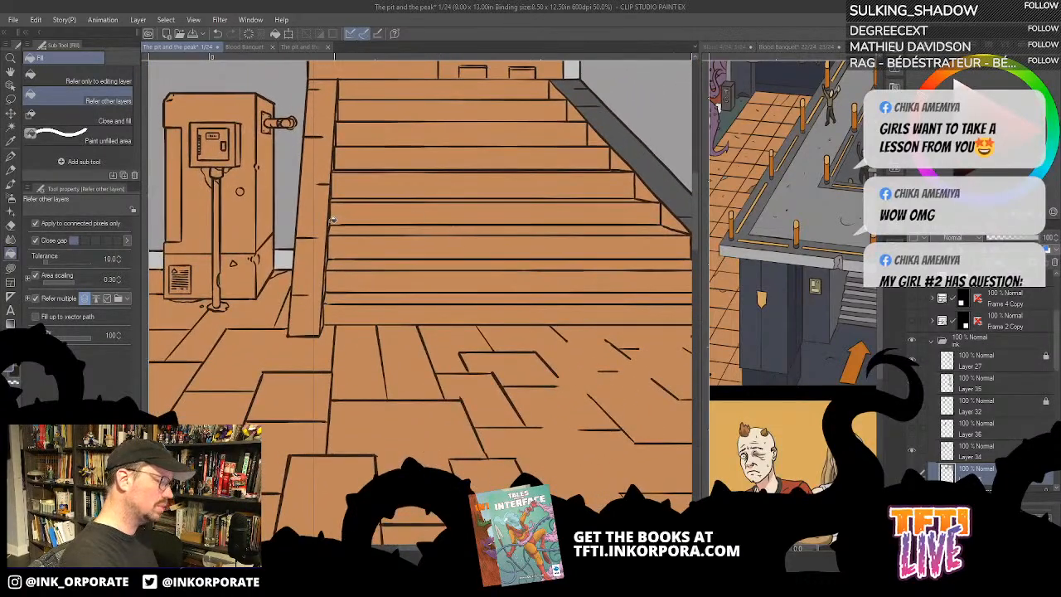
{"action": "left_click", "coordinate": [311, 218]}
- Fill the small triangular pieces between the step ends and the staircase's right border with the same dark grey
{"action": "left_click_drag", "start_coordinate": [318, 233], "coordinate": [263, 348]}
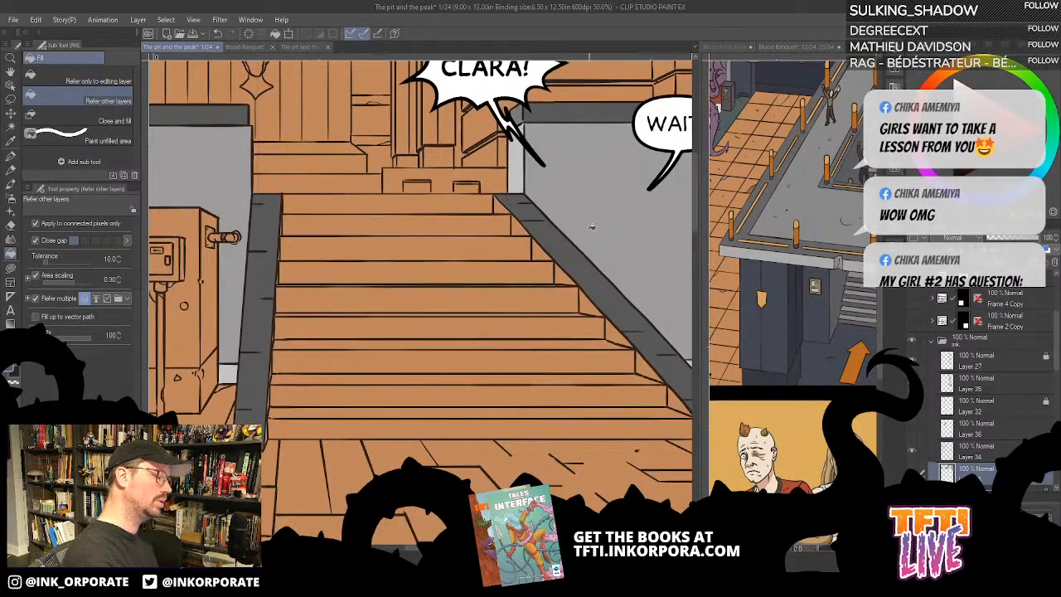
{"action": "left_click_drag", "start_coordinate": [519, 420], "coordinate": [633, 389]}
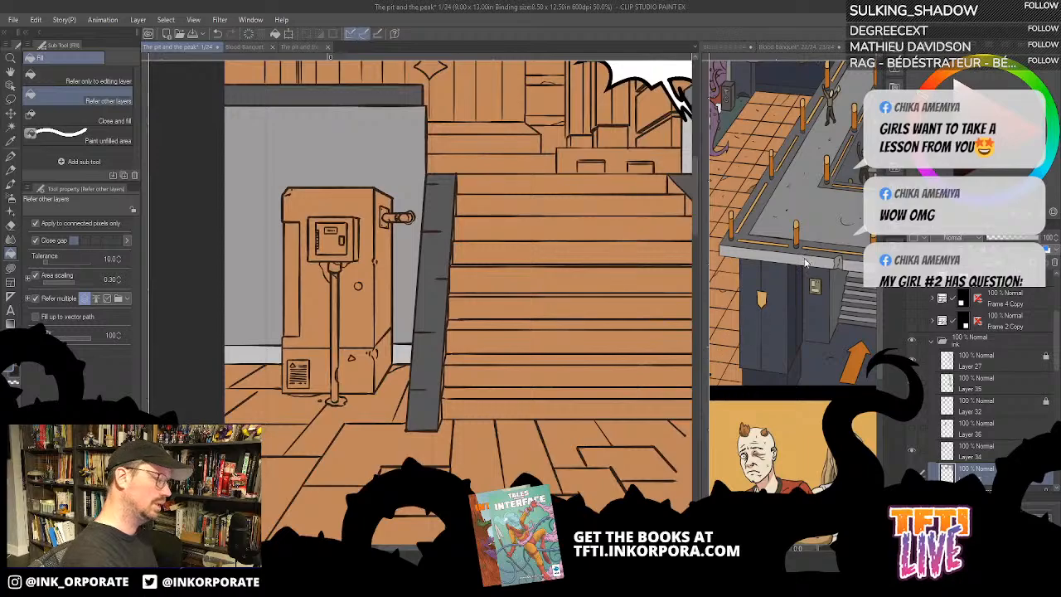
{"action": "left_click_drag", "start_coordinate": [699, 363], "coordinate": [576, 377]}
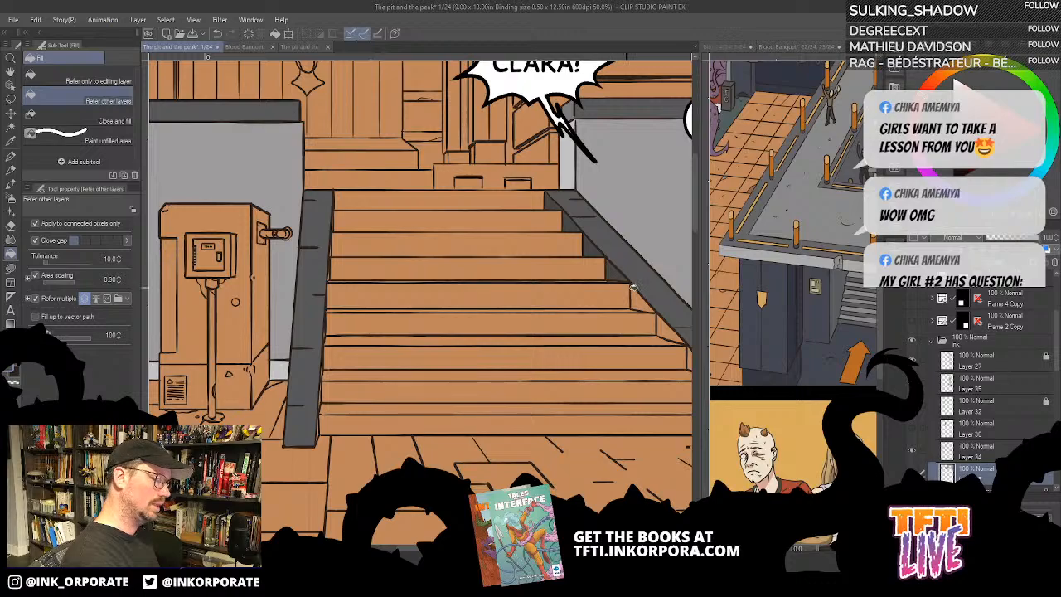
{"action": "left_click_drag", "start_coordinate": [644, 418], "coordinate": [576, 385]}
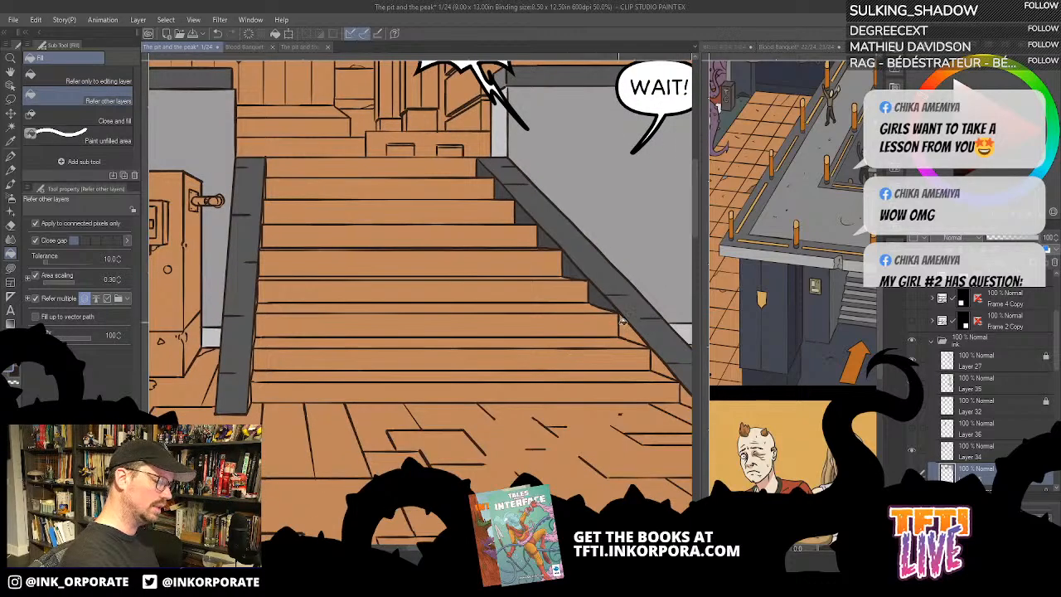
{"action": "left_click_drag", "start_coordinate": [693, 396], "coordinate": [626, 432]}
- Lasso-fill the thin orange slivers along the inner edge of the staircase's left border with dark grey
{"action": "left_click_drag", "start_coordinate": [489, 394], "coordinate": [656, 510]}
{"action": "left_click_drag", "start_coordinate": [590, 398], "coordinate": [624, 400]}
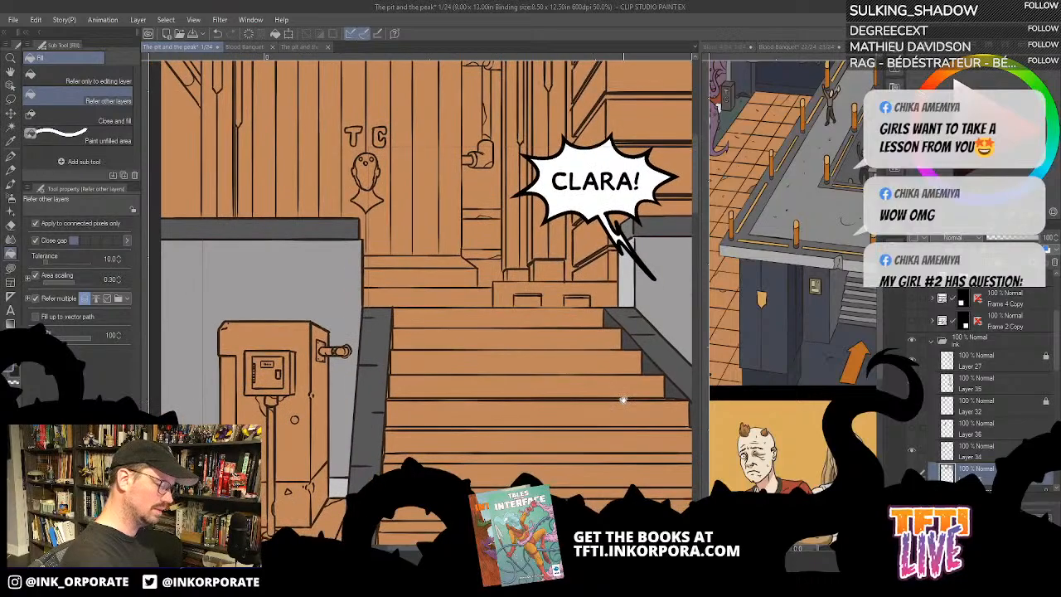
{"action": "scroll", "coordinate": [504, 438], "scroll_direction": "up", "scroll_amount": 3}
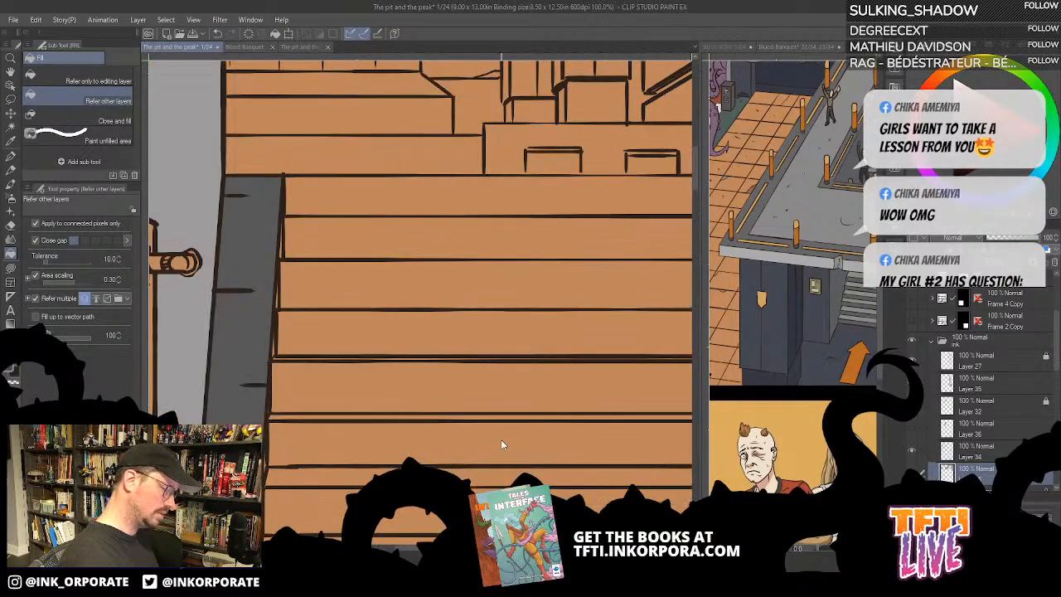
{"action": "left_click_drag", "start_coordinate": [504, 437], "coordinate": [437, 461]}
{"action": "left_click_drag", "start_coordinate": [338, 308], "coordinate": [562, 397]}
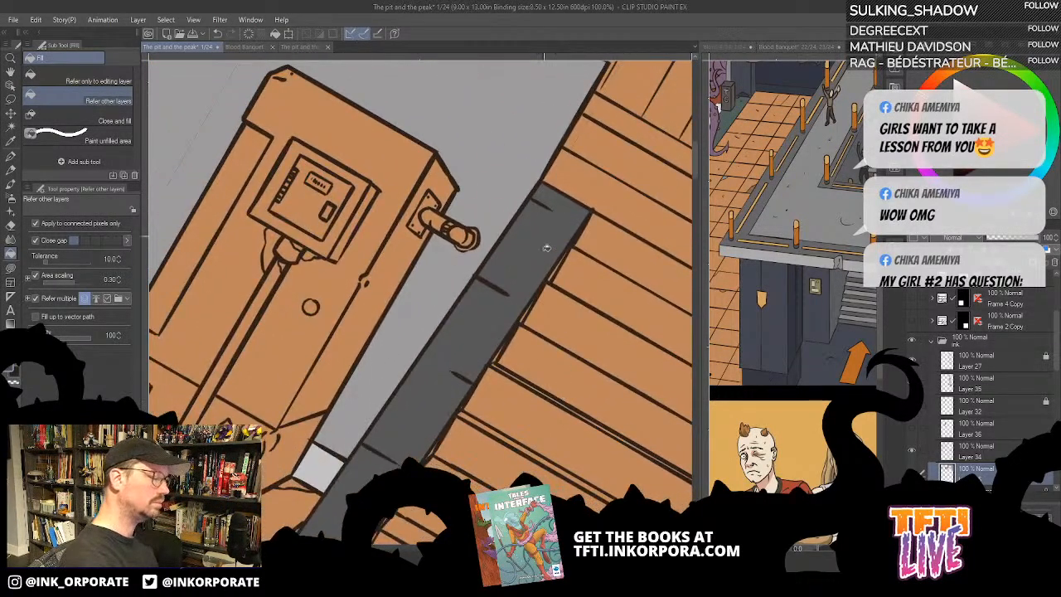
{"action": "key", "text": "u"}
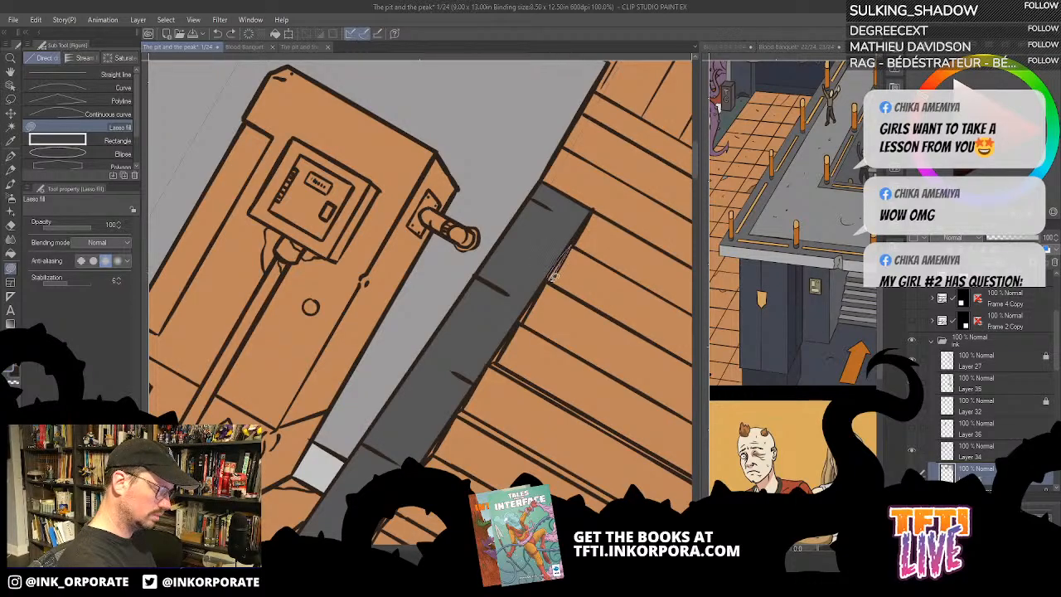
{"action": "left_click_drag", "start_coordinate": [533, 330], "coordinate": [554, 292]}
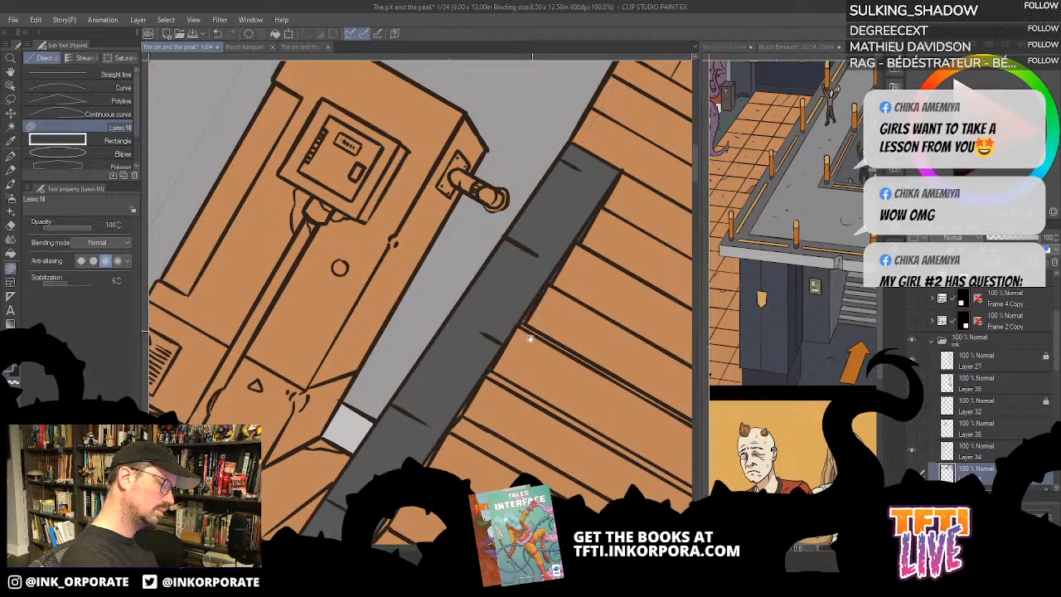
{"action": "left_click_drag", "start_coordinate": [529, 339], "coordinate": [586, 228]}
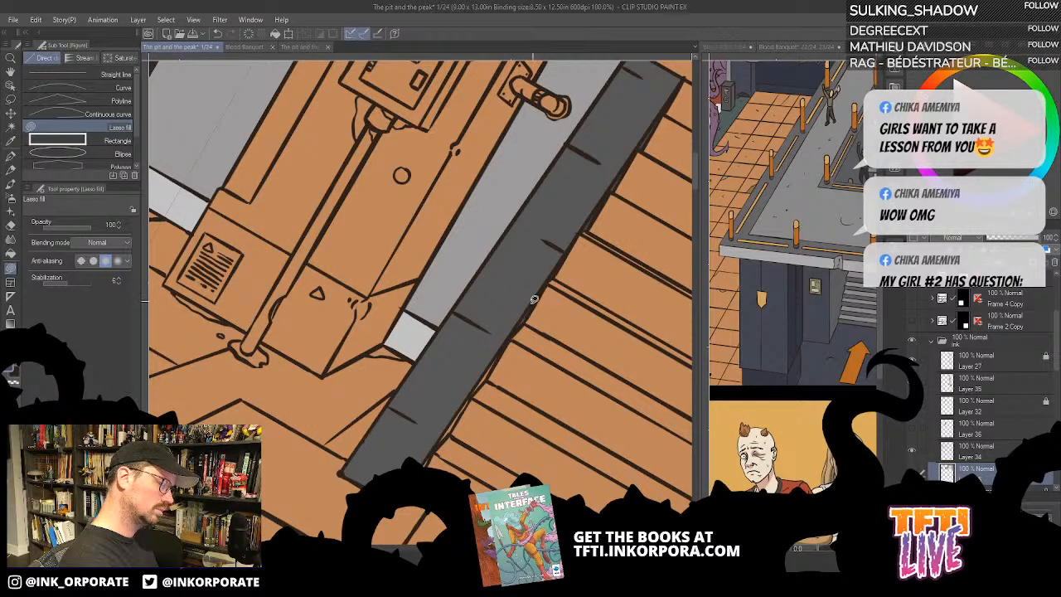
{"action": "left_click_drag", "start_coordinate": [522, 319], "coordinate": [575, 240]}
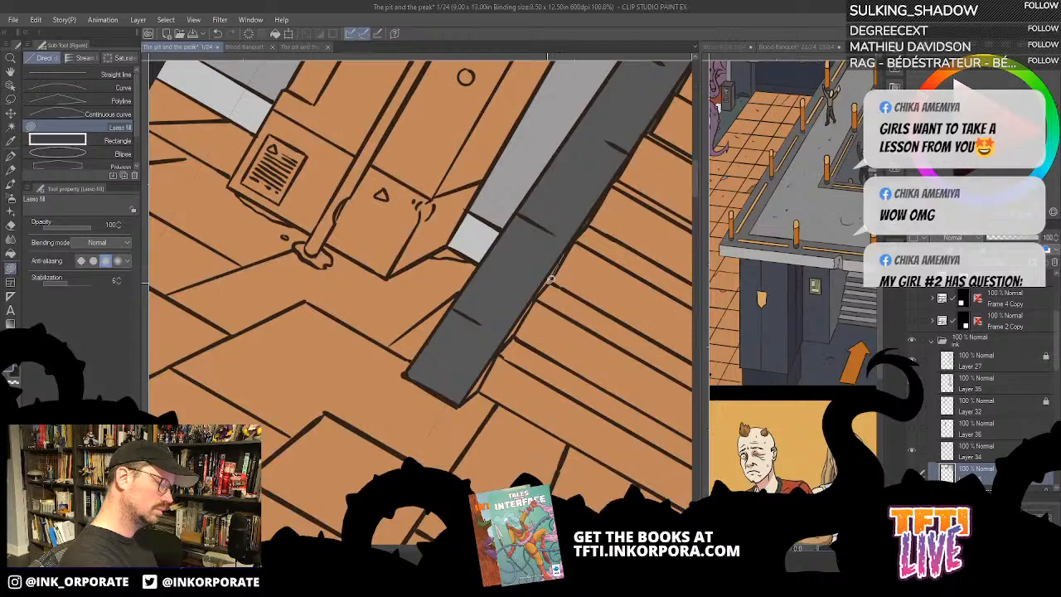
{"action": "mouse_move", "coordinate": [551, 280]}
{"action": "left_mouse_down"}
{"action": "mouse_move", "coordinate": [536, 297]}
{"action": "mouse_move", "coordinate": [564, 259]}
{"action": "left_mouse_up"}
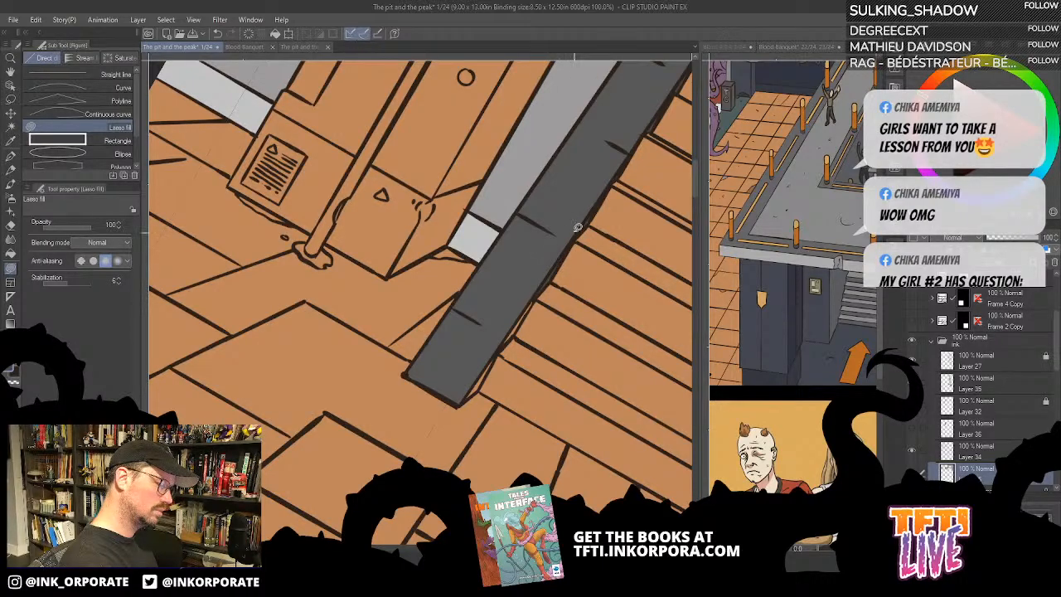
{"action": "mouse_move", "coordinate": [537, 297]}
{"action": "left_mouse_down"}
{"action": "mouse_move", "coordinate": [493, 354]}
{"action": "mouse_move", "coordinate": [537, 305]}
{"action": "left_mouse_up"}
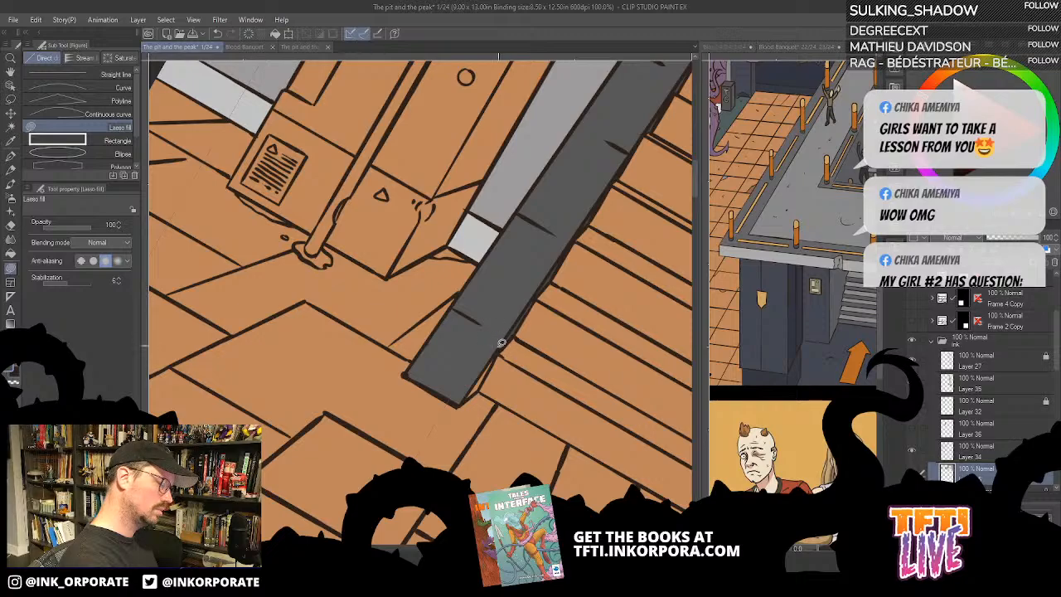
{"action": "mouse_move", "coordinate": [501, 343]}
{"action": "left_mouse_down"}
{"action": "mouse_move", "coordinate": [467, 396]}
{"action": "mouse_move", "coordinate": [503, 337]}
{"action": "left_mouse_up"}
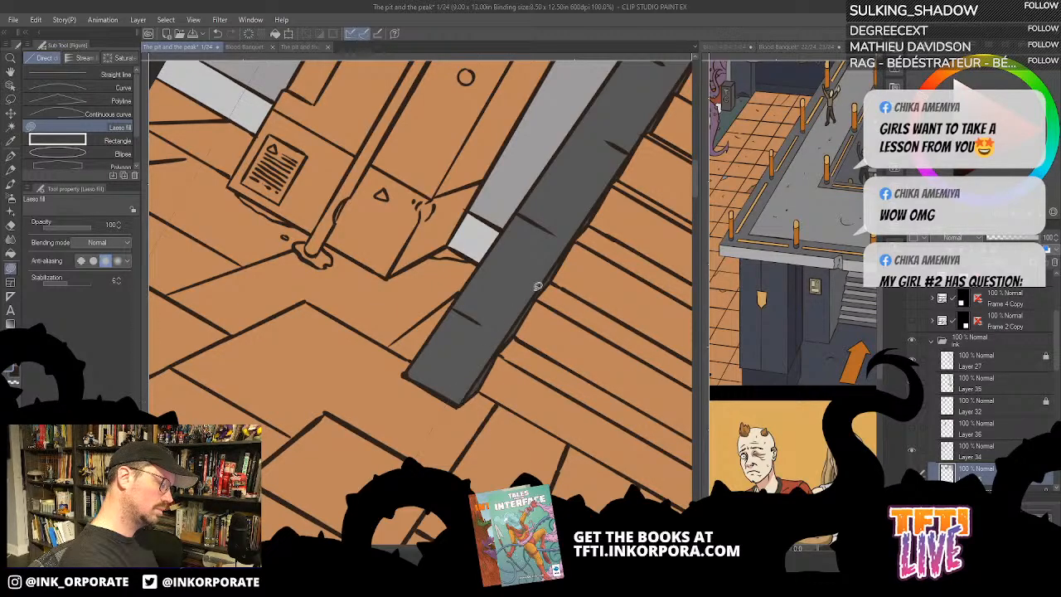
- Examine the flat colours of the staircase, floor, walls and figure across the panel
{"action": "scroll", "coordinate": [538, 286], "scroll_direction": "down", "scroll_amount": 5}
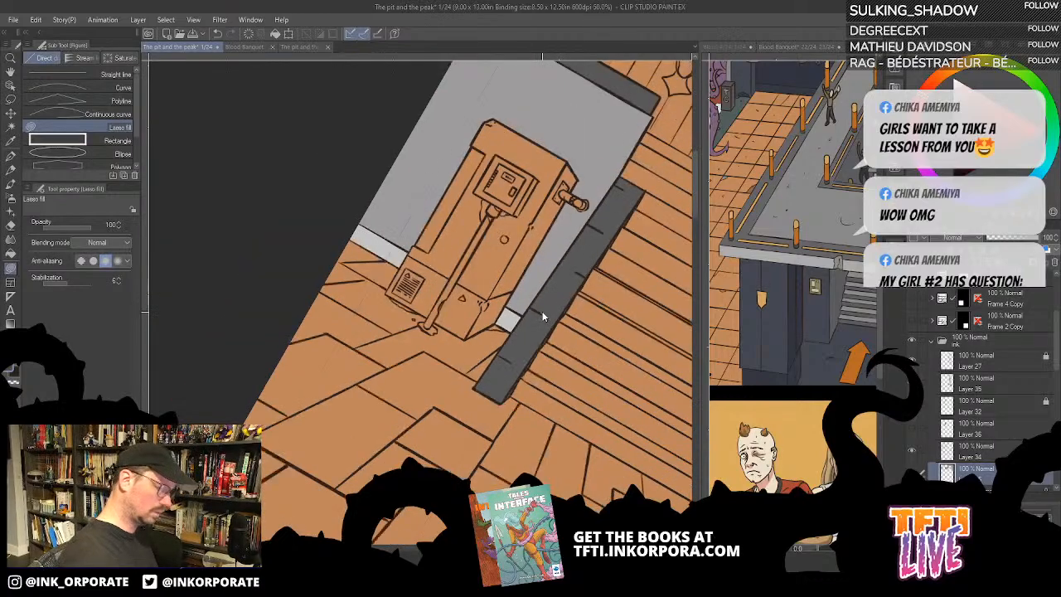
{"action": "key", "text": "minus"}
{"action": "key", "text": "minus"}
{"action": "key", "text": "minus"}
{"action": "key", "text": "minus"}
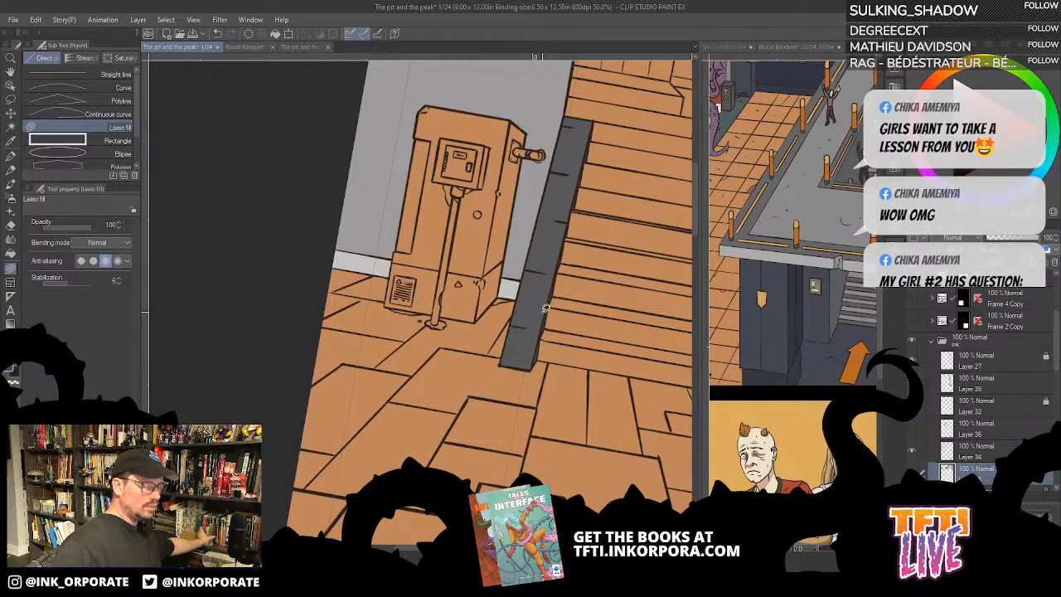
{"action": "scroll", "coordinate": [545, 308], "scroll_direction": "down", "scroll_amount": 3}
{"action": "scroll", "coordinate": [545, 307], "scroll_direction": "up", "scroll_amount": 1}
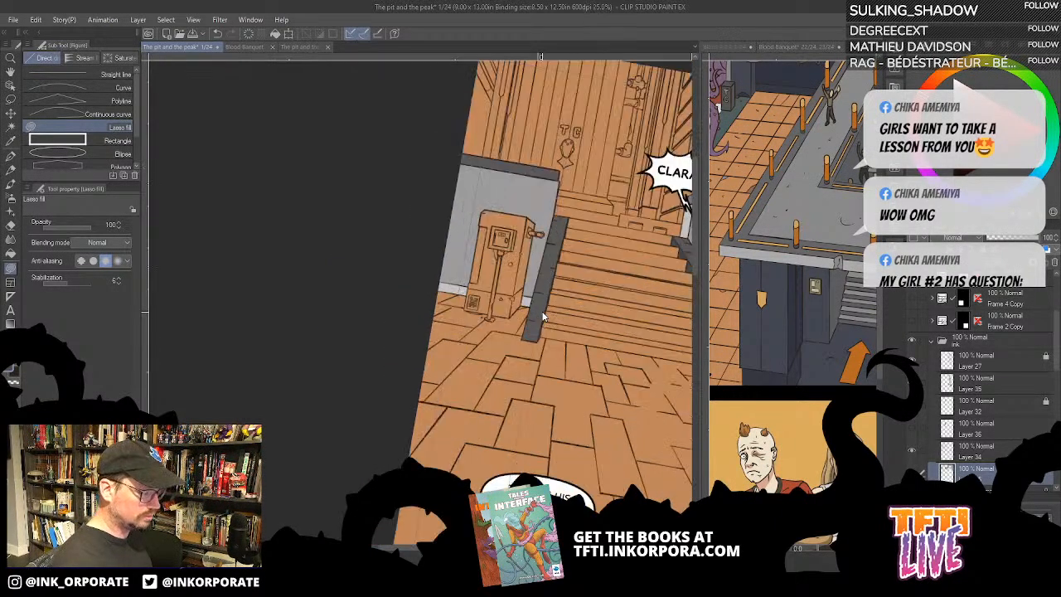
{"action": "left_click_drag", "start_coordinate": [583, 445], "coordinate": [480, 441]}
{"action": "left_click_drag", "start_coordinate": [602, 476], "coordinate": [625, 283]}
{"action": "left_click_drag", "start_coordinate": [484, 380], "coordinate": [538, 470]}
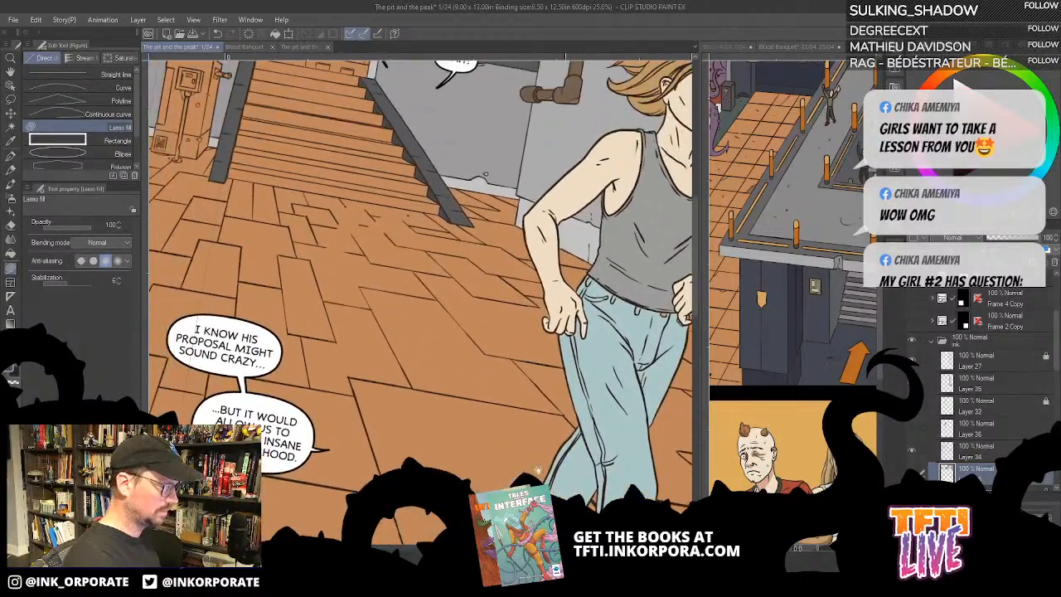
{"action": "left_click_drag", "start_coordinate": [401, 375], "coordinate": [578, 477]}
{"action": "left_click_drag", "start_coordinate": [588, 406], "coordinate": [593, 422]}
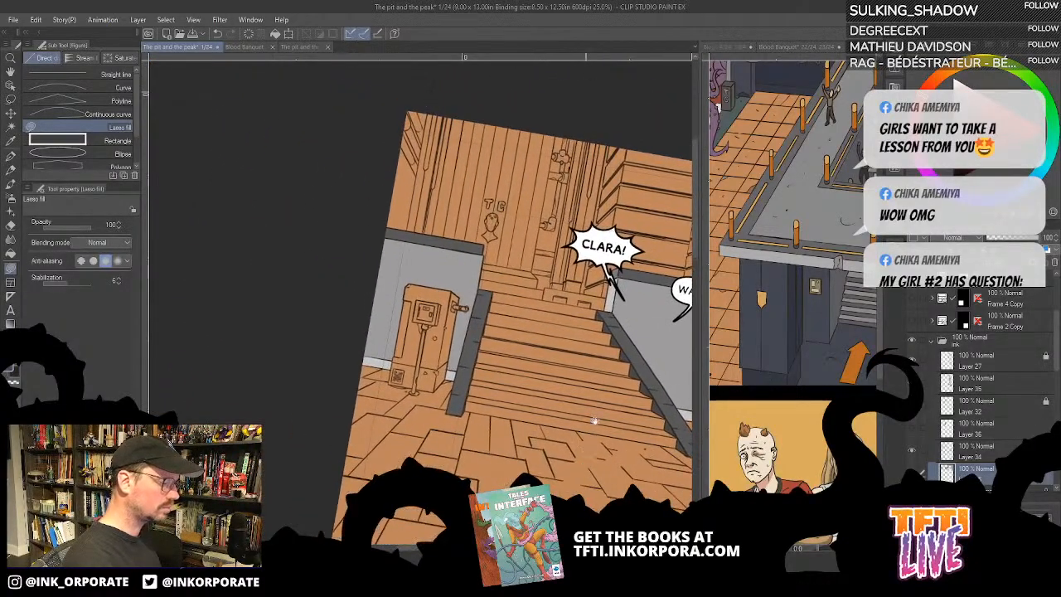
- Sample the teal wall colour from the Blood Banquet reference page and look through that page's layers
{"action": "left_click", "coordinate": [798, 180]}
{"action": "scroll", "coordinate": [808, 207], "scroll_direction": "up", "scroll_amount": 5}
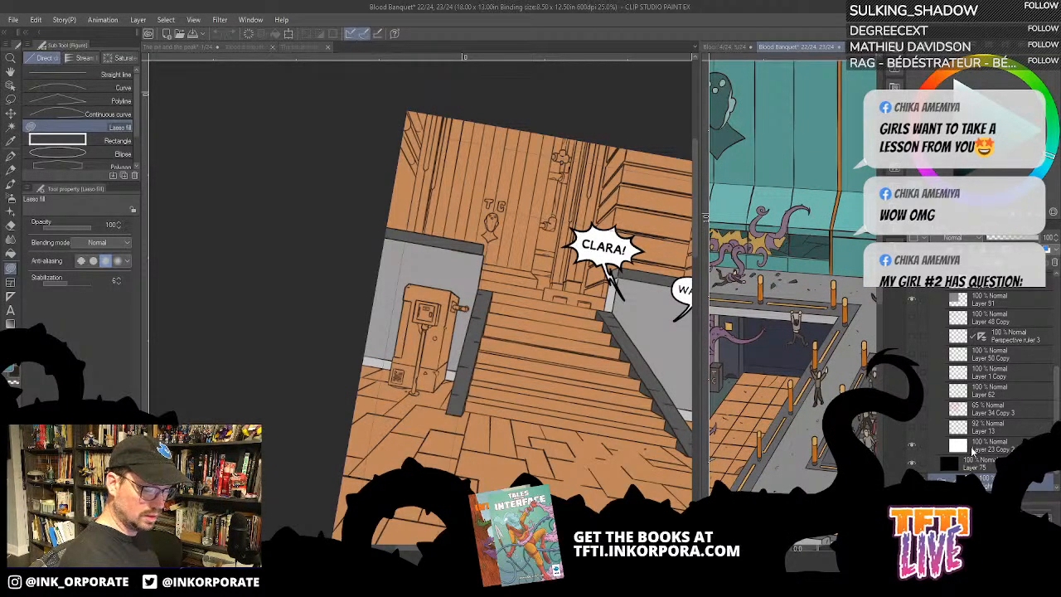
{"action": "scroll", "coordinate": [1032, 385], "scroll_direction": "up", "scroll_amount": 1}
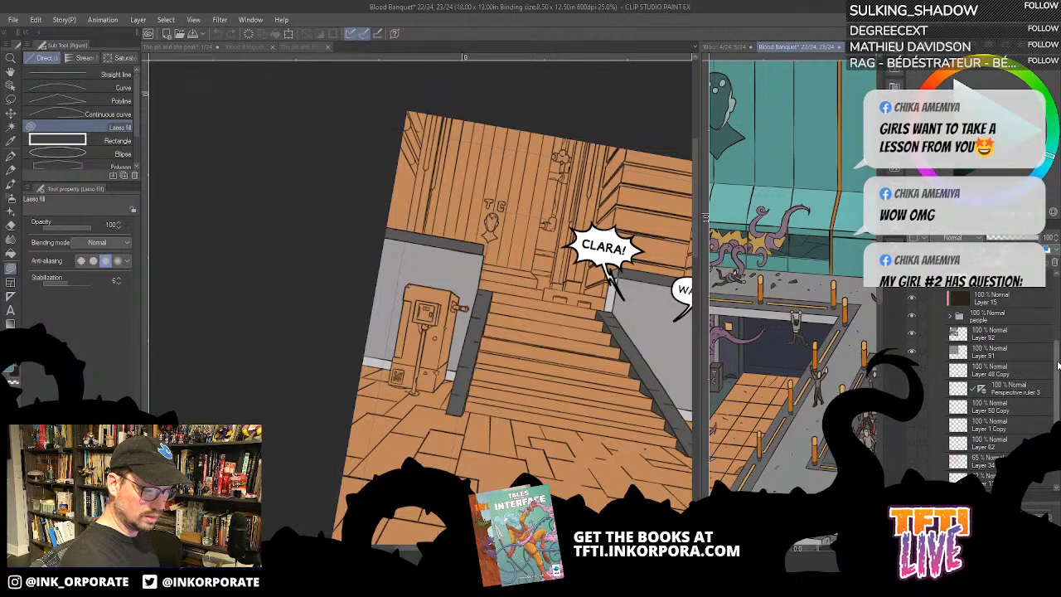
- Return to comic page 1, check Layer 28 by toggling its visibility, and add a new layer directly above it
{"action": "left_click", "coordinate": [637, 423]}
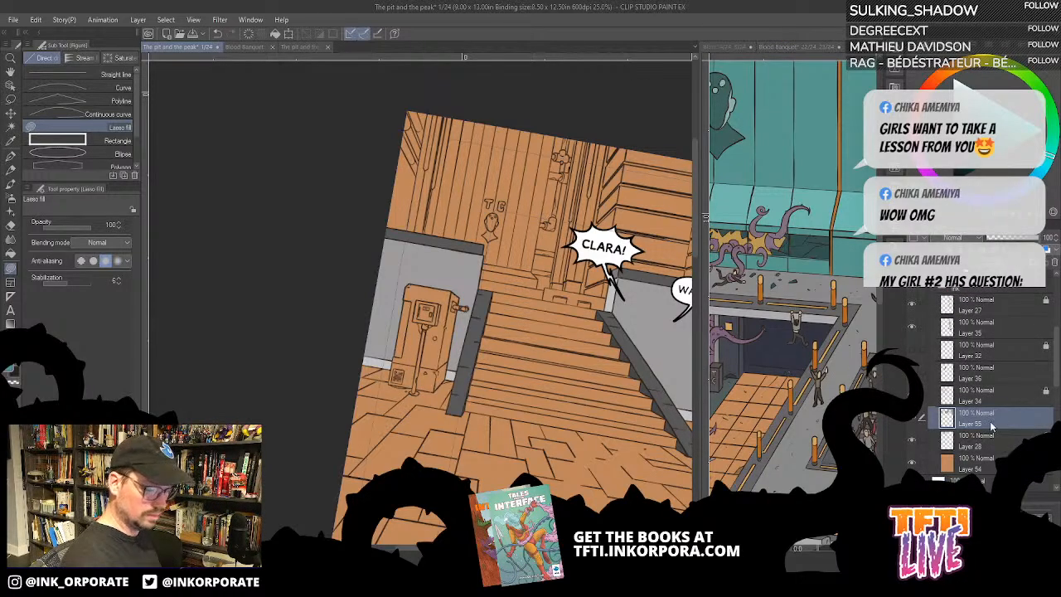
{"action": "left_click", "coordinate": [911, 444]}
{"action": "left_click", "coordinate": [912, 446]}
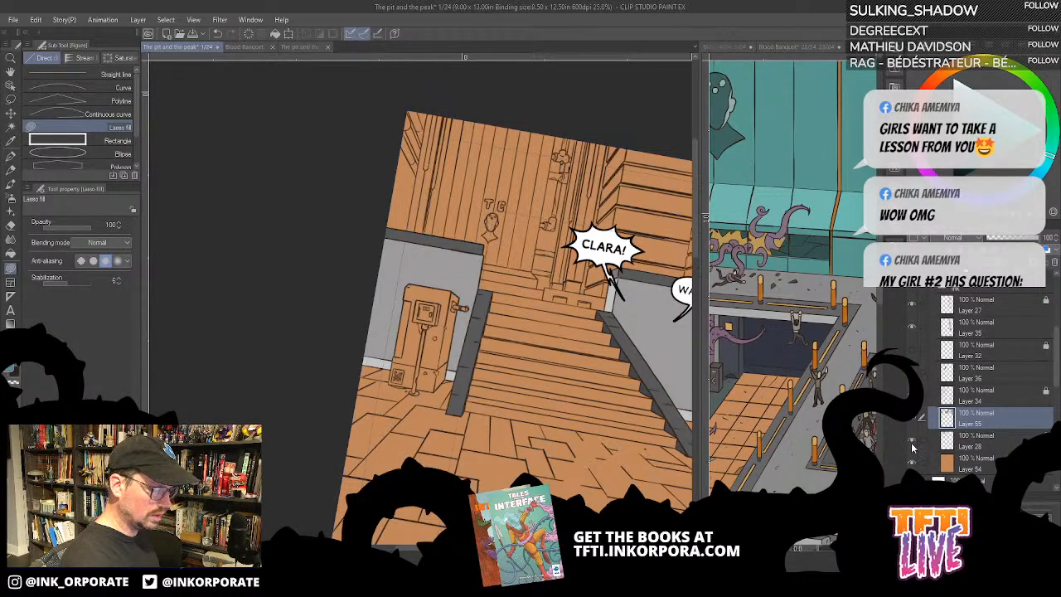
{"action": "left_click", "coordinate": [975, 443]}
{"action": "left_click", "coordinate": [981, 262]}
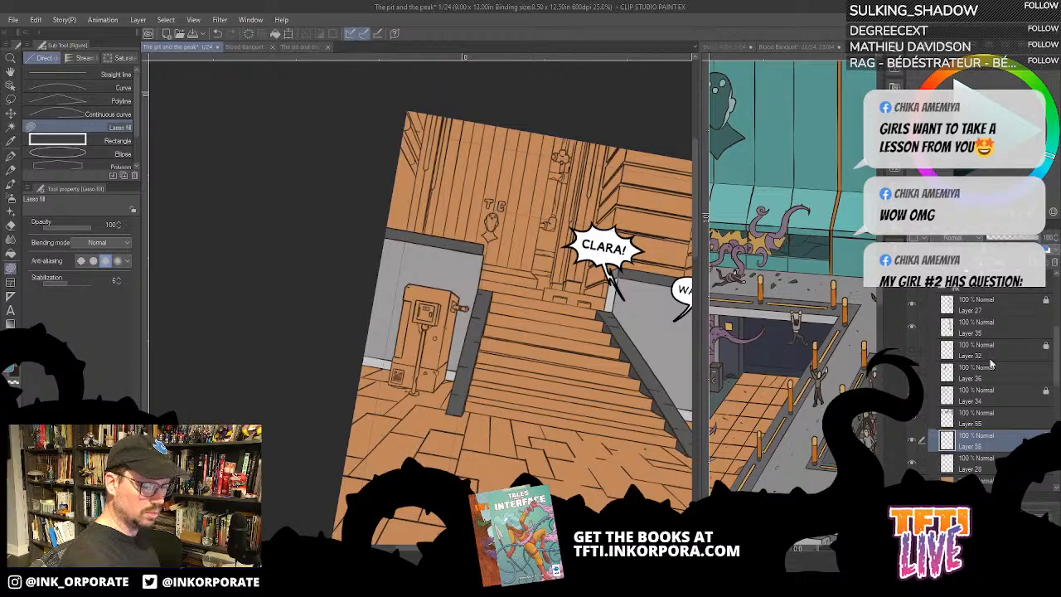
- Move the new empty layer directly below Layer 28, and try filling the whole layer with the sampled teal
{"action": "mouse_move", "coordinate": [987, 446]}
{"action": "left_mouse_down"}
{"action": "mouse_move", "coordinate": [990, 471]}
{"action": "mouse_move", "coordinate": [998, 461]}
{"action": "left_mouse_up"}
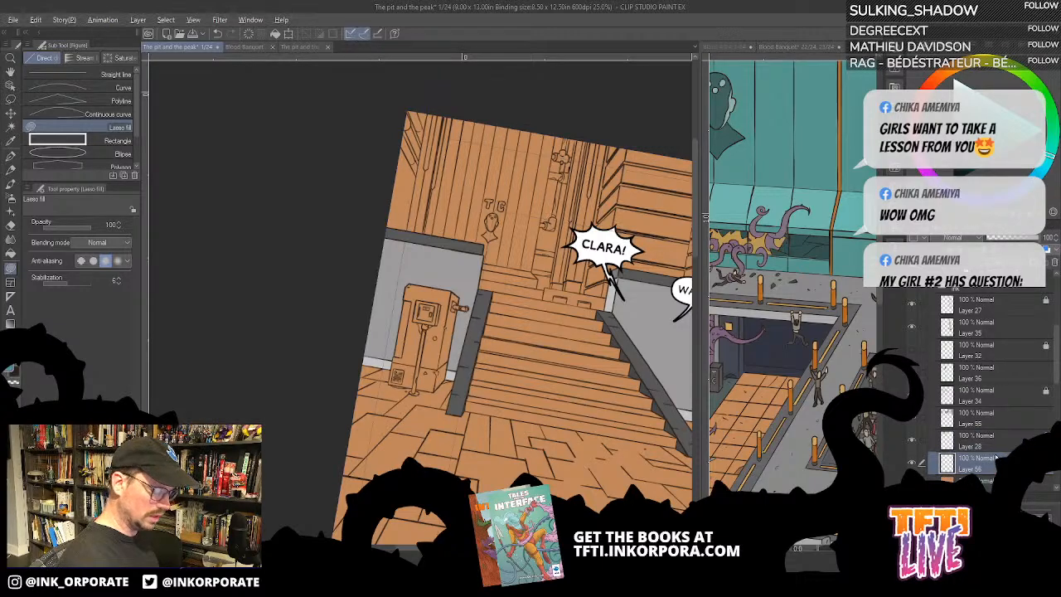
{"action": "key", "text": "alt+Delete"}
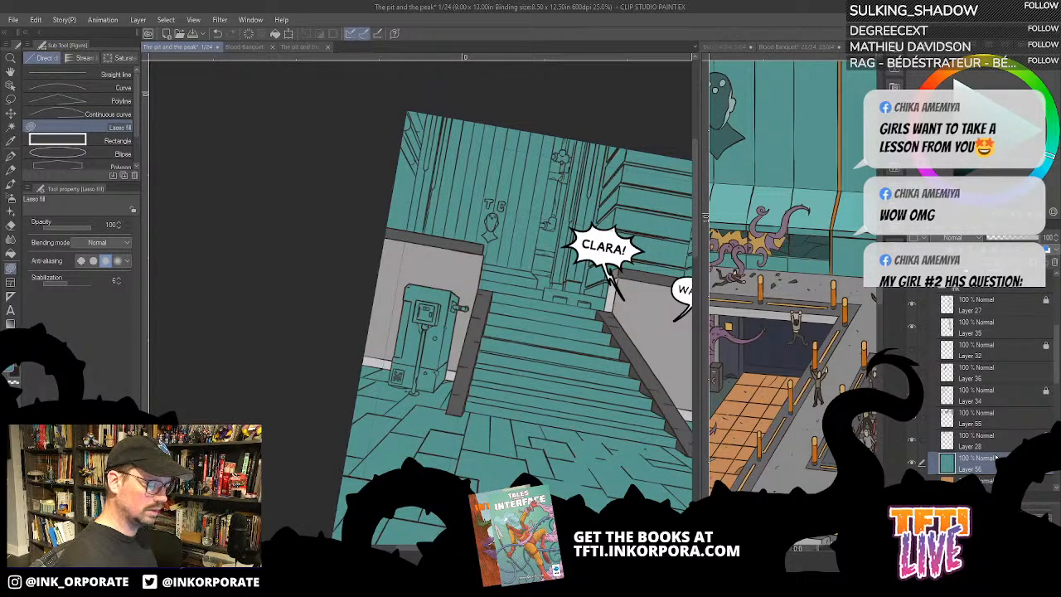
{"action": "key", "text": "ctrl+z"}
- Fill a rectangular area across the panel's upper background, down to the top of the staircase, with teal and clear the selection
{"action": "key", "text": "minus"}
{"action": "key", "text": "minus"}
{"action": "key", "text": "minus"}
{"action": "key", "text": "minus"}
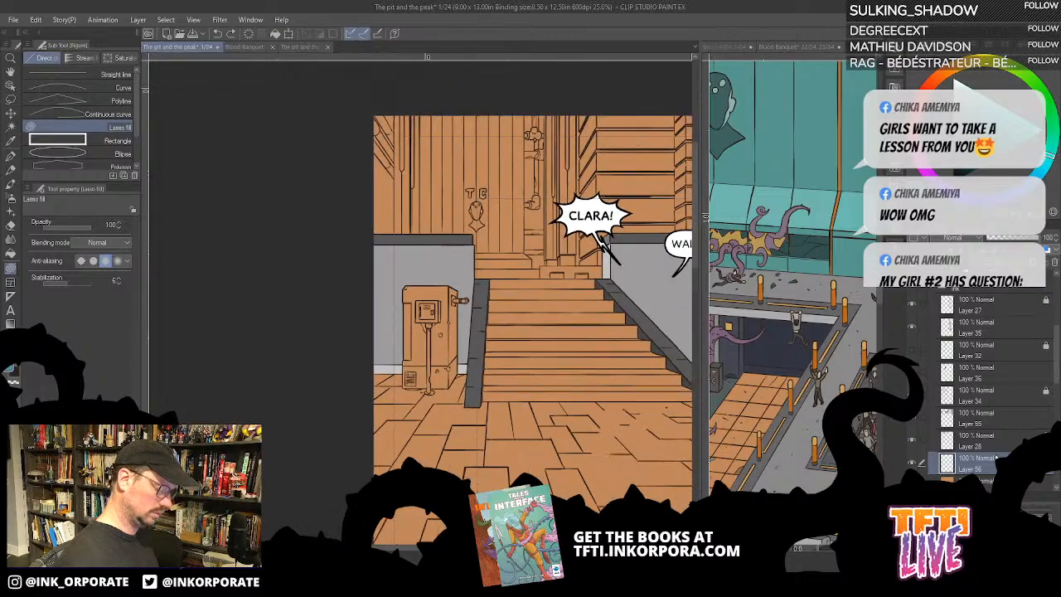
{"action": "key", "text": "equal"}
{"action": "key", "text": "equal"}
{"action": "key", "text": "equal"}
{"action": "key", "text": "equal"}
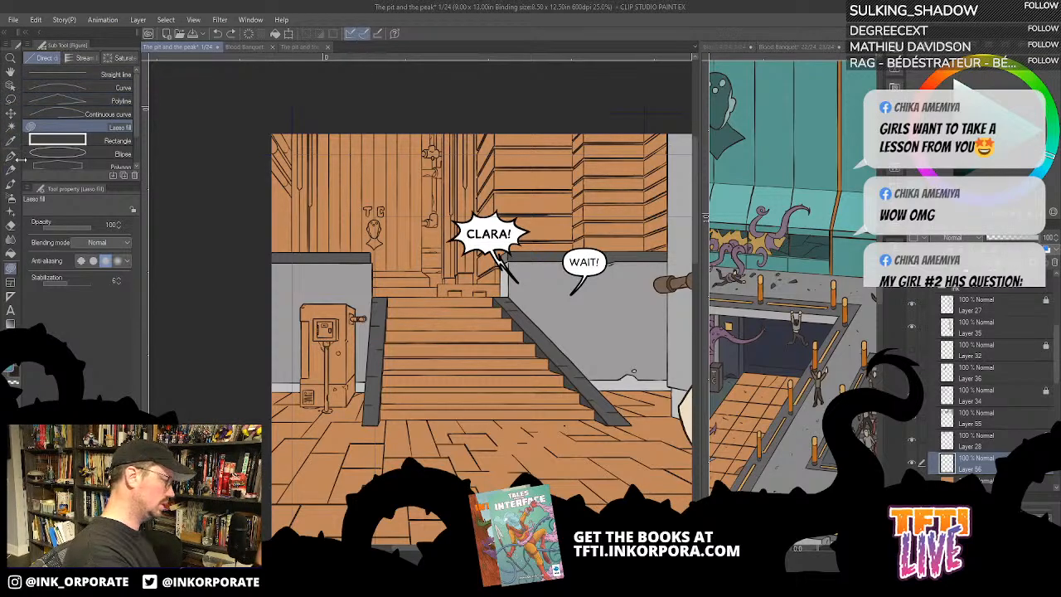
{"action": "left_click", "coordinate": [10, 98]}
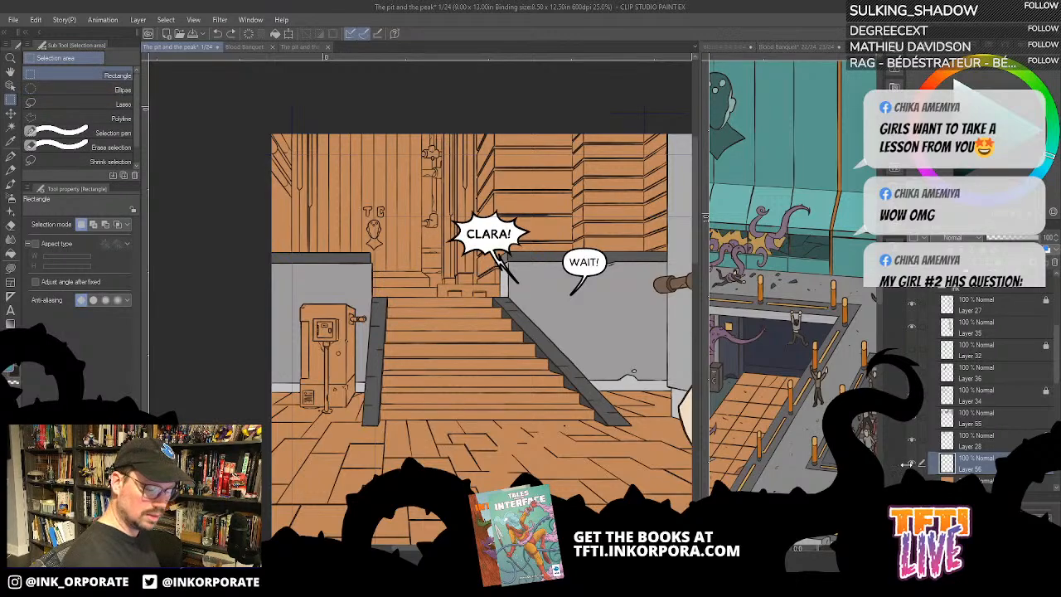
{"action": "left_click", "coordinate": [912, 485]}
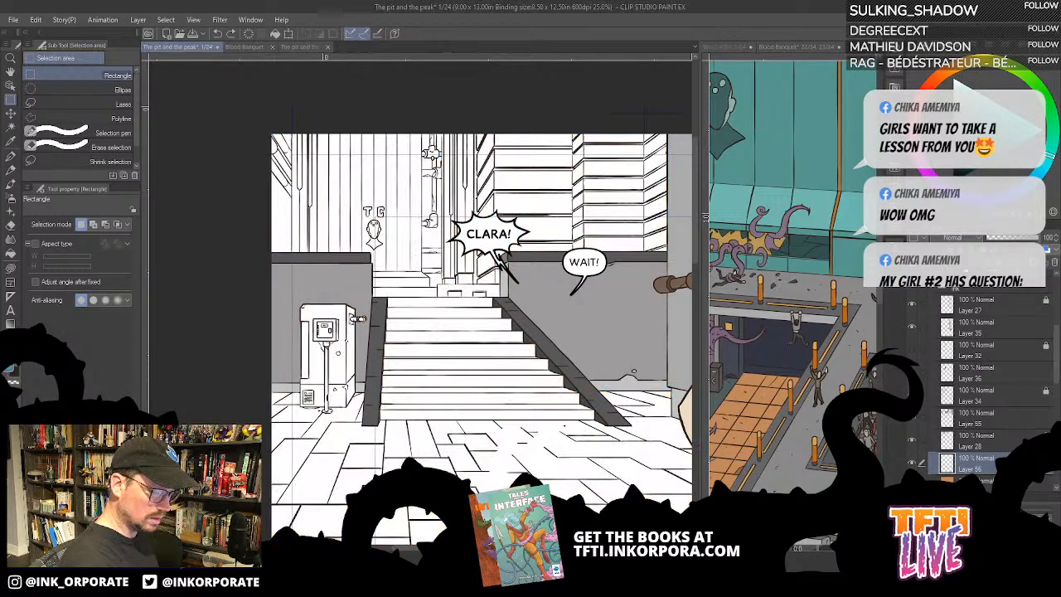
{"action": "left_click", "coordinate": [912, 485]}
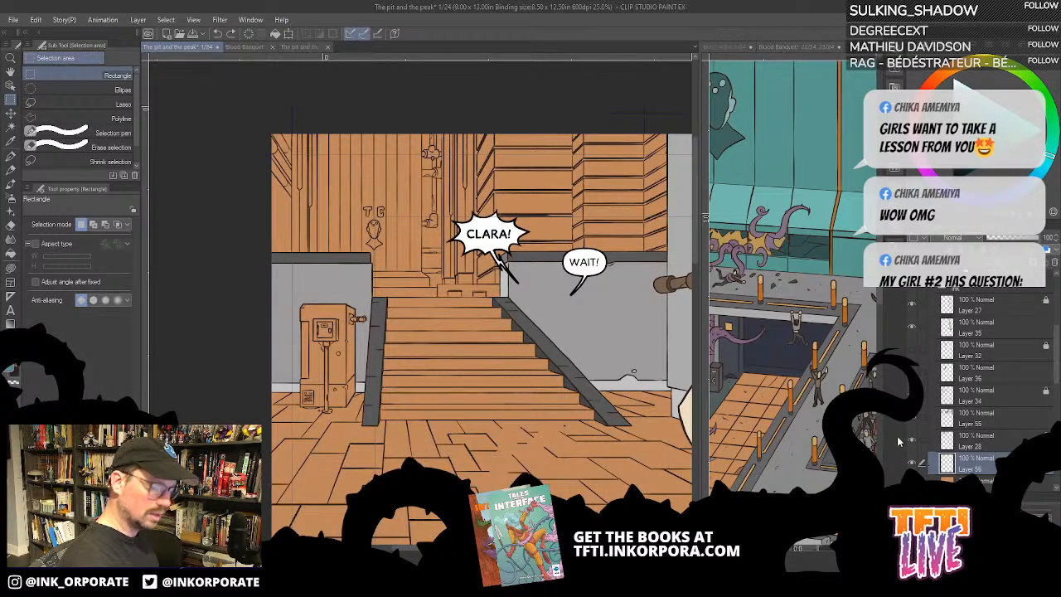
{"action": "left_click_drag", "start_coordinate": [259, 107], "coordinate": [672, 296]}
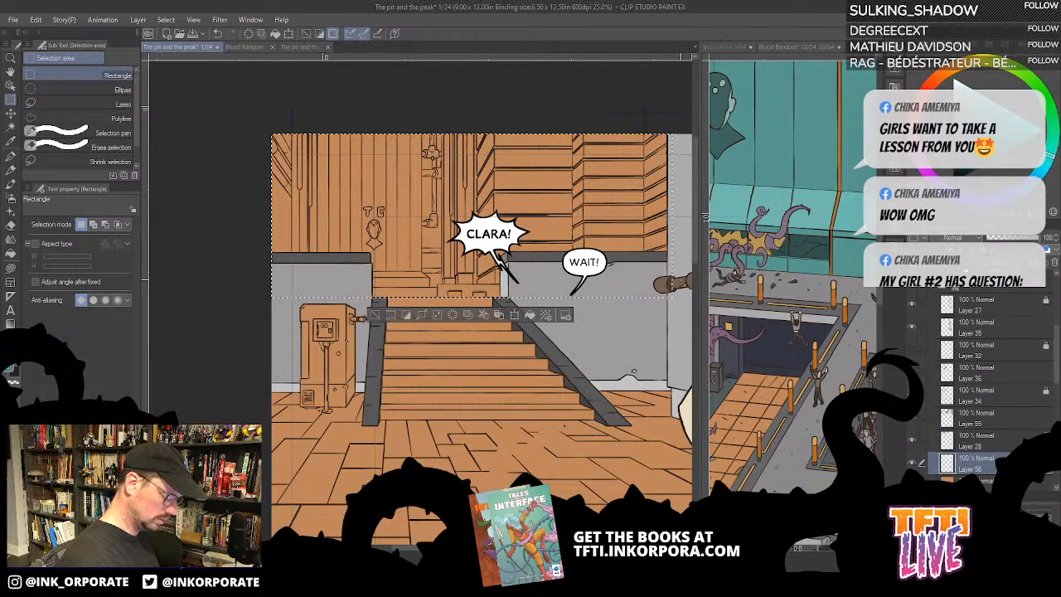
{"action": "key", "text": "alt+Delete"}
{"action": "key", "text": "ctrl+d"}
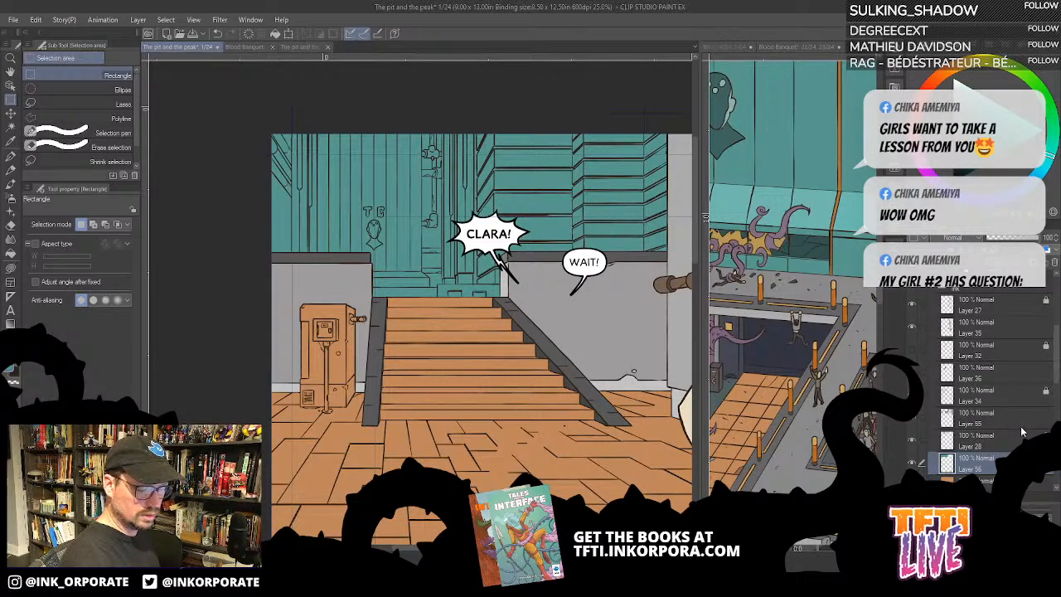
- Add a new layer above Layer 28, fill it entirely with pale blue and lower its opacity to 55%
{"action": "left_click", "coordinate": [989, 447]}
{"action": "left_click", "coordinate": [916, 445]}
{"action": "left_click", "coordinate": [916, 445]}
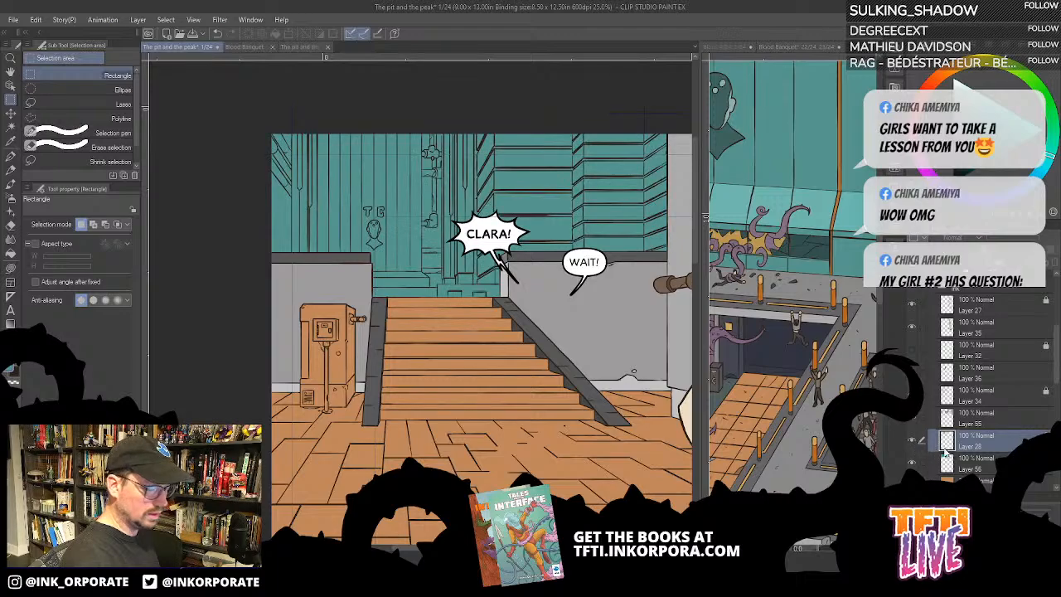
{"action": "key", "text": "ctrl+shift+n"}
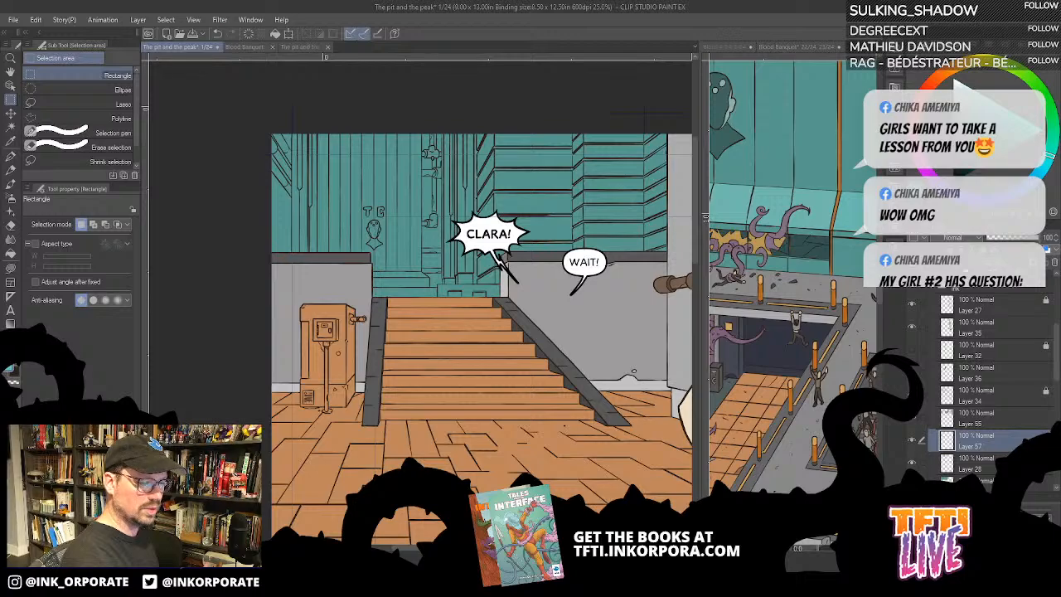
{"action": "key", "text": "alt+Delete"}
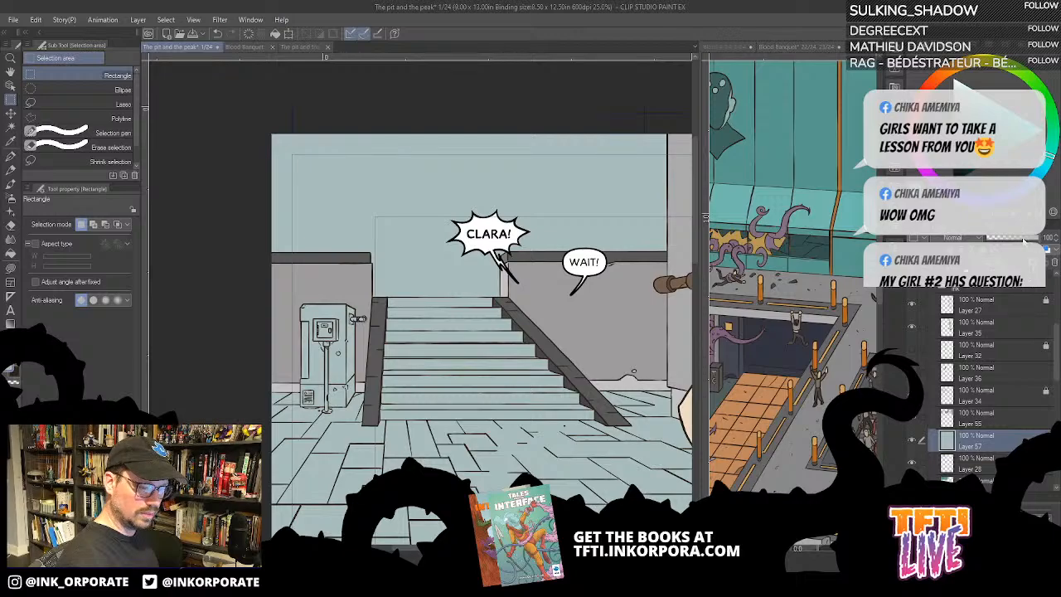
{"action": "left_click_drag", "start_coordinate": [1025, 242], "coordinate": [1013, 240]}
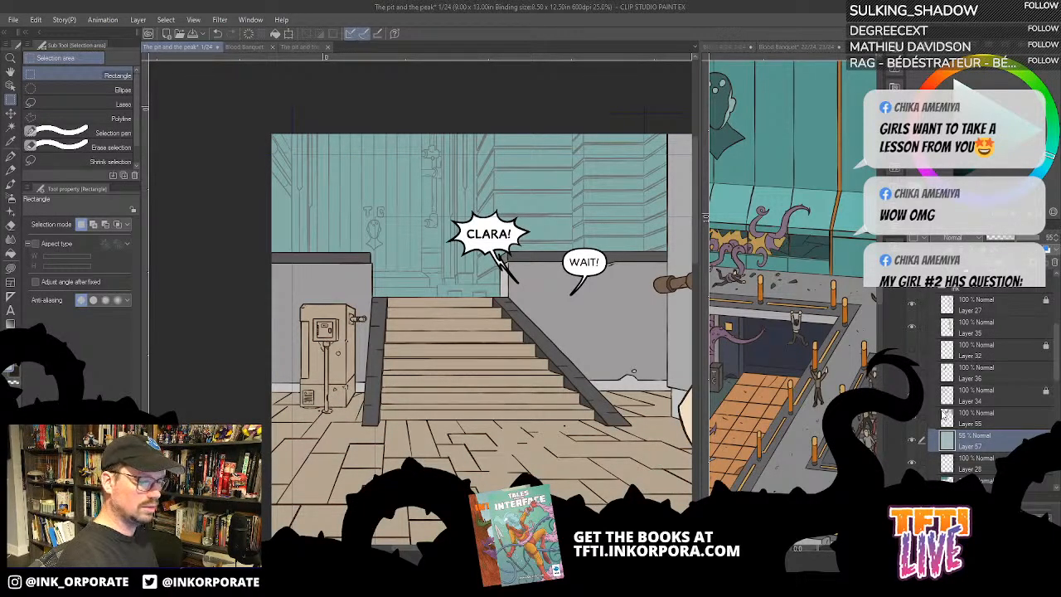
- Compare the panel with and without the pale blue overlay on Layer 57, and delete that layer
{"action": "left_click", "coordinate": [910, 446]}
{"action": "left_click", "coordinate": [911, 446]}
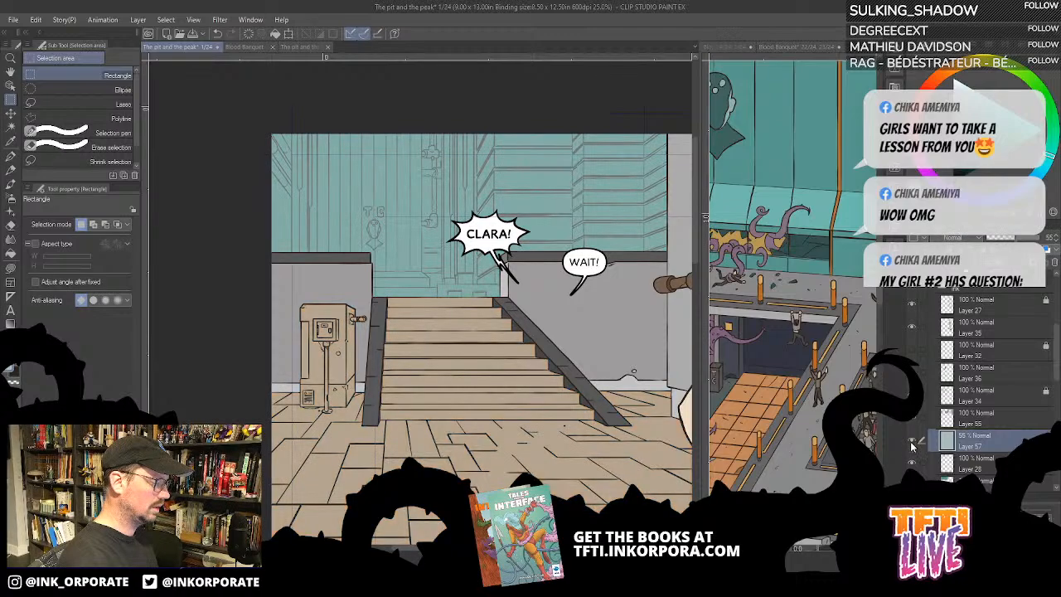
{"action": "left_click", "coordinate": [912, 446]}
{"action": "left_click", "coordinate": [912, 447]}
{"action": "left_click", "coordinate": [913, 448]}
{"action": "left_click", "coordinate": [911, 446]}
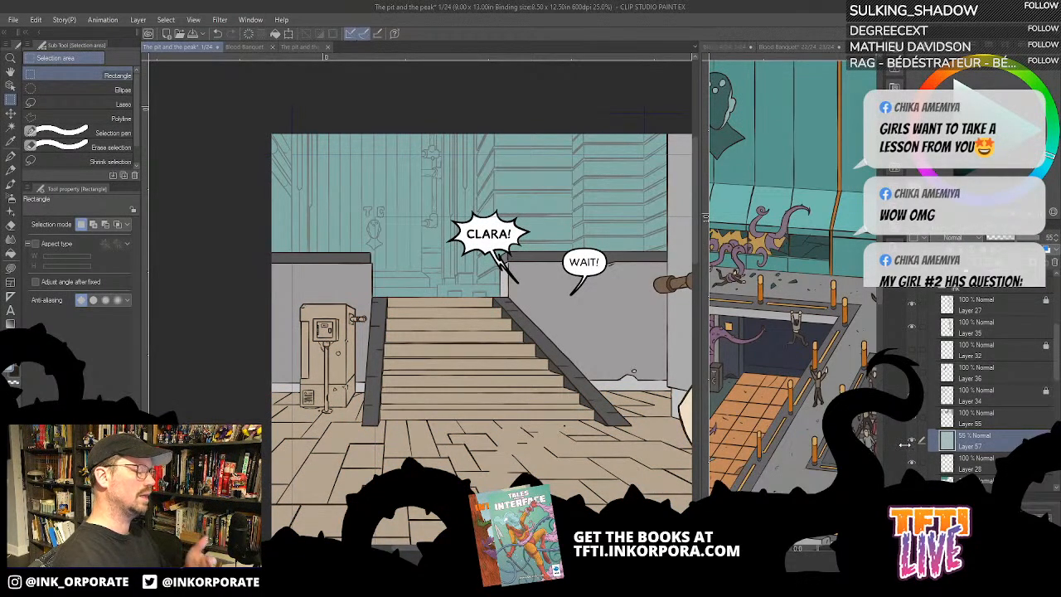
{"action": "left_click", "coordinate": [911, 446]}
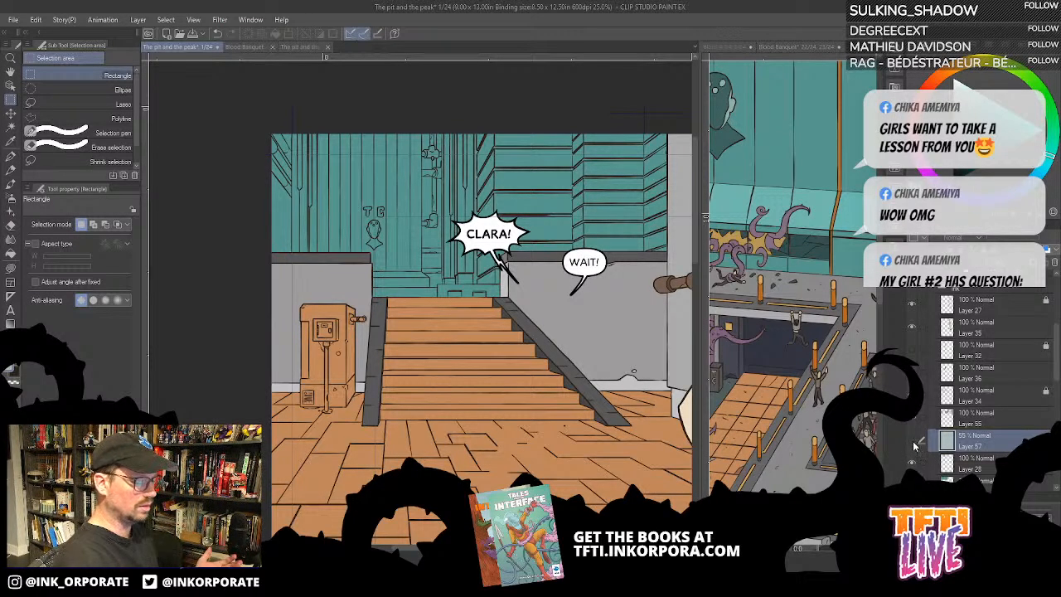
{"action": "left_click", "coordinate": [912, 446]}
{"action": "left_click", "coordinate": [912, 446]}
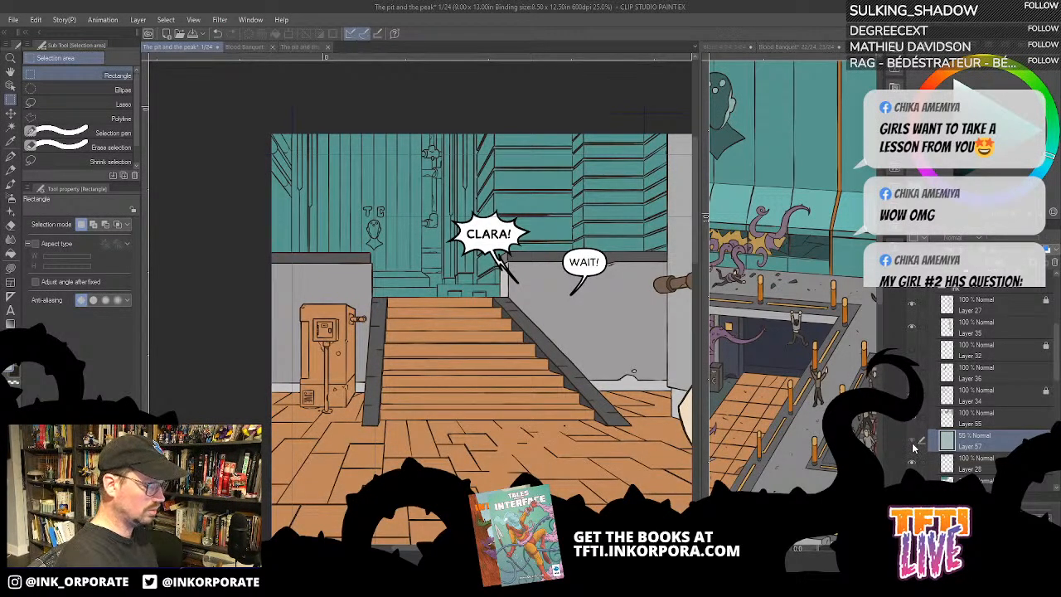
{"action": "left_click", "coordinate": [912, 446]}
{"action": "left_click", "coordinate": [912, 446]}
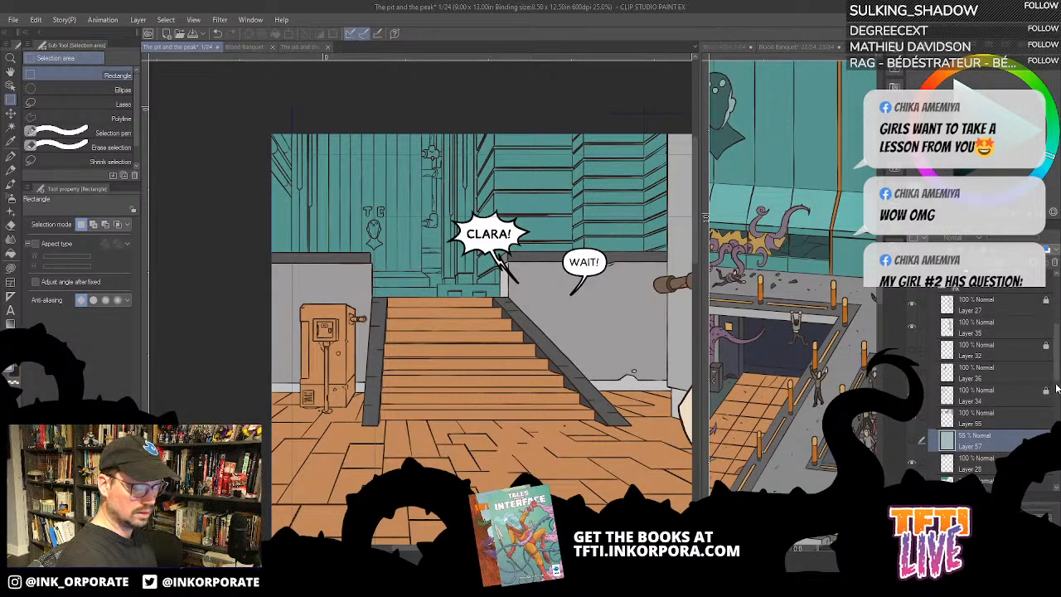
{"action": "left_click", "coordinate": [1054, 263]}
{"action": "left_click", "coordinate": [541, 220]}
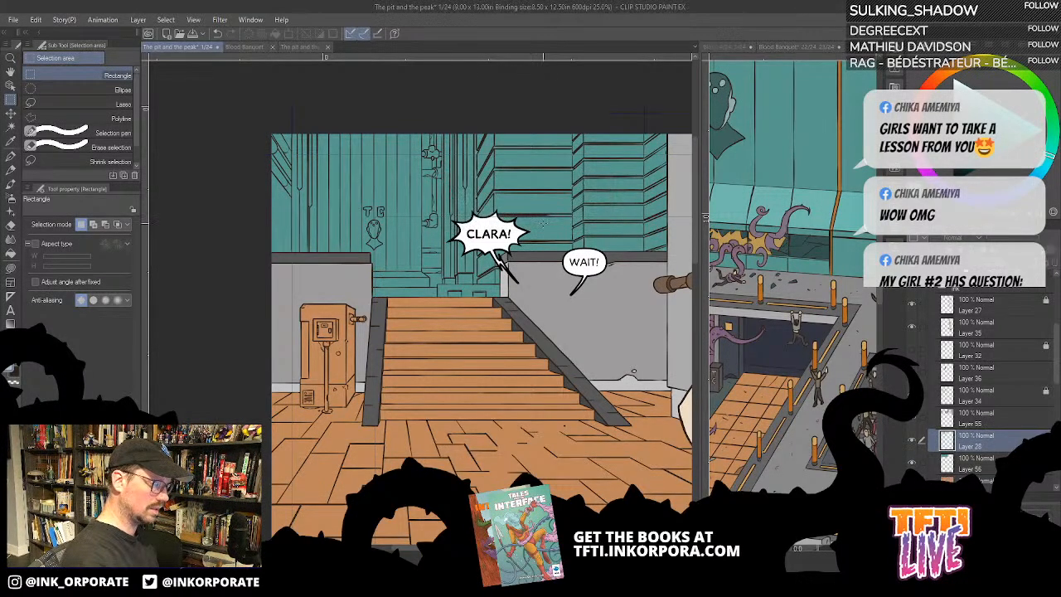
- Check which parts of the panel Layer 28 and Layer 55 hold by toggling their visibility, and look over the floor
{"action": "left_click", "coordinate": [912, 441]}
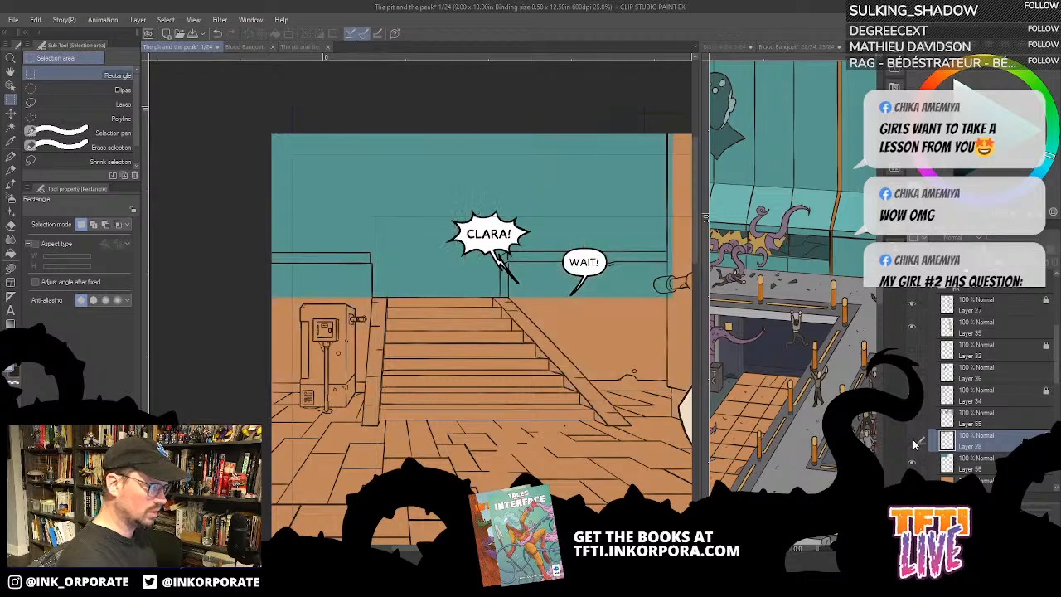
{"action": "left_click", "coordinate": [912, 440]}
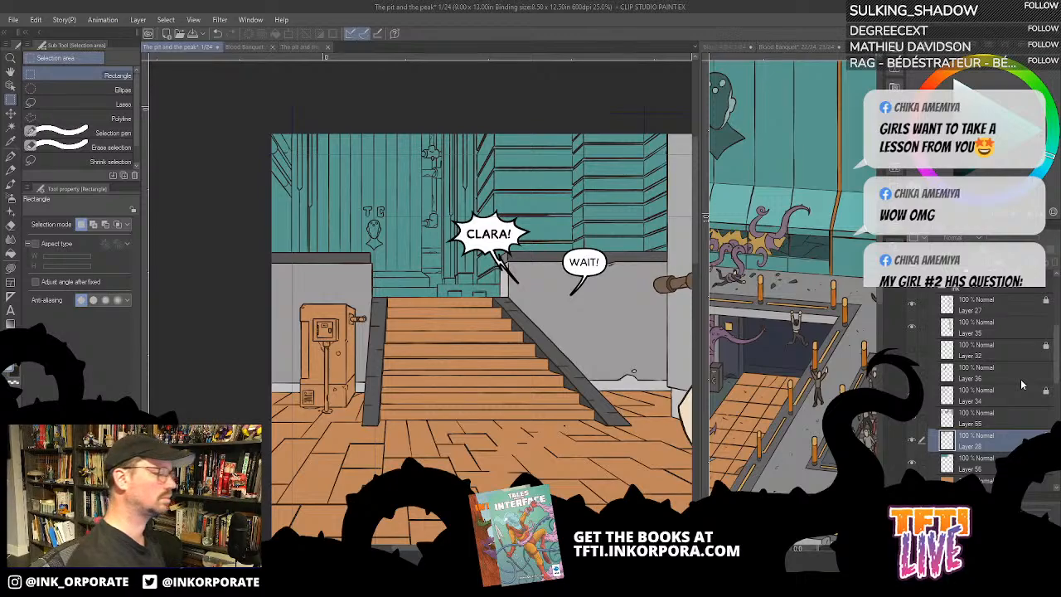
{"action": "left_click_drag", "start_coordinate": [552, 389], "coordinate": [564, 329]}
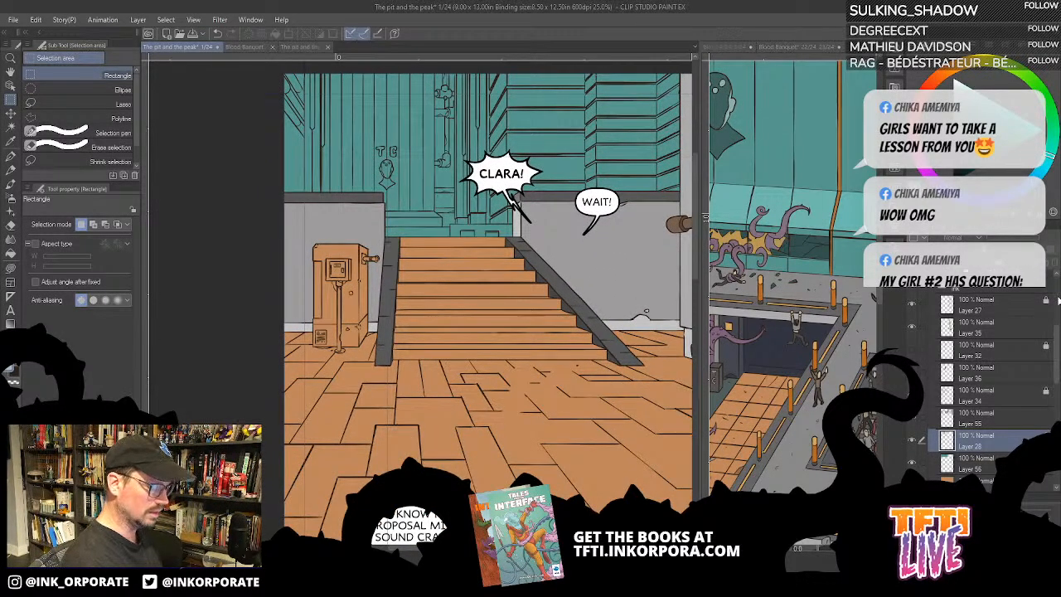
{"action": "left_click_drag", "start_coordinate": [653, 325], "coordinate": [648, 335]}
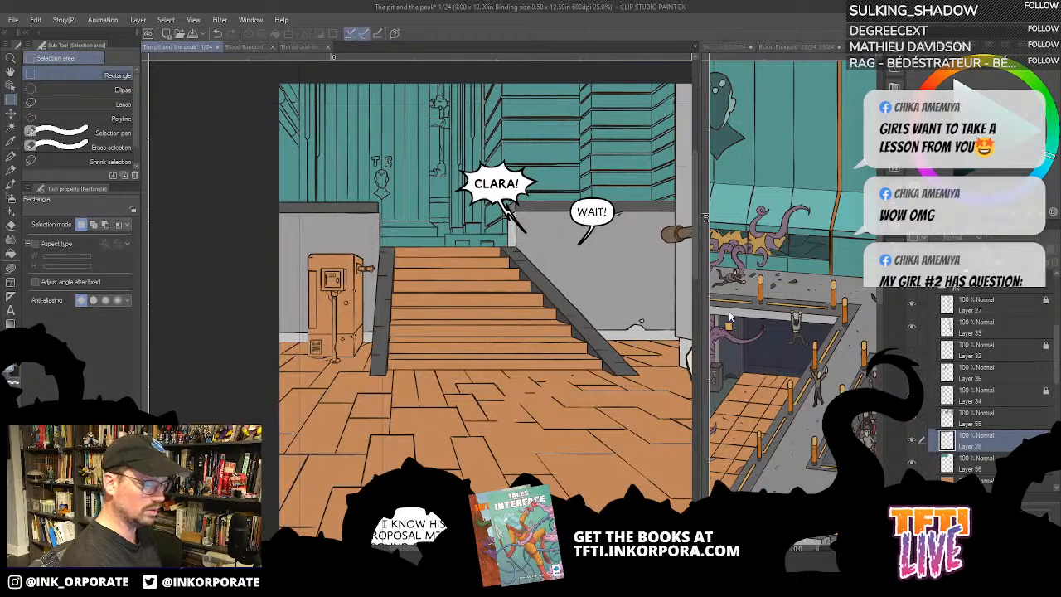
{"action": "left_click", "coordinate": [912, 441]}
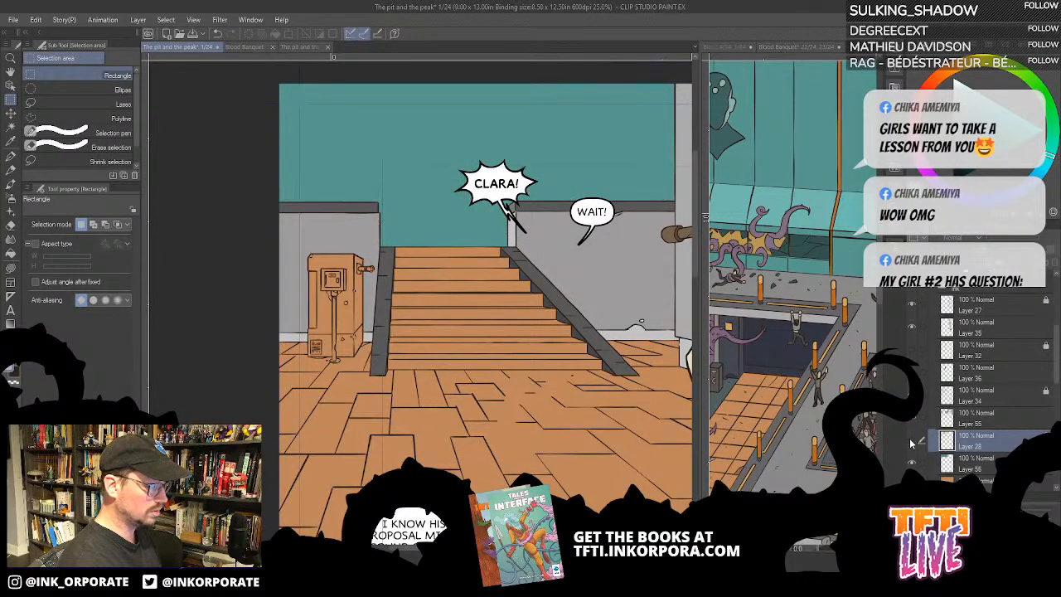
{"action": "left_click", "coordinate": [912, 441]}
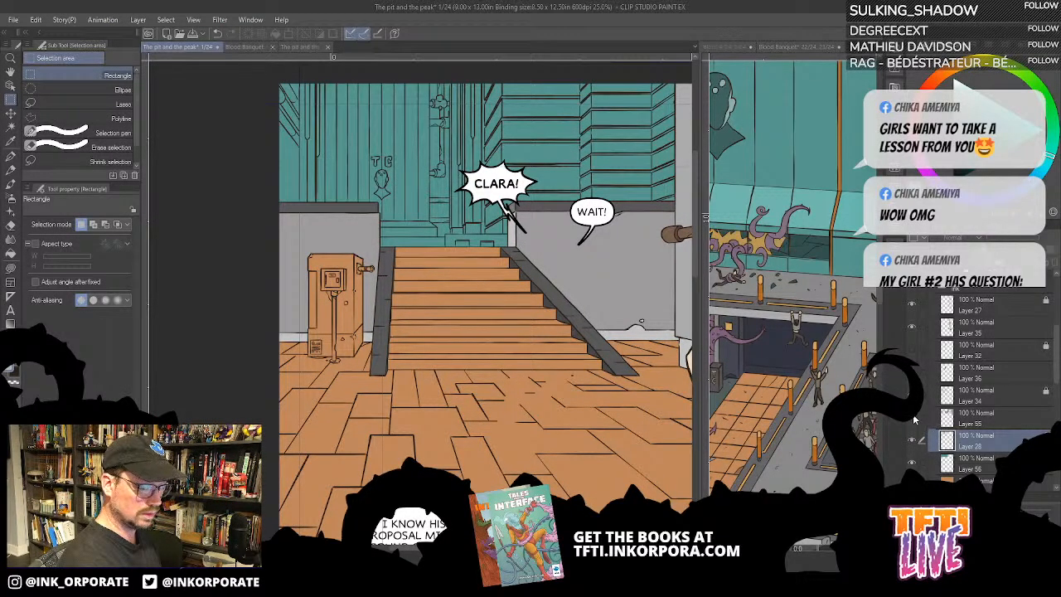
{"action": "left_click", "coordinate": [914, 419]}
{"action": "left_click", "coordinate": [913, 422]}
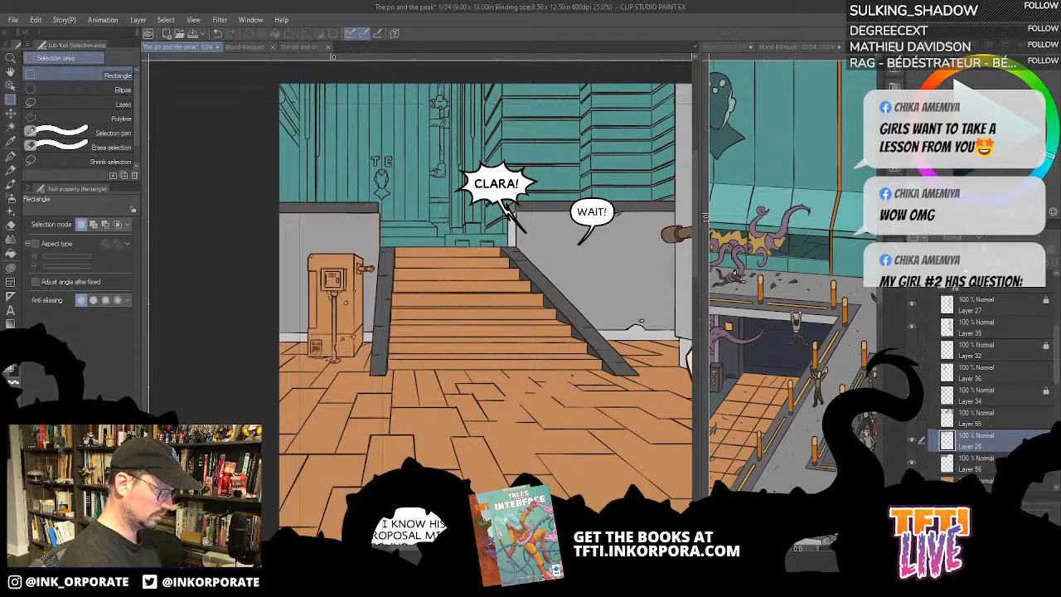
{"action": "scroll", "coordinate": [589, 429], "scroll_direction": "down", "scroll_amount": 5}
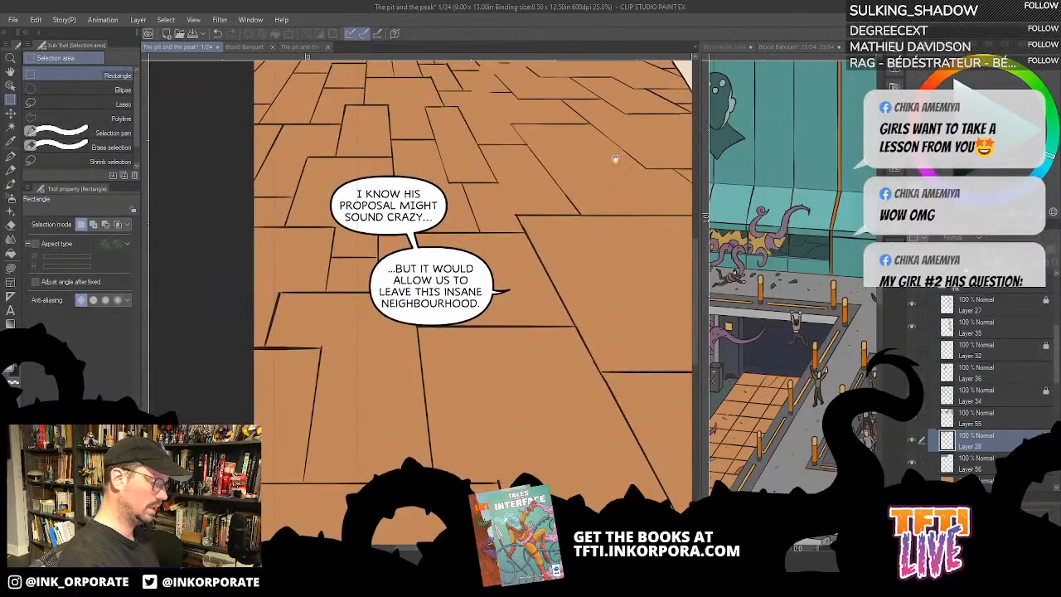
{"action": "scroll", "coordinate": [602, 202], "scroll_direction": "up", "scroll_amount": 5}
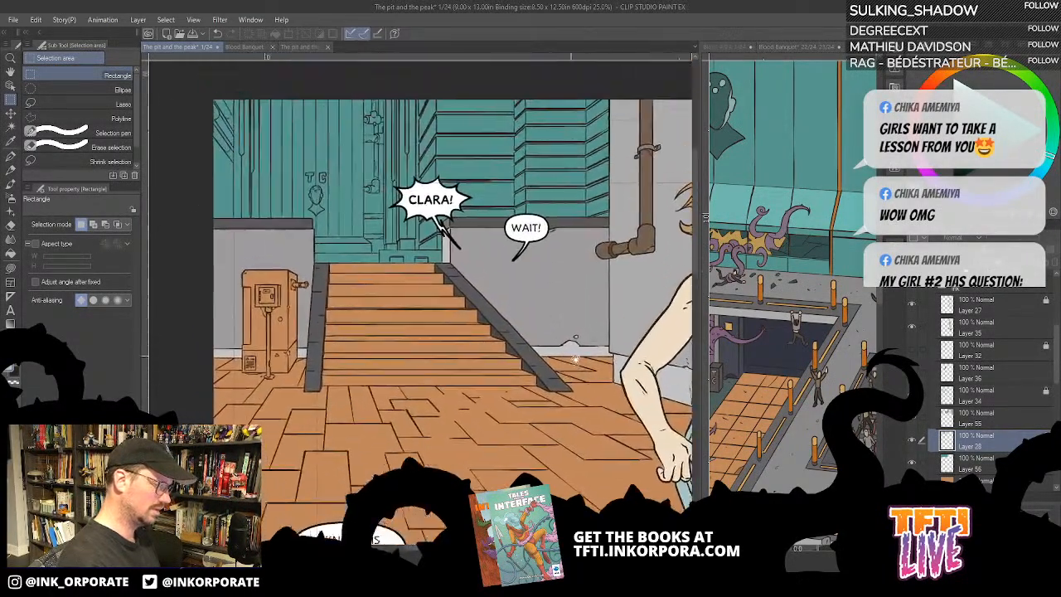
- Examine the base of the stairs, the wall footing and the orange machine up close
{"action": "left_click_drag", "start_coordinate": [575, 359], "coordinate": [606, 378]}
{"action": "scroll", "coordinate": [603, 396], "scroll_direction": "up", "scroll_amount": 2}
{"action": "key", "text": "minus"}
{"action": "key", "text": "minus"}
{"action": "key", "text": "minus"}
{"action": "key", "text": "minus"}
{"action": "key", "text": "minus"}
{"action": "key", "text": "minus"}
{"action": "key", "text": "minus"}
{"action": "key", "text": "minus"}
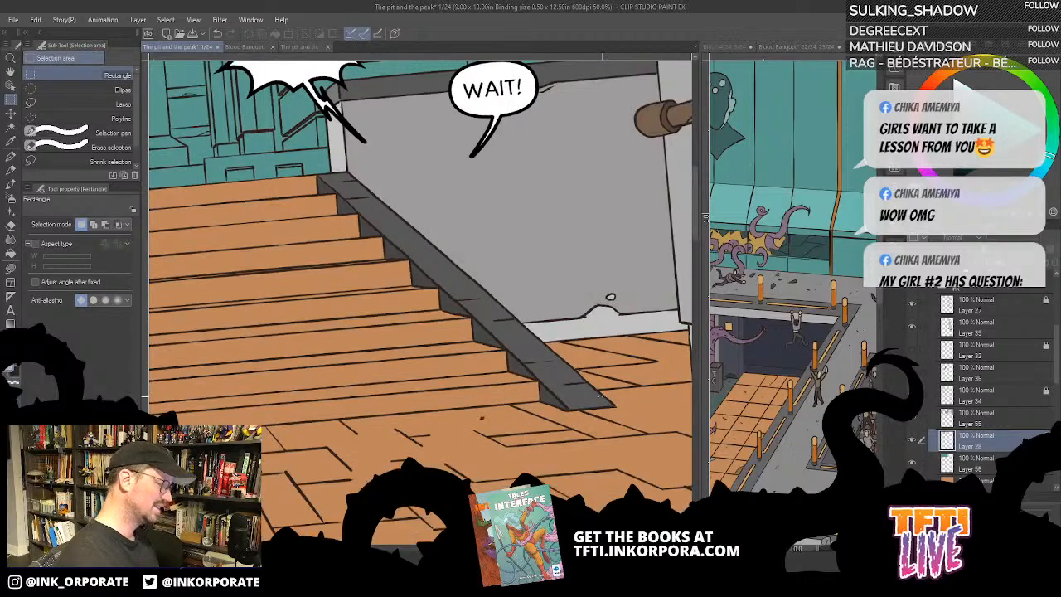
{"action": "left_click_drag", "start_coordinate": [282, 458], "coordinate": [483, 448]}
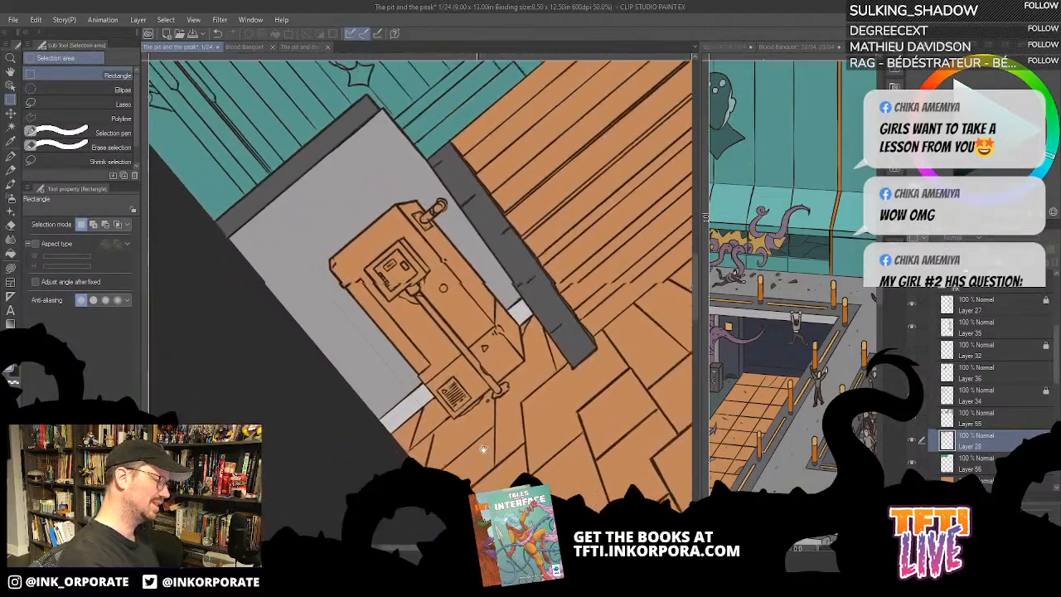
{"action": "key", "text": "asciicircum"}
{"action": "key", "text": "asciicircum"}
{"action": "key", "text": "asciicircum"}
{"action": "key", "text": "asciicircum"}
{"action": "key", "text": "asciicircum"}
{"action": "left_click_drag", "start_coordinate": [559, 321], "coordinate": [621, 334]}
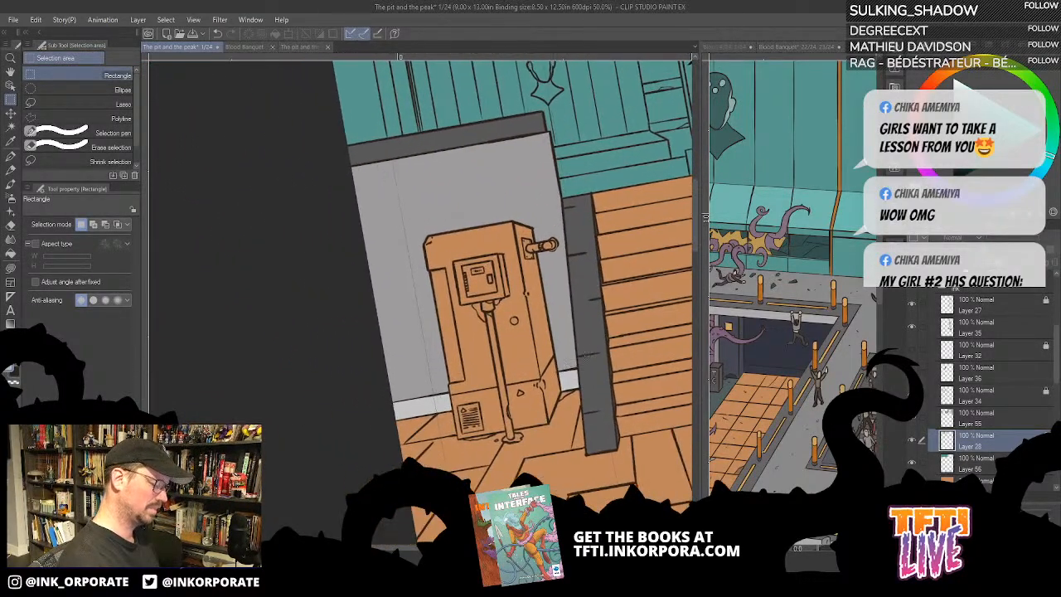
- Compare the panel with and without the greys on Layer 55, and make that layer active
{"action": "key", "text": "g"}
{"action": "key", "text": "g"}
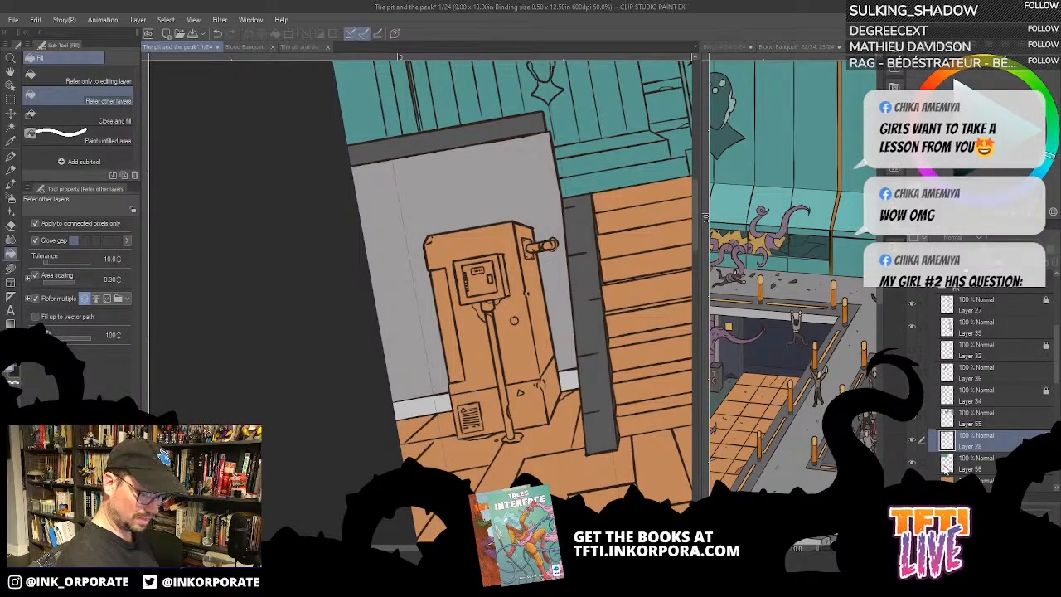
{"action": "left_click", "coordinate": [911, 423]}
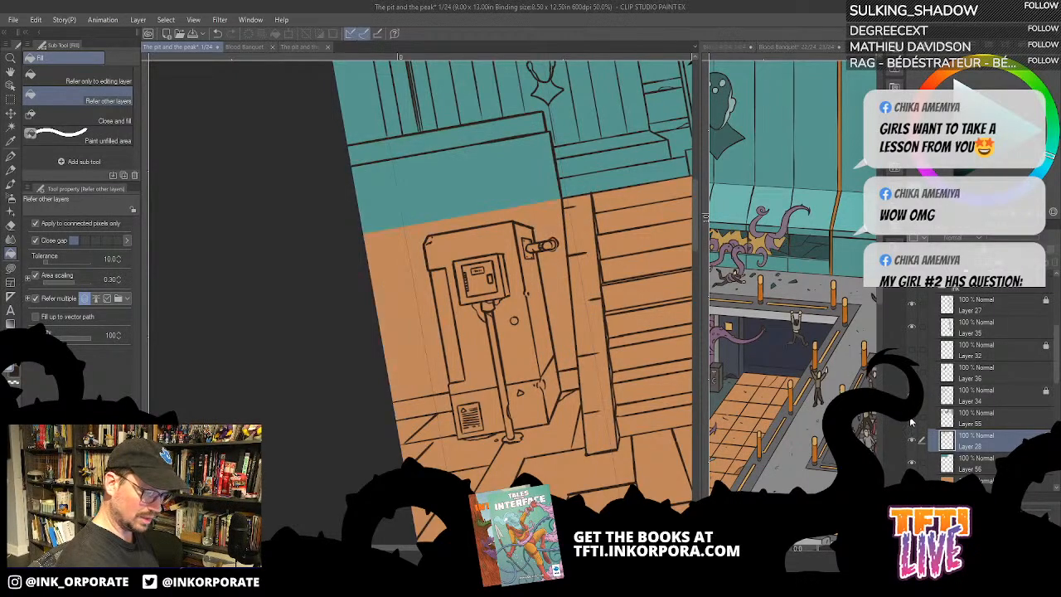
{"action": "left_click", "coordinate": [912, 420]}
{"action": "left_click", "coordinate": [941, 423]}
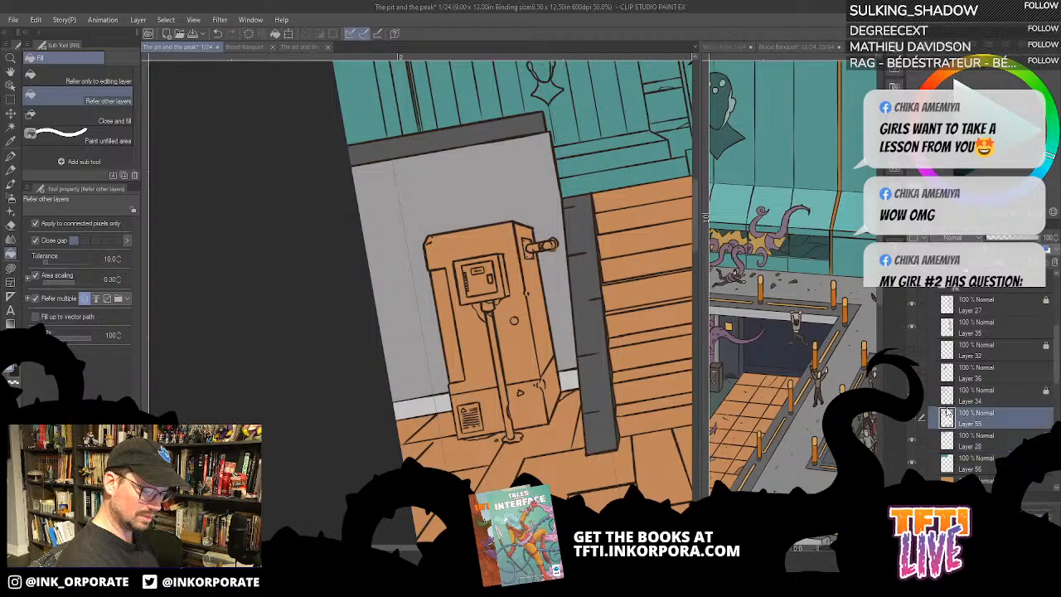
{"action": "left_click_drag", "start_coordinate": [515, 337], "coordinate": [515, 320]}
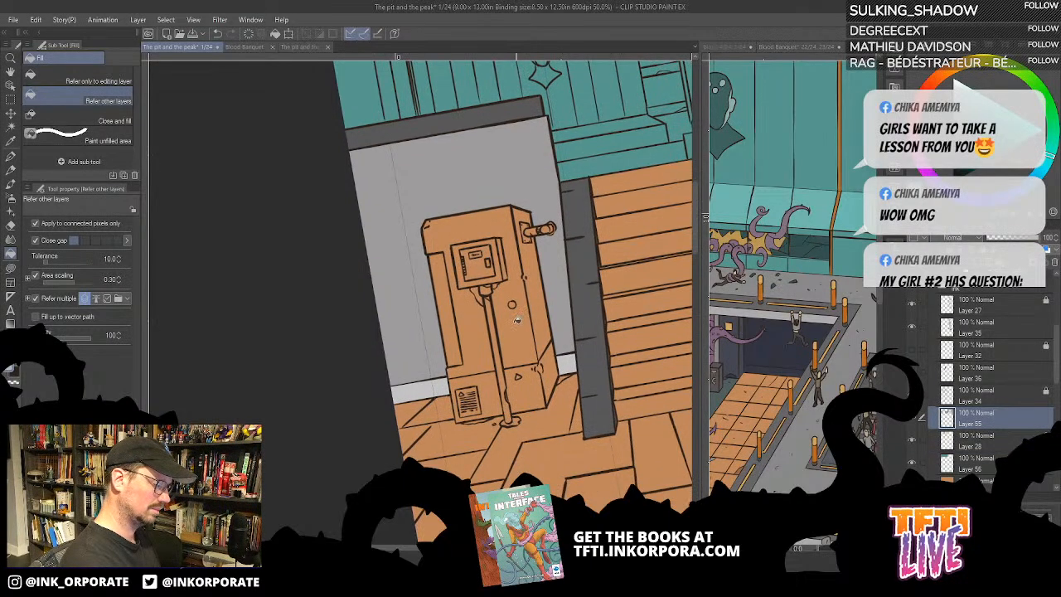
{"action": "key", "text": "asciicircum"}
{"action": "key", "text": "asciicircum"}
{"action": "key", "text": "asciicircum"}
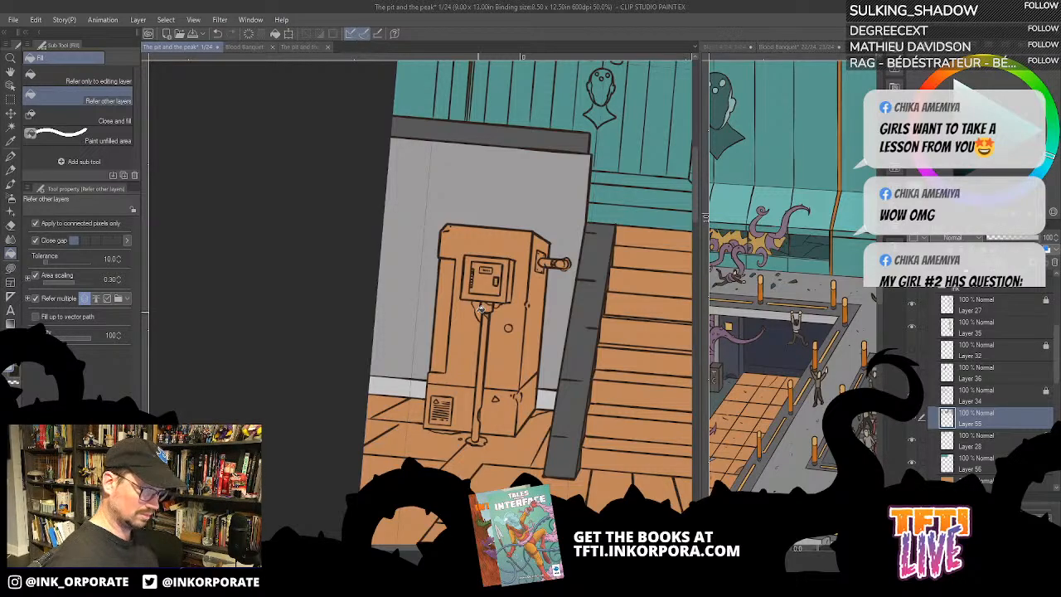
- Check which areas the orange-brown base layer covers by toggling its visibility
{"action": "scroll", "coordinate": [479, 315], "scroll_direction": "down", "scroll_amount": 1}
{"action": "key", "text": "minus"}
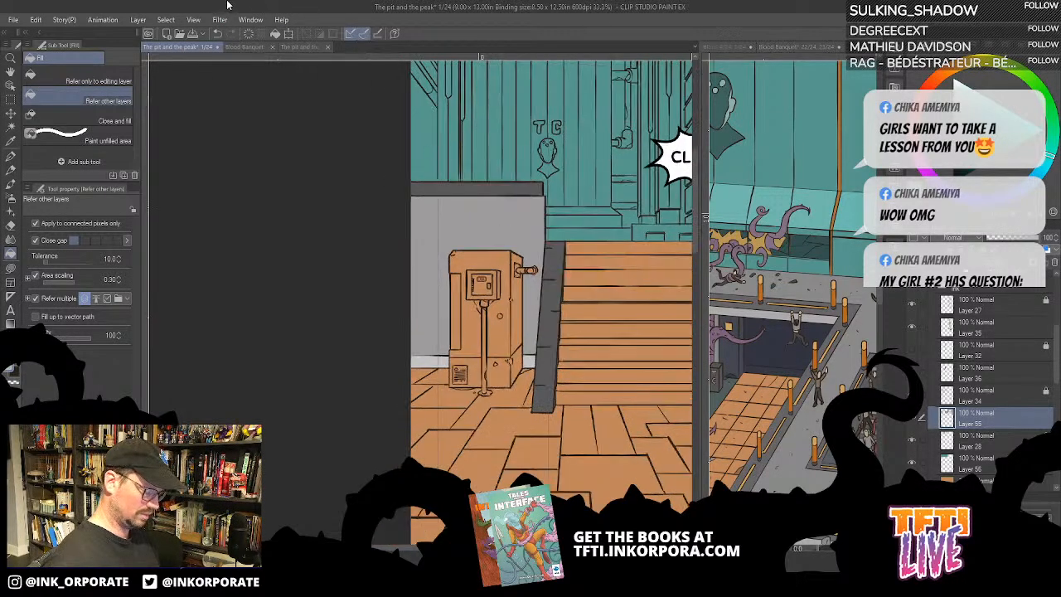
{"action": "left_click_drag", "start_coordinate": [518, 249], "coordinate": [318, 202]}
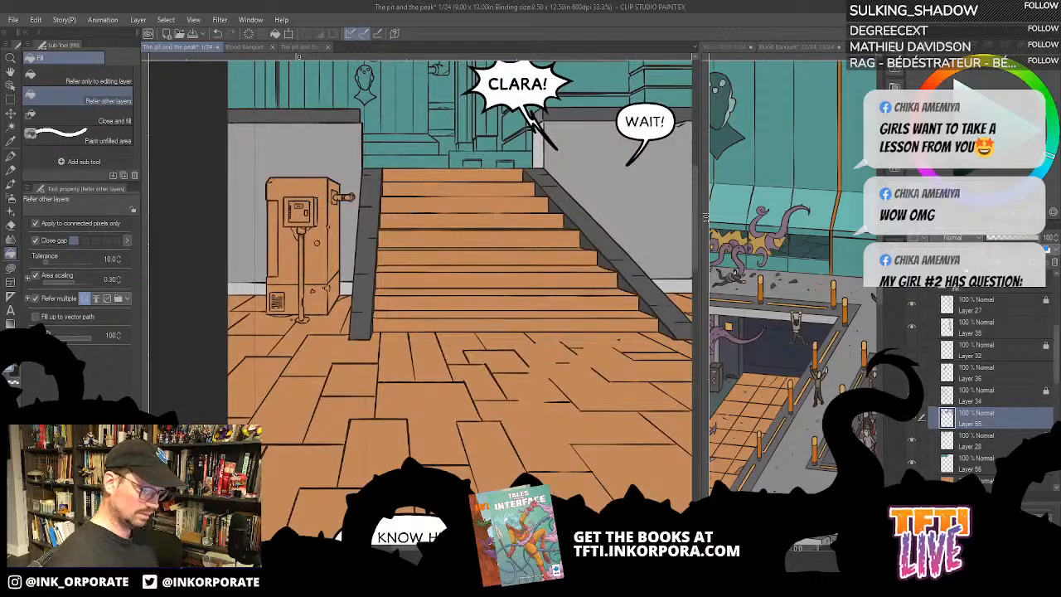
{"action": "left_click", "coordinate": [912, 484]}
{"action": "left_click", "coordinate": [912, 483]}
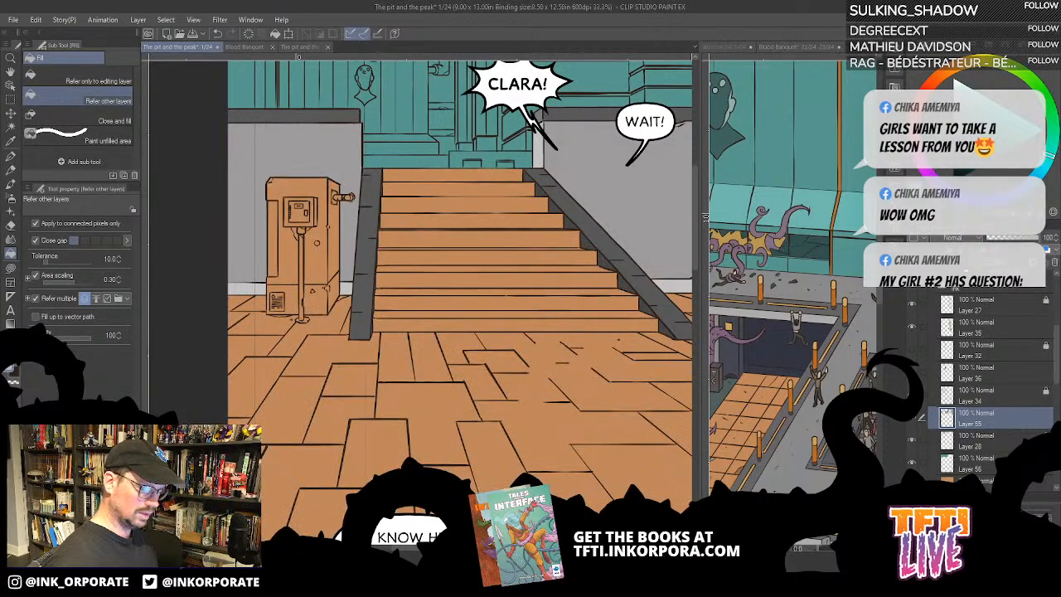
- On the orange-brown base layer, select a full-width rectangle from the lower stairs to the page's bottom edge and delete its colour
{"action": "left_click", "coordinate": [977, 482]}
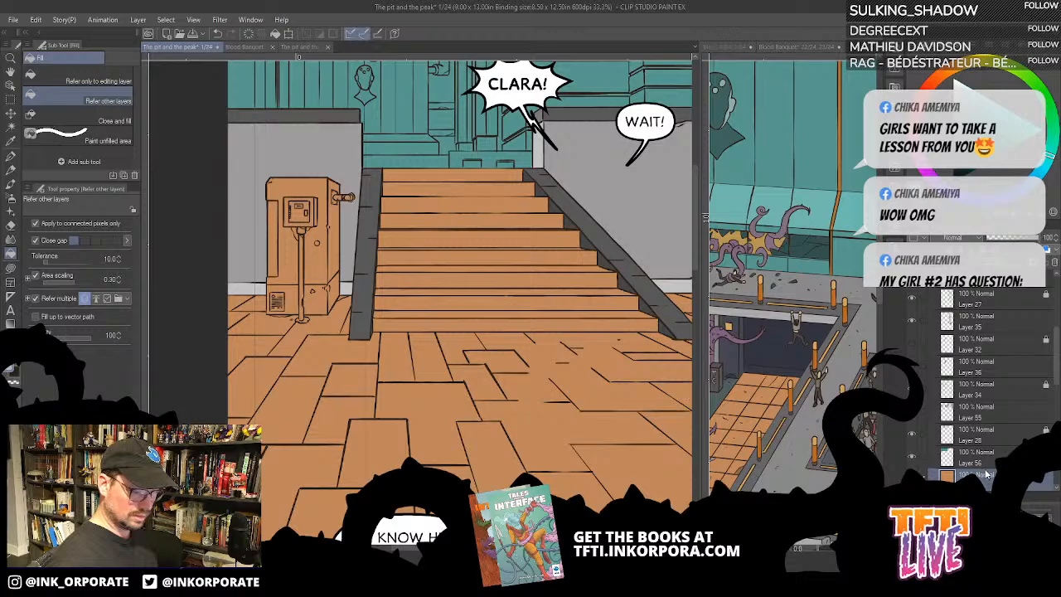
{"action": "left_click", "coordinate": [10, 99]}
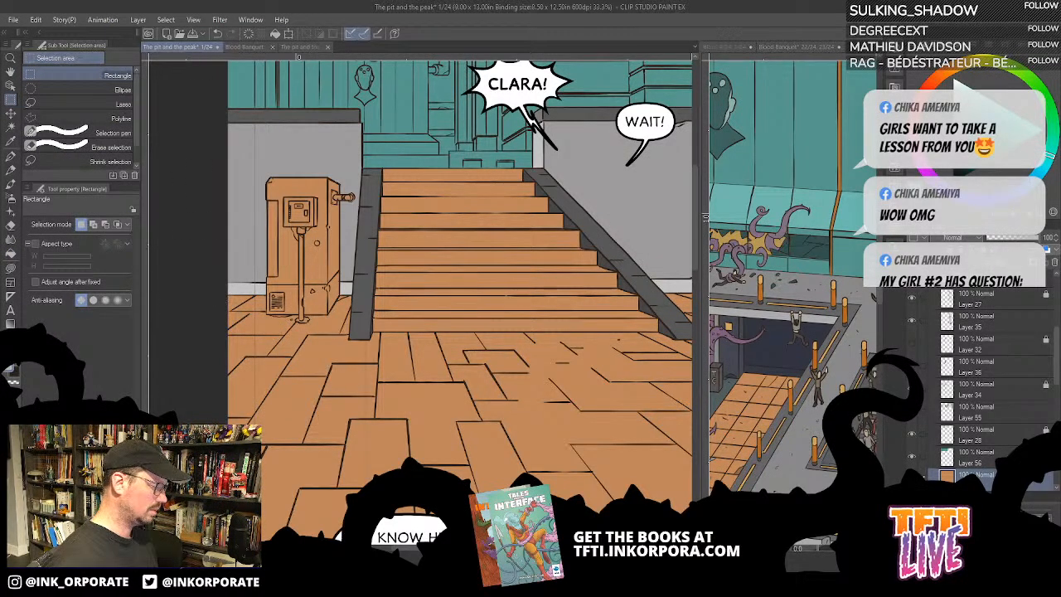
{"action": "key", "text": "ctrl+minus"}
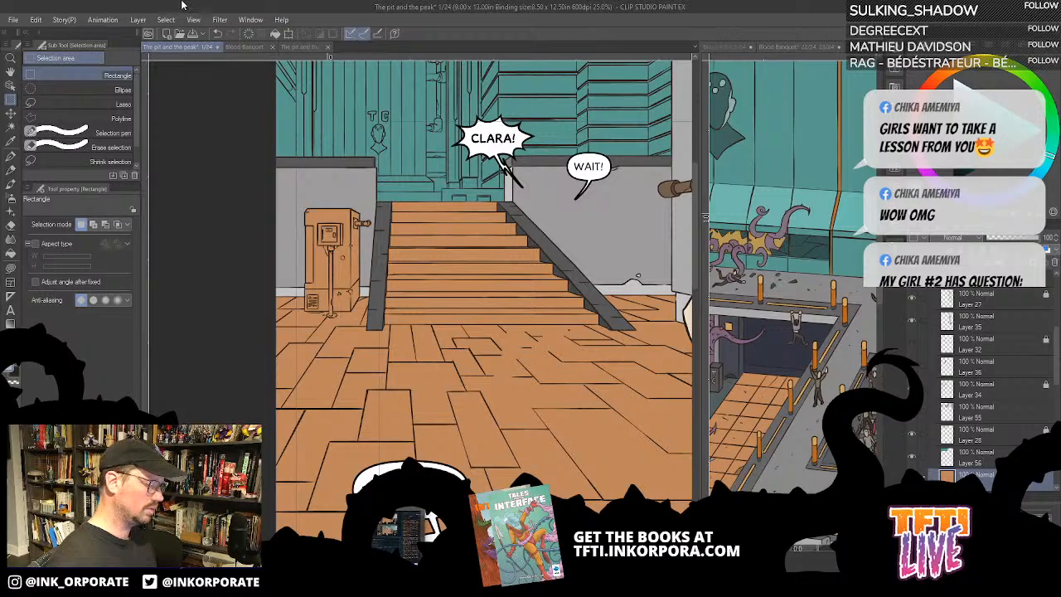
{"action": "left_click_drag", "start_coordinate": [271, 322], "coordinate": [183, 247]}
{"action": "key", "text": "ctrl+minus"}
{"action": "key", "text": "ctrl+minus"}
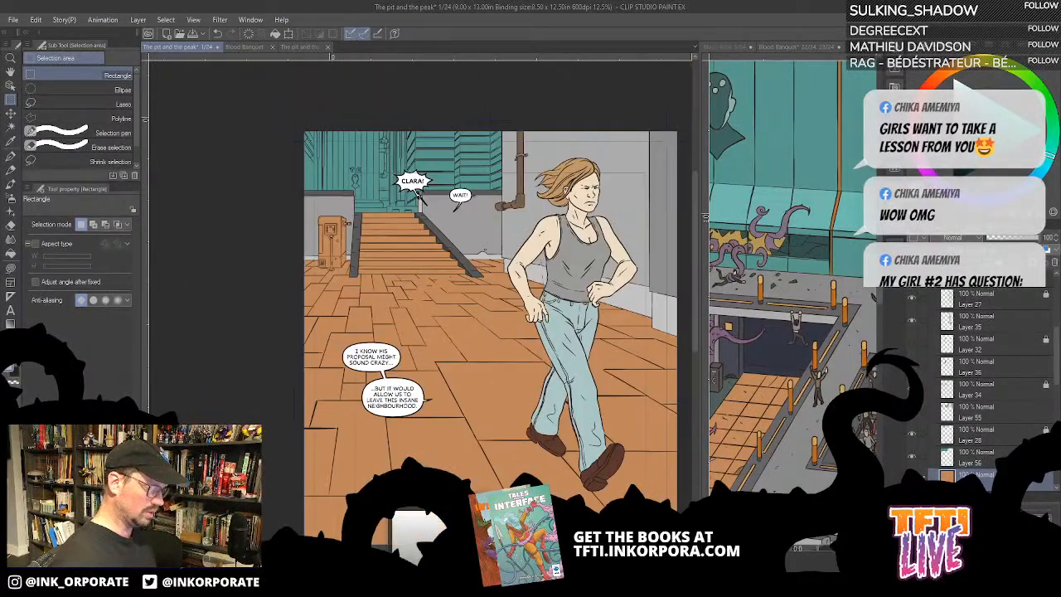
{"action": "left_click_drag", "start_coordinate": [471, 422], "coordinate": [435, 262]}
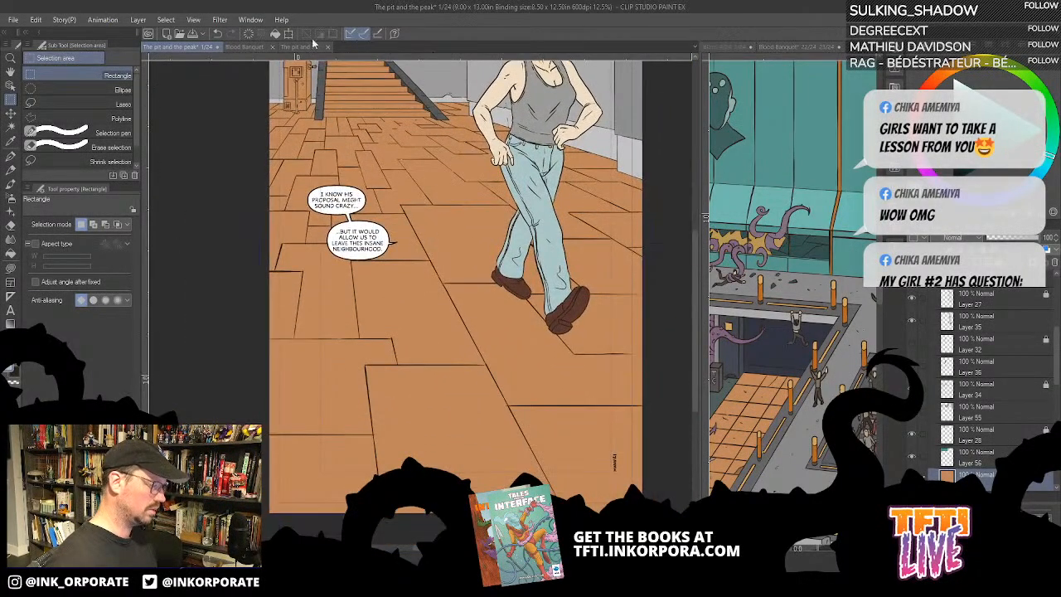
{"action": "left_click_drag", "start_coordinate": [244, 98], "coordinate": [678, 385]}
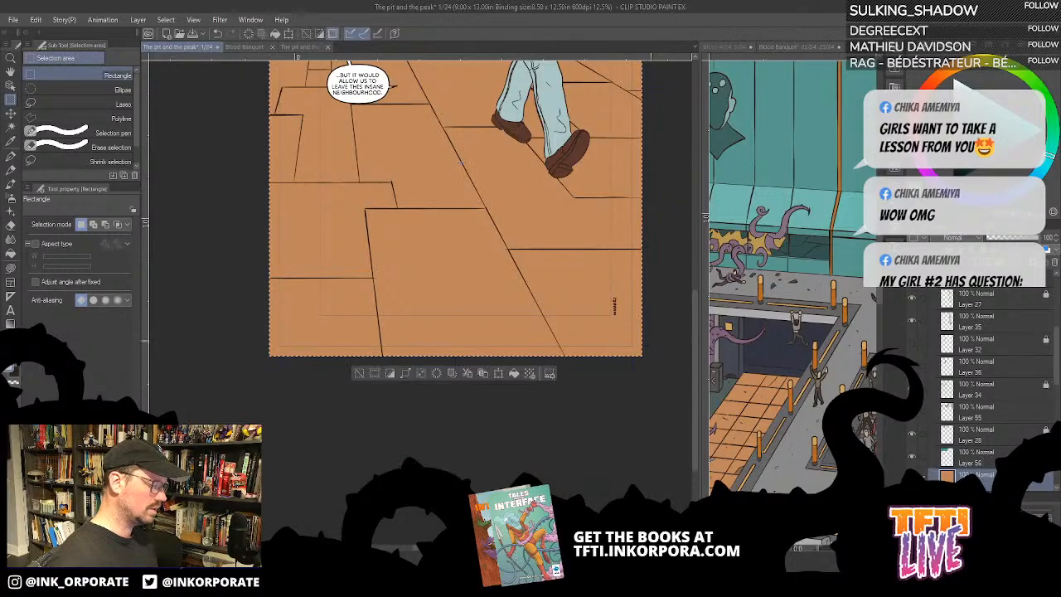
{"action": "left_click_drag", "start_coordinate": [601, 144], "coordinate": [613, 365]}
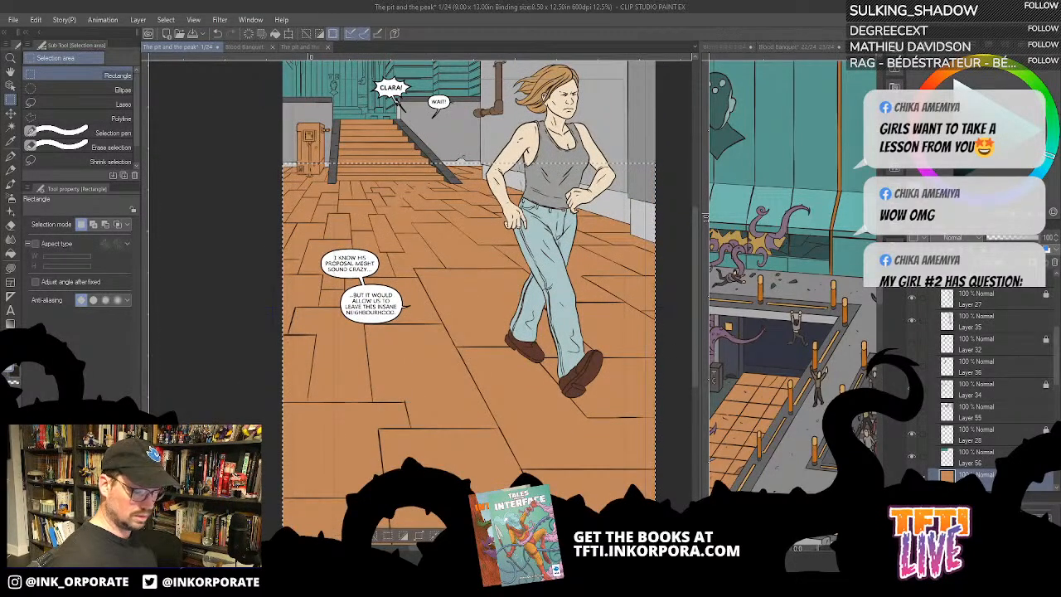
{"action": "key", "text": "Delete"}
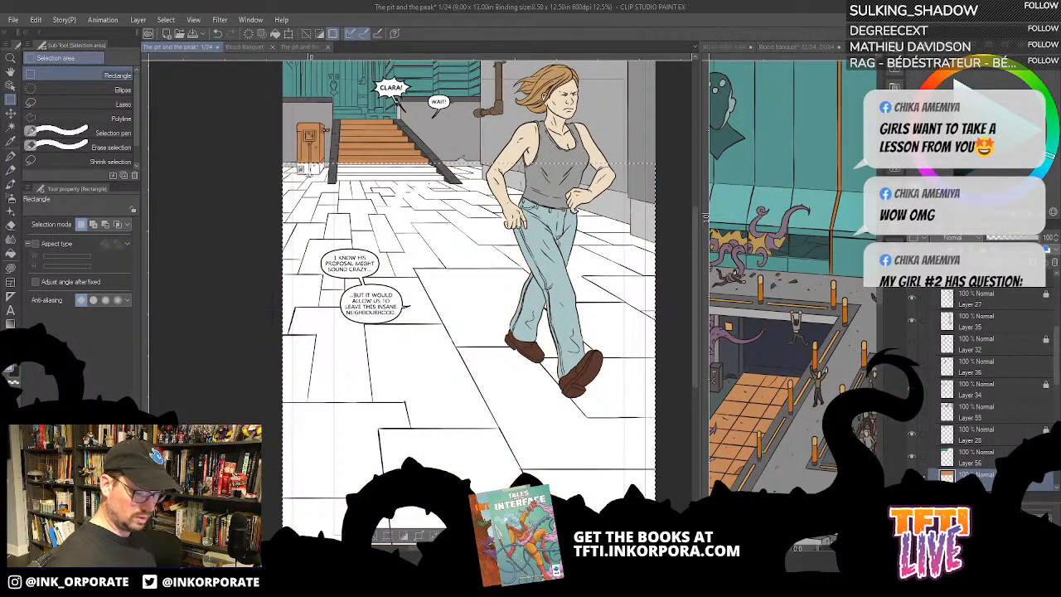
- Activate Layer 55, check what it holds, and try pasting the orange-brown floor as a new layer above it
{"action": "left_click", "coordinate": [1012, 418]}
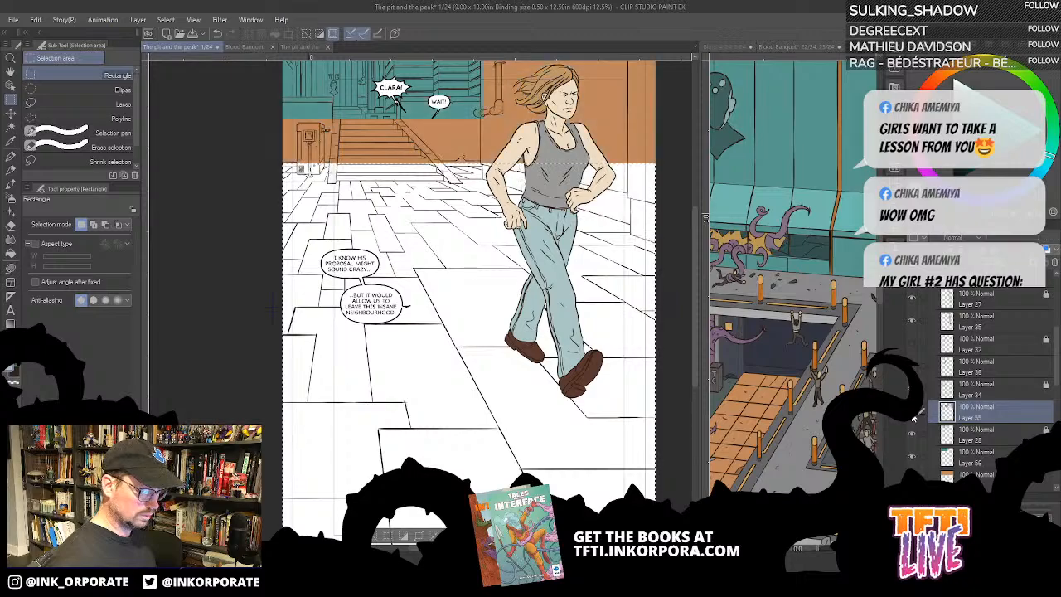
{"action": "key", "text": "ctrl+t"}
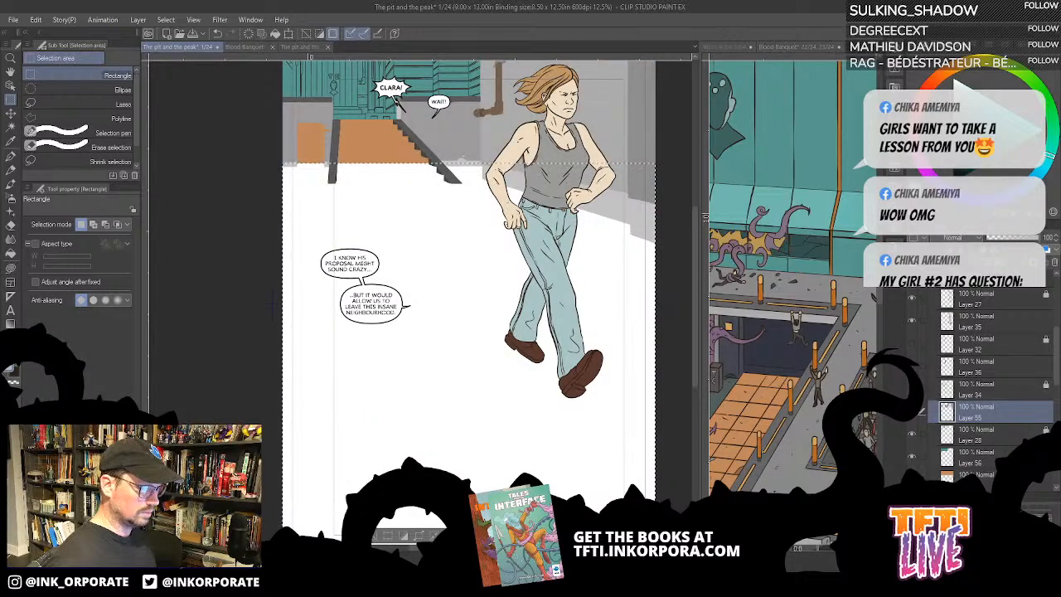
{"action": "key", "text": "ctrl+z"}
{"action": "key", "text": "ctrl+z"}
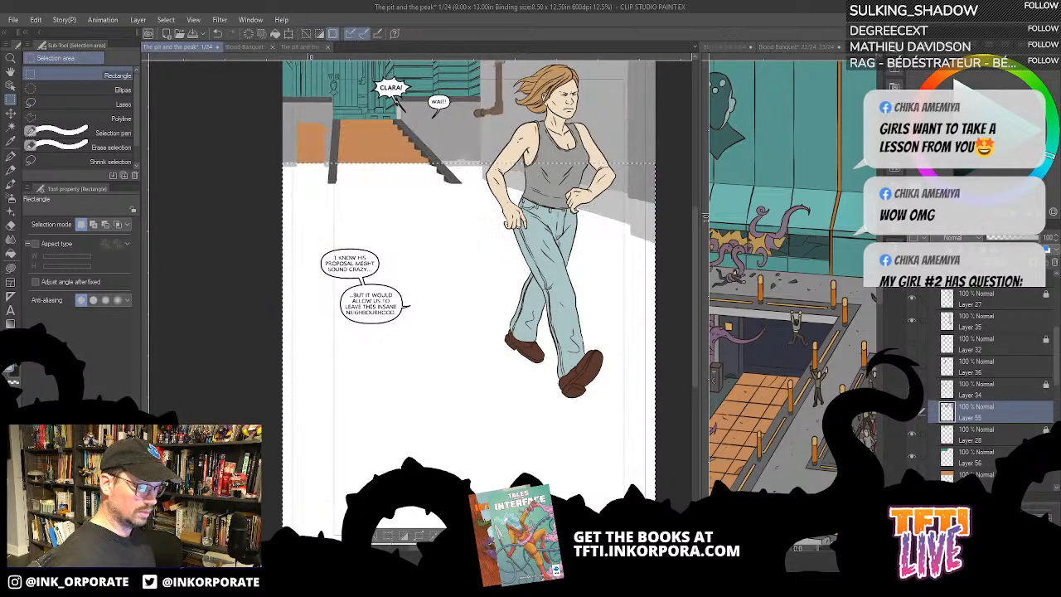
{"action": "key", "text": "ctrl+y"}
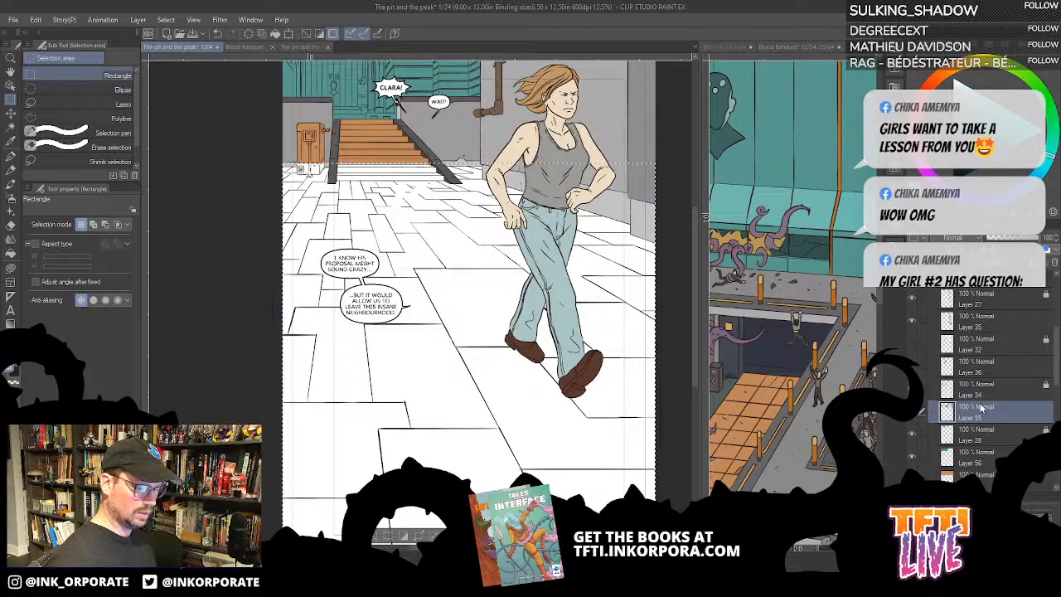
{"action": "key", "text": "ctrl+v"}
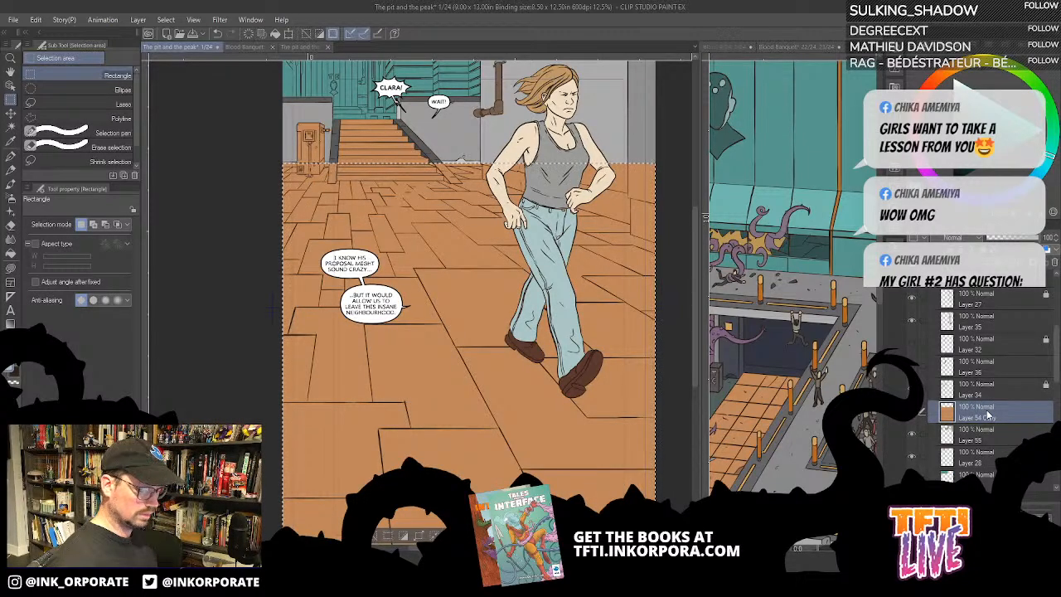
{"action": "key", "text": "ctrl+z"}
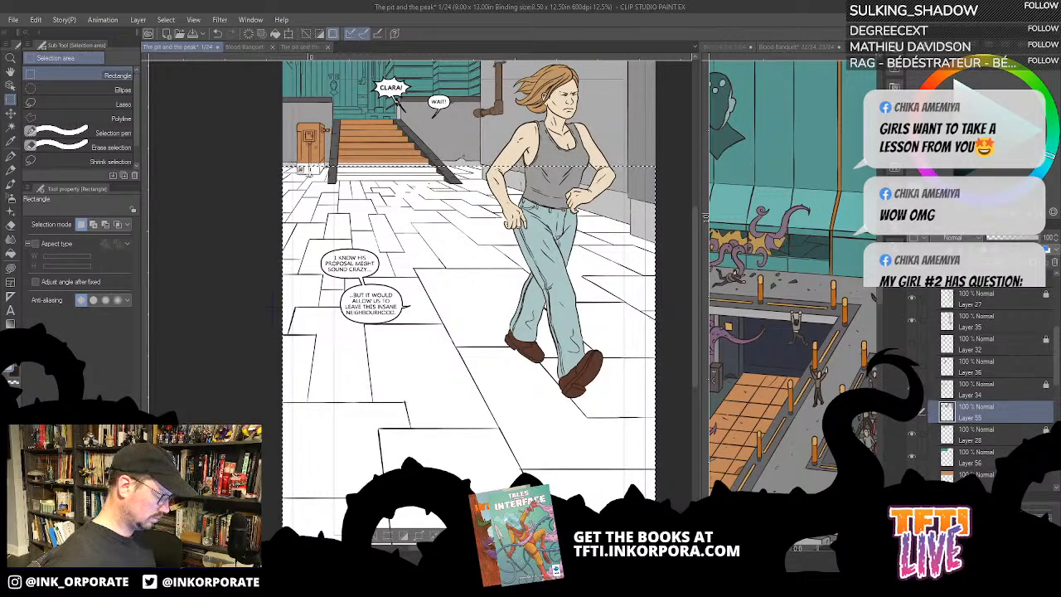
- Try filling the selected floor area on Layer 55 with pale blue, and undo the fill
{"action": "key", "text": "ctrl+plus"}
{"action": "left_click_drag", "start_coordinate": [442, 236], "coordinate": [559, 422]}
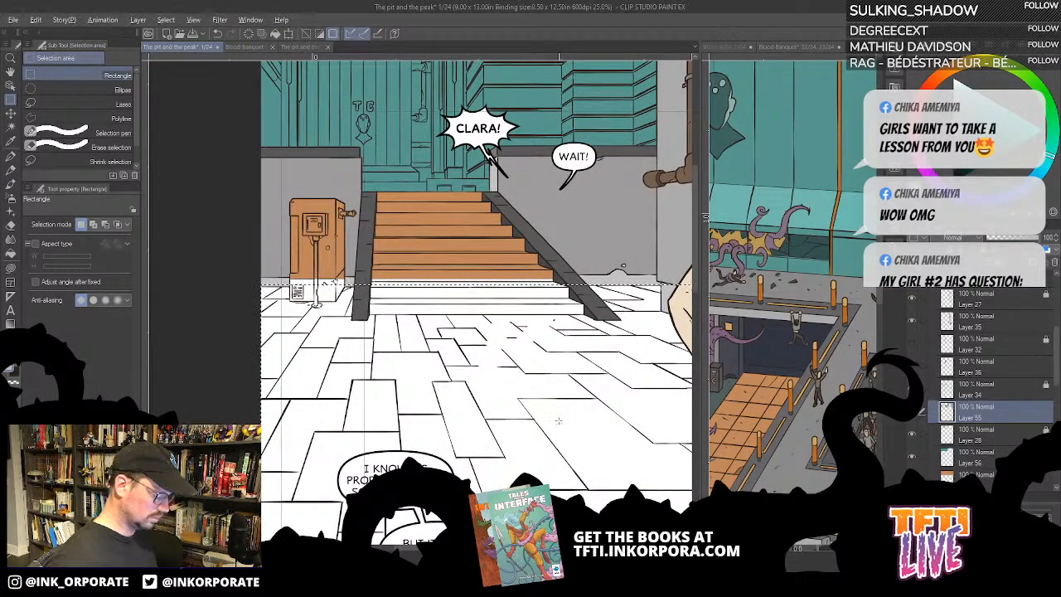
{"action": "key", "text": "alt"}
{"action": "key", "text": "Down"}
{"action": "key", "text": "Down"}
{"action": "key", "text": "Down"}
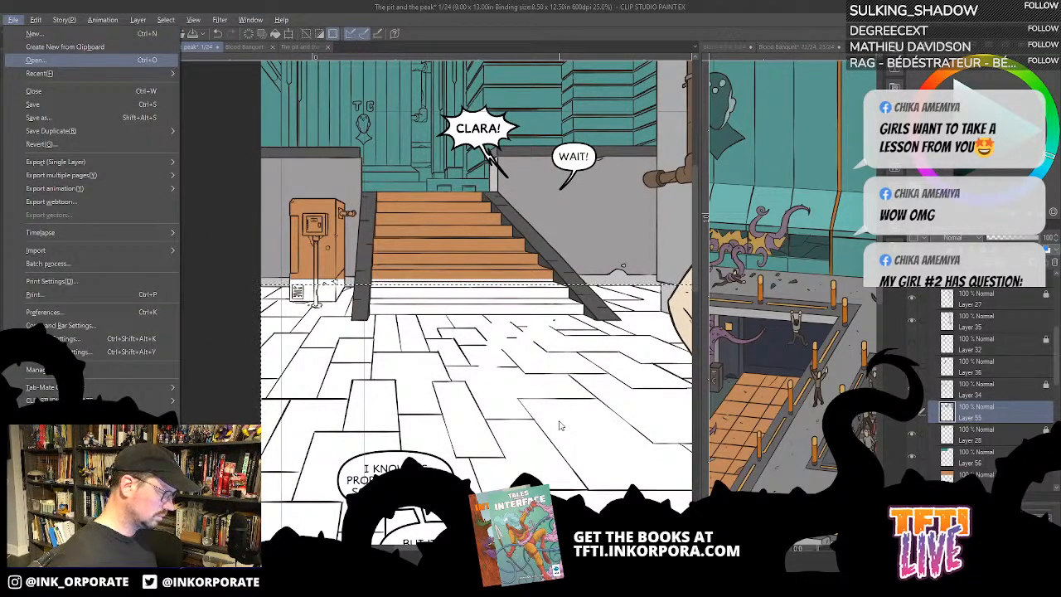
{"action": "key", "text": "Escape"}
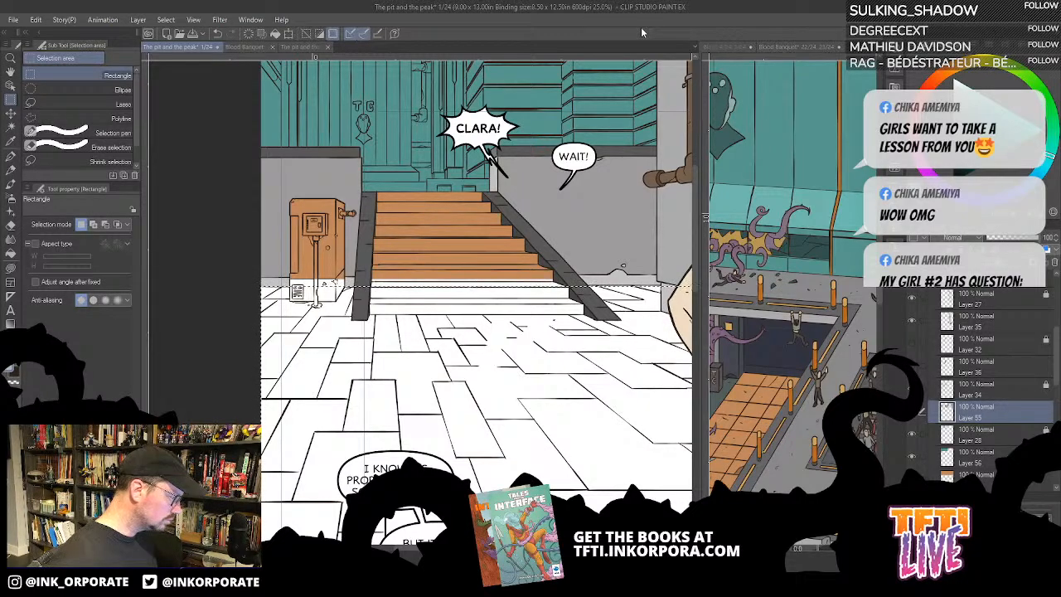
{"action": "key", "text": "alt+BackSpace"}
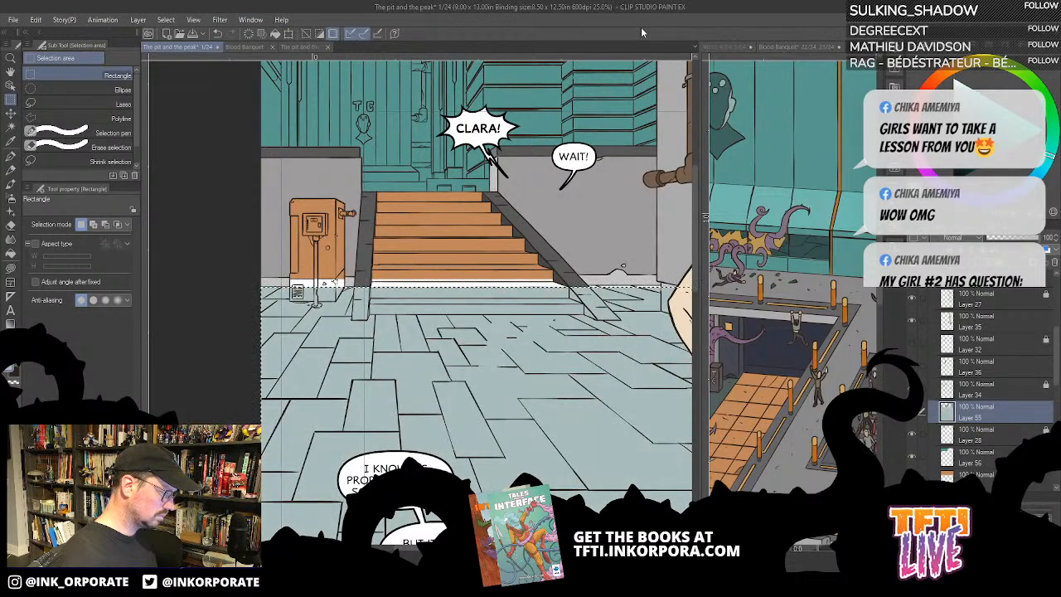
{"action": "key", "text": "ctrl+z"}
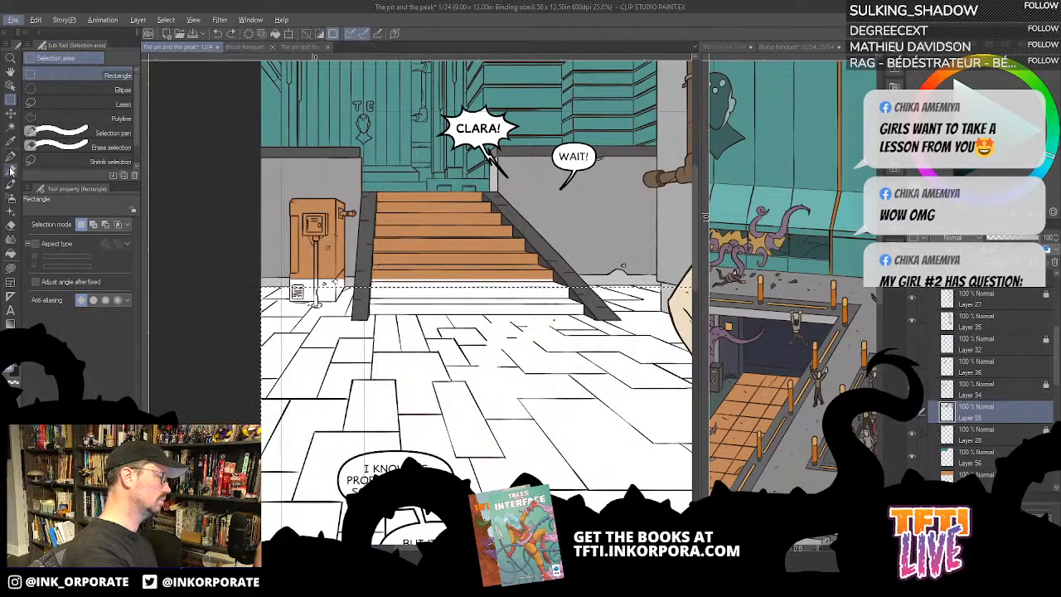
- Try filling the selected floor area on Layer 55 with orange-brown, inspect its edge beside the stairs, and undo the fill
{"action": "key", "text": "p"}
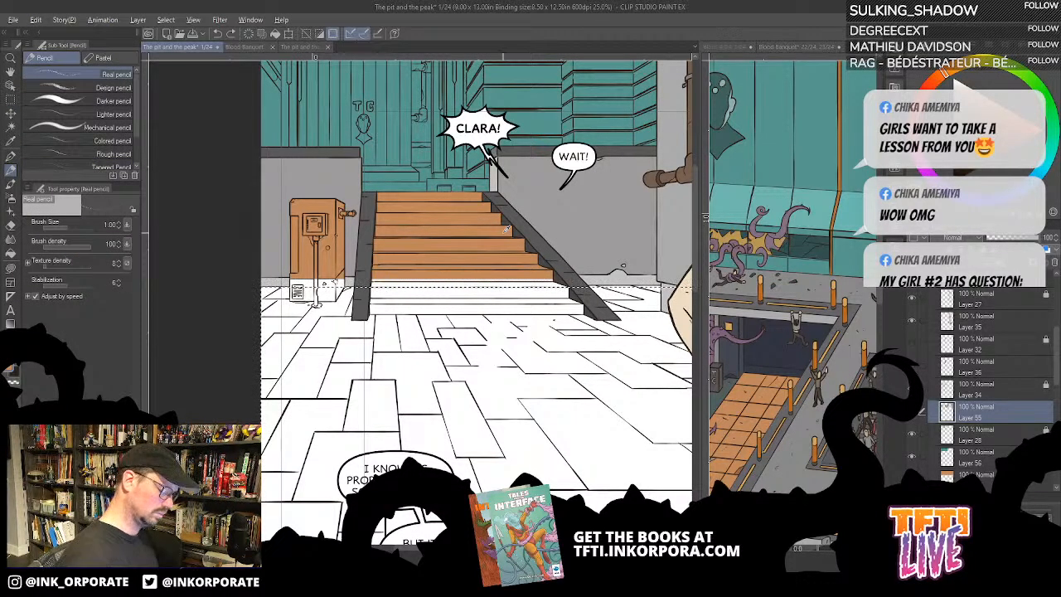
{"action": "key", "text": "alt+BackSpace"}
{"action": "scroll", "coordinate": [503, 233], "scroll_direction": "up", "scroll_amount": 2}
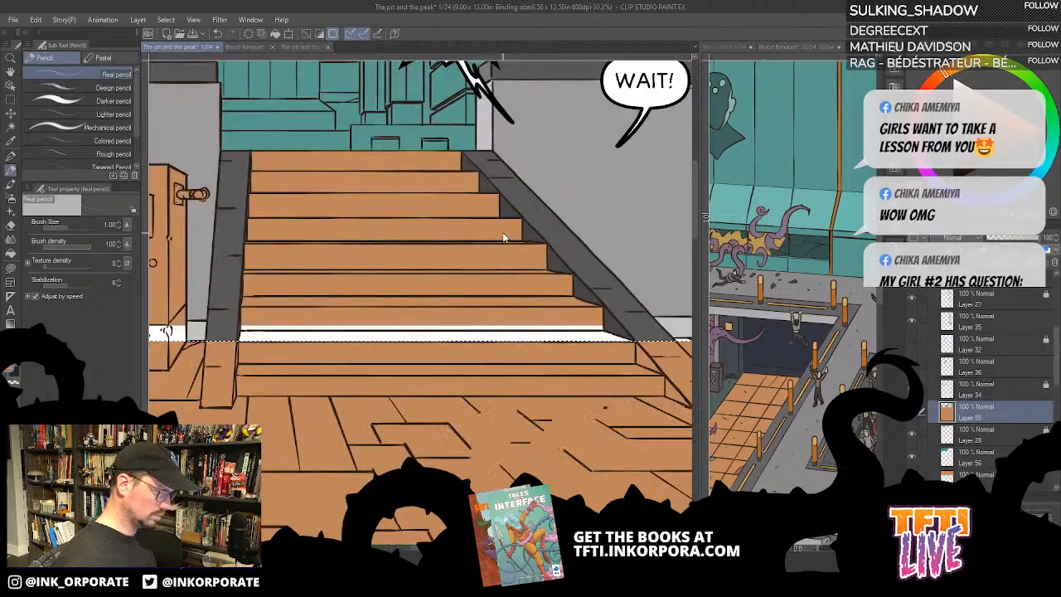
{"action": "key", "text": "minus"}
{"action": "key", "text": "minus"}
{"action": "key", "text": "minus"}
{"action": "key", "text": "minus"}
{"action": "key", "text": "minus"}
{"action": "key", "text": "minus"}
{"action": "key", "text": "minus"}
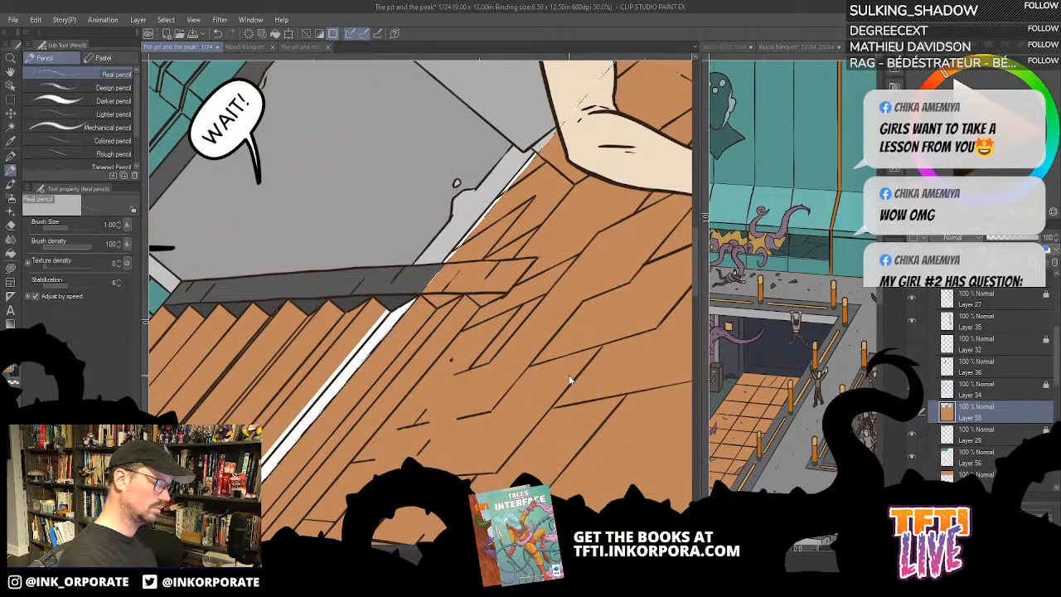
{"action": "key", "text": "ctrl+z"}
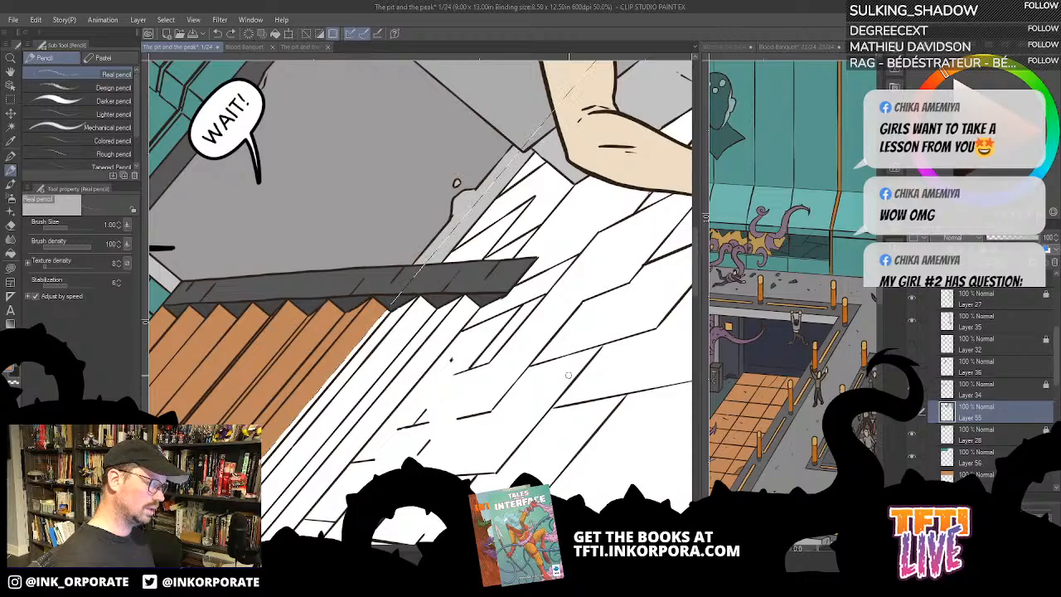
{"action": "key", "text": "ctrl+minus"}
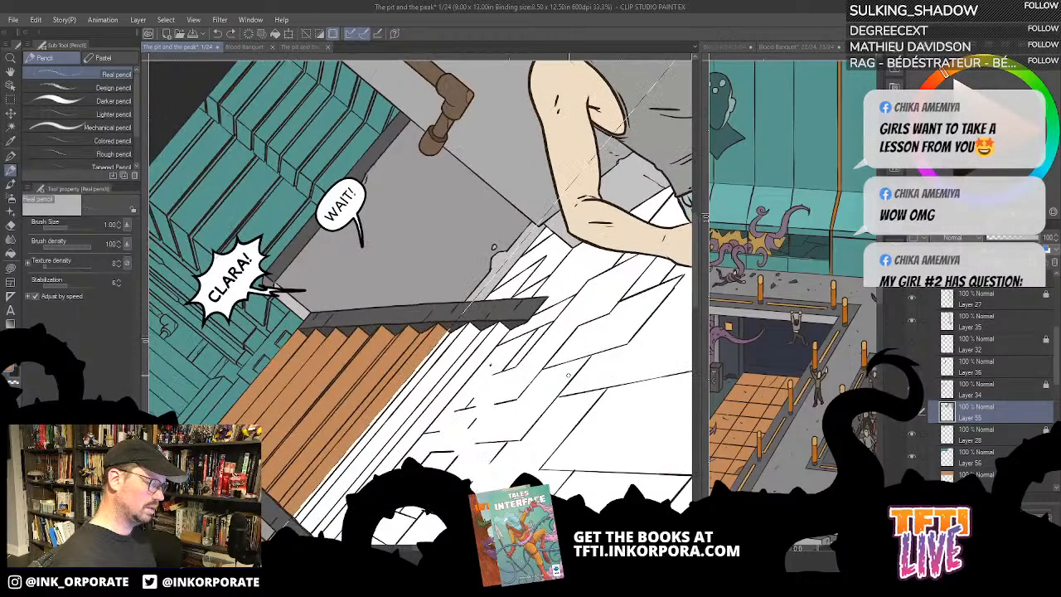
- Undo the removal of the orange-brown floor colour, activate the orange-brown base layer and clear the selection
{"action": "key", "text": "asciicircum"}
{"action": "key", "text": "asciicircum"}
{"action": "key", "text": "asciicircum"}
{"action": "key", "text": "asciicircum"}
{"action": "key", "text": "asciicircum"}
{"action": "key", "text": "asciicircum"}
{"action": "key", "text": "asciicircum"}
{"action": "key", "text": "asciicircum"}
{"action": "key", "text": "asciicircum"}
{"action": "key", "text": "asciicircum"}
{"action": "key", "text": "asciicircum"}
{"action": "scroll", "coordinate": [569, 375], "scroll_direction": "down", "scroll_amount": 1}
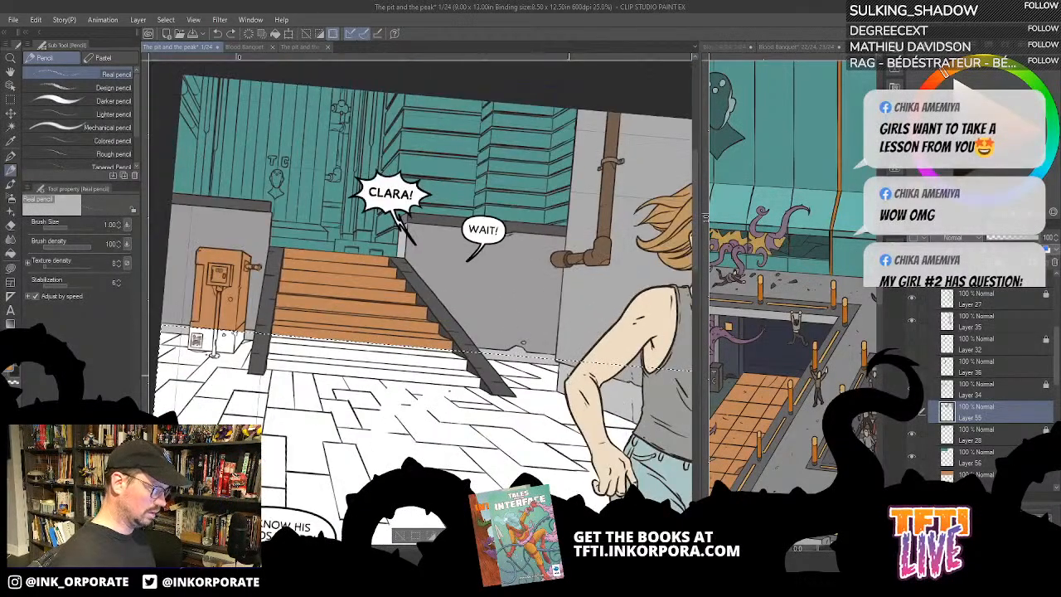
{"action": "key", "text": "minus"}
{"action": "key", "text": "minus"}
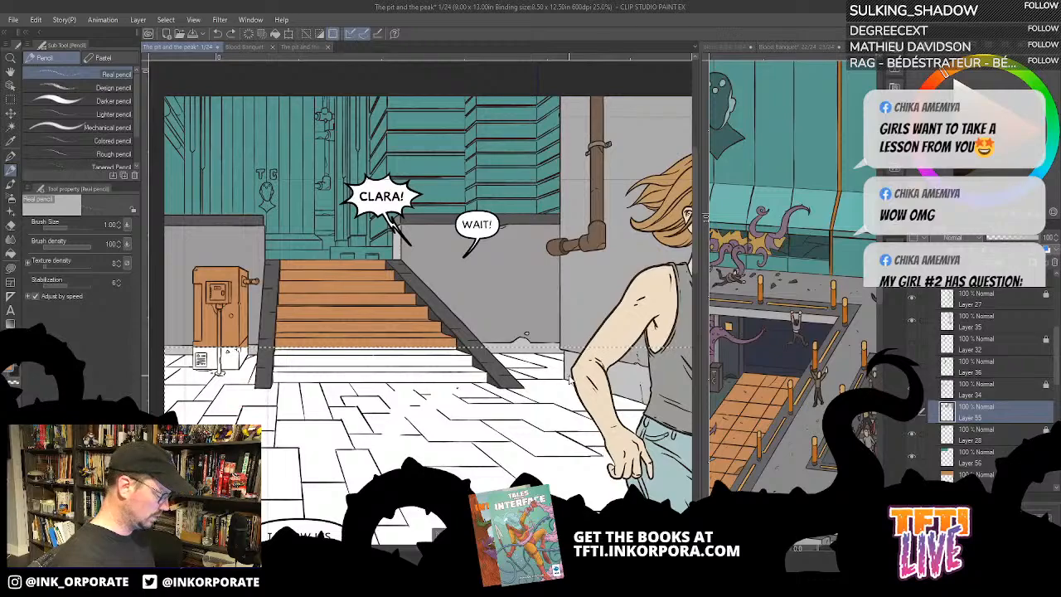
{"action": "key", "text": "ctrl+z"}
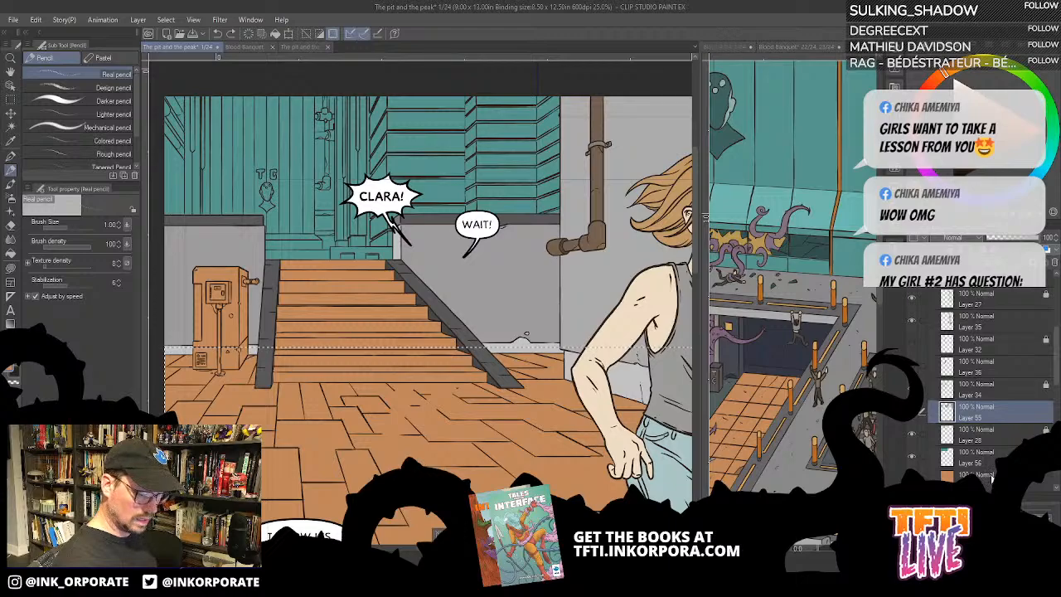
{"action": "left_click", "coordinate": [947, 472]}
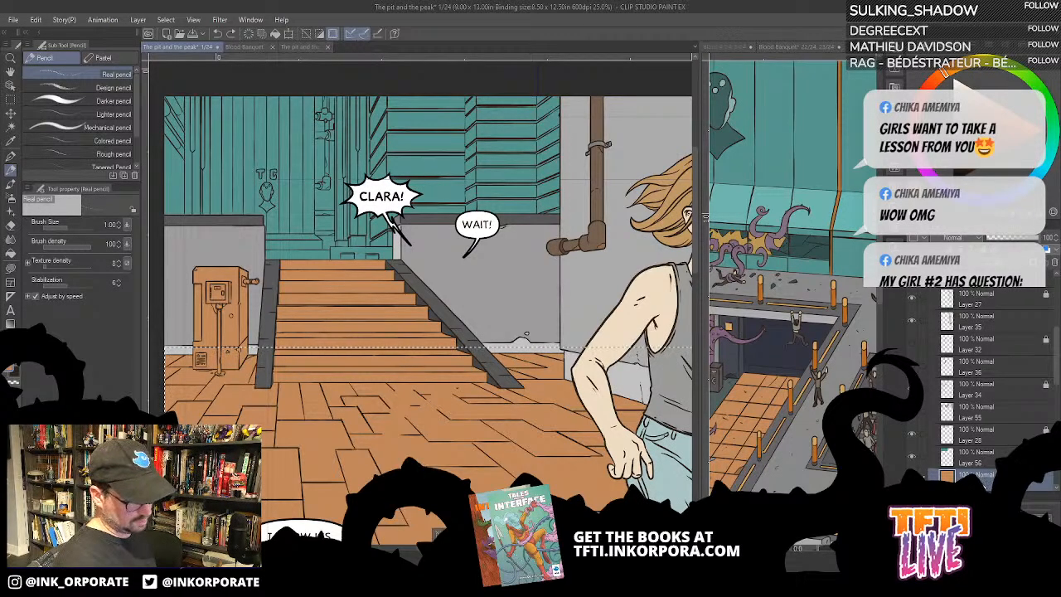
{"action": "key", "text": "ctrl+d"}
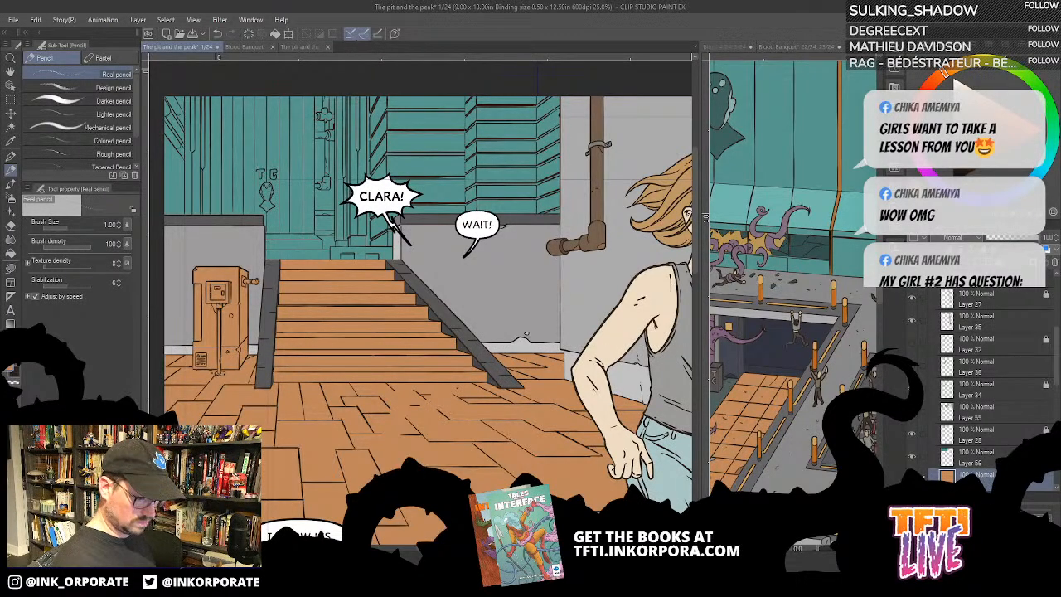
- Check the orange-brown base layer and Layer 55, and move the orange-brown Layer 54 directly above Layer 28
{"action": "left_click", "coordinate": [912, 476]}
{"action": "left_click", "coordinate": [912, 477]}
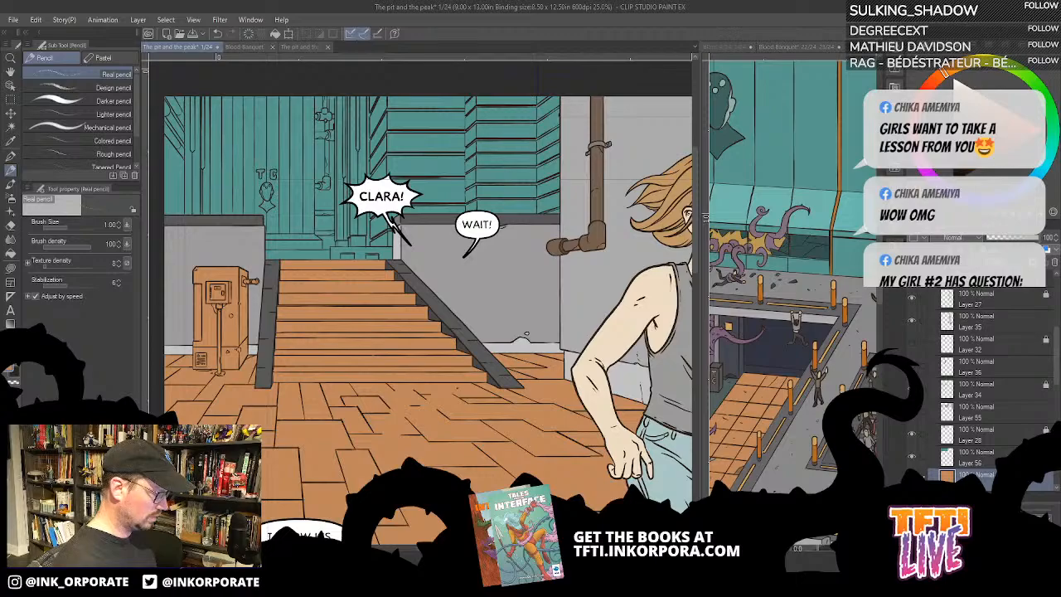
{"action": "left_click", "coordinate": [913, 417]}
{"action": "left_click", "coordinate": [913, 417]}
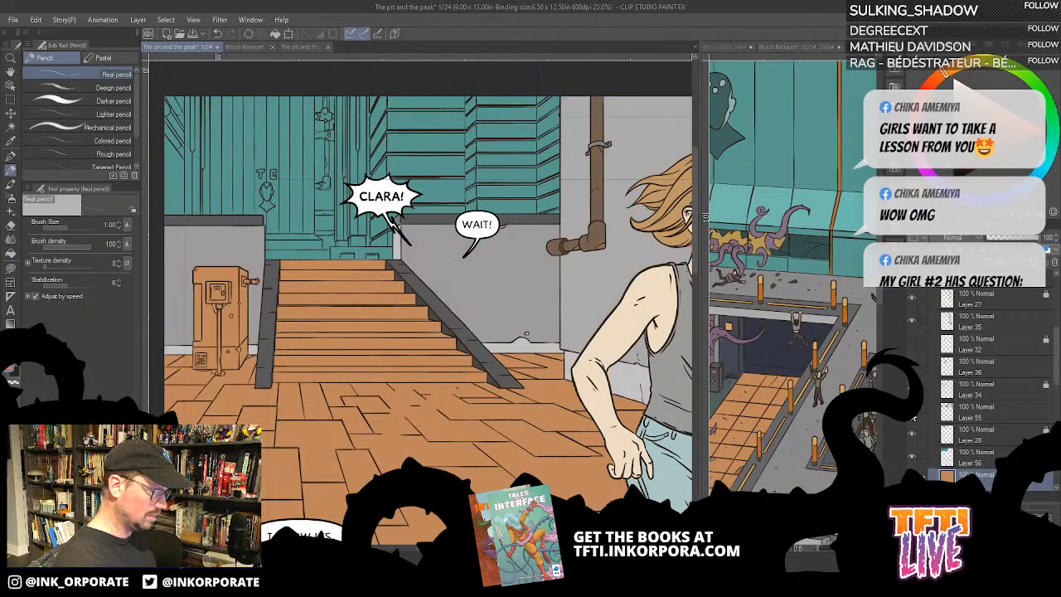
{"action": "left_click_drag", "start_coordinate": [967, 466], "coordinate": [989, 428]}
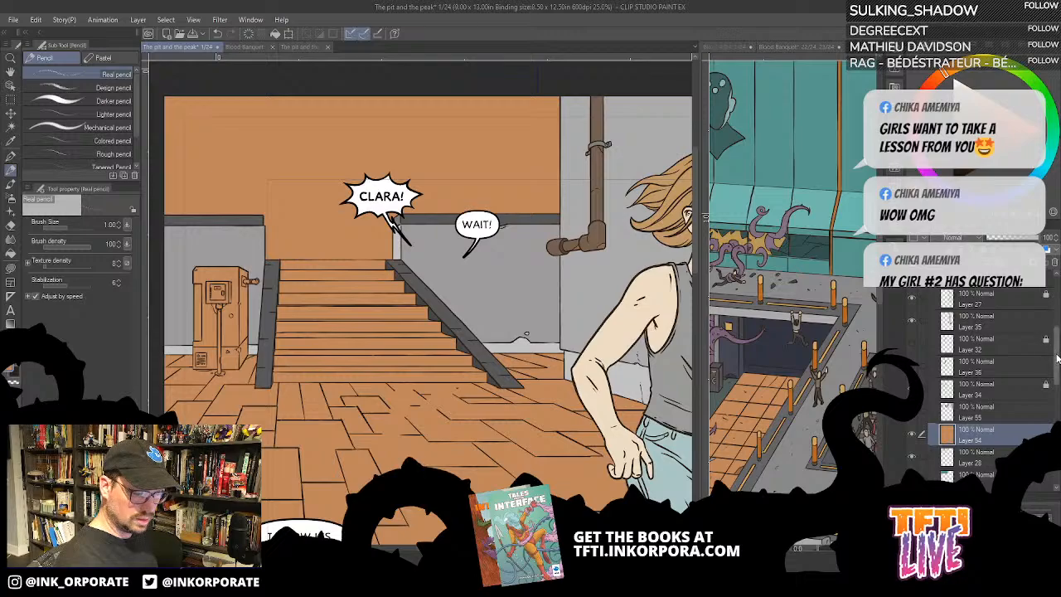
- Hide the lettering layers and the balloon shapes of the CLARA! and WAIT! speech balloons
{"action": "scroll", "coordinate": [1046, 356], "scroll_direction": "up", "scroll_amount": 5}
{"action": "left_click", "coordinate": [913, 291]}
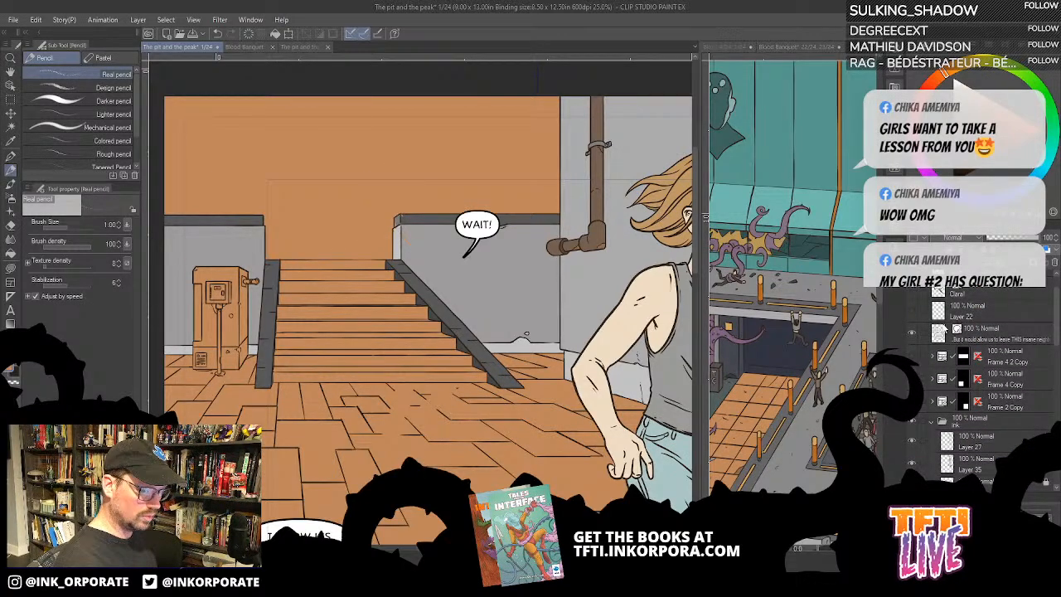
{"action": "left_click", "coordinate": [912, 333]}
{"action": "left_click", "coordinate": [911, 333]}
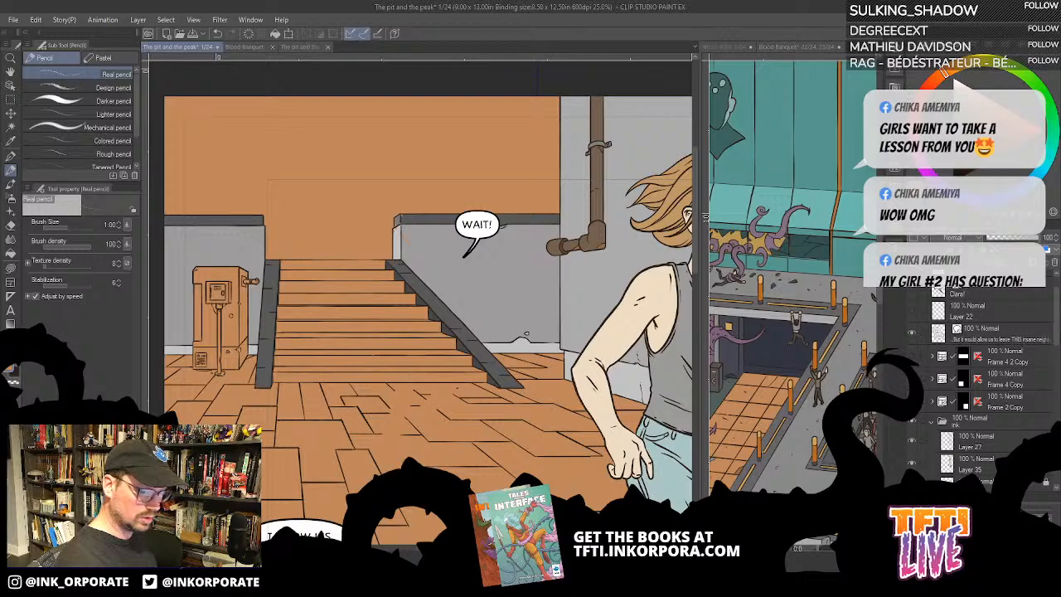
{"action": "left_click_drag", "start_coordinate": [1058, 314], "coordinate": [1059, 300]}
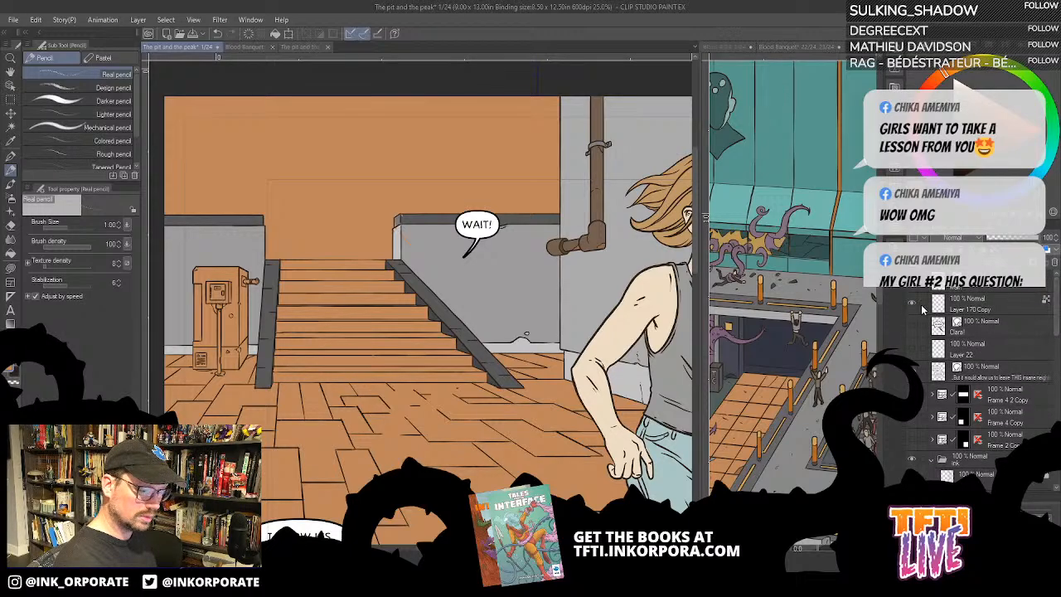
{"action": "left_click", "coordinate": [911, 287]}
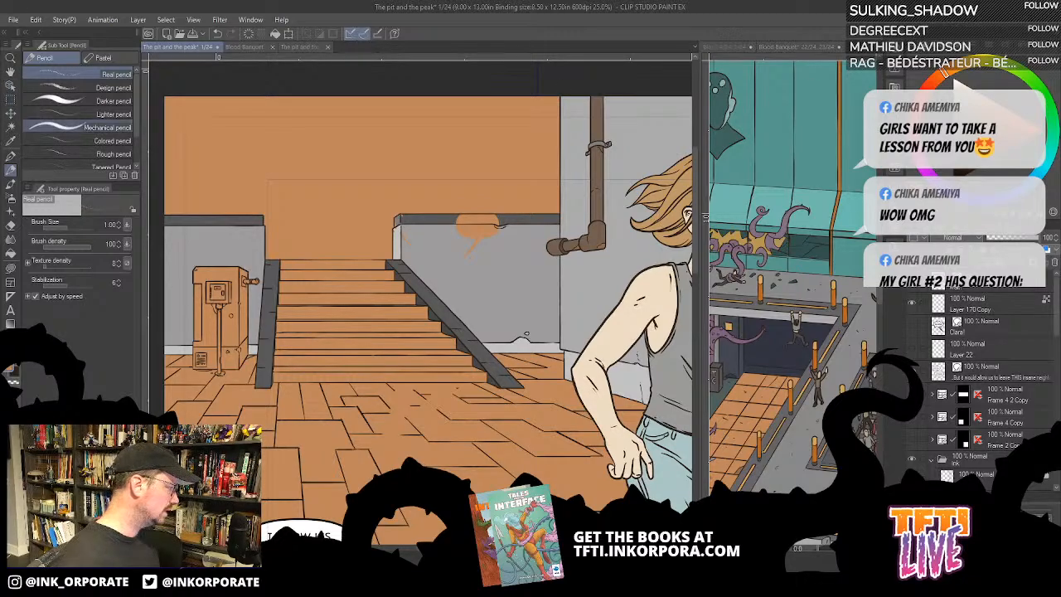
- Try to auto-select the orange-brown background above the stairs, referring to the editing layer only
{"action": "left_click", "coordinate": [12, 101]}
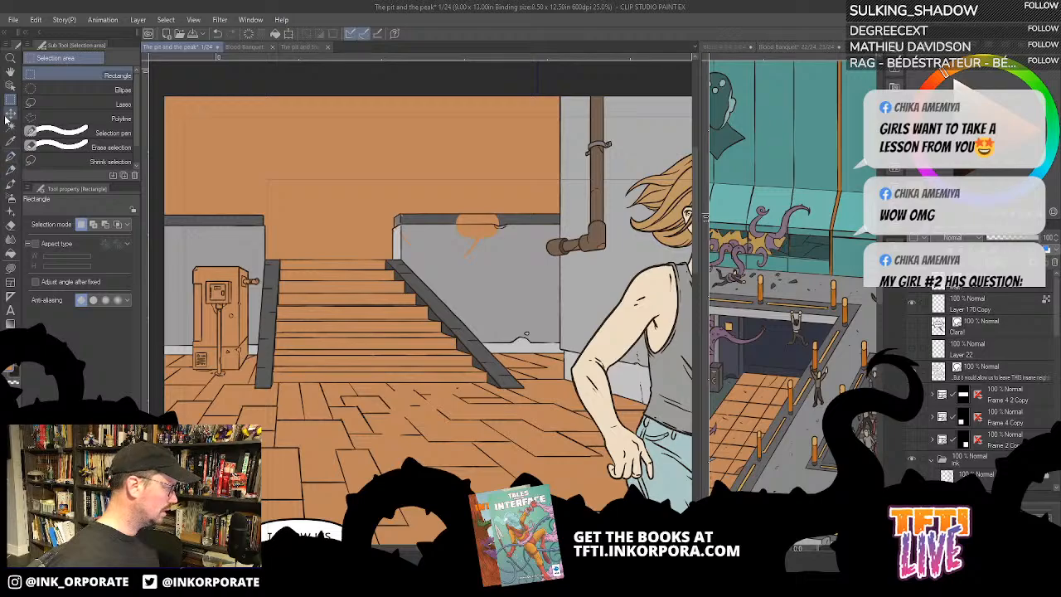
{"action": "left_click", "coordinate": [12, 126]}
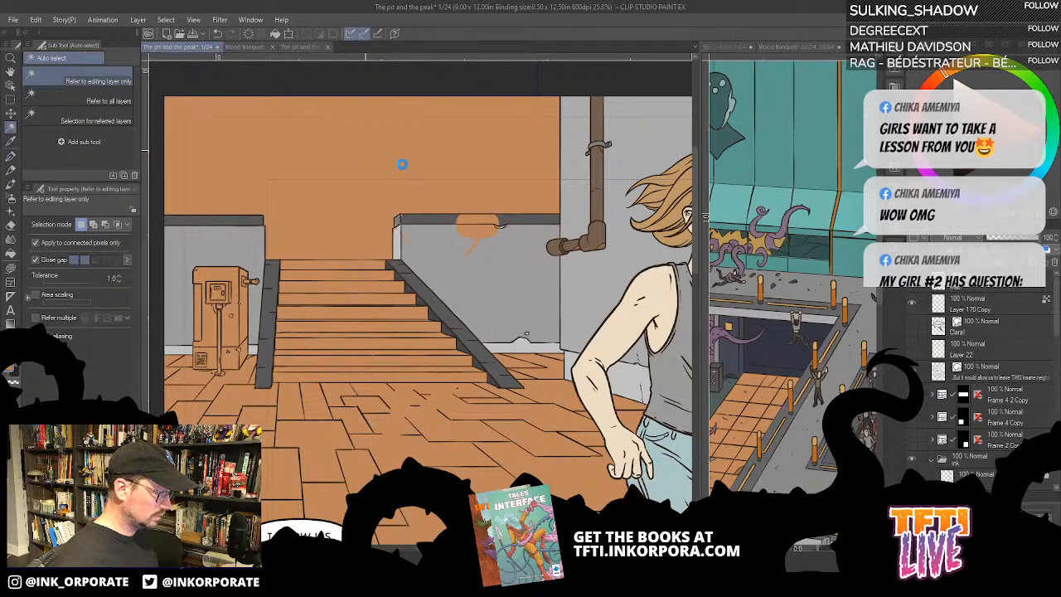
{"action": "key", "text": "ctrl+a"}
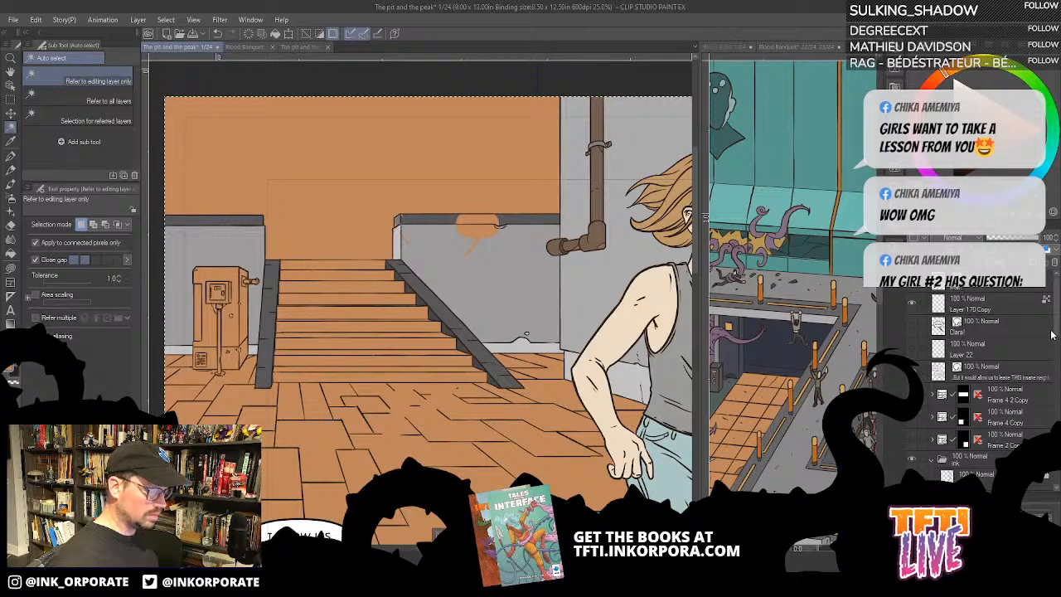
{"action": "left_click_drag", "start_coordinate": [1057, 334], "coordinate": [1057, 382]}
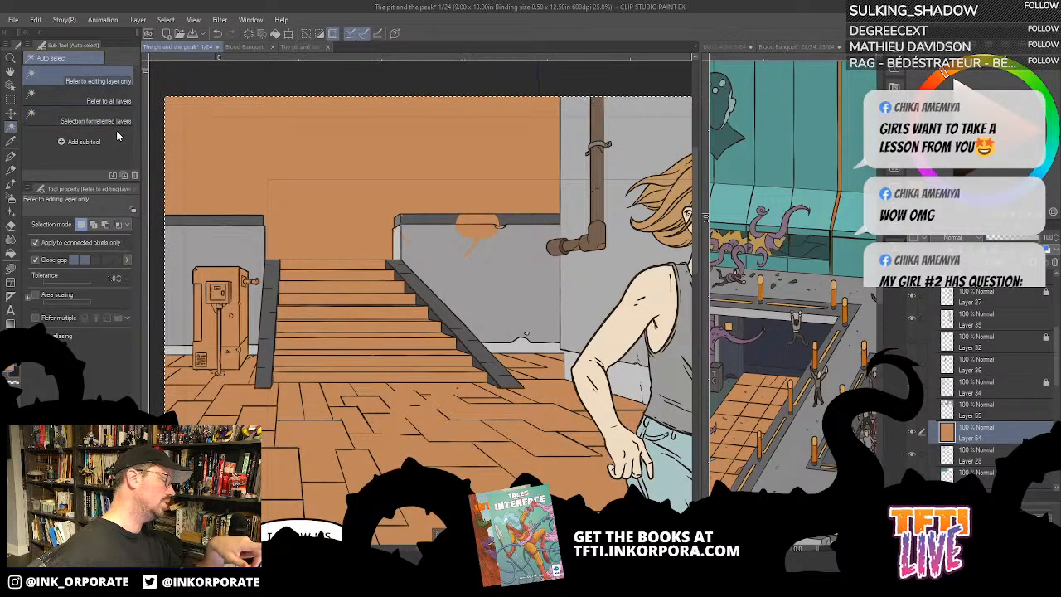
- Auto-select the orange-brown area above the walls and stairs, referring to all layers, delete it from Layer 54 and deselect
{"action": "left_click", "coordinate": [108, 101]}
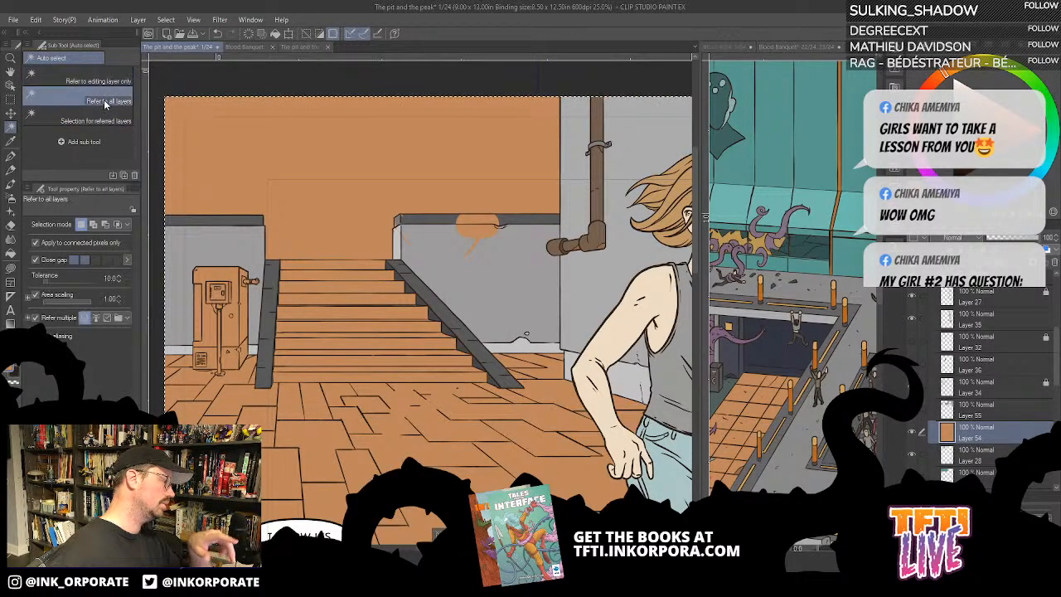
{"action": "left_click", "coordinate": [265, 80]}
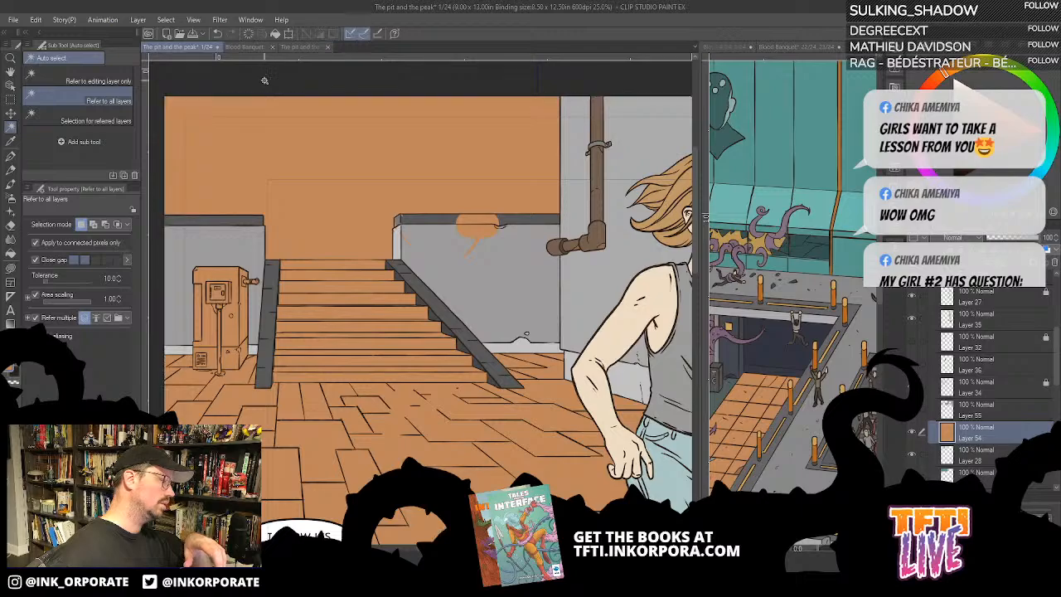
{"action": "left_click", "coordinate": [279, 122]}
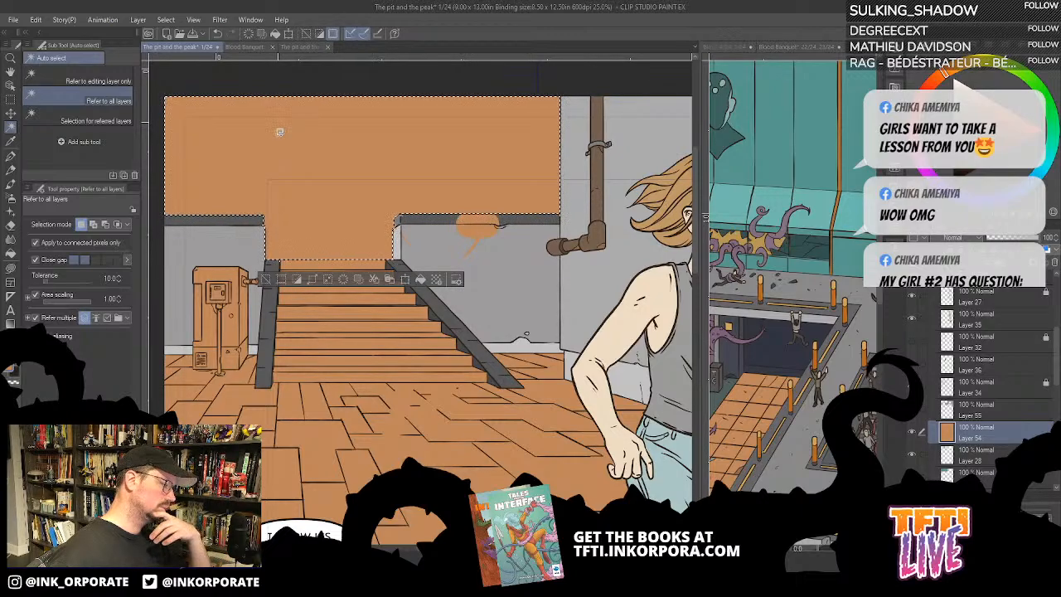
{"action": "key", "text": "ctrl+plus"}
{"action": "key", "text": "ctrl+plus"}
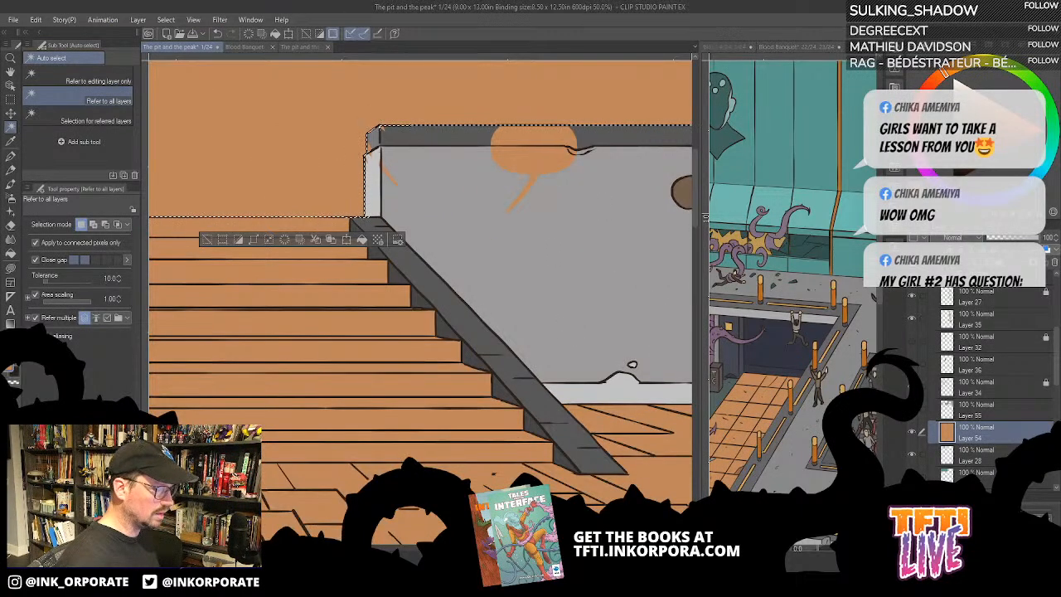
{"action": "left_click_drag", "start_coordinate": [576, 182], "coordinate": [593, 292]}
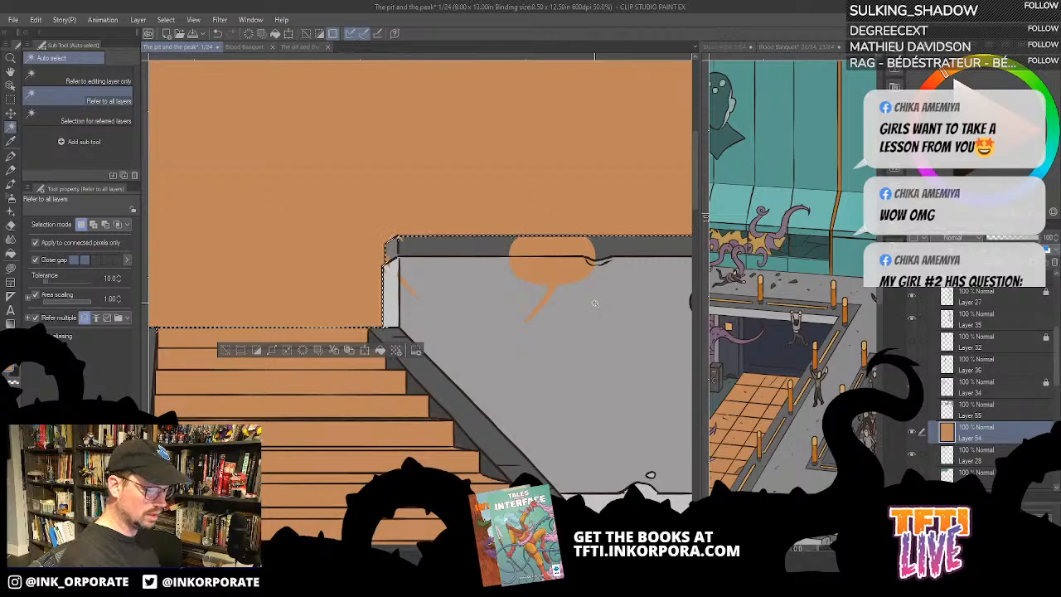
{"action": "key", "text": "Delete"}
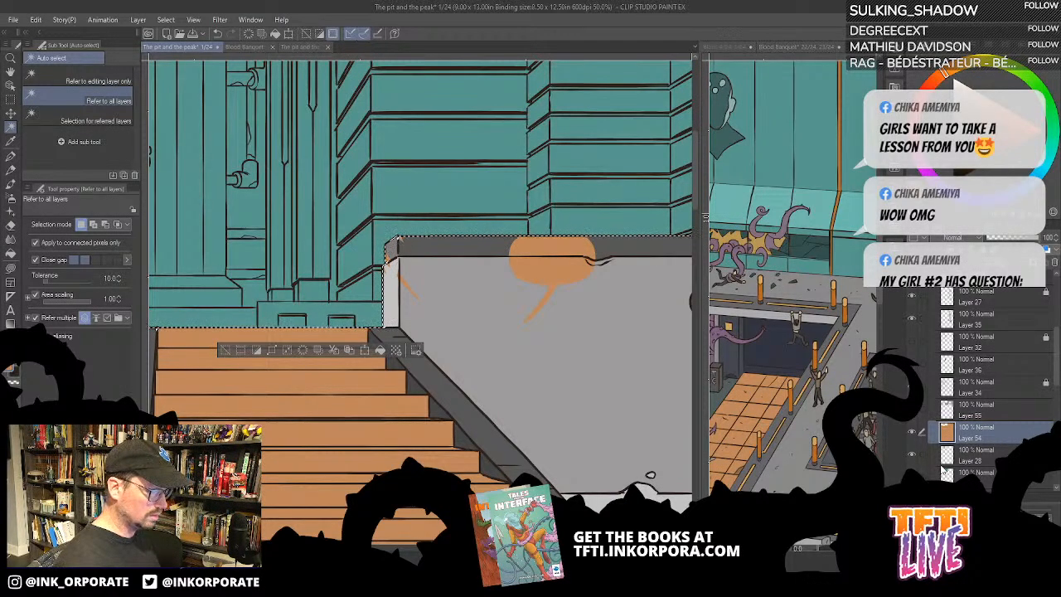
{"action": "key", "text": "ctrl+d"}
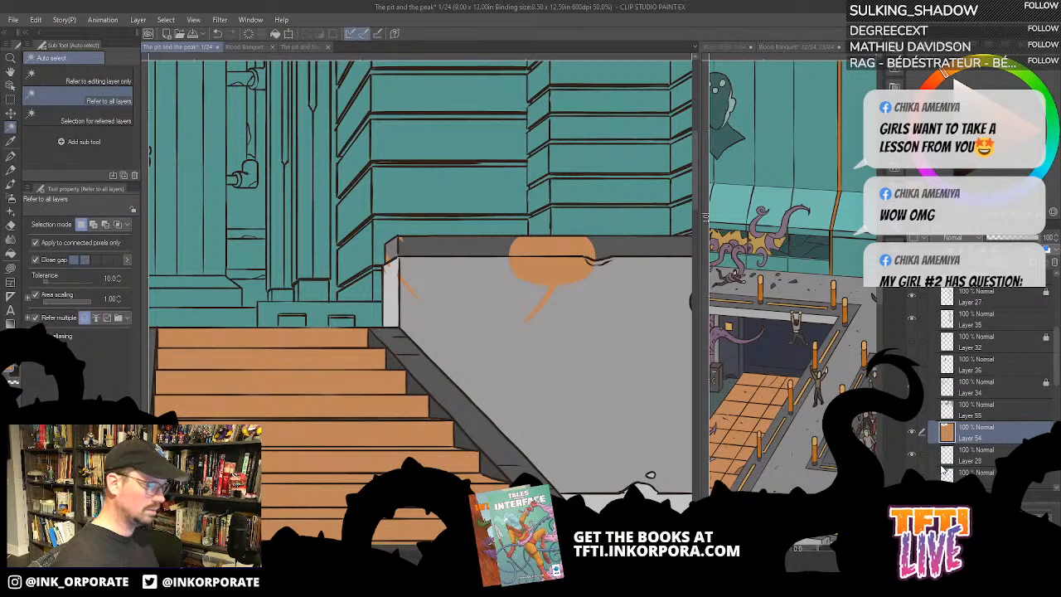
- Examine what Layer 54 and the neighbouring layers hold by switching their visibility off and on
{"action": "key", "text": "ctrl+minus"}
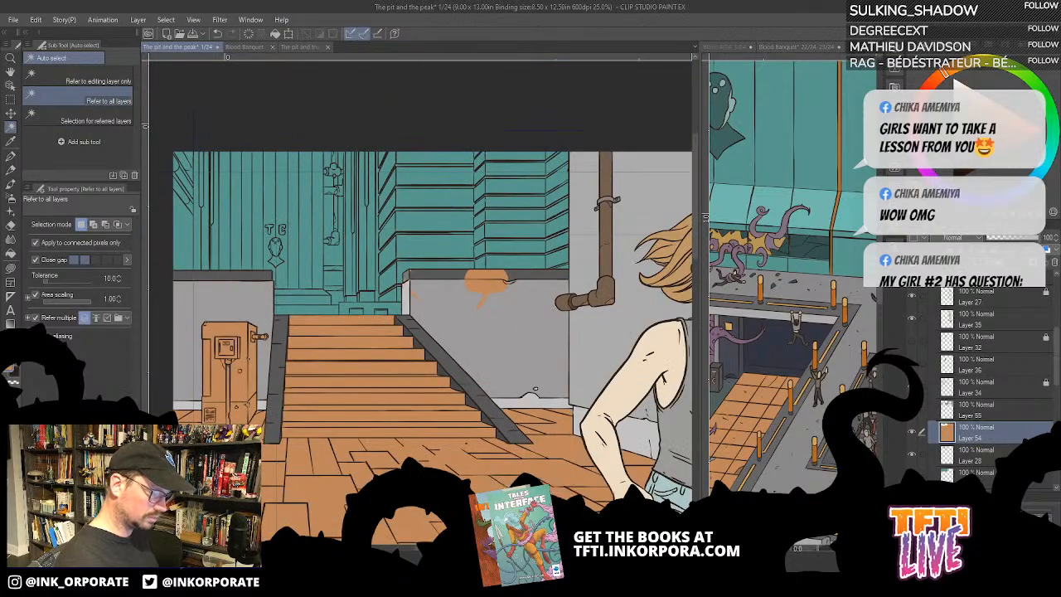
{"action": "left_click", "coordinate": [912, 430]}
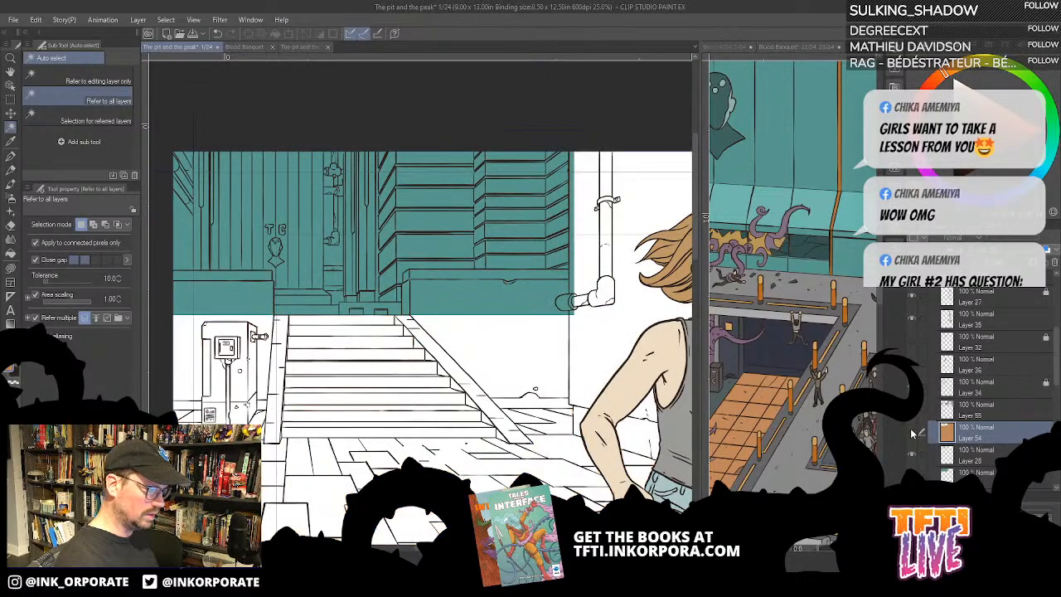
{"action": "left_click", "coordinate": [912, 431]}
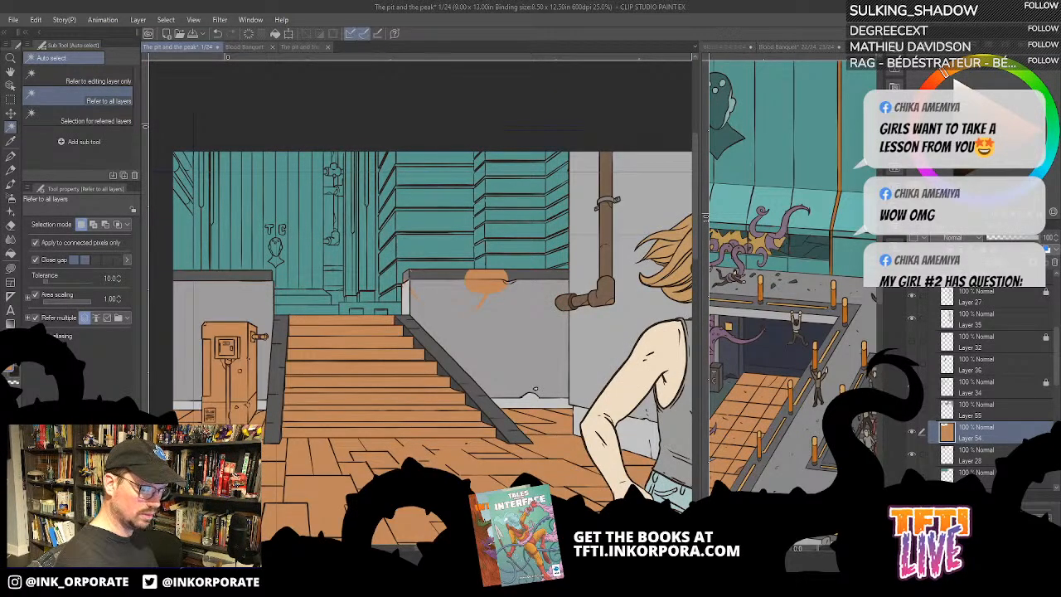
{"action": "left_click", "coordinate": [912, 431]}
{"action": "left_click", "coordinate": [911, 431]}
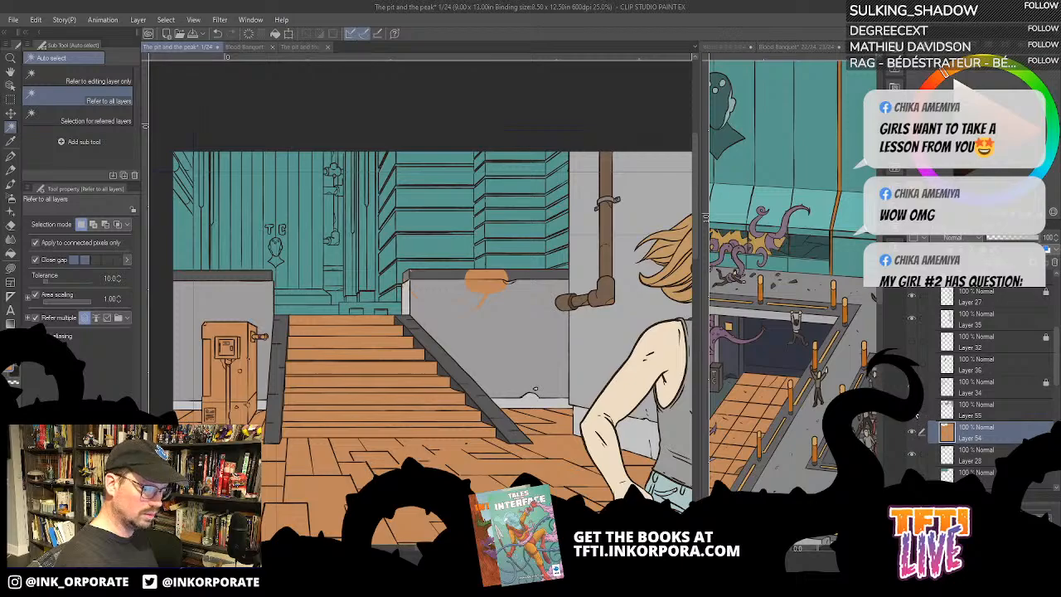
{"action": "left_click", "coordinate": [915, 455]}
{"action": "left_click", "coordinate": [913, 453]}
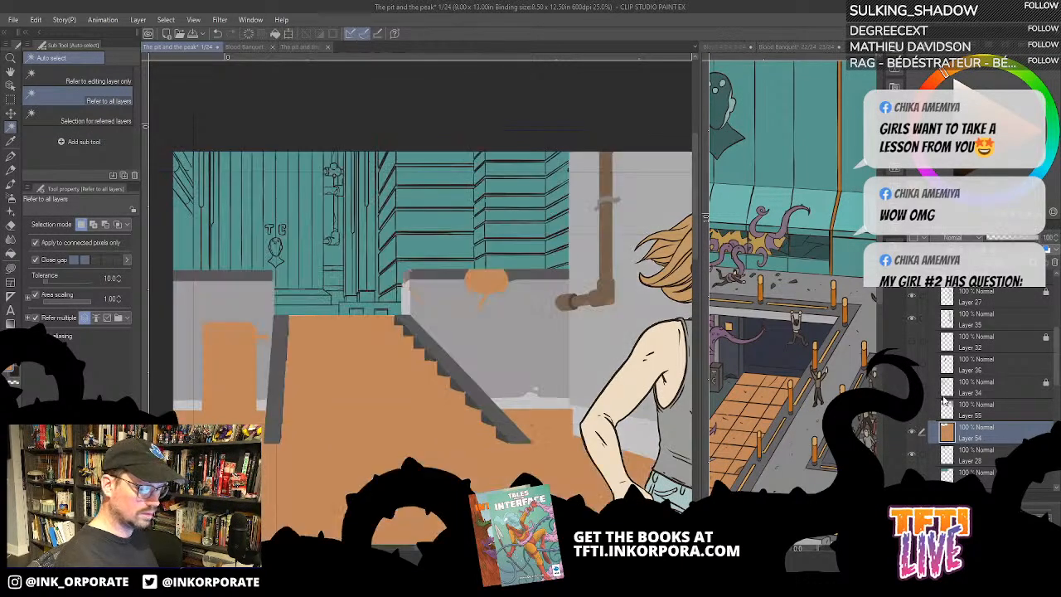
{"action": "left_click", "coordinate": [914, 431]}
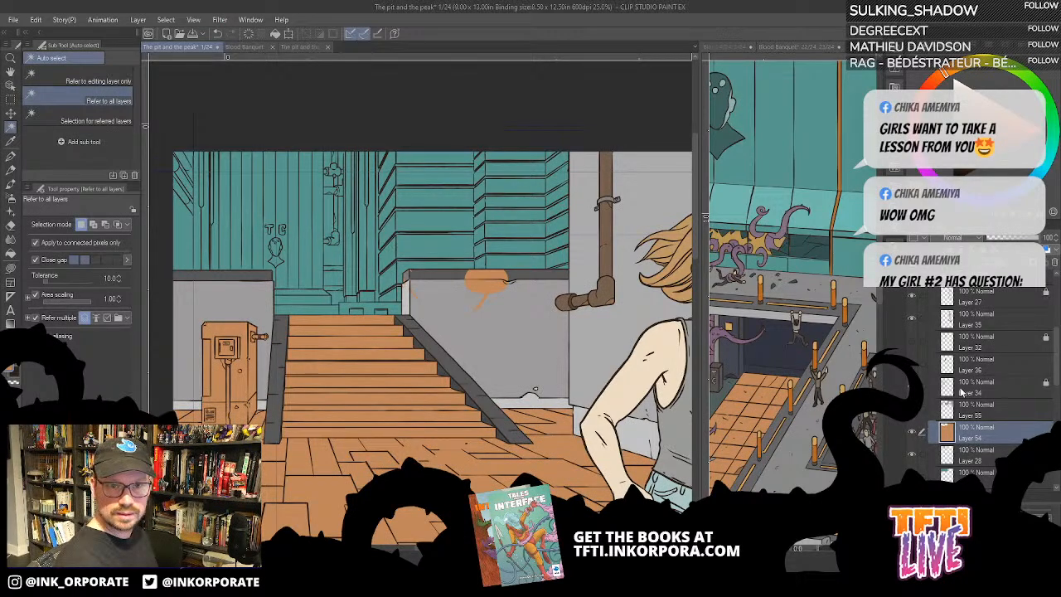
- Fill the orange-brown WAIT! balloon shape with dark grey on the wall's top edge and lighter grey on the wall face
{"action": "key", "text": "ctrl+plus"}
{"action": "key", "text": "ctrl+plus"}
{"action": "key", "text": "ctrl+plus"}
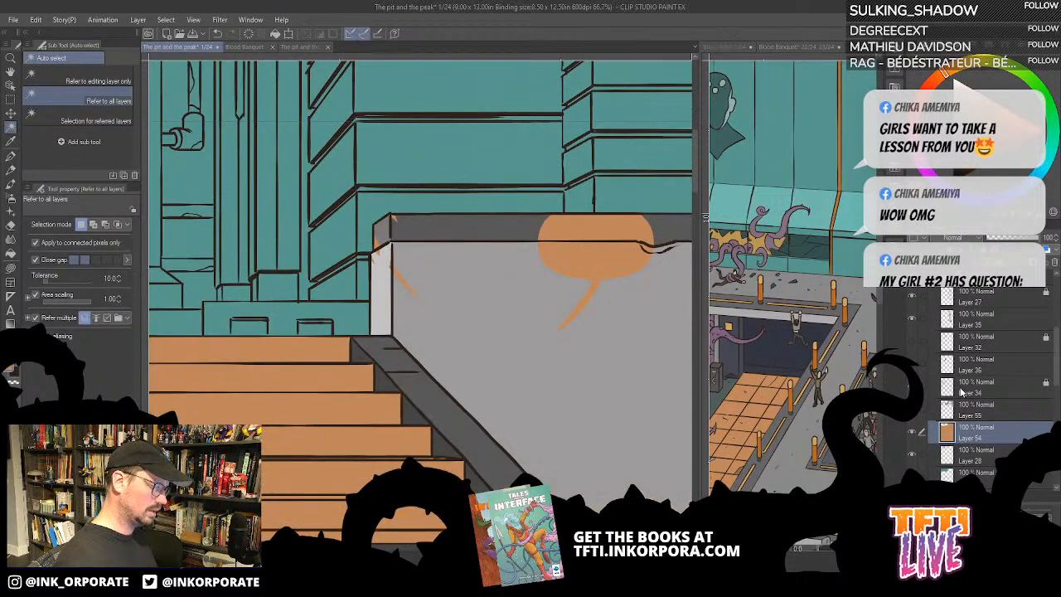
{"action": "key", "text": "minus"}
{"action": "key", "text": "minus"}
{"action": "key", "text": "minus"}
{"action": "key", "text": "minus"}
{"action": "key", "text": "minus"}
{"action": "key", "text": "minus"}
{"action": "key", "text": "minus"}
{"action": "key", "text": "minus"}
{"action": "key", "text": "minus"}
{"action": "key", "text": "minus"}
{"action": "left_click_drag", "start_coordinate": [551, 279], "coordinate": [581, 411]}
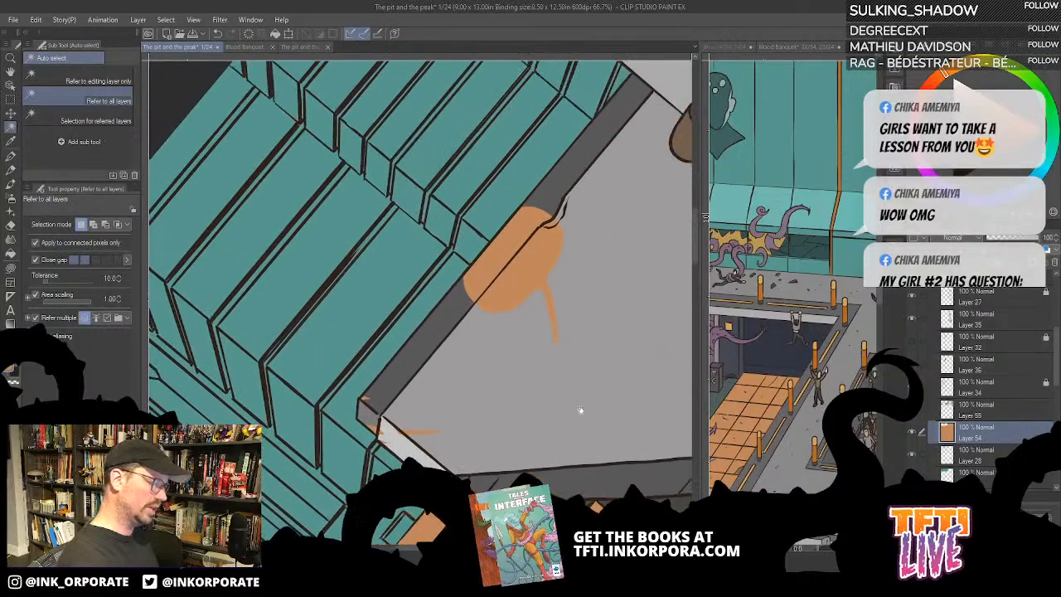
{"action": "left_click", "coordinate": [10, 253]}
{"action": "left_click_drag", "start_coordinate": [491, 388], "coordinate": [564, 382]}
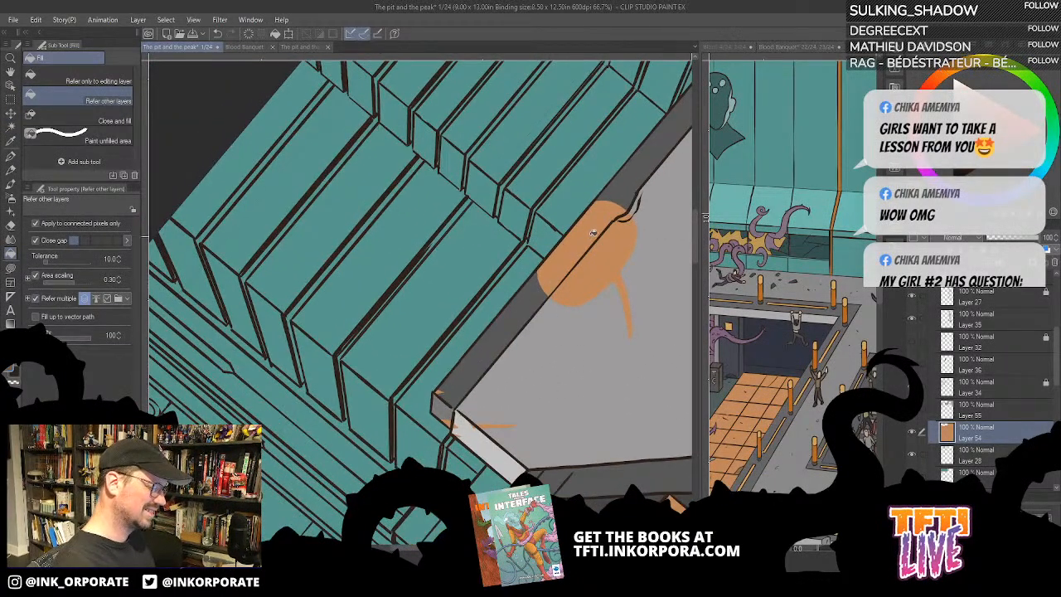
{"action": "left_click", "coordinate": [538, 296]}
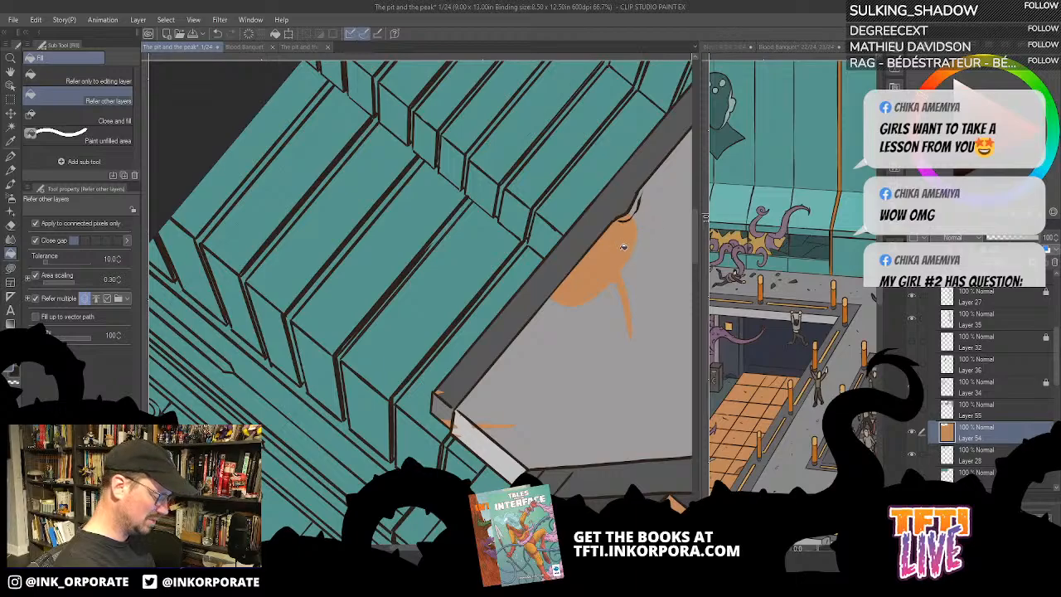
{"action": "left_click", "coordinate": [610, 257]}
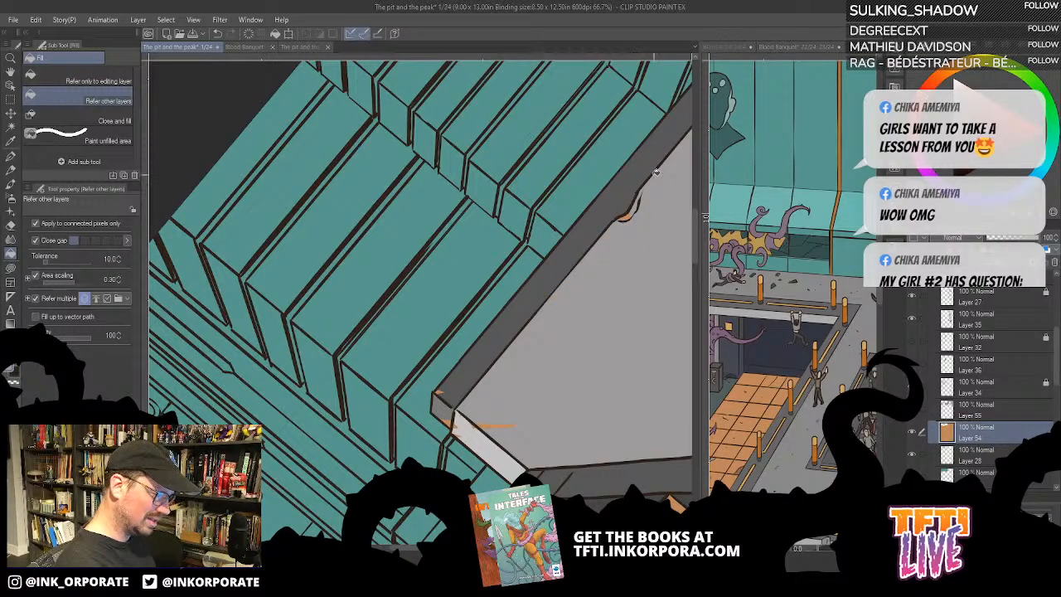
- Lasso-fill the leftover orange slivers at the right wall's chipped edge and its corner beside the stairs with the matching greys
{"action": "key", "text": "u"}
{"action": "mouse_move", "coordinate": [630, 206]}
{"action": "left_mouse_down"}
{"action": "mouse_move", "coordinate": [621, 217]}
{"action": "mouse_move", "coordinate": [639, 225]}
{"action": "mouse_move", "coordinate": [633, 217]}
{"action": "left_mouse_up"}
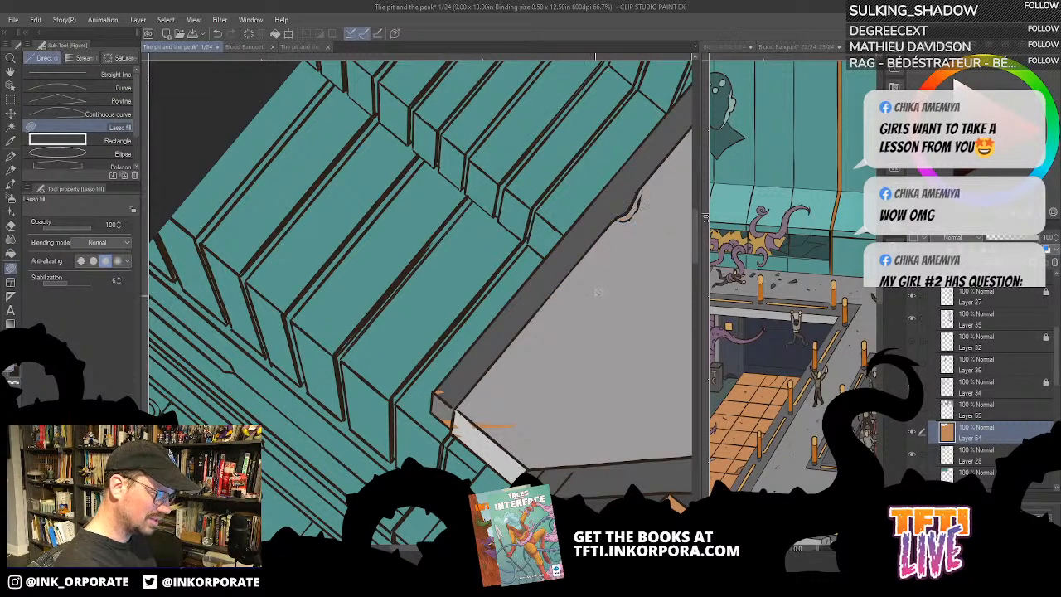
{"action": "key", "text": "asciicircum"}
{"action": "key", "text": "asciicircum"}
{"action": "key", "text": "asciicircum"}
{"action": "key", "text": "asciicircum"}
{"action": "key", "text": "asciicircum"}
{"action": "key", "text": "asciicircum"}
{"action": "key", "text": "asciicircum"}
{"action": "key", "text": "asciicircum"}
{"action": "key", "text": "asciicircum"}
{"action": "key", "text": "asciicircum"}
{"action": "key", "text": "asciicircum"}
{"action": "key", "text": "asciicircum"}
{"action": "key", "text": "asciicircum"}
{"action": "key", "text": "asciicircum"}
{"action": "key", "text": "asciicircum"}
{"action": "key", "text": "asciicircum"}
{"action": "left_click_drag", "start_coordinate": [427, 396], "coordinate": [619, 348]}
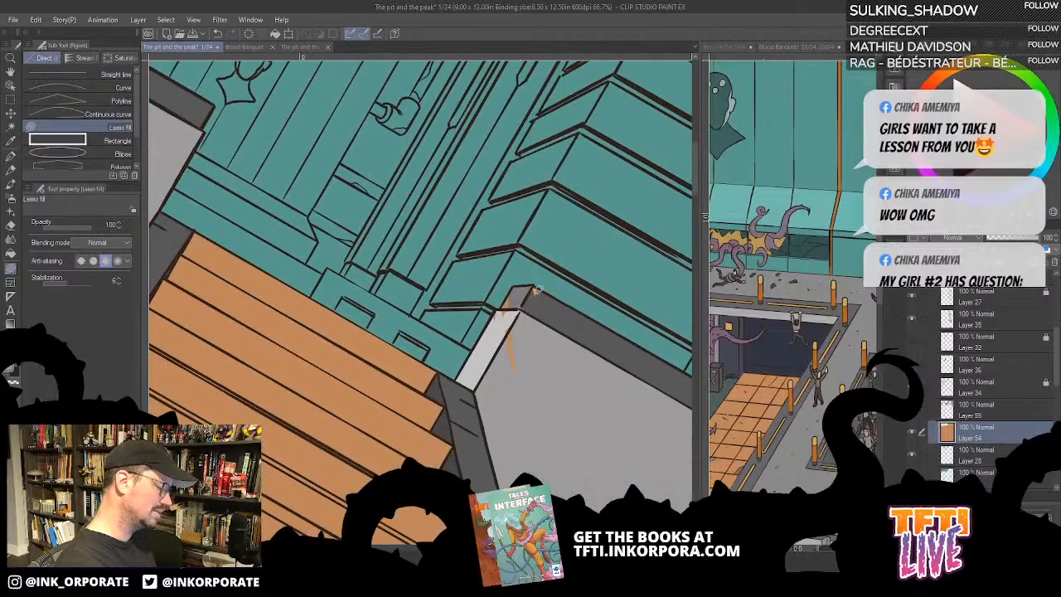
{"action": "mouse_move", "coordinate": [502, 342]}
{"action": "left_mouse_down"}
{"action": "mouse_move", "coordinate": [520, 322]}
{"action": "mouse_move", "coordinate": [517, 380]}
{"action": "mouse_move", "coordinate": [635, 207]}
{"action": "mouse_move", "coordinate": [602, 215]}
{"action": "mouse_move", "coordinate": [582, 278]}
{"action": "mouse_move", "coordinate": [603, 227]}
{"action": "mouse_move", "coordinate": [563, 281]}
{"action": "mouse_move", "coordinate": [593, 210]}
{"action": "mouse_move", "coordinate": [561, 212]}
{"action": "mouse_move", "coordinate": [561, 258]}
{"action": "mouse_move", "coordinate": [613, 199]}
{"action": "mouse_move", "coordinate": [613, 173]}
{"action": "mouse_move", "coordinate": [602, 203]}
{"action": "mouse_move", "coordinate": [581, 199]}
{"action": "mouse_move", "coordinate": [605, 169]}
{"action": "mouse_move", "coordinate": [576, 205]}
{"action": "left_mouse_up"}
{"action": "scroll", "coordinate": [517, 298], "scroll_direction": "up", "scroll_amount": 1}
{"action": "scroll", "coordinate": [517, 299], "scroll_direction": "up", "scroll_amount": 1}
{"action": "mouse_move", "coordinate": [658, 184]}
{"action": "left_mouse_down"}
{"action": "mouse_move", "coordinate": [657, 159]}
{"action": "mouse_move", "coordinate": [645, 187]}
{"action": "mouse_move", "coordinate": [653, 184]}
{"action": "left_mouse_up"}
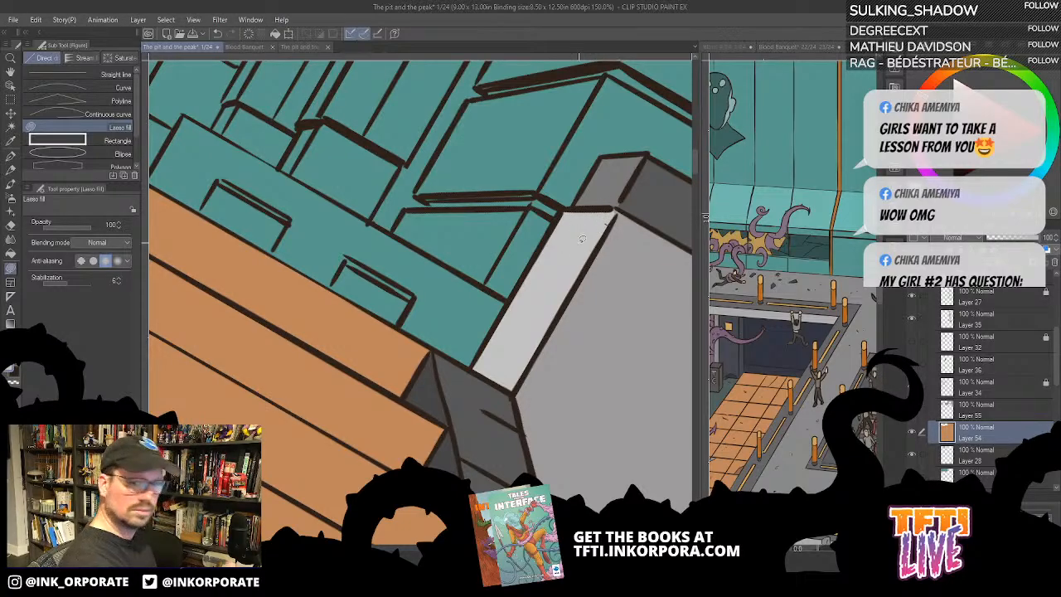
{"action": "left_click", "coordinate": [913, 432]}
{"action": "left_click", "coordinate": [912, 430]}
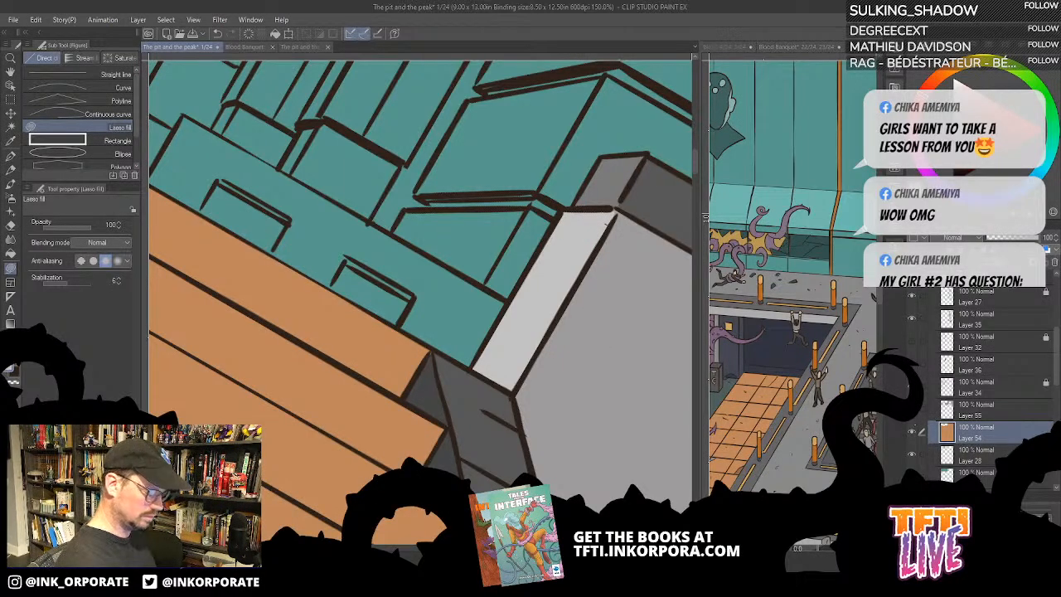
- Merge Layer 55 and Layer 54 into one layer and check it by switching its visibility
{"action": "key", "text": "ctrl+minus"}
{"action": "key", "text": "ctrl+minus"}
{"action": "key", "text": "minus"}
{"action": "key", "text": "minus"}
{"action": "key", "text": "ctrl+minus"}
{"action": "key", "text": "ctrl+minus"}
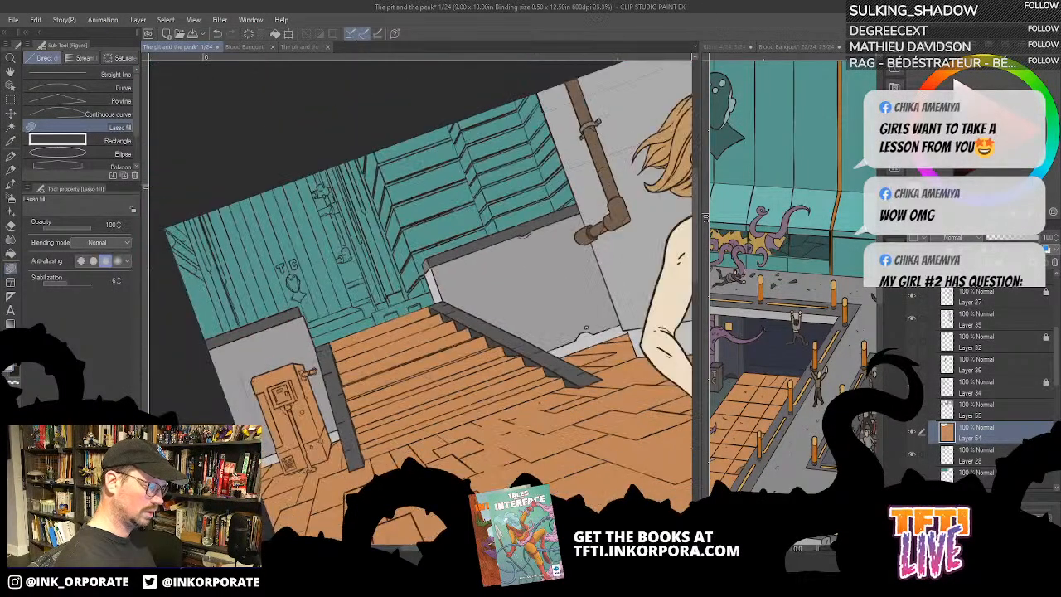
{"action": "key", "text": "asciicircum"}
{"action": "key", "text": "asciicircum"}
{"action": "key", "text": "asciicircum"}
{"action": "key", "text": "asciicircum"}
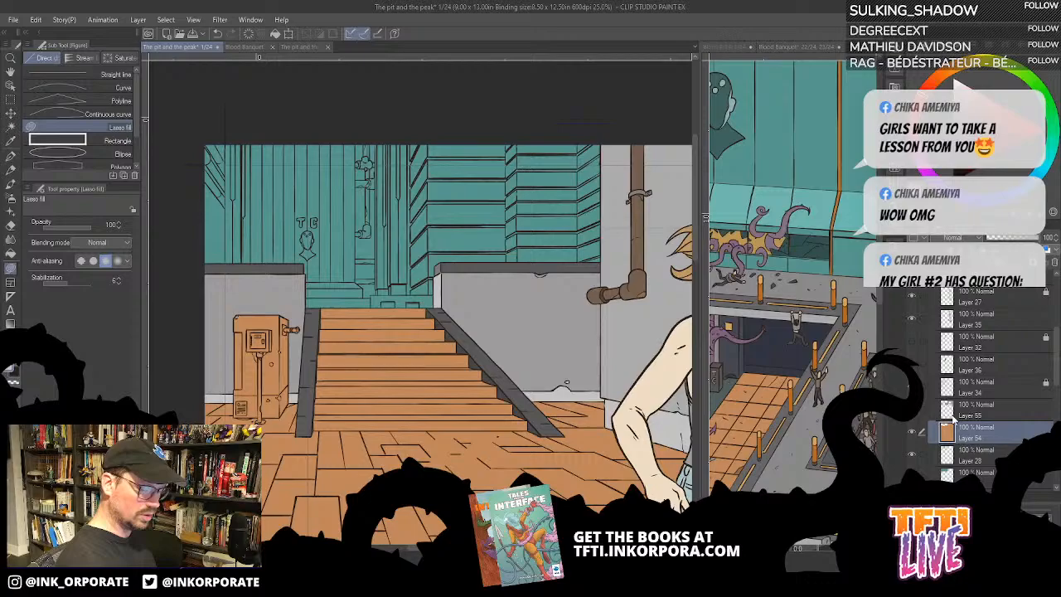
{"action": "left_click", "coordinate": [1002, 407], "text": "ctrl"}
{"action": "right_click", "coordinate": [1014, 411]}
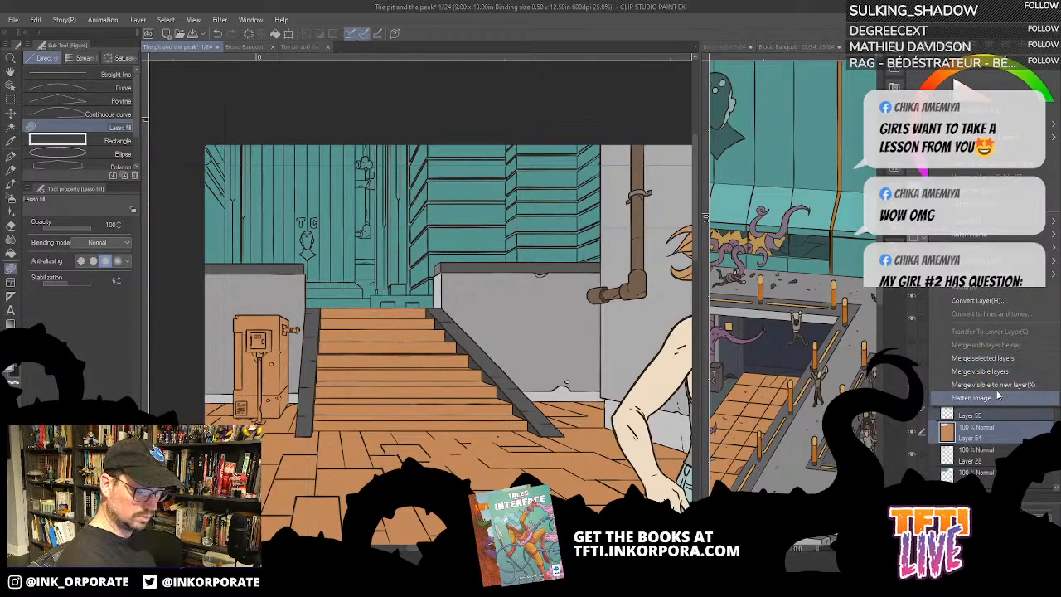
{"action": "left_click", "coordinate": [1023, 365]}
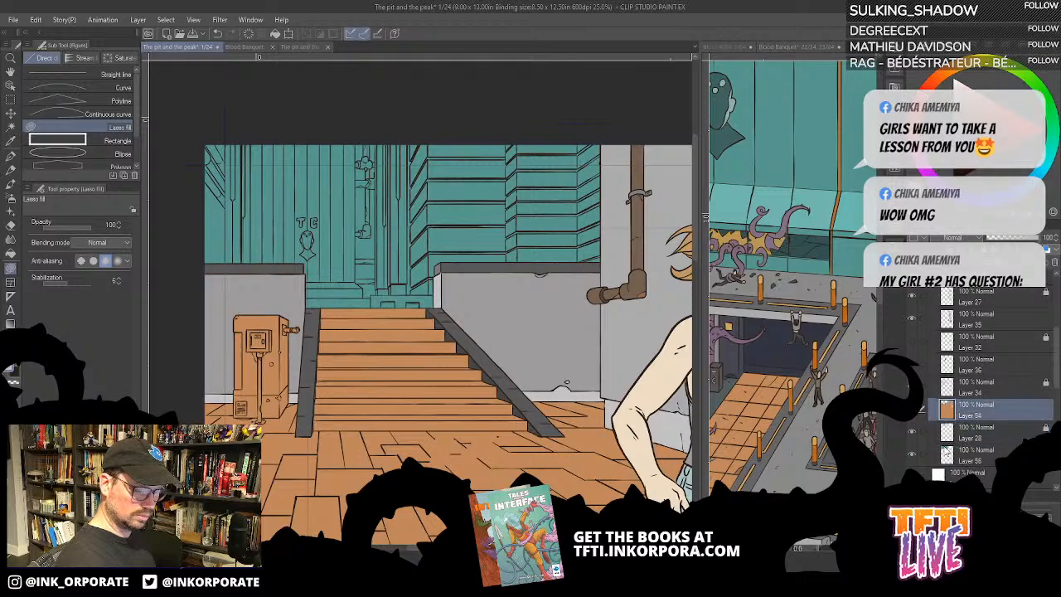
{"action": "left_click", "coordinate": [914, 419]}
{"action": "left_click", "coordinate": [914, 419]}
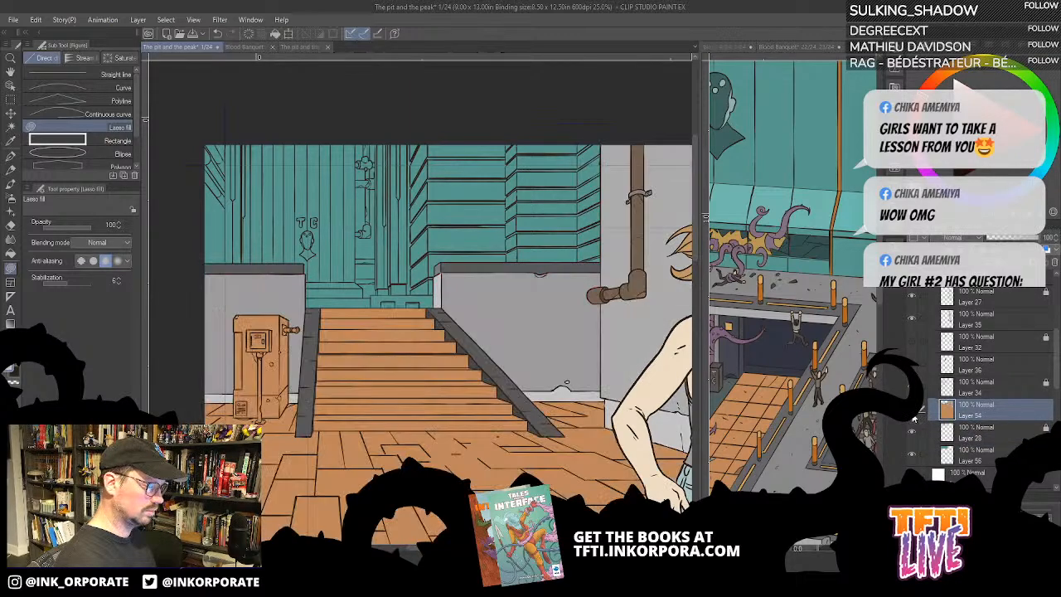
- Show the man in the red shirt in front of the stairs and hide the two speech balloons over the floor
{"action": "left_click_drag", "start_coordinate": [624, 530], "coordinate": [615, 433]}
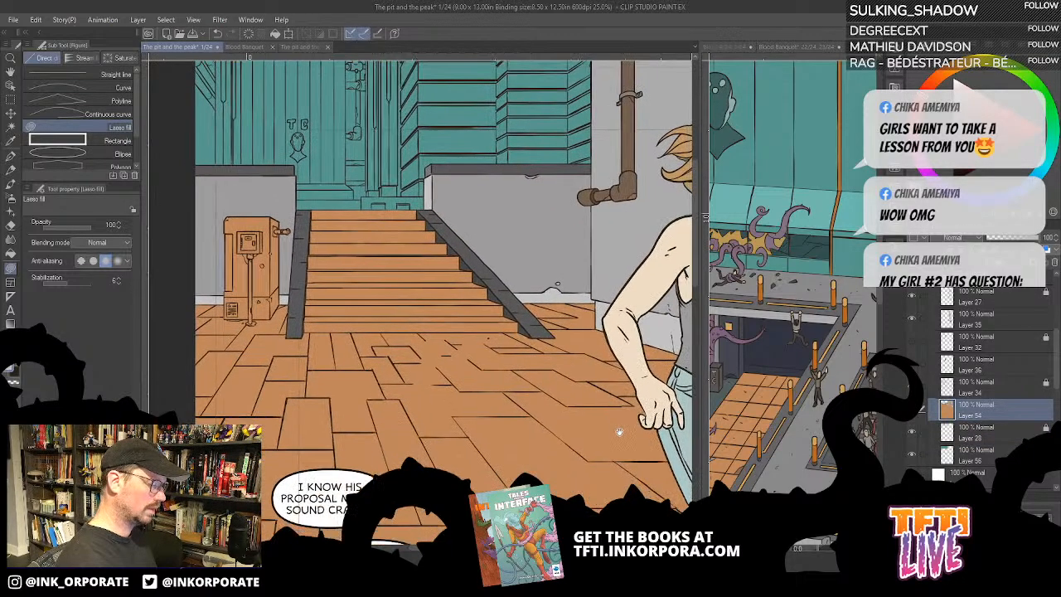
{"action": "scroll", "coordinate": [614, 431], "scroll_direction": "down", "scroll_amount": 2}
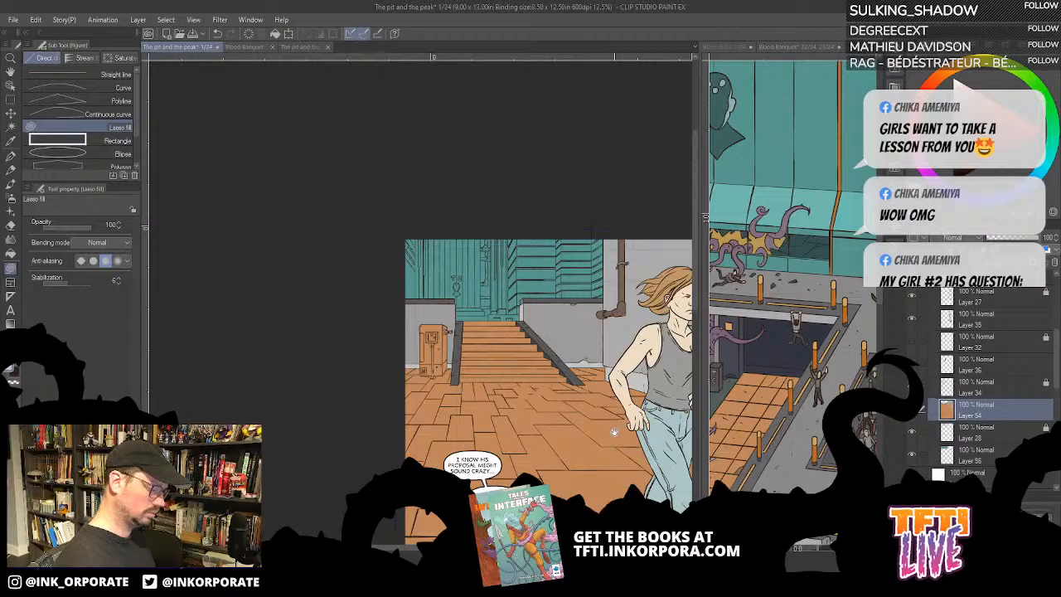
{"action": "left_click_drag", "start_coordinate": [584, 456], "coordinate": [559, 331]}
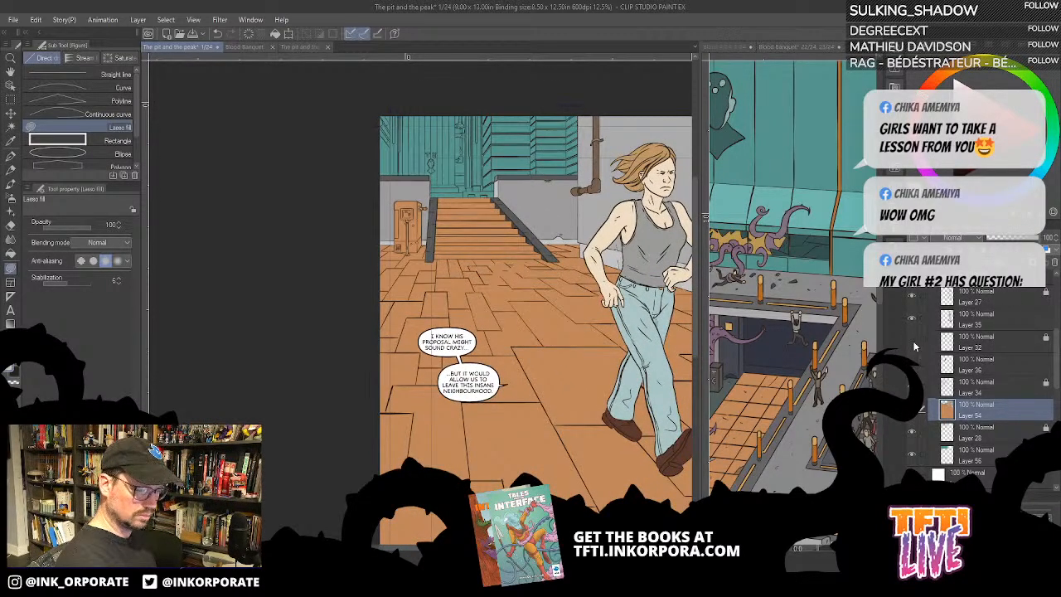
{"action": "left_click", "coordinate": [914, 367]}
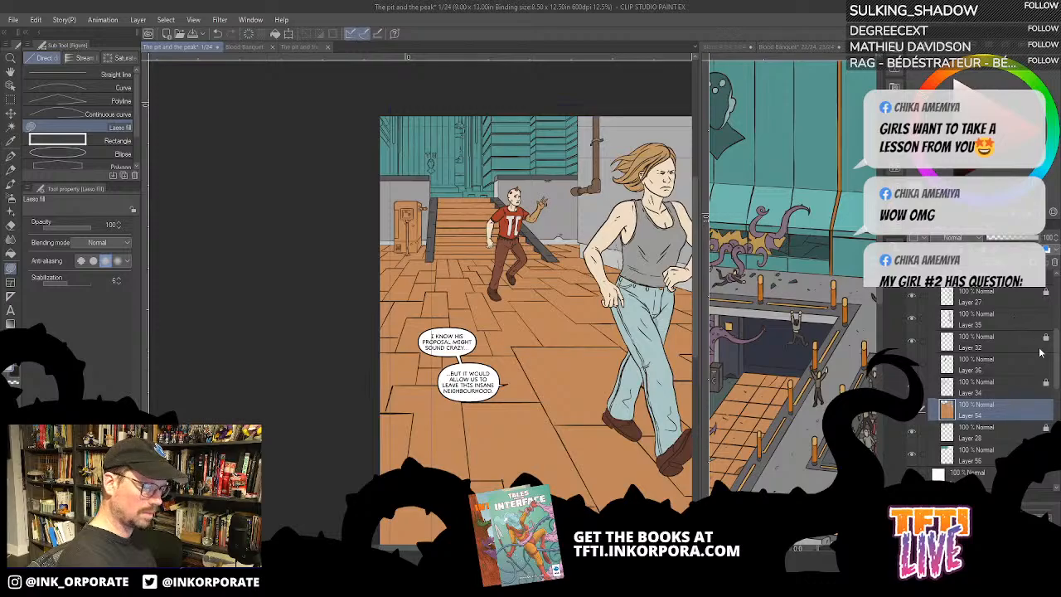
{"action": "scroll", "coordinate": [1042, 353], "scroll_direction": "up", "scroll_amount": 3}
{"action": "left_click_drag", "start_coordinate": [1057, 330], "coordinate": [1057, 308]}
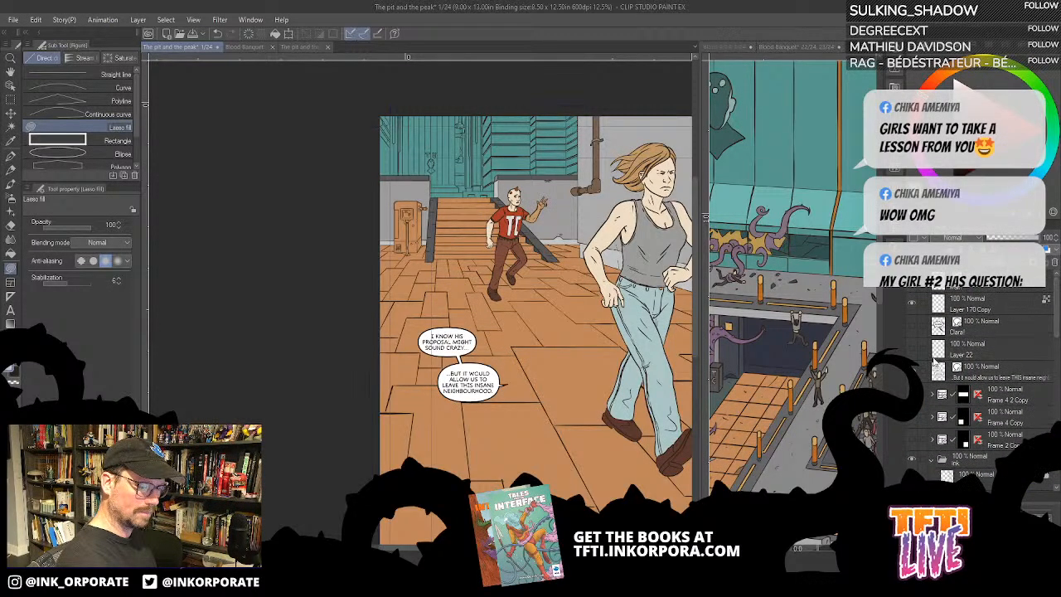
{"action": "left_click", "coordinate": [912, 371]}
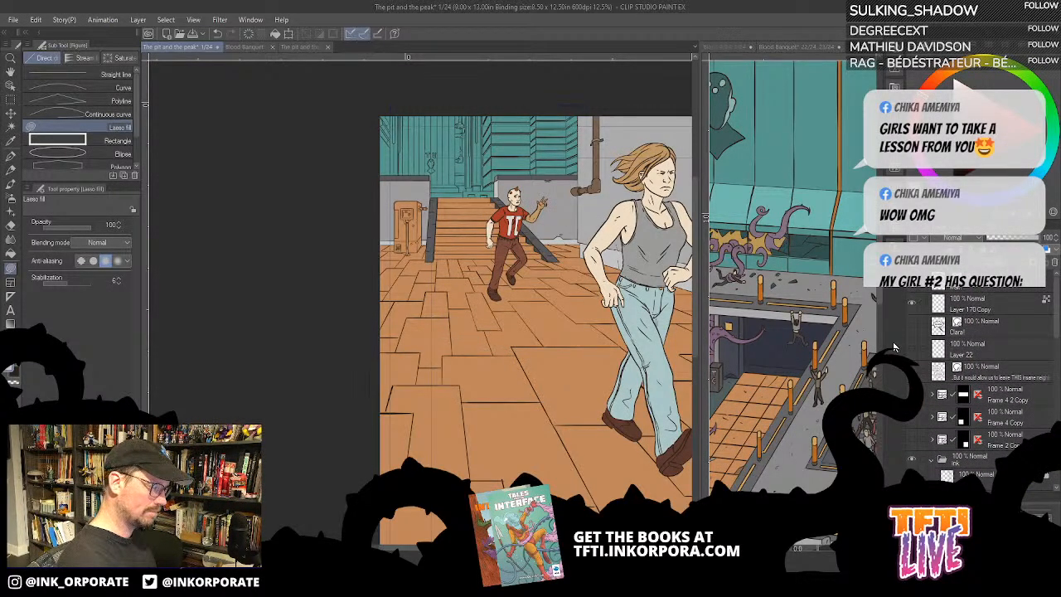
- Fill the front and side of the machine beside the stairs with red on Layer 54
{"action": "key", "text": "ctrl+plus"}
{"action": "scroll", "coordinate": [564, 460], "scroll_direction": "up", "scroll_amount": 5}
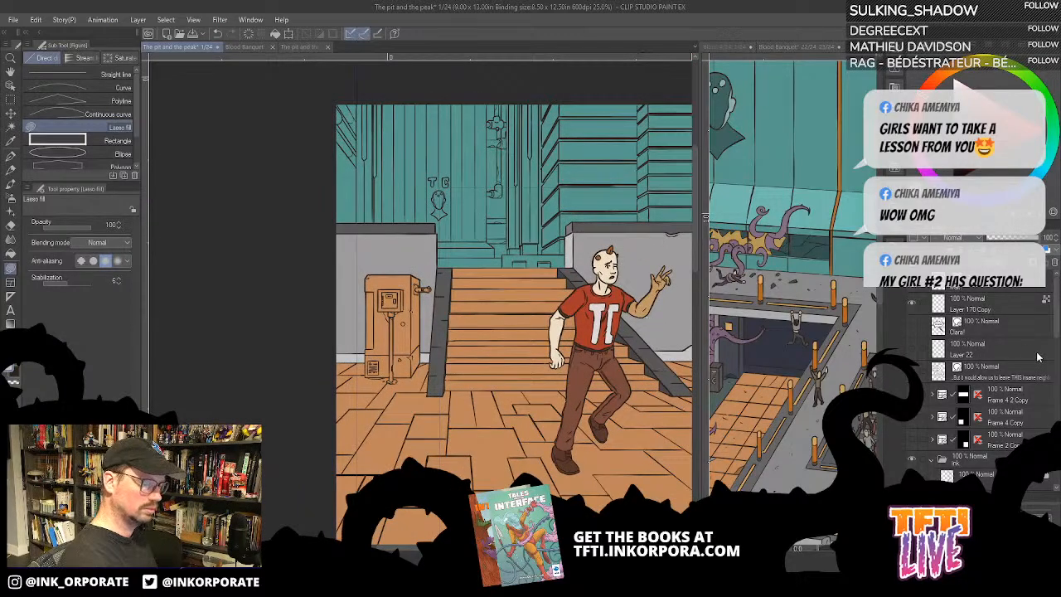
{"action": "mouse_move", "coordinate": [1059, 327]}
{"action": "left_mouse_down"}
{"action": "mouse_move", "coordinate": [1058, 365]}
{"action": "mouse_move", "coordinate": [1059, 315]}
{"action": "mouse_move", "coordinate": [1054, 358]}
{"action": "left_mouse_up"}
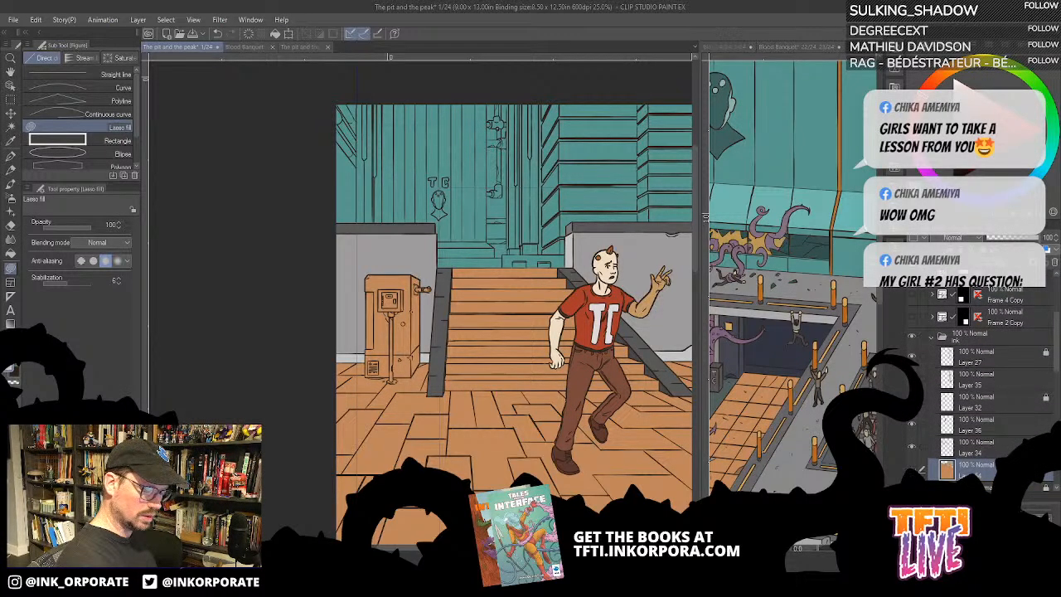
{"action": "left_click", "coordinate": [913, 470]}
{"action": "left_click", "coordinate": [913, 469]}
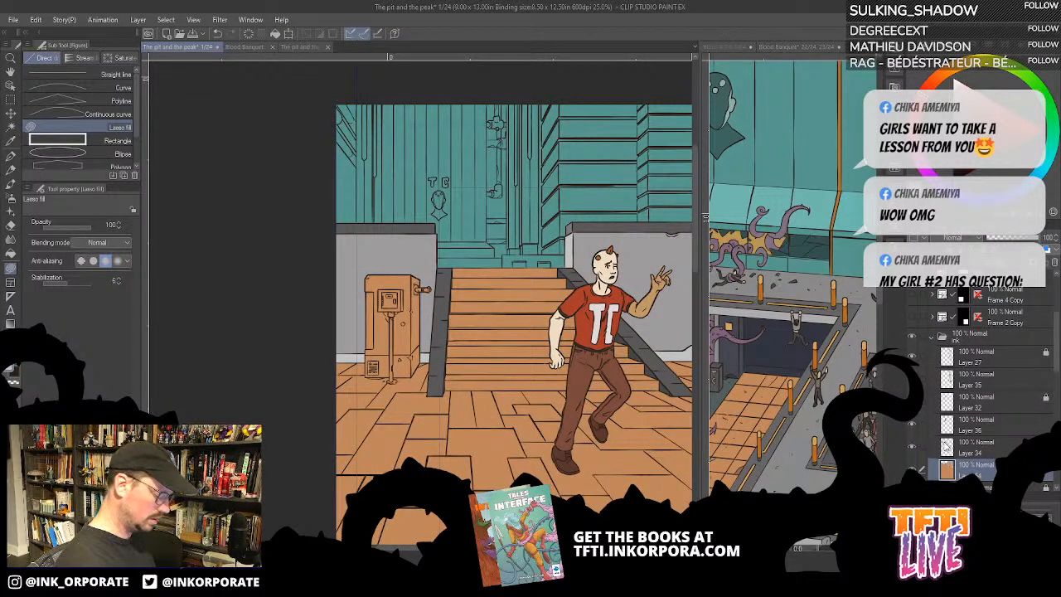
{"action": "scroll", "coordinate": [477, 325], "scroll_direction": "up", "scroll_amount": 2}
{"action": "mouse_move", "coordinate": [462, 300]}
{"action": "left_mouse_down"}
{"action": "mouse_move", "coordinate": [452, 304]}
{"action": "mouse_move", "coordinate": [577, 240]}
{"action": "left_mouse_up"}
{"action": "key", "text": "g"}
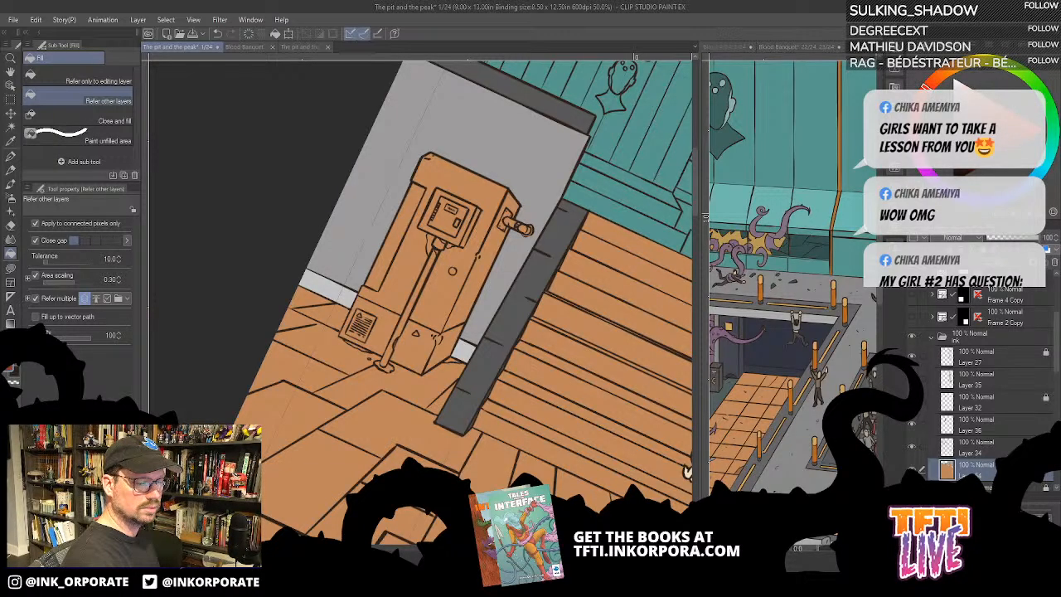
{"action": "left_click", "coordinate": [488, 224]}
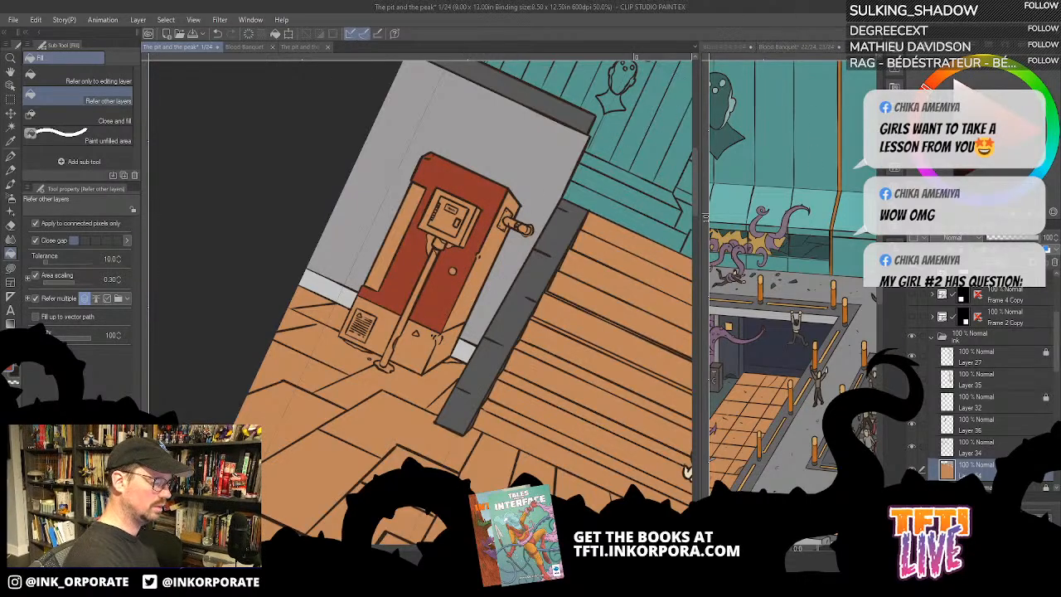
{"action": "left_click", "coordinate": [475, 296]}
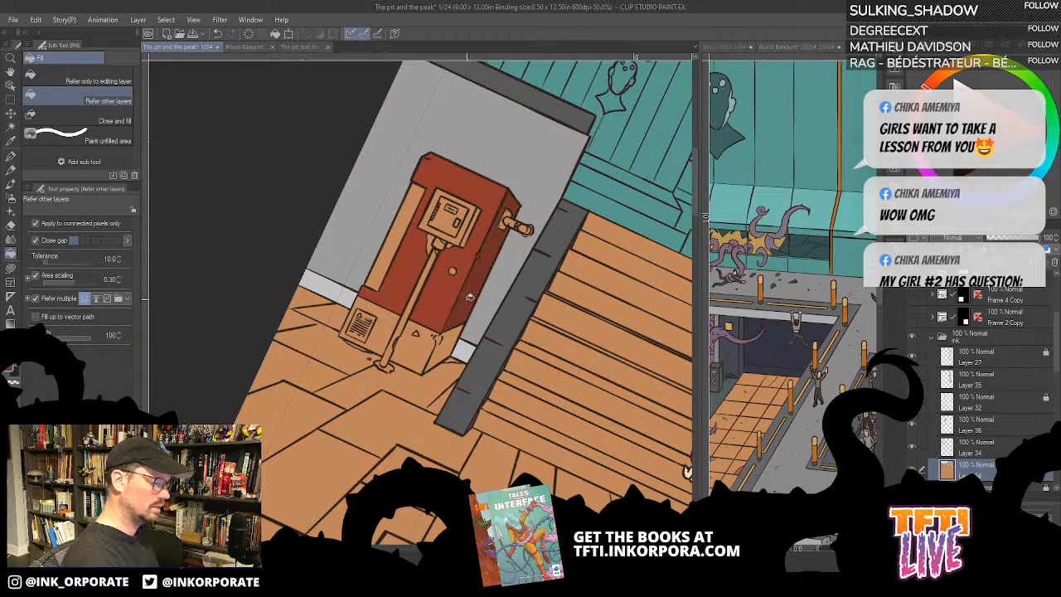
- Fill the machine's base and the recessed strip along its left side with yellow
{"action": "left_click_drag", "start_coordinate": [513, 219], "coordinate": [626, 223]}
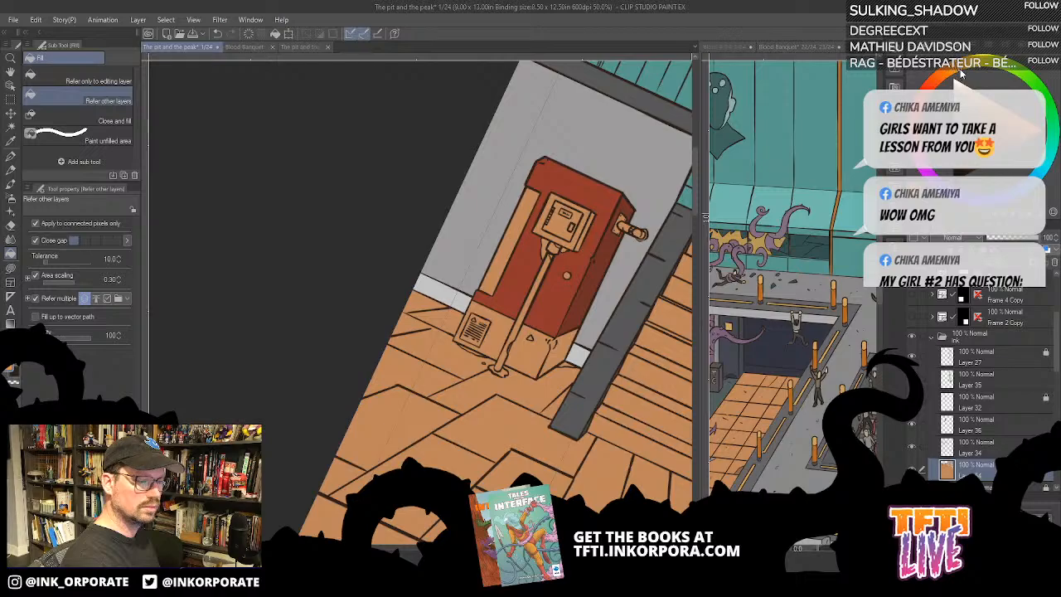
{"action": "left_click", "coordinate": [536, 353]}
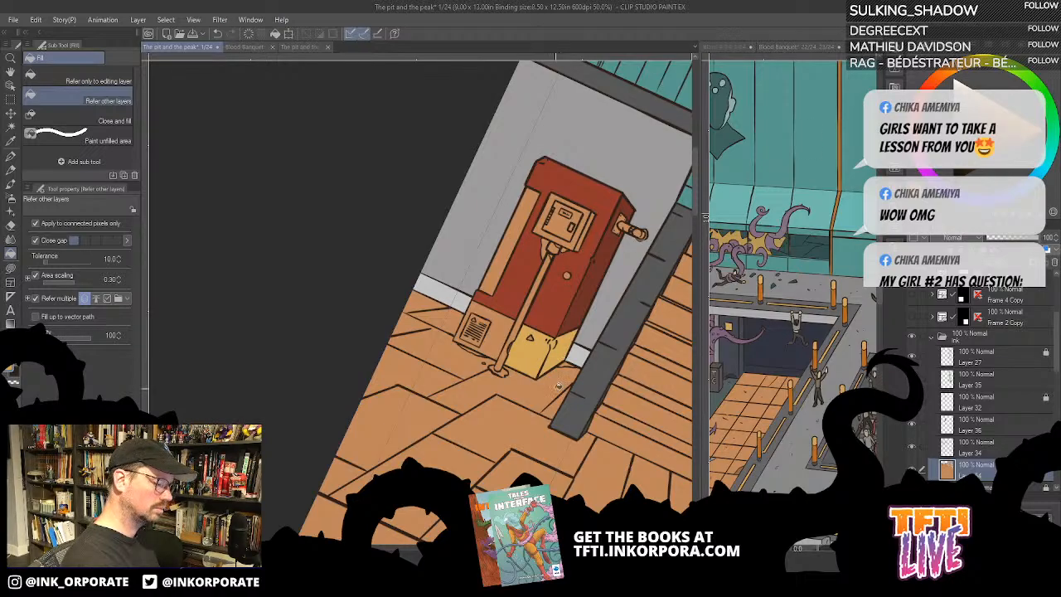
{"action": "key", "text": "ctrl+z"}
{"action": "key", "text": "minus"}
{"action": "key", "text": "minus"}
{"action": "key", "text": "minus"}
{"action": "key", "text": "minus"}
{"action": "key", "text": "minus"}
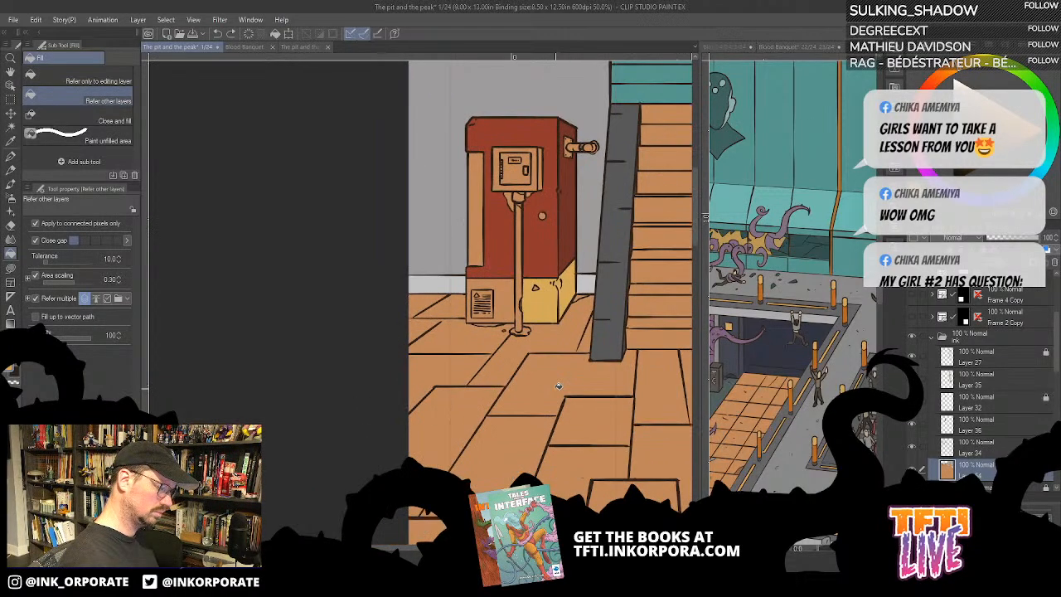
{"action": "left_click_drag", "start_coordinate": [548, 408], "coordinate": [587, 402]}
{"action": "left_click", "coordinate": [546, 285]}
{"action": "left_click_drag", "start_coordinate": [569, 214], "coordinate": [601, 228]}
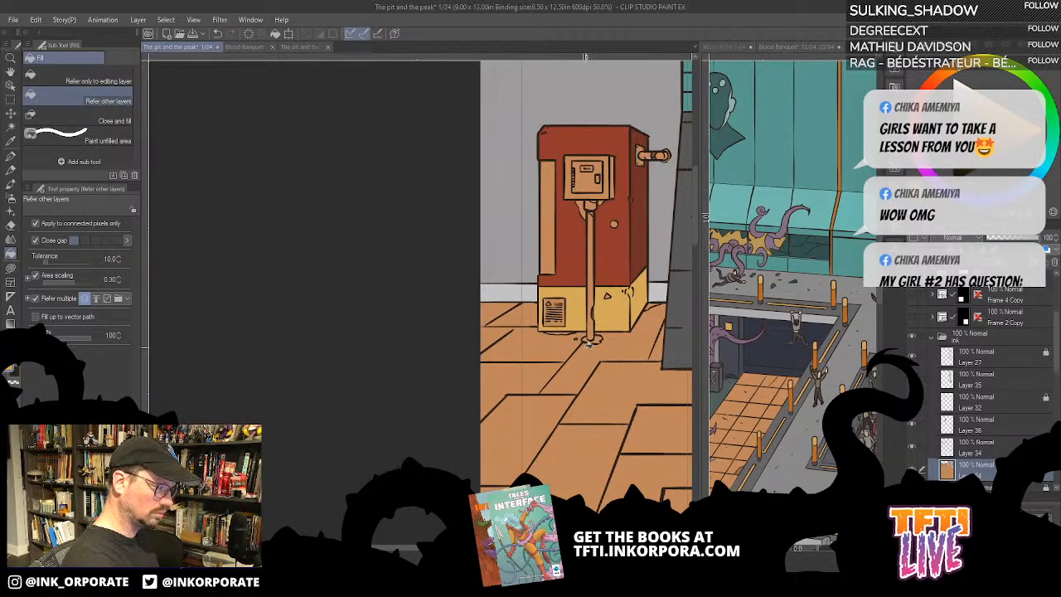
{"action": "scroll", "coordinate": [585, 353], "scroll_direction": "up", "scroll_amount": 1}
{"action": "scroll", "coordinate": [585, 349], "scroll_direction": "up", "scroll_amount": 1}
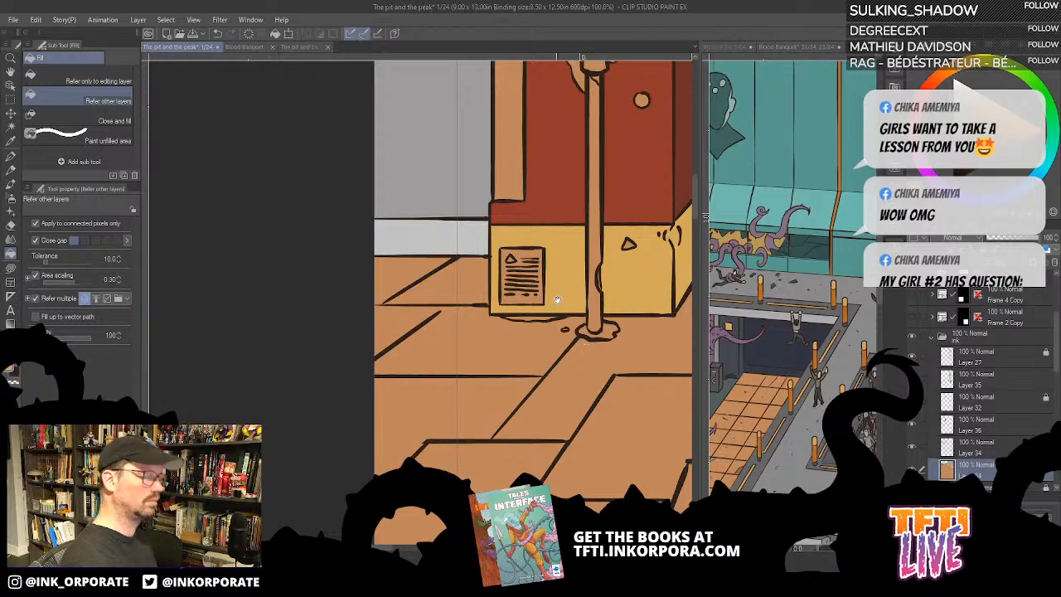
{"action": "left_click_drag", "start_coordinate": [557, 300], "coordinate": [562, 439]}
{"action": "left_click_drag", "start_coordinate": [533, 310], "coordinate": [449, 333]}
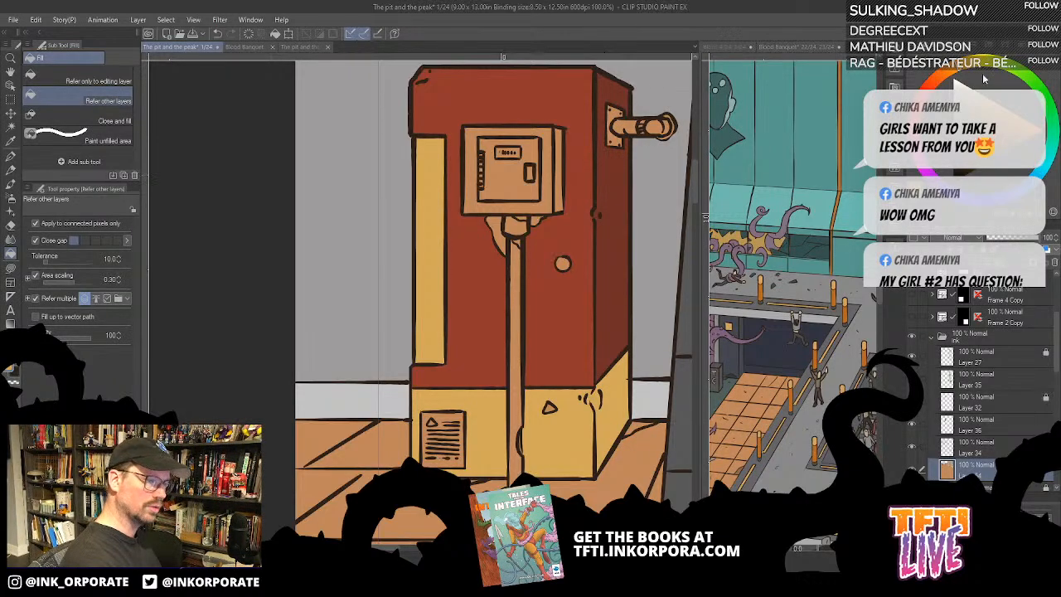
- Fill the vertical pipe on the machine's front and its connector under the box with brownish grey
{"action": "mouse_move", "coordinate": [931, 87]}
{"action": "left_mouse_down"}
{"action": "mouse_move", "coordinate": [938, 80]}
{"action": "mouse_move", "coordinate": [931, 84]}
{"action": "left_mouse_up"}
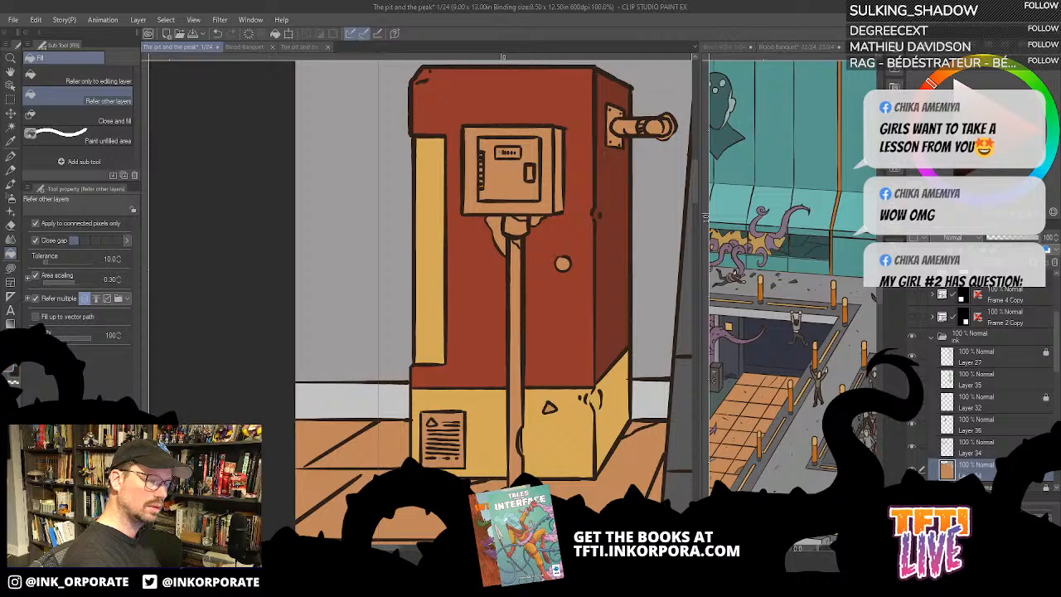
{"action": "left_click", "coordinate": [521, 297]}
{"action": "left_click_drag", "start_coordinate": [594, 310], "coordinate": [664, 259]}
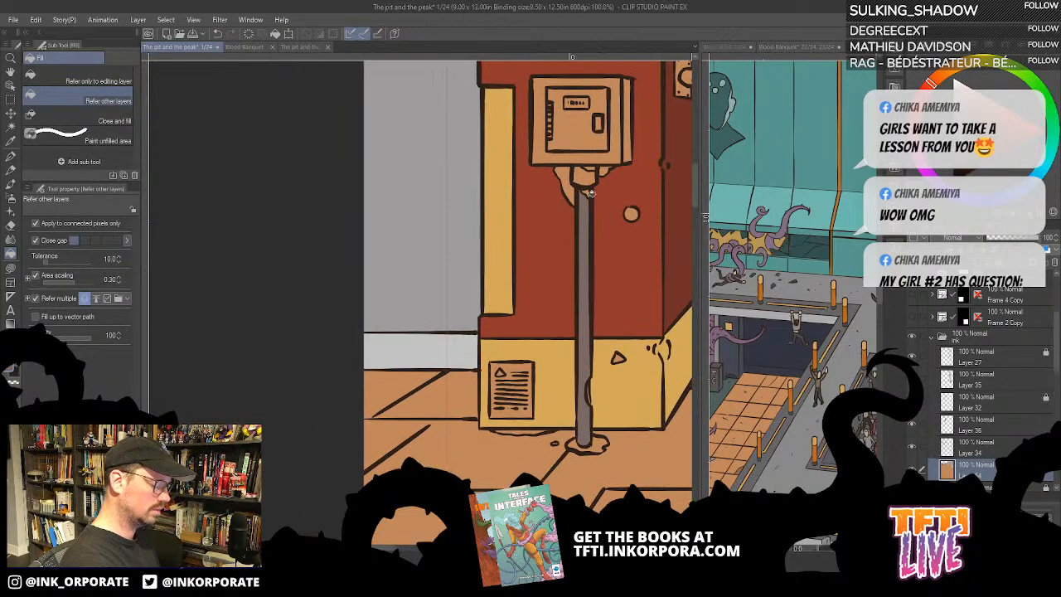
{"action": "left_click", "coordinate": [585, 178]}
{"action": "left_click_drag", "start_coordinate": [616, 150], "coordinate": [619, 238]}
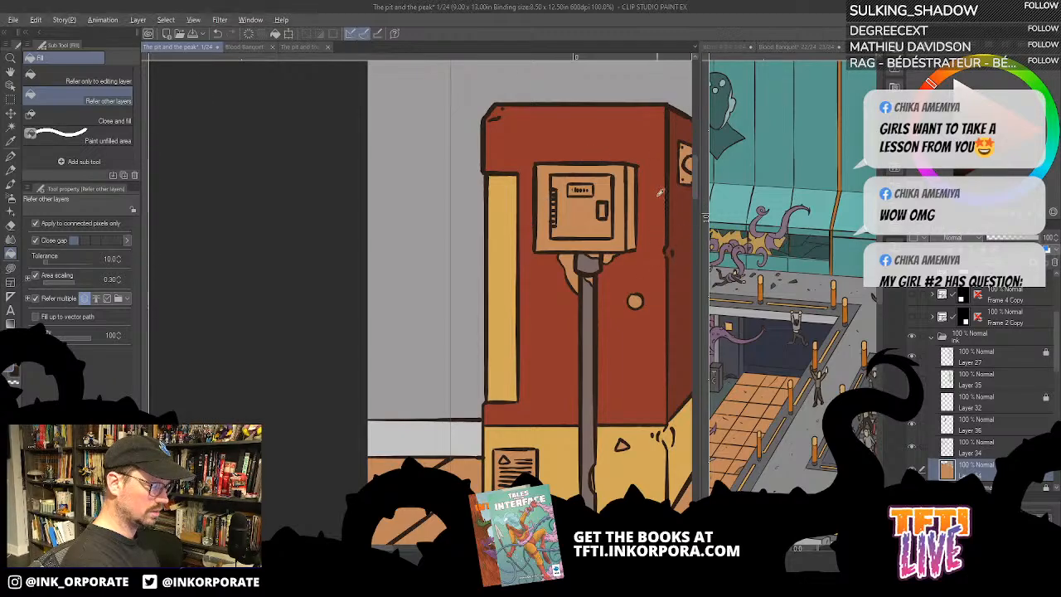
- Try red on the frame of the machine's front box and undo the fill
{"action": "left_click", "coordinate": [617, 223]}
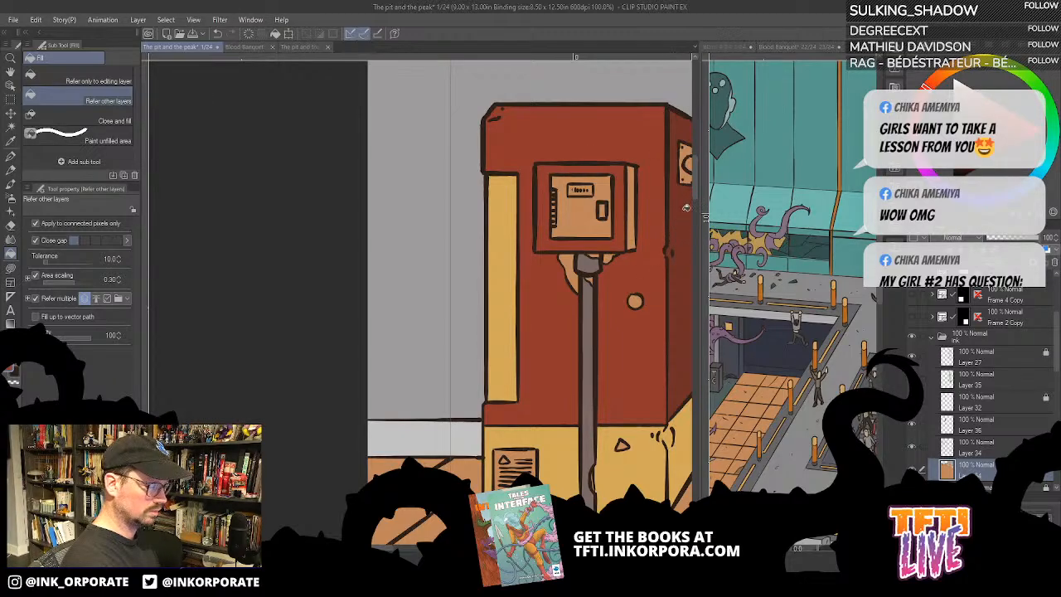
{"action": "key", "text": "ctrl+z"}
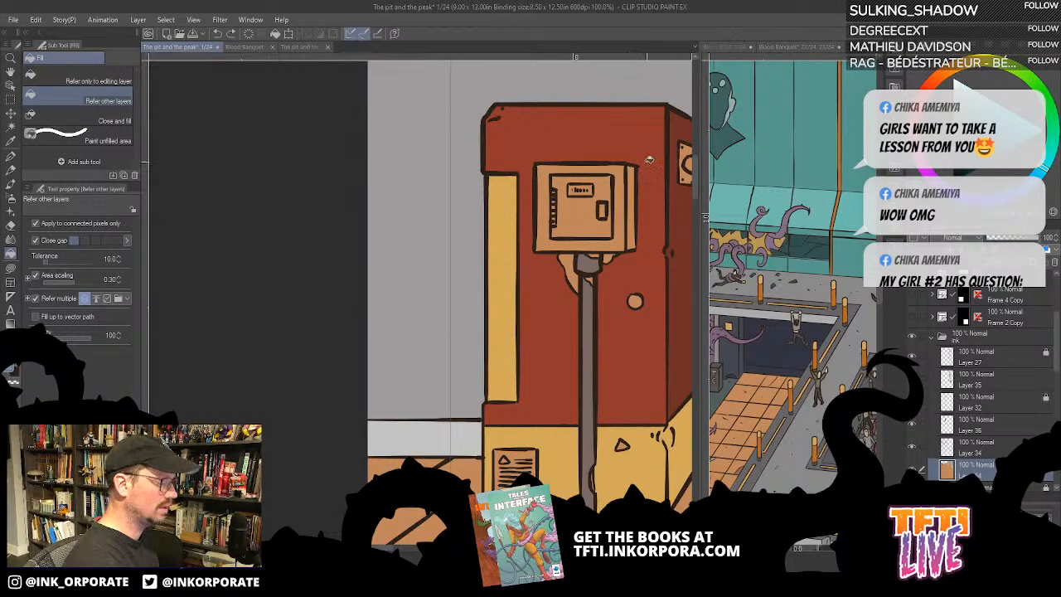
- Examine the coloured machine against the stairs, the figures and the rest of the page
{"action": "scroll", "coordinate": [647, 161], "scroll_direction": "down", "scroll_amount": 2}
{"action": "left_click_drag", "start_coordinate": [578, 260], "coordinate": [417, 388]}
{"action": "mouse_move", "coordinate": [597, 300]}
{"action": "left_mouse_down"}
{"action": "mouse_move", "coordinate": [522, 315]}
{"action": "mouse_move", "coordinate": [475, 297]}
{"action": "left_mouse_up"}
{"action": "scroll", "coordinate": [511, 320], "scroll_direction": "down", "scroll_amount": 3}
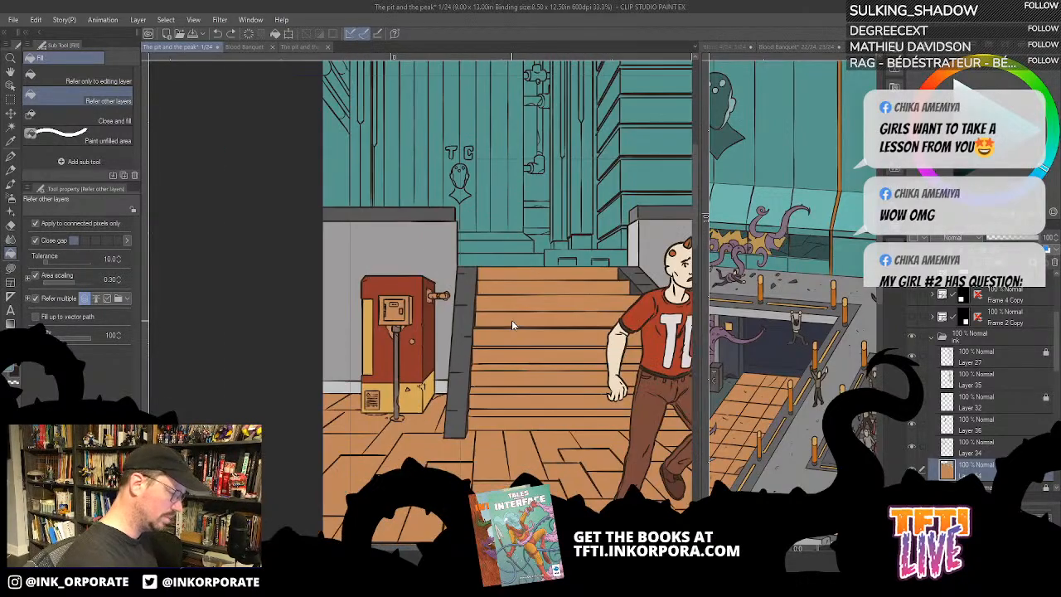
{"action": "left_click_drag", "start_coordinate": [633, 471], "coordinate": [427, 359]}
{"action": "left_click_drag", "start_coordinate": [533, 469], "coordinate": [544, 437]}
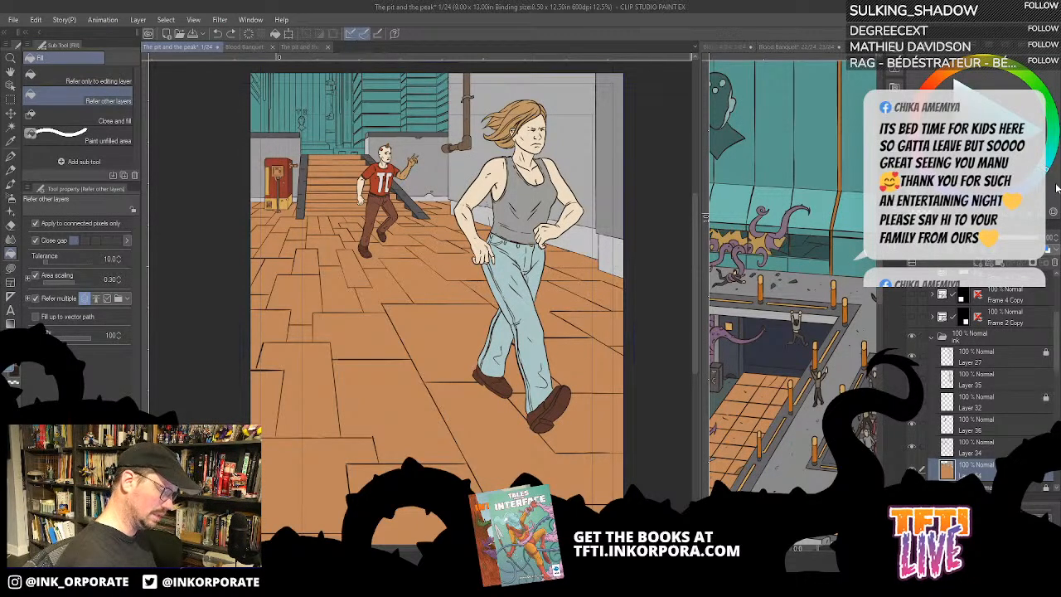
{"action": "key", "text": "ctrl+minus"}
{"action": "key", "text": "ctrl+plus"}
{"action": "key", "text": "ctrl+plus"}
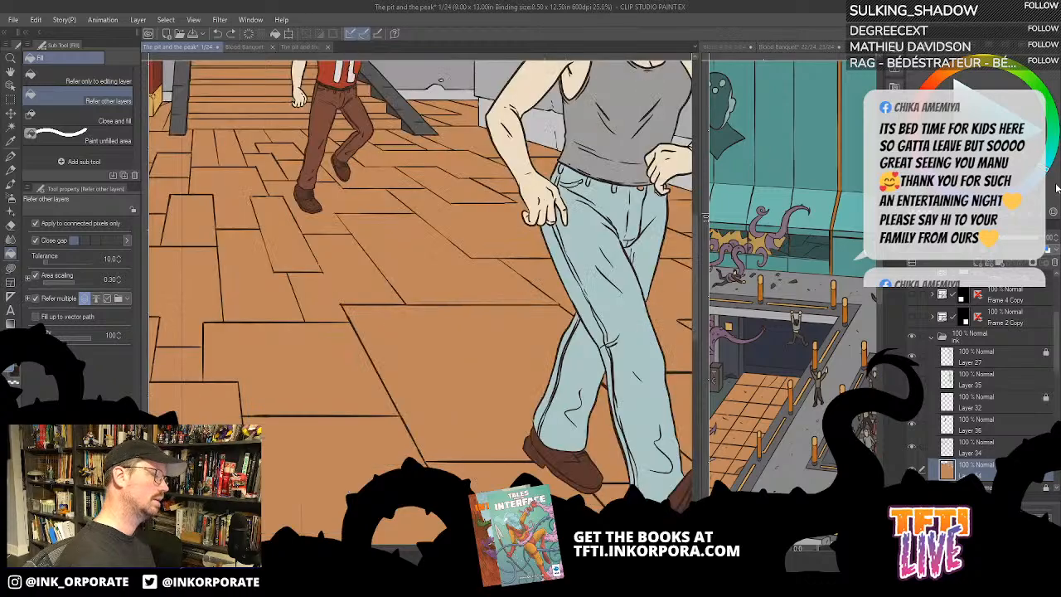
- Fill the door, frame and side of the box on the machine's front with dark greys
{"action": "left_click_drag", "start_coordinate": [392, 271], "coordinate": [514, 410]}
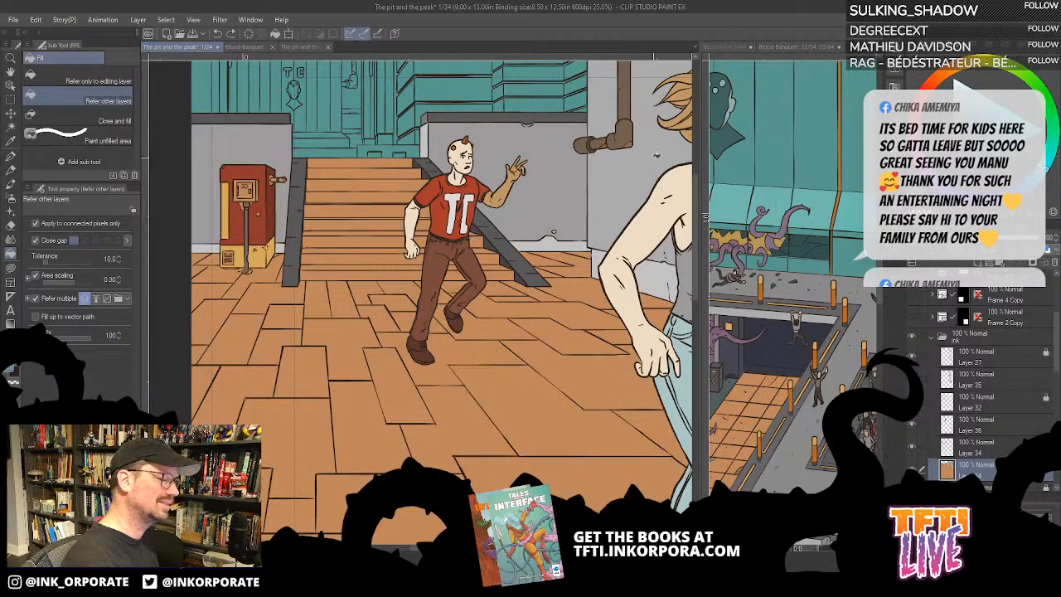
{"action": "left_click_drag", "start_coordinate": [372, 397], "coordinate": [508, 401]}
{"action": "scroll", "coordinate": [508, 401], "scroll_direction": "up", "scroll_amount": 1}
{"action": "scroll", "coordinate": [508, 401], "scroll_direction": "up", "scroll_amount": 2}
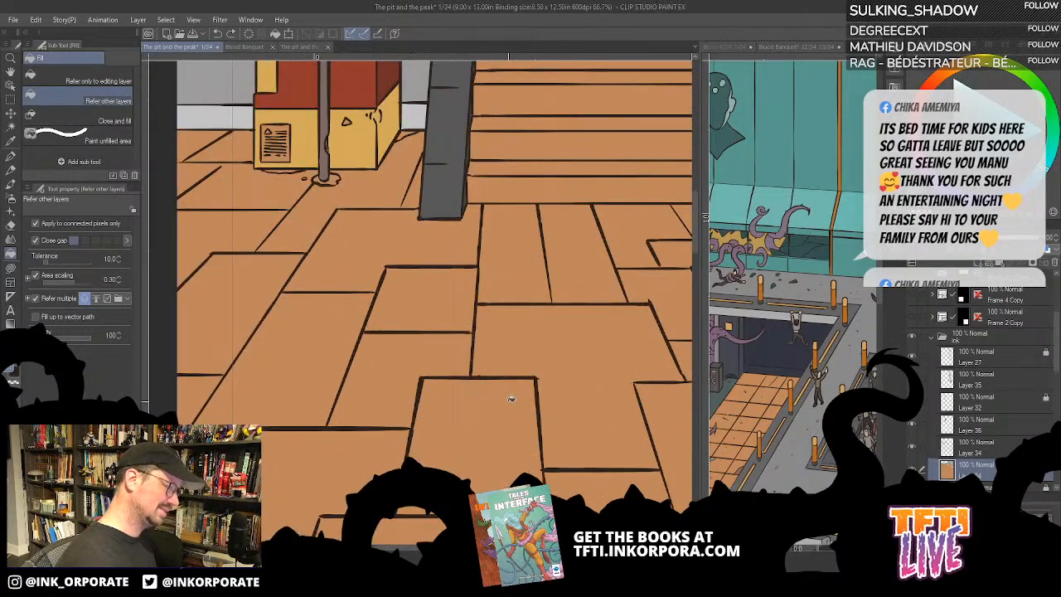
{"action": "left_click_drag", "start_coordinate": [353, 174], "coordinate": [504, 460]}
{"action": "left_click_drag", "start_coordinate": [542, 241], "coordinate": [599, 276]}
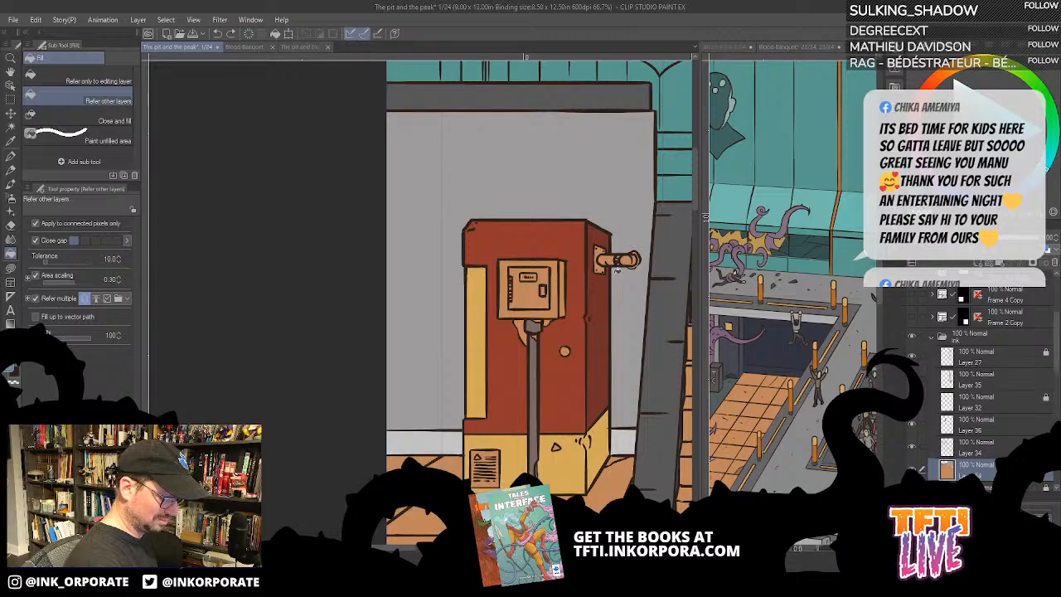
{"action": "left_click", "coordinate": [531, 291]}
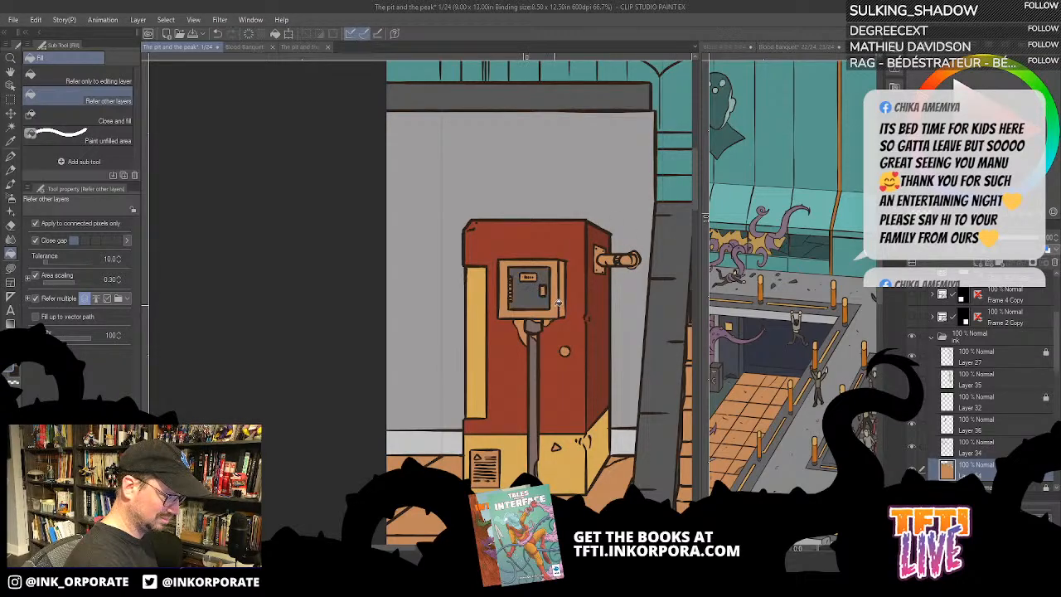
{"action": "left_click", "coordinate": [559, 303]}
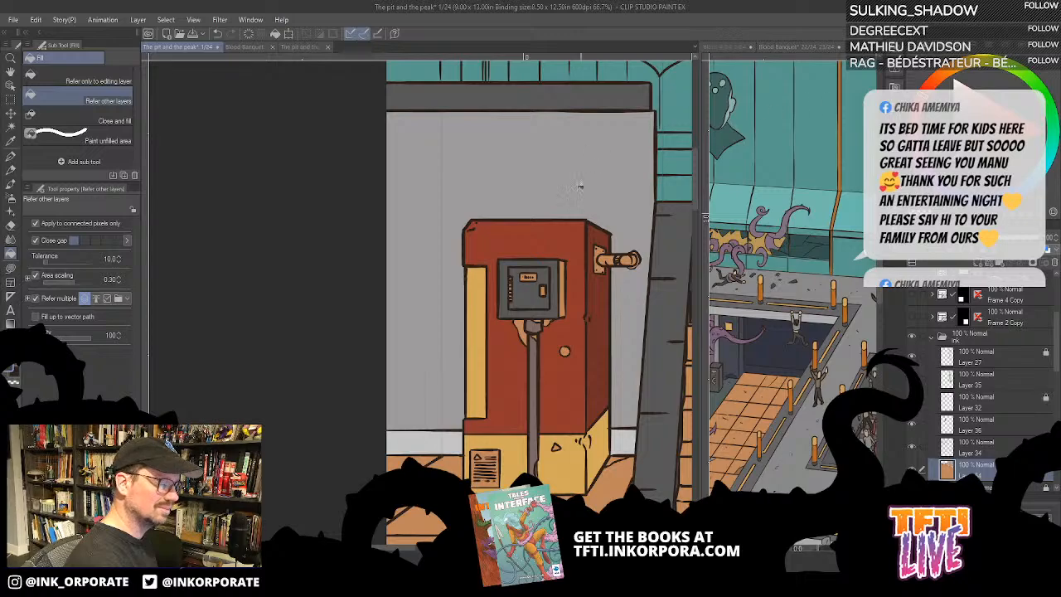
{"action": "left_click", "coordinate": [564, 283]}
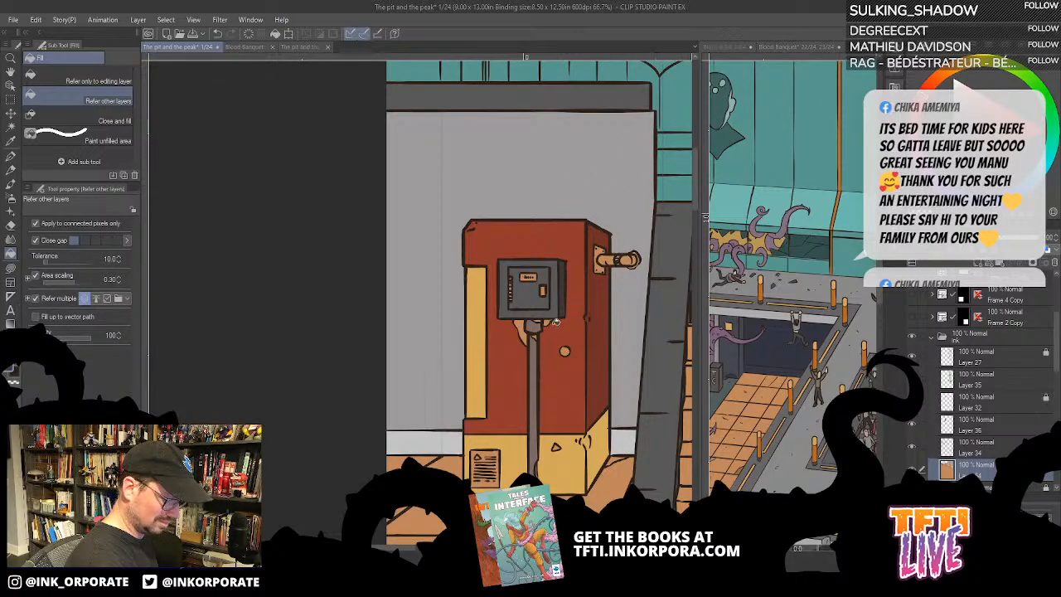
- Fill the pipe on the machine's right side with brownish grey and its mounting plate with dark grey
{"action": "left_click", "coordinate": [616, 263]}
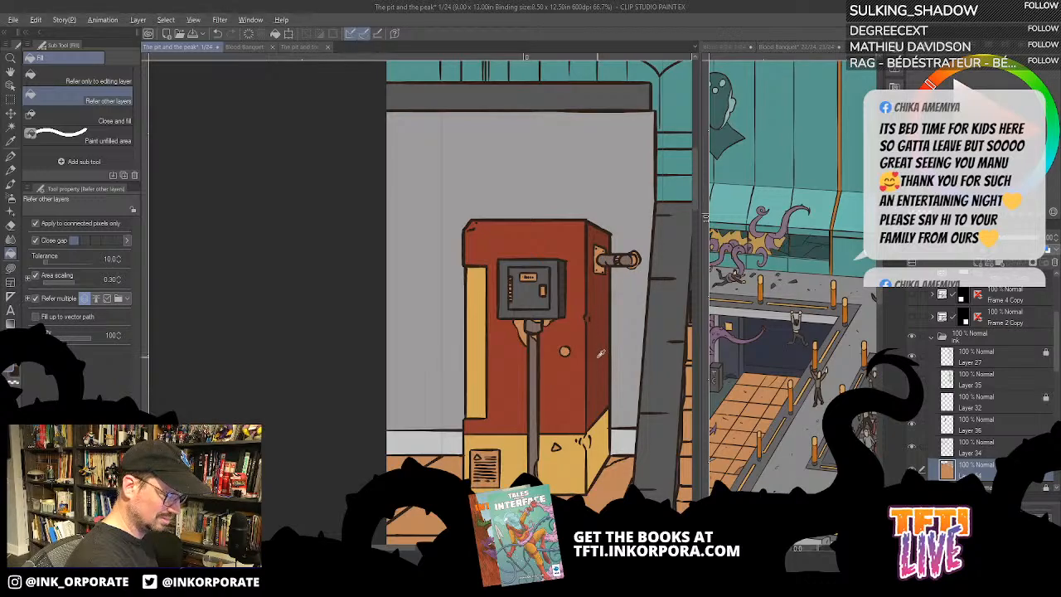
{"action": "key", "text": "alt"}
{"action": "key", "text": "alt"}
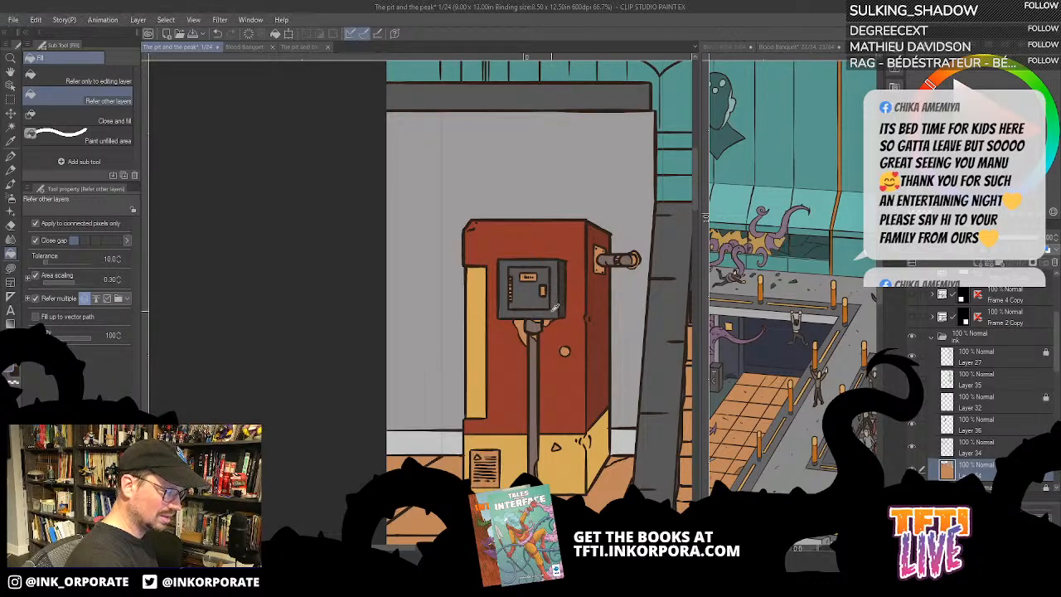
{"action": "left_click", "coordinate": [603, 251]}
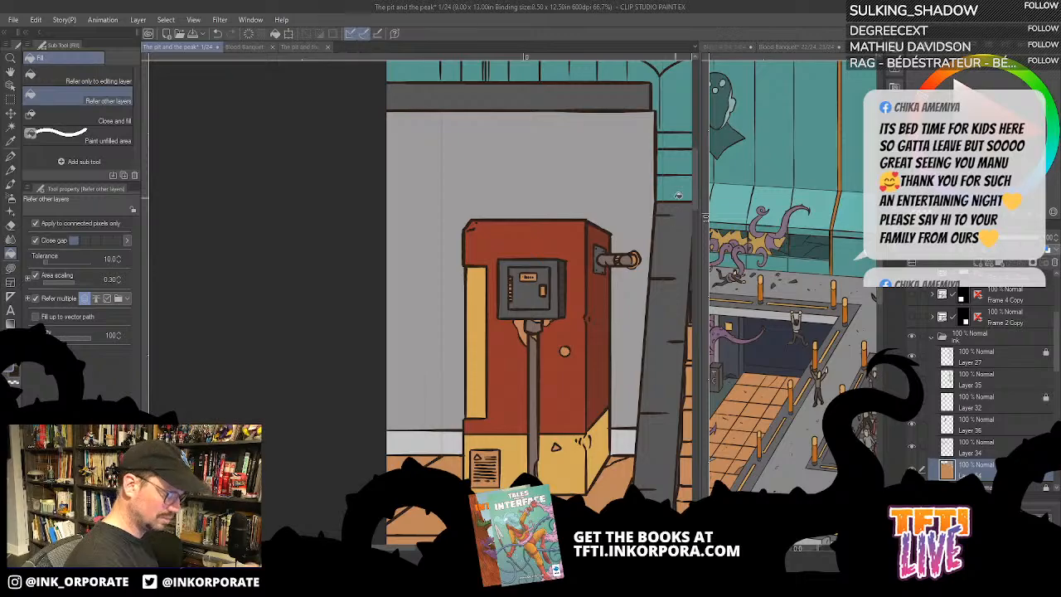
- Colour the side pipe's end ring and lasso-fill its coupling band with brownish grey
{"action": "scroll", "coordinate": [675, 210], "scroll_direction": "up", "scroll_amount": 4}
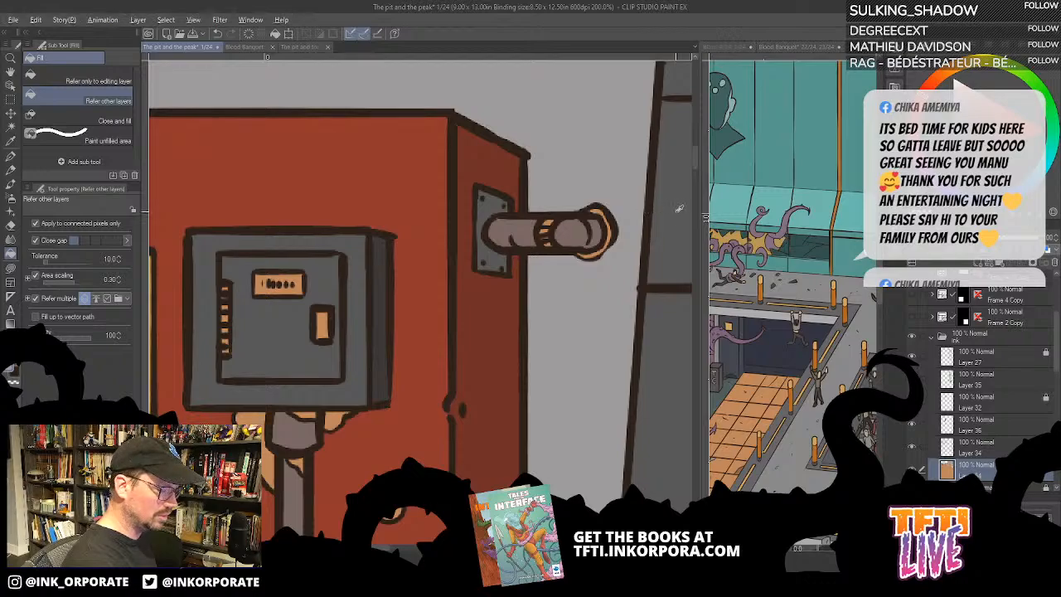
{"action": "left_click", "coordinate": [601, 212]}
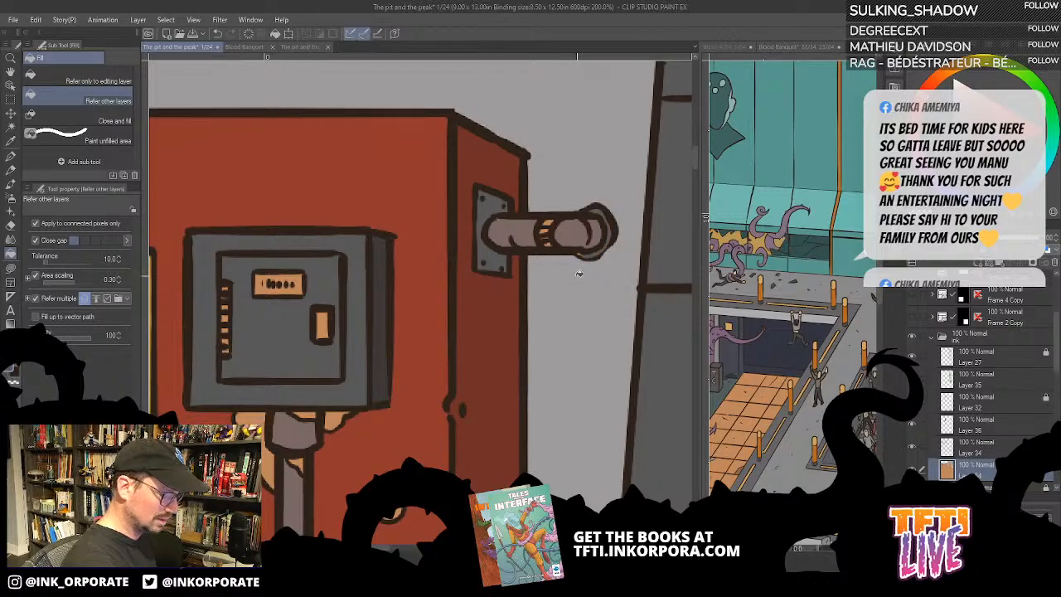
{"action": "key", "text": "u"}
{"action": "mouse_move", "coordinate": [581, 251]}
{"action": "left_mouse_down"}
{"action": "mouse_move", "coordinate": [596, 244]}
{"action": "mouse_move", "coordinate": [578, 254]}
{"action": "left_mouse_up"}
{"action": "key", "text": "^"}
{"action": "key", "text": "^"}
{"action": "key", "text": "^"}
{"action": "key", "text": "^"}
{"action": "key", "text": "^"}
{"action": "key", "text": "^"}
{"action": "key", "text": "^"}
{"action": "key", "text": "^"}
{"action": "key", "text": "^"}
{"action": "key", "text": "^"}
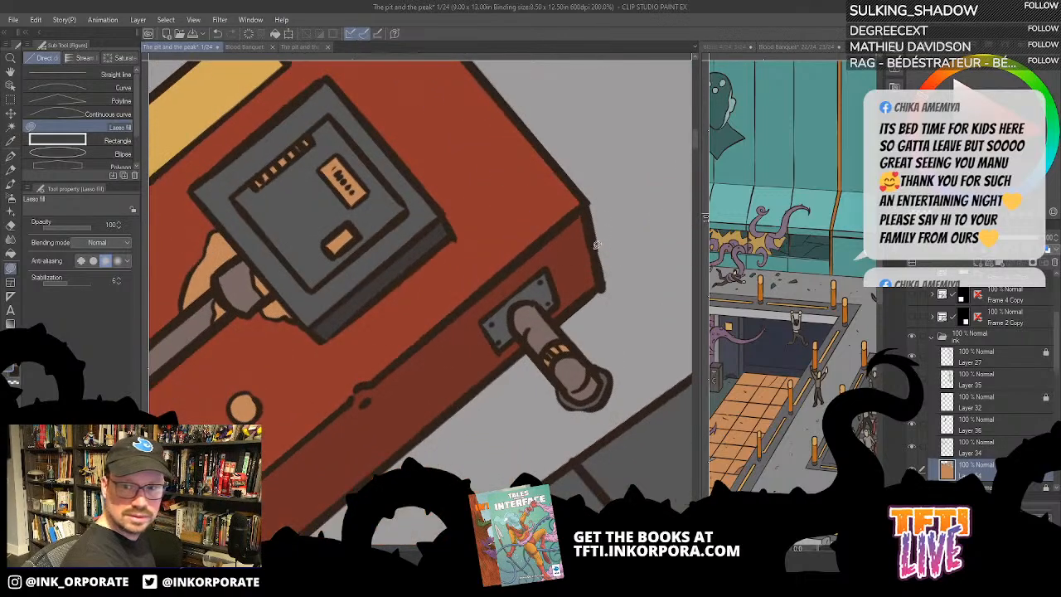
{"action": "left_click_drag", "start_coordinate": [585, 294], "coordinate": [636, 217]}
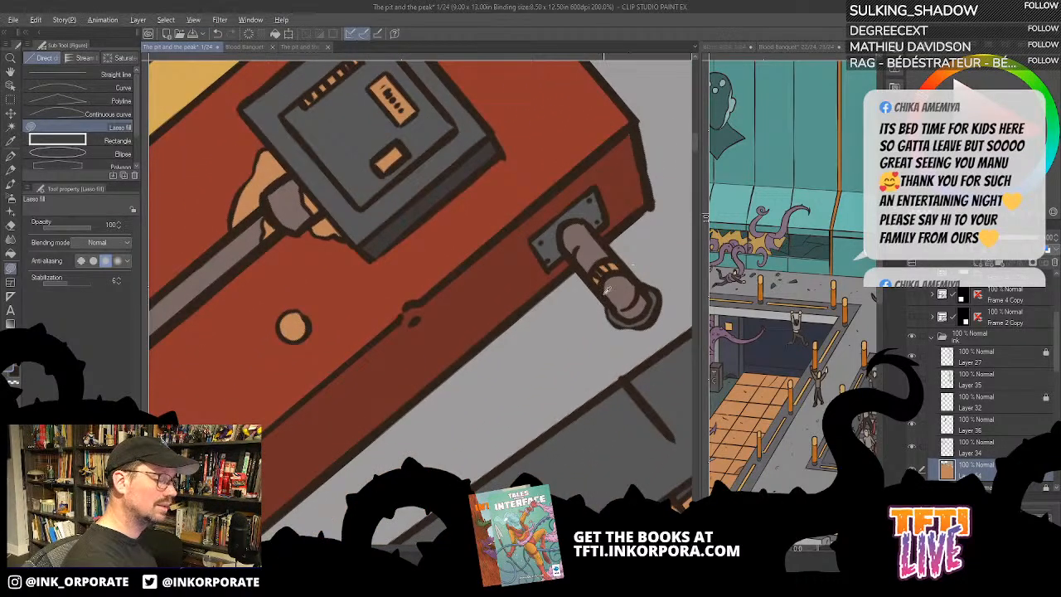
{"action": "mouse_move", "coordinate": [620, 286]}
{"action": "left_mouse_down"}
{"action": "mouse_move", "coordinate": [602, 284]}
{"action": "mouse_move", "coordinate": [628, 264]}
{"action": "mouse_move", "coordinate": [604, 254]}
{"action": "mouse_move", "coordinate": [605, 284]}
{"action": "left_mouse_up"}
- Try dark grey on the round knob on the machine's front and undo the fill
{"action": "scroll", "coordinate": [668, 176], "scroll_direction": "down", "scroll_amount": 2}
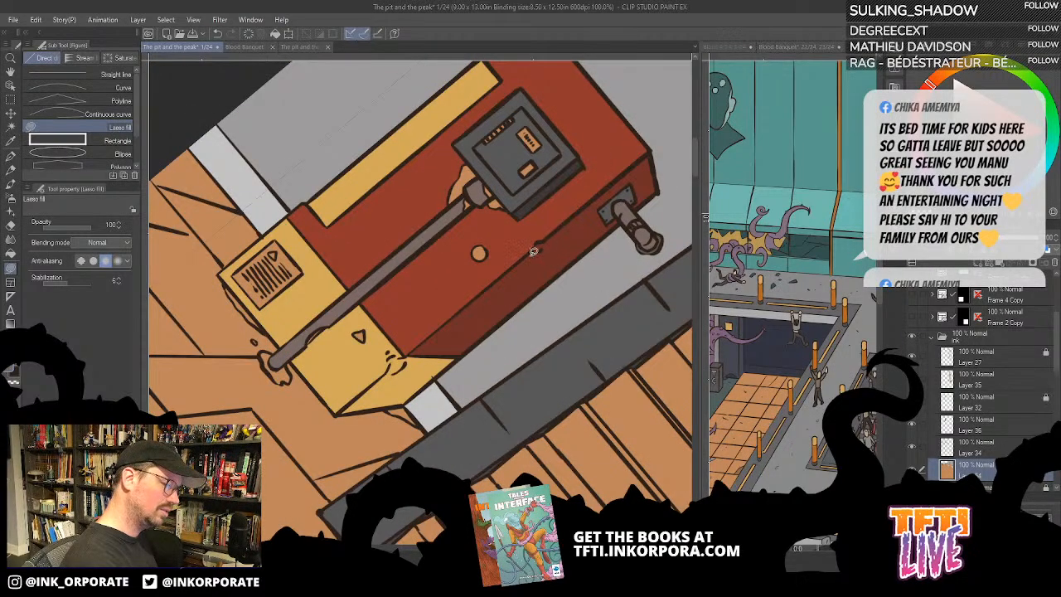
{"action": "left_click_drag", "start_coordinate": [435, 368], "coordinate": [561, 301]}
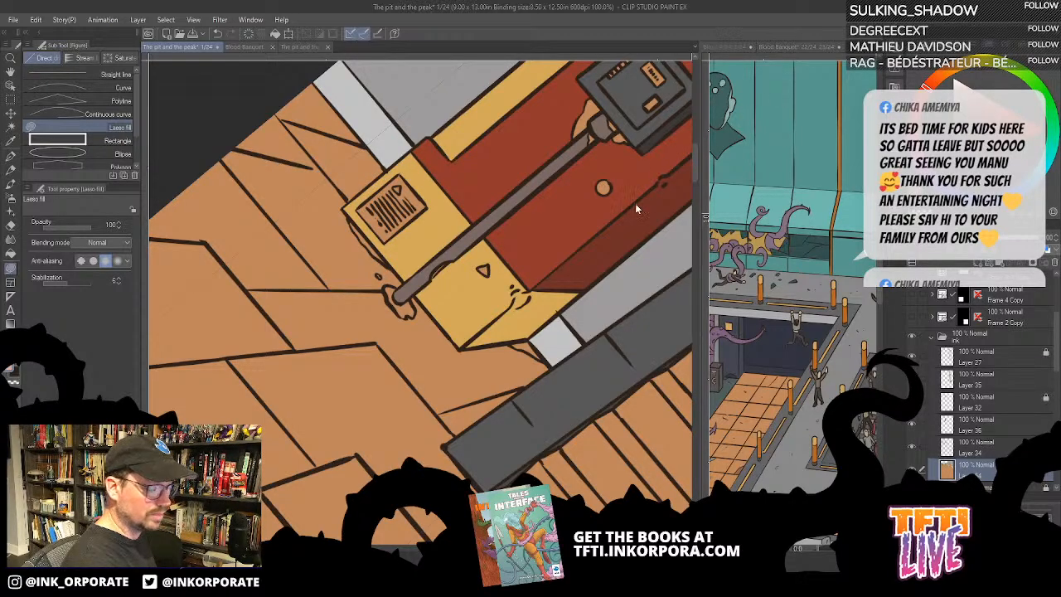
{"action": "left_click_drag", "start_coordinate": [583, 266], "coordinate": [513, 286]}
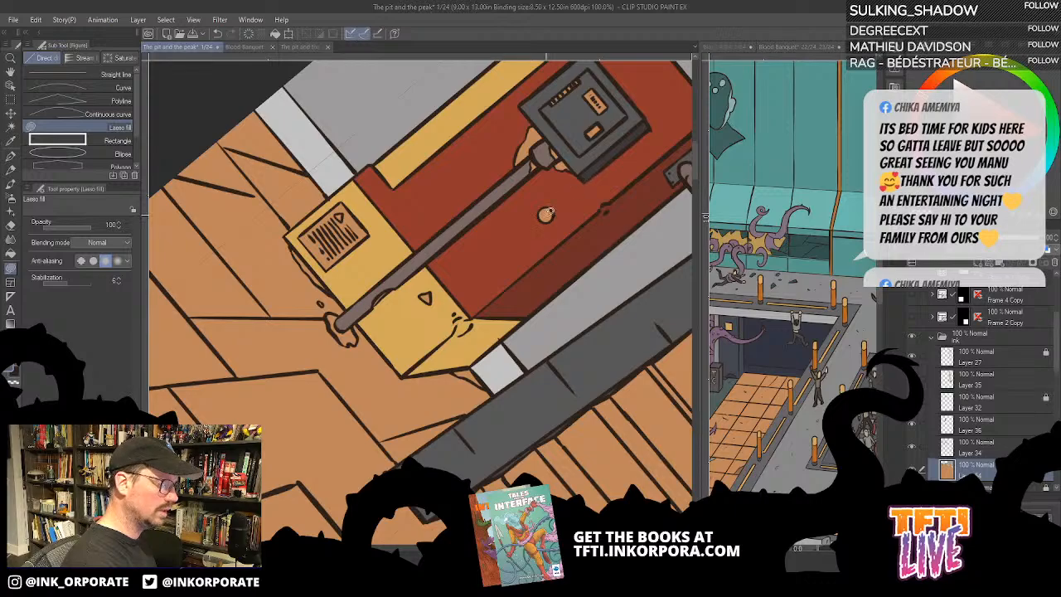
{"action": "key", "text": "g"}
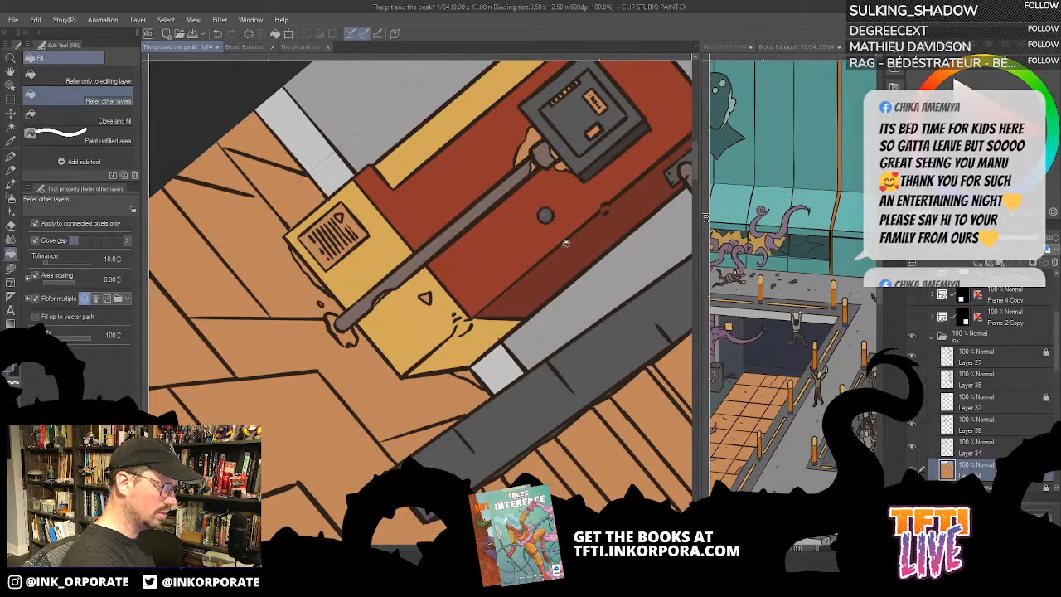
{"action": "key", "text": "ctrl+z"}
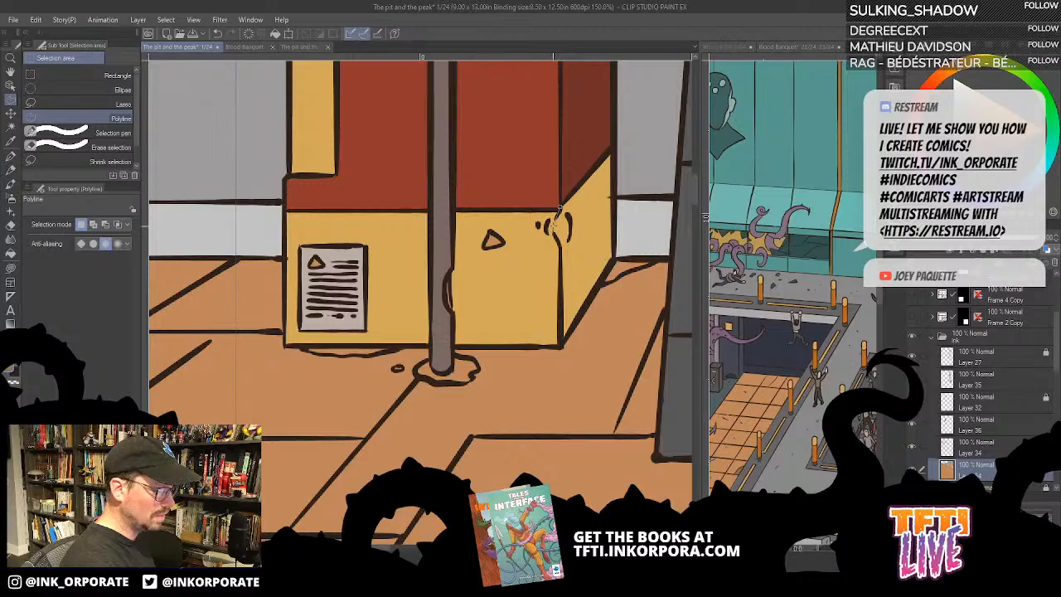
- Outline the side face of the machine's yellow base with a polyline selection, shade it darker yellow and deselect
{"action": "left_click", "coordinate": [554, 224]}
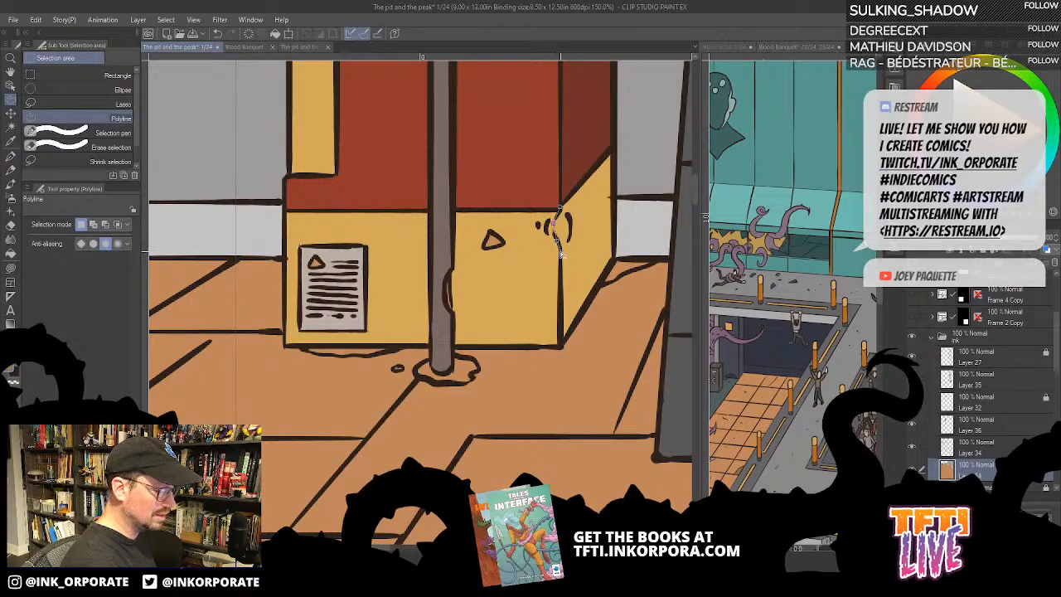
{"action": "left_click", "coordinate": [560, 346]}
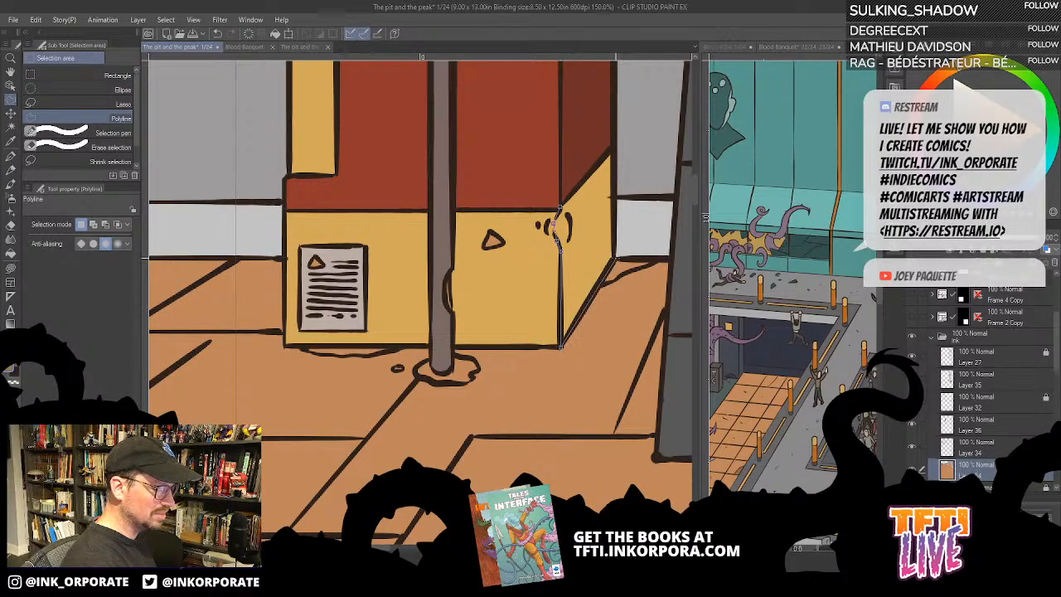
{"action": "left_click", "coordinate": [615, 259]}
{"action": "left_click", "coordinate": [613, 148]}
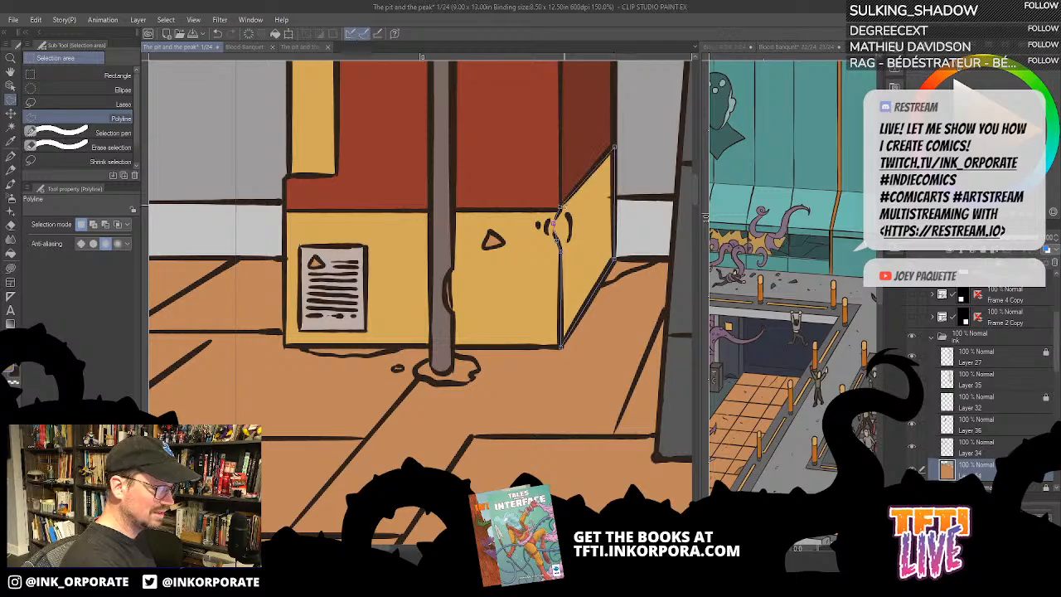
{"action": "left_click", "coordinate": [554, 224]}
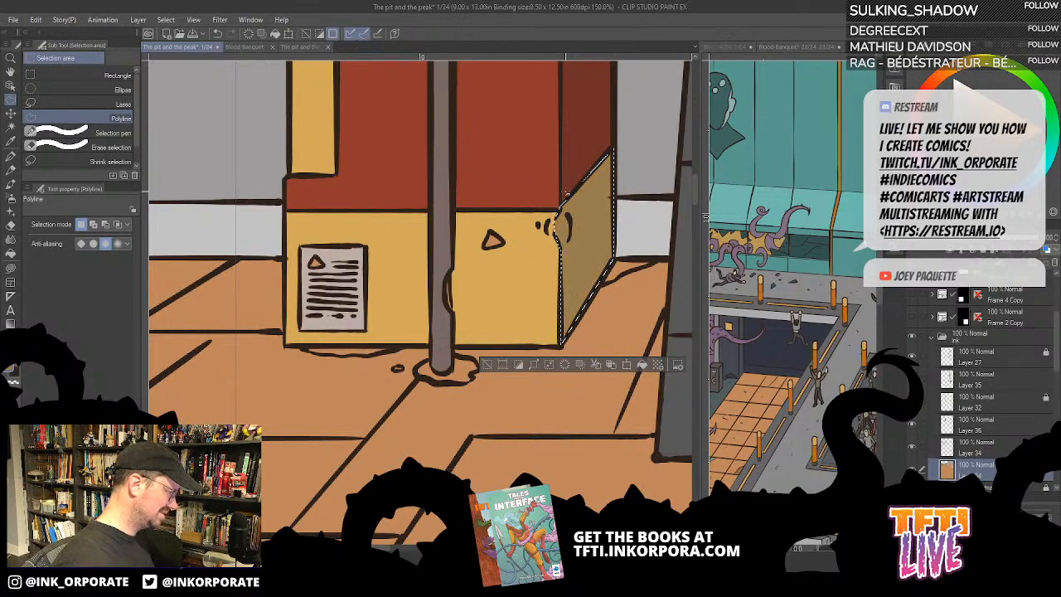
{"action": "key", "text": "ctrl+d"}
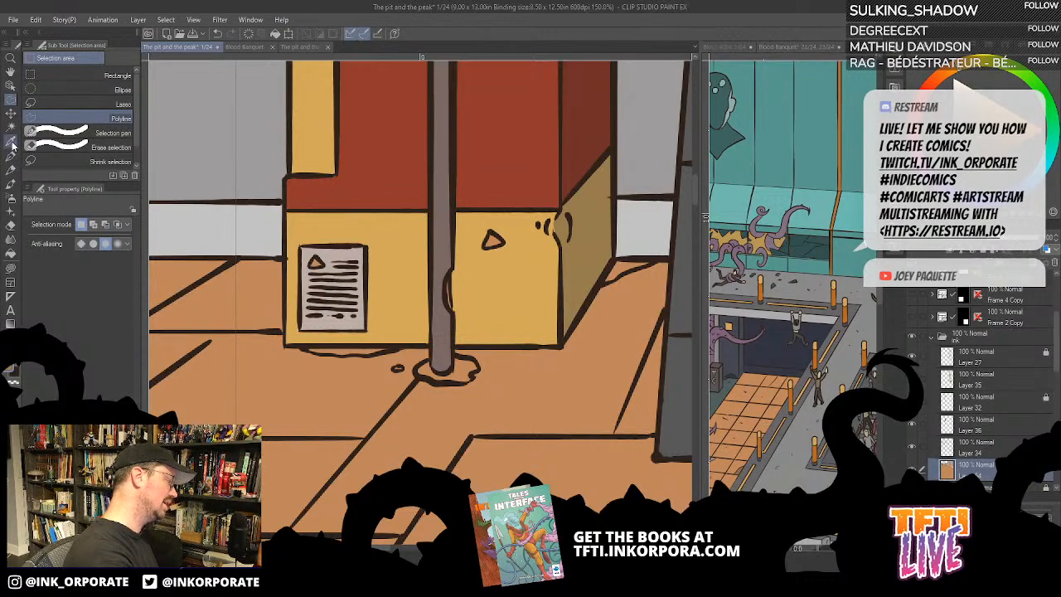
- Colour the round knob on the machine's front pale green and fill the small triangle on its base
{"action": "left_click", "coordinate": [11, 269]}
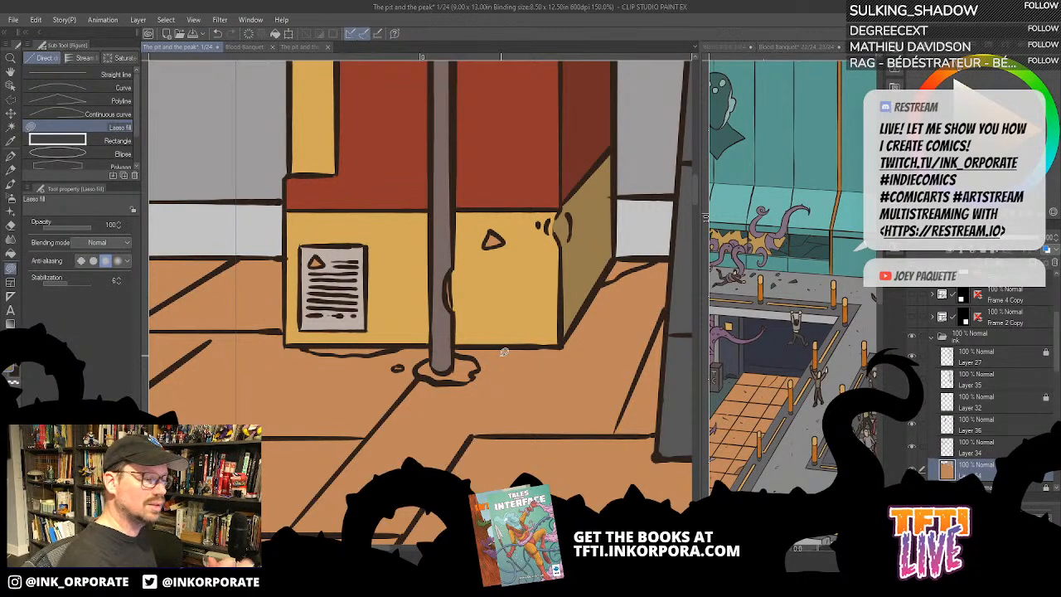
{"action": "scroll", "coordinate": [540, 203], "scroll_direction": "down", "scroll_amount": 2}
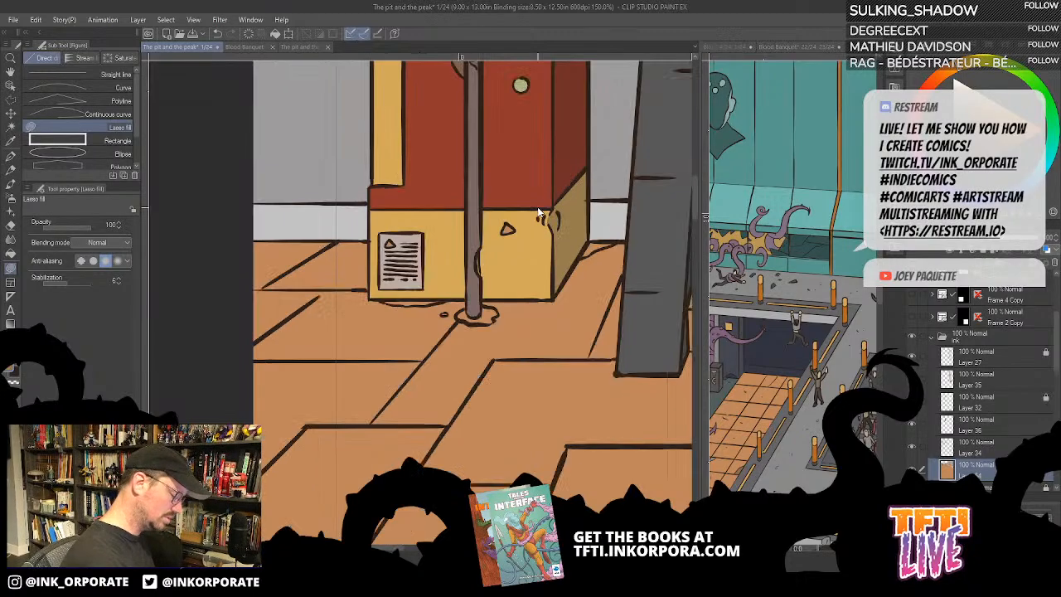
{"action": "scroll", "coordinate": [538, 207], "scroll_direction": "up", "scroll_amount": 2}
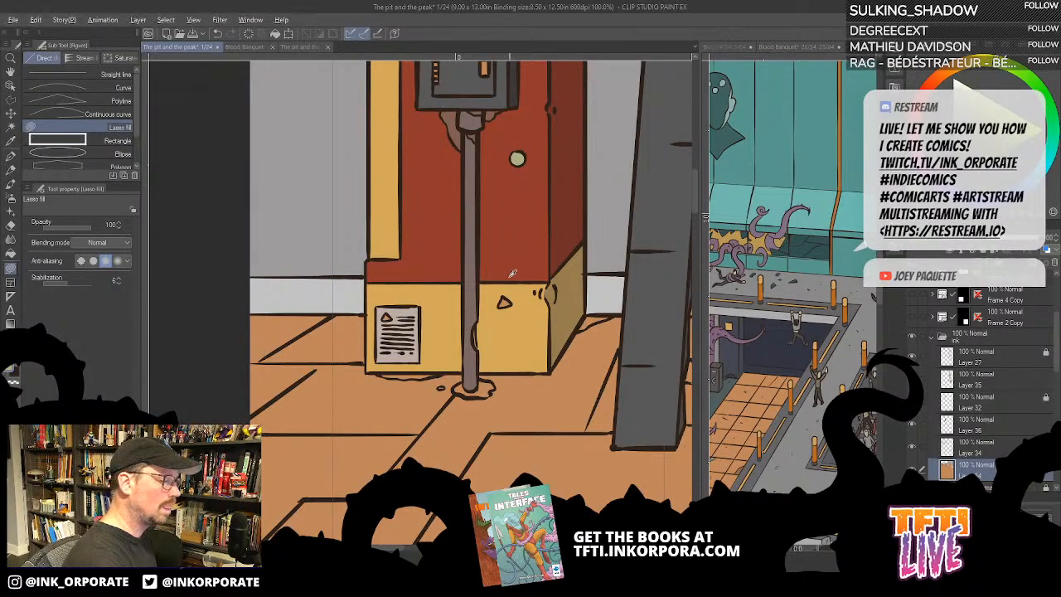
{"action": "key", "text": "alt"}
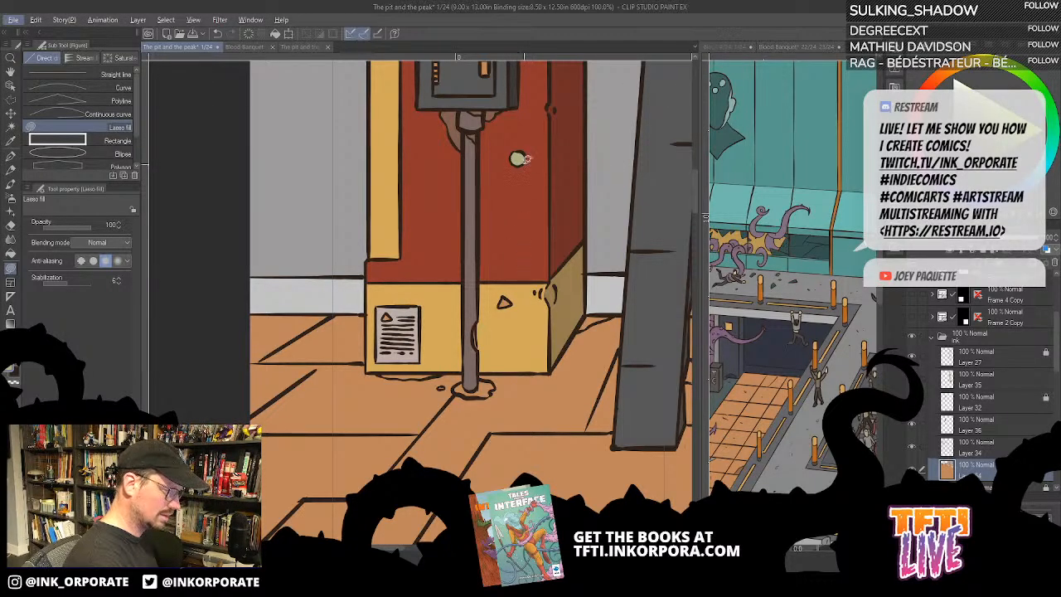
{"action": "key", "text": "alt"}
{"action": "key", "text": "g"}
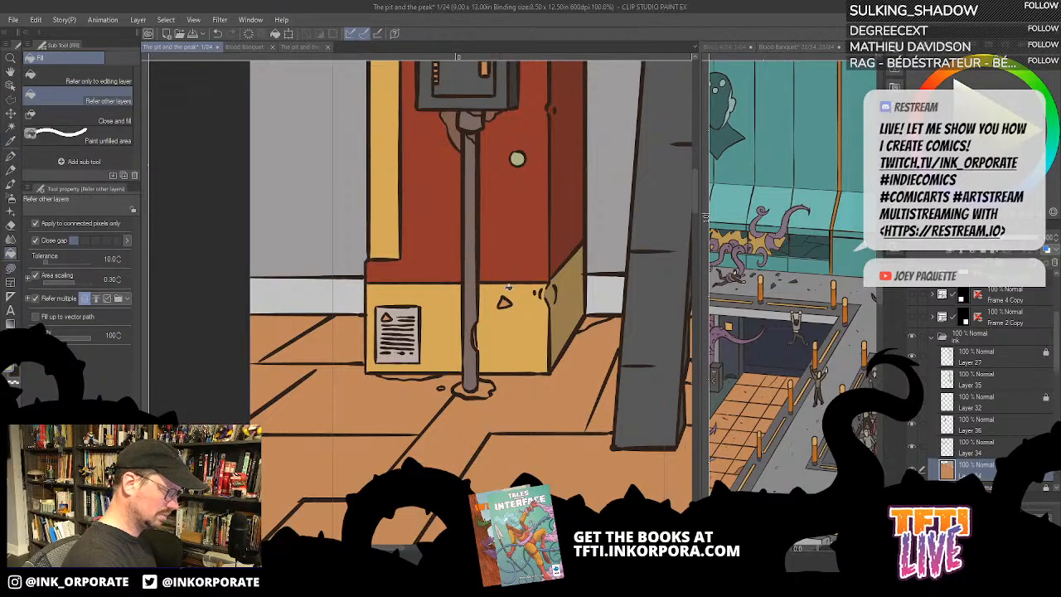
{"action": "key", "text": "alt"}
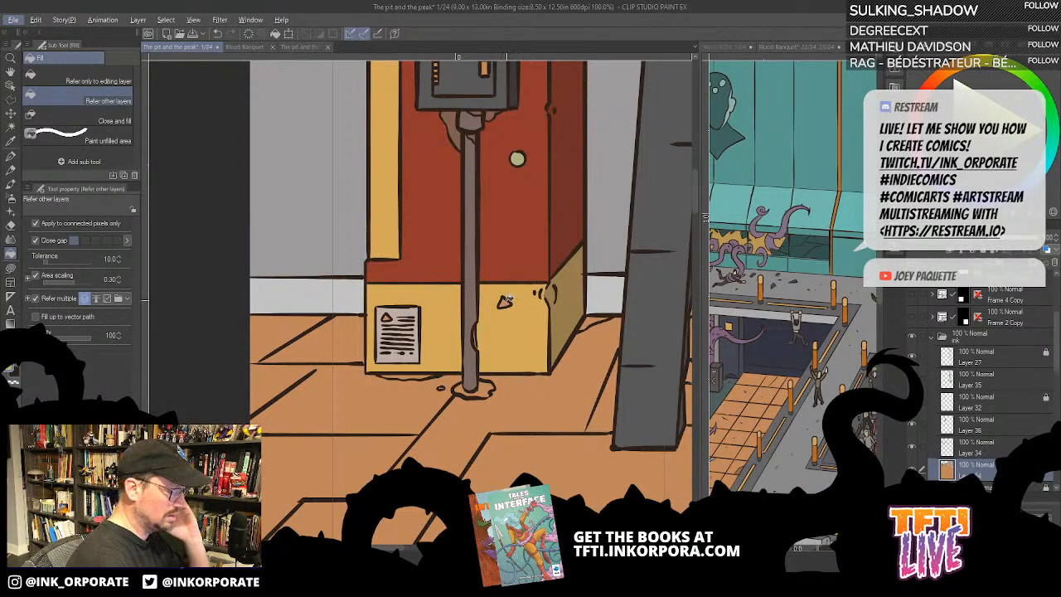
{"action": "left_click", "coordinate": [506, 300]}
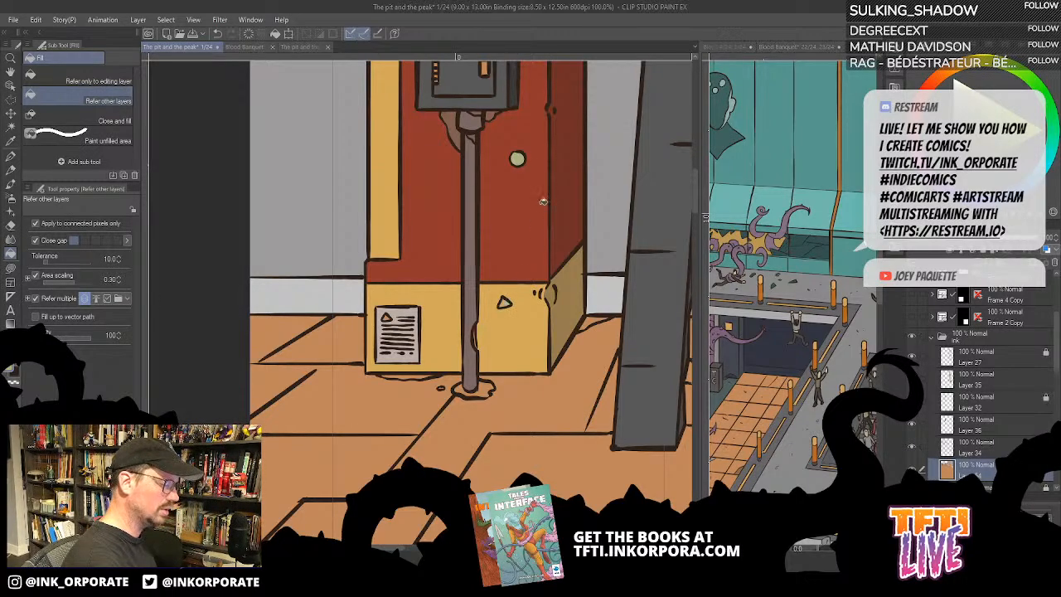
- Fill the latch on the front box's door with dark brownish grey
{"action": "left_click_drag", "start_coordinate": [537, 210], "coordinate": [557, 273]}
{"action": "left_click_drag", "start_coordinate": [548, 131], "coordinate": [559, 213]}
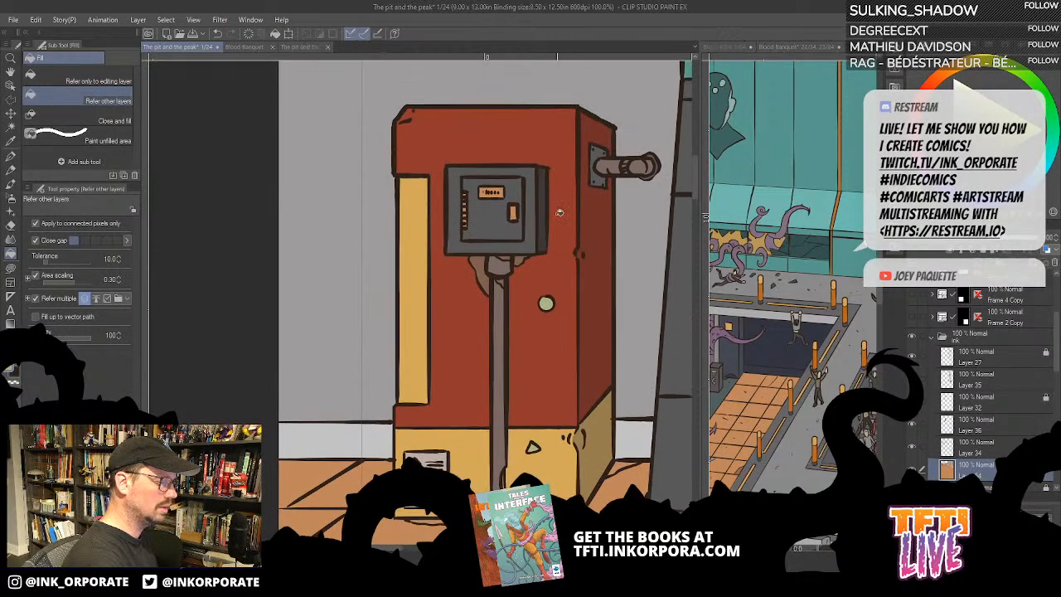
{"action": "left_click_drag", "start_coordinate": [521, 279], "coordinate": [570, 309]}
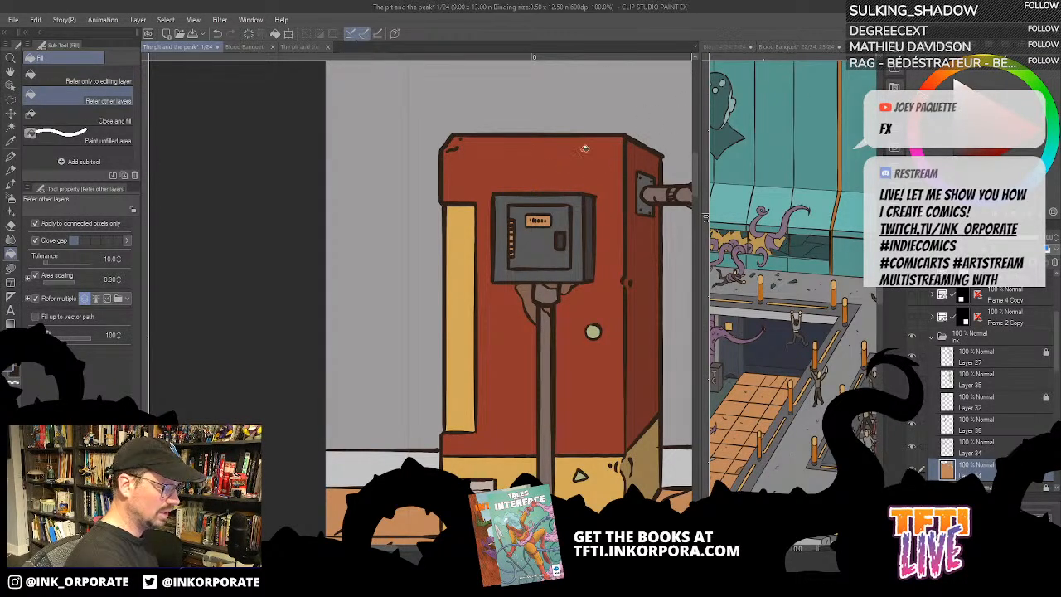
- Lasso-fill the small gaps in the hinge along the box door's left edge with dark brownish grey
{"action": "scroll", "coordinate": [601, 171], "scroll_direction": "up", "scroll_amount": 1}
{"action": "scroll", "coordinate": [602, 170], "scroll_direction": "up", "scroll_amount": 1}
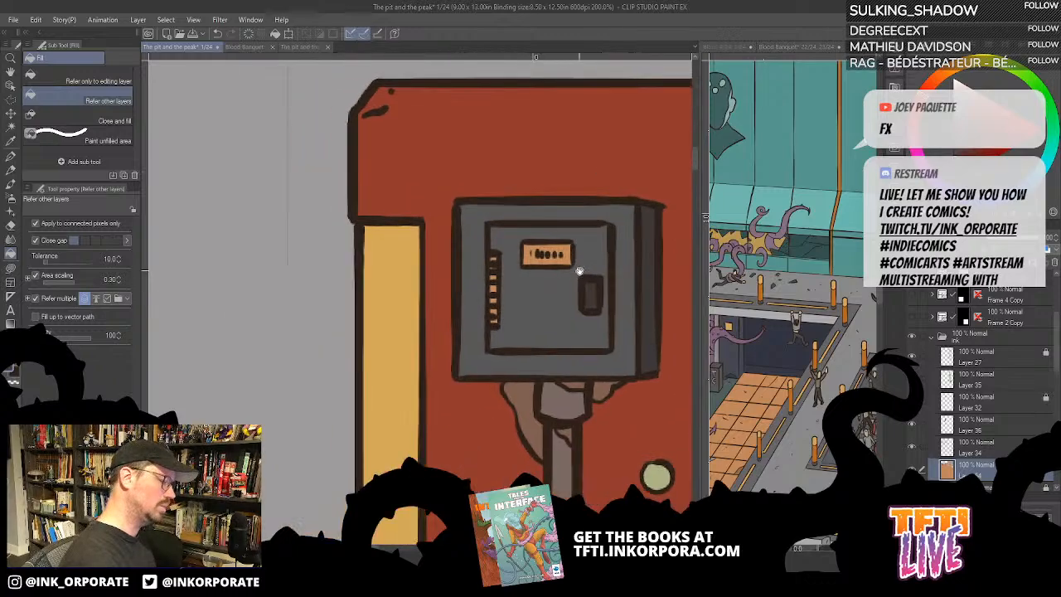
{"action": "key", "text": "asciicircum"}
{"action": "key", "text": "asciicircum"}
{"action": "key", "text": "asciicircum"}
{"action": "key", "text": "asciicircum"}
{"action": "key", "text": "asciicircum"}
{"action": "key", "text": "asciicircum"}
{"action": "key", "text": "asciicircum"}
{"action": "key", "text": "u"}
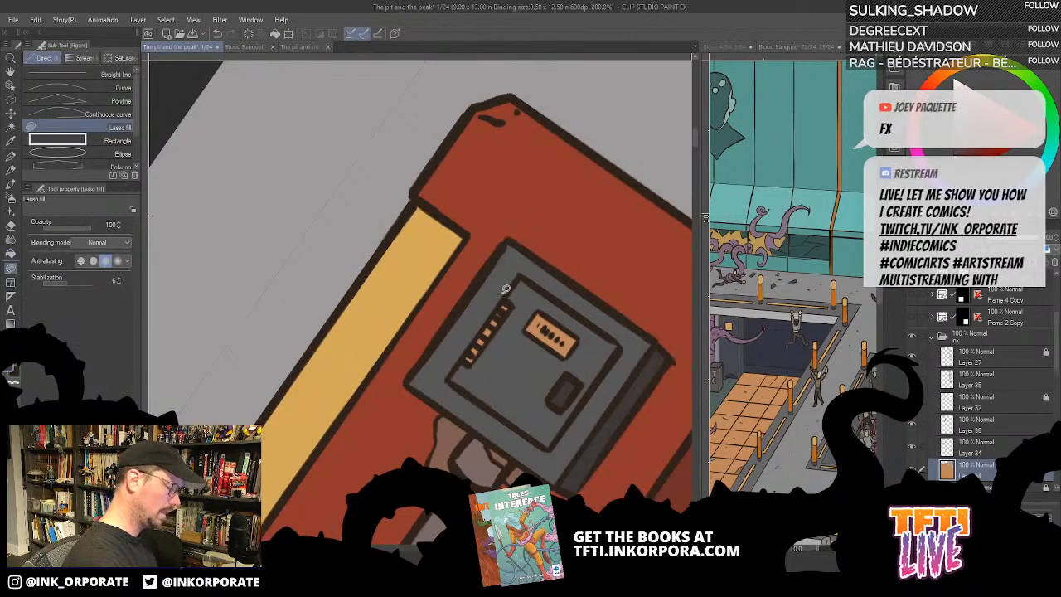
{"action": "mouse_move", "coordinate": [506, 287]}
{"action": "left_mouse_down"}
{"action": "mouse_move", "coordinate": [572, 213]}
{"action": "mouse_move", "coordinate": [531, 272]}
{"action": "mouse_move", "coordinate": [554, 224]}
{"action": "left_mouse_up"}
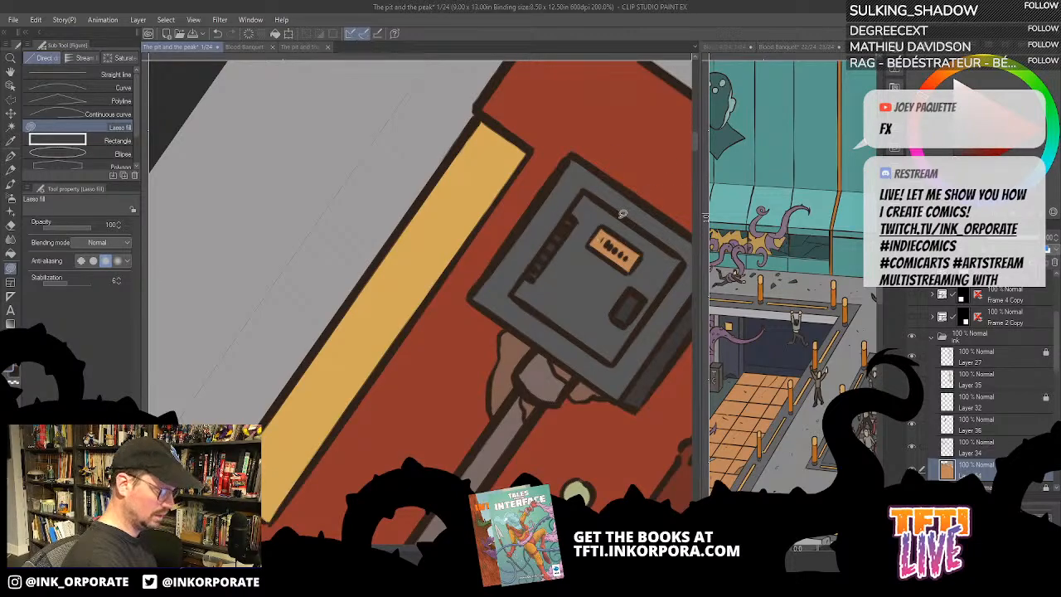
- Lasso-fill the small orange label plate on the front box's door with dark brownish grey
{"action": "key", "text": "minus"}
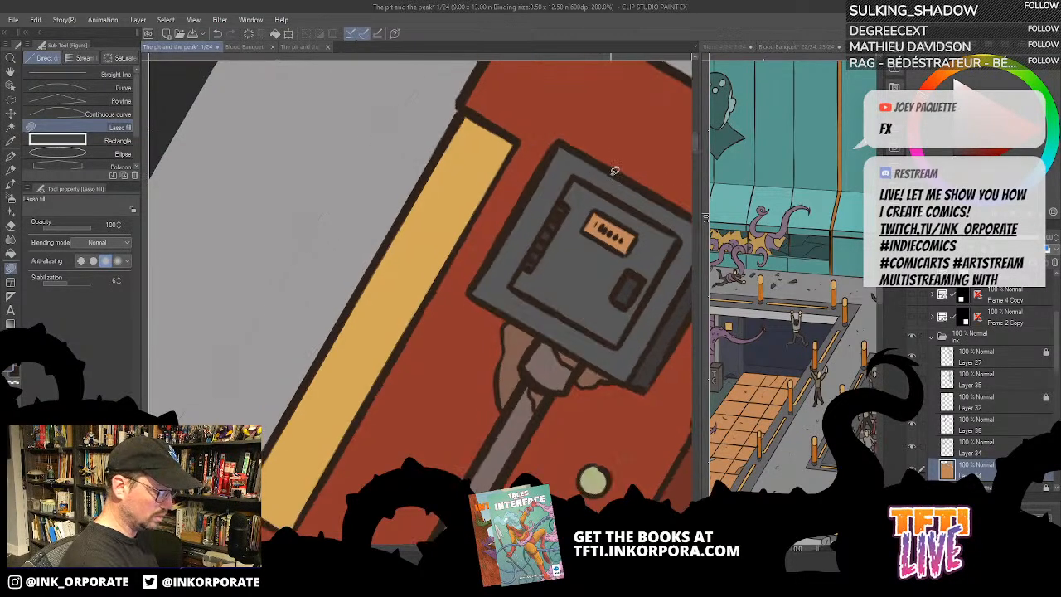
{"action": "key", "text": "minus"}
{"action": "key", "text": "minus"}
{"action": "key", "text": "minus"}
{"action": "key", "text": "minus"}
{"action": "key", "text": "minus"}
{"action": "key", "text": "minus"}
{"action": "key", "text": "minus"}
{"action": "key", "text": "minus"}
{"action": "key", "text": "minus"}
{"action": "key", "text": "minus"}
{"action": "key", "text": "minus"}
{"action": "key", "text": "minus"}
{"action": "key", "text": "minus"}
{"action": "left_click_drag", "start_coordinate": [442, 316], "coordinate": [551, 423]}
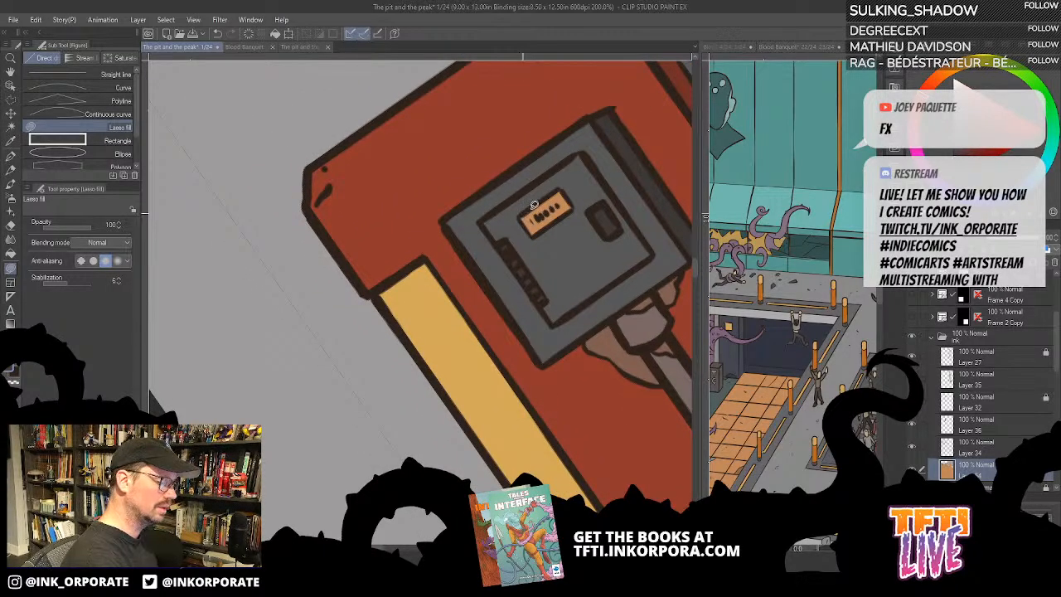
{"action": "mouse_move", "coordinate": [534, 204]}
{"action": "left_mouse_down"}
{"action": "mouse_move", "coordinate": [564, 186]}
{"action": "mouse_move", "coordinate": [573, 207]}
{"action": "mouse_move", "coordinate": [534, 232]}
{"action": "mouse_move", "coordinate": [536, 199]}
{"action": "left_mouse_up"}
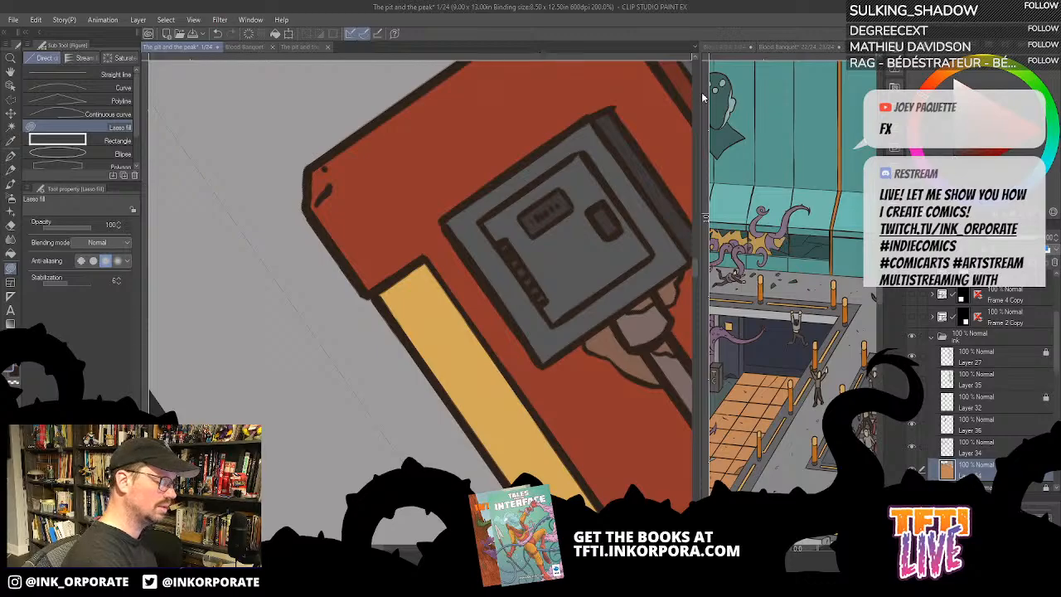
- Examine the machine's base, pipe and the floor around it for areas still lacking their own colour
{"action": "left_click_drag", "start_coordinate": [529, 406], "coordinate": [333, 338]}
{"action": "scroll", "coordinate": [377, 383], "scroll_direction": "down", "scroll_amount": 2}
{"action": "left_click_drag", "start_coordinate": [460, 503], "coordinate": [570, 247]}
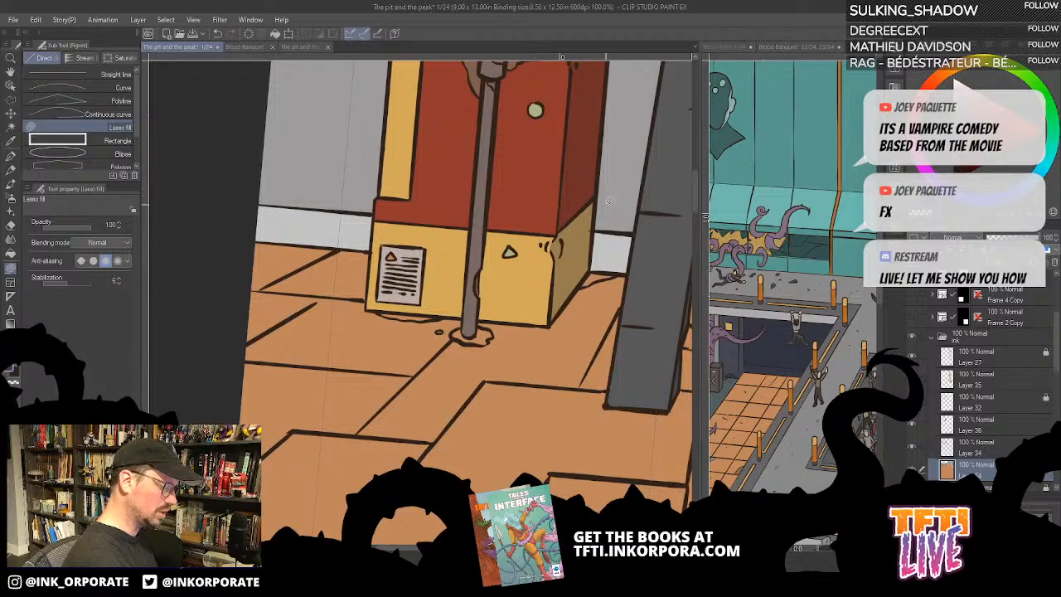
{"action": "left_click_drag", "start_coordinate": [422, 390], "coordinate": [531, 426]}
{"action": "scroll", "coordinate": [451, 374], "scroll_direction": "up", "scroll_amount": 1}
{"action": "key", "text": "minus"}
{"action": "key", "text": "minus"}
{"action": "key", "text": "minus"}
{"action": "left_click_drag", "start_coordinate": [532, 300], "coordinate": [573, 284]}
{"action": "left_click_drag", "start_coordinate": [606, 232], "coordinate": [525, 322]}
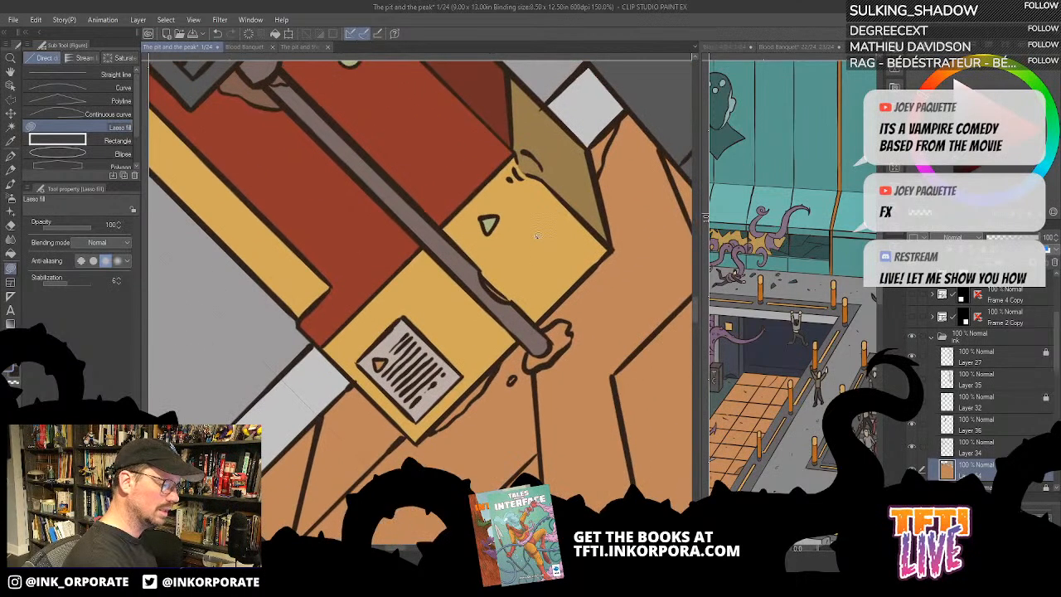
{"action": "key", "text": "asciicircum"}
{"action": "left_click_drag", "start_coordinate": [539, 202], "coordinate": [489, 338]}
{"action": "left_click_drag", "start_coordinate": [489, 337], "coordinate": [564, 255]}
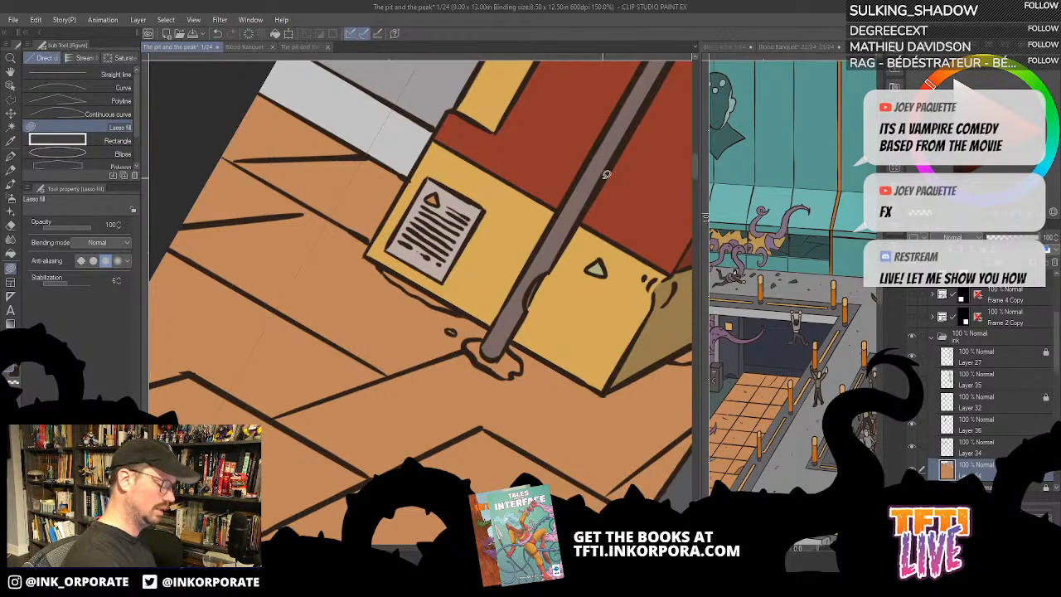
{"action": "scroll", "coordinate": [603, 179], "scroll_direction": "down", "scroll_amount": 1}
{"action": "scroll", "coordinate": [603, 179], "scroll_direction": "down", "scroll_amount": 1}
{"action": "mouse_move", "coordinate": [603, 177]}
{"action": "left_mouse_down"}
{"action": "mouse_move", "coordinate": [537, 219]}
{"action": "mouse_move", "coordinate": [426, 340]}
{"action": "left_mouse_up"}
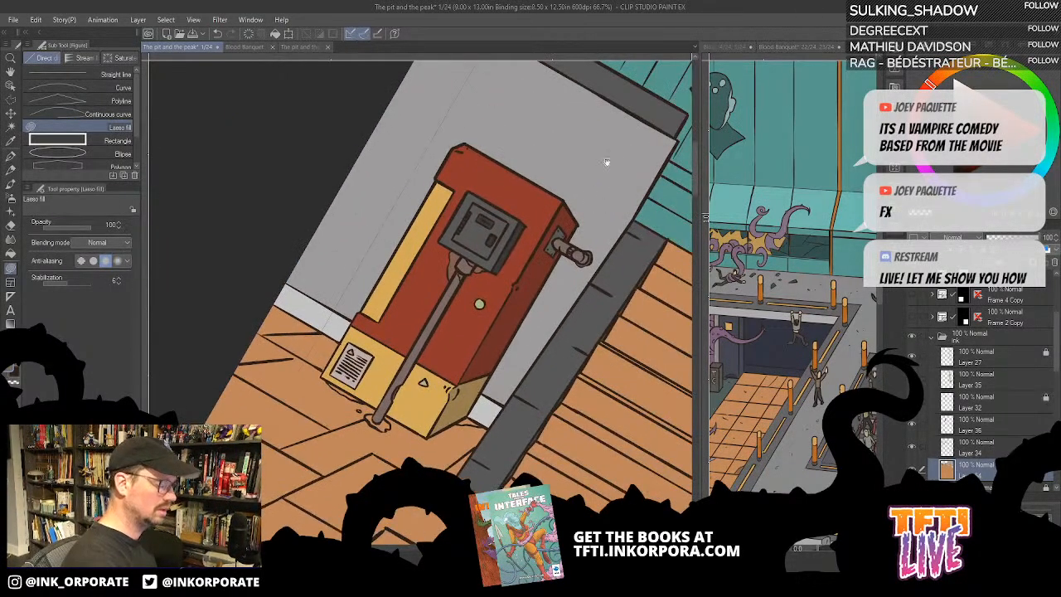
{"action": "scroll", "coordinate": [524, 282], "scroll_direction": "down", "scroll_amount": 2}
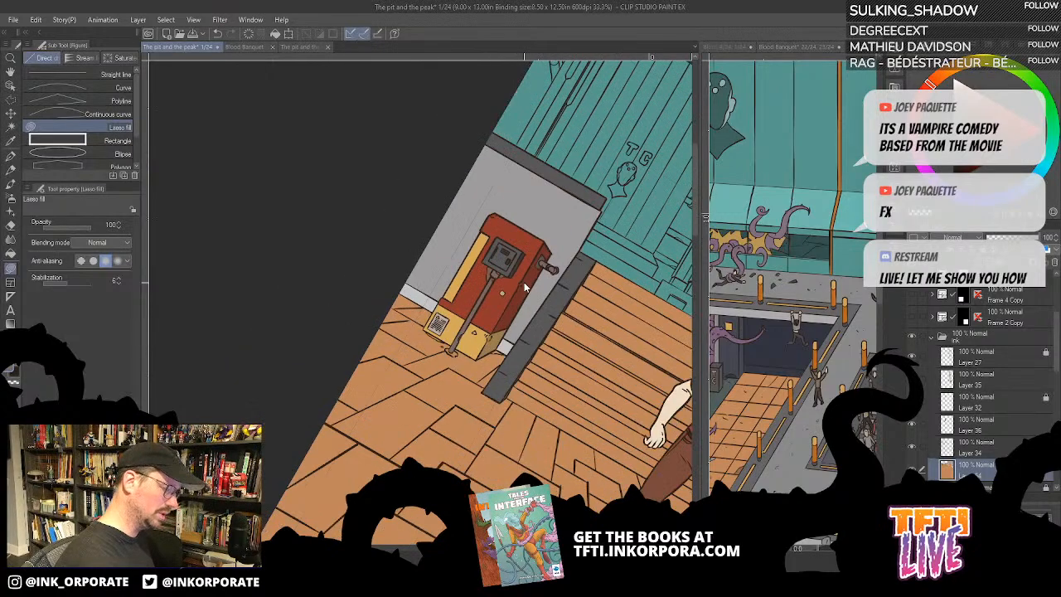
{"action": "scroll", "coordinate": [524, 282], "scroll_direction": "down", "scroll_amount": 1}
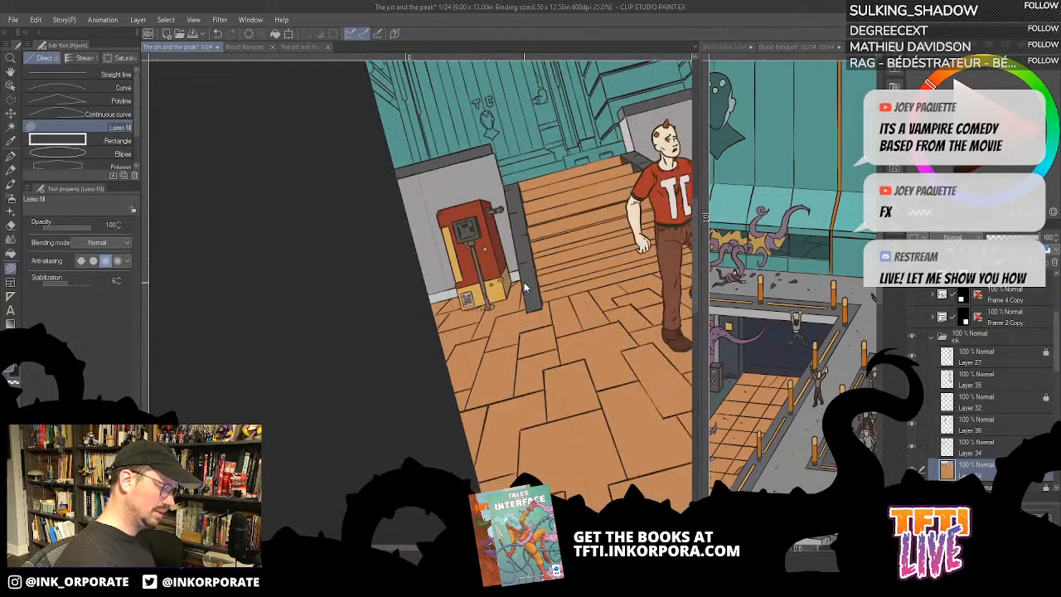
{"action": "scroll", "coordinate": [524, 282], "scroll_direction": "up", "scroll_amount": 5}
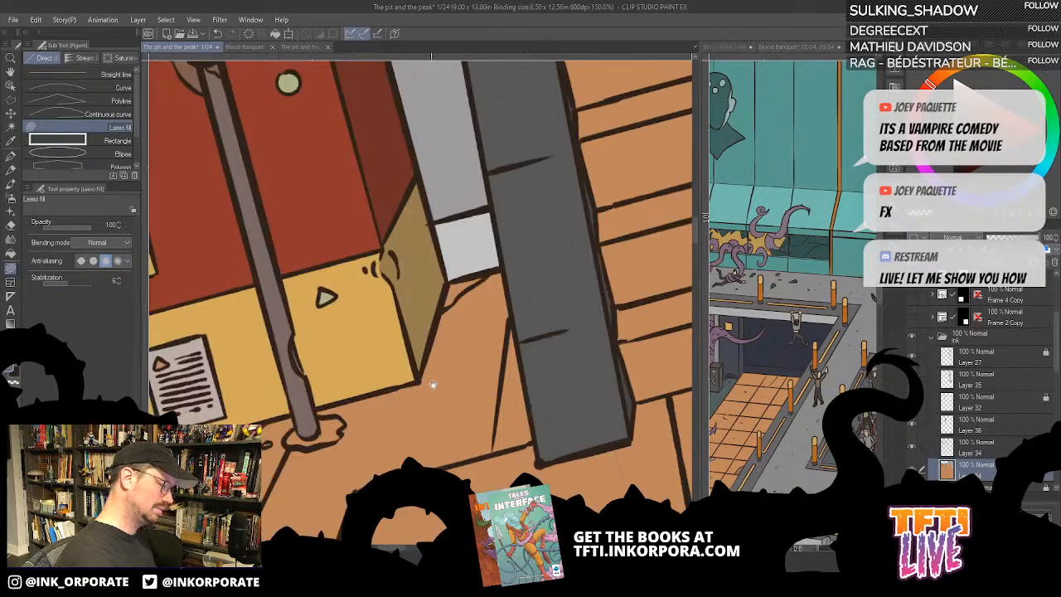
{"action": "mouse_move", "coordinate": [433, 384]}
{"action": "left_mouse_down"}
{"action": "mouse_move", "coordinate": [611, 394]}
{"action": "mouse_move", "coordinate": [518, 399]}
{"action": "left_mouse_up"}
{"action": "scroll", "coordinate": [516, 399], "scroll_direction": "down", "scroll_amount": 1}
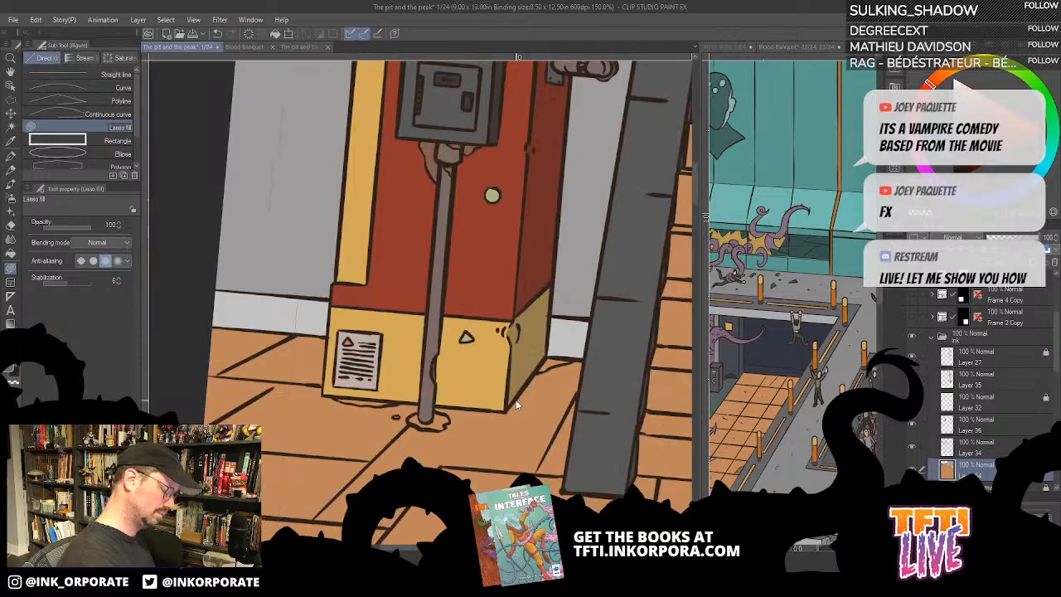
- Sample the brown rust colour below the front box and lasso-fill the puddle at the pipe's foot and the stain along the base's lower edge
{"action": "scroll", "coordinate": [515, 400], "scroll_direction": "down", "scroll_amount": 1}
{"action": "left_click_drag", "start_coordinate": [516, 400], "coordinate": [547, 243]}
{"action": "left_click_drag", "start_coordinate": [366, 296], "coordinate": [436, 202]}
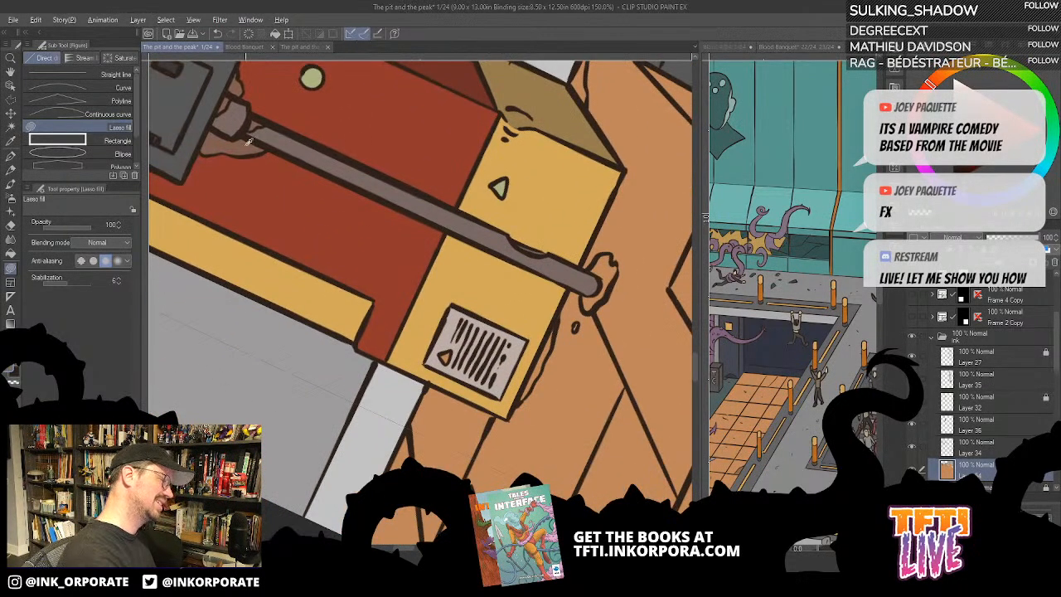
{"action": "left_click", "coordinate": [300, 140], "text": "alt"}
{"action": "left_click_drag", "start_coordinate": [548, 347], "coordinate": [535, 293]}
{"action": "mouse_move", "coordinate": [511, 345]}
{"action": "left_mouse_down"}
{"action": "mouse_move", "coordinate": [545, 265]}
{"action": "mouse_move", "coordinate": [510, 342]}
{"action": "mouse_move", "coordinate": [597, 241]}
{"action": "mouse_move", "coordinate": [603, 201]}
{"action": "mouse_move", "coordinate": [584, 208]}
{"action": "mouse_move", "coordinate": [591, 223]}
{"action": "mouse_move", "coordinate": [575, 237]}
{"action": "mouse_move", "coordinate": [565, 274]}
{"action": "left_mouse_up"}
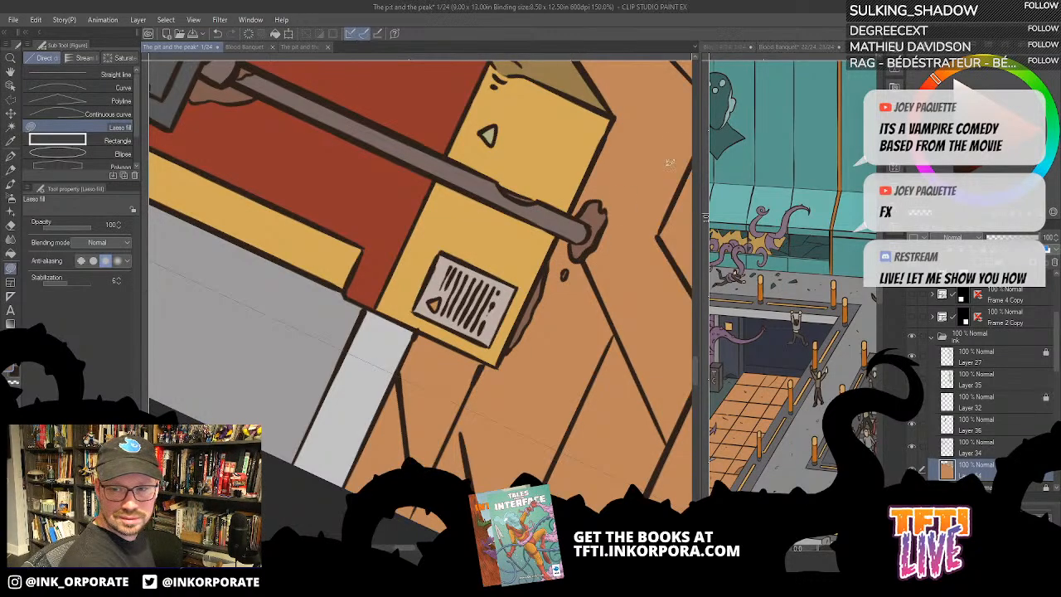
- Review the flat colours of the machine, staircase, walls and running man across the panel
{"action": "left_click_drag", "start_coordinate": [668, 153], "coordinate": [567, 363]}
{"action": "key", "text": "asciicircum"}
{"action": "key", "text": "asciicircum"}
{"action": "key", "text": "asciicircum"}
{"action": "key", "text": "asciicircum"}
{"action": "key", "text": "asciicircum"}
{"action": "key", "text": "asciicircum"}
{"action": "key", "text": "asciicircum"}
{"action": "key", "text": "asciicircum"}
{"action": "key", "text": "asciicircum"}
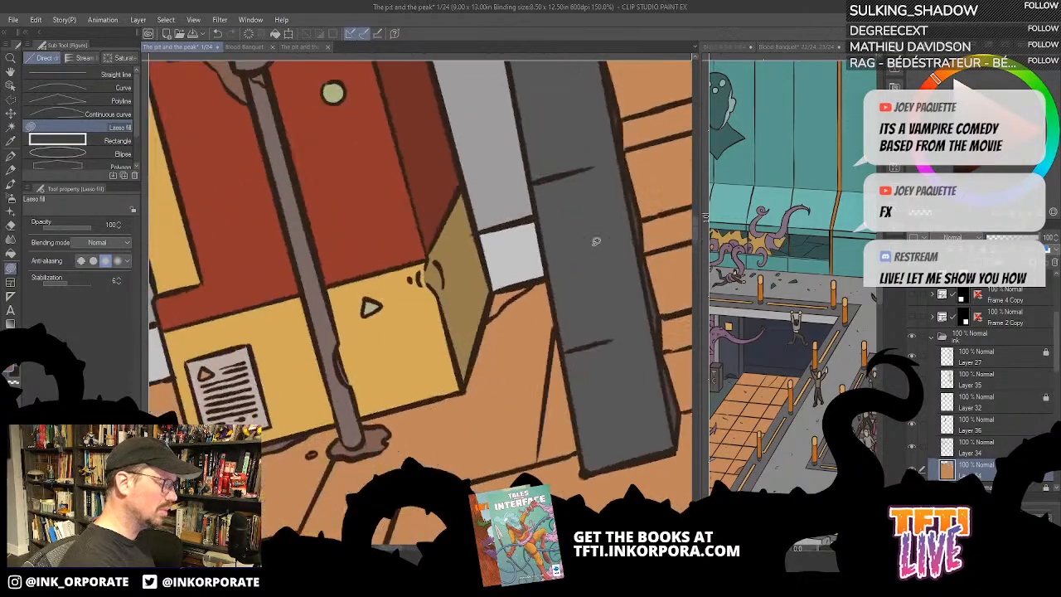
{"action": "scroll", "coordinate": [460, 463], "scroll_direction": "down", "scroll_amount": 2}
{"action": "key", "text": "asciicircum"}
{"action": "key", "text": "asciicircum"}
{"action": "key", "text": "asciicircum"}
{"action": "key", "text": "asciicircum"}
{"action": "key", "text": "asciicircum"}
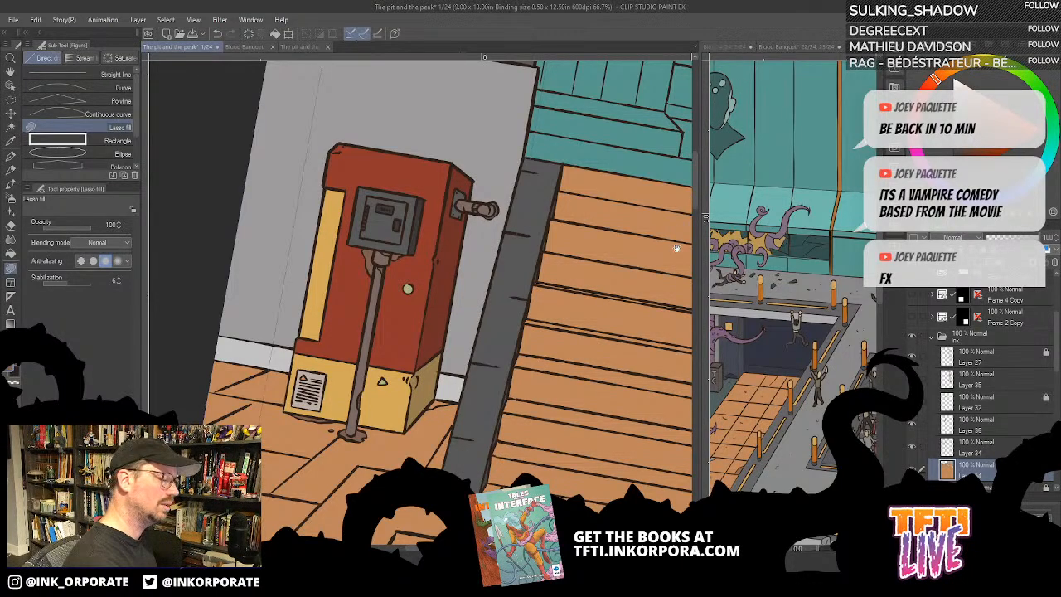
{"action": "left_click_drag", "start_coordinate": [677, 248], "coordinate": [561, 262]}
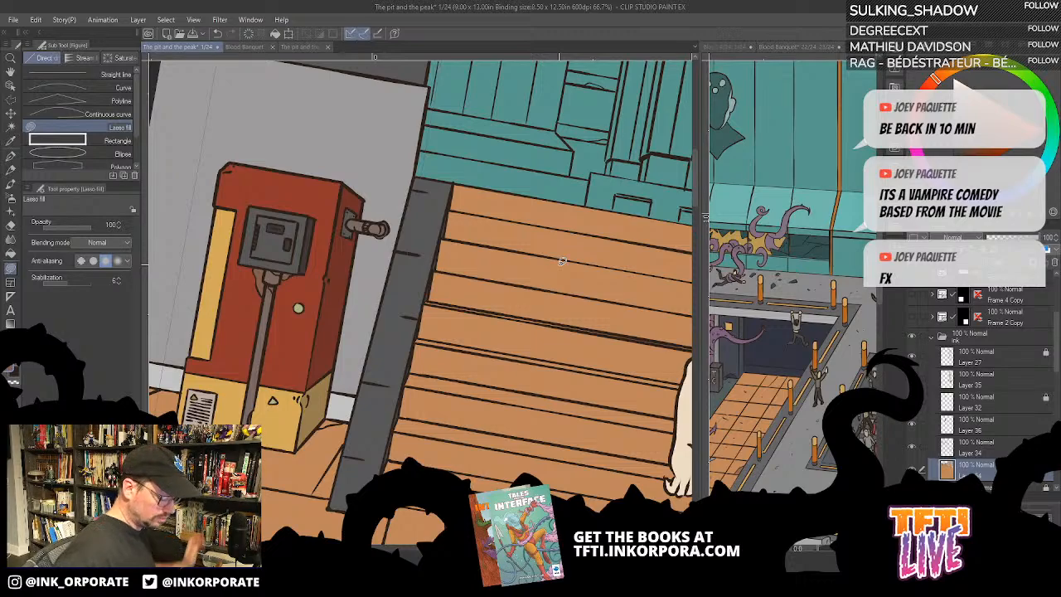
{"action": "scroll", "coordinate": [559, 264], "scroll_direction": "down", "scroll_amount": 1}
{"action": "key", "text": "minus"}
{"action": "key", "text": "minus"}
{"action": "scroll", "coordinate": [559, 265], "scroll_direction": "down", "scroll_amount": 2}
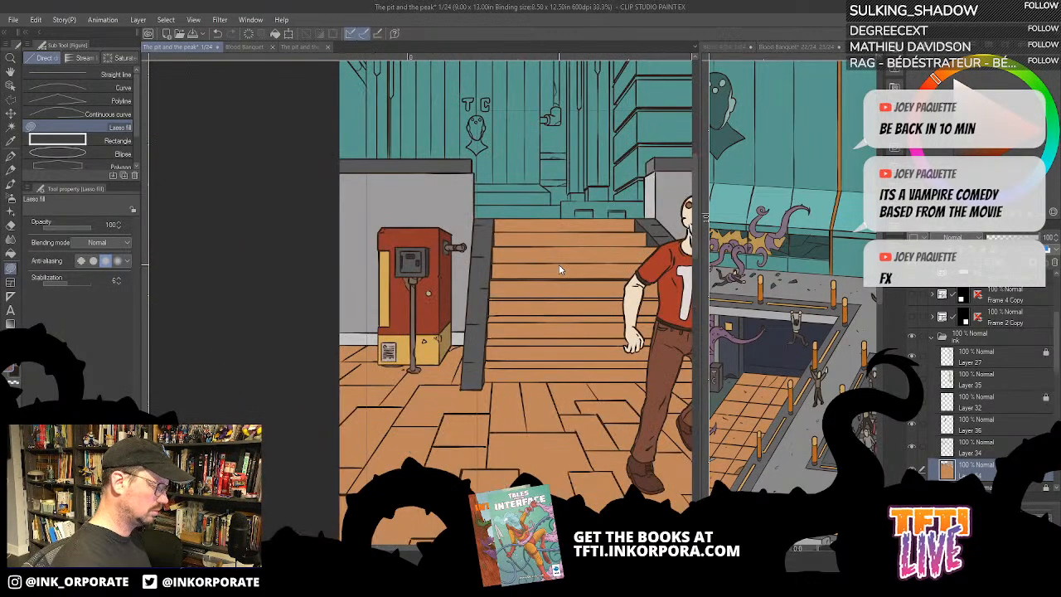
{"action": "left_click_drag", "start_coordinate": [535, 423], "coordinate": [508, 411]}
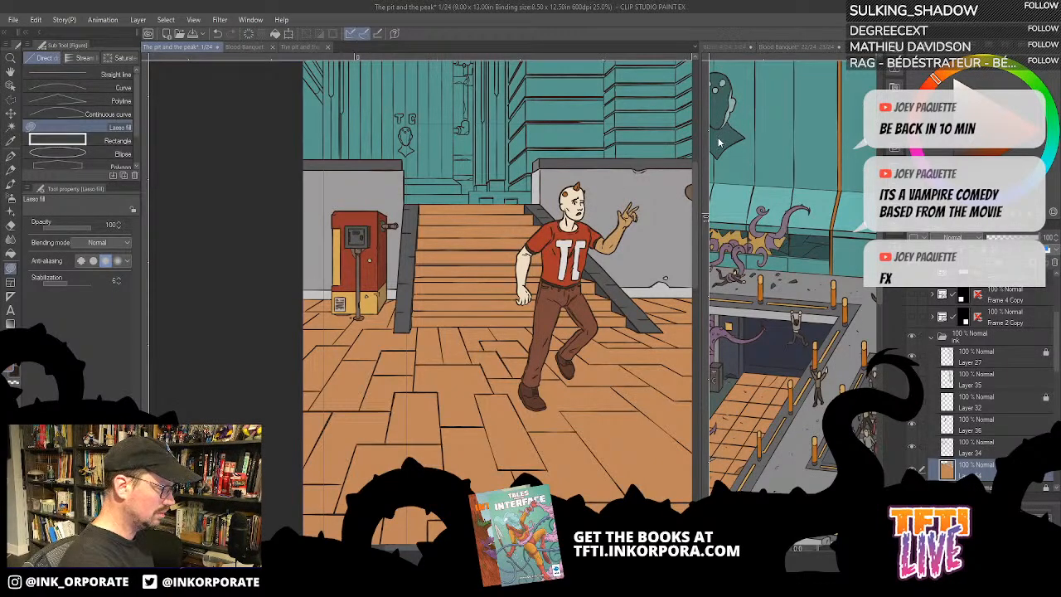
{"action": "left_click_drag", "start_coordinate": [662, 232], "coordinate": [595, 233]}
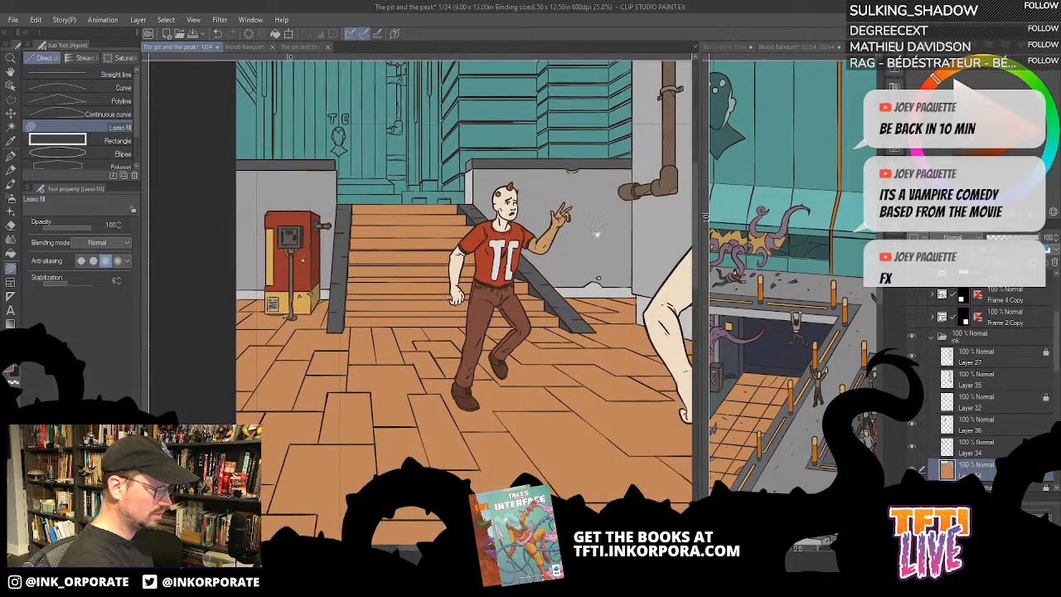
{"action": "scroll", "coordinate": [597, 404], "scroll_direction": "down", "scroll_amount": 5}
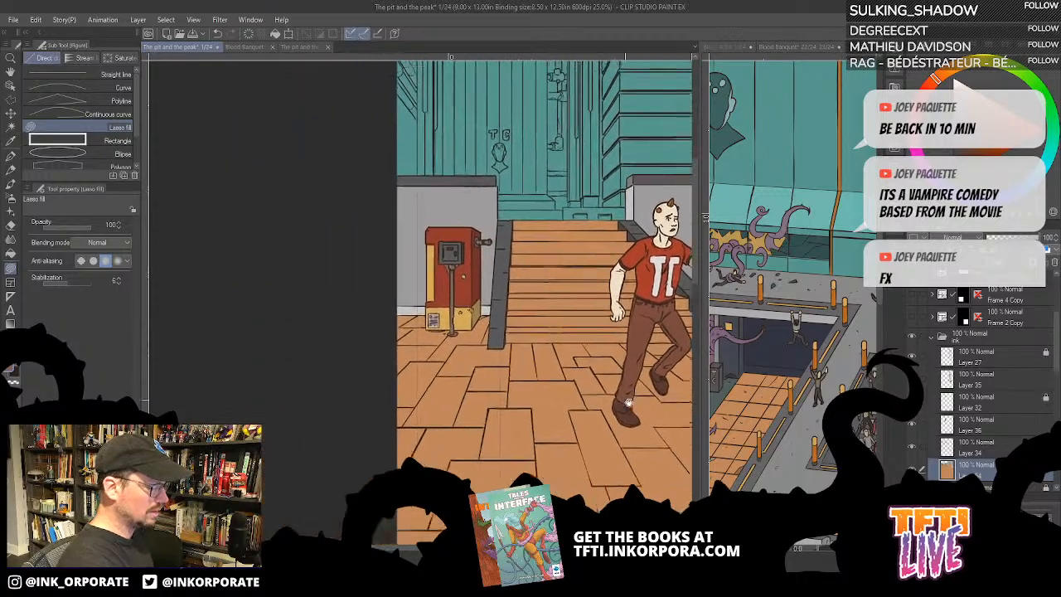
- Recolour the machine's red body dark brown with the Fill tool set to refer to other layers
{"action": "scroll", "coordinate": [597, 404], "scroll_direction": "up", "scroll_amount": 5}
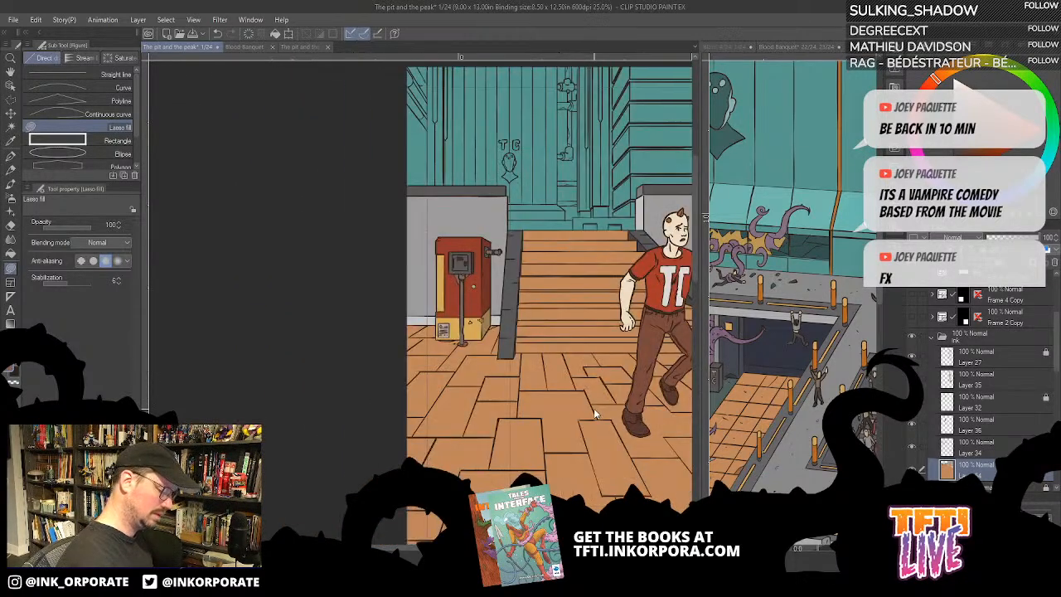
{"action": "left_click_drag", "start_coordinate": [526, 424], "coordinate": [569, 446]}
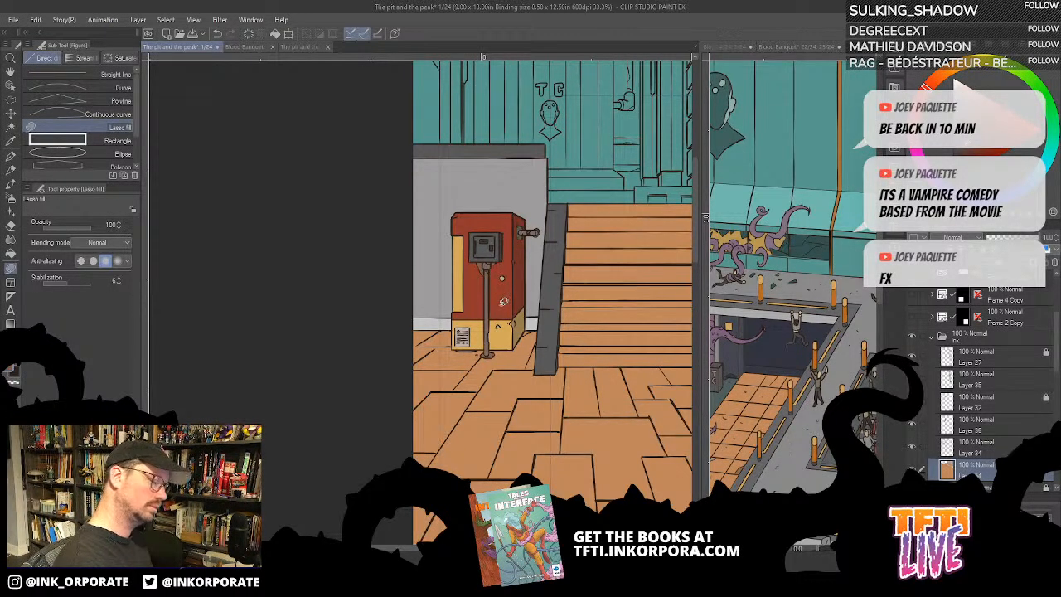
{"action": "key", "text": "g"}
{"action": "left_click", "coordinate": [508, 303]}
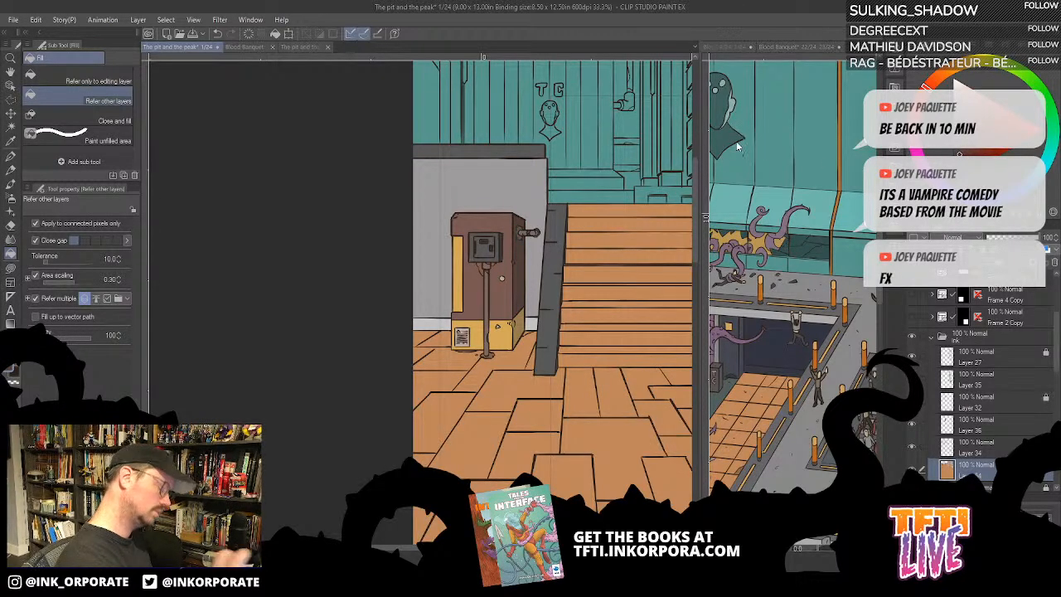
- Check how the machine's brown body reads against the figures, stairs and floor of the whole panel
{"action": "key", "text": "ctrl+minus"}
{"action": "key", "text": "ctrl+minus"}
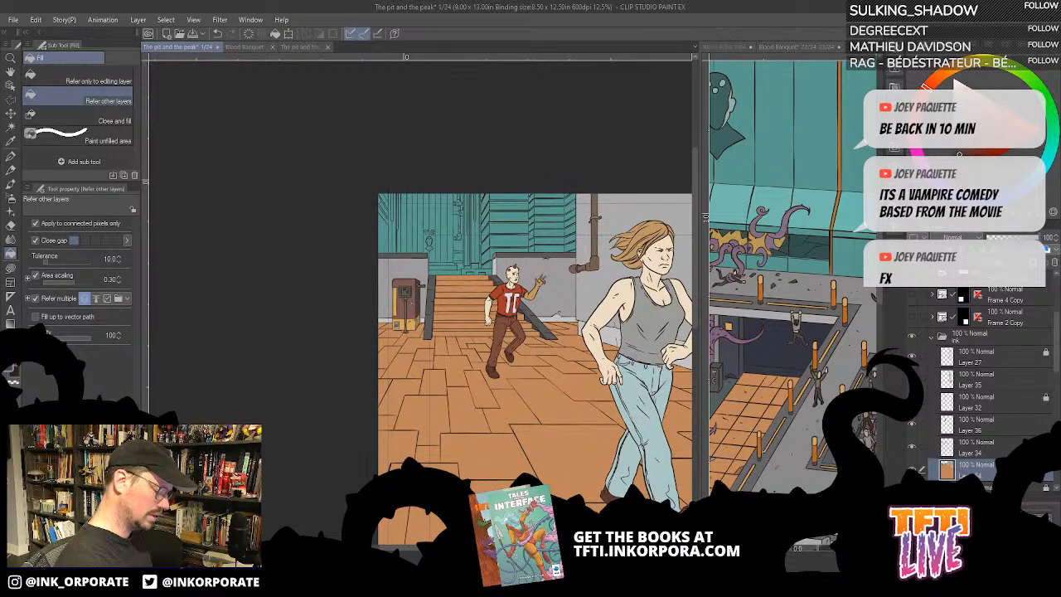
{"action": "key", "text": "ctrl+plus"}
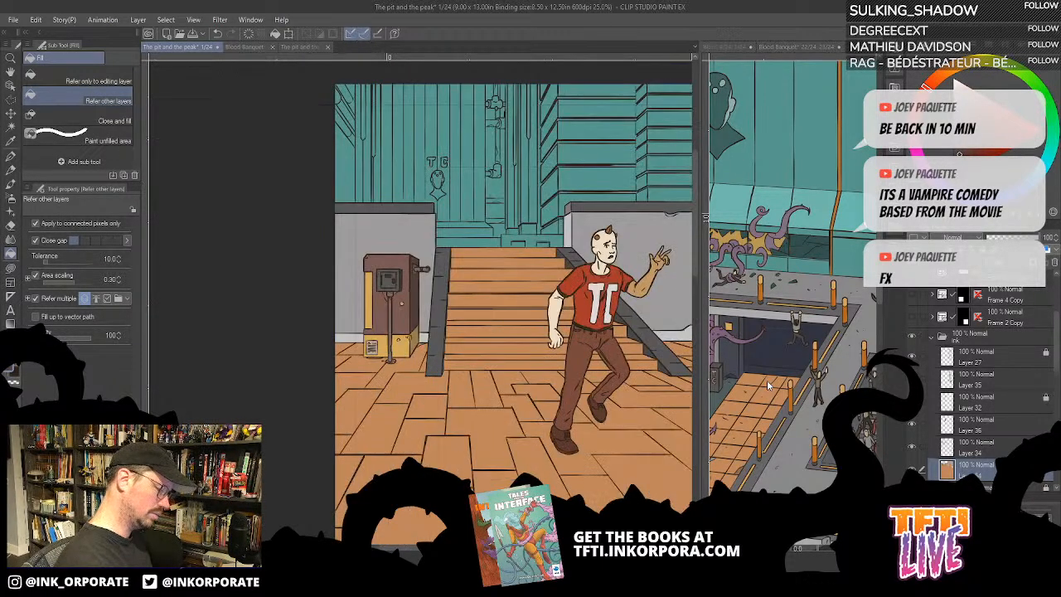
{"action": "left_click_drag", "start_coordinate": [630, 421], "coordinate": [636, 402]}
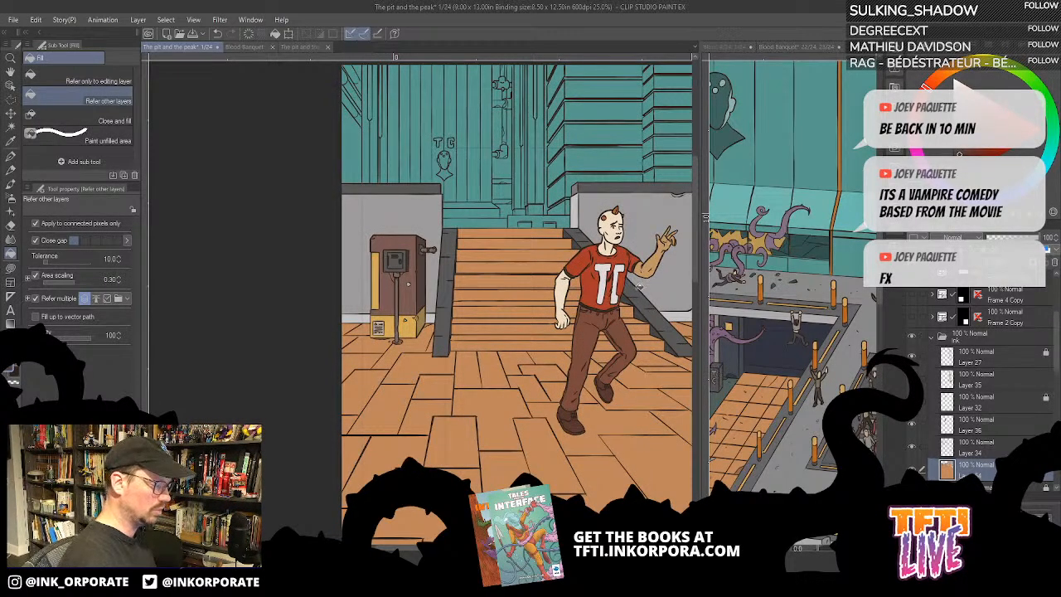
{"action": "left_click_drag", "start_coordinate": [628, 405], "coordinate": [549, 397]}
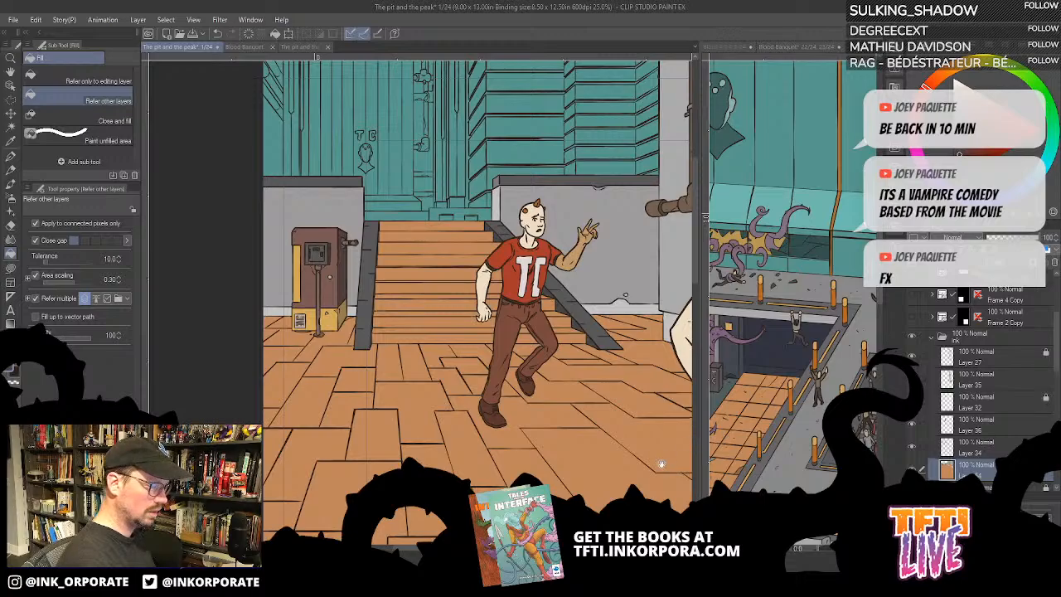
{"action": "mouse_move", "coordinate": [661, 464]}
{"action": "left_mouse_down"}
{"action": "mouse_move", "coordinate": [618, 460]}
{"action": "mouse_move", "coordinate": [612, 445]}
{"action": "mouse_move", "coordinate": [543, 418]}
{"action": "mouse_move", "coordinate": [636, 422]}
{"action": "left_mouse_up"}
{"action": "mouse_move", "coordinate": [651, 490]}
{"action": "left_mouse_down"}
{"action": "mouse_move", "coordinate": [642, 386]}
{"action": "mouse_move", "coordinate": [586, 394]}
{"action": "left_mouse_up"}
{"action": "scroll", "coordinate": [670, 370], "scroll_direction": "down", "scroll_amount": 2}
- Try a darker brown fill on the large floor slab beside the woman's legs and undo it
{"action": "left_click_drag", "start_coordinate": [504, 319], "coordinate": [559, 356]}
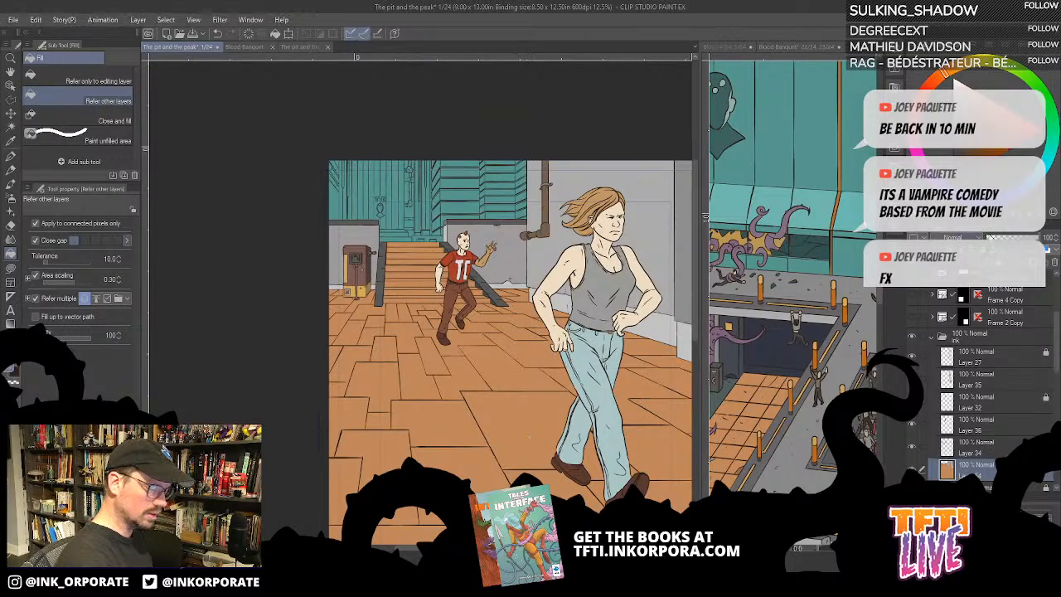
{"action": "left_click", "coordinate": [540, 418]}
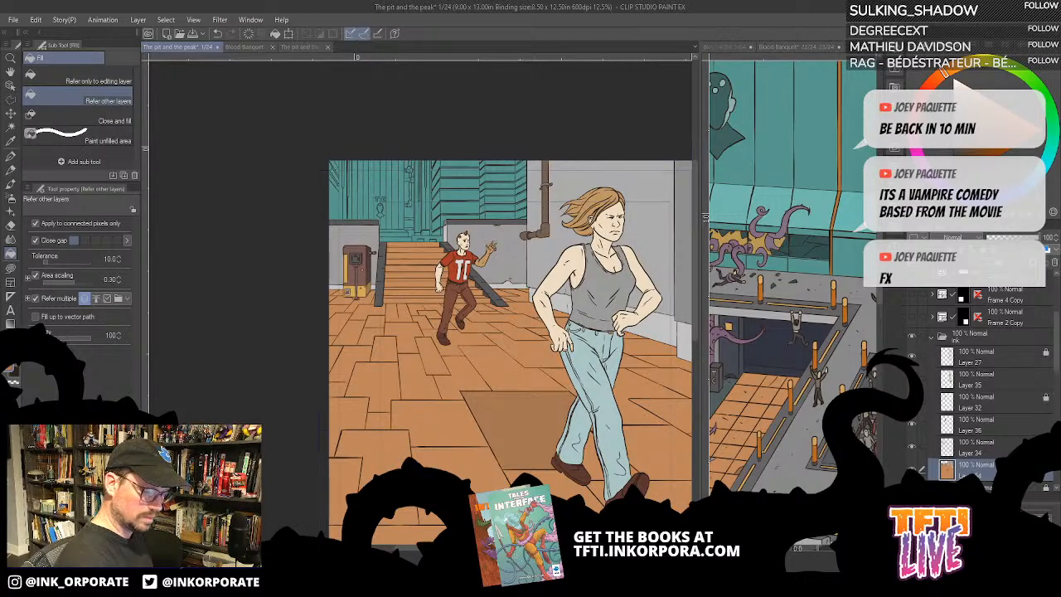
{"action": "key", "text": "ctrl+z"}
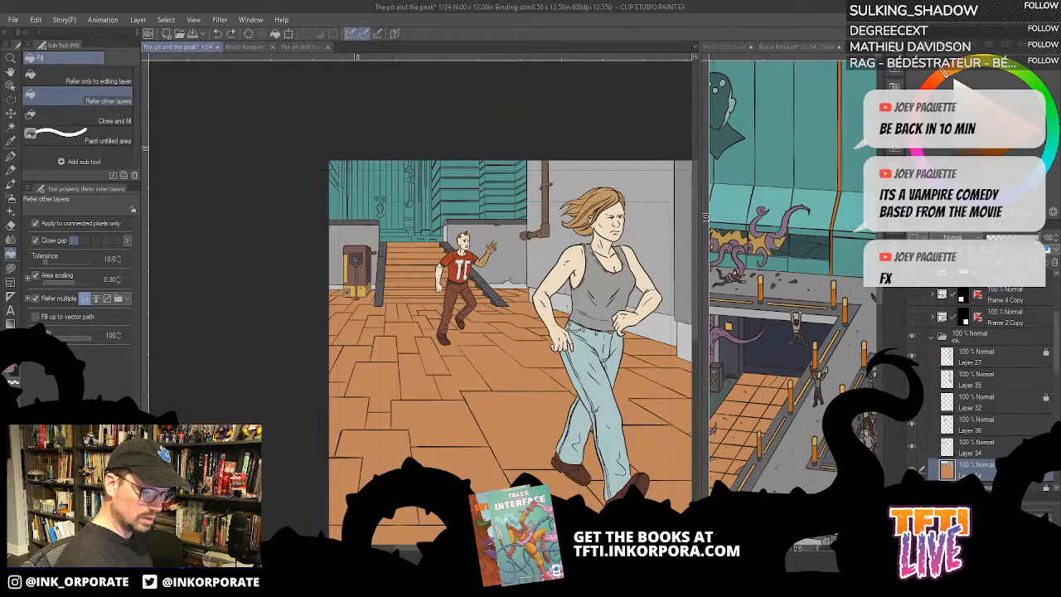
- Hide the layer of the running man in the red T-shirt, switching the woman's layer off and back on
{"action": "left_click", "coordinate": [912, 380]}
{"action": "left_click", "coordinate": [912, 424]}
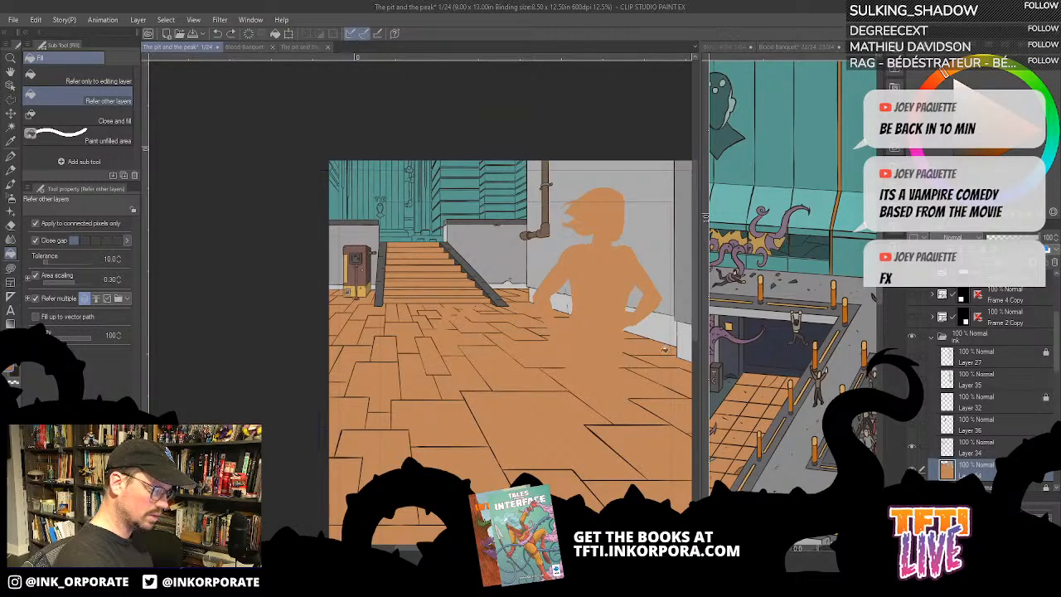
{"action": "left_click", "coordinate": [912, 380]}
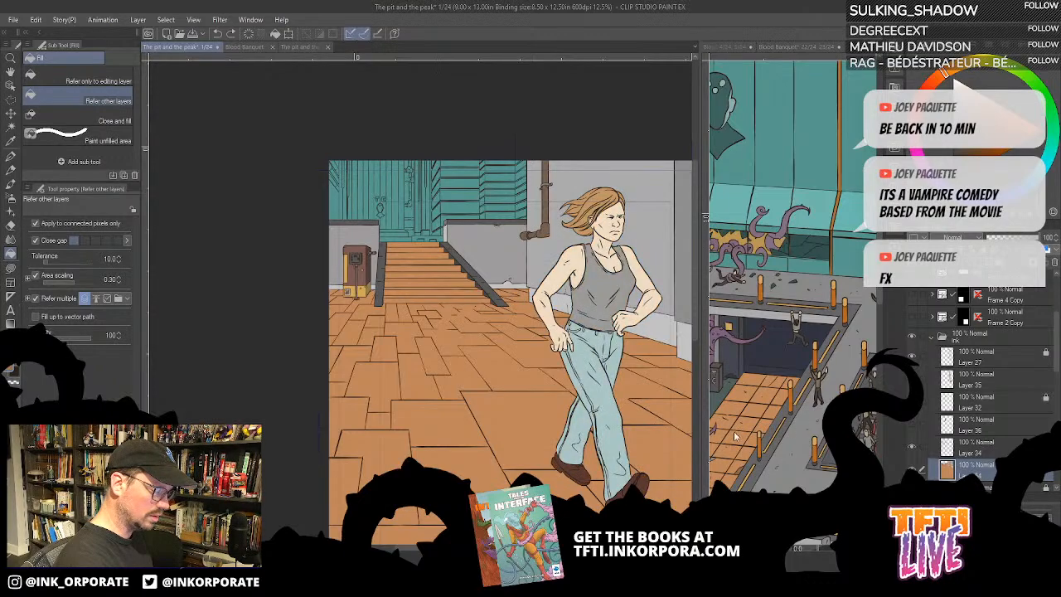
- Try filling the floor slab in front of the woman's feet with darker brown and undo that fill
{"action": "scroll", "coordinate": [663, 496], "scroll_direction": "down", "scroll_amount": 3}
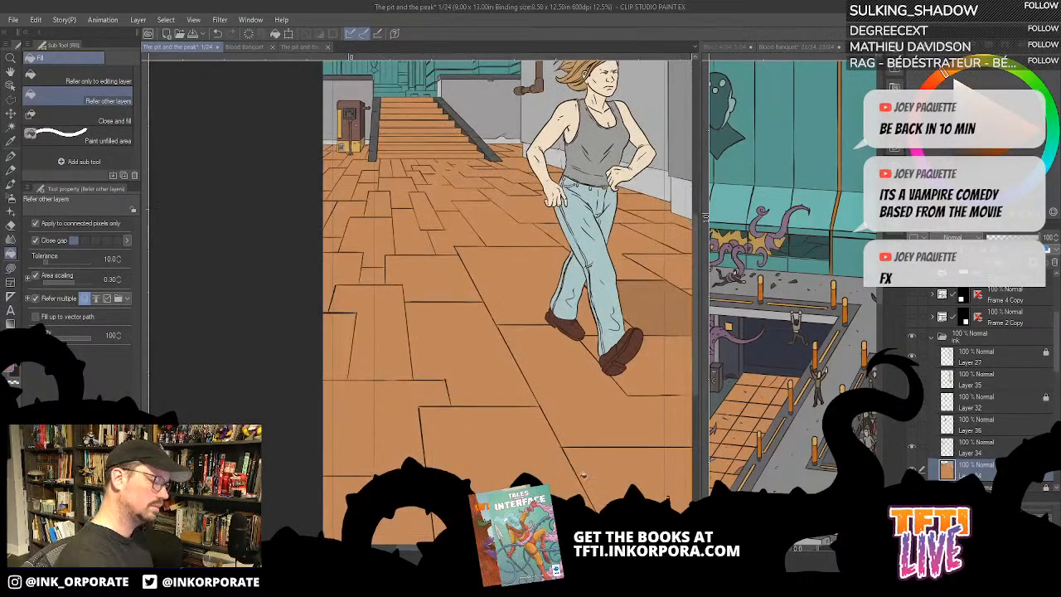
{"action": "left_click", "coordinate": [593, 432]}
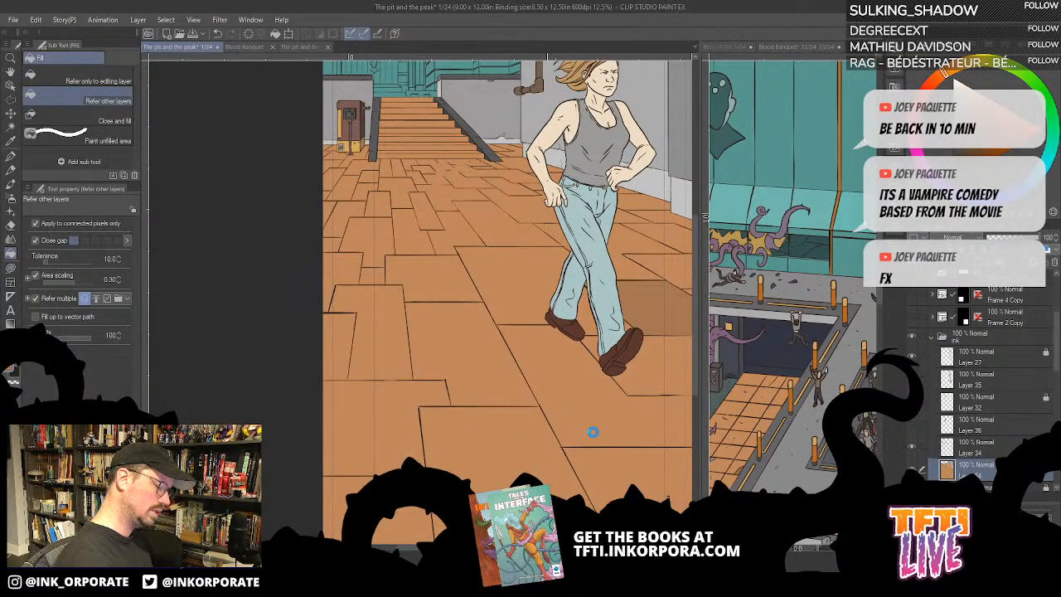
{"action": "key", "text": "ctrl+z"}
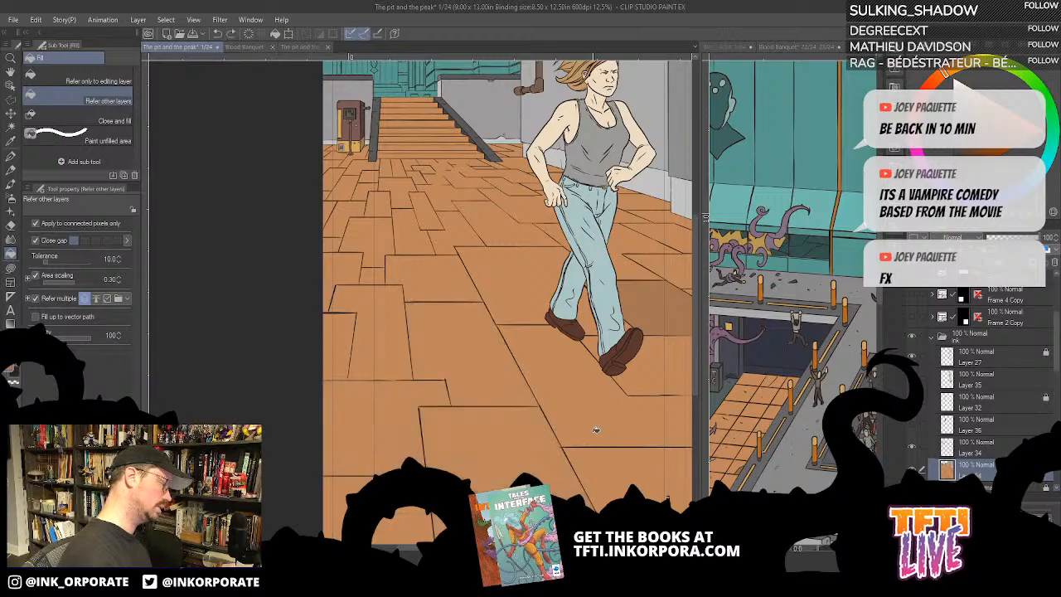
- Set the fill's Close gap to its widest setting and fill the large foreground floor slab with darker brown
{"action": "left_click", "coordinate": [110, 240]}
{"action": "key", "text": "ctrl+minus"}
{"action": "key", "text": "ctrl+minus"}
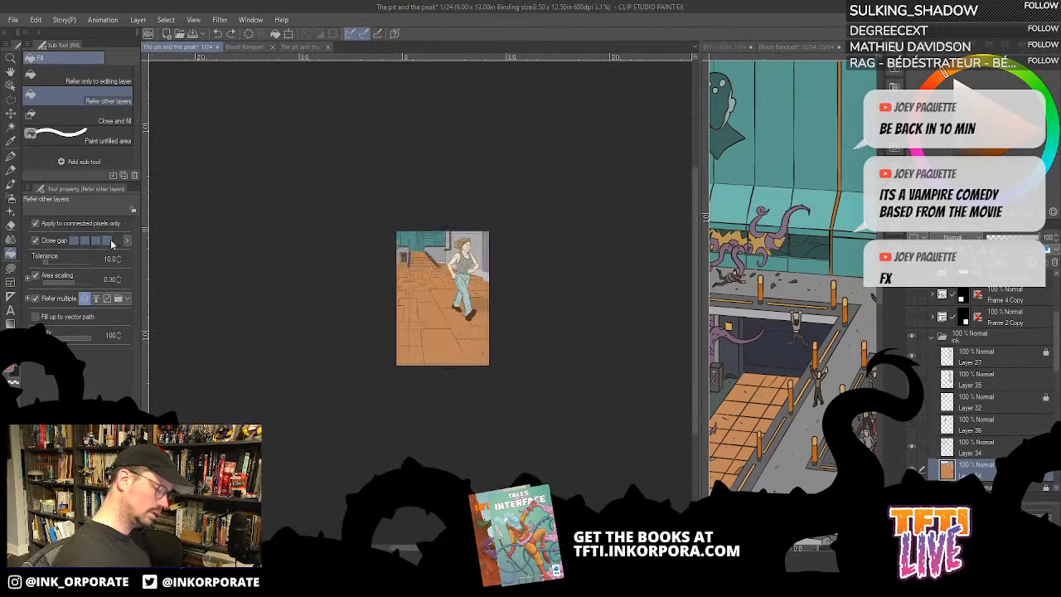
{"action": "scroll", "coordinate": [444, 351], "scroll_direction": "up", "scroll_amount": 2}
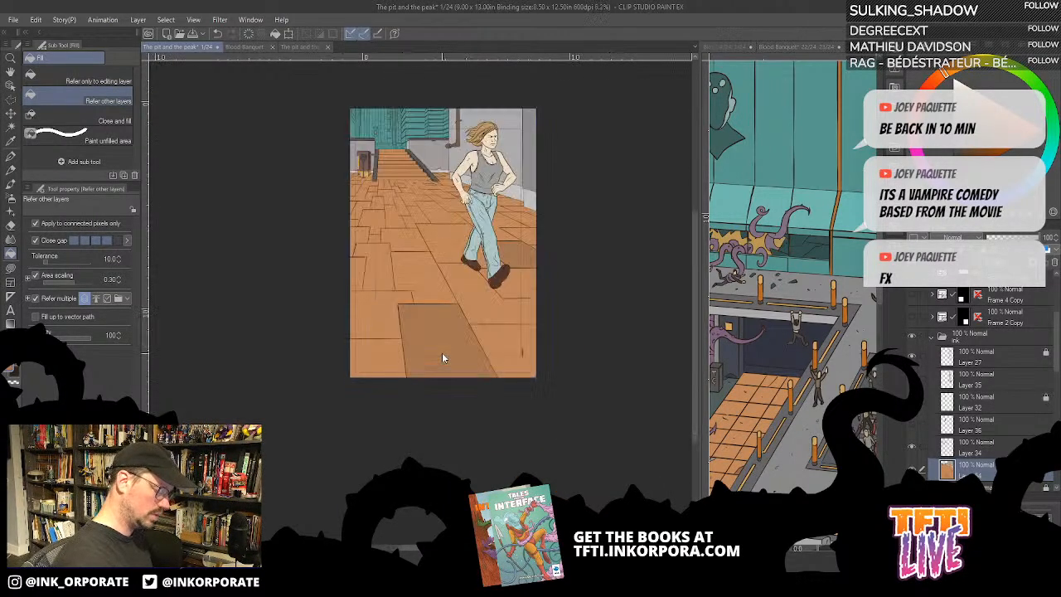
{"action": "scroll", "coordinate": [442, 353], "scroll_direction": "up", "scroll_amount": 1}
{"action": "left_click_drag", "start_coordinate": [441, 354], "coordinate": [528, 438]}
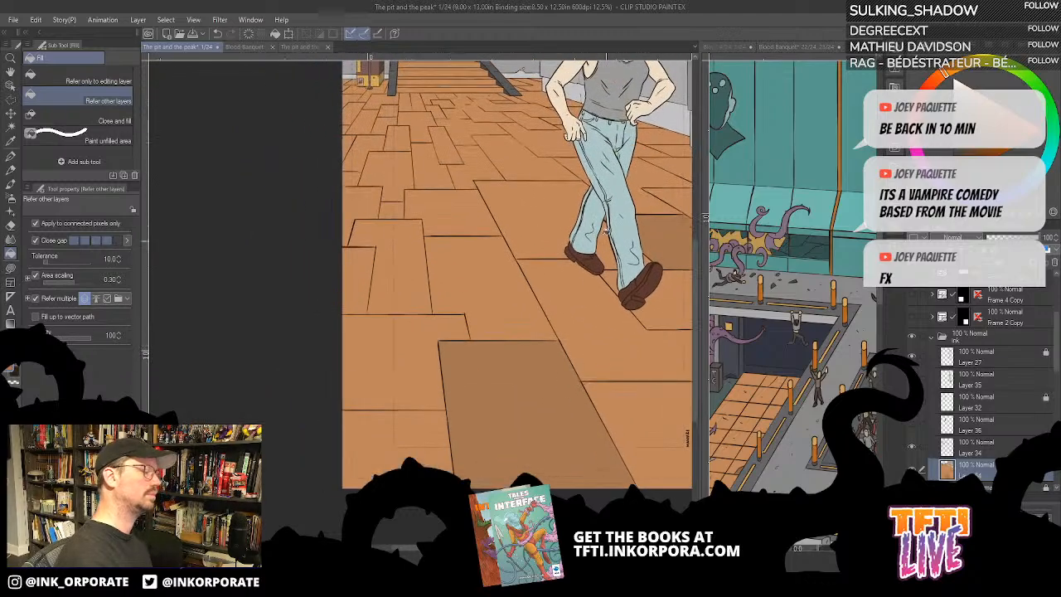
- Fill scattered floor slabs at the page edge, in the middle distance and behind the woman with darker brown
{"action": "left_click", "coordinate": [361, 267]}
{"action": "left_click", "coordinate": [450, 173]}
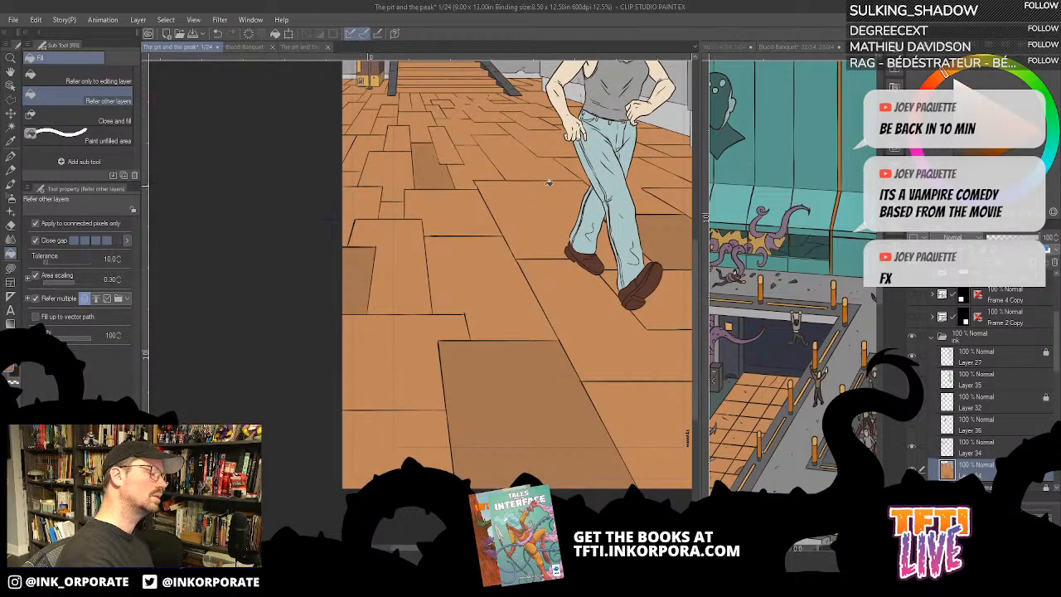
{"action": "left_click", "coordinate": [659, 176]}
{"action": "left_click", "coordinate": [668, 134]}
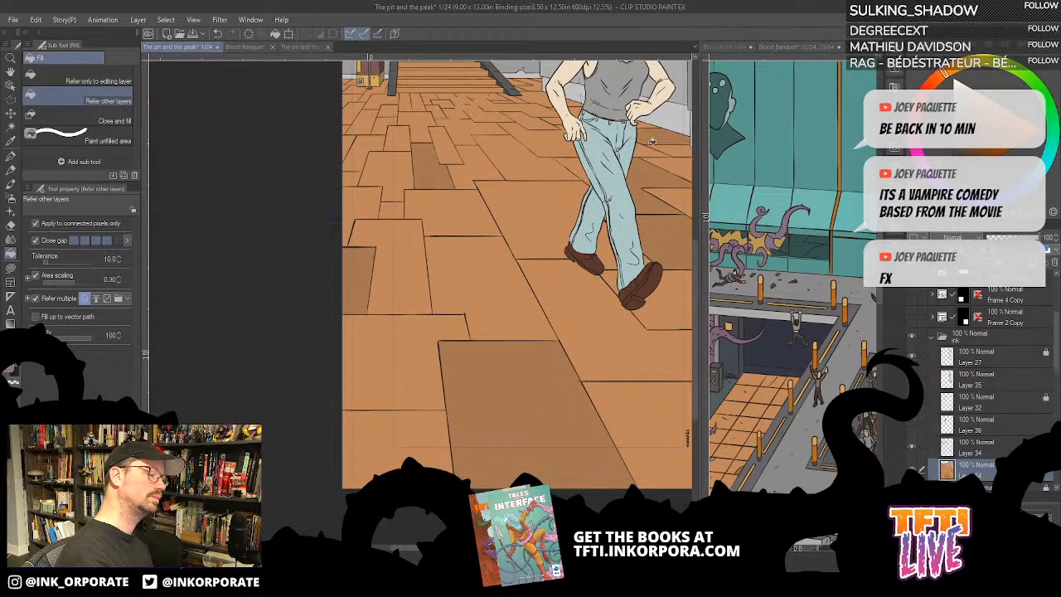
{"action": "left_click", "coordinate": [535, 123]}
{"action": "left_click_drag", "start_coordinate": [535, 123], "coordinate": [546, 292]}
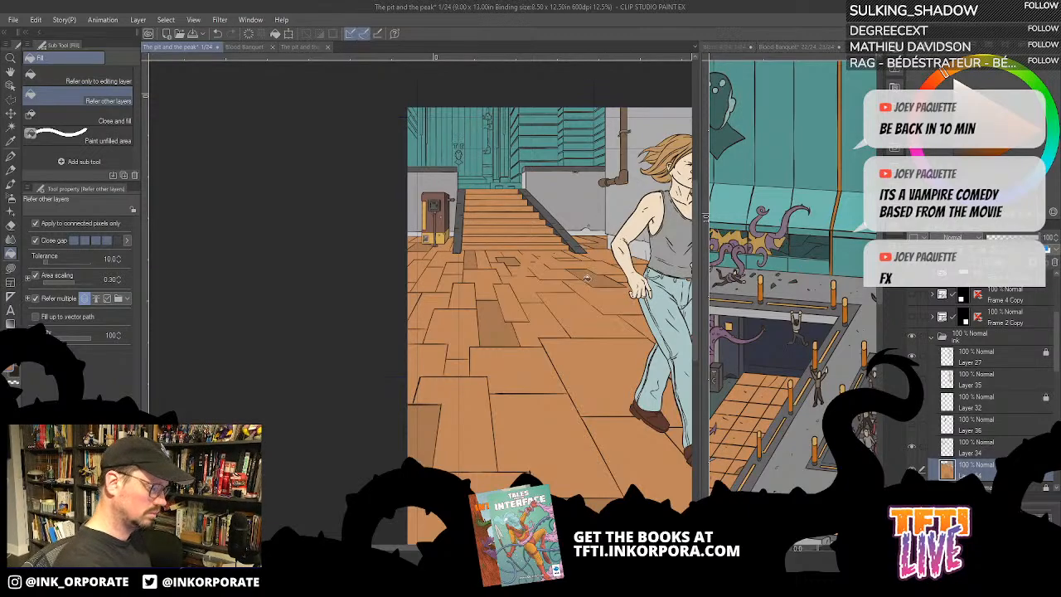
{"action": "left_click", "coordinate": [596, 292]}
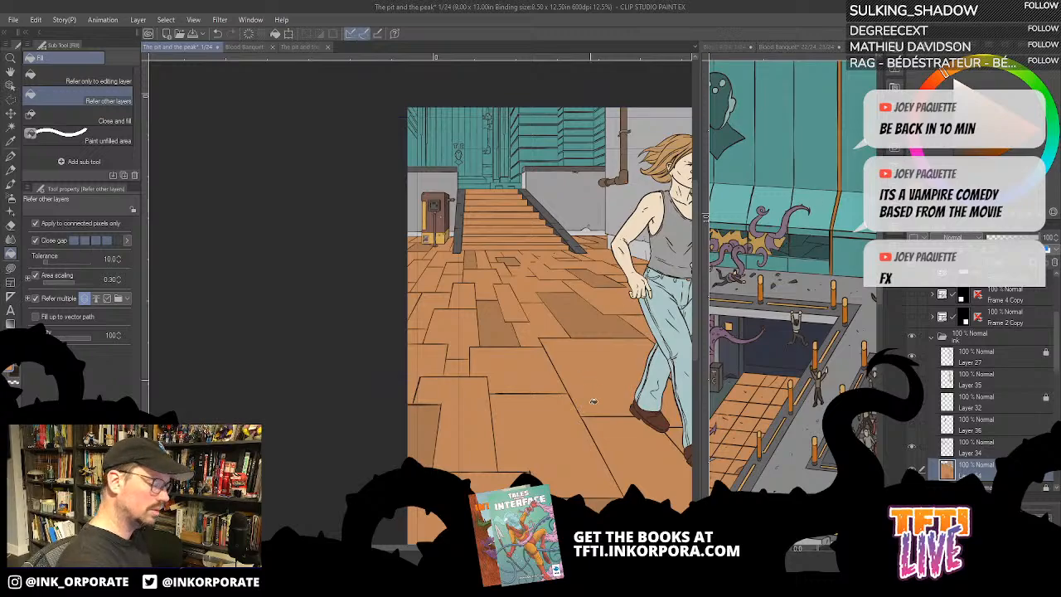
- Fill several floor slabs around the woman and in the foreground with a brighter orange
{"action": "left_click", "coordinate": [477, 430]}
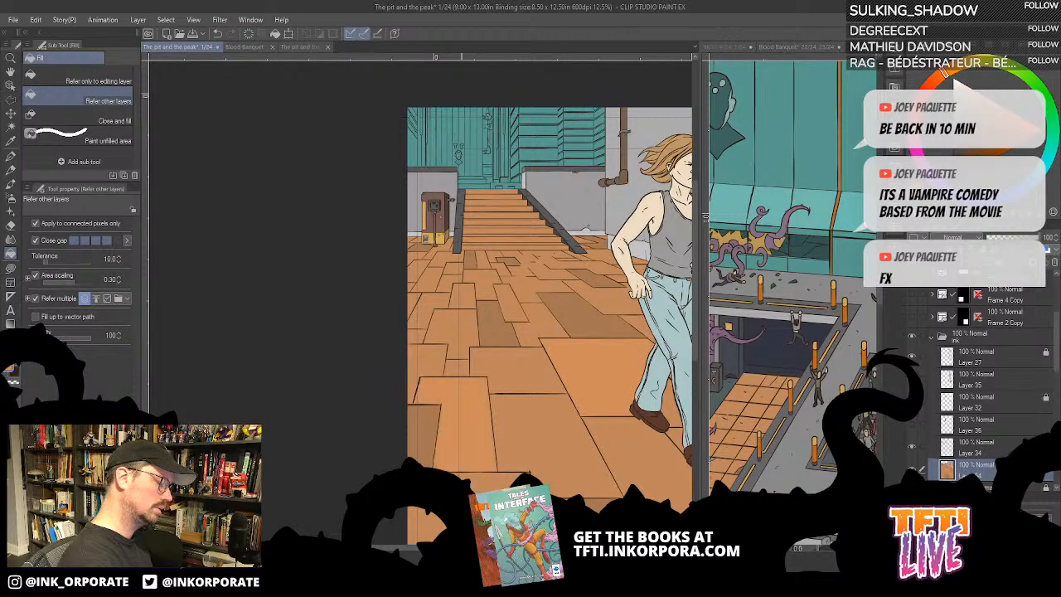
{"action": "left_click_drag", "start_coordinate": [628, 367], "coordinate": [570, 287]}
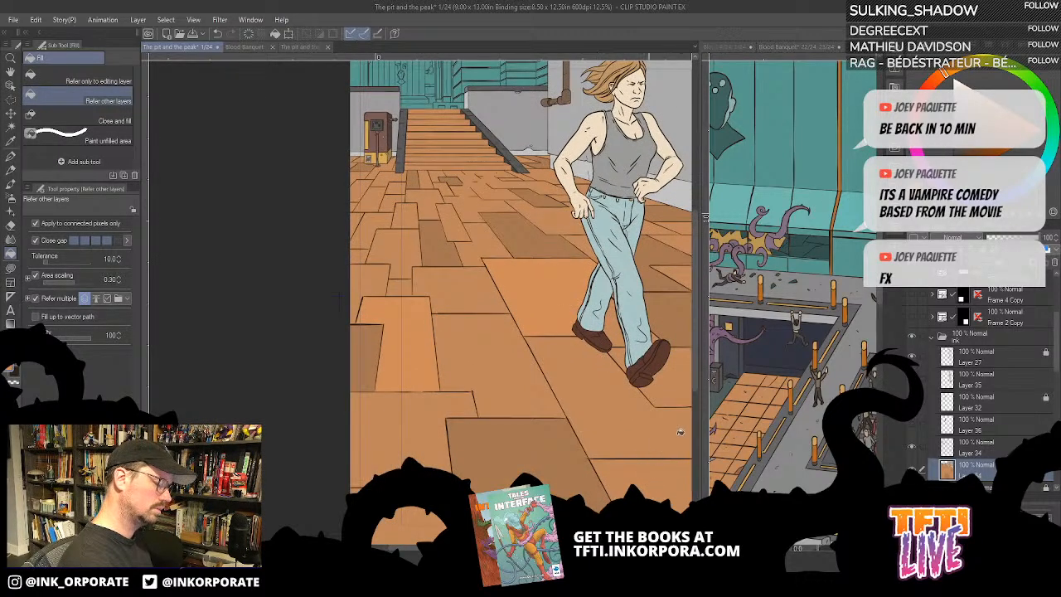
{"action": "left_click_drag", "start_coordinate": [680, 431], "coordinate": [569, 391]}
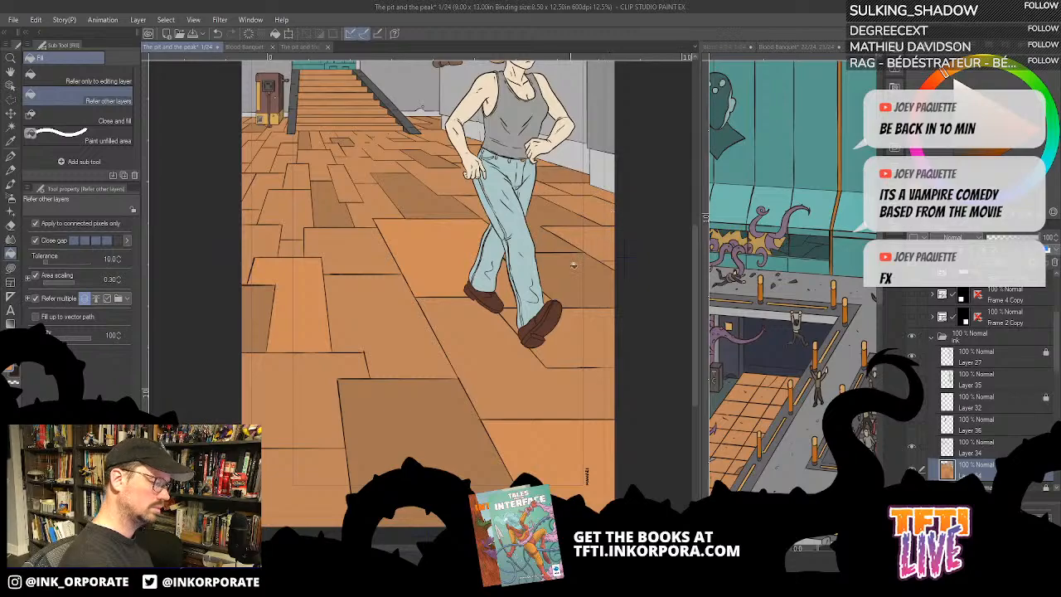
{"action": "left_click", "coordinate": [573, 266]}
{"action": "left_click_drag", "start_coordinate": [567, 243], "coordinate": [646, 345]}
{"action": "left_click_drag", "start_coordinate": [466, 350], "coordinate": [557, 355]}
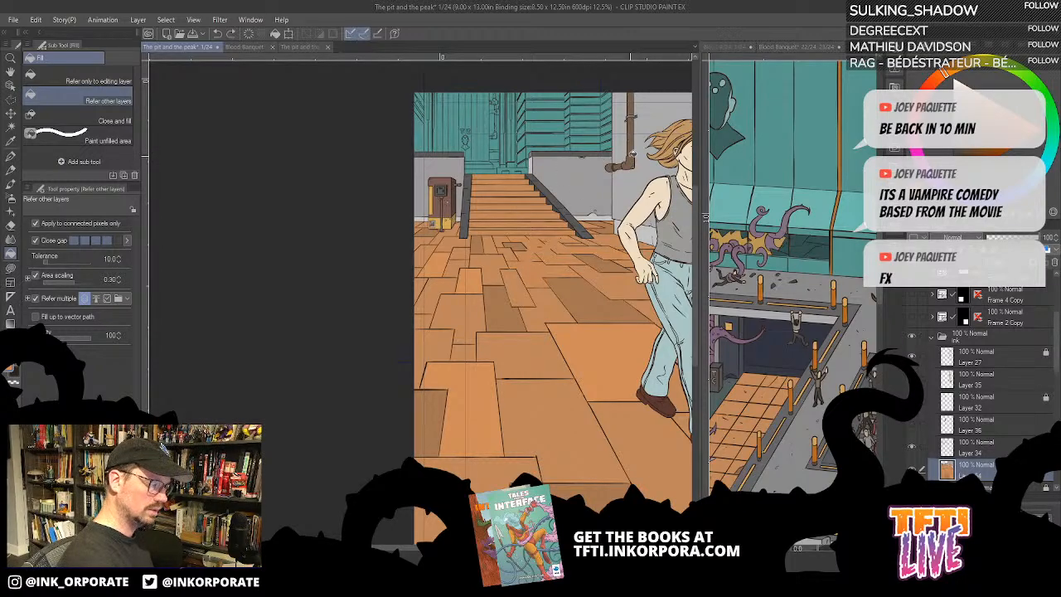
- Show the running man's layer again, then try darker brown on the wide foreground slab and undo that fill
{"action": "left_click", "coordinate": [912, 428]}
{"action": "left_click", "coordinate": [913, 424]}
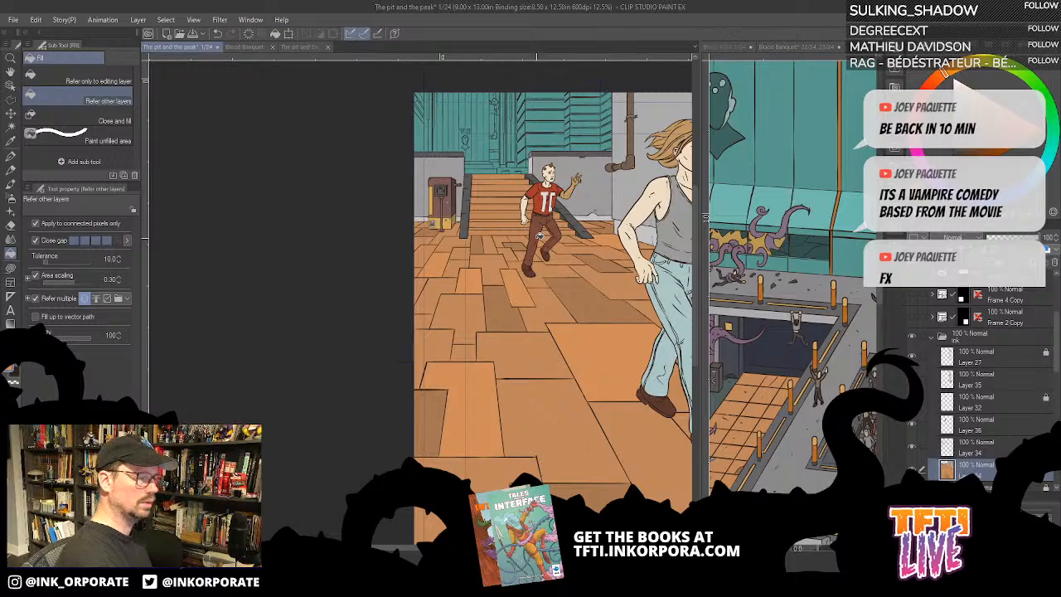
{"action": "left_click", "coordinate": [474, 479]}
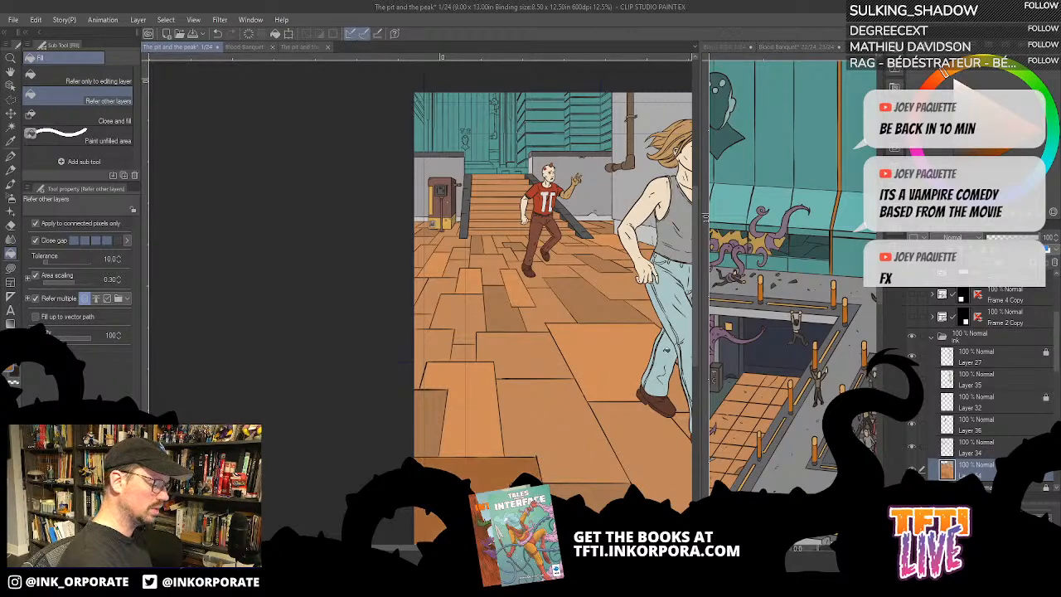
{"action": "key", "text": "ctrl+z"}
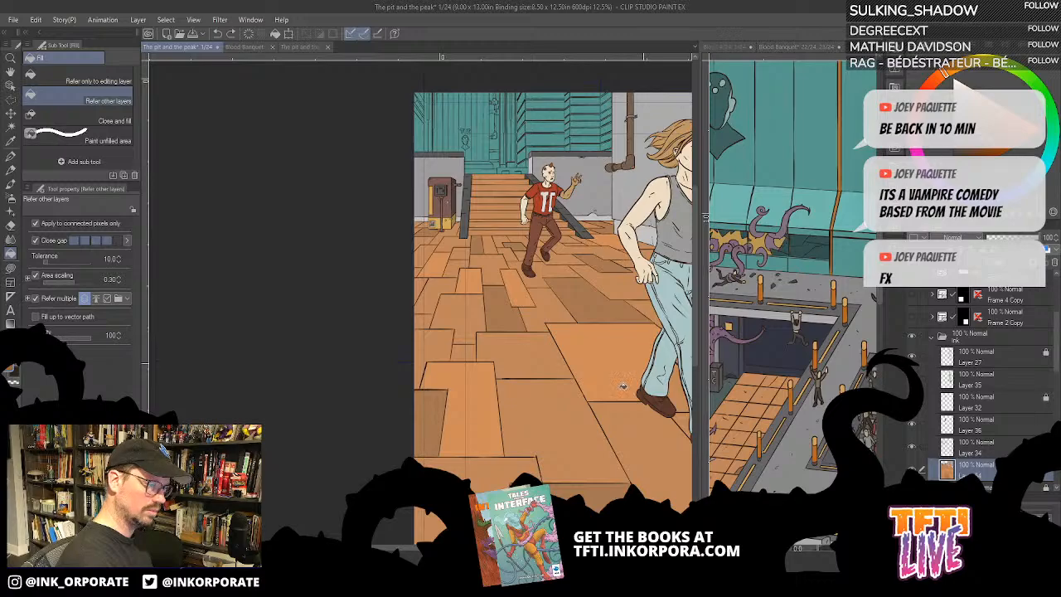
- Fill the angled floor slab under the woman's feet with darker brown
{"action": "left_click_drag", "start_coordinate": [646, 452], "coordinate": [582, 360]}
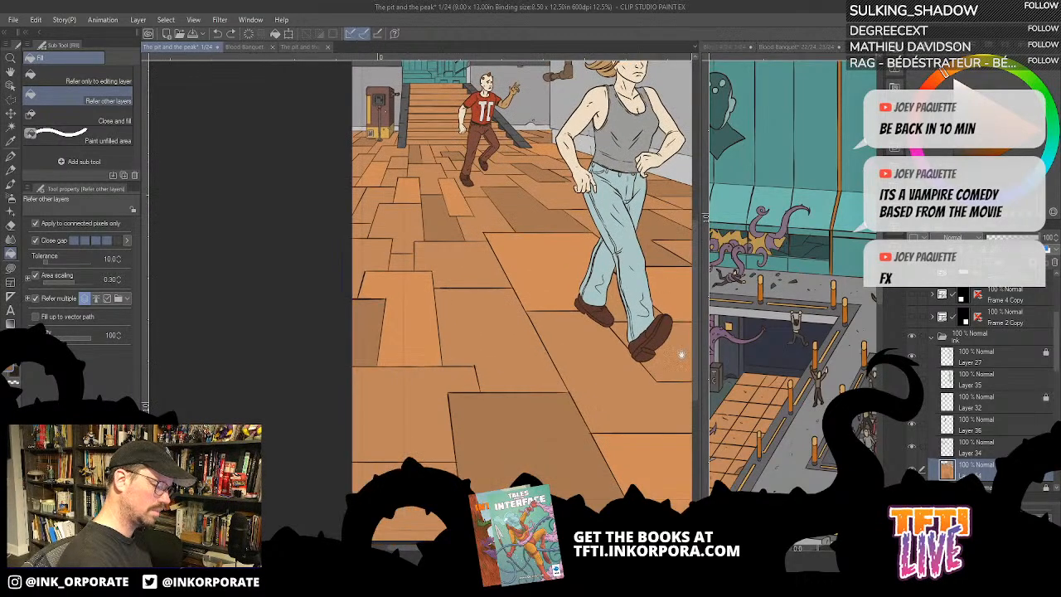
{"action": "left_click_drag", "start_coordinate": [682, 354], "coordinate": [594, 340]}
{"action": "left_click", "coordinate": [579, 393]}
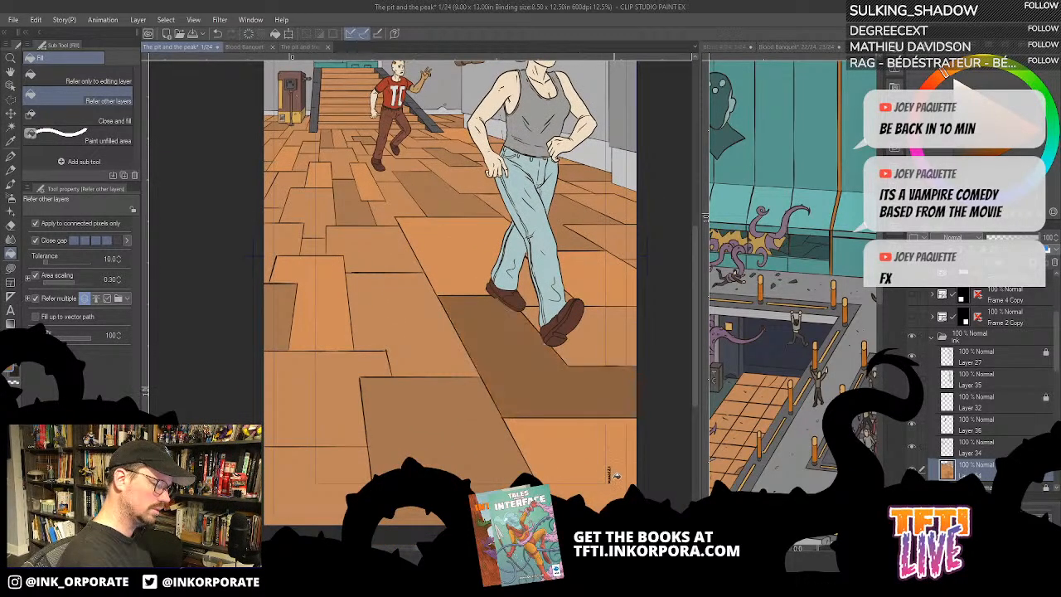
{"action": "left_click_drag", "start_coordinate": [593, 383], "coordinate": [673, 461]}
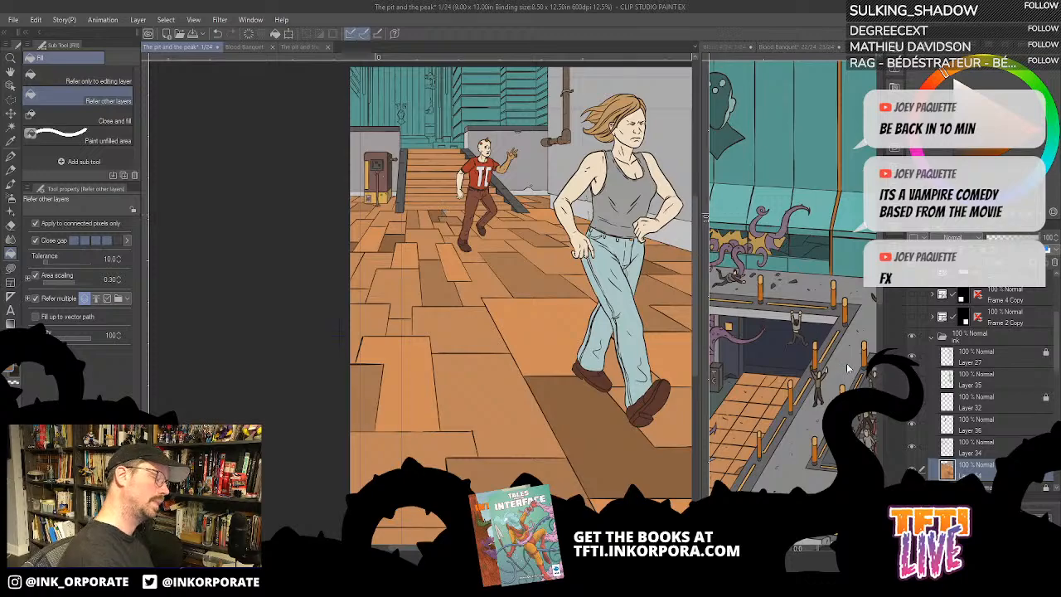
- Show the lower comic panels over the scene and check the floor variations around the running man and stairs
{"action": "key", "text": "ctrl+minus"}
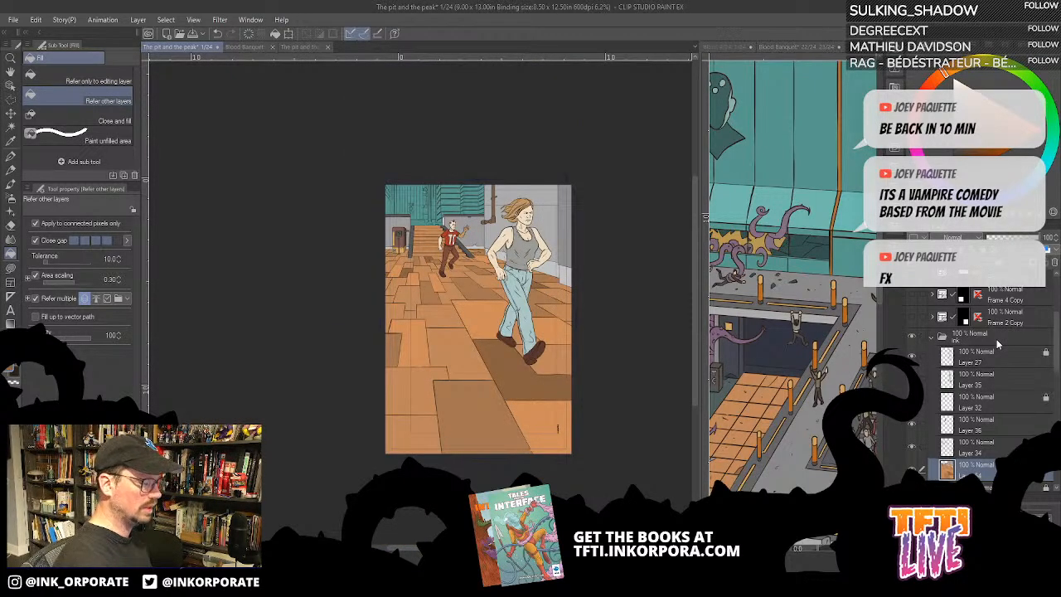
{"action": "scroll", "coordinate": [1058, 329], "scroll_direction": "up", "scroll_amount": 1}
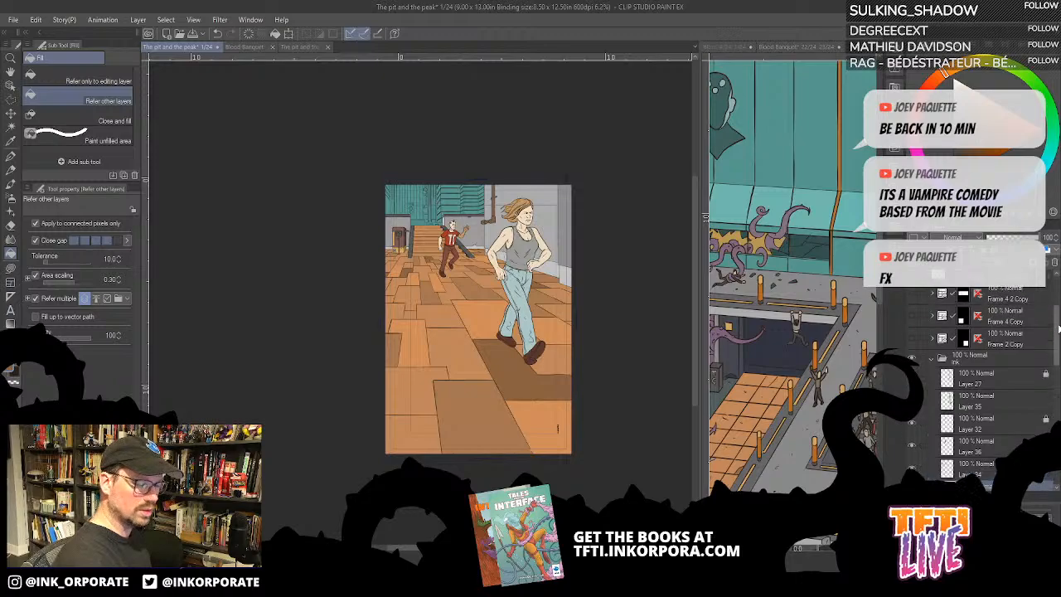
{"action": "scroll", "coordinate": [1058, 329], "scroll_direction": "up", "scroll_amount": 3}
{"action": "left_click", "coordinate": [918, 412]}
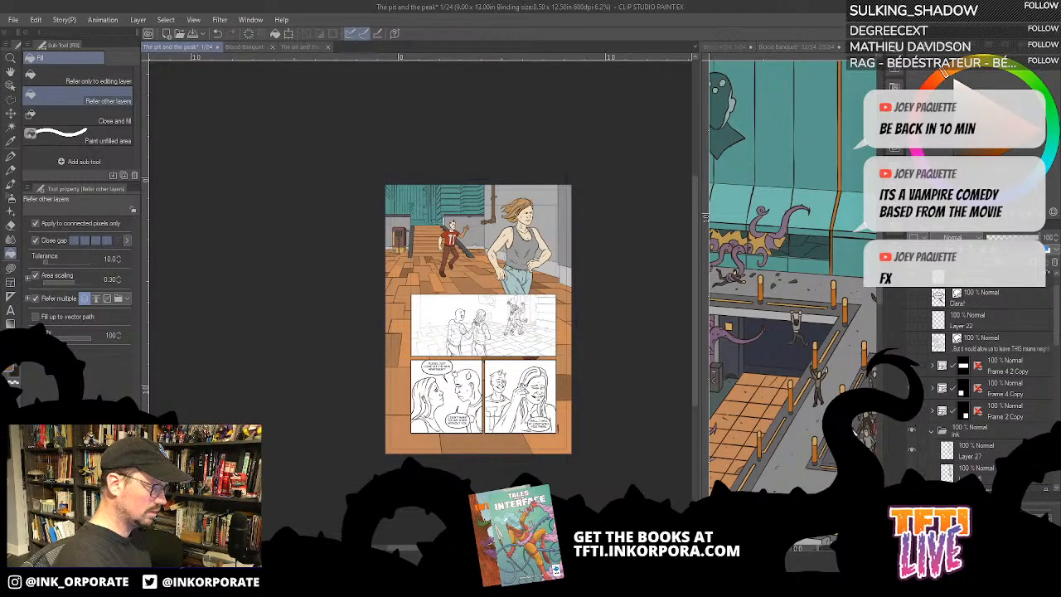
{"action": "key", "text": "ctrl+plus"}
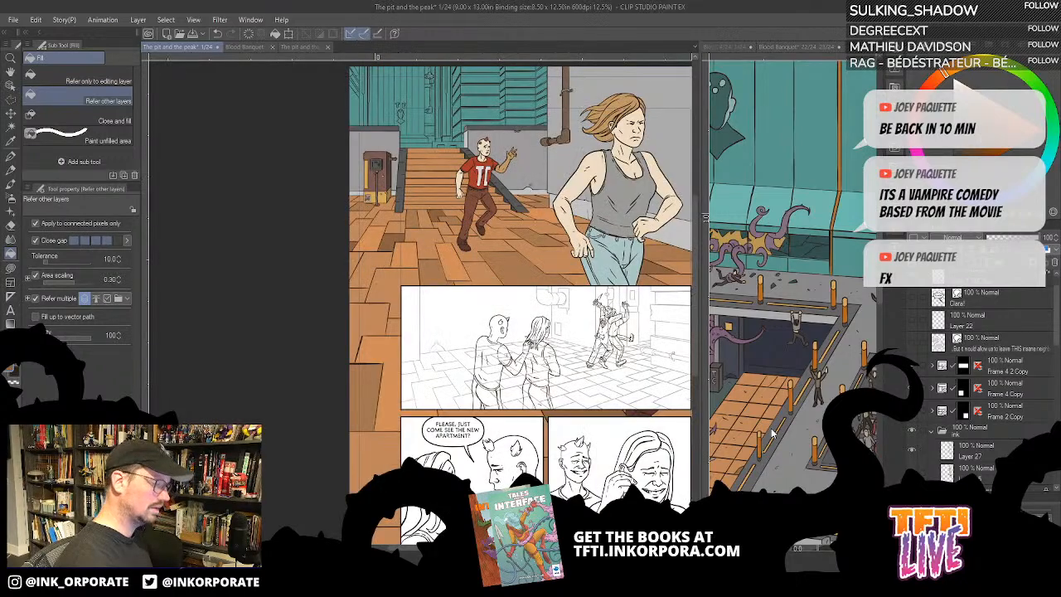
{"action": "left_click_drag", "start_coordinate": [591, 235], "coordinate": [647, 373]}
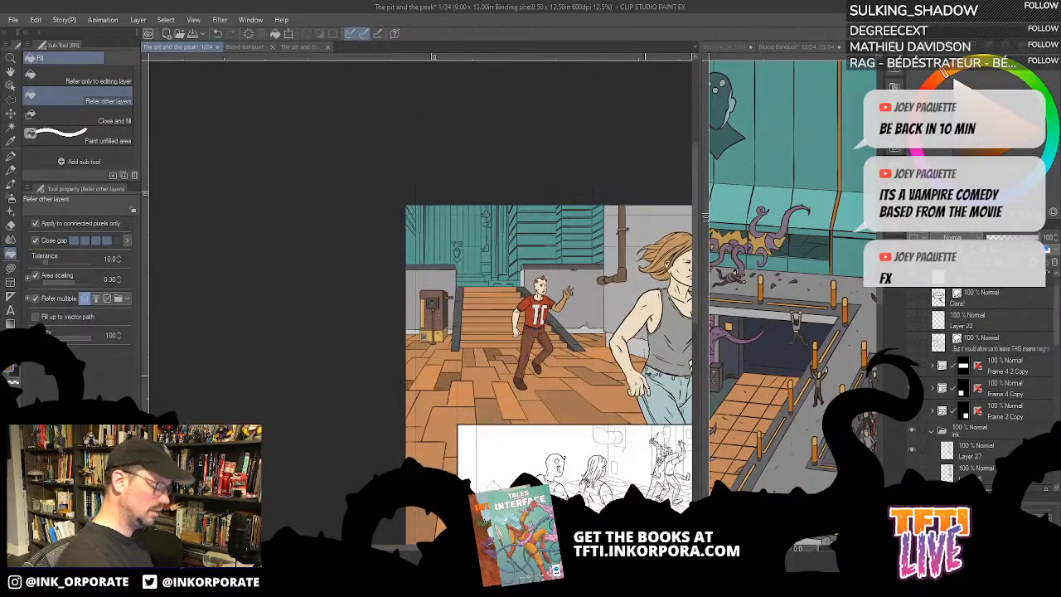
{"action": "scroll", "coordinate": [647, 379], "scroll_direction": "up", "scroll_amount": 2}
{"action": "scroll", "coordinate": [647, 381], "scroll_direction": "up", "scroll_amount": 1}
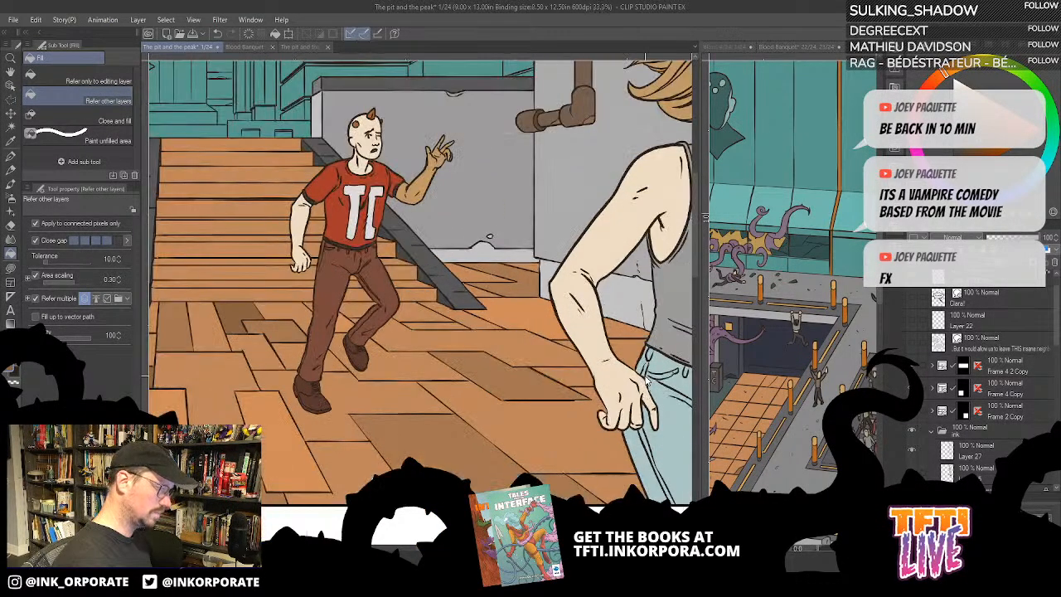
{"action": "left_click_drag", "start_coordinate": [464, 278], "coordinate": [705, 487]}
- Switch to the Blood Banquet 22/24, 23/24 spread, widen its view and examine the whole scene as colour reference
{"action": "left_click", "coordinate": [700, 341]}
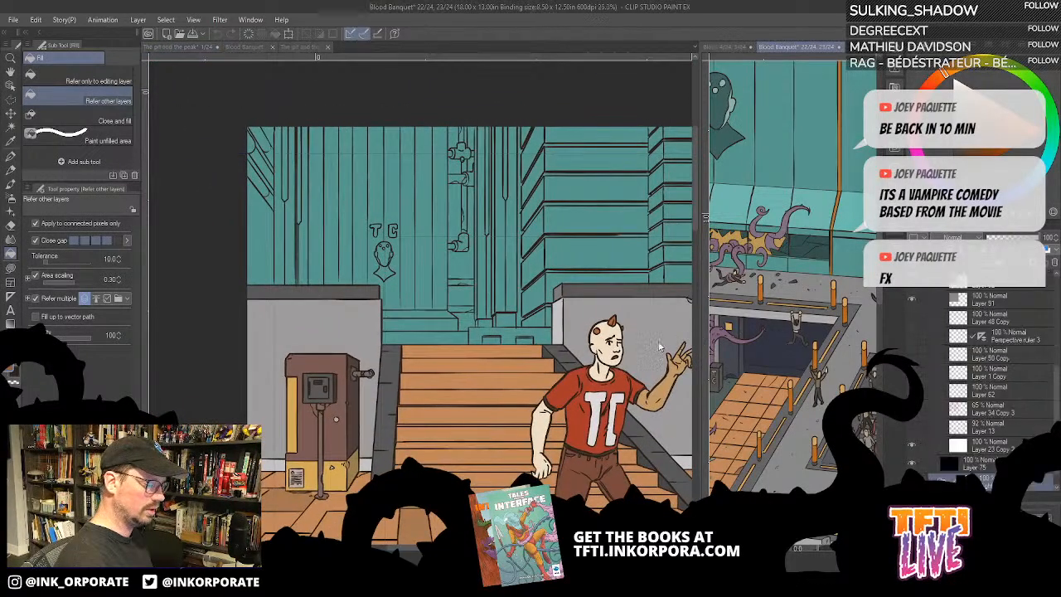
{"action": "left_click_drag", "start_coordinate": [699, 334], "coordinate": [522, 340]}
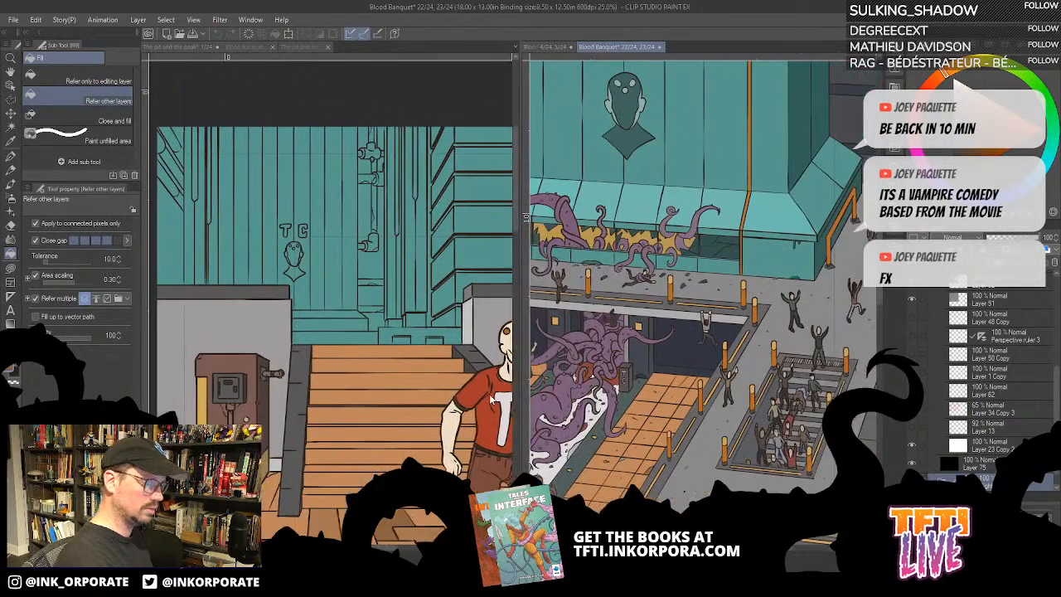
{"action": "key", "text": "ctrl+minus"}
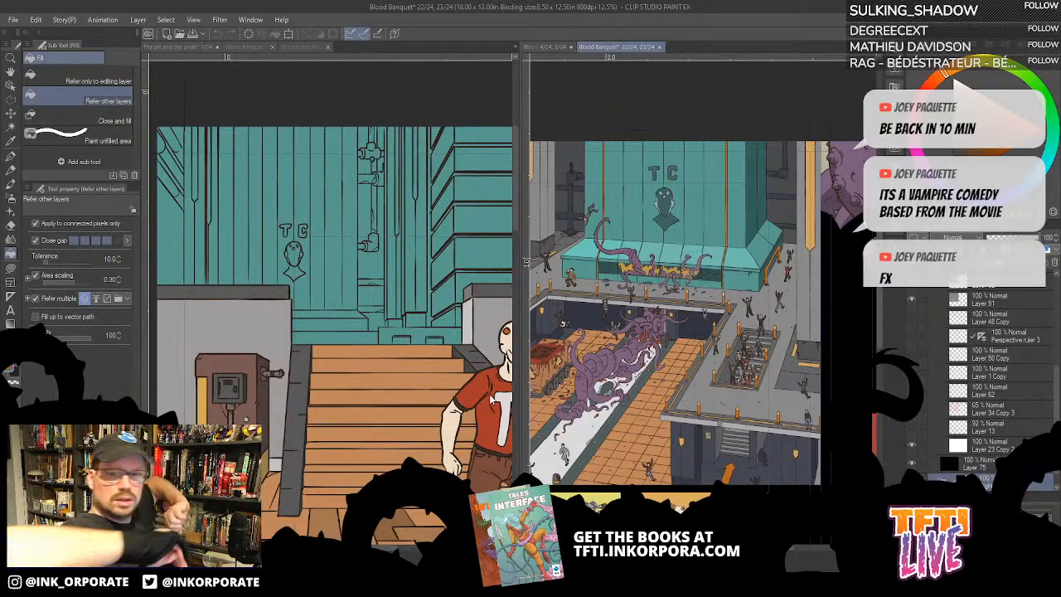
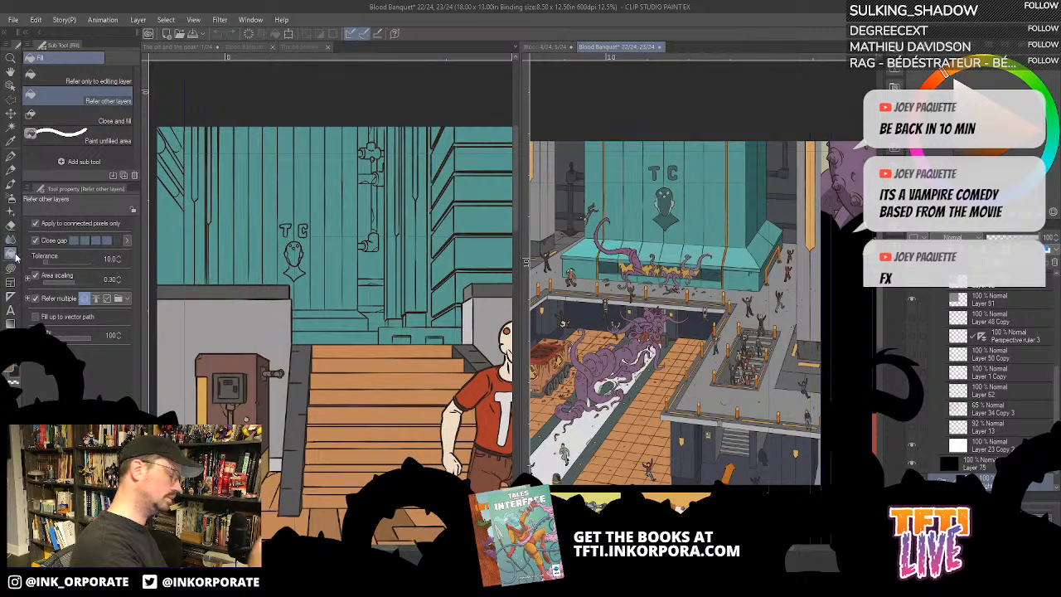
- Hide and show Layer 92 in the Blood Banquet spread to check which colours it holds
{"action": "scroll", "coordinate": [1053, 390], "scroll_direction": "up", "scroll_amount": 2}
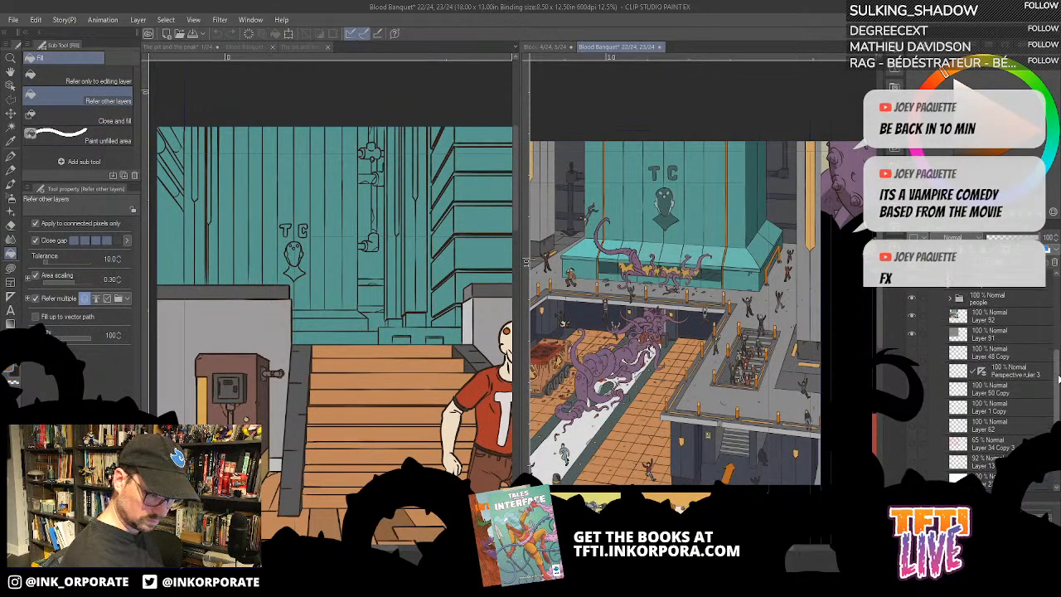
{"action": "left_click", "coordinate": [918, 322]}
{"action": "left_click", "coordinate": [913, 320]}
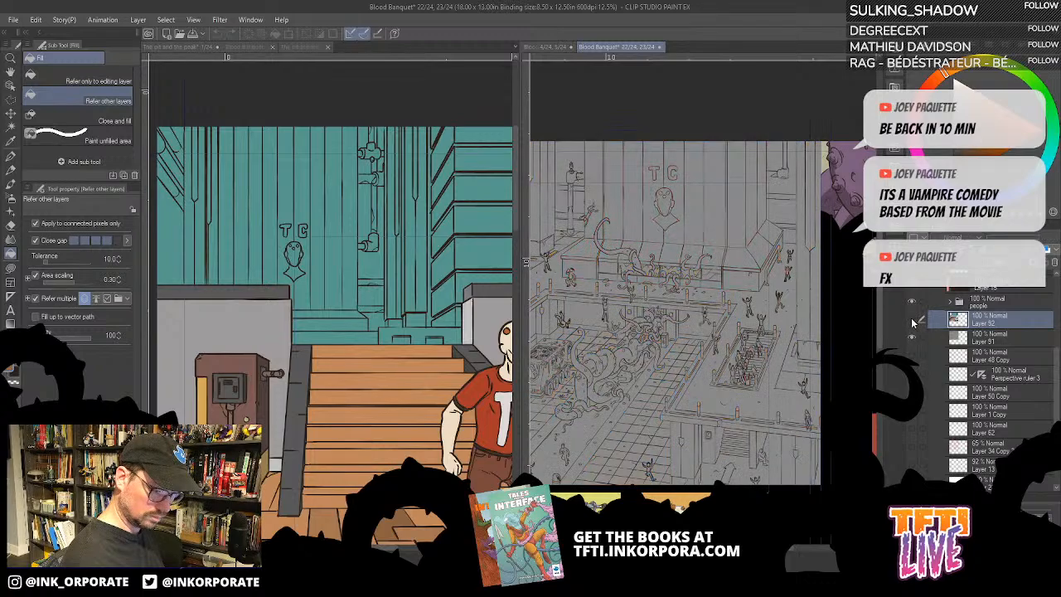
{"action": "left_click", "coordinate": [913, 320]}
- On page 1's Layer 56, fill the gaps behind the pipes with the dark grey sampled from the Blood Banquet back wall
{"action": "left_click", "coordinate": [469, 390]}
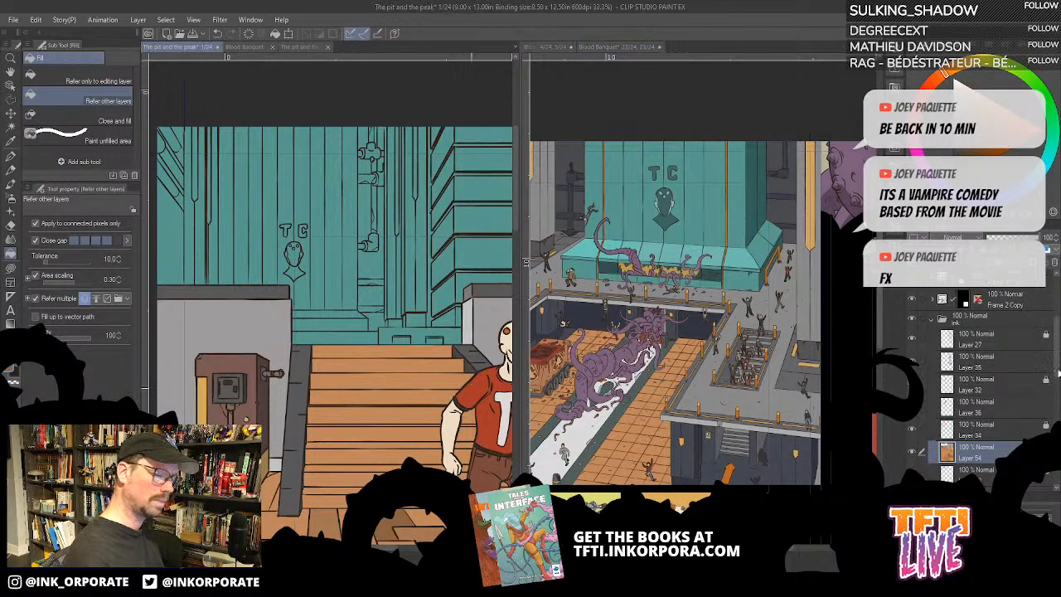
{"action": "scroll", "coordinate": [1053, 373], "scroll_direction": "down", "scroll_amount": 2}
{"action": "left_click", "coordinate": [961, 402]}
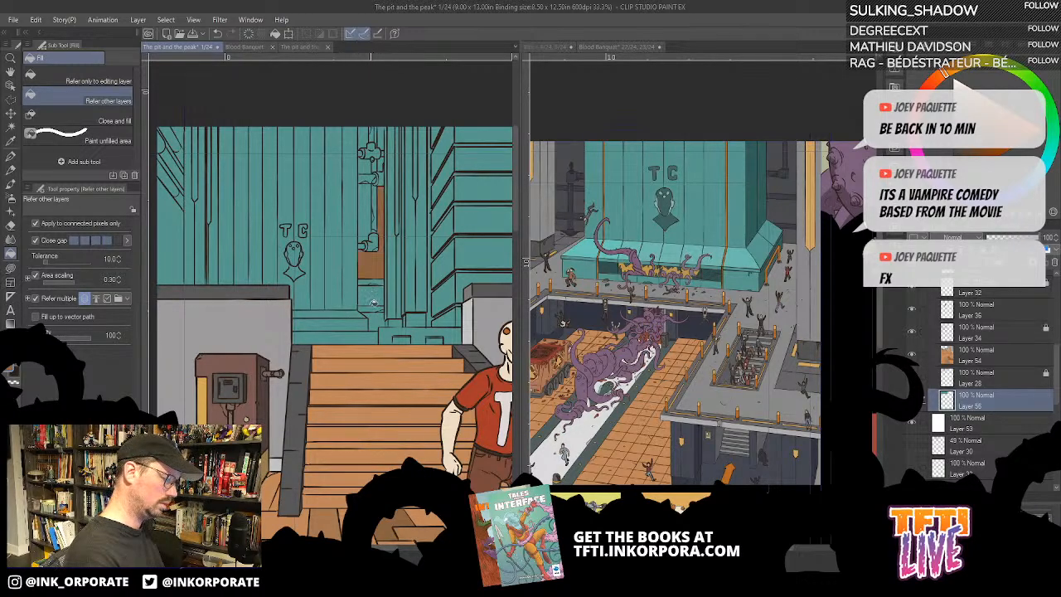
{"action": "left_click", "coordinate": [785, 205]}
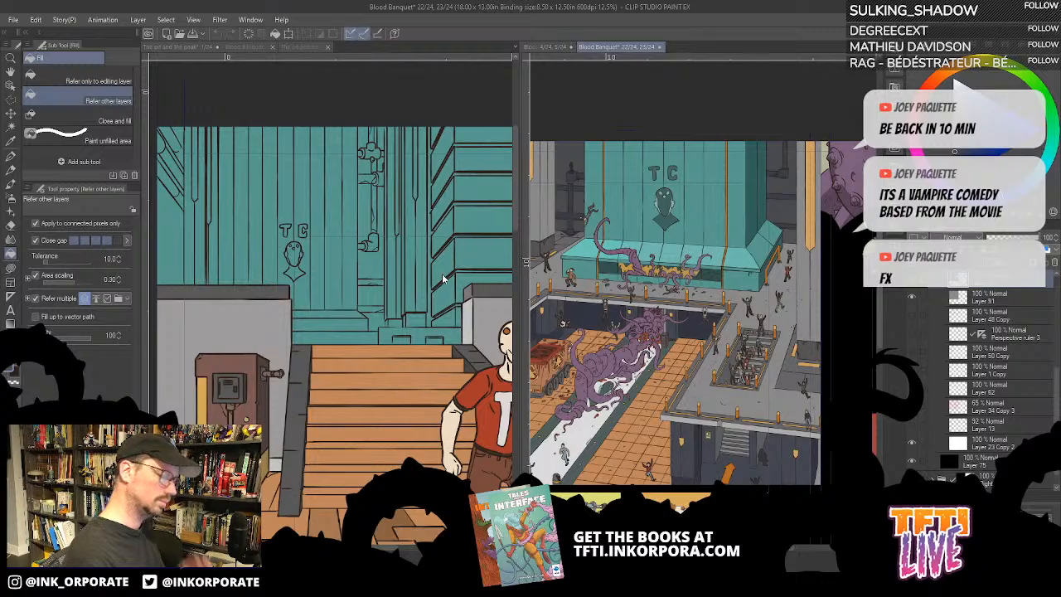
{"action": "left_click", "coordinate": [376, 272]}
{"action": "left_click", "coordinate": [375, 277]}
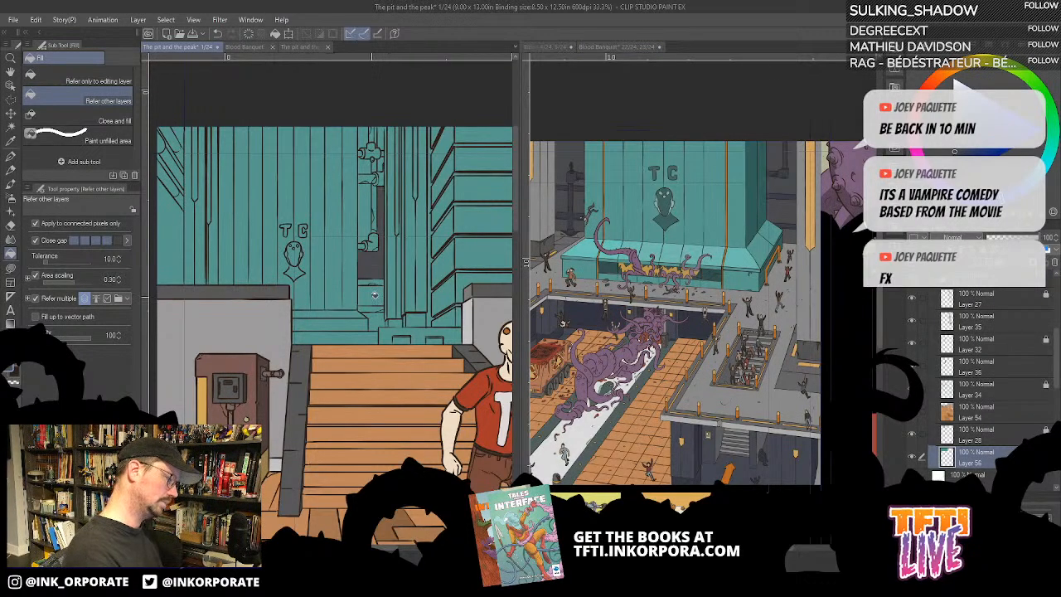
{"action": "left_click", "coordinate": [373, 298]}
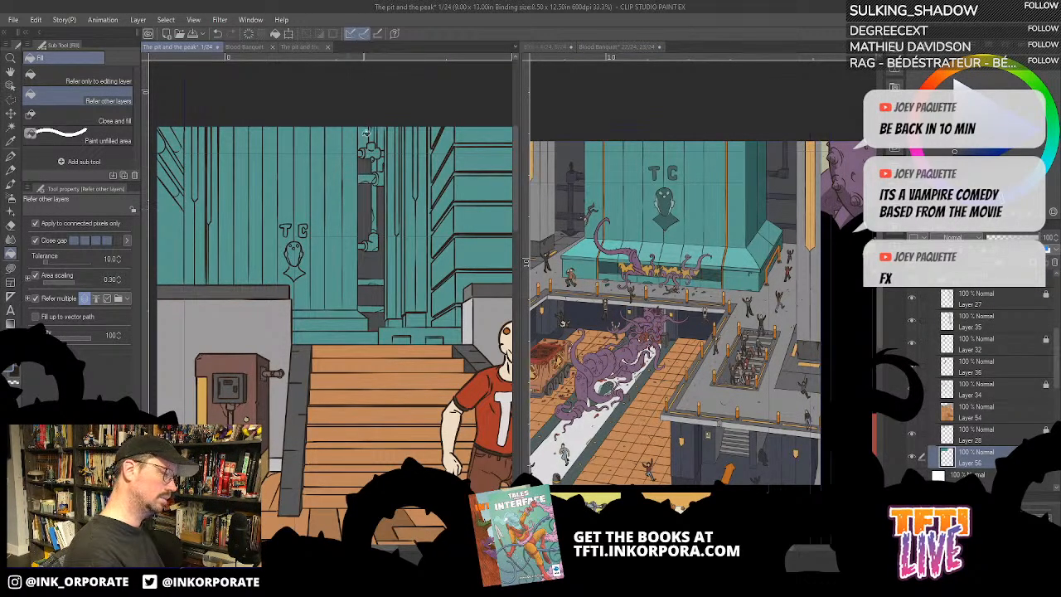
- Fill the columns on both sides of the TC tank with grey, using the Blood Banquet pillars as colour reference
{"action": "left_click_drag", "start_coordinate": [302, 330], "coordinate": [410, 330]}
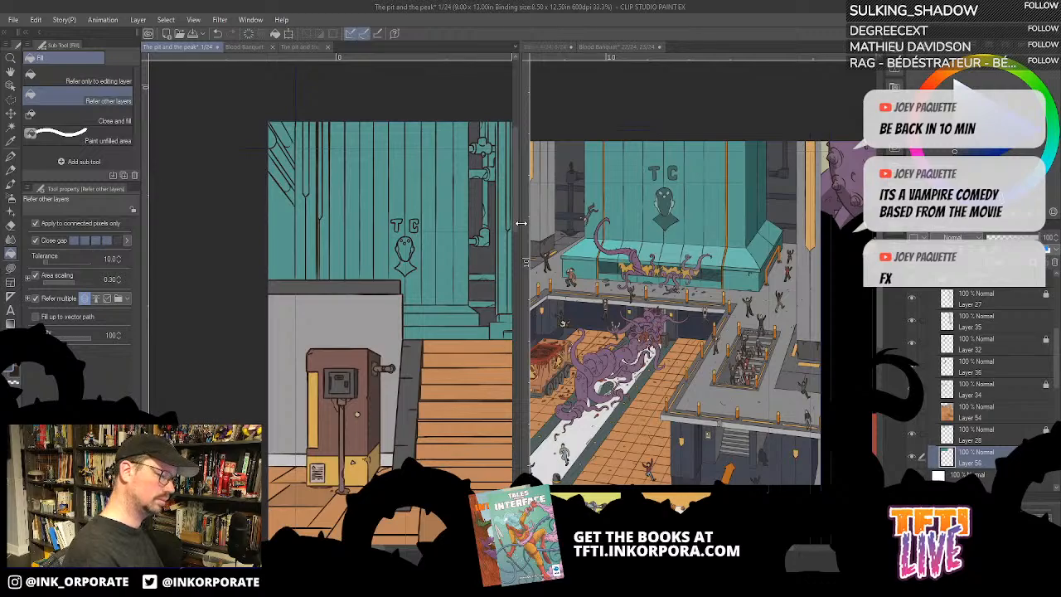
{"action": "left_click_drag", "start_coordinate": [521, 222], "coordinate": [567, 234]}
{"action": "left_click", "coordinate": [577, 268]}
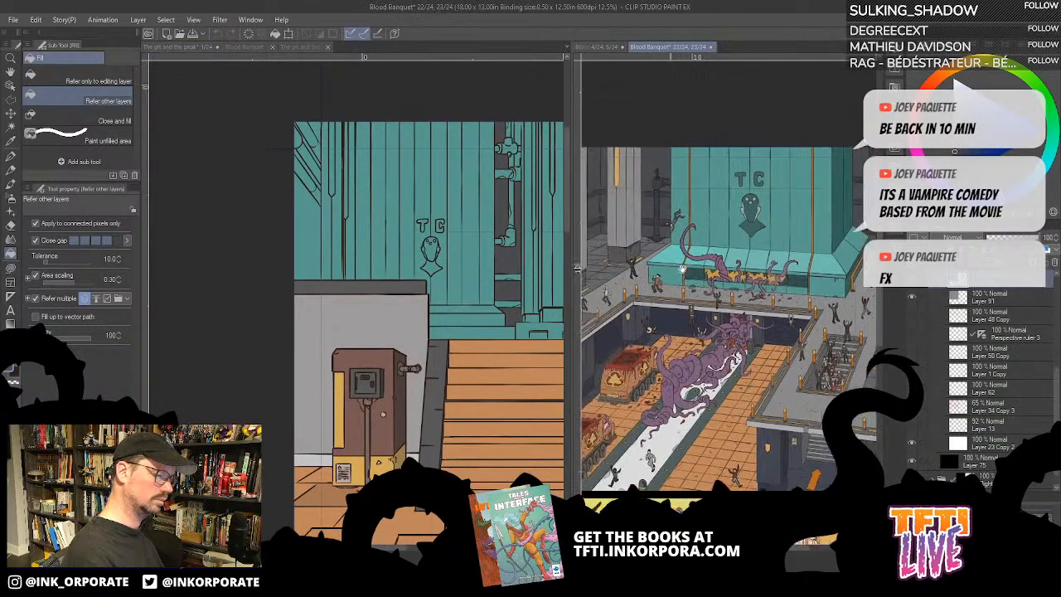
{"action": "left_click_drag", "start_coordinate": [683, 268], "coordinate": [776, 280]}
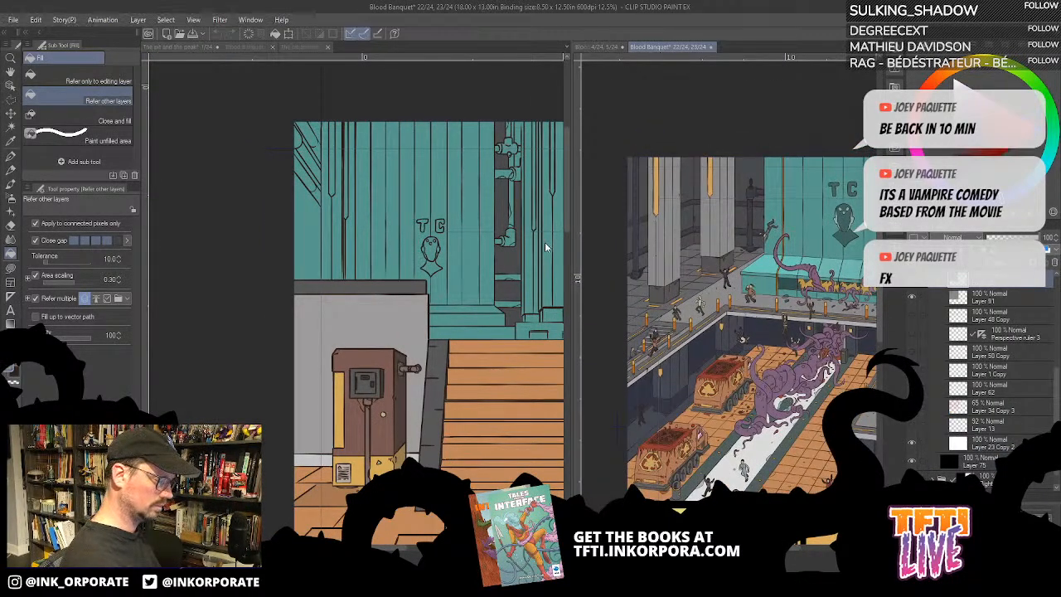
{"action": "left_click", "coordinate": [555, 261]}
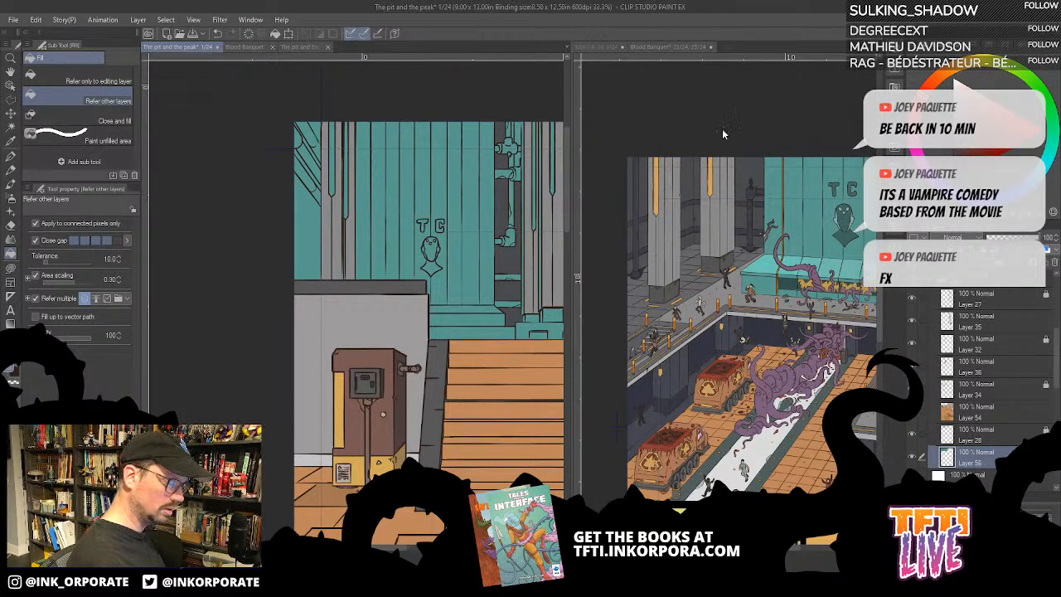
- Sample the golden orange of the Blood Banquet pillar inlays and fill the pointed inlays on the column beside the pipes
{"action": "left_click", "coordinate": [711, 192]}
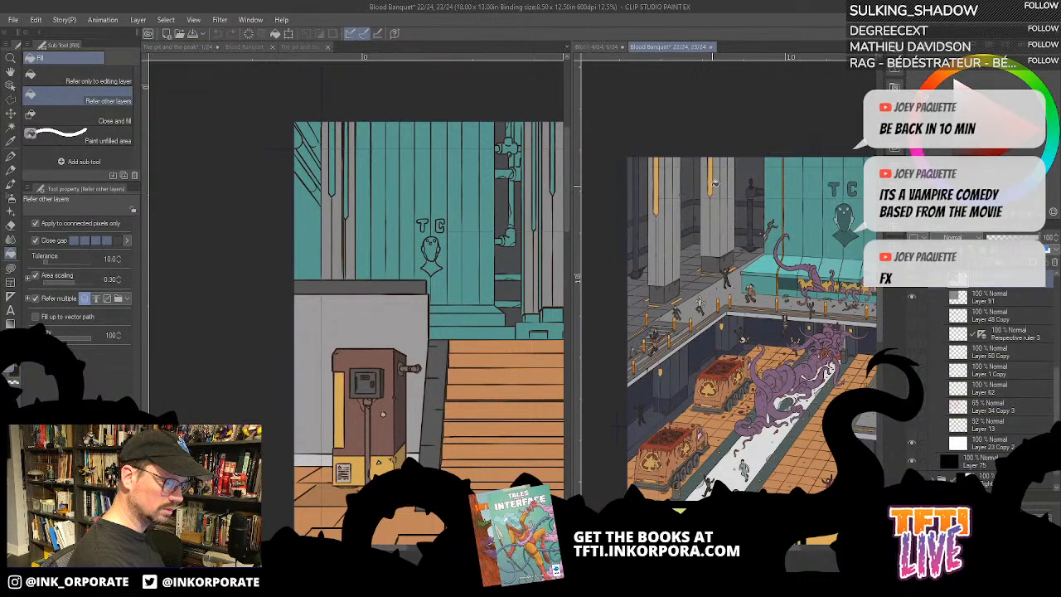
{"action": "left_click", "coordinate": [556, 190]}
{"action": "scroll", "coordinate": [557, 170], "scroll_direction": "up", "scroll_amount": 2}
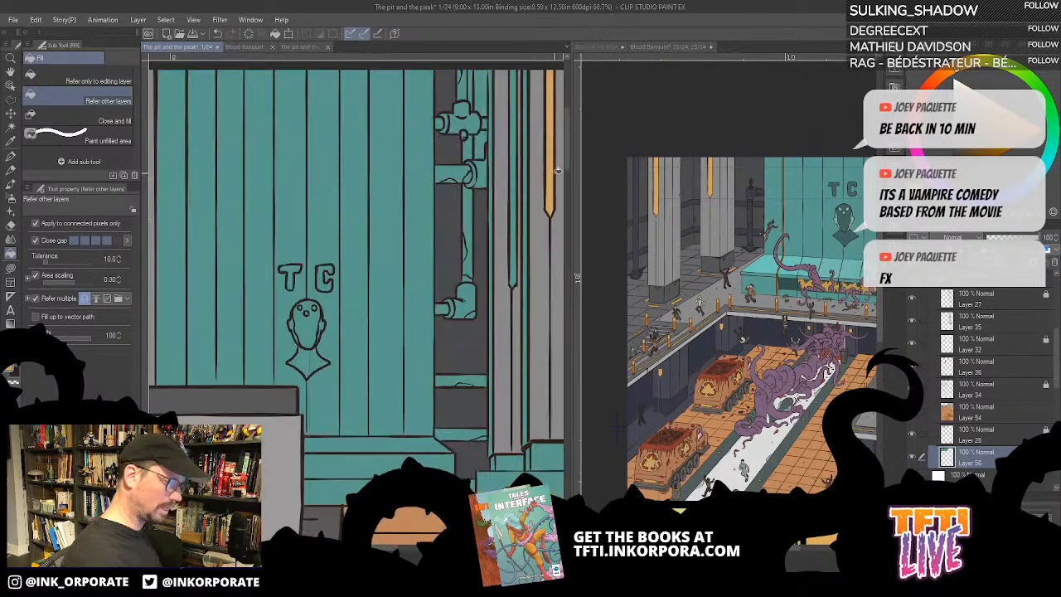
{"action": "left_click", "coordinate": [514, 241]}
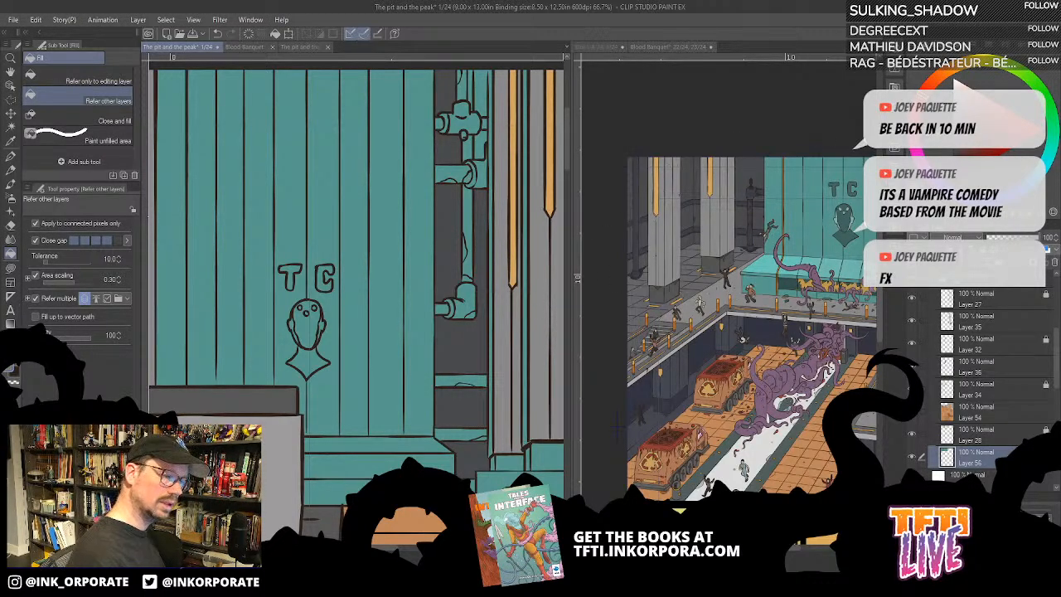
{"action": "left_click", "coordinate": [526, 358]}
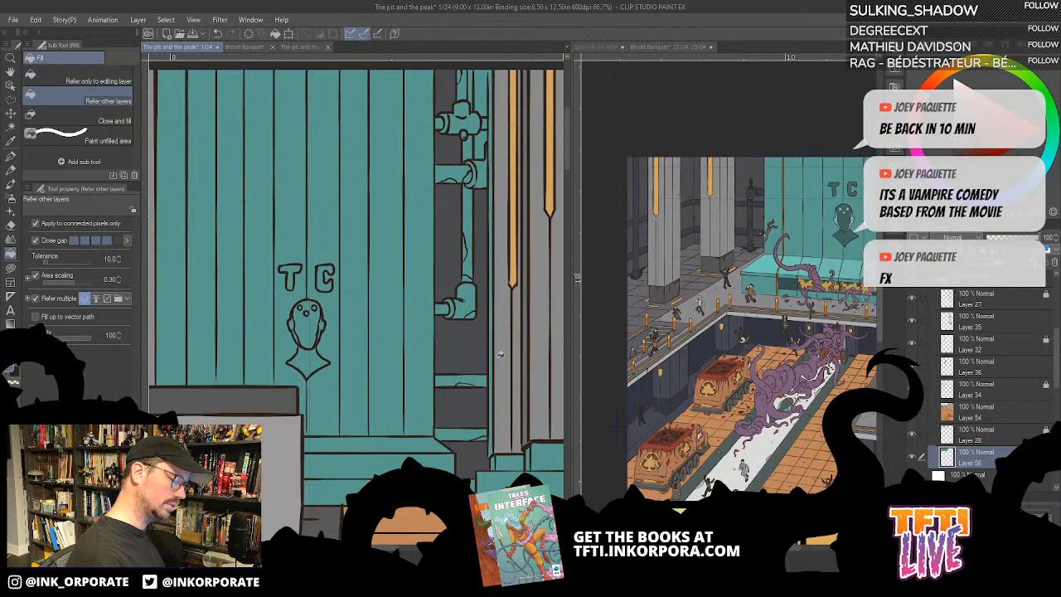
{"action": "left_click", "coordinate": [493, 360]}
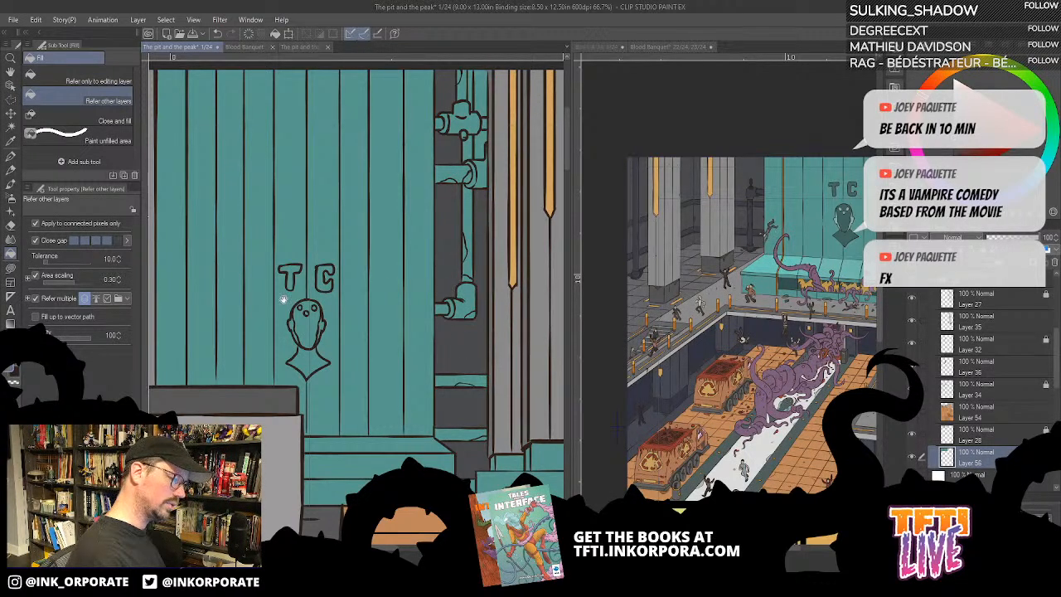
- Examine the grey column by the diagonal pipes and its edge against the TC tank, giving the page a wider view
{"action": "left_click_drag", "start_coordinate": [254, 270], "coordinate": [454, 235]}
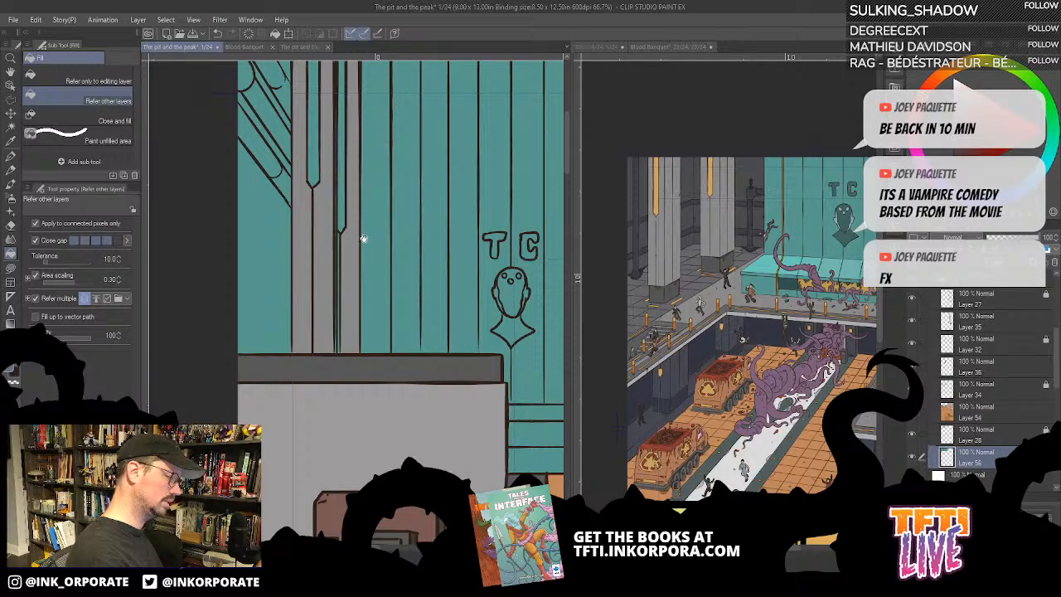
{"action": "left_click_drag", "start_coordinate": [363, 239], "coordinate": [375, 364]}
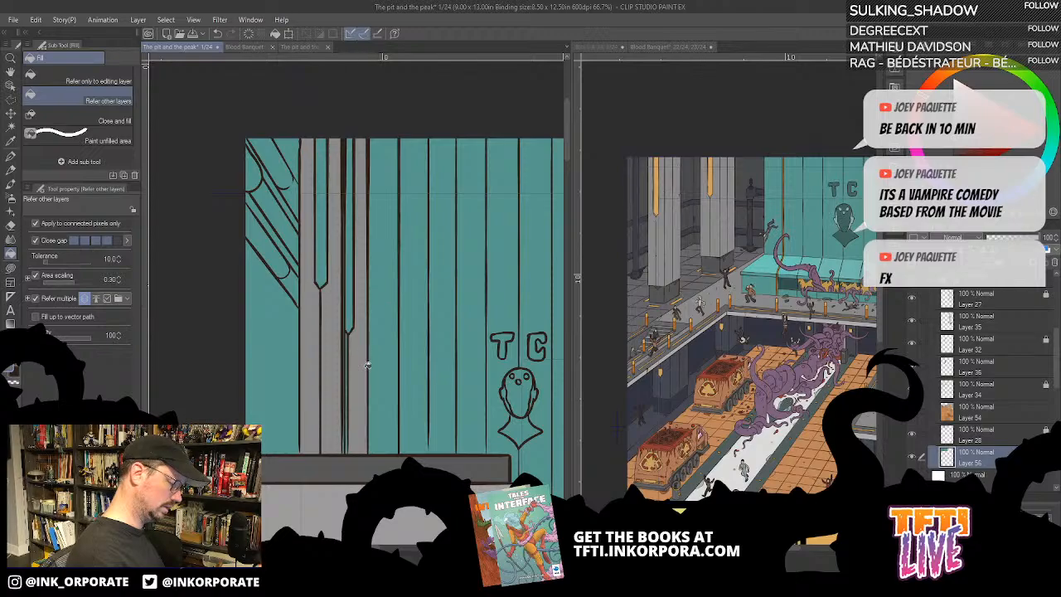
{"action": "scroll", "coordinate": [357, 425], "scroll_direction": "down", "scroll_amount": 2}
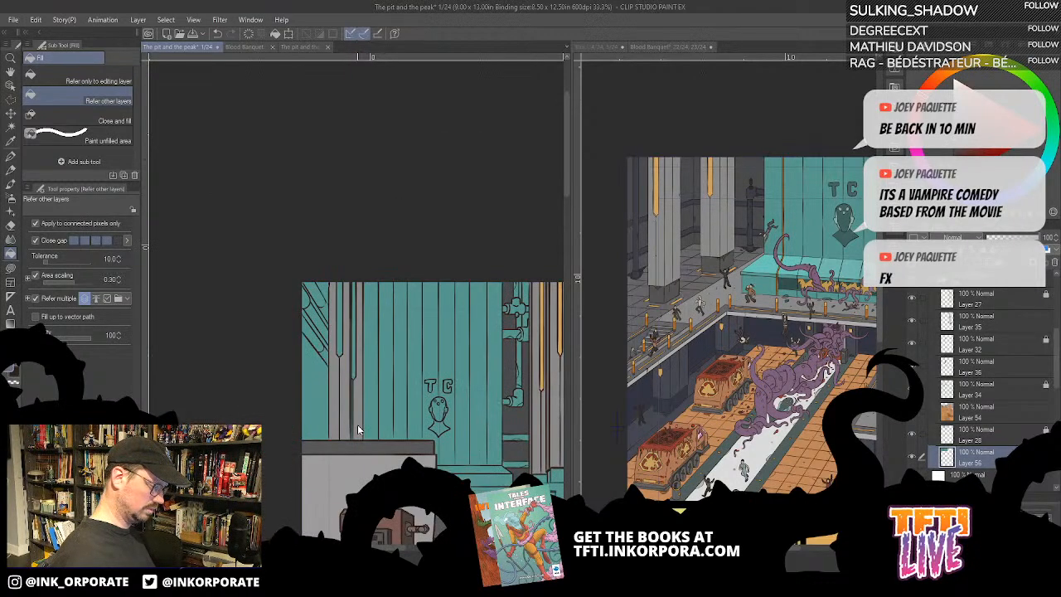
{"action": "scroll", "coordinate": [358, 429], "scroll_direction": "up", "scroll_amount": 1}
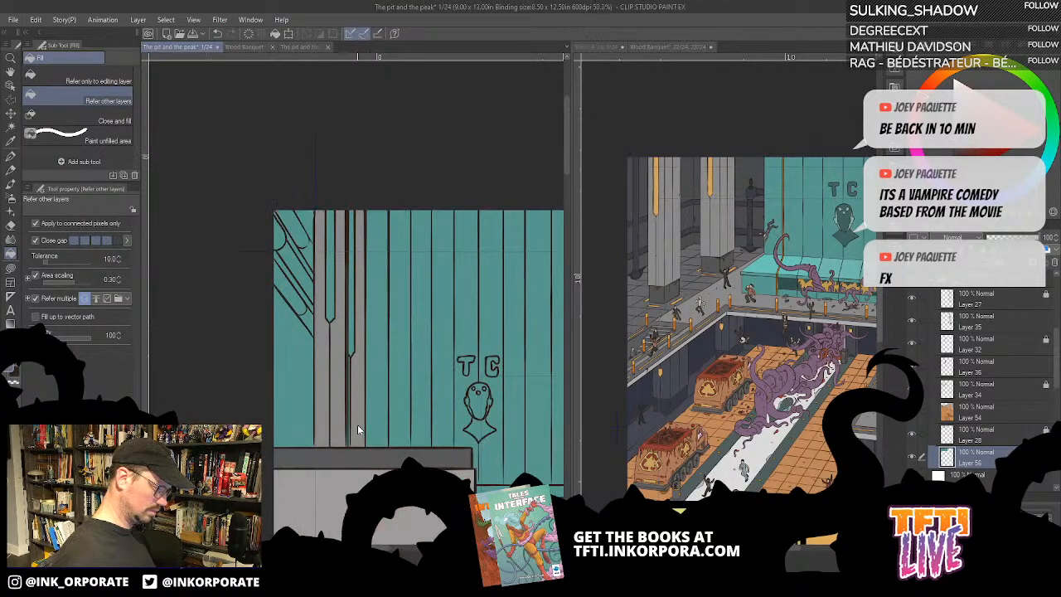
{"action": "scroll", "coordinate": [358, 429], "scroll_direction": "up", "scroll_amount": 1}
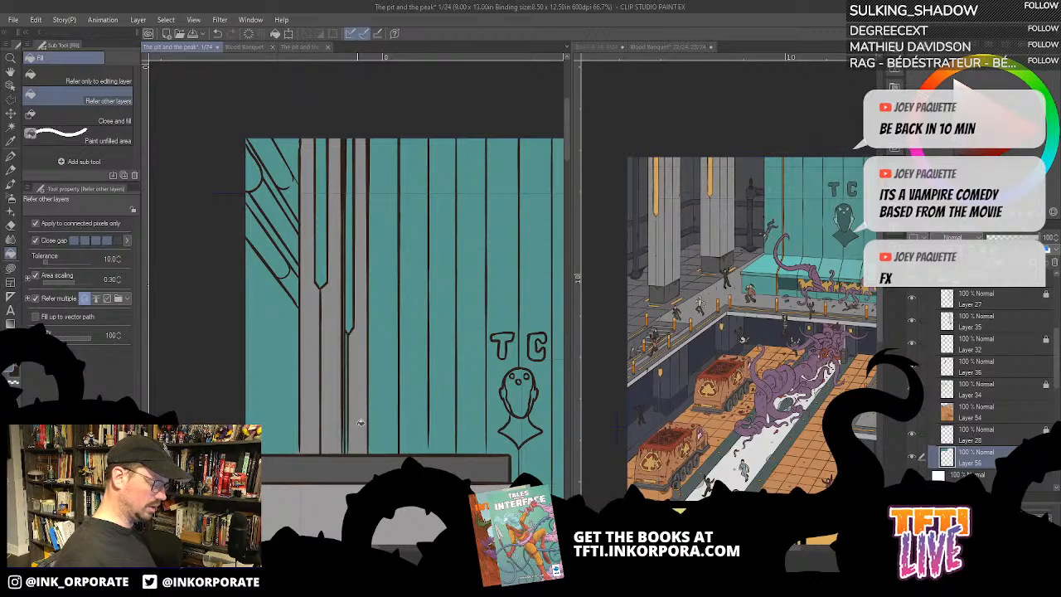
{"action": "left_click", "coordinate": [582, 308]}
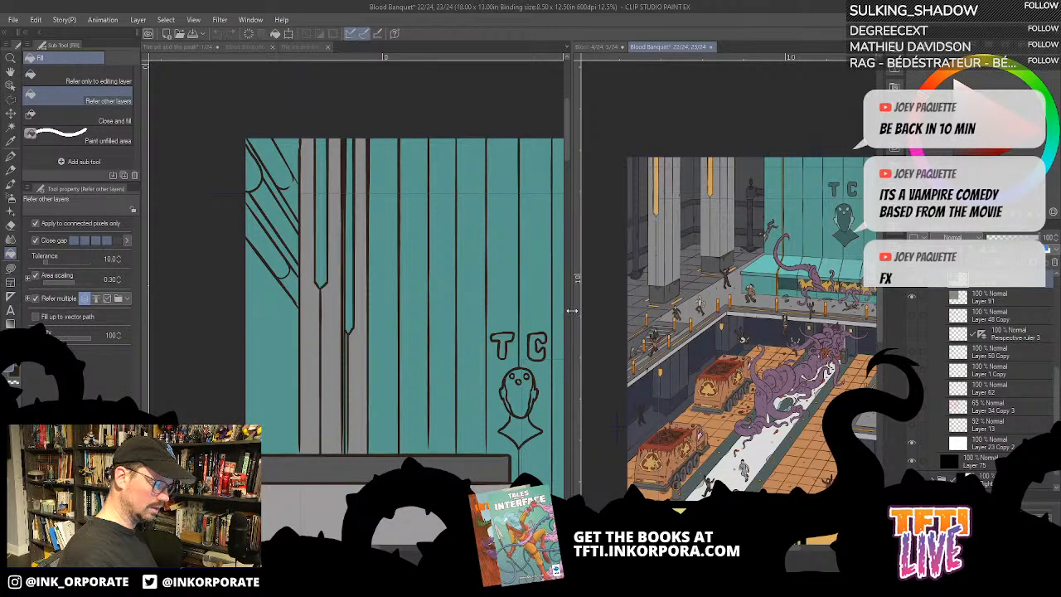
{"action": "left_click_drag", "start_coordinate": [572, 310], "coordinate": [711, 331]}
{"action": "left_click", "coordinate": [643, 362]}
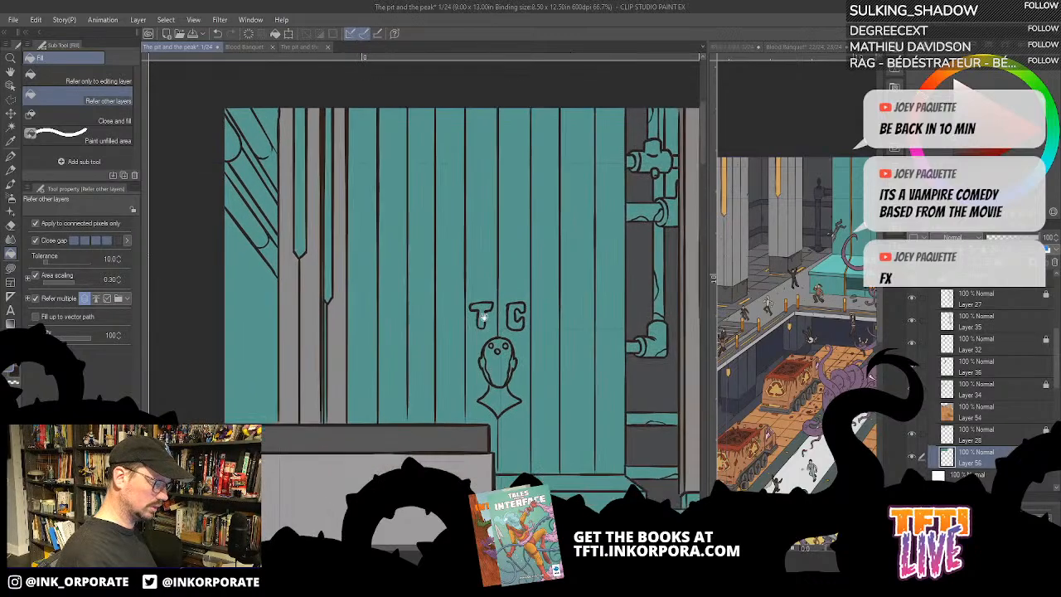
{"action": "scroll", "coordinate": [555, 335], "scroll_direction": "down", "scroll_amount": 1}
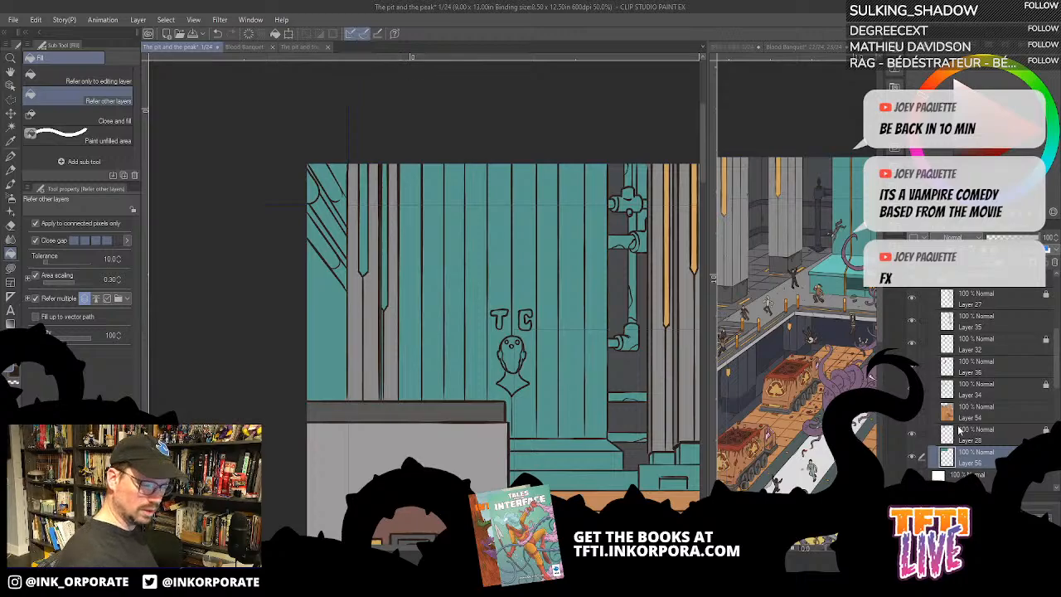
- Hide and show Layer 28 to identify the background ink lines, and unlock that layer for editing
{"action": "left_click", "coordinate": [912, 435]}
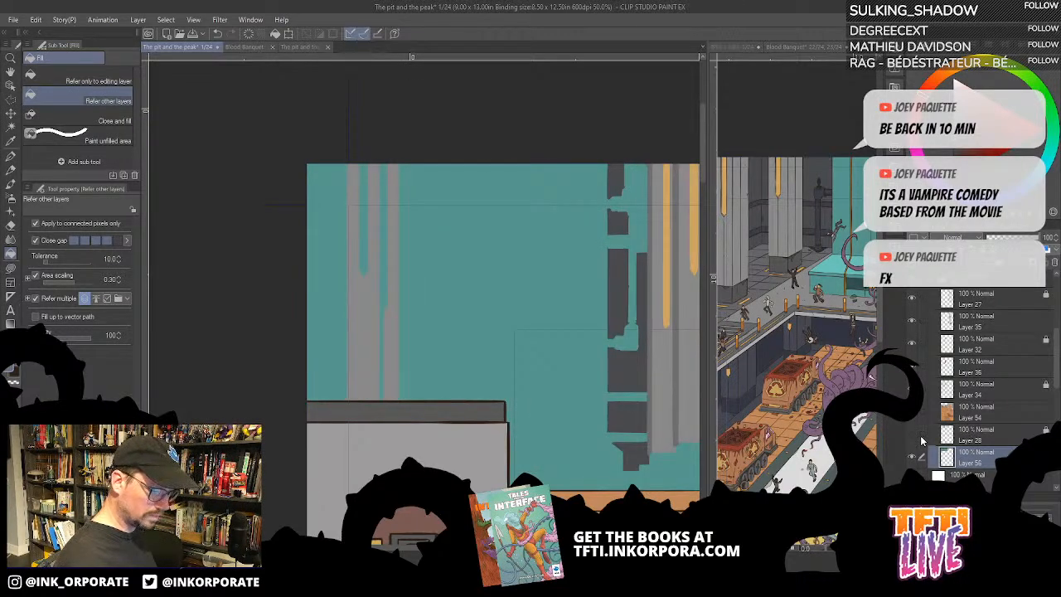
{"action": "left_click", "coordinate": [913, 437]}
{"action": "left_click", "coordinate": [1043, 429]}
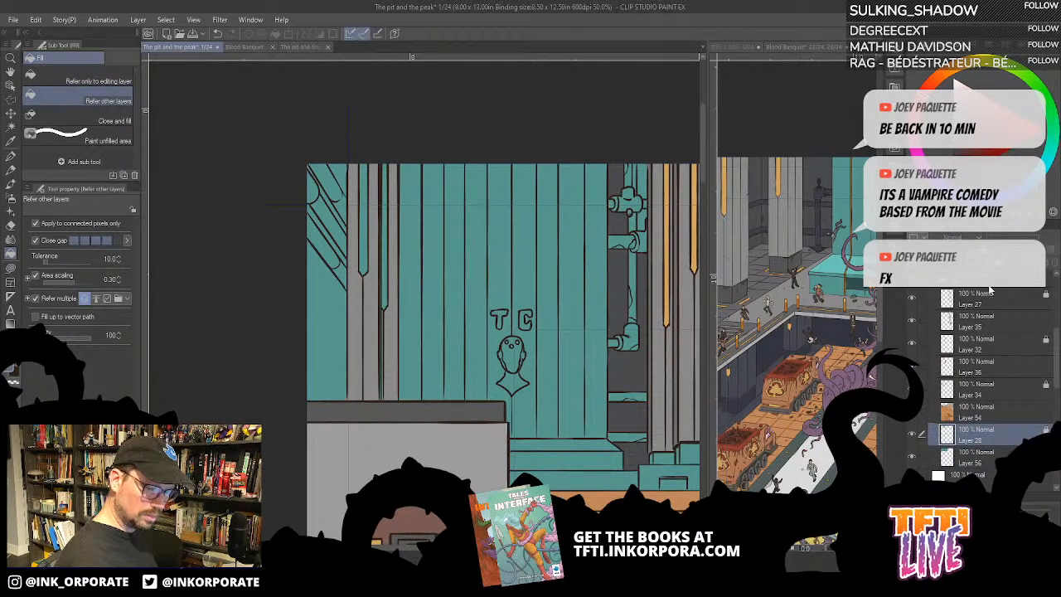
- Ink a vertical G-pen line on Layer 28 between the left column and the tank planks, redrawing until straight, and lock the layer again
{"action": "left_click", "coordinate": [11, 156]}
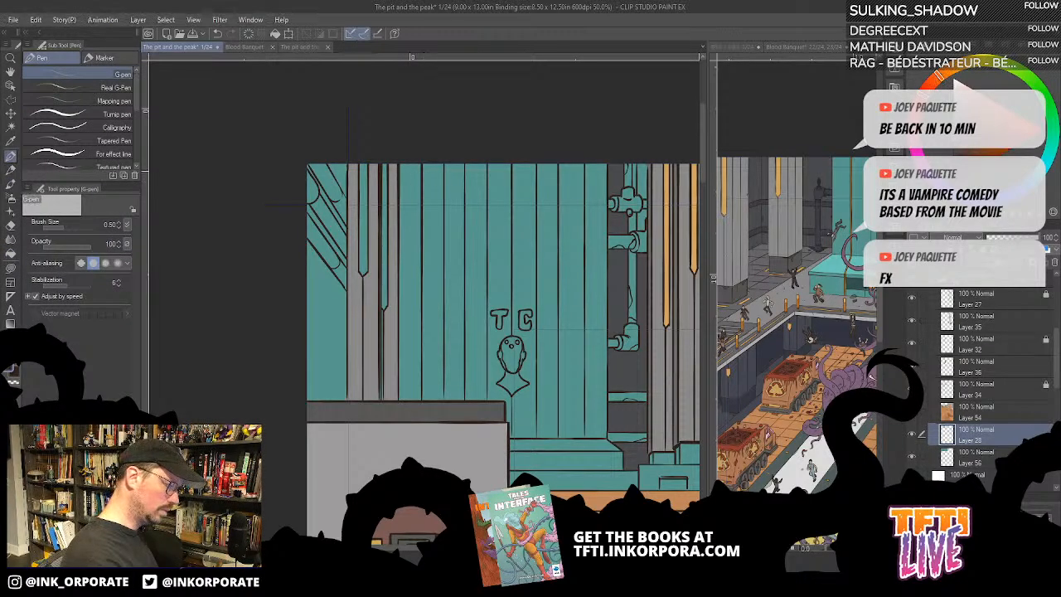
{"action": "left_click_drag", "start_coordinate": [402, 163], "coordinate": [401, 334]}
{"action": "key", "text": "ctrl+z"}
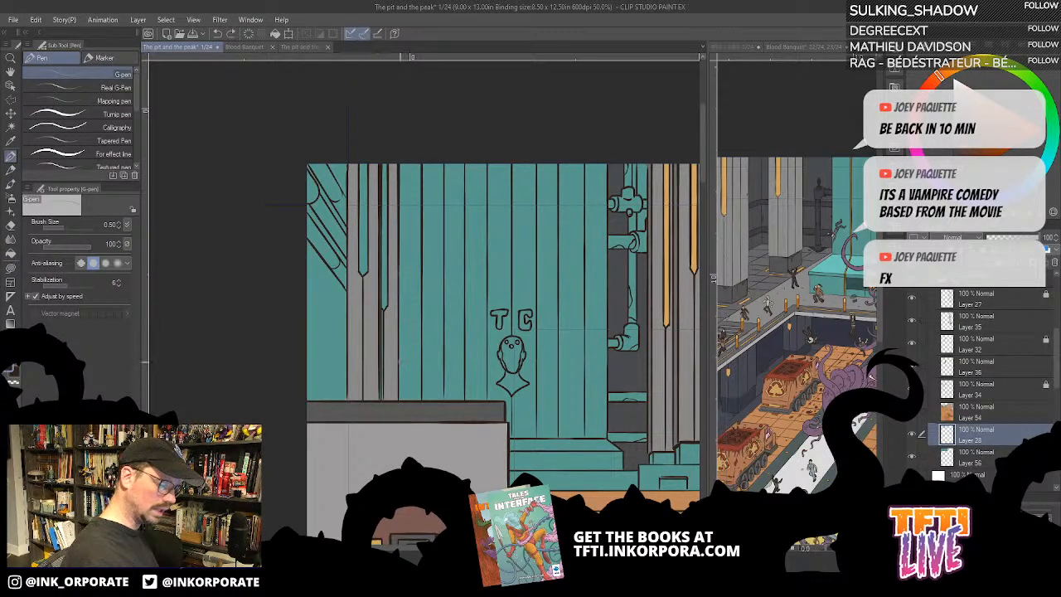
{"action": "scroll", "coordinate": [978, 430], "scroll_direction": "down", "scroll_amount": 5}
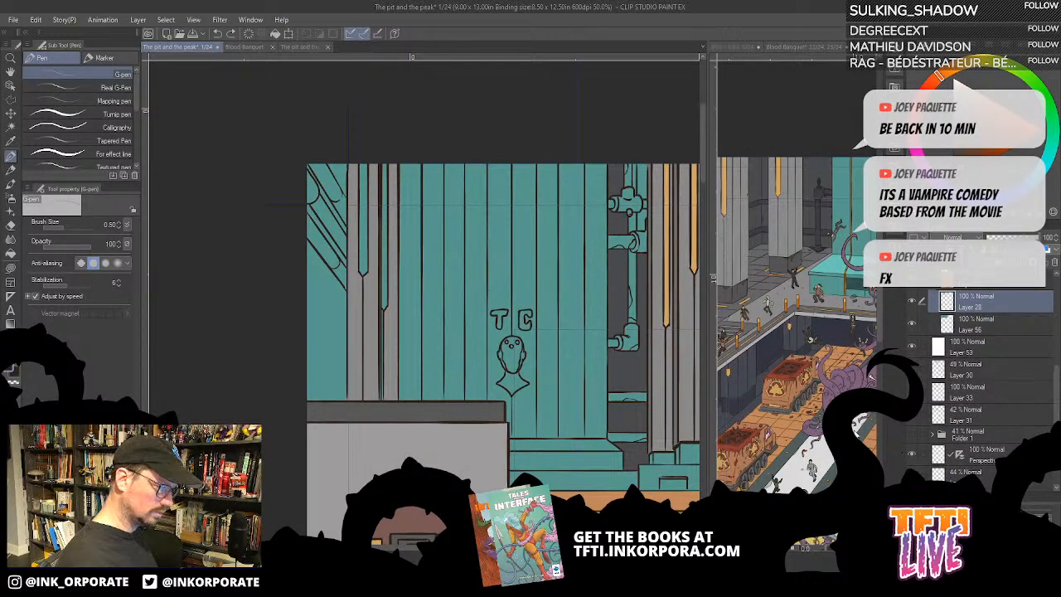
{"action": "left_click_drag", "start_coordinate": [402, 159], "coordinate": [401, 370]}
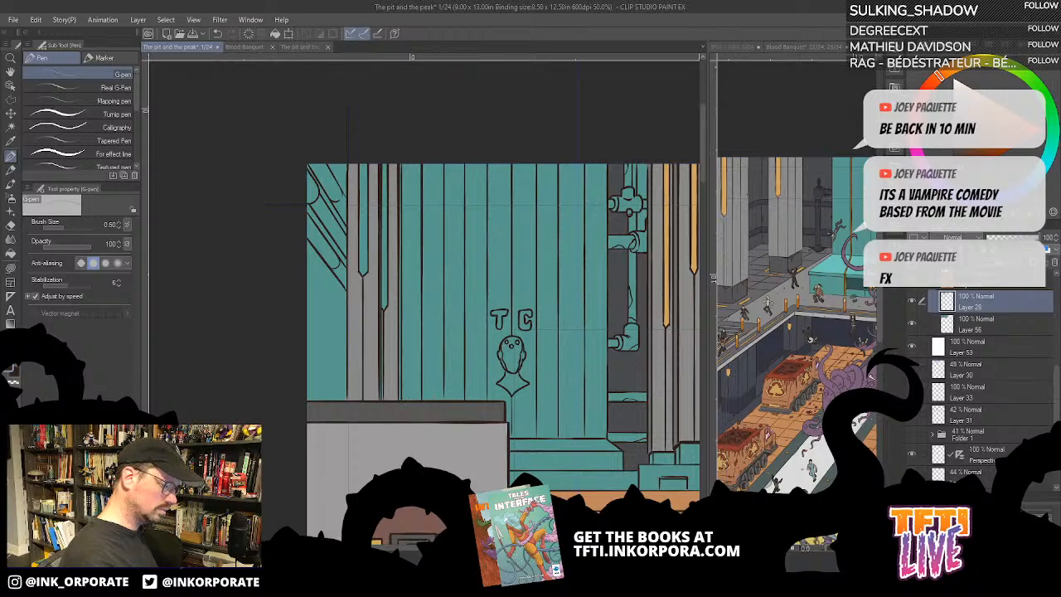
{"action": "key", "text": "ctrl+z"}
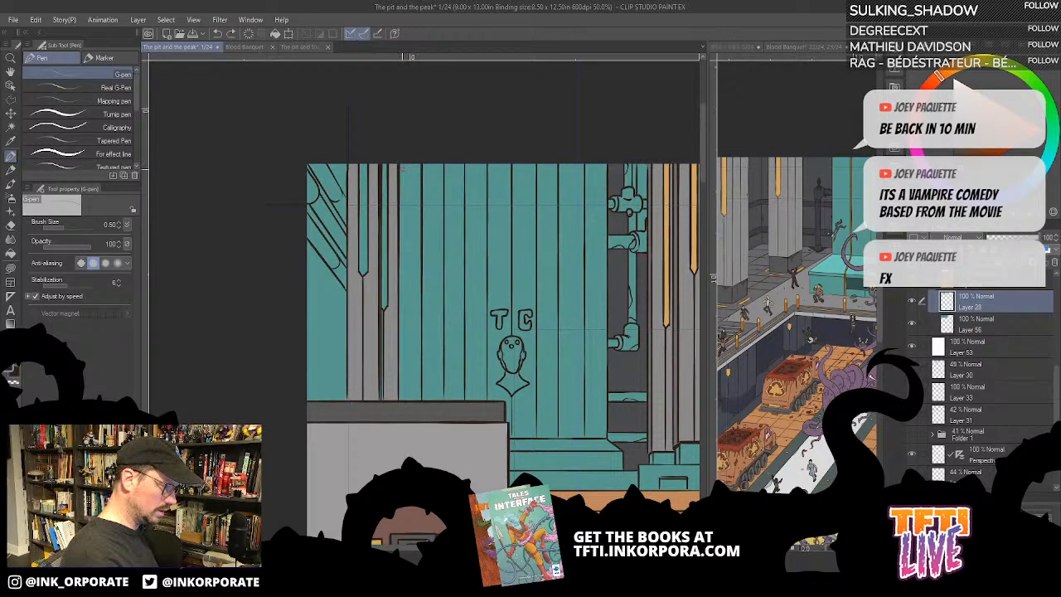
{"action": "left_click_drag", "start_coordinate": [402, 162], "coordinate": [403, 371]}
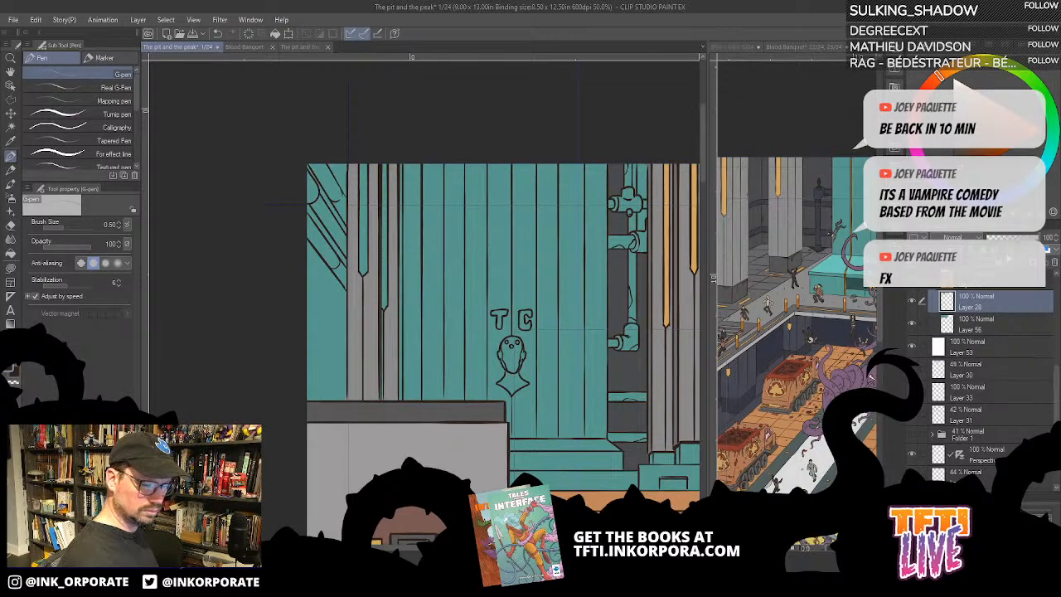
{"action": "left_click", "coordinate": [946, 274]}
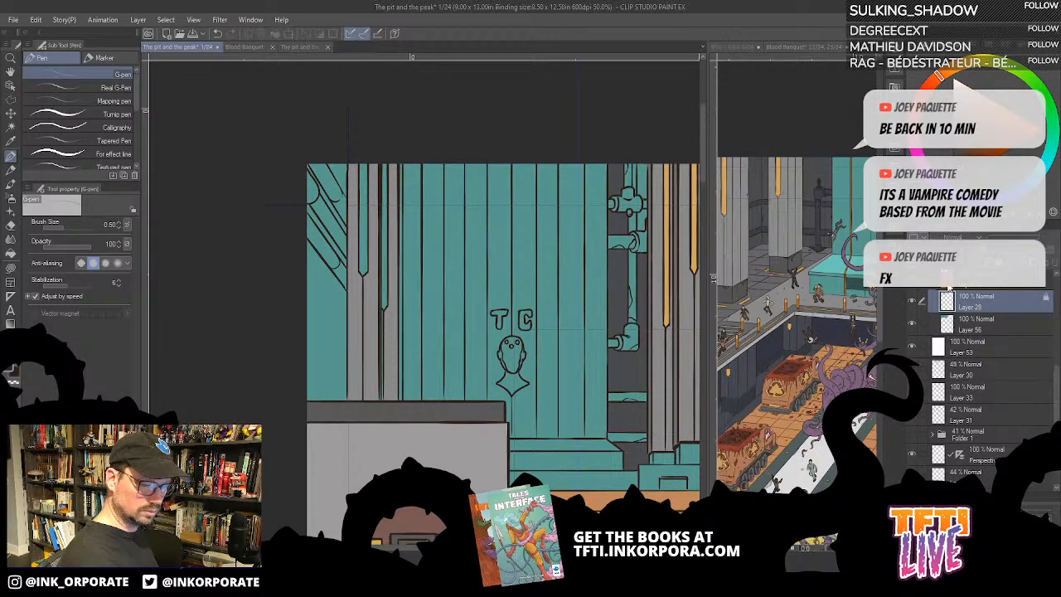
- On Layer 56, fill the narrow strip between the left column and the TC tank with dark grey
{"action": "left_click", "coordinate": [994, 330]}
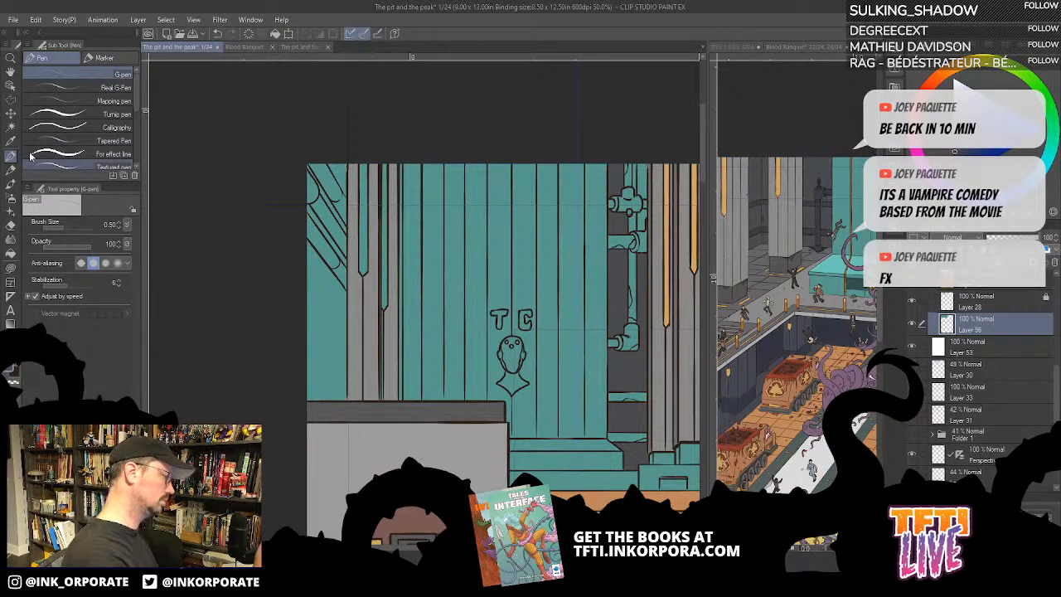
{"action": "left_click", "coordinate": [10, 253]}
{"action": "left_click", "coordinate": [413, 297]}
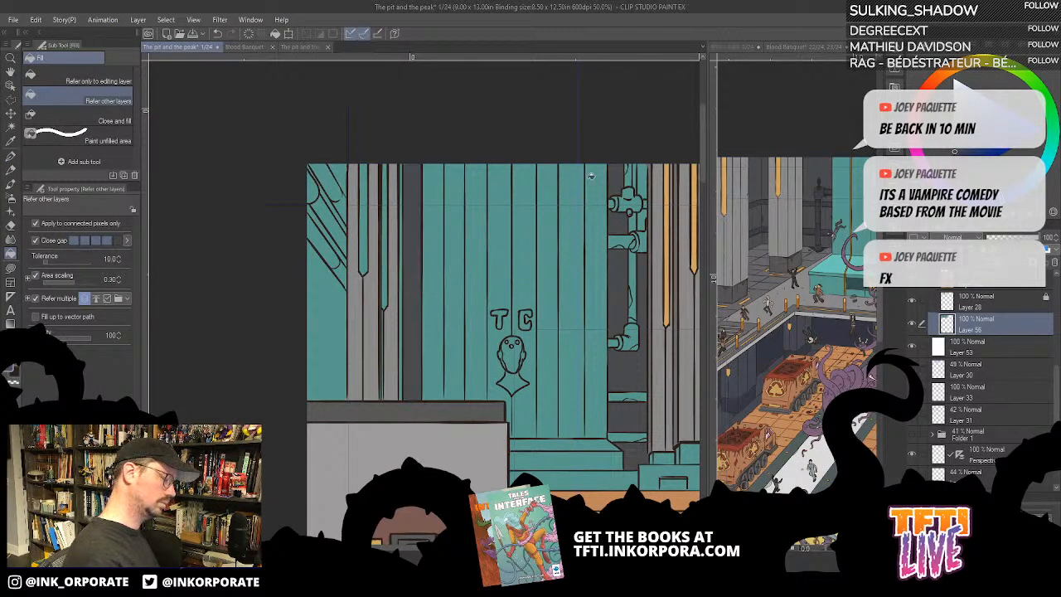
- Fill the teal wall gaps around and below the diagonal pipes beside the left column with dark grey
{"action": "left_click", "coordinate": [327, 350]}
{"action": "left_click", "coordinate": [329, 230]}
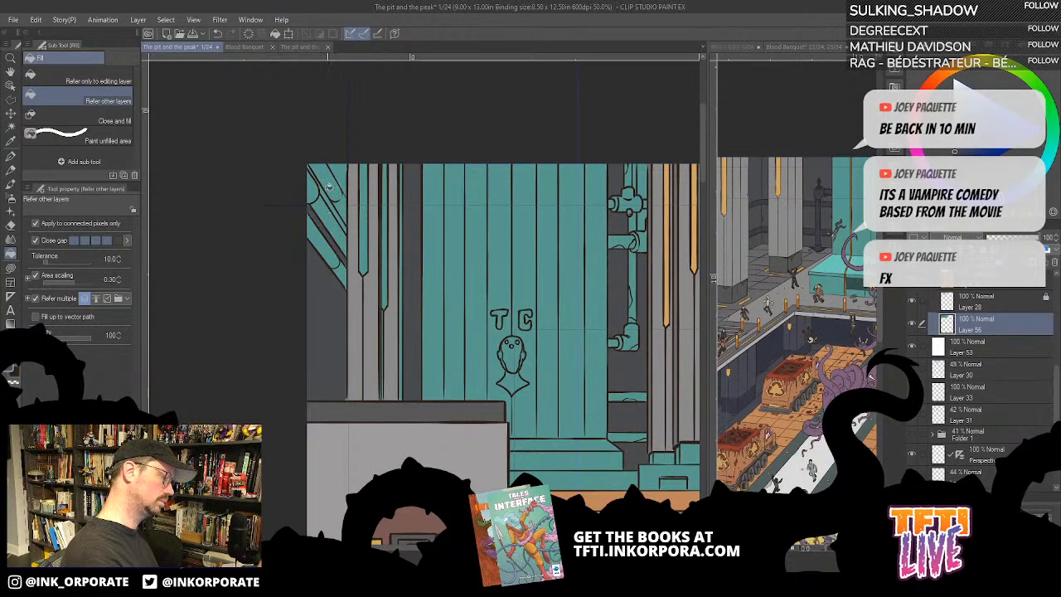
{"action": "left_click", "coordinate": [329, 191]}
{"action": "left_click", "coordinate": [343, 175]}
- Reduce the fill's gap closing to its lowest level and fill the narrow strip between the right column and ribbed block with dark grey
{"action": "left_click_drag", "start_coordinate": [637, 418], "coordinate": [525, 417]}
{"action": "left_click", "coordinate": [603, 409]}
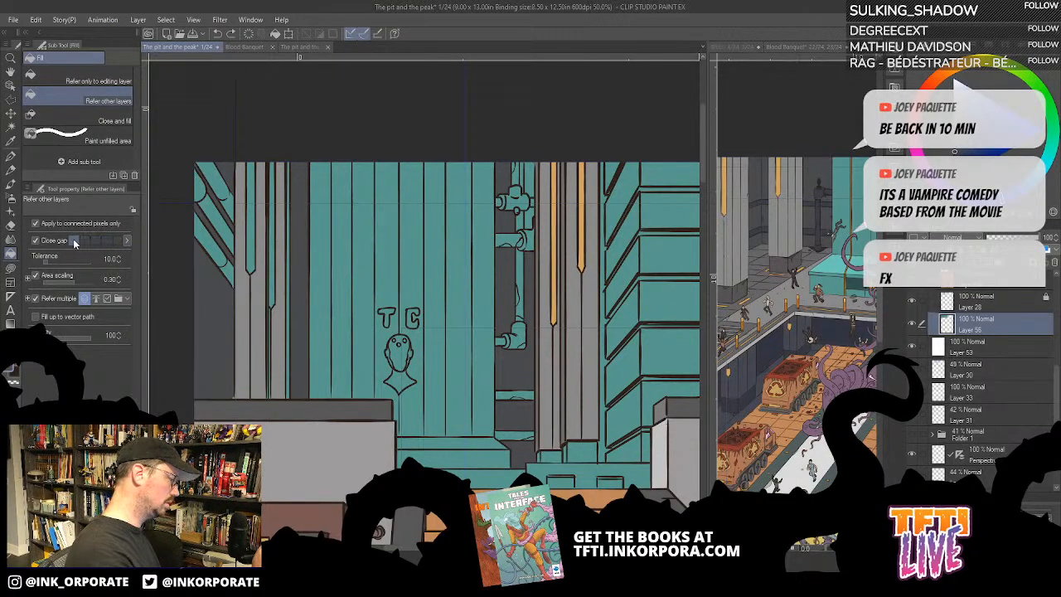
{"action": "left_click", "coordinate": [76, 240]}
{"action": "left_click", "coordinate": [606, 279]}
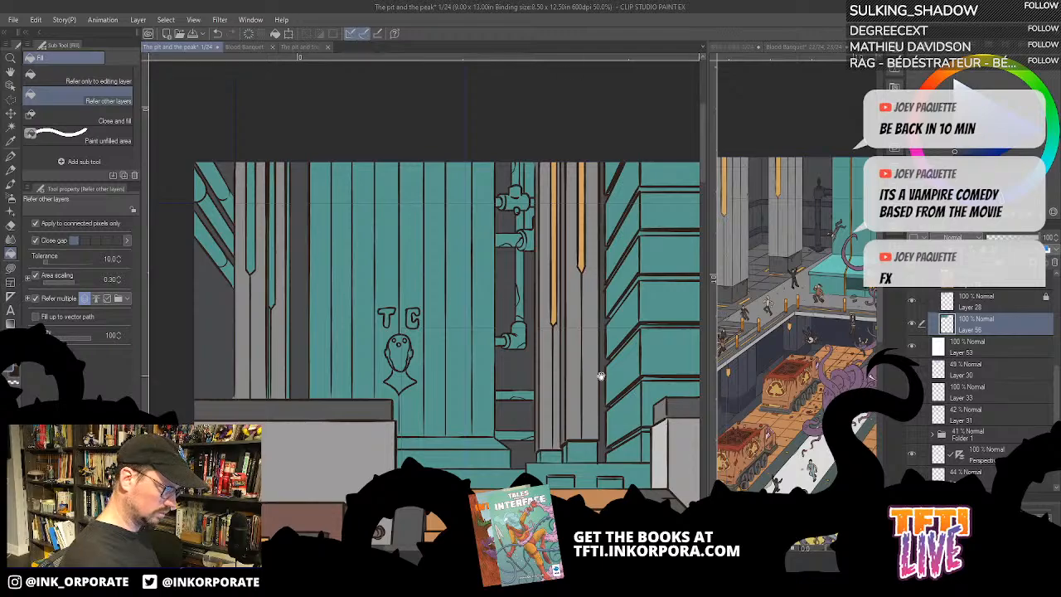
- Fill the two base blocks under the right column with dark grey matching the Blood Banquet spread
{"action": "left_click_drag", "start_coordinate": [600, 375], "coordinate": [626, 308]}
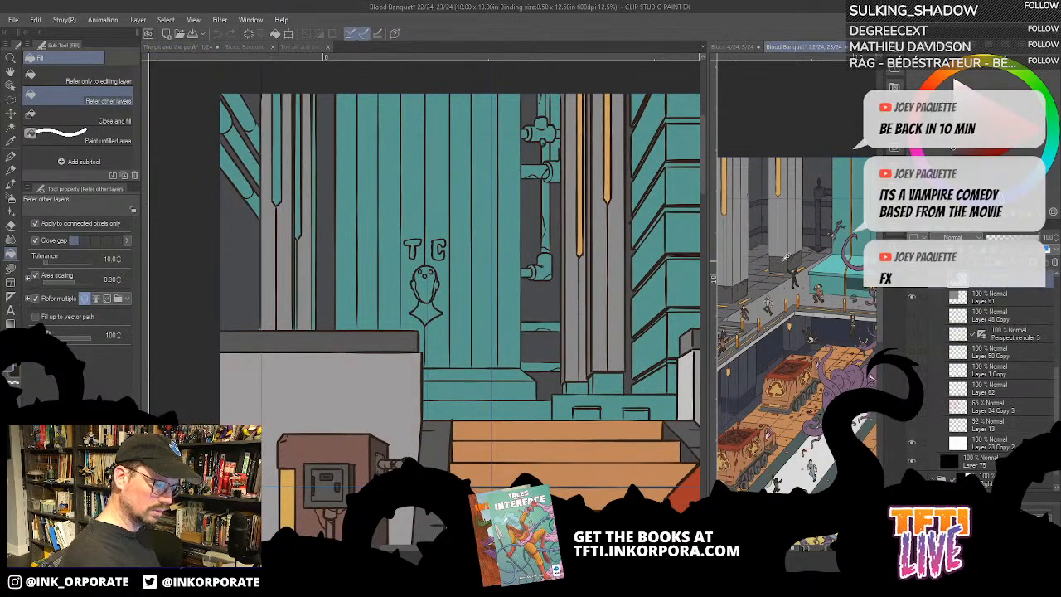
{"action": "left_click", "coordinate": [603, 388]}
{"action": "left_click", "coordinate": [578, 388]}
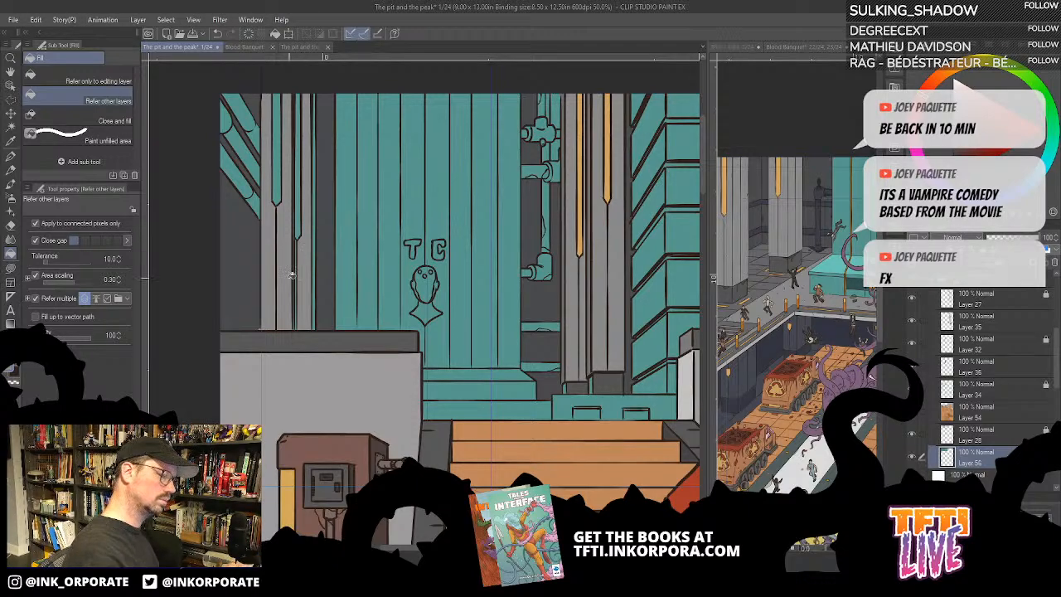
- Fill both pointed inlays of the left column with the right column's gold, and the thin strip along its tank-side edge with grey
{"action": "scroll", "coordinate": [573, 239], "scroll_direction": "up", "scroll_amount": 2}
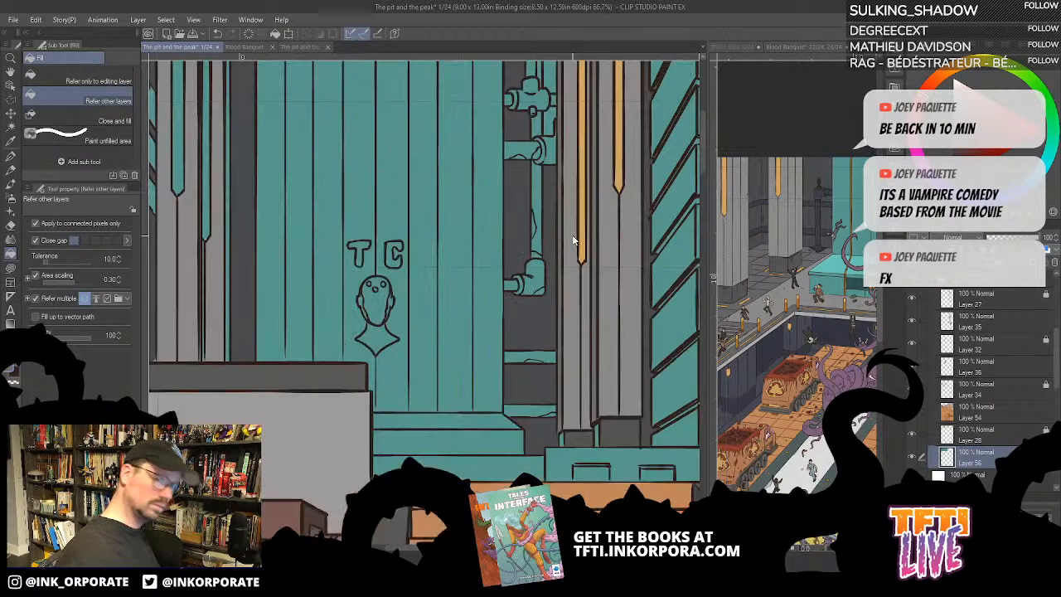
{"action": "scroll", "coordinate": [572, 235], "scroll_direction": "up", "scroll_amount": 1}
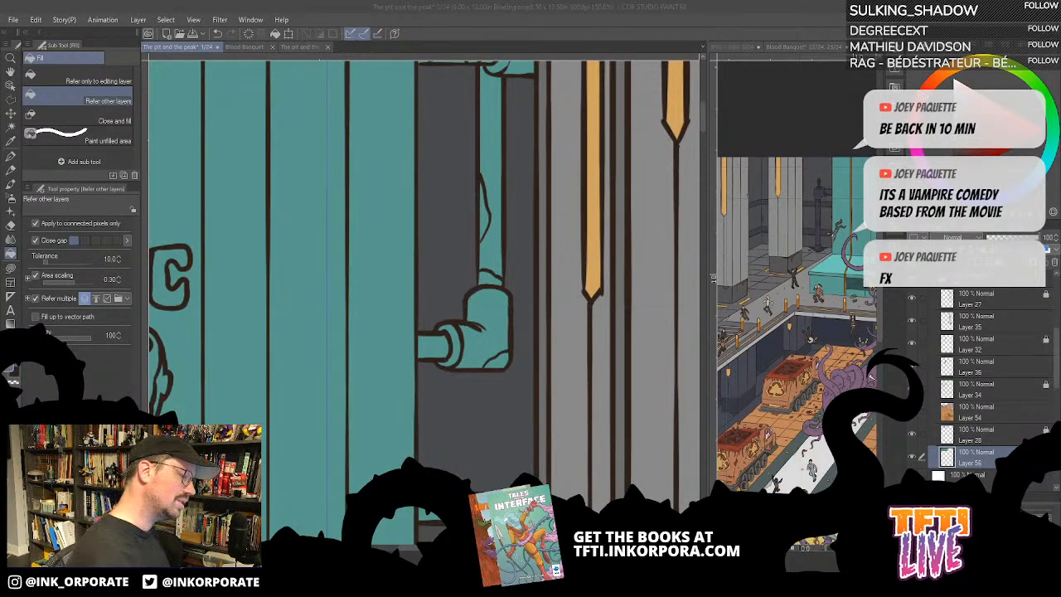
{"action": "left_click", "coordinate": [550, 20]}
{"action": "left_click_drag", "start_coordinate": [282, 310], "coordinate": [501, 288]}
{"action": "left_click_drag", "start_coordinate": [374, 368], "coordinate": [396, 361]}
{"action": "scroll", "coordinate": [396, 362], "scroll_direction": "down", "scroll_amount": 5}
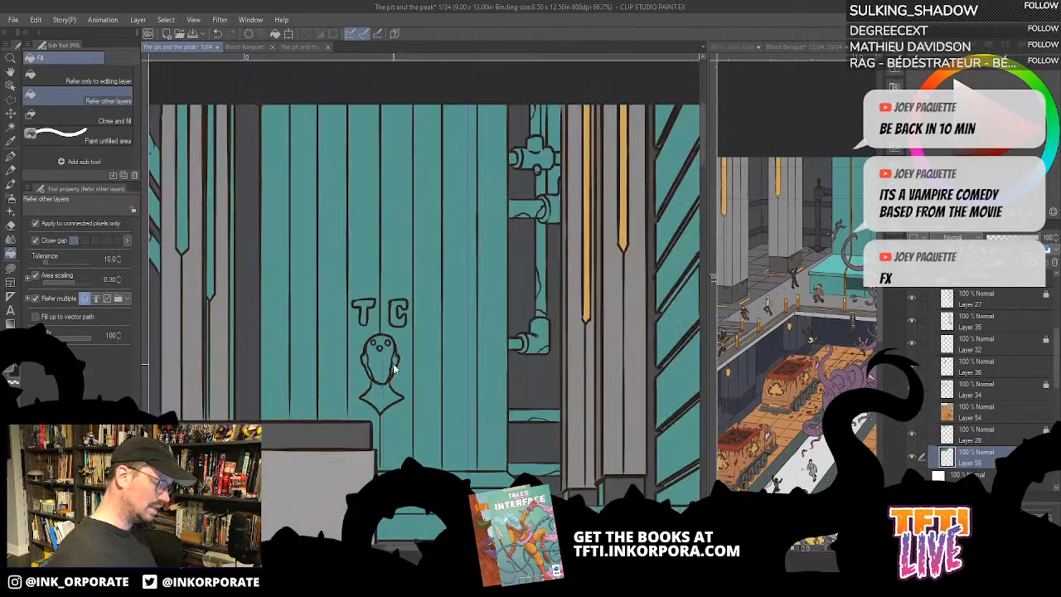
{"action": "left_click_drag", "start_coordinate": [290, 355], "coordinate": [363, 338]}
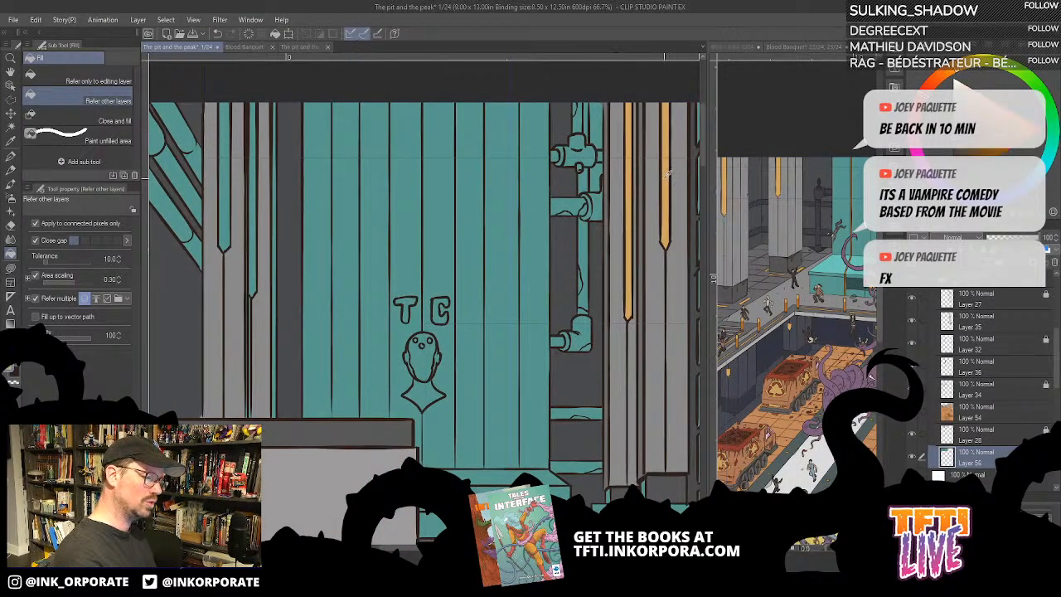
{"action": "left_click", "coordinate": [227, 219]}
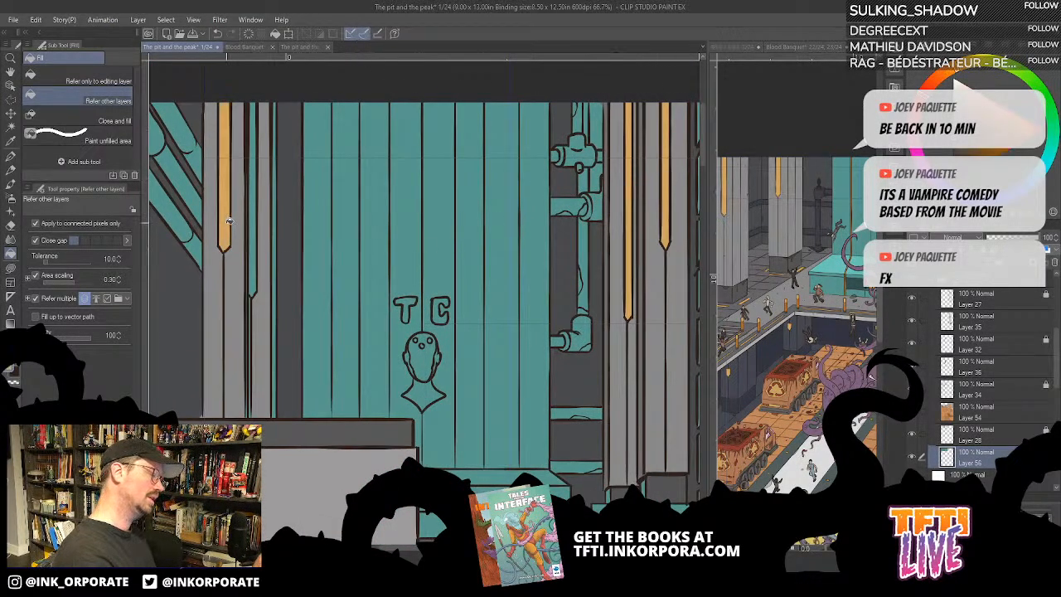
{"action": "left_click", "coordinate": [254, 272]}
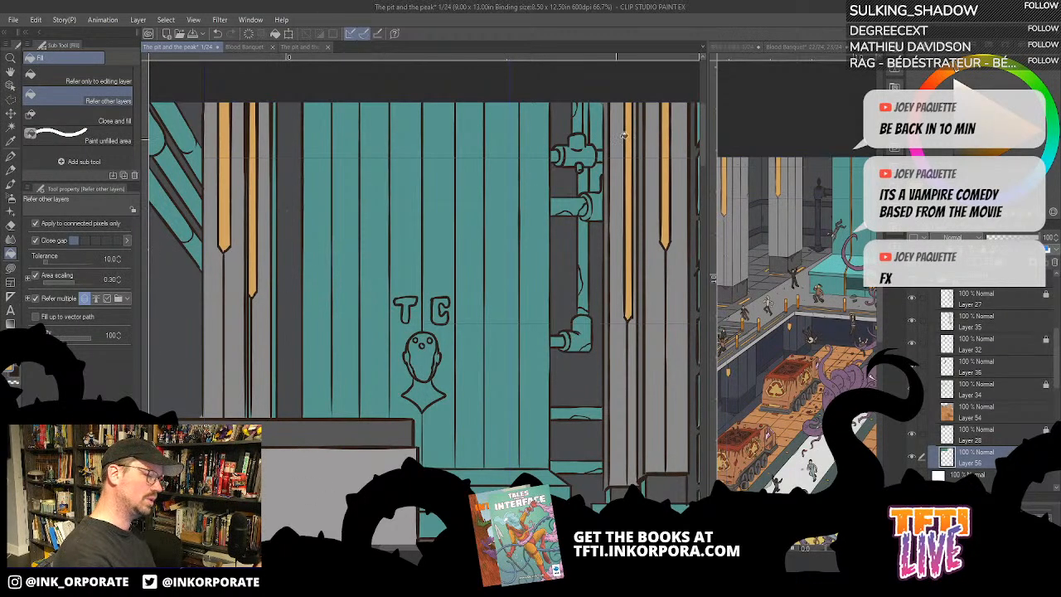
{"action": "left_click", "coordinate": [276, 255]}
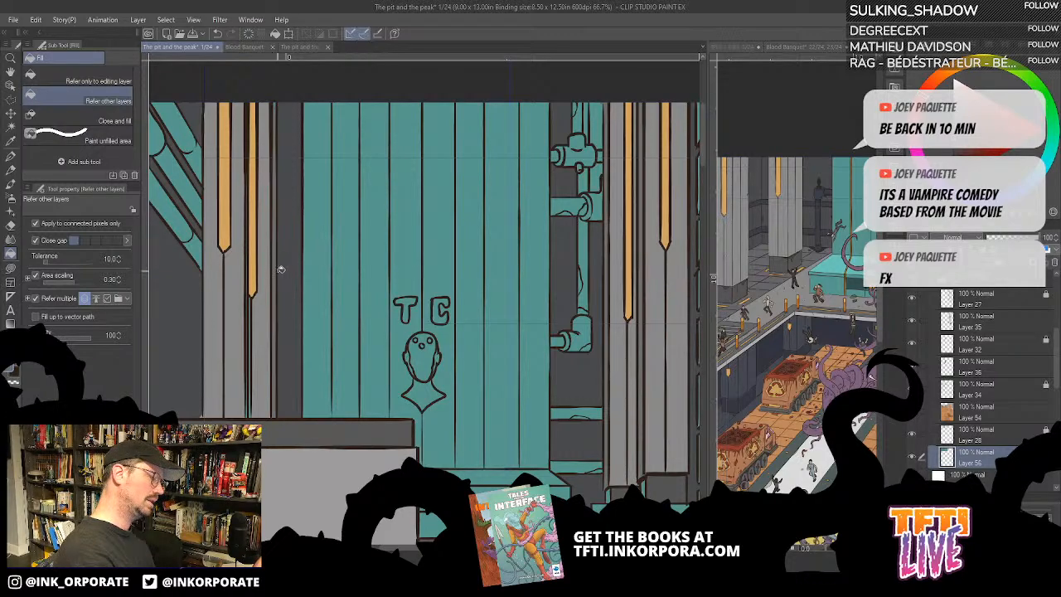
- Fill the remaining teal wall gaps between the vertical pipes and the right column with dark grey
{"action": "scroll", "coordinate": [651, 172], "scroll_direction": "up", "scroll_amount": 3}
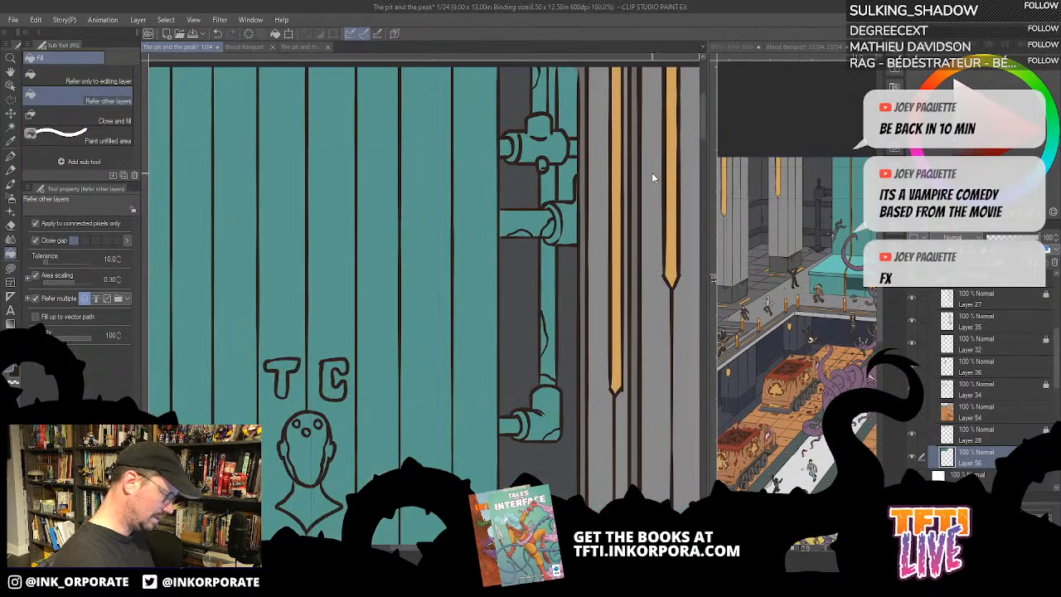
{"action": "left_click_drag", "start_coordinate": [473, 358], "coordinate": [557, 393]}
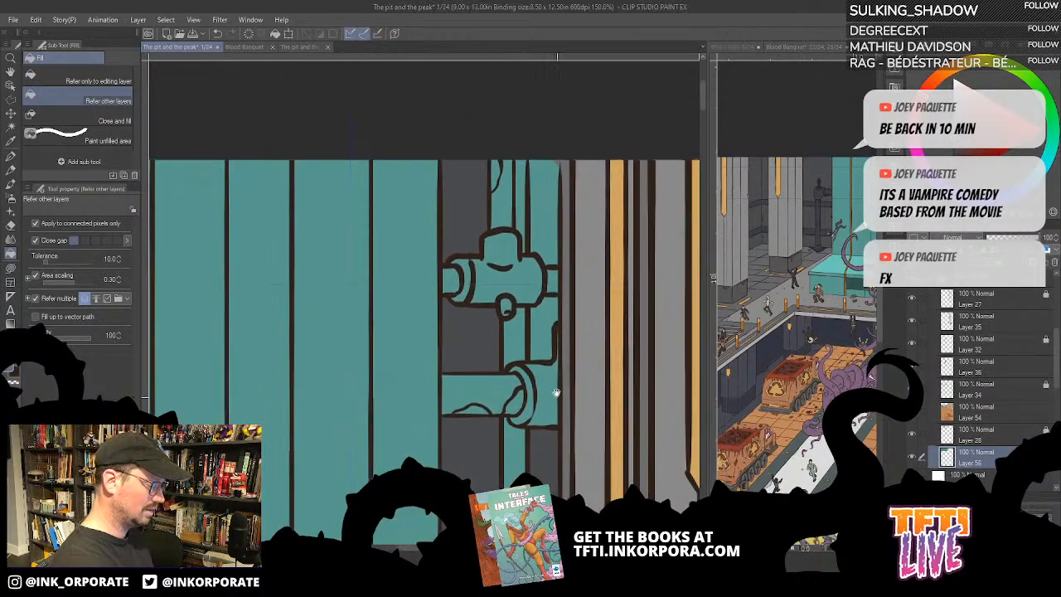
{"action": "left_click", "coordinate": [540, 327]}
{"action": "left_click", "coordinate": [550, 229]}
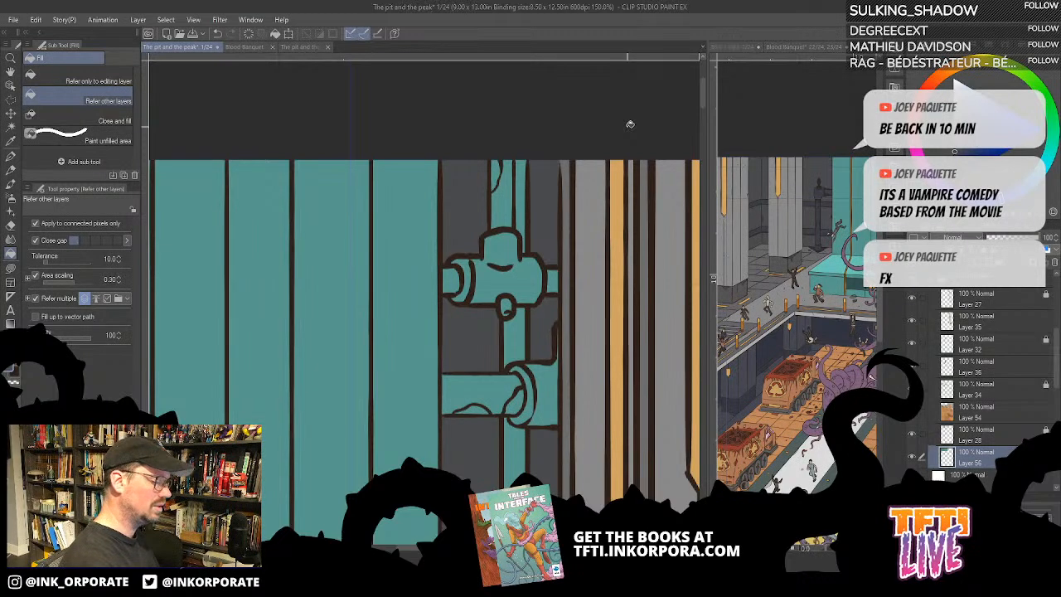
- Lasso-fill the teal sliver below the left column's longer gold inlay with the dark brown line colour, undoing the surplus stroke
{"action": "left_click_drag", "start_coordinate": [568, 398], "coordinate": [603, 185]}
{"action": "mouse_move", "coordinate": [575, 367]}
{"action": "left_mouse_down"}
{"action": "mouse_move", "coordinate": [590, 208]}
{"action": "mouse_move", "coordinate": [605, 166]}
{"action": "left_mouse_up"}
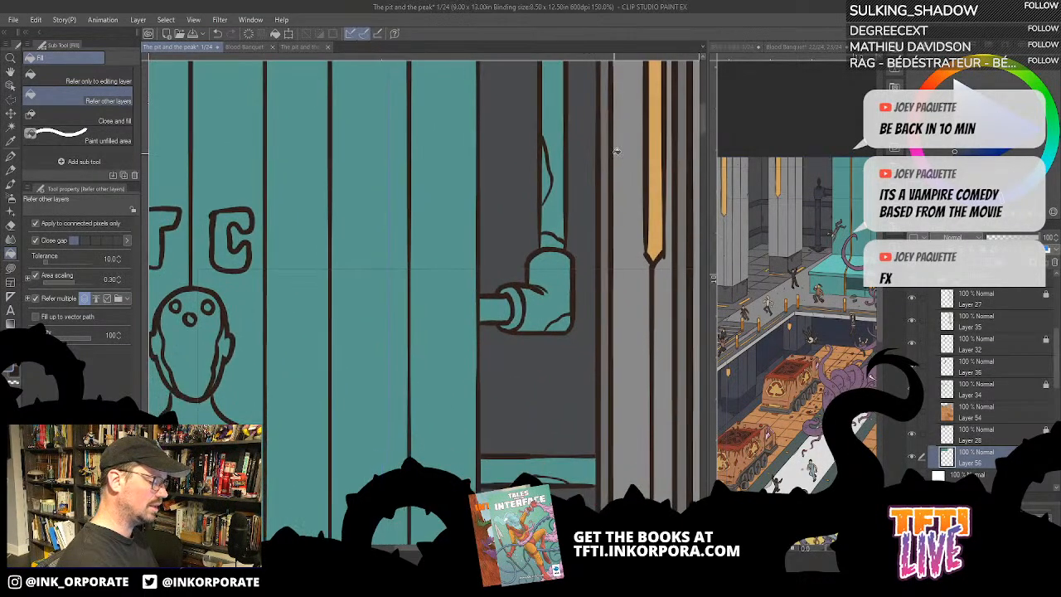
{"action": "scroll", "coordinate": [616, 151], "scroll_direction": "down", "scroll_amount": 2}
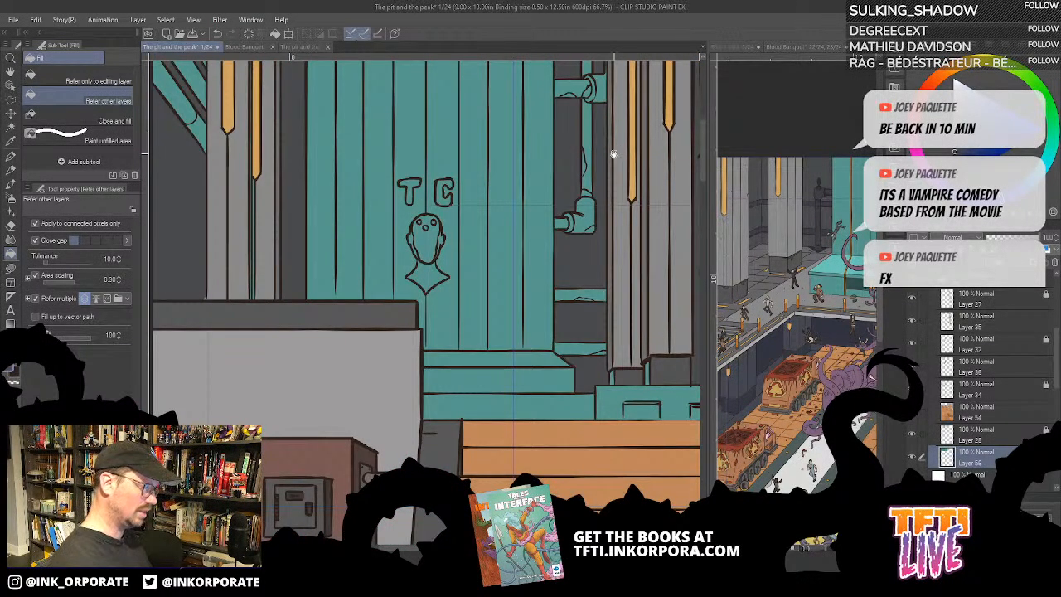
{"action": "left_click_drag", "start_coordinate": [537, 159], "coordinate": [499, 307]}
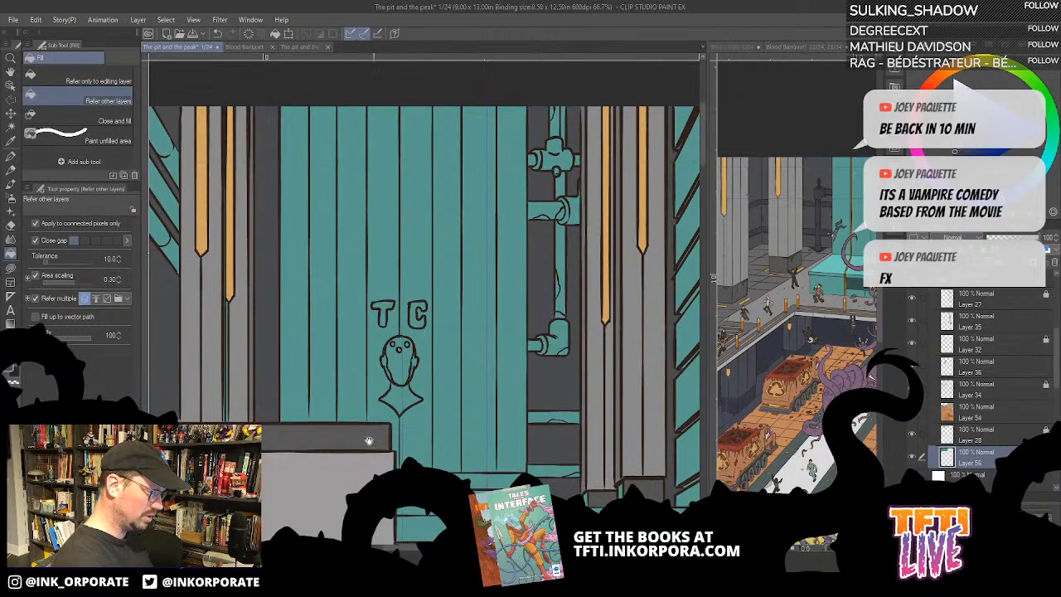
{"action": "left_click_drag", "start_coordinate": [369, 440], "coordinate": [552, 442]}
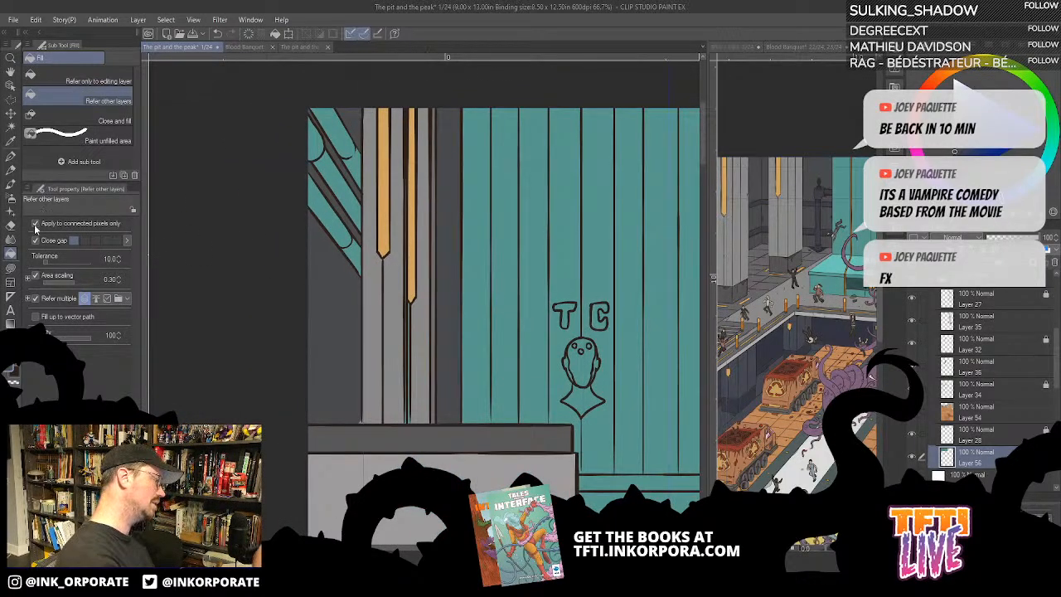
{"action": "left_click", "coordinate": [11, 268]}
{"action": "left_click_drag", "start_coordinate": [443, 371], "coordinate": [511, 334]}
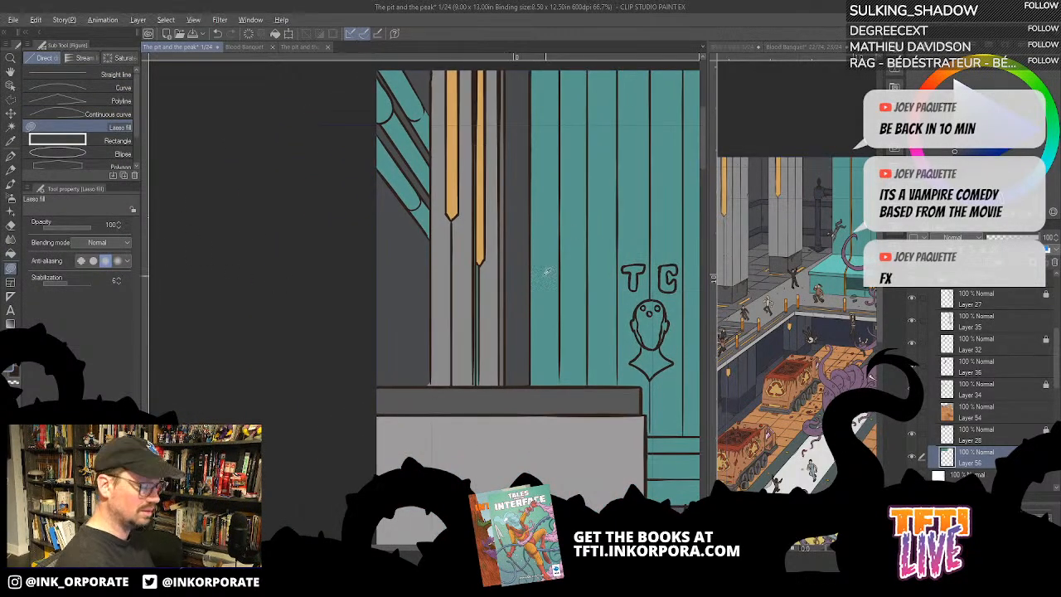
{"action": "mouse_move", "coordinate": [481, 262]}
{"action": "left_mouse_down"}
{"action": "mouse_move", "coordinate": [458, 347]}
{"action": "mouse_move", "coordinate": [479, 383]}
{"action": "left_mouse_up"}
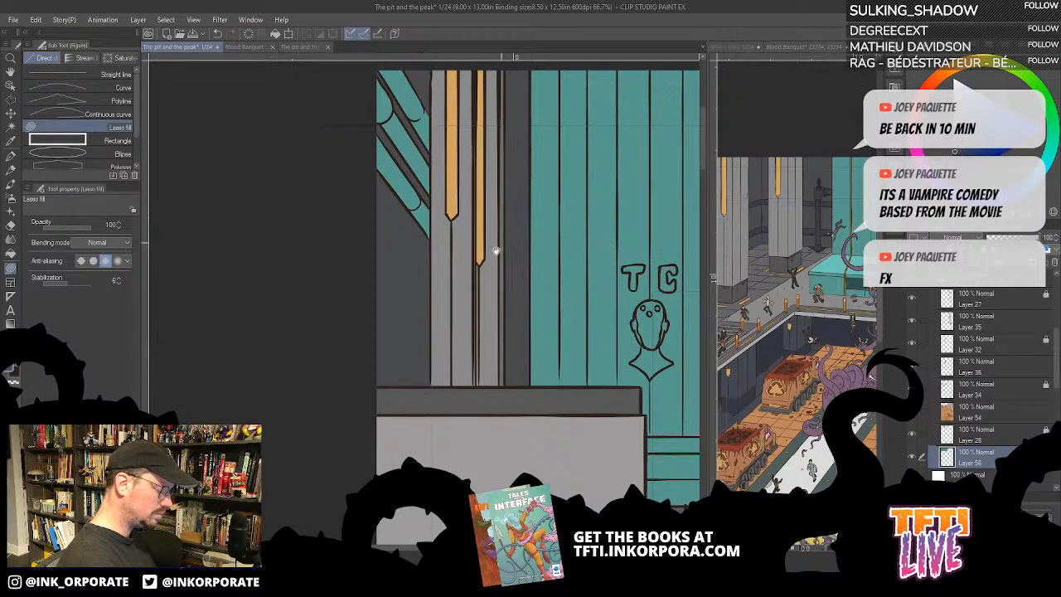
{"action": "mouse_move", "coordinate": [496, 250]}
{"action": "left_mouse_down"}
{"action": "mouse_move", "coordinate": [504, 353]}
{"action": "mouse_move", "coordinate": [490, 339]}
{"action": "mouse_move", "coordinate": [478, 344]}
{"action": "left_mouse_up"}
{"action": "key", "text": "ctrl+z"}
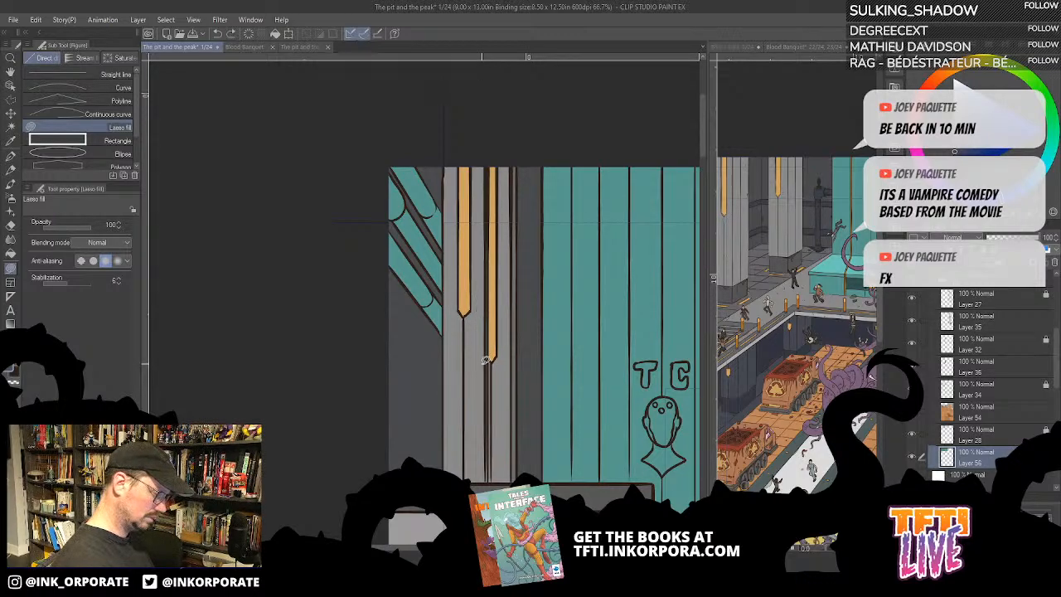
- Lasso-fill the thin teal sliver alongside the left column's longer gold inlay with dark brown up to the page edge
{"action": "scroll", "coordinate": [482, 363], "scroll_direction": "up", "scroll_amount": 4}
{"action": "left_click_drag", "start_coordinate": [523, 183], "coordinate": [577, 269]}
{"action": "mouse_move", "coordinate": [429, 378]}
{"action": "left_mouse_down"}
{"action": "mouse_move", "coordinate": [443, 385]}
{"action": "mouse_move", "coordinate": [506, 319]}
{"action": "mouse_move", "coordinate": [506, 300]}
{"action": "left_mouse_up"}
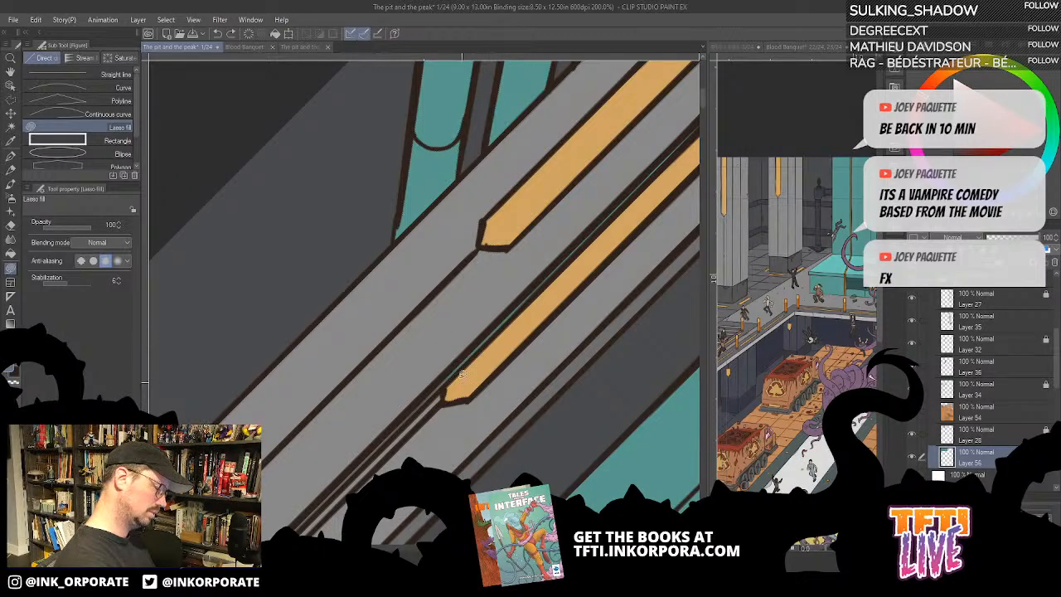
{"action": "mouse_move", "coordinate": [440, 384]}
{"action": "left_mouse_down"}
{"action": "mouse_move", "coordinate": [535, 285]}
{"action": "mouse_move", "coordinate": [445, 370]}
{"action": "left_mouse_up"}
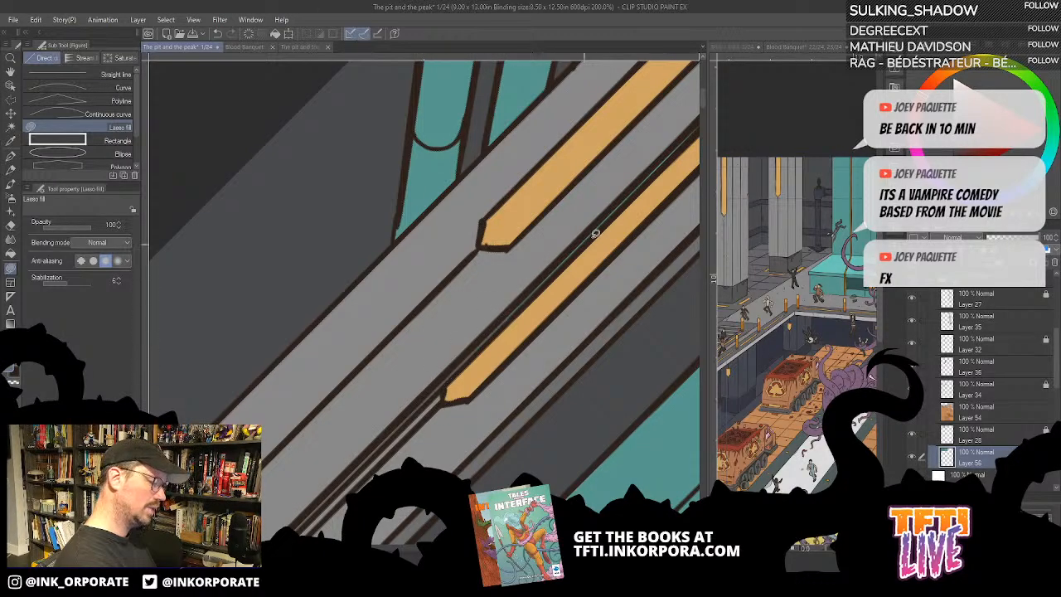
{"action": "left_click_drag", "start_coordinate": [595, 234], "coordinate": [521, 303]}
{"action": "mouse_move", "coordinate": [429, 386]}
{"action": "left_mouse_down"}
{"action": "mouse_move", "coordinate": [533, 290]}
{"action": "mouse_move", "coordinate": [441, 377]}
{"action": "left_mouse_up"}
{"action": "left_click_drag", "start_coordinate": [635, 225], "coordinate": [542, 301]}
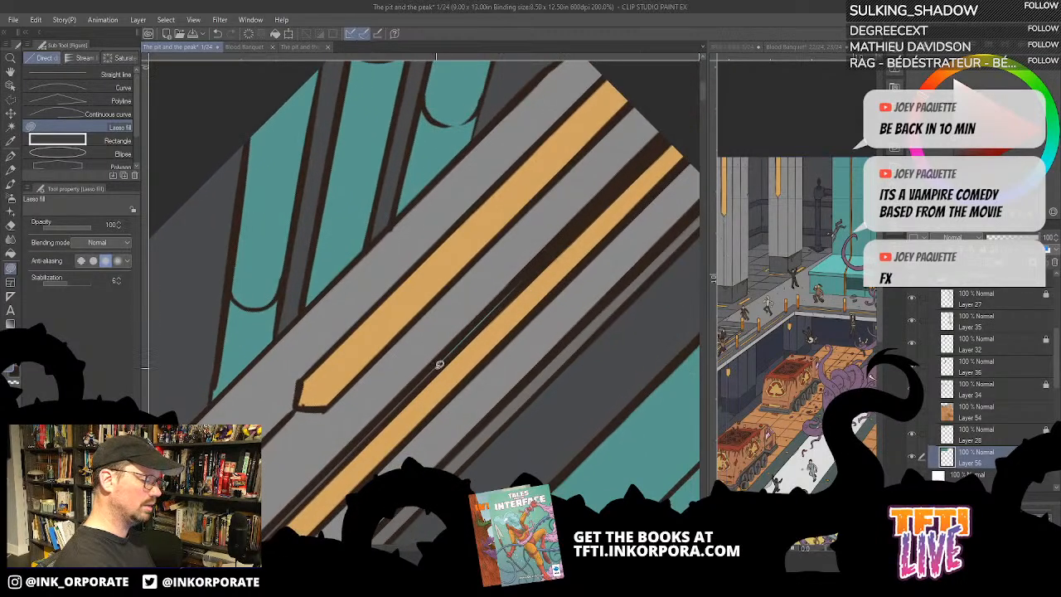
{"action": "mouse_move", "coordinate": [439, 365]}
{"action": "left_mouse_down"}
{"action": "mouse_move", "coordinate": [509, 290]}
{"action": "mouse_move", "coordinate": [437, 370]}
{"action": "left_mouse_up"}
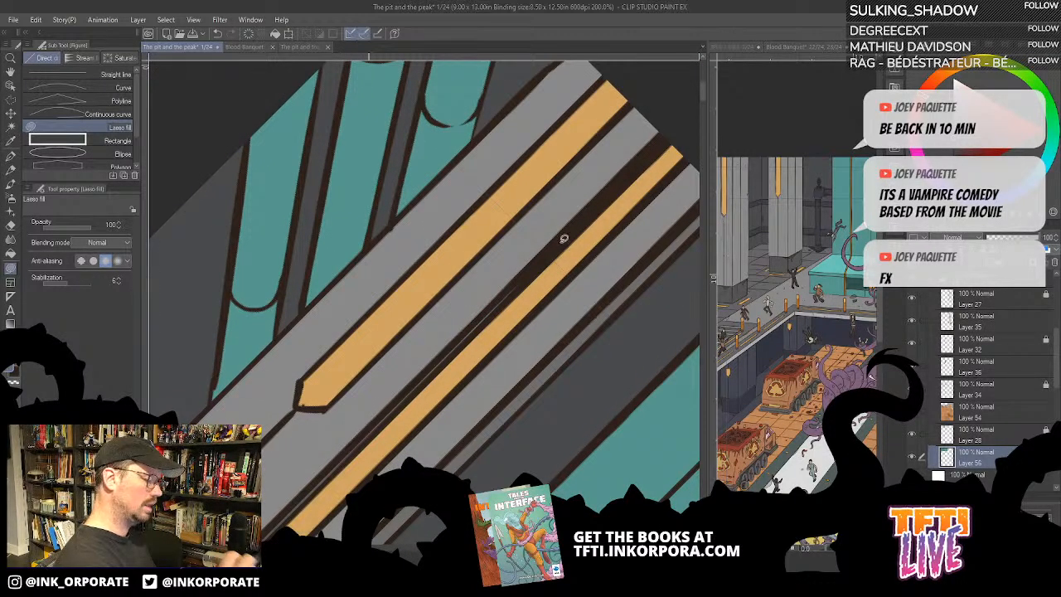
{"action": "mouse_move", "coordinate": [426, 367]}
{"action": "left_mouse_down"}
{"action": "mouse_move", "coordinate": [541, 265]}
{"action": "mouse_move", "coordinate": [423, 381]}
{"action": "left_mouse_up"}
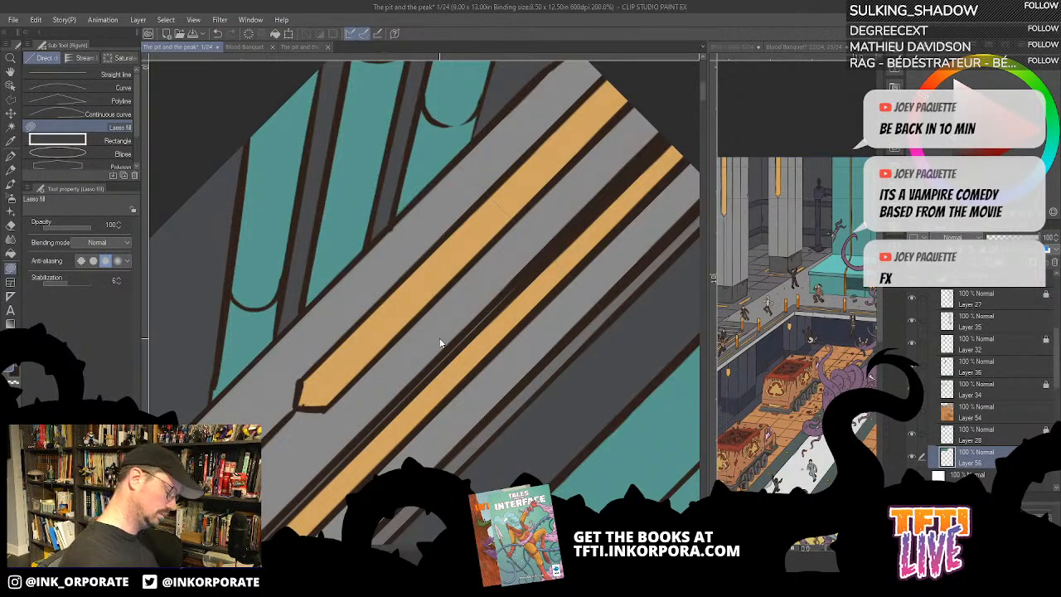
- Fill the TC emblem's face and bust with darker teal and its ears with light teal, using colours sampled from the Blood Banquet spread
{"action": "scroll", "coordinate": [443, 334], "scroll_direction": "down", "scroll_amount": 5}
{"action": "key", "text": "minus"}
{"action": "key", "text": "minus"}
{"action": "key", "text": "minus"}
{"action": "key", "text": "minus"}
{"action": "key", "text": "minus"}
{"action": "key", "text": "minus"}
{"action": "key", "text": "minus"}
{"action": "key", "text": "minus"}
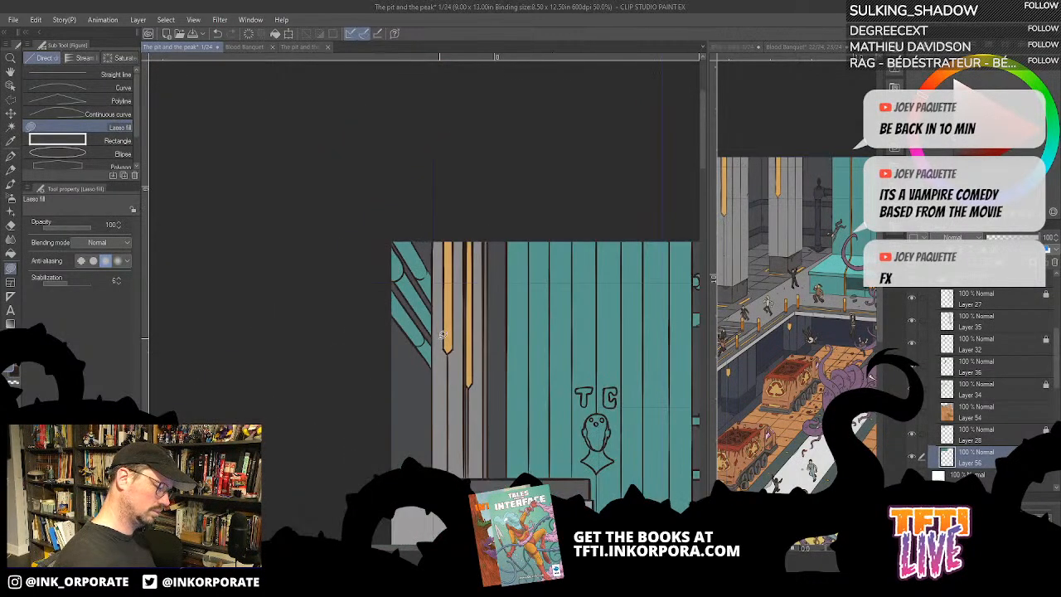
{"action": "left_click_drag", "start_coordinate": [544, 431], "coordinate": [365, 337]}
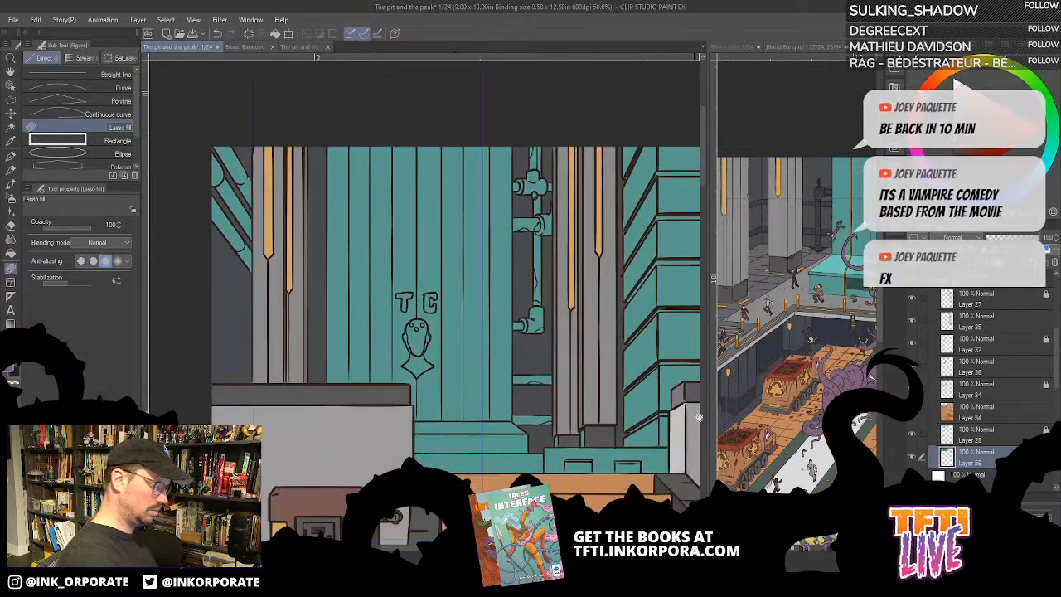
{"action": "left_click_drag", "start_coordinate": [660, 459], "coordinate": [649, 432]}
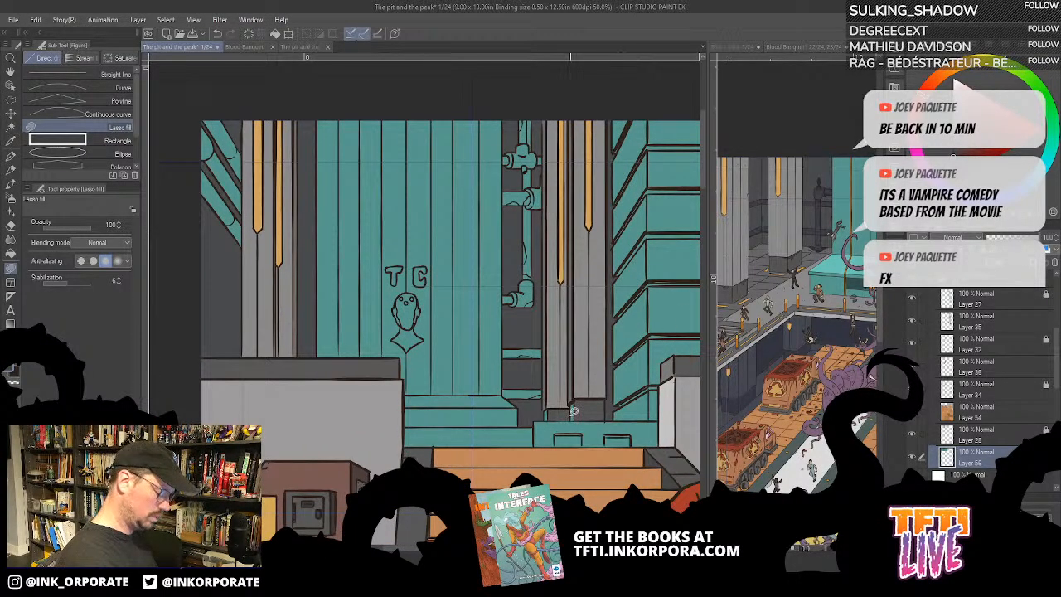
{"action": "key", "text": "g"}
{"action": "scroll", "coordinate": [572, 401], "scroll_direction": "up", "scroll_amount": 3}
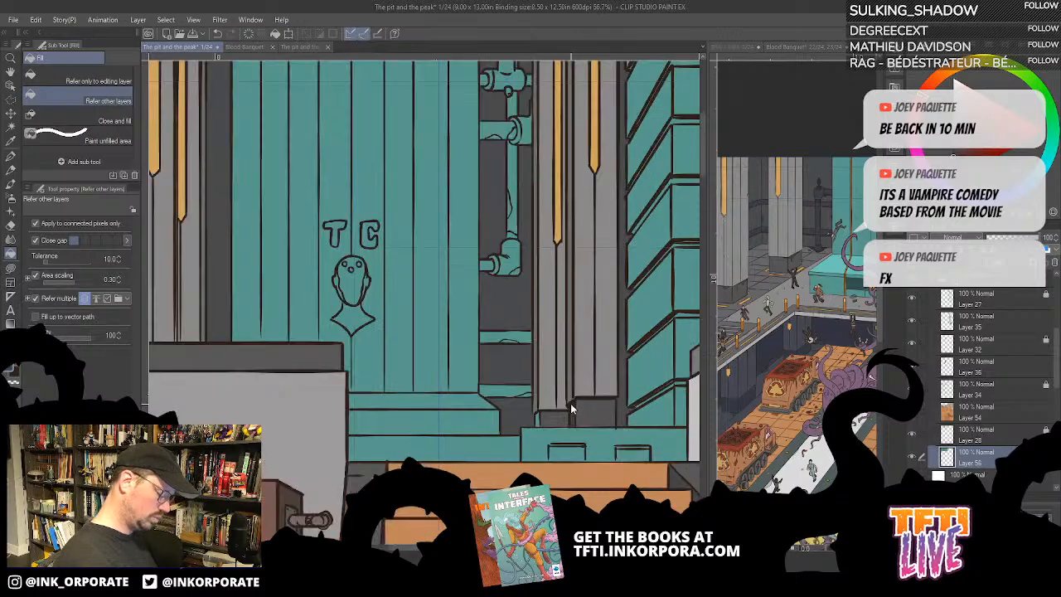
{"action": "left_click", "coordinate": [523, 428]}
{"action": "left_click_drag", "start_coordinate": [365, 468], "coordinate": [539, 454]}
{"action": "left_click_drag", "start_coordinate": [824, 304], "coordinate": [815, 251]}
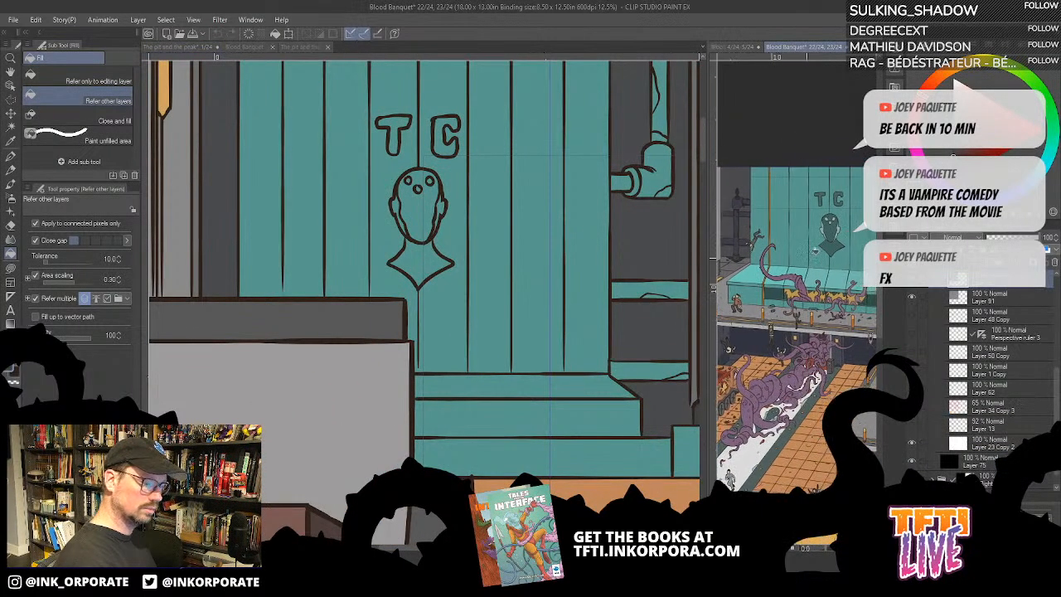
{"action": "left_click", "coordinate": [424, 268]}
{"action": "left_click", "coordinate": [420, 264]}
{"action": "left_click", "coordinate": [419, 206]}
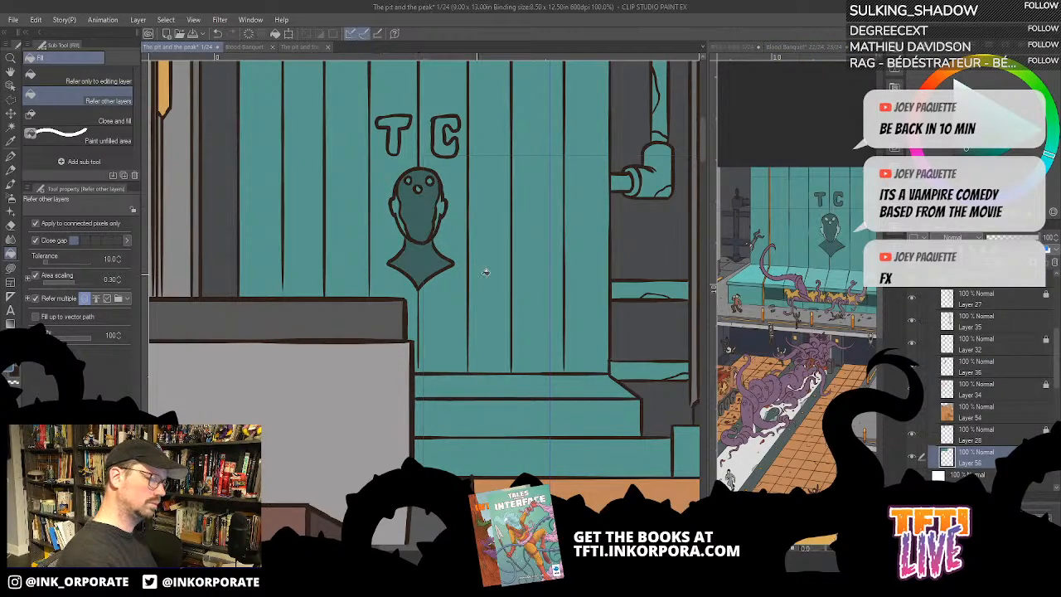
{"action": "left_click", "coordinate": [850, 233]}
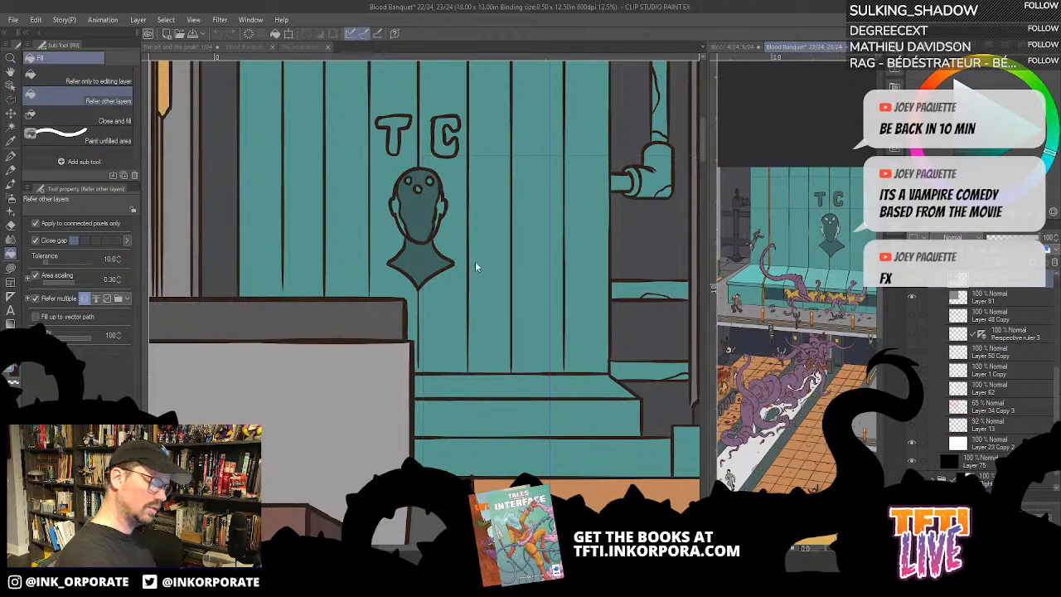
{"action": "left_click", "coordinate": [399, 213]}
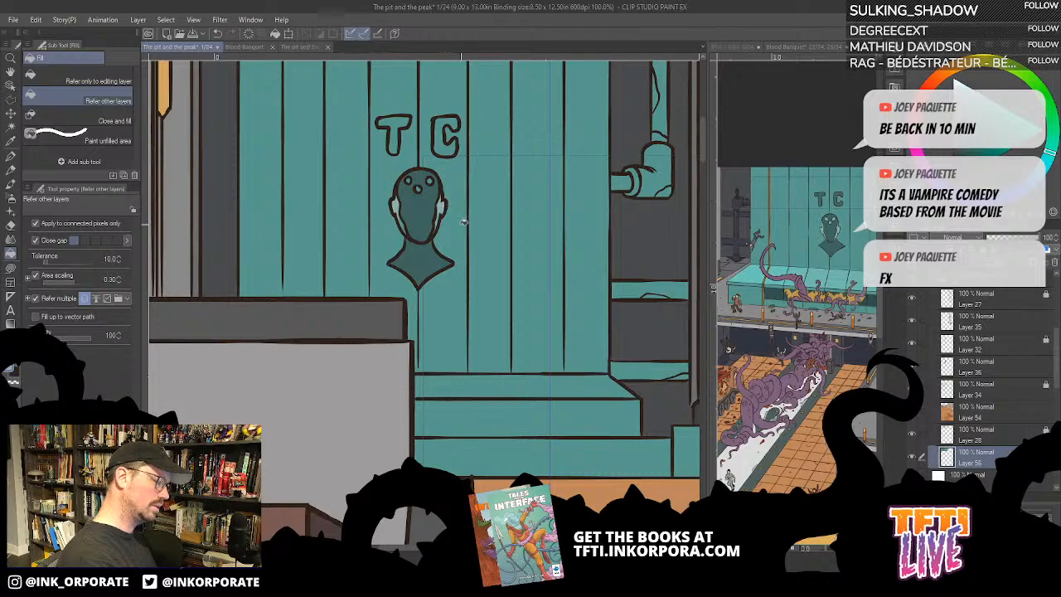
- Fill the letters T and C above the tank emblem's head with the emblem's darker teal
{"action": "scroll", "coordinate": [461, 224], "scroll_direction": "up", "scroll_amount": 2}
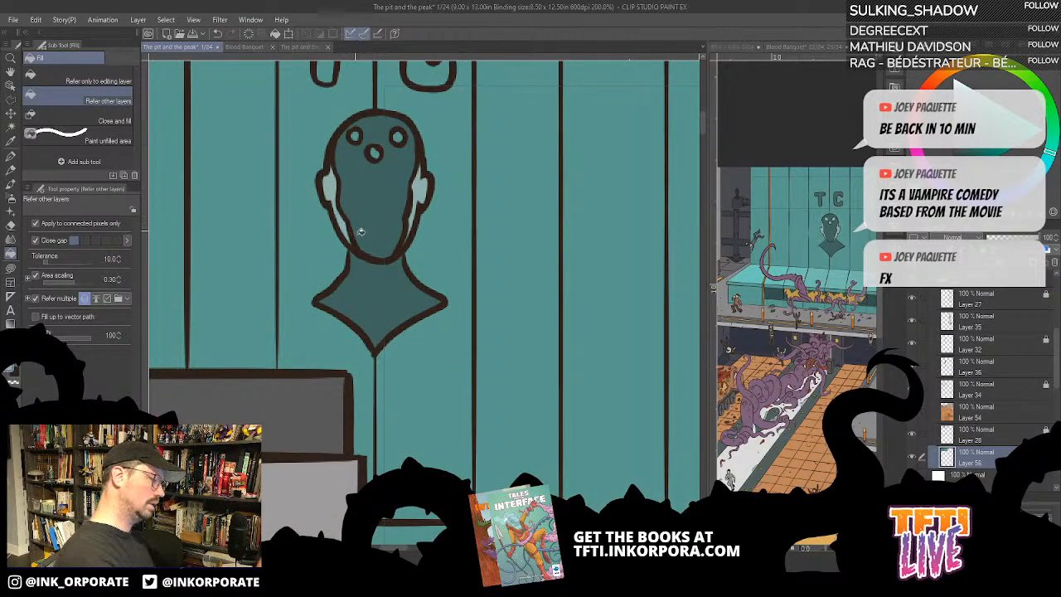
{"action": "key", "text": "u"}
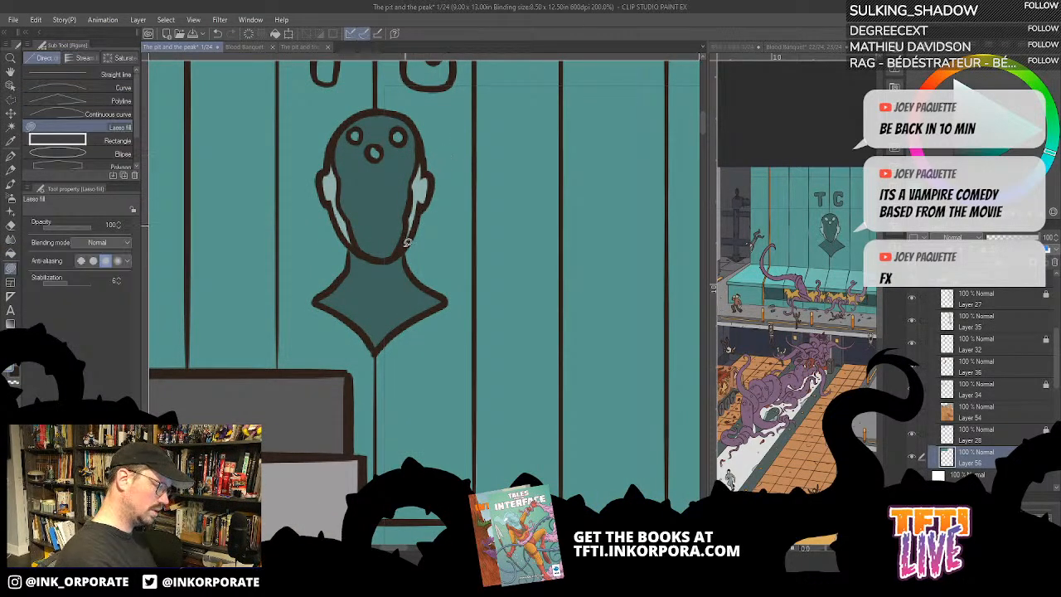
{"action": "left_click_drag", "start_coordinate": [472, 261], "coordinate": [569, 330]}
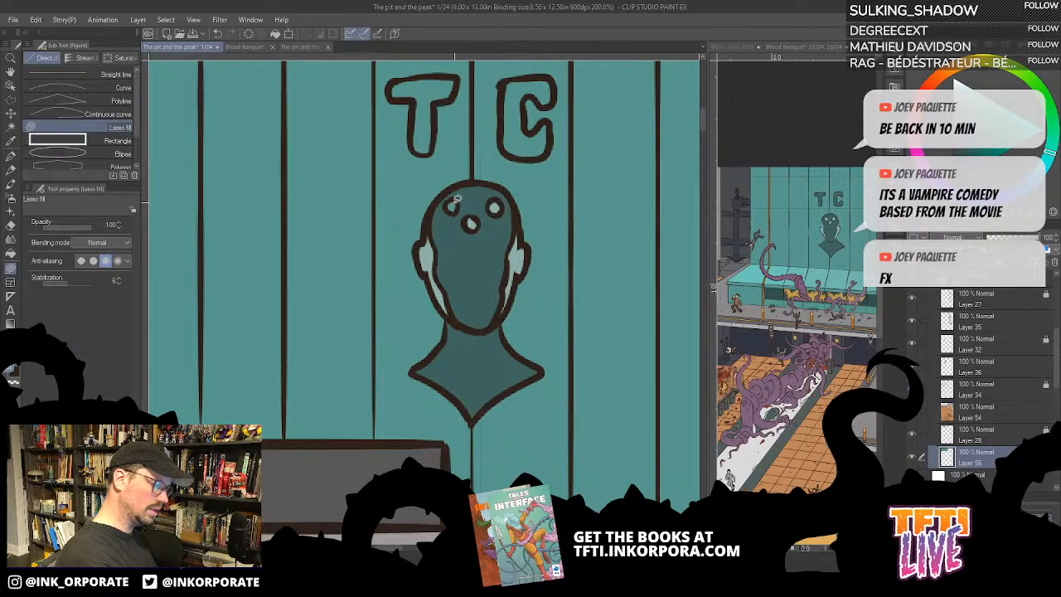
{"action": "key", "text": "g"}
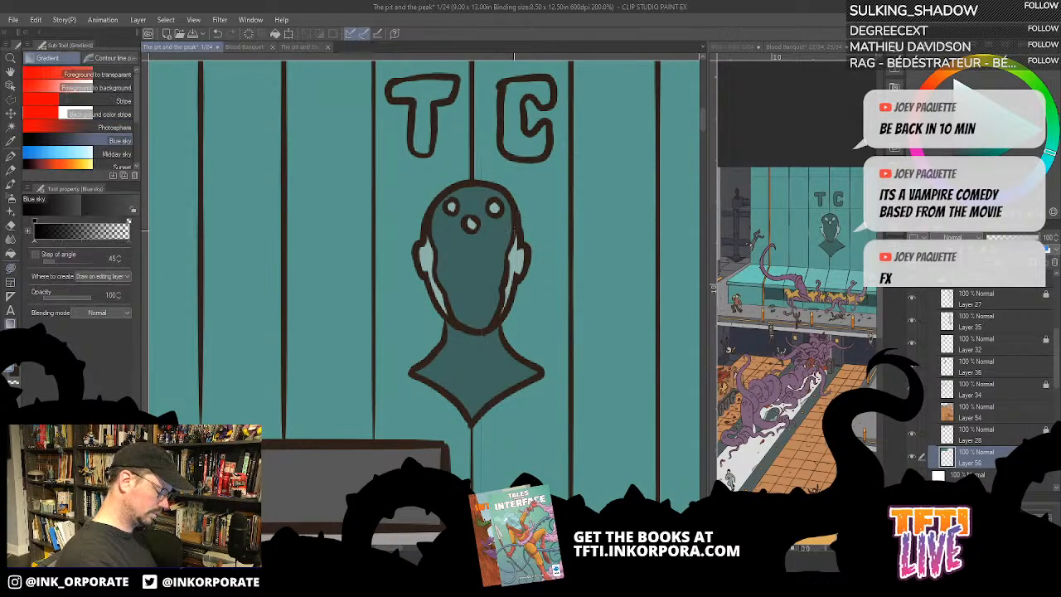
{"action": "key", "text": "g"}
{"action": "left_click", "coordinate": [526, 139]}
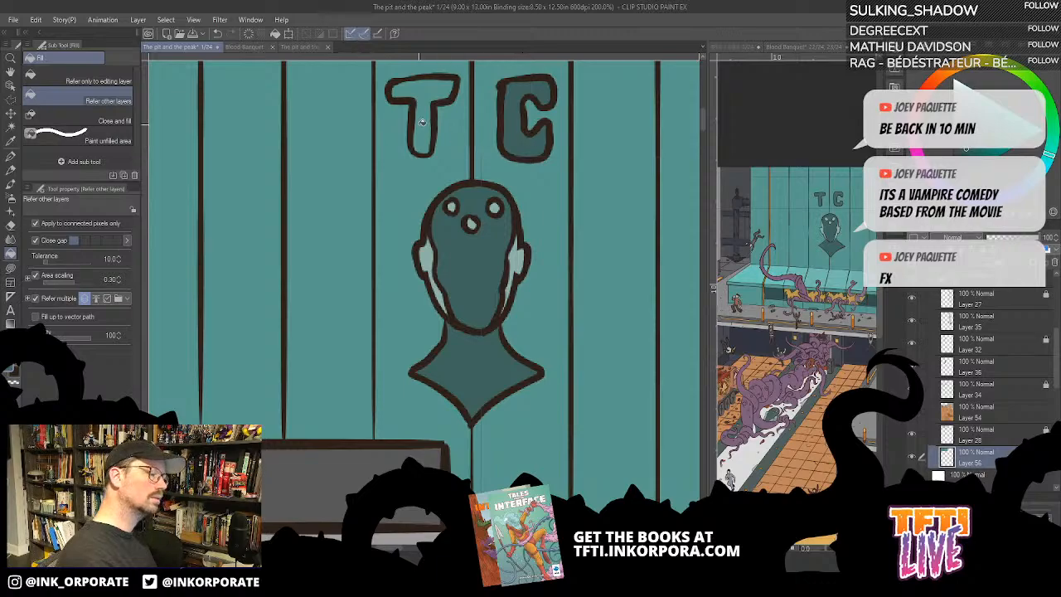
{"action": "left_click", "coordinate": [451, 143]}
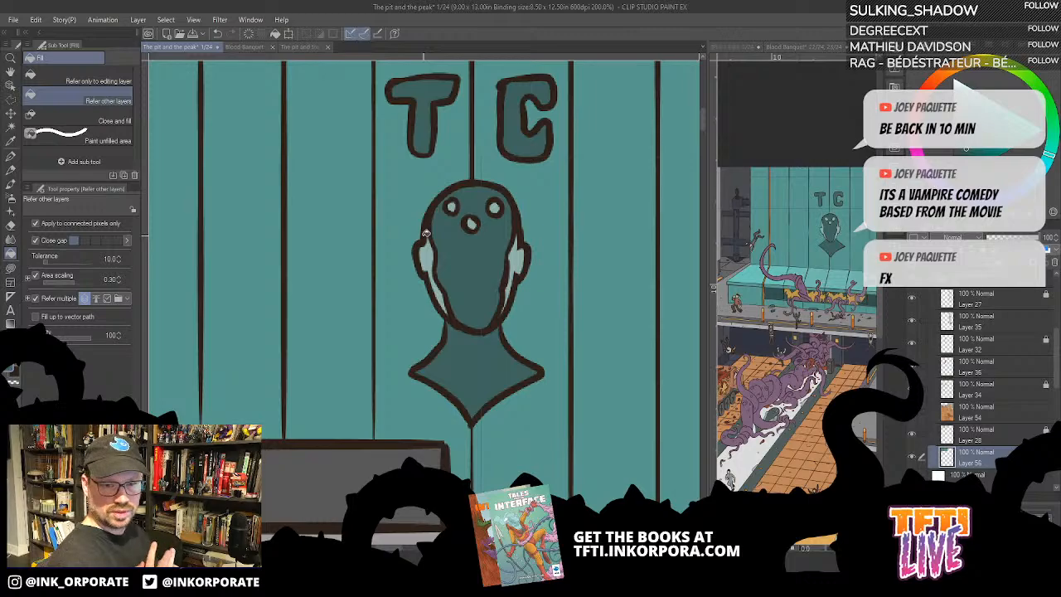
- Sample a purple-grey from the Blood Banquet spread and try it as the pipe elbow's fill, undoing the attempt
{"action": "scroll", "coordinate": [424, 237], "scroll_direction": "down", "scroll_amount": 1}
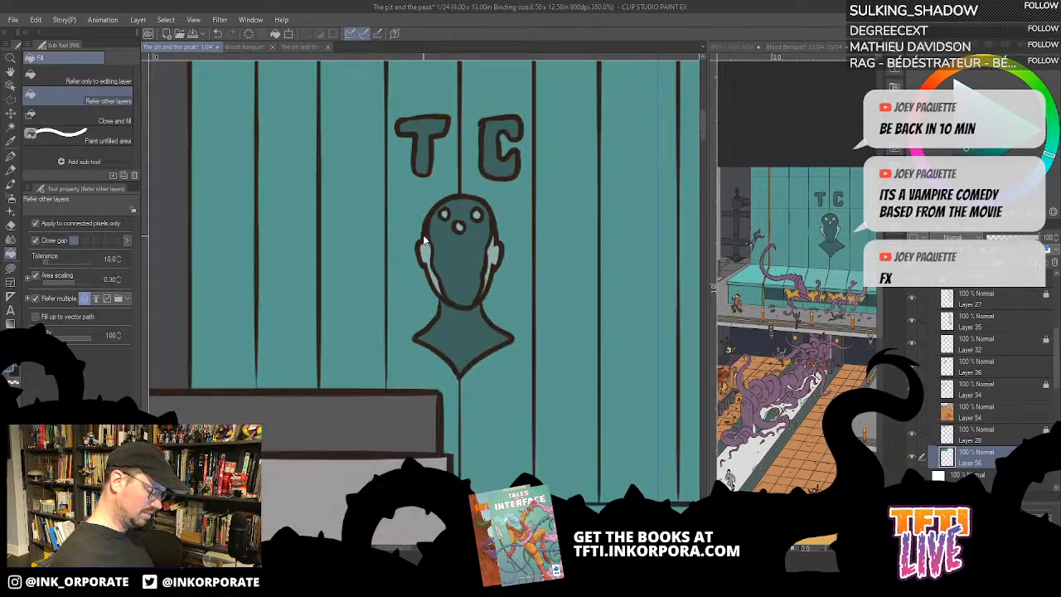
{"action": "scroll", "coordinate": [423, 239], "scroll_direction": "down", "scroll_amount": 3}
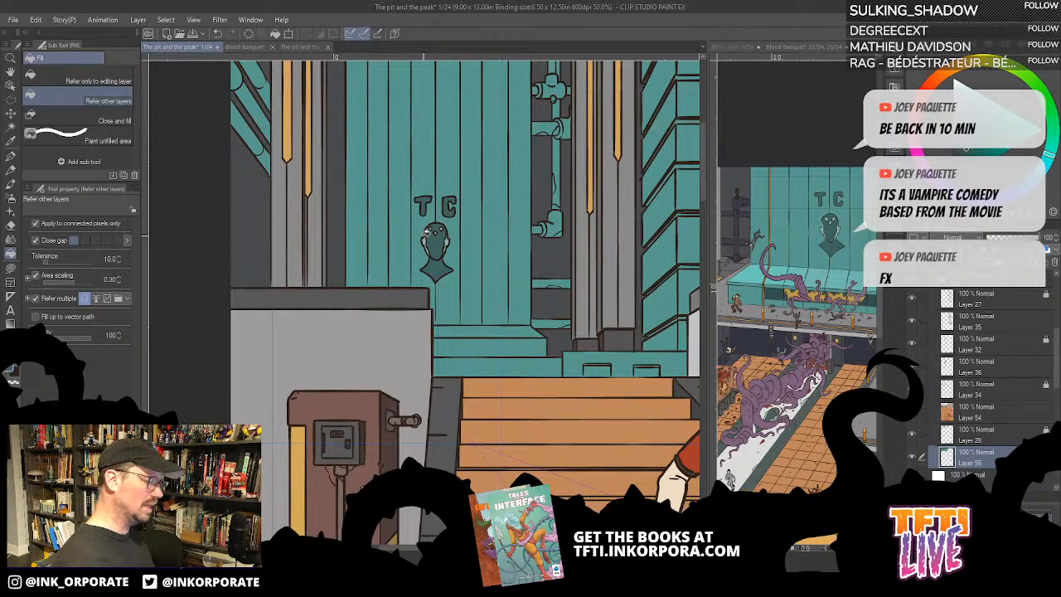
{"action": "left_click_drag", "start_coordinate": [862, 207], "coordinate": [810, 234]}
{"action": "left_click", "coordinate": [810, 224], "text": "alt"}
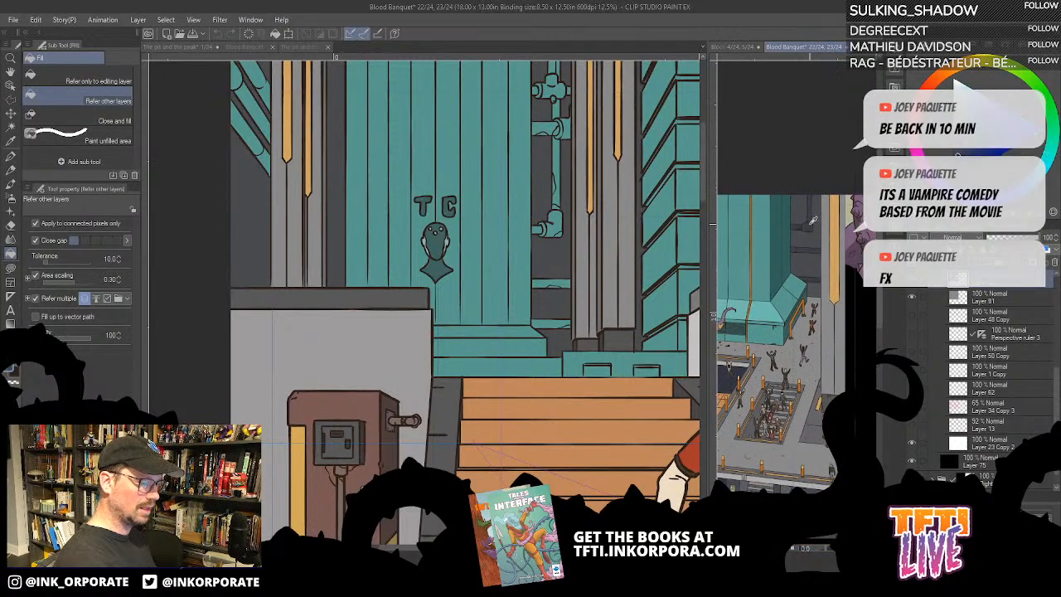
{"action": "left_click", "coordinate": [555, 229]}
{"action": "scroll", "coordinate": [562, 223], "scroll_direction": "up", "scroll_amount": 3}
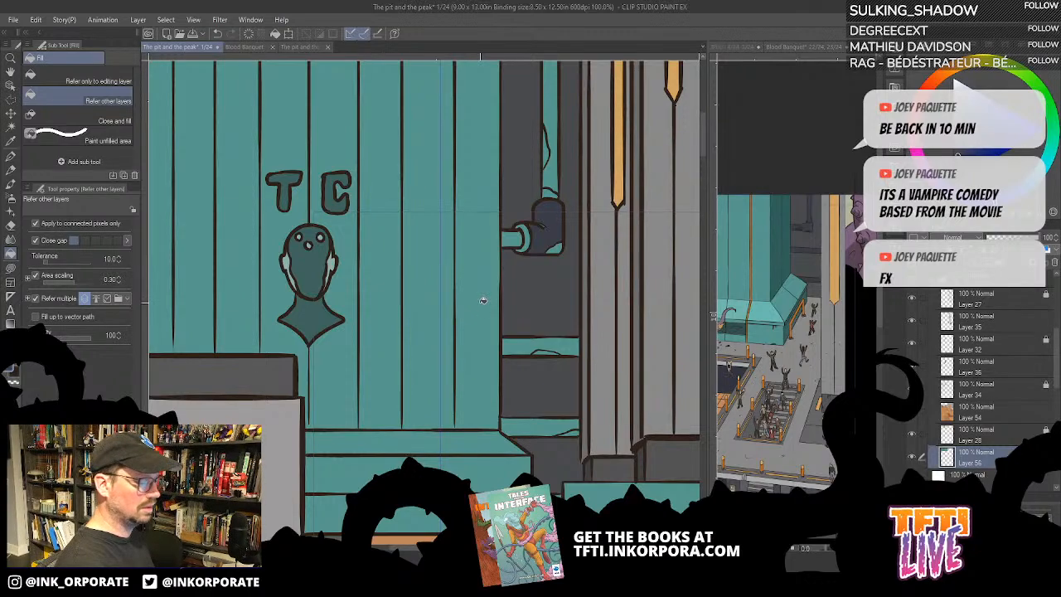
{"action": "key", "text": "ctrl+z"}
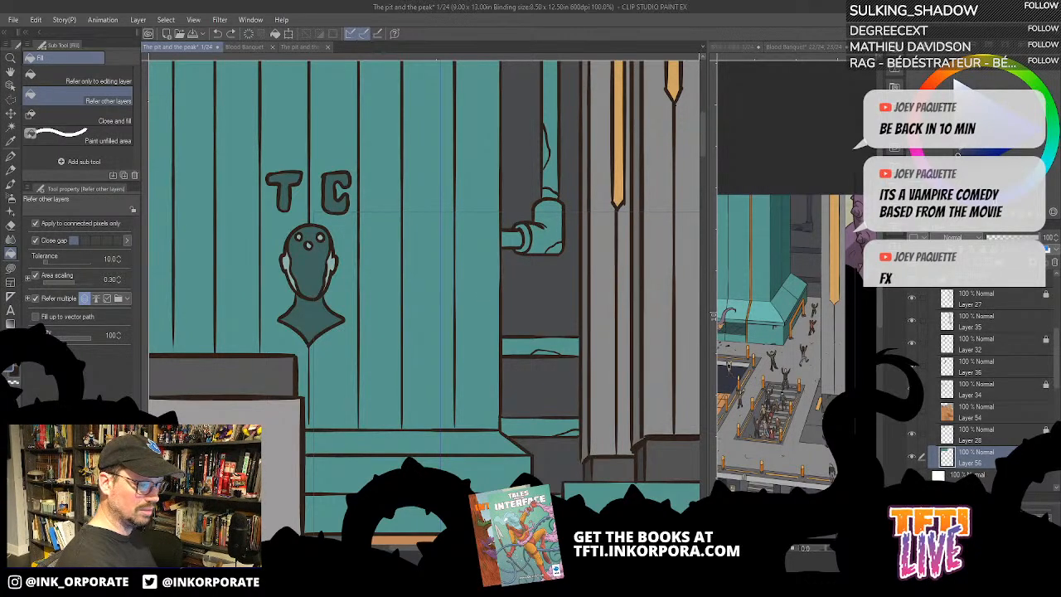
- Try purple-grey and lighter grey fills on the pipe elbow beside the tank, undoing each one
{"action": "left_click", "coordinate": [560, 217]}
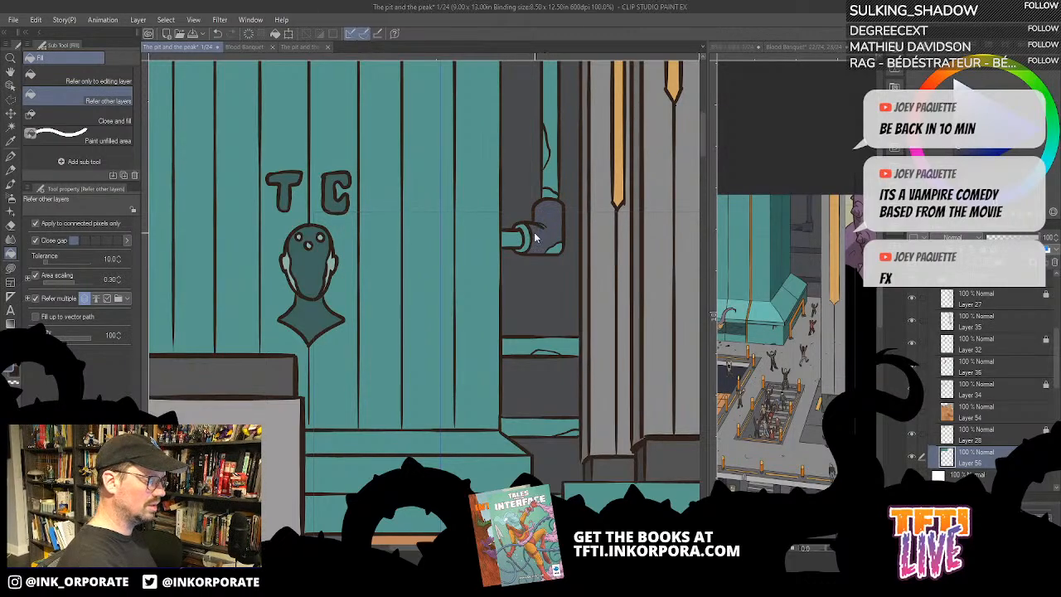
{"action": "key", "text": "ctrl+z"}
{"action": "left_click", "coordinate": [550, 236]}
{"action": "key", "text": "ctrl+z"}
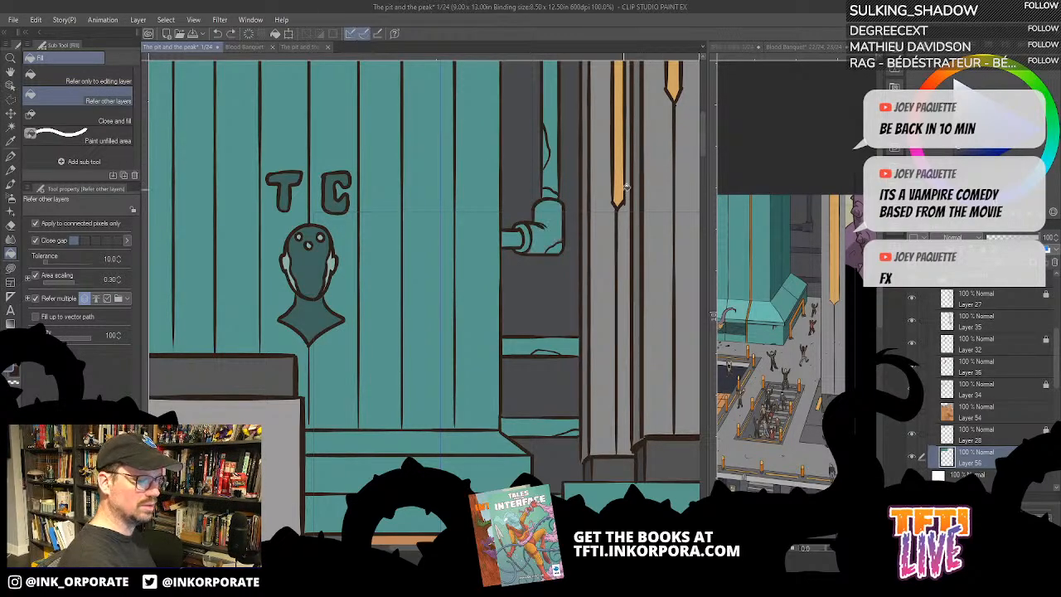
{"action": "left_click", "coordinate": [549, 237]}
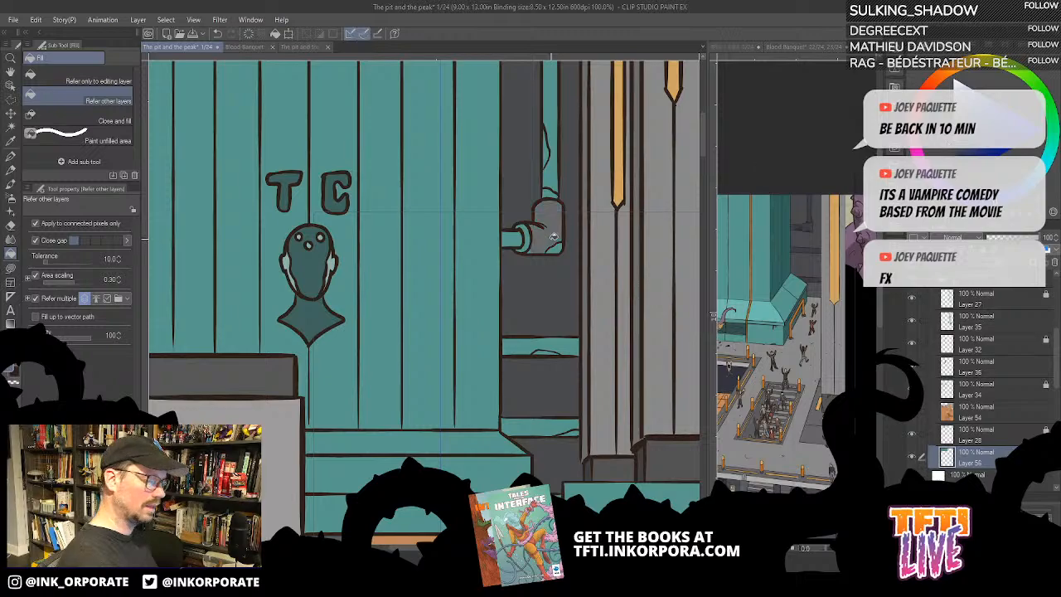
{"action": "key", "text": "ctrl+z"}
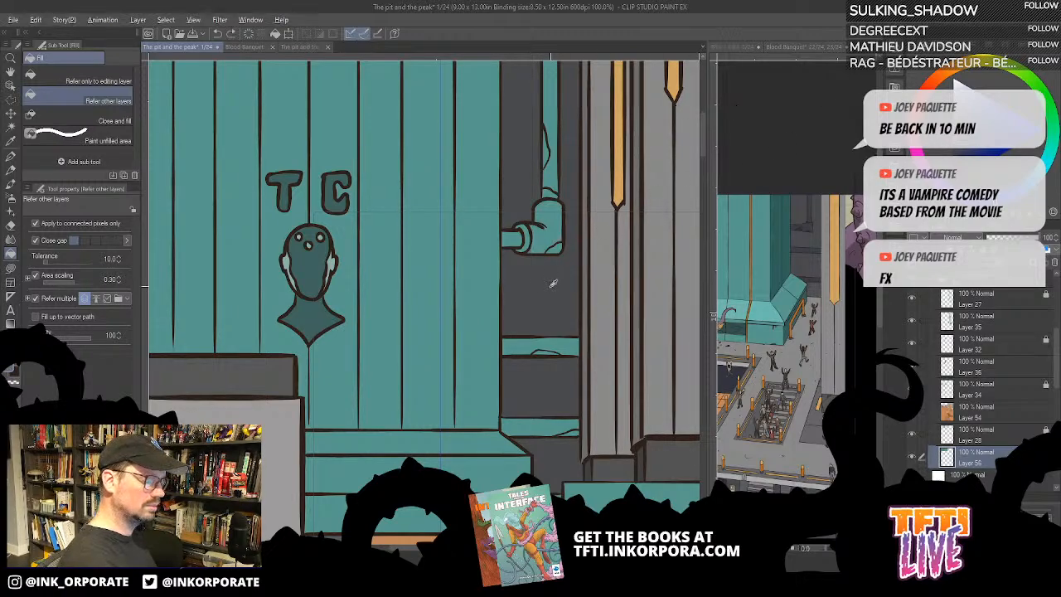
- Fill the pipe elbow, its collar and the short horizontal stub with dark grey, undoing the fill on the vertical pipe
{"action": "left_click", "coordinate": [560, 211]}
{"action": "scroll", "coordinate": [554, 244], "scroll_direction": "up", "scroll_amount": 2}
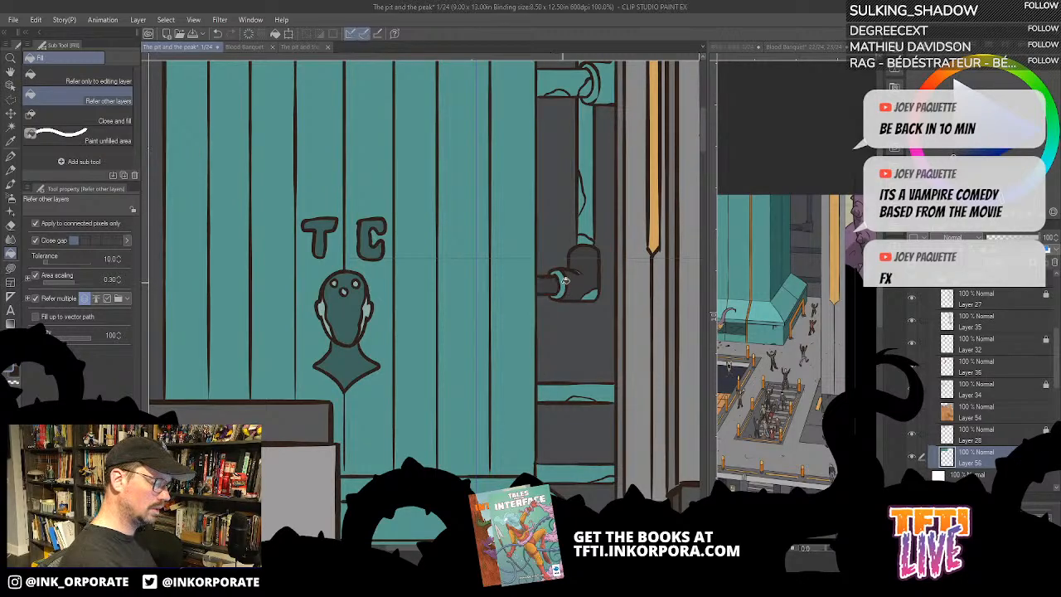
{"action": "left_click", "coordinate": [590, 218]}
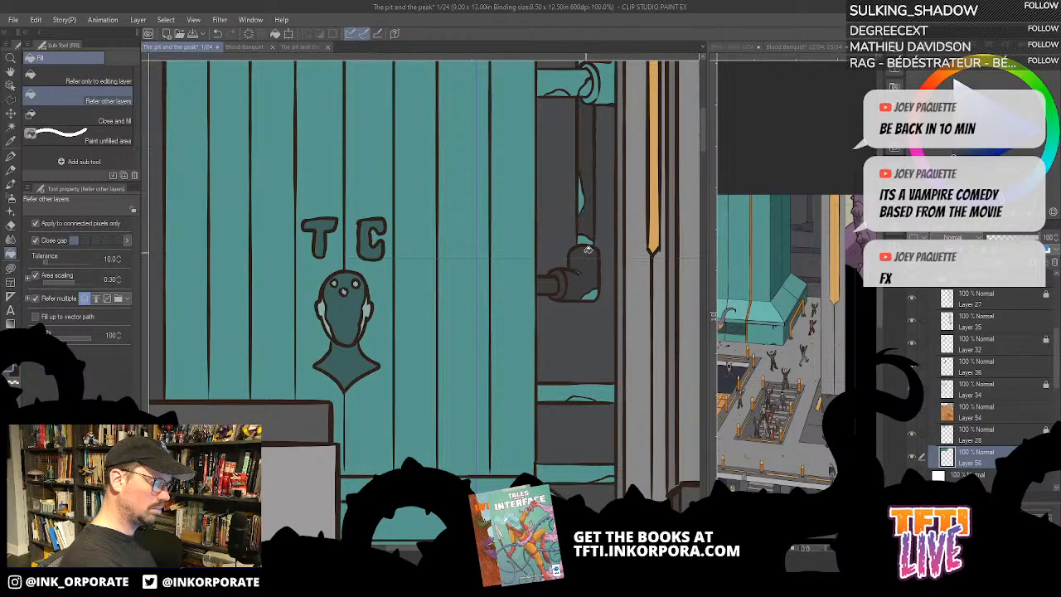
{"action": "key", "text": "ctrl+z"}
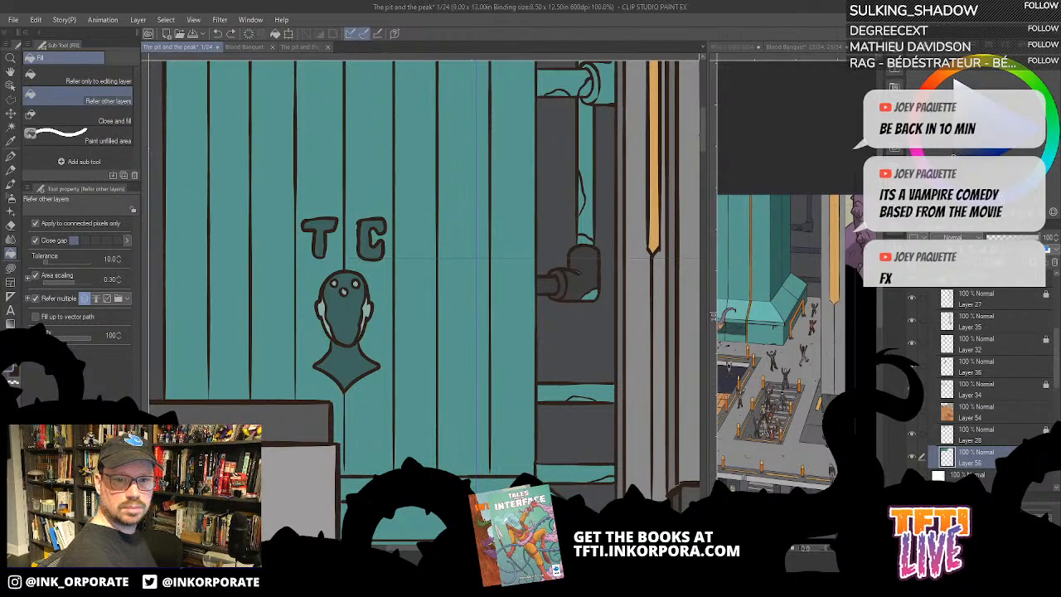
- Shift the colour to an orange-hued brown and fill the rust patches on the elbow, vertical pipe and horizontal pipe, undoing the misplaced pipe fill
{"action": "left_click", "coordinate": [941, 76]}
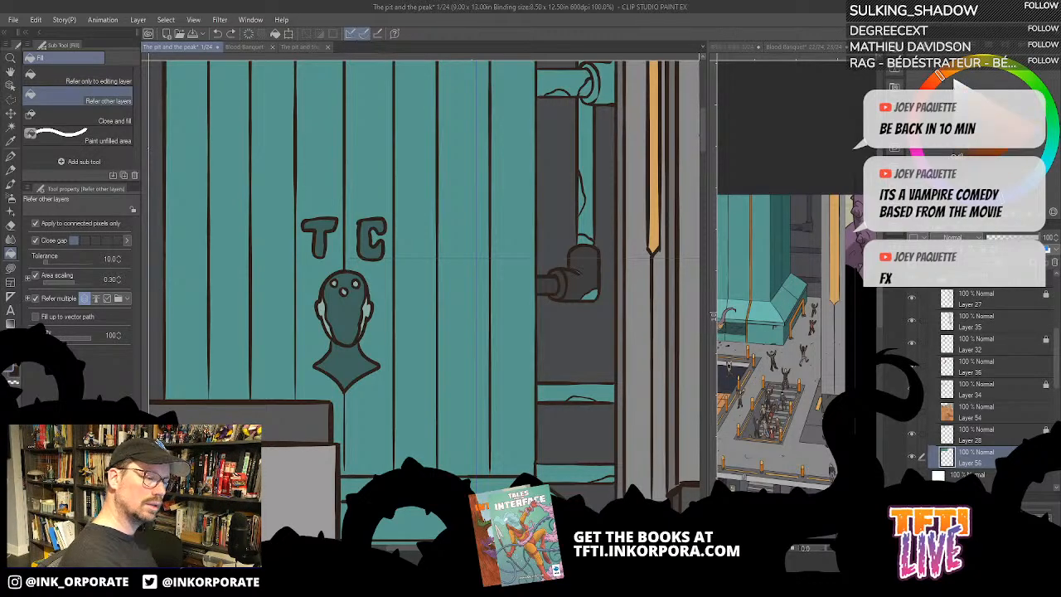
{"action": "left_click", "coordinate": [590, 217]}
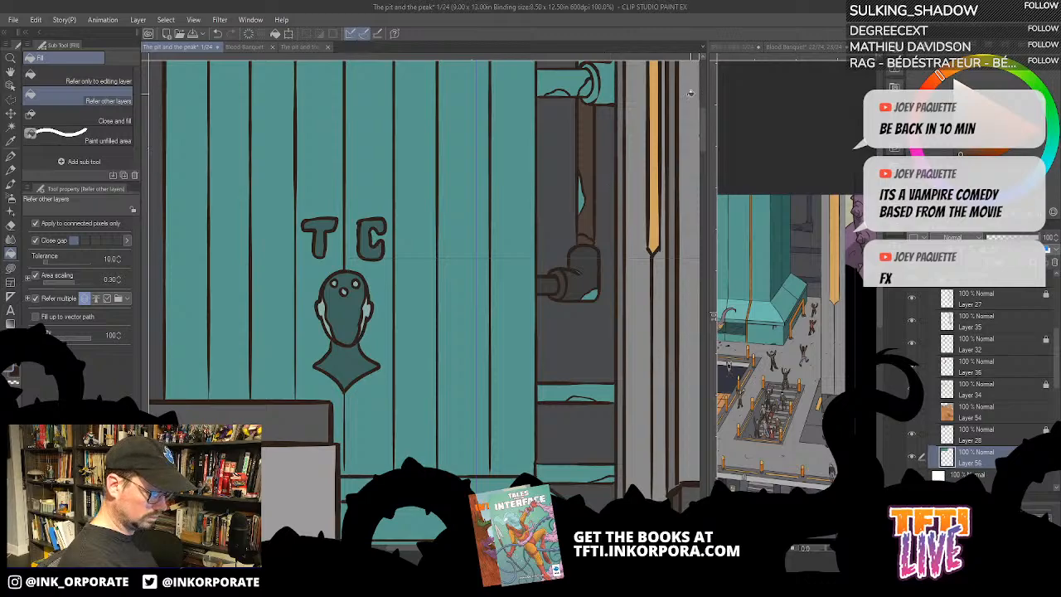
{"action": "key", "text": "ctrl+z"}
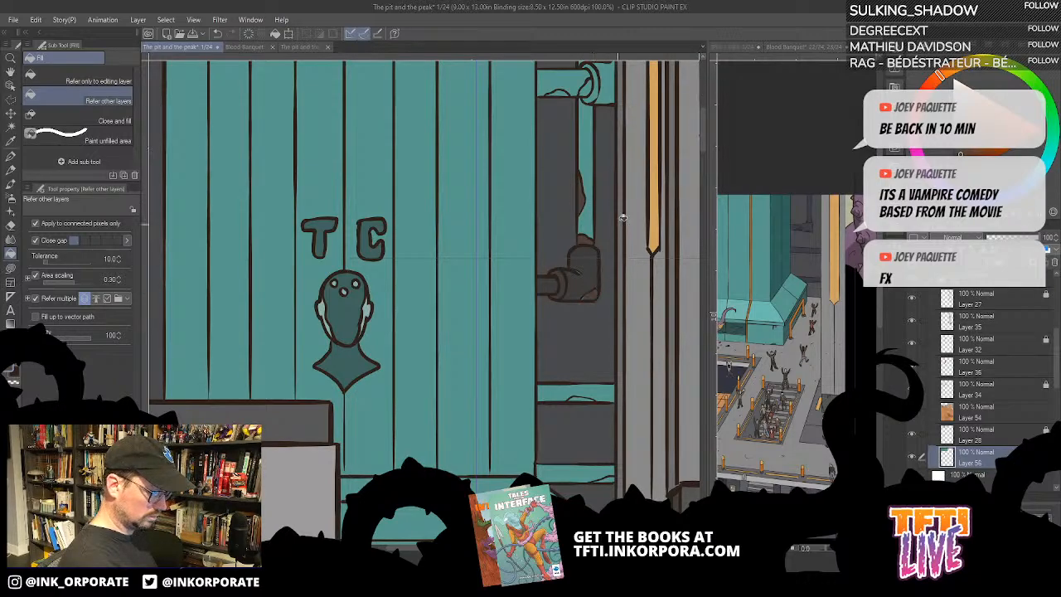
{"action": "left_click_drag", "start_coordinate": [579, 162], "coordinate": [592, 224]}
{"action": "left_click", "coordinate": [591, 218]}
{"action": "left_click", "coordinate": [570, 224]}
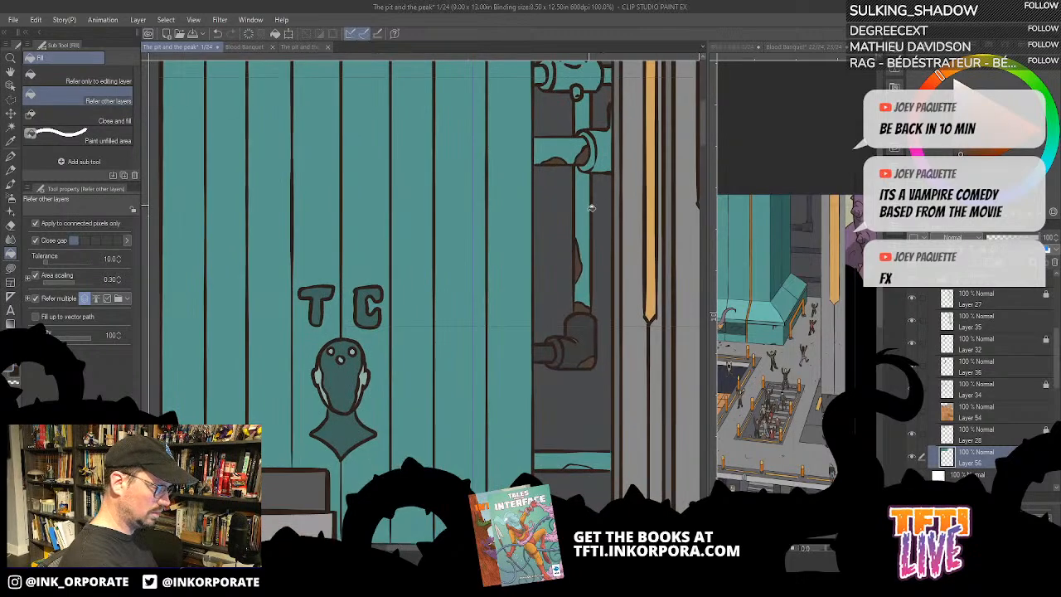
- Fill the vertical pipe above the elbow with dark grey and touch up leftover slivers around the elbow using Lasso fill
{"action": "left_click", "coordinate": [587, 323], "text": "alt"}
{"action": "left_click", "coordinate": [586, 224]}
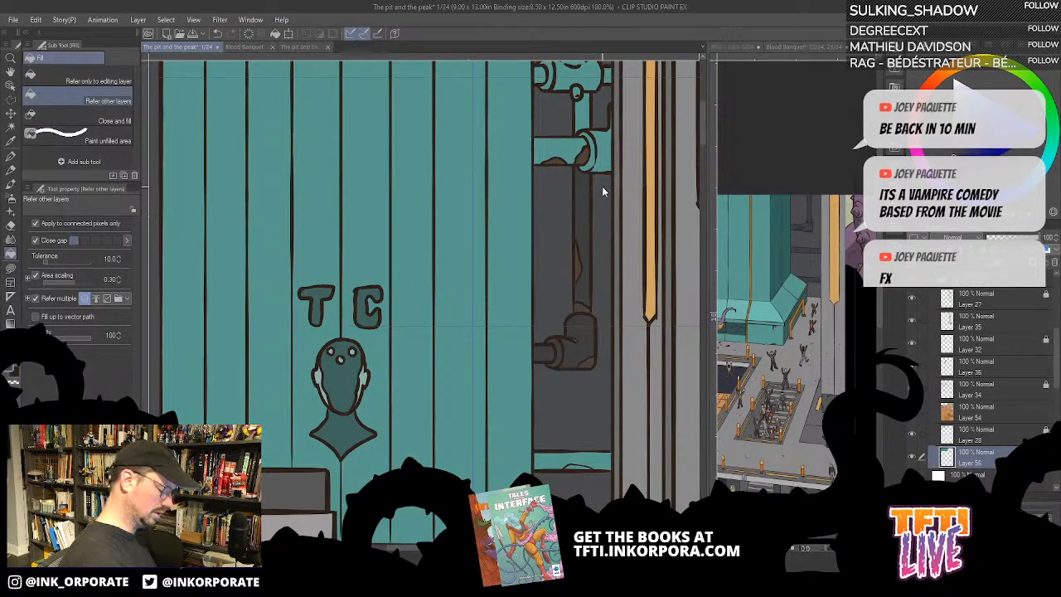
{"action": "scroll", "coordinate": [604, 190], "scroll_direction": "up", "scroll_amount": 2}
{"action": "left_click_drag", "start_coordinate": [511, 349], "coordinate": [520, 234]}
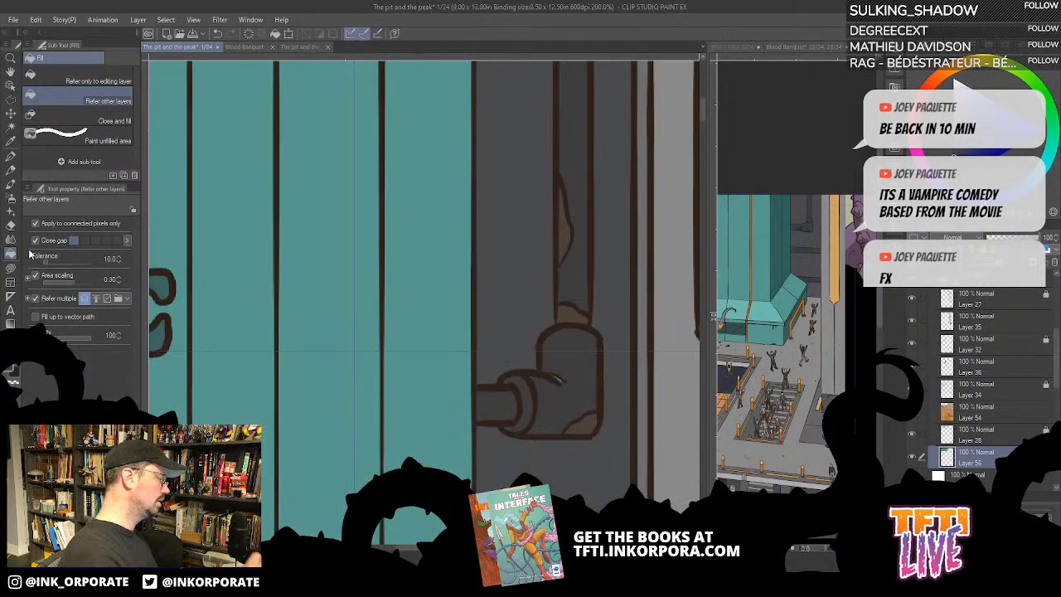
{"action": "left_click", "coordinate": [11, 268]}
{"action": "left_click_drag", "start_coordinate": [605, 359], "coordinate": [619, 277]}
{"action": "mouse_move", "coordinate": [544, 311]}
{"action": "left_mouse_down"}
{"action": "mouse_move", "coordinate": [538, 295]}
{"action": "mouse_move", "coordinate": [563, 277]}
{"action": "mouse_move", "coordinate": [583, 310]}
{"action": "left_mouse_up"}
{"action": "mouse_move", "coordinate": [574, 212]}
{"action": "left_mouse_down"}
{"action": "mouse_move", "coordinate": [538, 358]}
{"action": "mouse_move", "coordinate": [540, 491]}
{"action": "left_mouse_up"}
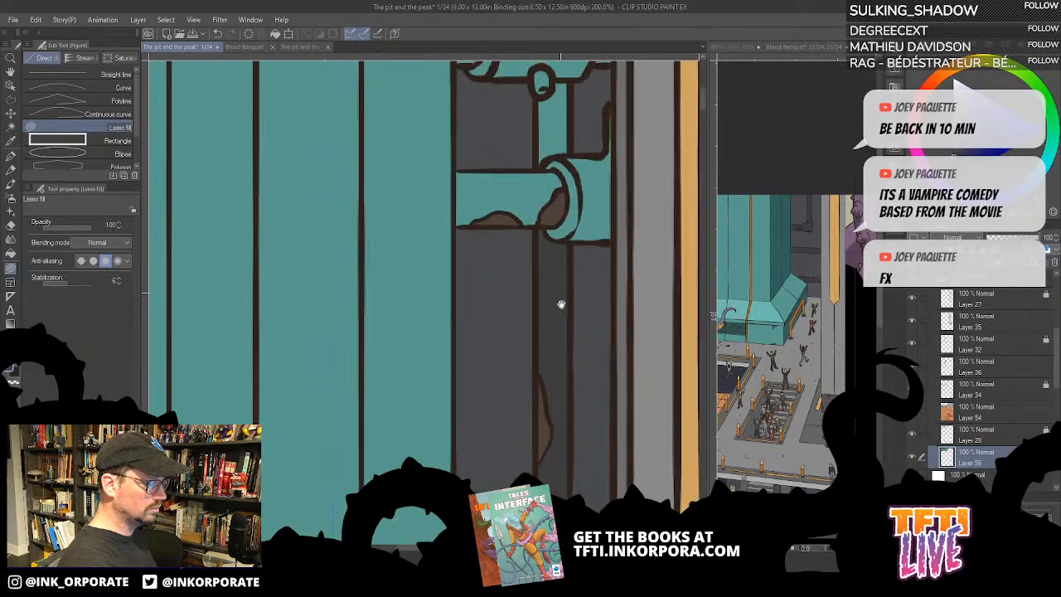
- Fill the upper horizontal pipe, its flange and joint, and the short vertical section above it with dark grey
{"action": "scroll", "coordinate": [561, 304], "scroll_direction": "up", "scroll_amount": 2}
{"action": "key", "text": "g"}
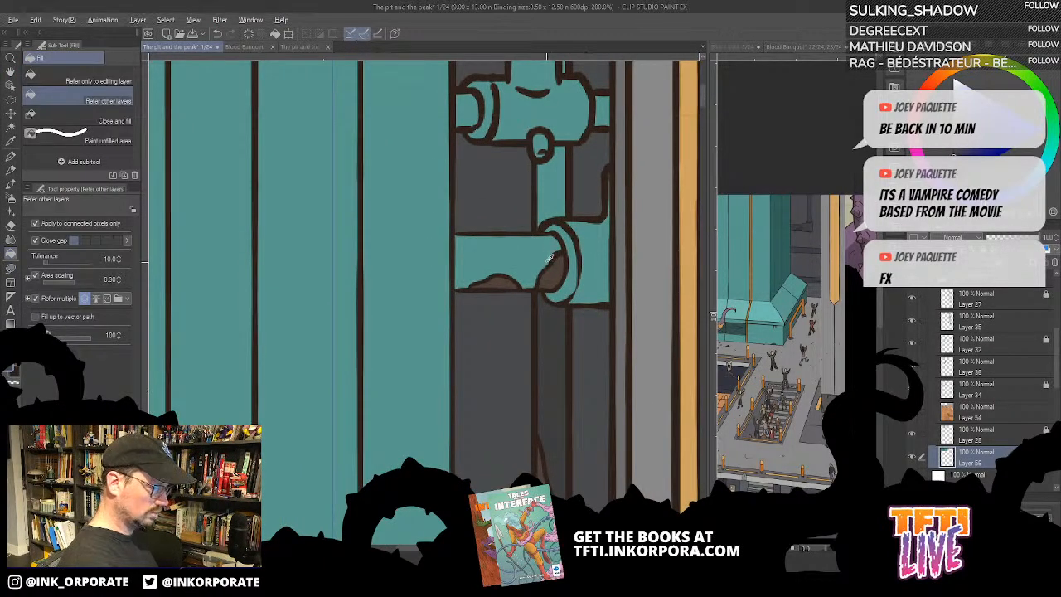
{"action": "left_click", "coordinate": [559, 196]}
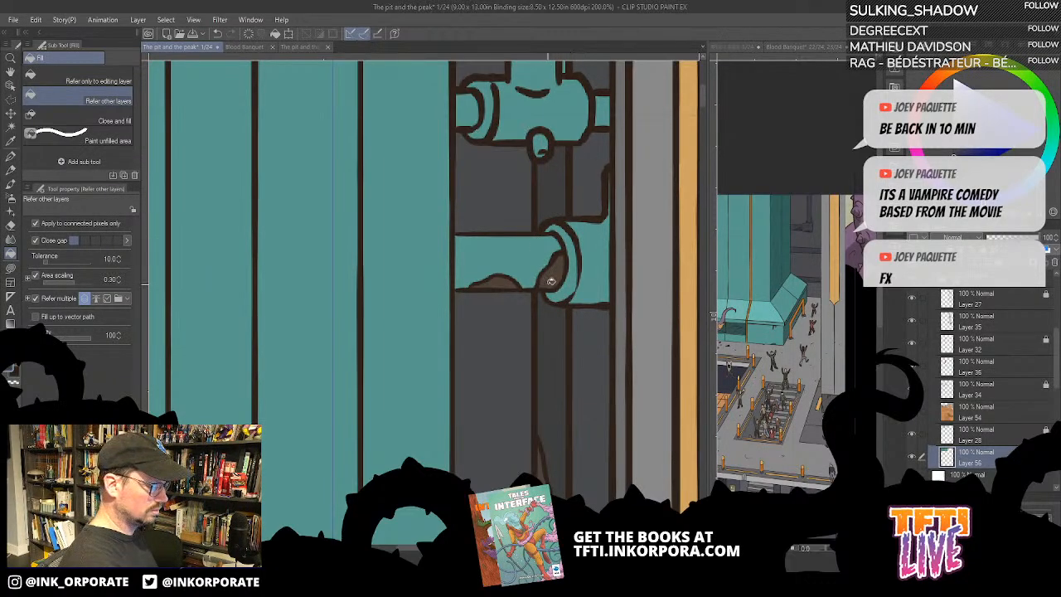
{"action": "left_click", "coordinate": [535, 252]}
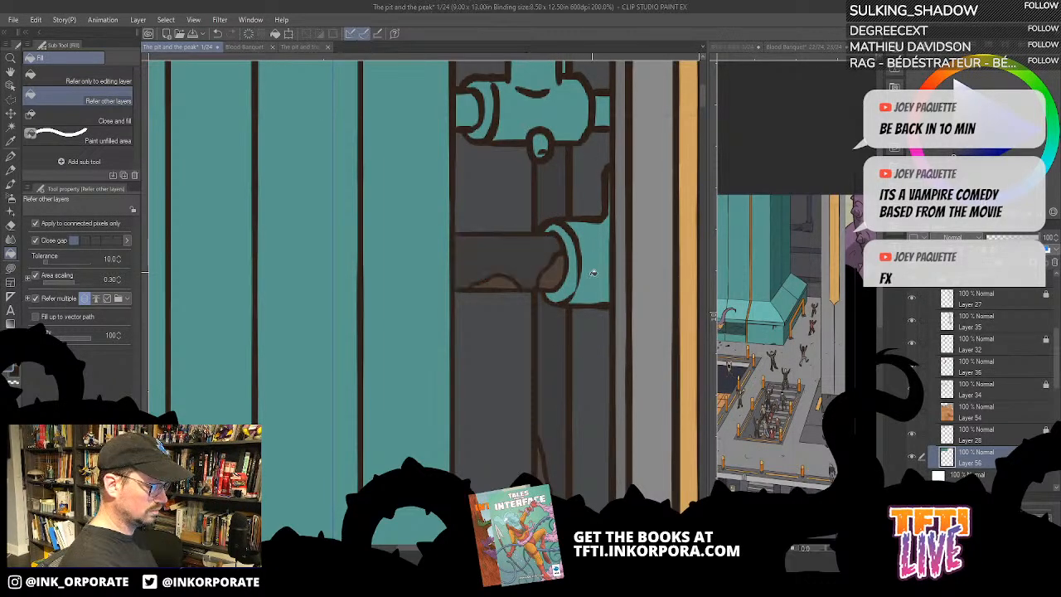
{"action": "left_click", "coordinate": [603, 282]}
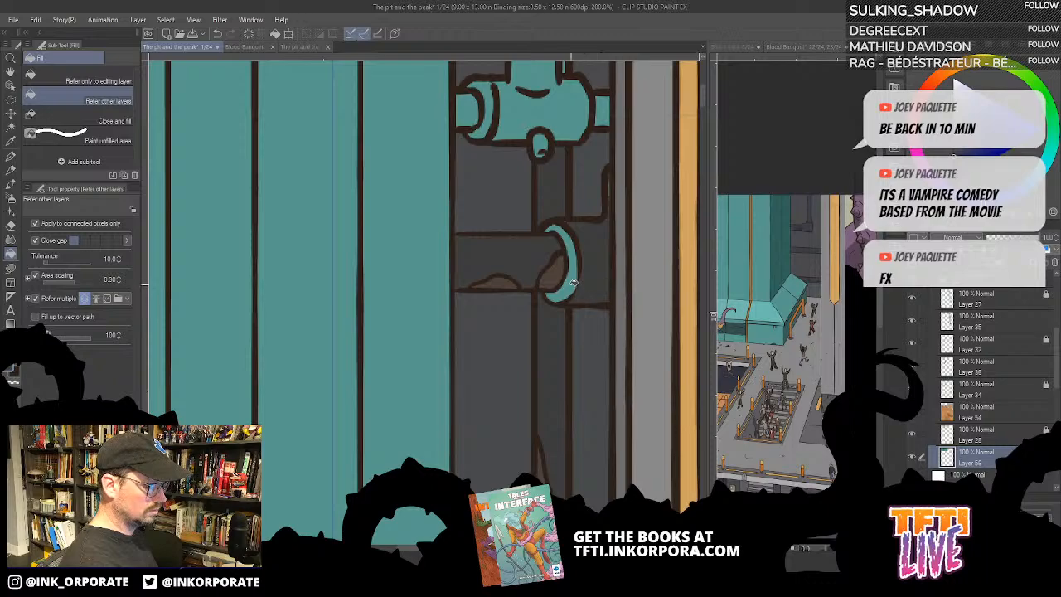
{"action": "left_click", "coordinate": [574, 285]}
{"action": "scroll", "coordinate": [602, 190], "scroll_direction": "up", "scroll_amount": 2}
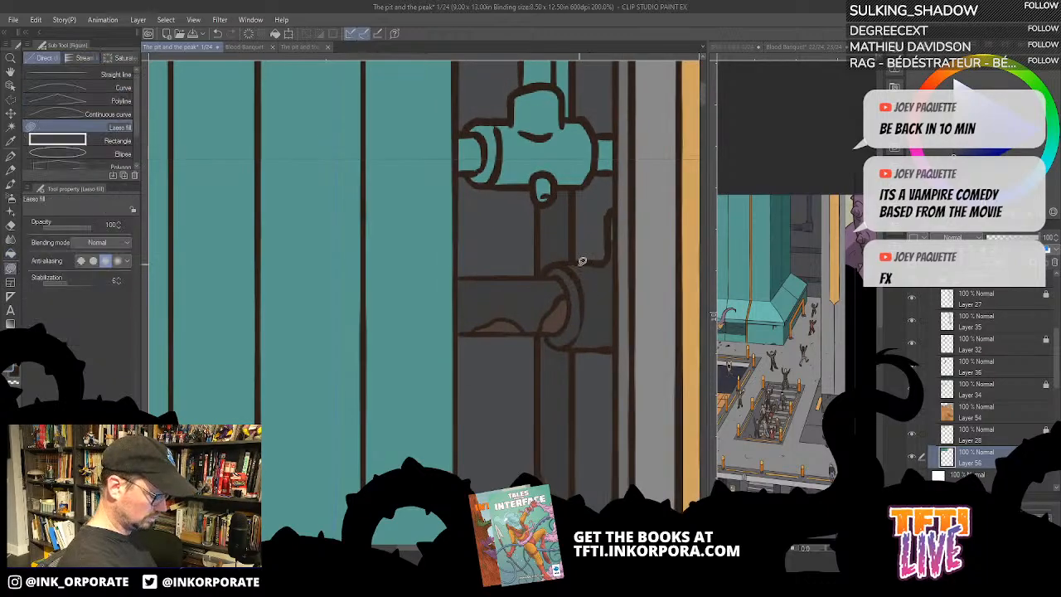
{"action": "key", "text": "u"}
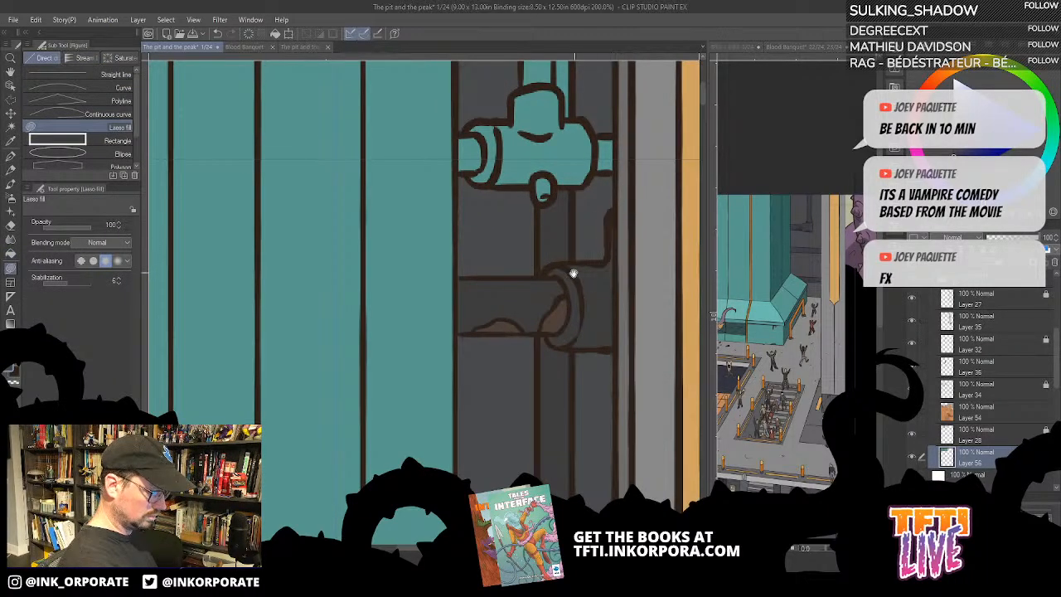
- Fill the thin strip behind the top pipe, the T-shaped pipe fitting's body, its side stubs and collar with dark grey
{"action": "scroll", "coordinate": [570, 275], "scroll_direction": "up", "scroll_amount": 4}
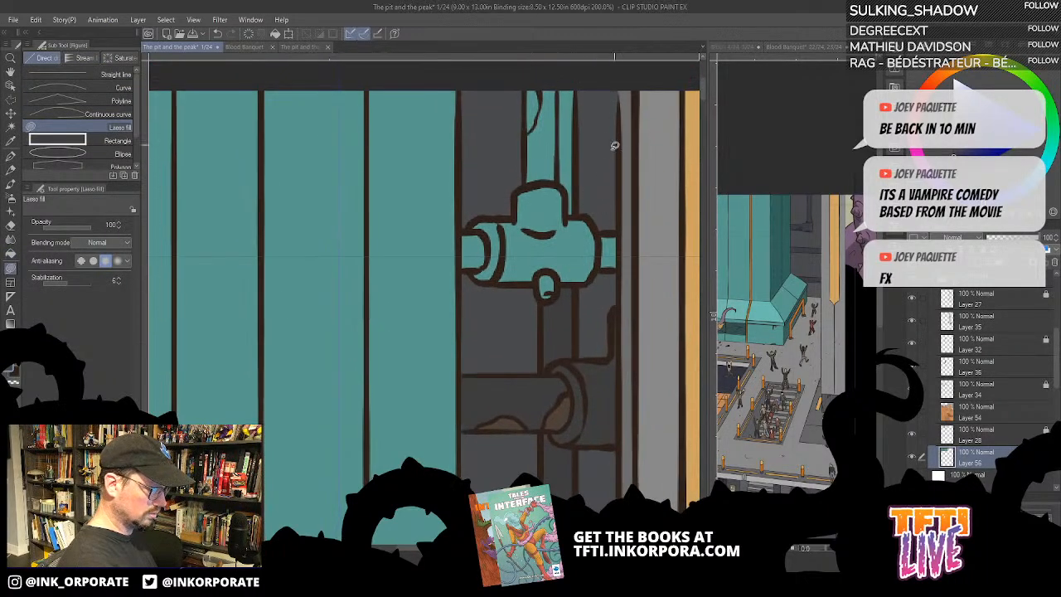
{"action": "key", "text": "g"}
{"action": "left_click", "coordinate": [571, 176]}
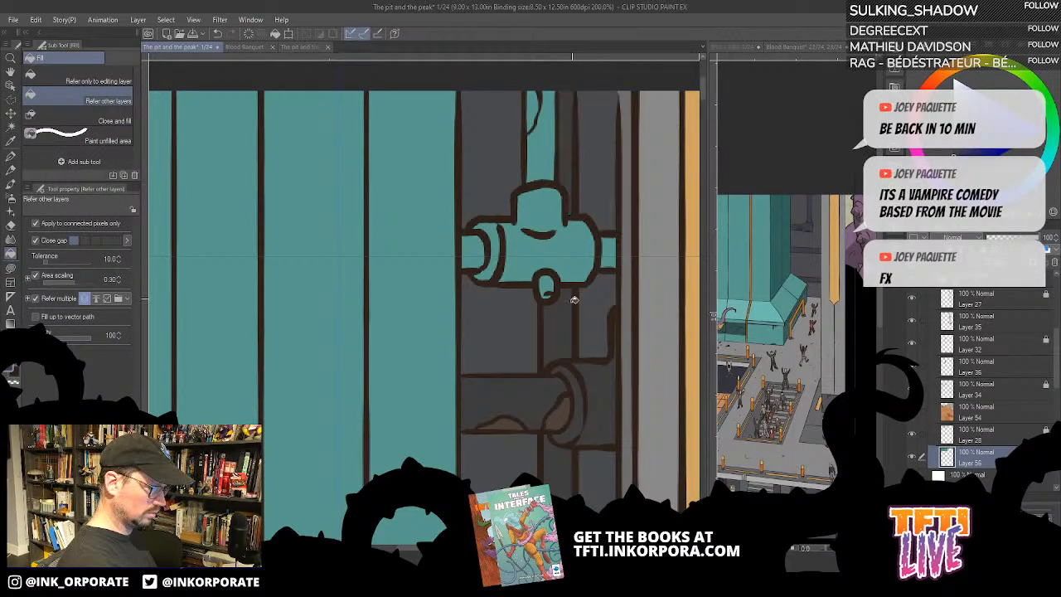
{"action": "left_click", "coordinate": [563, 240]}
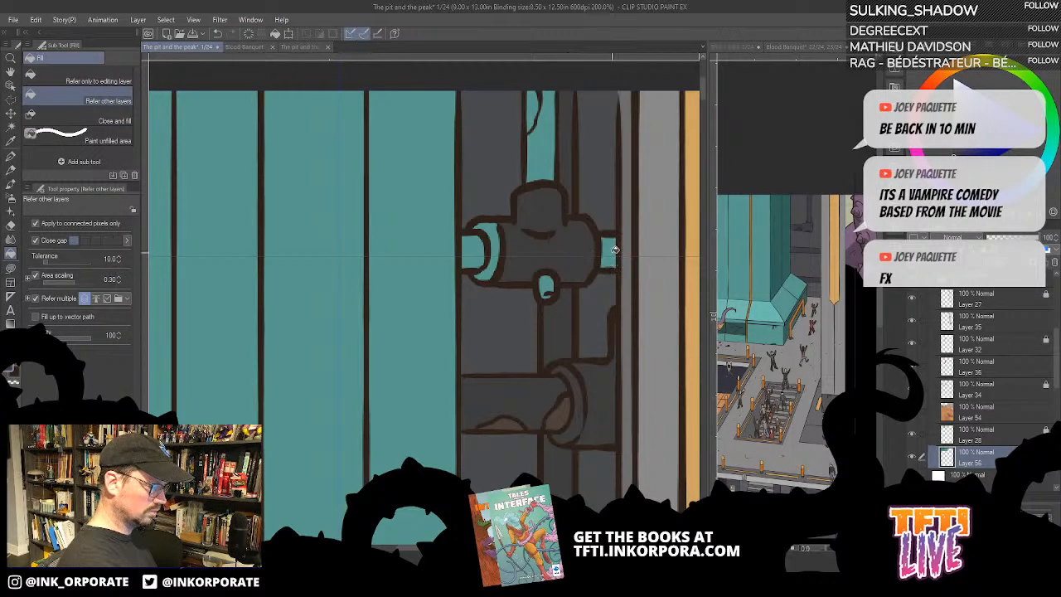
{"action": "left_click", "coordinate": [615, 249]}
{"action": "left_click", "coordinate": [473, 248]}
{"action": "left_click", "coordinate": [485, 249]}
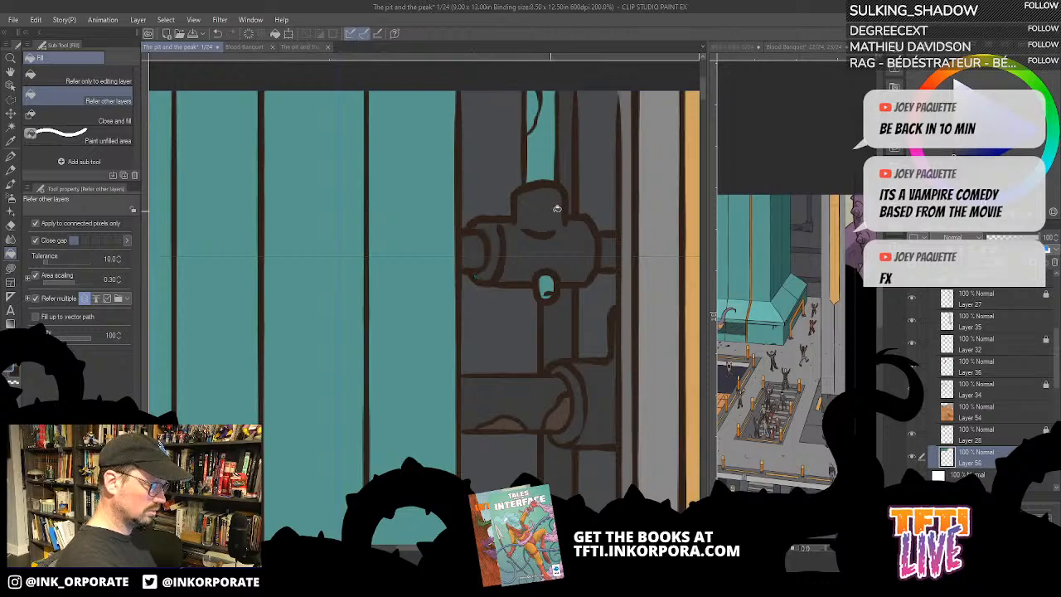
- Fill the vertical pipe above the T-shaped fitting with dark grey, and its rust patch and the drip stain under the fitting with brown
{"action": "left_click_drag", "start_coordinate": [557, 209], "coordinate": [570, 311]}
{"action": "left_click", "coordinate": [561, 256]}
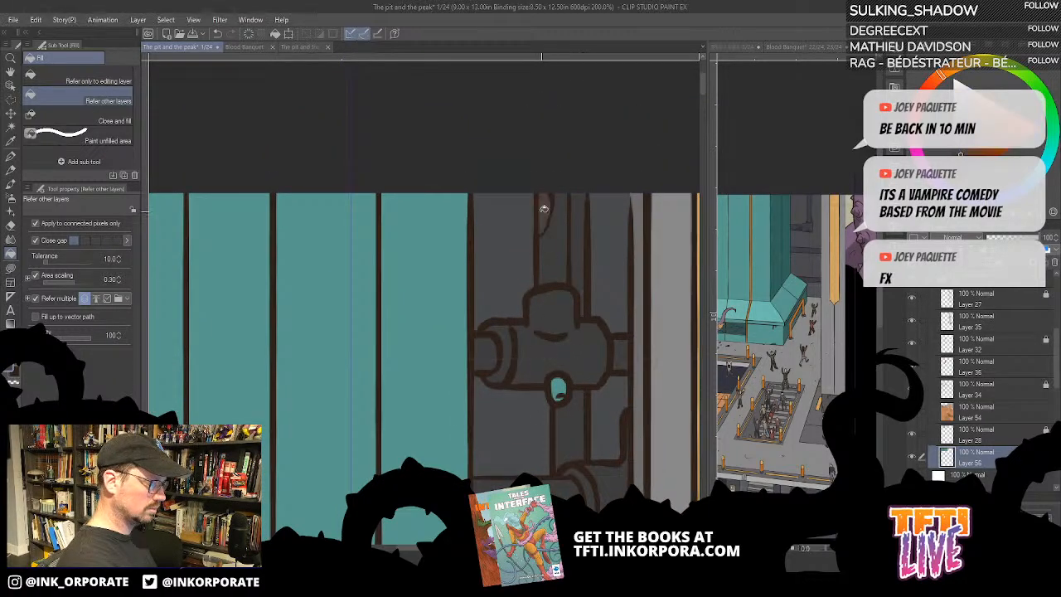
{"action": "left_click_drag", "start_coordinate": [569, 370], "coordinate": [576, 296]}
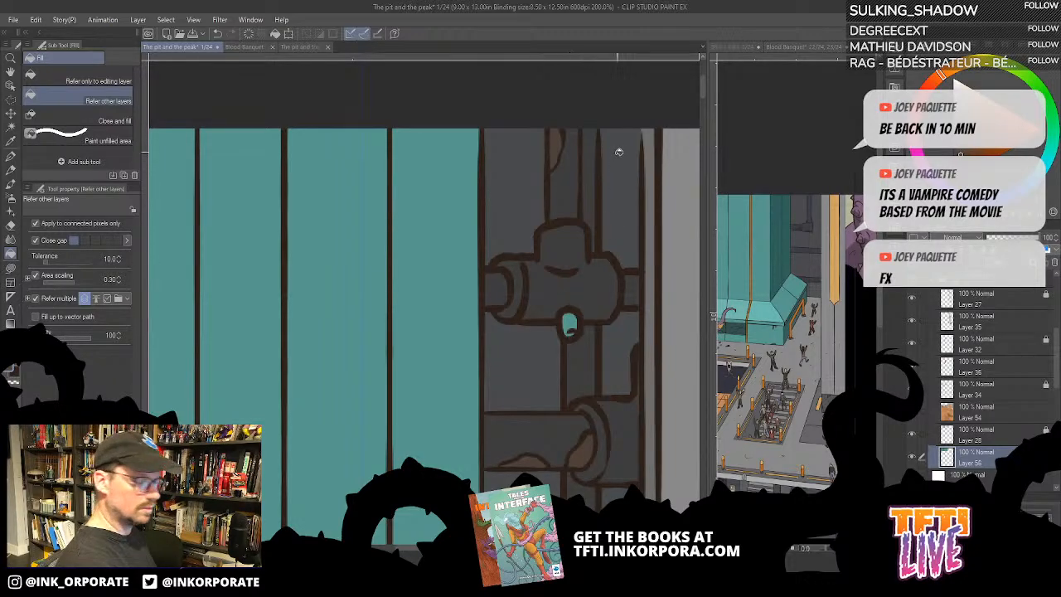
{"action": "left_click", "coordinate": [572, 324]}
{"action": "left_click_drag", "start_coordinate": [605, 313], "coordinate": [598, 278]}
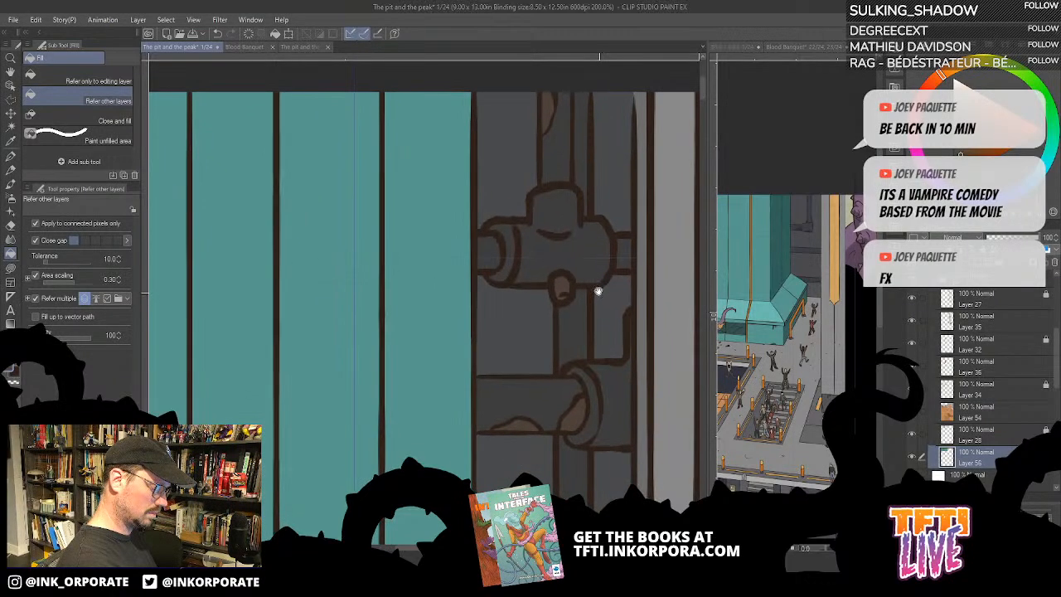
- Fill the two horizontal pipes near the tank's base with dark grey and their rust patches with brown
{"action": "left_click_drag", "start_coordinate": [602, 348], "coordinate": [594, 301]}
{"action": "left_click_drag", "start_coordinate": [592, 389], "coordinate": [581, 294]}
{"action": "left_click_drag", "start_coordinate": [582, 369], "coordinate": [571, 261]}
{"action": "left_click_drag", "start_coordinate": [576, 302], "coordinate": [570, 240]}
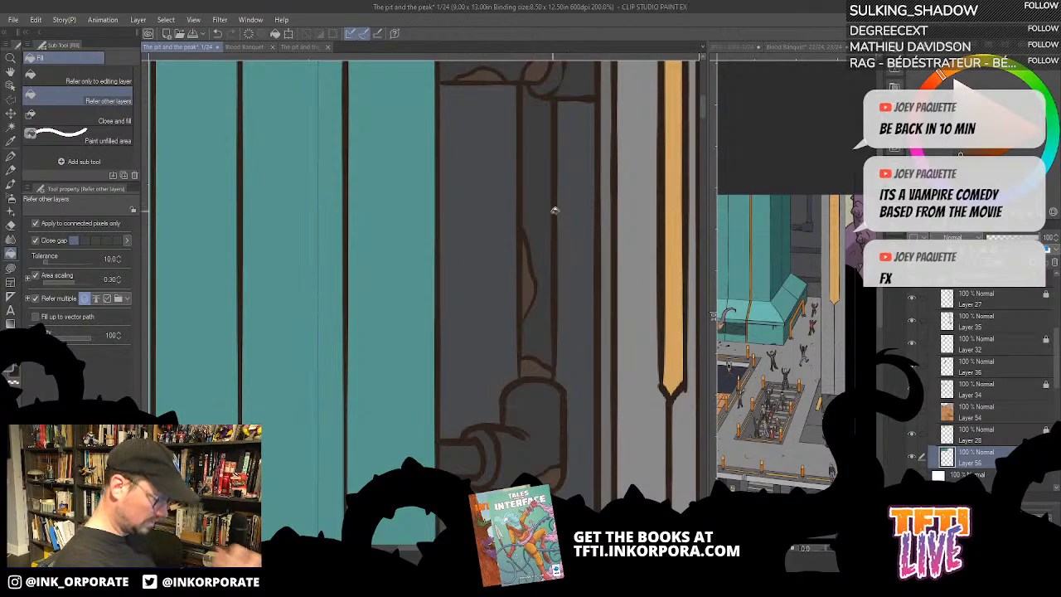
{"action": "left_click_drag", "start_coordinate": [586, 279], "coordinate": [583, 261]}
{"action": "scroll", "coordinate": [583, 261], "scroll_direction": "down", "scroll_amount": 4}
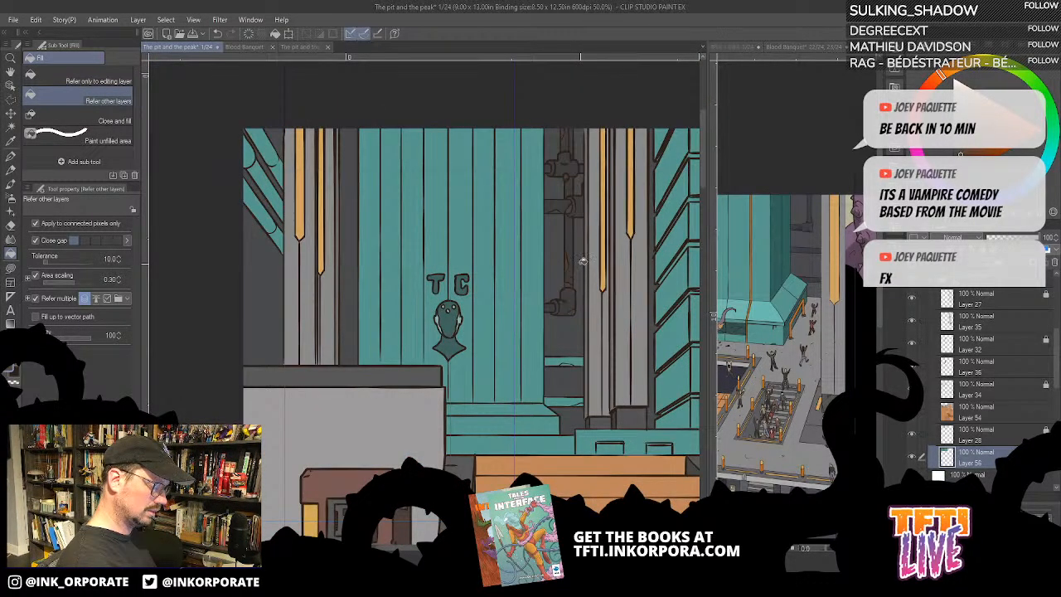
{"action": "left_click_drag", "start_coordinate": [572, 360], "coordinate": [568, 282]}
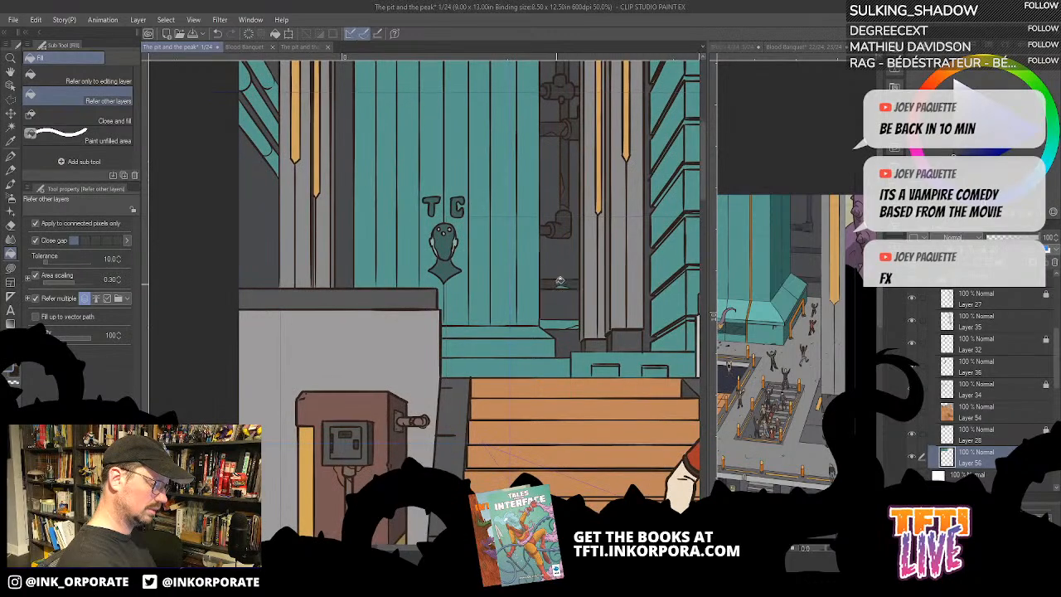
{"action": "left_click", "coordinate": [561, 325]}
{"action": "left_click", "coordinate": [571, 233], "text": "alt"}
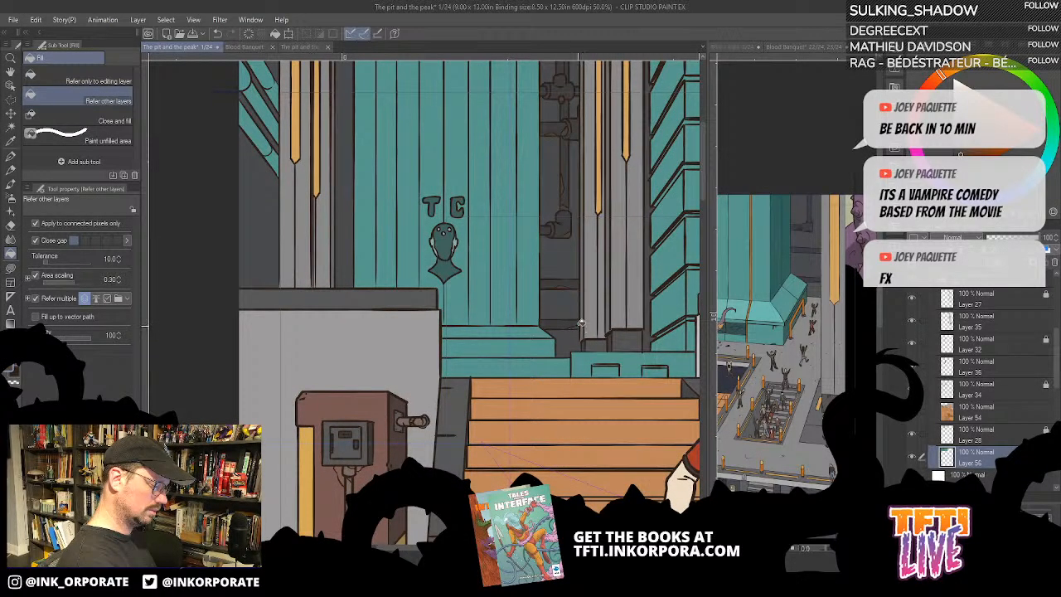
- Touch up the edge of the lowest pipe around its rust patch with dark grey using Lasso fill
{"action": "scroll", "coordinate": [564, 256], "scroll_direction": "up", "scroll_amount": 4}
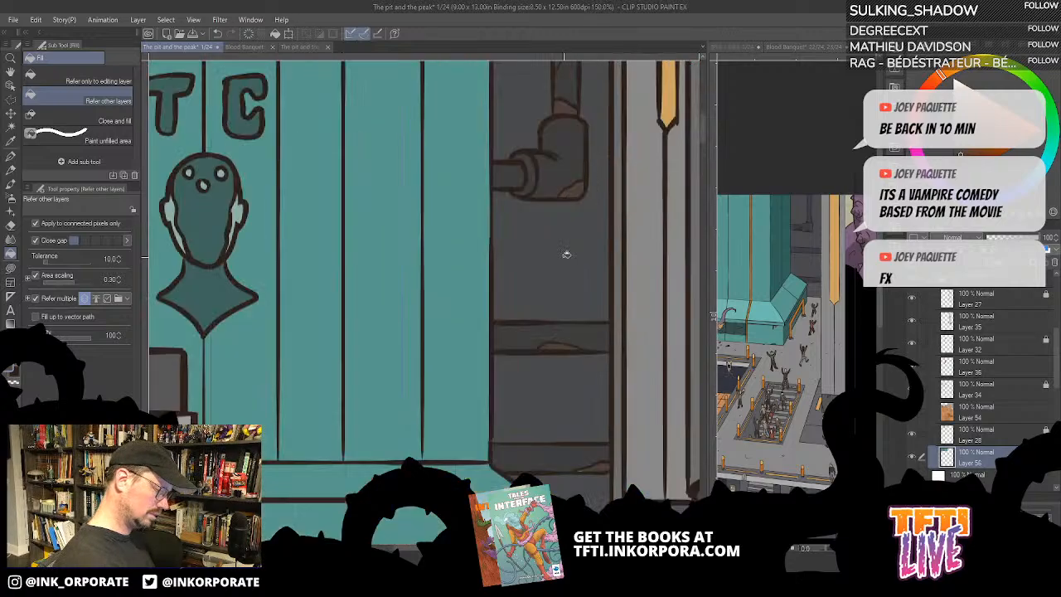
{"action": "scroll", "coordinate": [562, 249], "scroll_direction": "up", "scroll_amount": 2}
{"action": "key", "text": "minus"}
{"action": "key", "text": "minus"}
{"action": "key", "text": "minus"}
{"action": "key", "text": "minus"}
{"action": "key", "text": "minus"}
{"action": "key", "text": "minus"}
{"action": "key", "text": "minus"}
{"action": "key", "text": "minus"}
{"action": "key", "text": "minus"}
{"action": "key", "text": "minus"}
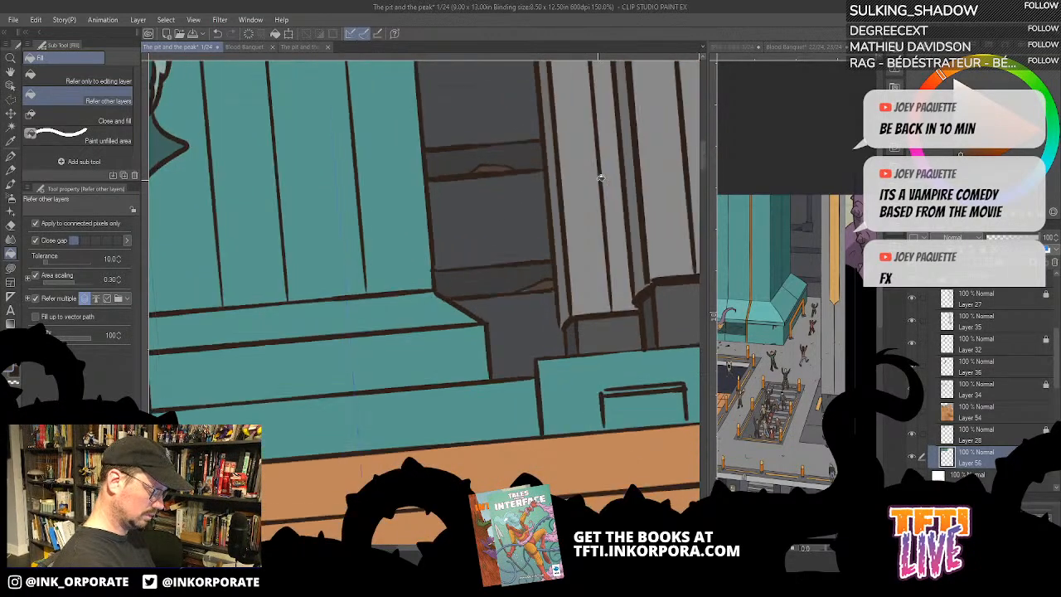
{"action": "key", "text": "minus"}
{"action": "key", "text": "minus"}
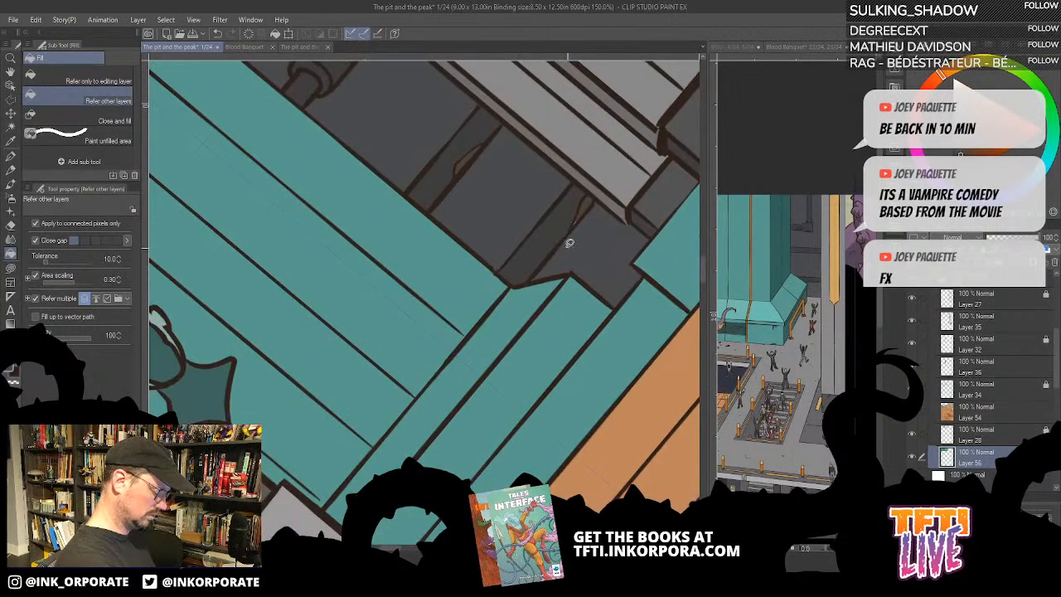
{"action": "key", "text": "u"}
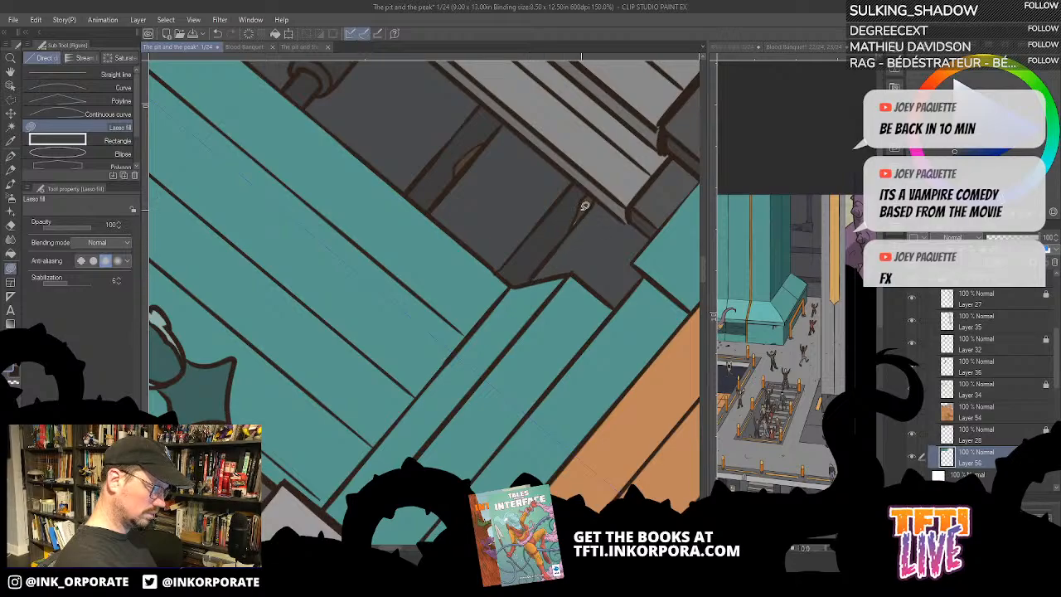
{"action": "left_click_drag", "start_coordinate": [542, 225], "coordinate": [521, 390]}
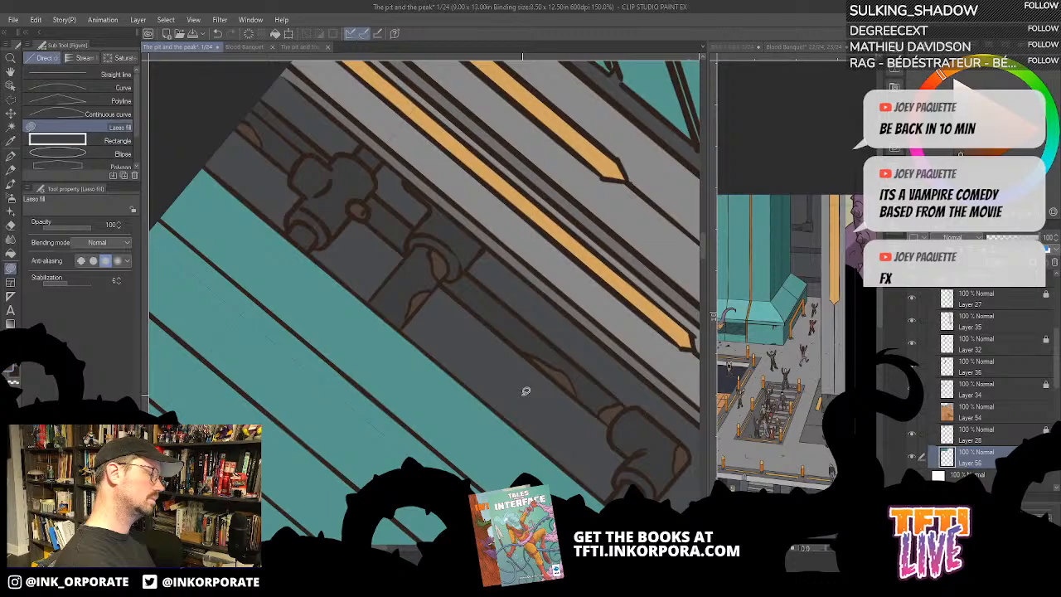
- Fill the teal pipes in the page's upper-left corner with dark grey and touch up the leftover sliver beside them using Lasso fill
{"action": "scroll", "coordinate": [551, 443], "scroll_direction": "down", "scroll_amount": 4}
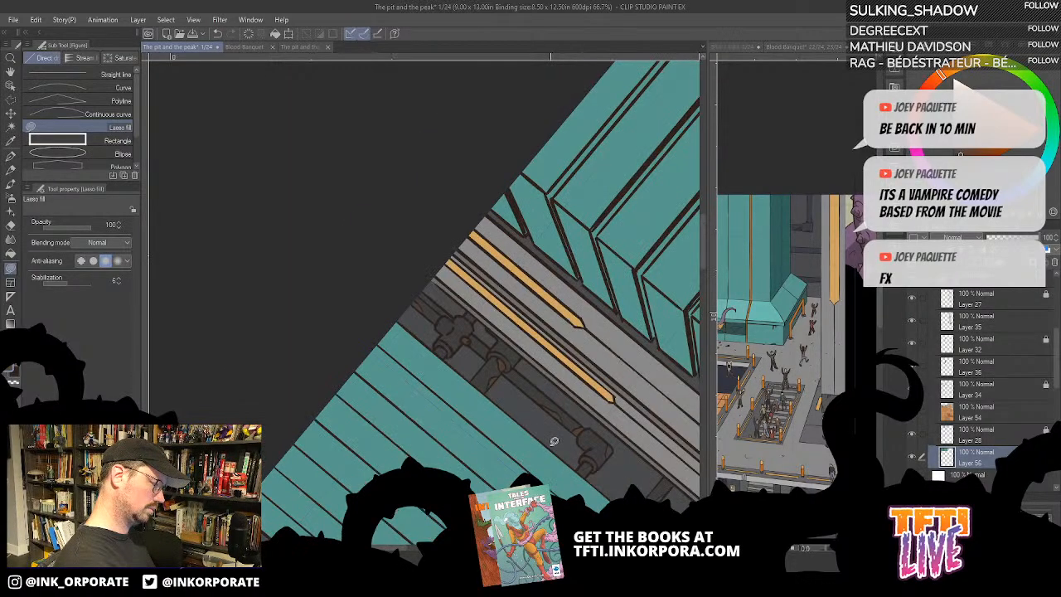
{"action": "left_click_drag", "start_coordinate": [553, 441], "coordinate": [559, 350]}
{"action": "left_click_drag", "start_coordinate": [459, 372], "coordinate": [496, 436]}
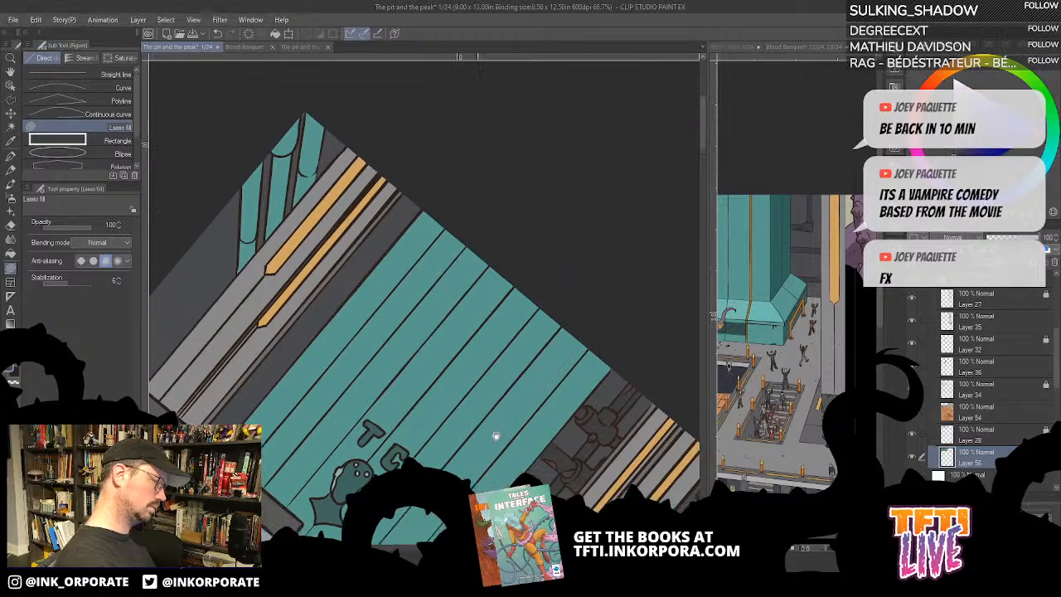
{"action": "left_click_drag", "start_coordinate": [391, 332], "coordinate": [549, 407]}
{"action": "key", "text": "g"}
{"action": "key", "text": "g"}
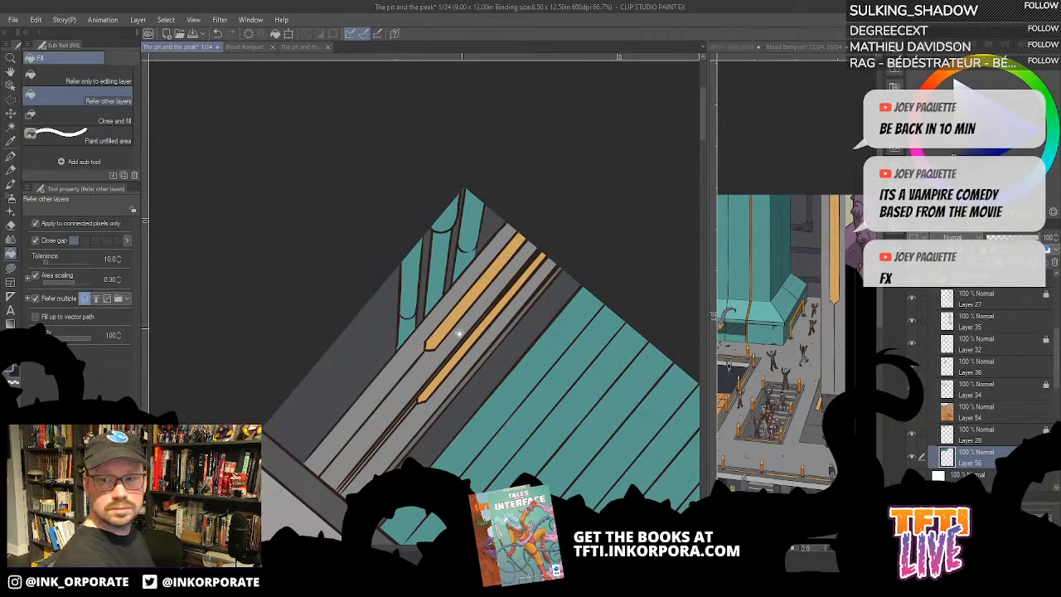
{"action": "left_click_drag", "start_coordinate": [459, 334], "coordinate": [541, 319]}
{"action": "left_click", "coordinate": [500, 263]}
{"action": "left_click", "coordinate": [495, 319]}
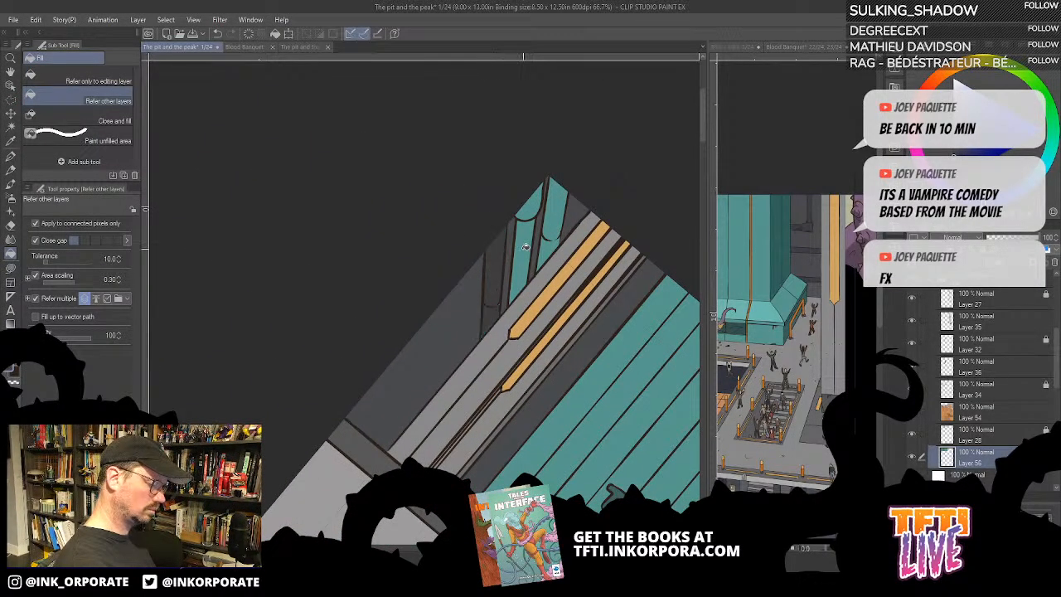
{"action": "left_click", "coordinate": [523, 248]}
{"action": "left_click", "coordinate": [551, 207]}
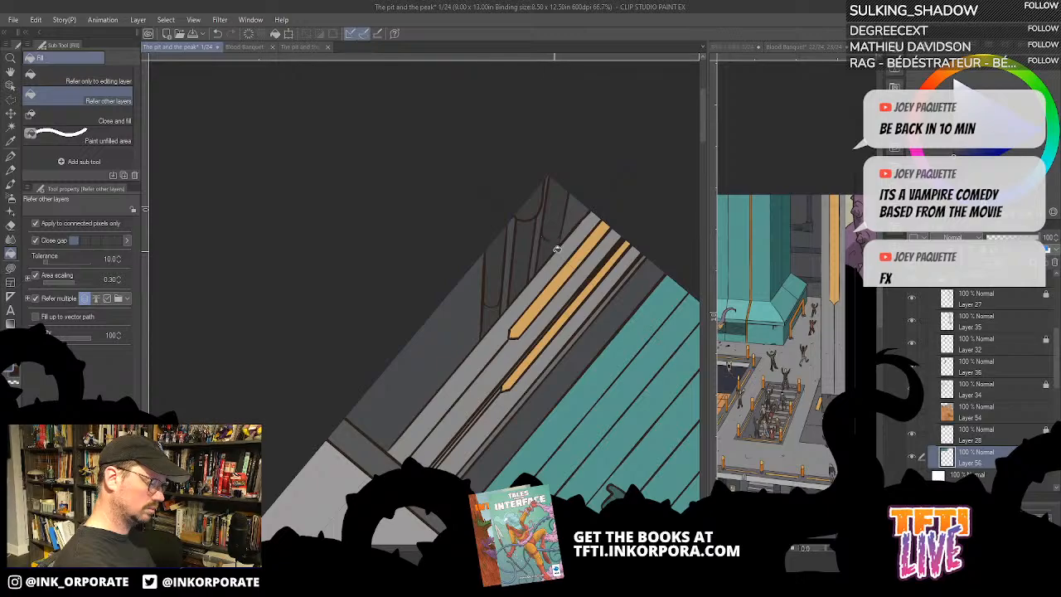
{"action": "key", "text": "u"}
{"action": "left_click_drag", "start_coordinate": [552, 226], "coordinate": [544, 235]}
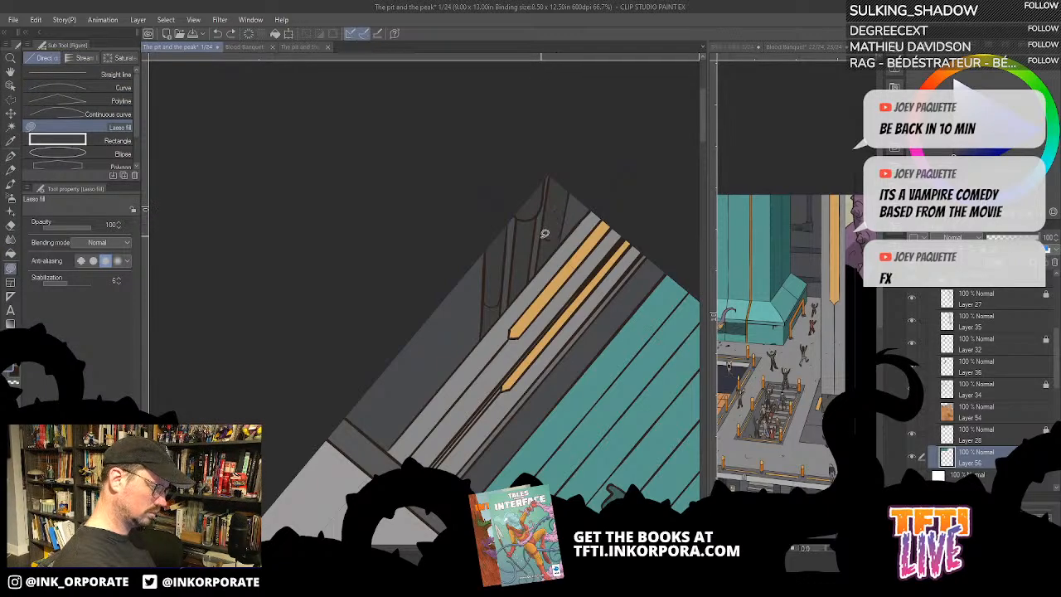
- Look over the tank, pillars, pipes and stairs on the page for background areas that still need colour
{"action": "left_click_drag", "start_coordinate": [587, 338], "coordinate": [556, 256]}
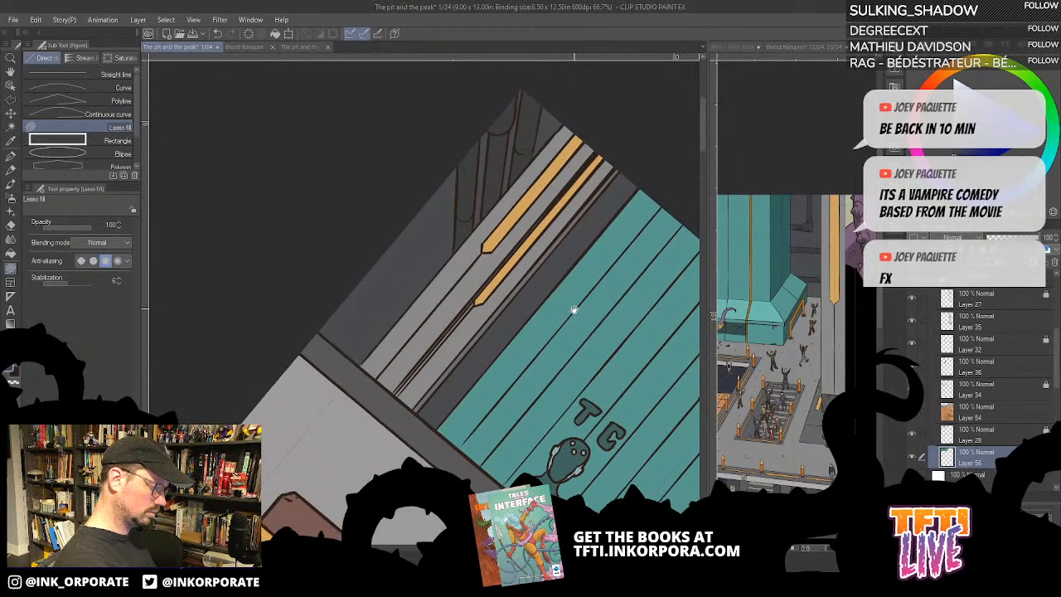
{"action": "left_click_drag", "start_coordinate": [573, 312], "coordinate": [545, 255]}
{"action": "left_click_drag", "start_coordinate": [565, 369], "coordinate": [521, 258]}
{"action": "left_click_drag", "start_coordinate": [544, 315], "coordinate": [517, 257]}
{"action": "left_click_drag", "start_coordinate": [695, 133], "coordinate": [585, 200]}
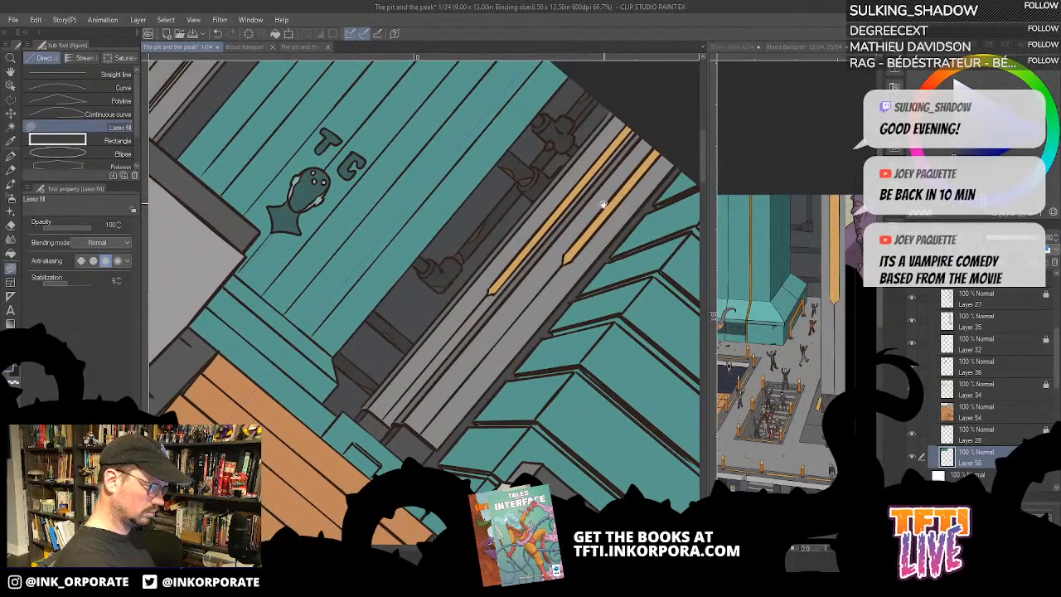
{"action": "left_click_drag", "start_coordinate": [607, 303], "coordinate": [567, 280]}
{"action": "scroll", "coordinate": [568, 279], "scroll_direction": "down", "scroll_amount": 1}
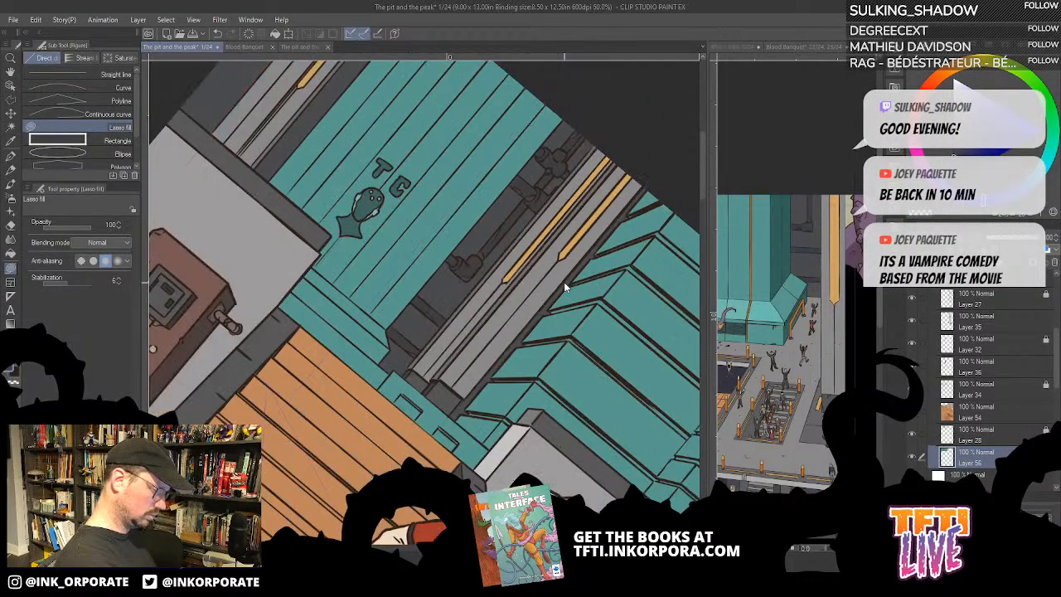
{"action": "key", "text": "minus"}
{"action": "key", "text": "minus"}
{"action": "key", "text": "minus"}
{"action": "key", "text": "minus"}
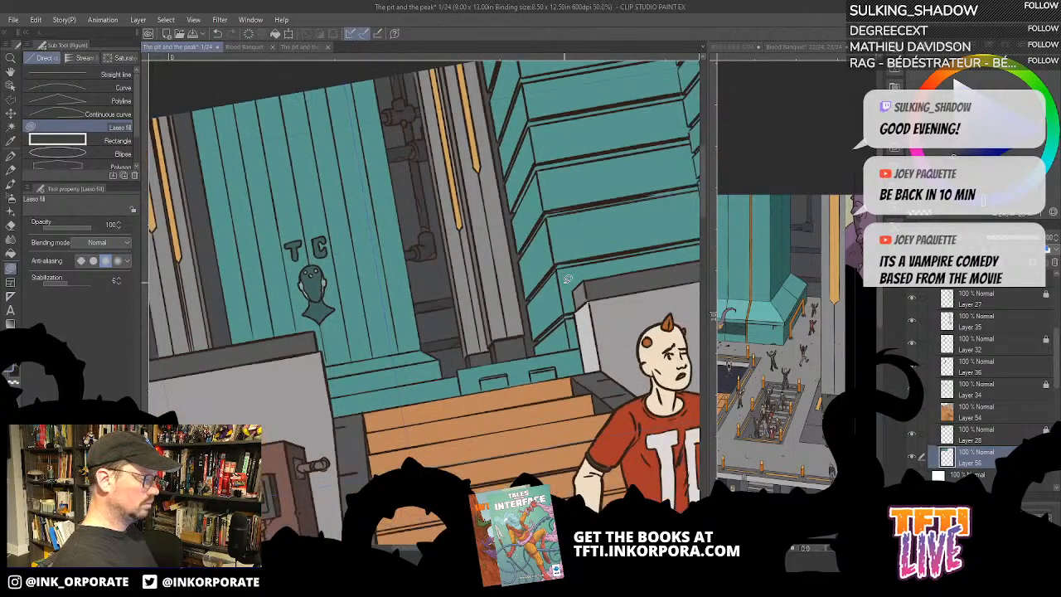
{"action": "scroll", "coordinate": [568, 280], "scroll_direction": "down", "scroll_amount": 1}
{"action": "left_click_drag", "start_coordinate": [665, 182], "coordinate": [601, 201]}
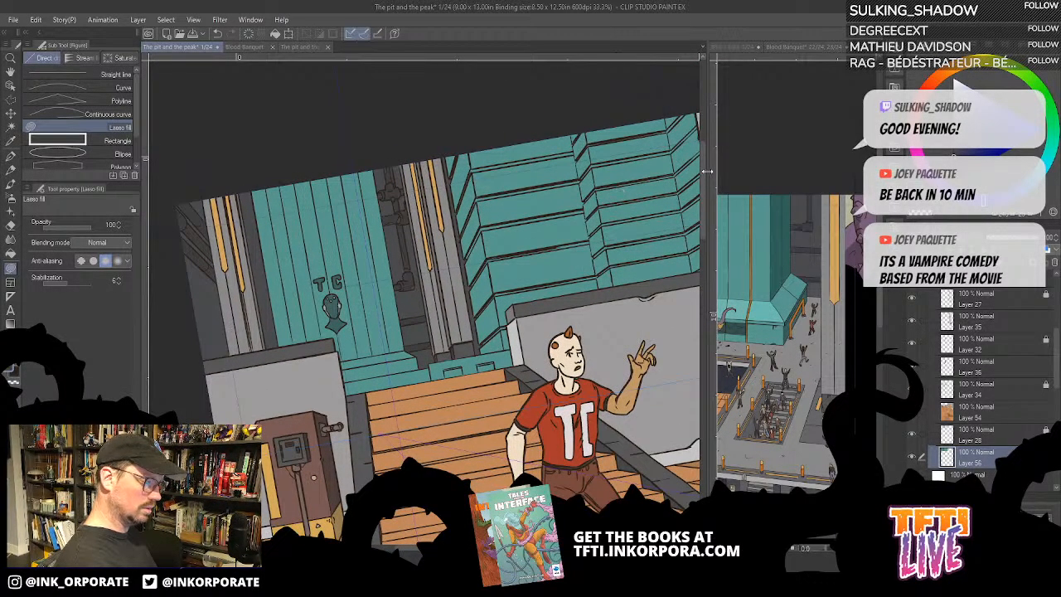
- Widen the reference view to show Blood Banquet pages 4 and 5, and open that book's page overview with smaller thumbnails
{"action": "left_click_drag", "start_coordinate": [706, 141], "coordinate": [530, 142]}
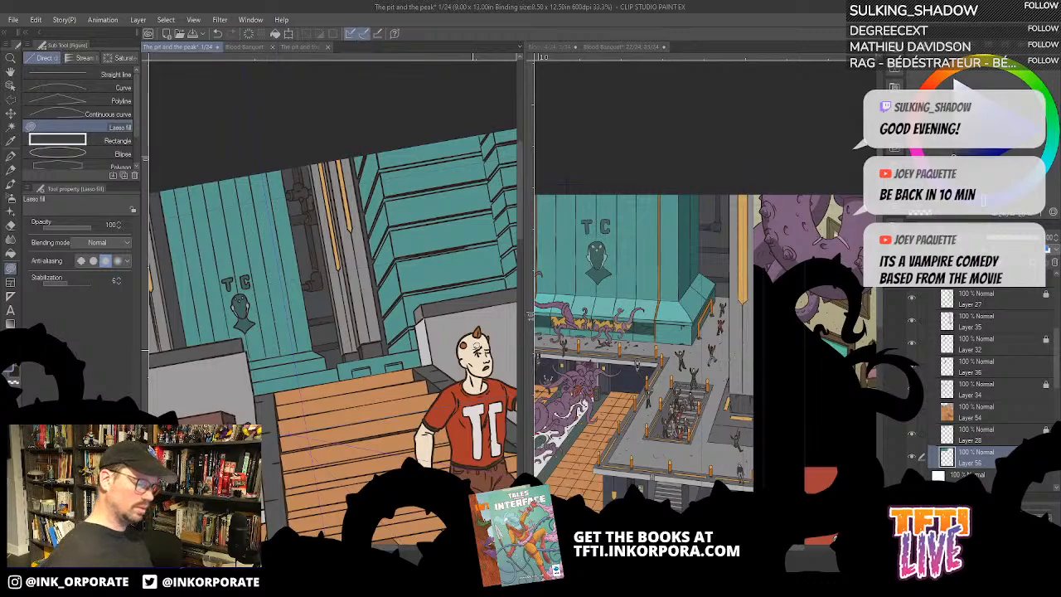
{"action": "left_click", "coordinate": [570, 46]}
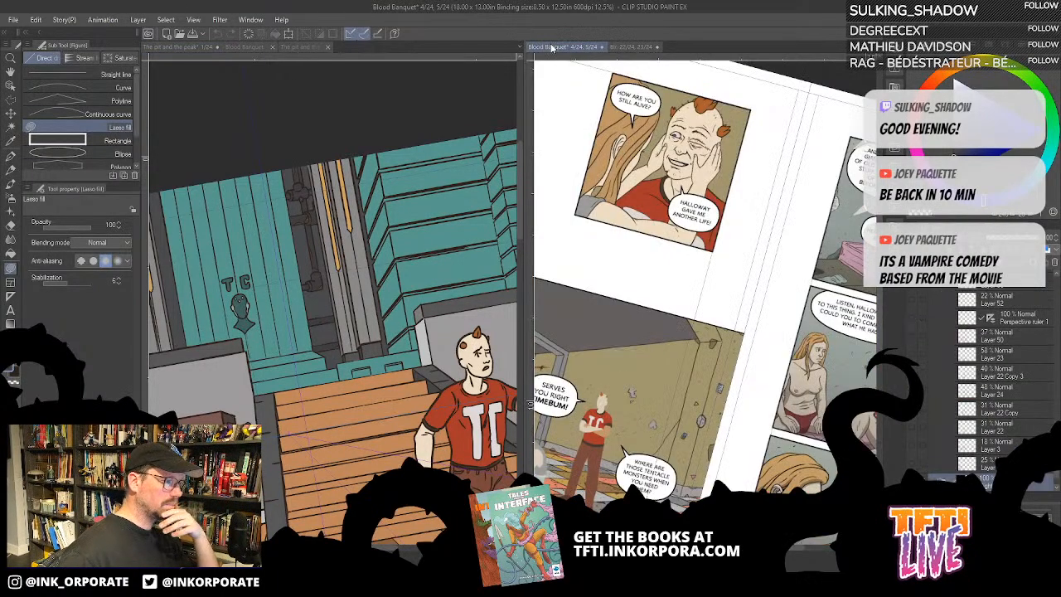
{"action": "left_click", "coordinate": [234, 48]}
{"action": "left_click", "coordinate": [270, 48]}
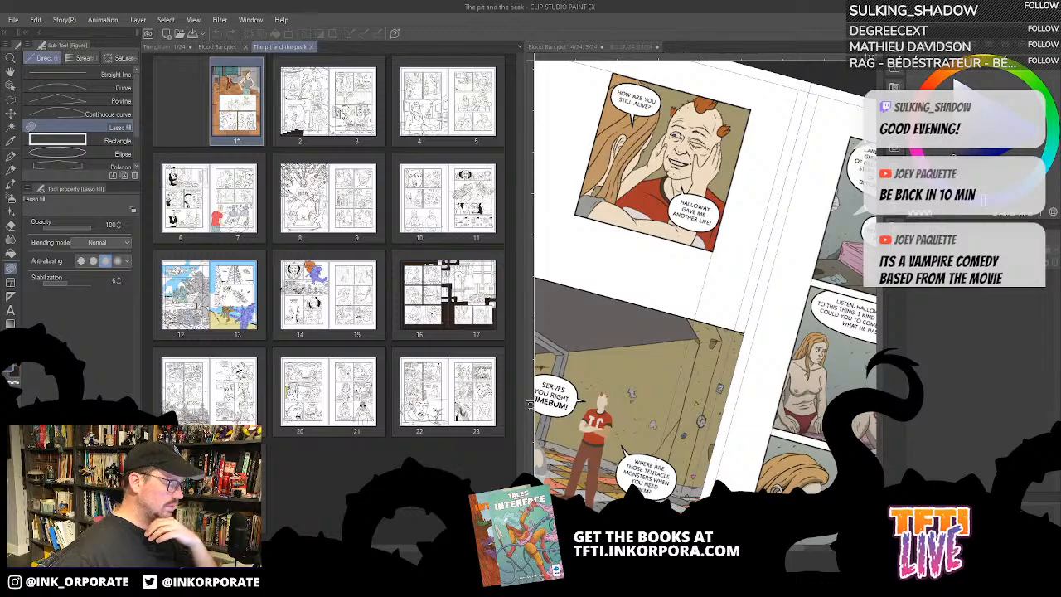
{"action": "left_click", "coordinate": [170, 47]}
{"action": "left_click", "coordinate": [220, 46]}
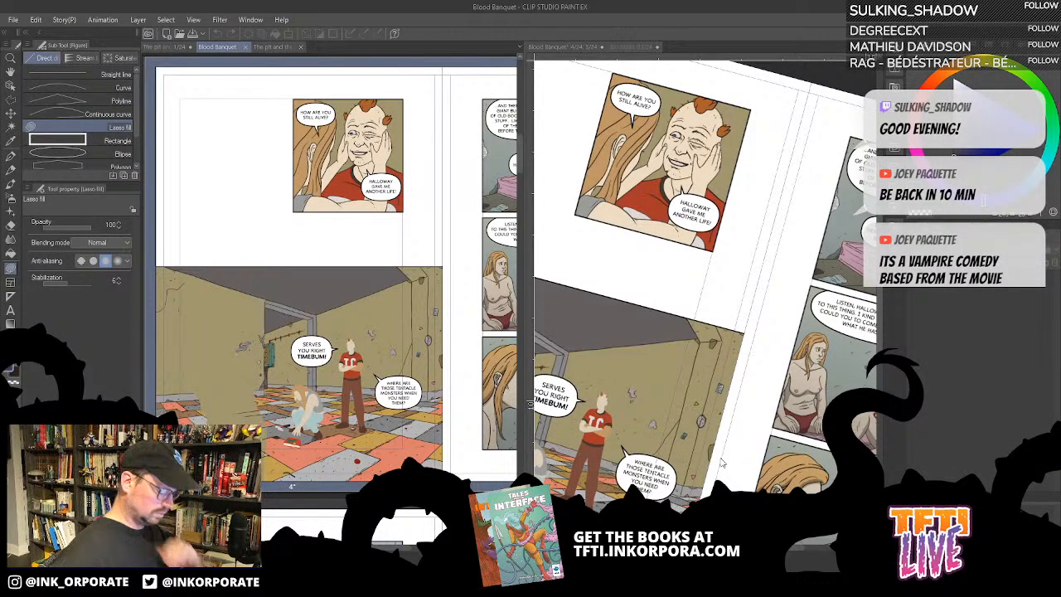
{"action": "key", "text": "ctrl+minus"}
{"action": "key", "text": "ctrl+minus"}
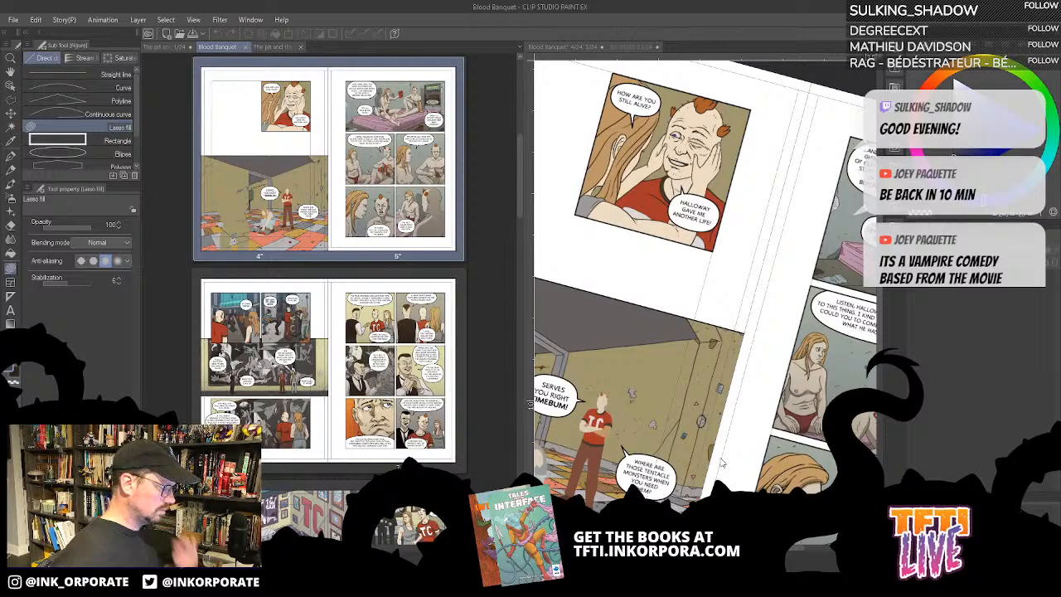
- Browse the Blood Banquet page overview up to pages 22 and 23 for background colours to match
{"action": "scroll", "coordinate": [334, 451], "scroll_direction": "up", "scroll_amount": 5}
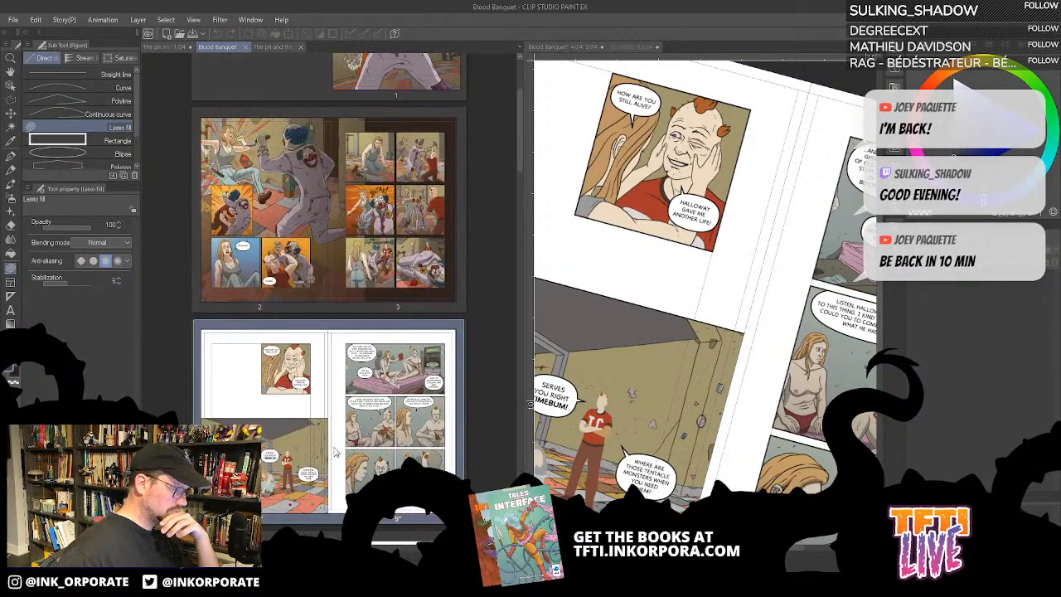
{"action": "scroll", "coordinate": [334, 450], "scroll_direction": "down", "scroll_amount": 10}
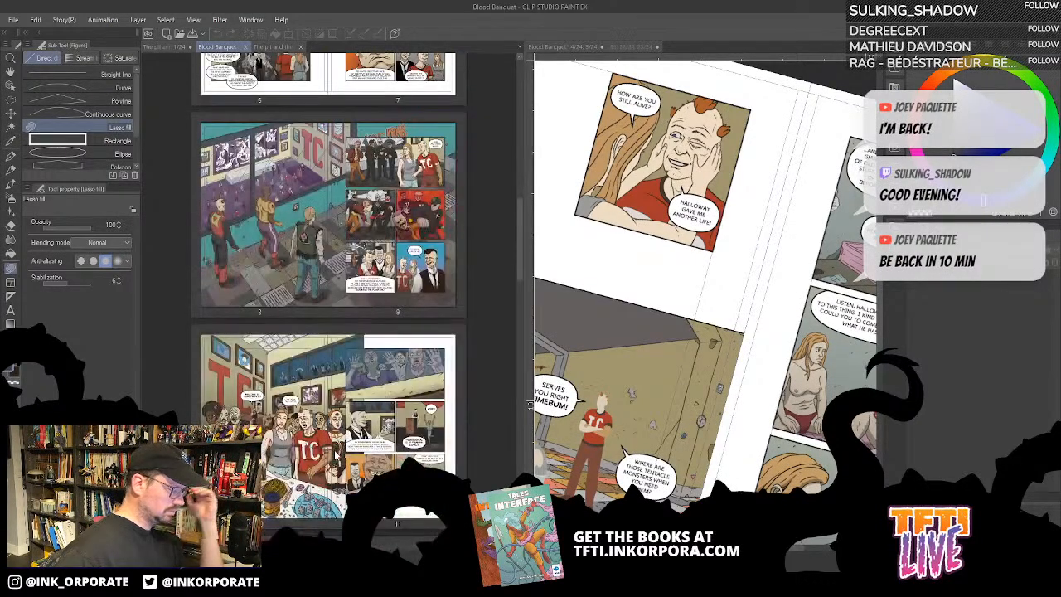
{"action": "scroll", "coordinate": [336, 455], "scroll_direction": "down", "scroll_amount": 3}
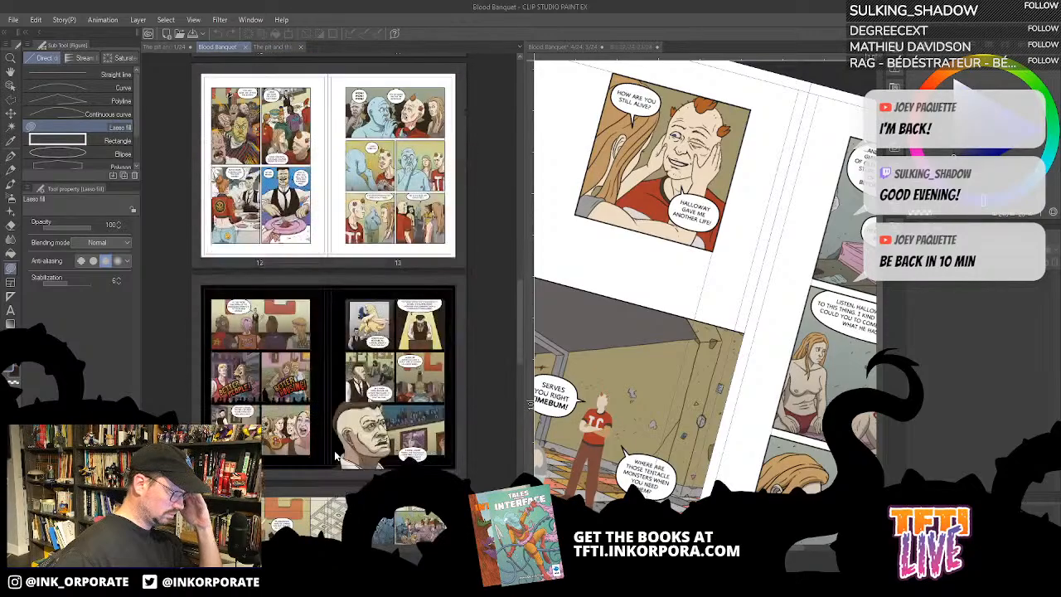
{"action": "scroll", "coordinate": [335, 455], "scroll_direction": "down", "scroll_amount": 3}
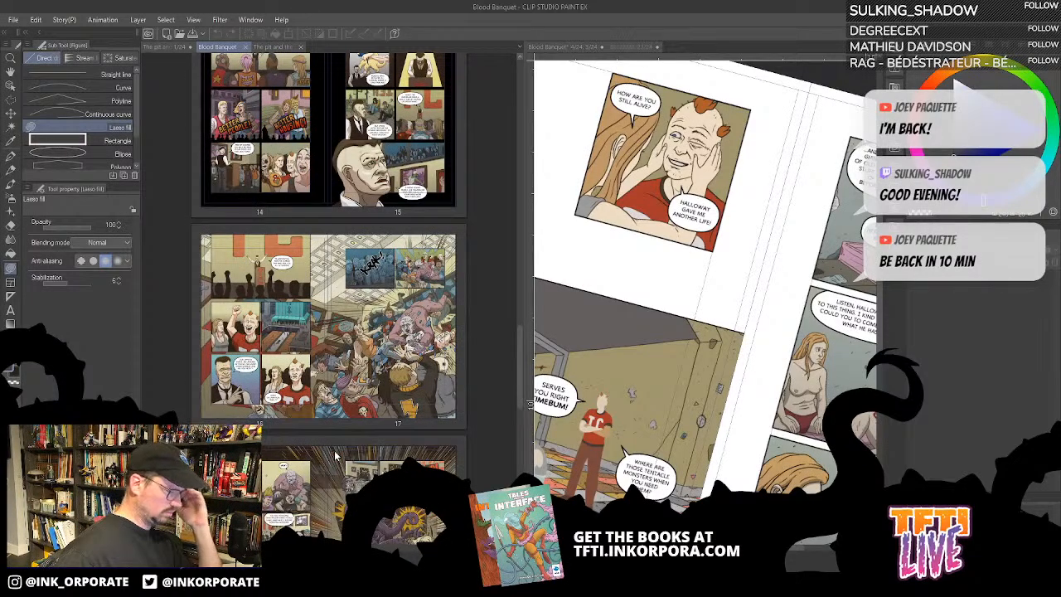
{"action": "scroll", "coordinate": [335, 455], "scroll_direction": "down", "scroll_amount": 9}
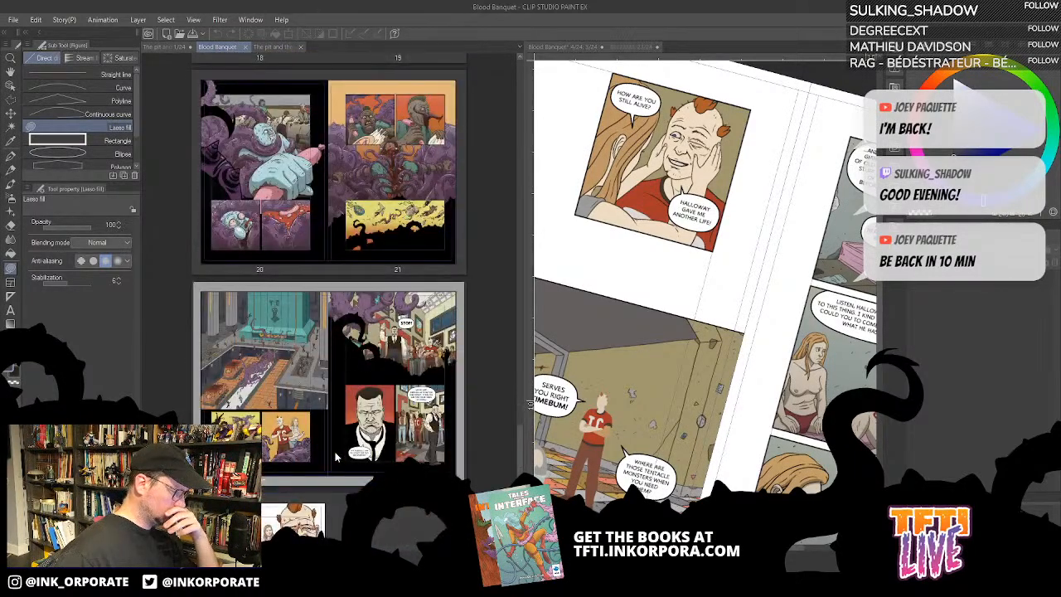
{"action": "scroll", "coordinate": [335, 452], "scroll_direction": "down", "scroll_amount": 3}
{"action": "scroll", "coordinate": [335, 452], "scroll_direction": "up", "scroll_amount": 3}
{"action": "scroll", "coordinate": [334, 452], "scroll_direction": "up", "scroll_amount": 3}
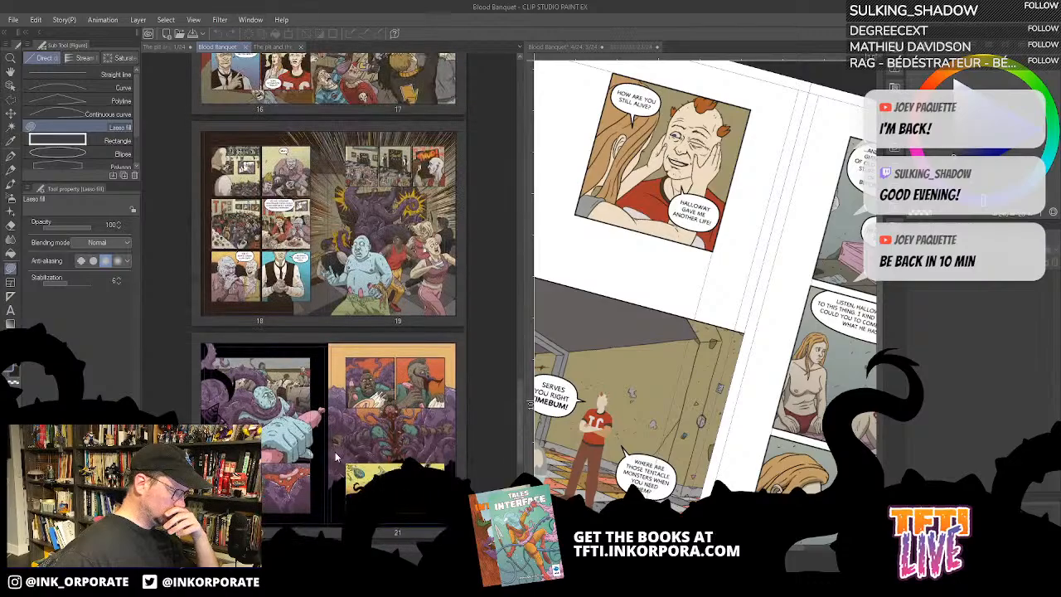
{"action": "scroll", "coordinate": [334, 452], "scroll_direction": "up", "scroll_amount": 3}
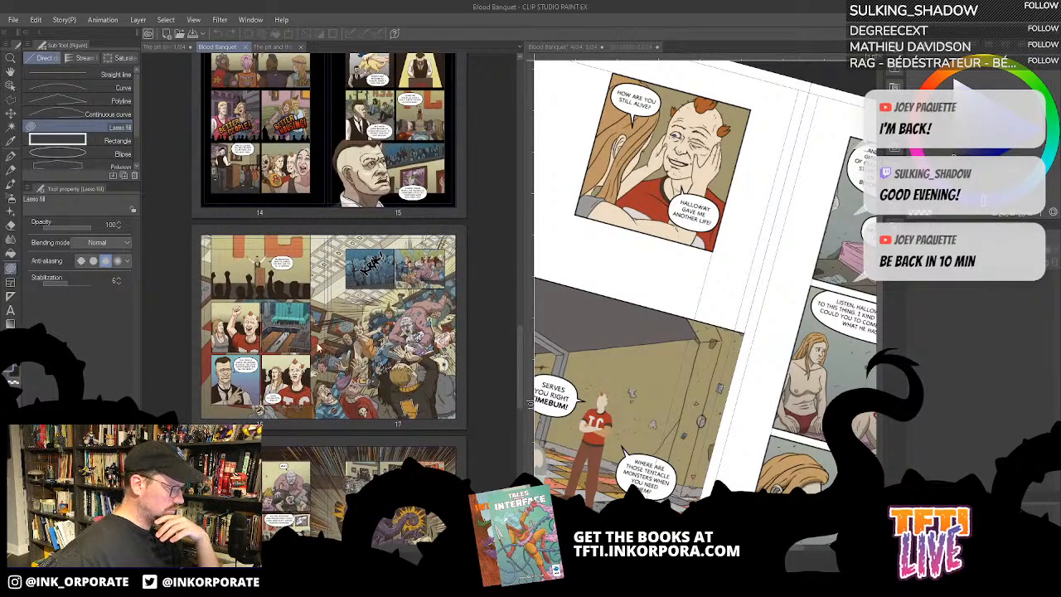
{"action": "scroll", "coordinate": [319, 327], "scroll_direction": "up", "scroll_amount": 9}
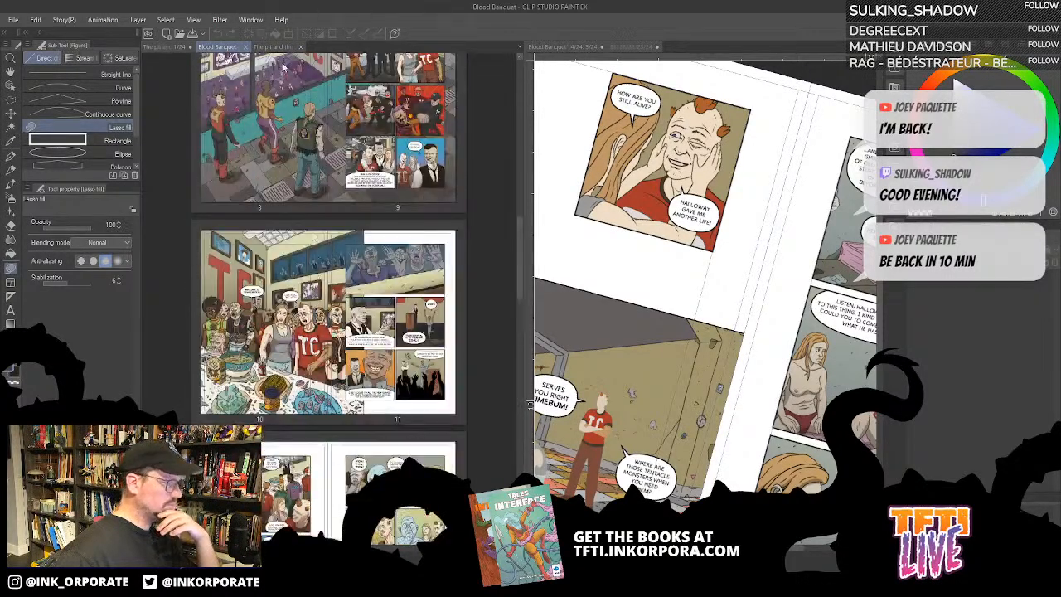
- Return to page 1 of The pit and the peak, widen its canvas area, and activate the Fill tool that refers to other layers
{"action": "left_click", "coordinate": [170, 46]}
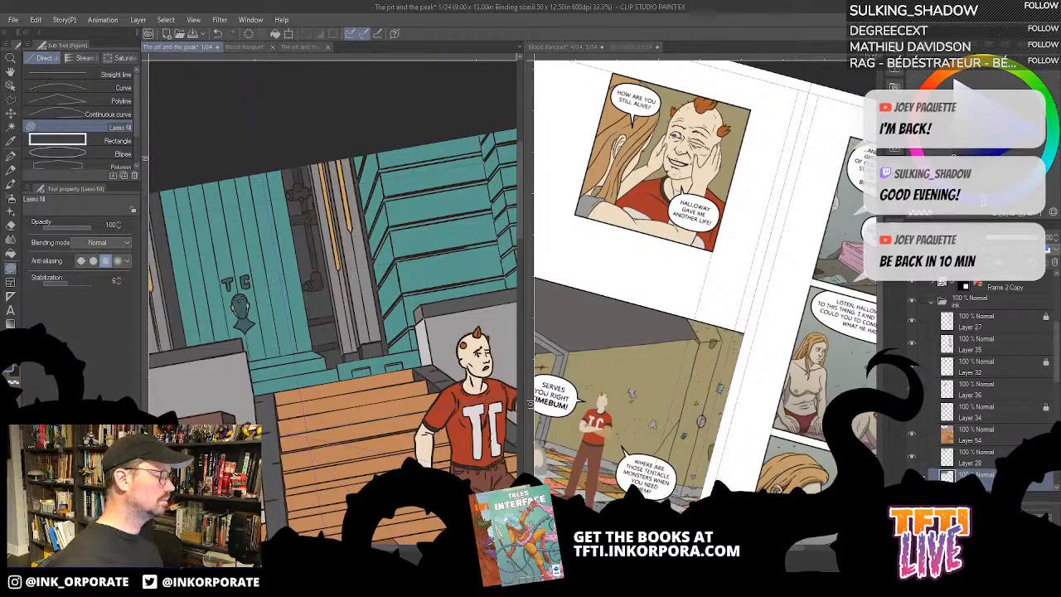
{"action": "left_click_drag", "start_coordinate": [526, 270], "coordinate": [664, 249]}
{"action": "key", "text": "g"}
{"action": "key", "text": "g"}
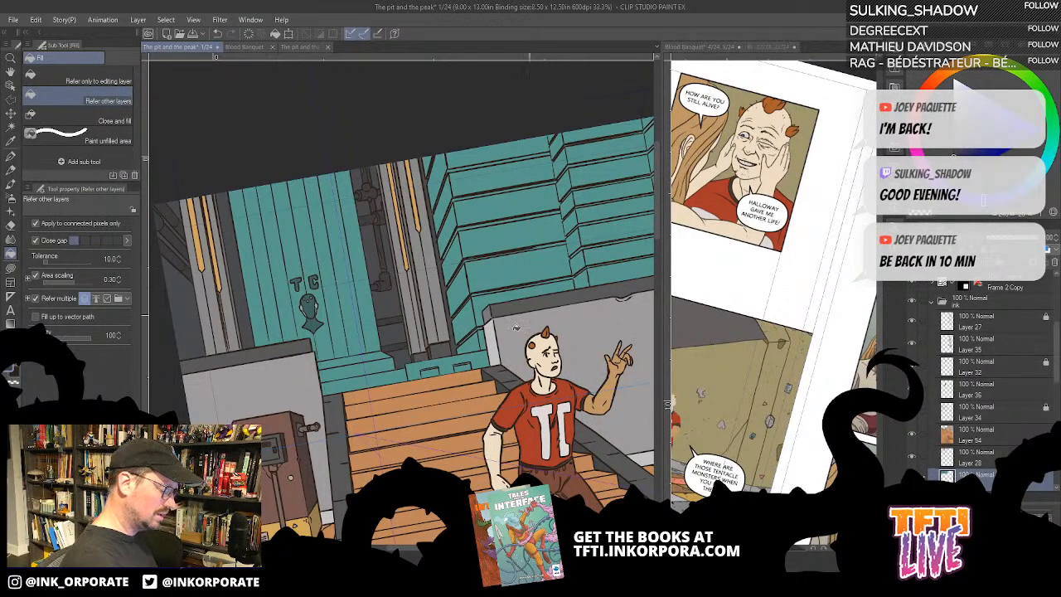
- Try filling the narrow teal planks at the wall's outer edge beside the grey pillar with purple
{"action": "scroll", "coordinate": [495, 346], "scroll_direction": "down", "scroll_amount": 1}
{"action": "scroll", "coordinate": [495, 347], "scroll_direction": "up", "scroll_amount": 2}
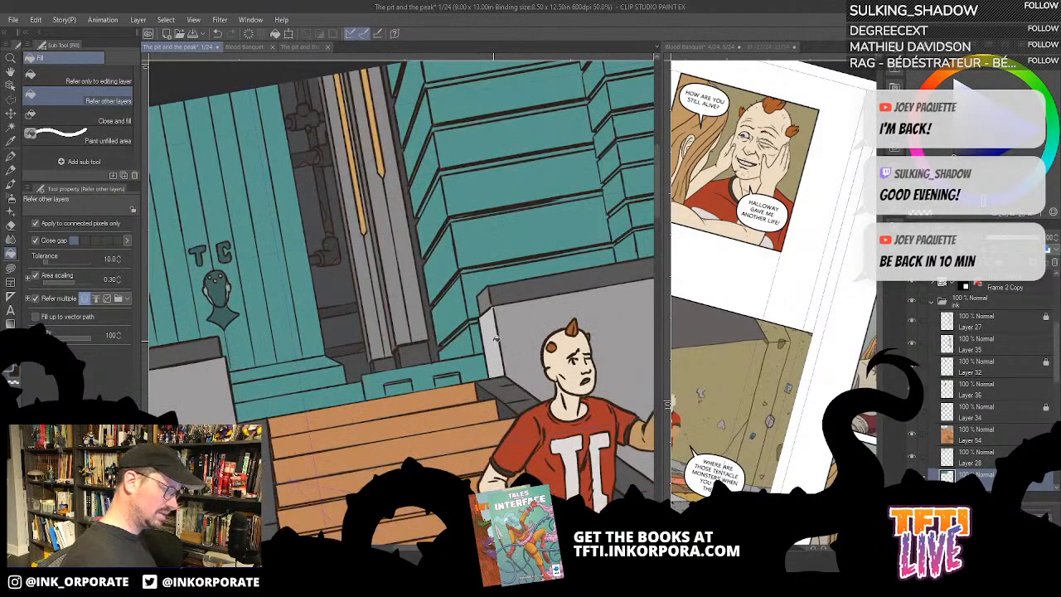
{"action": "scroll", "coordinate": [495, 346], "scroll_direction": "down", "scroll_amount": 1}
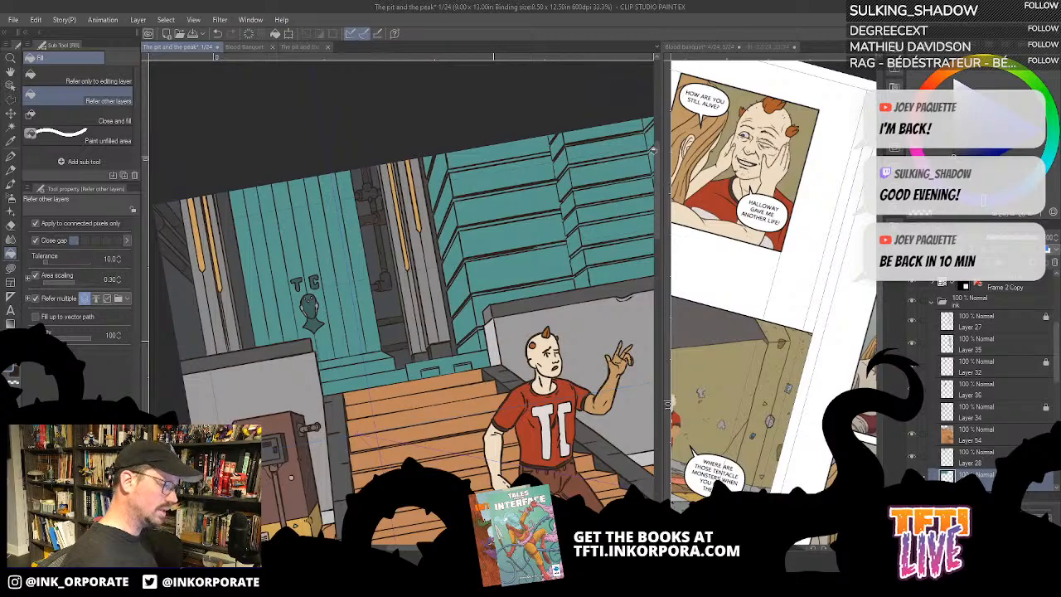
{"action": "left_click_drag", "start_coordinate": [608, 249], "coordinate": [546, 273]}
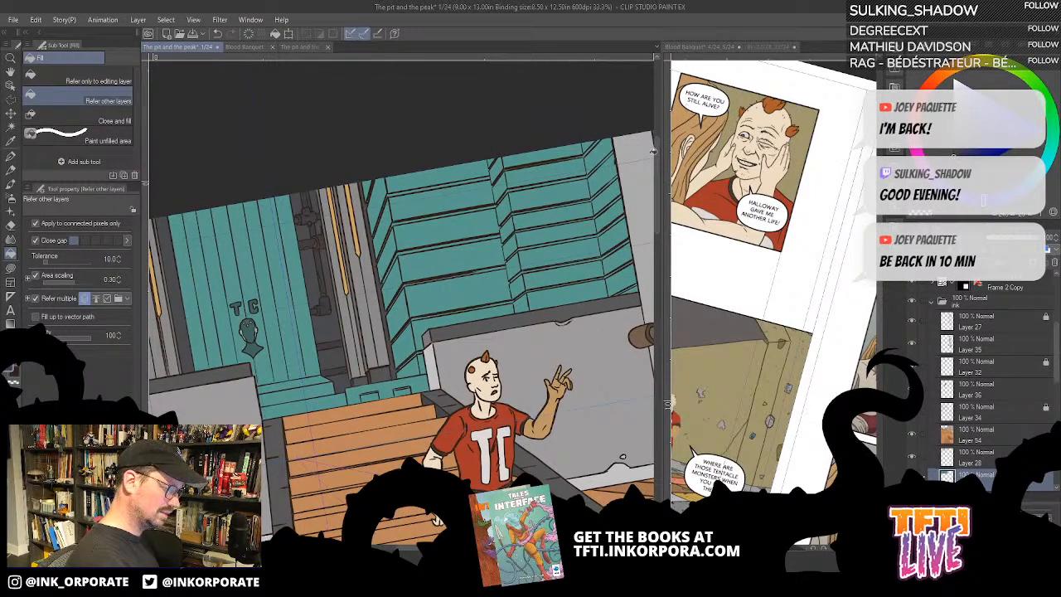
{"action": "left_click_drag", "start_coordinate": [463, 331], "coordinate": [500, 276]}
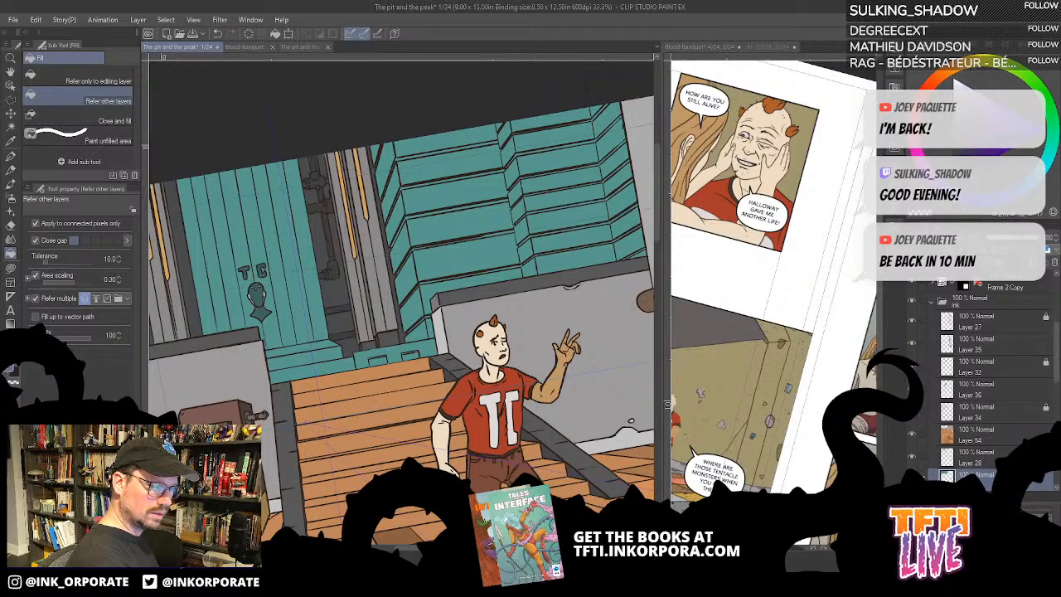
{"action": "left_click", "coordinate": [614, 138]}
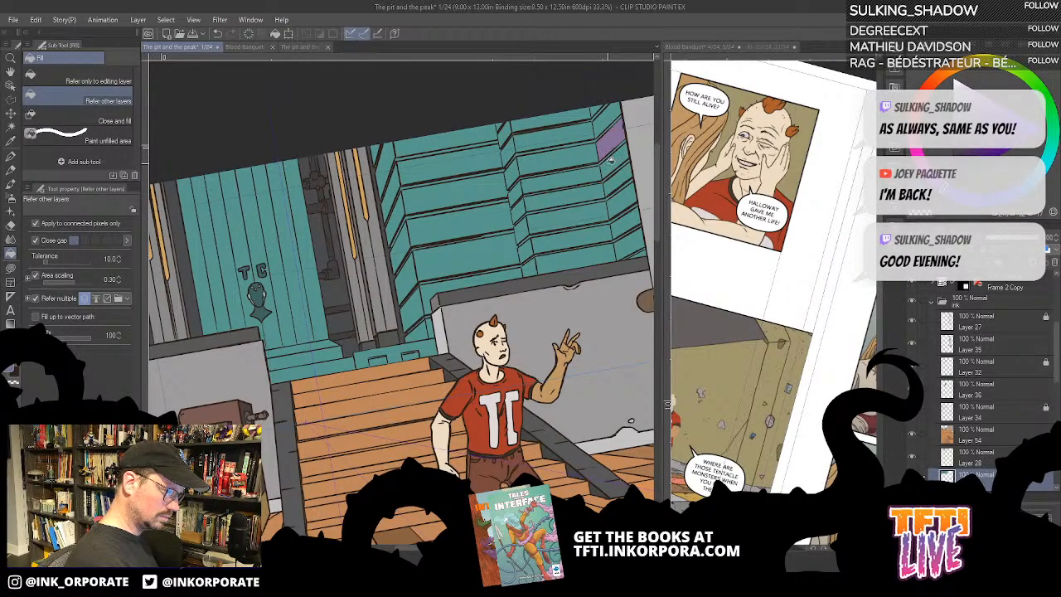
{"action": "left_click", "coordinate": [611, 163]}
{"action": "left_click", "coordinate": [614, 182]}
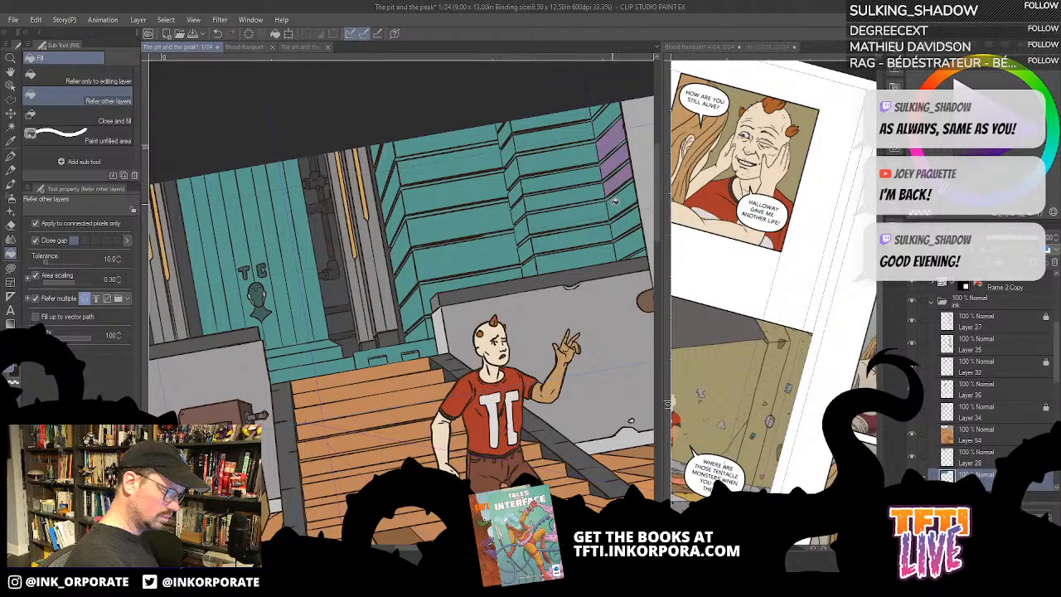
{"action": "key", "text": "ctrl+z"}
{"action": "key", "text": "ctrl+z"}
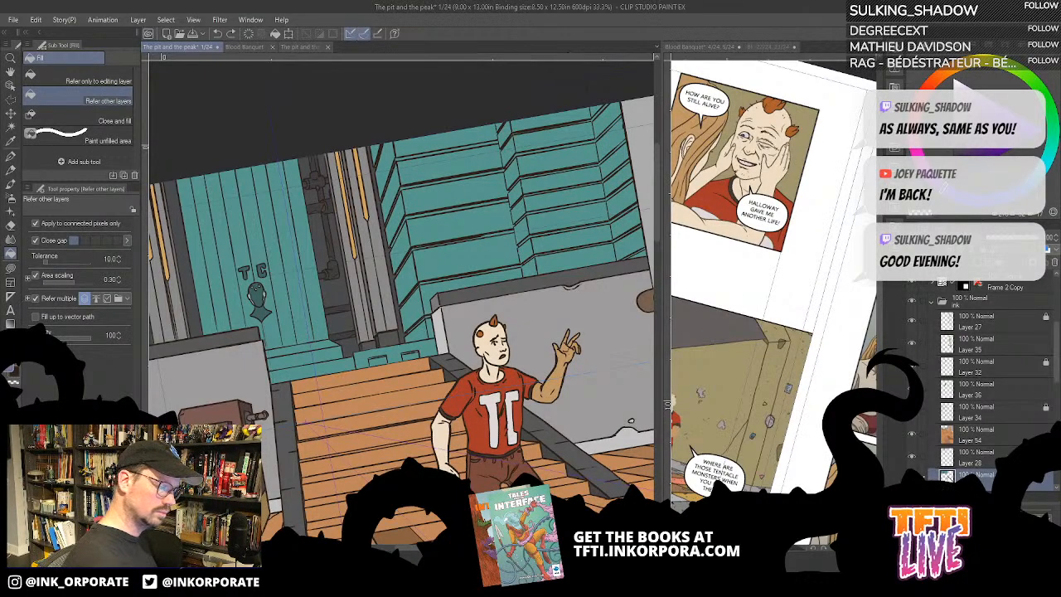
- Try filling one middle plank of the teal wall with purple while restoring and clearing the previous selection
{"action": "key", "text": "ctrl+shift+d"}
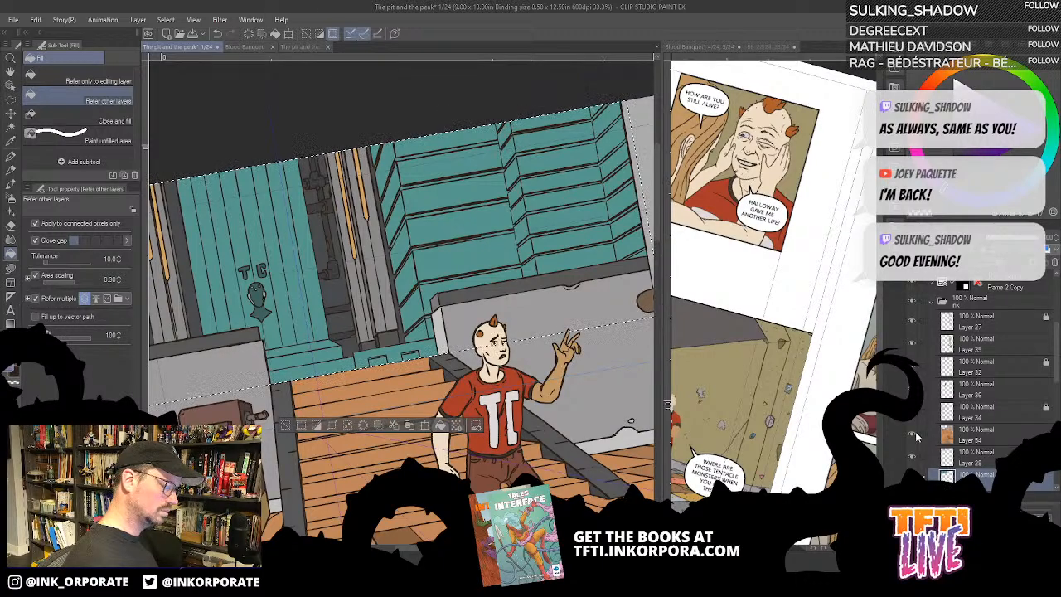
{"action": "left_click", "coordinate": [569, 199]}
{"action": "key", "text": "ctrl+d"}
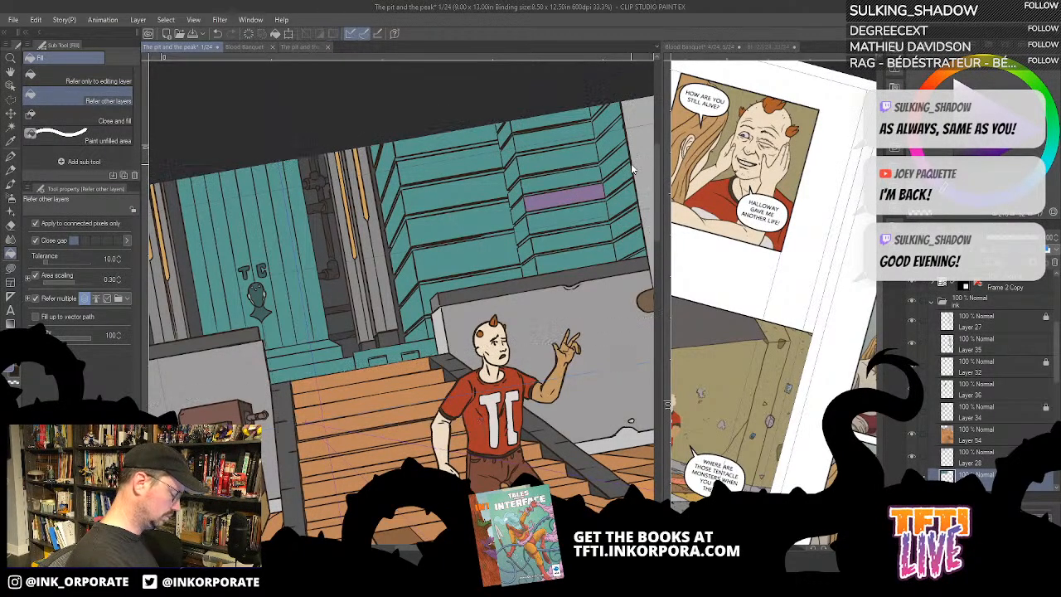
{"action": "key", "text": "ctrl+shift+d"}
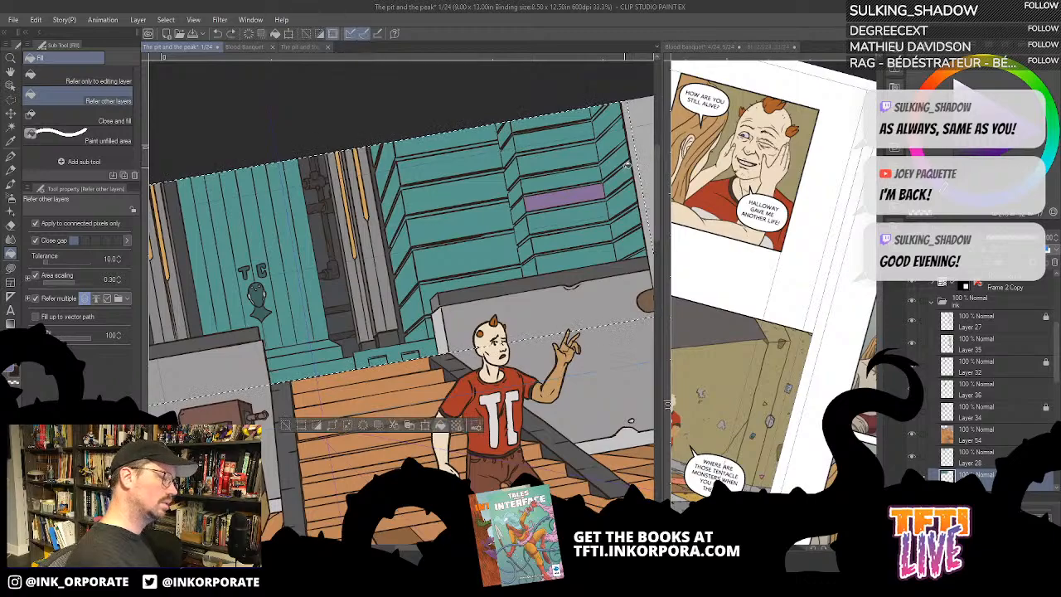
{"action": "key", "text": "ctrl+d"}
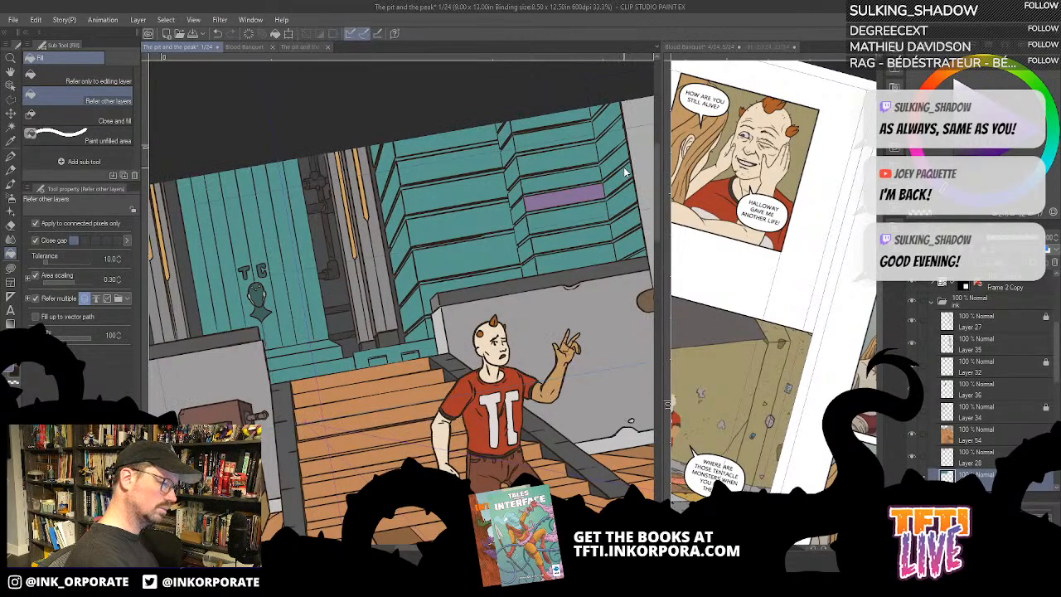
{"action": "key", "text": "ctrl+shift+d"}
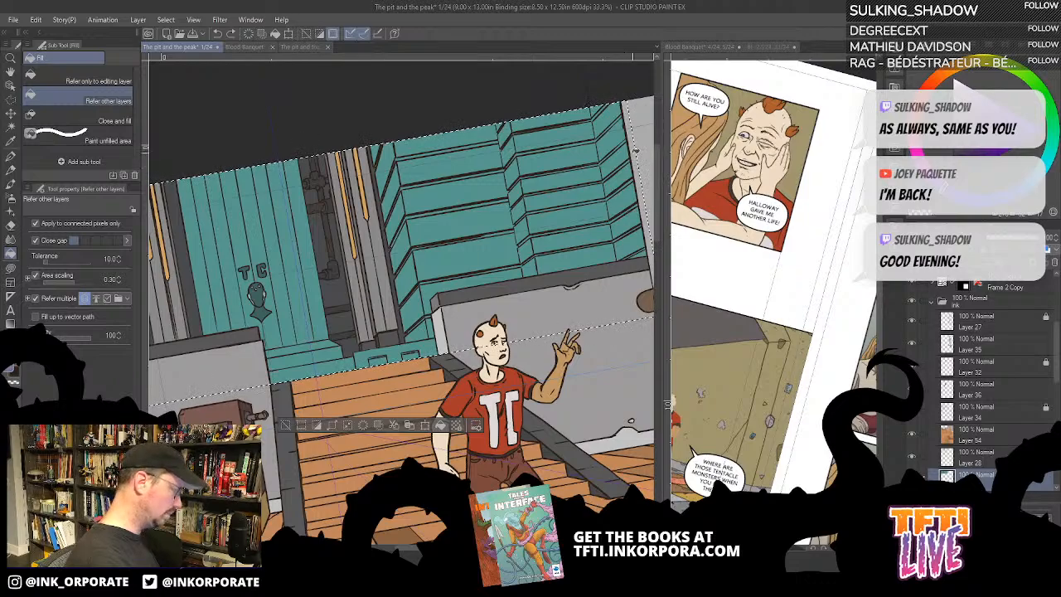
- Activate the Polyline selection tool and clear the selection over the upper panel
{"action": "left_click", "coordinate": [11, 86]}
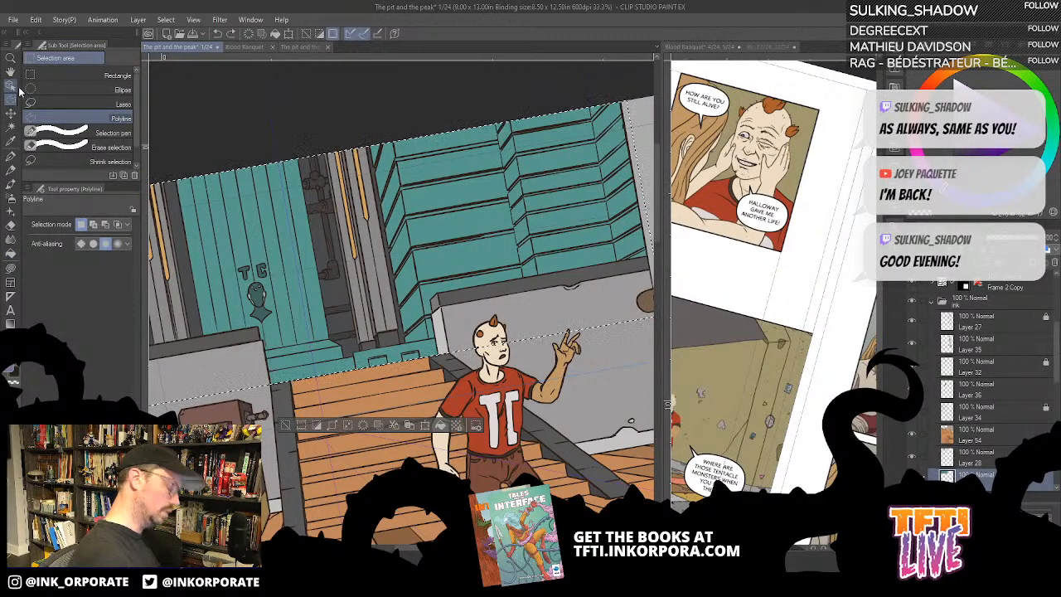
{"action": "key", "text": "asciicircum"}
{"action": "key", "text": "asciicircum"}
{"action": "key", "text": "asciicircum"}
{"action": "key", "text": "asciicircum"}
{"action": "key", "text": "asciicircum"}
{"action": "key", "text": "asciicircum"}
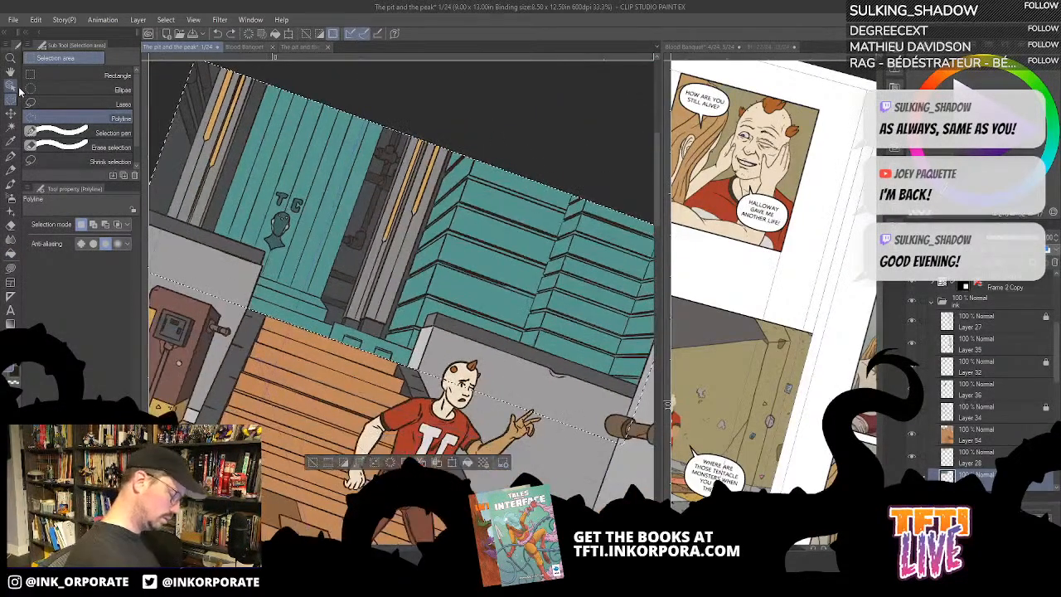
{"action": "key", "text": "ctrl+plus"}
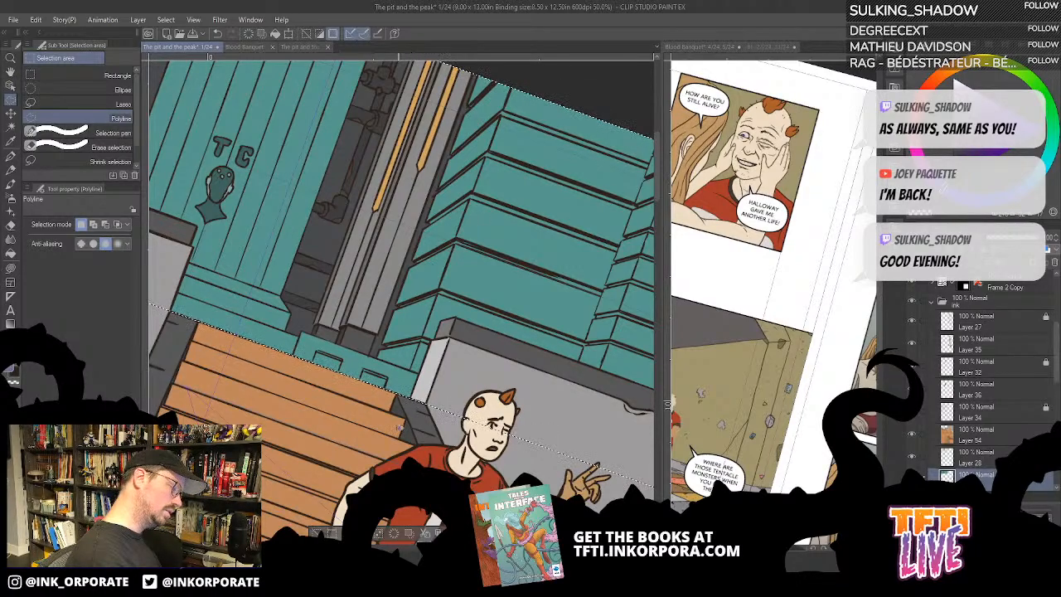
{"action": "key", "text": "ctrl+d"}
{"action": "left_click", "coordinate": [410, 369]}
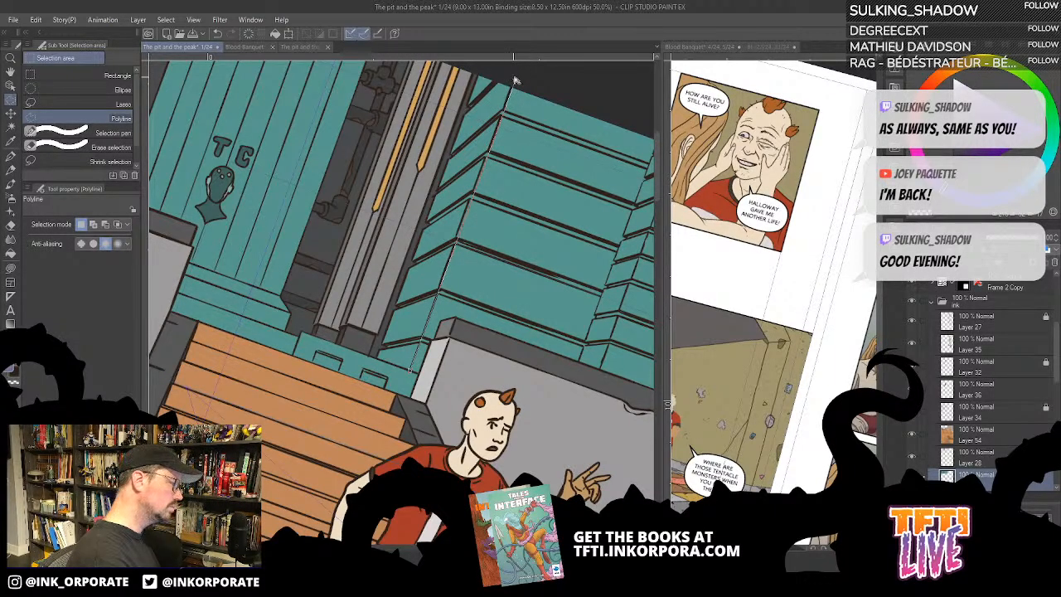
{"action": "left_click", "coordinate": [515, 80]}
{"action": "key", "text": "Escape"}
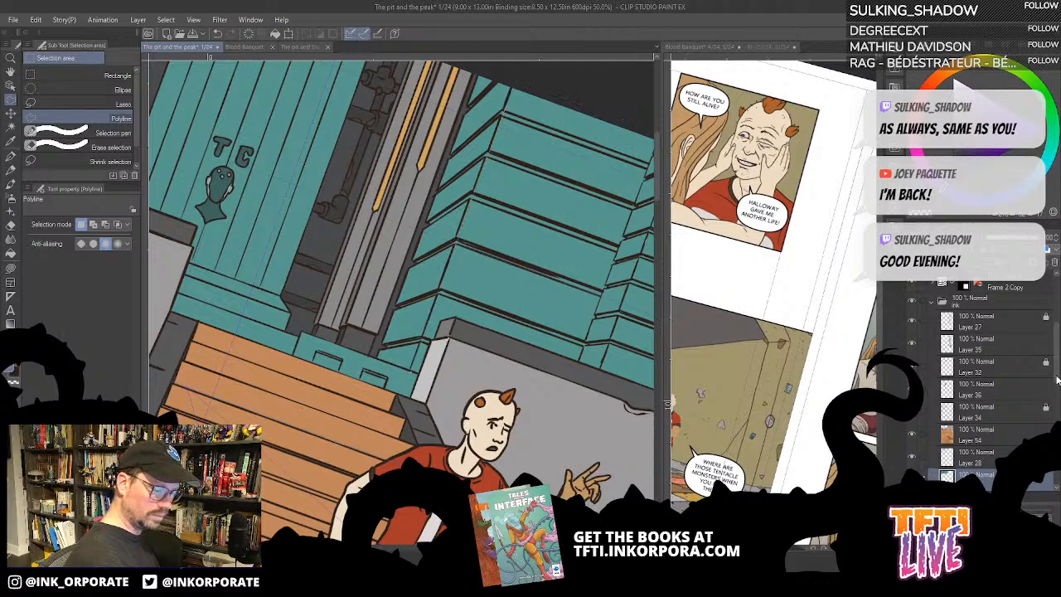
- Select the teal wall from its front corner along the panel's upper edge to the grey pillar with a Polyline selection
{"action": "left_click_drag", "start_coordinate": [1057, 378], "coordinate": [1057, 442]}
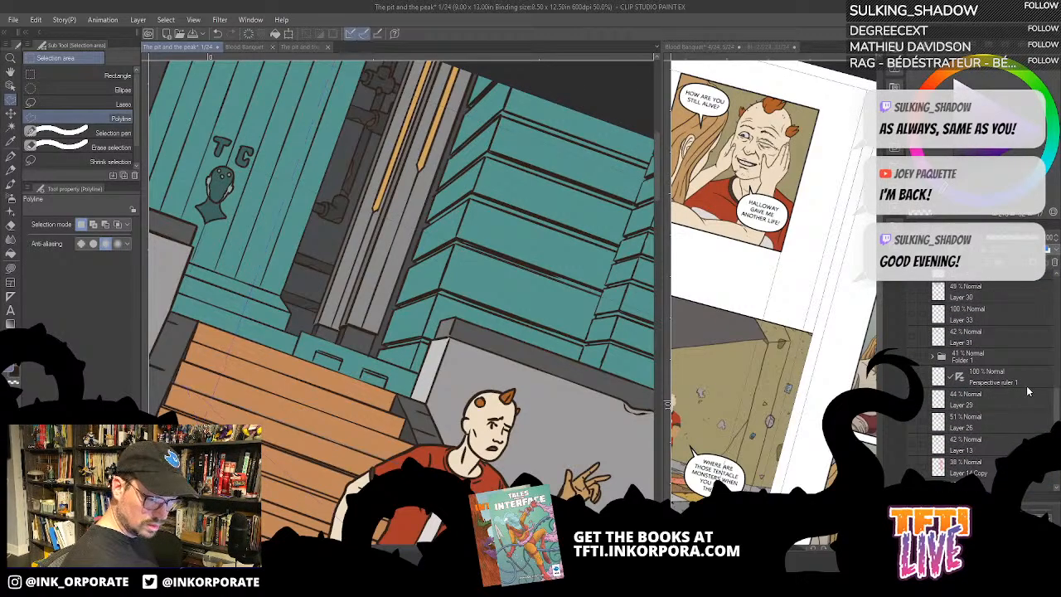
{"action": "scroll", "coordinate": [1028, 391], "scroll_direction": "up", "scroll_amount": 5}
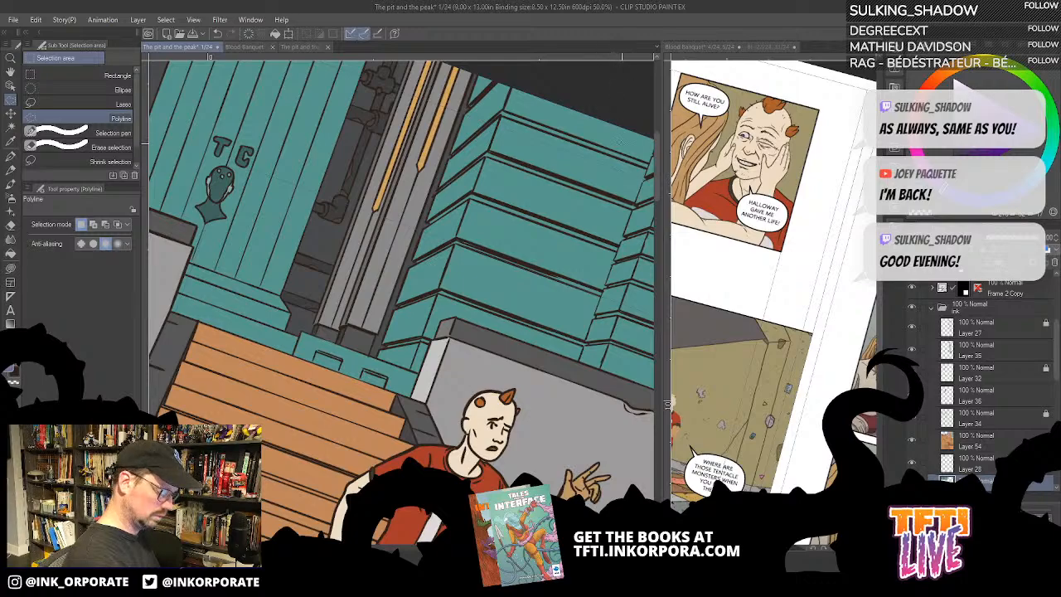
{"action": "key", "text": "minus"}
{"action": "key", "text": "minus"}
{"action": "key", "text": "minus"}
{"action": "key", "text": "minus"}
{"action": "left_click_drag", "start_coordinate": [516, 254], "coordinate": [487, 417]}
{"action": "key", "text": "asciicircum"}
{"action": "key", "text": "asciicircum"}
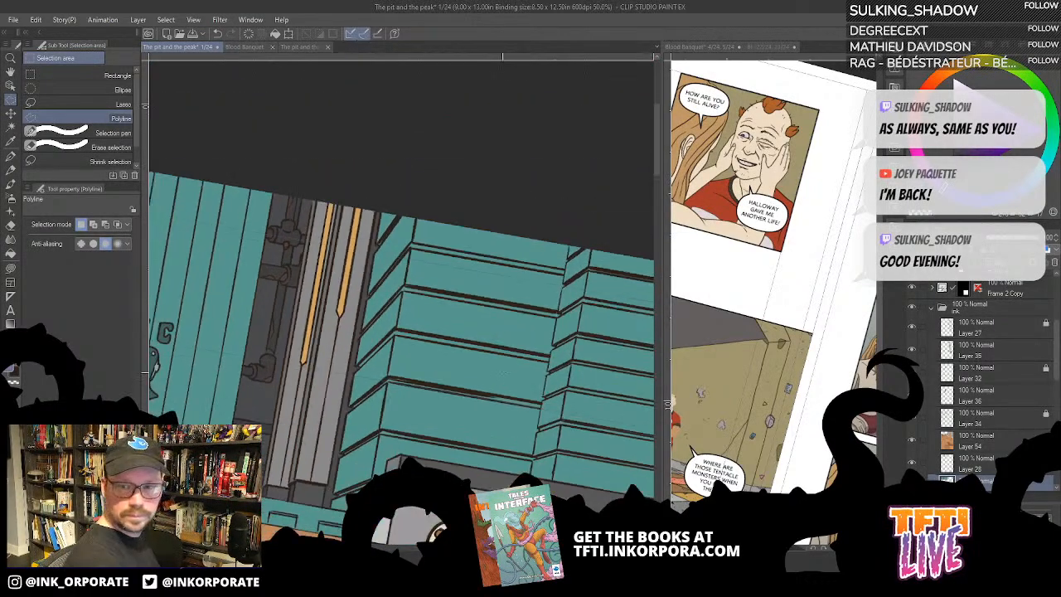
{"action": "key", "text": "asciicircum"}
{"action": "left_click_drag", "start_coordinate": [421, 416], "coordinate": [505, 294]}
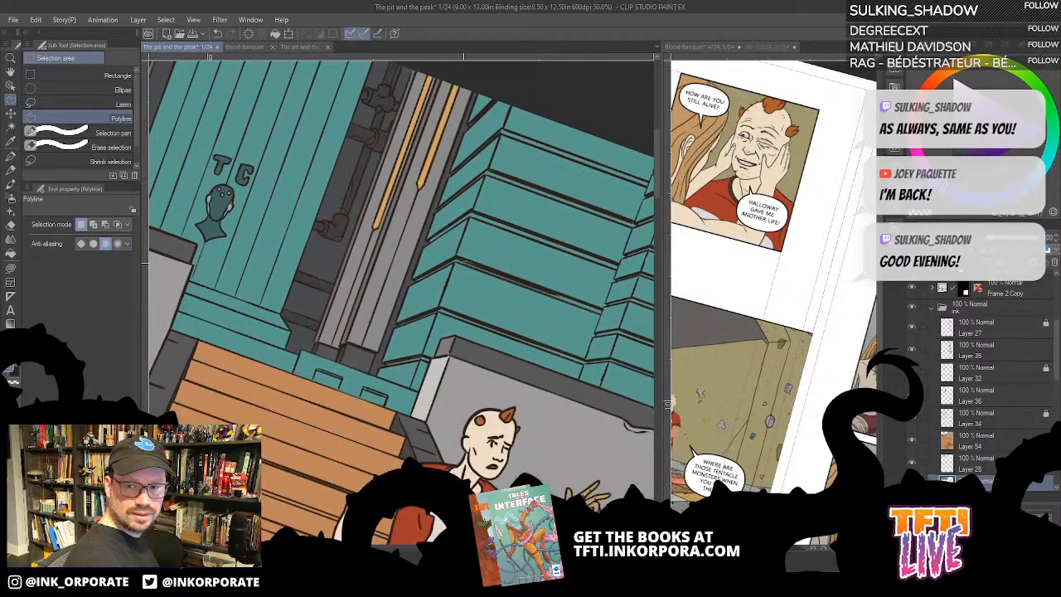
{"action": "left_click", "coordinate": [409, 388]}
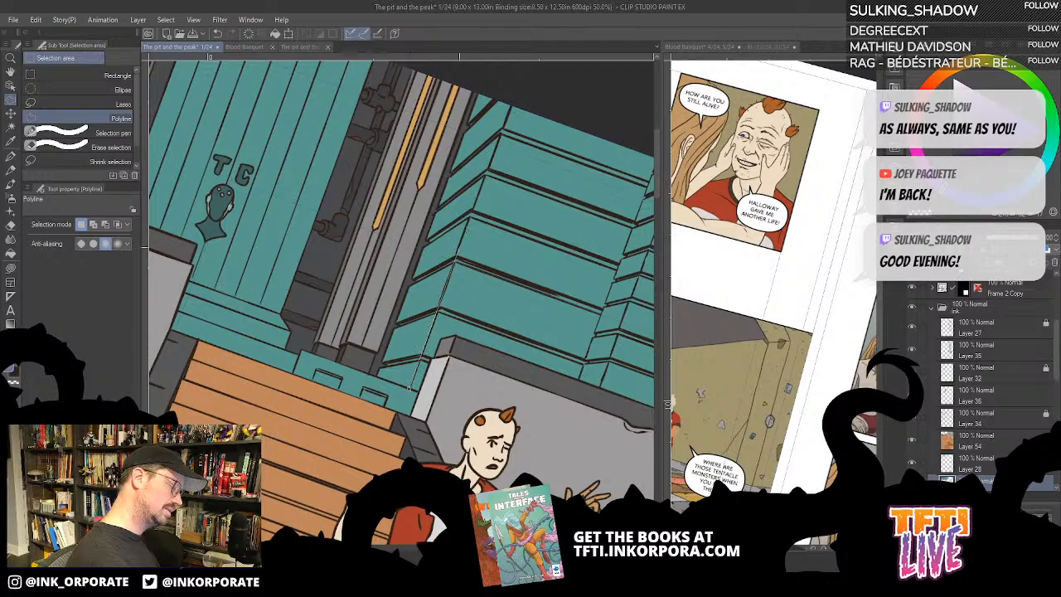
{"action": "left_click", "coordinate": [515, 90]}
{"action": "left_click_drag", "start_coordinate": [595, 252], "coordinate": [521, 257]}
{"action": "left_click", "coordinate": [627, 153]}
{"action": "left_click_drag", "start_coordinate": [594, 253], "coordinate": [428, 268]}
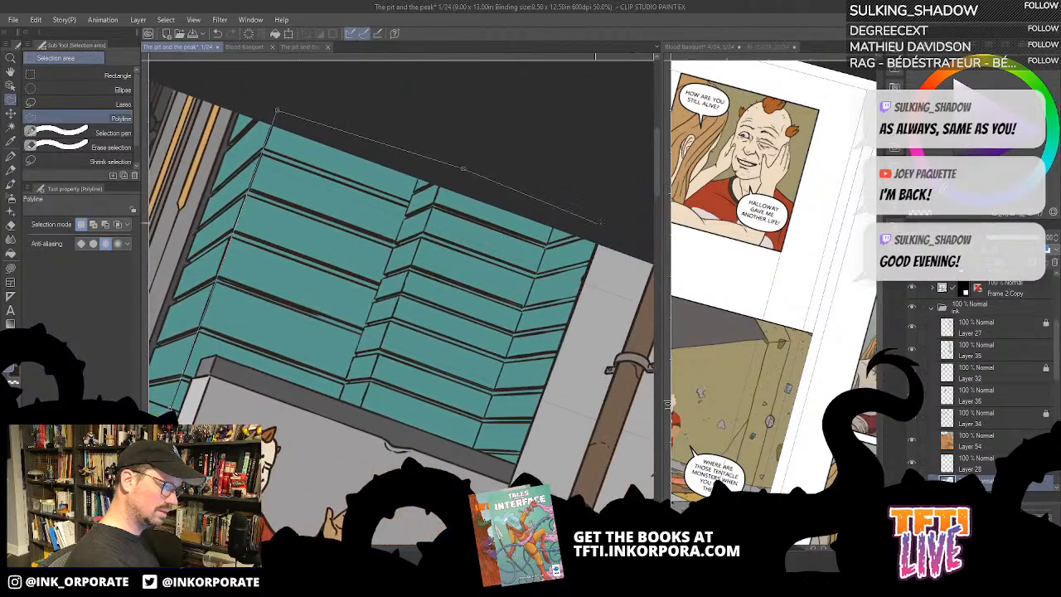
{"action": "left_click", "coordinate": [613, 228]}
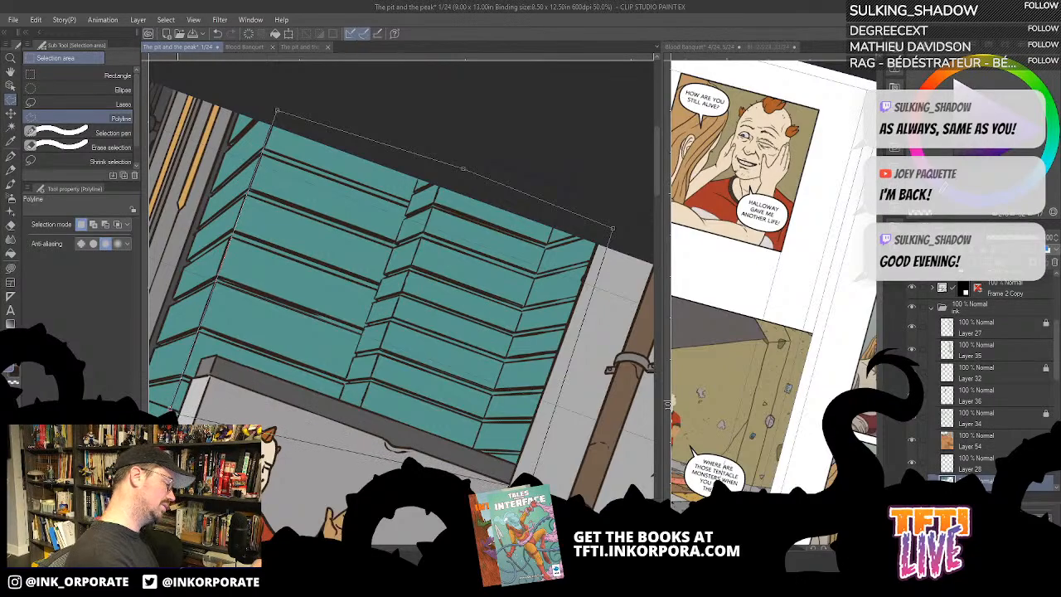
{"action": "left_click", "coordinate": [173, 407]}
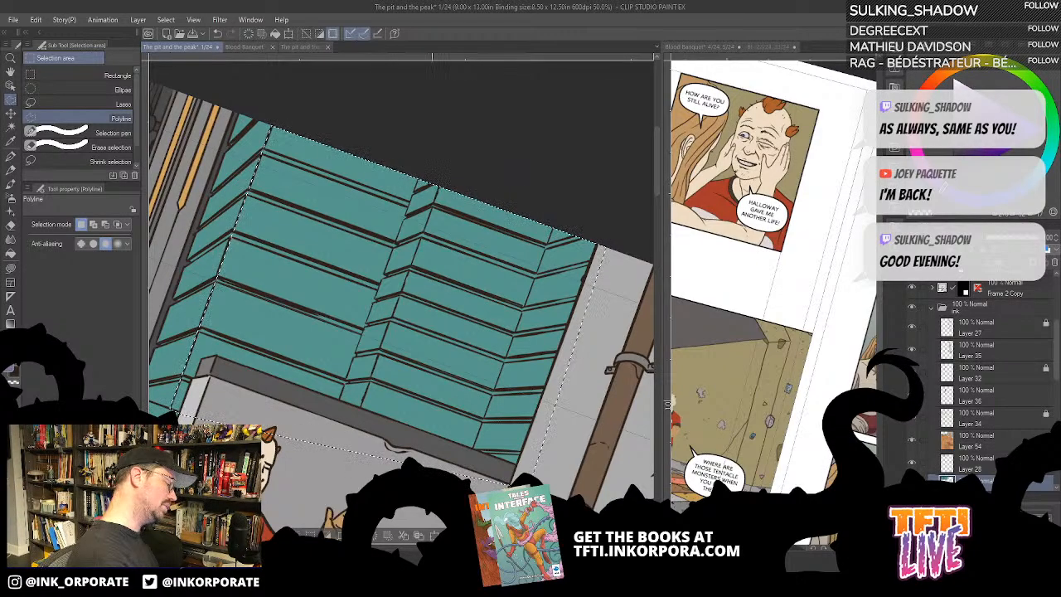
{"action": "left_click_drag", "start_coordinate": [498, 475], "coordinate": [603, 183]}
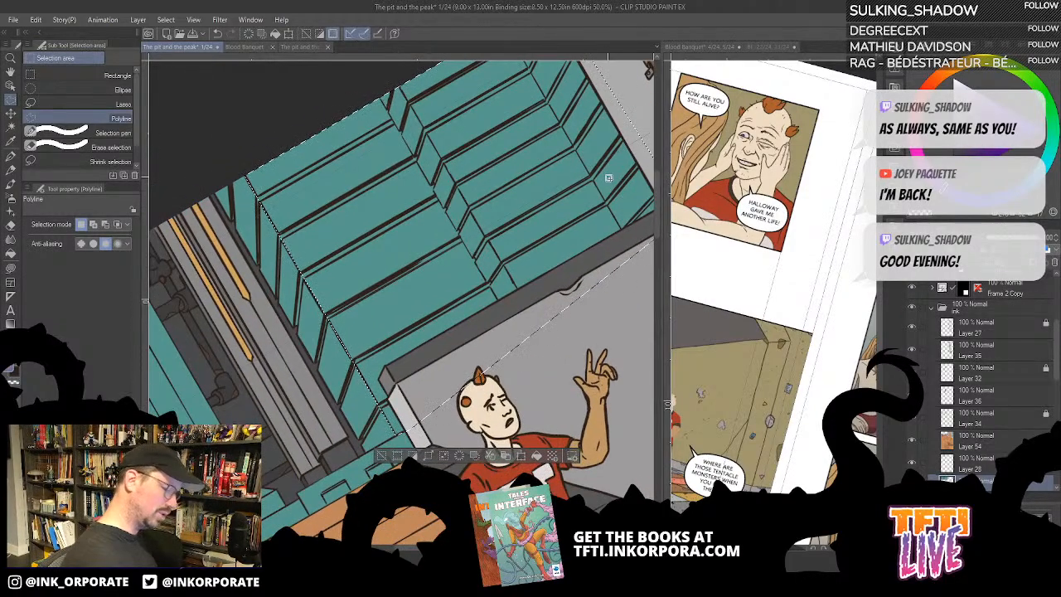
- Fill the selected planks of the teal wall with purple and clear the selection
{"action": "key", "text": "alt+Delete"}
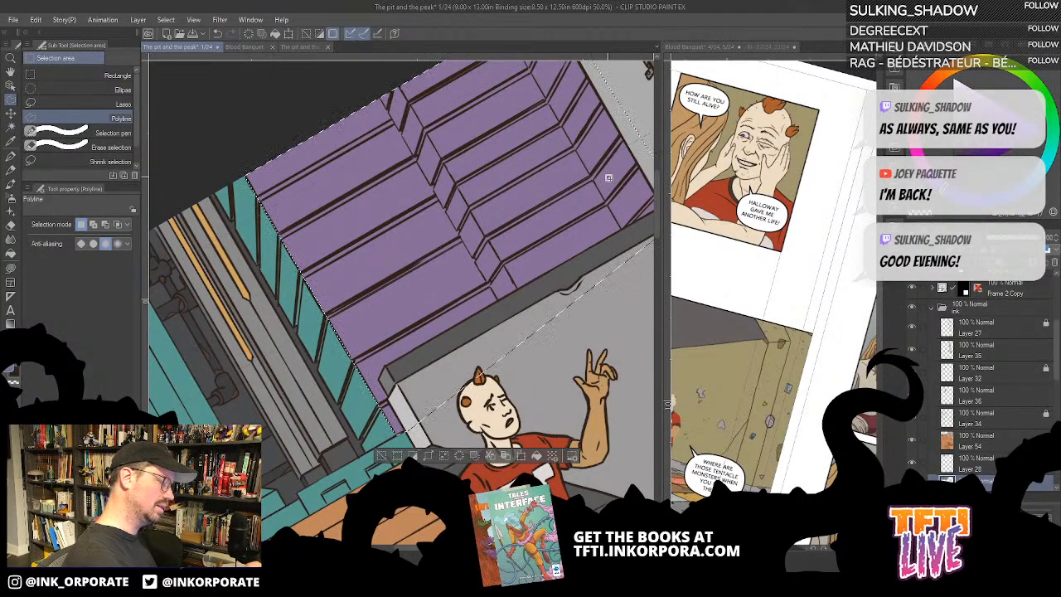
{"action": "key", "text": "^"}
{"action": "key", "text": "^"}
{"action": "key", "text": "^"}
{"action": "key", "text": "^"}
{"action": "key", "text": "^"}
{"action": "key", "text": "^"}
{"action": "key", "text": "^"}
{"action": "key", "text": "^"}
{"action": "key", "text": "^"}
{"action": "left_click_drag", "start_coordinate": [441, 403], "coordinate": [580, 392]}
{"action": "key", "text": "ctrl+d"}
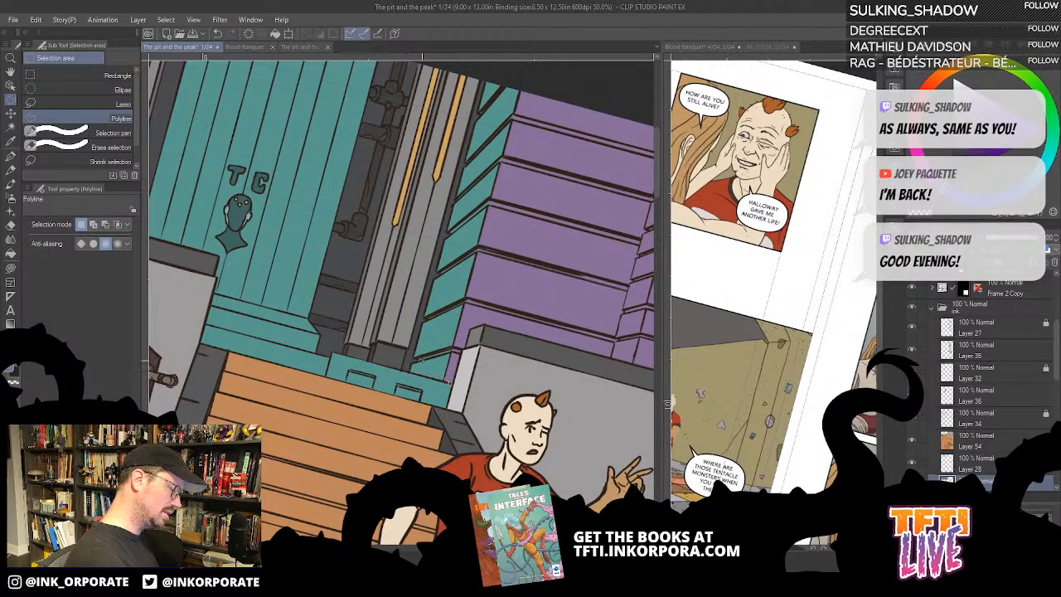
- Fill the narrow teal side planks between the wall's front corner and the gold-trimmed column with purple, using the Fill tool
{"action": "left_click", "coordinate": [466, 345]}
{"action": "key", "text": "Escape"}
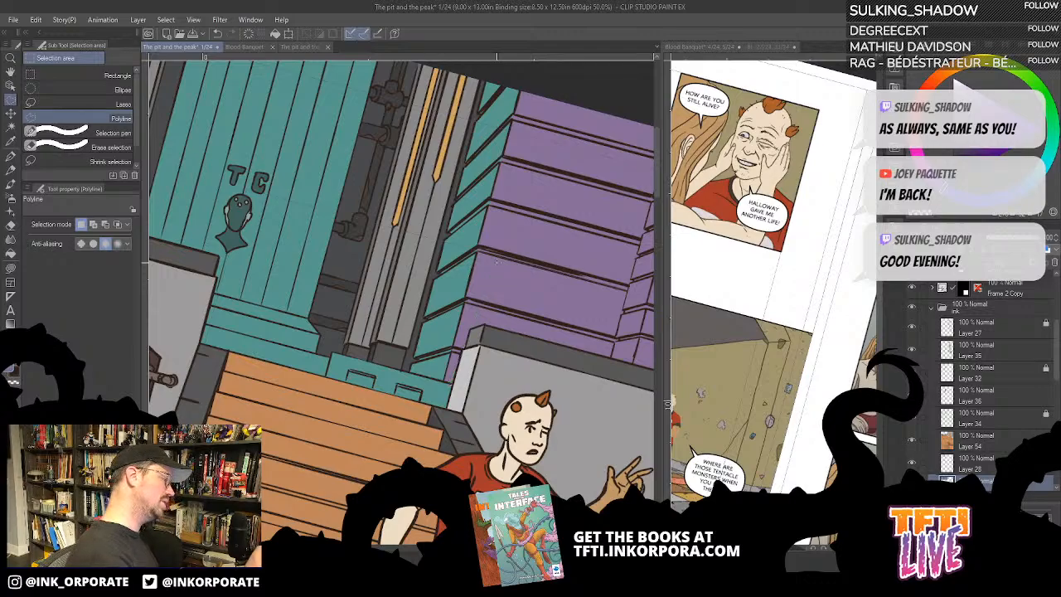
{"action": "key", "text": "g"}
{"action": "left_click_drag", "start_coordinate": [511, 277], "coordinate": [579, 295]}
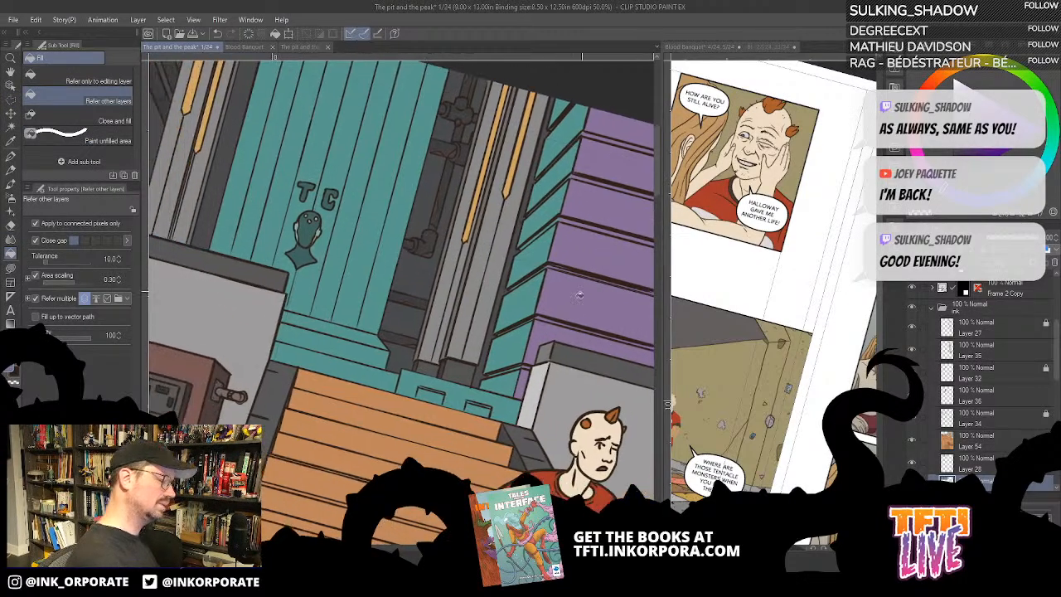
{"action": "left_click", "coordinate": [512, 377]}
{"action": "left_click", "coordinate": [522, 348]}
{"action": "left_click", "coordinate": [529, 293]}
{"action": "left_click", "coordinate": [547, 246]}
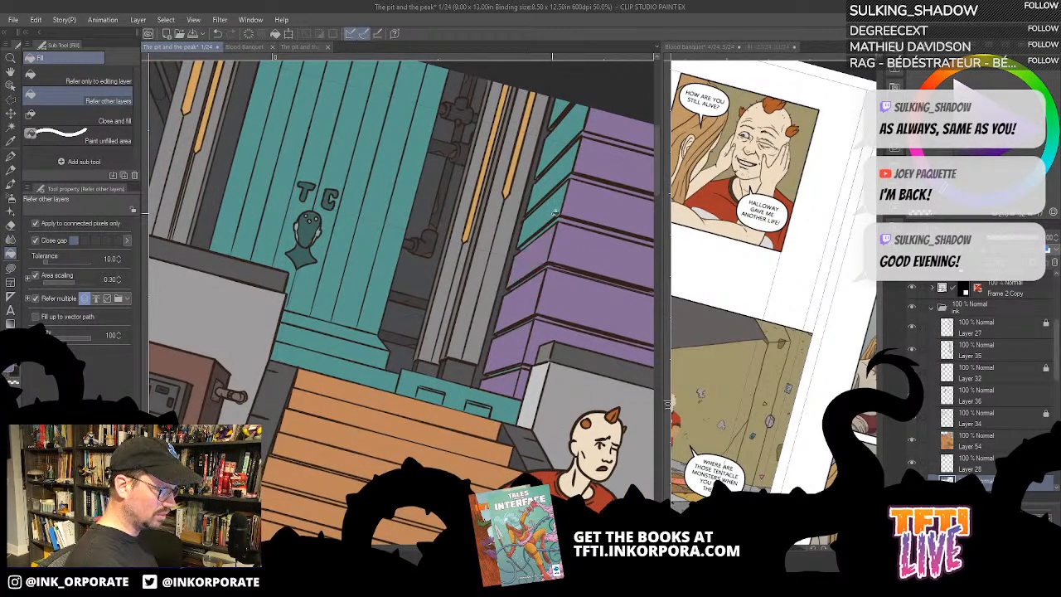
{"action": "left_click", "coordinate": [557, 214]}
{"action": "left_click", "coordinate": [573, 171]}
{"action": "left_click", "coordinate": [572, 127]}
{"action": "left_click", "coordinate": [561, 105]}
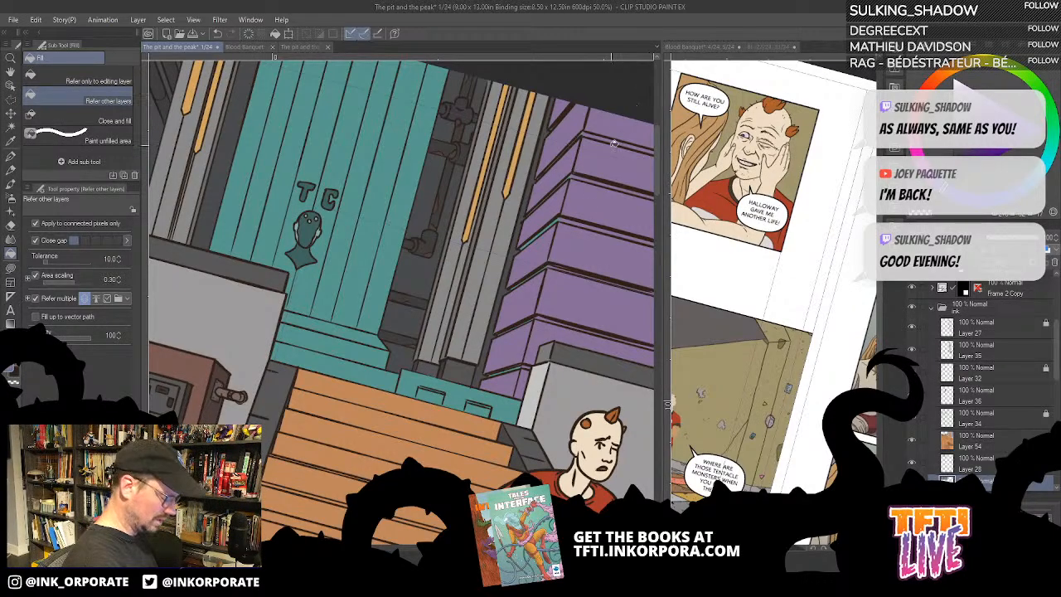
- Cover the leftover teal slivers along the narrow side planks with purple using Lasso fill
{"action": "key", "text": "u"}
{"action": "left_click_drag", "start_coordinate": [584, 160], "coordinate": [579, 204]}
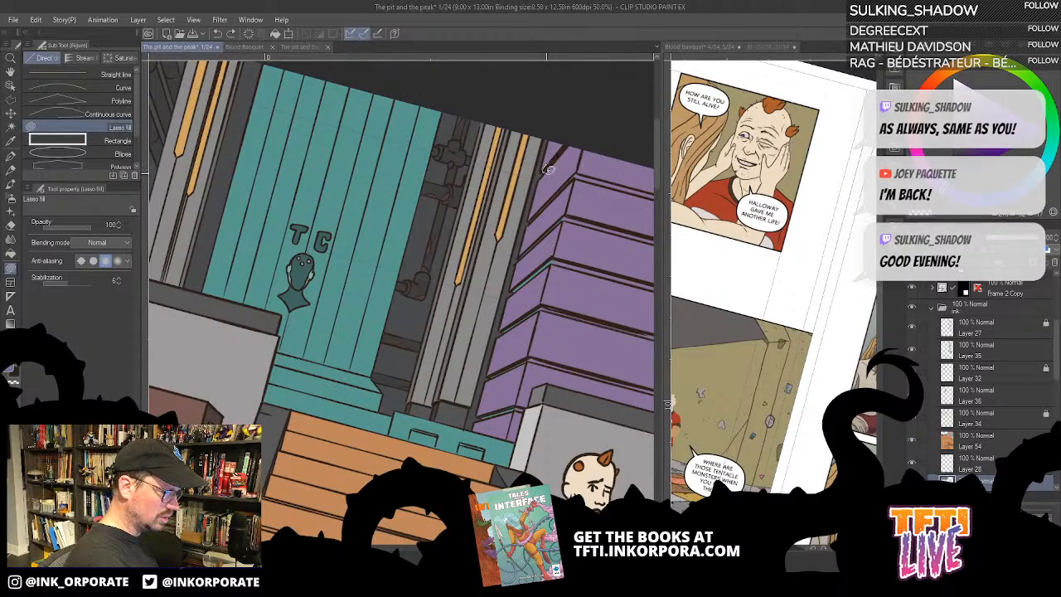
{"action": "mouse_move", "coordinate": [579, 170]}
{"action": "left_mouse_down"}
{"action": "mouse_move", "coordinate": [530, 219]}
{"action": "mouse_move", "coordinate": [536, 237]}
{"action": "mouse_move", "coordinate": [513, 288]}
{"action": "mouse_move", "coordinate": [570, 240]}
{"action": "left_mouse_up"}
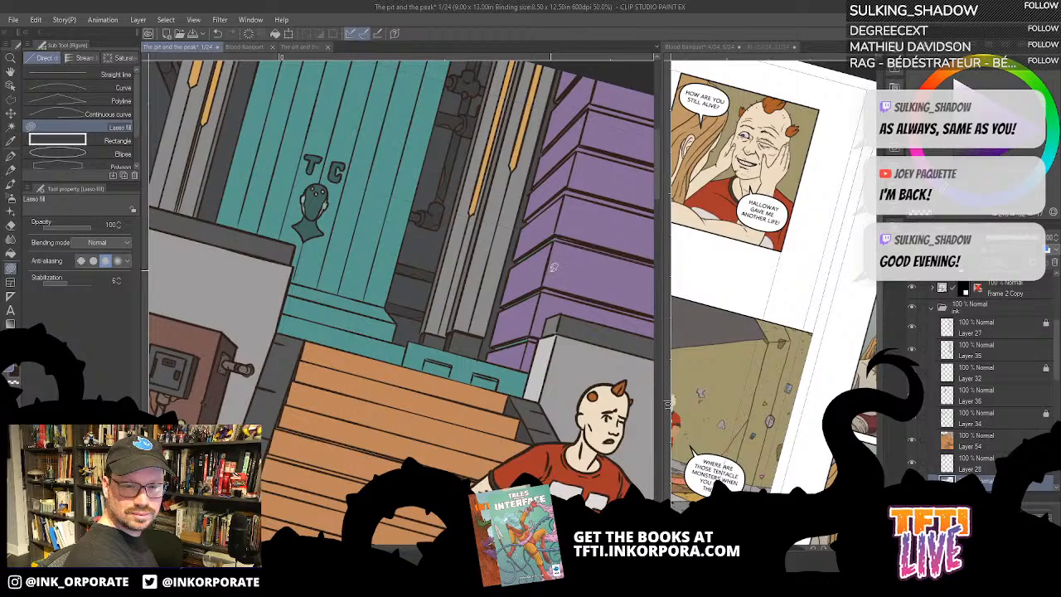
{"action": "left_click_drag", "start_coordinate": [506, 307], "coordinate": [522, 251]}
{"action": "left_click_drag", "start_coordinate": [563, 294], "coordinate": [575, 253]}
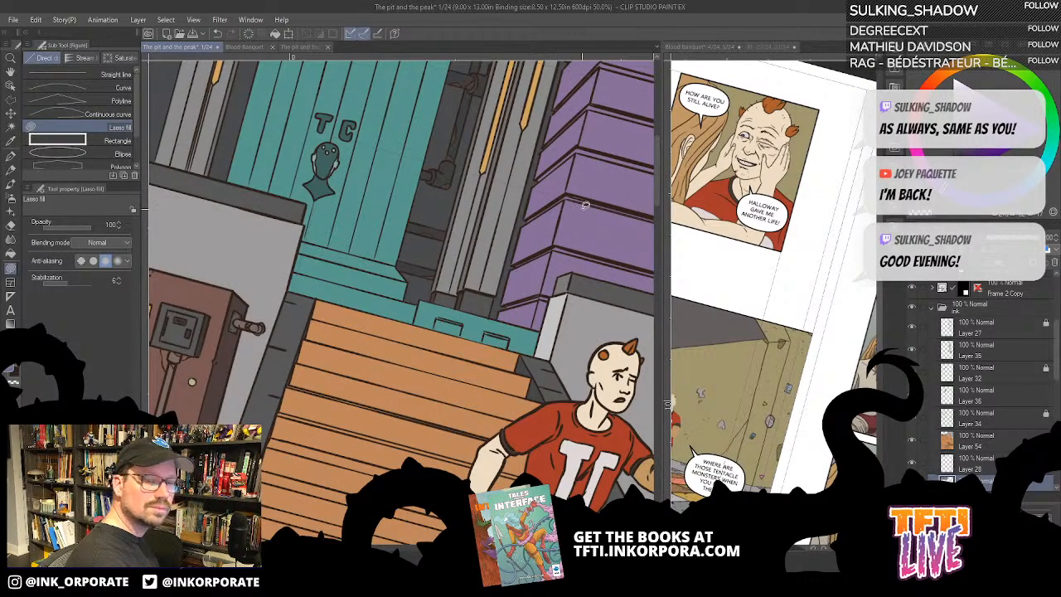
- Select all the purple wall areas with Select Color Gamut at a colour error margin of 10.00
{"action": "scroll", "coordinate": [589, 269], "scroll_direction": "down", "scroll_amount": 4}
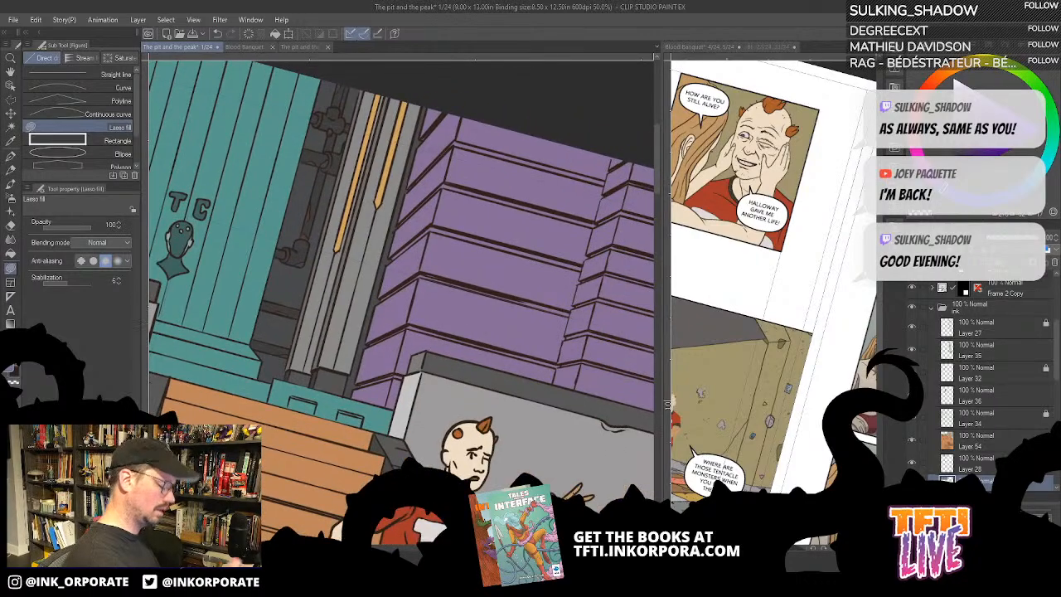
{"action": "left_click_drag", "start_coordinate": [527, 406], "coordinate": [556, 359]}
{"action": "scroll", "coordinate": [402, 303], "scroll_direction": "up", "scroll_amount": 1}
{"action": "left_click_drag", "start_coordinate": [558, 397], "coordinate": [617, 386]}
{"action": "key", "text": "^"}
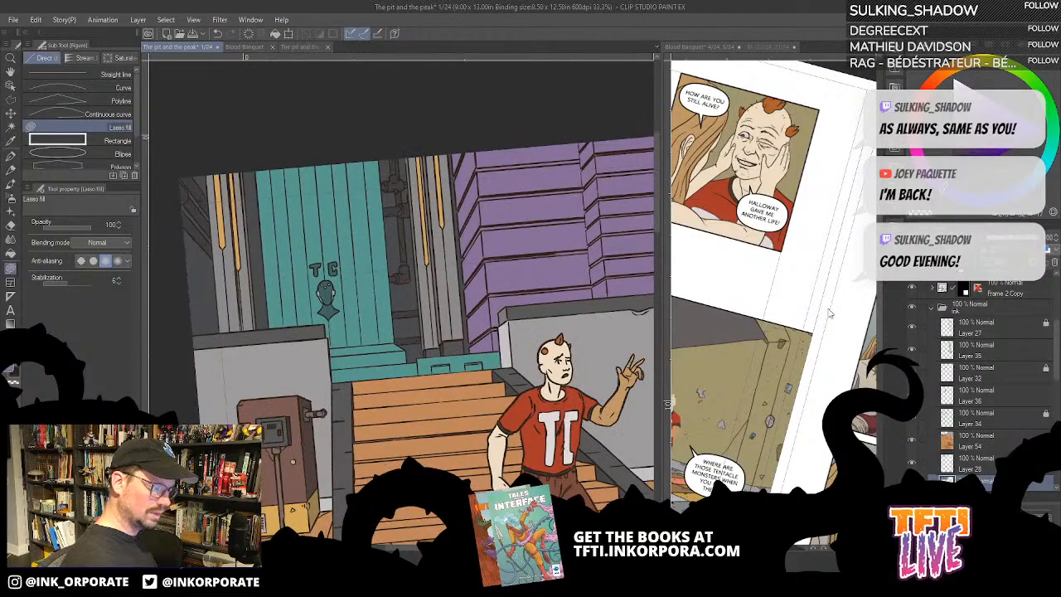
{"action": "key", "text": "^"}
{"action": "left_click_drag", "start_coordinate": [622, 403], "coordinate": [536, 396]}
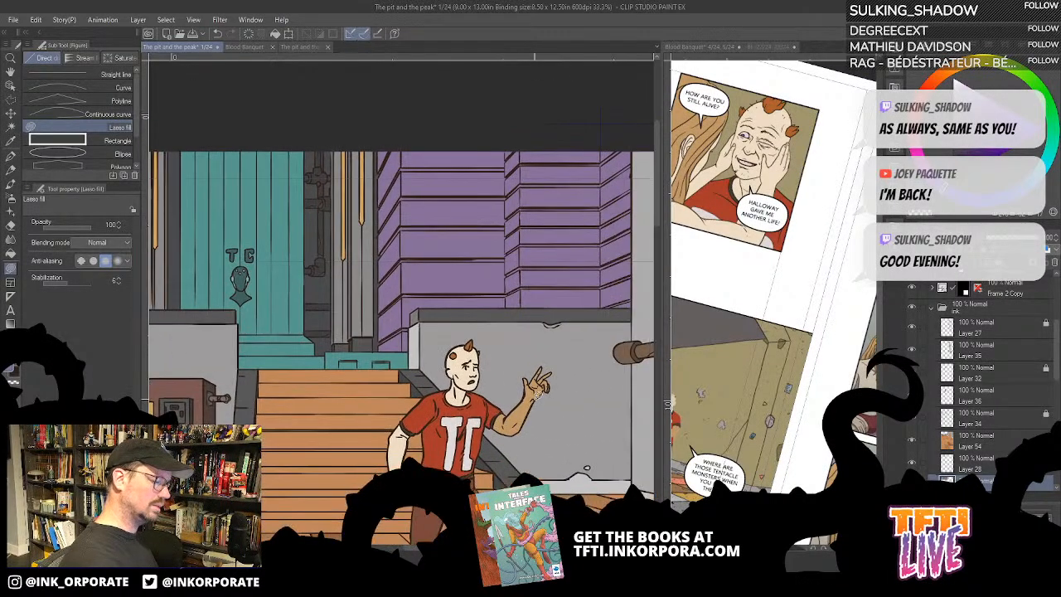
{"action": "left_click", "coordinate": [169, 19]}
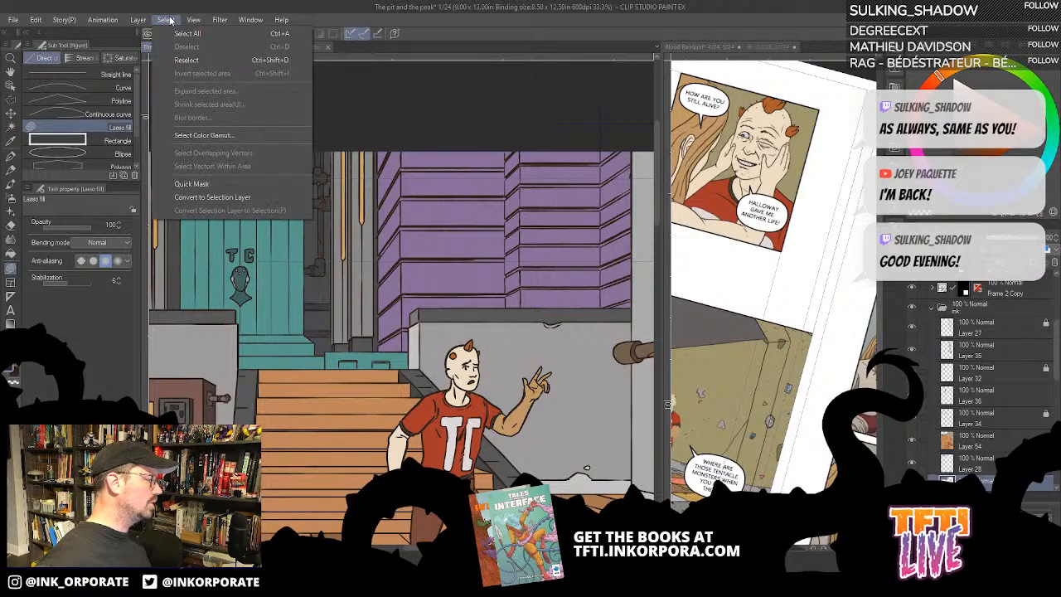
{"action": "left_click", "coordinate": [205, 137]}
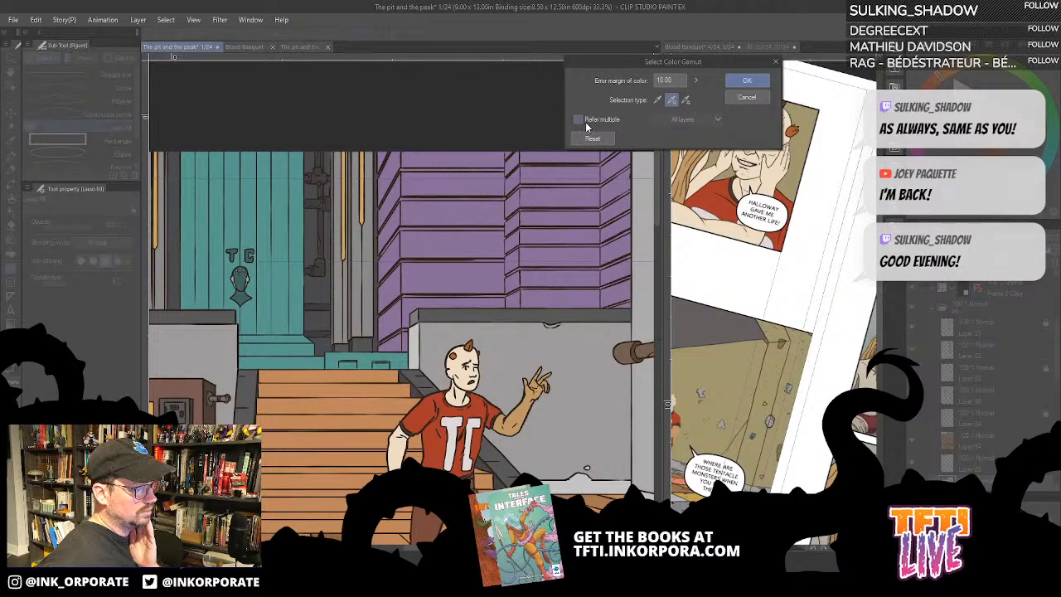
{"action": "left_click", "coordinate": [498, 166]}
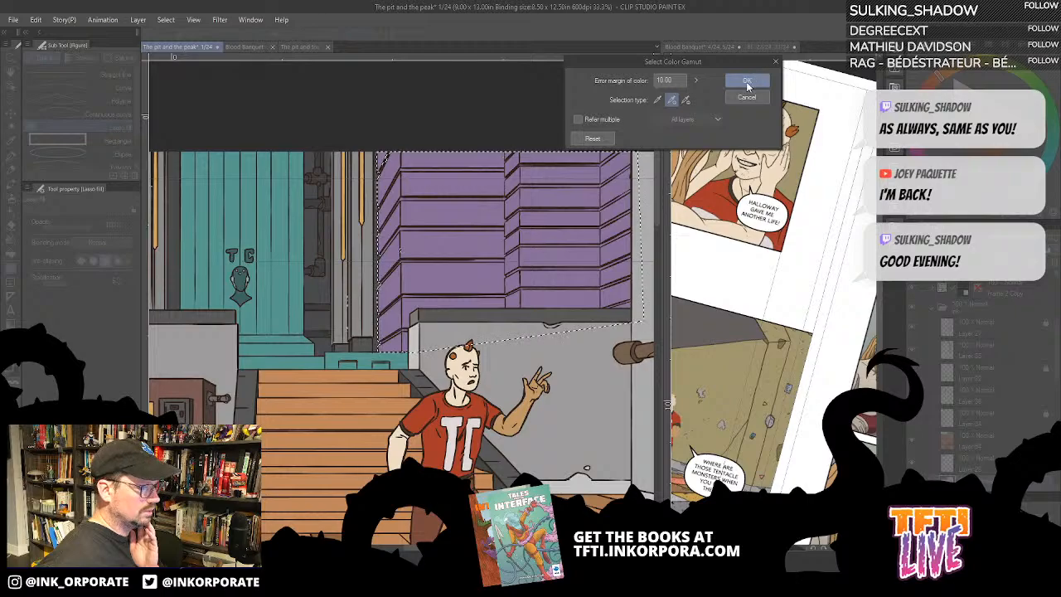
{"action": "left_click", "coordinate": [750, 80]}
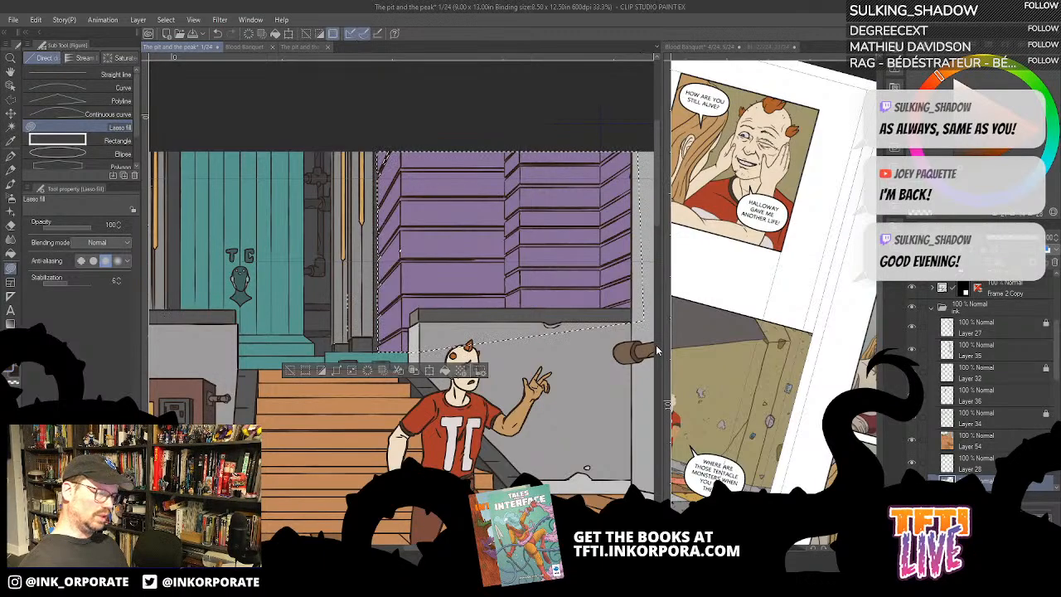
- Widen the comic page view, undo a trial pinkish-purple fill, recolour the selected wall dark purple and clear the selection
{"action": "left_click_drag", "start_coordinate": [667, 353], "coordinate": [798, 372]}
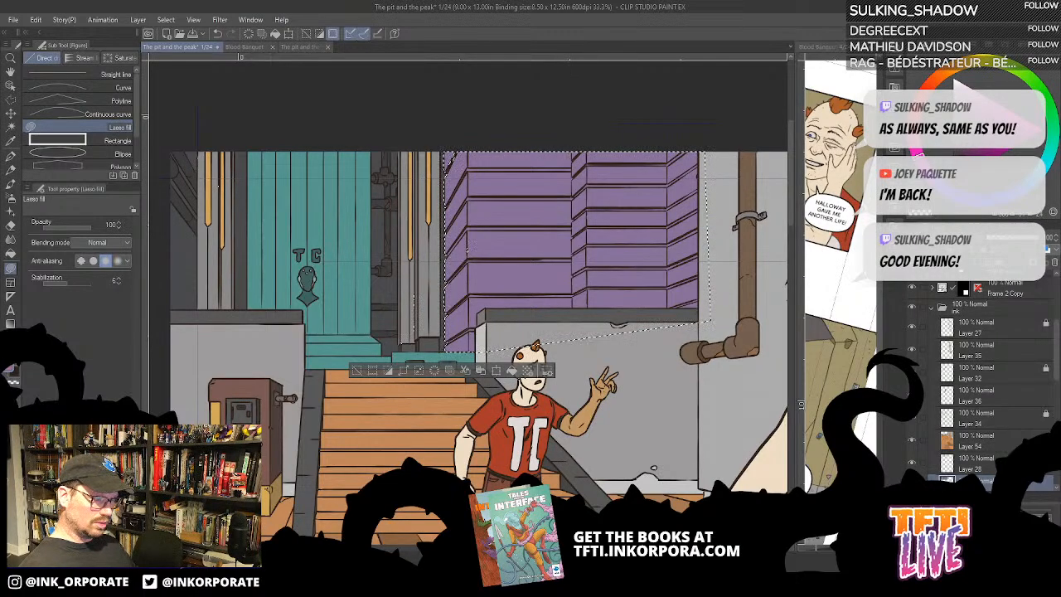
{"action": "key", "text": "alt+Delete"}
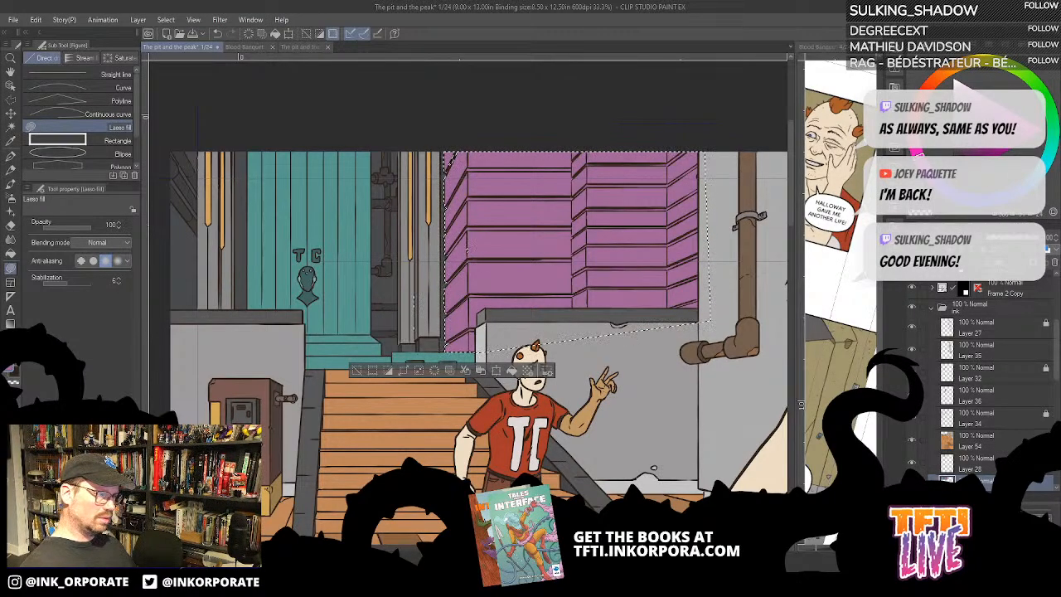
{"action": "key", "text": "ctrl+z"}
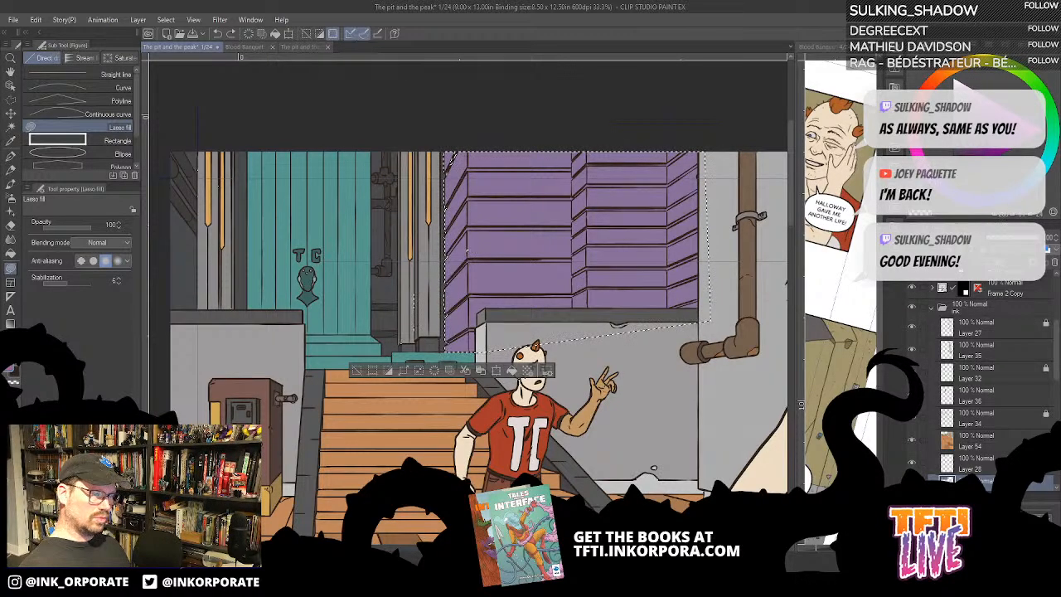
{"action": "key", "text": "alt+Delete"}
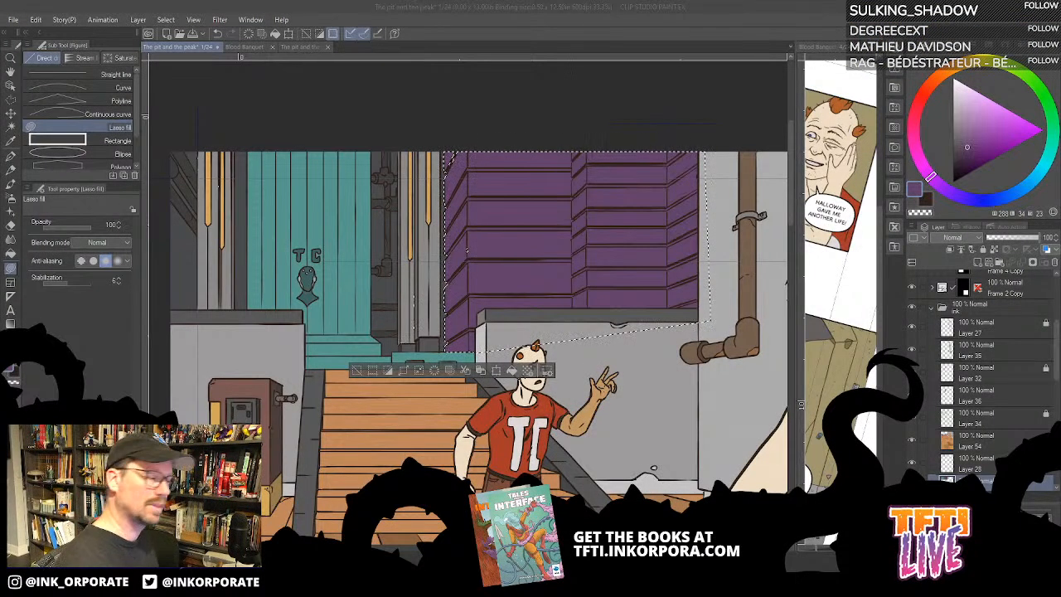
{"action": "left_click", "coordinate": [715, 28]}
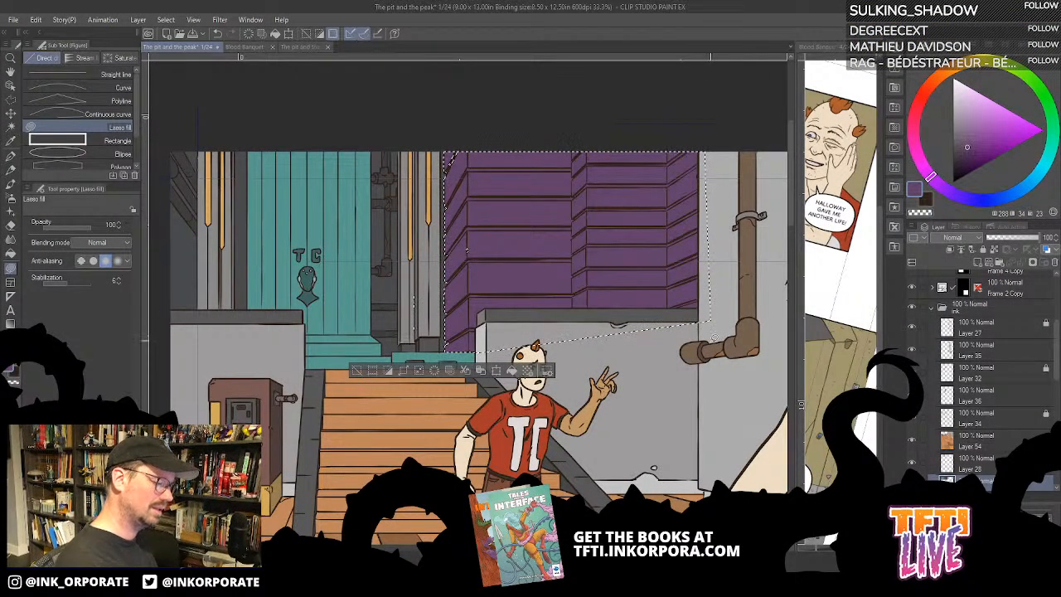
{"action": "key", "text": "ctrl+d"}
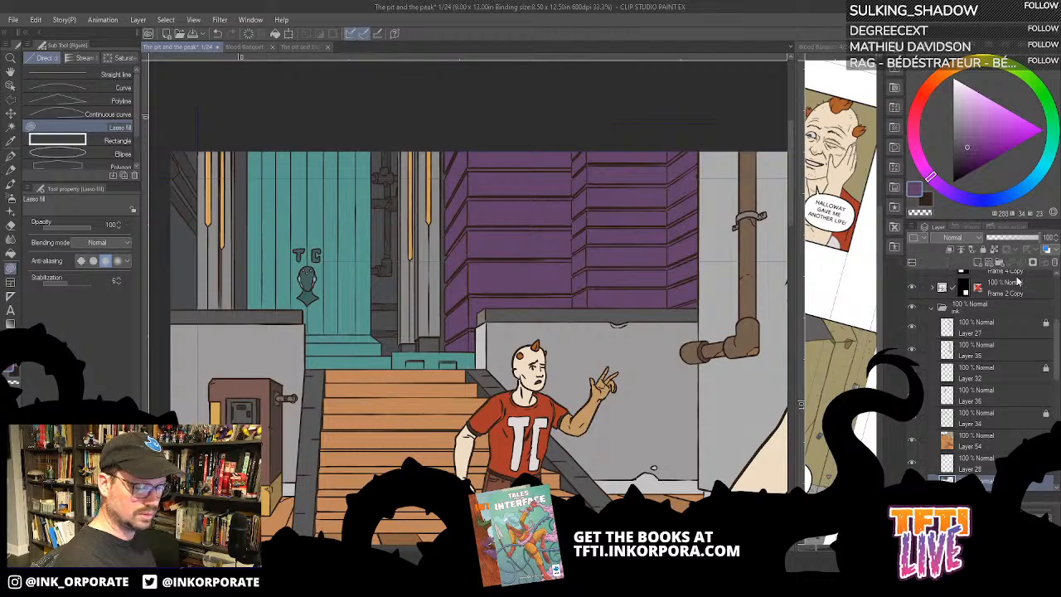
- Choose a muted green and use the Fill tool on the thin gaps between the upper planks of the wall section beside the grey pillar
{"action": "left_click", "coordinate": [1050, 133]}
{"action": "left_click", "coordinate": [978, 133]}
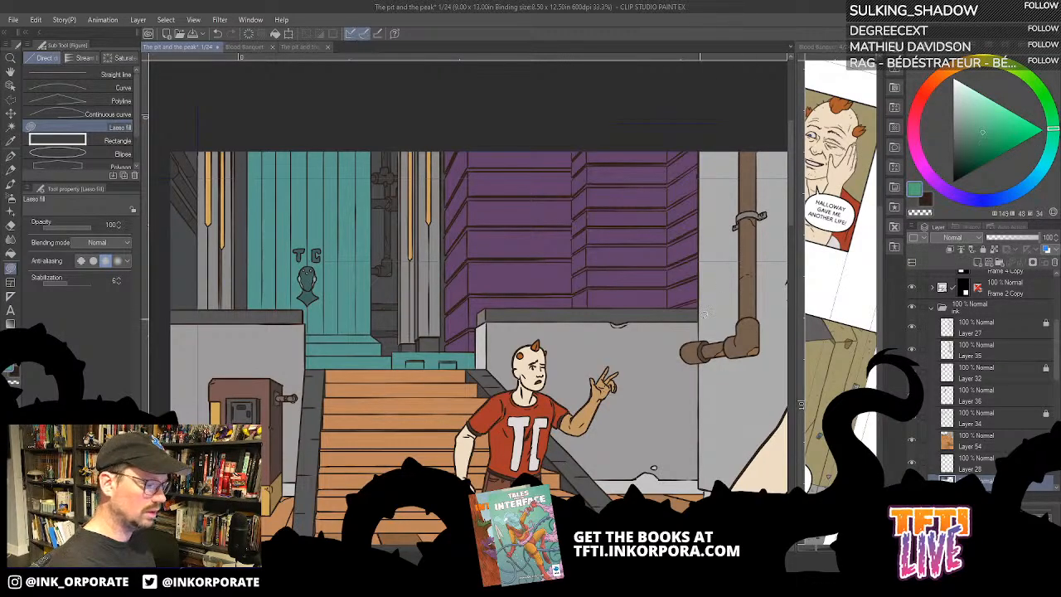
{"action": "left_click", "coordinate": [11, 253]}
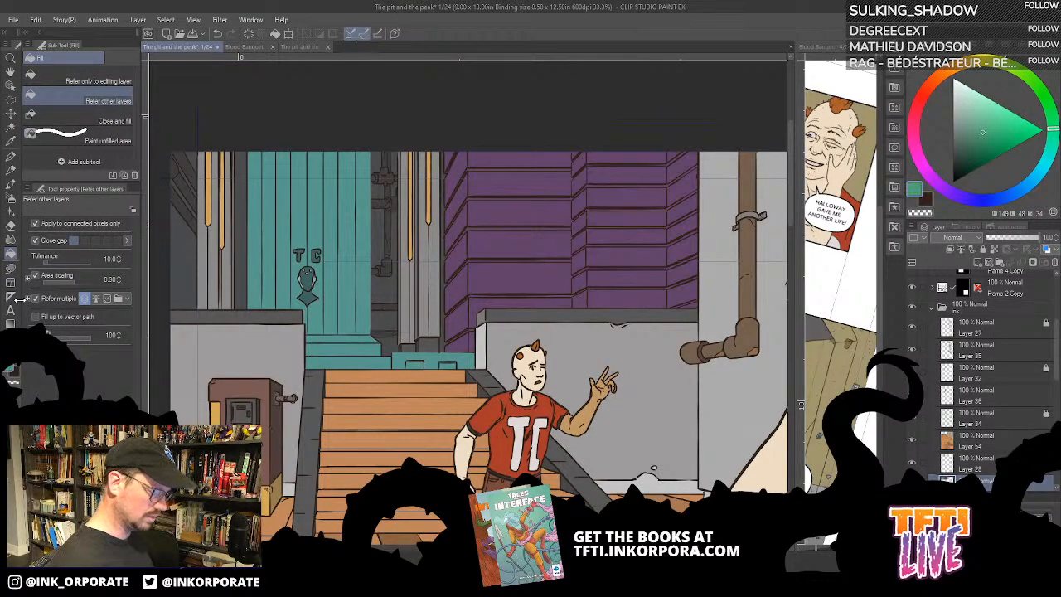
{"action": "key", "text": "minus"}
{"action": "key", "text": "minus"}
{"action": "key", "text": "minus"}
{"action": "key", "text": "ctrl+plus"}
{"action": "left_click_drag", "start_coordinate": [675, 193], "coordinate": [686, 283]}
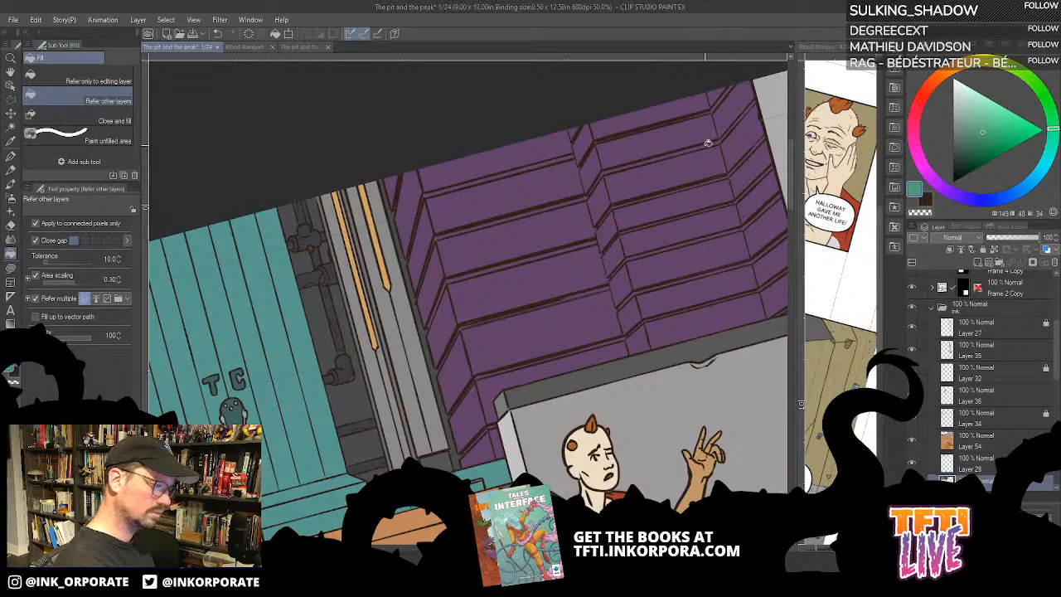
{"action": "left_click", "coordinate": [749, 111]}
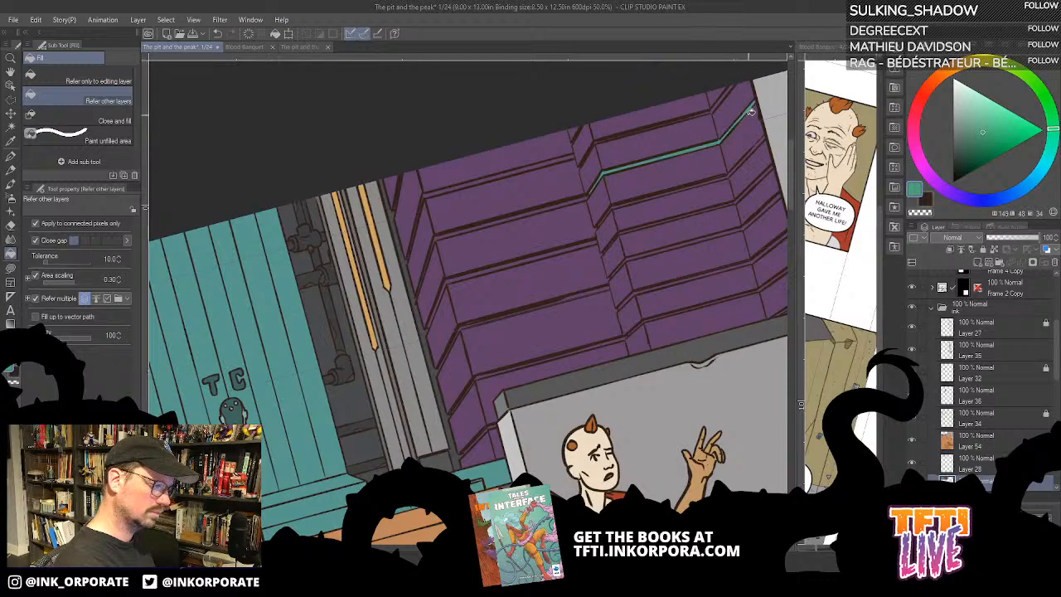
{"action": "left_click", "coordinate": [722, 176]}
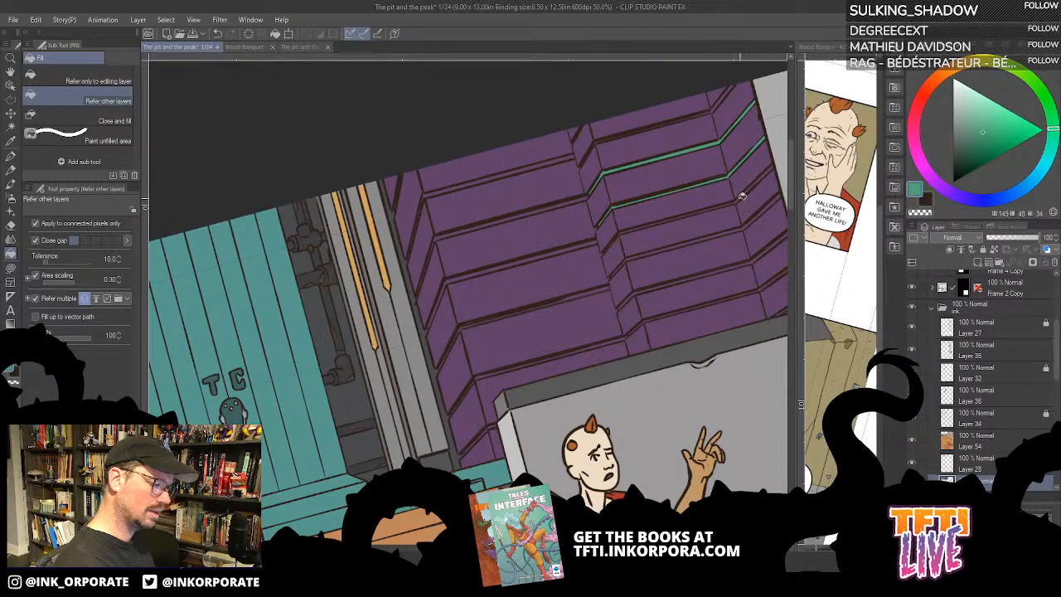
{"action": "left_click", "coordinate": [742, 196]}
{"action": "left_click", "coordinate": [718, 103]}
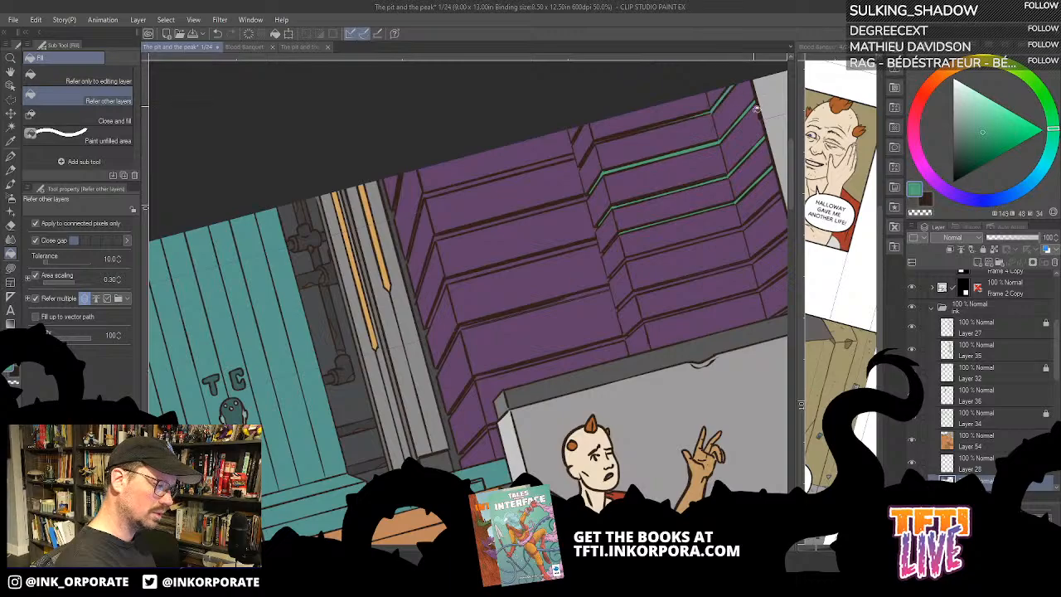
- Fill the lower gaps of the section beside the pillar and the lowest long gap of the middle section with the same green
{"action": "left_click", "coordinate": [750, 224]}
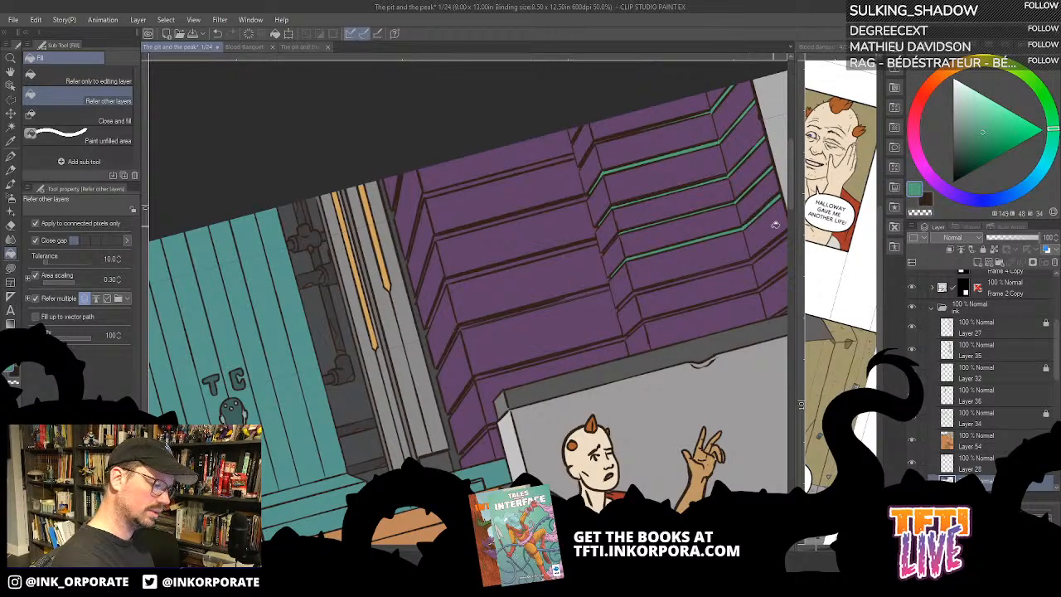
{"action": "left_click", "coordinate": [766, 264]}
{"action": "left_click", "coordinate": [763, 287]}
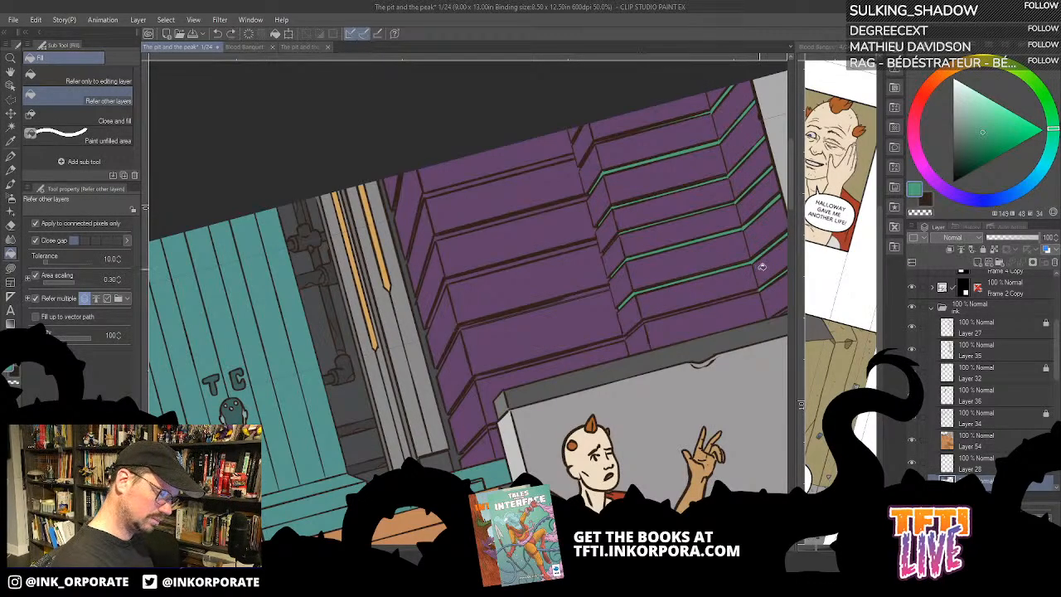
{"action": "left_click", "coordinate": [641, 325]}
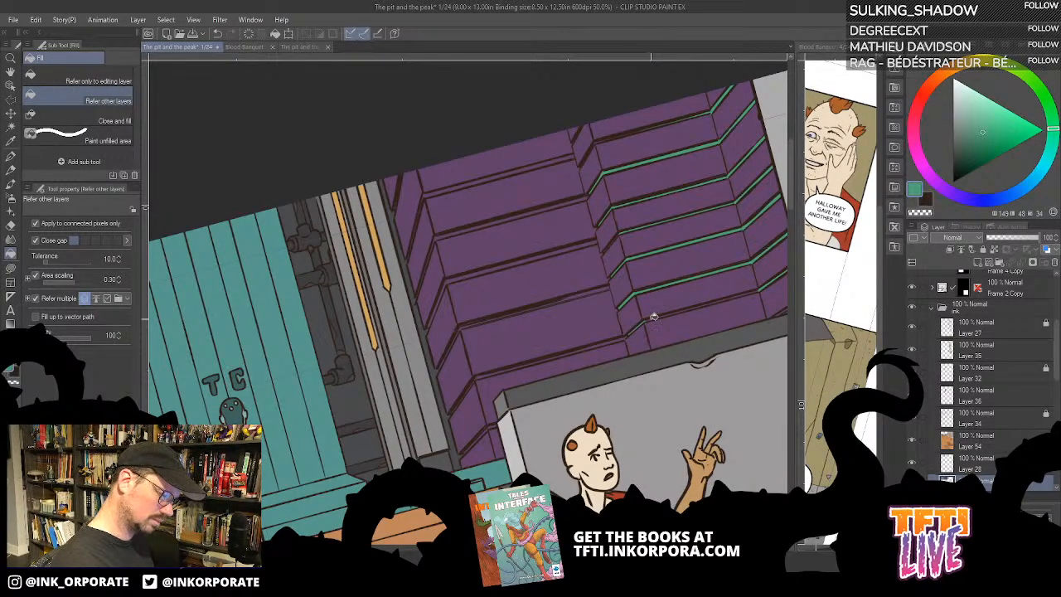
{"action": "left_click", "coordinate": [653, 318]}
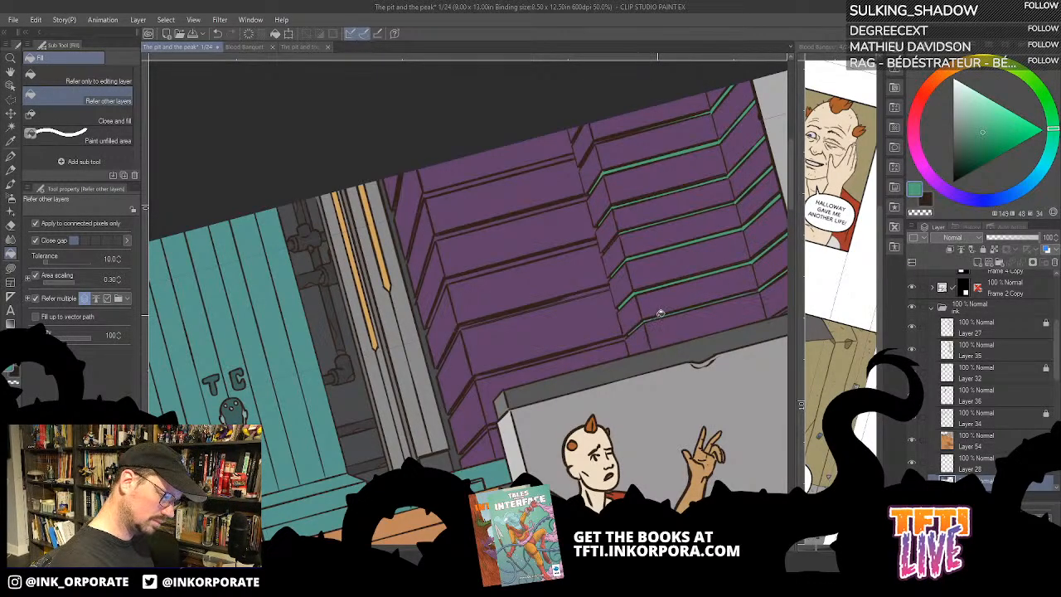
{"action": "left_click", "coordinate": [553, 358]}
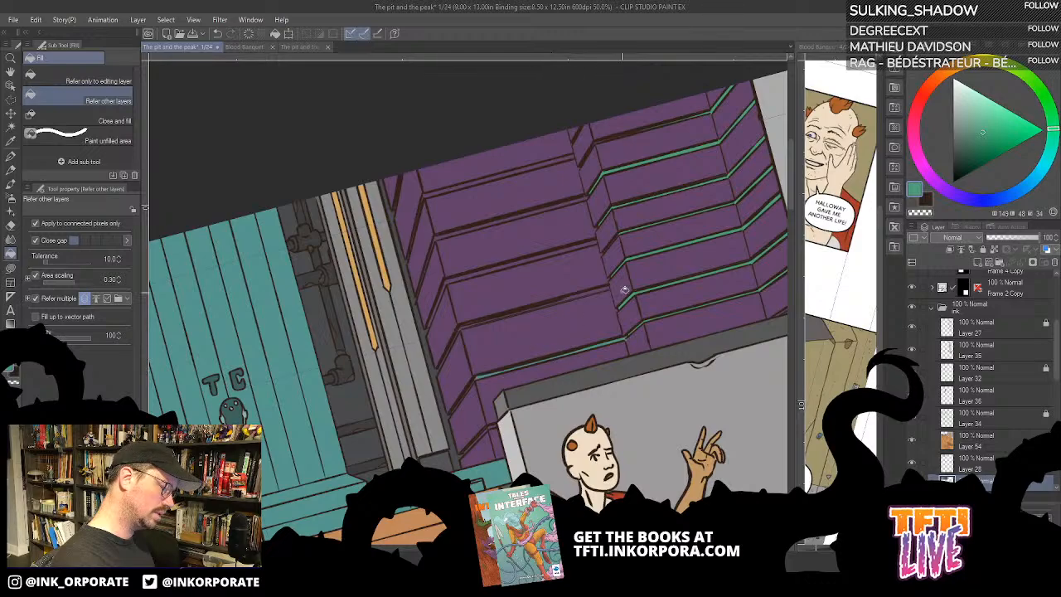
- Add a new raster layer directly above Layer 28
{"action": "left_click_drag", "start_coordinate": [1052, 346], "coordinate": [1051, 379]}
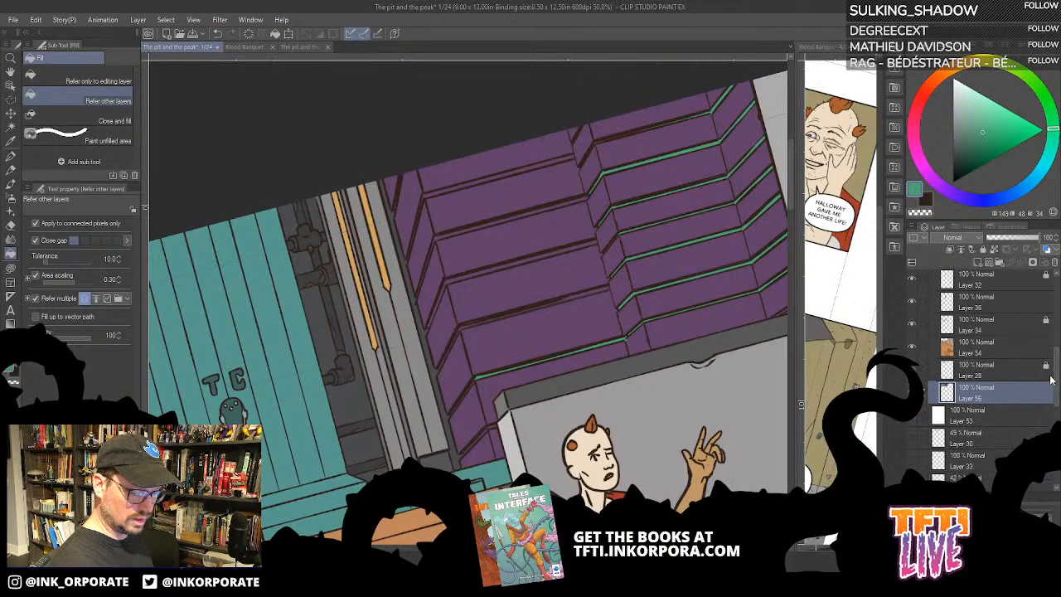
{"action": "left_click", "coordinate": [1012, 372]}
{"action": "left_click", "coordinate": [978, 263]}
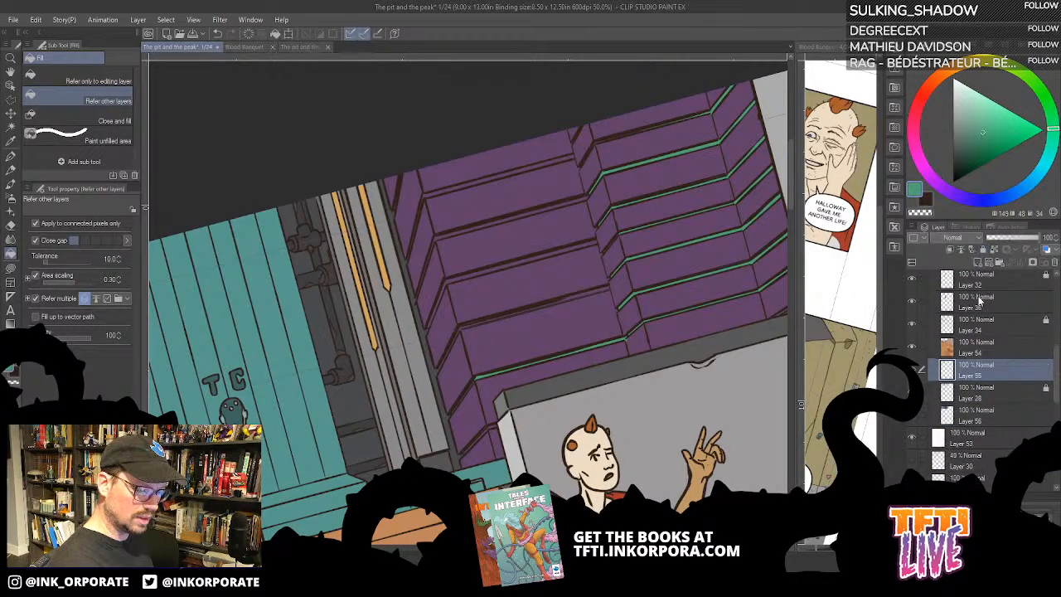
- Fill the new layer above Layer 28 with a pale grey-green and lower its opacity to about 26%
{"action": "left_click", "coordinate": [964, 104]}
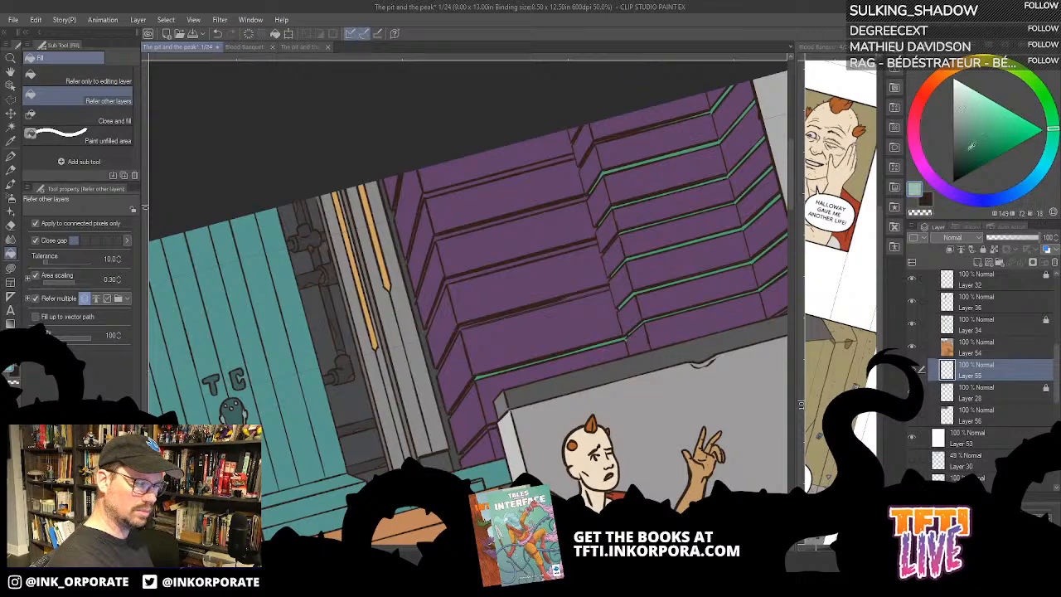
{"action": "key", "text": "alt+BackSpace"}
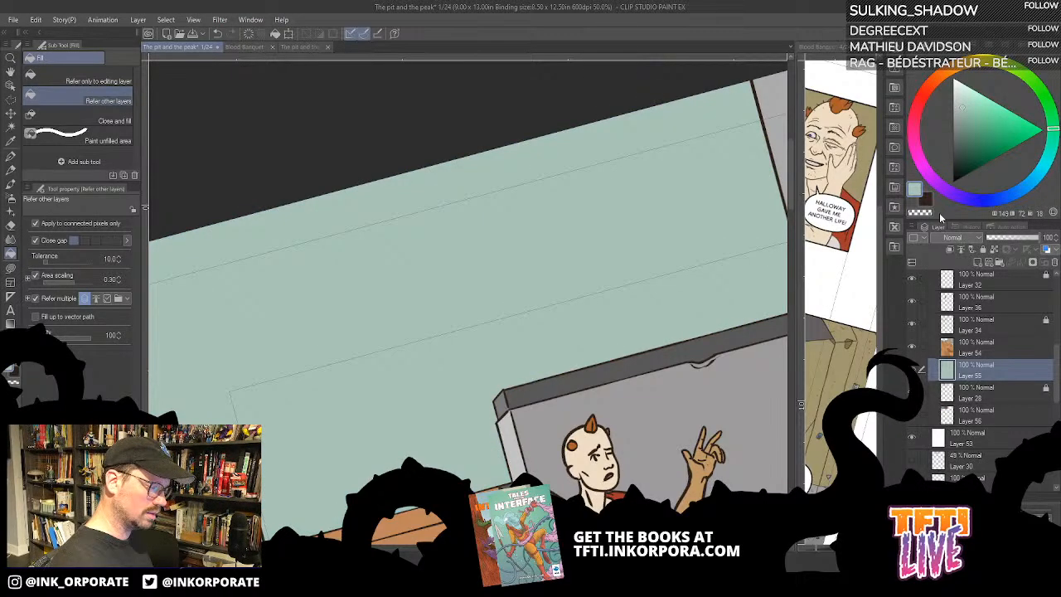
{"action": "left_click", "coordinate": [1000, 245]}
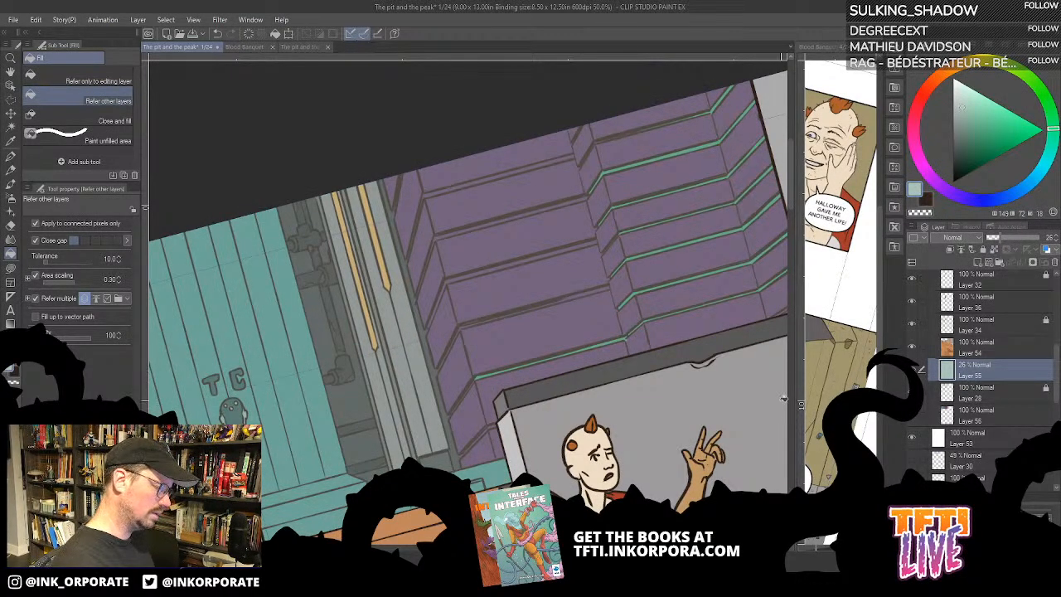
{"action": "scroll", "coordinate": [782, 402], "scroll_direction": "down", "scroll_amount": 3}
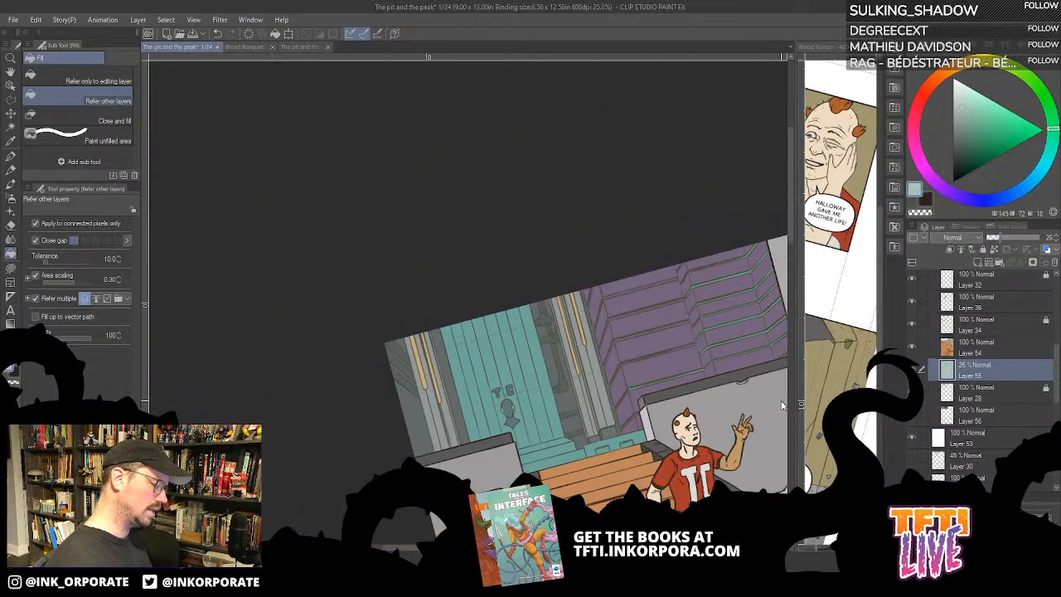
{"action": "scroll", "coordinate": [782, 405], "scroll_direction": "up", "scroll_amount": 1}
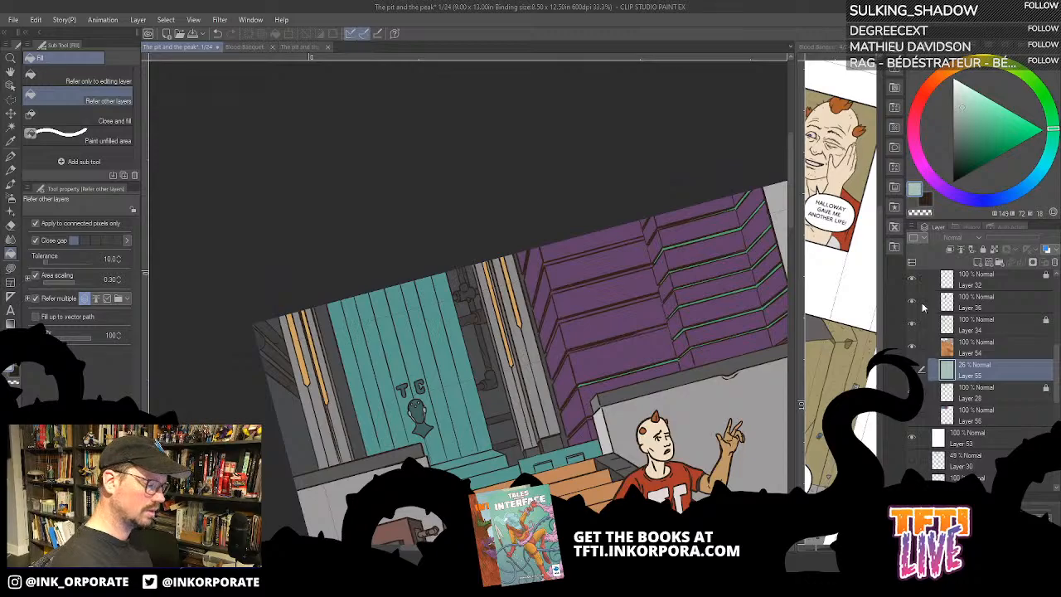
{"action": "scroll", "coordinate": [695, 378], "scroll_direction": "up", "scroll_amount": 1}
{"action": "left_click_drag", "start_coordinate": [622, 341], "coordinate": [692, 180]}
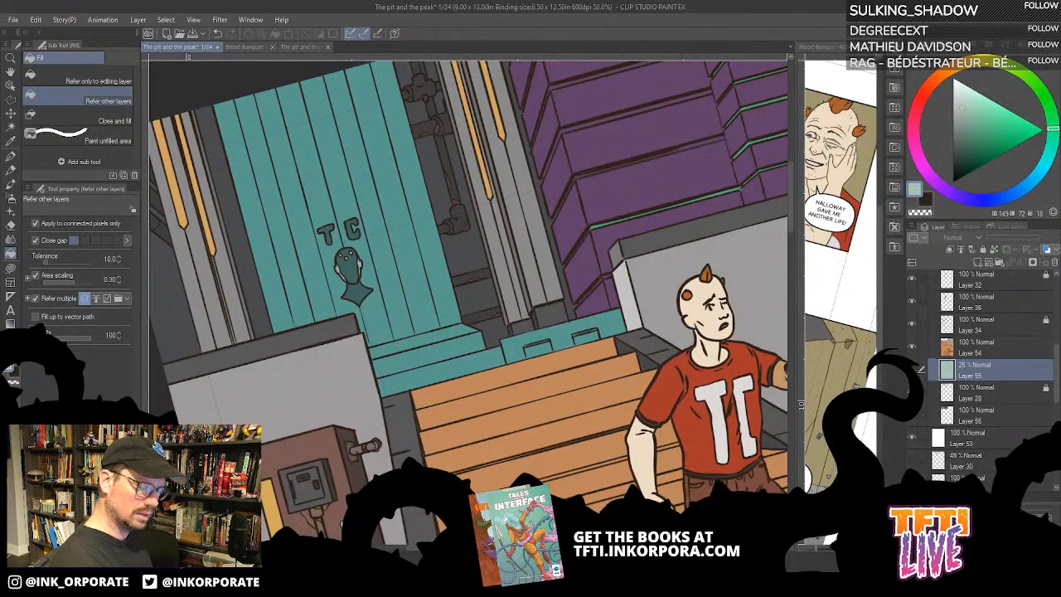
- On Layer 56, sample the green of the filled gaps and fill the remaining long gaps of the middle wall section with it
{"action": "left_click", "coordinate": [953, 393]}
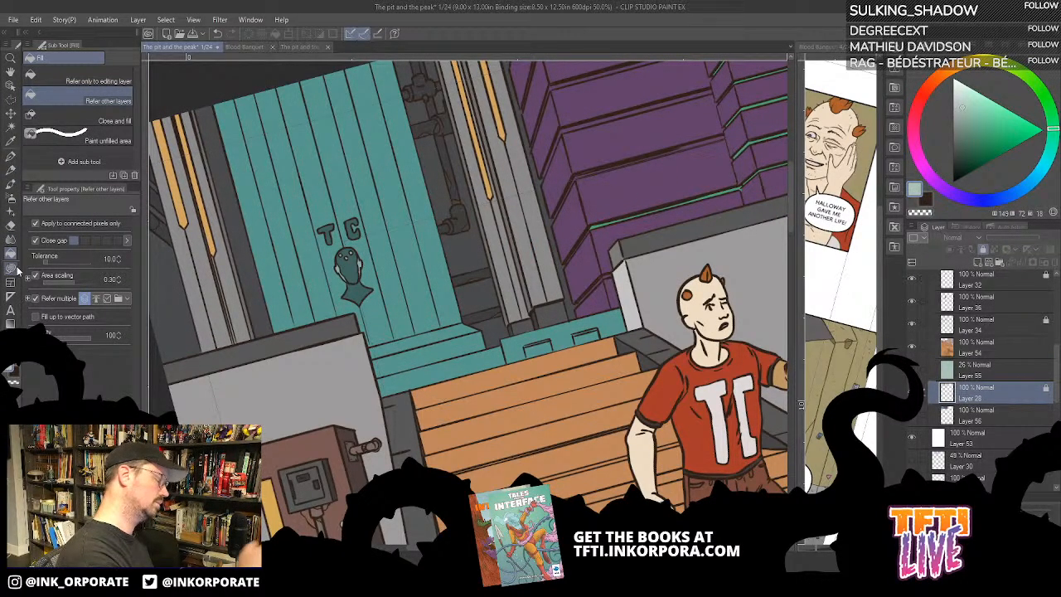
{"action": "left_click", "coordinate": [735, 176], "text": "alt"}
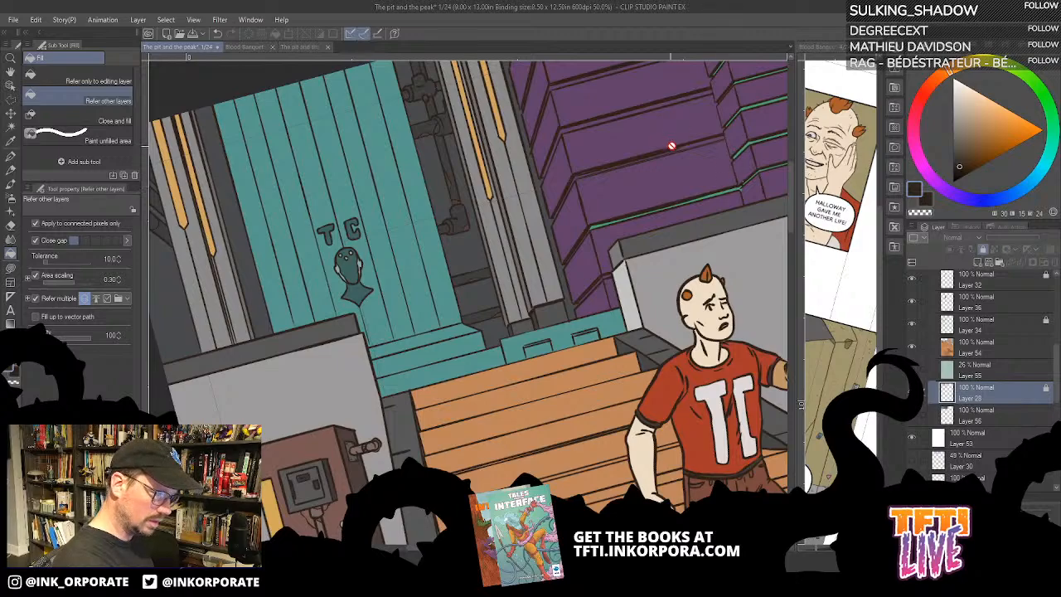
{"action": "left_click", "coordinate": [964, 414]}
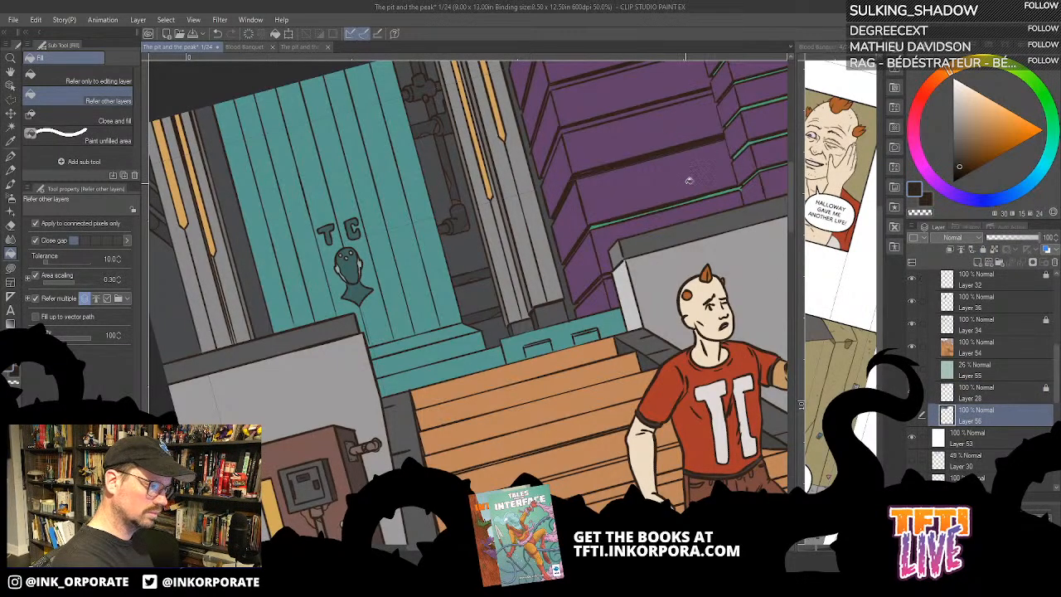
{"action": "left_click", "coordinate": [597, 223], "text": "alt"}
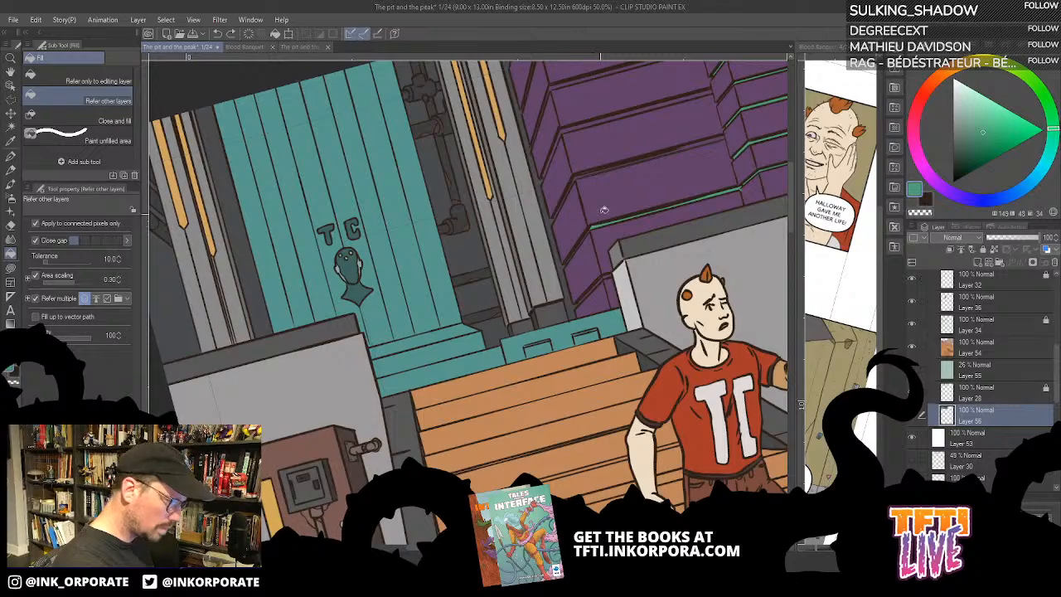
{"action": "left_click", "coordinate": [716, 134], "text": "shift"}
{"action": "left_click_drag", "start_coordinate": [671, 157], "coordinate": [691, 166]}
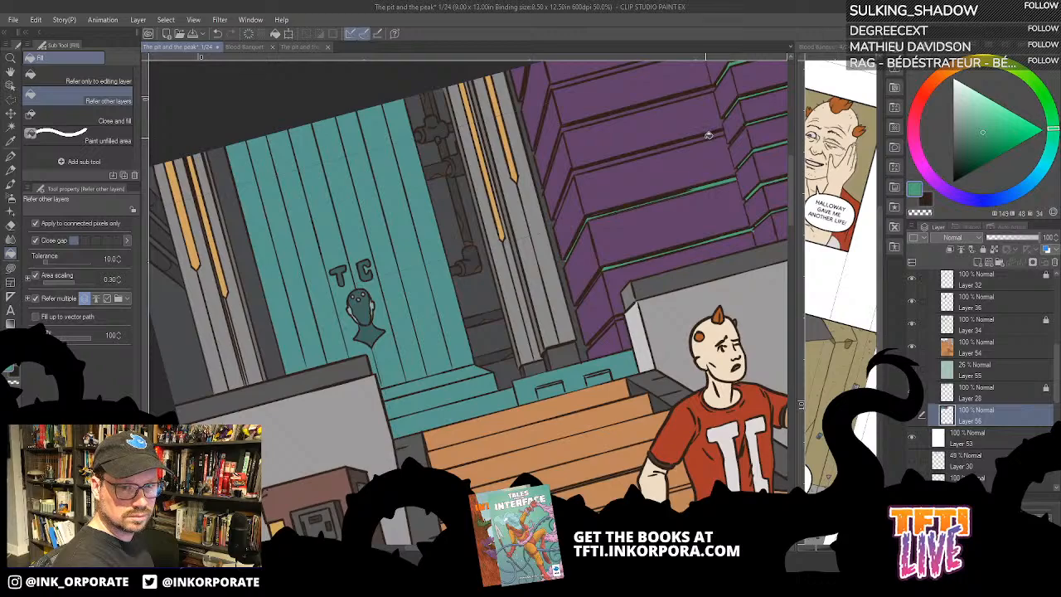
{"action": "left_click", "coordinate": [717, 133]}
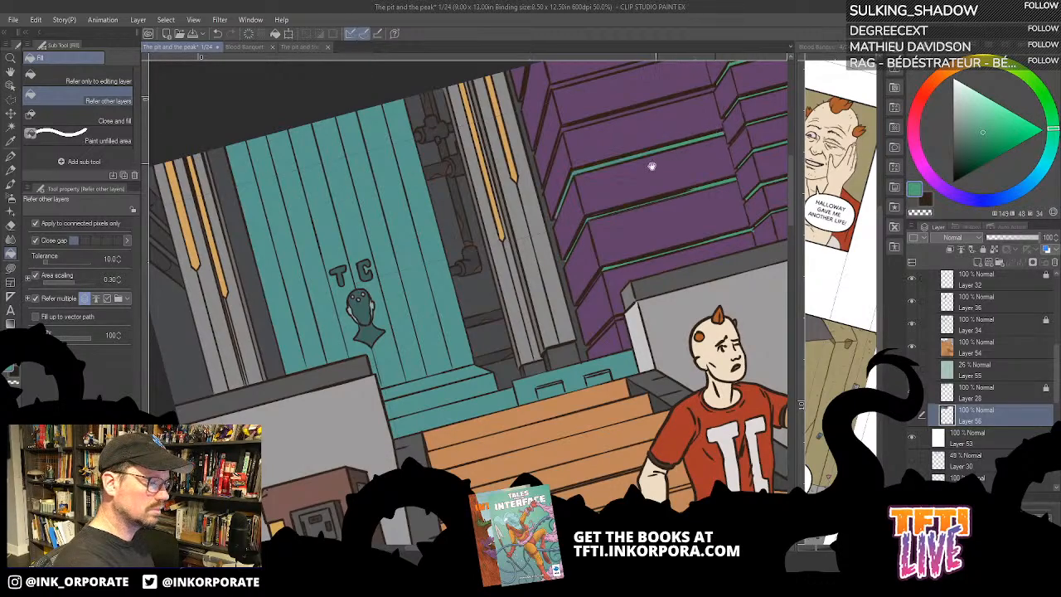
{"action": "left_click_drag", "start_coordinate": [601, 133], "coordinate": [629, 189]}
{"action": "left_click", "coordinate": [597, 181]}
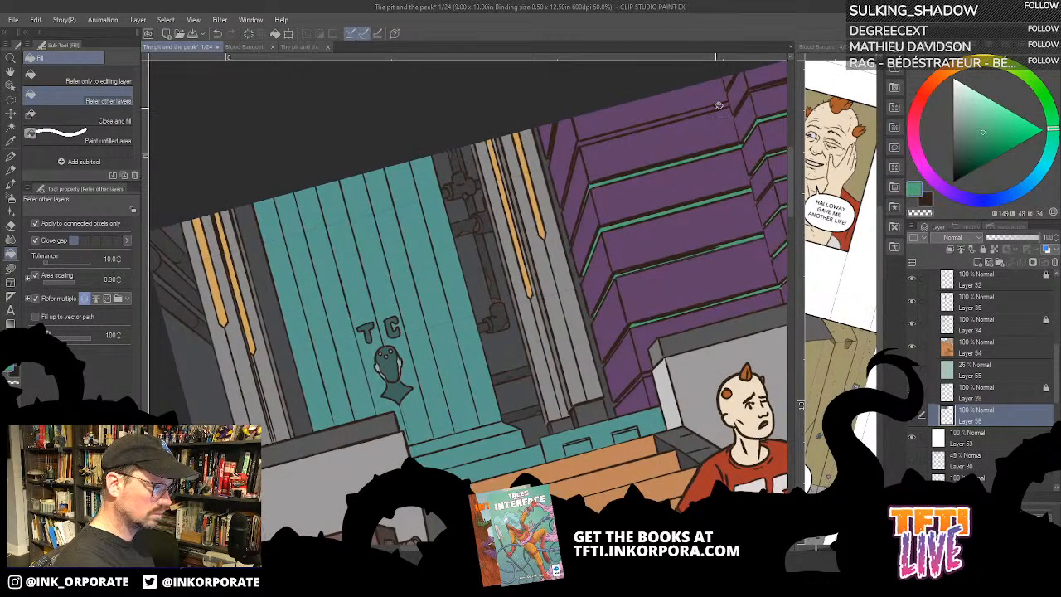
{"action": "left_click", "coordinate": [718, 106]}
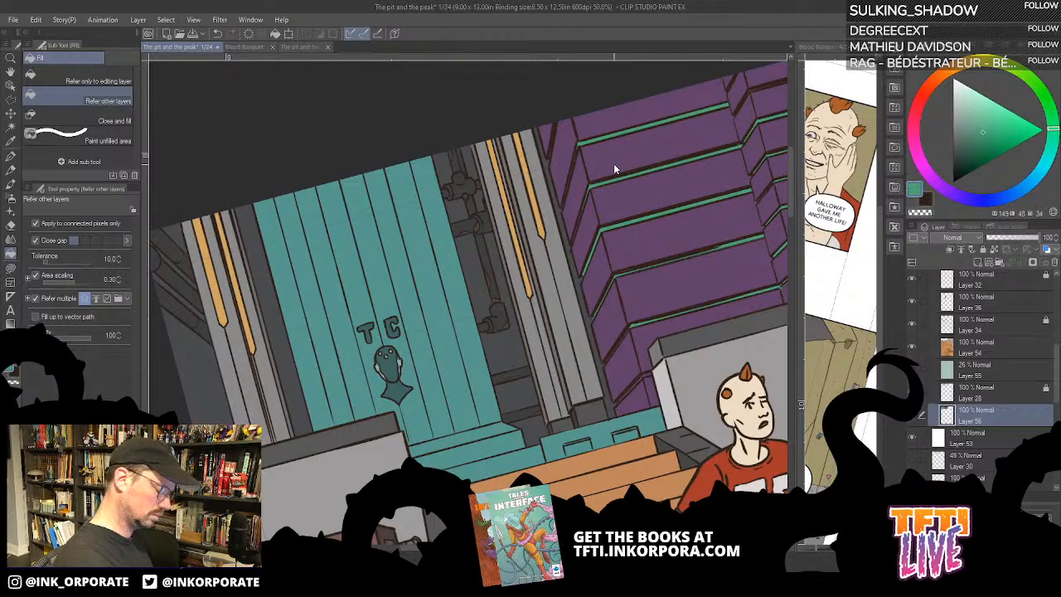
- Turn off Close gap and fill the narrow slanted gaps of the wall section beside the orange-striped pillar with green
{"action": "scroll", "coordinate": [613, 163], "scroll_direction": "up", "scroll_amount": 5}
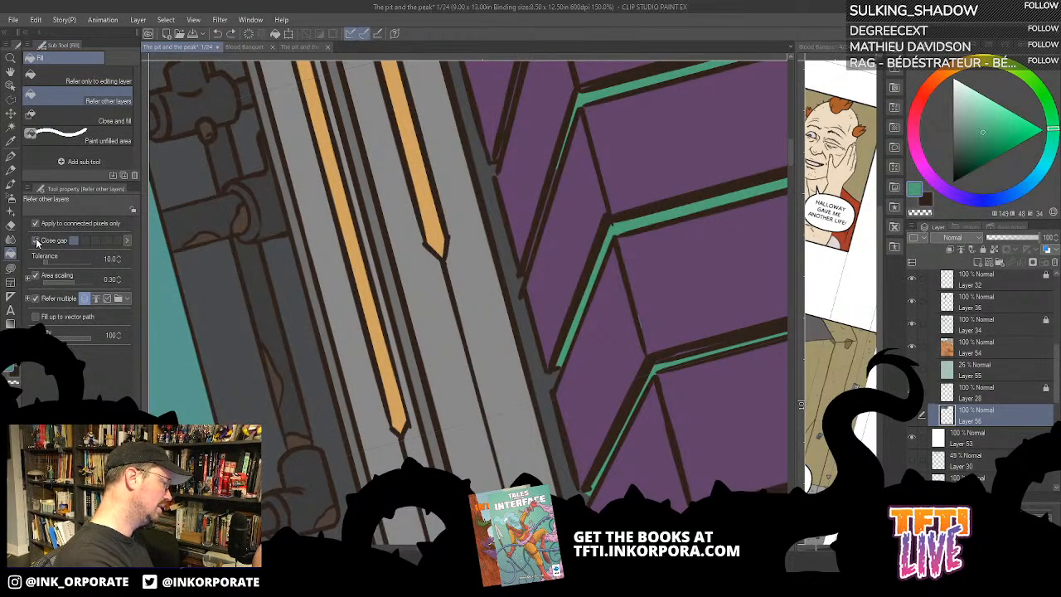
{"action": "left_click", "coordinate": [48, 240]}
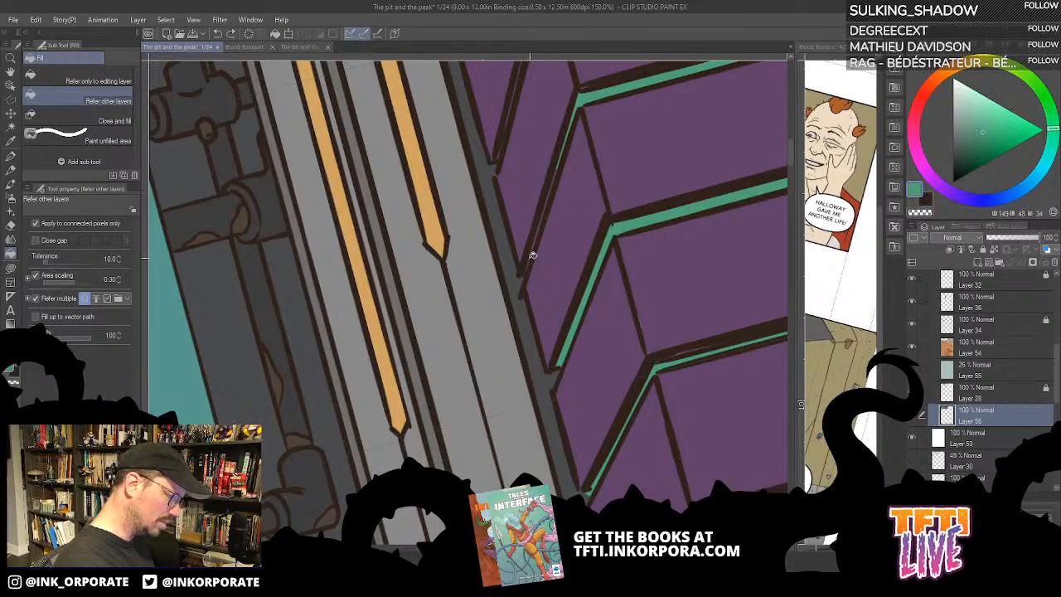
{"action": "scroll", "coordinate": [555, 218], "scroll_direction": "up", "scroll_amount": 1}
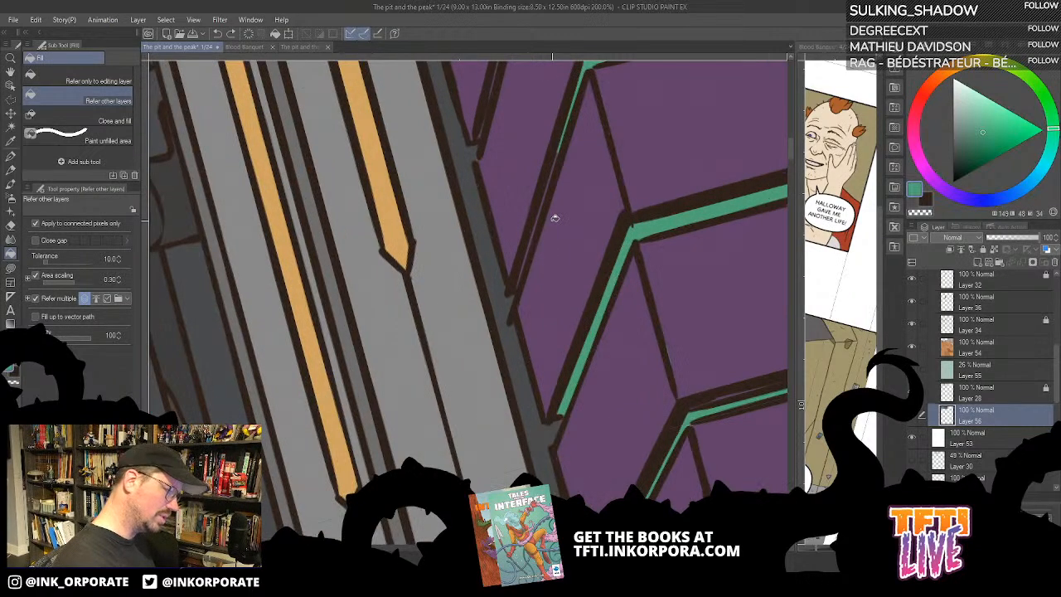
{"action": "left_click", "coordinate": [539, 219]}
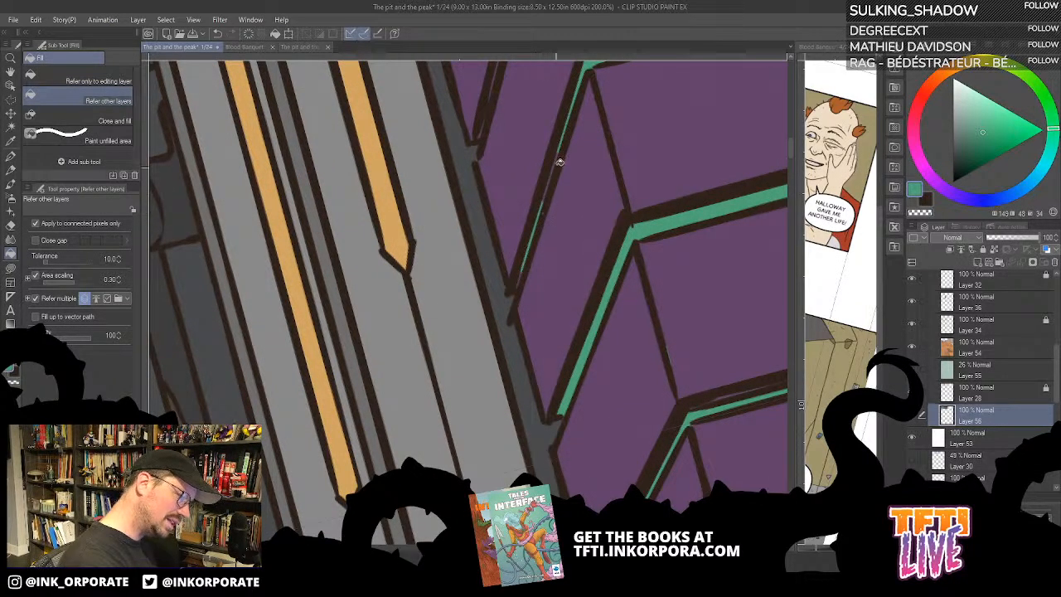
{"action": "left_click_drag", "start_coordinate": [501, 136], "coordinate": [504, 308]}
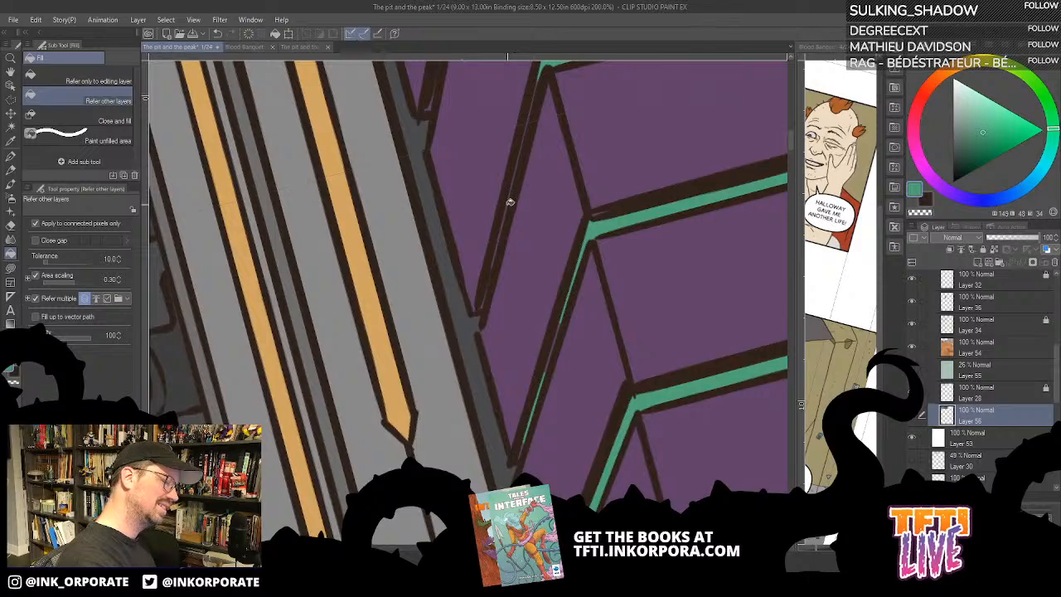
{"action": "left_click_drag", "start_coordinate": [526, 159], "coordinate": [531, 320]}
{"action": "left_click", "coordinate": [436, 267]}
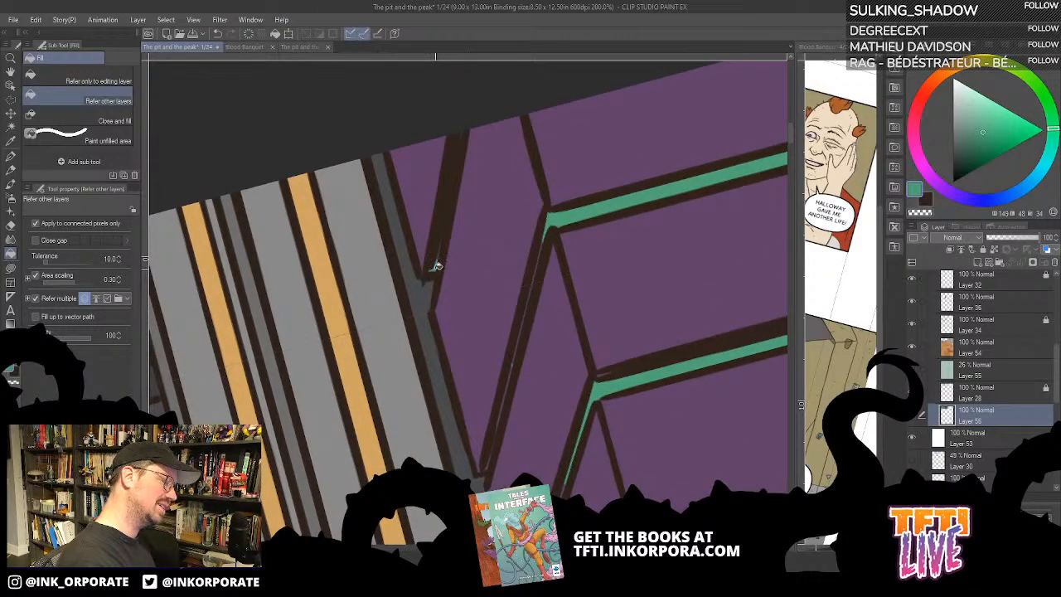
- Touch up the topmost slanted gap beside the pillar with a green Lasso fill, redoing one stroke, and check it with Layer 28 toggled
{"action": "key", "text": "u"}
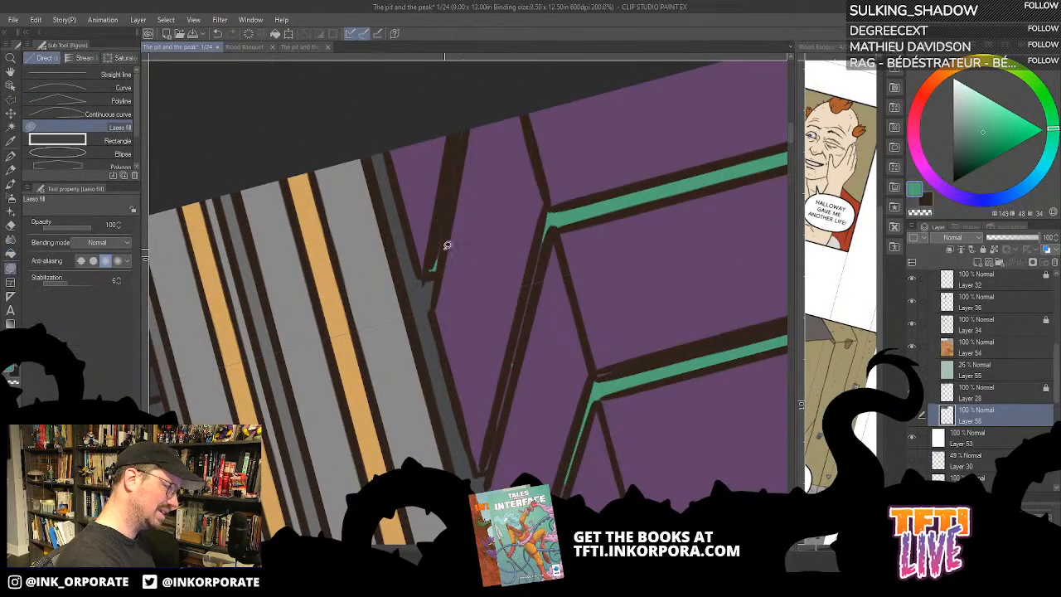
{"action": "mouse_move", "coordinate": [431, 247]}
{"action": "left_mouse_down"}
{"action": "mouse_move", "coordinate": [439, 263]}
{"action": "mouse_move", "coordinate": [469, 118]}
{"action": "mouse_move", "coordinate": [439, 176]}
{"action": "left_mouse_up"}
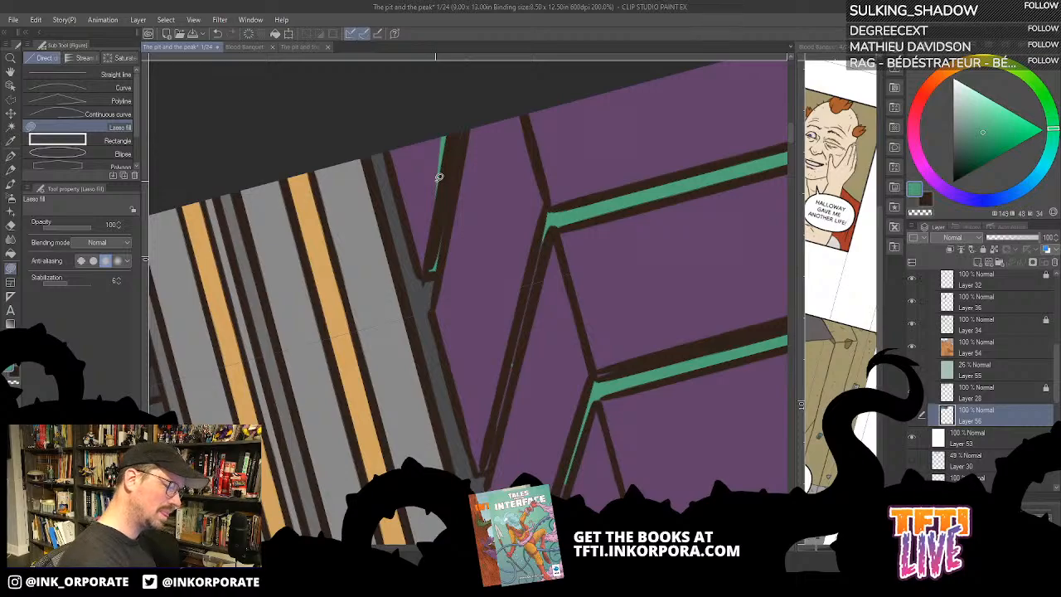
{"action": "key", "text": "ctrl+z"}
{"action": "mouse_move", "coordinate": [436, 253]}
{"action": "left_mouse_down"}
{"action": "mouse_move", "coordinate": [473, 101]}
{"action": "mouse_move", "coordinate": [434, 261]}
{"action": "left_mouse_up"}
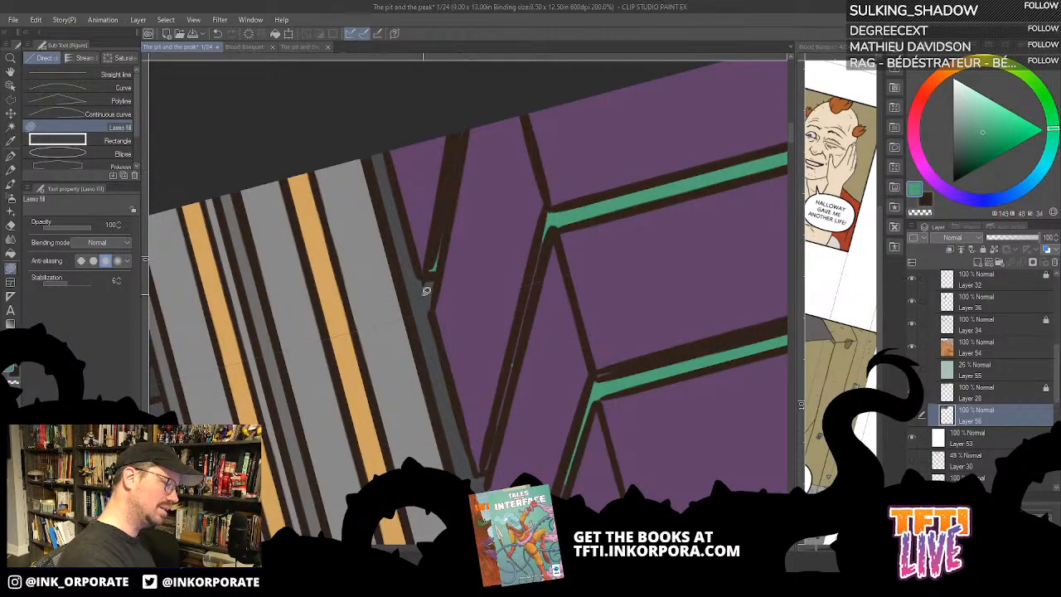
{"action": "left_click", "coordinate": [912, 393]}
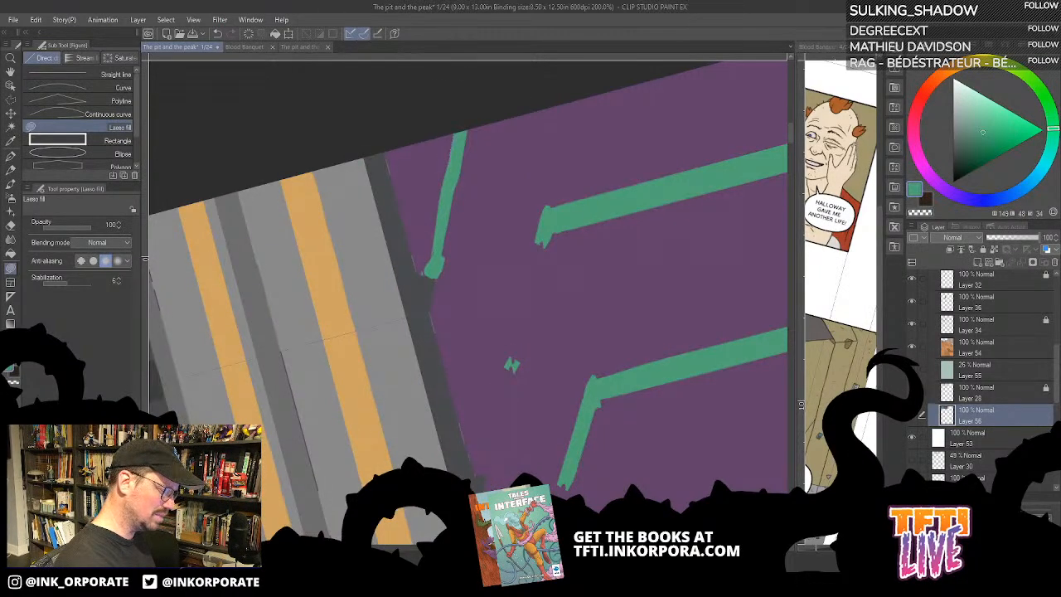
{"action": "left_click", "coordinate": [912, 393]}
{"action": "left_click", "coordinate": [912, 393]}
{"action": "left_click", "coordinate": [912, 393]}
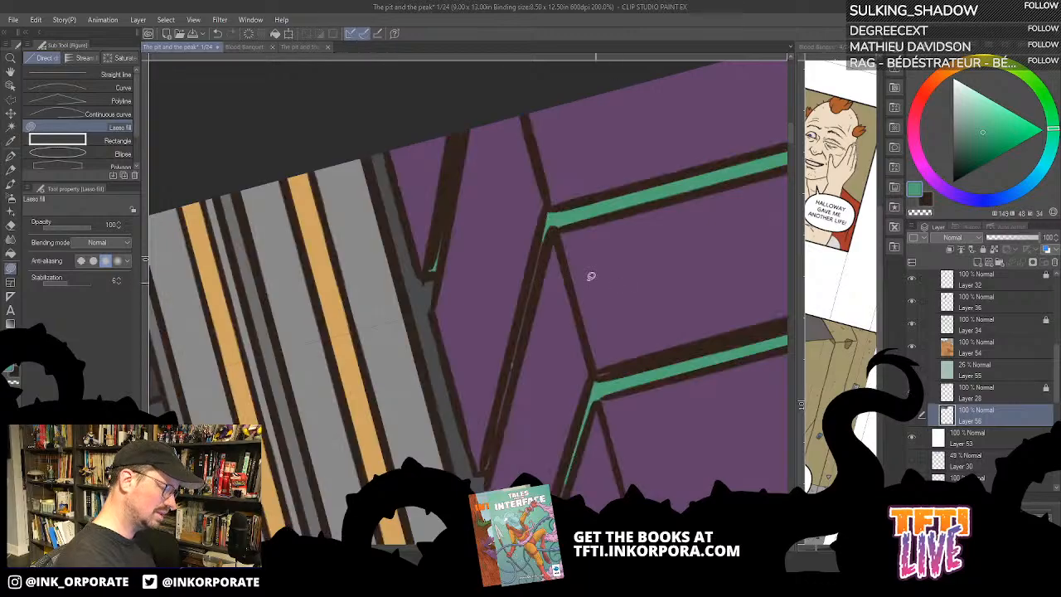
- Lasso-fill the unfilled parts of the next slanted gaps down beside the pillar with the same green
{"action": "mouse_move", "coordinate": [547, 231]}
{"action": "left_mouse_down"}
{"action": "mouse_move", "coordinate": [490, 468]}
{"action": "mouse_move", "coordinate": [546, 233]}
{"action": "left_mouse_up"}
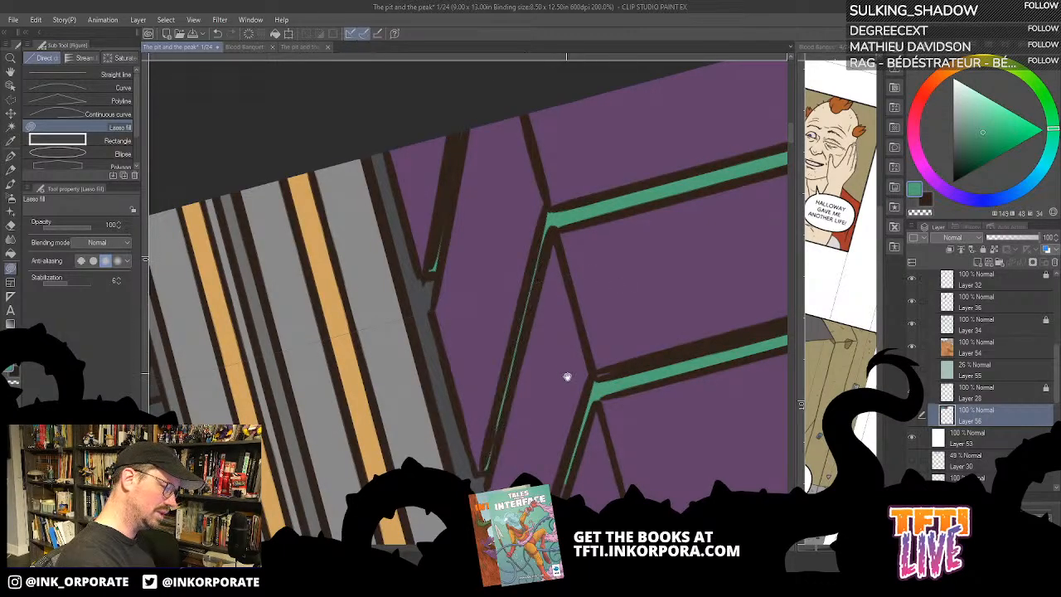
{"action": "left_click_drag", "start_coordinate": [568, 377], "coordinate": [585, 121]}
{"action": "left_click_drag", "start_coordinate": [583, 218], "coordinate": [588, 216]}
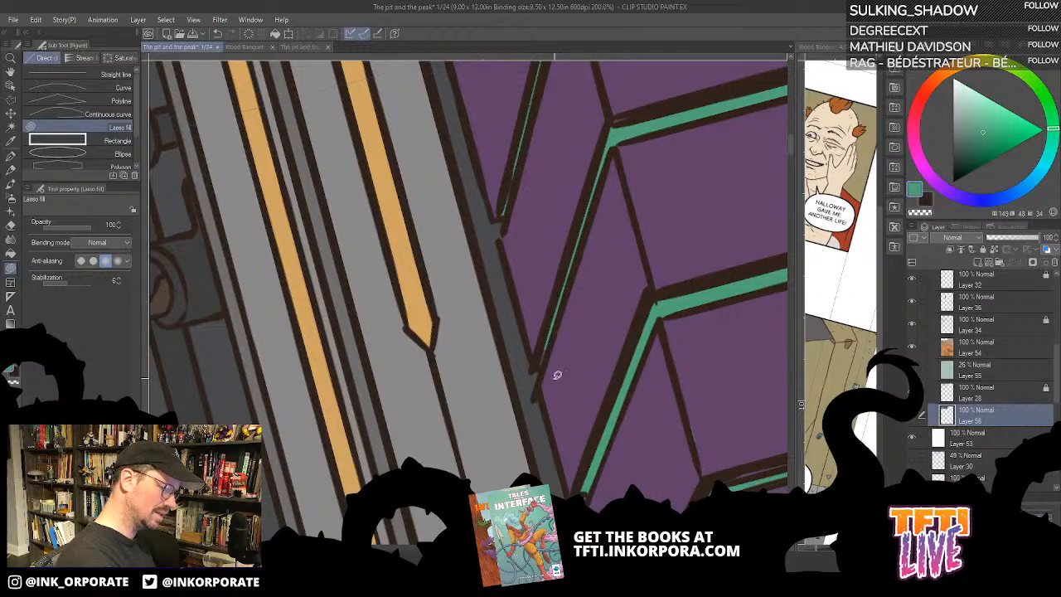
{"action": "left_click_drag", "start_coordinate": [547, 339], "coordinate": [539, 369]}
{"action": "left_click_drag", "start_coordinate": [601, 409], "coordinate": [628, 268]}
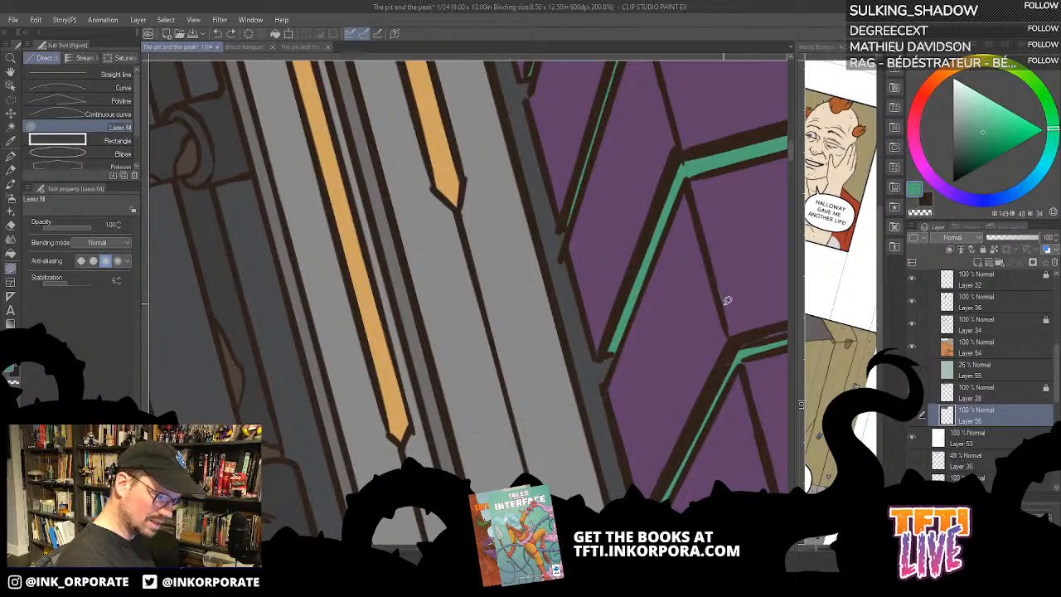
- Check the flats without the line art, sample the wall purple and lasso-fill over the stray green mark on the plank
{"action": "left_click", "coordinate": [912, 392]}
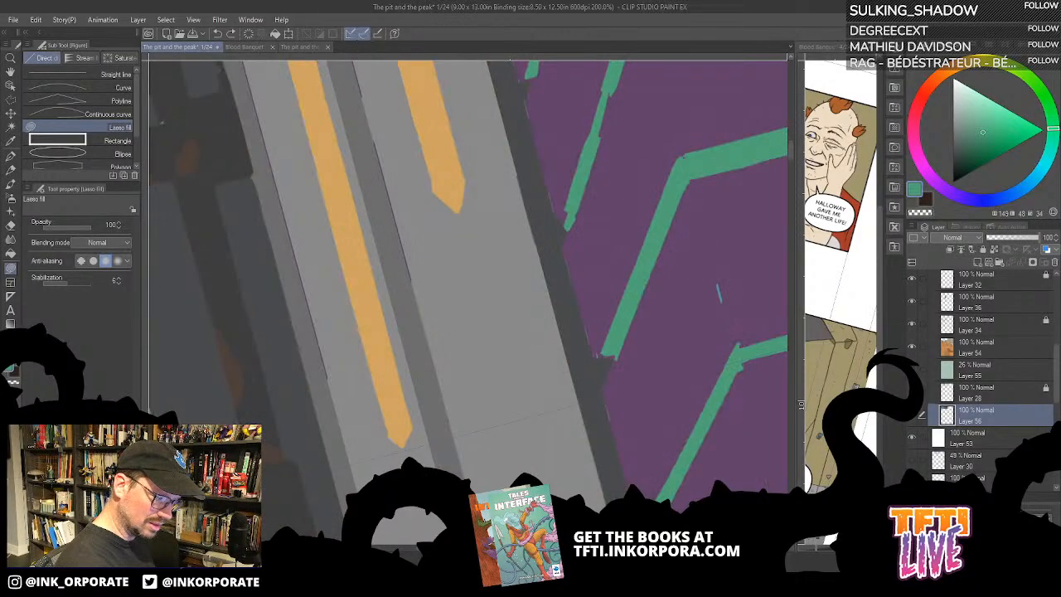
{"action": "left_click", "coordinate": [912, 391]}
{"action": "left_click", "coordinate": [735, 267], "text": "alt"}
{"action": "left_click_drag", "start_coordinate": [725, 262], "coordinate": [726, 270]}
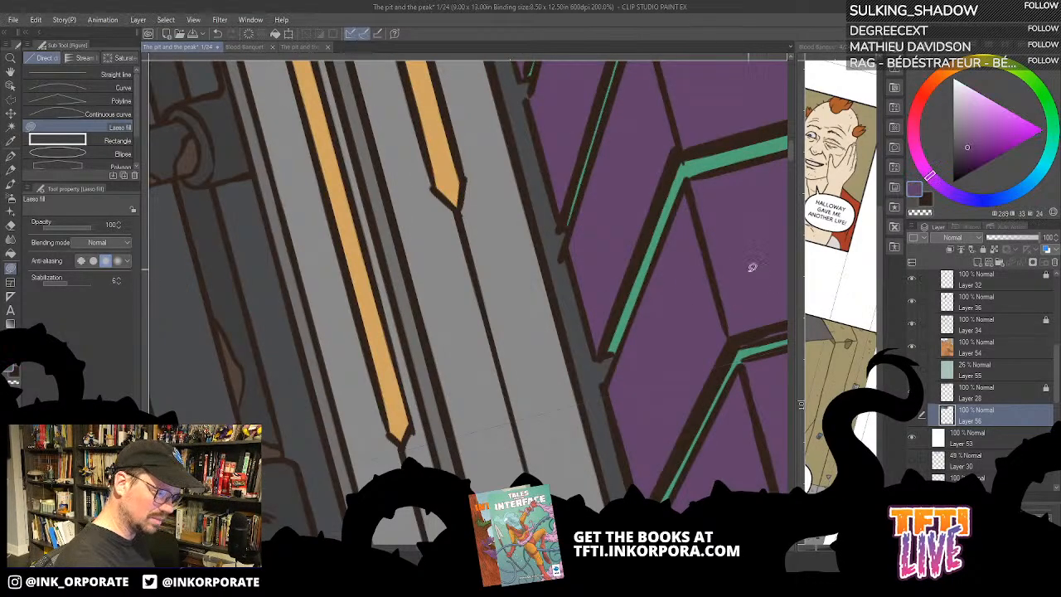
- Try the Fill tool with the purple on the thin slanted gap near the wall's lower end, and undo it
{"action": "left_click_drag", "start_coordinate": [698, 397], "coordinate": [591, 382]}
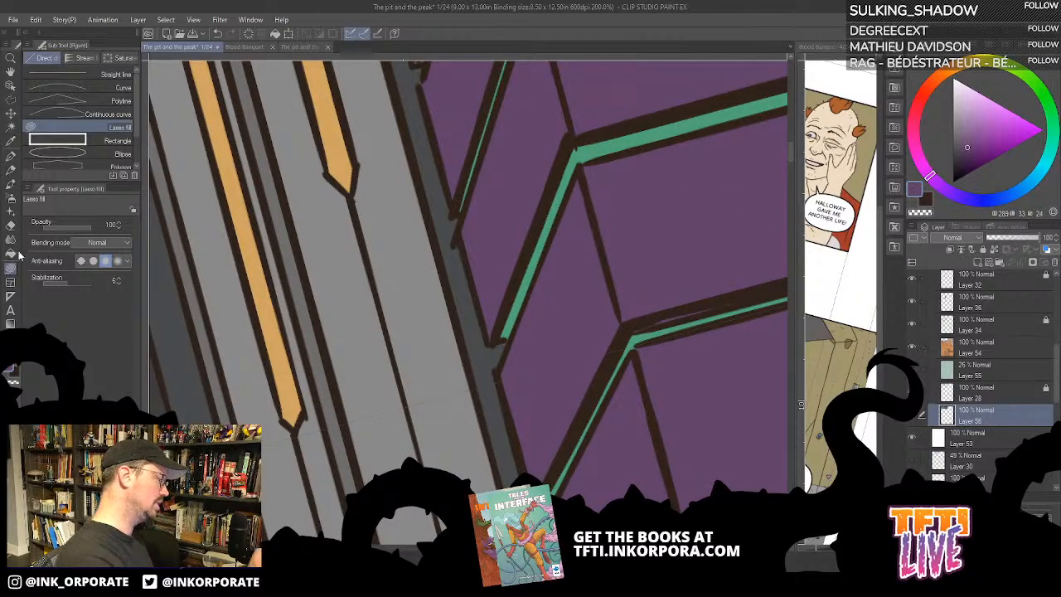
{"action": "key", "text": "g"}
{"action": "left_click_drag", "start_coordinate": [668, 423], "coordinate": [637, 273]}
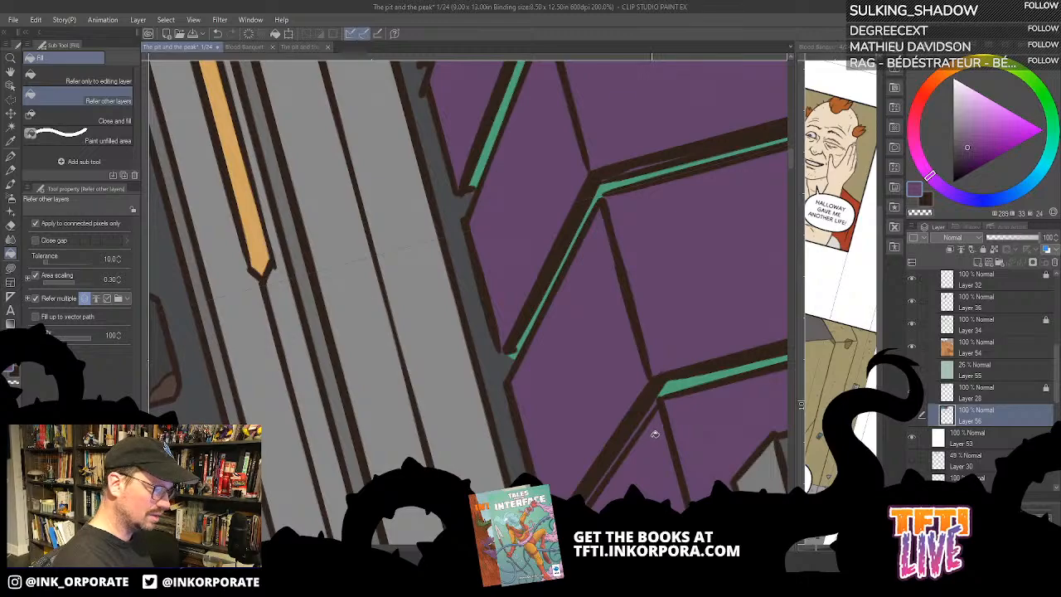
{"action": "scroll", "coordinate": [656, 420], "scroll_direction": "up", "scroll_amount": 4}
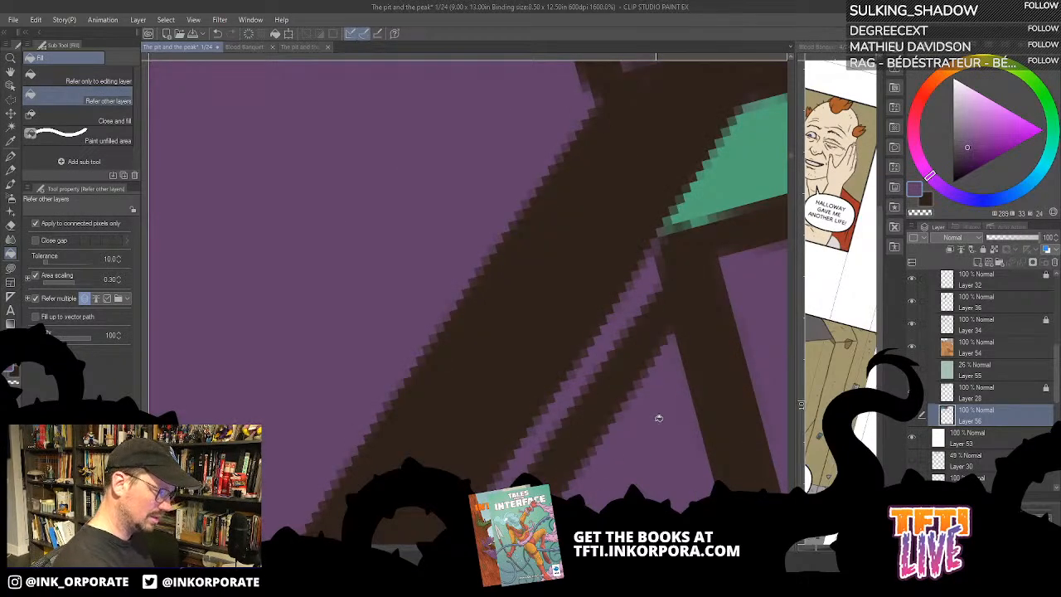
{"action": "left_click", "coordinate": [912, 391]}
{"action": "left_click", "coordinate": [912, 391]}
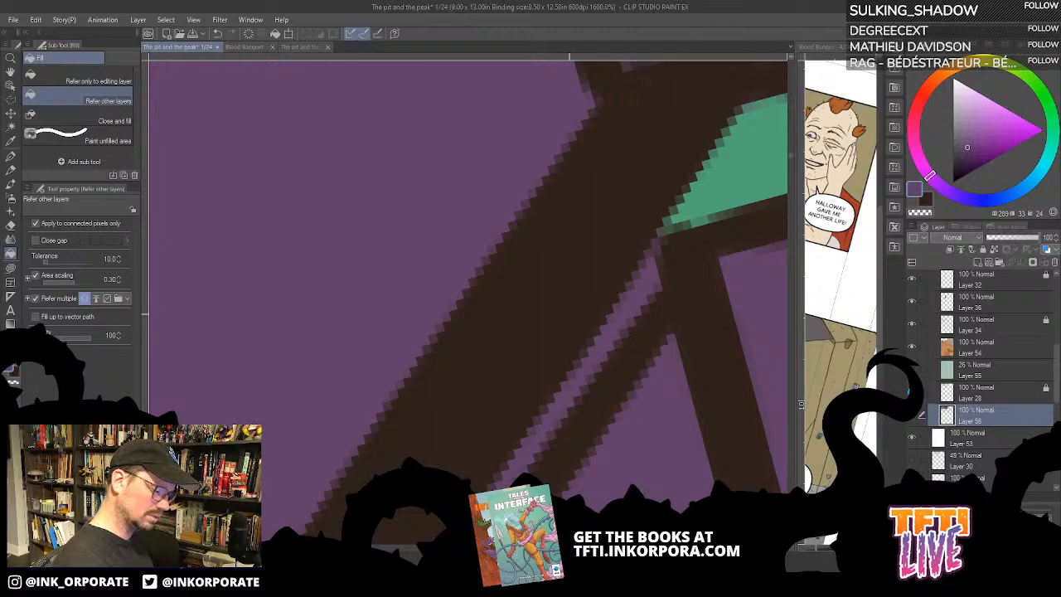
{"action": "left_click", "coordinate": [570, 315]}
{"action": "key", "text": "ctrl+z"}
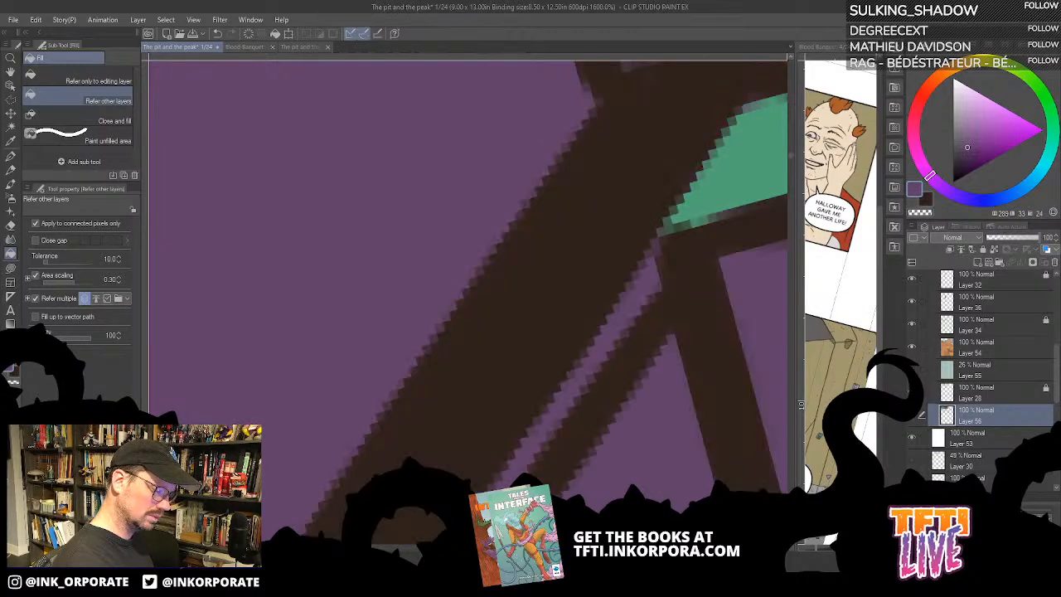
- Try unlocking the transparent pixels of Layer 28 and compare it with Layer 56 by toggling their visibility, ending on Layer 56
{"action": "left_click", "coordinate": [984, 250]}
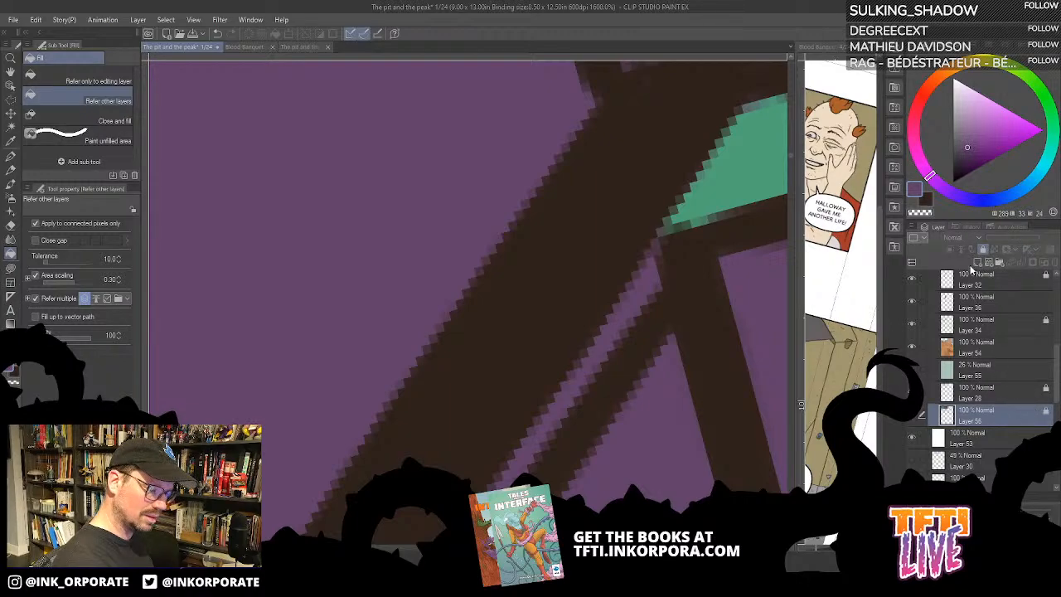
{"action": "left_click", "coordinate": [1034, 390]}
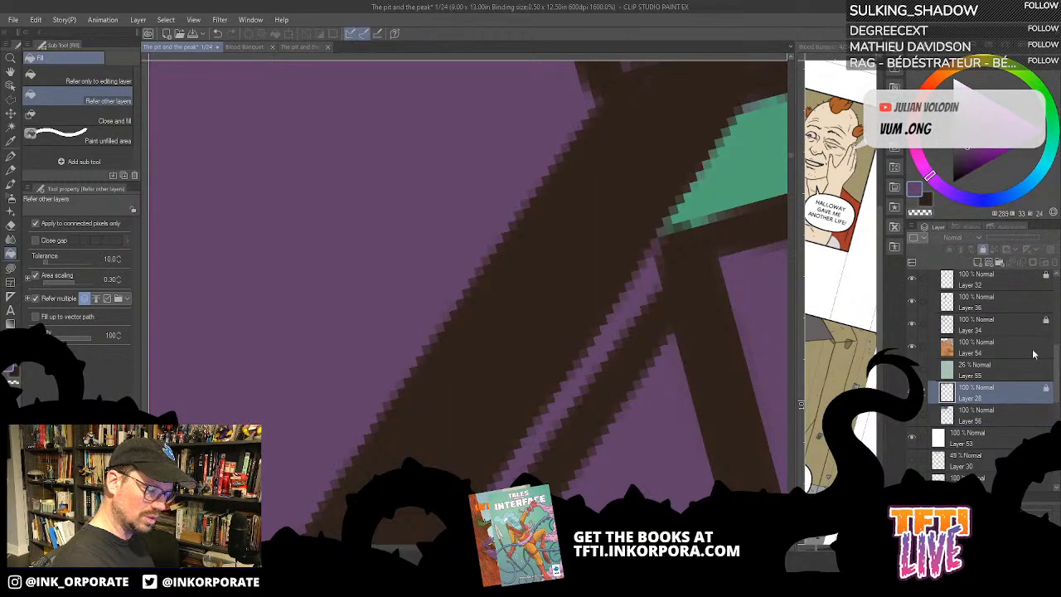
{"action": "left_click", "coordinate": [983, 250]}
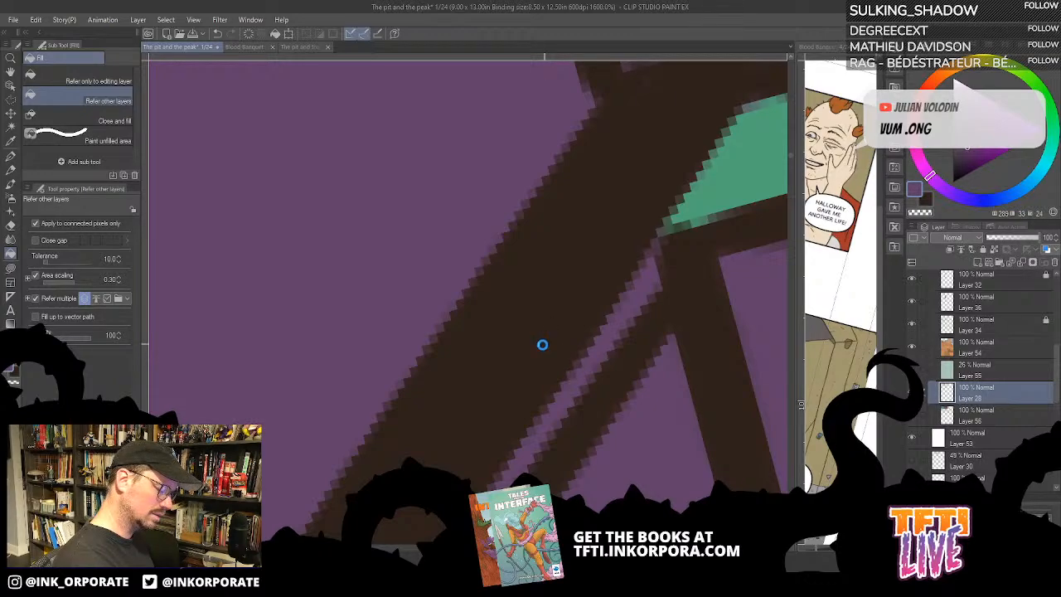
{"action": "key", "text": "ctrl+z"}
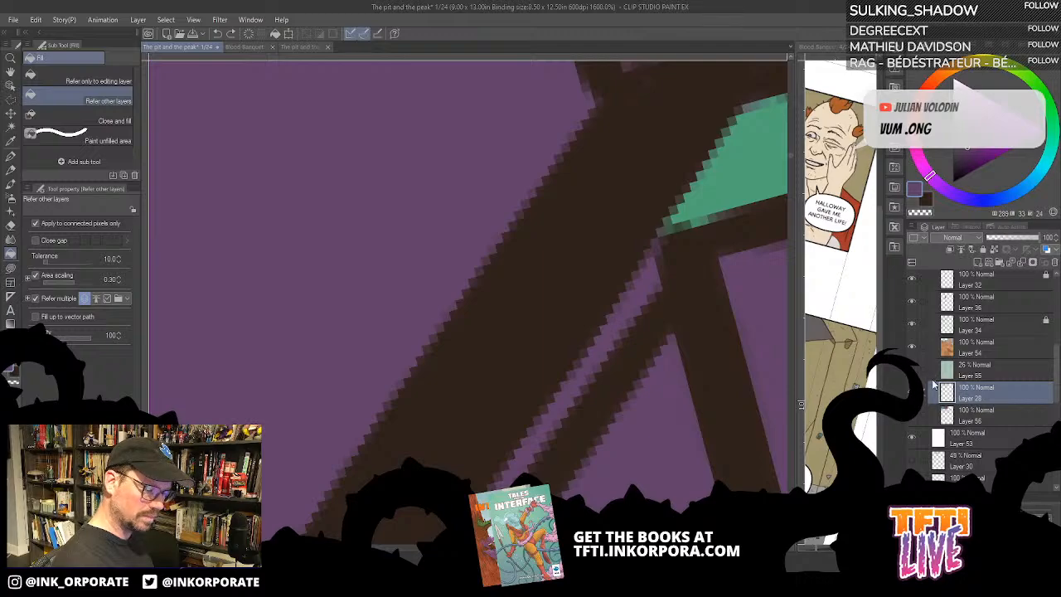
{"action": "left_click", "coordinate": [912, 416]}
{"action": "left_click", "coordinate": [912, 393]}
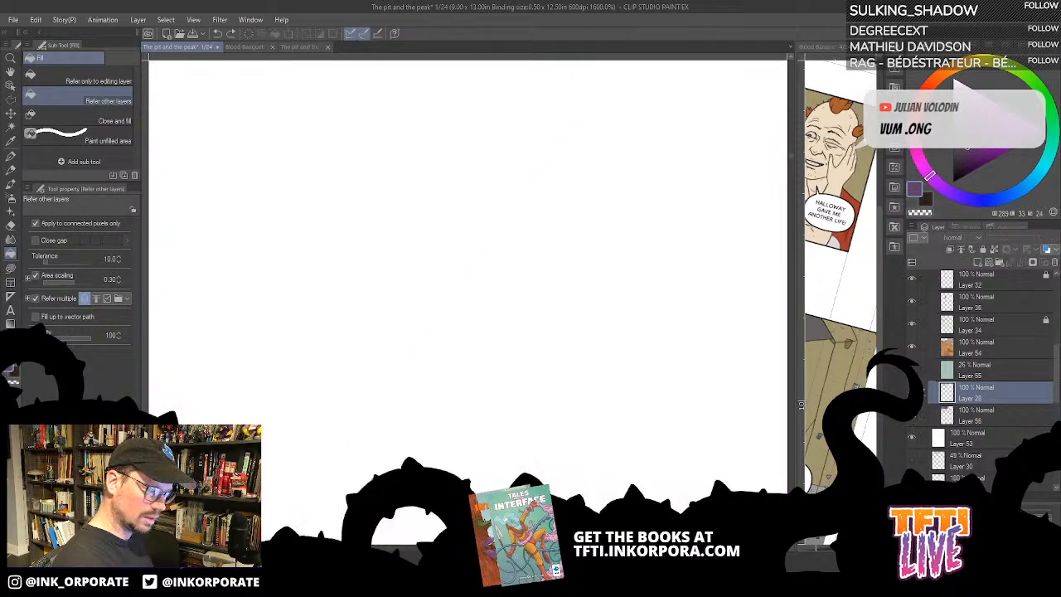
{"action": "left_click", "coordinate": [912, 415]}
{"action": "left_click", "coordinate": [912, 393]}
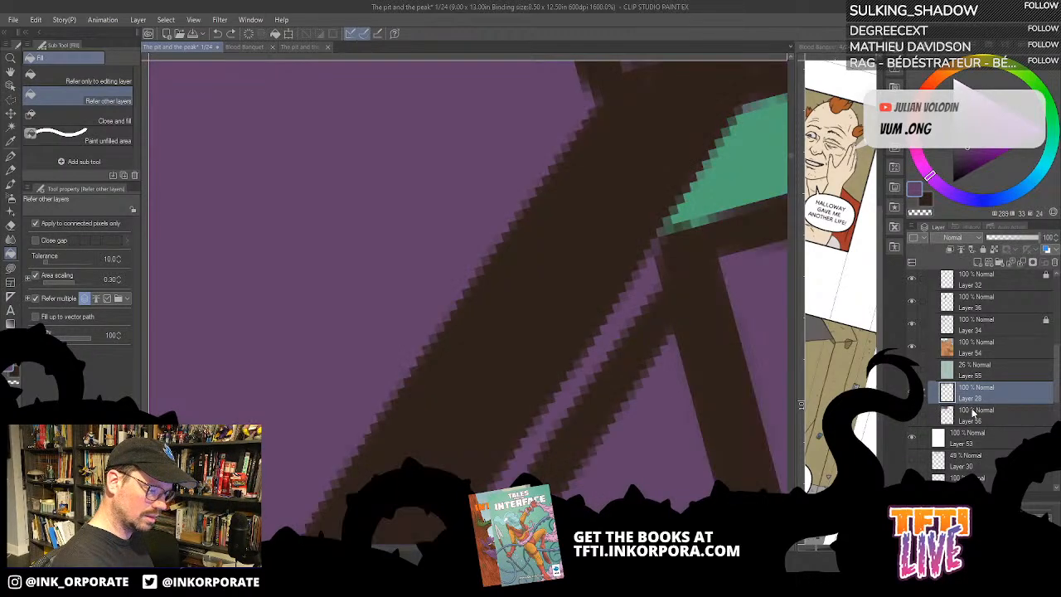
{"action": "left_click", "coordinate": [987, 414]}
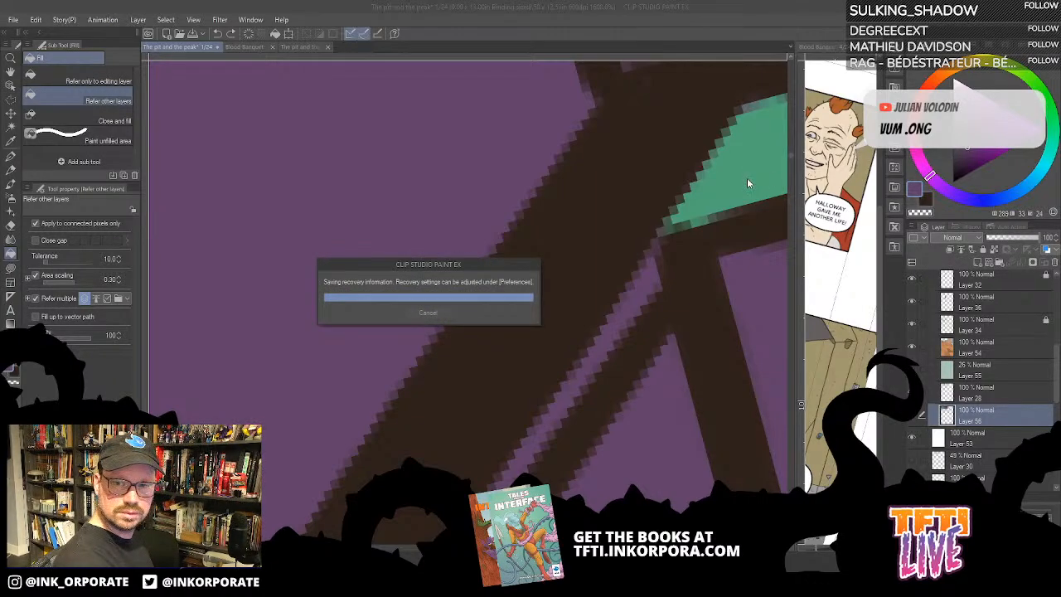
- Sample the gap green, try the Fill tool around the thin slanted gap on Layer 56, and check the flats without the line art
{"action": "left_click", "coordinate": [750, 175], "text": "alt"}
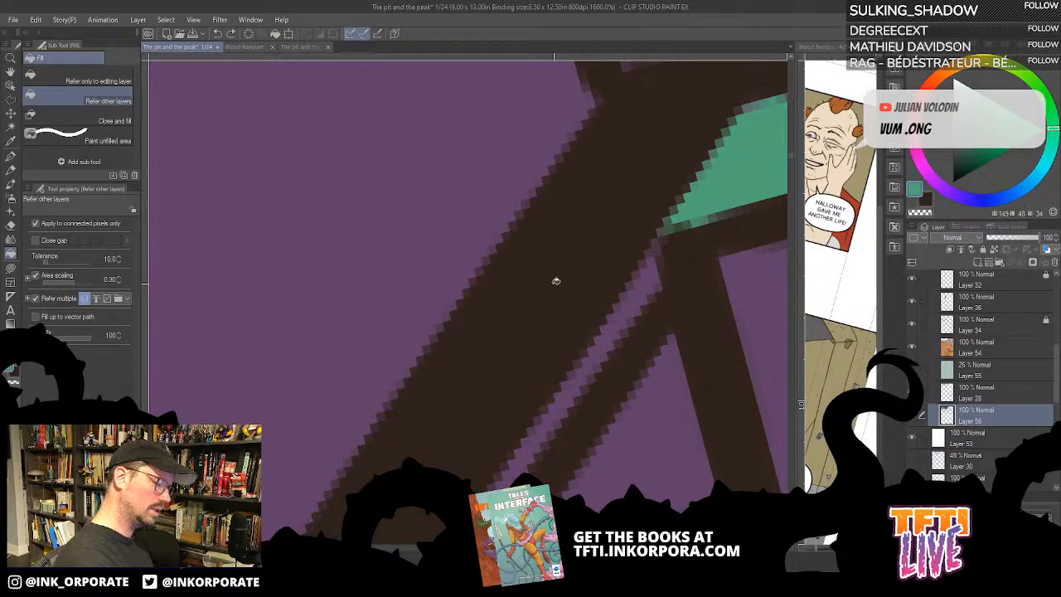
{"action": "left_click", "coordinate": [675, 381]}
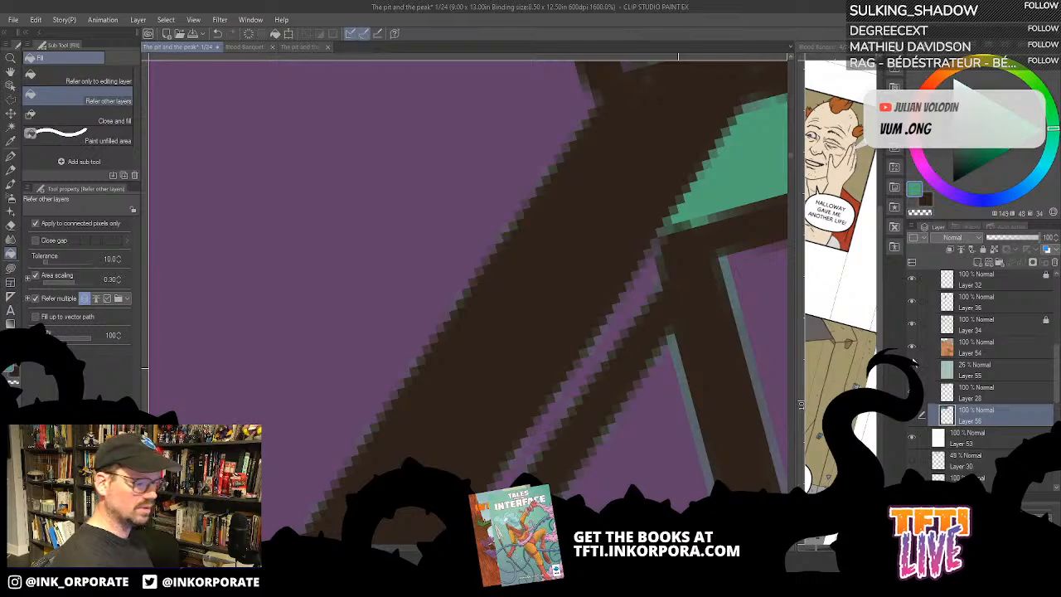
{"action": "left_click", "coordinate": [690, 323]}
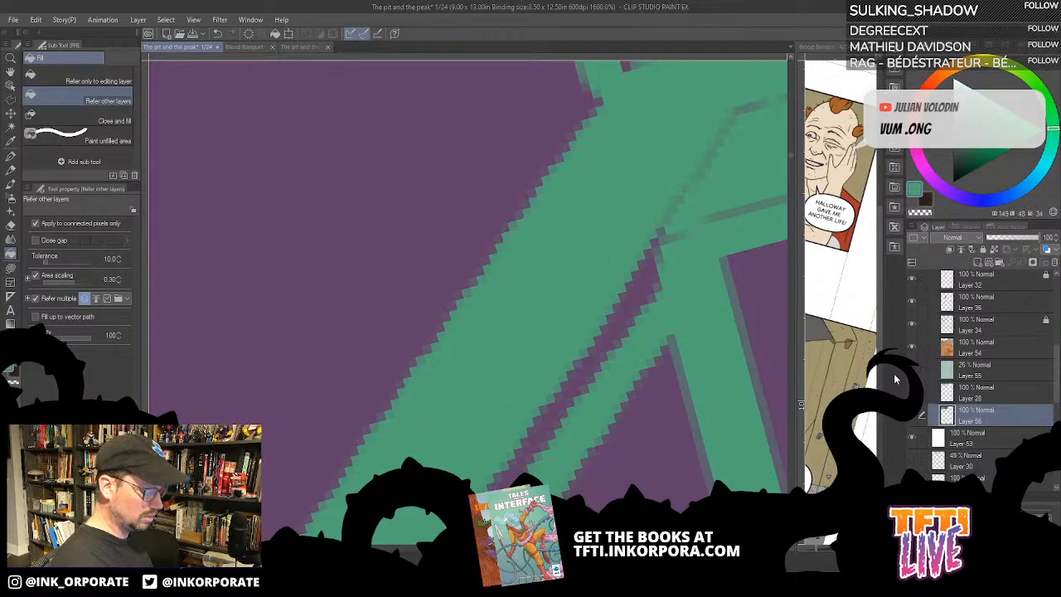
{"action": "key", "text": "ctrl+minus"}
{"action": "key", "text": "ctrl+minus"}
{"action": "key", "text": "ctrl+minus"}
{"action": "key", "text": "ctrl+minus"}
{"action": "key", "text": "ctrl+minus"}
{"action": "key", "text": "ctrl+minus"}
{"action": "key", "text": "ctrl+minus"}
{"action": "key", "text": "ctrl+minus"}
{"action": "key", "text": "ctrl+minus"}
{"action": "key", "text": "ctrl+minus"}
{"action": "key", "text": "ctrl+minus"}
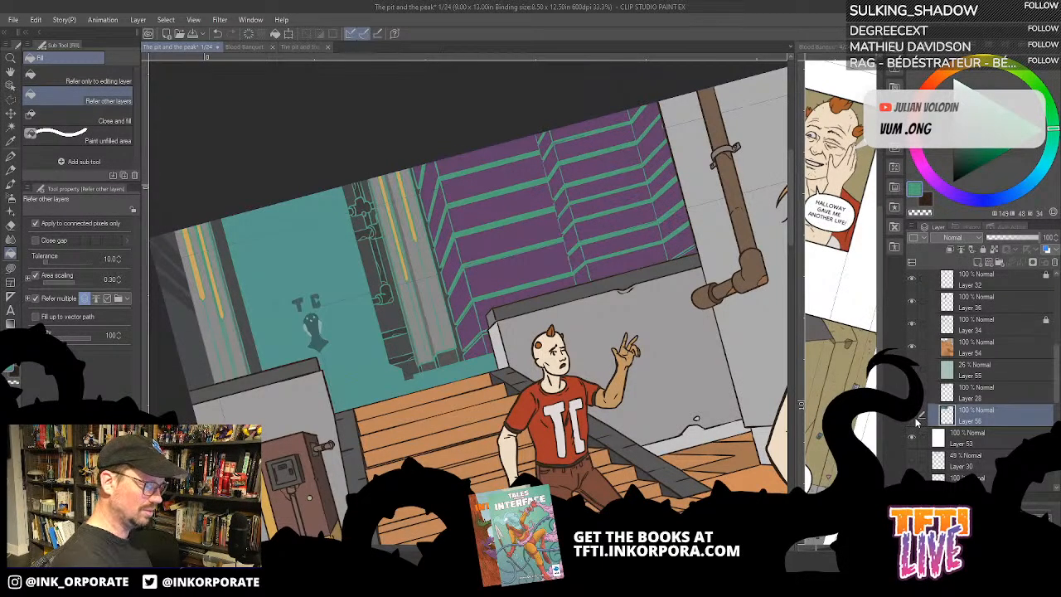
{"action": "left_click", "coordinate": [914, 418]}
{"action": "left_click", "coordinate": [912, 422]}
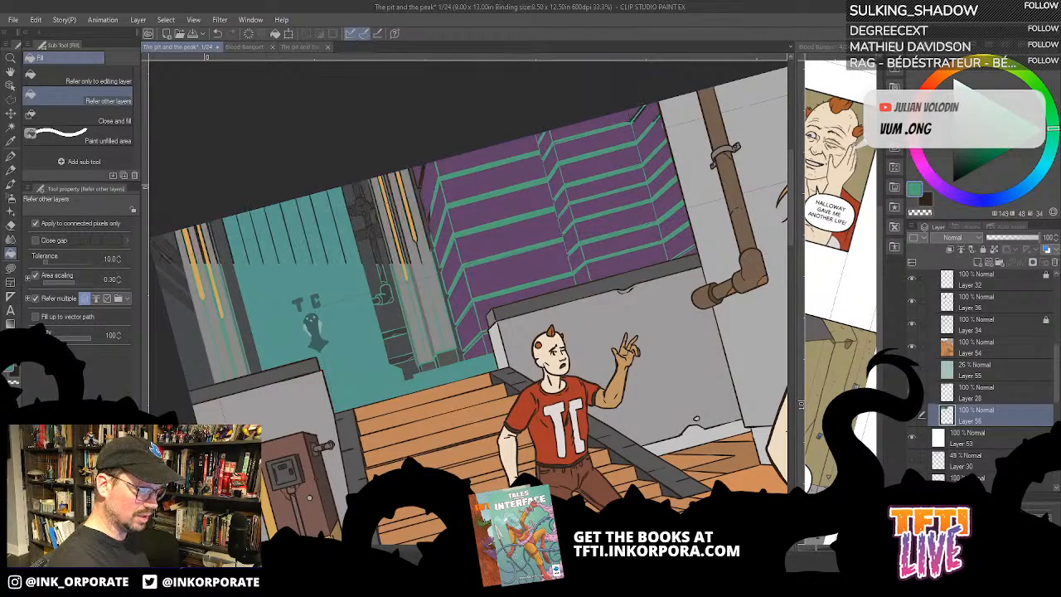
{"action": "left_click", "coordinate": [912, 418]}
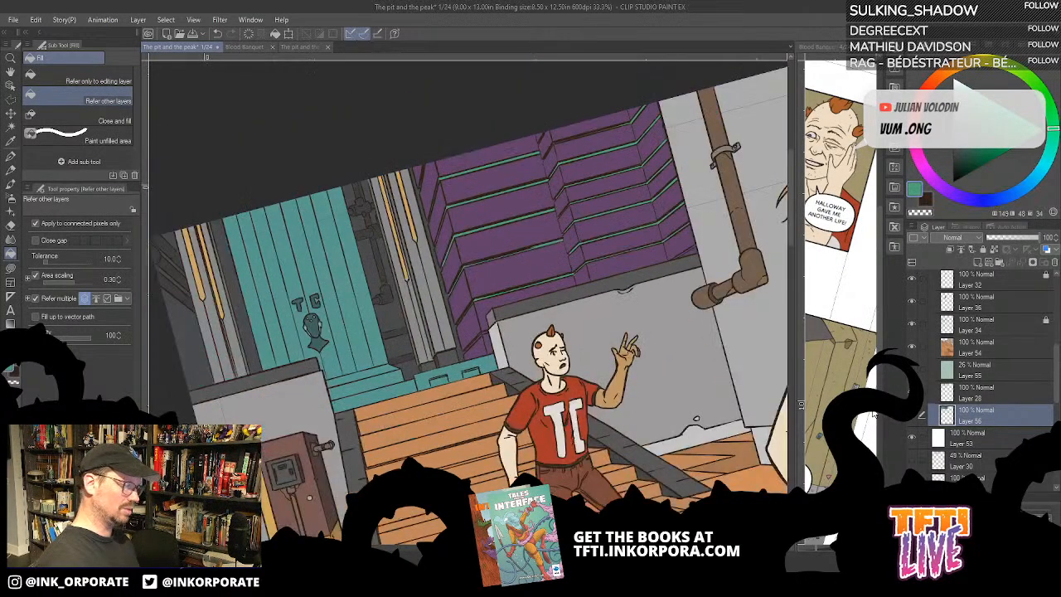
- Fill the thin slanted gap next to the lower end of the wall with the green on Layer 56
{"action": "key", "text": "ctrl+plus"}
{"action": "key", "text": "ctrl+plus"}
{"action": "key", "text": "ctrl+plus"}
{"action": "key", "text": "ctrl+plus"}
{"action": "key", "text": "ctrl+plus"}
{"action": "key", "text": "ctrl+plus"}
{"action": "key", "text": "ctrl+plus"}
{"action": "key", "text": "ctrl+plus"}
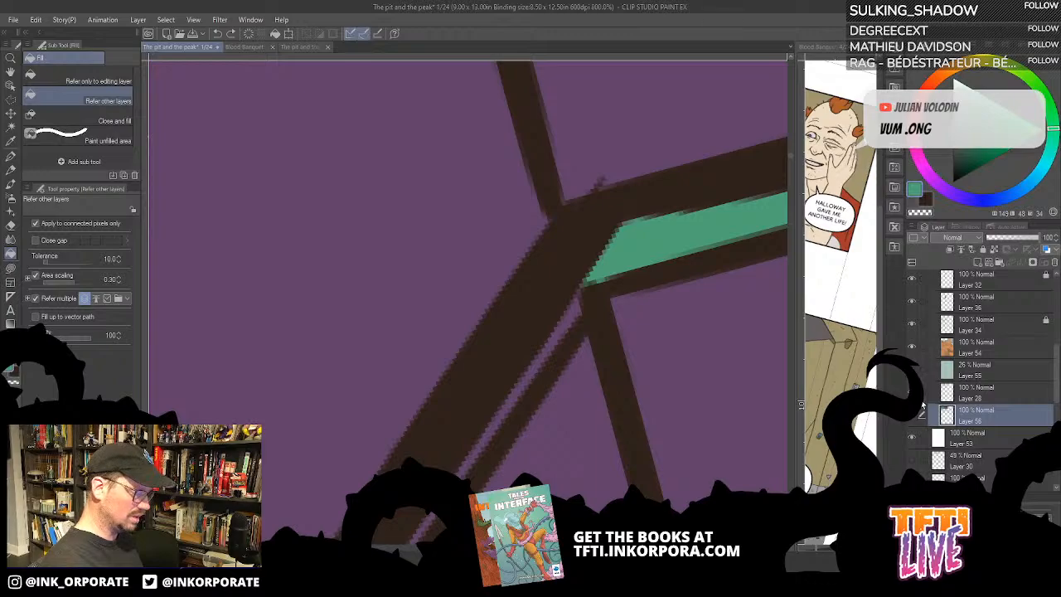
{"action": "left_click", "coordinate": [912, 393]}
{"action": "left_click", "coordinate": [912, 392]}
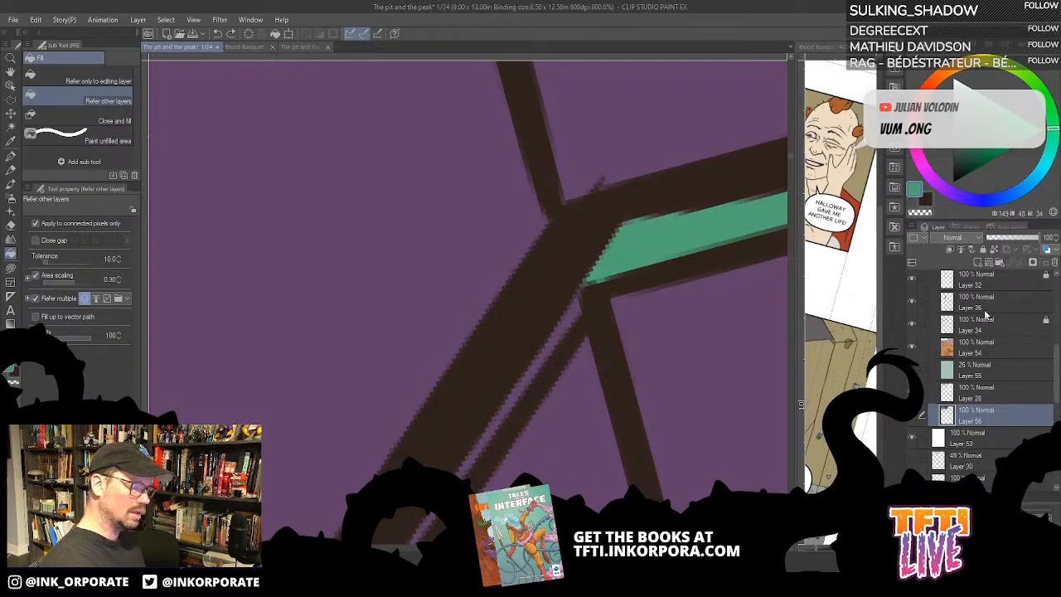
{"action": "mouse_move", "coordinate": [643, 426]}
{"action": "left_mouse_down"}
{"action": "mouse_move", "coordinate": [626, 381]}
{"action": "mouse_move", "coordinate": [642, 214]}
{"action": "left_mouse_up"}
{"action": "key", "text": "asciicircum"}
{"action": "key", "text": "asciicircum"}
{"action": "key", "text": "asciicircum"}
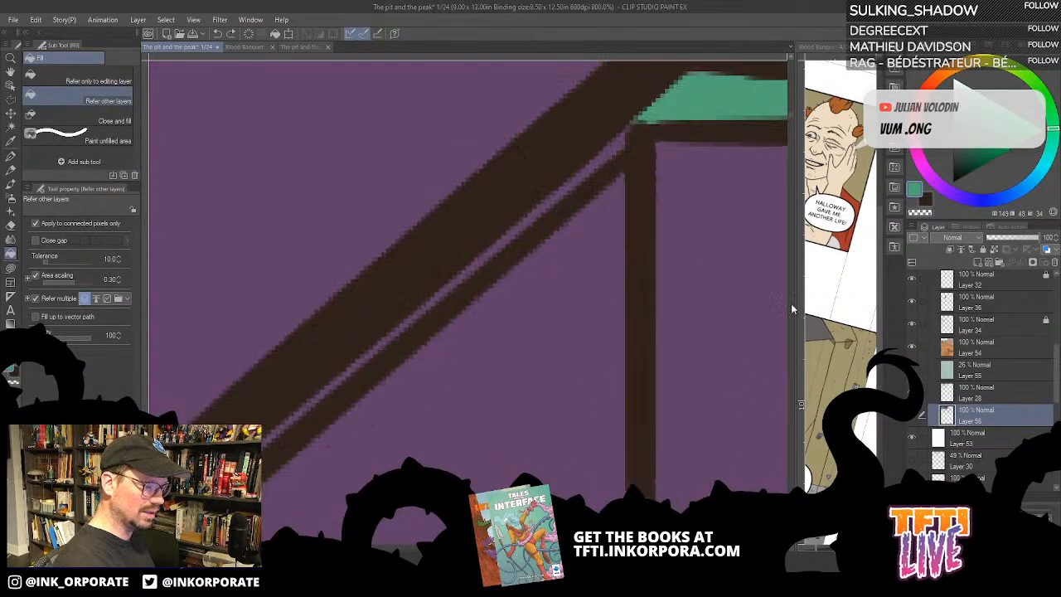
{"action": "left_click", "coordinate": [611, 151]}
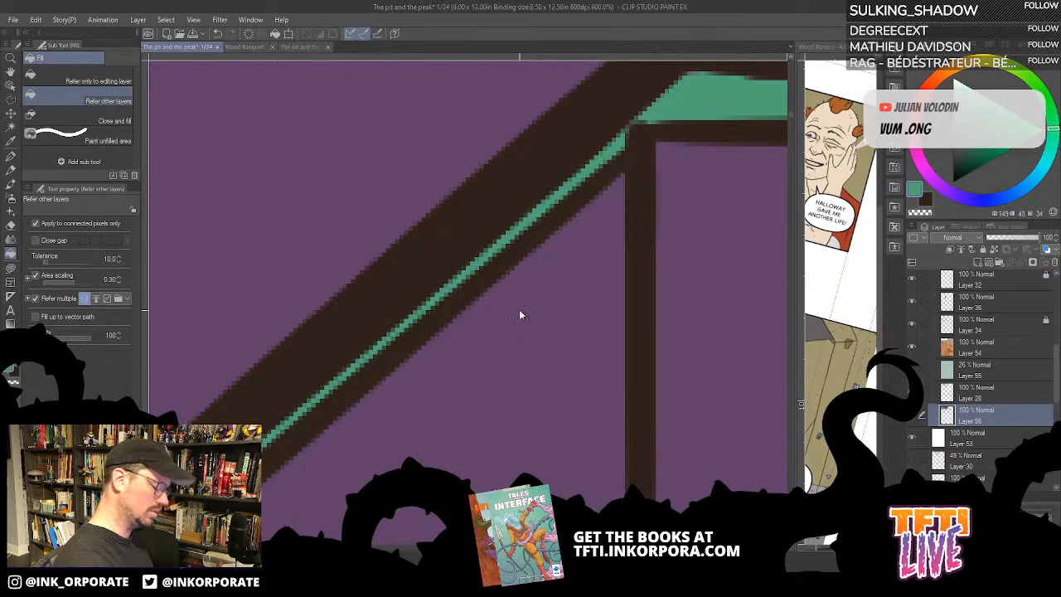
- Fill the lowest slanted gap above the teal ledge with green and touch up its pillar-side tip with Lasso fill
{"action": "scroll", "coordinate": [519, 313], "scroll_direction": "down", "scroll_amount": 4}
{"action": "scroll", "coordinate": [635, 379], "scroll_direction": "down", "scroll_amount": 1}
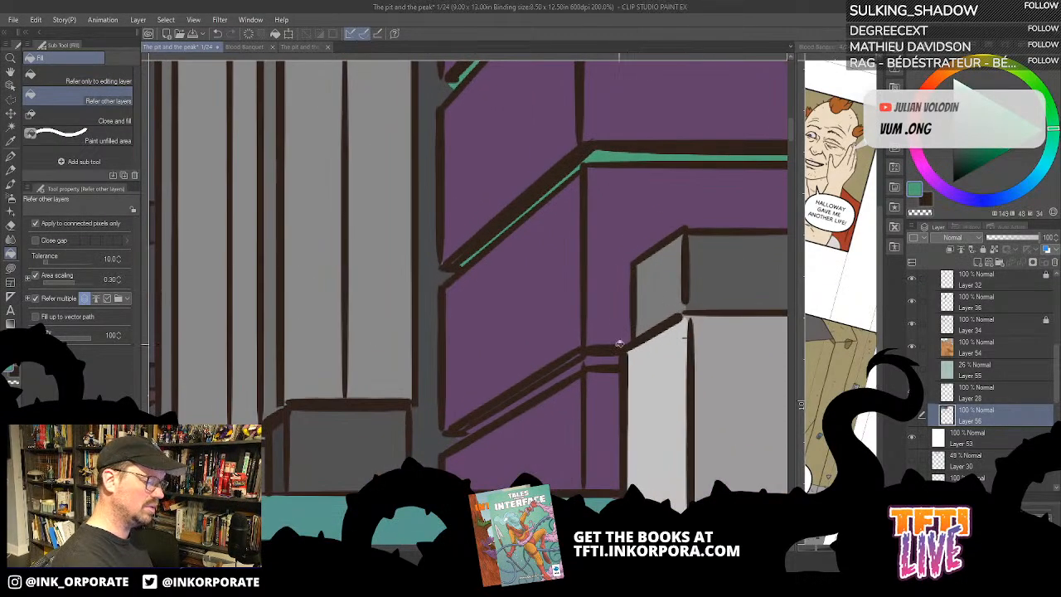
{"action": "left_click", "coordinate": [578, 369]}
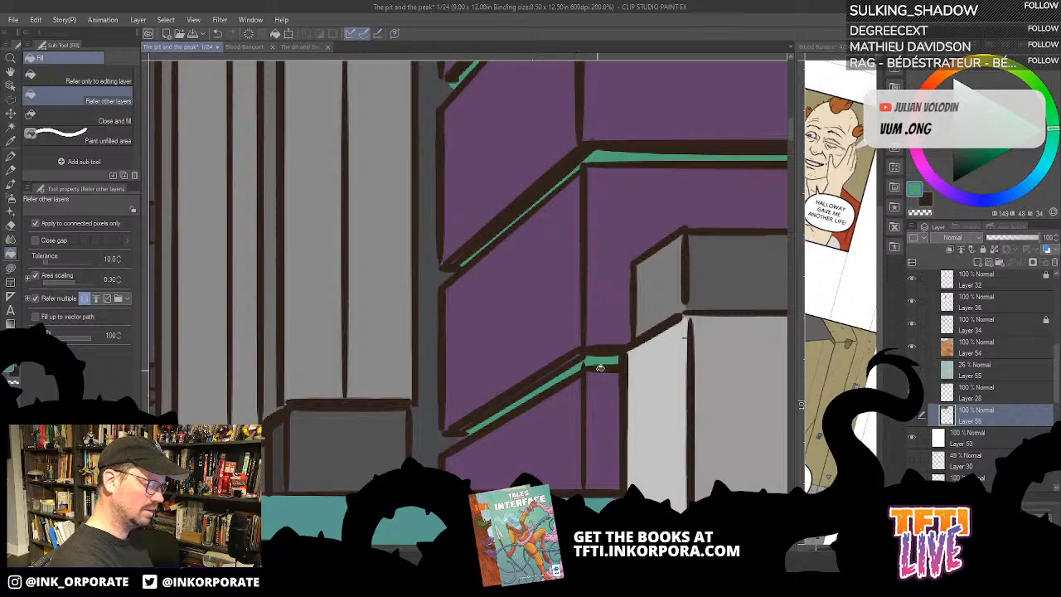
{"action": "left_click_drag", "start_coordinate": [598, 377], "coordinate": [738, 286]}
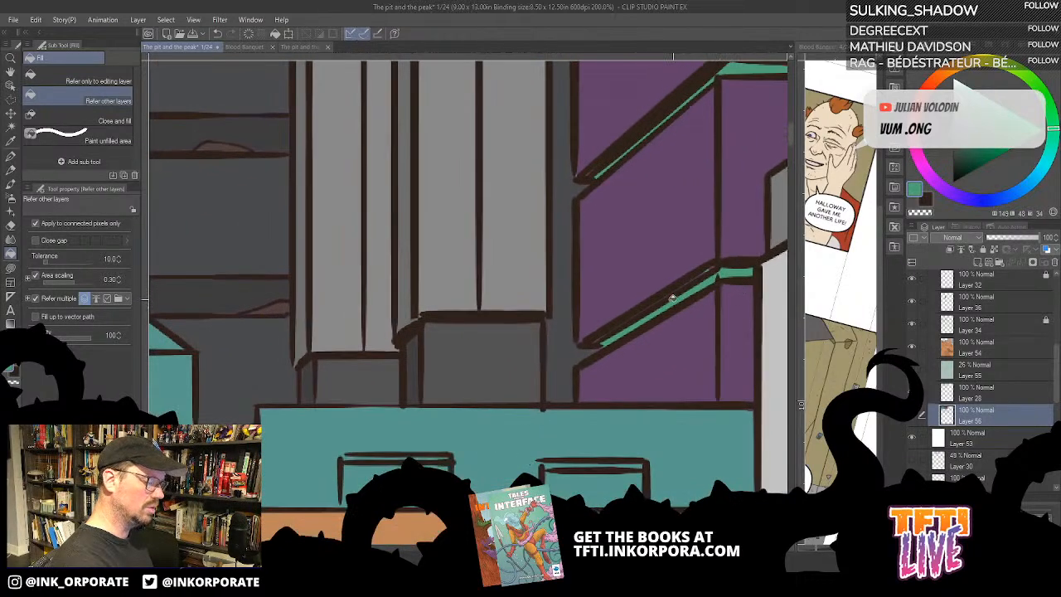
{"action": "left_click", "coordinate": [11, 266]}
{"action": "left_click_drag", "start_coordinate": [516, 256], "coordinate": [550, 231]}
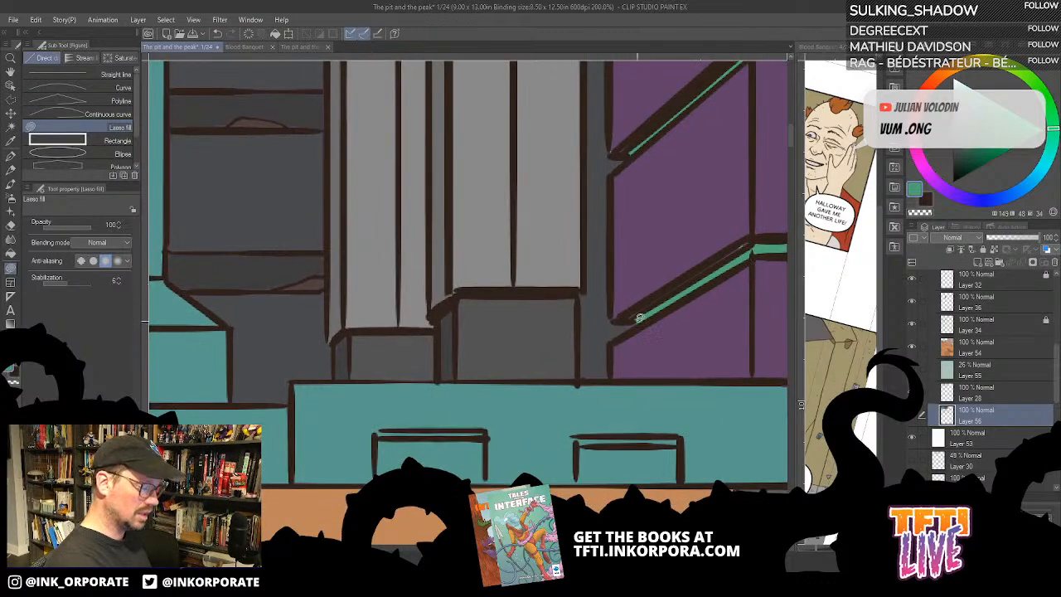
{"action": "mouse_move", "coordinate": [638, 318]}
{"action": "left_mouse_down"}
{"action": "mouse_move", "coordinate": [658, 291]}
{"action": "mouse_move", "coordinate": [741, 240]}
{"action": "mouse_move", "coordinate": [686, 316]}
{"action": "left_mouse_up"}
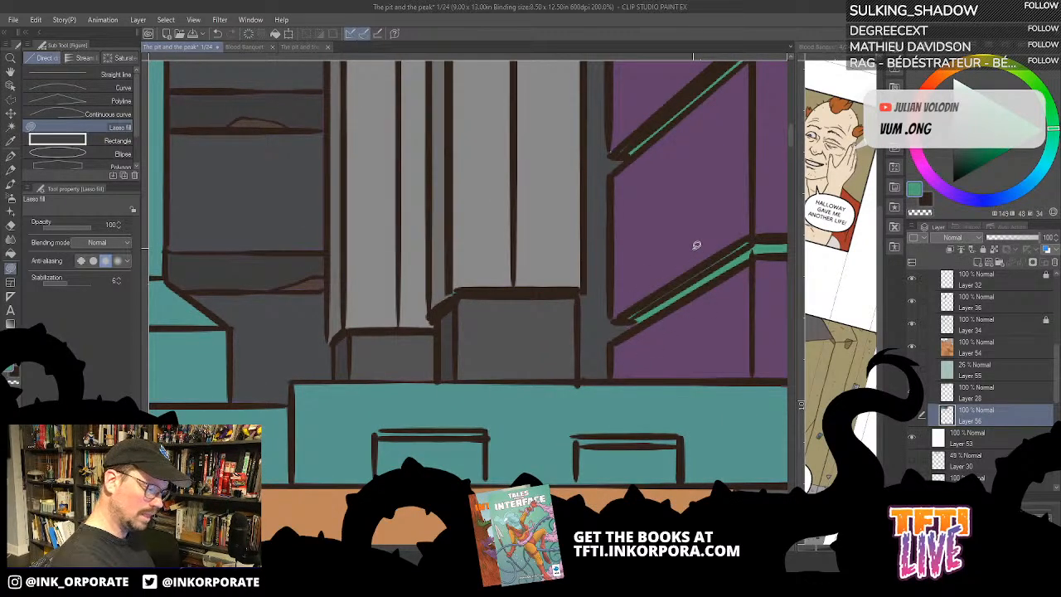
- Sample the dark grey beside the wall, check the flats without the line art, and undo the recent green fills and layer unlocking
{"action": "left_click", "coordinate": [605, 330], "text": "alt"}
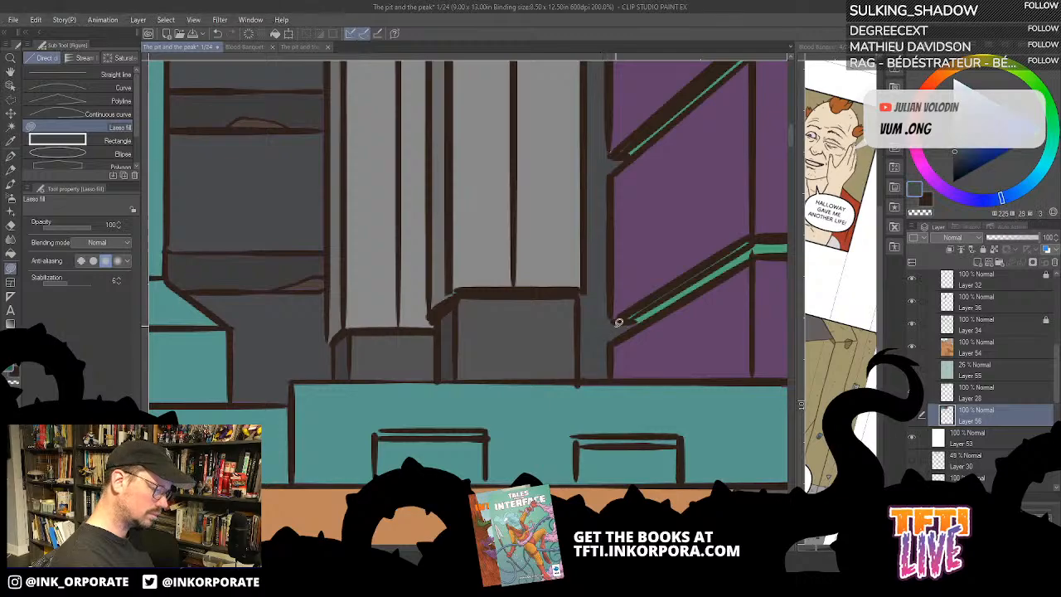
{"action": "scroll", "coordinate": [615, 326], "scroll_direction": "up", "scroll_amount": 6}
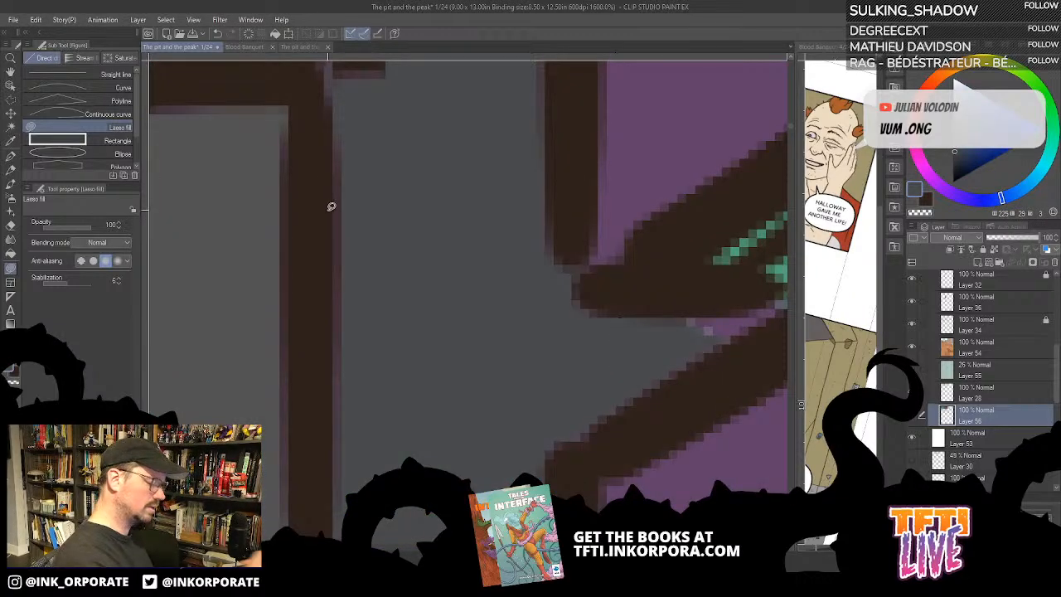
{"action": "left_click", "coordinate": [912, 392]}
{"action": "key", "text": "ctrl+minus"}
{"action": "key", "text": "ctrl+minus"}
{"action": "key", "text": "ctrl+minus"}
{"action": "key", "text": "ctrl+minus"}
{"action": "key", "text": "ctrl+minus"}
{"action": "key", "text": "ctrl+minus"}
{"action": "key", "text": "ctrl+minus"}
{"action": "key", "text": "ctrl+minus"}
{"action": "key", "text": "ctrl+minus"}
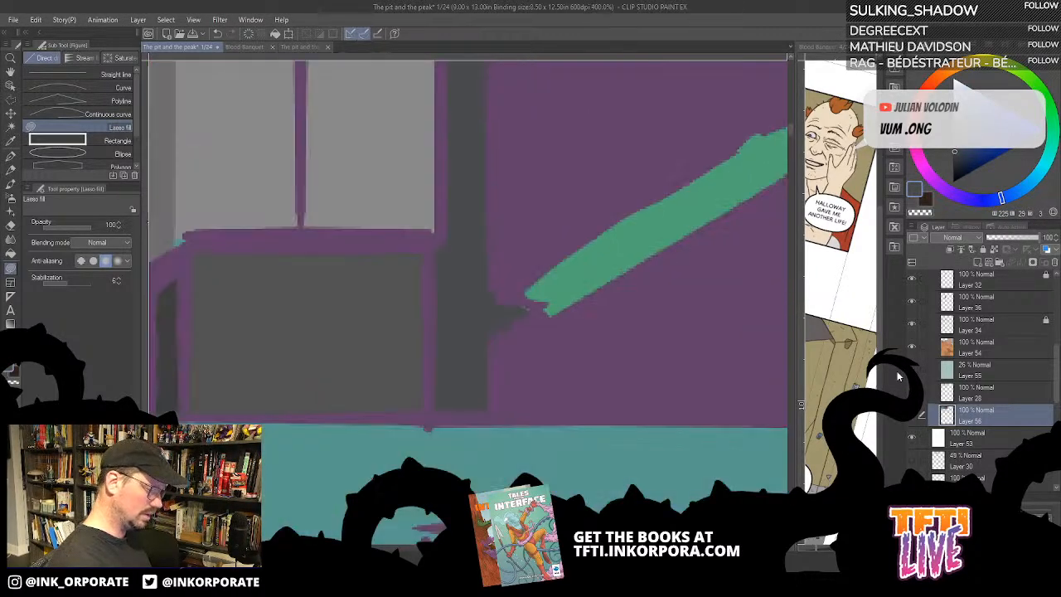
{"action": "key", "text": "ctrl+minus"}
{"action": "key", "text": "ctrl+minus"}
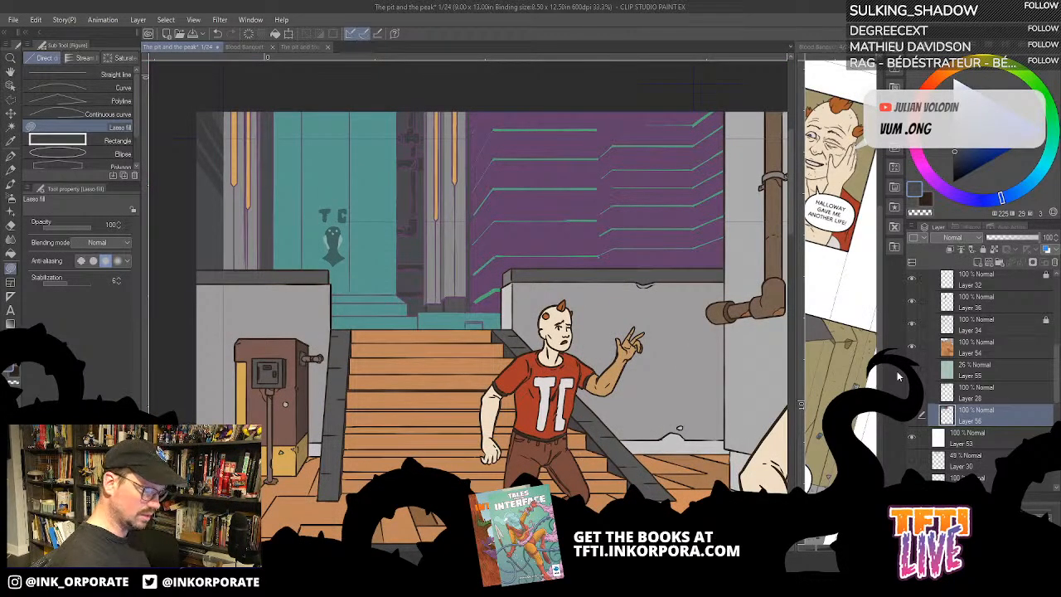
{"action": "key", "text": "ctrl+z"}
{"action": "key", "text": "ctrl+z"}
{"action": "key", "text": "ctrl+z"}
{"action": "key", "text": "ctrl+z"}
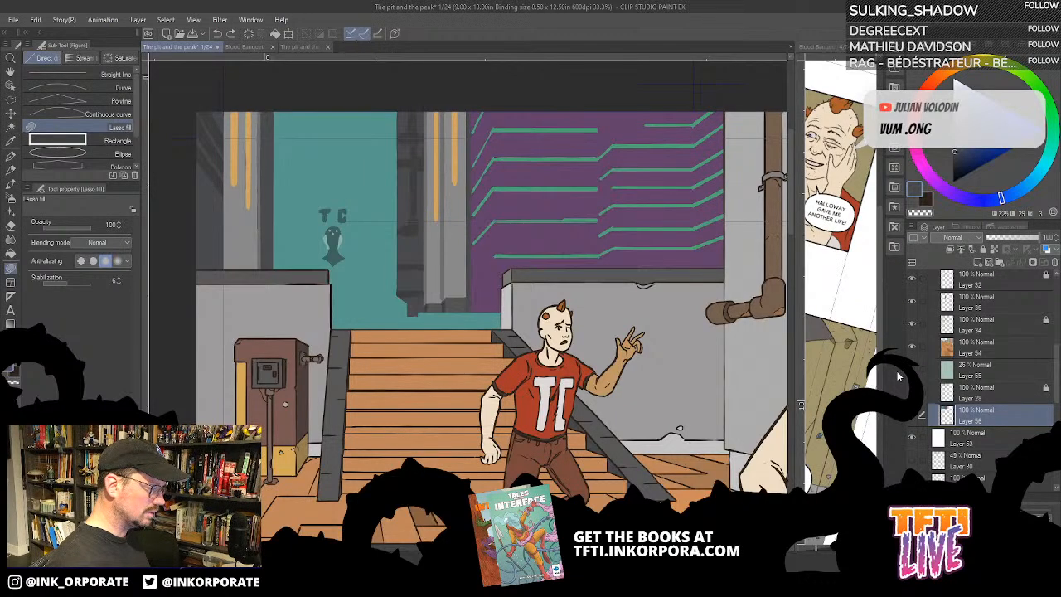
- Compare the wall and pillar base with and without the line art, undoing and redoing the last change
{"action": "key", "text": "ctrl+plus"}
{"action": "key", "text": "ctrl+plus"}
{"action": "key", "text": "ctrl+plus"}
{"action": "key", "text": "ctrl+plus"}
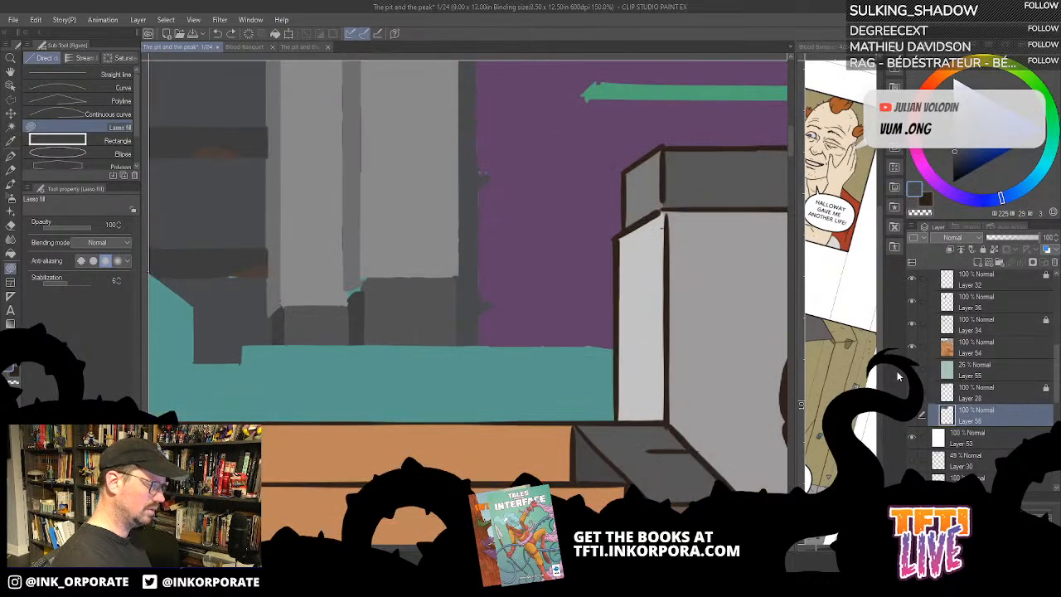
{"action": "left_click_drag", "start_coordinate": [429, 209], "coordinate": [511, 306]}
{"action": "key", "text": "ctrl+y"}
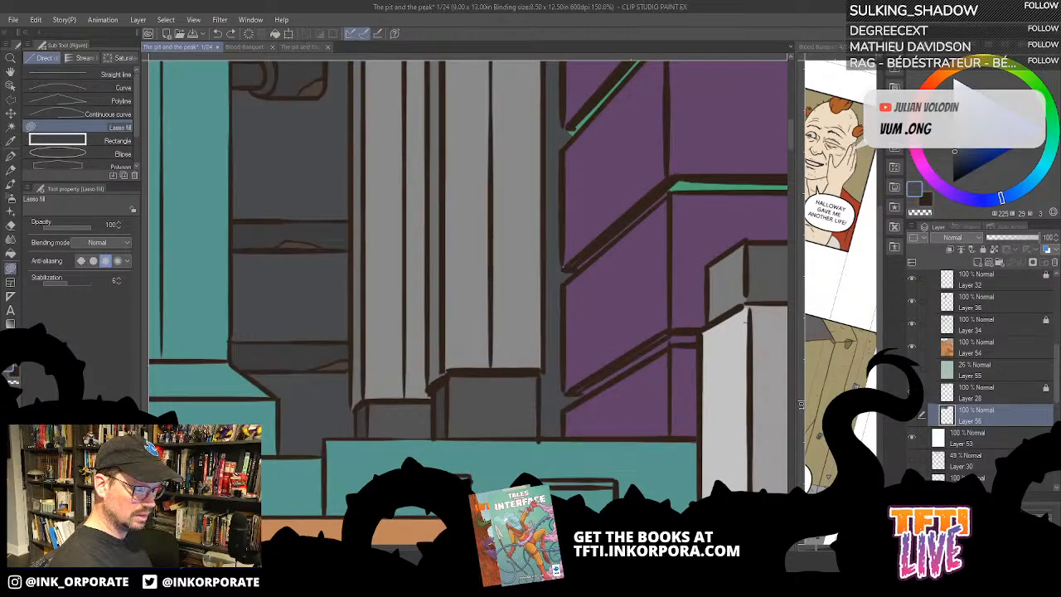
{"action": "key", "text": "ctrl+z"}
{"action": "key", "text": "ctrl+y"}
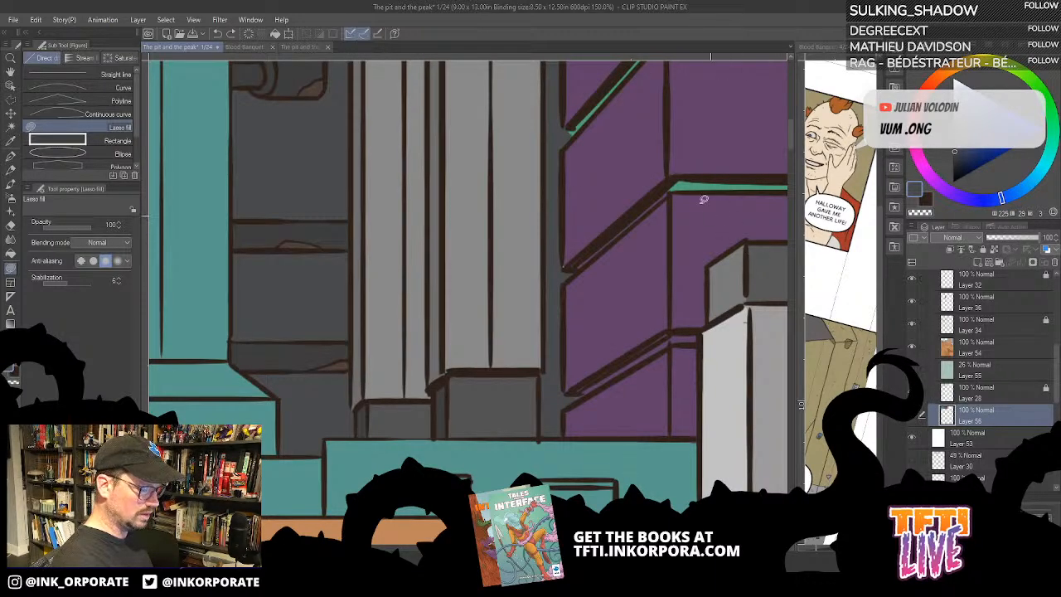
- Fill the slanted gap second from the bottom of the wall with the gap green, then sample the planks' purple
{"action": "left_click_drag", "start_coordinate": [583, 252], "coordinate": [617, 269]}
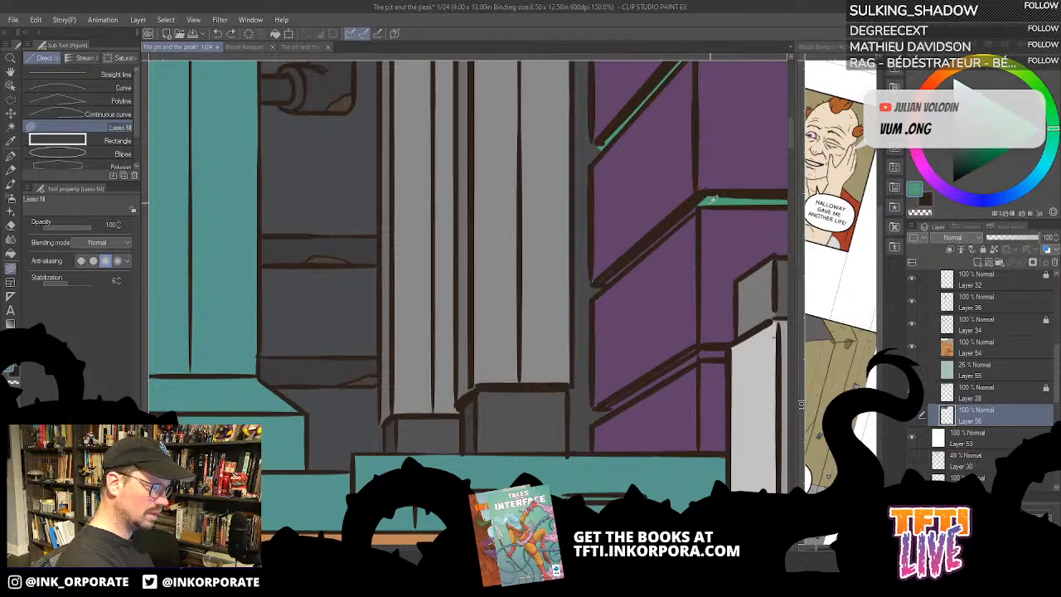
{"action": "key", "text": "g"}
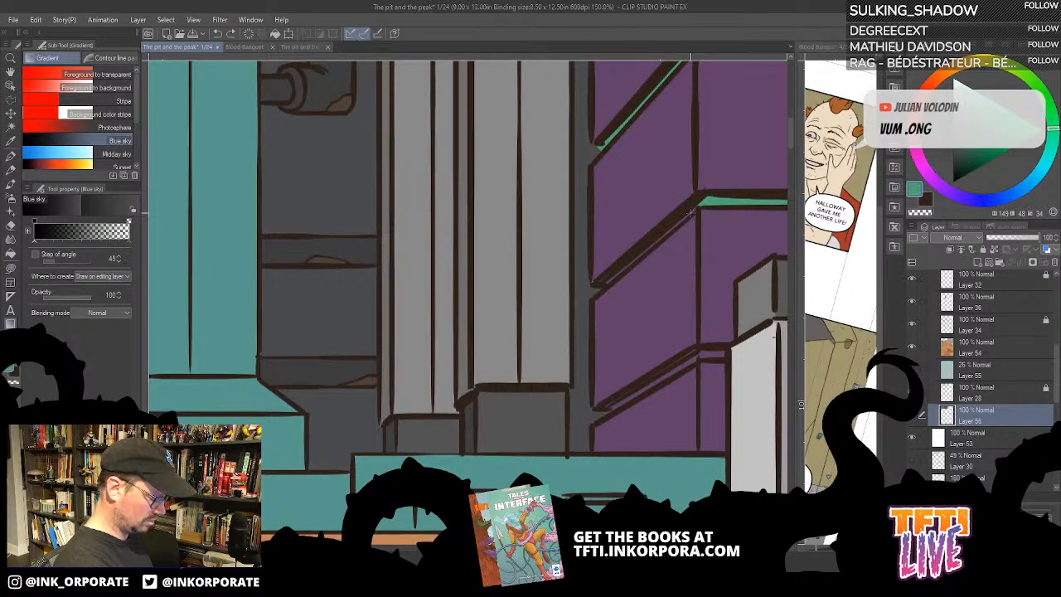
{"action": "key", "text": "g"}
{"action": "left_click", "coordinate": [620, 264]}
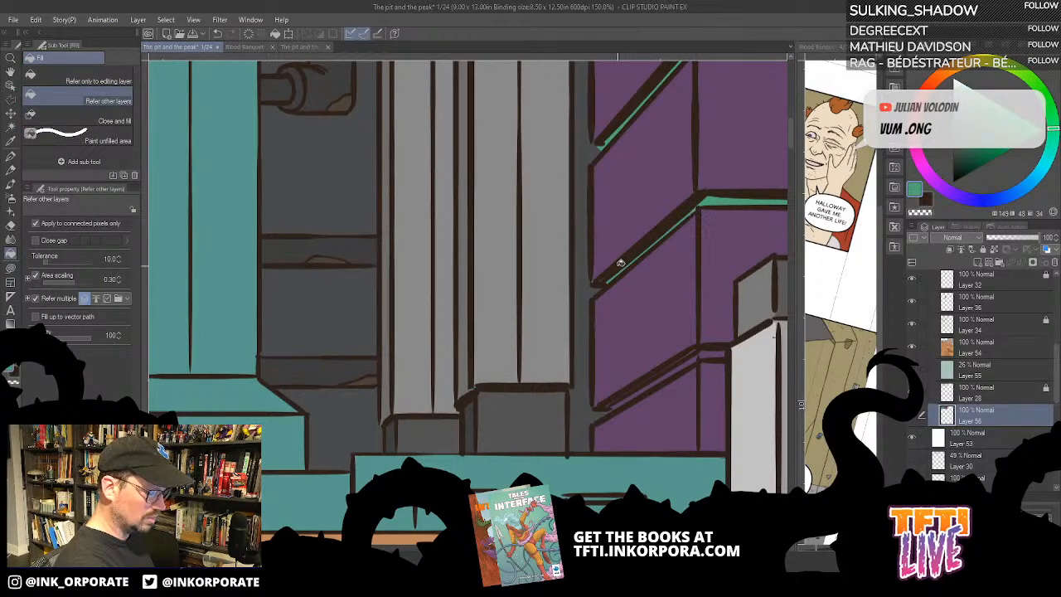
{"action": "key", "text": "u"}
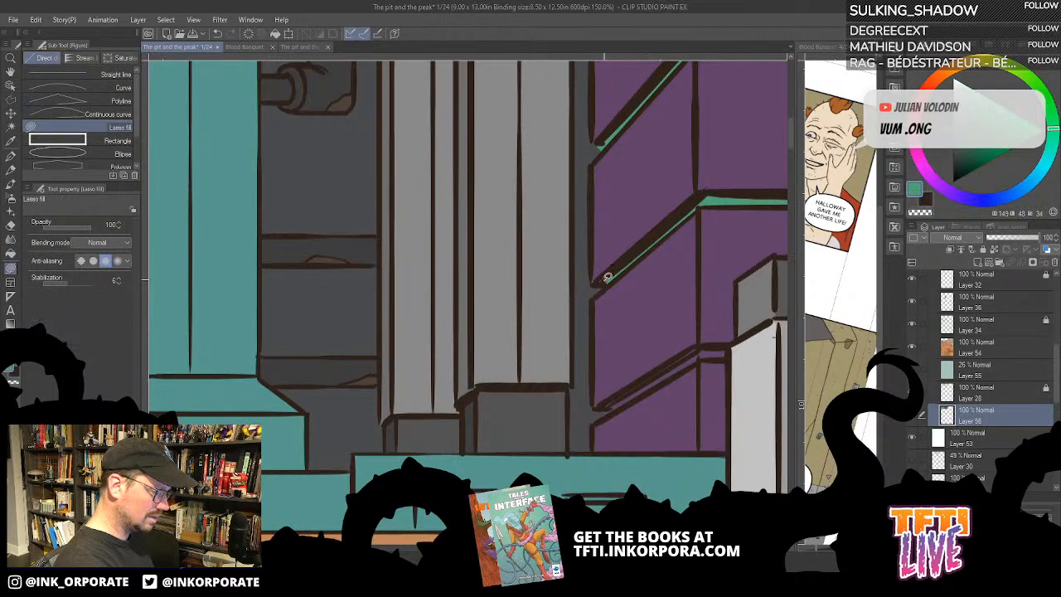
{"action": "left_click", "coordinate": [597, 271], "text": "alt"}
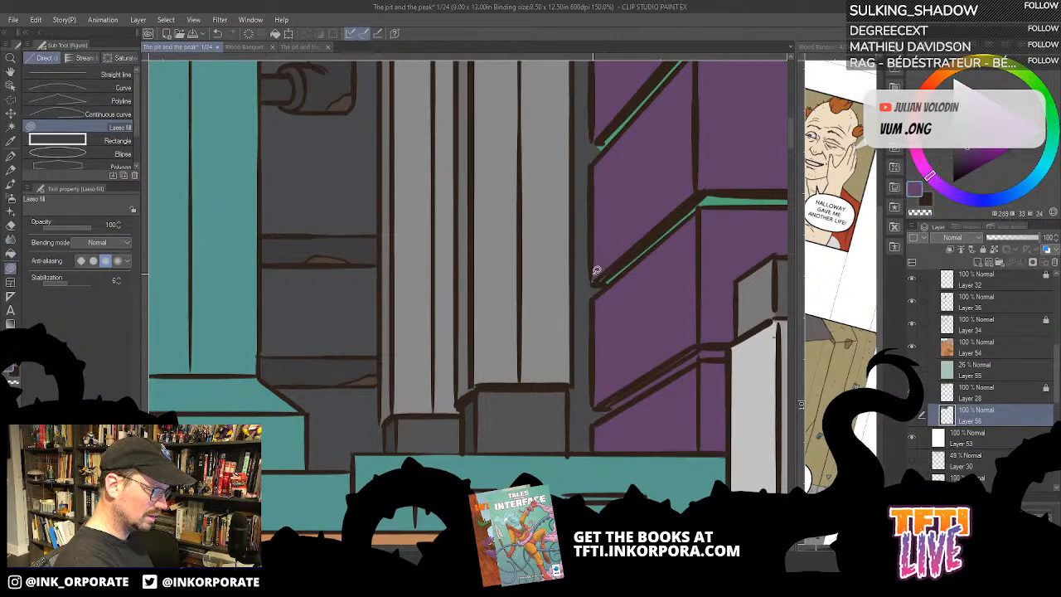
- Sample the gap green and fill the lowest slanted gap and its short front section beside the light pillar
{"action": "left_click_drag", "start_coordinate": [660, 307], "coordinate": [646, 207]}
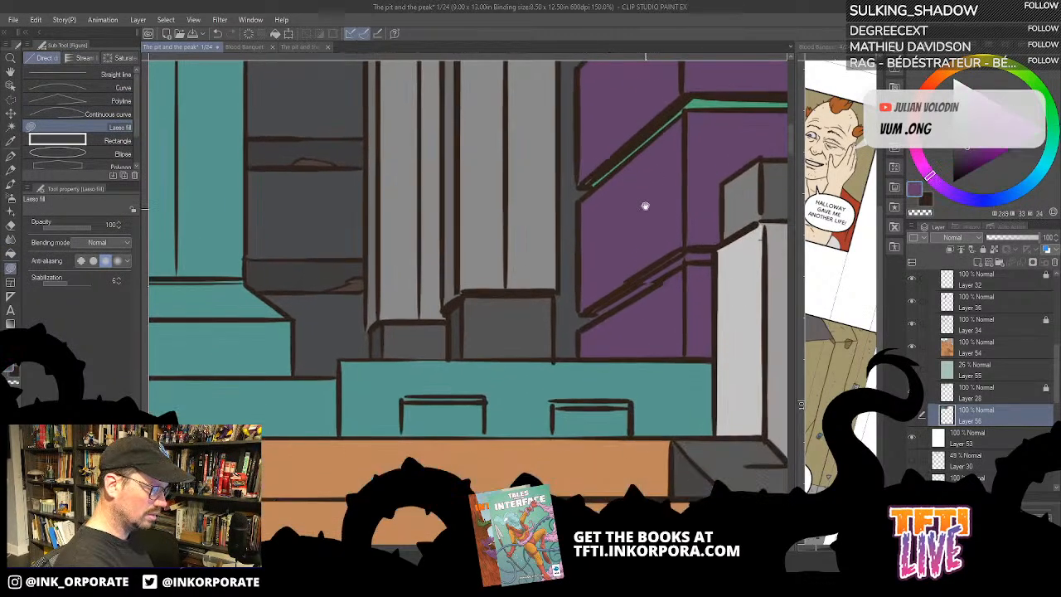
{"action": "left_click", "coordinate": [708, 96], "text": "alt"}
{"action": "key", "text": "g"}
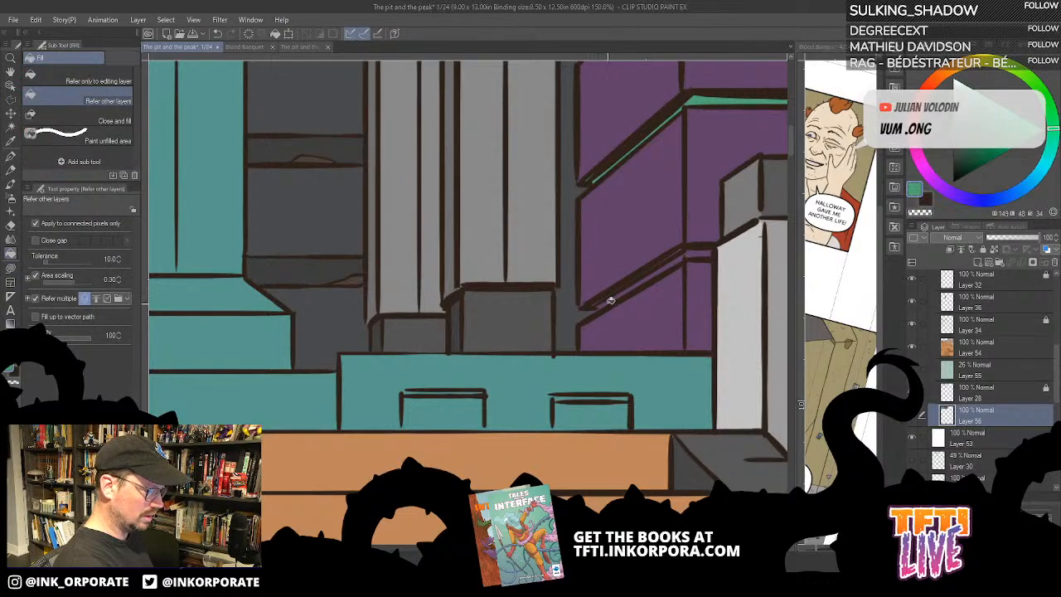
{"action": "left_click", "coordinate": [610, 301]}
{"action": "left_click", "coordinate": [706, 253]}
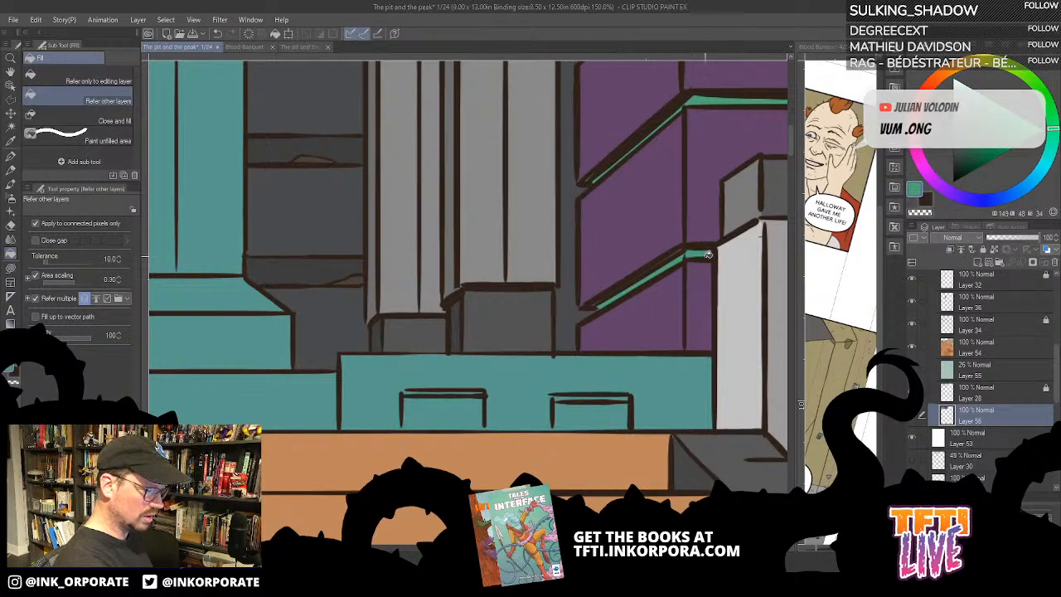
- Touch up the lowest slanted gap with green Lasso fill and clean its outer tip with the dark grey sampled beside the wall
{"action": "key", "text": "u"}
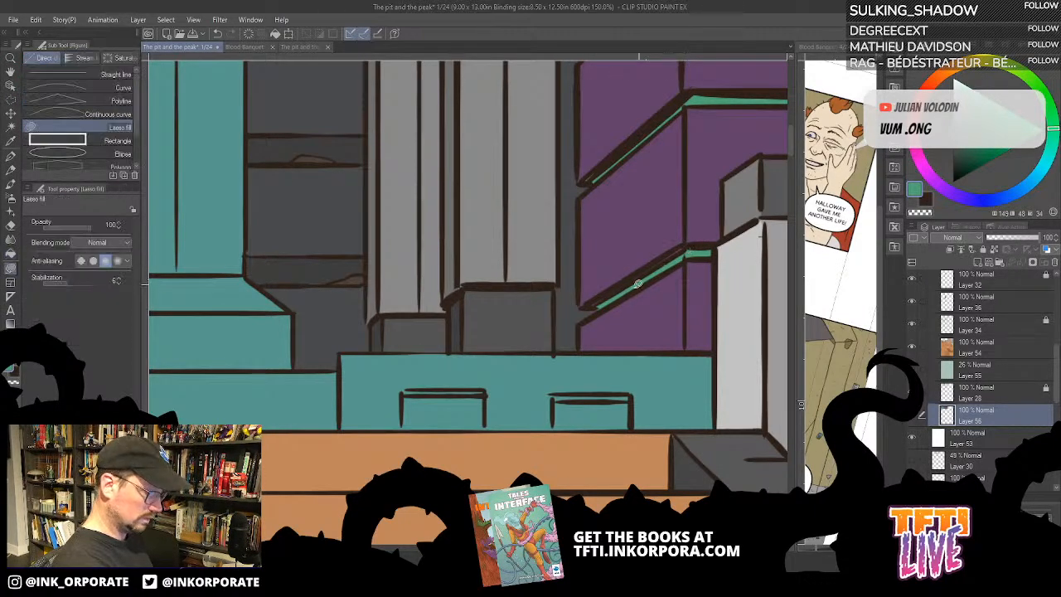
{"action": "mouse_move", "coordinate": [590, 305]}
{"action": "left_mouse_down"}
{"action": "mouse_move", "coordinate": [689, 242]}
{"action": "mouse_move", "coordinate": [685, 254]}
{"action": "left_mouse_up"}
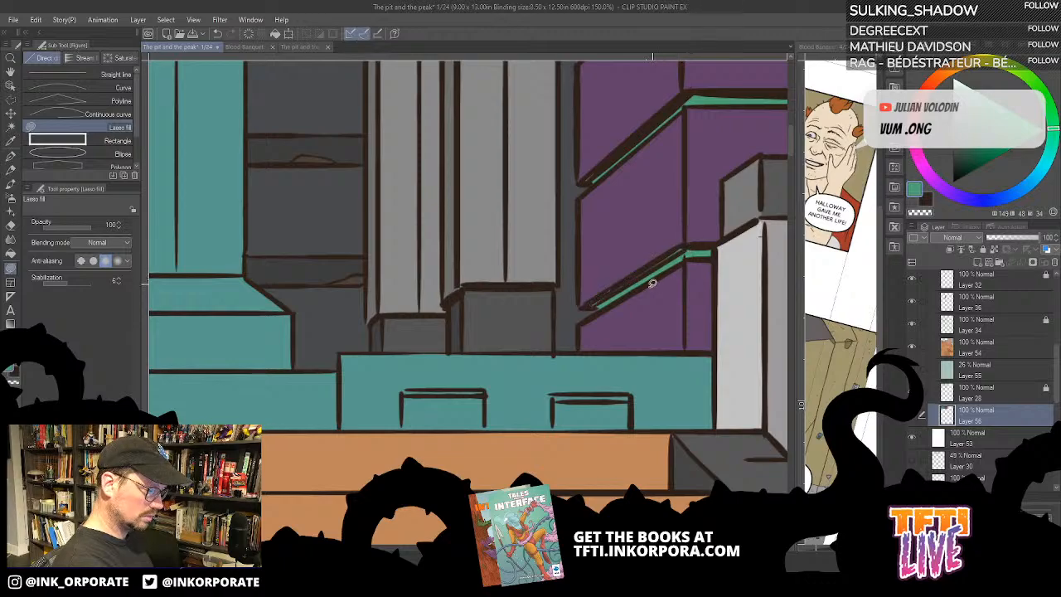
{"action": "left_click", "coordinate": [573, 318], "text": "alt"}
{"action": "left_click_drag", "start_coordinate": [587, 308], "coordinate": [595, 315]}
- Inspect the green plank gaps up to the wall's top edge, sample their green, and check the wall as a whole
{"action": "left_click_drag", "start_coordinate": [711, 195], "coordinate": [597, 334]}
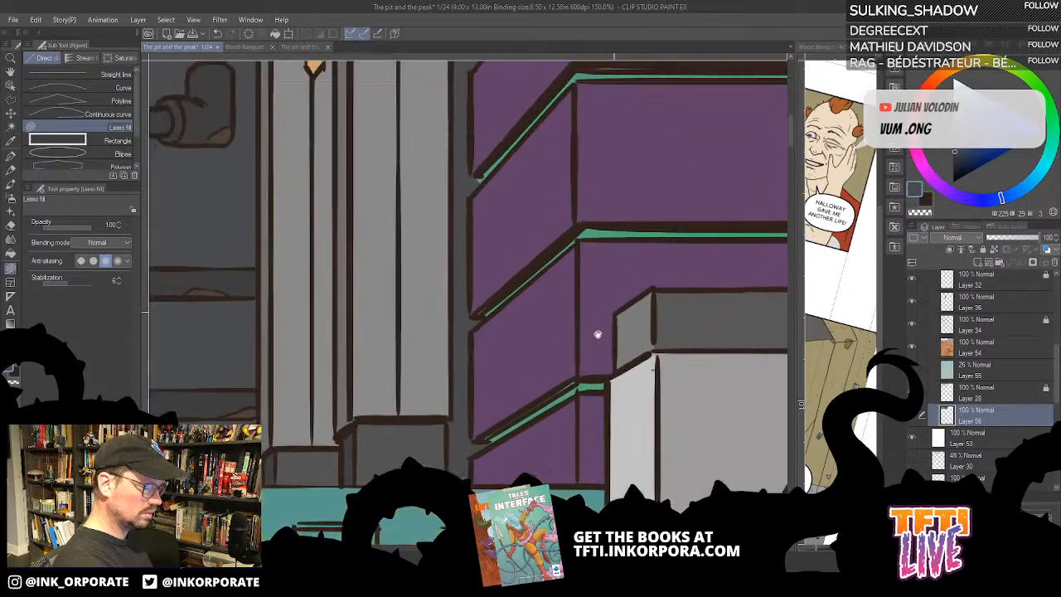
{"action": "left_click_drag", "start_coordinate": [675, 170], "coordinate": [592, 307]}
{"action": "left_click_drag", "start_coordinate": [628, 209], "coordinate": [586, 370]}
{"action": "left_click_drag", "start_coordinate": [607, 267], "coordinate": [592, 348]}
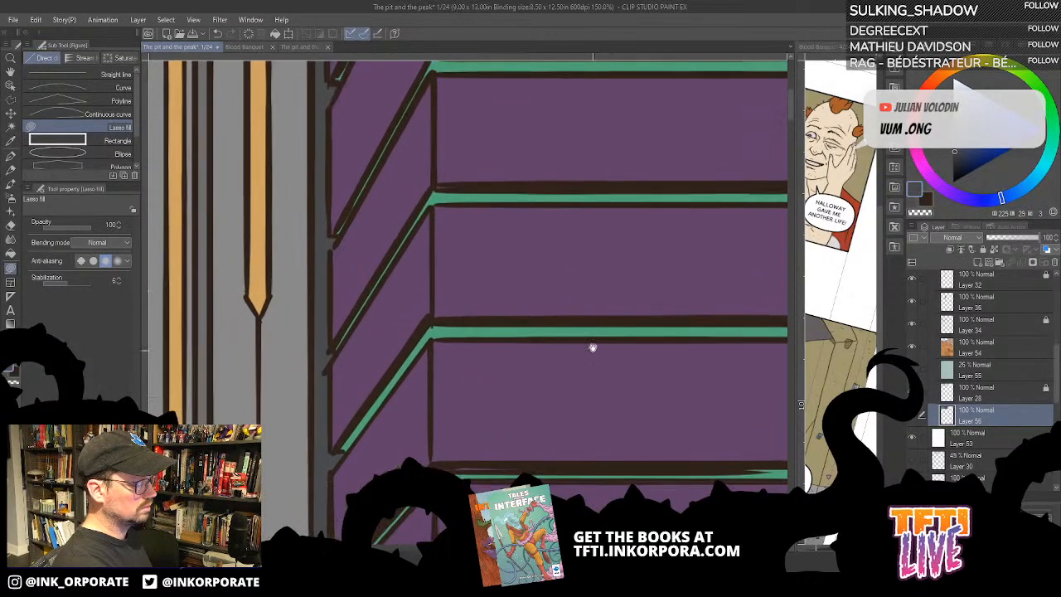
{"action": "left_click_drag", "start_coordinate": [597, 247], "coordinate": [594, 320]}
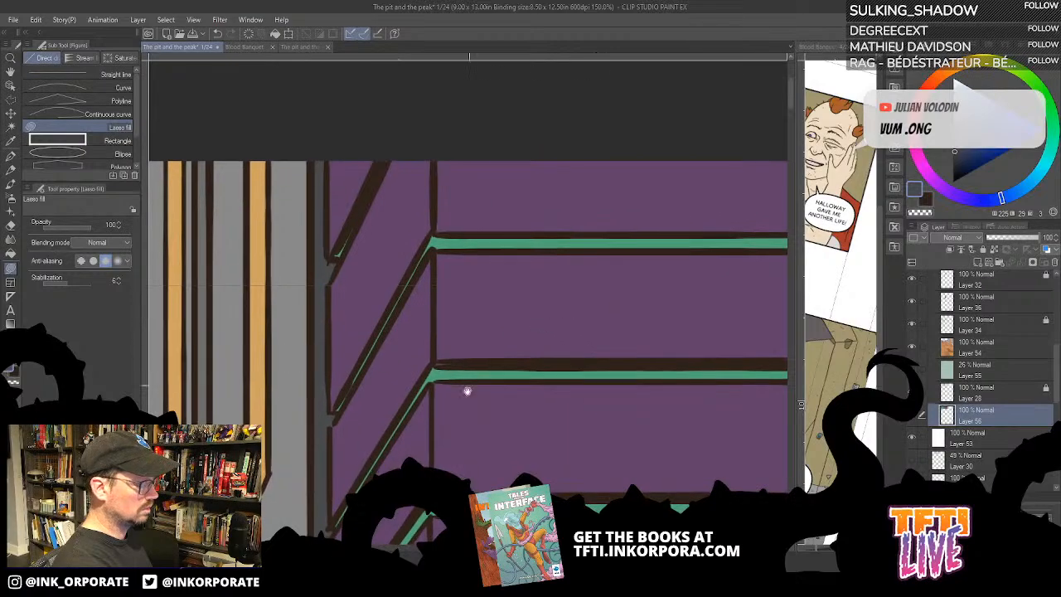
{"action": "left_click_drag", "start_coordinate": [353, 137], "coordinate": [531, 277]}
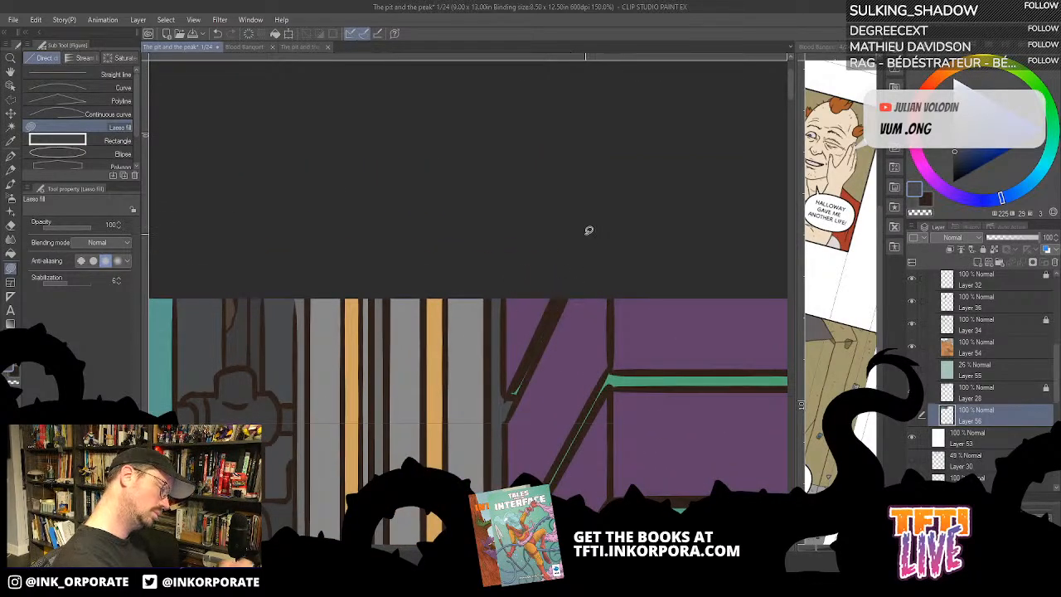
{"action": "left_click", "coordinate": [641, 379], "text": "alt"}
{"action": "mouse_move", "coordinate": [565, 292]}
{"action": "left_mouse_down"}
{"action": "mouse_move", "coordinate": [523, 375]}
{"action": "mouse_move", "coordinate": [566, 293]}
{"action": "left_mouse_up"}
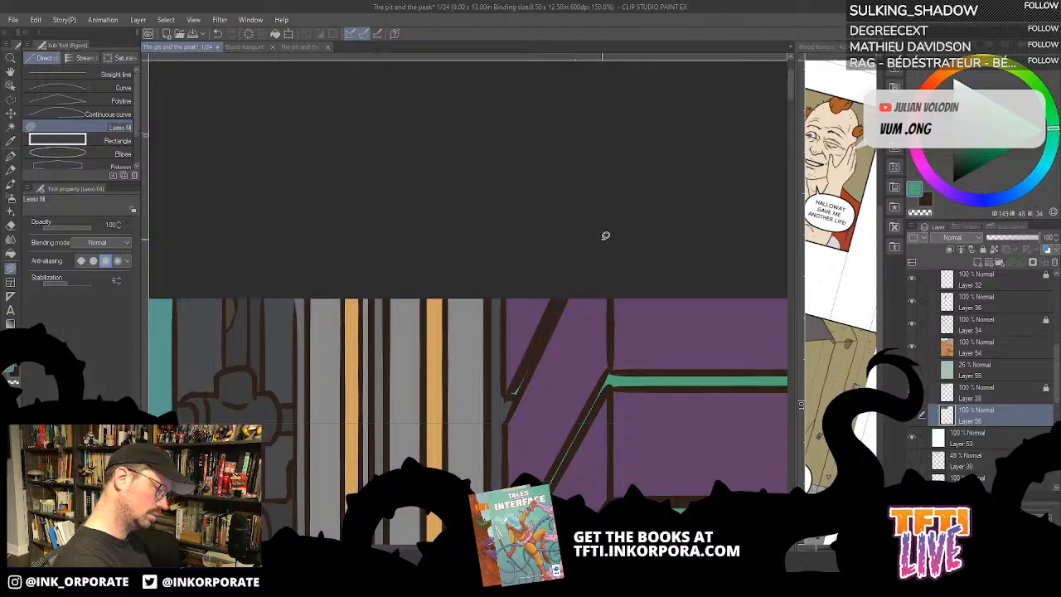
{"action": "scroll", "coordinate": [602, 241], "scroll_direction": "down", "scroll_amount": 8}
{"action": "scroll", "coordinate": [601, 245], "scroll_direction": "up", "scroll_amount": 2}
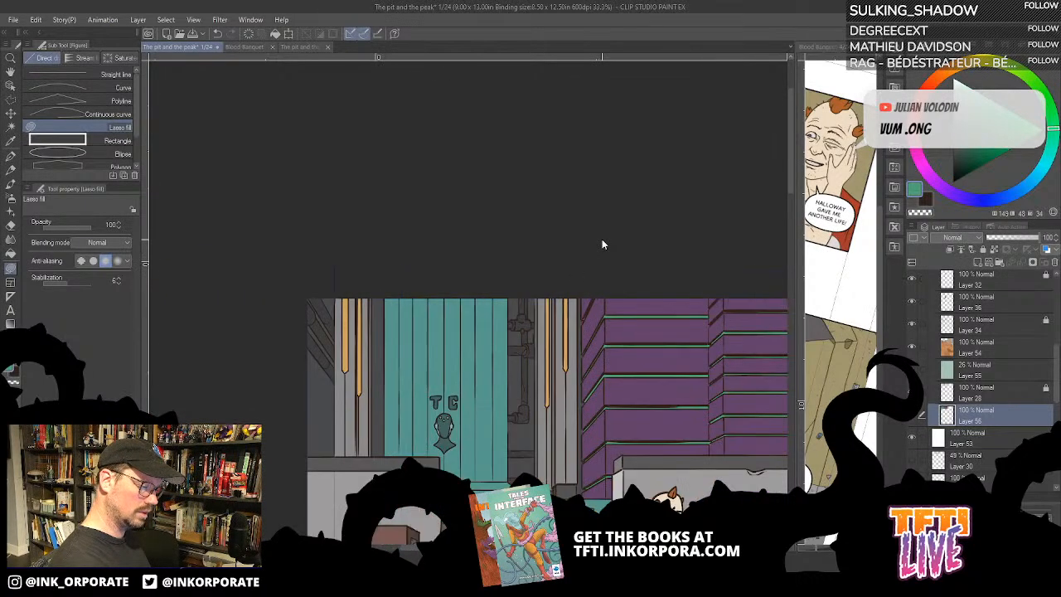
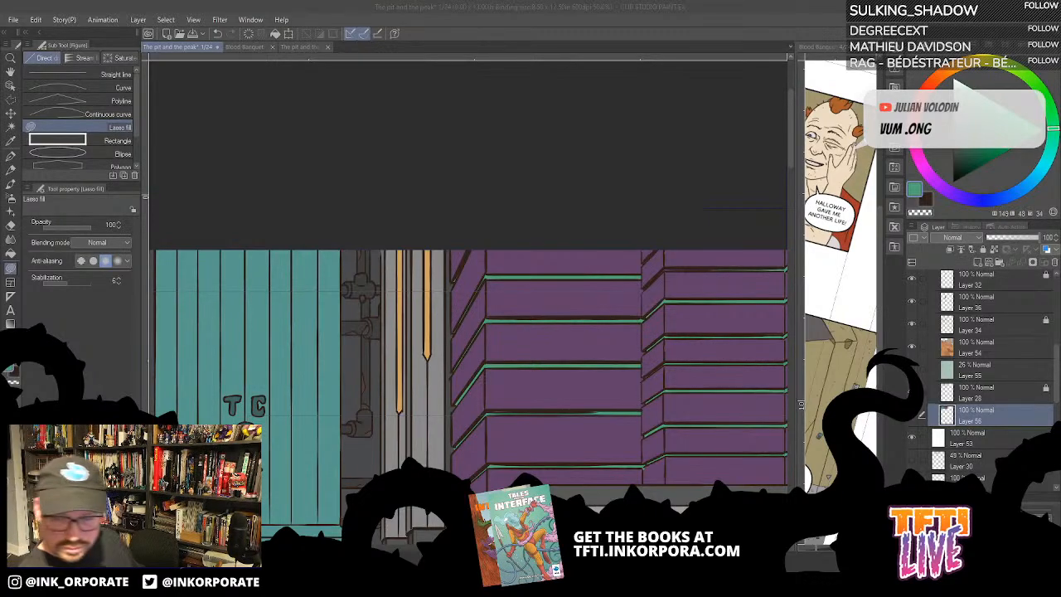
- Lasso-fill the thin gap under the topmost ledge of the purple building's right section with green, continuing around its corner
{"action": "left_click", "coordinate": [742, 29]}
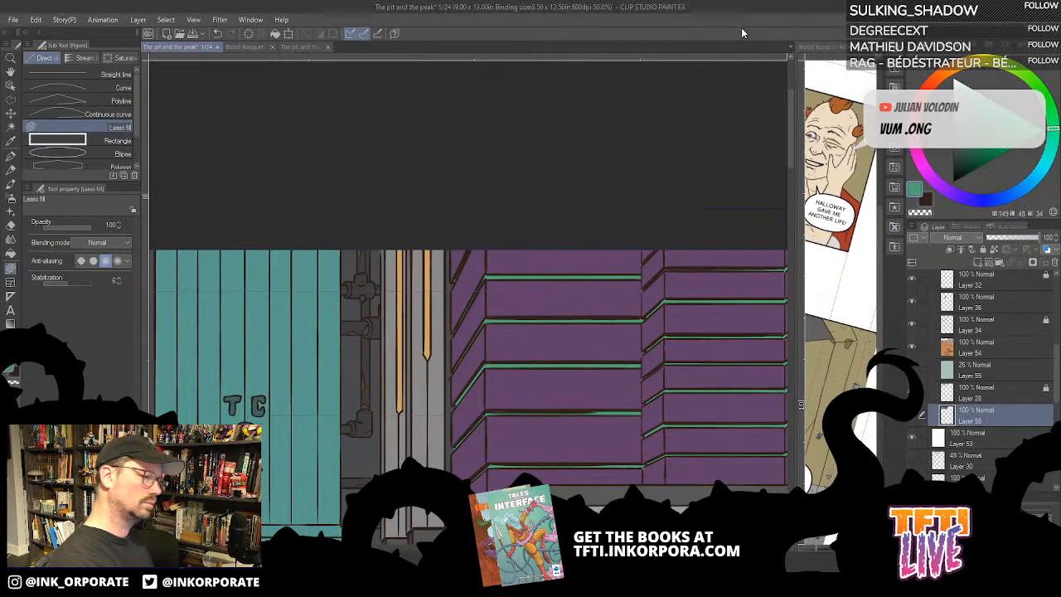
{"action": "key", "text": "ctrl+plus"}
{"action": "key", "text": "ctrl+plus"}
{"action": "key", "text": "minus"}
{"action": "key", "text": "minus"}
{"action": "key", "text": "minus"}
{"action": "key", "text": "minus"}
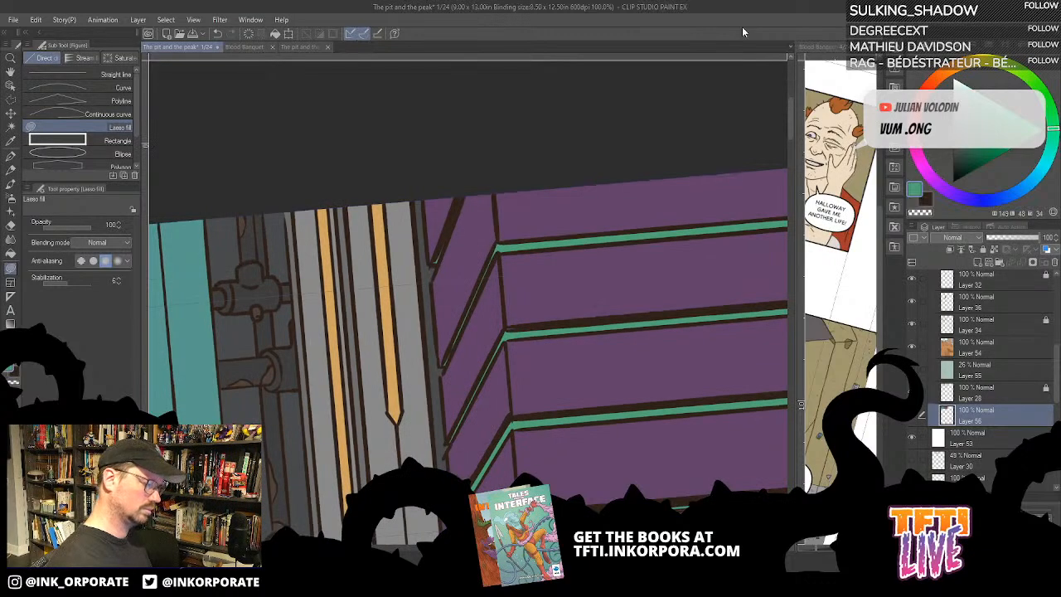
{"action": "left_click_drag", "start_coordinate": [767, 63], "coordinate": [561, 274]}
{"action": "left_click_drag", "start_coordinate": [645, 263], "coordinate": [644, 199]}
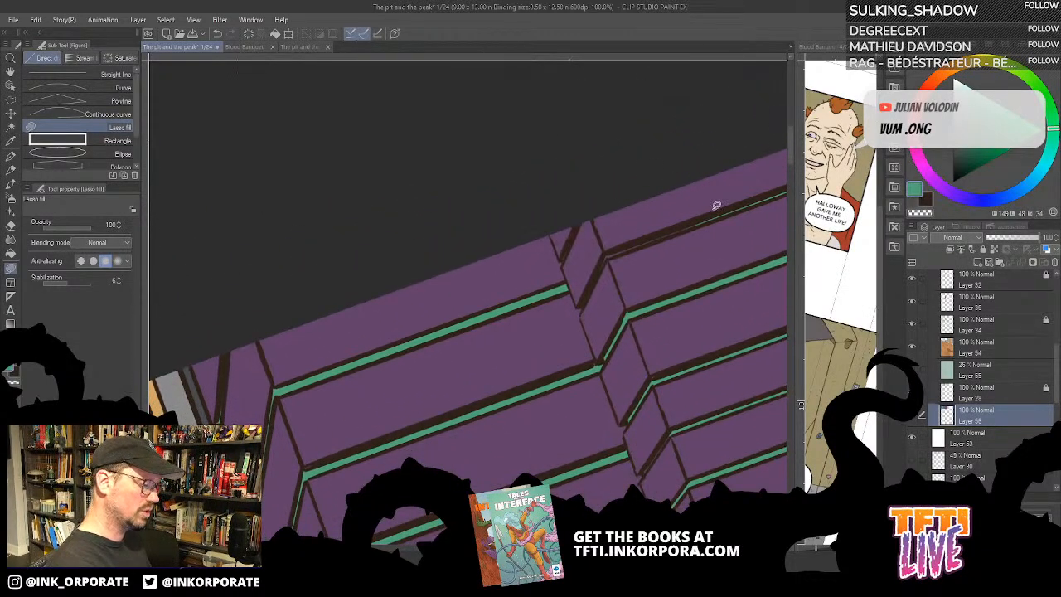
{"action": "key", "text": "minus"}
{"action": "key", "text": "minus"}
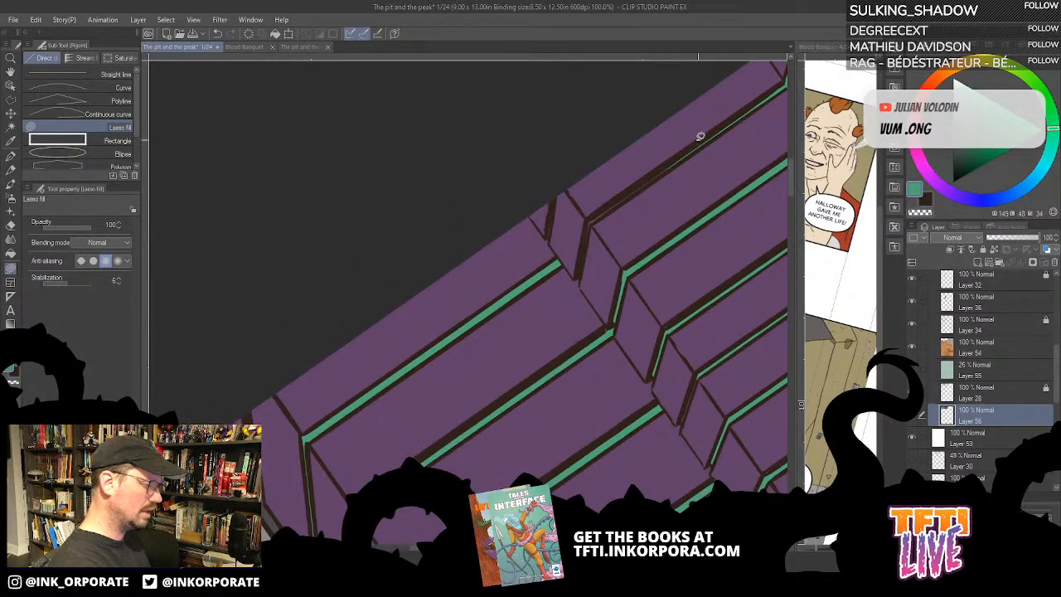
{"action": "mouse_move", "coordinate": [675, 158]}
{"action": "left_mouse_down"}
{"action": "mouse_move", "coordinate": [594, 216]}
{"action": "mouse_move", "coordinate": [680, 158]}
{"action": "left_mouse_up"}
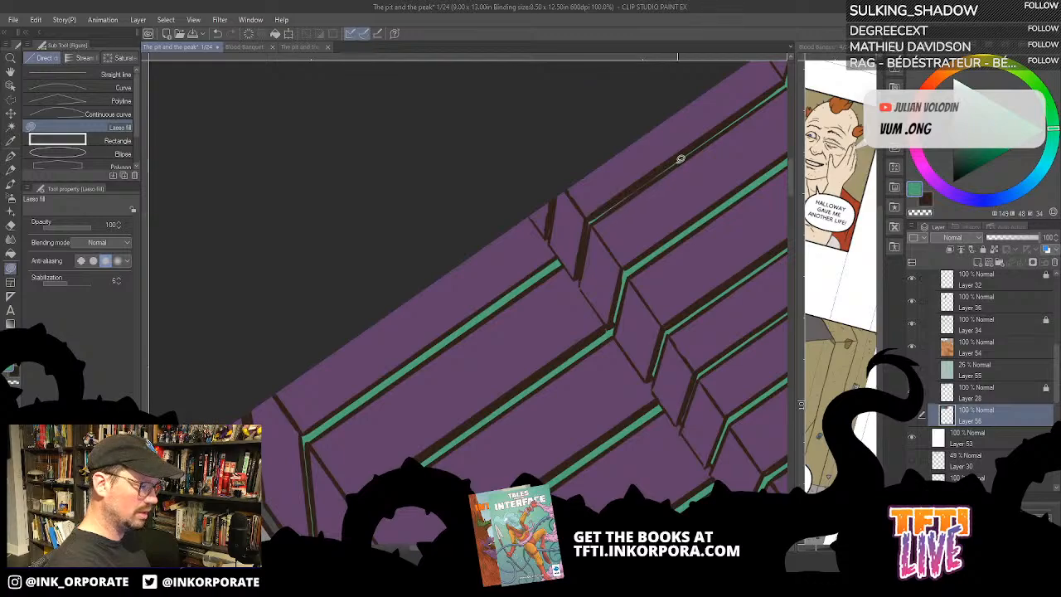
{"action": "left_click_drag", "start_coordinate": [599, 219], "coordinate": [669, 162]}
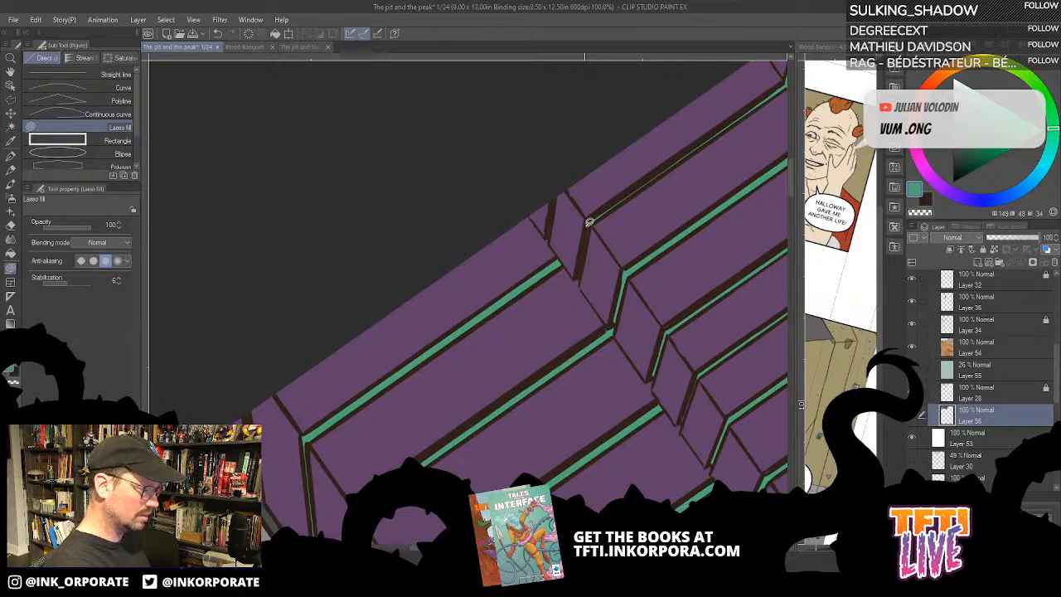
{"action": "mouse_move", "coordinate": [588, 226]}
{"action": "left_mouse_down"}
{"action": "mouse_move", "coordinate": [573, 275]}
{"action": "mouse_move", "coordinate": [585, 302]}
{"action": "left_mouse_up"}
- Try to bucket-fill an area of the building's lower wall with its sampled purple, referring to other layers
{"action": "mouse_move", "coordinate": [729, 304]}
{"action": "left_mouse_down"}
{"action": "mouse_move", "coordinate": [666, 308]}
{"action": "mouse_move", "coordinate": [624, 373]}
{"action": "mouse_move", "coordinate": [491, 360]}
{"action": "left_mouse_up"}
{"action": "left_click", "coordinate": [487, 339], "text": "alt"}
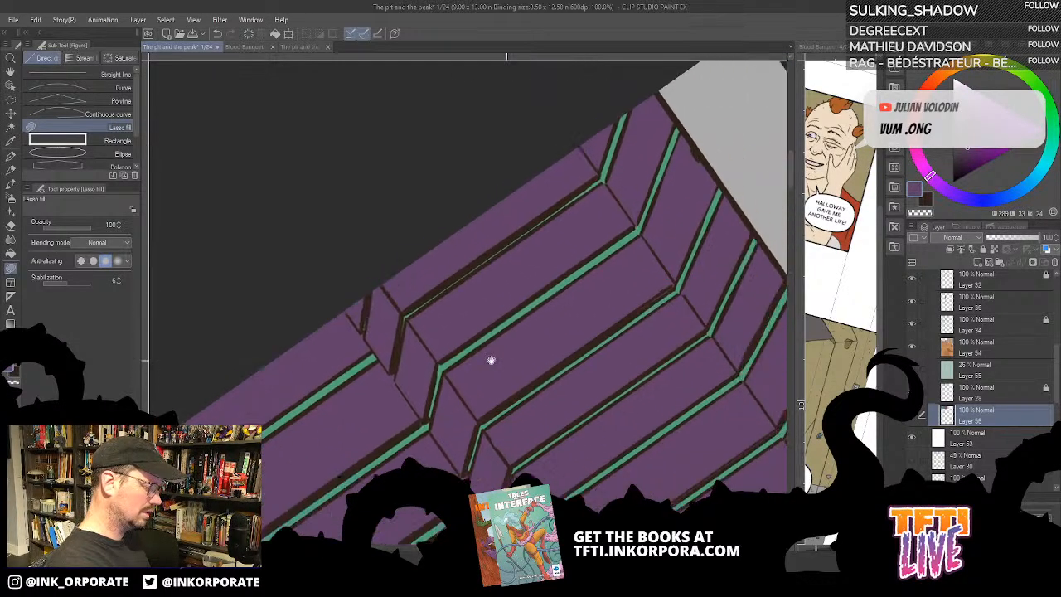
{"action": "mouse_move", "coordinate": [685, 349]}
{"action": "left_mouse_down"}
{"action": "mouse_move", "coordinate": [620, 246]}
{"action": "mouse_move", "coordinate": [644, 303]}
{"action": "mouse_move", "coordinate": [639, 215]}
{"action": "left_mouse_up"}
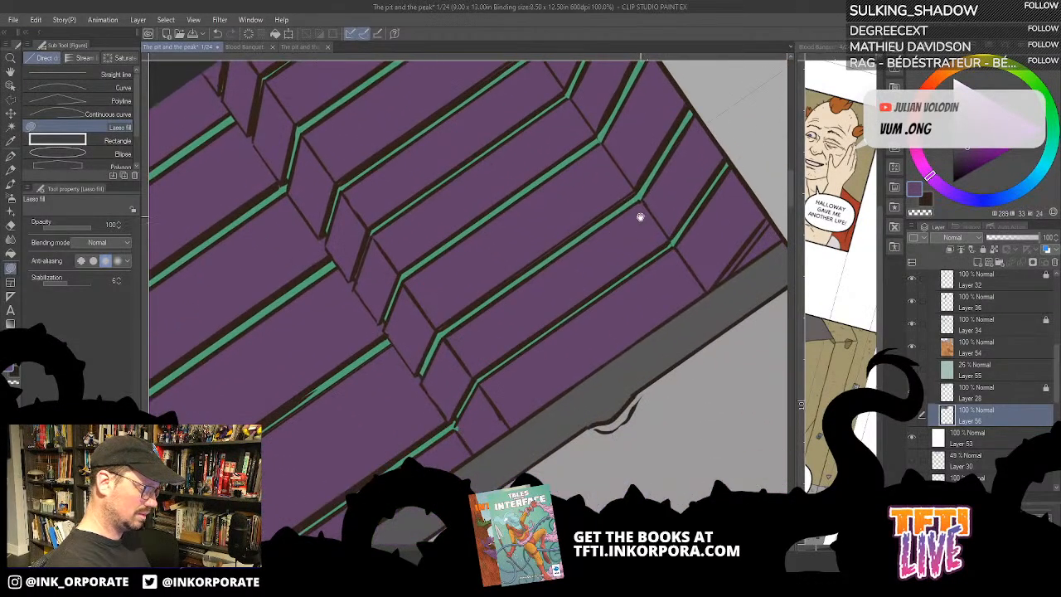
{"action": "key", "text": "g"}
{"action": "key", "text": "g"}
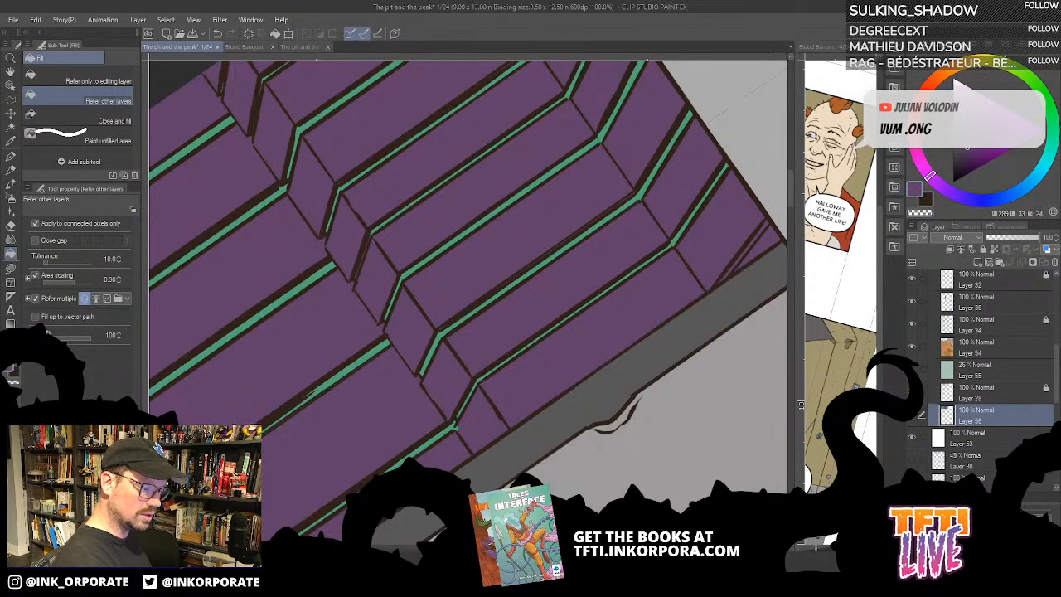
{"action": "left_click", "coordinate": [576, 228]}
{"action": "key", "text": "ctrl+z"}
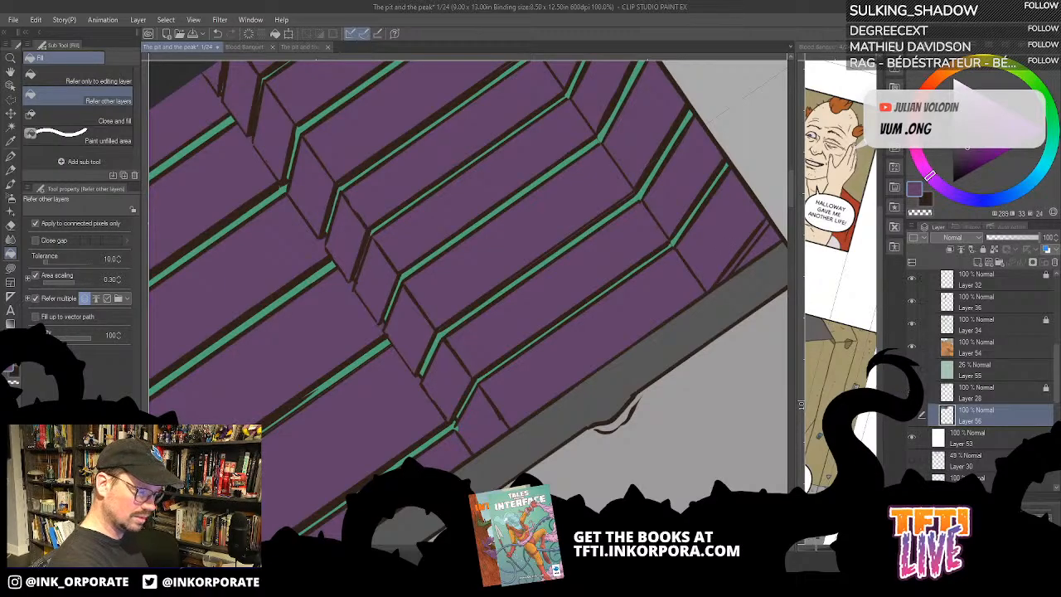
- Check the purple building's flat colours with the background line art hidden, and restore the line art
{"action": "key", "text": "ctrl+y"}
{"action": "key", "text": "ctrl+z"}
{"action": "key", "text": "ctrl+z"}
{"action": "key", "text": "ctrl+z"}
{"action": "key", "text": "ctrl+z"}
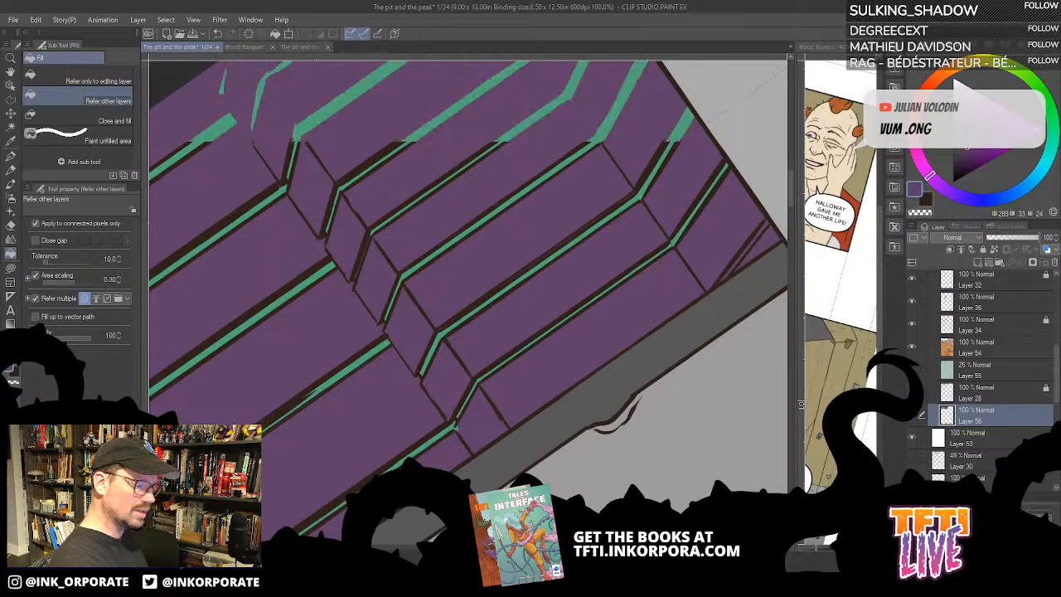
{"action": "key", "text": "ctrl+y"}
{"action": "key", "text": "ctrl+y"}
{"action": "key", "text": "ctrl+y"}
{"action": "key", "text": "ctrl+y"}
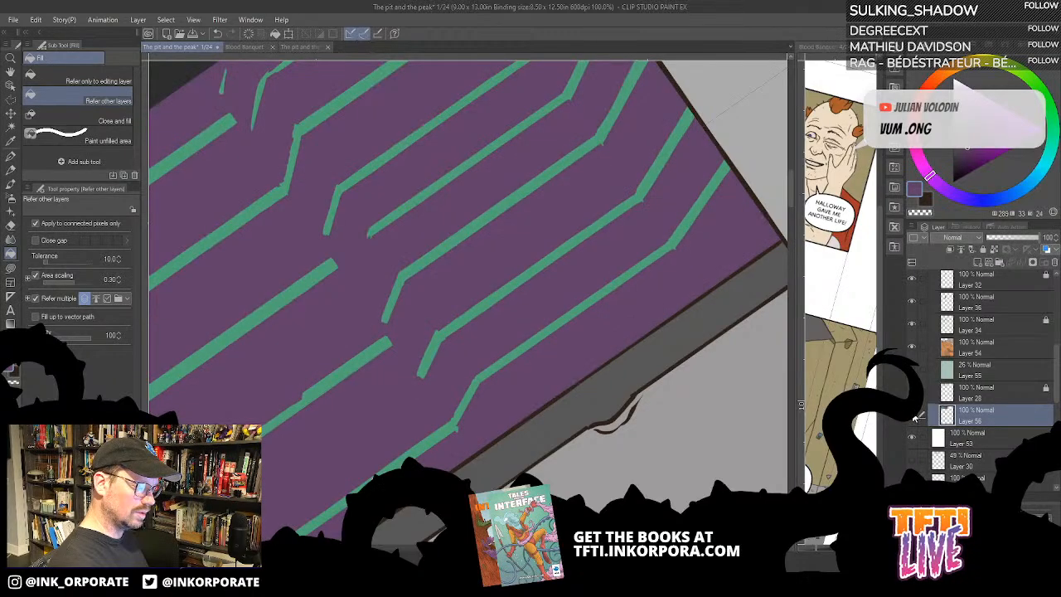
{"action": "key", "text": "ctrl+minus"}
{"action": "key", "text": "ctrl+minus"}
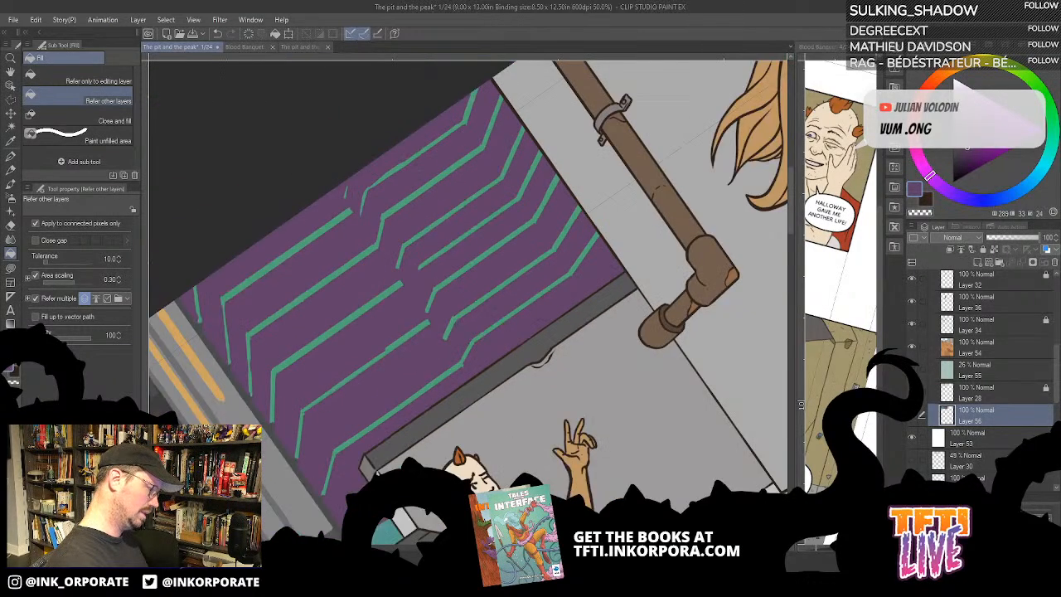
{"action": "left_click_drag", "start_coordinate": [669, 319], "coordinate": [665, 325]}
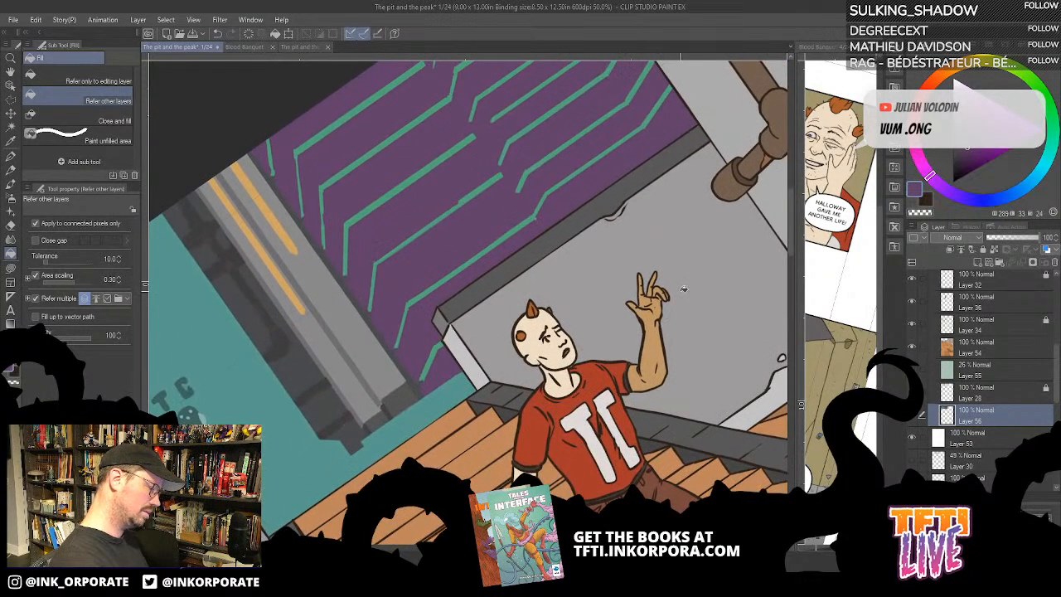
{"action": "left_click", "coordinate": [913, 417]}
{"action": "left_click", "coordinate": [913, 417]}
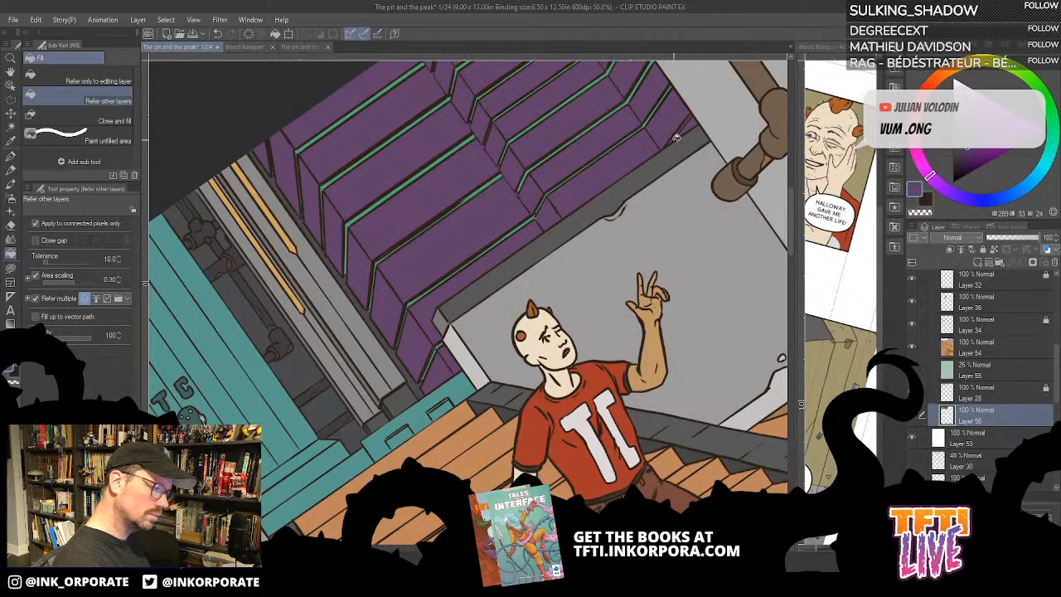
- Fill the narrow gap between the lines at the purple building's lowest outer corner with the sampled ledge green
{"action": "scroll", "coordinate": [689, 117], "scroll_direction": "up", "scroll_amount": 5}
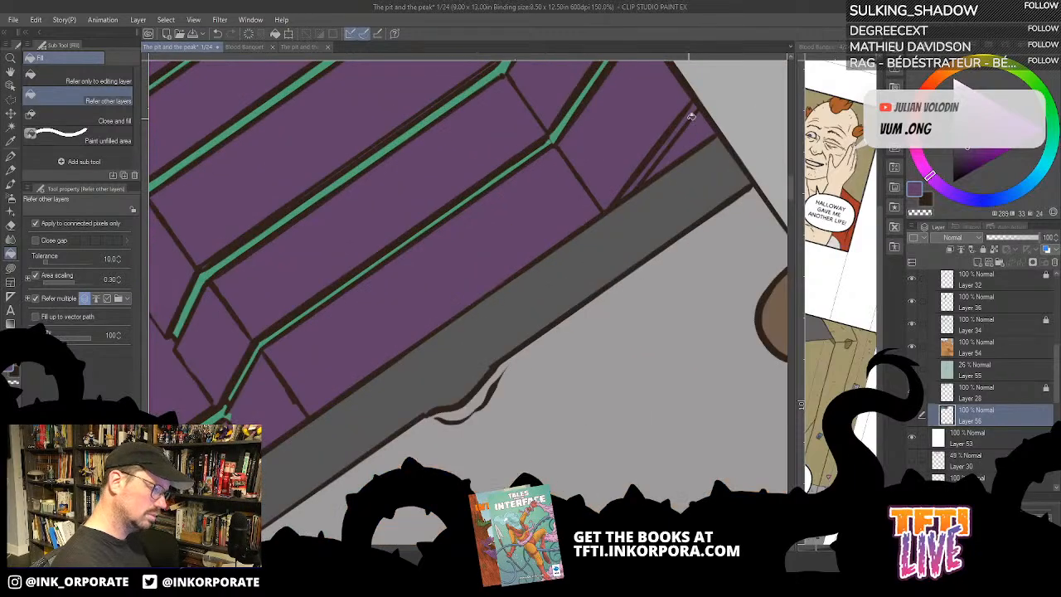
{"action": "left_click_drag", "start_coordinate": [673, 230], "coordinate": [678, 358]}
{"action": "left_click", "coordinate": [572, 249], "text": "alt"}
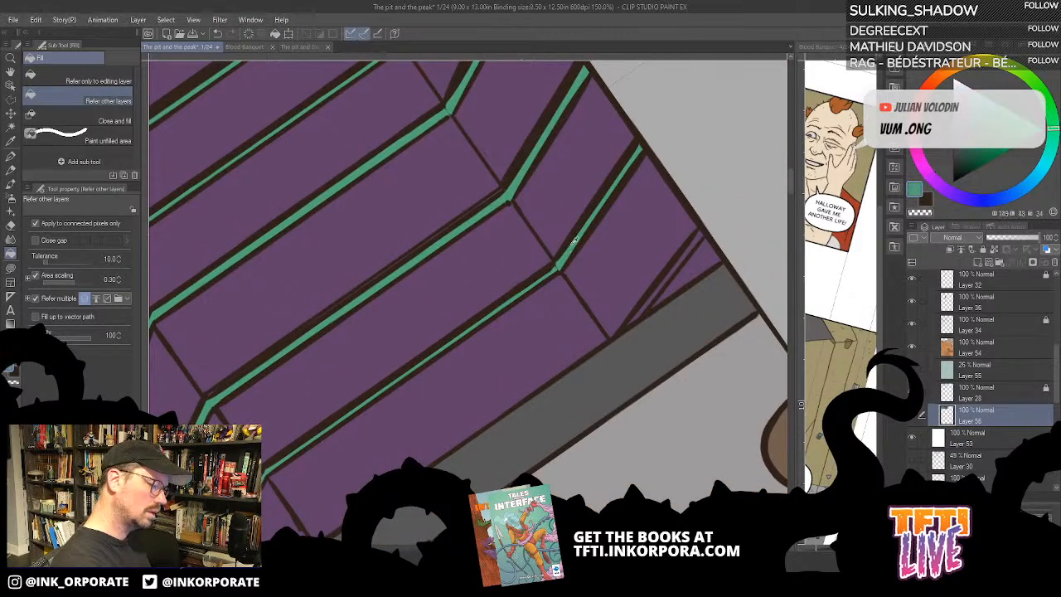
{"action": "left_click", "coordinate": [670, 275]}
{"action": "left_click_drag", "start_coordinate": [499, 443], "coordinate": [643, 279]}
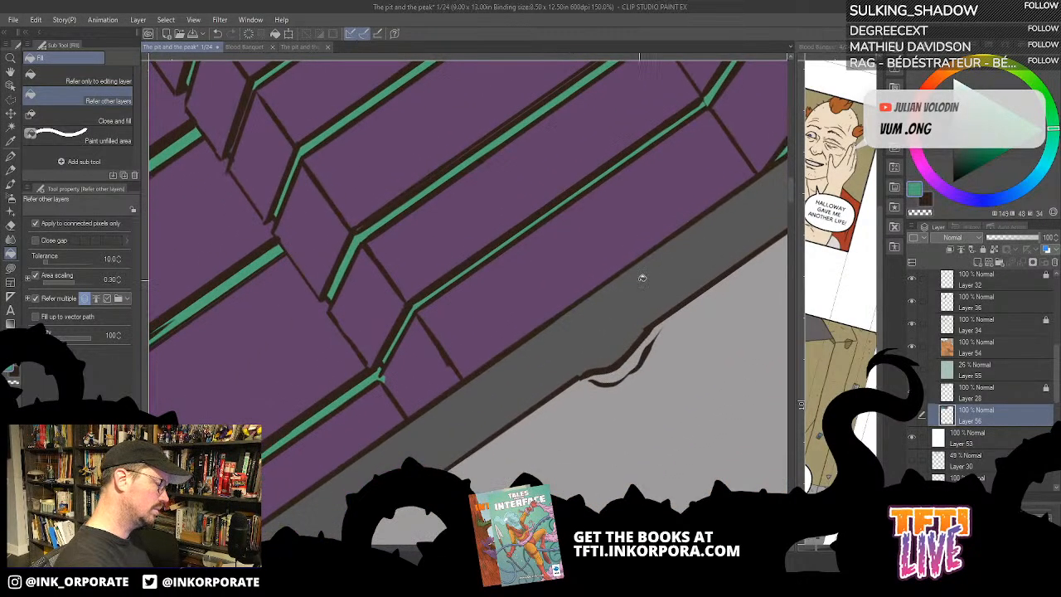
{"action": "scroll", "coordinate": [642, 278], "scroll_direction": "down", "scroll_amount": 6}
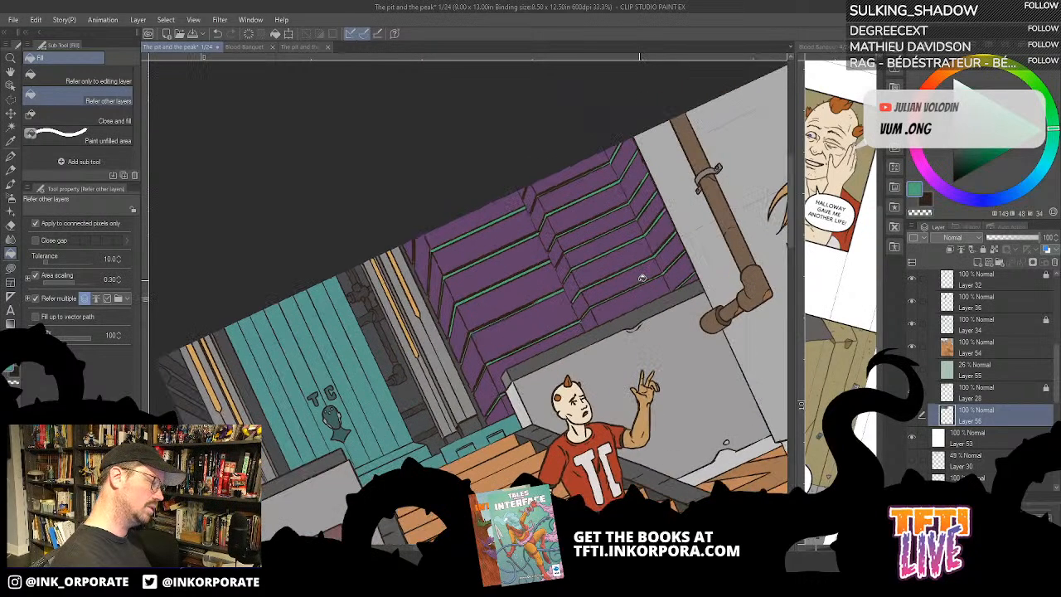
{"action": "key", "text": "asciicircum"}
{"action": "left_click_drag", "start_coordinate": [625, 417], "coordinate": [727, 291]}
{"action": "key", "text": "minus"}
{"action": "key", "text": "minus"}
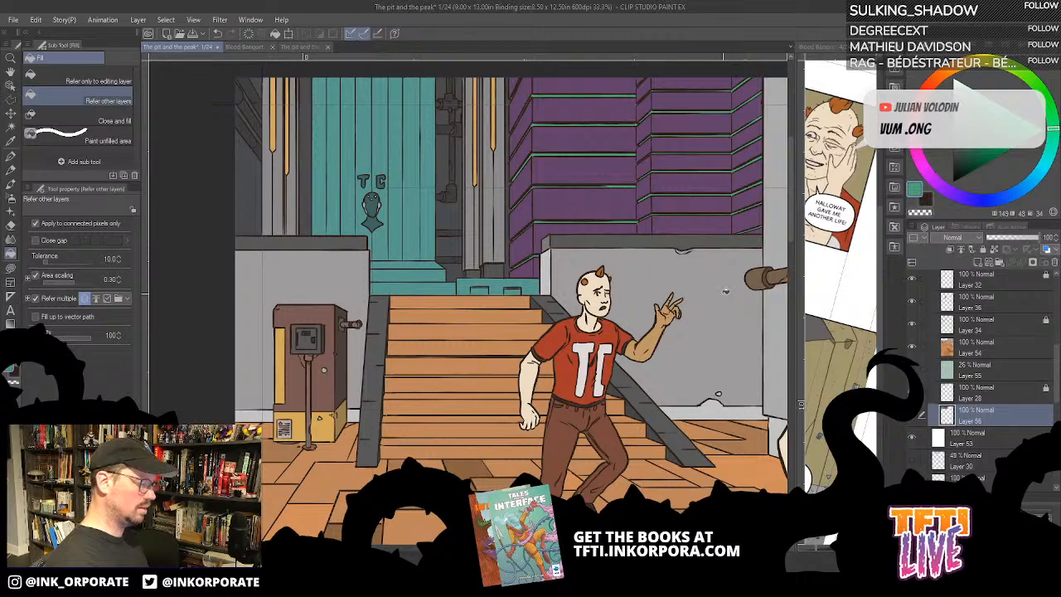
{"action": "left_click_drag", "start_coordinate": [553, 325], "coordinate": [592, 342]}
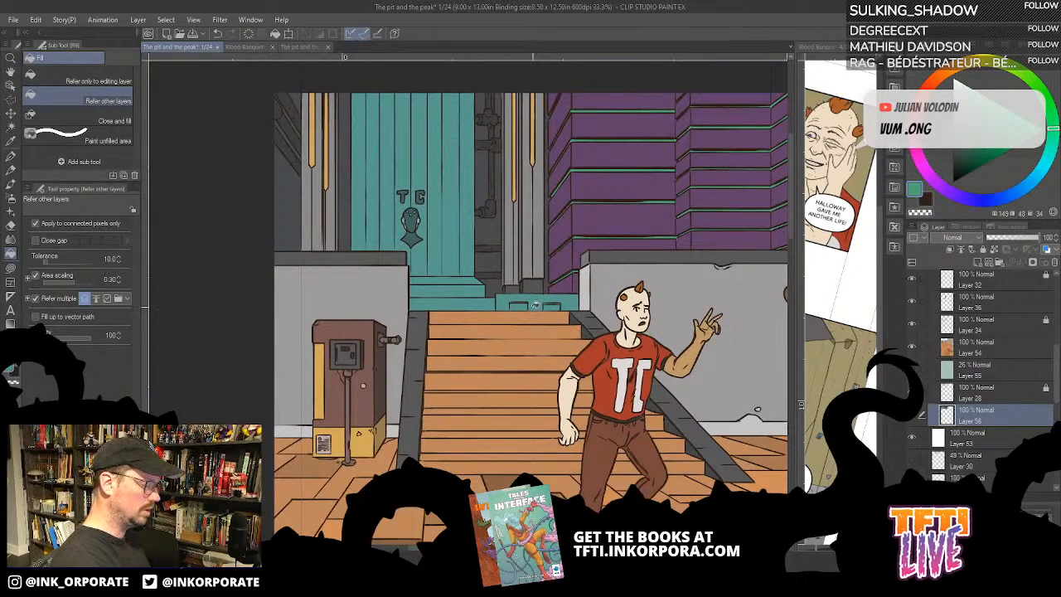
- Bring up the Blood Banquet page overview, enlarge the reference pane and examine the pages 4–5 spread
{"action": "left_click", "coordinate": [292, 48]}
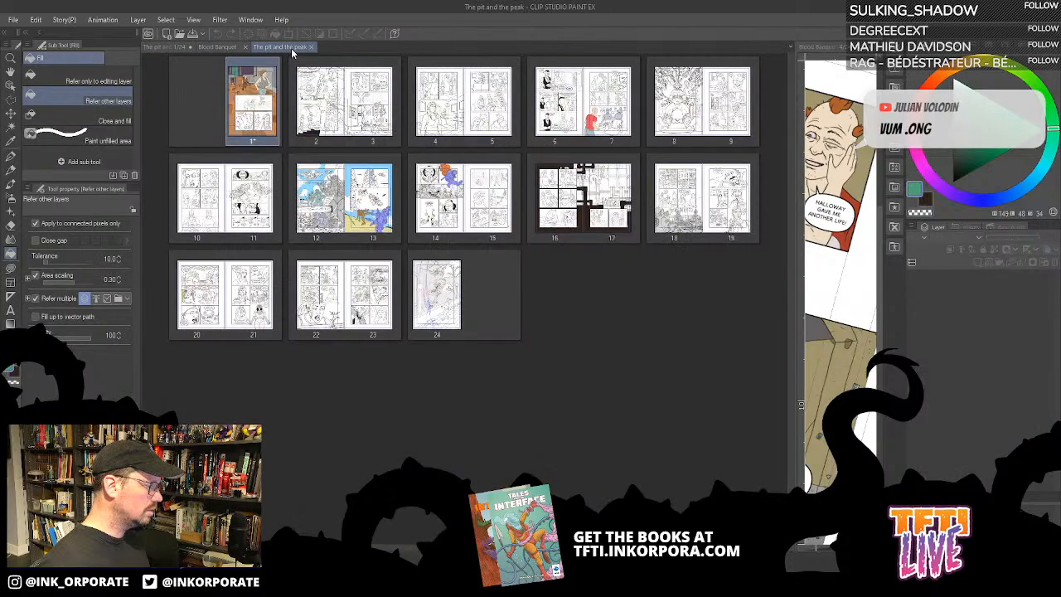
{"action": "left_click", "coordinate": [220, 48]}
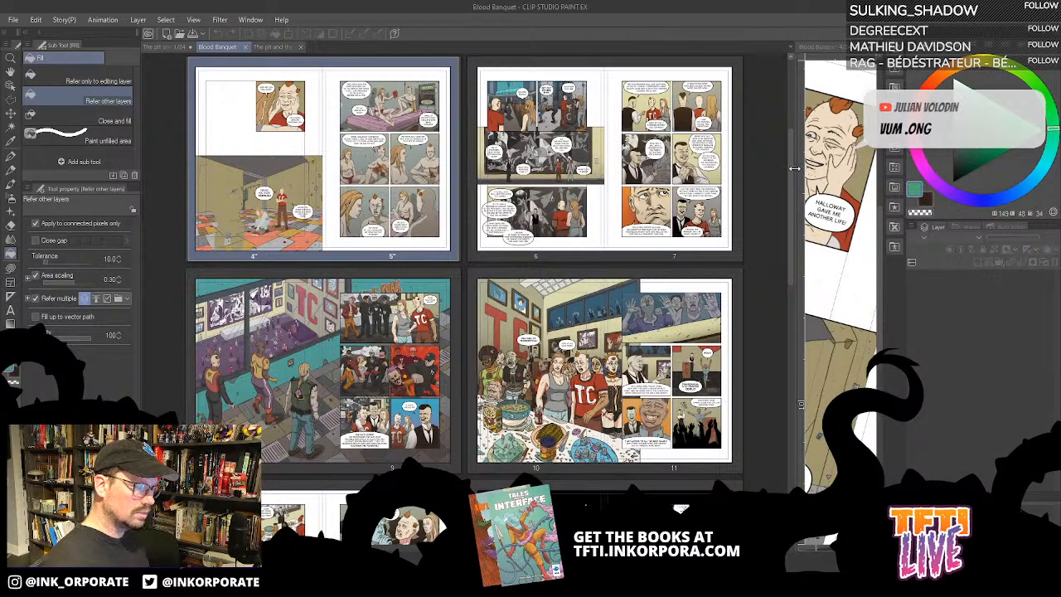
{"action": "left_click_drag", "start_coordinate": [794, 168], "coordinate": [627, 171]}
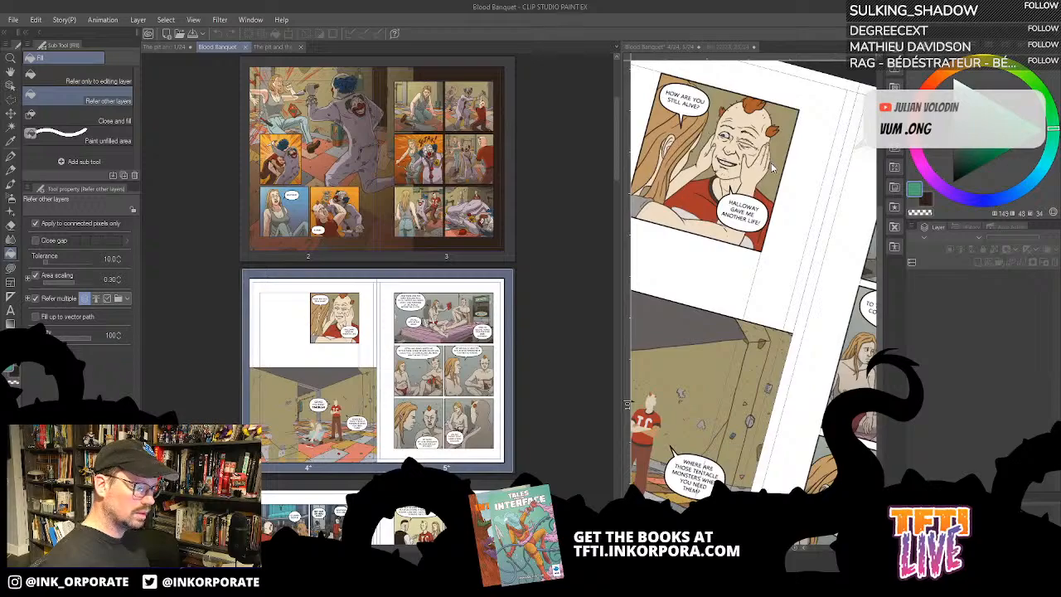
{"action": "left_click", "coordinate": [809, 228]}
{"action": "left_click_drag", "start_coordinate": [808, 235], "coordinate": [648, 213]}
{"action": "left_click_drag", "start_coordinate": [777, 256], "coordinate": [744, 200]}
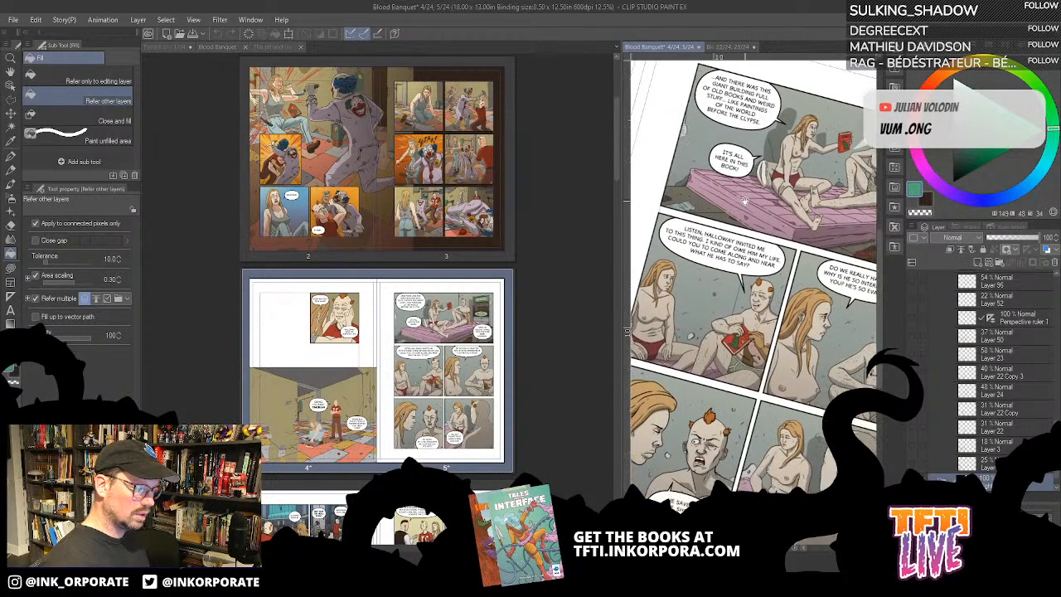
- Examine the teal TC building and its surroundings on Blood Banquet pages 22–23 in a widened reference pane
{"action": "left_click", "coordinate": [740, 48]}
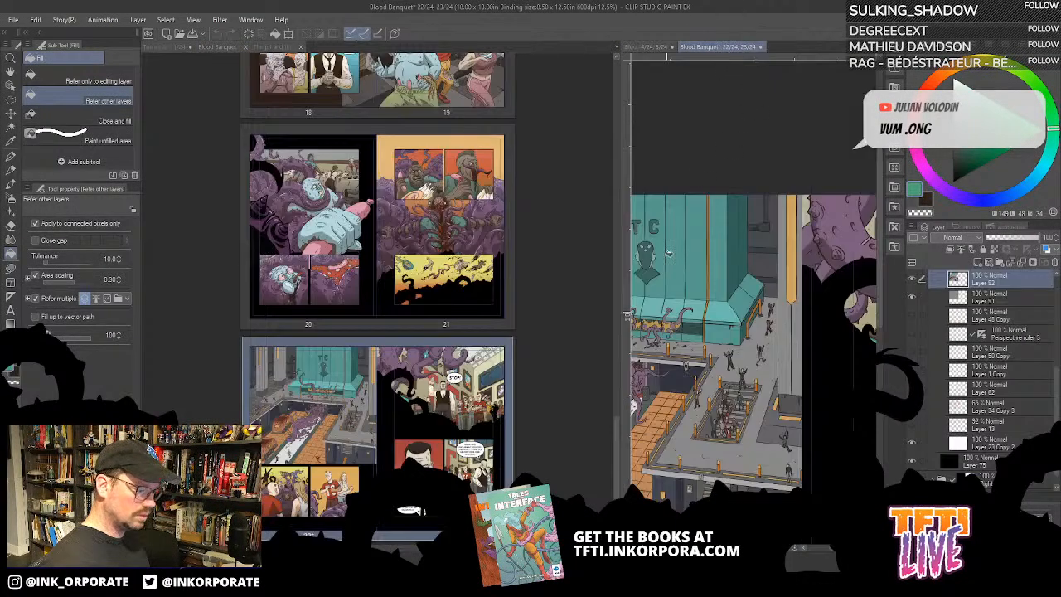
{"action": "left_click_drag", "start_coordinate": [649, 429], "coordinate": [790, 272]}
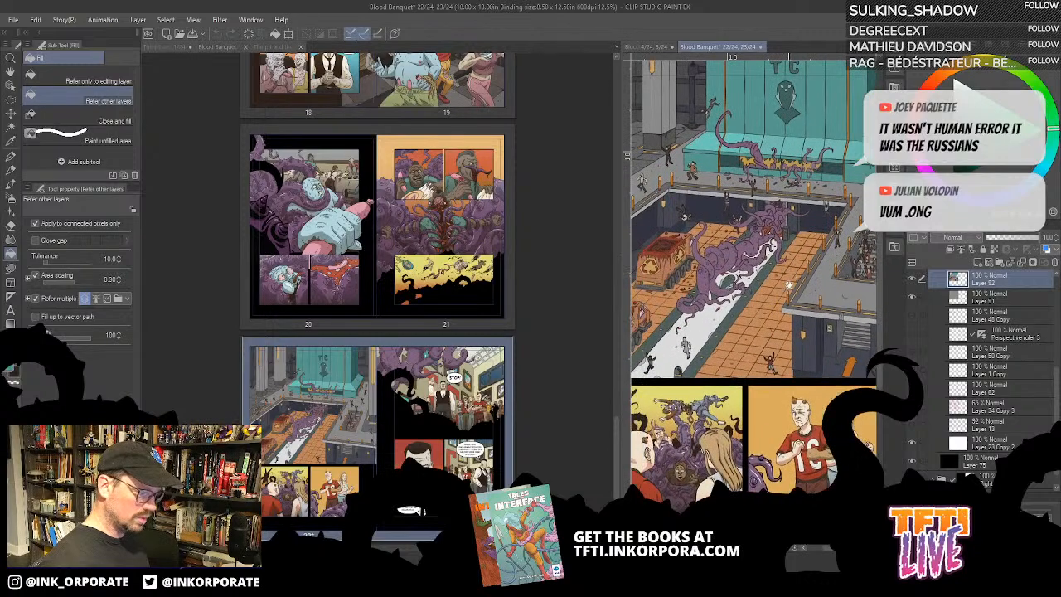
{"action": "left_click_drag", "start_coordinate": [805, 327], "coordinate": [851, 305]}
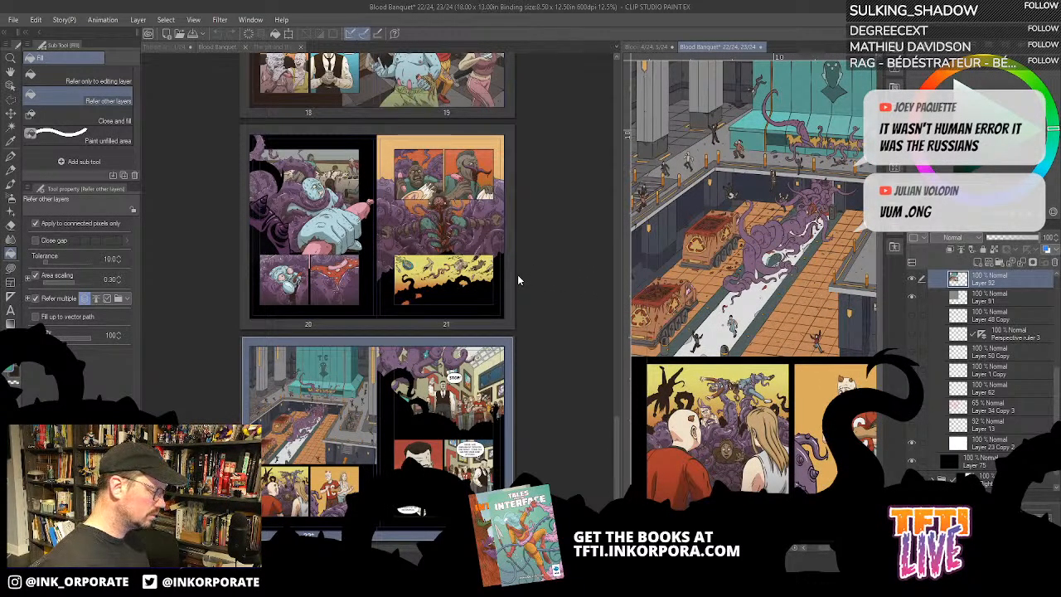
{"action": "left_click_drag", "start_coordinate": [617, 432], "coordinate": [599, 326]}
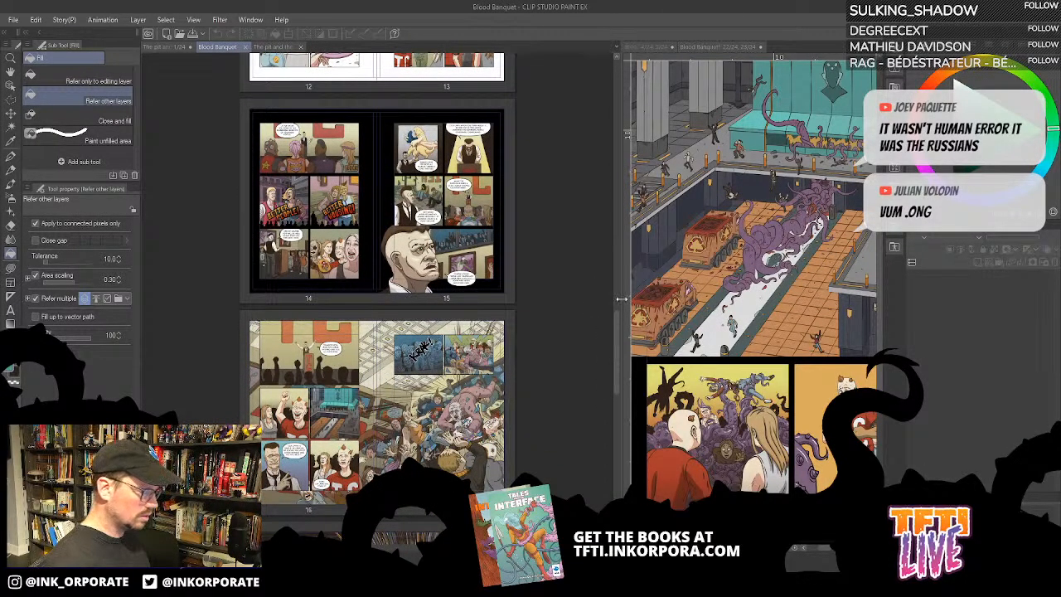
{"action": "left_click_drag", "start_coordinate": [621, 297], "coordinate": [453, 309]}
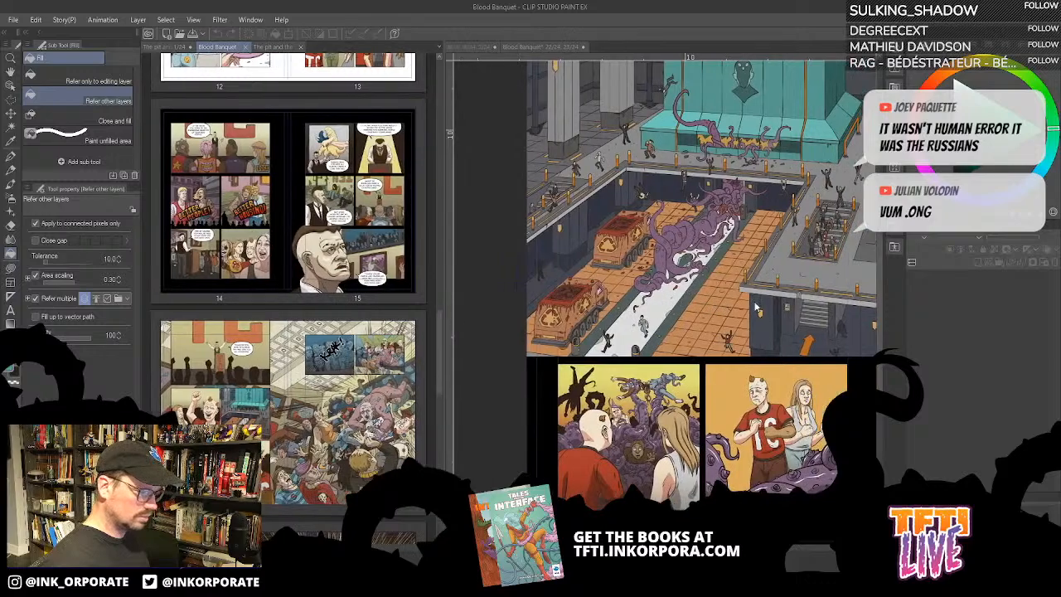
- On page 1 of The pit and the peak, fill the blocks beside the teal base dark blue-grey and the top stair orange
{"action": "left_click", "coordinate": [279, 46]}
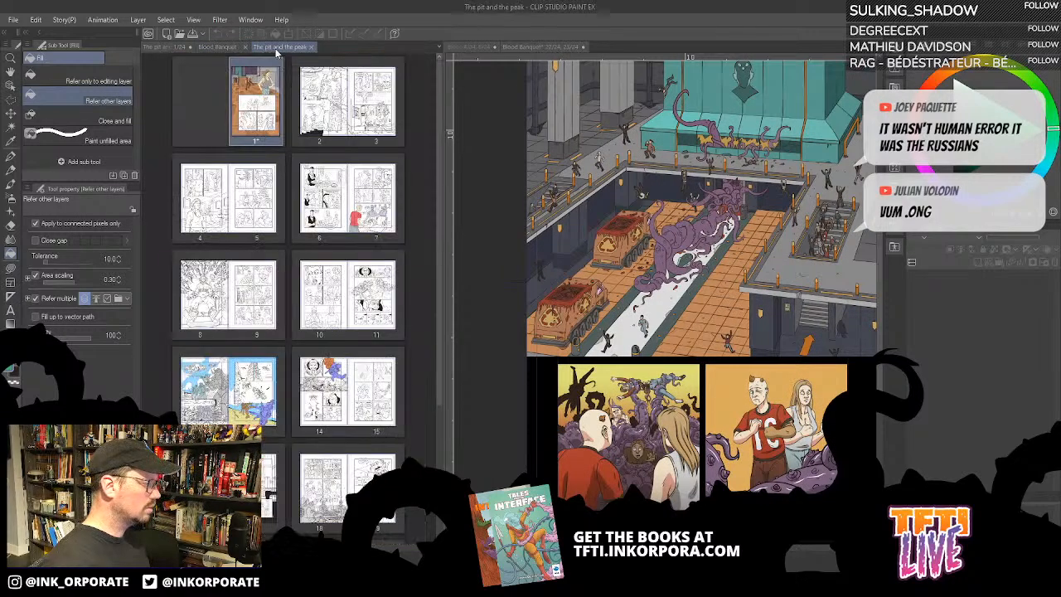
{"action": "left_click", "coordinate": [170, 48]}
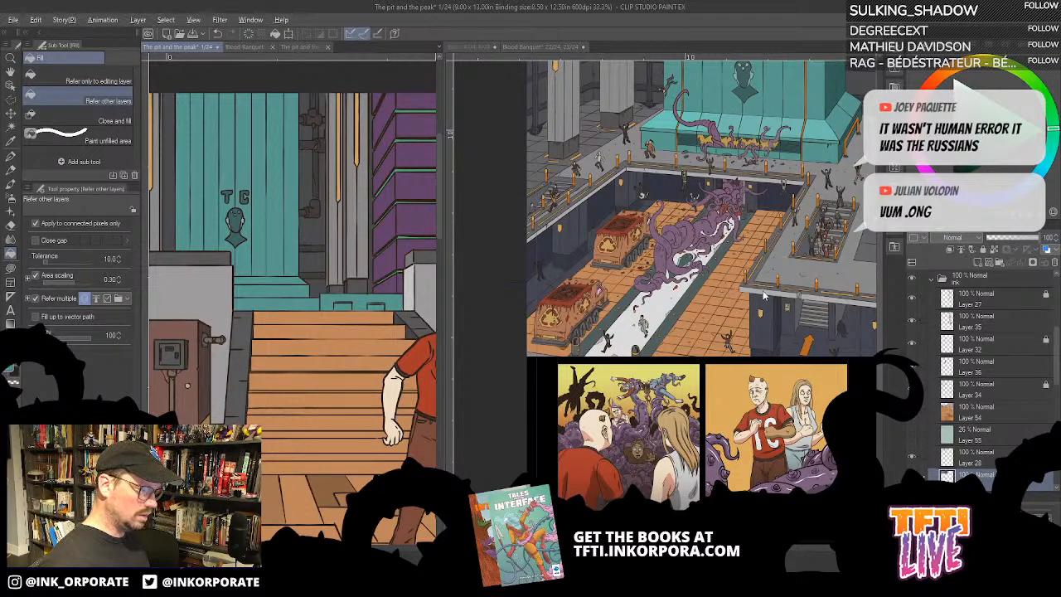
{"action": "left_click", "coordinate": [337, 296]}
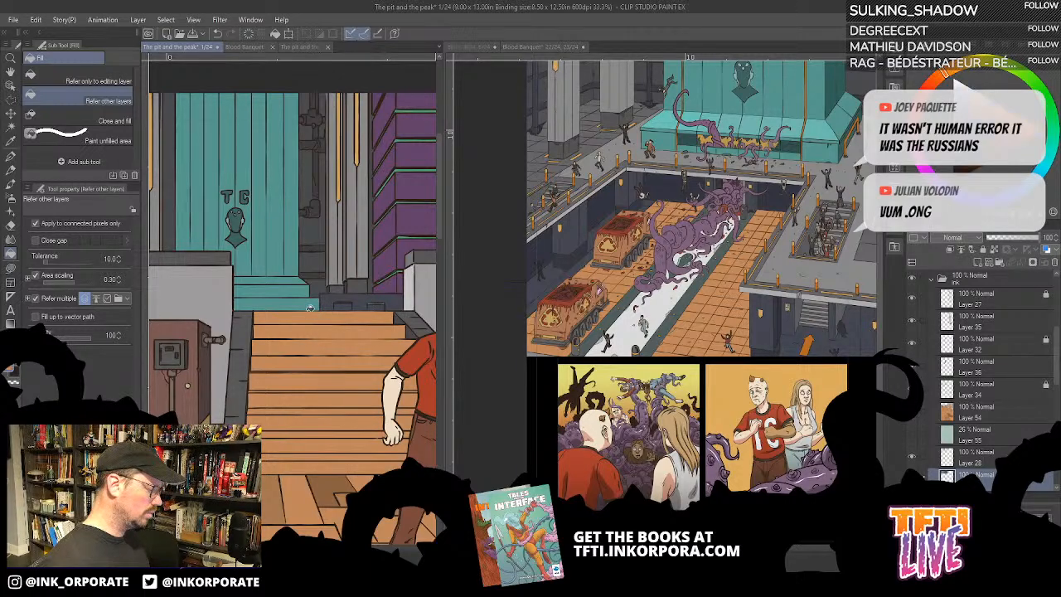
{"action": "left_click", "coordinate": [307, 304]}
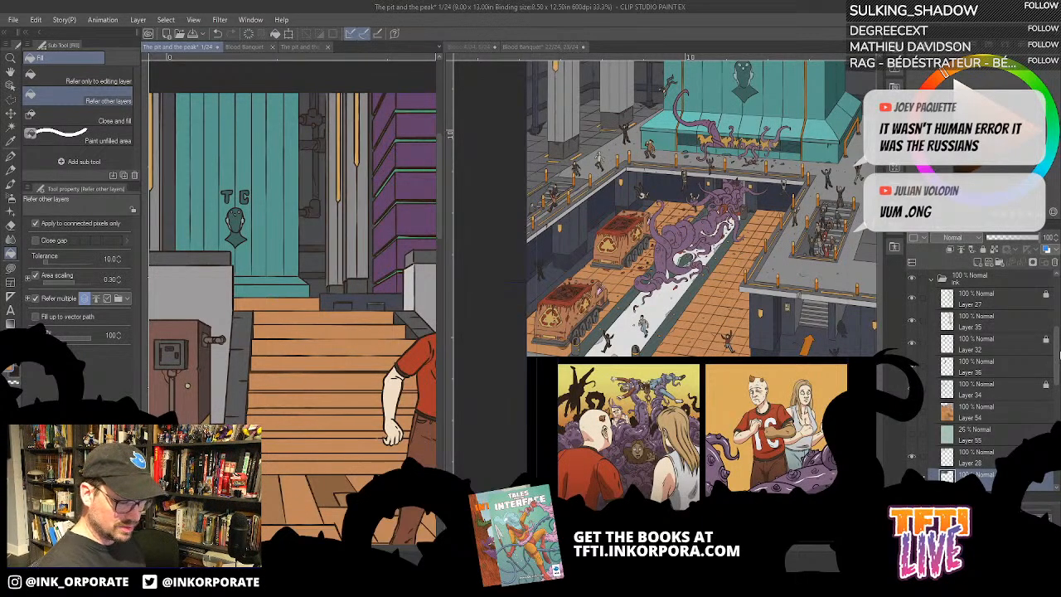
- Hide Layer 56, which holds the flat colours of the background buildings
{"action": "scroll", "coordinate": [995, 358], "scroll_direction": "down", "scroll_amount": 3}
{"action": "left_click", "coordinate": [913, 341]}
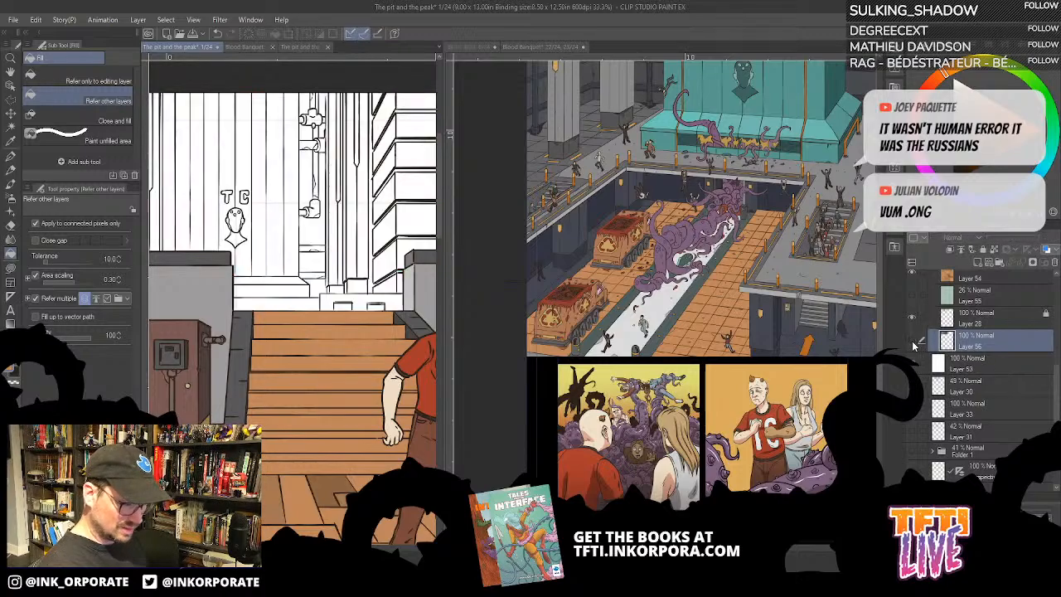
- Show Layer 56 again, inspect the dark blocks above the stairs up close, and pick the Lasso fill tool
{"action": "left_click", "coordinate": [913, 340]}
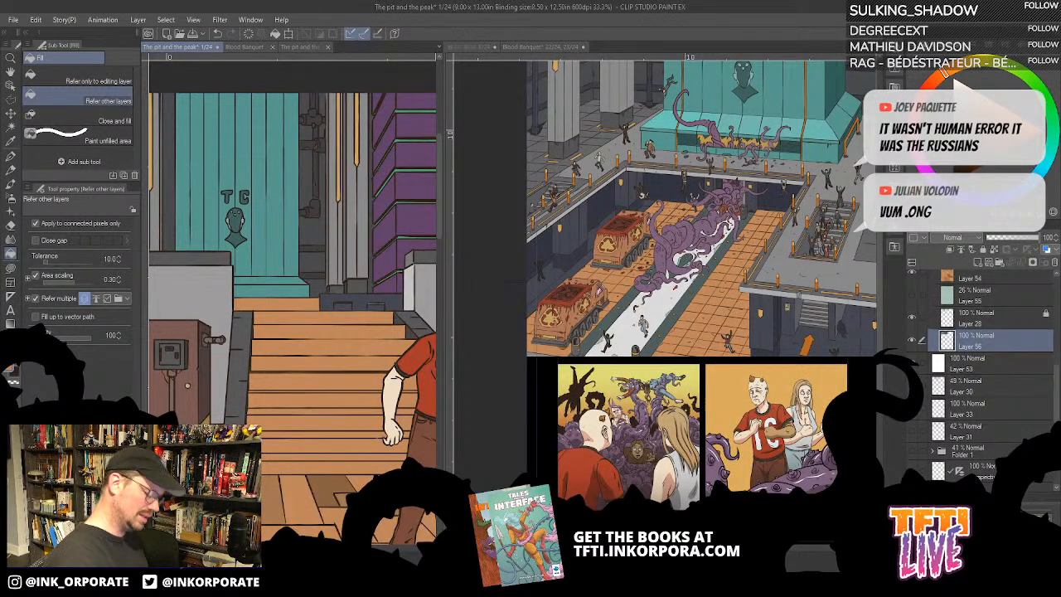
{"action": "key", "text": "ctrl+plus"}
{"action": "key", "text": "ctrl+plus"}
{"action": "key", "text": "minus"}
{"action": "key", "text": "minus"}
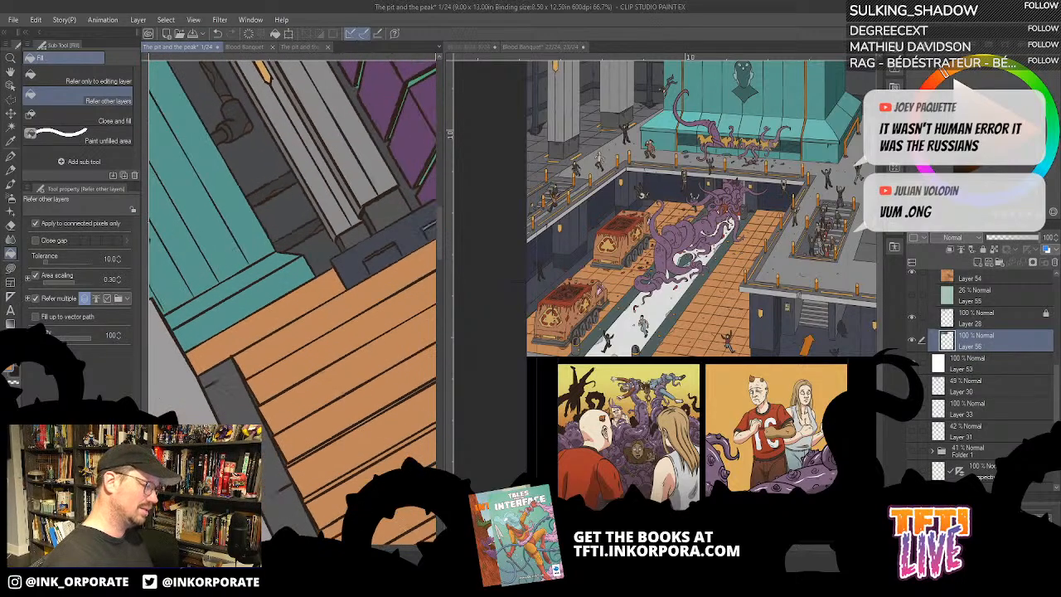
{"action": "left_click_drag", "start_coordinate": [389, 299], "coordinate": [329, 325]}
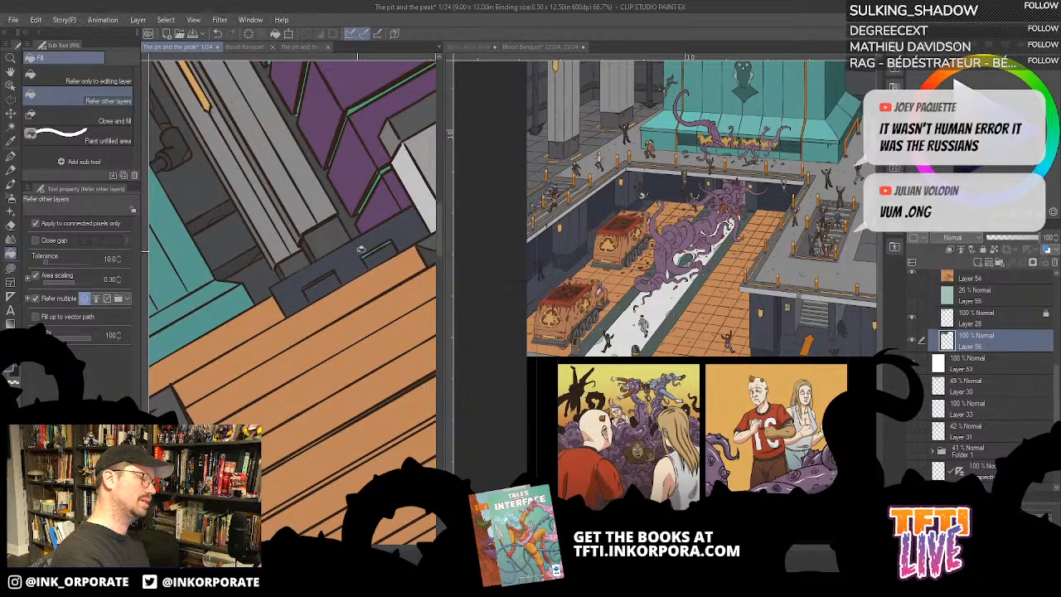
{"action": "left_click", "coordinate": [11, 269]}
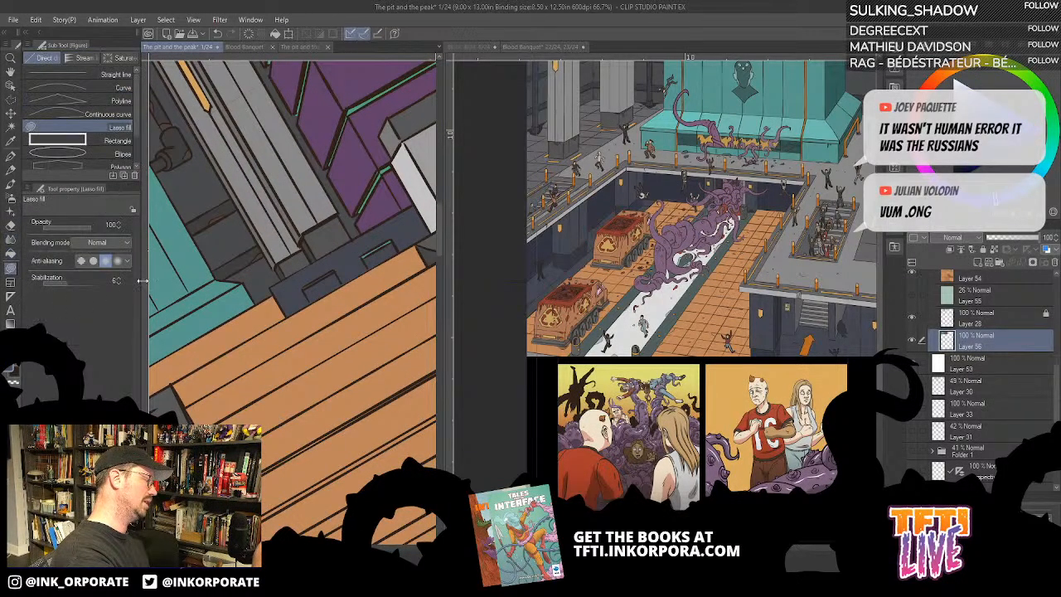
- Straighten the view of page 1, widen its pane and examine the coloured top panel and the uncoloured panel below it
{"action": "scroll", "coordinate": [409, 222], "scroll_direction": "down", "scroll_amount": 2}
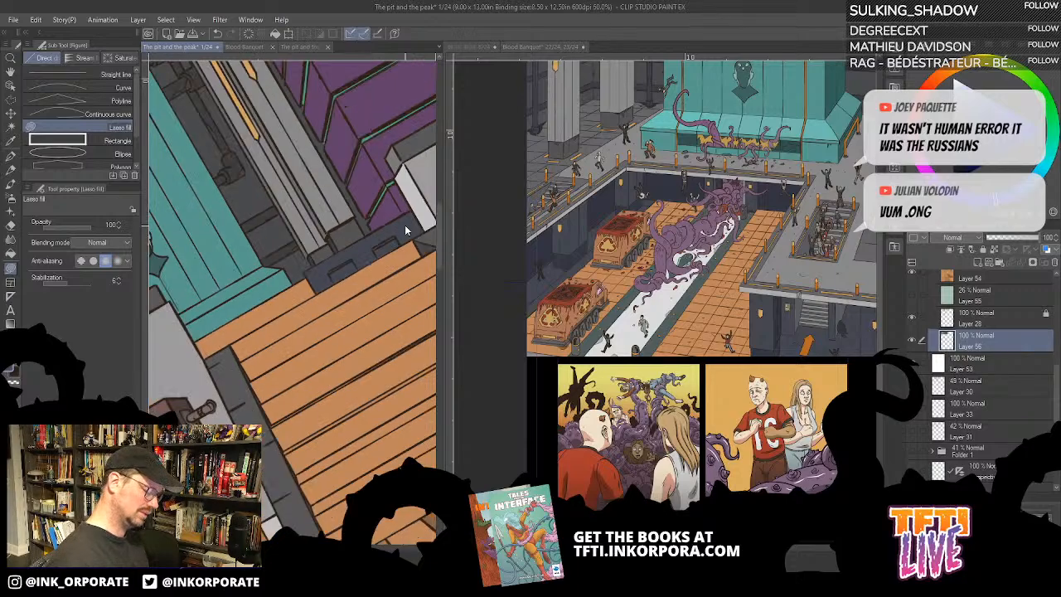
{"action": "key", "text": "^"}
{"action": "key", "text": "^"}
{"action": "key", "text": "^"}
{"action": "key", "text": "^"}
{"action": "key", "text": "^"}
{"action": "key", "text": "^"}
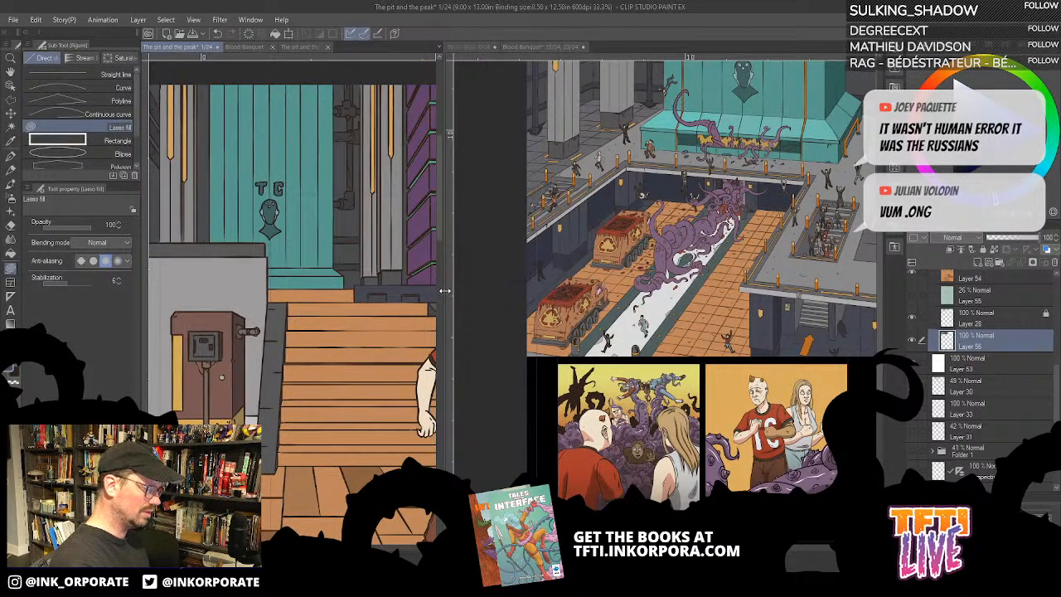
{"action": "left_click_drag", "start_coordinate": [445, 290], "coordinate": [557, 291]}
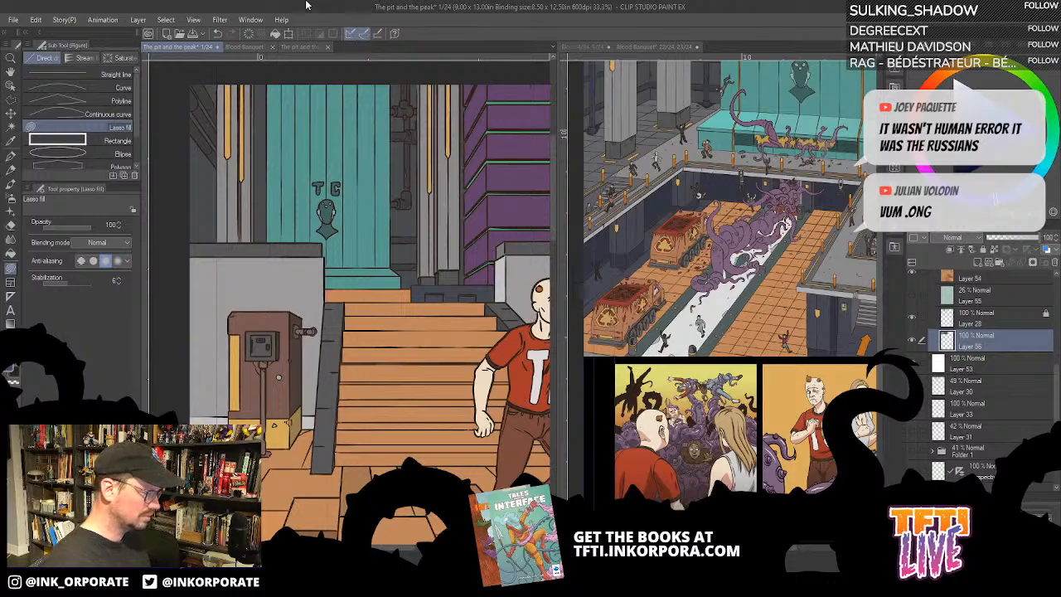
{"action": "left_click_drag", "start_coordinate": [445, 178], "coordinate": [323, 189]}
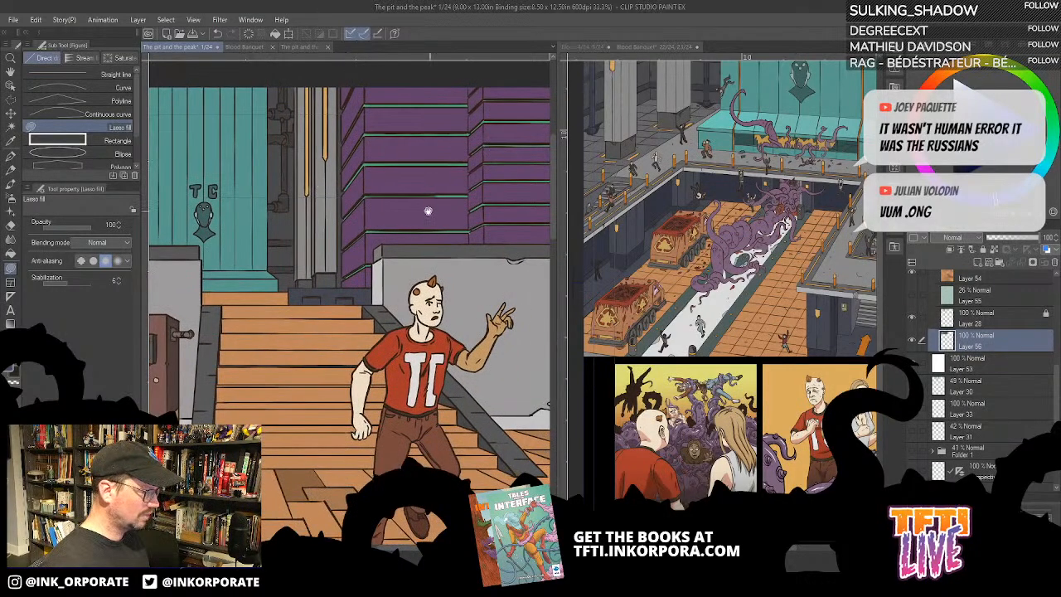
{"action": "left_click_drag", "start_coordinate": [428, 212], "coordinate": [308, 196]}
{"action": "left_click_drag", "start_coordinate": [423, 240], "coordinate": [339, 231]}
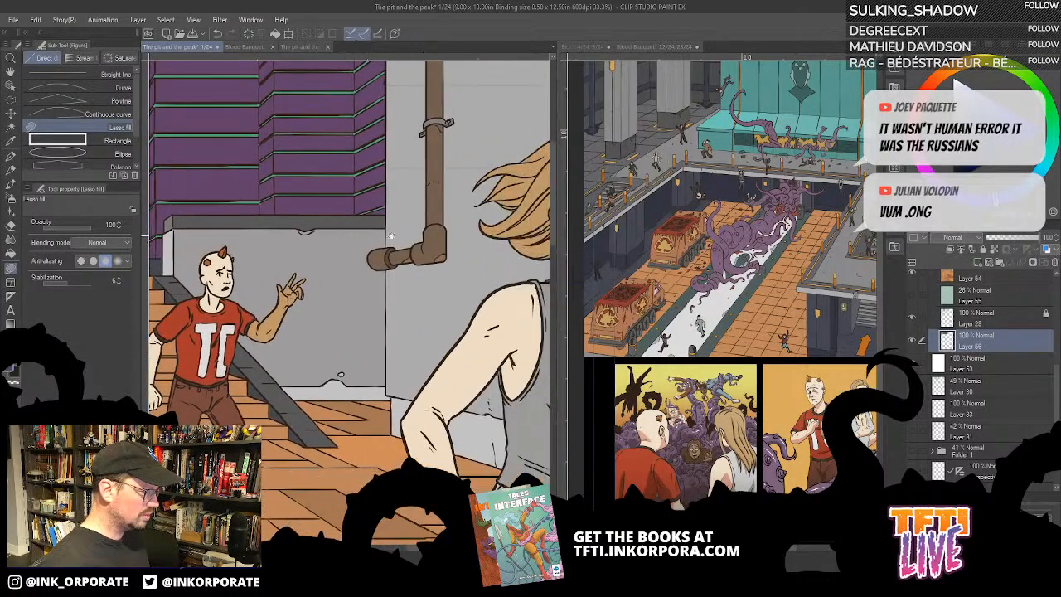
{"action": "left_click_drag", "start_coordinate": [445, 251], "coordinate": [423, 198]}
{"action": "left_click_drag", "start_coordinate": [353, 357], "coordinate": [389, 273]}
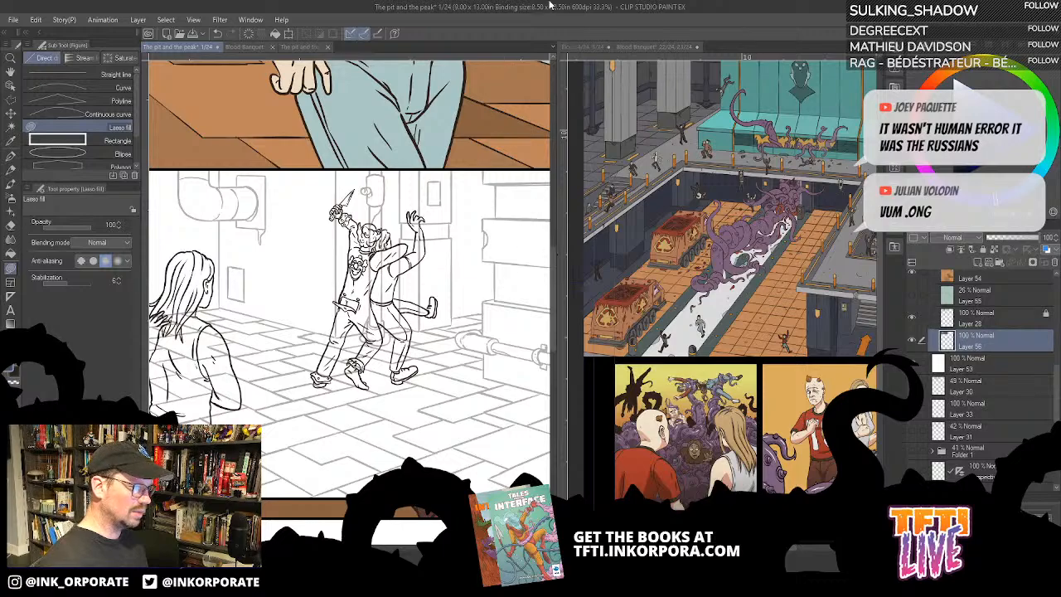
- Narrow the Blood Banquet reference pane to a strip so page 1 of The pit and the peak gets the space
{"action": "left_click", "coordinate": [660, 46]}
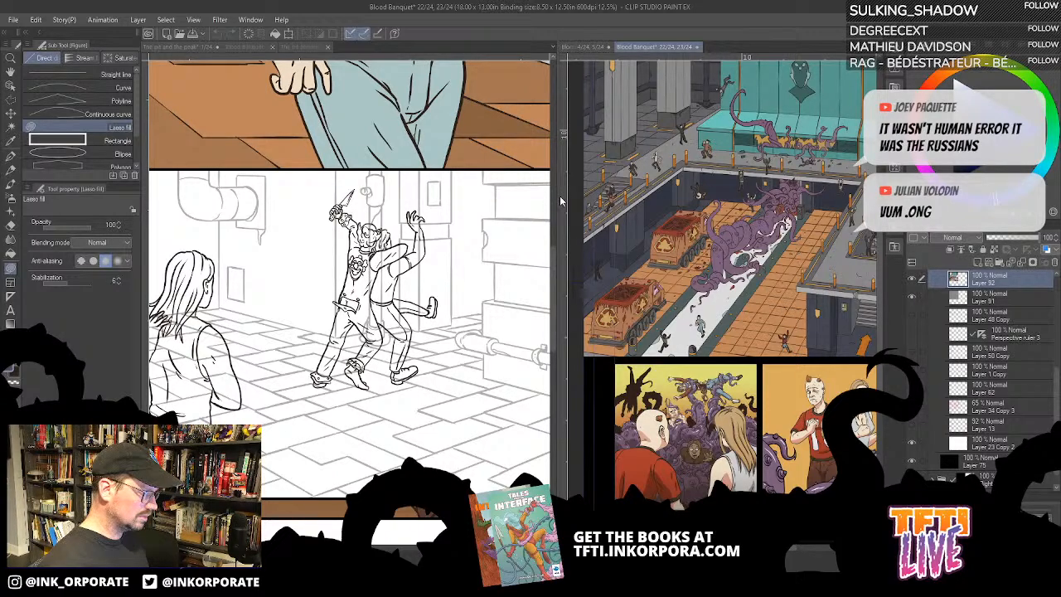
{"action": "left_click_drag", "start_coordinate": [560, 195], "coordinate": [787, 196]}
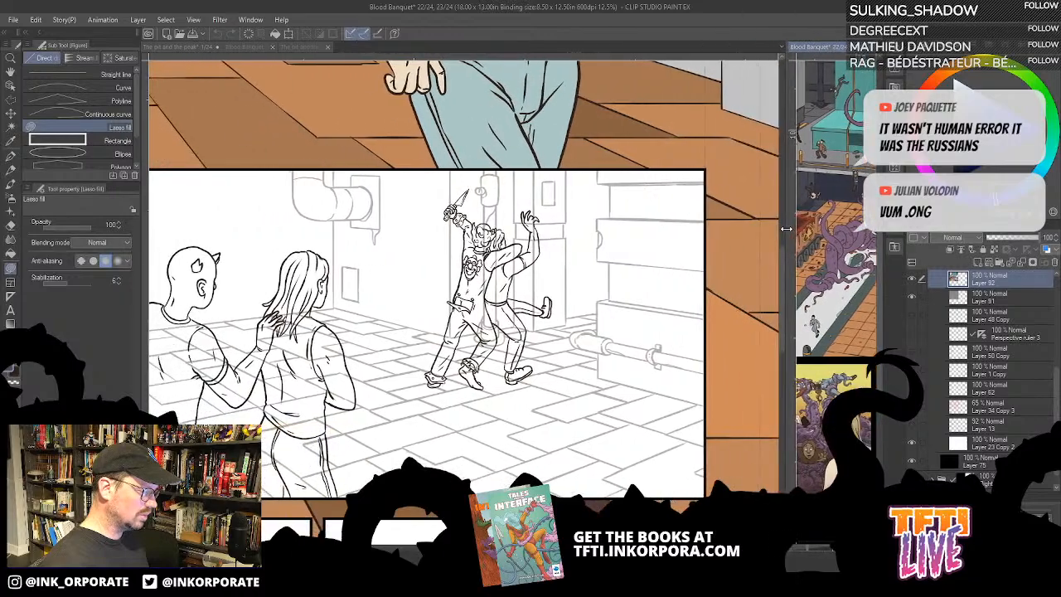
{"action": "left_click", "coordinate": [430, 298]}
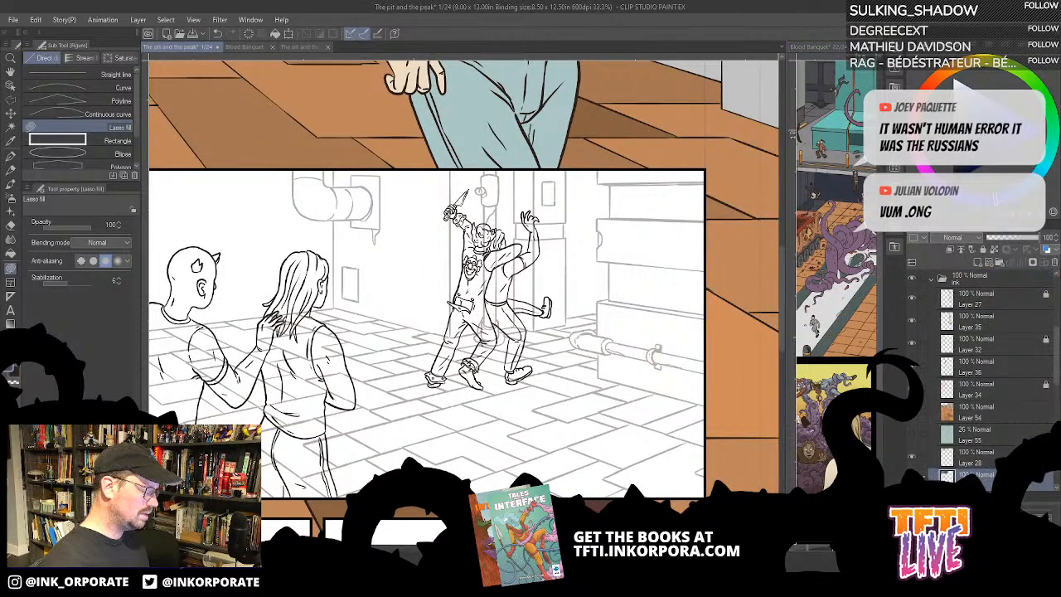
- Examine the line art of the struggling figures in the second panel up close and within the whole page
{"action": "key", "text": "ctrl+minus"}
{"action": "key", "text": "ctrl+plus"}
{"action": "key", "text": "ctrl+plus"}
{"action": "key", "text": "ctrl+plus"}
{"action": "key", "text": "ctrl+plus"}
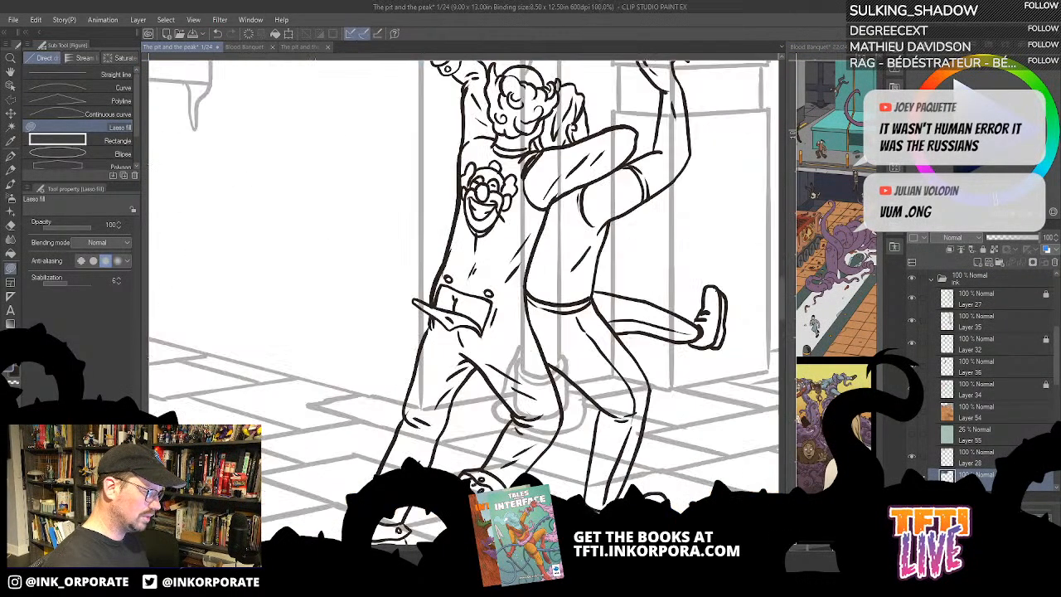
{"action": "key", "text": "ctrl+plus"}
{"action": "key", "text": "ctrl+plus"}
{"action": "key", "text": "ctrl+minus"}
{"action": "key", "text": "ctrl+minus"}
{"action": "key", "text": "ctrl+minus"}
{"action": "key", "text": "ctrl+minus"}
{"action": "key", "text": "ctrl+minus"}
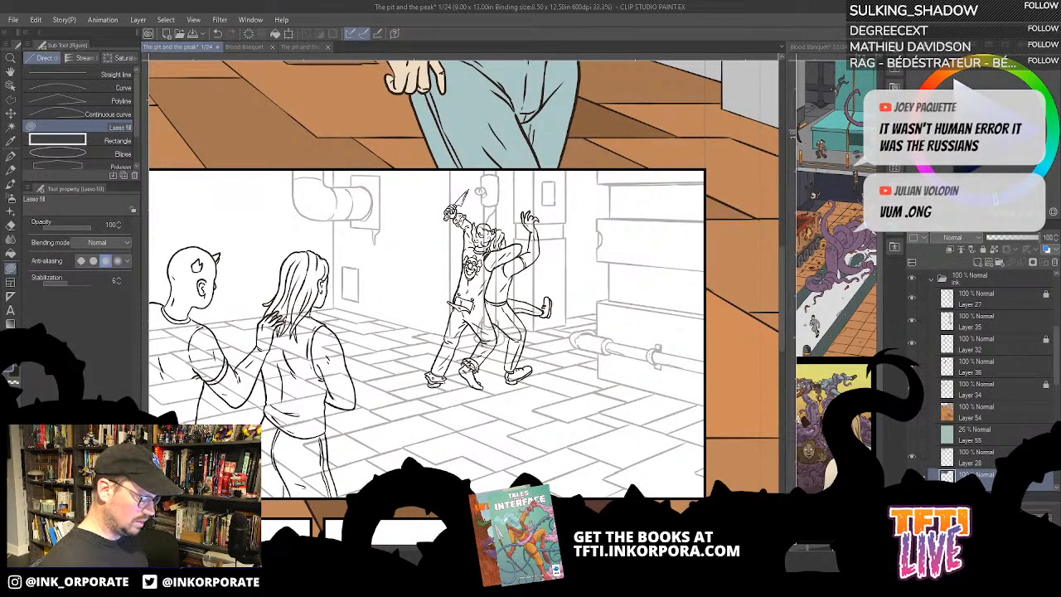
{"action": "key", "text": "ctrl+minus"}
{"action": "key", "text": "ctrl+minus"}
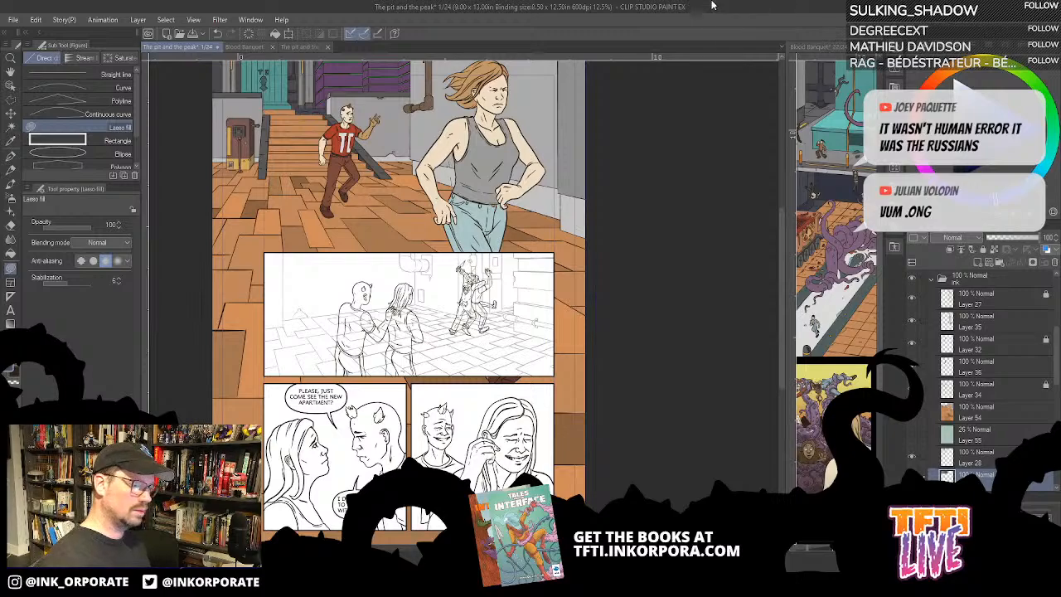
- Collapse the ink folder and rename it "color & ink"
{"action": "scroll", "coordinate": [920, 343], "scroll_direction": "up", "scroll_amount": 1}
{"action": "left_click", "coordinate": [931, 325]}
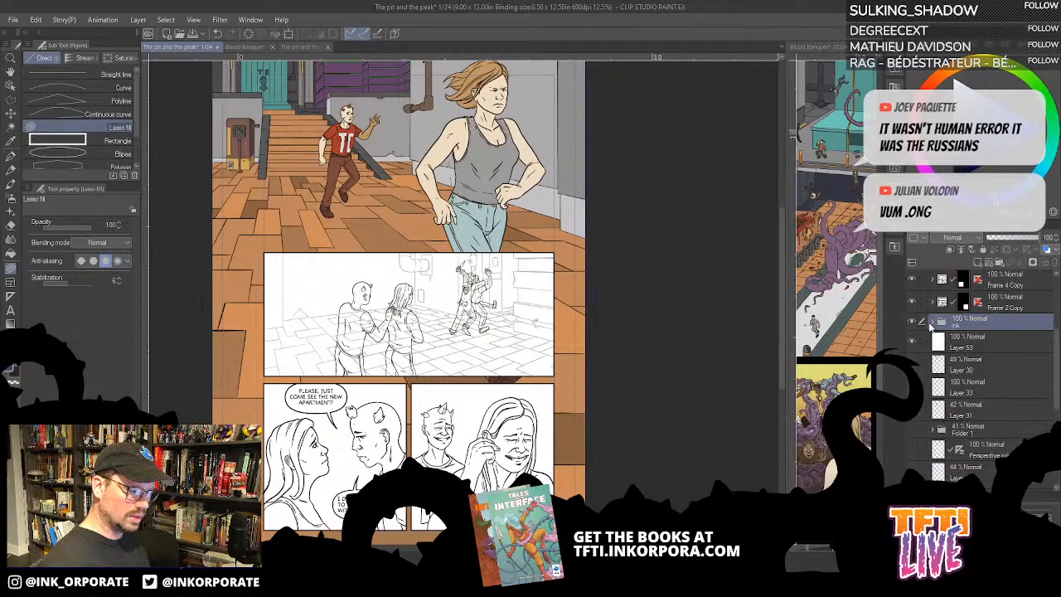
{"action": "double_click", "coordinate": [955, 325]}
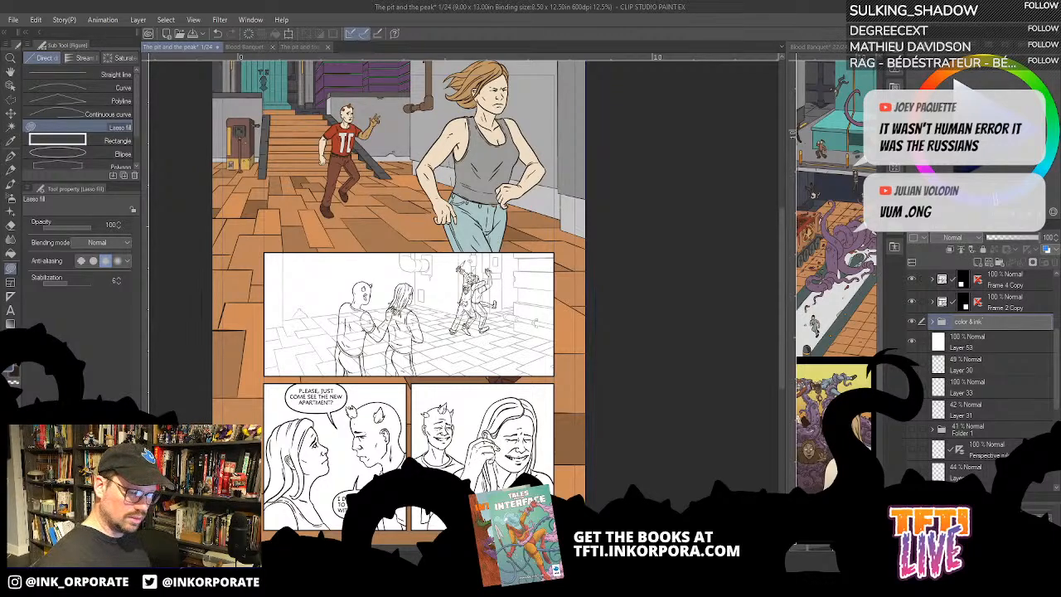
{"action": "key", "text": "Return"}
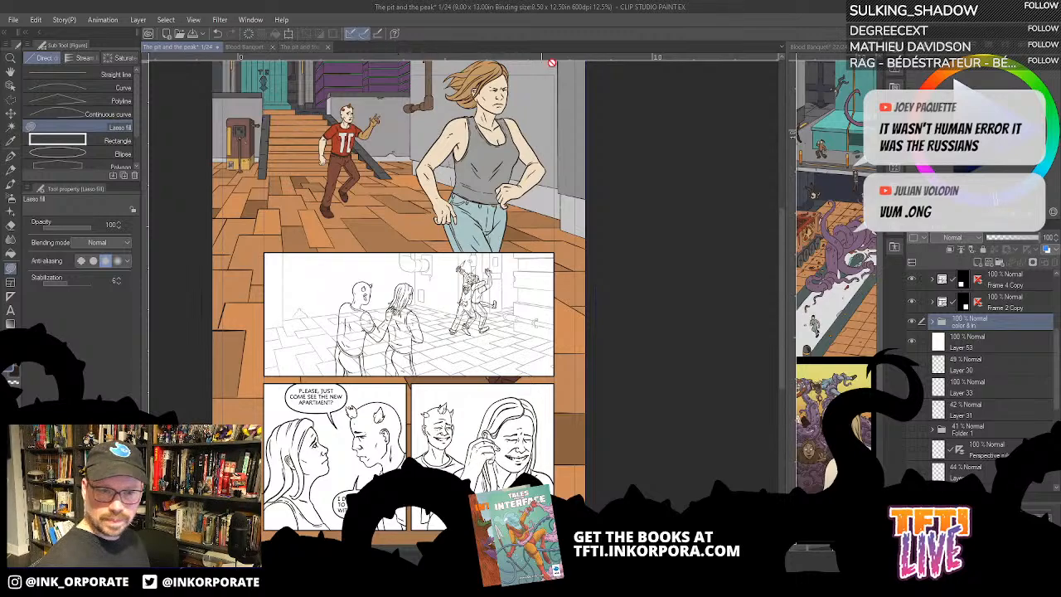
- Toggle the visibility of the renamed colour and ink folder off and on to check its contents
{"action": "scroll", "coordinate": [967, 365], "scroll_direction": "up", "scroll_amount": 1}
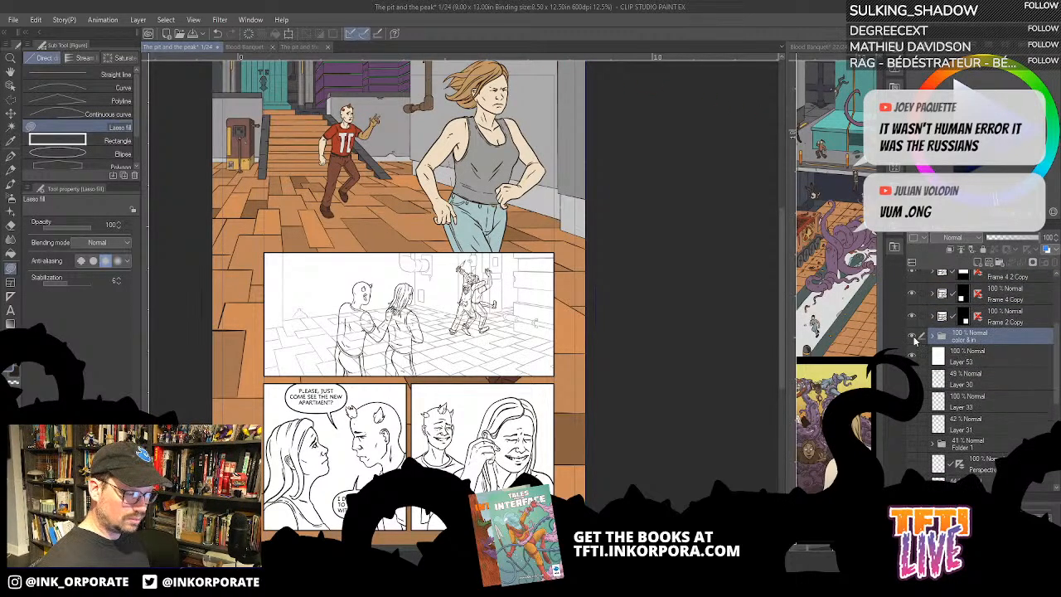
{"action": "left_click", "coordinate": [912, 338]}
{"action": "left_click", "coordinate": [912, 339]}
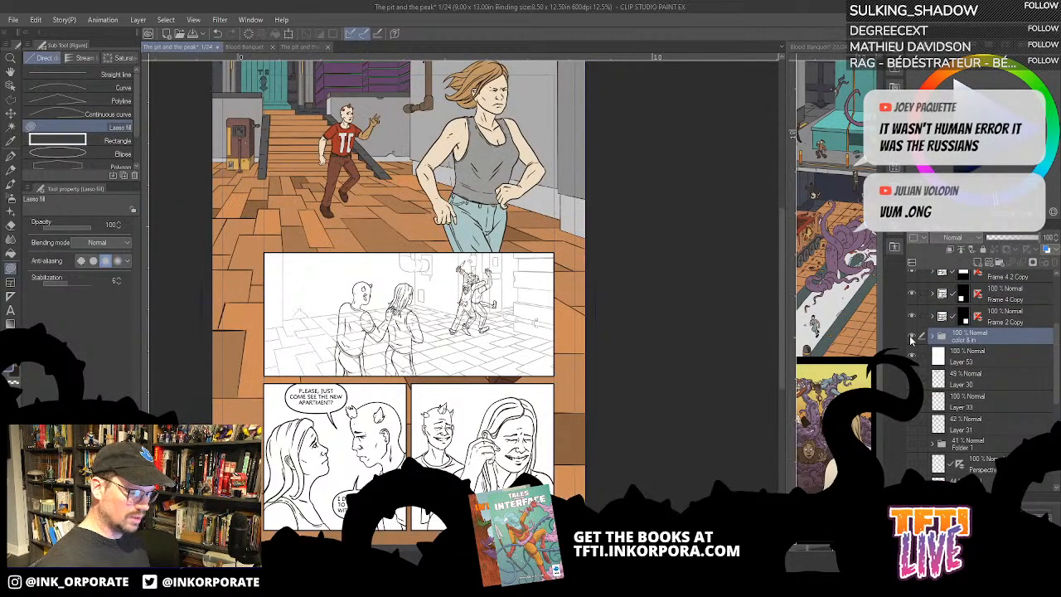
- Show the speech balloon layers of the top two panels and the pink correction notes on Layer 22
{"action": "scroll", "coordinate": [941, 357], "scroll_direction": "down", "scroll_amount": 6}
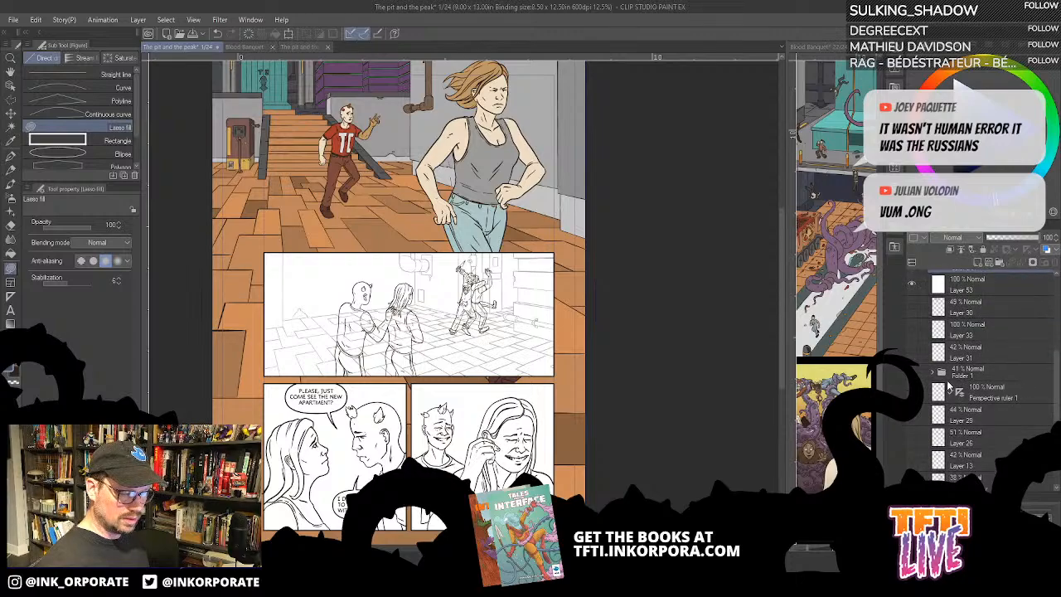
{"action": "scroll", "coordinate": [941, 371], "scroll_direction": "up", "scroll_amount": 5}
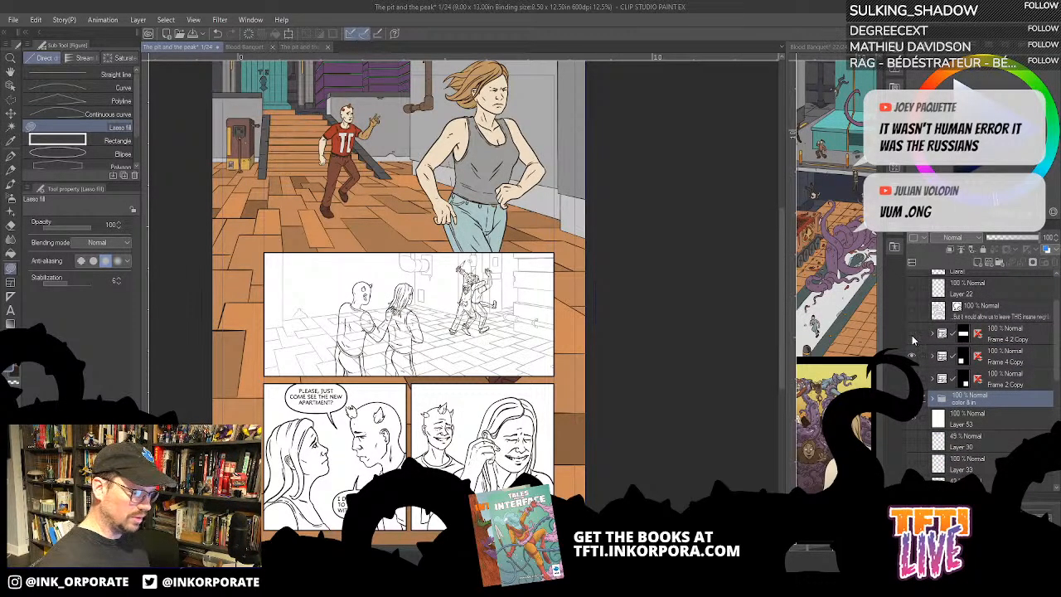
{"action": "scroll", "coordinate": [930, 331], "scroll_direction": "up", "scroll_amount": 2}
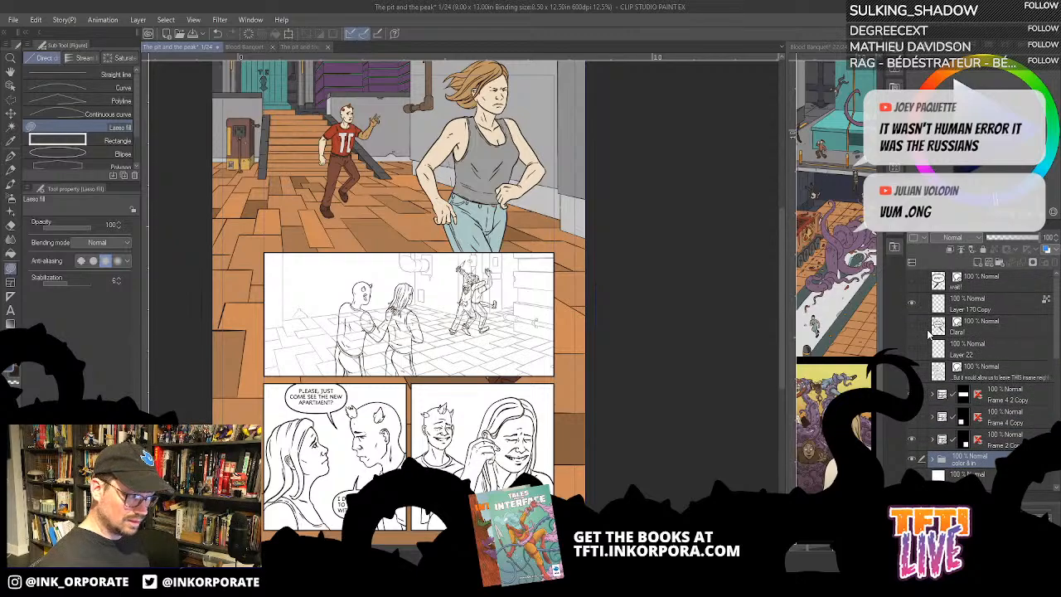
{"action": "left_click", "coordinate": [914, 369]}
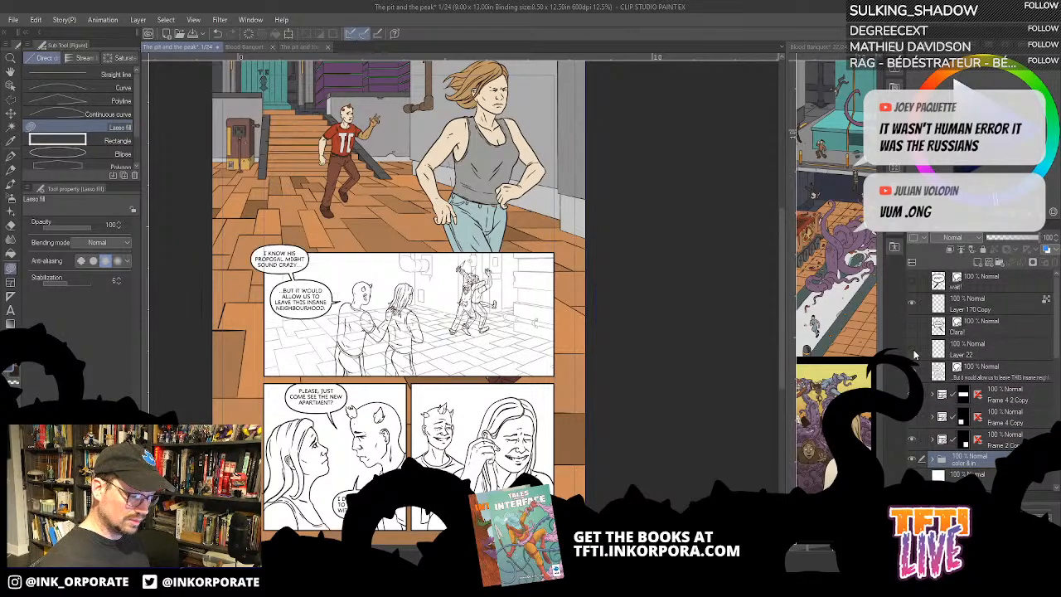
{"action": "left_click", "coordinate": [914, 355]}
{"action": "left_click", "coordinate": [915, 354]}
{"action": "left_click", "coordinate": [915, 354]}
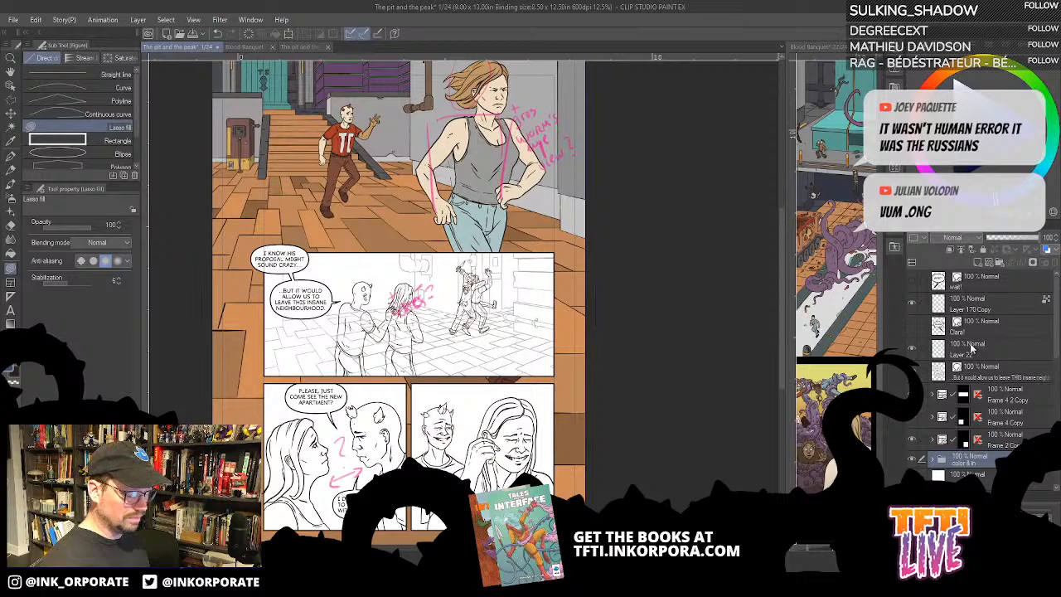
{"action": "left_click", "coordinate": [913, 326]}
{"action": "left_click", "coordinate": [913, 286]}
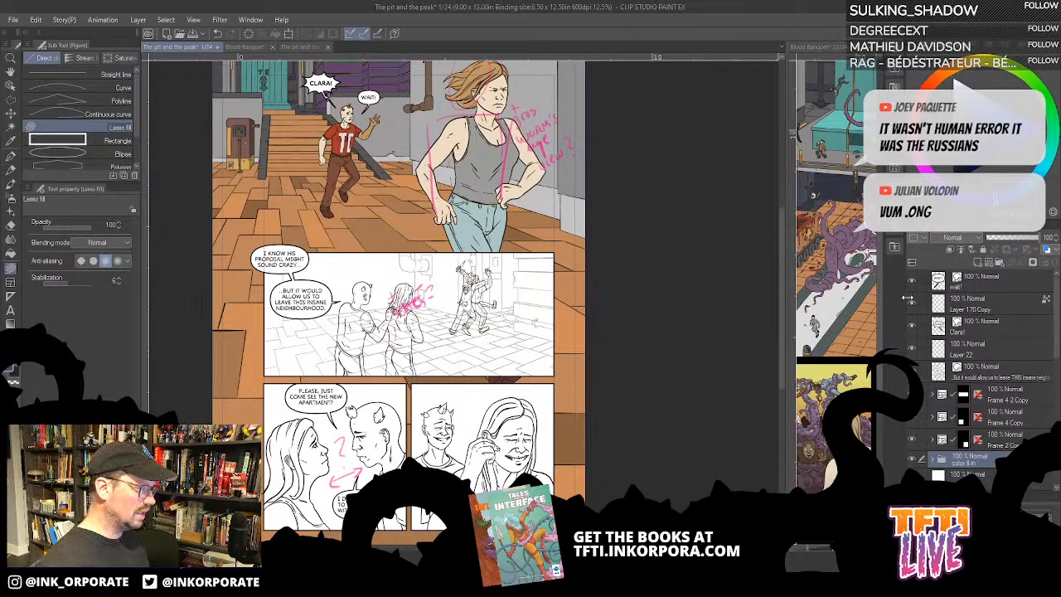
- Examine page 1 with and without the pink correction notes, leaving Layer 22 hidden
{"action": "left_click_drag", "start_coordinate": [422, 166], "coordinate": [494, 227]}
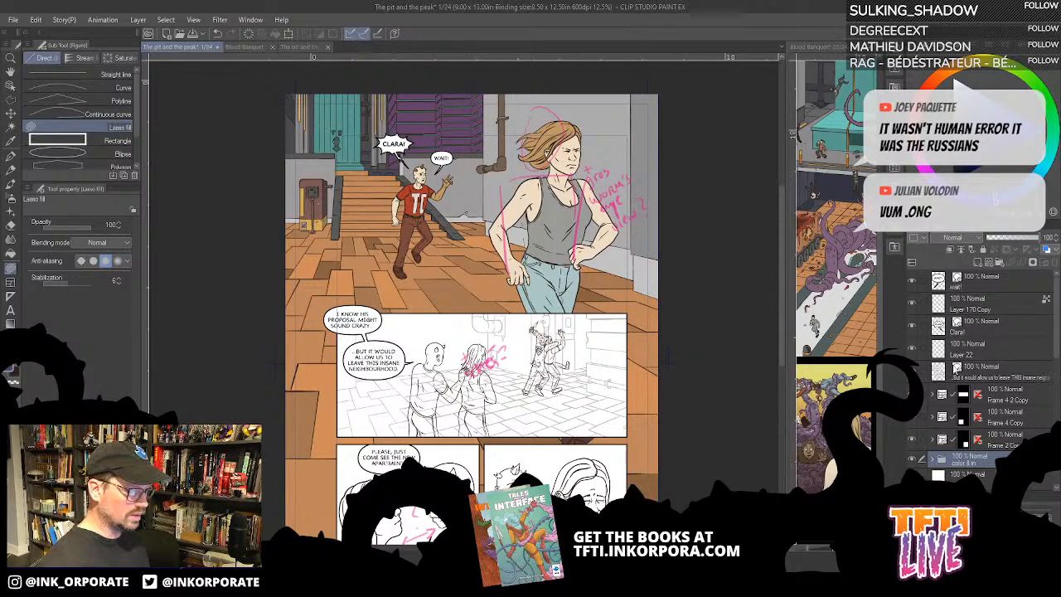
{"action": "left_click", "coordinate": [912, 351]}
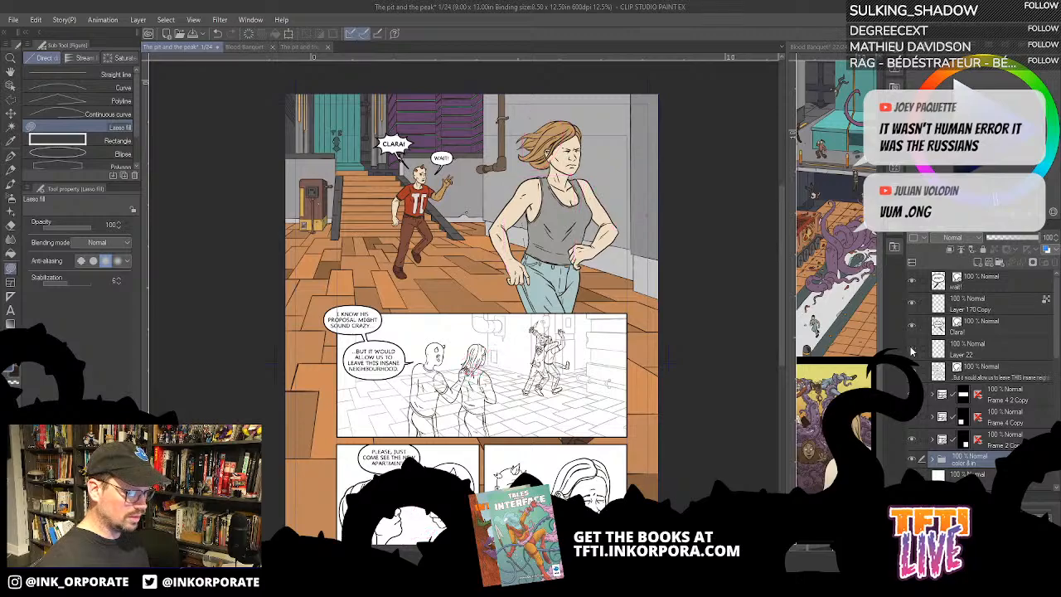
{"action": "left_click", "coordinate": [912, 352]}
{"action": "left_click_drag", "start_coordinate": [485, 417], "coordinate": [455, 293]}
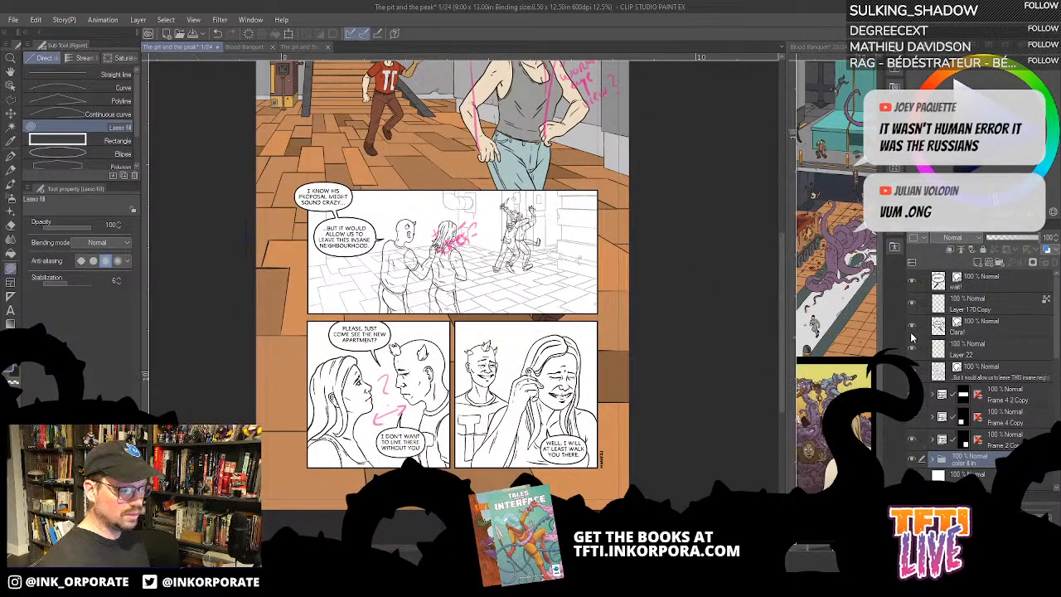
{"action": "left_click", "coordinate": [913, 350]}
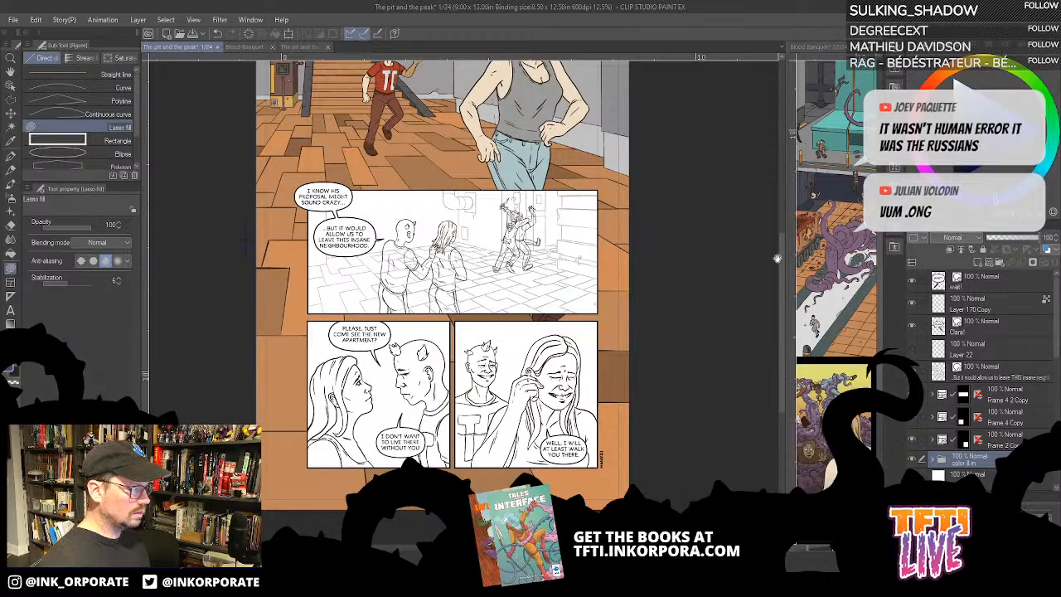
{"action": "scroll", "coordinate": [471, 261], "scroll_direction": "up", "scroll_amount": 1}
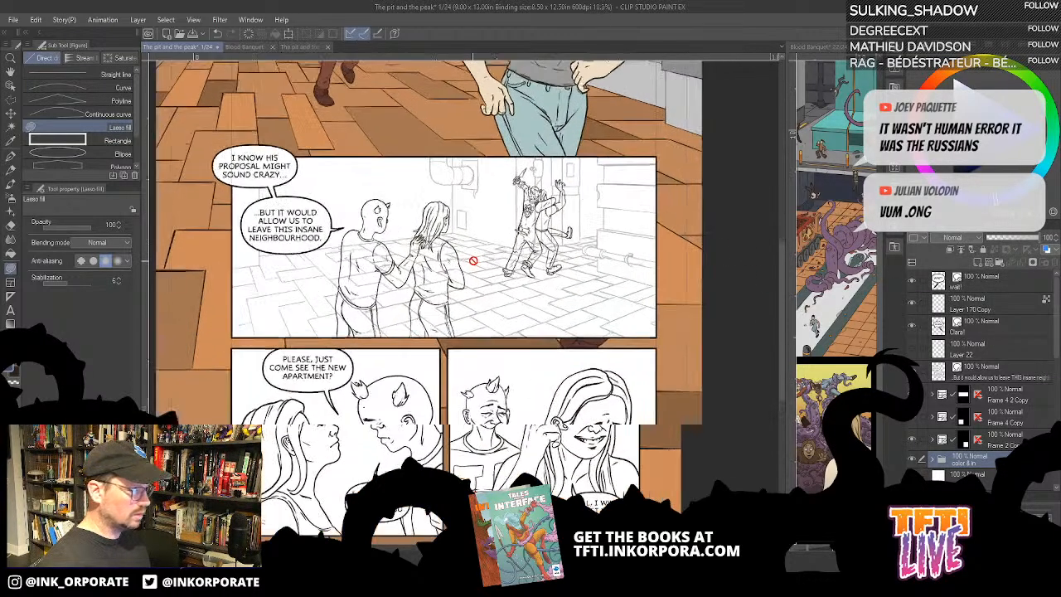
{"action": "scroll", "coordinate": [478, 277], "scroll_direction": "down", "scroll_amount": 2}
{"action": "scroll", "coordinate": [489, 277], "scroll_direction": "up", "scroll_amount": 1}
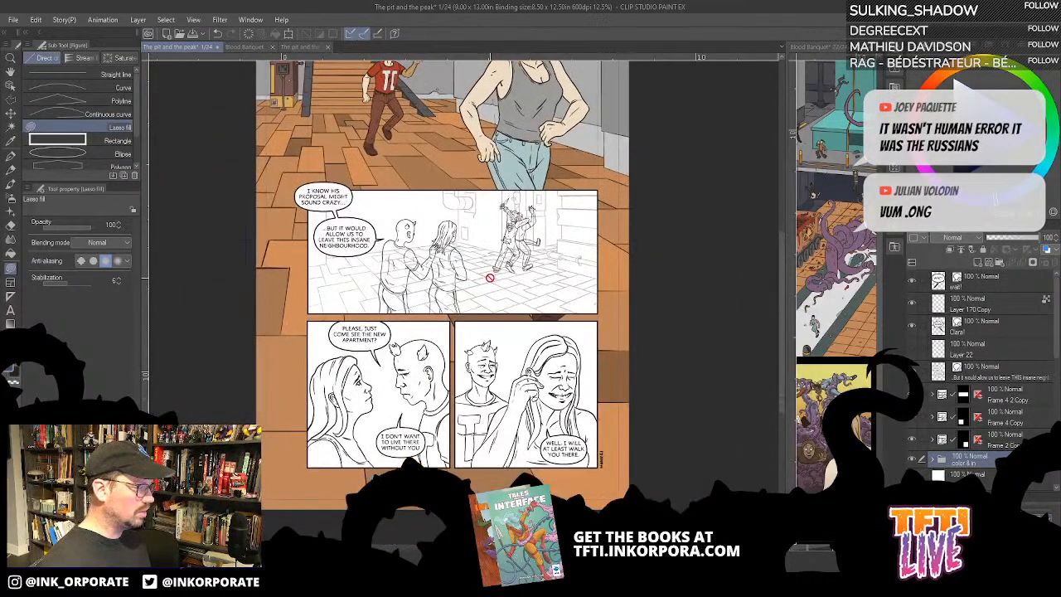
- Hide the second panel's speech balloons and expand the Frame 4 2 Copy folder
{"action": "left_click", "coordinate": [913, 371]}
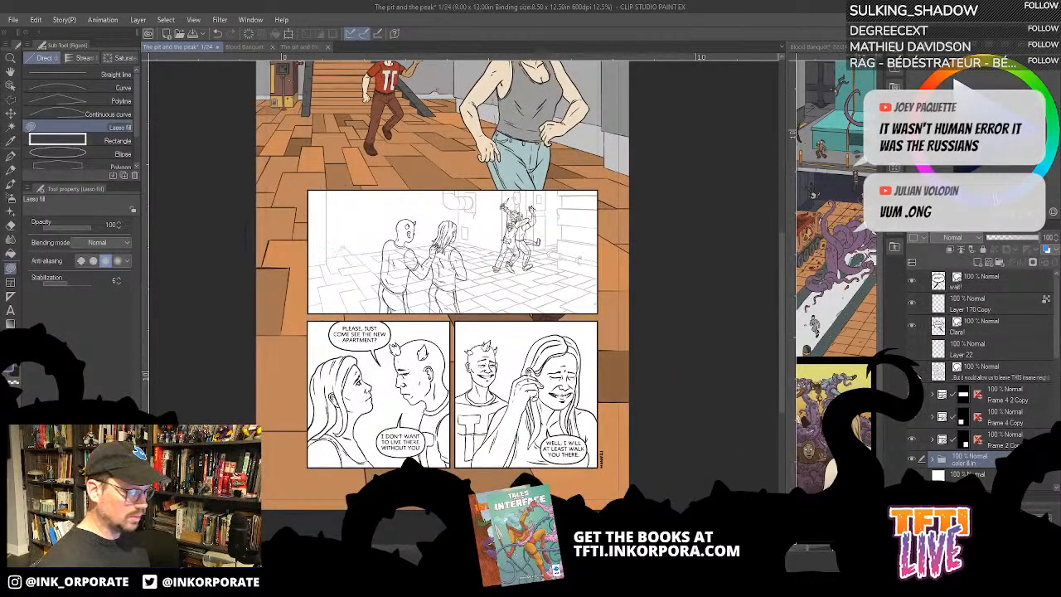
{"action": "left_click", "coordinate": [912, 395]}
{"action": "left_click", "coordinate": [913, 395]}
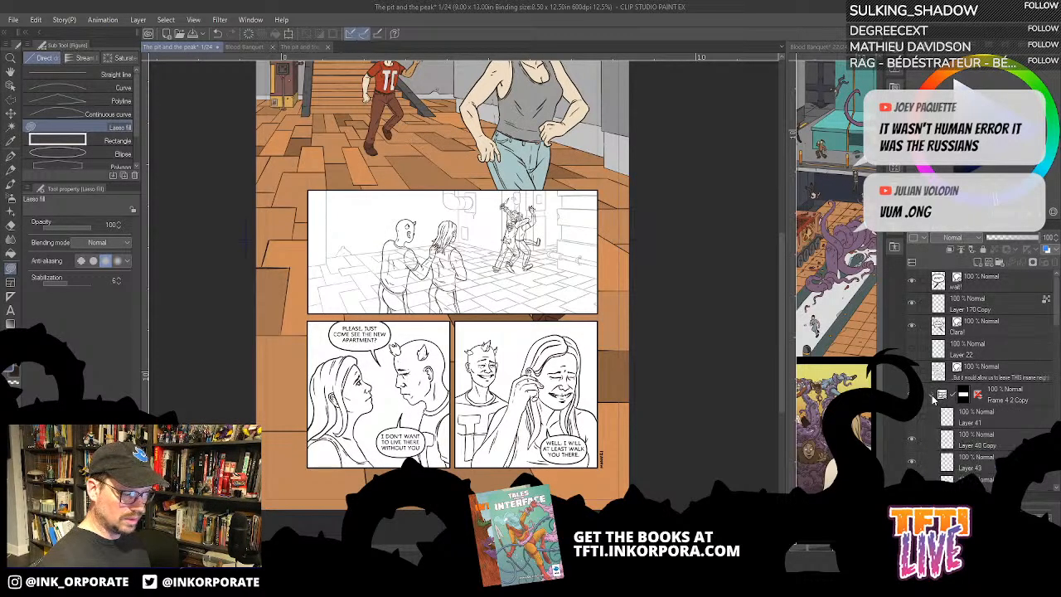
- Create a layer directly beneath Layer 38 in the second panel's folder and fill it with the orange-brown floor colour
{"action": "left_click", "coordinate": [931, 395]}
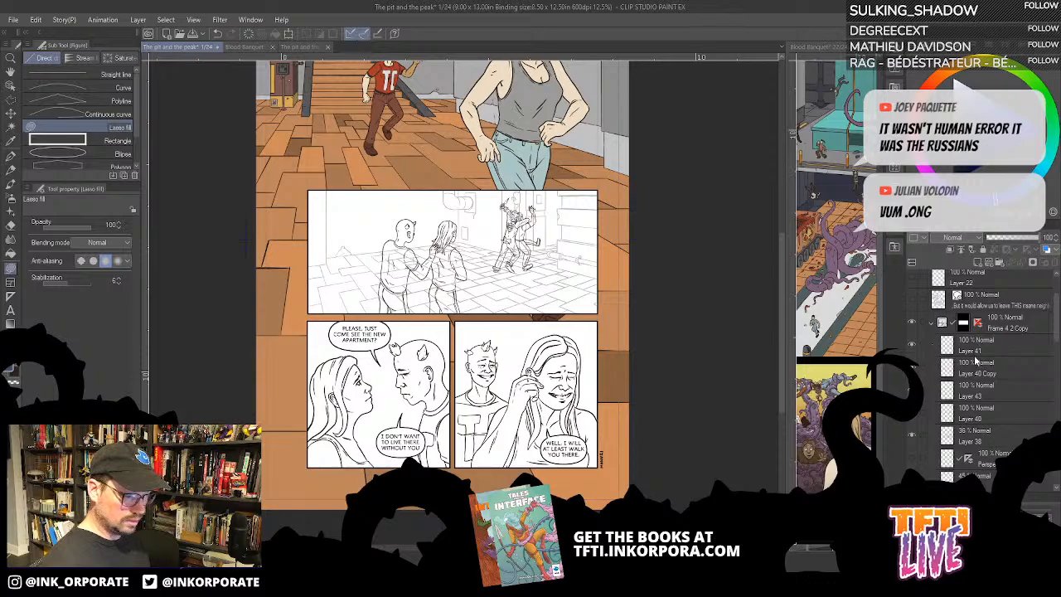
{"action": "scroll", "coordinate": [983, 369], "scroll_direction": "down", "scroll_amount": 2}
{"action": "left_click", "coordinate": [1001, 383]}
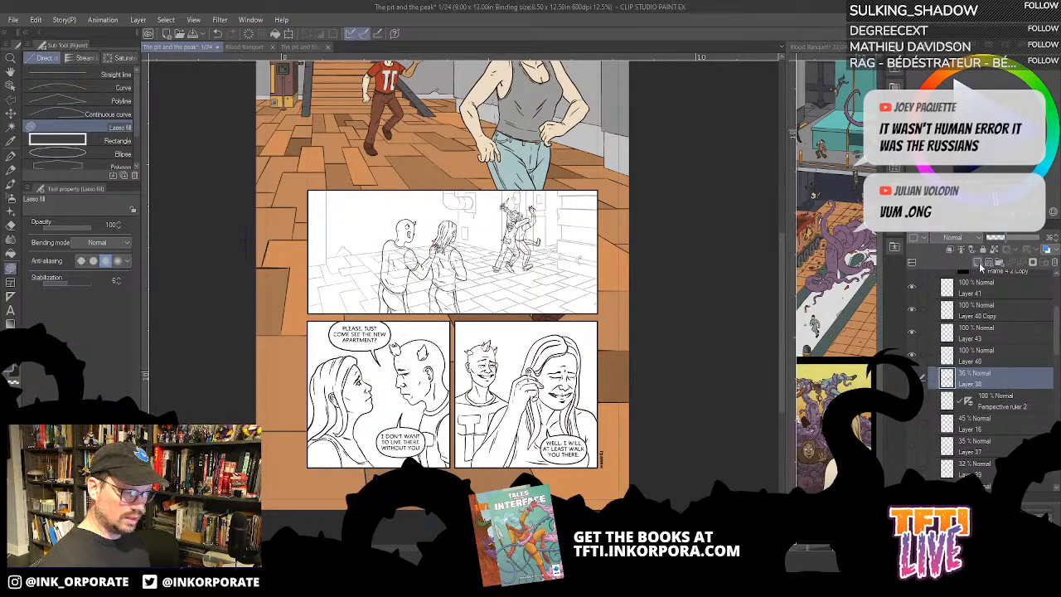
{"action": "left_click", "coordinate": [977, 262]}
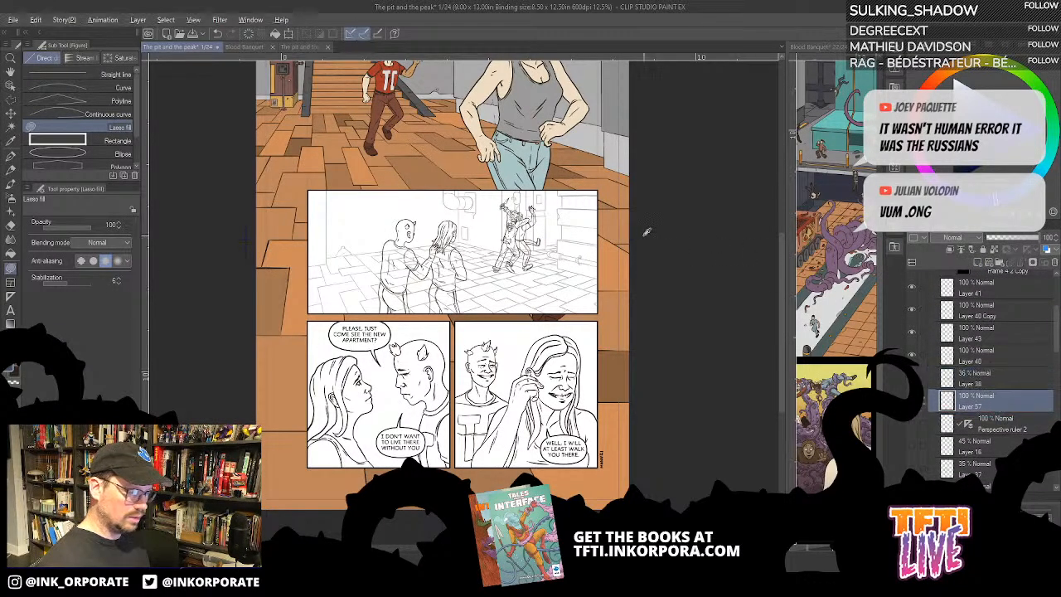
{"action": "key", "text": "alt+Delete"}
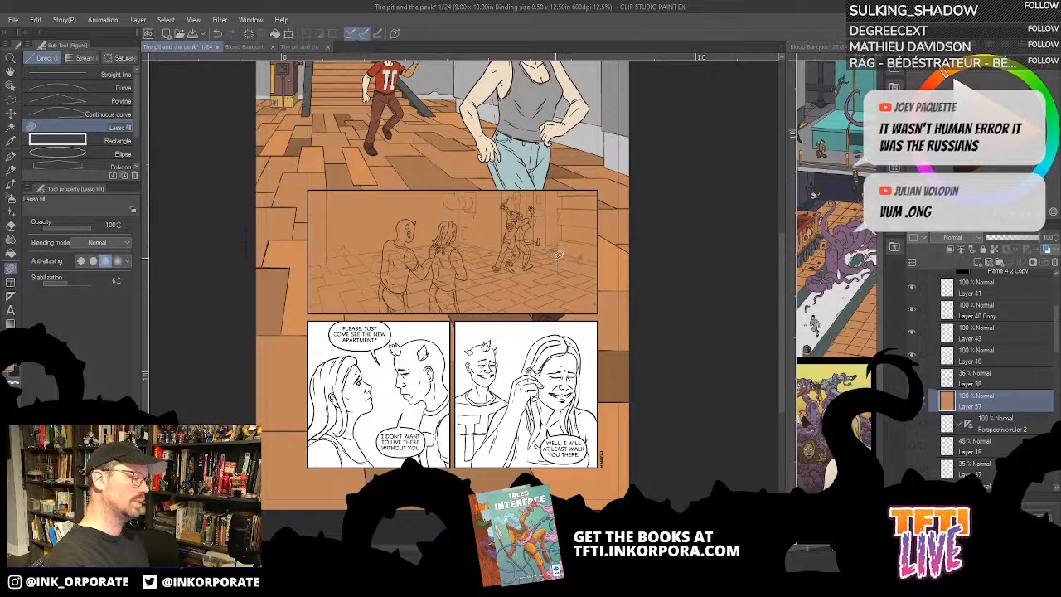
- Set the opacity of Layer 38, the second panel's background line art, to 100%
{"action": "scroll", "coordinate": [557, 260], "scroll_direction": "up", "scroll_amount": 3}
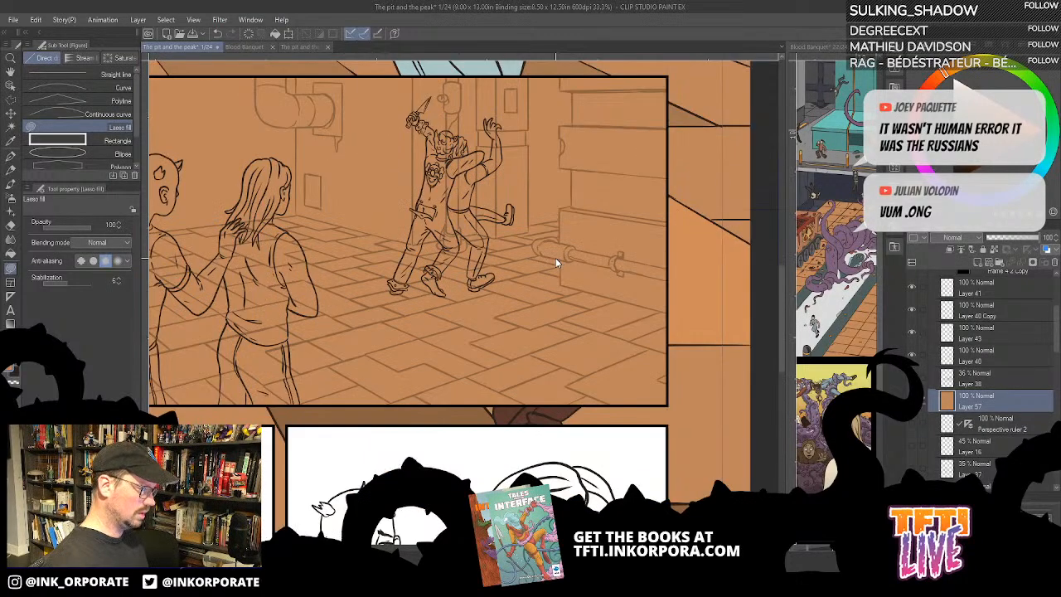
{"action": "left_click_drag", "start_coordinate": [557, 257], "coordinate": [652, 261]}
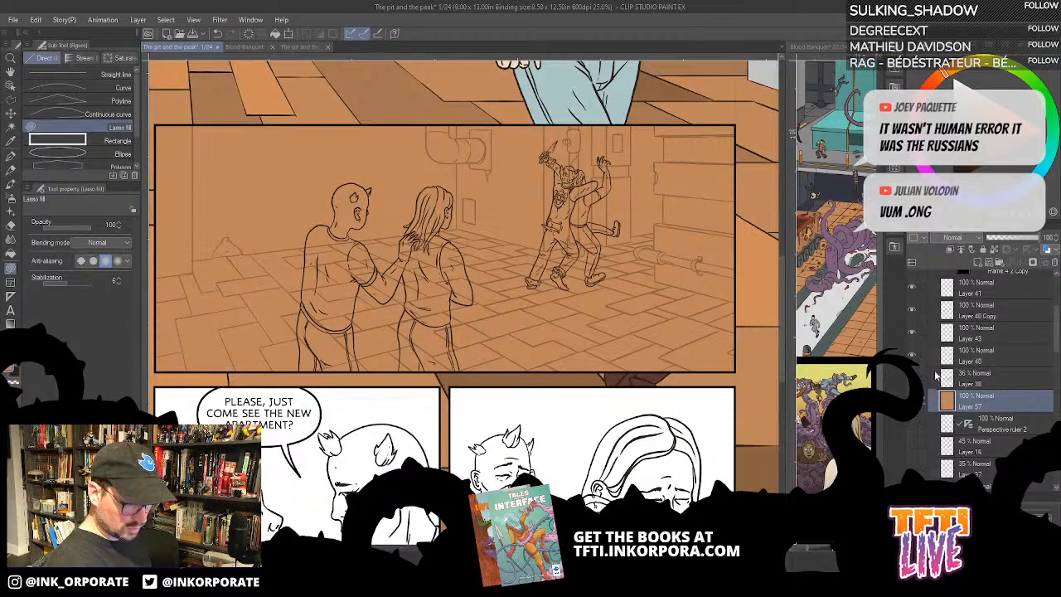
{"action": "left_click", "coordinate": [986, 379]}
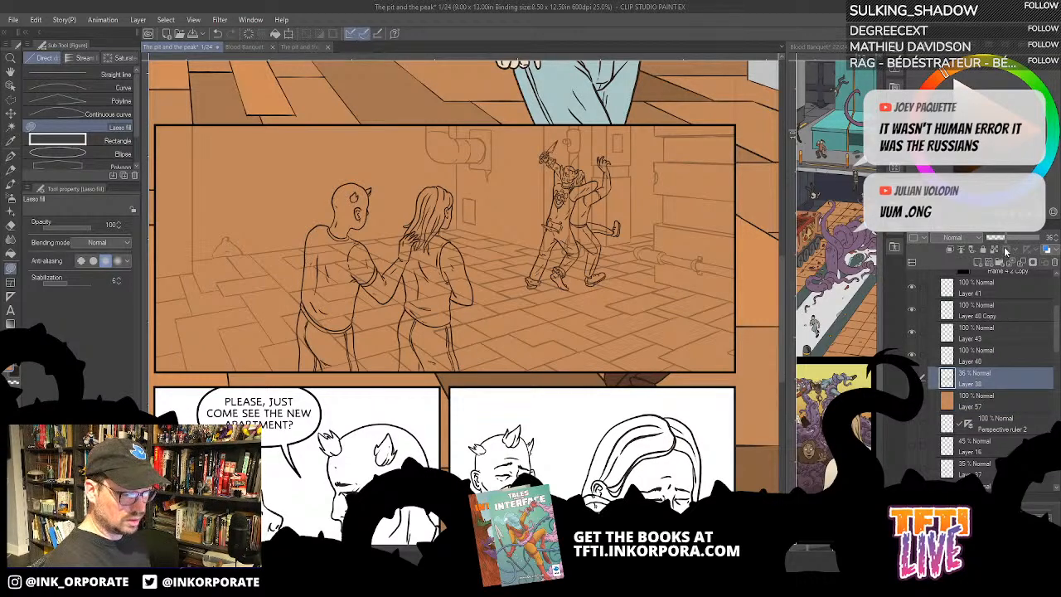
{"action": "left_click_drag", "start_coordinate": [1031, 240], "coordinate": [1049, 239]}
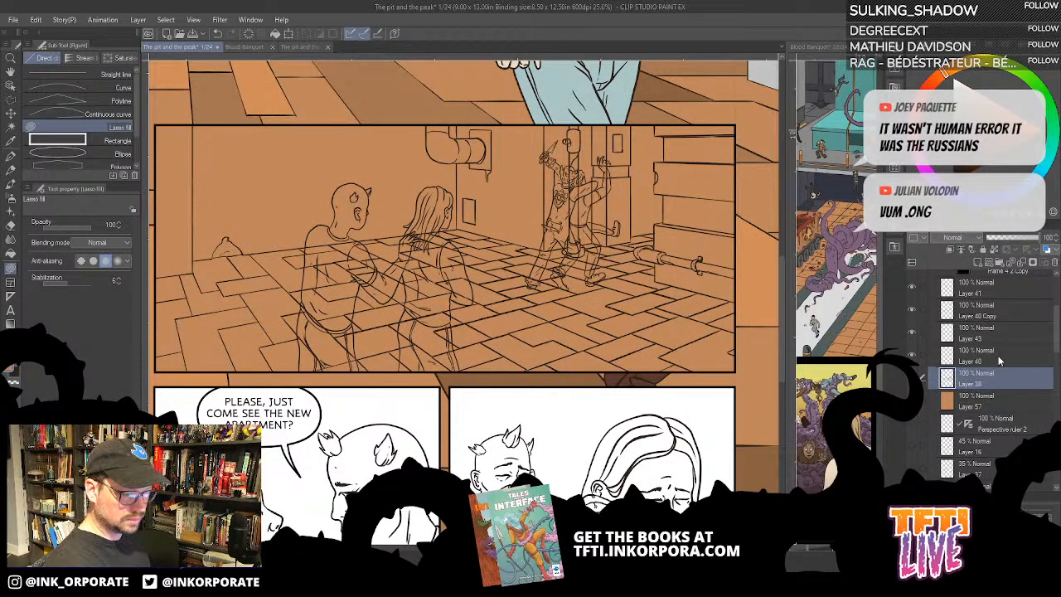
- Check the contents of Layers 40 and 43, and merge these two layers of the struggling pair's line art
{"action": "left_click", "coordinate": [1010, 290], "text": "shift"}
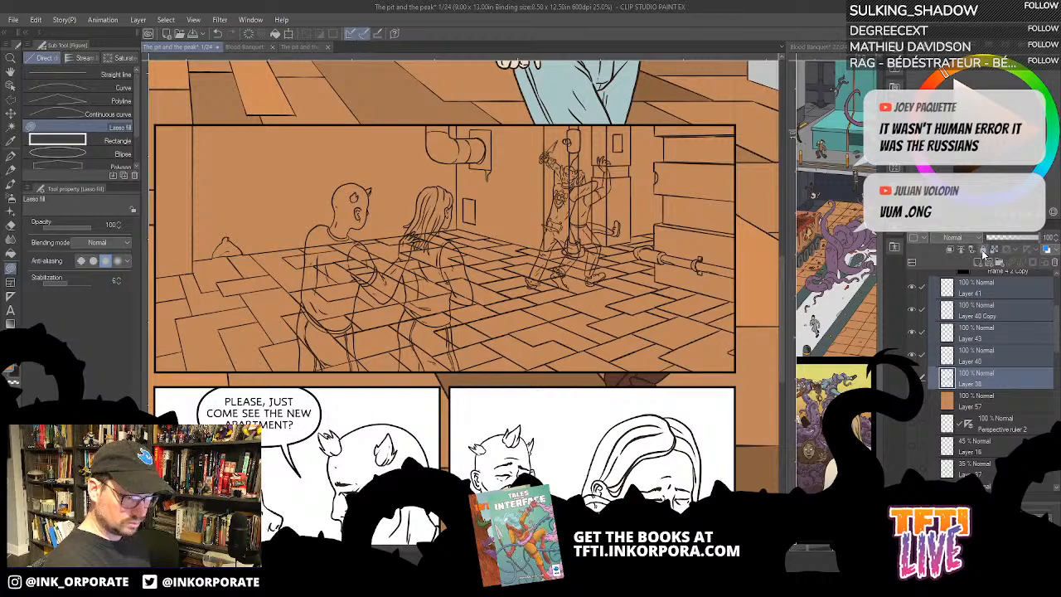
{"action": "left_click", "coordinate": [914, 356]}
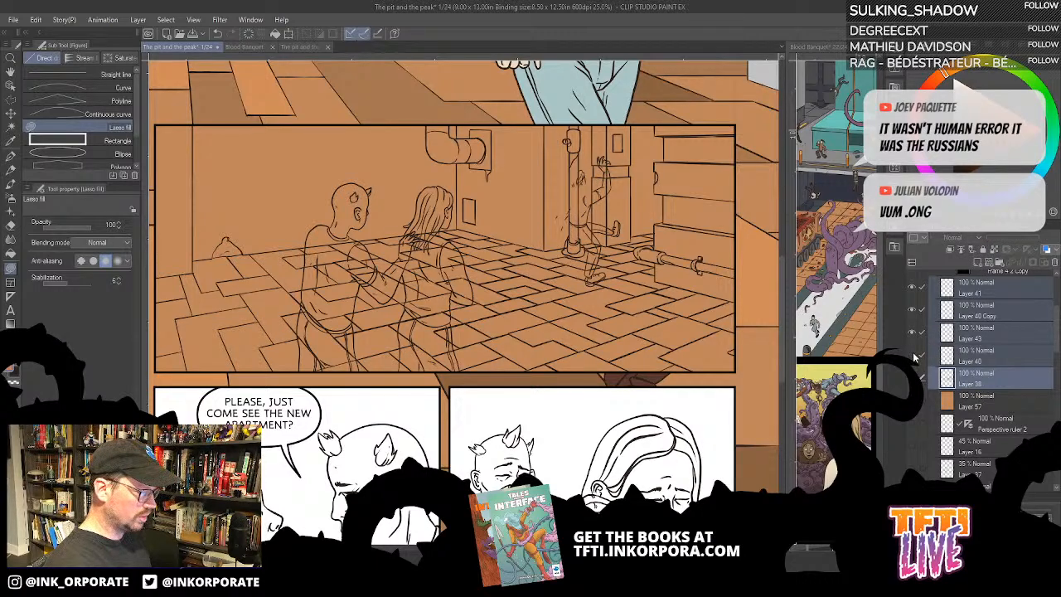
{"action": "left_click", "coordinate": [914, 356]}
{"action": "left_click", "coordinate": [913, 335]}
{"action": "left_click", "coordinate": [914, 335]}
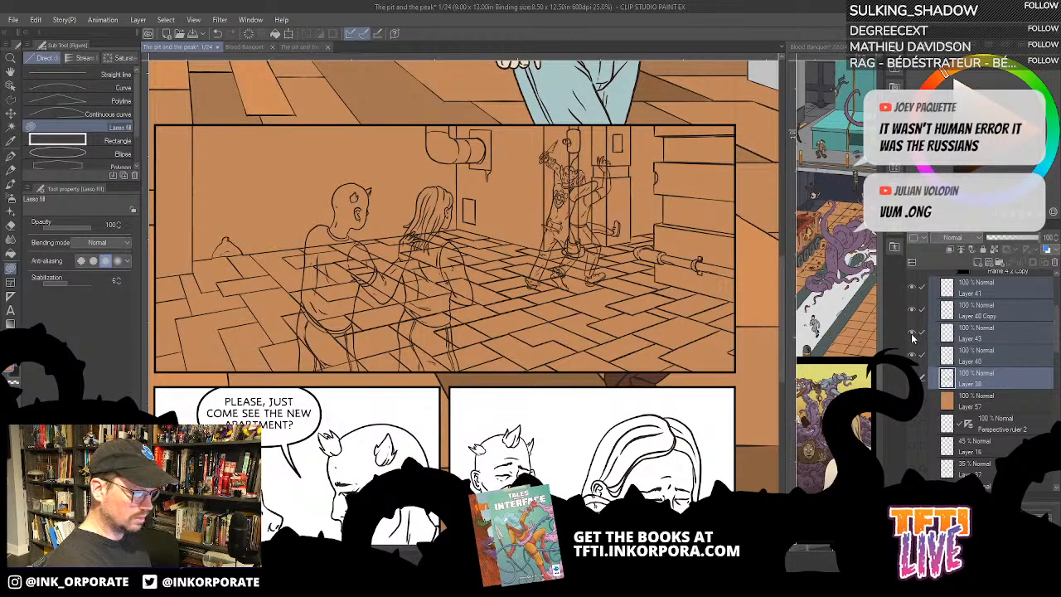
{"action": "left_click", "coordinate": [980, 340]}
{"action": "left_click", "coordinate": [987, 357], "text": "ctrl"}
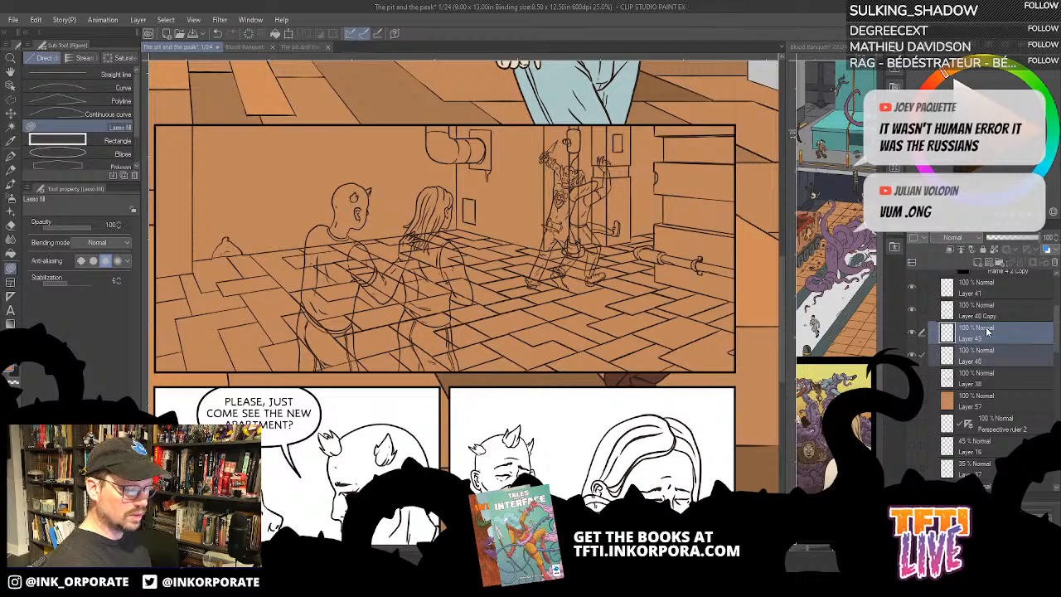
{"action": "right_click", "coordinate": [1000, 348]}
{"action": "left_click", "coordinate": [1006, 295]}
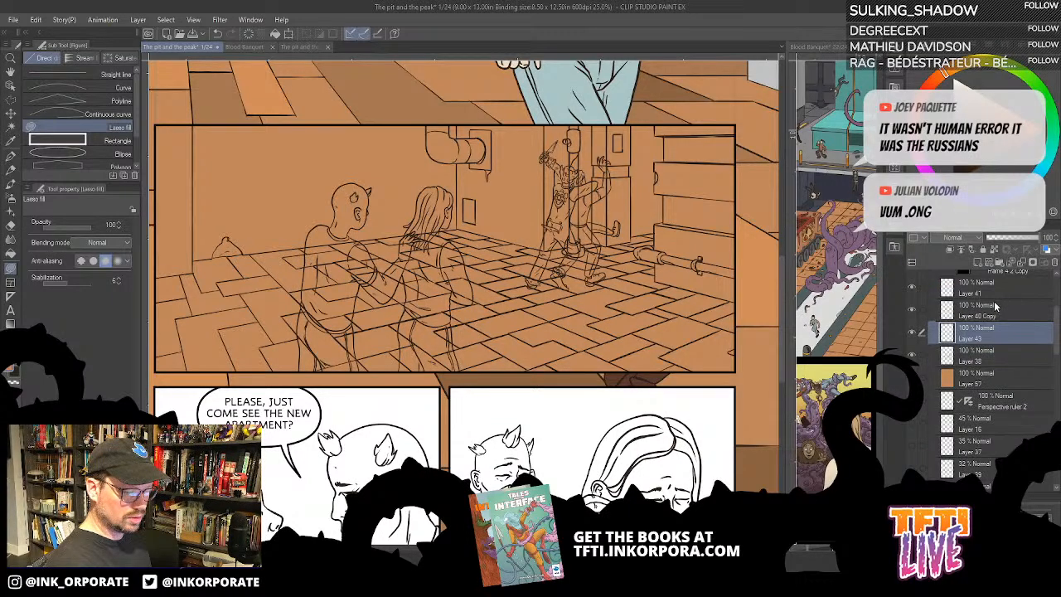
- Check Layer 41 and Layer 40 Copy, and merge these two layers of the foreground couple's line art
{"action": "left_click", "coordinate": [912, 312]}
{"action": "left_click", "coordinate": [911, 313]}
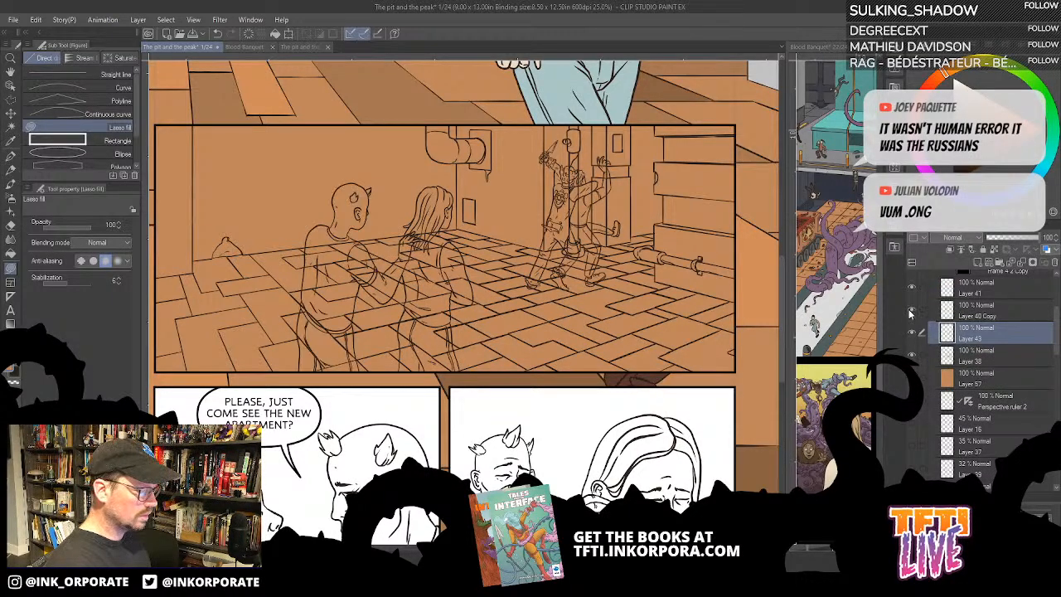
{"action": "left_click", "coordinate": [912, 290]}
{"action": "left_click", "coordinate": [912, 291]}
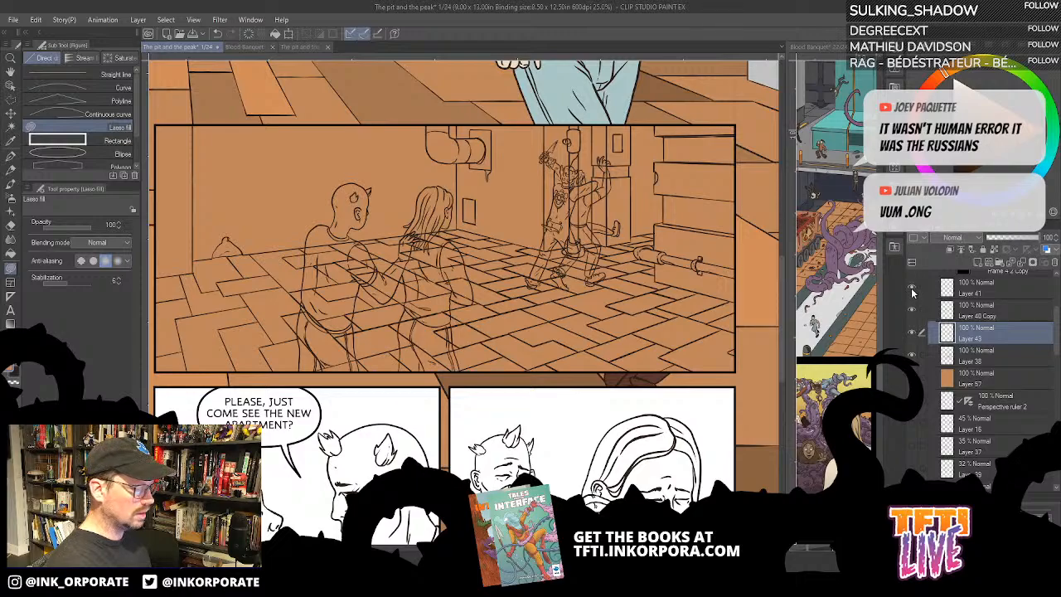
{"action": "left_click", "coordinate": [966, 311]}
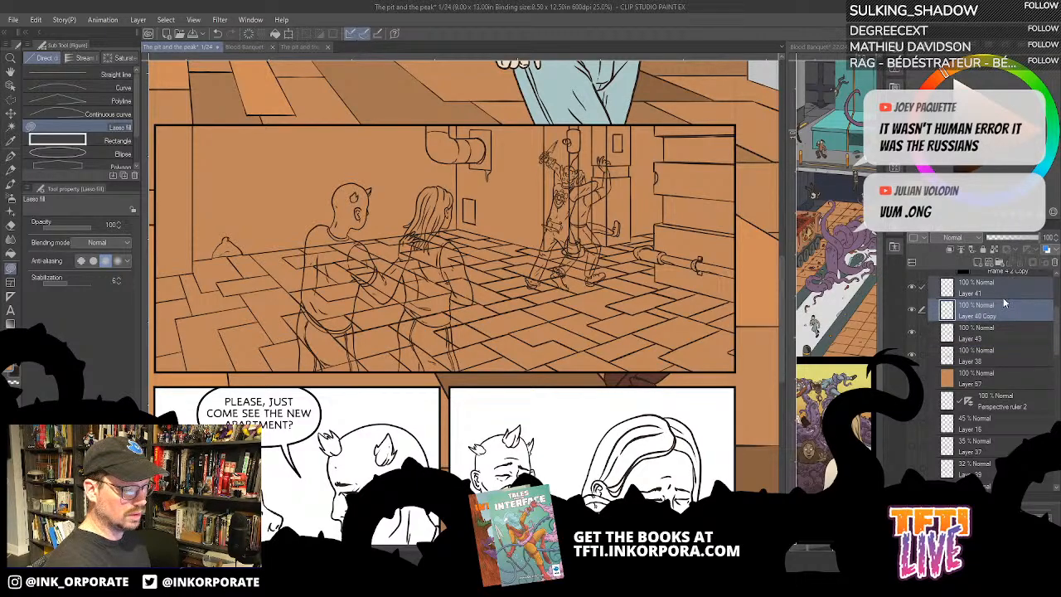
{"action": "right_click", "coordinate": [1011, 302]}
{"action": "left_click", "coordinate": [945, 500]}
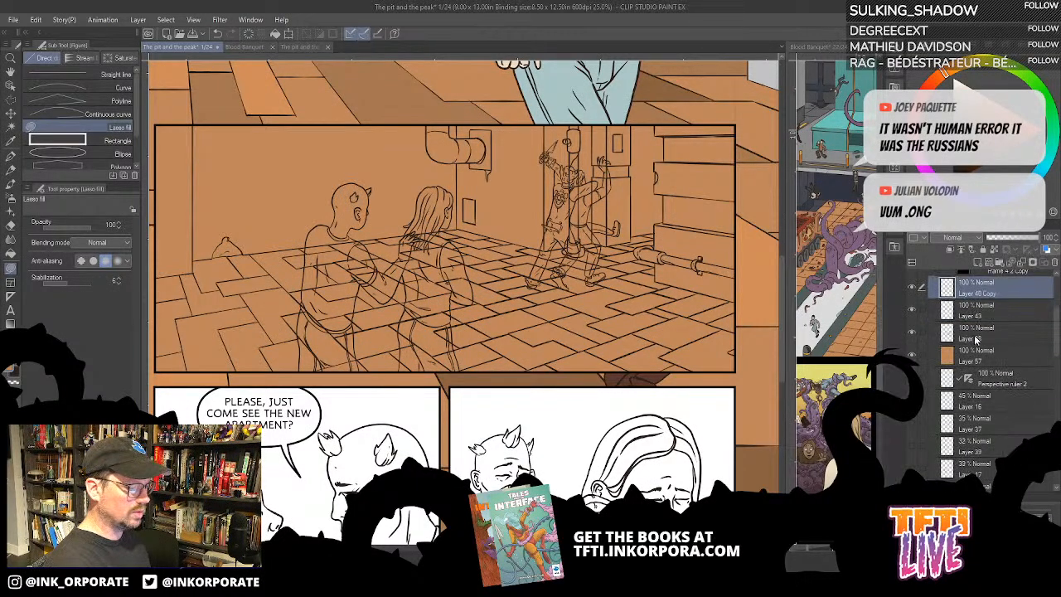
- Check the merged figure layers by toggling their visibility, and lock Layer 40 Copy, Layer 43 and Layer 38
{"action": "left_click", "coordinate": [912, 287]}
{"action": "left_click", "coordinate": [912, 287]}
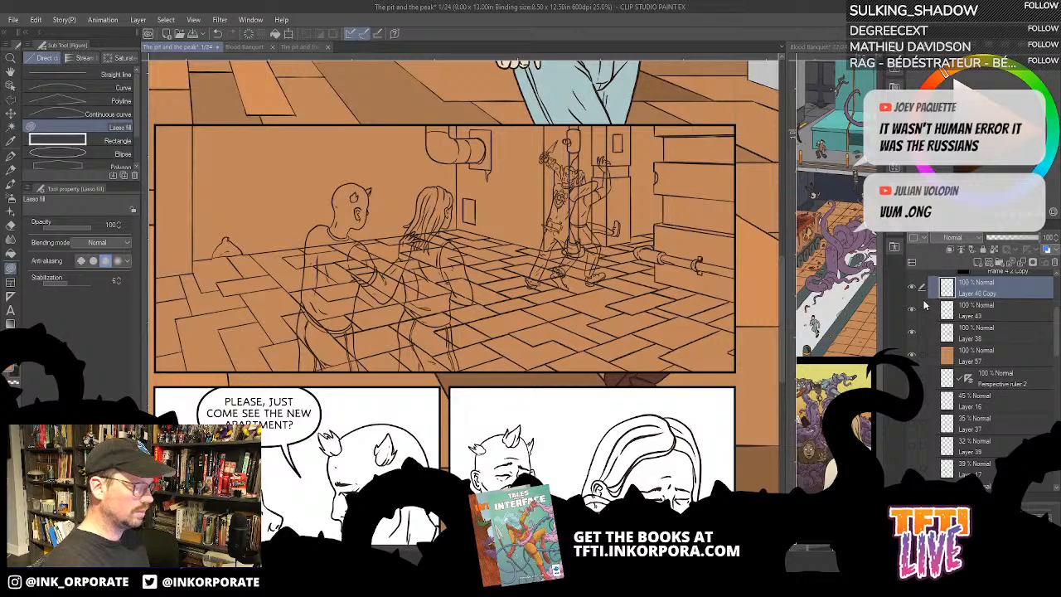
{"action": "left_click", "coordinate": [913, 290]}
{"action": "left_click", "coordinate": [912, 311]}
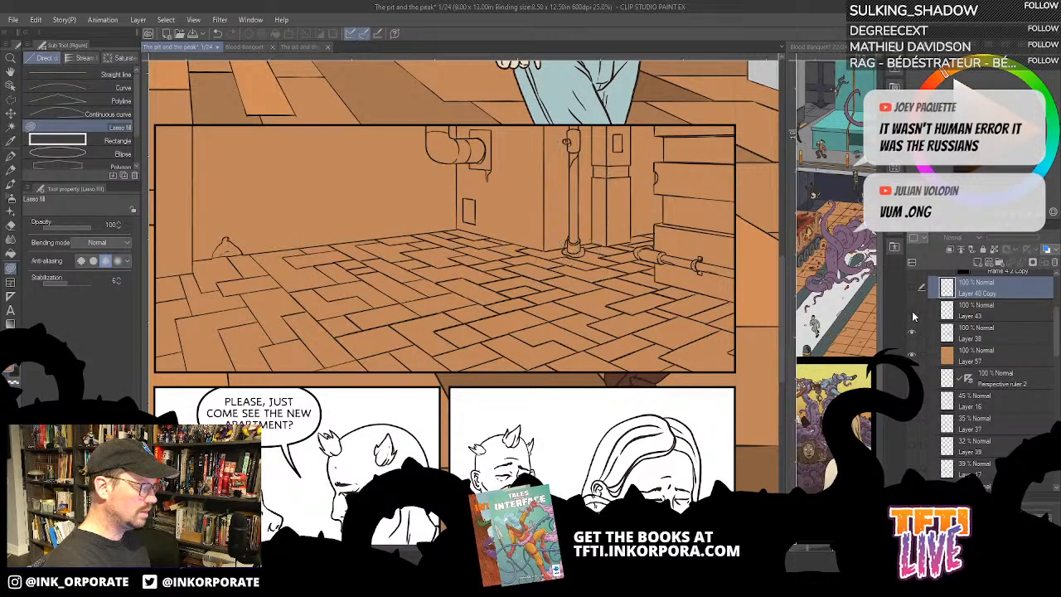
{"action": "left_click", "coordinate": [914, 313]}
{"action": "left_click", "coordinate": [913, 288]}
{"action": "left_click", "coordinate": [1007, 333], "text": "shift"}
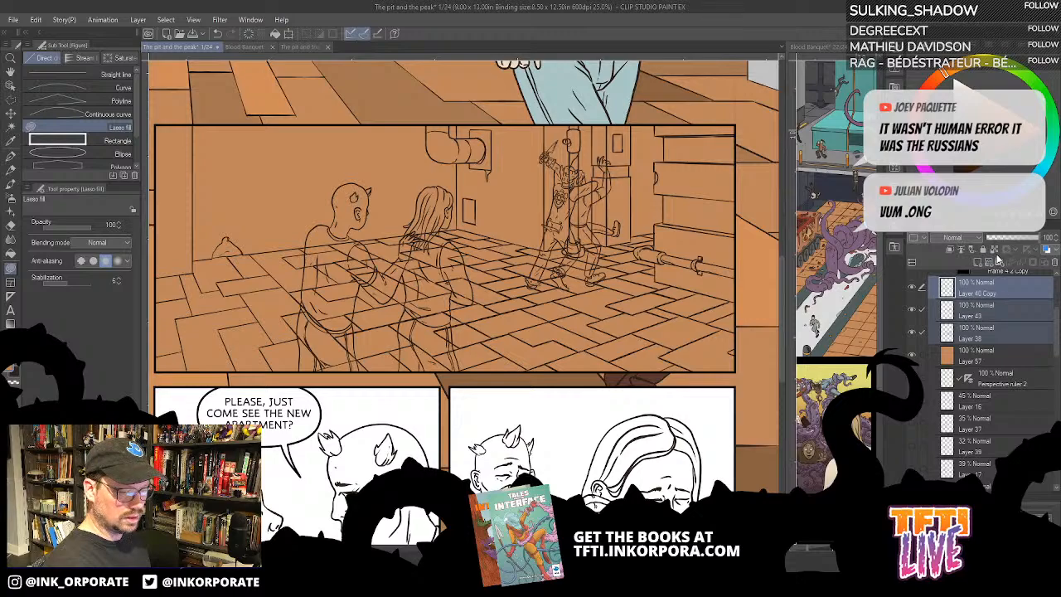
{"action": "left_click", "coordinate": [986, 248]}
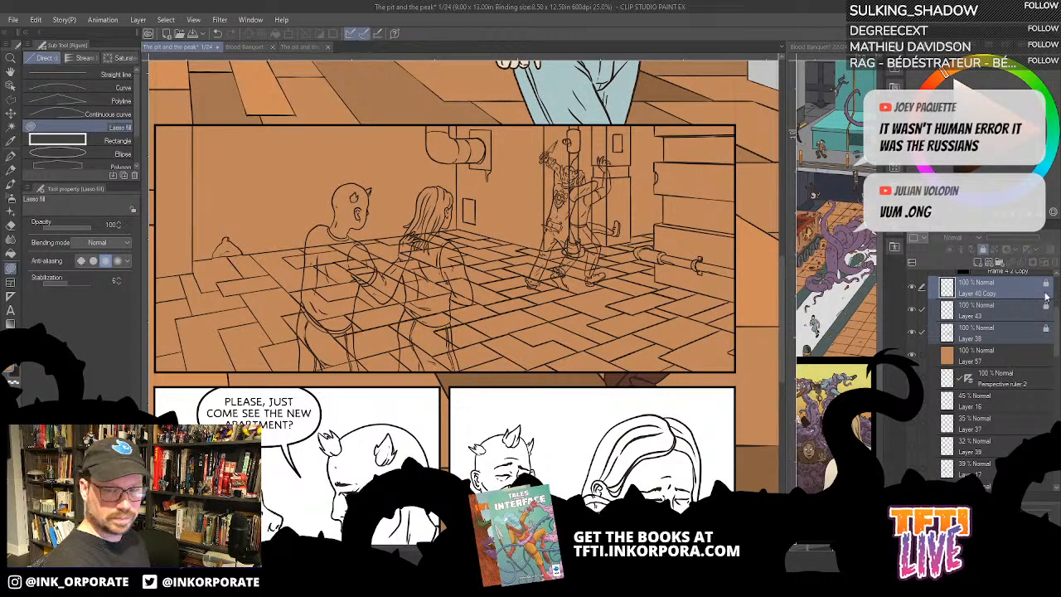
- Hide the figure line art on Layer 40 Copy and Layer 43, keeping the background line art on Layer 38 shown
{"action": "left_click", "coordinate": [1003, 291]}
{"action": "left_click", "coordinate": [915, 311]}
{"action": "left_click", "coordinate": [916, 312]}
{"action": "left_click", "coordinate": [915, 312]}
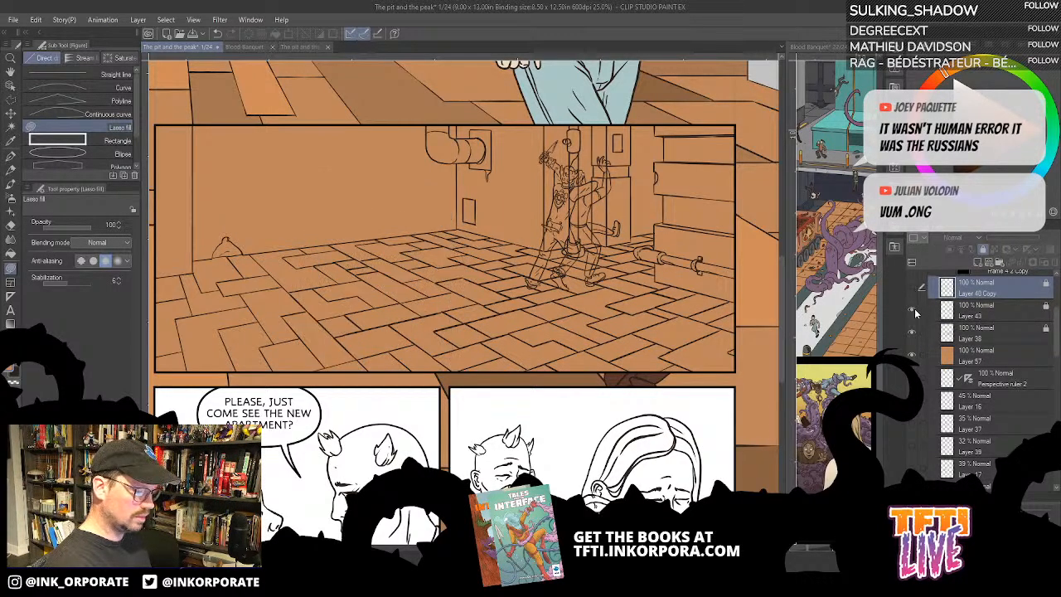
{"action": "left_click", "coordinate": [915, 311]}
{"action": "left_click", "coordinate": [914, 337]}
{"action": "left_click", "coordinate": [914, 338]}
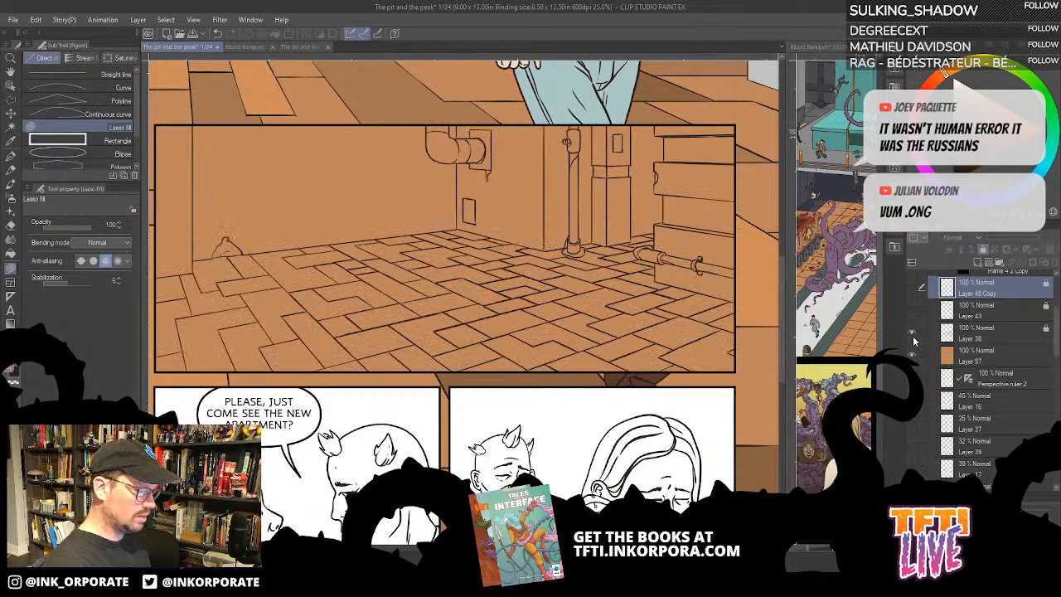
- Add a layer for the walls, fill the wall section behind the pipe with light grey, and place the layer beneath Layer 38
{"action": "left_click", "coordinate": [986, 336]}
{"action": "scroll", "coordinate": [658, 426], "scroll_direction": "down", "scroll_amount": 3}
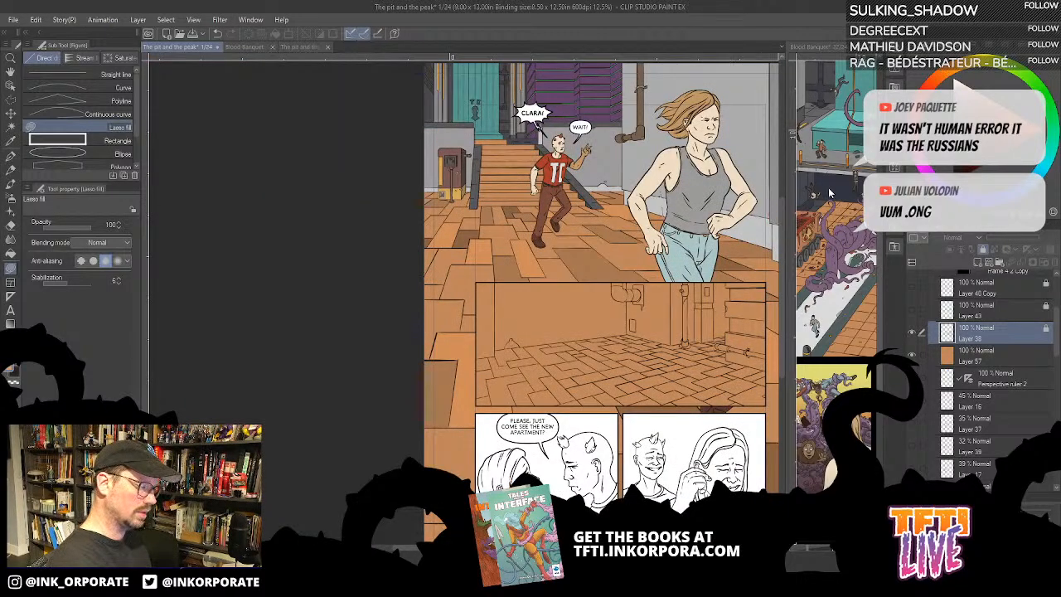
{"action": "left_click", "coordinate": [977, 264]}
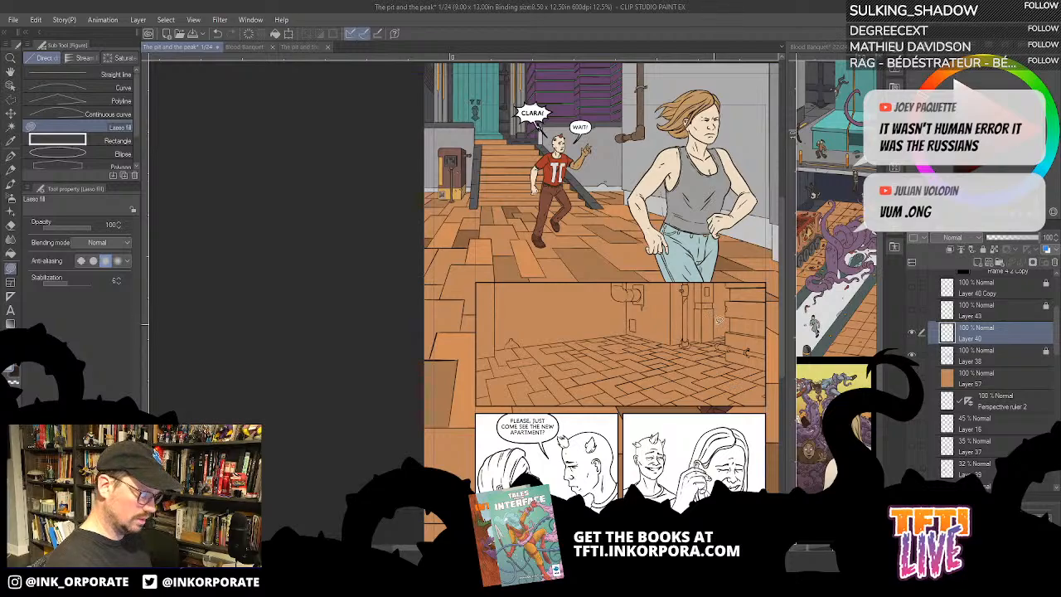
{"action": "key", "text": "g"}
{"action": "key", "text": "g"}
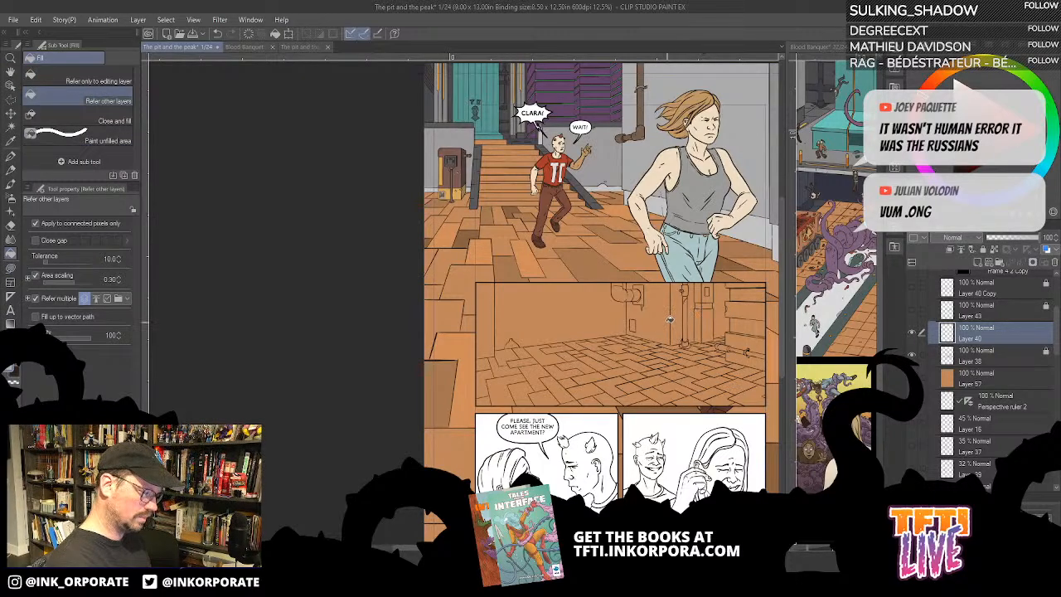
{"action": "left_click", "coordinate": [669, 312]}
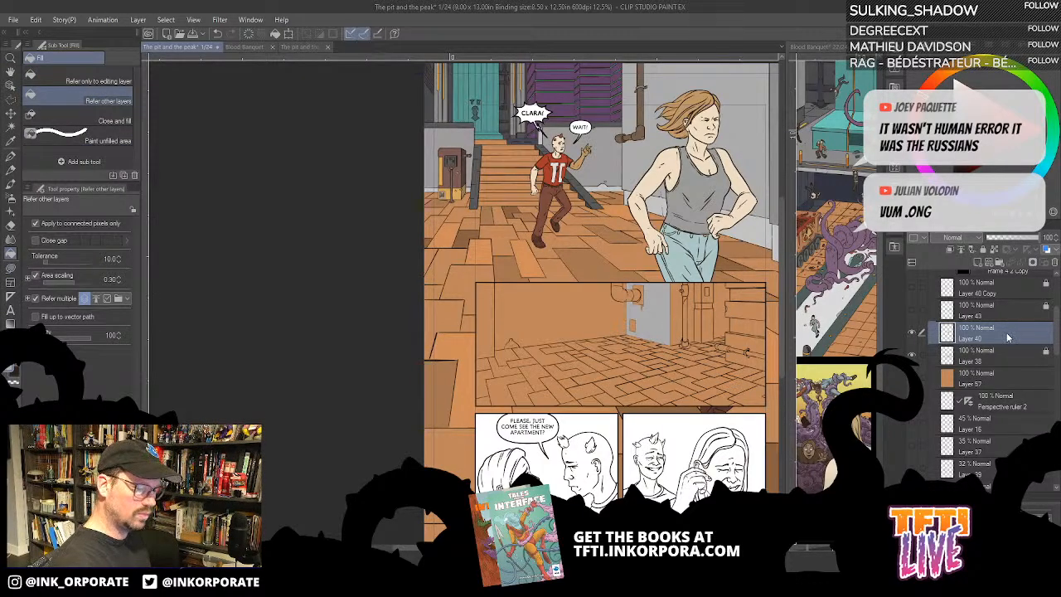
{"action": "left_click_drag", "start_coordinate": [1007, 336], "coordinate": [1003, 363]}
- Fill the remaining wall sections of the second panel around the pipes and pillar with grey
{"action": "left_click", "coordinate": [680, 324]}
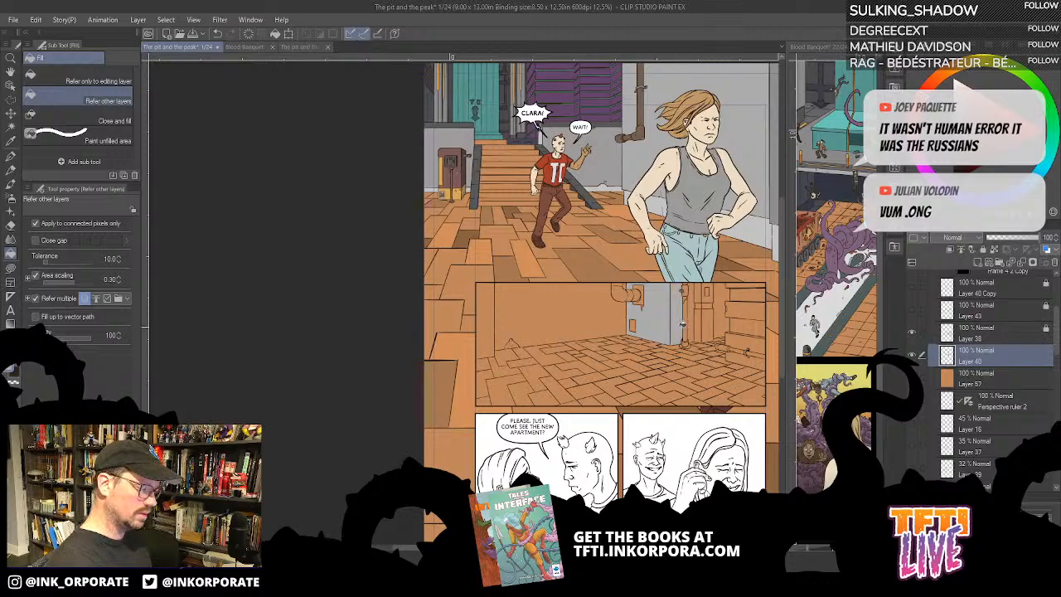
{"action": "left_click", "coordinate": [694, 321]}
{"action": "left_click", "coordinate": [724, 310]}
{"action": "left_click_drag", "start_coordinate": [651, 356], "coordinate": [613, 420]}
{"action": "left_click", "coordinate": [666, 333]}
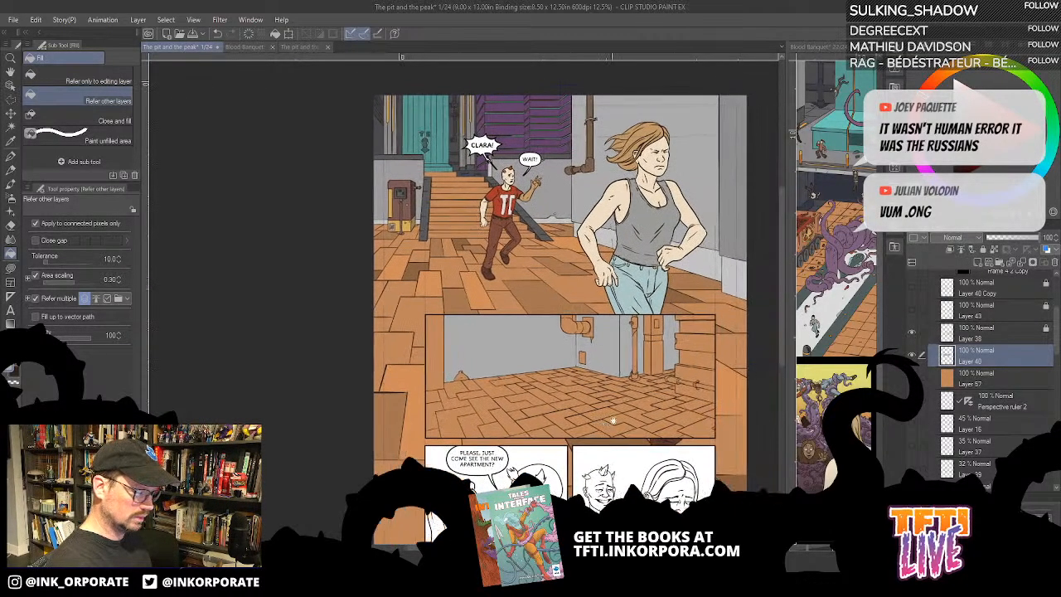
- Fill the narrow wall strip at the second panel's left edge with a darker grey
{"action": "key", "text": "ctrl+plus"}
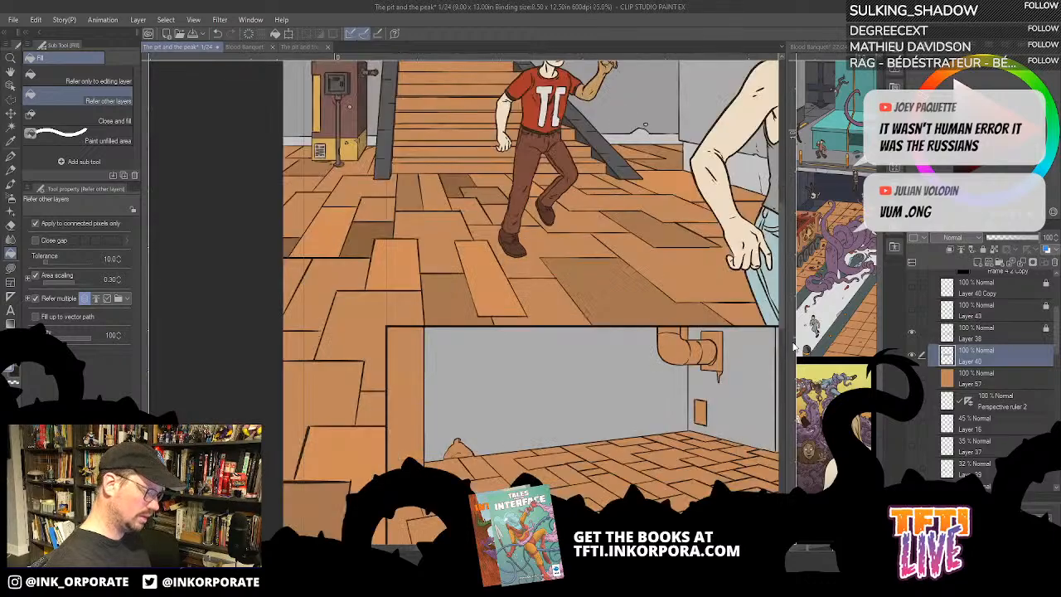
{"action": "left_click_drag", "start_coordinate": [644, 492], "coordinate": [637, 399]}
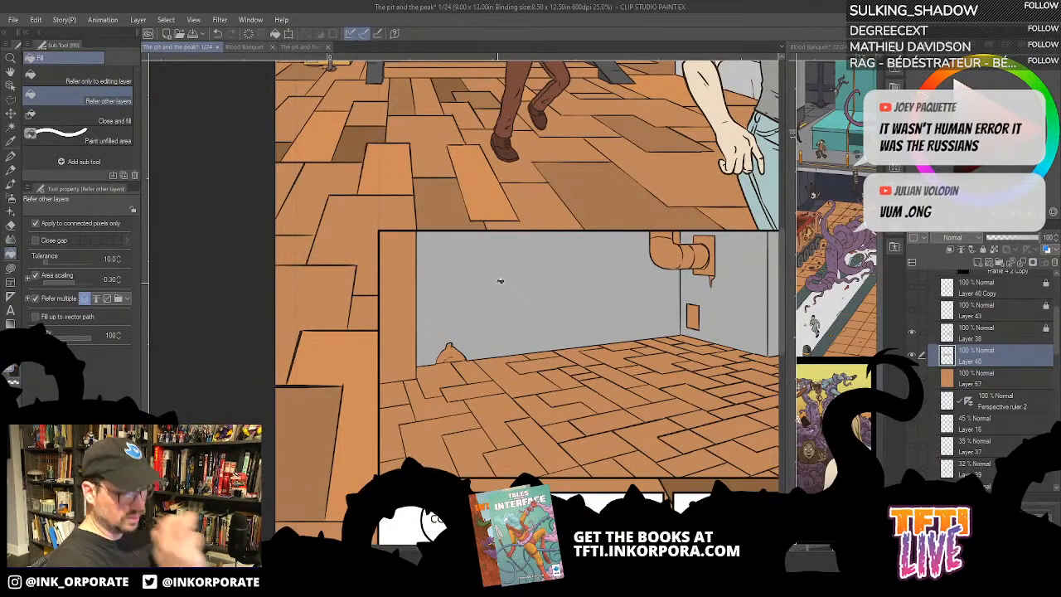
{"action": "left_click", "coordinate": [405, 334]}
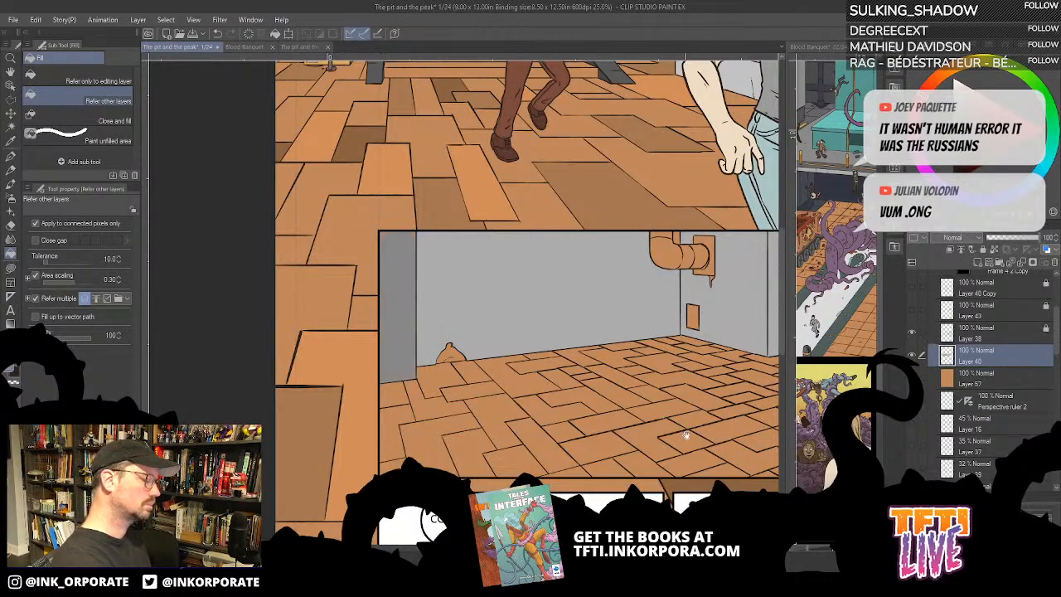
- Enable Close gap for the Fill tool and fill the faces of the boxy pillar beside the vertical pipe with darker greys
{"action": "left_click_drag", "start_coordinate": [686, 436], "coordinate": [547, 450]}
{"action": "left_click", "coordinate": [709, 321]}
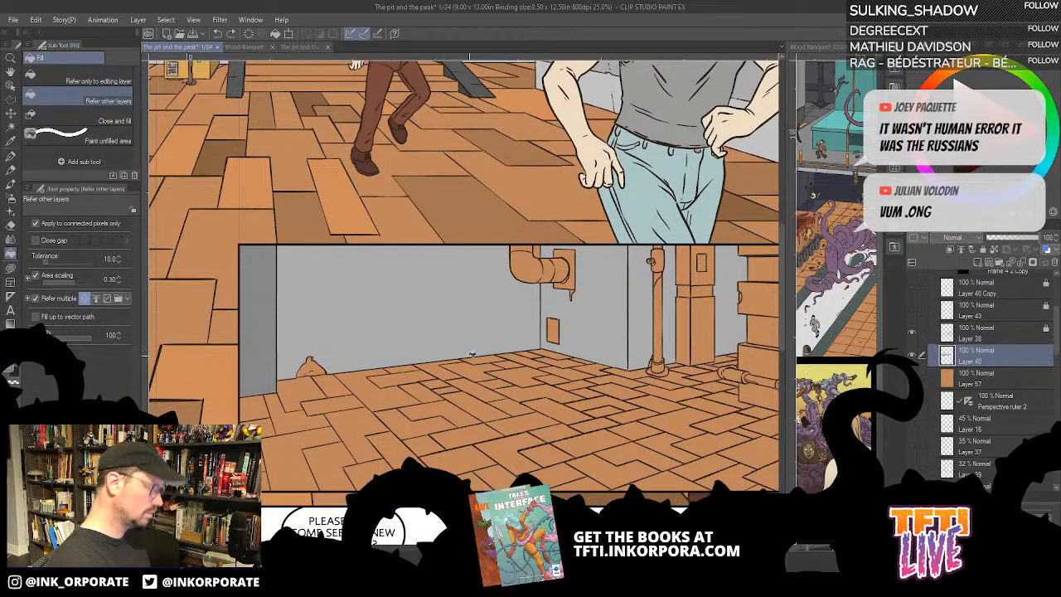
{"action": "left_click", "coordinate": [35, 241]}
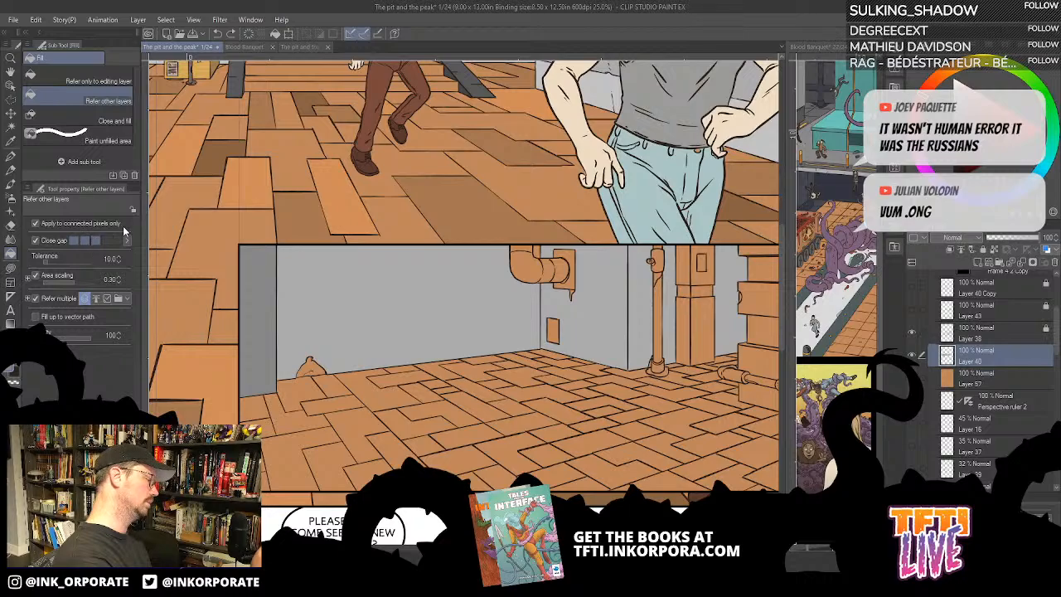
{"action": "left_click", "coordinate": [692, 341]}
{"action": "left_click", "coordinate": [685, 336]}
{"action": "left_click", "coordinate": [705, 286]}
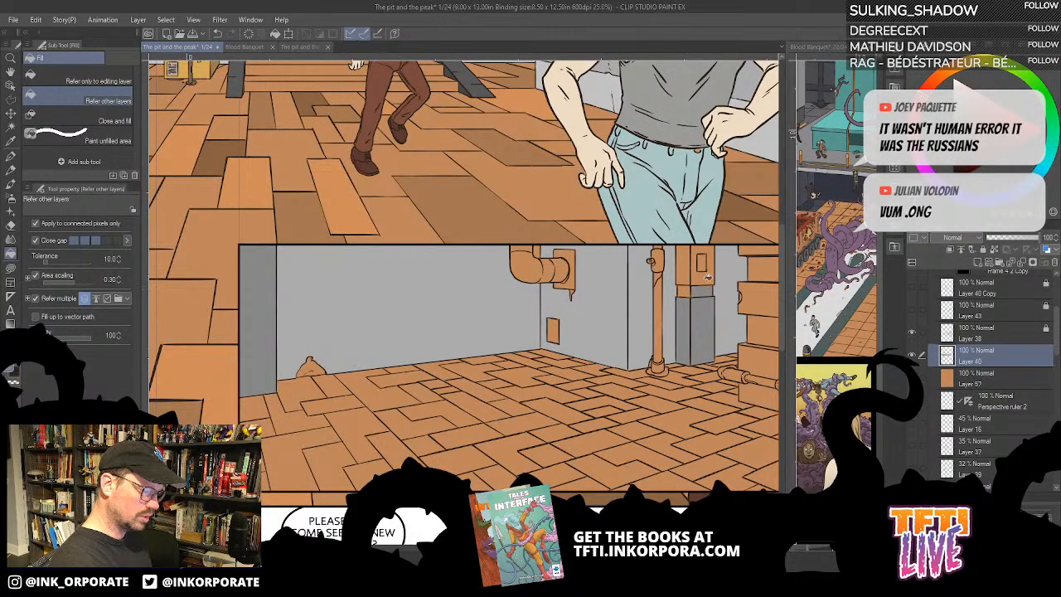
- Fill the still uncoloured upper faces of the boxy pillar beside the vertical pipe with darker greys
{"action": "left_click", "coordinate": [706, 275]}
{"action": "left_click", "coordinate": [684, 282]}
{"action": "left_click", "coordinate": [686, 290]}
- Fill the protruding horizontal slabs of the structure at the second panel's right edge with light grey
{"action": "left_click_drag", "start_coordinate": [763, 358], "coordinate": [697, 352]}
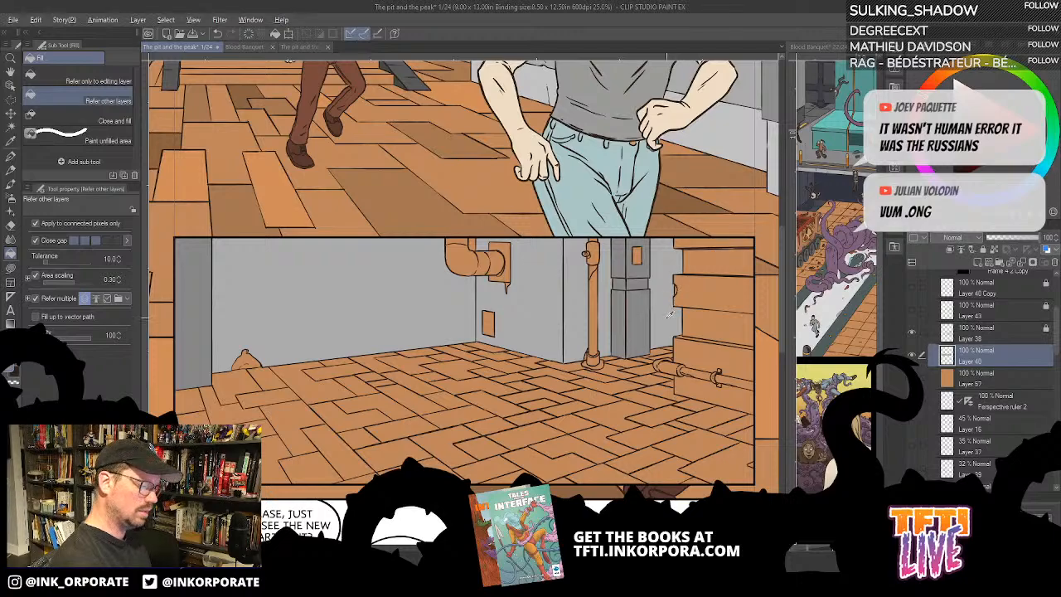
{"action": "left_click", "coordinate": [713, 350]}
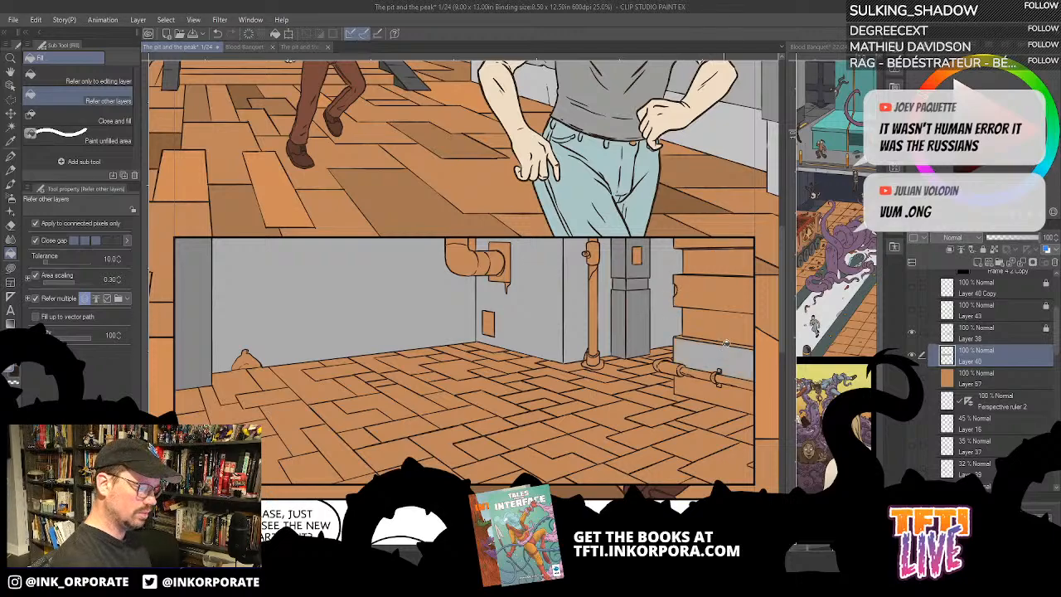
{"action": "left_click", "coordinate": [705, 388]}
{"action": "left_click", "coordinate": [734, 296]}
{"action": "left_click", "coordinate": [737, 240]}
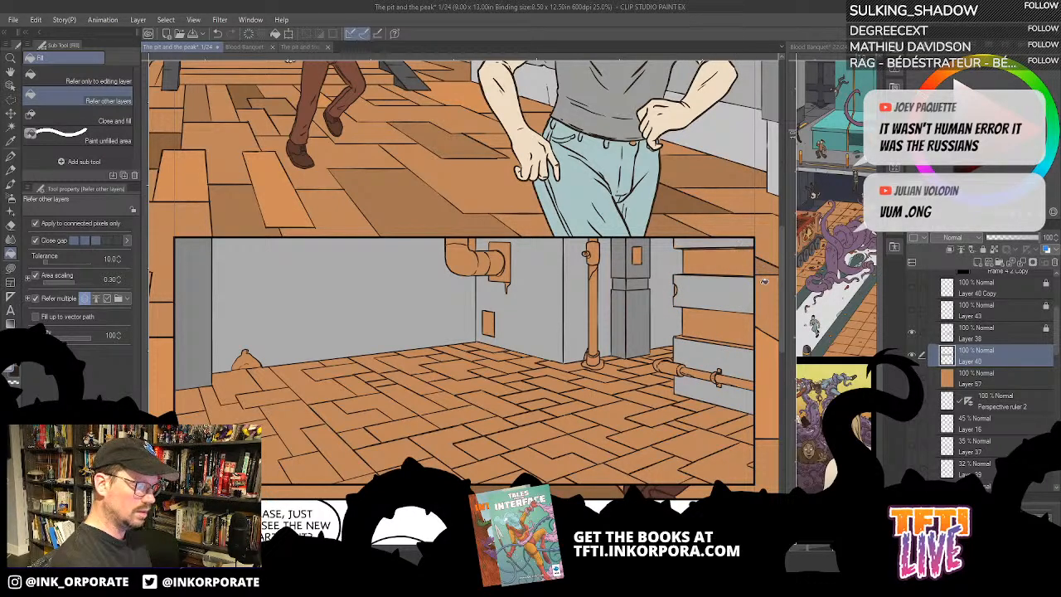
{"action": "left_click", "coordinate": [681, 334]}
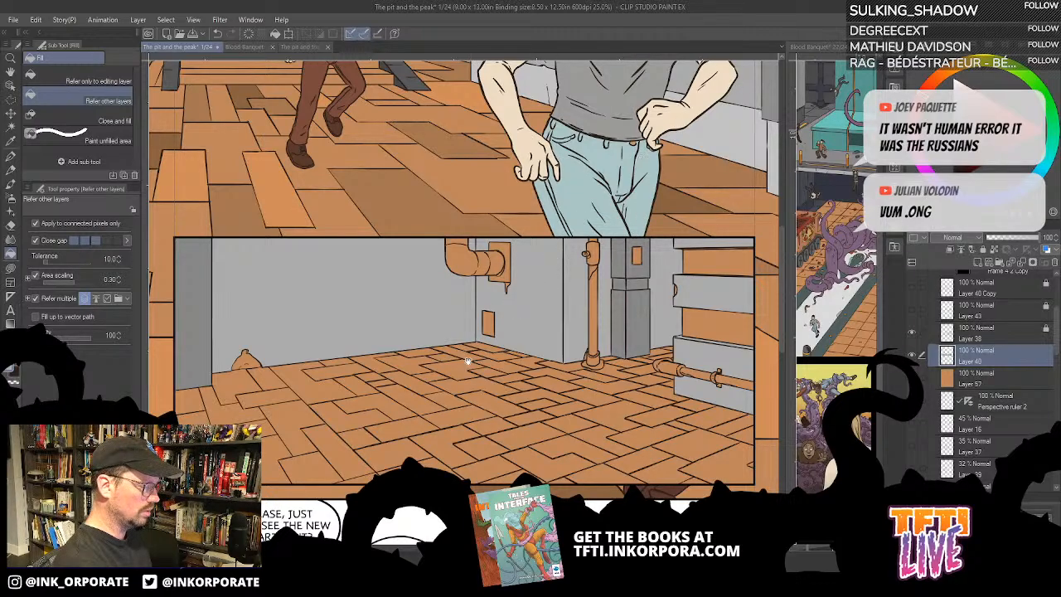
- Undo the brown fills on the bent wall pipe of the second panel
{"action": "scroll", "coordinate": [468, 362], "scroll_direction": "up", "scroll_amount": 5}
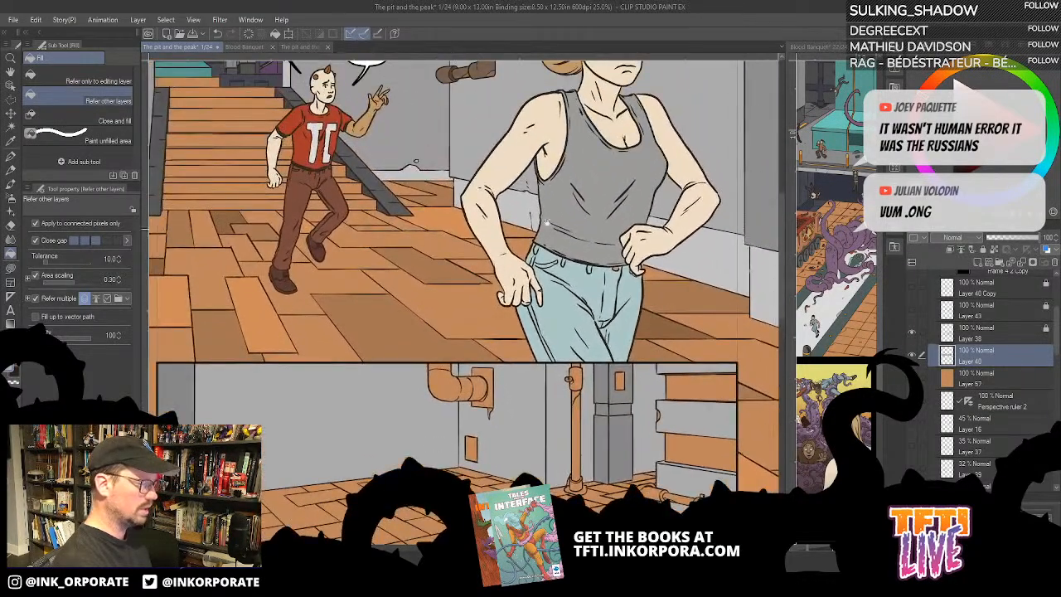
{"action": "scroll", "coordinate": [546, 222], "scroll_direction": "up", "scroll_amount": 5}
{"action": "scroll", "coordinate": [485, 182], "scroll_direction": "down", "scroll_amount": 8}
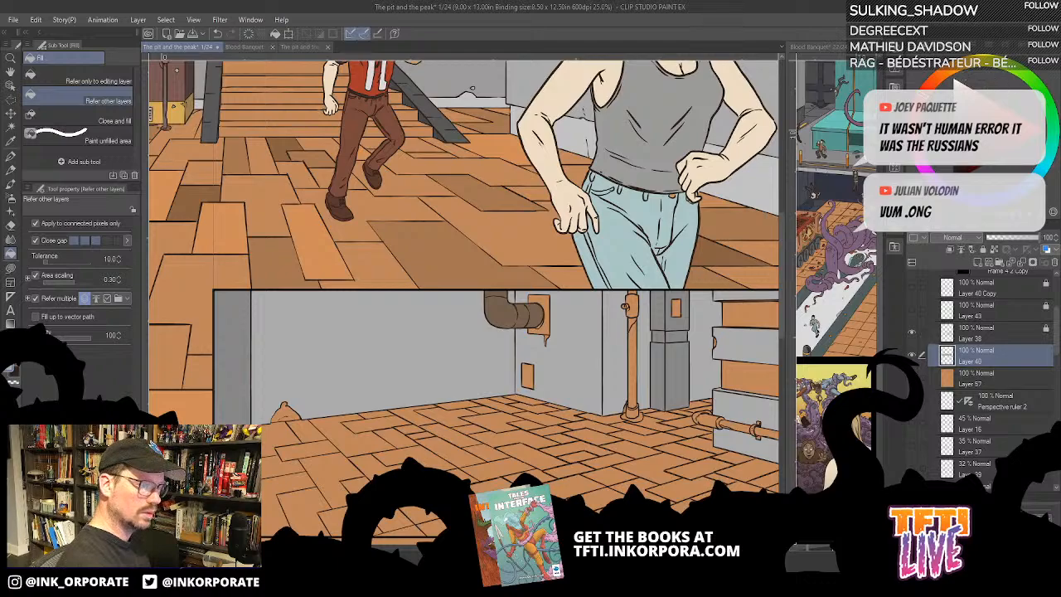
{"action": "key", "text": "ctrl+z"}
{"action": "key", "text": "ctrl+z"}
{"action": "key", "text": "ctrl+z"}
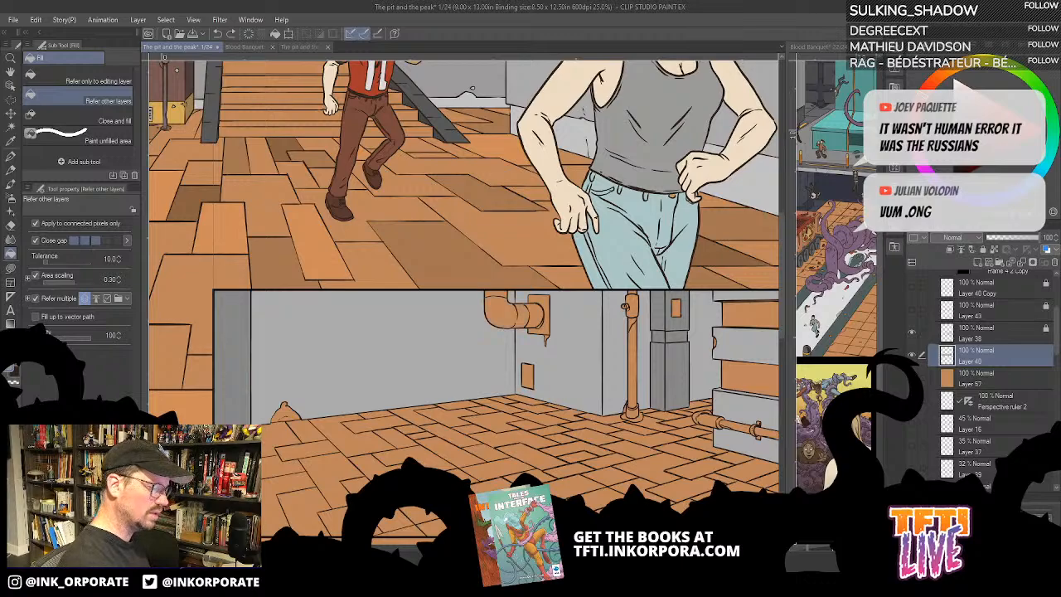
- Fill the bent pipe and its wall plate with dark grey, and the rust drips on the plate with brown
{"action": "left_click", "coordinate": [499, 310]}
{"action": "left_click", "coordinate": [539, 315]}
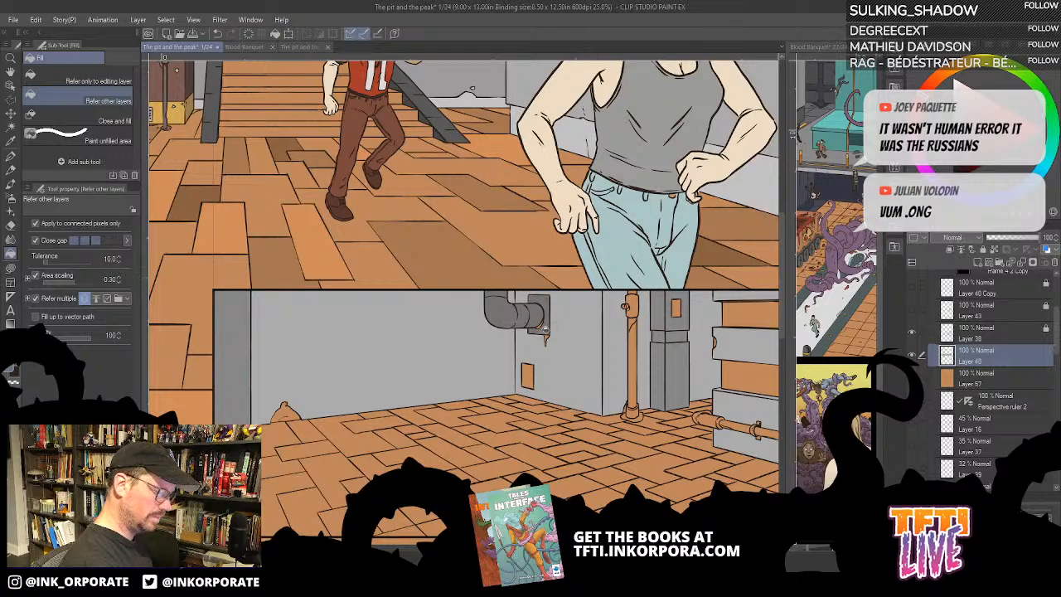
{"action": "scroll", "coordinate": [551, 305], "scroll_direction": "up", "scroll_amount": 1}
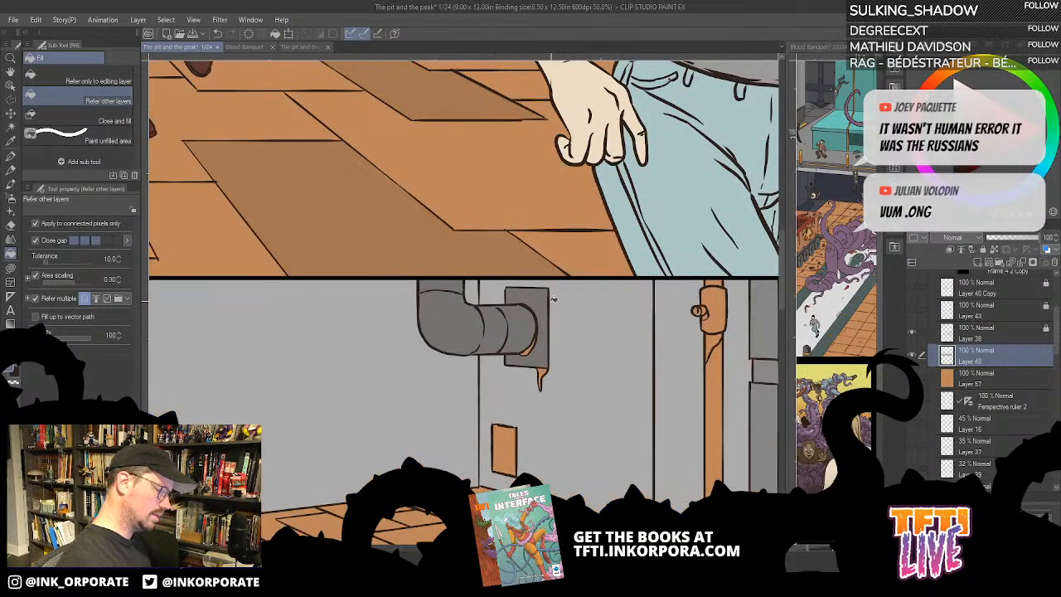
{"action": "key", "text": "u"}
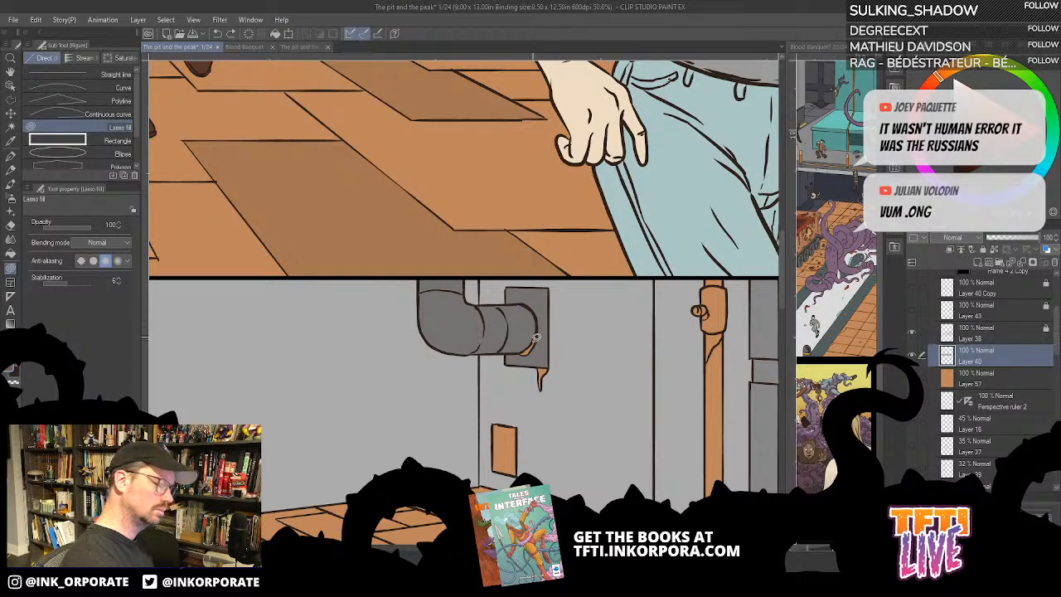
{"action": "key", "text": "g"}
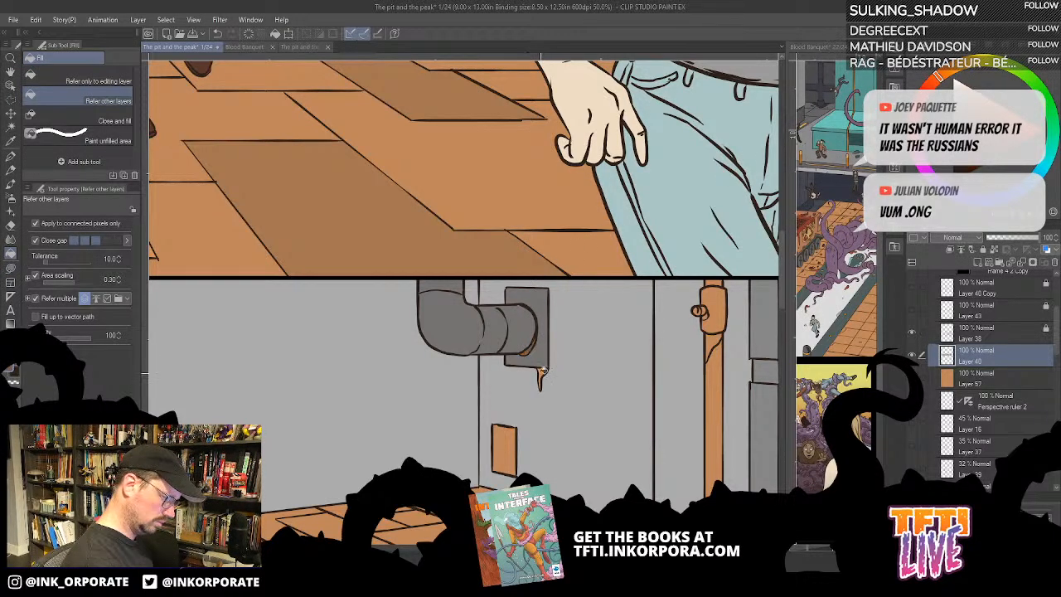
{"action": "left_click_drag", "start_coordinate": [542, 377], "coordinate": [595, 250]}
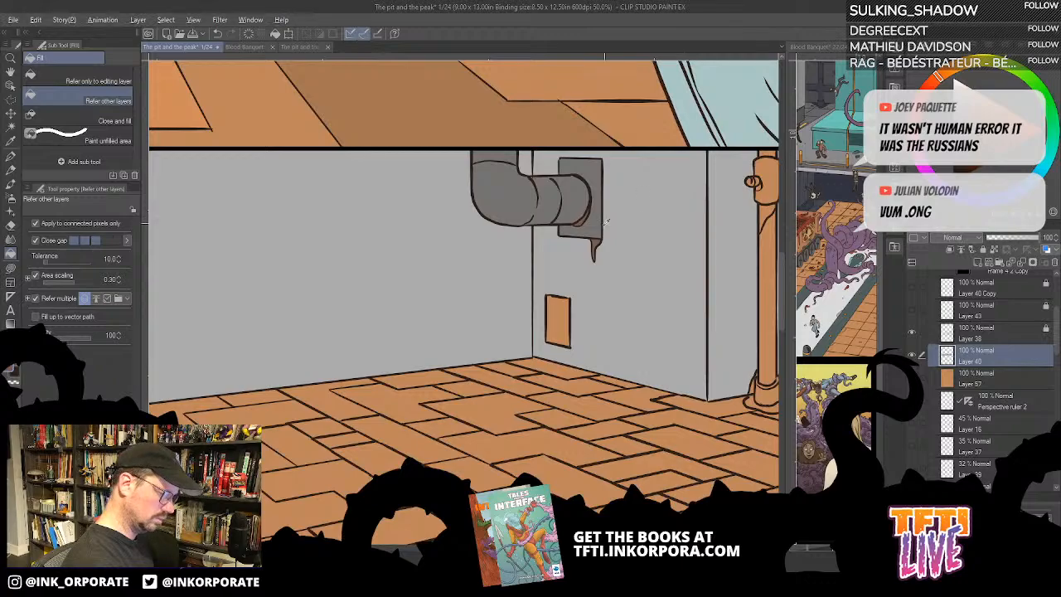
- Fill the small wall panel and the vertical pipe with dark grey, and the rust streak below the pipe's collar with brown
{"action": "left_click", "coordinate": [564, 319]}
{"action": "left_click_drag", "start_coordinate": [620, 422], "coordinate": [456, 416]}
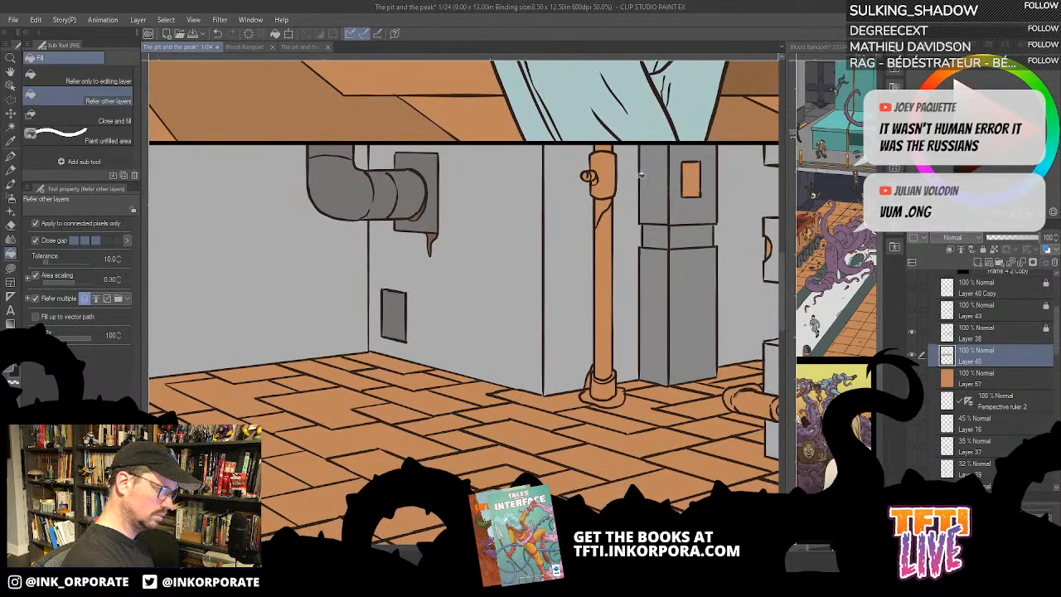
{"action": "left_click", "coordinate": [606, 267]}
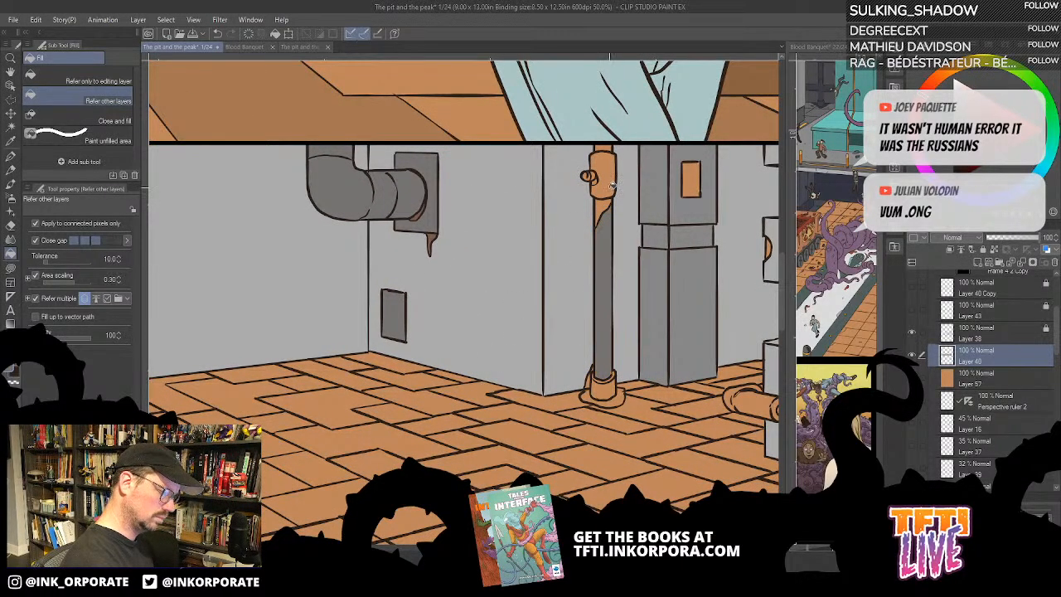
{"action": "left_click", "coordinate": [433, 237], "text": "alt"}
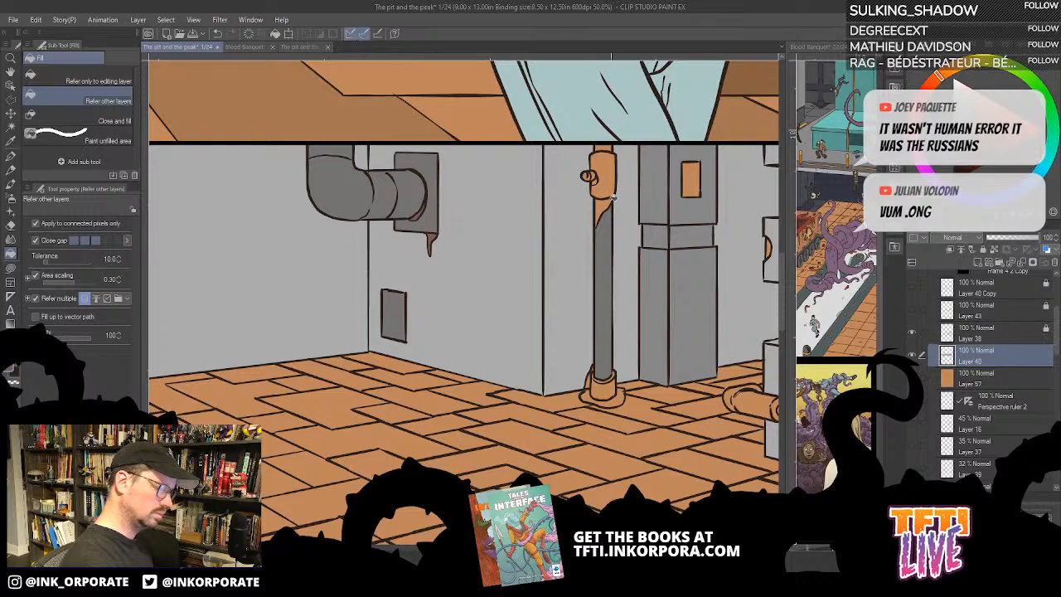
{"action": "left_click", "coordinate": [604, 184]}
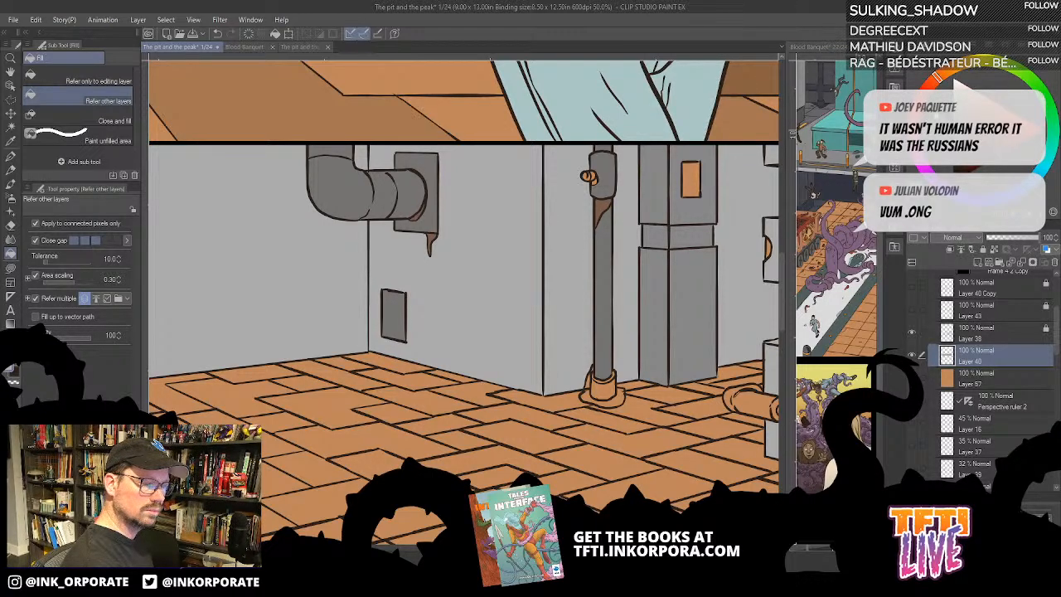
- Try light grey and off-white fills on the small rectangular panel of the pillar's upper section
{"action": "left_click", "coordinate": [694, 182]}
{"action": "left_click_drag", "start_coordinate": [747, 242], "coordinate": [610, 261]}
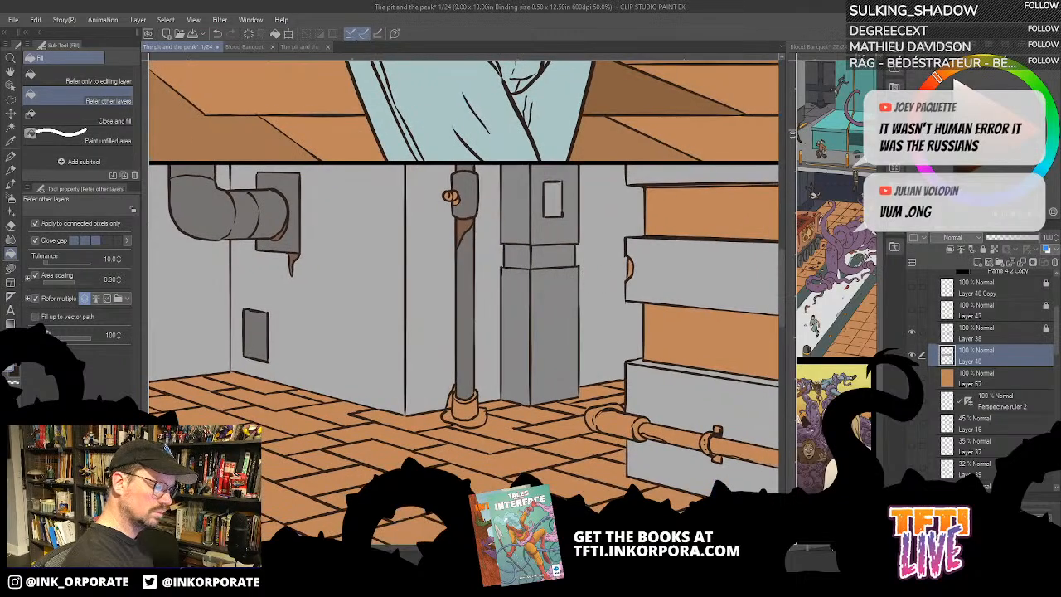
{"action": "key", "text": "ctrl+z"}
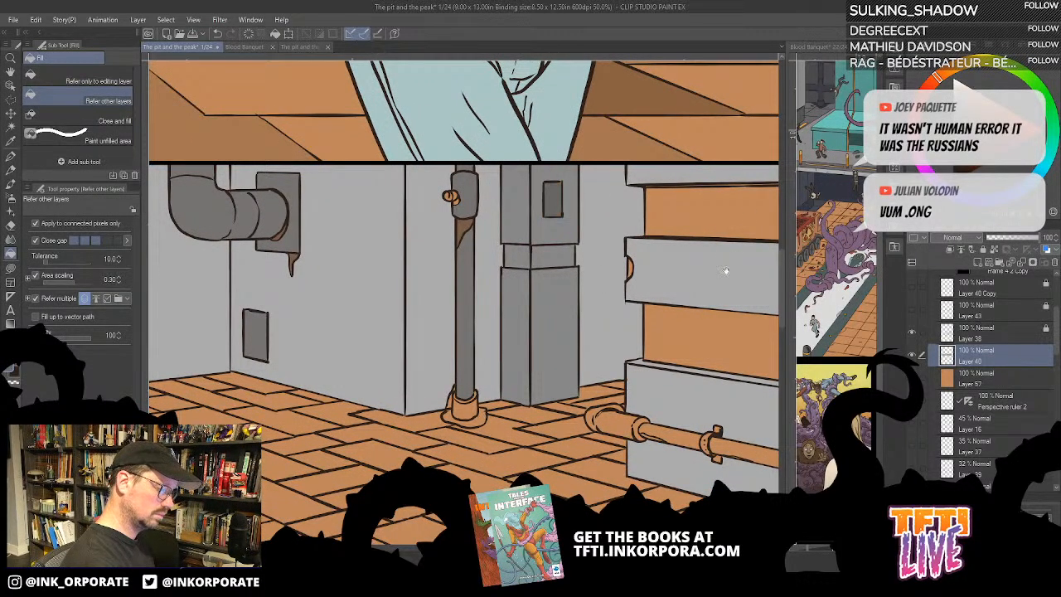
{"action": "left_click_drag", "start_coordinate": [726, 270], "coordinate": [727, 277]}
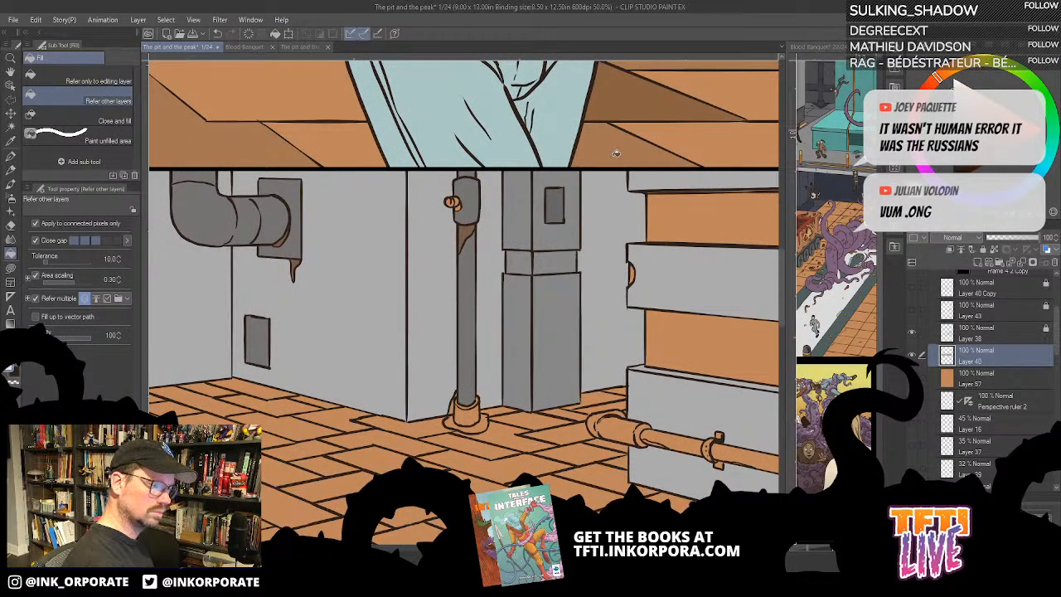
{"action": "left_click", "coordinate": [556, 200]}
- Fill the vertical pipe's base and valve with dark grey, and the rust stain around the base with brown
{"action": "left_click_drag", "start_coordinate": [592, 422], "coordinate": [673, 362]}
{"action": "left_click", "coordinate": [560, 369]}
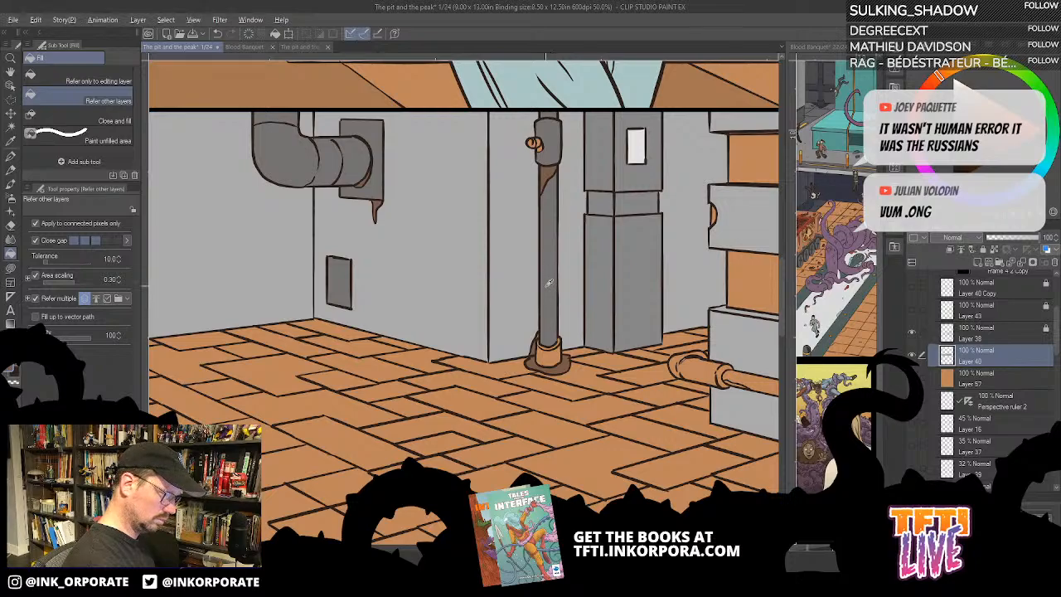
{"action": "left_click", "coordinate": [554, 355]}
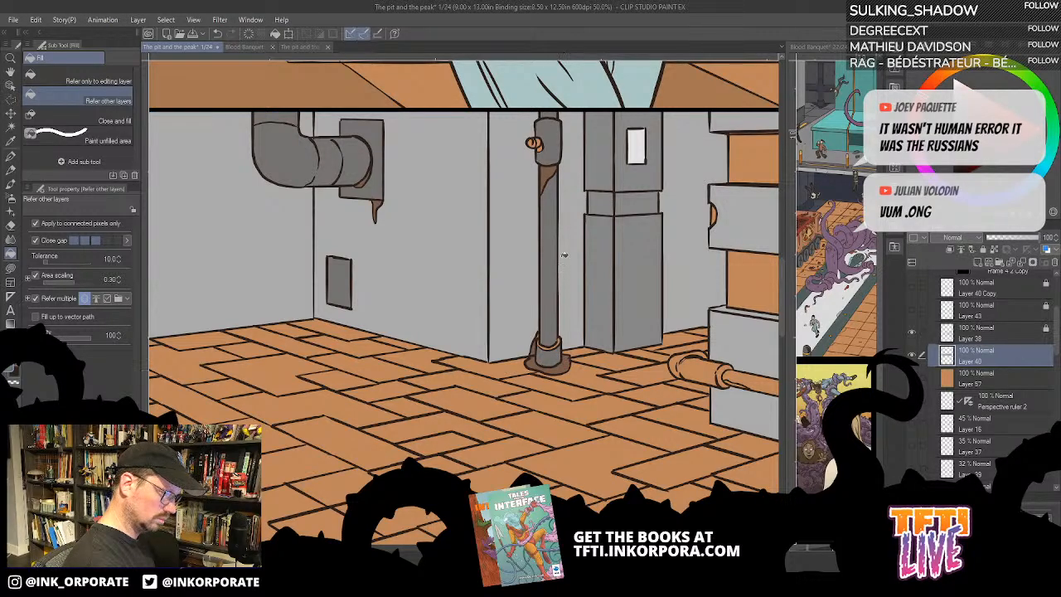
{"action": "left_click", "coordinate": [553, 345]}
{"action": "left_click_drag", "start_coordinate": [562, 275], "coordinate": [610, 369]}
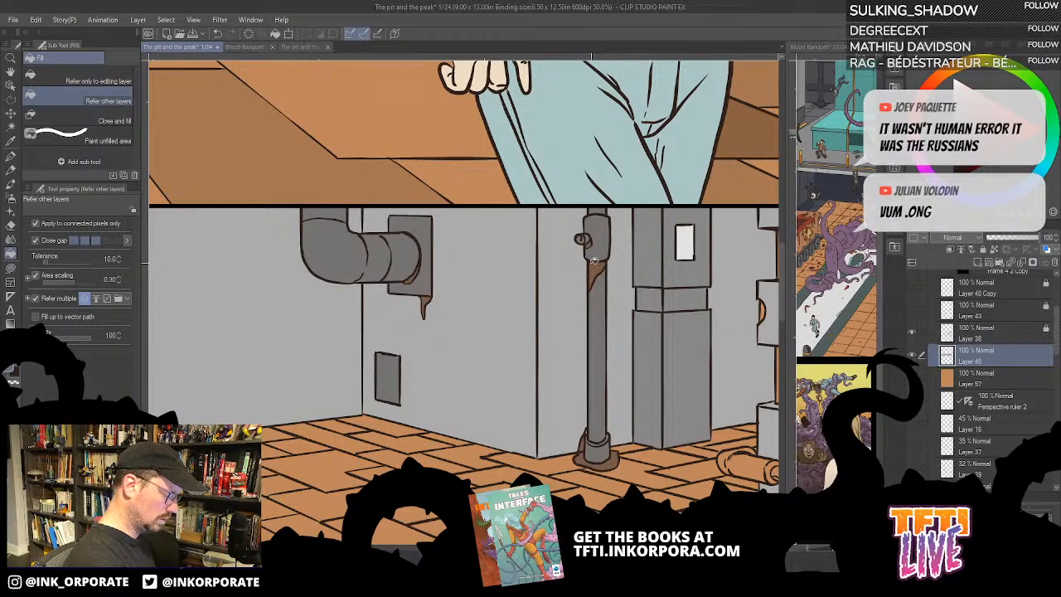
{"action": "scroll", "coordinate": [591, 262], "scroll_direction": "down", "scroll_amount": 2}
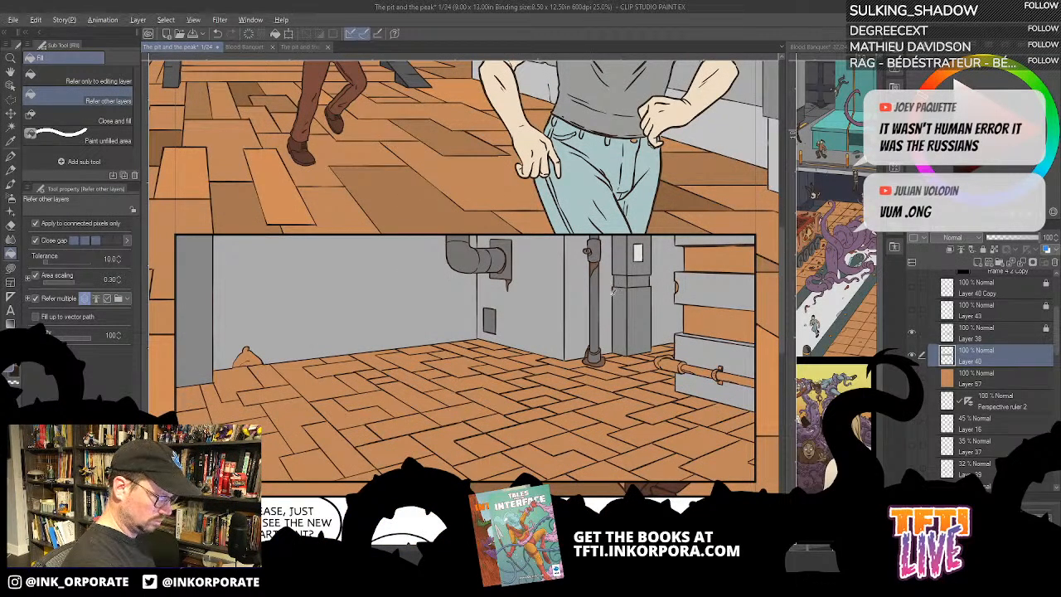
- Fill the small rectangular panel and the narrow band around the pillar with pale yellow
{"action": "left_click_drag", "start_coordinate": [678, 408], "coordinate": [632, 405]}
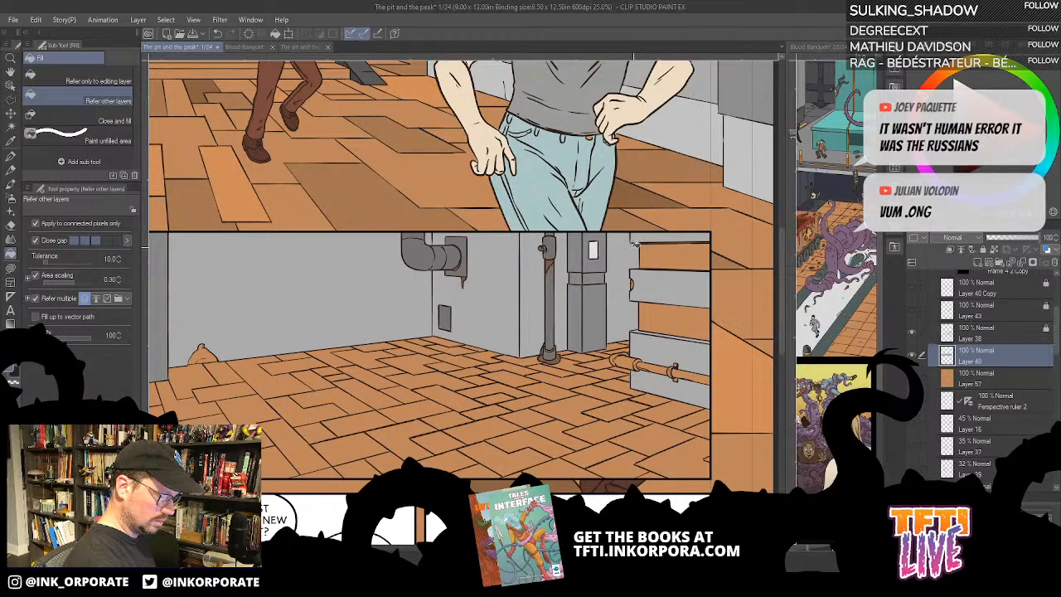
{"action": "mouse_move", "coordinate": [635, 243]}
{"action": "left_mouse_down"}
{"action": "mouse_move", "coordinate": [639, 375]}
{"action": "mouse_move", "coordinate": [622, 382]}
{"action": "mouse_move", "coordinate": [653, 253]}
{"action": "left_mouse_up"}
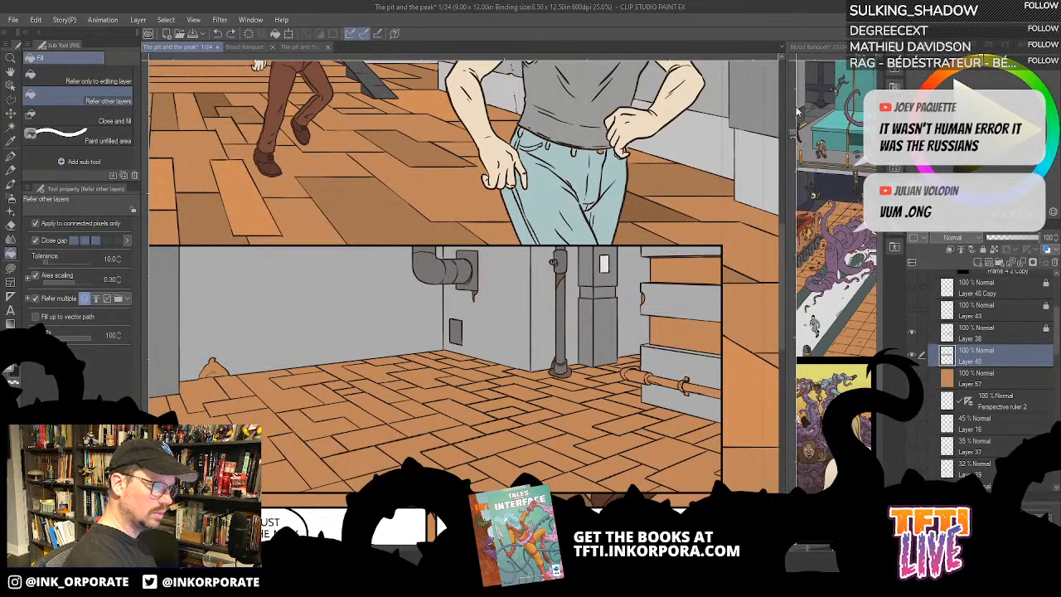
{"action": "left_click", "coordinate": [604, 265]}
{"action": "key", "text": "ctrl+z"}
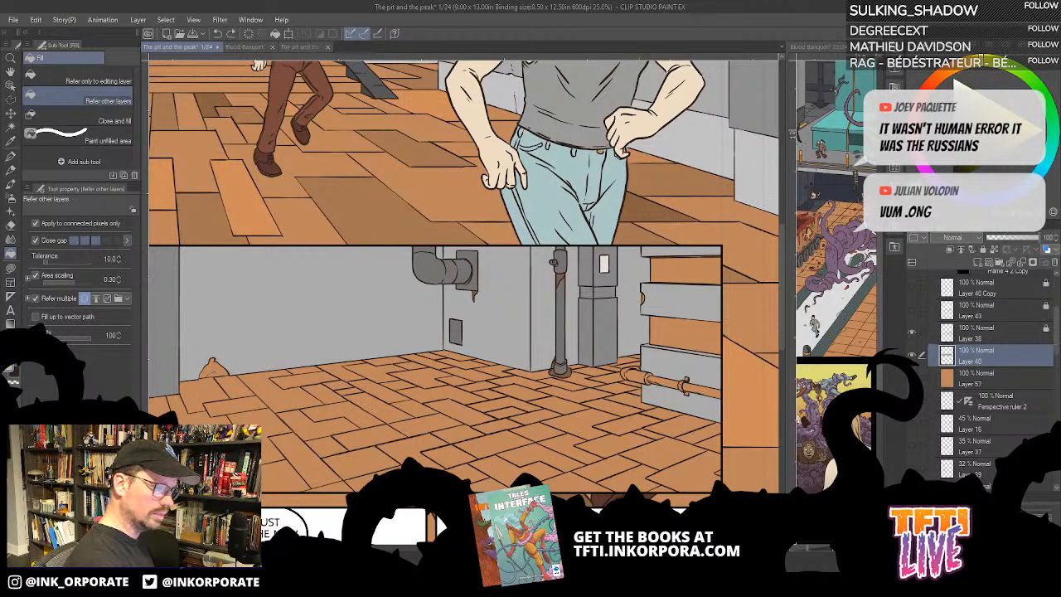
{"action": "left_click", "coordinate": [605, 264]}
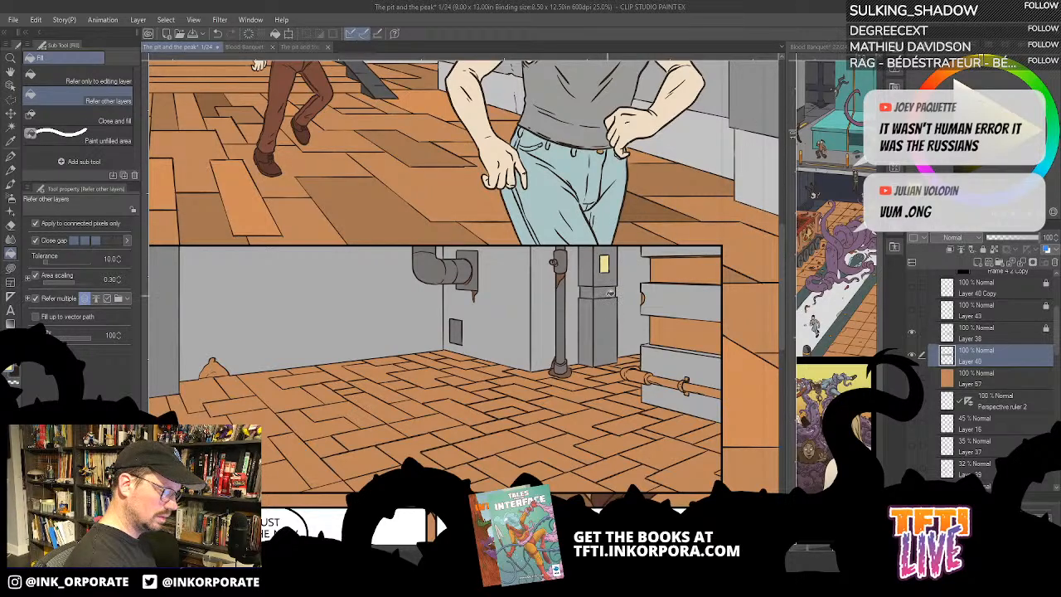
{"action": "left_click", "coordinate": [604, 292]}
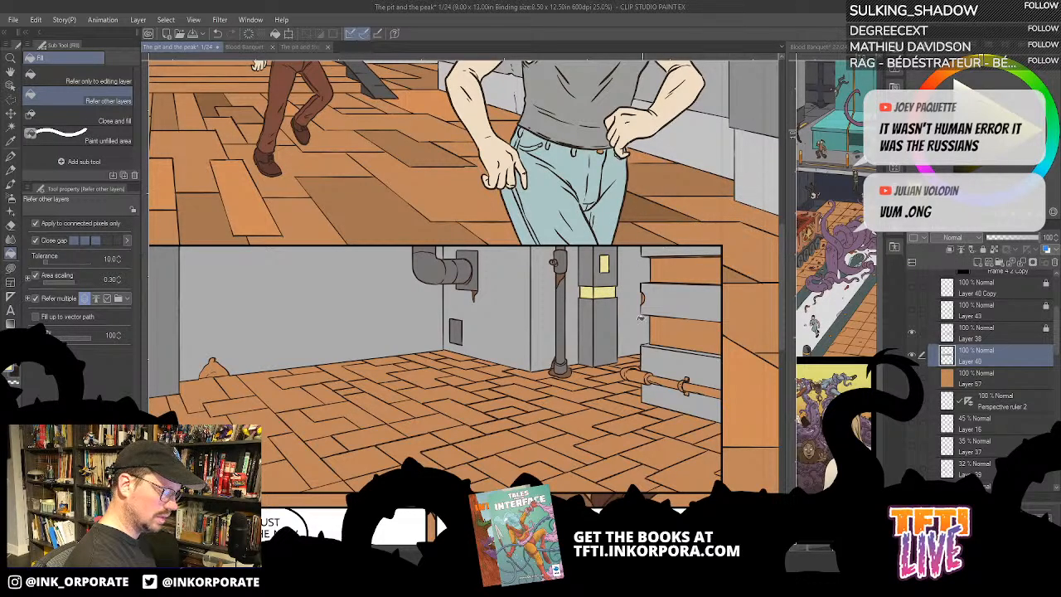
- Fill the sections of the horizontal pipe on the lowest wall block with dark grey on Layer 40
{"action": "left_click_drag", "start_coordinate": [625, 349], "coordinate": [634, 368]}
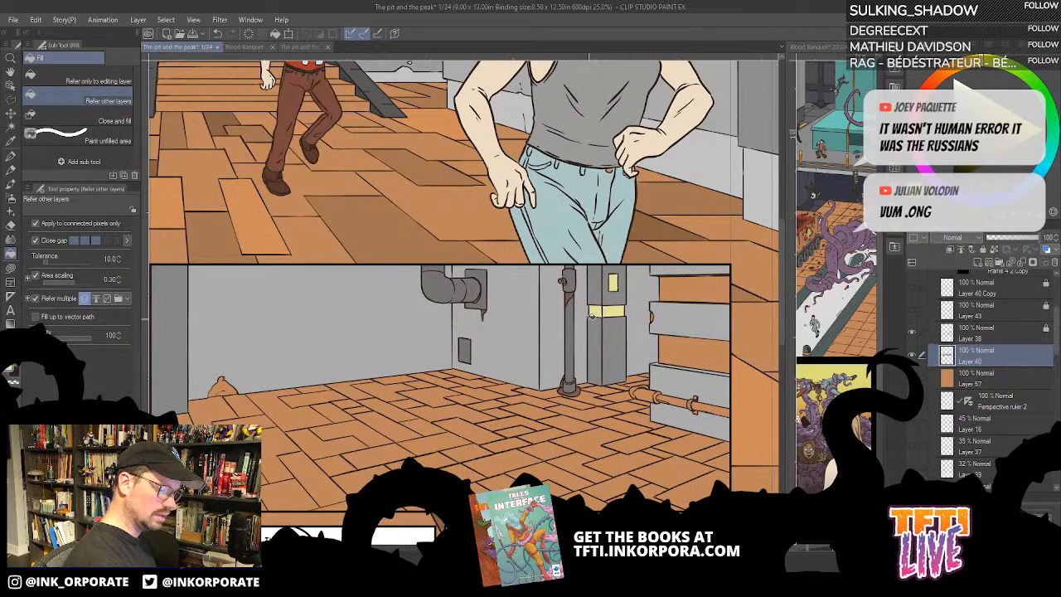
{"action": "left_click", "coordinate": [985, 335]}
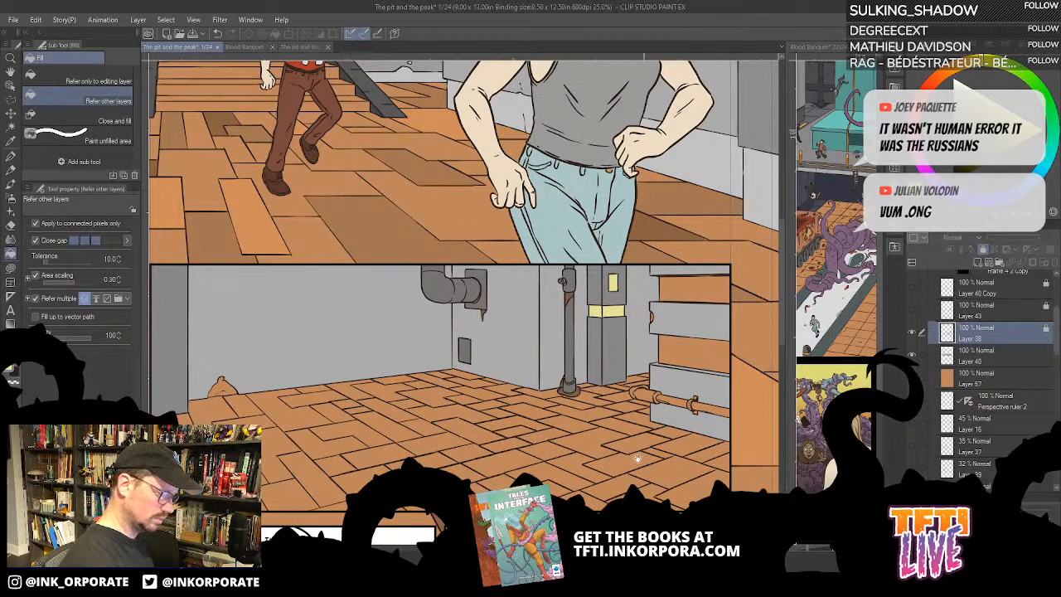
{"action": "left_click_drag", "start_coordinate": [639, 459], "coordinate": [672, 420]}
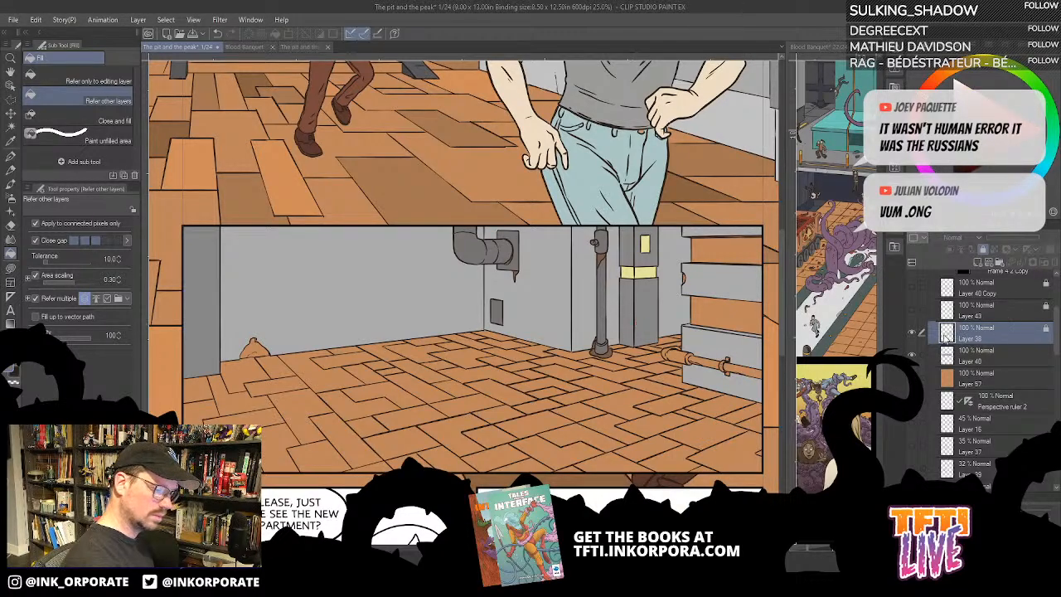
{"action": "left_click", "coordinate": [978, 355]}
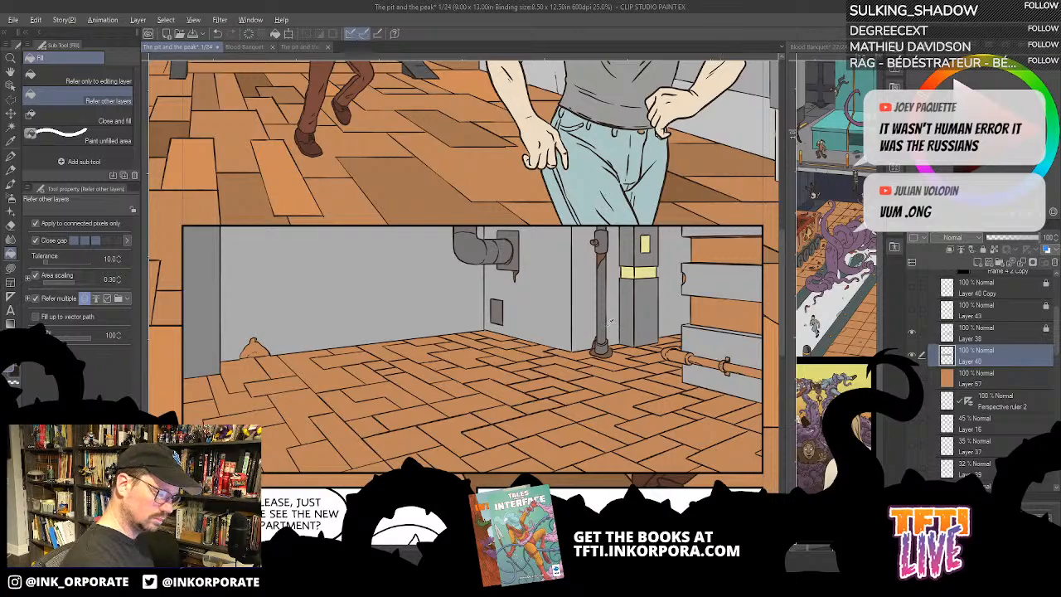
{"action": "left_click", "coordinate": [750, 370]}
{"action": "left_click", "coordinate": [705, 362]}
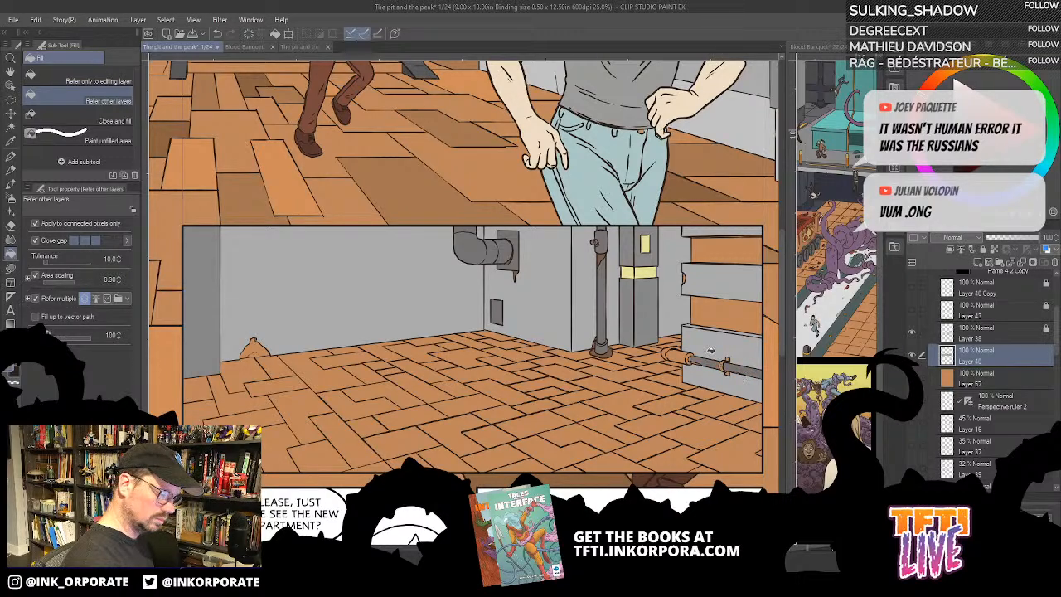
{"action": "left_click", "coordinate": [679, 354]}
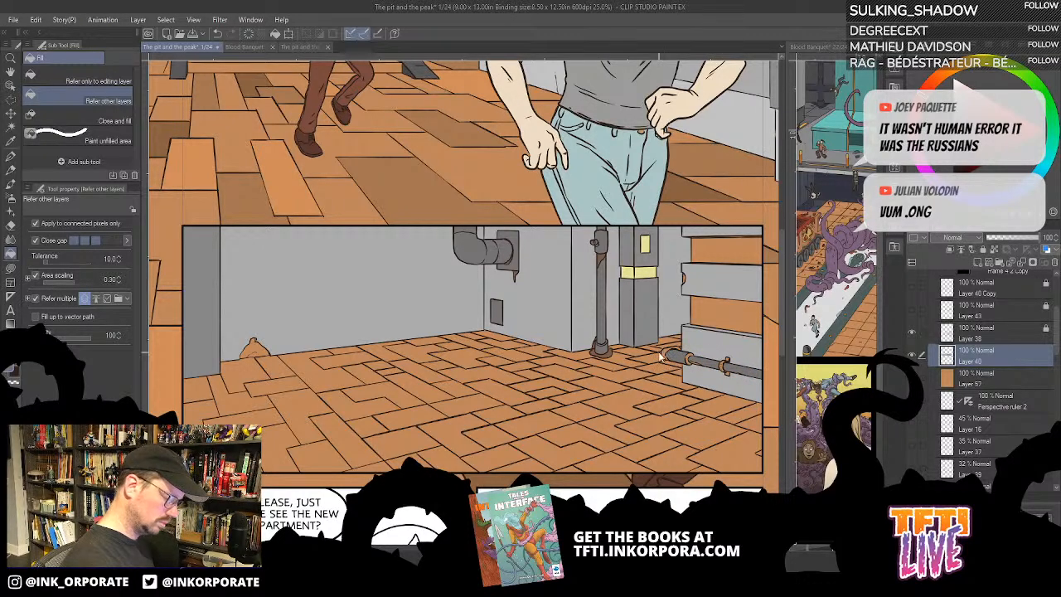
- Fill the horizontal pipe's collar and the wall clamp holding it with dark grey
{"action": "scroll", "coordinate": [660, 356], "scroll_direction": "up", "scroll_amount": 1}
{"action": "scroll", "coordinate": [661, 356], "scroll_direction": "up", "scroll_amount": 1}
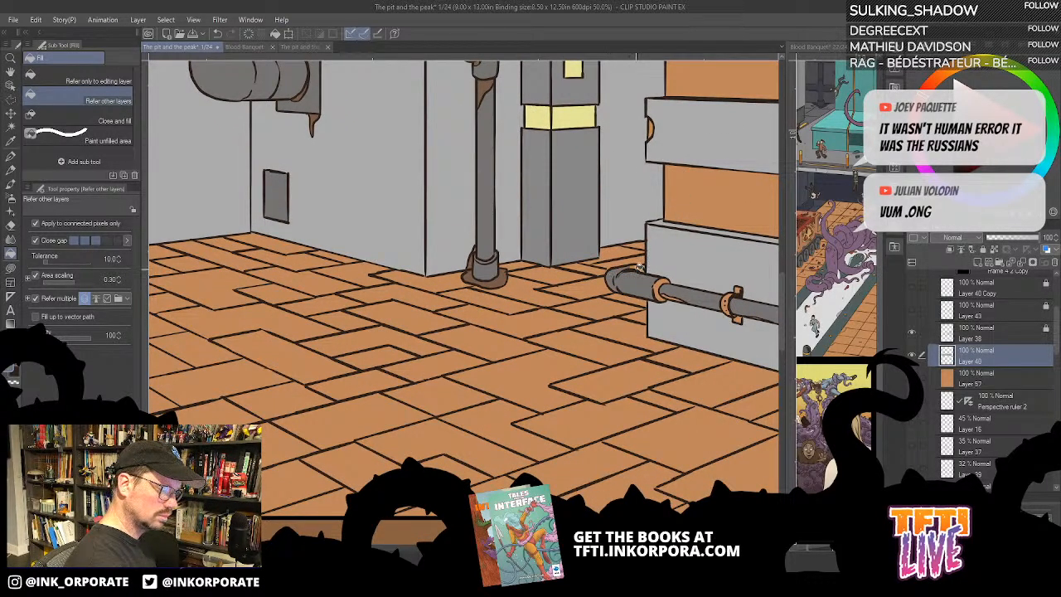
{"action": "key", "text": "u"}
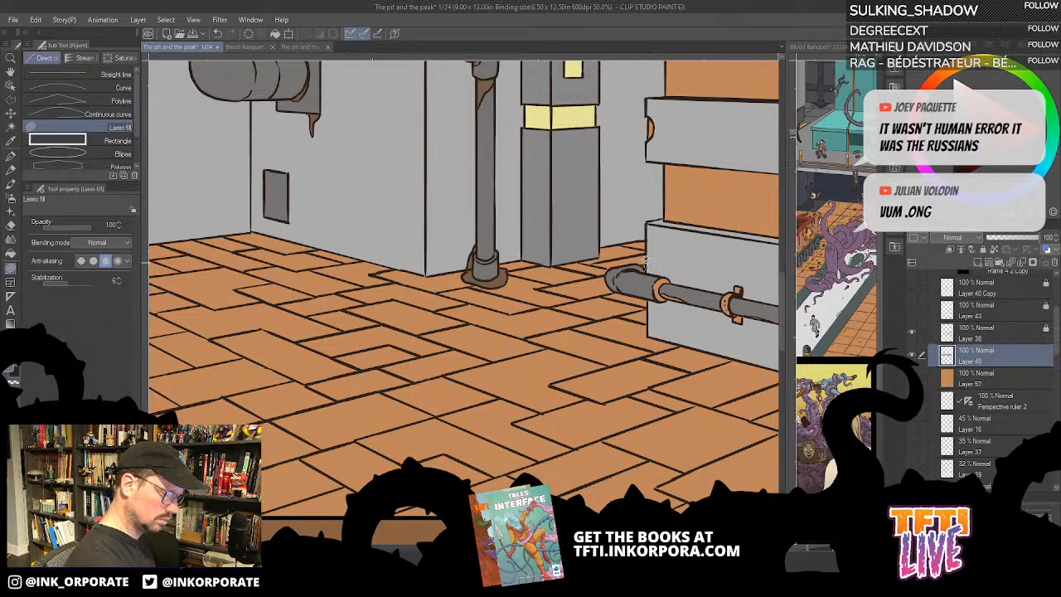
{"action": "mouse_move", "coordinate": [692, 288]}
{"action": "left_mouse_down"}
{"action": "mouse_move", "coordinate": [668, 289]}
{"action": "mouse_move", "coordinate": [635, 268]}
{"action": "left_mouse_up"}
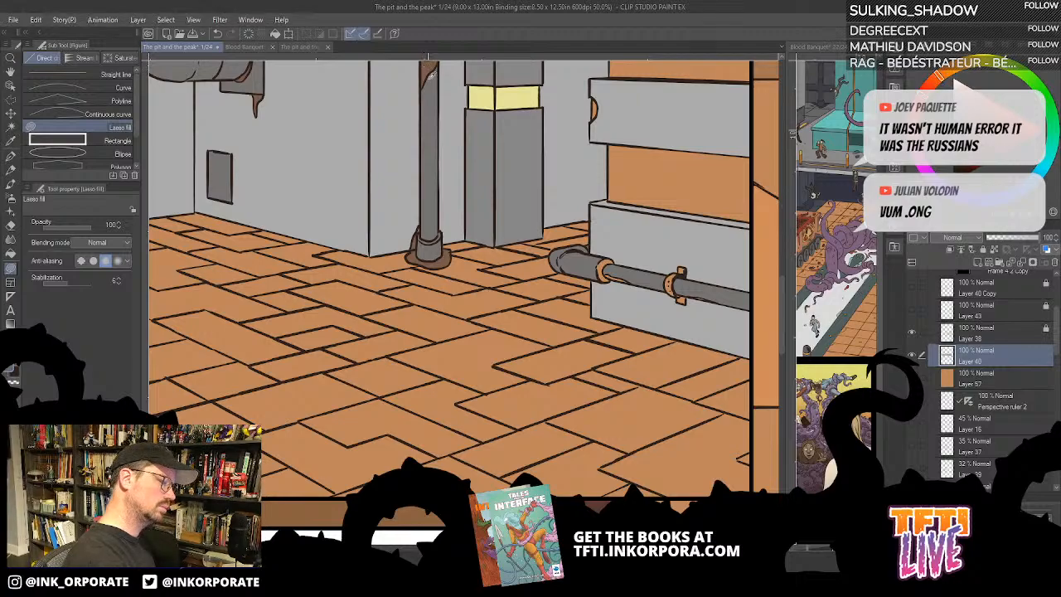
{"action": "left_click_drag", "start_coordinate": [670, 182], "coordinate": [530, 400]}
{"action": "left_click_drag", "start_coordinate": [529, 400], "coordinate": [610, 253]}
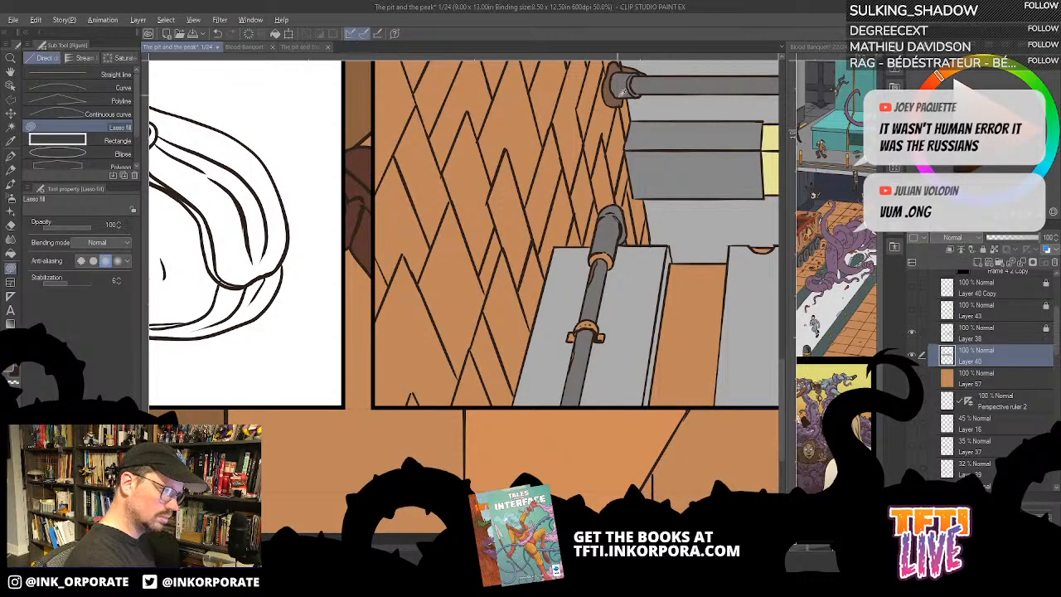
{"action": "key", "text": "g"}
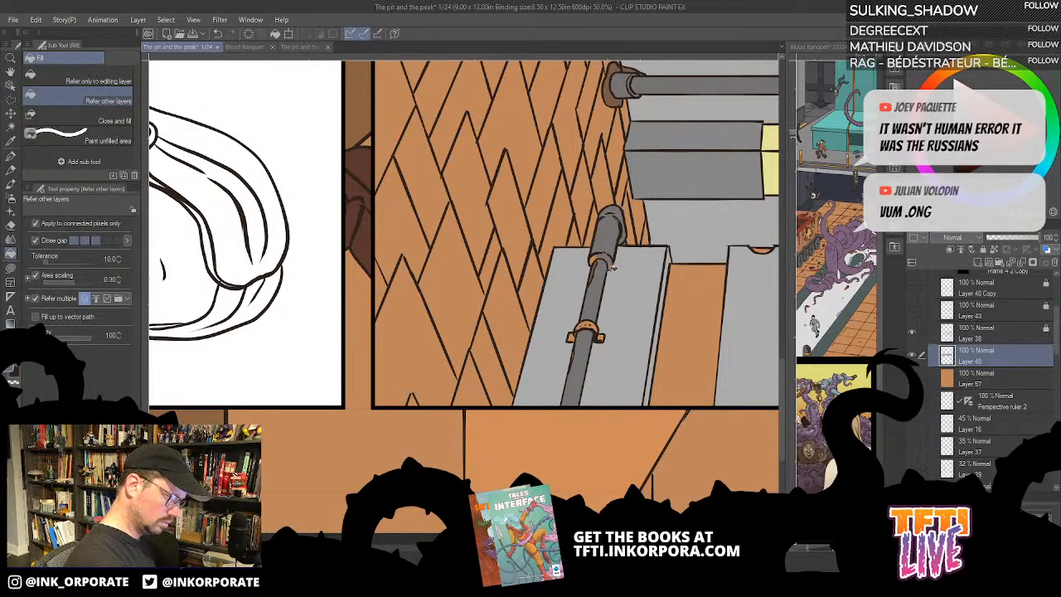
{"action": "left_click", "coordinate": [597, 259]}
{"action": "key", "text": "asciicircum"}
{"action": "key", "text": "asciicircum"}
{"action": "key", "text": "asciicircum"}
{"action": "key", "text": "asciicircum"}
{"action": "key", "text": "asciicircum"}
{"action": "key", "text": "asciicircum"}
{"action": "key", "text": "asciicircum"}
{"action": "key", "text": "asciicircum"}
{"action": "key", "text": "asciicircum"}
{"action": "key", "text": "asciicircum"}
{"action": "key", "text": "asciicircum"}
{"action": "key", "text": "asciicircum"}
{"action": "key", "text": "asciicircum"}
{"action": "key", "text": "asciicircum"}
{"action": "key", "text": "asciicircum"}
{"action": "key", "text": "asciicircum"}
{"action": "key", "text": "asciicircum"}
{"action": "key", "text": "asciicircum"}
{"action": "key", "text": "asciicircum"}
{"action": "key", "text": "asciicircum"}
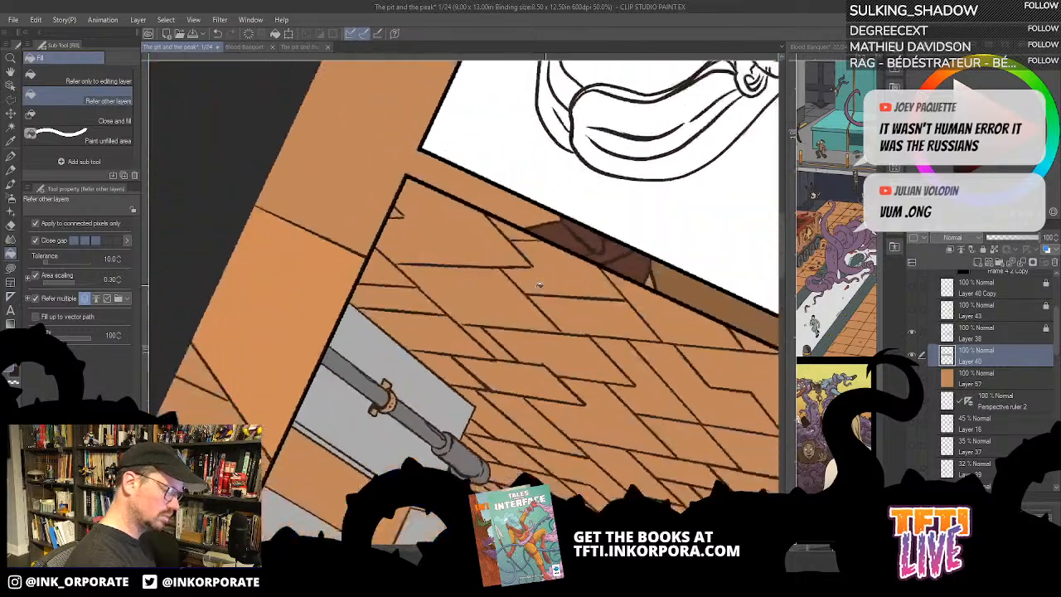
{"action": "key", "text": "asciicircum"}
{"action": "key", "text": "asciicircum"}
{"action": "key", "text": "asciicircum"}
{"action": "key", "text": "asciicircum"}
{"action": "key", "text": "asciicircum"}
{"action": "key", "text": "asciicircum"}
{"action": "key", "text": "asciicircum"}
{"action": "key", "text": "asciicircum"}
{"action": "key", "text": "asciicircum"}
{"action": "key", "text": "asciicircum"}
{"action": "key", "text": "asciicircum"}
{"action": "key", "text": "asciicircum"}
{"action": "key", "text": "asciicircum"}
{"action": "key", "text": "asciicircum"}
{"action": "key", "text": "asciicircum"}
{"action": "key", "text": "asciicircum"}
{"action": "key", "text": "asciicircum"}
{"action": "key", "text": "asciicircum"}
{"action": "key", "text": "asciicircum"}
{"action": "key", "text": "asciicircum"}
{"action": "left_click_drag", "start_coordinate": [457, 334], "coordinate": [601, 406]}
{"action": "key", "text": "asciicircum"}
{"action": "key", "text": "asciicircum"}
{"action": "key", "text": "asciicircum"}
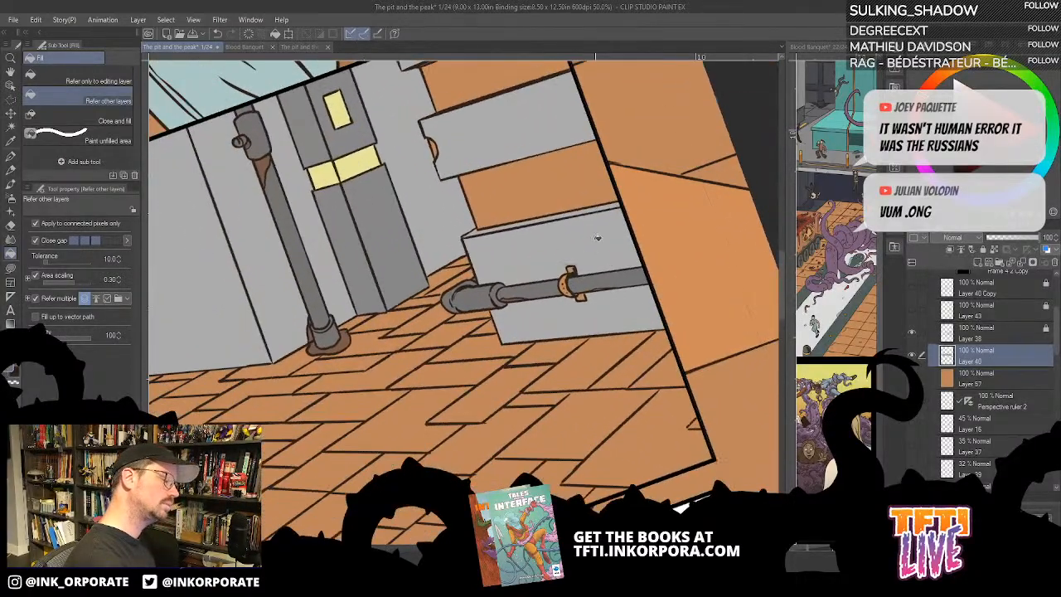
{"action": "key", "text": "asciicircum"}
{"action": "key", "text": "asciicircum"}
{"action": "key", "text": "asciicircum"}
{"action": "key", "text": "asciicircum"}
{"action": "key", "text": "asciicircum"}
{"action": "left_click_drag", "start_coordinate": [593, 345], "coordinate": [611, 294]}
{"action": "left_click", "coordinate": [591, 294]}
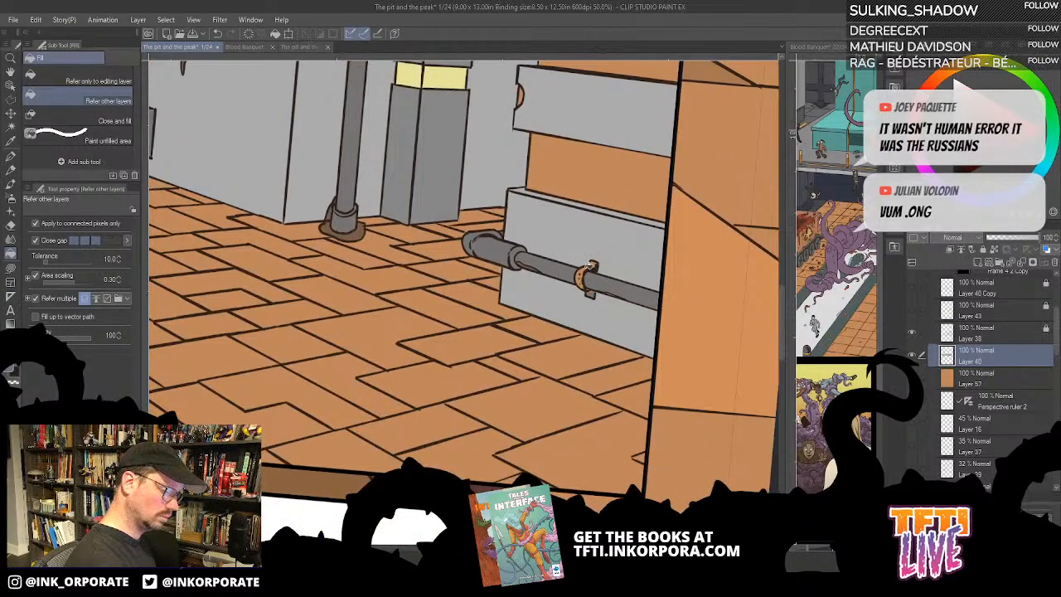
{"action": "left_click", "coordinate": [589, 265]}
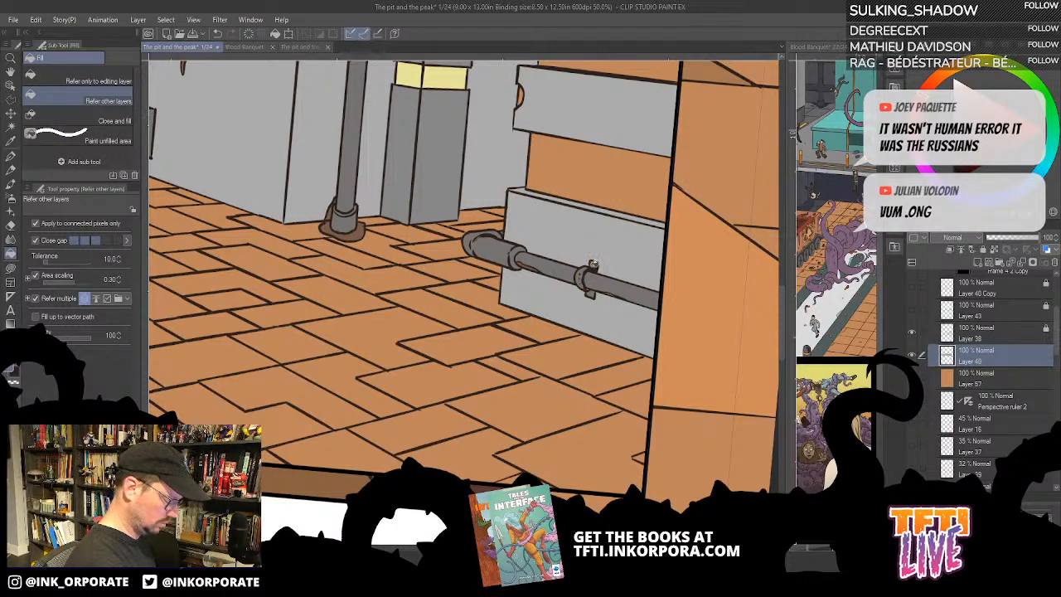
- Paint brown rust patches along the horizontal pipe with Lasso fill
{"action": "key", "text": "u"}
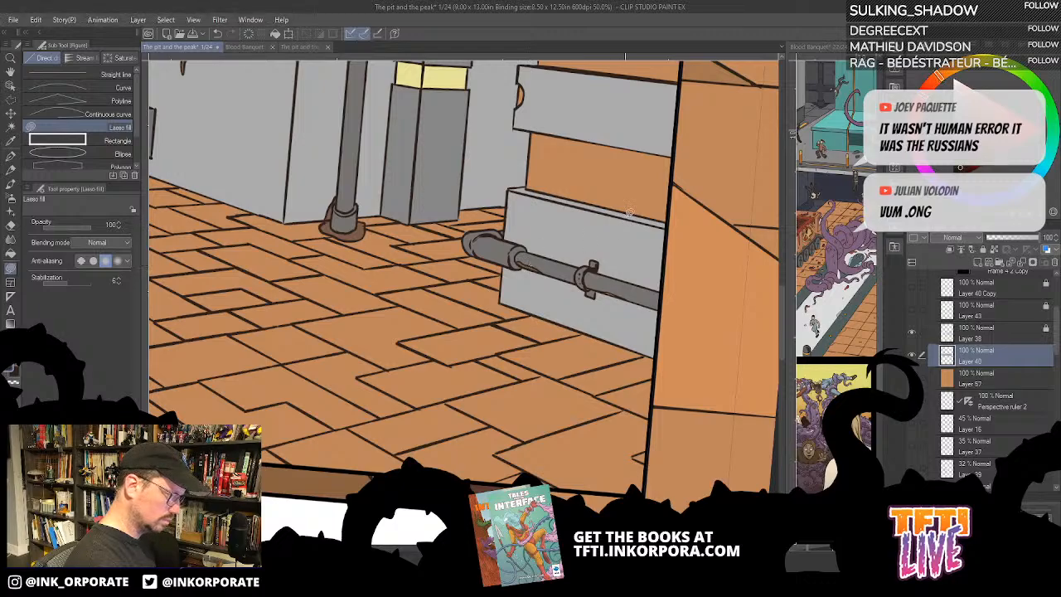
{"action": "key", "text": "^"}
{"action": "key", "text": "^"}
{"action": "key", "text": "^"}
{"action": "key", "text": "^"}
{"action": "key", "text": "^"}
{"action": "key", "text": "^"}
{"action": "key", "text": "^"}
{"action": "key", "text": "^"}
{"action": "key", "text": "^"}
{"action": "key", "text": "^"}
{"action": "key", "text": "^"}
{"action": "key", "text": "^"}
{"action": "scroll", "coordinate": [551, 290], "scroll_direction": "up", "scroll_amount": 1}
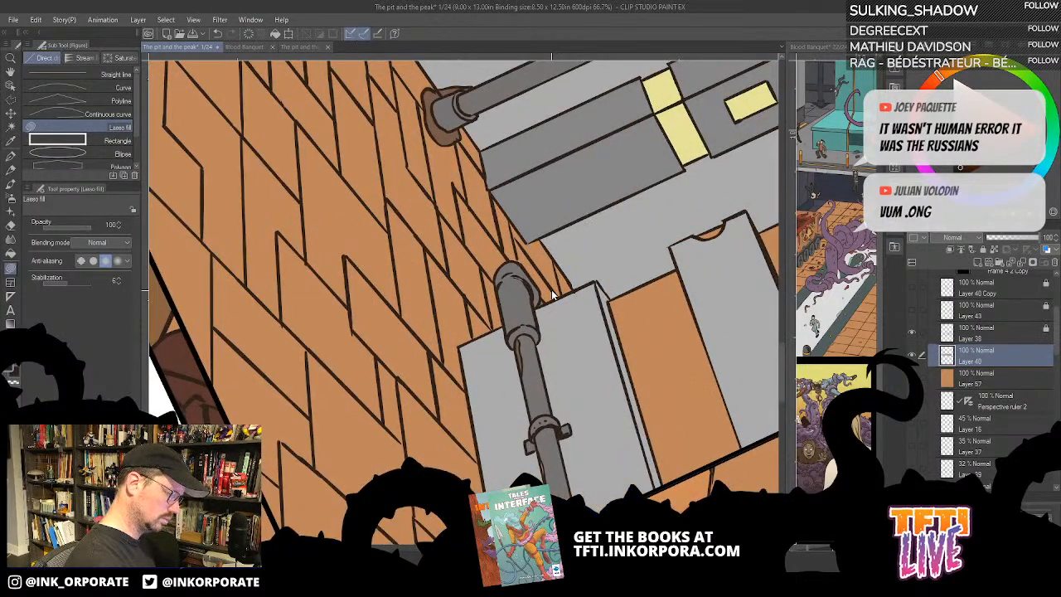
{"action": "left_click_drag", "start_coordinate": [544, 460], "coordinate": [554, 330]}
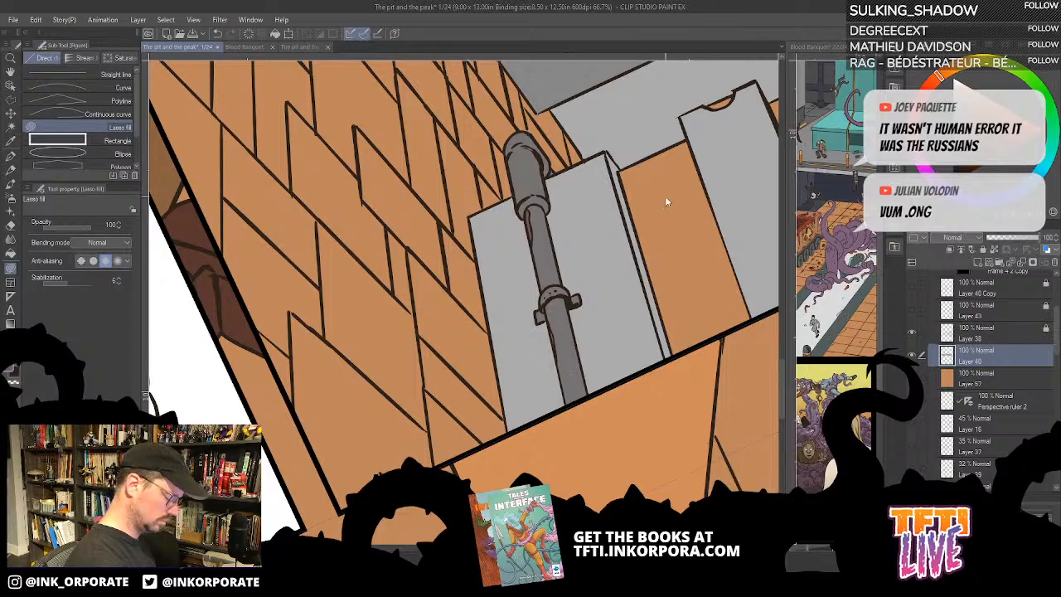
- Fill the two recessed strips between the stacked wall blocks with dark grey
{"action": "scroll", "coordinate": [665, 195], "scroll_direction": "down", "scroll_amount": 2}
{"action": "key", "text": "minus"}
{"action": "key", "text": "minus"}
{"action": "key", "text": "minus"}
{"action": "key", "text": "minus"}
{"action": "key", "text": "minus"}
{"action": "key", "text": "minus"}
{"action": "key", "text": "minus"}
{"action": "key", "text": "minus"}
{"action": "key", "text": "minus"}
{"action": "key", "text": "minus"}
{"action": "key", "text": "minus"}
{"action": "key", "text": "minus"}
{"action": "key", "text": "minus"}
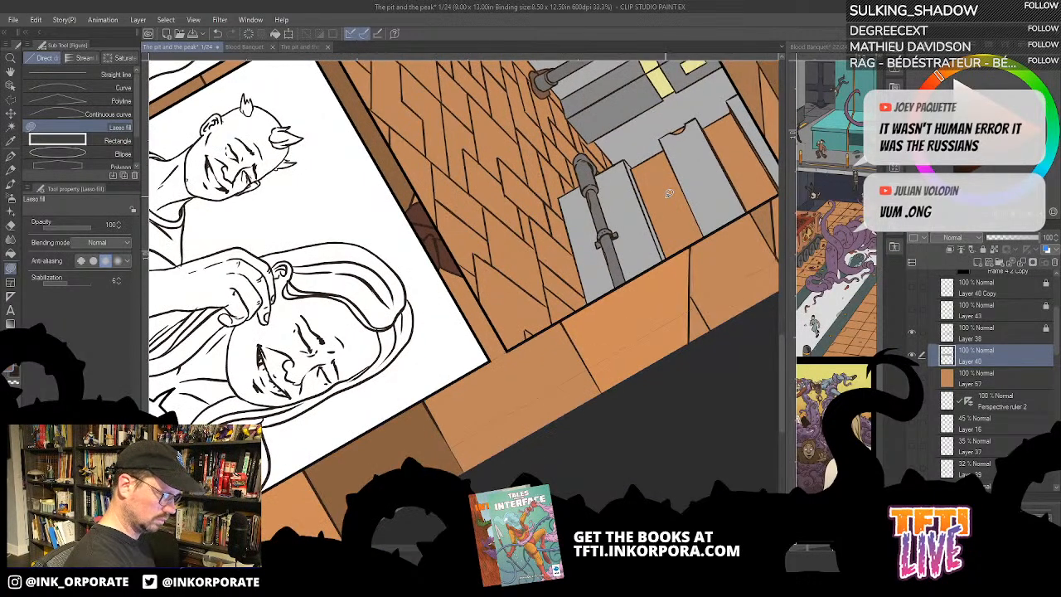
{"action": "left_click_drag", "start_coordinate": [546, 295], "coordinate": [695, 436]}
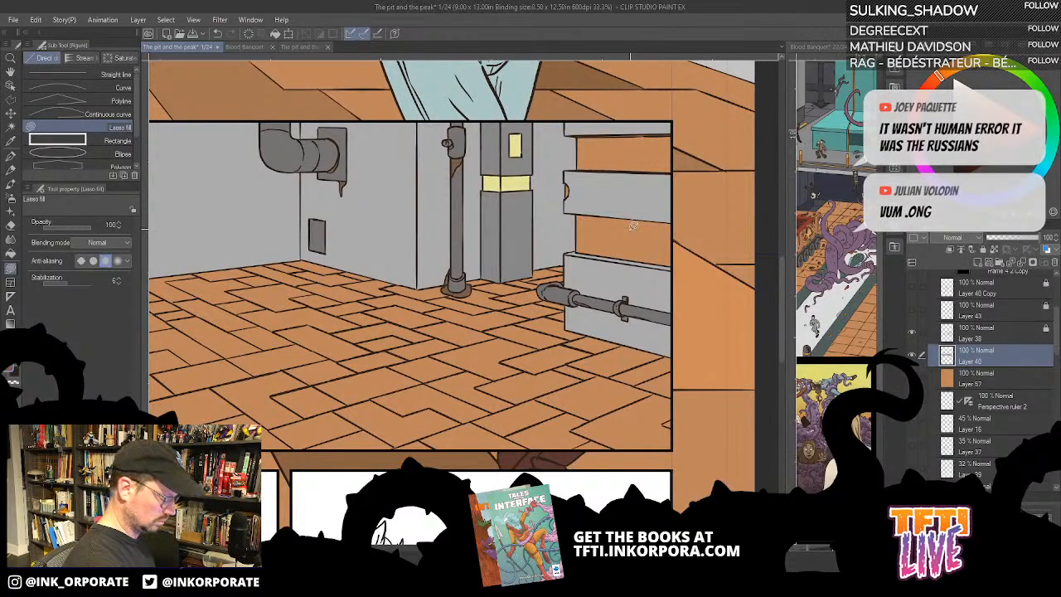
{"action": "key", "text": "g"}
{"action": "key", "text": "g"}
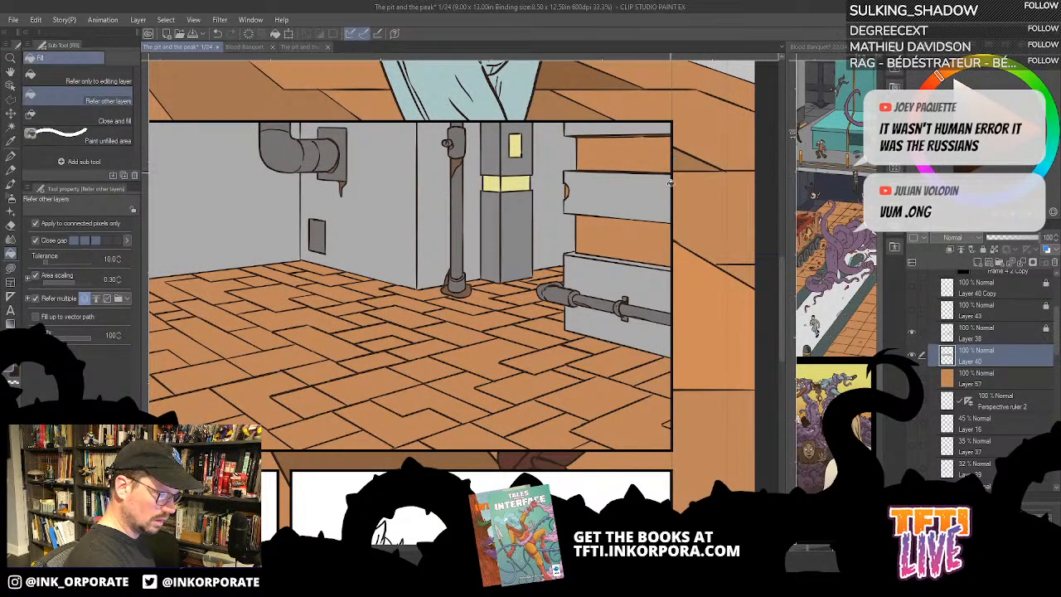
{"action": "left_click", "coordinate": [653, 235]}
{"action": "left_click", "coordinate": [660, 156]}
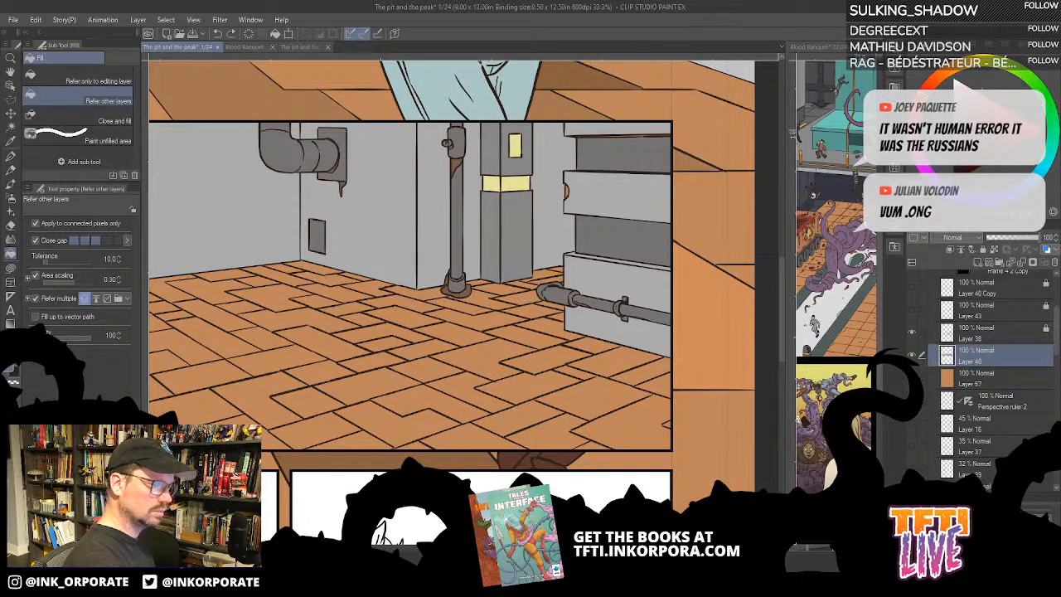
- Fill the small half-round notch in the middle wall block, ending with a dark tone
{"action": "left_click", "coordinate": [569, 191]}
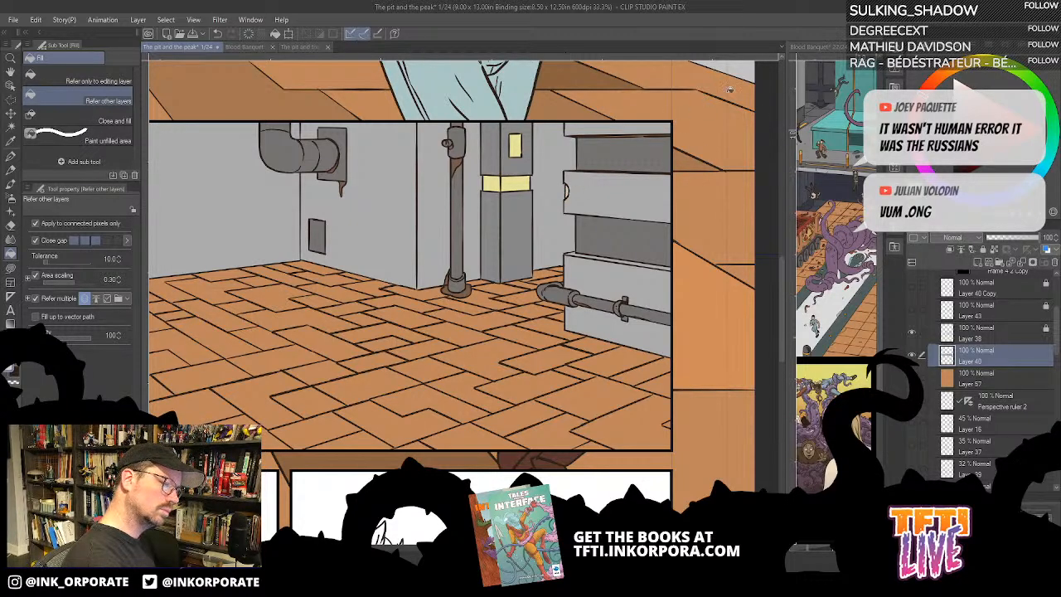
{"action": "left_click_drag", "start_coordinate": [650, 252], "coordinate": [608, 325]}
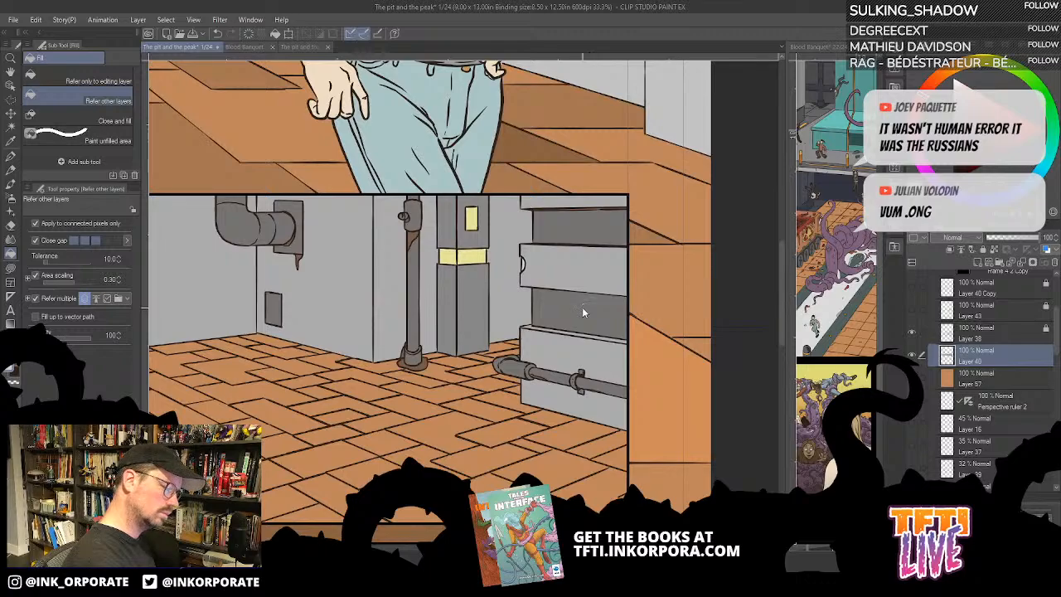
{"action": "left_click", "coordinate": [522, 265]}
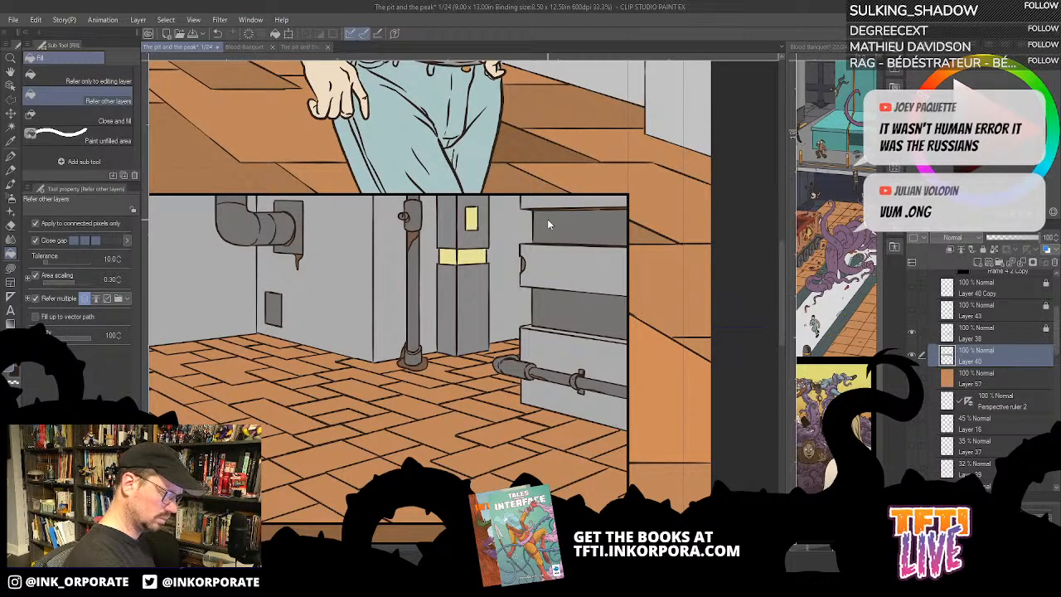
- Cover the thin orange strip along the underside of the uppermost wall block with grey using Lasso fill
{"action": "scroll", "coordinate": [548, 219], "scroll_direction": "up", "scroll_amount": 1}
{"action": "scroll", "coordinate": [547, 218], "scroll_direction": "down", "scroll_amount": 1}
{"action": "key", "text": "minus"}
{"action": "key", "text": "minus"}
{"action": "key", "text": "minus"}
{"action": "key", "text": "minus"}
{"action": "key", "text": "minus"}
{"action": "key", "text": "minus"}
{"action": "key", "text": "minus"}
{"action": "key", "text": "minus"}
{"action": "key", "text": "minus"}
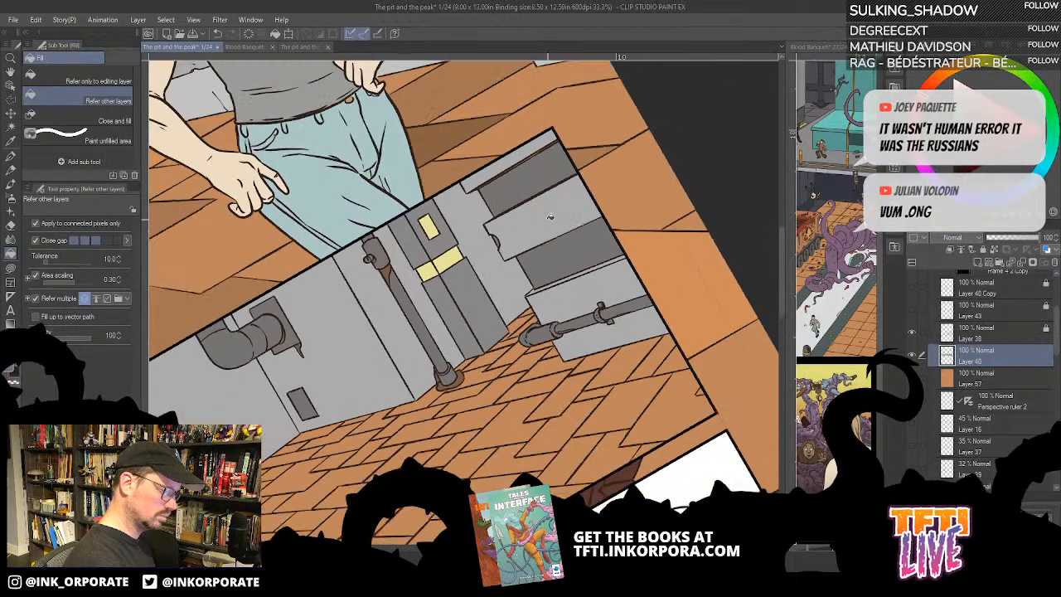
{"action": "left_click_drag", "start_coordinate": [496, 365], "coordinate": [583, 444]}
{"action": "left_click_drag", "start_coordinate": [585, 260], "coordinate": [604, 241]}
{"action": "scroll", "coordinate": [606, 201], "scroll_direction": "up", "scroll_amount": 2}
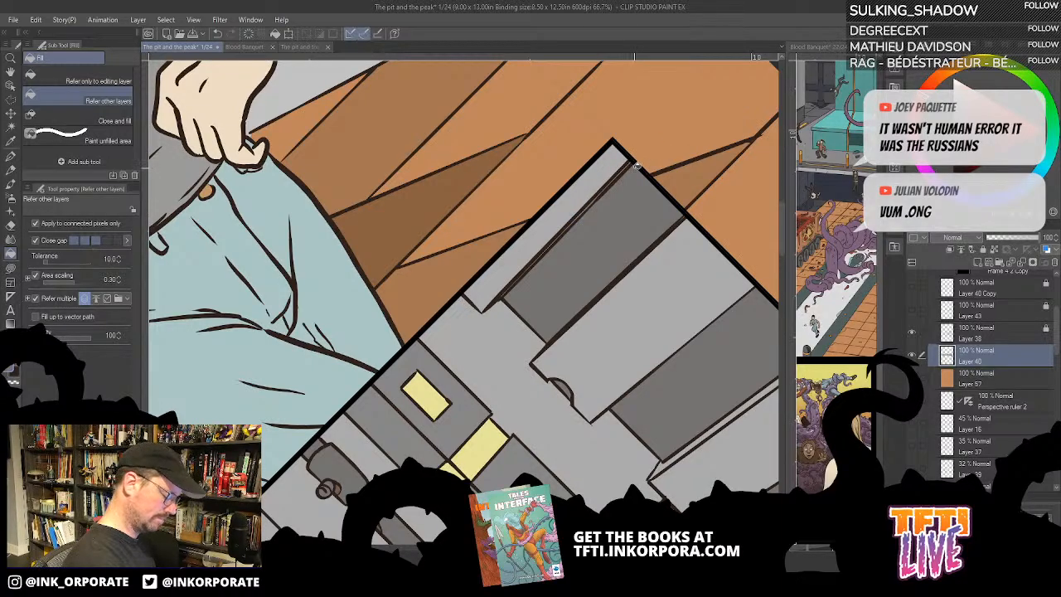
{"action": "key", "text": "u"}
{"action": "mouse_move", "coordinate": [499, 296]}
{"action": "left_mouse_down"}
{"action": "mouse_move", "coordinate": [615, 175]}
{"action": "mouse_move", "coordinate": [595, 197]}
{"action": "left_mouse_up"}
{"action": "key", "text": "g"}
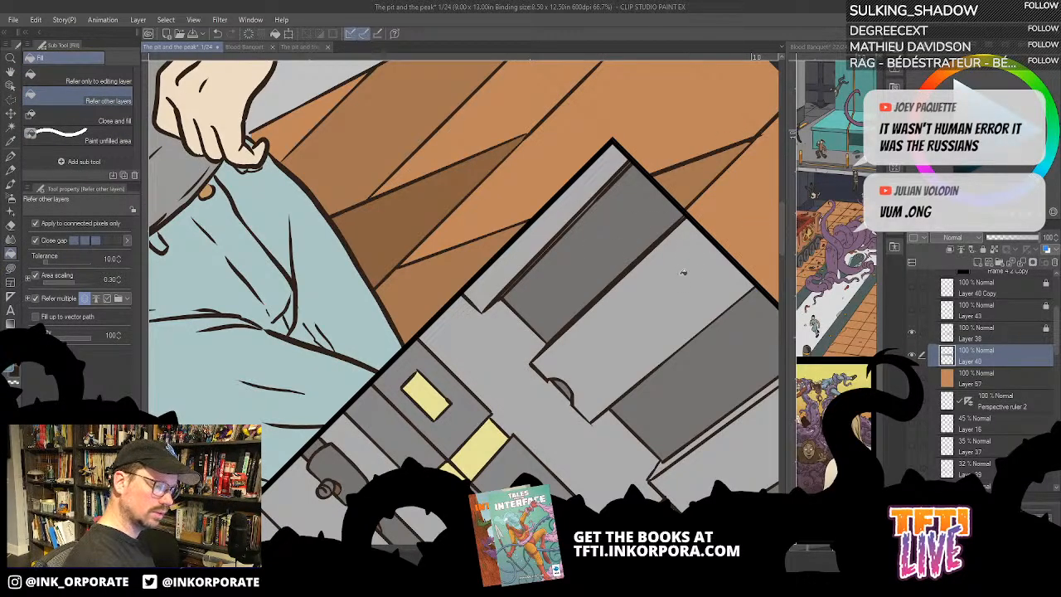
- Fill both recessed strips between the stacked wall blocks with blue
{"action": "left_click", "coordinate": [644, 238]}
{"action": "left_click", "coordinate": [695, 370]}
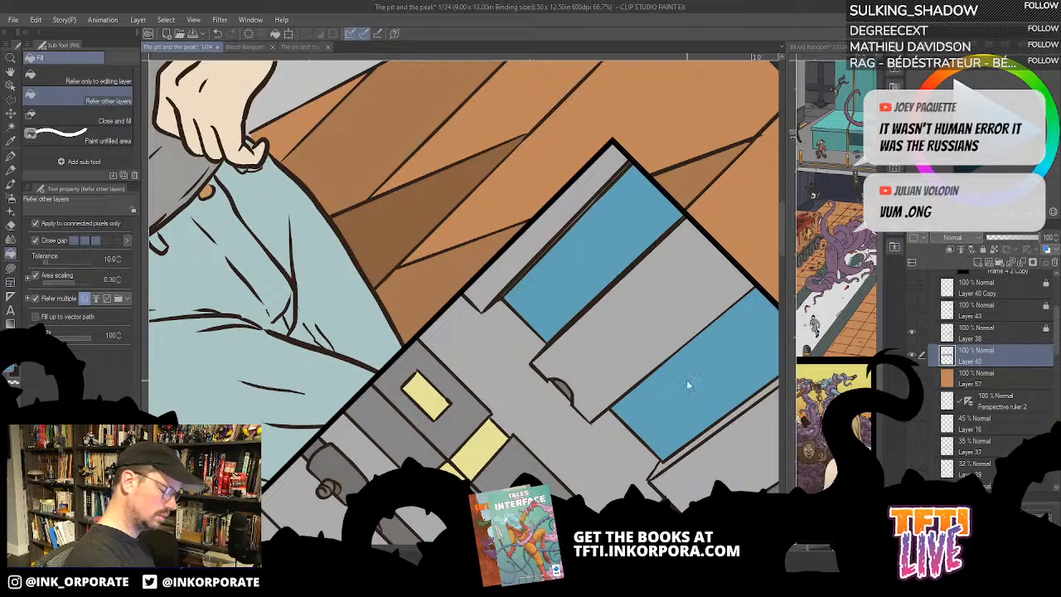
{"action": "scroll", "coordinate": [689, 378], "scroll_direction": "down", "scroll_amount": 3}
{"action": "key", "text": "asciicircum"}
{"action": "key", "text": "asciicircum"}
{"action": "key", "text": "asciicircum"}
{"action": "key", "text": "asciicircum"}
{"action": "key", "text": "asciicircum"}
{"action": "key", "text": "asciicircum"}
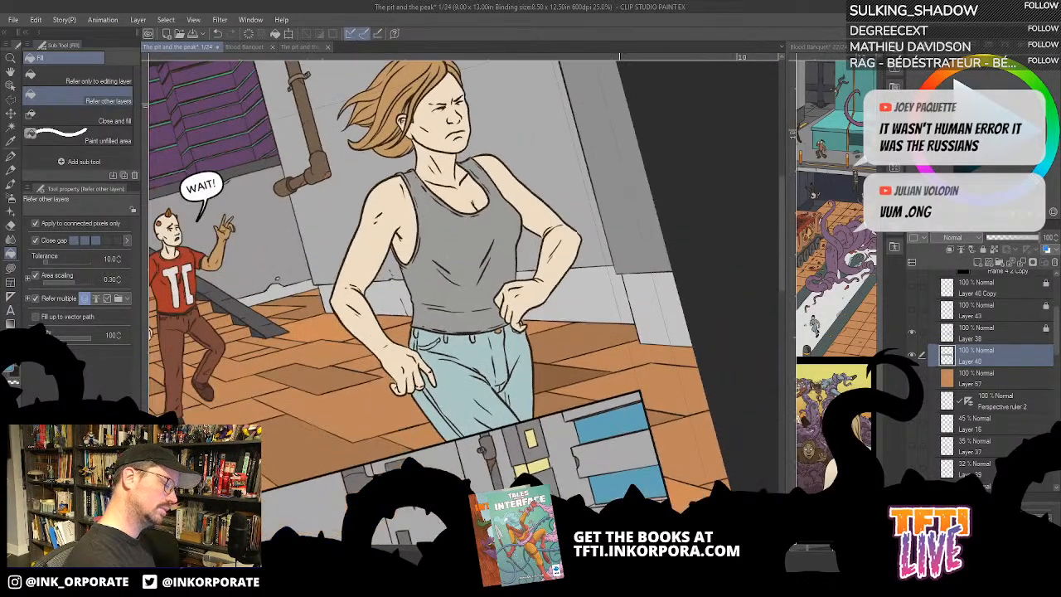
{"action": "left_click_drag", "start_coordinate": [647, 431], "coordinate": [666, 195]}
{"action": "key", "text": "asciicircum"}
{"action": "key", "text": "asciicircum"}
{"action": "key", "text": "asciicircum"}
{"action": "key", "text": "asciicircum"}
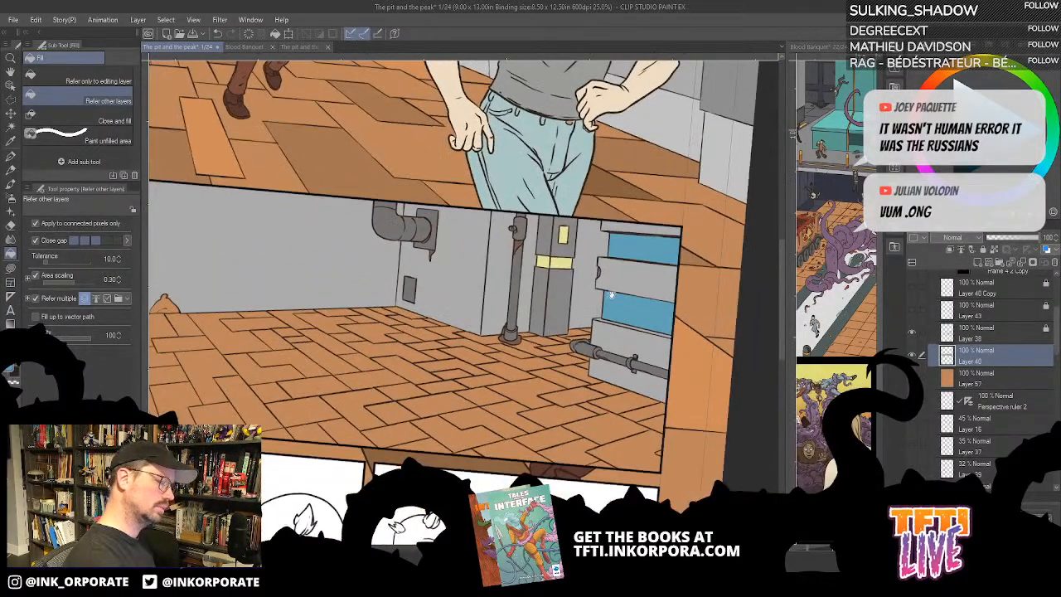
{"action": "left_click_drag", "start_coordinate": [614, 295], "coordinate": [717, 246]}
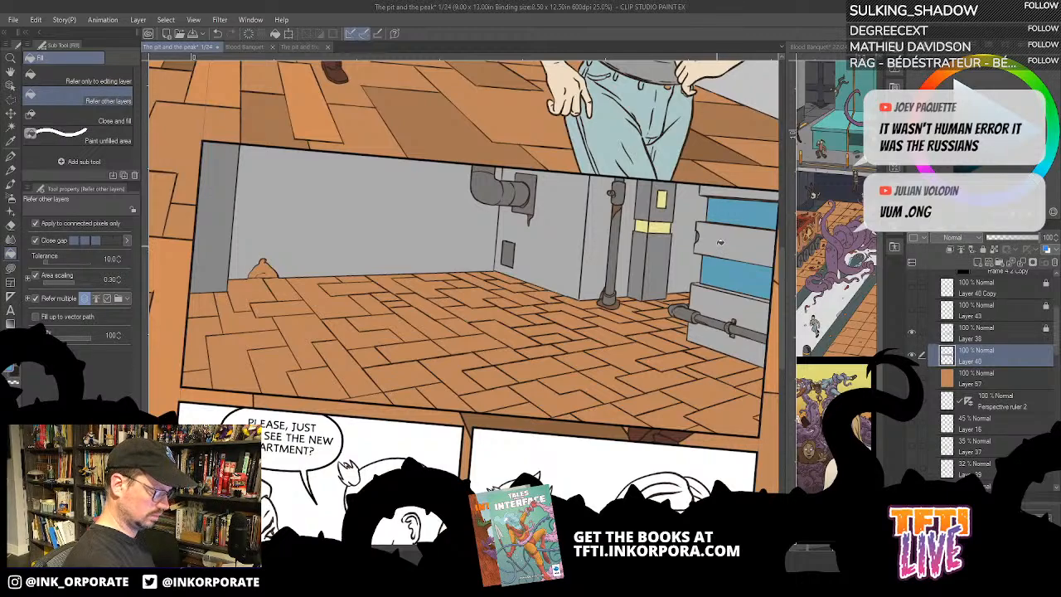
{"action": "key", "text": "minus"}
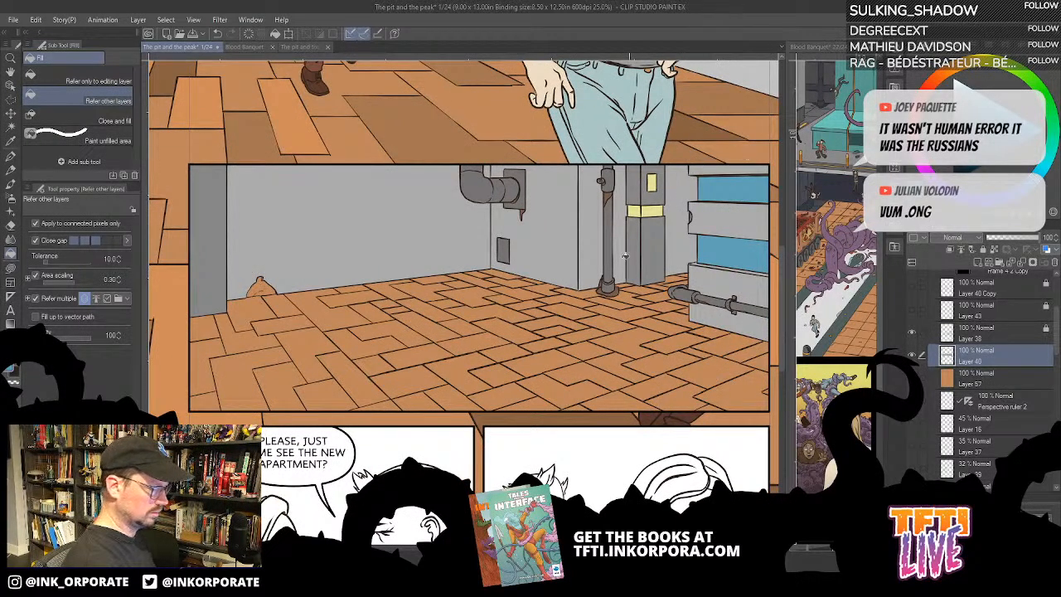
- Show the figure line art on Layer 40 Copy and Layer 43, and toggle Layer 40's visibility off and on
{"action": "mouse_move", "coordinate": [912, 286]}
{"action": "left_mouse_down"}
{"action": "mouse_move", "coordinate": [913, 310]}
{"action": "mouse_move", "coordinate": [924, 293]}
{"action": "mouse_move", "coordinate": [917, 317]}
{"action": "left_mouse_up"}
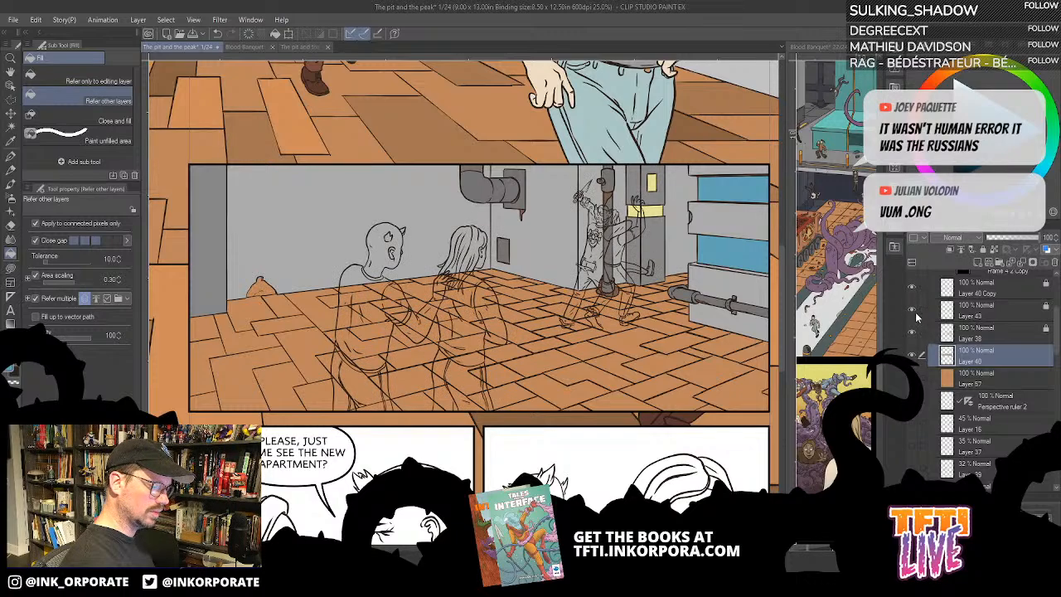
{"action": "left_click", "coordinate": [913, 357]}
{"action": "left_click", "coordinate": [913, 356]}
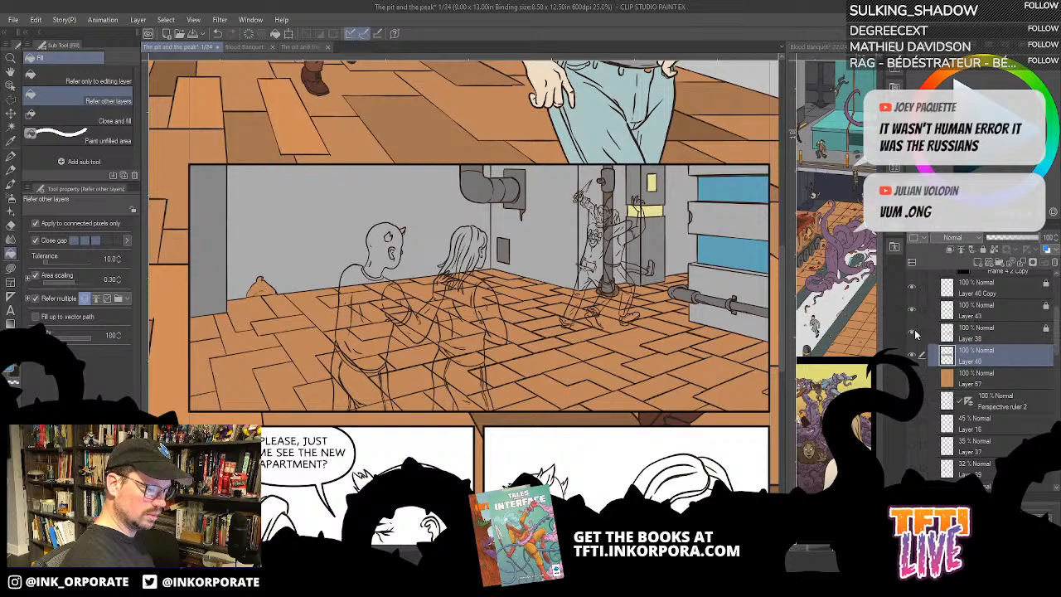
- Hide the line art layers and fill the small orange sack shape against the second panel's back wall with dark grey
{"action": "left_click_drag", "start_coordinate": [916, 333], "coordinate": [914, 354]}
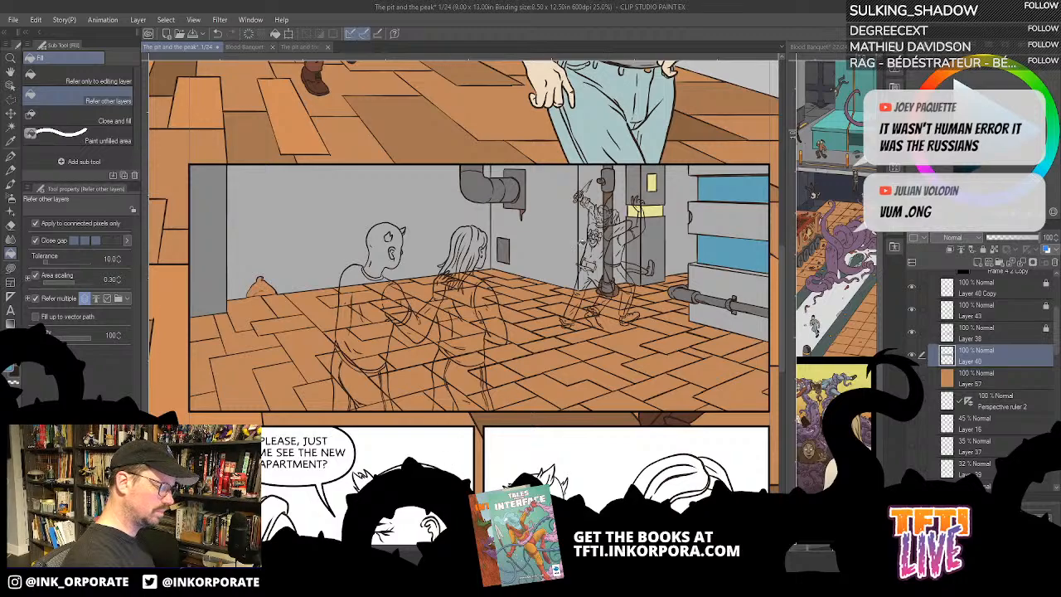
{"action": "left_click_drag", "start_coordinate": [473, 300], "coordinate": [603, 296]}
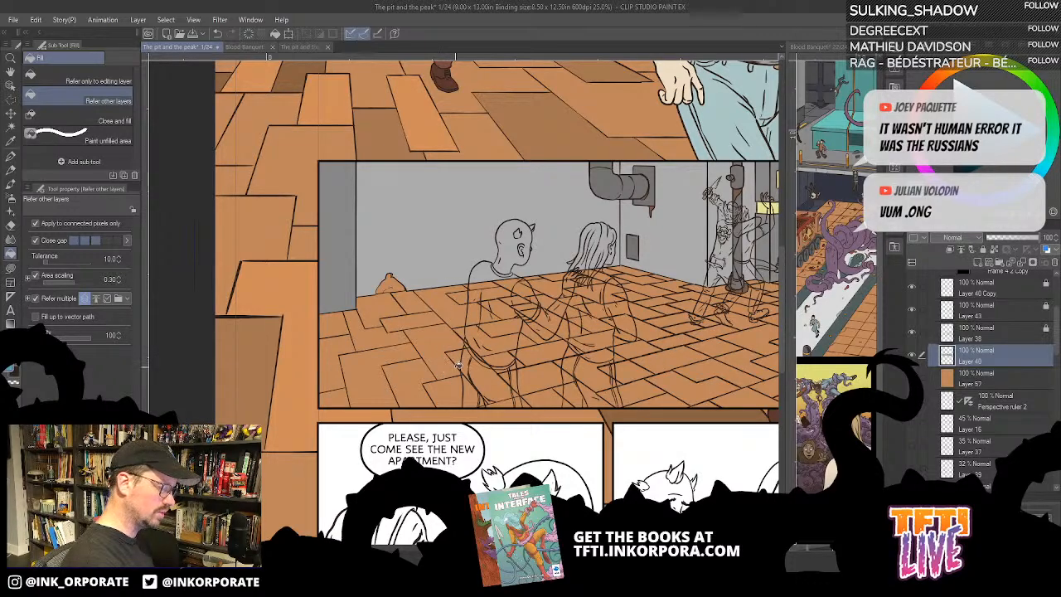
{"action": "left_click_drag", "start_coordinate": [437, 357], "coordinate": [502, 376]}
{"action": "left_click_drag", "start_coordinate": [473, 285], "coordinate": [551, 280]}
{"action": "left_click", "coordinate": [534, 296]}
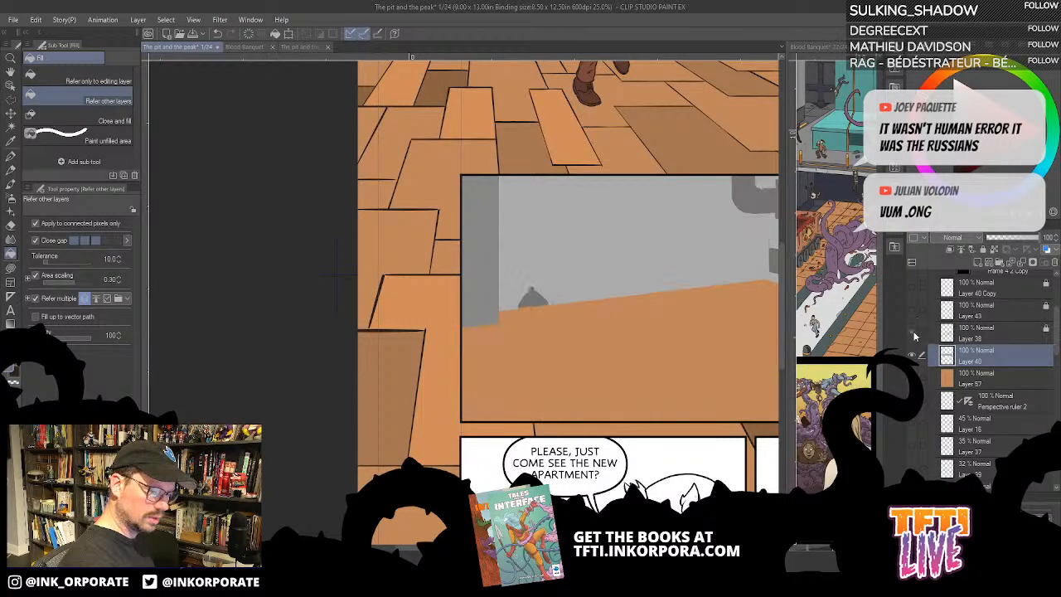
- Show the background line art on Layer 38 and fill a long floor tile in front of the sack with brown
{"action": "left_click", "coordinate": [914, 333]}
{"action": "left_click_drag", "start_coordinate": [679, 269], "coordinate": [560, 230]}
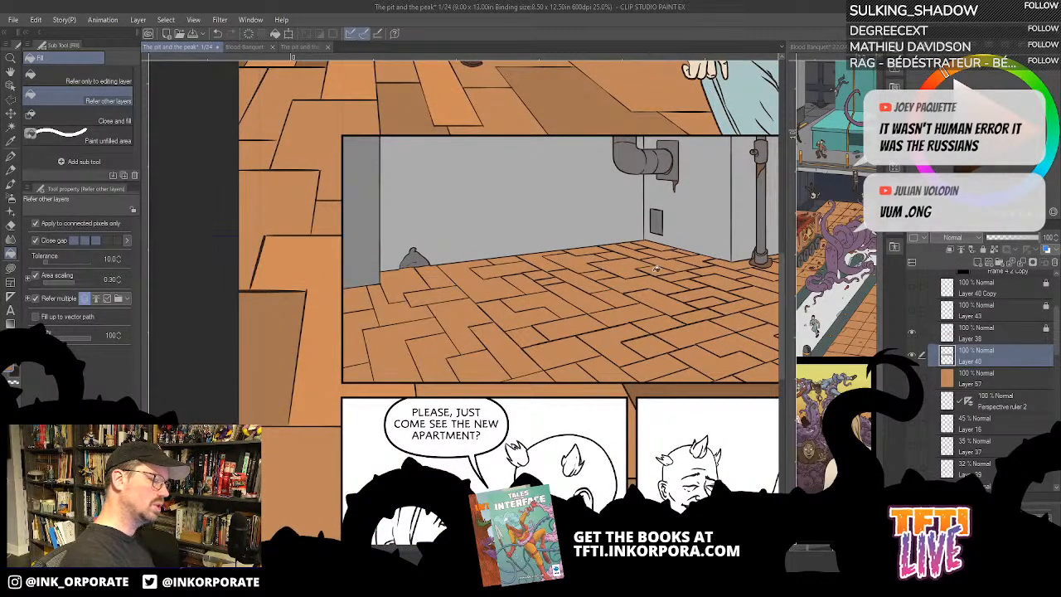
{"action": "left_click_drag", "start_coordinate": [738, 348], "coordinate": [693, 337]}
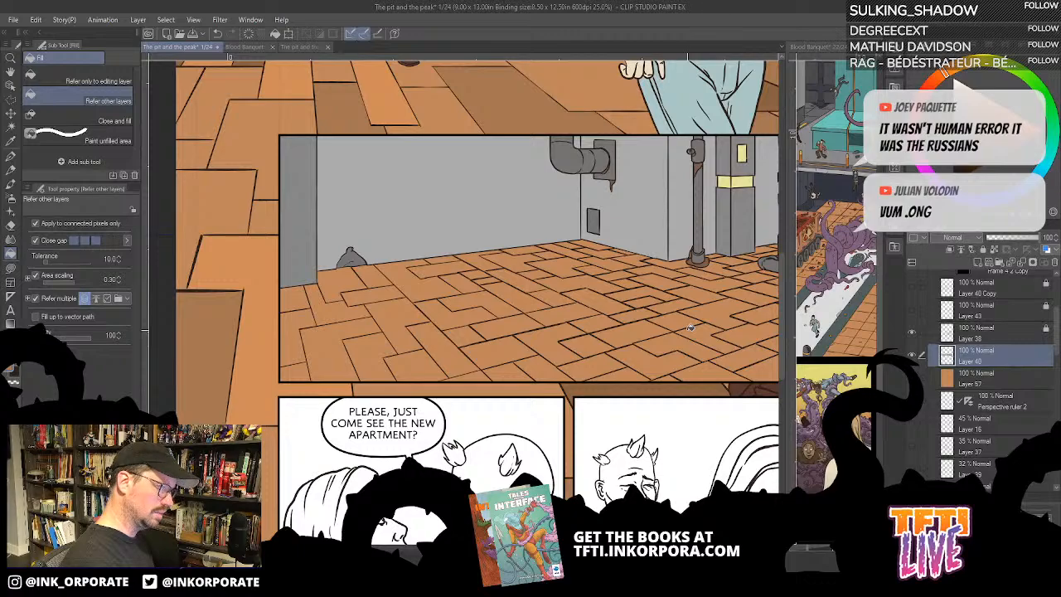
{"action": "left_click", "coordinate": [400, 325]}
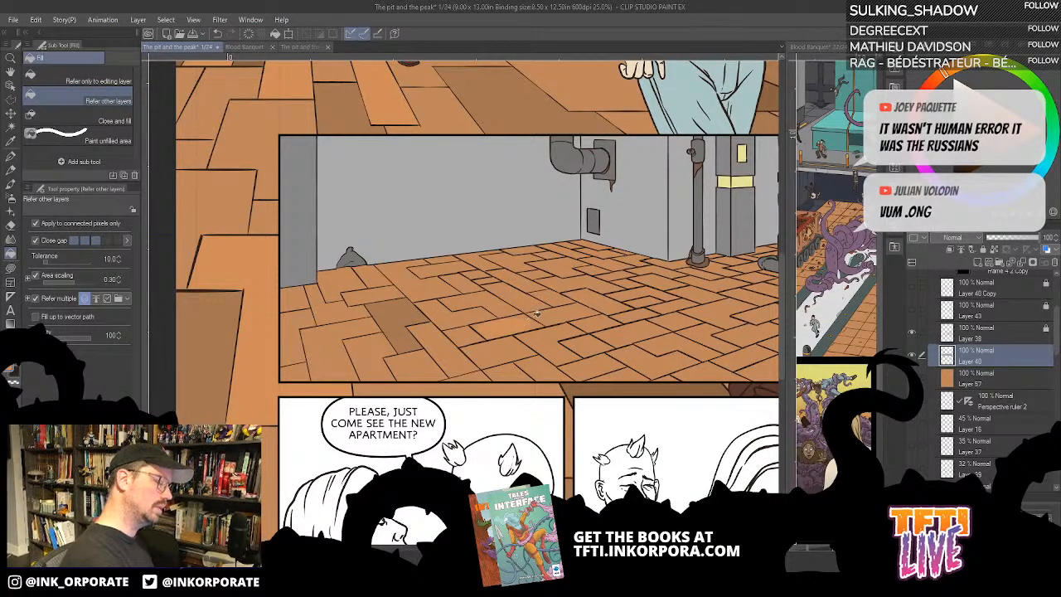
{"action": "left_click_drag", "start_coordinate": [488, 269], "coordinate": [535, 238]}
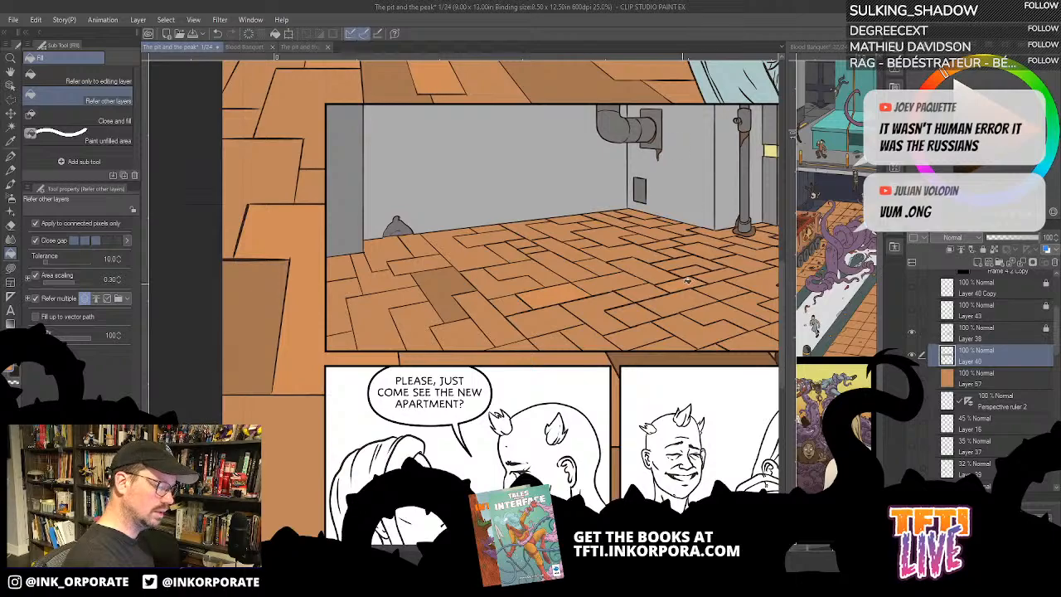
{"action": "left_click_drag", "start_coordinate": [705, 299], "coordinate": [591, 267]}
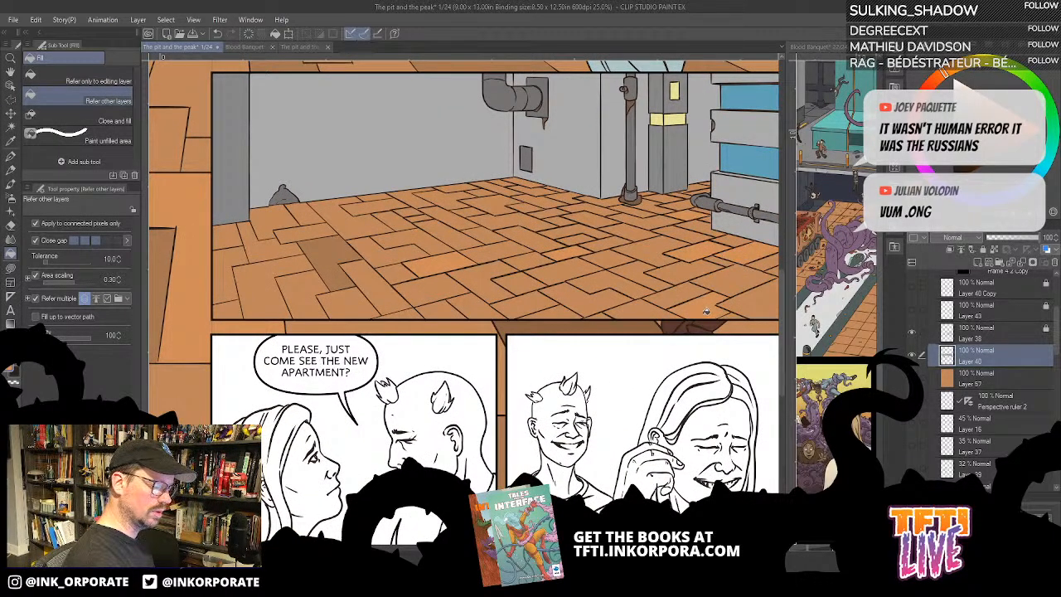
{"action": "left_click_drag", "start_coordinate": [497, 297], "coordinate": [602, 337]}
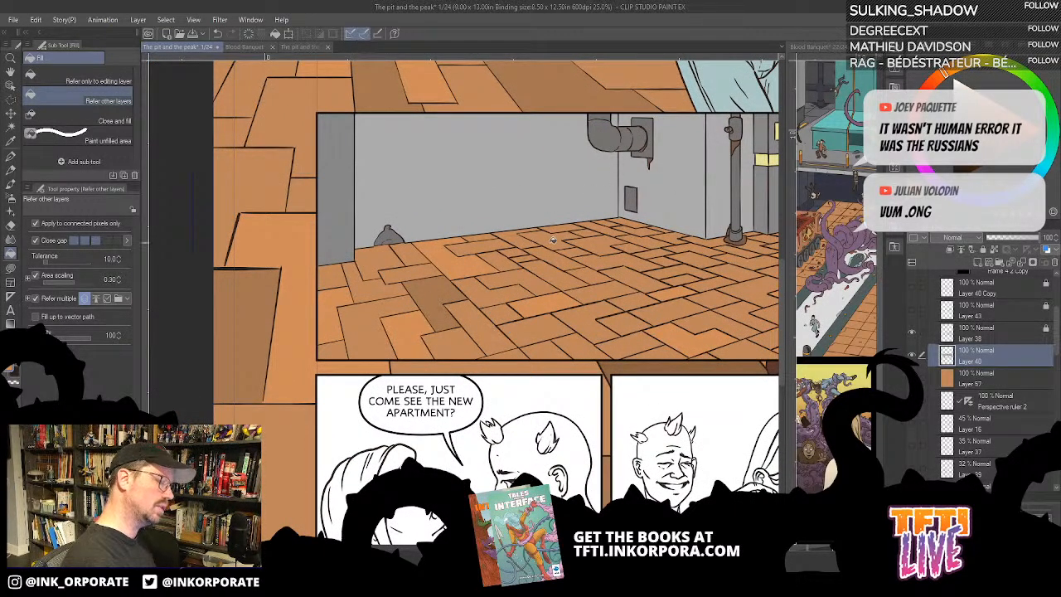
{"action": "left_click_drag", "start_coordinate": [682, 277], "coordinate": [666, 334]}
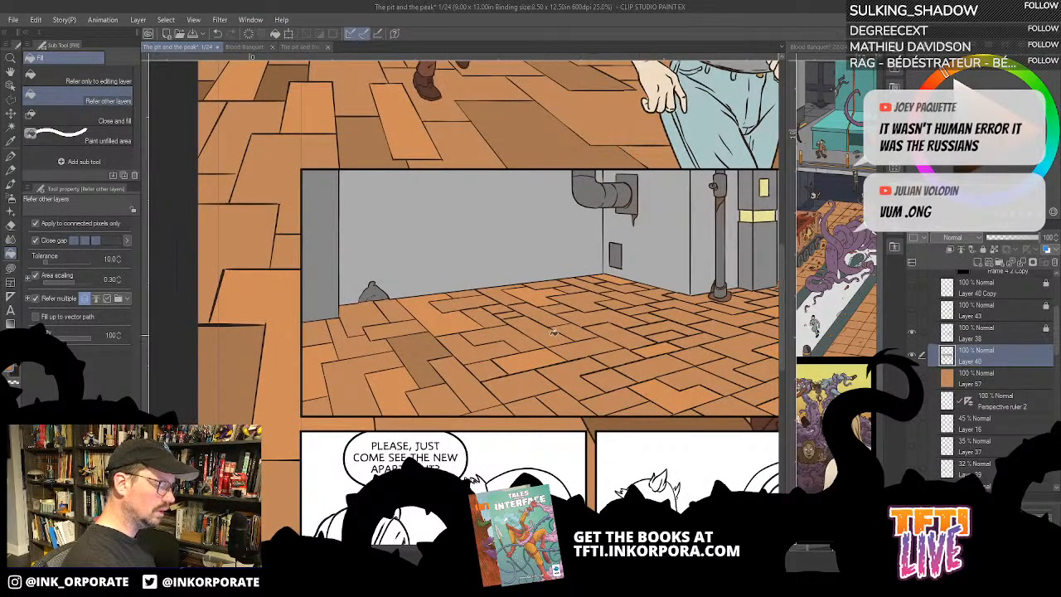
- Fill several more scattered tiles across the second panel's floor with brown
{"action": "left_click", "coordinate": [553, 333]}
{"action": "left_click", "coordinate": [568, 401]}
{"action": "left_click_drag", "start_coordinate": [611, 348], "coordinate": [507, 321]}
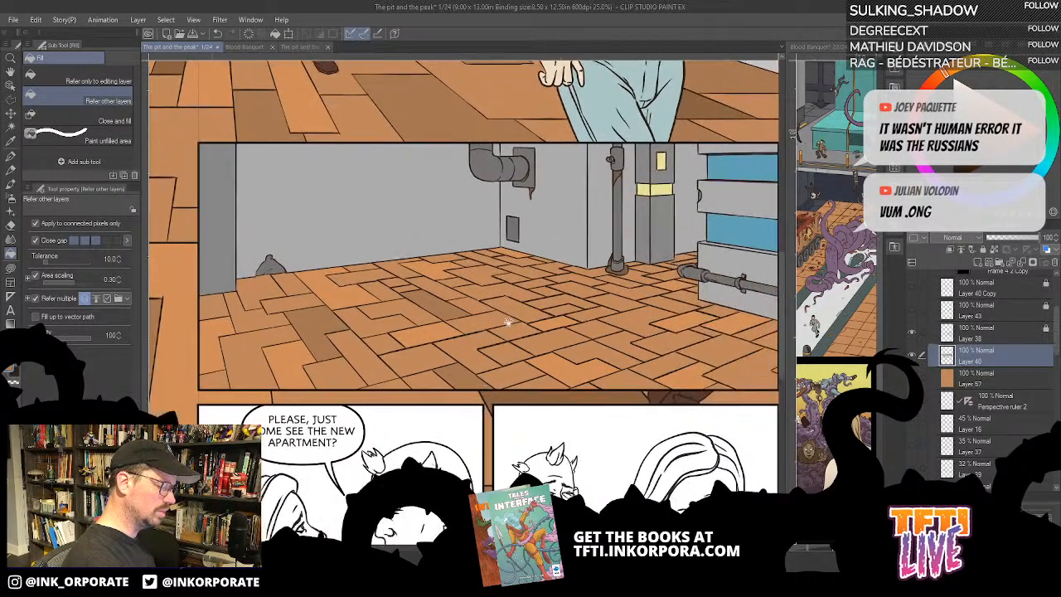
{"action": "left_click", "coordinate": [627, 345]}
{"action": "left_click", "coordinate": [641, 298]}
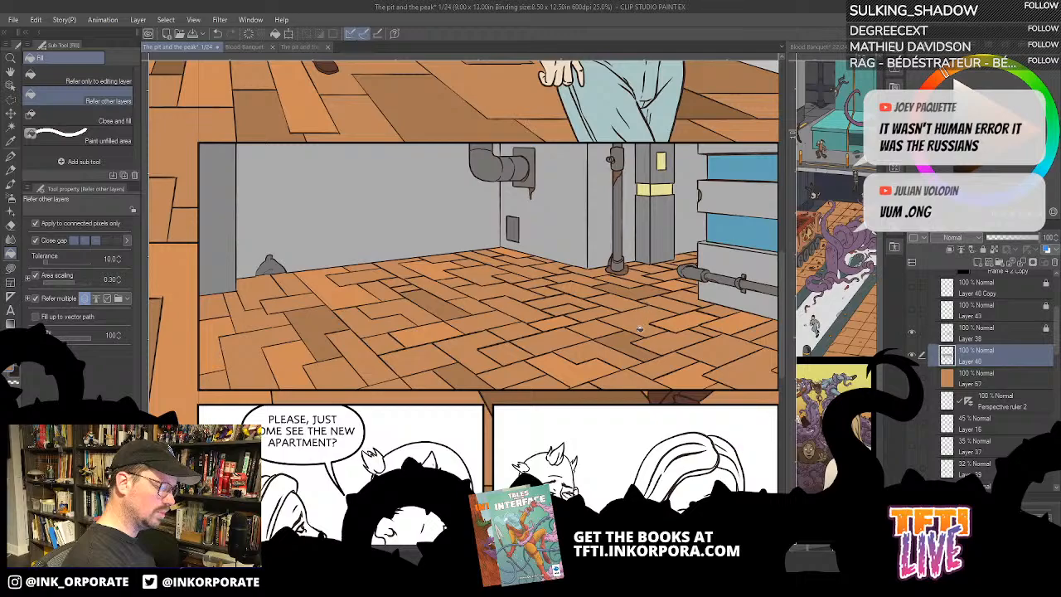
{"action": "left_click", "coordinate": [520, 258]}
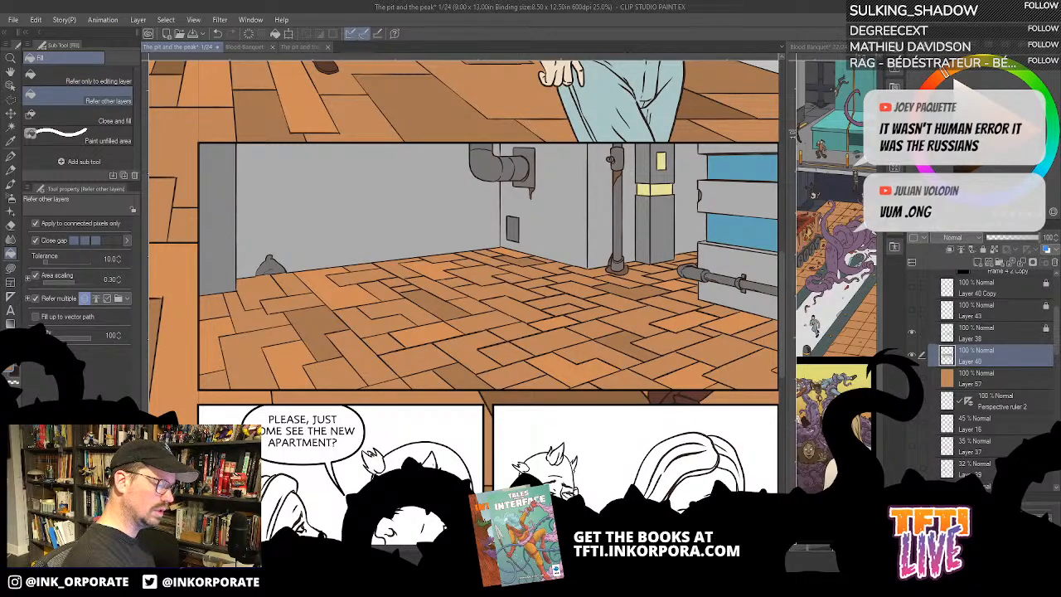
- Fill the wide tile in the middle of the floor with dark brown, undo it, and refill it with a lighter brown
{"action": "left_click", "coordinate": [554, 303]}
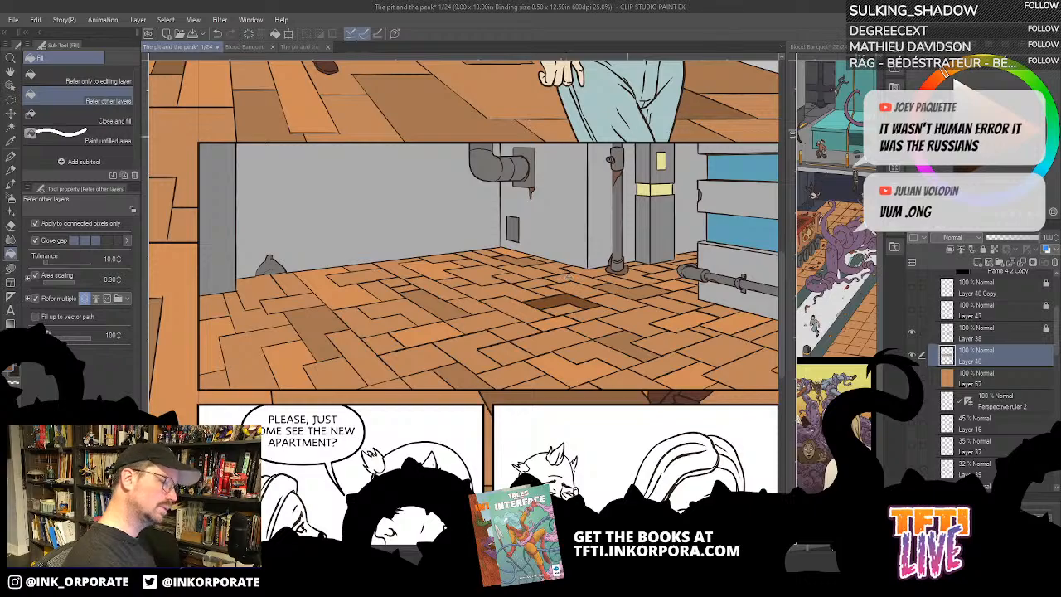
{"action": "key", "text": "ctrl+z"}
{"action": "left_click", "coordinate": [581, 300]}
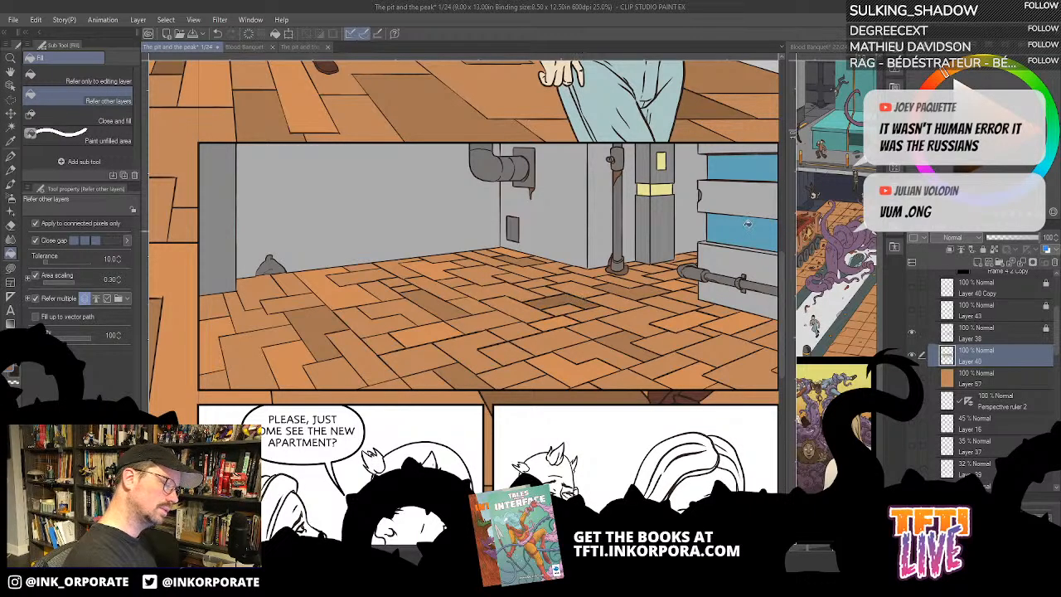
- Try green and pink fills on the floor tile in front of the vertical pipe, undoing each one
{"action": "left_click_drag", "start_coordinate": [731, 318], "coordinate": [649, 244]}
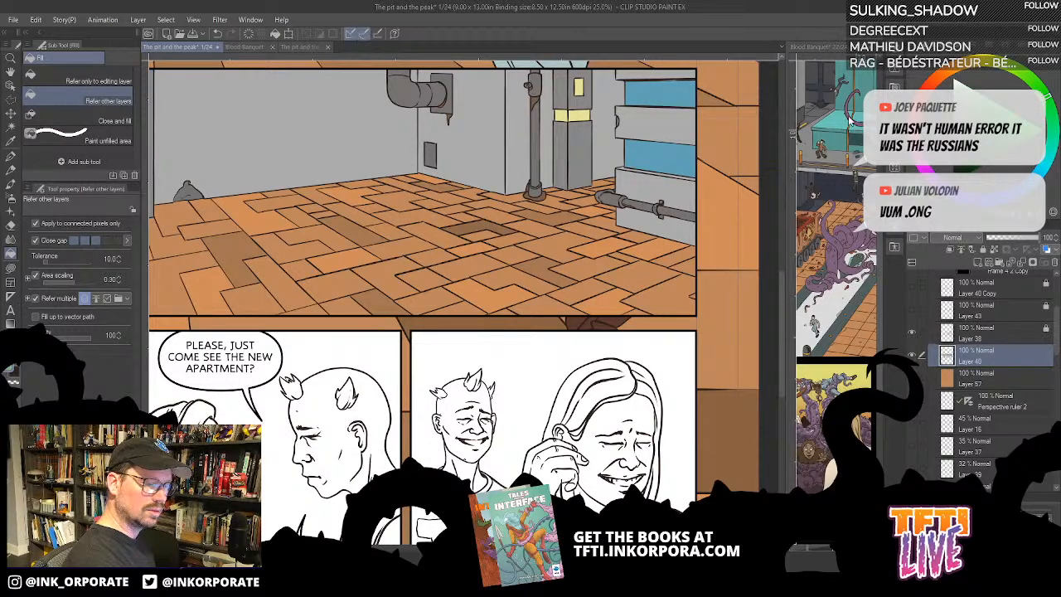
{"action": "left_click", "coordinate": [602, 243]}
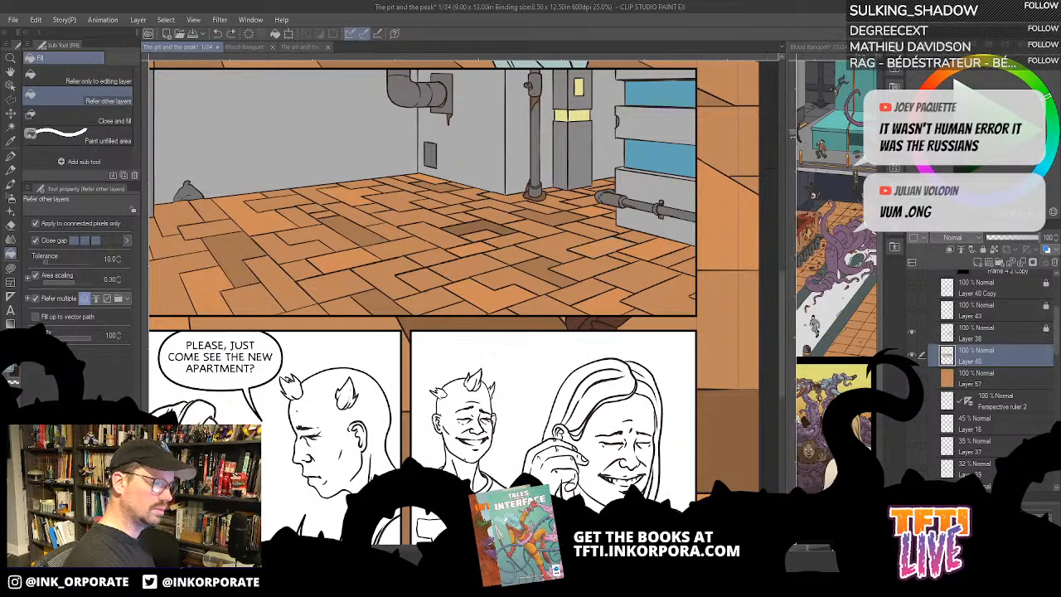
{"action": "left_click", "coordinate": [561, 246]}
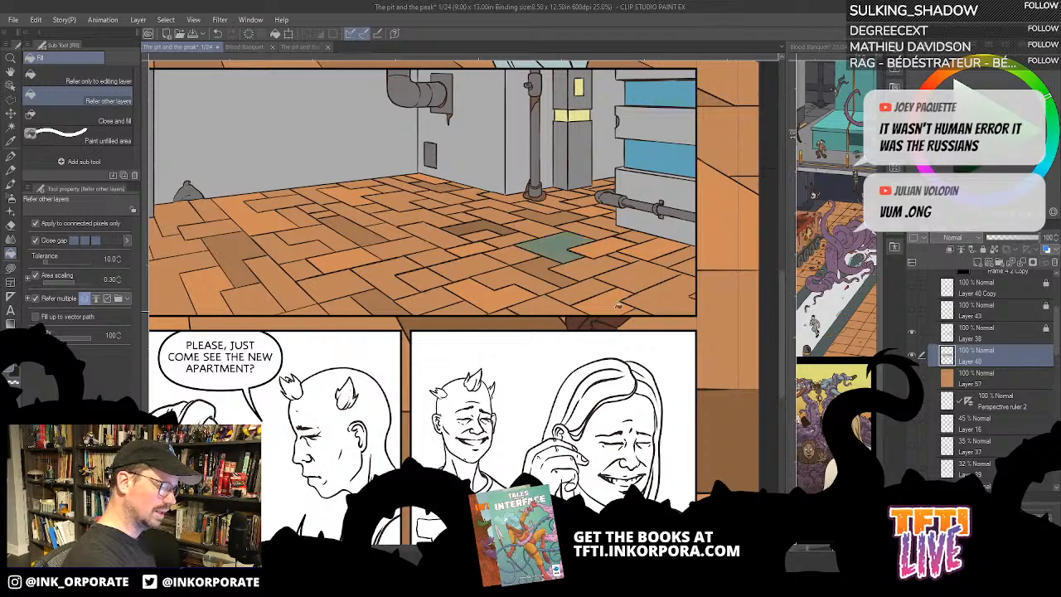
{"action": "key", "text": "ctrl+z"}
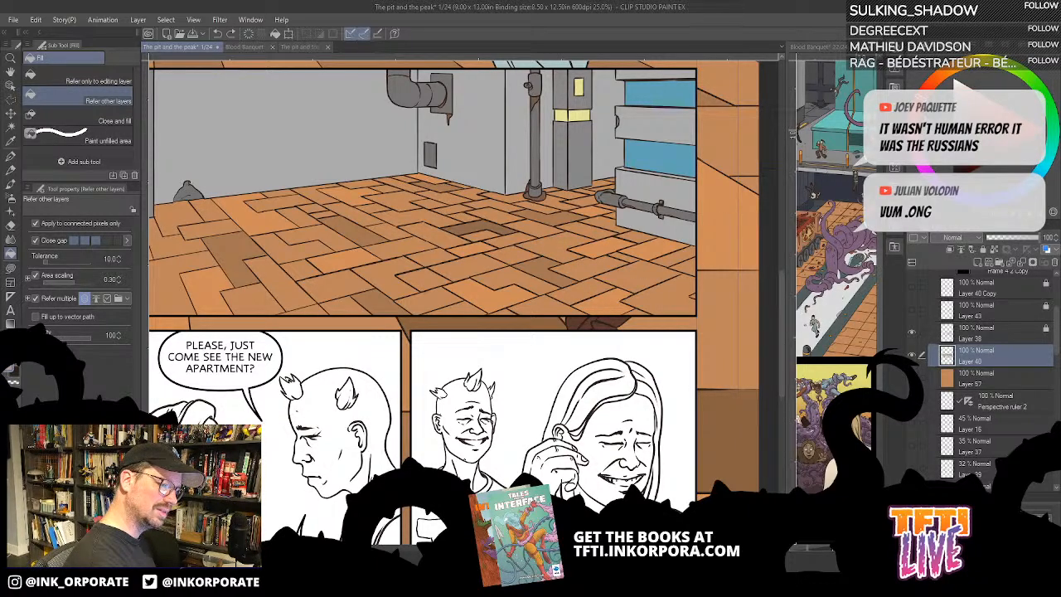
{"action": "left_click", "coordinate": [559, 247]}
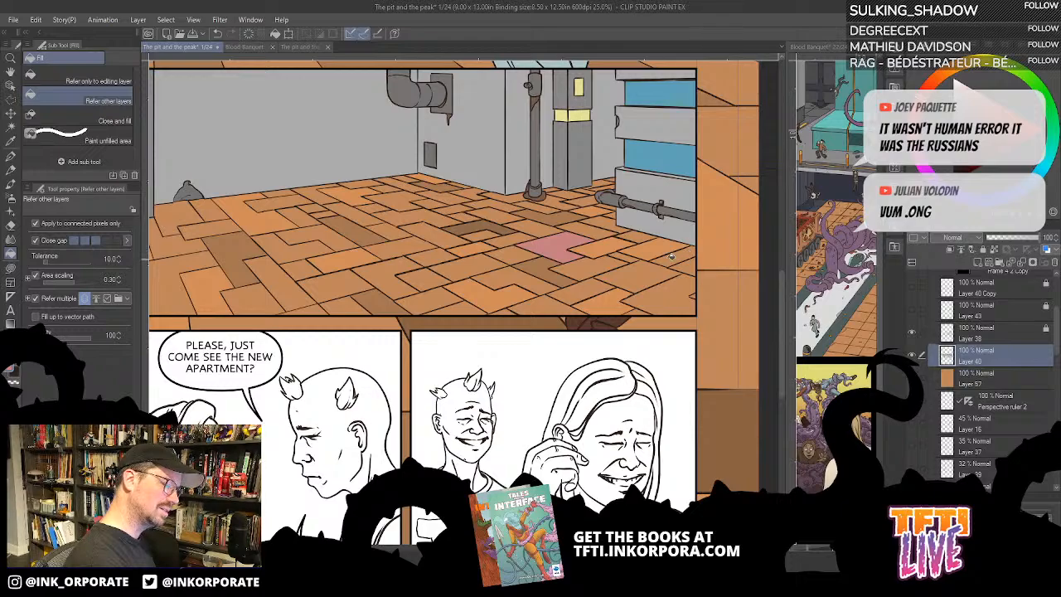
{"action": "key", "text": "ctrl+z"}
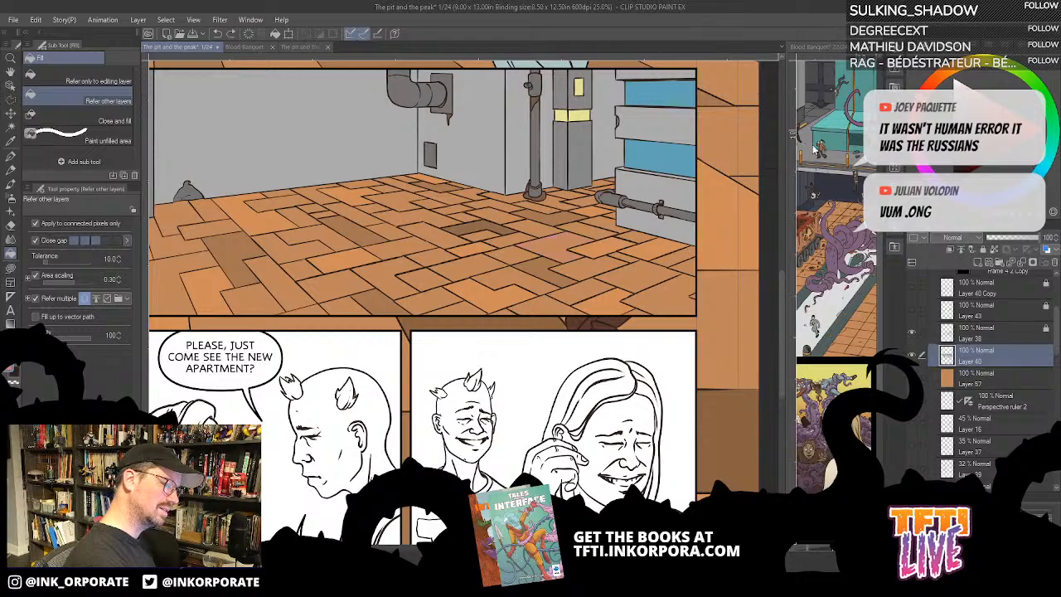
- Show the figure line art layers and fill two floor tiles with muted purple, one below the wall blocks and one near the sack
{"action": "left_click", "coordinate": [560, 244]}
{"action": "left_click_drag", "start_coordinate": [913, 317], "coordinate": [912, 296]}
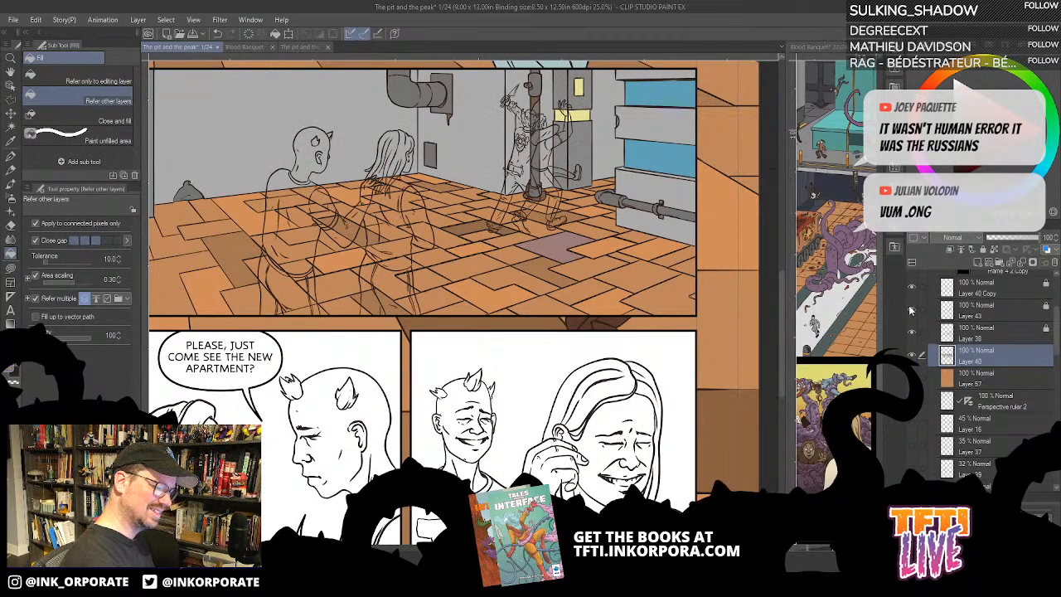
{"action": "key", "text": "ctrl+z"}
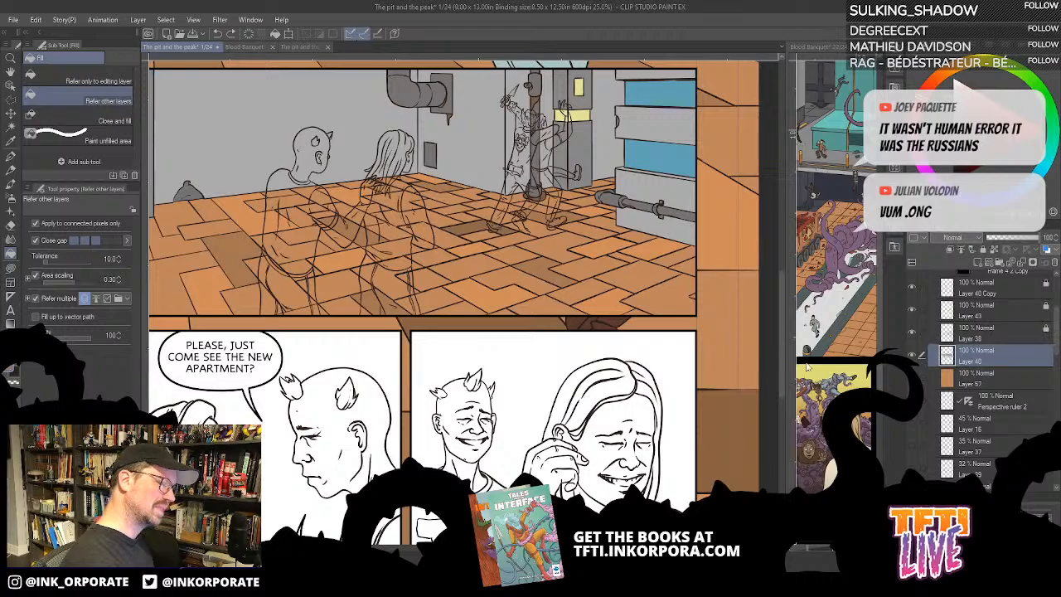
{"action": "left_click", "coordinate": [639, 266]}
{"action": "left_click_drag", "start_coordinate": [510, 377], "coordinate": [642, 424]}
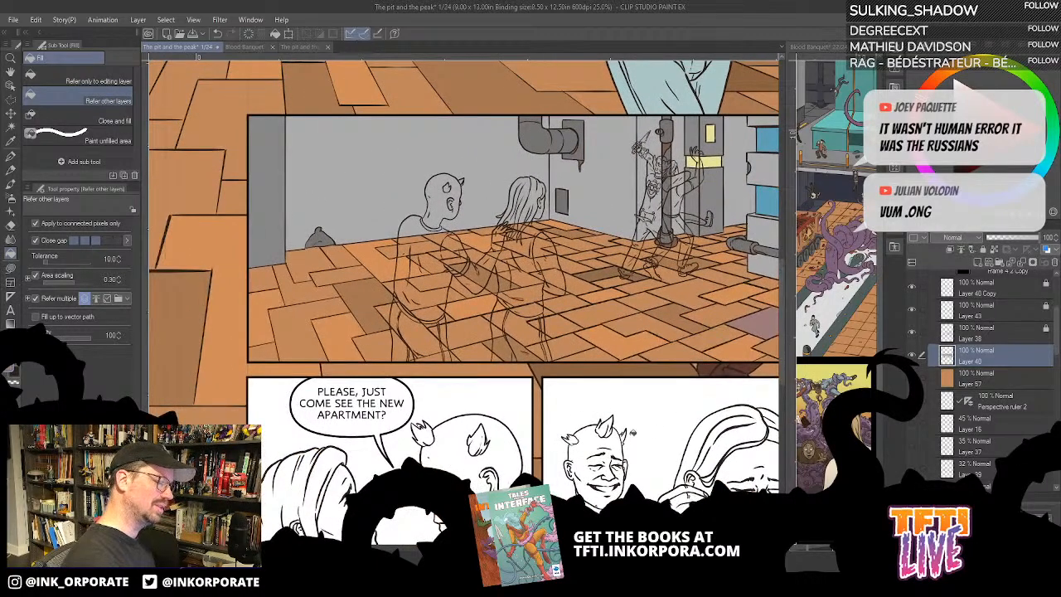
{"action": "left_click", "coordinate": [307, 292]}
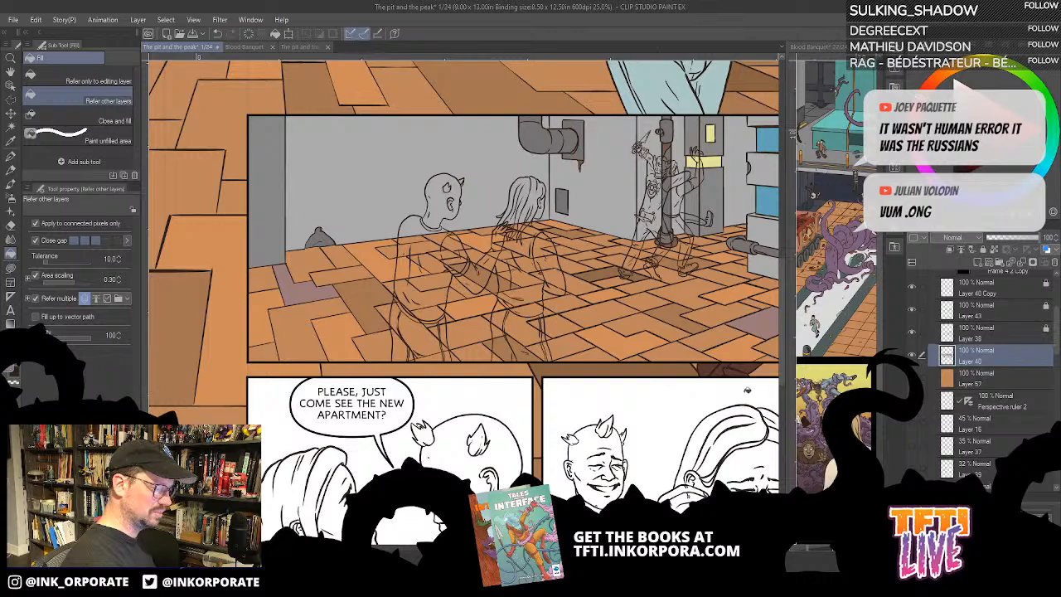
- Examine the floor tiles and the sack up close, then the second panel within the whole page
{"action": "left_click_drag", "start_coordinate": [722, 433], "coordinate": [705, 443]}
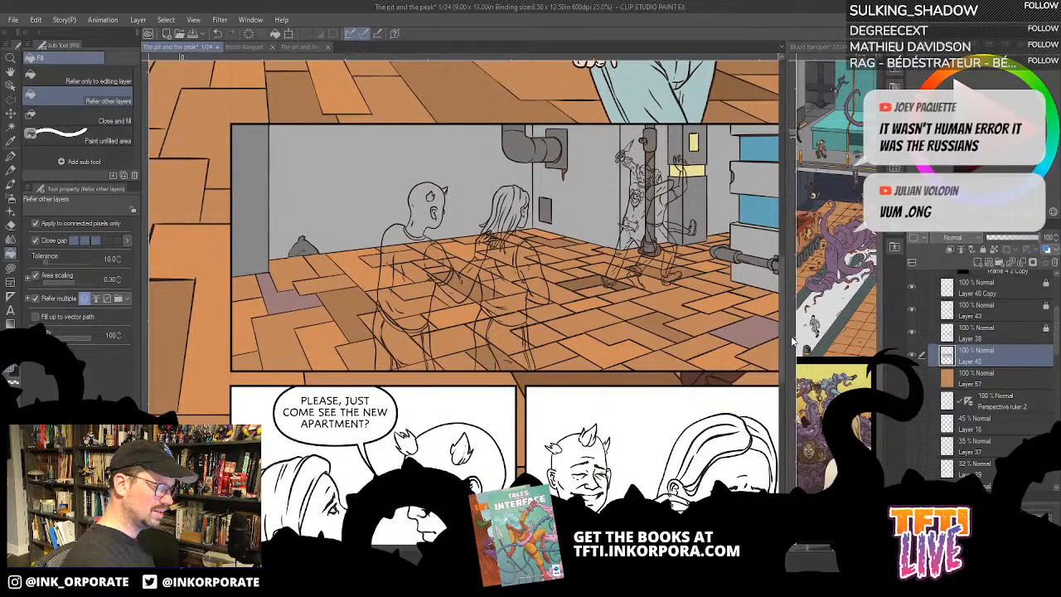
{"action": "scroll", "coordinate": [664, 371], "scroll_direction": "up", "scroll_amount": 2}
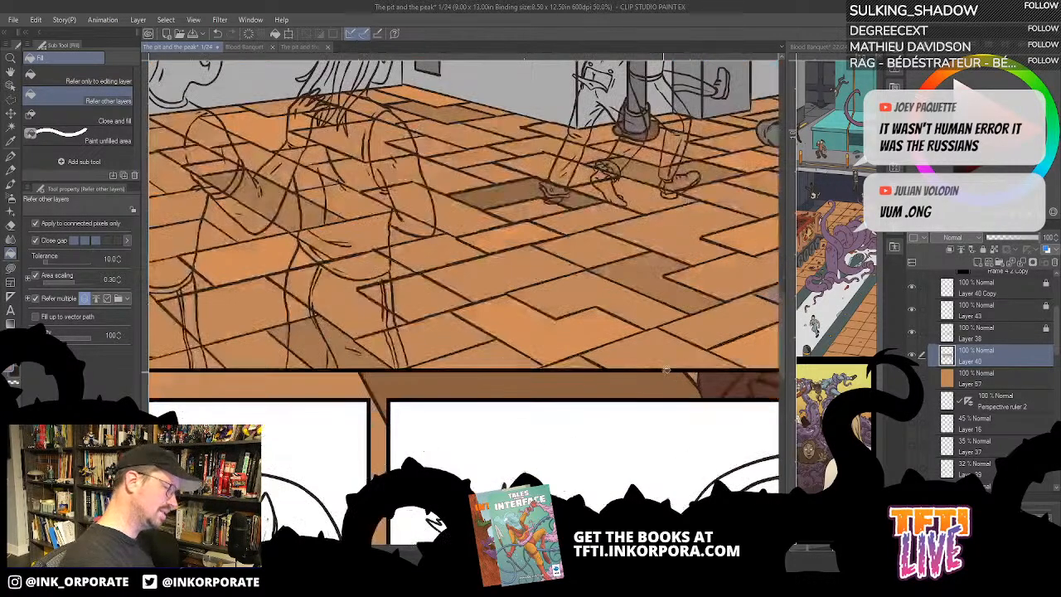
{"action": "left_click_drag", "start_coordinate": [207, 220], "coordinate": [654, 306]}
{"action": "left_click_drag", "start_coordinate": [634, 253], "coordinate": [627, 274]}
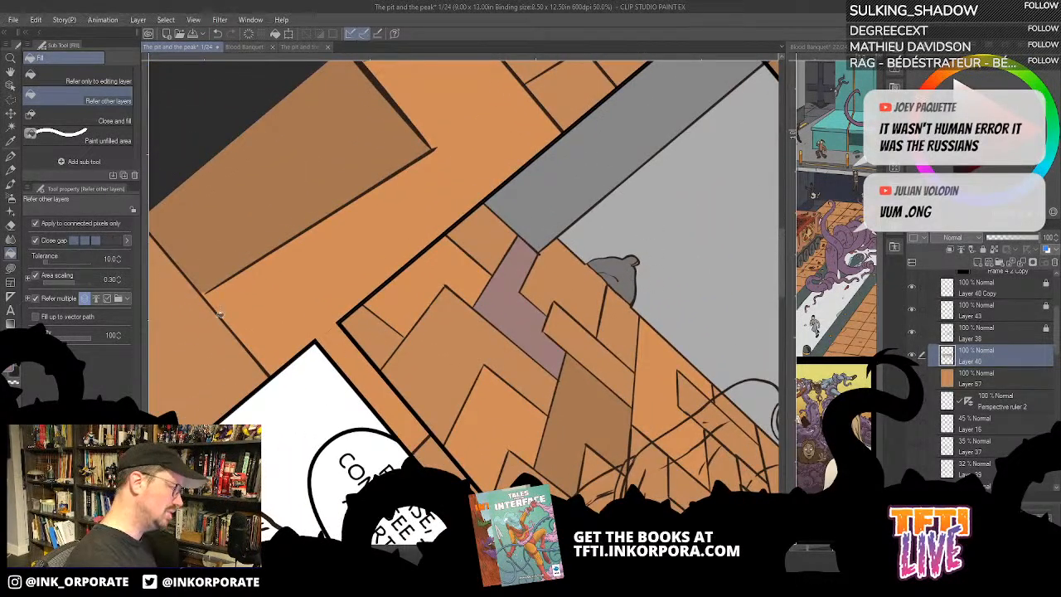
{"action": "left_click", "coordinate": [9, 268]}
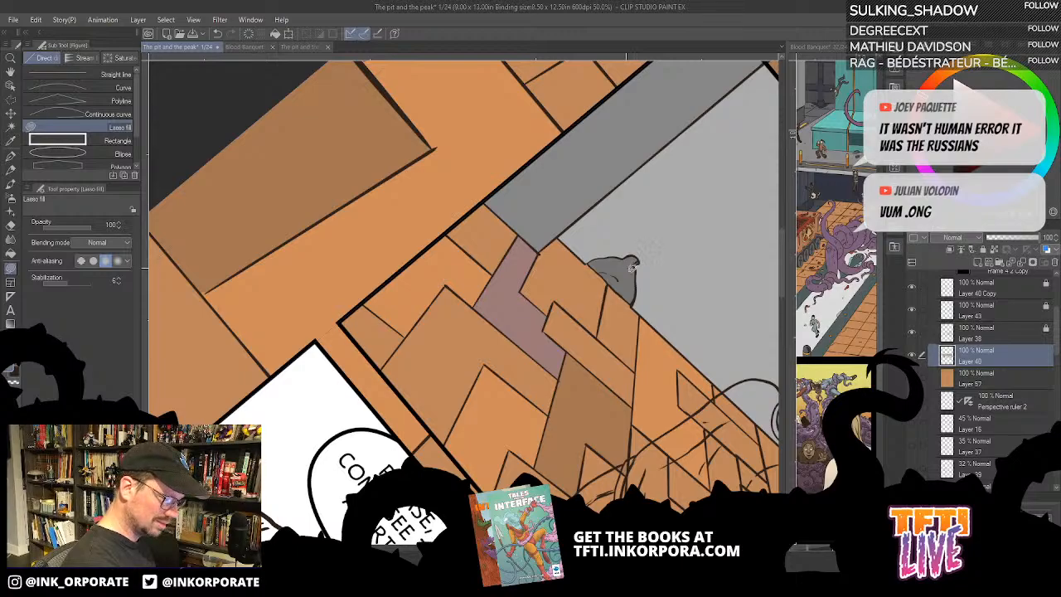
{"action": "left_click_drag", "start_coordinate": [631, 360], "coordinate": [625, 347]}
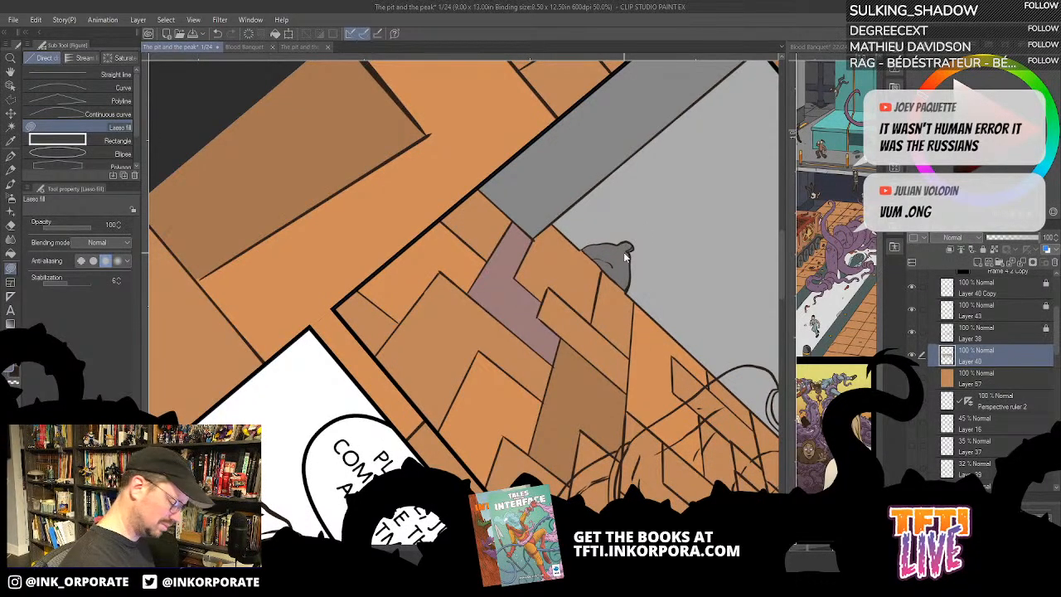
{"action": "scroll", "coordinate": [625, 256], "scroll_direction": "down", "scroll_amount": 2}
{"action": "key", "text": "minus"}
{"action": "key", "text": "minus"}
{"action": "key", "text": "minus"}
{"action": "key", "text": "minus"}
{"action": "key", "text": "minus"}
{"action": "key", "text": "minus"}
{"action": "key", "text": "minus"}
{"action": "key", "text": "minus"}
{"action": "key", "text": "minus"}
{"action": "key", "text": "minus"}
{"action": "scroll", "coordinate": [625, 252], "scroll_direction": "down", "scroll_amount": 2}
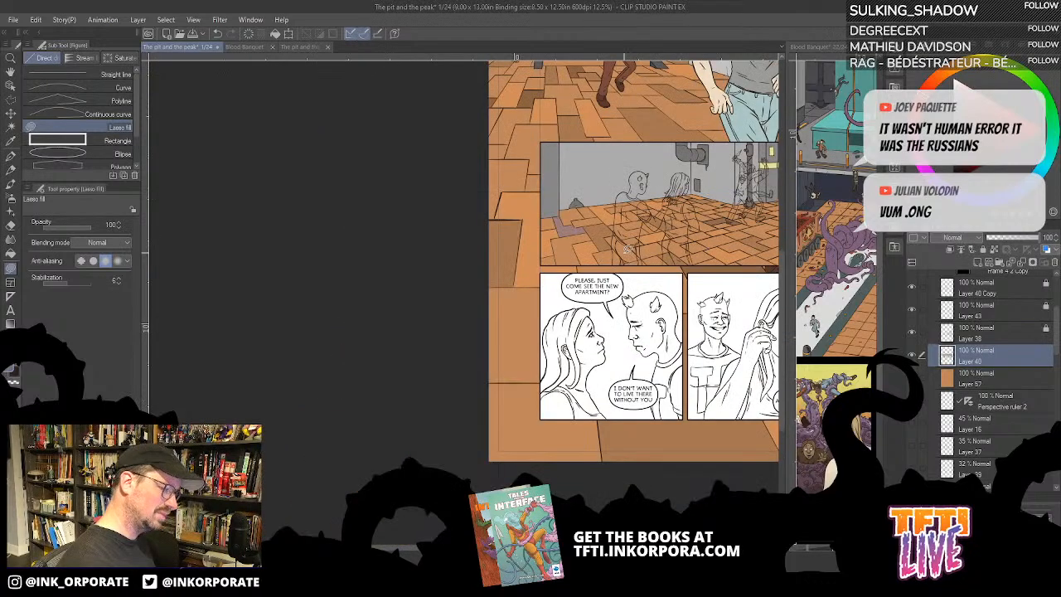
{"action": "left_click_drag", "start_coordinate": [627, 251], "coordinate": [414, 307]}
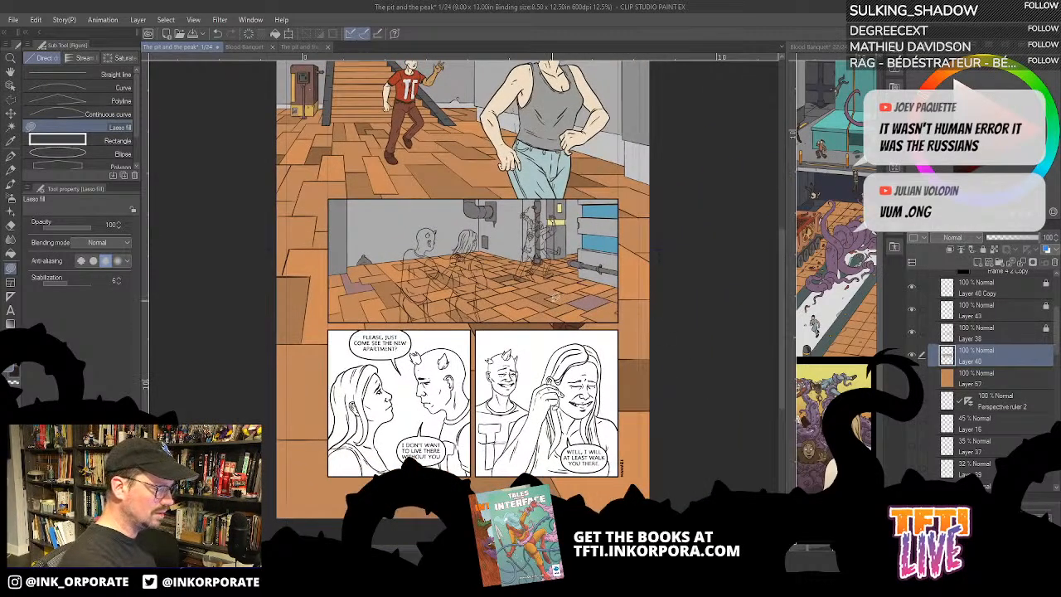
- Hide Layer 38 and Layer 40, and toggle the visibility of Layer 43's figure line art off and on
{"action": "left_click", "coordinate": [913, 331]}
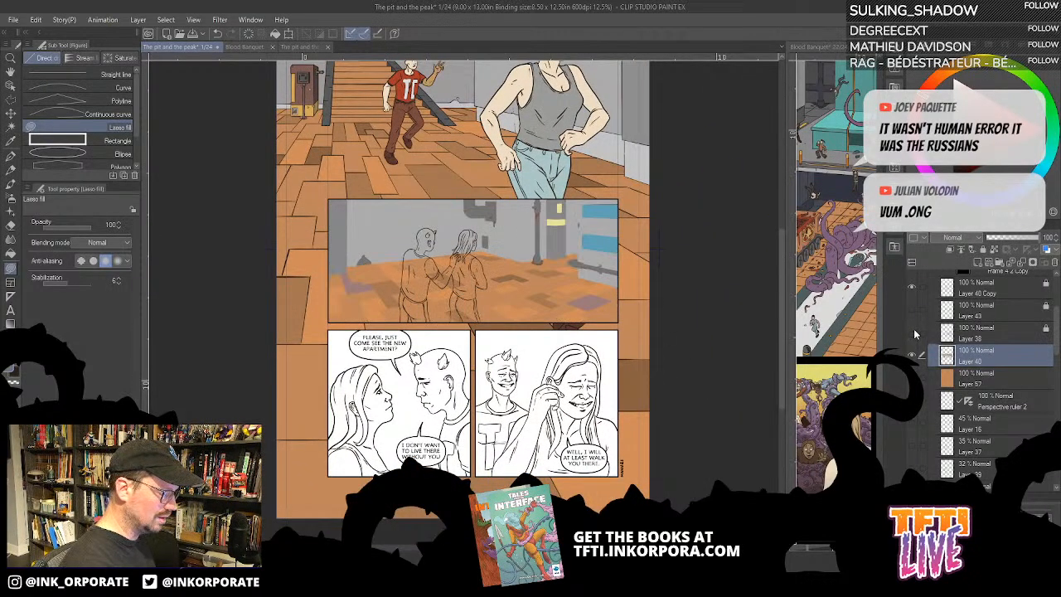
{"action": "left_click", "coordinate": [913, 311]}
{"action": "left_click", "coordinate": [915, 356]}
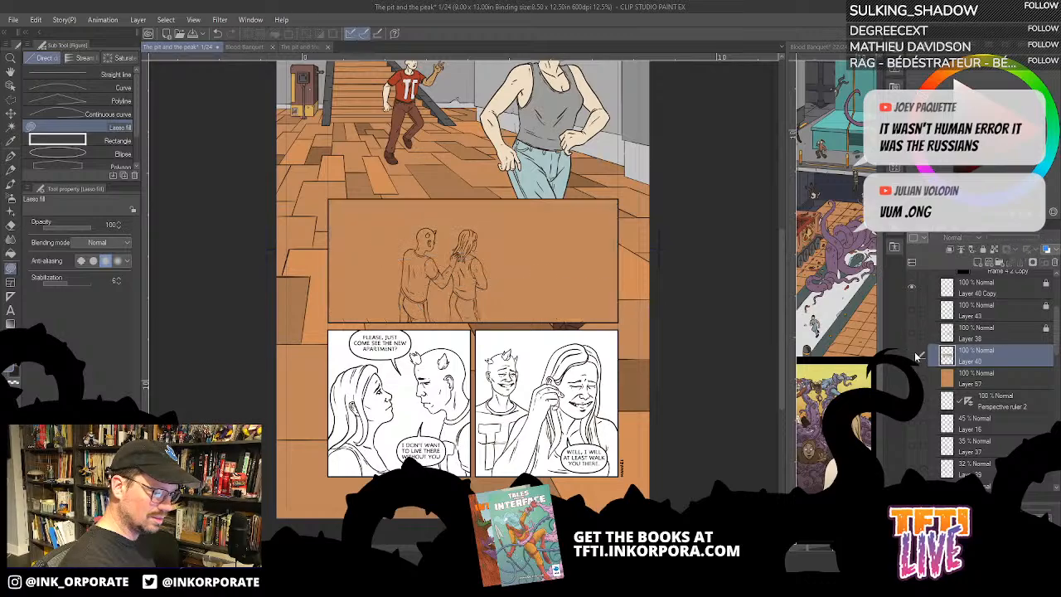
{"action": "left_click", "coordinate": [914, 312]}
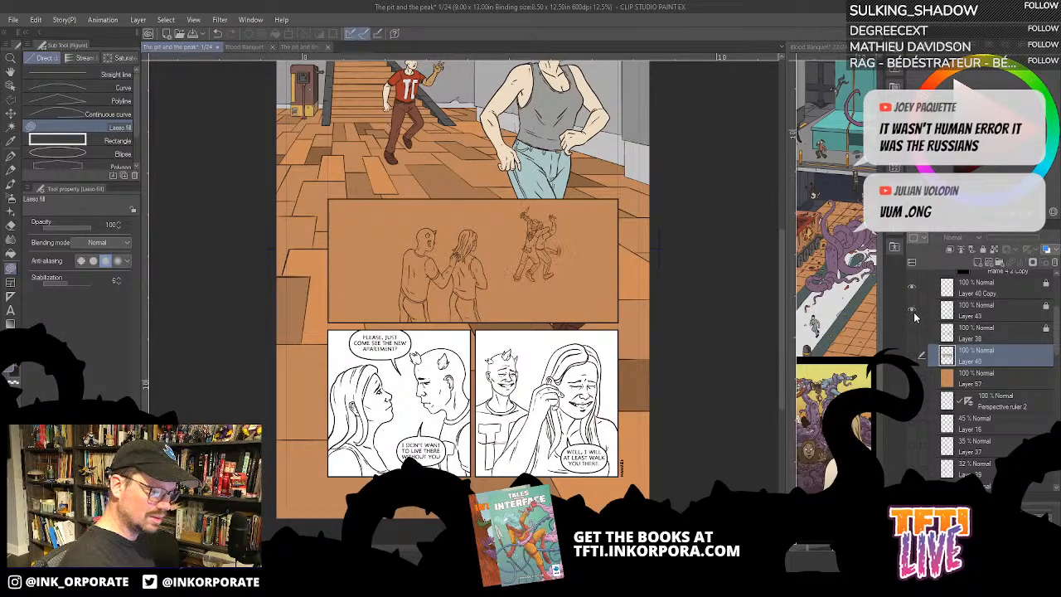
- Rename Layer 40 Copy and Layer 43, the figure line art layers, to ink
{"action": "left_click", "coordinate": [1016, 290]}
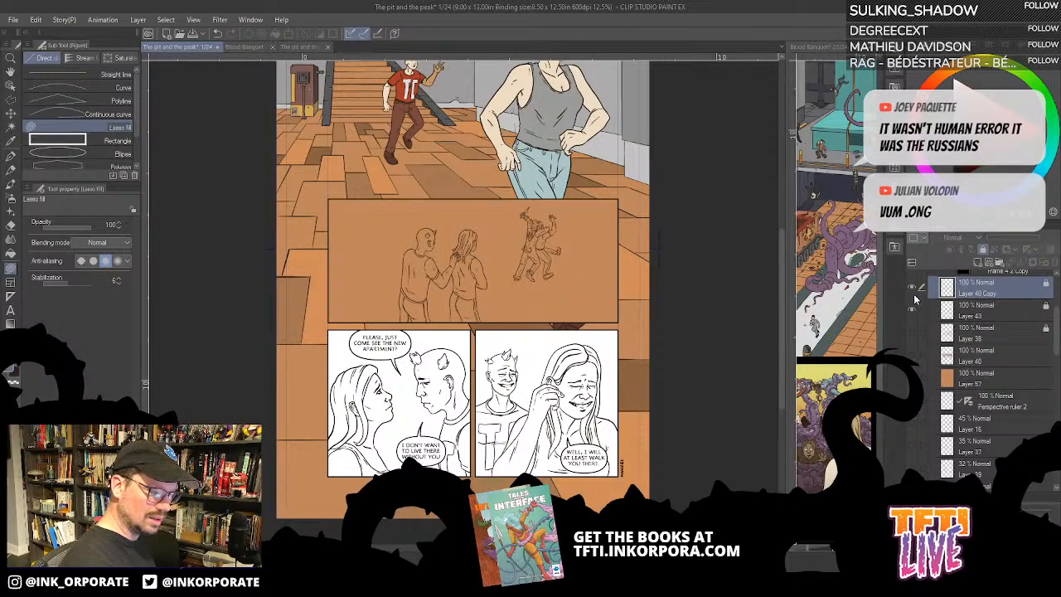
{"action": "double_click", "coordinate": [982, 292]}
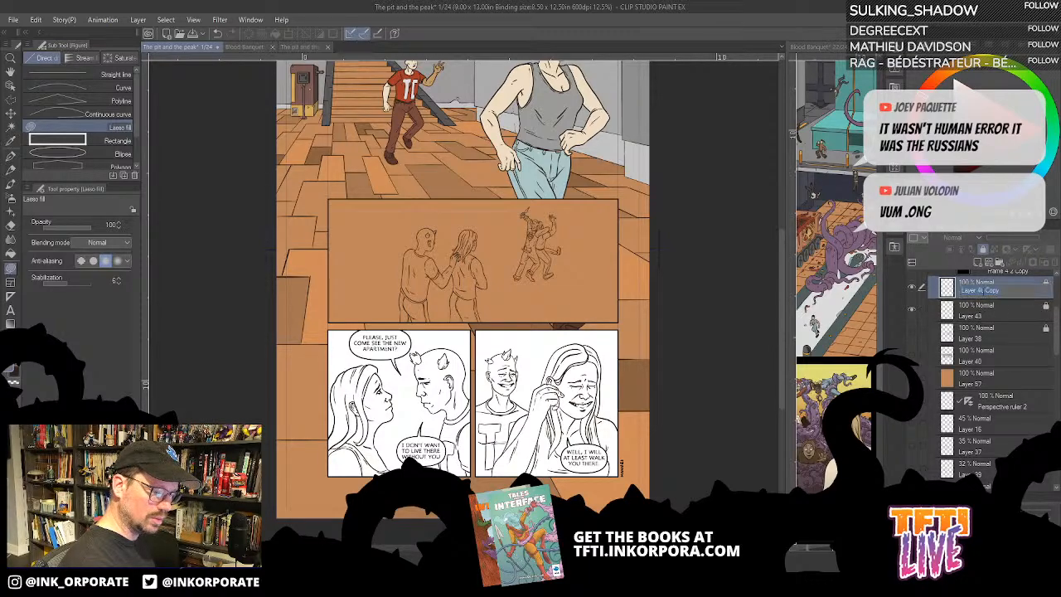
{"action": "key", "text": "BackSpace"}
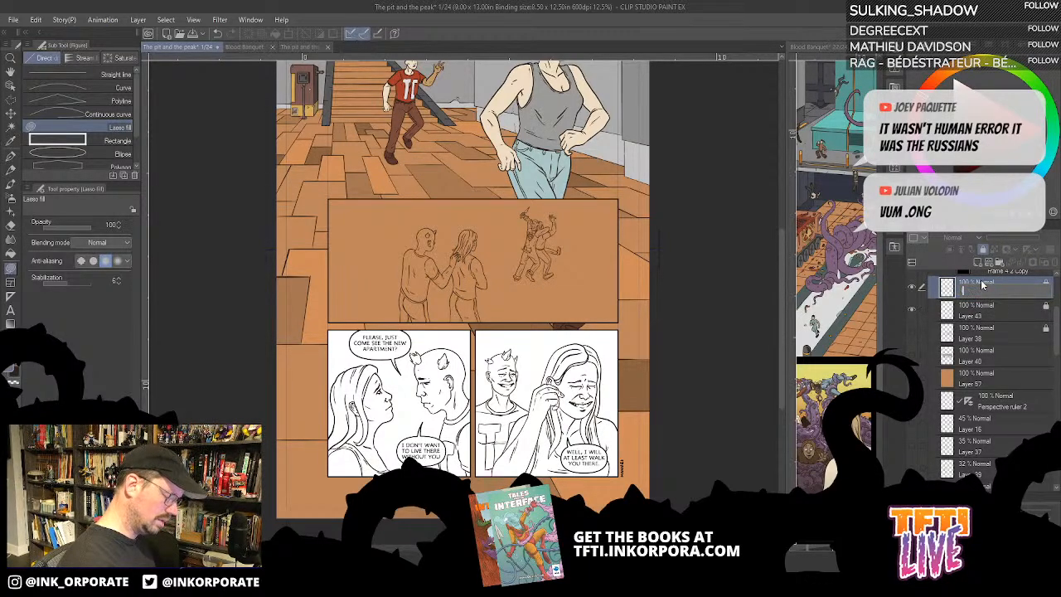
{"action": "type", "text": "ink"}
{"action": "key", "text": "Return"}
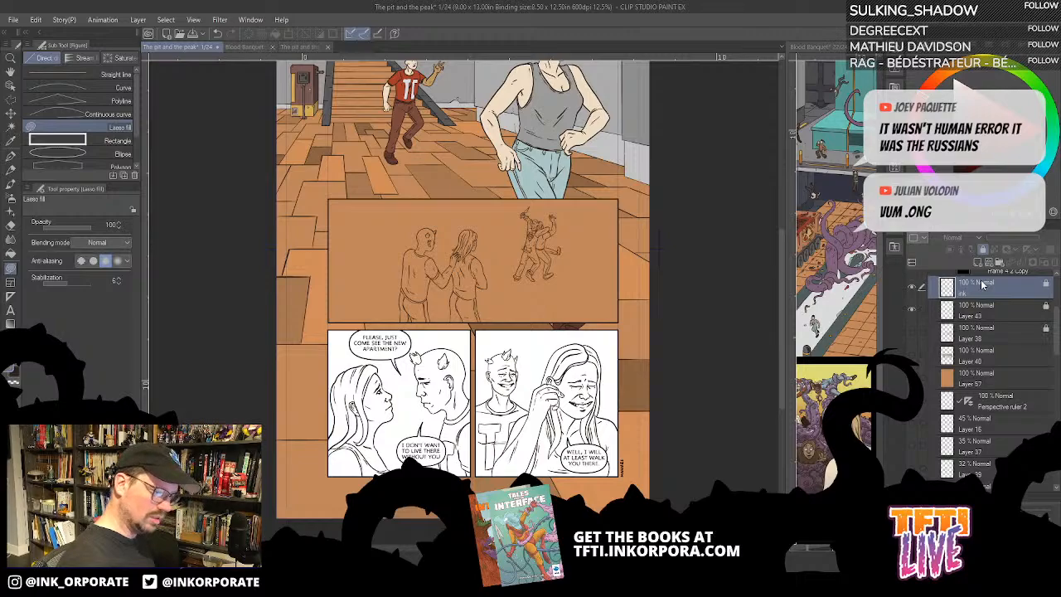
{"action": "double_click", "coordinate": [977, 313]}
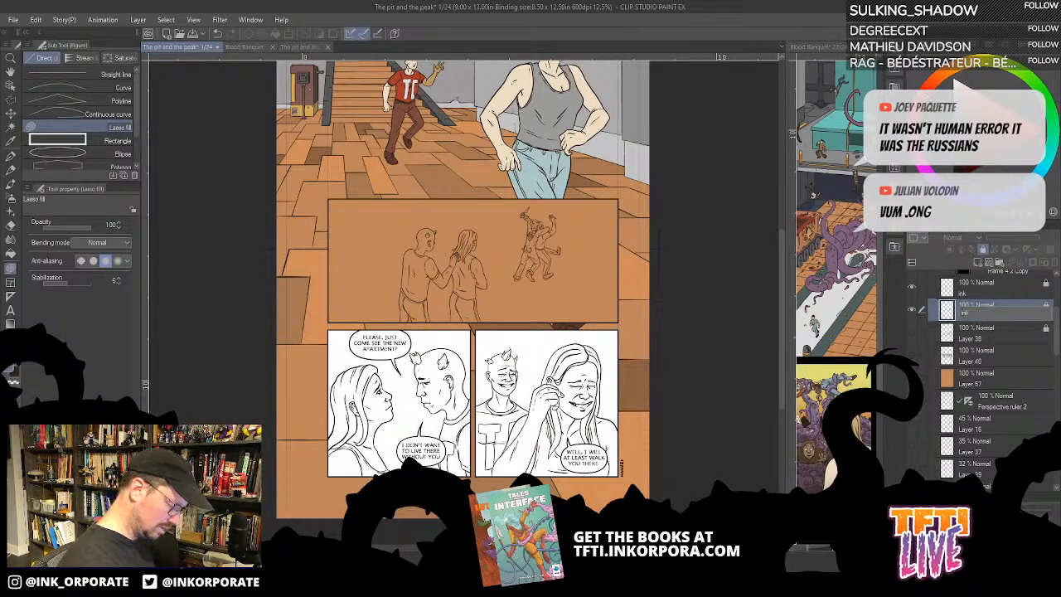
- Add a new raster layer between the two ink layers and name it color
{"action": "left_click", "coordinate": [1015, 290]}
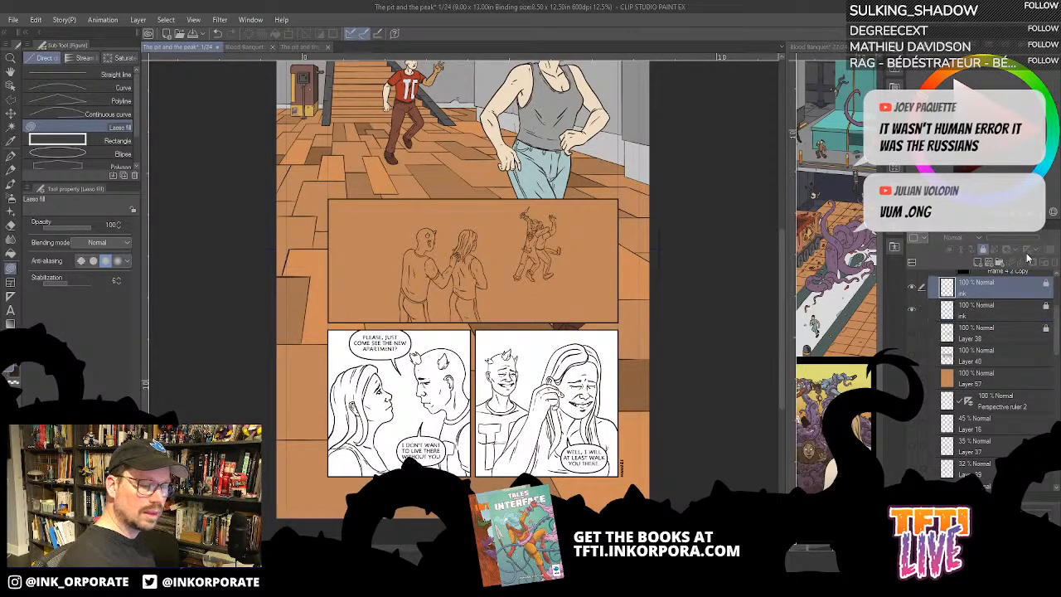
{"action": "left_click", "coordinate": [979, 264]}
{"action": "left_click_drag", "start_coordinate": [1000, 293], "coordinate": [994, 326]}
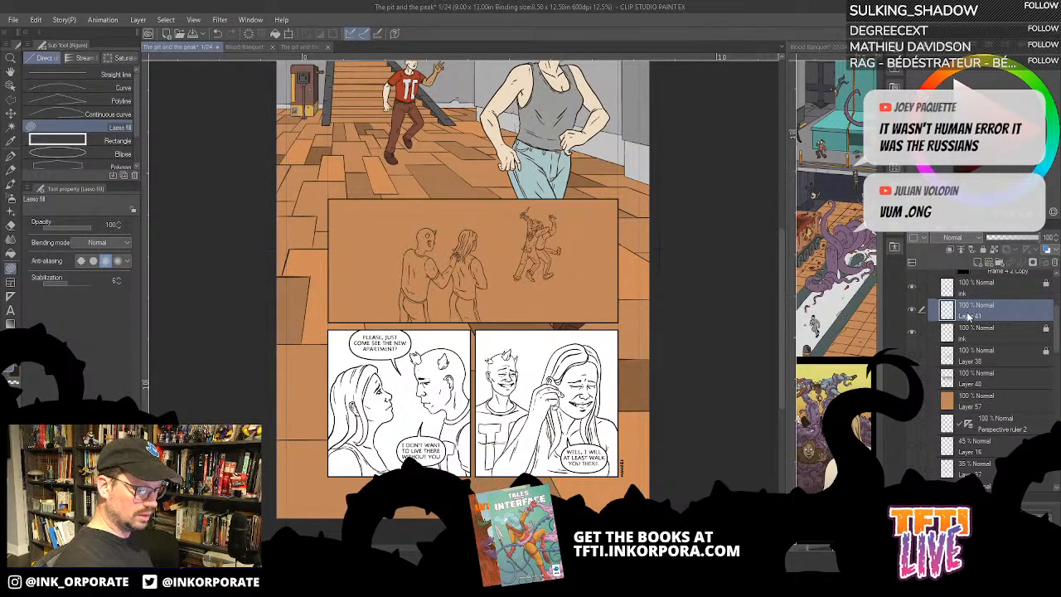
{"action": "double_click", "coordinate": [970, 315]}
{"action": "type", "text": "in"}
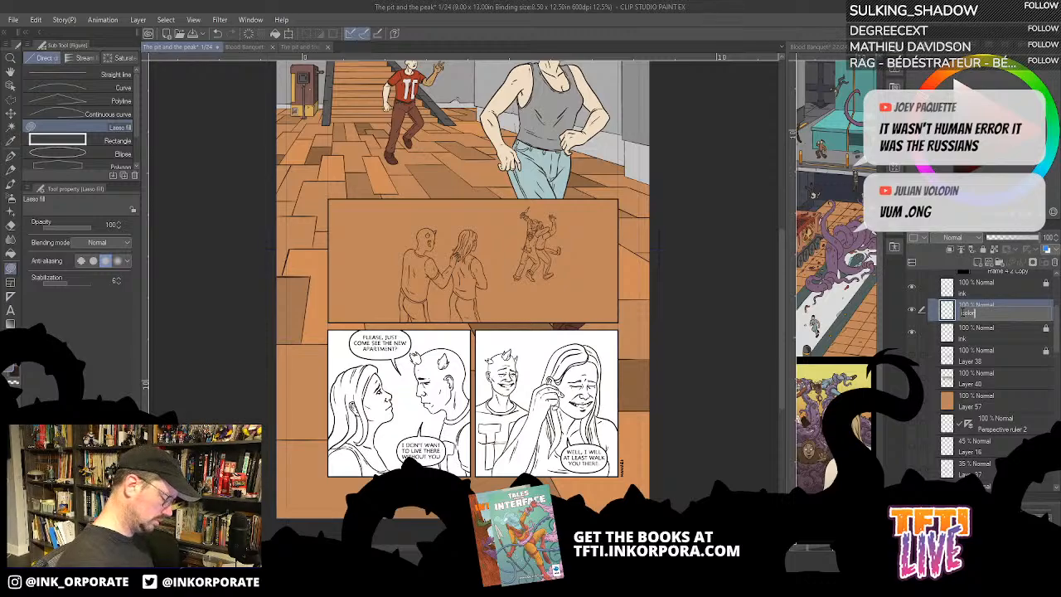
{"action": "key", "text": "Return"}
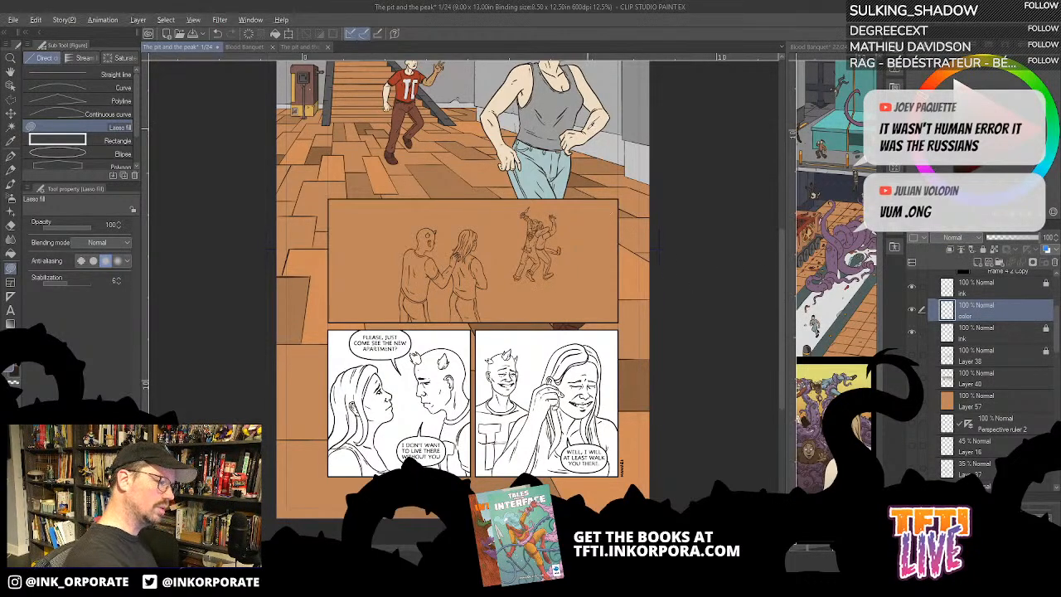
- Fill the woman's bare arm and the horned man's forearm and hand in the second panel with cream skin colour
{"action": "scroll", "coordinate": [500, 310], "scroll_direction": "up", "scroll_amount": 4}
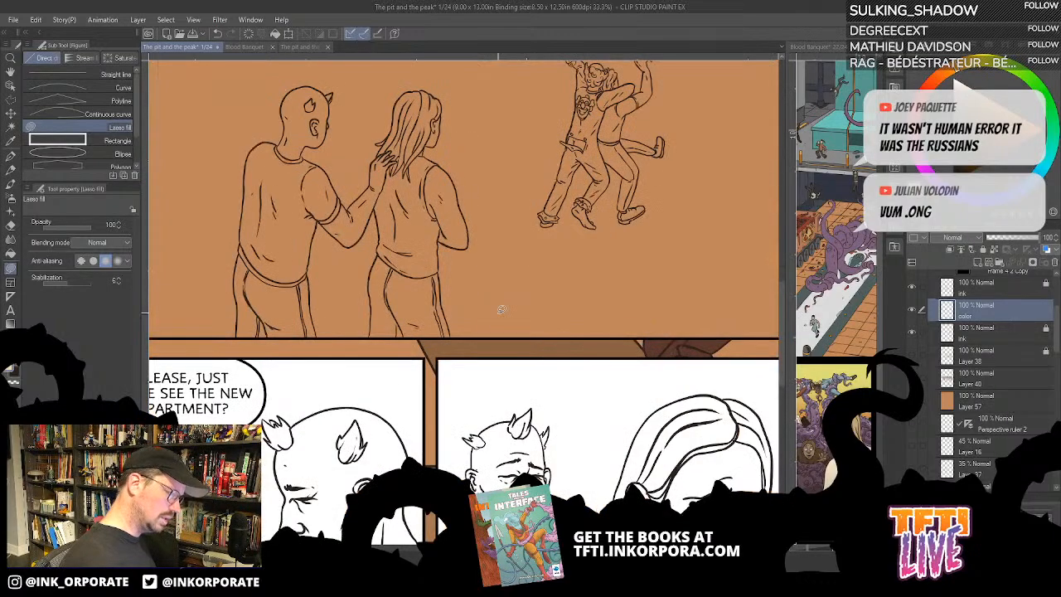
{"action": "key", "text": "g"}
{"action": "key", "text": "g"}
{"action": "left_click_drag", "start_coordinate": [523, 312], "coordinate": [688, 383]}
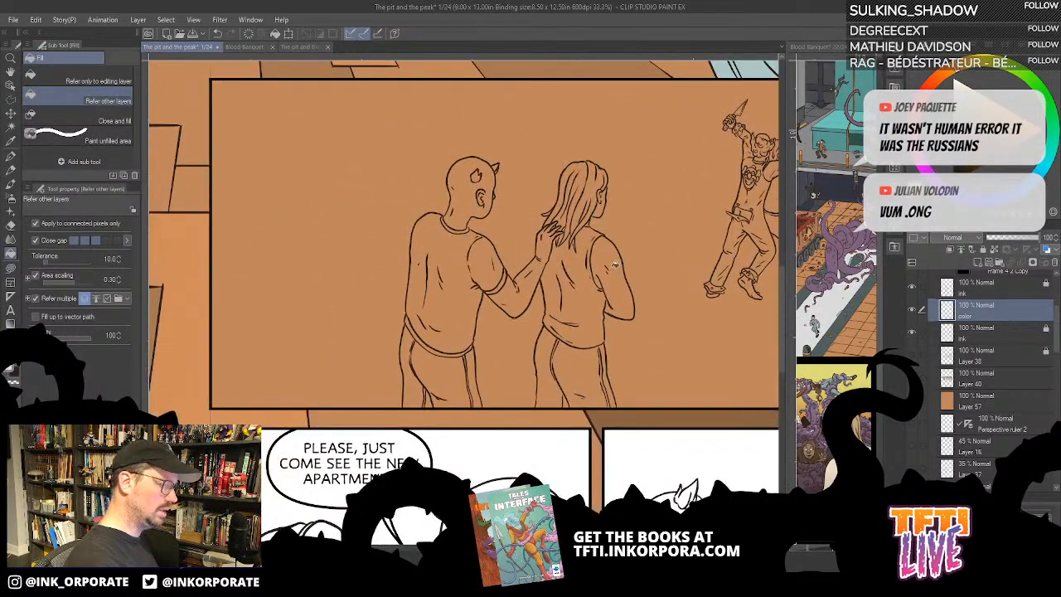
{"action": "left_click", "coordinate": [617, 265]}
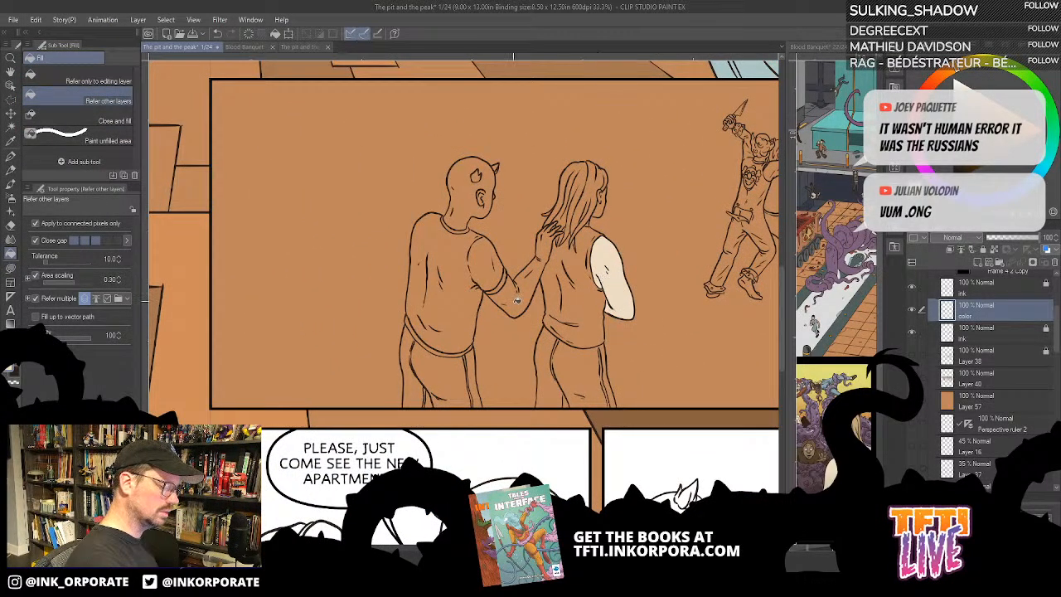
{"action": "left_click", "coordinate": [518, 300]}
{"action": "key", "text": "ctrl+z"}
{"action": "left_click_drag", "start_coordinate": [682, 166], "coordinate": [640, 487]}
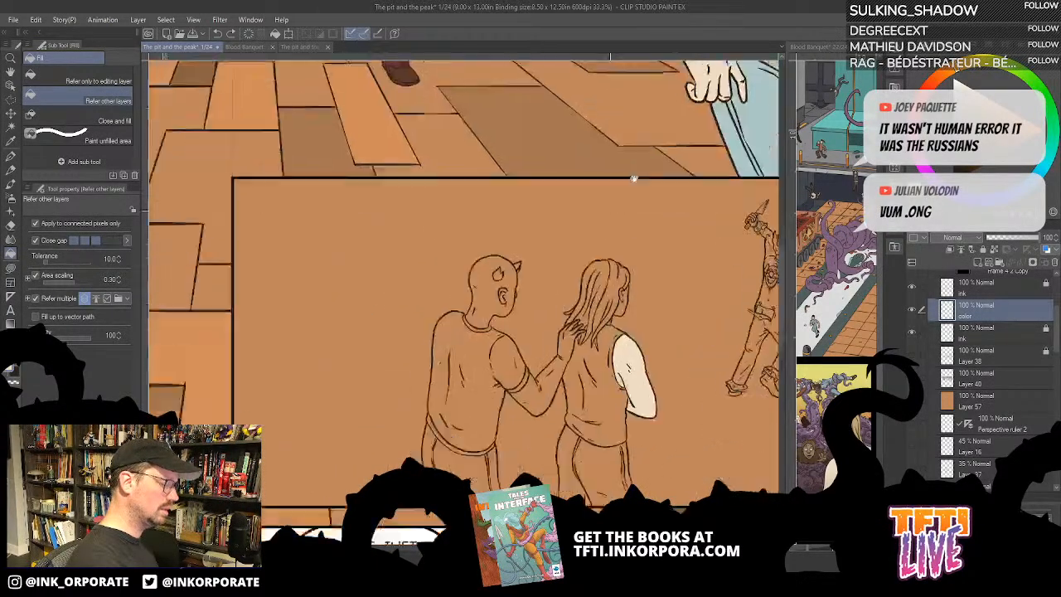
{"action": "left_click_drag", "start_coordinate": [579, 465], "coordinate": [628, 198]}
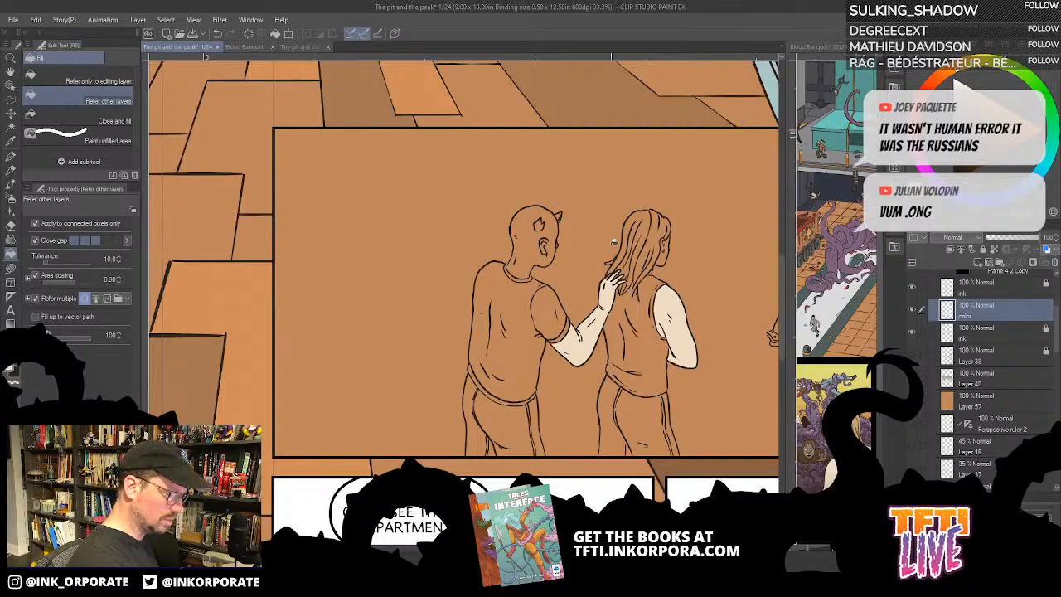
- Fill the horned man's head and neck with cream skin colour and his horns with orange-brown
{"action": "scroll", "coordinate": [612, 248], "scroll_direction": "up", "scroll_amount": 2}
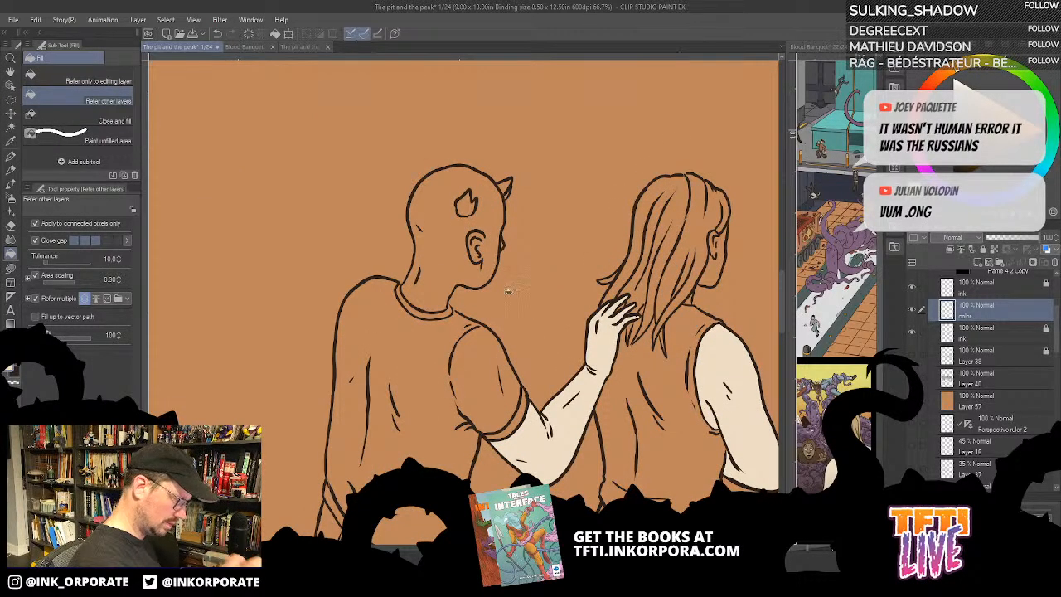
{"action": "left_click", "coordinate": [491, 265]}
{"action": "key", "text": "u"}
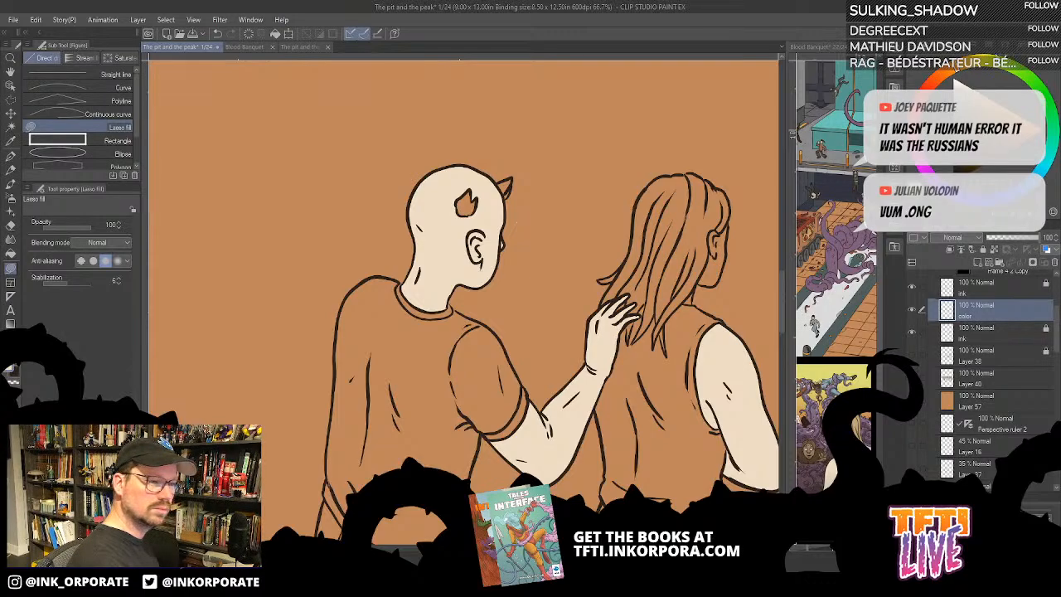
{"action": "left_click", "coordinate": [989, 52]}
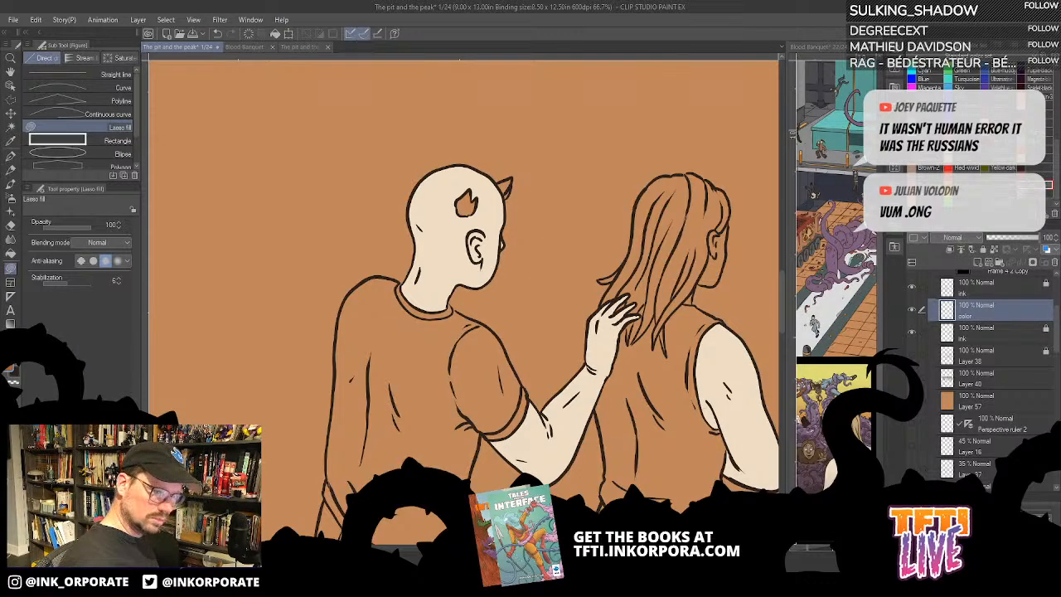
{"action": "key", "text": "g"}
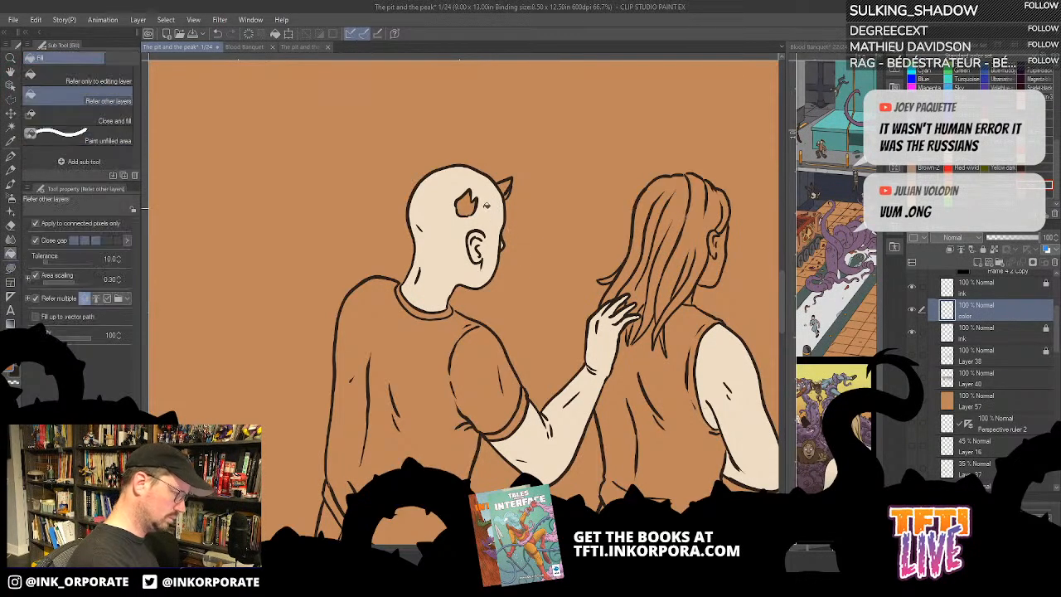
{"action": "left_click", "coordinate": [469, 206]}
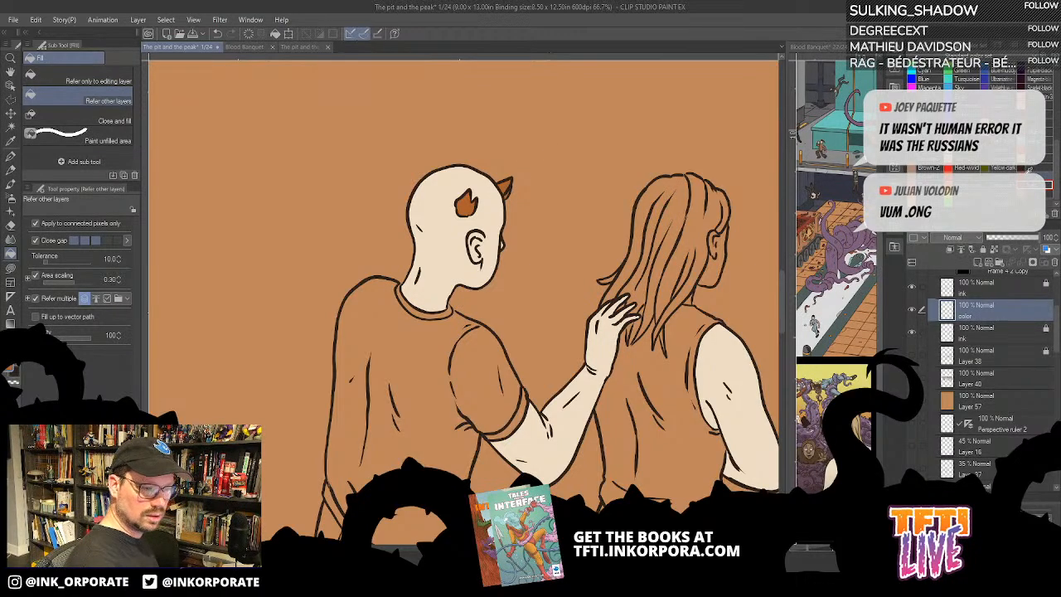
- Fill the horned man's T-shirt with red, redoing the fill with a smaller close gap setting, and check the color layer by toggling its visibility
{"action": "left_click", "coordinate": [484, 388]}
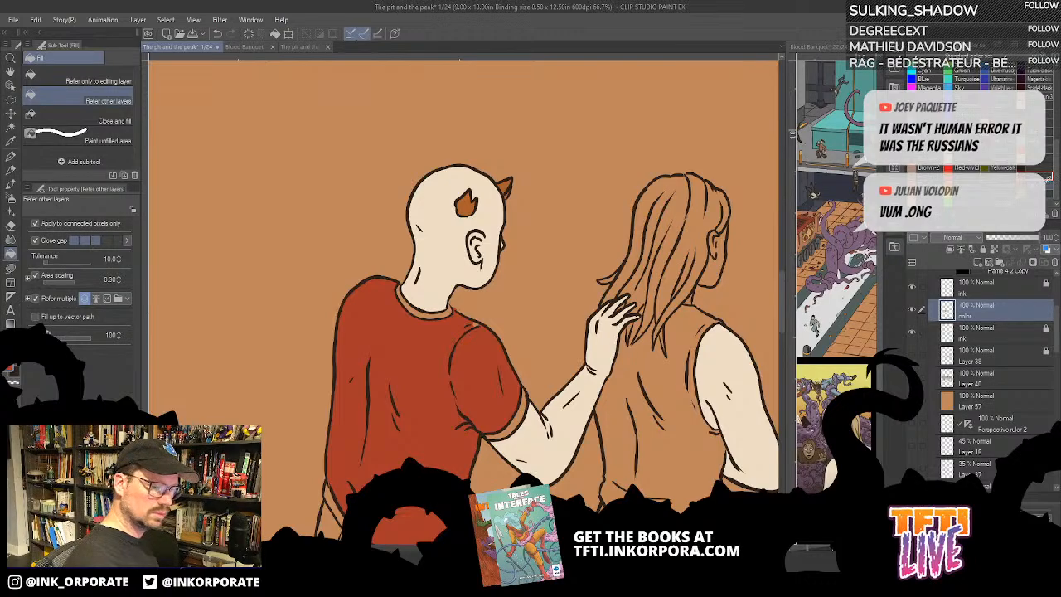
{"action": "key", "text": "h"}
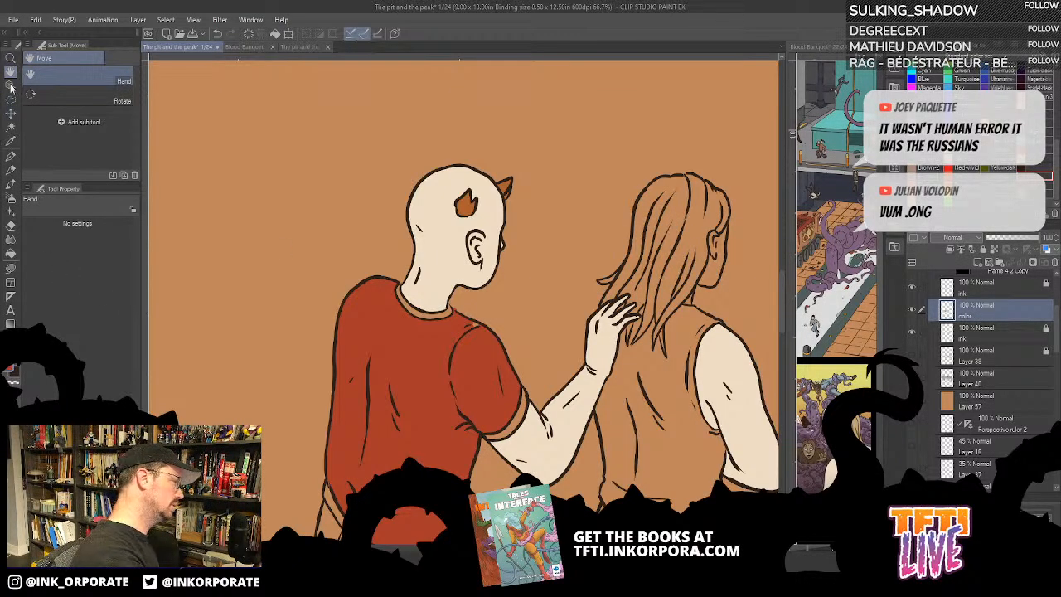
{"action": "left_click", "coordinate": [11, 252]}
{"action": "left_click_drag", "start_coordinate": [599, 384], "coordinate": [667, 291]}
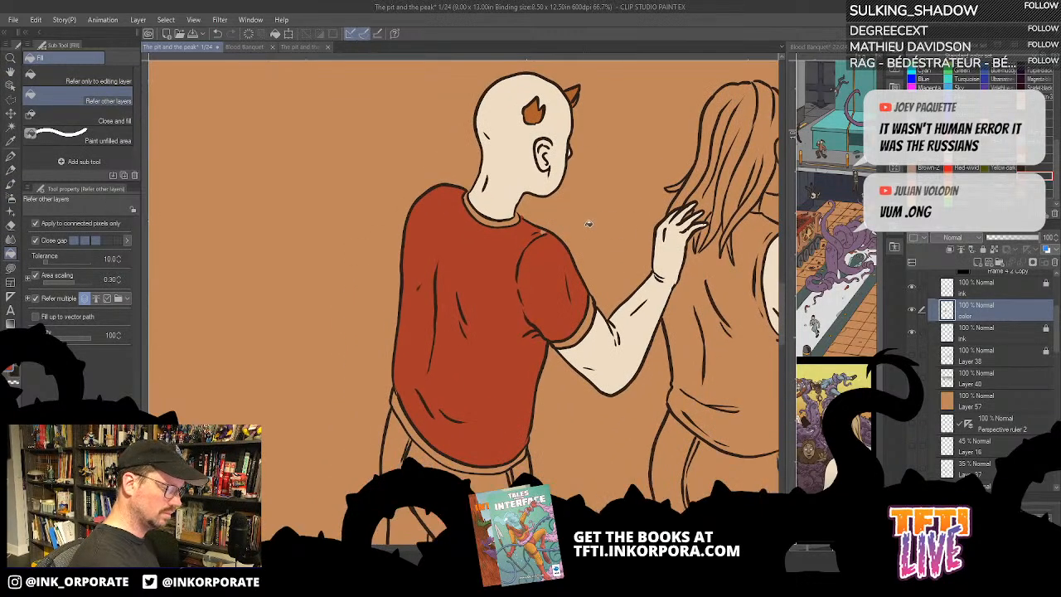
{"action": "left_click", "coordinate": [74, 240]}
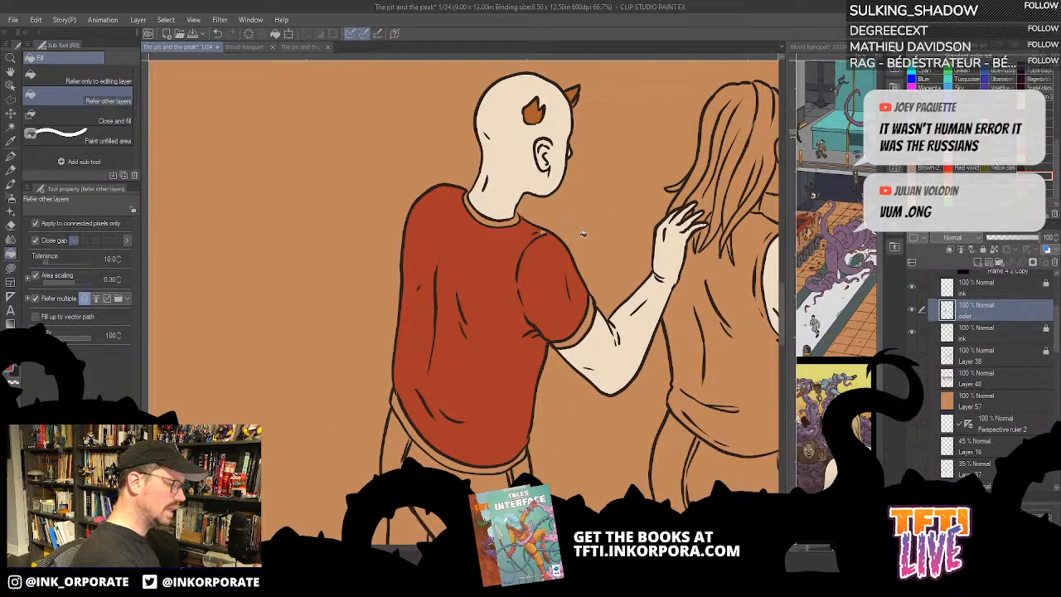
{"action": "key", "text": "ctrl+z"}
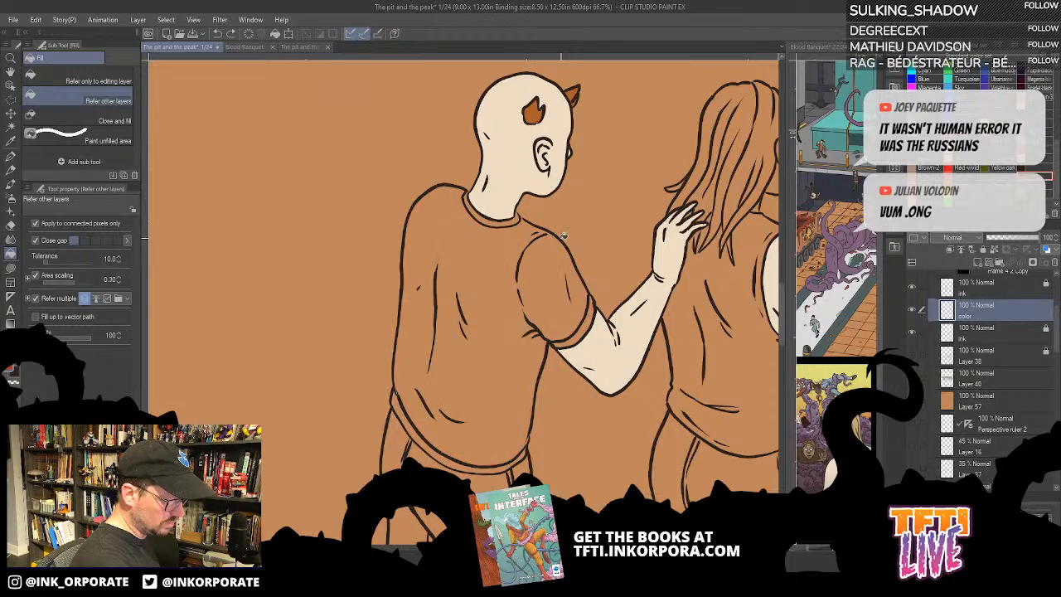
{"action": "left_click", "coordinate": [557, 256]}
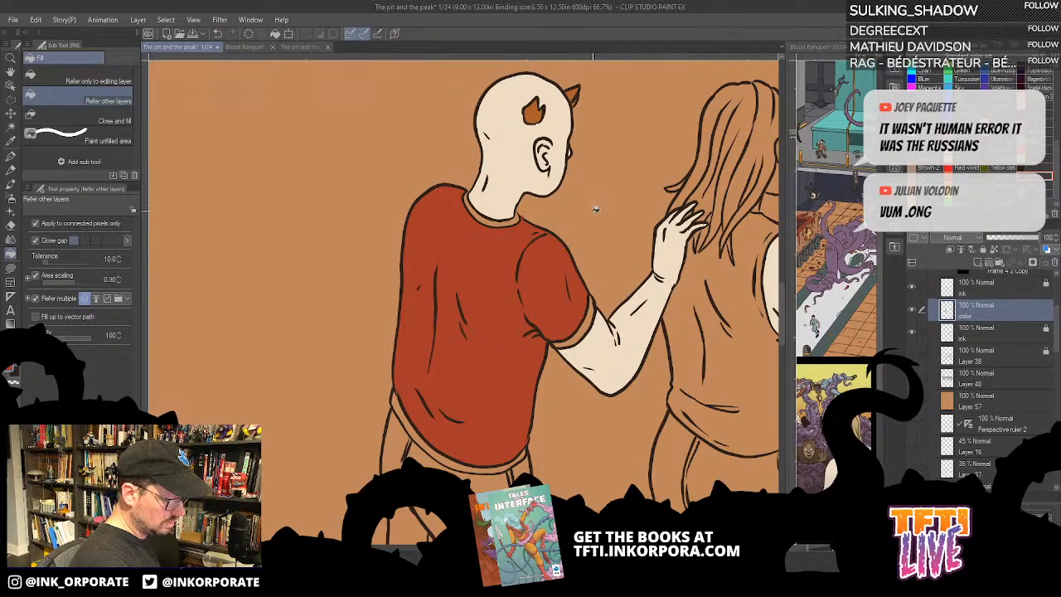
{"action": "left_click", "coordinate": [913, 310]}
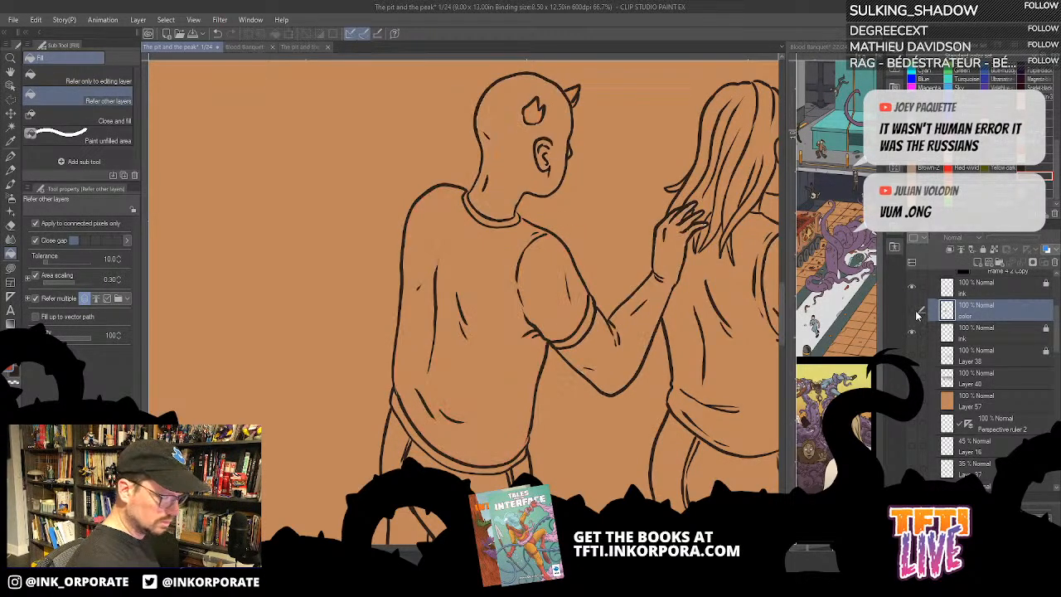
{"action": "left_click", "coordinate": [915, 311]}
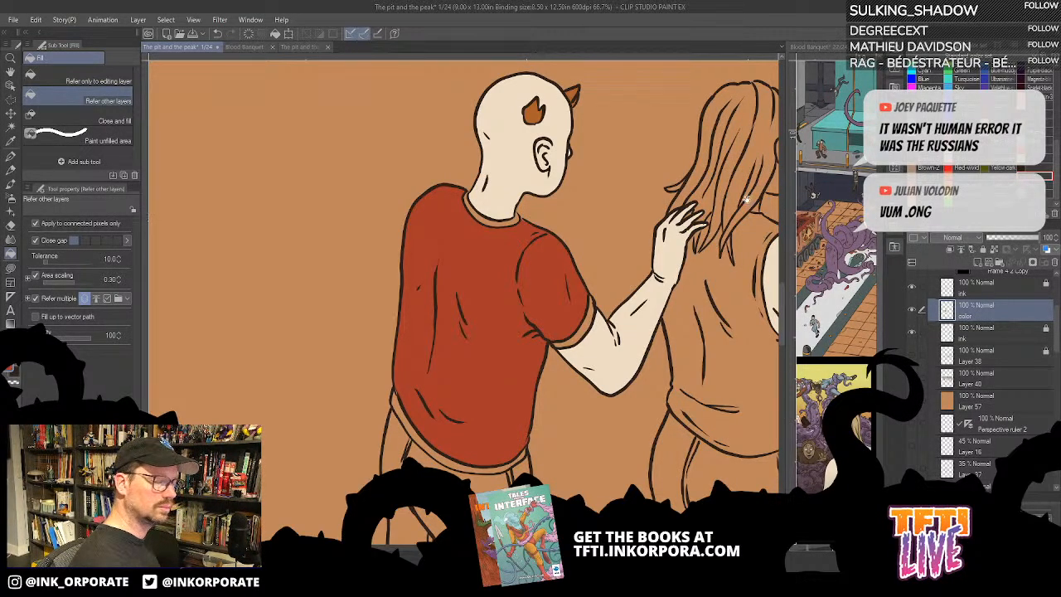
- Try filling the horned man's shirt collar with the dark trim colour sampled from his shirt in the first panel
{"action": "left_click_drag", "start_coordinate": [741, 179], "coordinate": [553, 489]}
{"action": "left_click_drag", "start_coordinate": [683, 204], "coordinate": [430, 161]}
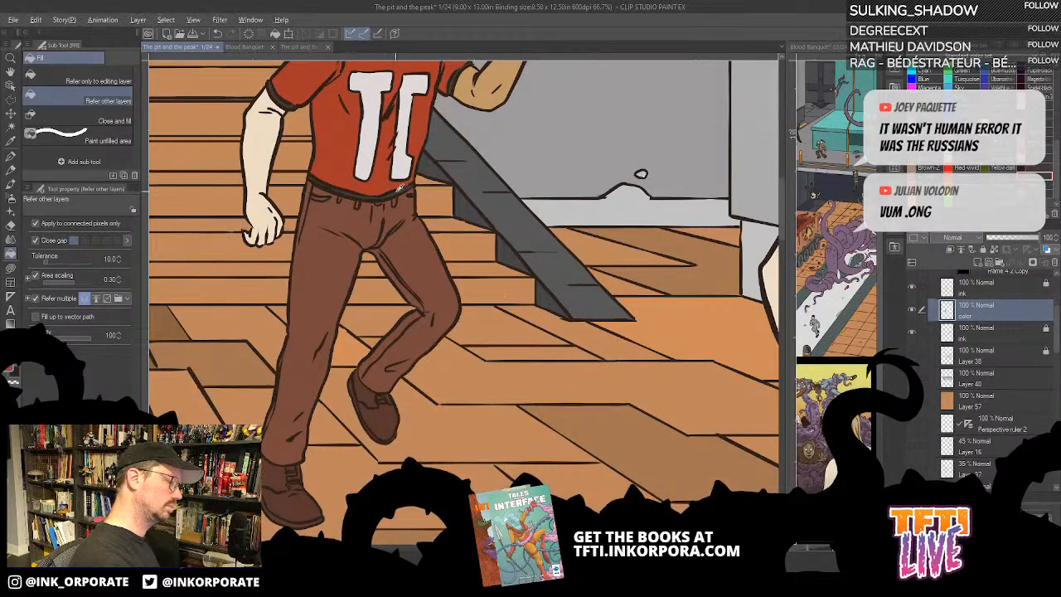
{"action": "left_click_drag", "start_coordinate": [574, 410], "coordinate": [686, 79]}
{"action": "left_click_drag", "start_coordinate": [603, 443], "coordinate": [622, 66]}
{"action": "left_click", "coordinate": [582, 311]}
{"action": "left_click_drag", "start_coordinate": [611, 285], "coordinate": [606, 250]}
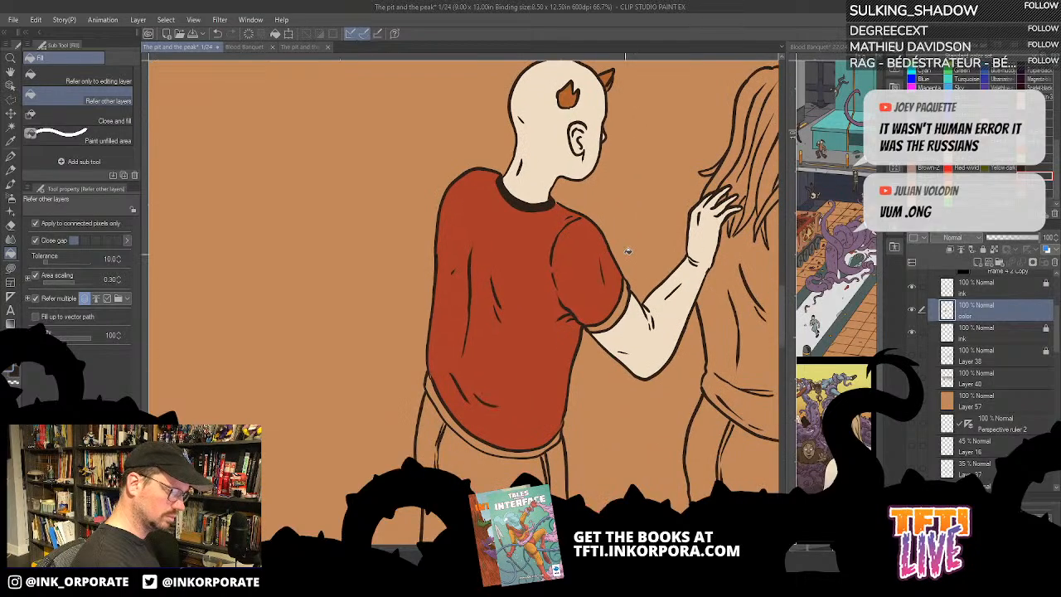
- Resample a dark colour from the running man's clothes in the first panel and try it on the second panel's shirt collar
{"action": "scroll", "coordinate": [627, 238], "scroll_direction": "down", "scroll_amount": 3}
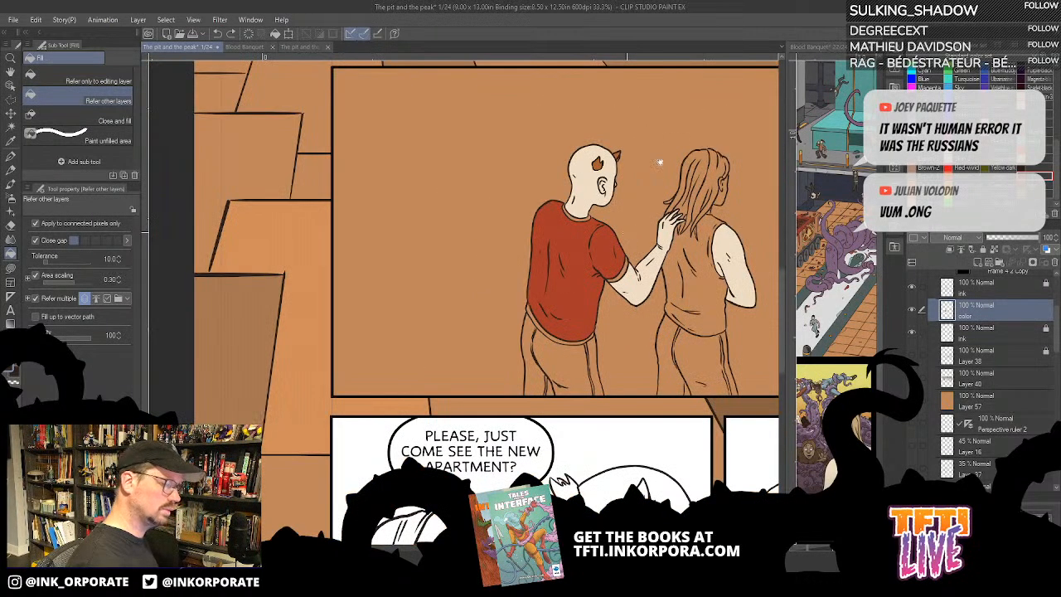
{"action": "left_click_drag", "start_coordinate": [660, 161], "coordinate": [589, 438]}
{"action": "left_click_drag", "start_coordinate": [476, 101], "coordinate": [486, 166]}
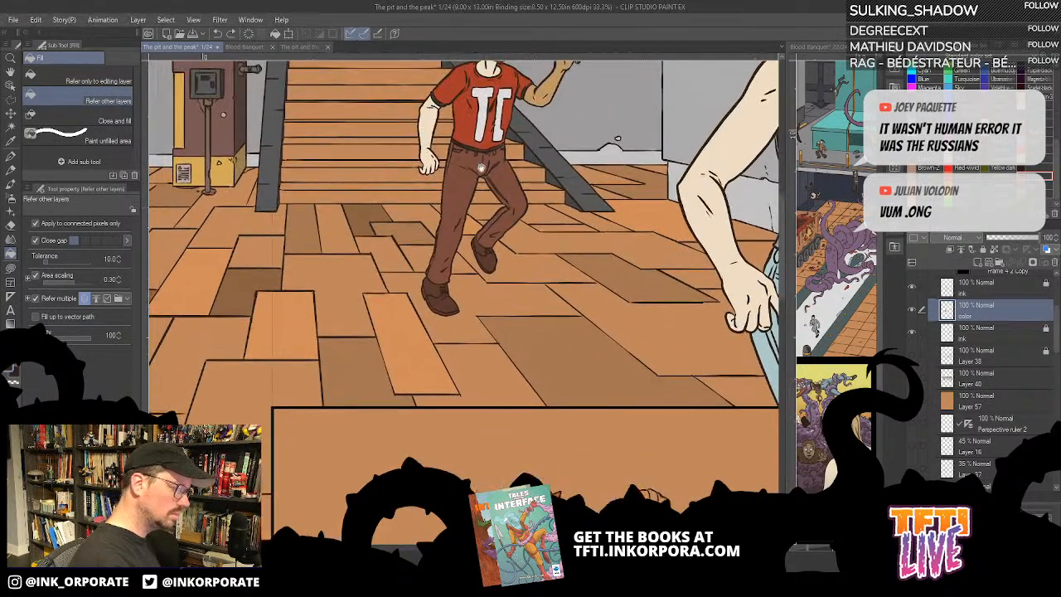
{"action": "scroll", "coordinate": [467, 159], "scroll_direction": "up", "scroll_amount": 2}
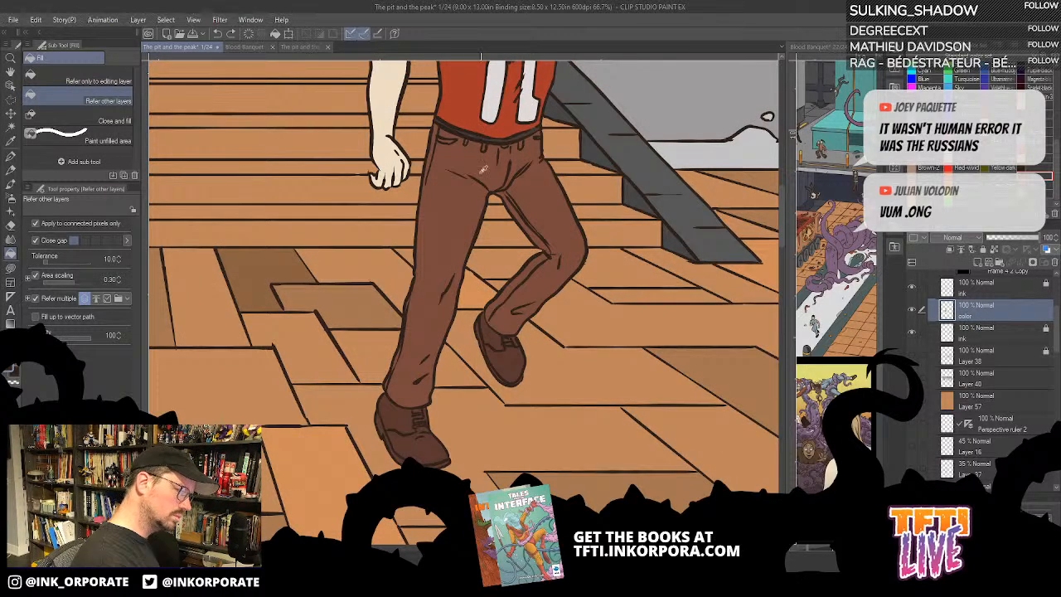
{"action": "left_click_drag", "start_coordinate": [490, 413], "coordinate": [490, 90]}
{"action": "left_click_drag", "start_coordinate": [547, 463], "coordinate": [556, 247]}
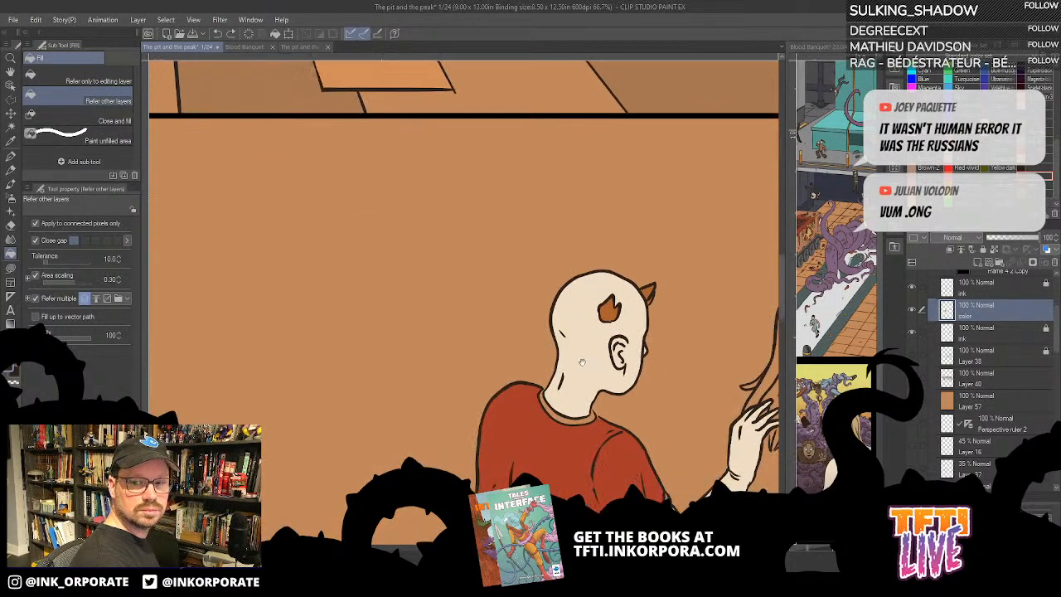
{"action": "left_click_drag", "start_coordinate": [619, 442], "coordinate": [628, 272]}
{"action": "left_click", "coordinate": [599, 244]}
{"action": "left_click_drag", "start_coordinate": [626, 318], "coordinate": [623, 318]}
{"action": "scroll", "coordinate": [605, 282], "scroll_direction": "down", "scroll_amount": 2}
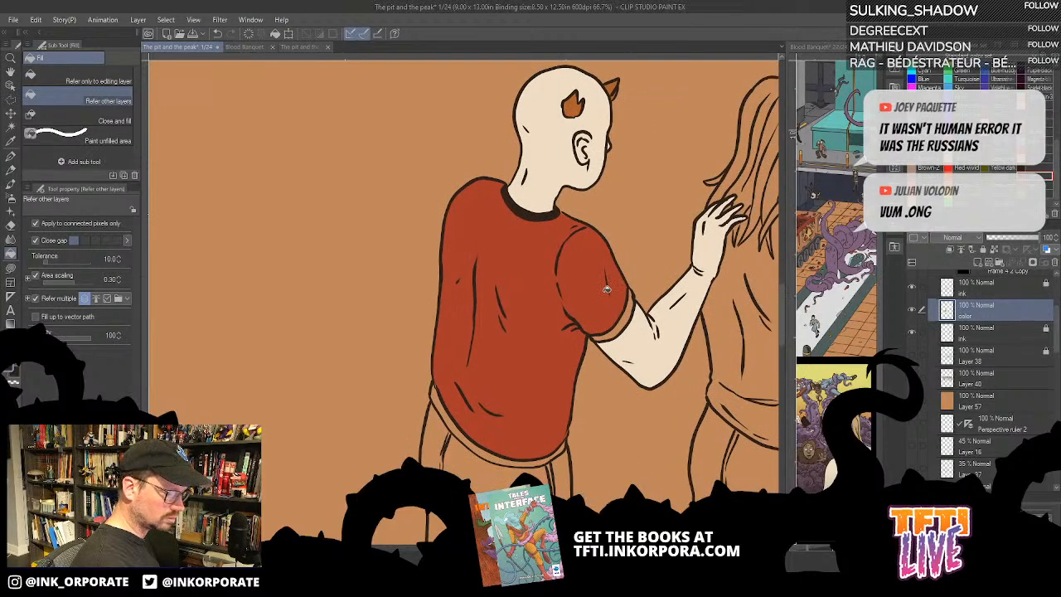
- Sample the dark sleeve trim from the first panel and fill the horned man's collar, sleeve band and shirt hem with it
{"action": "scroll", "coordinate": [598, 277], "scroll_direction": "down", "scroll_amount": 1}
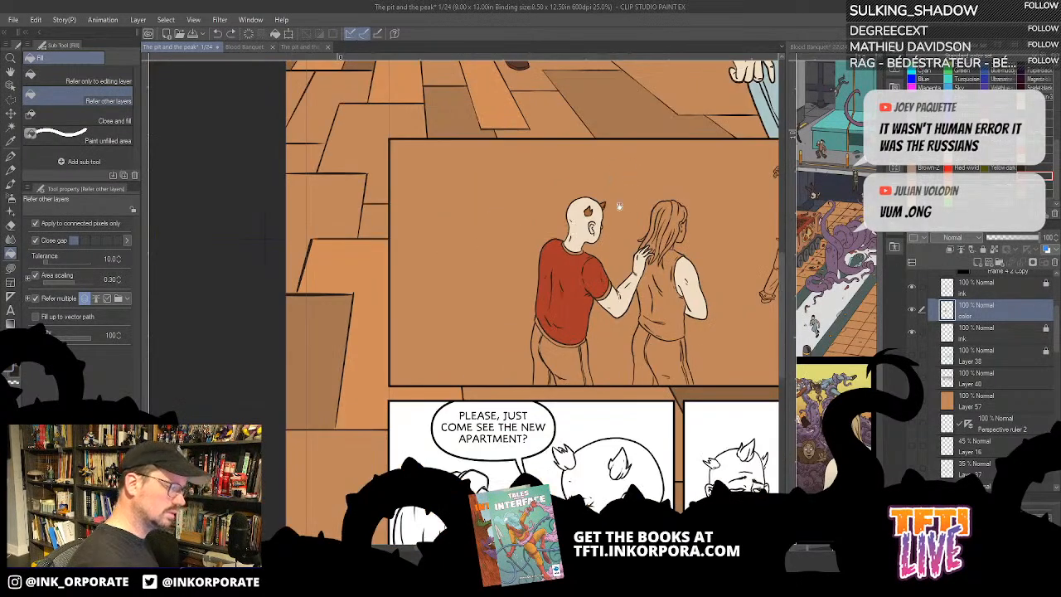
{"action": "left_click_drag", "start_coordinate": [621, 161], "coordinate": [646, 543]}
{"action": "scroll", "coordinate": [672, 319], "scroll_direction": "up", "scroll_amount": 3}
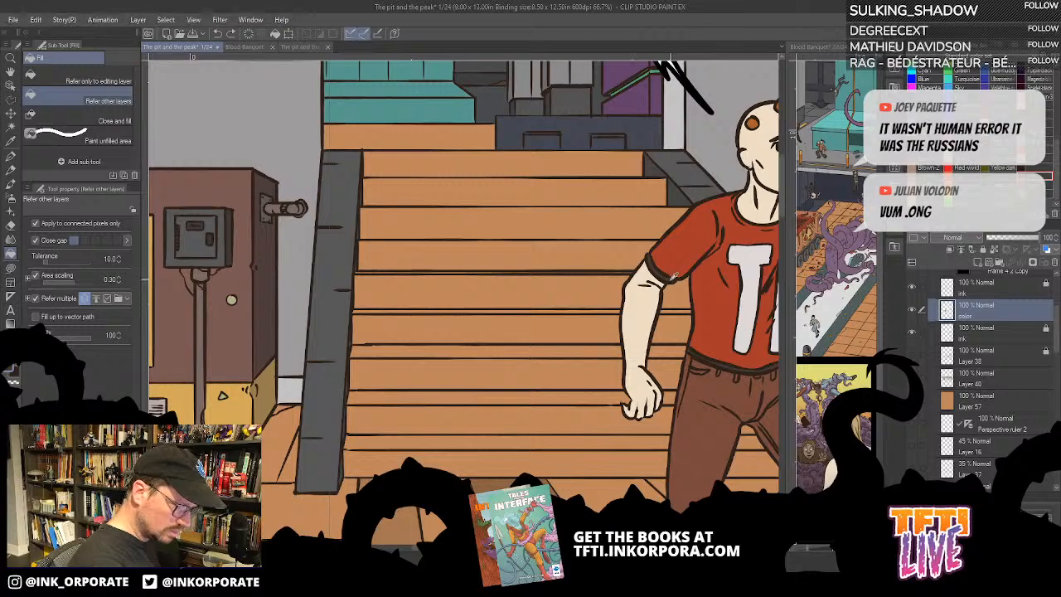
{"action": "scroll", "coordinate": [661, 382], "scroll_direction": "down", "scroll_amount": 2}
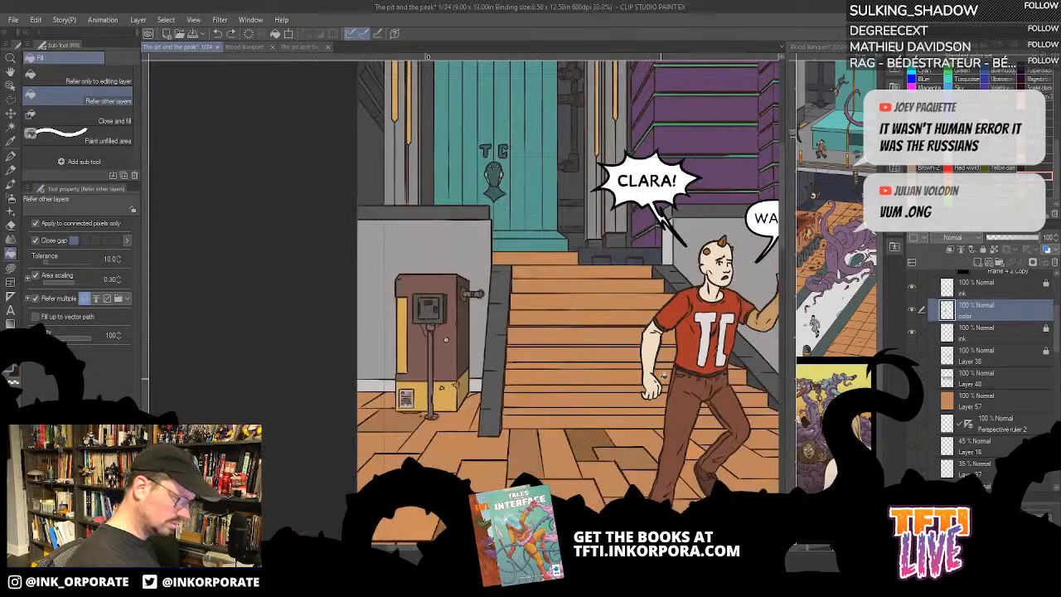
{"action": "left_click_drag", "start_coordinate": [641, 464], "coordinate": [485, 76]}
{"action": "left_click_drag", "start_coordinate": [576, 379], "coordinate": [614, 273]}
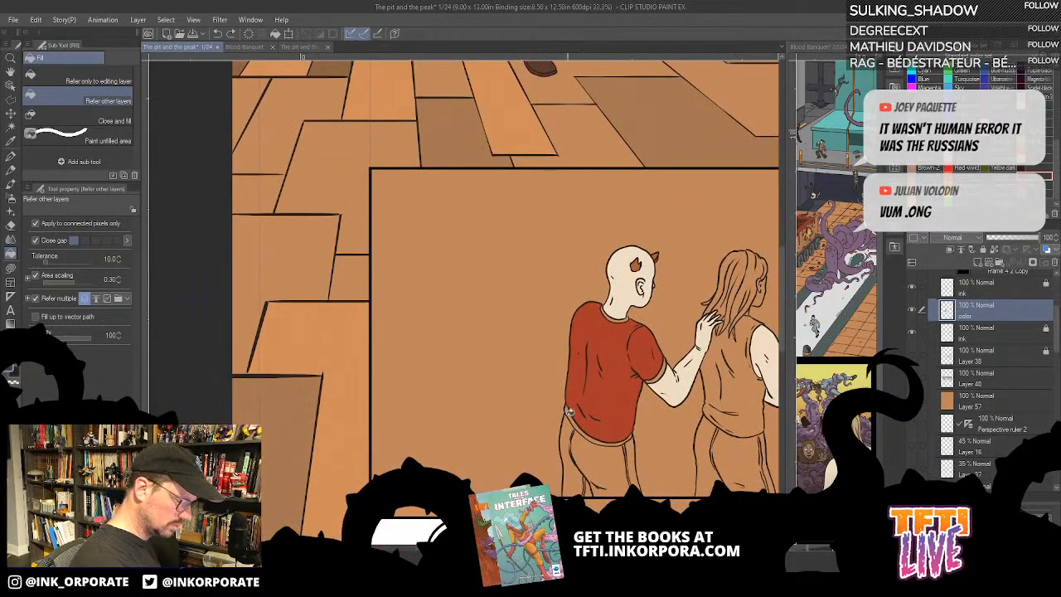
{"action": "scroll", "coordinate": [723, 253], "scroll_direction": "up", "scroll_amount": 2}
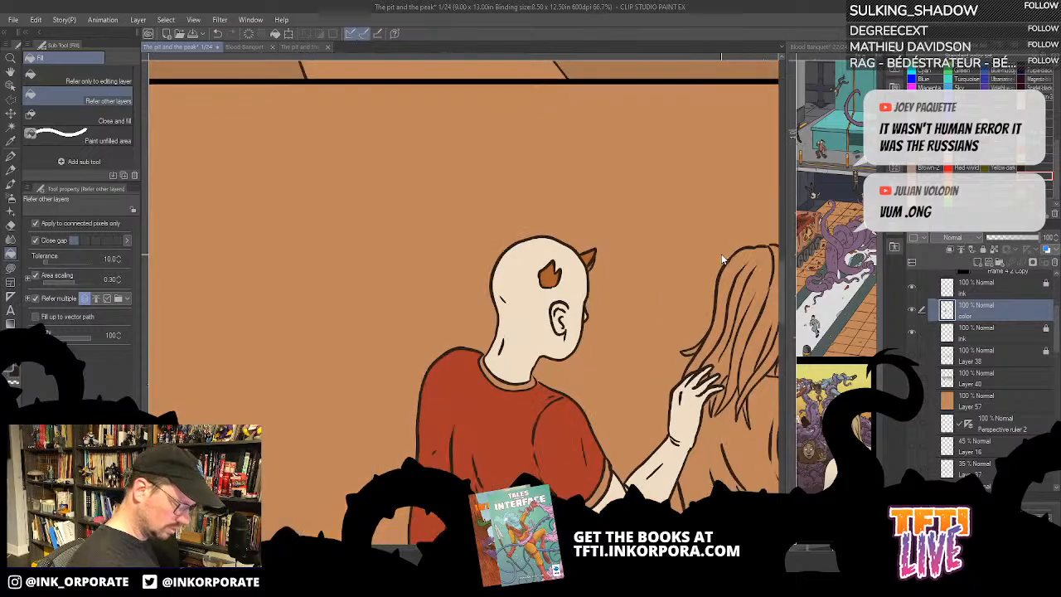
{"action": "left_click_drag", "start_coordinate": [587, 487], "coordinate": [701, 75]}
{"action": "left_click_drag", "start_coordinate": [674, 261], "coordinate": [624, 427]}
{"action": "left_click", "coordinate": [708, 231]}
{"action": "left_click", "coordinate": [592, 266]}
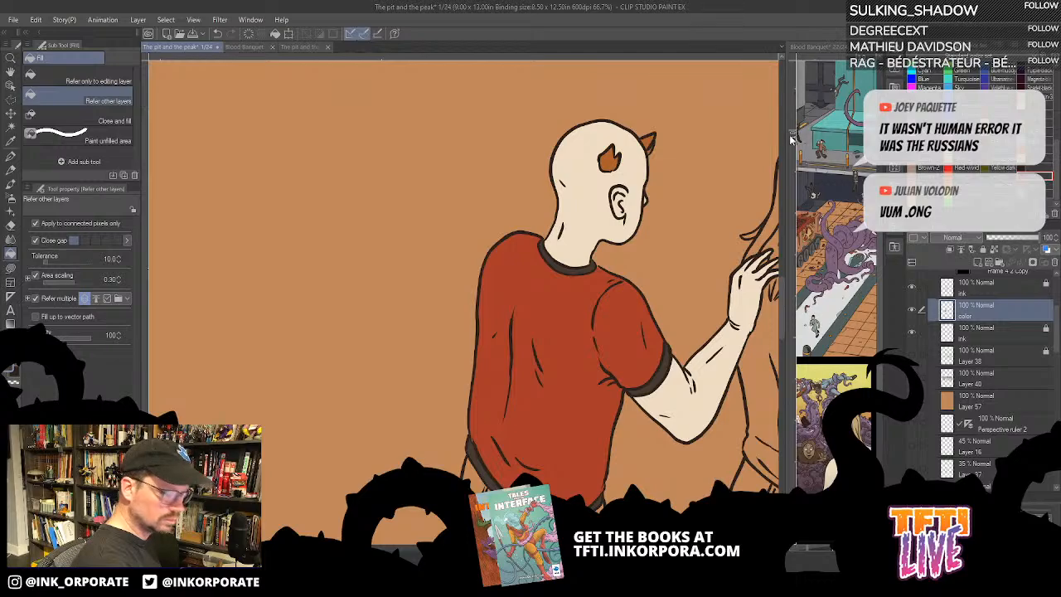
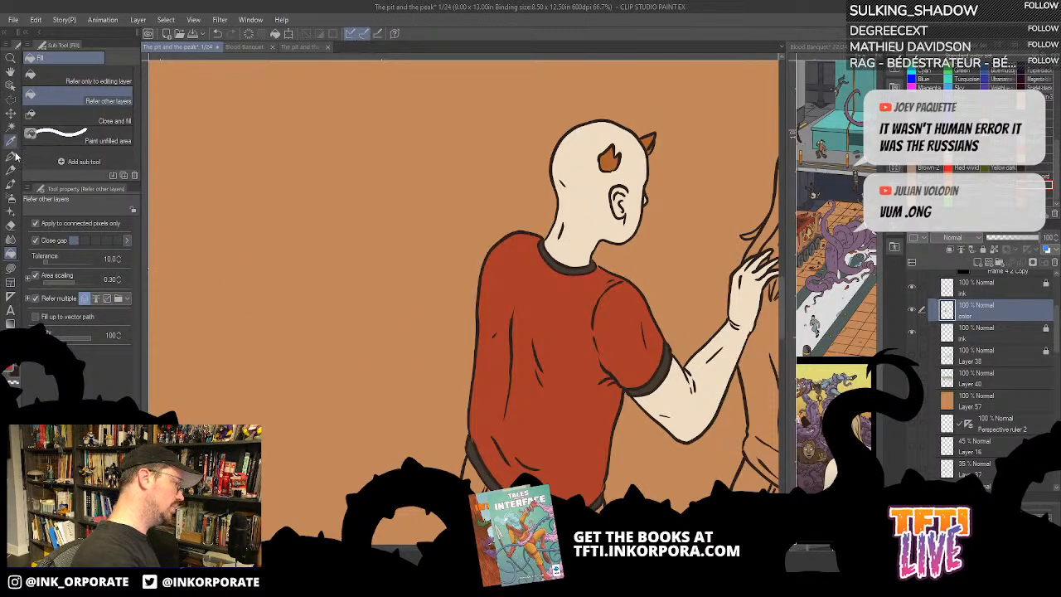
{"action": "left_click", "coordinate": [14, 271]}
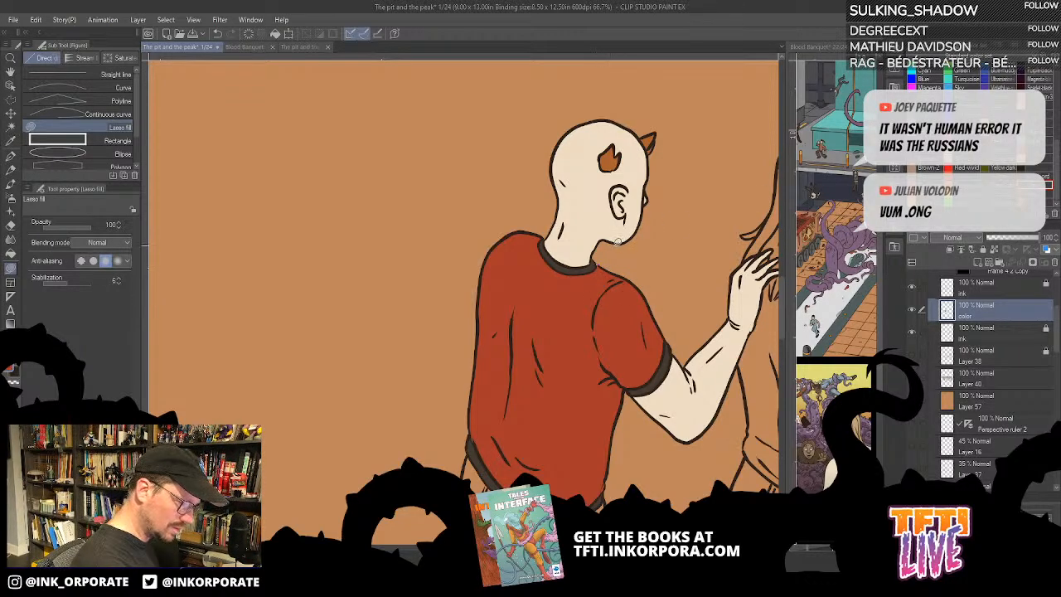
{"action": "left_click_drag", "start_coordinate": [527, 460], "coordinate": [568, 324]}
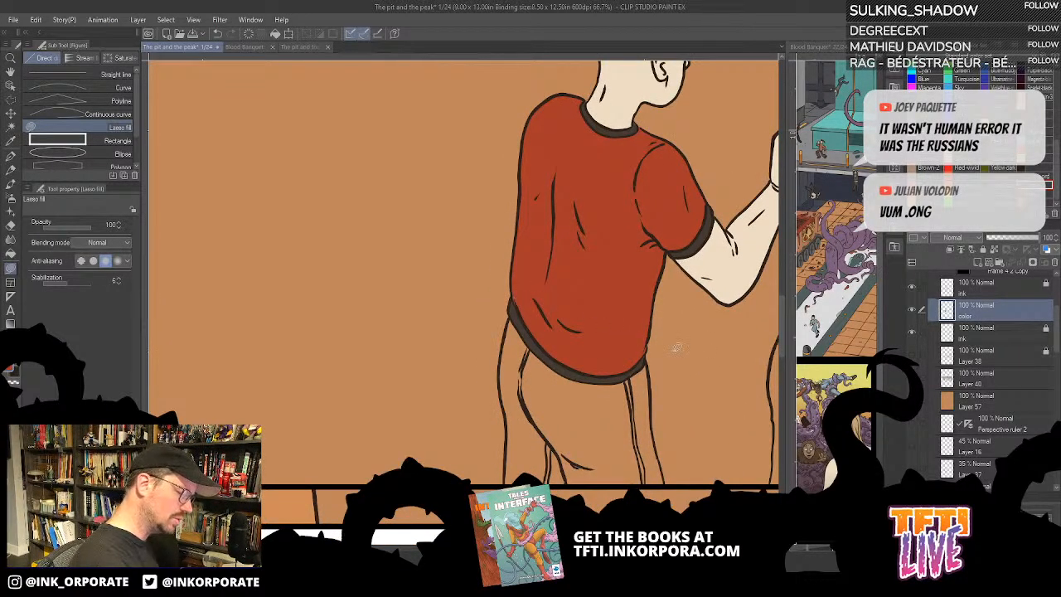
{"action": "left_click_drag", "start_coordinate": [706, 378], "coordinate": [692, 355]}
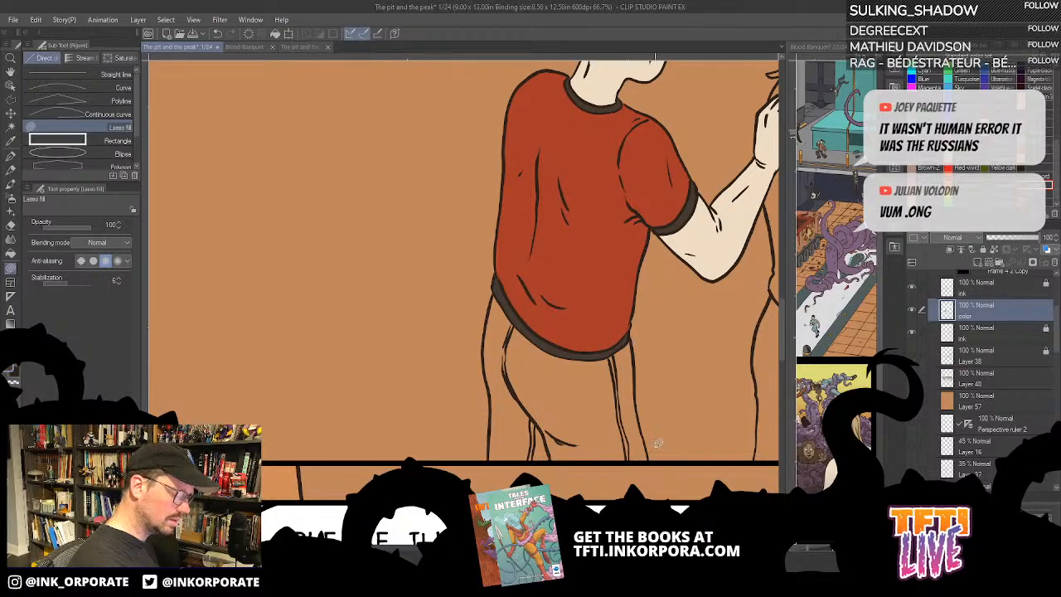
{"action": "scroll", "coordinate": [657, 443], "scroll_direction": "down", "scroll_amount": 5}
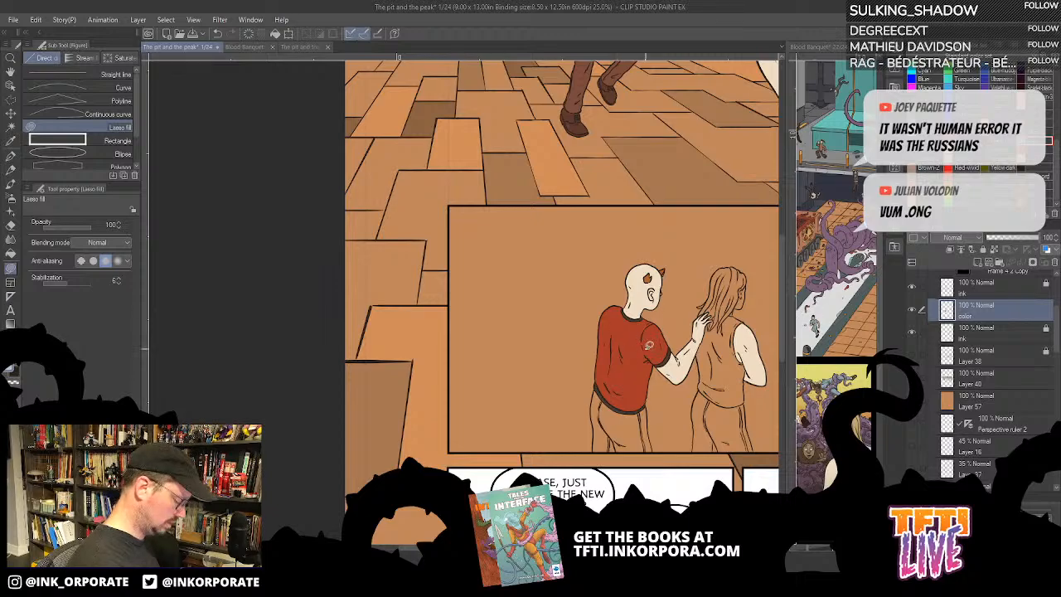
{"action": "key", "text": "g"}
{"action": "key", "text": "g"}
{"action": "left_click", "coordinate": [630, 427]}
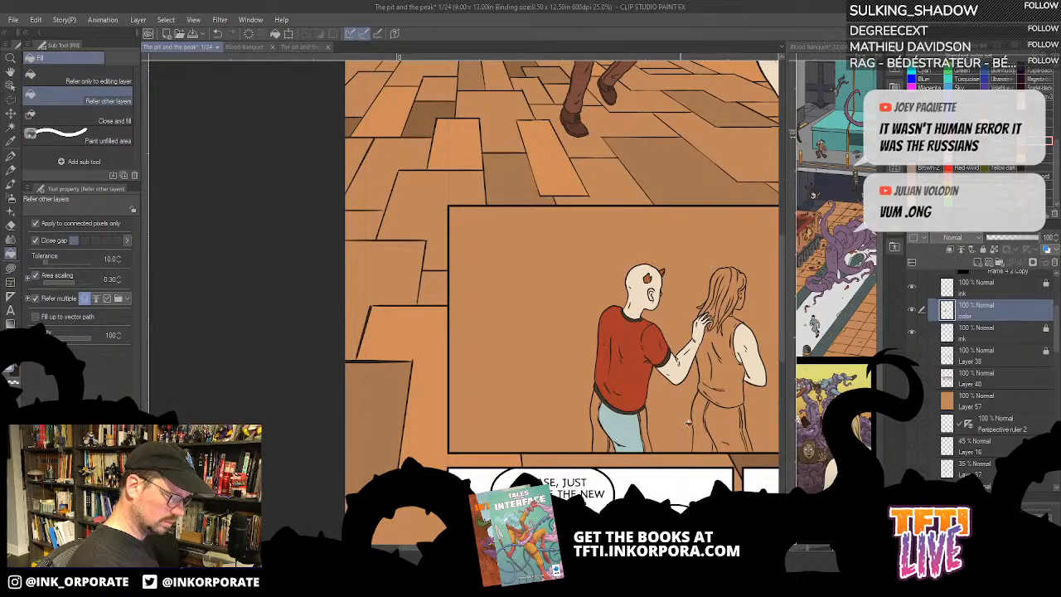
{"action": "left_click", "coordinate": [615, 450]}
{"action": "key", "text": "ctrl+z"}
{"action": "key", "text": "ctrl+z"}
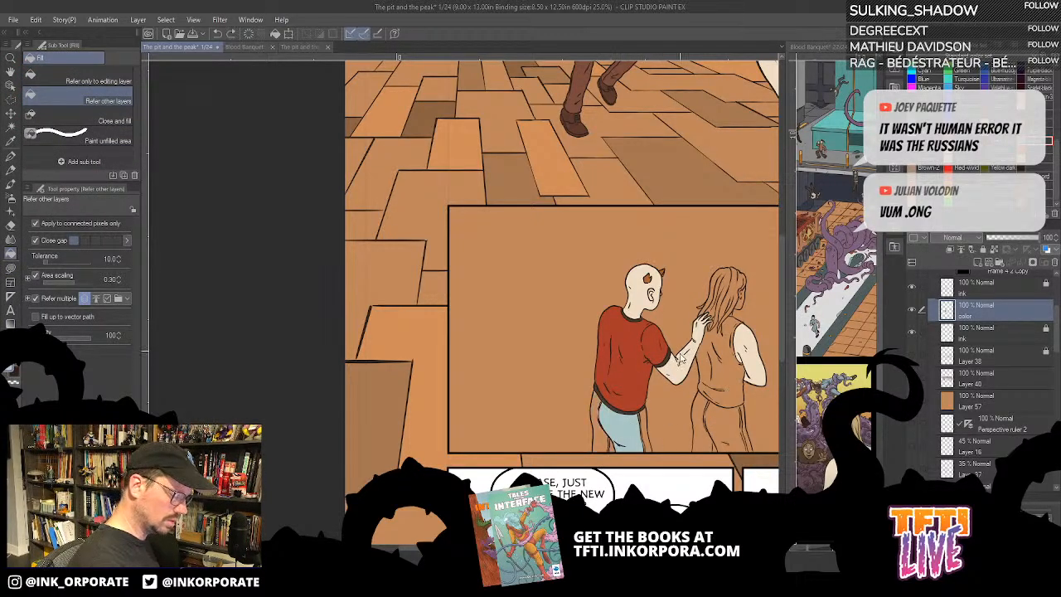
- Fill the woman's trousers with light blue and all parts of the horned man's trousers with dark brown in the second panel
{"action": "left_click", "coordinate": [729, 419]}
{"action": "left_click", "coordinate": [701, 437]}
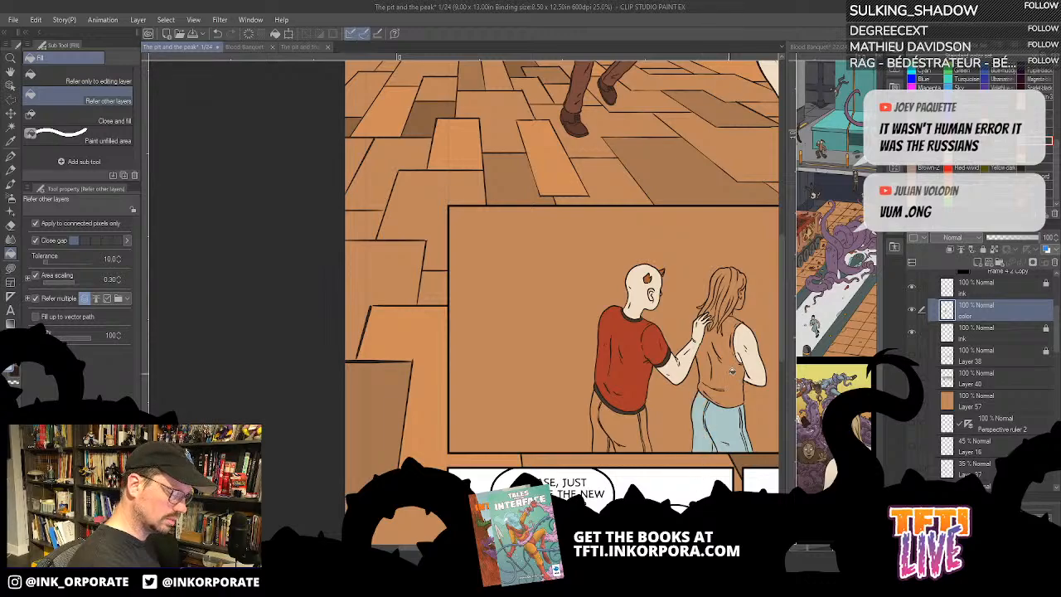
{"action": "left_click", "coordinate": [632, 432]}
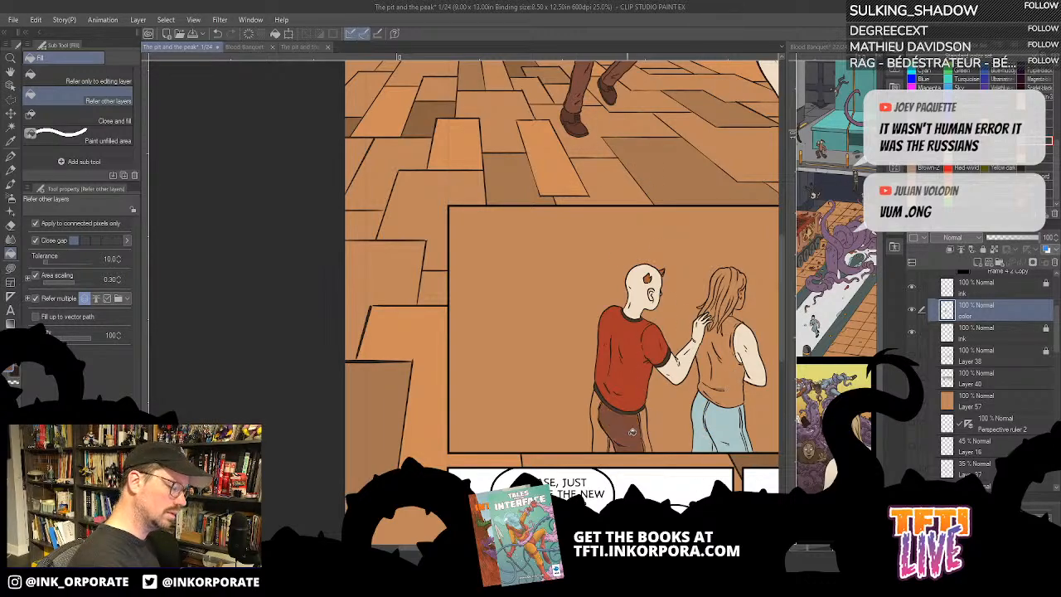
{"action": "left_click", "coordinate": [603, 442]}
{"action": "left_click", "coordinate": [648, 445]}
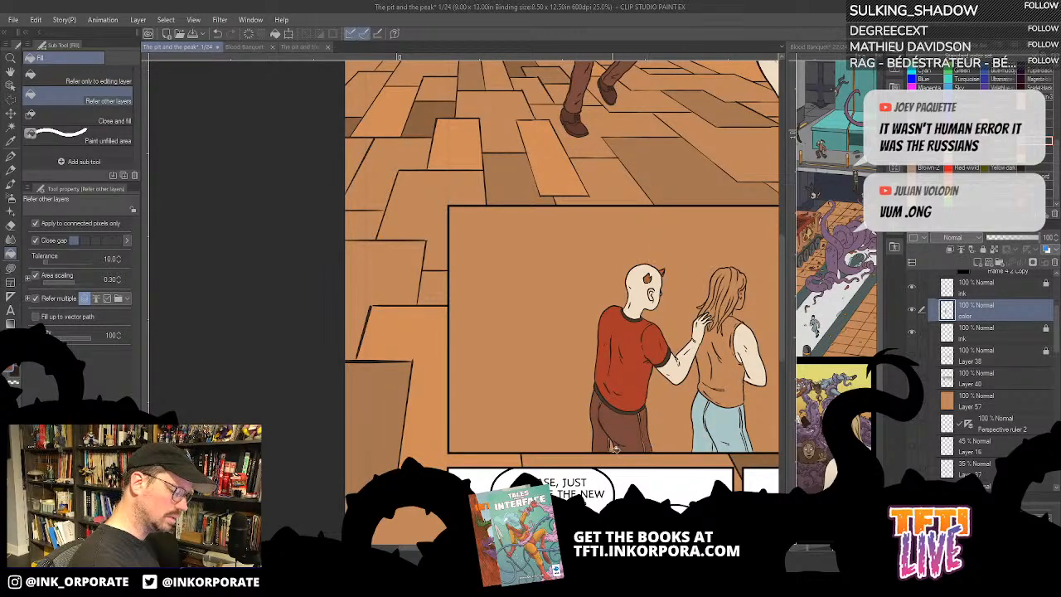
{"action": "left_click", "coordinate": [616, 447]}
{"action": "key", "text": "u"}
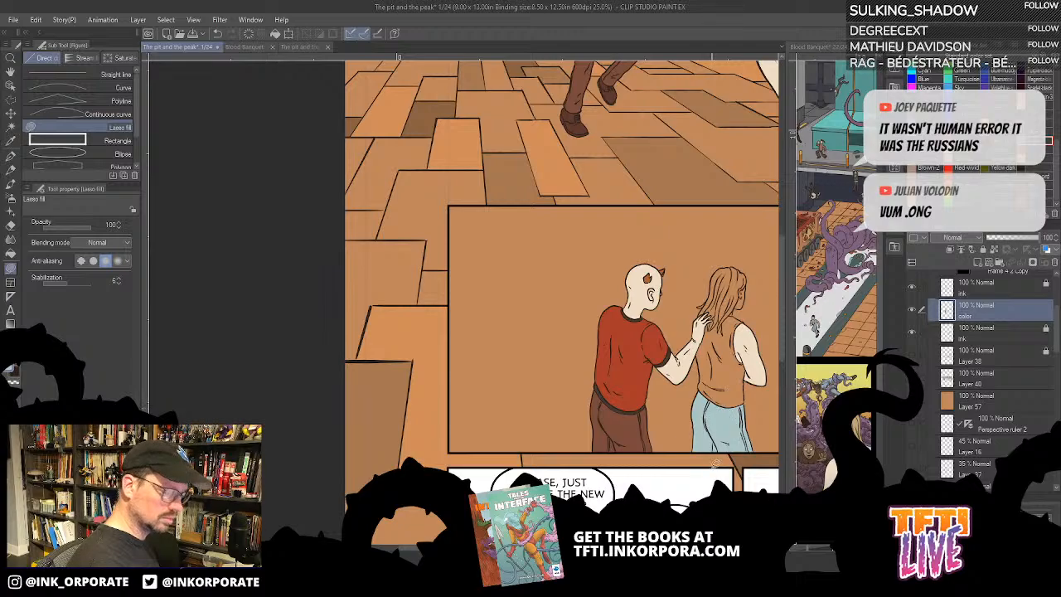
- Sample the grey of the woman's top in the first panel and fill her tank top in the second panel with it
{"action": "left_click_drag", "start_coordinate": [776, 197], "coordinate": [712, 299]}
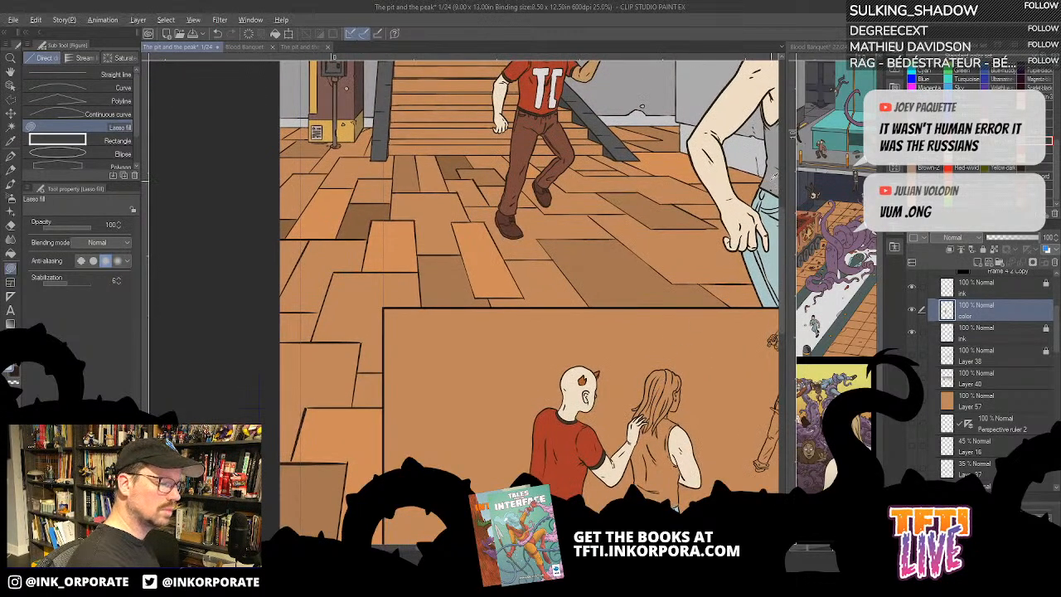
{"action": "mouse_move", "coordinate": [654, 501]}
{"action": "left_mouse_down"}
{"action": "mouse_move", "coordinate": [642, 334]}
{"action": "mouse_move", "coordinate": [694, 356]}
{"action": "left_mouse_up"}
{"action": "key", "text": "g"}
{"action": "key", "text": "g"}
{"action": "left_click", "coordinate": [657, 311]}
{"action": "scroll", "coordinate": [699, 352], "scroll_direction": "up", "scroll_amount": 1}
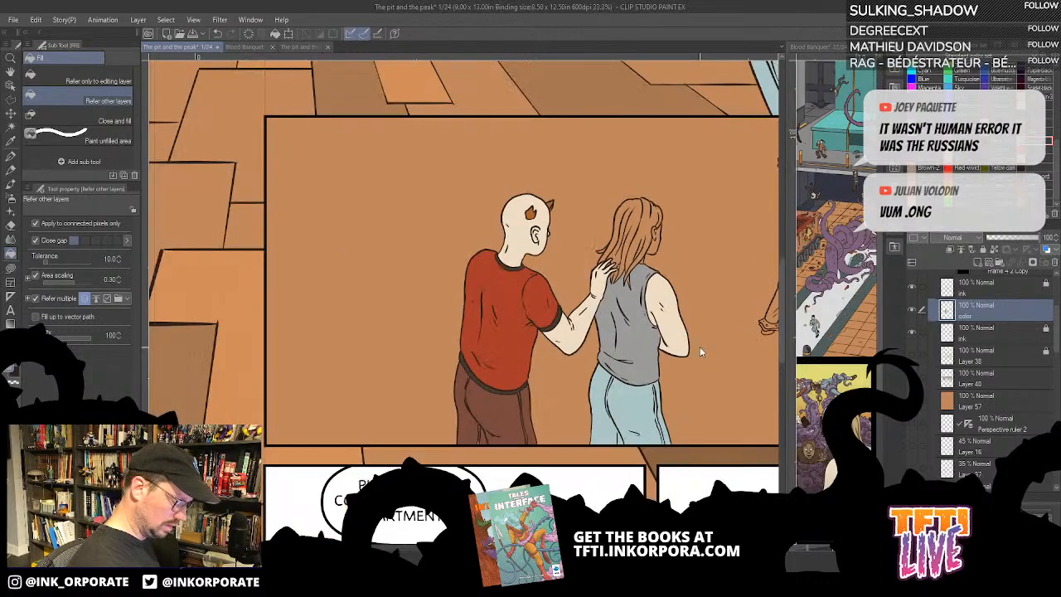
{"action": "scroll", "coordinate": [700, 346], "scroll_direction": "up", "scroll_amount": 1}
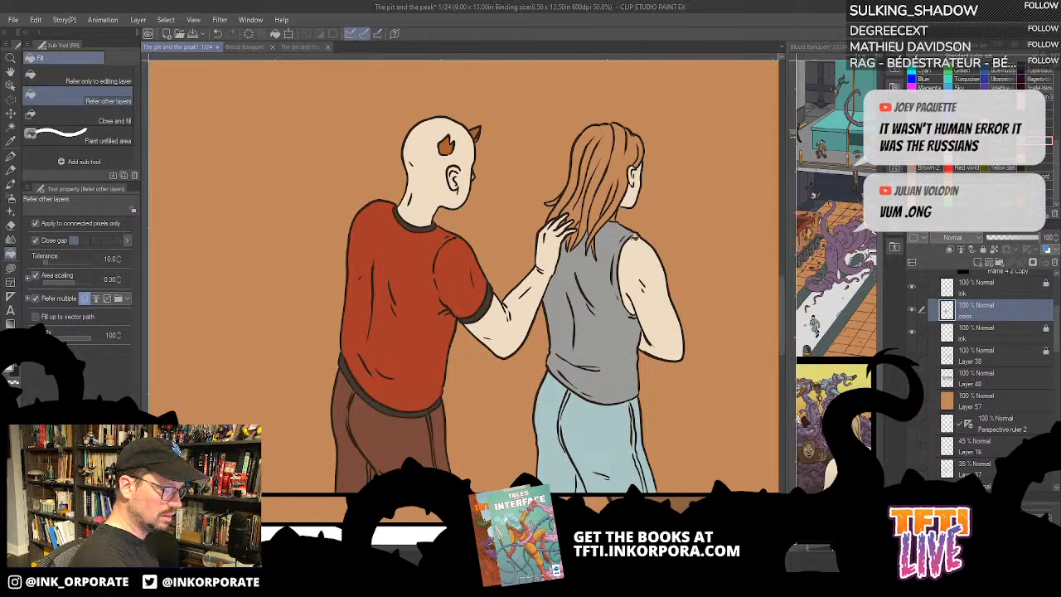
{"action": "key", "text": "u"}
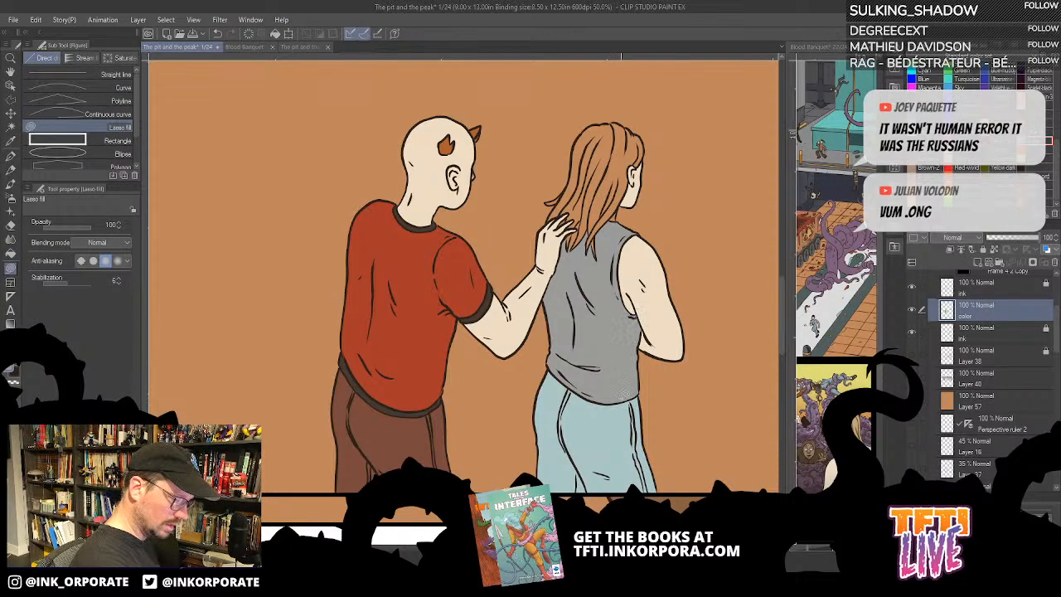
{"action": "key", "text": "g"}
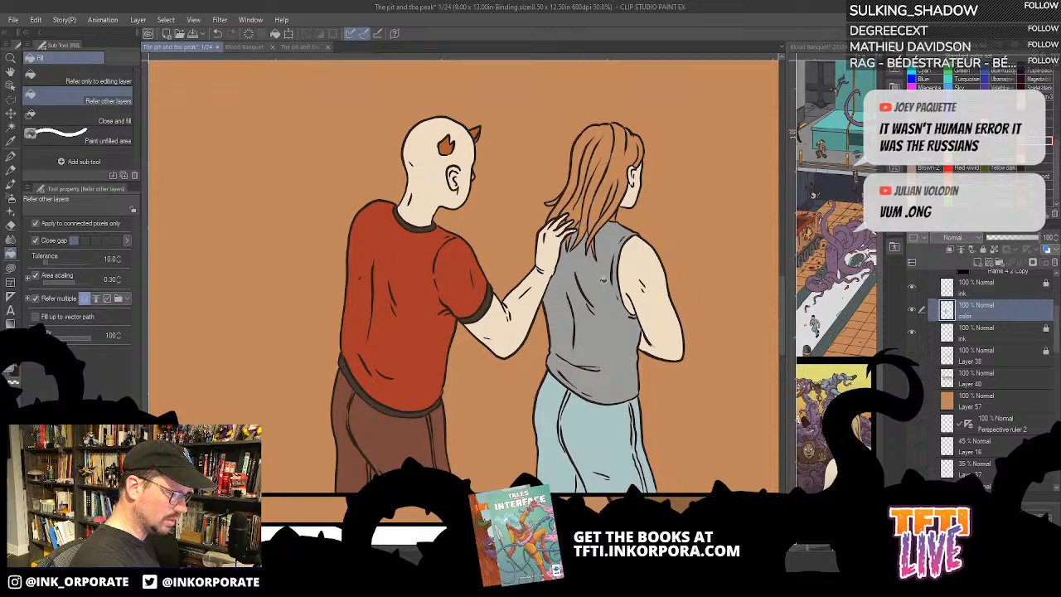
- Fill the strands of the woman's hair in the second panel with a dark blond colour
{"action": "left_click_drag", "start_coordinate": [585, 349], "coordinate": [599, 378]}
{"action": "key", "text": "alt"}
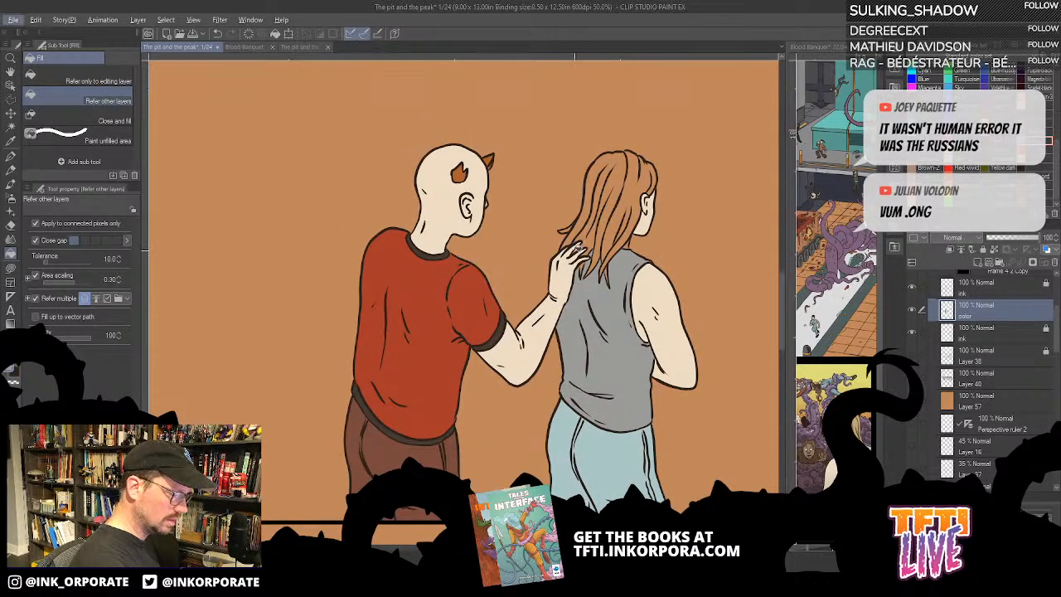
{"action": "left_click", "coordinate": [577, 249]}
{"action": "mouse_move", "coordinate": [595, 314]}
{"action": "left_mouse_down"}
{"action": "mouse_move", "coordinate": [595, 339]}
{"action": "mouse_move", "coordinate": [586, 303]}
{"action": "left_mouse_up"}
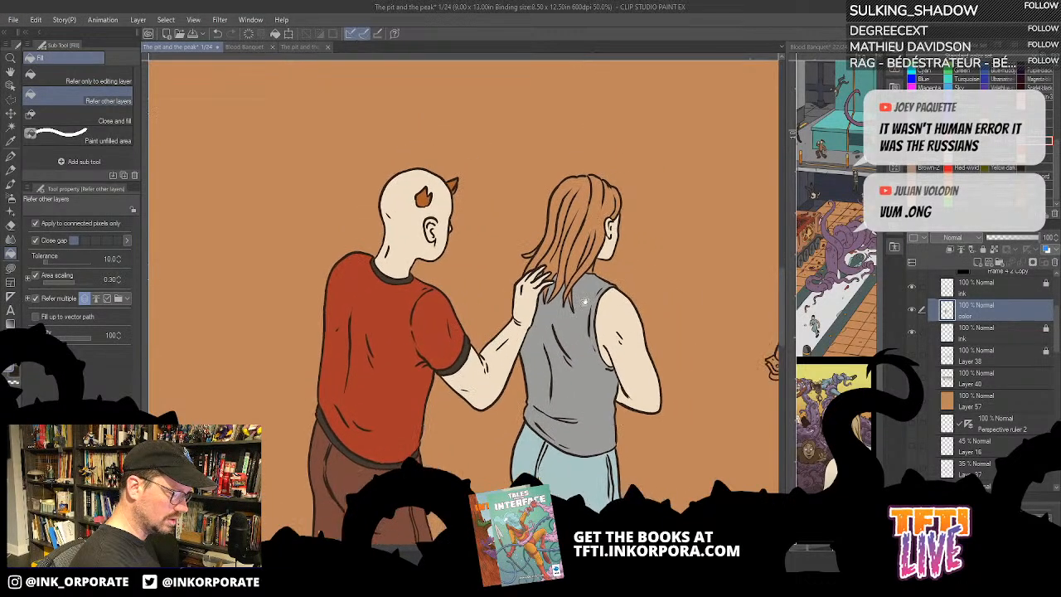
{"action": "left_click_drag", "start_coordinate": [624, 248], "coordinate": [610, 261]}
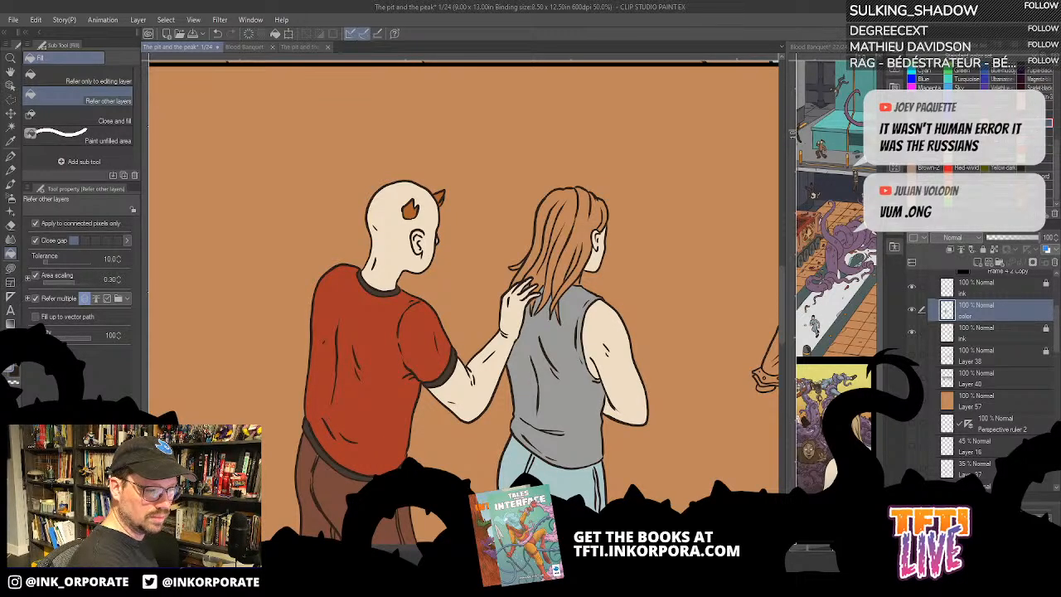
{"action": "left_click", "coordinate": [585, 231]}
{"action": "left_click", "coordinate": [569, 214]}
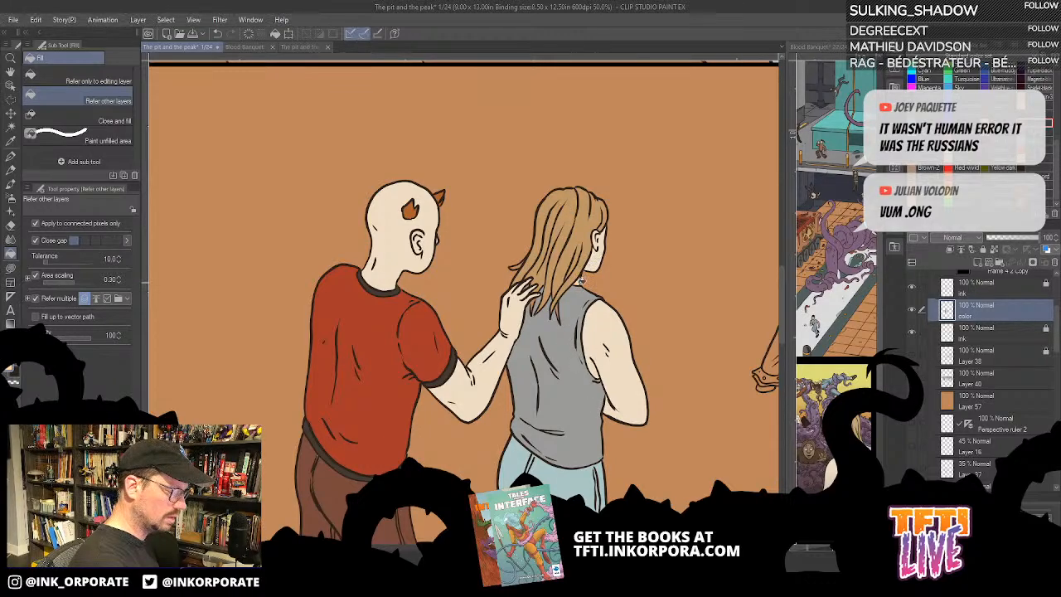
- Examine the flat colours of the two foreground figures for missed areas, toggling the color layer's visibility to compare
{"action": "left_click_drag", "start_coordinate": [643, 290], "coordinate": [604, 247]}
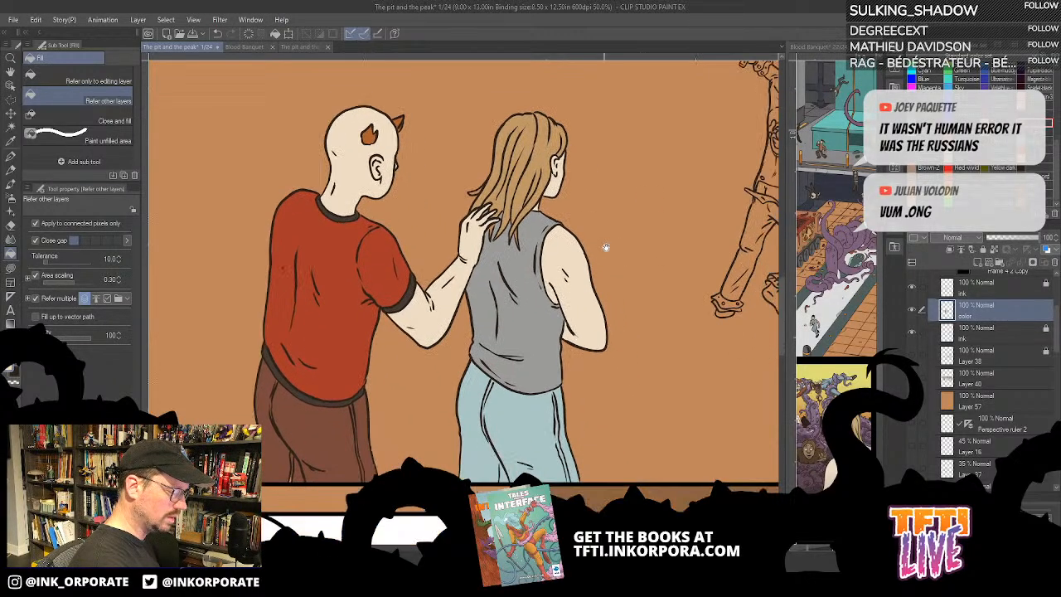
{"action": "mouse_move", "coordinate": [676, 259]}
{"action": "left_mouse_down"}
{"action": "mouse_move", "coordinate": [631, 262]}
{"action": "mouse_move", "coordinate": [585, 286]}
{"action": "left_mouse_up"}
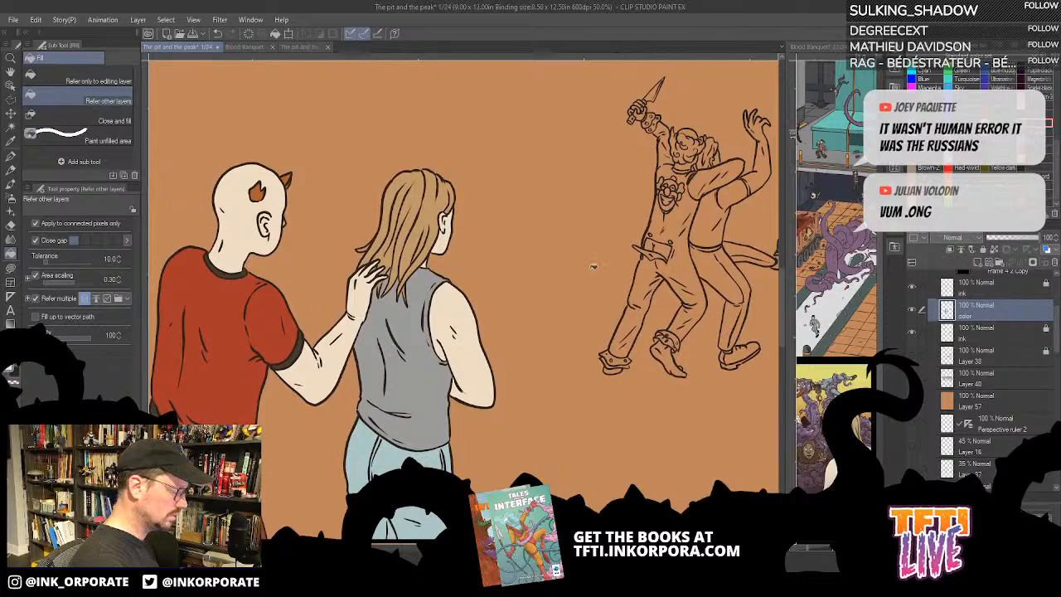
{"action": "left_click_drag", "start_coordinate": [489, 337], "coordinate": [708, 199]}
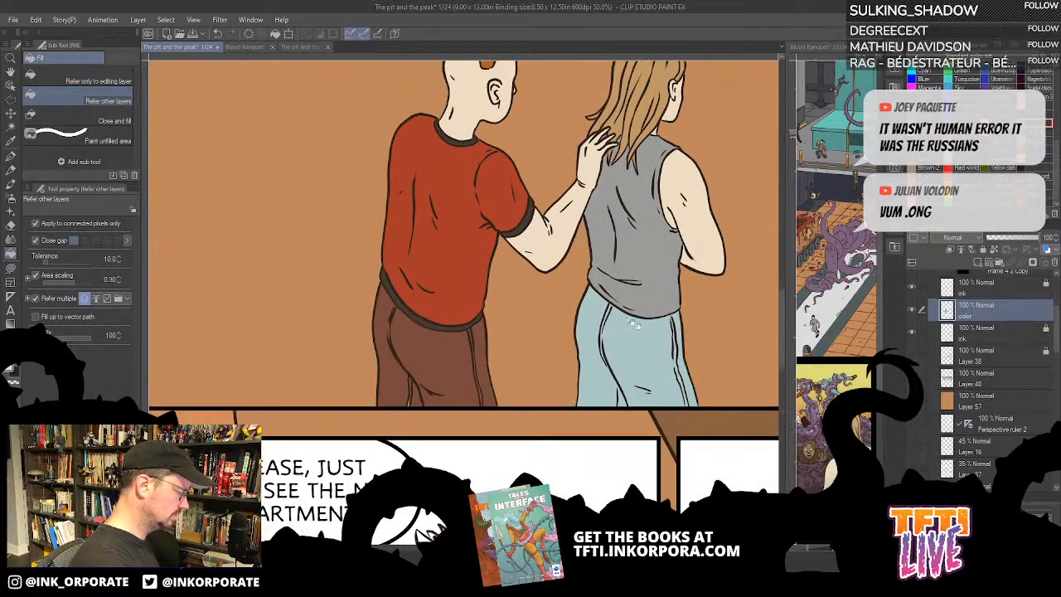
{"action": "key", "text": "u"}
{"action": "key", "text": "u"}
{"action": "left_click_drag", "start_coordinate": [457, 379], "coordinate": [604, 325]}
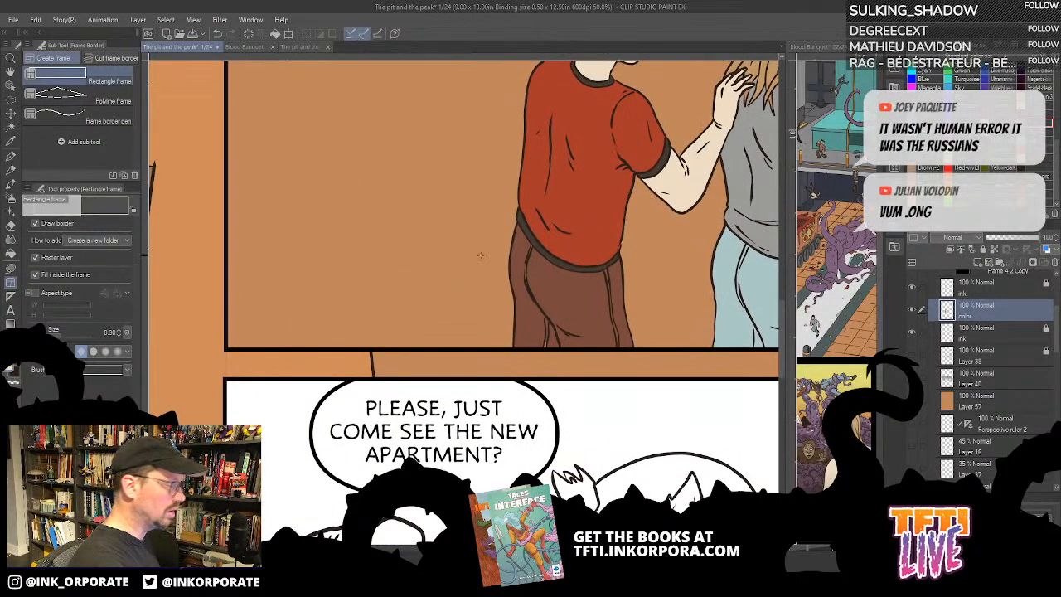
{"action": "key", "text": "u"}
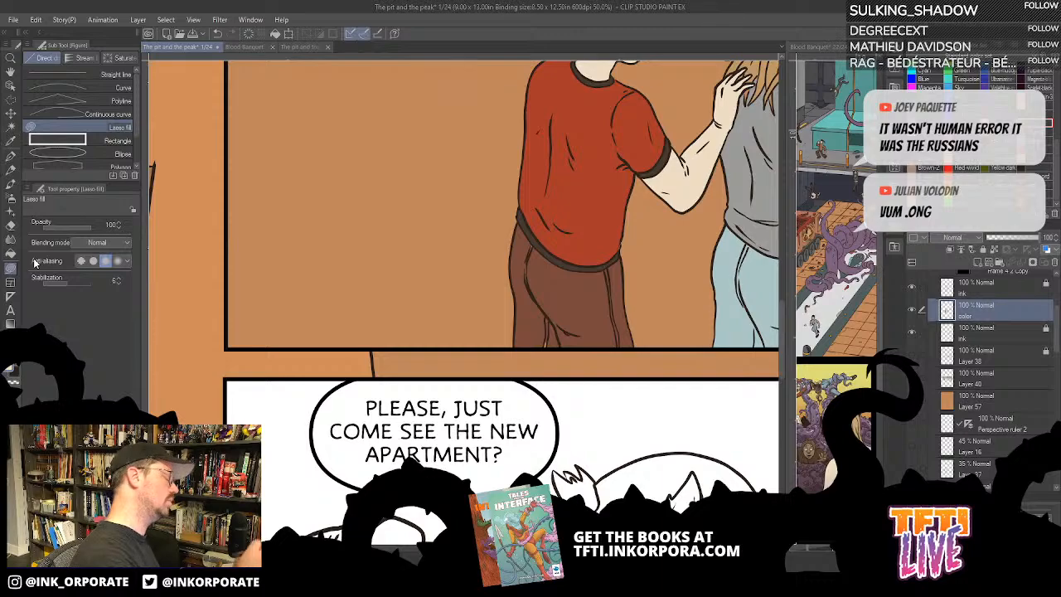
{"action": "left_click", "coordinate": [912, 309]}
{"action": "left_click", "coordinate": [912, 309]}
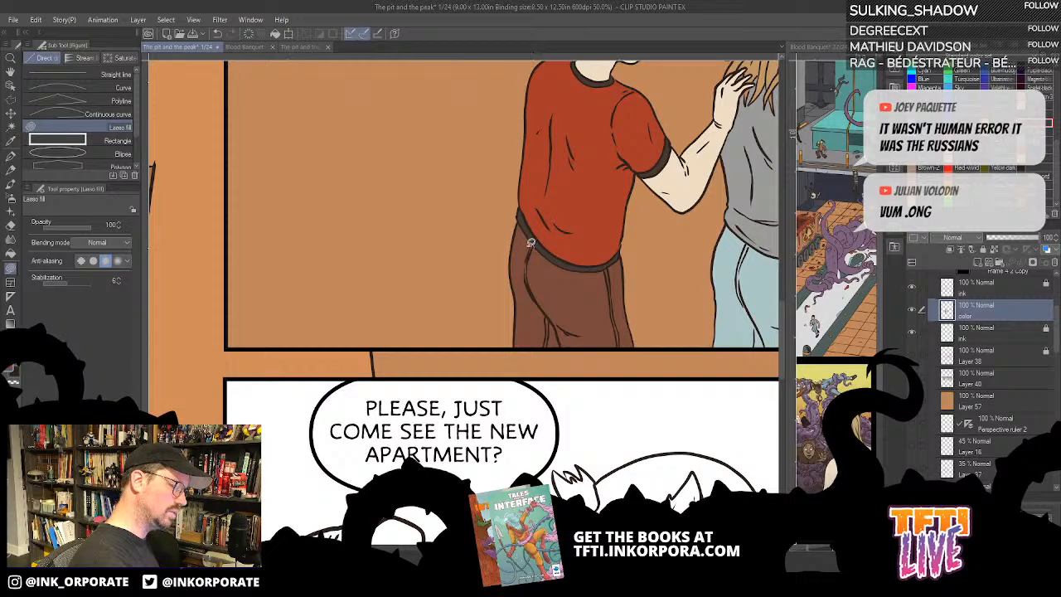
{"action": "left_click_drag", "start_coordinate": [532, 242], "coordinate": [528, 291]}
{"action": "left_click_drag", "start_coordinate": [560, 253], "coordinate": [551, 297]}
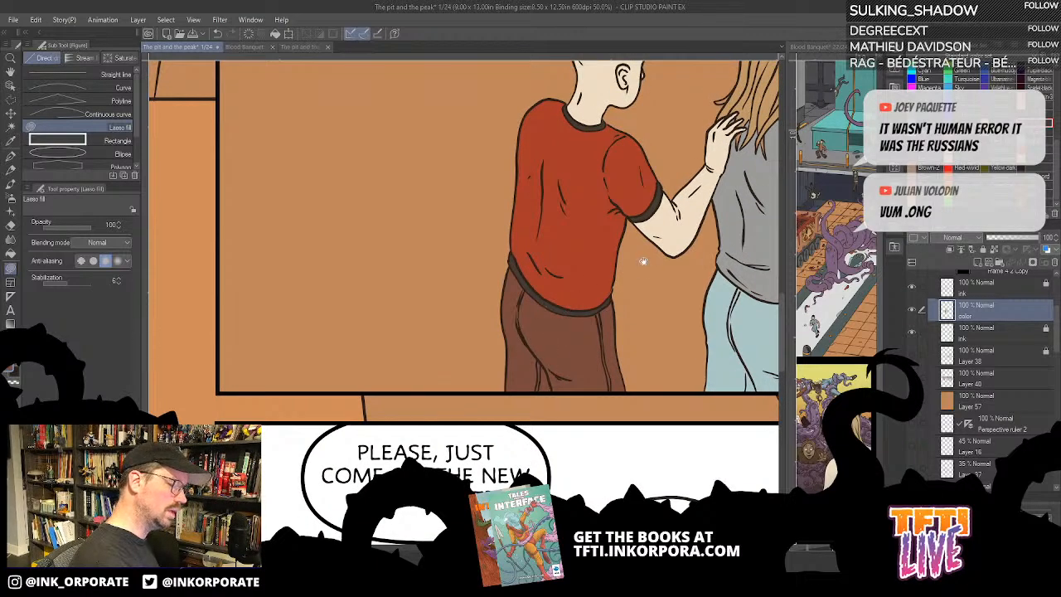
{"action": "left_click_drag", "start_coordinate": [643, 260], "coordinate": [553, 267]}
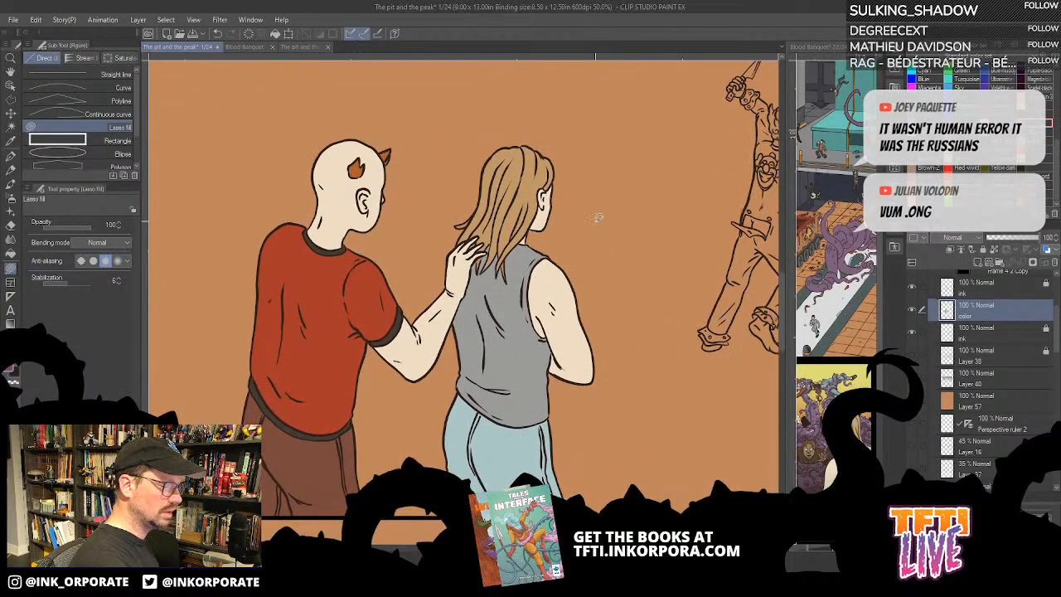
{"action": "left_click_drag", "start_coordinate": [670, 226], "coordinate": [574, 231]}
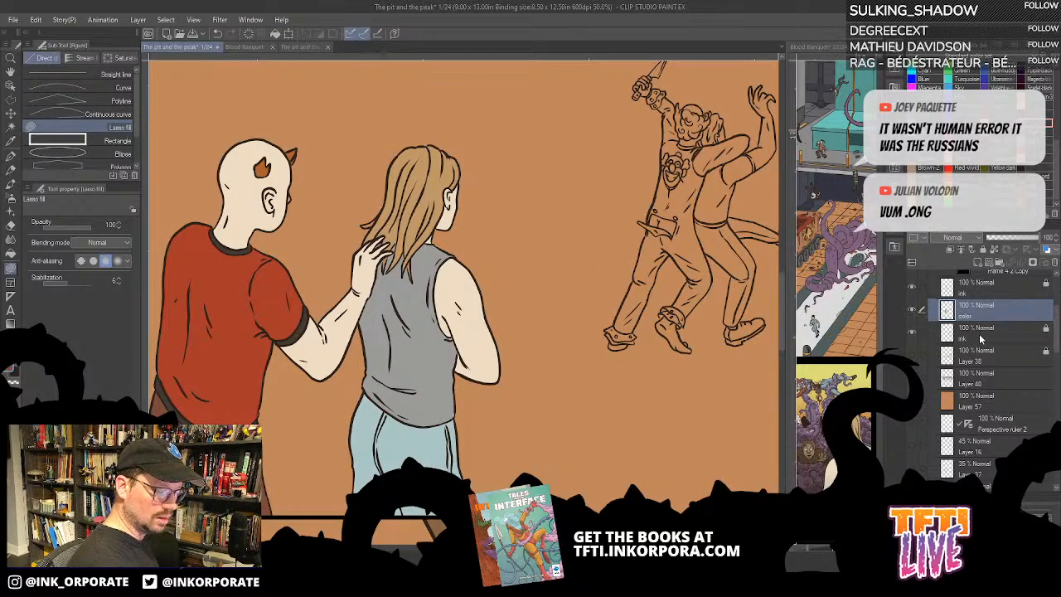
- Add a new layer named color directly below the lower ink layer for the fighting figures in the background
{"action": "left_click", "coordinate": [980, 337]}
{"action": "left_click", "coordinate": [978, 262]}
{"action": "left_click_drag", "start_coordinate": [991, 330], "coordinate": [998, 363]}
{"action": "double_click", "coordinate": [972, 363]}
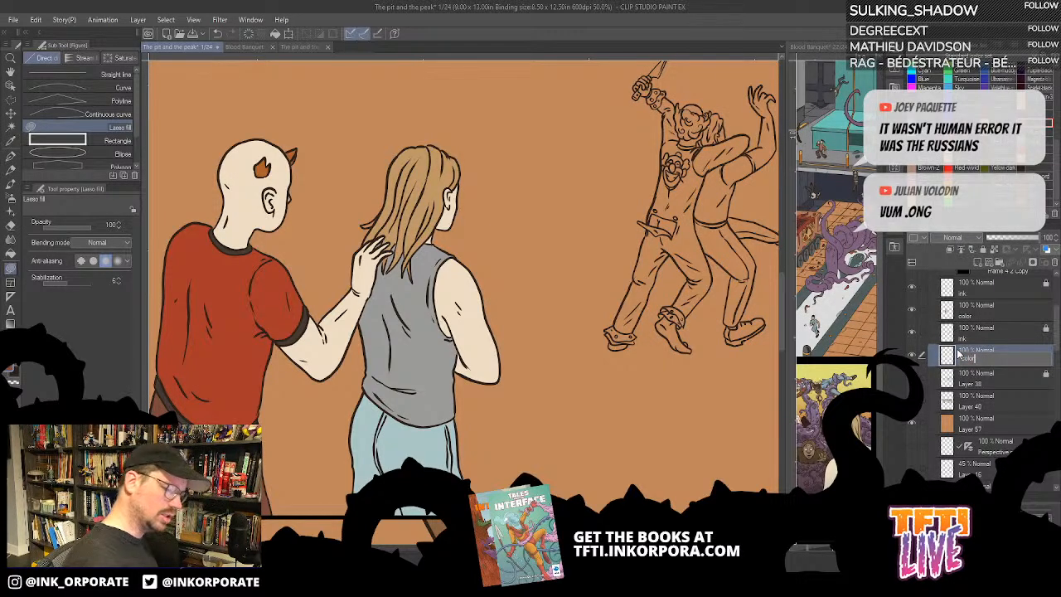
{"action": "key", "text": "Return"}
{"action": "left_click_drag", "start_coordinate": [718, 190], "coordinate": [628, 224]}
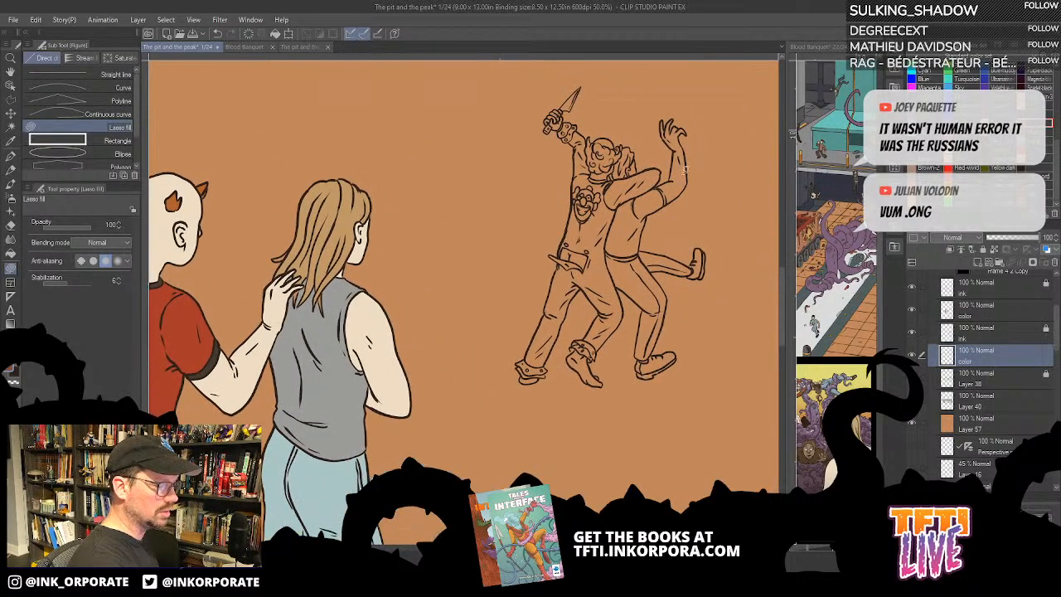
{"action": "key", "text": "g"}
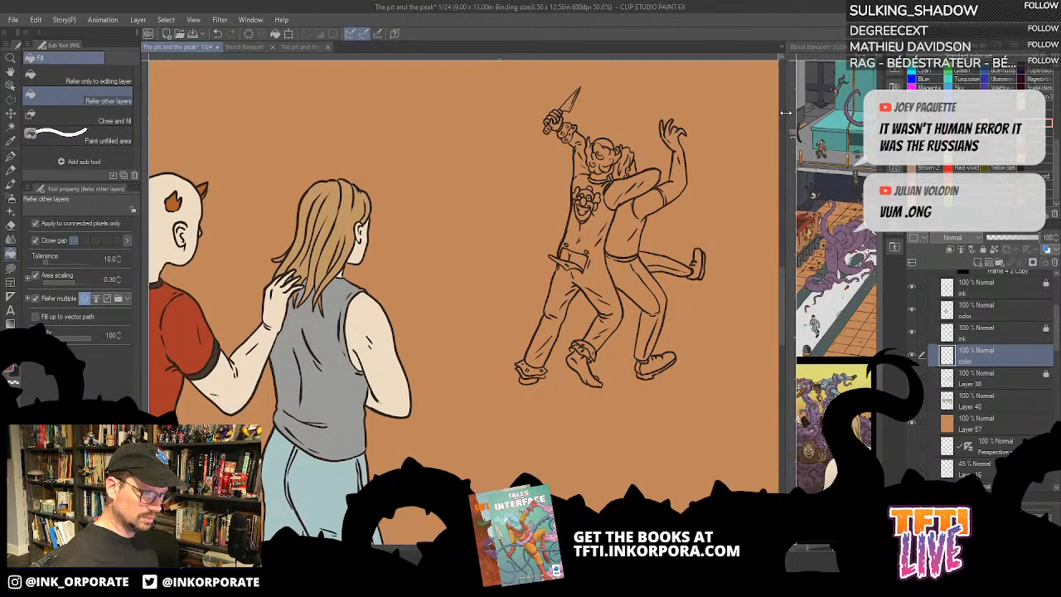
- Widen the reference pane and close the Blood Banquet 22–23 spread without saving its changes
{"action": "left_click_drag", "start_coordinate": [785, 112], "coordinate": [356, 122]}
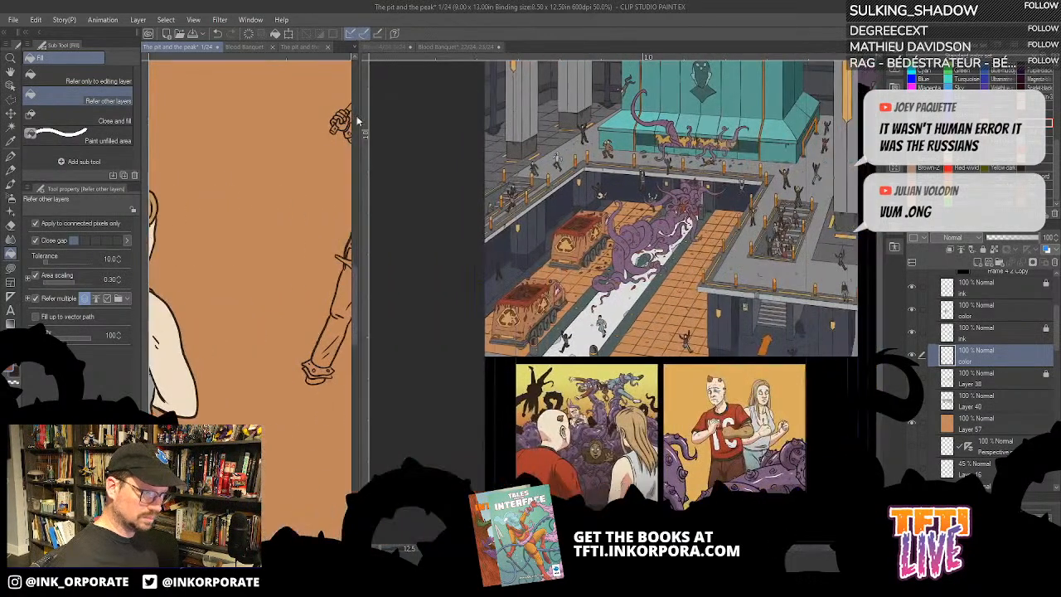
{"action": "left_click", "coordinate": [498, 48]}
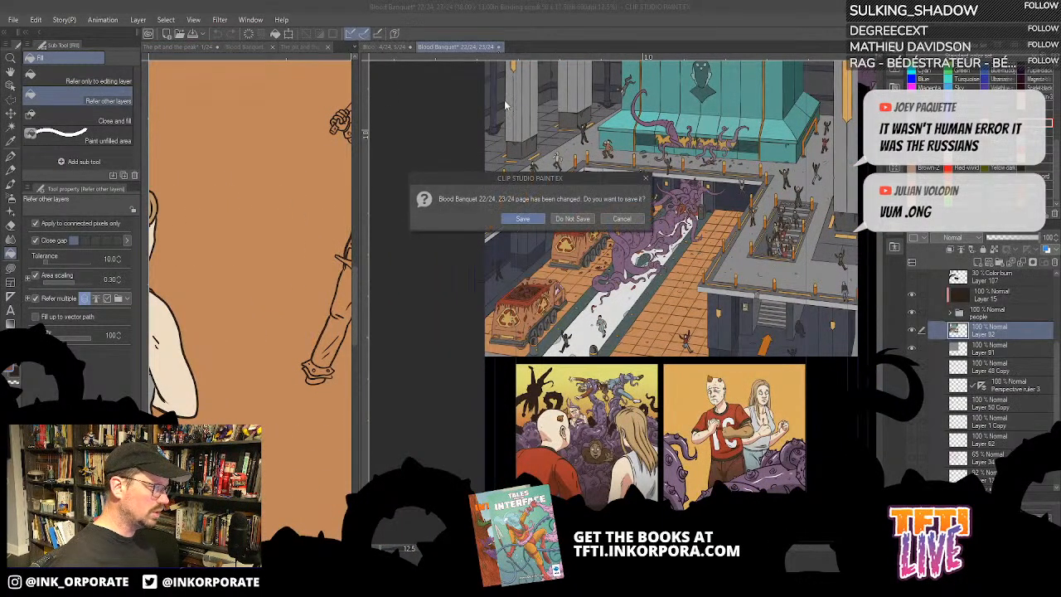
{"action": "left_click", "coordinate": [573, 221]}
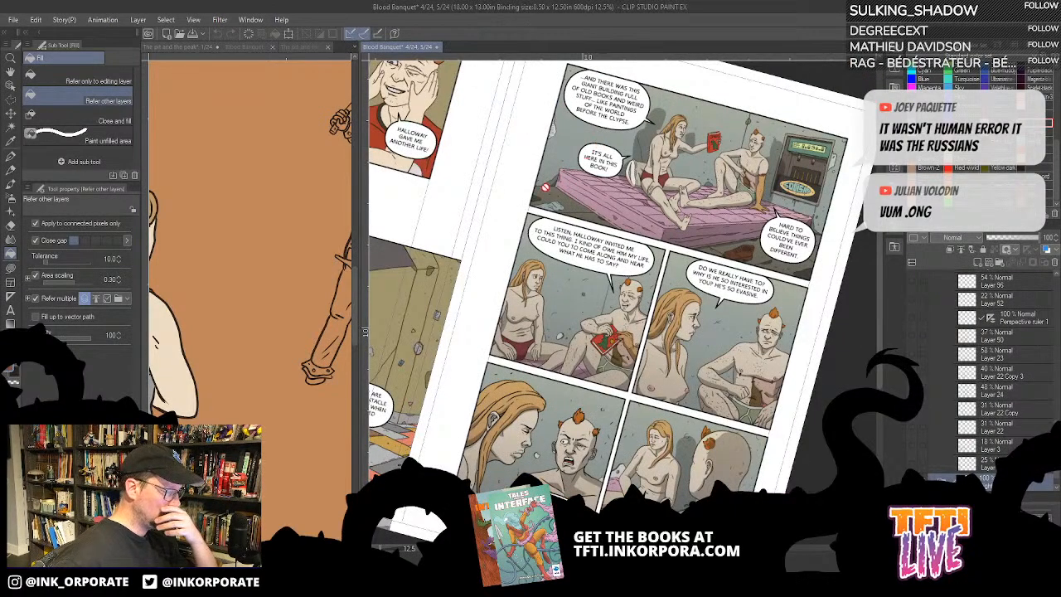
- On page 4 of the Blood Banquet spread, check the Frame 4 Copy 2 panel, then hide both it and Frame 2 Copy 2
{"action": "scroll", "coordinate": [545, 186], "scroll_direction": "up", "scroll_amount": 2}
{"action": "left_click_drag", "start_coordinate": [547, 209], "coordinate": [629, 180]}
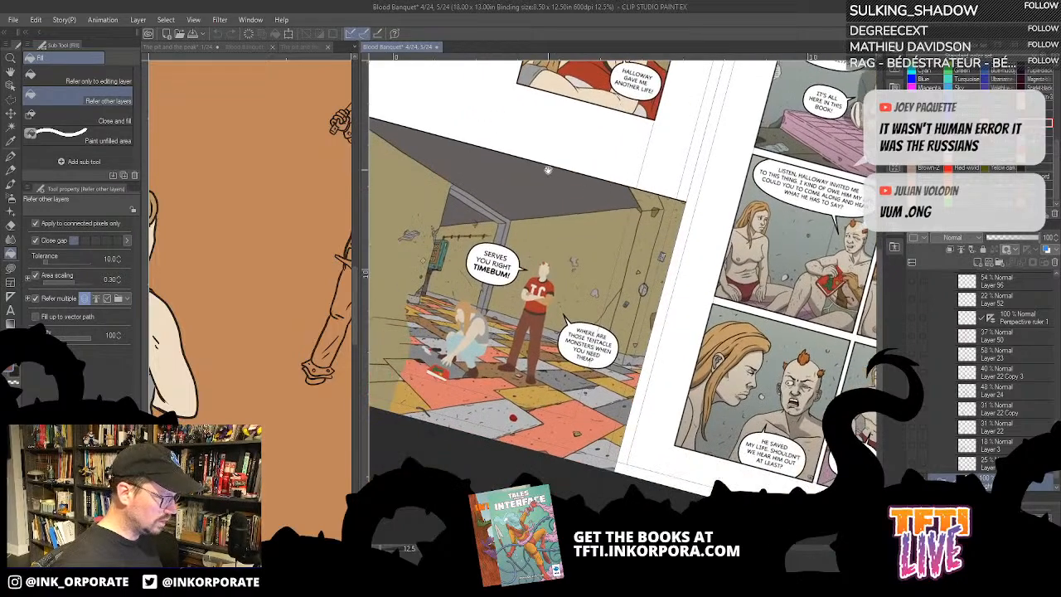
{"action": "mouse_move", "coordinate": [550, 170]}
{"action": "left_mouse_down"}
{"action": "mouse_move", "coordinate": [726, 291]}
{"action": "mouse_move", "coordinate": [718, 320]}
{"action": "left_mouse_up"}
{"action": "left_click_drag", "start_coordinate": [659, 226], "coordinate": [652, 286]}
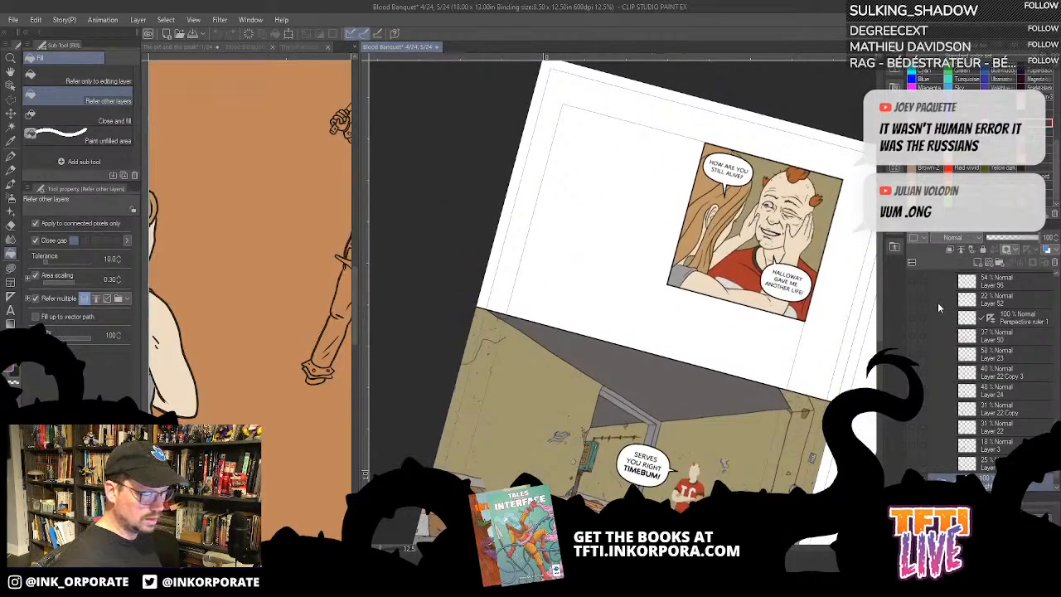
{"action": "scroll", "coordinate": [940, 308], "scroll_direction": "up", "scroll_amount": 8}
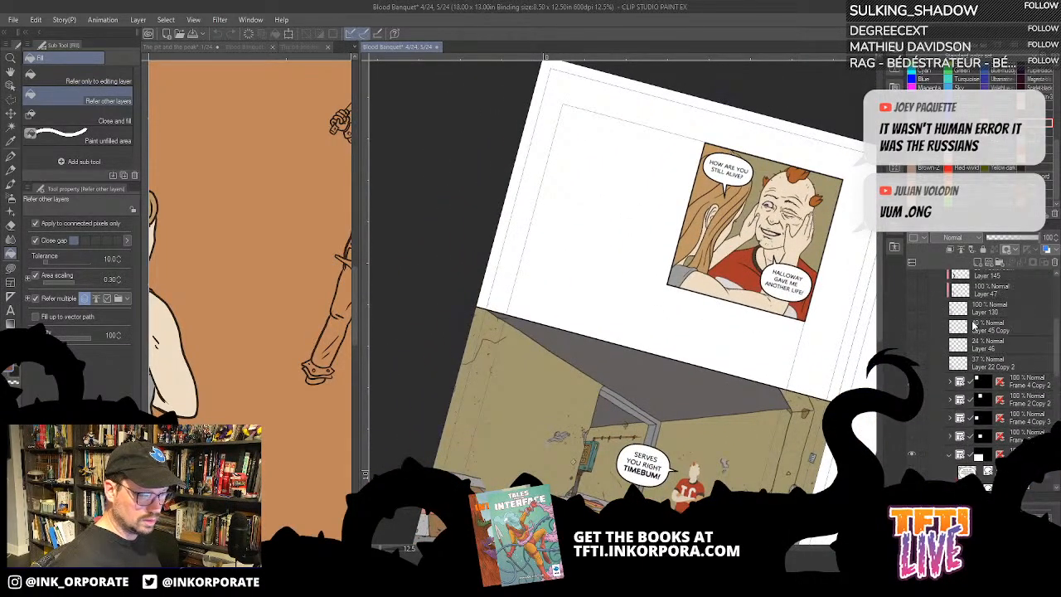
{"action": "left_click", "coordinate": [912, 381]}
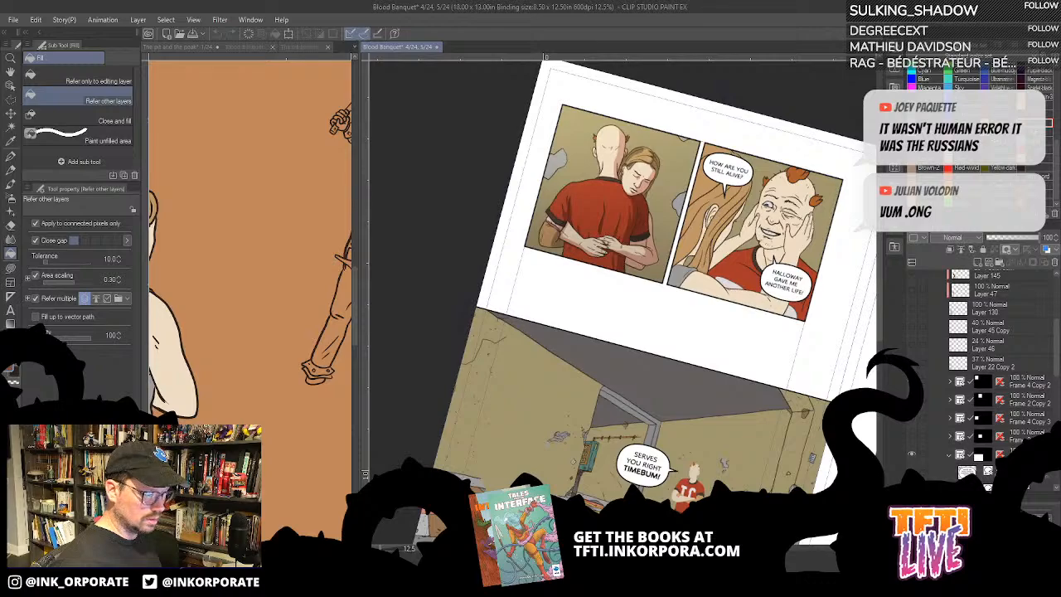
{"action": "left_click", "coordinate": [912, 381]}
{"action": "left_click", "coordinate": [912, 400]}
- Show the Frame 4 Copy 3 and Frame 2 Copy 3 panels to look at their artwork, and hide both again
{"action": "left_click", "coordinate": [913, 419]}
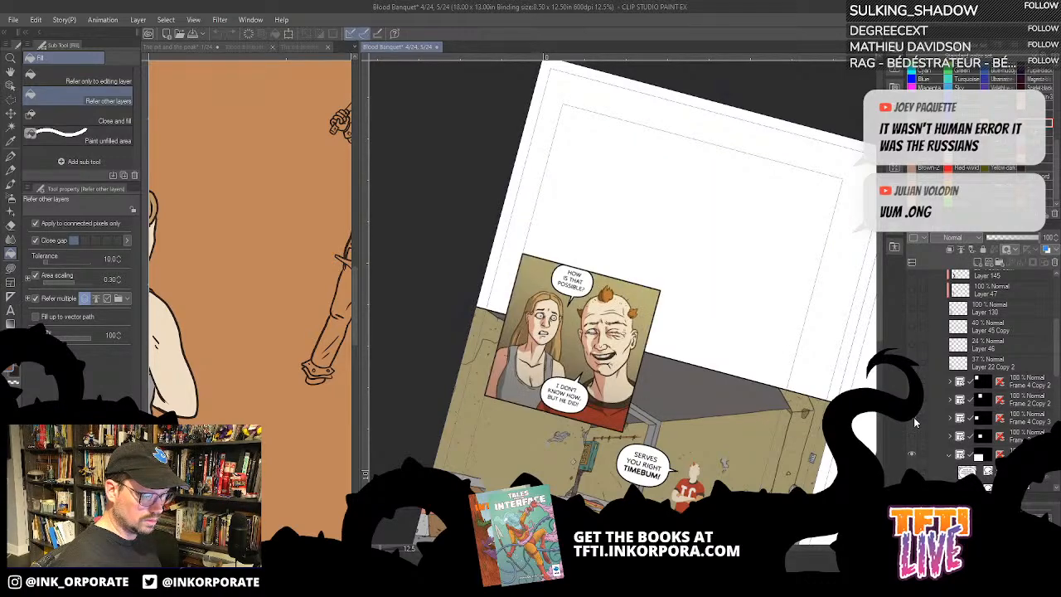
{"action": "left_click", "coordinate": [913, 436]}
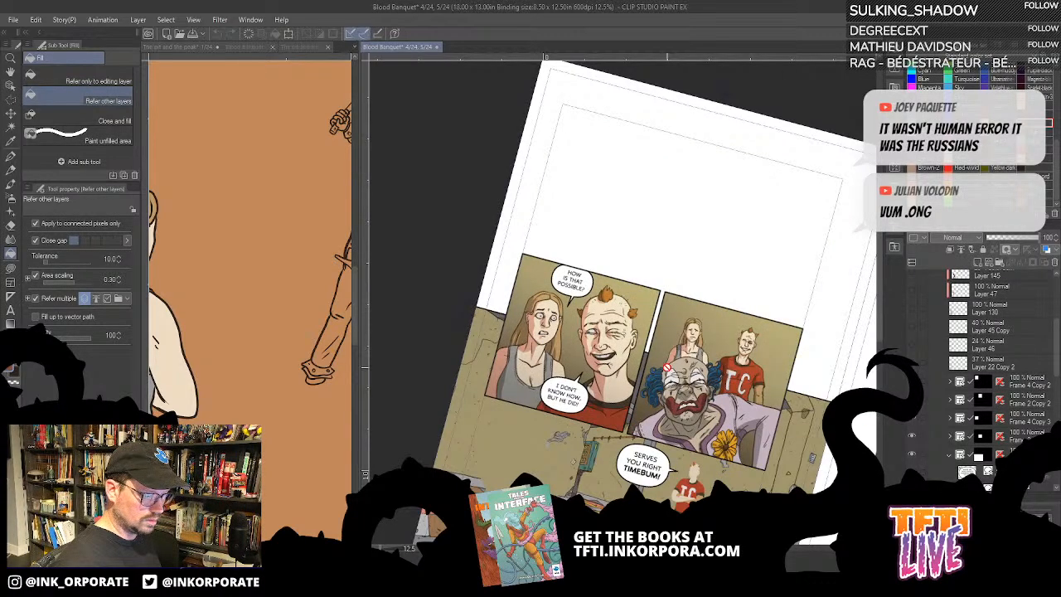
{"action": "scroll", "coordinate": [580, 225], "scroll_direction": "down", "scroll_amount": 5}
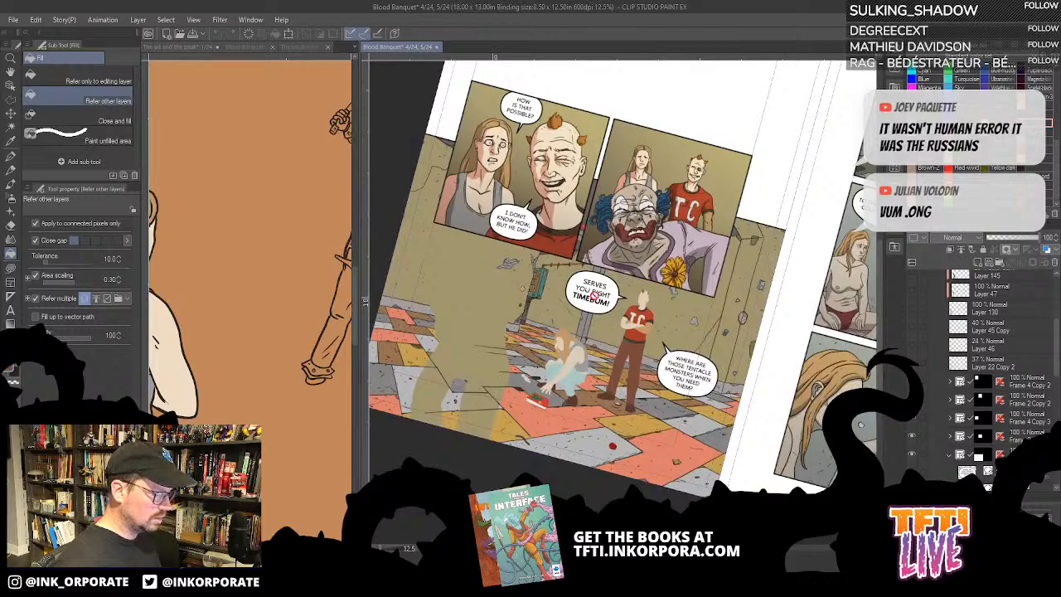
{"action": "scroll", "coordinate": [1046, 482], "scroll_direction": "down", "scroll_amount": 2}
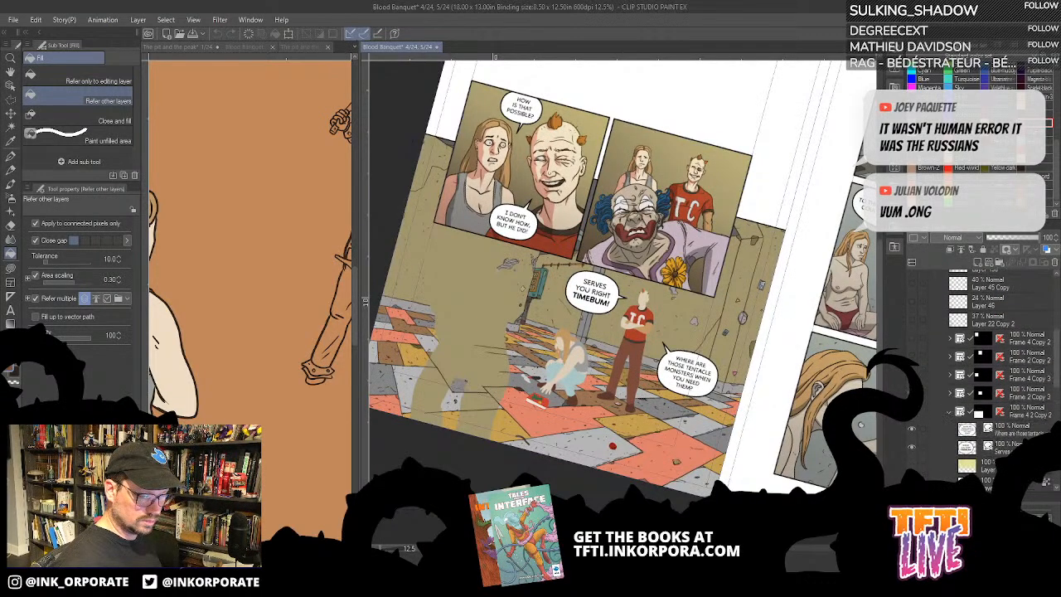
{"action": "left_click", "coordinate": [912, 375]}
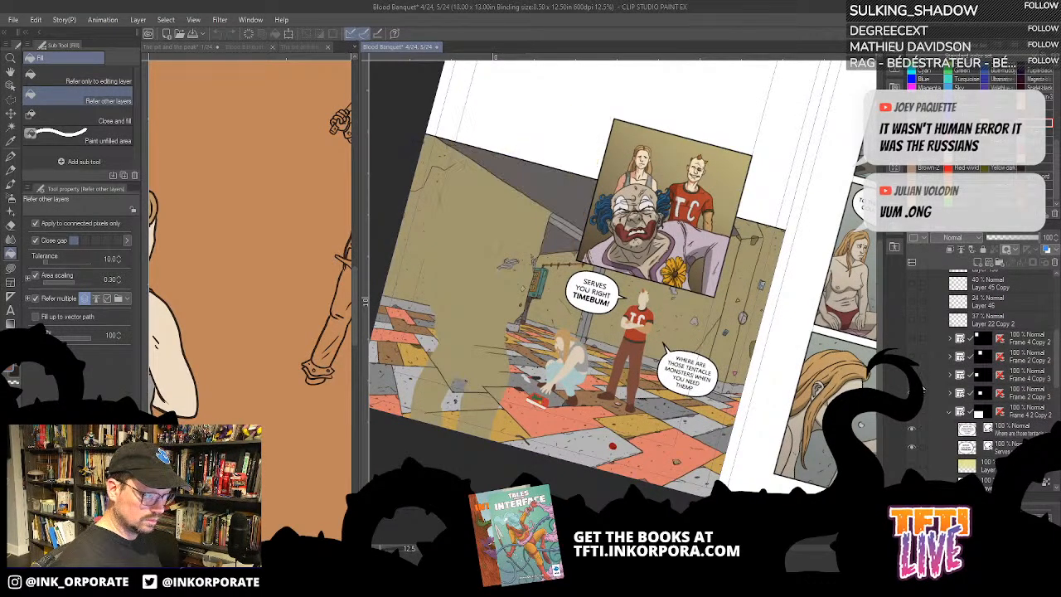
{"action": "left_click", "coordinate": [913, 394]}
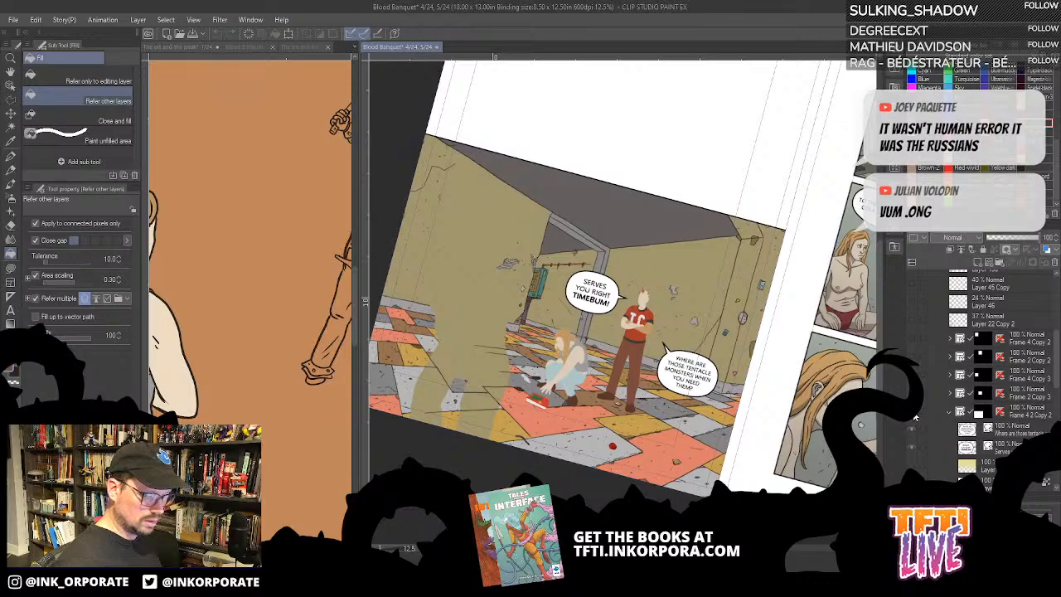
- Make the ink, shading and soft light layers visible inside the folder of the large room panel, Frame 4 2 Copy
{"action": "left_click", "coordinate": [949, 414]}
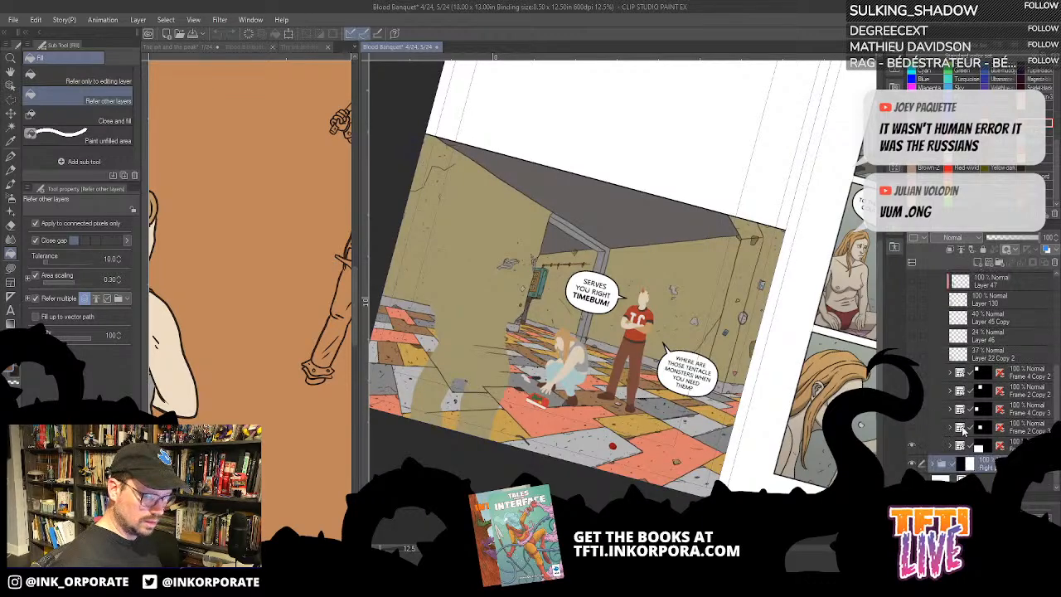
{"action": "left_click", "coordinate": [951, 445]}
{"action": "scroll", "coordinate": [938, 426], "scroll_direction": "down", "scroll_amount": 3}
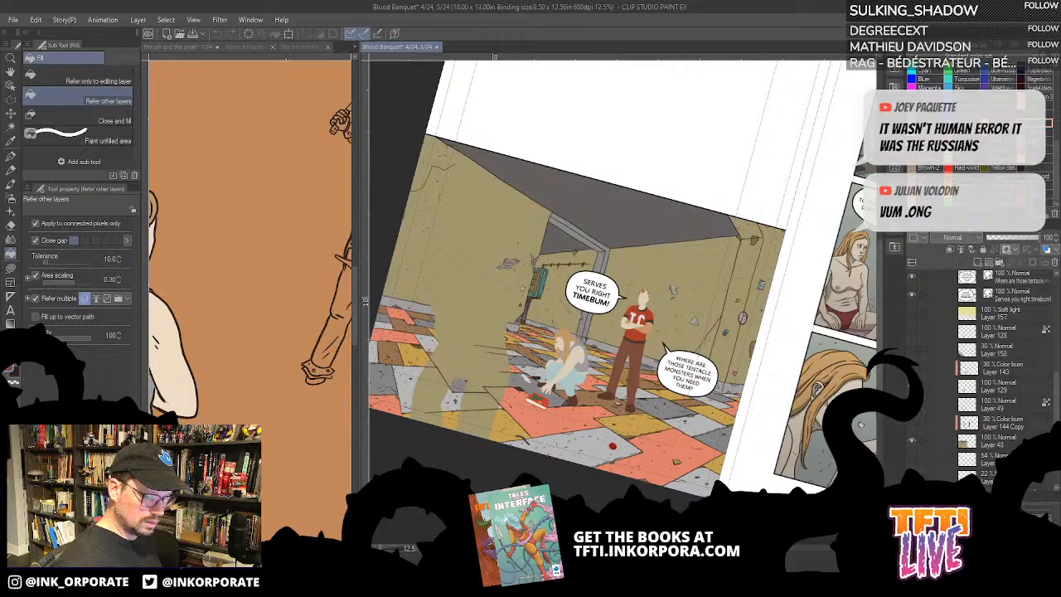
{"action": "left_click", "coordinate": [912, 404]}
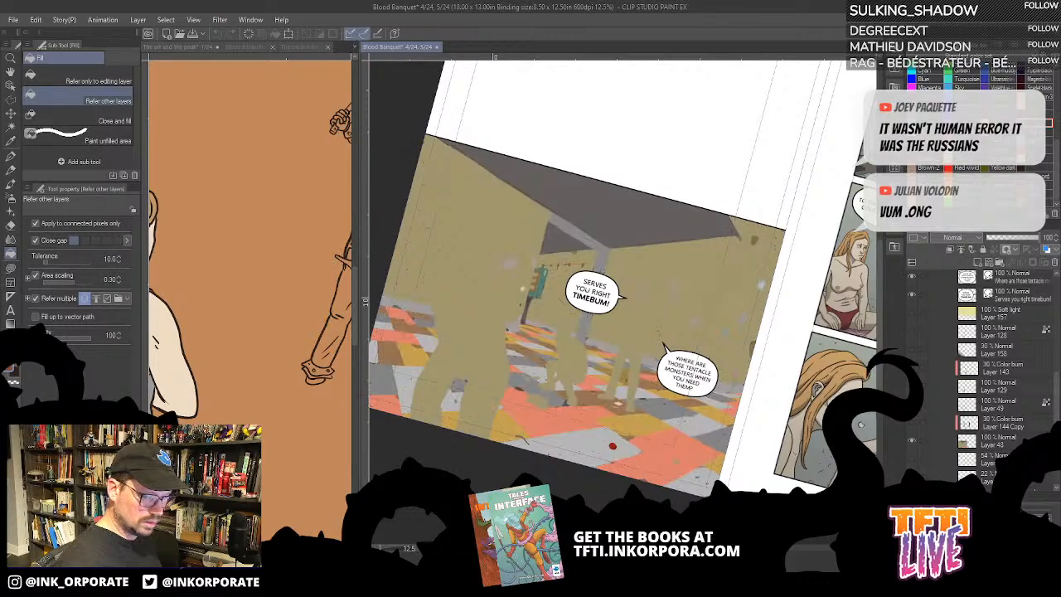
{"action": "left_click_drag", "start_coordinate": [909, 315], "coordinate": [912, 386]}
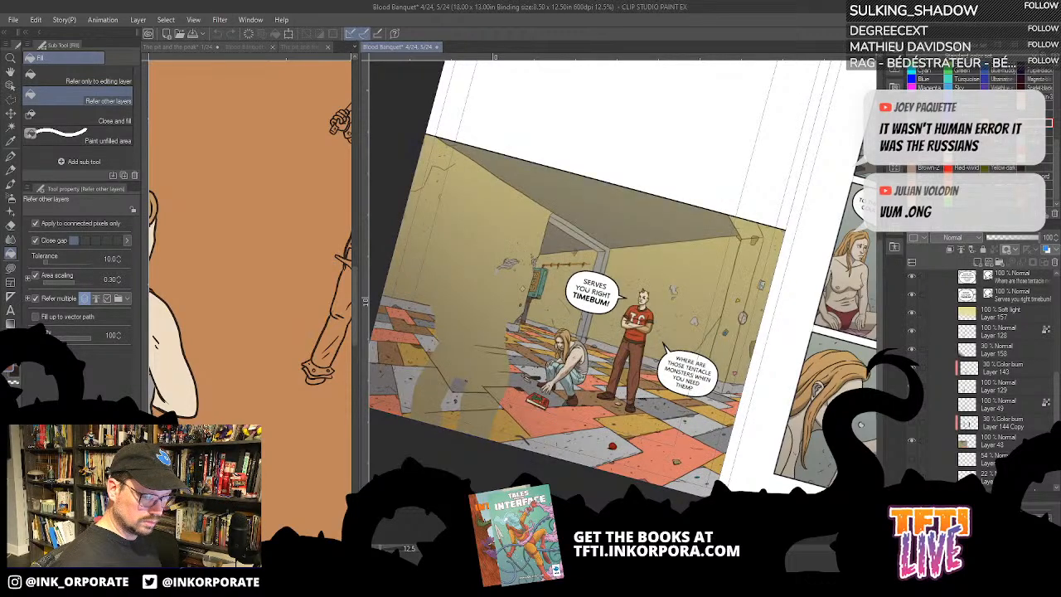
- Display the foreground clown in flat colours with ink, showing Layer 130, Layer 47 and Layer 45 and hiding the color burn Layer 145
{"action": "scroll", "coordinate": [933, 397], "scroll_direction": "down", "scroll_amount": 5}
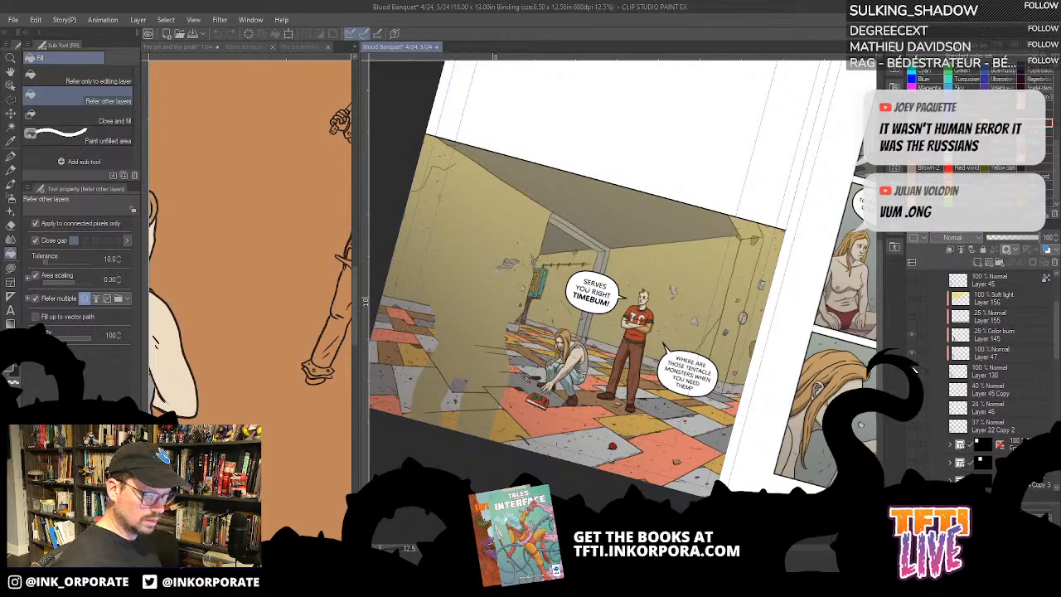
{"action": "left_click_drag", "start_coordinate": [914, 370], "coordinate": [913, 392]}
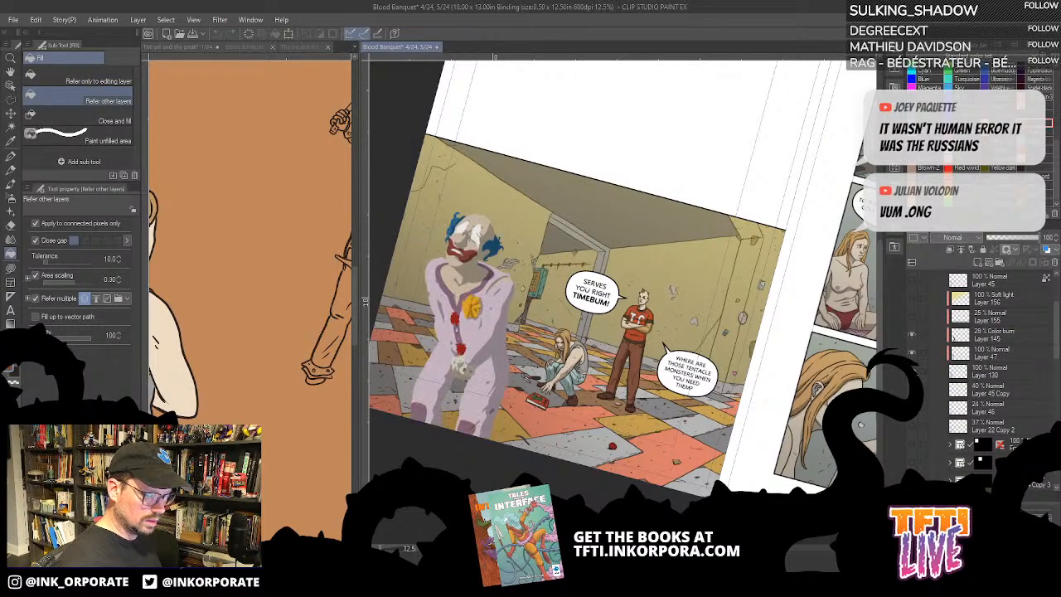
{"action": "left_click", "coordinate": [911, 352]}
{"action": "left_click", "coordinate": [912, 334]}
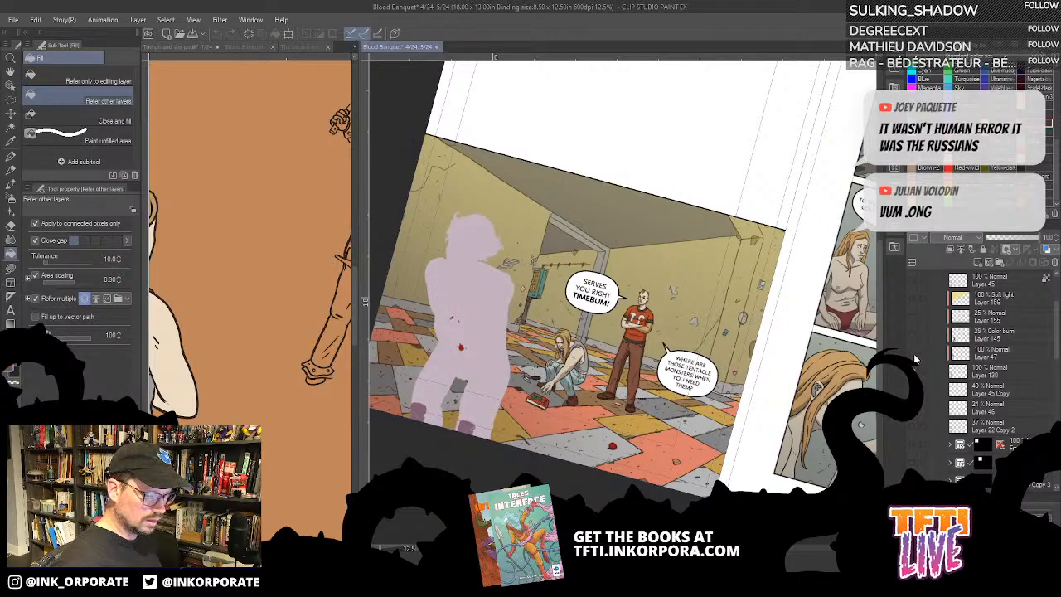
{"action": "left_click", "coordinate": [912, 355]}
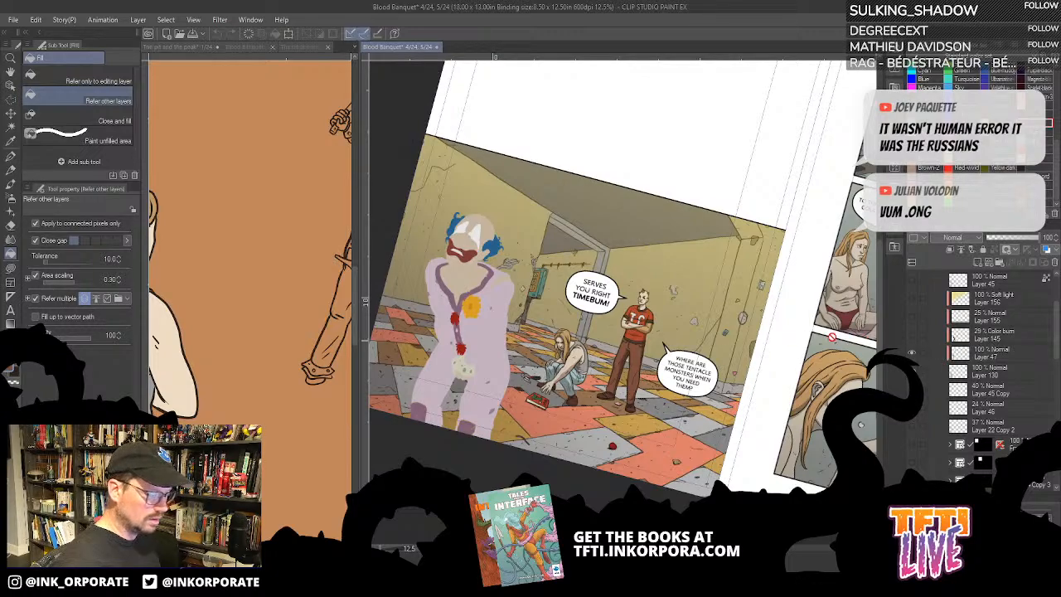
{"action": "scroll", "coordinate": [906, 344], "scroll_direction": "up", "scroll_amount": 2}
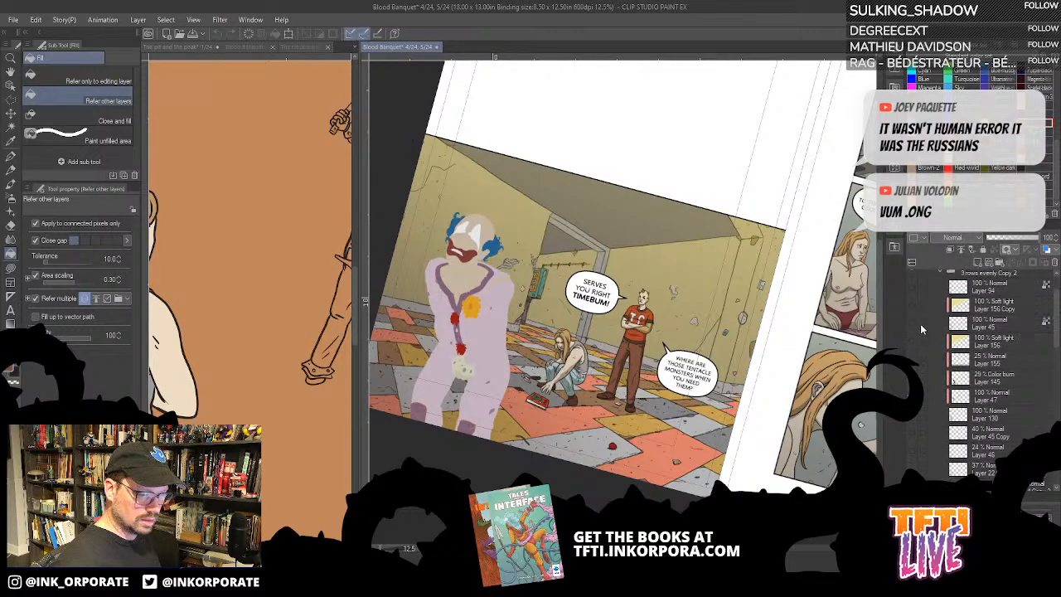
{"action": "left_click", "coordinate": [911, 327]}
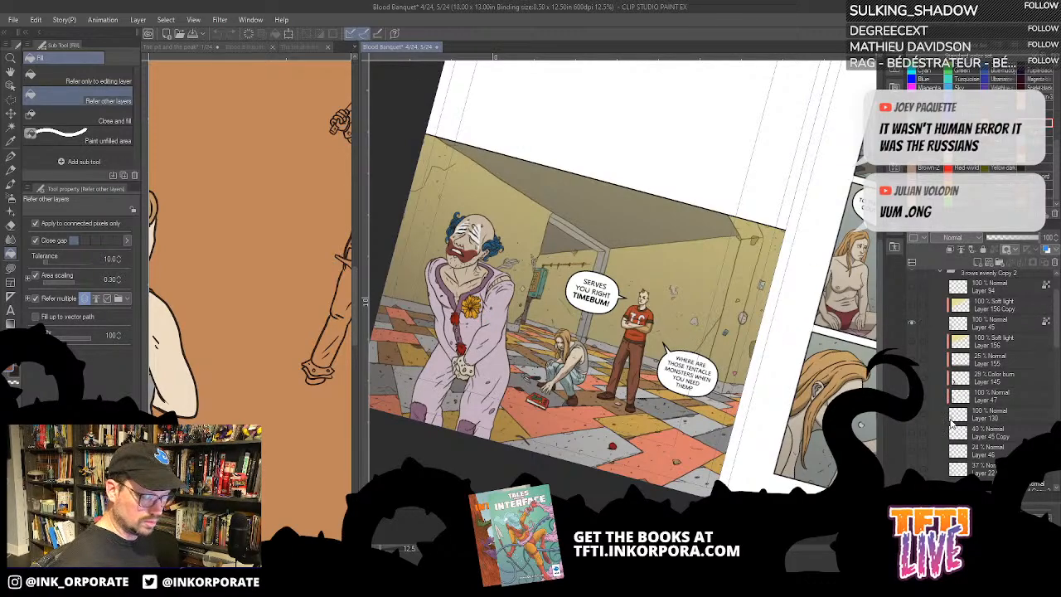
- Check what Layer 130 covers by selecting its contents, clearing the selection and toggling the layer's visibility
{"action": "left_click", "coordinate": [958, 422], "text": "ctrl"}
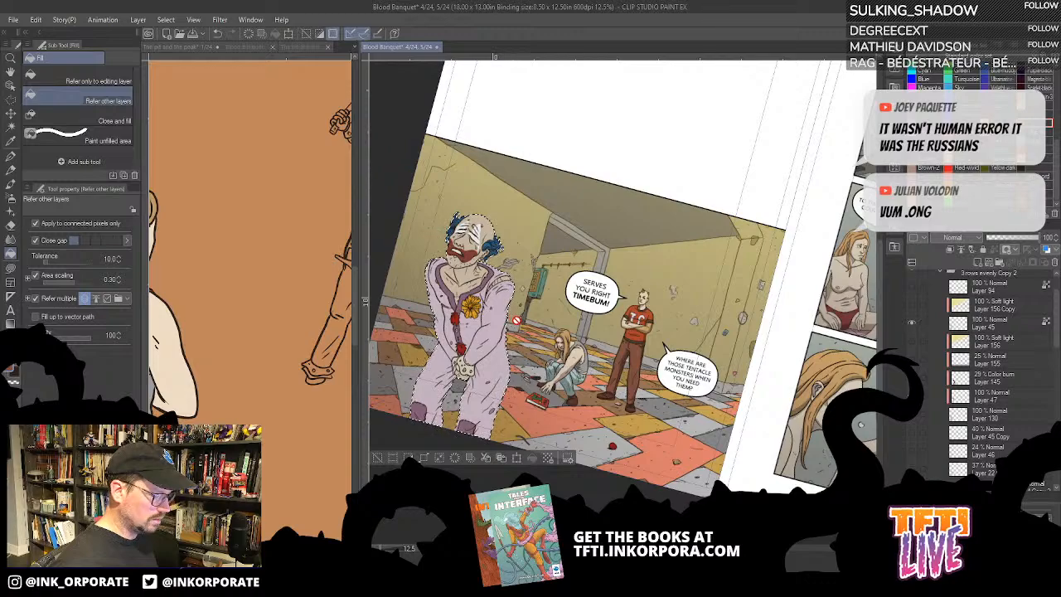
{"action": "key", "text": "ctrl+d"}
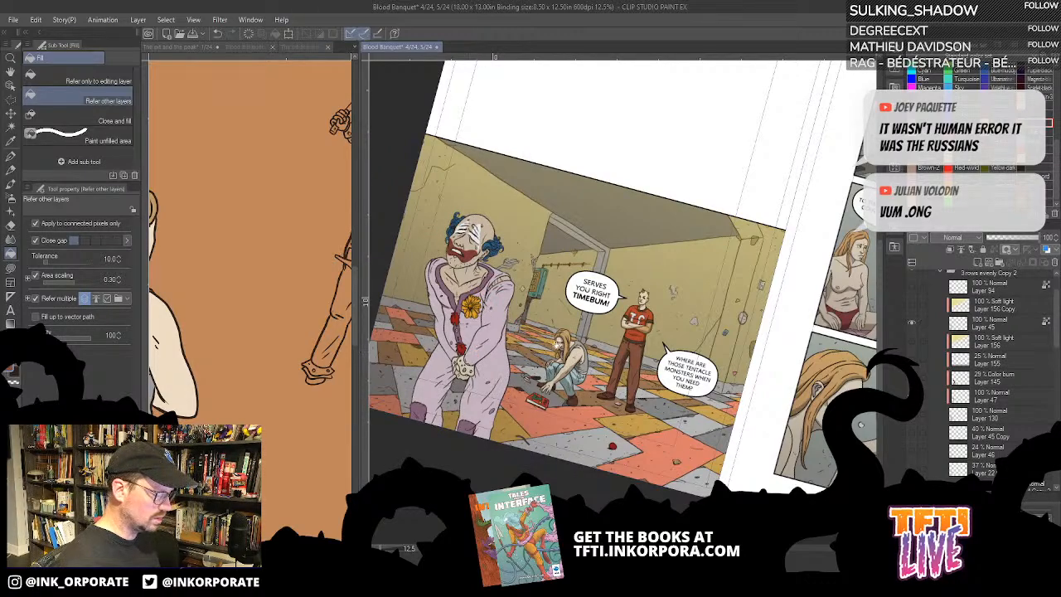
{"action": "left_click_drag", "start_coordinate": [560, 336], "coordinate": [681, 272]}
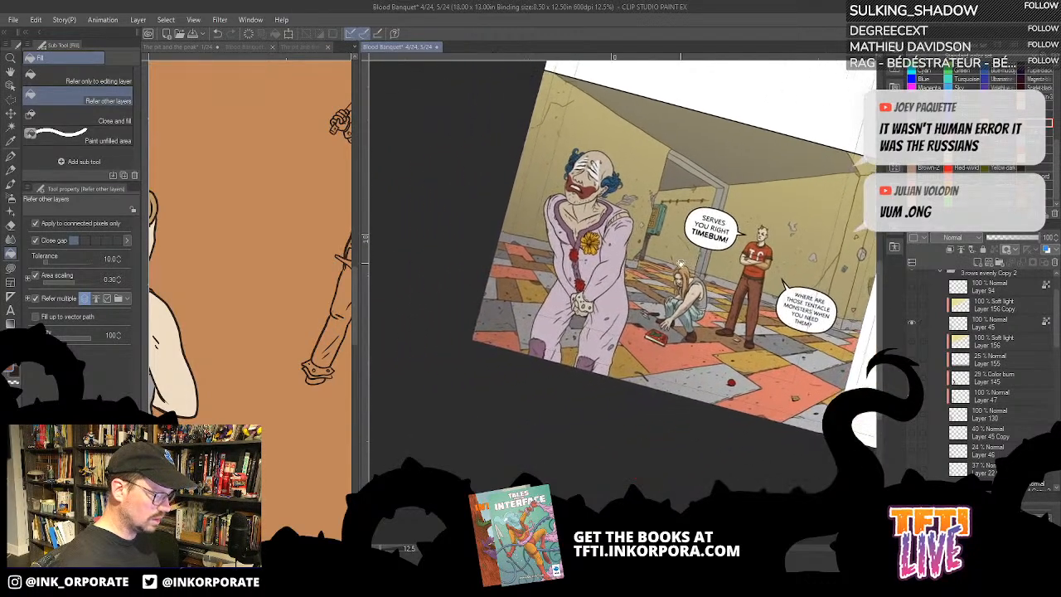
{"action": "left_click", "coordinate": [912, 418]}
{"action": "left_click", "coordinate": [913, 418]}
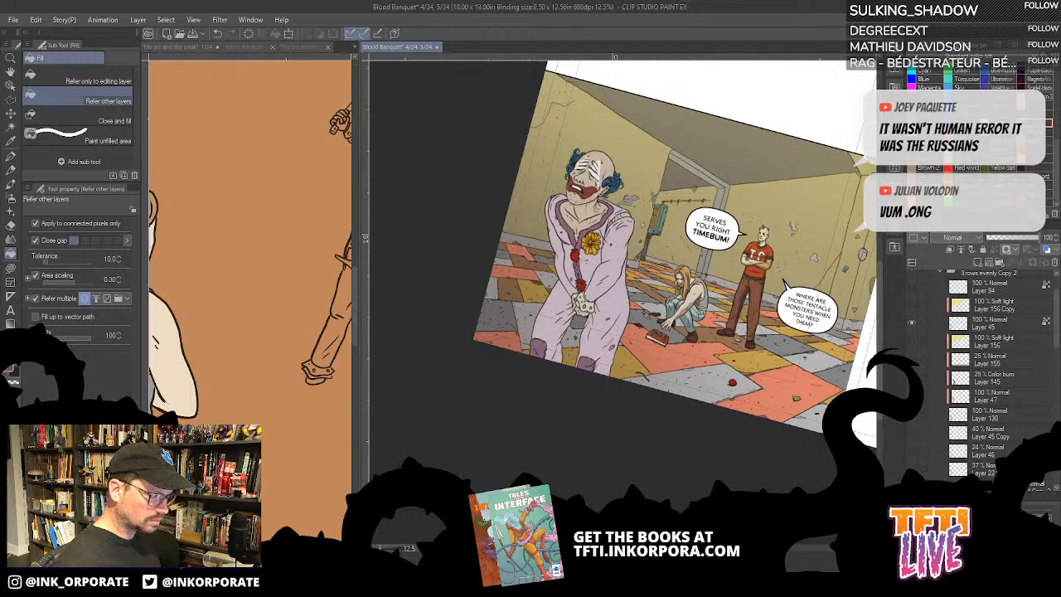
- Enlarge the clown's suit as a colour reference and narrow the reference pane so the background fighters fit beside it
{"action": "key", "text": "ctrl+plus"}
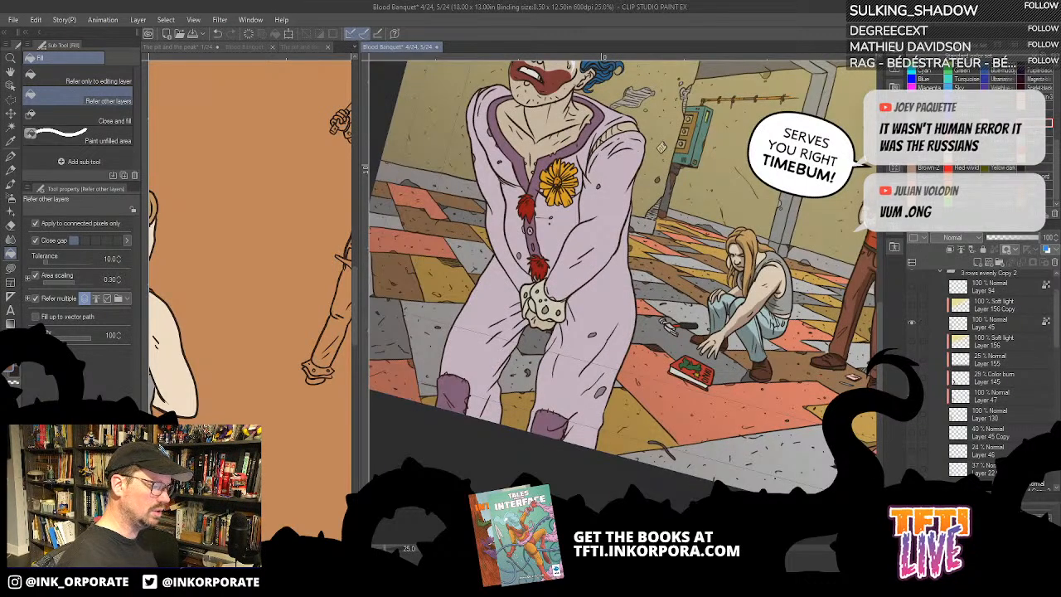
{"action": "key", "text": "ctrl+plus"}
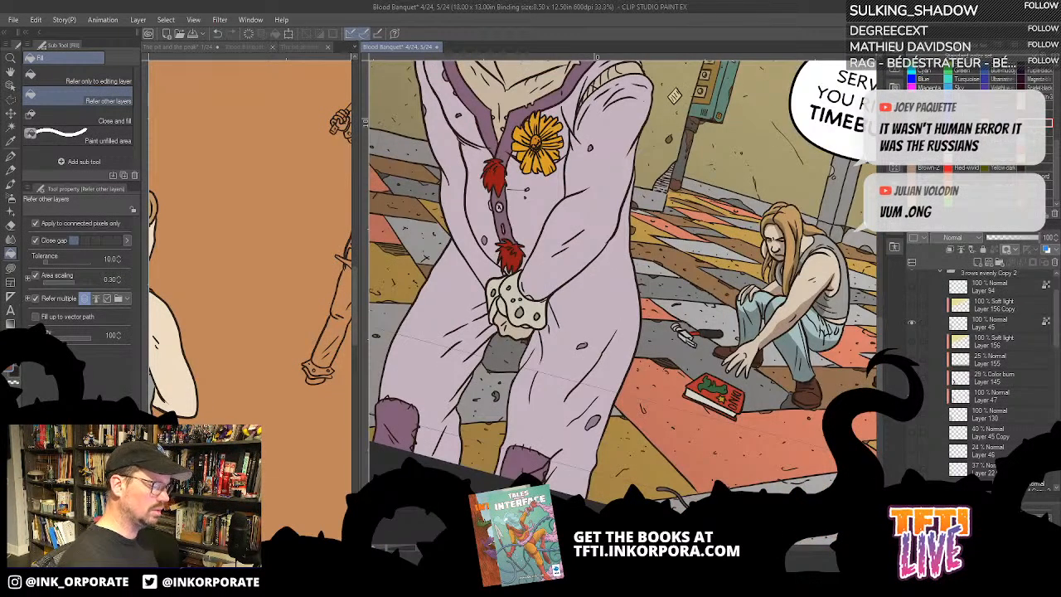
{"action": "left_click_drag", "start_coordinate": [566, 296], "coordinate": [700, 355]}
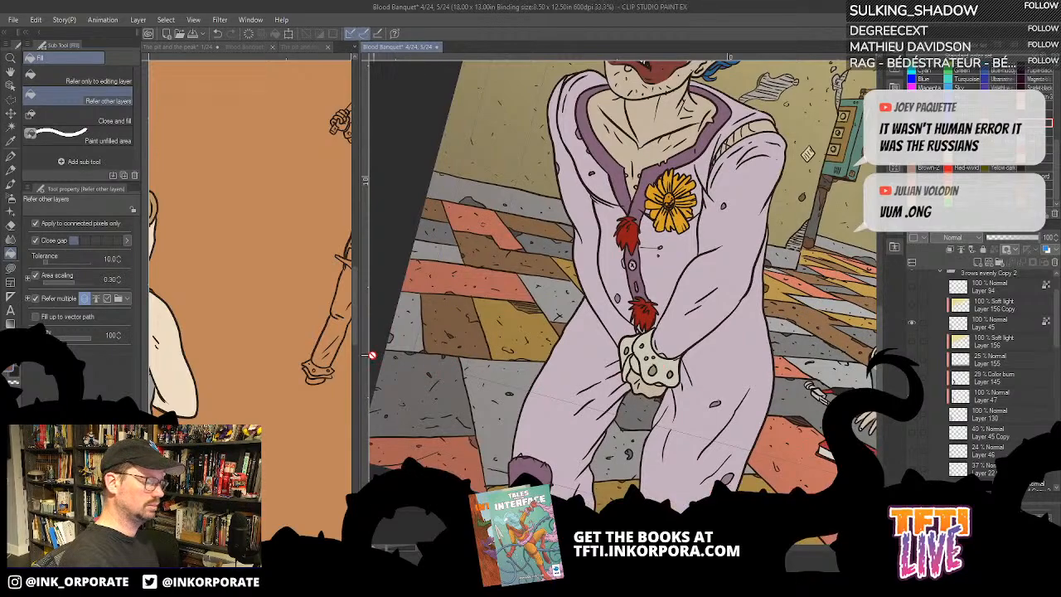
{"action": "left_click_drag", "start_coordinate": [361, 379], "coordinate": [553, 346]}
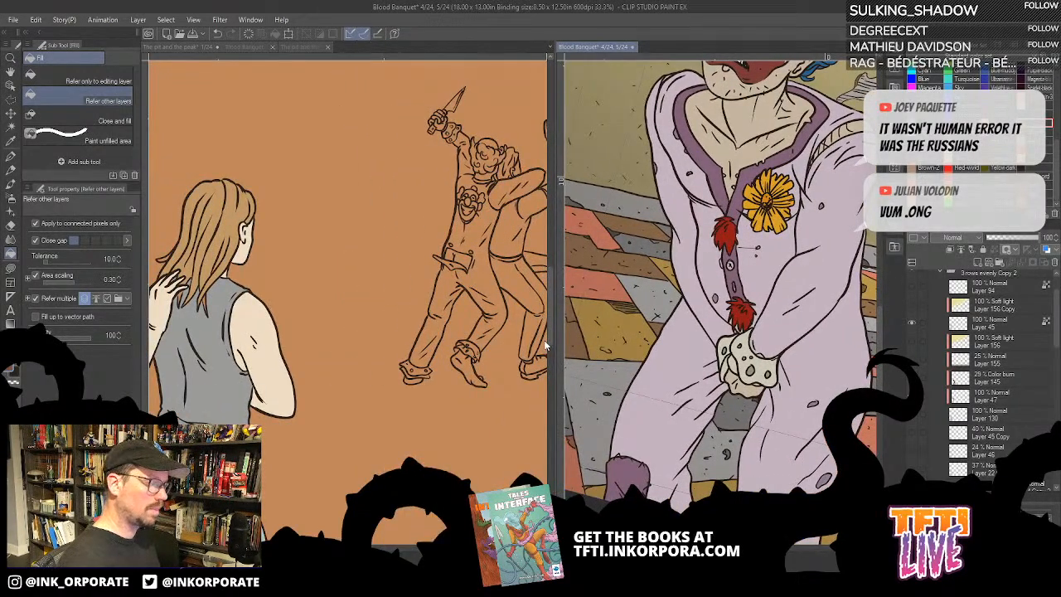
{"action": "left_click", "coordinate": [497, 290]}
{"action": "left_click_drag", "start_coordinate": [511, 286], "coordinate": [417, 378]}
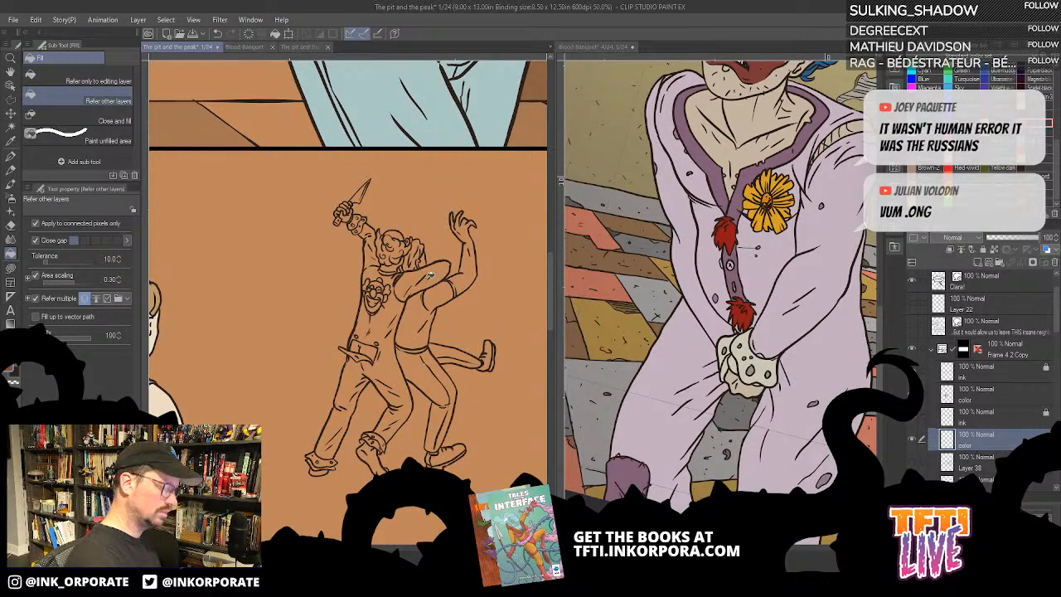
- Sample the pale purple of the reference clown's suit and fill the knife-wielding fighter's sleeves, torso and trouser legs with it
{"action": "left_click", "coordinate": [833, 258]}
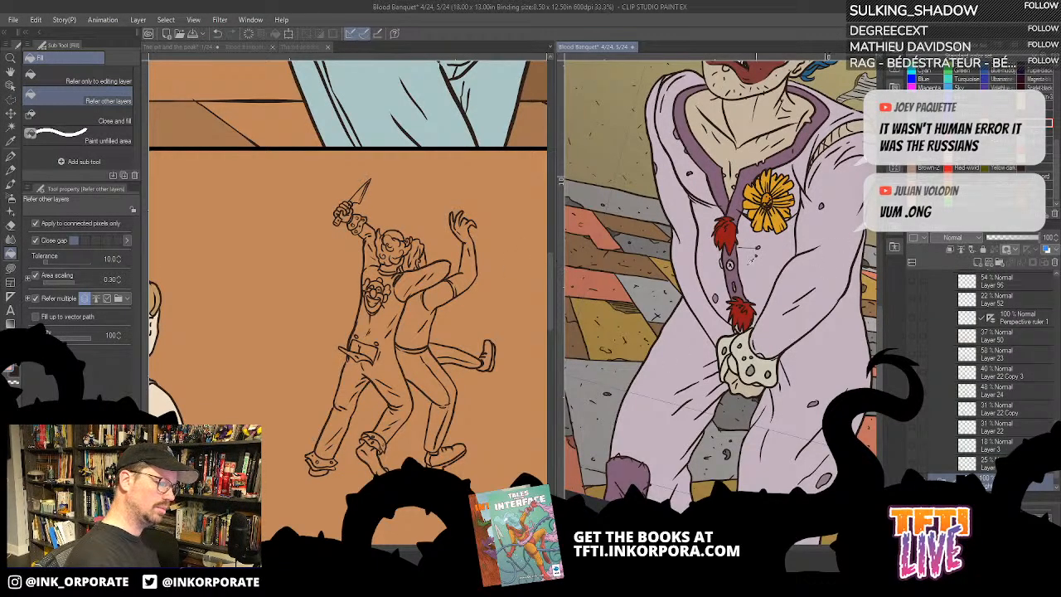
{"action": "left_click", "coordinate": [432, 279]}
{"action": "left_click", "coordinate": [438, 272]}
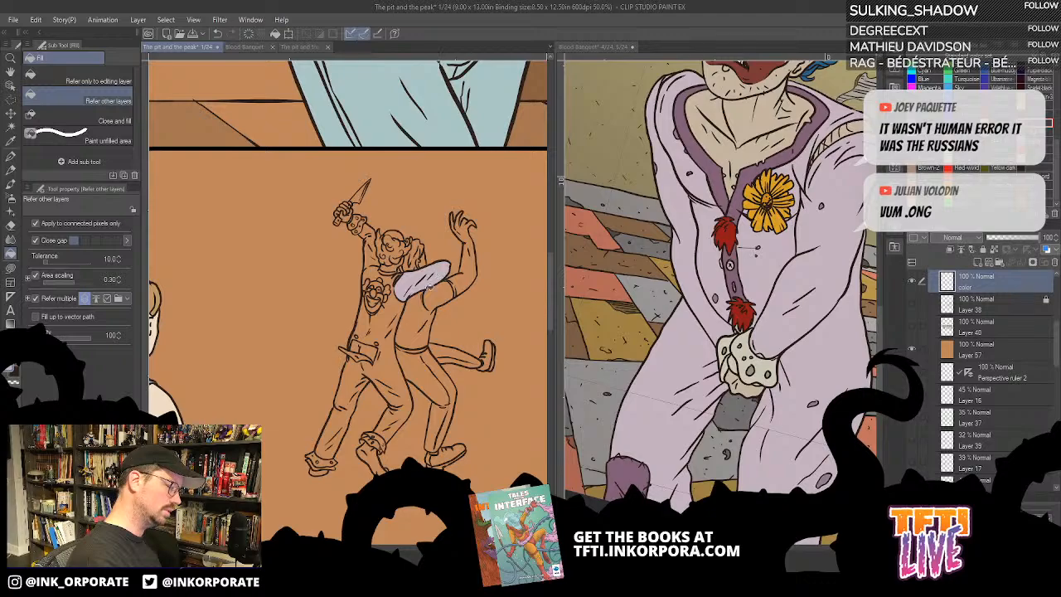
{"action": "left_click", "coordinate": [397, 314]}
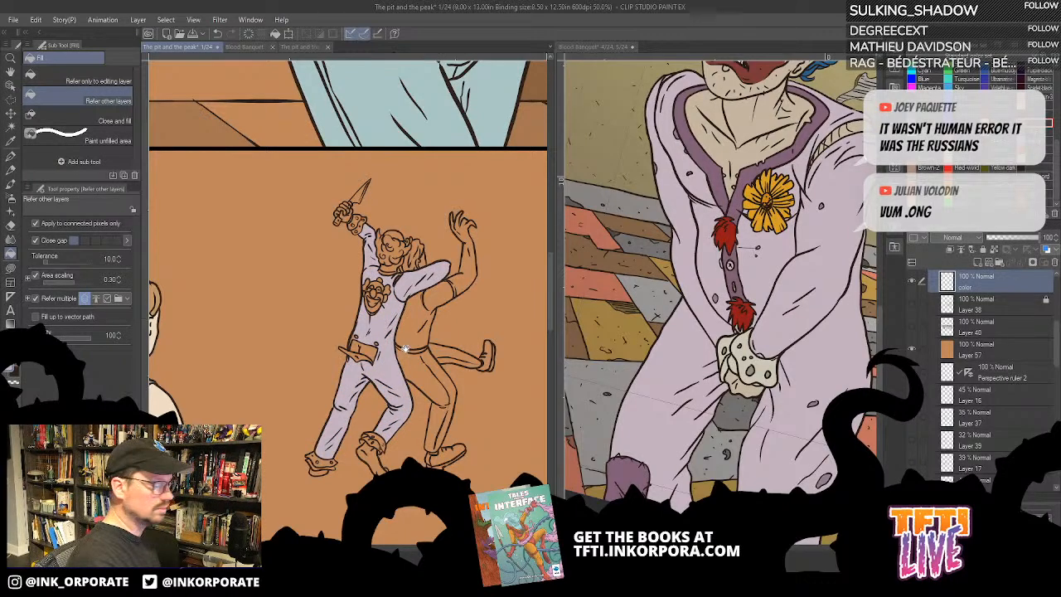
- Widen the page pane, sample the reference clown's skin tone and fill the knife-wielding fighter's bald head and neck with it
{"action": "left_click_drag", "start_coordinate": [403, 348], "coordinate": [497, 355]}
{"action": "left_click_drag", "start_coordinate": [557, 315], "coordinate": [646, 286]}
{"action": "left_click", "coordinate": [800, 125]}
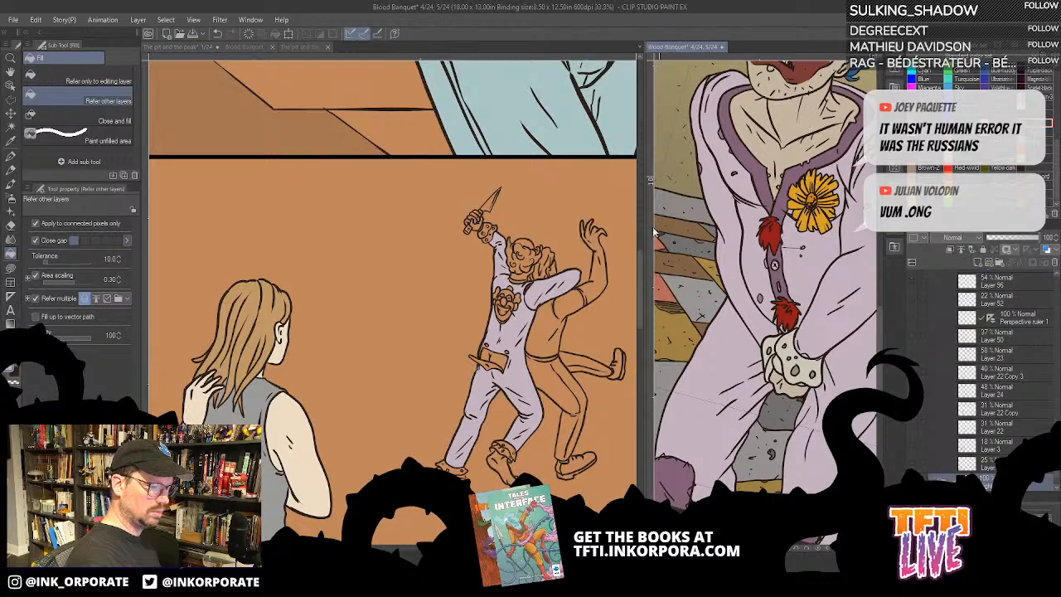
{"action": "left_click", "coordinate": [527, 284]}
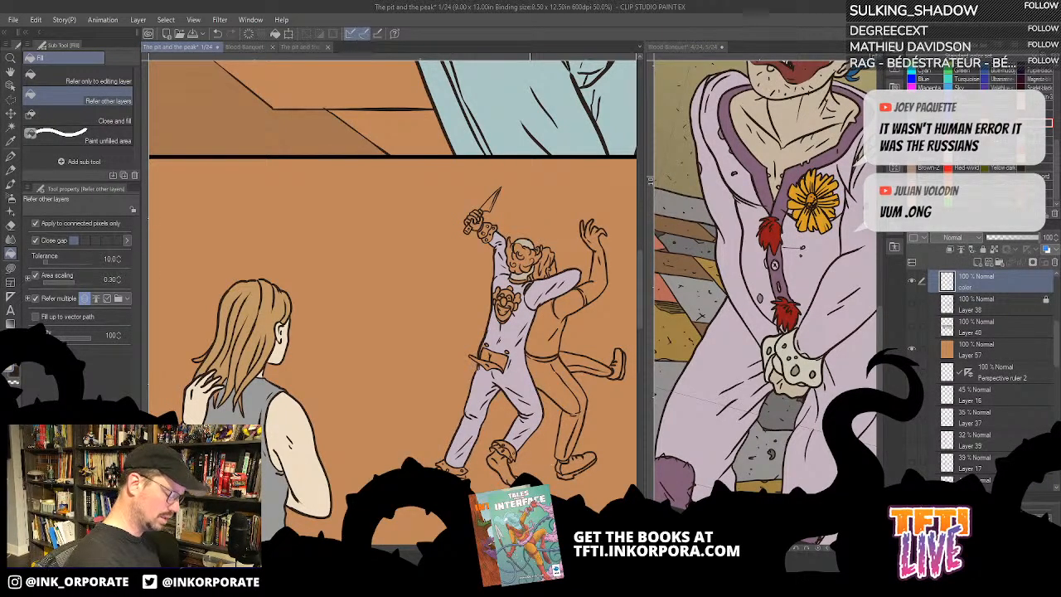
- Sample the dark purple of the reference clown's collar trim and fill the knife-wielding fighter's collar with it
{"action": "scroll", "coordinate": [531, 486], "scroll_direction": "up", "scroll_amount": 2}
{"action": "left_click_drag", "start_coordinate": [529, 253], "coordinate": [601, 367]}
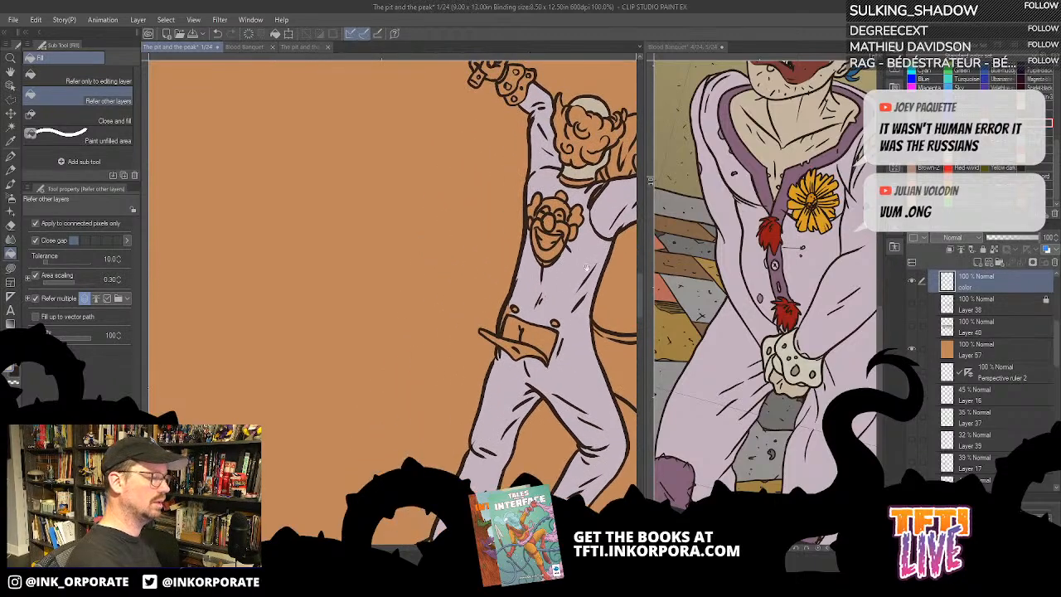
{"action": "left_click_drag", "start_coordinate": [586, 240], "coordinate": [571, 257]}
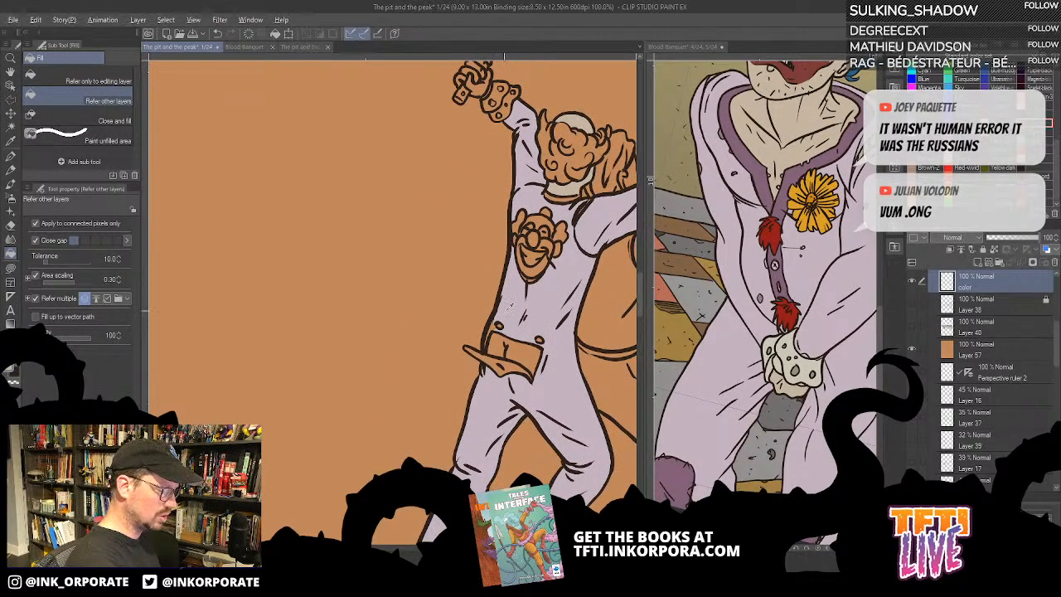
{"action": "left_click_drag", "start_coordinate": [595, 208], "coordinate": [571, 270]}
{"action": "left_click", "coordinate": [822, 165]}
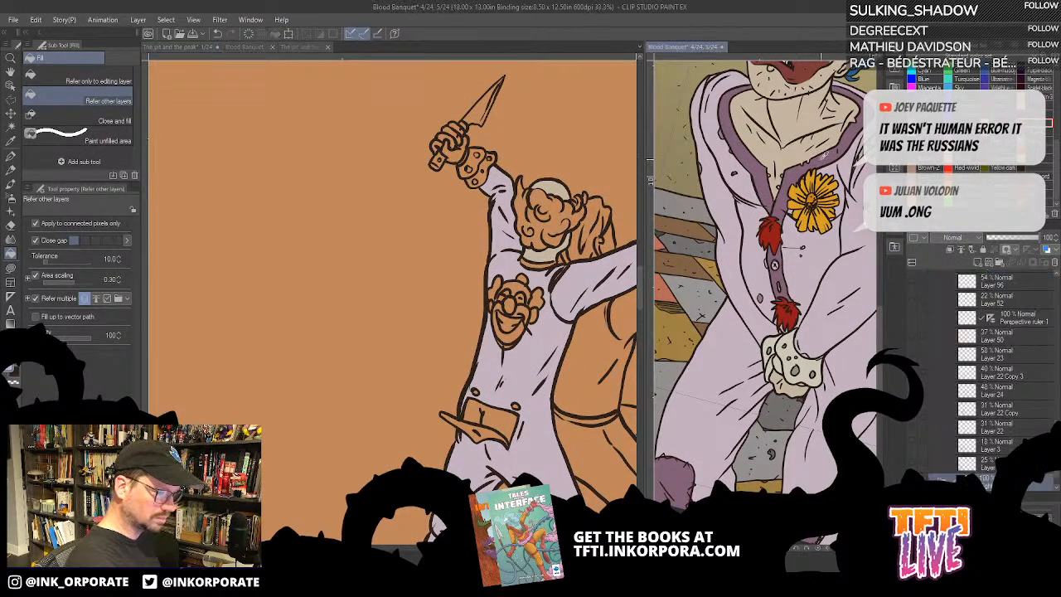
{"action": "left_click", "coordinate": [538, 274]}
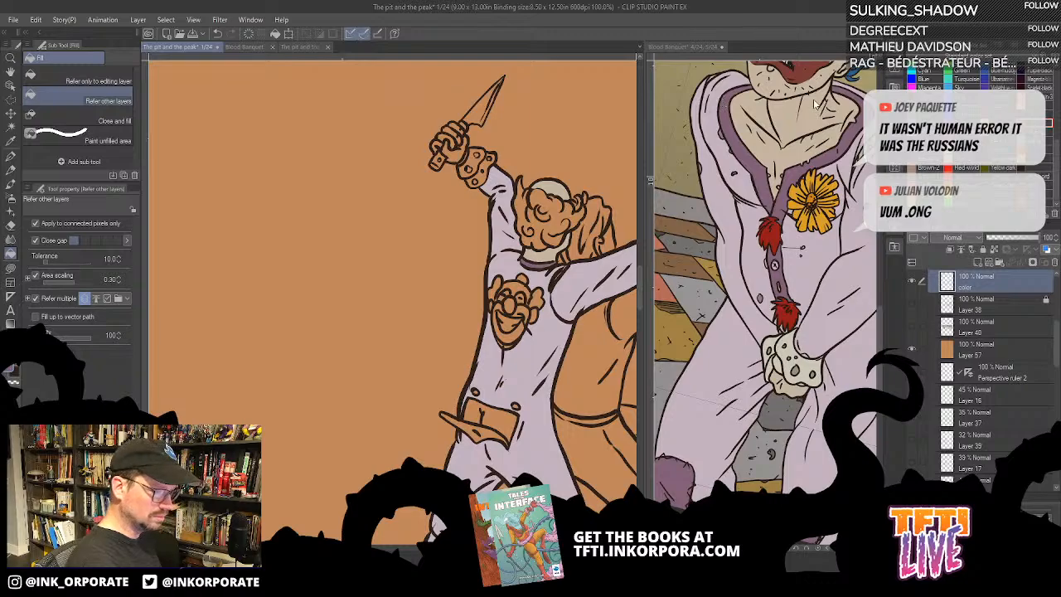
- Bring the reference clown's head into view, sample his blue hair and fill the knife-wielding fighter's curls with that blue
{"action": "left_click_drag", "start_coordinate": [816, 102], "coordinate": [723, 220]}
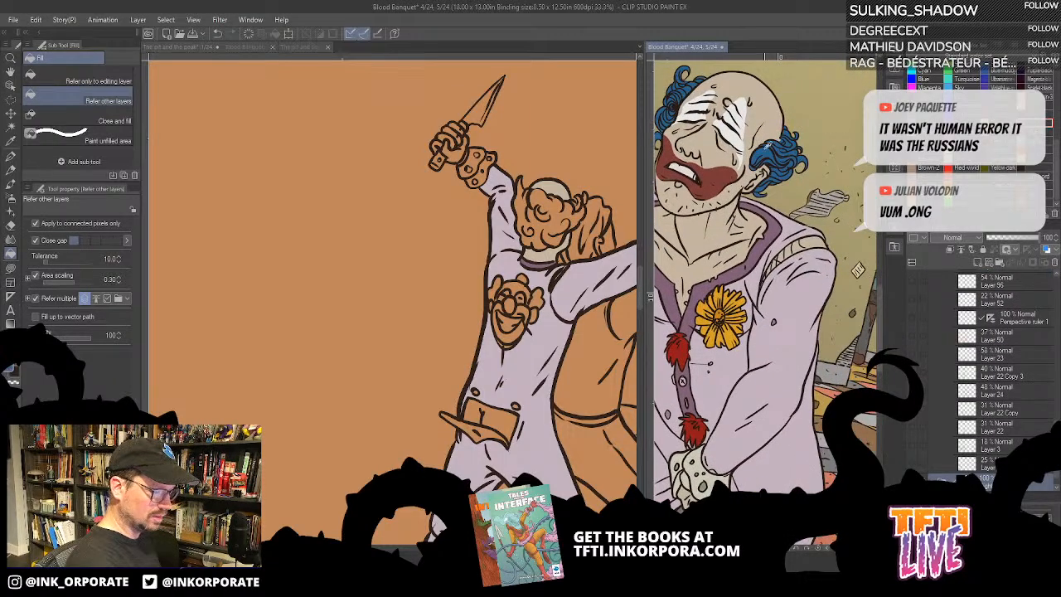
{"action": "left_click", "coordinate": [578, 221]}
{"action": "left_click_drag", "start_coordinate": [537, 332], "coordinate": [534, 380]}
{"action": "key", "text": "u"}
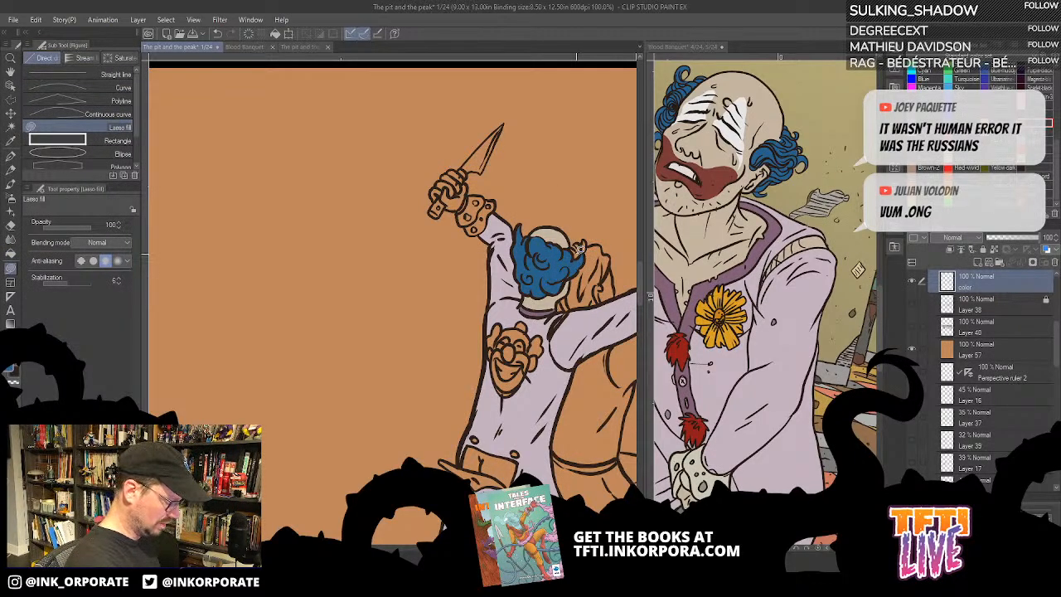
{"action": "key", "text": "g"}
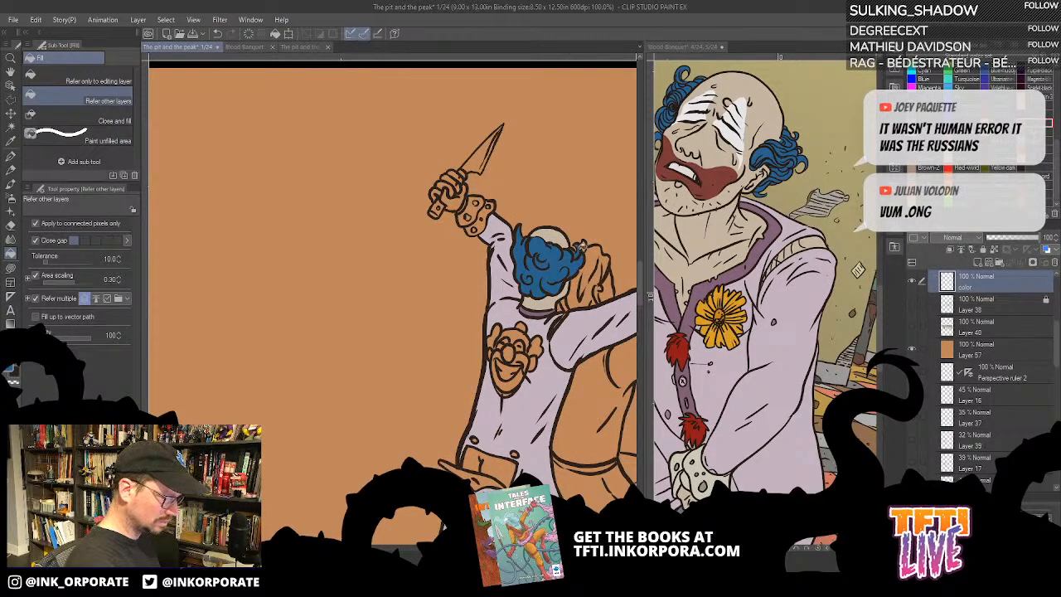
{"action": "left_click_drag", "start_coordinate": [581, 245], "coordinate": [577, 226]}
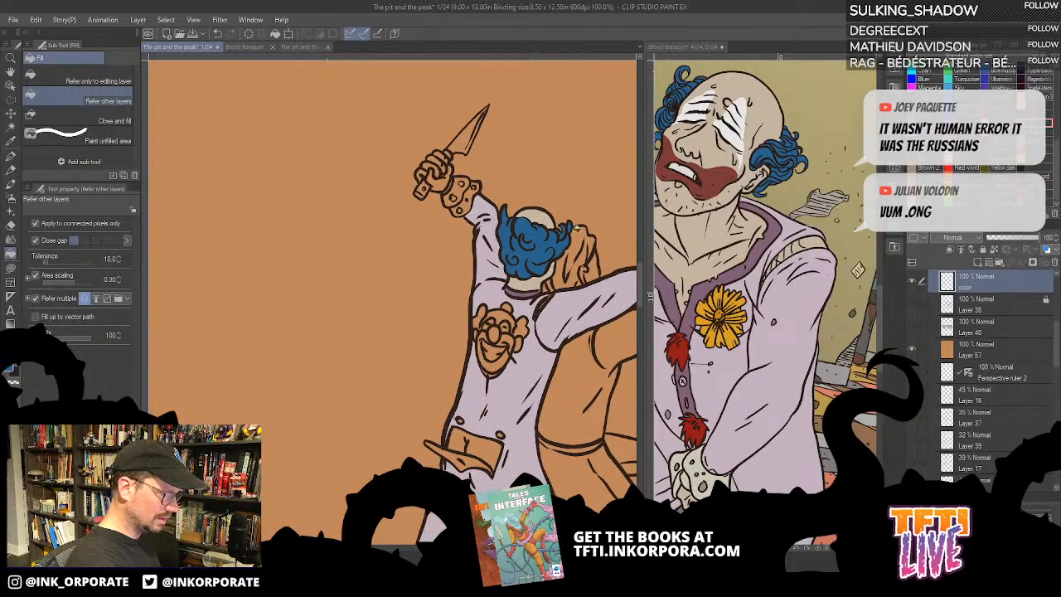
{"action": "left_click_drag", "start_coordinate": [518, 280], "coordinate": [547, 315]}
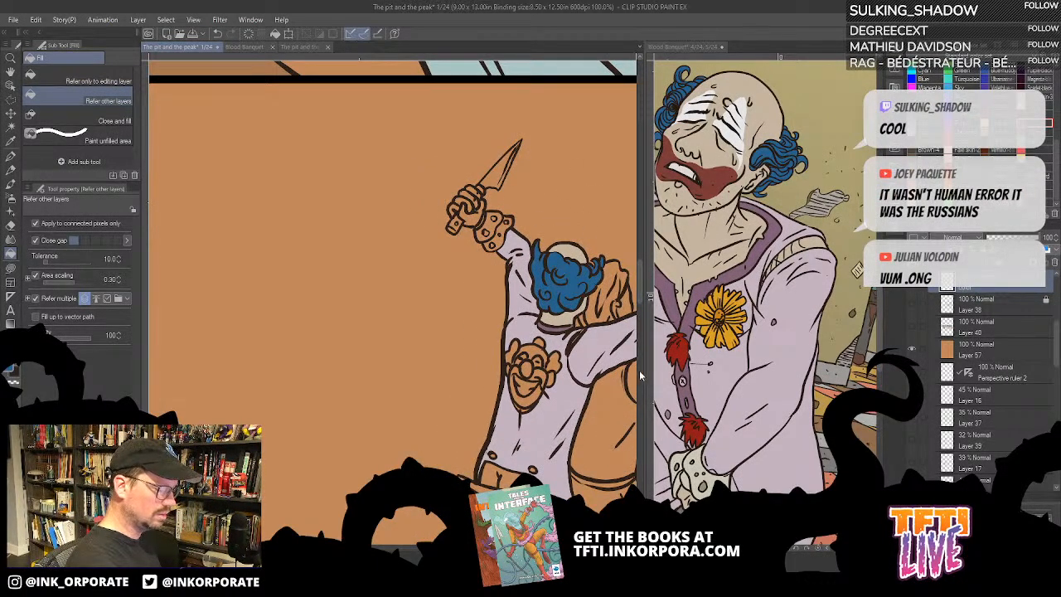
- Sample the cream of the reference clown's ruffled cuff and fill the cuff on the fighter's raised knife arm
{"action": "left_click", "coordinate": [700, 469]}
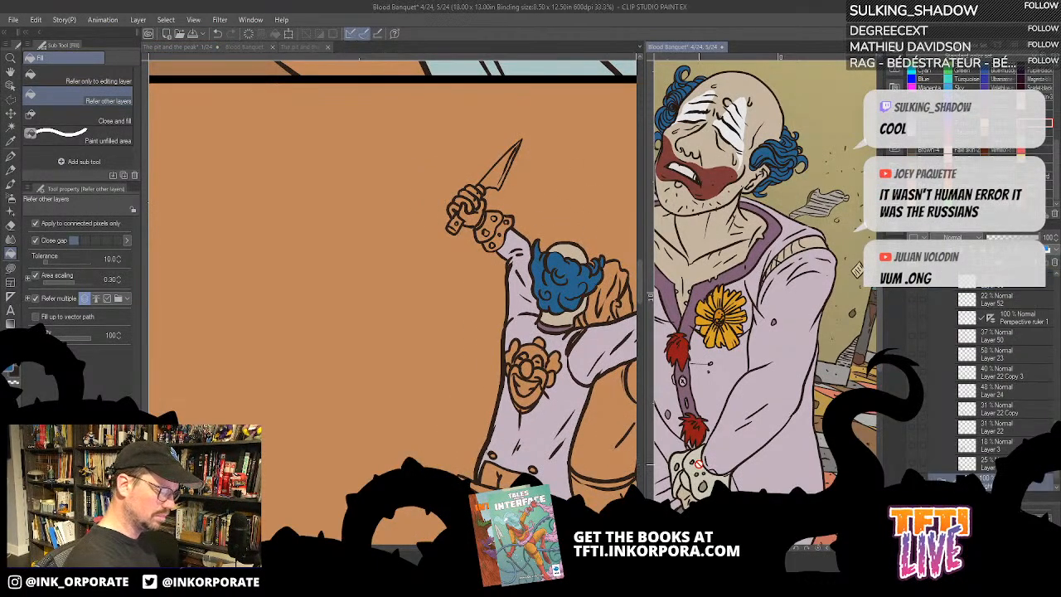
{"action": "left_click", "coordinate": [495, 232]}
{"action": "left_click", "coordinate": [497, 238]}
{"action": "left_click", "coordinate": [488, 238]}
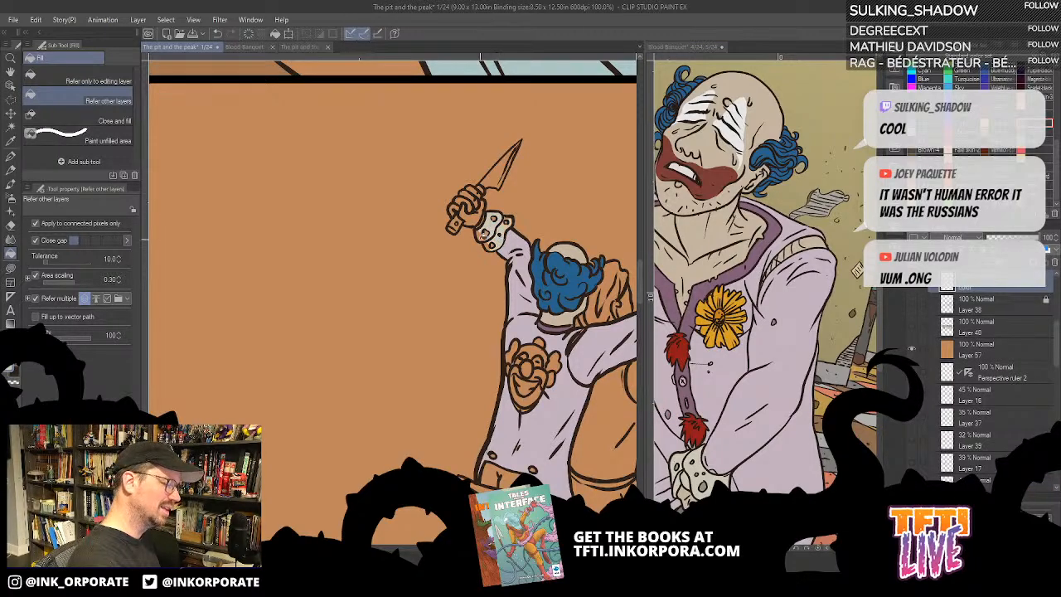
{"action": "left_click", "coordinate": [493, 249]}
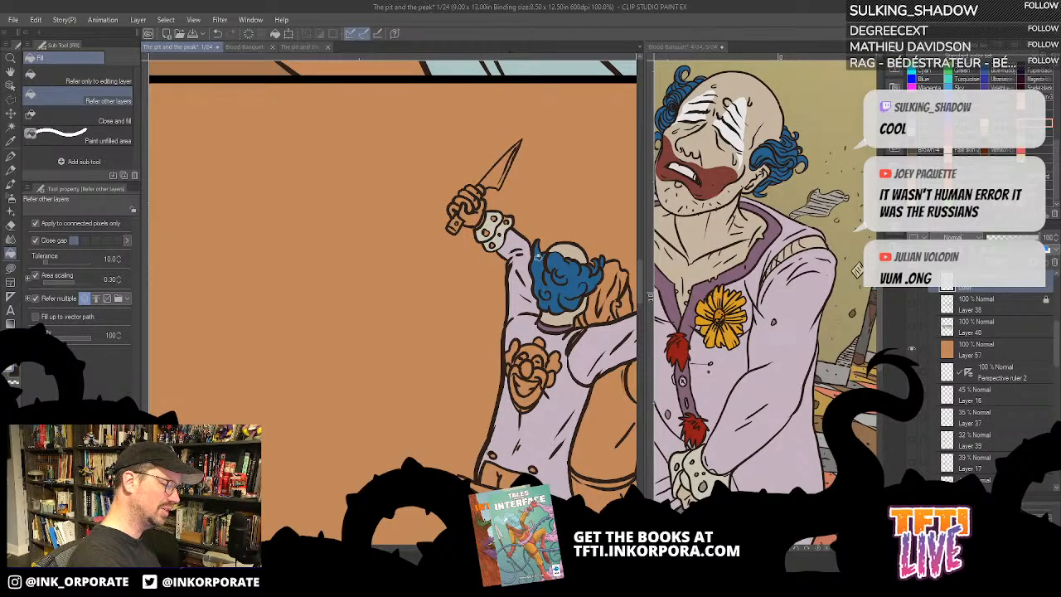
- Undo the last fill and cover the unfilled spots of the raised arm's cuff in cream with Lasso fill
{"action": "scroll", "coordinate": [557, 298], "scroll_direction": "up", "scroll_amount": 2}
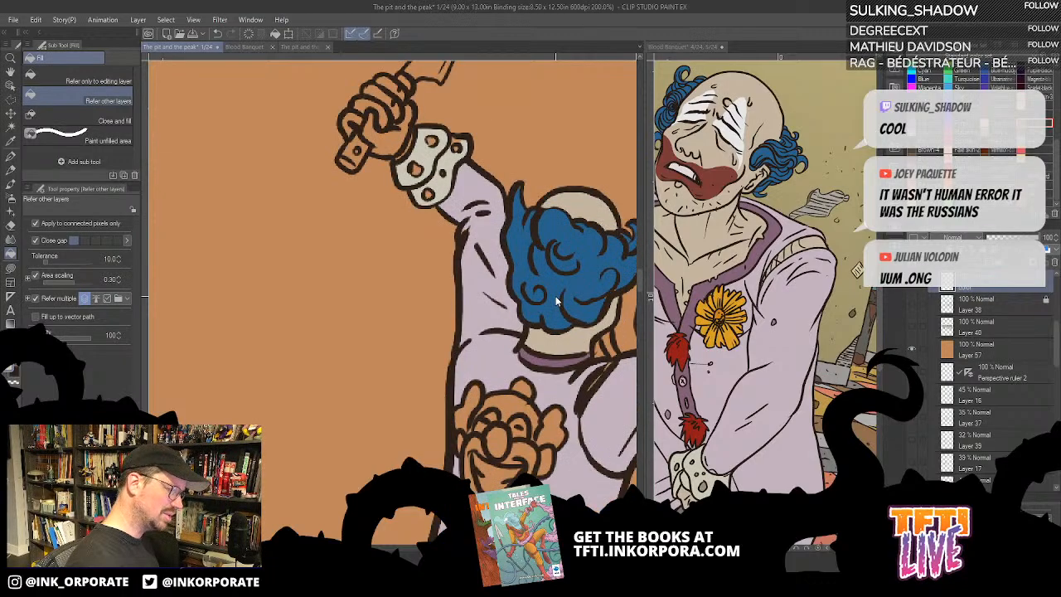
{"action": "key", "text": "ctrl+z"}
{"action": "left_click_drag", "start_coordinate": [466, 159], "coordinate": [496, 234]}
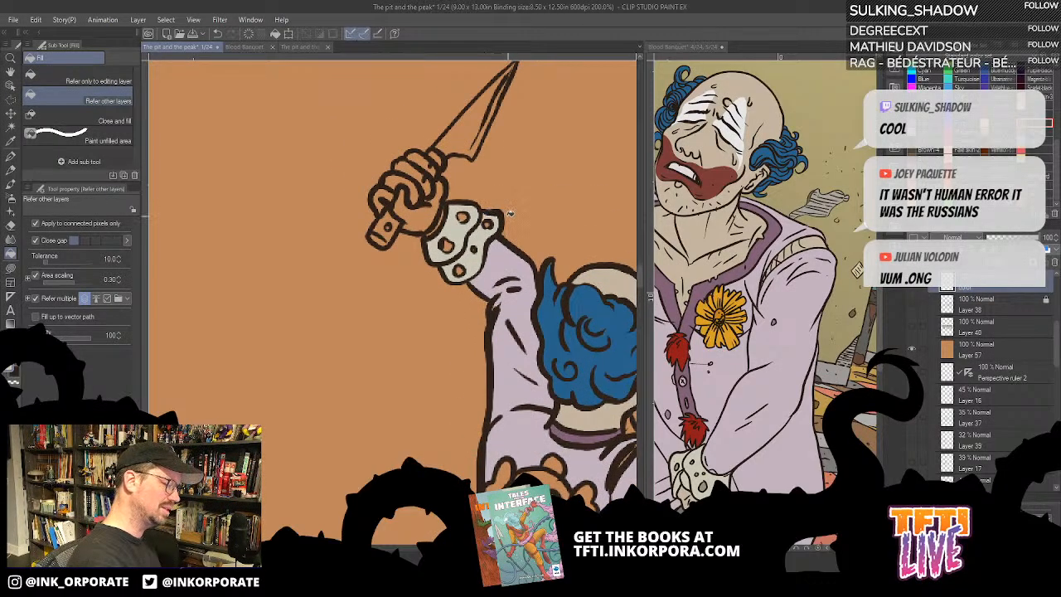
{"action": "key", "text": "u"}
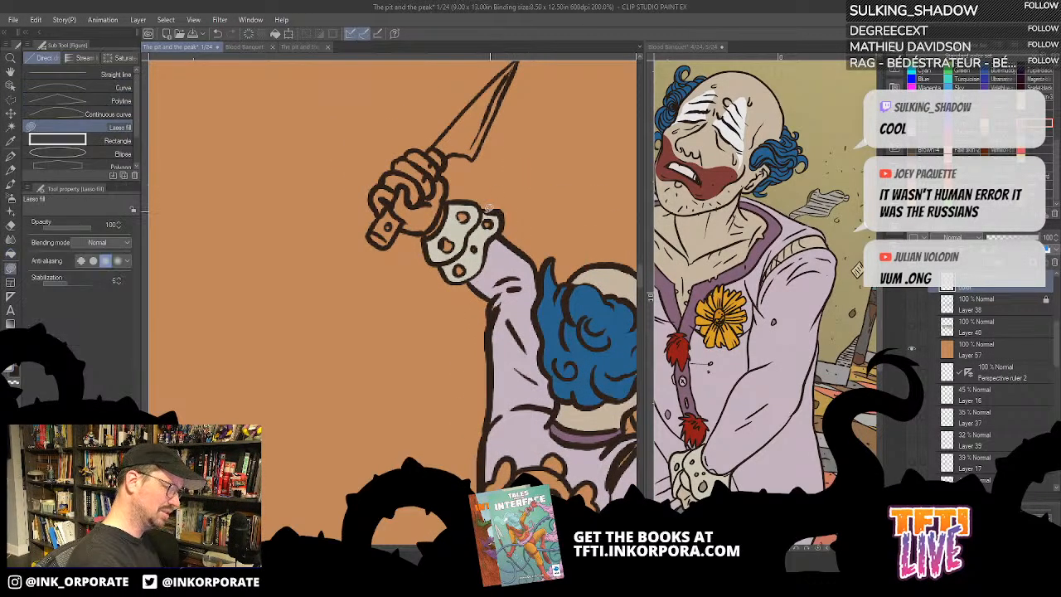
{"action": "mouse_move", "coordinate": [434, 243]}
{"action": "left_mouse_down"}
{"action": "mouse_move", "coordinate": [468, 273]}
{"action": "mouse_move", "coordinate": [501, 218]}
{"action": "left_mouse_up"}
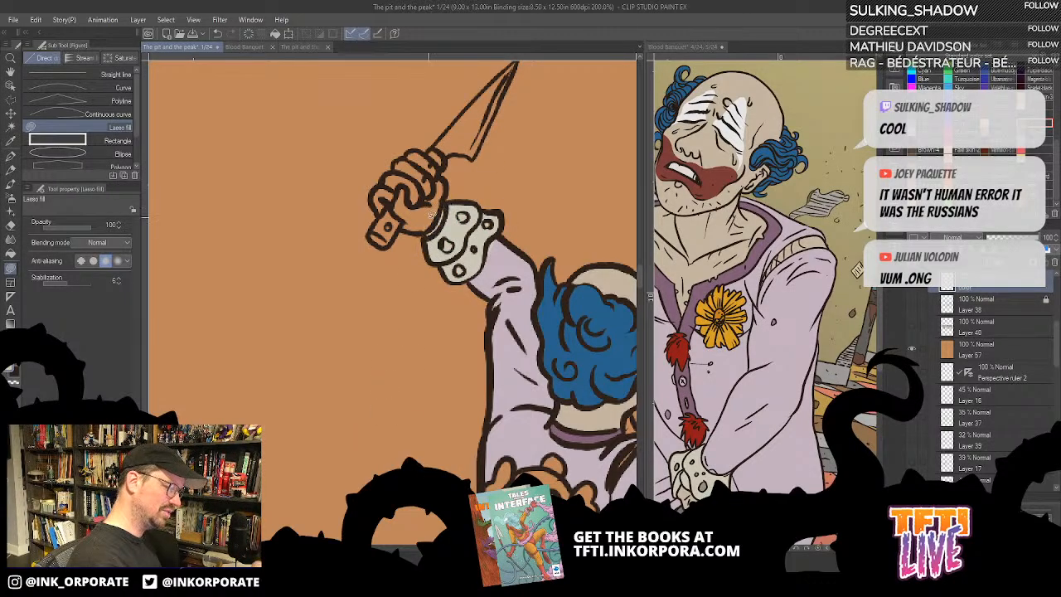
- Sample the reference clown's skin tone and colour the hand gripping the knife, including the small gaps between its fingers
{"action": "left_click", "coordinate": [714, 217]}
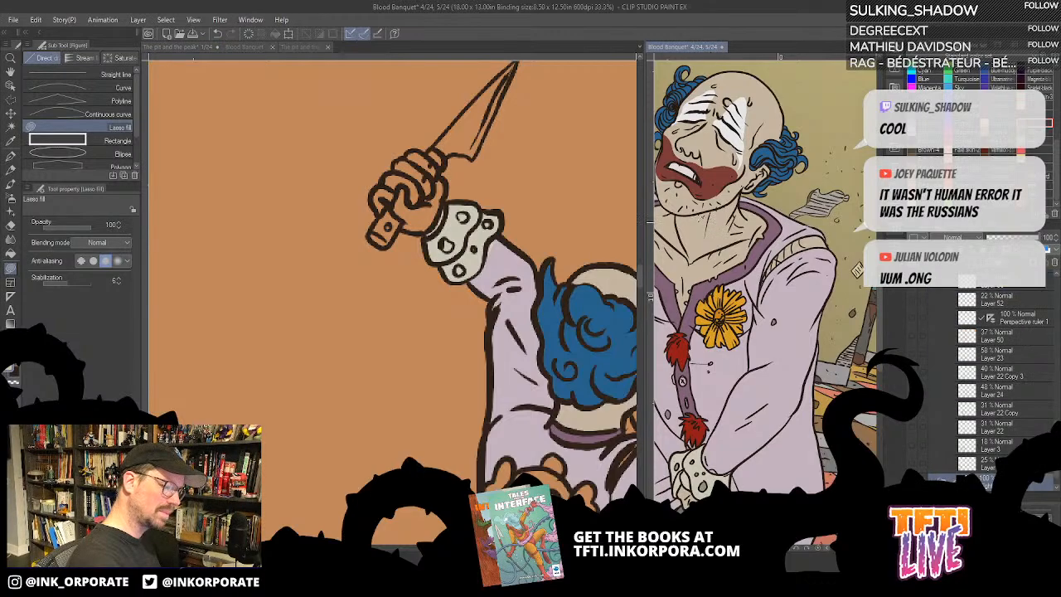
{"action": "key", "text": "g"}
{"action": "left_click", "coordinate": [433, 208]}
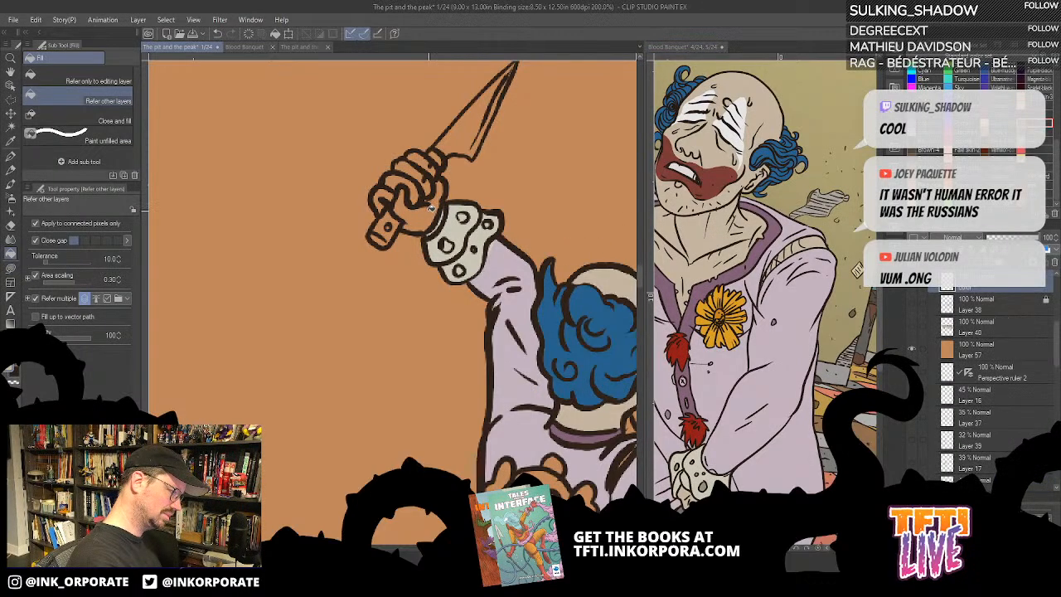
{"action": "left_click", "coordinate": [428, 218]}
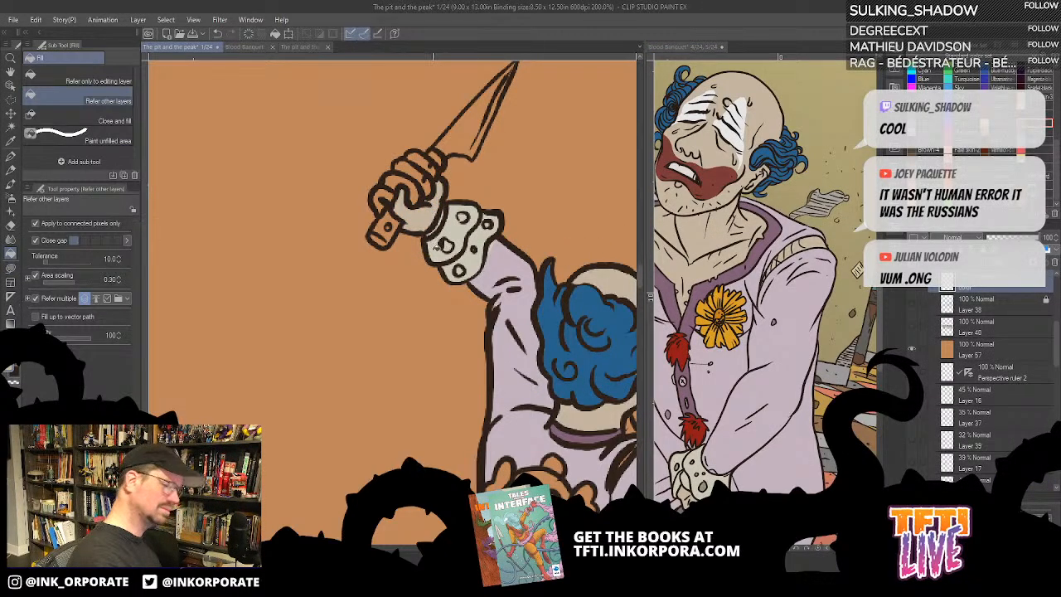
{"action": "left_click_drag", "start_coordinate": [489, 282], "coordinate": [570, 332]}
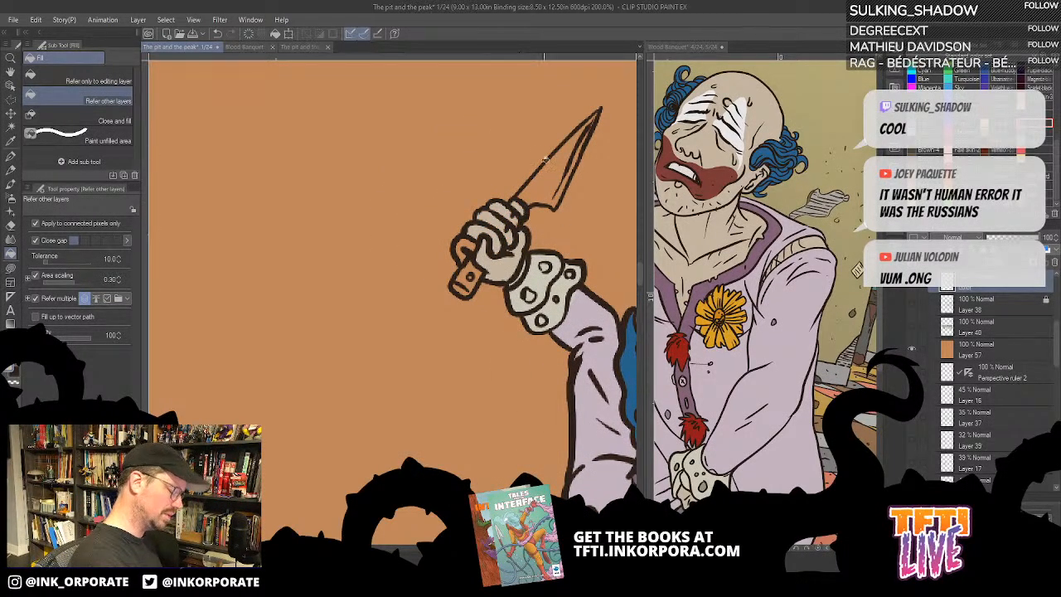
{"action": "key", "text": "u"}
{"action": "mouse_move", "coordinate": [479, 249]}
{"action": "left_mouse_down"}
{"action": "mouse_move", "coordinate": [461, 230]}
{"action": "mouse_move", "coordinate": [455, 264]}
{"action": "mouse_move", "coordinate": [486, 245]}
{"action": "left_mouse_up"}
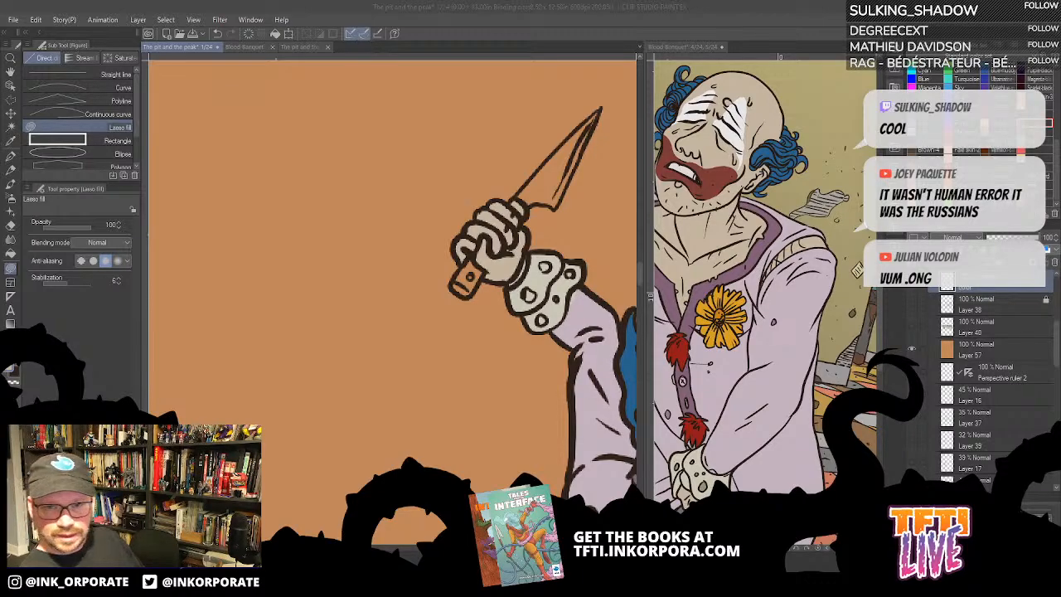
{"action": "left_click", "coordinate": [584, 30]}
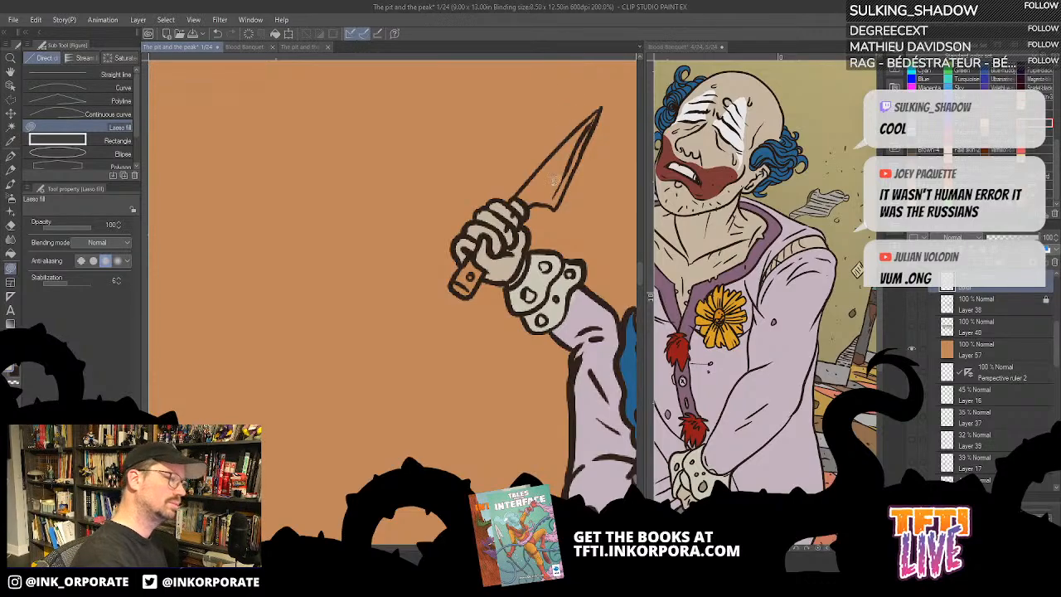
{"action": "left_click_drag", "start_coordinate": [601, 235], "coordinate": [517, 250]}
{"action": "key", "text": "g"}
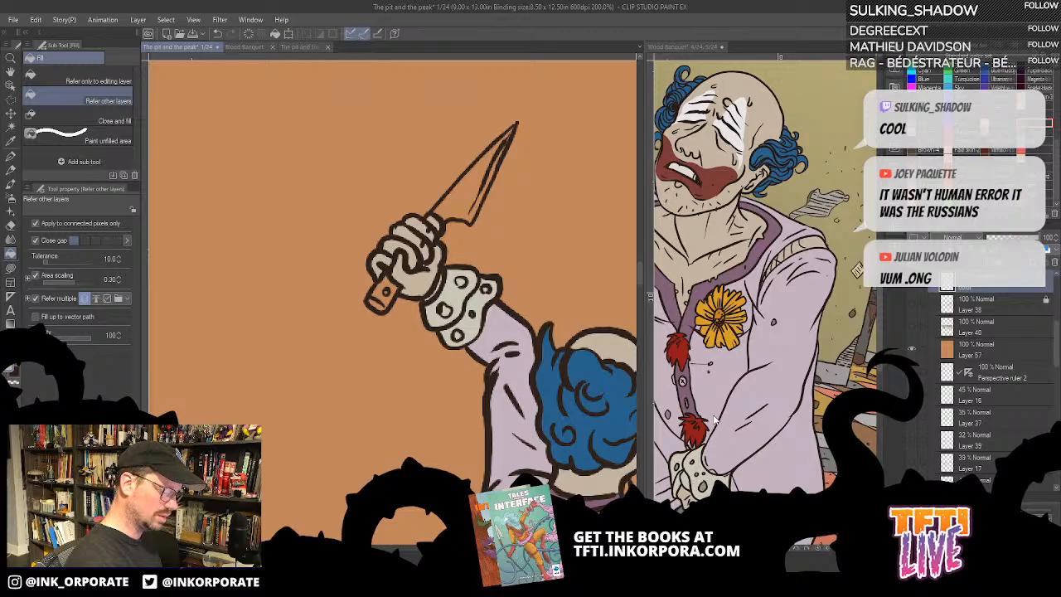
{"action": "left_click_drag", "start_coordinate": [619, 464], "coordinate": [558, 425]}
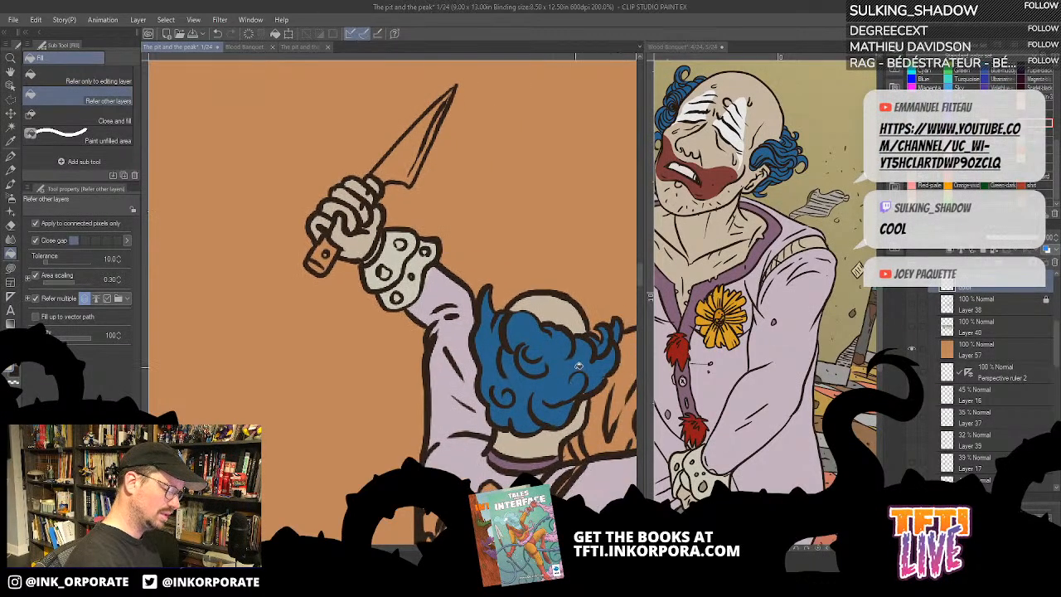
{"action": "key", "text": "u"}
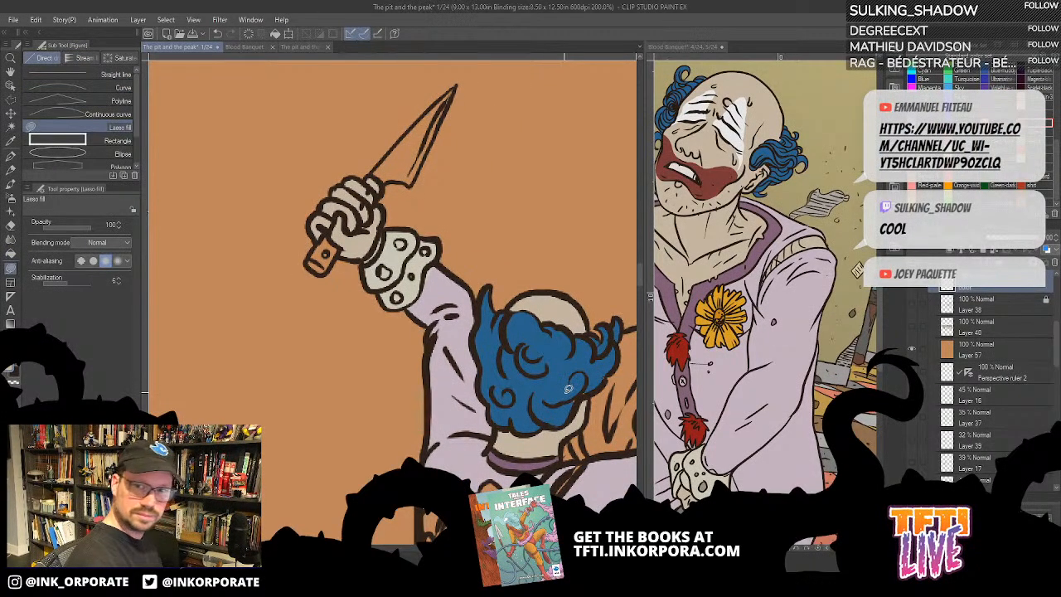
{"action": "left_click_drag", "start_coordinate": [560, 396], "coordinate": [563, 374]}
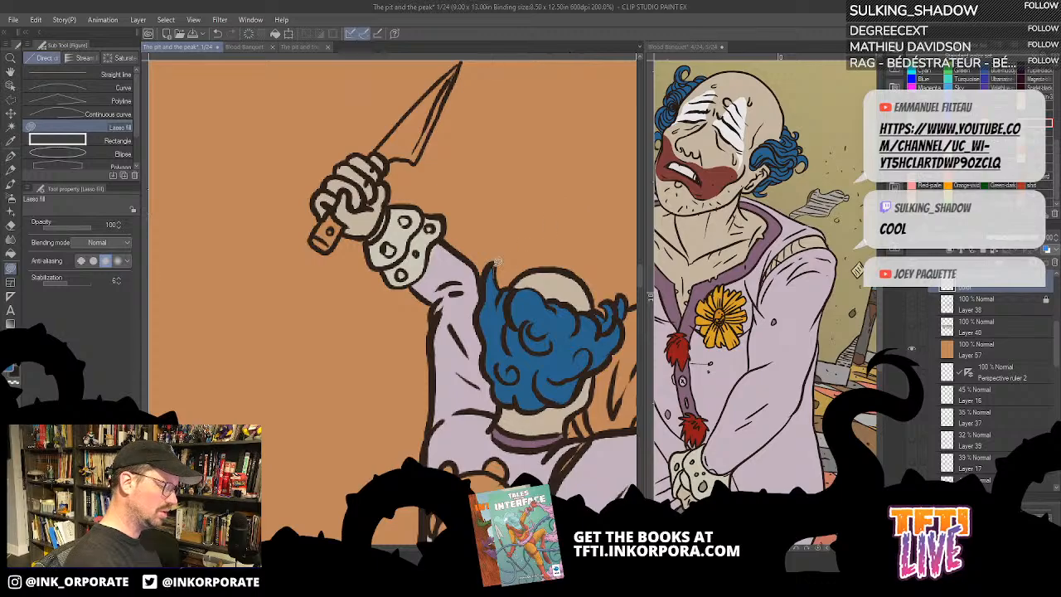
{"action": "left_click_drag", "start_coordinate": [451, 246], "coordinate": [548, 331]}
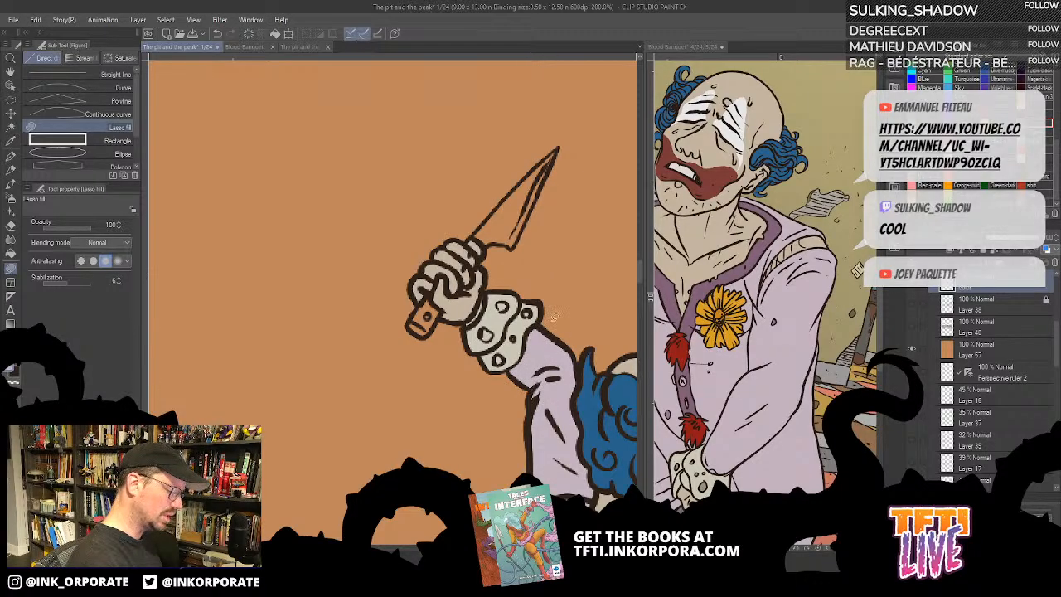
{"action": "key", "text": "g"}
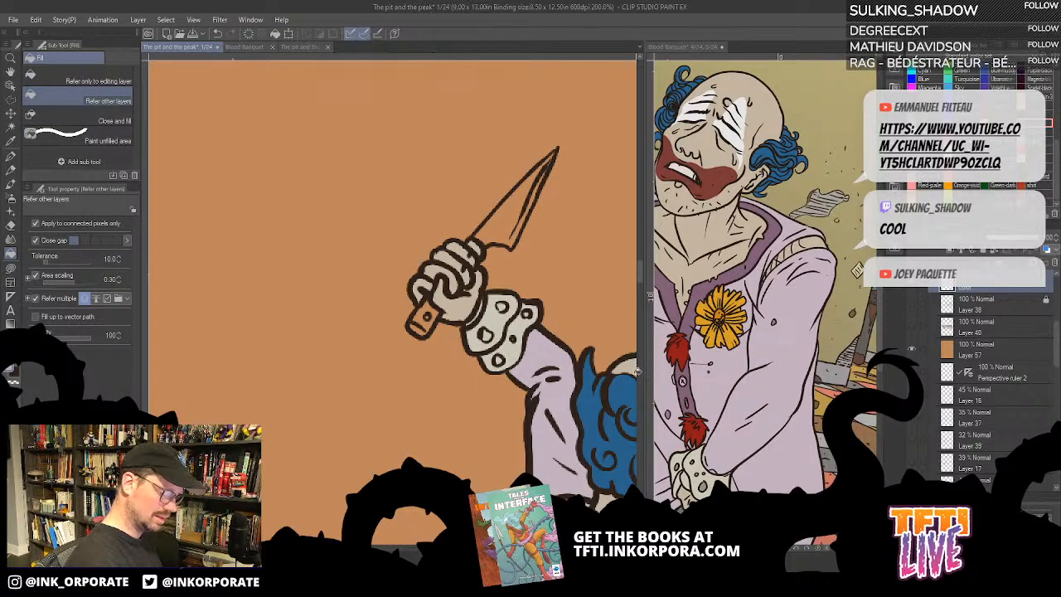
- Look over the Blood Banquet clown scene and the story's page overview for colour reference
{"action": "left_click_drag", "start_coordinate": [643, 377], "coordinate": [440, 373]}
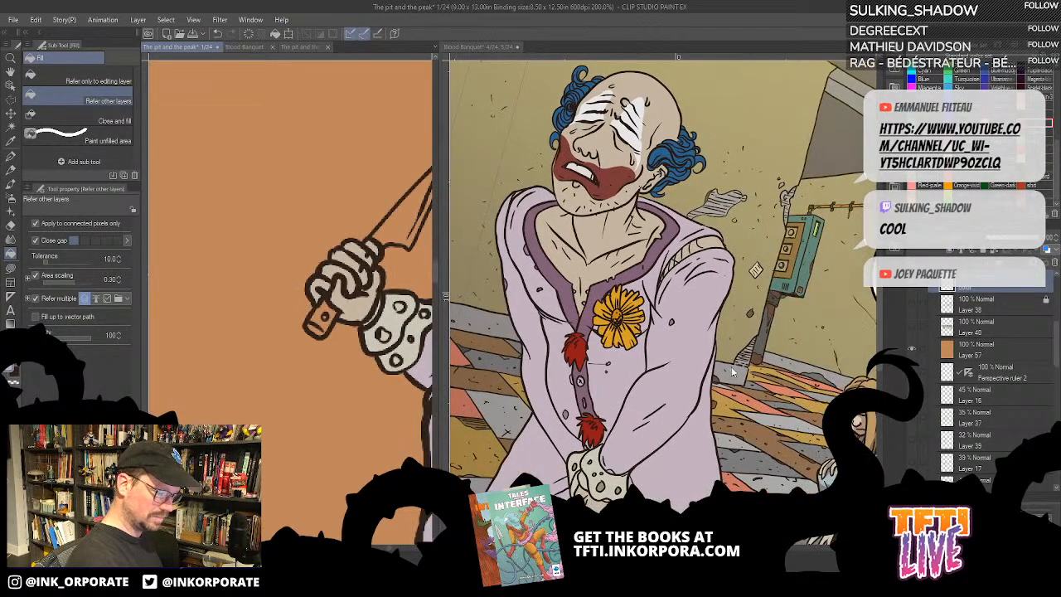
{"action": "left_click", "coordinate": [750, 403]}
{"action": "left_click_drag", "start_coordinate": [759, 458], "coordinate": [747, 331]}
{"action": "left_click_drag", "start_coordinate": [821, 377], "coordinate": [742, 294]}
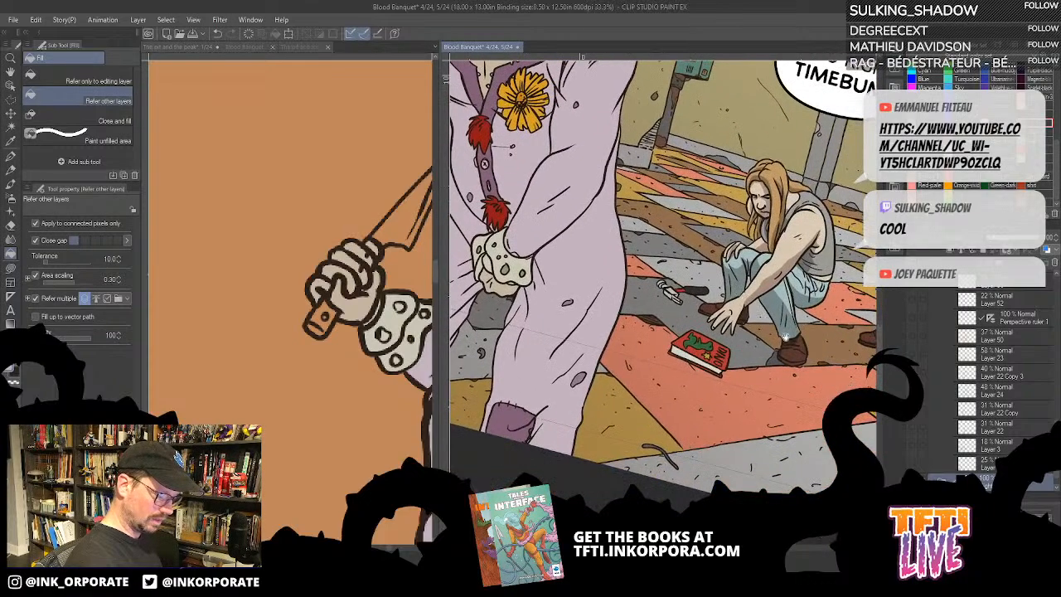
{"action": "left_click_drag", "start_coordinate": [786, 336], "coordinate": [635, 346]}
{"action": "left_click_drag", "start_coordinate": [832, 310], "coordinate": [712, 377]}
{"action": "left_click_drag", "start_coordinate": [775, 104], "coordinate": [757, 467]}
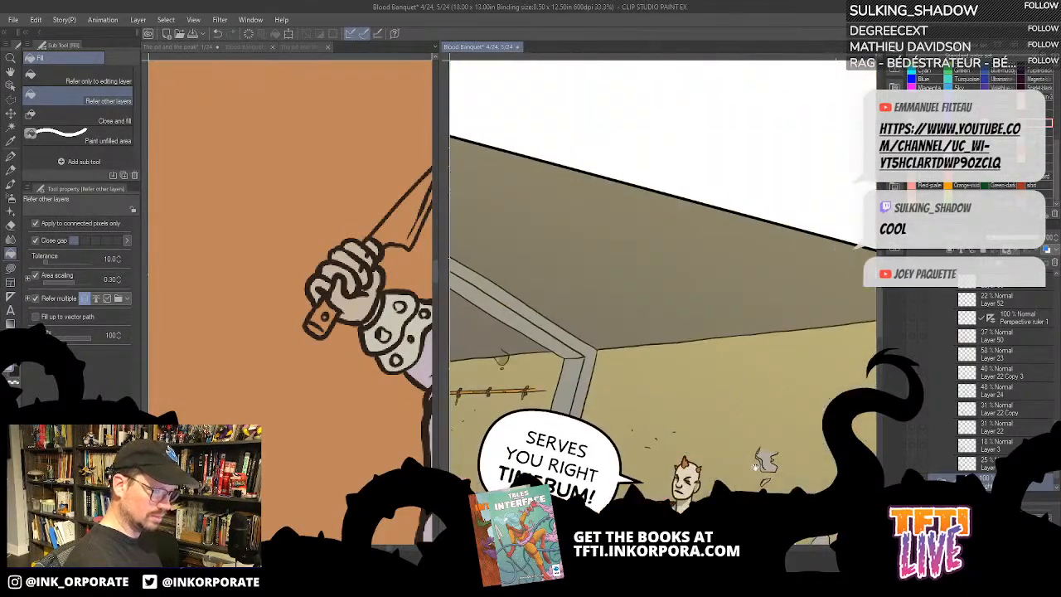
{"action": "left_click_drag", "start_coordinate": [673, 290], "coordinate": [671, 446]}
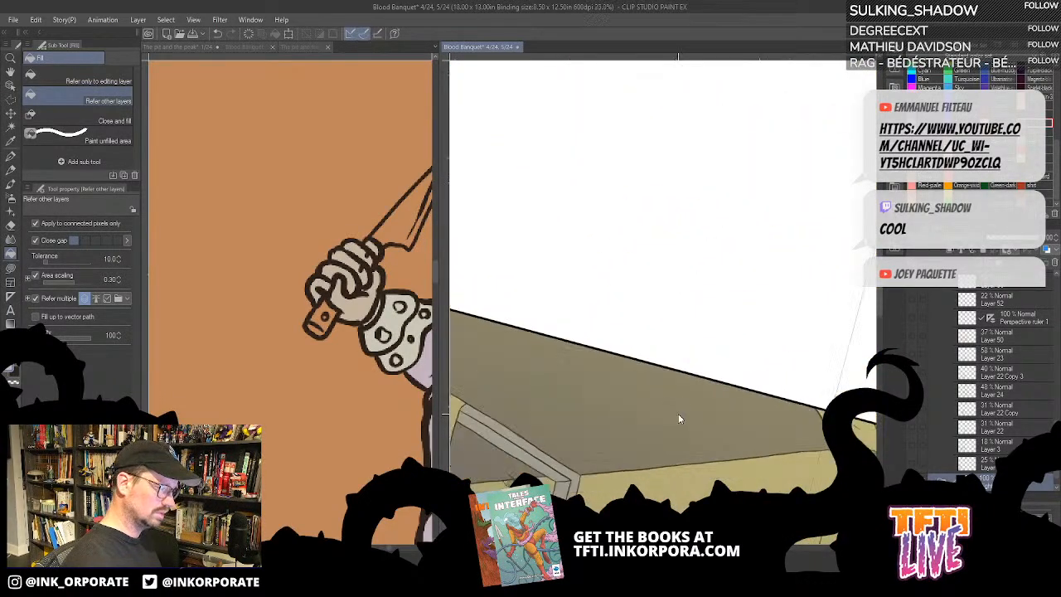
{"action": "scroll", "coordinate": [678, 413], "scroll_direction": "down", "scroll_amount": 5}
{"action": "scroll", "coordinate": [678, 414], "scroll_direction": "up", "scroll_amount": 2}
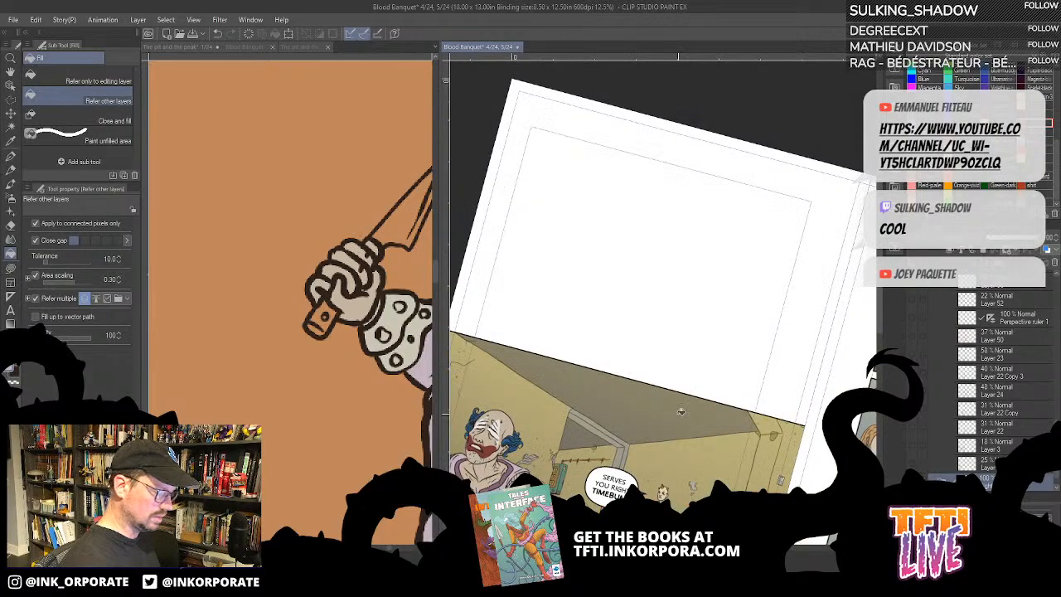
{"action": "left_click_drag", "start_coordinate": [678, 414], "coordinate": [681, 186]}
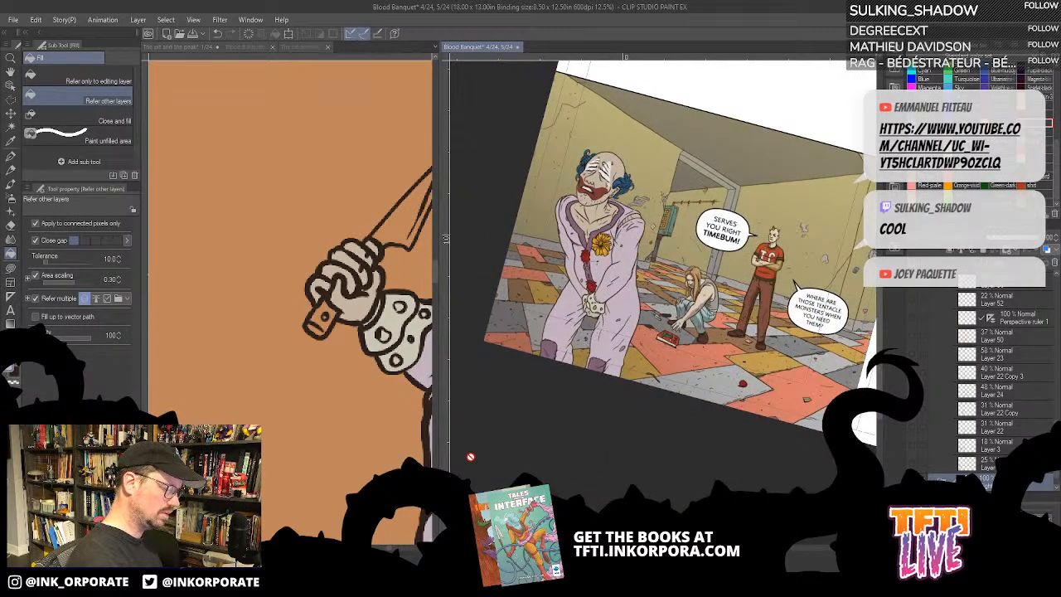
{"action": "left_click", "coordinate": [296, 46]}
{"action": "left_click", "coordinate": [235, 46]}
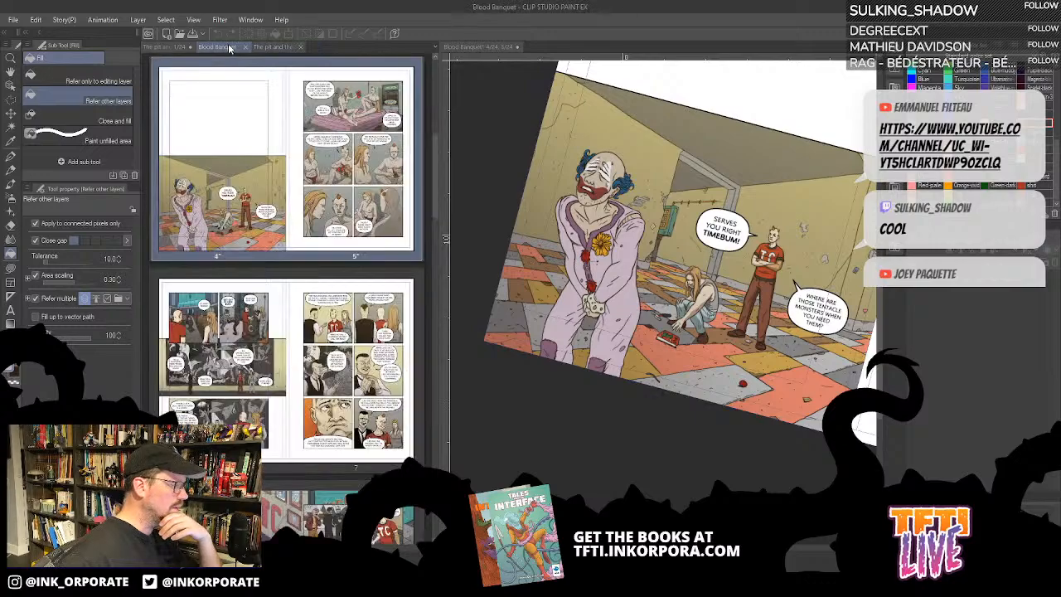
{"action": "scroll", "coordinate": [260, 168], "scroll_direction": "up", "scroll_amount": 1}
{"action": "scroll", "coordinate": [259, 167], "scroll_direction": "up", "scroll_amount": 2}
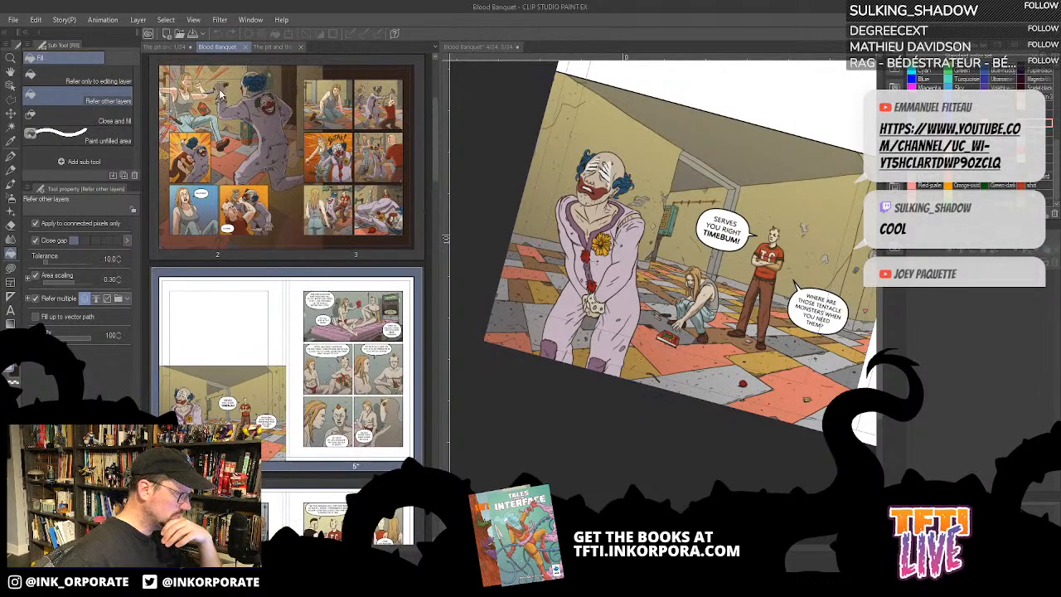
{"action": "left_click", "coordinate": [179, 46]}
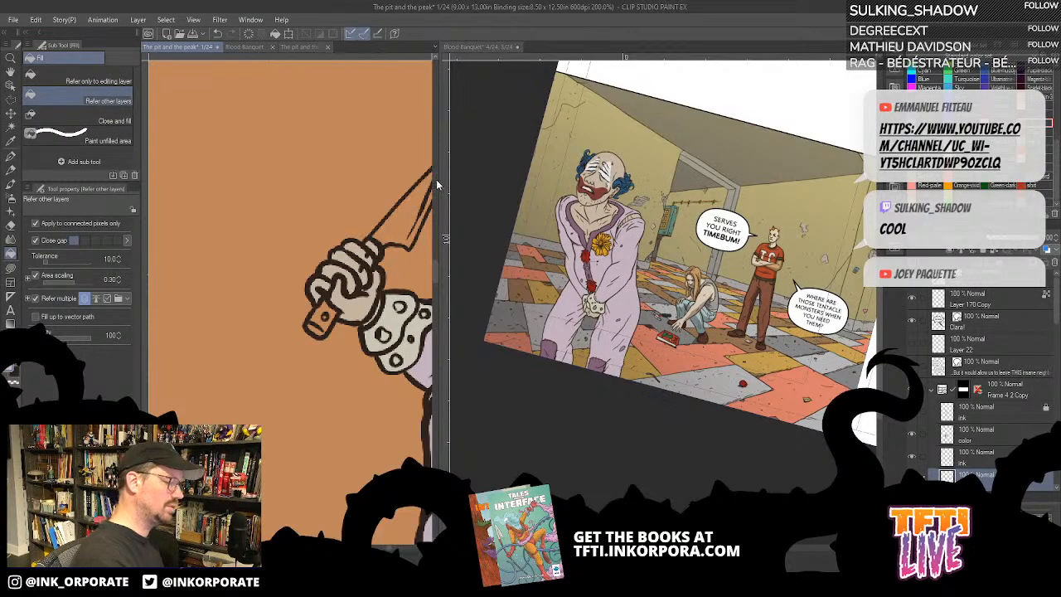
- Colour the knife's handle dark brown, including the rivets and the short piece above the fist
{"action": "left_click_drag", "start_coordinate": [438, 183], "coordinate": [574, 174]}
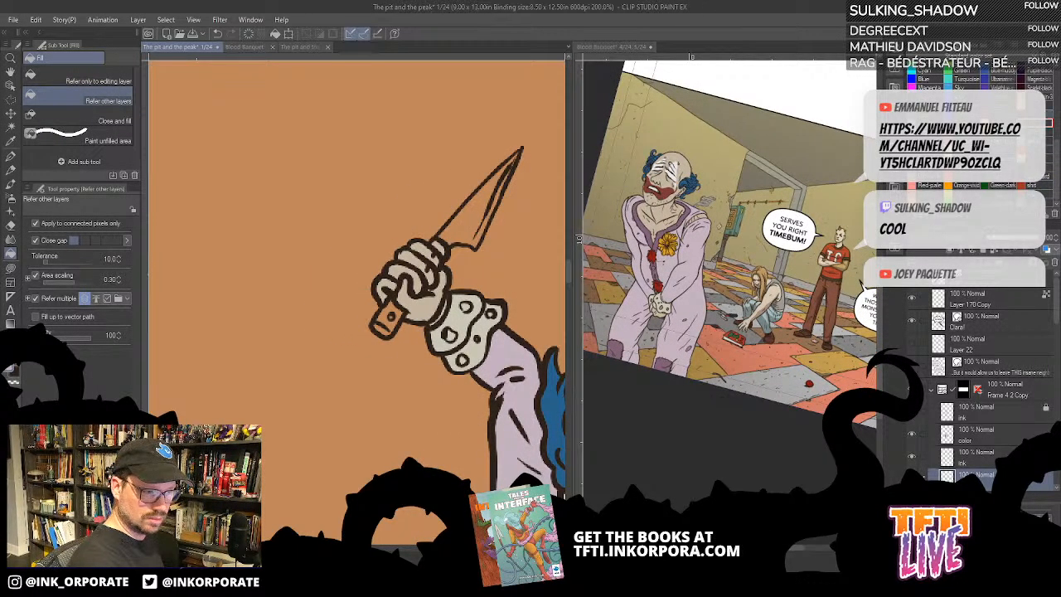
{"action": "left_click", "coordinate": [390, 311]}
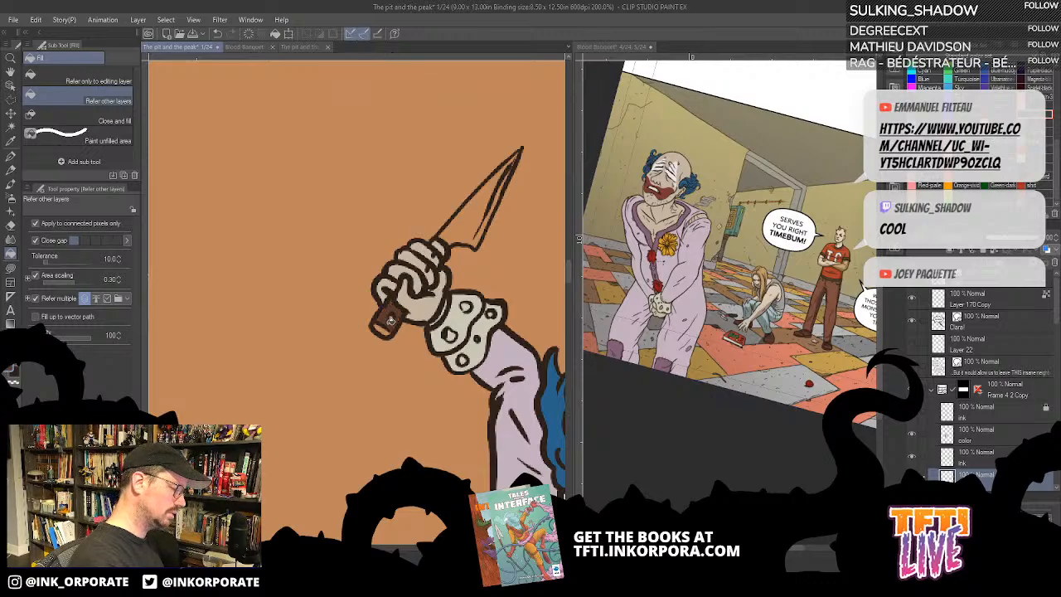
{"action": "key", "text": "u"}
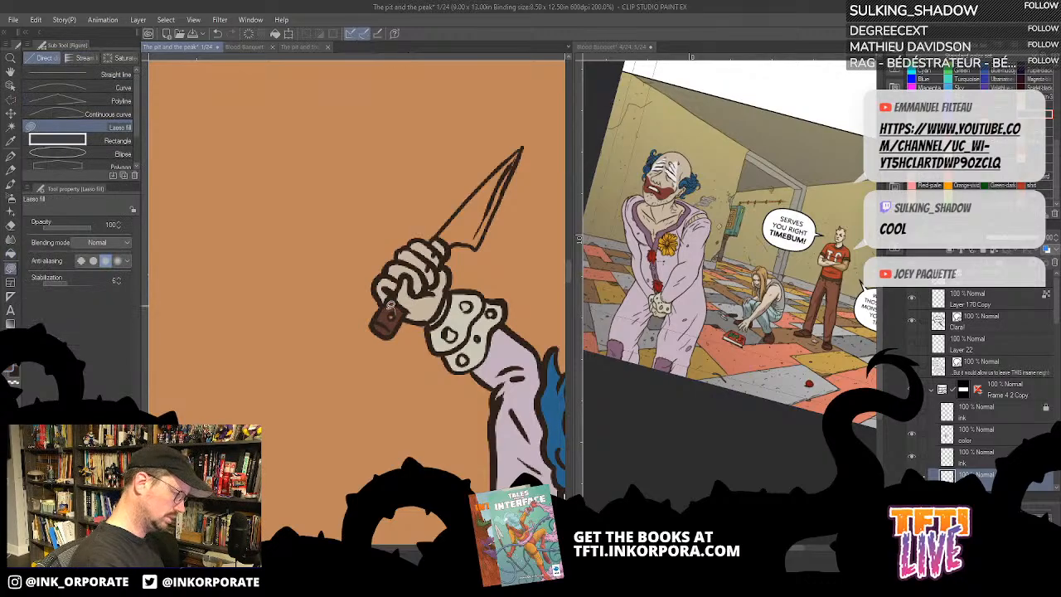
{"action": "left_click_drag", "start_coordinate": [468, 365], "coordinate": [534, 377]}
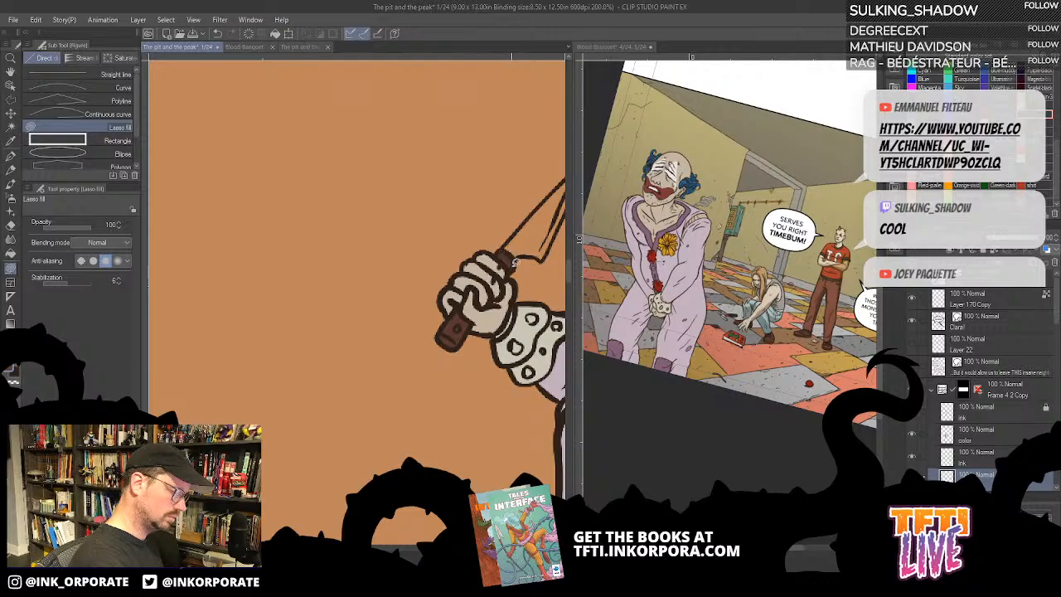
{"action": "left_click_drag", "start_coordinate": [542, 329], "coordinate": [458, 301]}
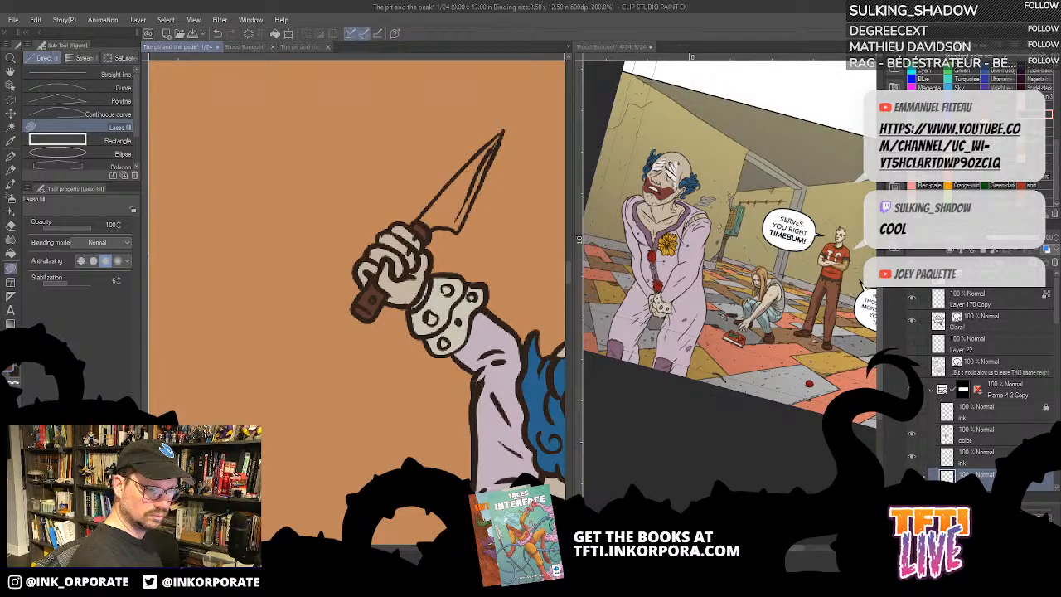
- Fill the blade of the raised knife with grey
{"action": "left_click", "coordinate": [928, 46]}
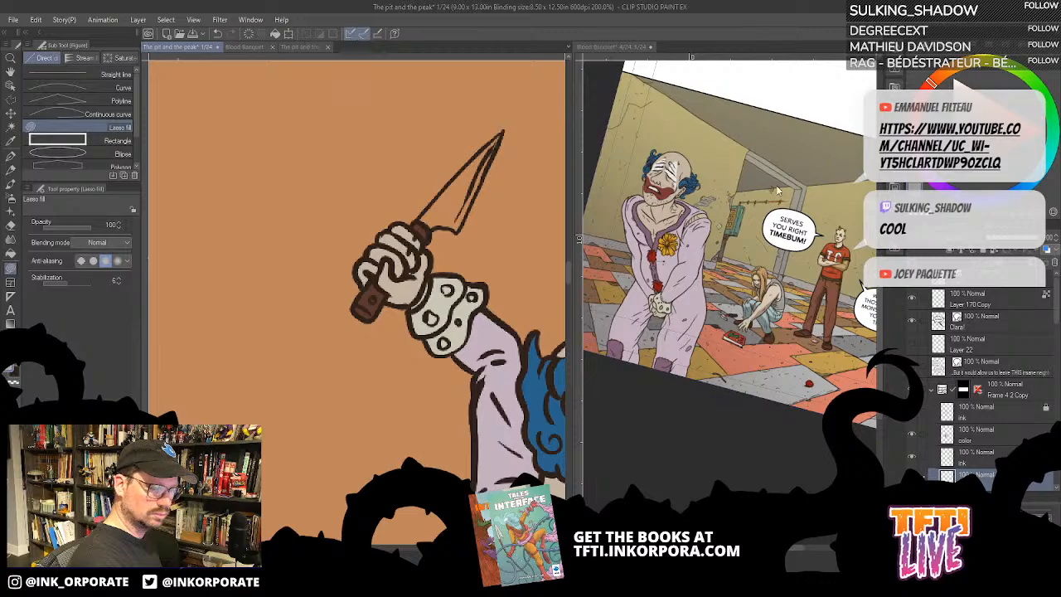
{"action": "key", "text": "g"}
{"action": "key", "text": "g"}
{"action": "left_click", "coordinate": [454, 201]}
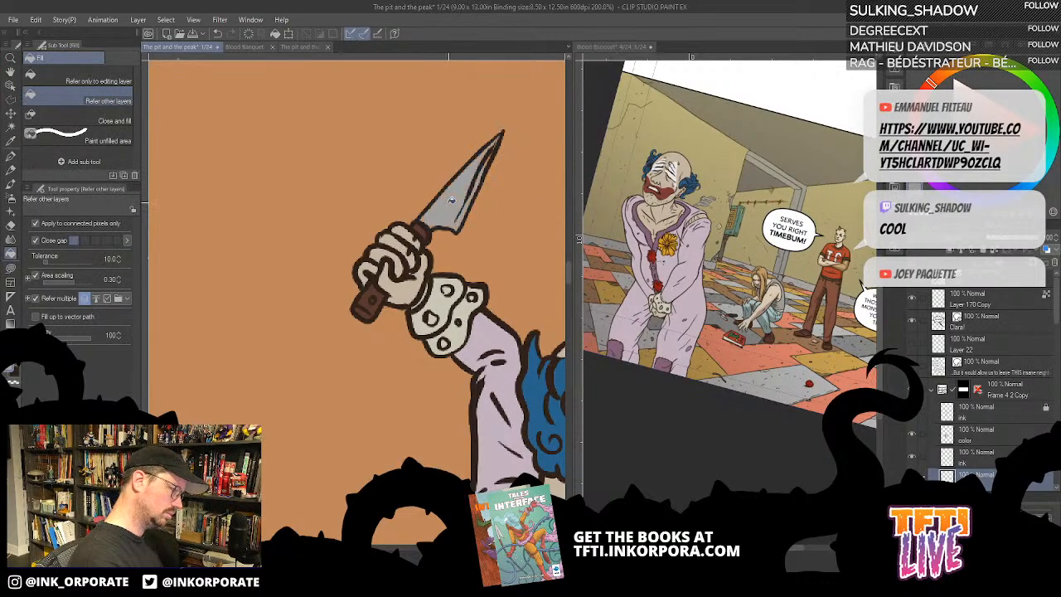
{"action": "scroll", "coordinate": [451, 205], "scroll_direction": "up", "scroll_amount": 2}
{"action": "scroll", "coordinate": [452, 205], "scroll_direction": "down", "scroll_amount": 3}
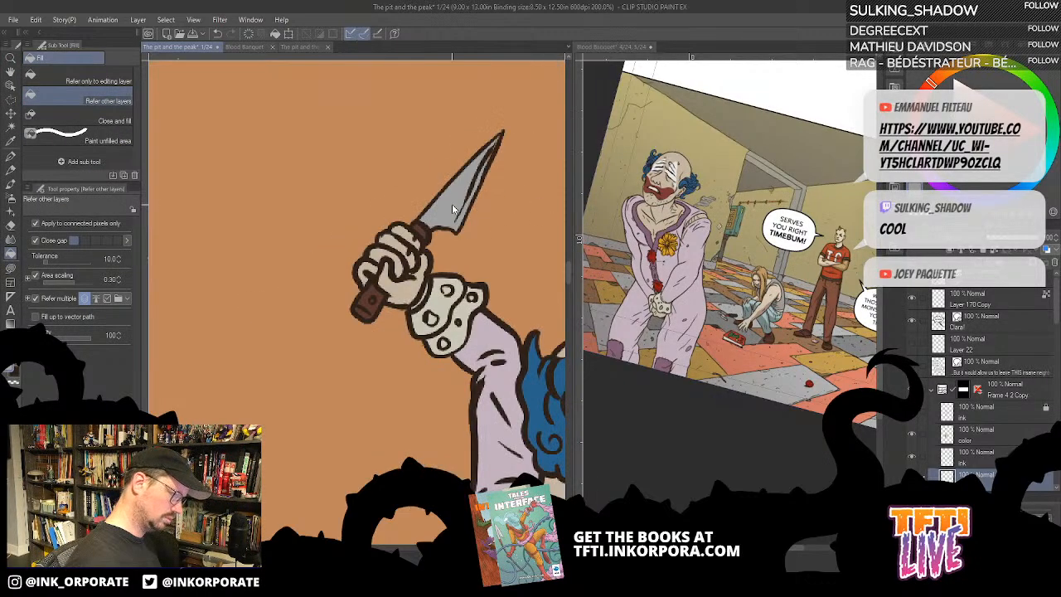
{"action": "left_click_drag", "start_coordinate": [481, 386], "coordinate": [461, 470]}
{"action": "scroll", "coordinate": [462, 471], "scroll_direction": "up", "scroll_amount": 1}
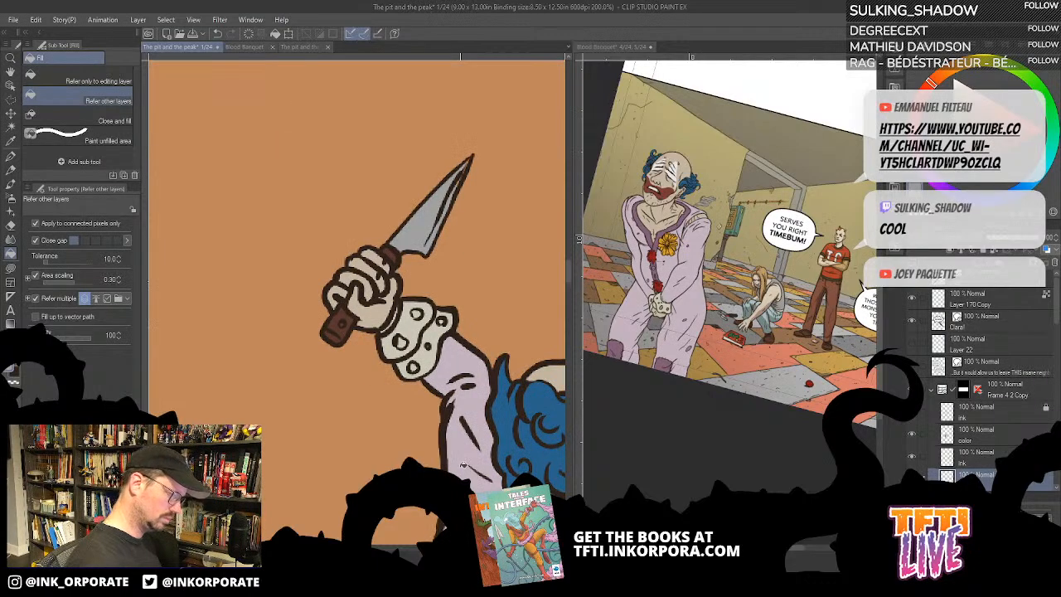
{"action": "left_click_drag", "start_coordinate": [455, 315], "coordinate": [411, 351]}
{"action": "key", "text": "u"}
{"action": "mouse_move", "coordinate": [461, 239]}
{"action": "left_mouse_down"}
{"action": "mouse_move", "coordinate": [512, 301]}
{"action": "mouse_move", "coordinate": [484, 247]}
{"action": "mouse_move", "coordinate": [450, 293]}
{"action": "left_mouse_up"}
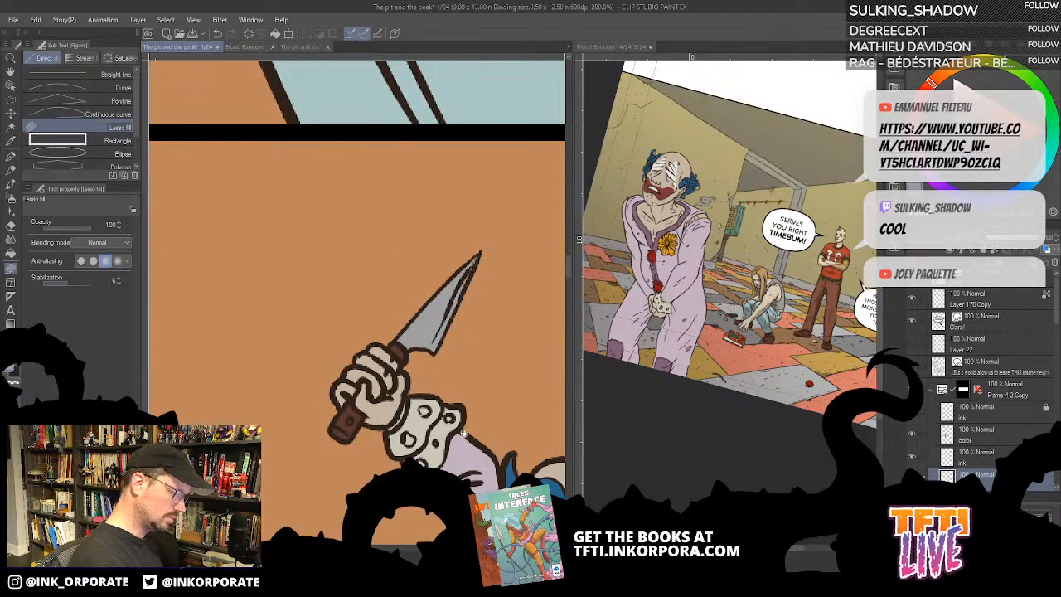
- Colour the open seat flap of the clown's suit lilac and the bare area behind it in his skin tone
{"action": "left_click_drag", "start_coordinate": [539, 457], "coordinate": [431, 274]}
{"action": "left_click_drag", "start_coordinate": [562, 441], "coordinate": [467, 283]}
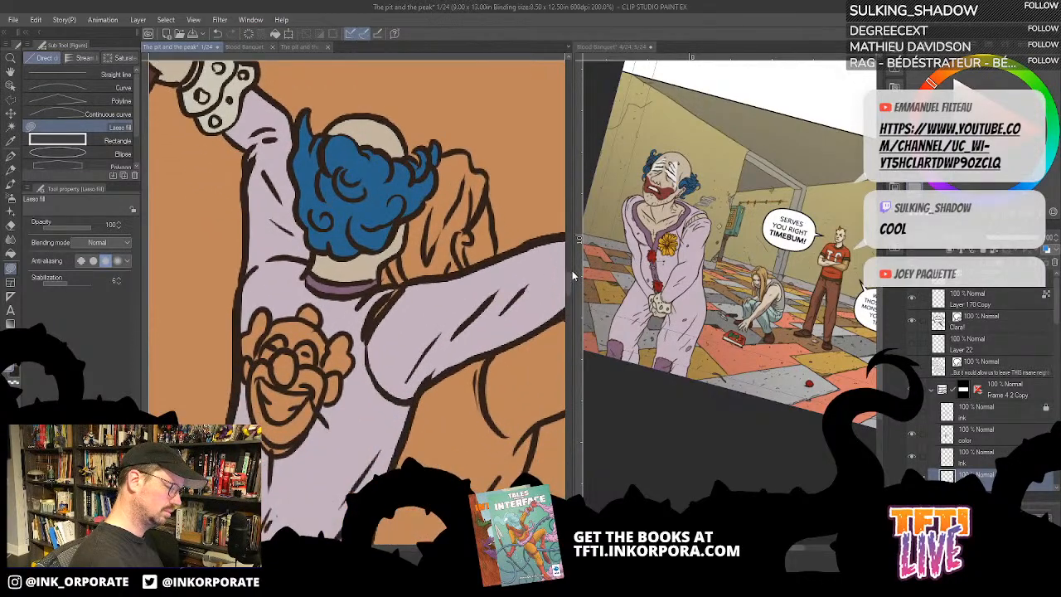
{"action": "left_click_drag", "start_coordinate": [573, 269], "coordinate": [602, 252]}
{"action": "key", "text": "ctrl+0"}
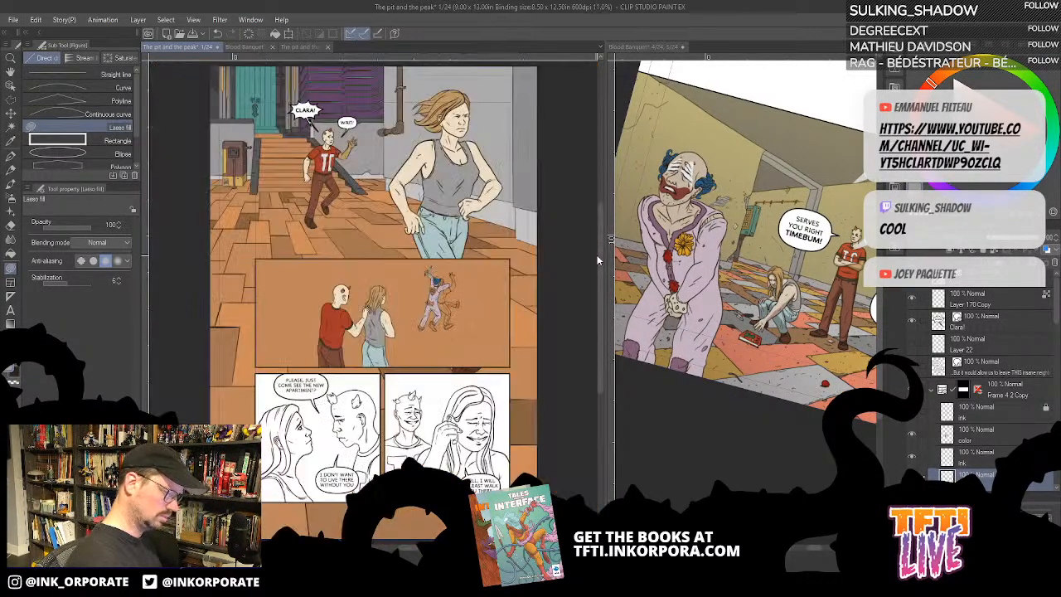
{"action": "scroll", "coordinate": [597, 259], "scroll_direction": "down", "scroll_amount": 1}
{"action": "scroll", "coordinate": [599, 255], "scroll_direction": "up", "scroll_amount": 4}
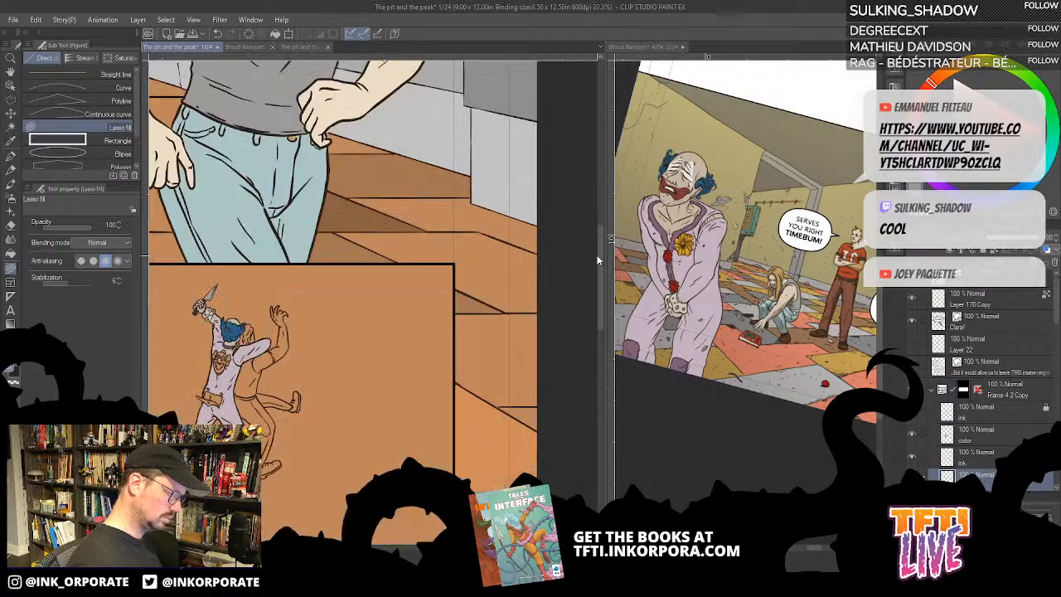
{"action": "left_click_drag", "start_coordinate": [364, 429], "coordinate": [526, 354]}
{"action": "scroll", "coordinate": [519, 374], "scroll_direction": "up", "scroll_amount": 2}
{"action": "left_click_drag", "start_coordinate": [407, 370], "coordinate": [538, 430]}
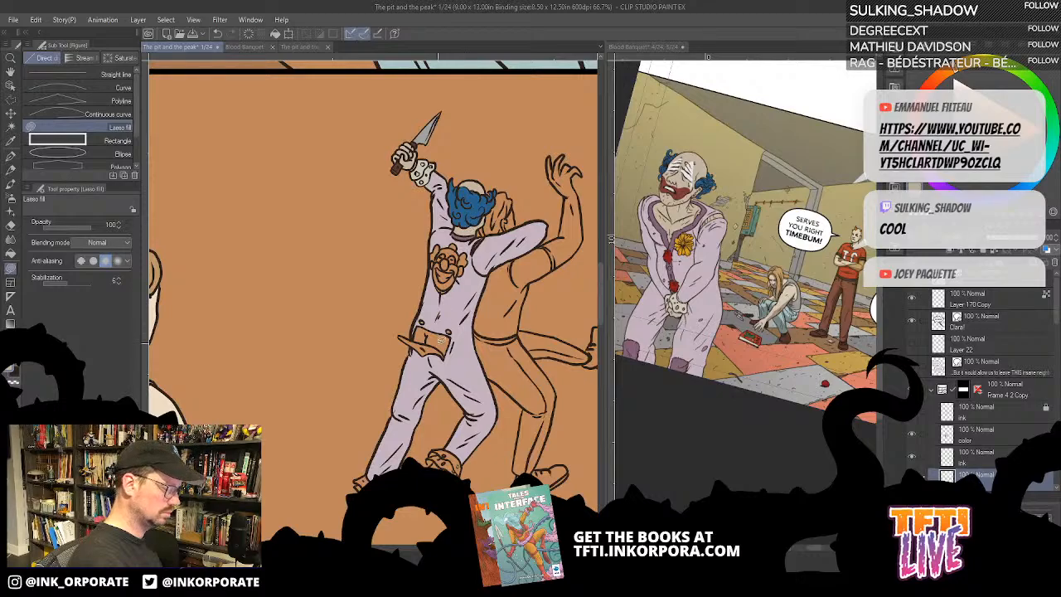
{"action": "key", "text": "g"}
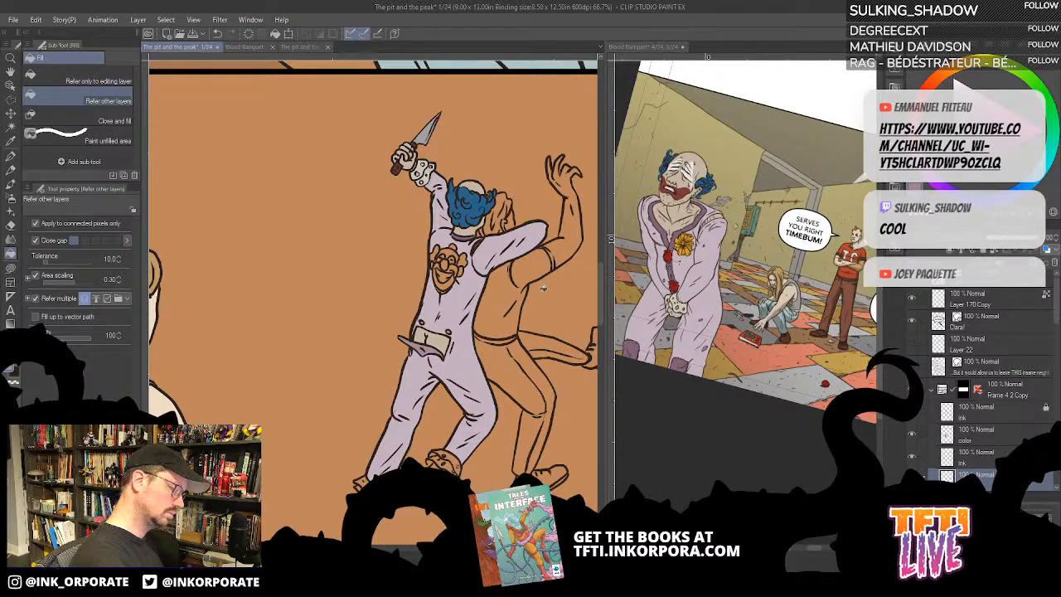
{"action": "left_click_drag", "start_coordinate": [468, 275], "coordinate": [500, 307]}
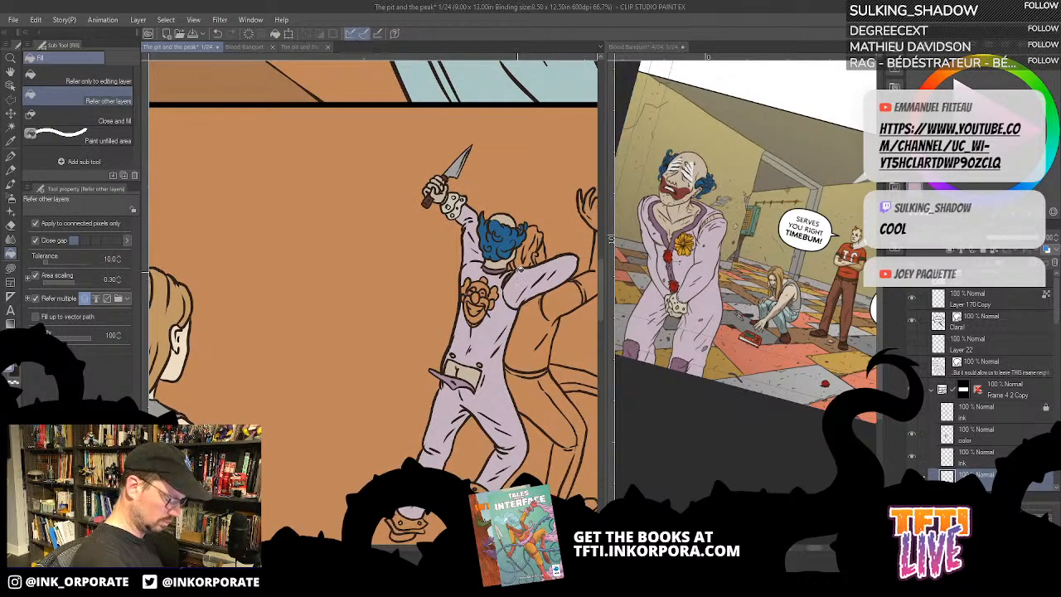
{"action": "key", "text": "u"}
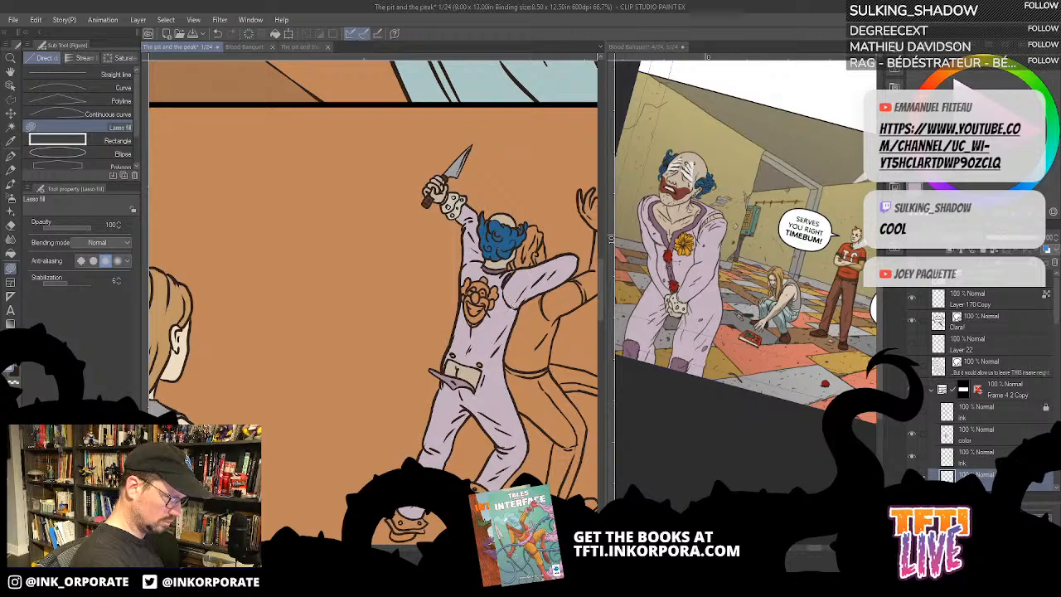
- Fill the ruffled ankle cuff above the clown's lifted foot with cream, covering the small leftover gaps with Lasso fill
{"action": "left_click_drag", "start_coordinate": [508, 383], "coordinate": [500, 336]}
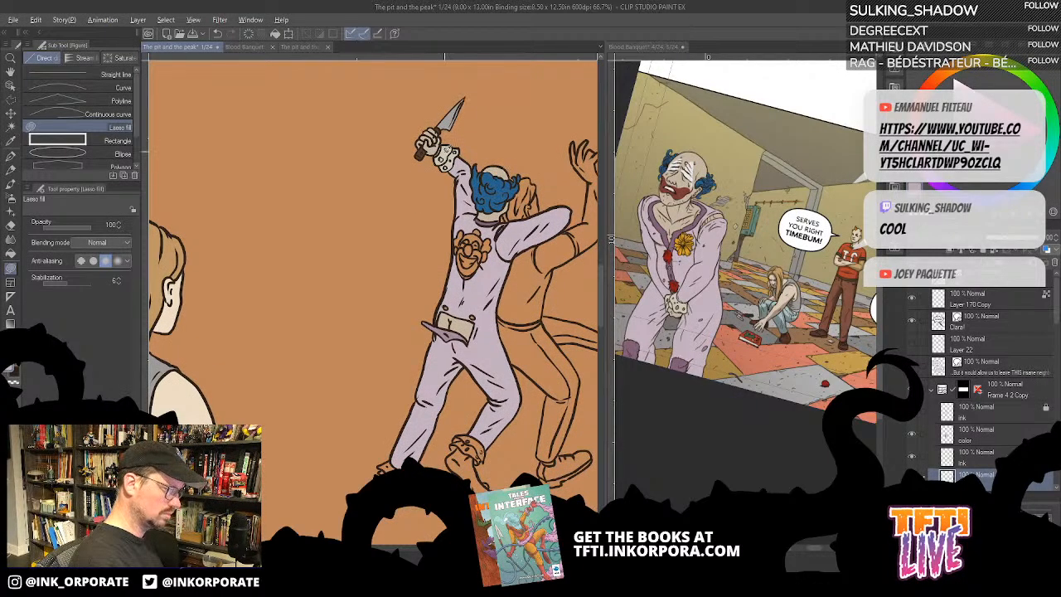
{"action": "key", "text": "g"}
{"action": "left_click_drag", "start_coordinate": [485, 415], "coordinate": [526, 285]}
{"action": "left_click", "coordinate": [518, 316]}
{"action": "left_click", "coordinate": [519, 321]}
{"action": "left_click", "coordinate": [507, 321]}
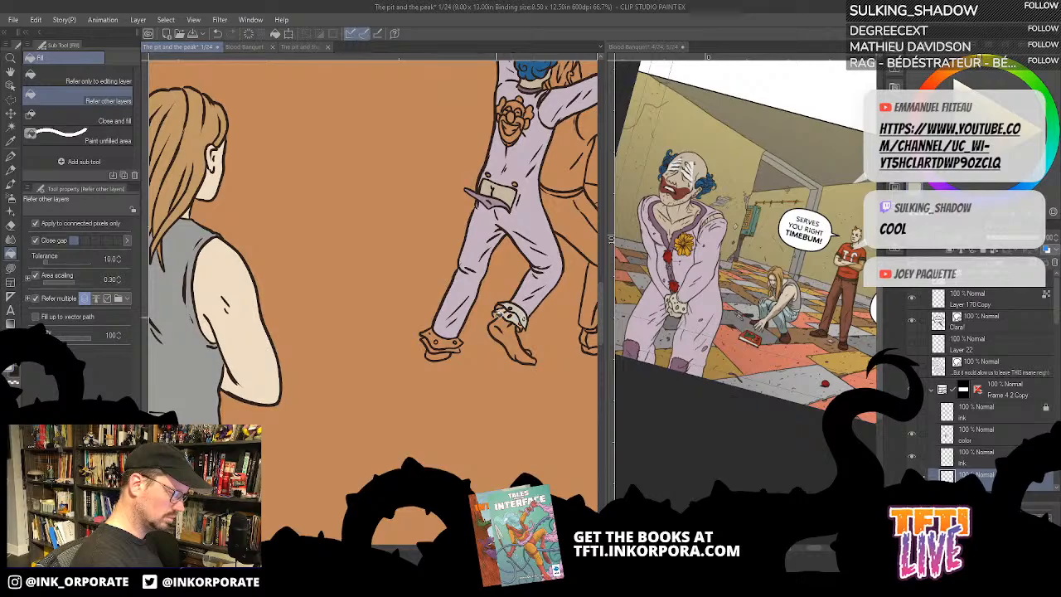
{"action": "left_click", "coordinate": [500, 309]}
{"action": "left_click", "coordinate": [502, 308]}
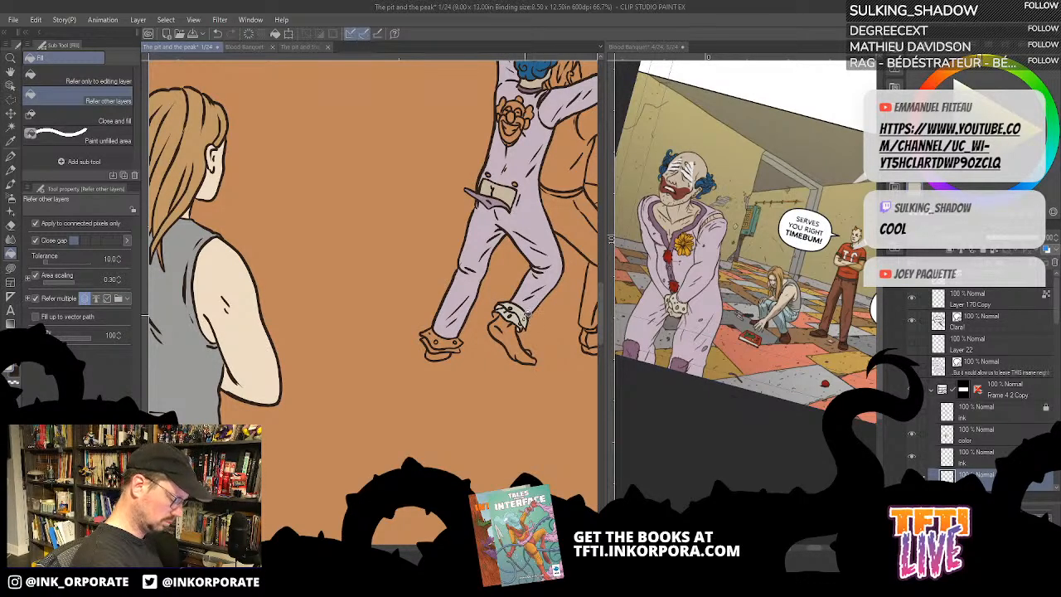
{"action": "key", "text": "u"}
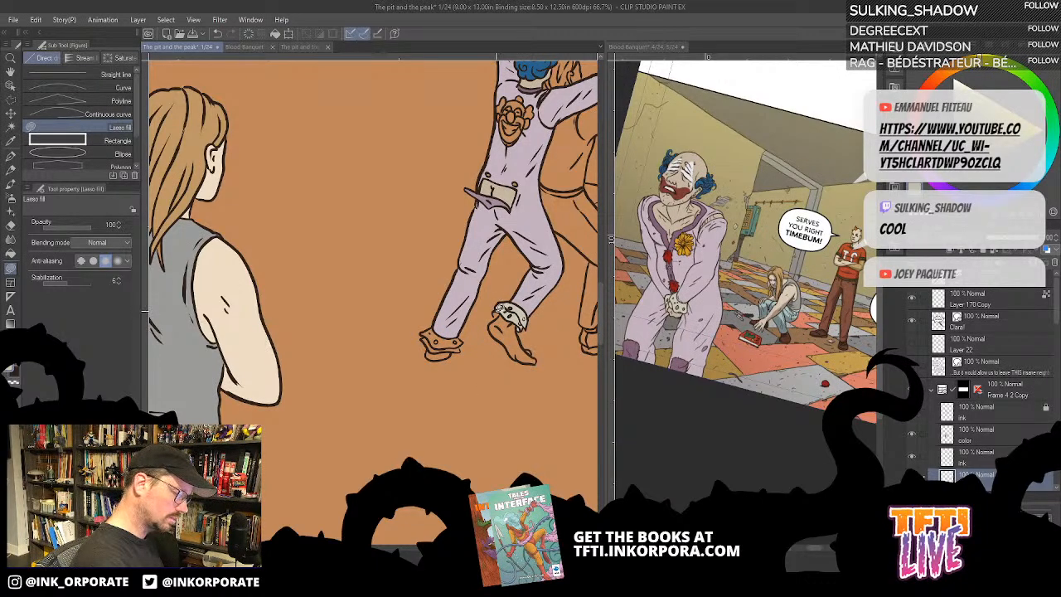
- Fill the ruffled cuff on the clown's other ankle with the same cream
{"action": "left_click_drag", "start_coordinate": [458, 343], "coordinate": [474, 350]}
{"action": "key", "text": "g"}
{"action": "key", "text": "g"}
{"action": "left_click", "coordinate": [474, 352]}
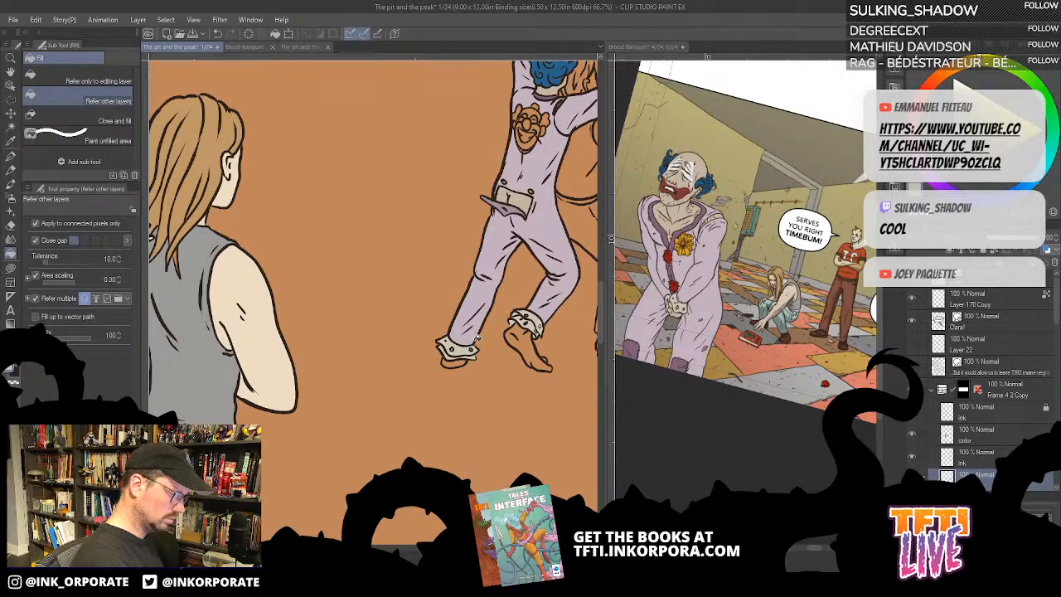
{"action": "key", "text": "u"}
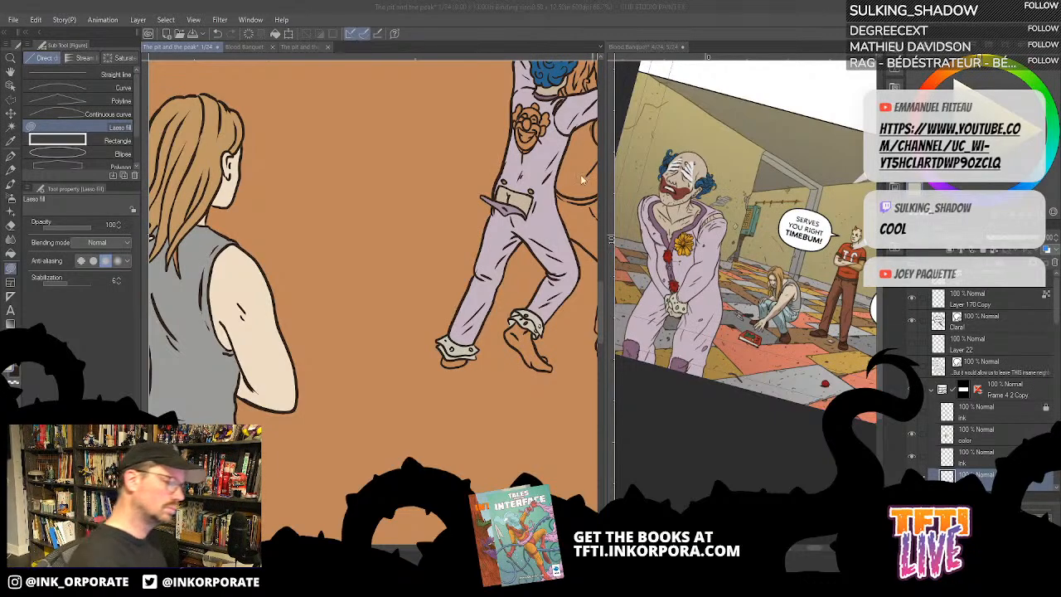
- Fill both of the clown's bare feet with his skin tone
{"action": "left_click", "coordinate": [544, 216]}
{"action": "left_click_drag", "start_coordinate": [548, 205], "coordinate": [532, 285]}
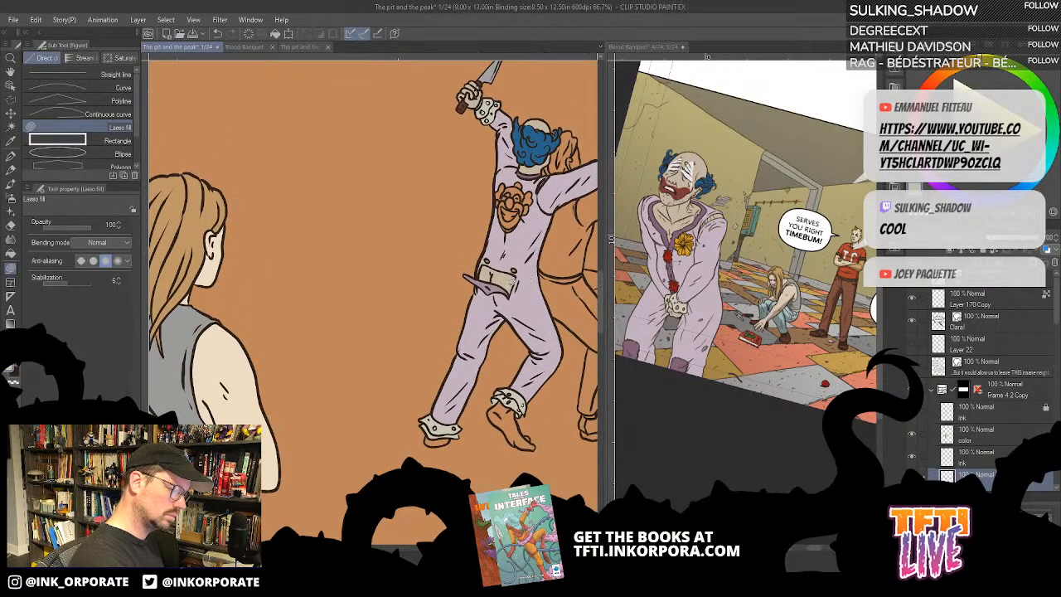
{"action": "key", "text": "g"}
{"action": "left_click", "coordinate": [512, 420]}
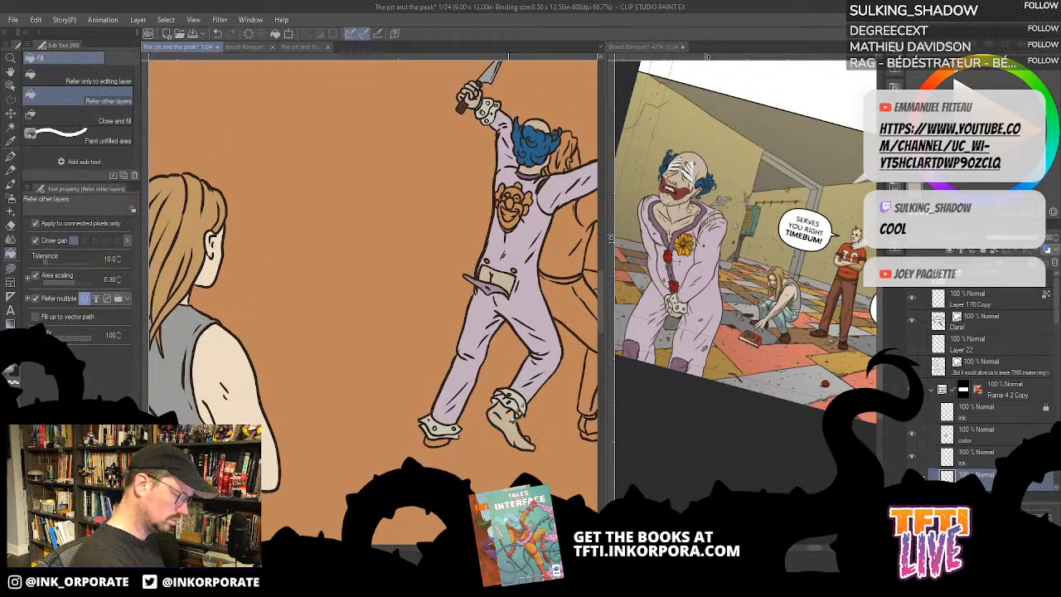
{"action": "left_click", "coordinate": [446, 442]}
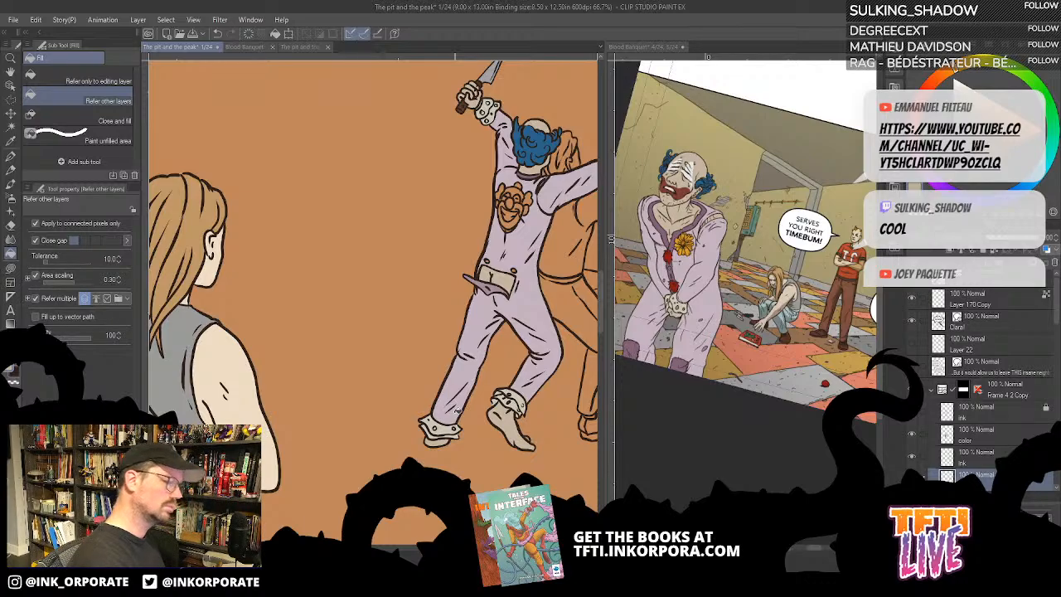
- Sample the red of the clown's mouth makeup from the Blood Banquet reference page
{"action": "left_click", "coordinate": [311, 46]}
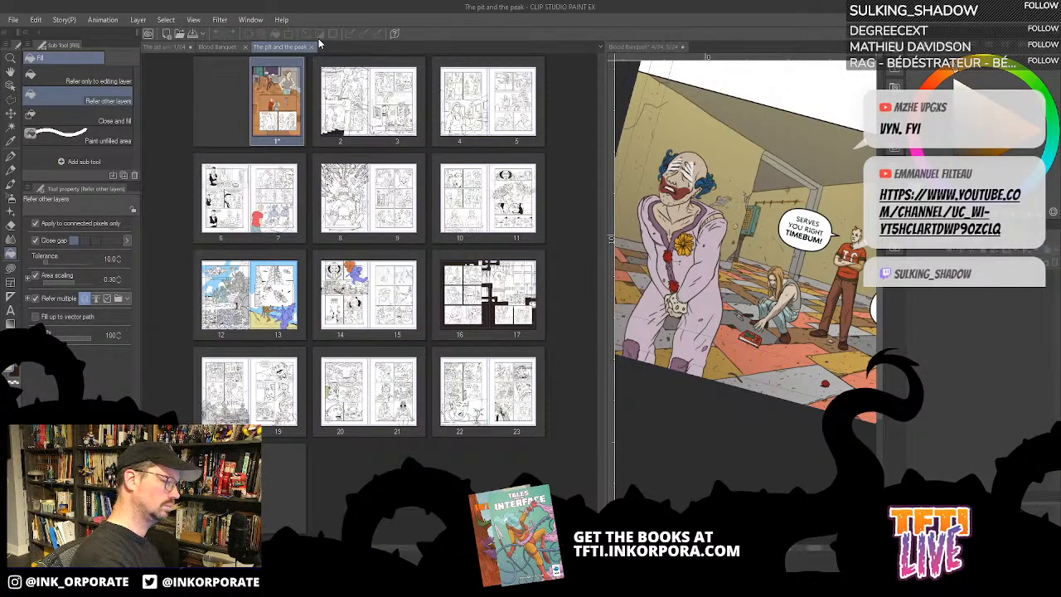
{"action": "left_click", "coordinate": [242, 47]}
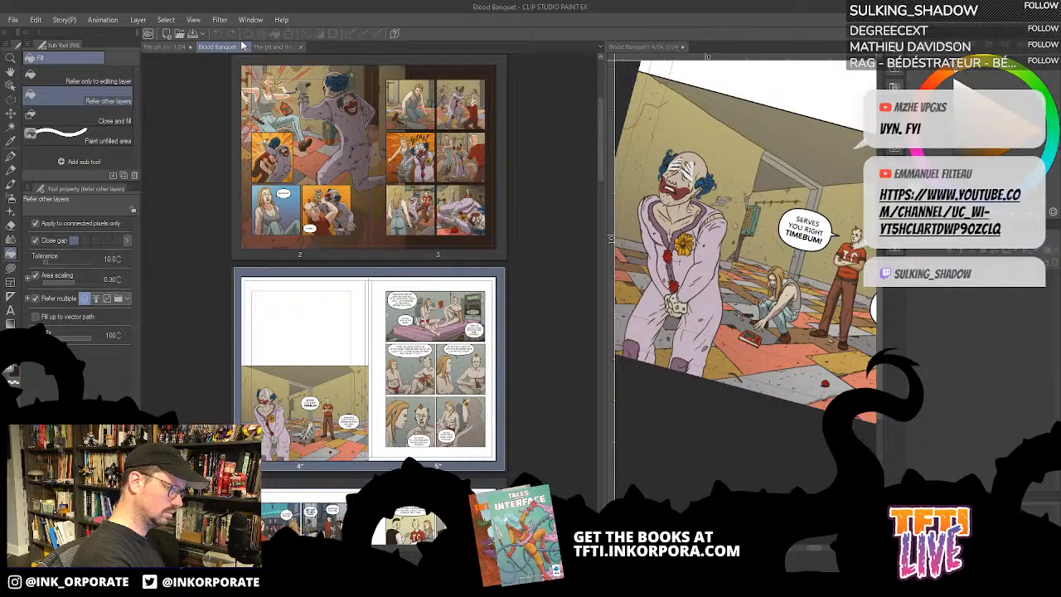
{"action": "left_click", "coordinate": [179, 47]}
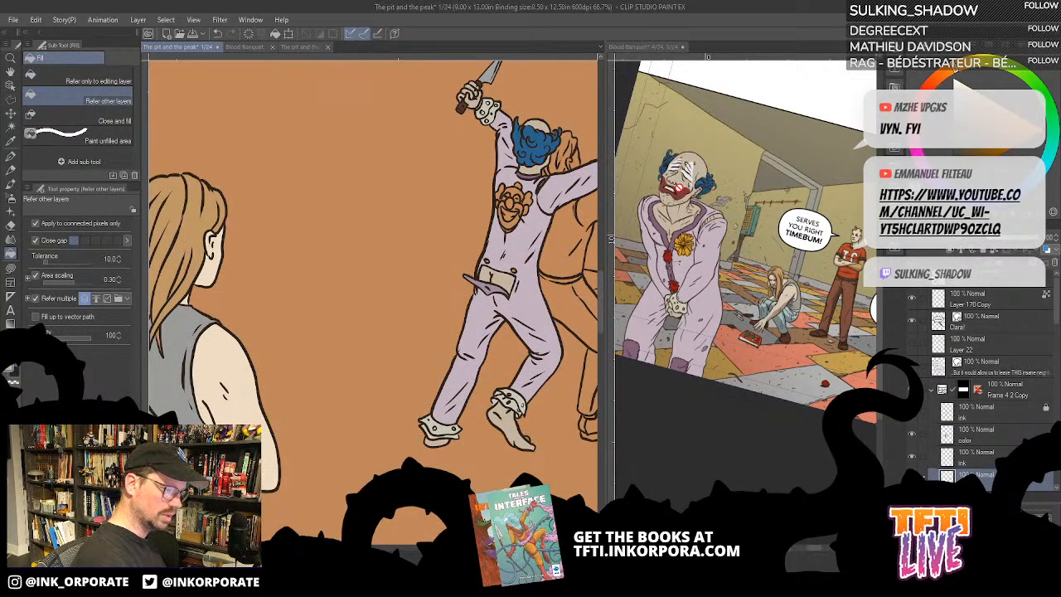
{"action": "left_click", "coordinate": [684, 191], "text": "alt"}
{"action": "left_click", "coordinate": [511, 278]}
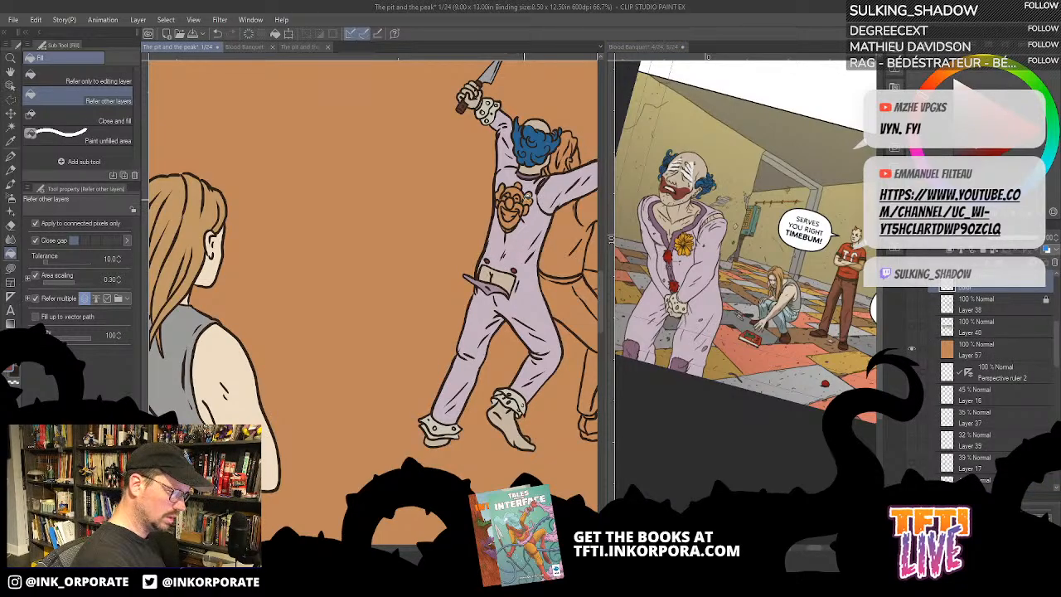
- Dock the Blood Banquet page overview beside page 1 of The pit and the peak, showing page 2's view of the clown's back patch
{"action": "left_click", "coordinate": [303, 47]}
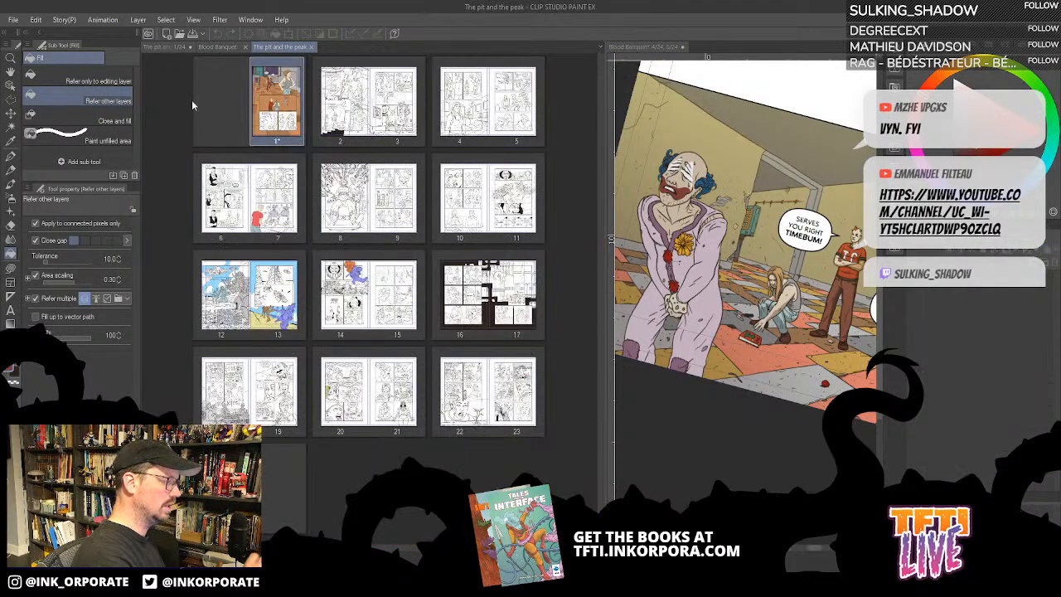
{"action": "left_click", "coordinate": [224, 47]}
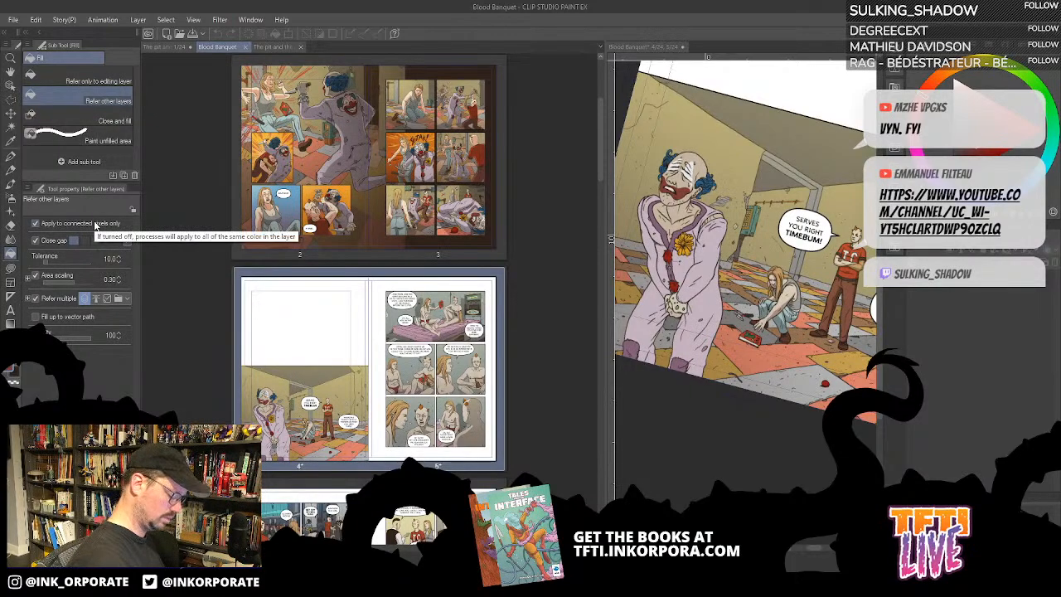
{"action": "key", "text": "ctrl+plus"}
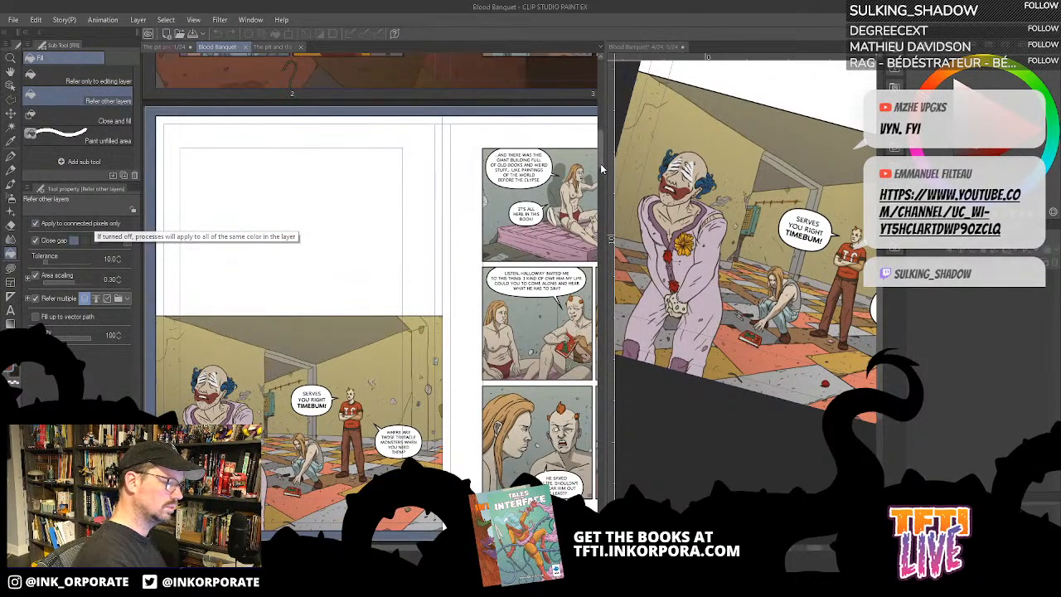
{"action": "scroll", "coordinate": [600, 163], "scroll_direction": "up", "scroll_amount": 5}
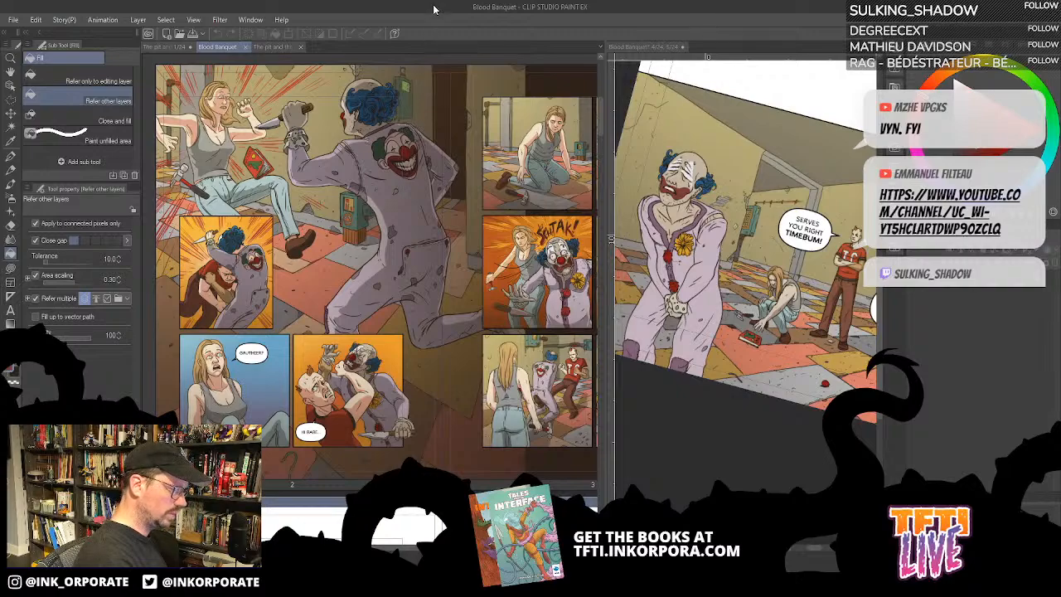
{"action": "left_click_drag", "start_coordinate": [225, 47], "coordinate": [725, 48]}
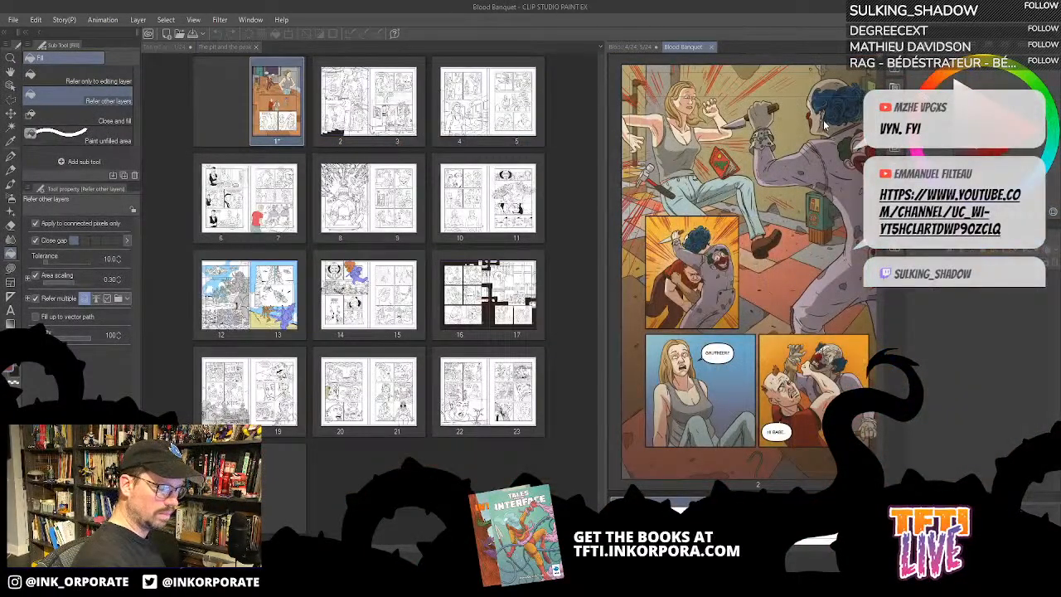
{"action": "left_click_drag", "start_coordinate": [857, 178], "coordinate": [755, 186]}
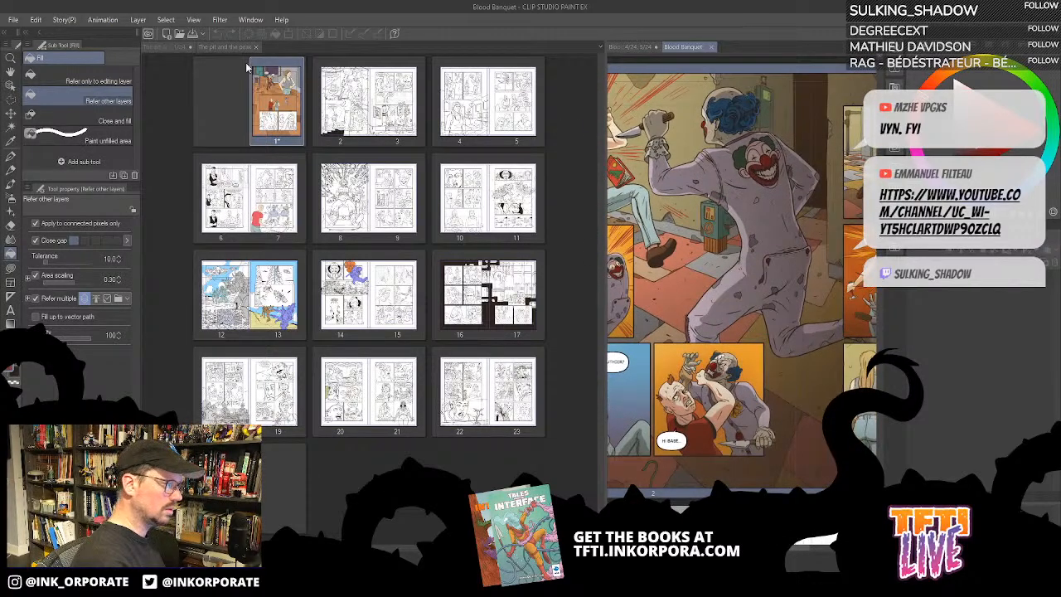
{"action": "left_click", "coordinate": [219, 49]}
{"action": "left_click", "coordinate": [164, 48]}
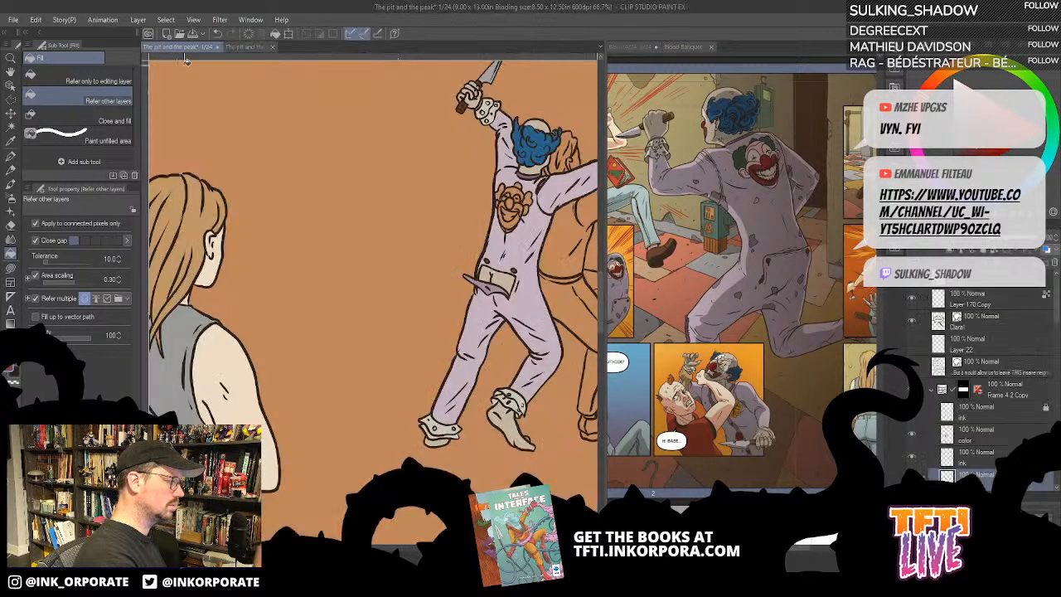
- Fill the area around the mouth on the back's clown-face patch dark red and its teeth off-white
{"action": "key", "text": "alt"}
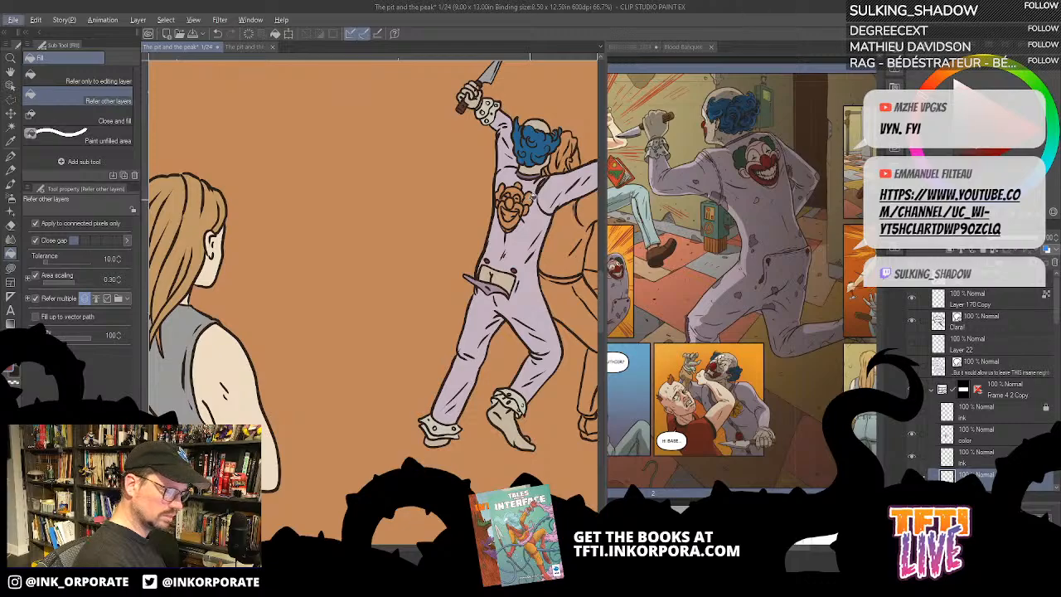
{"action": "left_click", "coordinate": [520, 210]}
{"action": "left_click", "coordinate": [506, 228]}
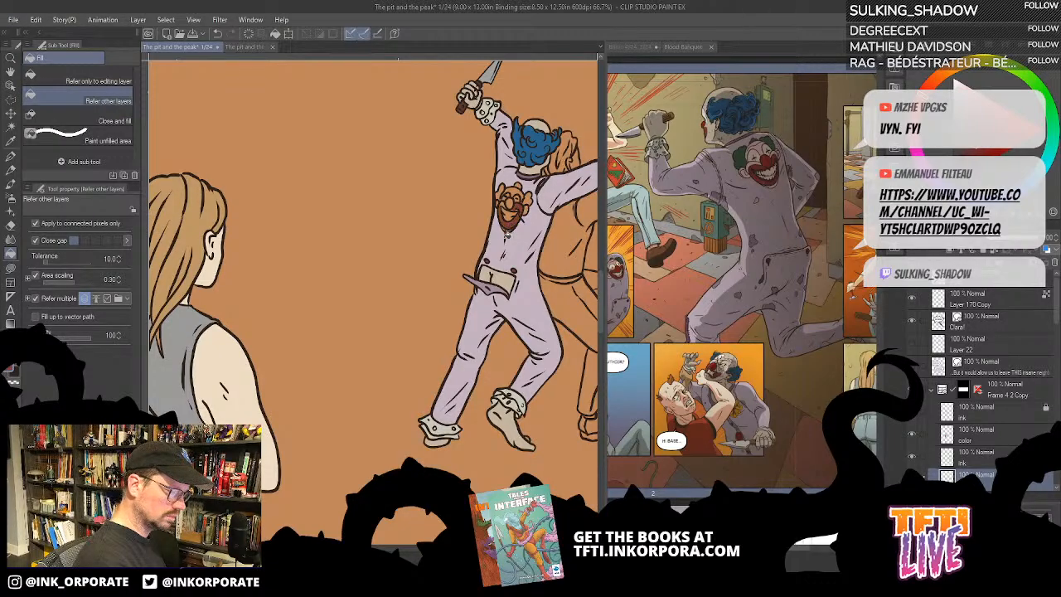
{"action": "scroll", "coordinate": [530, 178], "scroll_direction": "up", "scroll_amount": 4}
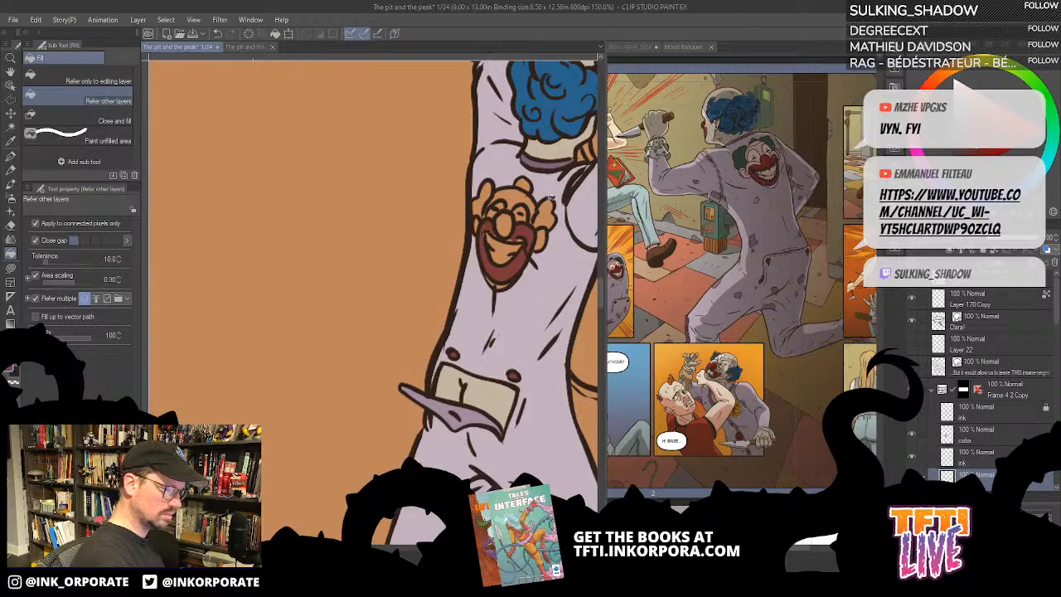
{"action": "key", "text": "u"}
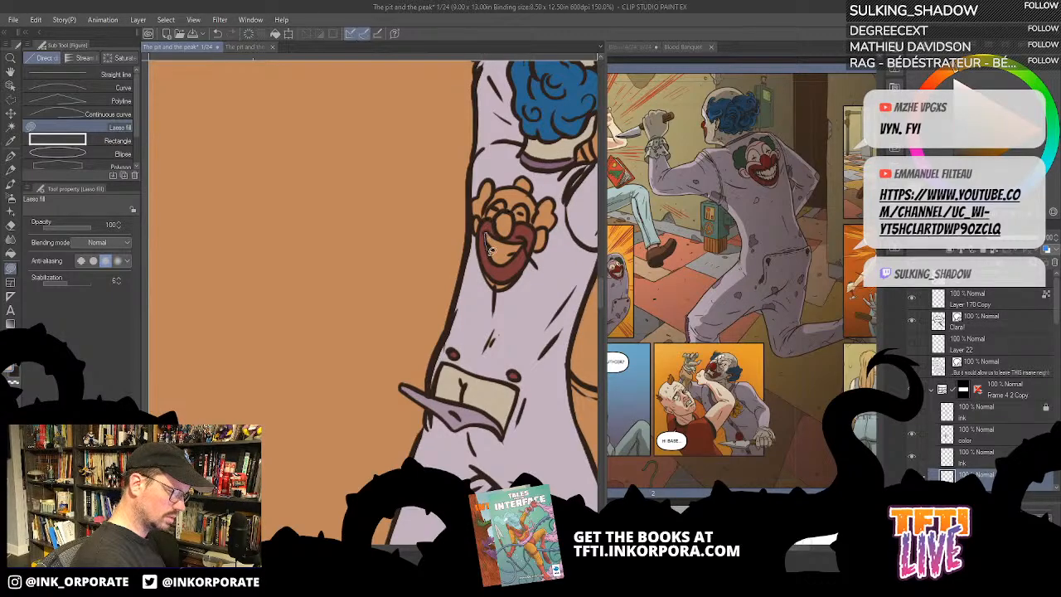
{"action": "mouse_move", "coordinate": [490, 252]}
{"action": "left_mouse_down"}
{"action": "mouse_move", "coordinate": [513, 255]}
{"action": "mouse_move", "coordinate": [515, 240]}
{"action": "mouse_move", "coordinate": [487, 234]}
{"action": "left_mouse_up"}
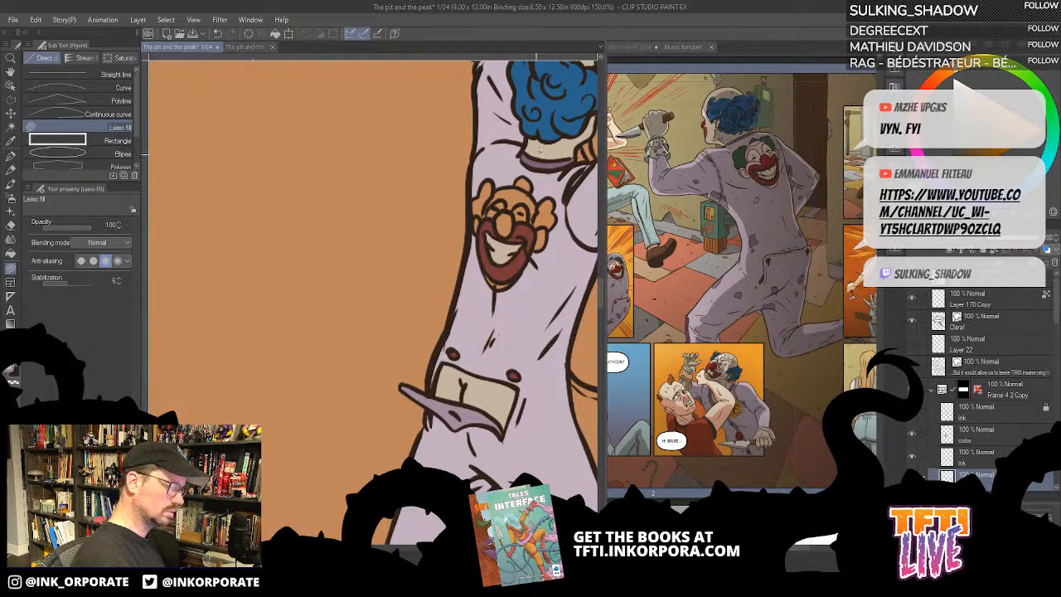
{"action": "key", "text": "g"}
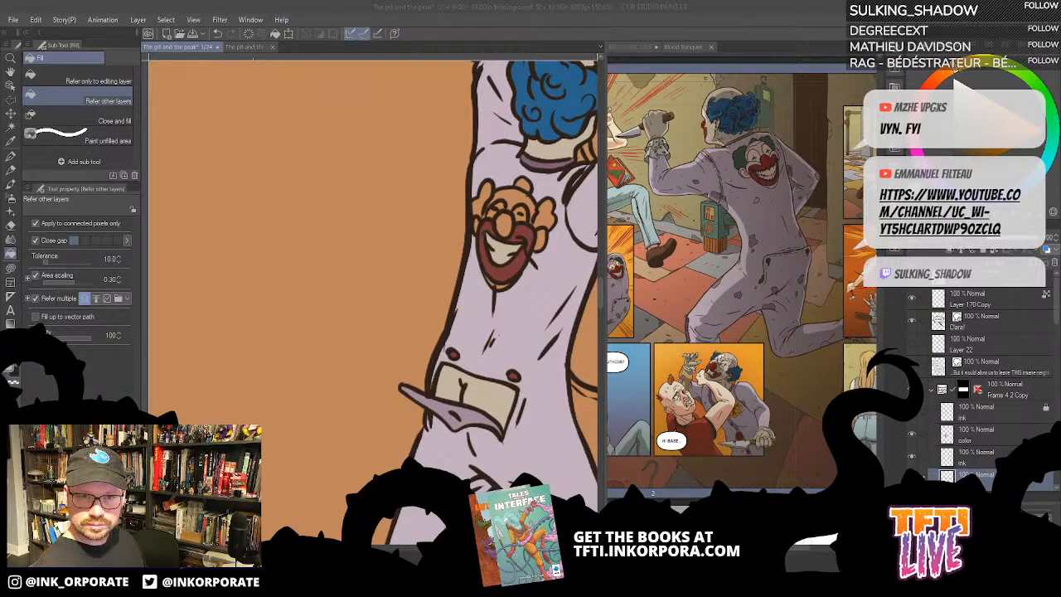
{"action": "left_click", "coordinate": [546, 224]}
{"action": "key", "text": "ctrl+z"}
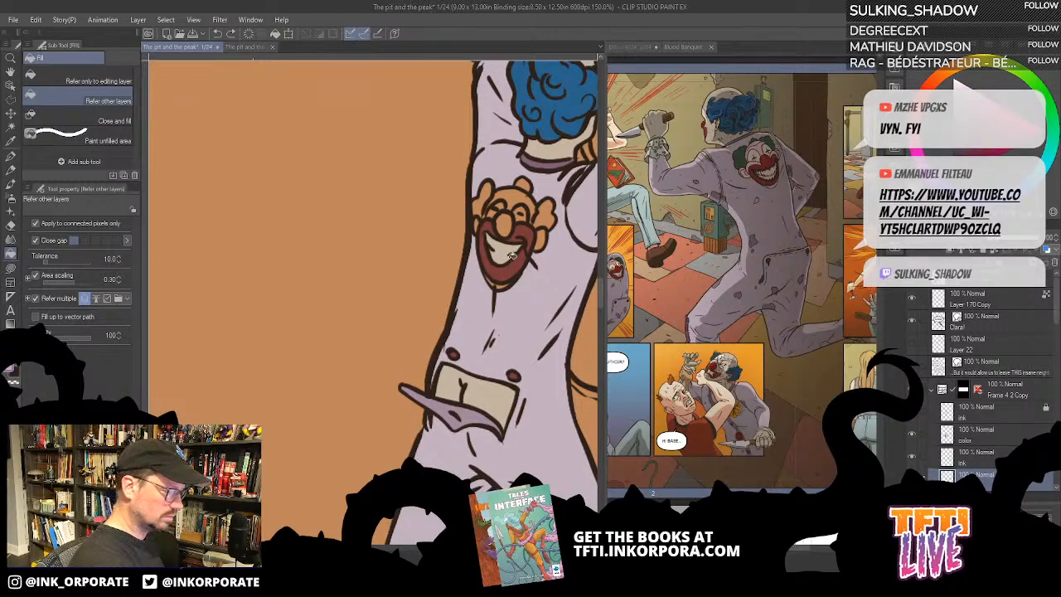
{"action": "left_click", "coordinate": [517, 202]}
{"action": "key", "text": "ctrl+z"}
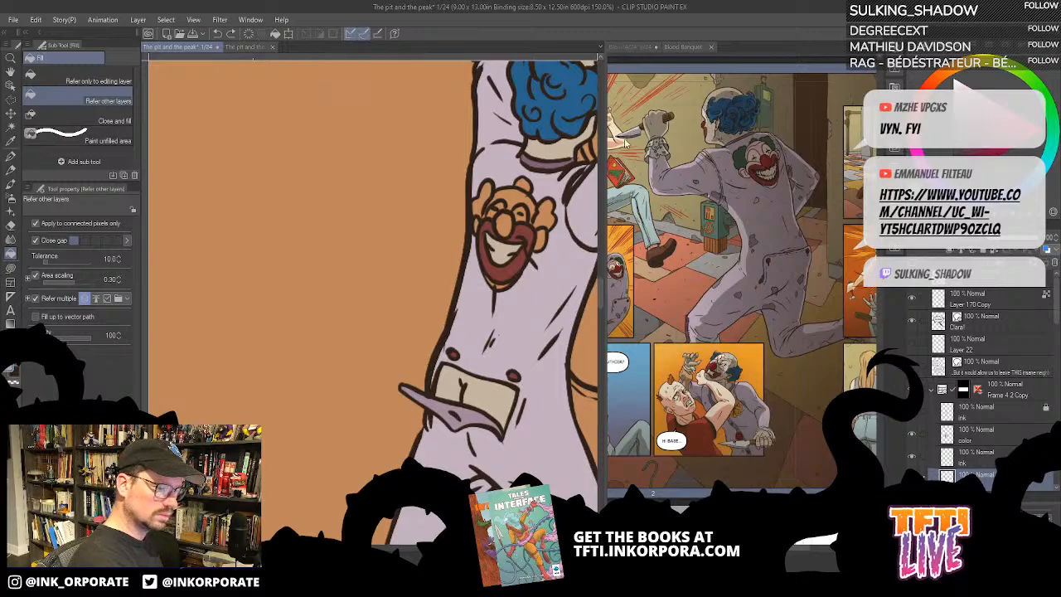
{"action": "left_click", "coordinate": [522, 196]}
{"action": "key", "text": "ctrl+z"}
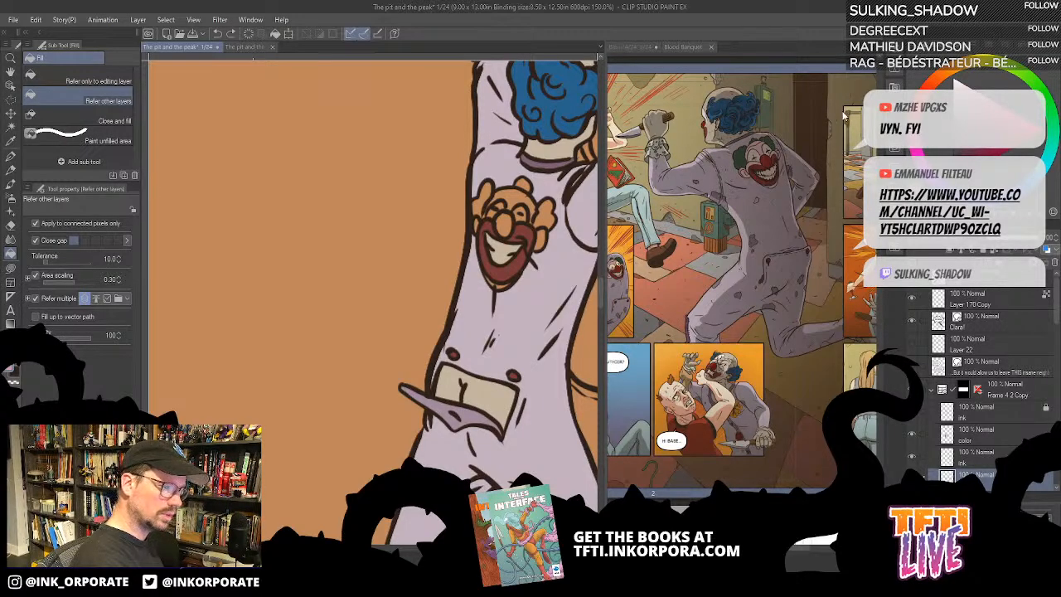
- Fill the patch face's forehead pale pink and tidy the small areas around it with Lasso fill
{"action": "left_click", "coordinate": [521, 197]}
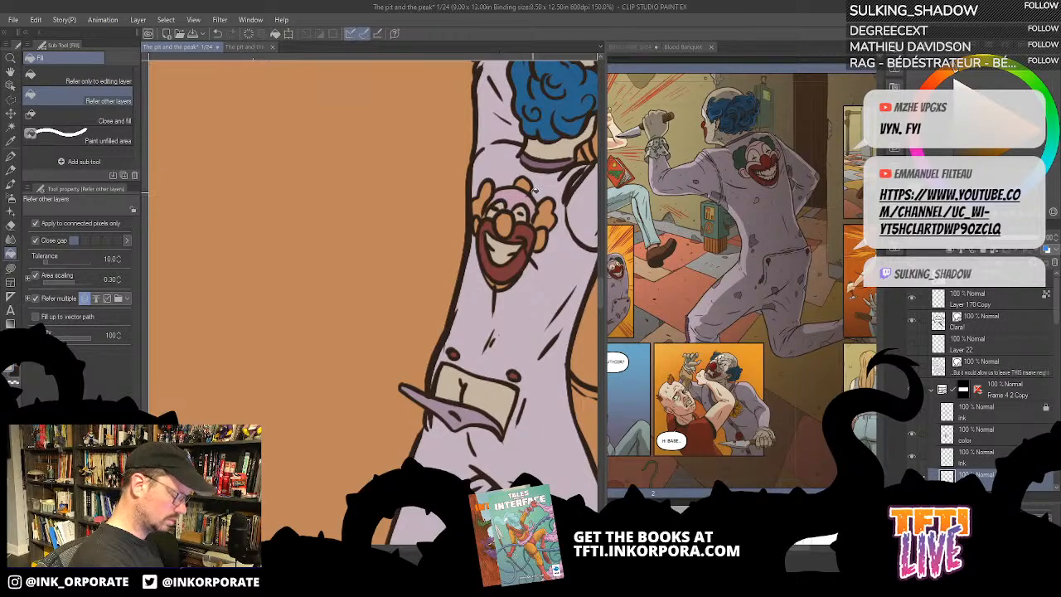
{"action": "key", "text": "o"}
{"action": "key", "text": "u"}
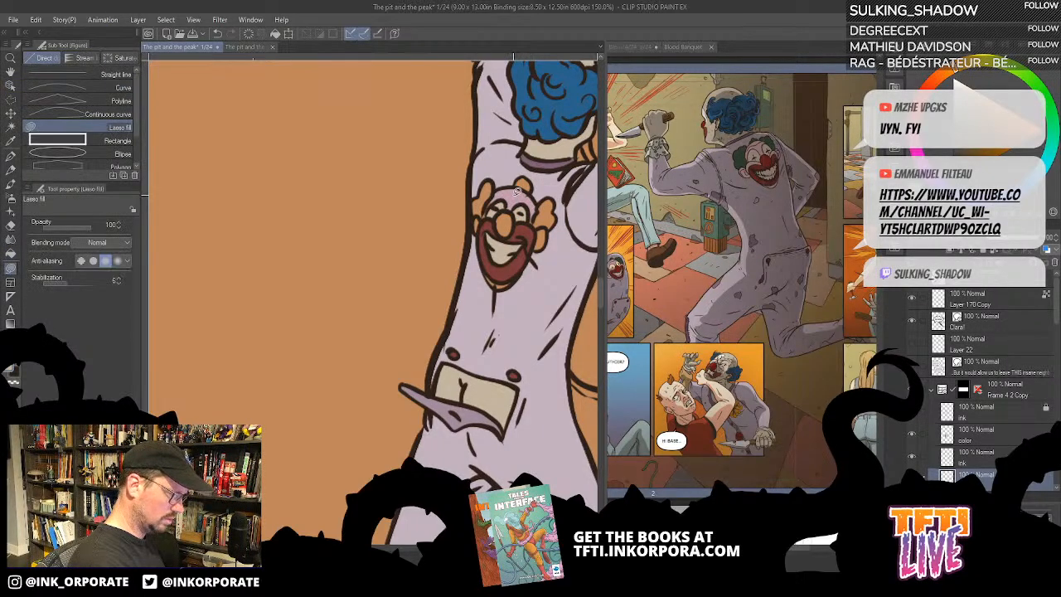
{"action": "left_click", "coordinate": [513, 194], "text": "alt"}
{"action": "mouse_move", "coordinate": [497, 198]}
{"action": "left_mouse_down"}
{"action": "mouse_move", "coordinate": [484, 215]}
{"action": "mouse_move", "coordinate": [496, 199]}
{"action": "left_mouse_up"}
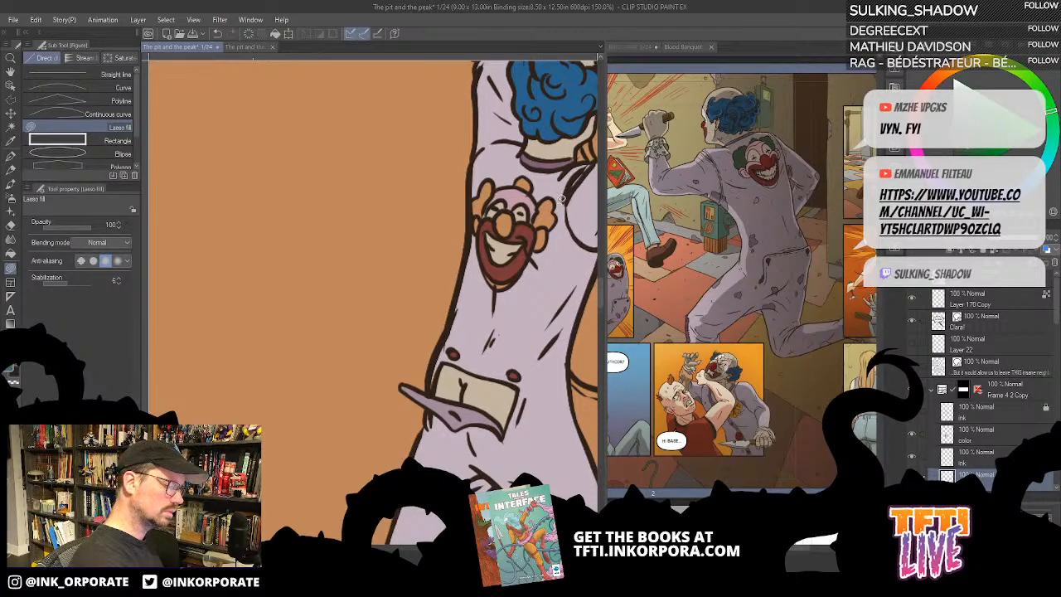
- Fill the patch face's hair tufts green and its ears and chin pale pink
{"action": "key", "text": "g"}
{"action": "left_click", "coordinate": [478, 202]}
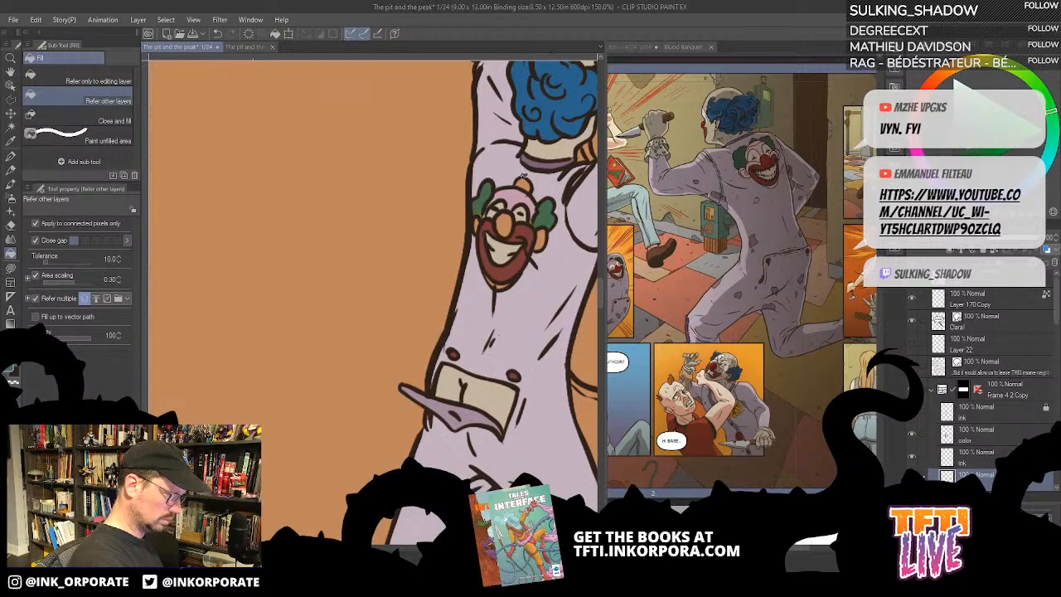
{"action": "left_click", "coordinate": [524, 184]}
{"action": "left_click_drag", "start_coordinate": [517, 302], "coordinate": [534, 300]}
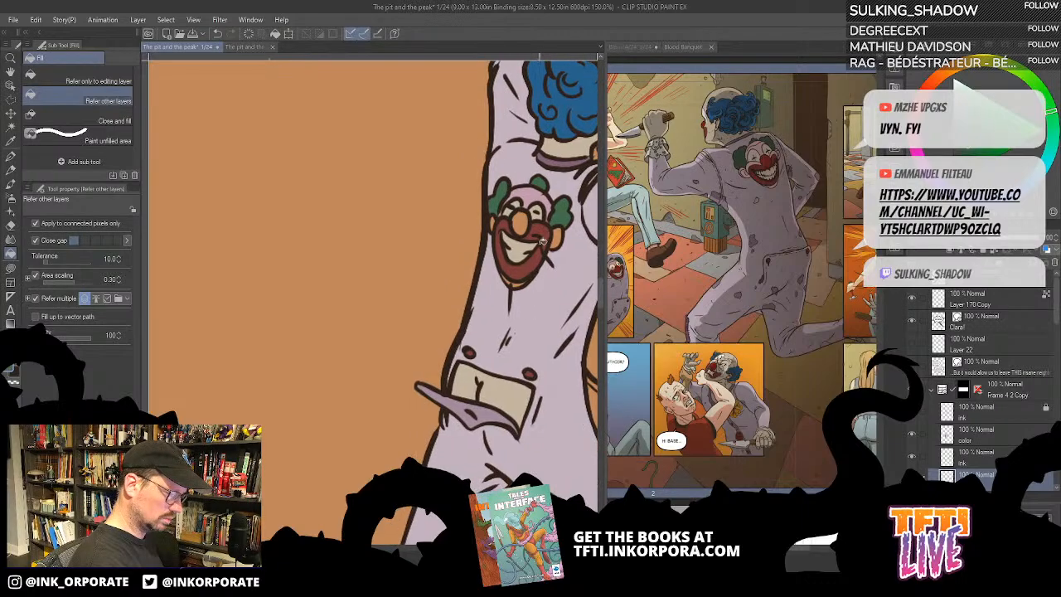
{"action": "key", "text": "ctrl+z"}
{"action": "left_click", "coordinate": [510, 280]}
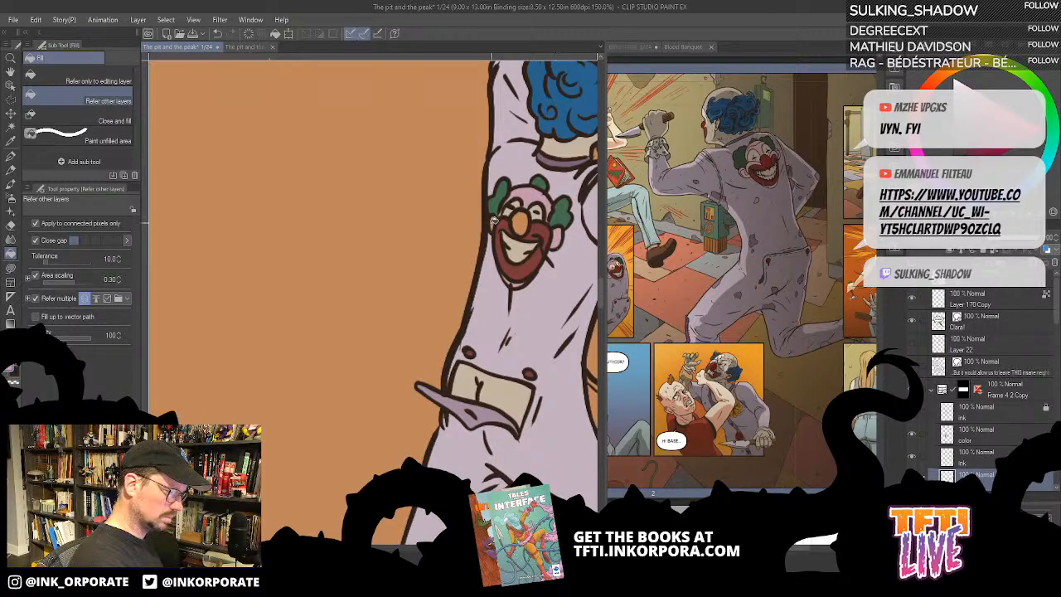
- Fill the round nose of the clown-face patch bright red
{"action": "key", "text": "u"}
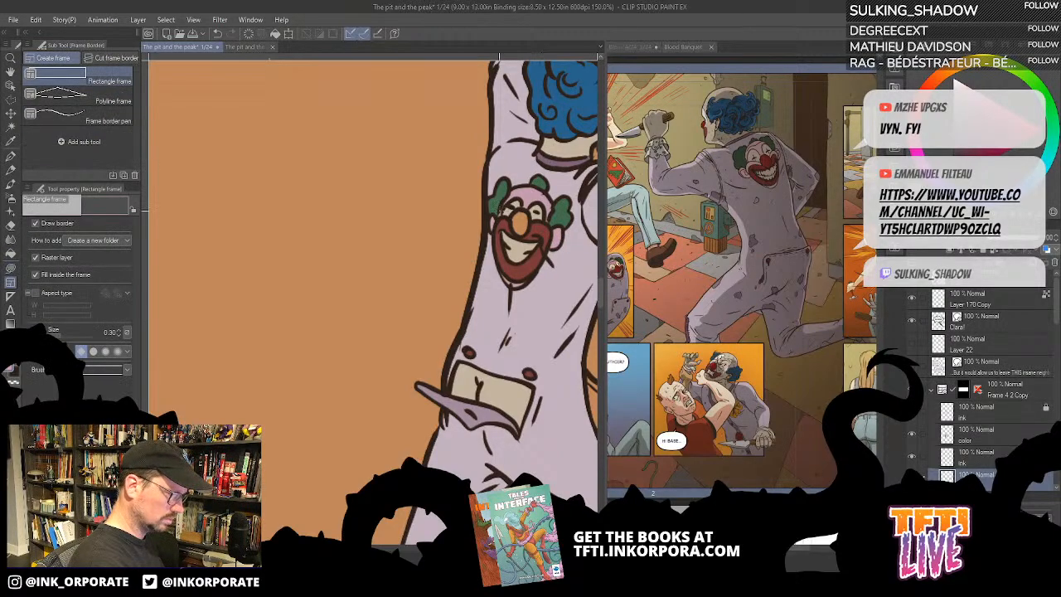
{"action": "key", "text": "u"}
{"action": "key", "text": "u"}
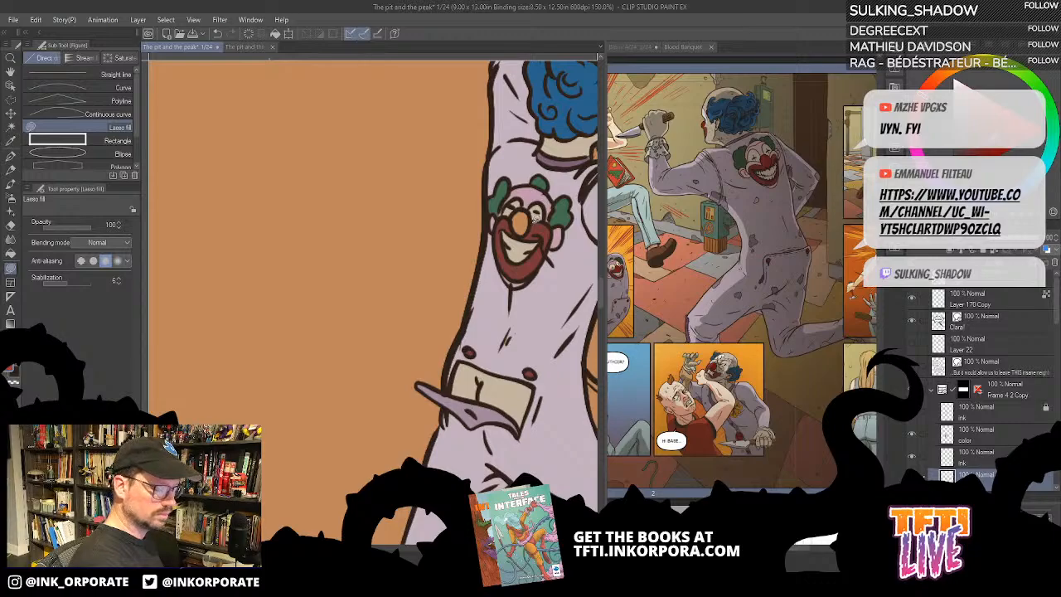
{"action": "key", "text": "g"}
{"action": "key", "text": "g"}
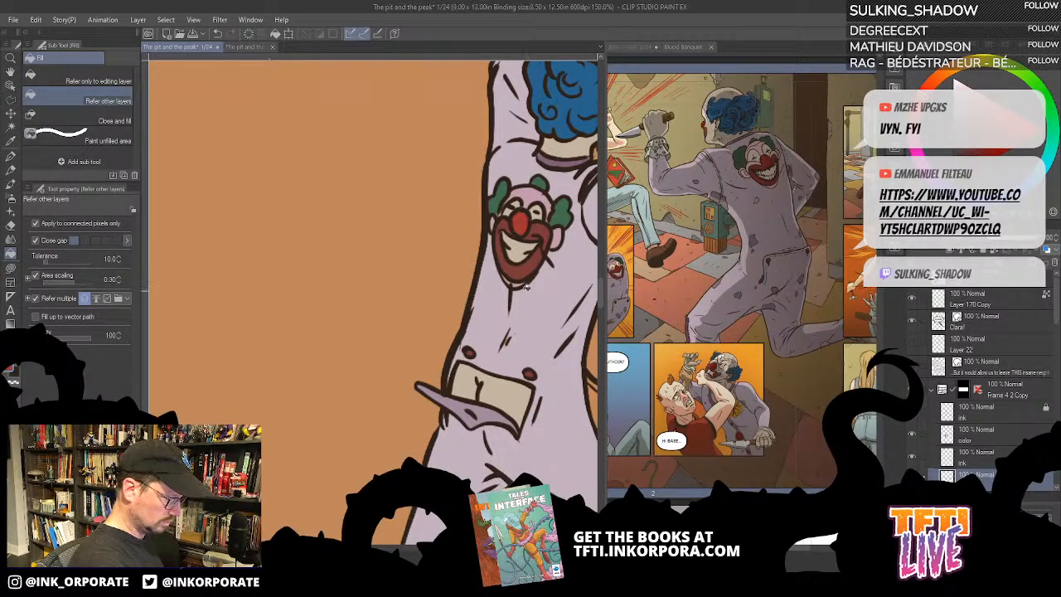
- Check the clown's flat colours from the back patch down to the feet, hiding and reshowing the flat colour layer
{"action": "key", "text": "u"}
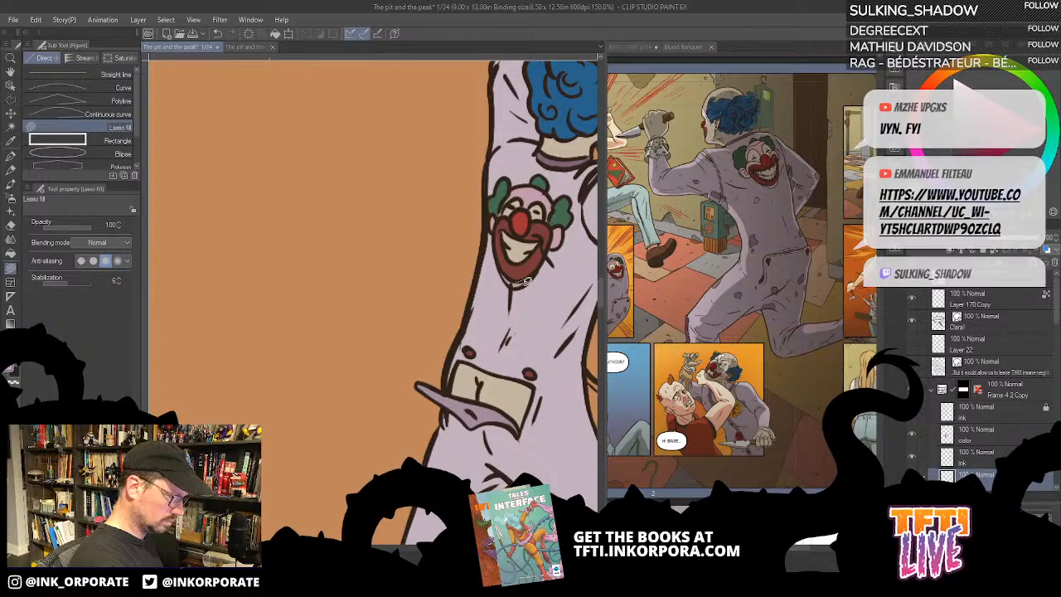
{"action": "left_click_drag", "start_coordinate": [535, 314], "coordinate": [525, 260]}
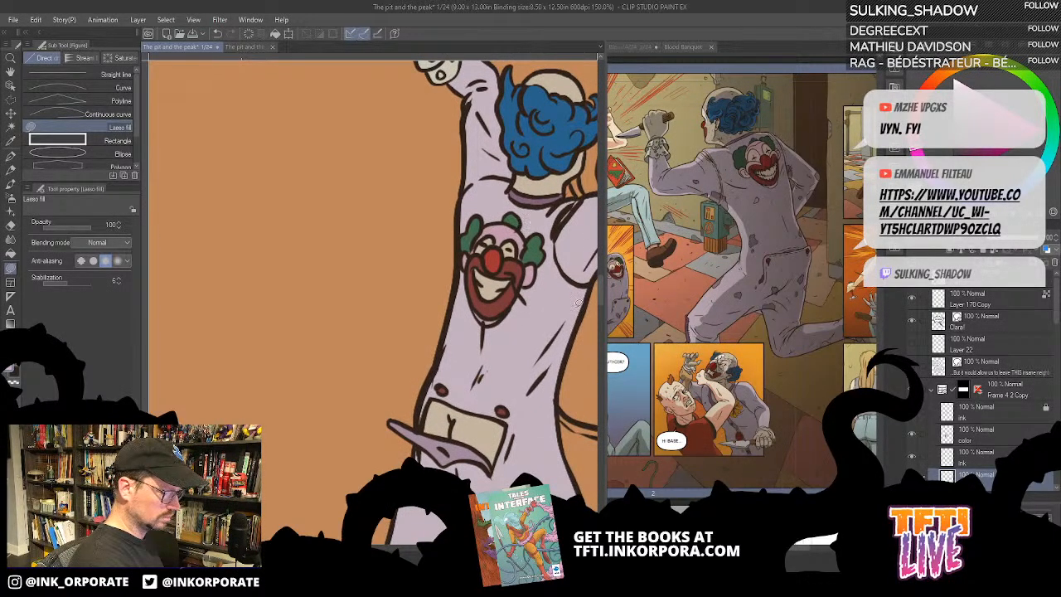
{"action": "left_click_drag", "start_coordinate": [578, 303], "coordinate": [516, 366]}
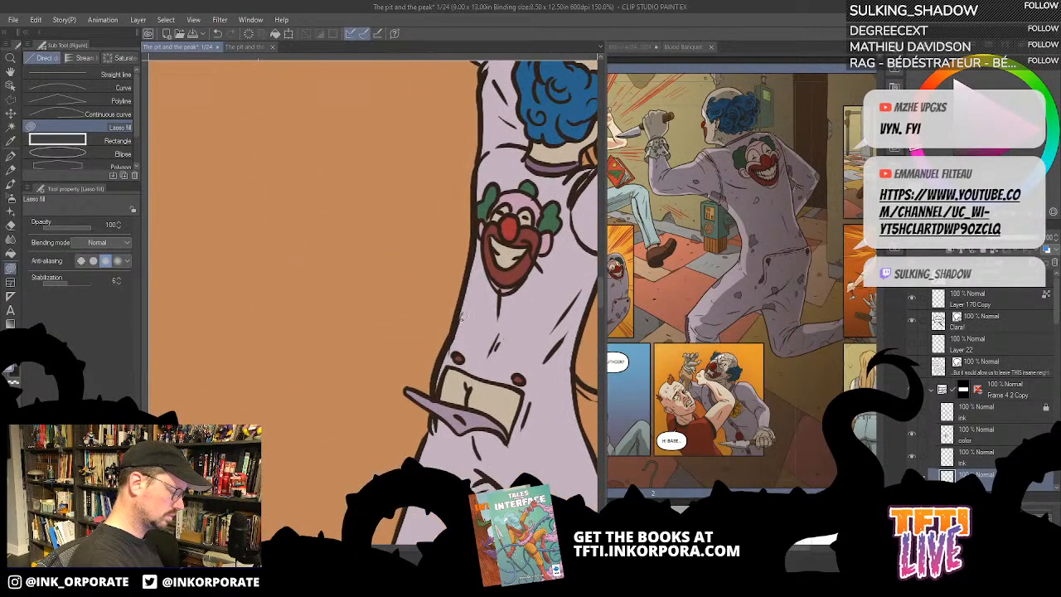
{"action": "left_click_drag", "start_coordinate": [518, 402], "coordinate": [531, 267]}
{"action": "left_click_drag", "start_coordinate": [534, 312], "coordinate": [521, 233]}
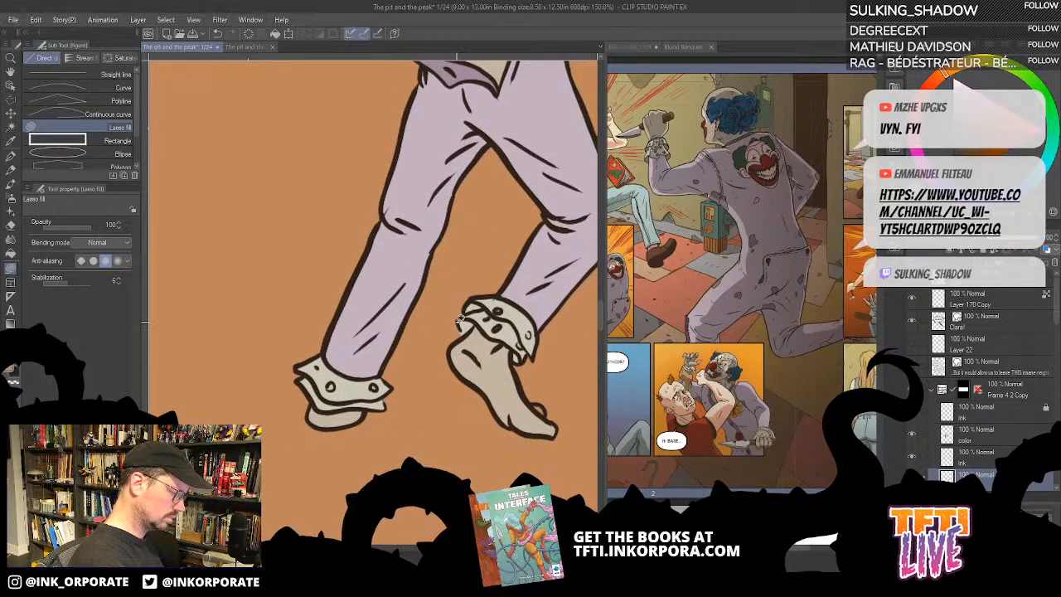
{"action": "left_click", "coordinate": [912, 478]}
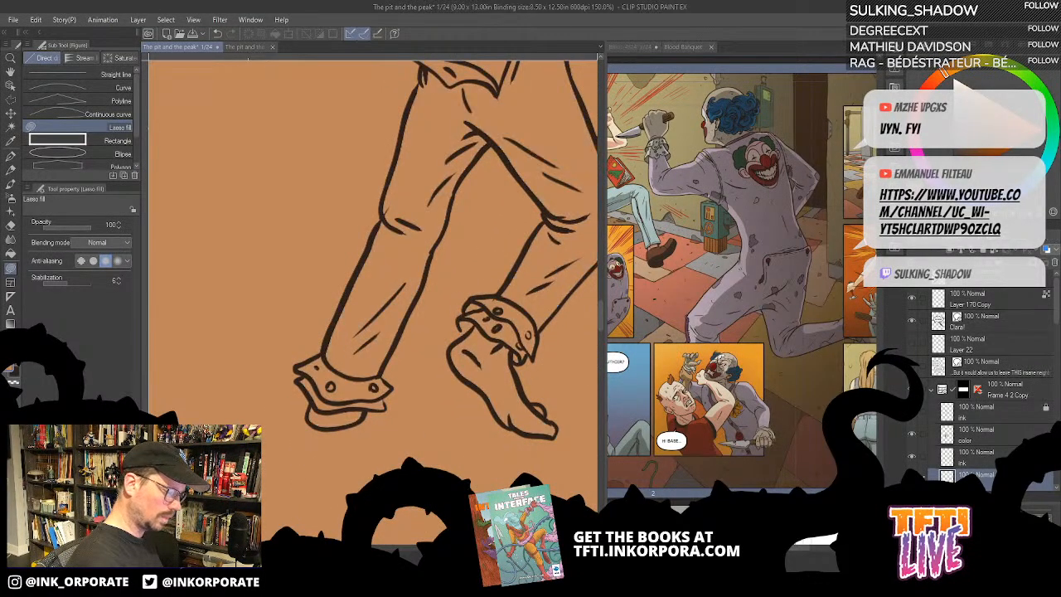
{"action": "left_click", "coordinate": [912, 478]}
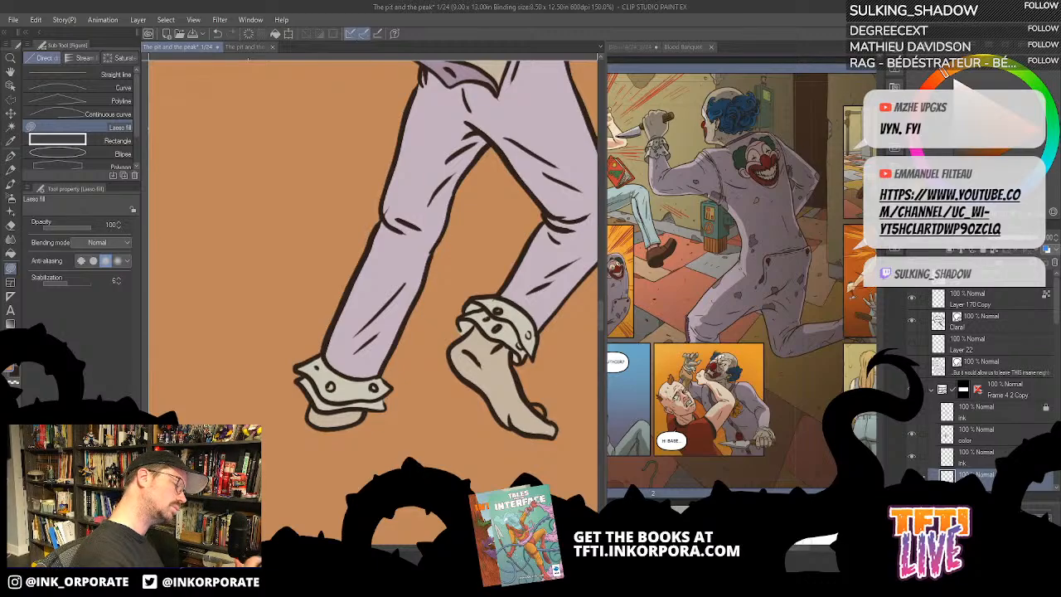
- Fill both legs of the opponent's trousers grey-blue in the second panel, with Fill set to refer to other layers
{"action": "scroll", "coordinate": [458, 330], "scroll_direction": "down", "scroll_amount": 4}
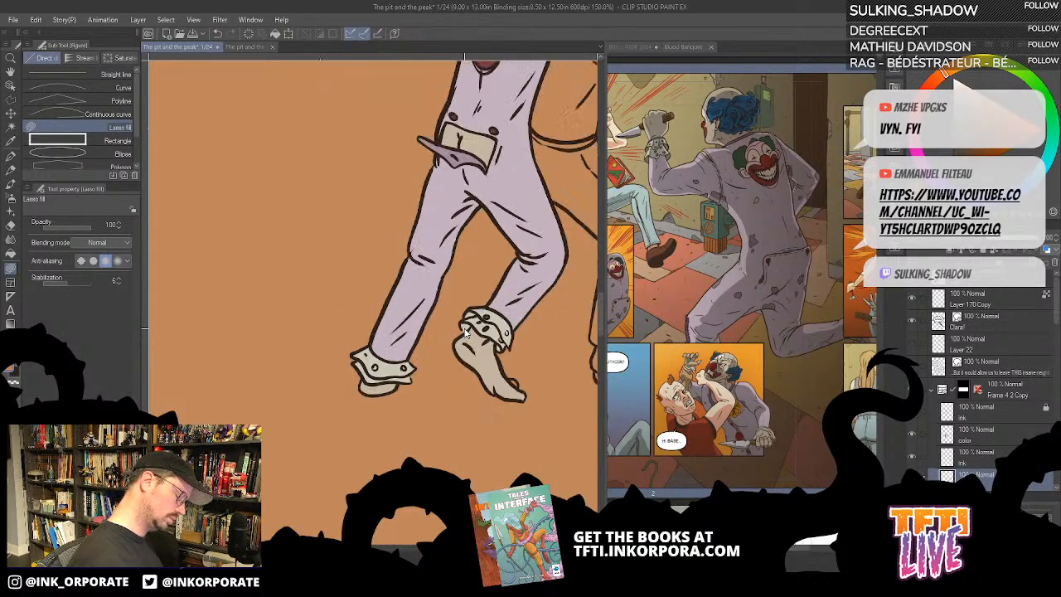
{"action": "left_click_drag", "start_coordinate": [573, 181], "coordinate": [500, 294]}
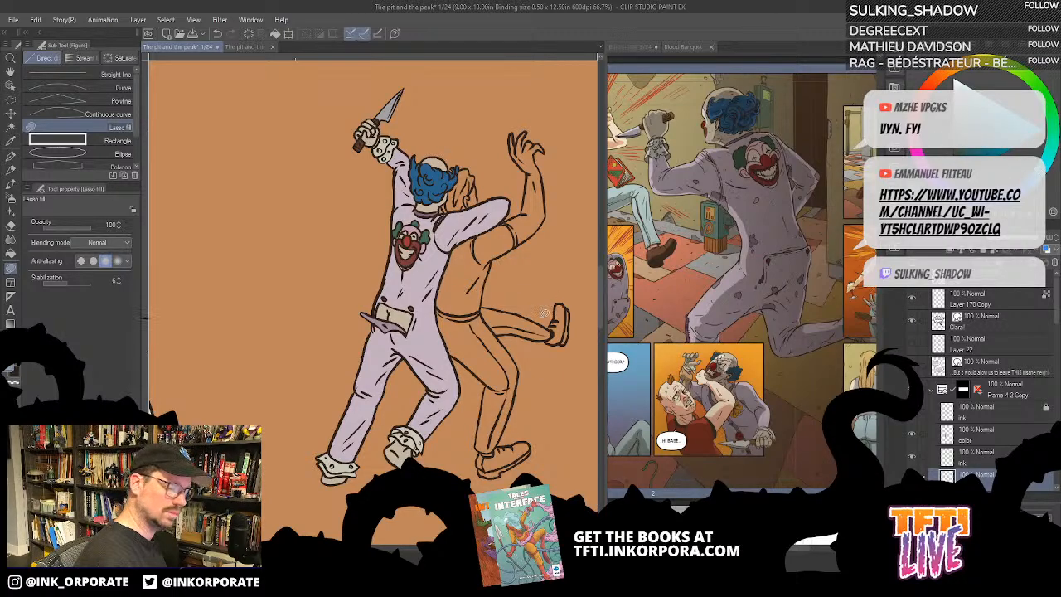
{"action": "key", "text": "g"}
{"action": "key", "text": "g"}
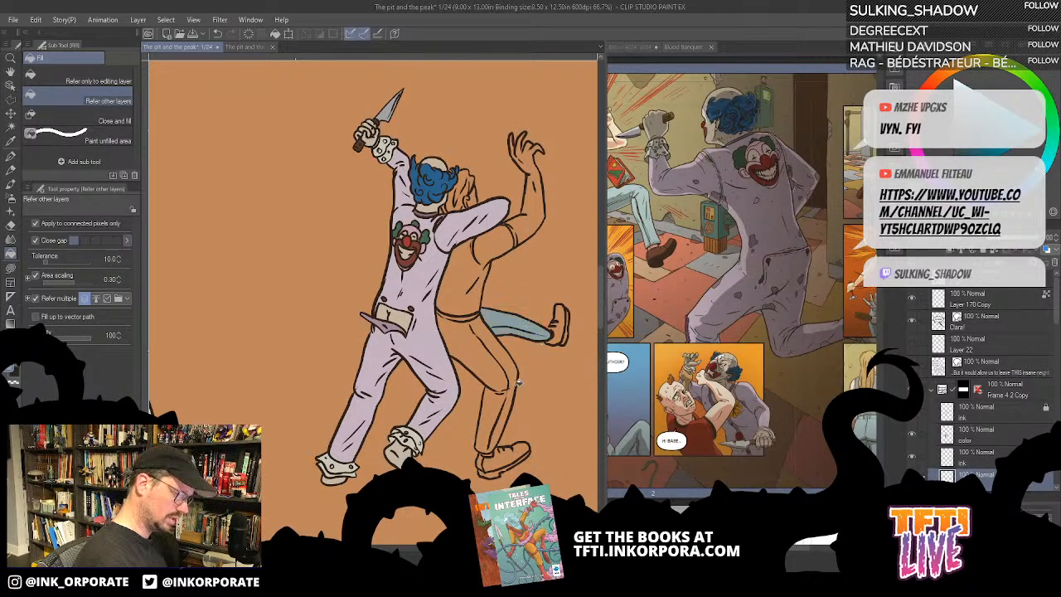
{"action": "left_click", "coordinate": [509, 357]}
{"action": "left_click_drag", "start_coordinate": [511, 387], "coordinate": [550, 413]}
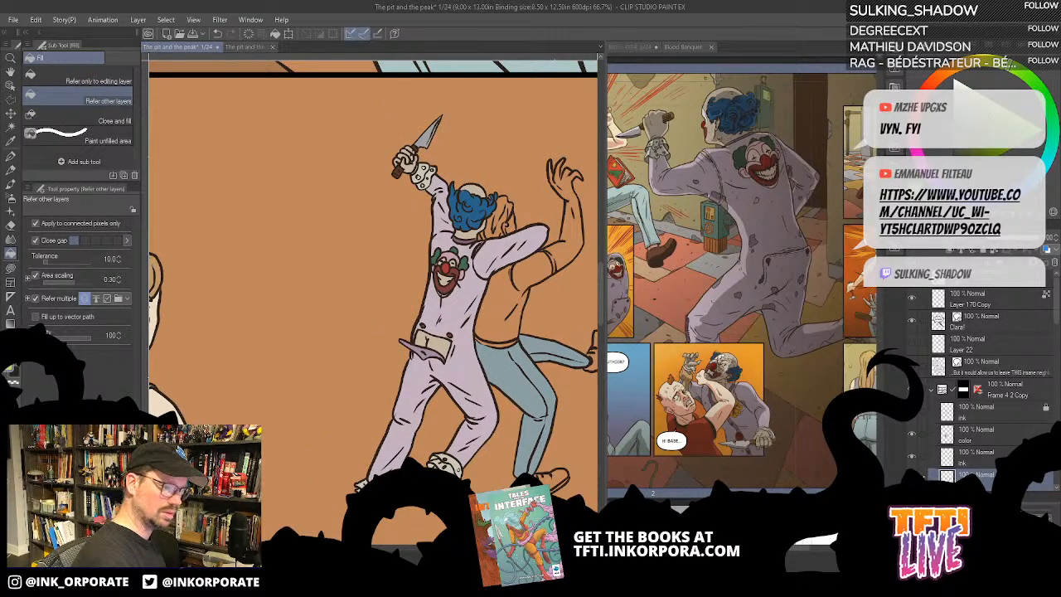
- Fill the opponent's T-shirt muted sage green instead of the brighter green
{"action": "left_click", "coordinate": [537, 284]}
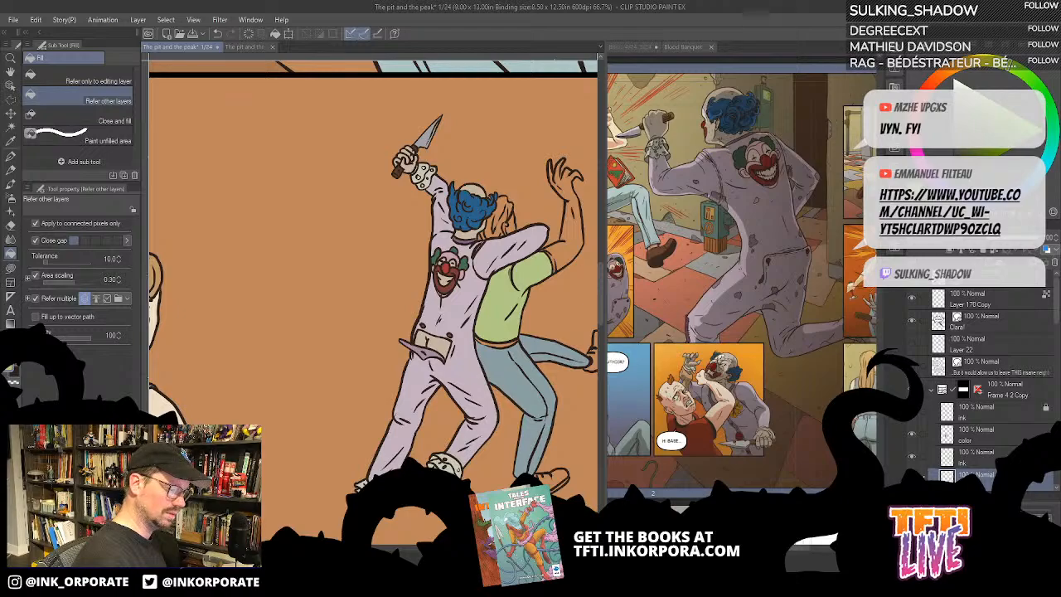
{"action": "key", "text": "ctrl+z"}
{"action": "left_click", "coordinate": [531, 282]}
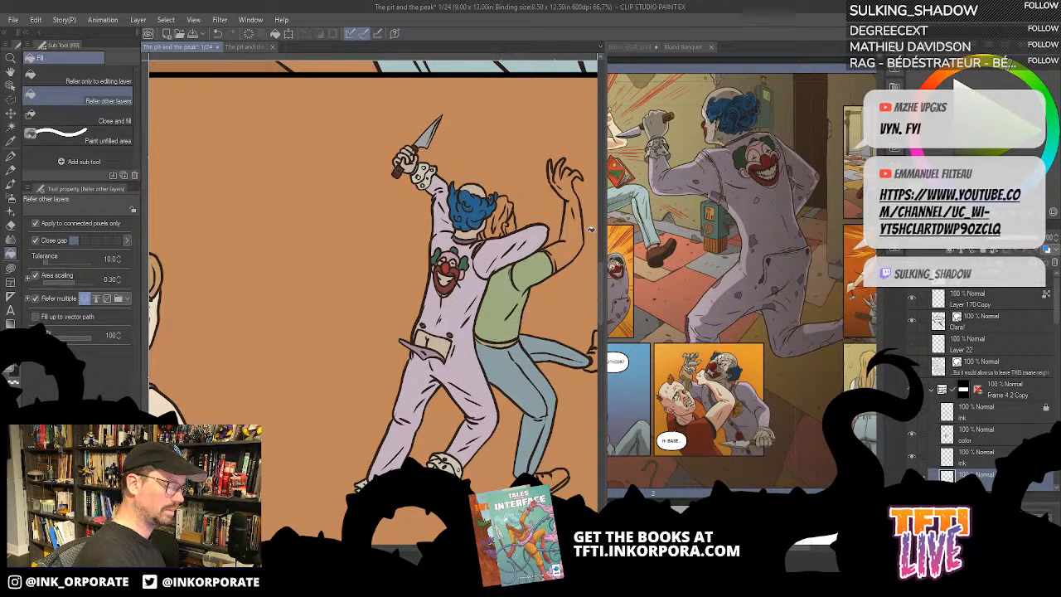
{"action": "left_click", "coordinate": [563, 255]}
{"action": "key", "text": "ctrl+z"}
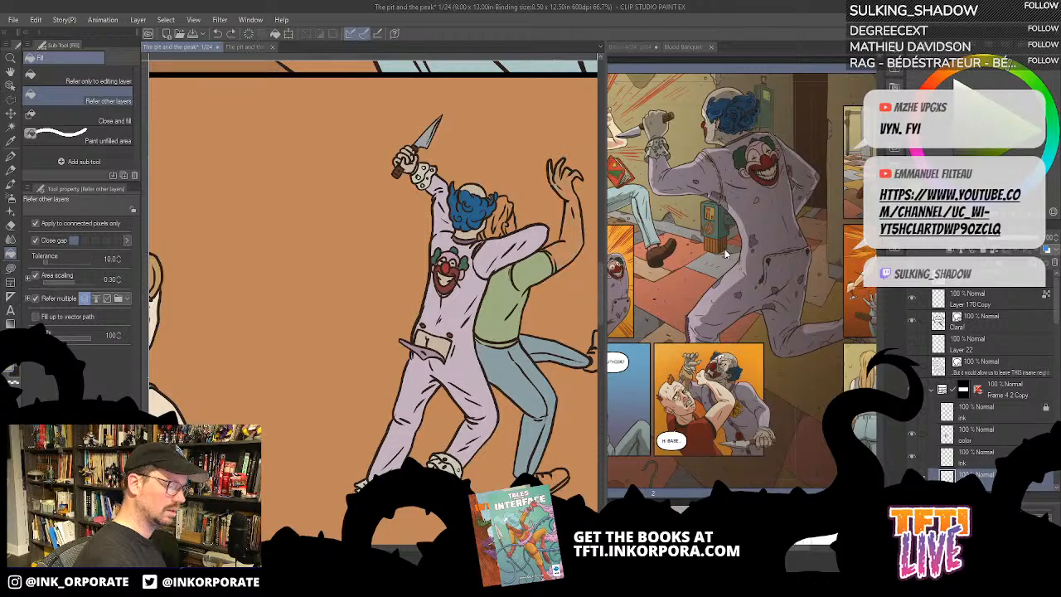
- Fill the opponent's raised arm and hand with a medium brown skin tone
{"action": "key", "text": "ctrl+plus"}
{"action": "key", "text": "ctrl+plus"}
{"action": "left_click_drag", "start_coordinate": [463, 325], "coordinate": [222, 396]}
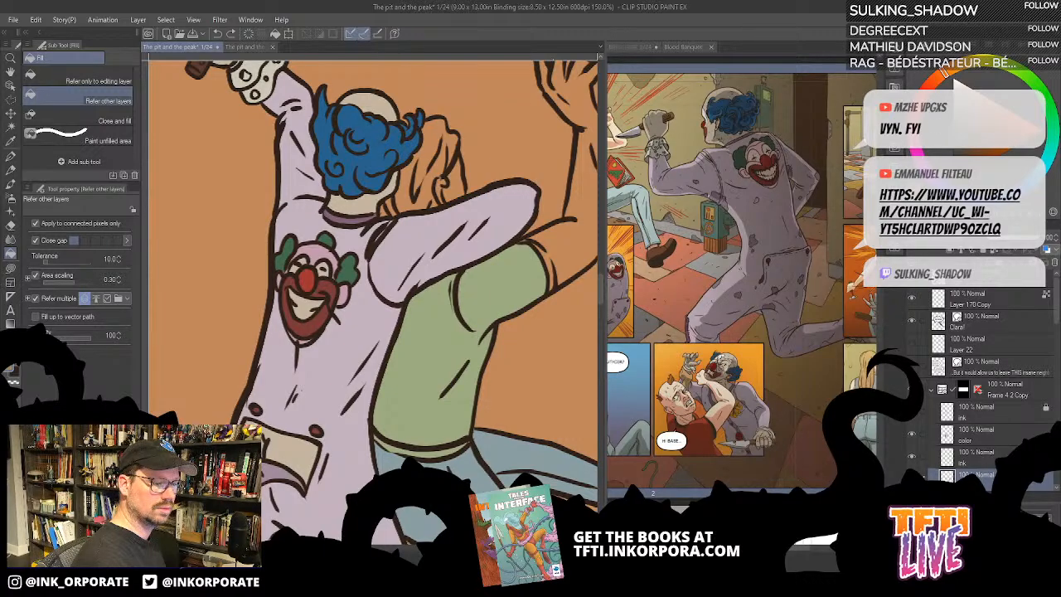
{"action": "left_click", "coordinate": [563, 243]}
{"action": "left_click_drag", "start_coordinate": [520, 273], "coordinate": [496, 378]}
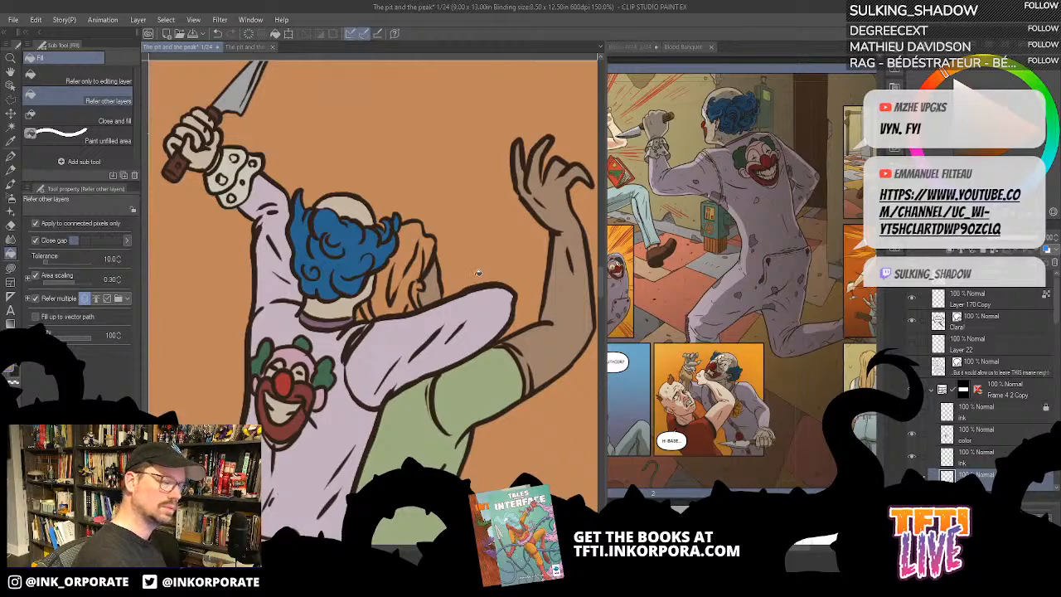
- Fill the opponent's face and ear with the brown skin tone and his hair dark brown
{"action": "left_click", "coordinate": [415, 287]}
{"action": "left_click", "coordinate": [417, 296]}
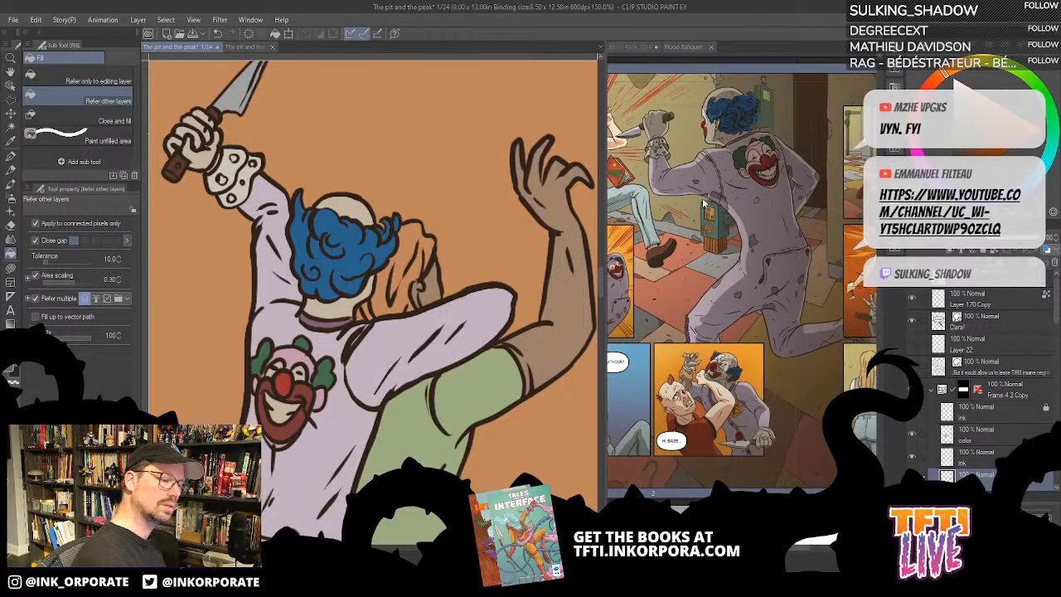
{"action": "left_click", "coordinate": [406, 265]}
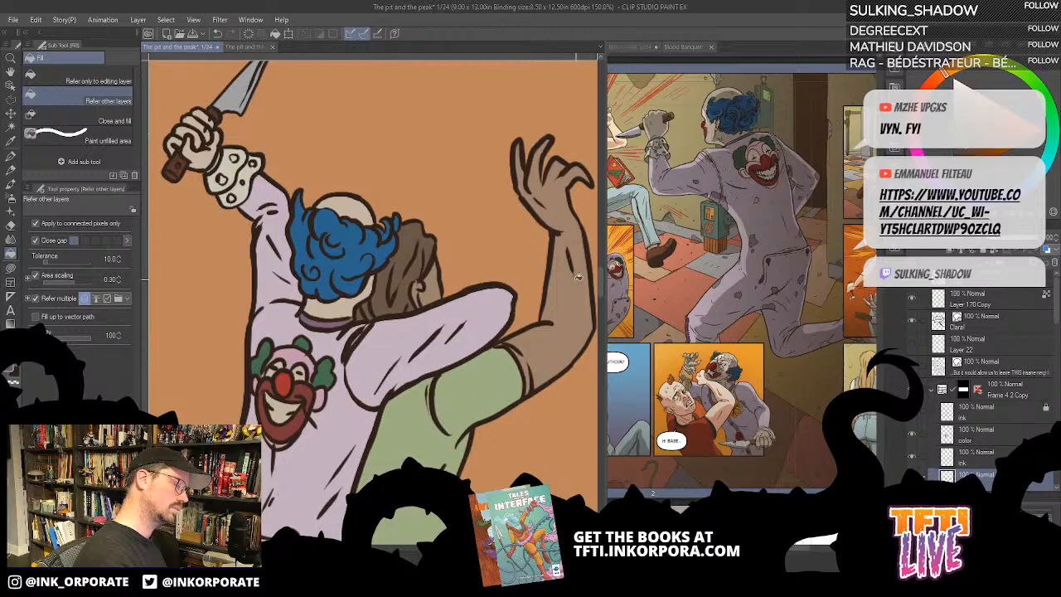
{"action": "key", "text": "u"}
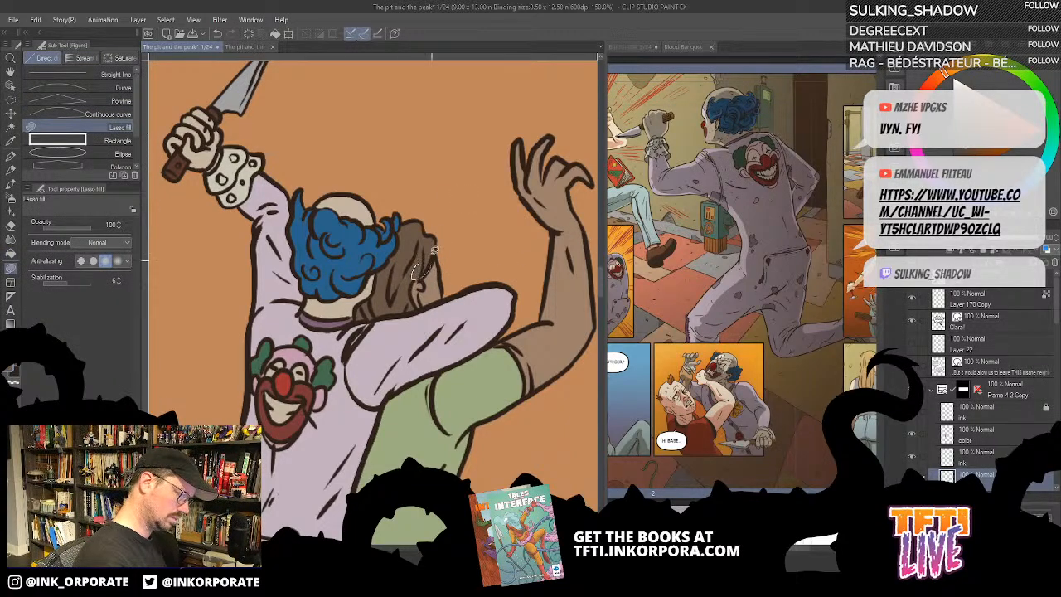
- Colour the sleeve hem of the opponent's T-shirt the same muted green with Lasso fill
{"action": "scroll", "coordinate": [431, 249], "scroll_direction": "down", "scroll_amount": 3}
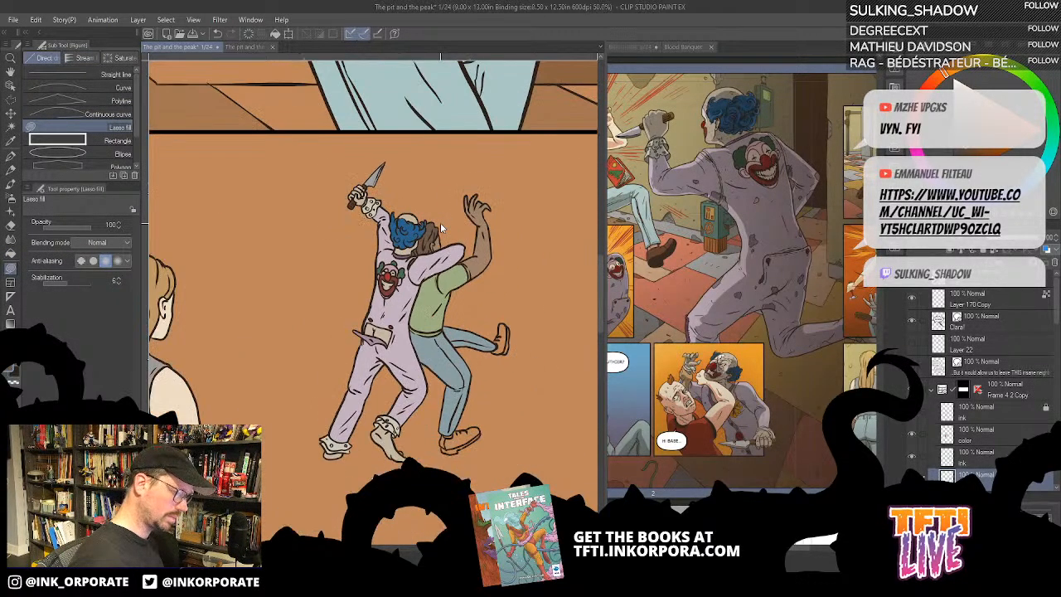
{"action": "scroll", "coordinate": [441, 222], "scroll_direction": "up", "scroll_amount": 2}
{"action": "key", "text": "minus"}
{"action": "key", "text": "minus"}
{"action": "key", "text": "minus"}
{"action": "key", "text": "minus"}
{"action": "key", "text": "minus"}
{"action": "key", "text": "minus"}
{"action": "key", "text": "minus"}
{"action": "key", "text": "minus"}
{"action": "key", "text": "minus"}
{"action": "key", "text": "minus"}
{"action": "key", "text": "minus"}
{"action": "key", "text": "minus"}
{"action": "key", "text": "minus"}
{"action": "key", "text": "minus"}
{"action": "key", "text": "minus"}
{"action": "key", "text": "minus"}
{"action": "key", "text": "minus"}
{"action": "key", "text": "minus"}
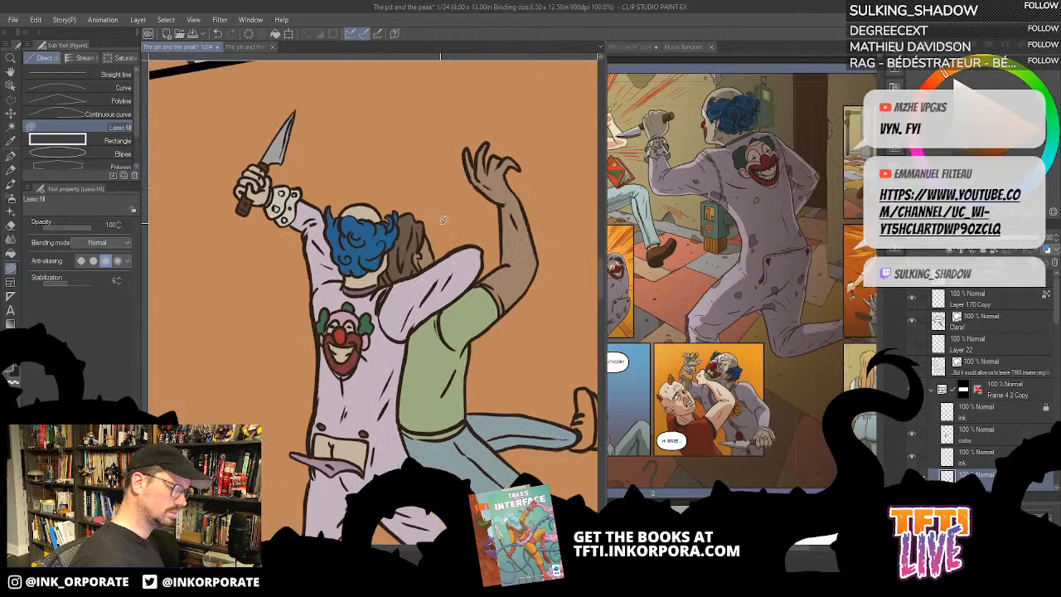
{"action": "scroll", "coordinate": [440, 222], "scroll_direction": "up", "scroll_amount": 3}
{"action": "scroll", "coordinate": [487, 339], "scroll_direction": "down", "scroll_amount": 1}
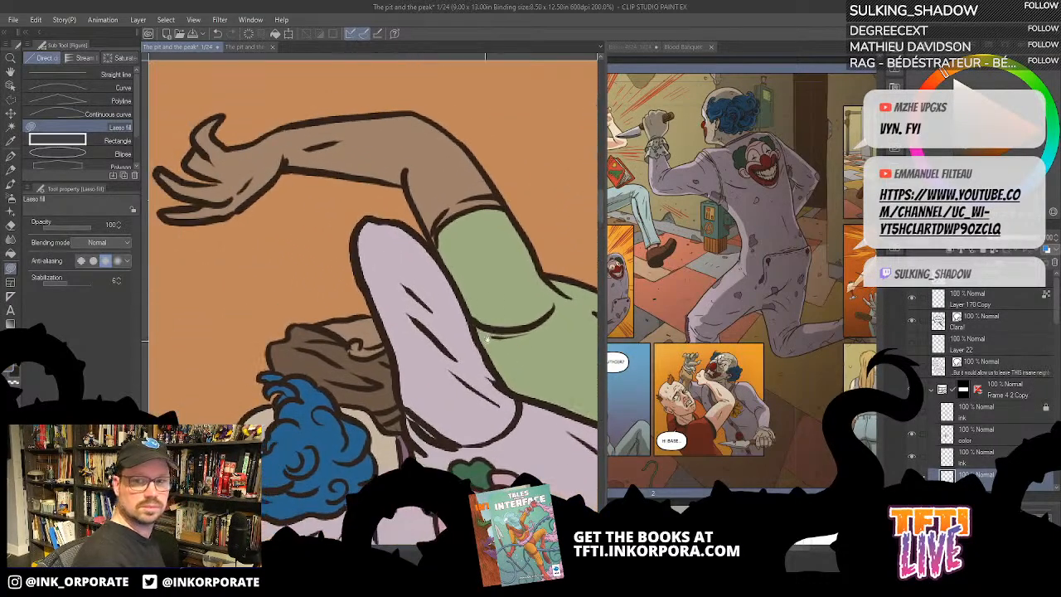
{"action": "key", "text": "minus"}
{"action": "key", "text": "minus"}
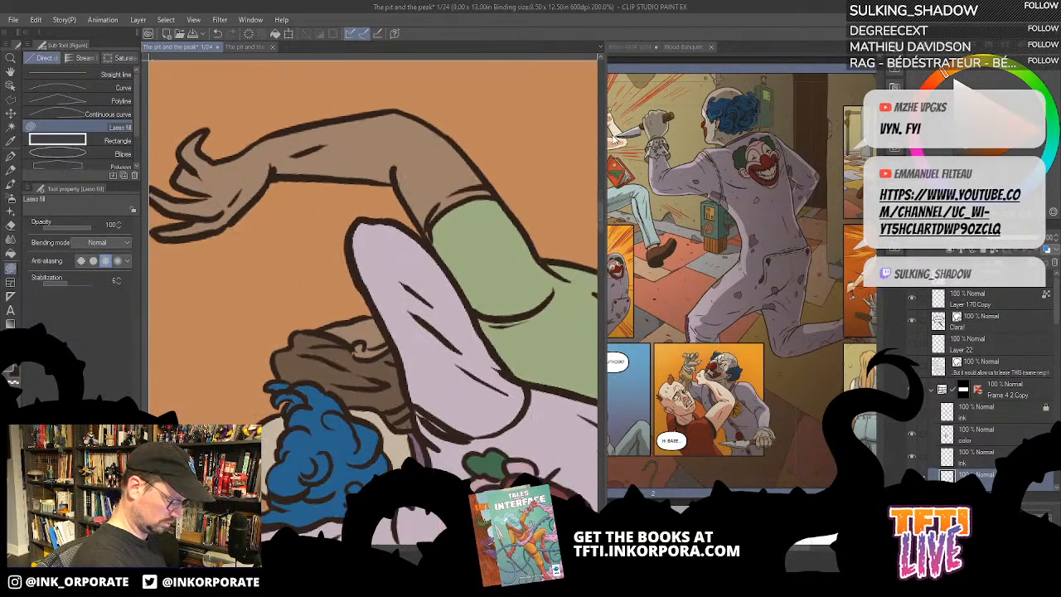
{"action": "mouse_move", "coordinate": [466, 231]}
{"action": "left_mouse_down"}
{"action": "mouse_move", "coordinate": [493, 275]}
{"action": "mouse_move", "coordinate": [442, 255]}
{"action": "mouse_move", "coordinate": [476, 229]}
{"action": "mouse_move", "coordinate": [518, 229]}
{"action": "mouse_move", "coordinate": [509, 248]}
{"action": "left_mouse_up"}
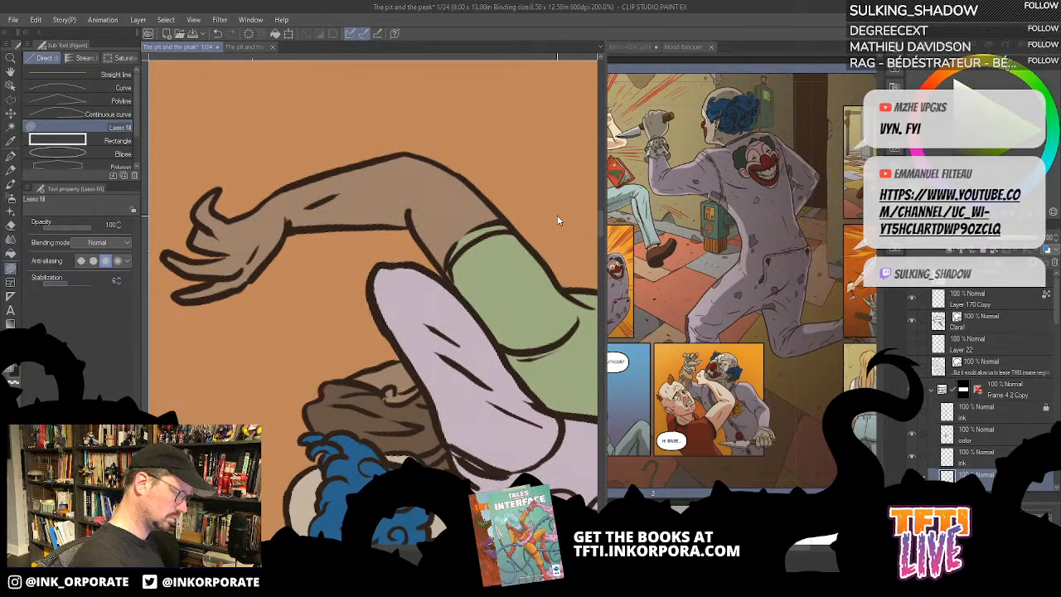
{"action": "scroll", "coordinate": [561, 213], "scroll_direction": "down", "scroll_amount": 4}
{"action": "left_click_drag", "start_coordinate": [560, 213], "coordinate": [516, 239]}
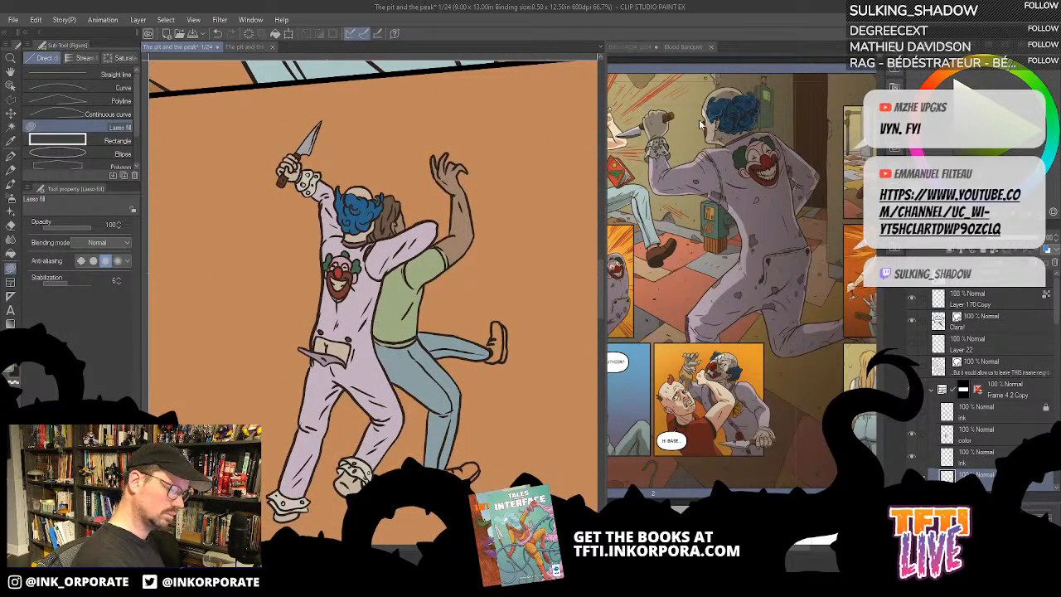
- Choose a dark reddish brown from the colour set and fill both of the opponent's shoes with it
{"action": "key", "text": "alt"}
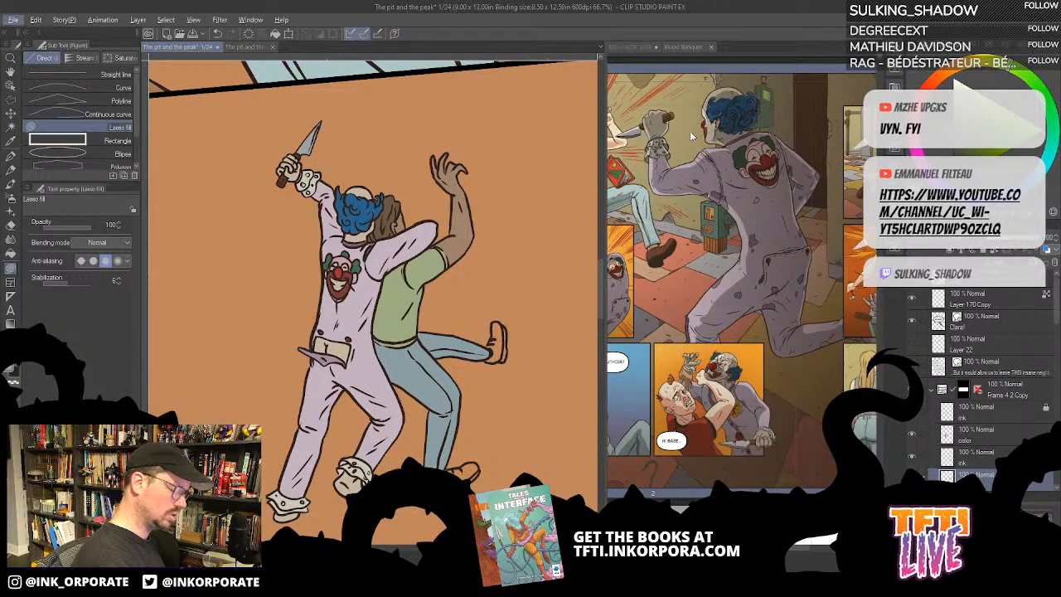
{"action": "left_click", "coordinate": [990, 48]}
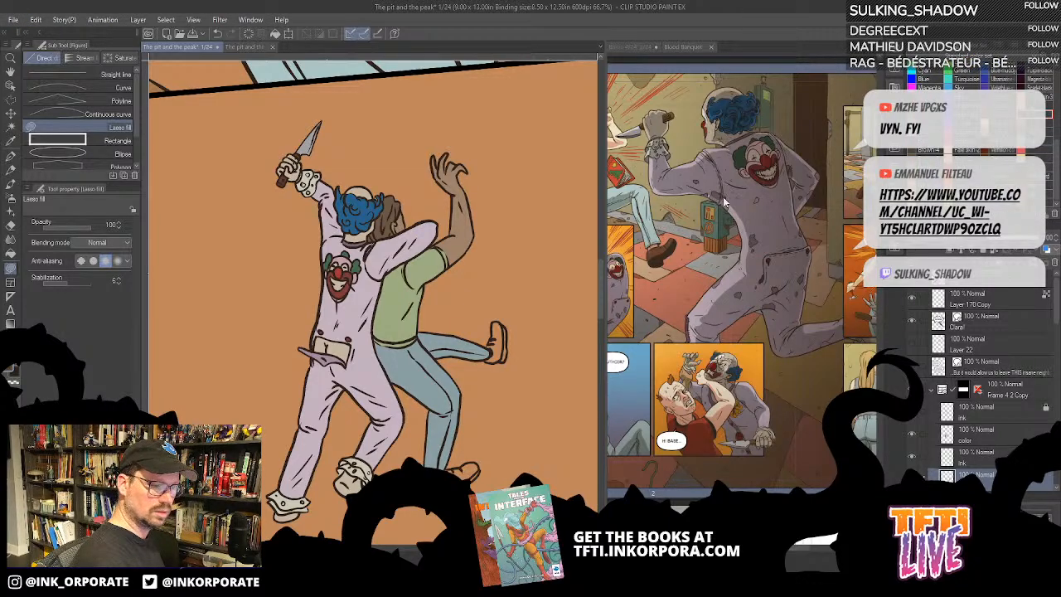
{"action": "key", "text": "g"}
{"action": "left_click", "coordinate": [500, 332]}
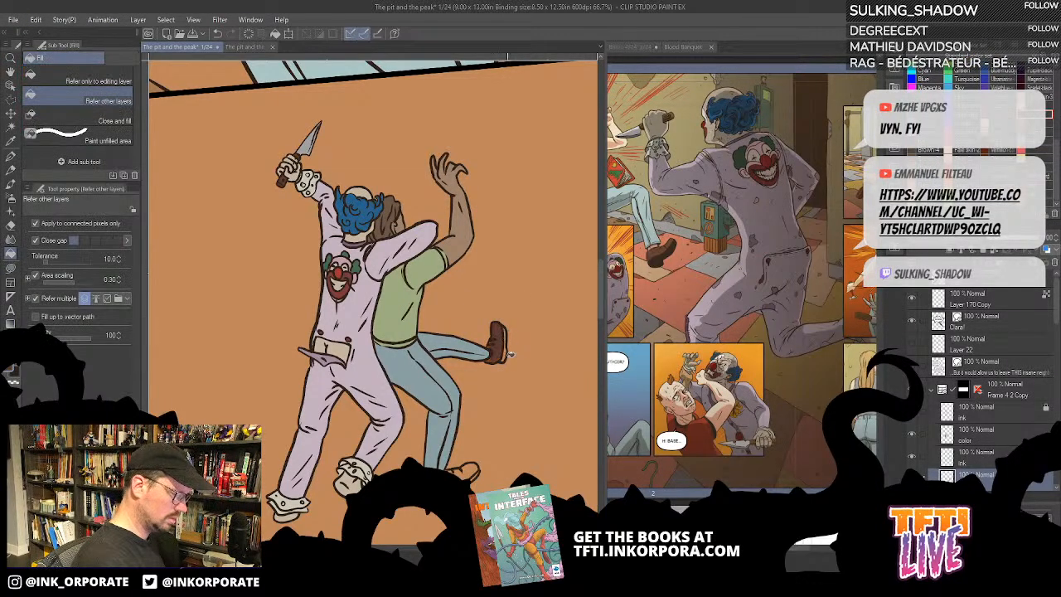
{"action": "left_click", "coordinate": [472, 469]}
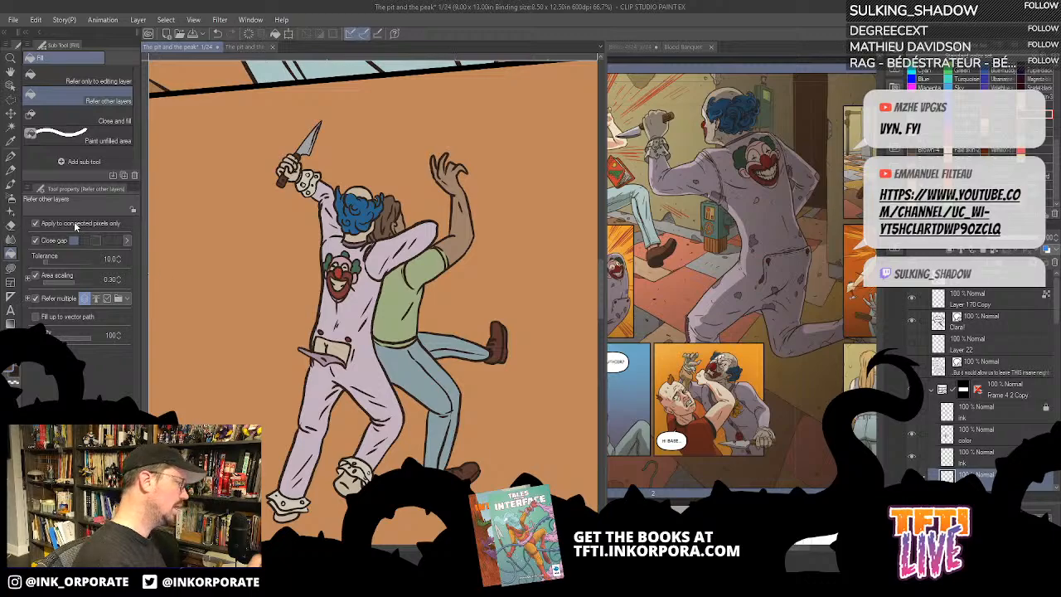
{"action": "left_click", "coordinate": [12, 155]}
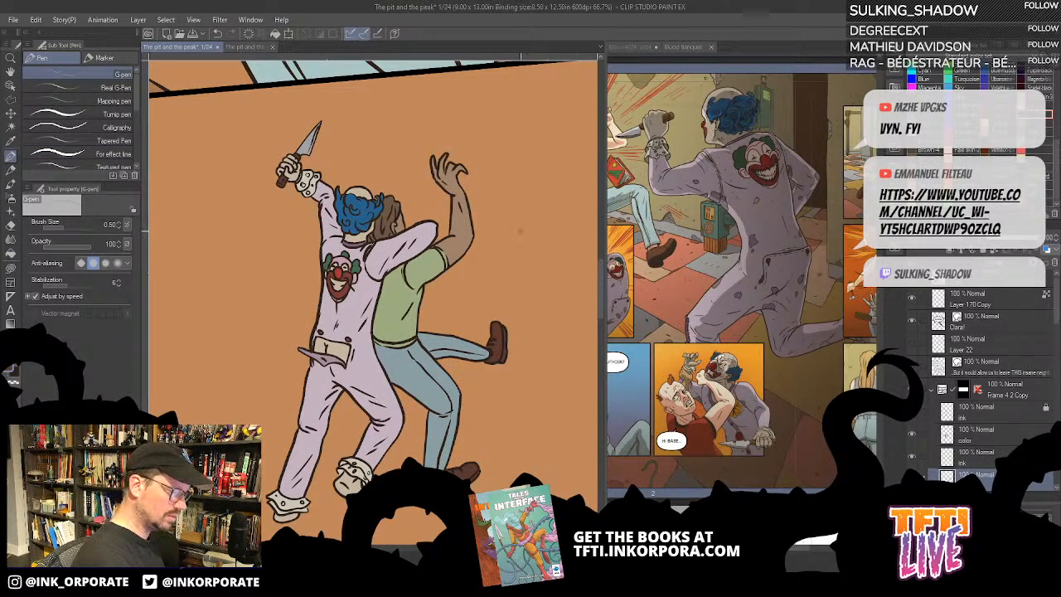
{"action": "mouse_move", "coordinate": [524, 230]}
{"action": "left_mouse_down"}
{"action": "mouse_move", "coordinate": [515, 265]}
{"action": "mouse_move", "coordinate": [535, 273]}
{"action": "mouse_move", "coordinate": [553, 259]}
{"action": "mouse_move", "coordinate": [546, 232]}
{"action": "mouse_move", "coordinate": [520, 228]}
{"action": "mouse_move", "coordinate": [515, 247]}
{"action": "mouse_move", "coordinate": [554, 244]}
{"action": "mouse_move", "coordinate": [534, 272]}
{"action": "left_mouse_up"}
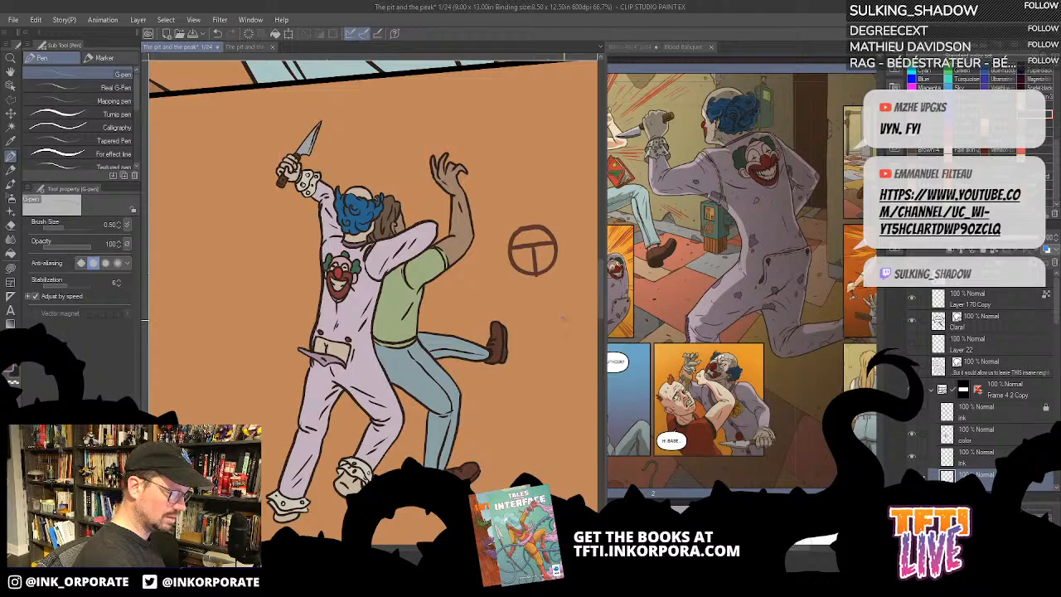
{"action": "mouse_move", "coordinate": [564, 317]}
{"action": "left_mouse_down"}
{"action": "mouse_move", "coordinate": [533, 316]}
{"action": "mouse_move", "coordinate": [535, 358]}
{"action": "mouse_move", "coordinate": [551, 307]}
{"action": "mouse_move", "coordinate": [565, 325]}
{"action": "mouse_move", "coordinate": [564, 314]}
{"action": "left_mouse_up"}
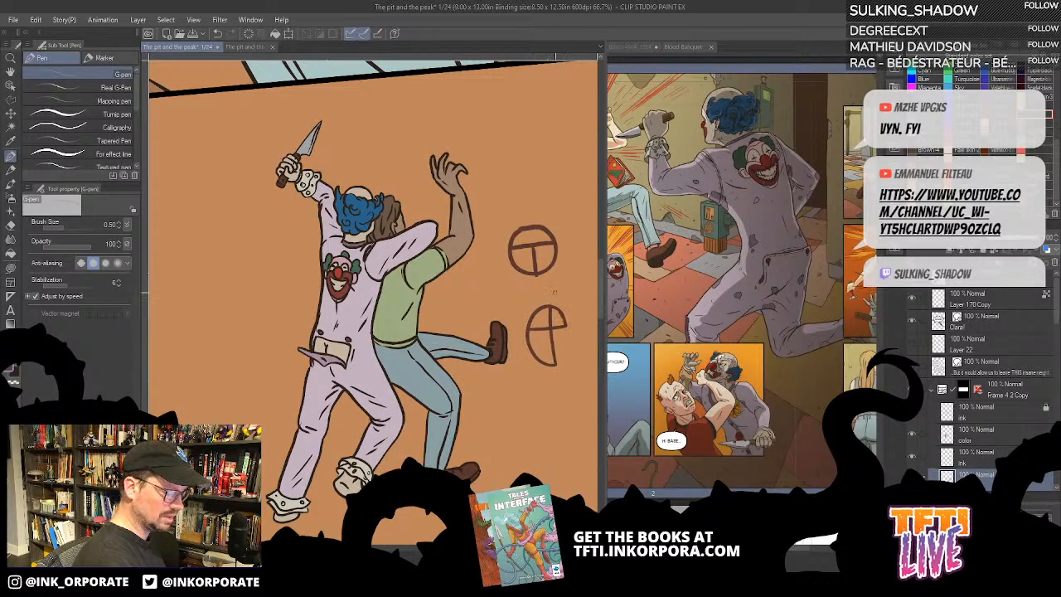
{"action": "key", "text": "ctrl+z"}
{"action": "key", "text": "ctrl+z"}
{"action": "key", "text": "ctrl+z"}
{"action": "key", "text": "ctrl+z"}
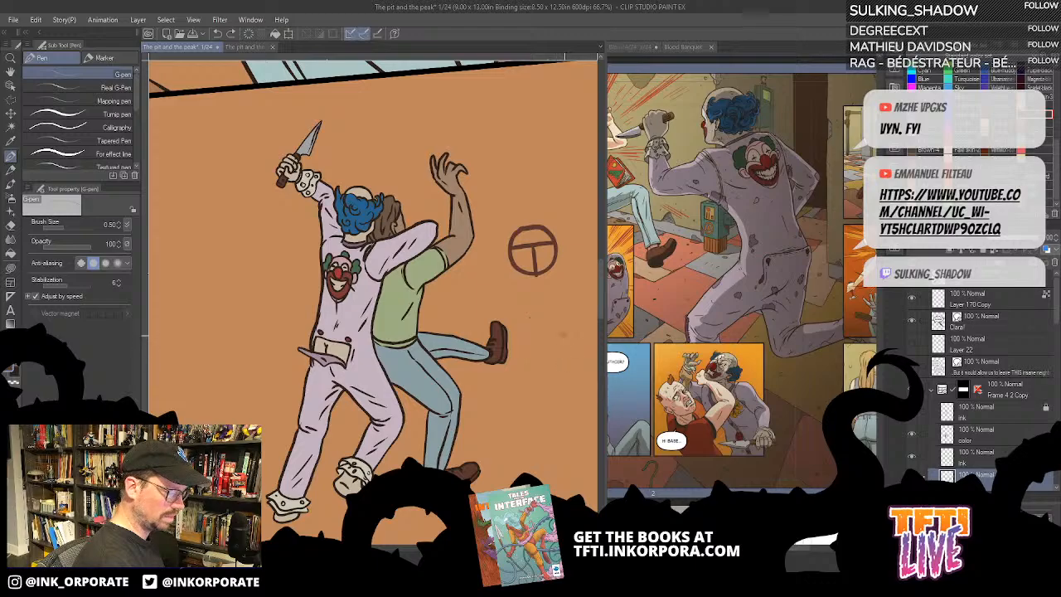
{"action": "left_click_drag", "start_coordinate": [573, 328], "coordinate": [527, 326]}
{"action": "mouse_move", "coordinate": [546, 374]}
{"action": "left_mouse_down"}
{"action": "mouse_move", "coordinate": [573, 332]}
{"action": "mouse_move", "coordinate": [525, 338]}
{"action": "mouse_move", "coordinate": [549, 377]}
{"action": "left_mouse_up"}
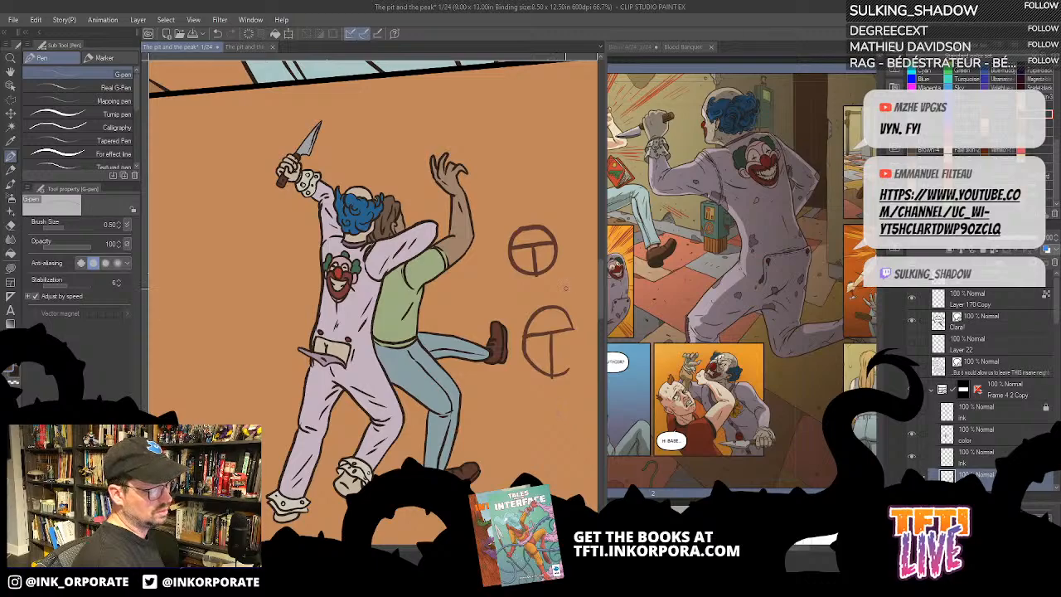
{"action": "key", "text": "ctrl+z"}
{"action": "key", "text": "ctrl+z"}
{"action": "key", "text": "ctrl+z"}
{"action": "key", "text": "ctrl+z"}
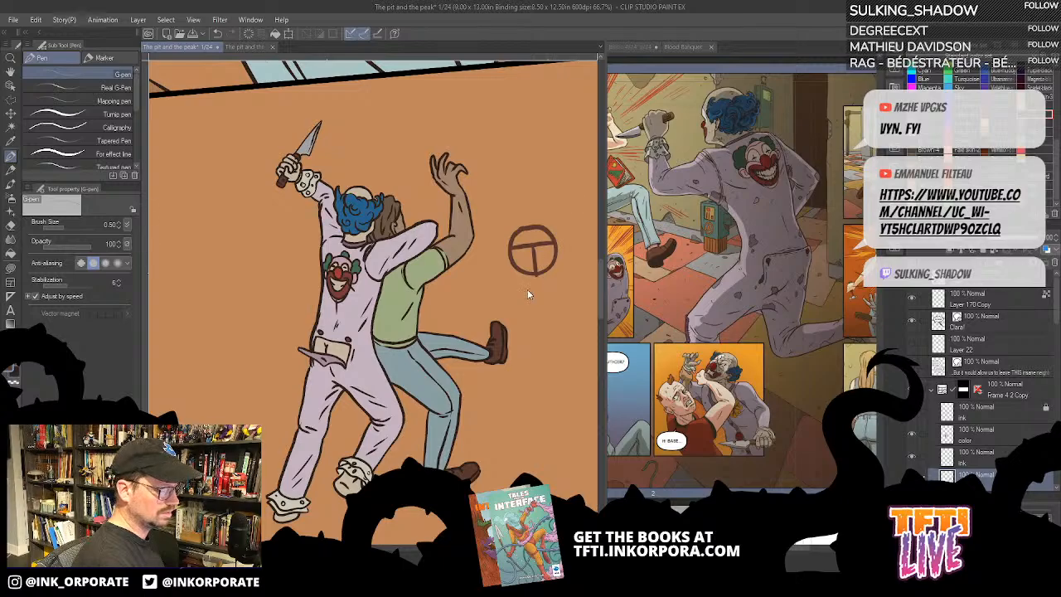
{"action": "key", "text": "ctrl+z"}
{"action": "key", "text": "ctrl+z"}
{"action": "key", "text": "ctrl+z"}
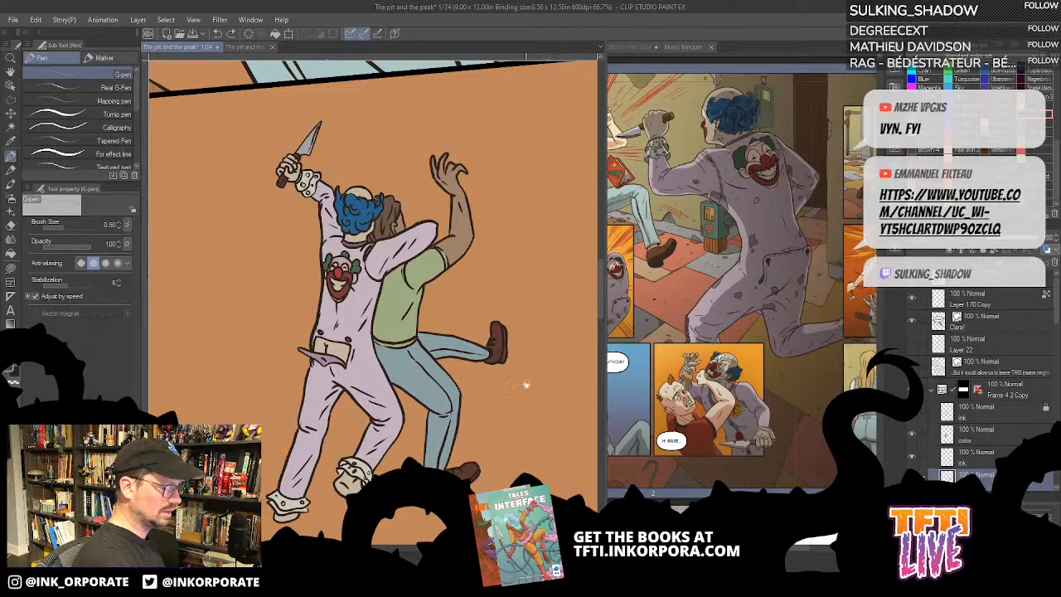
- Fill the ankle gap between the opponent's trouser hem and his lower shoe with the same dark reddish brown using Lasso fill
{"action": "left_click_drag", "start_coordinate": [526, 384], "coordinate": [538, 339]}
{"action": "scroll", "coordinate": [559, 406], "scroll_direction": "down", "scroll_amount": 1}
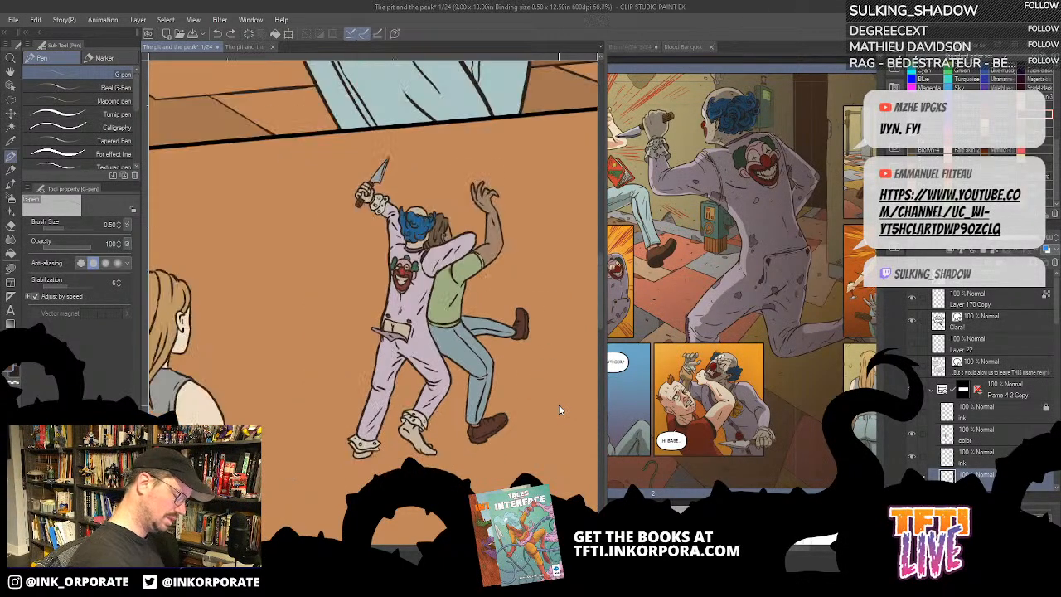
{"action": "left_click_drag", "start_coordinate": [542, 463], "coordinate": [442, 401]}
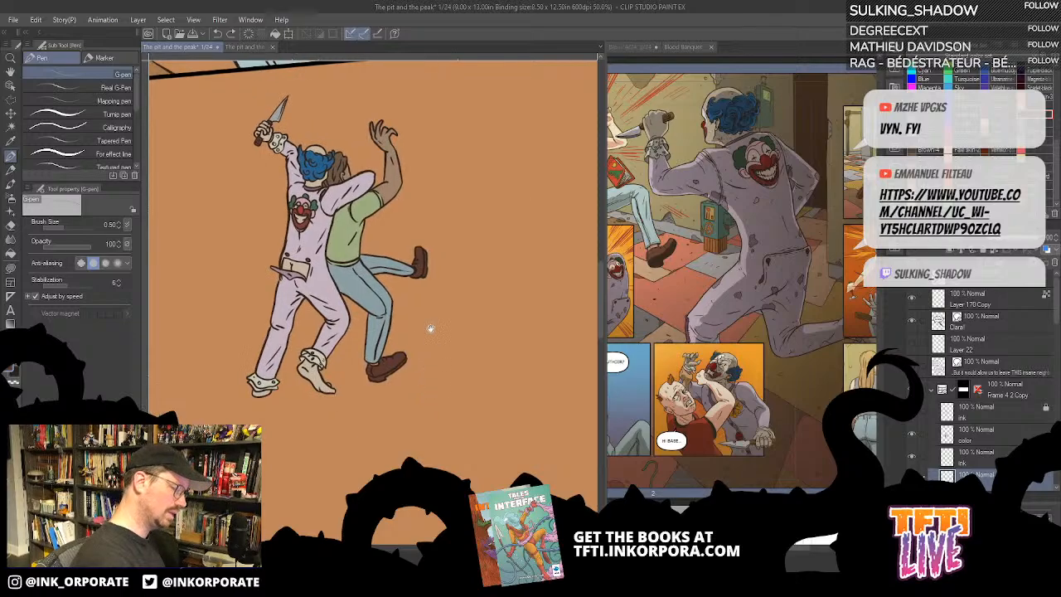
{"action": "left_click_drag", "start_coordinate": [428, 330], "coordinate": [456, 366]}
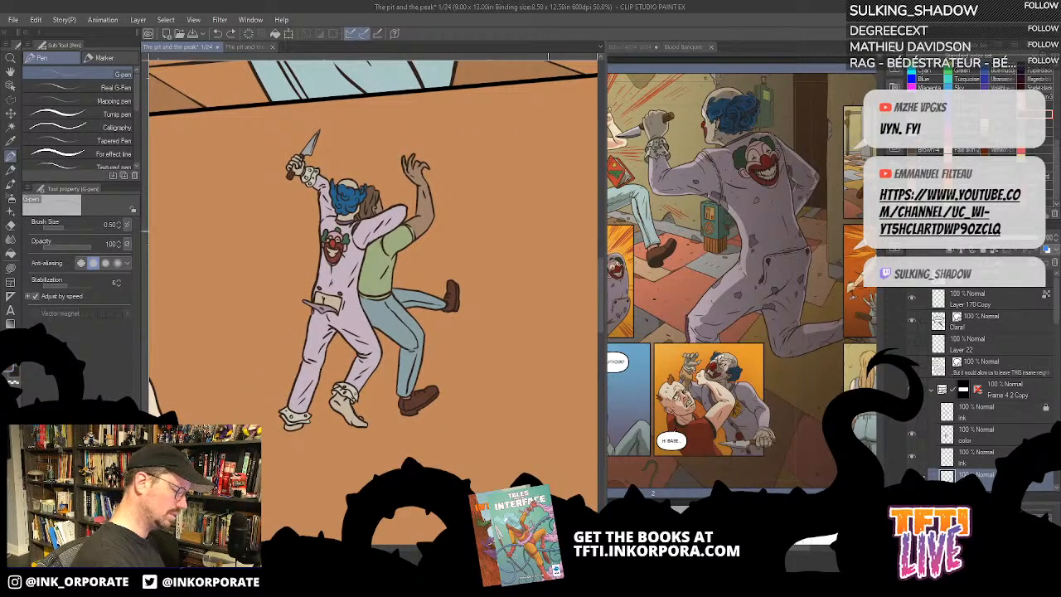
{"action": "scroll", "coordinate": [422, 395], "scroll_direction": "up", "scroll_amount": 4}
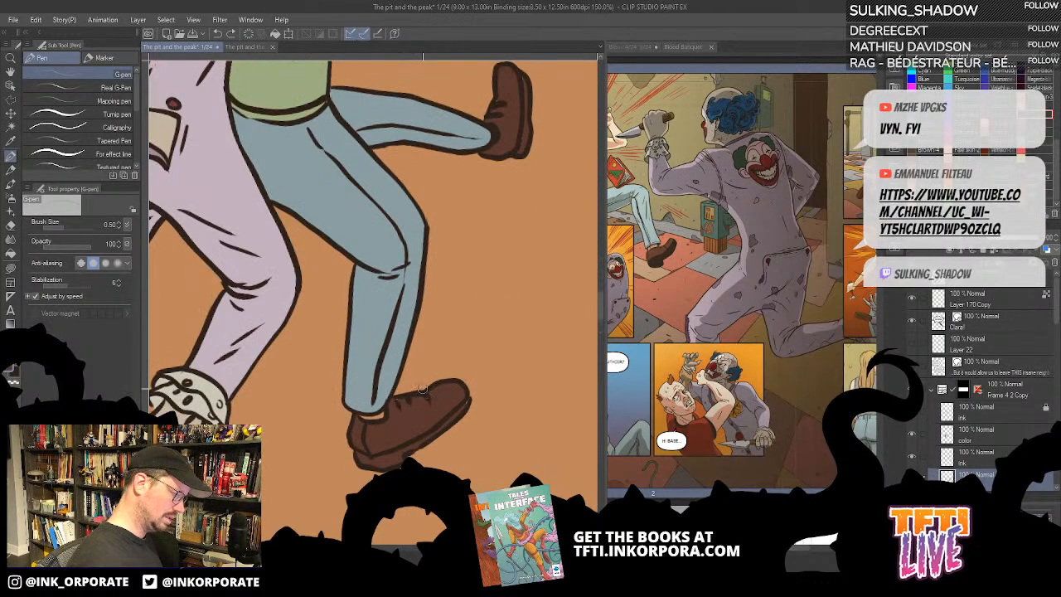
{"action": "key", "text": "u"}
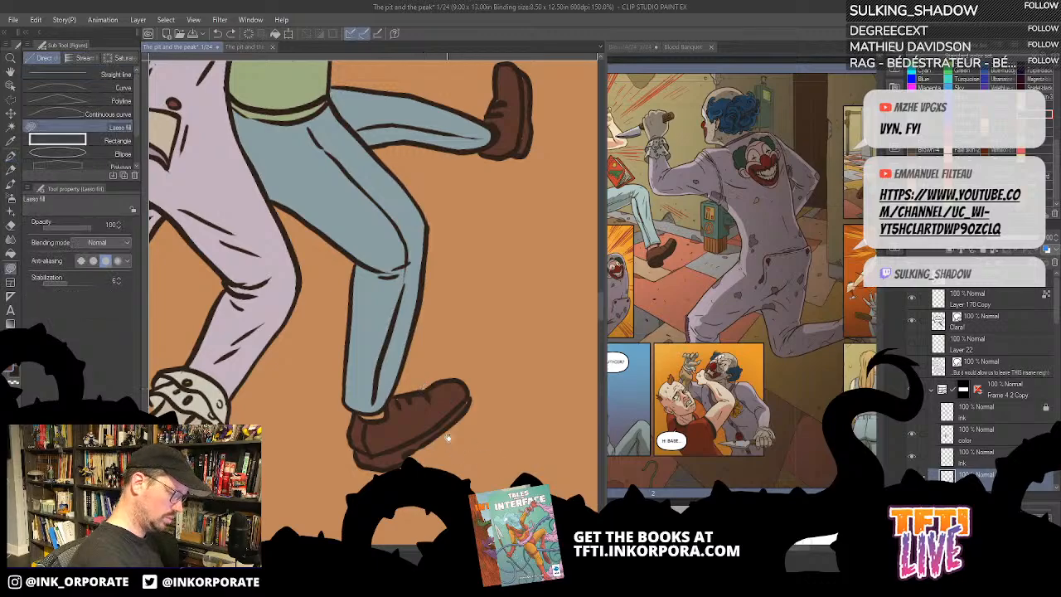
{"action": "left_click_drag", "start_coordinate": [450, 401], "coordinate": [515, 333]}
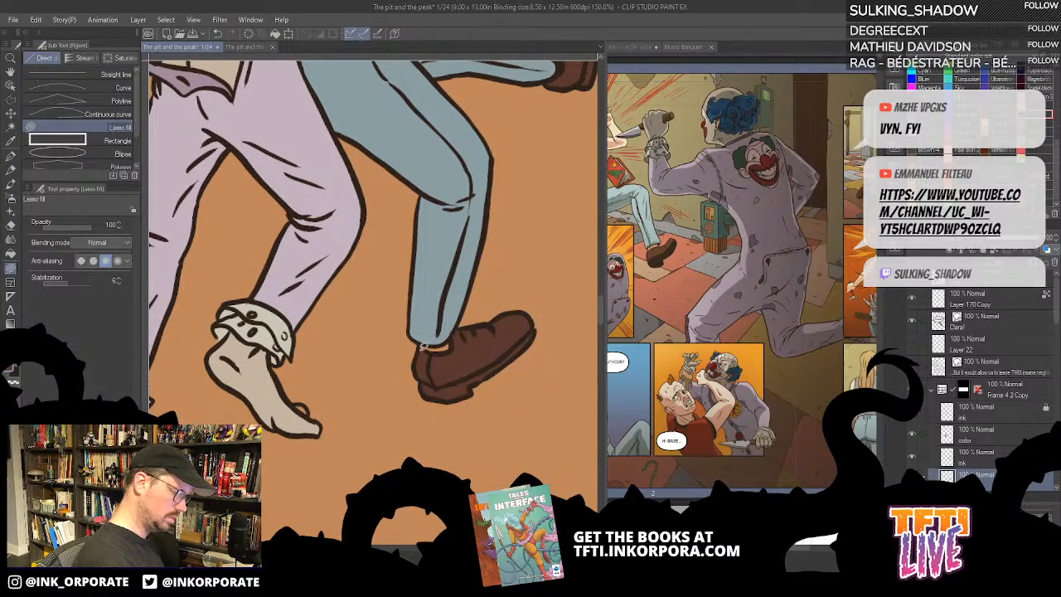
{"action": "mouse_move", "coordinate": [423, 341]}
{"action": "left_mouse_down"}
{"action": "mouse_move", "coordinate": [454, 339]}
{"action": "mouse_move", "coordinate": [423, 342]}
{"action": "mouse_move", "coordinate": [446, 328]}
{"action": "left_mouse_up"}
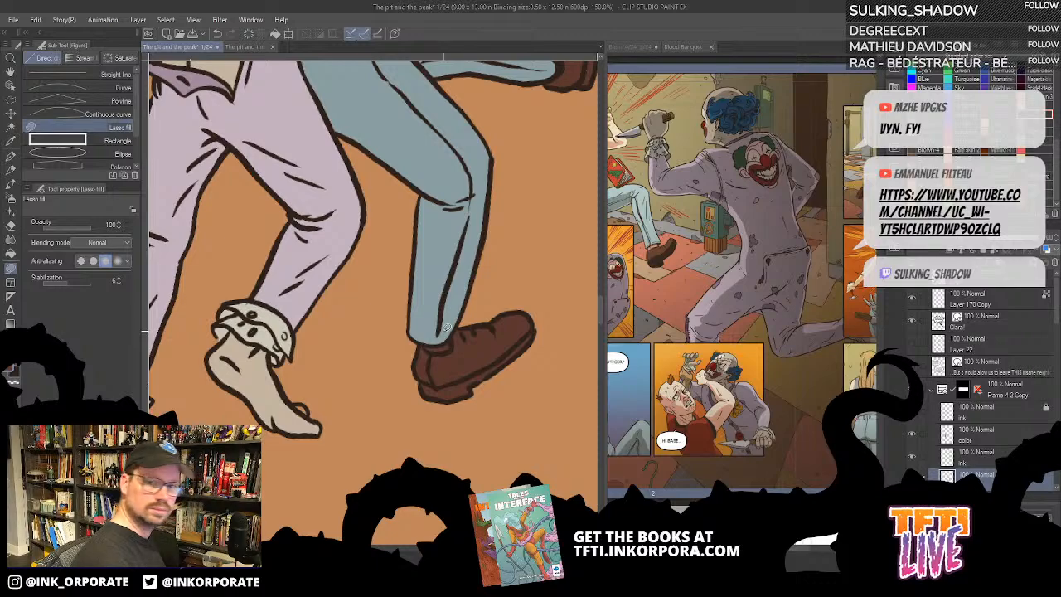
{"action": "scroll", "coordinate": [443, 335], "scroll_direction": "down", "scroll_amount": 8}
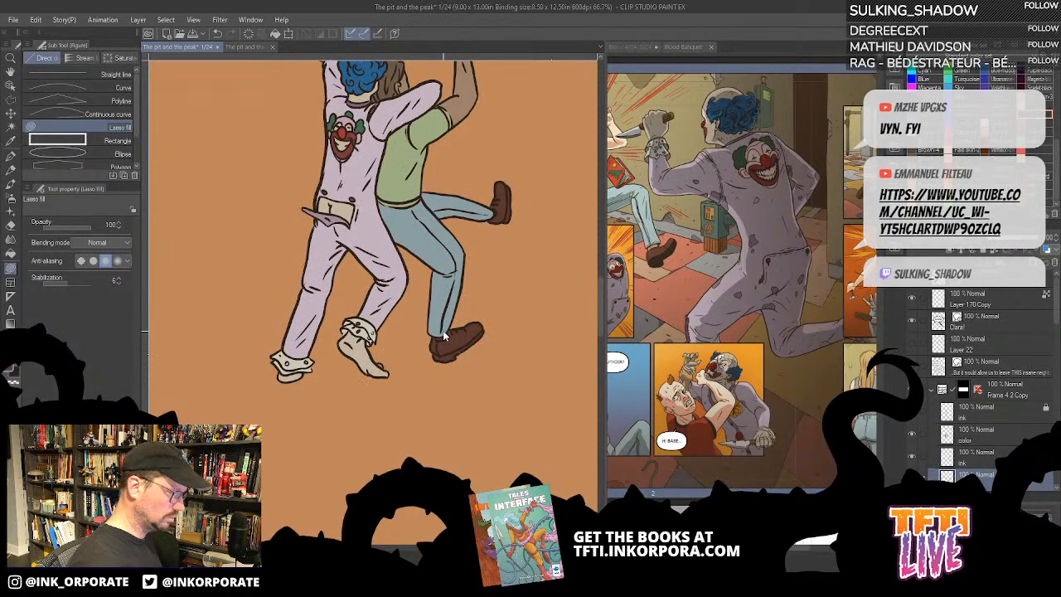
- Show the second panel's hidden background layers, Layer 40 and Layer 38, behind the figures
{"action": "key", "text": "asciicircum"}
{"action": "key", "text": "asciicircum"}
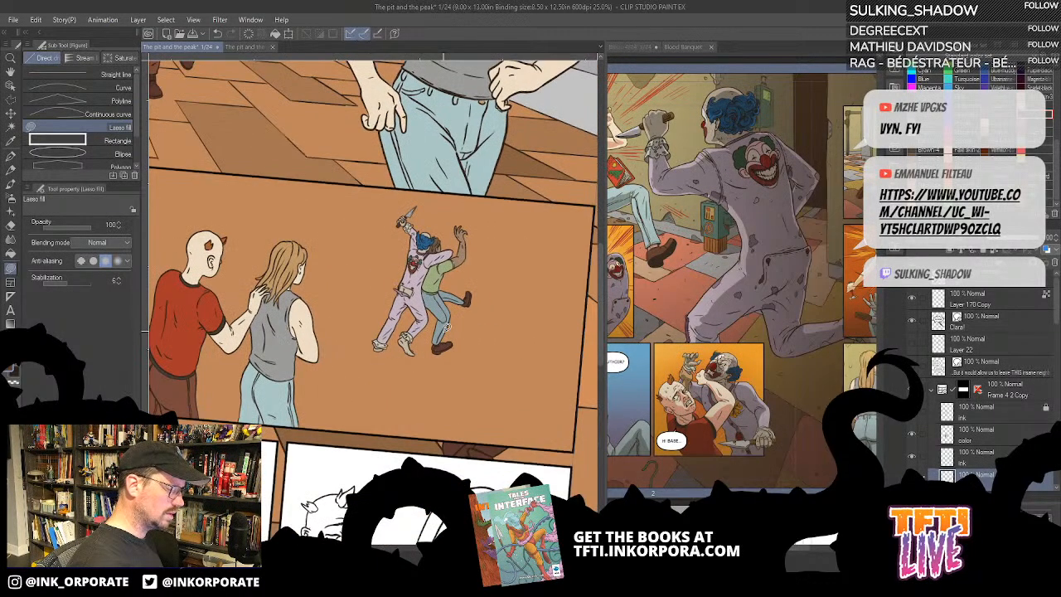
{"action": "key", "text": "minus"}
{"action": "scroll", "coordinate": [447, 328], "scroll_direction": "down", "scroll_amount": 2}
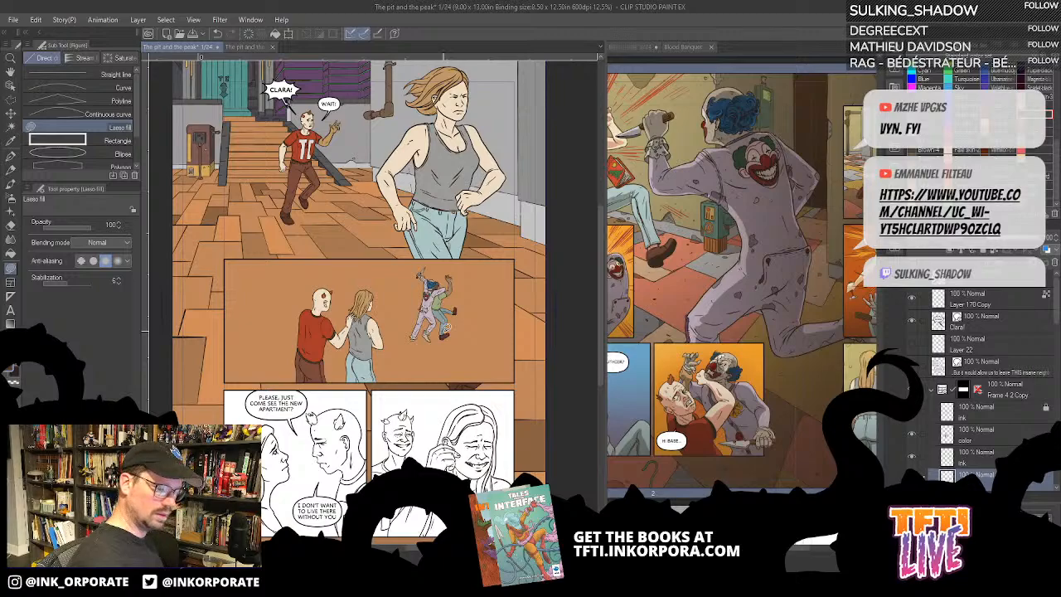
{"action": "left_click_drag", "start_coordinate": [1055, 315], "coordinate": [1054, 360]}
{"action": "left_click", "coordinate": [912, 325]}
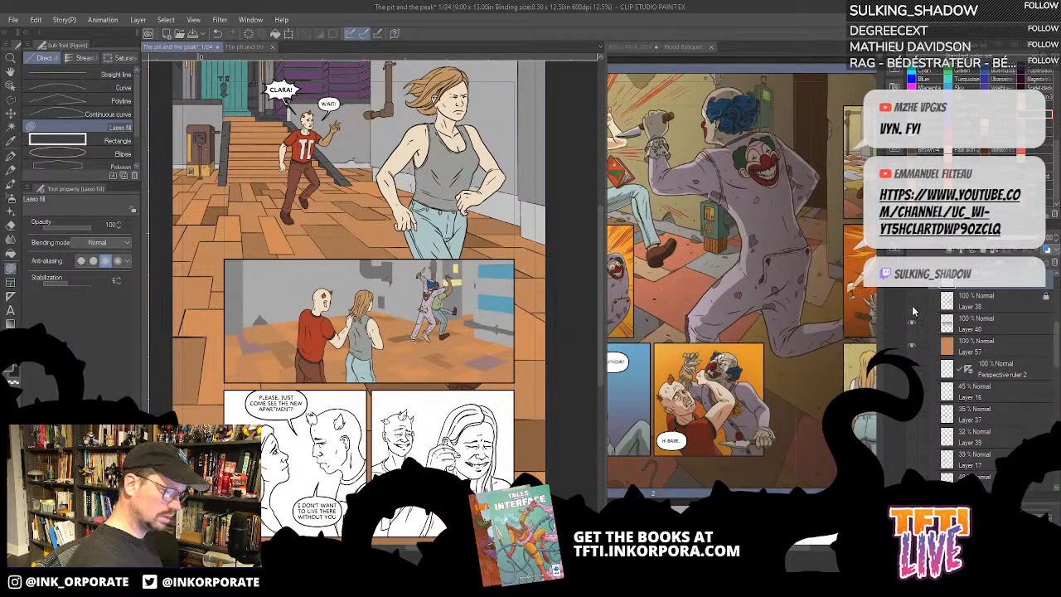
{"action": "left_click", "coordinate": [913, 304]}
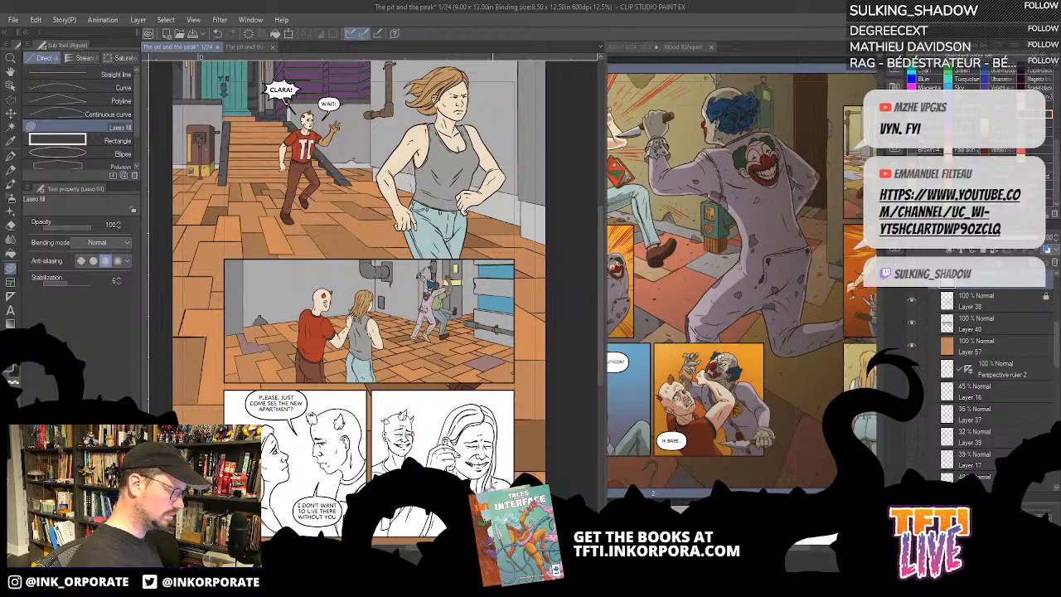
- Widen the page's canvas area beside the reference page and bring the two uncoloured bottom panels into view
{"action": "scroll", "coordinate": [492, 58], "scroll_direction": "down", "scroll_amount": 3}
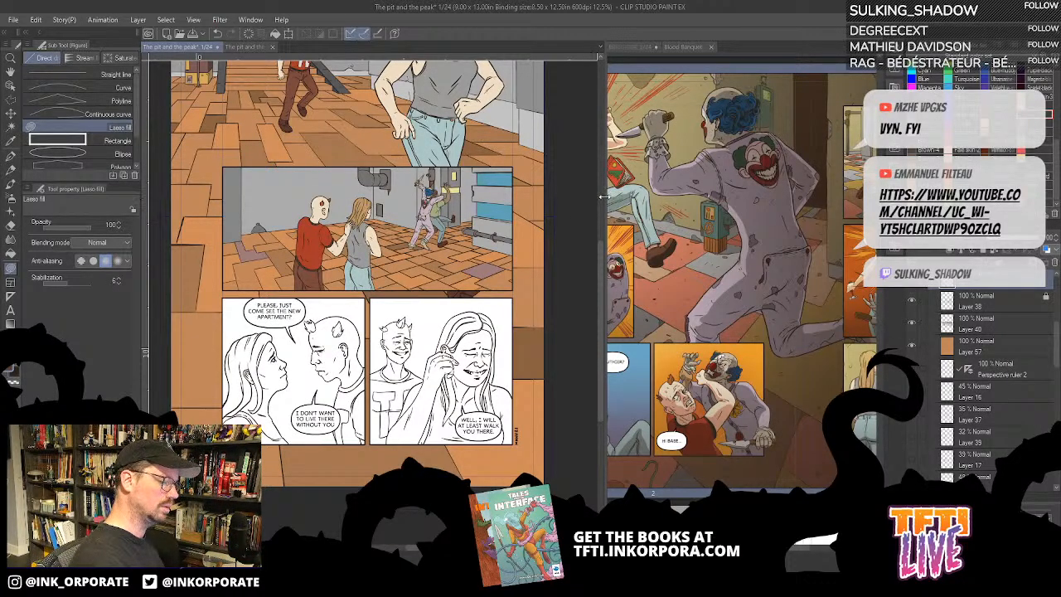
{"action": "left_click_drag", "start_coordinate": [605, 199], "coordinate": [644, 199]}
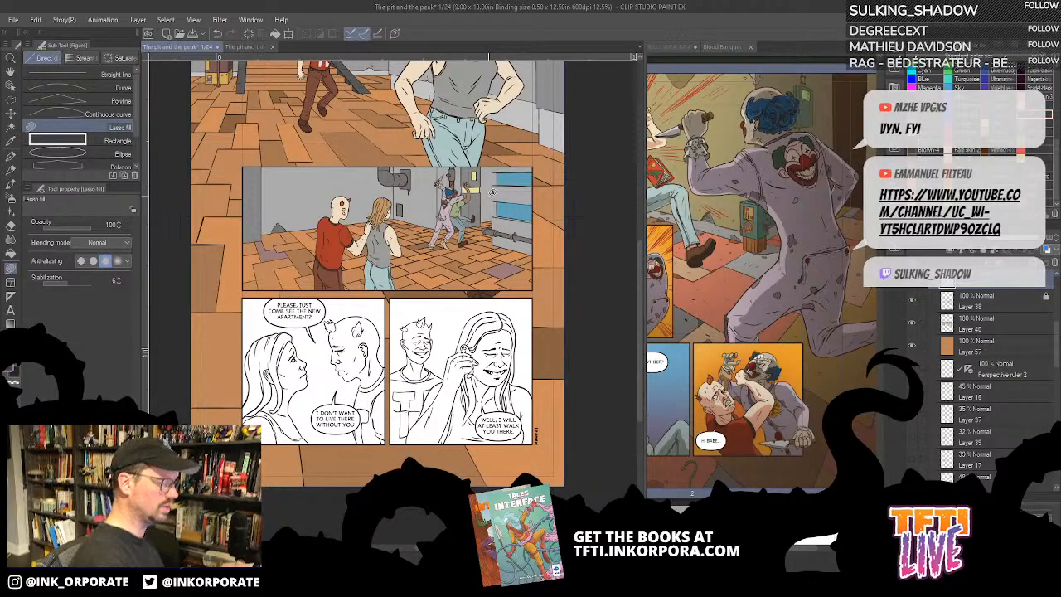
{"action": "left_click_drag", "start_coordinate": [495, 403], "coordinate": [557, 361]}
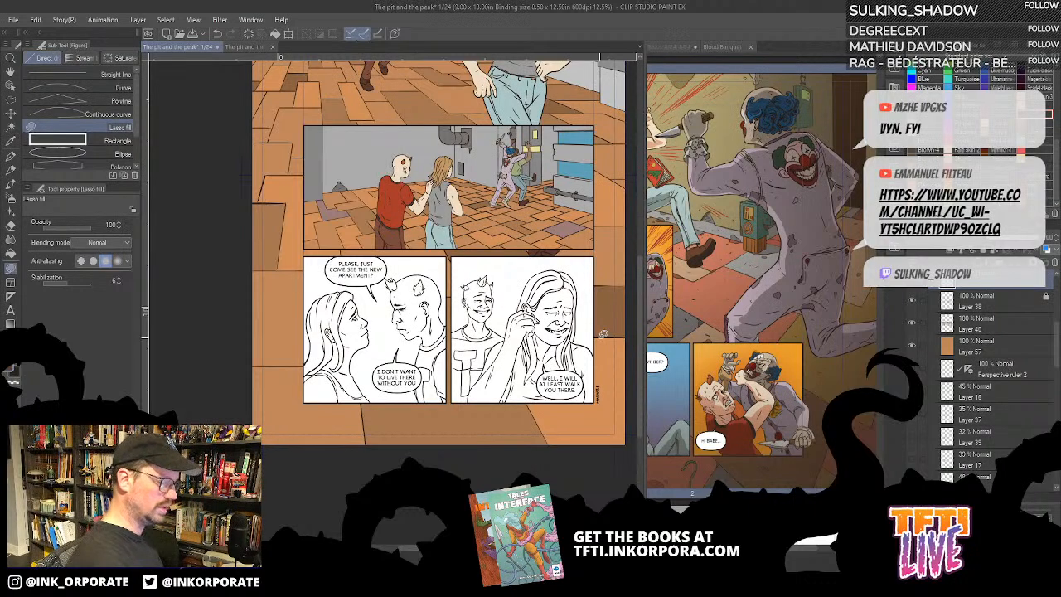
- Collapse the Frame 4 2 Copy folder and expand Frame 4 Copy, toggling visibility to identify the bottom row's first panel and its ink layer
{"action": "scroll", "coordinate": [934, 335], "scroll_direction": "up", "scroll_amount": 5}
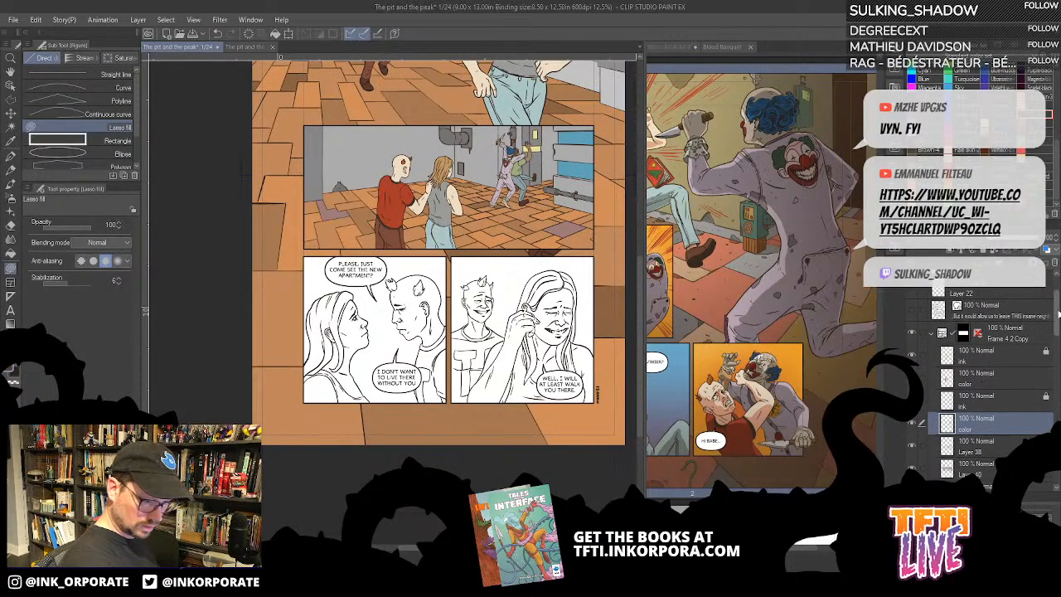
{"action": "left_click", "coordinate": [934, 335]}
{"action": "left_click", "coordinate": [912, 355]}
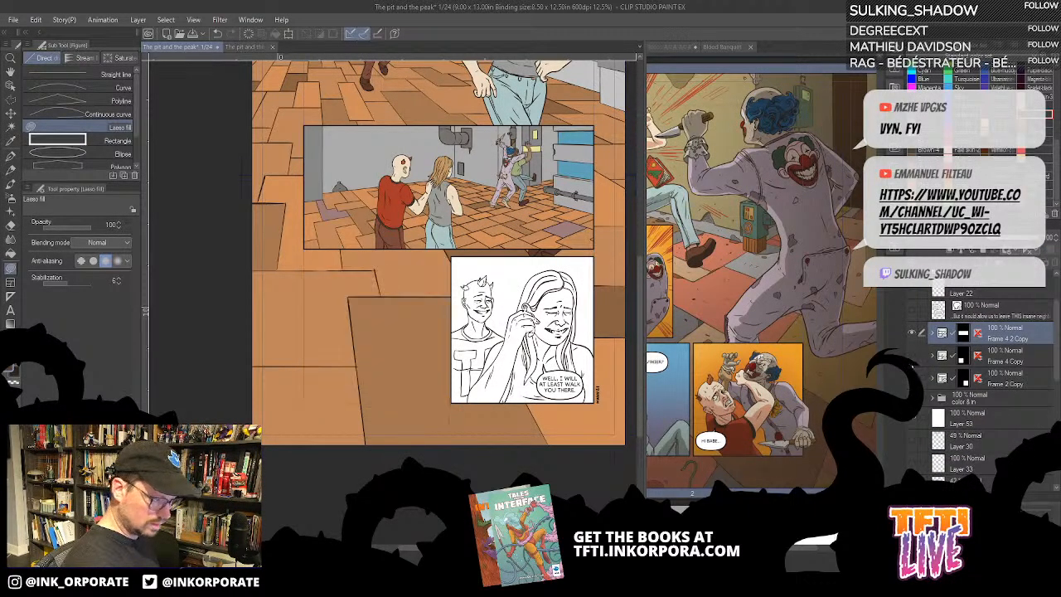
{"action": "left_click", "coordinate": [912, 355]}
{"action": "left_click", "coordinate": [932, 355]}
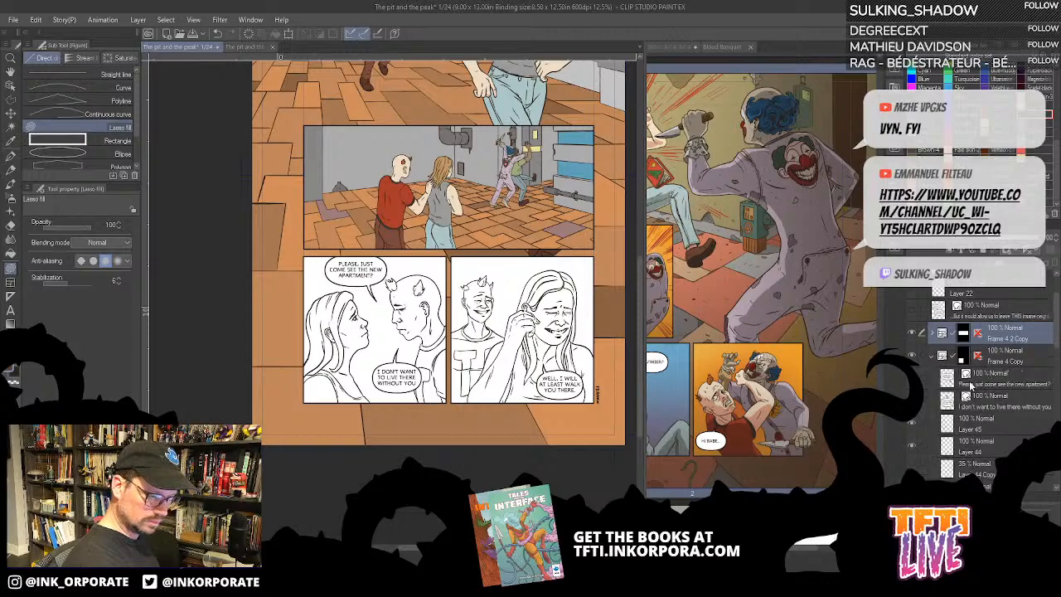
{"action": "left_click", "coordinate": [912, 428]}
{"action": "left_click", "coordinate": [912, 430]}
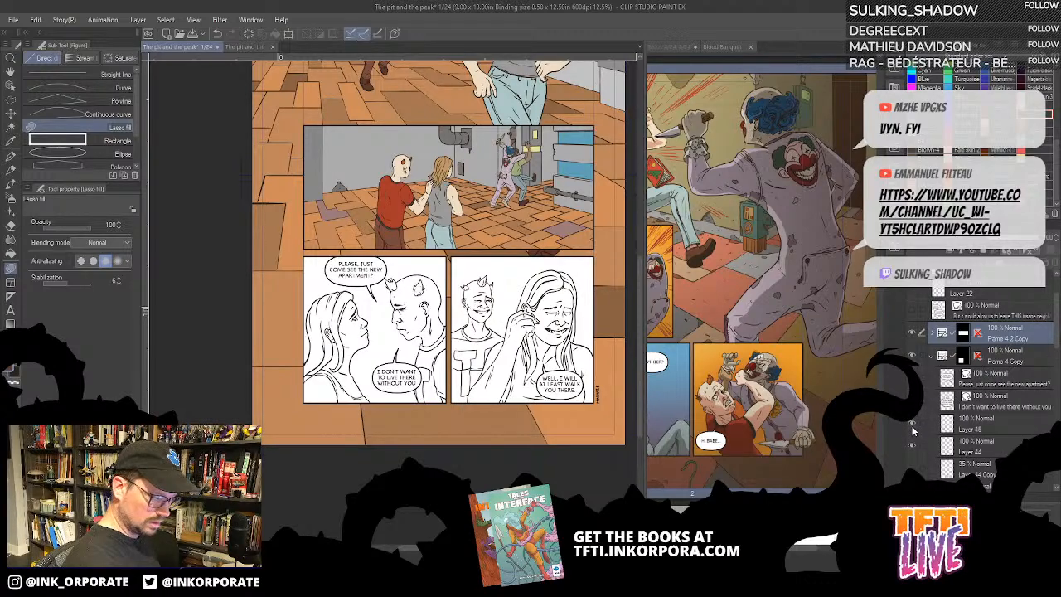
- Lock Layer 45 in the Frame 4 Copy folder and add a new colour layer directly beneath it
{"action": "left_click", "coordinate": [995, 424]}
{"action": "left_click", "coordinate": [981, 449], "text": "shift"}
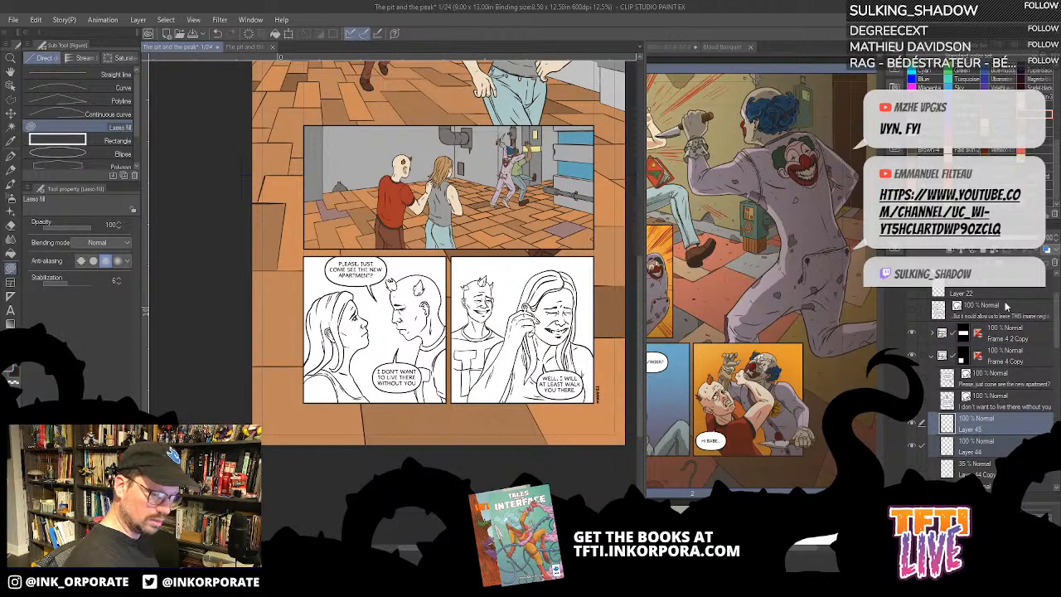
{"action": "left_click", "coordinate": [984, 250]}
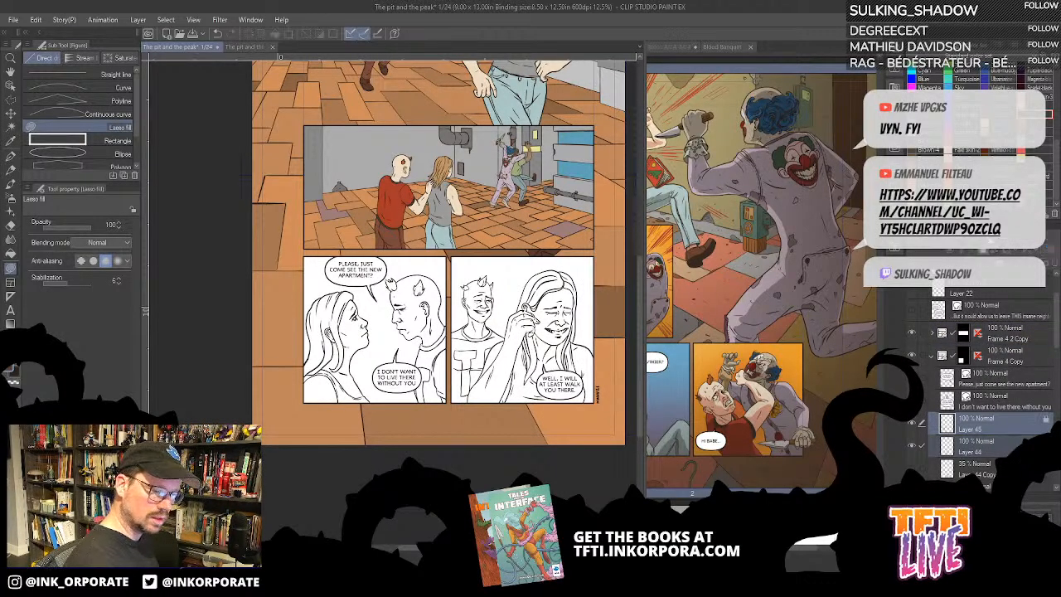
{"action": "left_click", "coordinate": [1019, 431]}
{"action": "left_click", "coordinate": [979, 263]}
{"action": "left_click_drag", "start_coordinate": [1026, 427], "coordinate": [999, 456]}
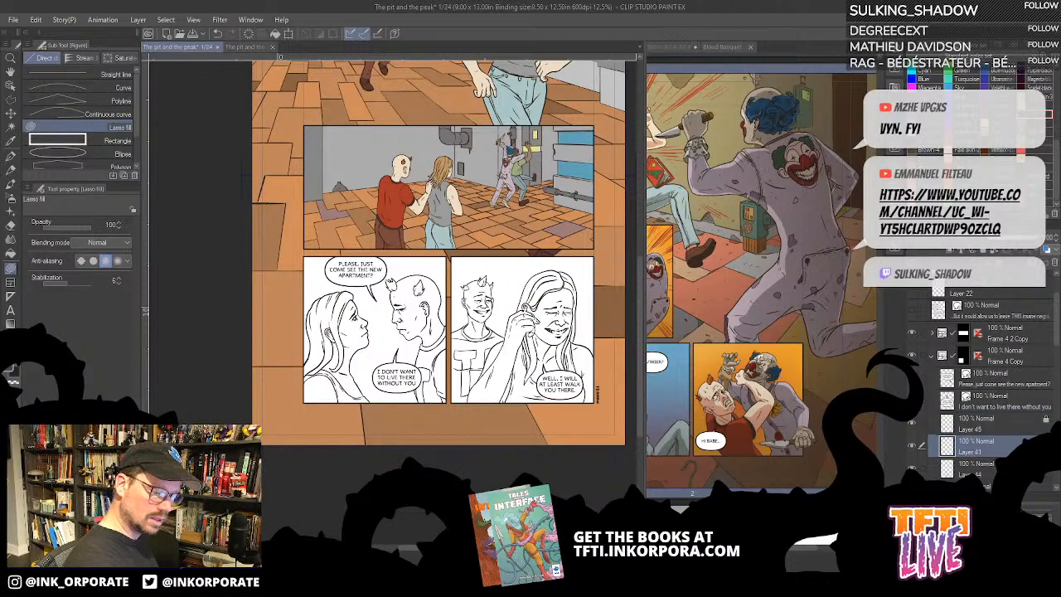
- Fill the woman's face, neck and upper chest in the first bottom panel with a pale skin tone, referring to other layers
{"action": "key", "text": "ctrl+plus"}
{"action": "key", "text": "ctrl+plus"}
{"action": "key", "text": "ctrl+plus"}
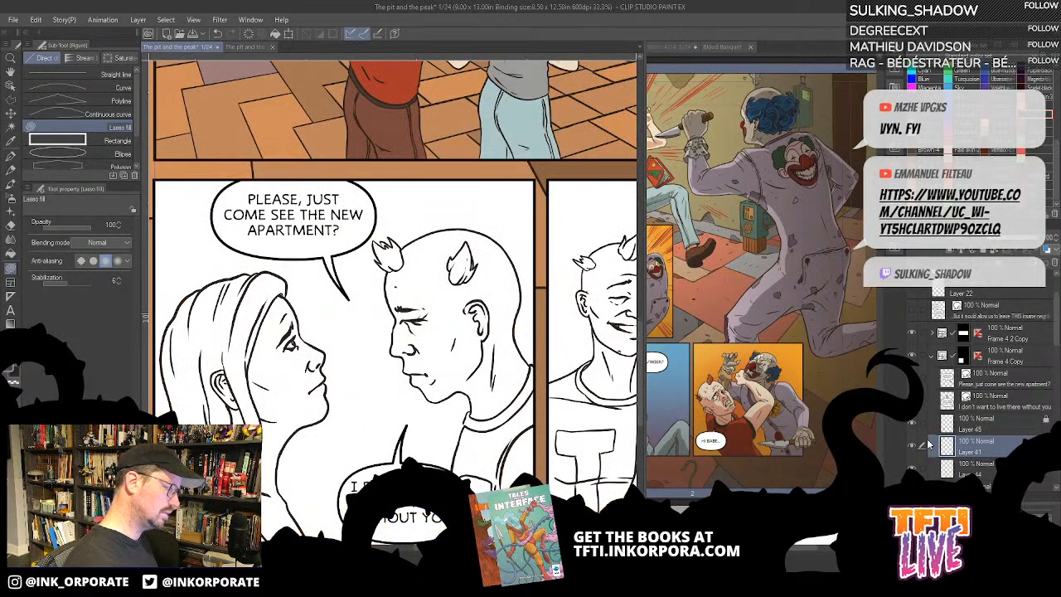
{"action": "left_click_drag", "start_coordinate": [443, 419], "coordinate": [524, 271]}
{"action": "key", "text": "g"}
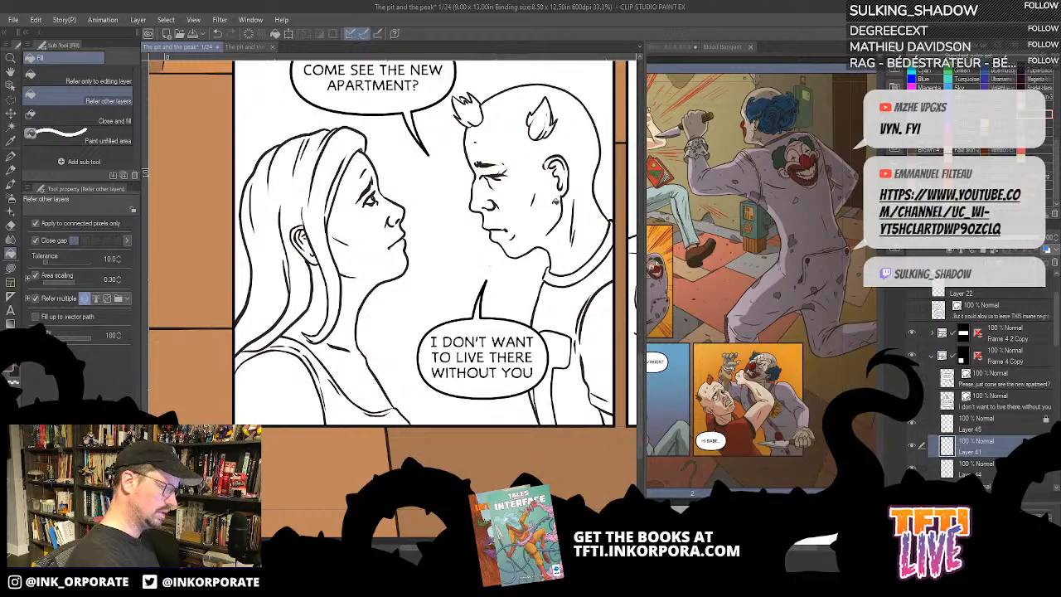
{"action": "scroll", "coordinate": [567, 194], "scroll_direction": "down", "scroll_amount": 1}
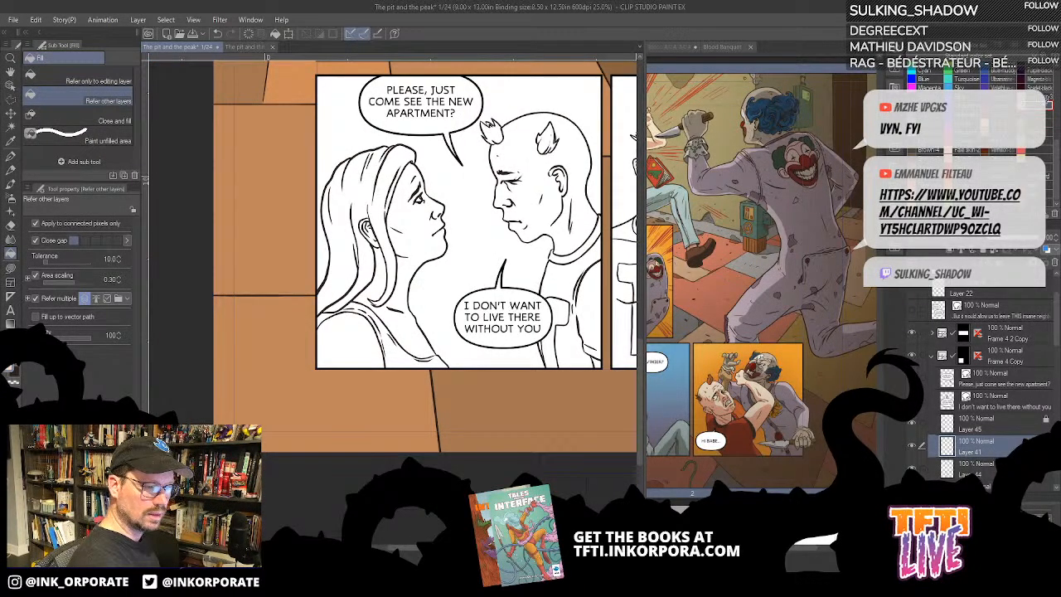
{"action": "left_click", "coordinate": [431, 240]}
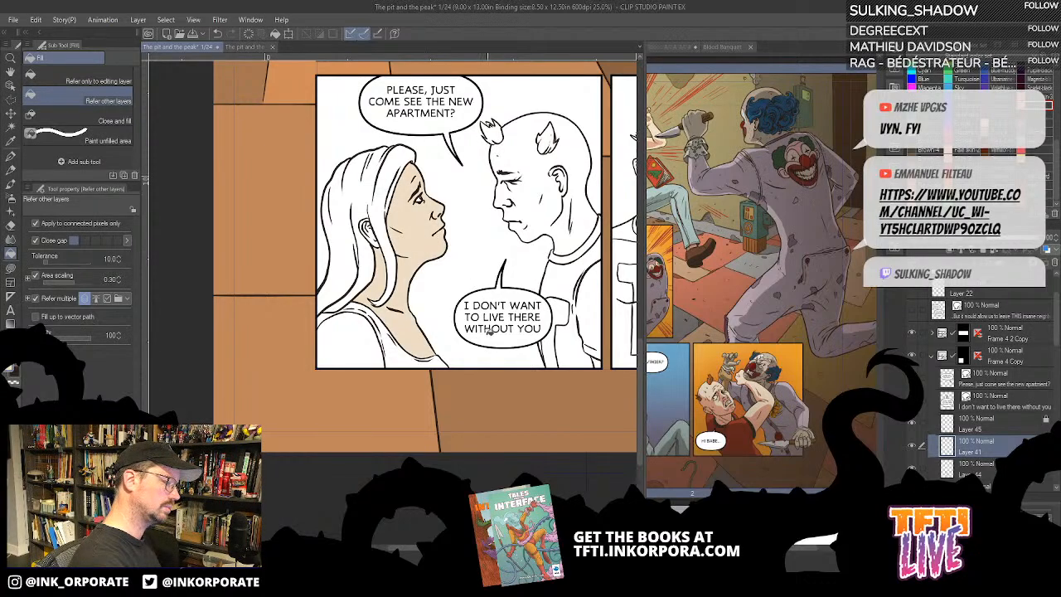
- Move the colour layer beneath Layer 44 and fill the man's head and neck with the pale skin tone
{"action": "left_click", "coordinate": [548, 236]}
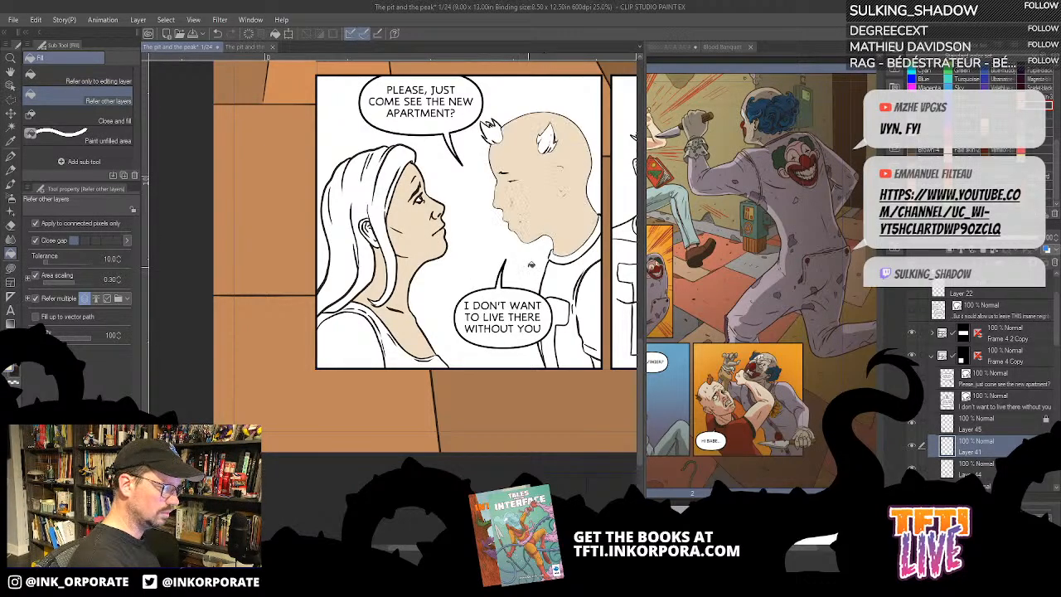
{"action": "key", "text": "ctrl+z"}
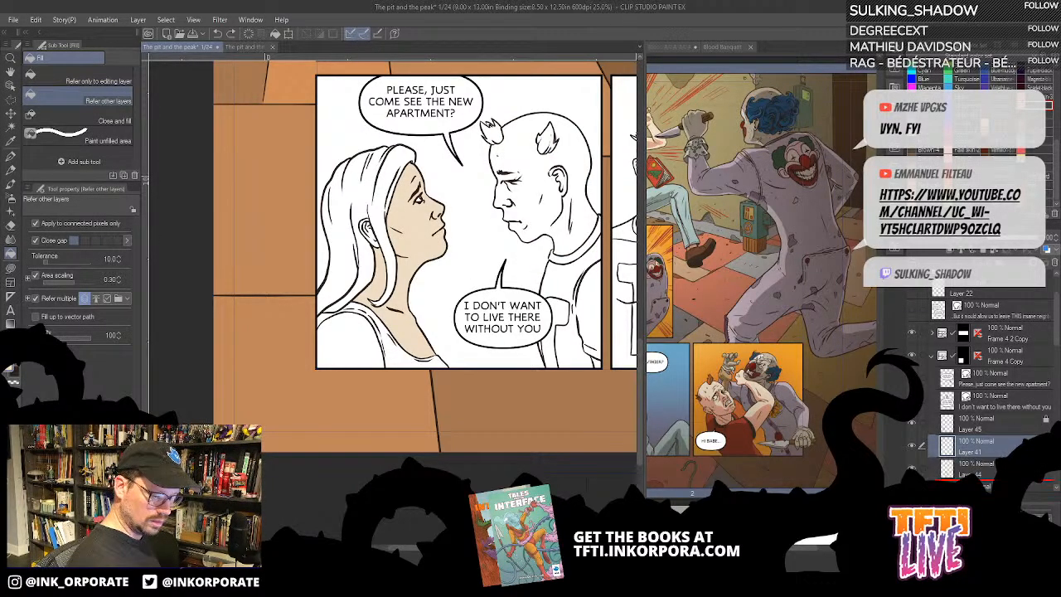
{"action": "left_click", "coordinate": [912, 450]}
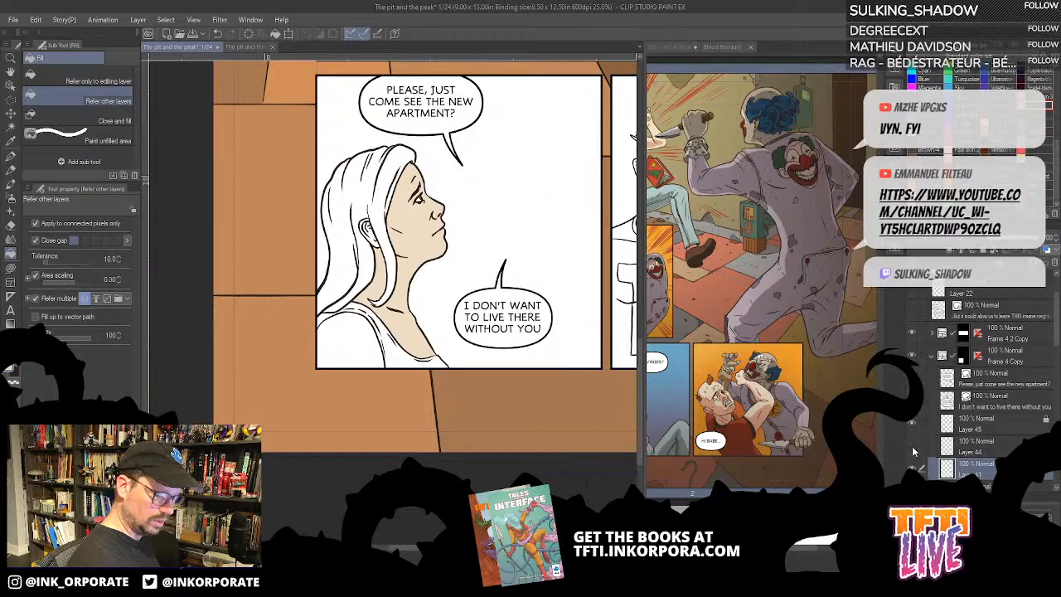
{"action": "left_click", "coordinate": [912, 450]}
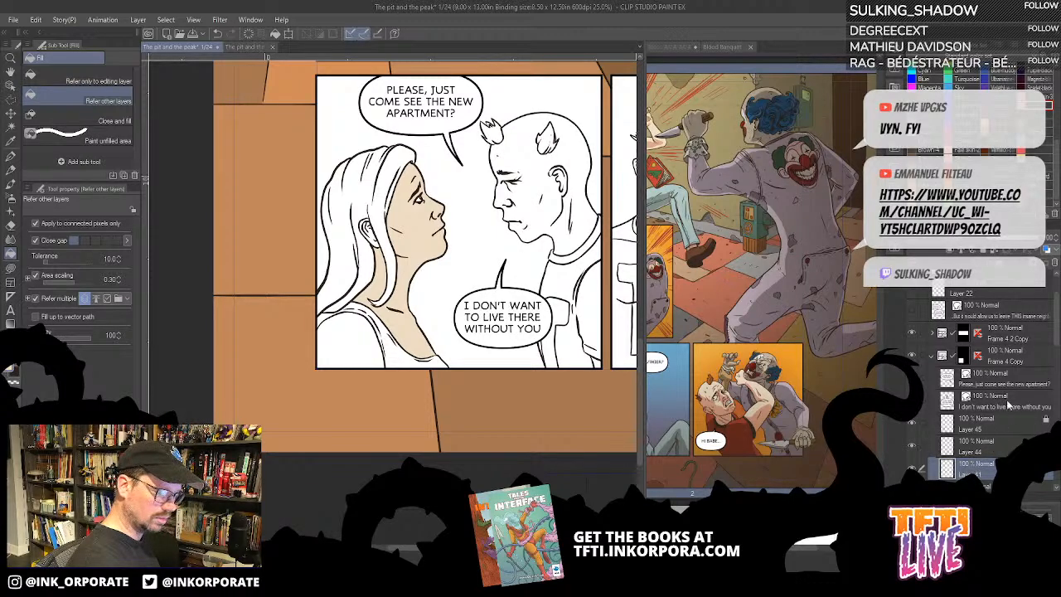
{"action": "left_click", "coordinate": [558, 195]}
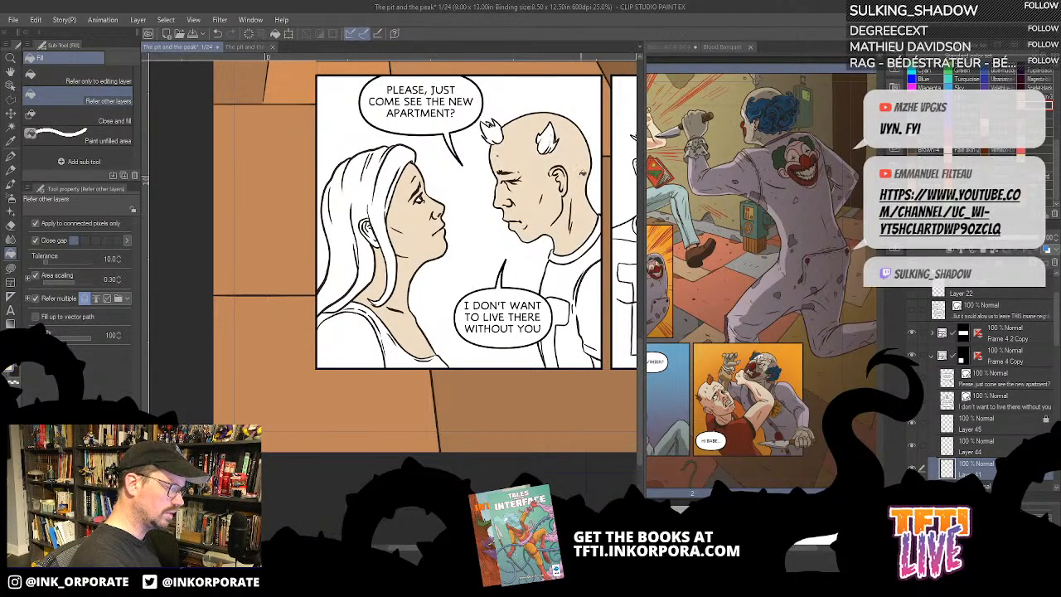
{"action": "left_click_drag", "start_coordinate": [553, 323], "coordinate": [582, 354]}
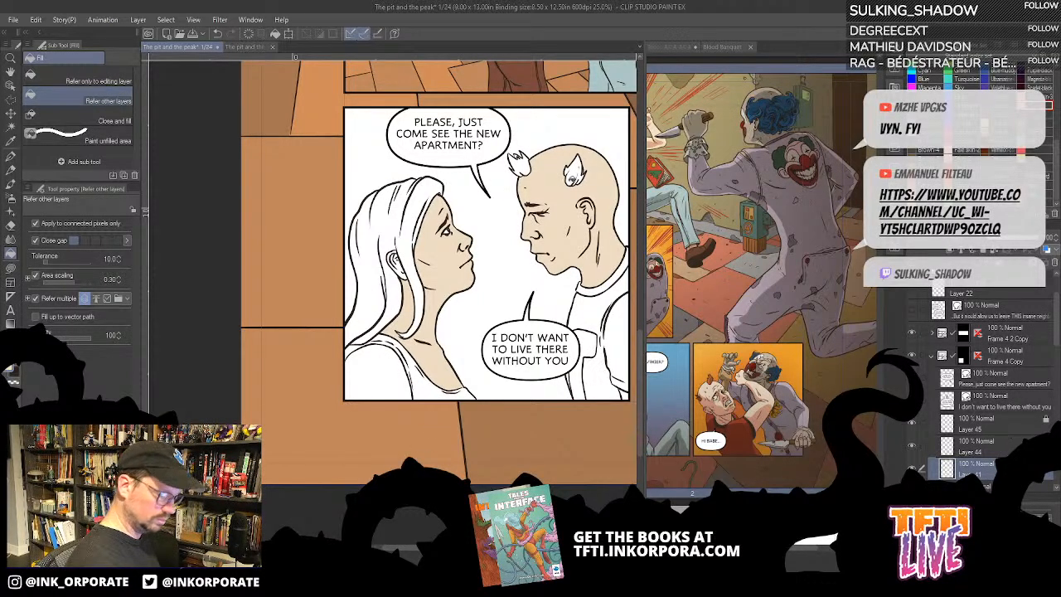
{"action": "left_click_drag", "start_coordinate": [428, 324], "coordinate": [495, 362]}
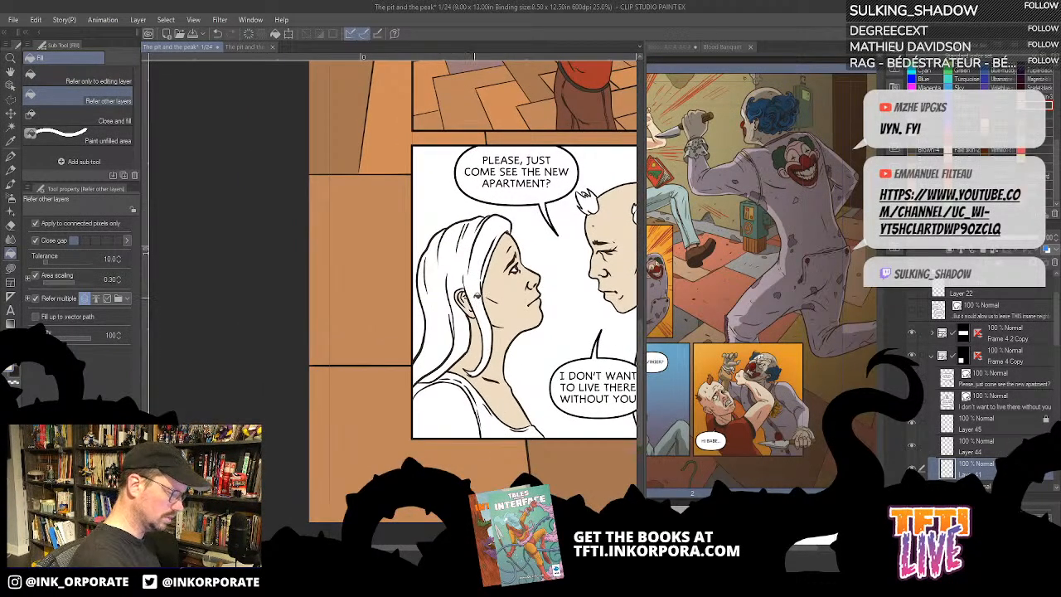
{"action": "scroll", "coordinate": [477, 296], "scroll_direction": "up", "scroll_amount": 2}
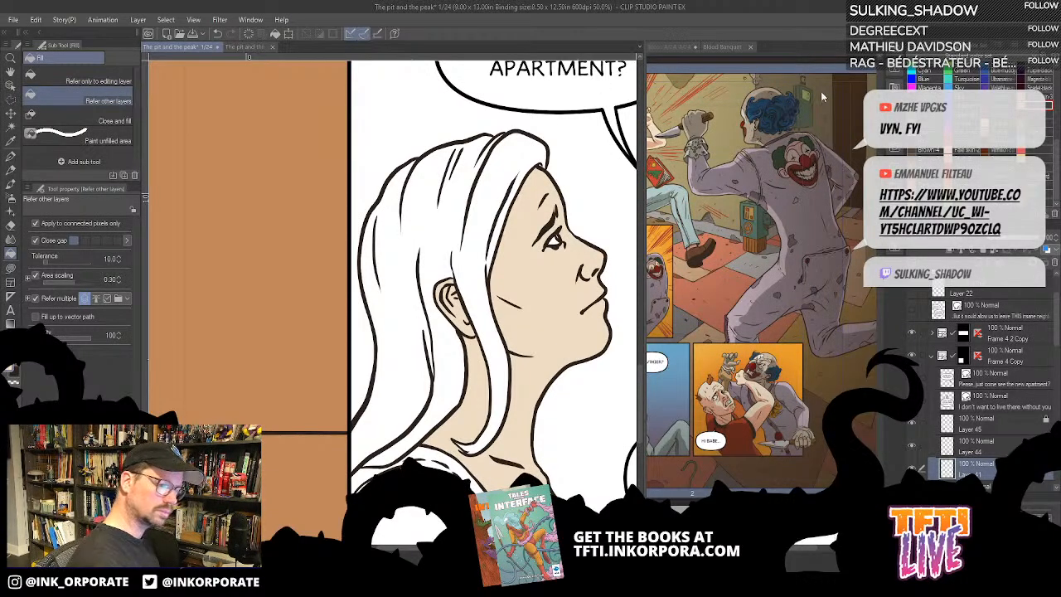
{"action": "left_click_drag", "start_coordinate": [586, 469], "coordinate": [444, 360]}
{"action": "left_click_drag", "start_coordinate": [595, 267], "coordinate": [412, 334]}
{"action": "left_click_drag", "start_coordinate": [556, 415], "coordinate": [562, 388]}
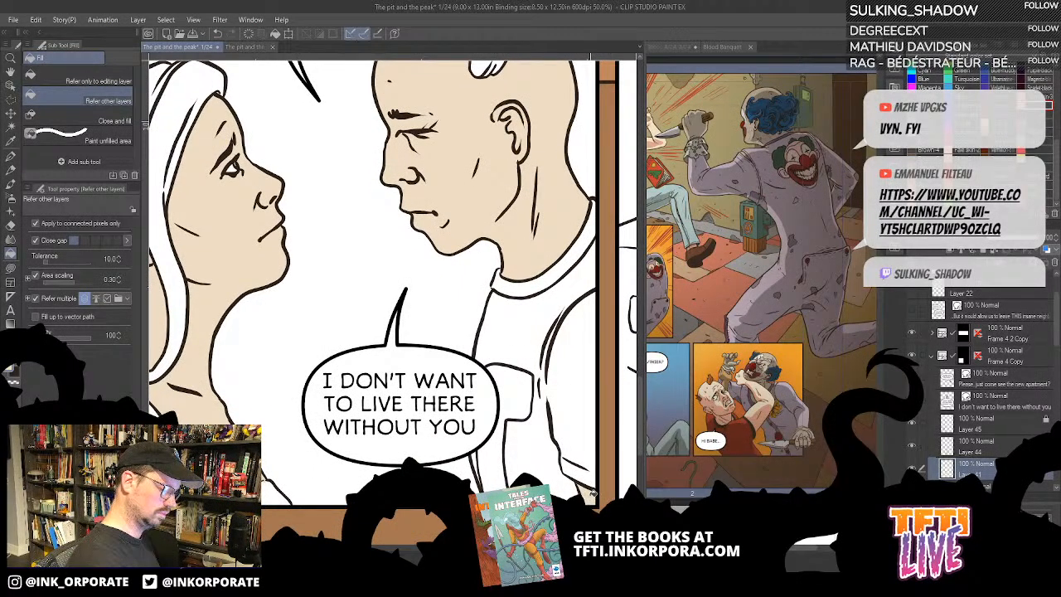
- Fill the man's two hair tufts in the first bottom panel with rust orange and touch them up with Lasso fill
{"action": "left_click_drag", "start_coordinate": [427, 315], "coordinate": [540, 424]}
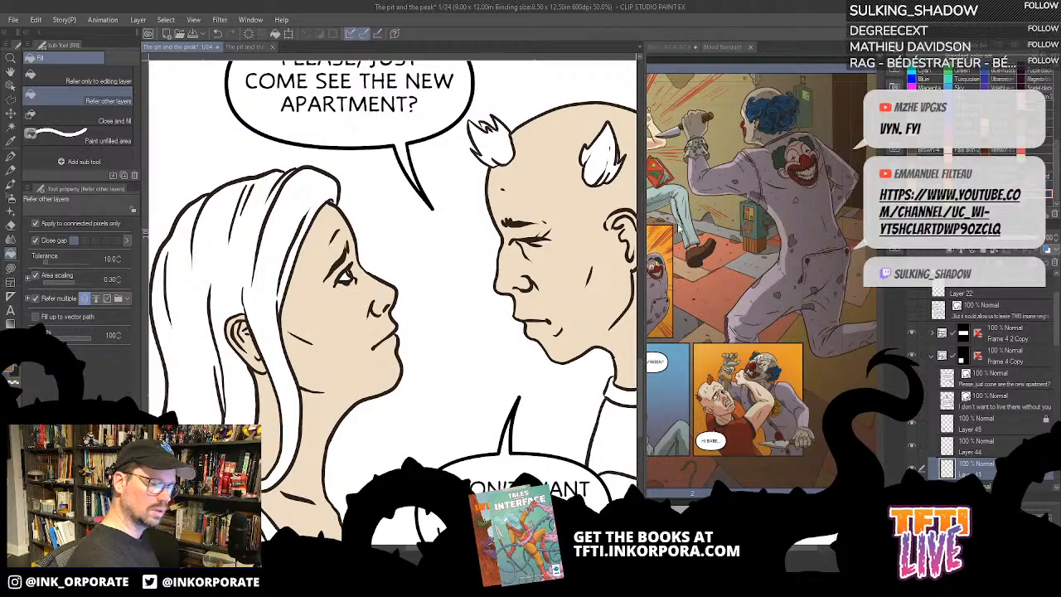
{"action": "left_click", "coordinate": [600, 164]}
{"action": "left_click", "coordinate": [505, 151]}
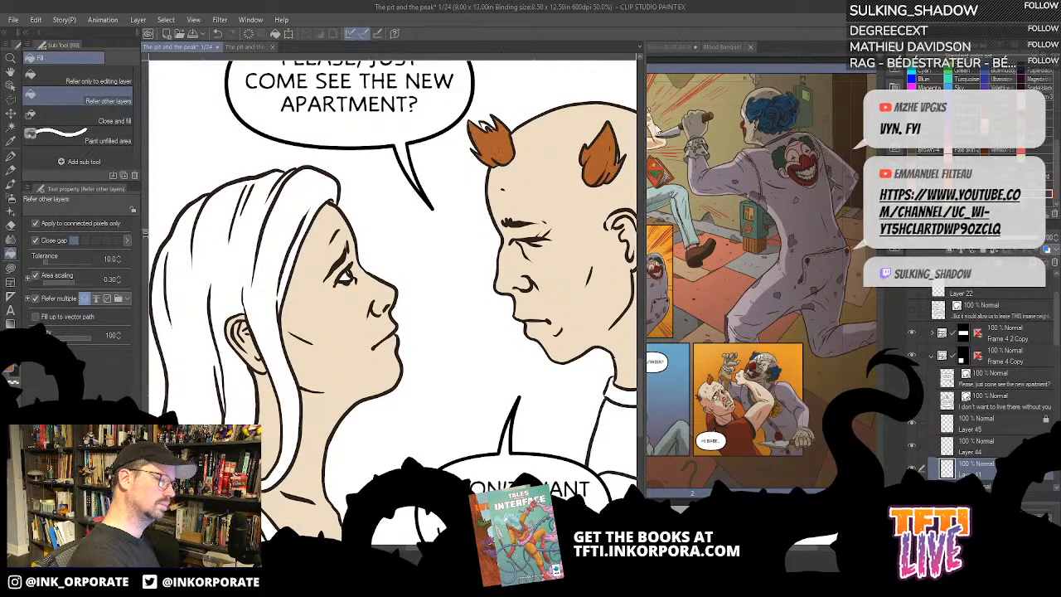
{"action": "key", "text": "u"}
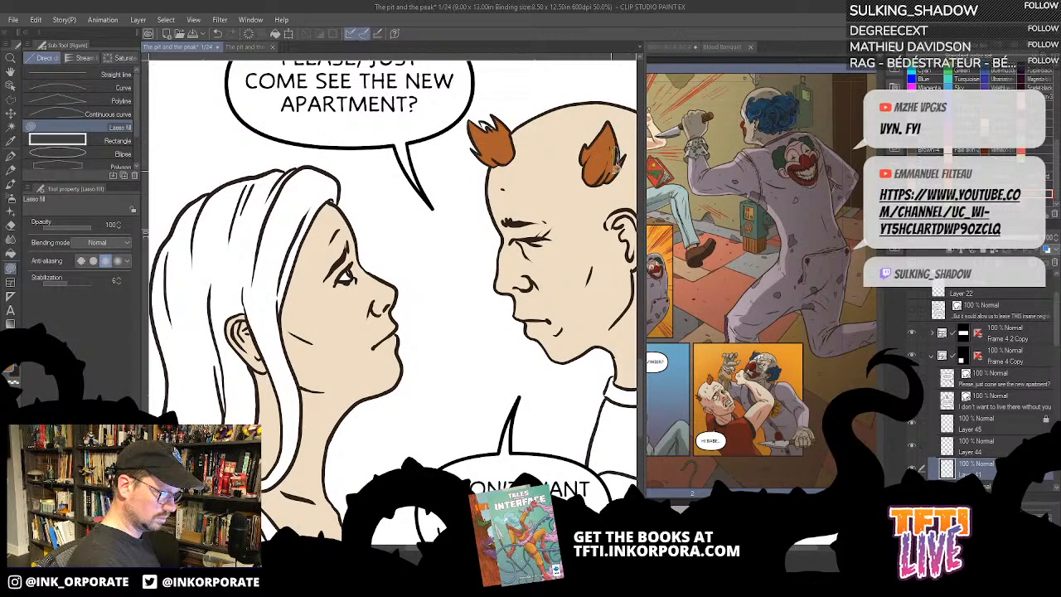
{"action": "left_click_drag", "start_coordinate": [619, 159], "coordinate": [618, 160]}
- Fill the woman's long hair in the first bottom panel with light brown, referring to other layers
{"action": "mouse_move", "coordinate": [481, 149]}
{"action": "left_mouse_down"}
{"action": "mouse_move", "coordinate": [550, 251]}
{"action": "mouse_move", "coordinate": [562, 221]}
{"action": "mouse_move", "coordinate": [570, 232]}
{"action": "left_mouse_up"}
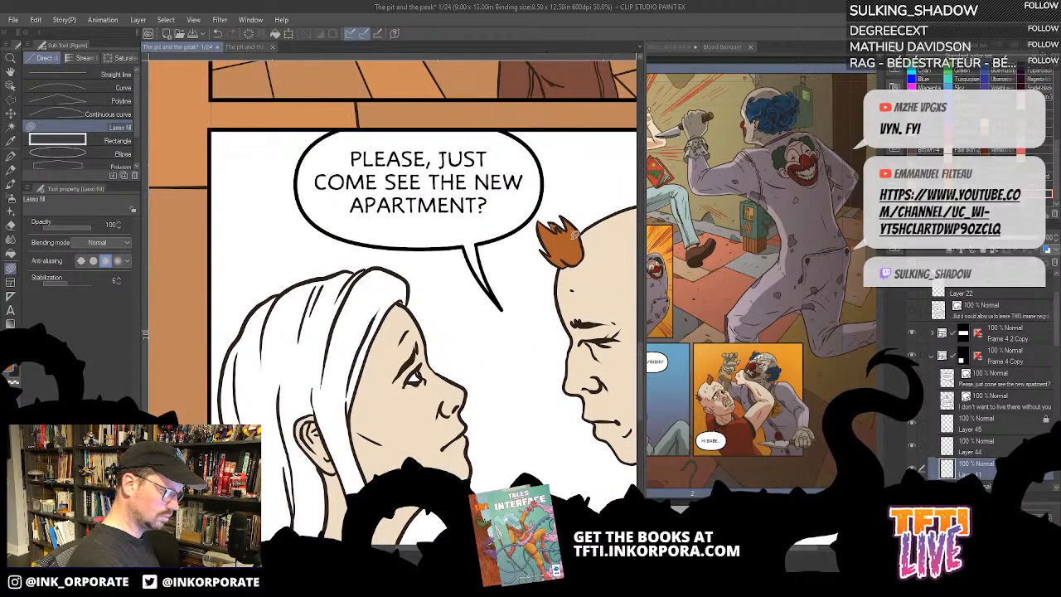
{"action": "left_click_drag", "start_coordinate": [463, 410], "coordinate": [528, 312]}
{"action": "key", "text": "g"}
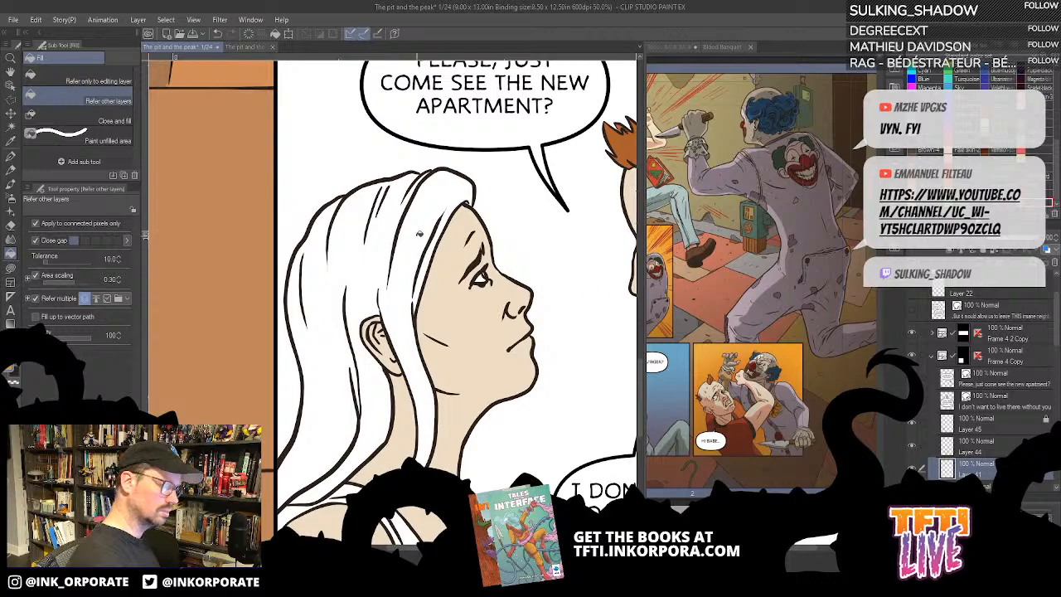
{"action": "left_click", "coordinate": [419, 233]}
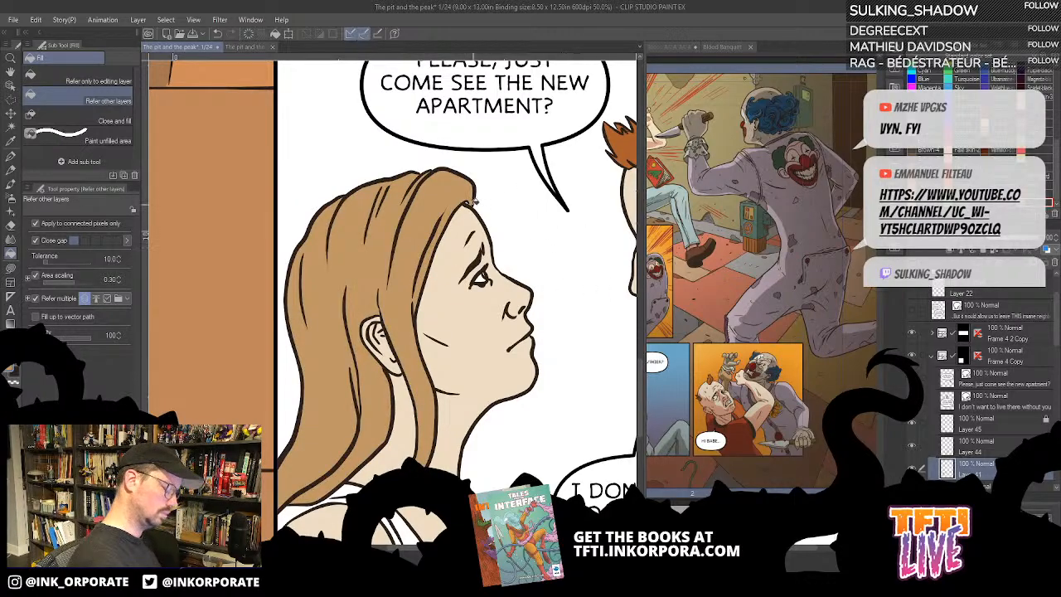
{"action": "key", "text": "u"}
{"action": "scroll", "coordinate": [552, 315], "scroll_direction": "down", "scroll_amount": 3}
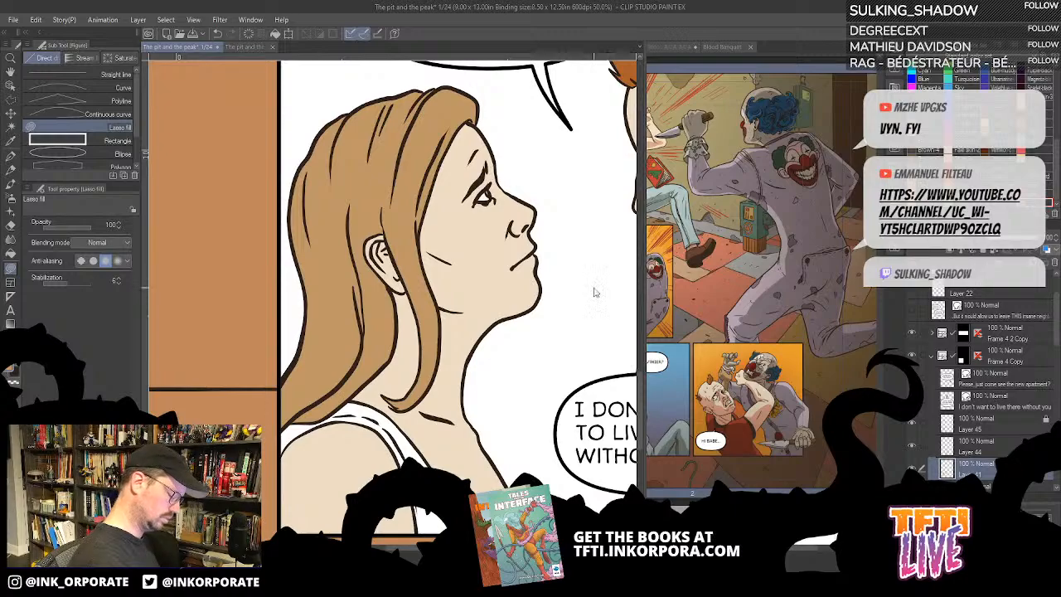
{"action": "scroll", "coordinate": [593, 292], "scroll_direction": "down", "scroll_amount": 2}
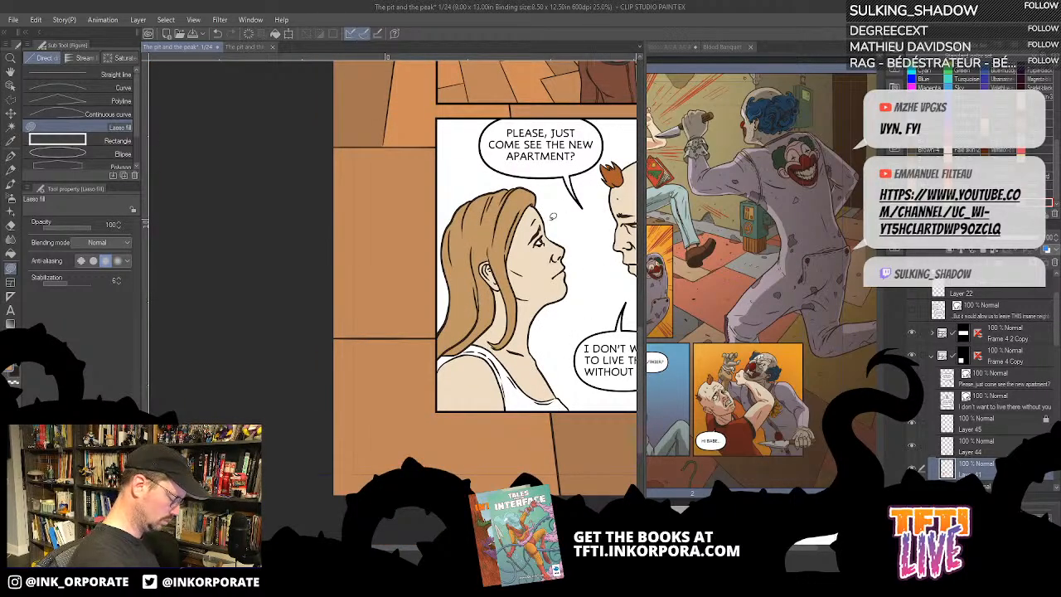
- Fill the woman's tank top with the same grey as in the panel above
{"action": "key", "text": "g"}
{"action": "left_click_drag", "start_coordinate": [574, 247], "coordinate": [547, 278]}
{"action": "left_click_drag", "start_coordinate": [585, 218], "coordinate": [511, 296]}
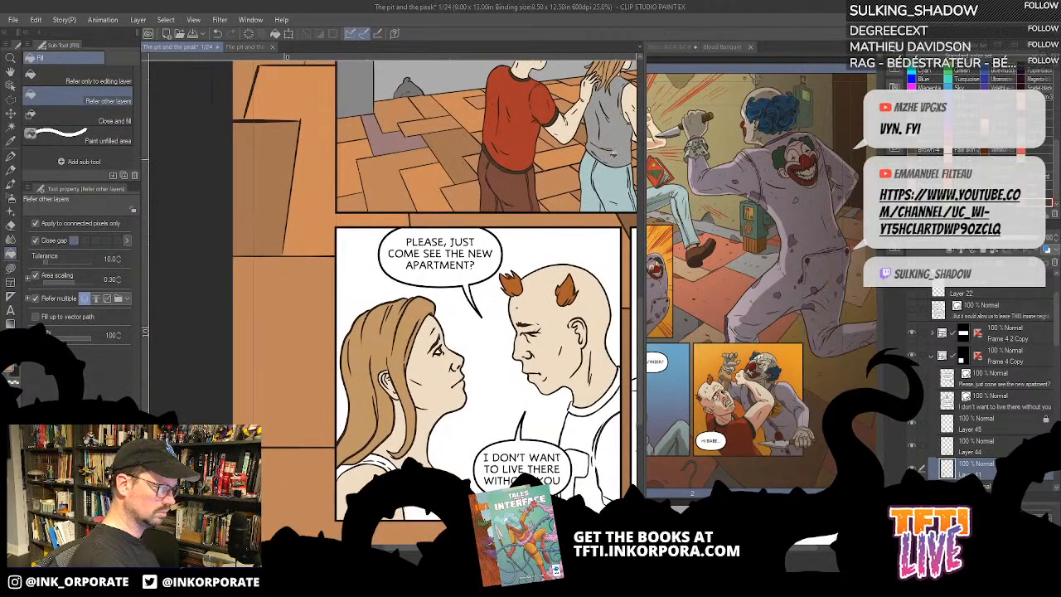
{"action": "left_click", "coordinate": [397, 486]}
- Fill the man's T-shirt with the red used in the panel above and its collar with dark grey
{"action": "left_click_drag", "start_coordinate": [573, 343], "coordinate": [501, 312]}
{"action": "left_click", "coordinate": [485, 181], "text": "alt"}
{"action": "left_click", "coordinate": [553, 401]}
{"action": "left_click_drag", "start_coordinate": [553, 401], "coordinate": [532, 332]}
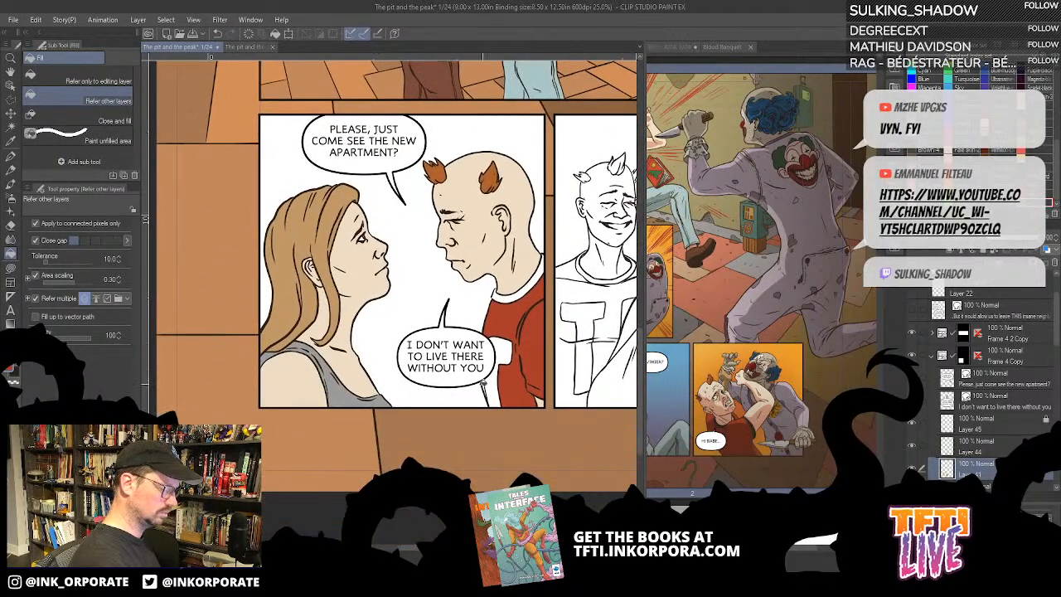
{"action": "left_click_drag", "start_coordinate": [489, 99], "coordinate": [462, 172]}
{"action": "left_click", "coordinate": [513, 338]}
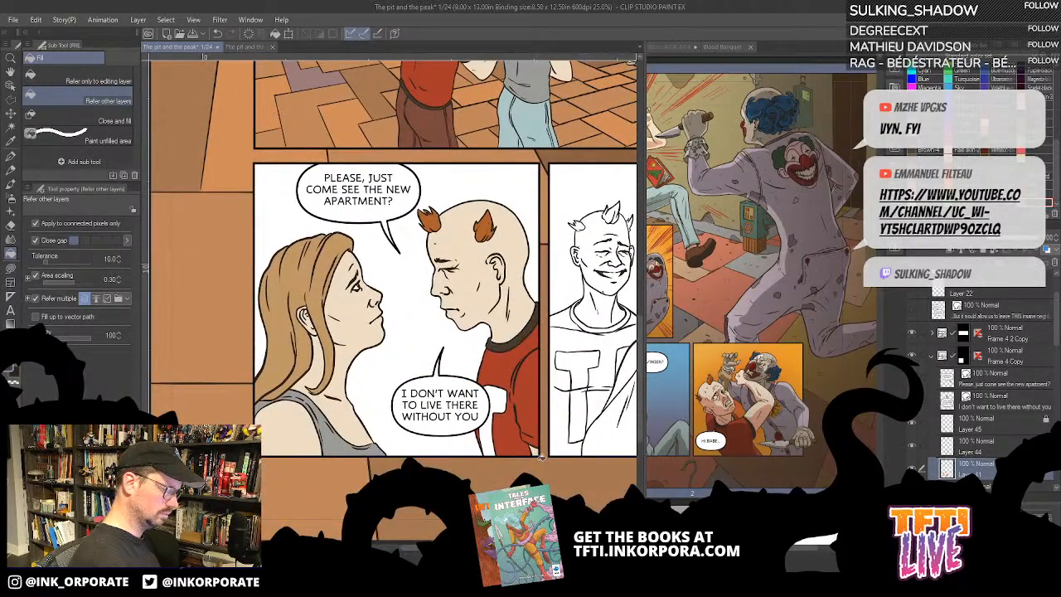
{"action": "scroll", "coordinate": [514, 428], "scroll_direction": "up", "scroll_amount": 3}
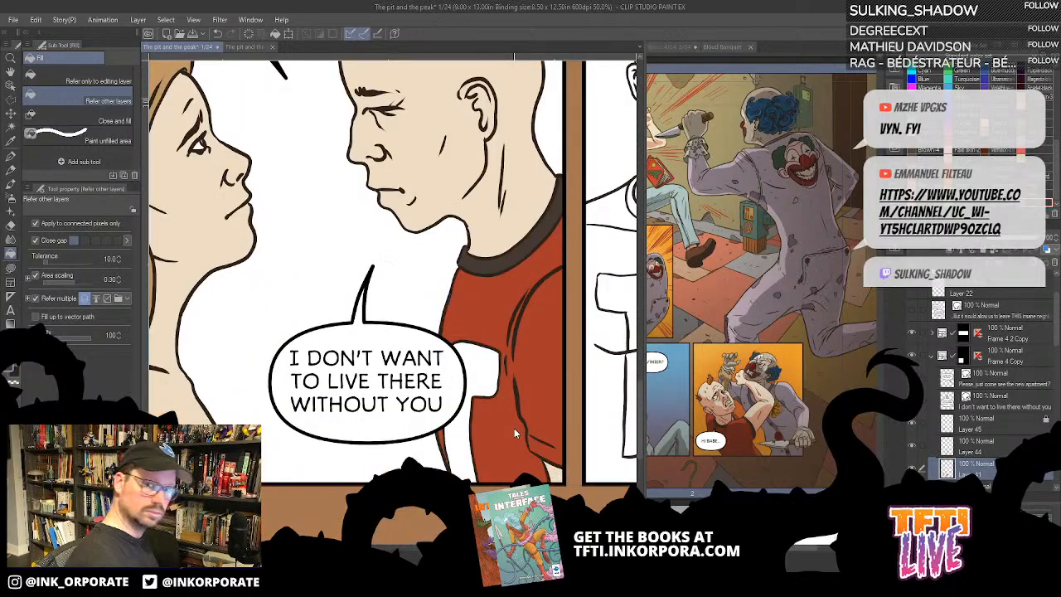
{"action": "scroll", "coordinate": [514, 428], "scroll_direction": "down", "scroll_amount": 3}
{"action": "scroll", "coordinate": [514, 428], "scroll_direction": "up", "scroll_amount": 3}
{"action": "key", "text": "asciicircum"}
{"action": "key", "text": "asciicircum"}
{"action": "key", "text": "asciicircum"}
{"action": "key", "text": "asciicircum"}
{"action": "key", "text": "asciicircum"}
{"action": "key", "text": "asciicircum"}
{"action": "key", "text": "asciicircum"}
{"action": "key", "text": "asciicircum"}
{"action": "key", "text": "asciicircum"}
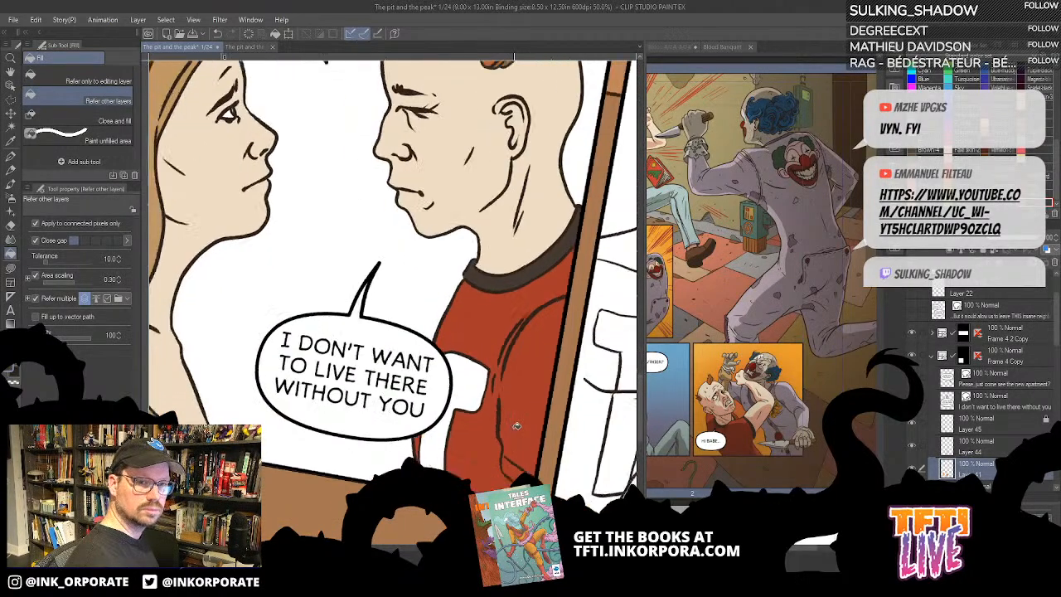
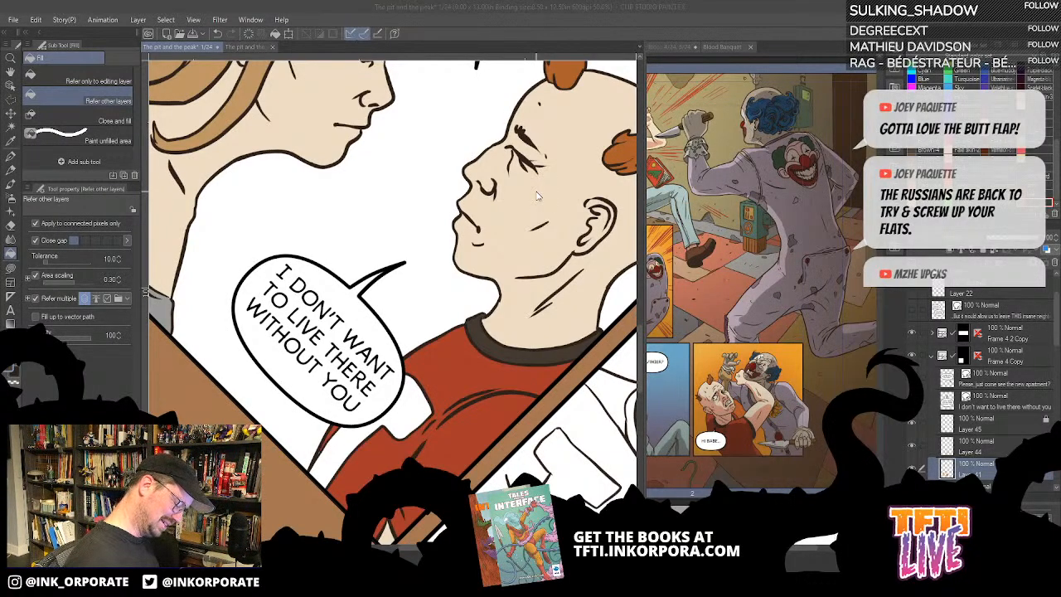
- Fill the visible part of the T logo on the man's red T-shirt in the first bottom panel with light grey
{"action": "scroll", "coordinate": [535, 368], "scroll_direction": "down", "scroll_amount": 2}
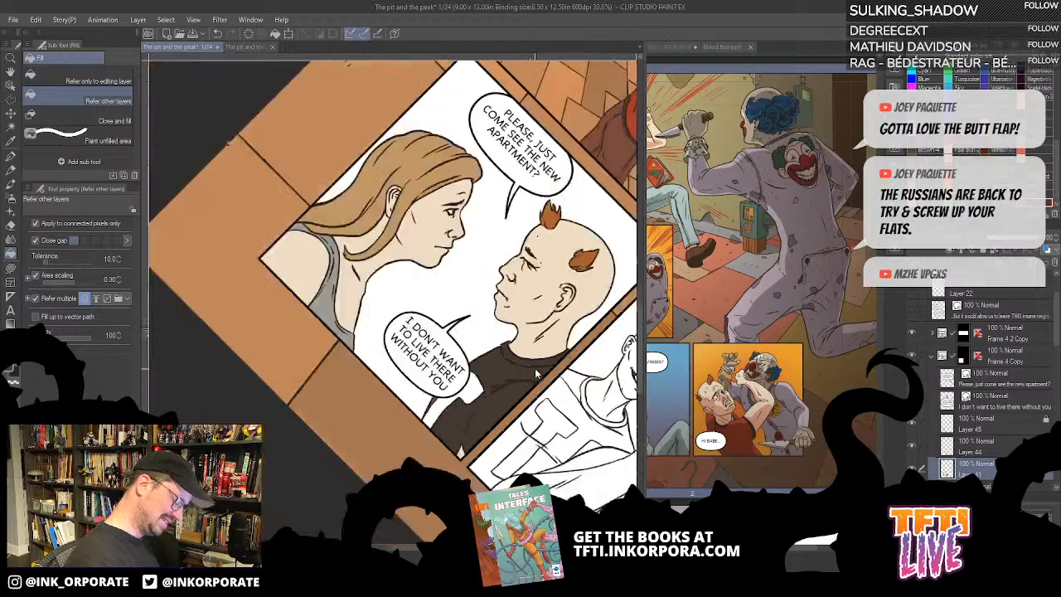
{"action": "left_click_drag", "start_coordinate": [570, 323], "coordinate": [397, 441]}
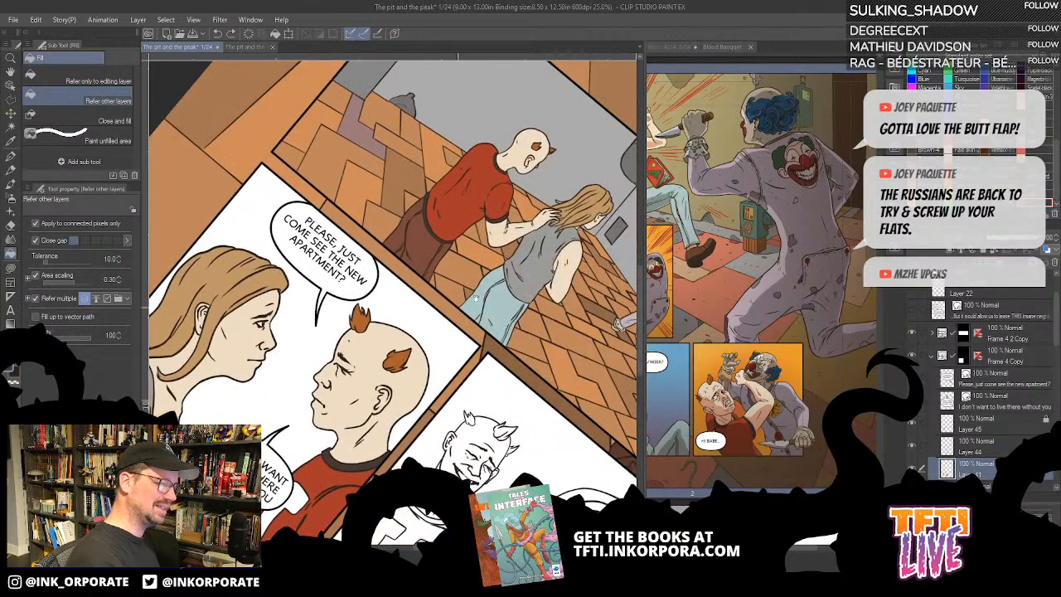
{"action": "mouse_move", "coordinate": [609, 143]}
{"action": "left_mouse_down"}
{"action": "mouse_move", "coordinate": [429, 340]}
{"action": "mouse_move", "coordinate": [427, 440]}
{"action": "mouse_move", "coordinate": [445, 298]}
{"action": "mouse_move", "coordinate": [485, 257]}
{"action": "left_mouse_up"}
{"action": "left_click_drag", "start_coordinate": [464, 383], "coordinate": [543, 302]}
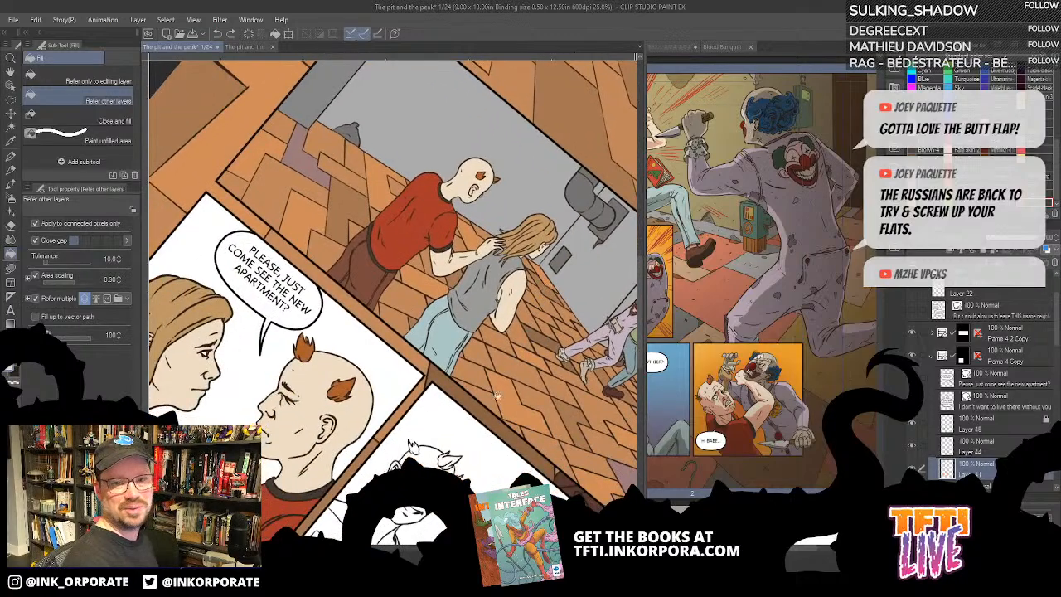
{"action": "left_click_drag", "start_coordinate": [498, 396], "coordinate": [538, 341]}
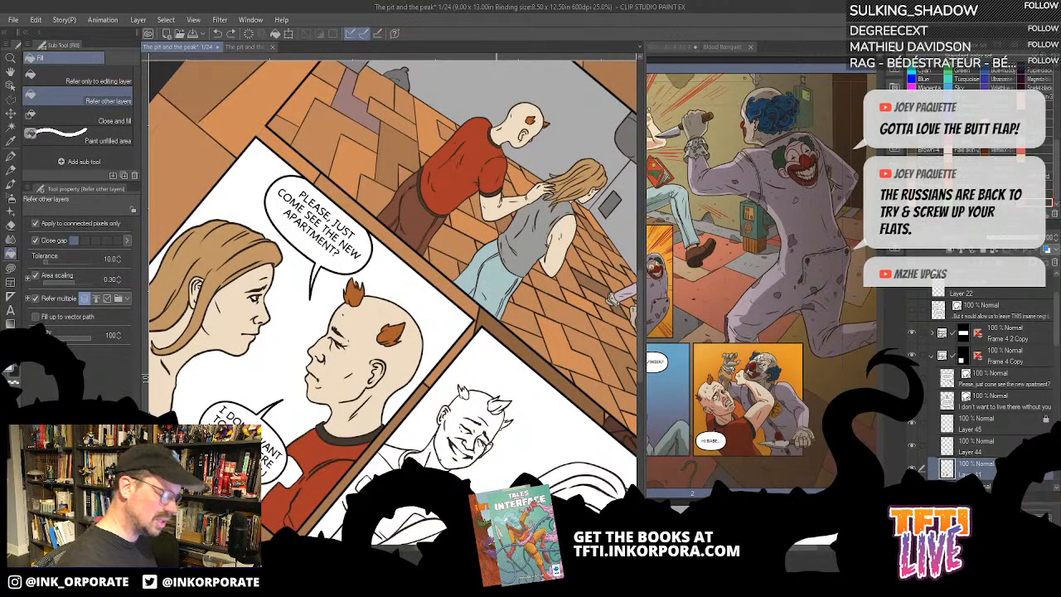
{"action": "scroll", "coordinate": [502, 489], "scroll_direction": "up", "scroll_amount": 2}
{"action": "left_click_drag", "start_coordinate": [497, 448], "coordinate": [492, 423]}
{"action": "left_click_drag", "start_coordinate": [277, 395], "coordinate": [504, 368]}
{"action": "left_click_drag", "start_coordinate": [416, 516], "coordinate": [536, 402]}
{"action": "left_click", "coordinate": [455, 312]}
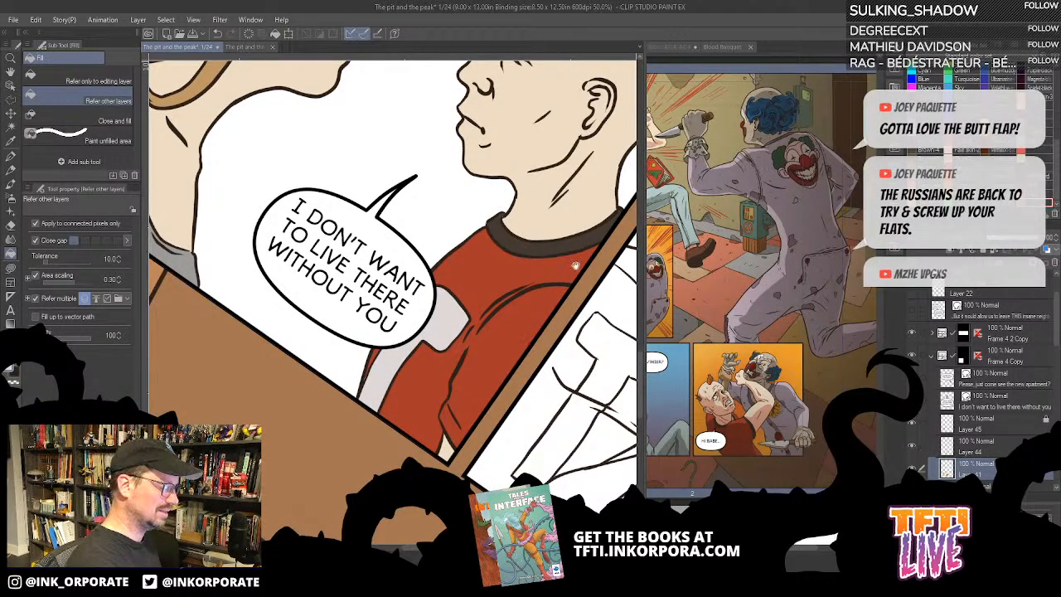
- Fill the part of the T logo behind the speech balloon with the same light grey, hiding the balloons only during the fill
{"action": "left_click_drag", "start_coordinate": [575, 265], "coordinate": [553, 428]}
{"action": "scroll", "coordinate": [532, 377], "scroll_direction": "down", "scroll_amount": 1}
{"action": "key", "text": "minus"}
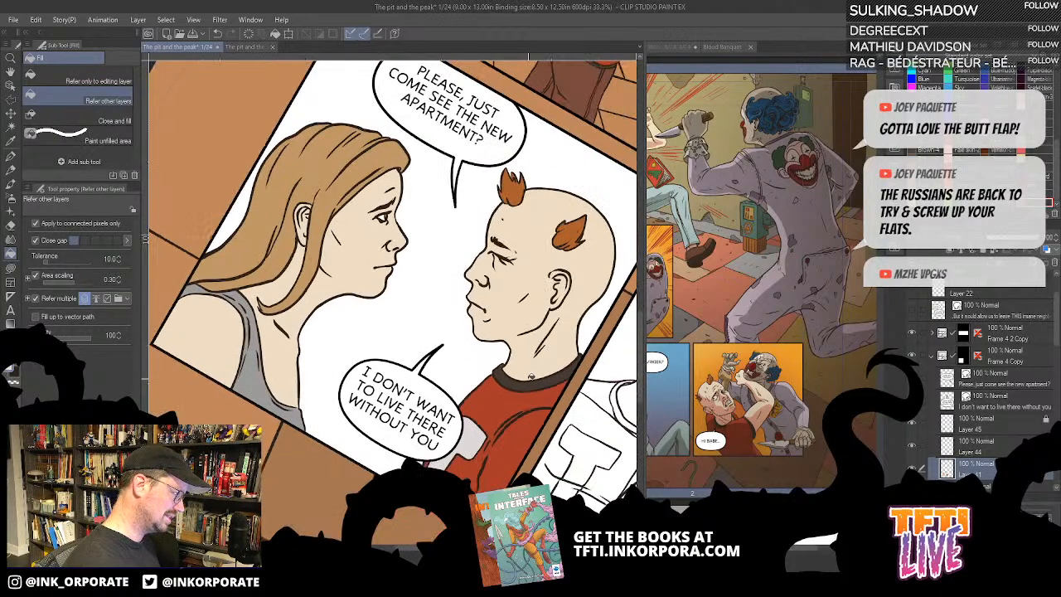
{"action": "key", "text": "minus"}
{"action": "key", "text": "minus"}
{"action": "key", "text": "minus"}
{"action": "key", "text": "minus"}
{"action": "key", "text": "minus"}
{"action": "key", "text": "minus"}
{"action": "key", "text": "minus"}
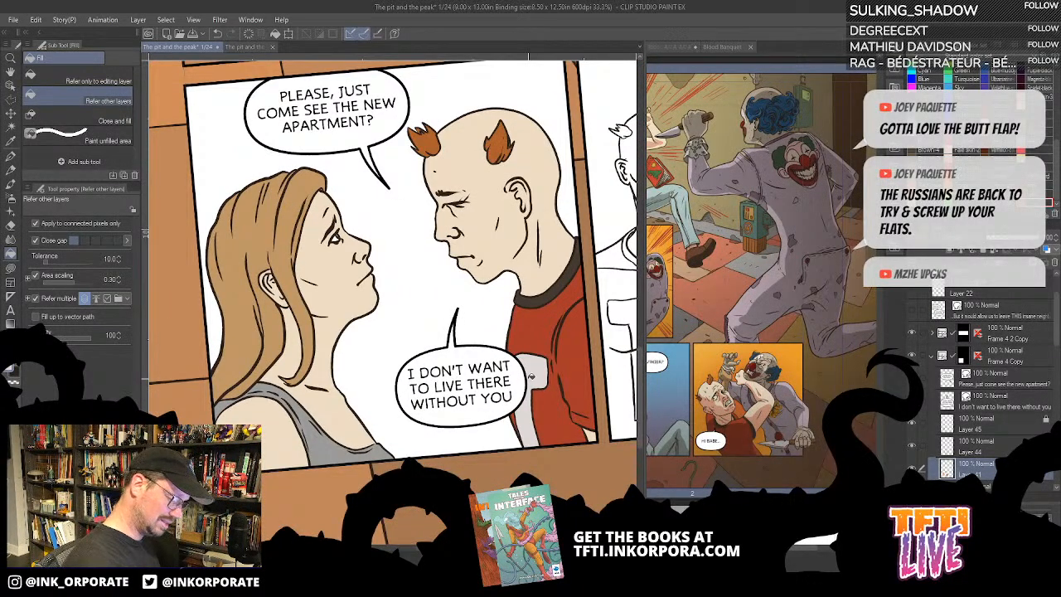
{"action": "key", "text": "asciicircum"}
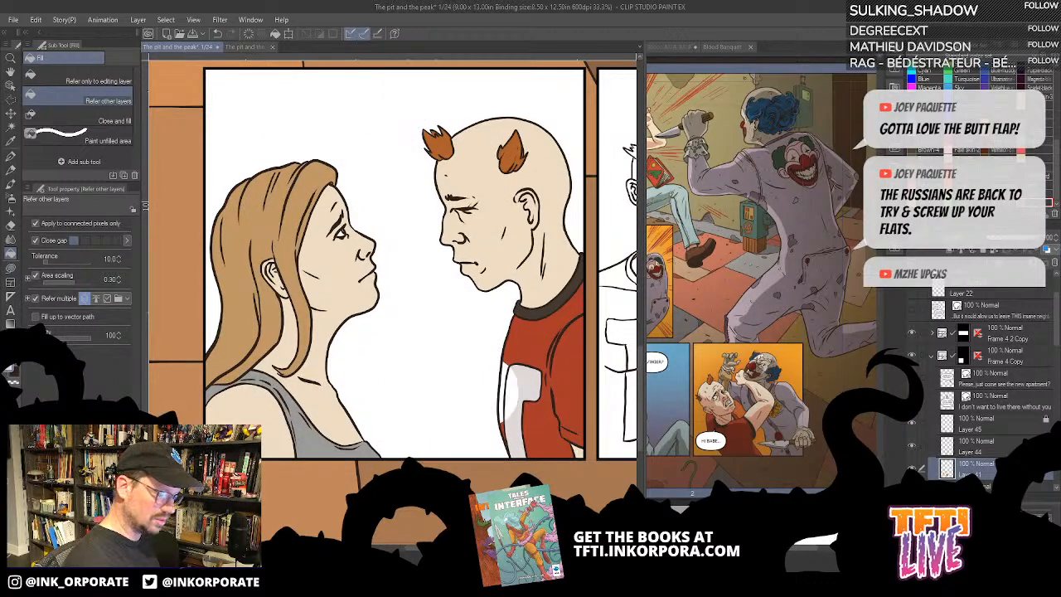
{"action": "left_click", "coordinate": [505, 373]}
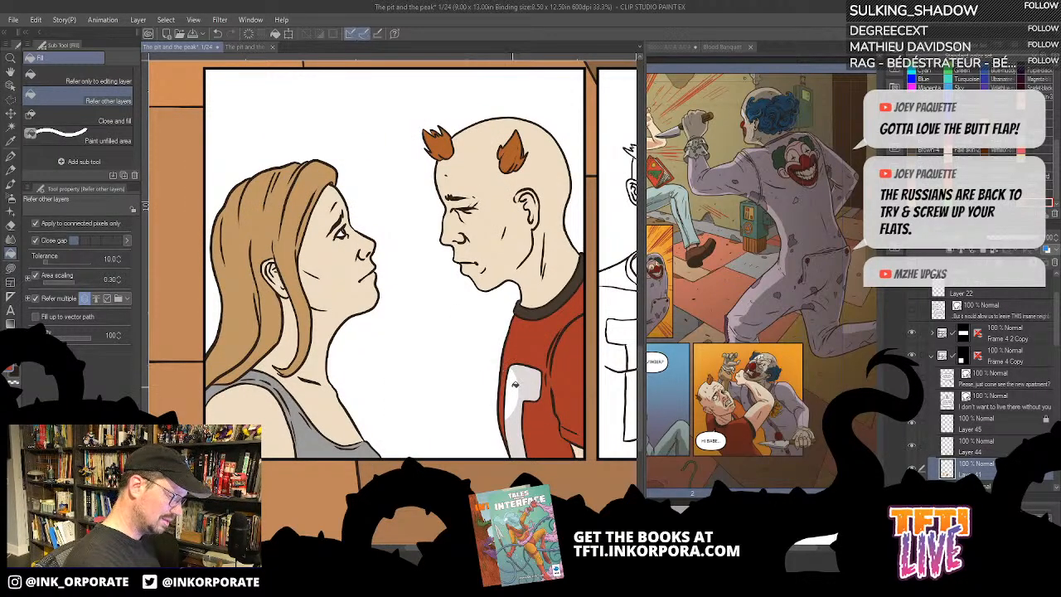
{"action": "left_click", "coordinate": [513, 386]}
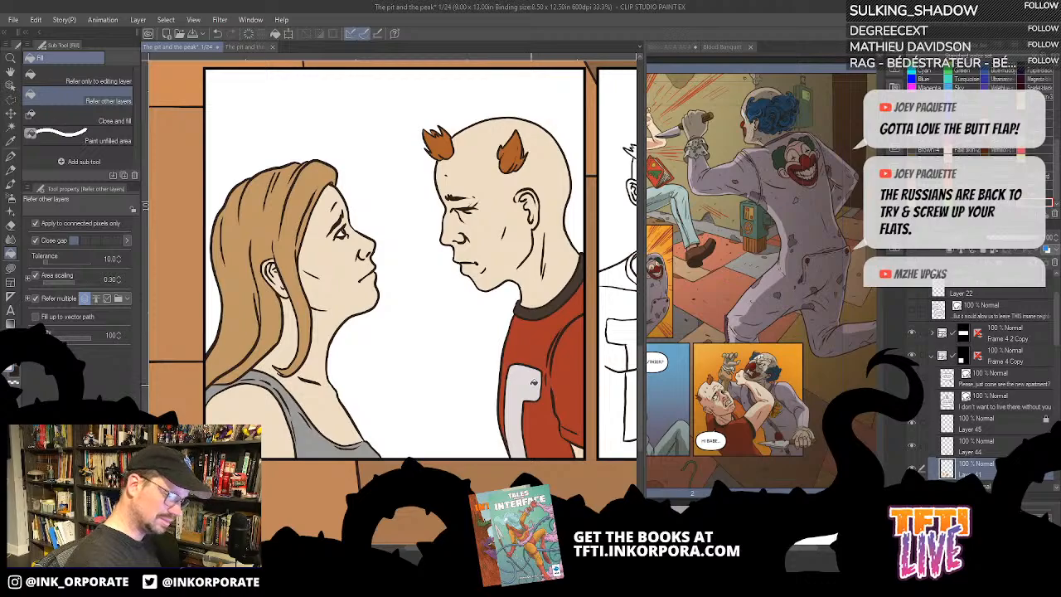
{"action": "left_click_drag", "start_coordinate": [912, 402], "coordinate": [912, 379]}
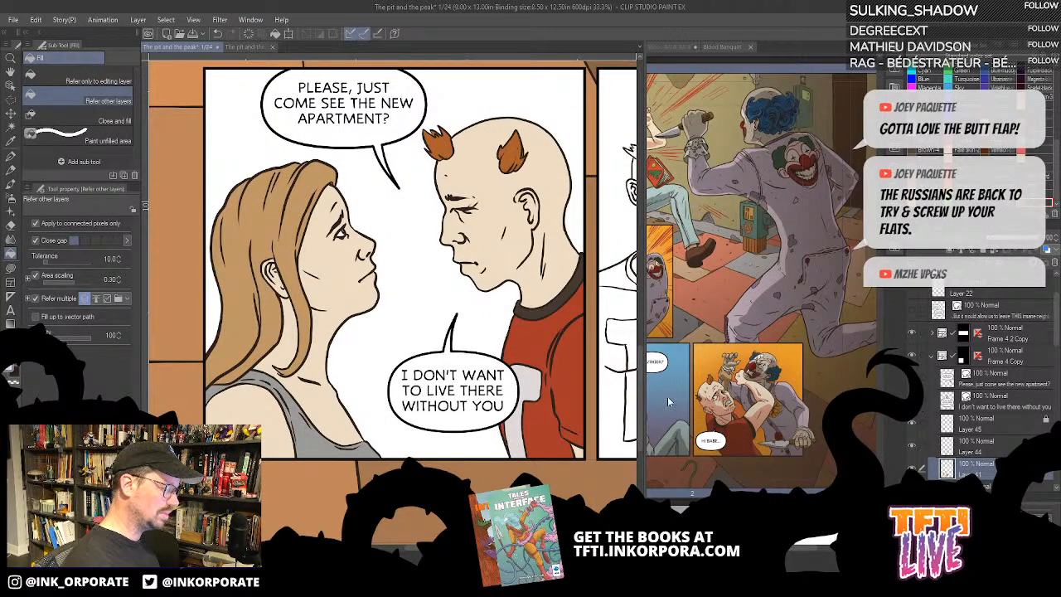
- Try filling the first bottom panel's background with teal directly on the character flats layer
{"action": "key", "text": "ctrl+0"}
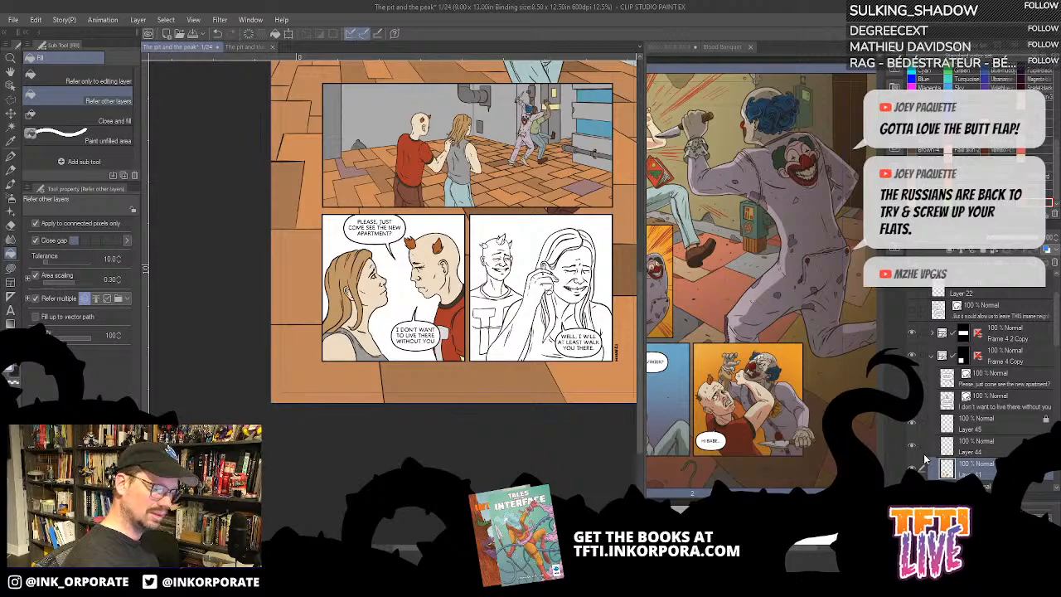
{"action": "left_click_drag", "start_coordinate": [622, 135], "coordinate": [533, 151]}
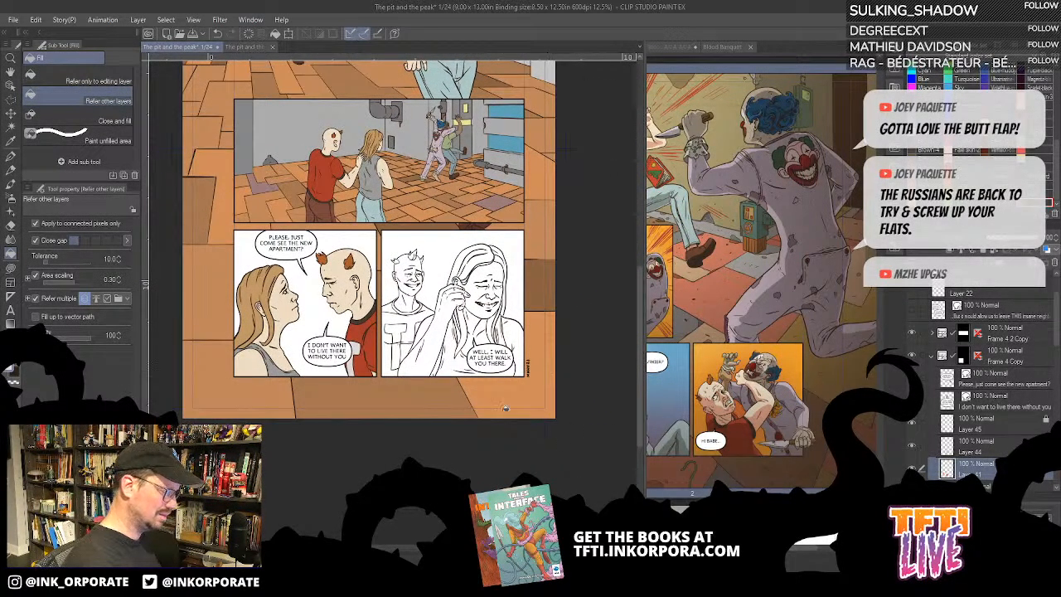
{"action": "left_click_drag", "start_coordinate": [469, 396], "coordinate": [505, 400]}
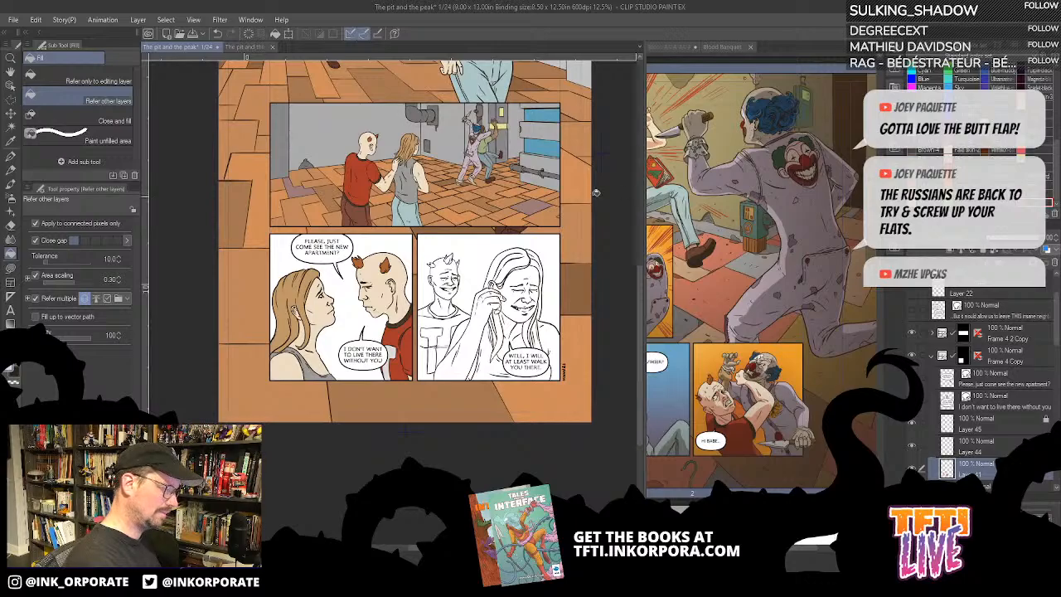
{"action": "left_click_drag", "start_coordinate": [596, 192], "coordinate": [579, 396]}
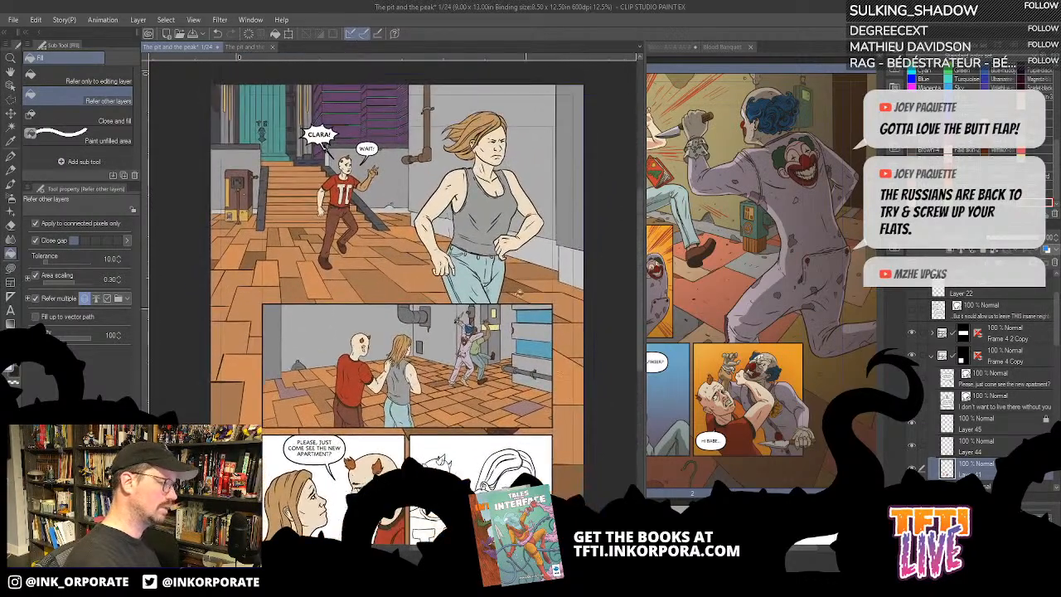
{"action": "left_click_drag", "start_coordinate": [412, 478], "coordinate": [463, 368]}
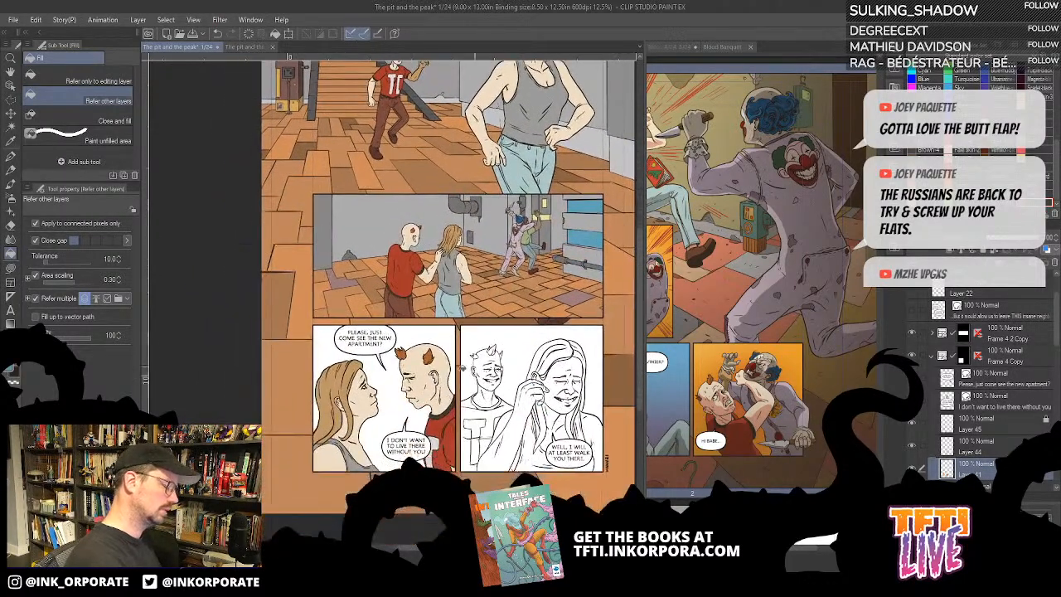
{"action": "left_click", "coordinate": [444, 334]}
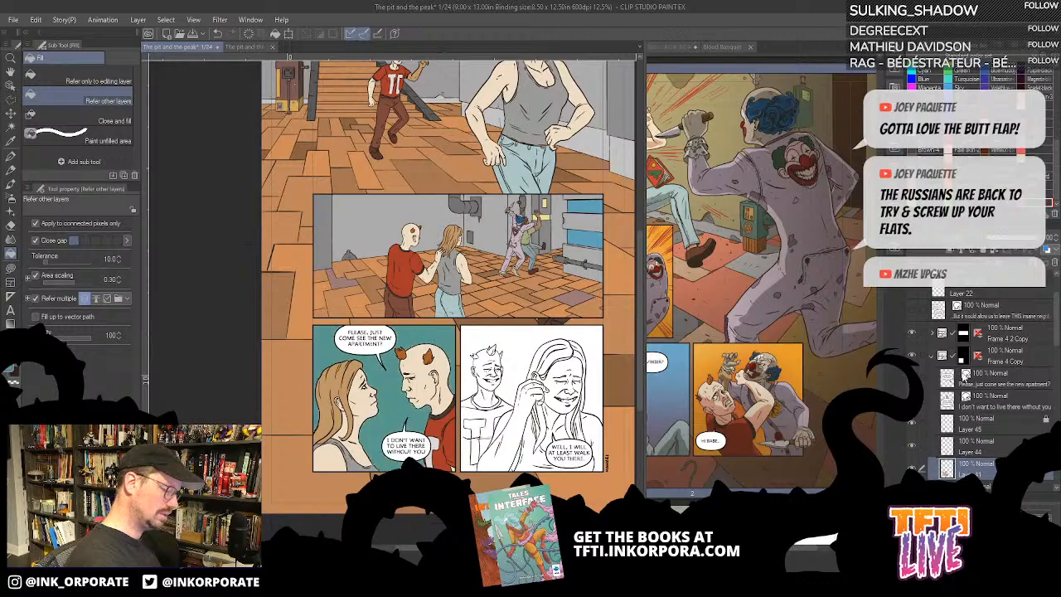
{"action": "key", "text": "ctrl+z"}
- Add a new layer beneath the character flats and fill a rectangular selection covering the first bottom panel with teal
{"action": "scroll", "coordinate": [1037, 374], "scroll_direction": "down", "scroll_amount": 4}
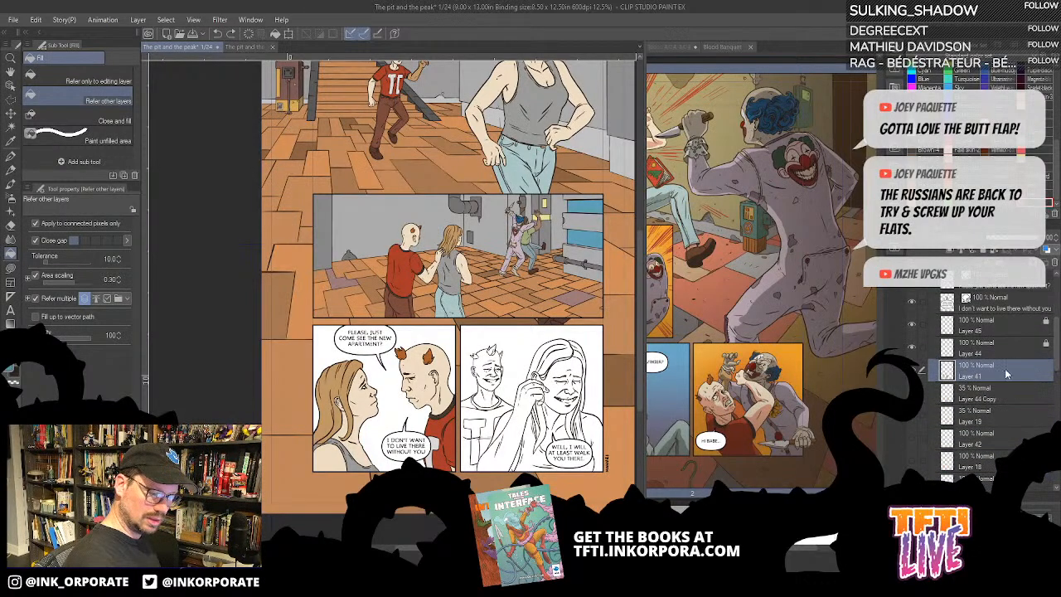
{"action": "left_click", "coordinate": [979, 263]}
{"action": "left_click_drag", "start_coordinate": [990, 377], "coordinate": [990, 401]}
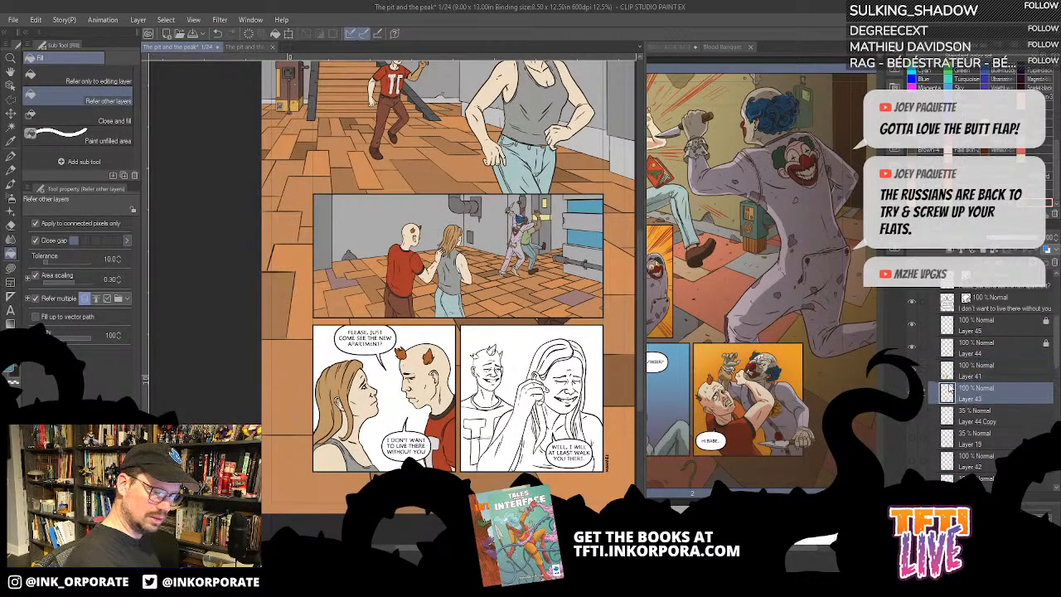
{"action": "left_click", "coordinate": [14, 99]}
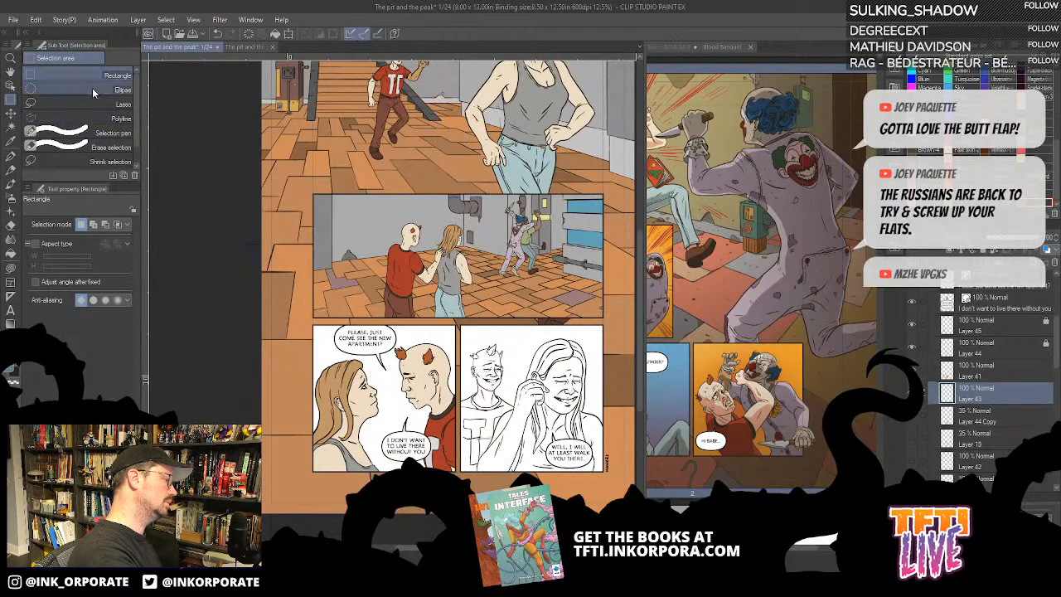
{"action": "left_click_drag", "start_coordinate": [349, 340], "coordinate": [458, 479]}
{"action": "key", "text": "alt+BackSpace"}
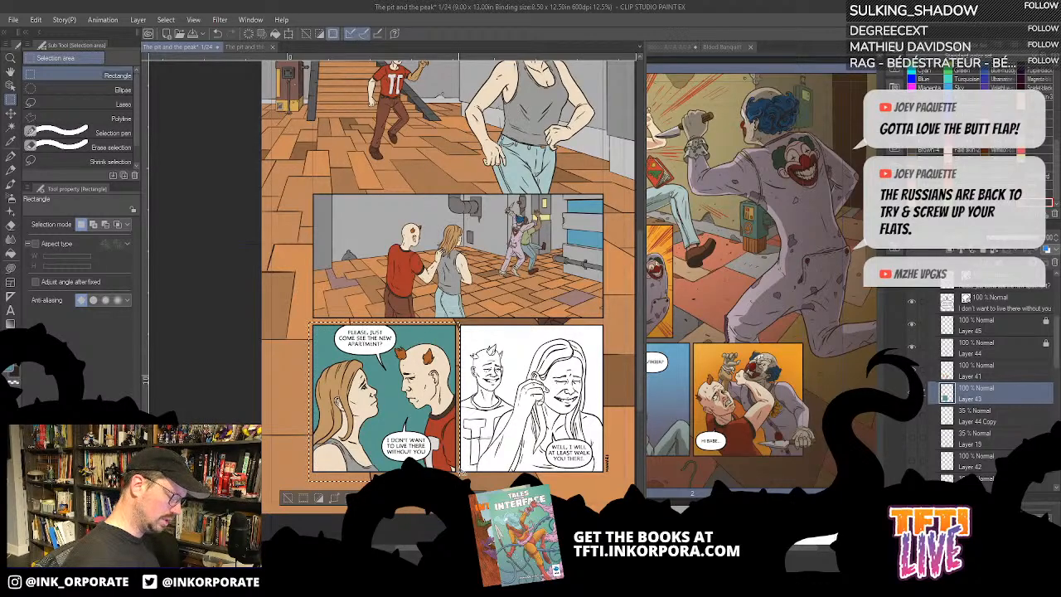
{"action": "scroll", "coordinate": [459, 470], "scroll_direction": "up", "scroll_amount": 3}
{"action": "left_click_drag", "start_coordinate": [408, 368], "coordinate": [544, 389]}
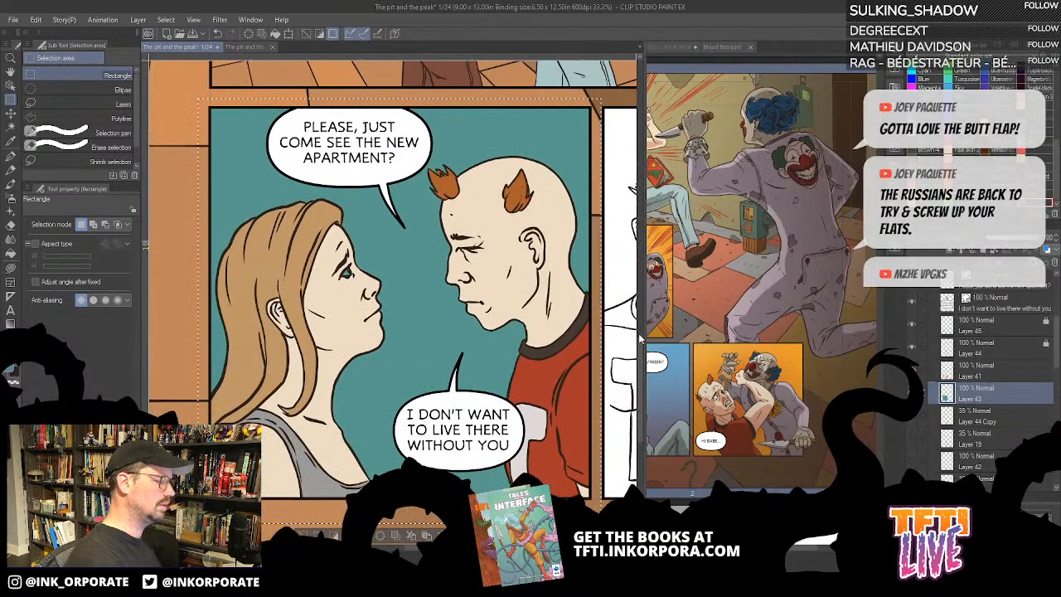
- Make the character flats layer active and set up the Lasso fill tool with the colour wheel displayed
{"action": "left_click", "coordinate": [987, 366]}
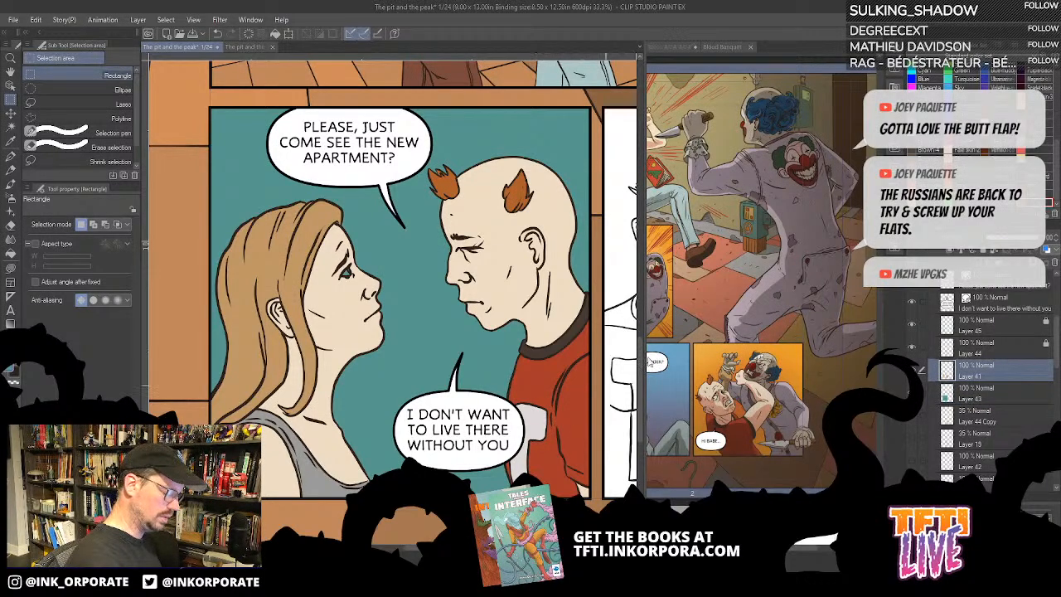
{"action": "left_click", "coordinate": [912, 369]}
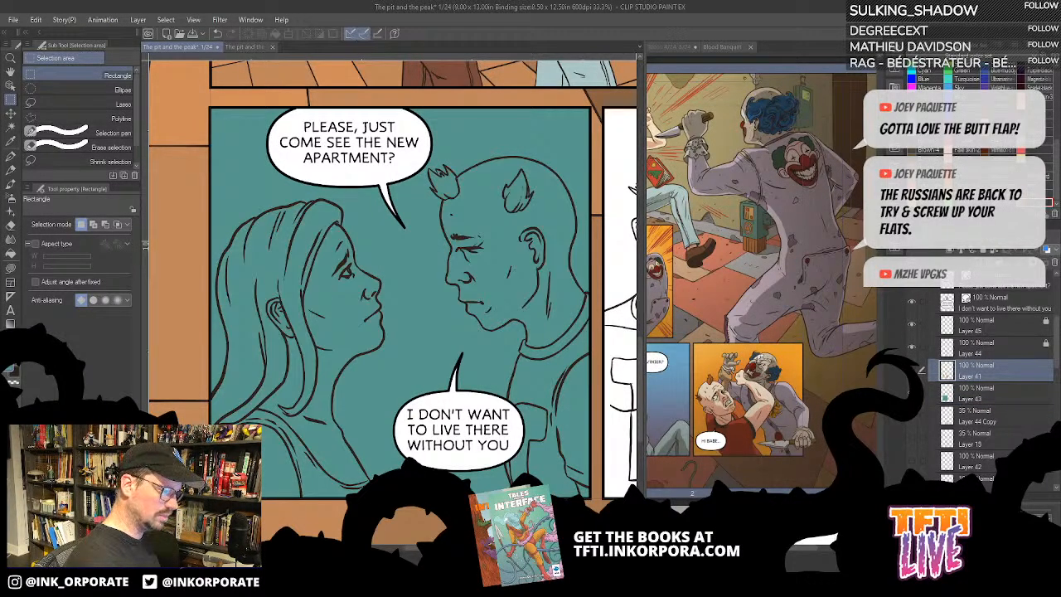
{"action": "left_click", "coordinate": [912, 370]}
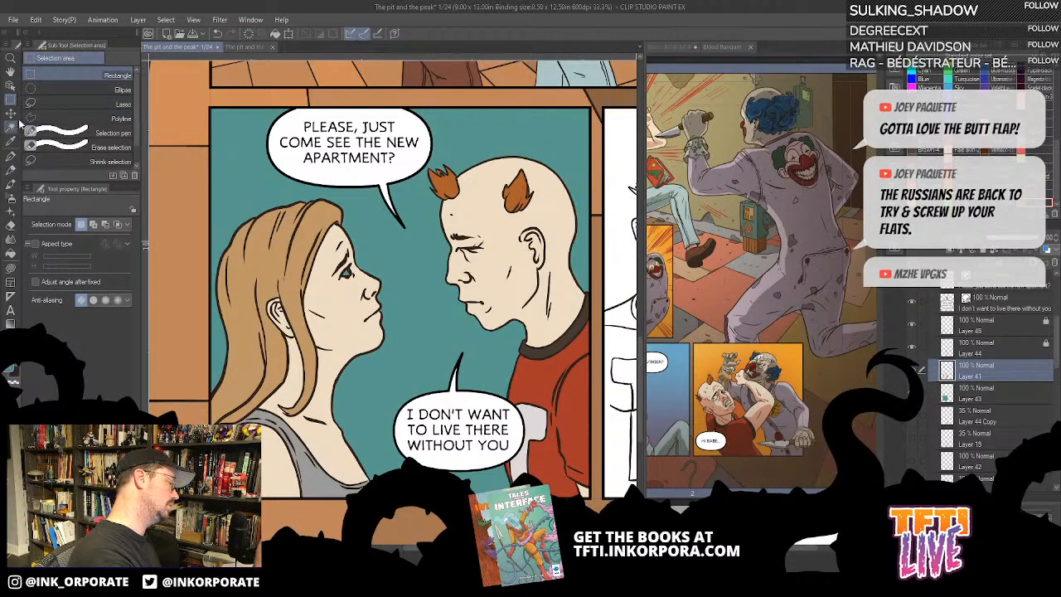
{"action": "left_click", "coordinate": [11, 268]}
{"action": "left_click_drag", "start_coordinate": [509, 380], "coordinate": [539, 373]}
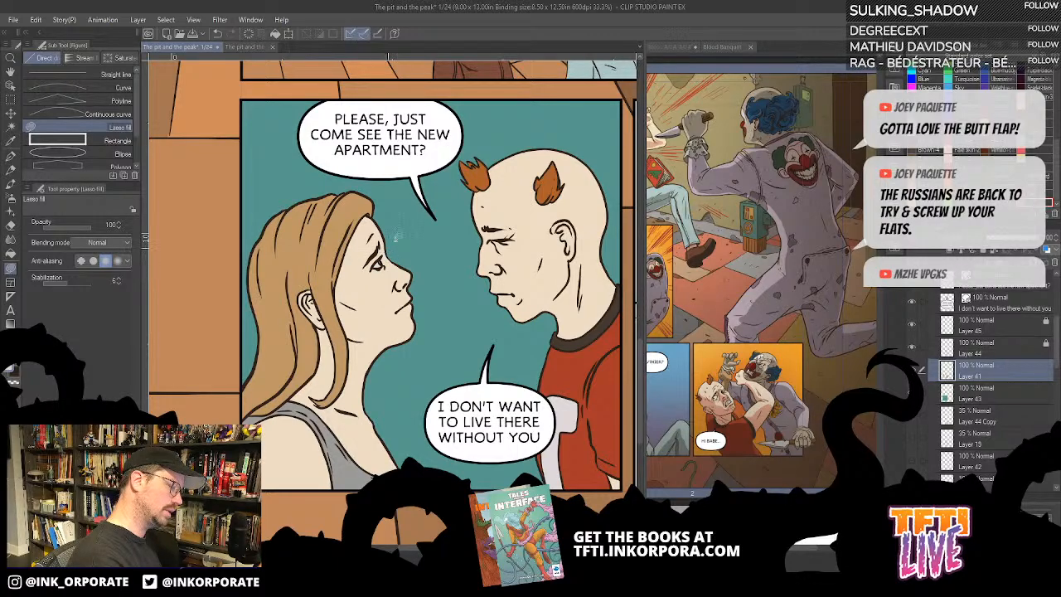
{"action": "left_click", "coordinate": [764, 388]}
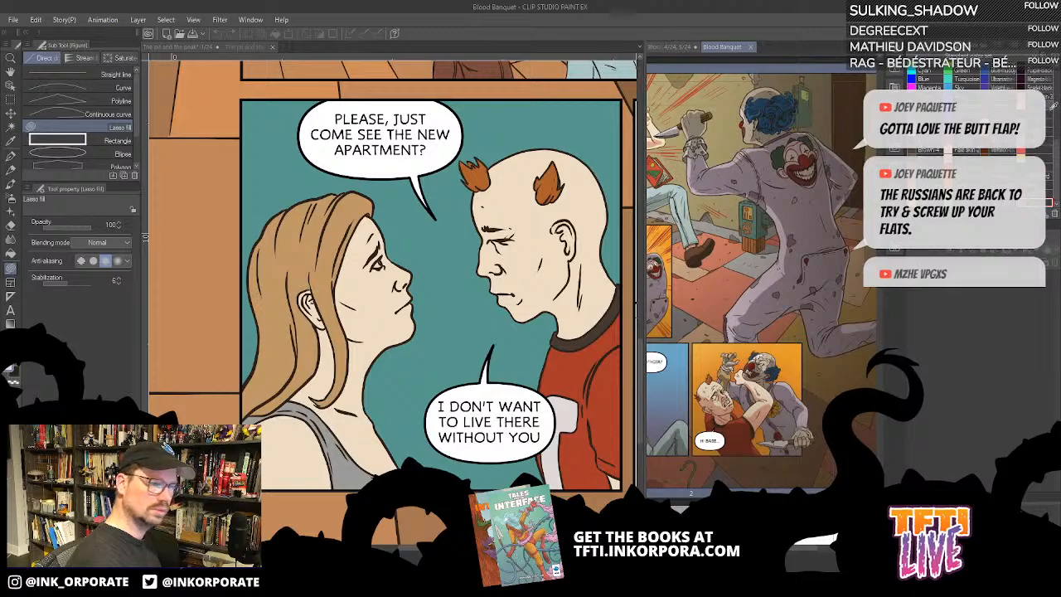
{"action": "left_click", "coordinate": [928, 50]}
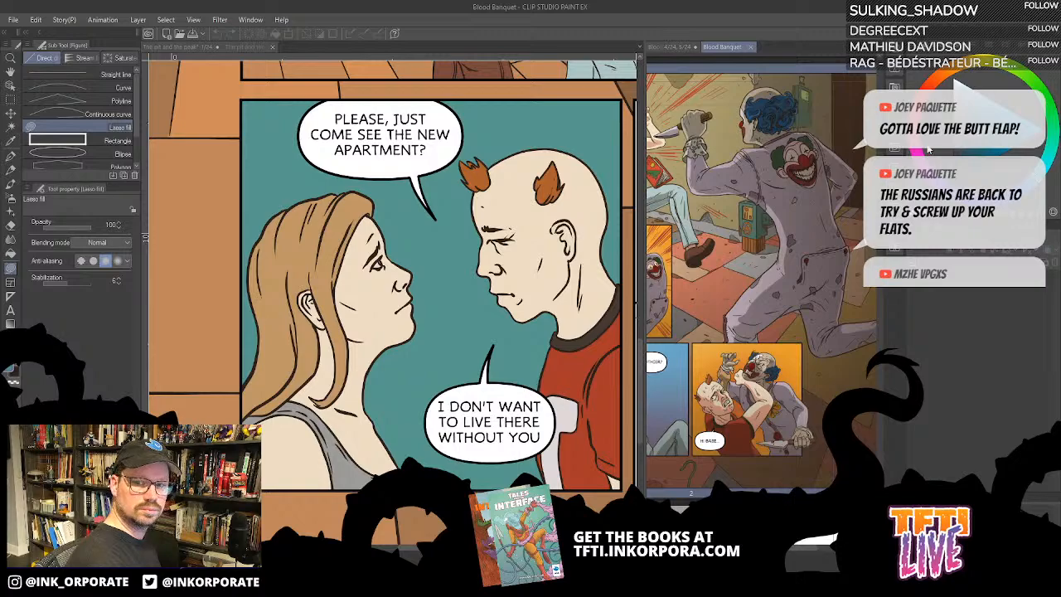
{"action": "left_click", "coordinate": [383, 255]}
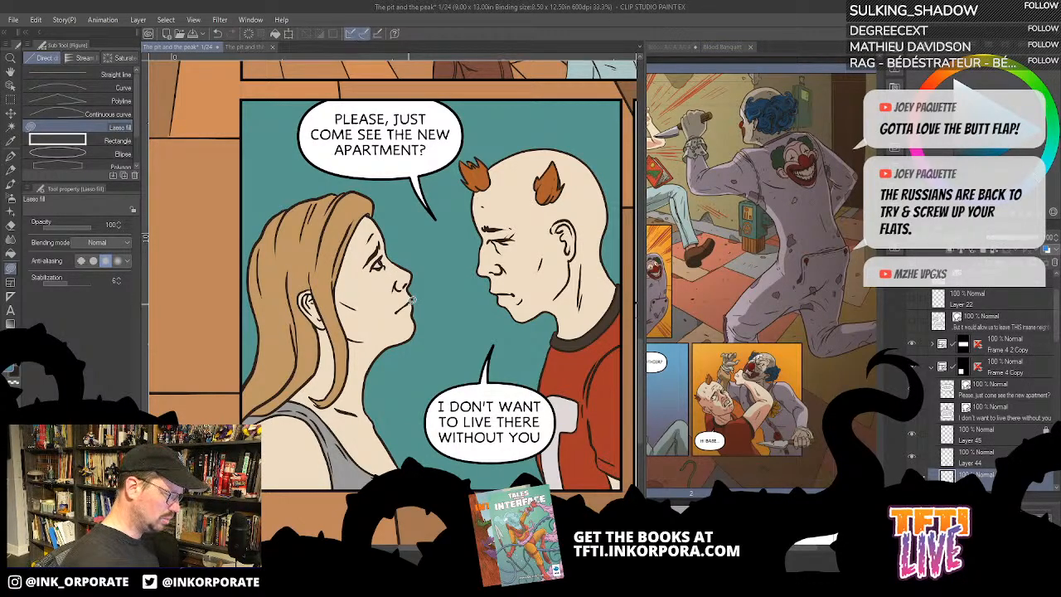
- Collapse the Frame 4 Copy folder and expand Frame 2 Copy to reach the second bottom panel's layers
{"action": "left_click_drag", "start_coordinate": [540, 429], "coordinate": [451, 433]}
{"action": "left_click_drag", "start_coordinate": [582, 448], "coordinate": [532, 457]}
{"action": "scroll", "coordinate": [525, 453], "scroll_direction": "down", "scroll_amount": 1}
{"action": "left_click", "coordinate": [932, 367]}
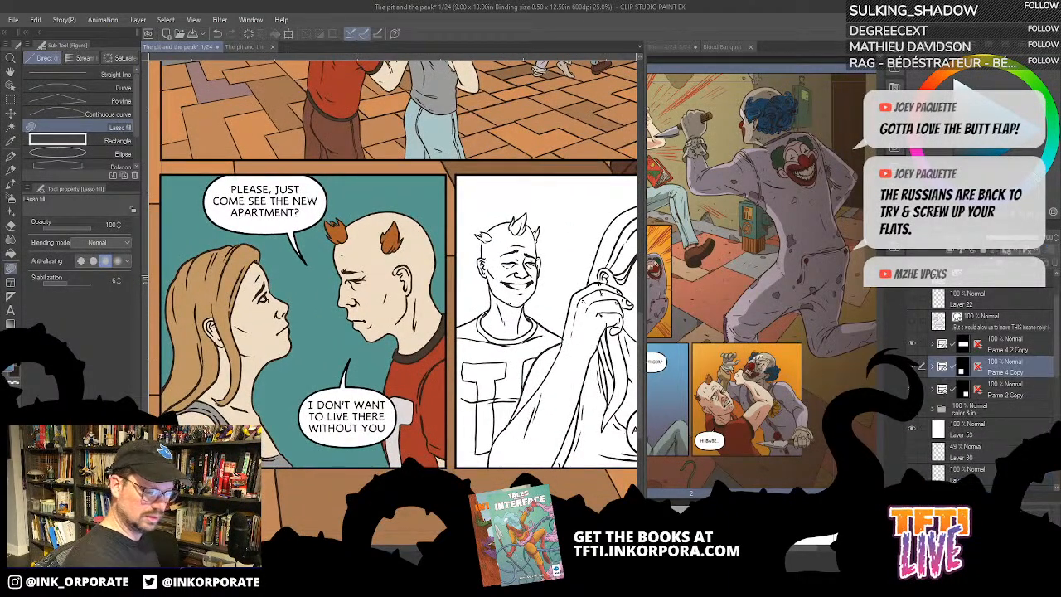
{"action": "left_click", "coordinate": [934, 392]}
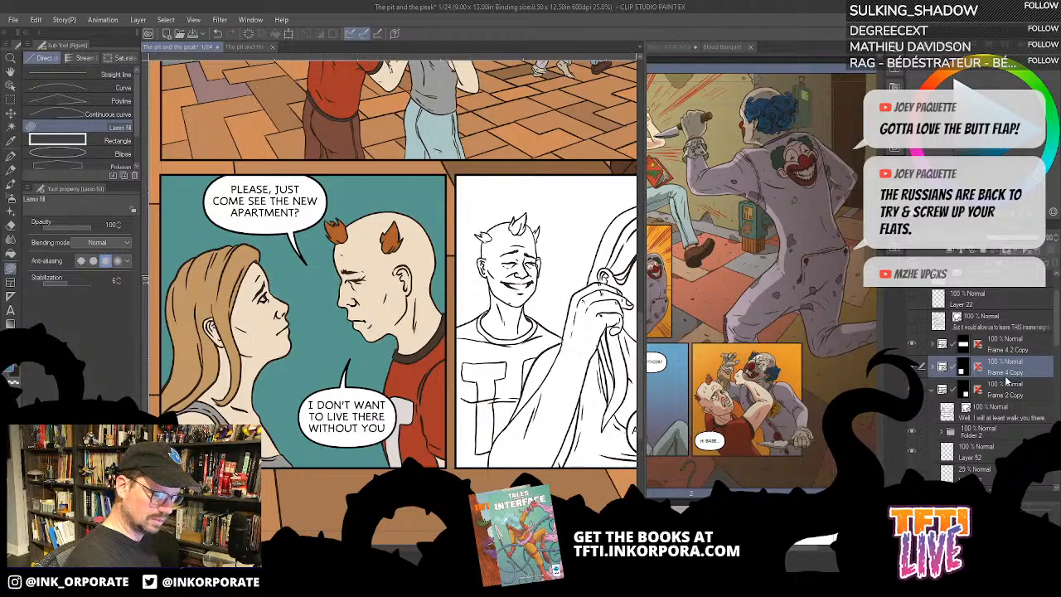
{"action": "scroll", "coordinate": [999, 363], "scroll_direction": "down", "scroll_amount": 3}
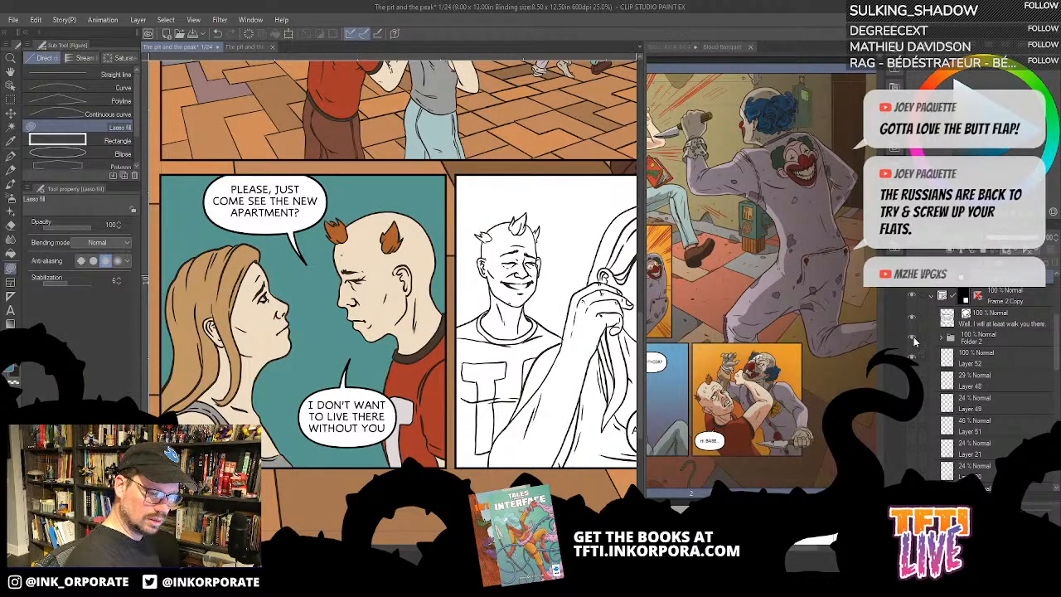
- Hide the second bottom panel's speech balloon and add a new layer directly above Folder 2
{"action": "left_click", "coordinate": [983, 340]}
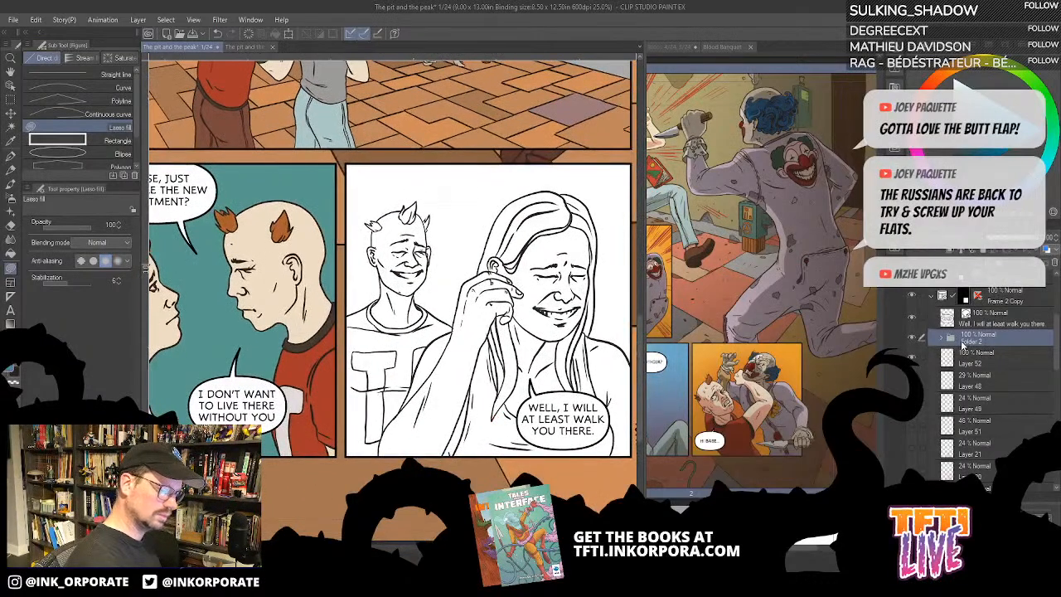
{"action": "left_click", "coordinate": [912, 320]}
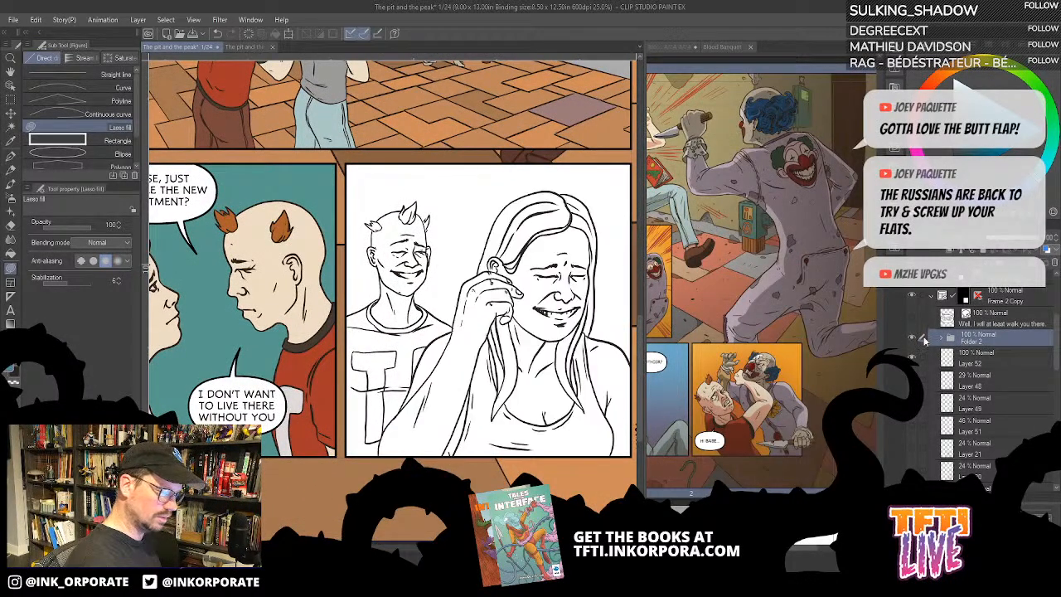
{"action": "key", "text": "ctrl+shift+n"}
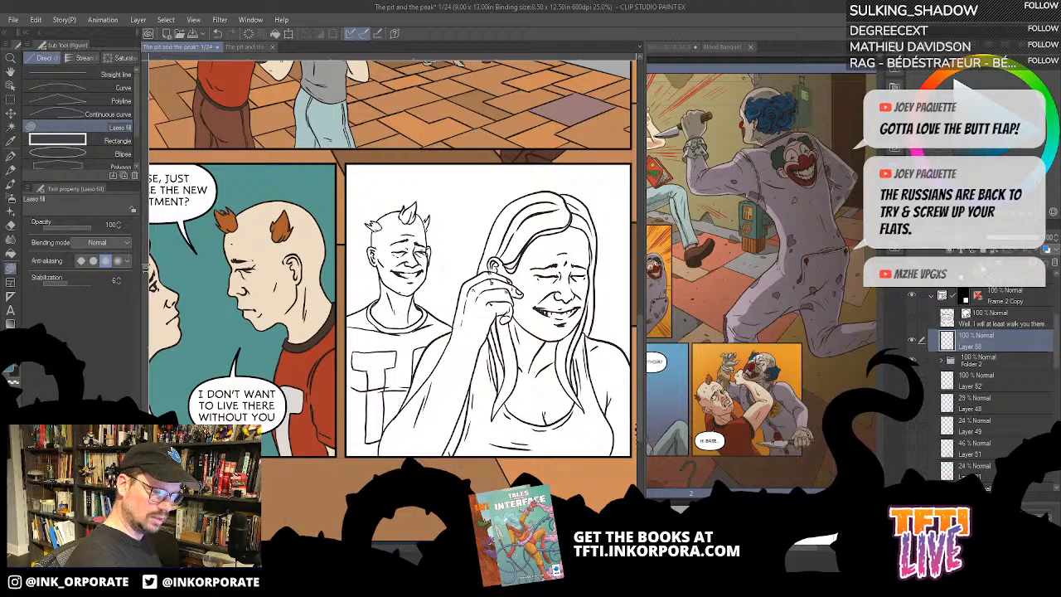
- Undo the layer added above Folder 2 and add a new one directly beneath that folder instead
{"action": "key", "text": "ctrl+z"}
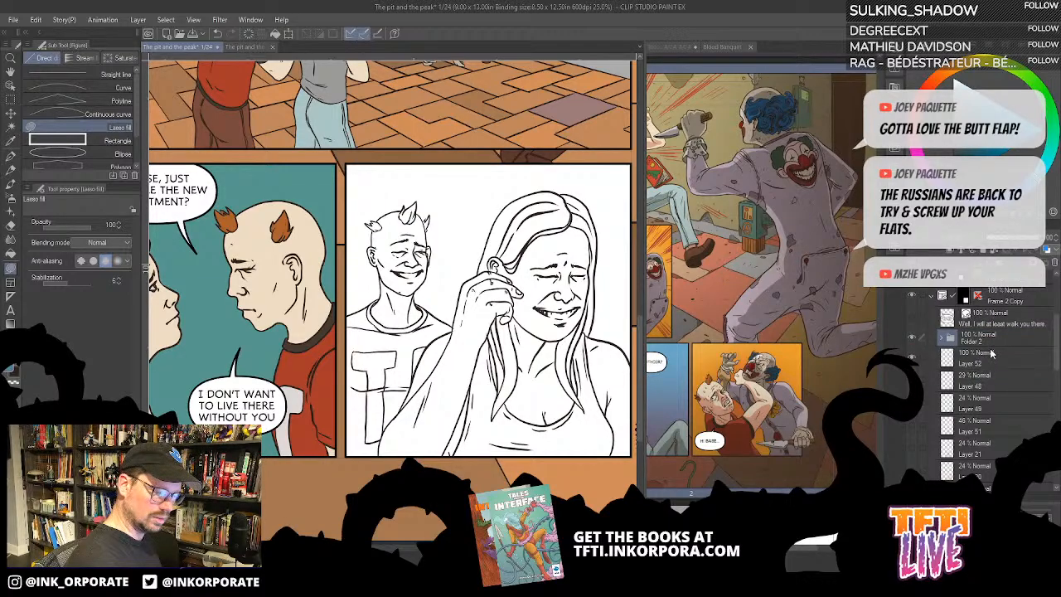
{"action": "left_click", "coordinate": [992, 354]}
{"action": "key", "text": "ctrl+shift+n"}
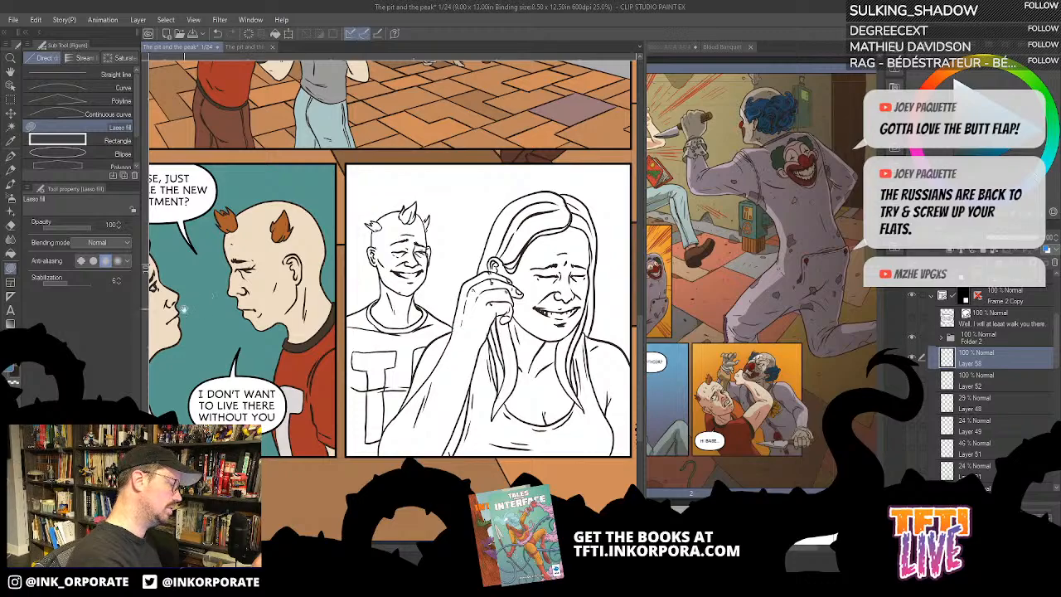
- Fill all sections of the woman's hair in the second bottom panel with light brown, with the Fill tool referring to other layers
{"action": "left_click_drag", "start_coordinate": [183, 305], "coordinate": [222, 295]}
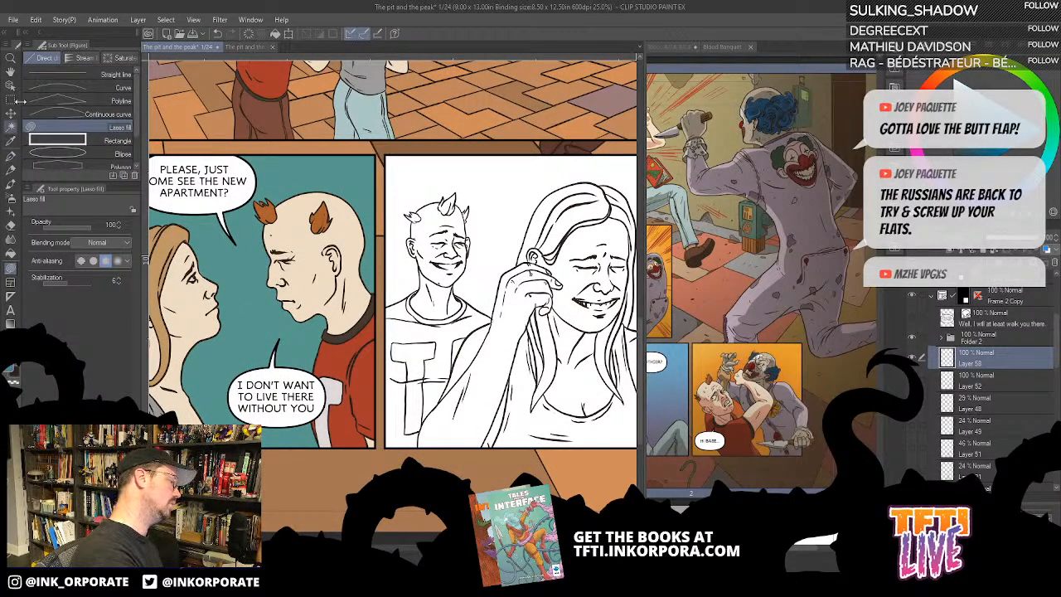
{"action": "left_click", "coordinate": [11, 253]}
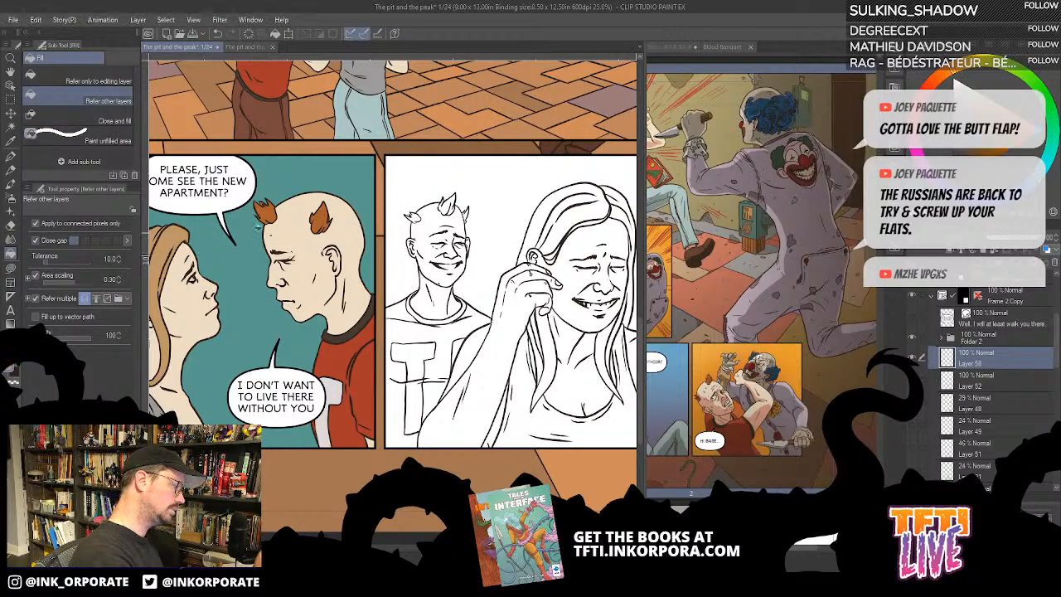
{"action": "left_click", "coordinate": [584, 221]}
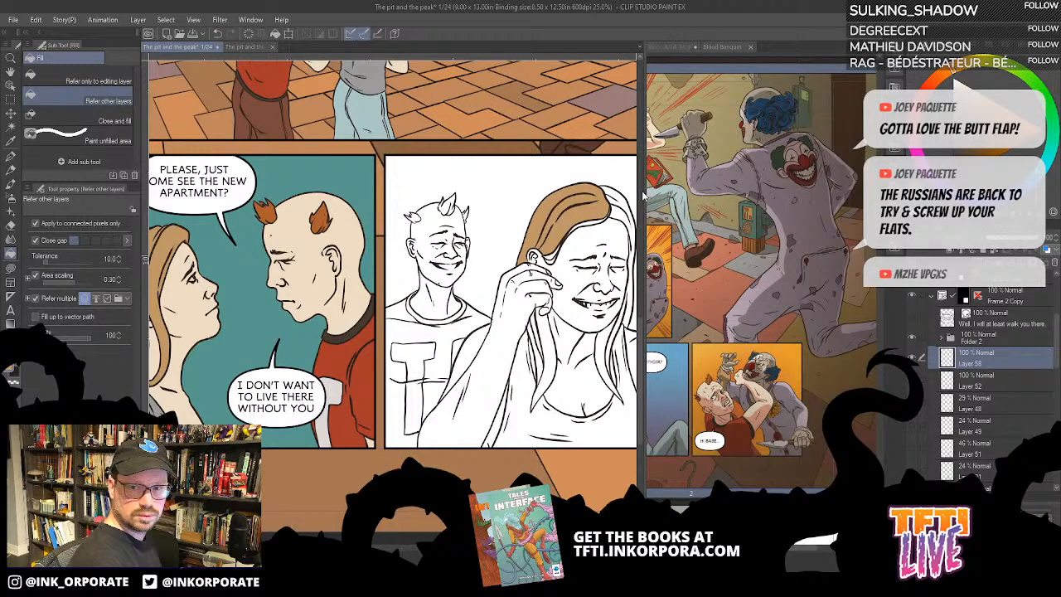
{"action": "left_click", "coordinate": [589, 221]}
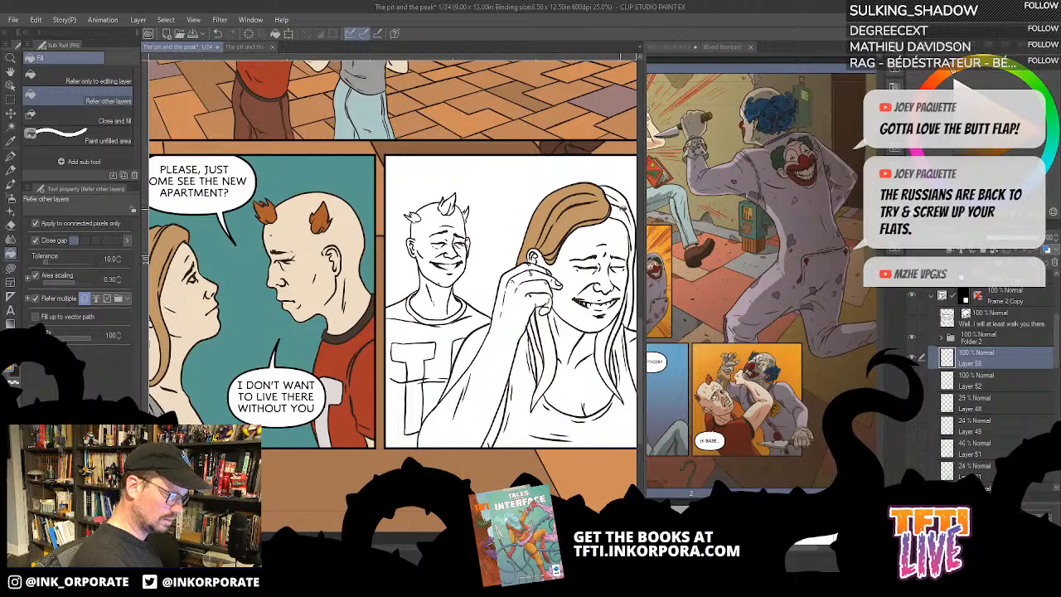
{"action": "left_click", "coordinate": [623, 208]}
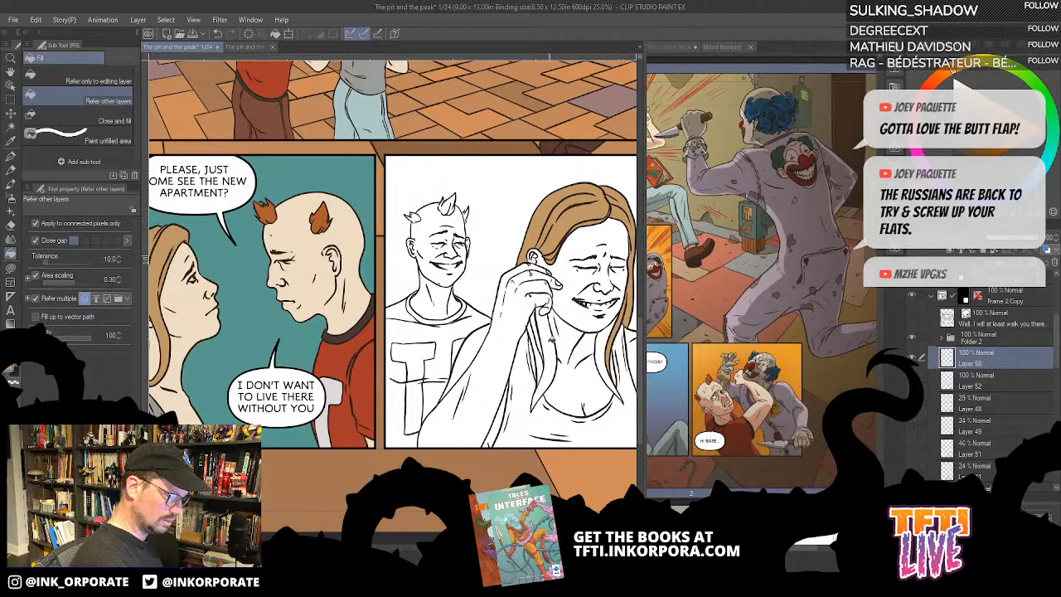
{"action": "left_click", "coordinate": [553, 365]}
{"action": "scroll", "coordinate": [554, 384], "scroll_direction": "up", "scroll_amount": 2}
{"action": "left_click_drag", "start_coordinate": [605, 424], "coordinate": [530, 402]}
{"action": "left_click", "coordinate": [454, 314]}
{"action": "left_click", "coordinate": [453, 268]}
{"action": "left_click_drag", "start_coordinate": [551, 344], "coordinate": [523, 378]}
{"action": "left_click", "coordinate": [492, 330]}
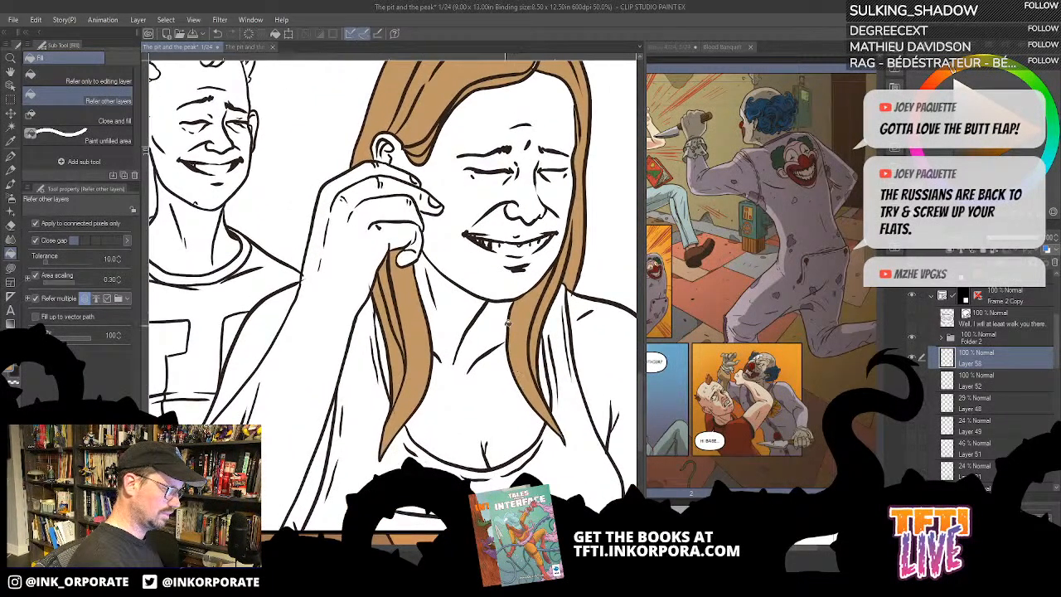
- Switch to Lasso fill and examine the woman's hair and face in the second bottom panel for unfilled areas
{"action": "left_click_drag", "start_coordinate": [525, 225], "coordinate": [547, 341]}
{"action": "key", "text": "u"}
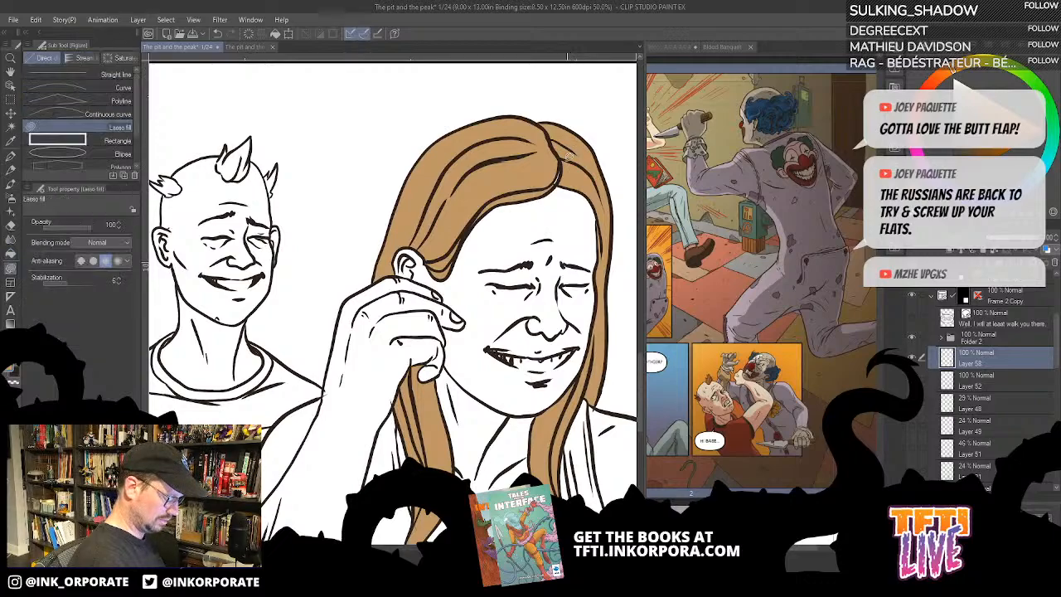
{"action": "left_click_drag", "start_coordinate": [486, 290], "coordinate": [514, 341]}
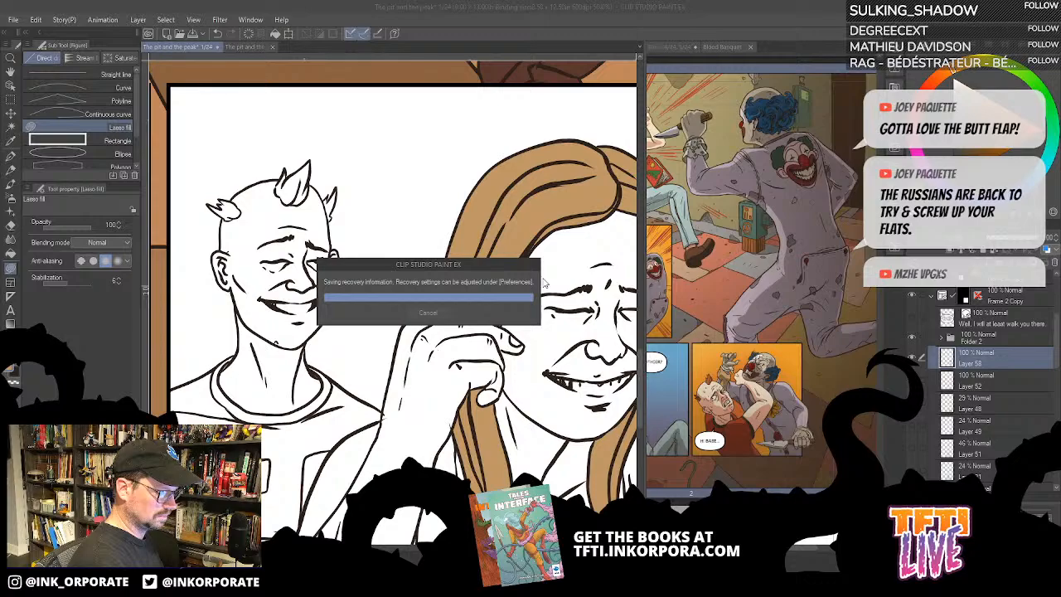
{"action": "left_click_drag", "start_coordinate": [543, 281], "coordinate": [544, 273]}
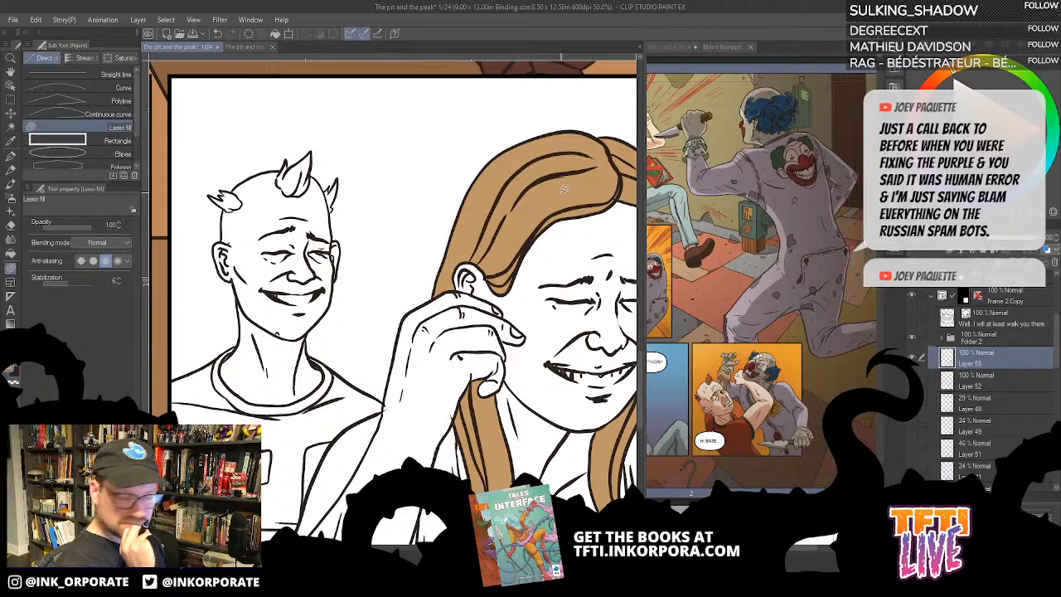
{"action": "left_click_drag", "start_coordinate": [585, 255], "coordinate": [535, 200]}
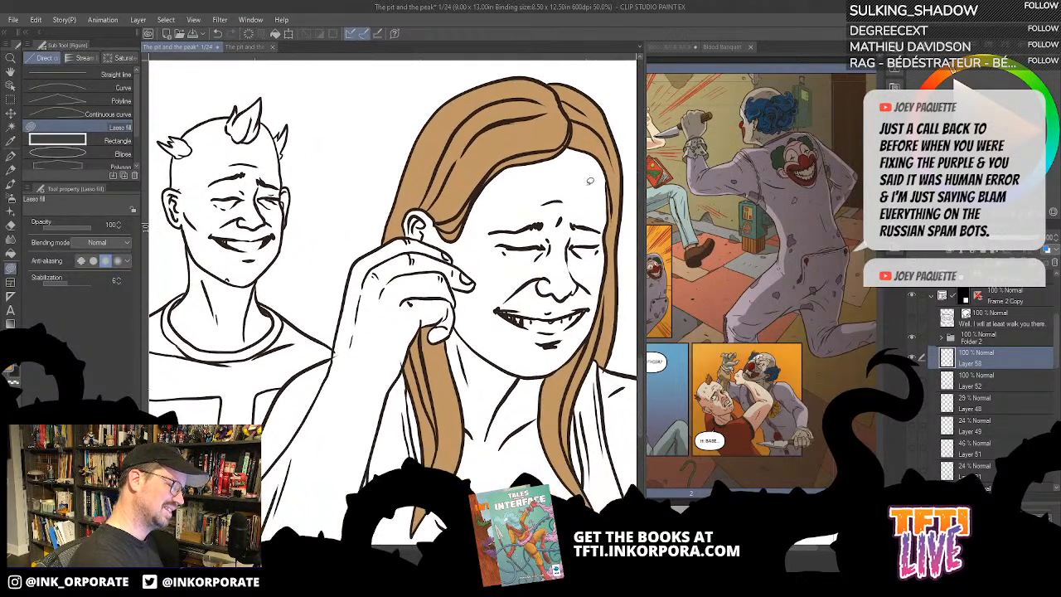
{"action": "left_click_drag", "start_coordinate": [596, 176], "coordinate": [607, 226]}
{"action": "left_click_drag", "start_coordinate": [602, 346], "coordinate": [584, 179]}
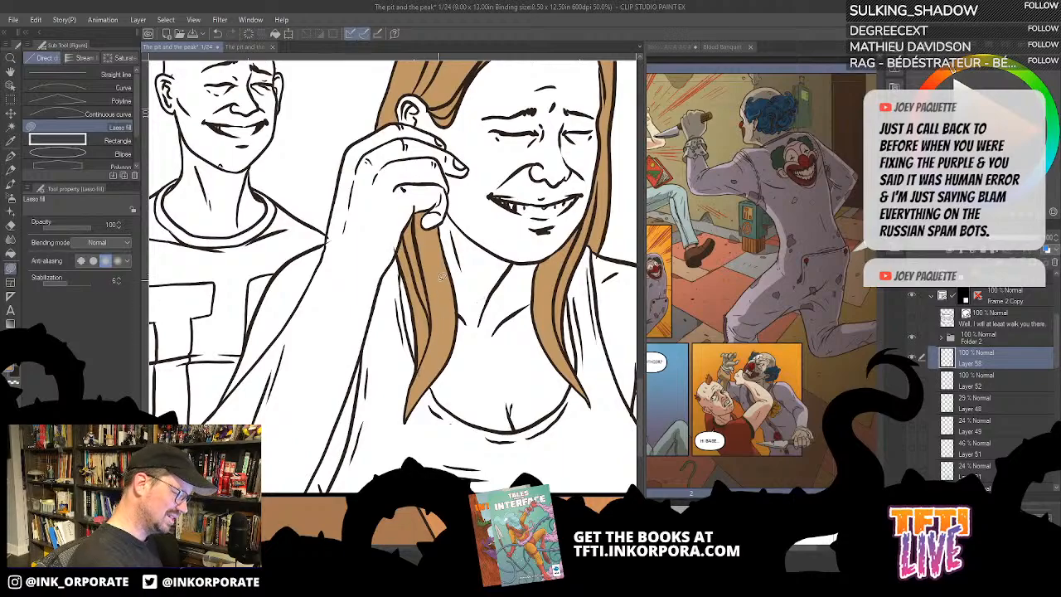
- Fill the woman's face, neck, chest, shoulders, hand and raised arm with the beige skin tone used in the first bottom panel
{"action": "scroll", "coordinate": [439, 281], "scroll_direction": "down", "scroll_amount": 1}
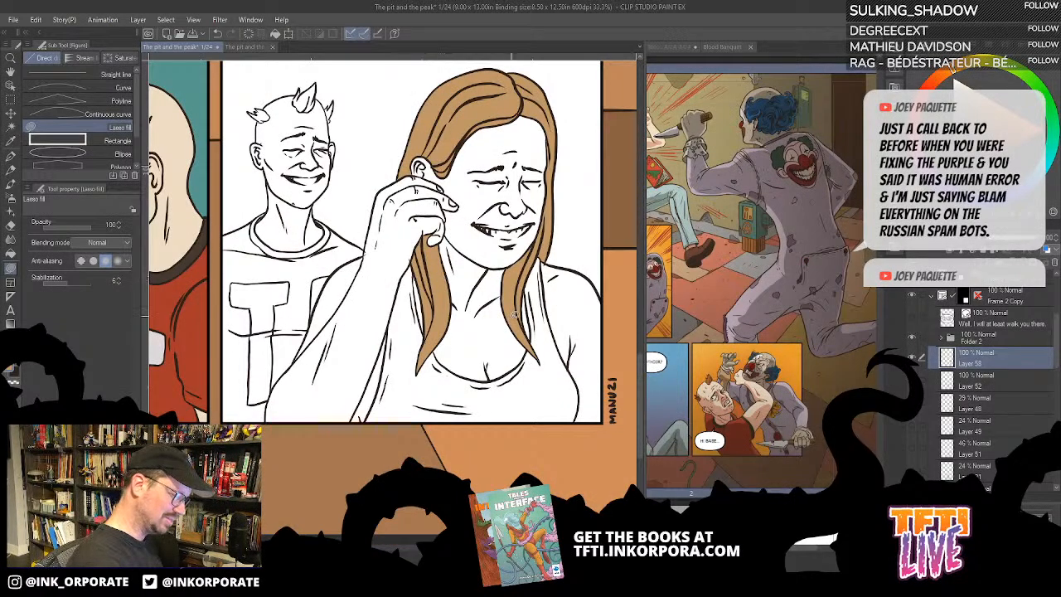
{"action": "scroll", "coordinate": [533, 278], "scroll_direction": "down", "scroll_amount": 1}
{"action": "scroll", "coordinate": [532, 276], "scroll_direction": "up", "scroll_amount": 1}
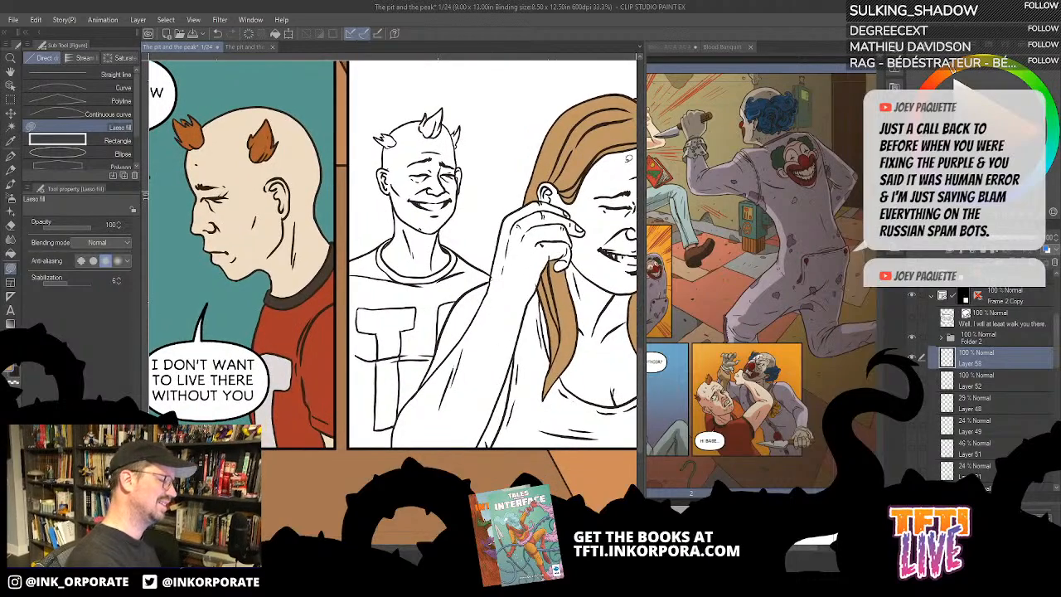
{"action": "key", "text": "g"}
{"action": "key", "text": "g"}
{"action": "left_click", "coordinate": [619, 226]}
{"action": "left_click_drag", "start_coordinate": [622, 325], "coordinate": [541, 353]}
{"action": "left_click", "coordinate": [536, 393]}
{"action": "left_click", "coordinate": [631, 378]}
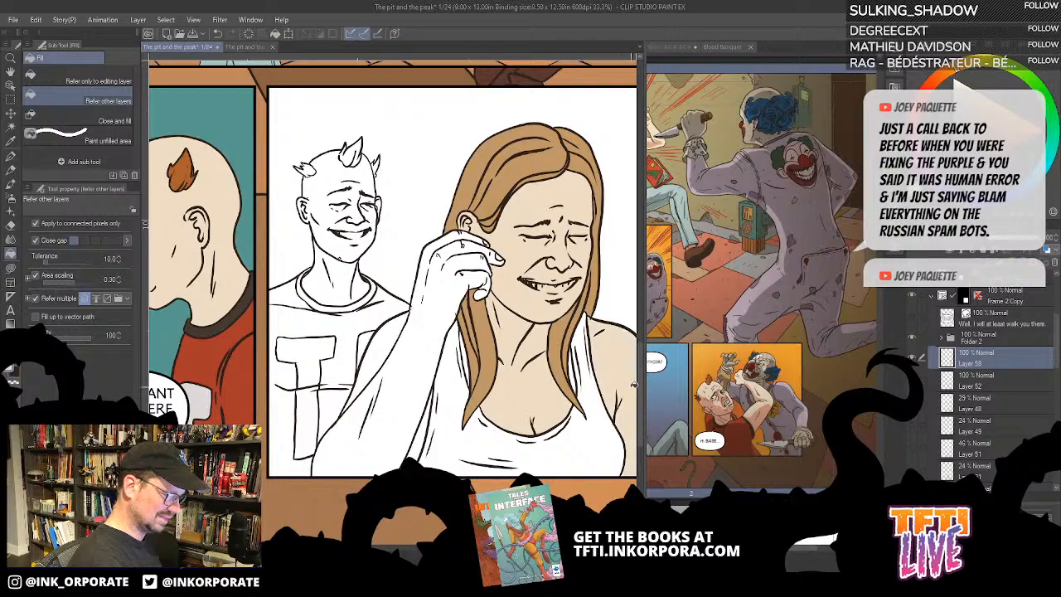
{"action": "left_click", "coordinate": [443, 315]}
{"action": "left_click", "coordinate": [386, 350]}
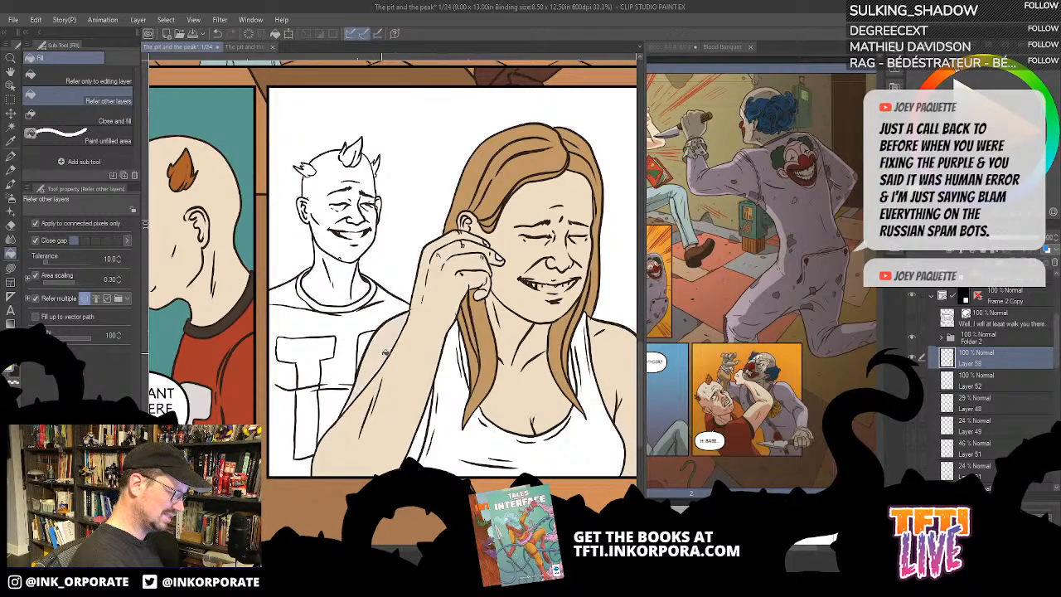
{"action": "left_click", "coordinate": [421, 454]}
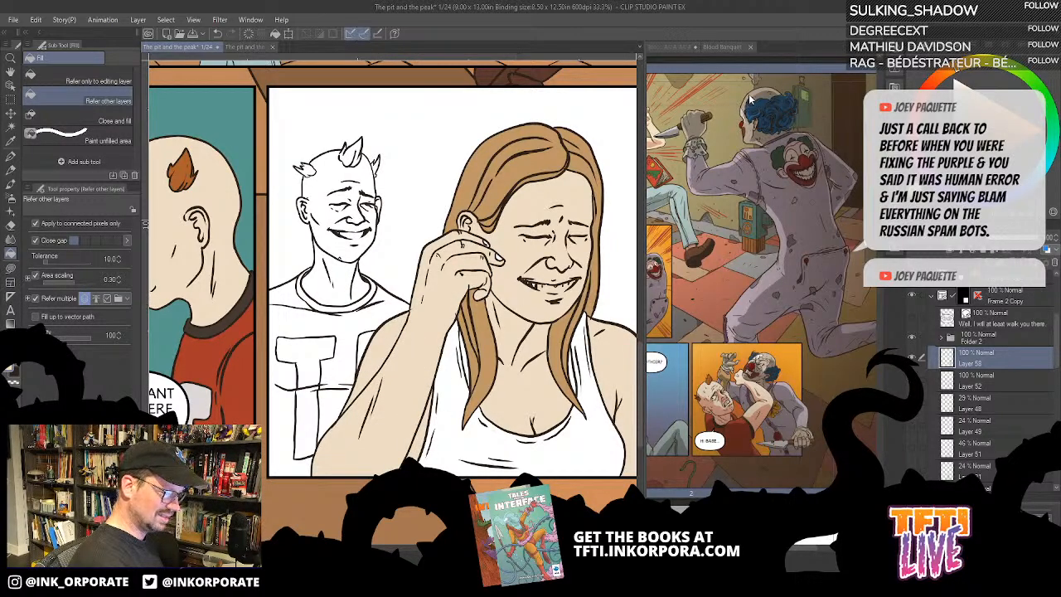
- Fill the woman's tank top in the second bottom panel with grey, undoing the mistaken black fill
{"action": "key", "text": "u"}
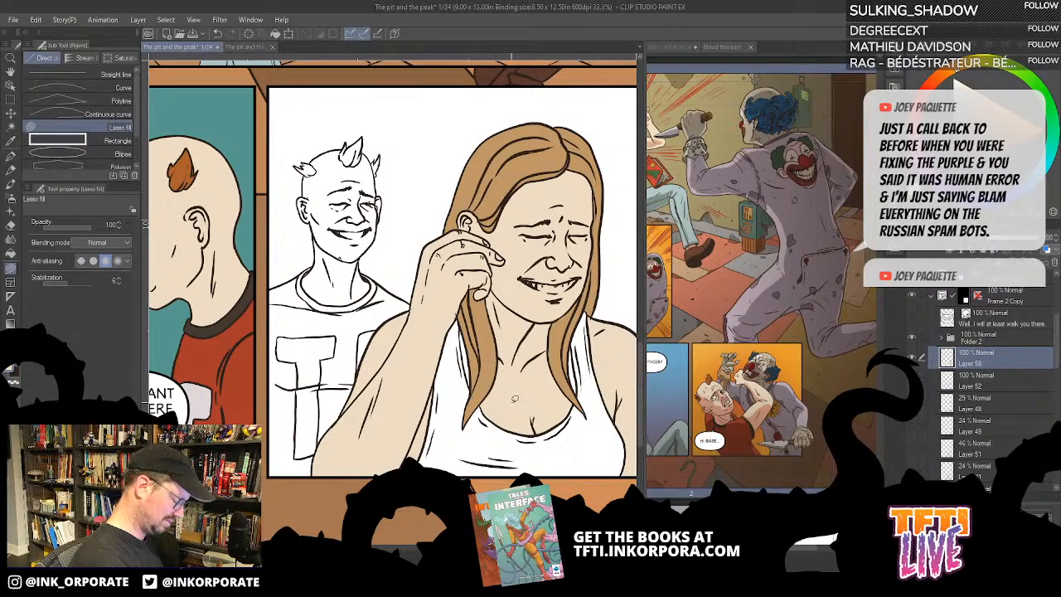
{"action": "key", "text": "g"}
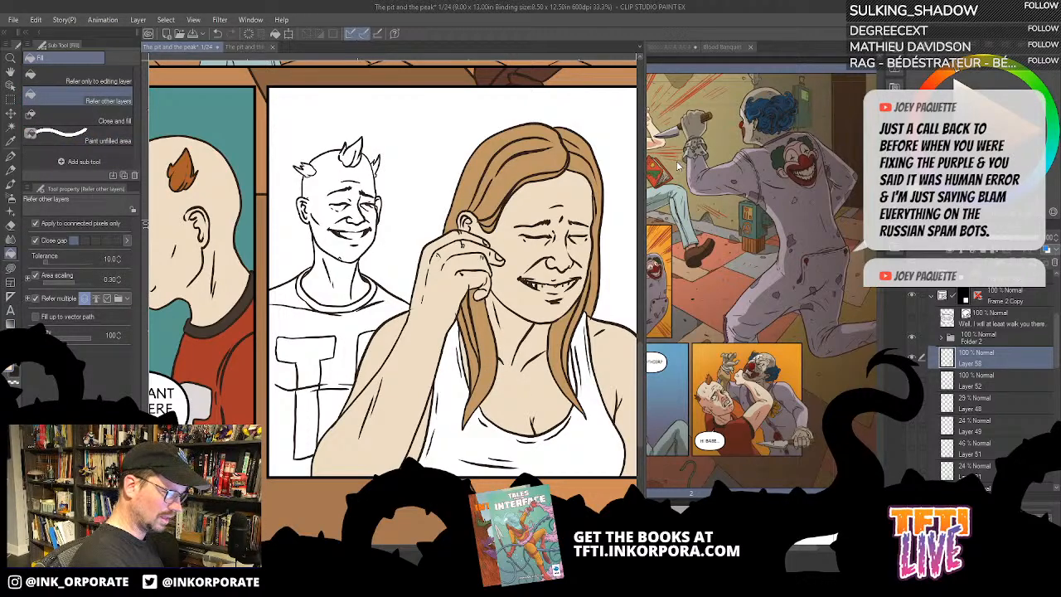
{"action": "left_click_drag", "start_coordinate": [412, 411], "coordinate": [540, 405]}
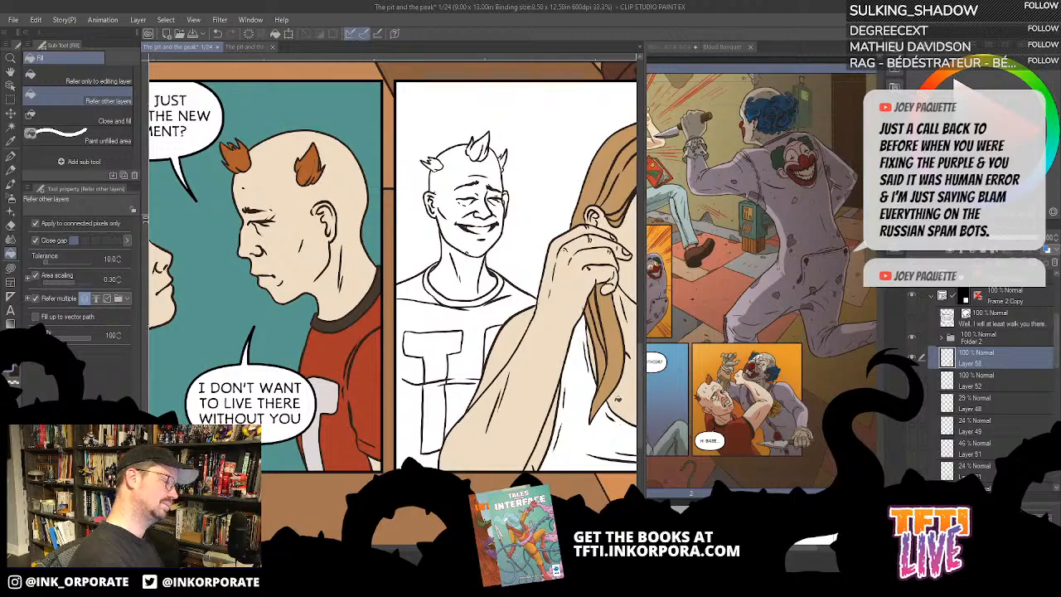
{"action": "left_click", "coordinate": [593, 373]}
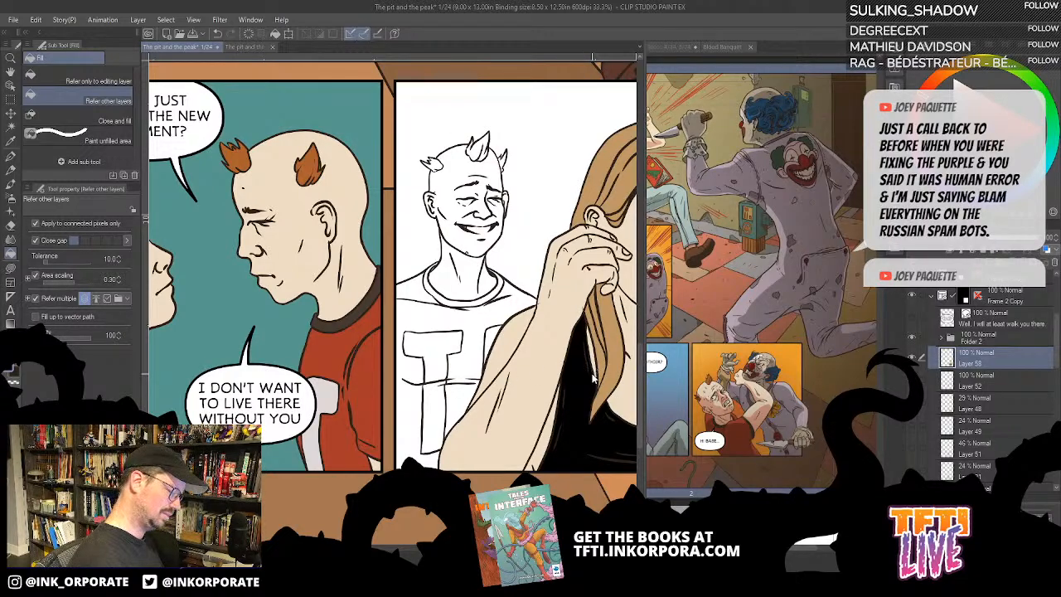
{"action": "key", "text": "ctrl+z"}
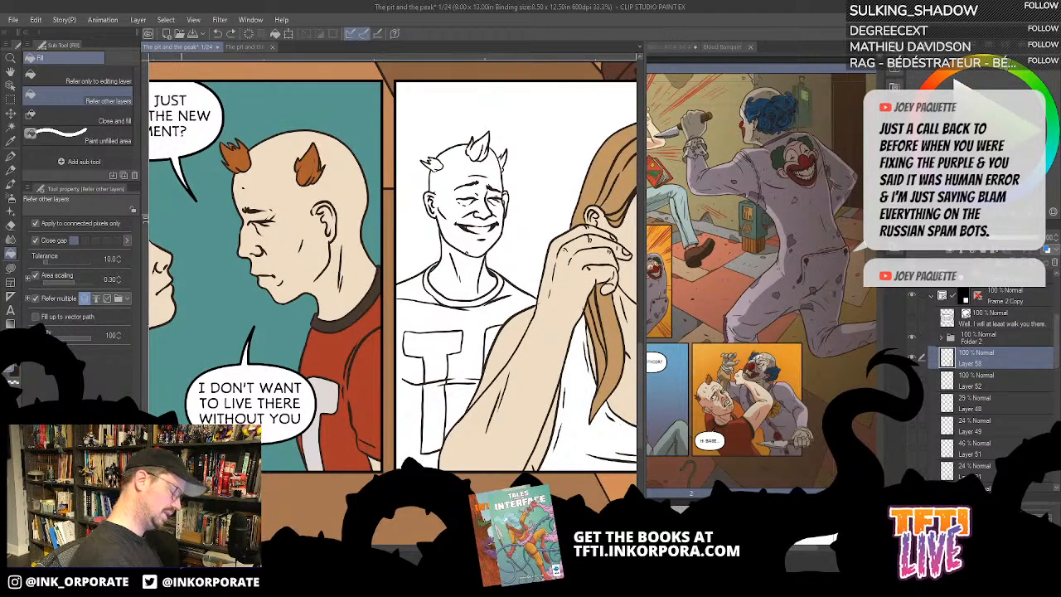
{"action": "left_click", "coordinate": [587, 439]}
{"action": "scroll", "coordinate": [597, 446], "scroll_direction": "down", "scroll_amount": 2}
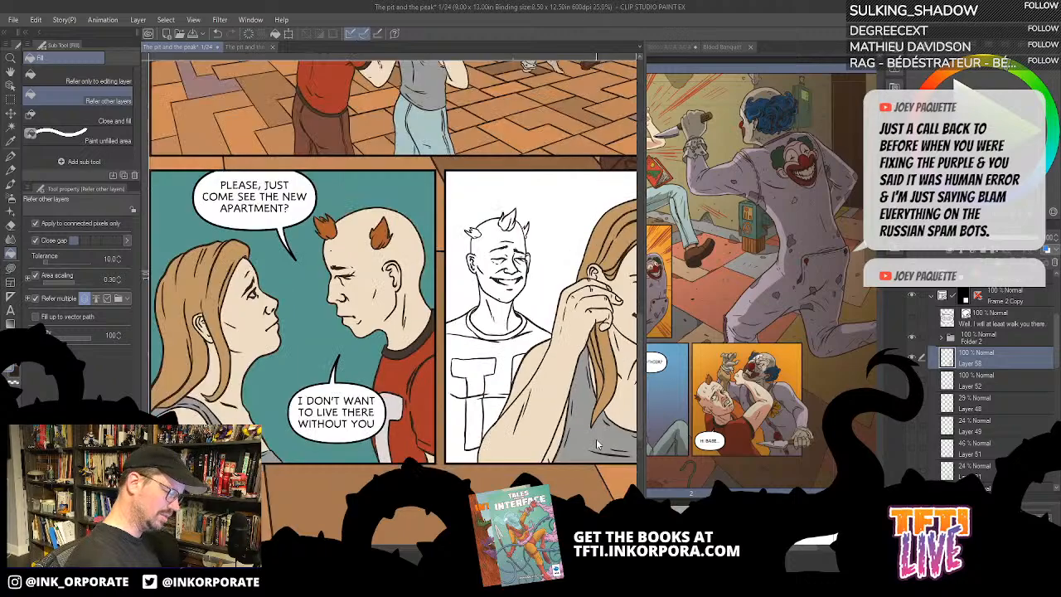
{"action": "left_click_drag", "start_coordinate": [614, 428], "coordinate": [587, 410]}
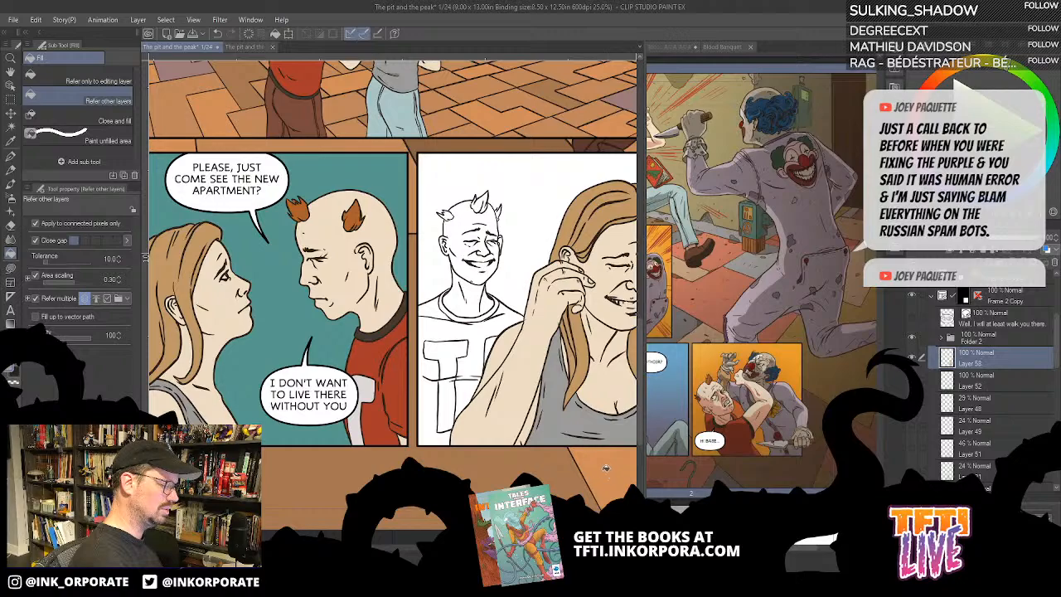
- Widen the comic page's canvas area and review the coloured panels against the unfinished second bottom panel
{"action": "scroll", "coordinate": [605, 420], "scroll_direction": "down", "scroll_amount": 2}
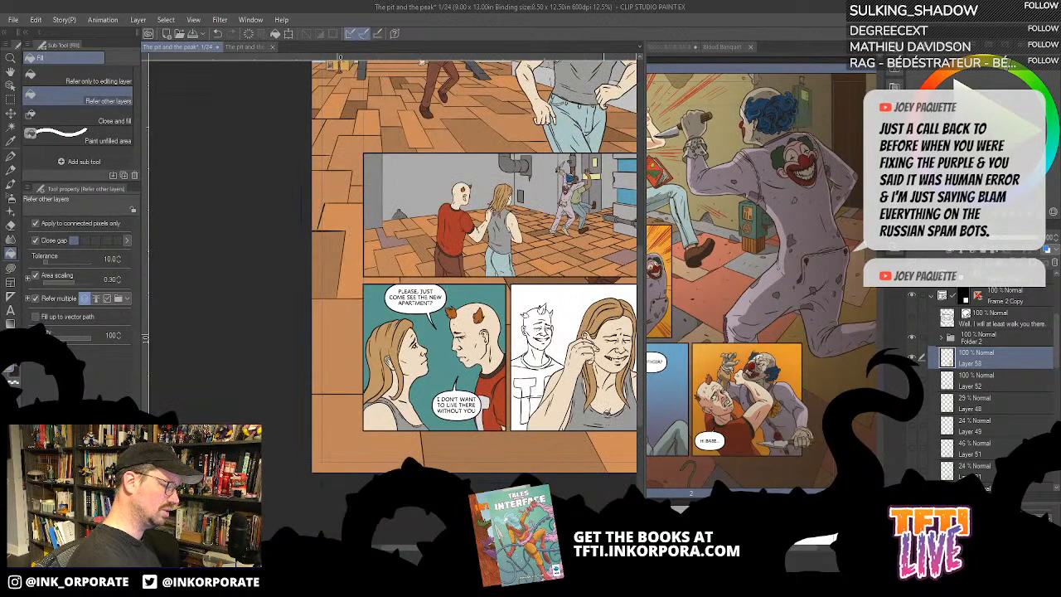
{"action": "left_click_drag", "start_coordinate": [572, 185], "coordinate": [565, 233]}
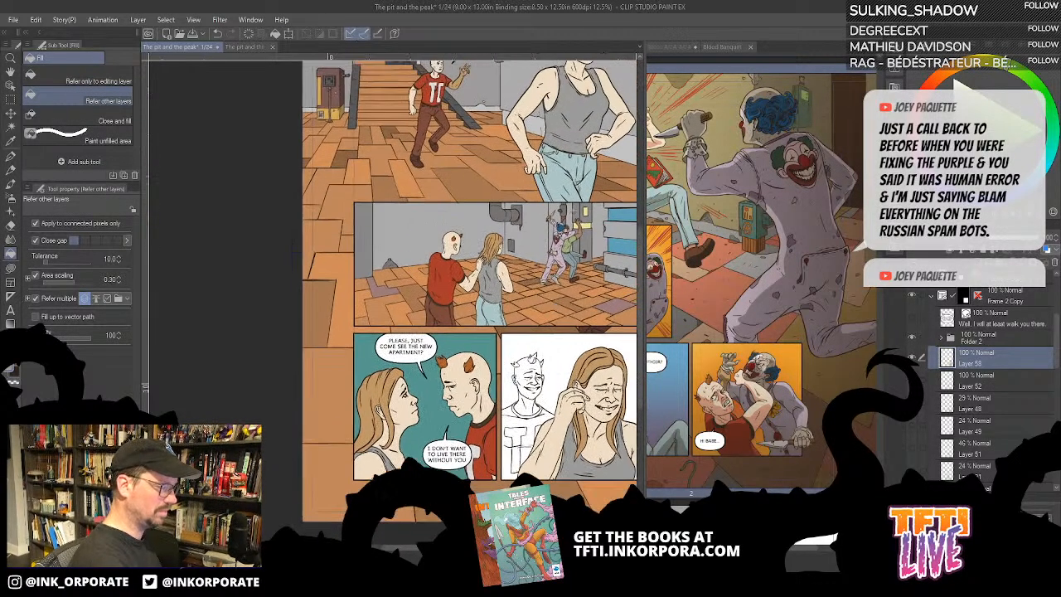
{"action": "left_click_drag", "start_coordinate": [555, 325], "coordinate": [491, 361]}
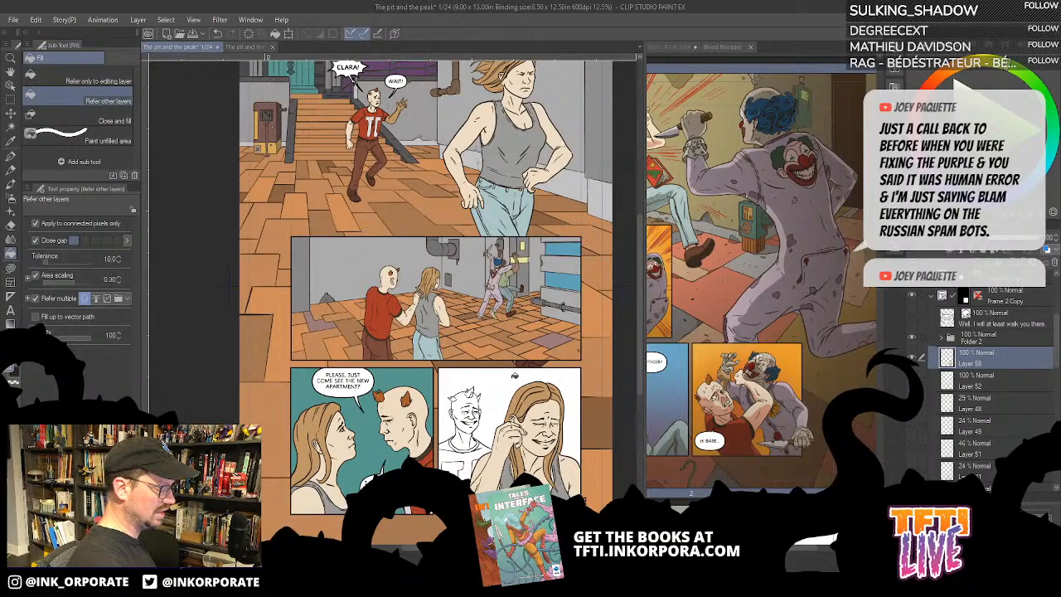
{"action": "left_click_drag", "start_coordinate": [529, 461], "coordinate": [497, 393]}
{"action": "key", "text": "ctrl+plus"}
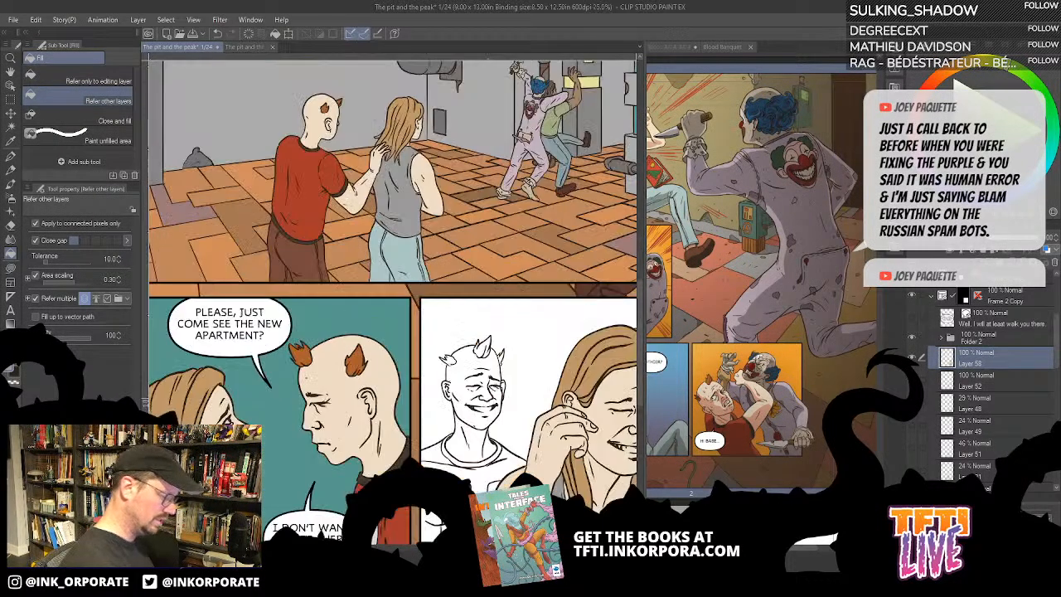
{"action": "left_click_drag", "start_coordinate": [644, 286], "coordinate": [789, 321]}
{"action": "scroll", "coordinate": [711, 420], "scroll_direction": "down", "scroll_amount": 2}
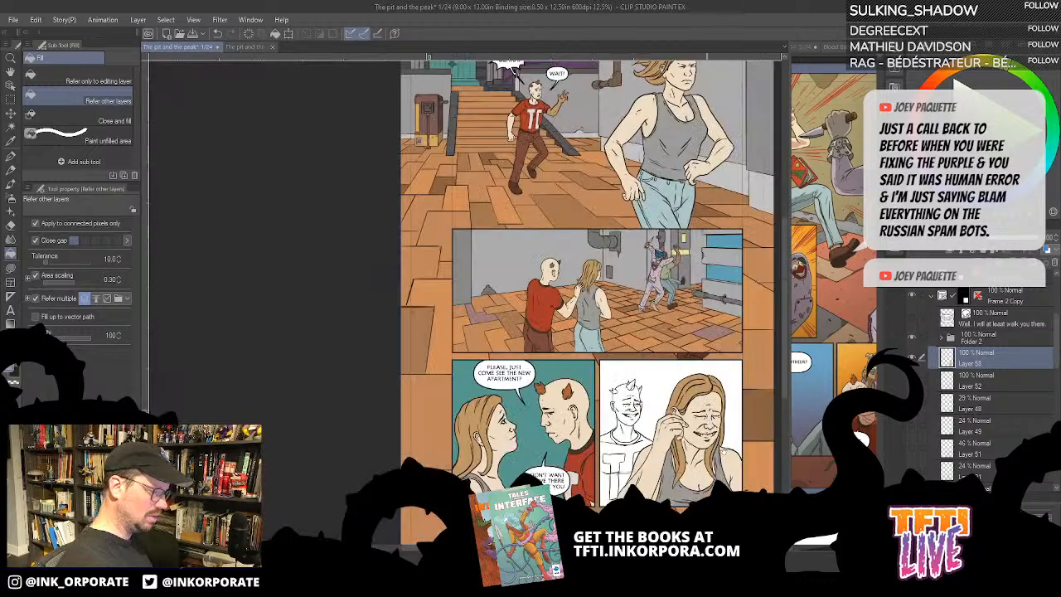
{"action": "left_click_drag", "start_coordinate": [723, 451], "coordinate": [634, 391]}
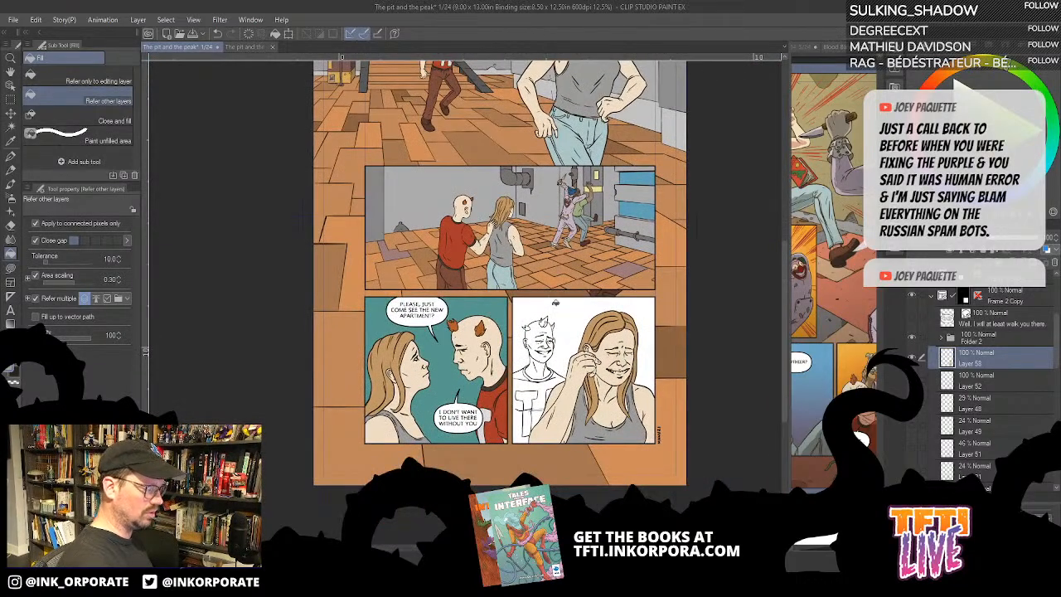
{"action": "left_click_drag", "start_coordinate": [587, 119], "coordinate": [569, 197]}
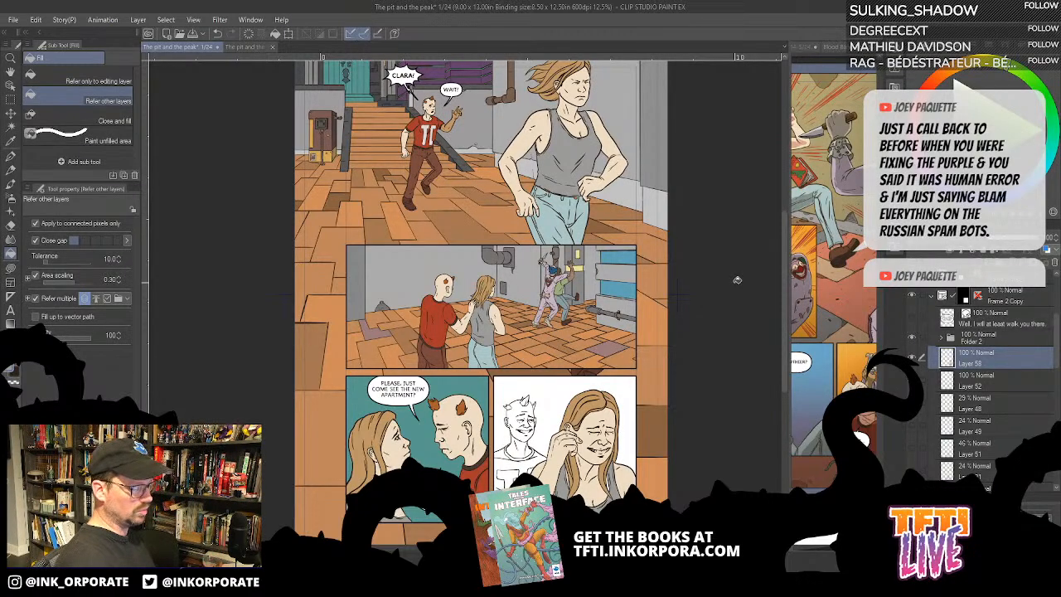
{"action": "scroll", "coordinate": [737, 280], "scroll_direction": "up", "scroll_amount": 2}
{"action": "left_click_drag", "start_coordinate": [535, 482], "coordinate": [649, 242]}
{"action": "left_click_drag", "start_coordinate": [643, 406], "coordinate": [648, 357]}
- Toggle the background man's line art off and on to check which layer holds it, and reselect the woman's flats layer
{"action": "left_click", "coordinate": [915, 367]}
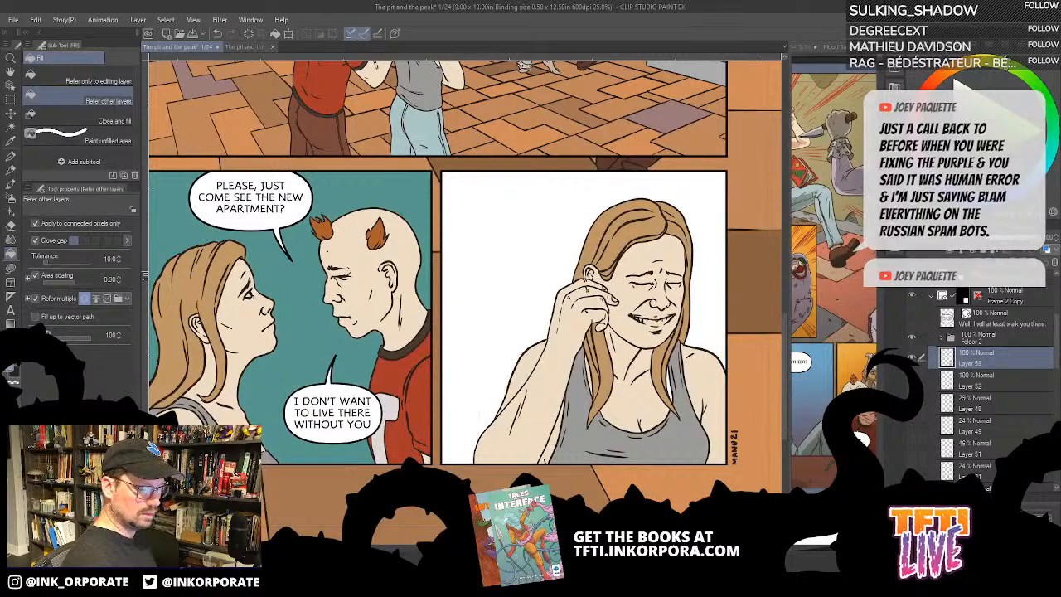
{"action": "left_click", "coordinate": [915, 366]}
{"action": "left_click", "coordinate": [995, 380]}
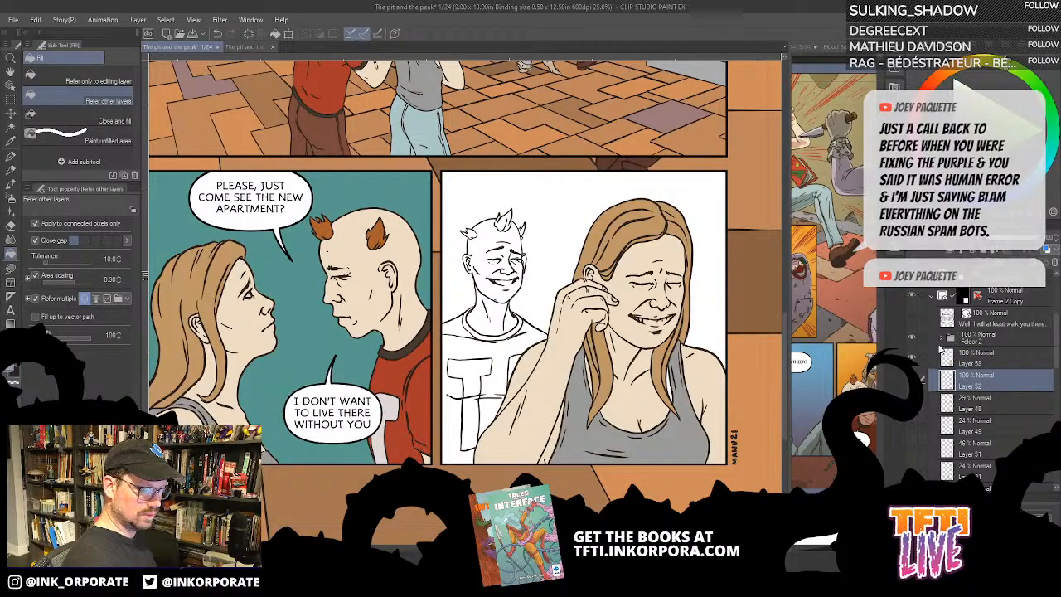
{"action": "left_click", "coordinate": [915, 366]}
{"action": "left_click", "coordinate": [915, 366]}
{"action": "left_click", "coordinate": [989, 362]}
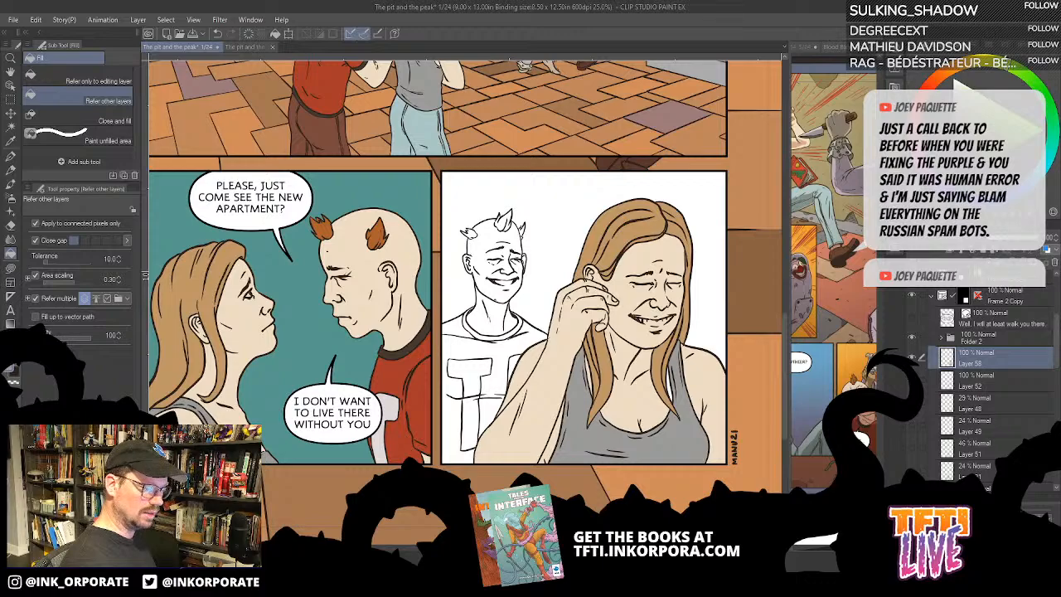
- Add a new raster layer directly beneath Layer 52 in the second bottom panel's frame folder
{"action": "left_click", "coordinate": [1001, 382]}
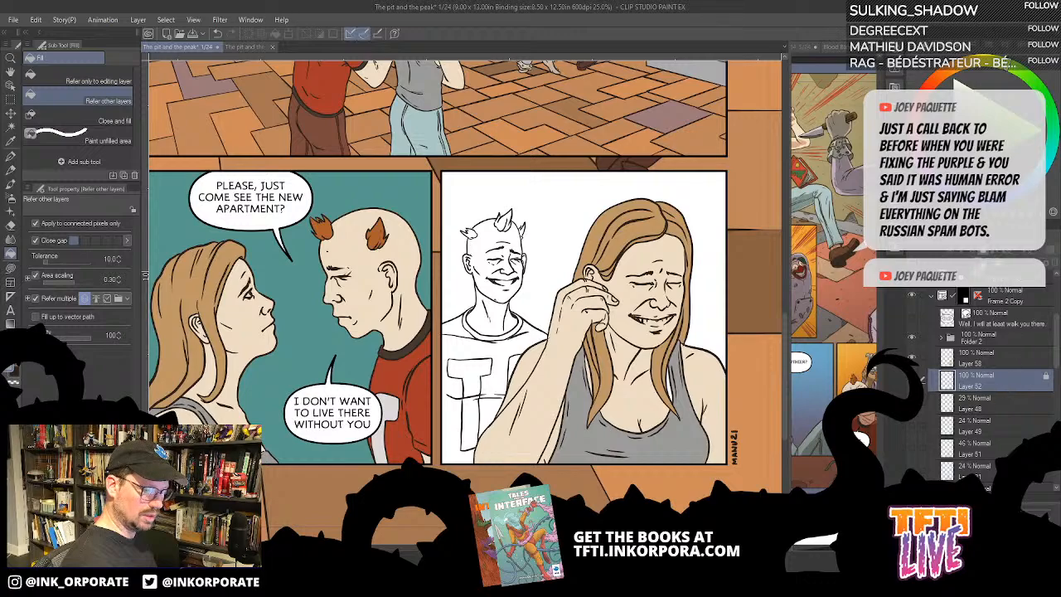
{"action": "key", "text": "ctrl+shift+n"}
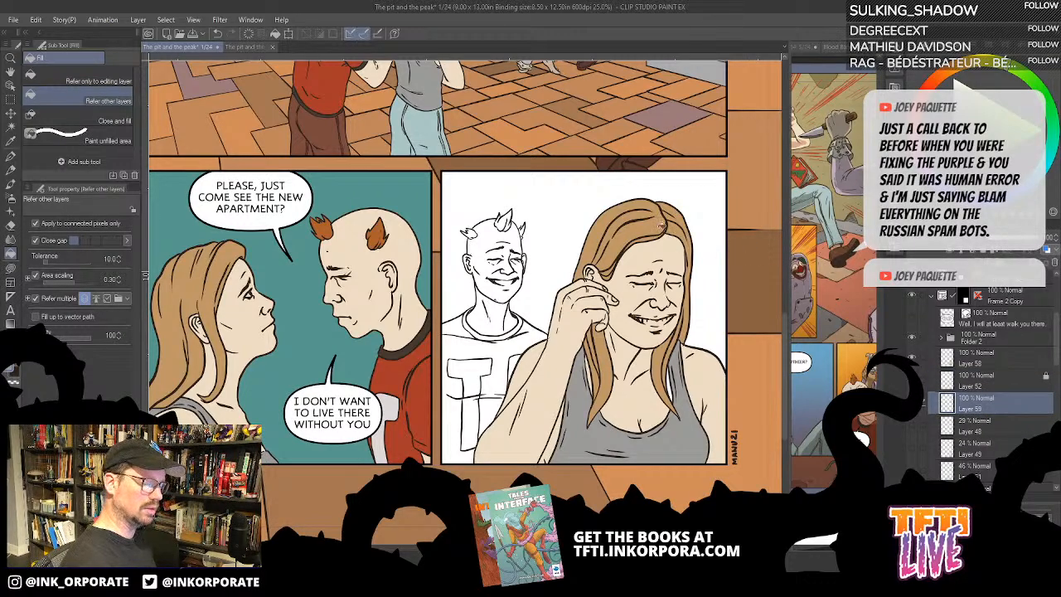
{"action": "left_click_drag", "start_coordinate": [516, 210], "coordinate": [541, 267]}
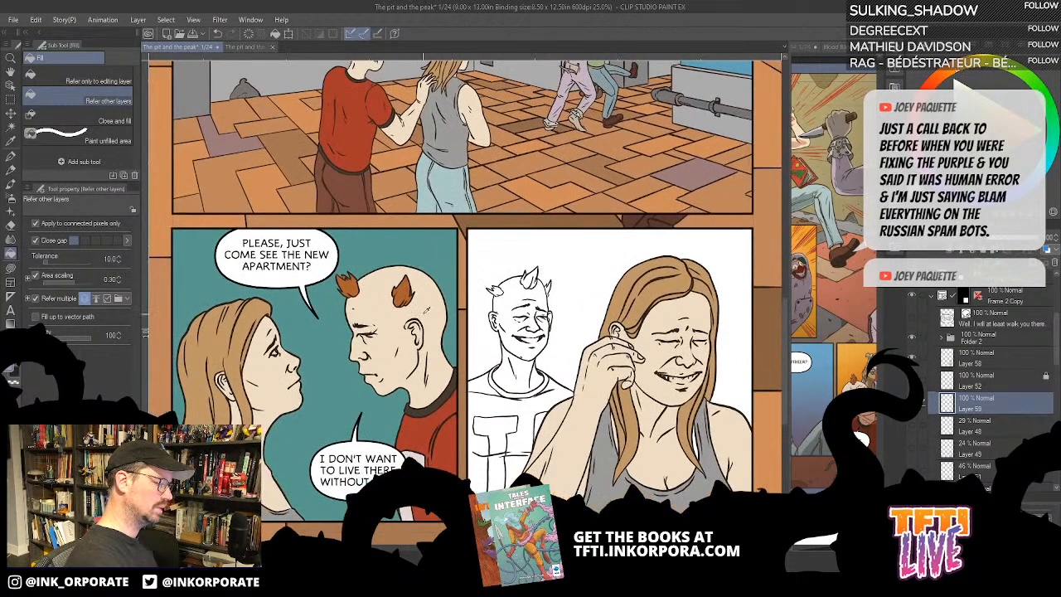
{"action": "left_click_drag", "start_coordinate": [554, 369], "coordinate": [561, 259]}
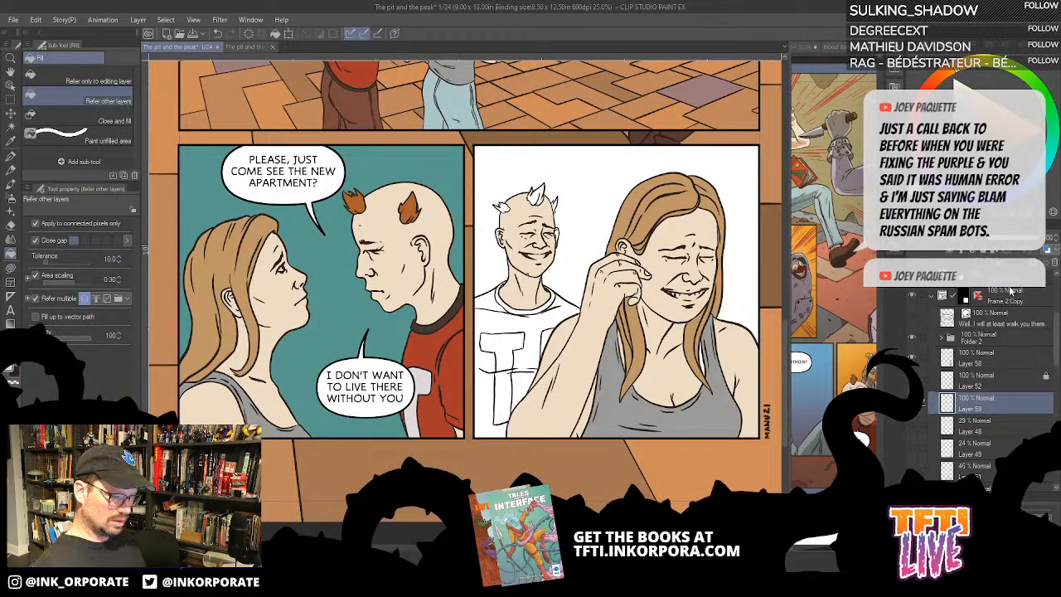
- Unlock Layer 45 and Layer 44 in the first bottom panel's frame folder
{"action": "scroll", "coordinate": [1009, 282], "scroll_direction": "up", "scroll_amount": 1}
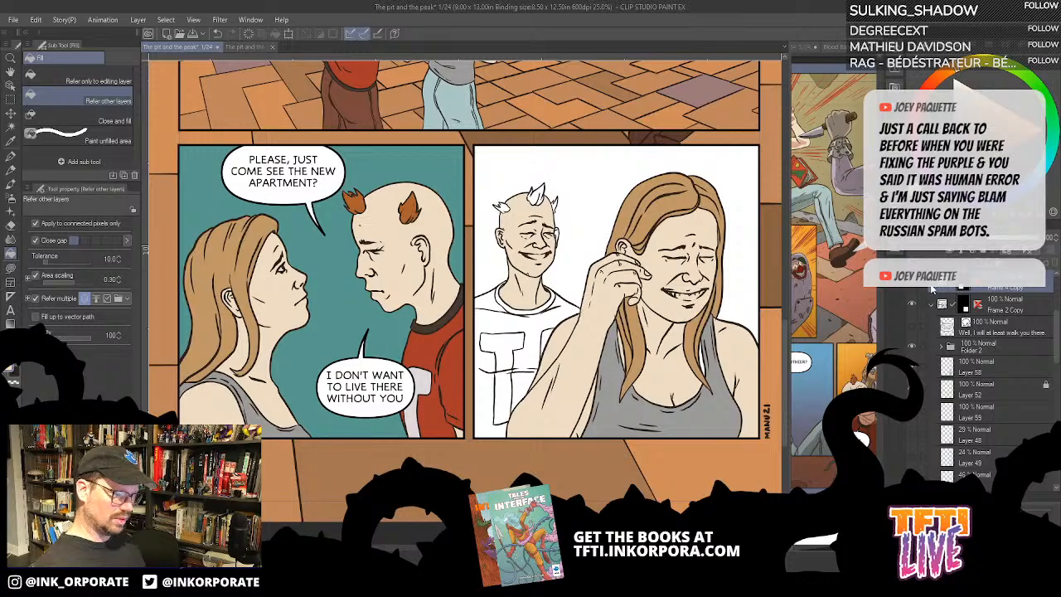
{"action": "left_click", "coordinate": [931, 288]}
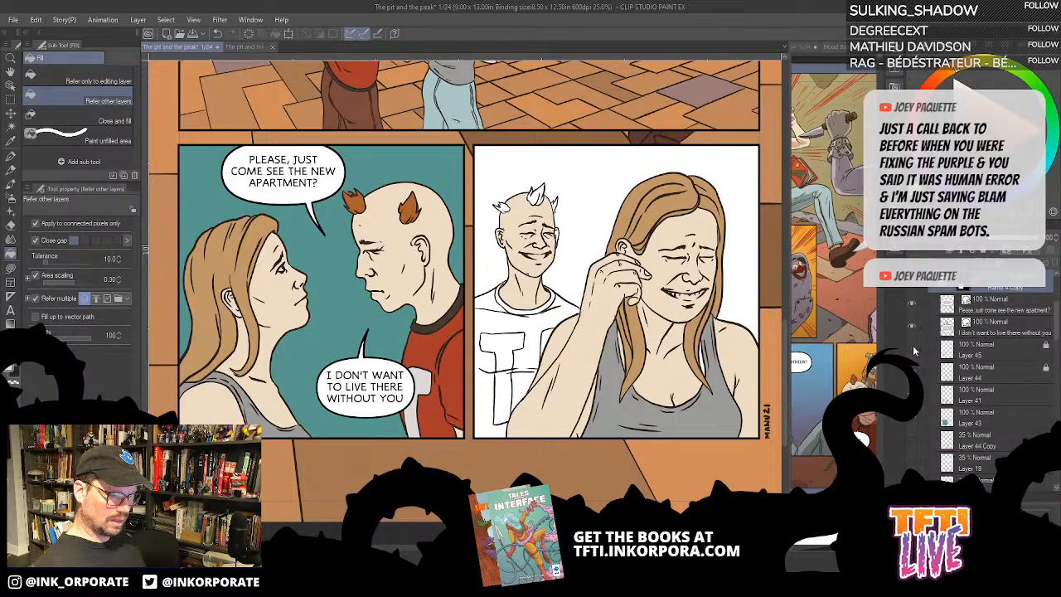
{"action": "left_click", "coordinate": [1010, 355]}
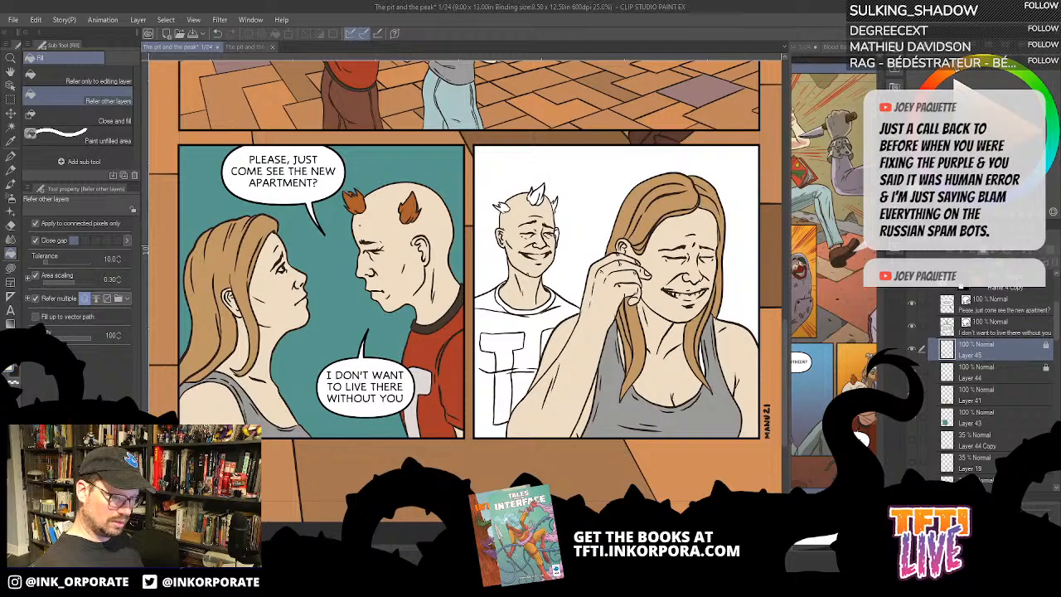
{"action": "left_click", "coordinate": [1047, 369]}
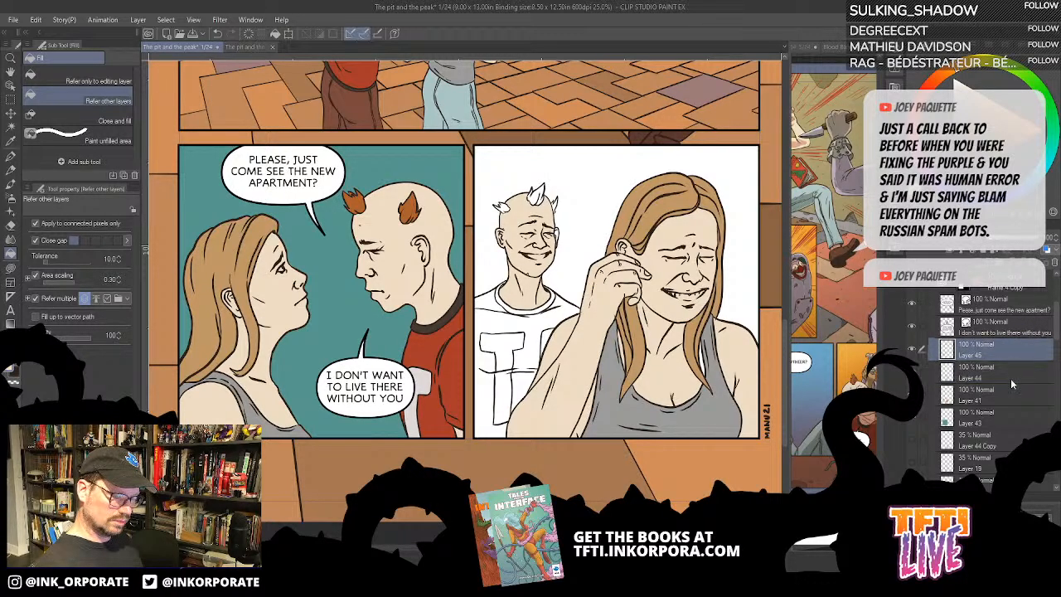
- Flip the first bottom panel's whole frame folder horizontally with a transformation
{"action": "left_click", "coordinate": [1034, 298]}
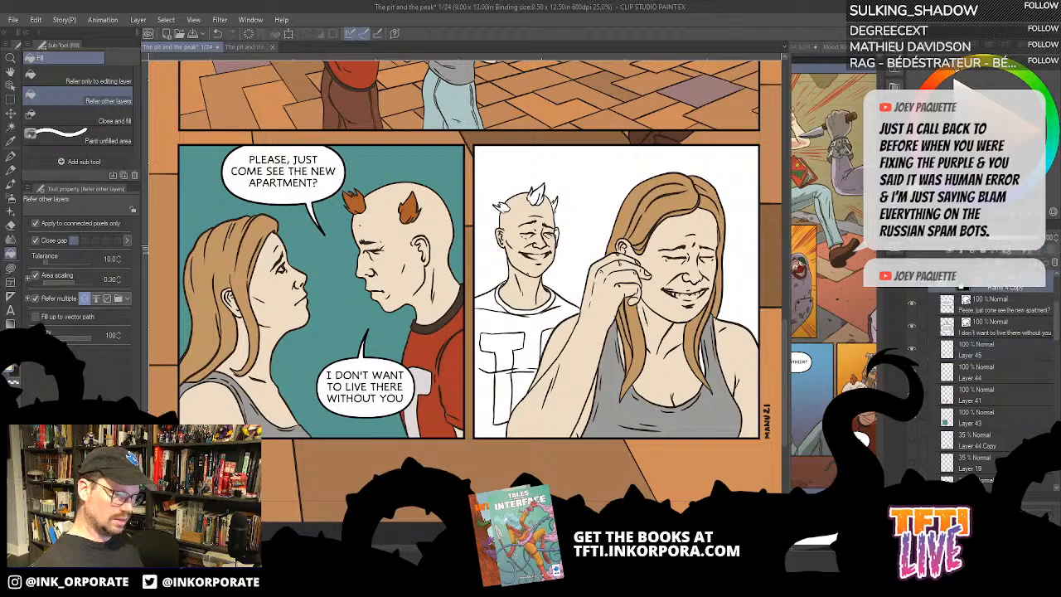
{"action": "left_click", "coordinate": [138, 20]}
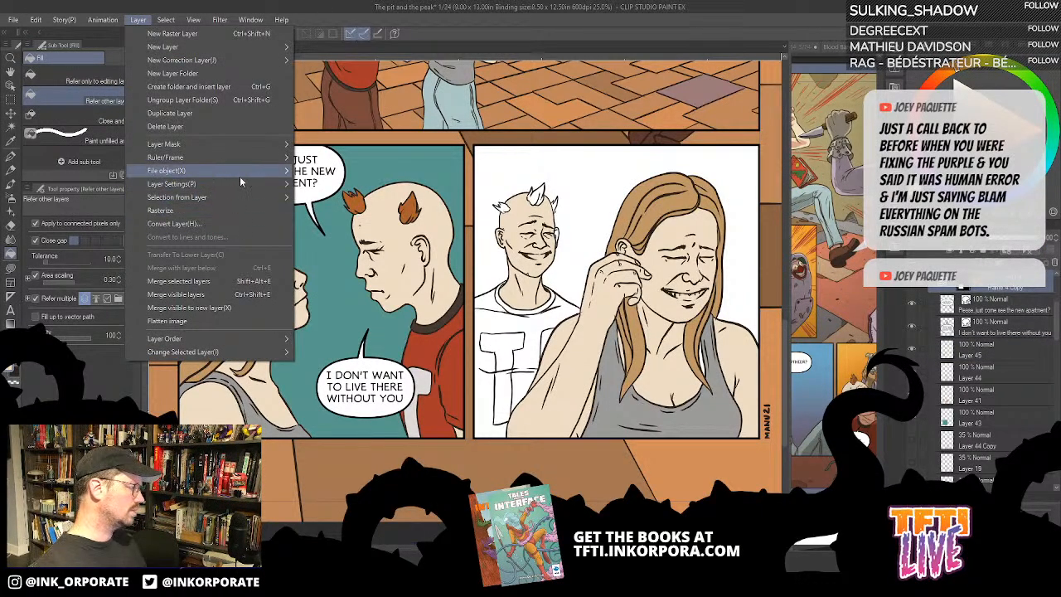
{"action": "mouse_move", "coordinate": [239, 184]}
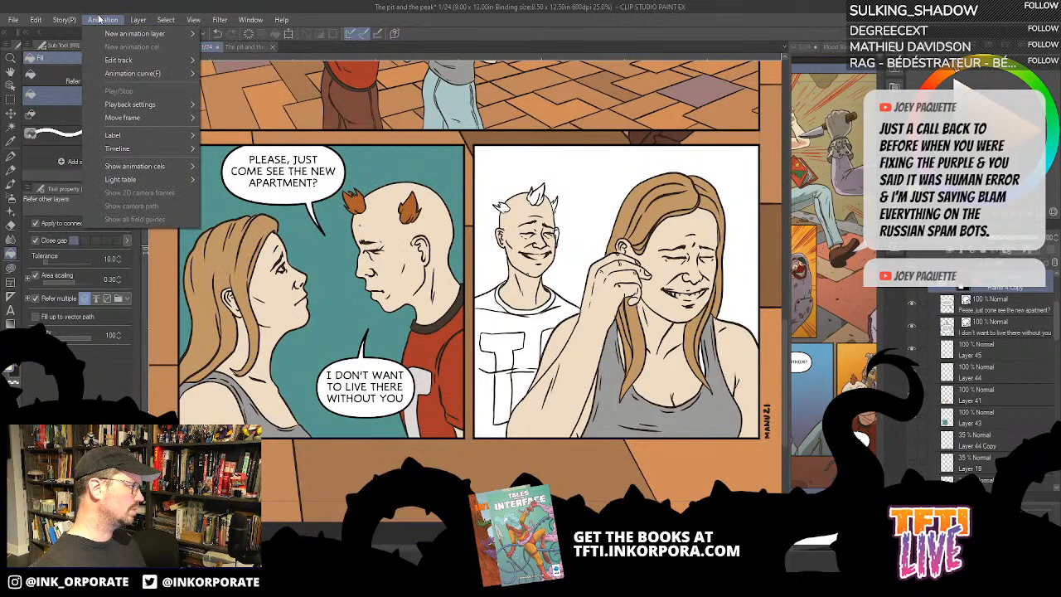
{"action": "mouse_move", "coordinate": [68, 24]}
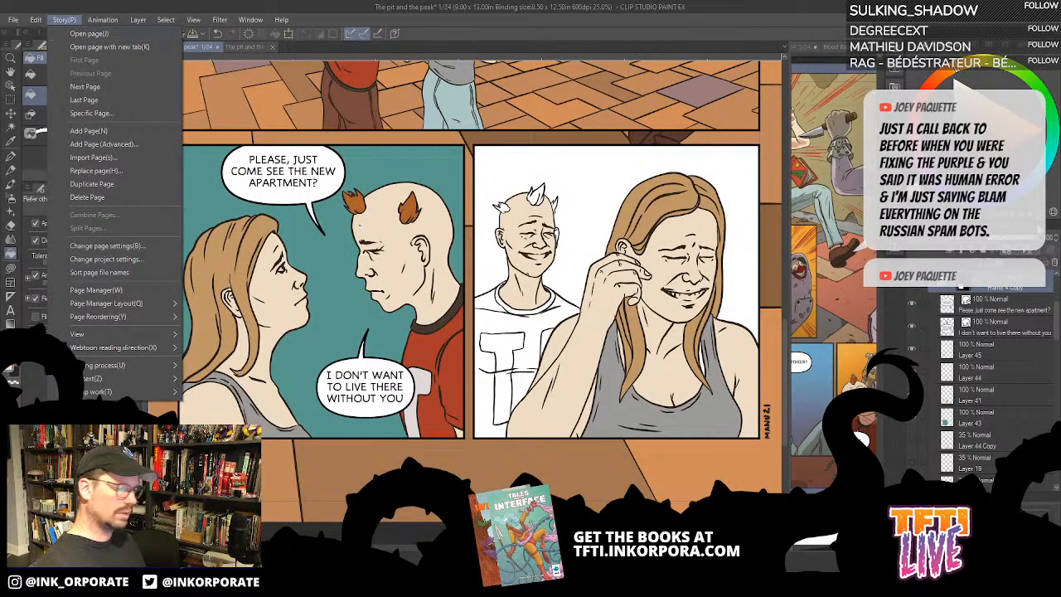
{"action": "left_click", "coordinate": [1045, 285]}
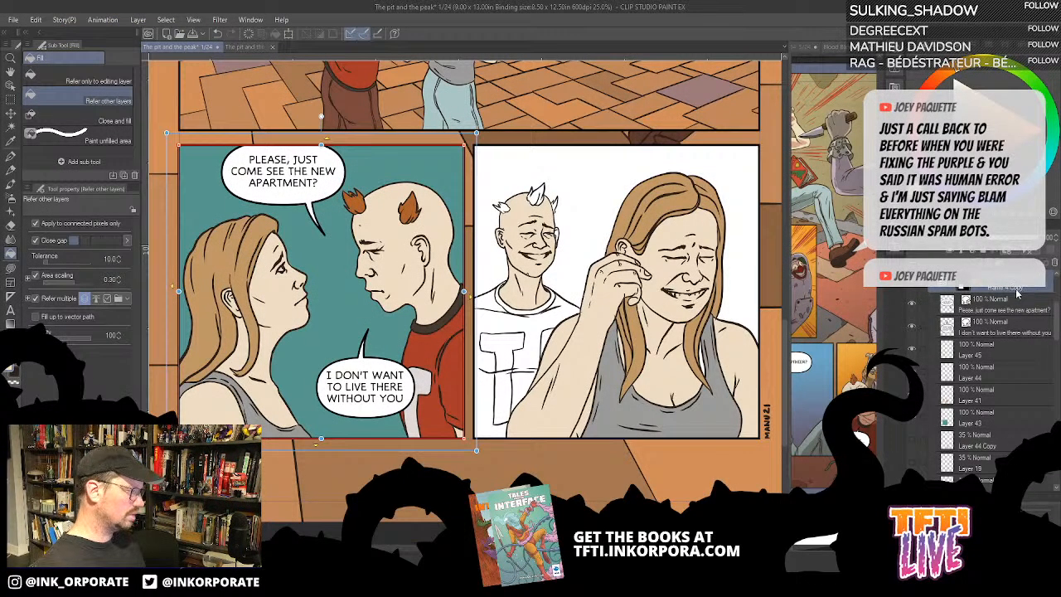
{"action": "left_click", "coordinate": [102, 20]}
{"action": "mouse_move", "coordinate": [92, 34]}
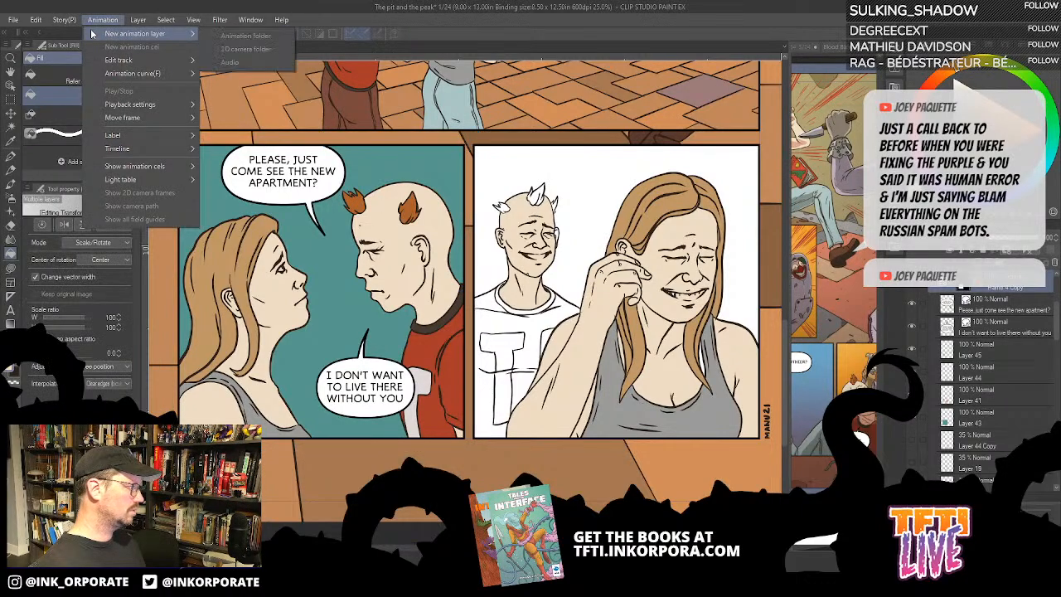
{"action": "left_click", "coordinate": [1034, 286]}
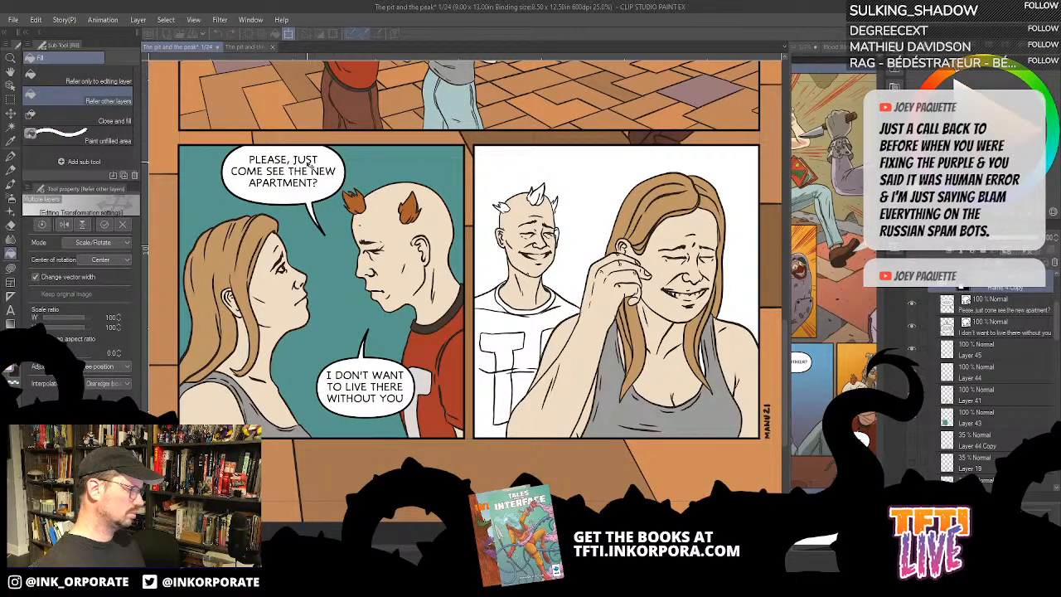
{"action": "left_click", "coordinate": [63, 20]}
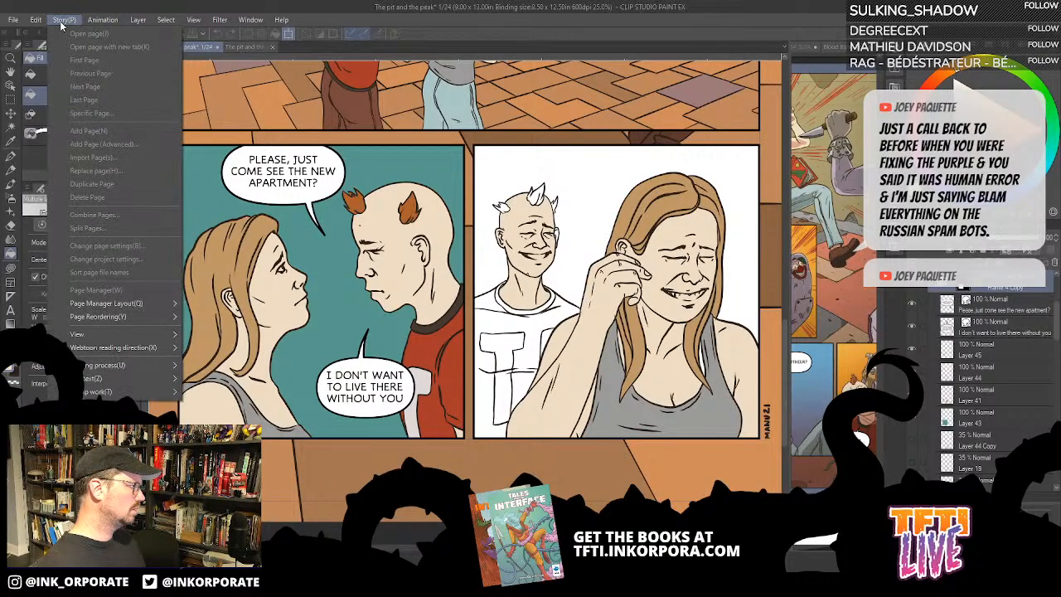
{"action": "mouse_move", "coordinate": [89, 26]}
{"action": "mouse_move", "coordinate": [127, 27]}
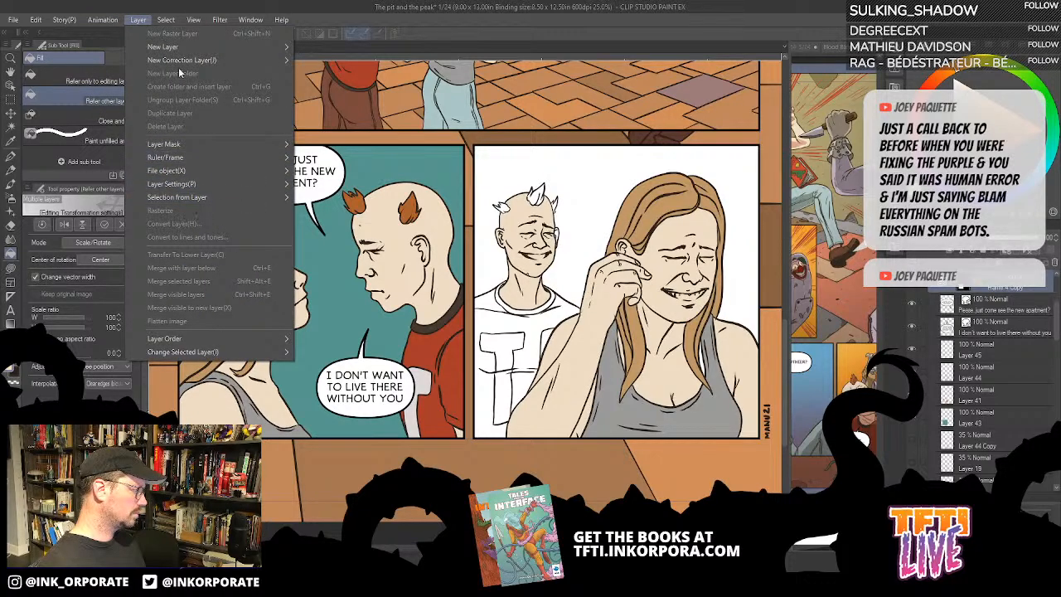
{"action": "mouse_move", "coordinate": [196, 27]}
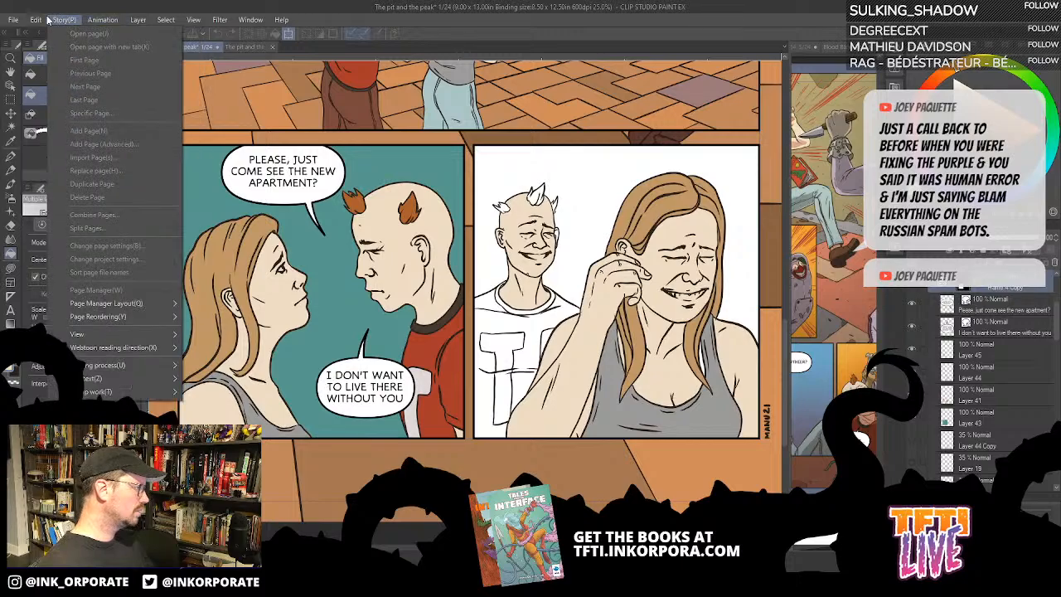
{"action": "mouse_move", "coordinate": [37, 20]}
{"action": "mouse_move", "coordinate": [114, 300]}
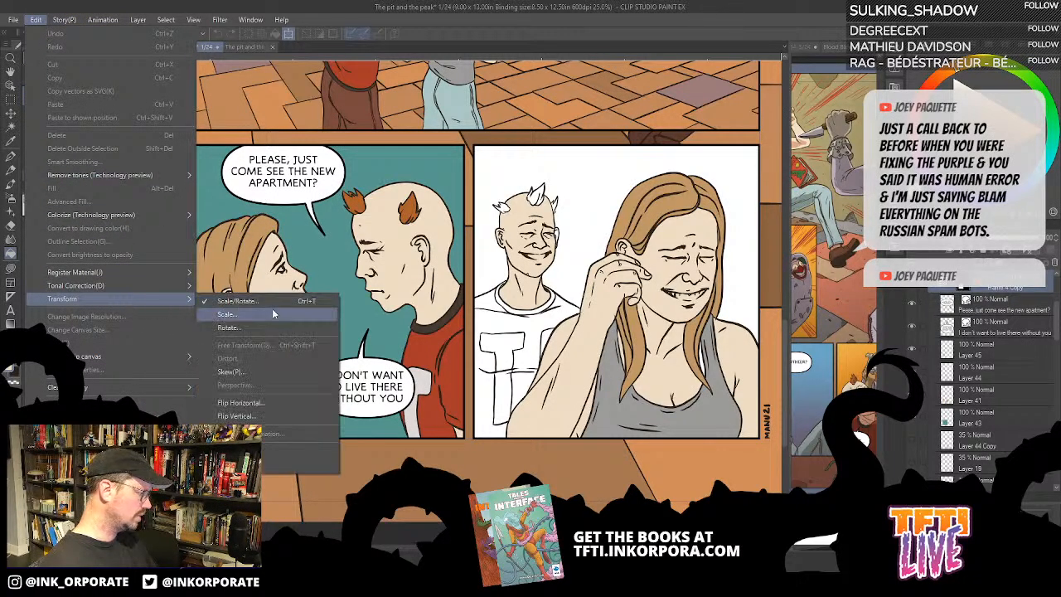
{"action": "left_click", "coordinate": [270, 403]}
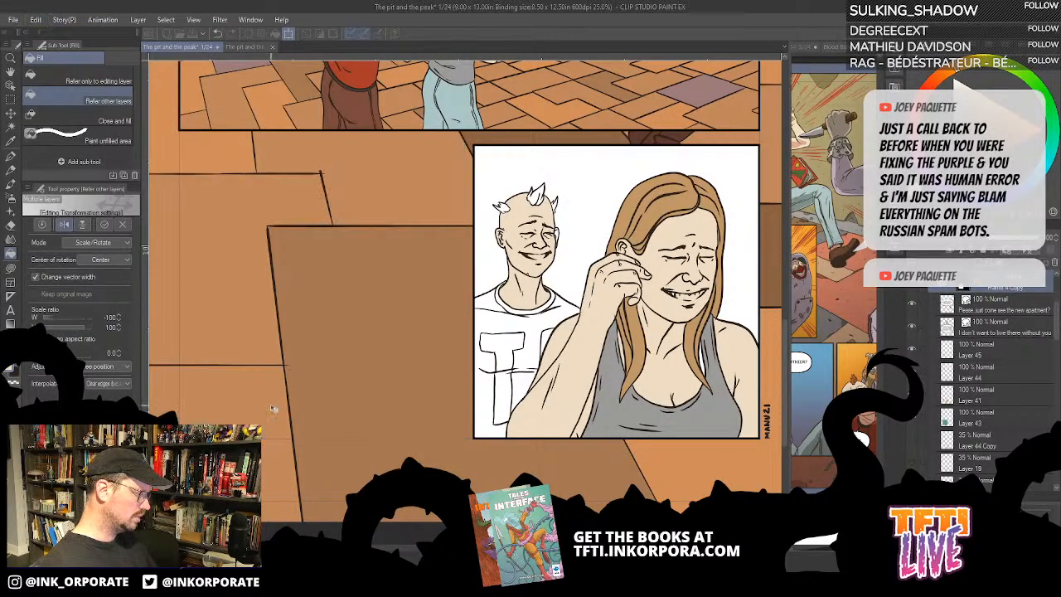
- Apply the flip and move the mirrored first bottom panel back into its place beside the second bottom panel
{"action": "key", "text": "ctrl+minus"}
{"action": "key", "text": "ctrl+minus"}
{"action": "key", "text": "ctrl+minus"}
{"action": "key", "text": "ctrl+minus"}
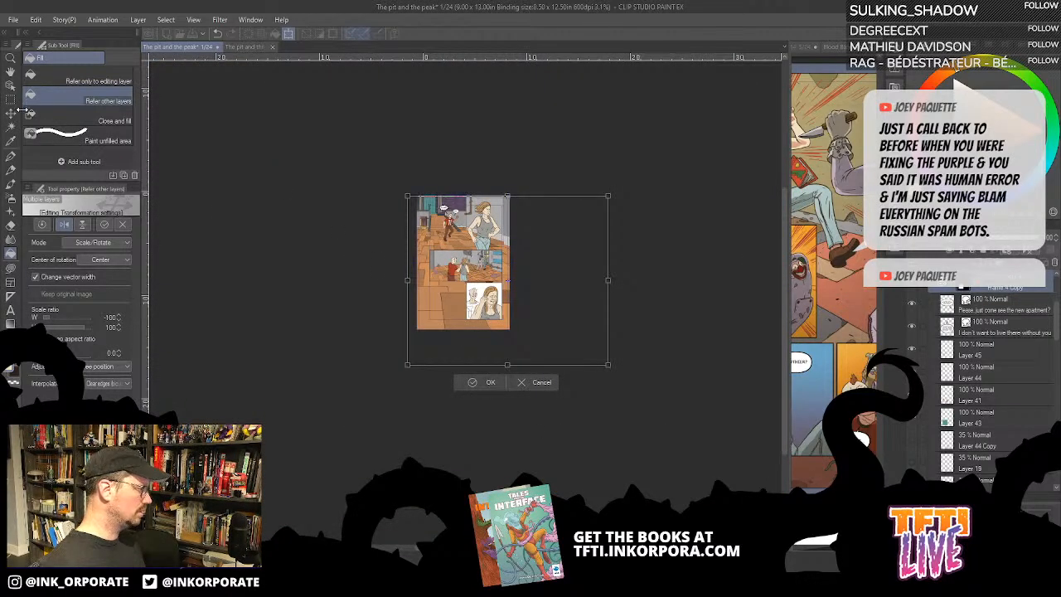
{"action": "left_click", "coordinate": [15, 116]}
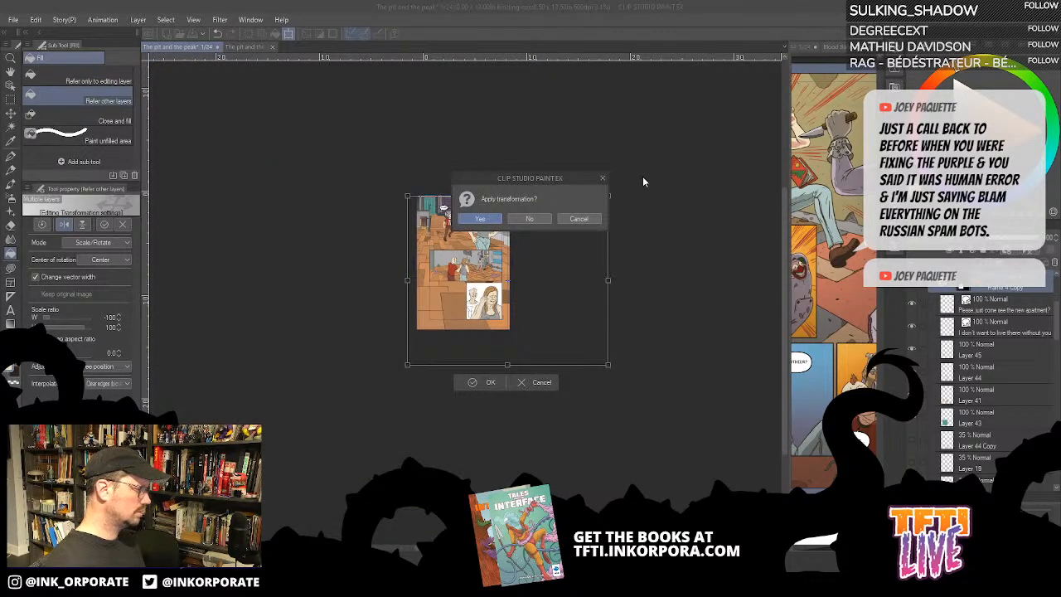
{"action": "left_click", "coordinate": [489, 222]}
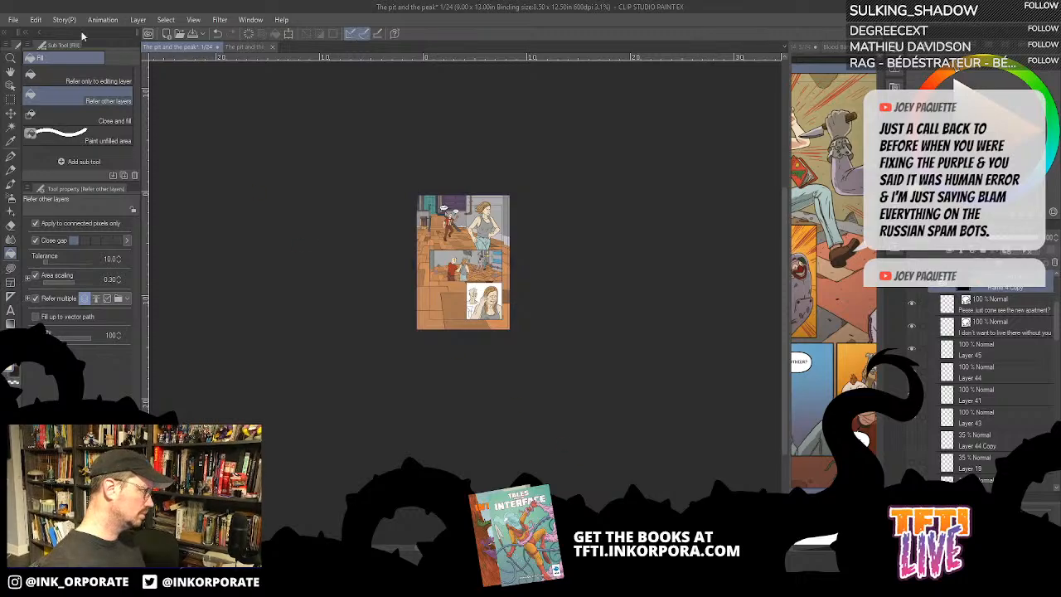
{"action": "left_click", "coordinate": [11, 113]}
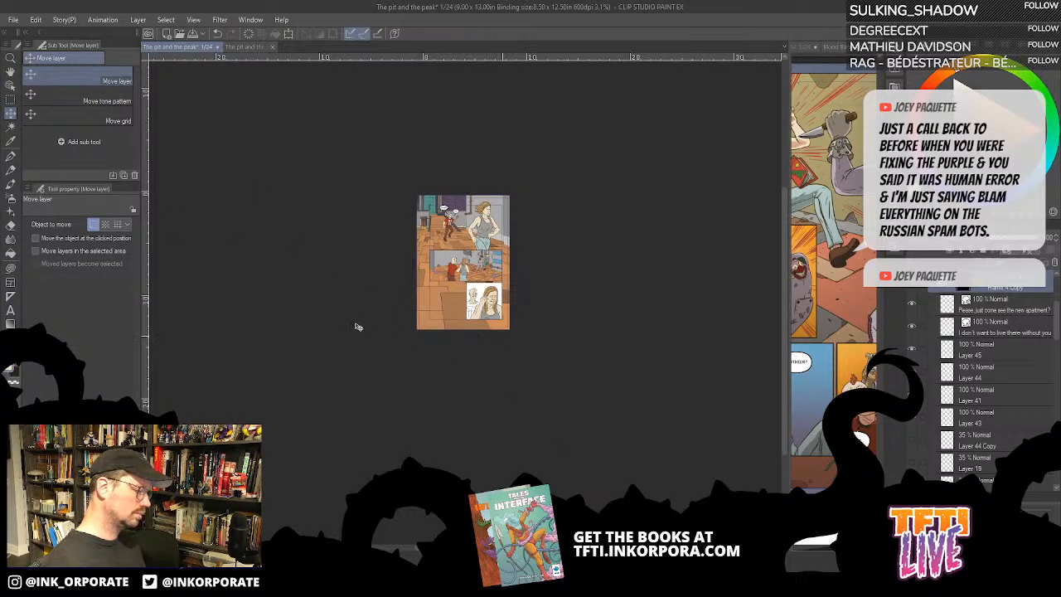
{"action": "left_click_drag", "start_coordinate": [415, 331], "coordinate": [396, 344]}
{"action": "left_click_drag", "start_coordinate": [385, 343], "coordinate": [382, 349]}
{"action": "key", "text": "ctrl+plus"}
{"action": "key", "text": "ctrl+plus"}
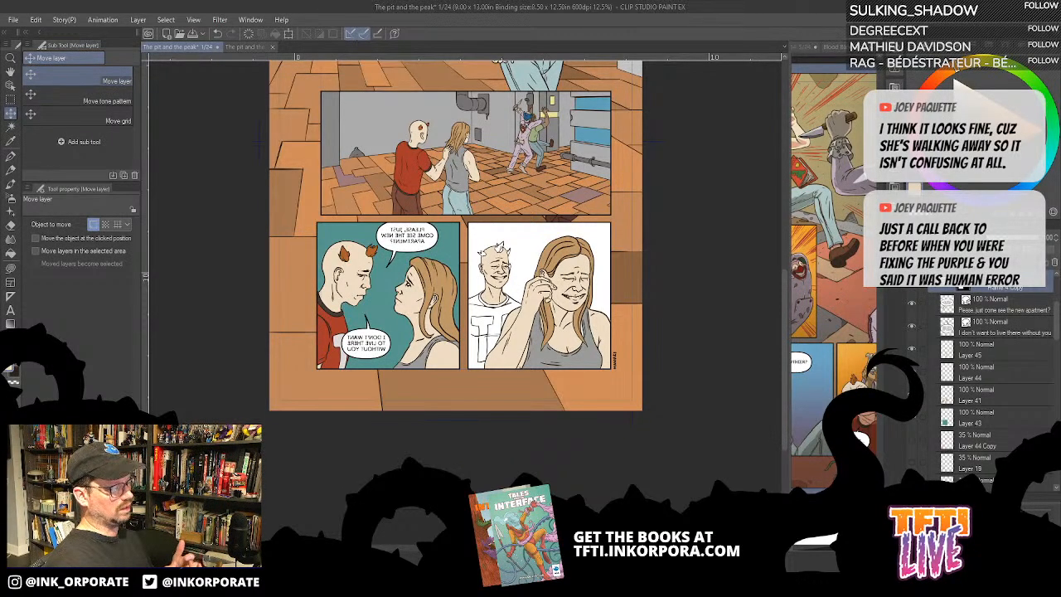
- Undo the move and horizontal flip of the first bottom panel, restoring its original orientation
{"action": "key", "text": "ctrl+minus"}
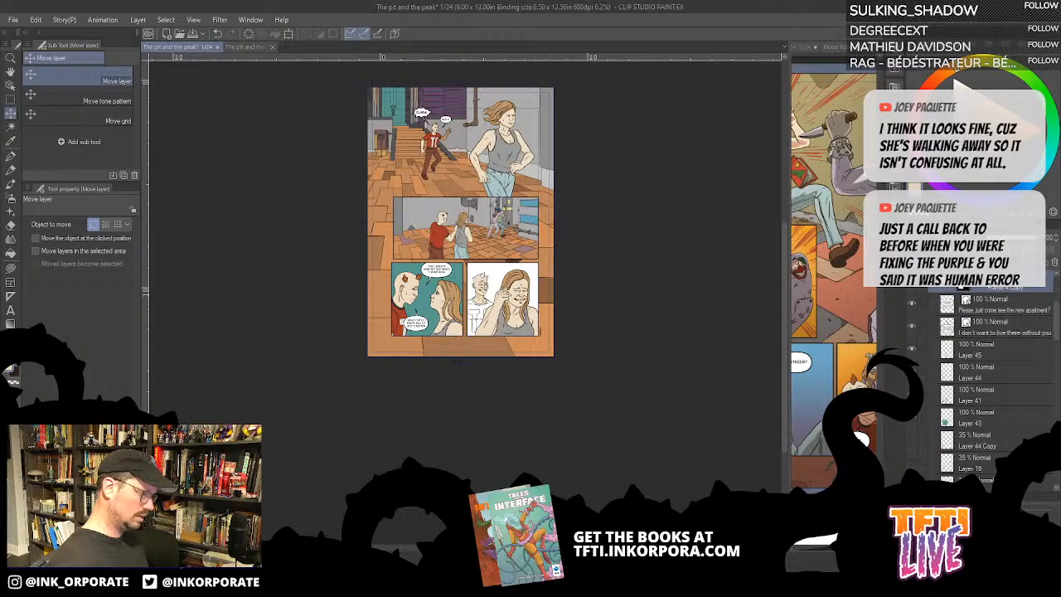
{"action": "key", "text": "ctrl+z"}
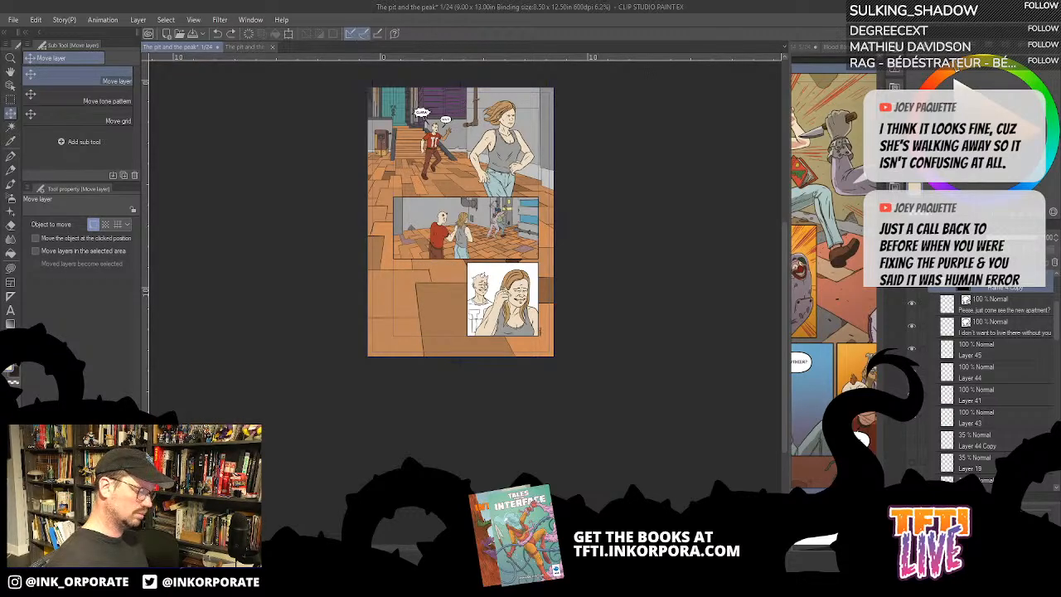
{"action": "key", "text": "ctrl+y"}
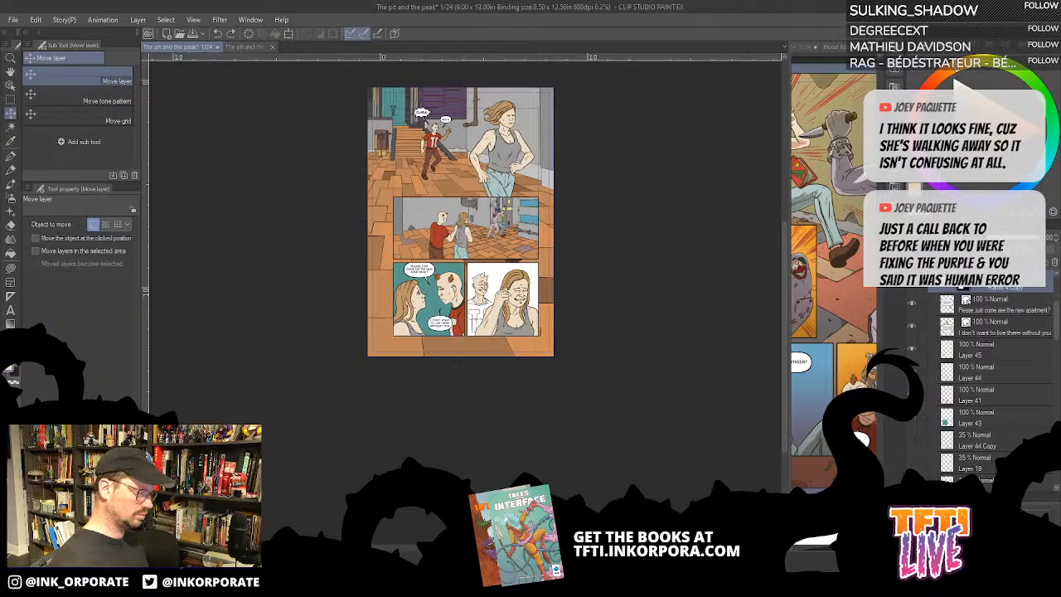
- Preview the "Well, I will at least walk you there" balloon in the second bottom panel and hide it again
{"action": "key", "text": "ctrl+plus"}
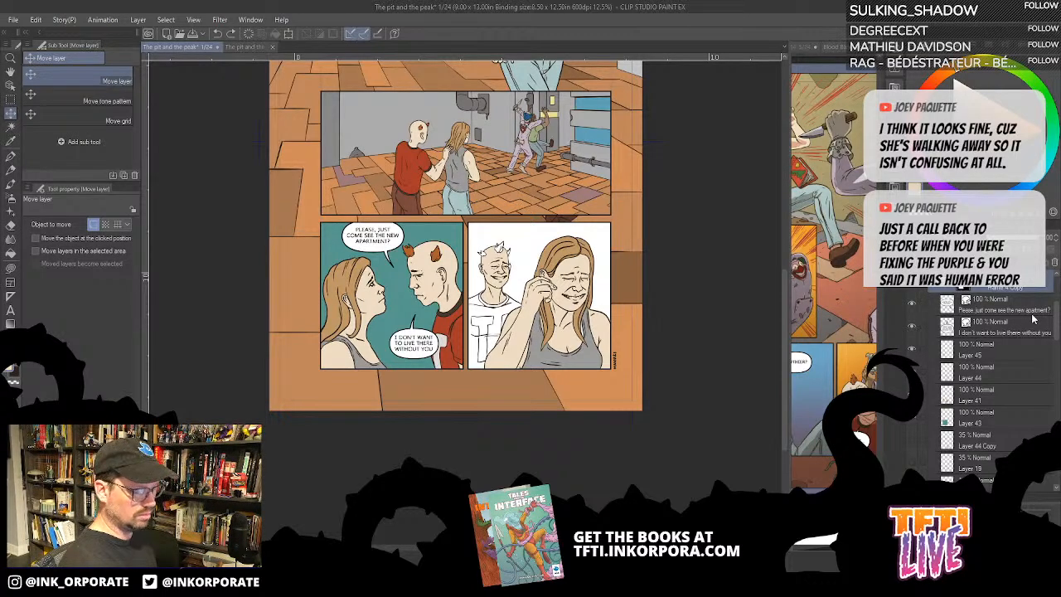
{"action": "left_click", "coordinate": [913, 417]}
{"action": "left_click", "coordinate": [913, 419]}
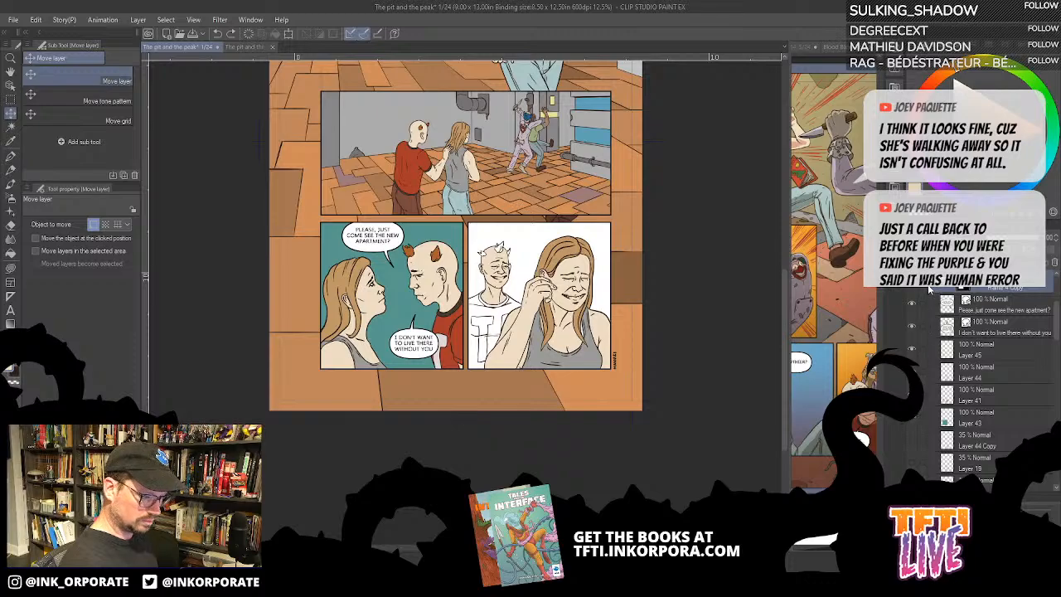
{"action": "scroll", "coordinate": [928, 290], "scroll_direction": "down", "scroll_amount": 3}
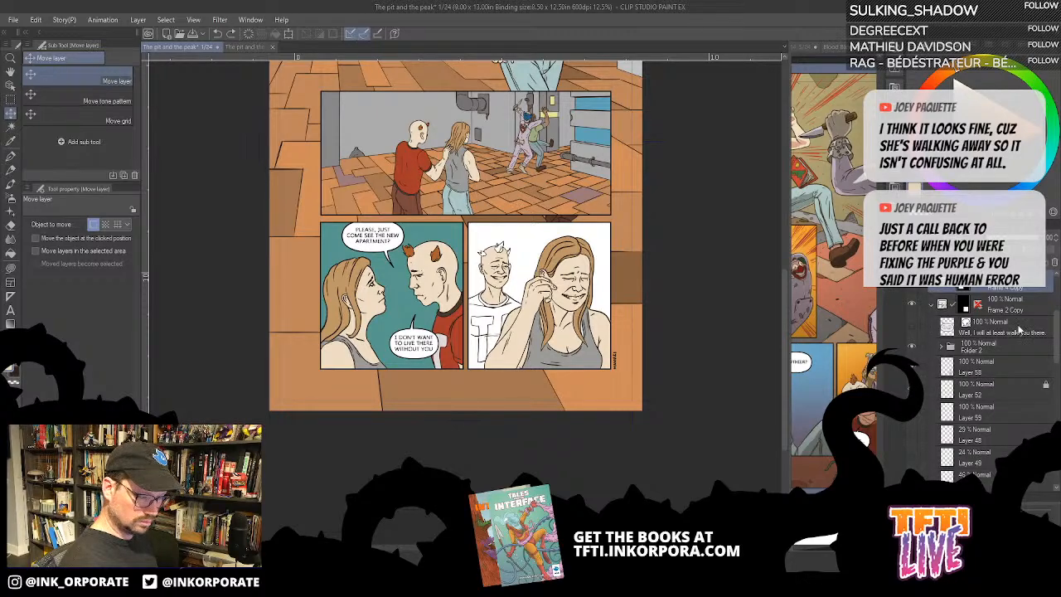
{"action": "left_click", "coordinate": [912, 331]}
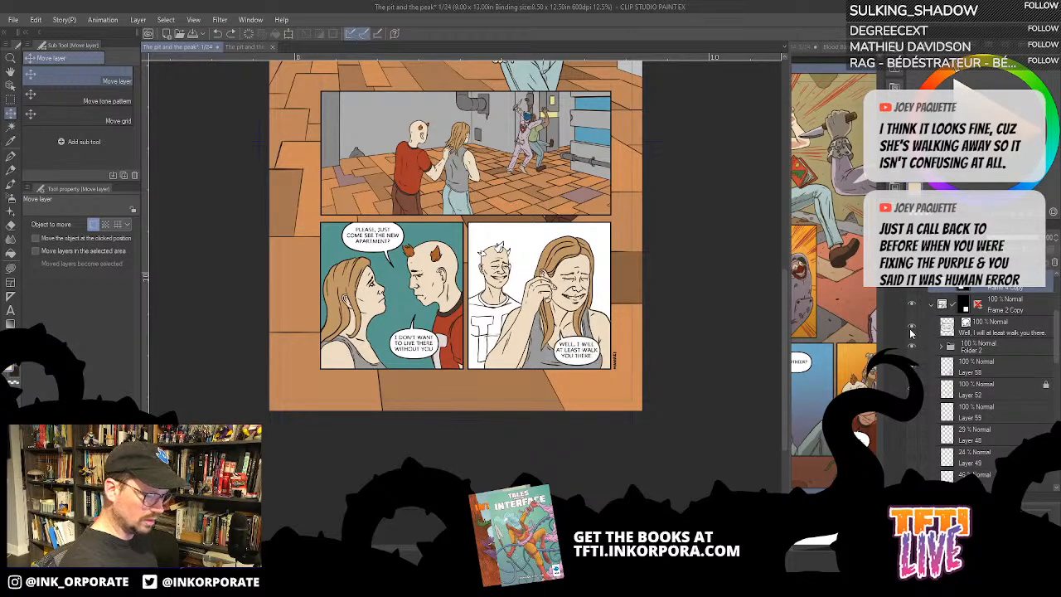
{"action": "left_click", "coordinate": [912, 332]}
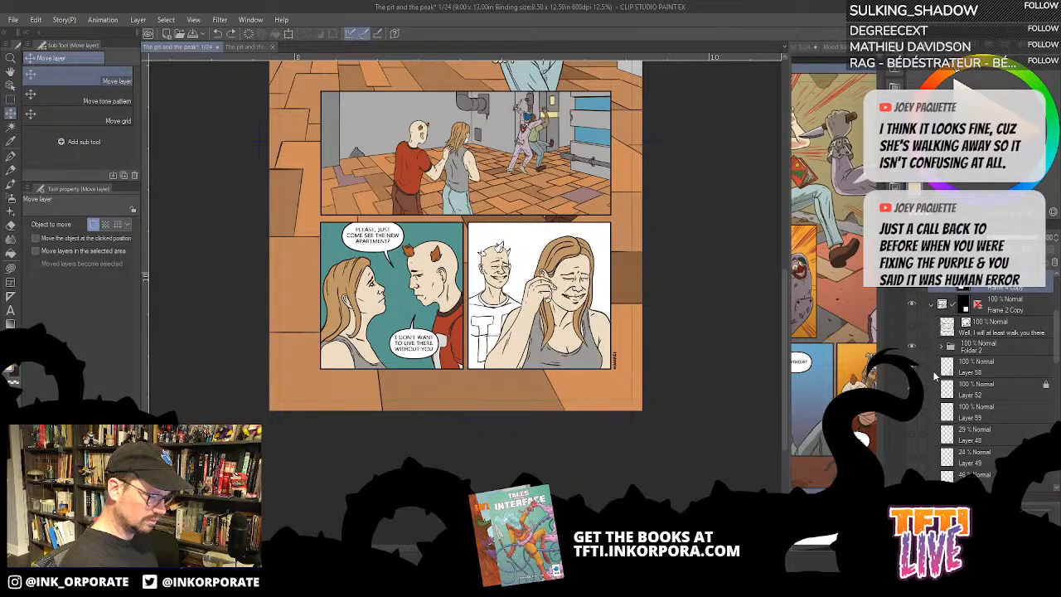
- On Layer 58, lasso-fill the larger part of the woman's teeth pale grey in the second bottom panel
{"action": "left_click", "coordinate": [984, 371]}
{"action": "key", "text": "ctrl+plus"}
{"action": "key", "text": "ctrl+plus"}
{"action": "key", "text": "ctrl+plus"}
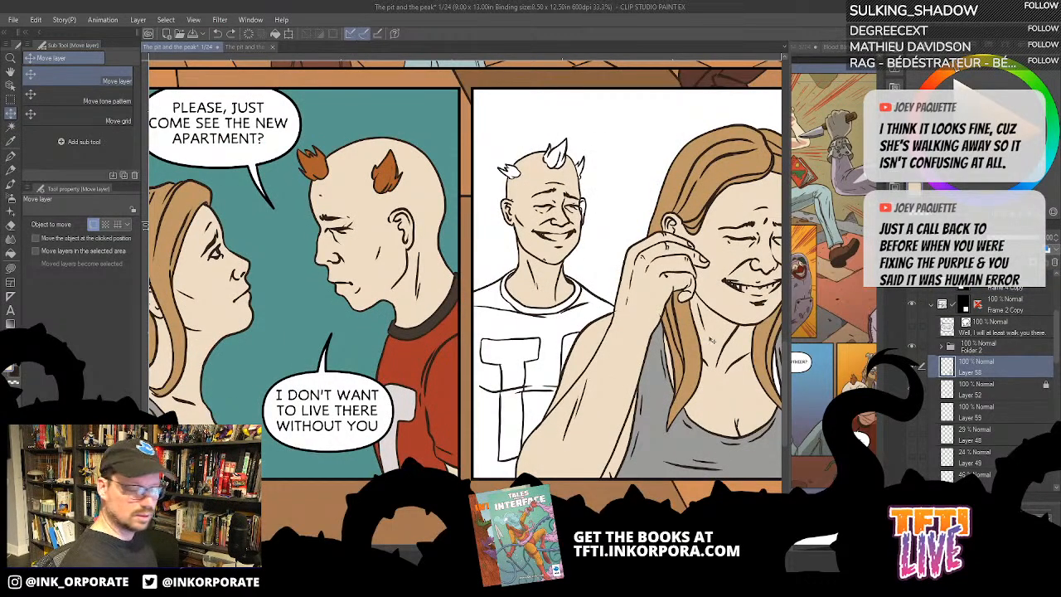
{"action": "left_click_drag", "start_coordinate": [779, 371], "coordinate": [709, 331]}
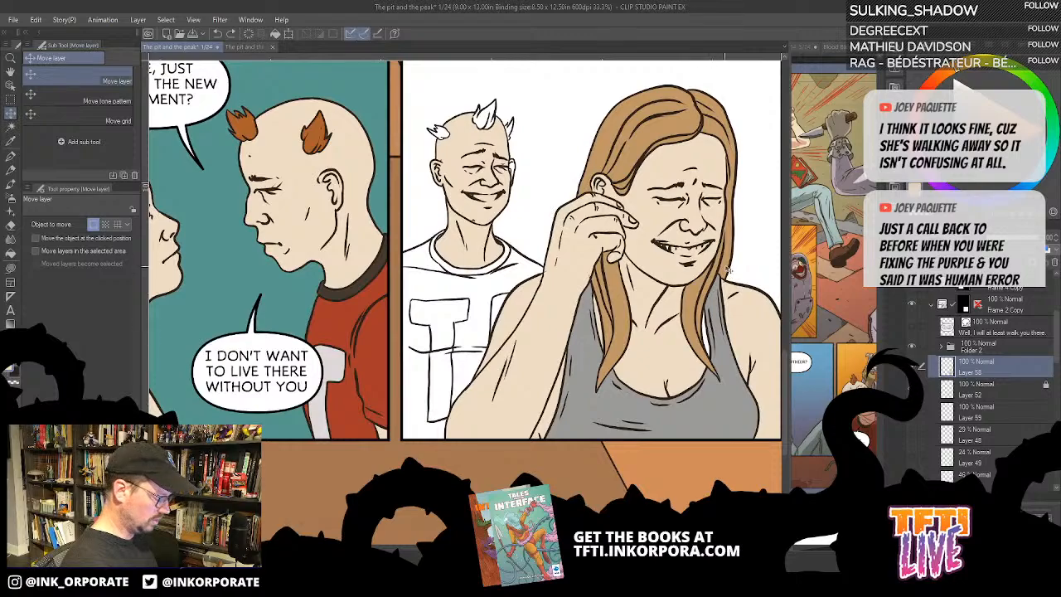
{"action": "left_click", "coordinate": [11, 254]}
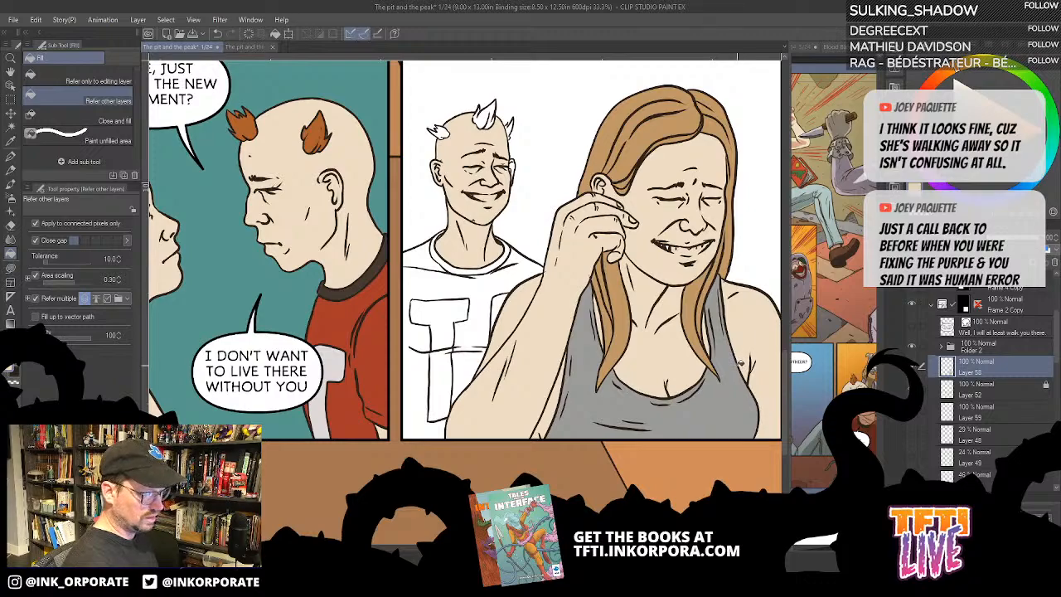
{"action": "scroll", "coordinate": [729, 350], "scroll_direction": "up", "scroll_amount": 2}
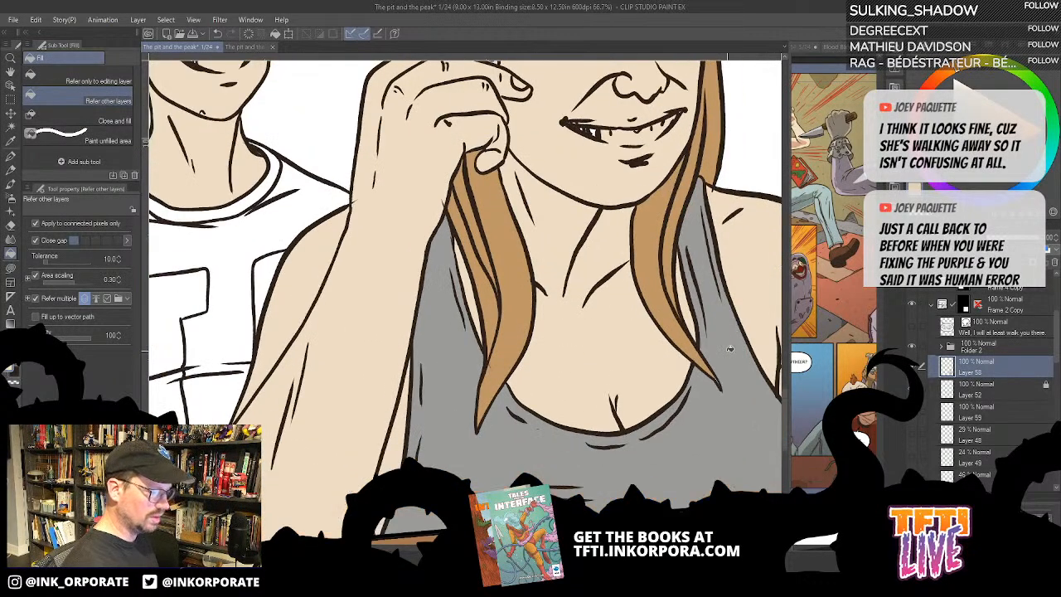
{"action": "key", "text": "minus"}
{"action": "key", "text": "minus"}
{"action": "key", "text": "minus"}
{"action": "key", "text": "minus"}
{"action": "key", "text": "minus"}
{"action": "key", "text": "minus"}
{"action": "key", "text": "minus"}
{"action": "left_click_drag", "start_coordinate": [549, 245], "coordinate": [606, 397]}
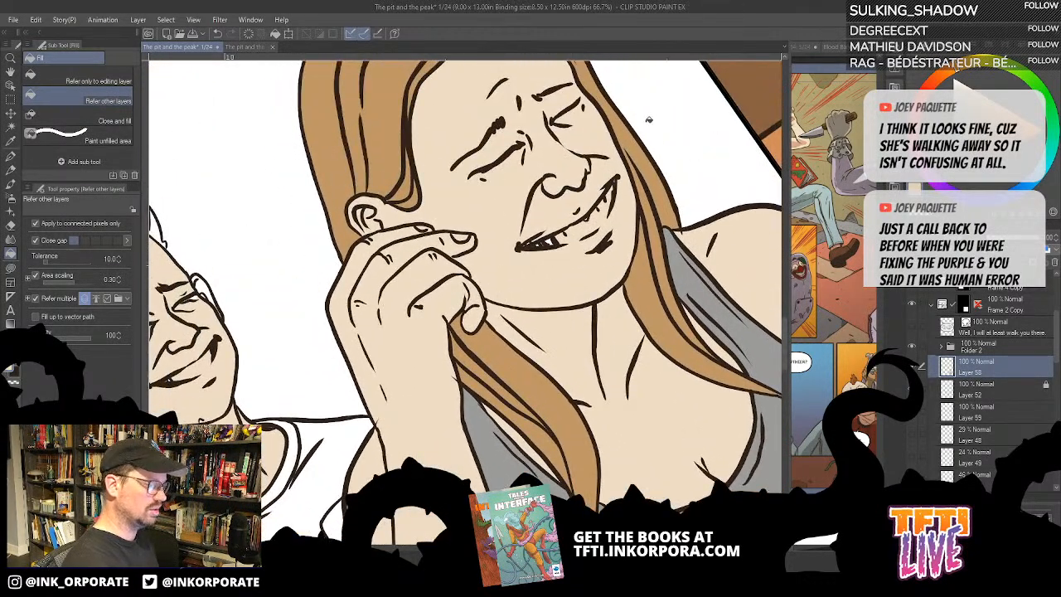
{"action": "key", "text": "u"}
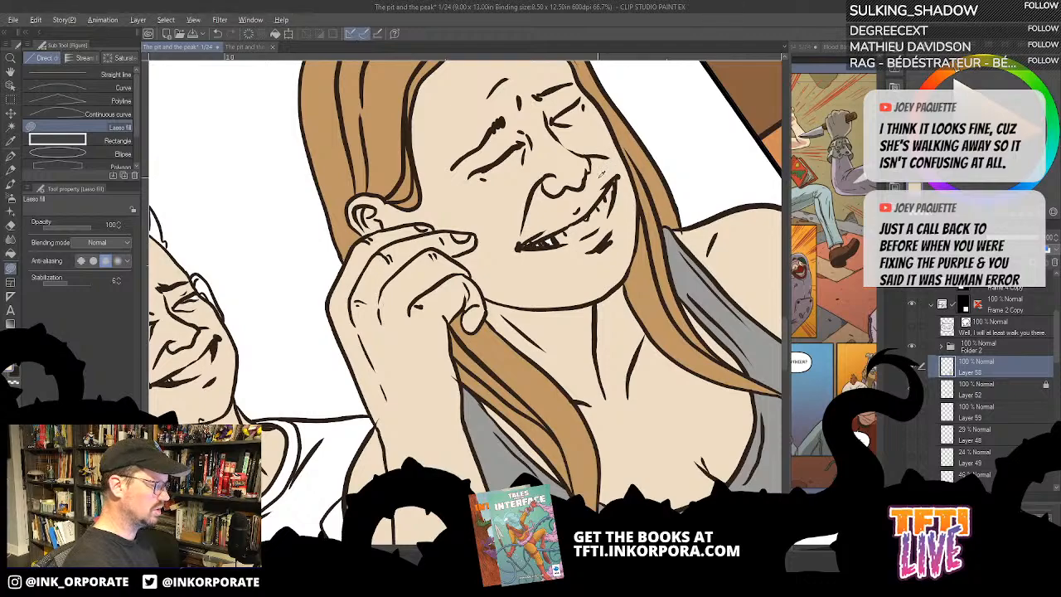
{"action": "mouse_move", "coordinate": [604, 163]}
{"action": "left_mouse_down"}
{"action": "mouse_move", "coordinate": [509, 251]}
{"action": "mouse_move", "coordinate": [604, 240]}
{"action": "left_mouse_up"}
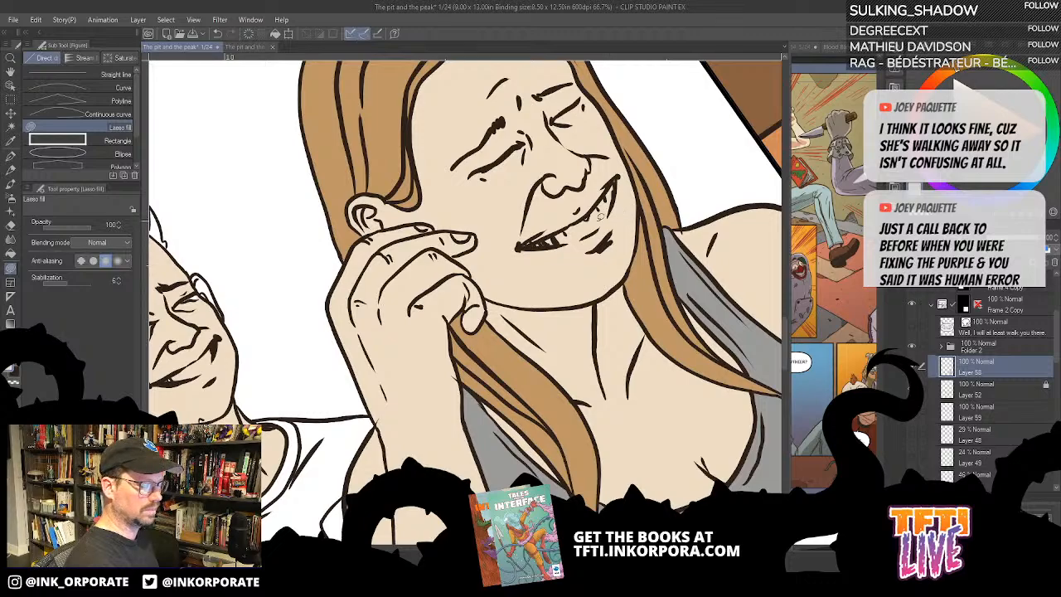
{"action": "mouse_move", "coordinate": [600, 222]}
{"action": "left_mouse_down"}
{"action": "mouse_move", "coordinate": [613, 183]}
{"action": "mouse_move", "coordinate": [582, 217]}
{"action": "mouse_move", "coordinate": [524, 243]}
{"action": "mouse_move", "coordinate": [572, 241]}
{"action": "mouse_move", "coordinate": [614, 212]}
{"action": "left_mouse_up"}
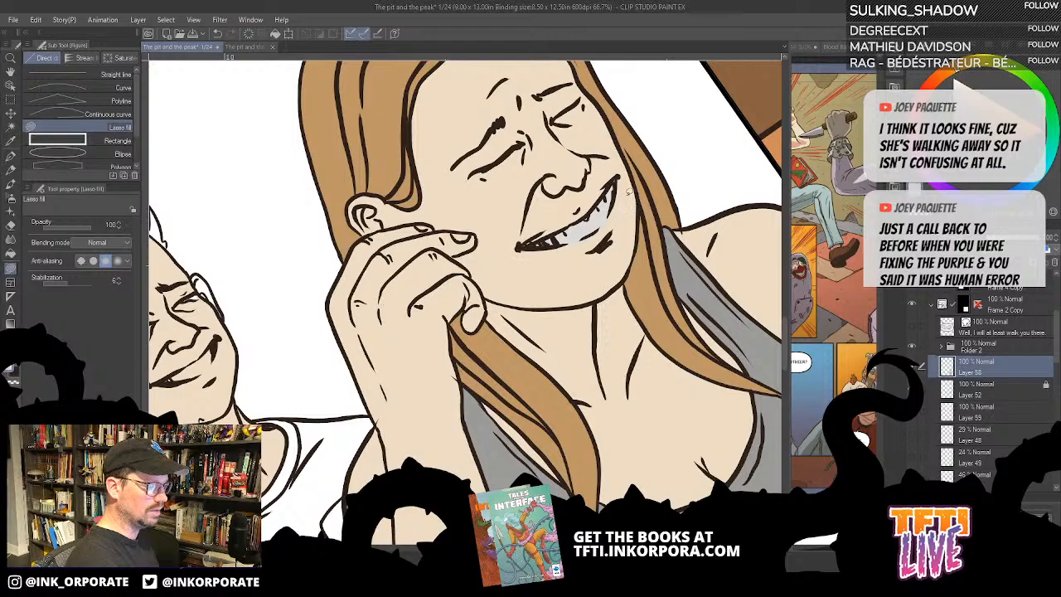
- Fill the remaining teeth near the corner of the woman's mouth with the lasso fill
{"action": "left_click", "coordinate": [955, 85]}
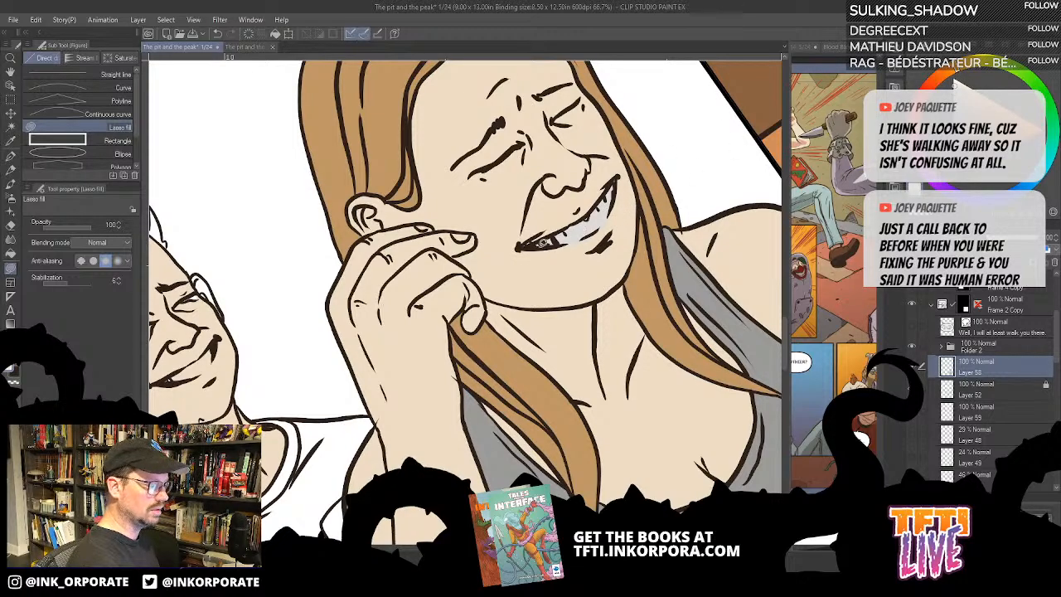
{"action": "mouse_move", "coordinate": [544, 243]}
{"action": "left_mouse_down"}
{"action": "mouse_move", "coordinate": [532, 244]}
{"action": "mouse_move", "coordinate": [599, 204]}
{"action": "mouse_move", "coordinate": [618, 174]}
{"action": "mouse_move", "coordinate": [614, 207]}
{"action": "mouse_move", "coordinate": [589, 233]}
{"action": "mouse_move", "coordinate": [531, 246]}
{"action": "mouse_move", "coordinate": [588, 235]}
{"action": "mouse_move", "coordinate": [614, 208]}
{"action": "mouse_move", "coordinate": [573, 261]}
{"action": "mouse_move", "coordinate": [569, 347]}
{"action": "mouse_move", "coordinate": [542, 362]}
{"action": "mouse_move", "coordinate": [642, 349]}
{"action": "left_mouse_up"}
{"action": "left_click", "coordinate": [576, 249], "text": "alt"}
{"action": "scroll", "coordinate": [571, 249], "scroll_direction": "down", "scroll_amount": 3}
- On Layer 59, fill the man's three hair tufts in the second bottom panel with the orange-brown from the first bottom panel
{"action": "key", "text": "g"}
{"action": "key", "text": "g"}
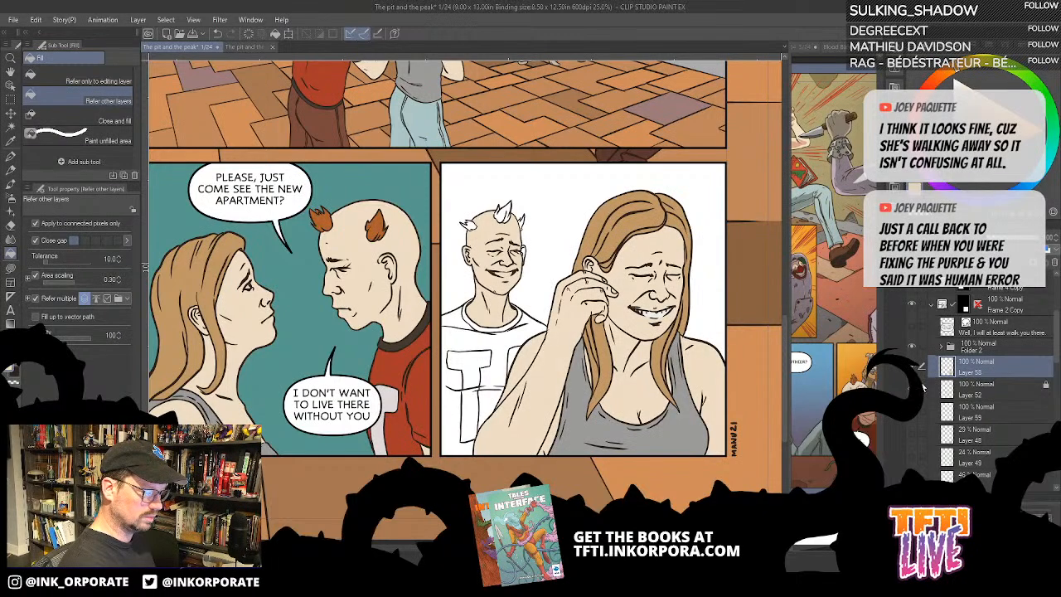
{"action": "left_click", "coordinate": [912, 347]}
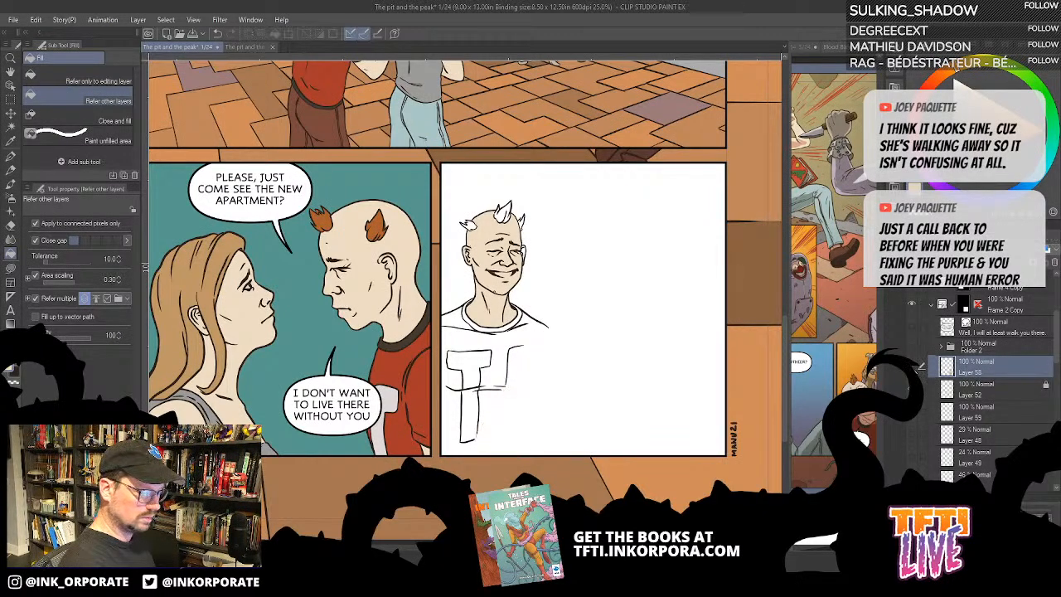
{"action": "left_click", "coordinate": [912, 347]}
{"action": "left_click", "coordinate": [918, 421]}
{"action": "left_click", "coordinate": [918, 420]}
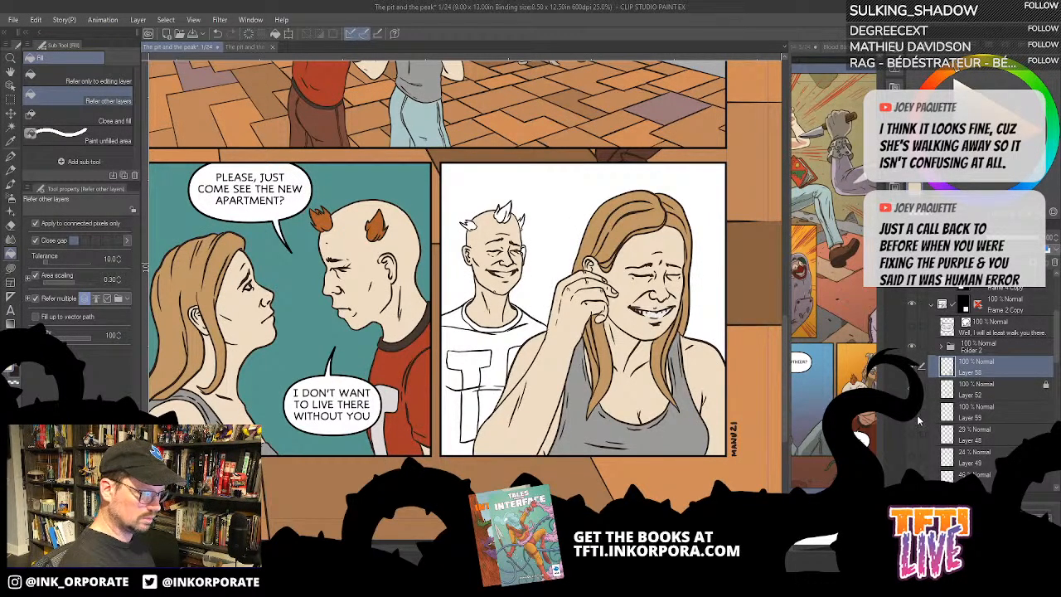
{"action": "left_click", "coordinate": [962, 412]}
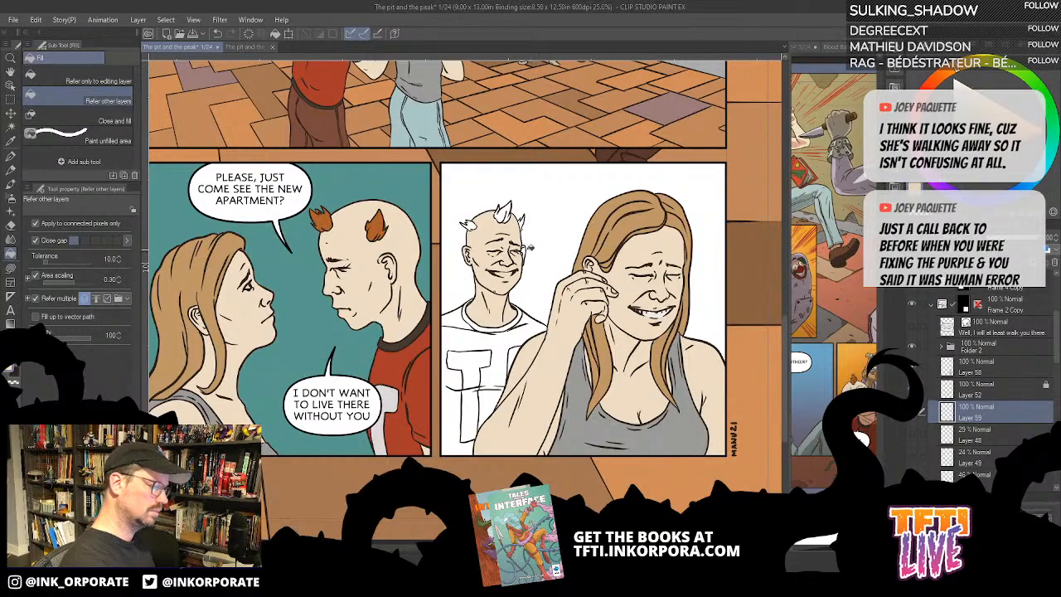
{"action": "scroll", "coordinate": [540, 261], "scroll_direction": "up", "scroll_amount": 2}
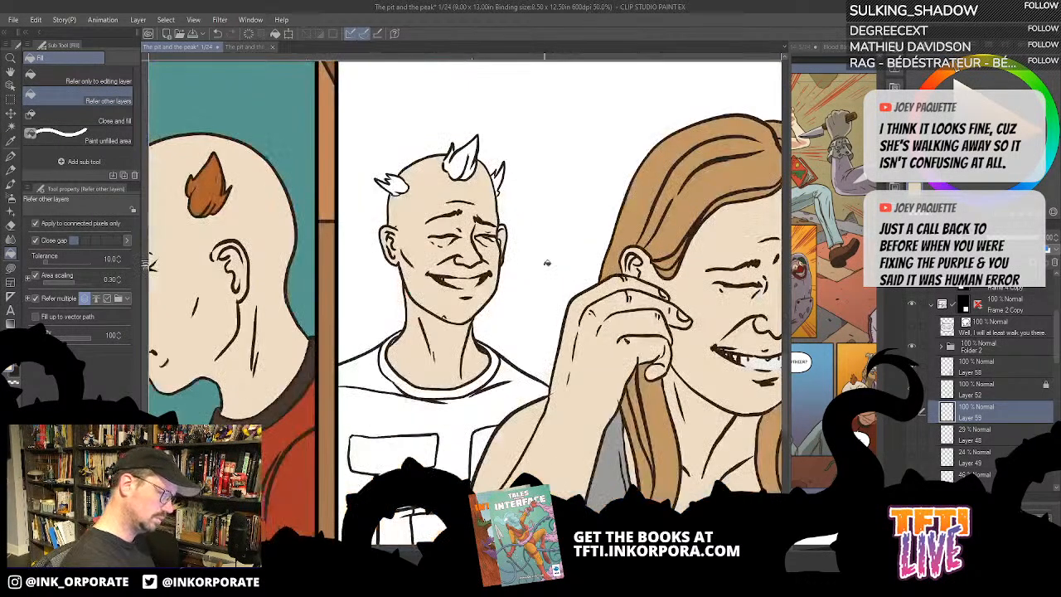
{"action": "left_click_drag", "start_coordinate": [581, 313], "coordinate": [676, 324]}
{"action": "left_click_drag", "start_coordinate": [615, 261], "coordinate": [645, 251]}
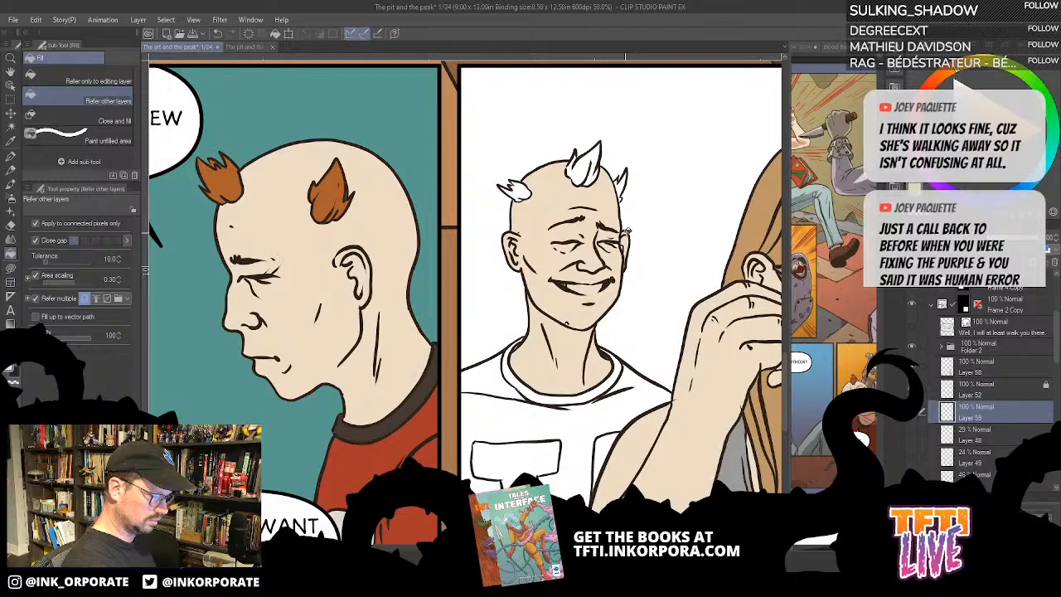
{"action": "key", "text": "u"}
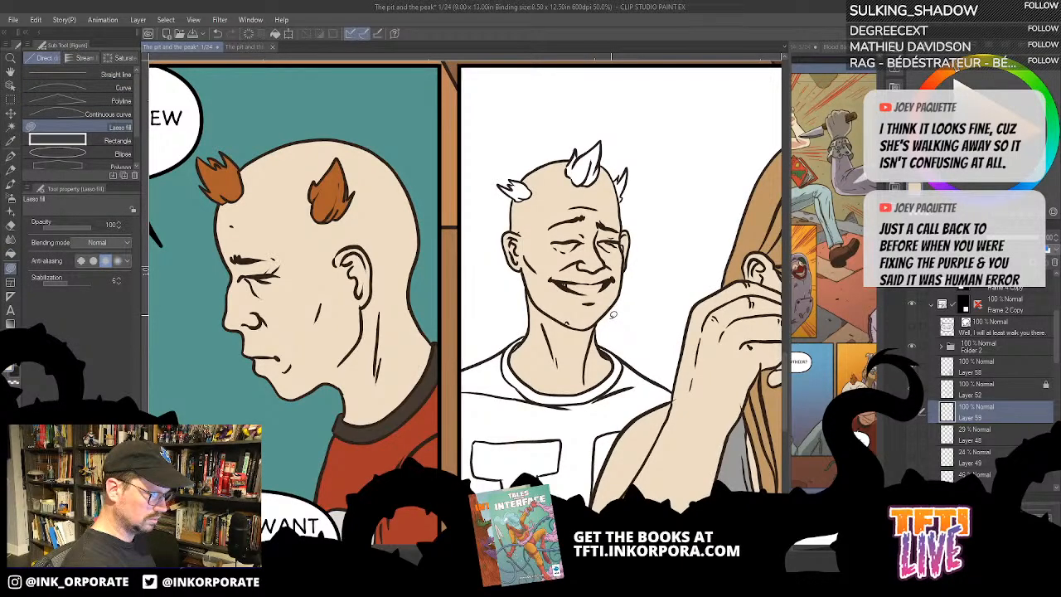
{"action": "key", "text": "g"}
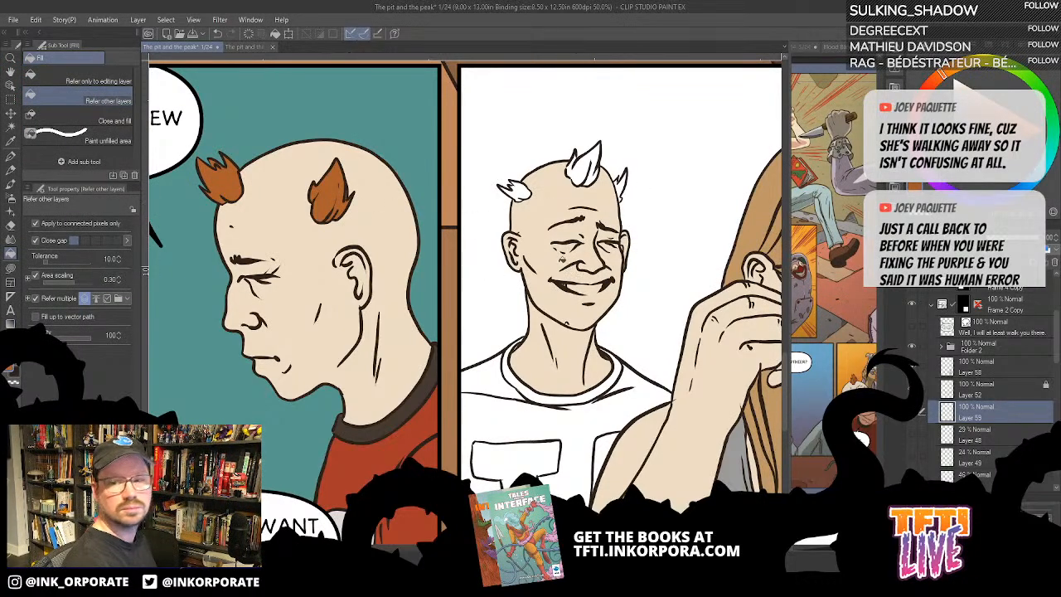
{"action": "left_click_drag", "start_coordinate": [554, 257], "coordinate": [593, 278]}
{"action": "left_click", "coordinate": [632, 176]}
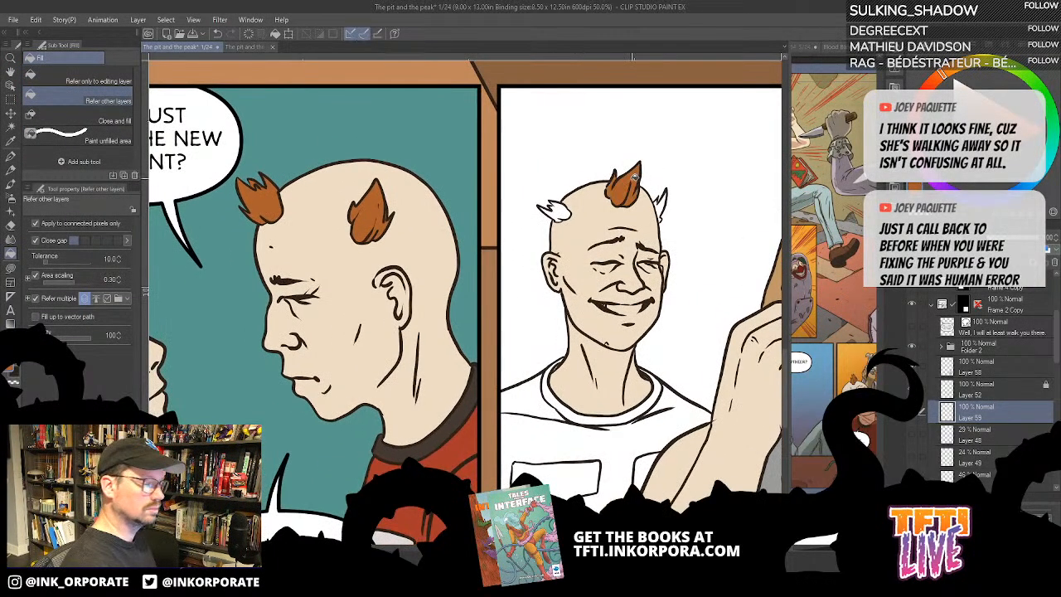
{"action": "left_click", "coordinate": [662, 208]}
{"action": "left_click", "coordinate": [567, 215]}
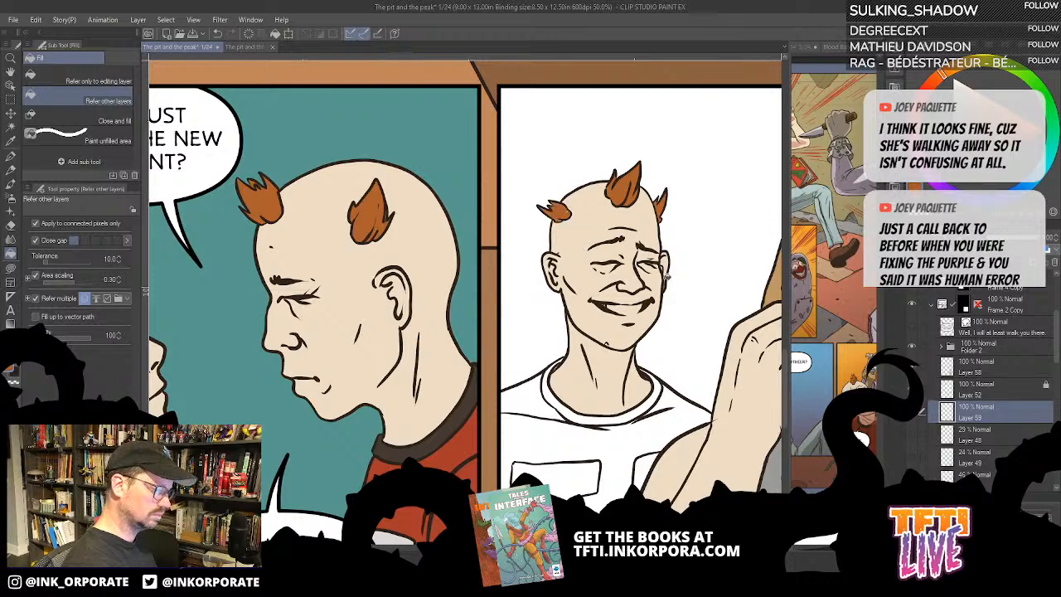
- Fill the man's shirt collar with the neighbouring panel's dark brown and patch its missed edges with the lasso fill
{"action": "left_click_drag", "start_coordinate": [681, 315], "coordinate": [668, 274]}
{"action": "left_click", "coordinate": [416, 399], "text": "alt"}
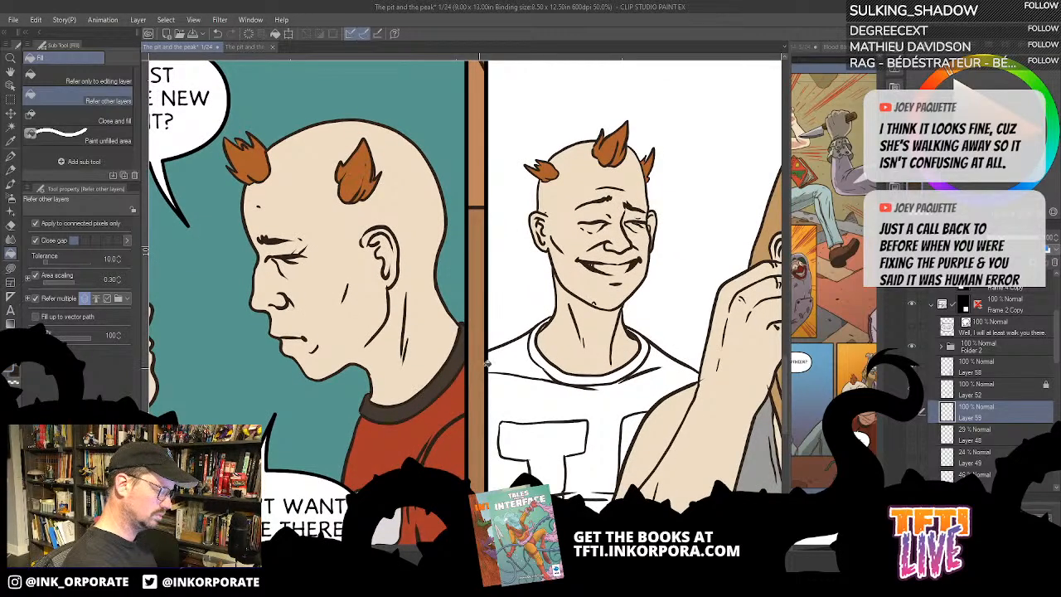
{"action": "left_click", "coordinate": [547, 358]}
{"action": "left_click_drag", "start_coordinate": [560, 371], "coordinate": [530, 334]}
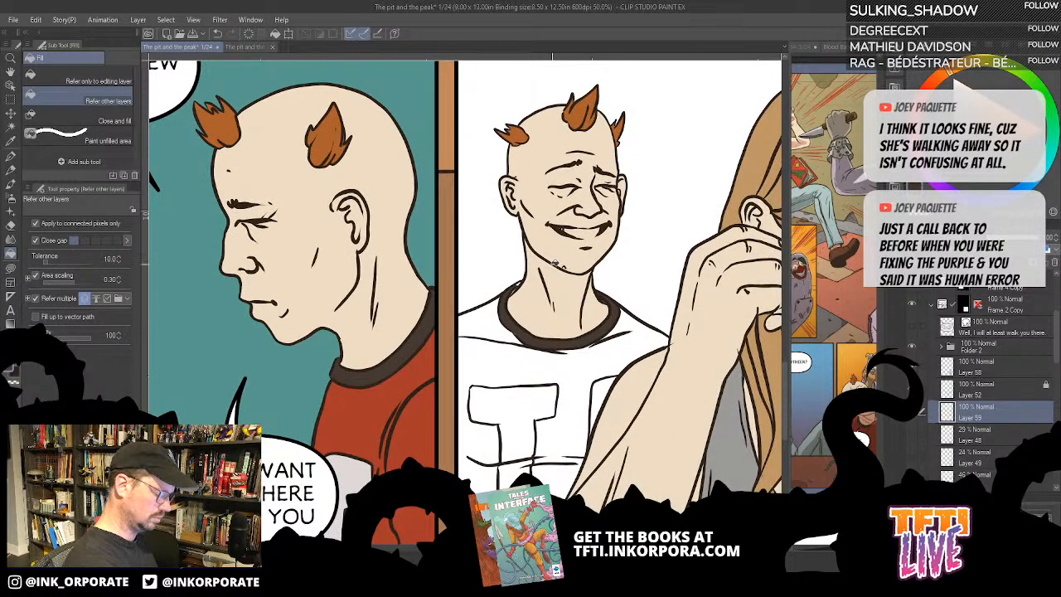
{"action": "key", "text": "u"}
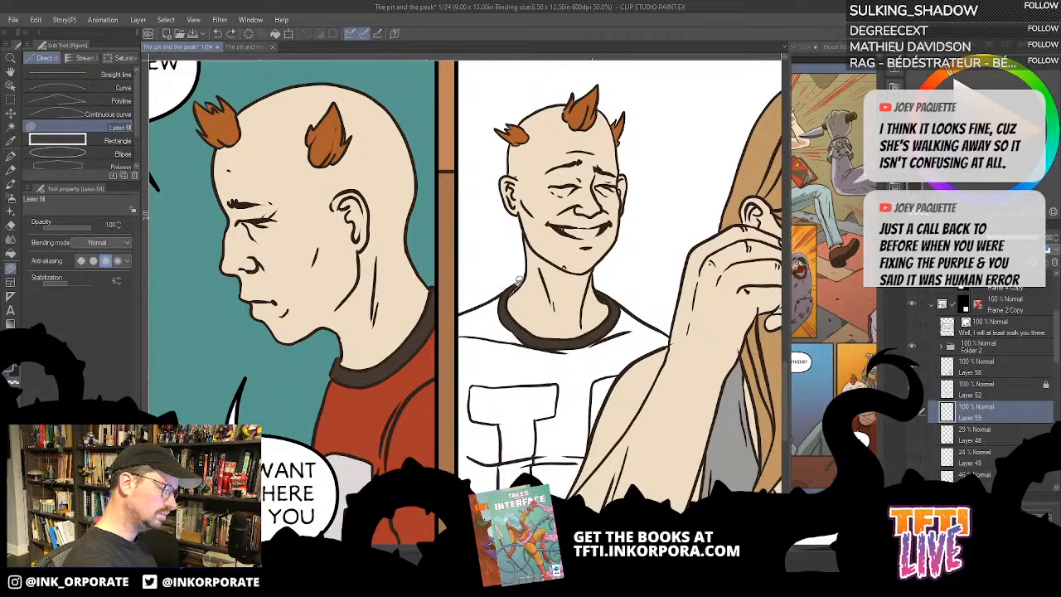
{"action": "left_click_drag", "start_coordinate": [519, 282], "coordinate": [501, 288]}
{"action": "left_click_drag", "start_coordinate": [558, 377], "coordinate": [582, 391]}
{"action": "mouse_move", "coordinate": [544, 297]}
{"action": "left_mouse_down"}
{"action": "mouse_move", "coordinate": [530, 305]}
{"action": "mouse_move", "coordinate": [552, 293]}
{"action": "left_mouse_up"}
{"action": "left_click_drag", "start_coordinate": [565, 328], "coordinate": [590, 262]}
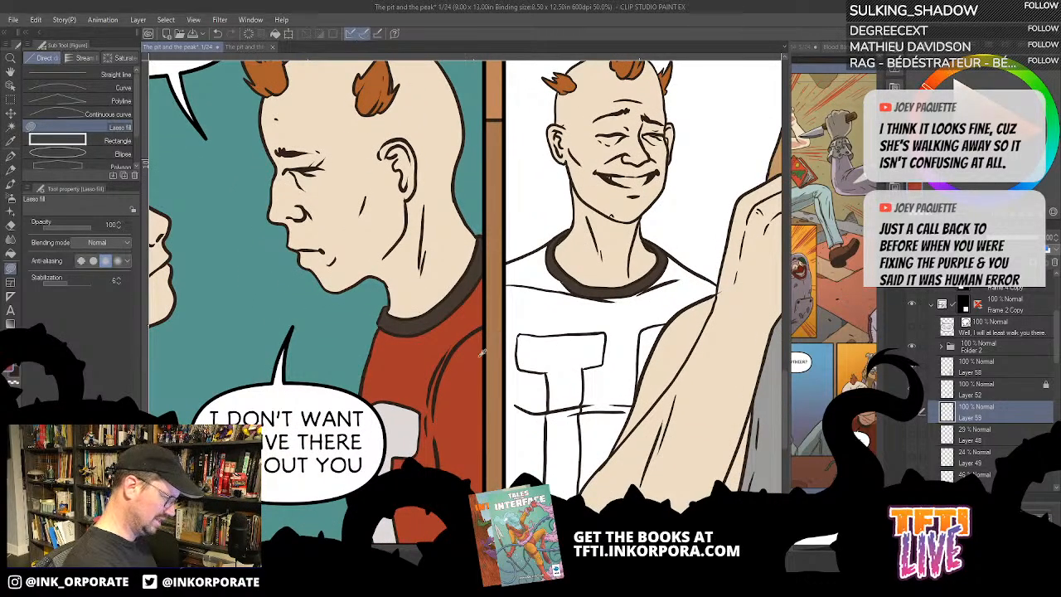
- Fill the body and shoulders of the man's shirt with the red from the first bottom panel
{"action": "key", "text": "g"}
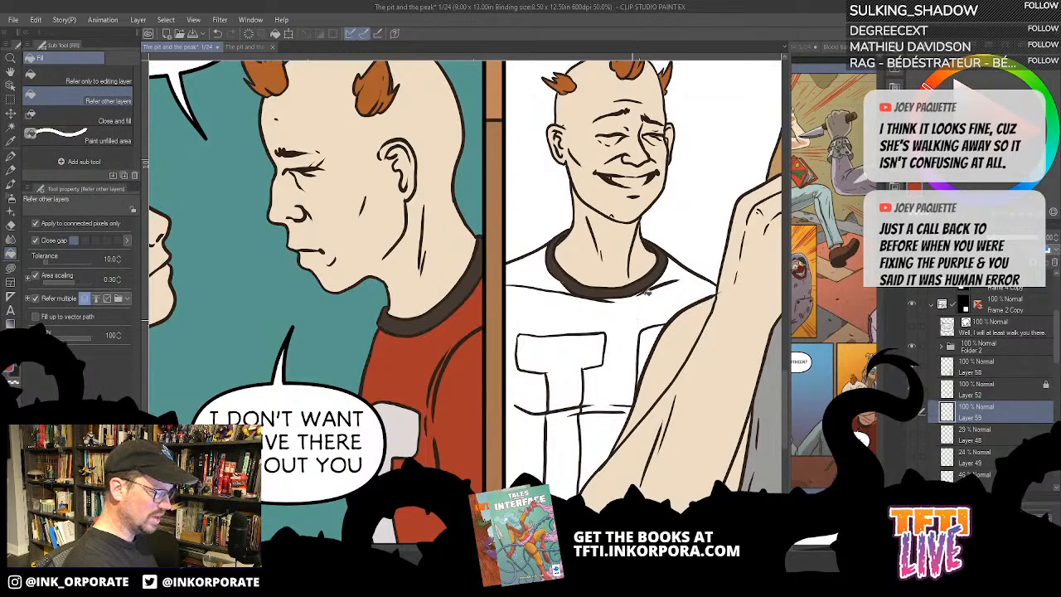
{"action": "left_click", "coordinate": [648, 293]}
{"action": "left_click", "coordinate": [535, 268]}
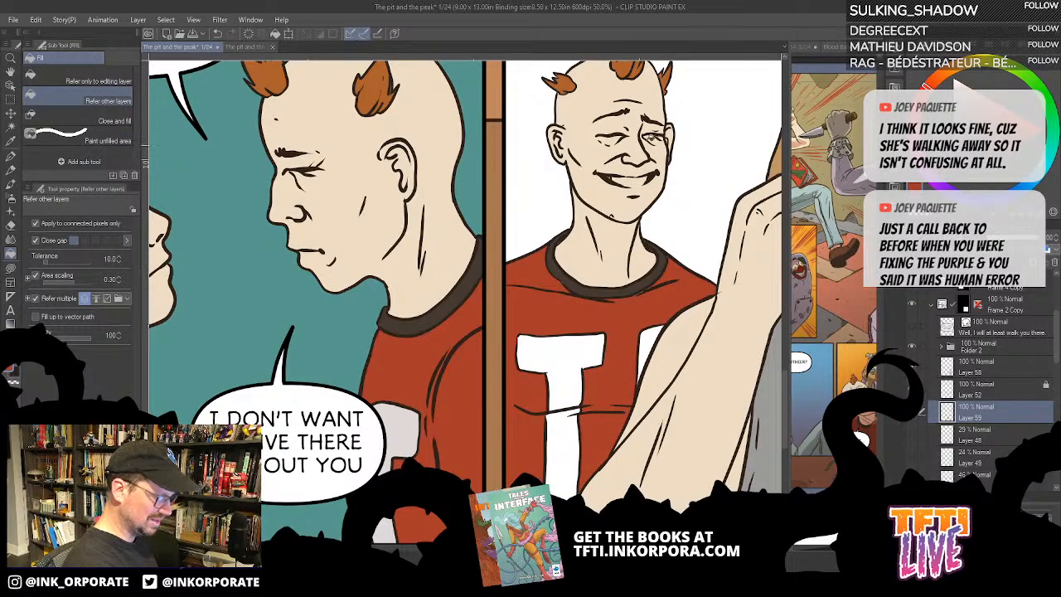
{"action": "key", "text": "u"}
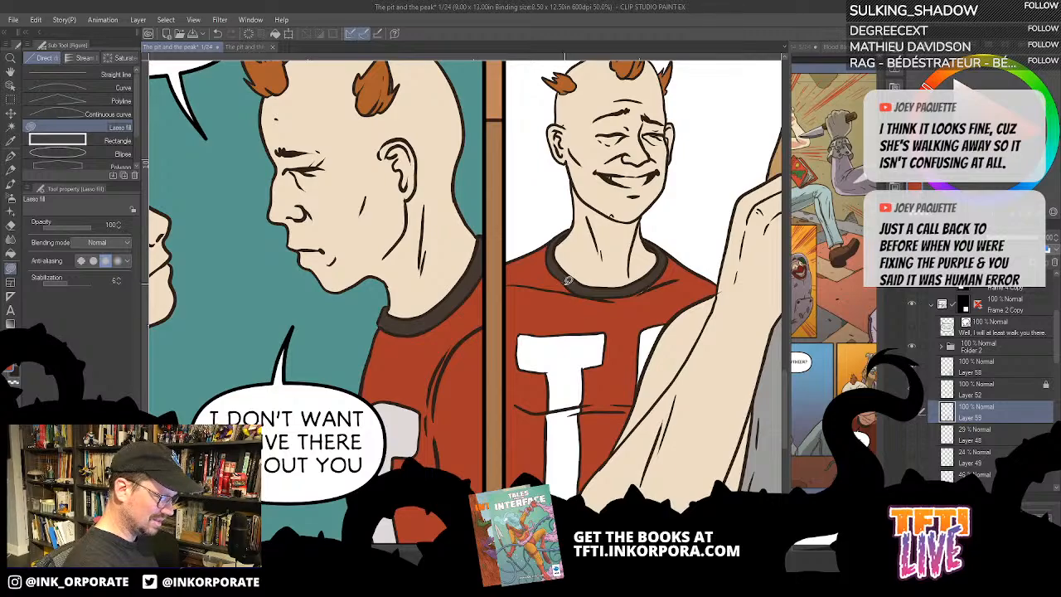
{"action": "left_click_drag", "start_coordinate": [604, 334], "coordinate": [587, 312]}
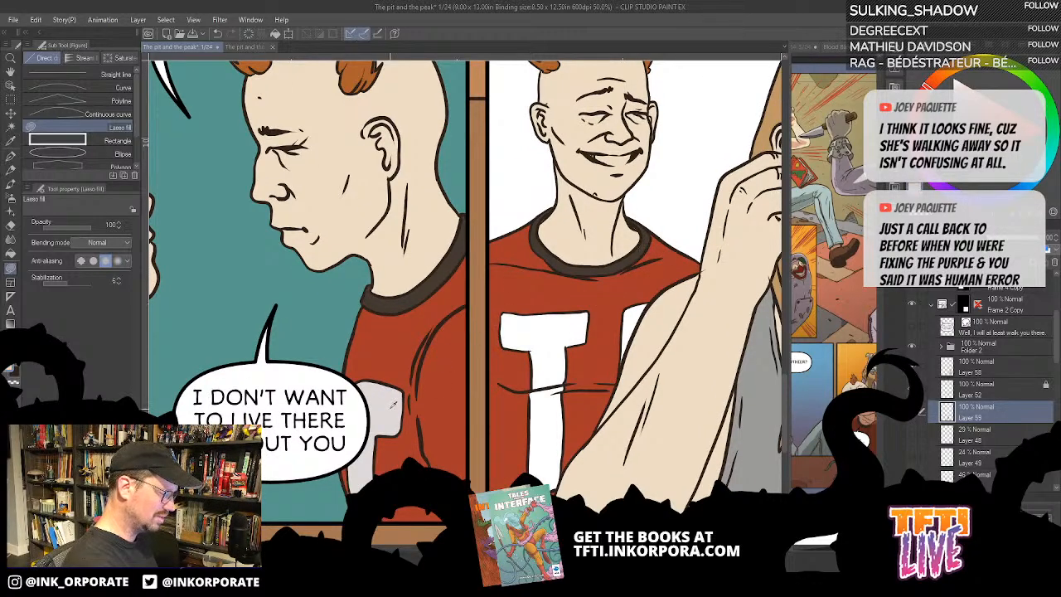
- Fill the T lettering on the man's shirt with the pale grey of the first bottom panel's lettering
{"action": "key", "text": "g"}
{"action": "left_click", "coordinate": [568, 323]}
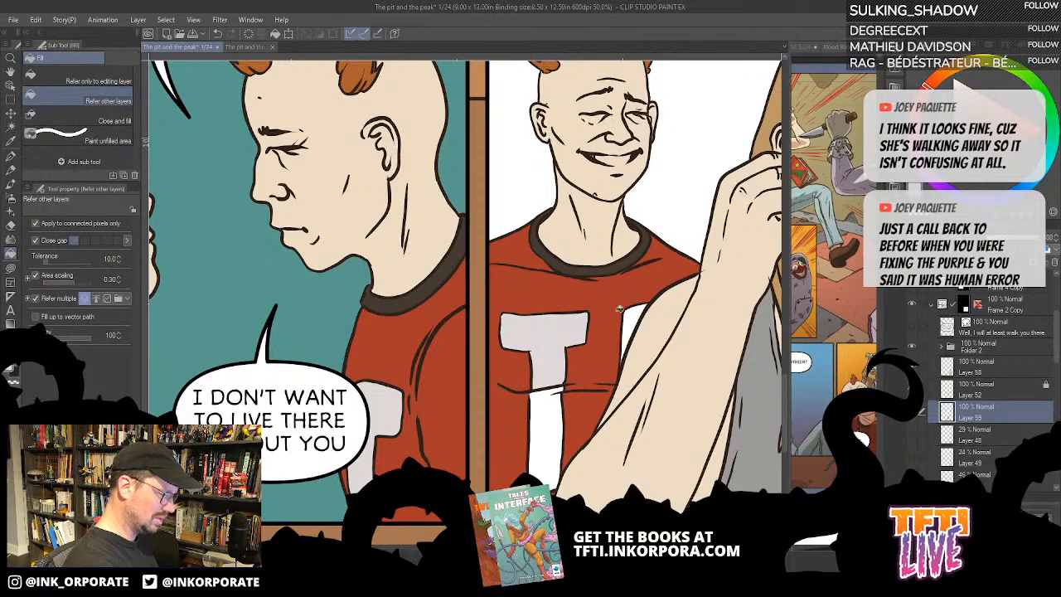
{"action": "left_click", "coordinate": [545, 418]}
{"action": "scroll", "coordinate": [568, 372], "scroll_direction": "down", "scroll_amount": 2}
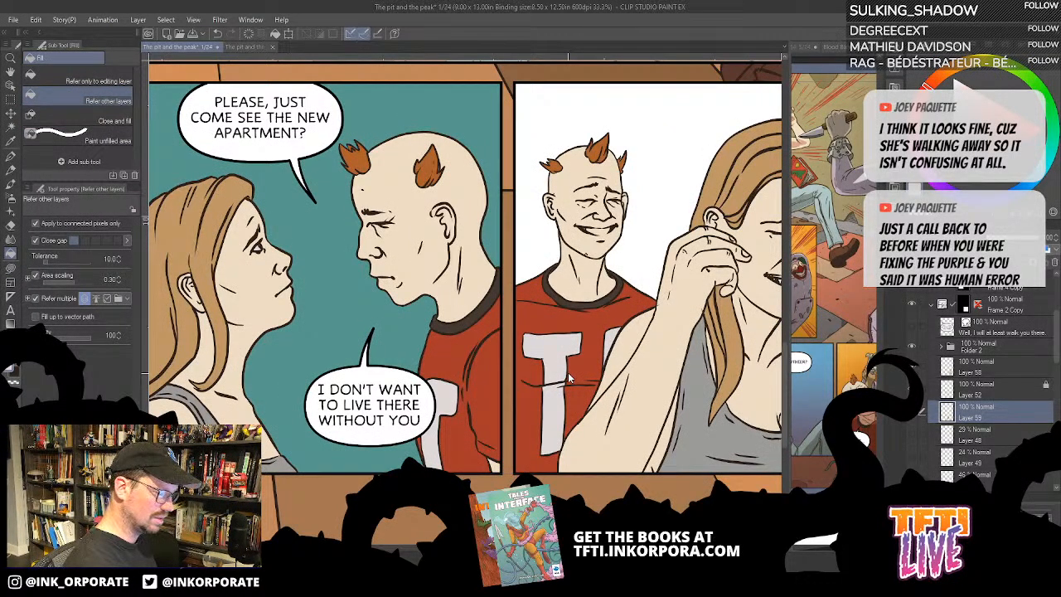
{"action": "scroll", "coordinate": [568, 372], "scroll_direction": "down", "scroll_amount": 1}
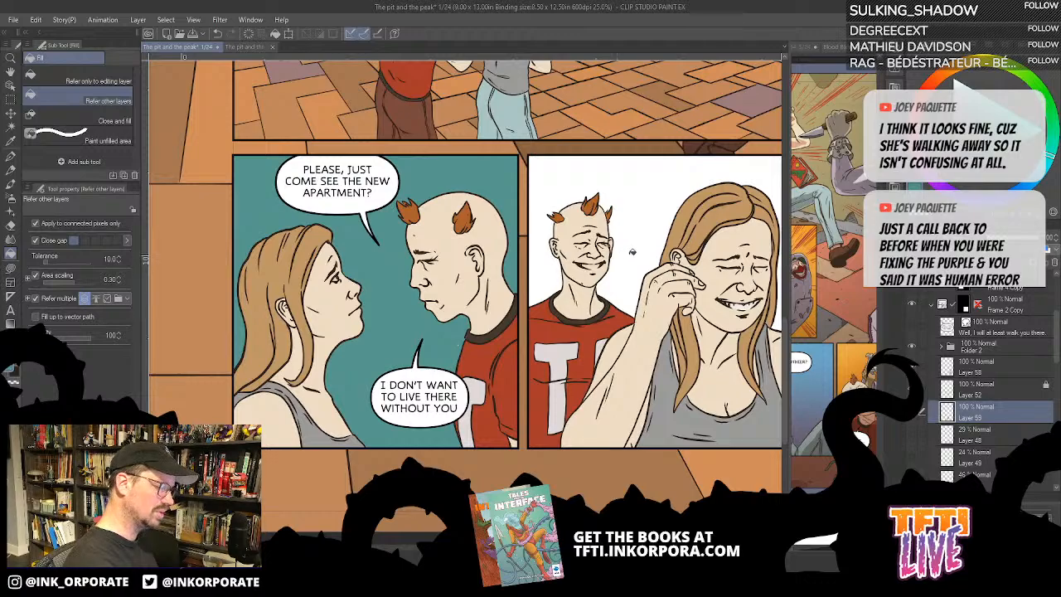
- Add a new layer below Layer 59 and fill it with the first bottom panel's teal as the background
{"action": "left_click", "coordinate": [953, 262]}
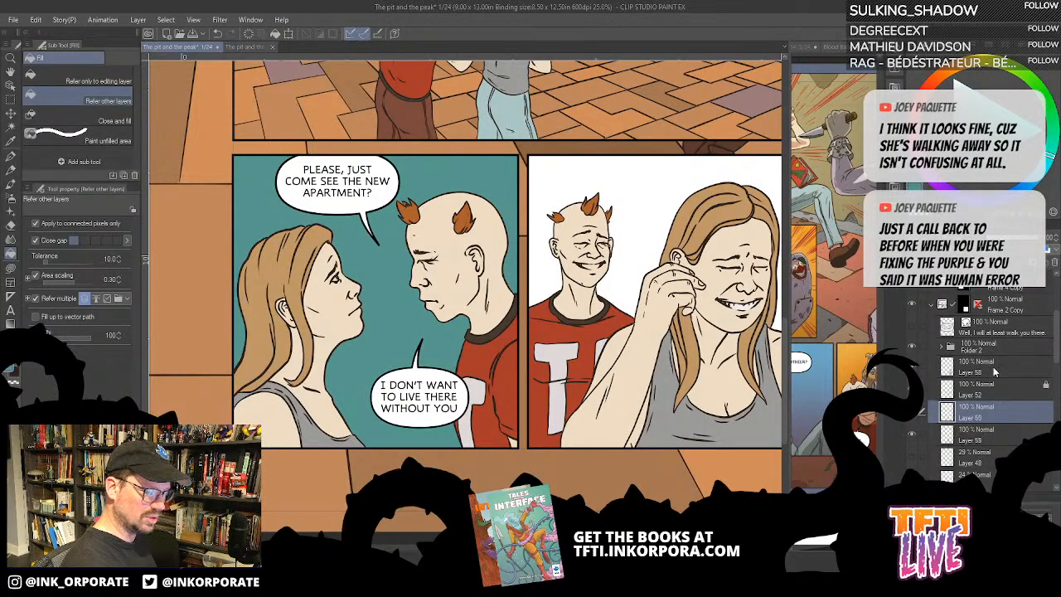
{"action": "left_click_drag", "start_coordinate": [999, 414], "coordinate": [999, 441]}
{"action": "key", "text": "alt+Delete"}
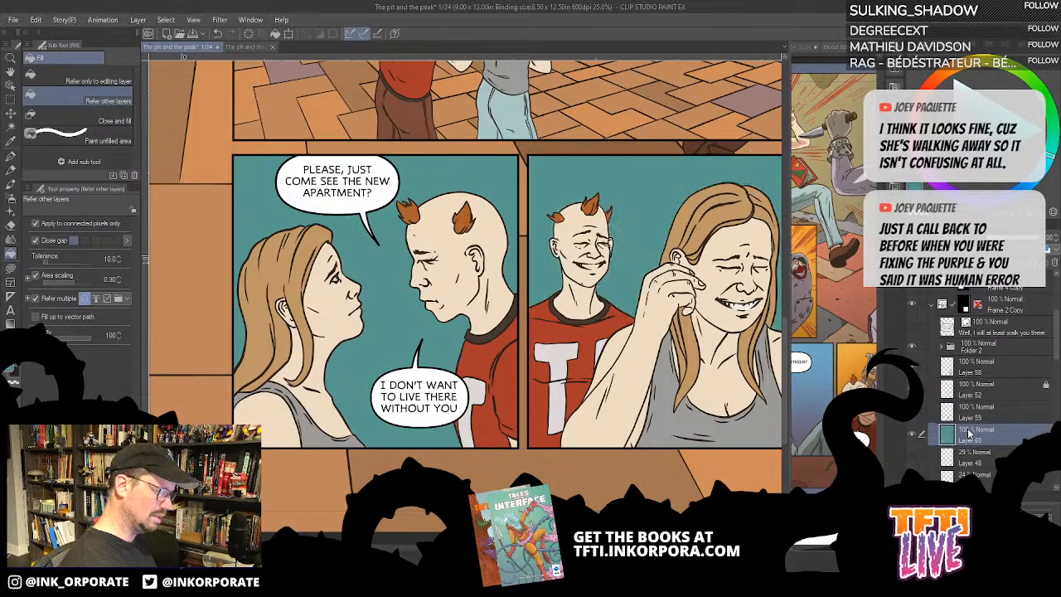
{"action": "key", "text": "ctrl+minus"}
{"action": "key", "text": "ctrl+minus"}
{"action": "key", "text": "ctrl+minus"}
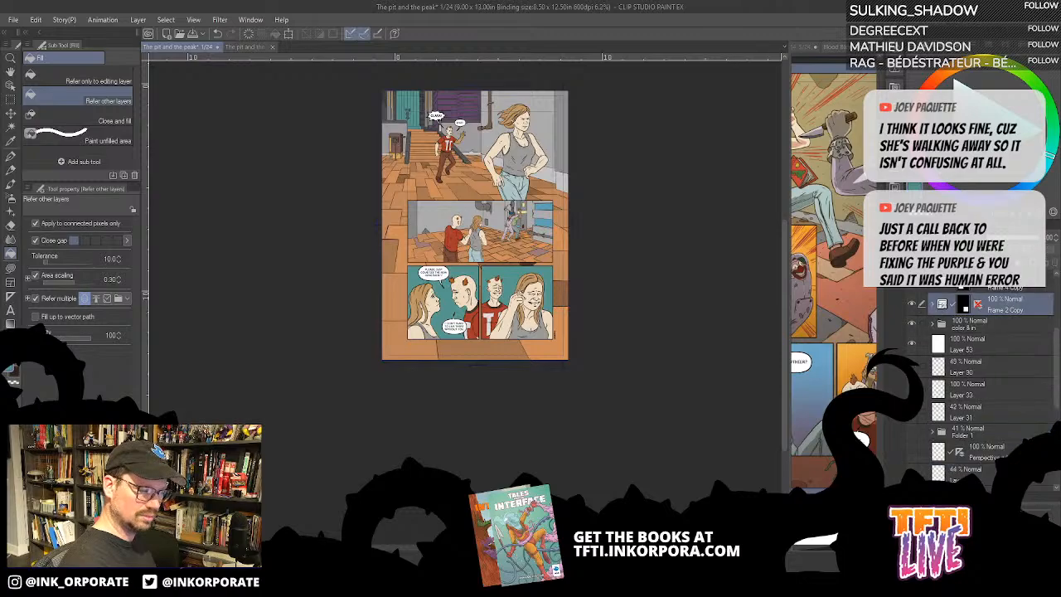
- Duplicate the second bottom panel's frame folder, hide the original, and select Layer 58 Copy inside the expanded duplicate
{"action": "right_click", "coordinate": [1010, 308]}
{"action": "left_click", "coordinate": [964, 355]}
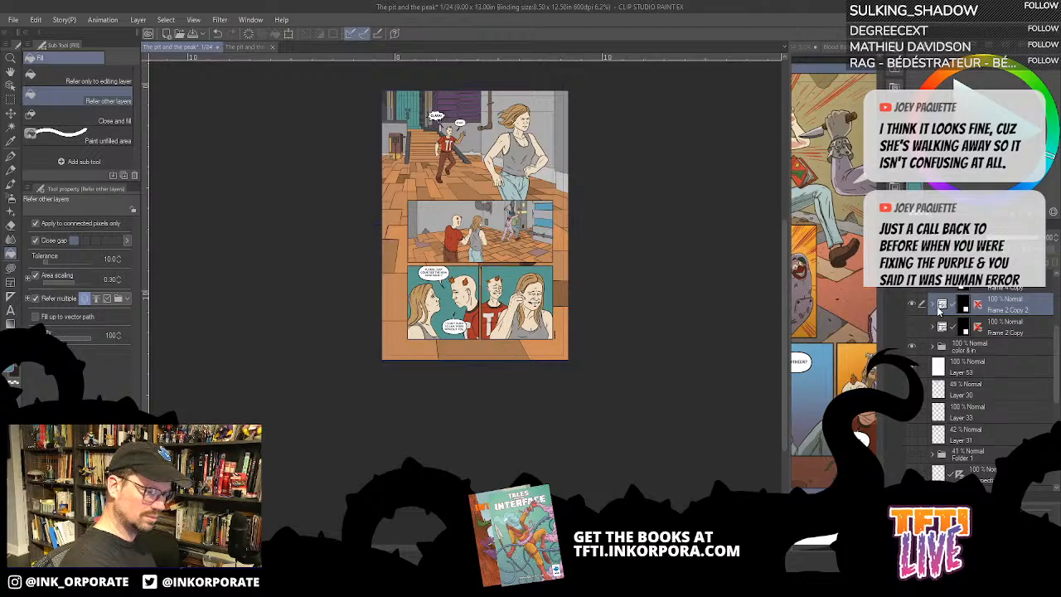
{"action": "left_click", "coordinate": [931, 304]}
{"action": "left_click", "coordinate": [999, 365]}
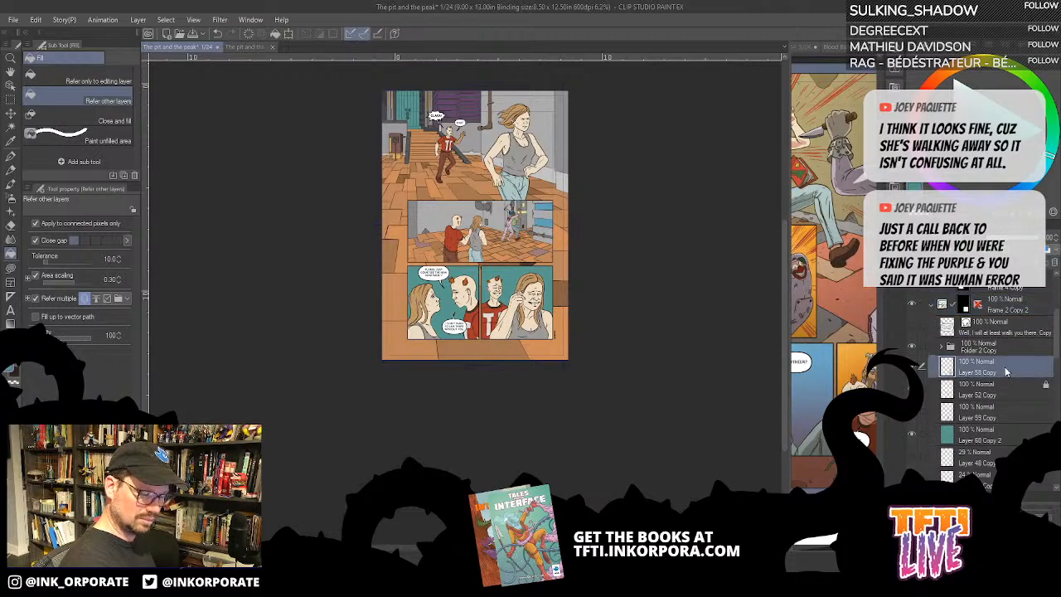
- Try to flip Folder 2 Copy and Layers 58 Copy, 52 Copy and 59 Copy horizontally inside the duplicated second bottom panel
{"action": "left_click", "coordinate": [1012, 391]}
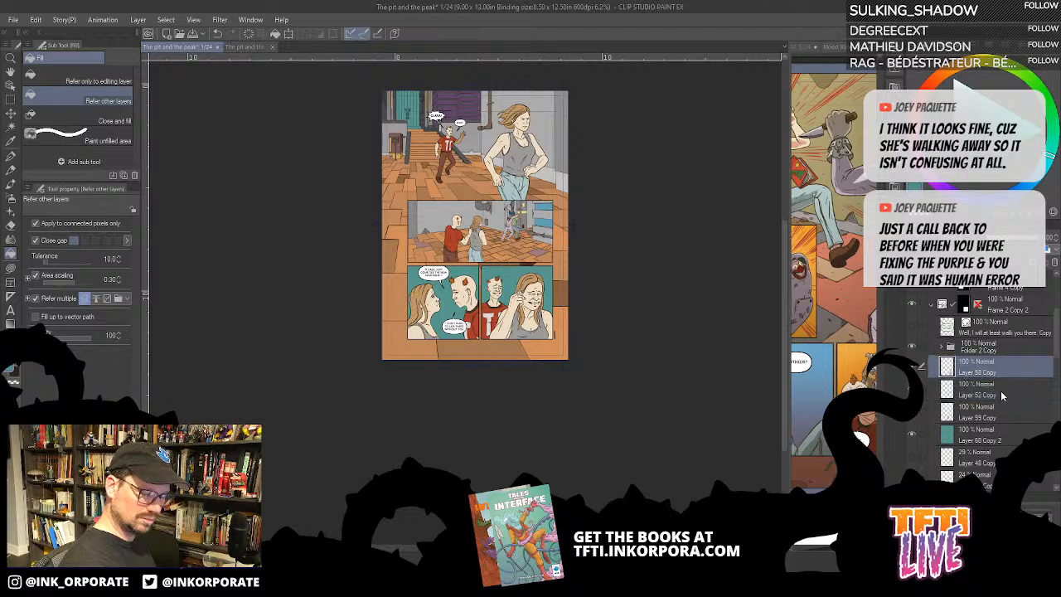
{"action": "left_click", "coordinate": [1004, 348]}
{"action": "left_click", "coordinate": [996, 410], "text": "shift"}
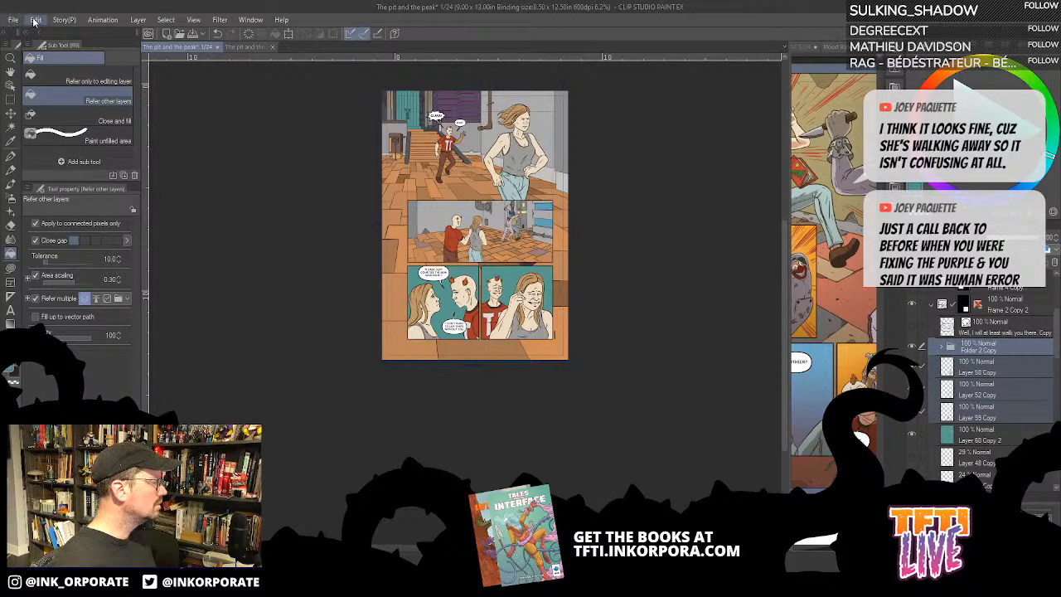
{"action": "left_click", "coordinate": [165, 19]}
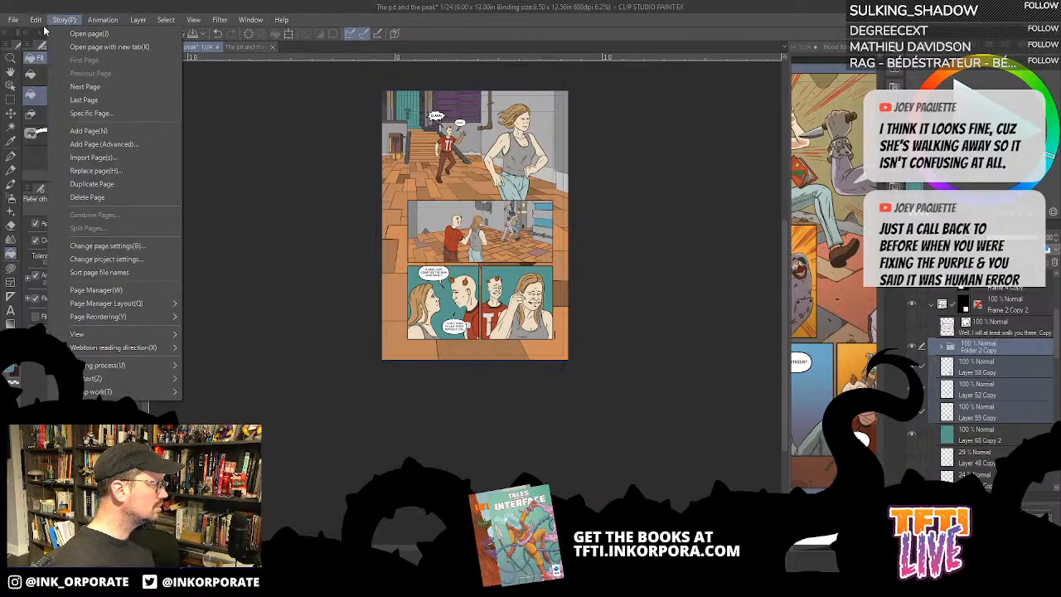
{"action": "mouse_move", "coordinate": [35, 20]}
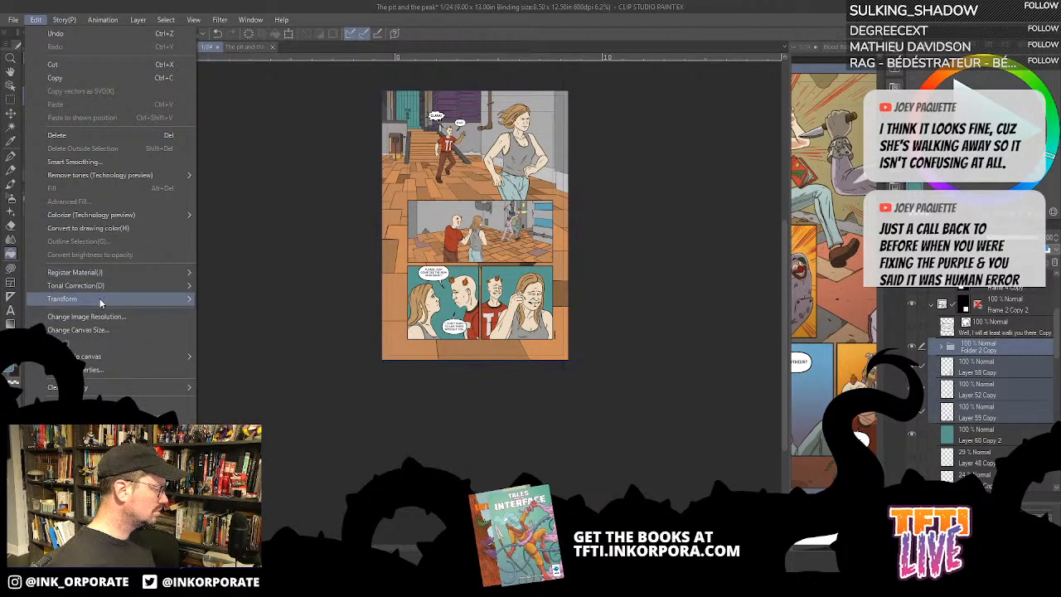
{"action": "mouse_move", "coordinate": [101, 300]}
{"action": "left_click", "coordinate": [264, 403]}
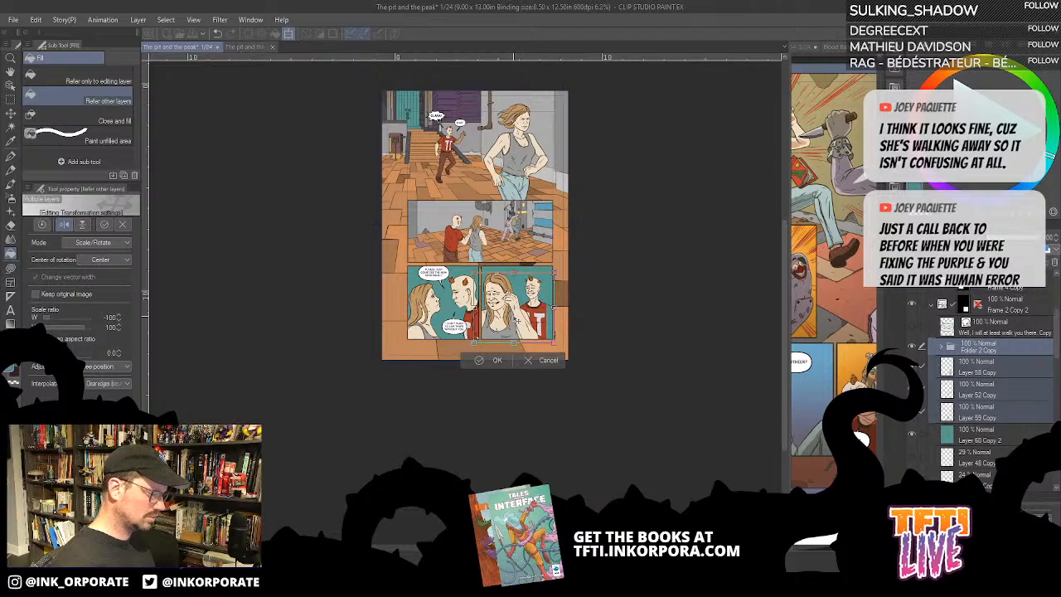
{"action": "key", "text": "Escape"}
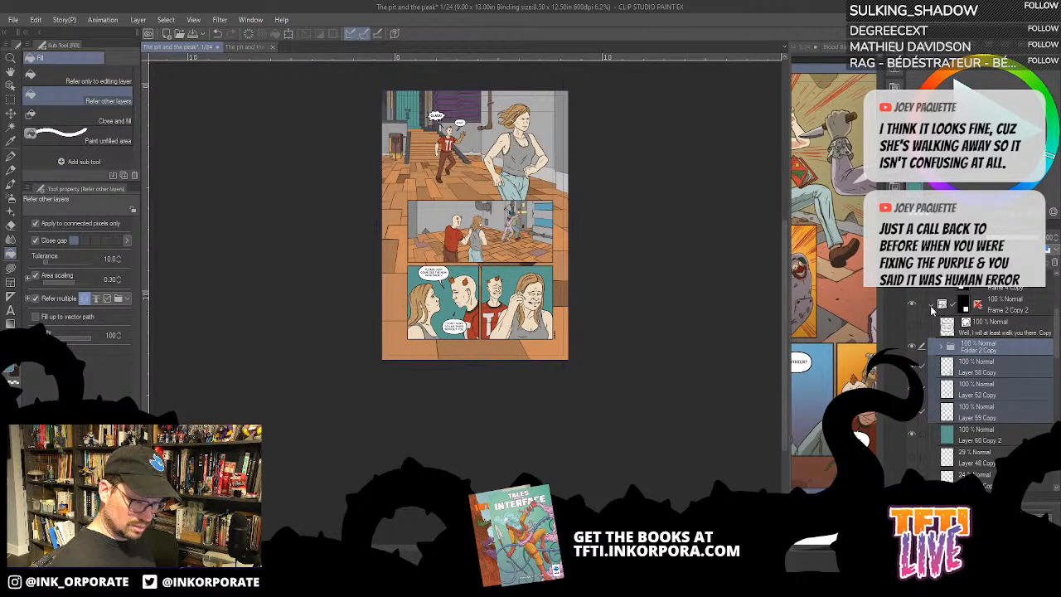
- Delete the duplicate frame folder Frame 2 Copy 2 and show the original Frame 2 Copy folder
{"action": "left_click", "coordinate": [932, 306]}
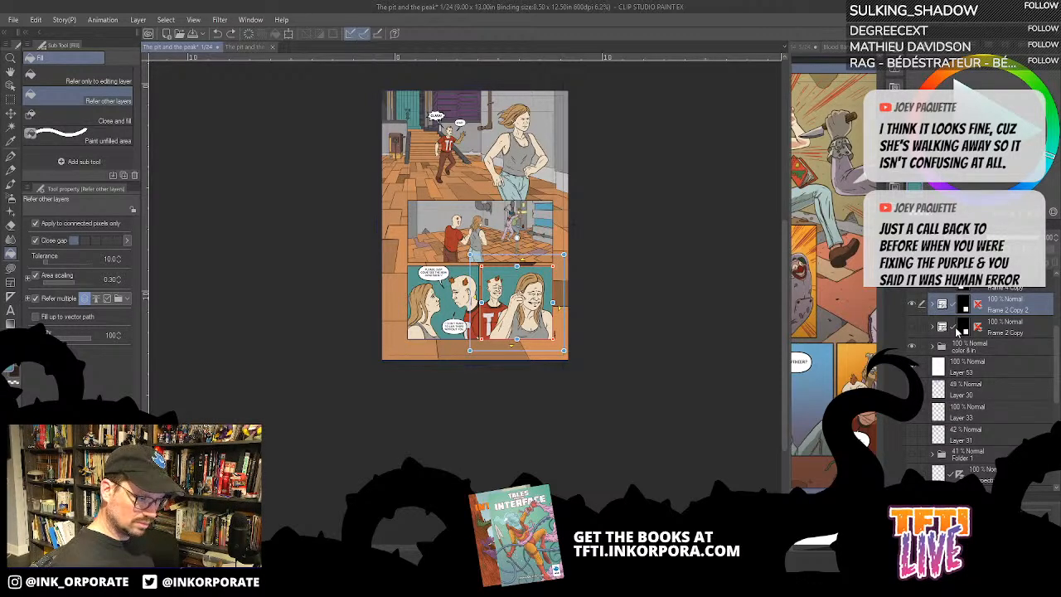
{"action": "key", "text": "Delete"}
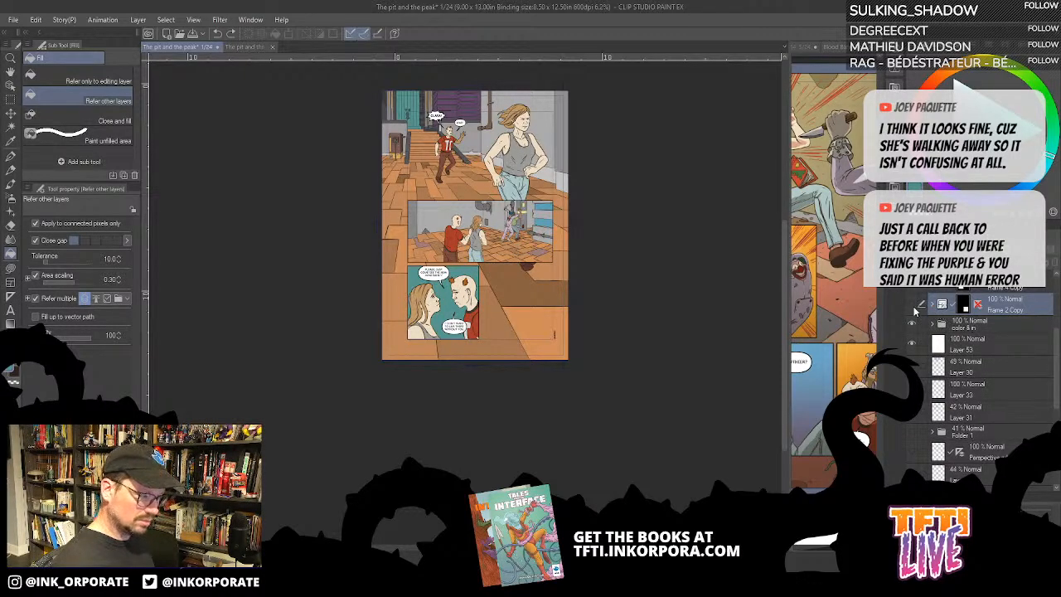
{"action": "left_click", "coordinate": [914, 306]}
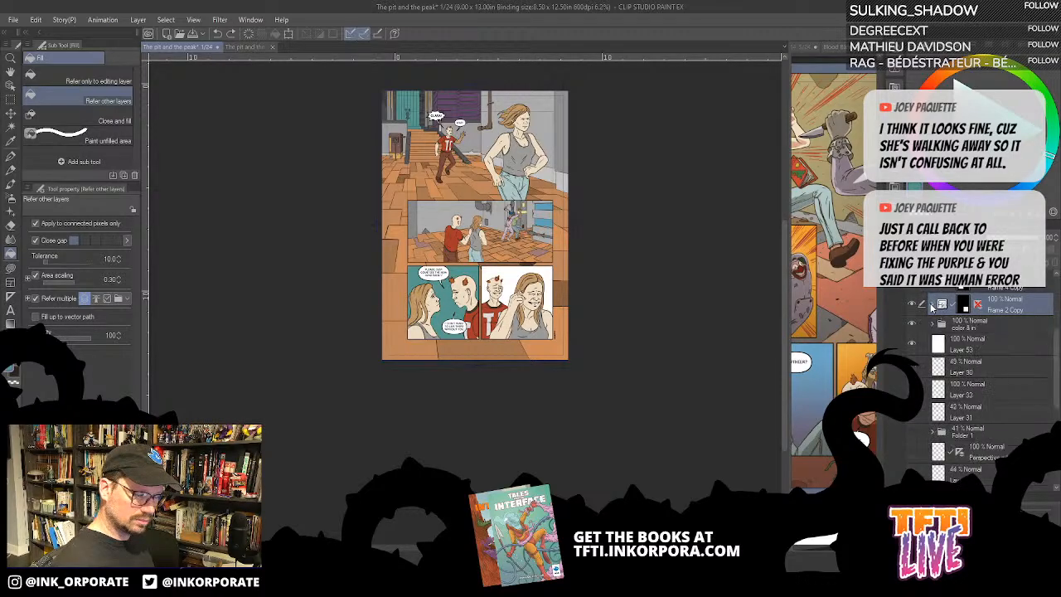
{"action": "left_click", "coordinate": [931, 306]}
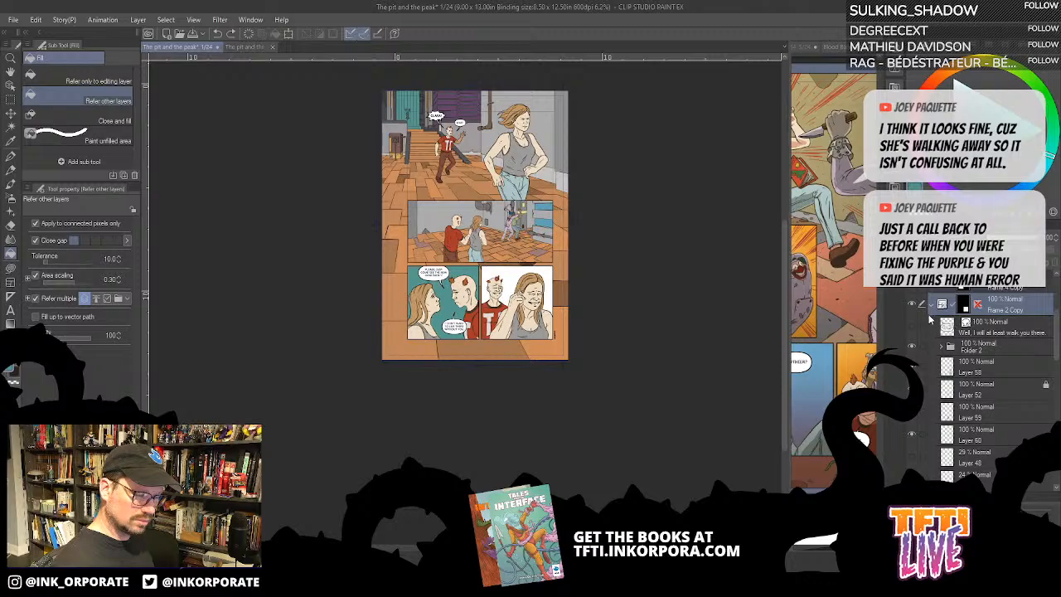
{"action": "left_click", "coordinate": [933, 307]}
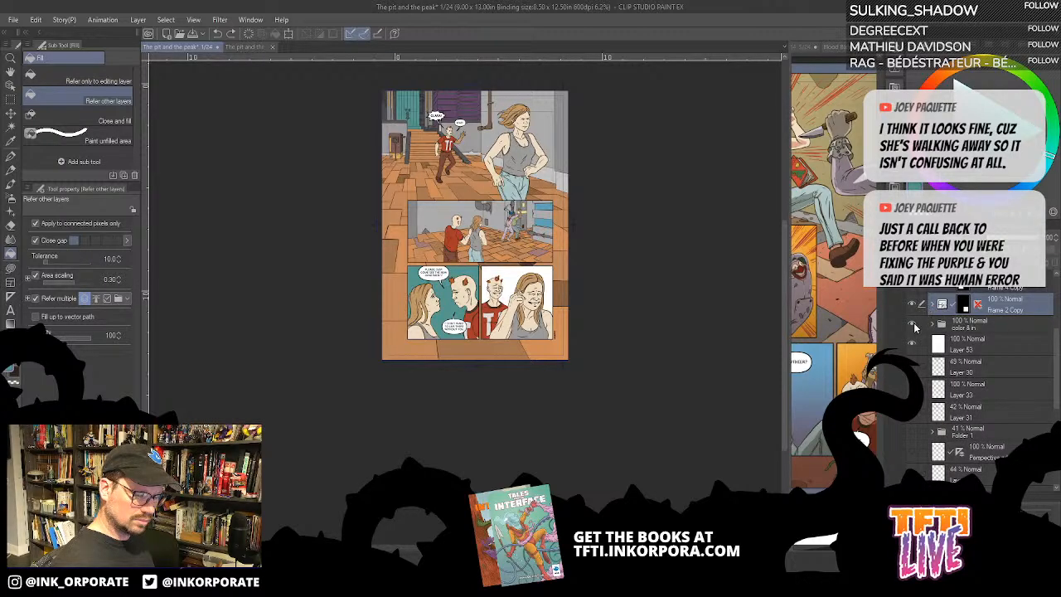
{"action": "left_click", "coordinate": [912, 324]}
{"action": "left_click", "coordinate": [912, 324]}
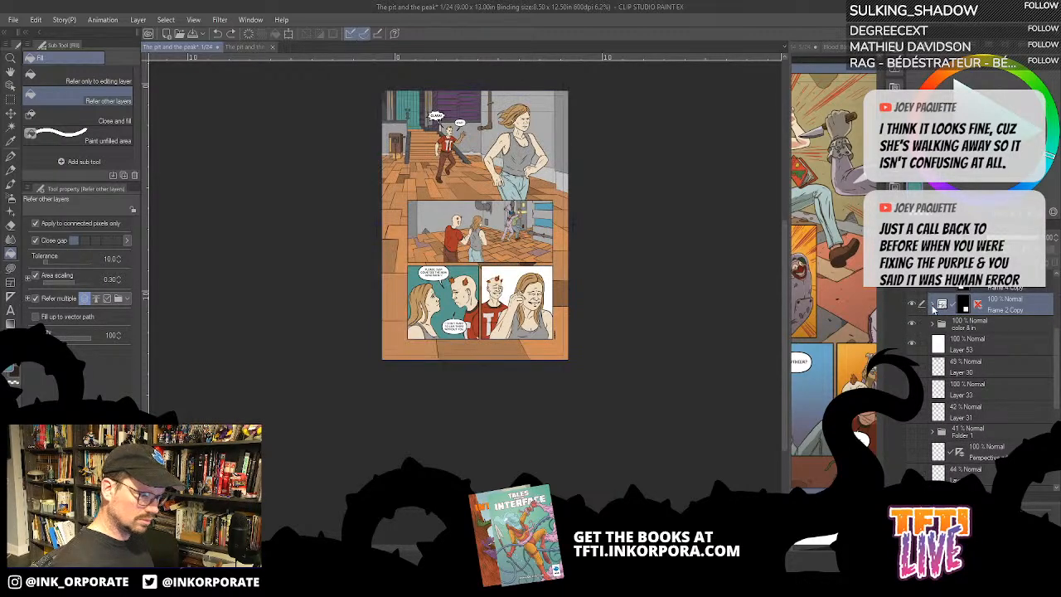
- Show the second bottom panel's speech balloon, then add a new layer below Layer 60 and fill it with the teal background
{"action": "left_click", "coordinate": [933, 307]}
{"action": "left_click", "coordinate": [910, 327]}
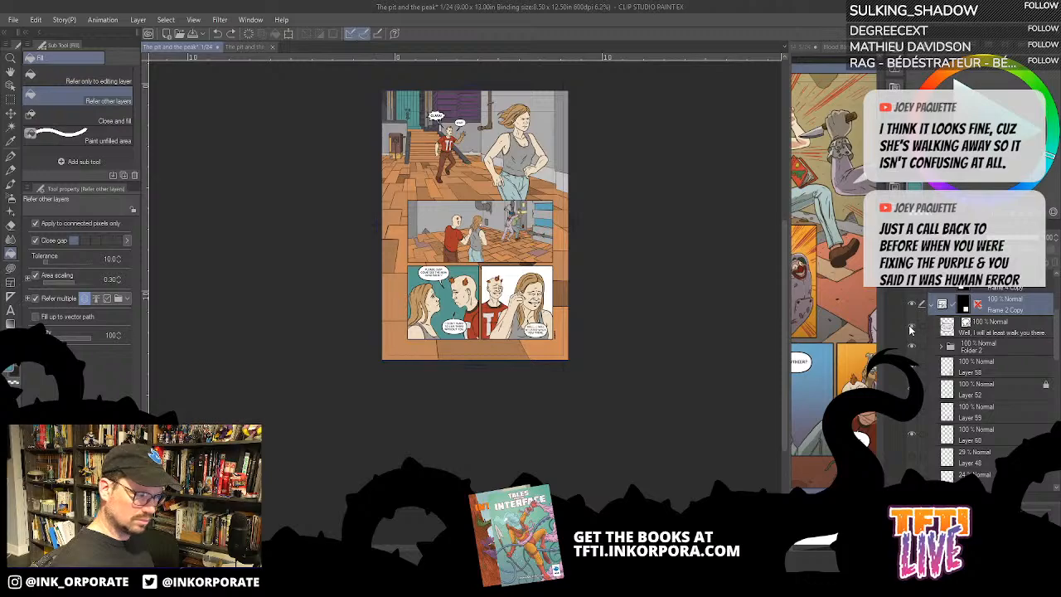
{"action": "left_click", "coordinate": [966, 436]}
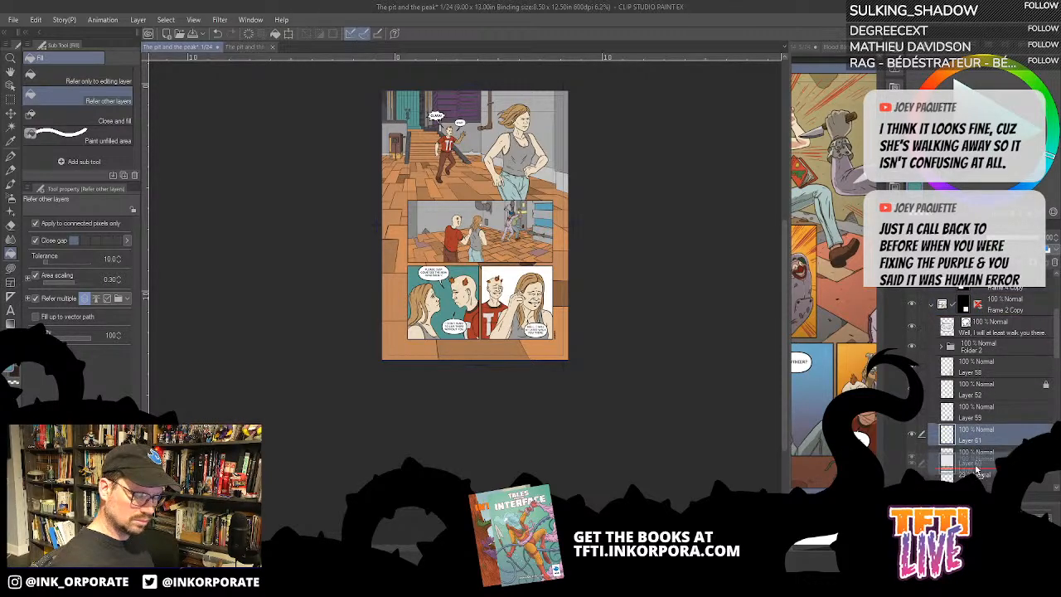
{"action": "left_click", "coordinate": [978, 461]}
{"action": "key", "text": "alt+Delete"}
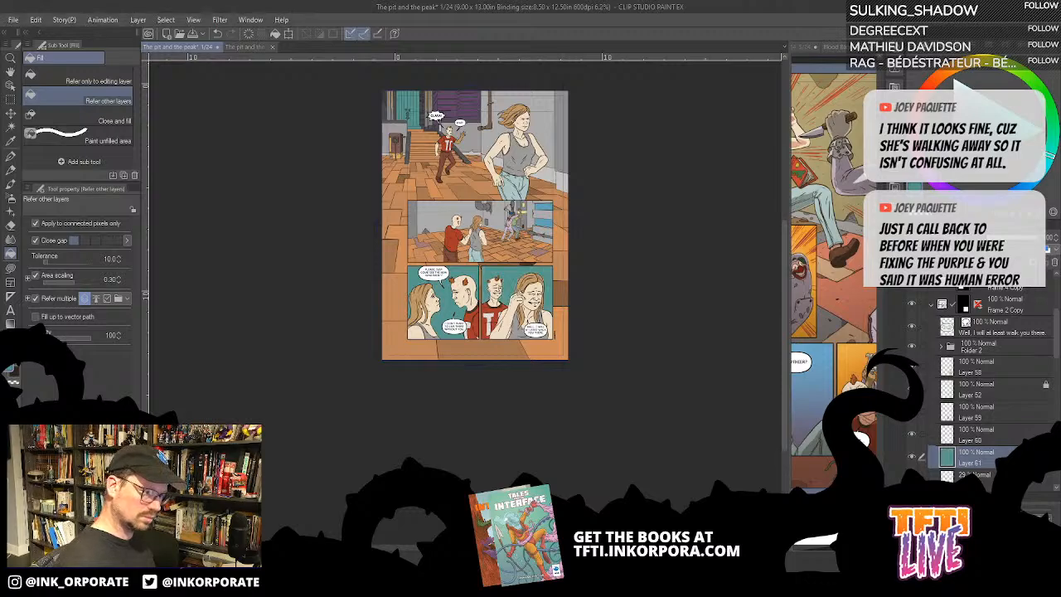
{"action": "left_click", "coordinate": [932, 308]}
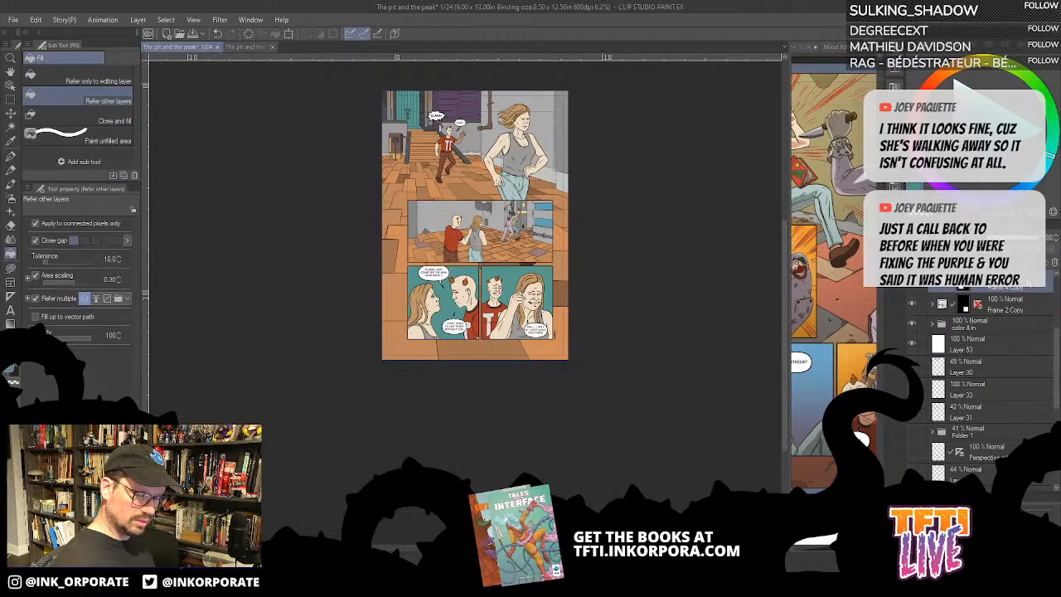
- Duplicate the first bottom panel's frame folder Frame 4 Copy, hide the original, and expand the duplicate
{"action": "right_click", "coordinate": [970, 305]}
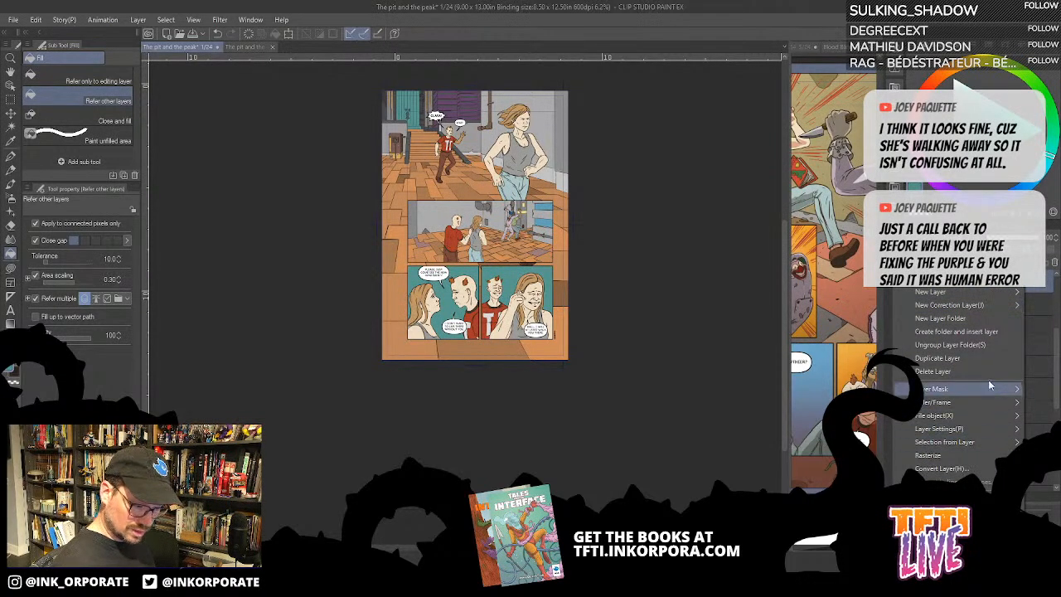
{"action": "left_click", "coordinate": [984, 359]}
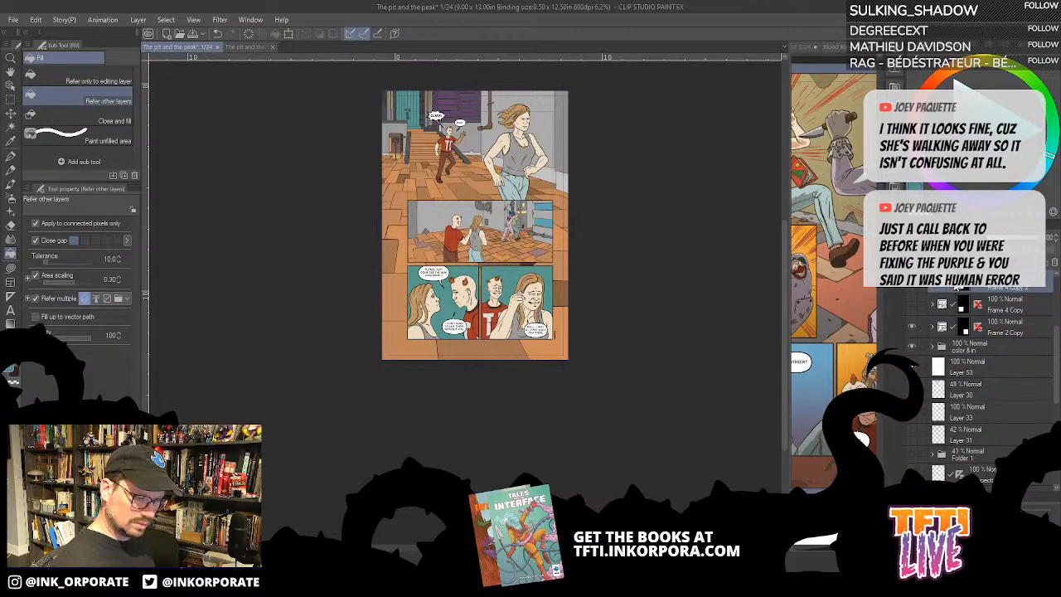
{"action": "left_click", "coordinate": [934, 291]}
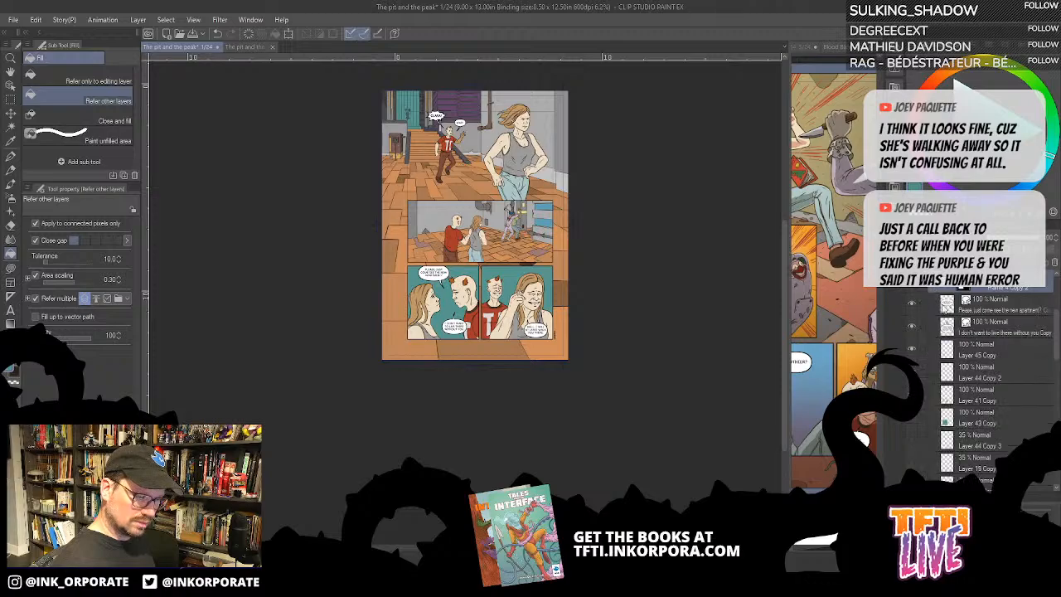
- Flip Layer 45 Copy through Layer 43 Copy horizontally in the duplicated first bottom panel and shift them left to fit the frame
{"action": "left_click", "coordinate": [997, 348]}
{"action": "left_click", "coordinate": [994, 419], "text": "shift"}
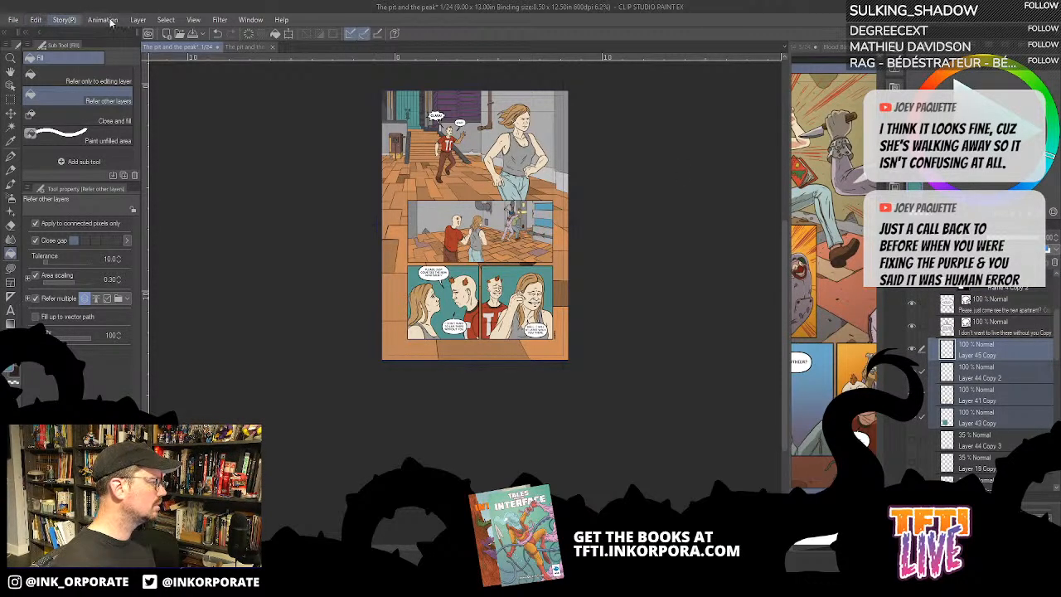
{"action": "key", "text": "ctrl+t"}
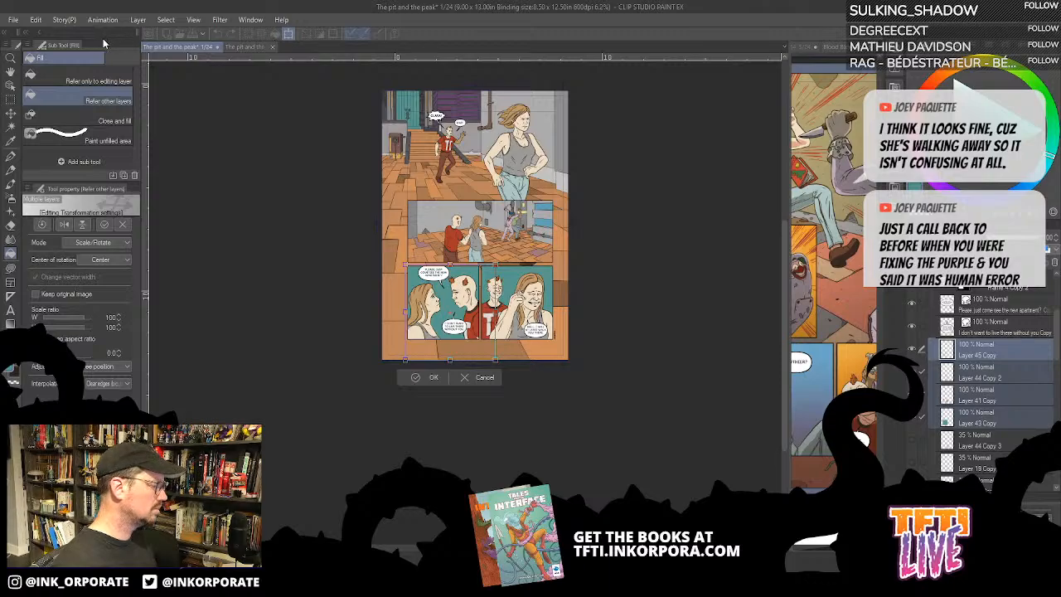
{"action": "left_click", "coordinate": [36, 22]}
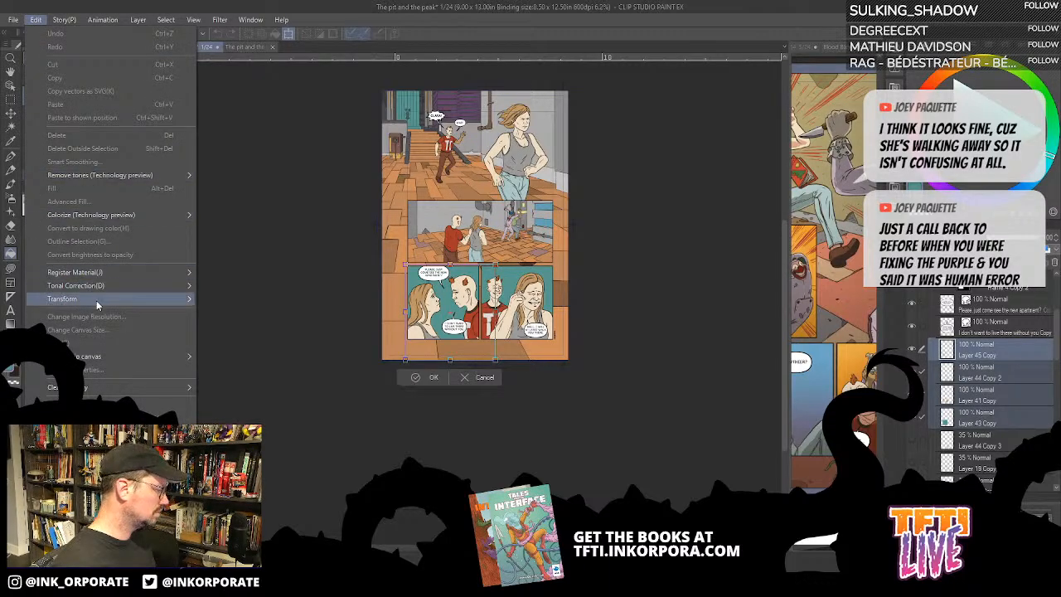
{"action": "mouse_move", "coordinate": [97, 300]}
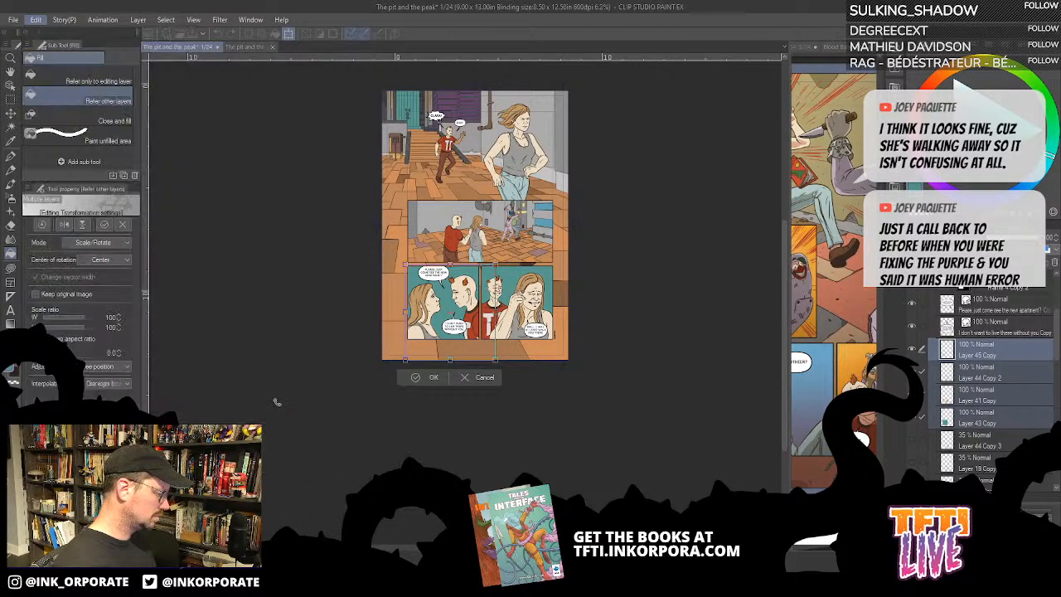
{"action": "left_click", "coordinate": [241, 403]}
{"action": "left_click_drag", "start_coordinate": [460, 311], "coordinate": [444, 318]}
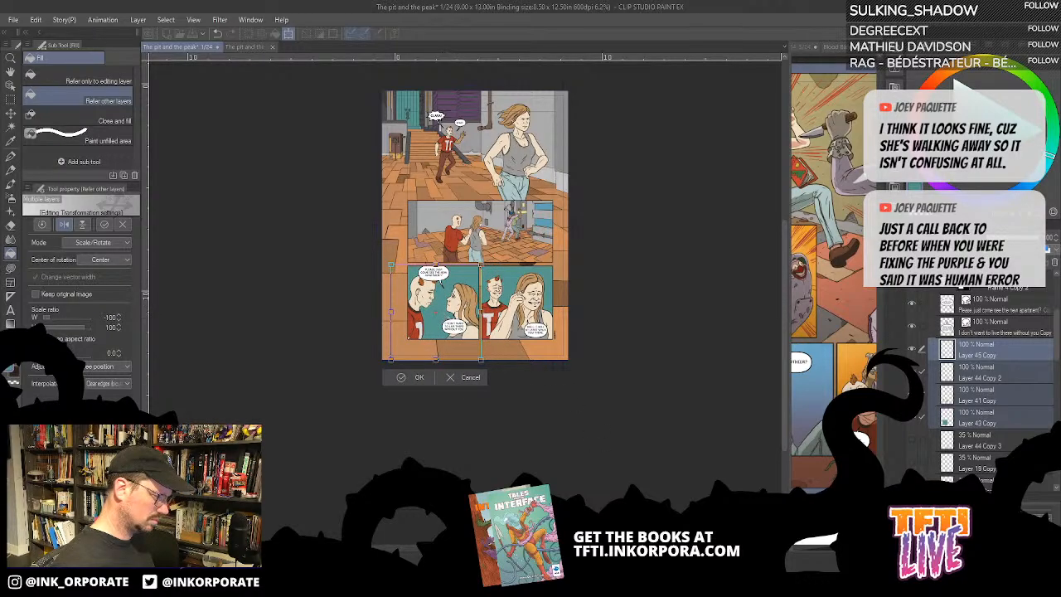
{"action": "key", "text": "Return"}
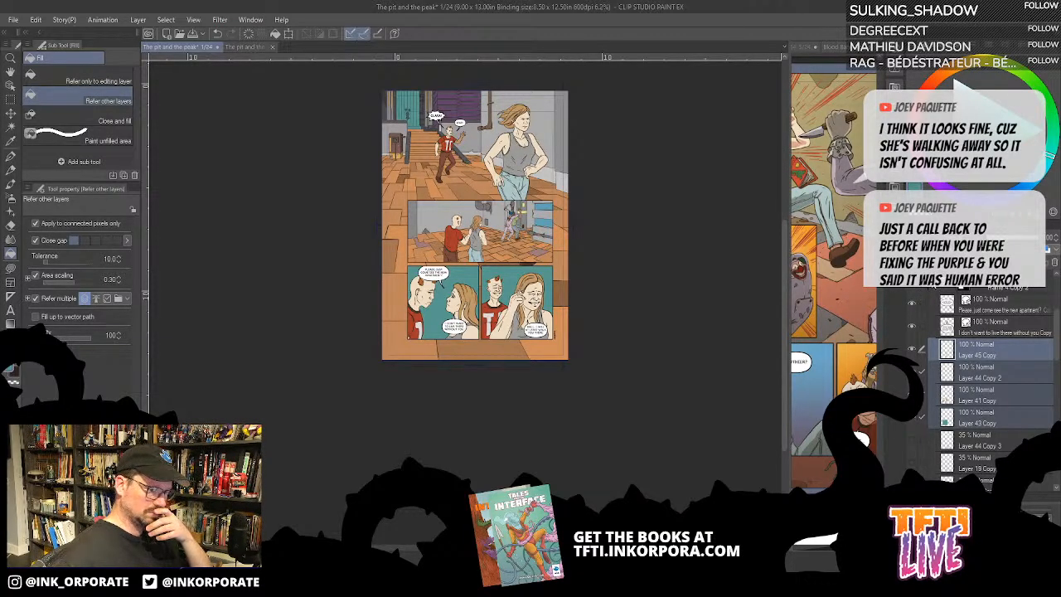
- Compare the flipped first bottom panel with the original by showing the original frame and toggling the duplicate's visibility
{"action": "left_click", "coordinate": [933, 286]}
{"action": "left_click", "coordinate": [912, 305]}
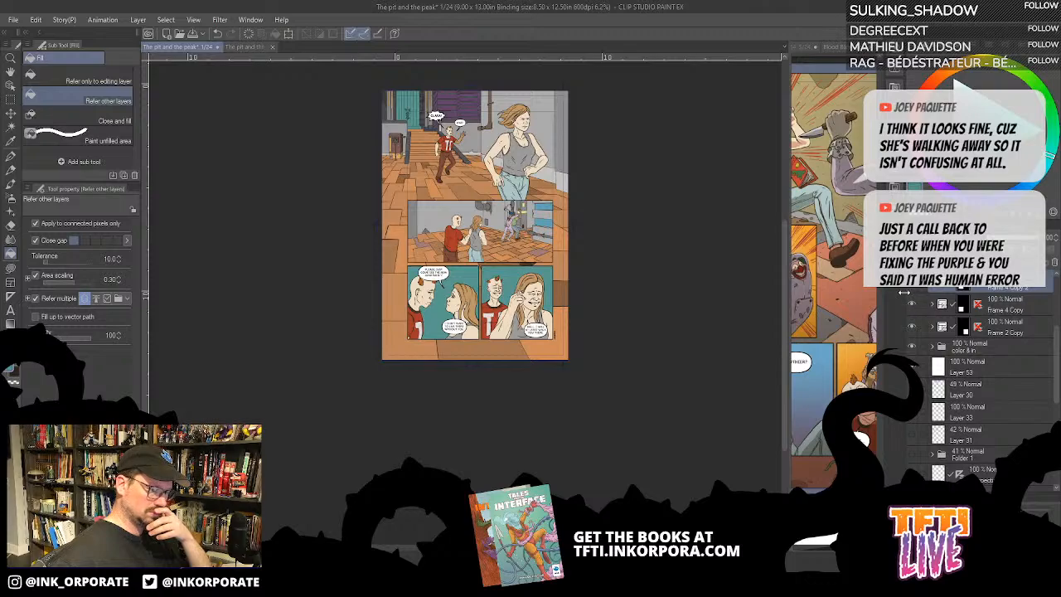
{"action": "key", "text": "ctrl+plus"}
{"action": "key", "text": "ctrl+plus"}
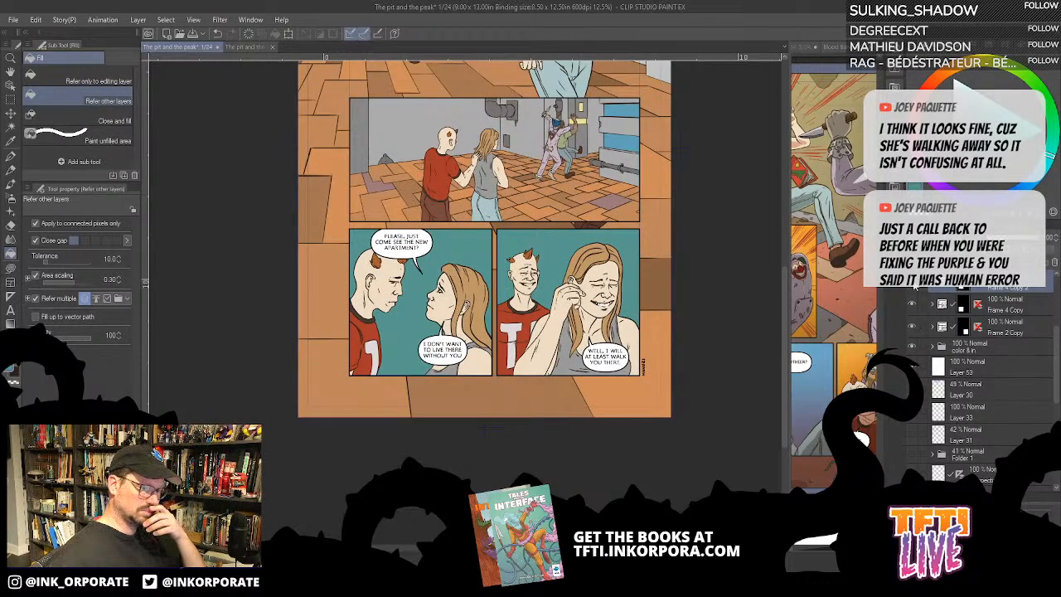
{"action": "left_click", "coordinate": [915, 286]}
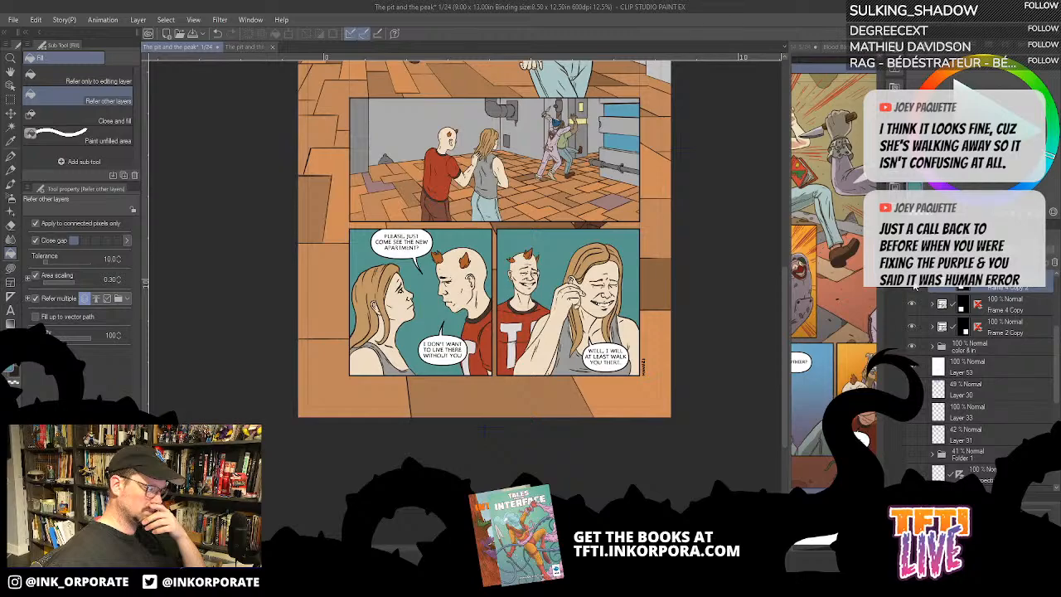
{"action": "left_click", "coordinate": [915, 286]}
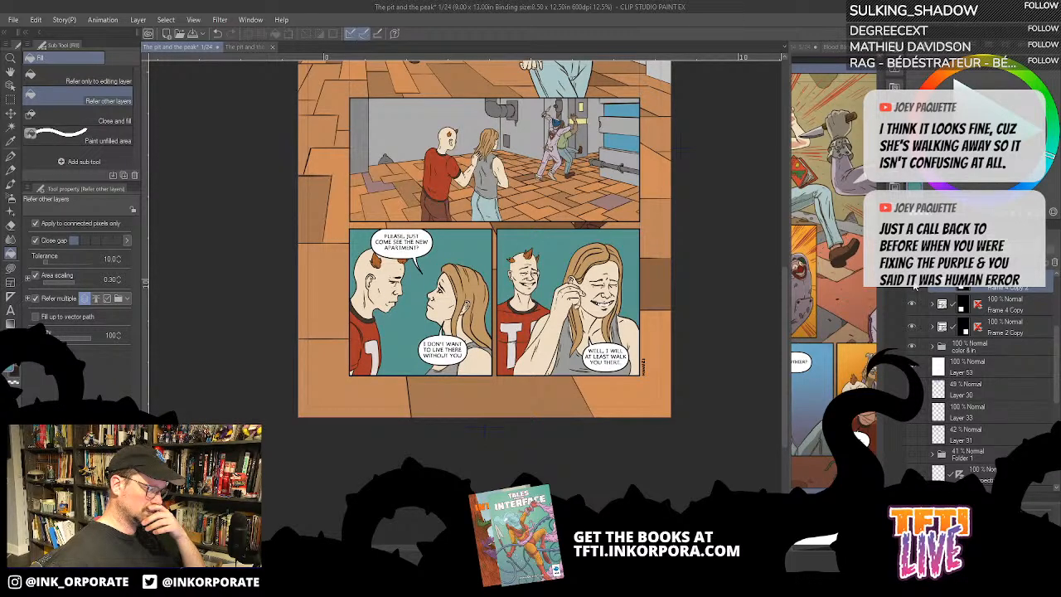
{"action": "left_click", "coordinate": [915, 286]}
{"action": "left_click", "coordinate": [915, 286]}
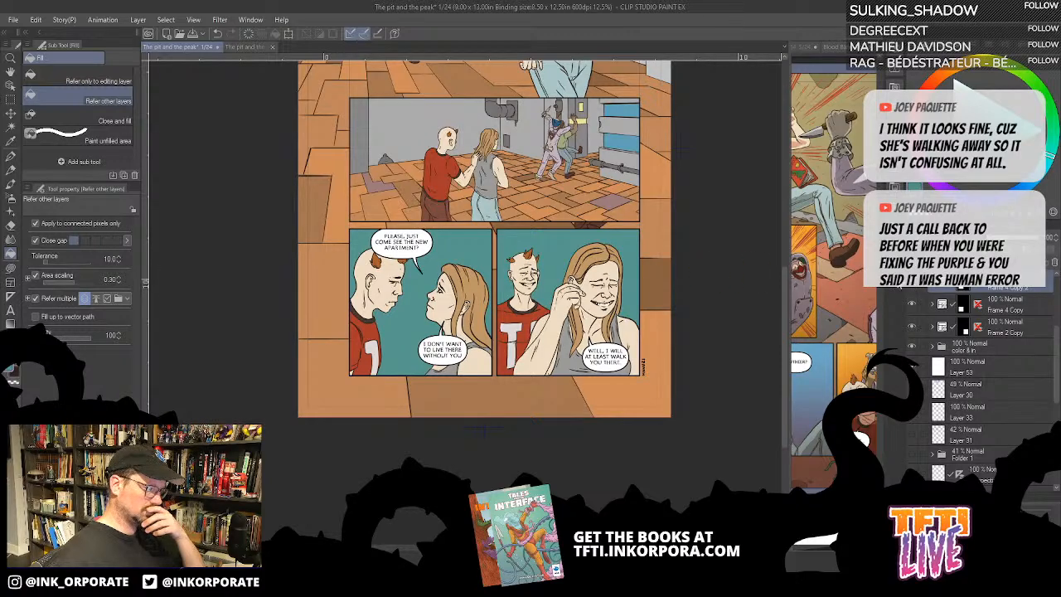
- Remove the tail from the "Please, just come see the new apartment?" balloon in the flipped first bottom panel
{"action": "left_click", "coordinate": [934, 288]}
{"action": "left_click", "coordinate": [1025, 312]}
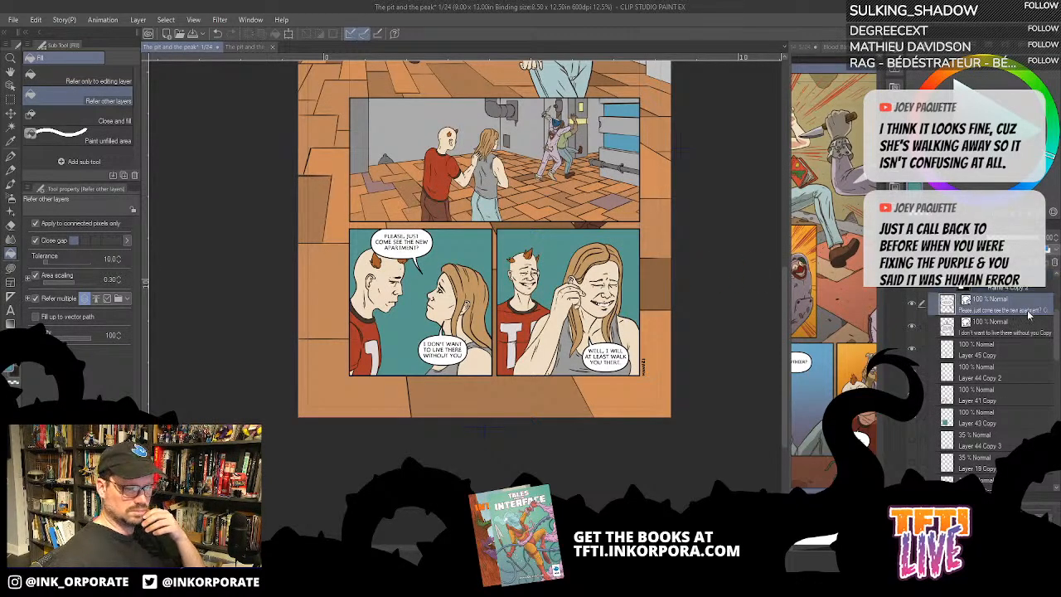
{"action": "key", "text": "ctrl+plus"}
{"action": "key", "text": "ctrl+plus"}
{"action": "key", "text": "ctrl+plus"}
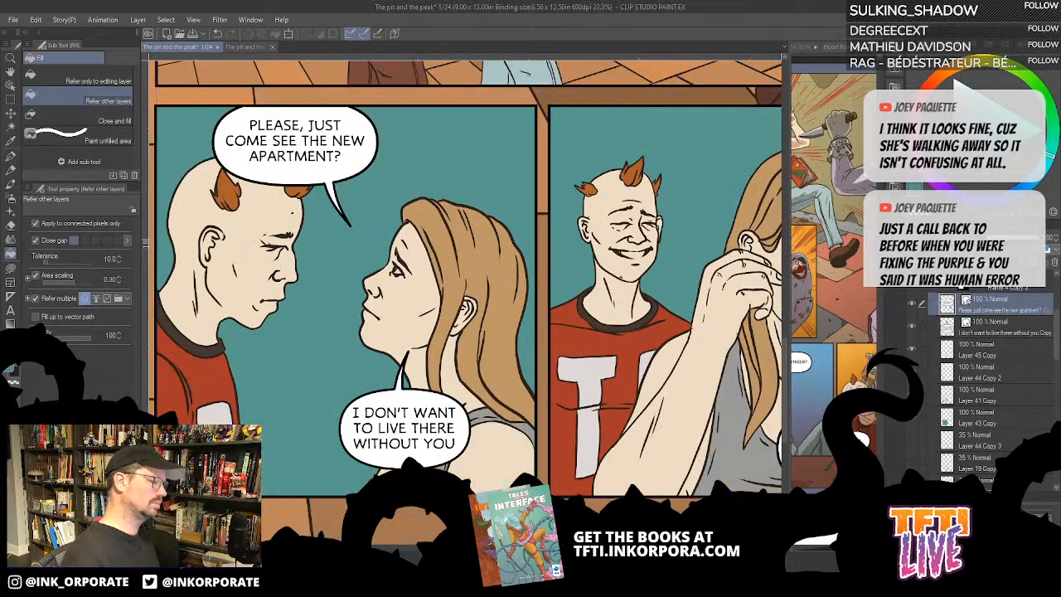
{"action": "left_click_drag", "start_coordinate": [348, 290], "coordinate": [424, 277]}
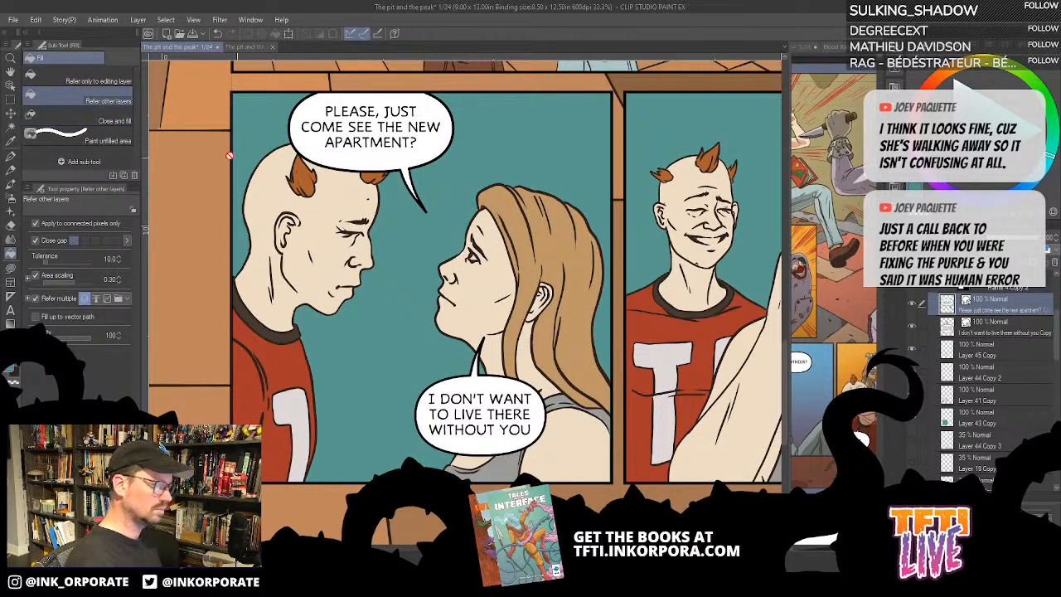
{"action": "left_click", "coordinate": [10, 85]}
{"action": "left_click", "coordinate": [408, 161]}
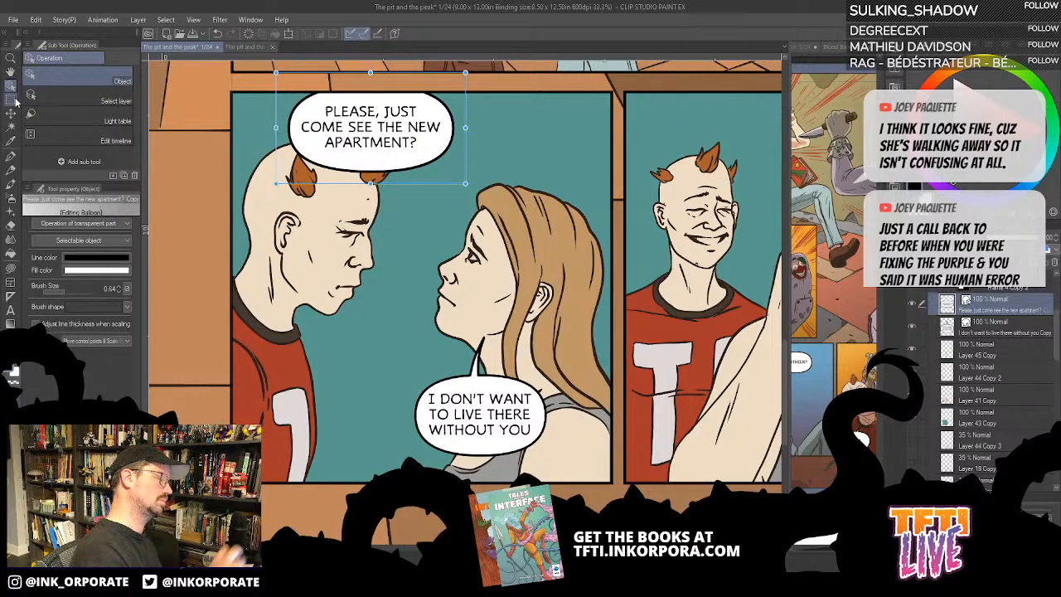
- Move the "Please, just come see the new apartment?" balloon right so it sits between the man's and woman's heads
{"action": "key", "text": "Right"}
{"action": "key", "text": "Right"}
{"action": "key", "text": "Right"}
{"action": "key", "text": "Right"}
{"action": "key", "text": "Right"}
{"action": "key", "text": "Right"}
{"action": "key", "text": "Right"}
{"action": "key", "text": "Right"}
{"action": "key", "text": "Right"}
{"action": "key", "text": "Right"}
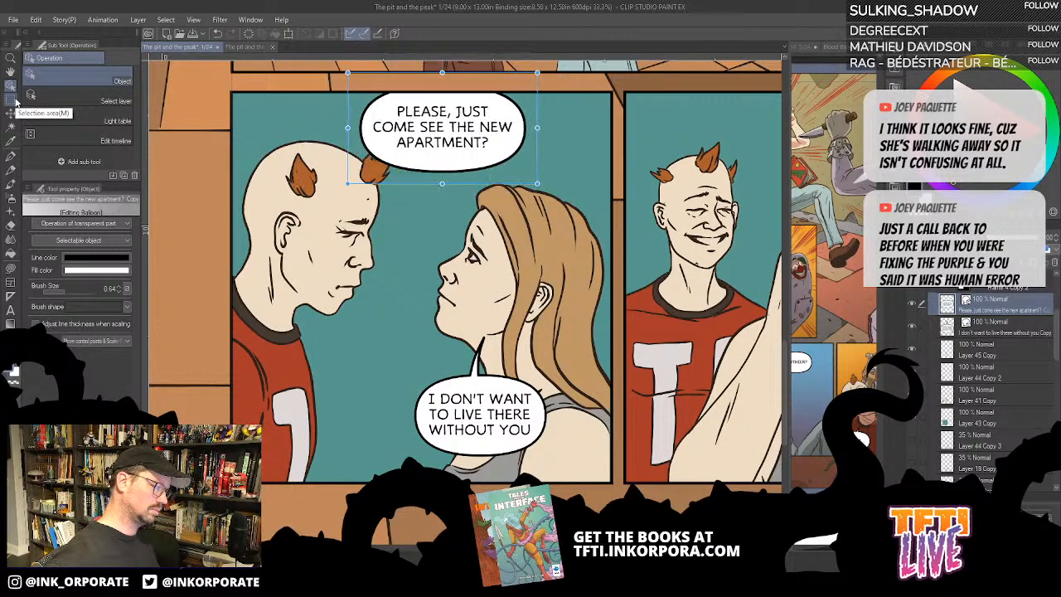
- Nudge the "Please, just come see the new apartment?" balloon further right until it clears the man's horns
{"action": "key", "text": "Left"}
{"action": "key", "text": "Left"}
{"action": "key", "text": "Left"}
{"action": "key", "text": "Left"}
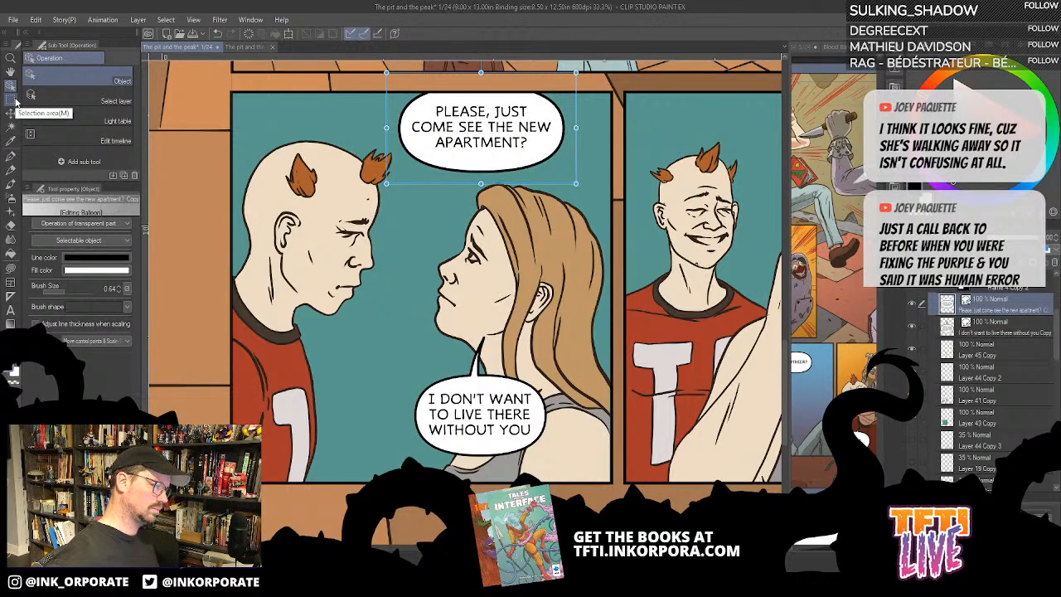
{"action": "key", "text": "Left"}
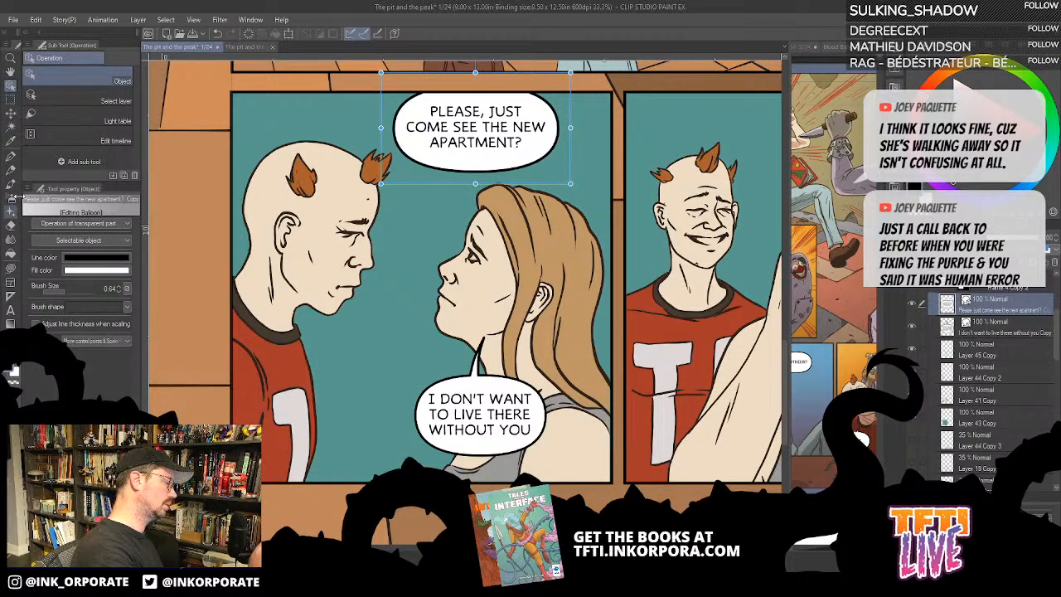
- Draw a new curved tail with the Balloon pen from the "Please, just come see the new apartment?" balloon toward the man
{"action": "left_click", "coordinate": [12, 269]}
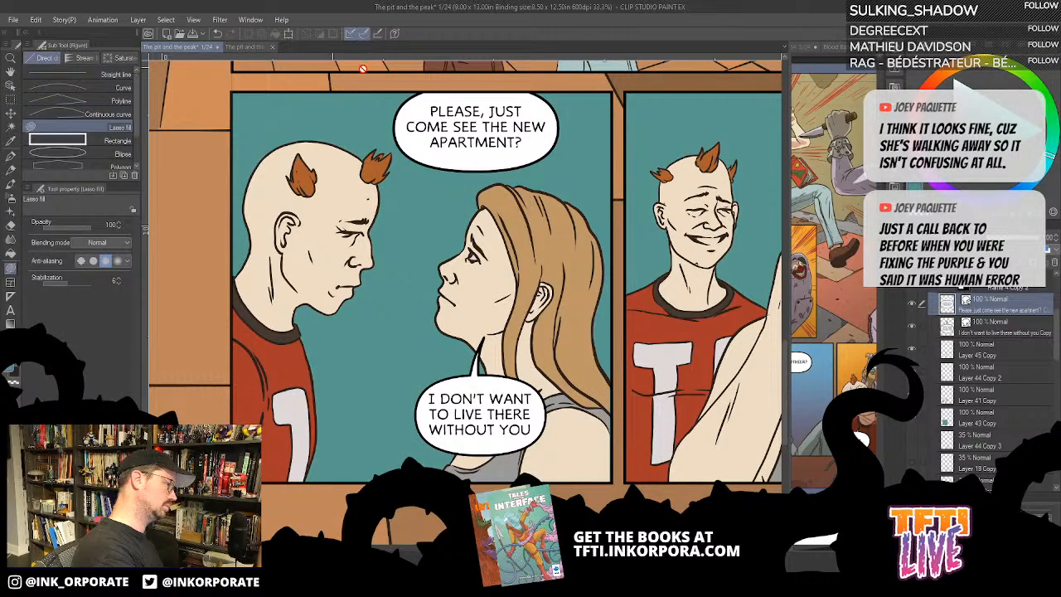
{"action": "left_click", "coordinate": [12, 324]}
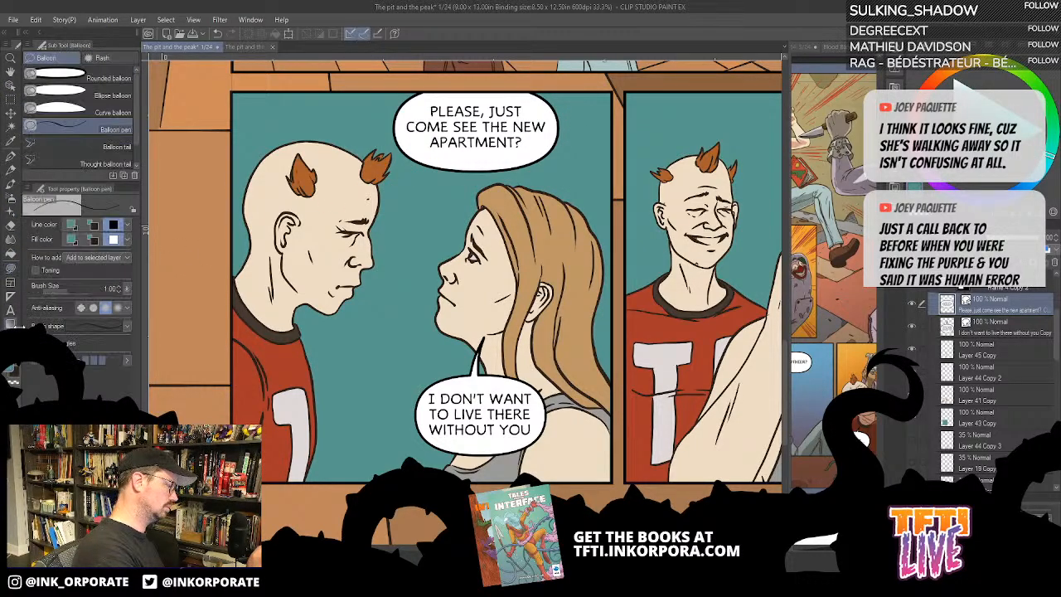
{"action": "left_click_drag", "start_coordinate": [419, 156], "coordinate": [393, 210]}
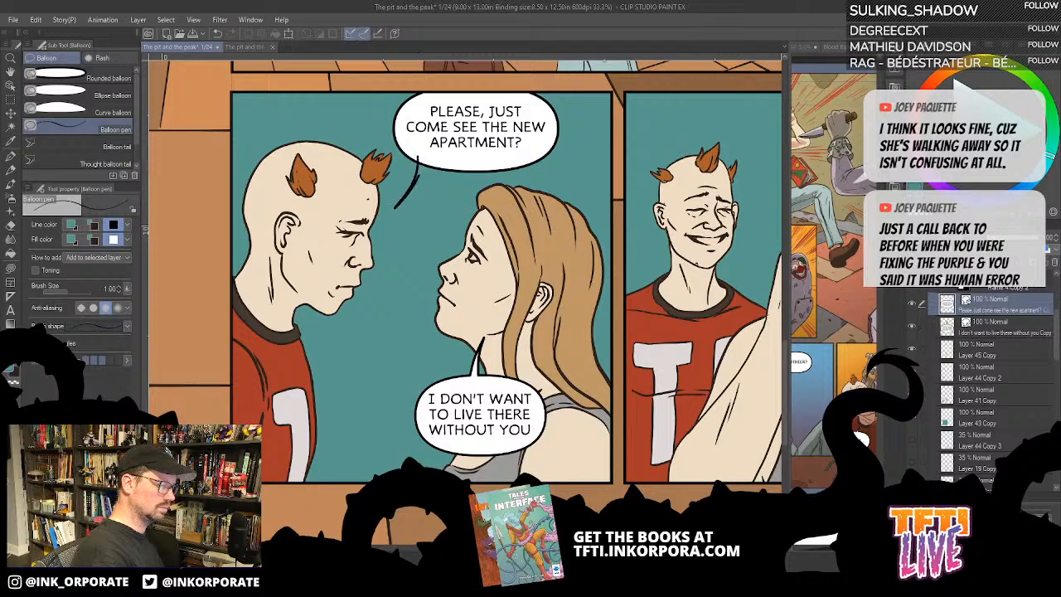
{"action": "key", "text": "ctrl+z"}
{"action": "left_click_drag", "start_coordinate": [422, 157], "coordinate": [429, 158]}
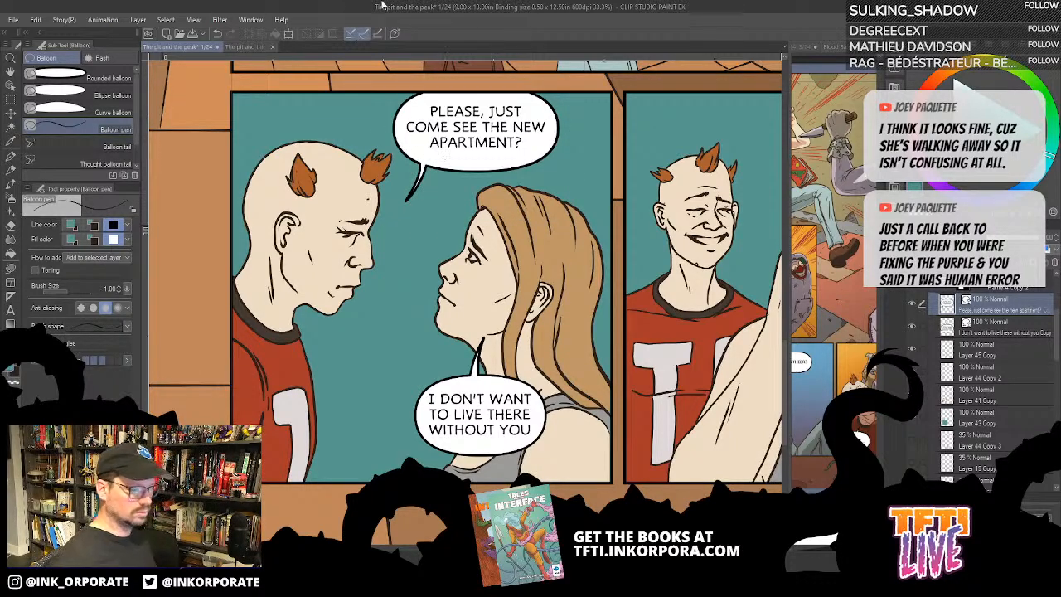
- Move the "I don't want to live there without you" balloon left between the two figures and delete its tail
{"action": "key", "text": "o"}
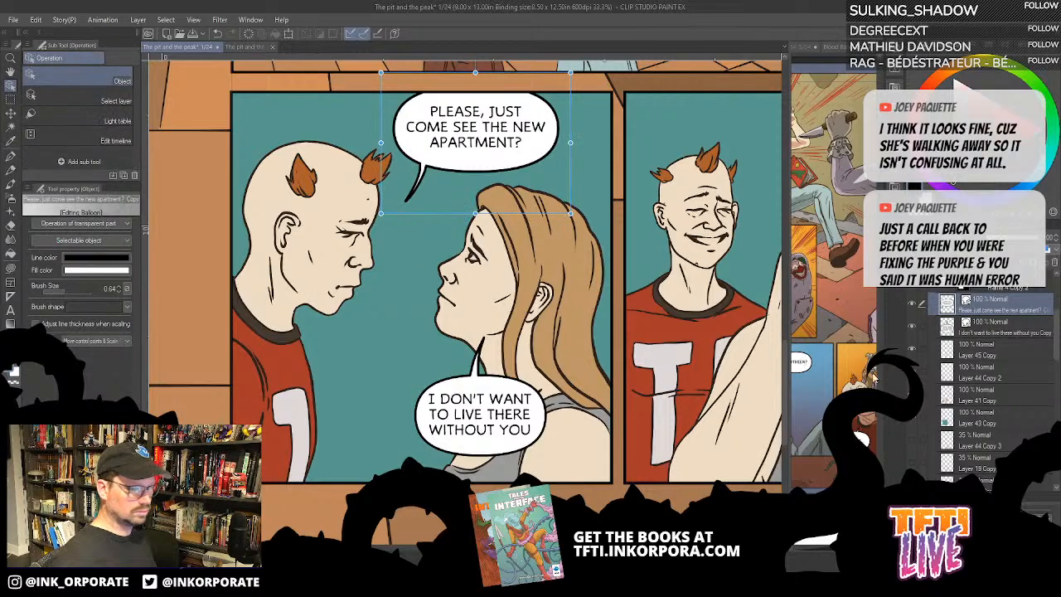
{"action": "left_click", "coordinate": [476, 331]}
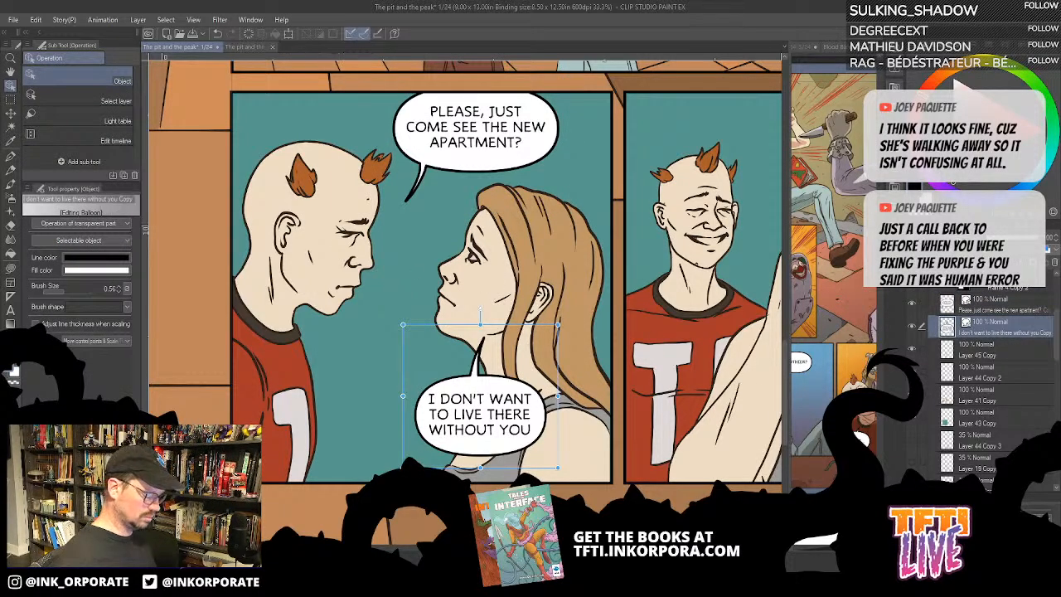
{"action": "left_click_drag", "start_coordinate": [481, 397], "coordinate": [393, 396]}
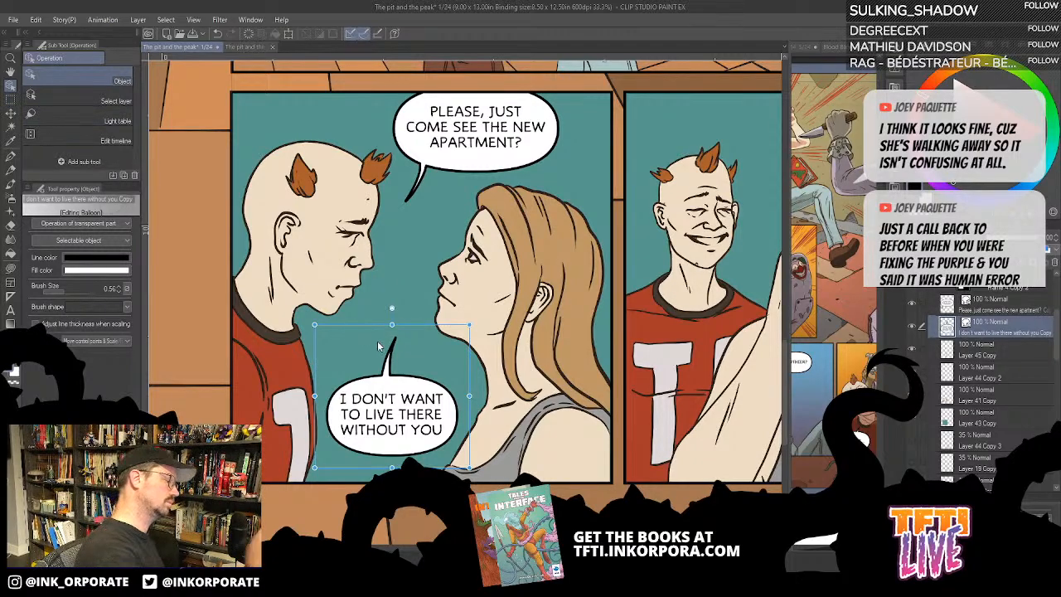
{"action": "left_click", "coordinate": [390, 363]}
{"action": "key", "text": "Delete"}
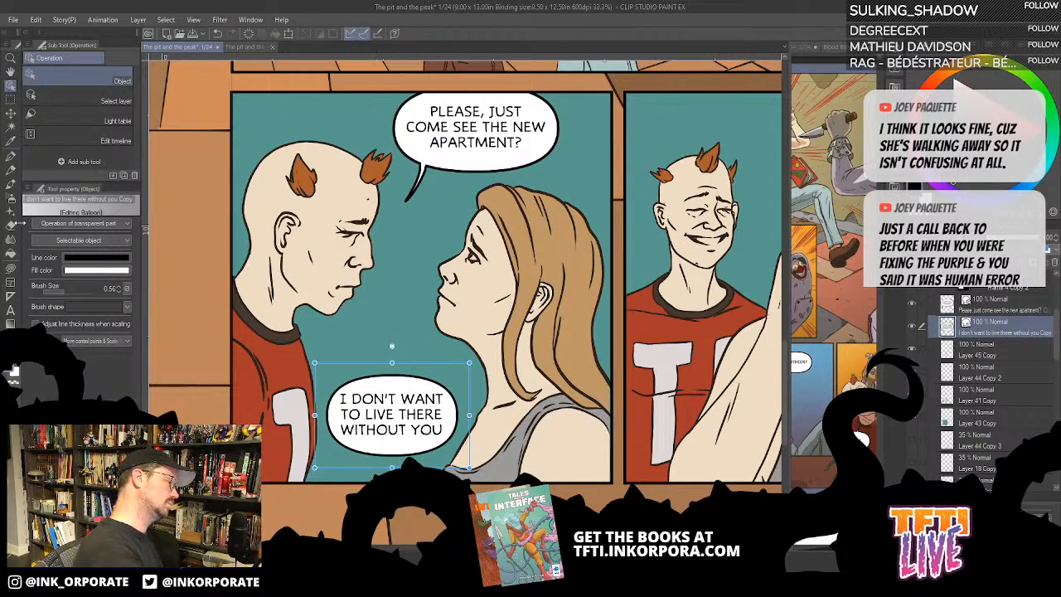
- Draw a new Balloon pen tail on the "I don't want to live there without you" balloon, curving up toward the woman
{"action": "left_click", "coordinate": [13, 324]}
{"action": "key", "text": "^"}
{"action": "key", "text": "^"}
{"action": "key", "text": "^"}
{"action": "key", "text": "^"}
{"action": "key", "text": "^"}
{"action": "key", "text": "^"}
{"action": "key", "text": "^"}
{"action": "key", "text": "^"}
{"action": "key", "text": "^"}
{"action": "key", "text": "^"}
{"action": "key", "text": "^"}
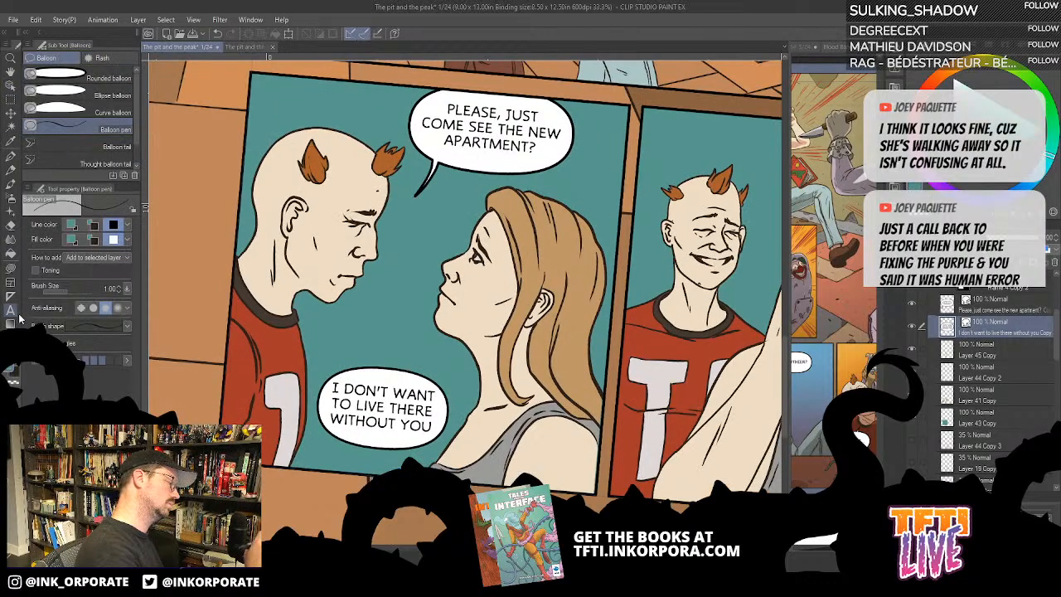
{"action": "left_click_drag", "start_coordinate": [353, 277], "coordinate": [366, 241]}
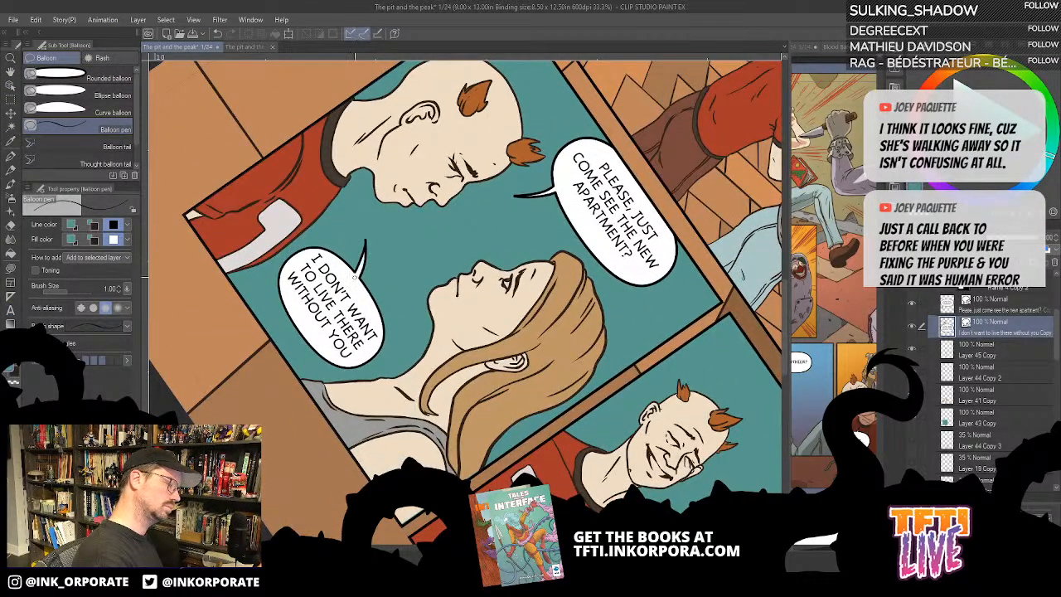
- Compare the flipped first bottom panel with the original at page scale by toggling the duplicate frame's visibility
{"action": "scroll", "coordinate": [360, 256], "scroll_direction": "down", "scroll_amount": 3}
{"action": "key", "text": "minus"}
{"action": "key", "text": "minus"}
{"action": "key", "text": "minus"}
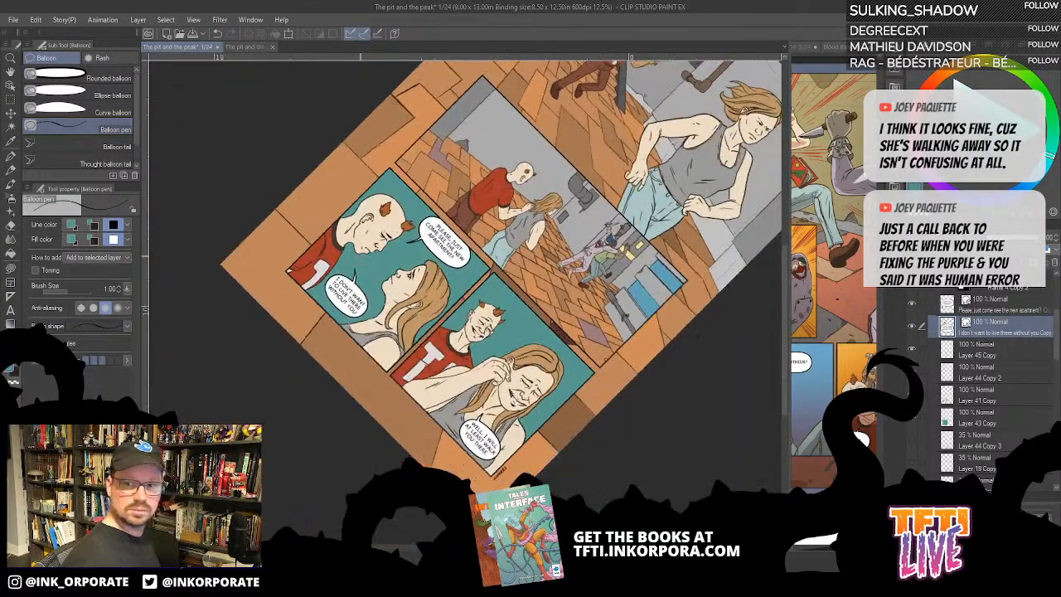
{"action": "key", "text": "minus"}
{"action": "key", "text": "minus"}
{"action": "key", "text": "minus"}
{"action": "key", "text": "minus"}
{"action": "key", "text": "minus"}
{"action": "key", "text": "minus"}
{"action": "key", "text": "minus"}
{"action": "key", "text": "minus"}
{"action": "key", "text": "minus"}
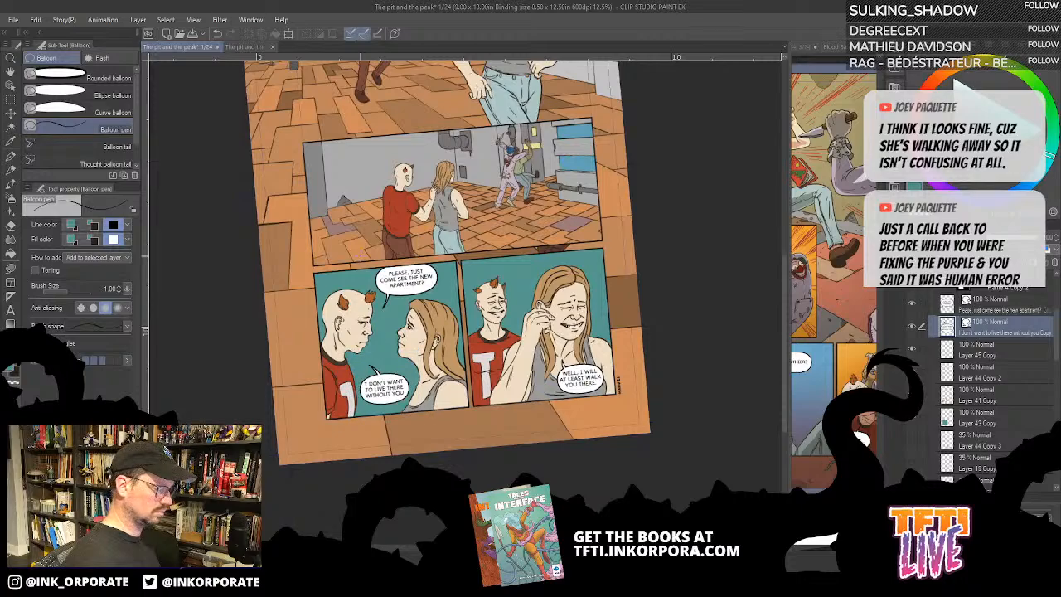
{"action": "key", "text": "minus"}
{"action": "key", "text": "asciicircum"}
{"action": "key", "text": "asciicircum"}
{"action": "key", "text": "asciicircum"}
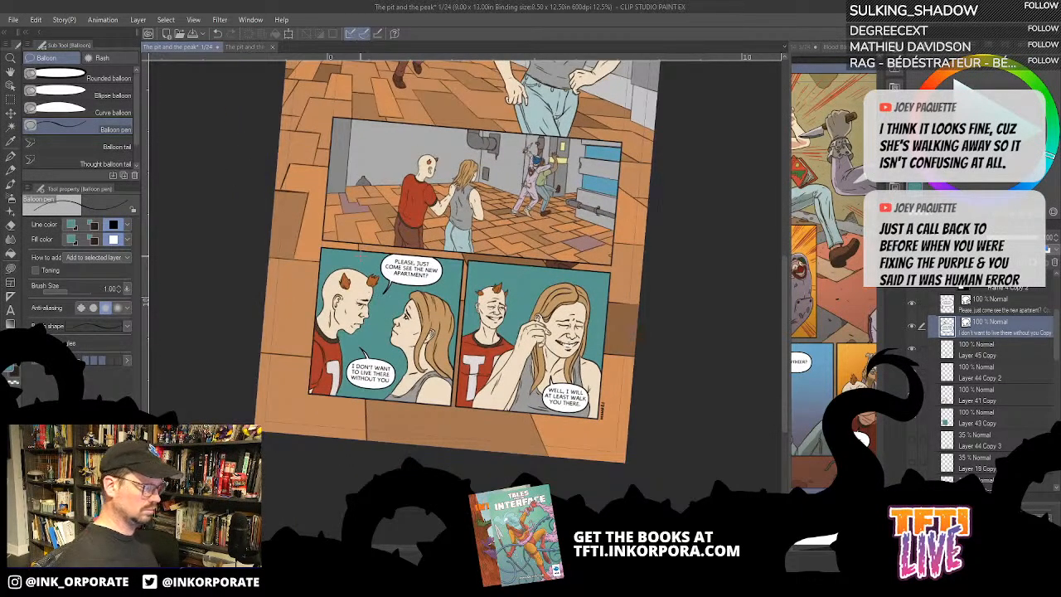
{"action": "key", "text": "minus"}
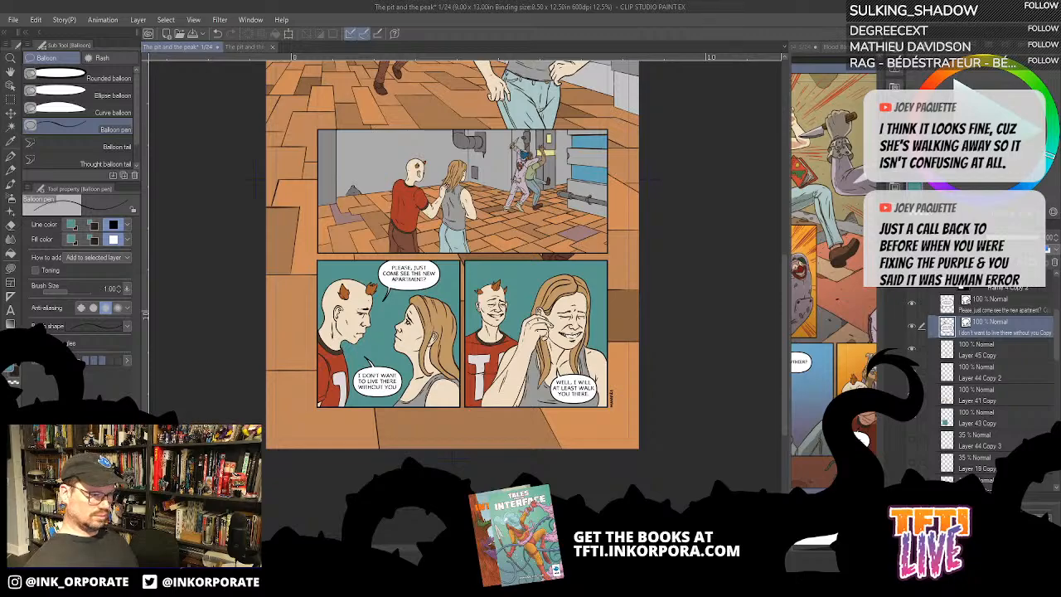
{"action": "left_click", "coordinate": [933, 287]}
{"action": "left_click", "coordinate": [913, 287]}
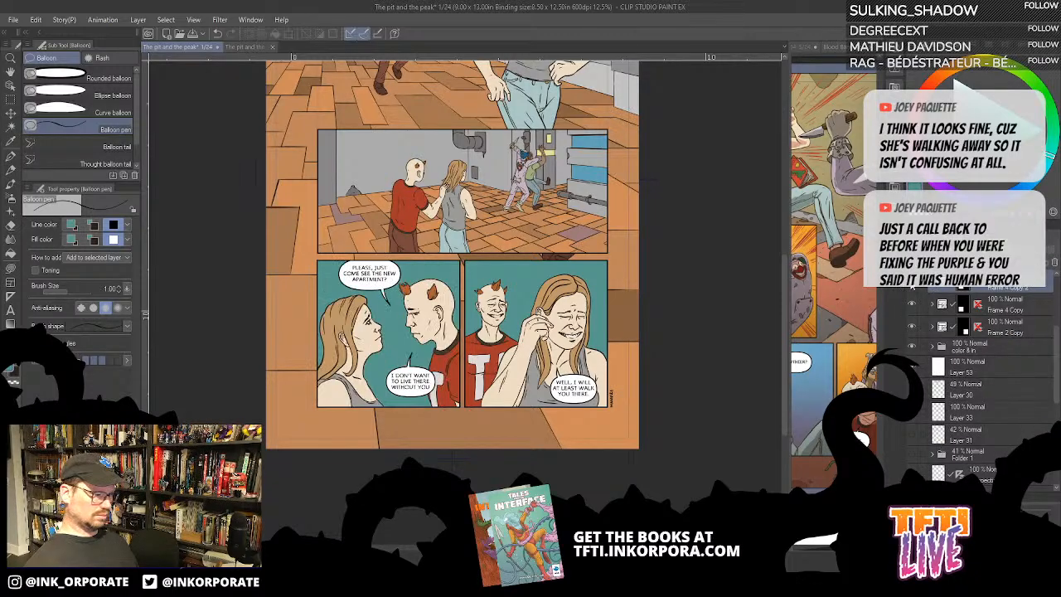
{"action": "left_click", "coordinate": [913, 286]}
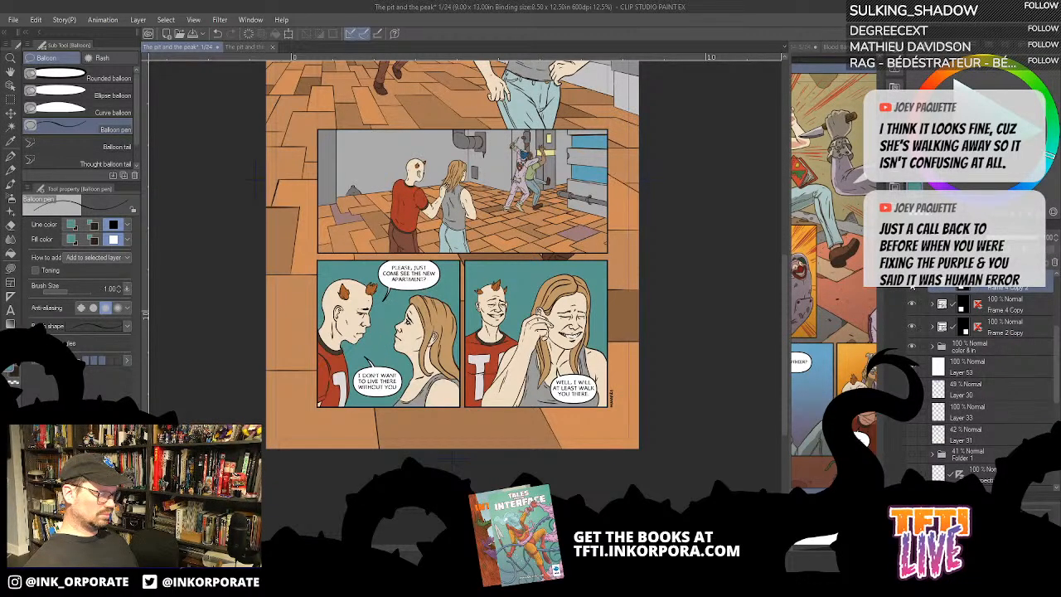
{"action": "left_click", "coordinate": [913, 286]}
{"action": "left_click", "coordinate": [913, 286]}
{"action": "left_click", "coordinate": [913, 286]}
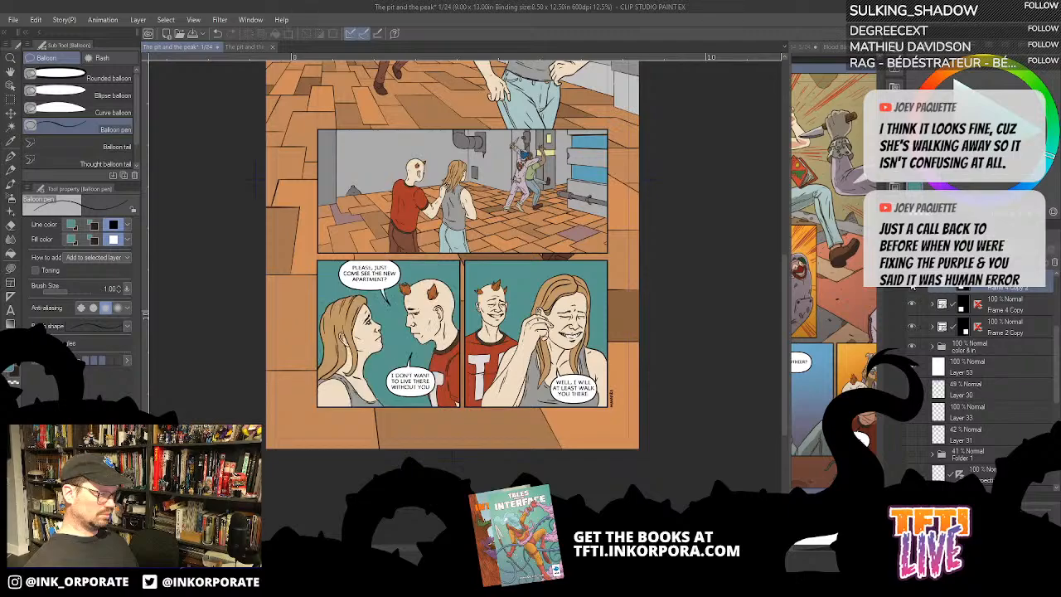
{"action": "left_click", "coordinate": [913, 286]}
{"action": "left_click", "coordinate": [913, 286]}
{"action": "left_click", "coordinate": [912, 286]}
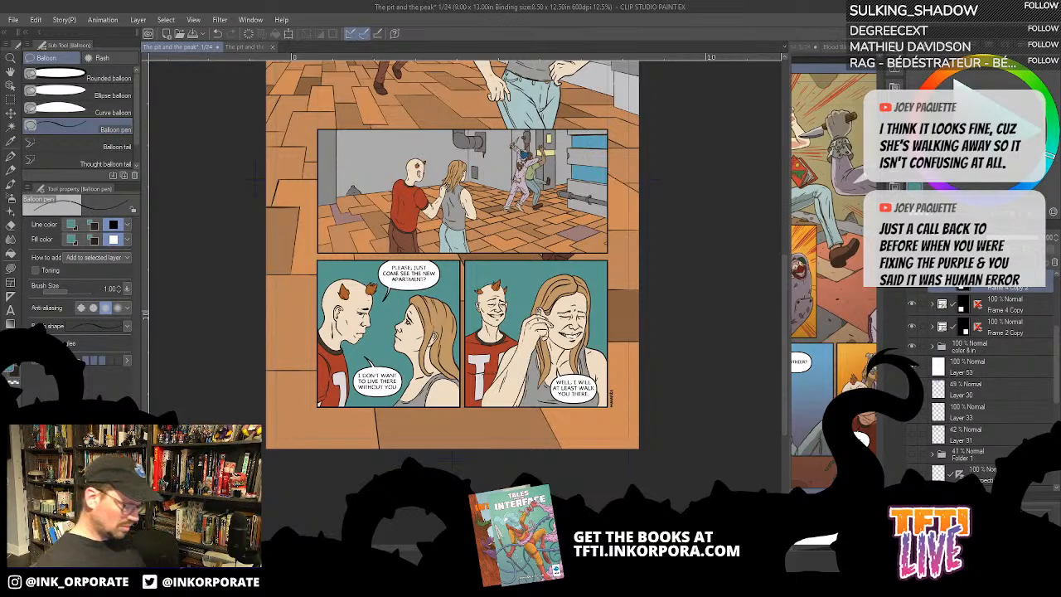
- Hide the original first bottom panel's frame, Frame 4 Copy, keeping the flipped duplicate visible
{"action": "key", "text": "ctrl+plus"}
{"action": "key", "text": "ctrl+plus"}
{"action": "key", "text": "ctrl+plus"}
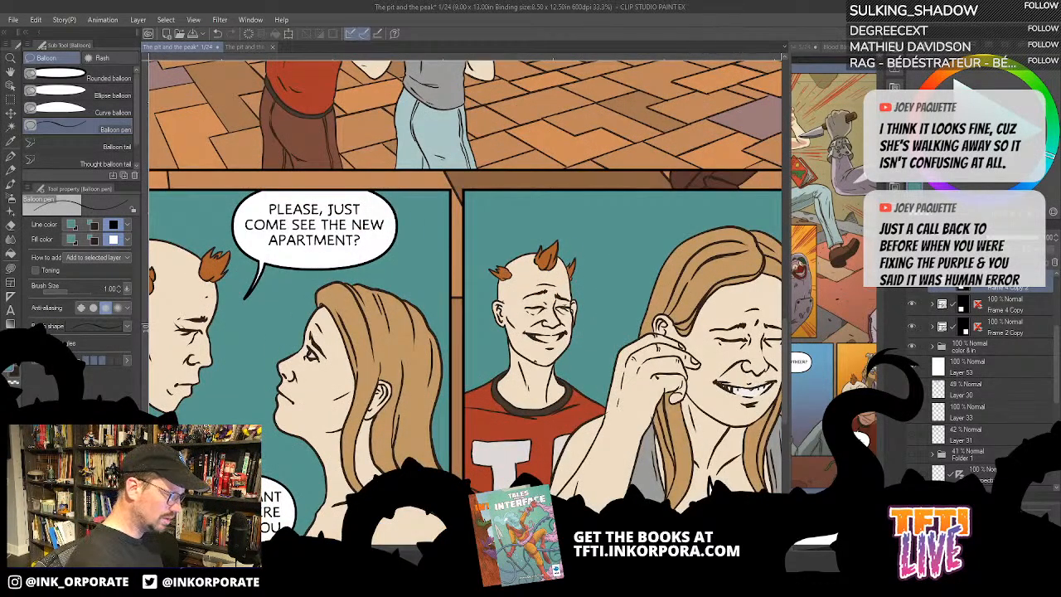
{"action": "left_click", "coordinate": [934, 284]}
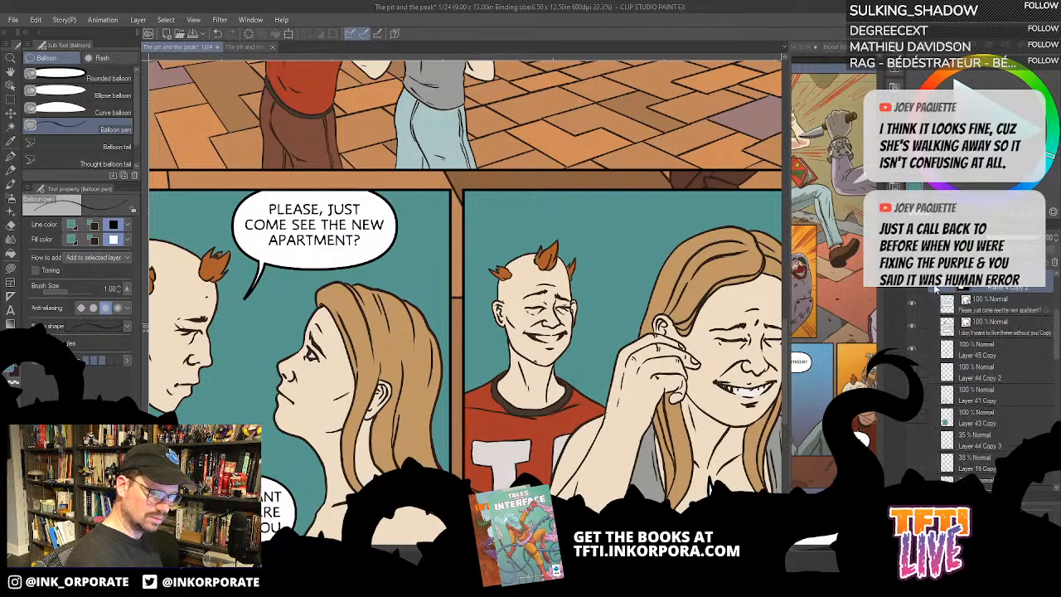
{"action": "left_click", "coordinate": [933, 285]}
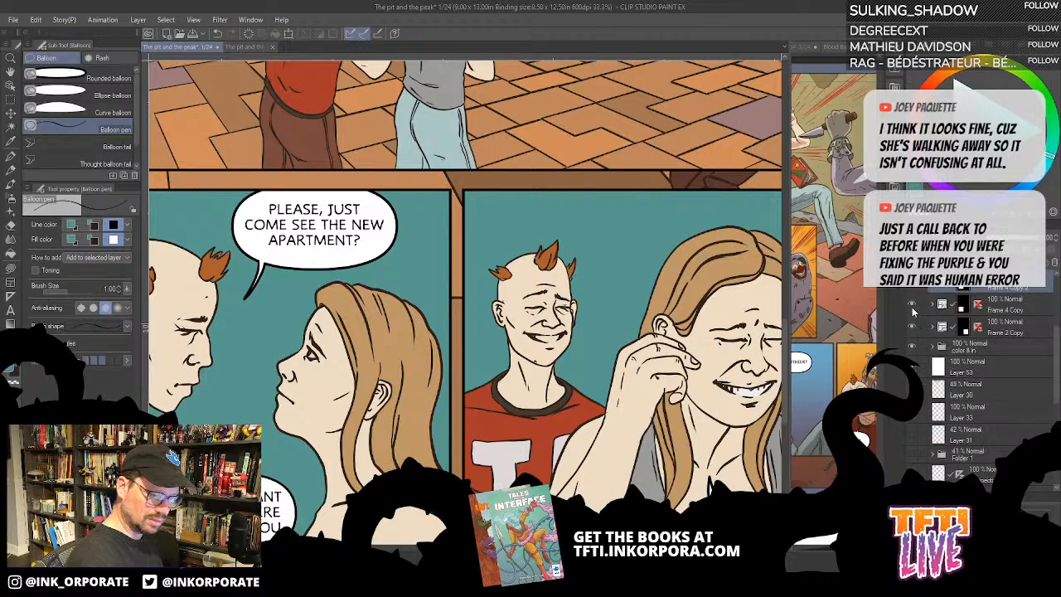
{"action": "left_click", "coordinate": [933, 286]}
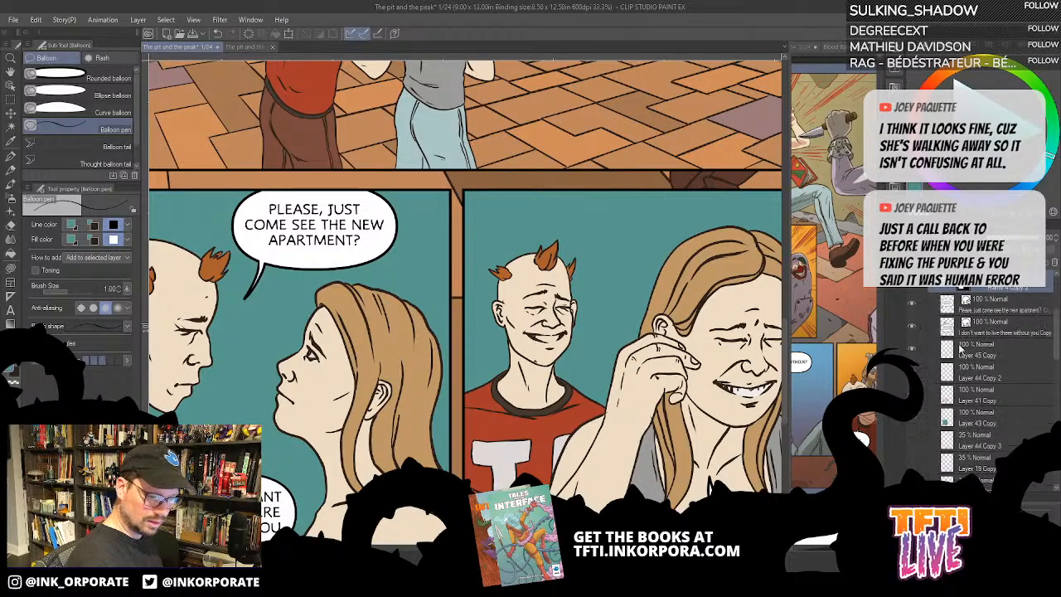
- Check which layer holds the figures' flat colours in the second bottom panel by toggling layer visibility in the bottom frames
{"action": "left_click", "coordinate": [916, 354]}
{"action": "left_click", "coordinate": [916, 357]}
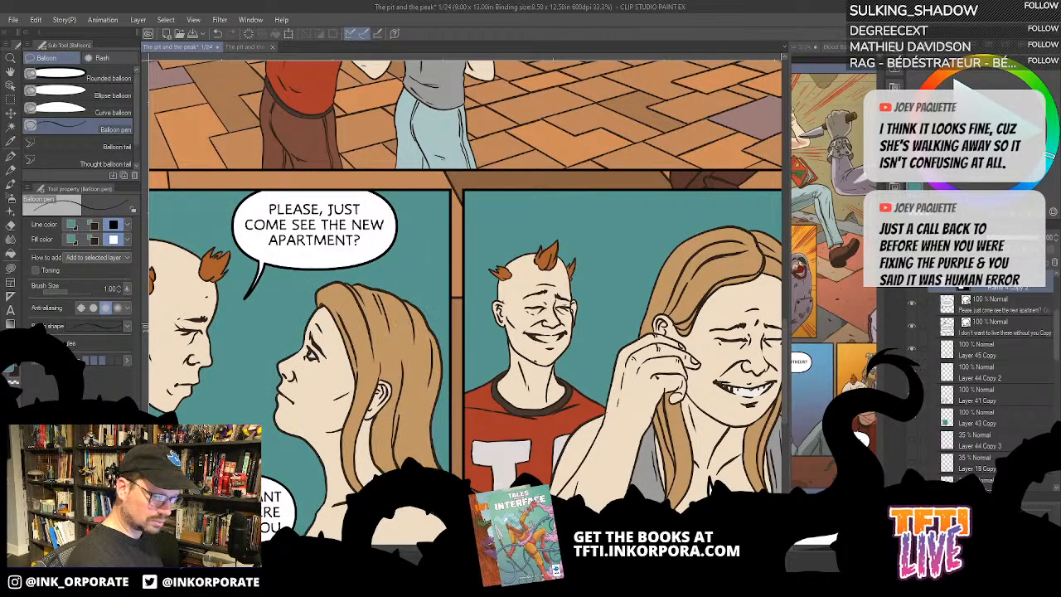
{"action": "left_click", "coordinate": [913, 371]}
{"action": "left_click", "coordinate": [913, 371]}
{"action": "left_click", "coordinate": [913, 394]}
{"action": "left_click", "coordinate": [913, 394]}
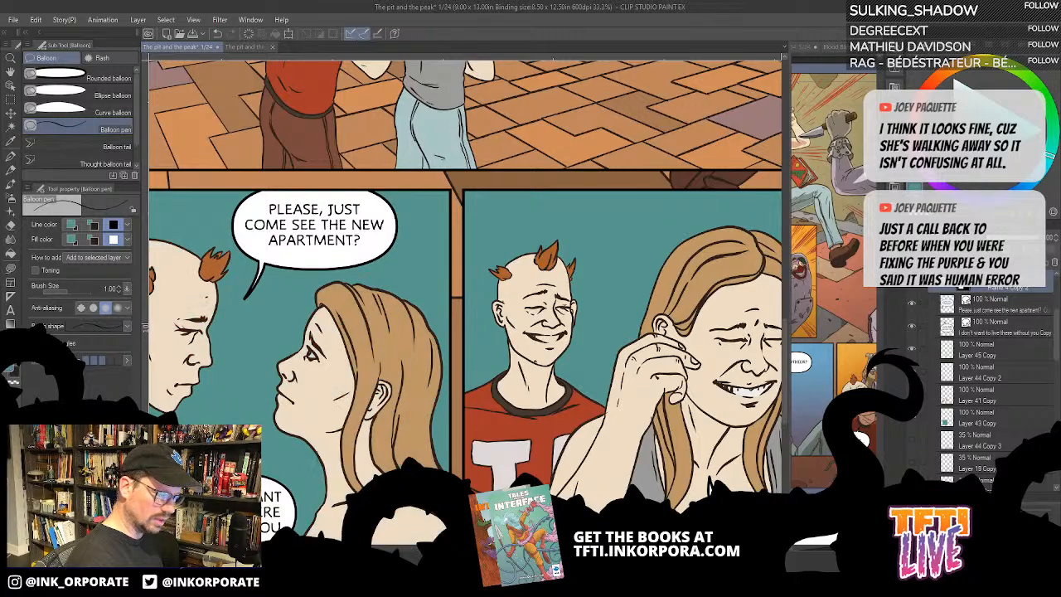
{"action": "scroll", "coordinate": [929, 330], "scroll_direction": "down", "scroll_amount": 3}
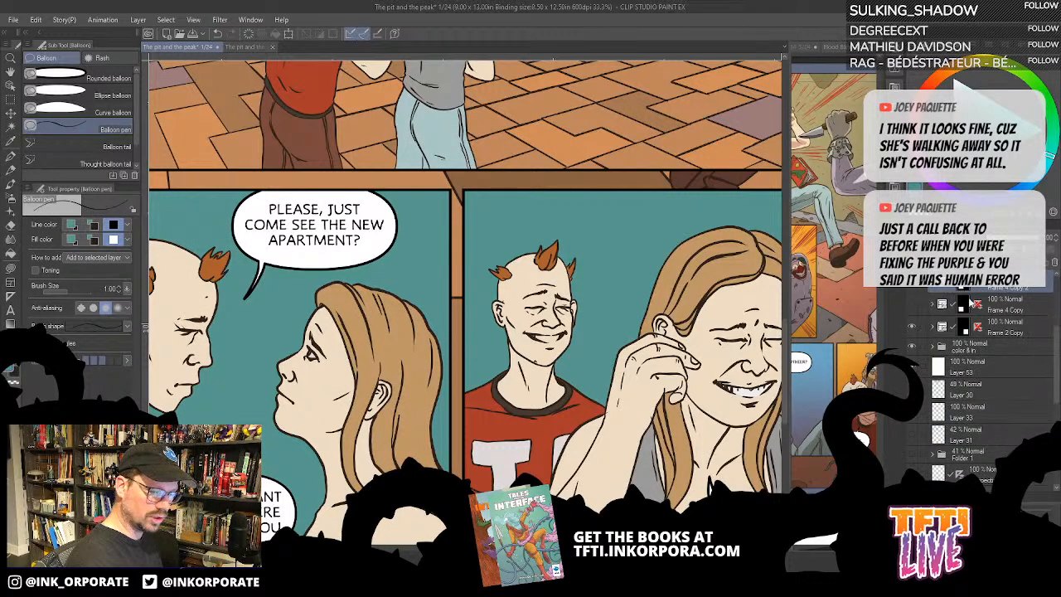
{"action": "left_click", "coordinate": [911, 329]}
{"action": "left_click", "coordinate": [911, 328]}
{"action": "left_click", "coordinate": [931, 328]}
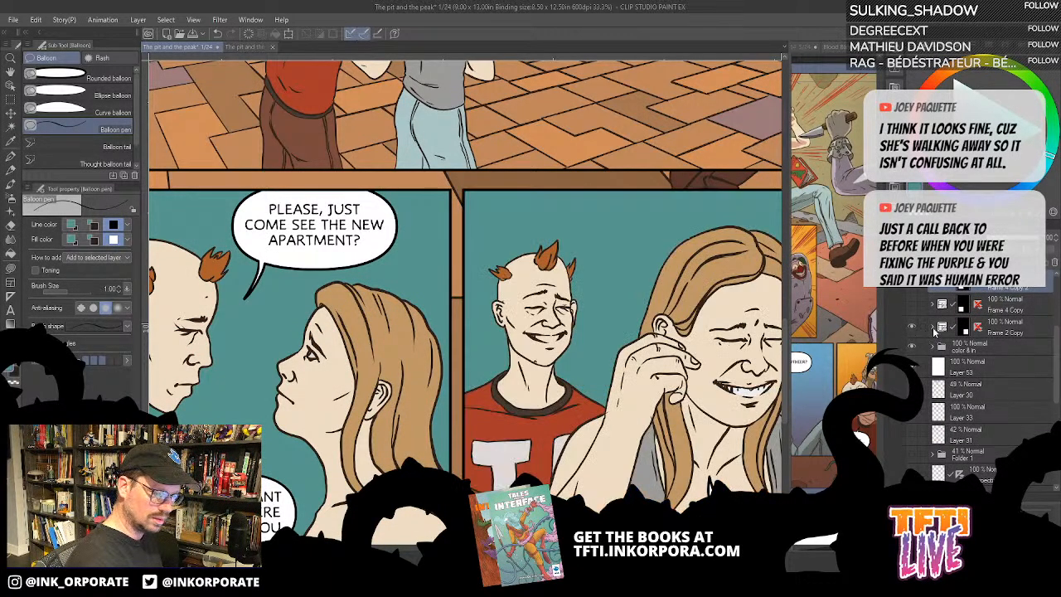
{"action": "left_click", "coordinate": [912, 390]}
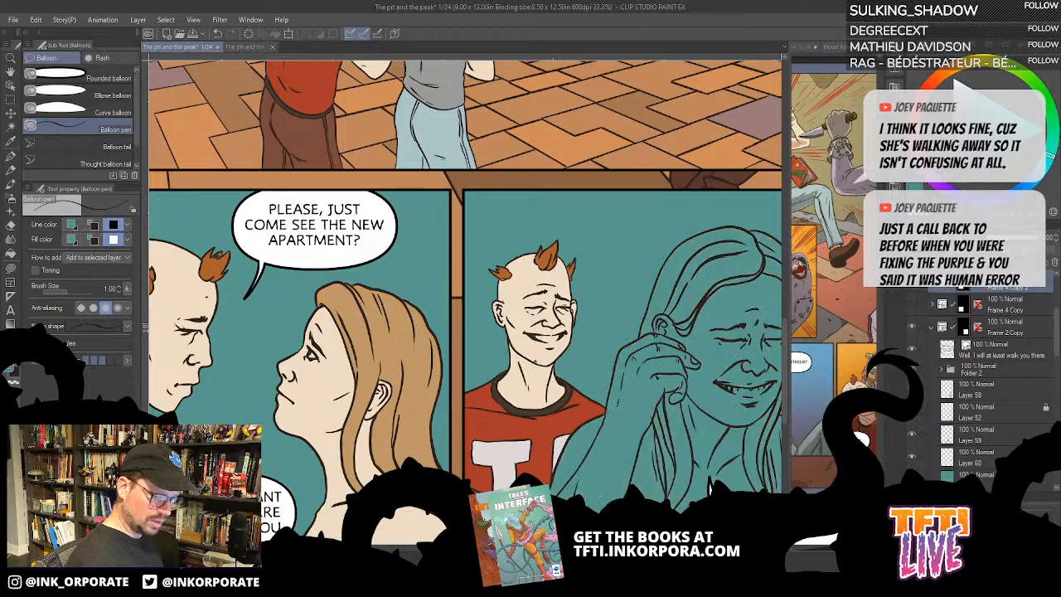
{"action": "left_click", "coordinate": [912, 389]}
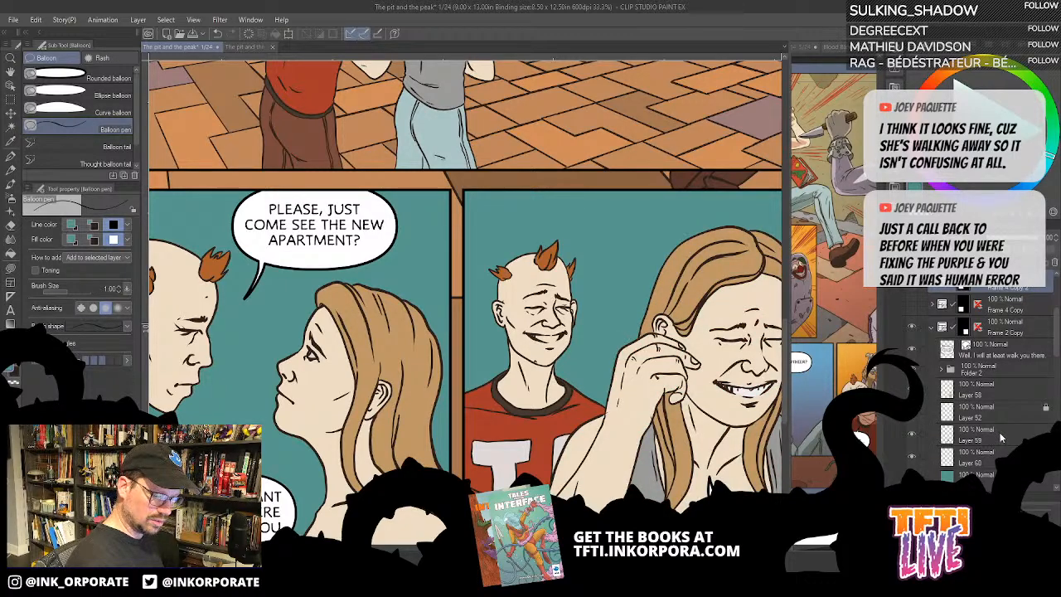
- Select Layer 59 in Frame 2 Copy and sample the white of the woman's teeth in the second bottom panel
{"action": "left_click", "coordinate": [964, 431]}
{"action": "key", "text": "ctrl+plus"}
{"action": "key", "text": "ctrl+plus"}
{"action": "key", "text": "minus"}
{"action": "key", "text": "minus"}
{"action": "key", "text": "minus"}
{"action": "key", "text": "minus"}
{"action": "key", "text": "minus"}
{"action": "key", "text": "minus"}
{"action": "key", "text": "minus"}
{"action": "key", "text": "minus"}
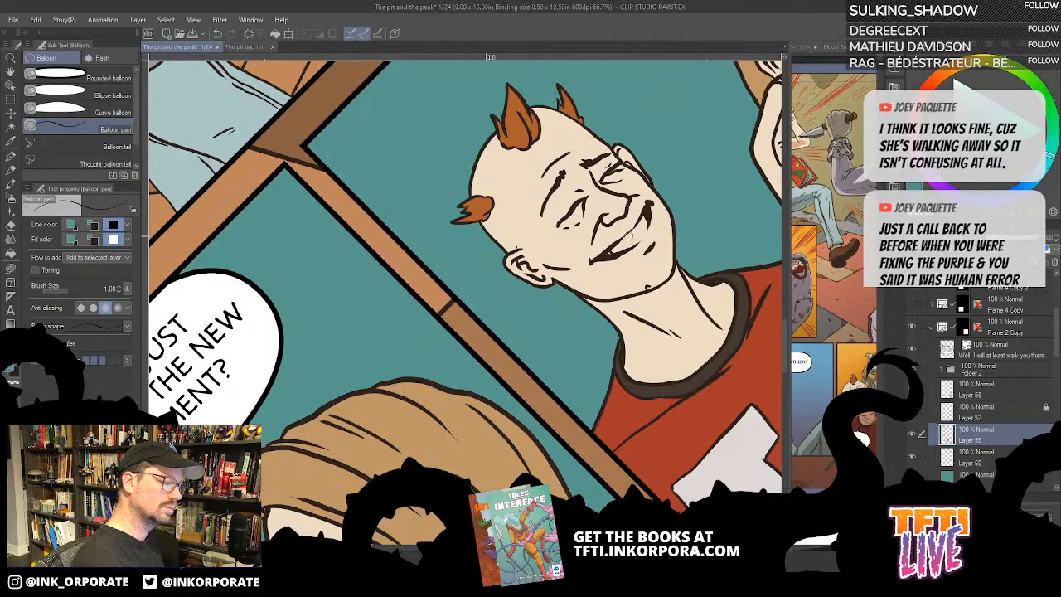
{"action": "left_click_drag", "start_coordinate": [743, 201], "coordinate": [570, 296]}
{"action": "left_click_drag", "start_coordinate": [758, 146], "coordinate": [708, 180]}
{"action": "left_click", "coordinate": [737, 164], "text": "alt"}
{"action": "left_click_drag", "start_coordinate": [495, 303], "coordinate": [579, 254]}
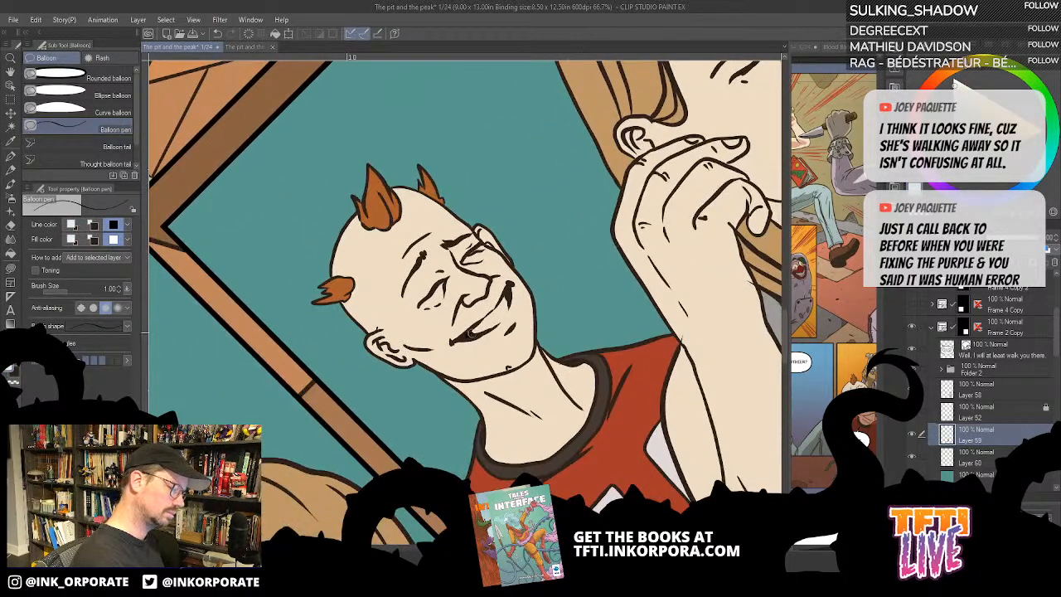
- Paint the smiling man's teeth white with the G-pen on Layer 59, undoing the stray Balloon pen stroke
{"action": "left_click_drag", "start_coordinate": [471, 334], "coordinate": [503, 308]}
{"action": "key", "text": "ctrl+z"}
{"action": "left_click_drag", "start_coordinate": [632, 251], "coordinate": [541, 305]}
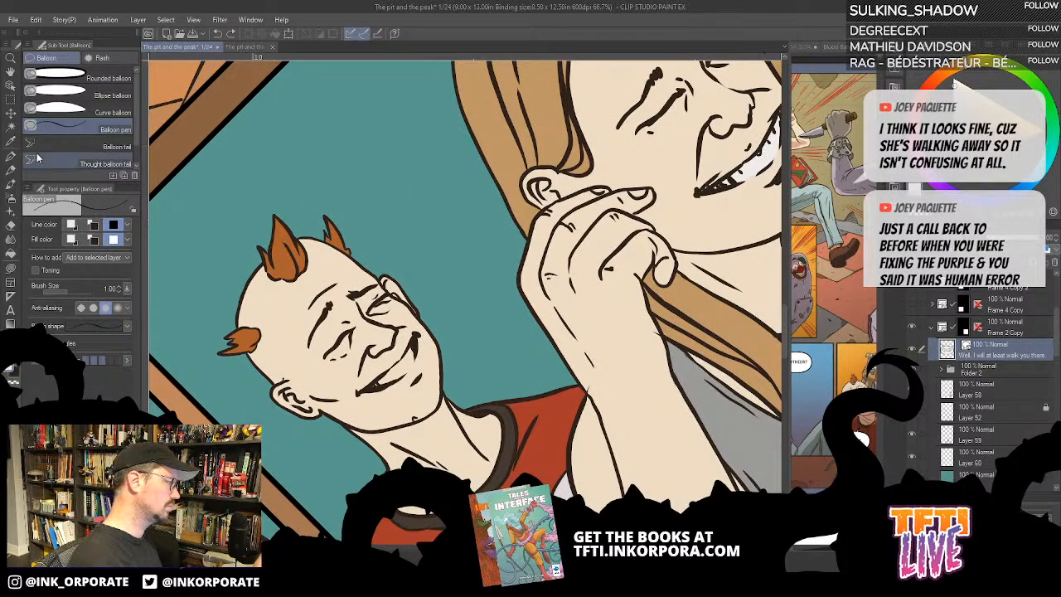
{"action": "left_click", "coordinate": [11, 155]}
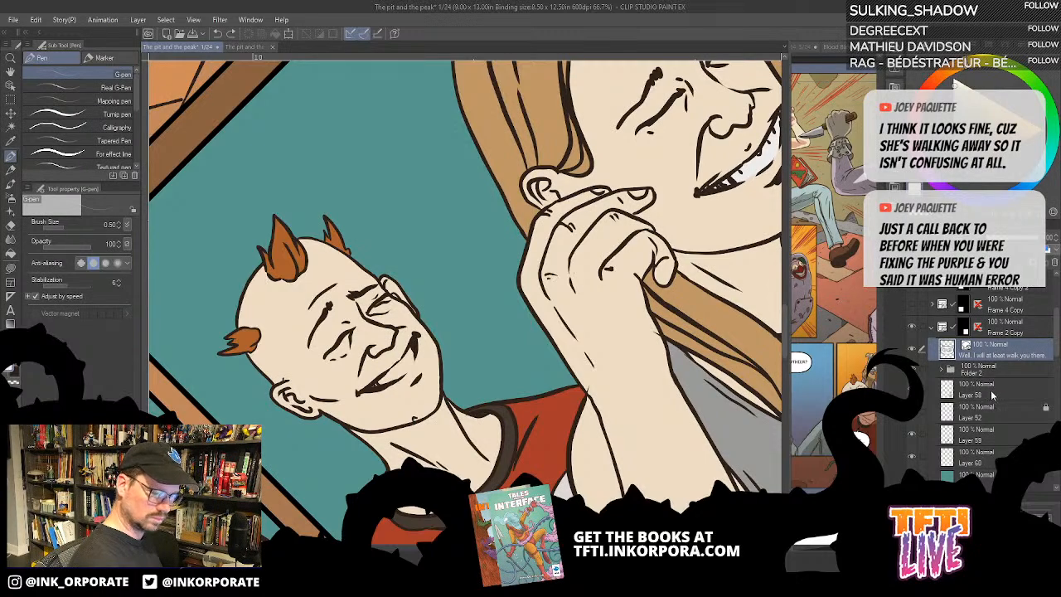
{"action": "left_click", "coordinate": [980, 434]}
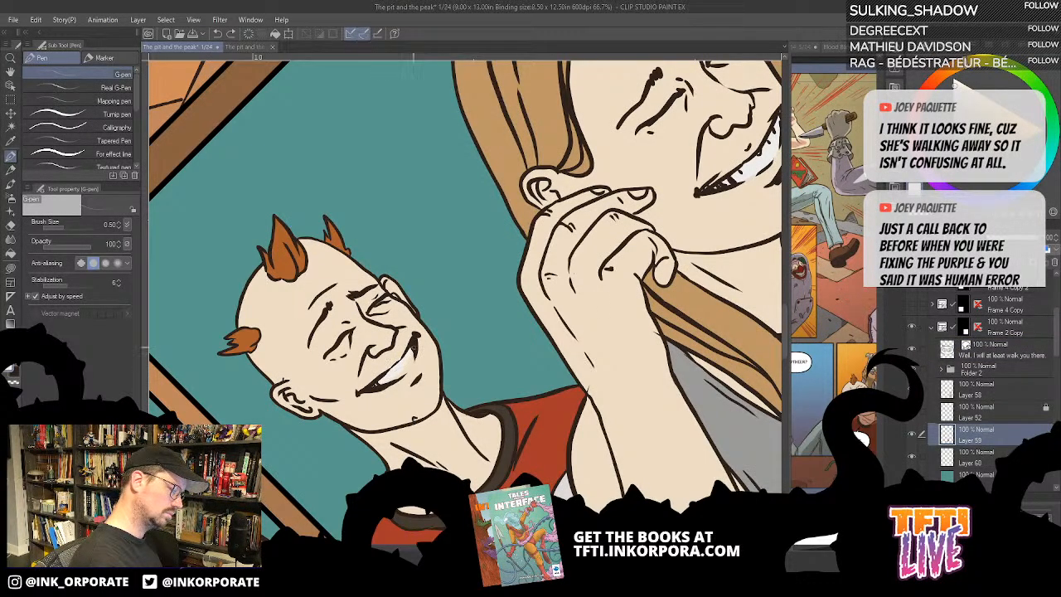
- Finish painting the smiling man's teeth white in the second bottom panel and save page 1
{"action": "mouse_move", "coordinate": [414, 351]}
{"action": "left_mouse_down"}
{"action": "mouse_move", "coordinate": [394, 378]}
{"action": "mouse_move", "coordinate": [414, 356]}
{"action": "mouse_move", "coordinate": [402, 355]}
{"action": "left_mouse_up"}
{"action": "left_click", "coordinate": [430, 356], "text": "alt"}
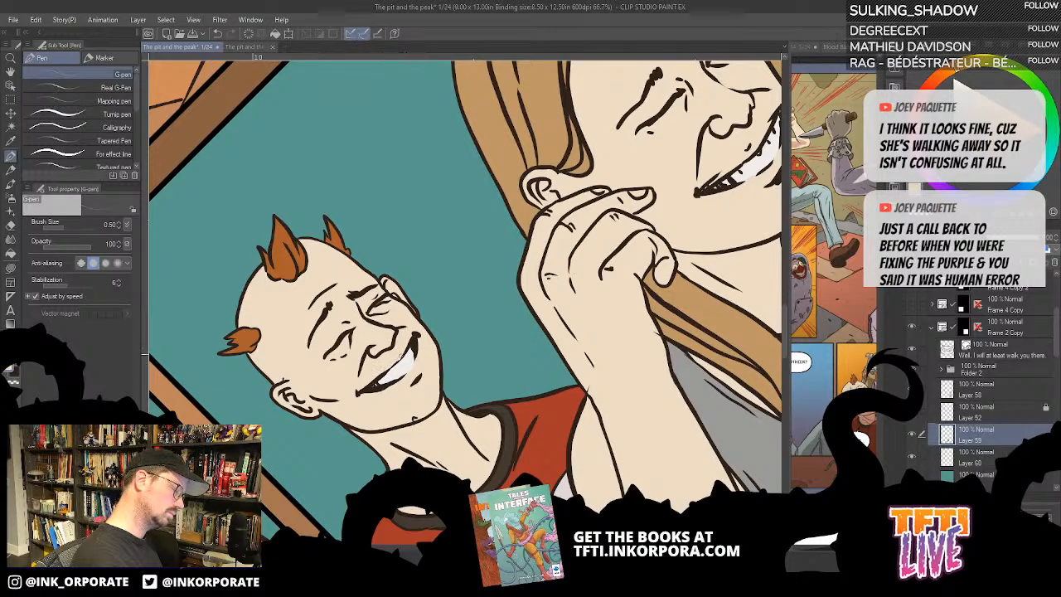
{"action": "scroll", "coordinate": [417, 309], "scroll_direction": "down", "scroll_amount": 1}
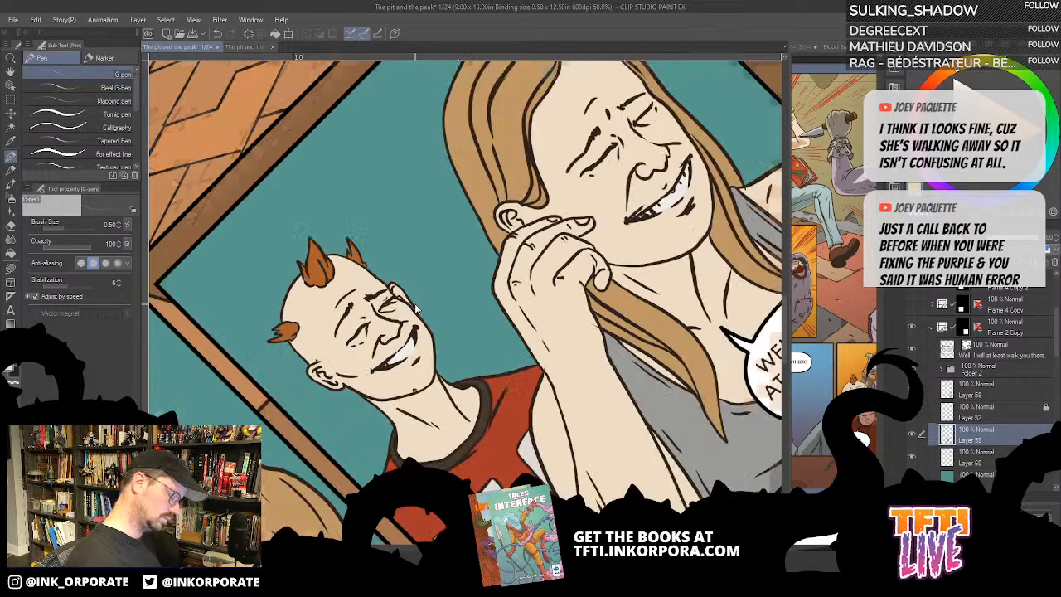
{"action": "scroll", "coordinate": [416, 308], "scroll_direction": "down", "scroll_amount": 1}
{"action": "key", "text": "^"}
{"action": "key", "text": "^"}
{"action": "key", "text": "^"}
{"action": "key", "text": "^"}
{"action": "key", "text": "^"}
{"action": "key", "text": "^"}
{"action": "key", "text": "^"}
{"action": "key", "text": "^"}
{"action": "key", "text": "^"}
{"action": "key", "text": "^"}
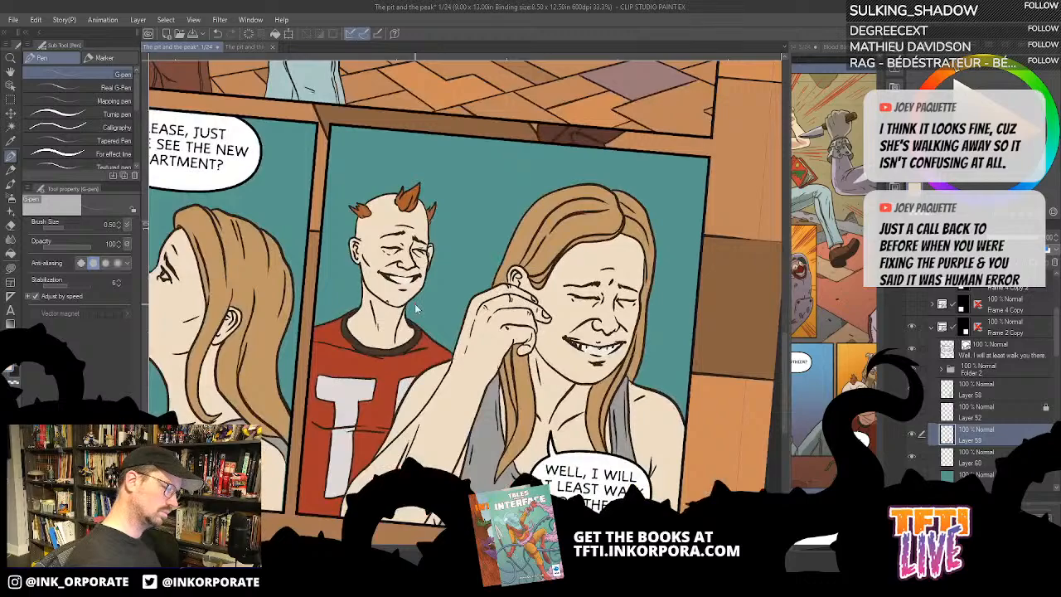
{"action": "scroll", "coordinate": [417, 308], "scroll_direction": "down", "scroll_amount": 1}
{"action": "key", "text": "minus"}
{"action": "scroll", "coordinate": [417, 307], "scroll_direction": "down", "scroll_amount": 2}
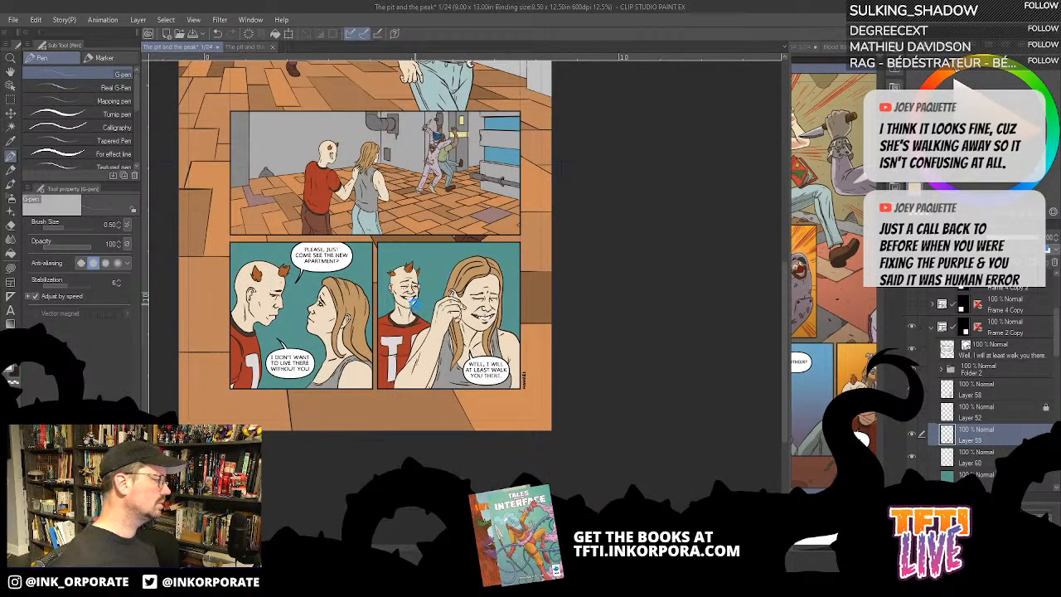
{"action": "key", "text": "ctrl+s"}
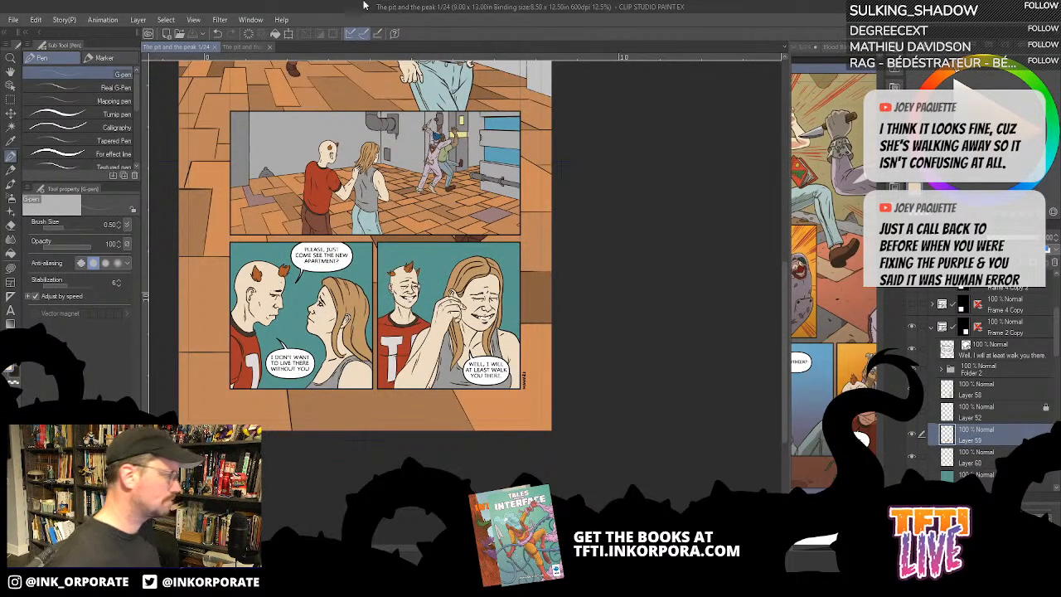
- Open the spread of pages 2 and 3 from the page overview of The pit and the peak
{"action": "left_click", "coordinate": [249, 47]}
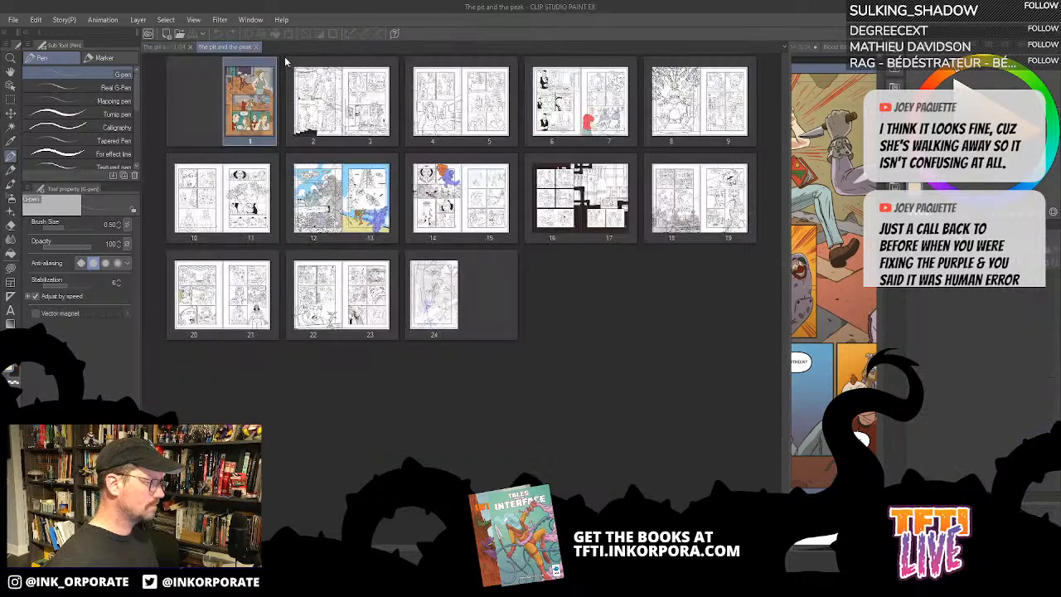
{"action": "double_click", "coordinate": [340, 83]}
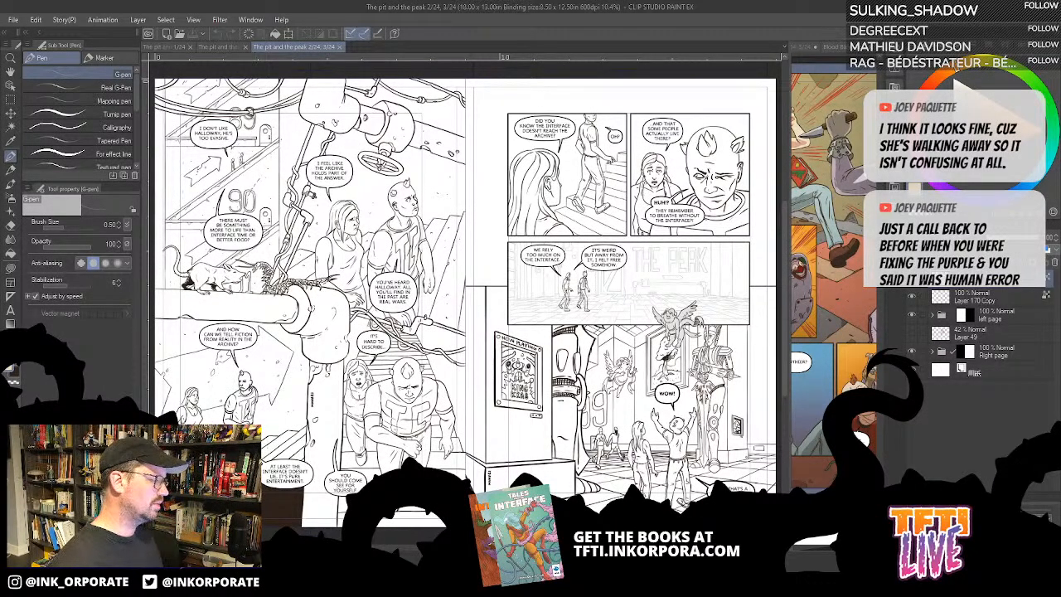
{"action": "left_click_drag", "start_coordinate": [384, 289], "coordinate": [421, 297]}
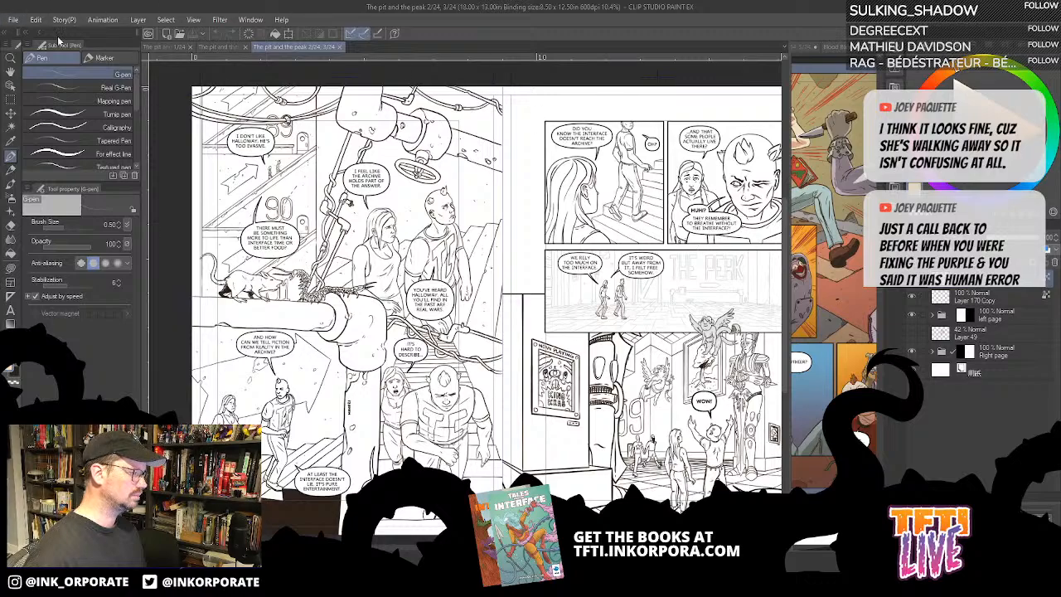
- Close the finished page 1 and return to the spread of pages 2 and 3
{"action": "left_click", "coordinate": [228, 48]}
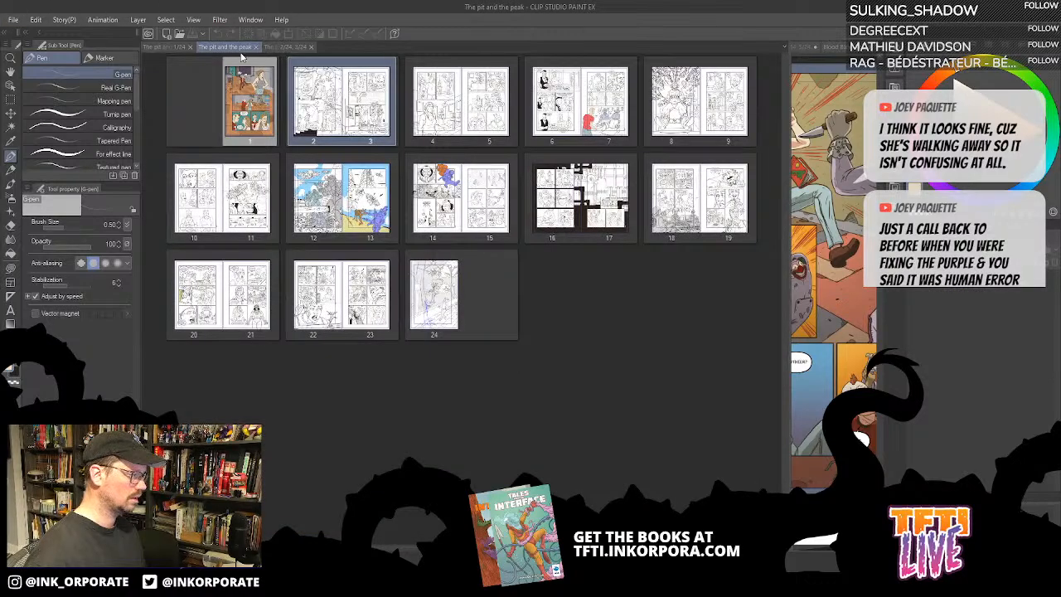
{"action": "left_click", "coordinate": [173, 48]}
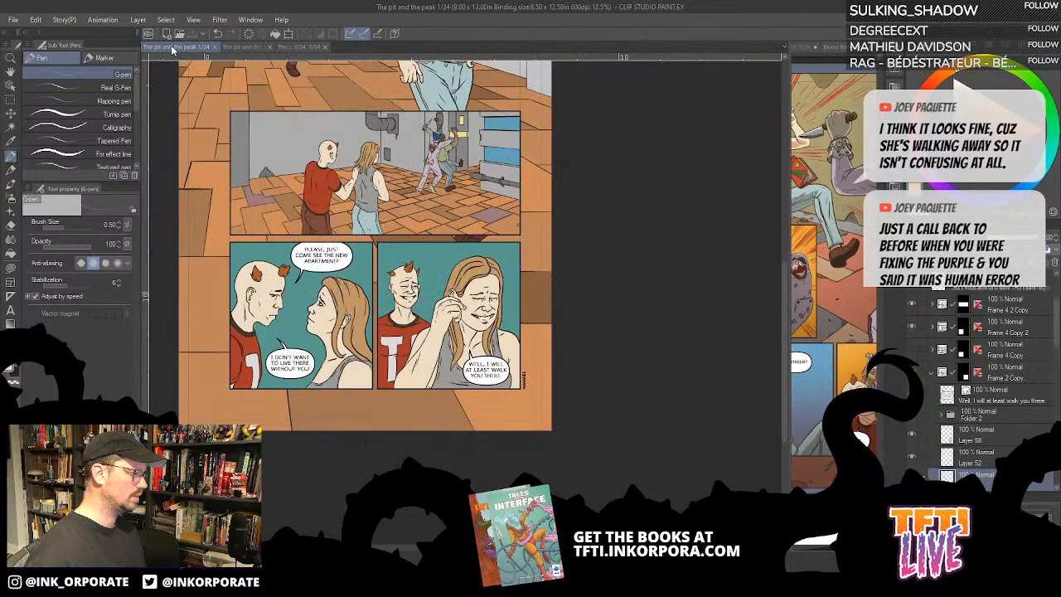
{"action": "left_click", "coordinate": [220, 47]}
{"action": "left_click", "coordinate": [227, 48]}
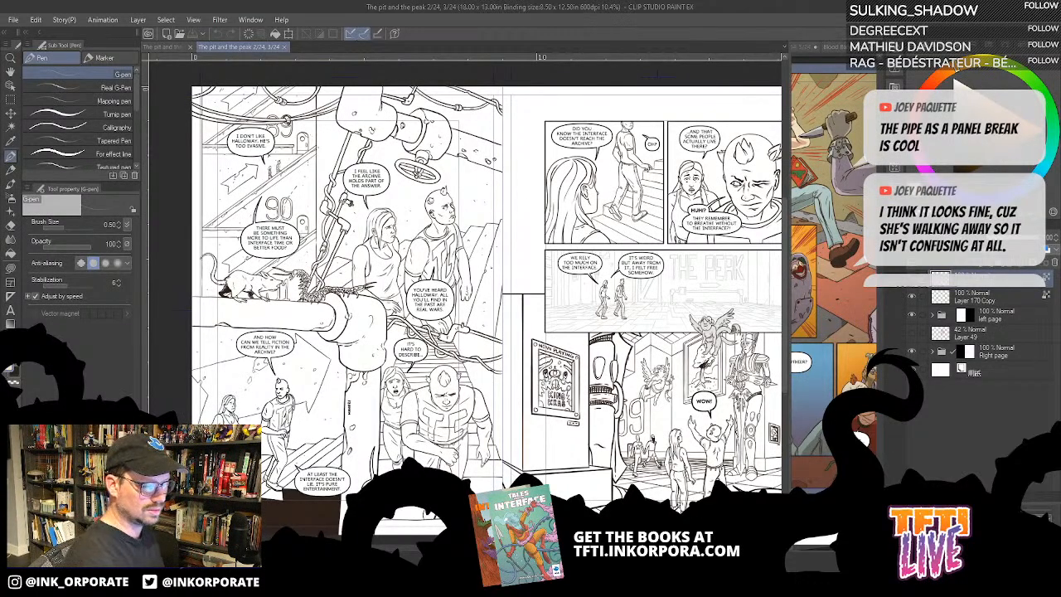
- Check which artwork the Right page folder holds by toggling its visibility in the spread
{"action": "left_click", "coordinate": [912, 281]}
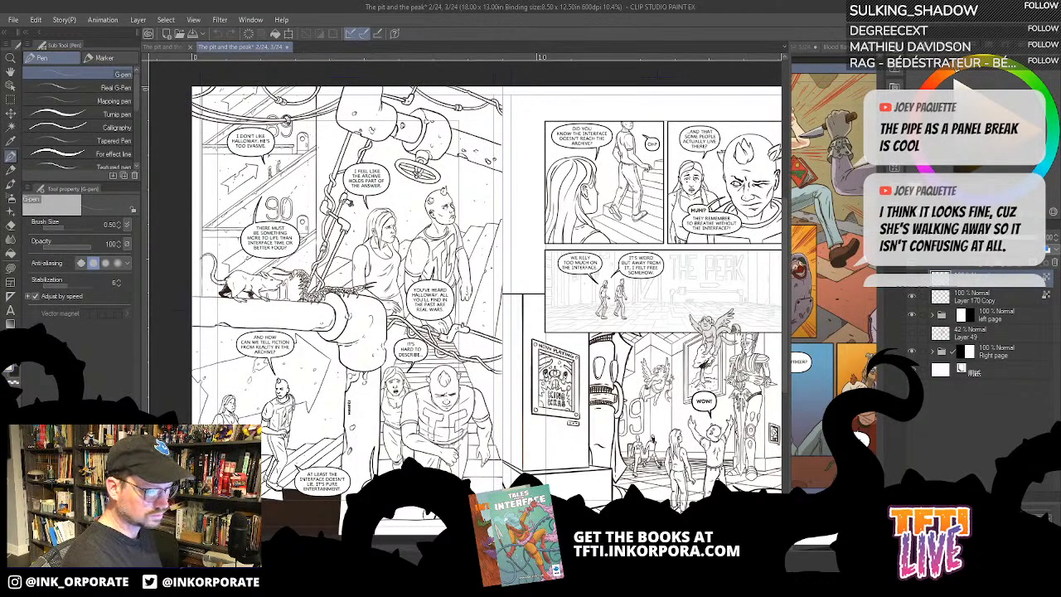
{"action": "left_click", "coordinate": [912, 351]}
{"action": "left_click", "coordinate": [912, 352]}
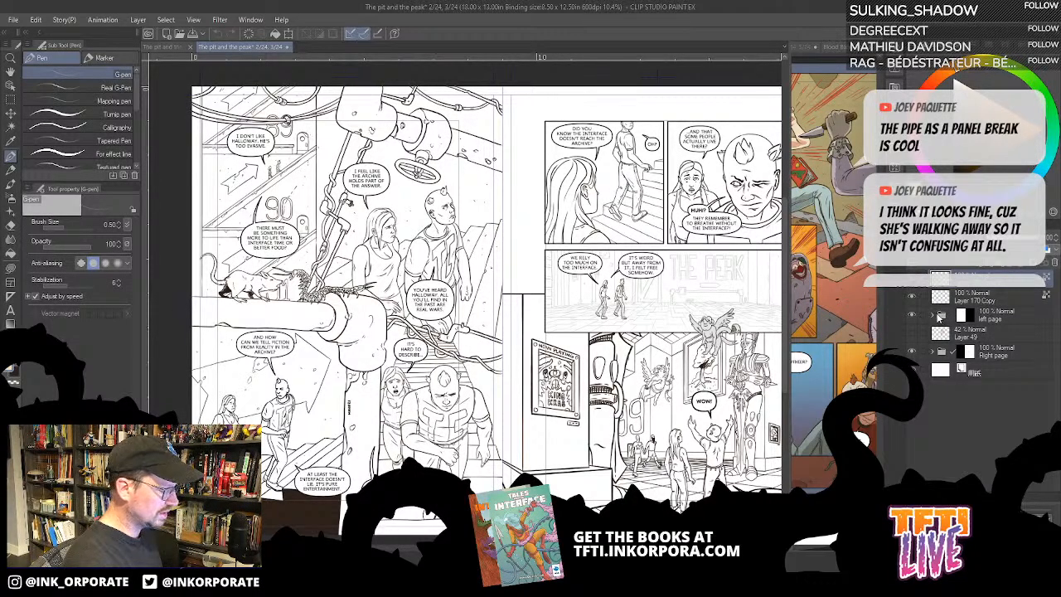
- Expand the left page folder and check its contents by toggling the visibility of the c2 folder
{"action": "left_click", "coordinate": [941, 316]}
{"action": "left_click_drag", "start_coordinate": [1058, 295], "coordinate": [1051, 335]}
{"action": "left_click", "coordinate": [941, 347]}
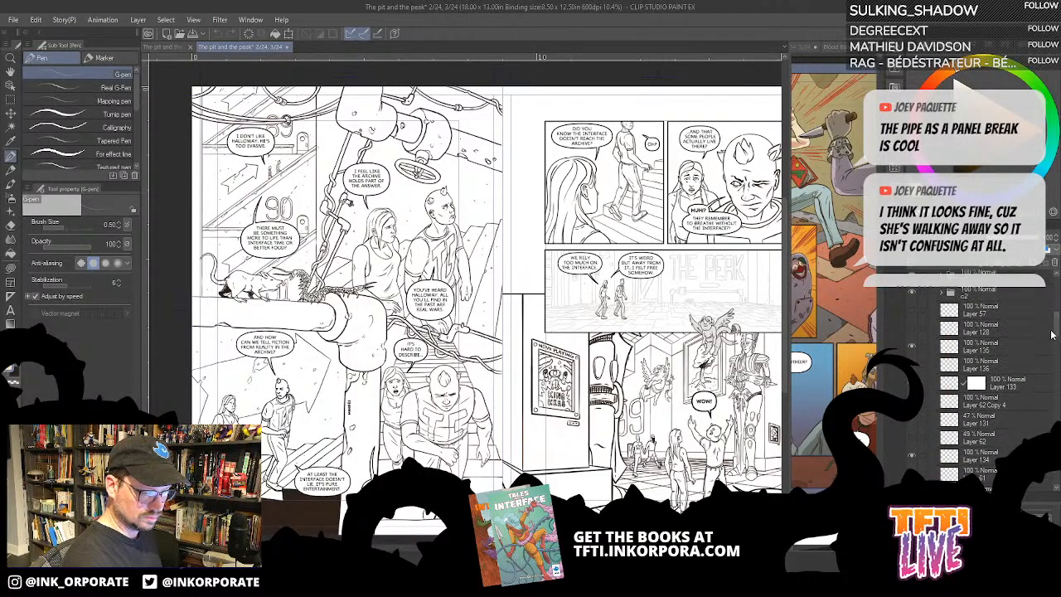
{"action": "scroll", "coordinate": [1011, 331], "scroll_direction": "up", "scroll_amount": 3}
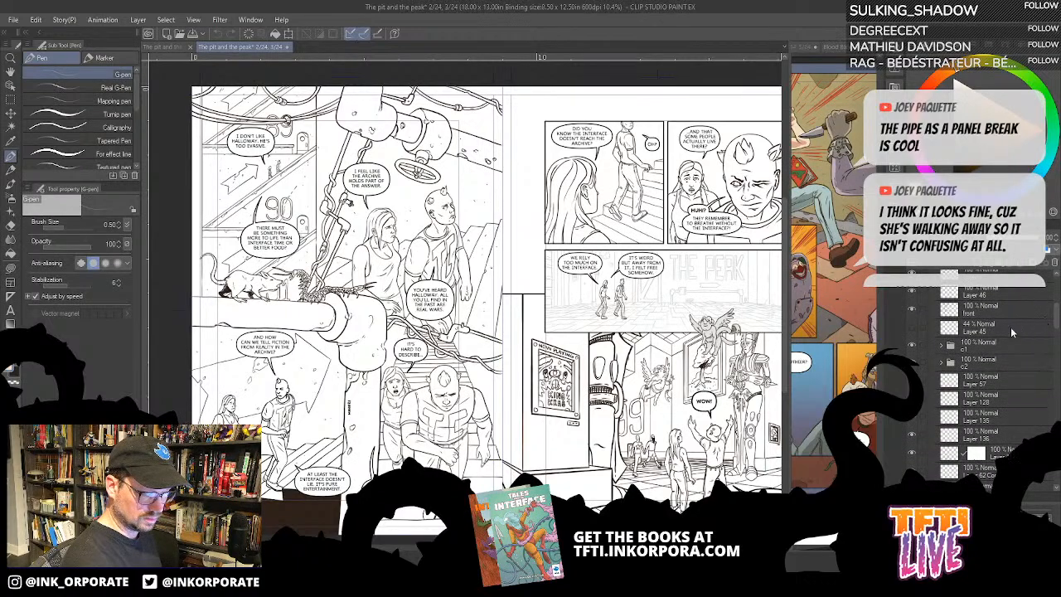
{"action": "left_click", "coordinate": [915, 368]}
{"action": "left_click", "coordinate": [915, 368]}
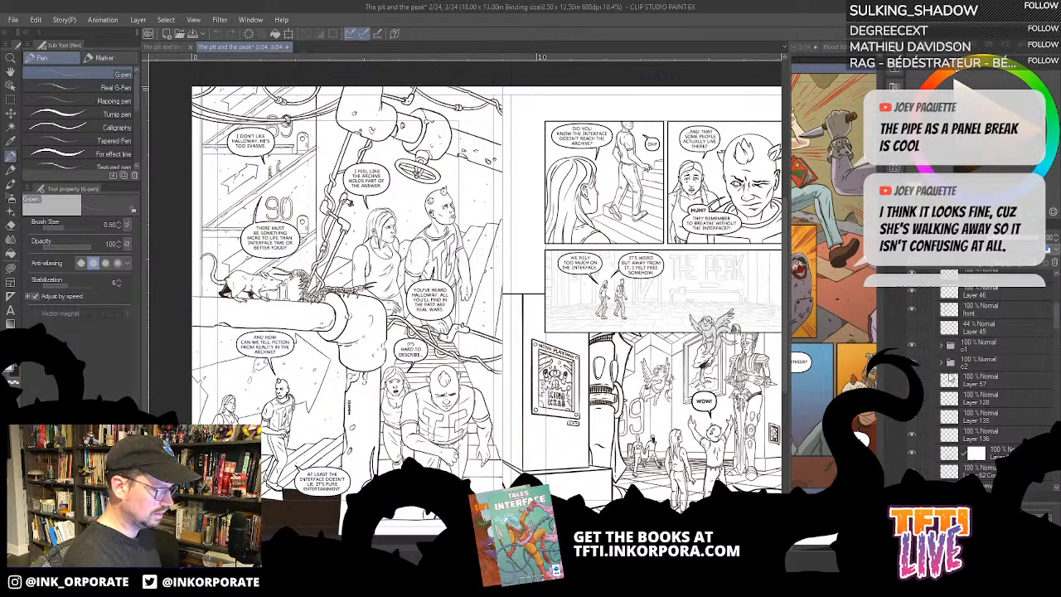
- Collapse the 3 rows evenly Copy folder, check its contents by toggling visibility, and add a new raster layer directly above Layer 1
{"action": "left_click_drag", "start_coordinate": [1056, 328], "coordinate": [1056, 392]}
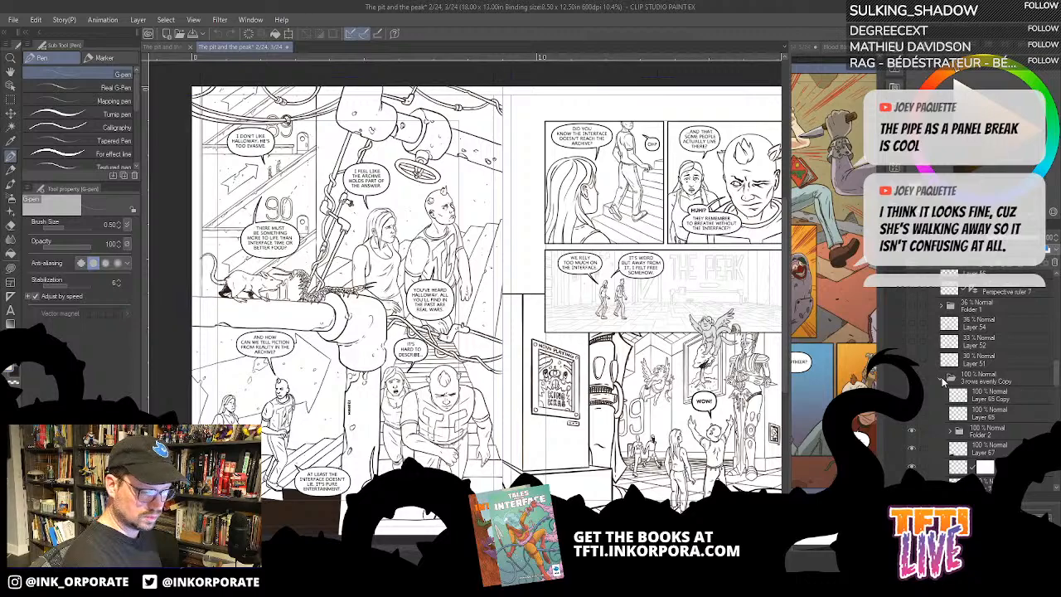
{"action": "left_click", "coordinate": [942, 380]}
{"action": "left_click", "coordinate": [914, 415]}
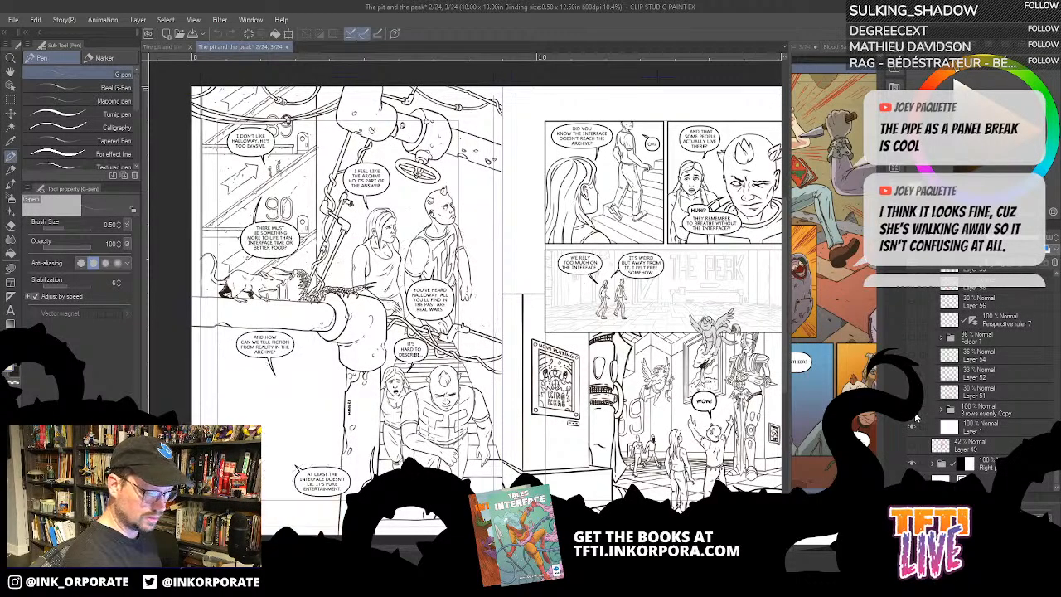
{"action": "left_click", "coordinate": [916, 416]}
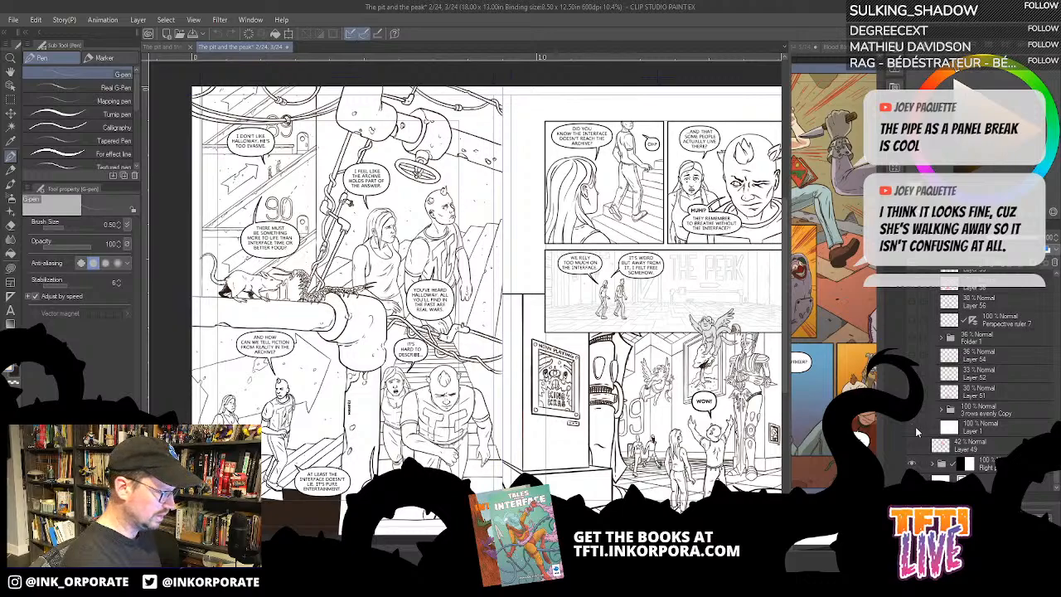
{"action": "left_click", "coordinate": [963, 429]}
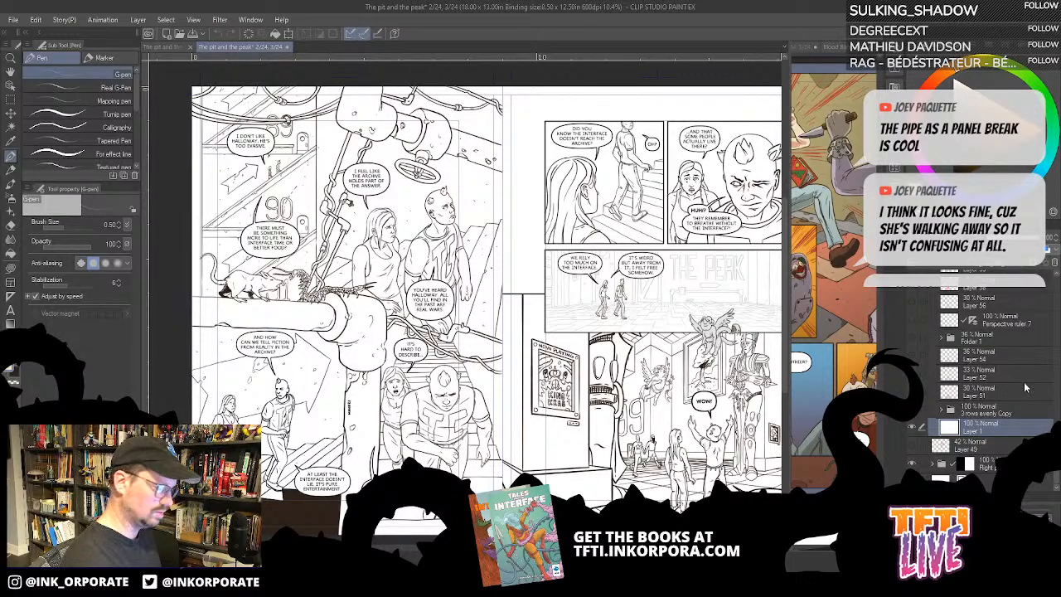
{"action": "key", "text": "ctrl+shift+n"}
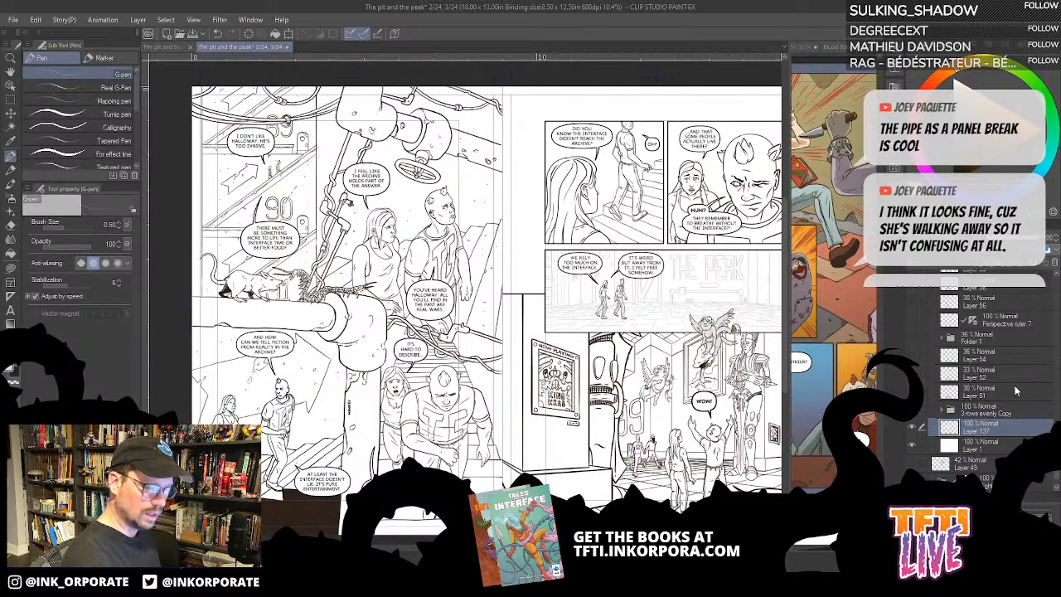
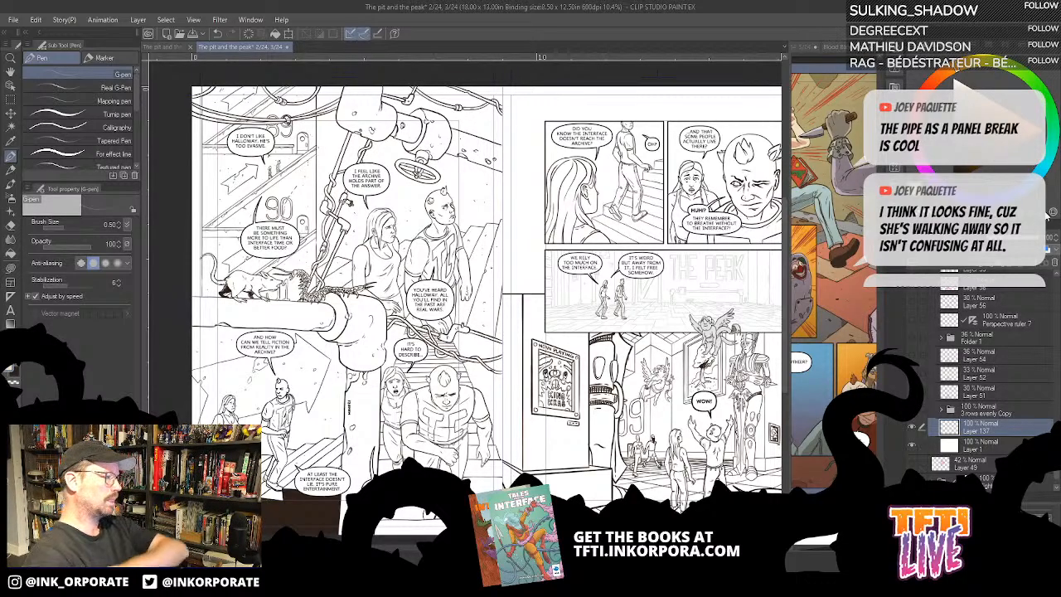
- Check the page overview, return to the spread, and examine the left page's layer stack around Layer 137 by toggling its visibility
{"action": "left_click", "coordinate": [165, 48]}
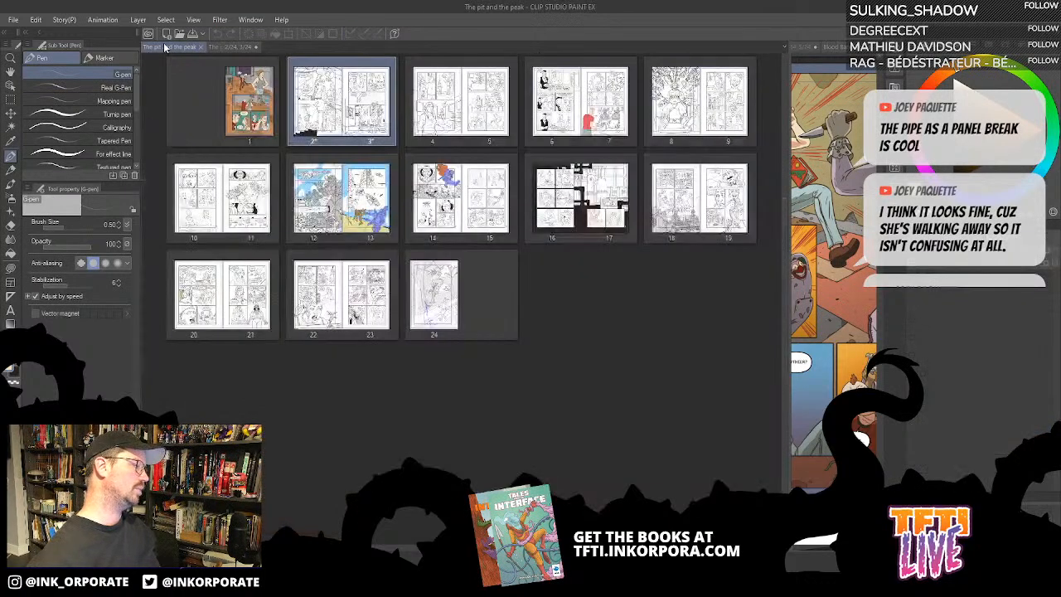
{"action": "left_click", "coordinate": [223, 48]}
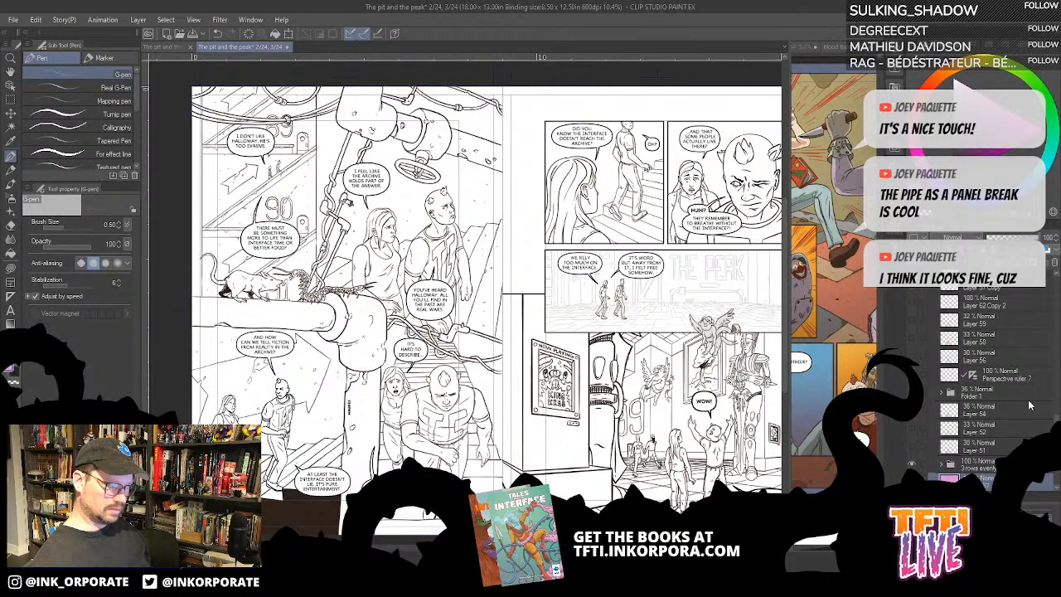
{"action": "scroll", "coordinate": [1029, 404], "scroll_direction": "down", "scroll_amount": 3}
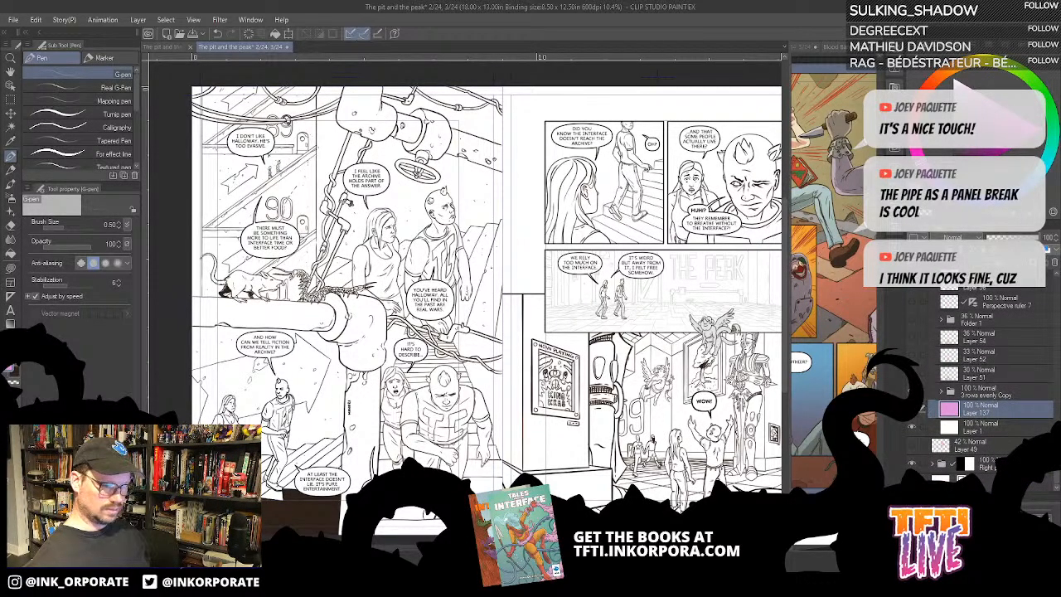
{"action": "left_click", "coordinate": [912, 408]}
{"action": "left_click", "coordinate": [912, 409]}
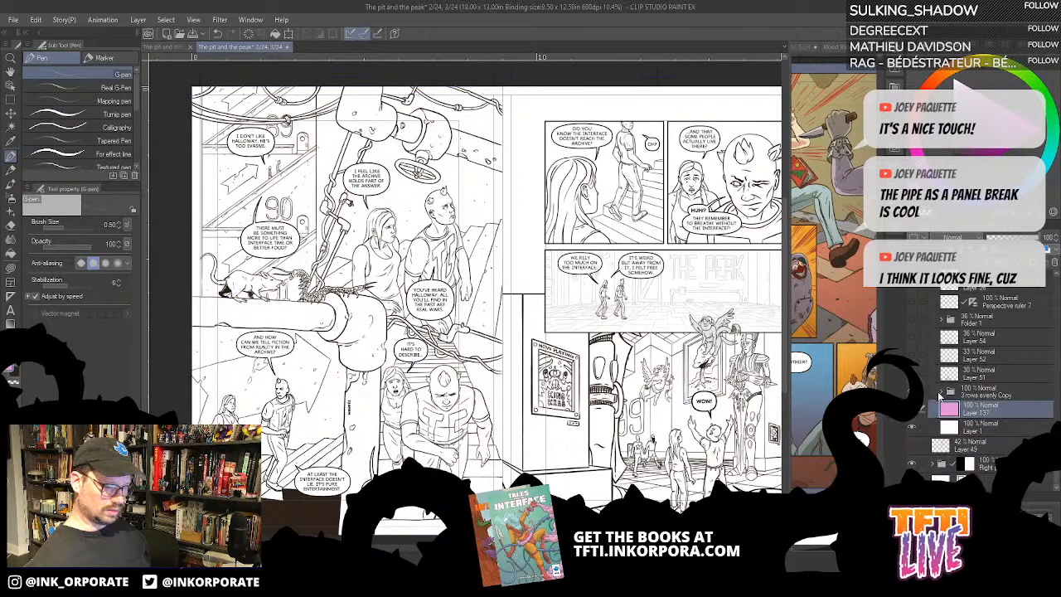
{"action": "scroll", "coordinate": [960, 369], "scroll_direction": "up", "scroll_amount": 3}
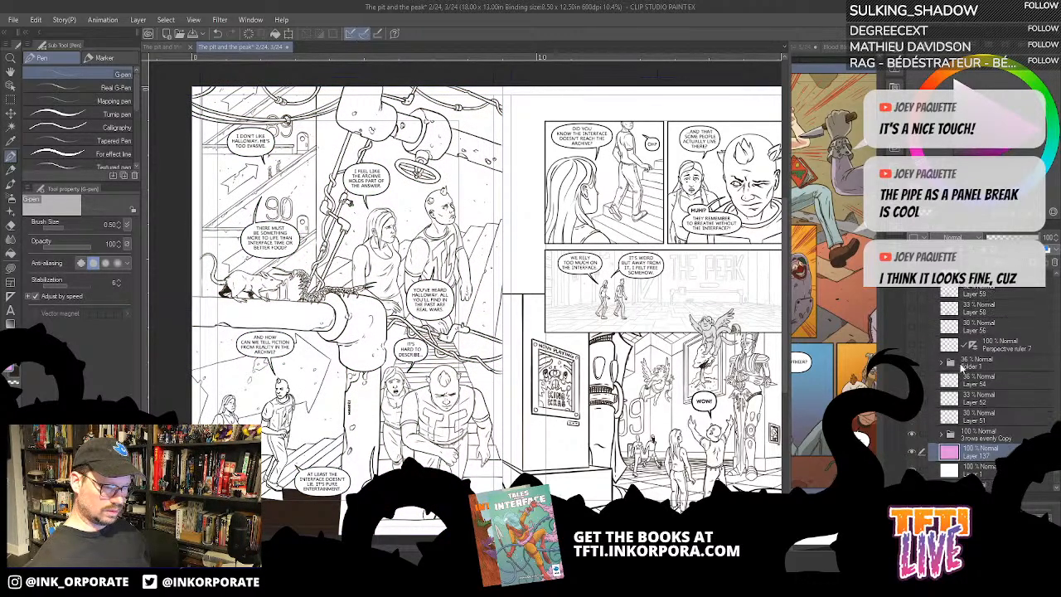
{"action": "scroll", "coordinate": [963, 369], "scroll_direction": "up", "scroll_amount": 5}
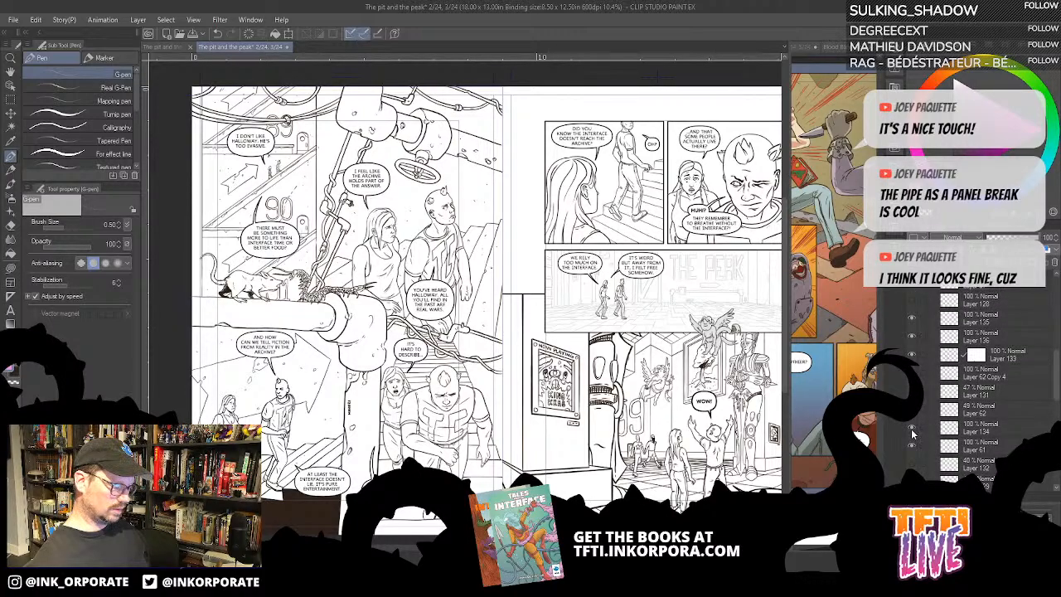
{"action": "scroll", "coordinate": [909, 428], "scroll_direction": "down", "scroll_amount": 1}
{"action": "scroll", "coordinate": [912, 419], "scroll_direction": "down", "scroll_amount": 5}
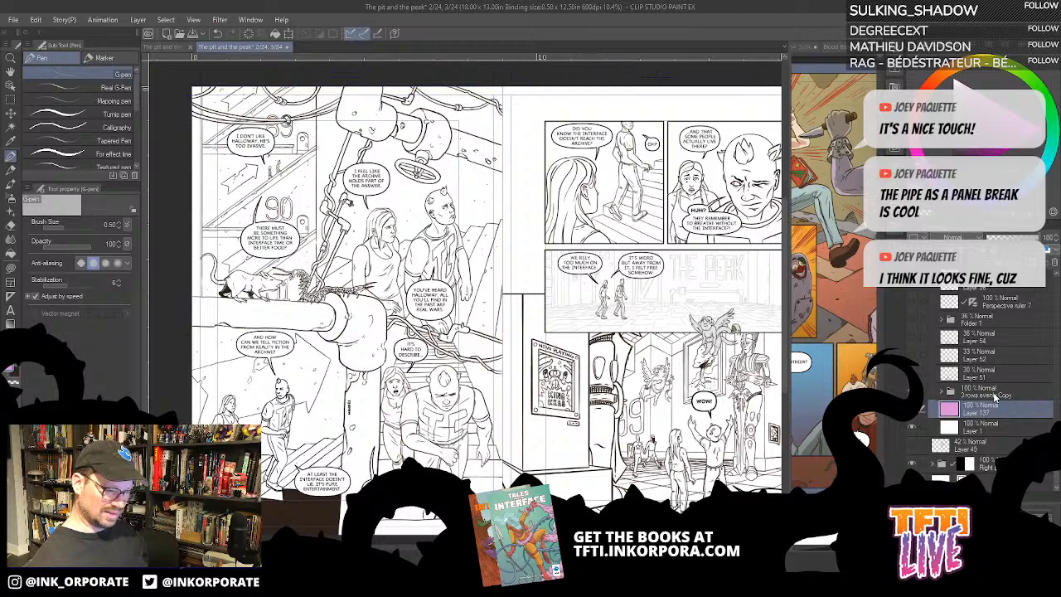
- Move the 3 rows evenly Copy folder and Layer 137 up the stack to directly beneath Layer 61
{"action": "left_click_drag", "start_coordinate": [995, 396], "coordinate": [979, 294]}
{"action": "scroll", "coordinate": [983, 322], "scroll_direction": "up", "scroll_amount": 2}
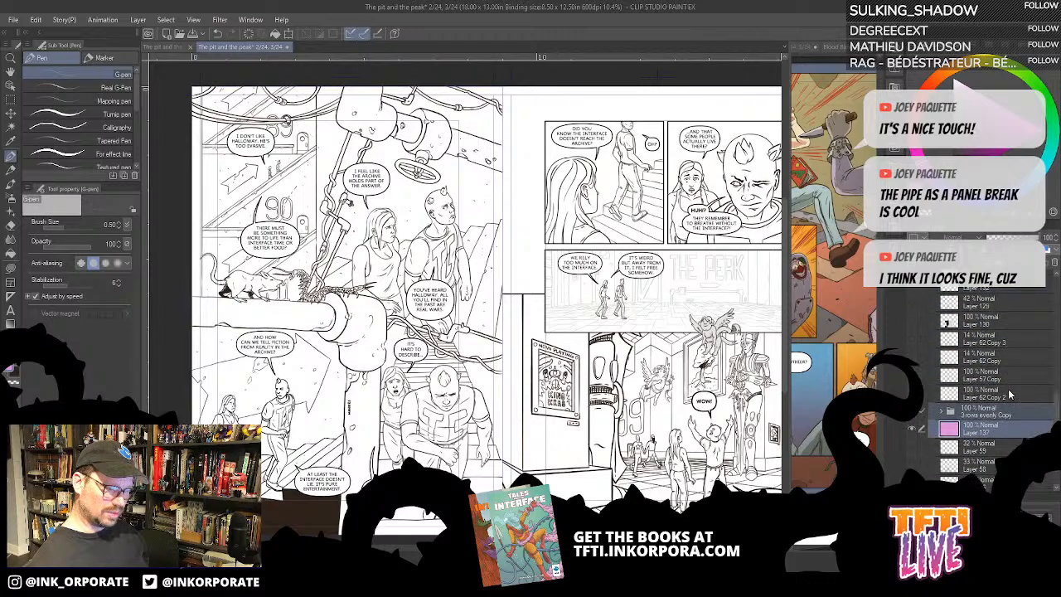
{"action": "left_click_drag", "start_coordinate": [1004, 405], "coordinate": [986, 296]}
{"action": "scroll", "coordinate": [988, 331], "scroll_direction": "up", "scroll_amount": 2}
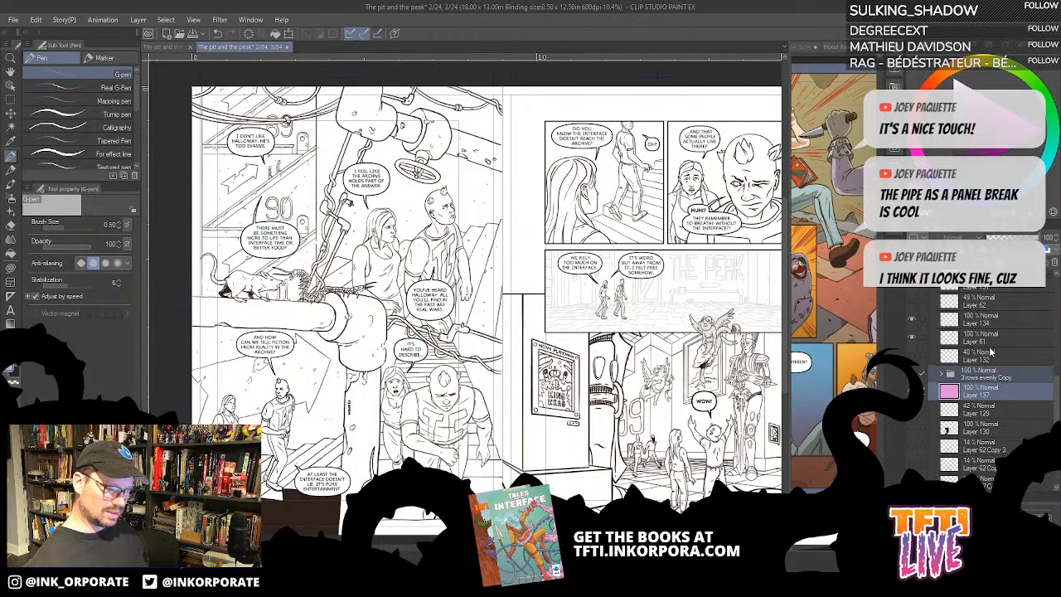
{"action": "left_click_drag", "start_coordinate": [1015, 433], "coordinate": [1010, 413]}
- Select the layers from Layer 134 through Layer 137 and move them together above Layer 131
{"action": "left_click", "coordinate": [1023, 429]}
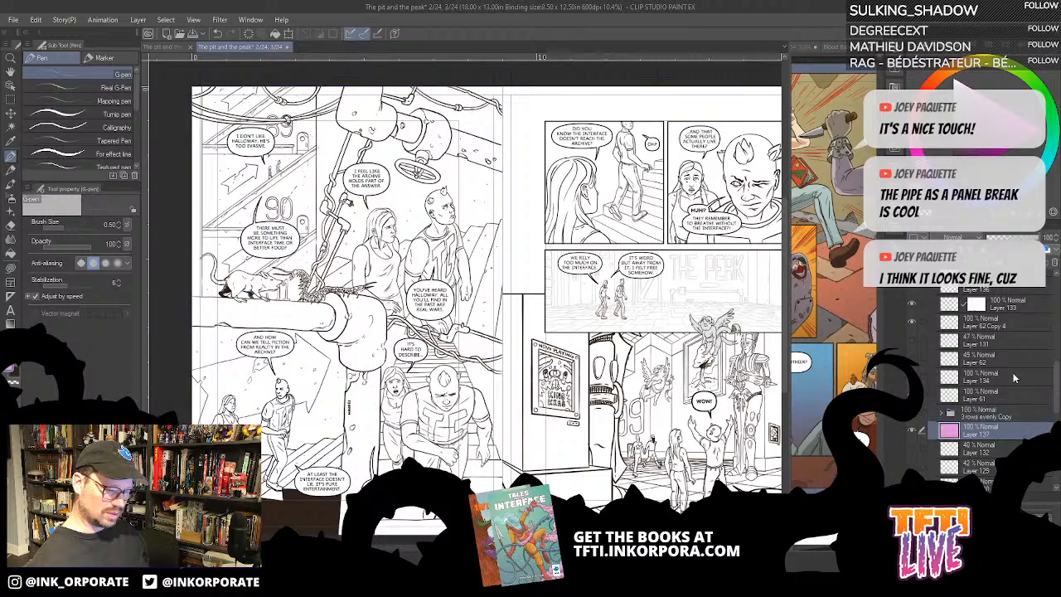
{"action": "left_click", "coordinate": [1014, 376], "text": "shift"}
{"action": "left_click_drag", "start_coordinate": [1020, 376], "coordinate": [1009, 344]}
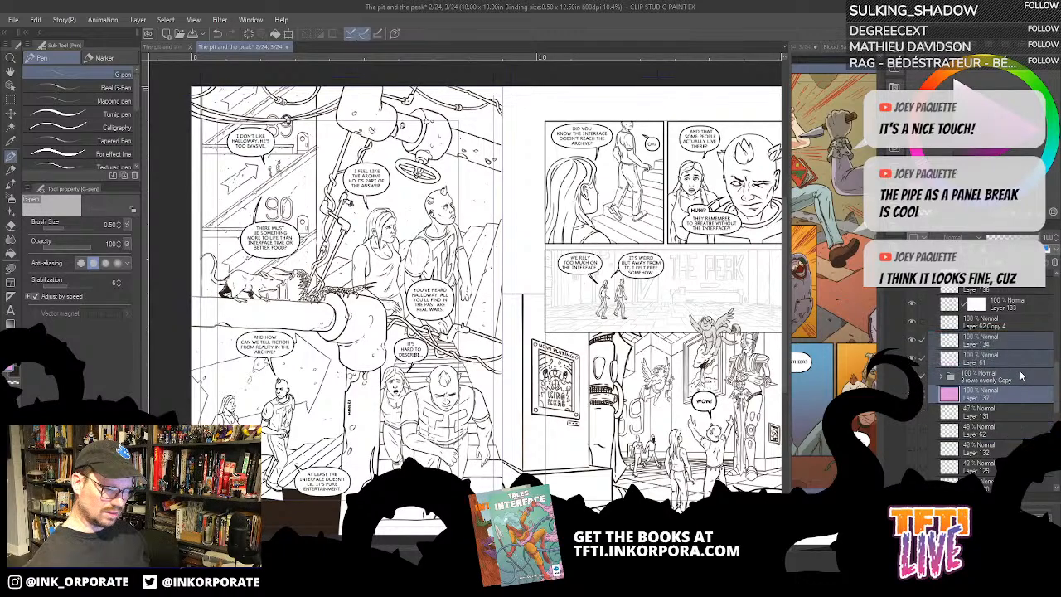
- Extend the layer selection up to Layer 135 and move the whole block above Layer 57, directly beneath the c2 folder
{"action": "scroll", "coordinate": [1020, 374], "scroll_direction": "up", "scroll_amount": 4}
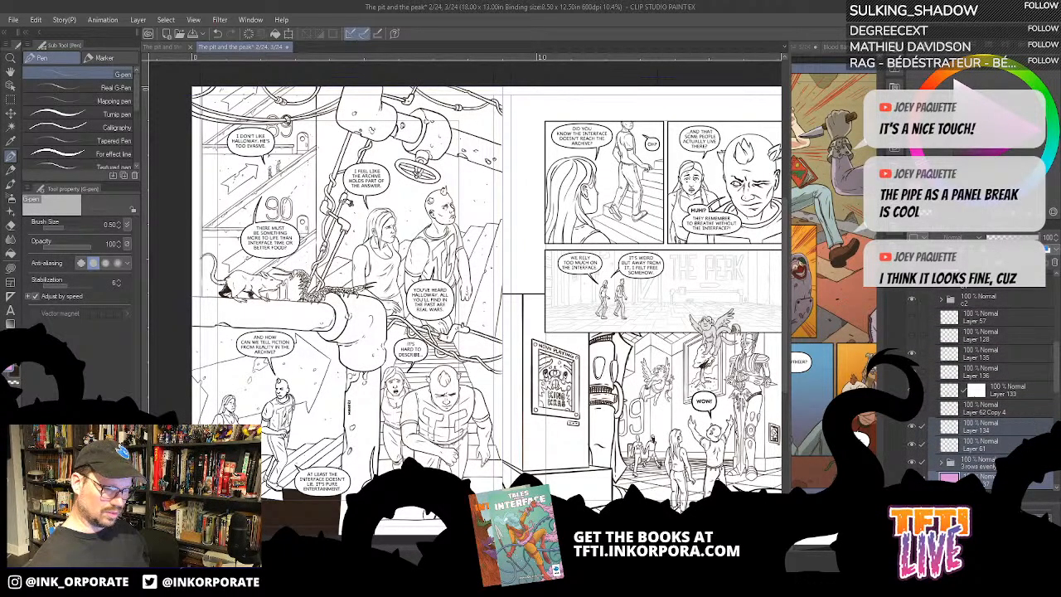
{"action": "left_click", "coordinate": [1036, 481]}
{"action": "left_click", "coordinate": [1015, 360], "text": "shift"}
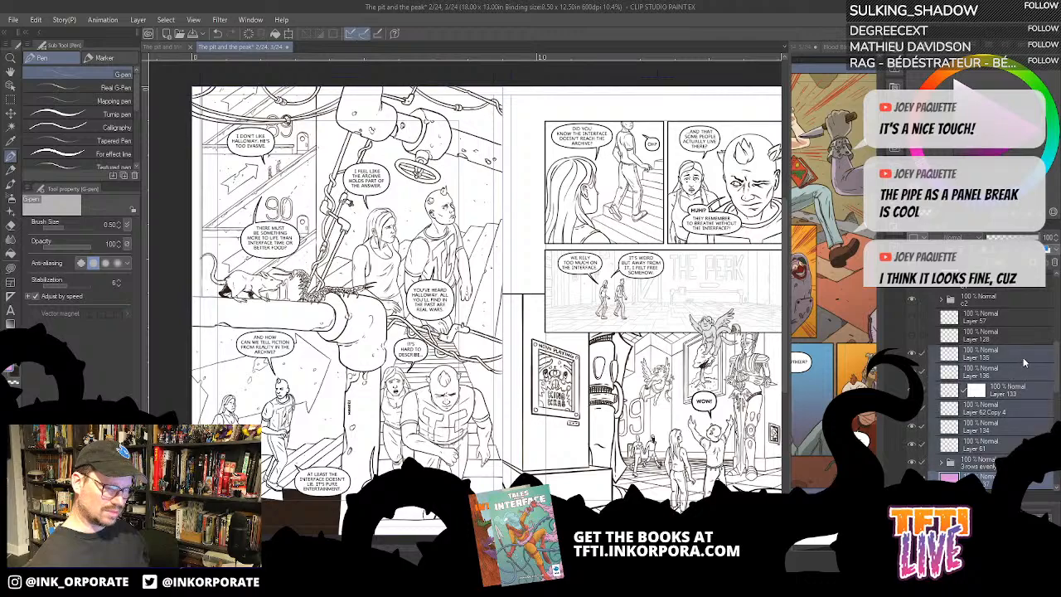
{"action": "left_click_drag", "start_coordinate": [1023, 357], "coordinate": [1014, 316]}
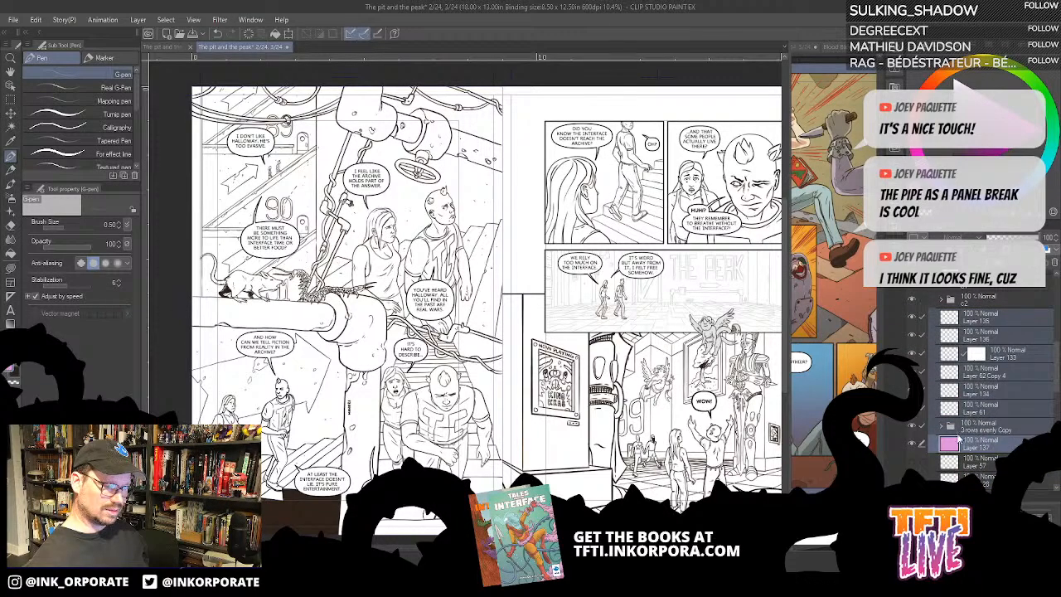
- Check what the c2 and c1 folders hold by toggling the visibility of each
{"action": "scroll", "coordinate": [965, 407], "scroll_direction": "up", "scroll_amount": 2}
{"action": "left_click", "coordinate": [912, 354]}
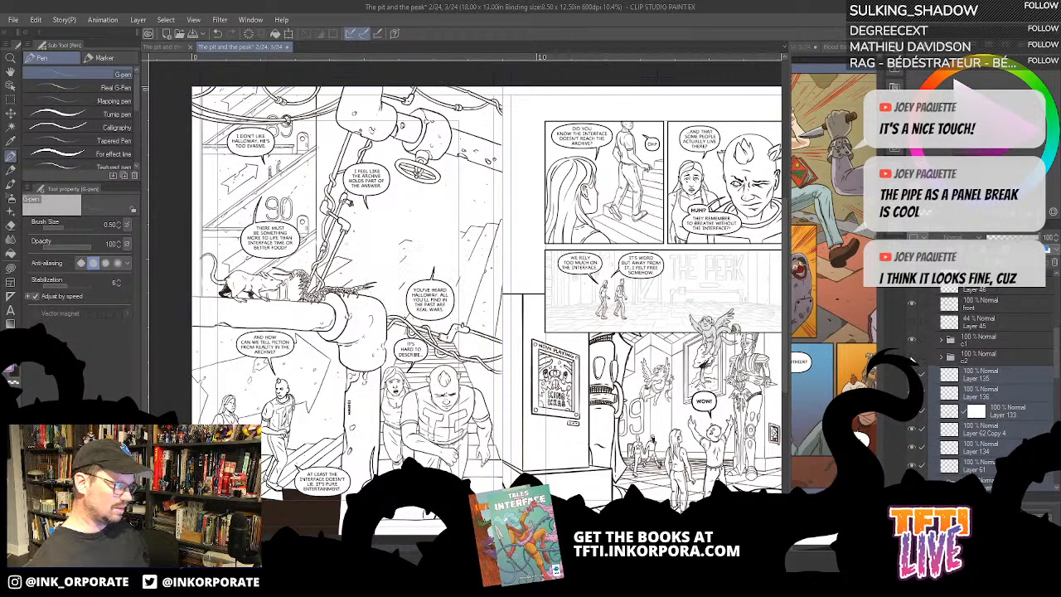
{"action": "left_click", "coordinate": [912, 355]}
{"action": "left_click", "coordinate": [912, 341]}
{"action": "left_click", "coordinate": [912, 341]}
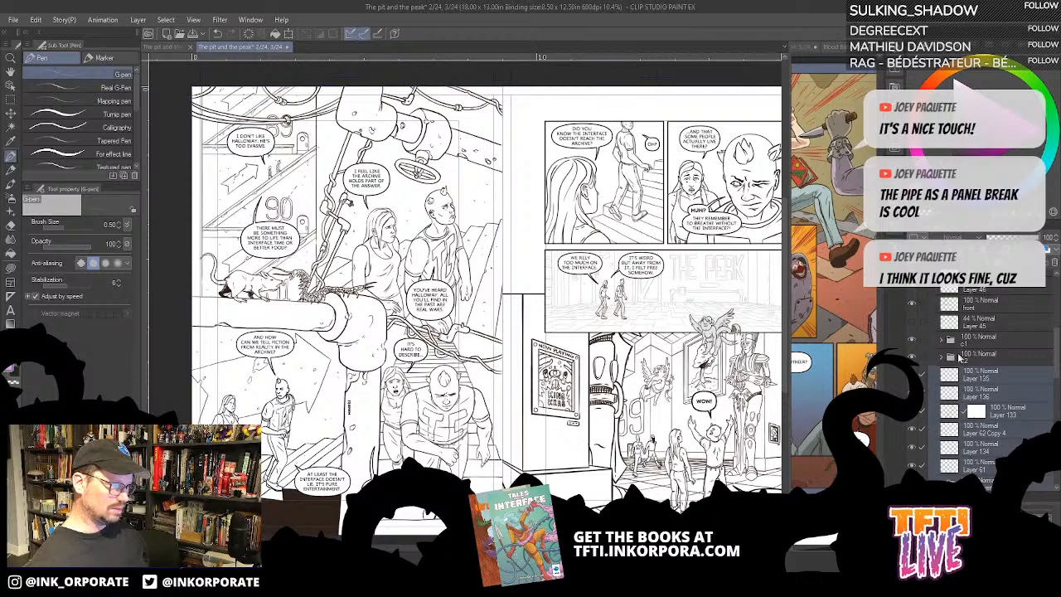
- Move Layer 45 from above the c1 folder down the stack, out of the active artwork layers
{"action": "scroll", "coordinate": [986, 361], "scroll_direction": "up", "scroll_amount": 3}
{"action": "scroll", "coordinate": [986, 360], "scroll_direction": "down", "scroll_amount": 2}
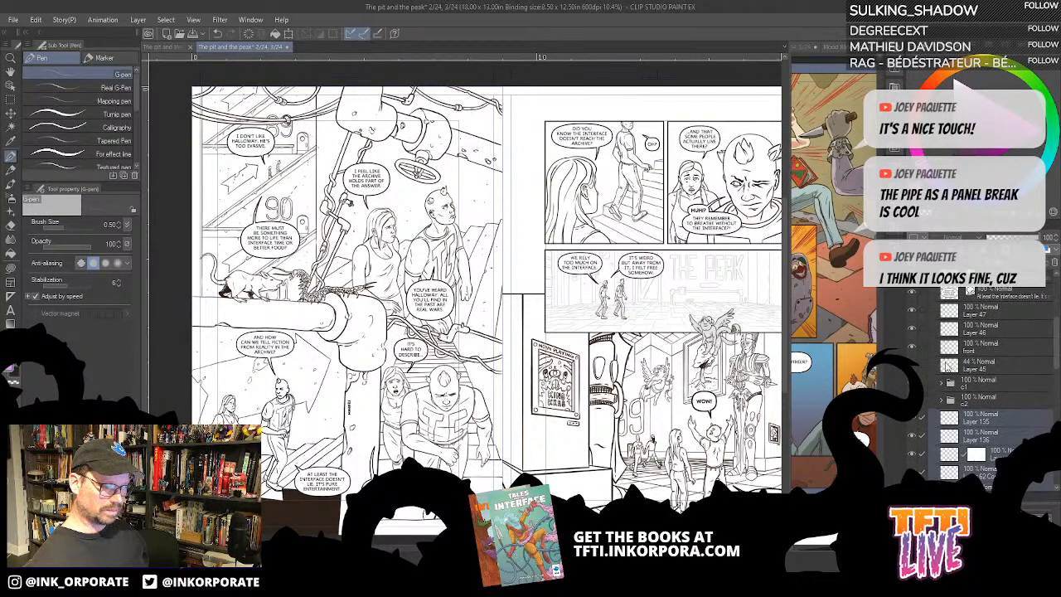
{"action": "left_click", "coordinate": [919, 368]}
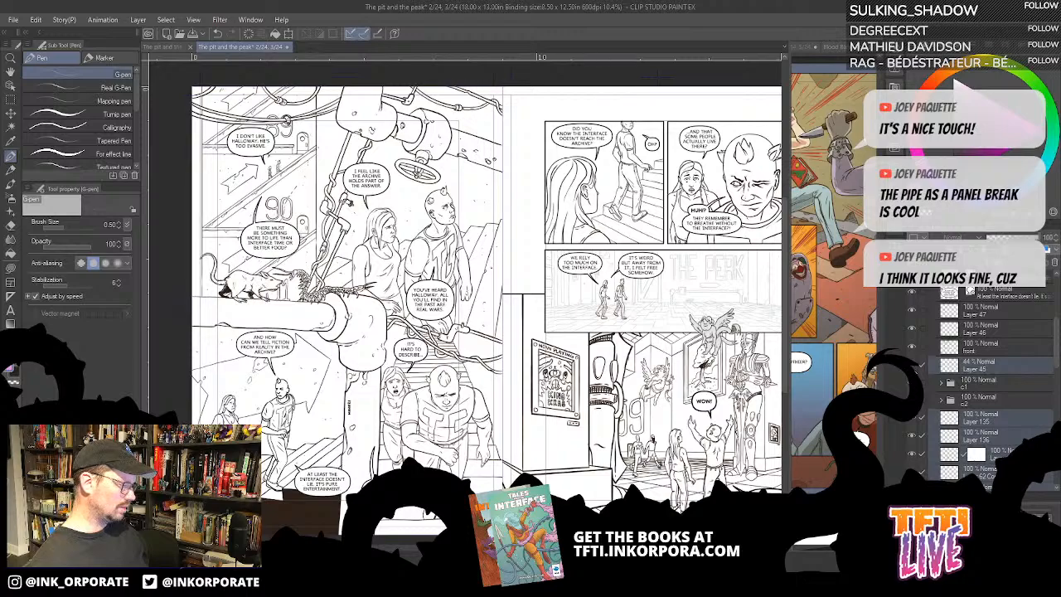
{"action": "scroll", "coordinate": [1026, 378], "scroll_direction": "down", "scroll_amount": 4}
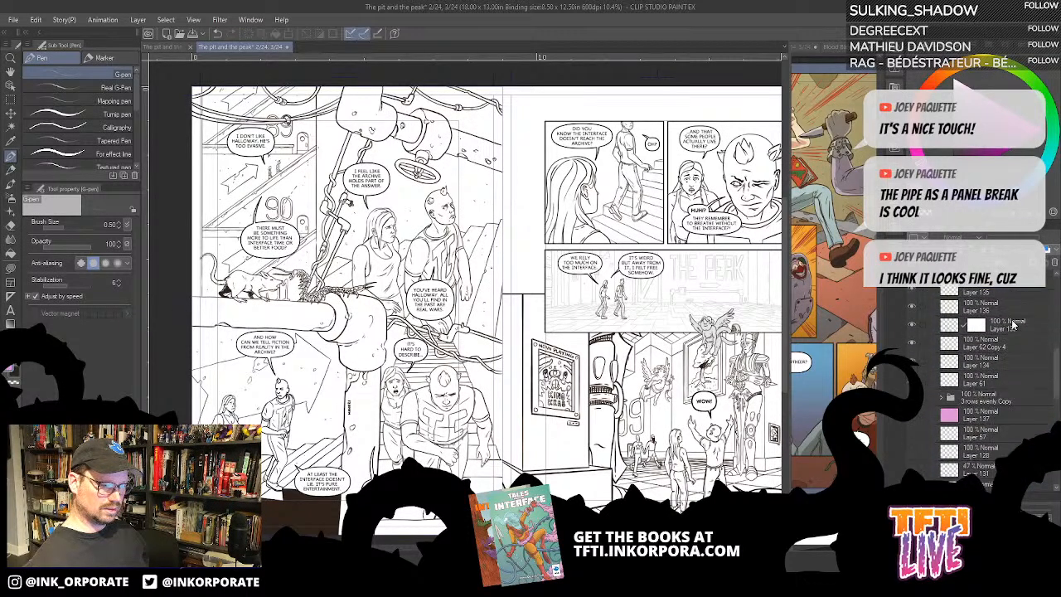
{"action": "left_click_drag", "start_coordinate": [1011, 294], "coordinate": [995, 474]}
- Hide the left page's speech balloon layers and add a folder named dialog directly above them
{"action": "scroll", "coordinate": [984, 426], "scroll_direction": "up", "scroll_amount": 10}
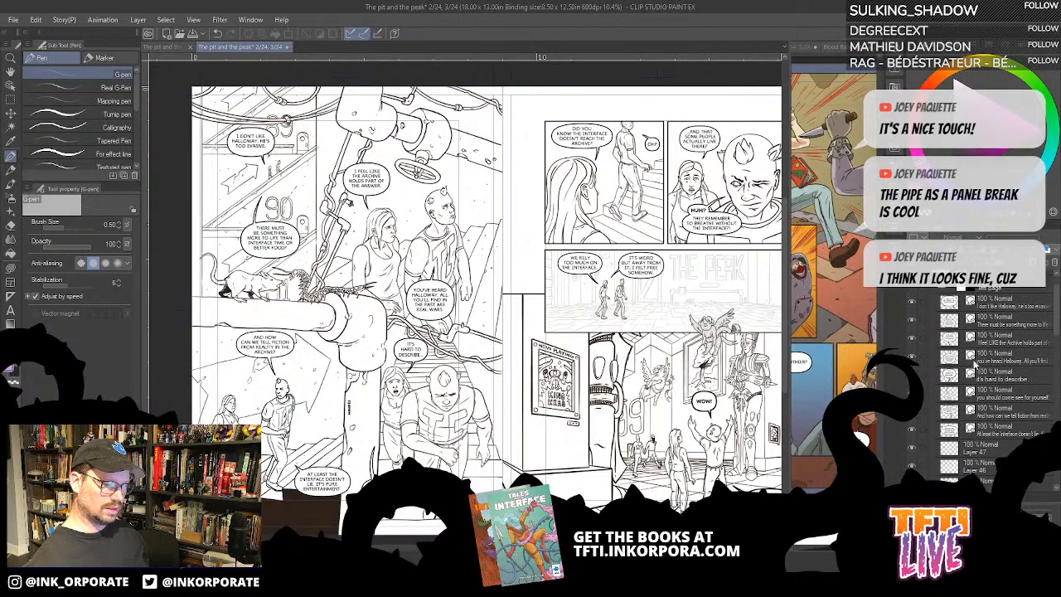
{"action": "scroll", "coordinate": [986, 391], "scroll_direction": "down", "scroll_amount": 2}
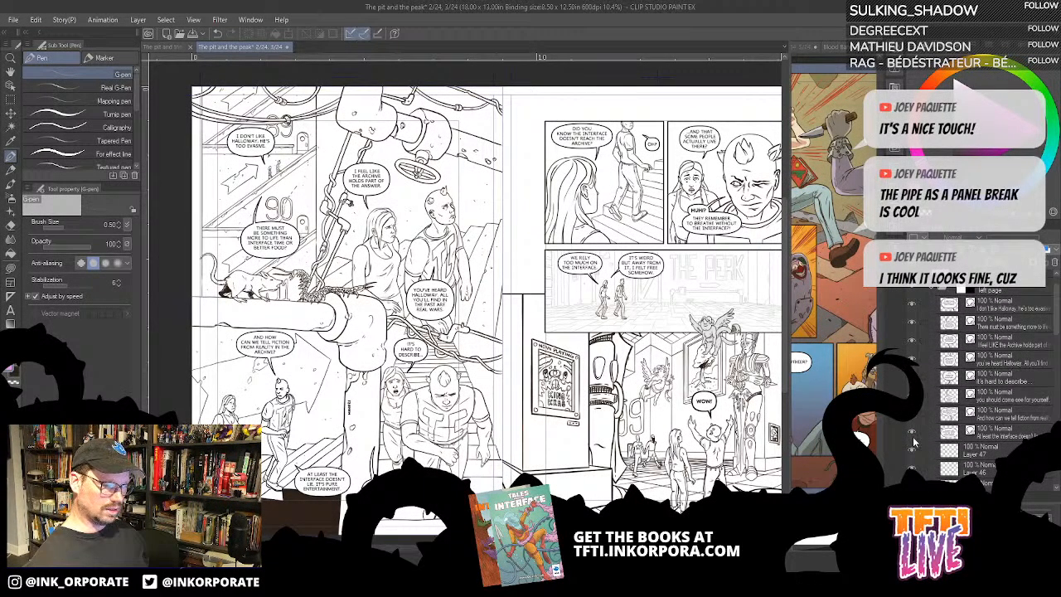
{"action": "left_click", "coordinate": [921, 304]}
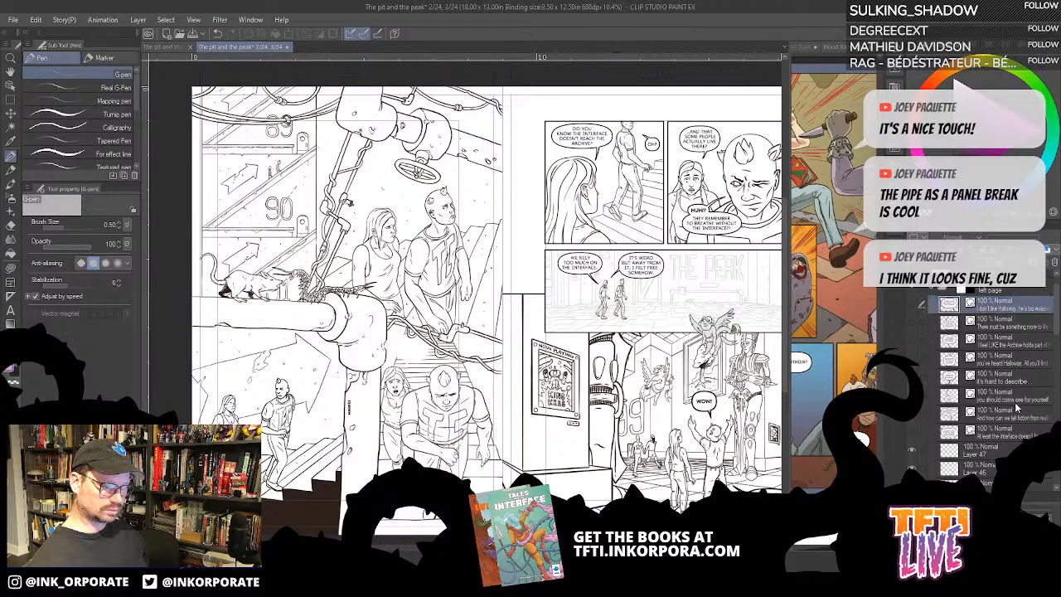
{"action": "key", "text": "ctrl+g"}
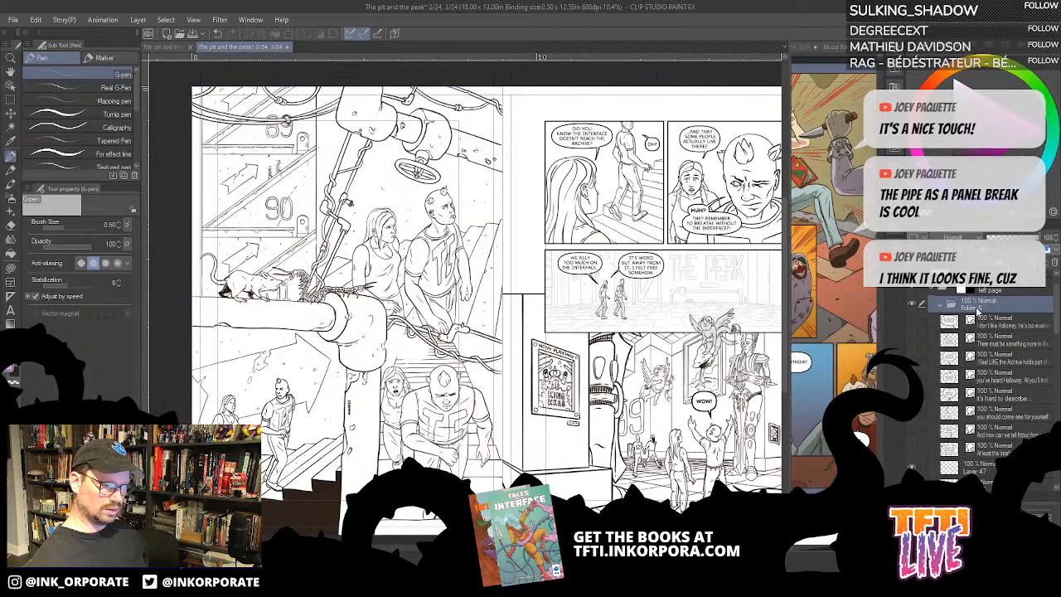
{"action": "type", "text": "dia"}
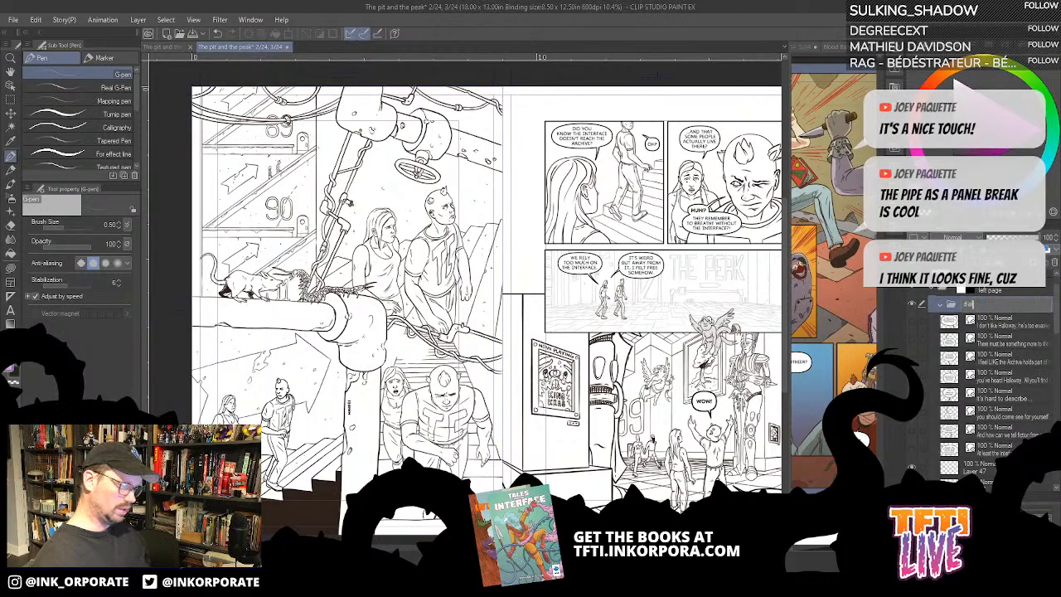
{"action": "type", "text": "log"}
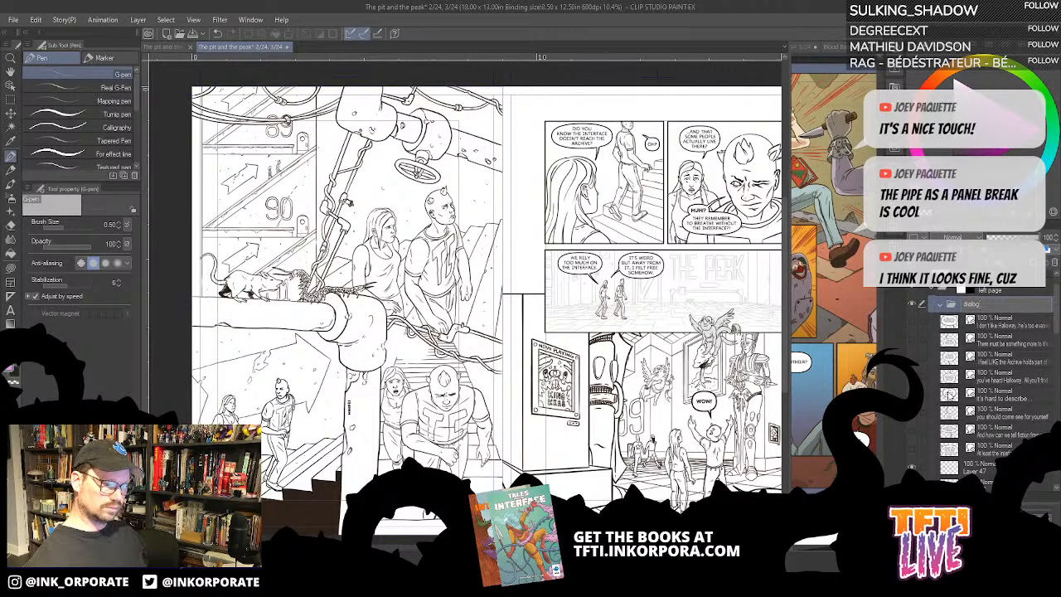
- Move all the speech balloon layers into the dialog folder with their visibility restored, and hide the collapsed folder
{"action": "left_click", "coordinate": [986, 325]}
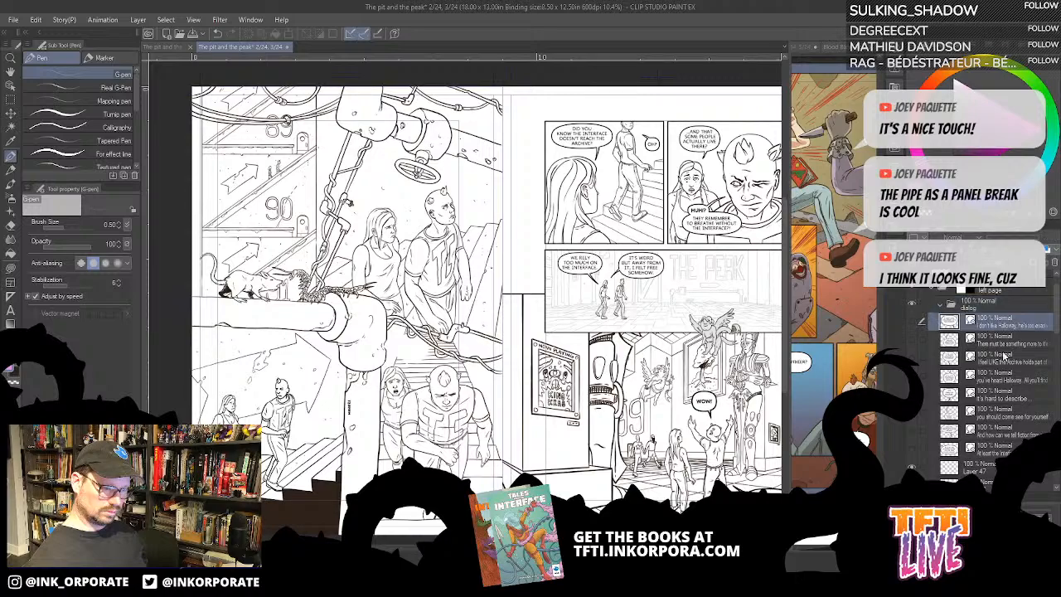
{"action": "left_click", "coordinate": [1010, 446], "text": "shift"}
{"action": "left_click_drag", "start_coordinate": [996, 325], "coordinate": [999, 315]}
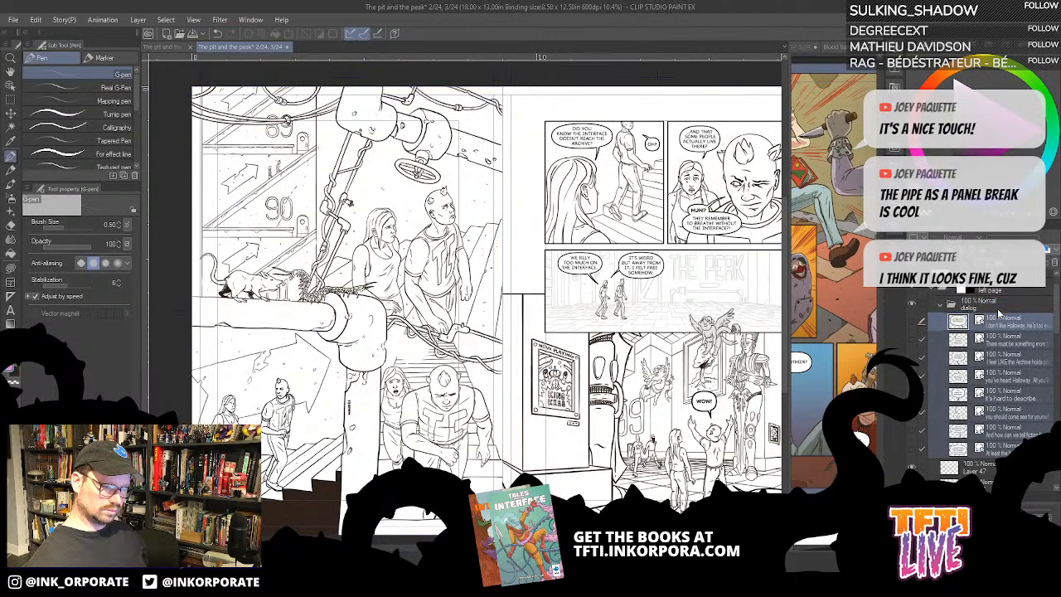
{"action": "left_click_drag", "start_coordinate": [916, 353], "coordinate": [910, 448]}
{"action": "left_click", "coordinate": [940, 304]}
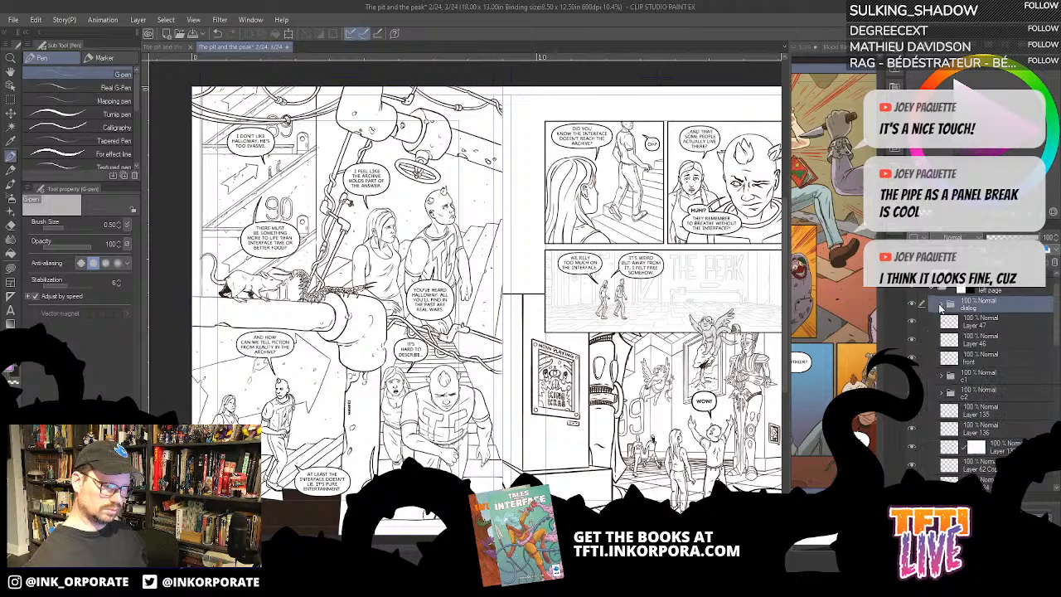
{"action": "left_click", "coordinate": [913, 304]}
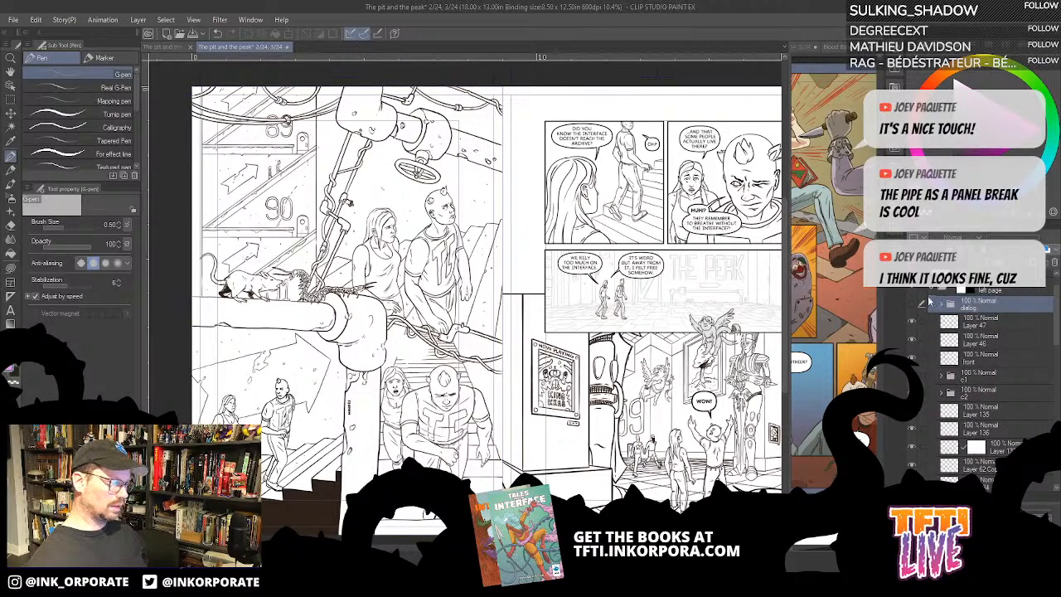
- Check what Layer 47, Layer 46 and the front layer contain by toggling the visibility of each
{"action": "left_click", "coordinate": [912, 320]}
{"action": "left_click", "coordinate": [911, 321]}
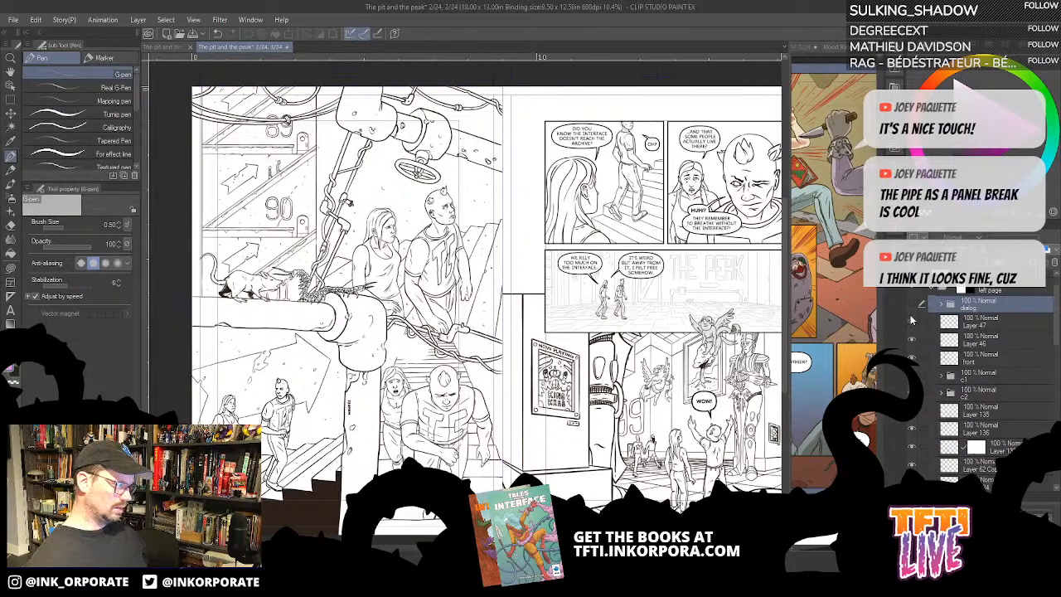
{"action": "left_click", "coordinate": [953, 340]}
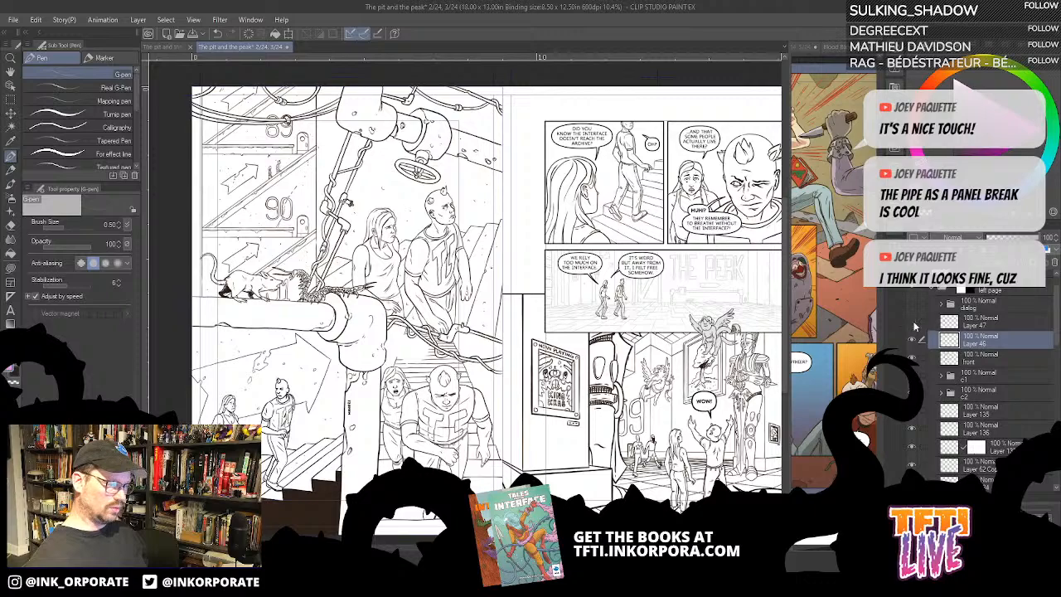
{"action": "left_click", "coordinate": [912, 339]}
{"action": "left_click", "coordinate": [911, 339]}
{"action": "left_click", "coordinate": [913, 340]}
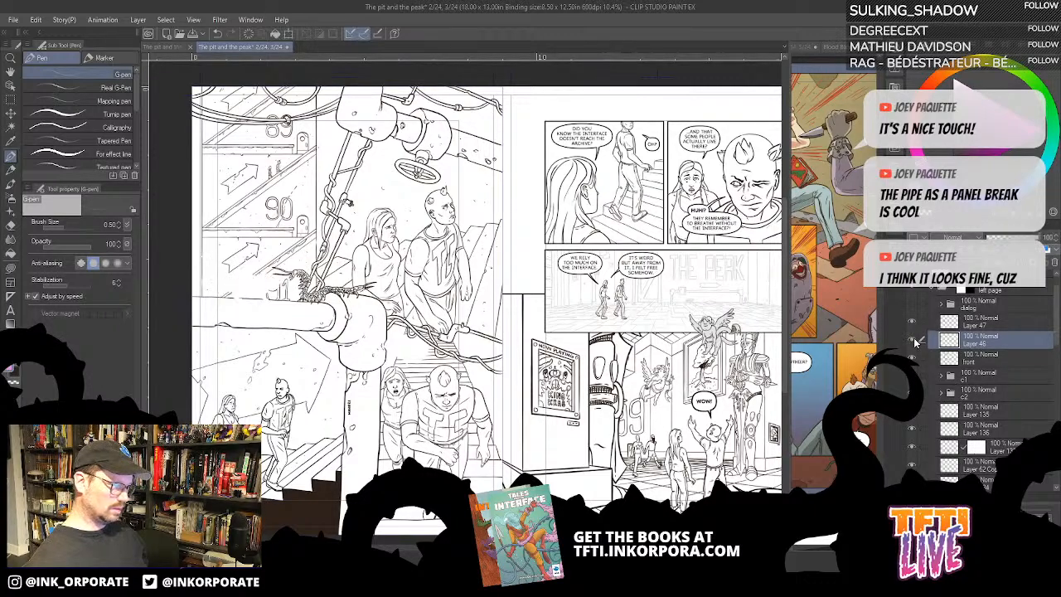
{"action": "left_click", "coordinate": [914, 342]}
{"action": "left_click", "coordinate": [912, 358]}
{"action": "left_click", "coordinate": [912, 357]}
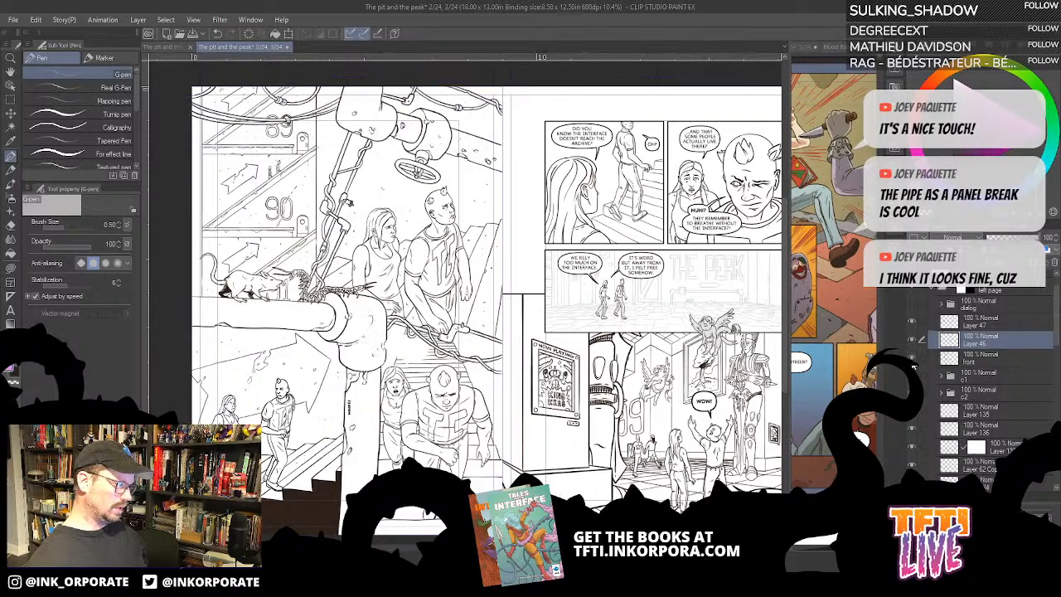
- Add a folder named foreground directly above Layer 47, Layer 46 and the front layer
{"action": "left_click", "coordinate": [987, 362]}
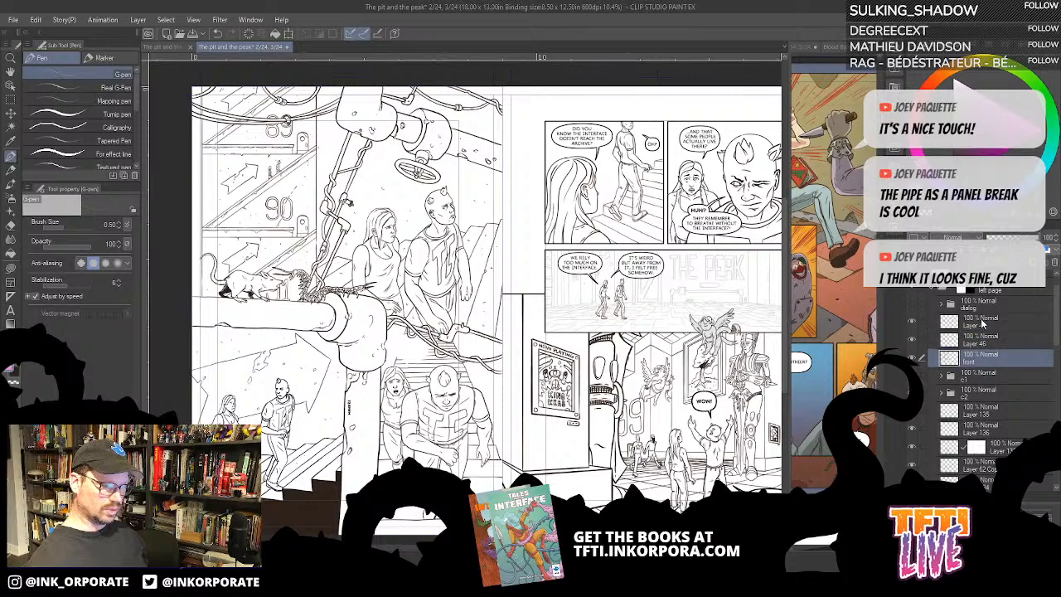
{"action": "left_click", "coordinate": [984, 325], "text": "shift"}
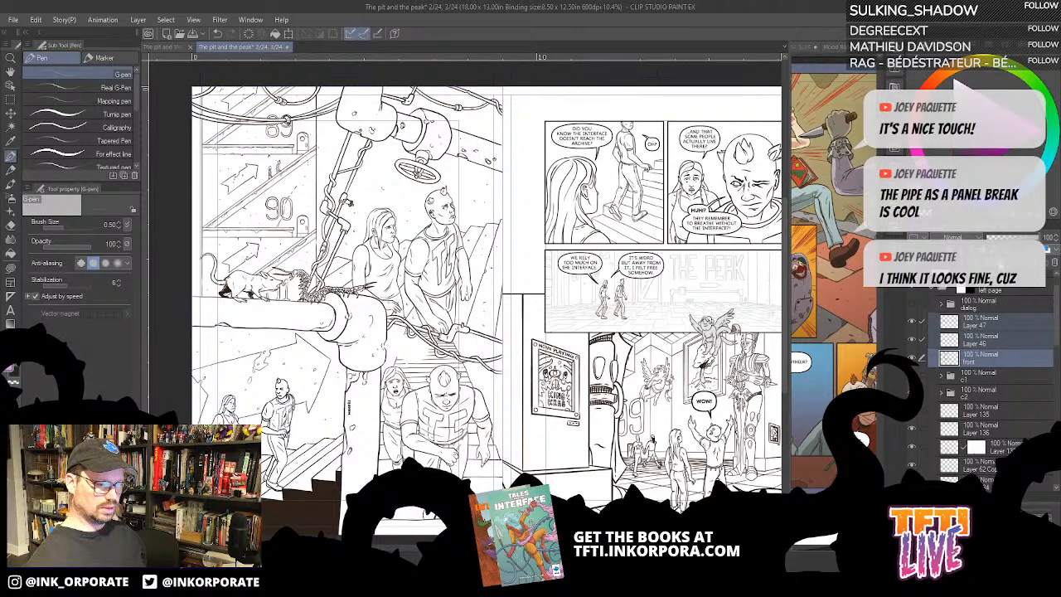
{"action": "left_click", "coordinate": [994, 262]}
{"action": "left_click_drag", "start_coordinate": [968, 357], "coordinate": [963, 319]}
{"action": "type", "text": "foreground"}
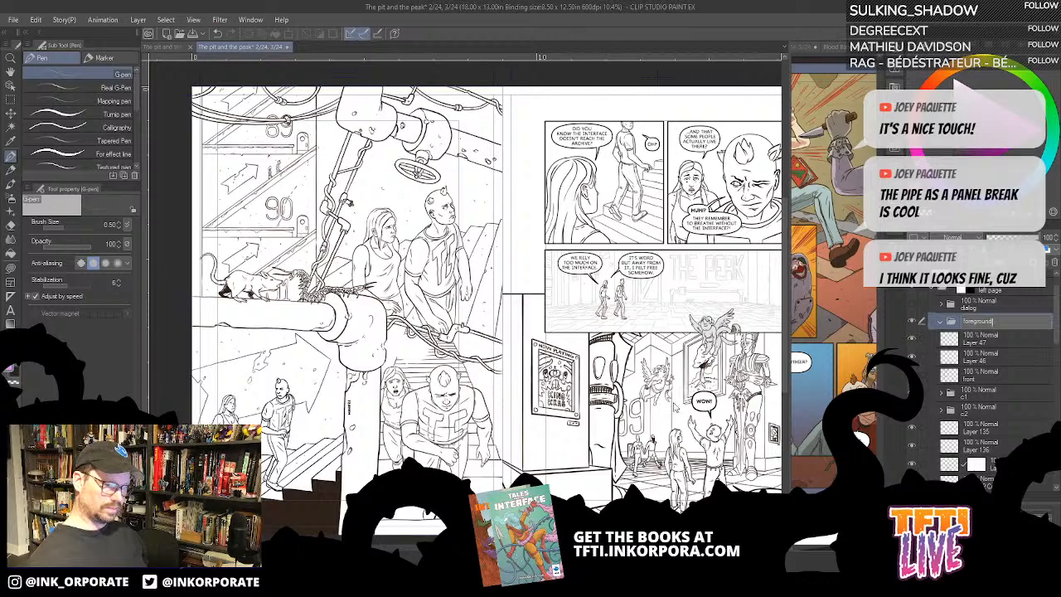
- Move Layer 47, Layer 46 and the front layer into the foreground folder and collapse it
{"action": "left_click", "coordinate": [988, 340]}
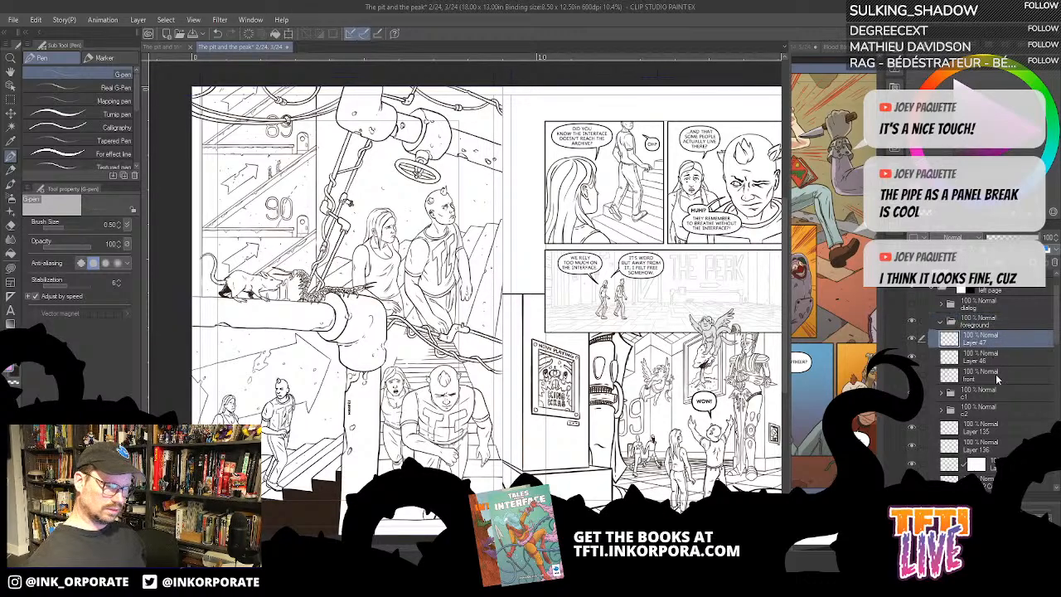
{"action": "left_click", "coordinate": [998, 377], "text": "shift"}
{"action": "left_click_drag", "start_coordinate": [997, 343], "coordinate": [997, 326]}
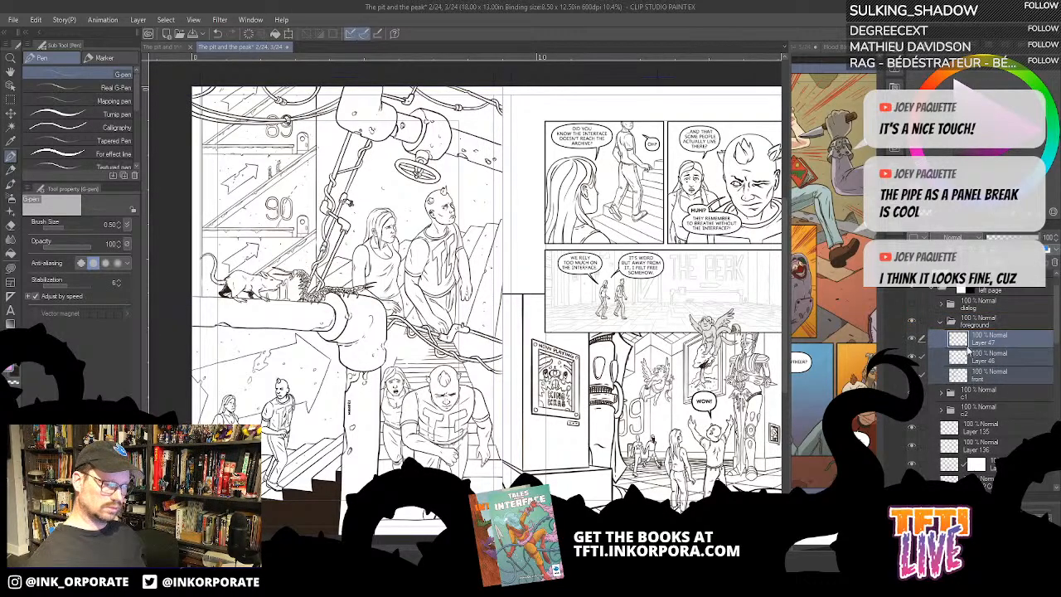
{"action": "left_click", "coordinate": [942, 321]}
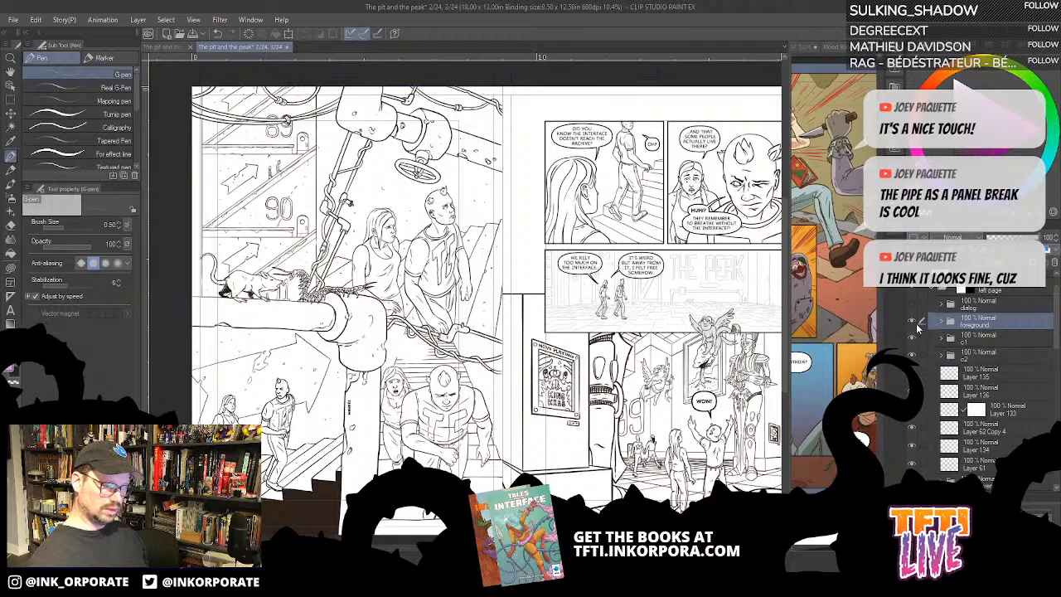
- Check what the foreground, c1 and c2 folders contain by toggling the visibility of each
{"action": "left_click", "coordinate": [912, 321]}
{"action": "left_click", "coordinate": [911, 325]}
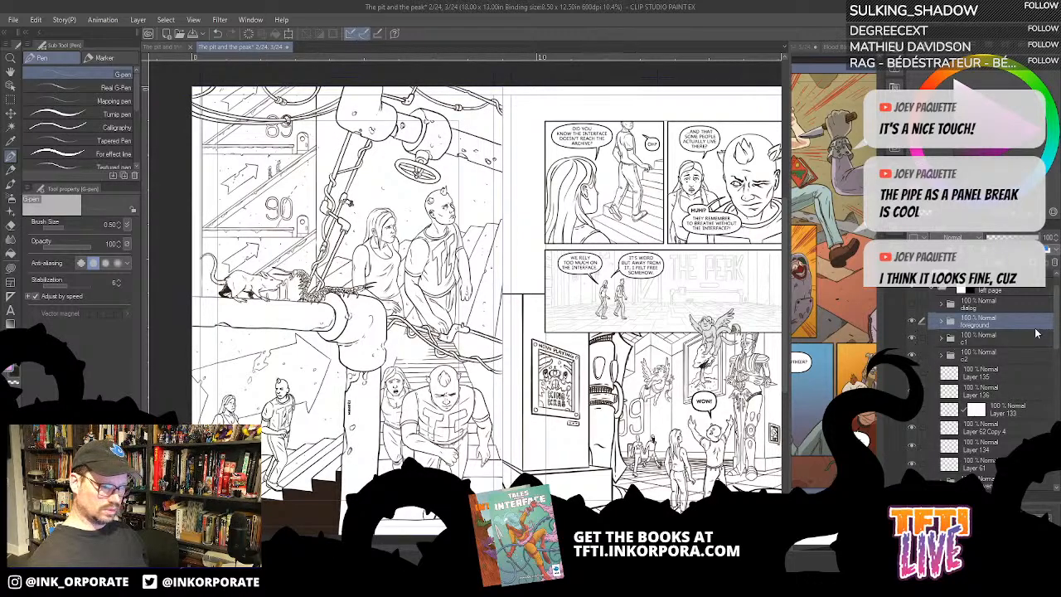
{"action": "left_click", "coordinate": [912, 339]}
{"action": "left_click", "coordinate": [912, 339]}
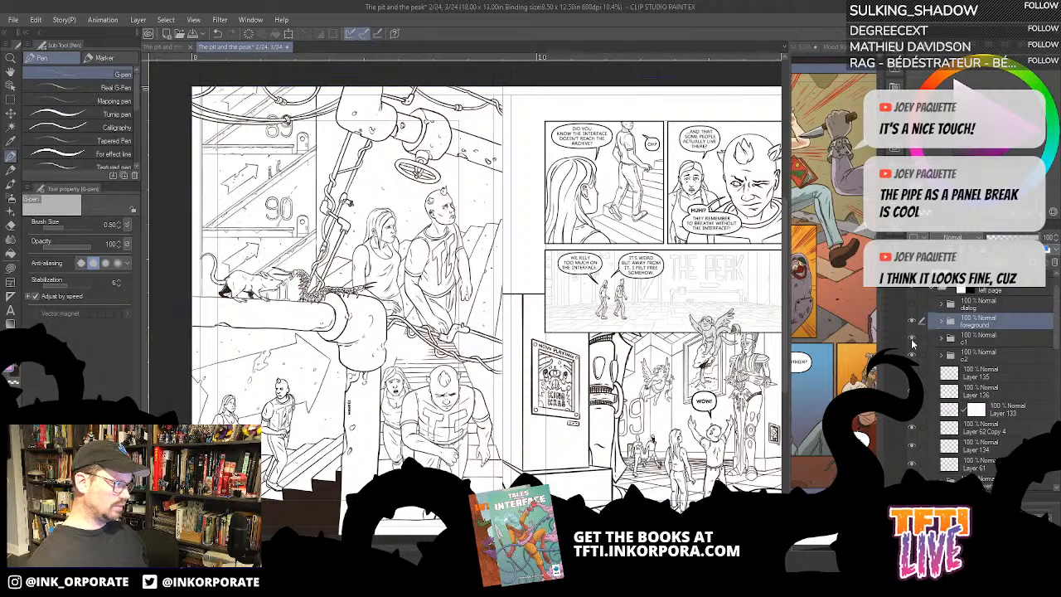
{"action": "left_click", "coordinate": [912, 356]}
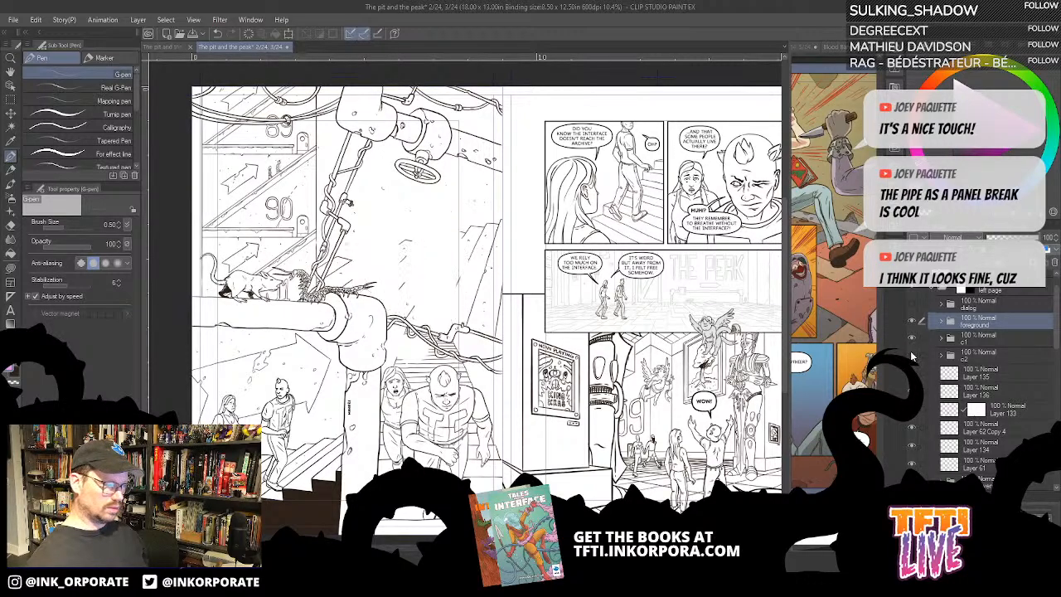
{"action": "left_click", "coordinate": [912, 356]}
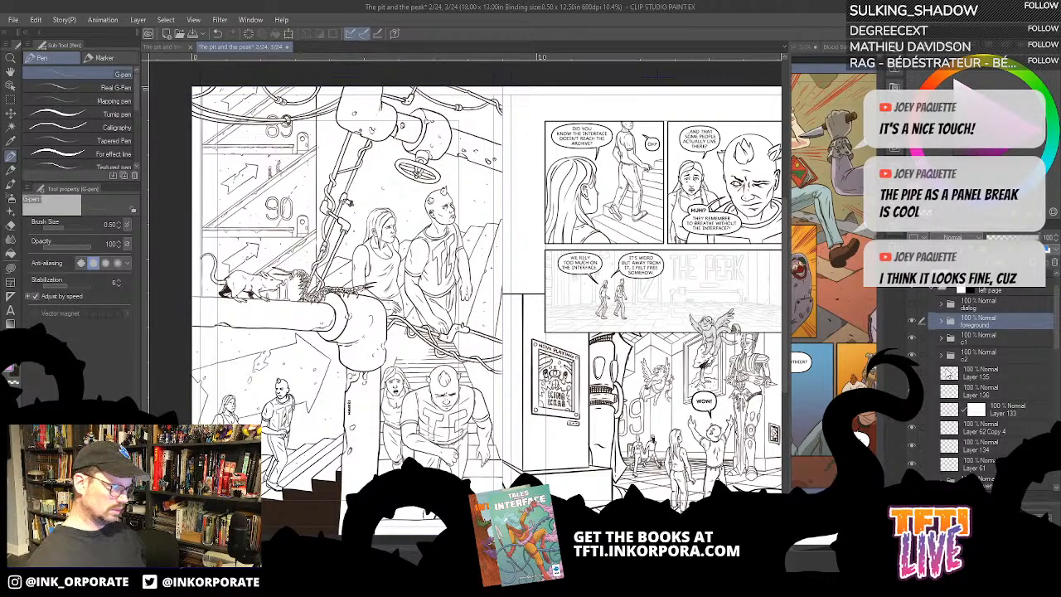
- Delete Layer 135 below the c2 folder and merge Layer 136 with Layer 133
{"action": "left_click", "coordinate": [950, 374]}
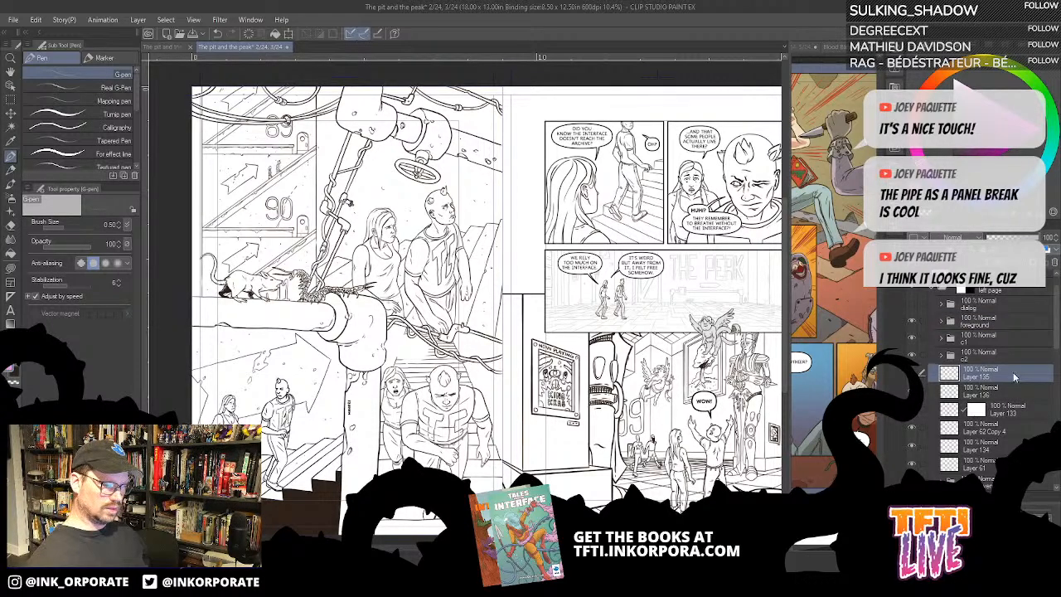
{"action": "left_click", "coordinate": [1056, 263]}
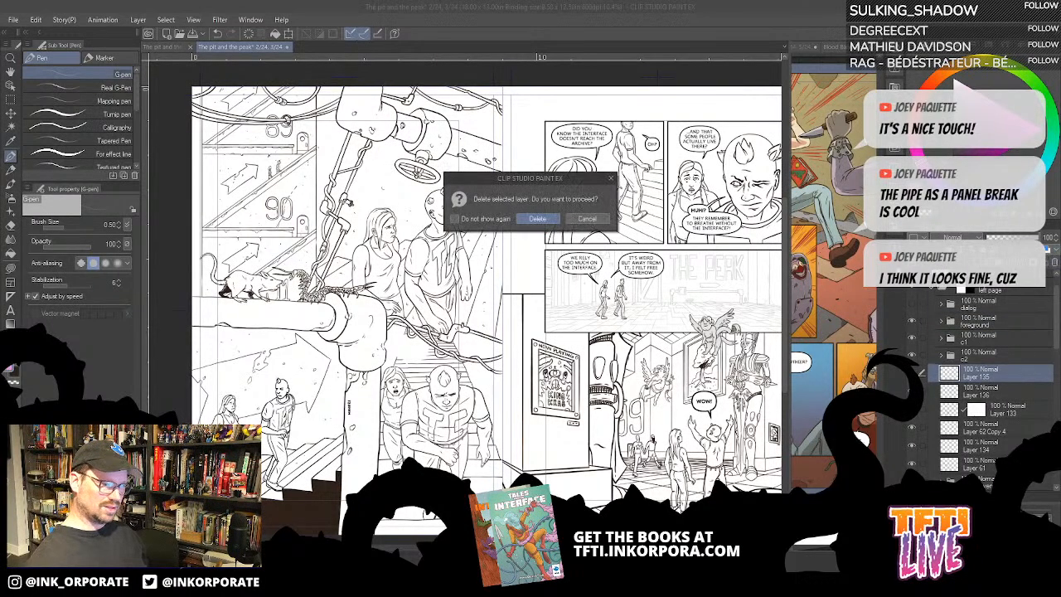
{"action": "left_click", "coordinate": [539, 224]}
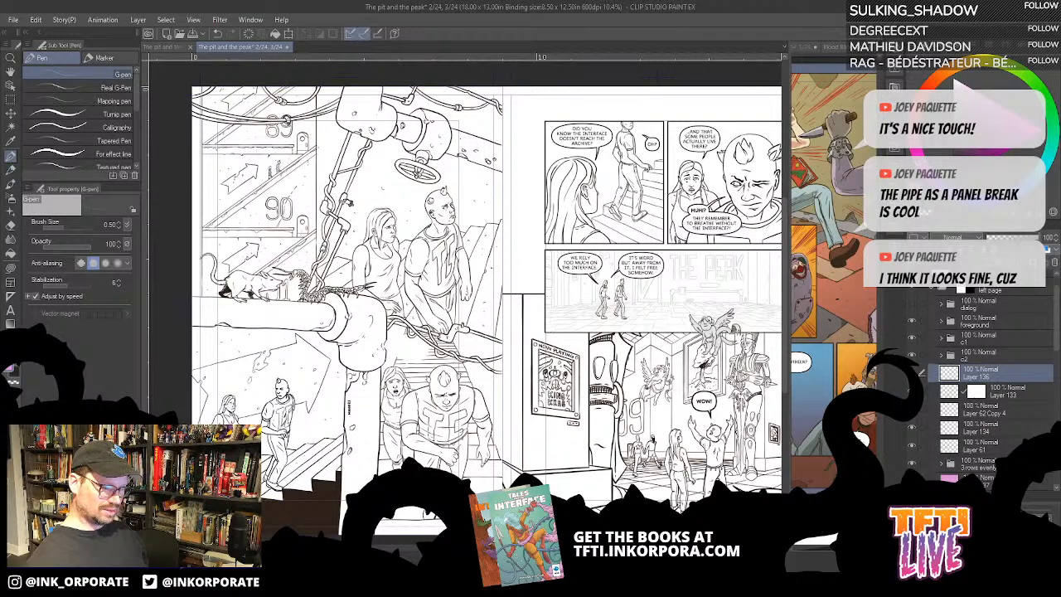
{"action": "key", "text": "ctrl+z"}
{"action": "key", "text": "ctrl+y"}
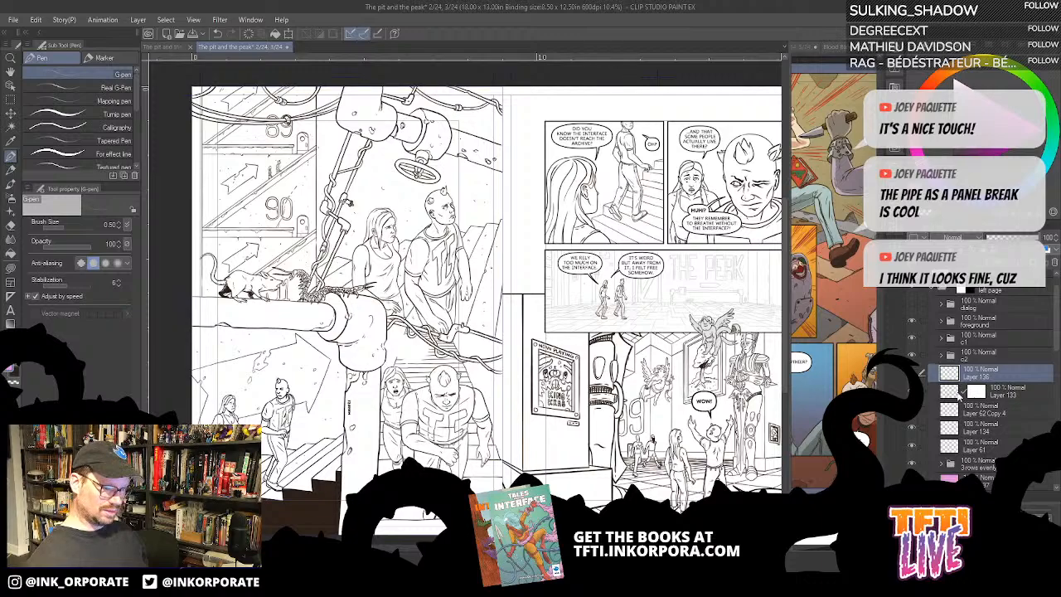
{"action": "right_click", "coordinate": [1033, 382]}
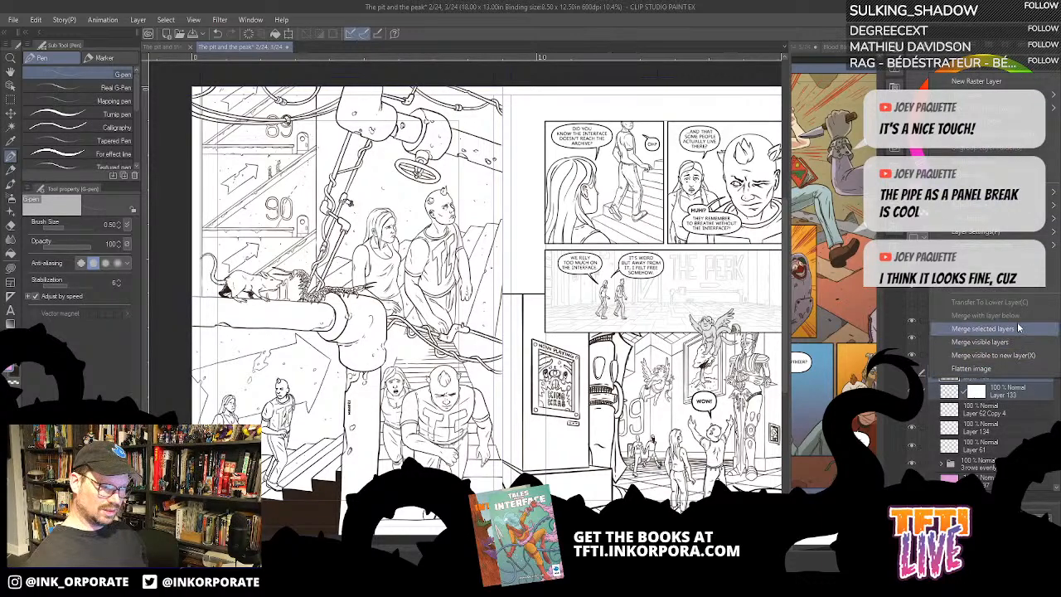
{"action": "left_click", "coordinate": [1019, 329]}
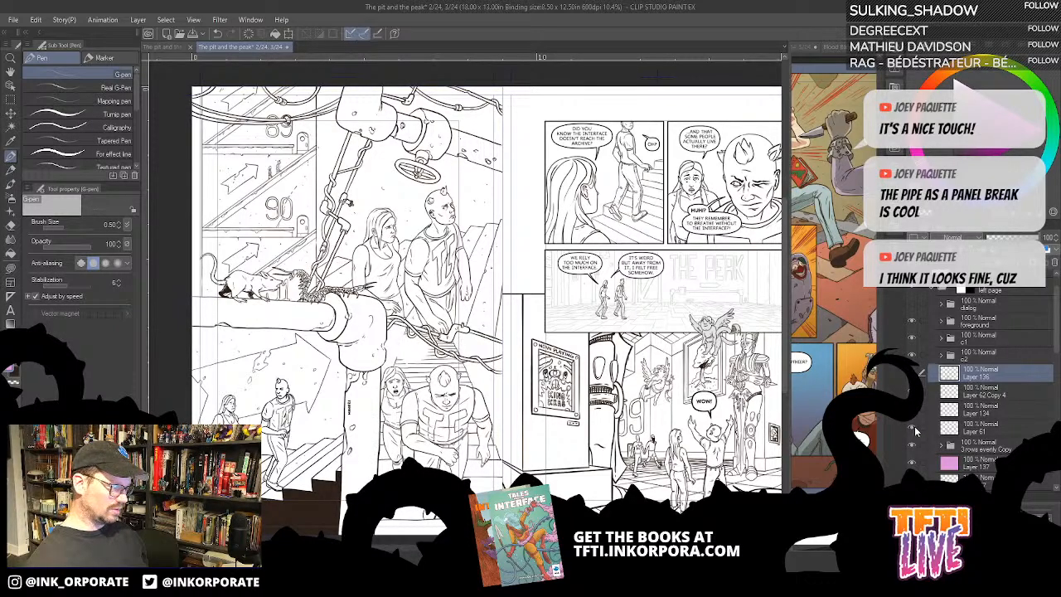
- Add a folder named c4 directly above Layer 136, Layer 62 Copy 4, Layer 134 and Layer 61
{"action": "left_click", "coordinate": [989, 432], "text": "shift"}
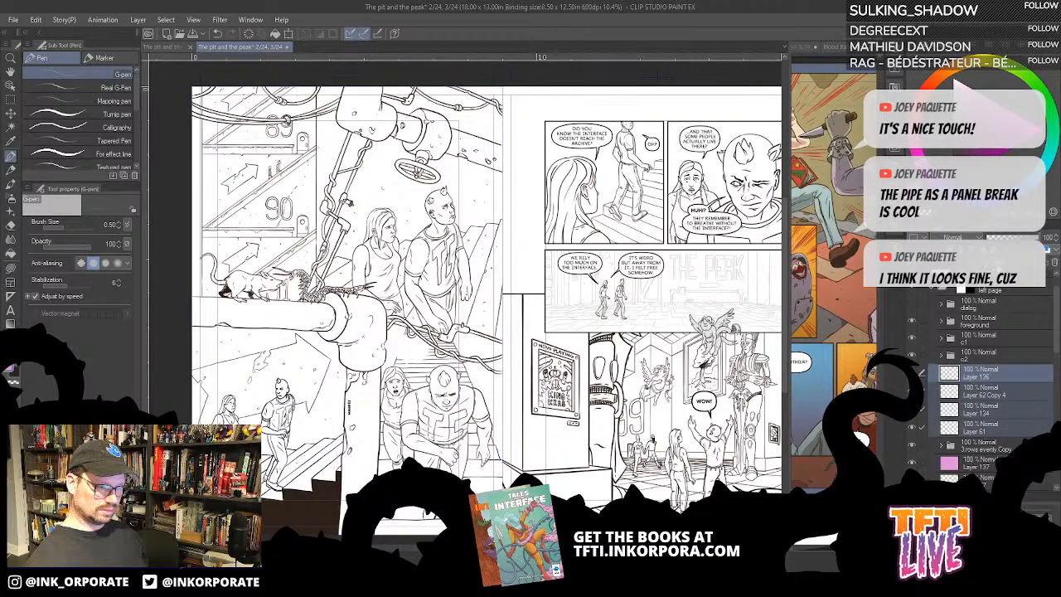
{"action": "key", "text": "ctrl+g"}
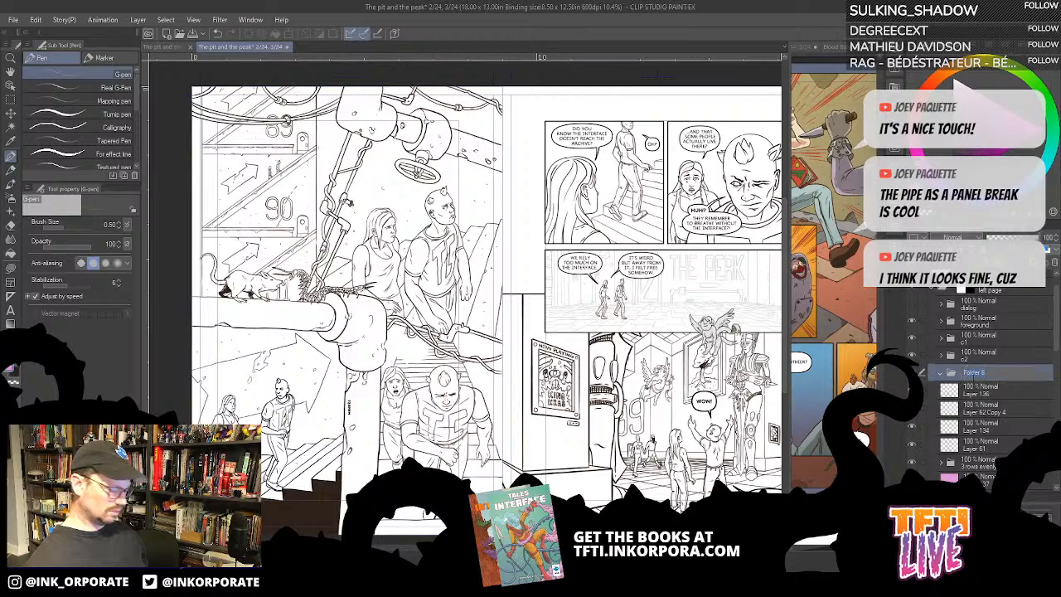
{"action": "type", "text": "c3"}
{"action": "key", "text": "BackSpace"}
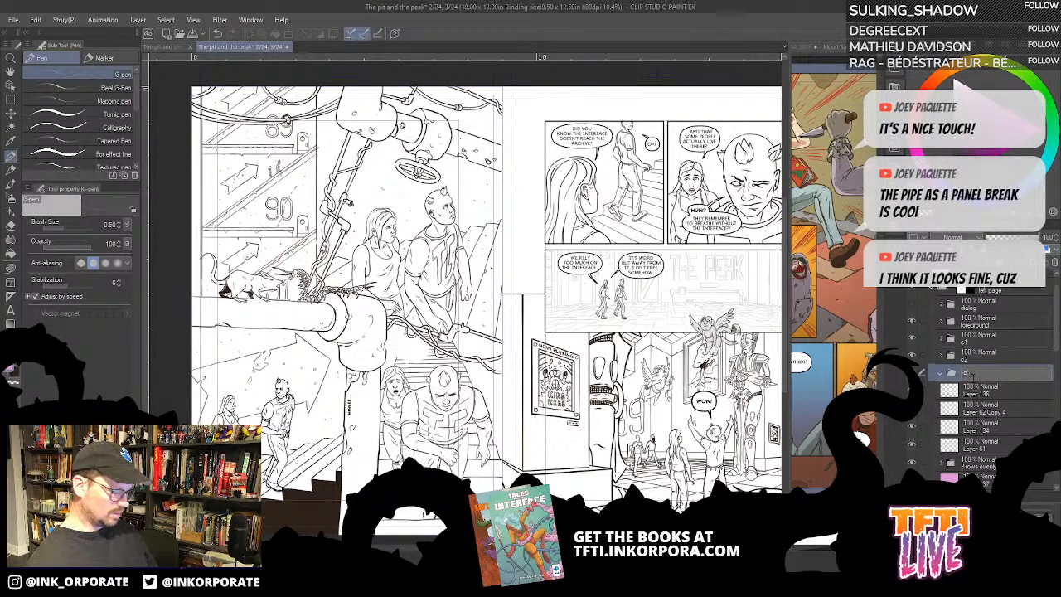
{"action": "type", "text": "4"}
{"action": "key", "text": "Return"}
- Move the layers from Layer 136 down to Layer 61 into the c4 folder and collapse it
{"action": "left_click", "coordinate": [977, 391]}
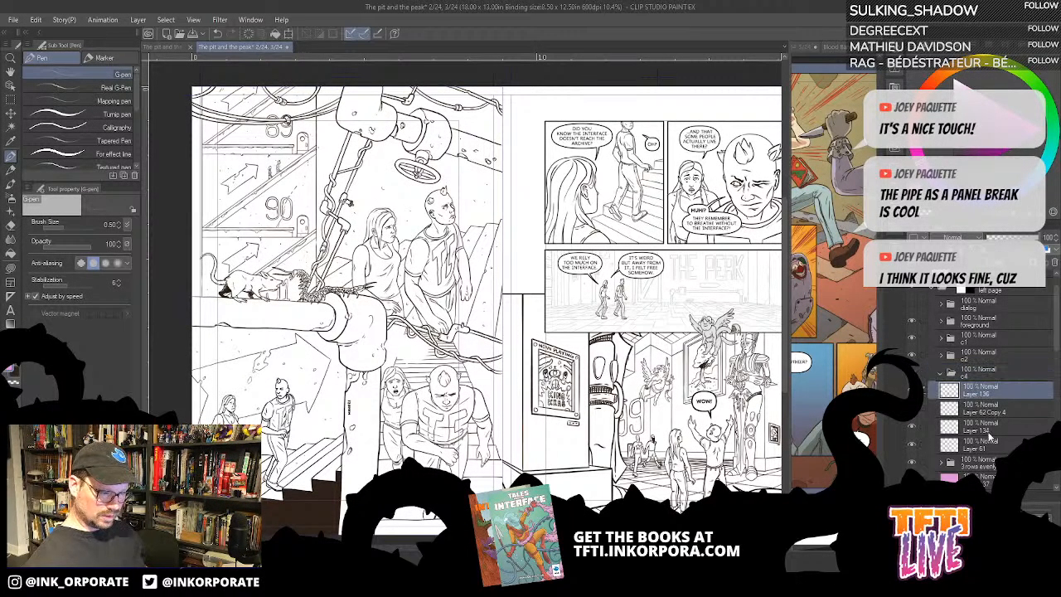
{"action": "left_click", "coordinate": [992, 445], "text": "shift"}
{"action": "left_click_drag", "start_coordinate": [987, 412], "coordinate": [943, 376]}
{"action": "left_click", "coordinate": [941, 375]}
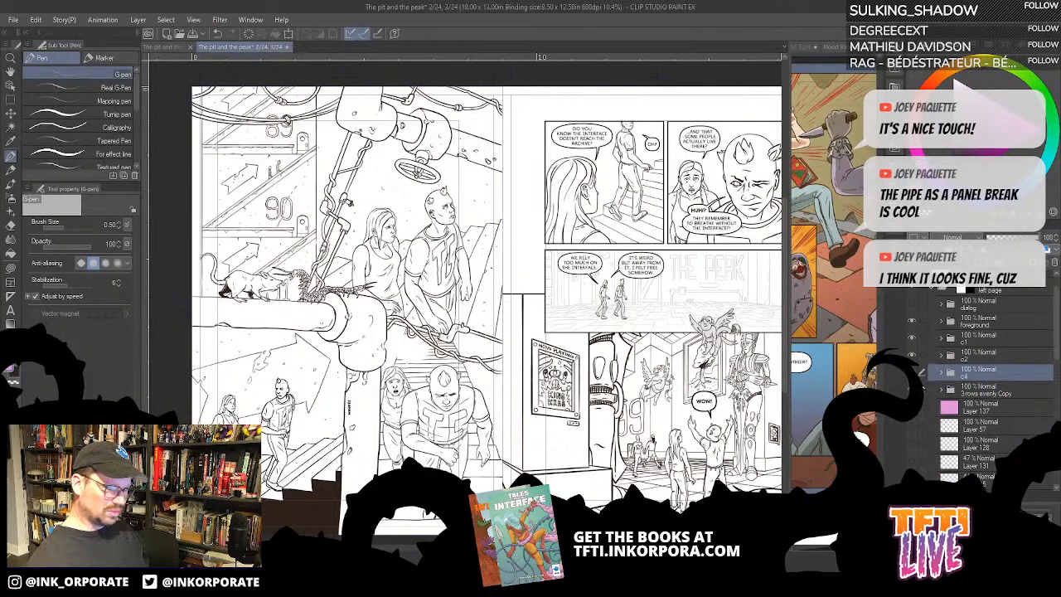
- Check the area covered by the pink Layer 137 by toggling its visibility, leaving it hidden
{"action": "left_click", "coordinate": [911, 407]}
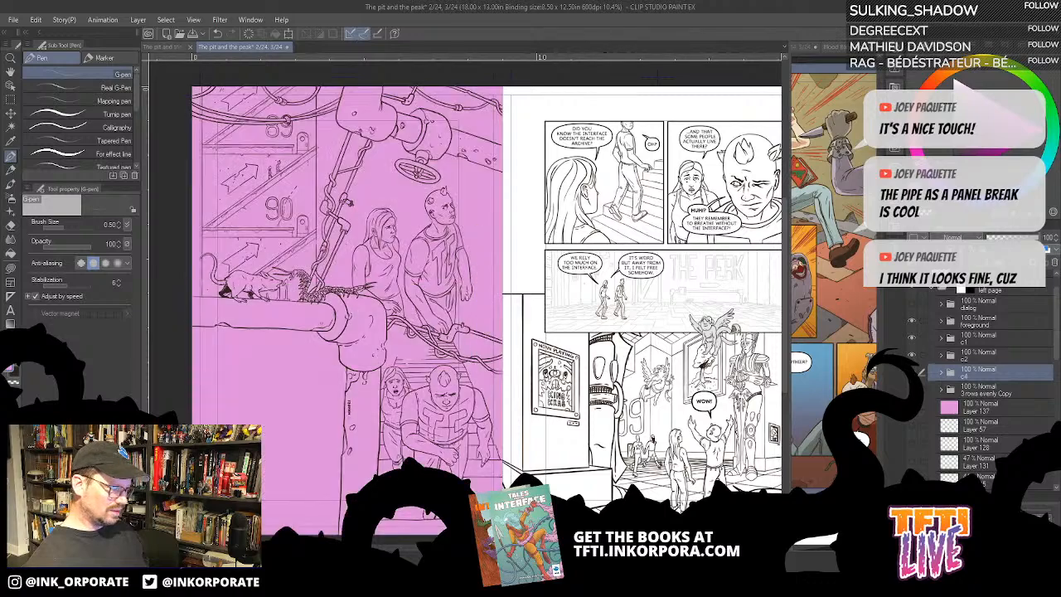
{"action": "left_click", "coordinate": [912, 407]}
{"action": "left_click", "coordinate": [912, 407]}
{"action": "left_click", "coordinate": [912, 407]}
{"action": "left_click", "coordinate": [912, 407]}
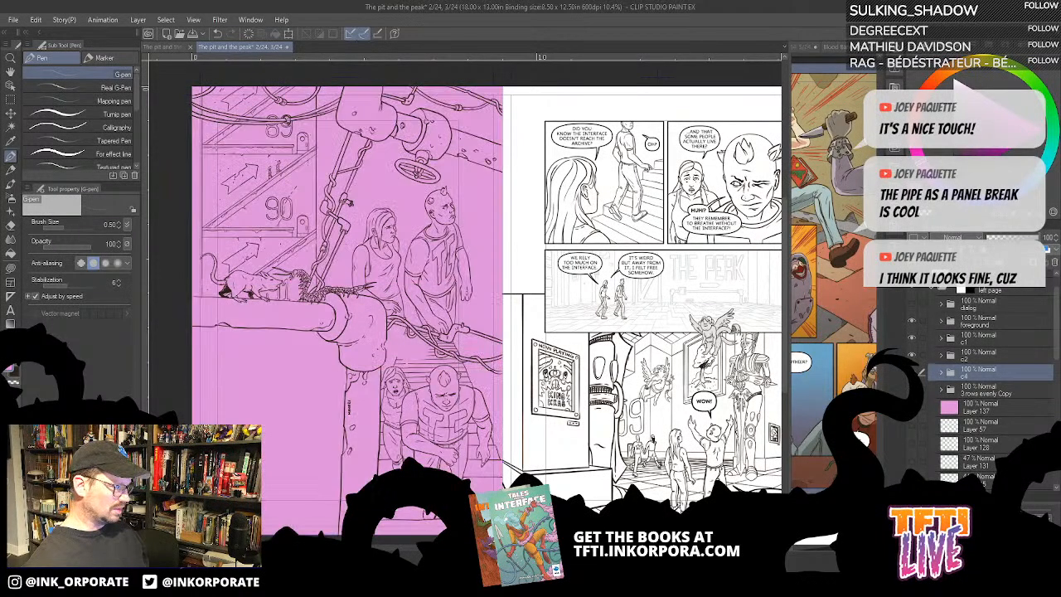
{"action": "left_click", "coordinate": [912, 407]}
{"action": "left_click", "coordinate": [912, 407]}
{"action": "left_click", "coordinate": [912, 407]}
- Expand the 3 rows evenly Copy folder and check what c2, c4 and Folder 2 contain by toggling their visibility
{"action": "left_click", "coordinate": [942, 390]}
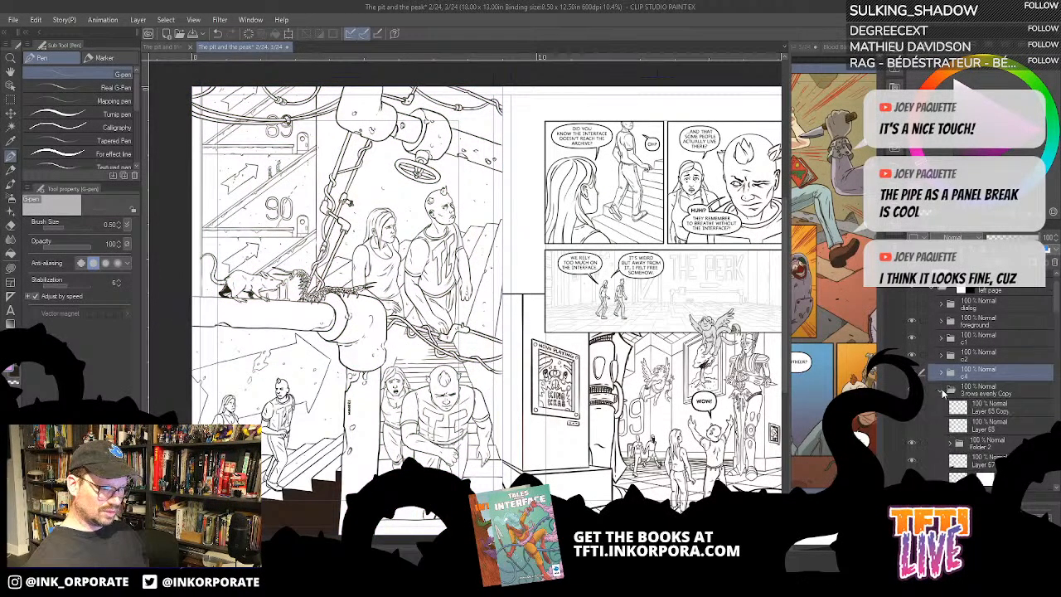
{"action": "scroll", "coordinate": [948, 402], "scroll_direction": "down", "scroll_amount": 2}
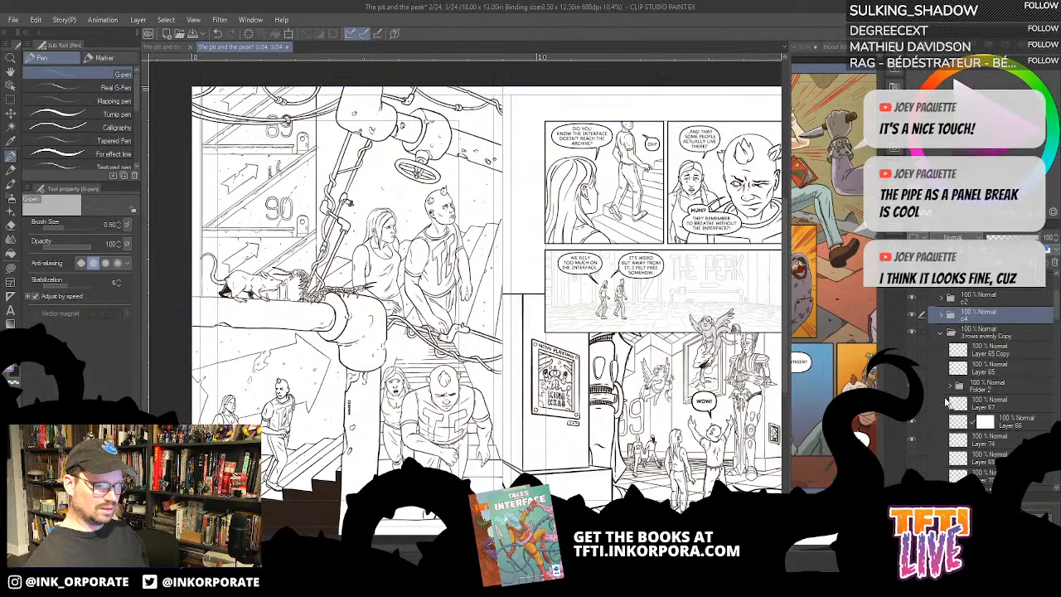
{"action": "left_click", "coordinate": [913, 298]}
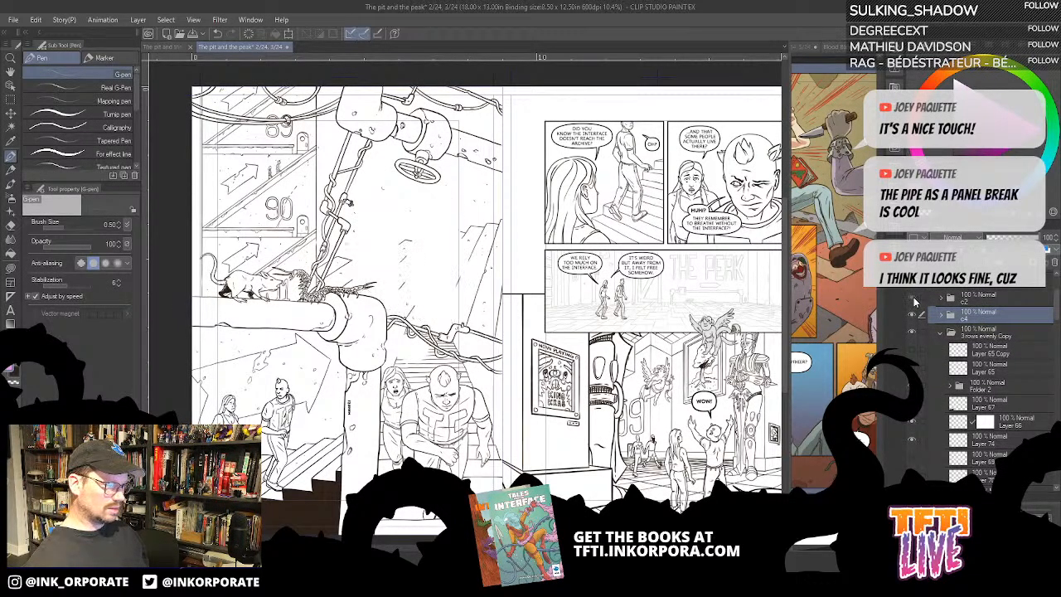
{"action": "left_click", "coordinate": [913, 298]}
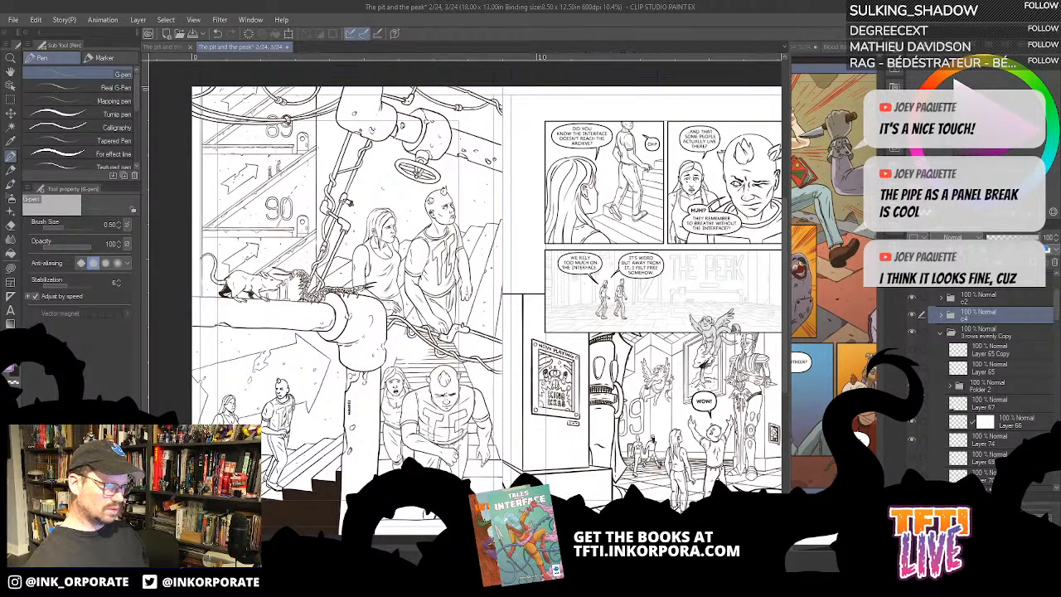
{"action": "left_click", "coordinate": [913, 315]}
{"action": "left_click", "coordinate": [913, 315]}
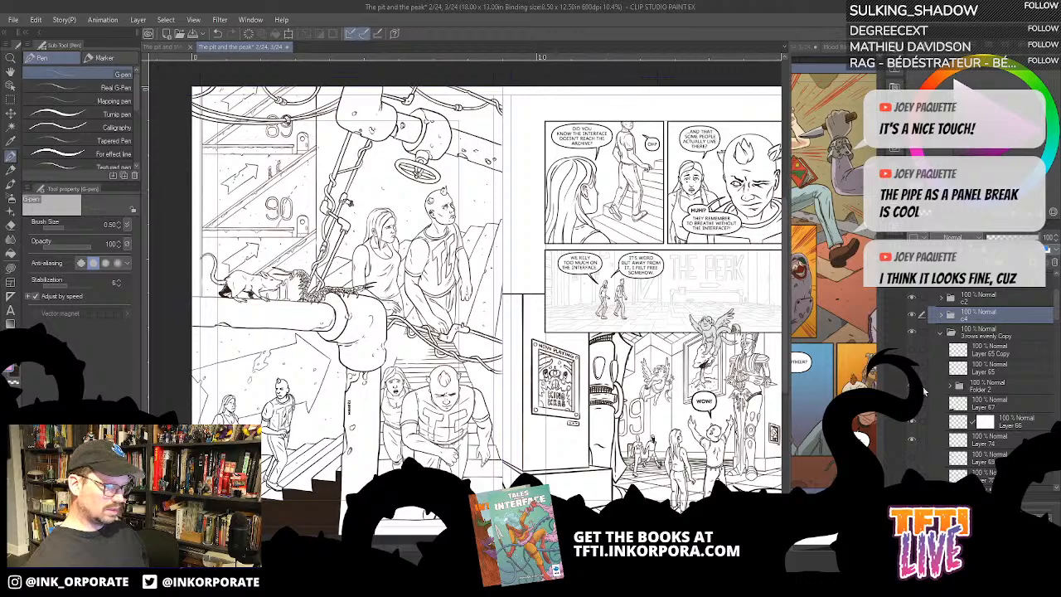
{"action": "left_click", "coordinate": [970, 385]}
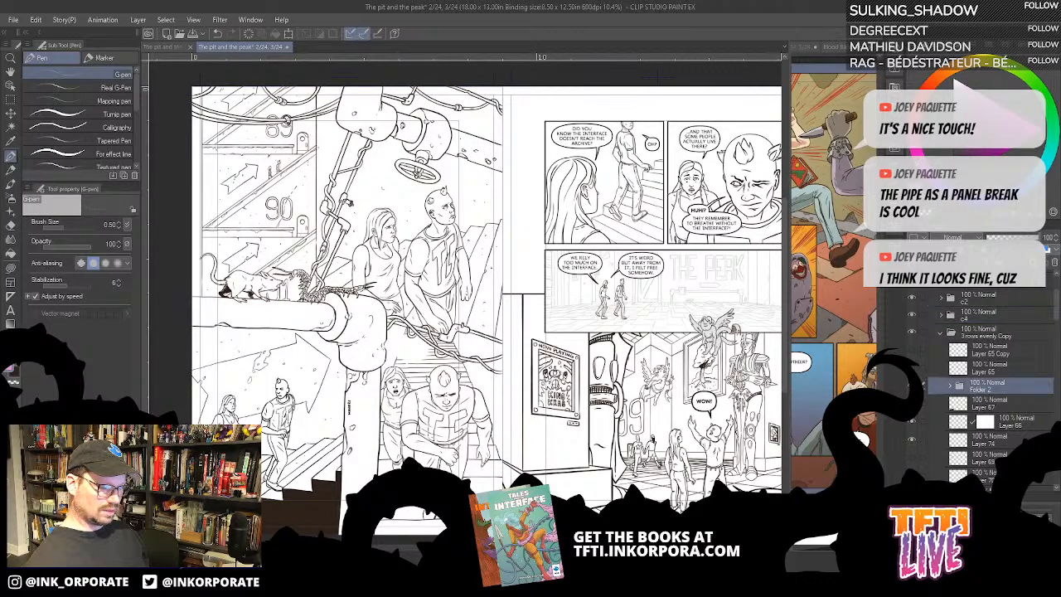
{"action": "left_click", "coordinate": [913, 385]}
{"action": "left_click", "coordinate": [913, 386]}
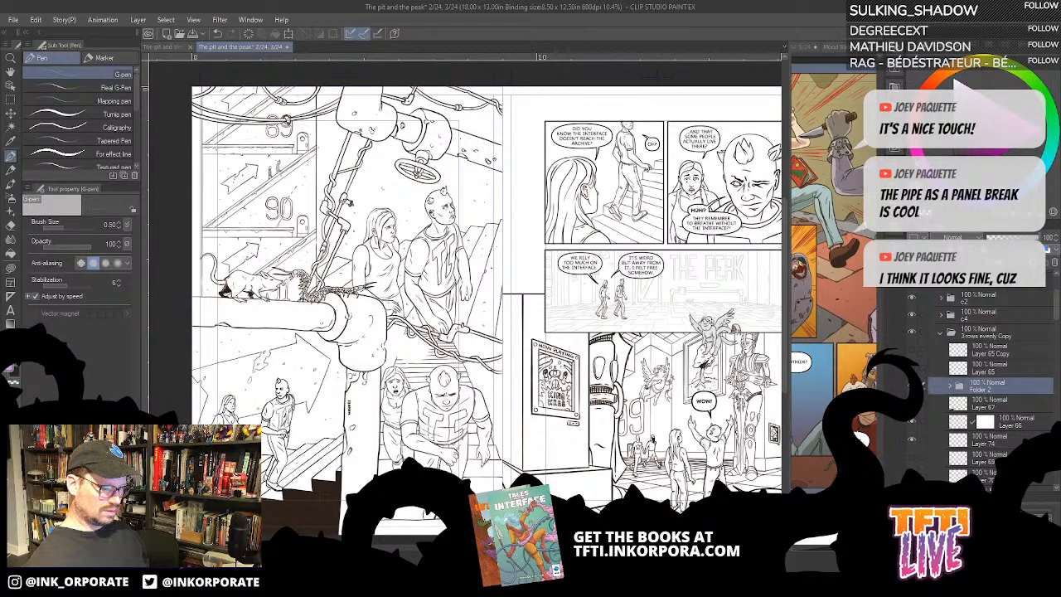
{"action": "left_click", "coordinate": [913, 386]}
{"action": "left_click", "coordinate": [912, 385]}
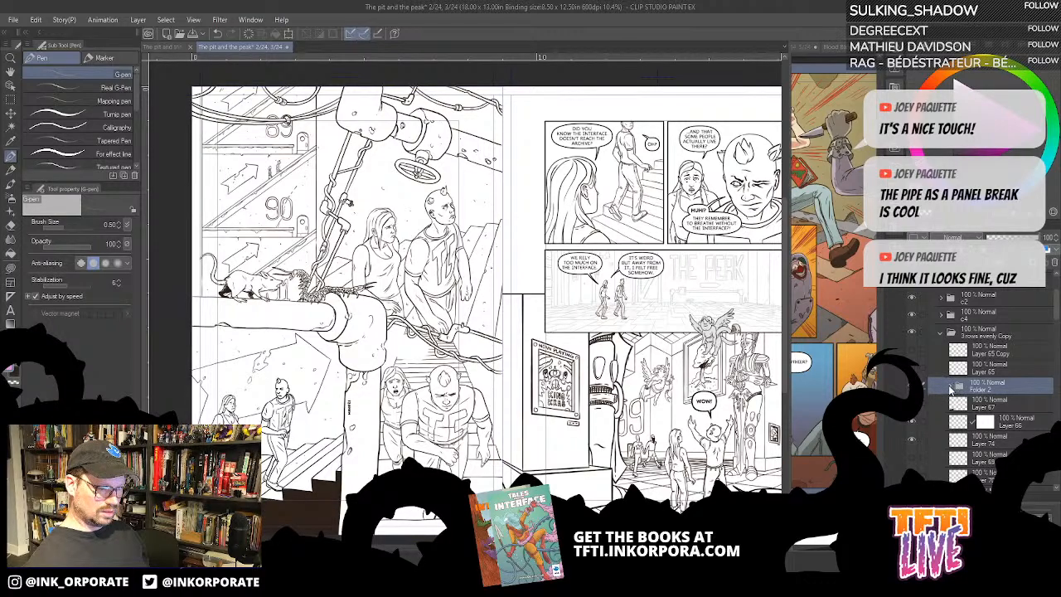
- Move Layer 67 into Folder 2 inside the 3 rows evenly Copy folder and collapse Folder 2
{"action": "left_click", "coordinate": [950, 388]}
{"action": "scroll", "coordinate": [950, 389], "scroll_direction": "down", "scroll_amount": 3}
{"action": "left_click_drag", "start_coordinate": [985, 418], "coordinate": [988, 411]}
{"action": "left_click", "coordinate": [950, 329]}
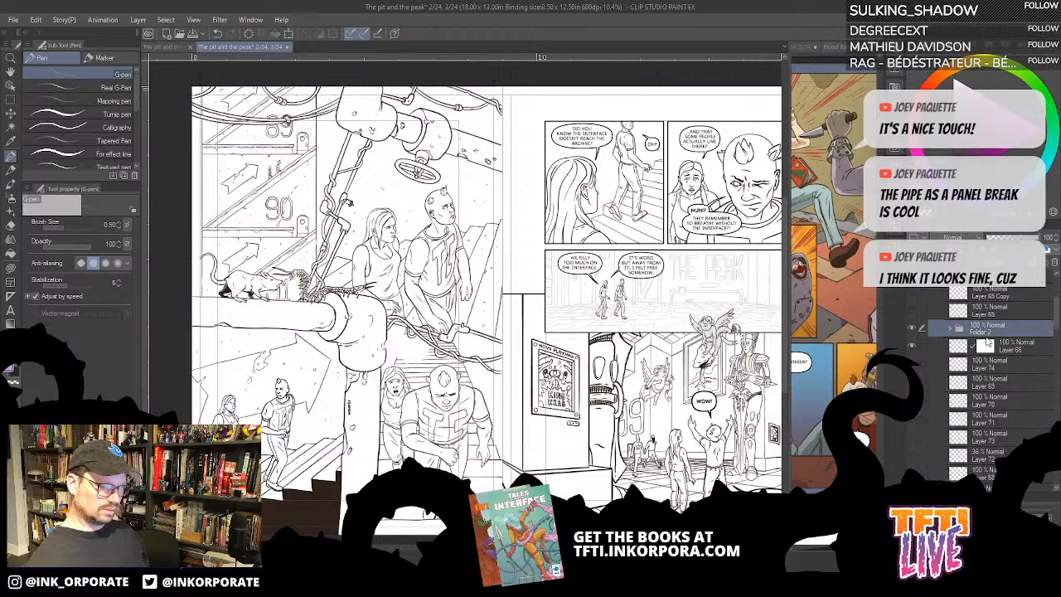
- Rename Folder 2 inside the 3 rows evenly Copy folder as c3
{"action": "left_click", "coordinate": [986, 341]}
{"action": "double_click", "coordinate": [982, 328]}
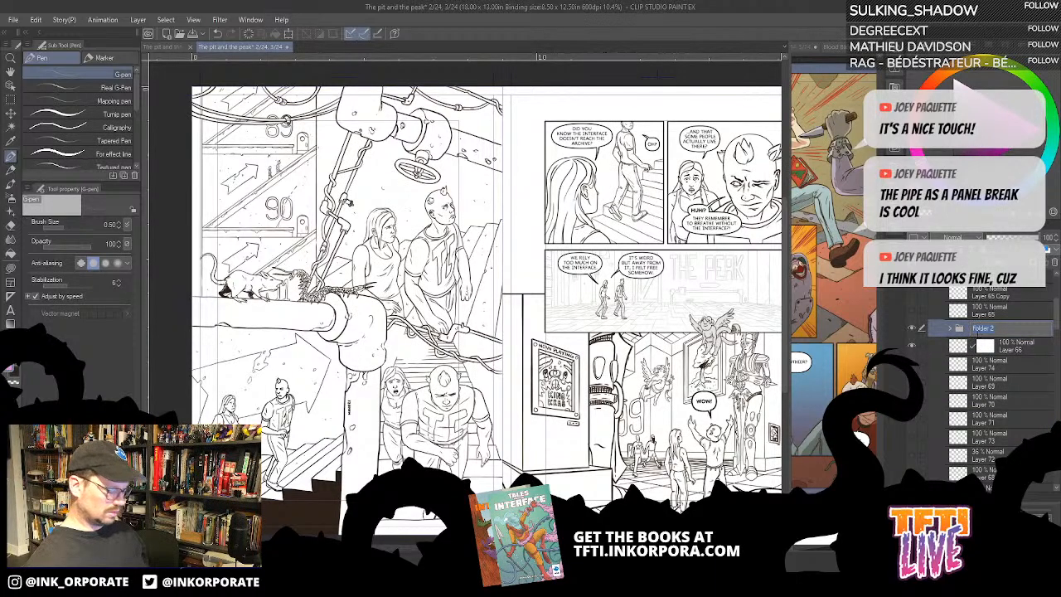
{"action": "type", "text": "c3"}
{"action": "key", "text": "Return"}
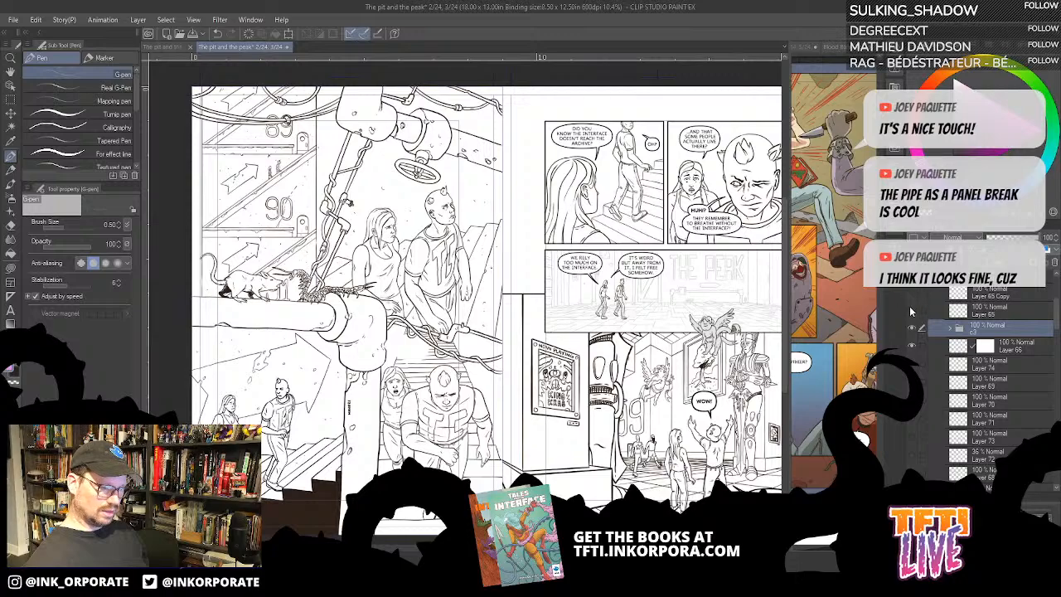
{"action": "scroll", "coordinate": [918, 358], "scroll_direction": "down", "scroll_amount": 10}
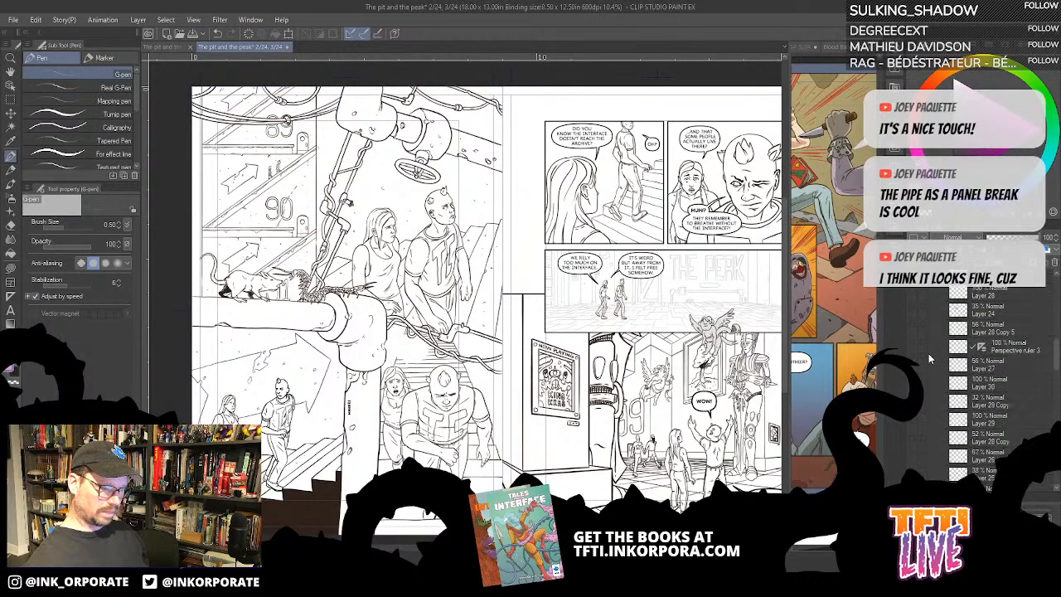
- Move the c3 folder, Layer 66 and Layer 74 out of the 3 rows evenly Copy folder, collapse that folder and show Layer 137
{"action": "scroll", "coordinate": [928, 353], "scroll_direction": "down", "scroll_amount": 5}
{"action": "scroll", "coordinate": [941, 364], "scroll_direction": "up", "scroll_amount": 15}
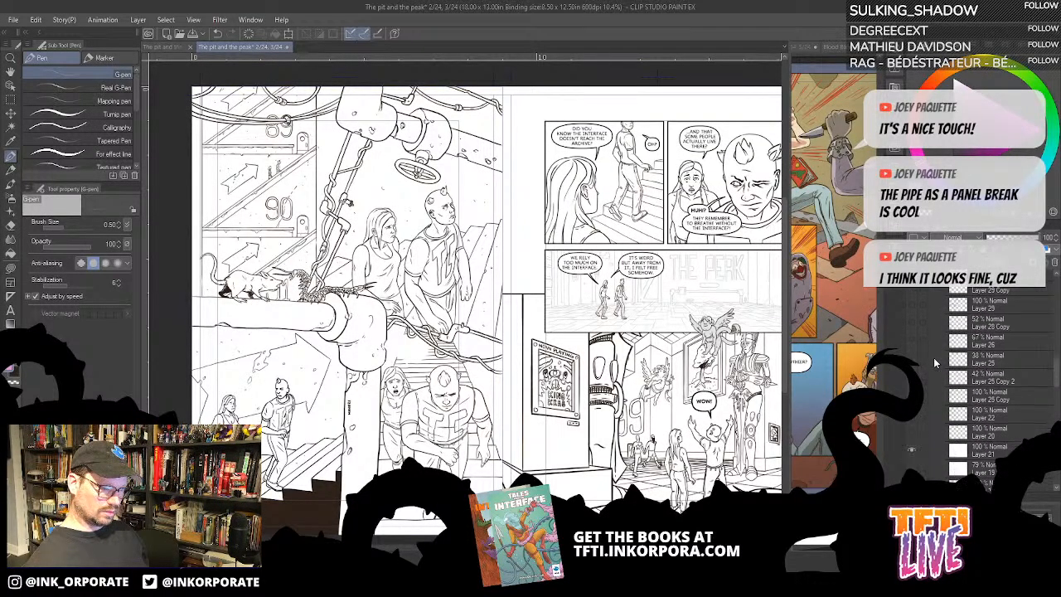
{"action": "scroll", "coordinate": [938, 357], "scroll_direction": "up", "scroll_amount": 3}
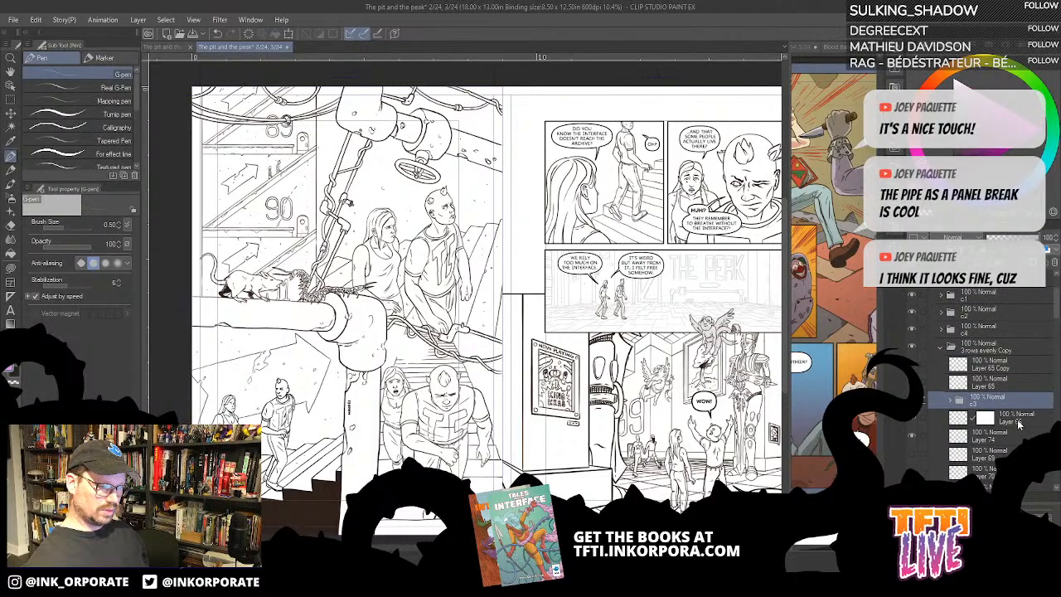
{"action": "left_click_drag", "start_coordinate": [991, 398], "coordinate": [999, 338]}
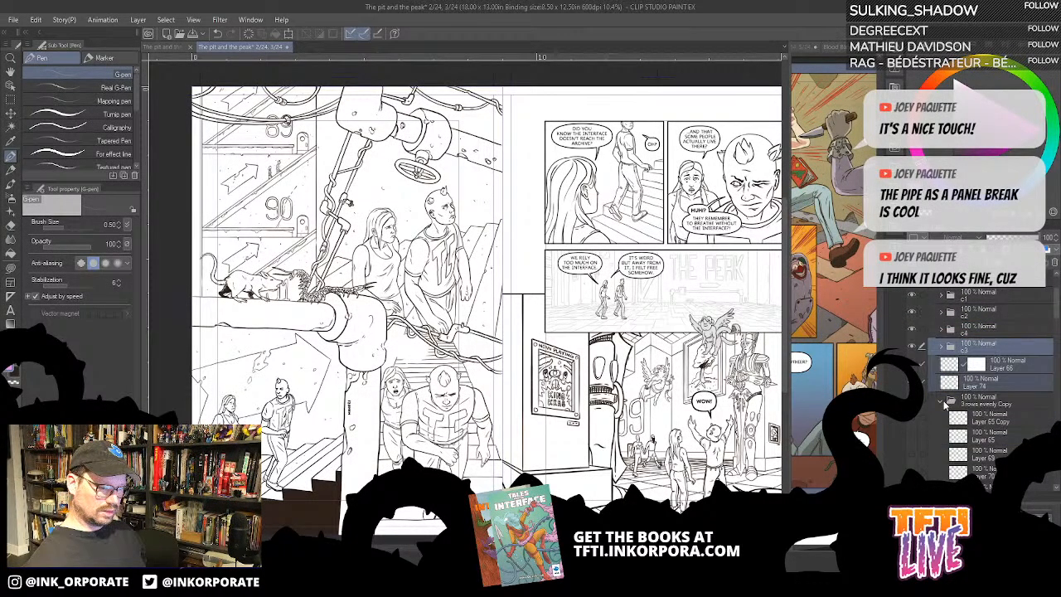
{"action": "left_click", "coordinate": [943, 402]}
{"action": "left_click", "coordinate": [912, 418]}
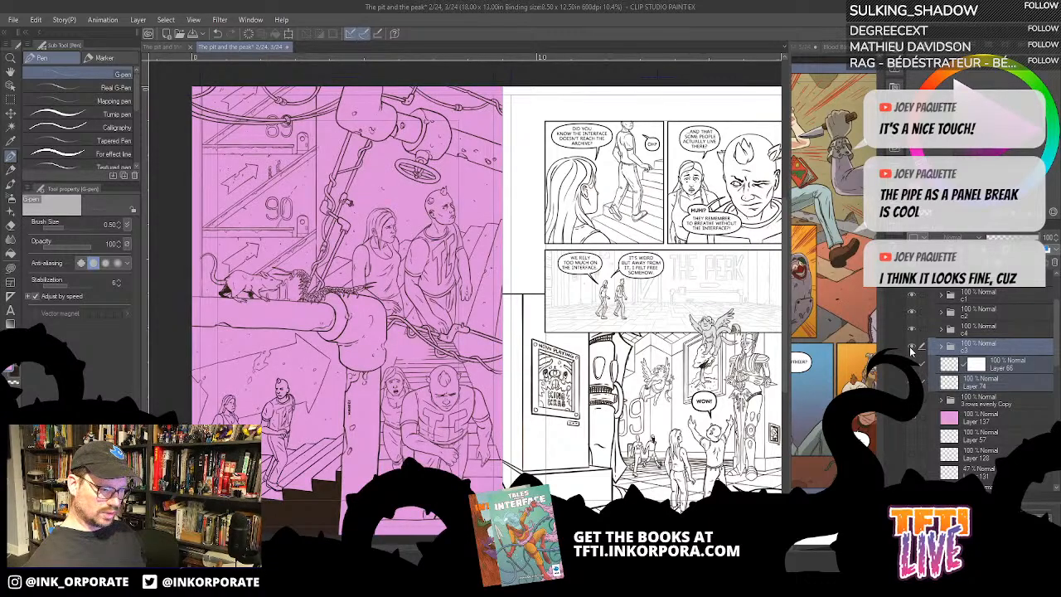
- Move Layer 66 into the c3 folder, check the folder's contents and collapse it
{"action": "left_click", "coordinate": [949, 365]}
{"action": "left_click_drag", "start_coordinate": [1022, 368], "coordinate": [1015, 347]}
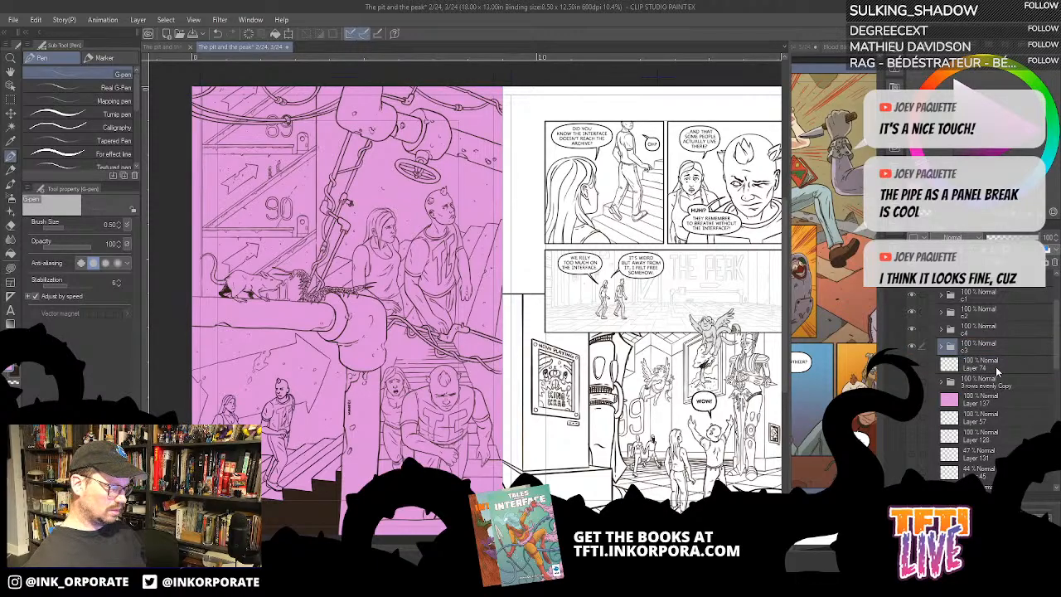
{"action": "left_click", "coordinate": [941, 348]}
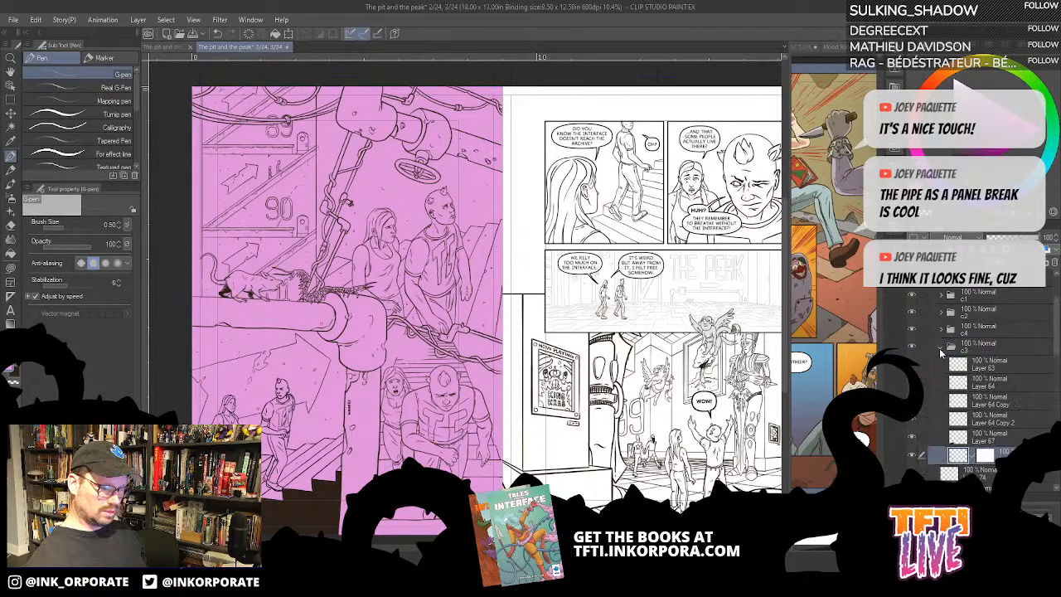
{"action": "left_click", "coordinate": [941, 349]}
- Check c4 and c2 by toggling their visibility, and move Layer 74 into the c2 folder below Layer 43
{"action": "left_click", "coordinate": [984, 365]}
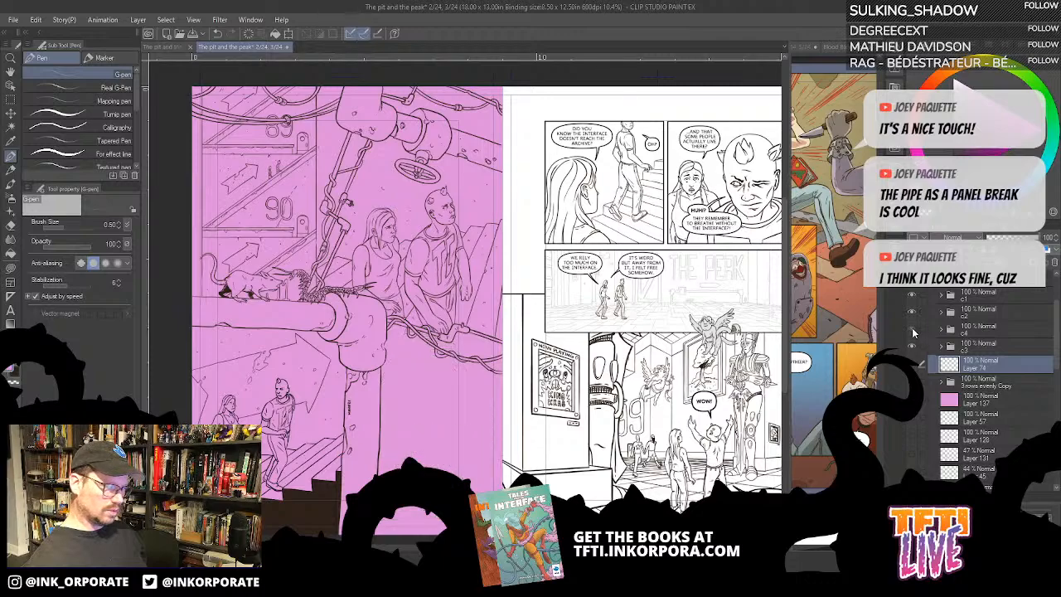
{"action": "left_click", "coordinate": [913, 332]}
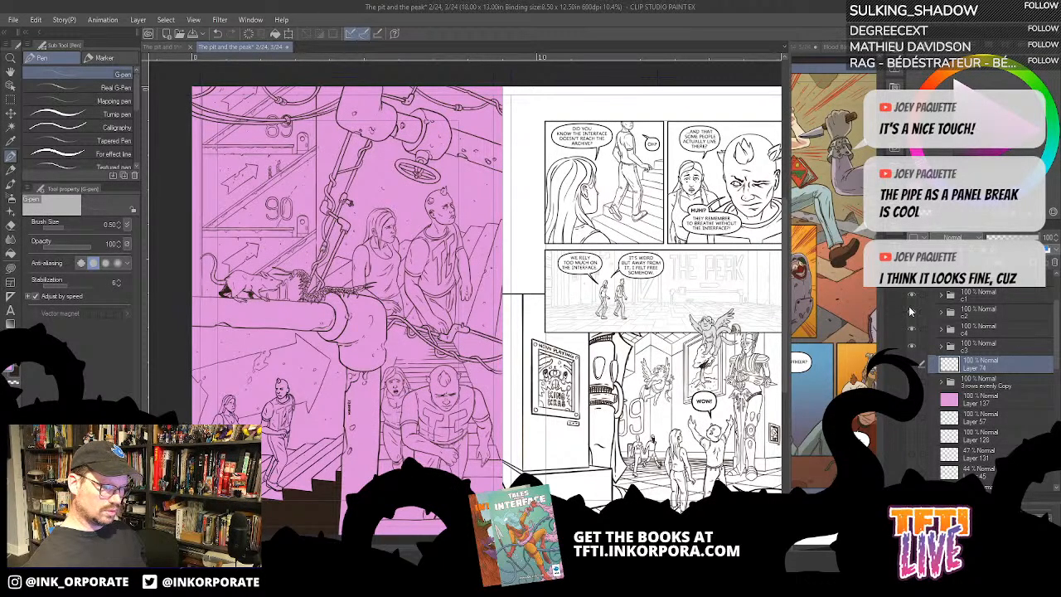
{"action": "left_click", "coordinate": [911, 313]}
{"action": "left_click", "coordinate": [911, 312]}
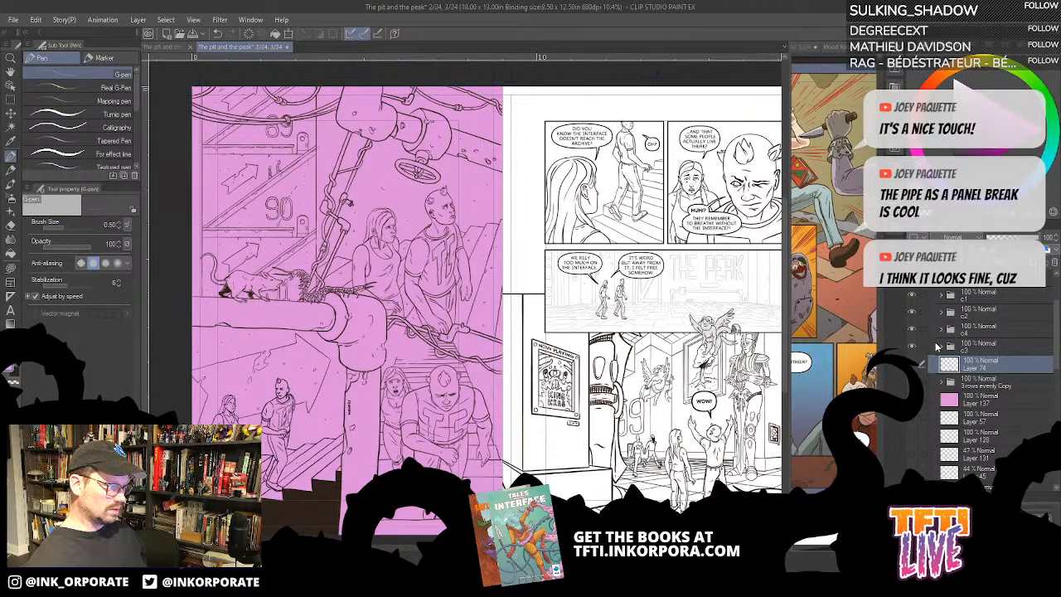
{"action": "left_click", "coordinate": [941, 314]}
{"action": "left_click_drag", "start_coordinate": [997, 417], "coordinate": [995, 340]}
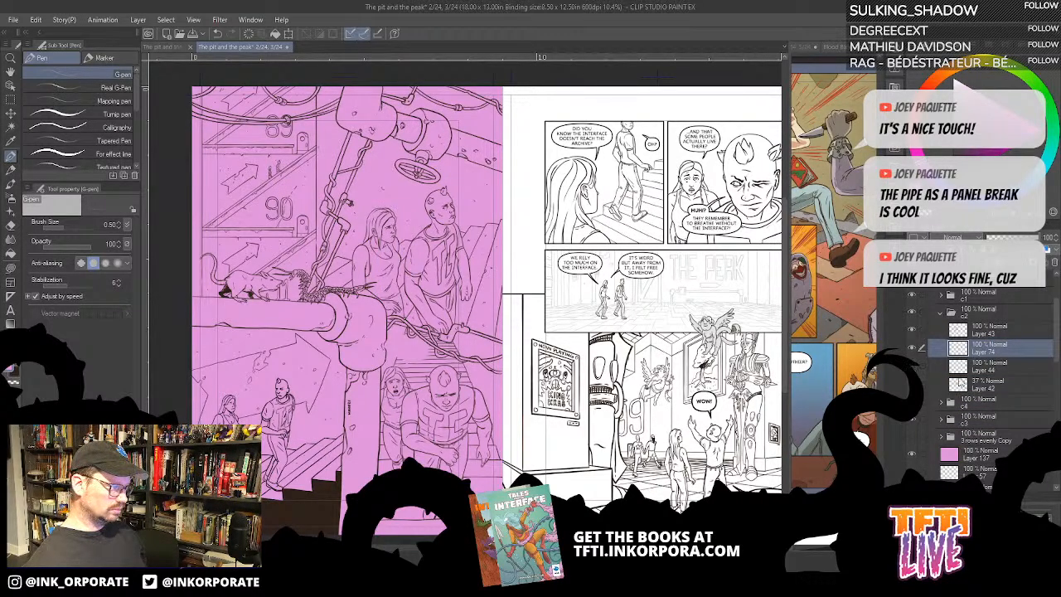
- Delete Layer 44 and Layer 42 from the c2 folder and collapse the folder
{"action": "left_click", "coordinate": [1000, 370]}
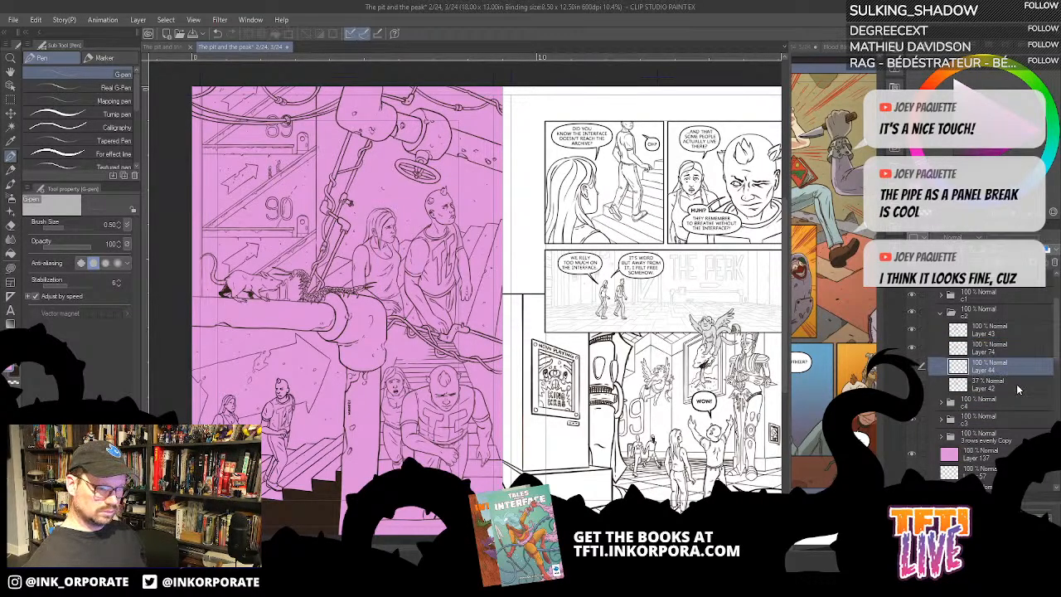
{"action": "left_click", "coordinate": [1053, 263]}
{"action": "left_click", "coordinate": [545, 225]}
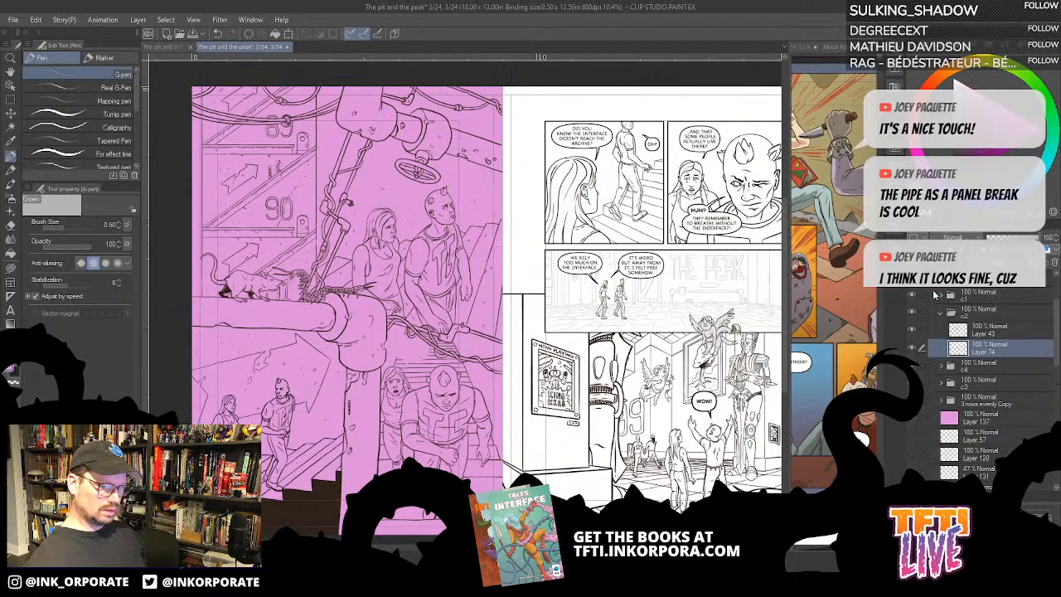
{"action": "left_click", "coordinate": [941, 314]}
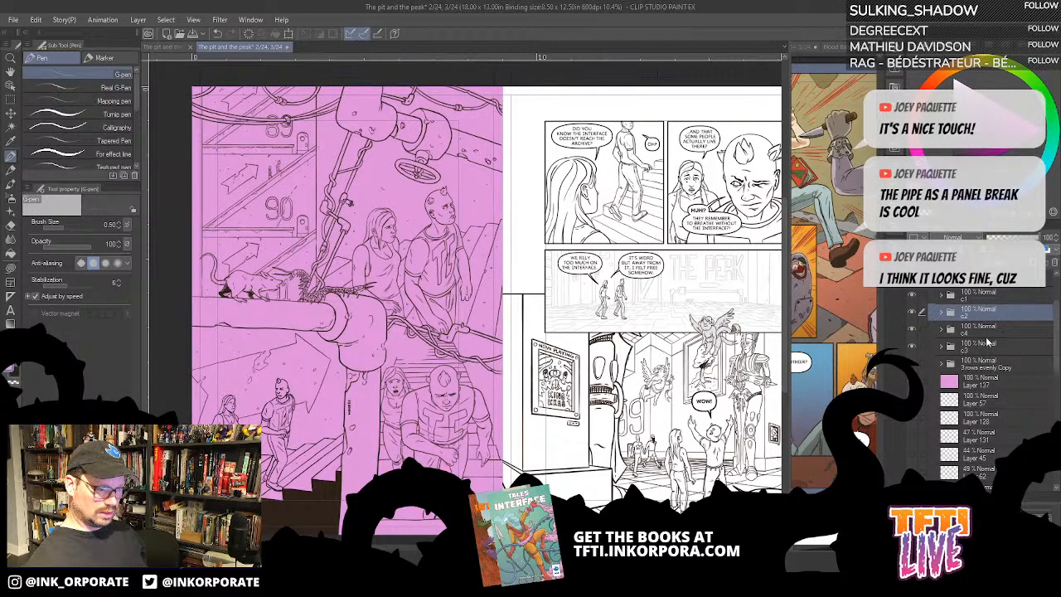
- Move the c3 folder above c4 and the 3 rows evenly Copy folder below Layer 137
{"action": "left_click_drag", "start_coordinate": [990, 344], "coordinate": [1030, 331]}
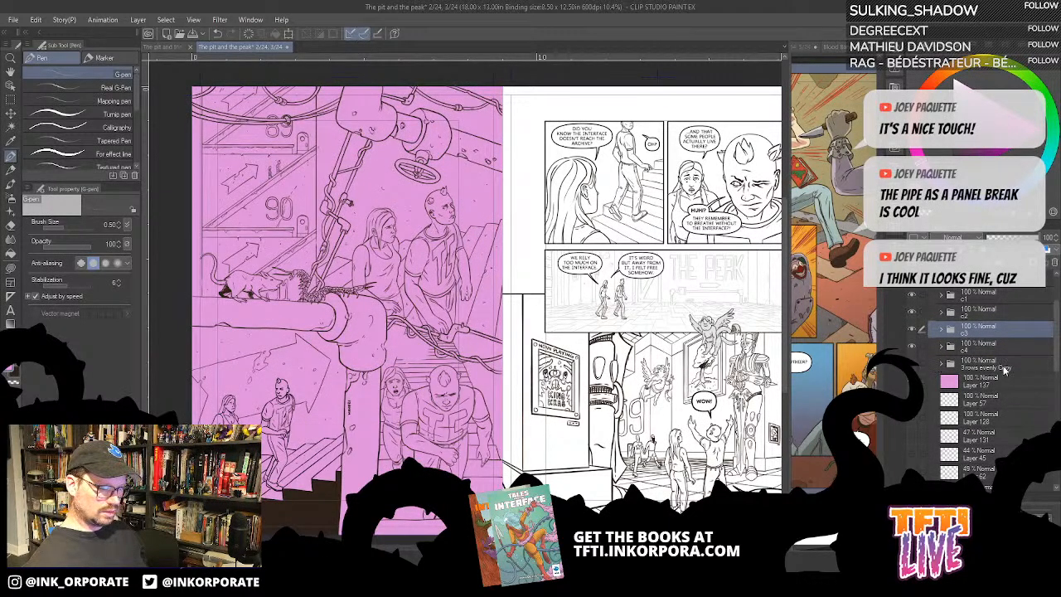
{"action": "left_click_drag", "start_coordinate": [1004, 370], "coordinate": [1027, 396]}
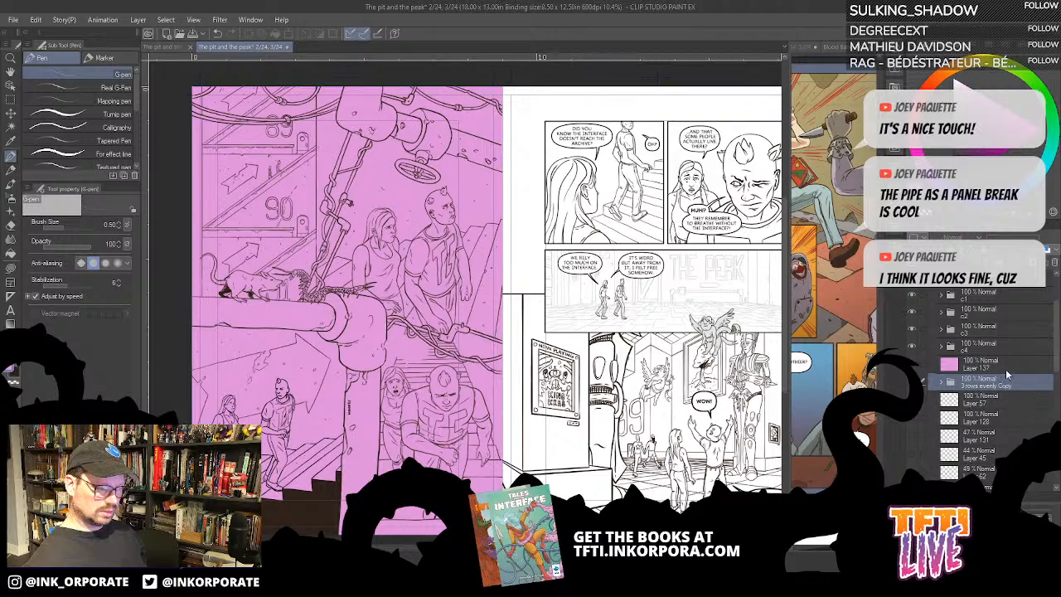
- Try filling Layer 137 with light blue, and undo the fill
{"action": "left_click", "coordinate": [1007, 371]}
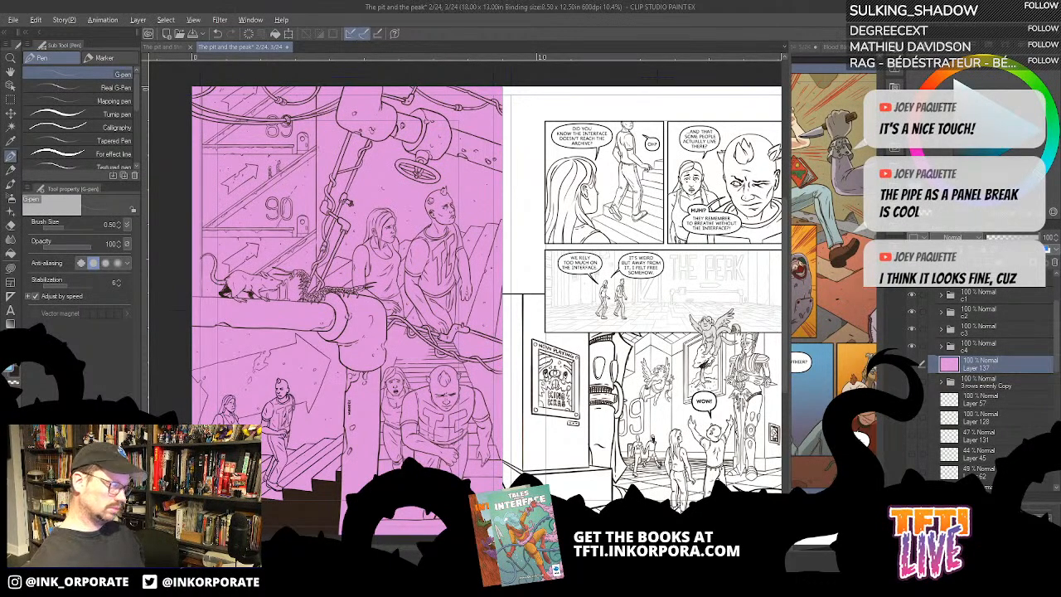
{"action": "key", "text": "alt+Delete"}
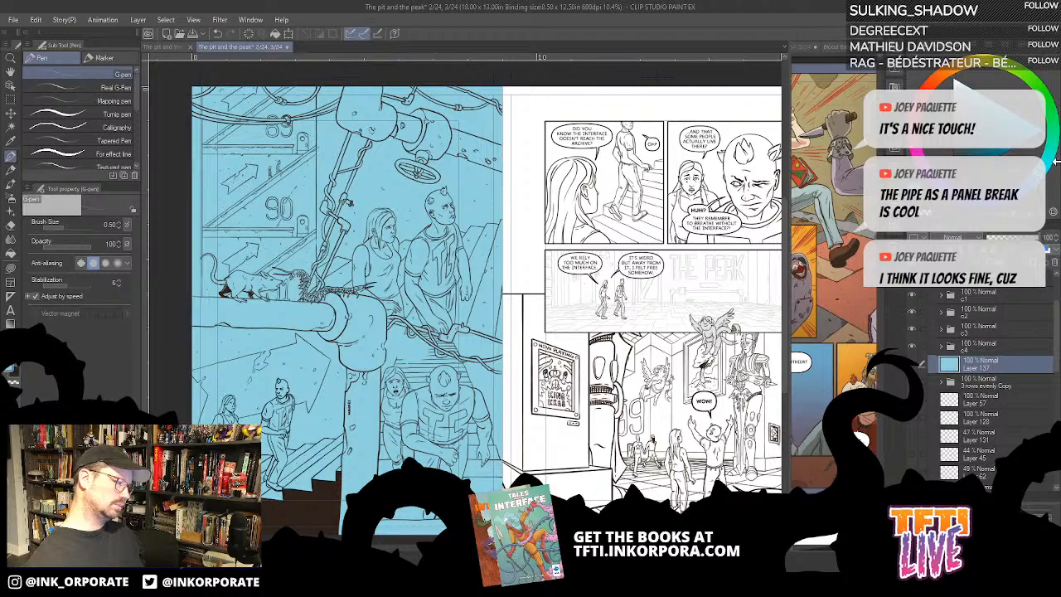
{"action": "key", "text": "ctrl+z"}
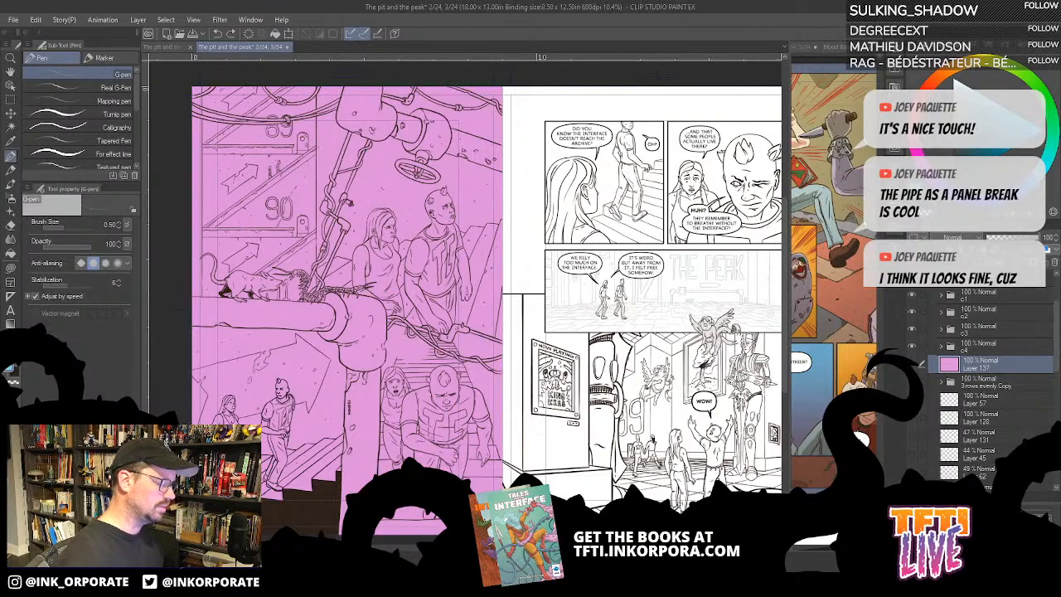
- Add a new layer above Layer 137 and fill the stairs beside the standing couple and a lower-panel stair area light blue, referring to other layers
{"action": "left_click_drag", "start_coordinate": [405, 431], "coordinate": [508, 399]}
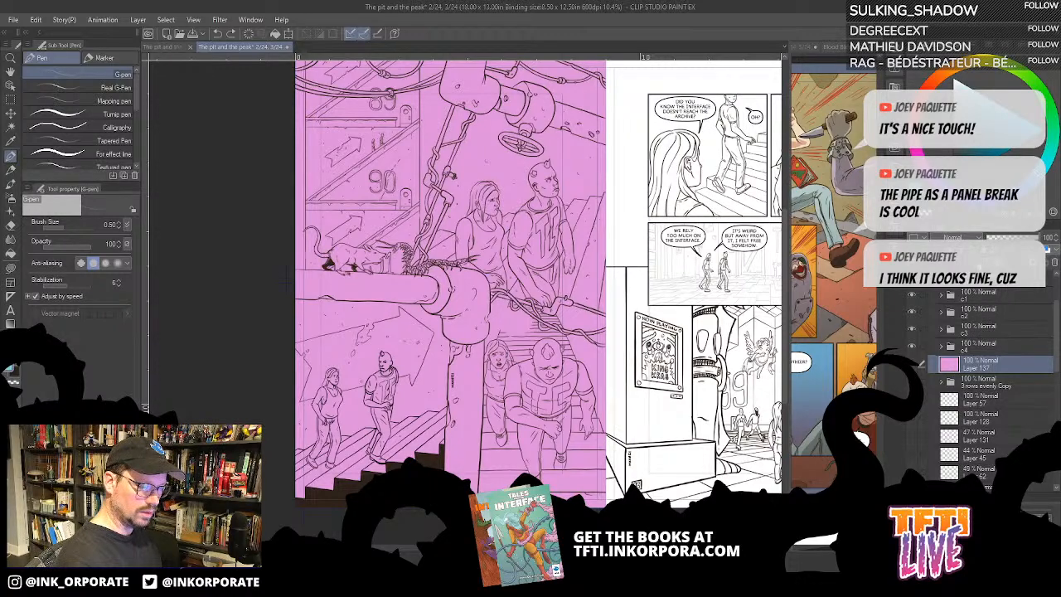
{"action": "left_click", "coordinate": [976, 262]}
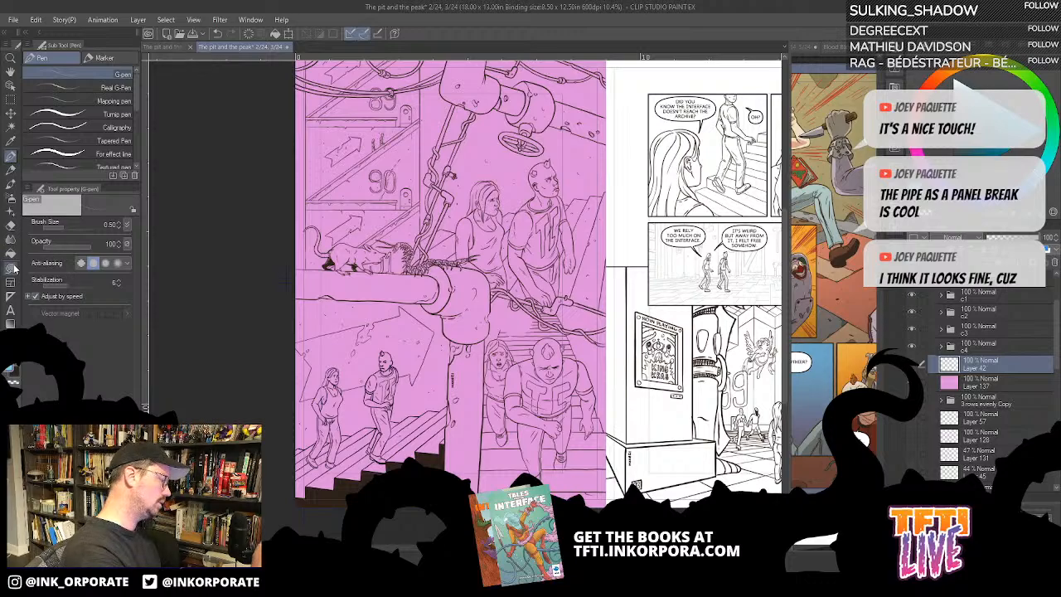
{"action": "key", "text": "g"}
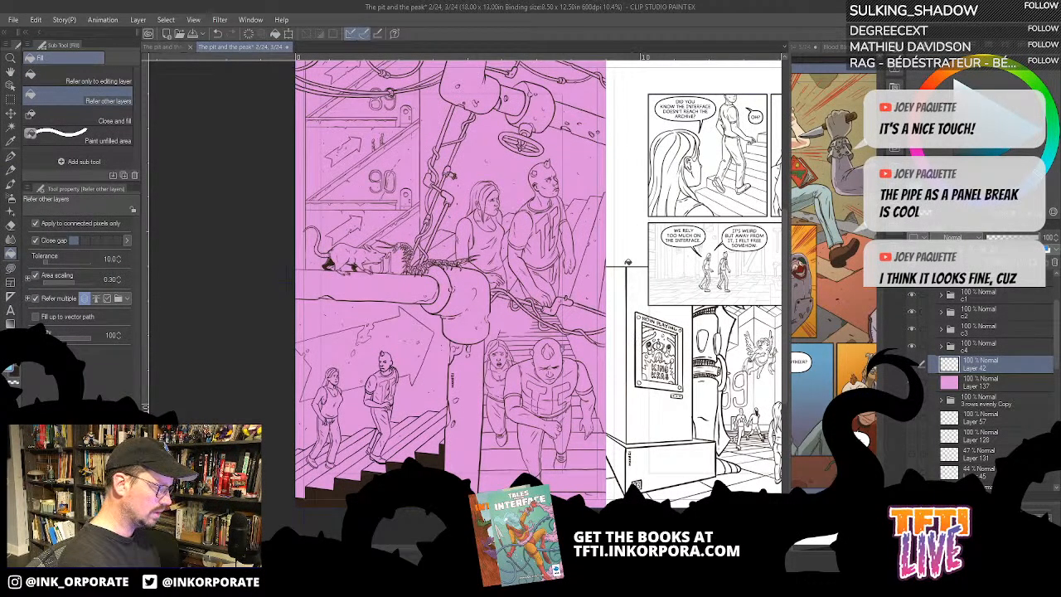
{"action": "left_click_drag", "start_coordinate": [590, 320], "coordinate": [593, 375]}
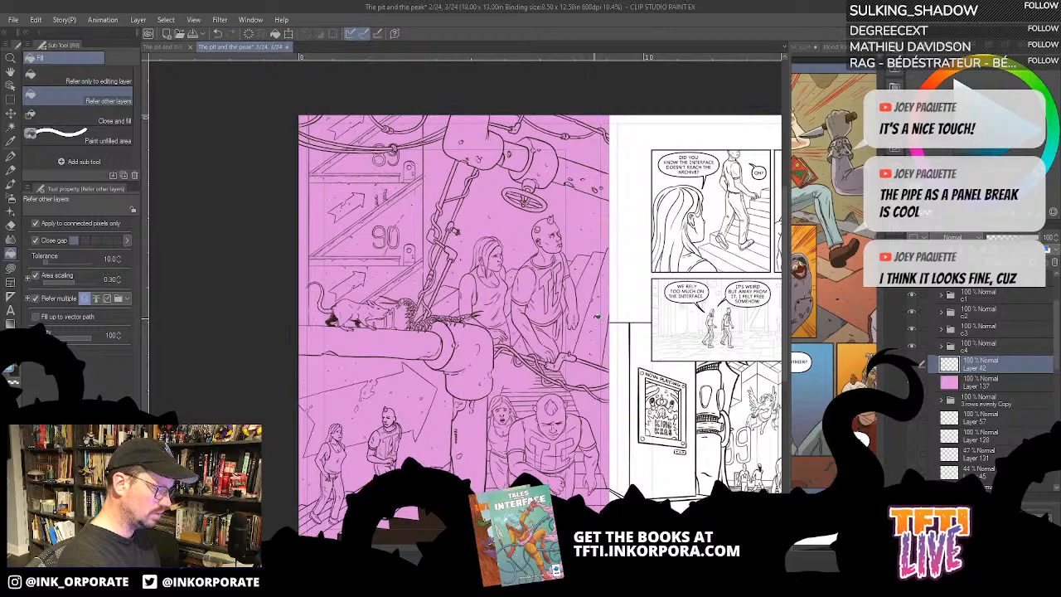
{"action": "left_click", "coordinate": [598, 309]}
{"action": "left_click", "coordinate": [579, 267]}
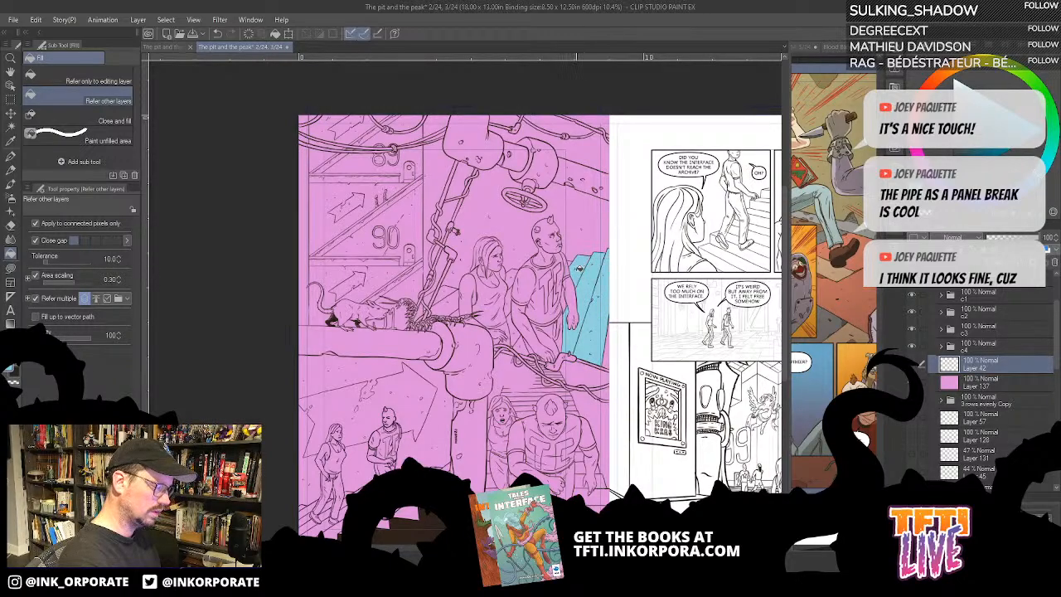
{"action": "left_click", "coordinate": [408, 515]}
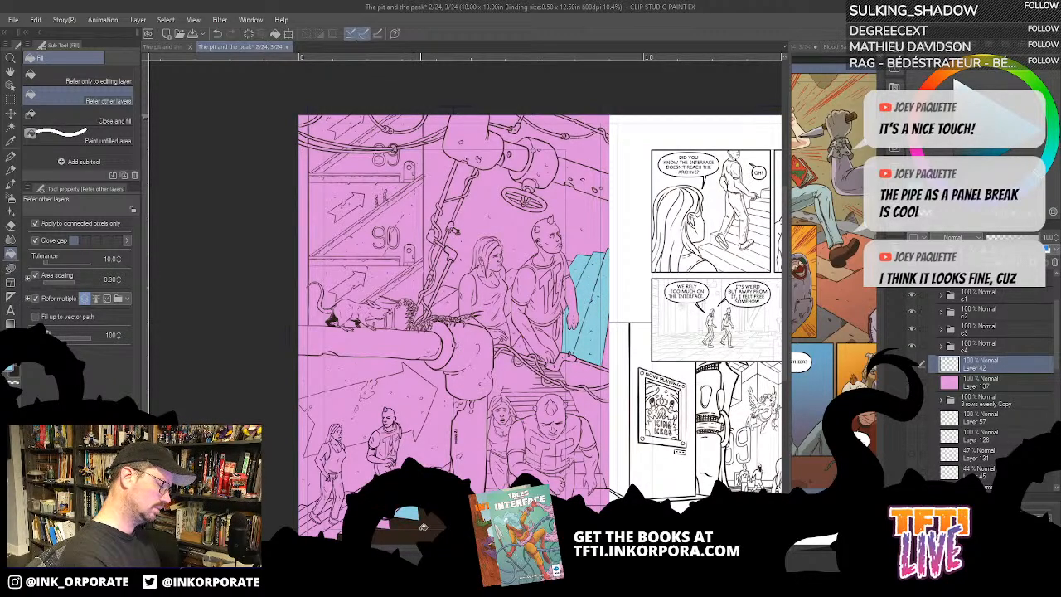
- Show the left page's dialog folder so its speech balloons bound the fills
{"action": "left_click_drag", "start_coordinate": [655, 293], "coordinate": [703, 206]}
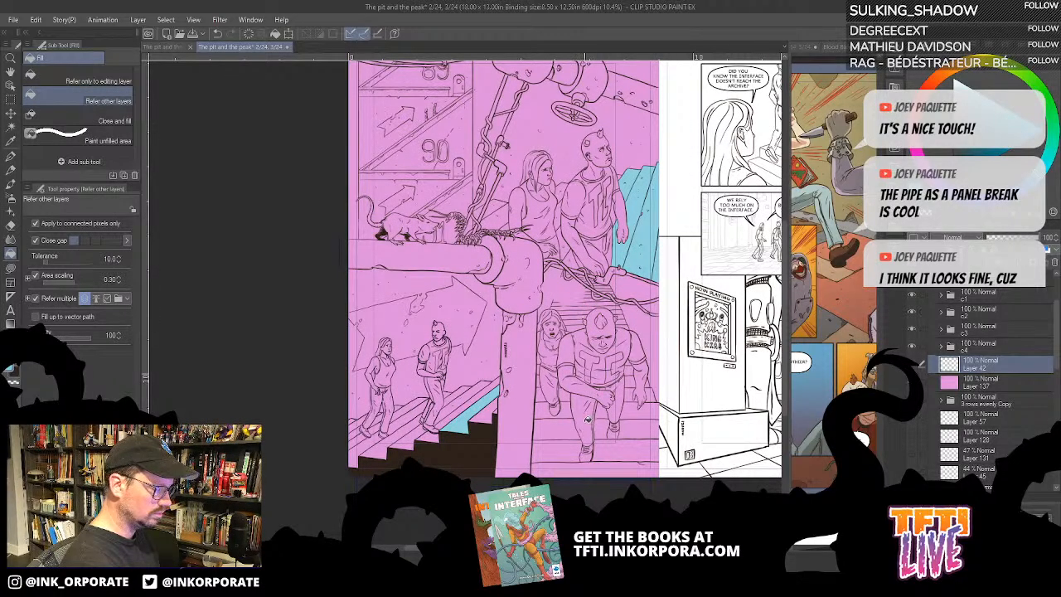
{"action": "scroll", "coordinate": [912, 332], "scroll_direction": "up", "scroll_amount": 2}
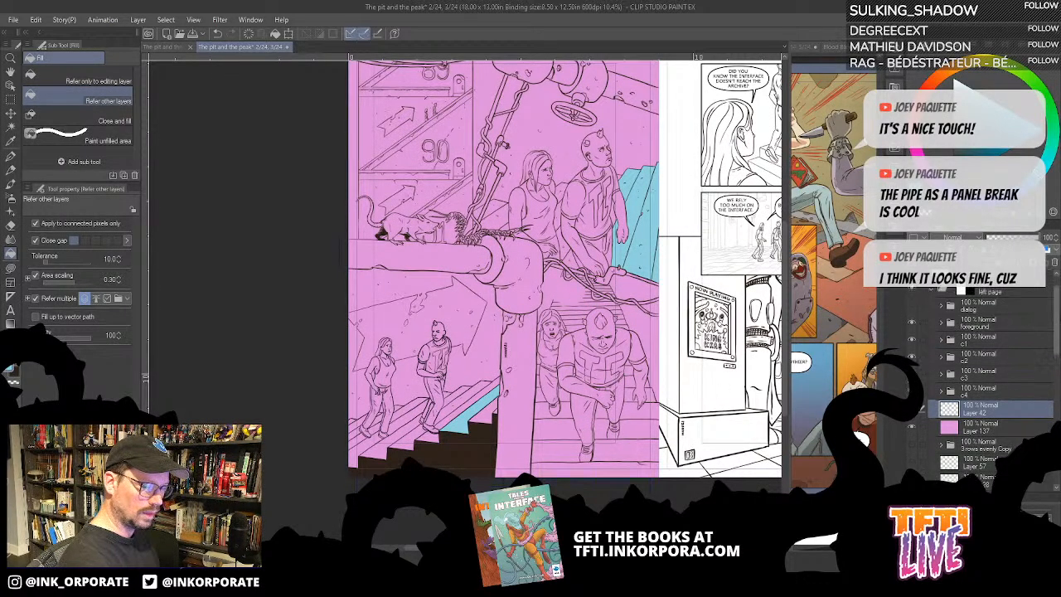
{"action": "left_click", "coordinate": [912, 310]}
{"action": "left_click", "coordinate": [912, 310]}
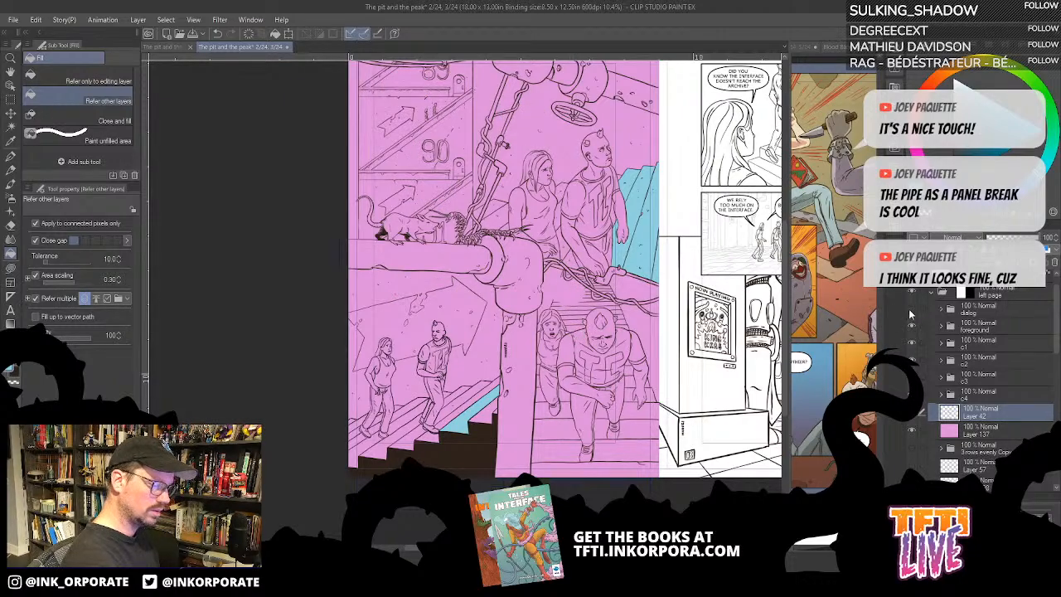
{"action": "left_click", "coordinate": [912, 310]}
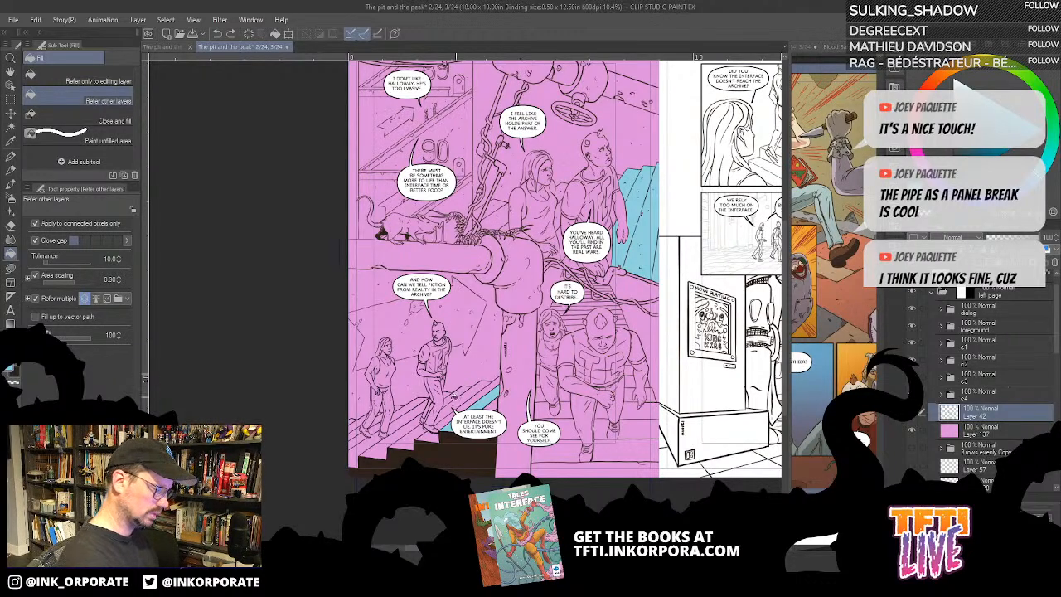
- Fill the leftmost treads of the stairs under the walking couple in the lower-left panel with light blue
{"action": "left_click_drag", "start_coordinate": [393, 419], "coordinate": [502, 282]}
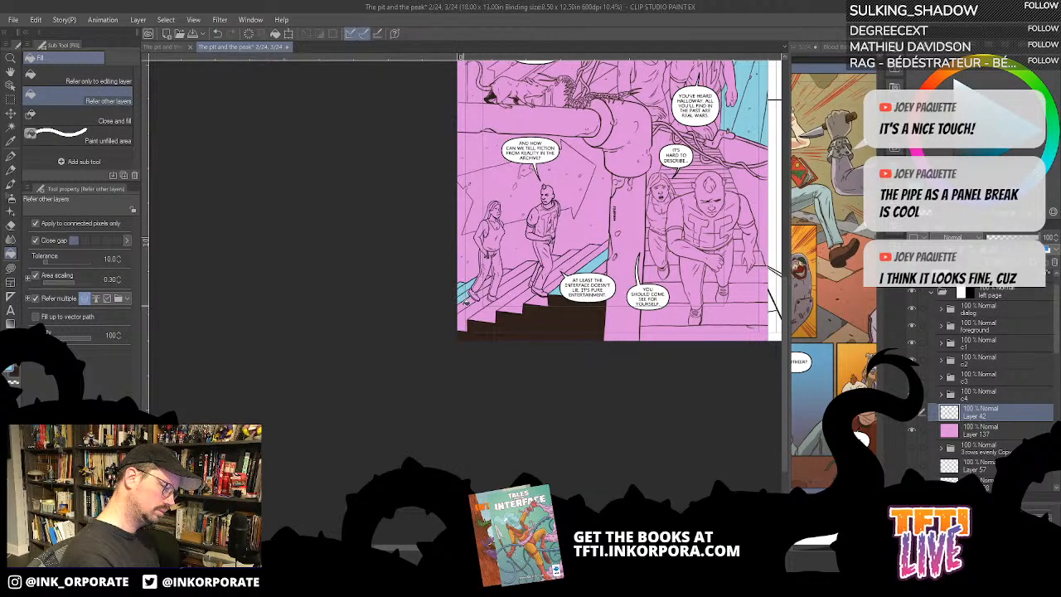
{"action": "left_click", "coordinate": [466, 307]}
{"action": "key", "text": "ctrl+z"}
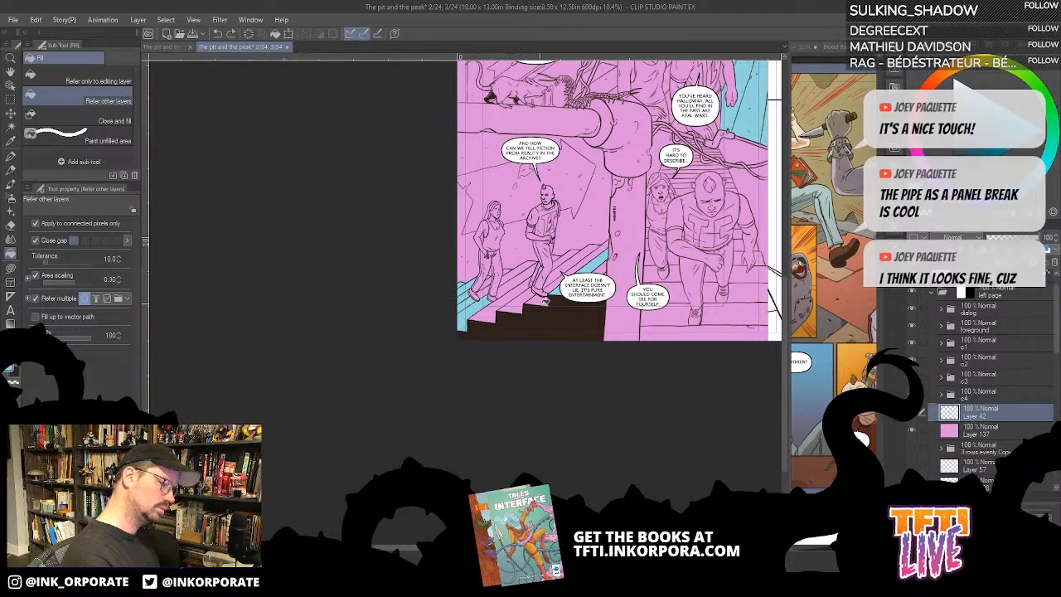
{"action": "left_click_drag", "start_coordinate": [539, 286], "coordinate": [627, 277]}
{"action": "left_click", "coordinate": [574, 277]}
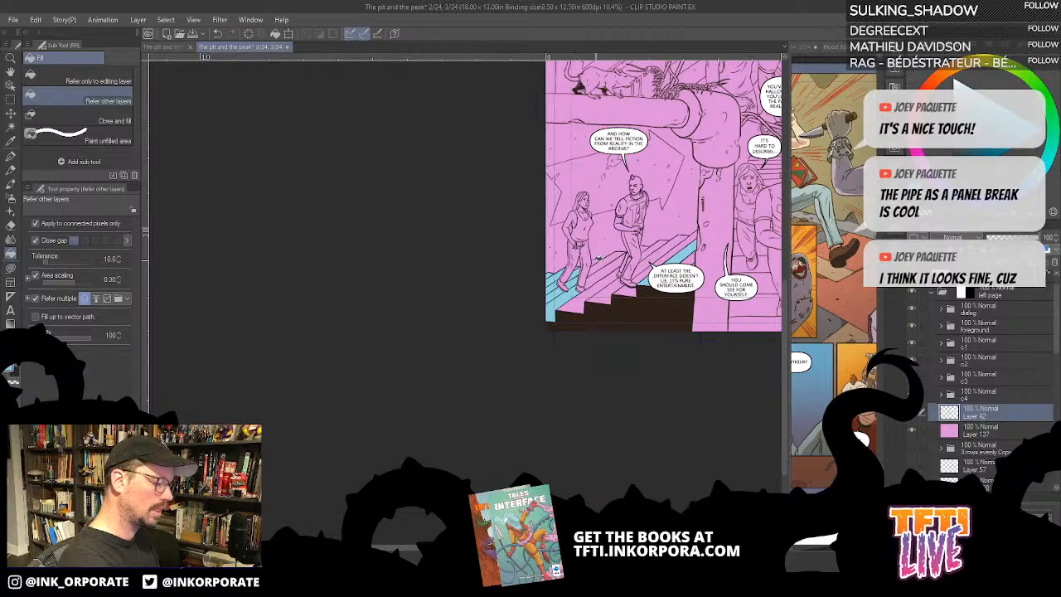
- Fill the remaining treads around the walking man's legs and up to the pipe with the same light blue
{"action": "left_click", "coordinate": [598, 263]}
{"action": "left_click", "coordinate": [602, 272]}
{"action": "left_click", "coordinate": [606, 283]}
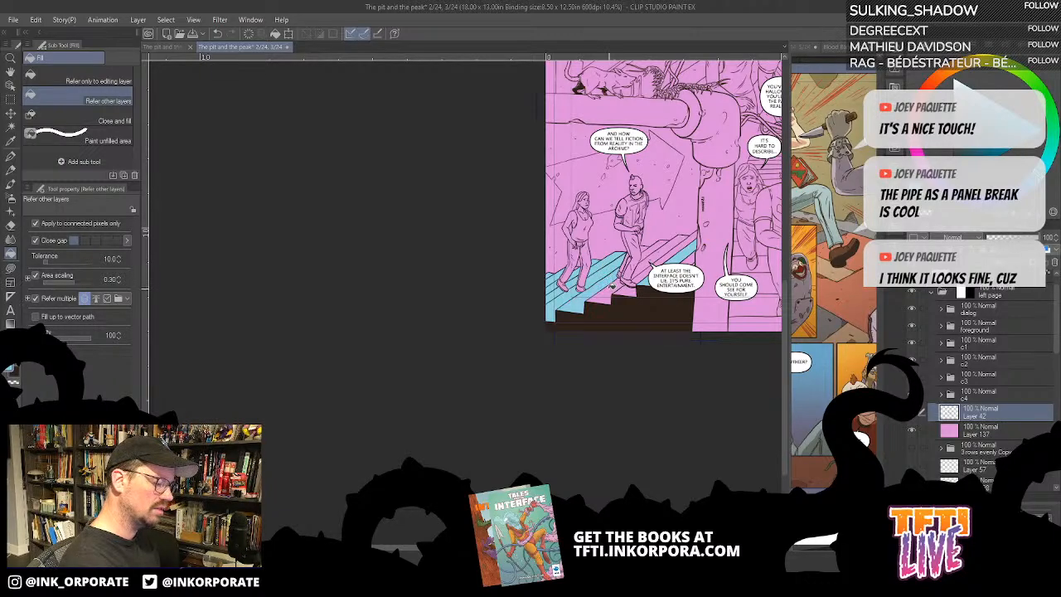
{"action": "left_click", "coordinate": [612, 287]}
{"action": "left_click", "coordinate": [665, 247]}
{"action": "left_click", "coordinate": [653, 248]}
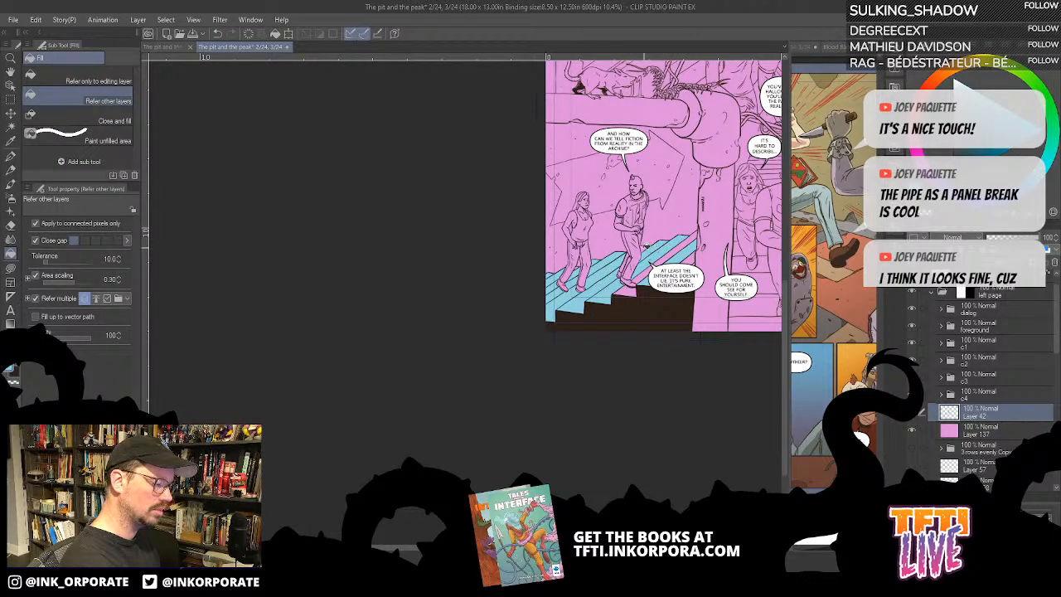
{"action": "left_click", "coordinate": [686, 242]}
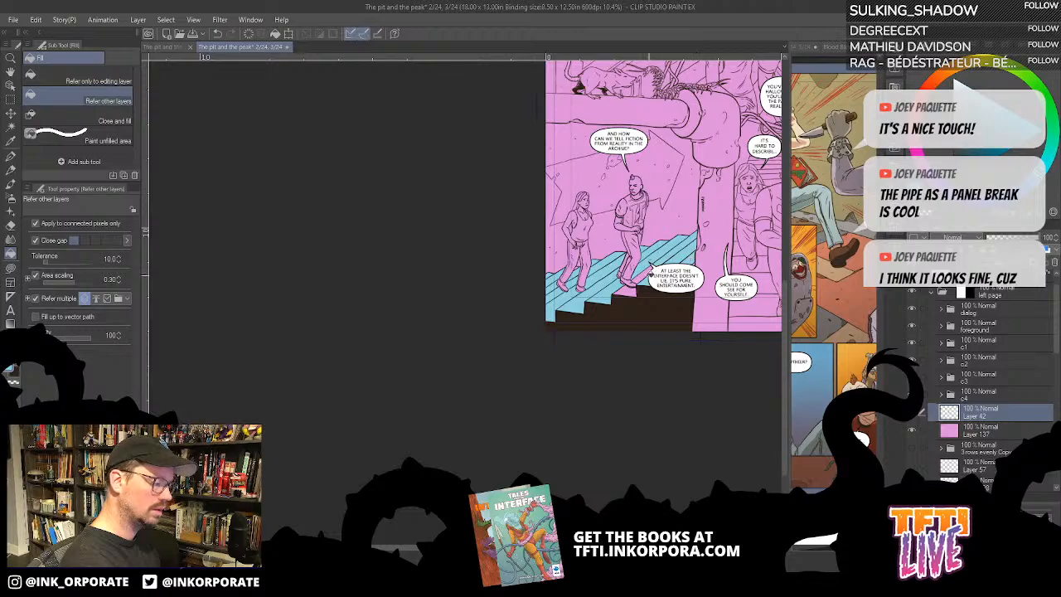
{"action": "left_click", "coordinate": [647, 274]}
{"action": "left_click", "coordinate": [641, 277]}
{"action": "left_click", "coordinate": [628, 290]}
{"action": "left_click_drag", "start_coordinate": [735, 222], "coordinate": [577, 254]}
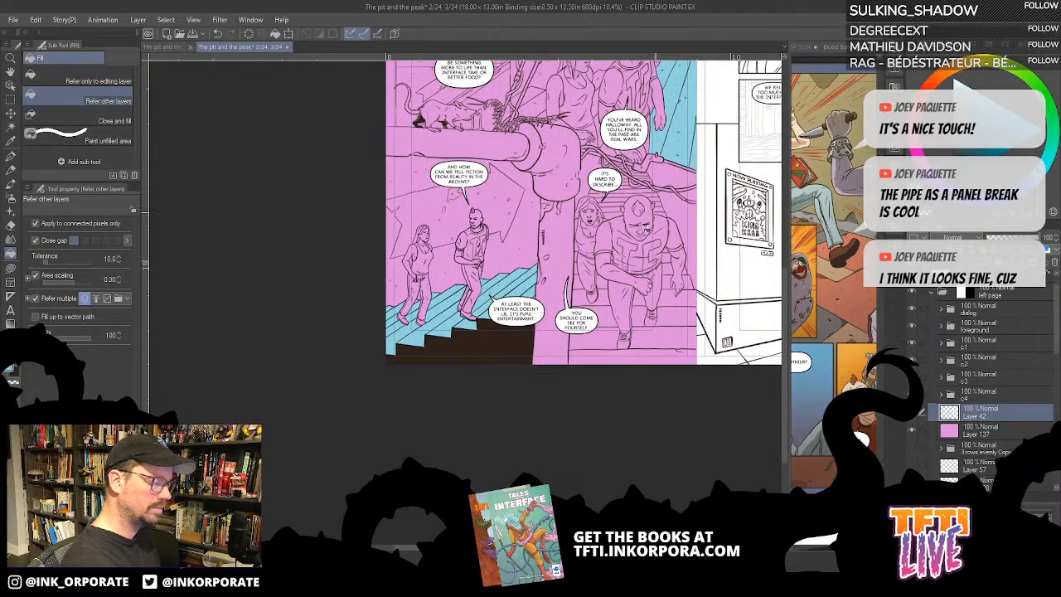
- Fill the stair treads around the descending man's legs in the lower-right panel with light blue
{"action": "left_click", "coordinate": [608, 339]}
{"action": "left_click", "coordinate": [641, 355]}
{"action": "left_click", "coordinate": [665, 332]}
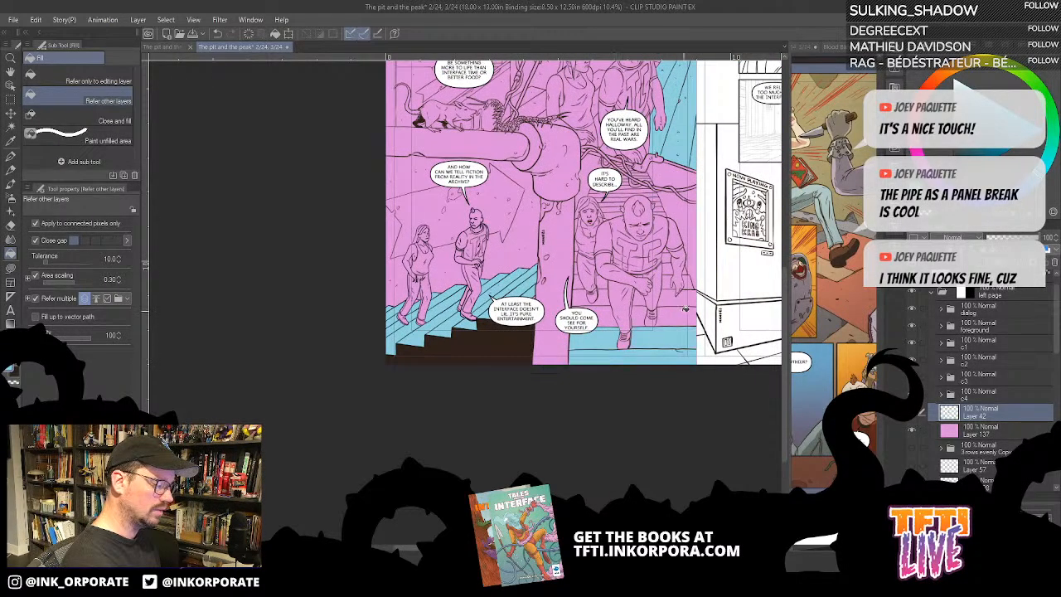
{"action": "left_click", "coordinate": [683, 314]}
{"action": "left_click", "coordinate": [641, 316]}
{"action": "left_click", "coordinate": [616, 312]}
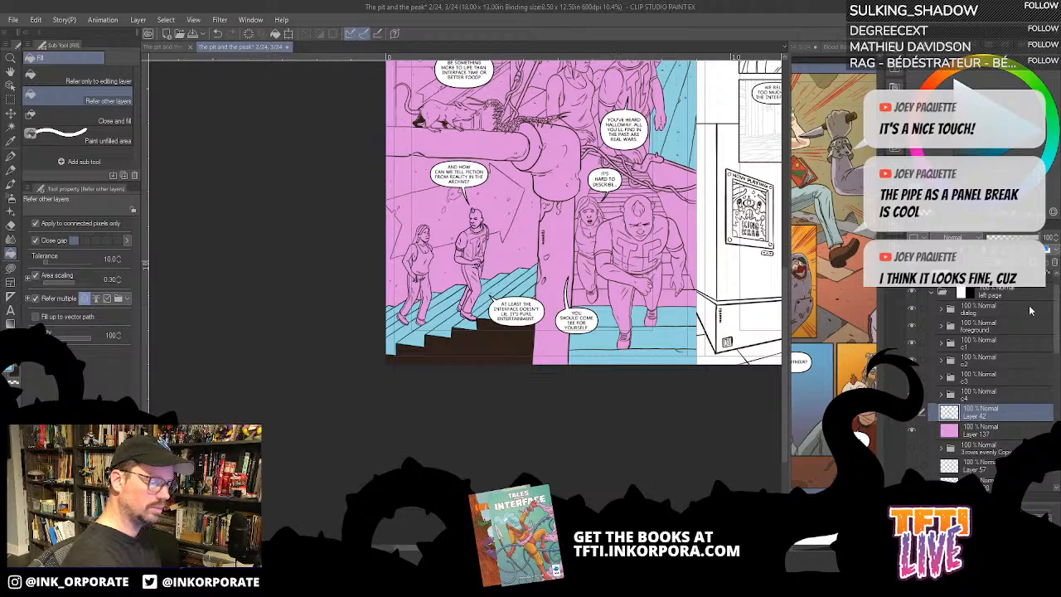
- Add a new layer in the left page's foreground folder and move it beneath the front layer
{"action": "left_click", "coordinate": [1025, 329]}
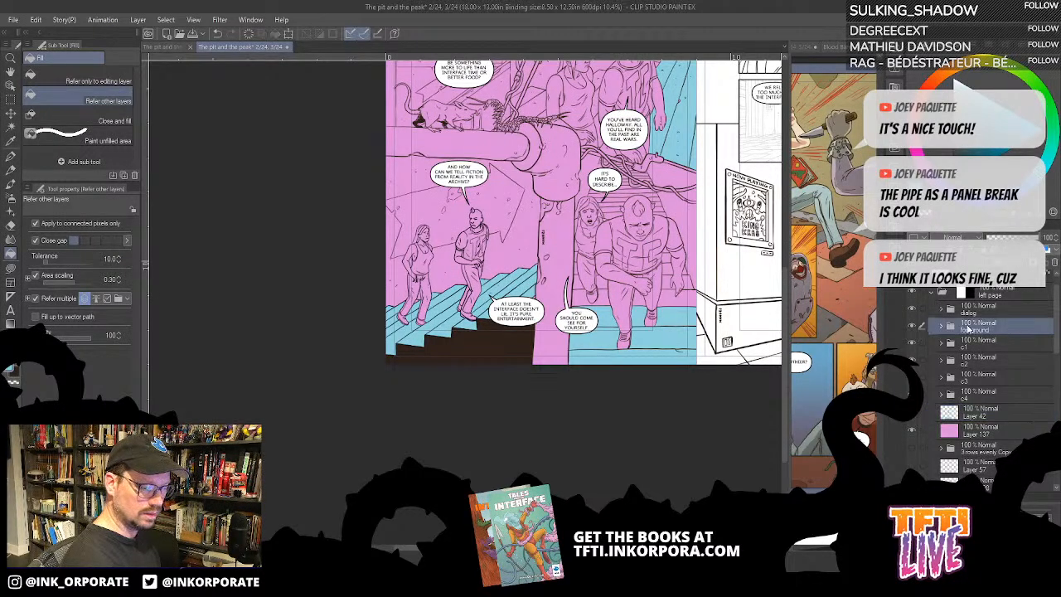
{"action": "left_click", "coordinate": [941, 326]}
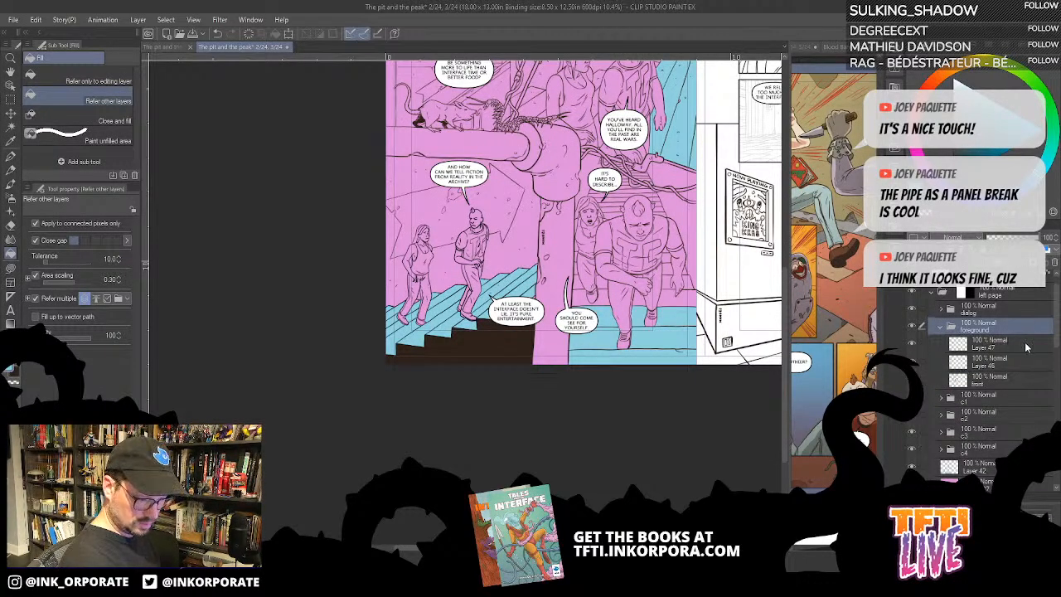
{"action": "left_click", "coordinate": [1015, 383]}
{"action": "key", "text": "ctrl+shift+n"}
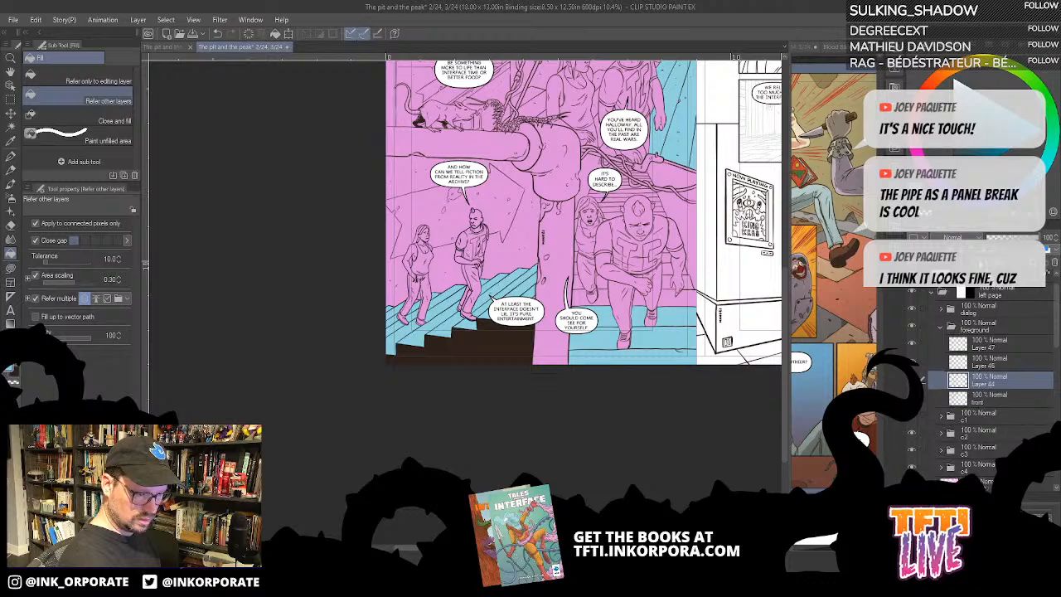
{"action": "left_click_drag", "start_coordinate": [1010, 382], "coordinate": [1008, 400]}
- Lock Layer 47, Layer 46 and the front layer together, and make the new Layer 44 active
{"action": "left_click", "coordinate": [1015, 378]}
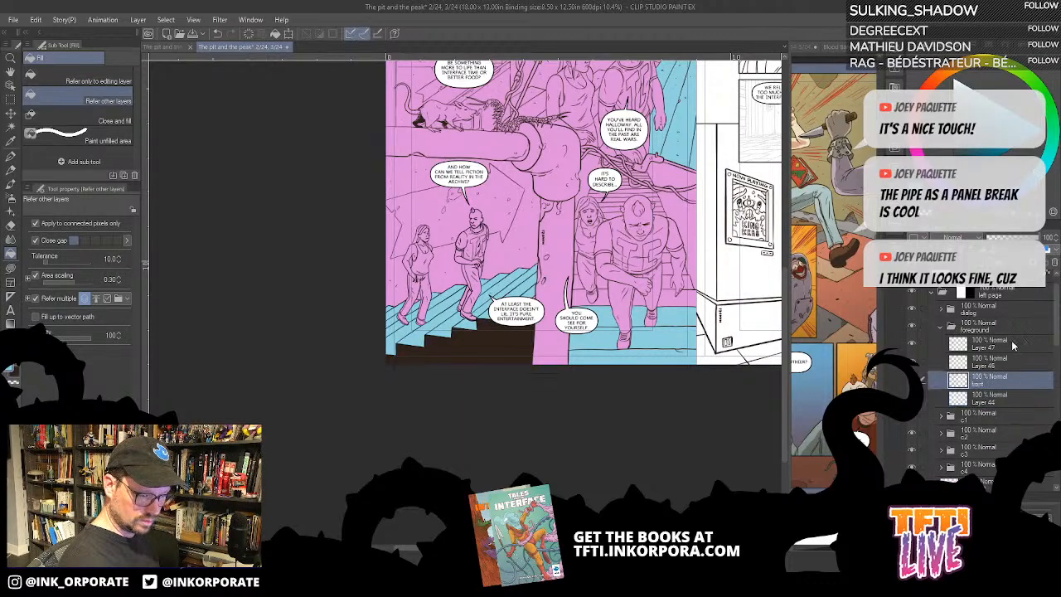
{"action": "left_click", "coordinate": [1013, 344], "text": "shift"}
{"action": "left_click", "coordinate": [988, 252]}
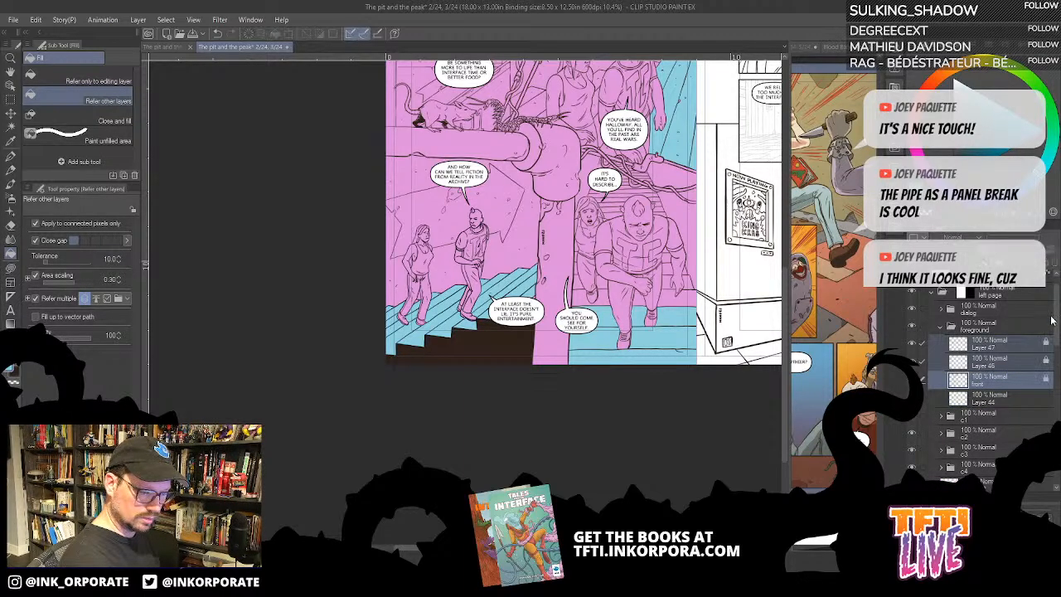
{"action": "left_click", "coordinate": [994, 395]}
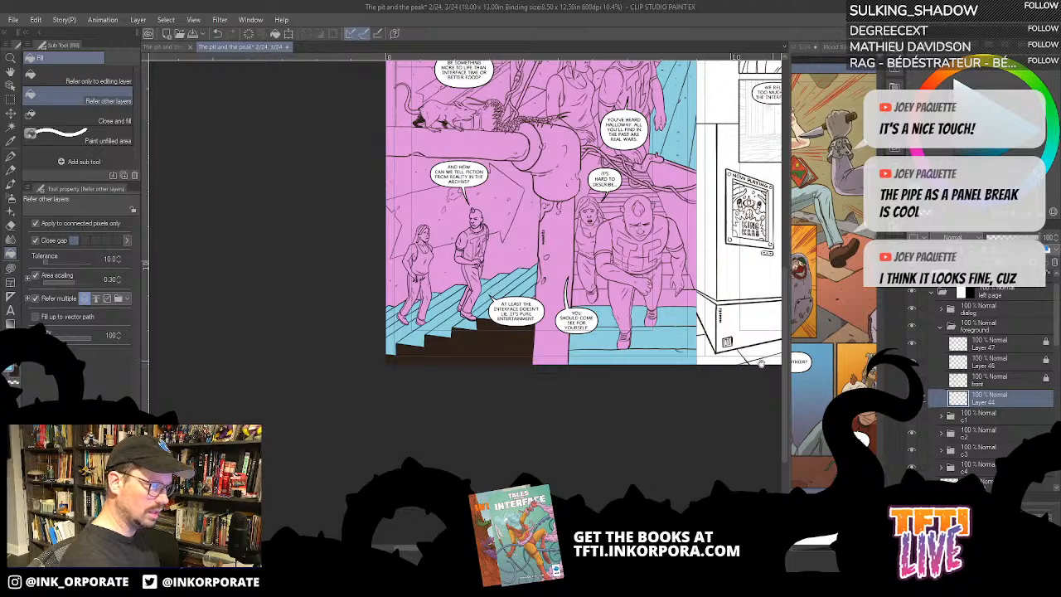
- Hide the dialog folder and fill the panel-dividing pipe's vertical section, elbow and horizontal section with brown, raising gap closing to its highest level
{"action": "left_click_drag", "start_coordinate": [669, 377], "coordinate": [655, 462]}
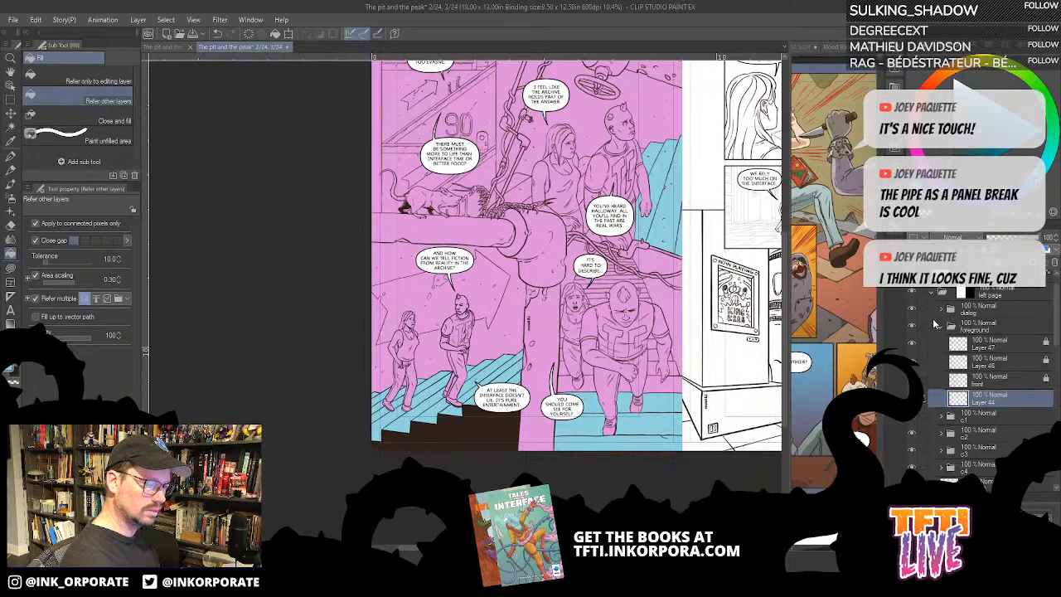
{"action": "left_click", "coordinate": [912, 308]}
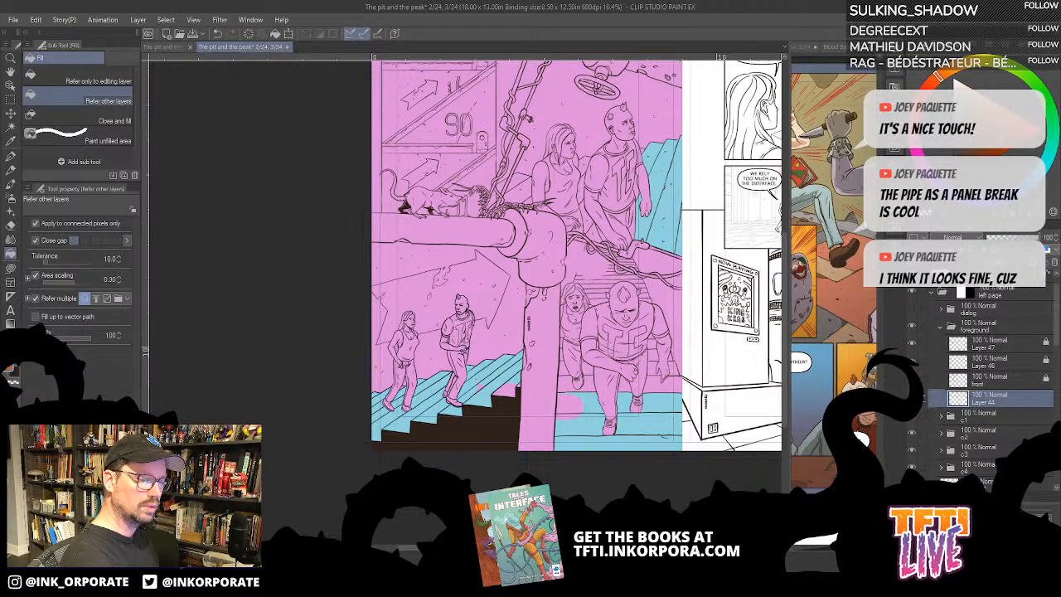
{"action": "left_click", "coordinate": [559, 312]}
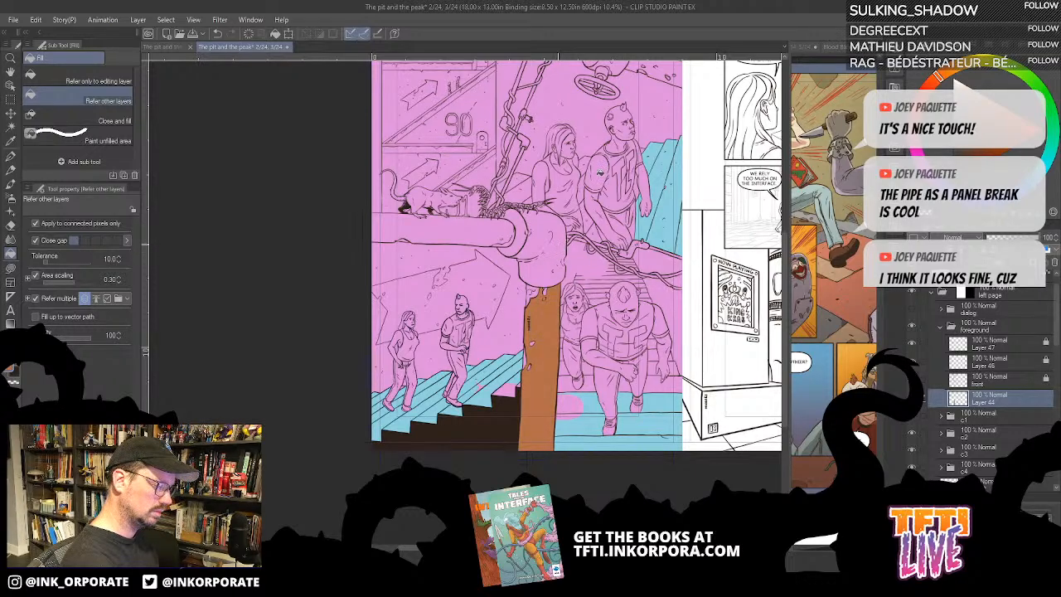
{"action": "left_click", "coordinate": [574, 212]}
{"action": "key", "text": "ctrl+z"}
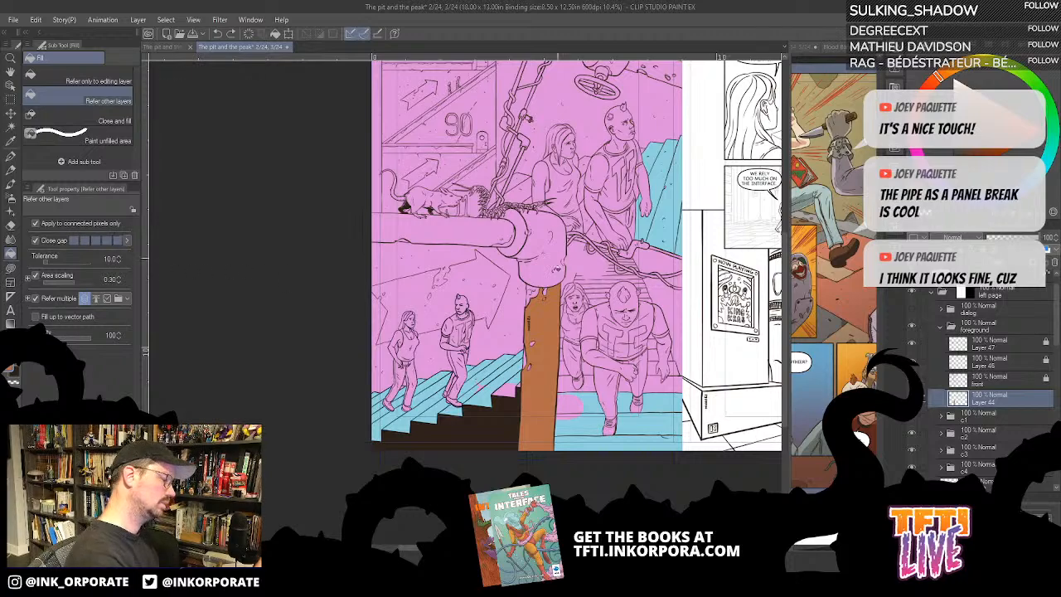
{"action": "left_click", "coordinate": [548, 260]}
{"action": "left_click", "coordinate": [520, 233]}
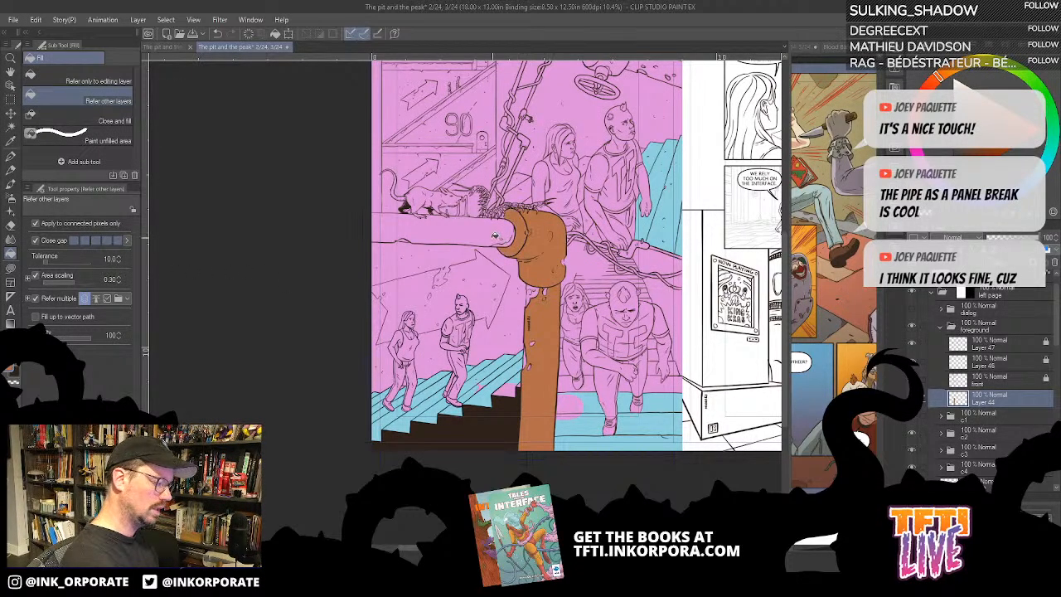
{"action": "left_click", "coordinate": [497, 234]}
- Fill the sections and joints of the large pipe above the standing couple with the same brown
{"action": "scroll", "coordinate": [580, 177], "scroll_direction": "up", "scroll_amount": 1}
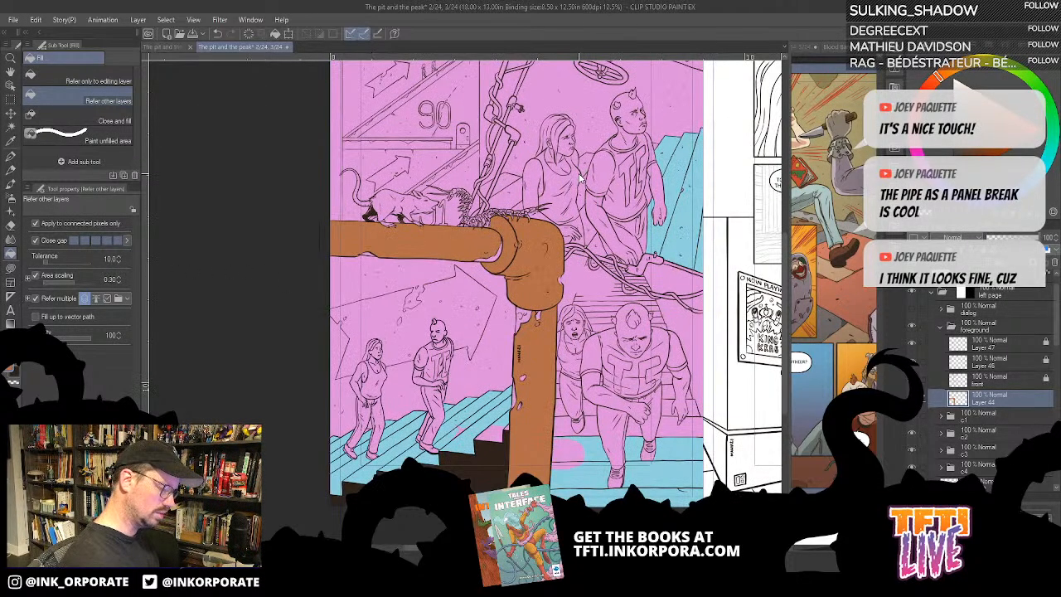
{"action": "left_click_drag", "start_coordinate": [587, 333], "coordinate": [619, 393]}
{"action": "left_click_drag", "start_coordinate": [549, 223], "coordinate": [596, 244]}
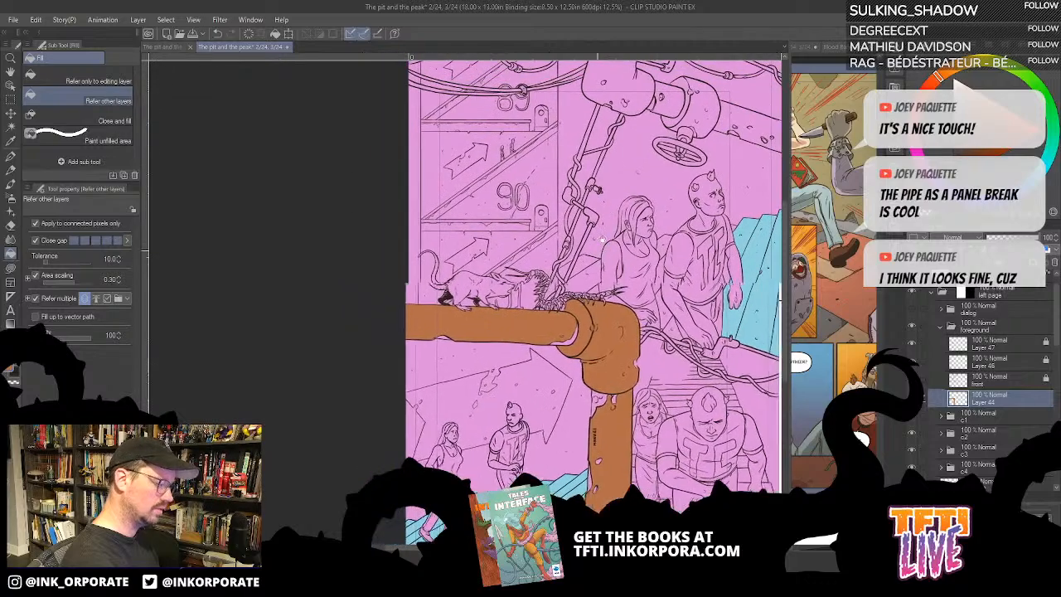
{"action": "left_click", "coordinate": [670, 102]}
{"action": "left_click_drag", "start_coordinate": [657, 155], "coordinate": [634, 245]}
{"action": "left_click", "coordinate": [602, 170]}
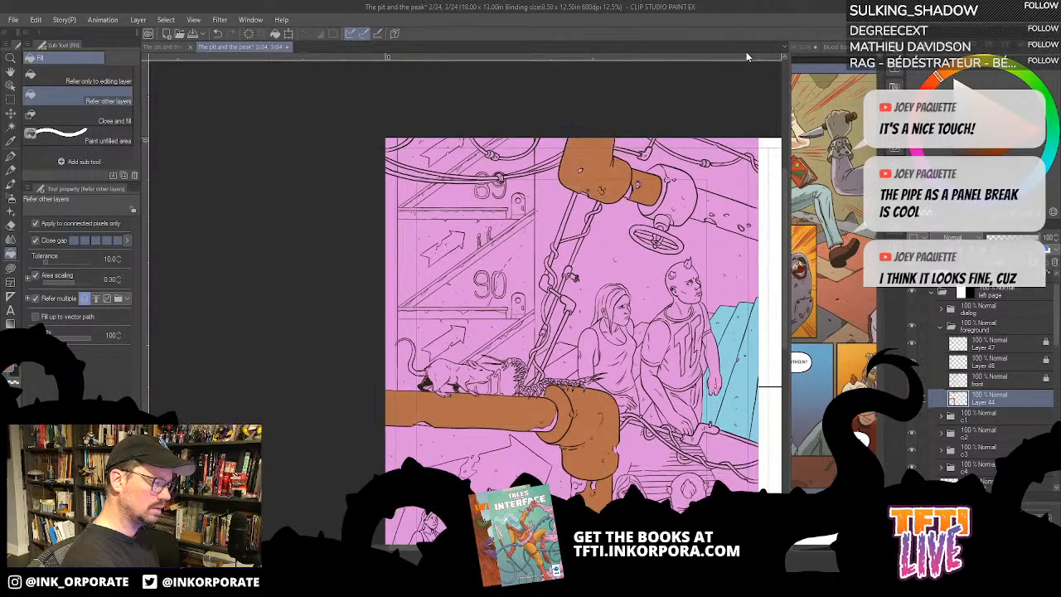
{"action": "left_click", "coordinate": [692, 204]}
{"action": "left_click", "coordinate": [721, 205]}
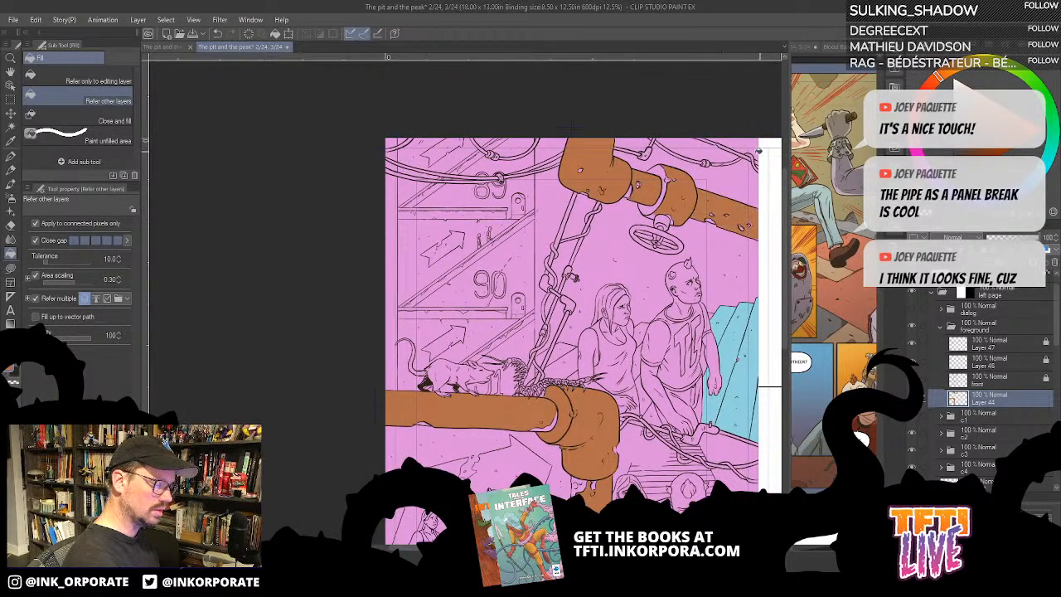
- Try to fill the valve stem and handwheel with brown at the highest gap closing level, and check the layer's filled area as a selection
{"action": "left_click", "coordinate": [670, 227]}
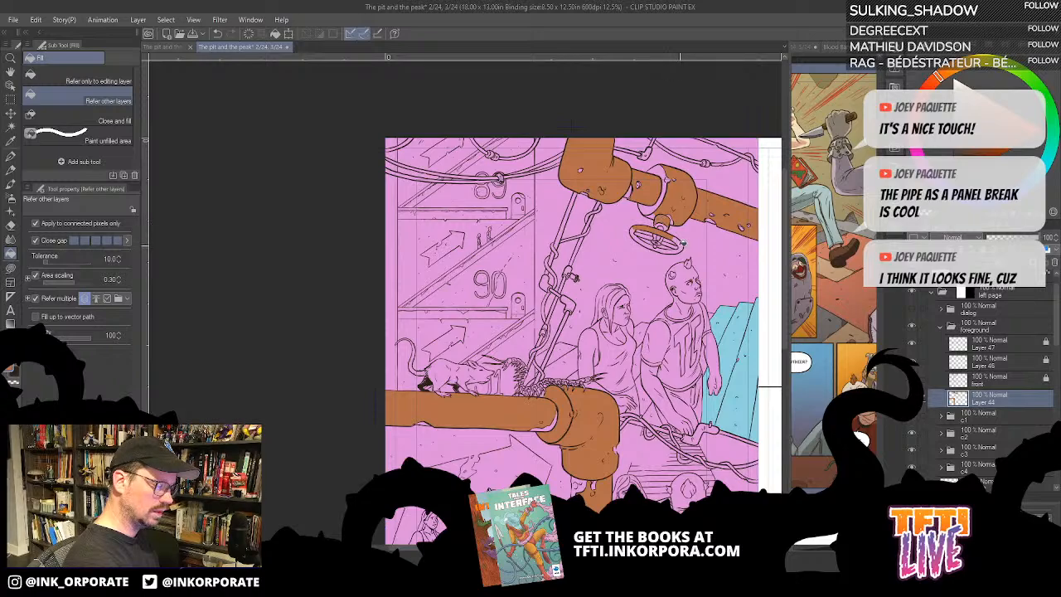
{"action": "key", "text": "ctrl+z"}
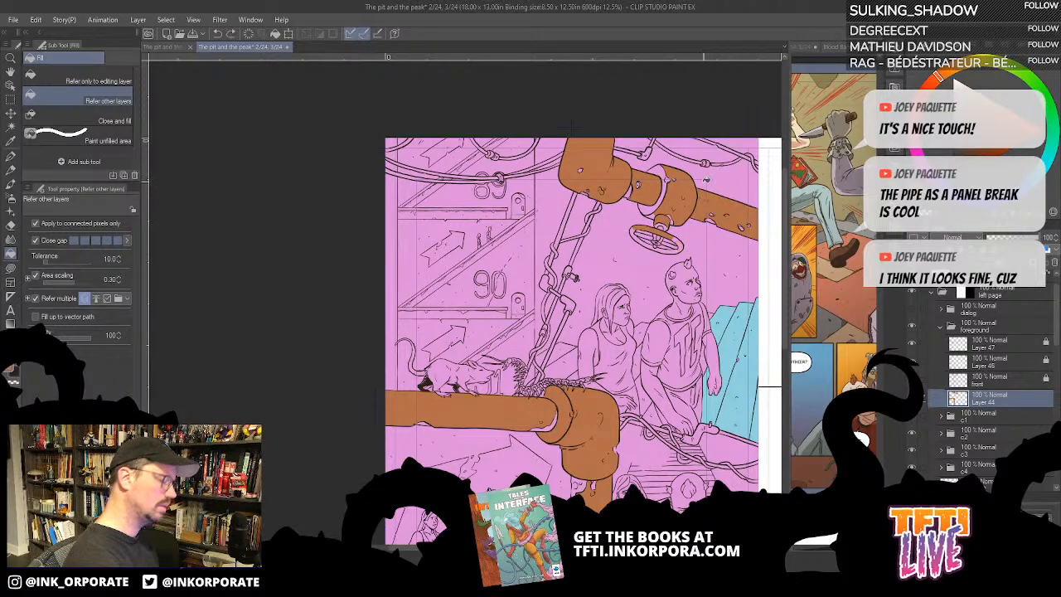
{"action": "key", "text": "ctrl+z"}
{"action": "key", "text": "ctrl+z"}
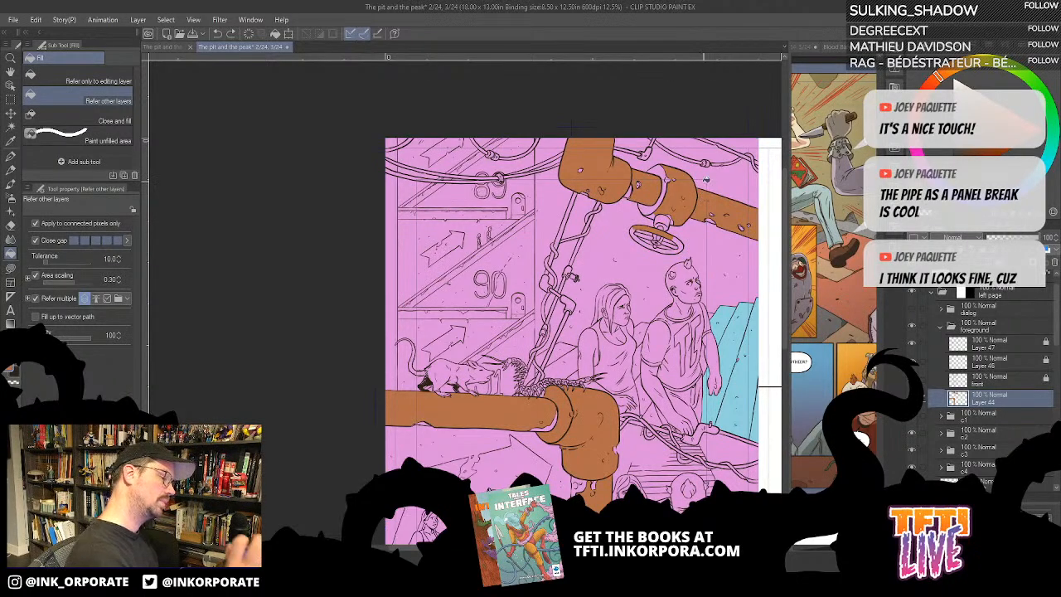
{"action": "left_click", "coordinate": [957, 400], "text": "ctrl"}
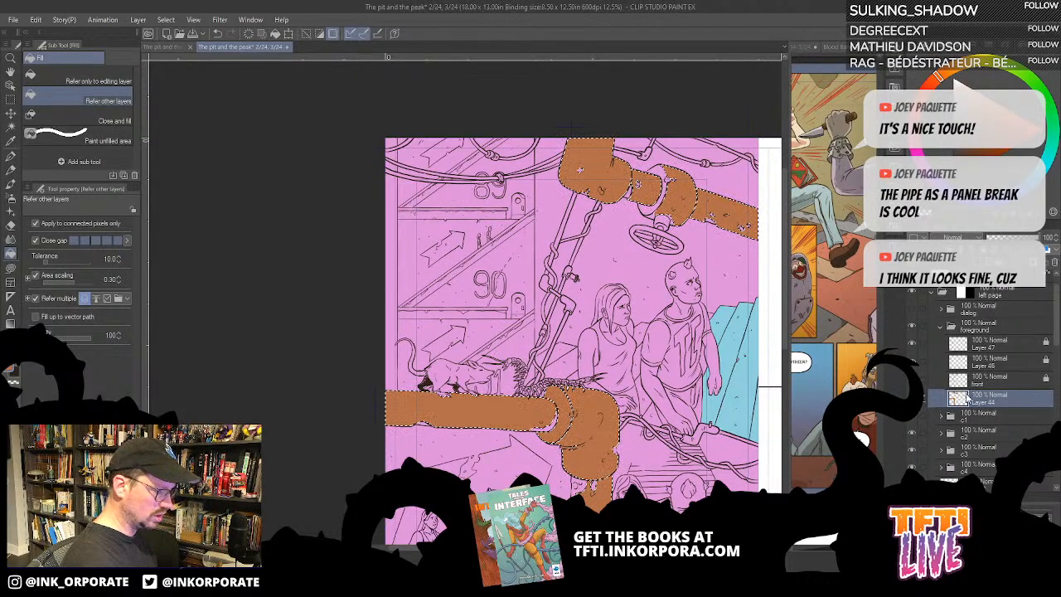
{"action": "key", "text": "ctrl+d"}
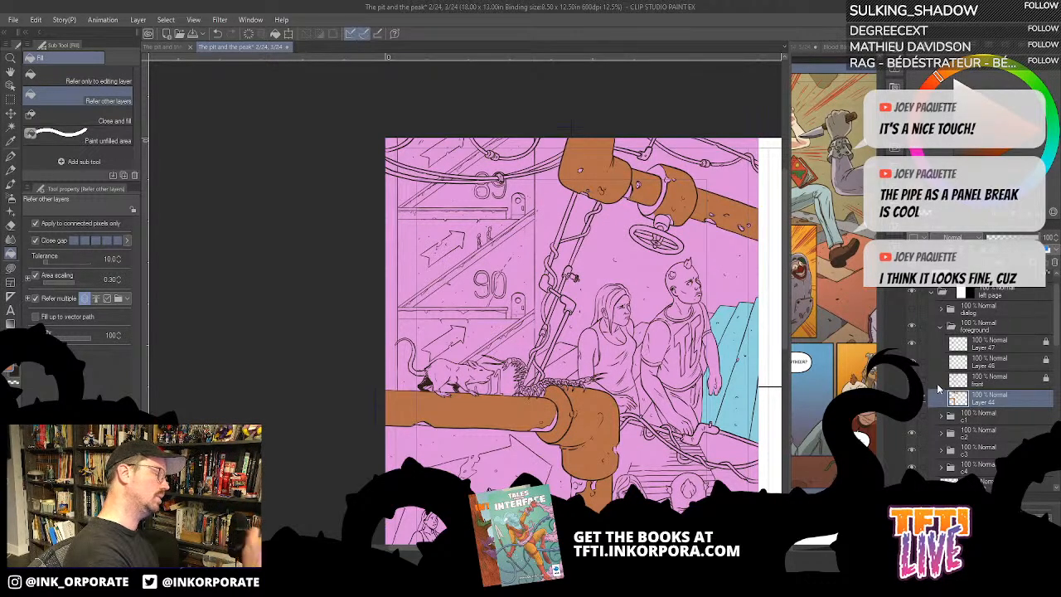
- Fill the valve stem, handwheel and thin pipes among the cables with brown at the lowest gap closing level, and hide the c1 to c4 folders
{"action": "left_click", "coordinate": [72, 241]}
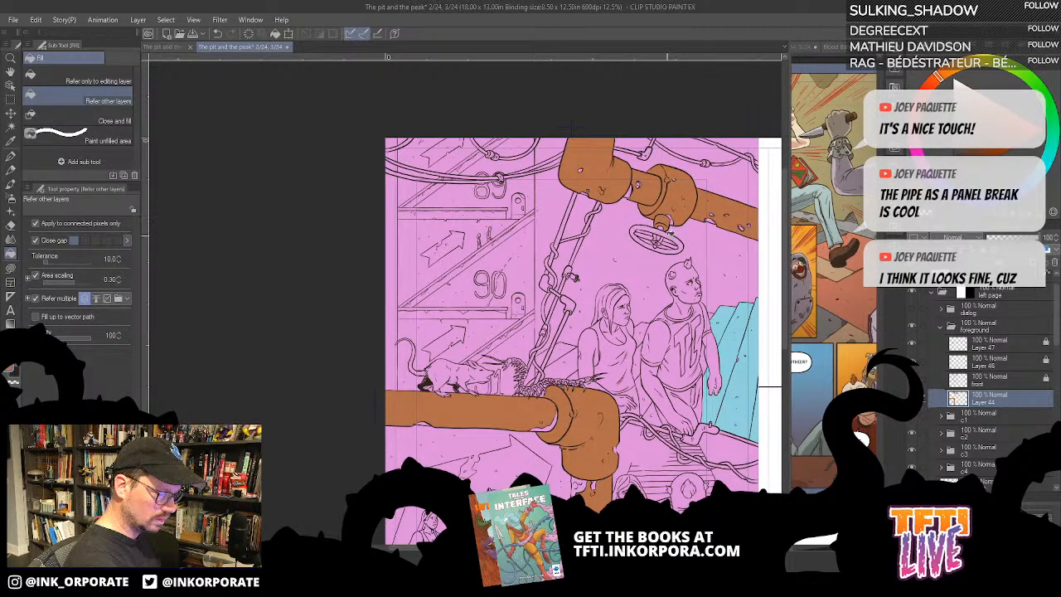
{"action": "left_click", "coordinate": [673, 240]}
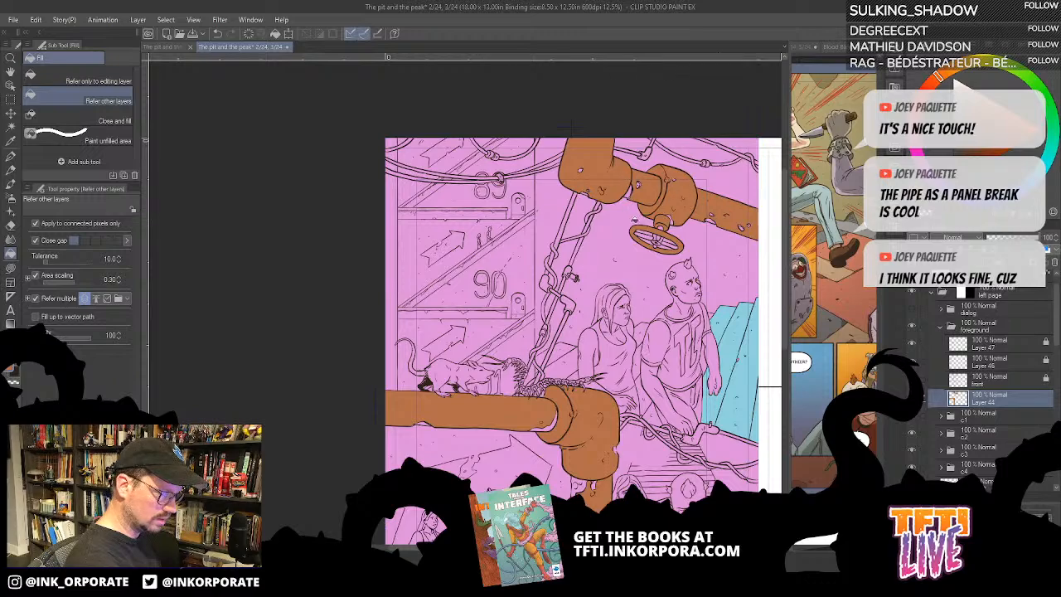
{"action": "left_click_drag", "start_coordinate": [595, 346], "coordinate": [647, 252]}
{"action": "left_click", "coordinate": [622, 210]}
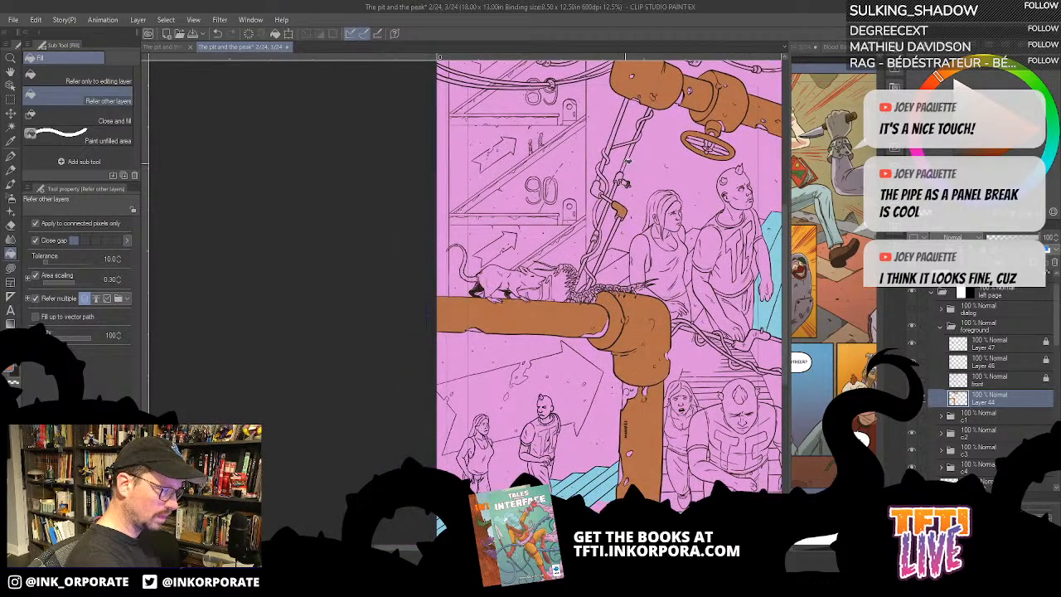
{"action": "left_click_drag", "start_coordinate": [626, 162], "coordinate": [608, 214]}
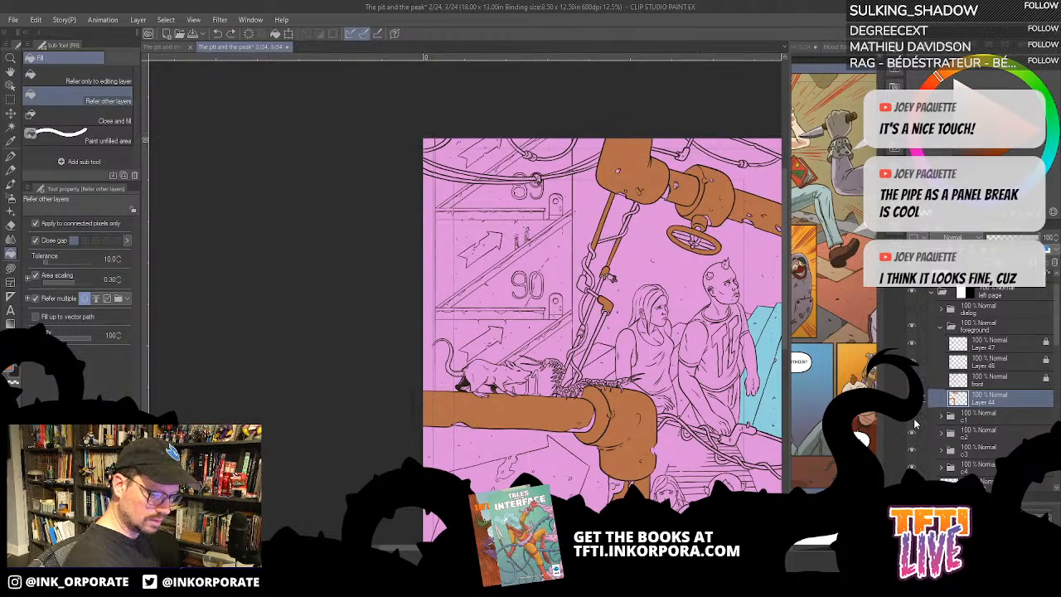
{"action": "left_click", "coordinate": [914, 466]}
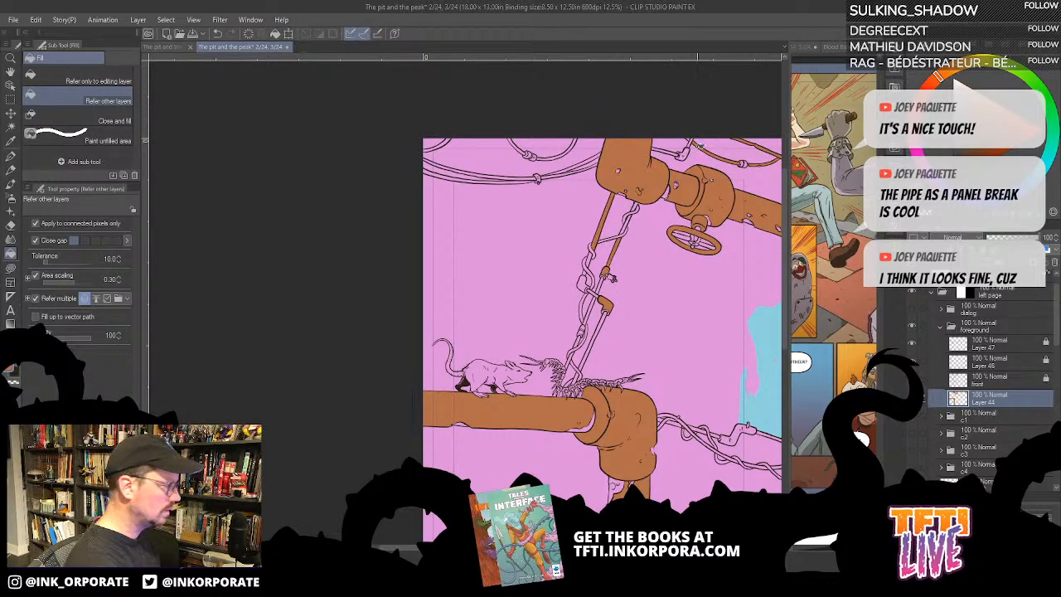
- Try a freehand brown Lasso fill patch between the hanging cables and the upper pipe, and undo it
{"action": "left_click", "coordinate": [10, 268]}
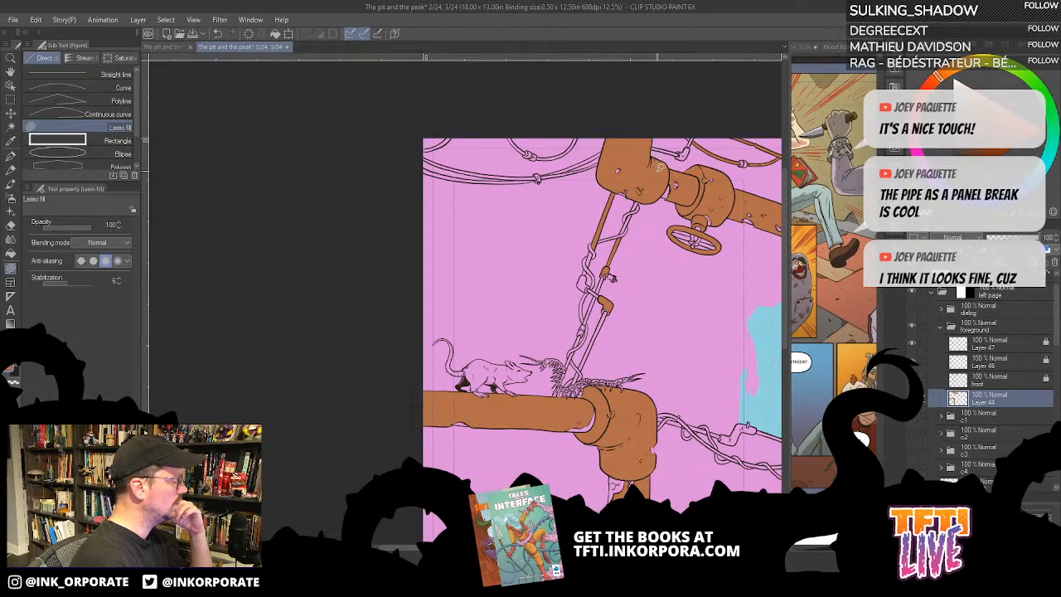
{"action": "left_click_drag", "start_coordinate": [587, 139], "coordinate": [578, 190]}
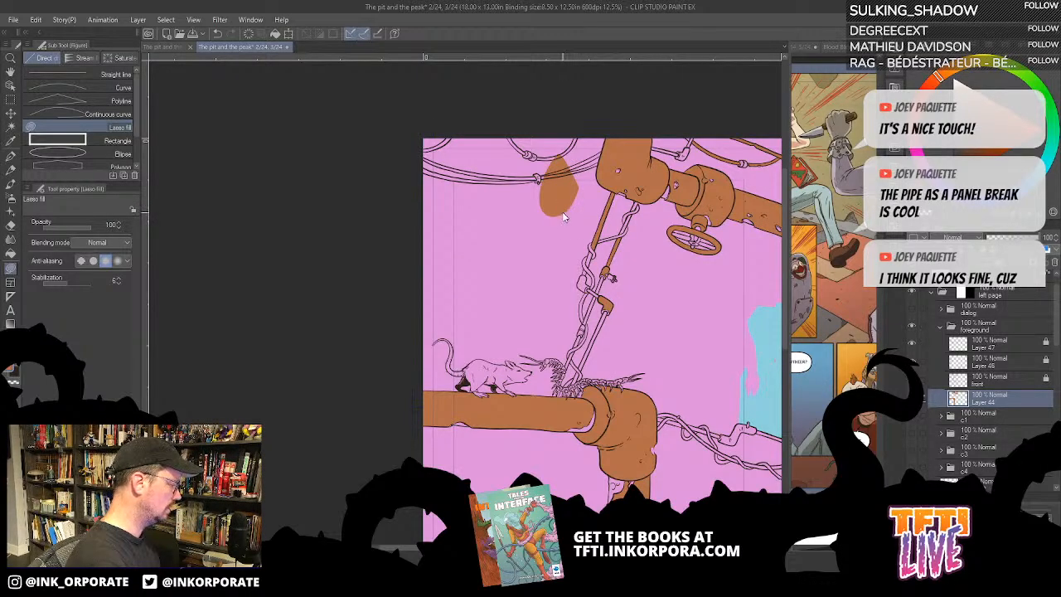
{"action": "key", "text": "ctrl+z"}
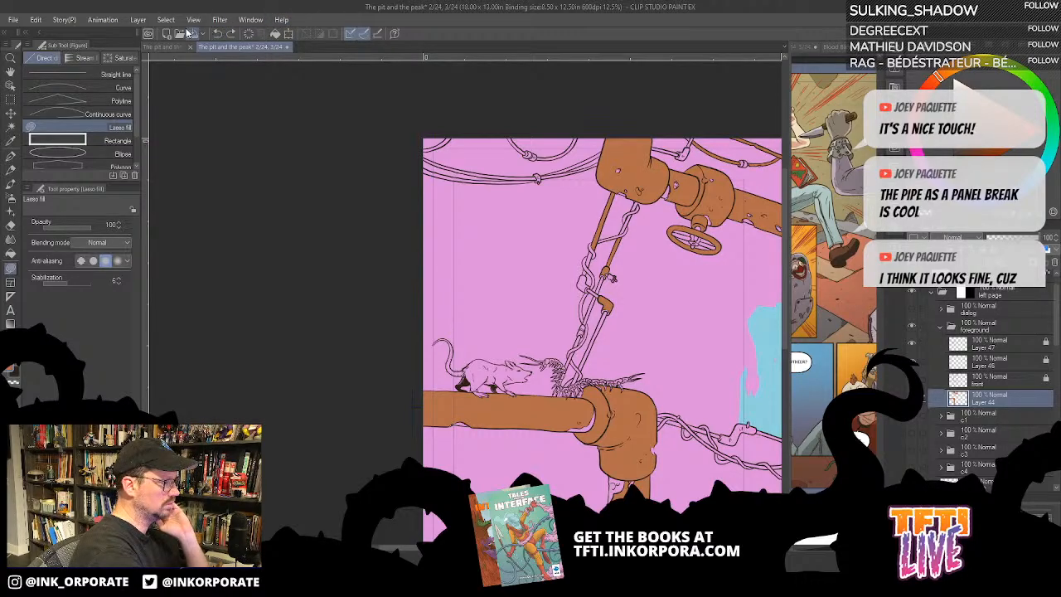
{"action": "key", "text": "g"}
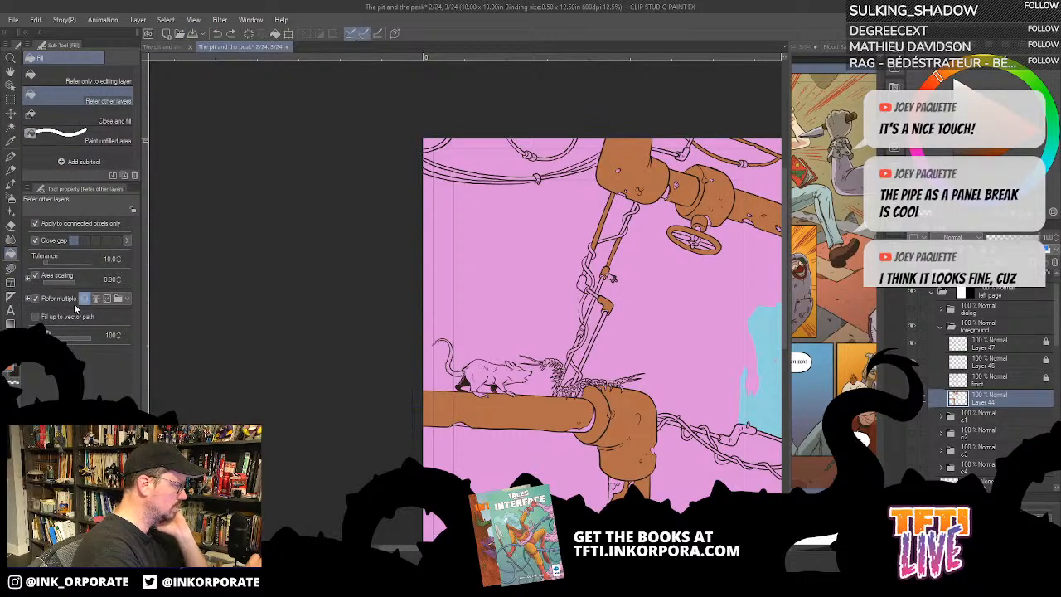
{"action": "left_click", "coordinate": [108, 137]}
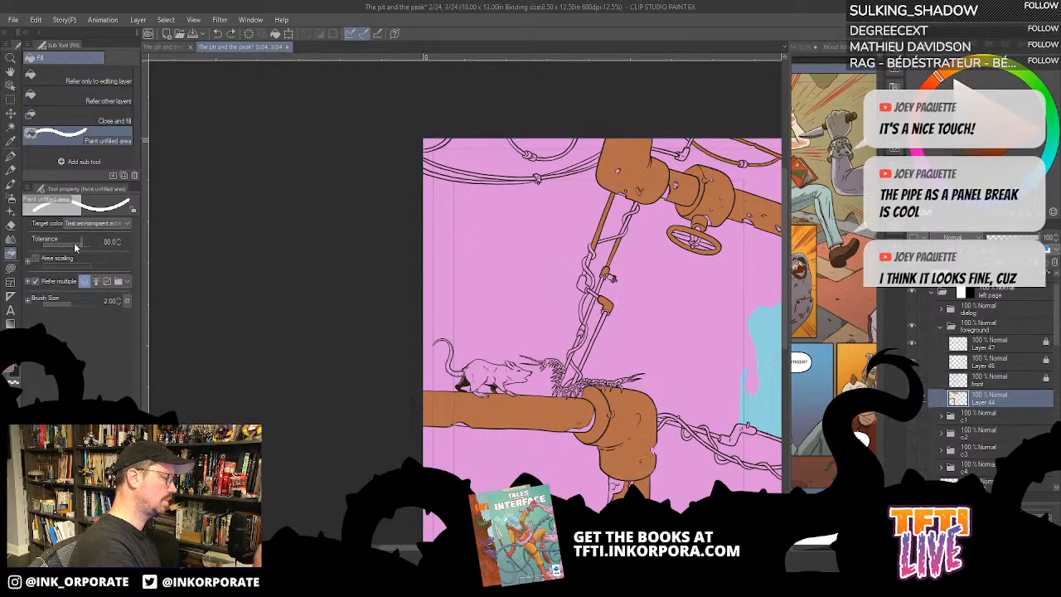
{"action": "left_click", "coordinate": [10, 268]}
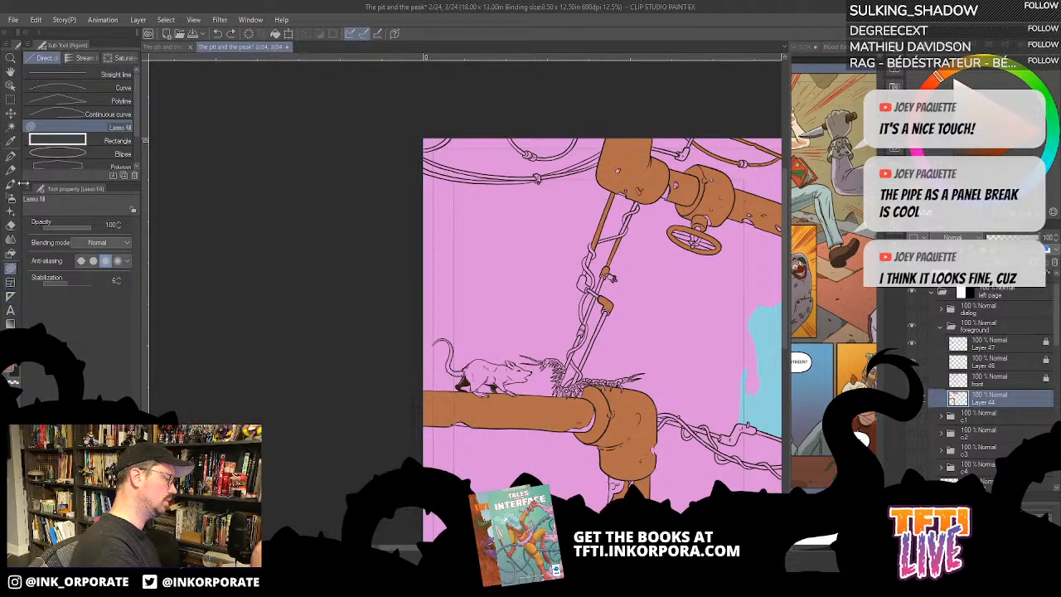
{"action": "left_click", "coordinate": [10, 226]}
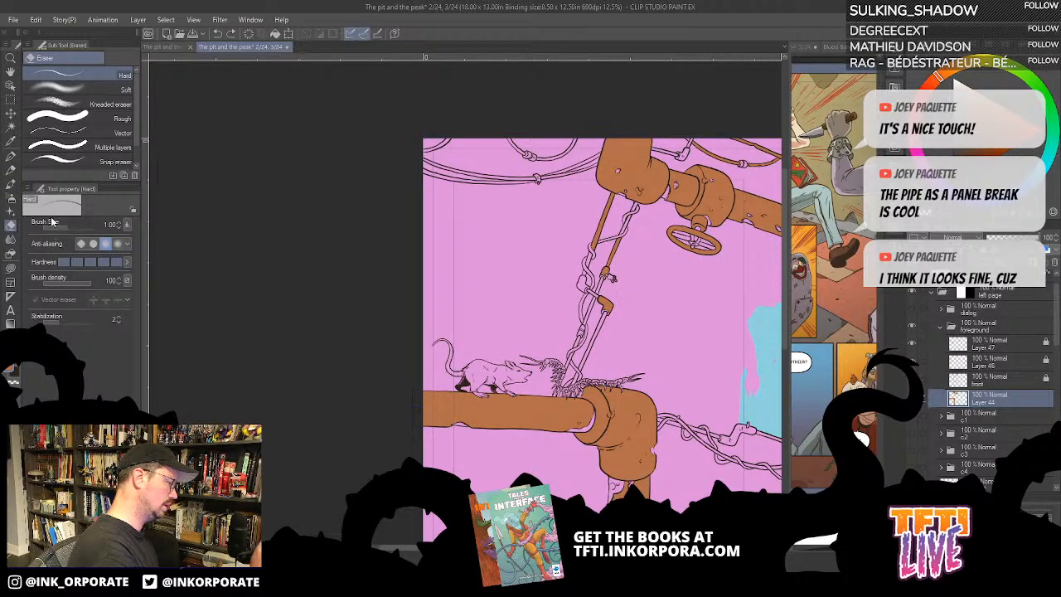
{"action": "left_click", "coordinate": [10, 253]}
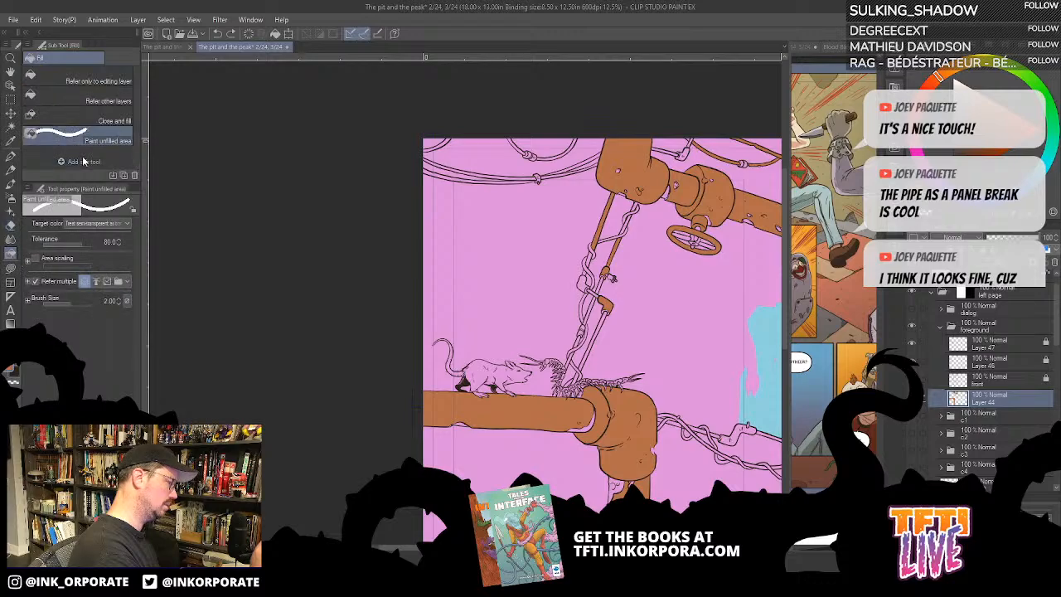
- Fill the looped cable, its connector and the elbow fitting beside the large upper pipe with brown, referring to other layers
{"action": "left_click", "coordinate": [118, 100]}
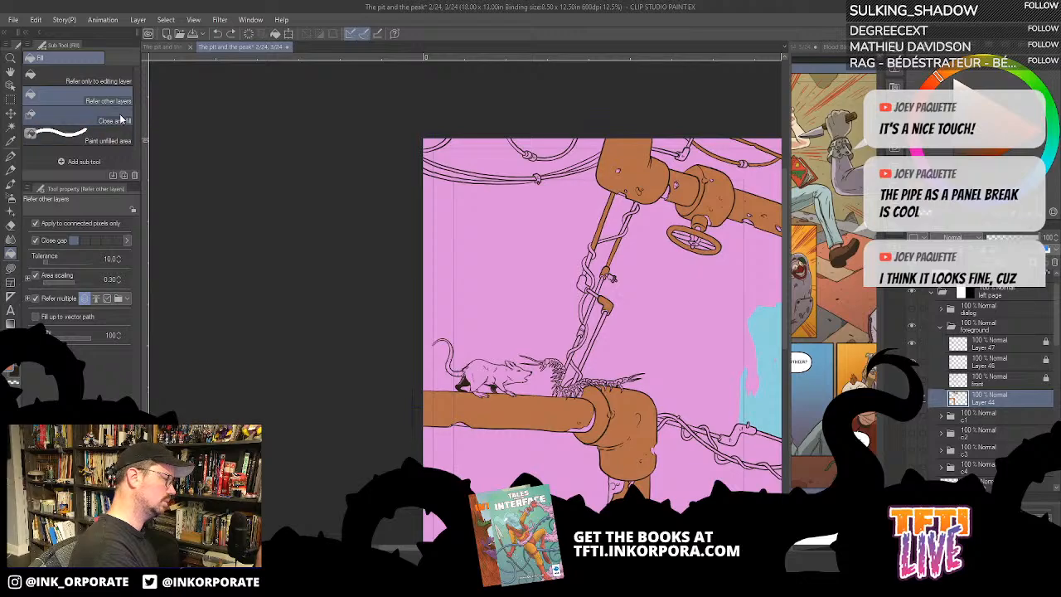
{"action": "left_click_drag", "start_coordinate": [594, 122], "coordinate": [613, 160]}
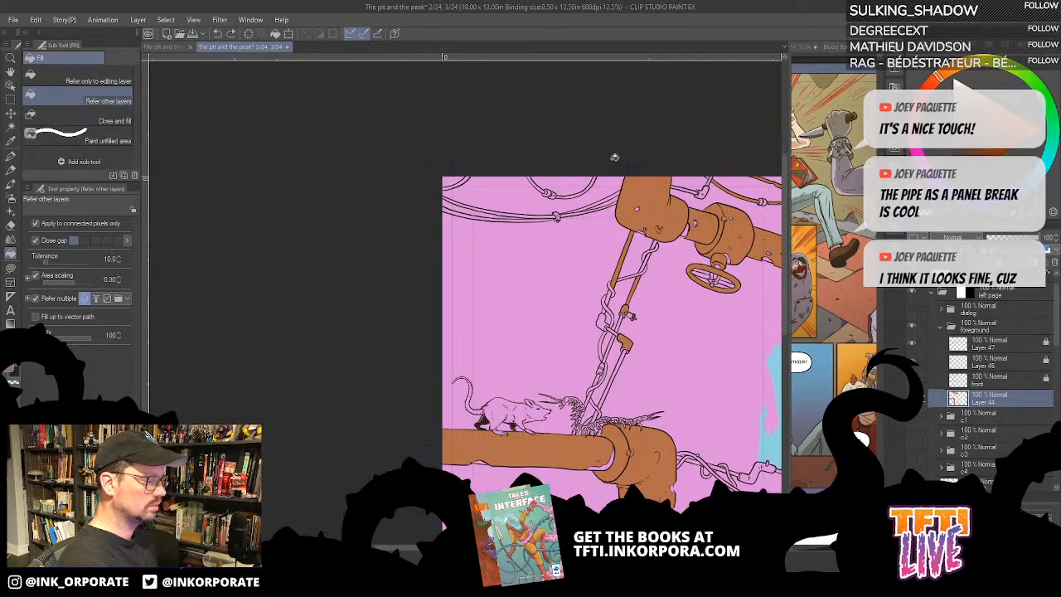
{"action": "left_click", "coordinate": [592, 184]}
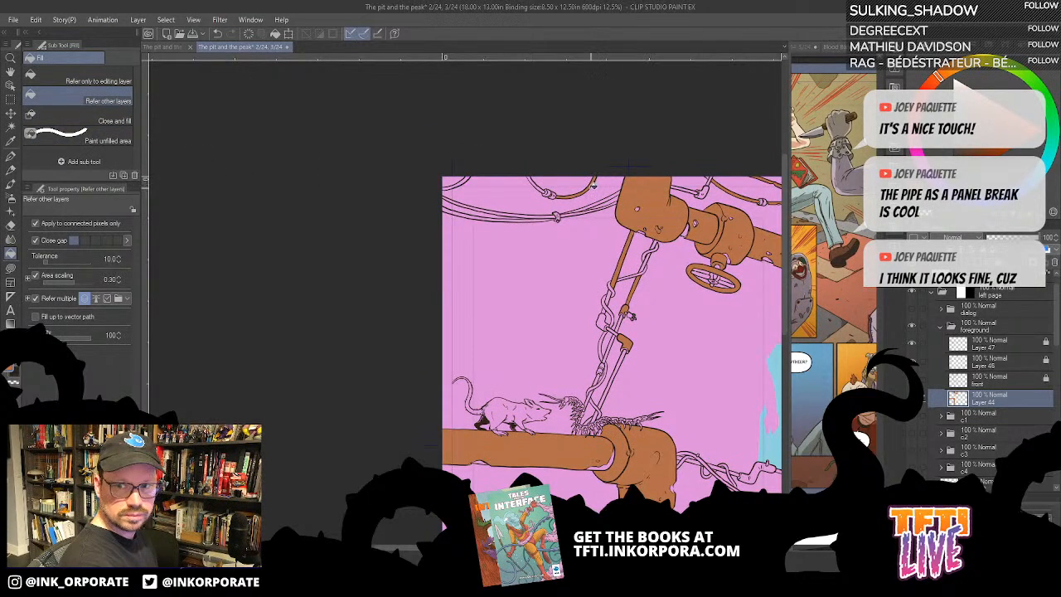
{"action": "left_click_drag", "start_coordinate": [523, 252], "coordinate": [565, 283]}
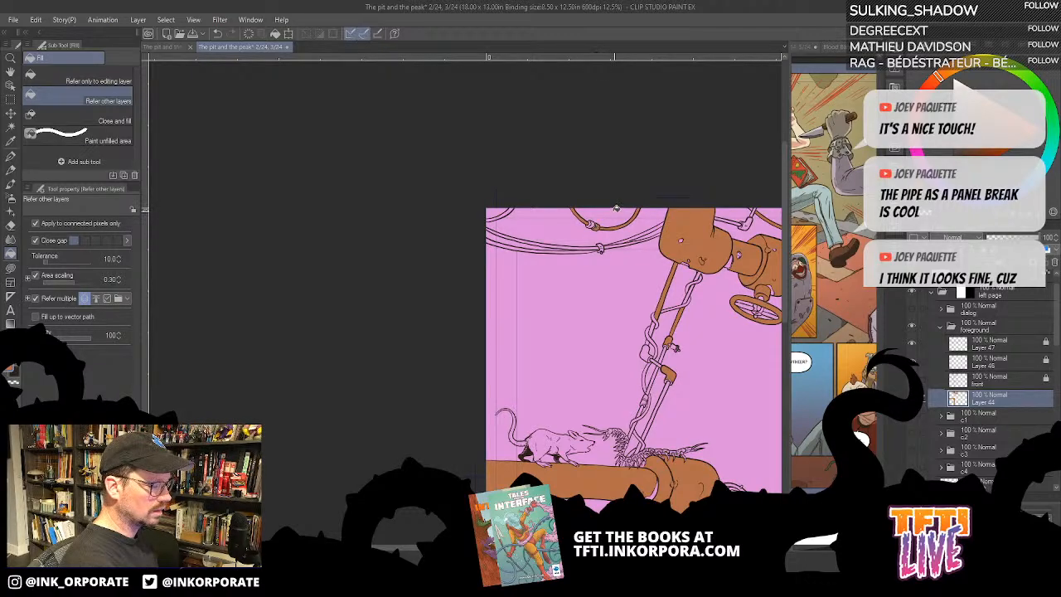
{"action": "left_click", "coordinate": [592, 223]}
{"action": "left_click_drag", "start_coordinate": [746, 229], "coordinate": [713, 209]}
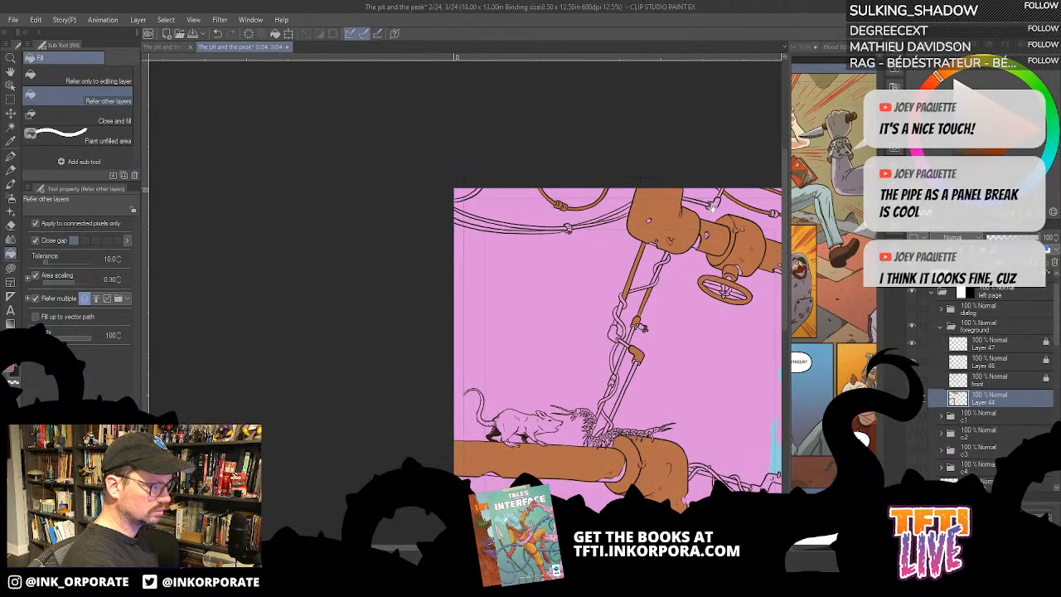
{"action": "left_click_drag", "start_coordinate": [731, 160], "coordinate": [640, 146]}
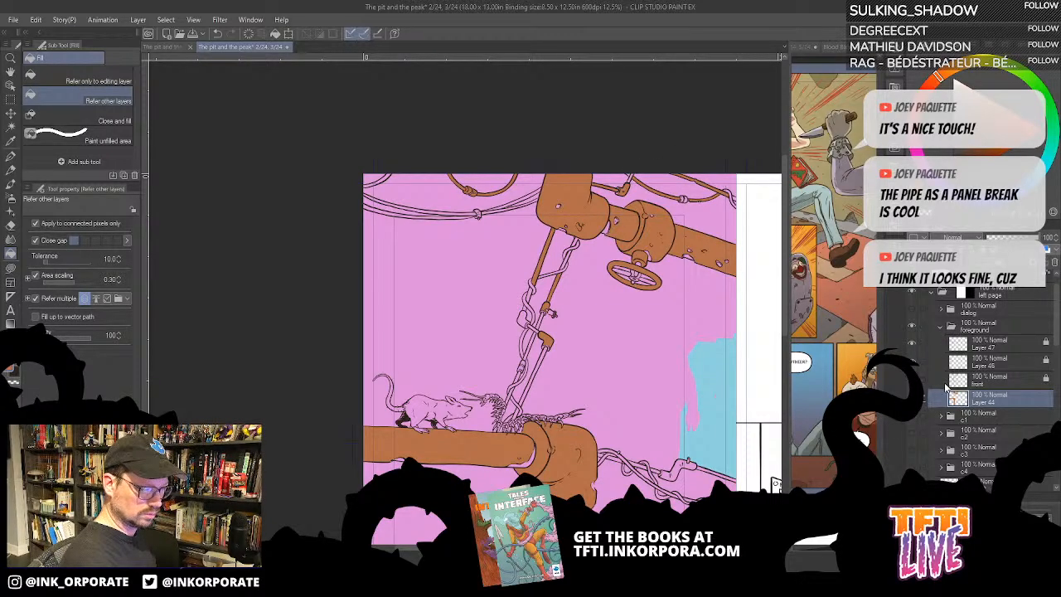
- Recolour all filled pipe areas on the foreground colour layer with a darker, greyer brown and clear the selection
{"action": "left_click", "coordinate": [957, 399], "text": "ctrl"}
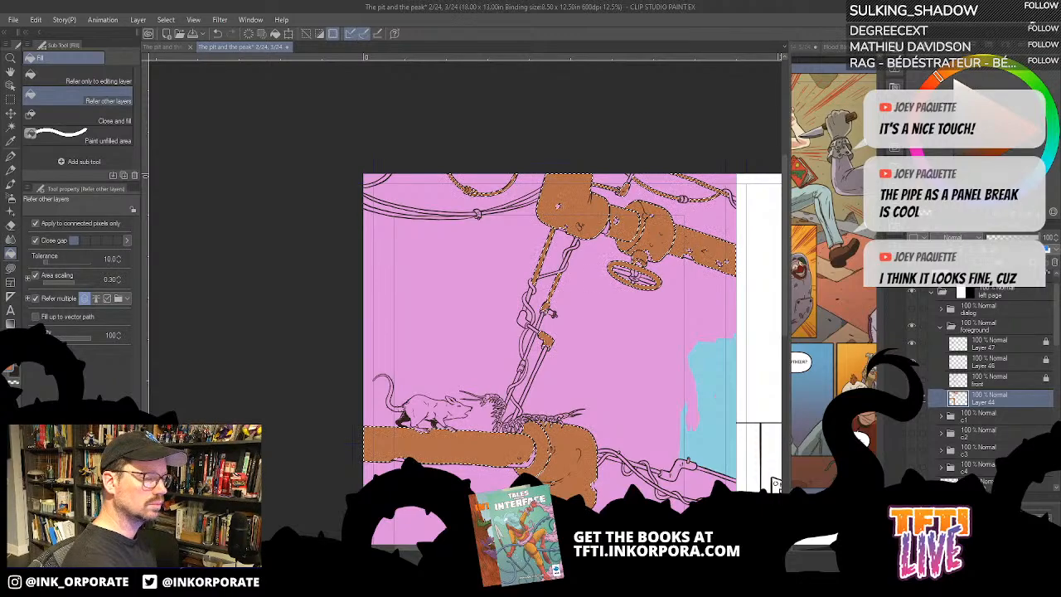
{"action": "left_click", "coordinate": [979, 156]}
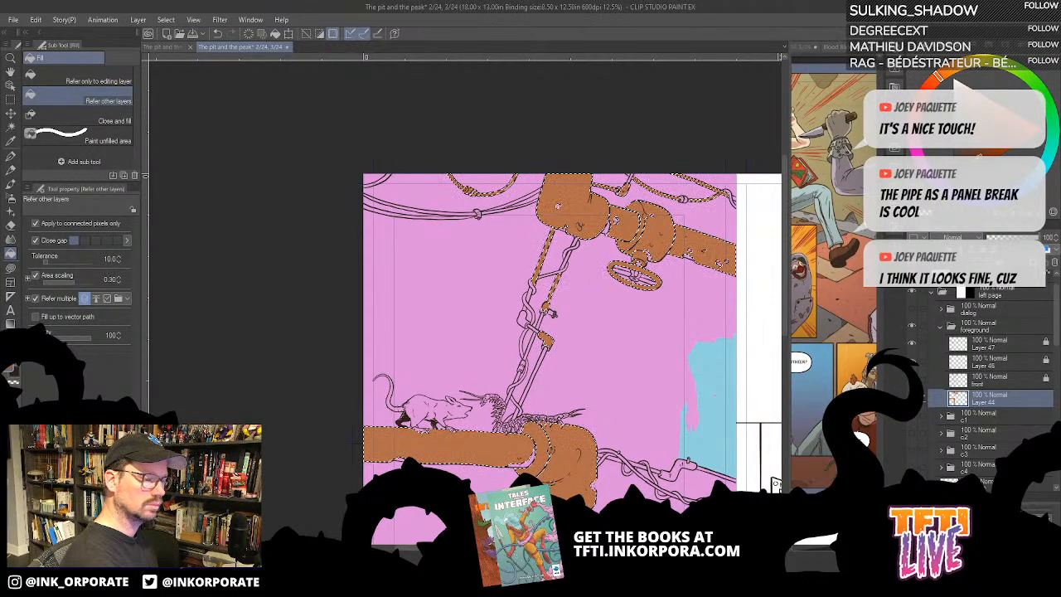
{"action": "key", "text": "alt+Delete"}
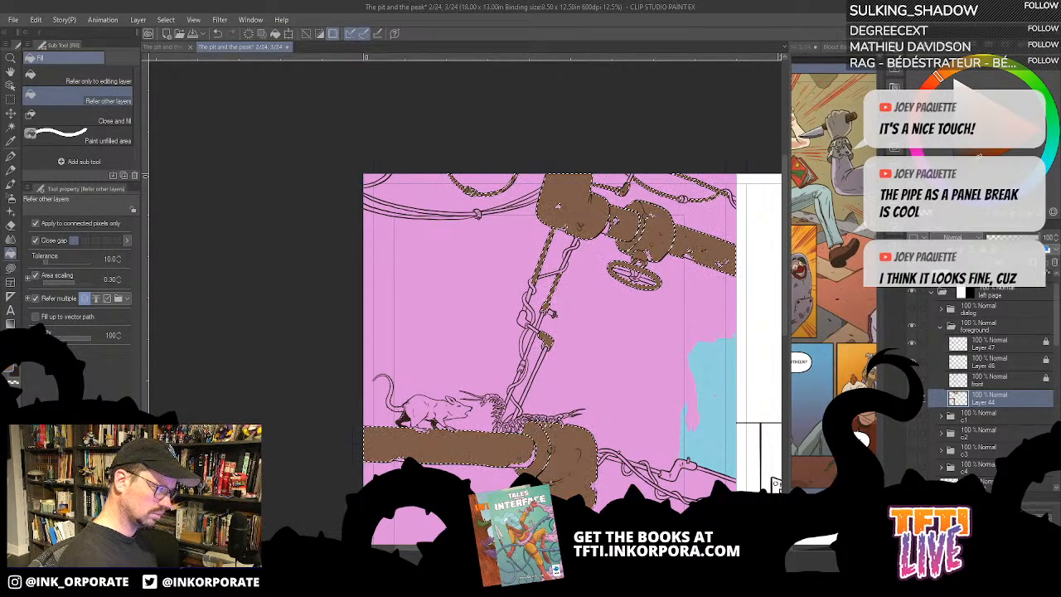
{"action": "key", "text": "ctrl+d"}
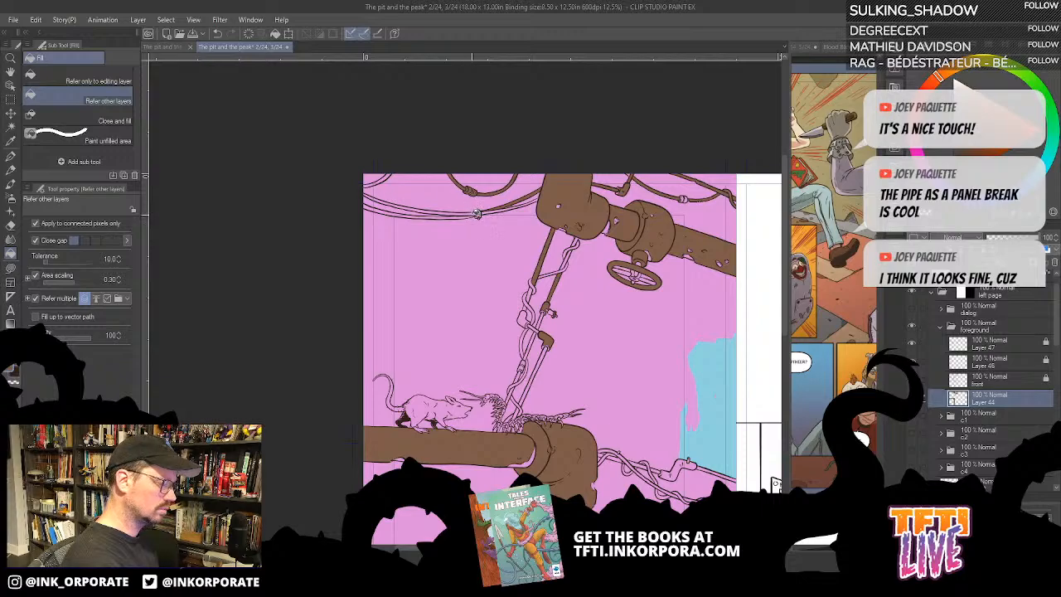
- Fill the long hanging cables and the short cable at the page corner with the greyish brown
{"action": "left_click", "coordinate": [474, 213]}
{"action": "left_click_drag", "start_coordinate": [420, 285], "coordinate": [449, 328]}
{"action": "left_click", "coordinate": [543, 283]}
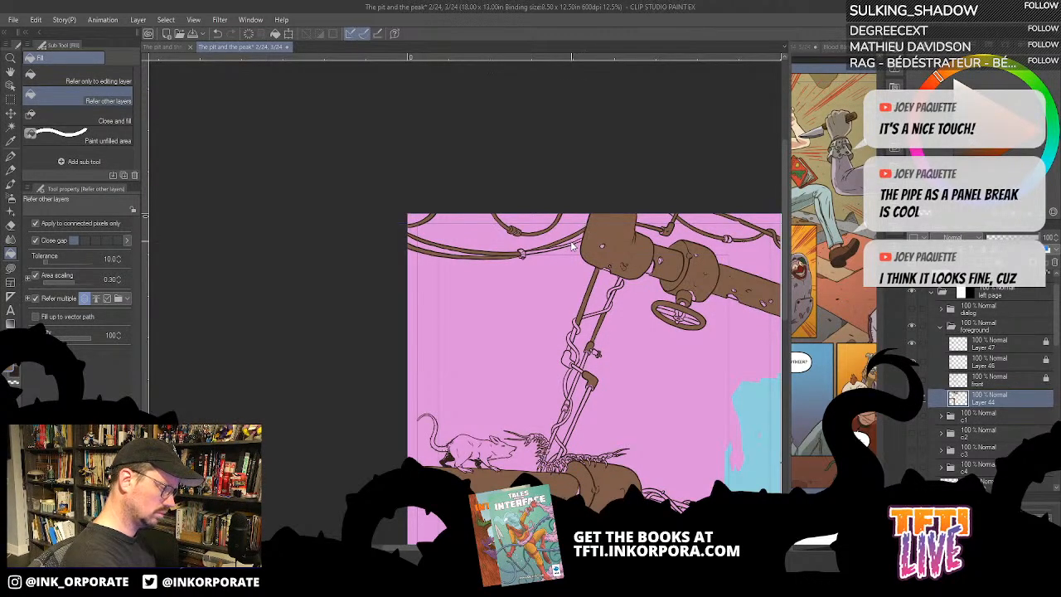
{"action": "key", "text": "ctrl+z"}
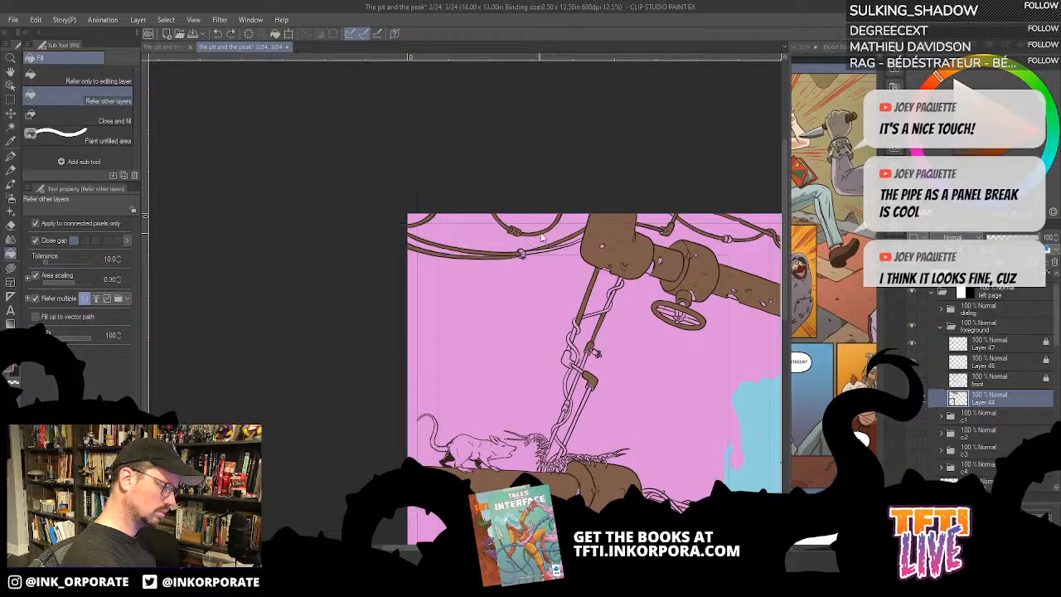
{"action": "scroll", "coordinate": [532, 243], "scroll_direction": "up", "scroll_amount": 3}
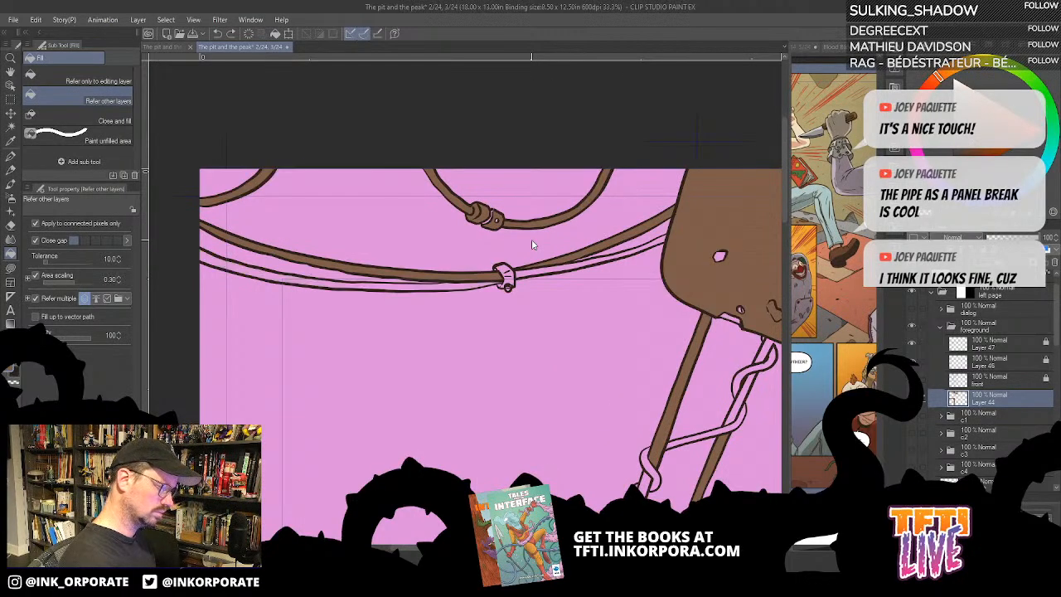
{"action": "left_click", "coordinate": [531, 262]}
{"action": "left_click", "coordinate": [477, 282]}
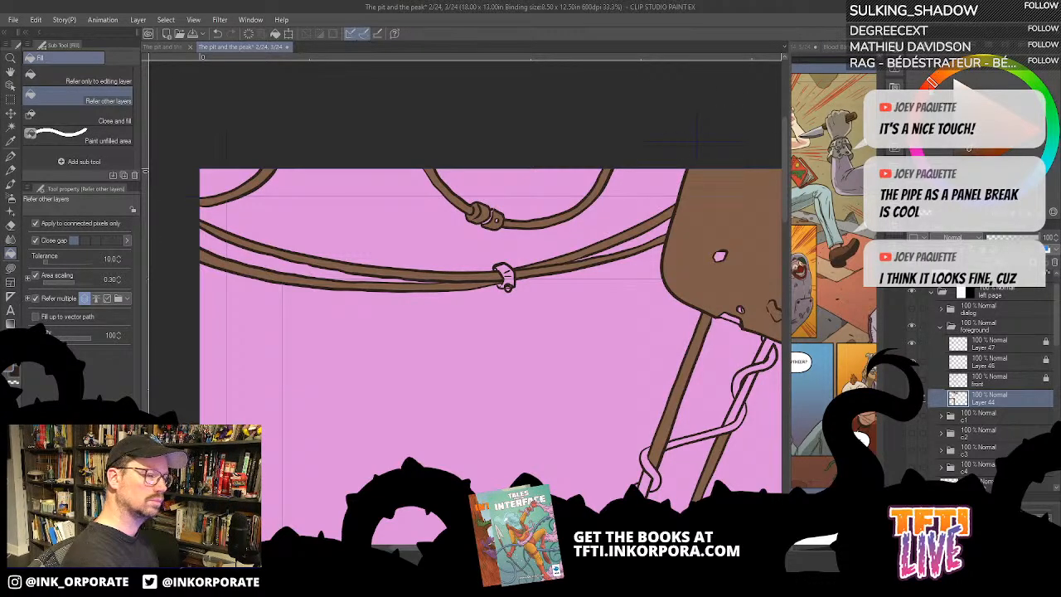
- Fill both parts of one long hanging cable, on either side of the clamp, with reddish orange
{"action": "left_click", "coordinate": [623, 237]}
{"action": "left_click", "coordinate": [557, 265]}
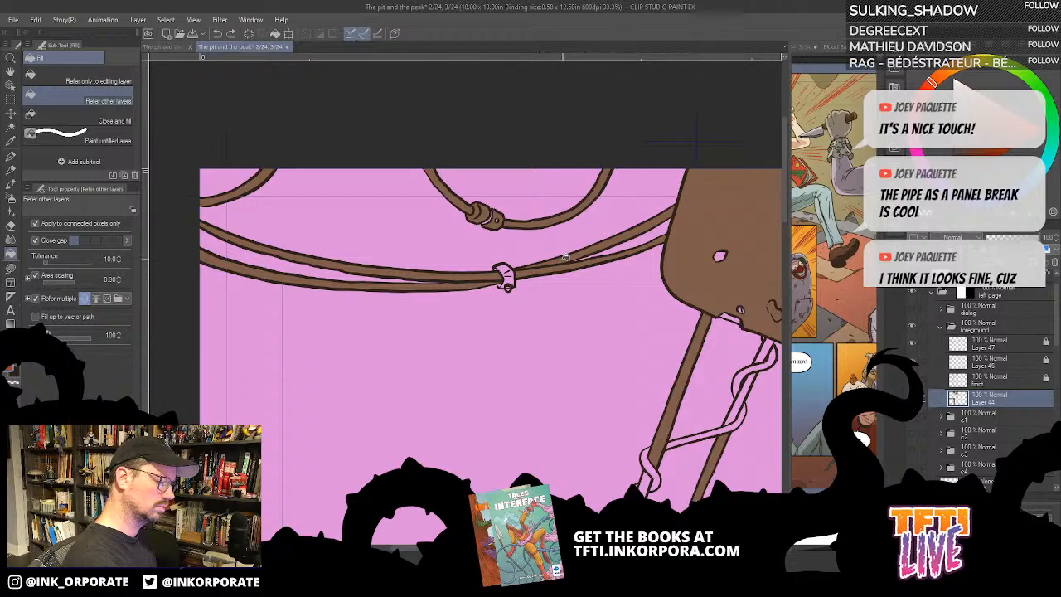
{"action": "left_click", "coordinate": [477, 285]}
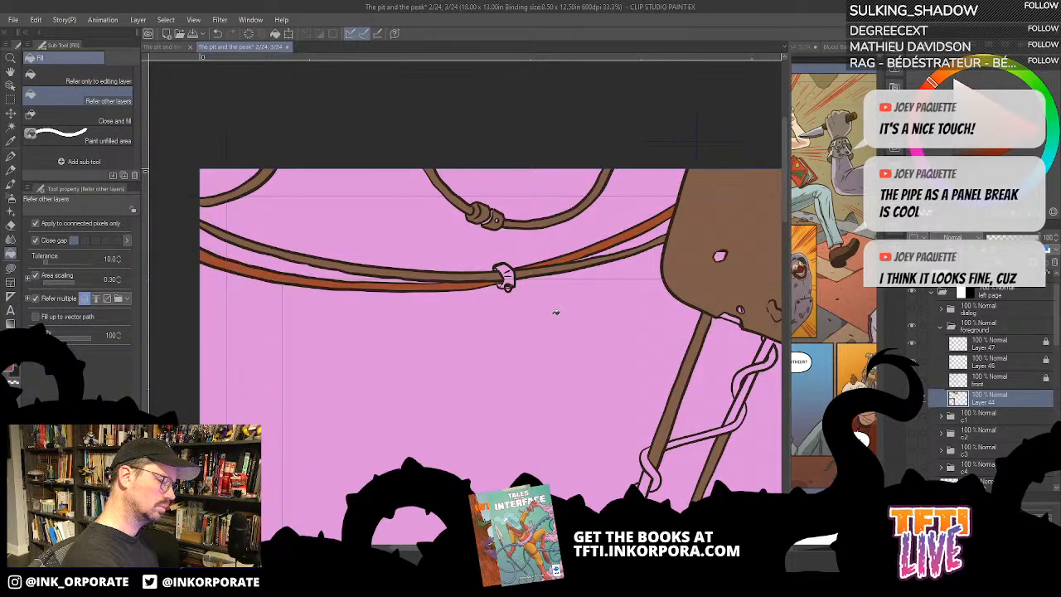
- Fill the other long hanging cable on both sides of the clamp with dark reddish brown
{"action": "left_click_drag", "start_coordinate": [573, 333], "coordinate": [388, 354]}
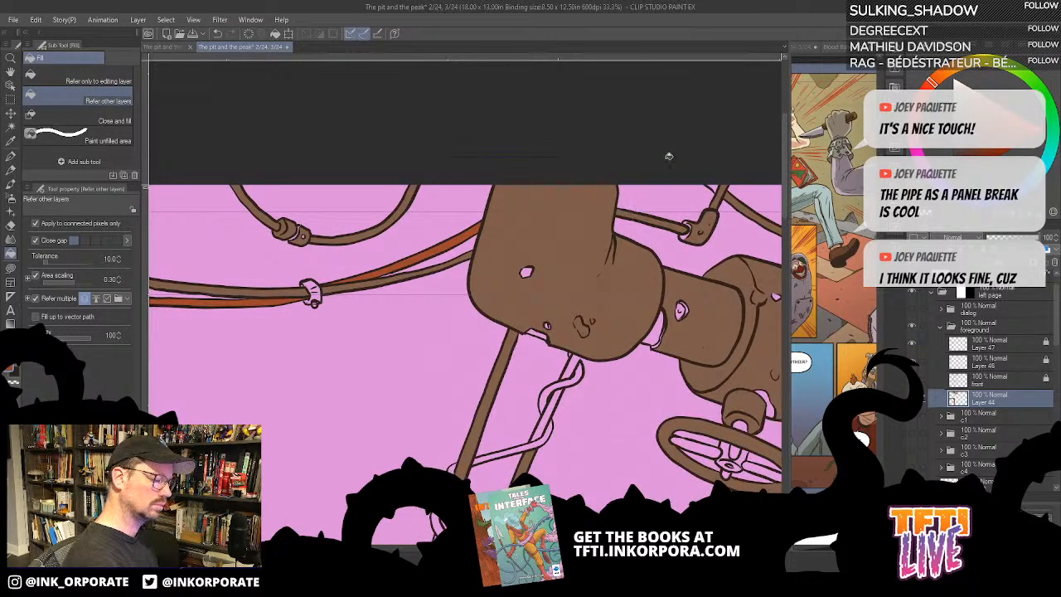
{"action": "left_click_drag", "start_coordinate": [447, 327], "coordinate": [652, 340]}
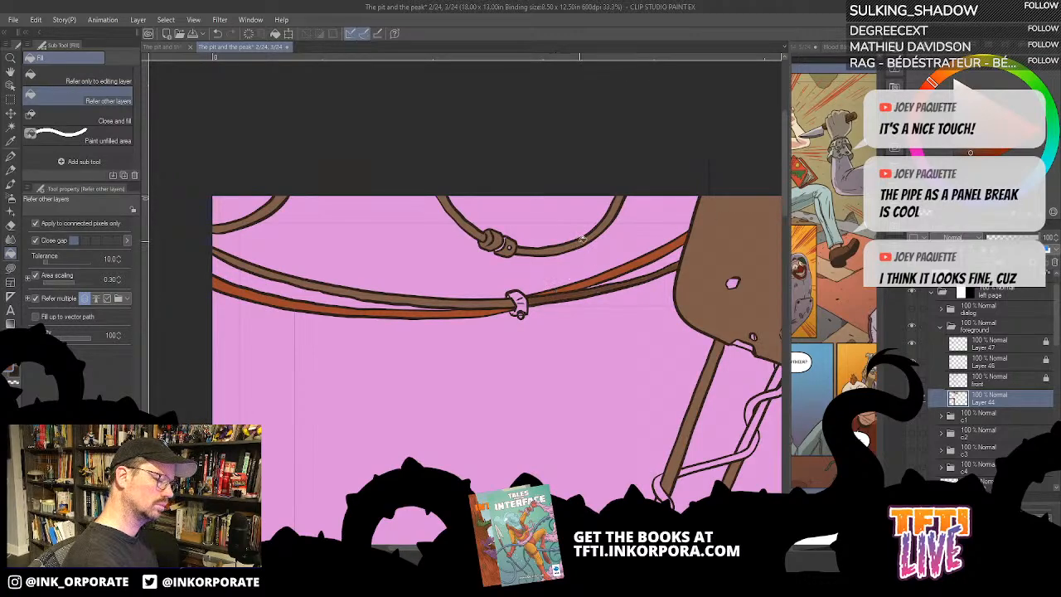
{"action": "left_click", "coordinate": [495, 303]}
{"action": "left_click_drag", "start_coordinate": [462, 298], "coordinate": [490, 321]}
- Fill both sides of the looped cable and the short cable at the page corner with olive green
{"action": "left_click", "coordinate": [982, 64]}
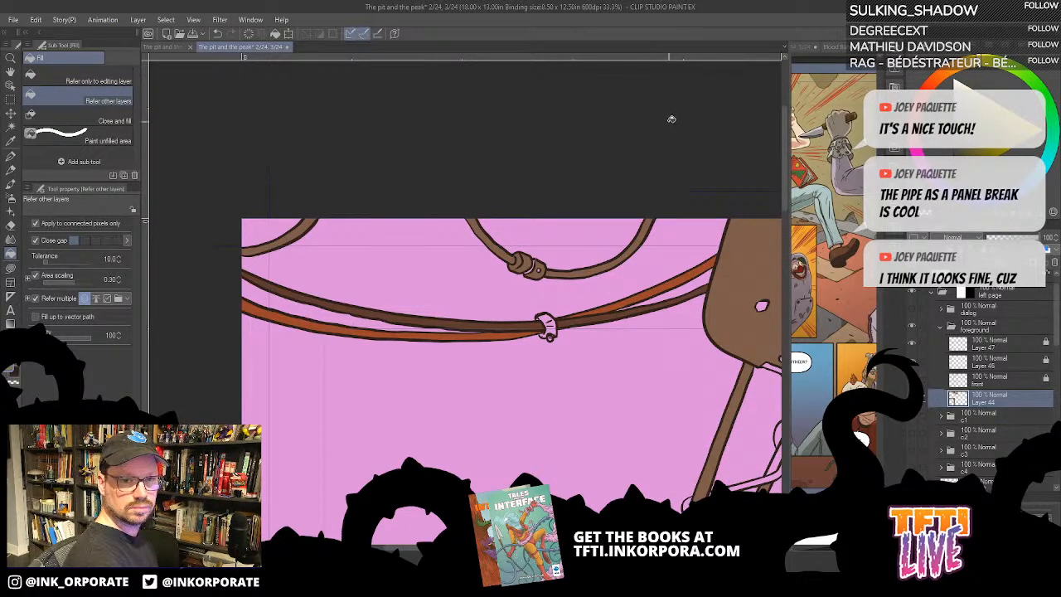
{"action": "left_click", "coordinate": [640, 240]}
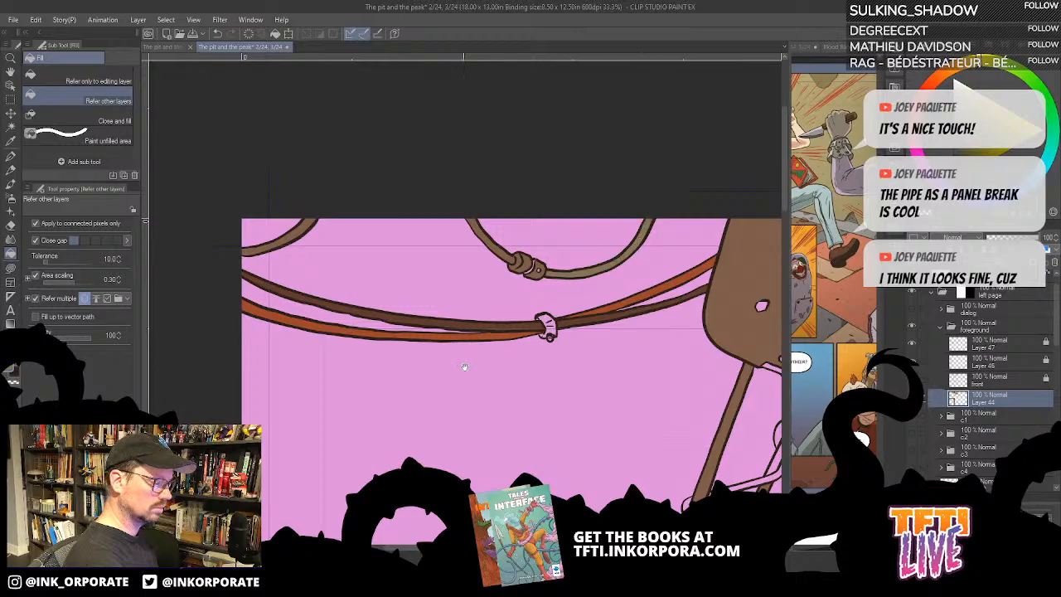
{"action": "left_click_drag", "start_coordinate": [464, 367], "coordinate": [475, 379]}
{"action": "key", "text": "ctrl+z"}
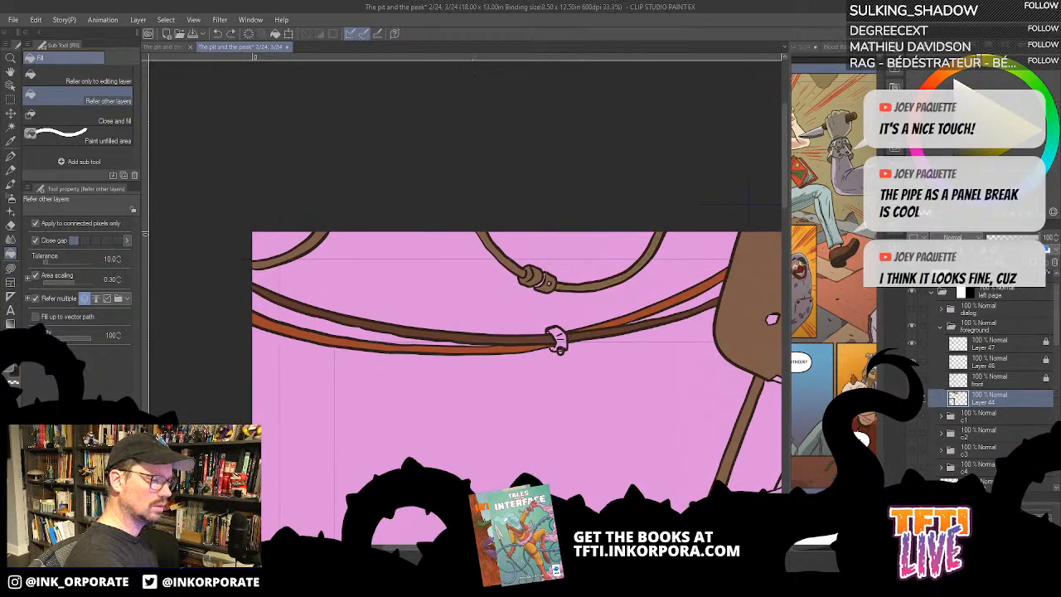
{"action": "left_click", "coordinate": [619, 252]}
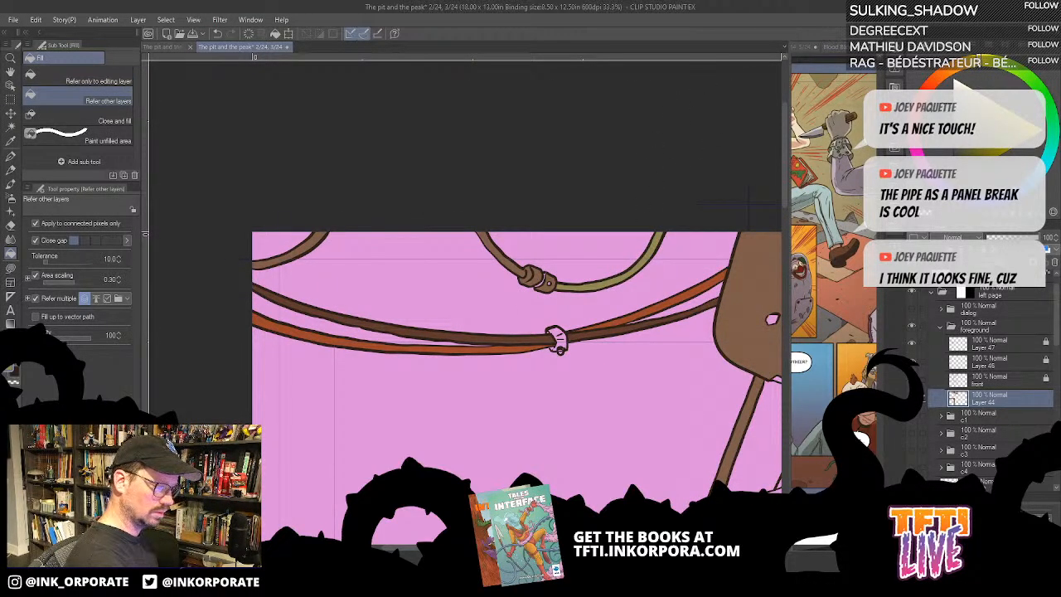
{"action": "left_click", "coordinate": [519, 253]}
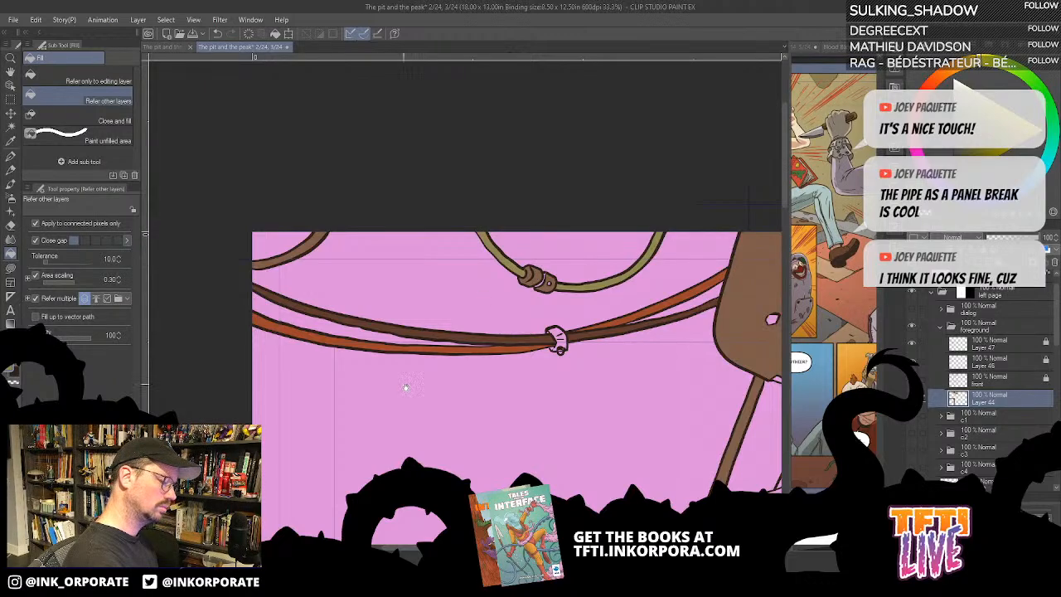
{"action": "left_click_drag", "start_coordinate": [406, 387], "coordinate": [443, 414]}
{"action": "left_click", "coordinate": [359, 264]}
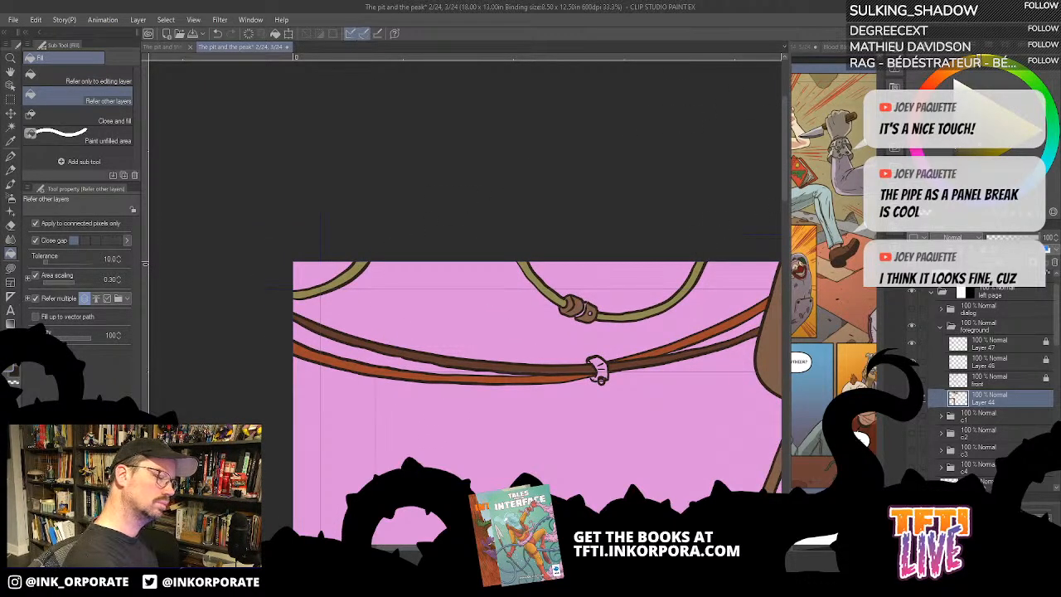
- Colour the looped cable's connector and the long cables' clamp dark grey, patching unfilled spots with Lasso fill
{"action": "left_click", "coordinate": [576, 312]}
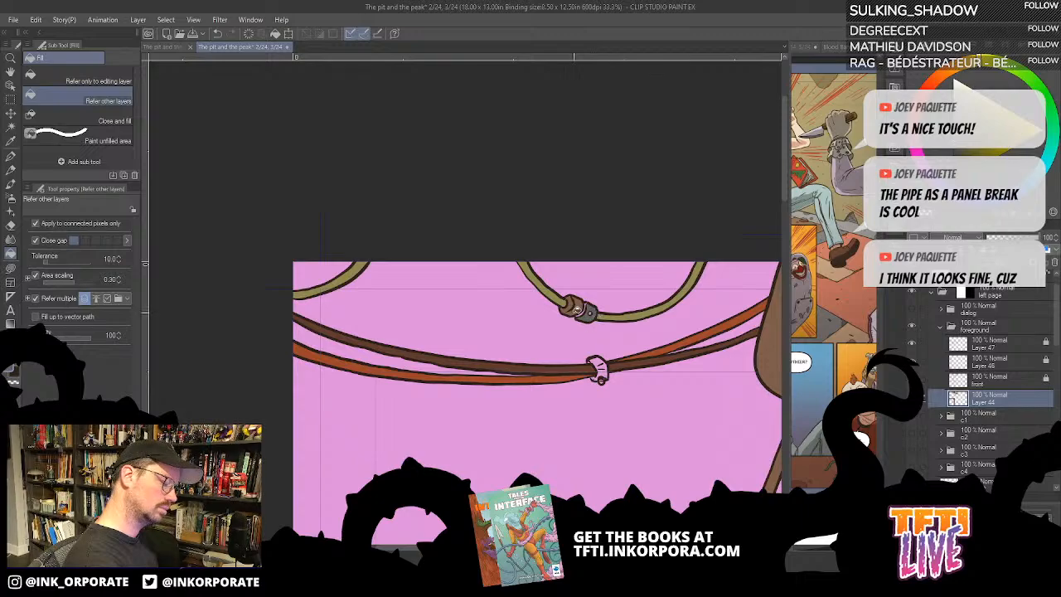
{"action": "scroll", "coordinate": [557, 338], "scroll_direction": "up", "scroll_amount": 2}
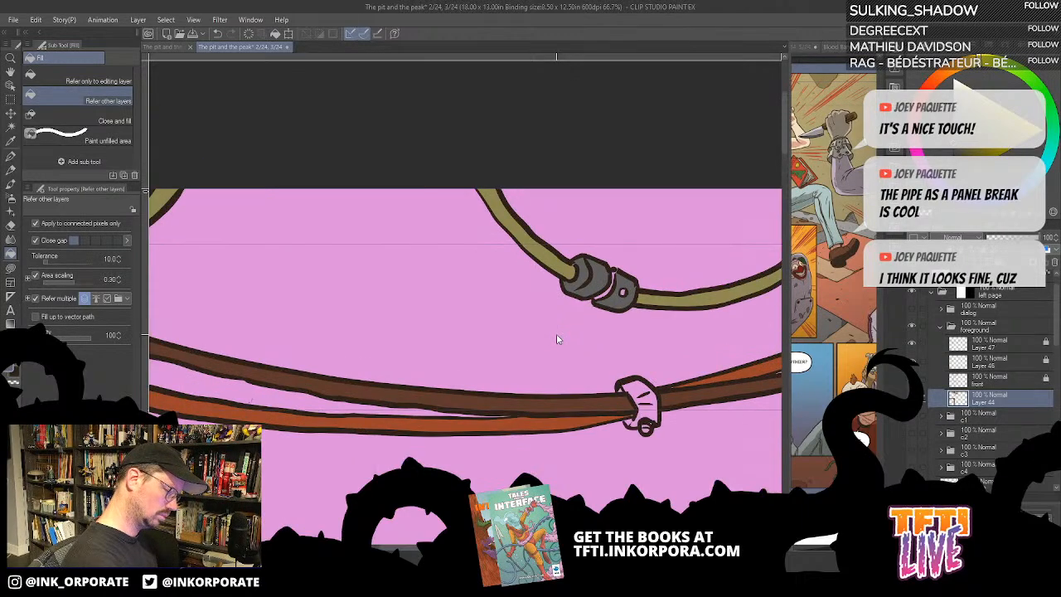
{"action": "key", "text": "u"}
{"action": "mouse_move", "coordinate": [620, 269]}
{"action": "left_mouse_down"}
{"action": "mouse_move", "coordinate": [593, 275]}
{"action": "mouse_move", "coordinate": [592, 303]}
{"action": "mouse_move", "coordinate": [639, 282]}
{"action": "mouse_move", "coordinate": [624, 267]}
{"action": "mouse_move", "coordinate": [621, 295]}
{"action": "mouse_move", "coordinate": [601, 260]}
{"action": "left_mouse_up"}
{"action": "left_click", "coordinate": [627, 283], "text": "alt"}
{"action": "left_click_drag", "start_coordinate": [723, 255], "coordinate": [649, 244]}
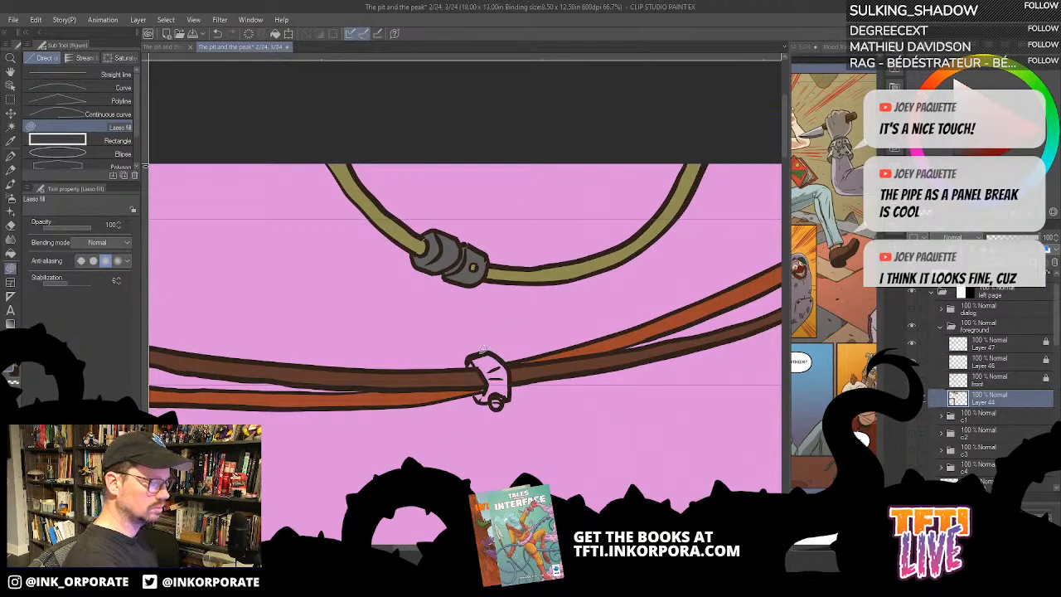
{"action": "mouse_move", "coordinate": [501, 355]}
{"action": "left_mouse_down"}
{"action": "mouse_move", "coordinate": [508, 398]}
{"action": "mouse_move", "coordinate": [493, 404]}
{"action": "mouse_move", "coordinate": [480, 398]}
{"action": "mouse_move", "coordinate": [486, 380]}
{"action": "mouse_move", "coordinate": [471, 354]}
{"action": "mouse_move", "coordinate": [508, 357]}
{"action": "left_mouse_up"}
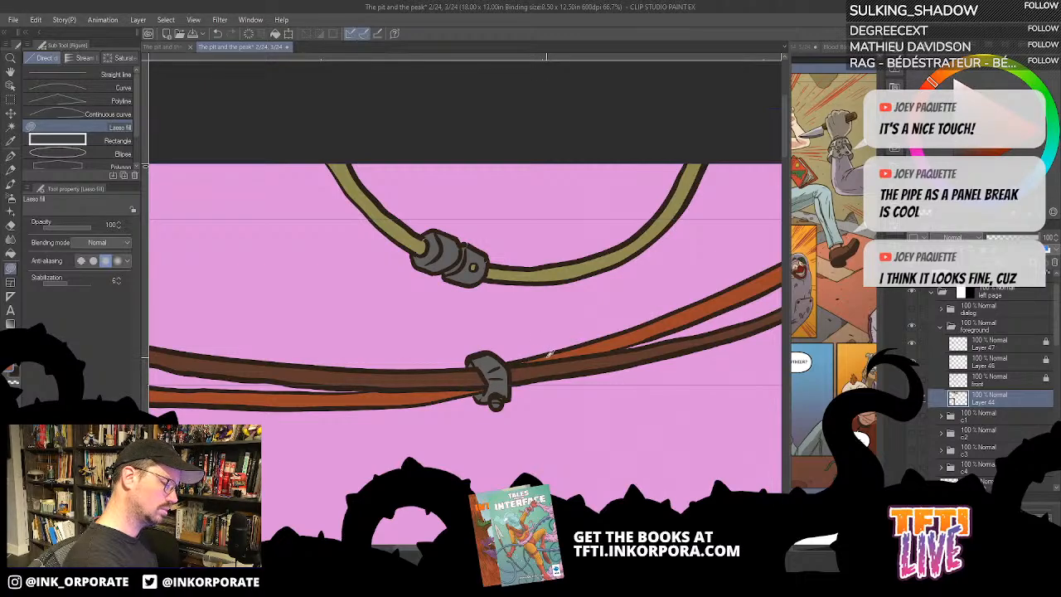
- Fill the hole and the notched edge of the large pipe elbow with dark brown, undoing the fill that floods the pipe
{"action": "key", "text": "ctrl+minus"}
{"action": "key", "text": "ctrl+minus"}
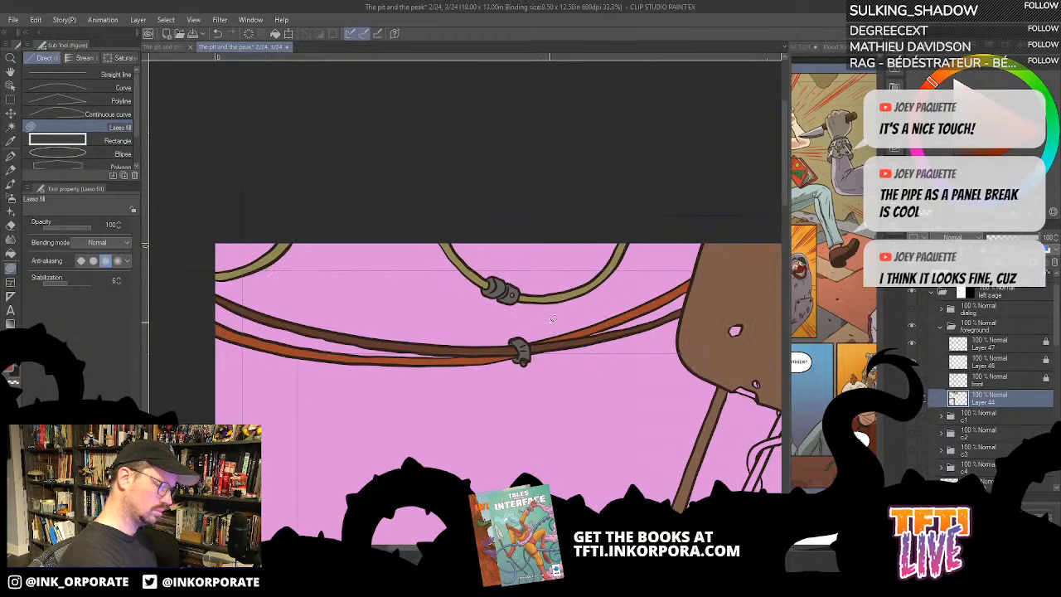
{"action": "key", "text": "minus"}
{"action": "key", "text": "minus"}
{"action": "key", "text": "minus"}
{"action": "key", "text": "minus"}
{"action": "key", "text": "minus"}
{"action": "key", "text": "minus"}
{"action": "key", "text": "minus"}
{"action": "key", "text": "minus"}
{"action": "key", "text": "minus"}
{"action": "key", "text": "minus"}
{"action": "left_click_drag", "start_coordinate": [634, 242], "coordinate": [559, 370]}
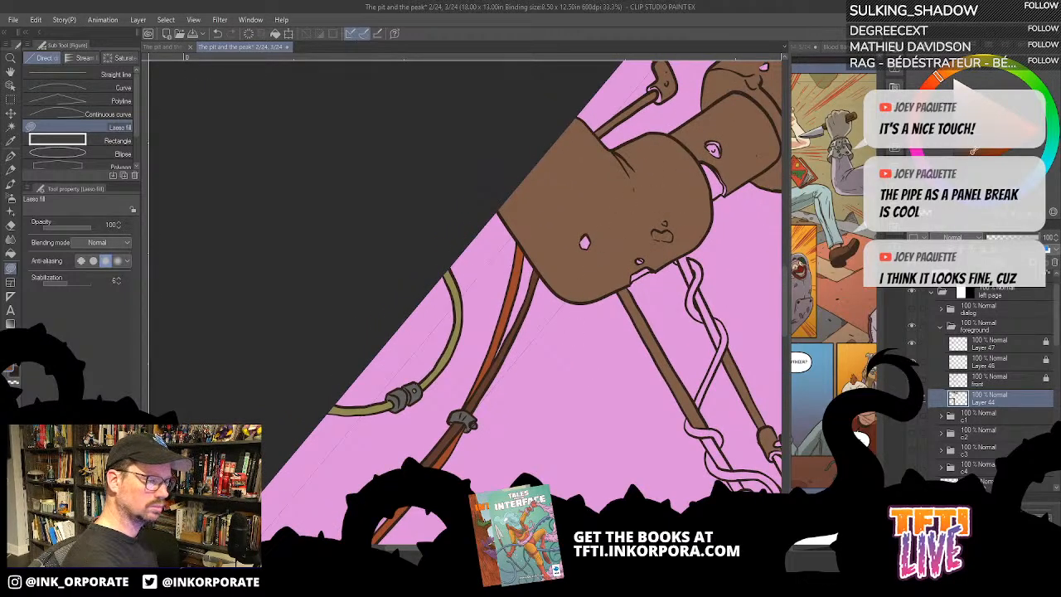
{"action": "key", "text": "g"}
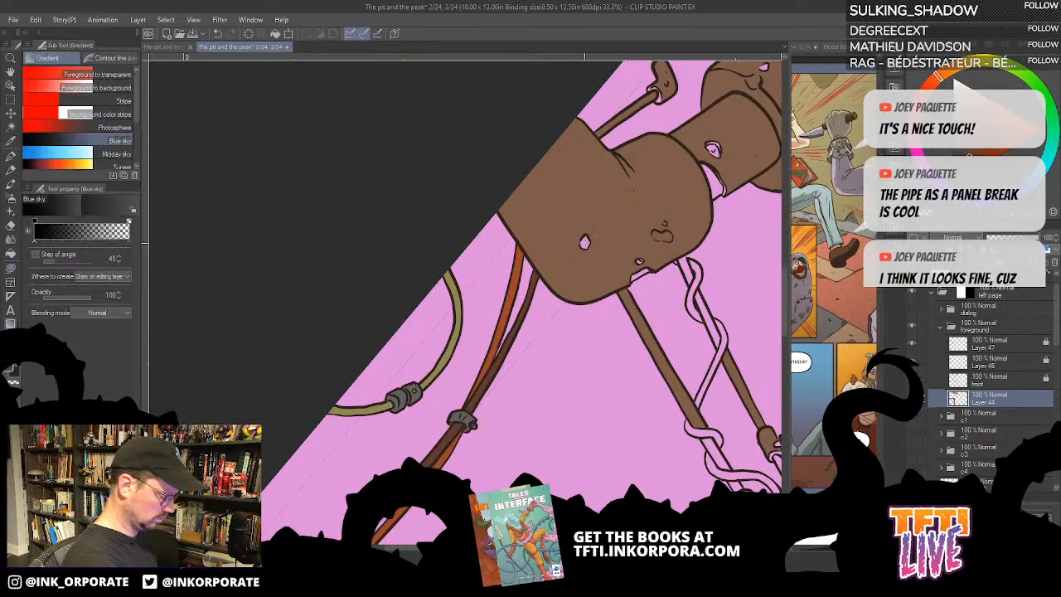
{"action": "key", "text": "g"}
{"action": "left_click", "coordinate": [679, 248]}
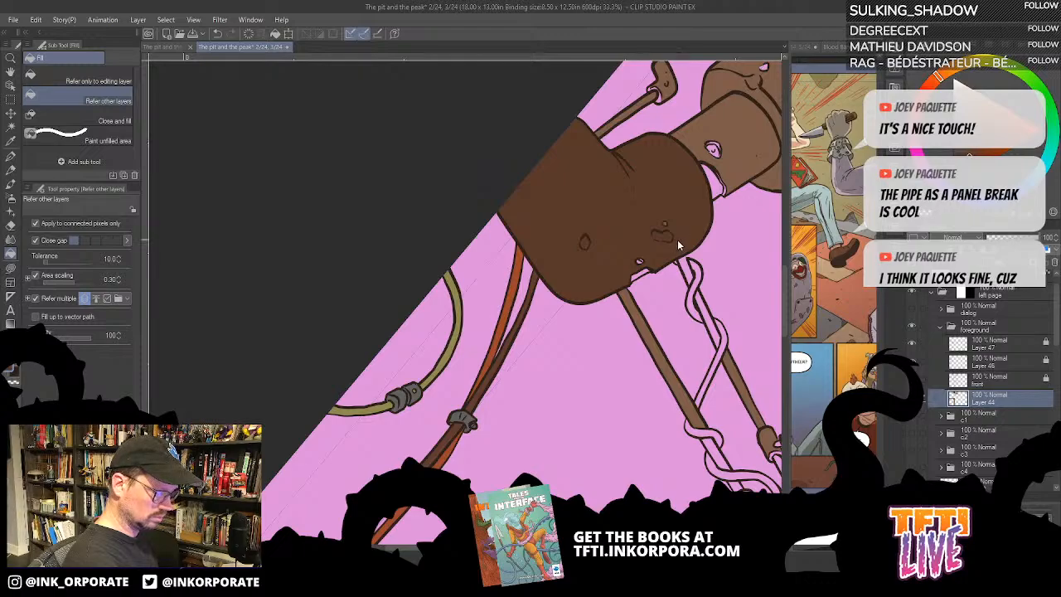
{"action": "key", "text": "ctrl+z"}
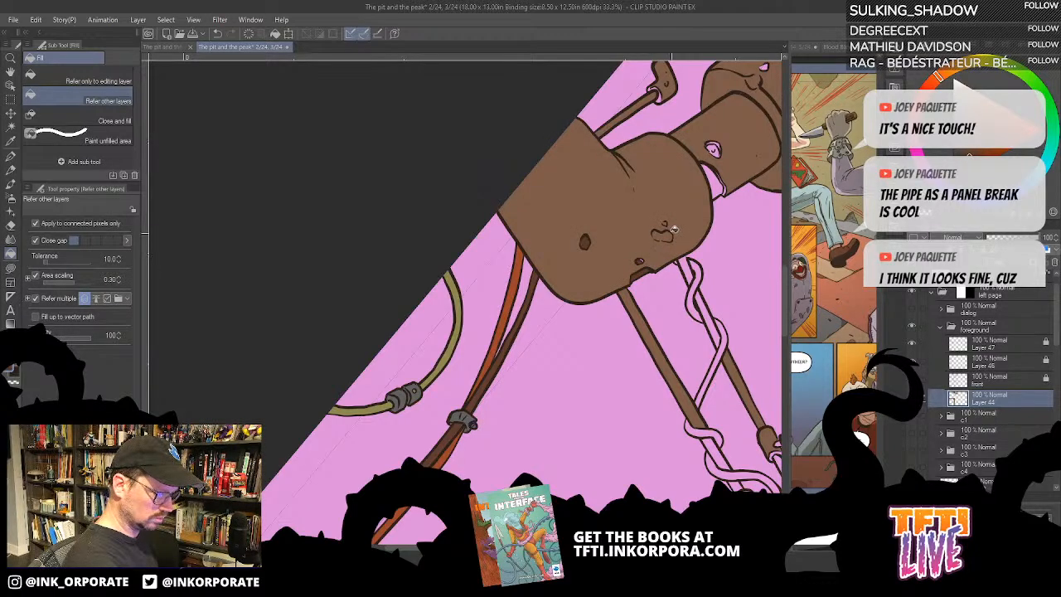
- Cover the small hole beside the large elbow's notch with dark brown using Lasso fill
{"action": "scroll", "coordinate": [655, 212], "scroll_direction": "up", "scroll_amount": 2}
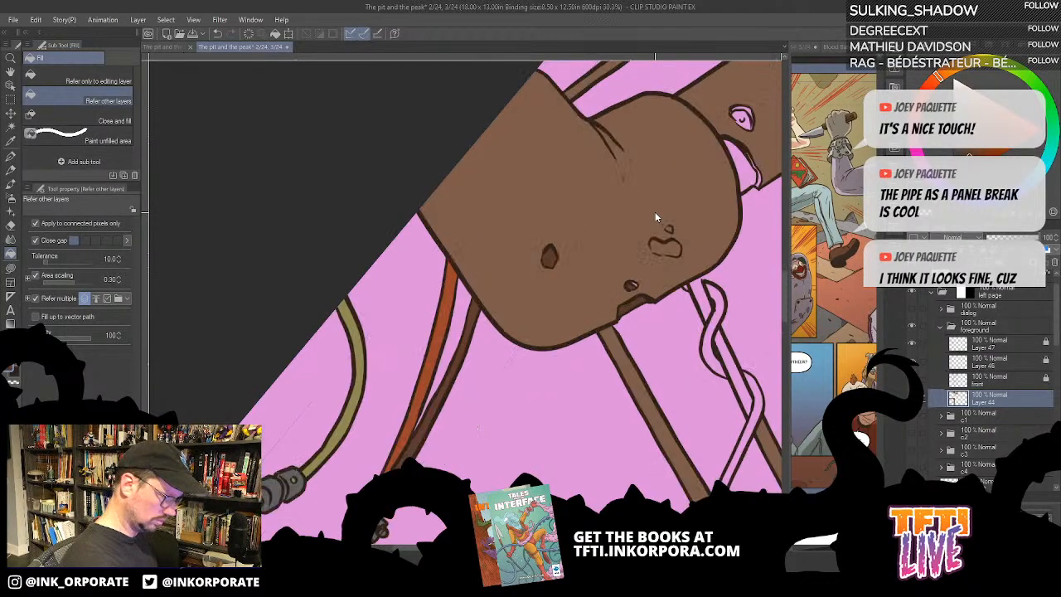
{"action": "key", "text": "minus"}
{"action": "key", "text": "minus"}
{"action": "key", "text": "minus"}
{"action": "key", "text": "minus"}
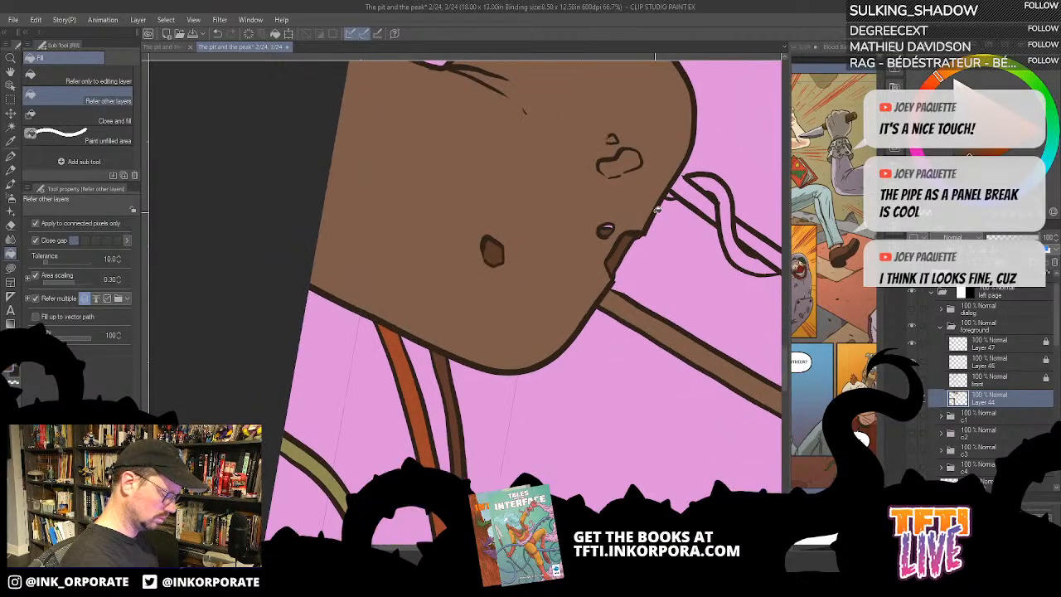
{"action": "key", "text": "u"}
{"action": "left_click_drag", "start_coordinate": [606, 224], "coordinate": [605, 233]}
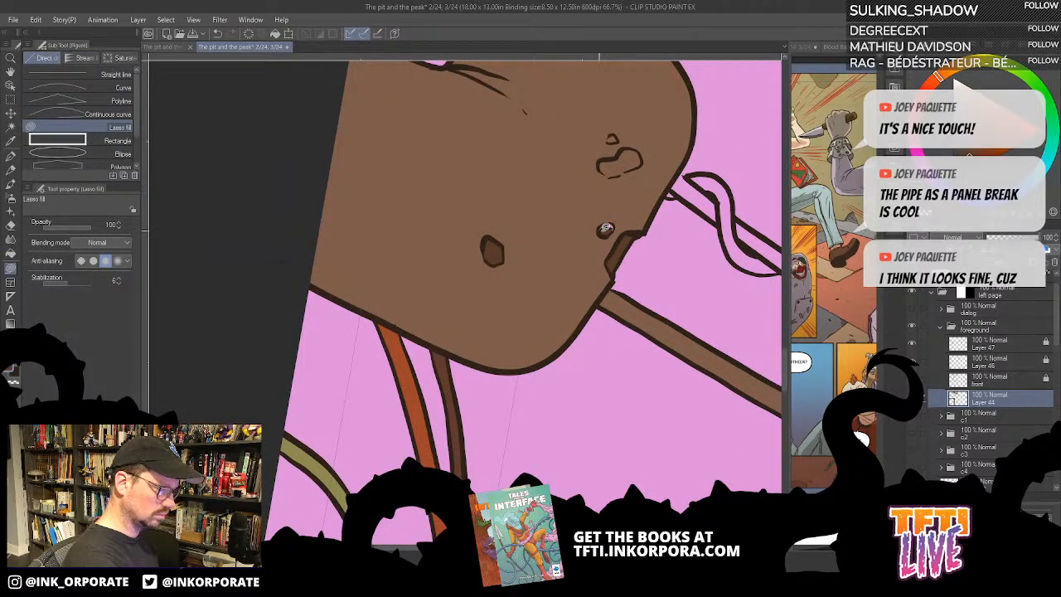
- Fill the elbow's small pit dark brown, undo the flooded fill, and colour the open-outlined crater below it with Lasso fill
{"action": "key", "text": "g"}
{"action": "left_click", "coordinate": [635, 161]}
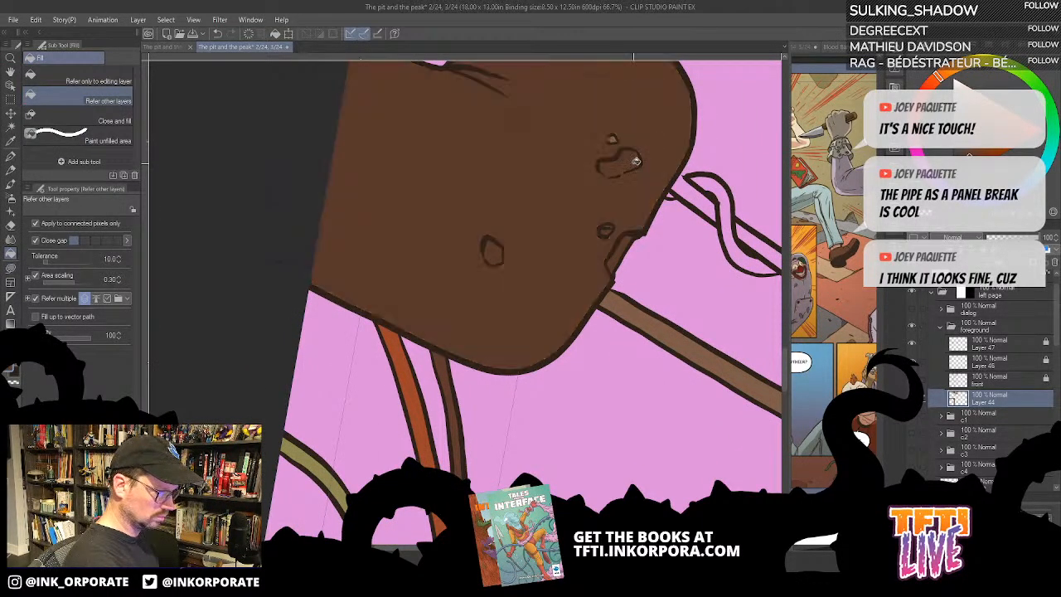
{"action": "key", "text": "ctrl+z"}
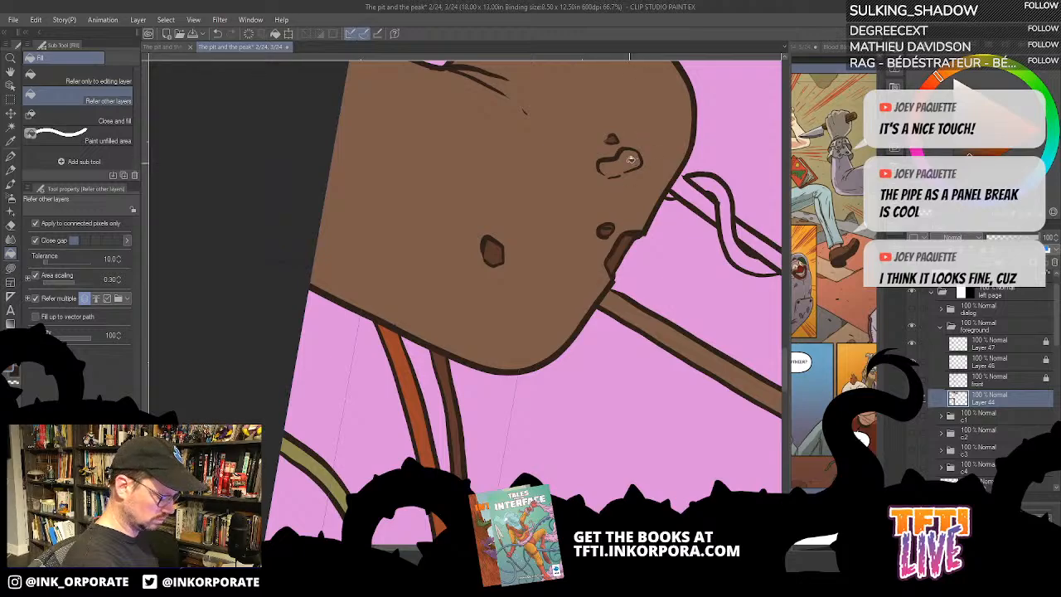
{"action": "key", "text": "u"}
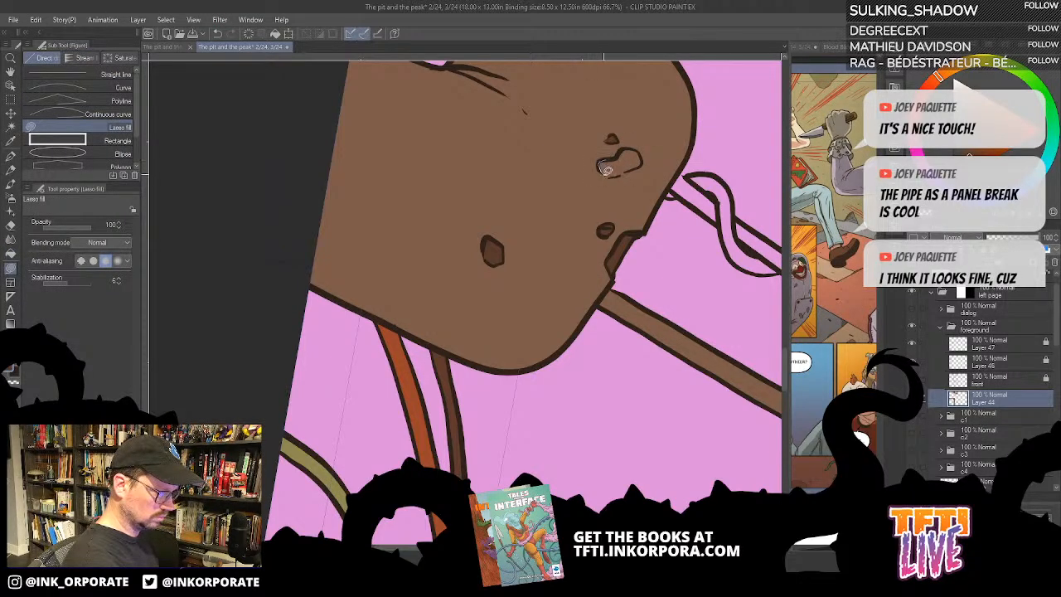
{"action": "mouse_move", "coordinate": [606, 170]}
{"action": "left_mouse_down"}
{"action": "mouse_move", "coordinate": [644, 159]}
{"action": "mouse_move", "coordinate": [620, 142]}
{"action": "mouse_move", "coordinate": [612, 159]}
{"action": "left_mouse_up"}
- Fill the broken opening where the short pipe section meets the large elbow with dark brown
{"action": "left_click_drag", "start_coordinate": [638, 87], "coordinate": [599, 291]}
{"action": "key", "text": "g"}
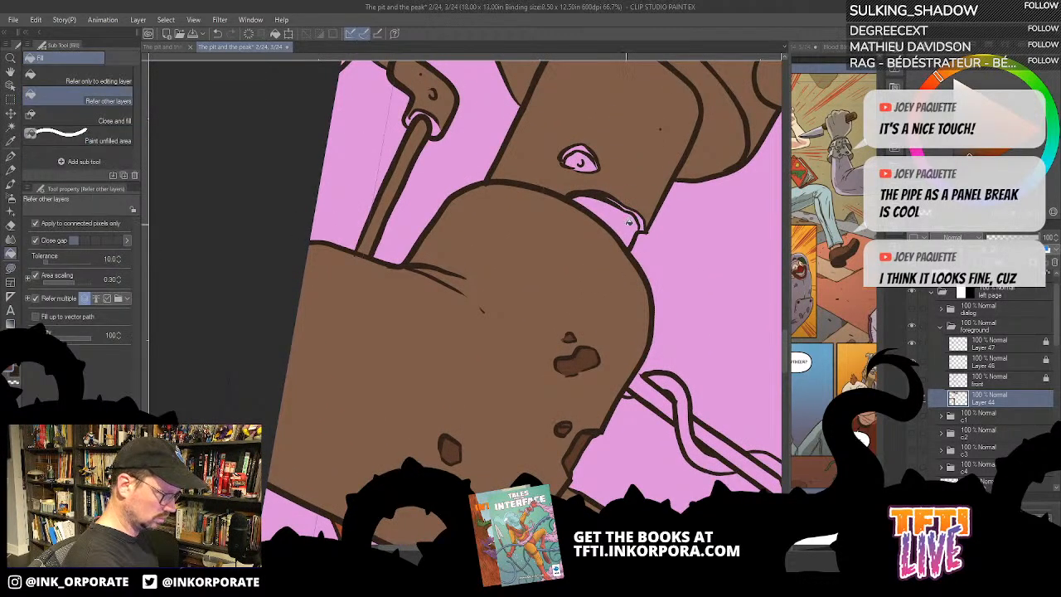
{"action": "left_click", "coordinate": [629, 222]}
{"action": "left_click", "coordinate": [647, 224]}
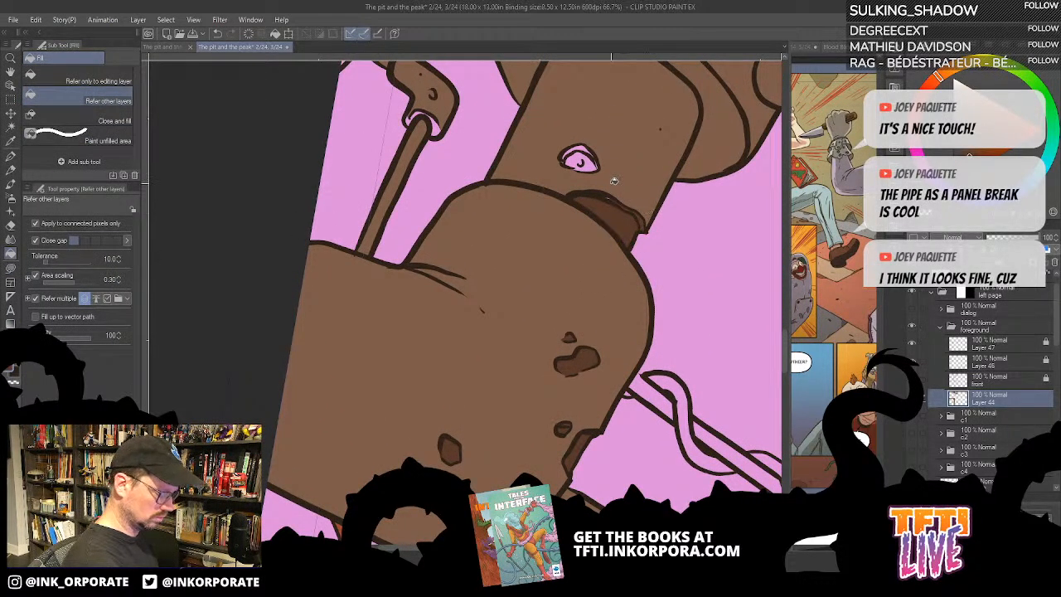
{"action": "key", "text": "u"}
- Fill both parts of the hole on the short pipe section with dark brown and patch its unfilled spots
{"action": "left_click_drag", "start_coordinate": [614, 196], "coordinate": [606, 244]}
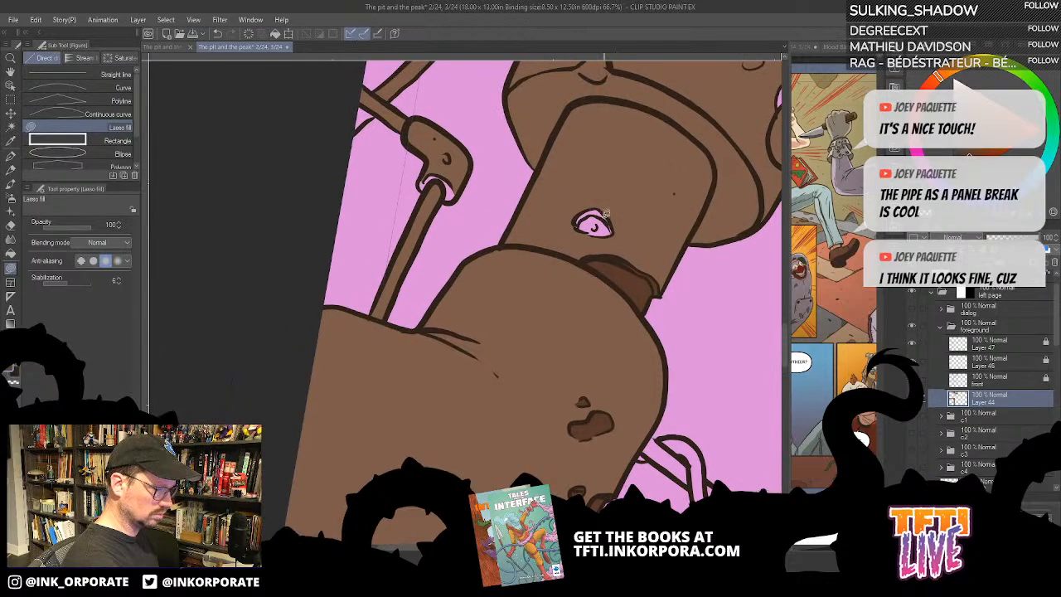
{"action": "key", "text": "h"}
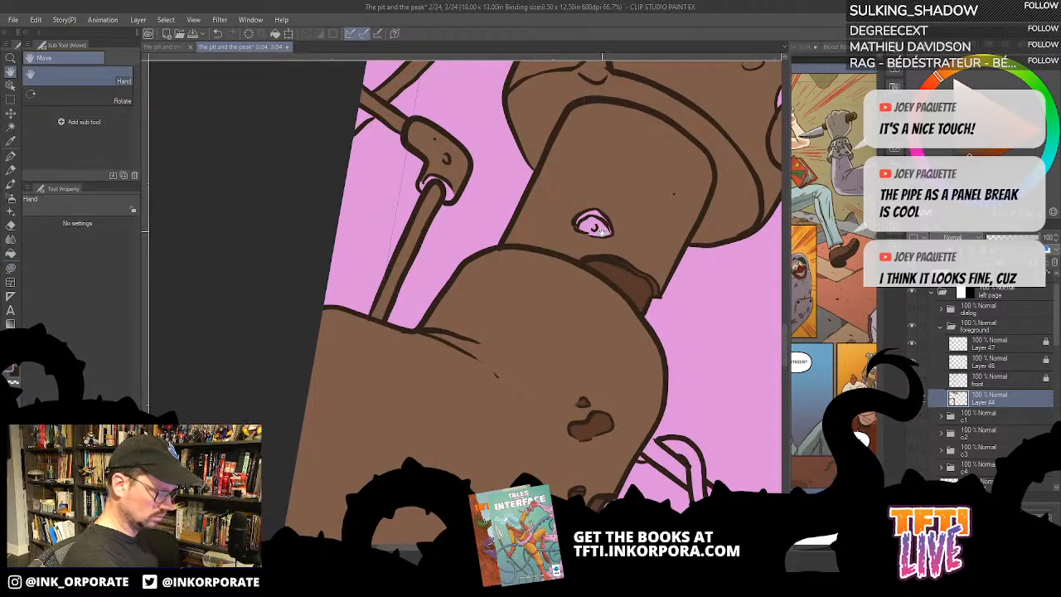
{"action": "key", "text": "g"}
{"action": "key", "text": "g"}
{"action": "left_click", "coordinate": [602, 229]}
{"action": "left_click", "coordinate": [602, 214]}
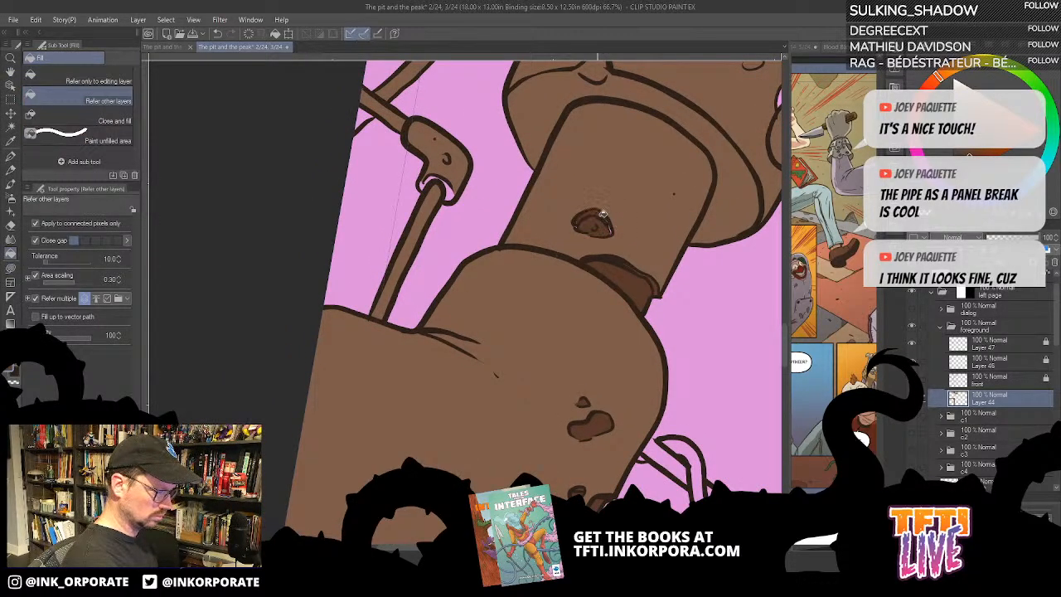
{"action": "key", "text": "u"}
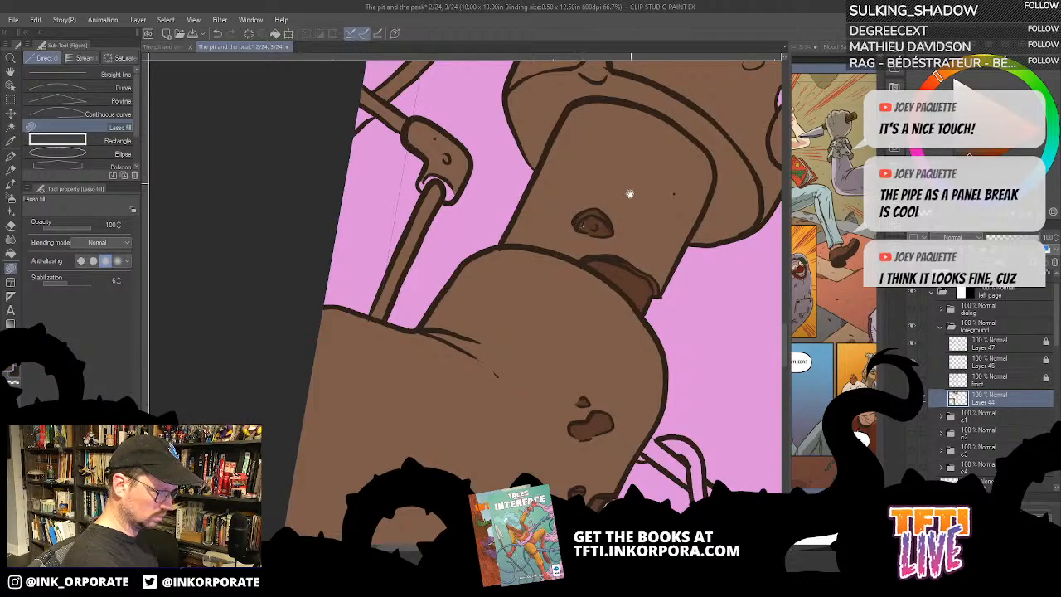
- Colour the small hole above the valve body's rim dark brown with Lasso fill
{"action": "left_click_drag", "start_coordinate": [630, 194], "coordinate": [606, 365]}
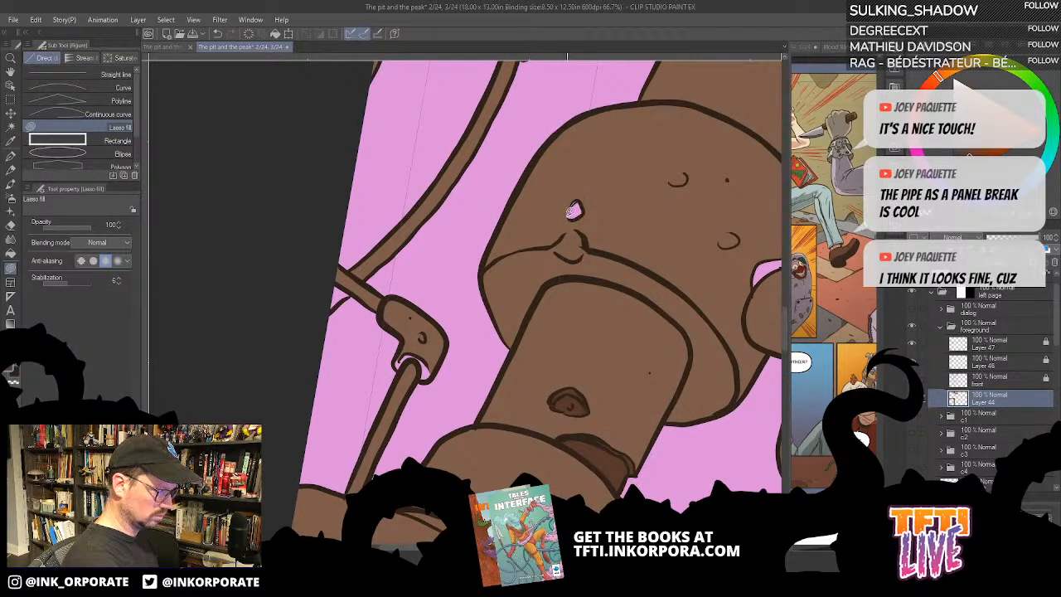
{"action": "mouse_move", "coordinate": [572, 212]}
{"action": "left_mouse_down"}
{"action": "mouse_move", "coordinate": [586, 209]}
{"action": "mouse_move", "coordinate": [574, 201]}
{"action": "left_mouse_up"}
{"action": "left_click_drag", "start_coordinate": [689, 220], "coordinate": [652, 223]}
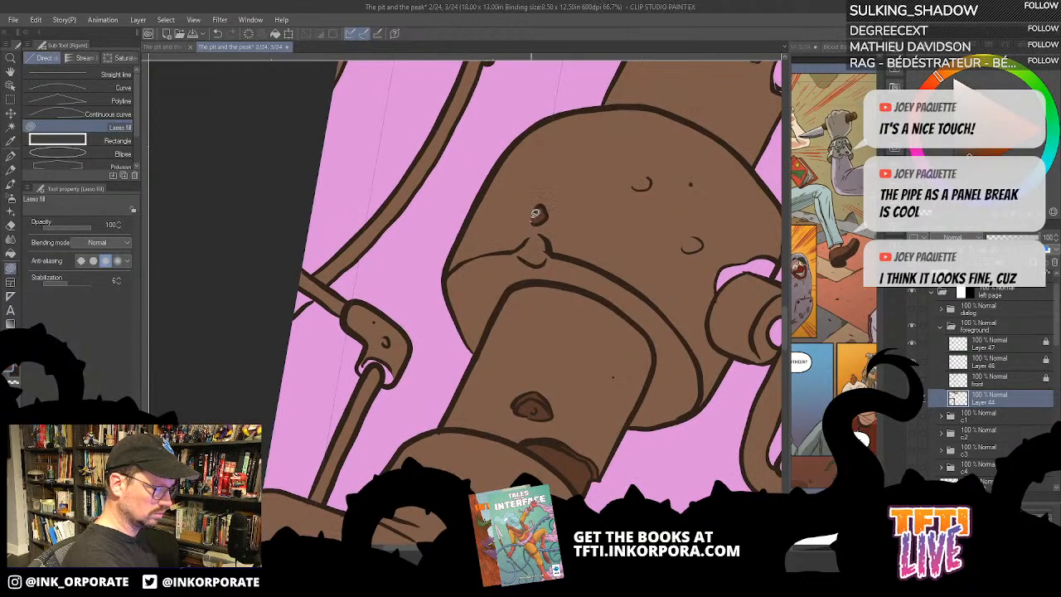
{"action": "left_click_drag", "start_coordinate": [535, 213], "coordinate": [548, 214]}
- Fill the opening behind the valve stem, the upper pipe's edge notch and the hole beside that notch with dark brown
{"action": "left_click_drag", "start_coordinate": [627, 240], "coordinate": [562, 210]}
{"action": "mouse_move", "coordinate": [687, 220]}
{"action": "left_mouse_down"}
{"action": "mouse_move", "coordinate": [660, 186]}
{"action": "mouse_move", "coordinate": [635, 249]}
{"action": "mouse_move", "coordinate": [587, 318]}
{"action": "left_mouse_up"}
{"action": "key", "text": "g"}
{"action": "key", "text": "g"}
{"action": "left_click", "coordinate": [650, 208]}
{"action": "left_click", "coordinate": [612, 213]}
{"action": "key", "text": "u"}
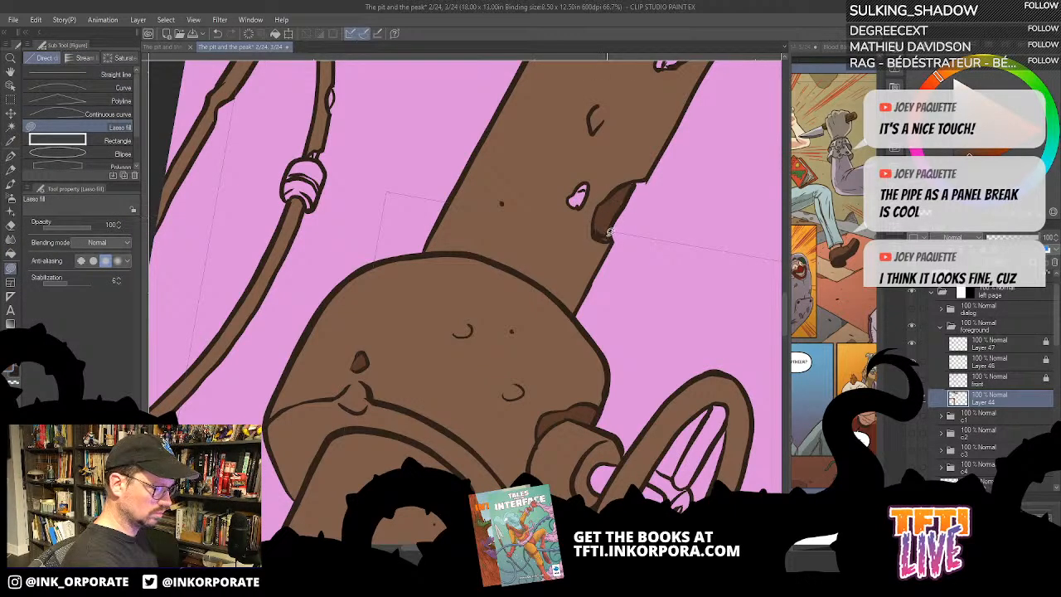
{"action": "left_click_drag", "start_coordinate": [595, 259], "coordinate": [637, 298]}
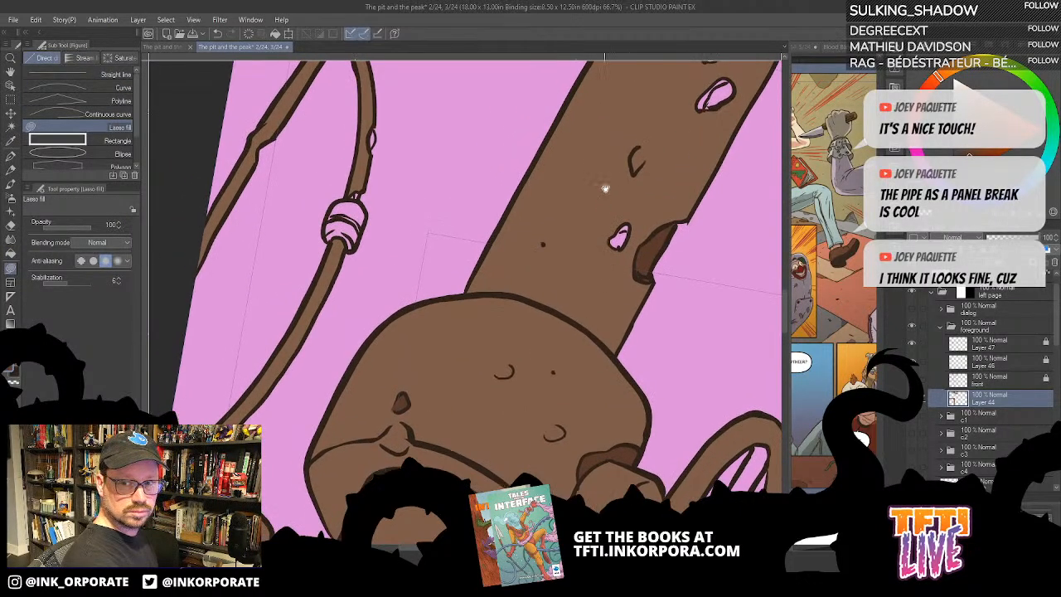
{"action": "mouse_move", "coordinate": [616, 241]}
{"action": "left_mouse_down"}
{"action": "mouse_move", "coordinate": [630, 222]}
{"action": "mouse_move", "coordinate": [624, 245]}
{"action": "mouse_move", "coordinate": [613, 242]}
{"action": "left_mouse_up"}
- Fill the two holes near the upper pipe's end and the chipped mark below them with dark brown, patching unfilled slivers
{"action": "left_click_drag", "start_coordinate": [685, 203], "coordinate": [588, 329]}
{"action": "key", "text": "g"}
{"action": "left_click", "coordinate": [626, 221]}
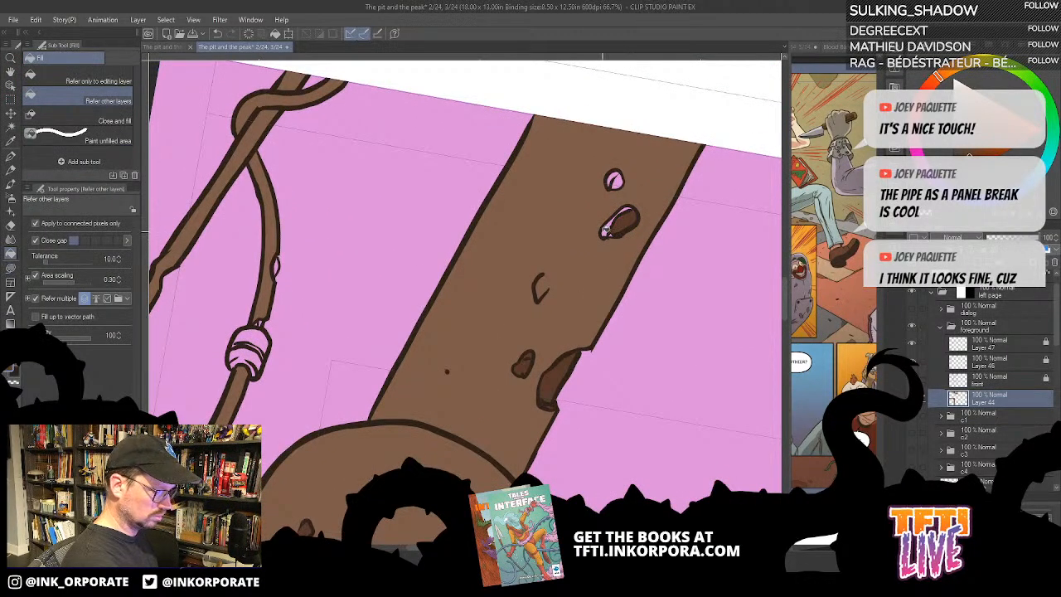
{"action": "left_click", "coordinate": [606, 228]}
{"action": "left_click", "coordinate": [616, 180]}
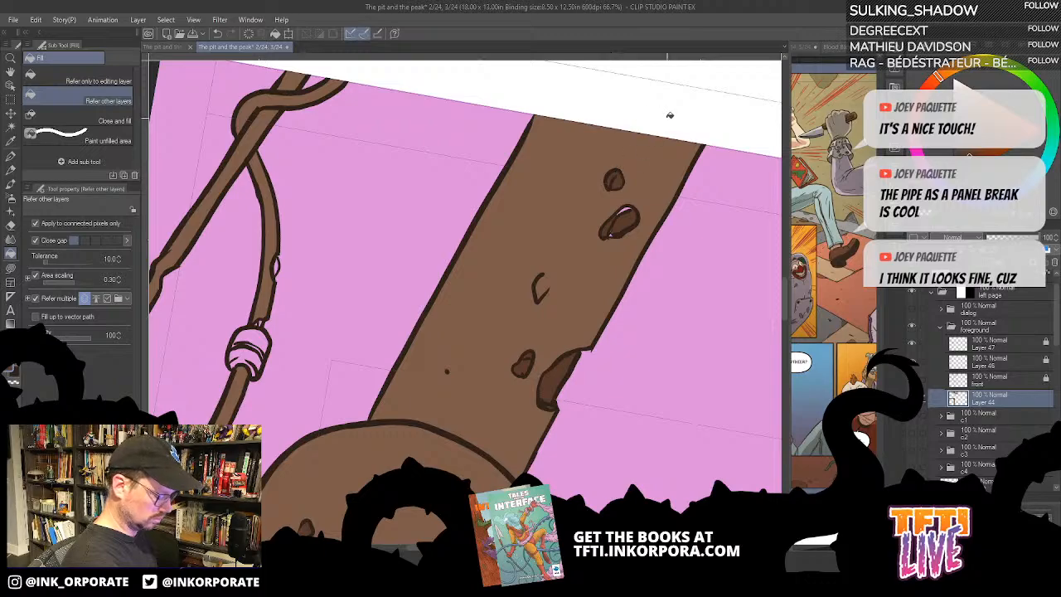
{"action": "key", "text": "u"}
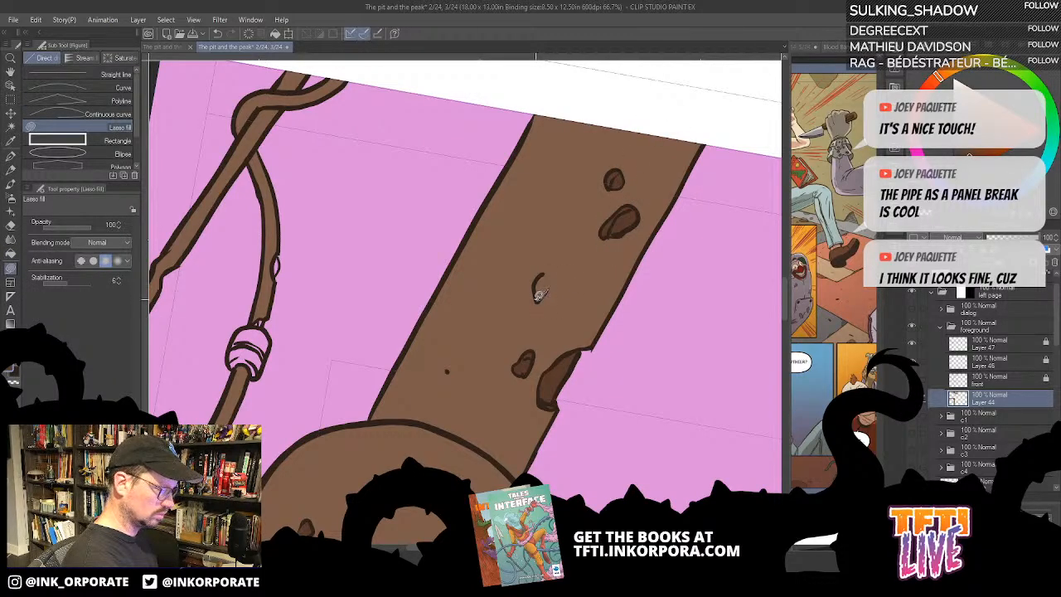
{"action": "mouse_move", "coordinate": [539, 296]}
{"action": "left_mouse_down"}
{"action": "mouse_move", "coordinate": [547, 270]}
{"action": "mouse_move", "coordinate": [541, 298]}
{"action": "left_mouse_up"}
- Colour the small elbow connector at the page edge, including its open rim, dark grey
{"action": "left_click_drag", "start_coordinate": [561, 333], "coordinate": [596, 209]}
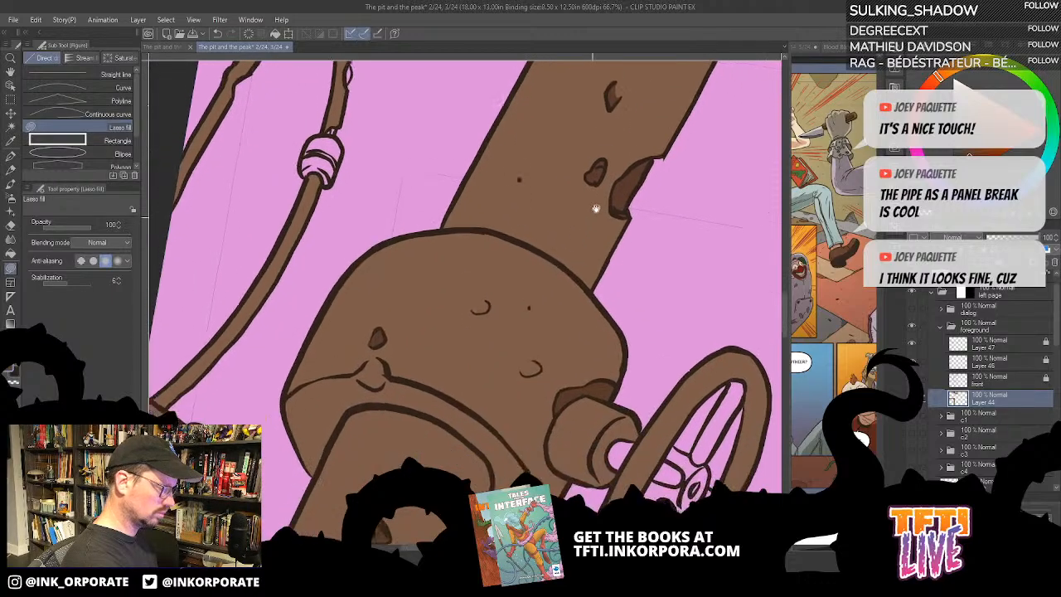
{"action": "left_click_drag", "start_coordinate": [529, 311], "coordinate": [585, 336]}
{"action": "scroll", "coordinate": [655, 164], "scroll_direction": "down", "scroll_amount": 1}
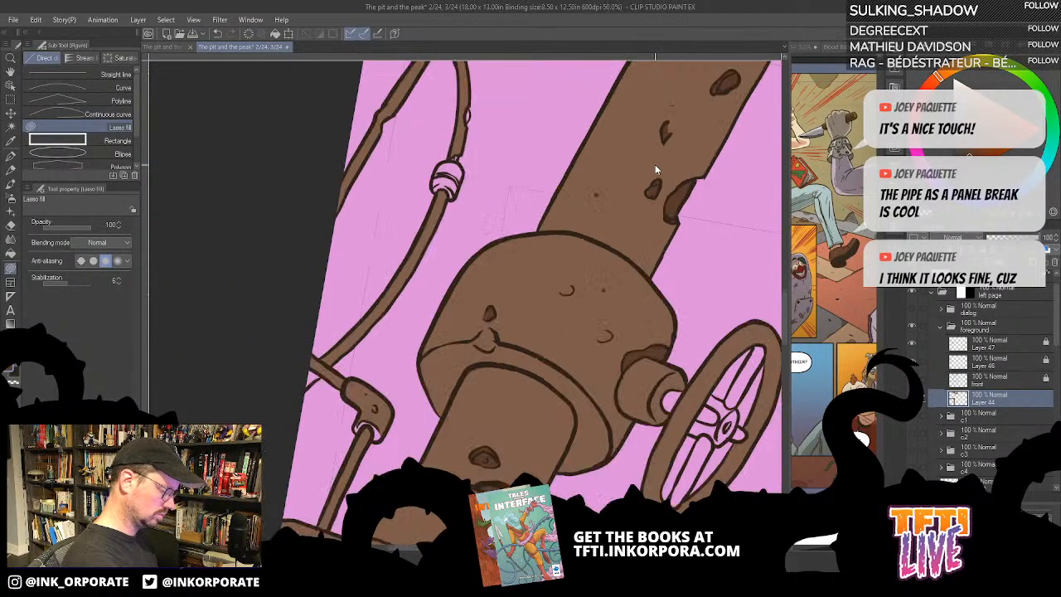
{"action": "scroll", "coordinate": [655, 164], "scroll_direction": "down", "scroll_amount": 1}
{"action": "key", "text": "u"}
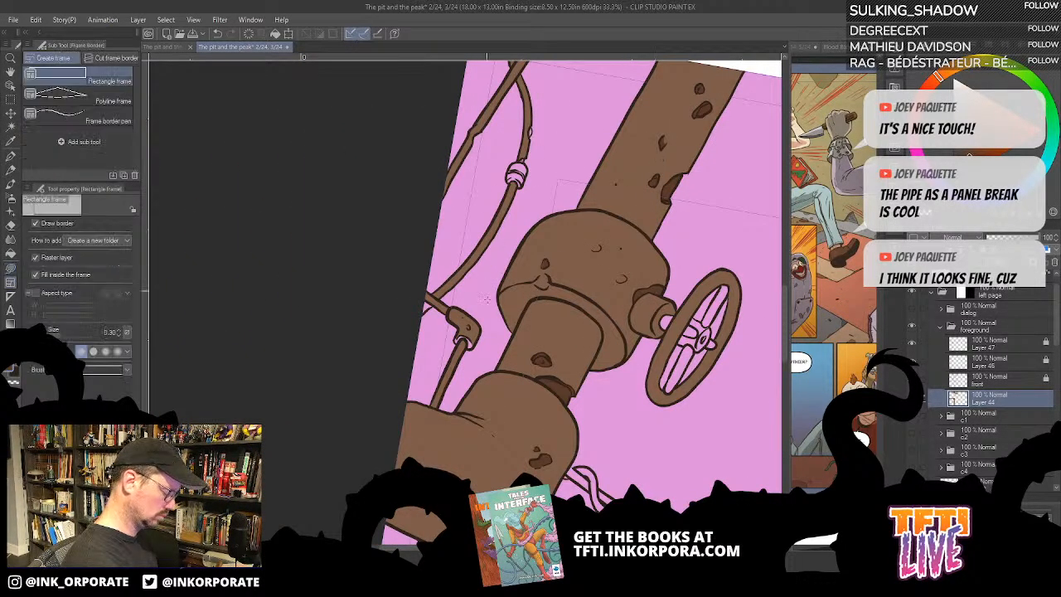
{"action": "key", "text": "p"}
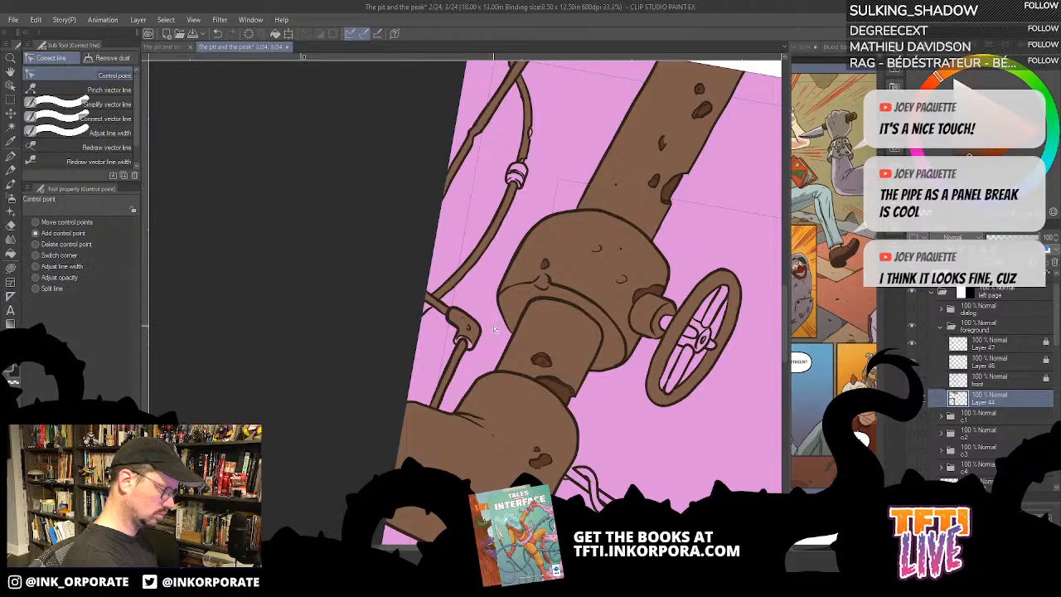
{"action": "key", "text": "g"}
{"action": "key", "text": "g"}
{"action": "left_click_drag", "start_coordinate": [481, 329], "coordinate": [621, 202]}
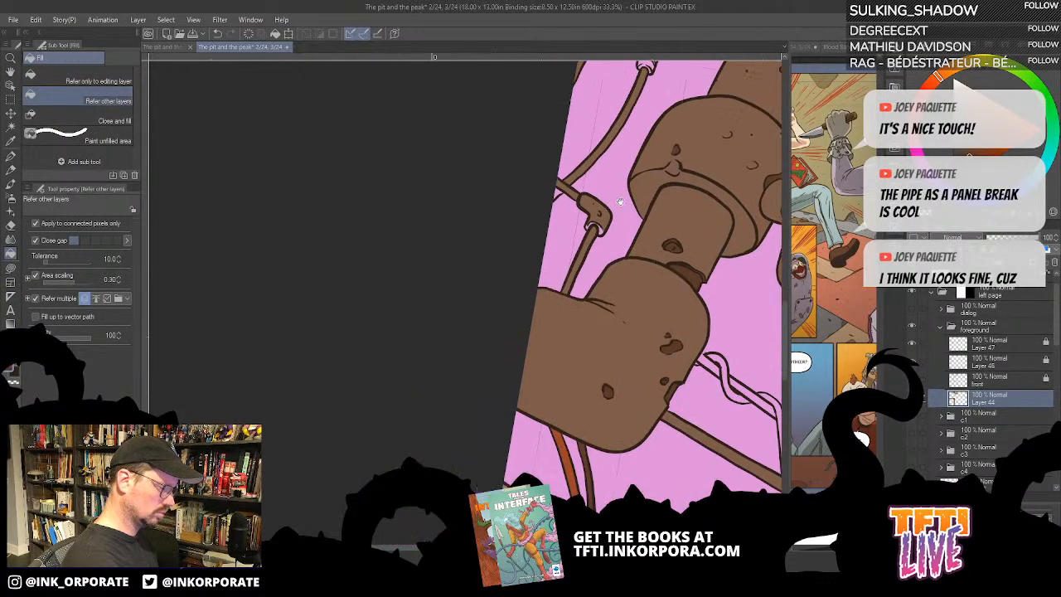
{"action": "left_click", "coordinate": [608, 217]}
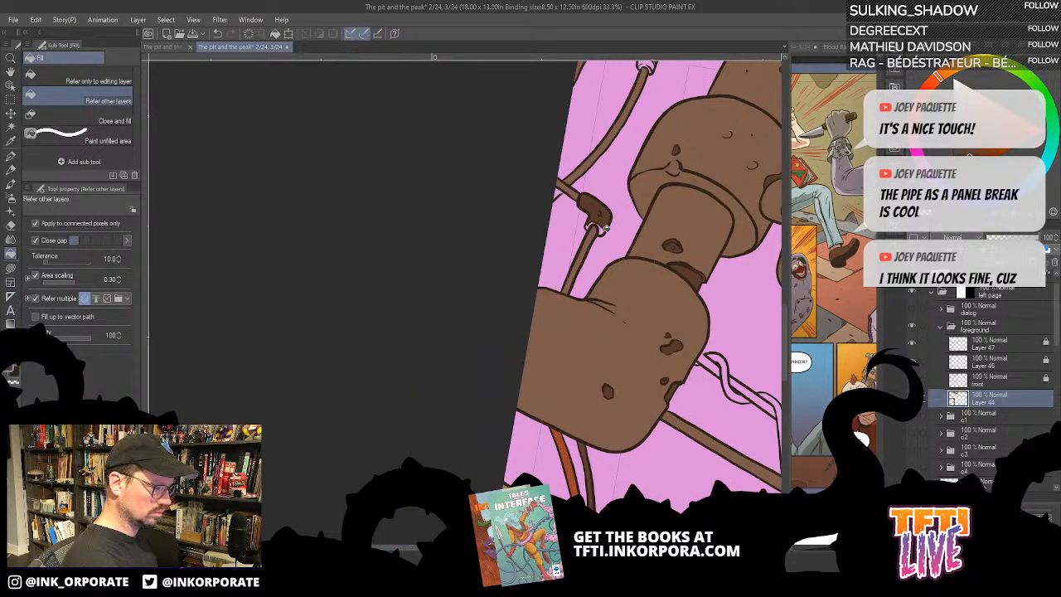
{"action": "left_click", "coordinate": [604, 229]}
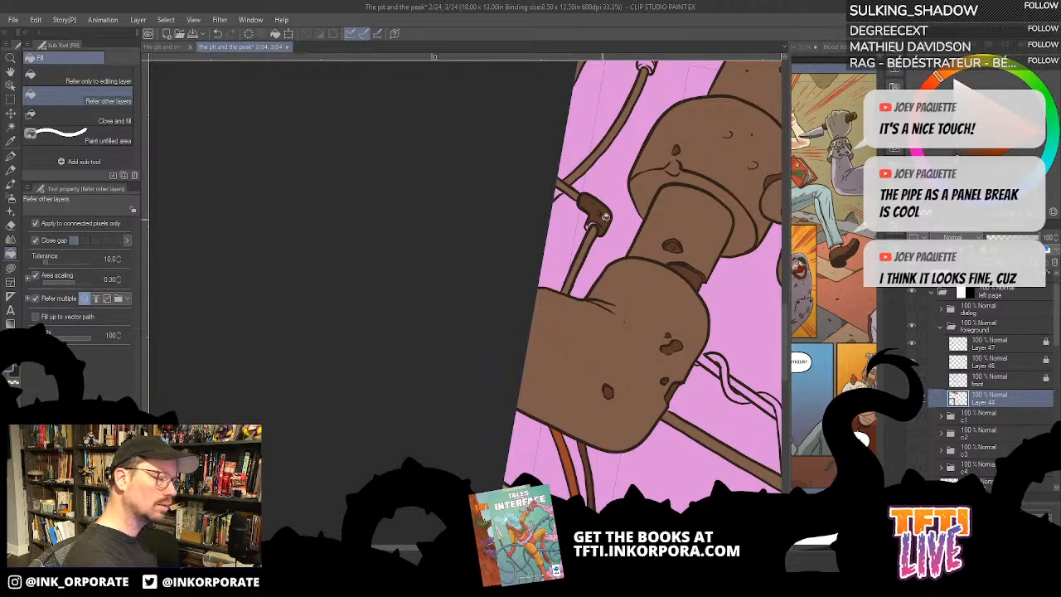
{"action": "key", "text": "u"}
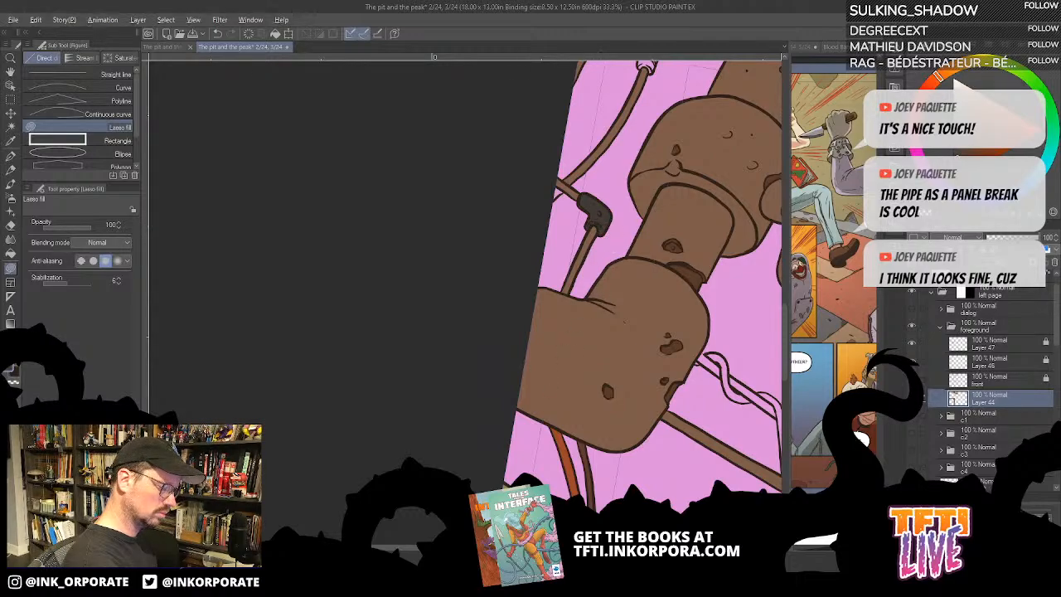
- Fill the thin cables on both sides of the small elbow connector and the long cable above it with olive green
{"action": "key", "text": "g"}
{"action": "left_click", "coordinate": [590, 237]}
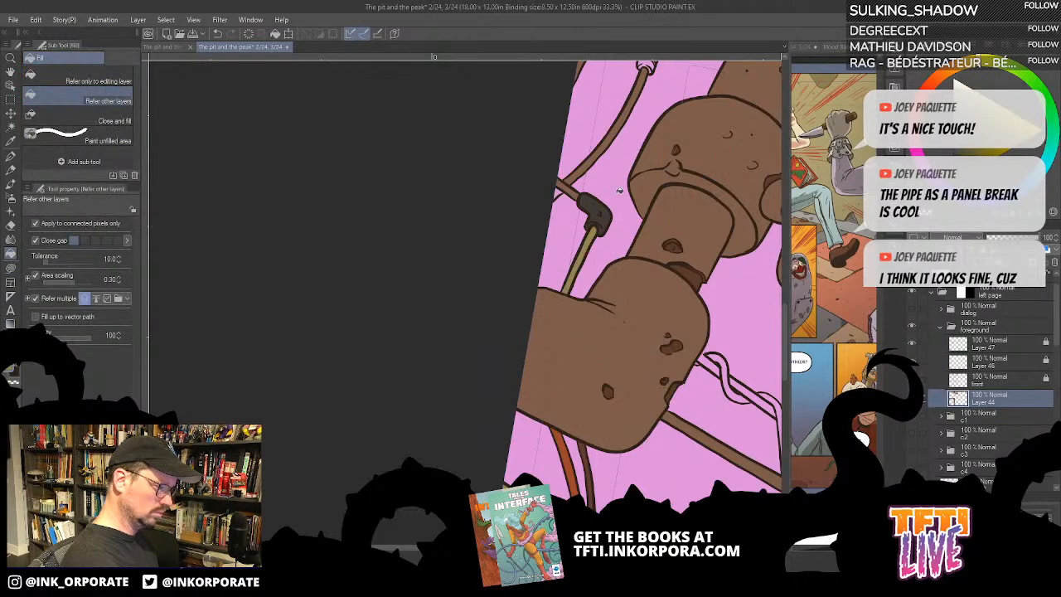
{"action": "left_click_drag", "start_coordinate": [586, 171], "coordinate": [599, 227]}
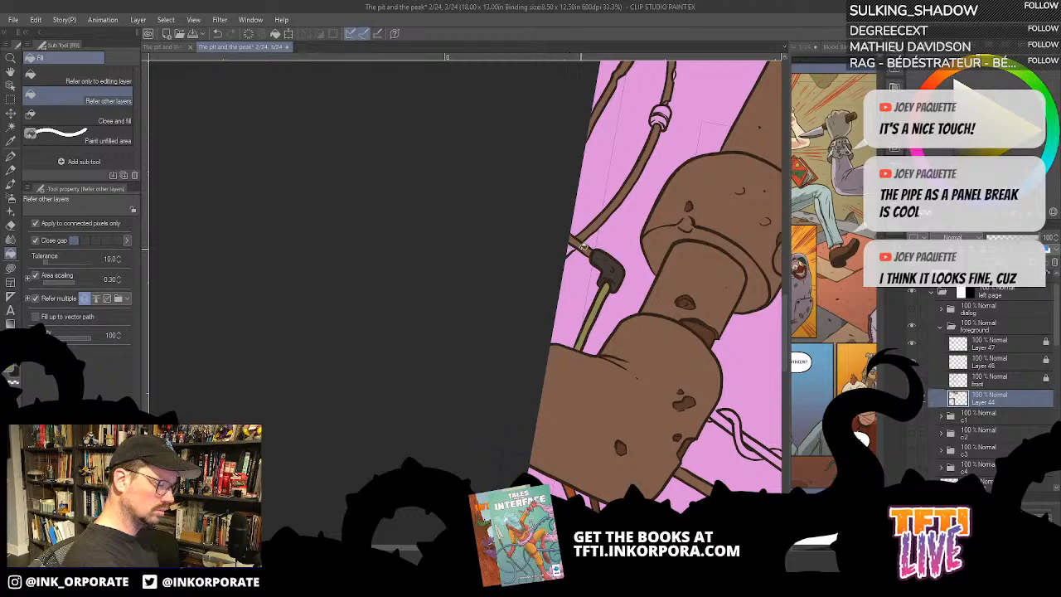
{"action": "left_click", "coordinate": [573, 246]}
{"action": "left_click", "coordinate": [594, 227]}
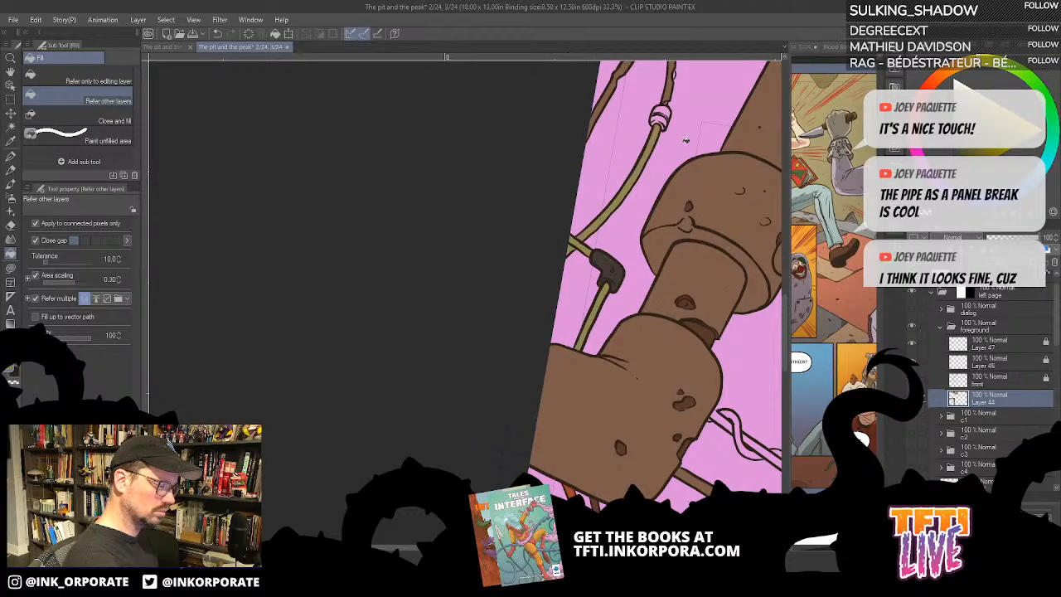
- Recolour the long curved cable above the small elbow connector rust orange, matching the orange cable below the large pipe
{"action": "left_click", "coordinate": [657, 179]}
{"action": "left_click", "coordinate": [571, 490], "text": "alt"}
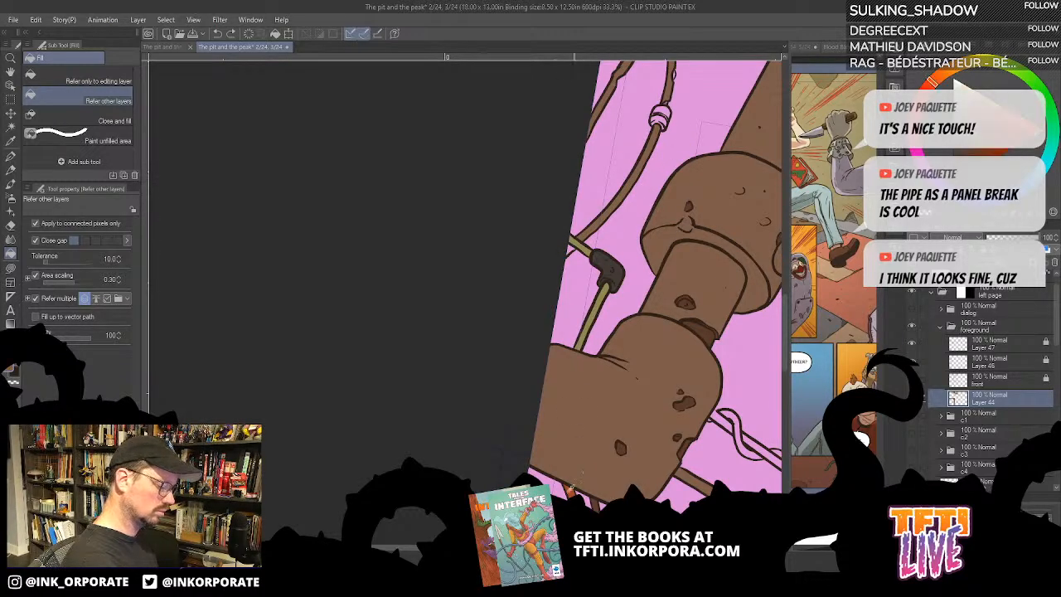
{"action": "left_click", "coordinate": [571, 248]}
{"action": "left_click", "coordinate": [589, 228]}
- Fill the straight cable at the page edge and both cables beside the elbow connector grey, and the orange cable's coupling dark grey
{"action": "left_click_drag", "start_coordinate": [668, 134], "coordinate": [632, 279]}
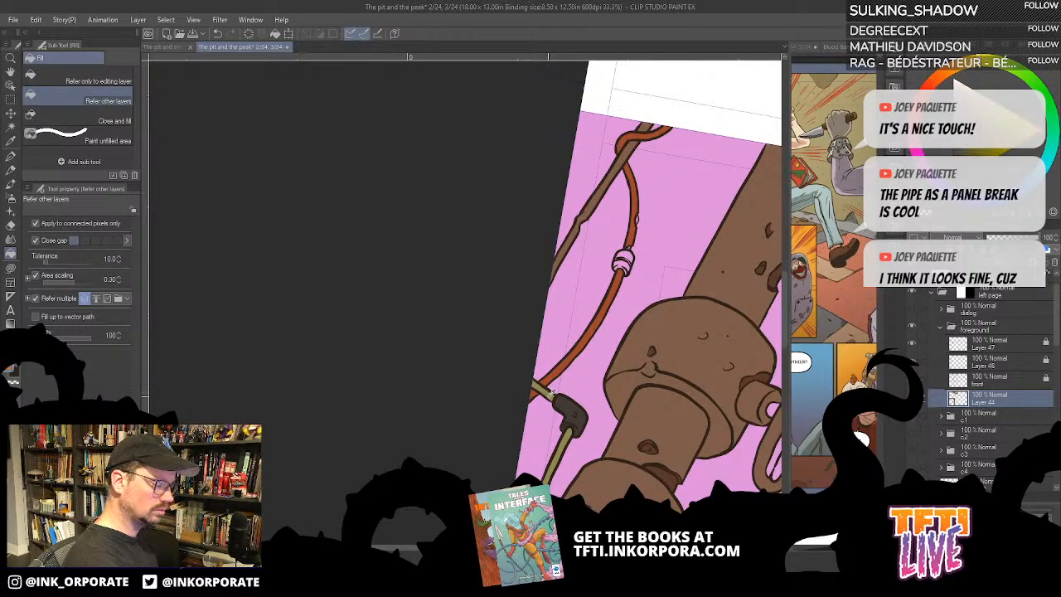
{"action": "left_click", "coordinate": [568, 239]}
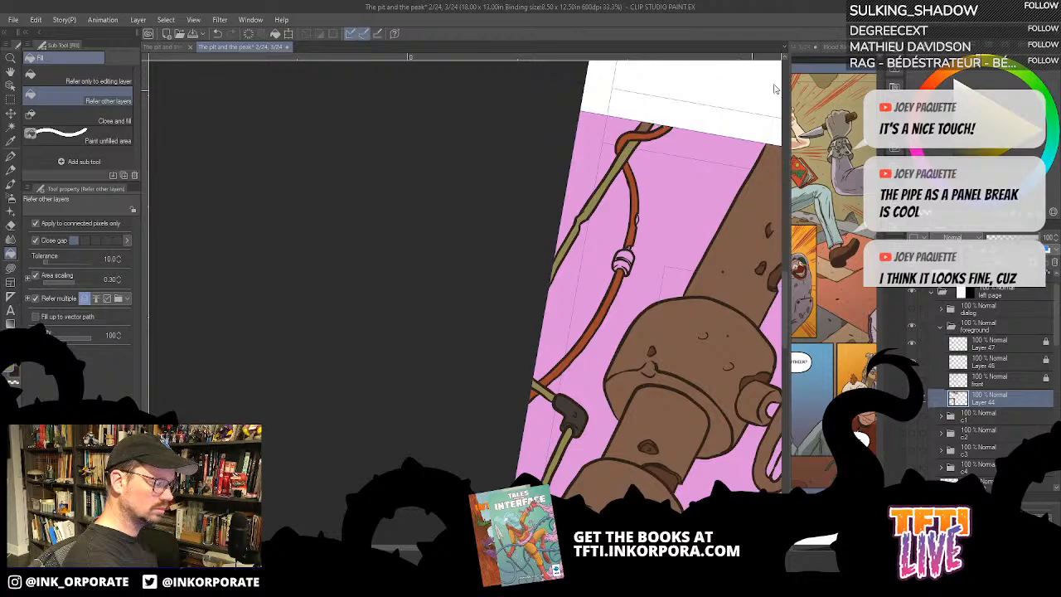
{"action": "key", "text": "ctrl+z"}
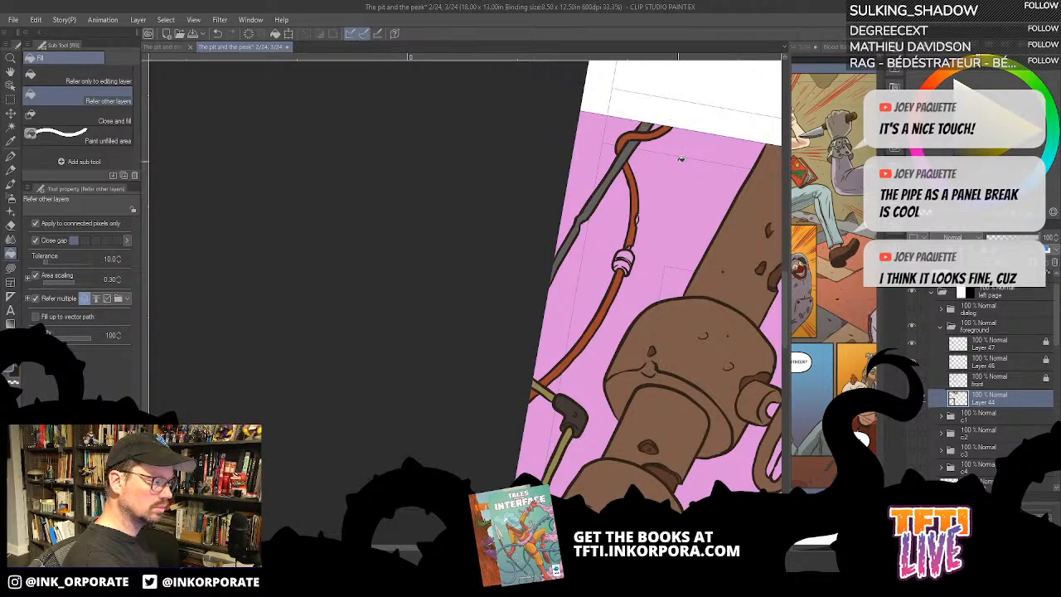
{"action": "left_click", "coordinate": [572, 365], "text": "alt"}
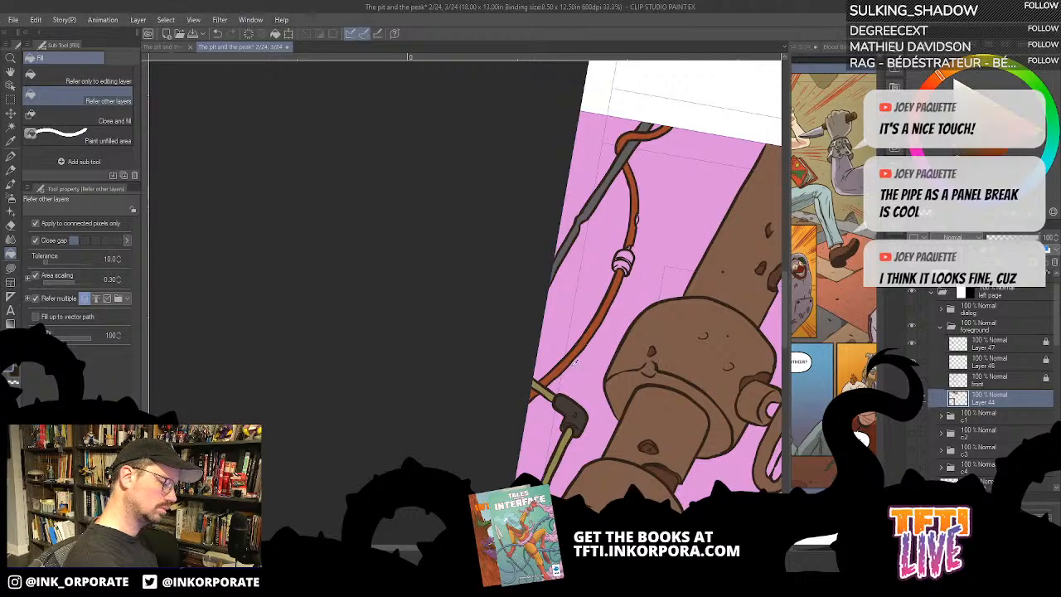
{"action": "left_click", "coordinate": [625, 258]}
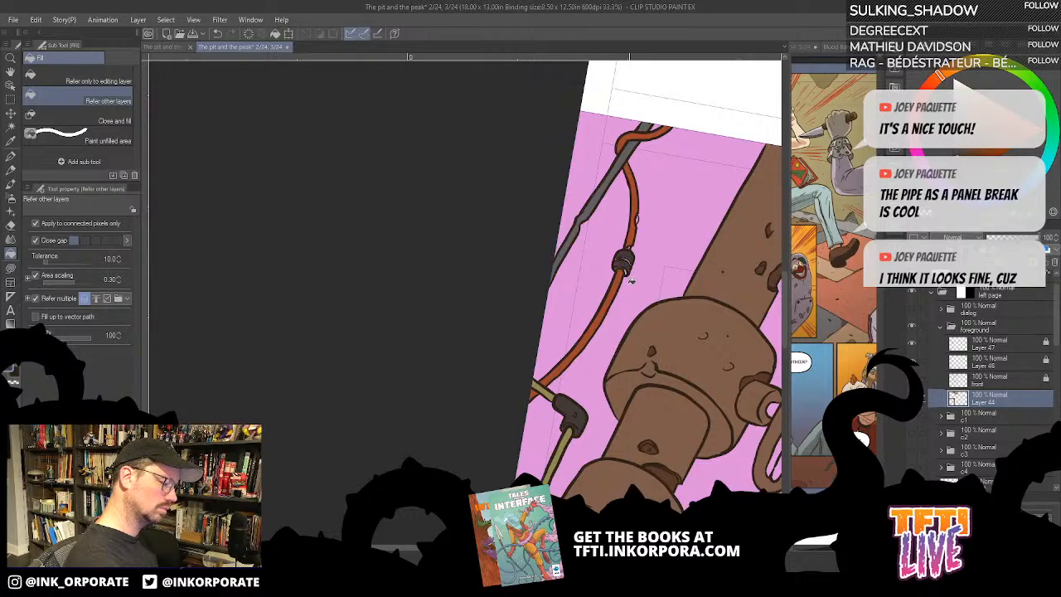
{"action": "left_click", "coordinate": [548, 393]}
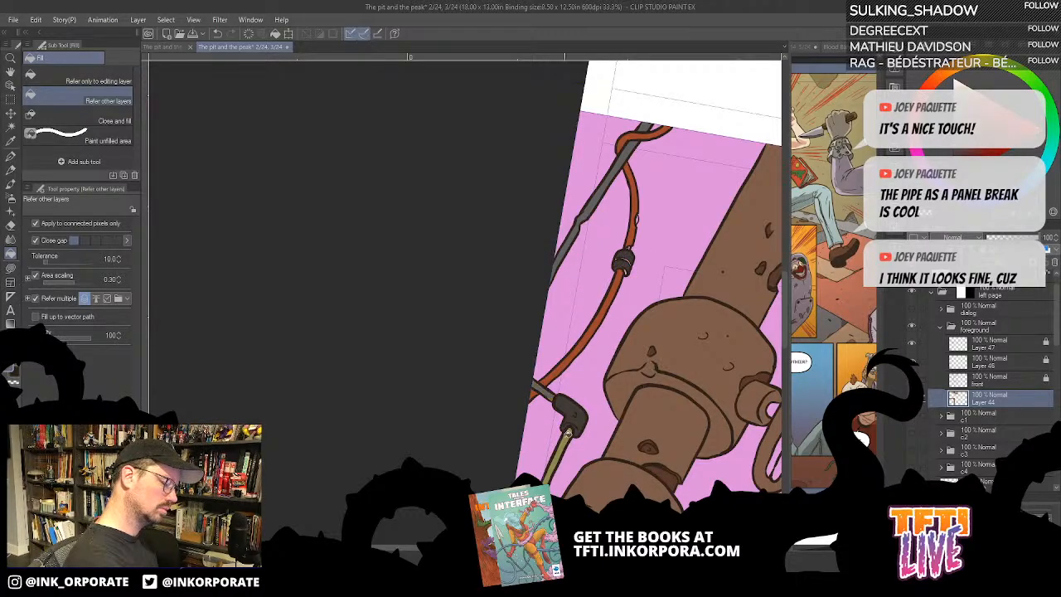
{"action": "left_click", "coordinate": [565, 439]}
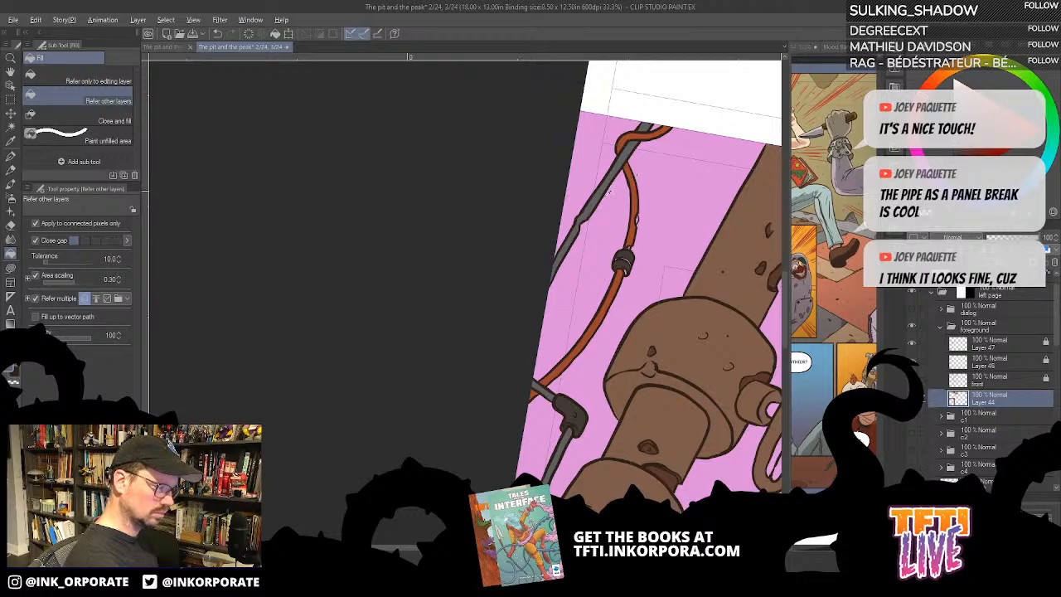
- Lasso-fill the unfilled slivers in the orange cable's coupling with dark grey and patch the small nick higher on the cable
{"action": "scroll", "coordinate": [612, 199], "scroll_direction": "up", "scroll_amount": 2}
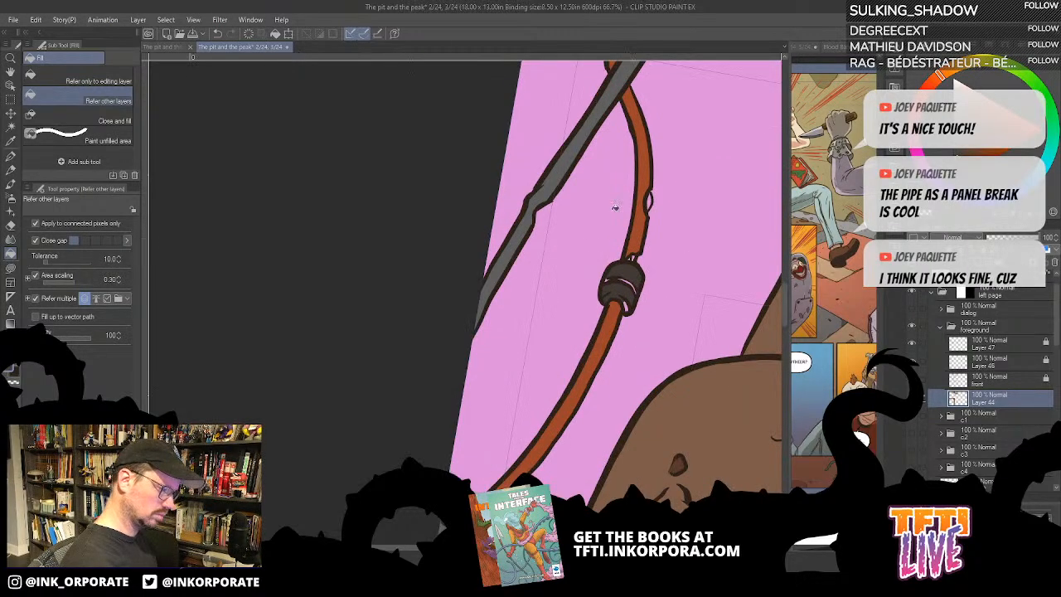
{"action": "key", "text": "u"}
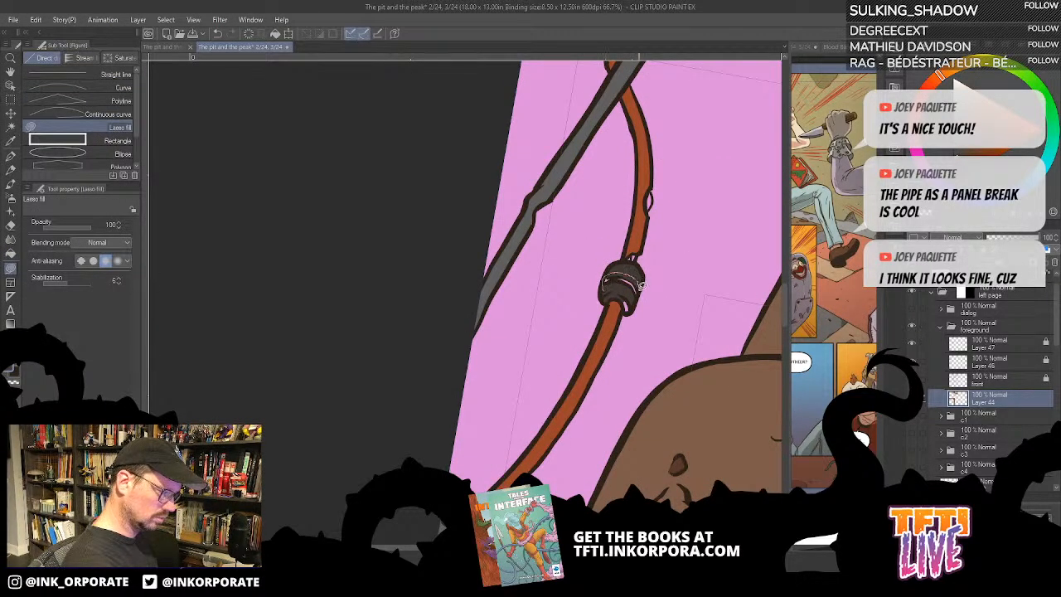
{"action": "left_click_drag", "start_coordinate": [630, 311], "coordinate": [626, 304]}
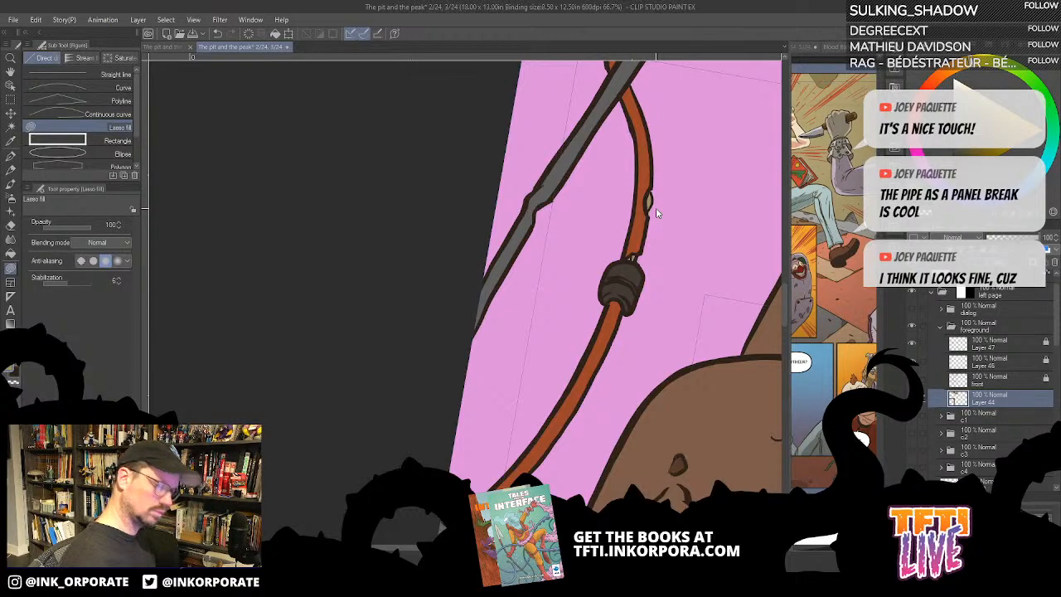
- Fill the upper sections of the two thin straight pipes beneath the large pipe's end with grey, down past their first fittings
{"action": "scroll", "coordinate": [656, 213], "scroll_direction": "down", "scroll_amount": 2}
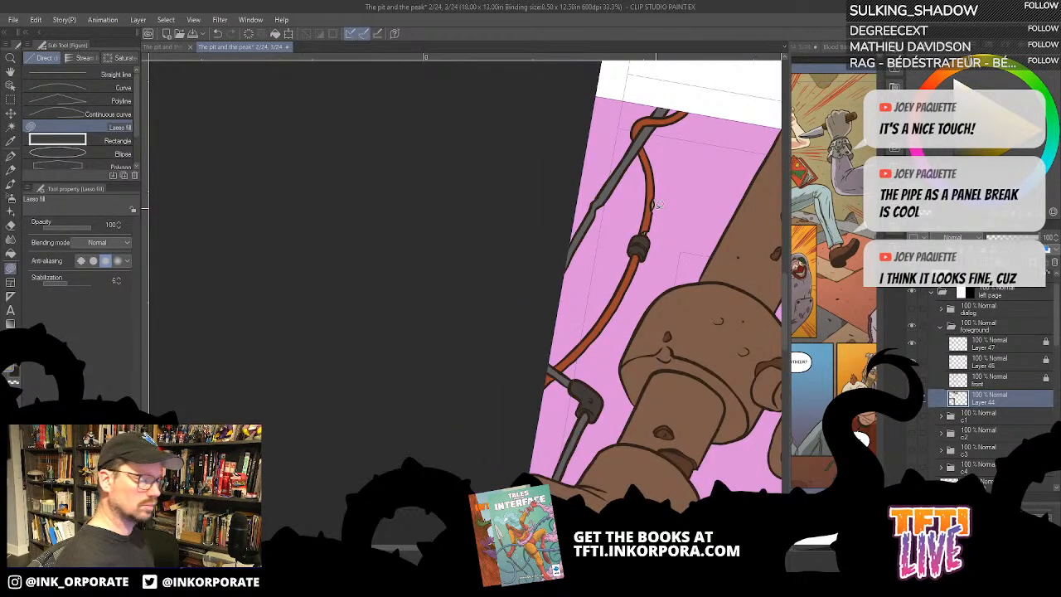
{"action": "left_click_drag", "start_coordinate": [662, 456], "coordinate": [559, 206]}
{"action": "left_click_drag", "start_coordinate": [509, 348], "coordinate": [531, 166]}
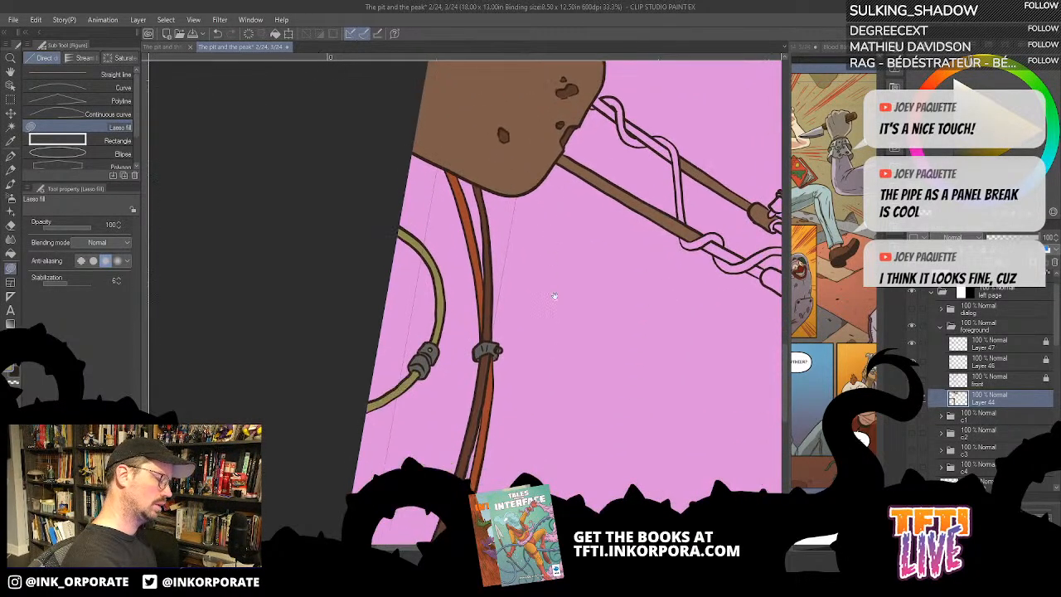
{"action": "left_click_drag", "start_coordinate": [577, 333], "coordinate": [581, 224]}
{"action": "left_click_drag", "start_coordinate": [594, 157], "coordinate": [422, 459]}
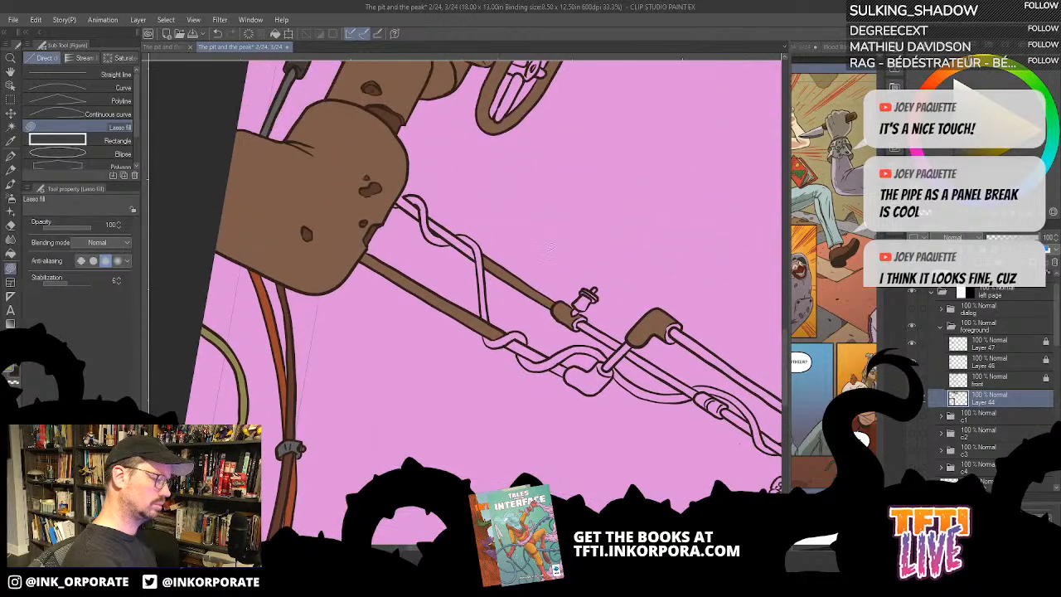
{"action": "key", "text": "^"}
{"action": "left_click_drag", "start_coordinate": [363, 186], "coordinate": [616, 148]}
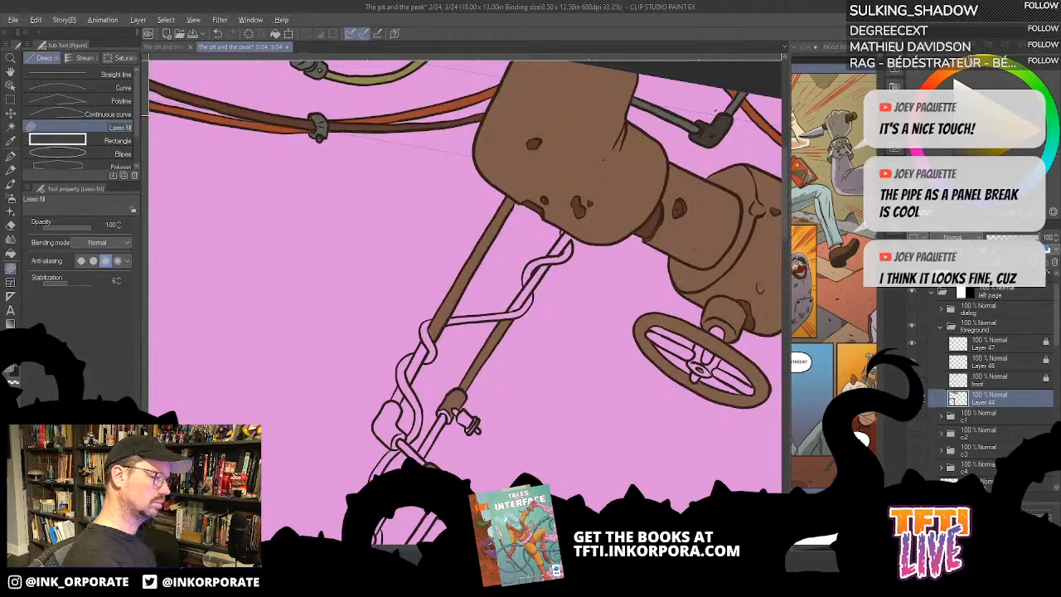
{"action": "key", "text": "g"}
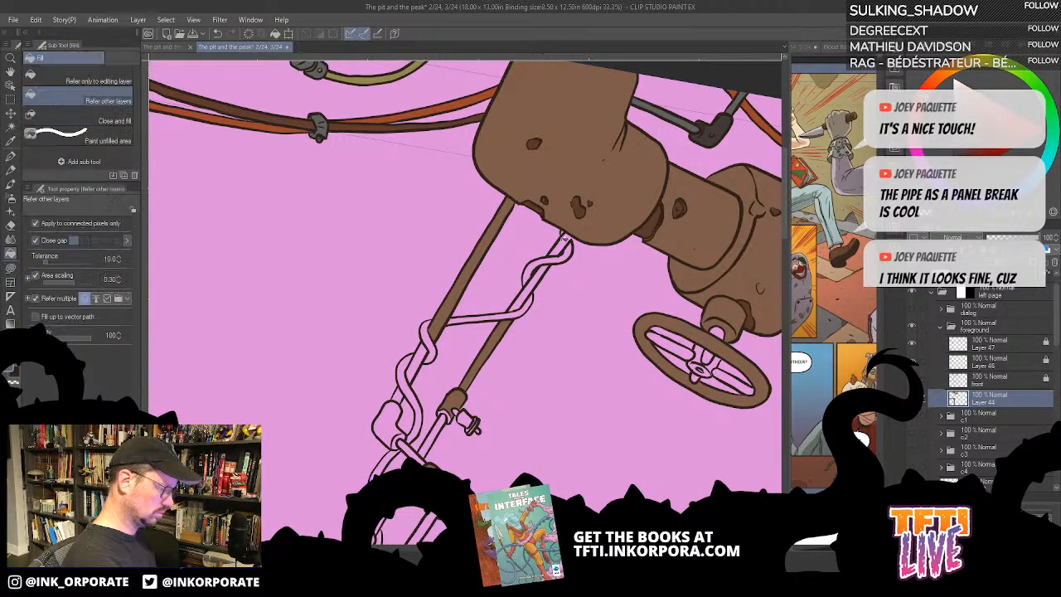
{"action": "left_click", "coordinate": [564, 240]}
{"action": "left_click_drag", "start_coordinate": [545, 325], "coordinate": [635, 229]}
{"action": "left_click", "coordinate": [615, 192]}
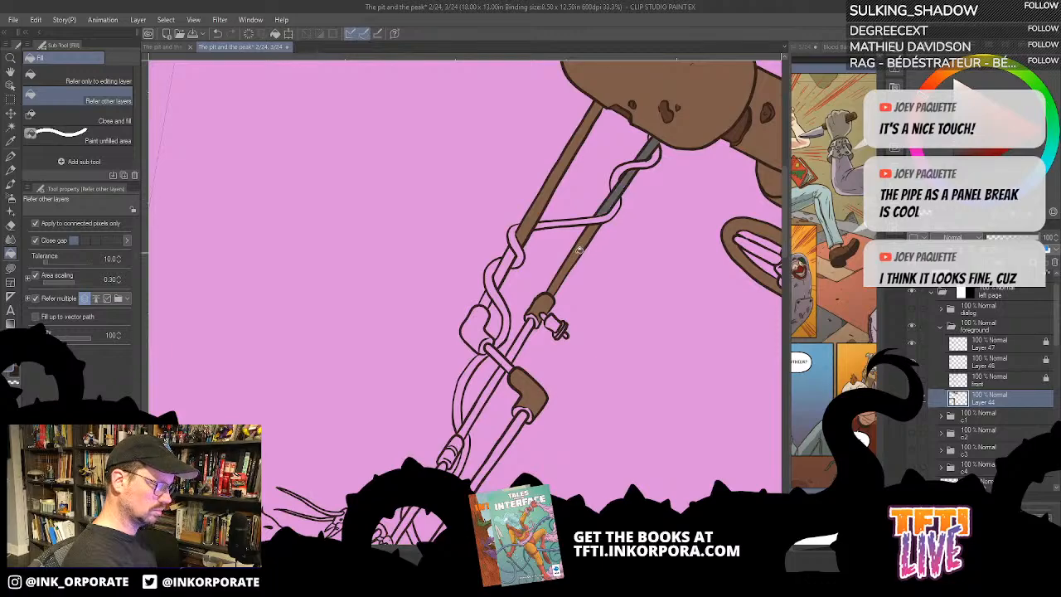
{"action": "left_click", "coordinate": [531, 219]}
{"action": "left_click", "coordinate": [503, 267]}
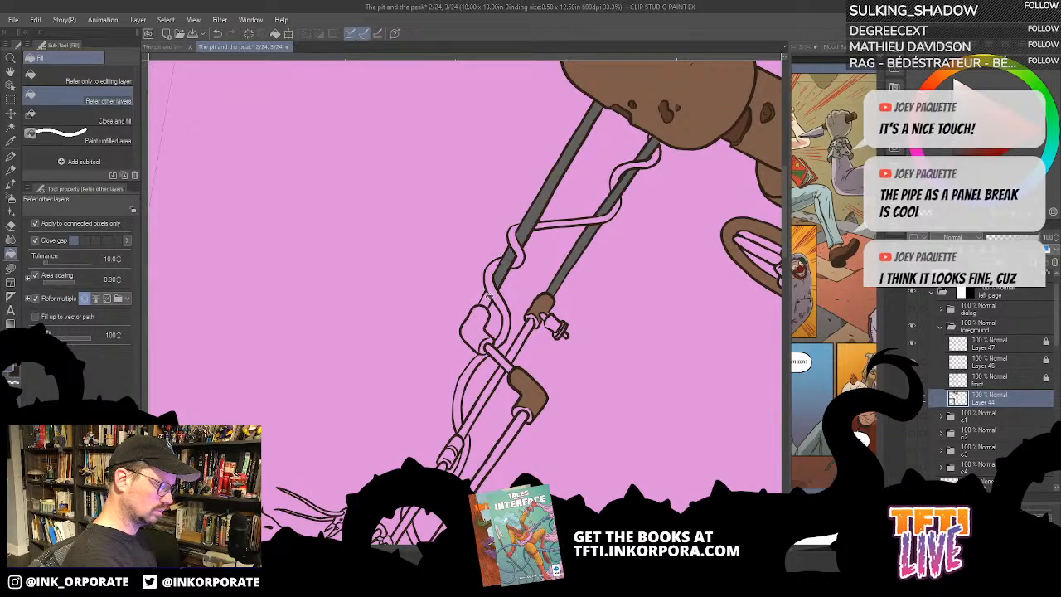
{"action": "left_click", "coordinate": [487, 298]}
{"action": "left_click", "coordinate": [524, 339]}
- Fill the short link between the elbow fittings and the lower runs of both thin pipes with grey, down to the centipede
{"action": "left_click_drag", "start_coordinate": [523, 369], "coordinate": [601, 245]}
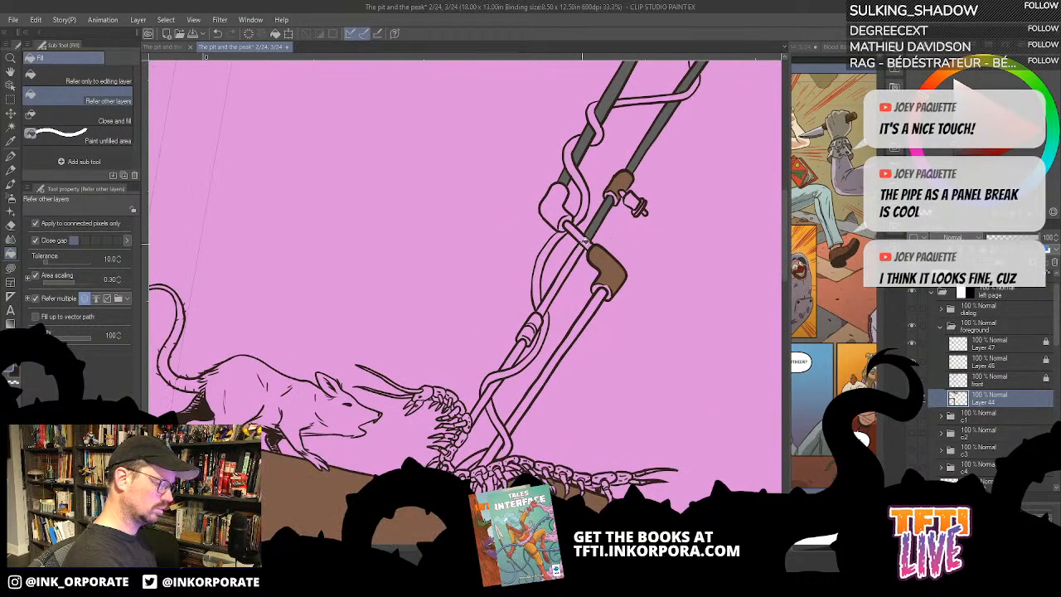
{"action": "left_click", "coordinate": [583, 241]}
{"action": "left_click", "coordinate": [570, 264]}
{"action": "left_click", "coordinate": [569, 342]}
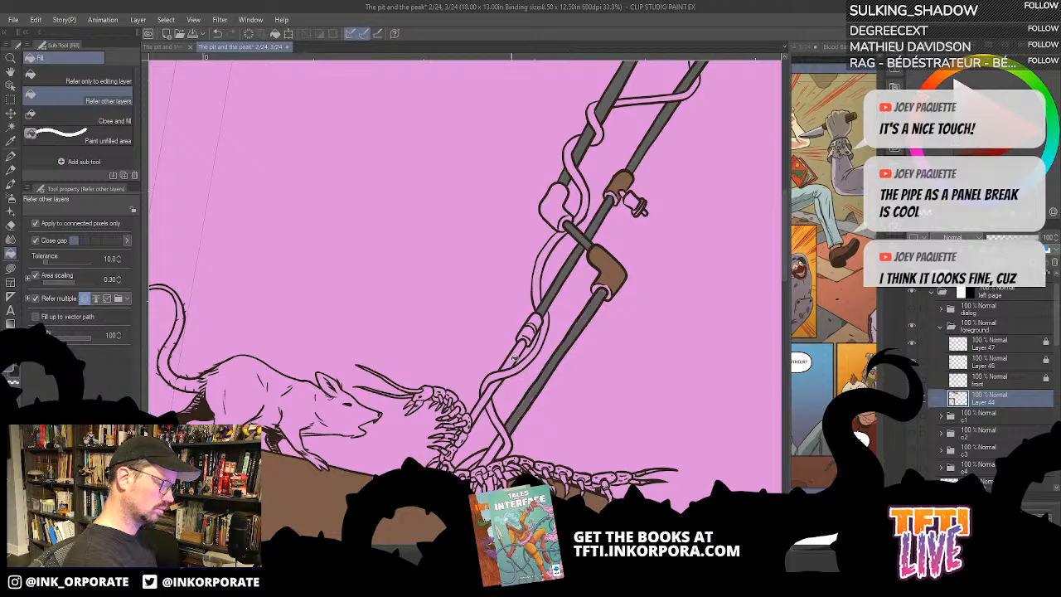
{"action": "left_click", "coordinate": [515, 363]}
{"action": "left_click_drag", "start_coordinate": [494, 390], "coordinate": [595, 207]}
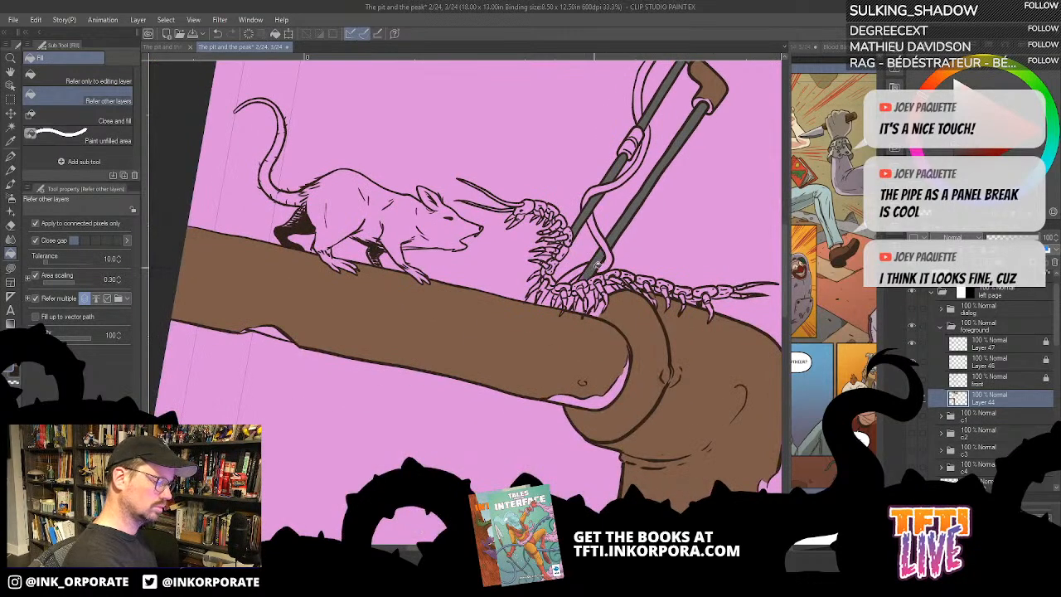
- Fill the top loop of the wire wrapped around the thin grey pipe with rust orange
{"action": "left_click_drag", "start_coordinate": [599, 301], "coordinate": [570, 353]}
{"action": "left_click_drag", "start_coordinate": [696, 82], "coordinate": [562, 283]}
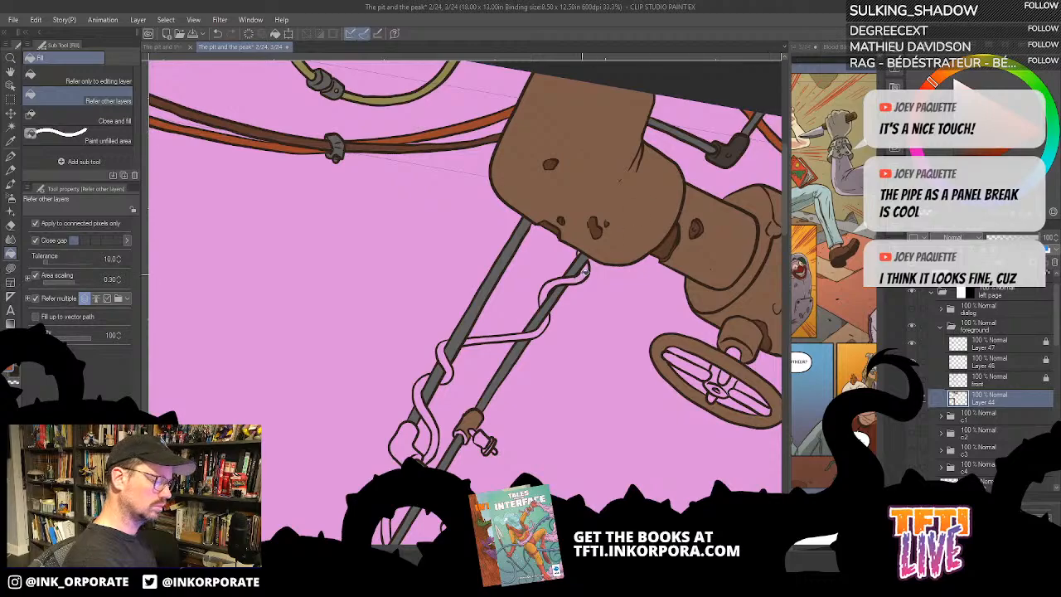
{"action": "left_click", "coordinate": [584, 269]}
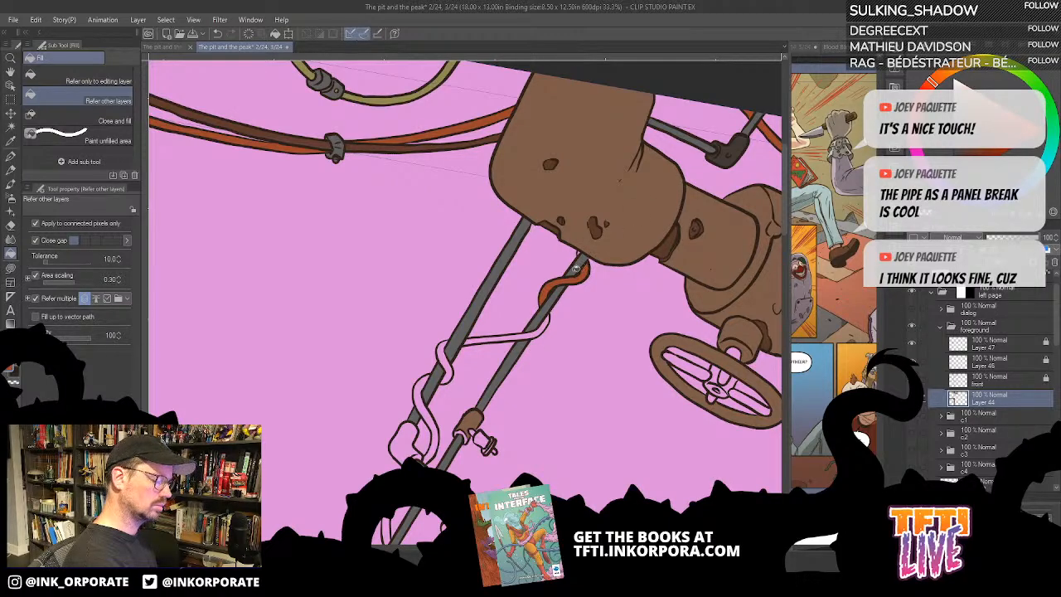
{"action": "key", "text": "ctrl+z"}
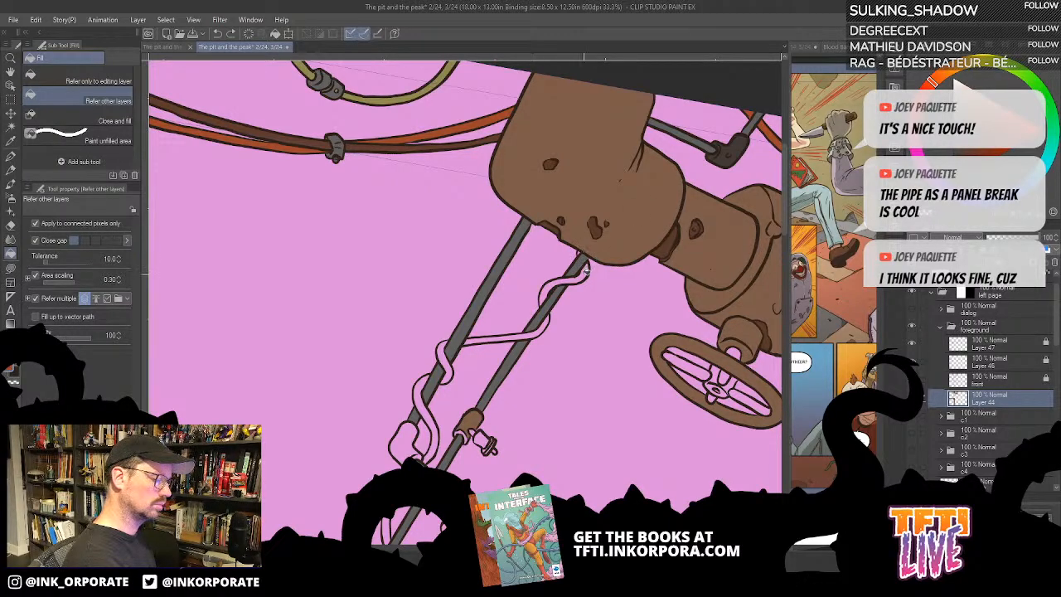
{"action": "left_click", "coordinate": [586, 270]}
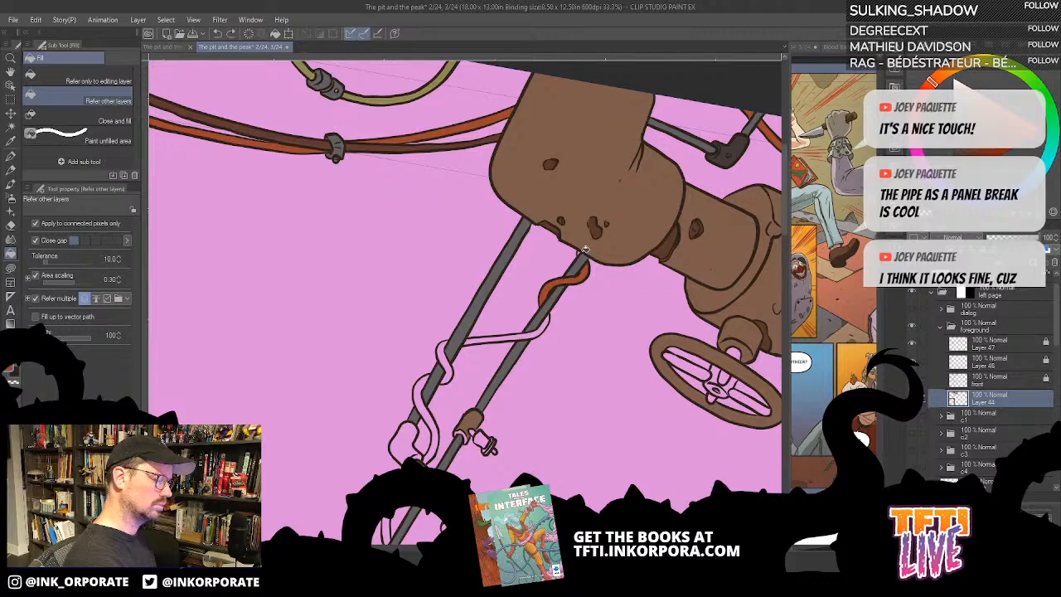
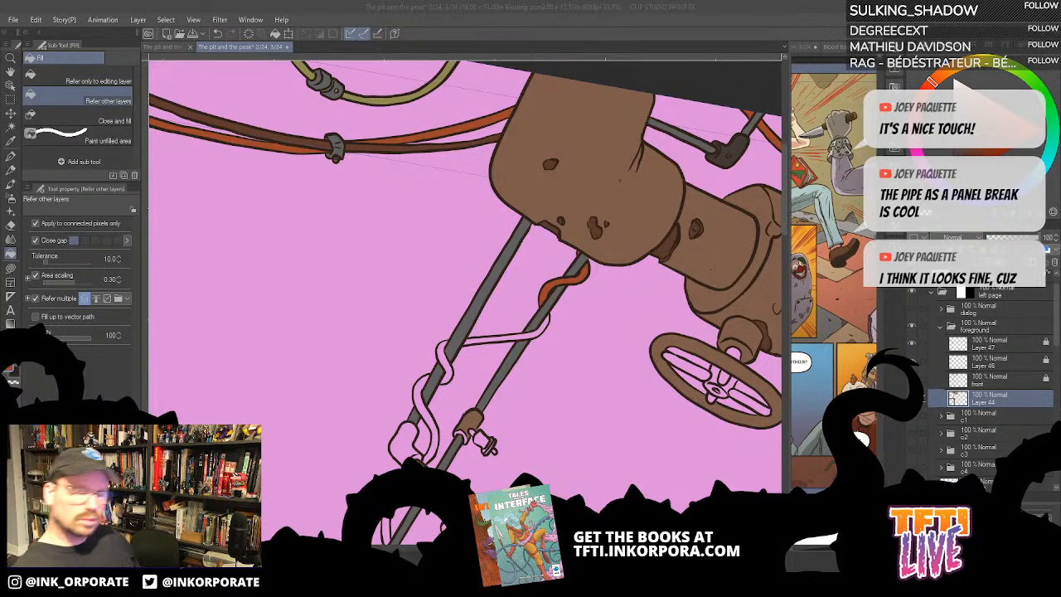
- Try filling the cable coiled around the slanted pipes with orange and the upper elbow joint with dark brown
{"action": "left_click", "coordinate": [547, 325]}
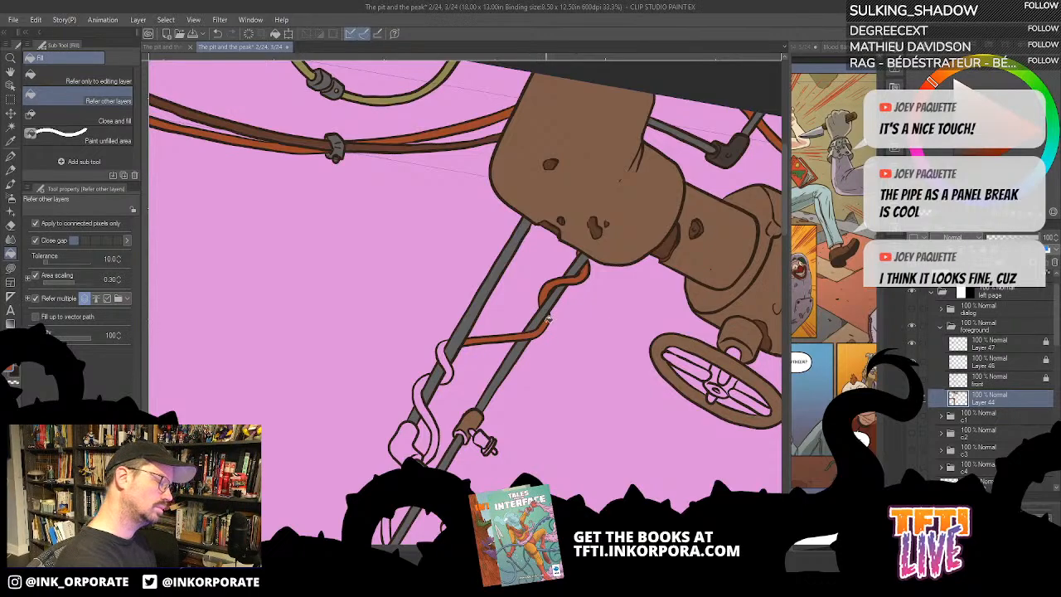
{"action": "left_click_drag", "start_coordinate": [503, 376], "coordinate": [683, 215]}
{"action": "left_click", "coordinate": [628, 216]}
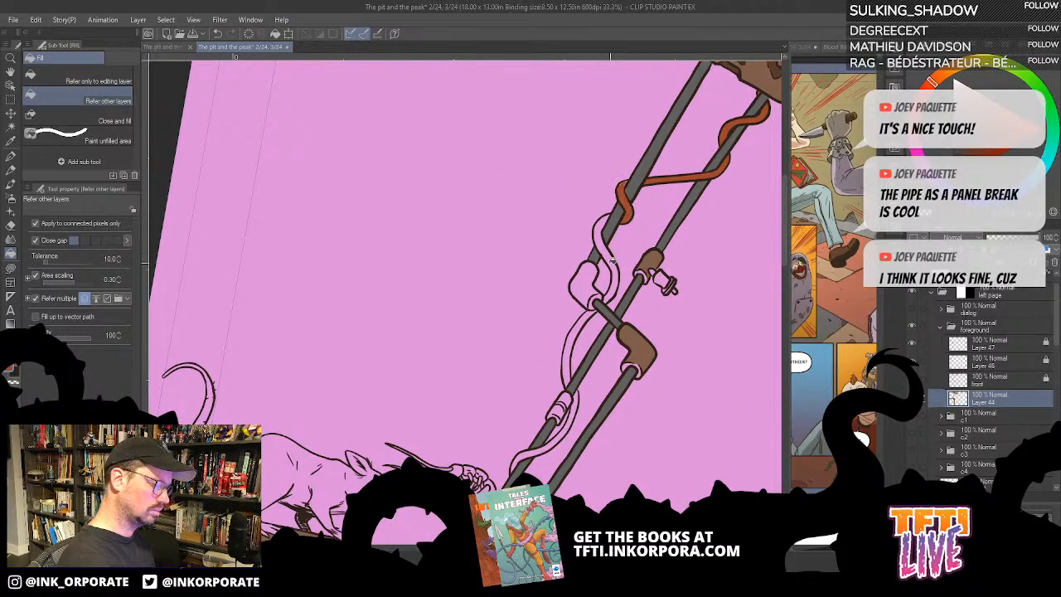
{"action": "left_click", "coordinate": [613, 262]}
{"action": "left_click_drag", "start_coordinate": [627, 319], "coordinate": [649, 263]}
{"action": "left_click_drag", "start_coordinate": [696, 164], "coordinate": [678, 189]}
{"action": "left_click", "coordinate": [675, 167], "text": "alt"}
{"action": "left_click", "coordinate": [594, 257]}
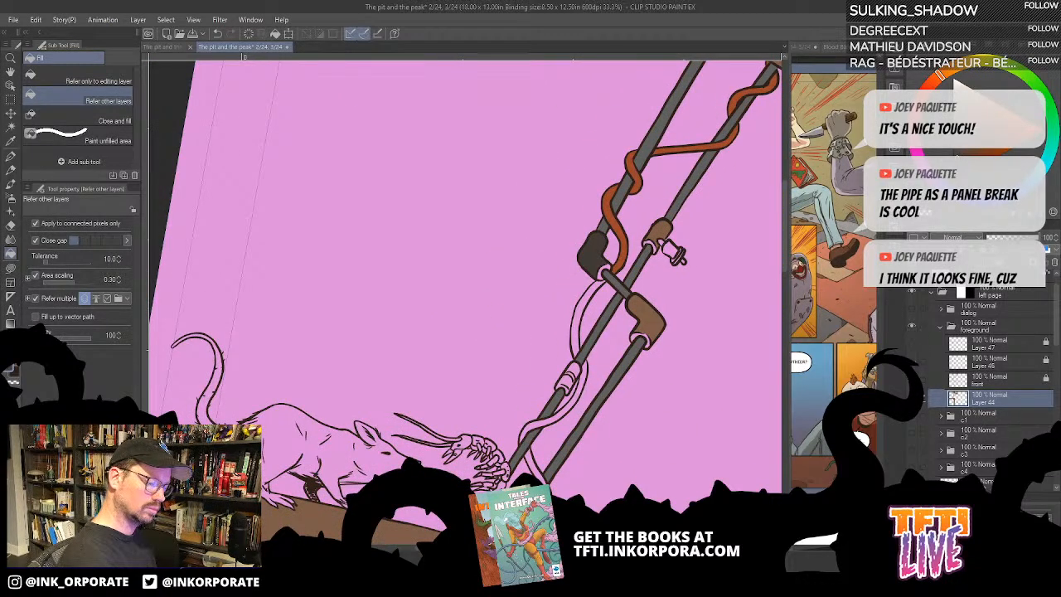
- Hide the ink line art to check the flats underneath, and undo the cable and elbow joint fills
{"action": "left_click", "coordinate": [912, 380]}
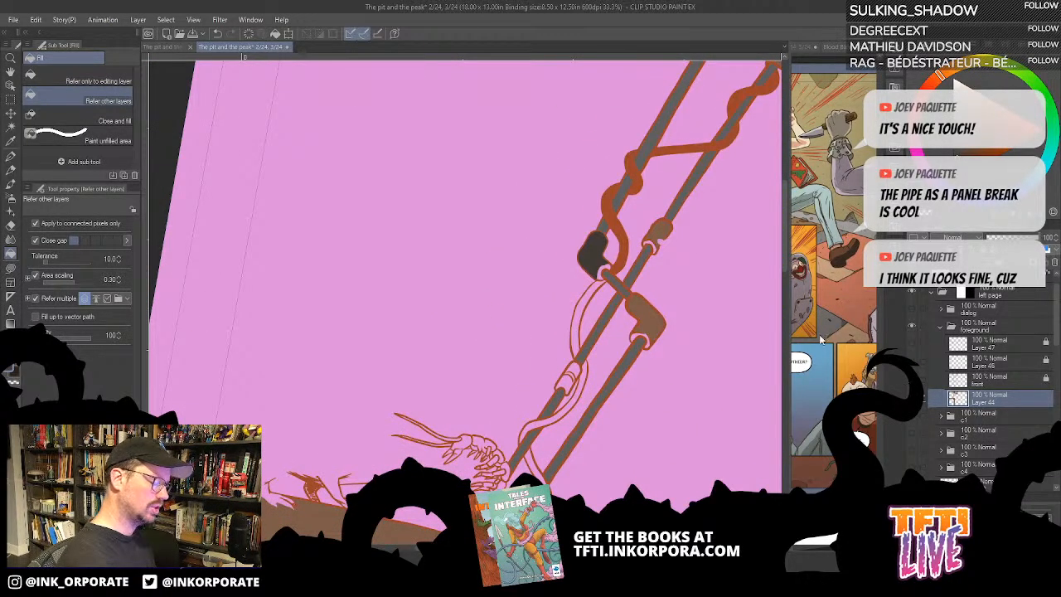
{"action": "left_click_drag", "start_coordinate": [683, 276], "coordinate": [429, 442]}
{"action": "left_click_drag", "start_coordinate": [670, 219], "coordinate": [568, 324]}
{"action": "left_click_drag", "start_coordinate": [694, 377], "coordinate": [682, 316]}
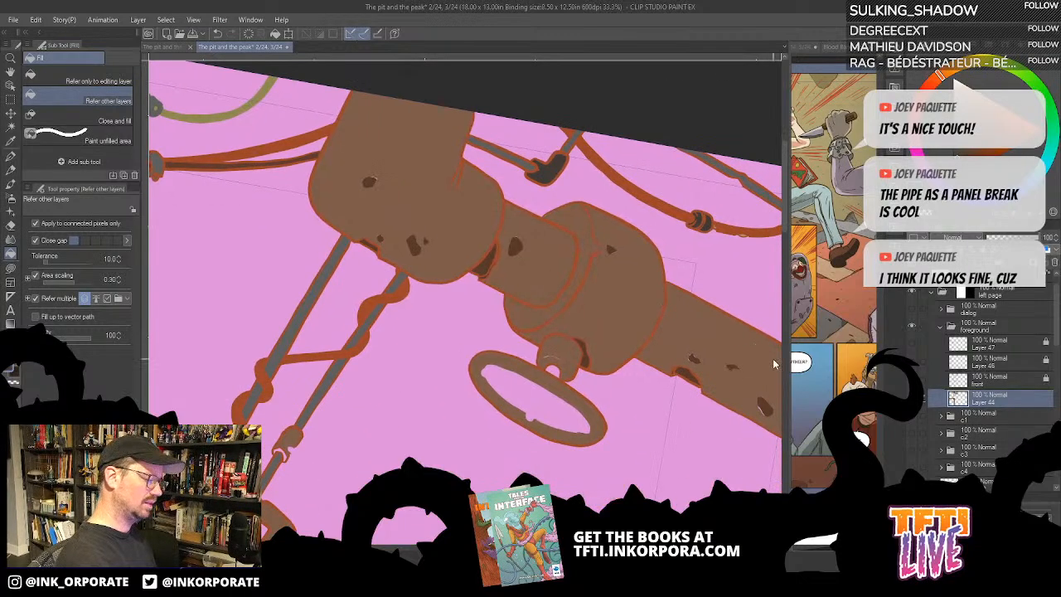
{"action": "key", "text": "ctrl+z"}
{"action": "key", "text": "ctrl+z"}
{"action": "key", "text": "ctrl+z"}
{"action": "key", "text": "ctrl+z"}
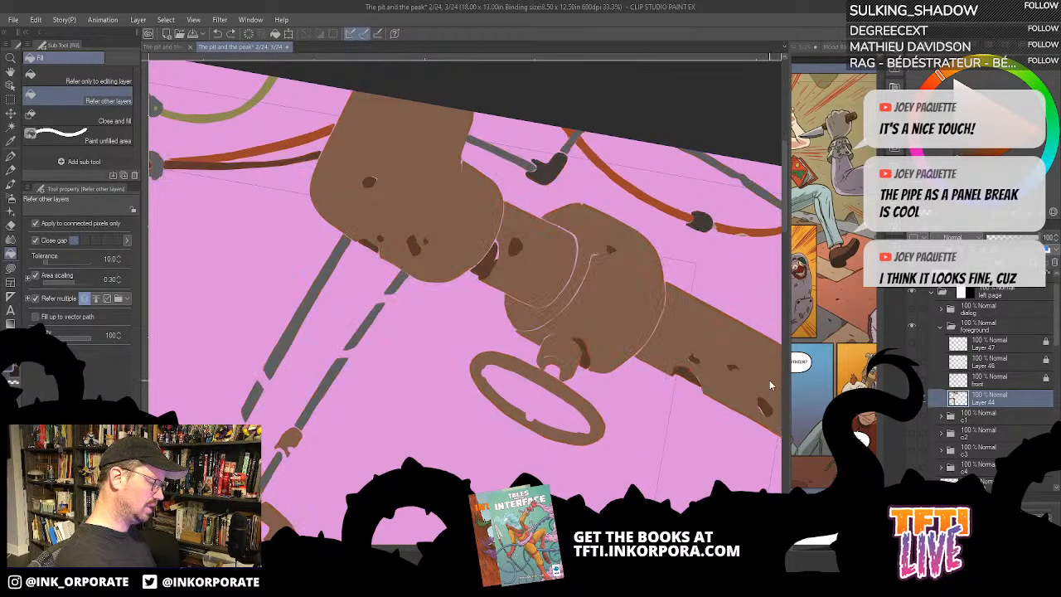
{"action": "left_click_drag", "start_coordinate": [482, 390], "coordinate": [681, 318]}
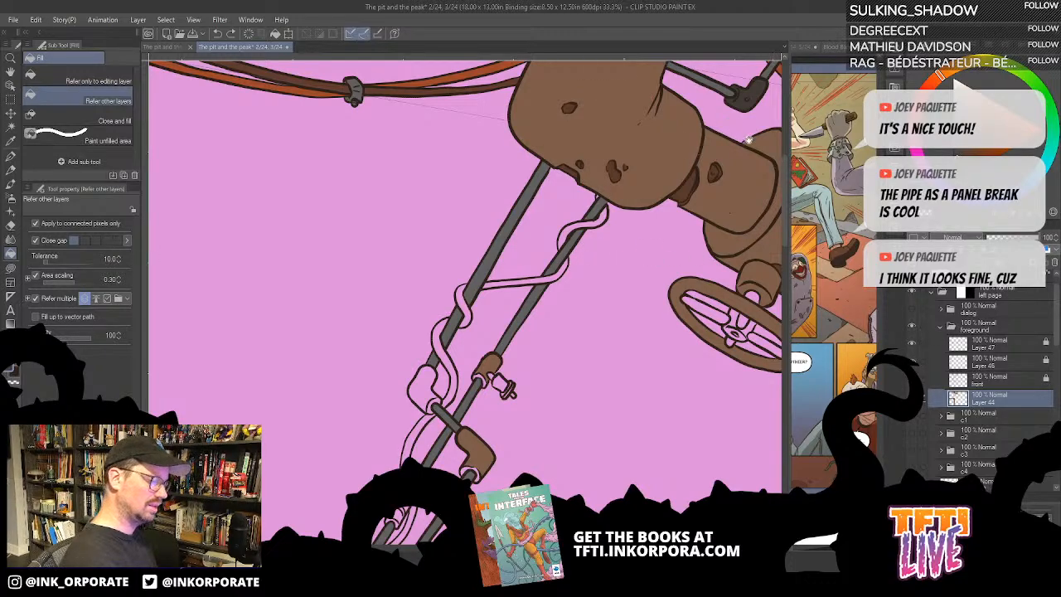
- Fill the upper and middle segments of the cable coiled around the slanted pipes with orange
{"action": "left_click_drag", "start_coordinate": [748, 140], "coordinate": [612, 214]}
{"action": "left_click", "coordinate": [663, 164], "text": "alt"}
{"action": "left_click_drag", "start_coordinate": [474, 343], "coordinate": [655, 171]}
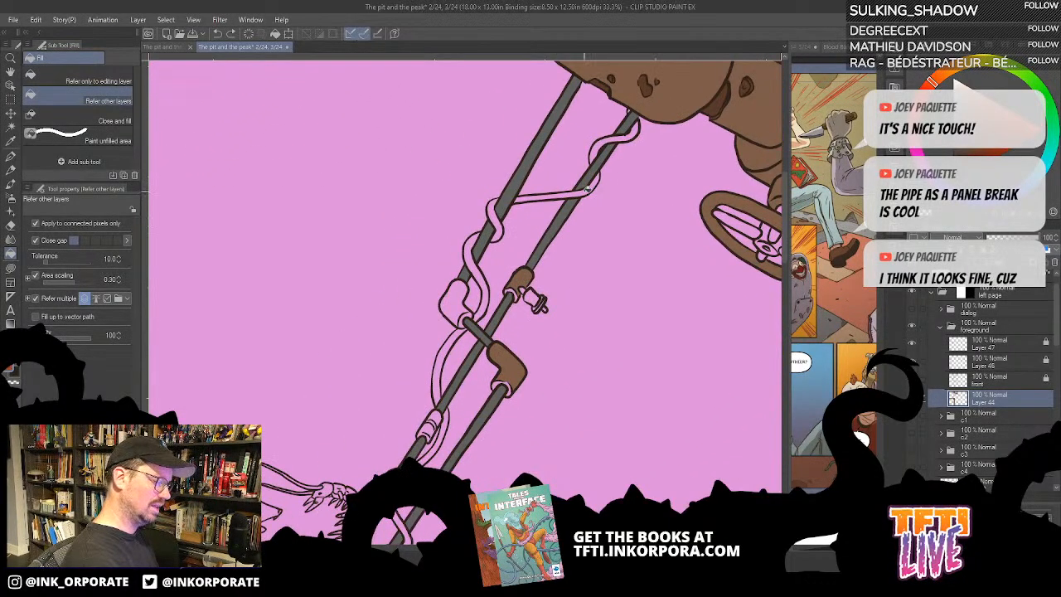
{"action": "left_click", "coordinate": [591, 184]}
{"action": "left_click", "coordinate": [602, 143]}
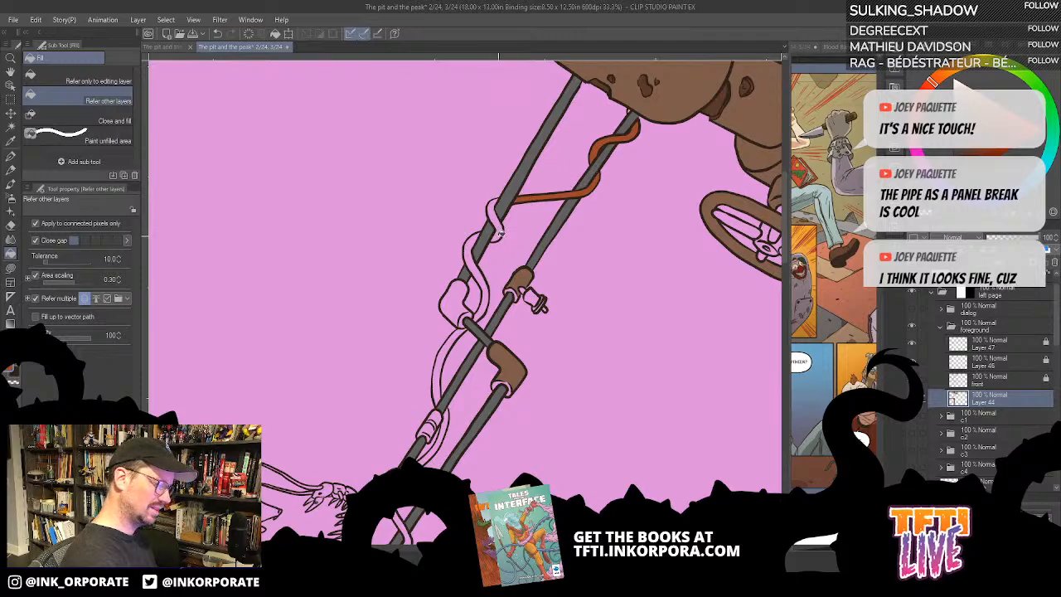
{"action": "left_click", "coordinate": [498, 226]}
{"action": "left_click", "coordinate": [478, 313]}
{"action": "left_click", "coordinate": [448, 346]}
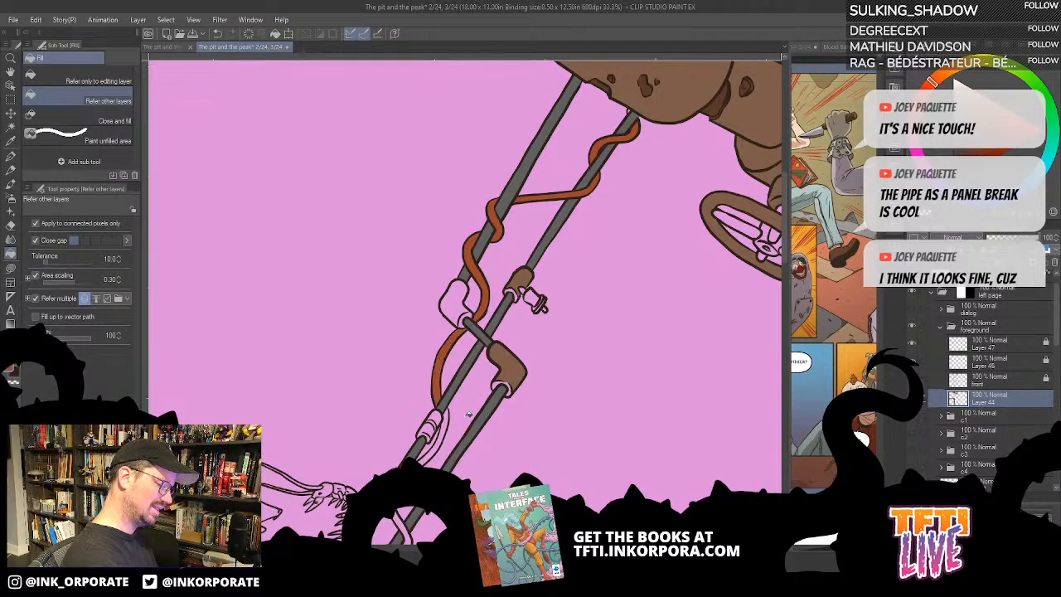
- Fill the remaining lower segments of the coiled cable with orange, down to the pipe behind the centipede
{"action": "left_click_drag", "start_coordinate": [452, 427], "coordinate": [609, 199]}
{"action": "left_click", "coordinate": [596, 213]}
{"action": "left_click", "coordinate": [553, 293]}
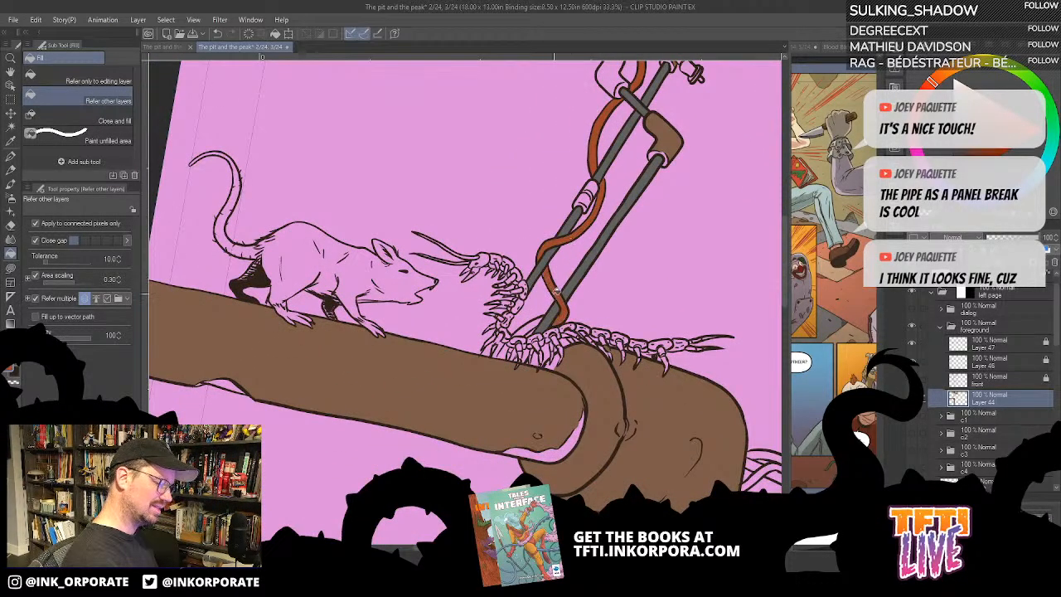
{"action": "left_click", "coordinate": [528, 330]}
{"action": "left_click", "coordinate": [504, 352]}
{"action": "left_click_drag", "start_coordinate": [716, 143], "coordinate": [559, 306]}
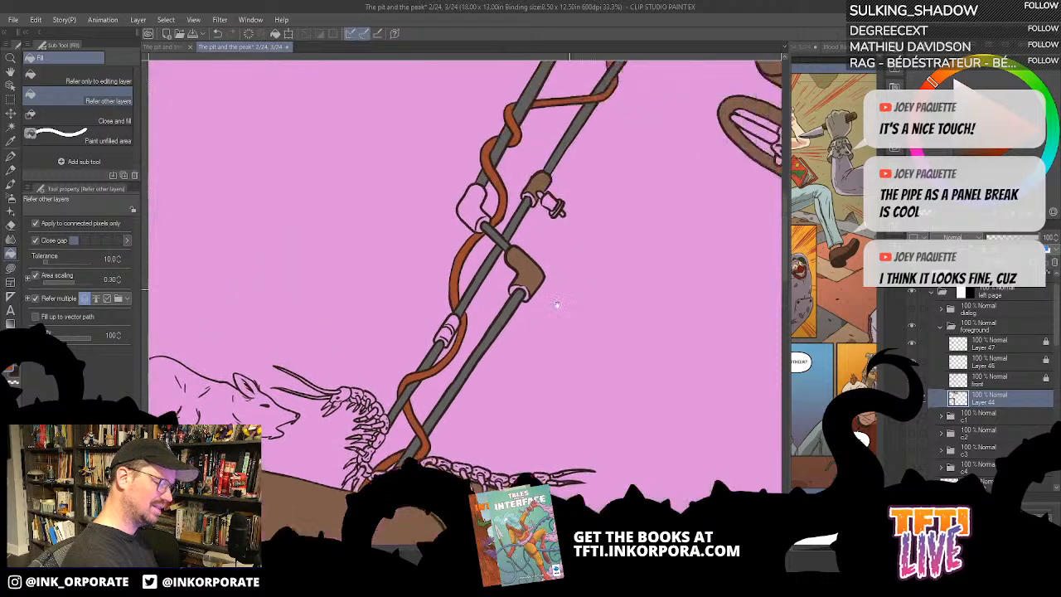
- Fill the slanted pipes' elbow joints, lower coupling and tap fitting with the dark brown of the overhead connectors
{"action": "left_click_drag", "start_coordinate": [599, 187], "coordinate": [315, 429]}
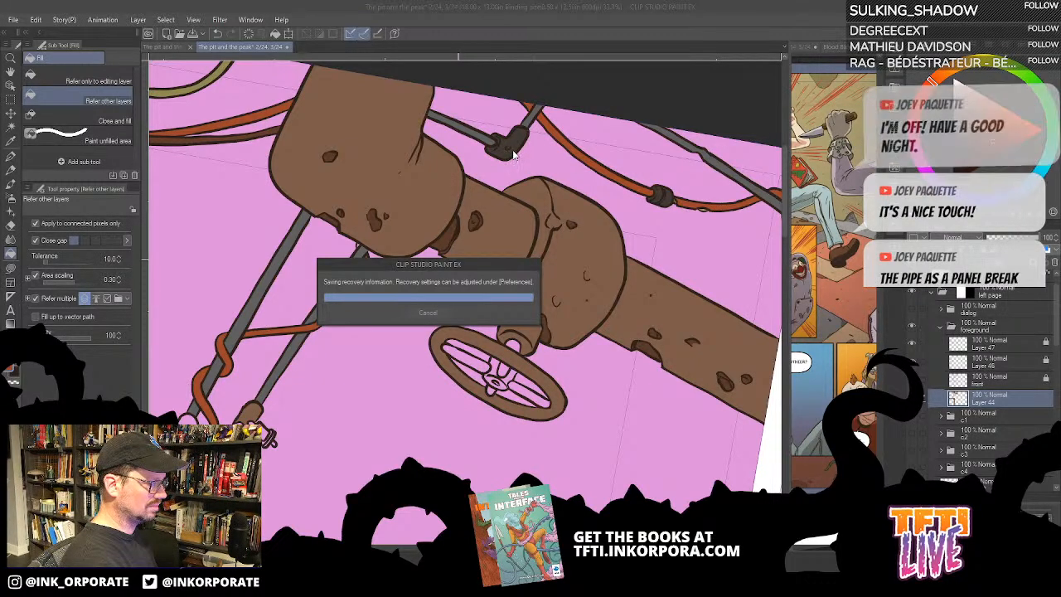
{"action": "left_click_drag", "start_coordinate": [418, 316], "coordinate": [605, 158]}
{"action": "left_click_drag", "start_coordinate": [512, 242], "coordinate": [673, 123]}
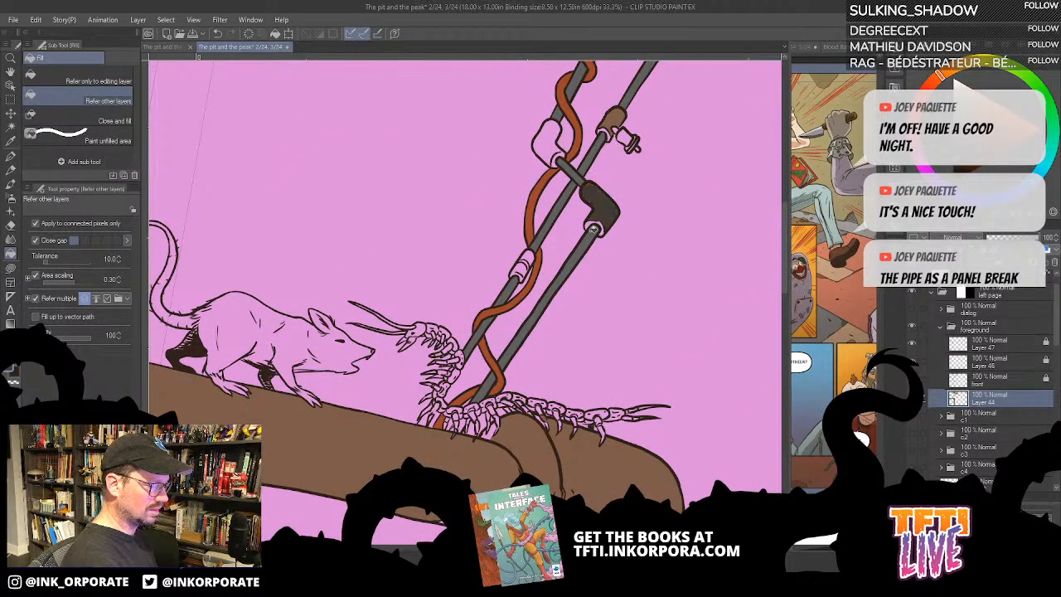
{"action": "left_click_drag", "start_coordinate": [591, 203], "coordinate": [608, 257]}
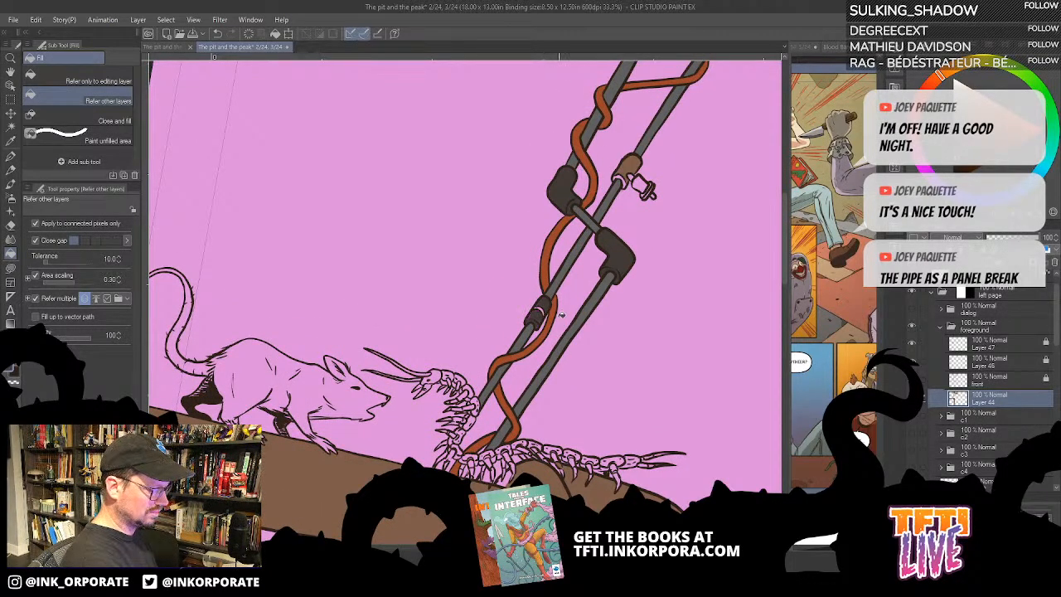
{"action": "left_click_drag", "start_coordinate": [703, 83], "coordinate": [679, 158]}
{"action": "left_click_drag", "start_coordinate": [482, 284], "coordinate": [570, 233]}
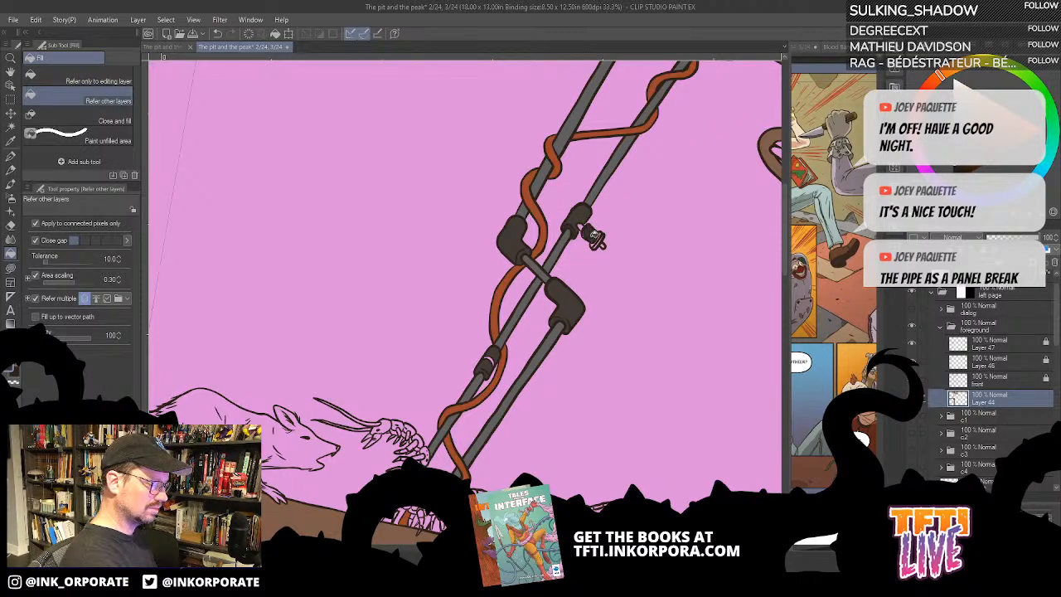
- Fill the neck and body of the small tap on the slanted pipe with dark brown
{"action": "scroll", "coordinate": [612, 204], "scroll_direction": "up", "scroll_amount": 2}
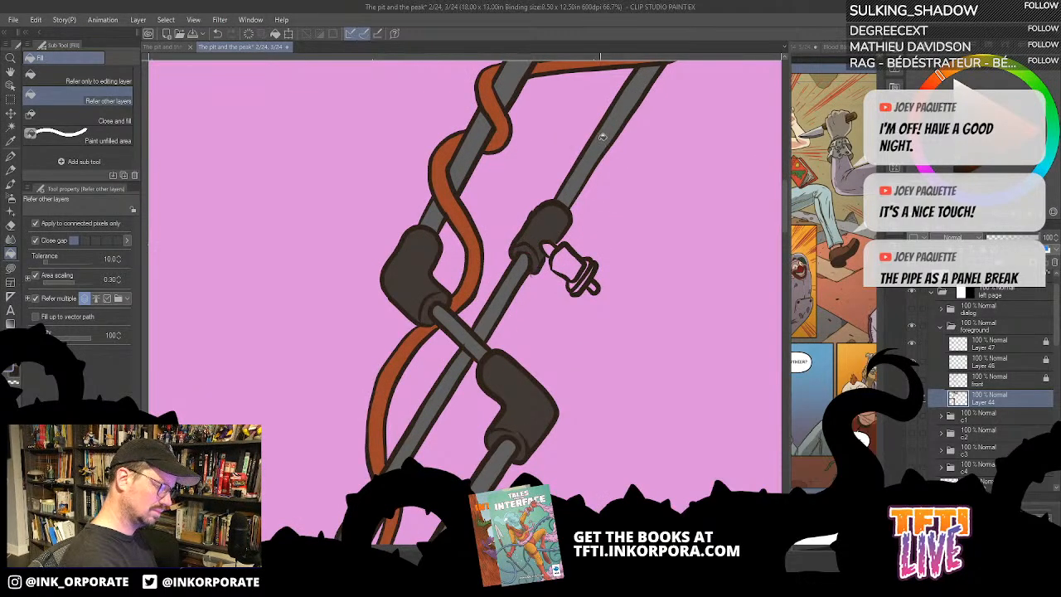
{"action": "left_click", "coordinate": [547, 248]}
{"action": "left_click", "coordinate": [573, 259]}
{"action": "left_click_drag", "start_coordinate": [608, 283], "coordinate": [648, 214]}
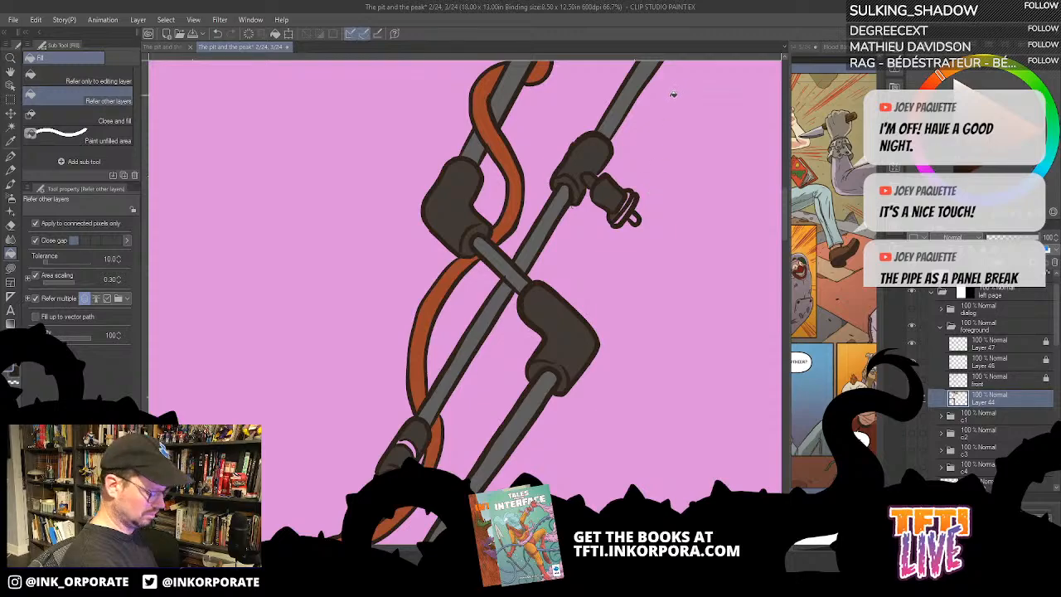
- Lasso-fill the tap's handle and the unpainted ring of the lower pipe coupling with dark brown
{"action": "key", "text": "u"}
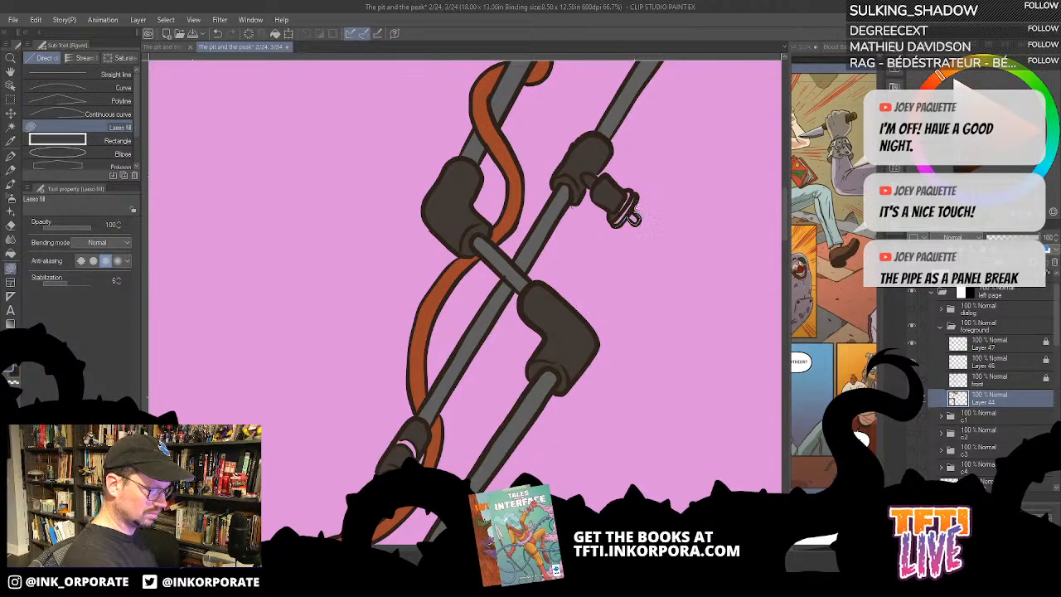
{"action": "mouse_move", "coordinate": [633, 217]}
{"action": "left_mouse_down"}
{"action": "mouse_move", "coordinate": [642, 191]}
{"action": "mouse_move", "coordinate": [624, 187]}
{"action": "mouse_move", "coordinate": [615, 222]}
{"action": "left_mouse_up"}
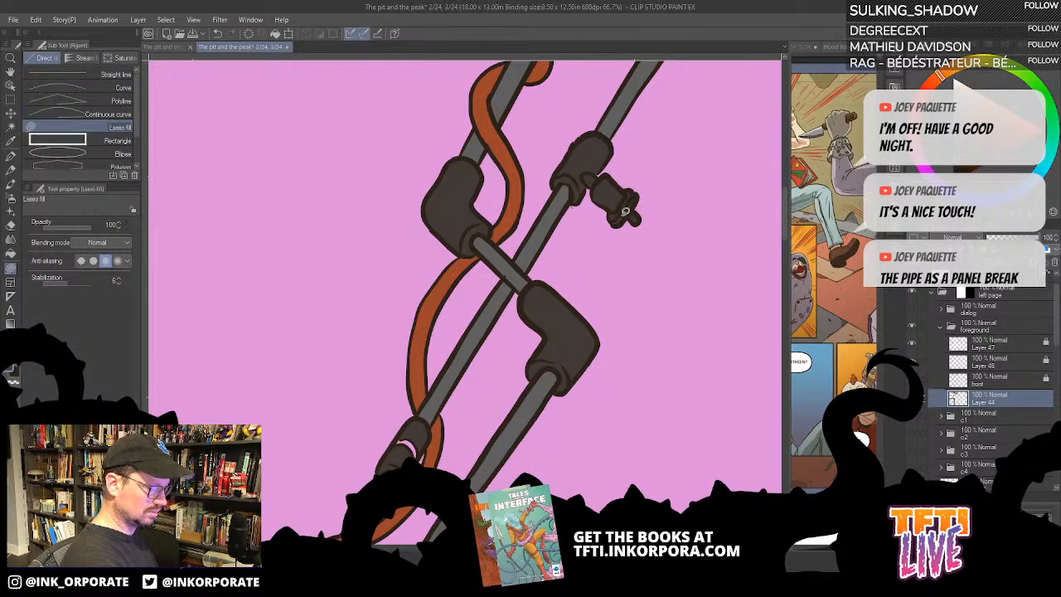
{"action": "scroll", "coordinate": [635, 186], "scroll_direction": "down", "scroll_amount": 1}
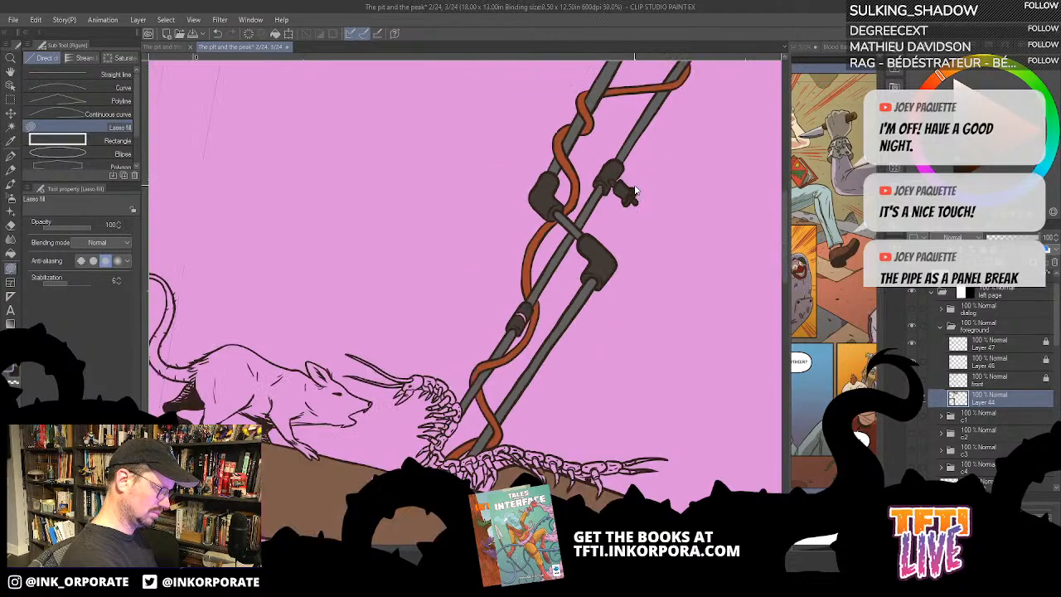
{"action": "left_click_drag", "start_coordinate": [541, 260], "coordinate": [630, 142]}
{"action": "mouse_move", "coordinate": [609, 196]}
{"action": "left_mouse_down"}
{"action": "mouse_move", "coordinate": [606, 207]}
{"action": "mouse_move", "coordinate": [616, 193]}
{"action": "left_mouse_up"}
{"action": "left_click_drag", "start_coordinate": [632, 275], "coordinate": [631, 218]}
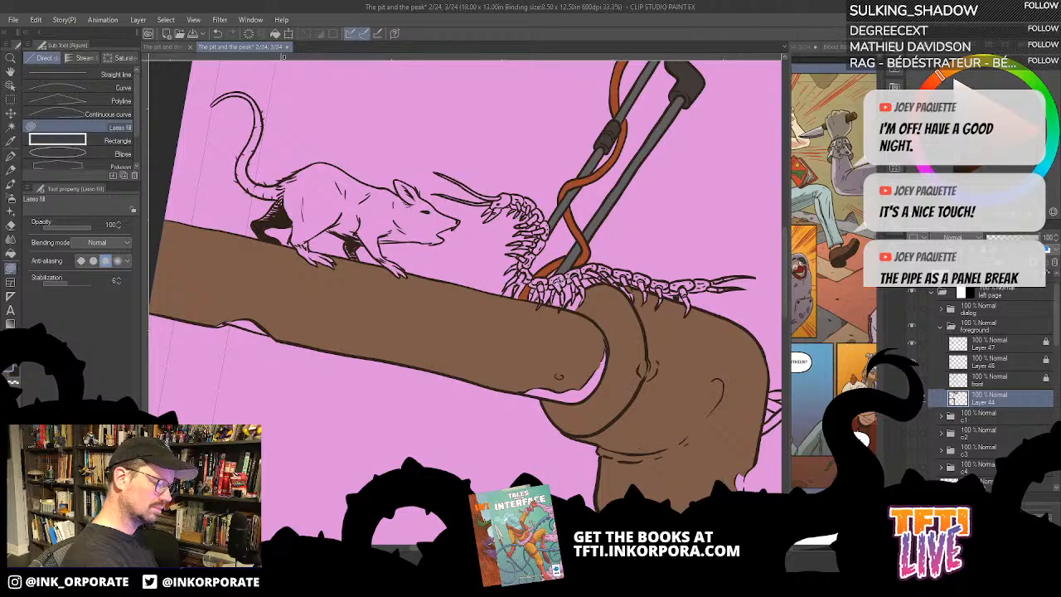
- Fill the rat standing on the large pipe with a muted grey-blue
{"action": "key", "text": "g"}
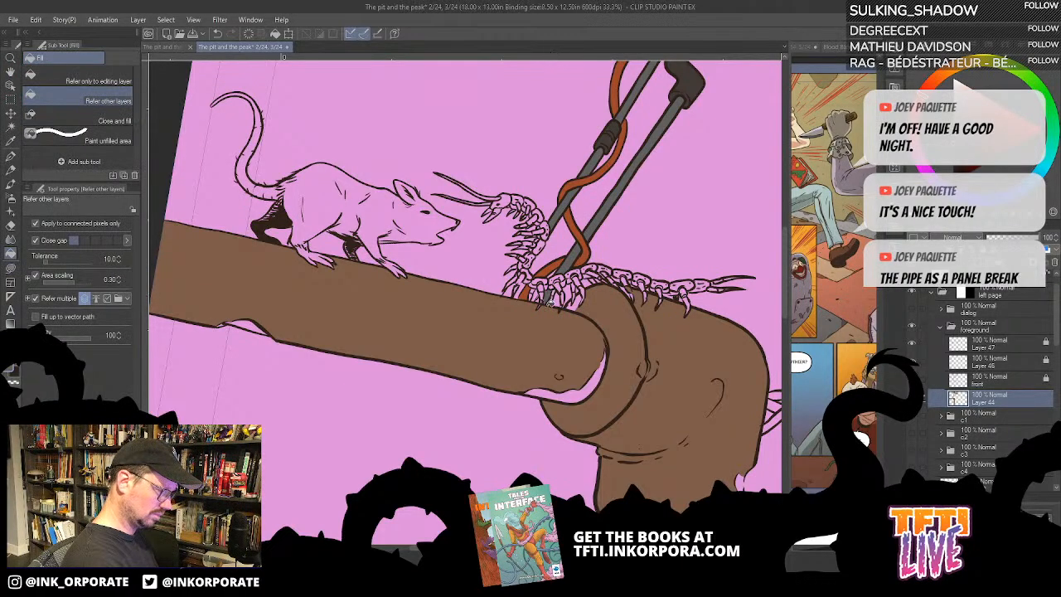
{"action": "scroll", "coordinate": [610, 213], "scroll_direction": "down", "scroll_amount": 4}
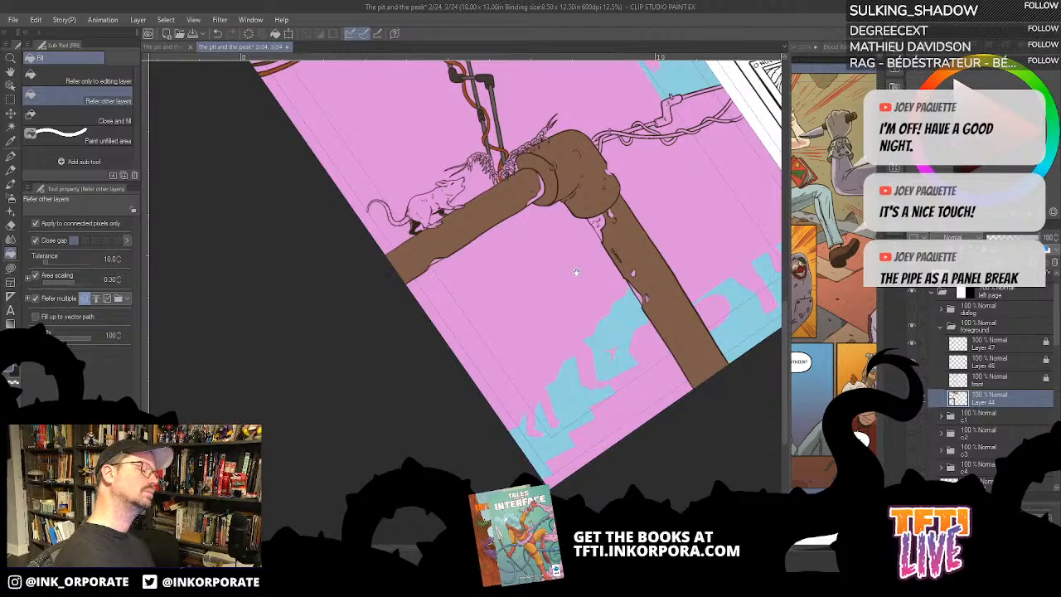
{"action": "left_click_drag", "start_coordinate": [574, 211], "coordinate": [576, 321]}
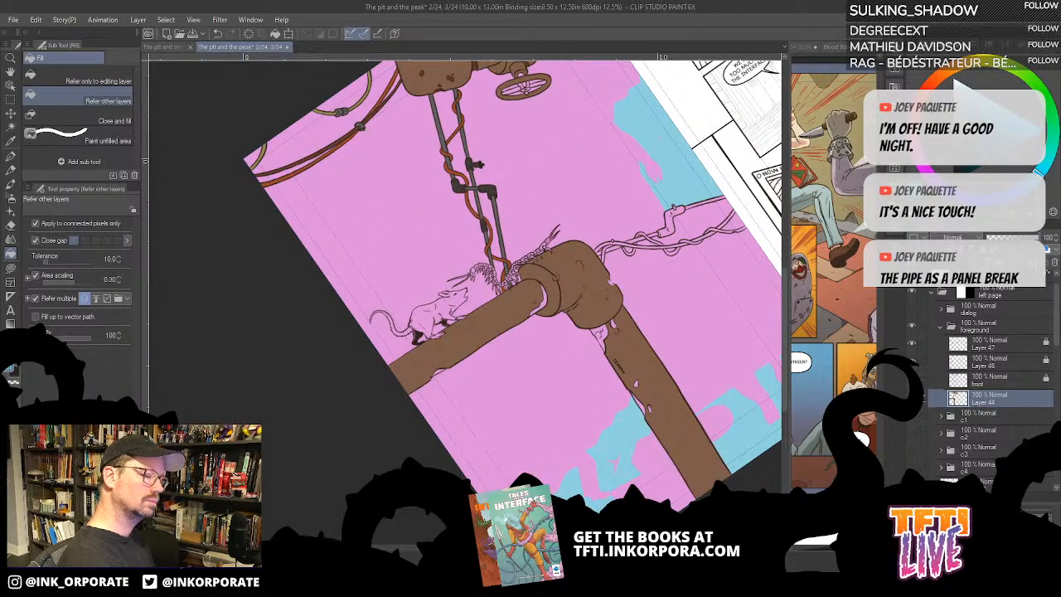
{"action": "left_click", "coordinate": [442, 304]}
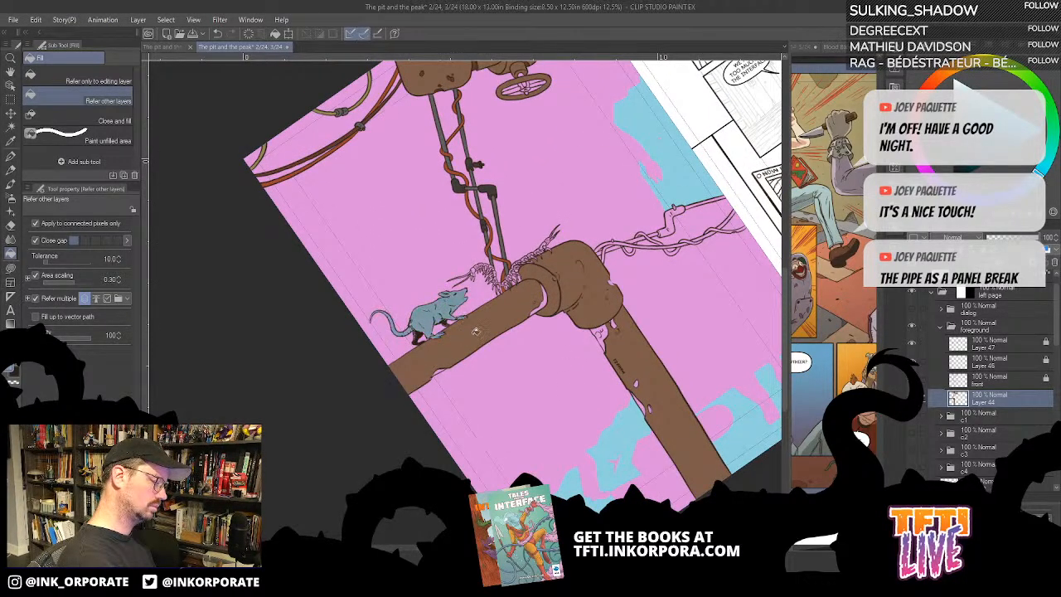
- Fill the stem and the rear spoke of the valve handwheel with dark reddish-brown
{"action": "left_click_drag", "start_coordinate": [543, 220], "coordinate": [536, 289]}
{"action": "left_click_drag", "start_coordinate": [545, 208], "coordinate": [561, 276]}
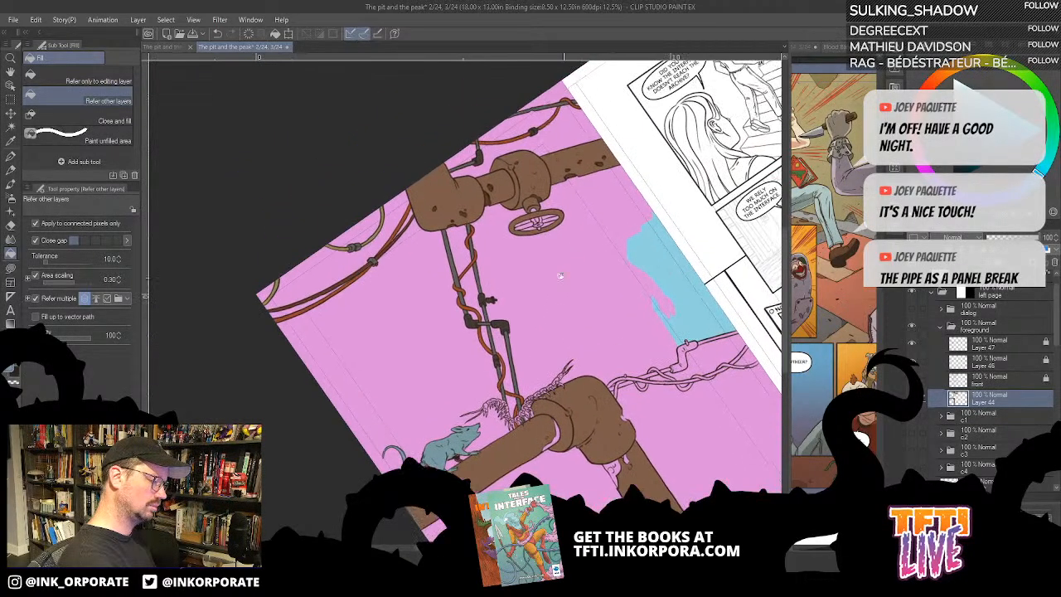
{"action": "scroll", "coordinate": [541, 278], "scroll_direction": "up", "scroll_amount": 3}
{"action": "left_click_drag", "start_coordinate": [573, 315], "coordinate": [620, 469]}
{"action": "left_click", "coordinate": [590, 216], "text": "alt"}
{"action": "left_click", "coordinate": [572, 248]}
{"action": "left_click_drag", "start_coordinate": [572, 248], "coordinate": [595, 203]}
{"action": "left_click", "coordinate": [593, 233]}
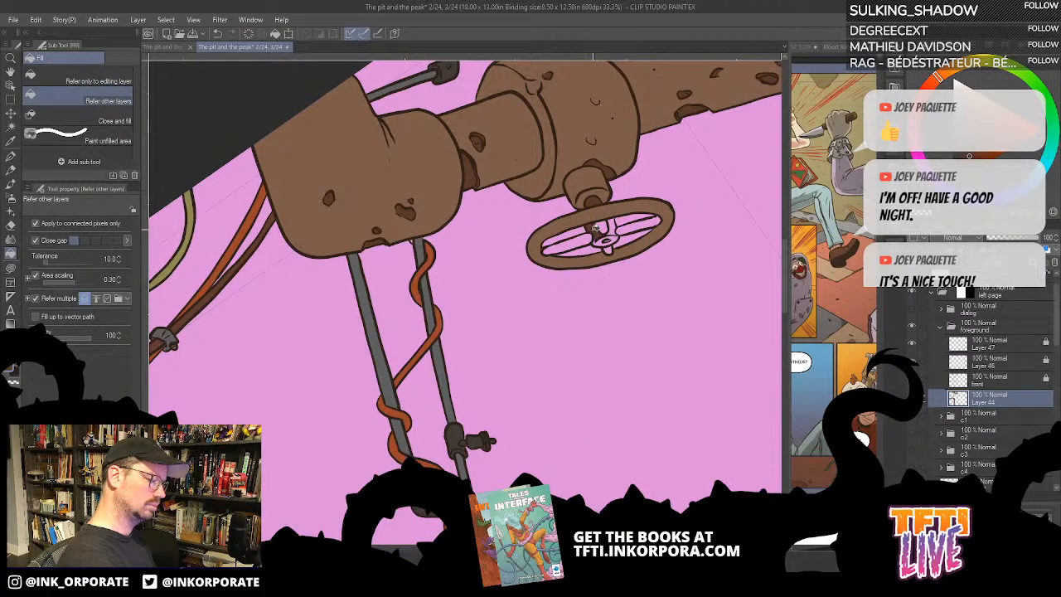
{"action": "left_click", "coordinate": [611, 227]}
{"action": "left_click", "coordinate": [603, 231]}
- Fill the handwheel's side spokes with dark reddish-brown and lasso-fill the remaining gaps in its hub
{"action": "left_click", "coordinate": [572, 244]}
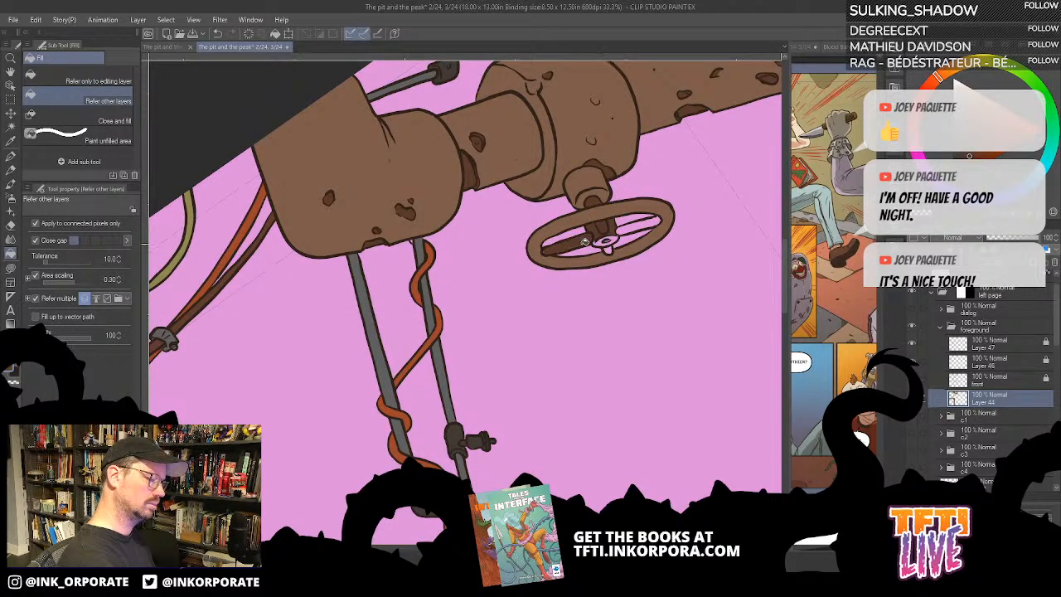
{"action": "left_click", "coordinate": [640, 226]}
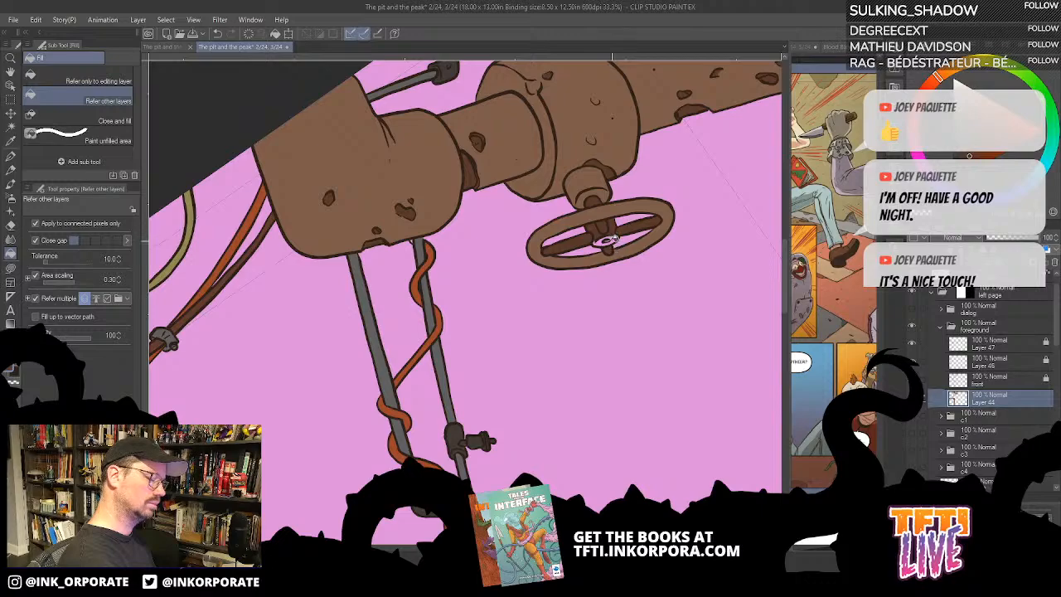
{"action": "key", "text": "u"}
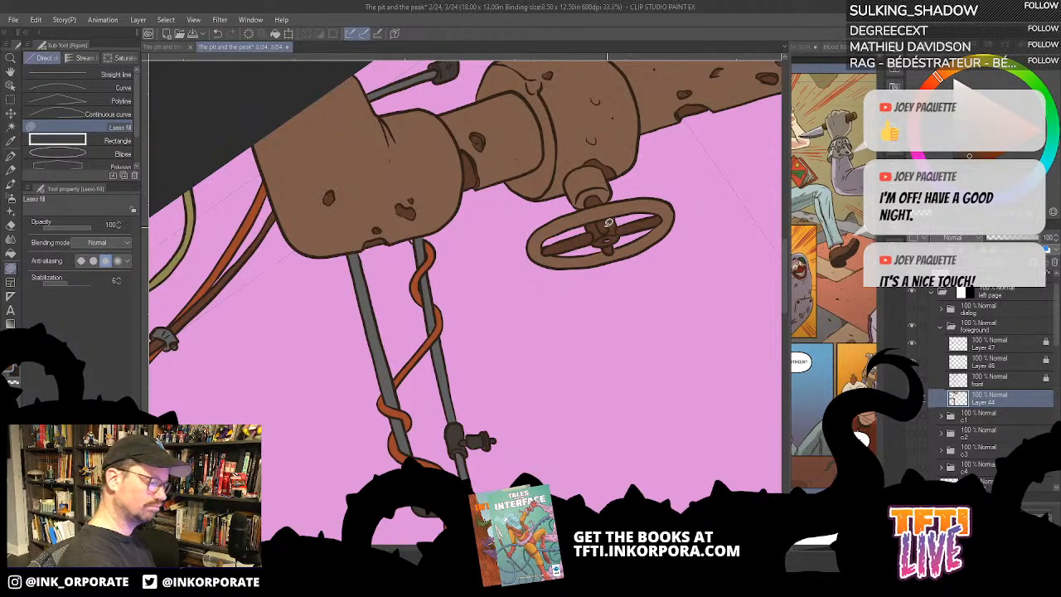
{"action": "scroll", "coordinate": [636, 199], "scroll_direction": "down", "scroll_amount": 1}
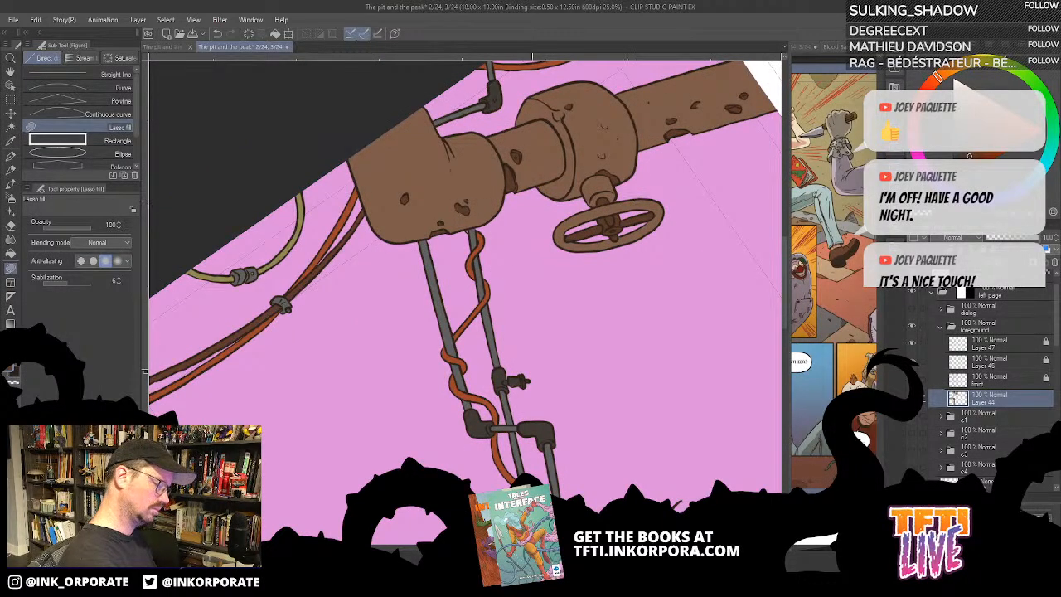
- Fill the rust patches and drip below the large pipe elbow, and the worn edge of its collar, with dark brown
{"action": "scroll", "coordinate": [524, 539], "scroll_direction": "up", "scroll_amount": 2}
{"action": "left_click_drag", "start_coordinate": [414, 104], "coordinate": [467, 367]}
{"action": "left_click_drag", "start_coordinate": [463, 217], "coordinate": [491, 334]}
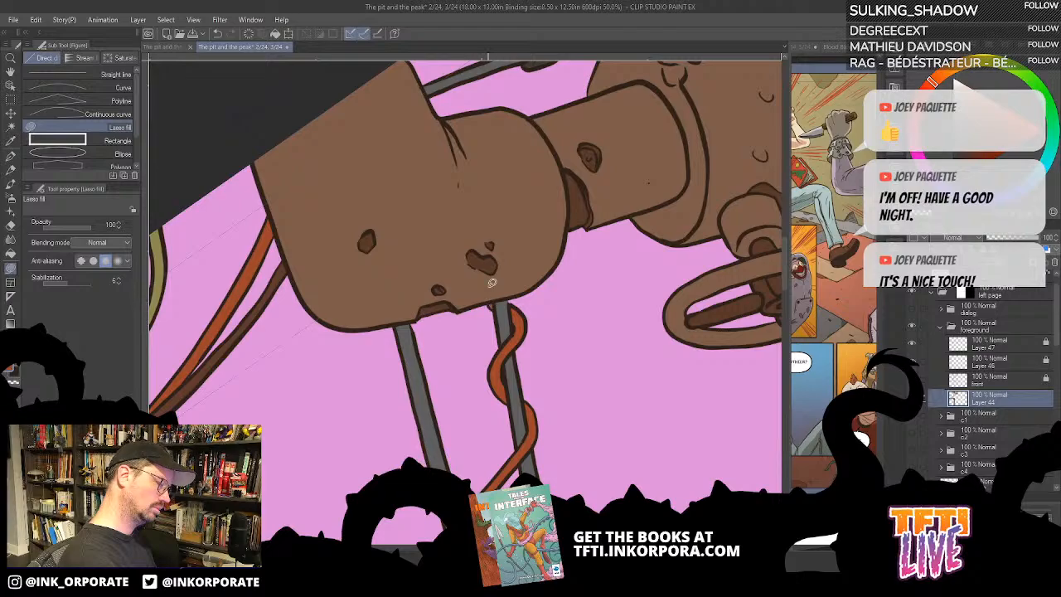
{"action": "scroll", "coordinate": [491, 284], "scroll_direction": "down", "scroll_amount": 1}
{"action": "scroll", "coordinate": [488, 285], "scroll_direction": "down", "scroll_amount": 3}
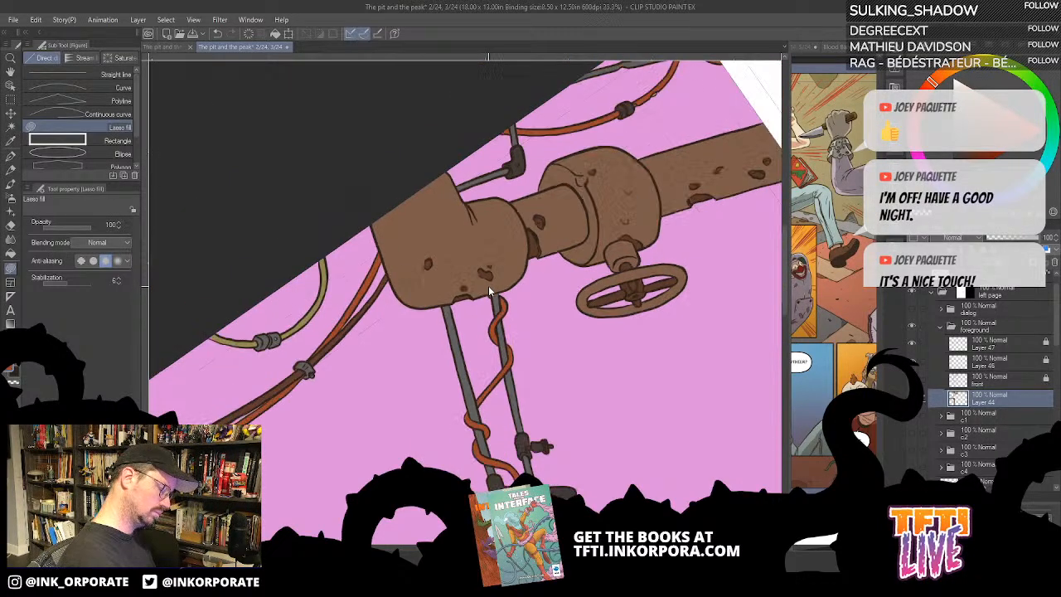
{"action": "left_click_drag", "start_coordinate": [613, 477], "coordinate": [607, 150]}
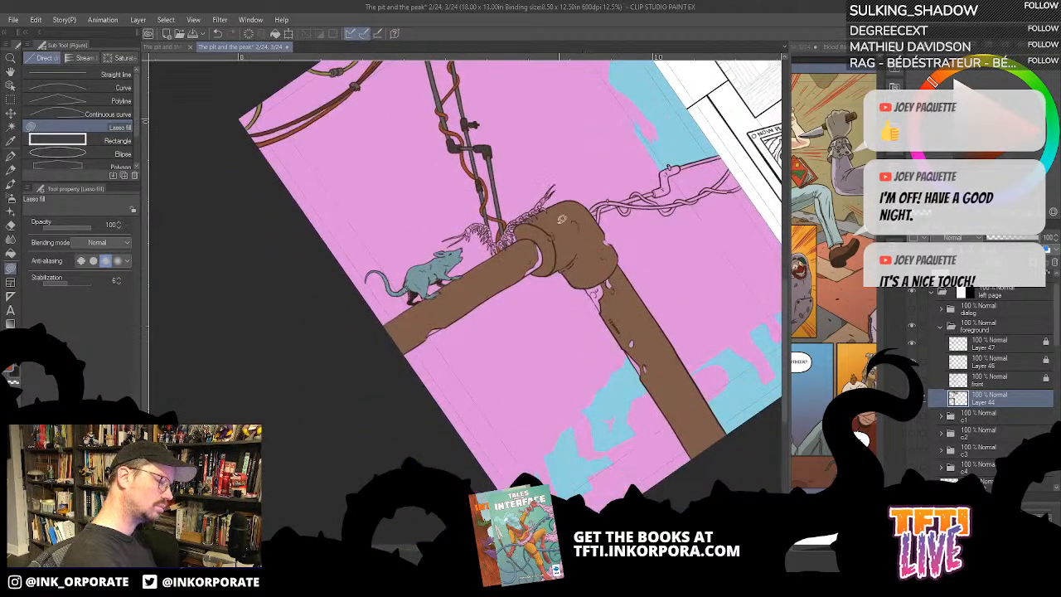
{"action": "left_click_drag", "start_coordinate": [561, 219], "coordinate": [536, 317]}
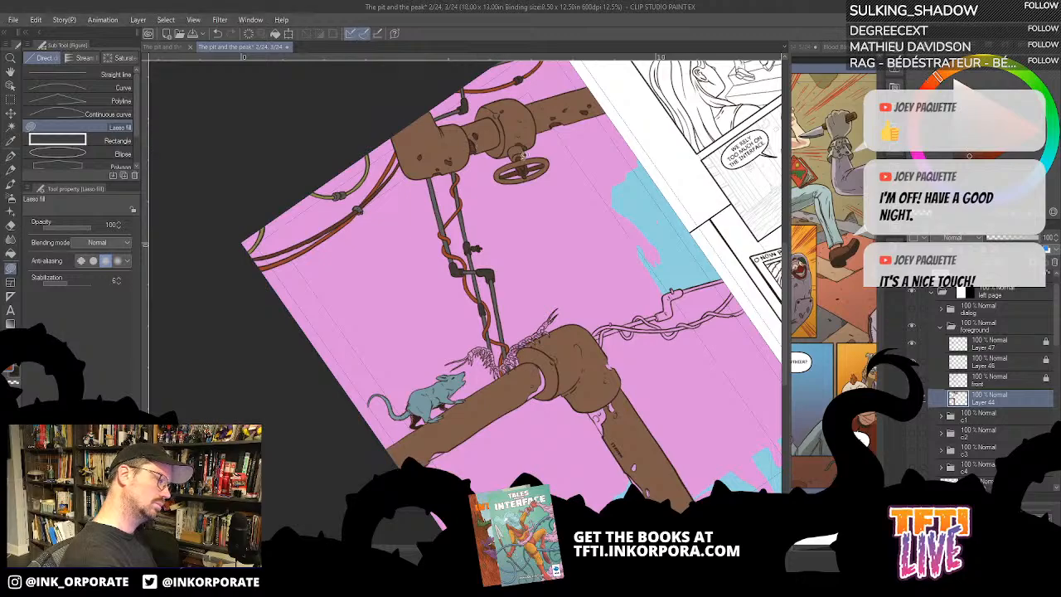
{"action": "left_click_drag", "start_coordinate": [602, 288], "coordinate": [627, 198]}
{"action": "key", "text": "g"}
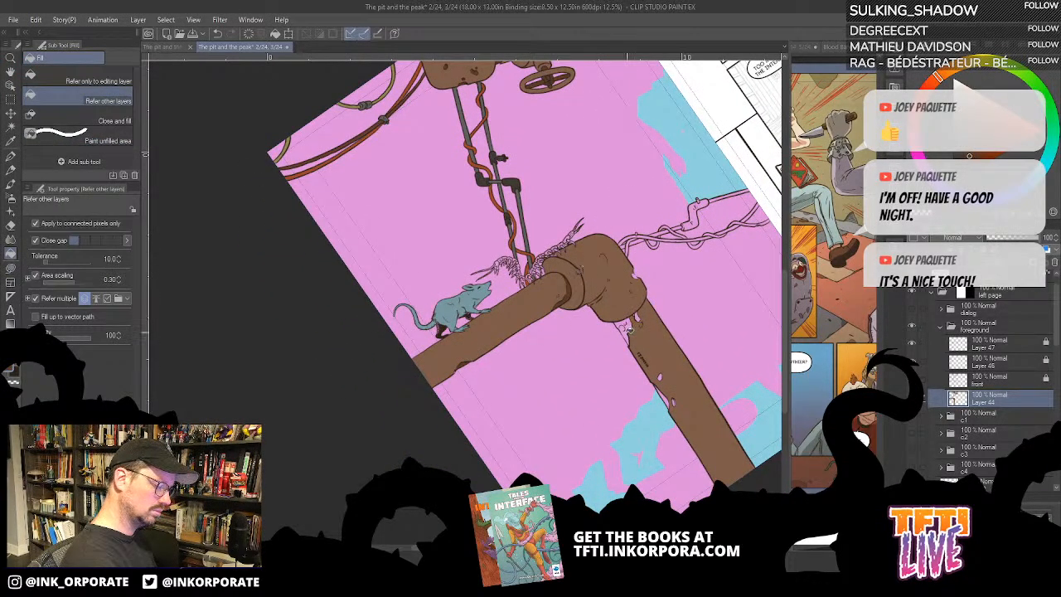
{"action": "left_click", "coordinate": [627, 329]}
{"action": "left_click_drag", "start_coordinate": [637, 331], "coordinate": [628, 314]}
{"action": "left_click", "coordinate": [627, 302]}
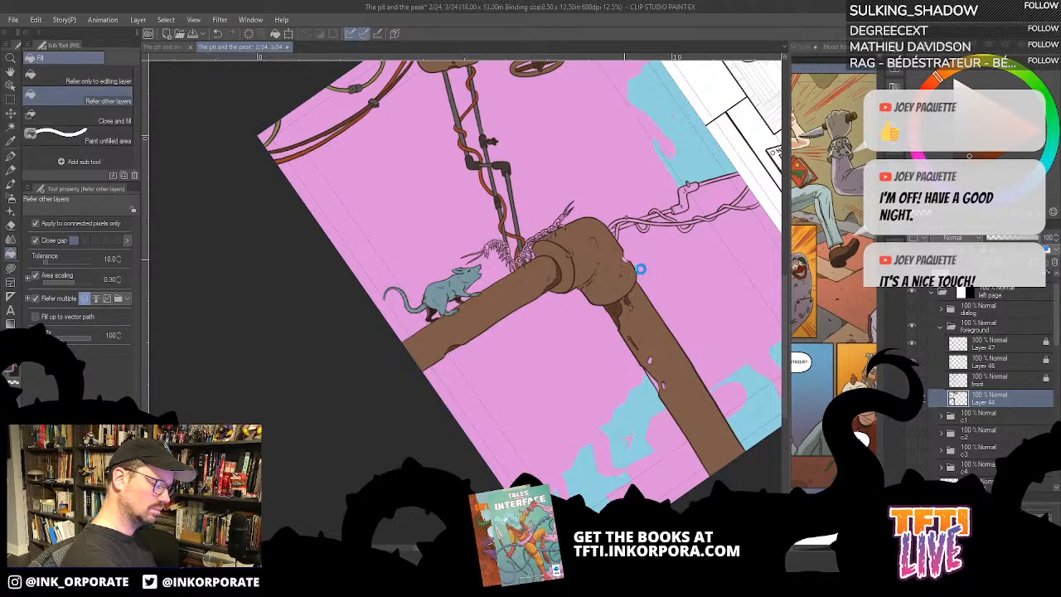
{"action": "left_click", "coordinate": [641, 269]}
{"action": "scroll", "coordinate": [631, 263], "scroll_direction": "down", "scroll_amount": 5}
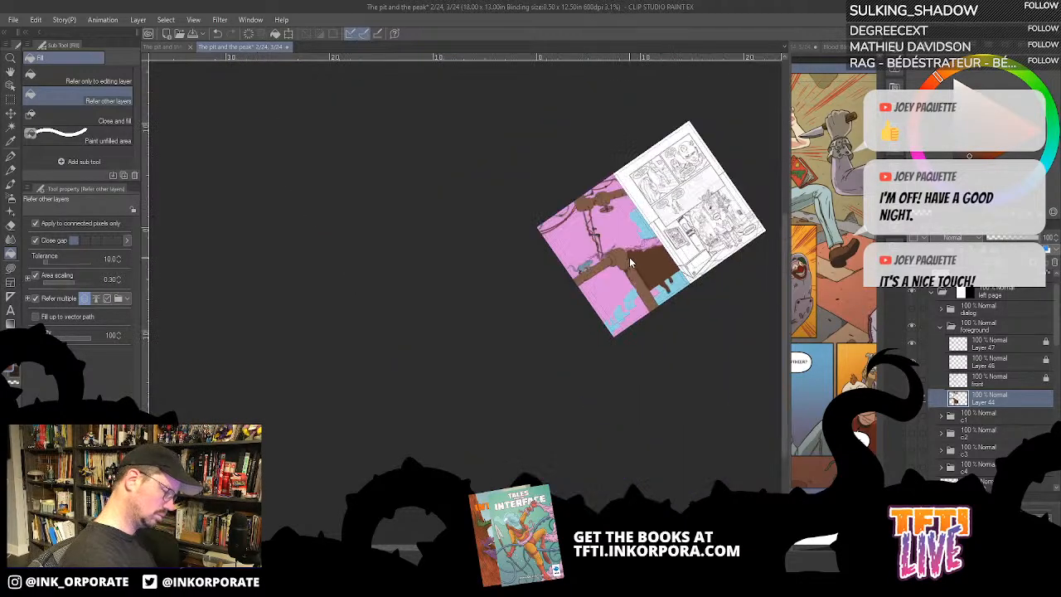
{"action": "scroll", "coordinate": [630, 259], "scroll_direction": "up", "scroll_amount": 7}
{"action": "key", "text": "ctrl+z"}
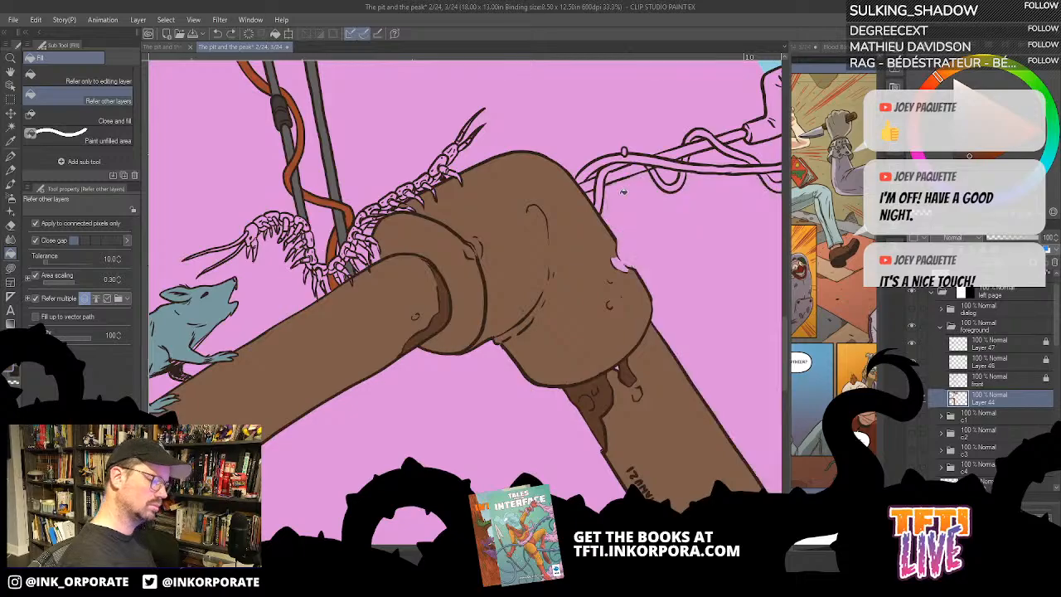
- Lasso-fill the notch in the elbow's outer edge and the small gap beside the rust drip with dark brown
{"action": "key", "text": "u"}
{"action": "mouse_move", "coordinate": [627, 207]}
{"action": "left_mouse_down"}
{"action": "mouse_move", "coordinate": [628, 280]}
{"action": "mouse_move", "coordinate": [581, 374]}
{"action": "mouse_move", "coordinate": [601, 255]}
{"action": "left_mouse_up"}
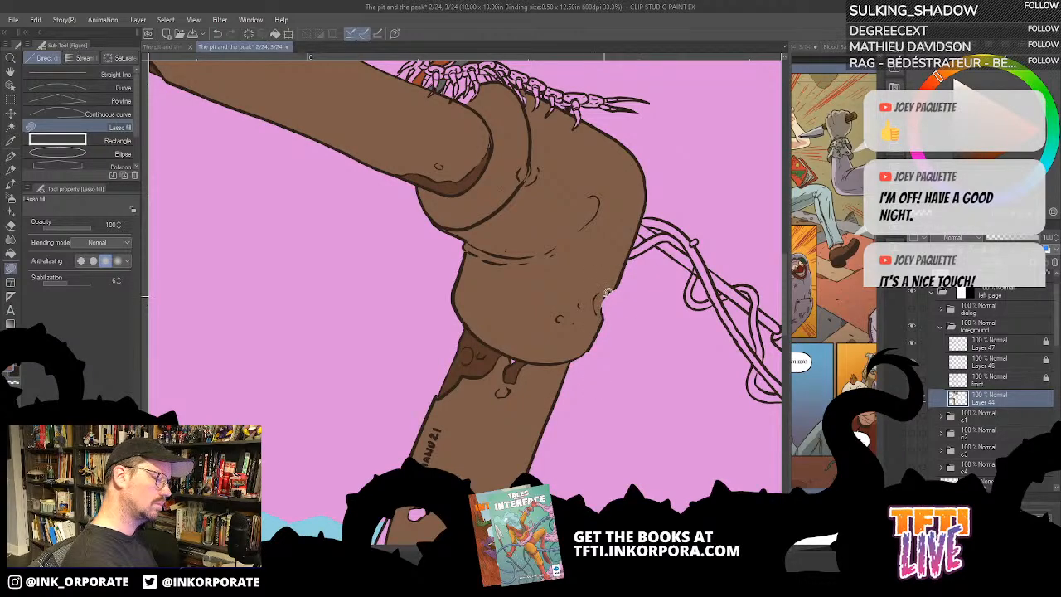
{"action": "left_click_drag", "start_coordinate": [570, 374], "coordinate": [669, 238]}
{"action": "left_click", "coordinate": [619, 226], "text": "alt"}
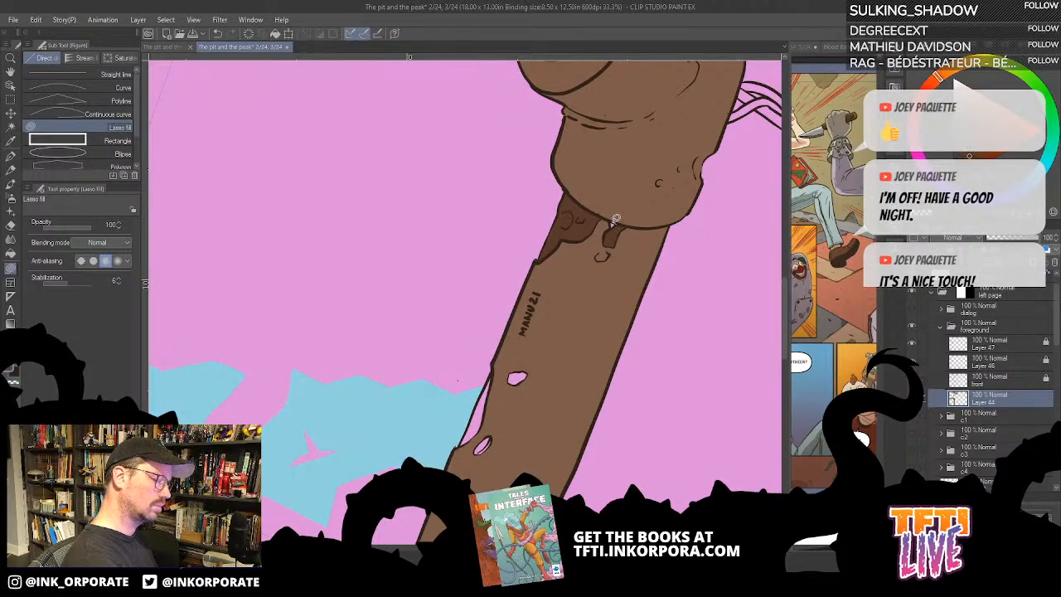
{"action": "left_click_drag", "start_coordinate": [532, 379], "coordinate": [551, 345]}
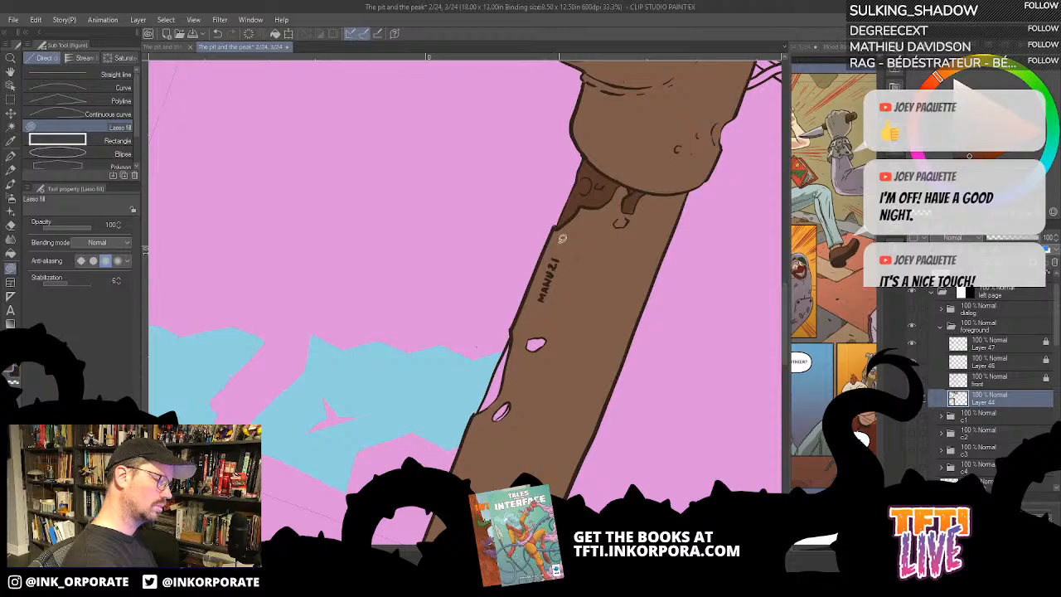
- Fill the two holes and the chipped edge of the large vertical pipe with dark brown
{"action": "key", "text": "g"}
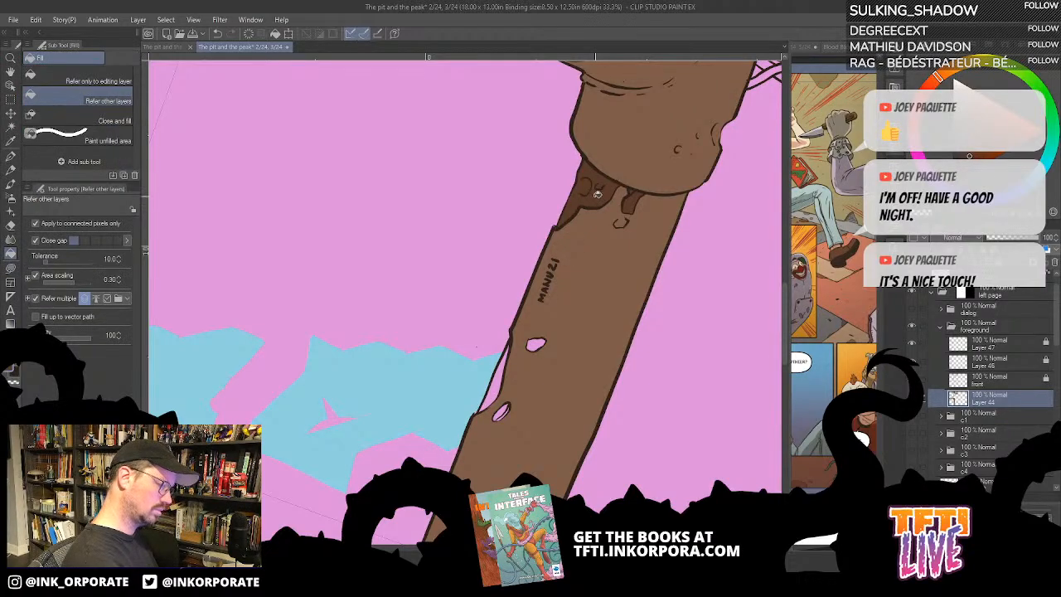
{"action": "left_click", "coordinate": [536, 344]}
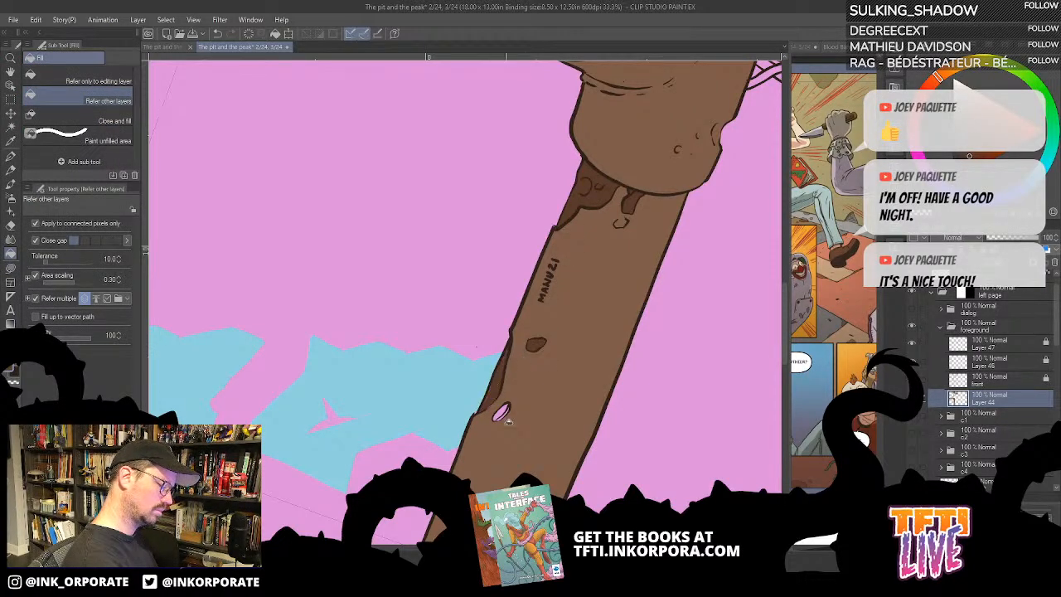
{"action": "left_click", "coordinate": [501, 412]}
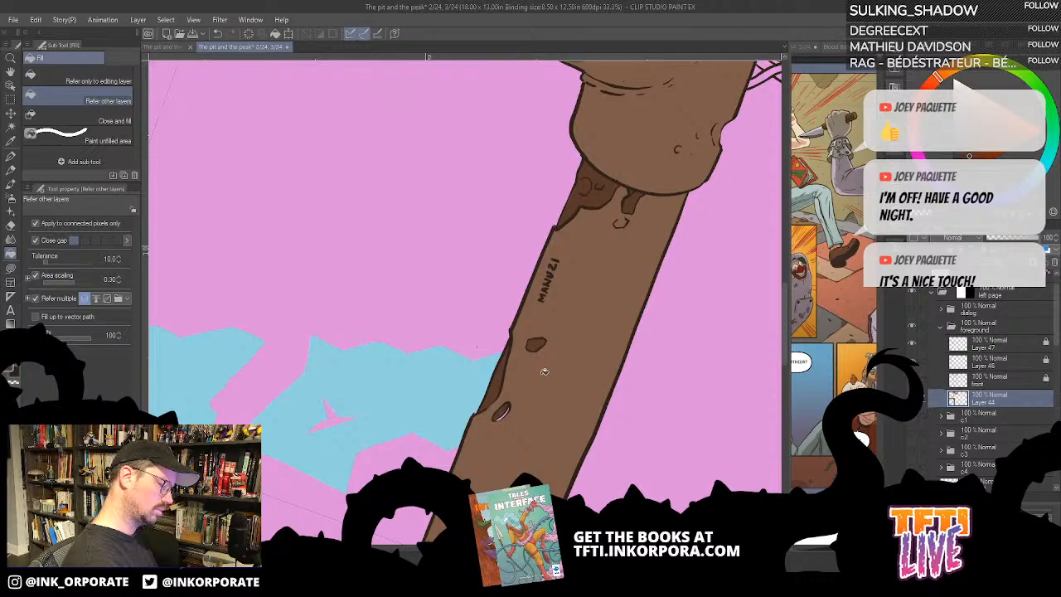
{"action": "key", "text": "ctrl+z"}
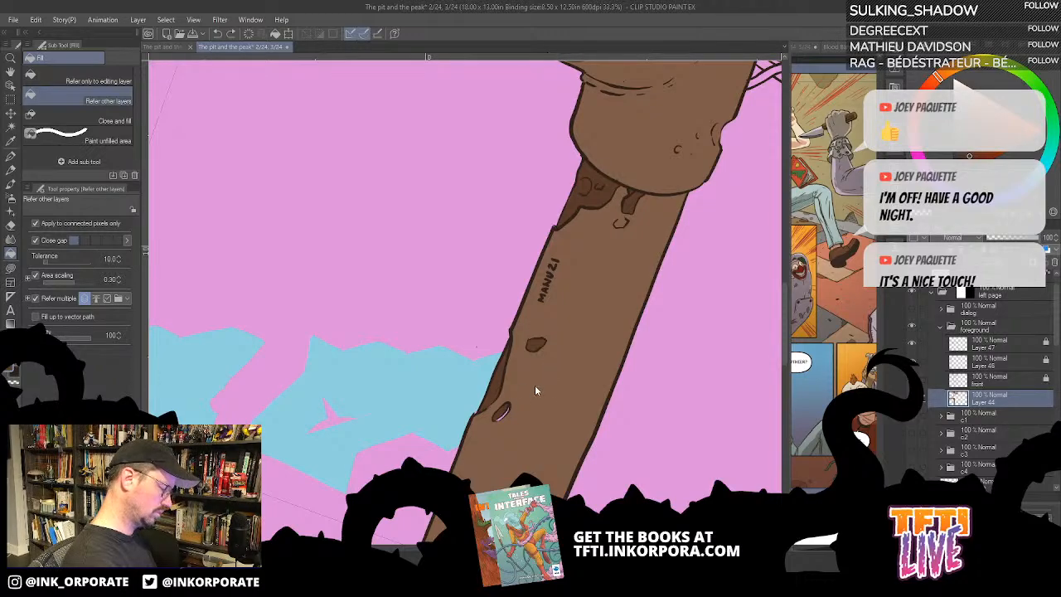
{"action": "left_click", "coordinate": [501, 414]}
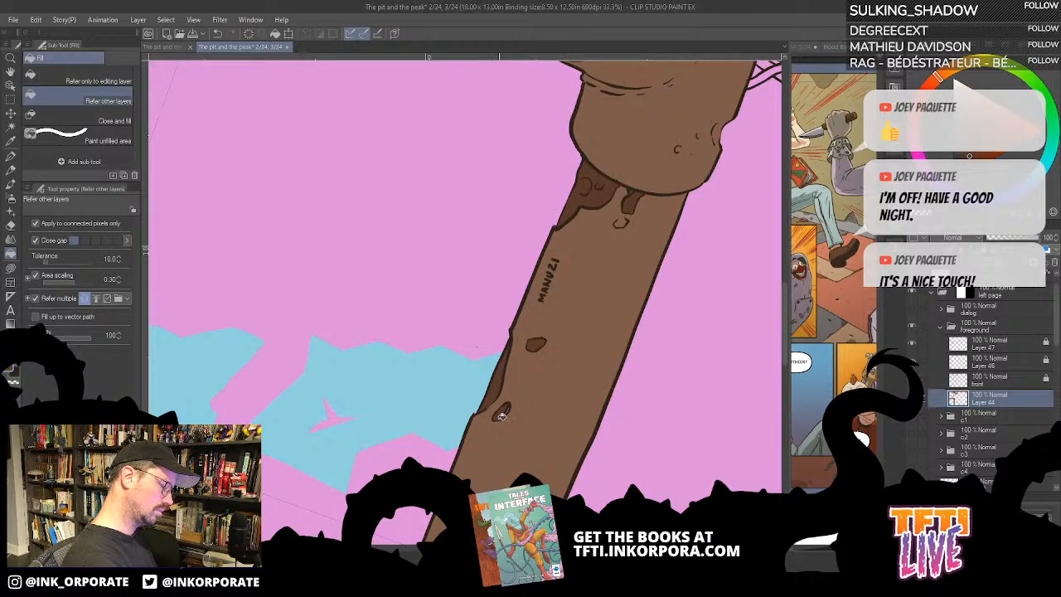
{"action": "left_click_drag", "start_coordinate": [535, 489], "coordinate": [585, 259]}
{"action": "left_click_drag", "start_coordinate": [527, 398], "coordinate": [515, 416]}
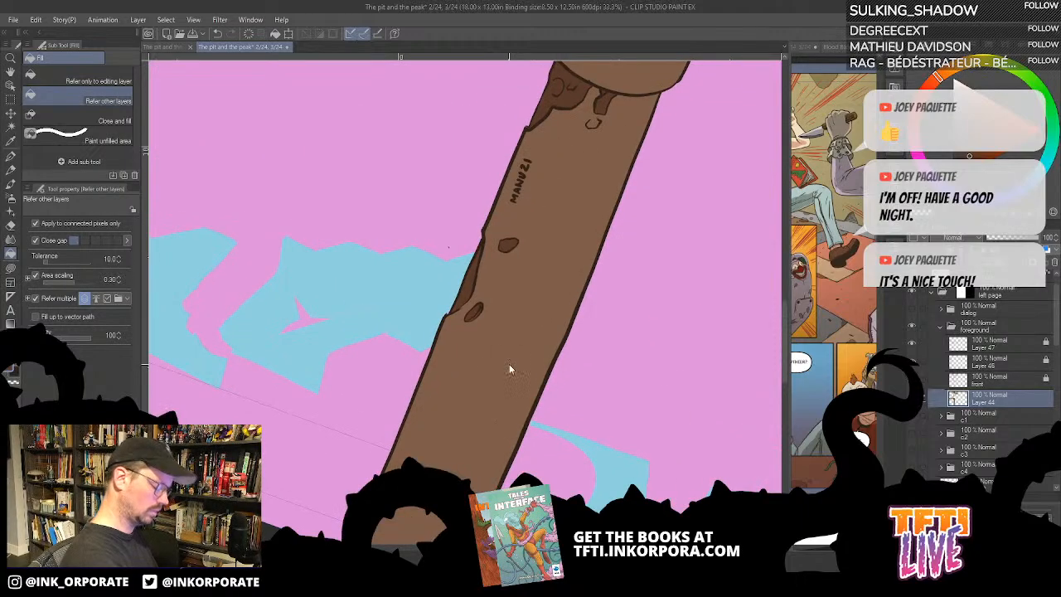
- Fill all segments of the thin pipe running from the large elbow toward the page's inner edge with grey
{"action": "scroll", "coordinate": [509, 364], "scroll_direction": "down", "scroll_amount": 5}
{"action": "key", "text": "minus"}
{"action": "key", "text": "minus"}
{"action": "key", "text": "minus"}
{"action": "key", "text": "minus"}
{"action": "key", "text": "minus"}
{"action": "key", "text": "minus"}
{"action": "key", "text": "minus"}
{"action": "key", "text": "minus"}
{"action": "key", "text": "minus"}
{"action": "key", "text": "minus"}
{"action": "key", "text": "minus"}
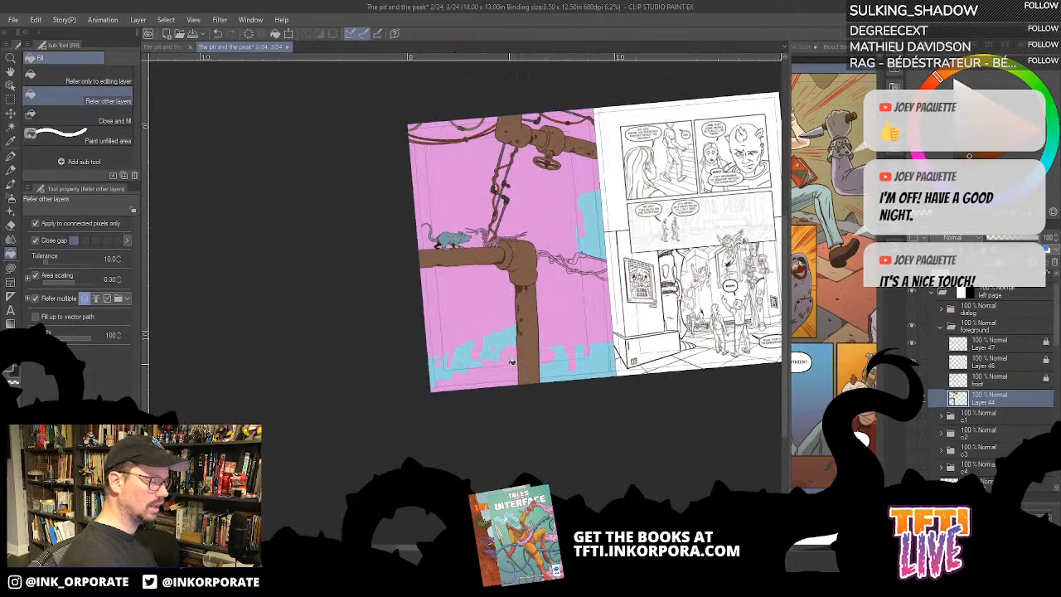
{"action": "scroll", "coordinate": [510, 365], "scroll_direction": "up", "scroll_amount": 4}
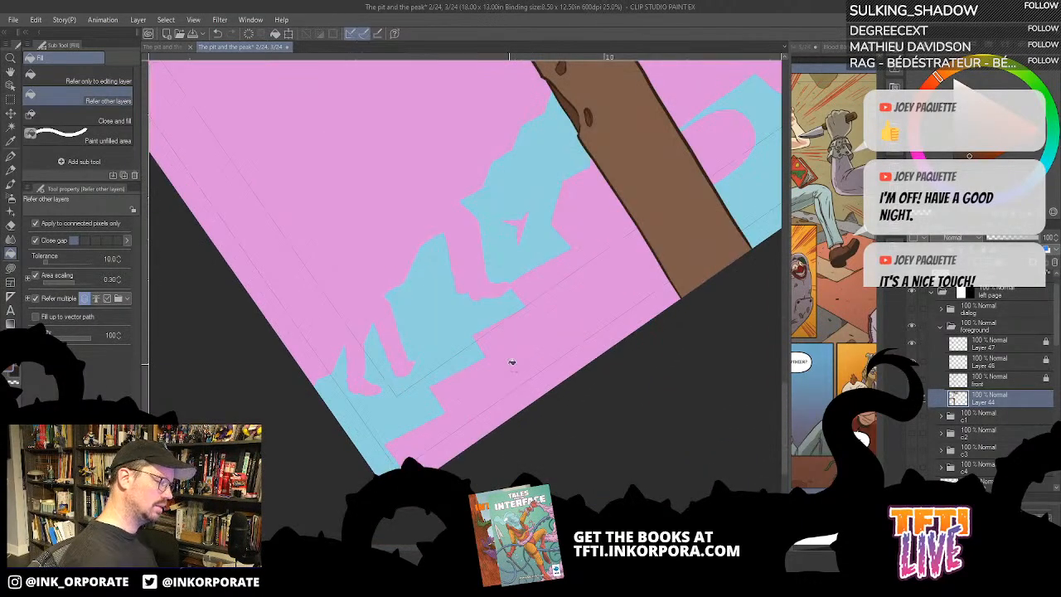
{"action": "left_click_drag", "start_coordinate": [489, 128], "coordinate": [538, 256]}
{"action": "left_click_drag", "start_coordinate": [583, 78], "coordinate": [606, 277]}
{"action": "left_click_drag", "start_coordinate": [630, 170], "coordinate": [594, 253]}
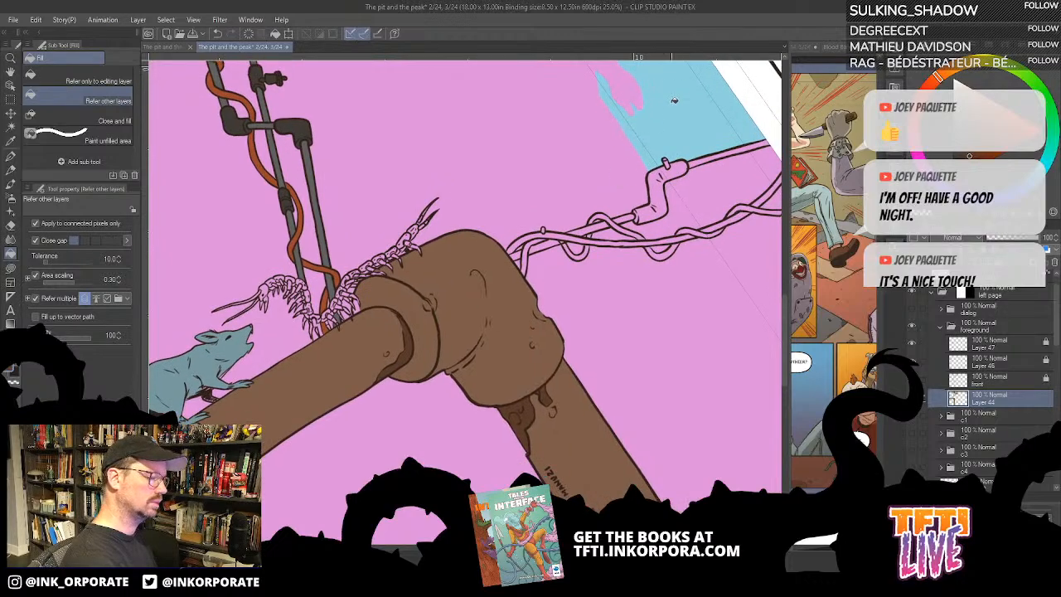
{"action": "left_click", "coordinate": [700, 158]}
{"action": "left_click", "coordinate": [548, 245]}
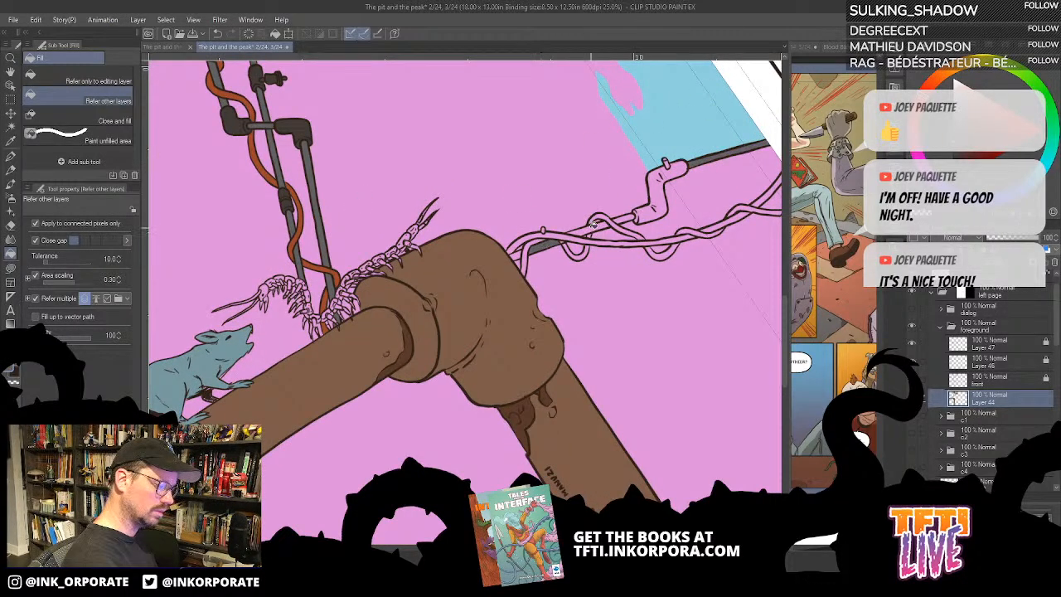
{"action": "left_click", "coordinate": [593, 225]}
{"action": "left_click", "coordinate": [628, 214]}
{"action": "left_click", "coordinate": [520, 250]}
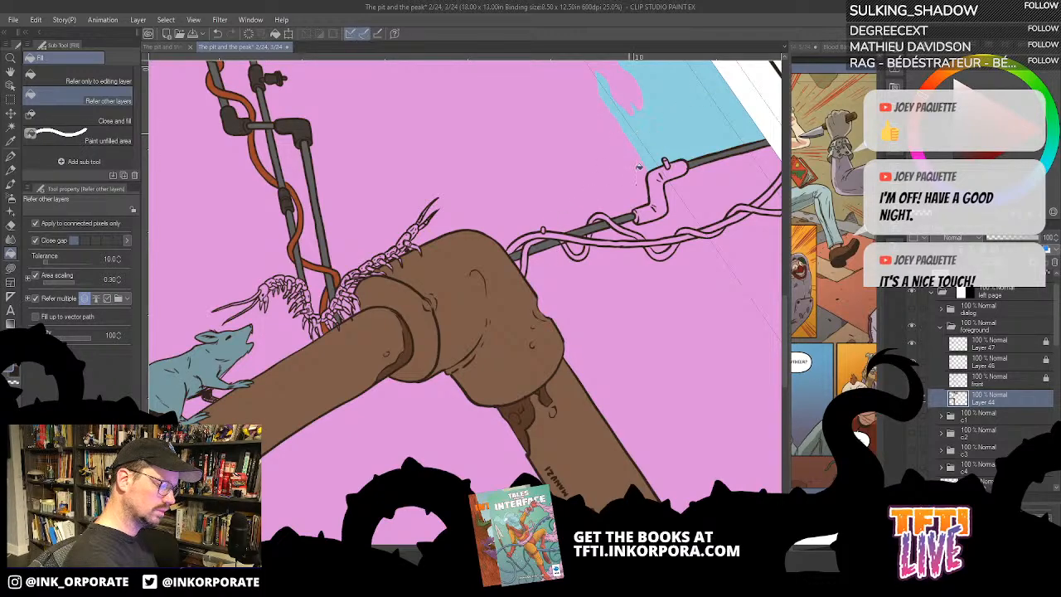
- Fill the thick cable along the thin grey pipe with rust orange and the pipe's bent fitting with dark charcoal brown
{"action": "left_click_drag", "start_coordinate": [519, 130], "coordinate": [556, 350]}
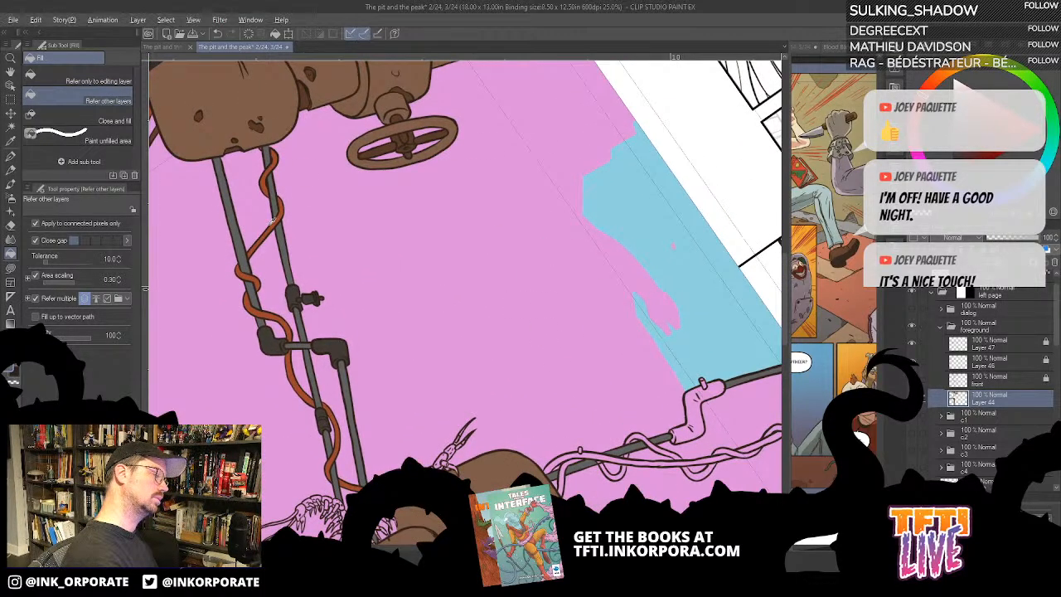
{"action": "left_click_drag", "start_coordinate": [718, 330], "coordinate": [694, 119]}
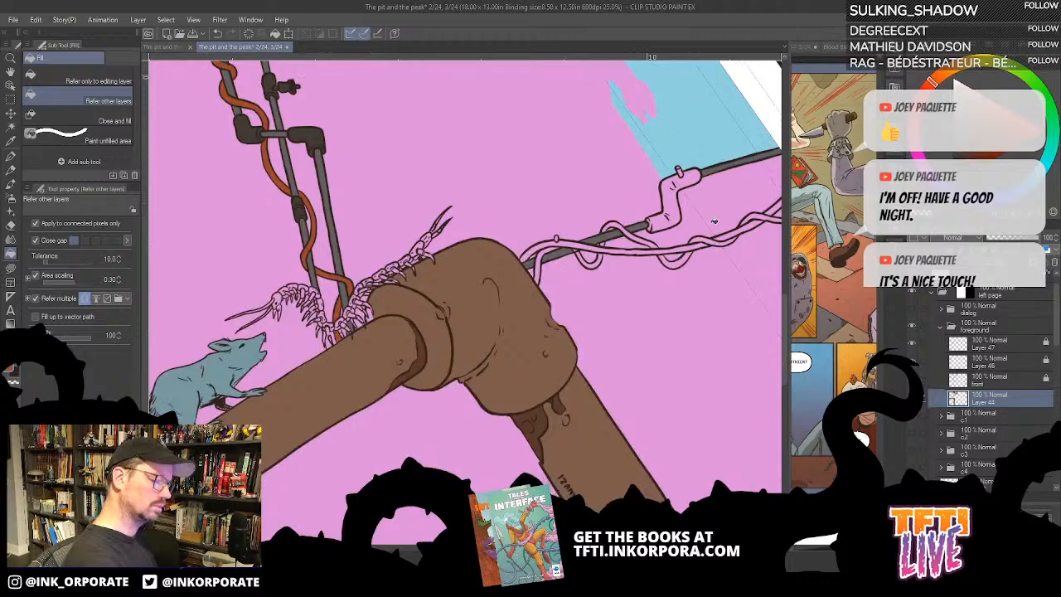
{"action": "left_click", "coordinate": [564, 242]}
{"action": "left_click_drag", "start_coordinate": [646, 282], "coordinate": [548, 293]}
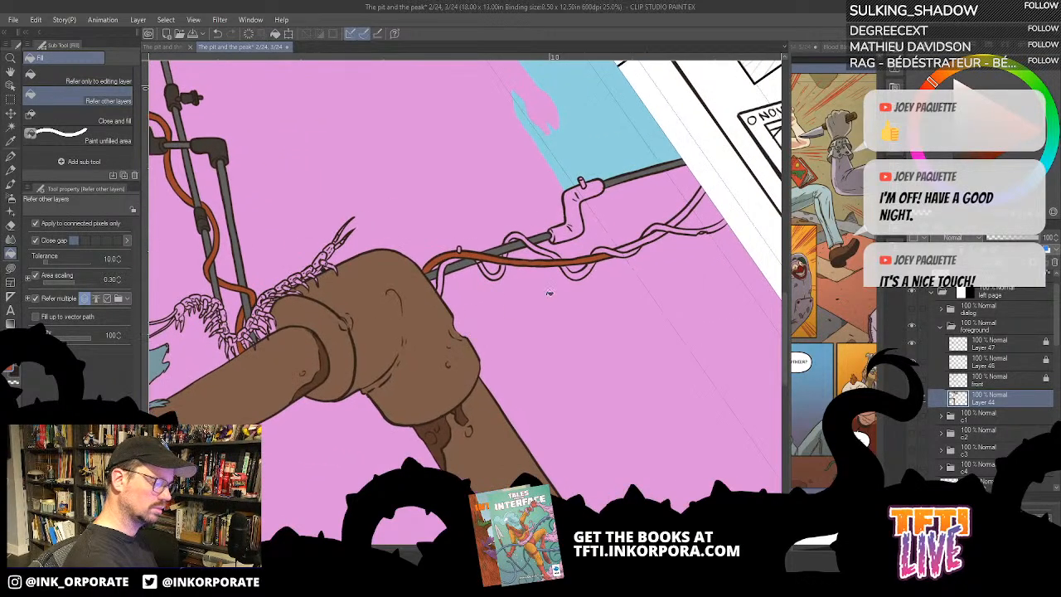
{"action": "left_click", "coordinate": [643, 241]}
{"action": "left_click", "coordinate": [688, 209]}
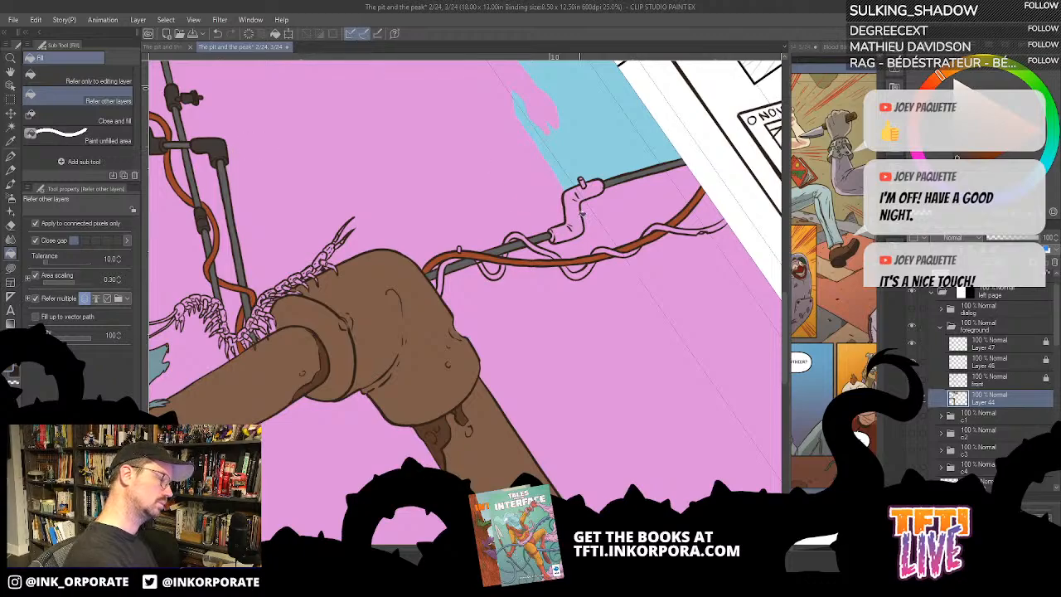
{"action": "left_click", "coordinate": [581, 214]}
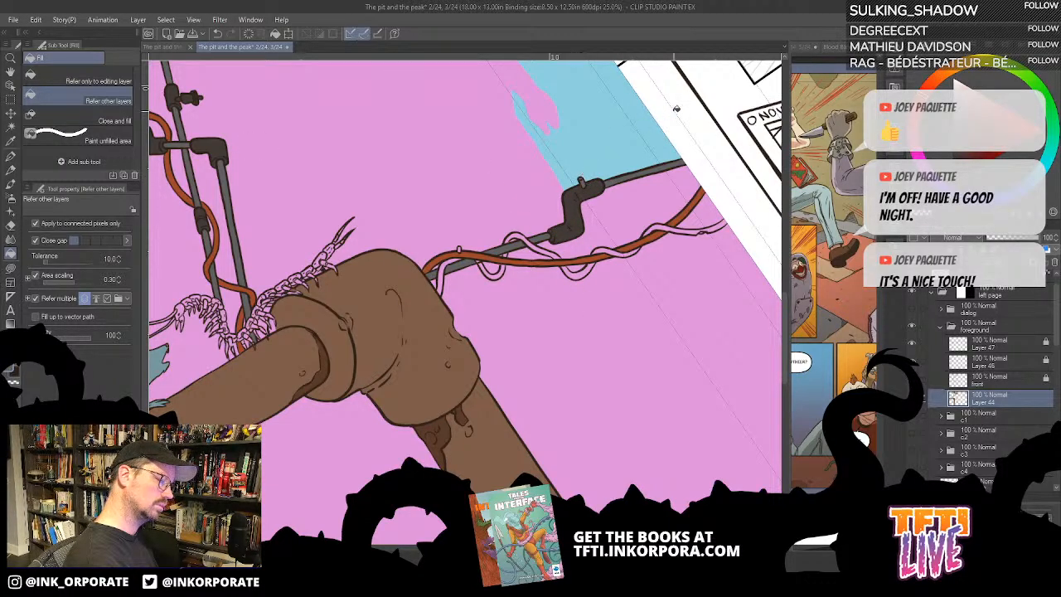
- Fill the segments of the thin cable winding around the grey pipe beside the large elbow with olive green
{"action": "scroll", "coordinate": [561, 169], "scroll_direction": "down", "scroll_amount": 4}
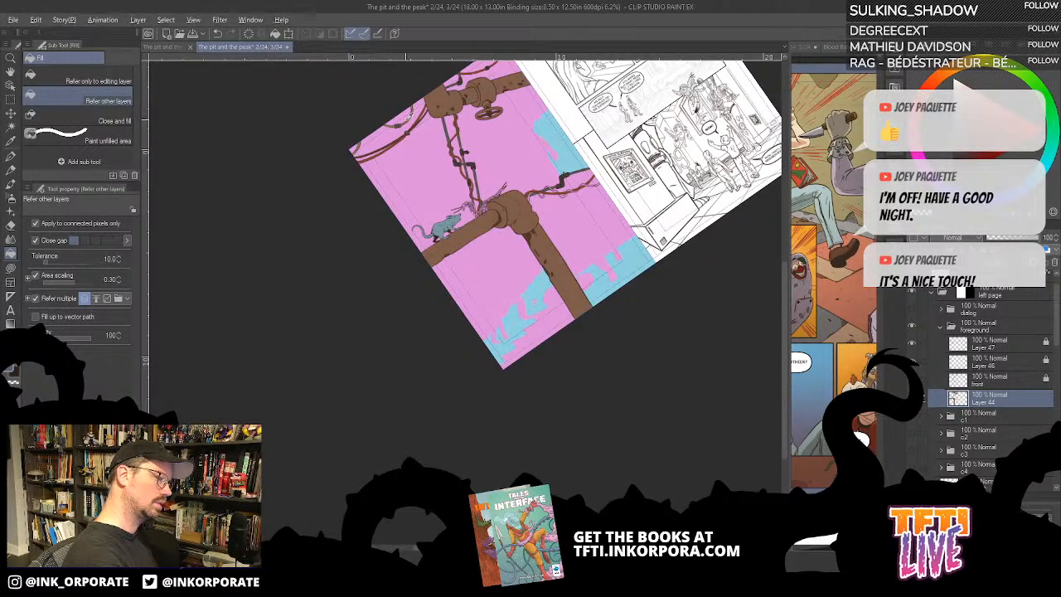
{"action": "scroll", "coordinate": [417, 106], "scroll_direction": "up", "scroll_amount": 2}
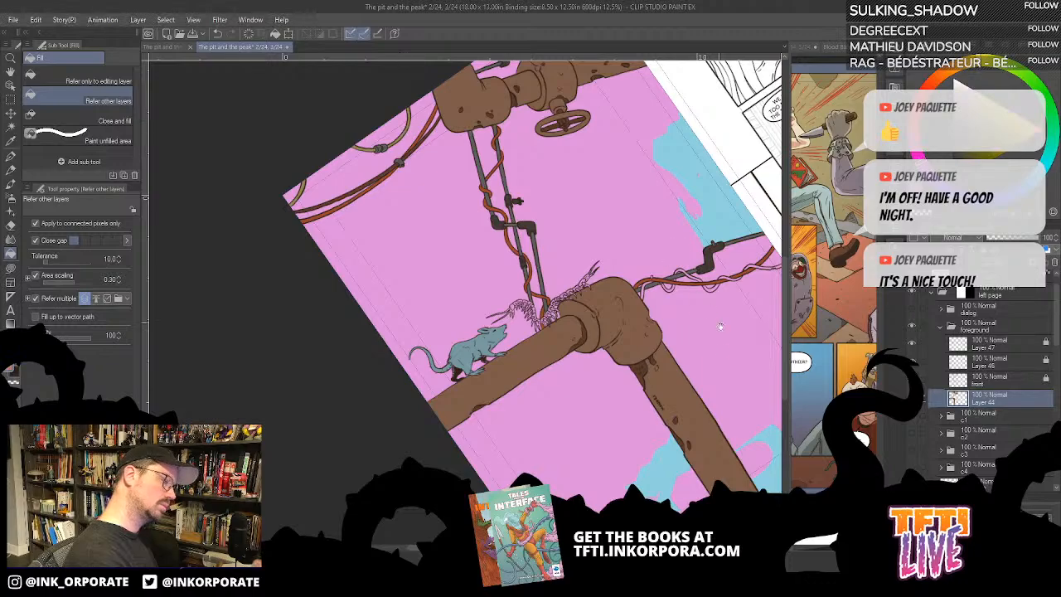
{"action": "scroll", "coordinate": [643, 371], "scroll_direction": "up", "scroll_amount": 4}
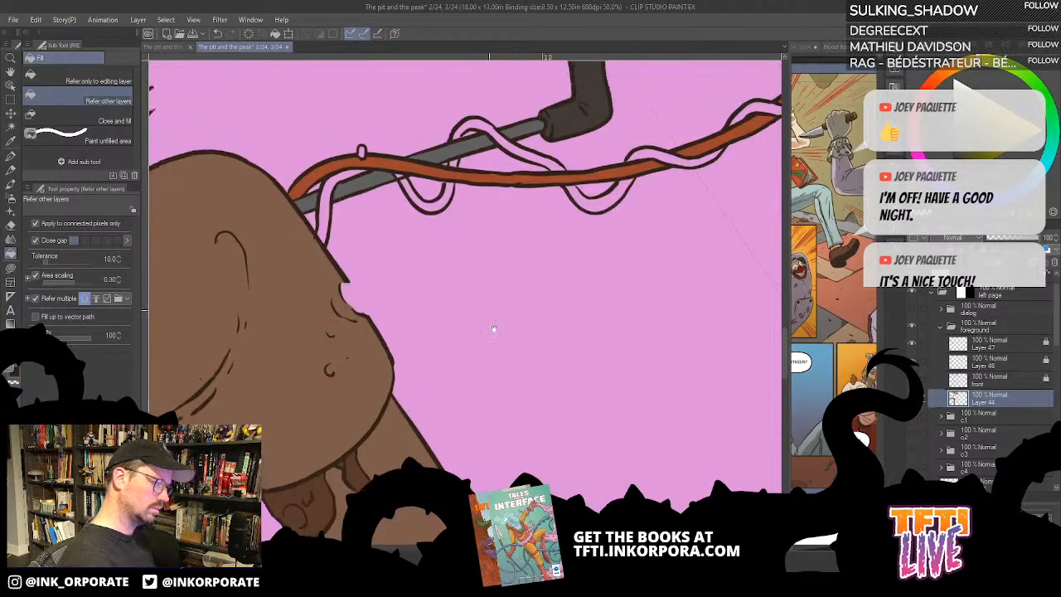
{"action": "left_click_drag", "start_coordinate": [494, 329], "coordinate": [605, 414]}
{"action": "left_click", "coordinate": [442, 287]}
{"action": "left_click", "coordinate": [551, 287]}
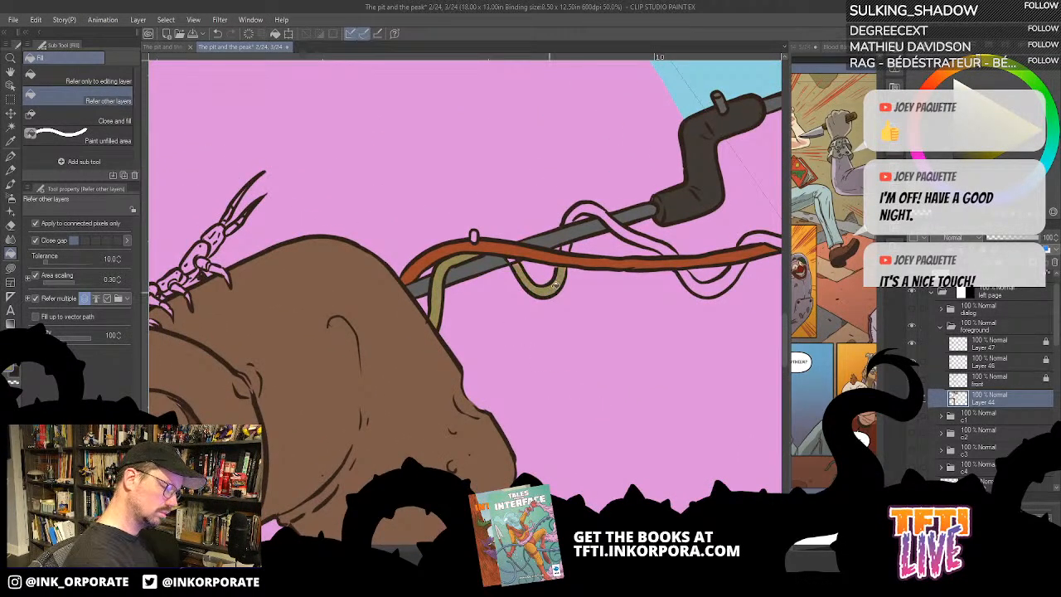
{"action": "left_click", "coordinate": [601, 206]}
{"action": "left_click", "coordinate": [720, 291]}
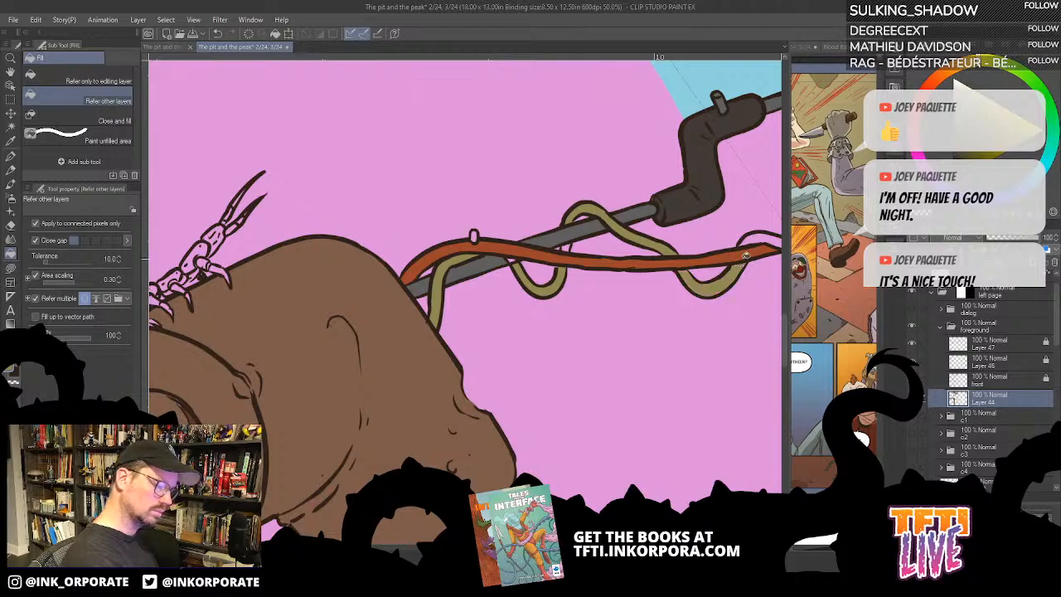
{"action": "left_click", "coordinate": [761, 236]}
- Fill the remaining loop of the thin winding cable toward the page's inner edge with olive green
{"action": "left_click_drag", "start_coordinate": [666, 360], "coordinate": [540, 398]}
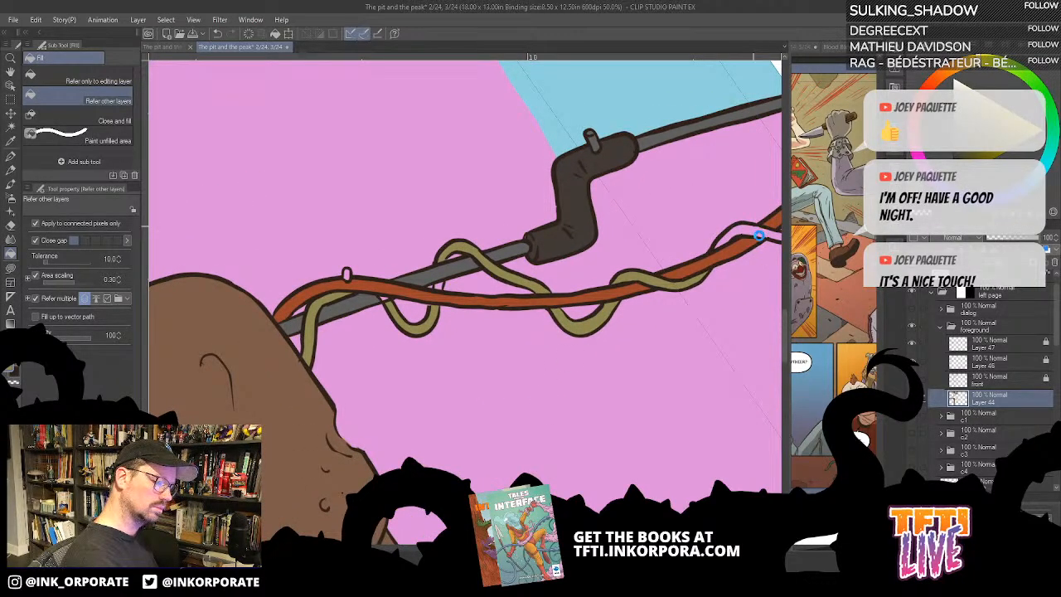
{"action": "left_click", "coordinate": [576, 214]}
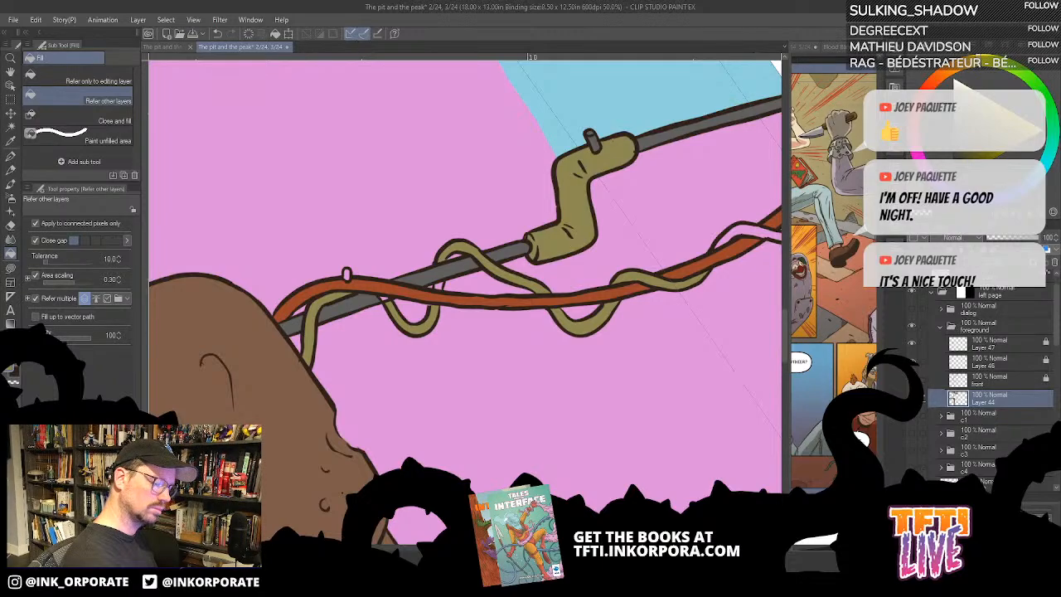
{"action": "key", "text": "ctrl+z"}
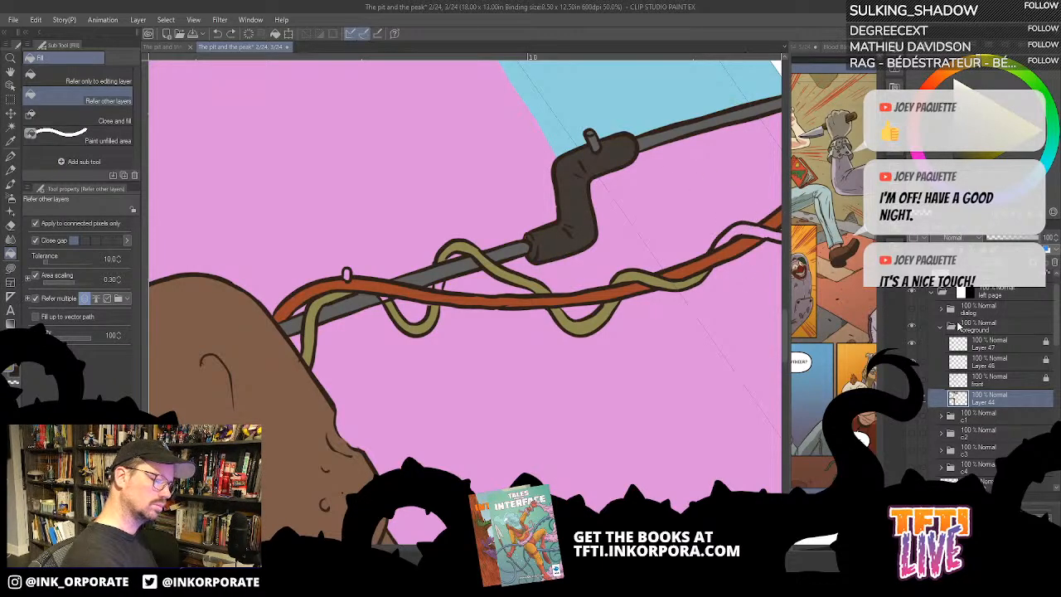
{"action": "left_click", "coordinate": [912, 361]}
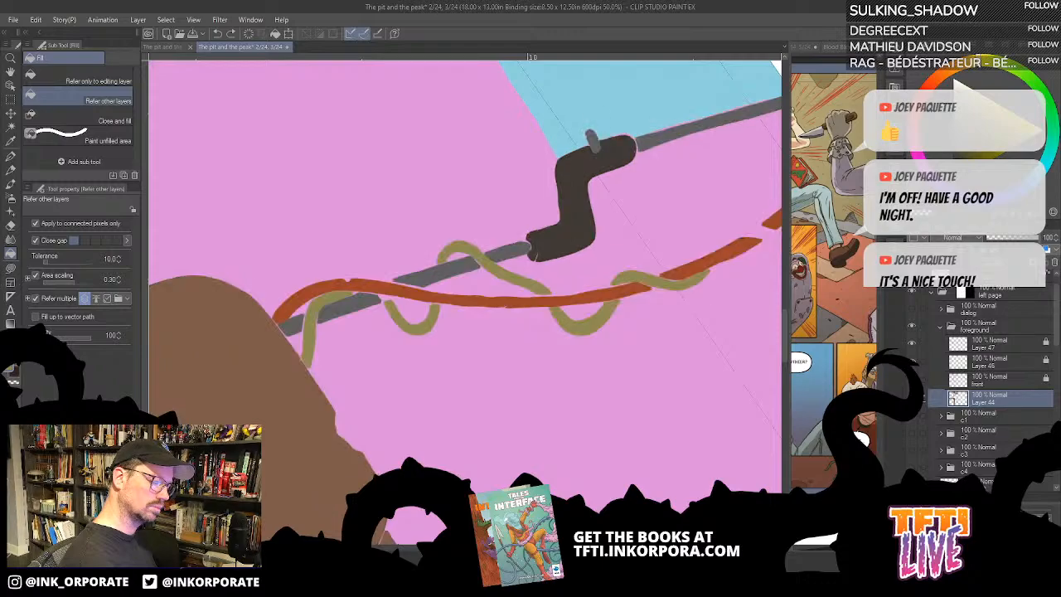
{"action": "left_click", "coordinate": [912, 362]}
{"action": "left_click", "coordinate": [761, 228]}
{"action": "left_click_drag", "start_coordinate": [677, 329], "coordinate": [693, 350]}
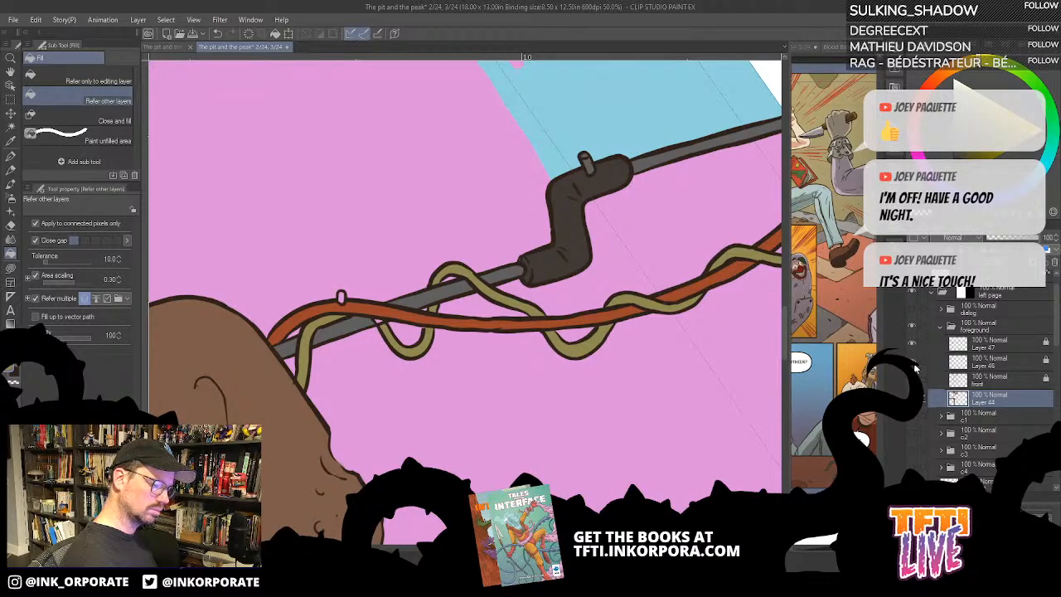
- Lasso-fill the small gap where the winding cable meets the grey pipe, and colour the orange cable's clip dark charcoal brown
{"action": "left_click", "coordinate": [997, 379]}
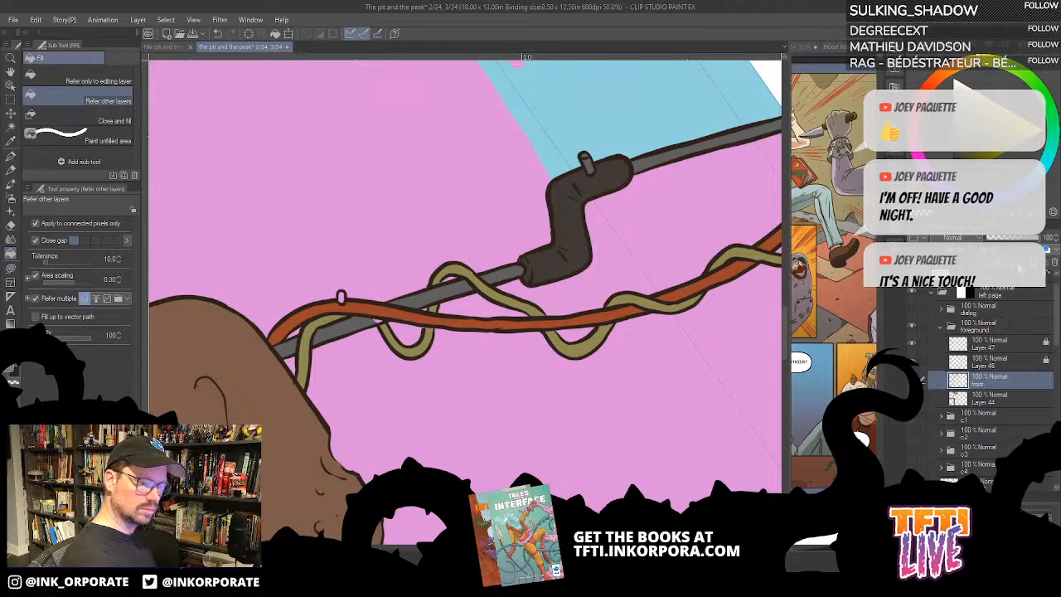
{"action": "left_click", "coordinate": [987, 254]}
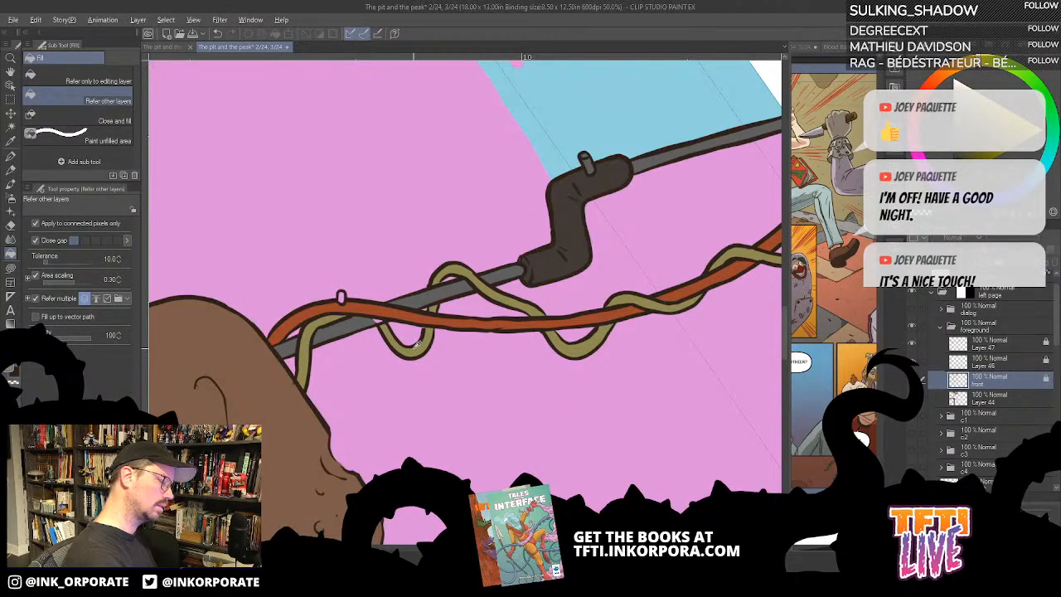
{"action": "key", "text": "asciicircum"}
{"action": "key", "text": "asciicircum"}
{"action": "key", "text": "asciicircum"}
{"action": "key", "text": "asciicircum"}
{"action": "key", "text": "asciicircum"}
{"action": "key", "text": "asciicircum"}
{"action": "key", "text": "asciicircum"}
{"action": "key", "text": "asciicircum"}
{"action": "key", "text": "asciicircum"}
{"action": "key", "text": "asciicircum"}
{"action": "key", "text": "asciicircum"}
{"action": "key", "text": "asciicircum"}
{"action": "key", "text": "asciicircum"}
{"action": "key", "text": "asciicircum"}
{"action": "key", "text": "asciicircum"}
{"action": "key", "text": "asciicircum"}
{"action": "key", "text": "asciicircum"}
{"action": "key", "text": "asciicircum"}
{"action": "key", "text": "asciicircum"}
{"action": "key", "text": "asciicircum"}
{"action": "key", "text": "asciicircum"}
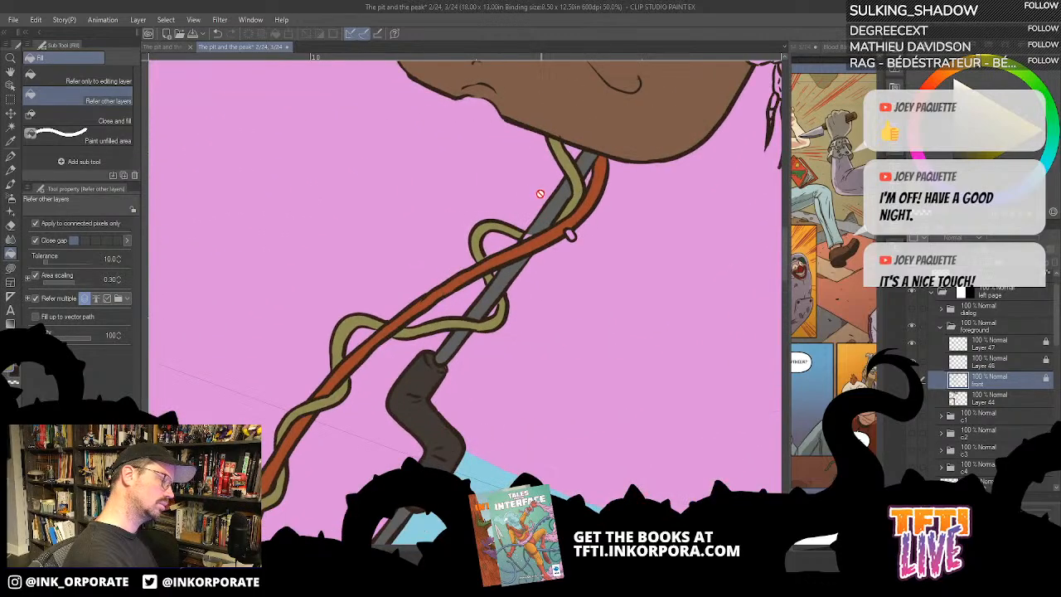
{"action": "key", "text": "u"}
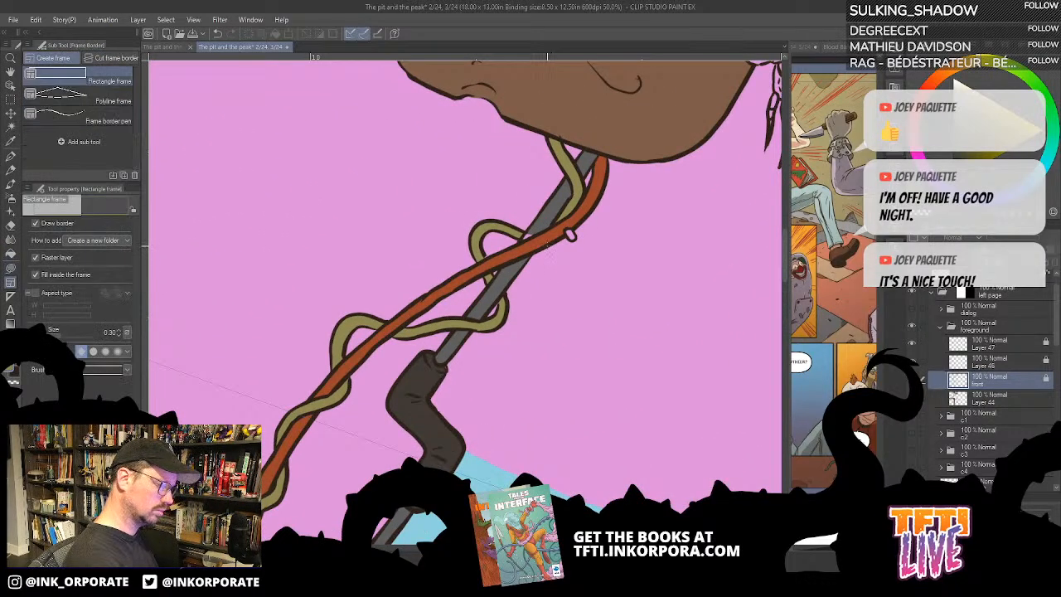
{"action": "key", "text": "u"}
{"action": "key", "text": "u"}
{"action": "key", "text": "u"}
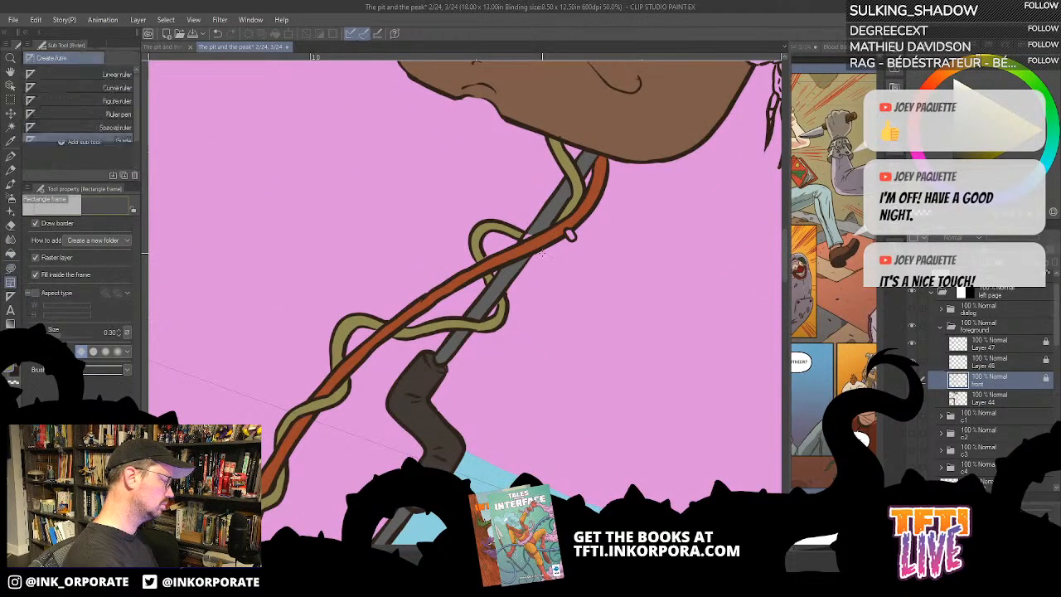
{"action": "key", "text": "u"}
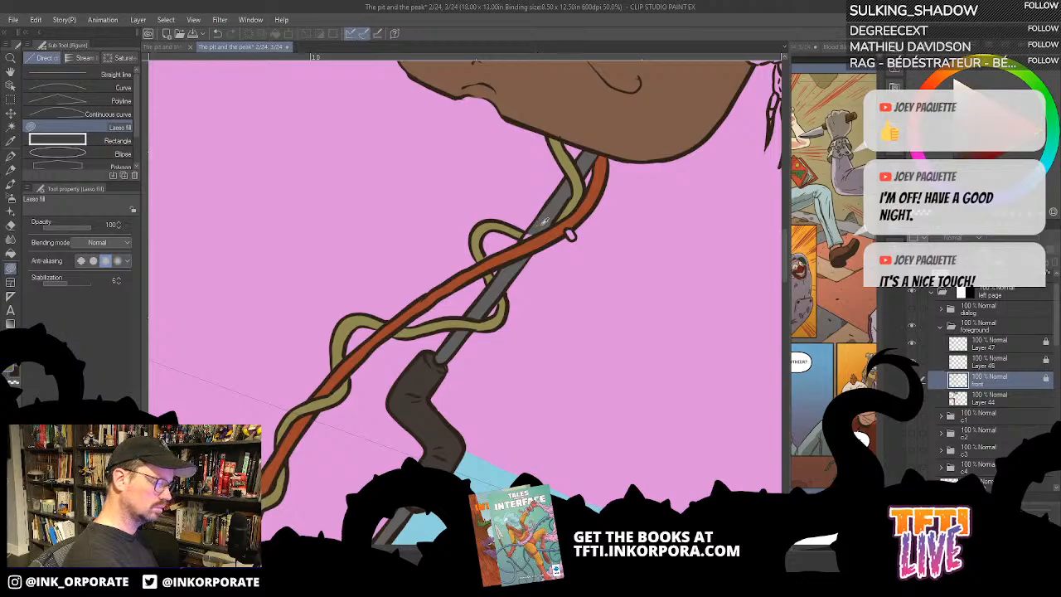
{"action": "key", "text": "alt+bracketleft"}
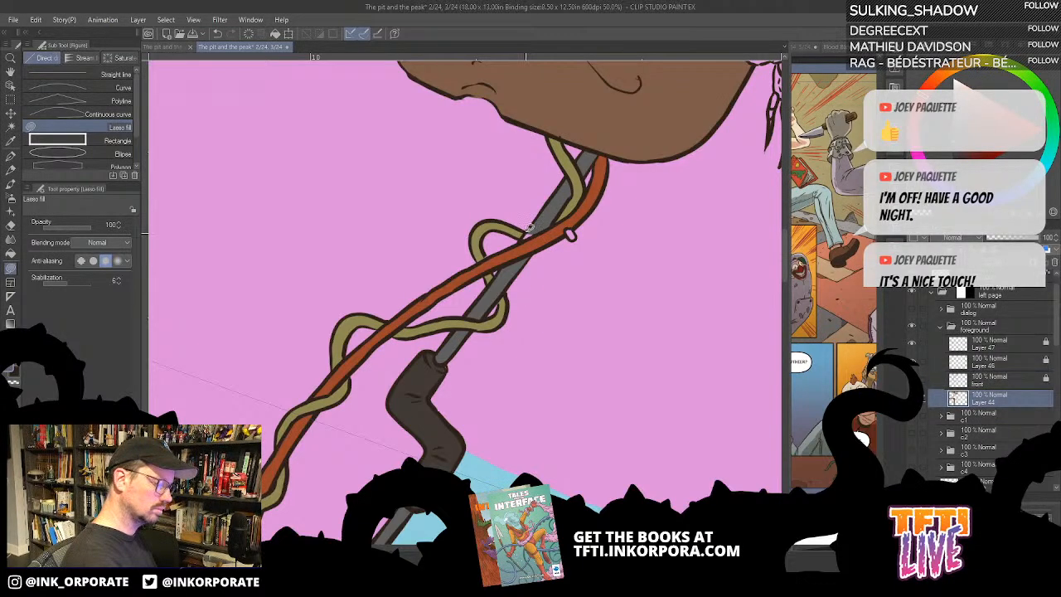
{"action": "mouse_move", "coordinate": [526, 233]}
{"action": "left_mouse_down"}
{"action": "mouse_move", "coordinate": [542, 226]}
{"action": "mouse_move", "coordinate": [530, 232]}
{"action": "left_mouse_up"}
{"action": "left_click", "coordinate": [555, 236], "text": "alt"}
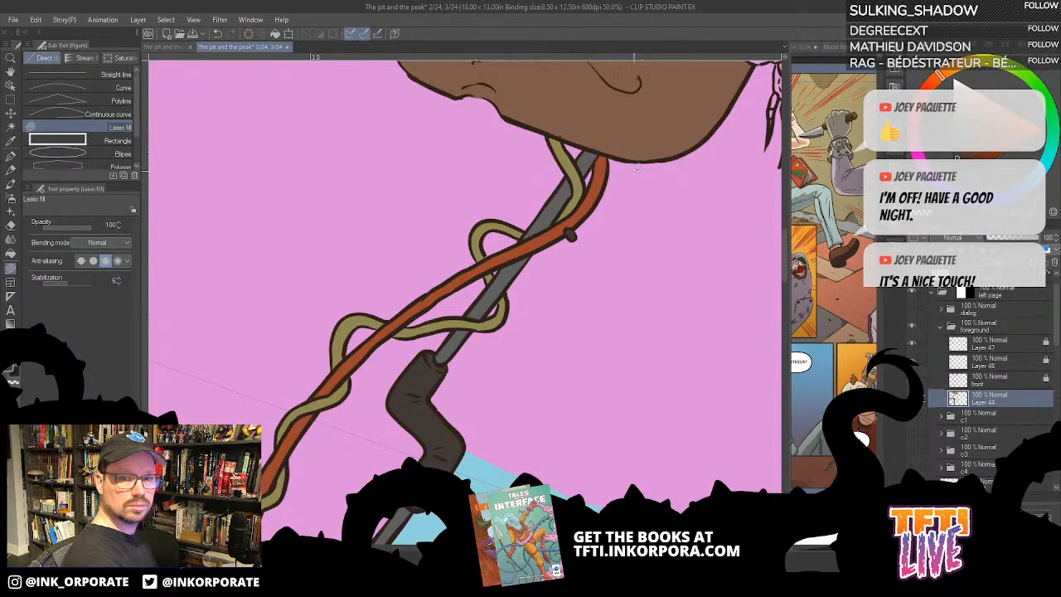
- Touch up the rust edge along the large elbow's collar with the dark brown of the adjoining rust patch
{"action": "scroll", "coordinate": [634, 171], "scroll_direction": "down", "scroll_amount": 1}
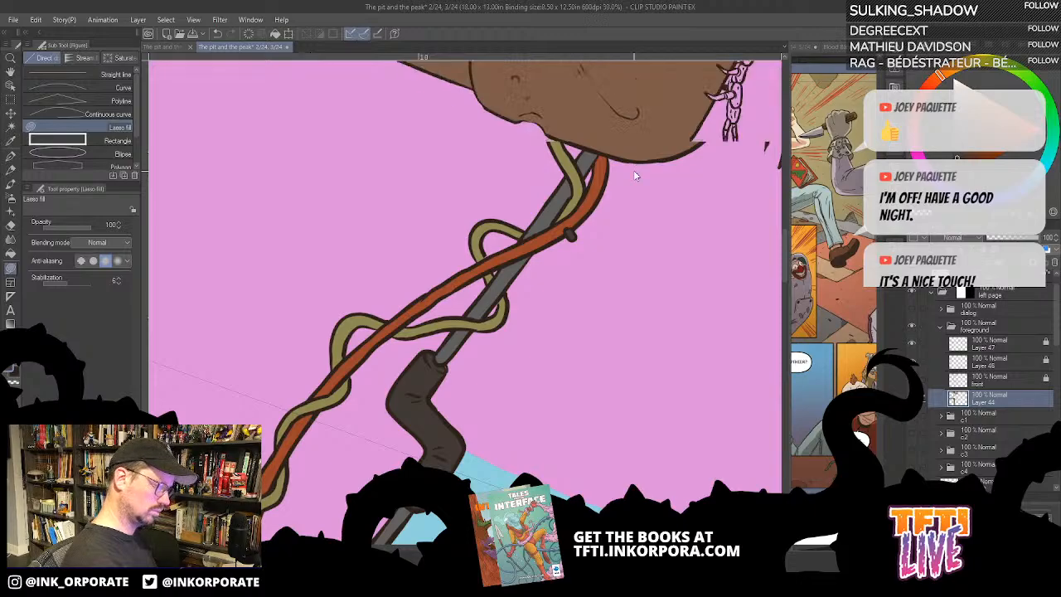
{"action": "scroll", "coordinate": [633, 170], "scroll_direction": "down", "scroll_amount": 4}
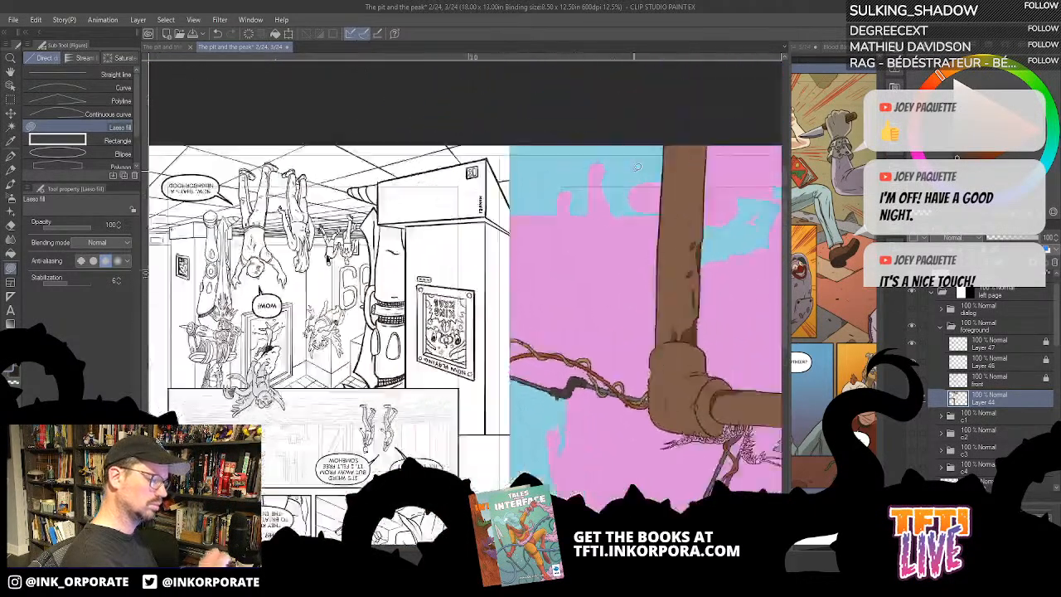
{"action": "left_click_drag", "start_coordinate": [638, 167], "coordinate": [658, 414]}
{"action": "scroll", "coordinate": [582, 466], "scroll_direction": "up", "scroll_amount": 3}
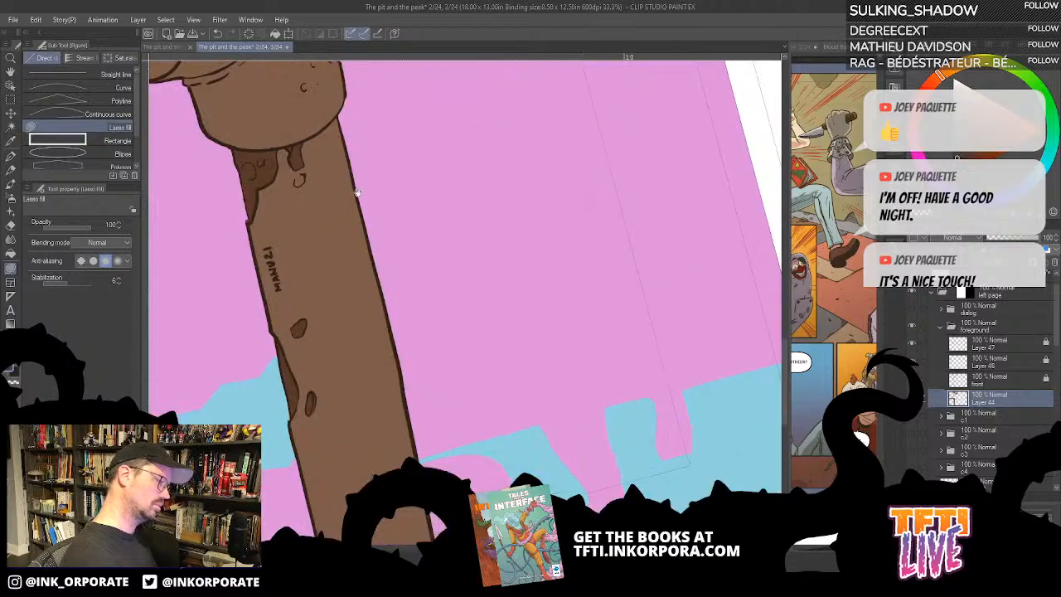
{"action": "left_click_drag", "start_coordinate": [300, 137], "coordinate": [621, 489]}
{"action": "left_click_drag", "start_coordinate": [500, 281], "coordinate": [535, 269]}
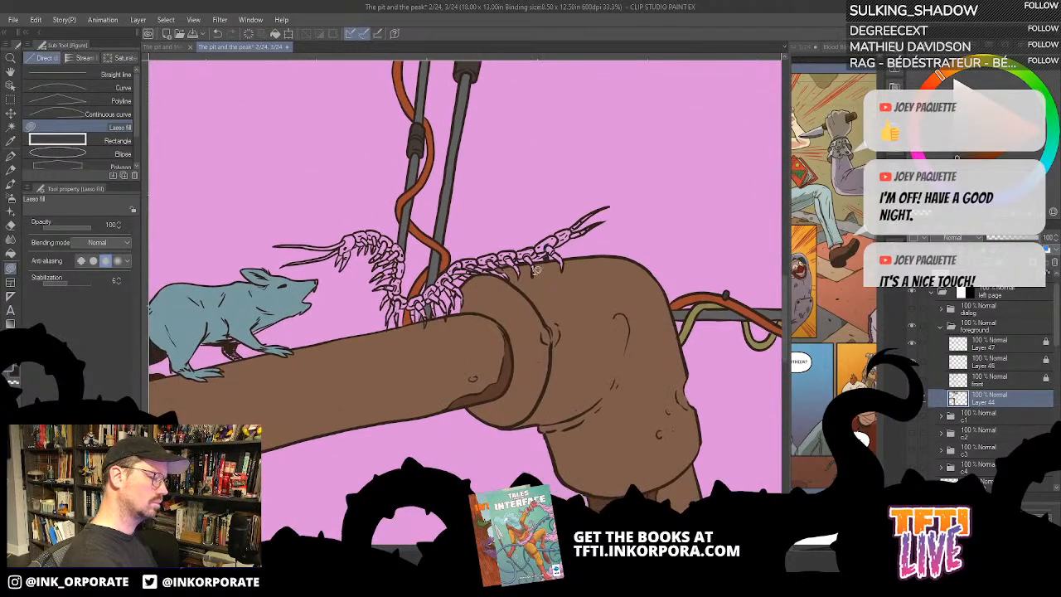
{"action": "left_click", "coordinate": [512, 363], "text": "alt"}
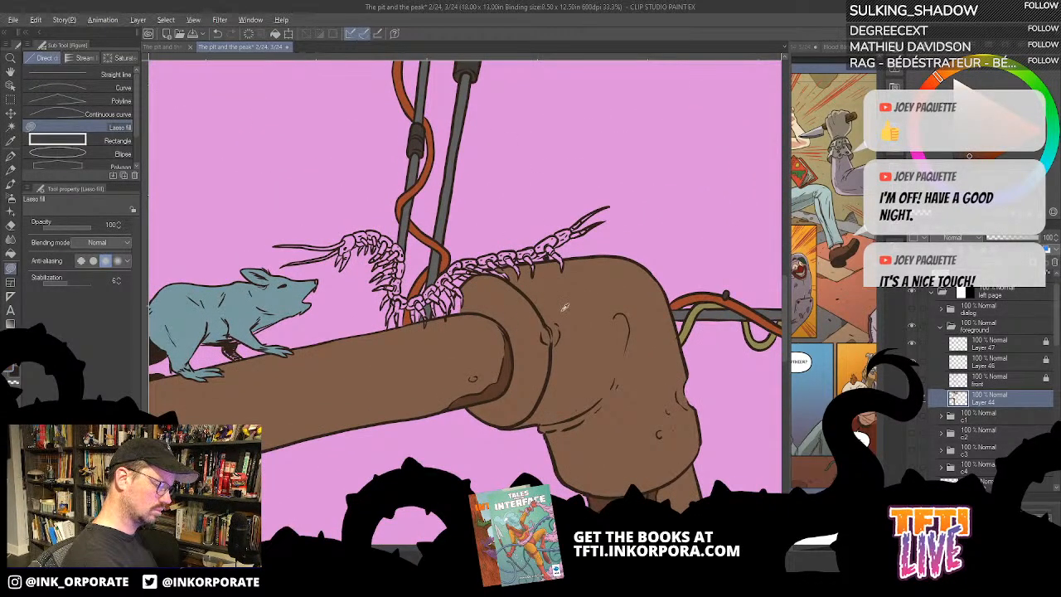
{"action": "left_click", "coordinate": [563, 311], "text": "alt"}
{"action": "mouse_move", "coordinate": [537, 311]}
{"action": "left_mouse_down"}
{"action": "mouse_move", "coordinate": [557, 308]}
{"action": "mouse_move", "coordinate": [536, 314]}
{"action": "left_mouse_up"}
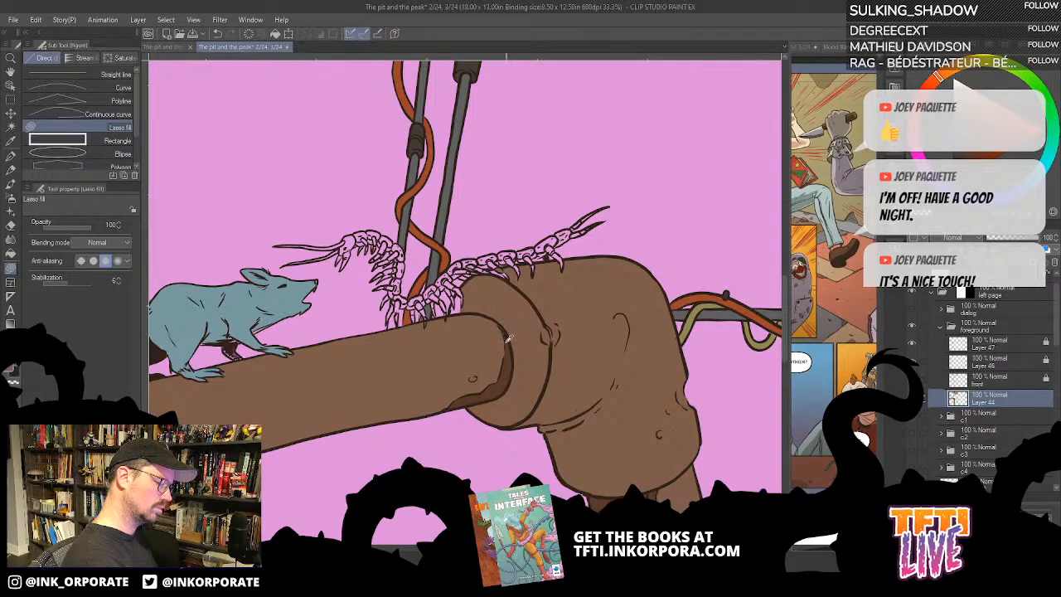
{"action": "left_click", "coordinate": [511, 363], "text": "alt"}
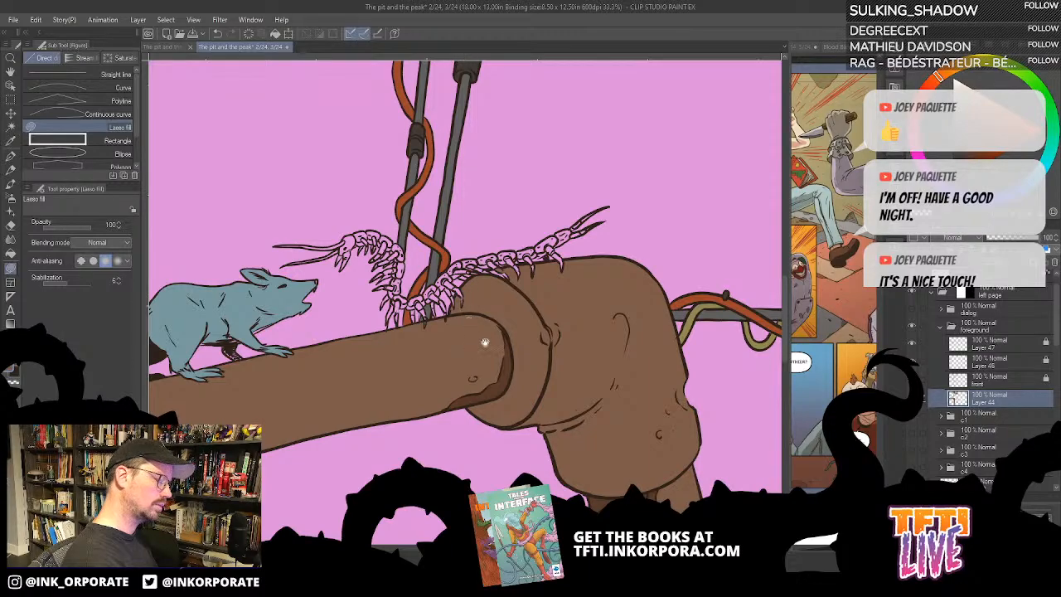
{"action": "left_click_drag", "start_coordinate": [511, 313], "coordinate": [563, 307]}
{"action": "key", "text": "g"}
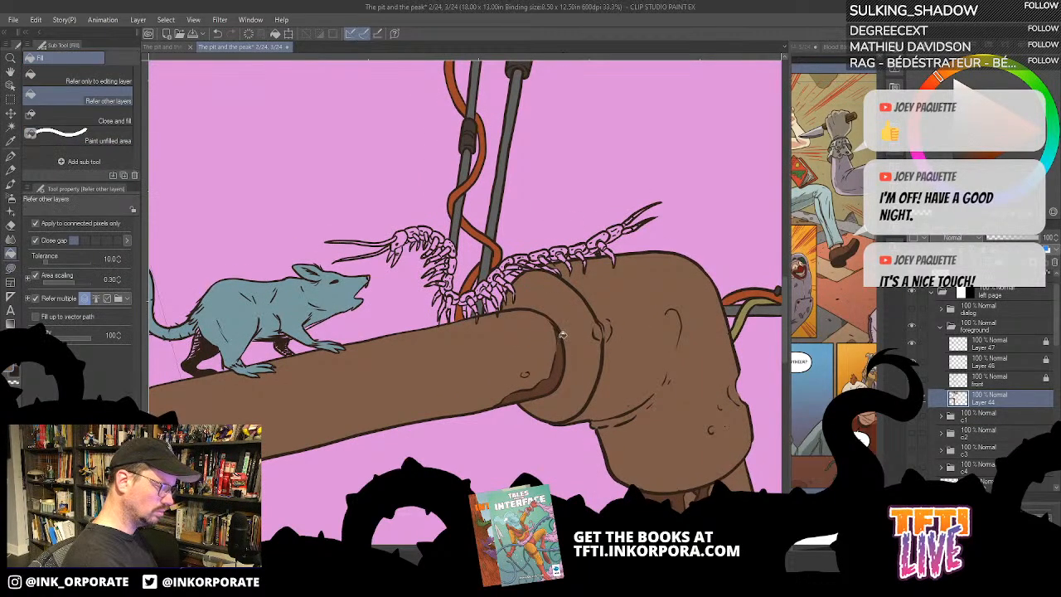
{"action": "left_click", "coordinate": [560, 359], "text": "alt"}
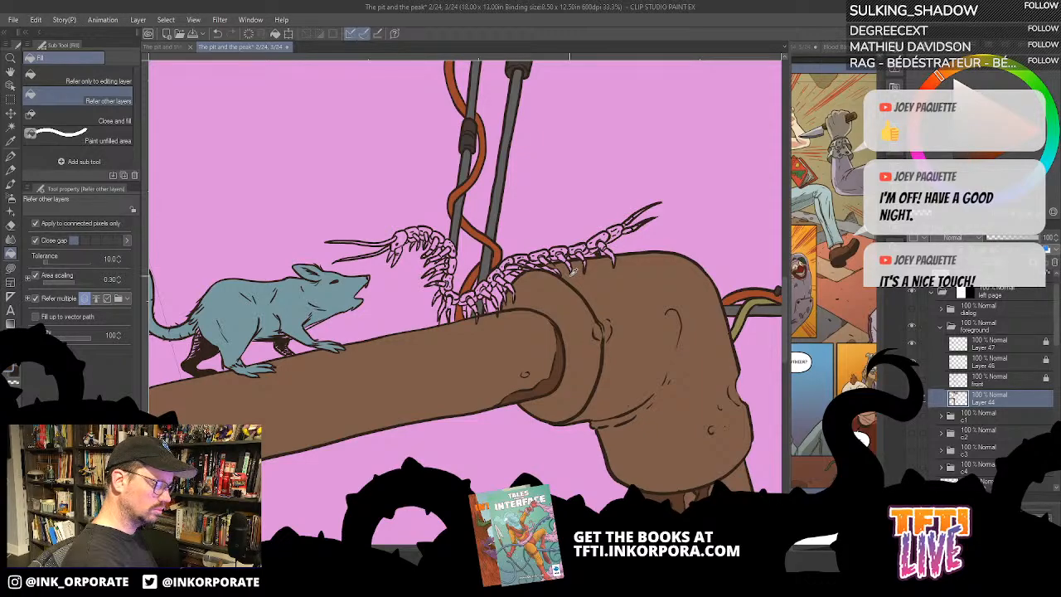
- Fill the centipede's two tail appendages above the large elbow with rust orange
{"action": "key", "text": "u"}
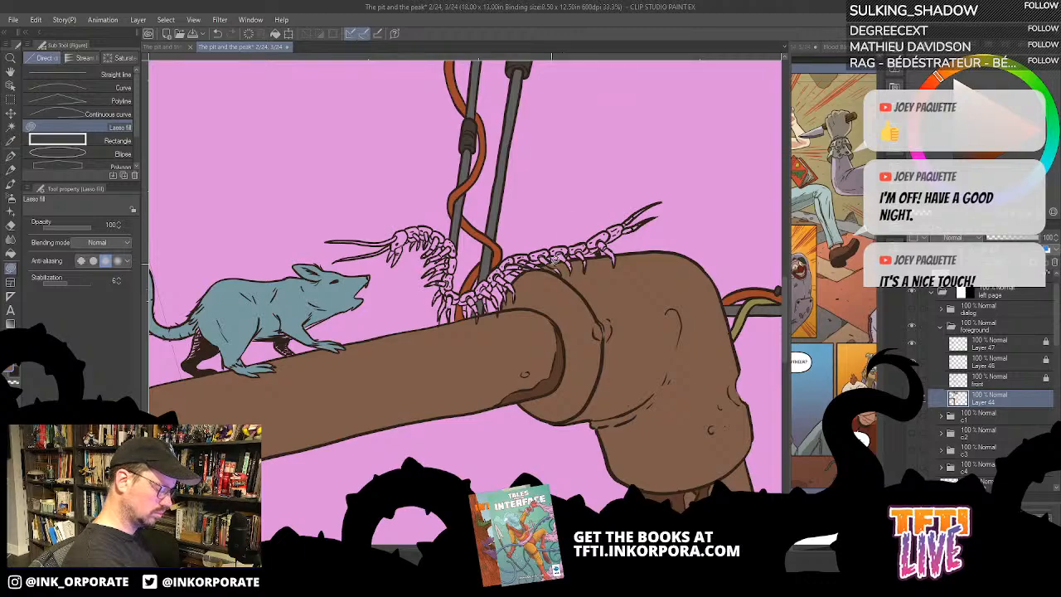
{"action": "scroll", "coordinate": [589, 368], "scroll_direction": "up", "scroll_amount": 2}
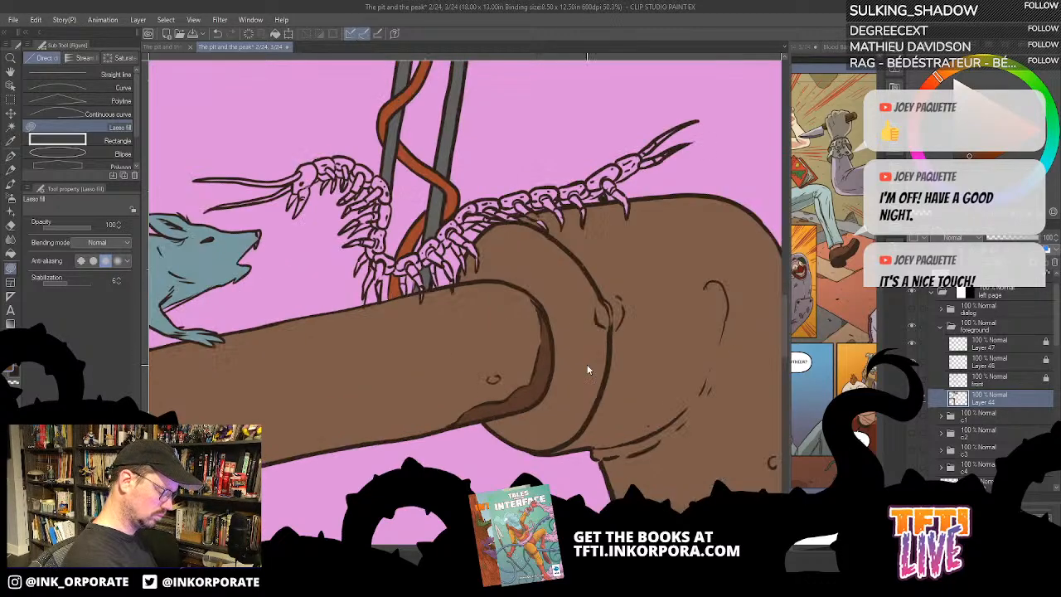
{"action": "scroll", "coordinate": [622, 190], "scroll_direction": "up", "scroll_amount": 3}
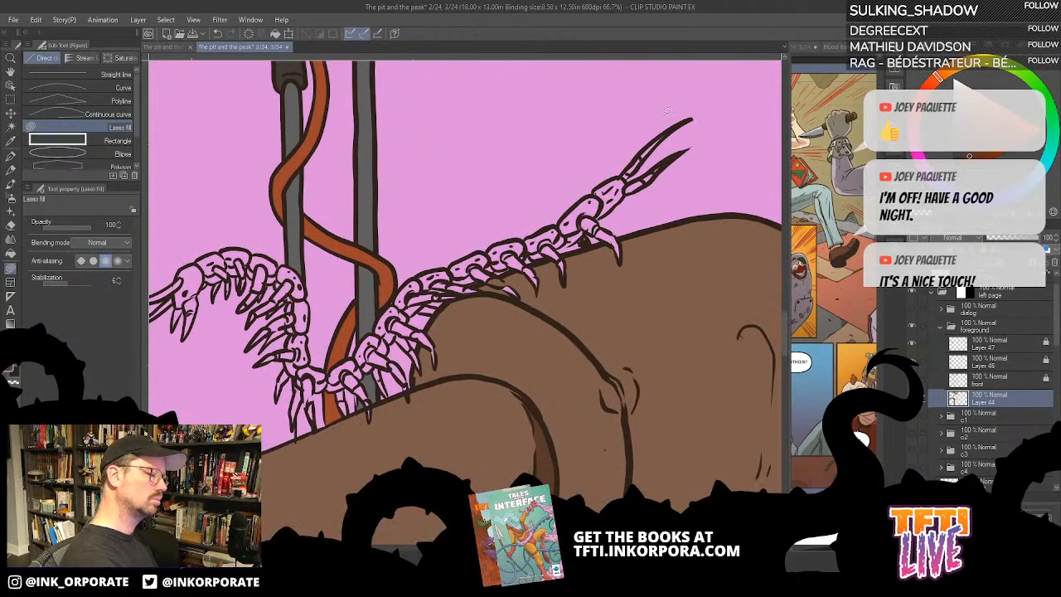
{"action": "key", "text": "g"}
{"action": "left_click", "coordinate": [622, 188]}
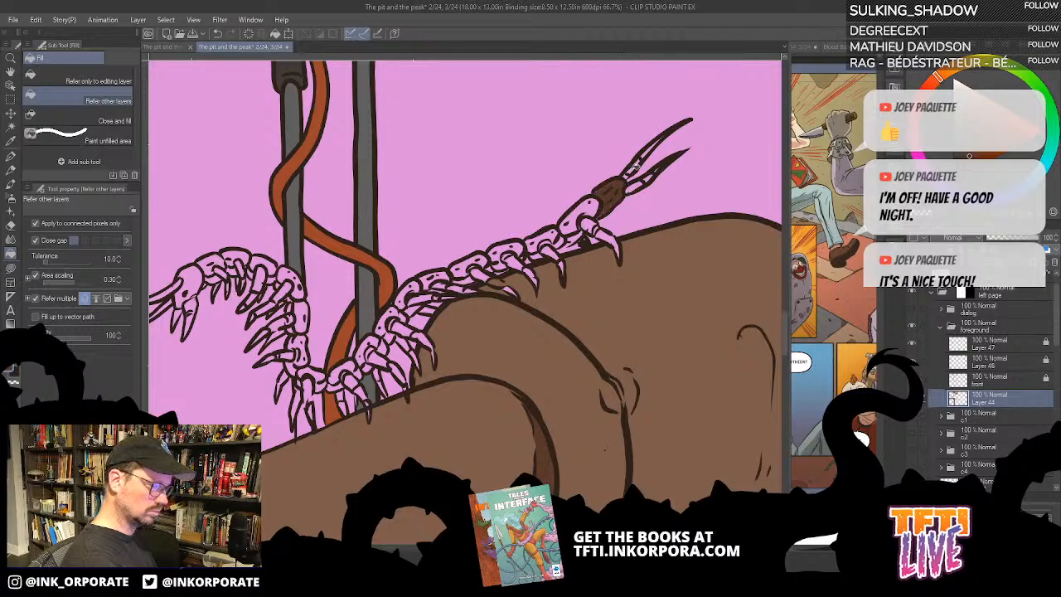
{"action": "key", "text": "ctrl+z"}
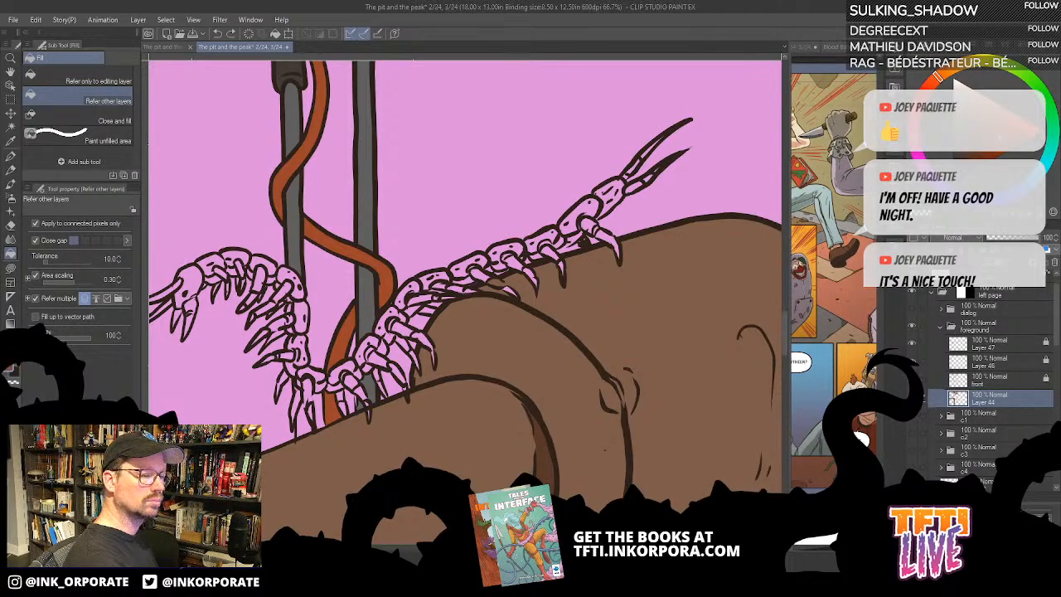
{"action": "left_click", "coordinate": [631, 184]}
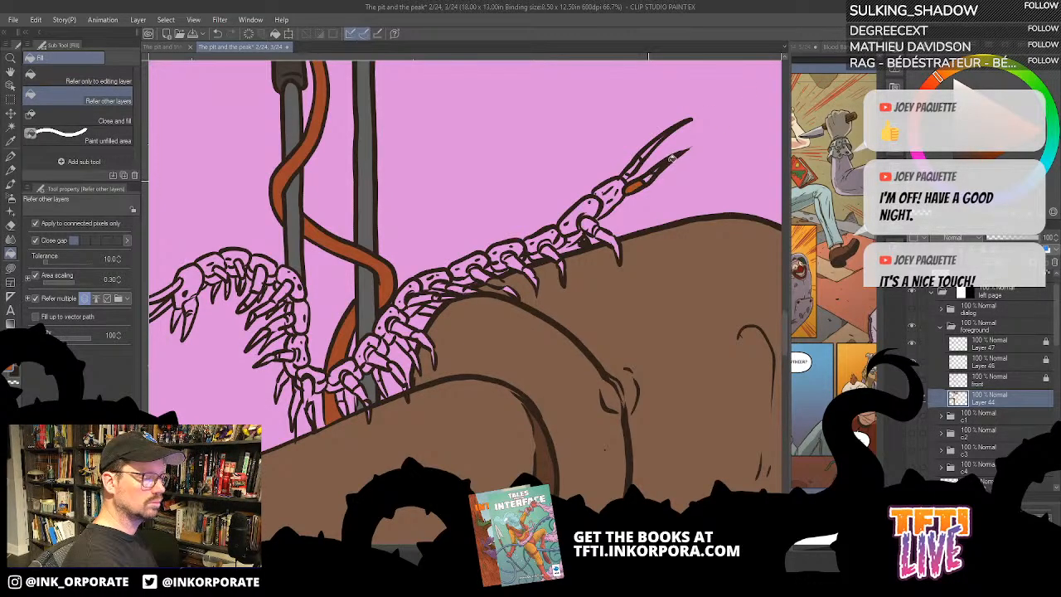
{"action": "key", "text": "ctrl+z"}
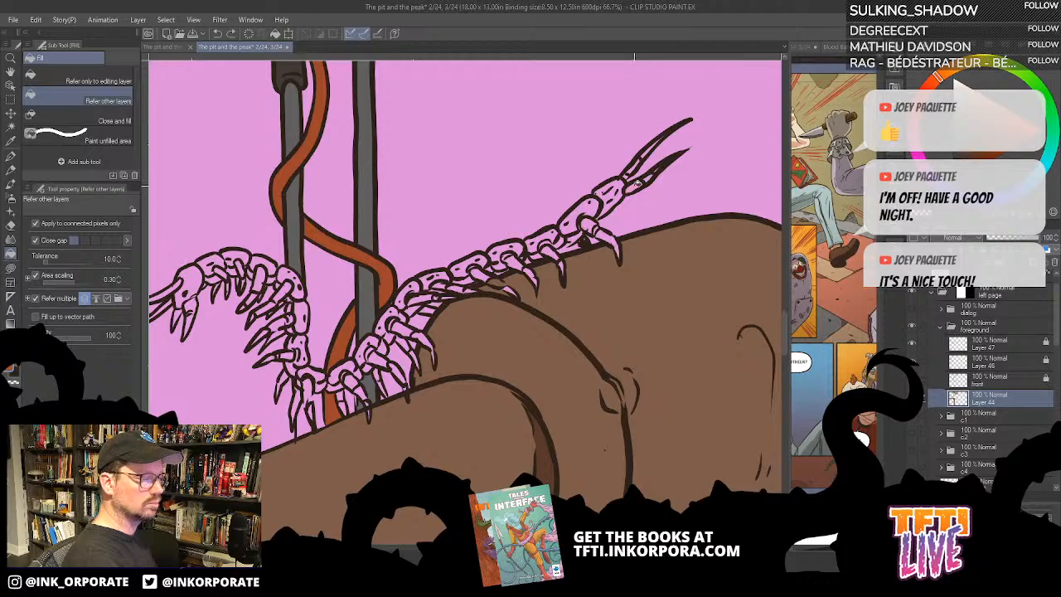
{"action": "left_click", "coordinate": [650, 179]}
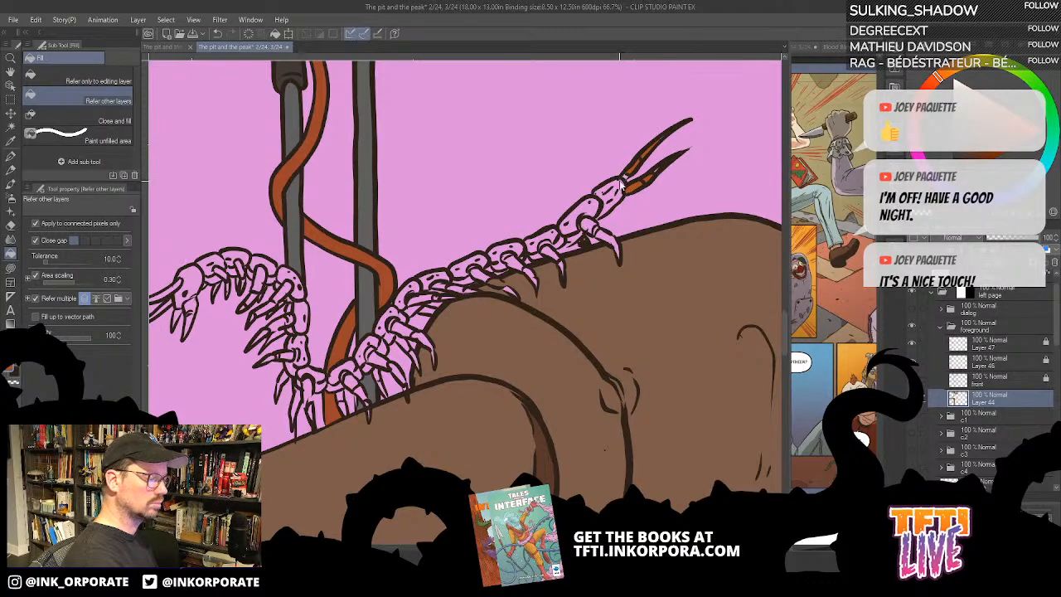
- Lasso-fill the small leftover gap in the centipede's lower tail appendage with rust orange
{"action": "scroll", "coordinate": [620, 184], "scroll_direction": "up", "scroll_amount": 3}
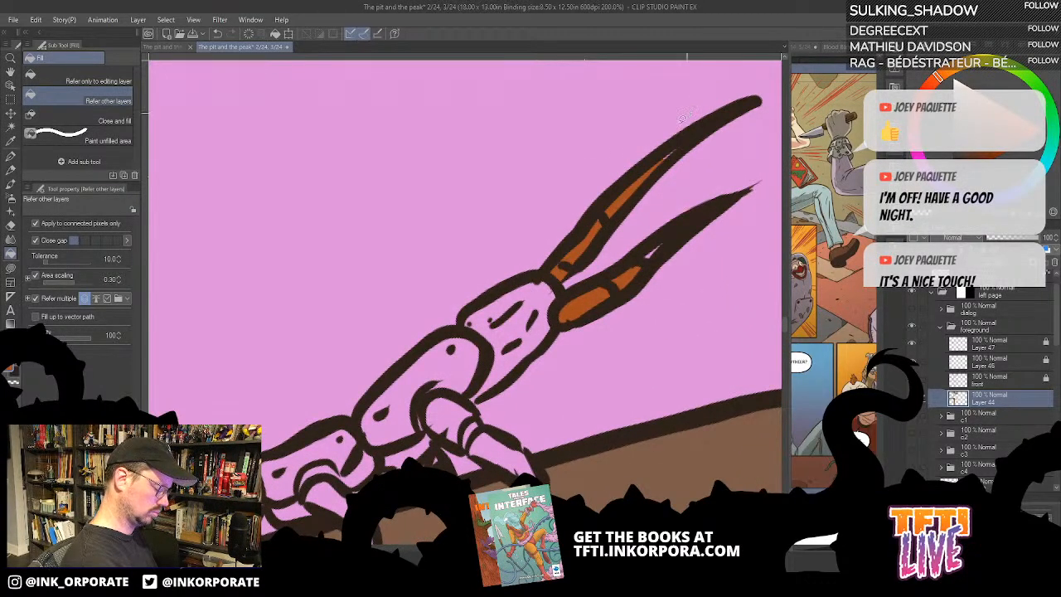
{"action": "key", "text": "u"}
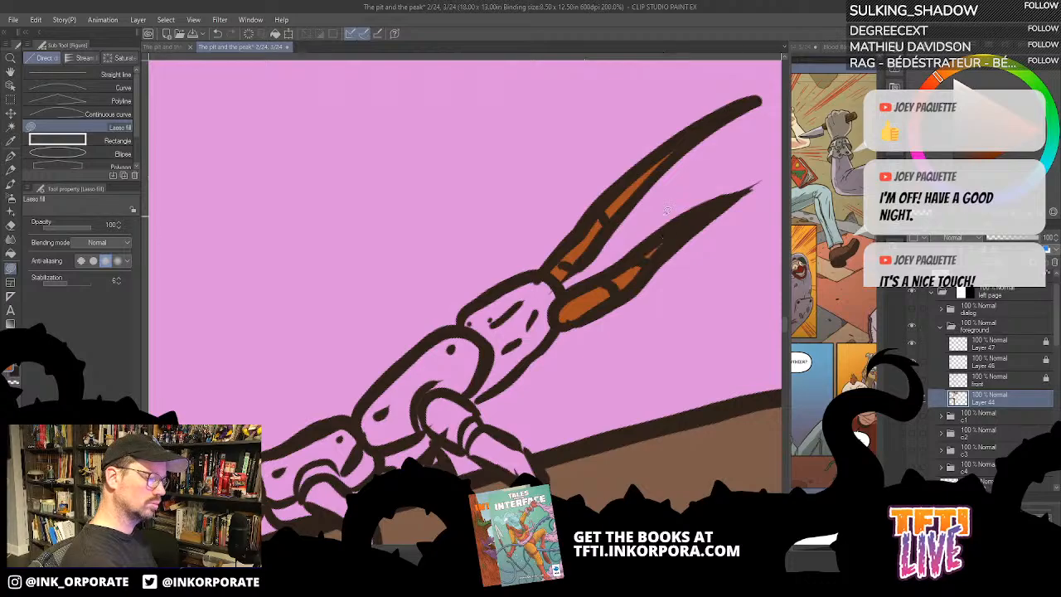
{"action": "left_click_drag", "start_coordinate": [593, 257], "coordinate": [619, 208]}
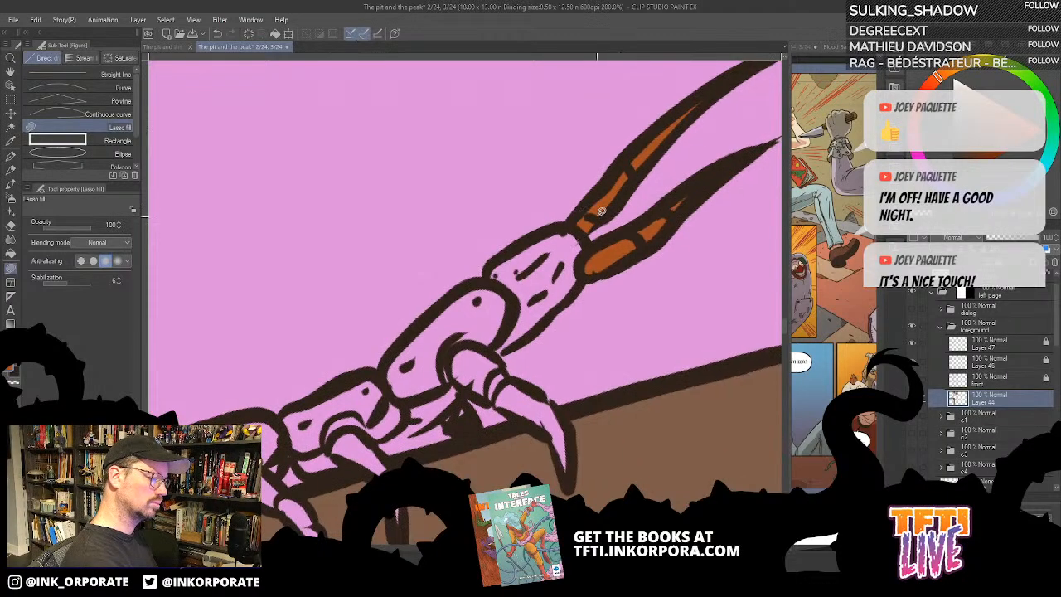
- Fill the centipede's two rearmost body segments, next to the tail appendages, with rust orange
{"action": "key", "text": "g"}
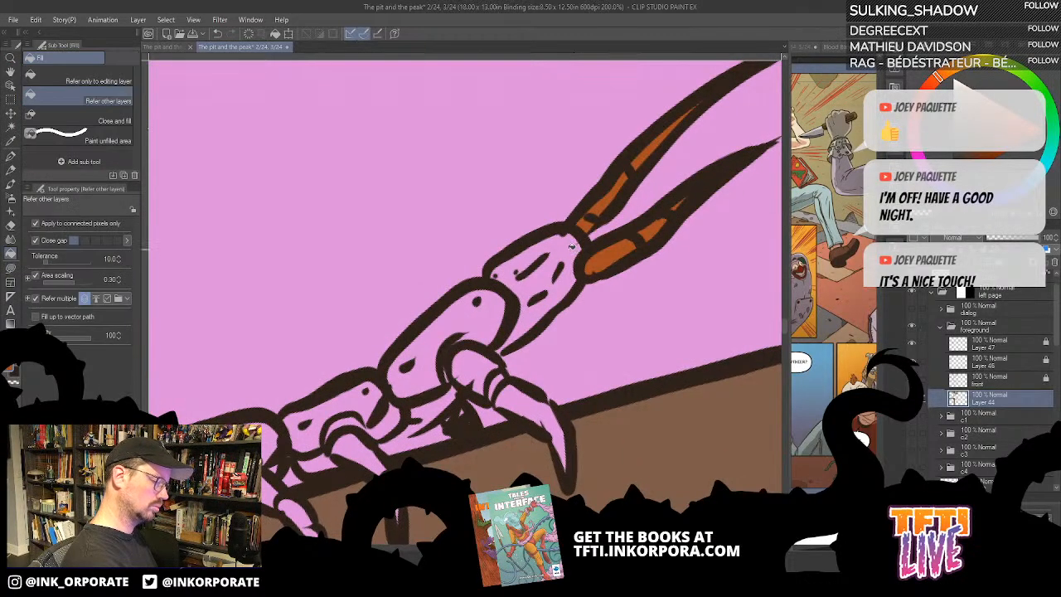
{"action": "left_click", "coordinate": [572, 246]}
{"action": "left_click_drag", "start_coordinate": [524, 329], "coordinate": [635, 201]}
{"action": "left_click", "coordinate": [598, 202]}
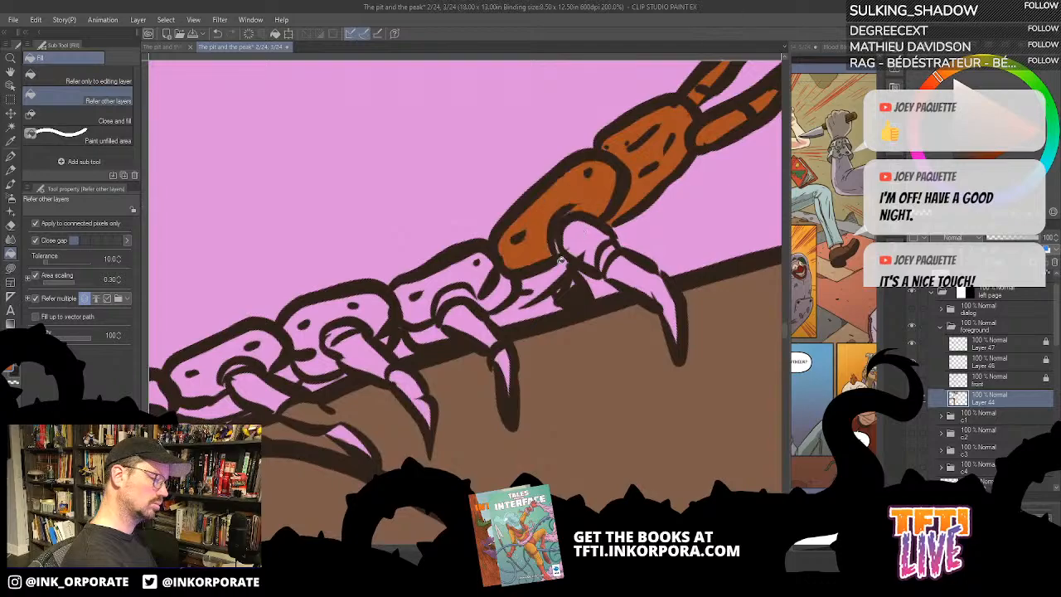
{"action": "left_click", "coordinate": [561, 259]}
{"action": "left_click", "coordinate": [585, 240]}
{"action": "key", "text": "ctrl+z"}
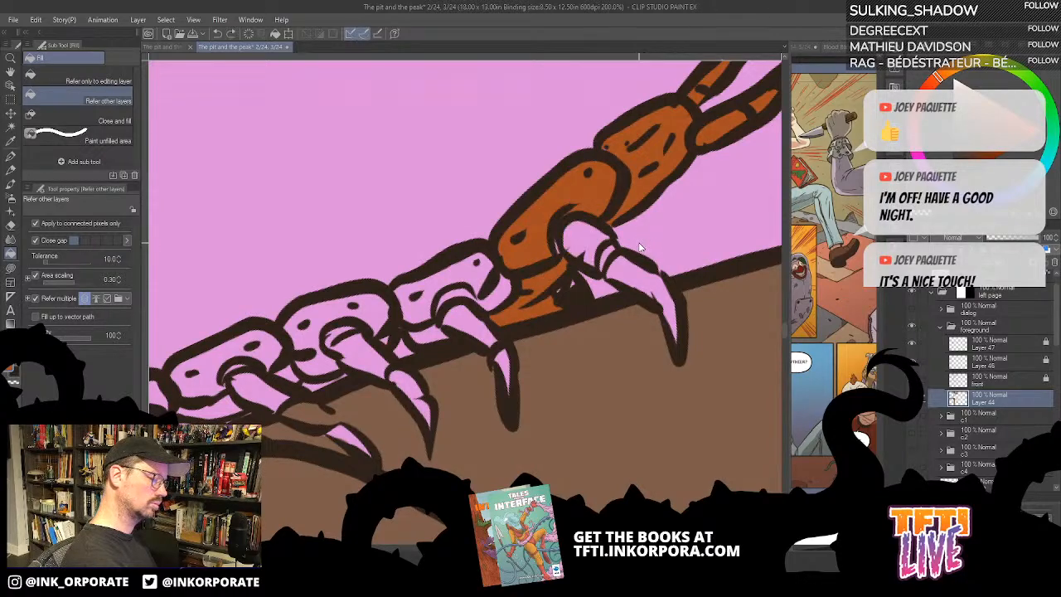
{"action": "key", "text": "ctrl+z"}
- Fill the centipede's rearmost leg and the third body segment from the tail with rust orange
{"action": "left_click", "coordinate": [587, 234]}
{"action": "left_click", "coordinate": [637, 275]}
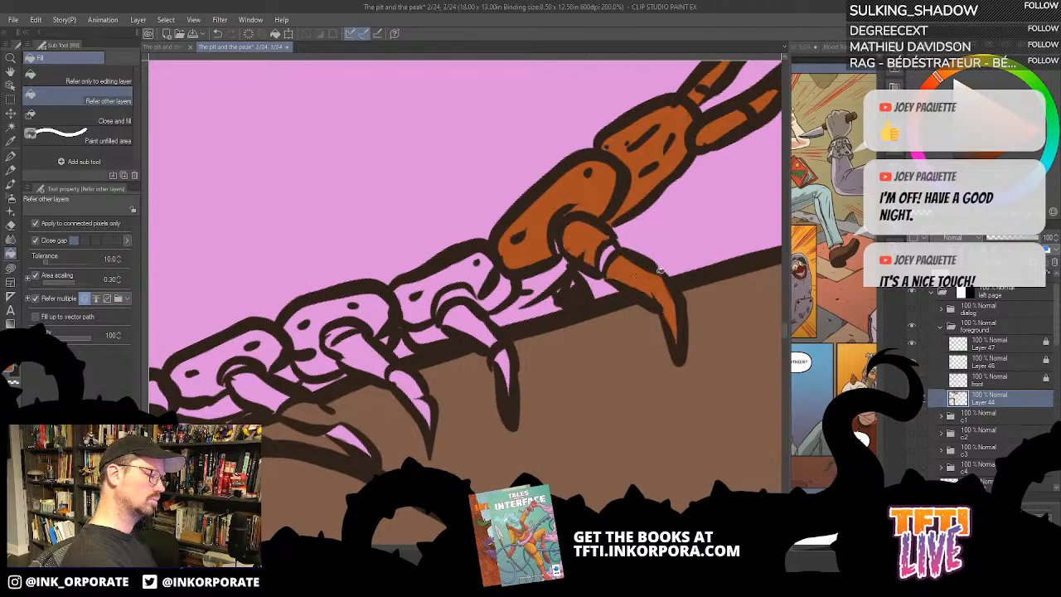
{"action": "left_click", "coordinate": [482, 277]}
{"action": "left_click", "coordinate": [498, 291]}
- Fill the leg, leg joint and underside of the third body segment from the tail with rust orange
{"action": "left_click_drag", "start_coordinate": [464, 339], "coordinate": [617, 278]}
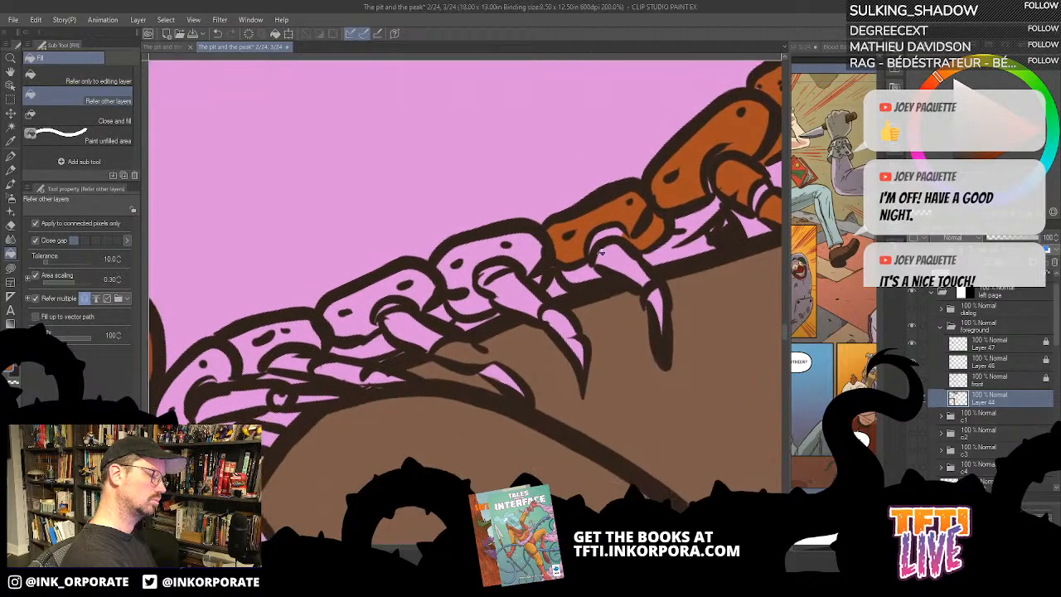
{"action": "left_click", "coordinate": [627, 257]}
{"action": "left_click", "coordinate": [661, 292]}
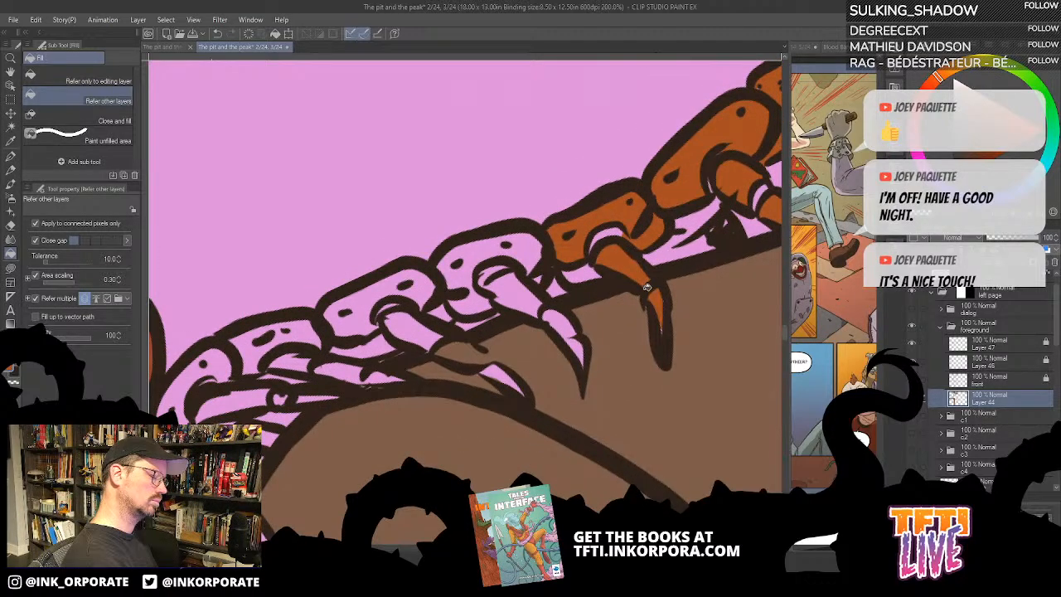
{"action": "left_click", "coordinate": [578, 268]}
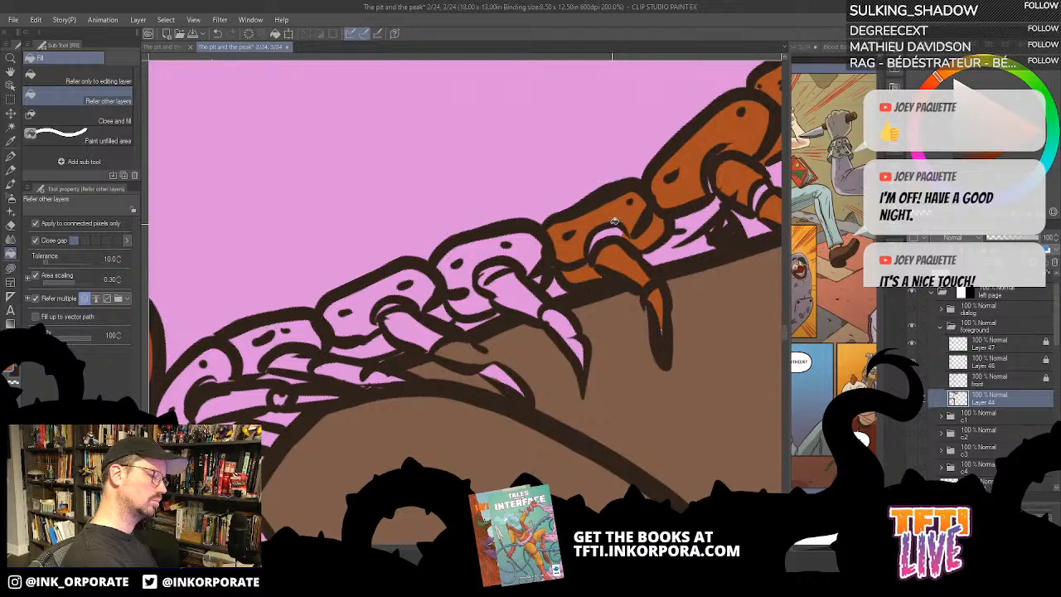
{"action": "key", "text": "ctrl+z"}
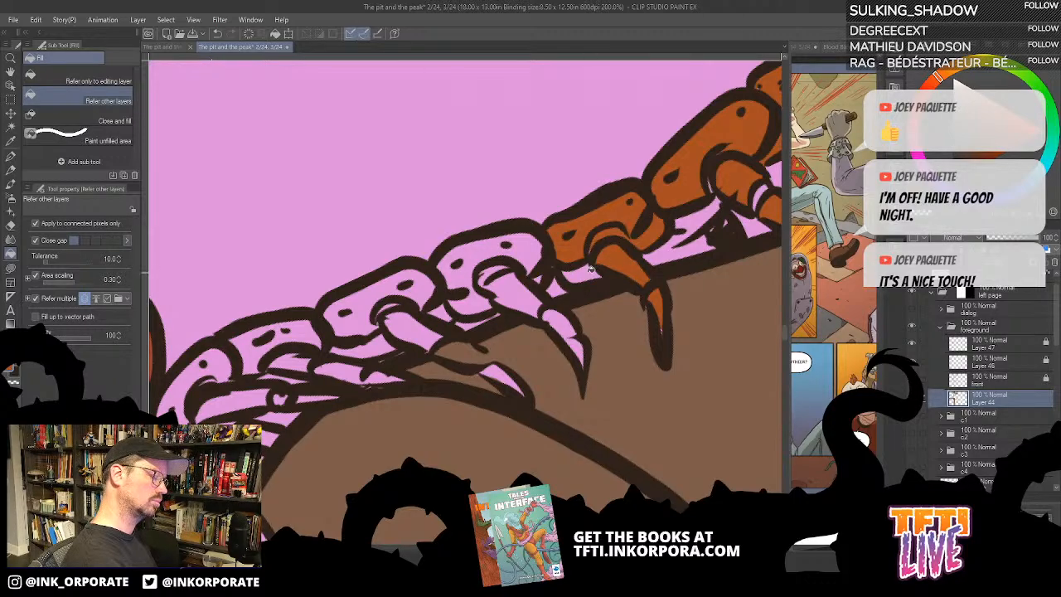
{"action": "left_click", "coordinate": [592, 272]}
- Fill the fourth body segment from the tail, including its leg, claw and leg joint, with rust orange
{"action": "left_click", "coordinate": [533, 264]}
{"action": "left_click", "coordinate": [533, 300]}
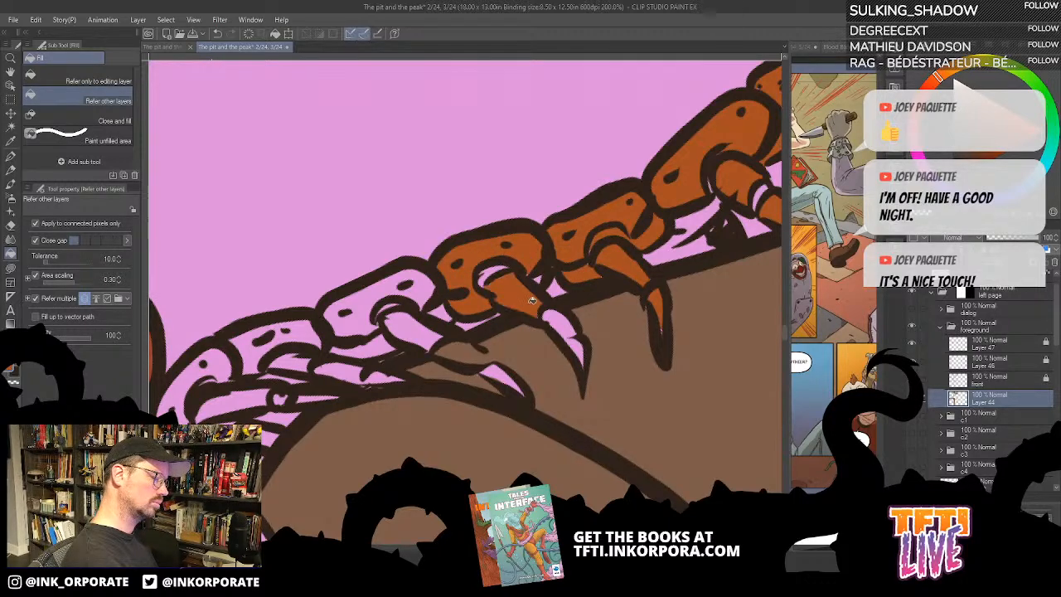
{"action": "left_click", "coordinate": [572, 332]}
{"action": "left_click", "coordinate": [580, 347]}
{"action": "left_click", "coordinate": [492, 270]}
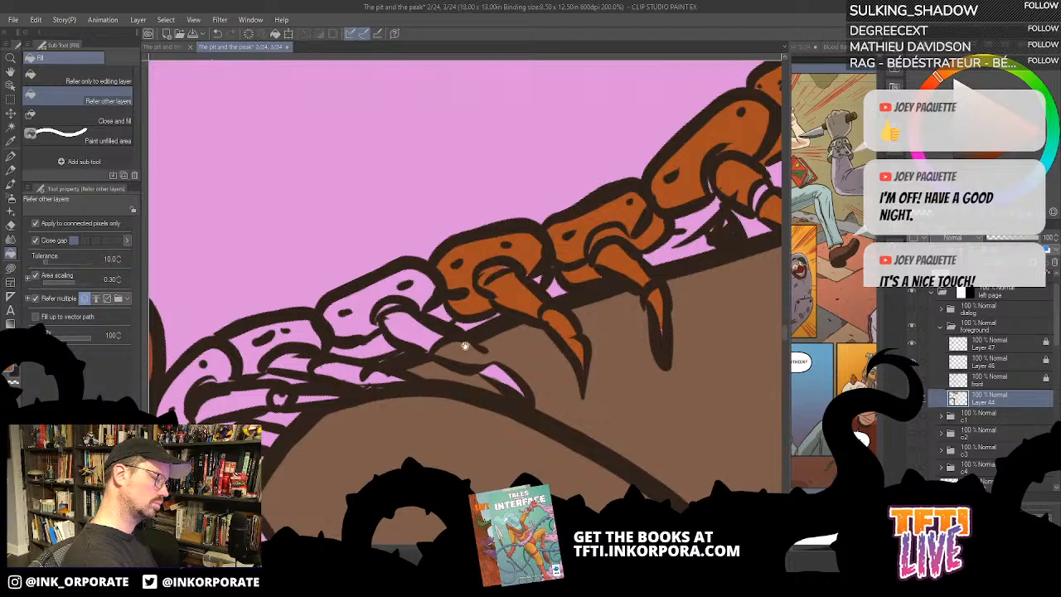
- Fill the fifth body segment from the tail, its underside and its upper leg with rust orange
{"action": "left_click_drag", "start_coordinate": [465, 346], "coordinate": [645, 233]}
{"action": "left_click", "coordinate": [620, 226]}
{"action": "left_click", "coordinate": [648, 241]}
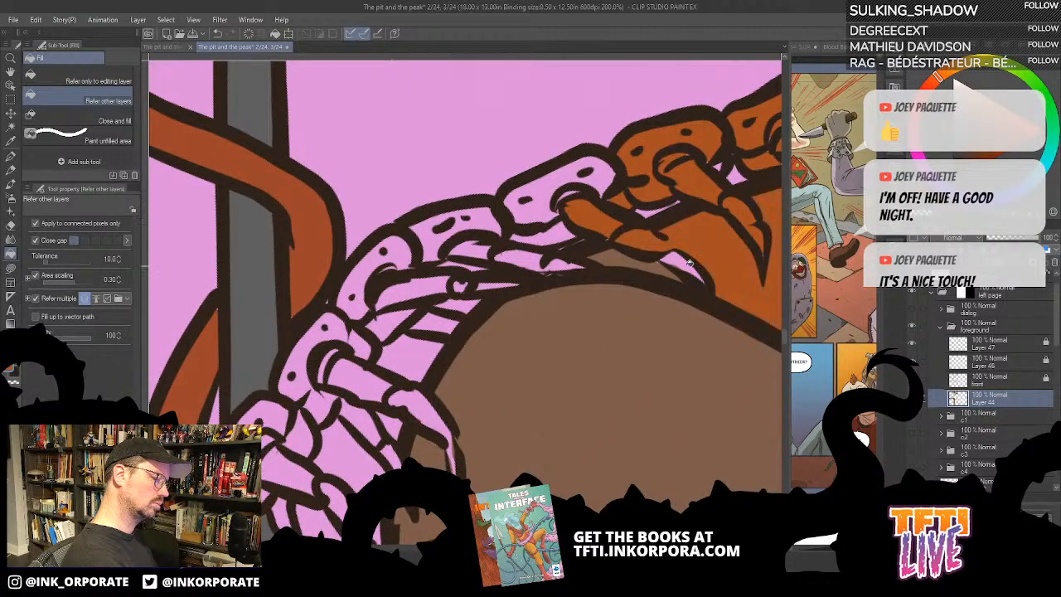
{"action": "left_click", "coordinate": [598, 174]}
{"action": "left_click", "coordinate": [554, 229]}
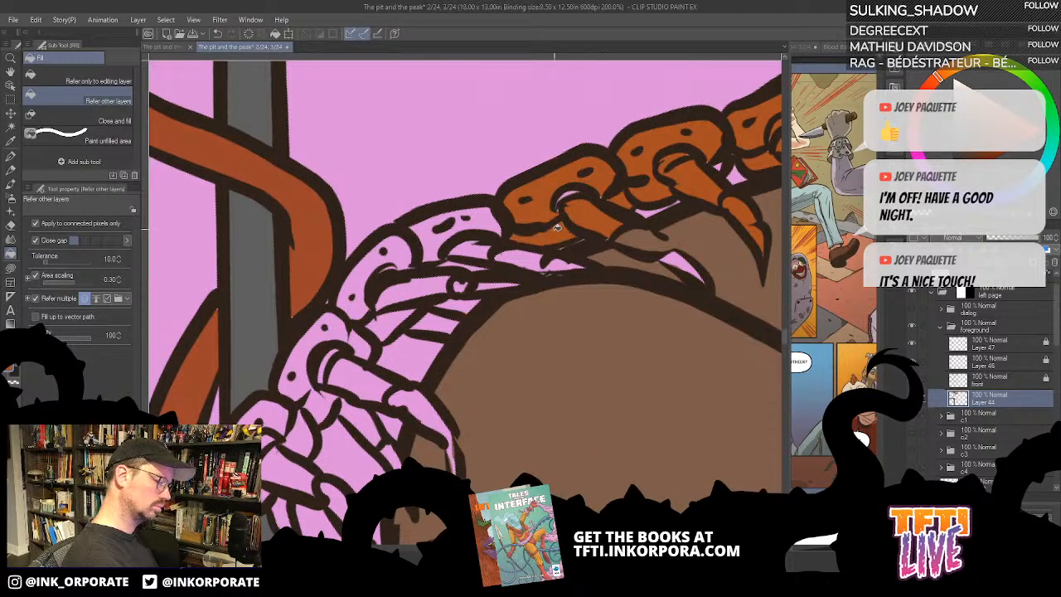
- Fill the sixth body segment from the tail and the sections of its leg with rust orange
{"action": "left_click", "coordinate": [534, 254]}
{"action": "left_click", "coordinate": [565, 264]}
{"action": "left_click", "coordinate": [469, 247]}
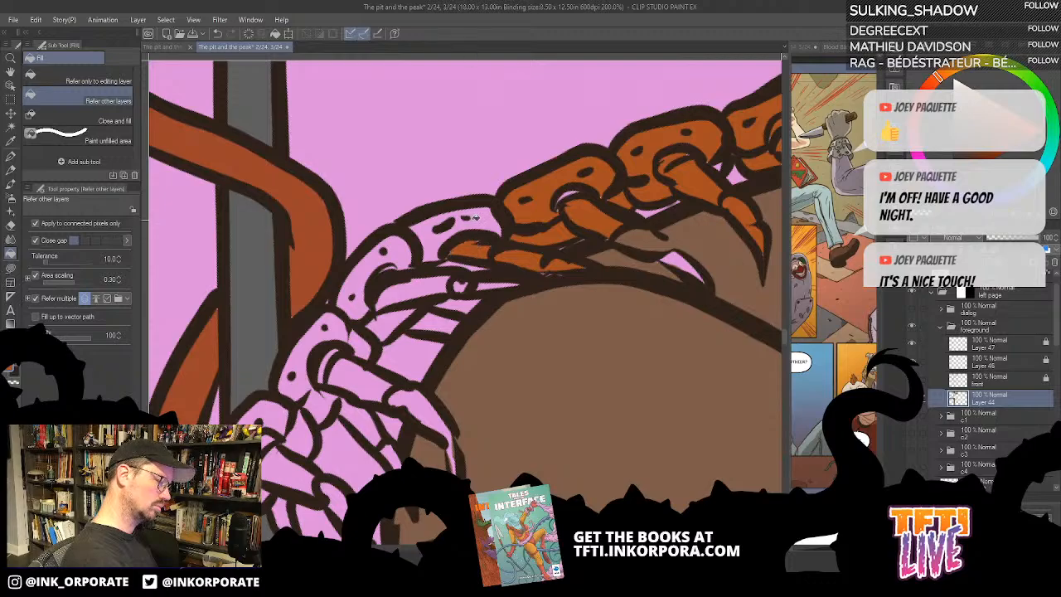
{"action": "left_click", "coordinate": [473, 225]}
- Fill the seventh body segment from the tail, its long near leg and the far leg pieces beneath with rust orange
{"action": "left_click_drag", "start_coordinate": [464, 339], "coordinate": [576, 250]}
{"action": "left_click", "coordinate": [543, 246]}
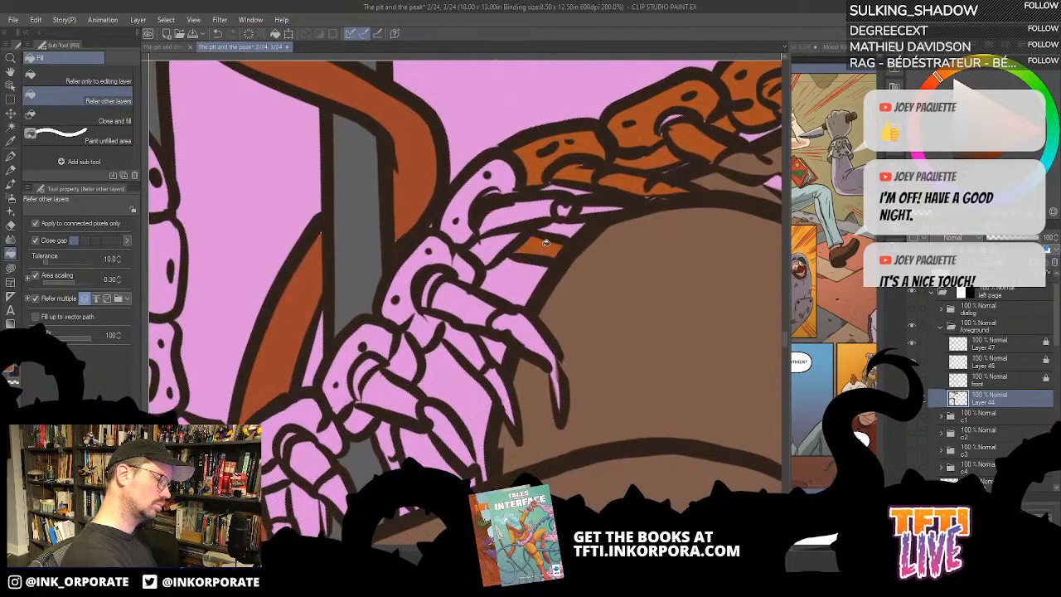
{"action": "left_click", "coordinate": [533, 217]}
{"action": "left_click", "coordinate": [497, 247]}
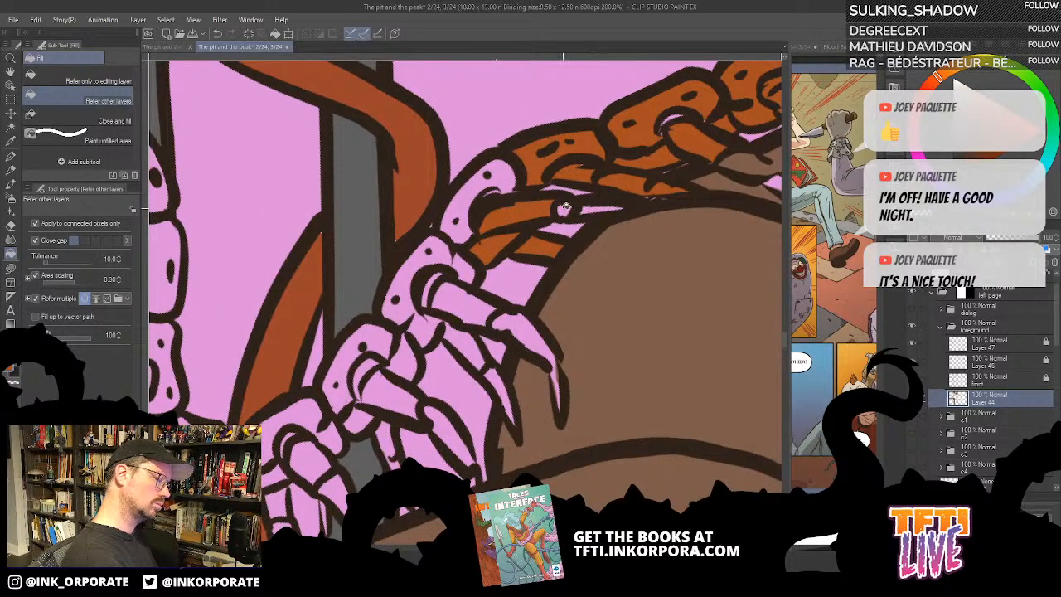
{"action": "left_click", "coordinate": [593, 208]}
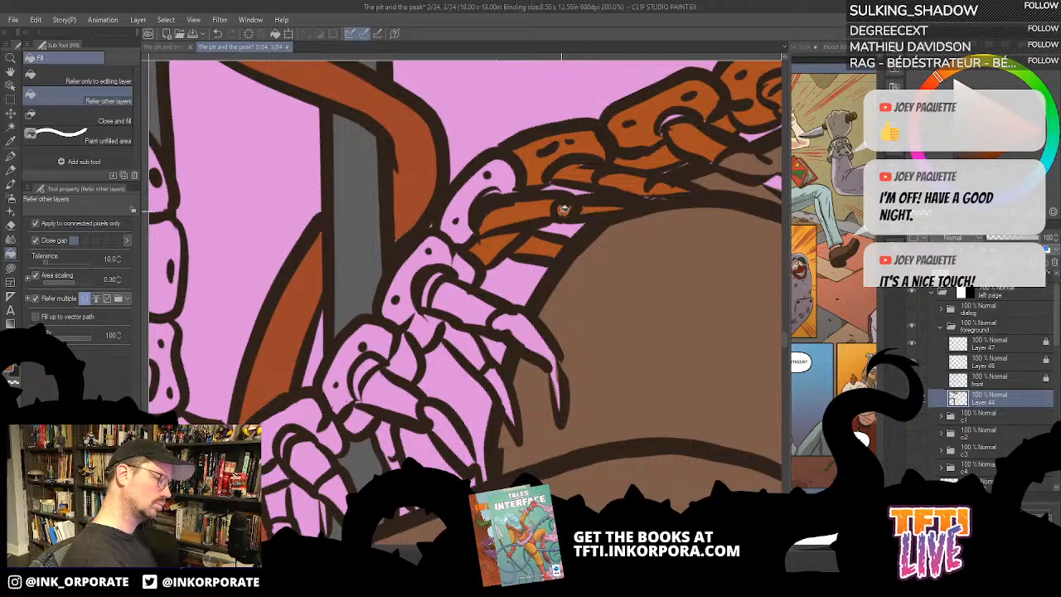
{"action": "left_click", "coordinate": [463, 233]}
- Fill the eighth body segment from the tail and both of its legs, including the claws, with rust orange
{"action": "left_click_drag", "start_coordinate": [439, 309], "coordinate": [522, 184]}
{"action": "left_click", "coordinate": [488, 202]}
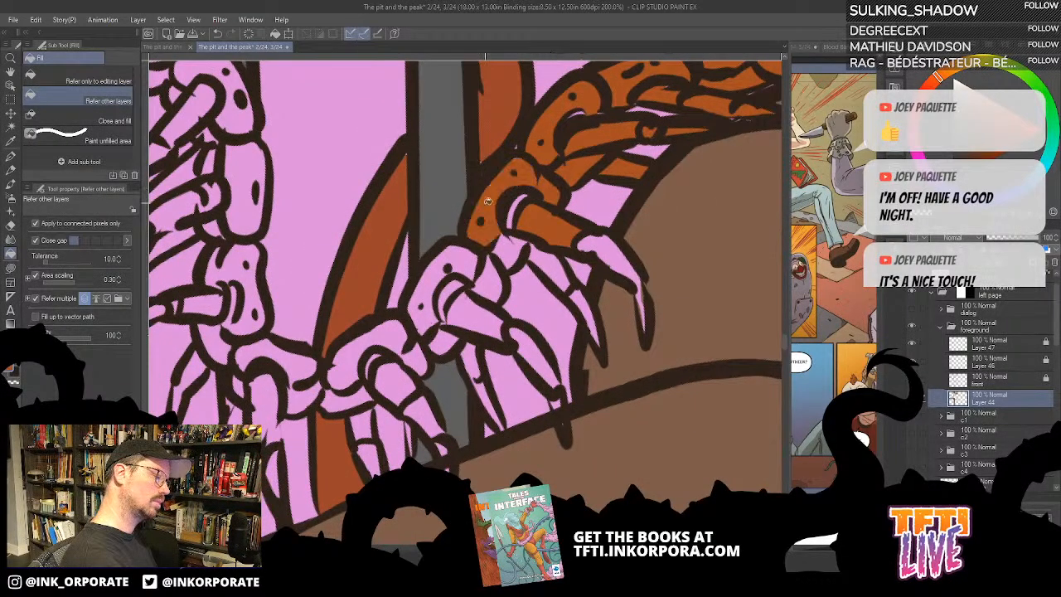
{"action": "left_click", "coordinate": [515, 209]}
{"action": "left_click", "coordinate": [516, 251]}
{"action": "left_click", "coordinate": [549, 266]}
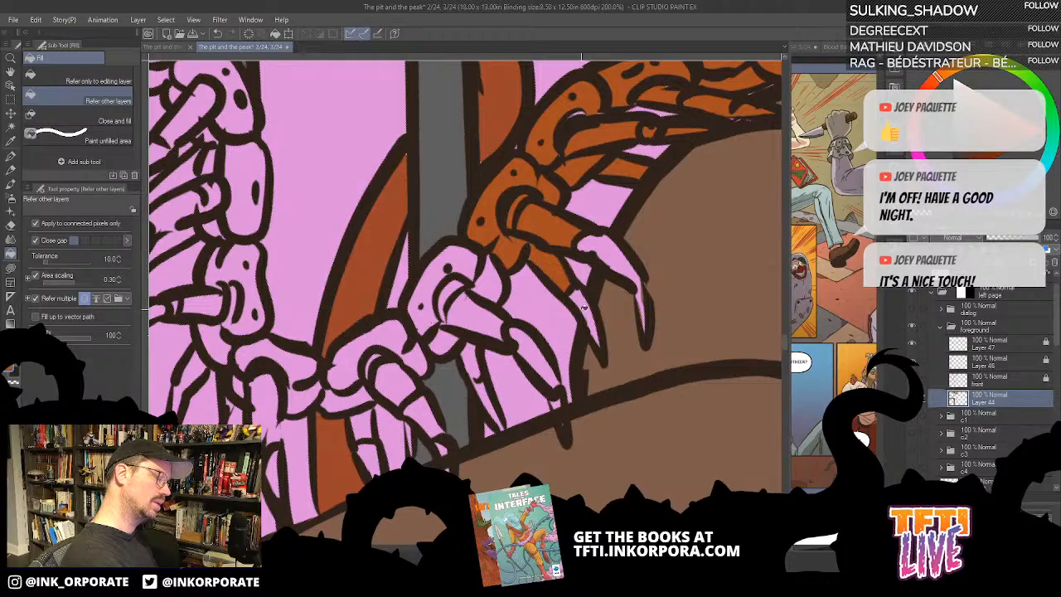
{"action": "left_click", "coordinate": [584, 302]}
{"action": "left_click", "coordinate": [619, 257]}
- Fill the ninth body segment from the tail, its underside and both of its legs with rust orange
{"action": "left_click", "coordinate": [546, 361]}
{"action": "left_click", "coordinate": [482, 316]}
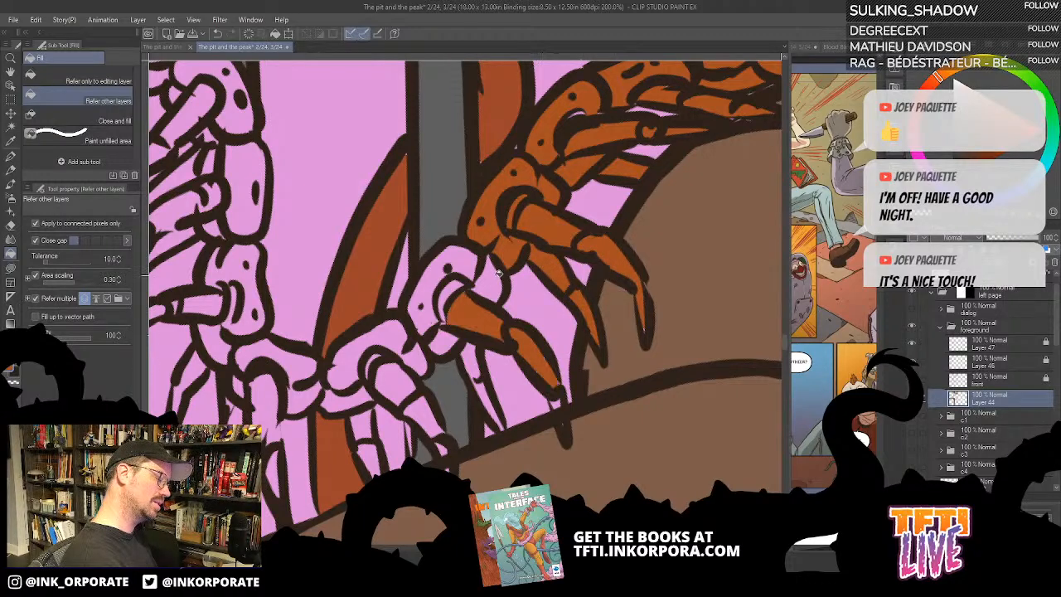
{"action": "left_click", "coordinate": [499, 274]}
{"action": "left_click", "coordinate": [452, 271]}
{"action": "left_click", "coordinate": [448, 290]}
{"action": "left_click", "coordinate": [444, 341]}
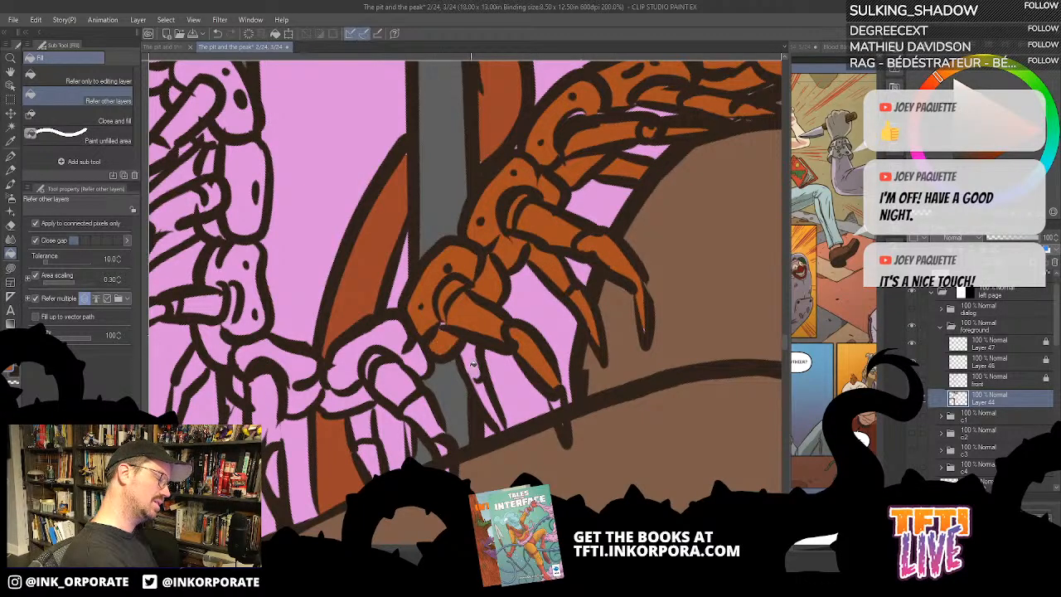
{"action": "left_click", "coordinate": [469, 369]}
{"action": "left_click", "coordinate": [494, 405]}
- Touch up the ninth segment's claw tip at the pipe's outline on the front layer, and return to Layer 44
{"action": "left_click_drag", "start_coordinate": [544, 365], "coordinate": [616, 251]}
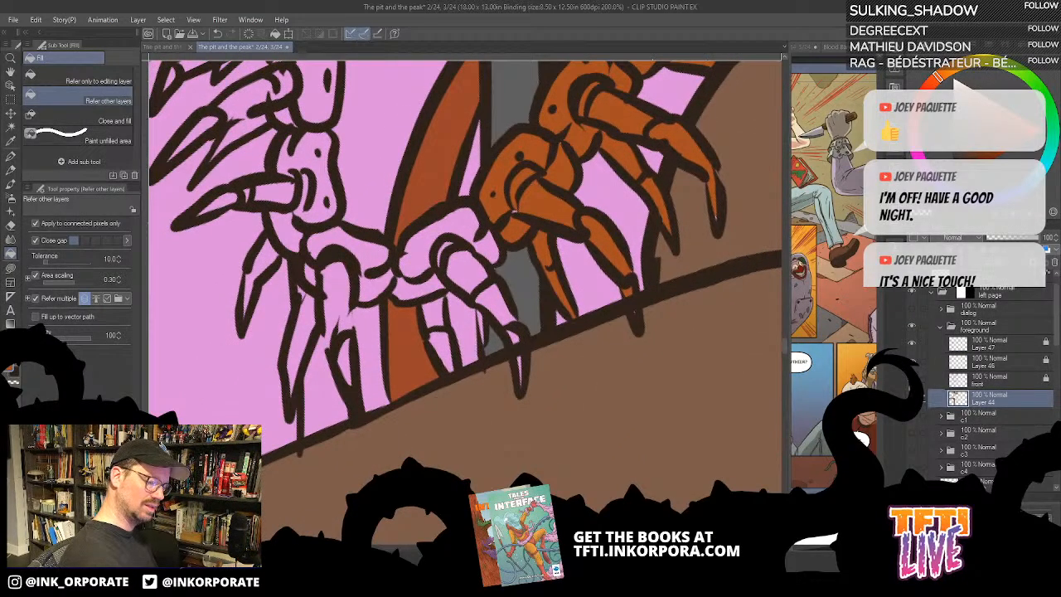
{"action": "left_click", "coordinate": [912, 362]}
{"action": "left_click", "coordinate": [912, 363]}
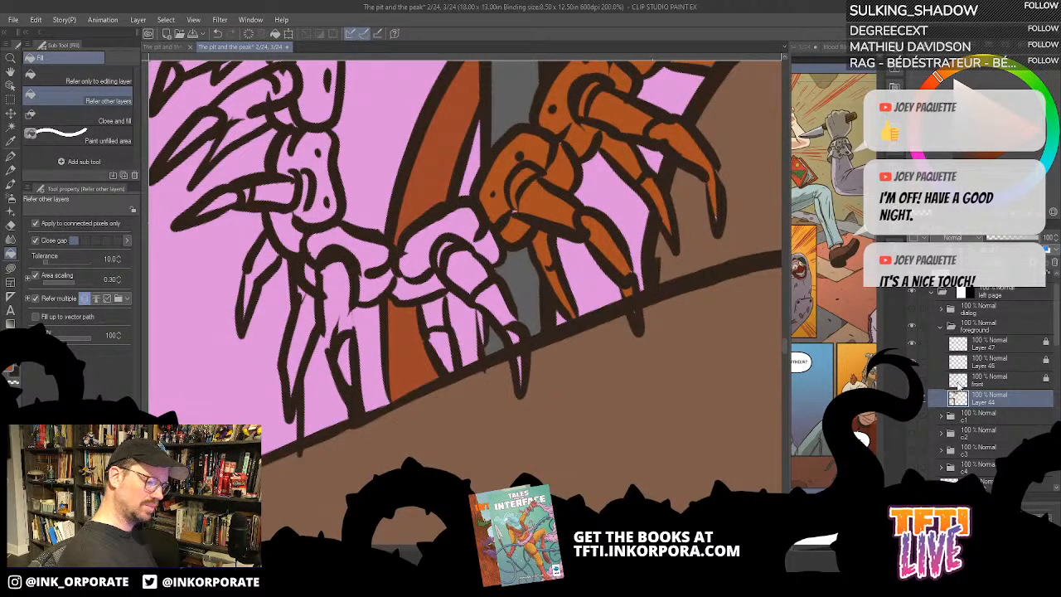
{"action": "left_click", "coordinate": [958, 382]}
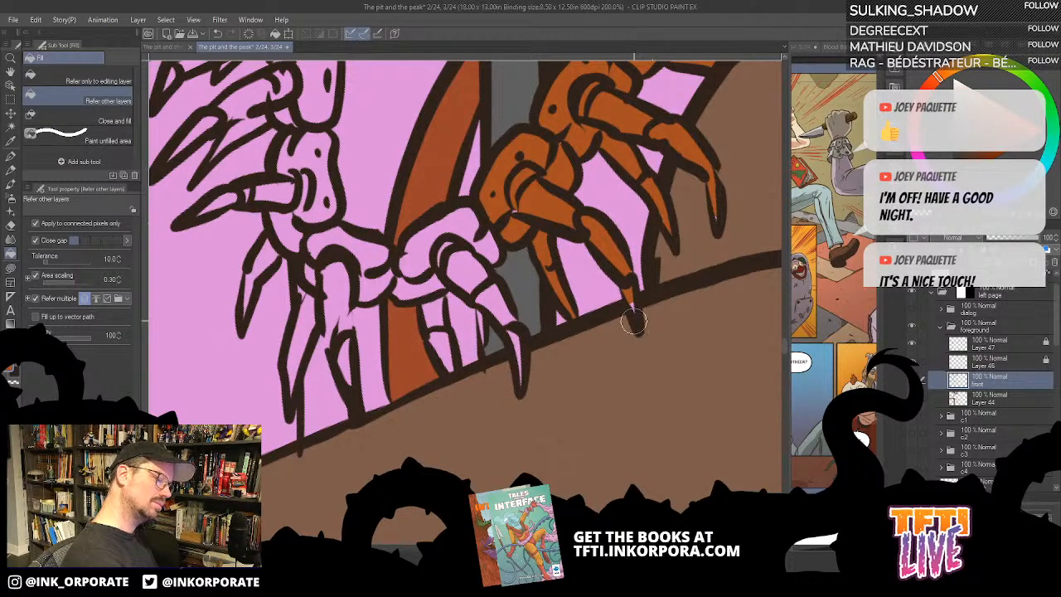
{"action": "left_click_drag", "start_coordinate": [633, 321], "coordinate": [640, 332]}
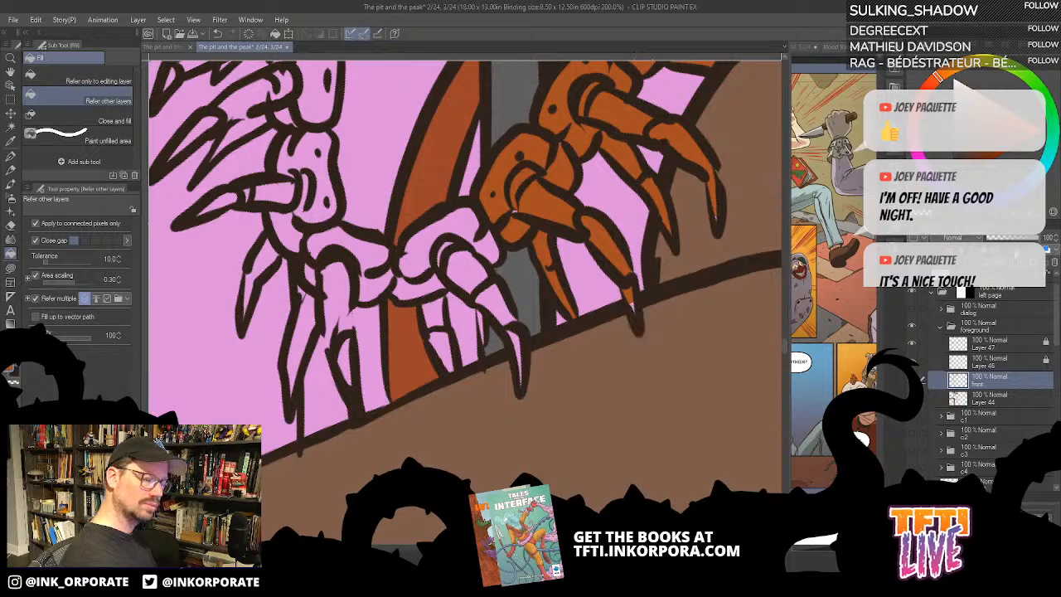
{"action": "left_click", "coordinate": [987, 399]}
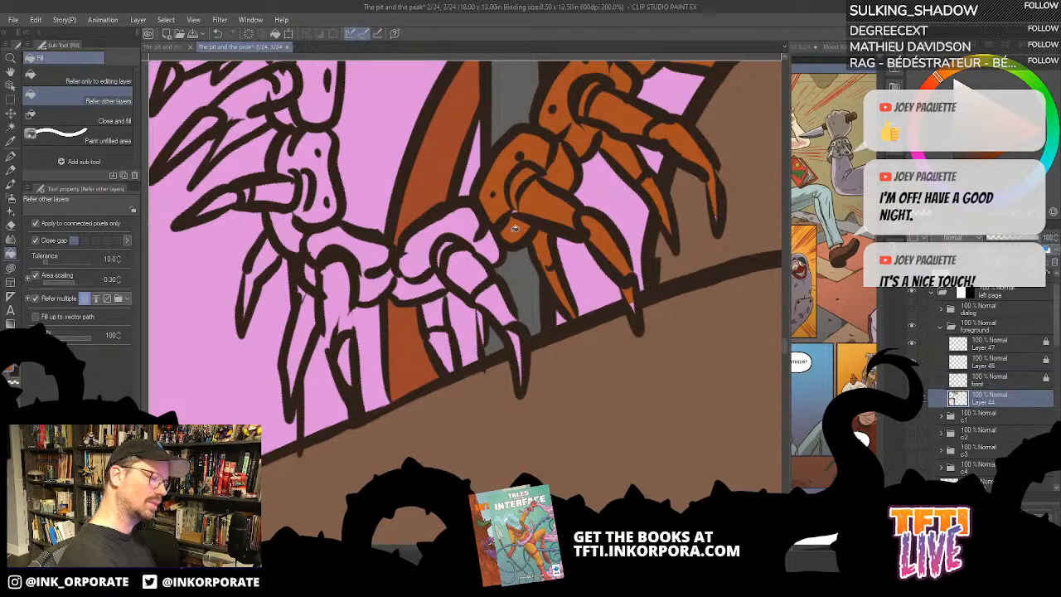
- Fill the tenth body segment from the tail, its underside and both of its legs with rust orange
{"action": "mouse_move", "coordinate": [514, 226]}
{"action": "left_mouse_down"}
{"action": "mouse_move", "coordinate": [488, 244]}
{"action": "mouse_move", "coordinate": [481, 237]}
{"action": "mouse_move", "coordinate": [473, 267]}
{"action": "mouse_move", "coordinate": [519, 340]}
{"action": "left_mouse_up"}
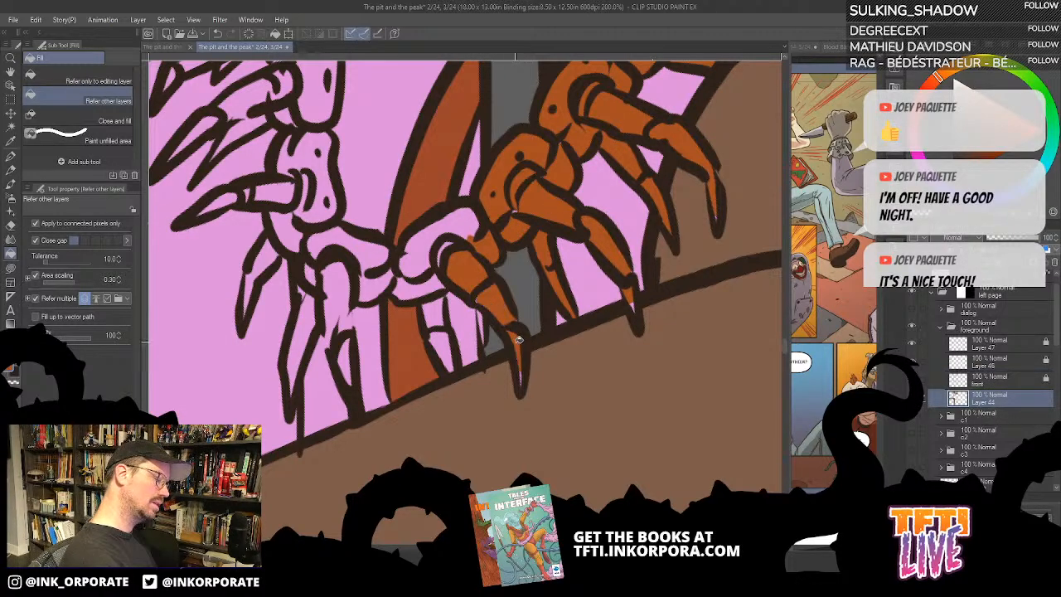
{"action": "left_click_drag", "start_coordinate": [464, 292], "coordinate": [542, 294]}
{"action": "left_click", "coordinate": [516, 306]}
{"action": "left_click", "coordinate": [524, 349]}
{"action": "left_click", "coordinate": [505, 288]}
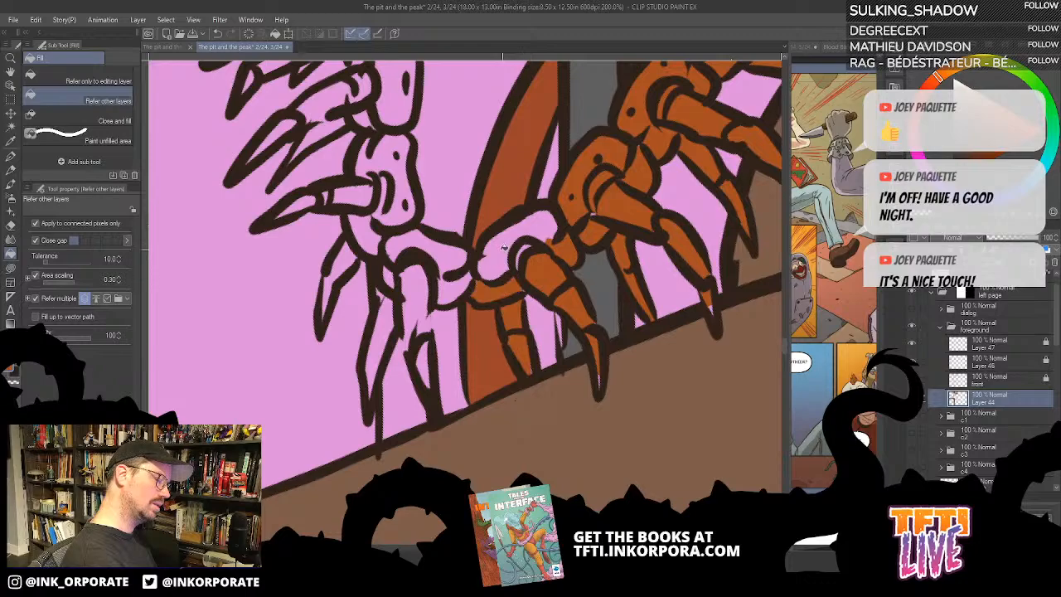
{"action": "left_click", "coordinate": [504, 247]}
{"action": "left_click", "coordinate": [526, 244]}
- Fill the eleventh body segment from the tail, where the centipede's body bends upward, with rust orange
{"action": "left_click_drag", "start_coordinate": [501, 263], "coordinate": [573, 272]}
{"action": "left_click", "coordinate": [527, 297]}
{"action": "left_click", "coordinate": [524, 263]}
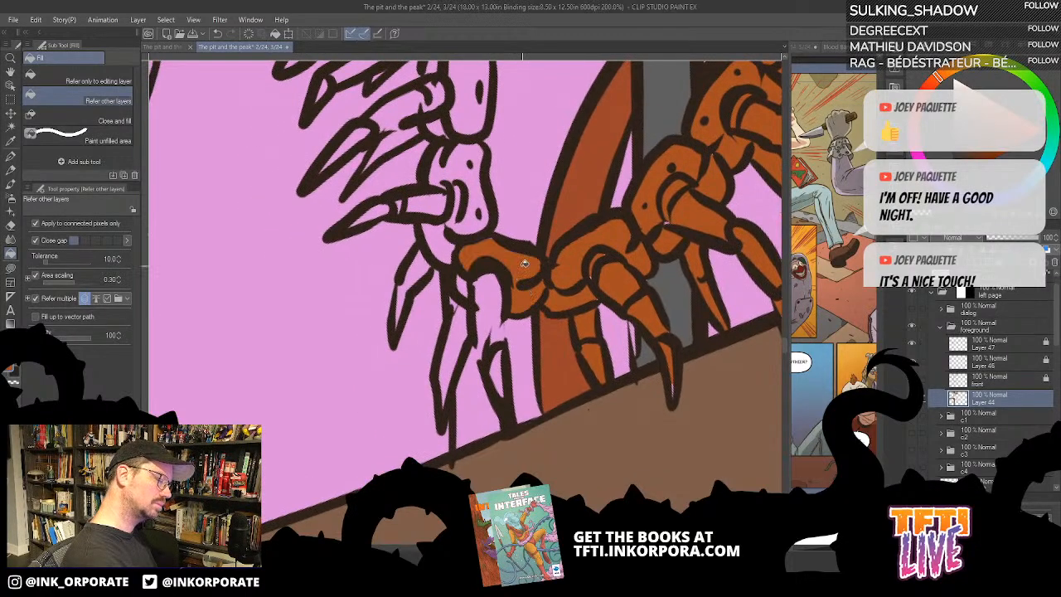
{"action": "left_click", "coordinate": [496, 291]}
{"action": "left_click", "coordinate": [465, 334]}
{"action": "key", "text": "ctrl+z"}
{"action": "key", "text": "ctrl+z"}
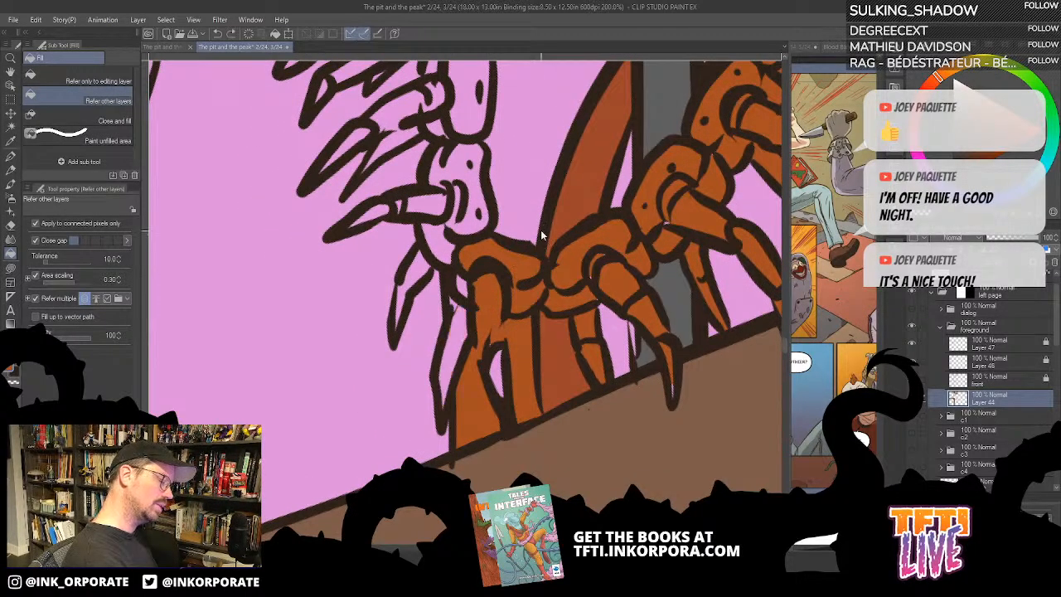
- Fill the eleventh segment's far leg and the adjoining far leg at the body's bend with rust orange
{"action": "left_click", "coordinate": [457, 338]}
{"action": "left_click", "coordinate": [461, 287]}
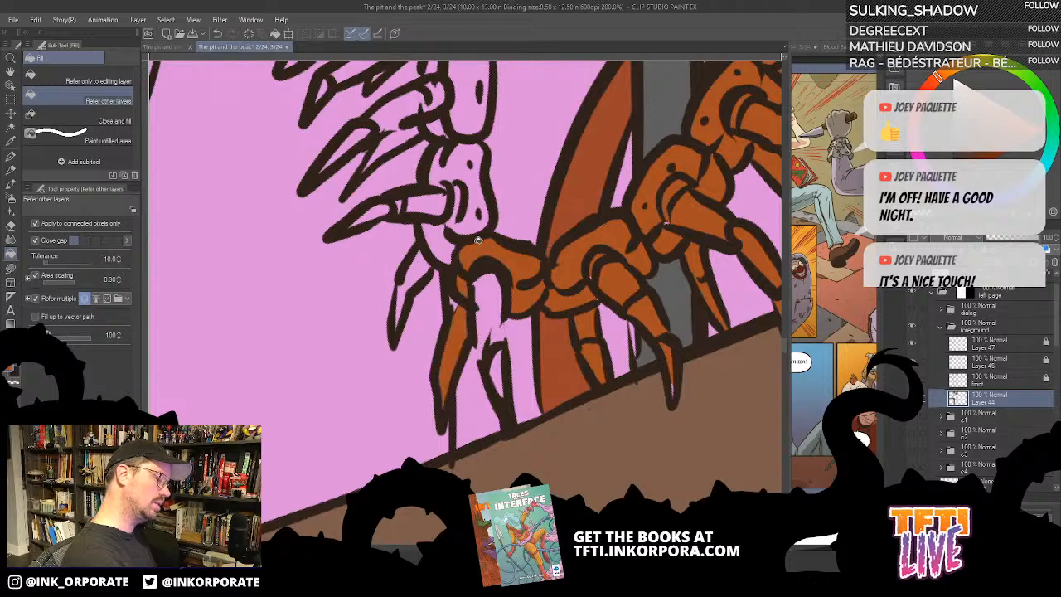
{"action": "left_click_drag", "start_coordinate": [476, 279], "coordinate": [501, 373]}
{"action": "left_click", "coordinate": [449, 354]}
{"action": "left_click", "coordinate": [468, 332]}
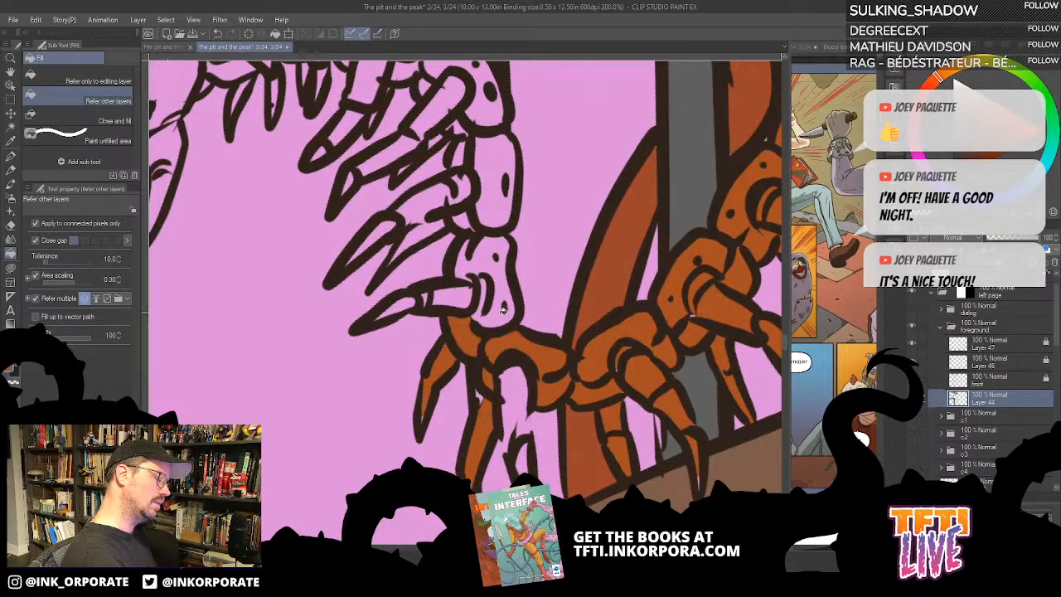
- Fill the twelfth body segment, just above the bend, and its outstretched near leg and claw with rust orange
{"action": "left_click", "coordinate": [502, 309]}
{"action": "left_click_drag", "start_coordinate": [499, 279], "coordinate": [547, 281]}
{"action": "left_click", "coordinate": [488, 324]}
{"action": "left_click", "coordinate": [426, 339]}
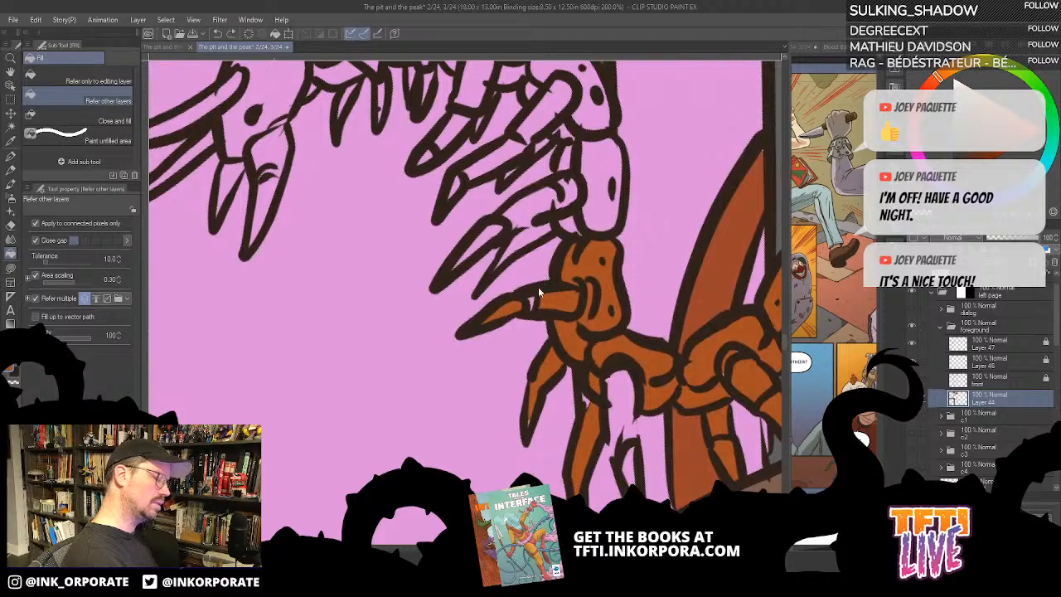
- Fill the thirteenth body segment from the tail, its underside and both of its legs with rust orange
{"action": "left_click", "coordinate": [534, 203]}
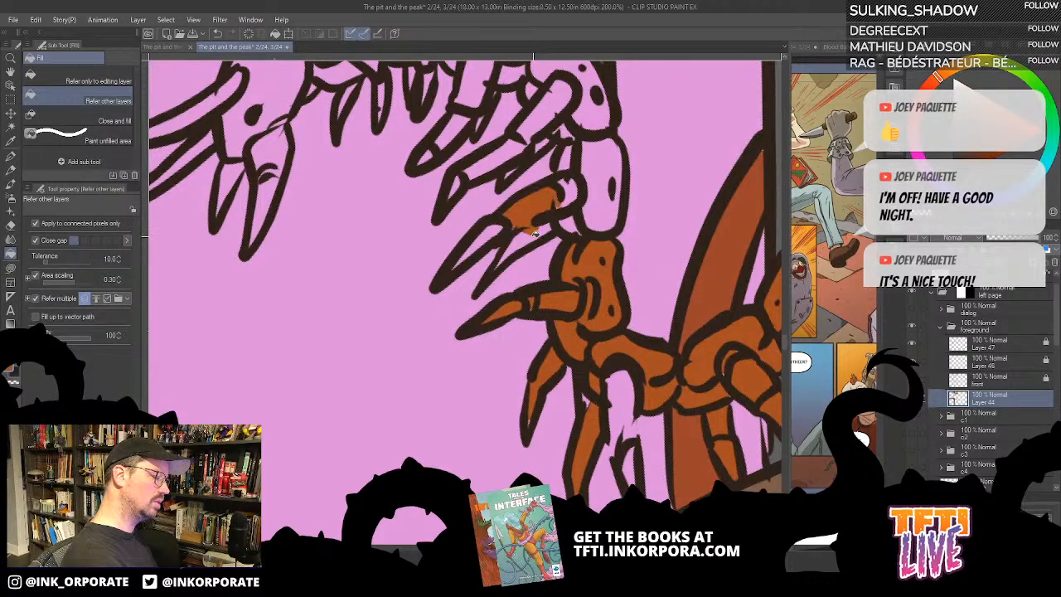
{"action": "left_click", "coordinate": [522, 242]}
{"action": "left_click", "coordinate": [480, 247]}
{"action": "left_click", "coordinate": [593, 202]}
{"action": "left_click_drag", "start_coordinate": [594, 201], "coordinate": [585, 294]}
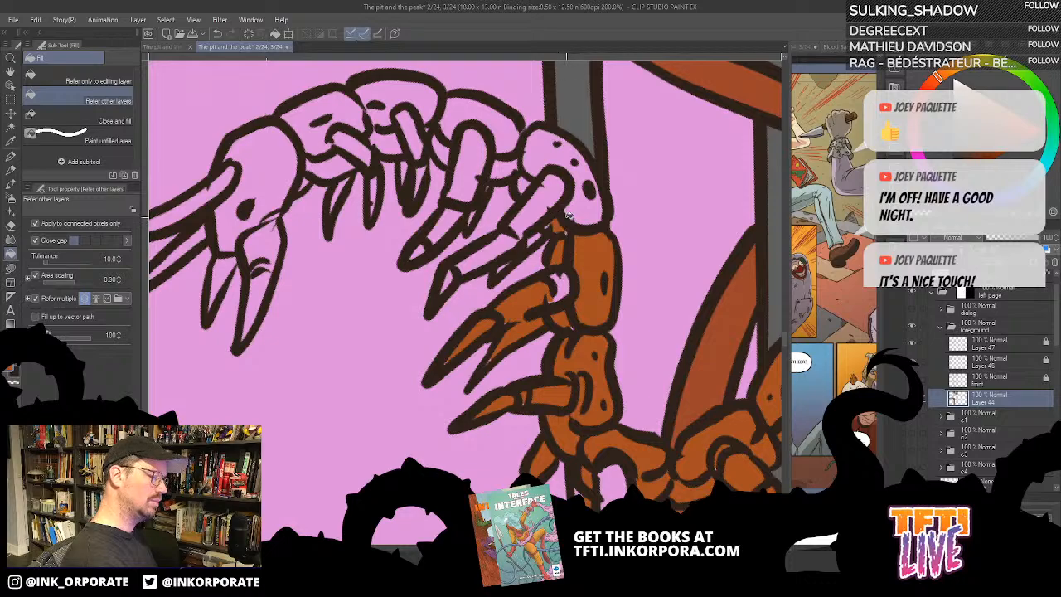
- Turn off gap closing and fill the fourteenth body segment, beside the grey pole, and its near leg and claw with rust orange
{"action": "left_click", "coordinate": [35, 240]}
{"action": "left_click", "coordinate": [571, 191]}
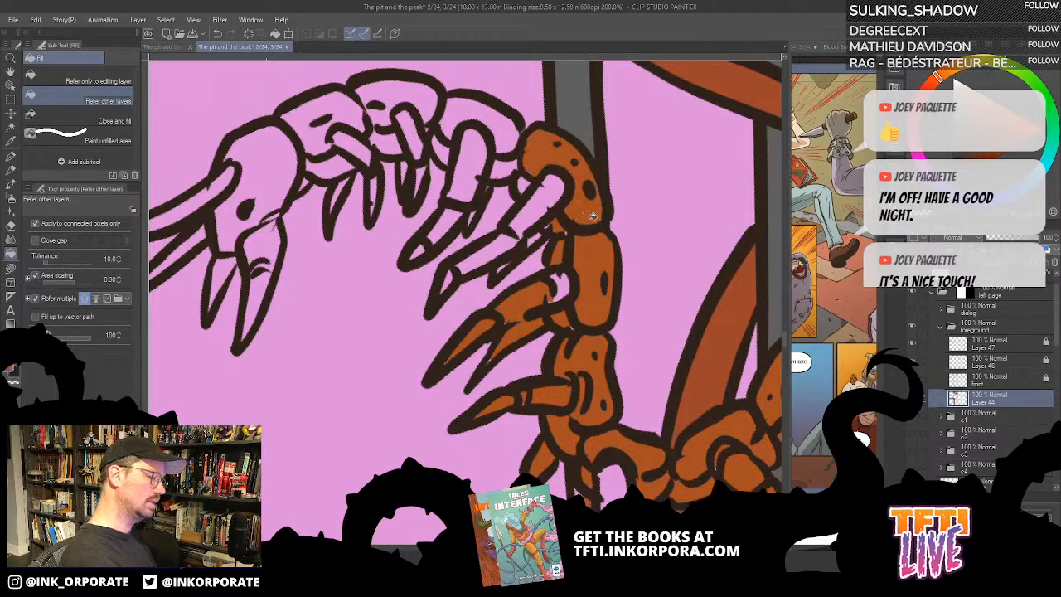
{"action": "left_click_drag", "start_coordinate": [572, 192], "coordinate": [593, 230]}
{"action": "left_click", "coordinate": [567, 235]}
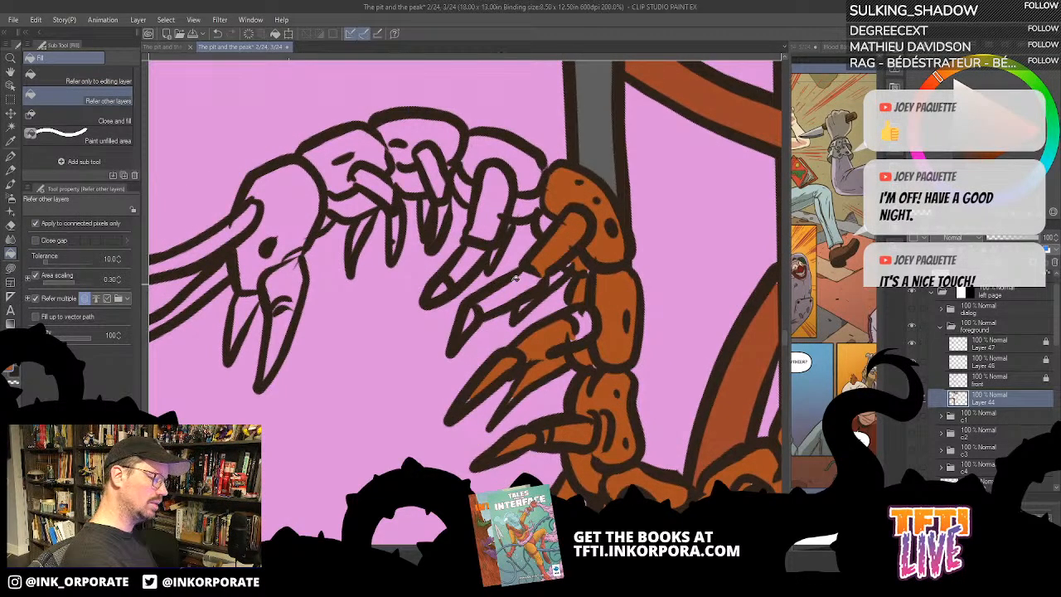
{"action": "left_click", "coordinate": [529, 270]}
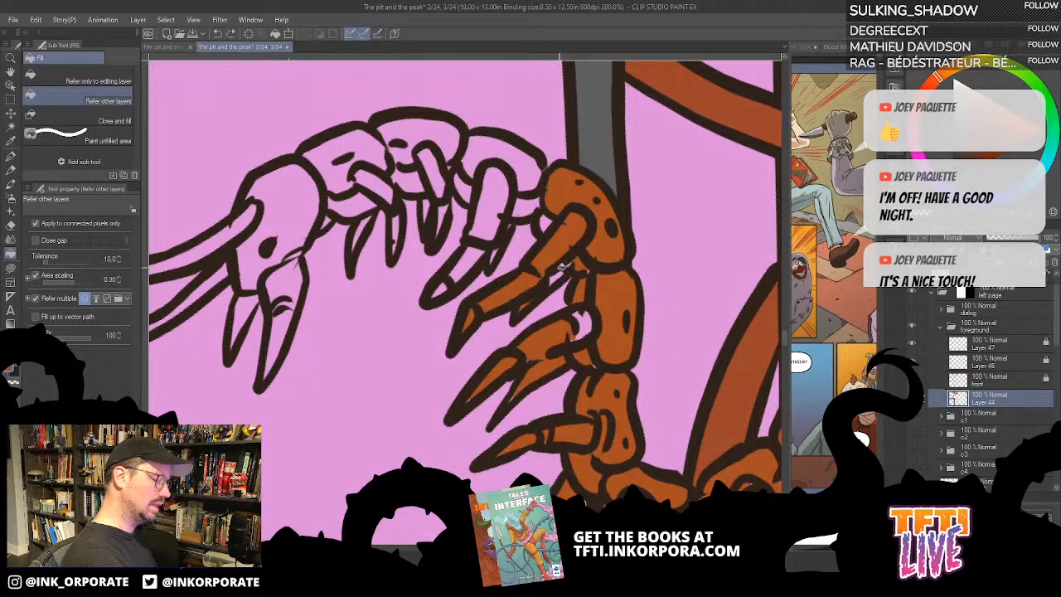
{"action": "left_click_drag", "start_coordinate": [561, 272], "coordinate": [593, 359]}
- Fill the fifteenth body segment from the tail and its near leg and claw with rust orange
{"action": "left_click", "coordinate": [519, 289]}
{"action": "left_click", "coordinate": [497, 350]}
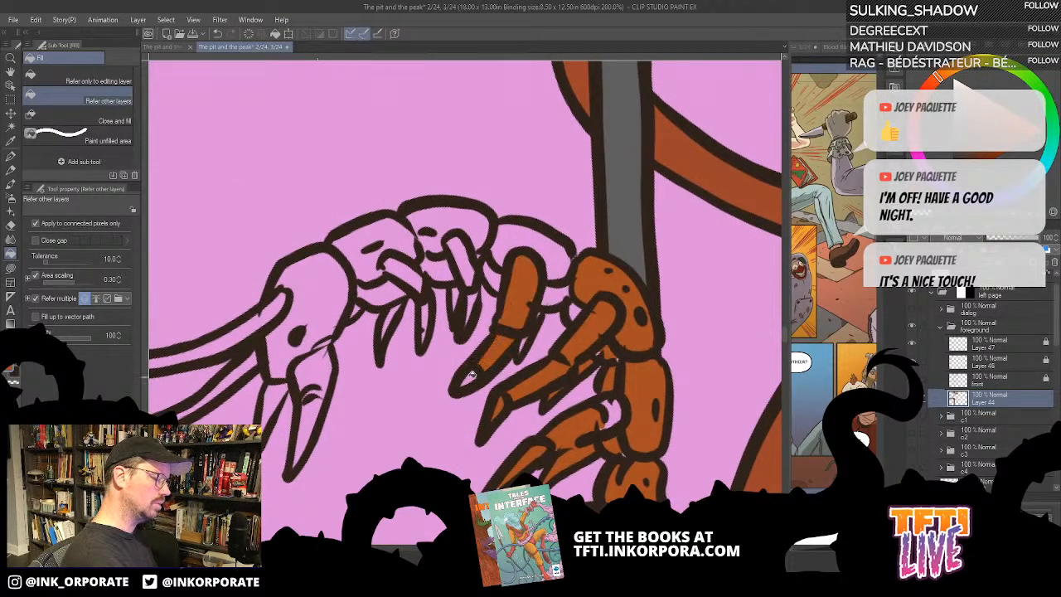
{"action": "left_click", "coordinate": [470, 375]}
{"action": "left_click", "coordinate": [560, 266]}
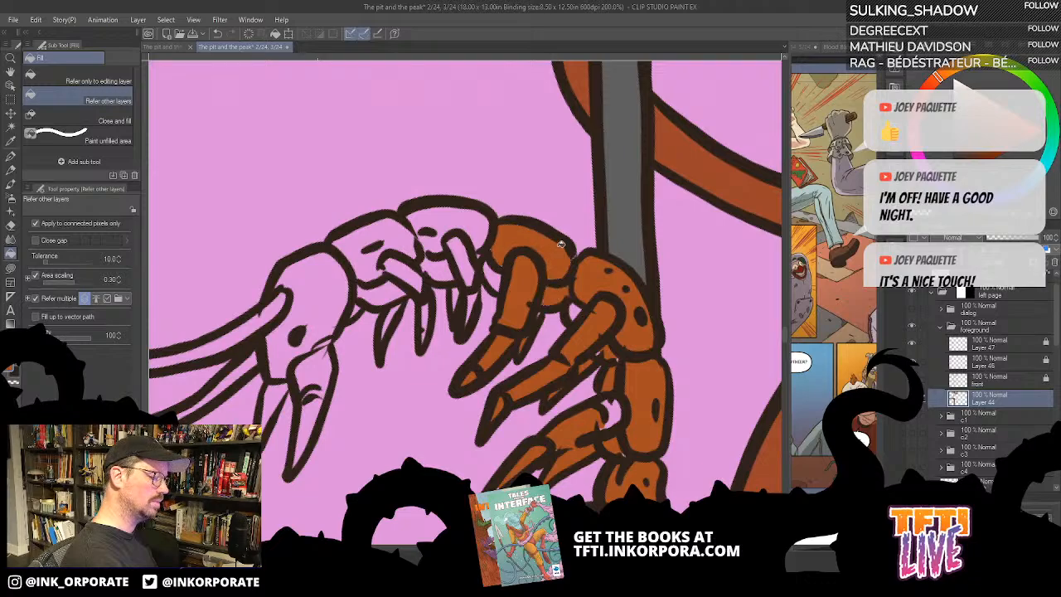
- Fill the sixteenth body segment from the tail, its underside and its near leg with rust orange
{"action": "left_click", "coordinate": [452, 230]}
{"action": "left_click", "coordinate": [436, 268]}
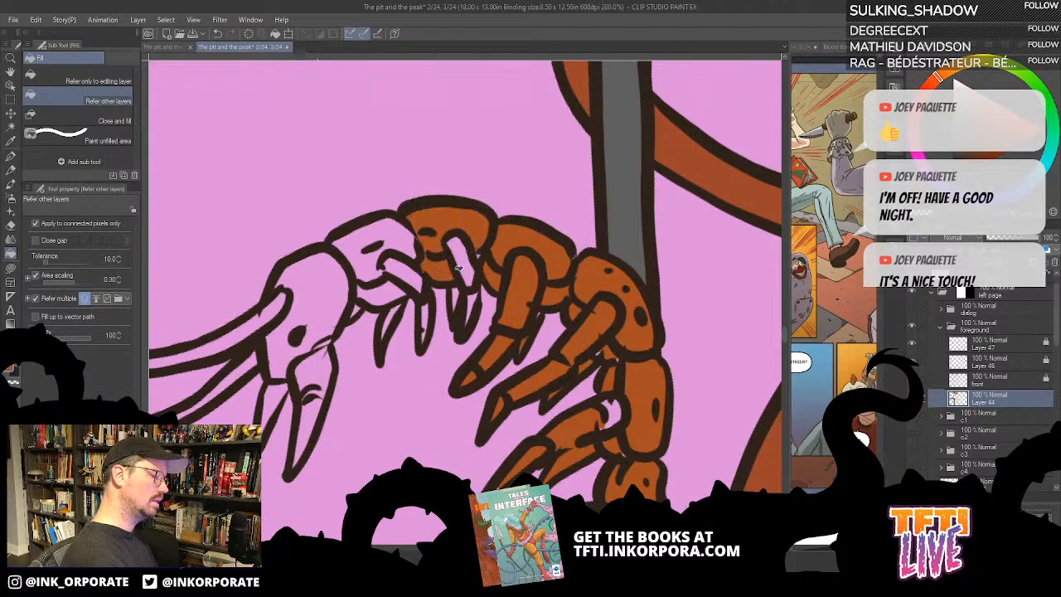
{"action": "left_click", "coordinate": [461, 262]}
{"action": "left_click_drag", "start_coordinate": [444, 371], "coordinate": [500, 383]}
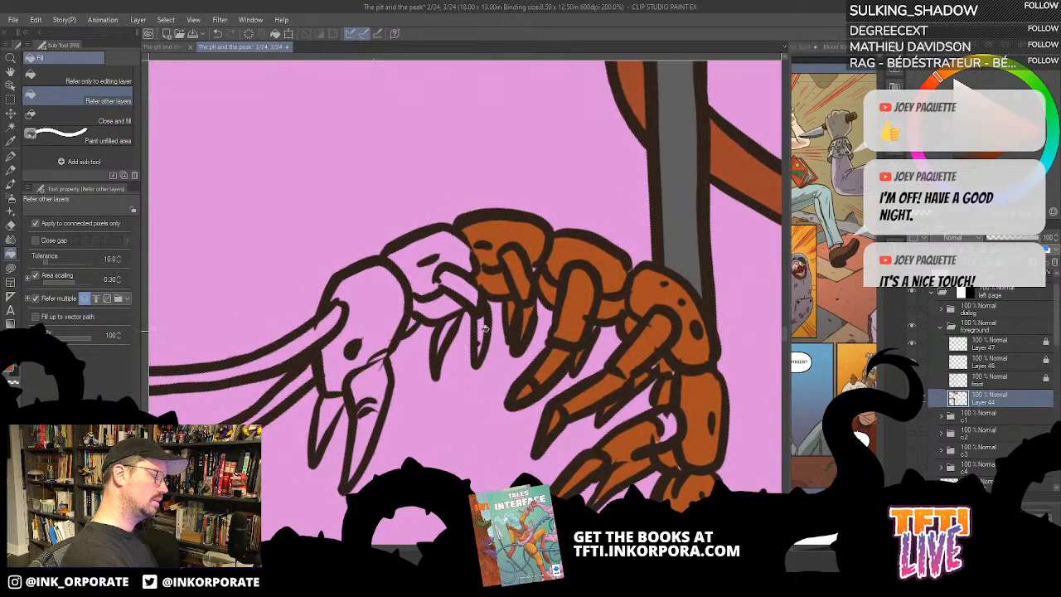
- Fill the seventeenth body segment, just behind the head, its underside and its legs with rust orange
{"action": "left_click", "coordinate": [483, 329]}
{"action": "left_click", "coordinate": [471, 297]}
{"action": "left_click", "coordinate": [456, 248]}
{"action": "left_click", "coordinate": [443, 296]}
- Fill the centipede's head, both pincers and both long antennae with rust orange
{"action": "left_click", "coordinate": [390, 298]}
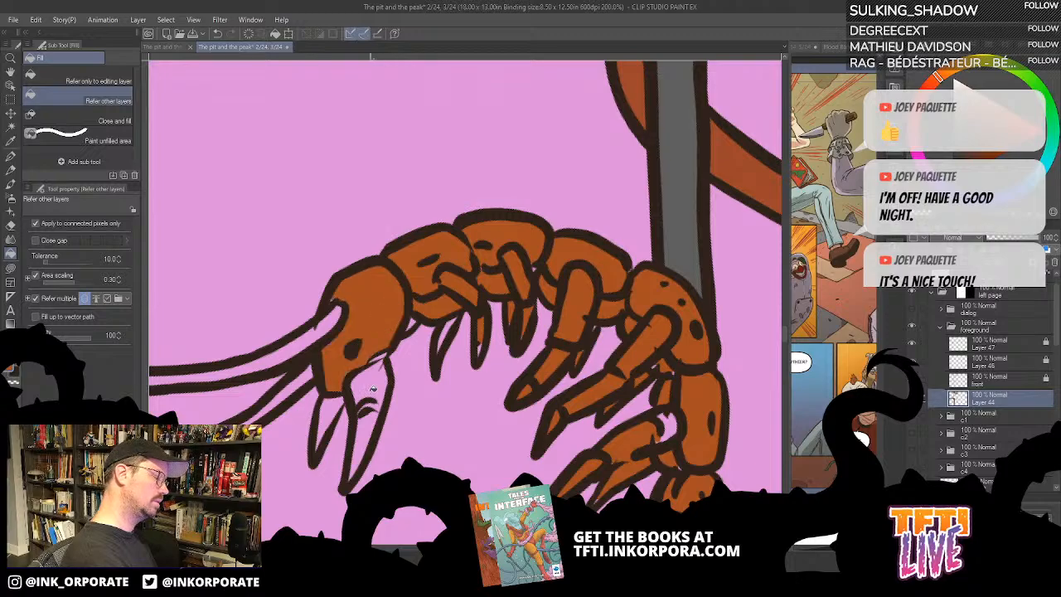
{"action": "left_click", "coordinate": [373, 388]}
{"action": "left_click", "coordinate": [369, 433]}
{"action": "left_click", "coordinate": [332, 423]}
{"action": "left_click_drag", "start_coordinate": [403, 383], "coordinate": [468, 362]}
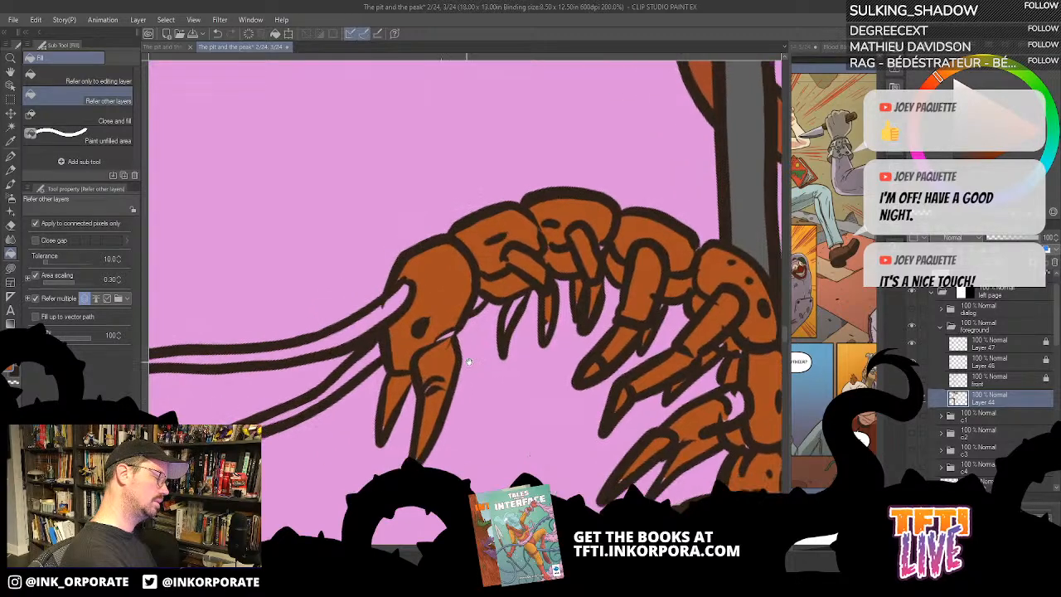
{"action": "left_click", "coordinate": [373, 357]}
{"action": "left_click", "coordinate": [380, 319]}
{"action": "left_click_drag", "start_coordinate": [400, 417], "coordinate": [592, 294]}
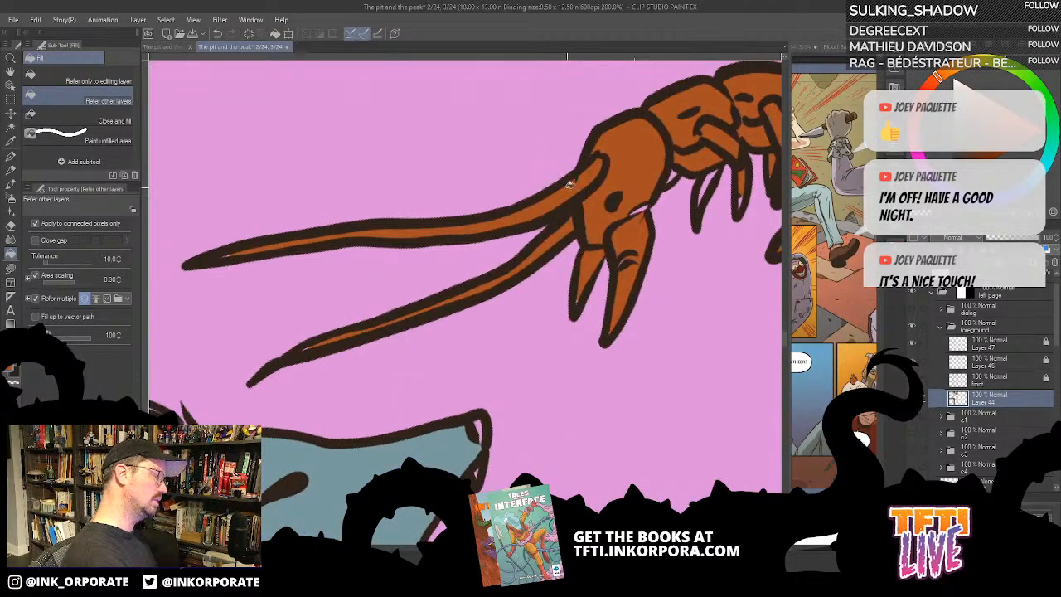
- Use Lasso fill to cover the unpainted gaps at the antenna tips and the base of the pincer in rust orange
{"action": "left_click", "coordinate": [11, 269]}
{"action": "mouse_move", "coordinate": [351, 341]}
{"action": "left_mouse_down"}
{"action": "mouse_move", "coordinate": [584, 327]}
{"action": "mouse_move", "coordinate": [615, 215]}
{"action": "mouse_move", "coordinate": [596, 232]}
{"action": "left_mouse_up"}
{"action": "key", "text": "^"}
{"action": "key", "text": "^"}
{"action": "key", "text": "^"}
{"action": "key", "text": "^"}
{"action": "key", "text": "^"}
{"action": "key", "text": "^"}
{"action": "key", "text": "^"}
{"action": "key", "text": "^"}
{"action": "key", "text": "^"}
{"action": "key", "text": "^"}
{"action": "key", "text": "^"}
{"action": "key", "text": "^"}
{"action": "key", "text": "^"}
{"action": "key", "text": "^"}
{"action": "key", "text": "^"}
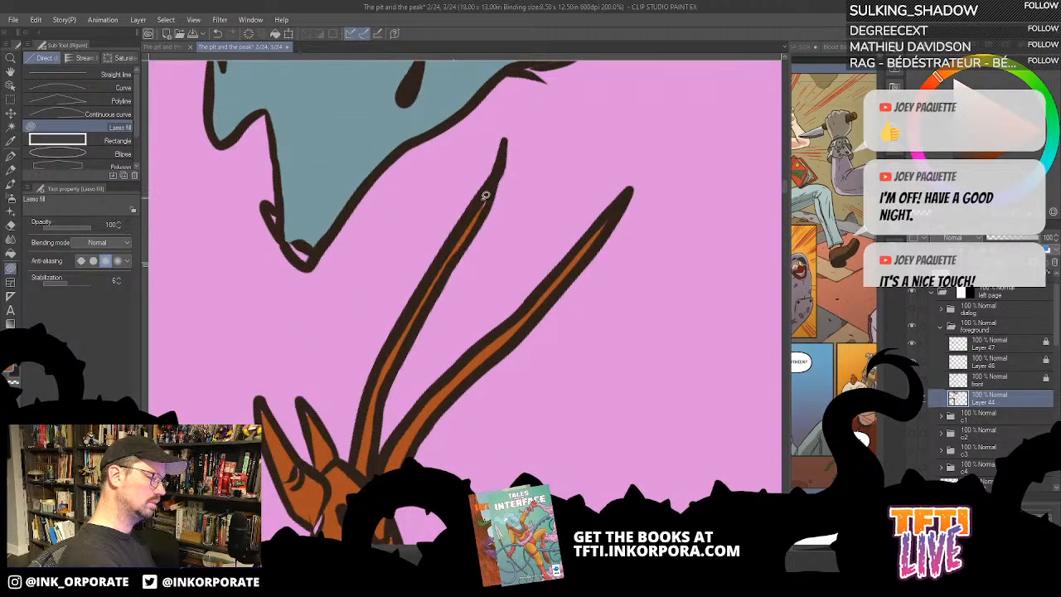
{"action": "left_click_drag", "start_coordinate": [458, 287], "coordinate": [599, 124]}
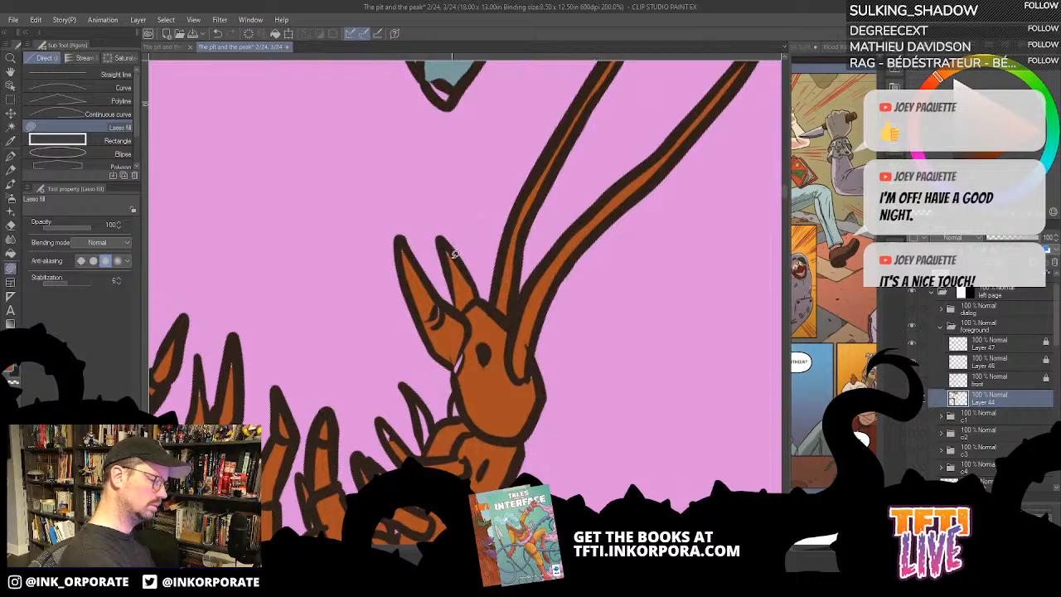
{"action": "left_click_drag", "start_coordinate": [529, 380], "coordinate": [542, 288]}
{"action": "left_click_drag", "start_coordinate": [465, 271], "coordinate": [490, 235]}
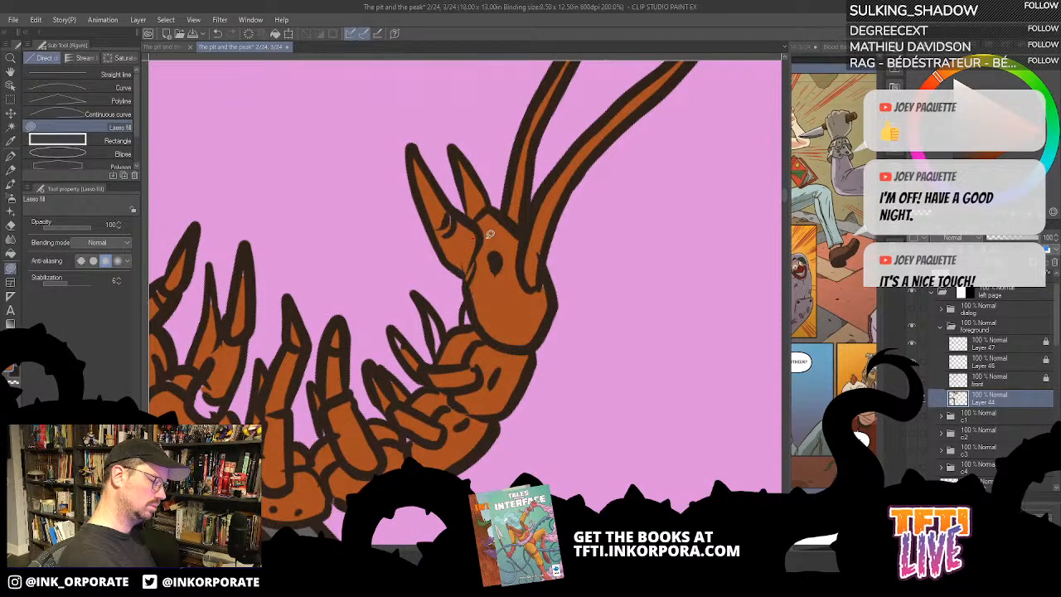
- Unlock line art Layer 47, set its opacity to 47%, relock it and make Layer 44 the active layer again
{"action": "left_click", "coordinate": [912, 343]}
{"action": "left_click", "coordinate": [912, 342]}
{"action": "left_click", "coordinate": [1016, 347]}
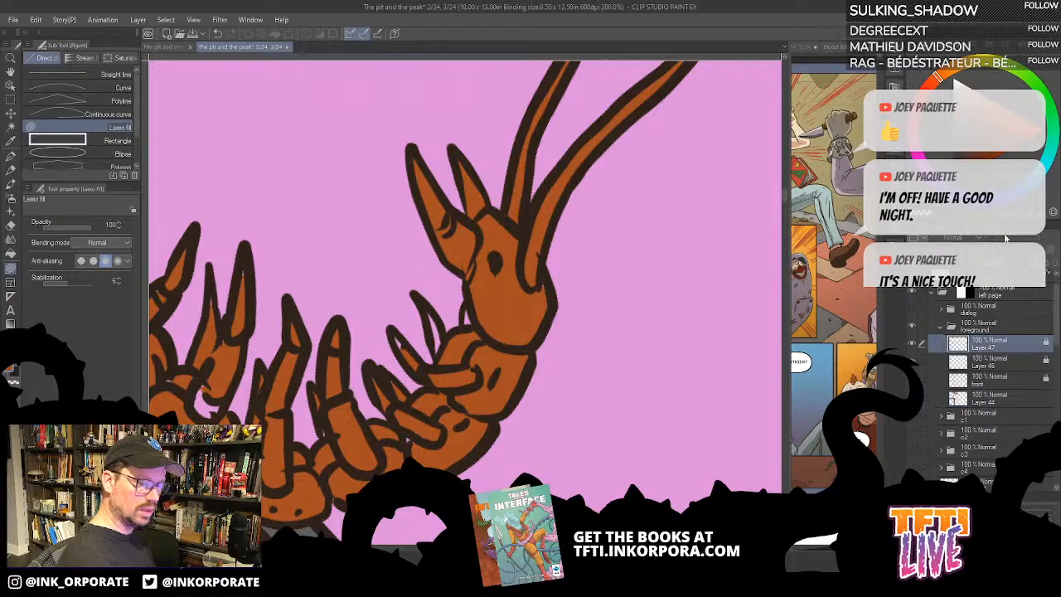
{"action": "left_click", "coordinate": [984, 252]}
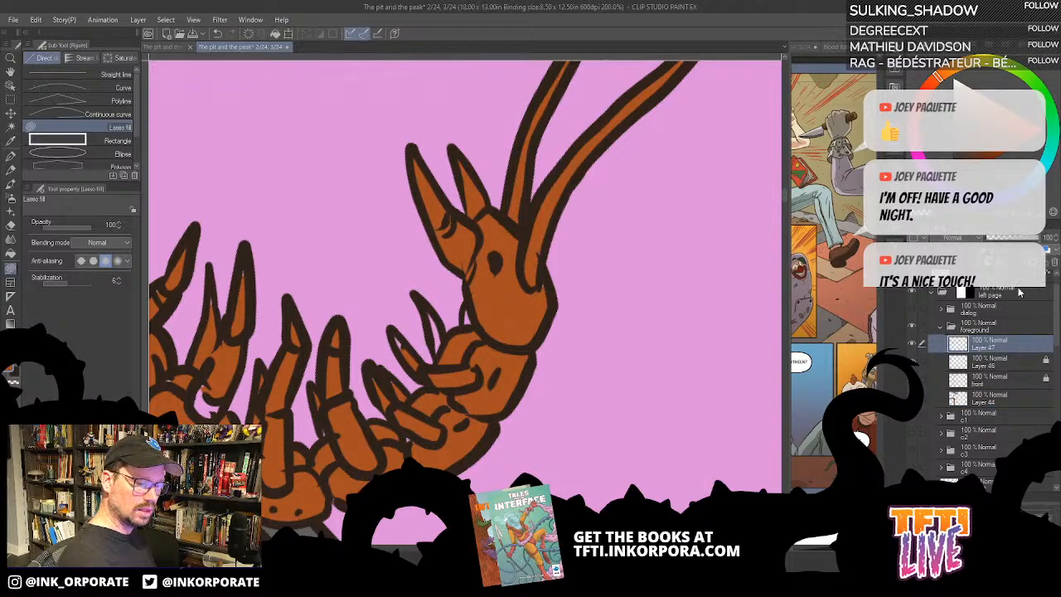
{"action": "left_click", "coordinate": [1003, 239]}
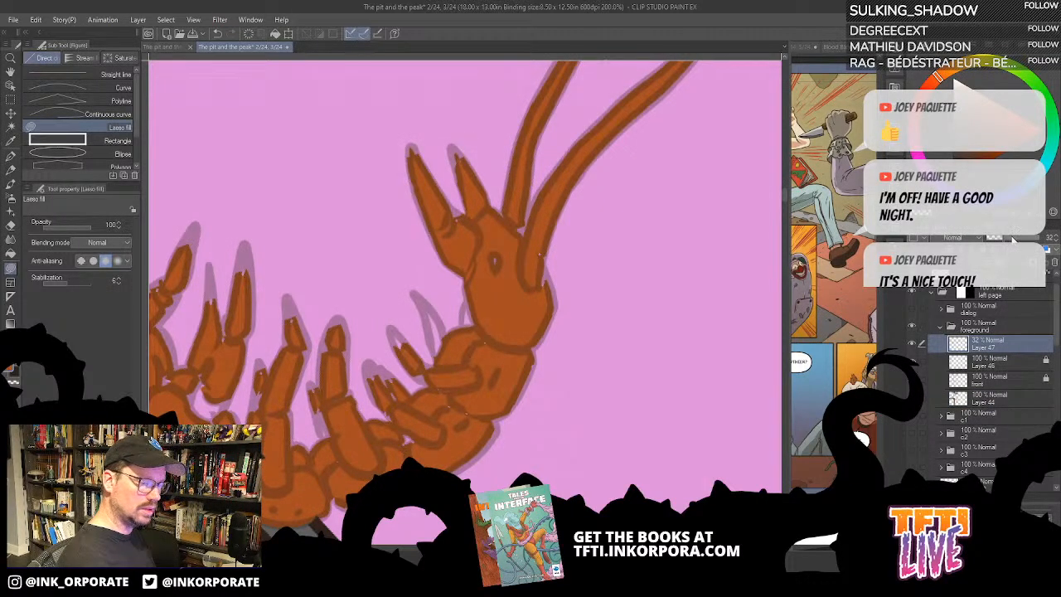
{"action": "left_click", "coordinate": [1012, 239]}
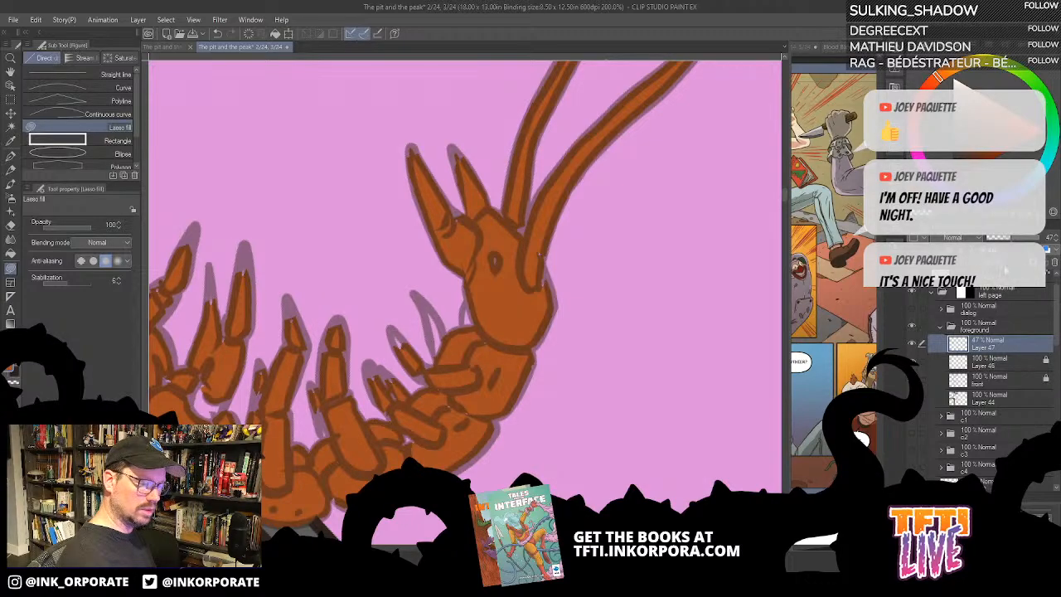
{"action": "left_click", "coordinate": [993, 398]}
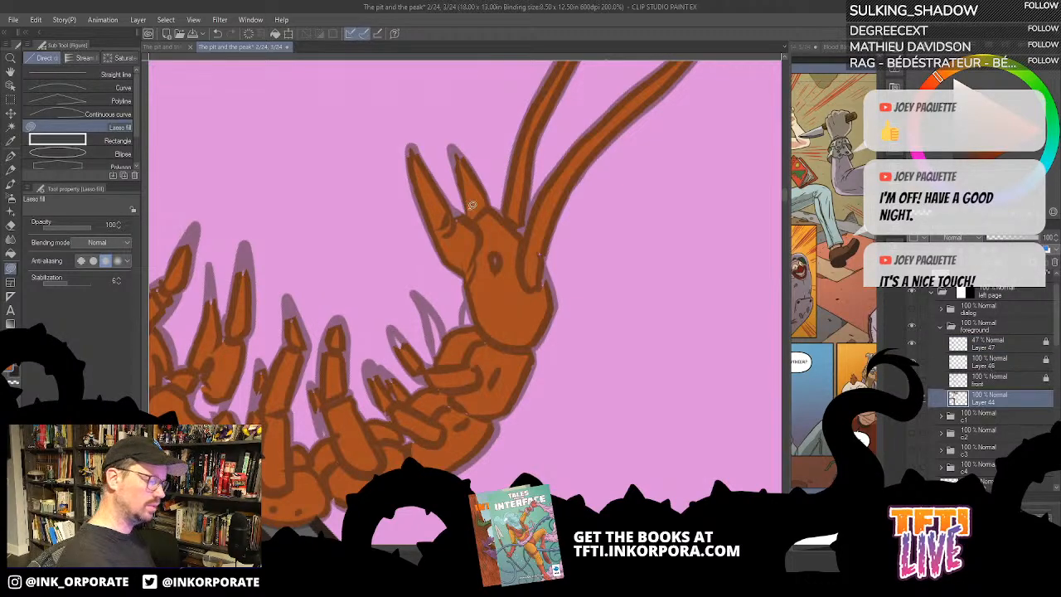
- Lasso-fill the gaps along the seams and edges of the head and the segment behind it with rust orange
{"action": "left_click_drag", "start_coordinate": [527, 308], "coordinate": [632, 293]}
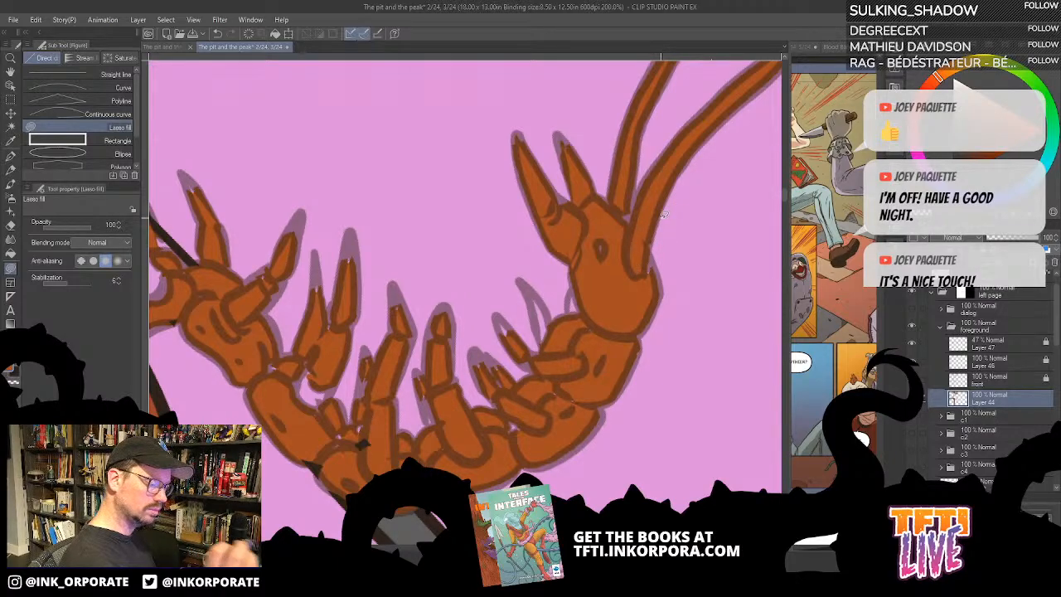
{"action": "left_click_drag", "start_coordinate": [635, 318], "coordinate": [612, 242]}
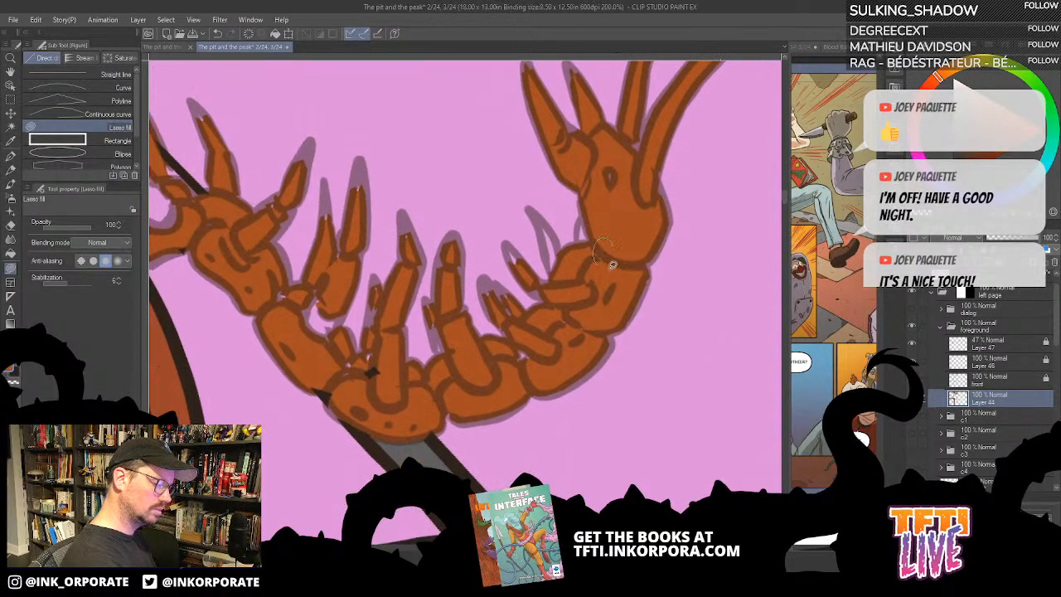
{"action": "scroll", "coordinate": [614, 236], "scroll_direction": "up", "scroll_amount": 2}
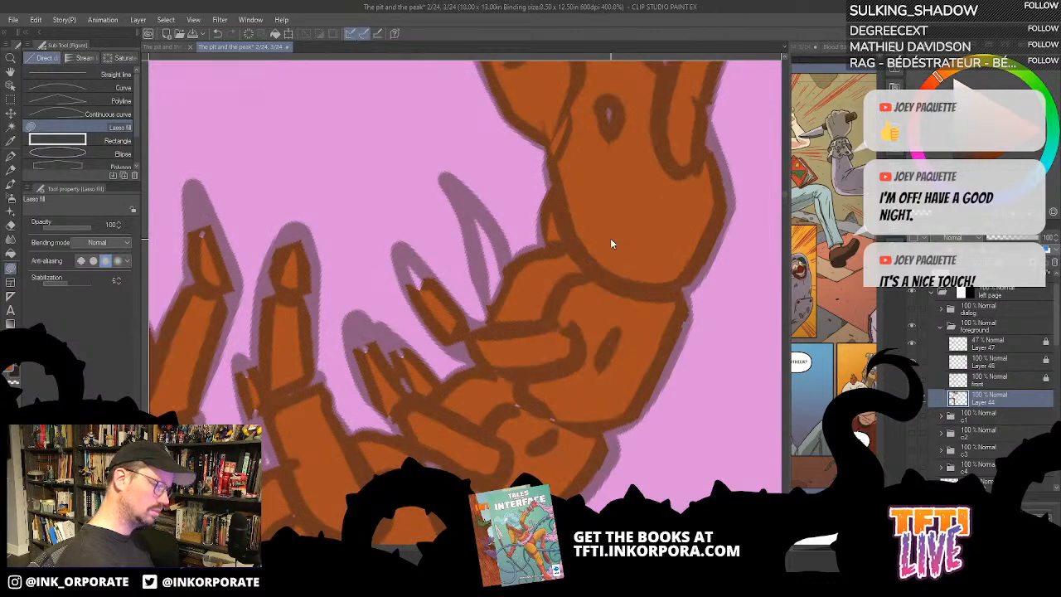
{"action": "left_click_drag", "start_coordinate": [583, 292], "coordinate": [670, 172]}
{"action": "left_click_drag", "start_coordinate": [649, 230], "coordinate": [644, 180]}
{"action": "mouse_move", "coordinate": [653, 259]}
{"action": "left_mouse_down"}
{"action": "mouse_move", "coordinate": [567, 241]}
{"action": "mouse_move", "coordinate": [635, 275]}
{"action": "left_mouse_up"}
{"action": "left_click_drag", "start_coordinate": [613, 206], "coordinate": [587, 371]}
{"action": "key", "text": "asciicircum"}
{"action": "key", "text": "asciicircum"}
- Lasso-fill the far legs and claw tips of the two segments behind the head out to their outlines in rust orange
{"action": "key", "text": "asciicircum"}
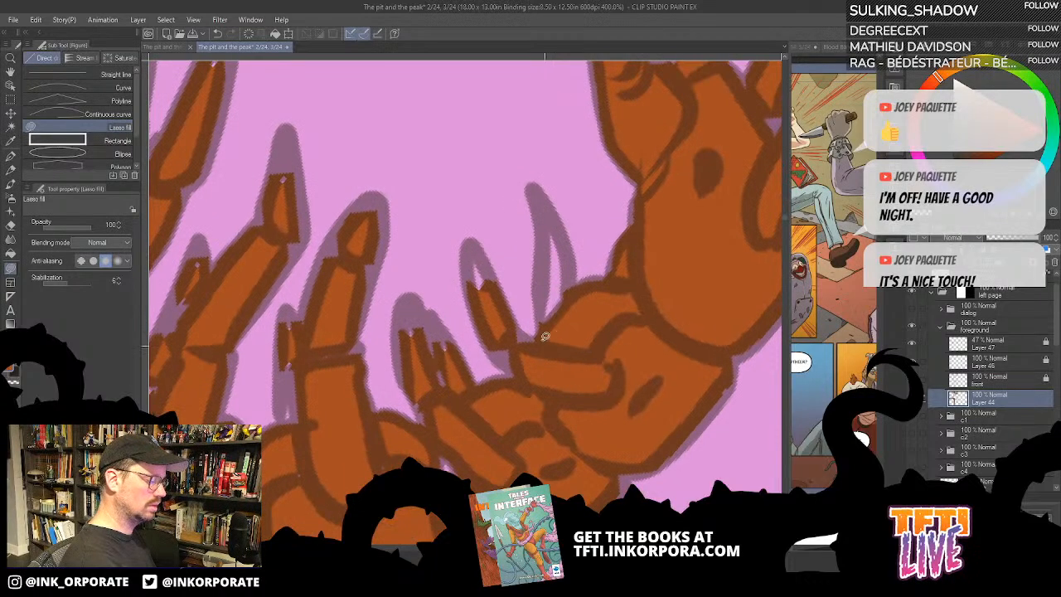
{"action": "mouse_move", "coordinate": [543, 339]}
{"action": "left_mouse_down"}
{"action": "mouse_move", "coordinate": [543, 215]}
{"action": "mouse_move", "coordinate": [557, 359]}
{"action": "left_mouse_up"}
{"action": "mouse_move", "coordinate": [476, 290]}
{"action": "left_mouse_down"}
{"action": "mouse_move", "coordinate": [488, 269]}
{"action": "mouse_move", "coordinate": [491, 291]}
{"action": "left_mouse_up"}
{"action": "mouse_move", "coordinate": [527, 372]}
{"action": "left_mouse_down"}
{"action": "mouse_move", "coordinate": [511, 331]}
{"action": "mouse_move", "coordinate": [524, 366]}
{"action": "left_mouse_up"}
{"action": "key", "text": "asciicircum"}
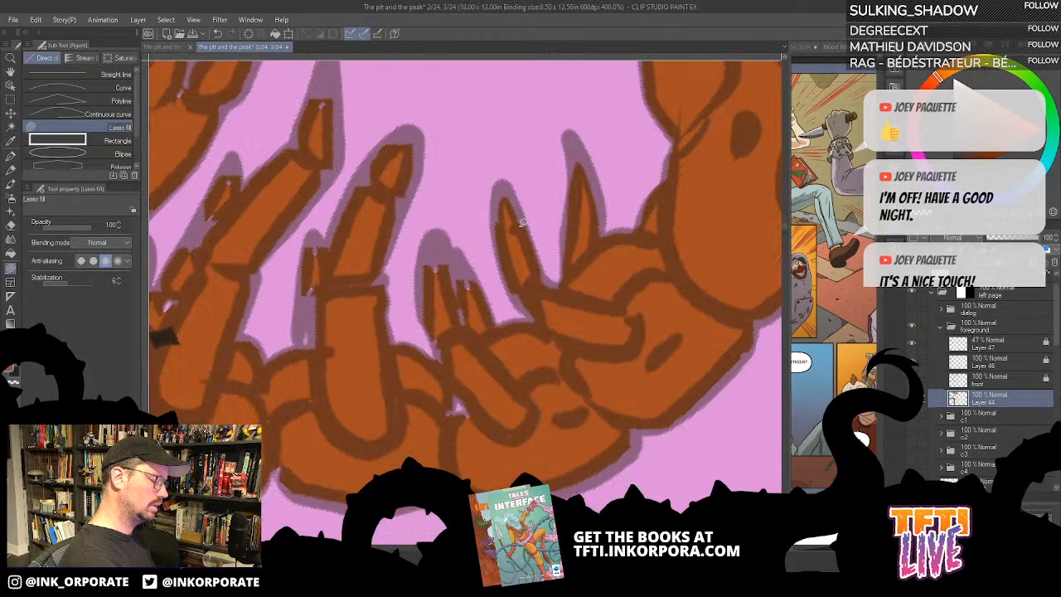
{"action": "key", "text": "asciicircum"}
{"action": "mouse_move", "coordinate": [473, 321]}
{"action": "left_mouse_down"}
{"action": "mouse_move", "coordinate": [491, 268]}
{"action": "mouse_move", "coordinate": [487, 239]}
{"action": "mouse_move", "coordinate": [472, 236]}
{"action": "mouse_move", "coordinate": [417, 312]}
{"action": "mouse_move", "coordinate": [365, 350]}
{"action": "mouse_move", "coordinate": [459, 348]}
{"action": "left_mouse_up"}
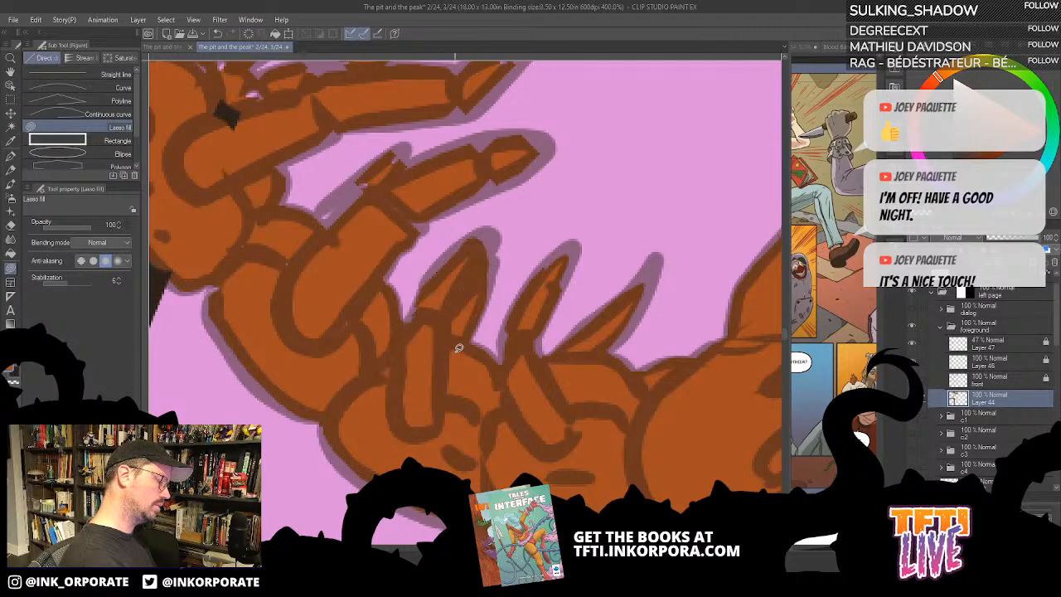
- Lasso-fill the far legs and near claw tips of the fifteenth and fourteenth segments with rust orange
{"action": "left_click_drag", "start_coordinate": [444, 395], "coordinate": [563, 437]}
{"action": "mouse_move", "coordinate": [455, 310]}
{"action": "left_mouse_down"}
{"action": "mouse_move", "coordinate": [445, 402]}
{"action": "mouse_move", "coordinate": [493, 358]}
{"action": "mouse_move", "coordinate": [511, 301]}
{"action": "mouse_move", "coordinate": [550, 253]}
{"action": "mouse_move", "coordinate": [639, 212]}
{"action": "mouse_move", "coordinate": [634, 180]}
{"action": "mouse_move", "coordinate": [595, 180]}
{"action": "mouse_move", "coordinate": [536, 205]}
{"action": "mouse_move", "coordinate": [506, 199]}
{"action": "mouse_move", "coordinate": [424, 273]}
{"action": "mouse_move", "coordinate": [397, 361]}
{"action": "mouse_move", "coordinate": [435, 391]}
{"action": "left_mouse_up"}
{"action": "mouse_move", "coordinate": [470, 348]}
{"action": "left_mouse_down"}
{"action": "mouse_move", "coordinate": [534, 397]}
{"action": "mouse_move", "coordinate": [559, 401]}
{"action": "left_mouse_up"}
{"action": "left_click_drag", "start_coordinate": [491, 354], "coordinate": [464, 427]}
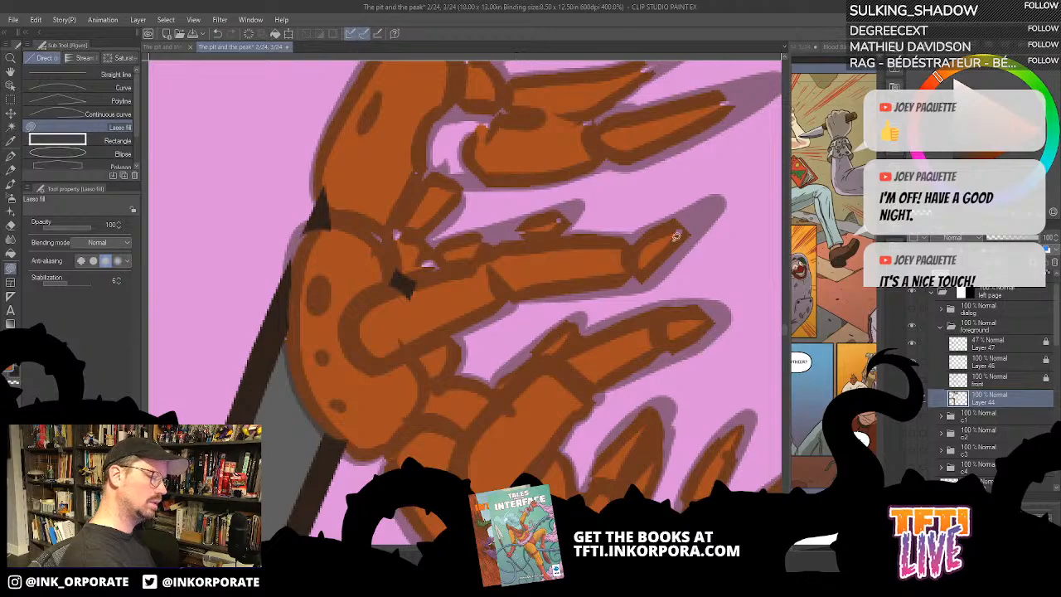
{"action": "mouse_move", "coordinate": [577, 247]}
{"action": "left_mouse_down"}
{"action": "mouse_move", "coordinate": [574, 212]}
{"action": "mouse_move", "coordinate": [436, 247]}
{"action": "mouse_move", "coordinate": [432, 234]}
{"action": "mouse_move", "coordinate": [463, 203]}
{"action": "mouse_move", "coordinate": [461, 179]}
{"action": "mouse_move", "coordinate": [520, 161]}
{"action": "mouse_move", "coordinate": [528, 125]}
{"action": "mouse_move", "coordinate": [508, 92]}
{"action": "mouse_move", "coordinate": [440, 86]}
{"action": "mouse_move", "coordinate": [361, 145]}
{"action": "mouse_move", "coordinate": [337, 245]}
{"action": "mouse_move", "coordinate": [355, 335]}
{"action": "mouse_move", "coordinate": [523, 289]}
{"action": "mouse_move", "coordinate": [572, 247]}
{"action": "left_mouse_up"}
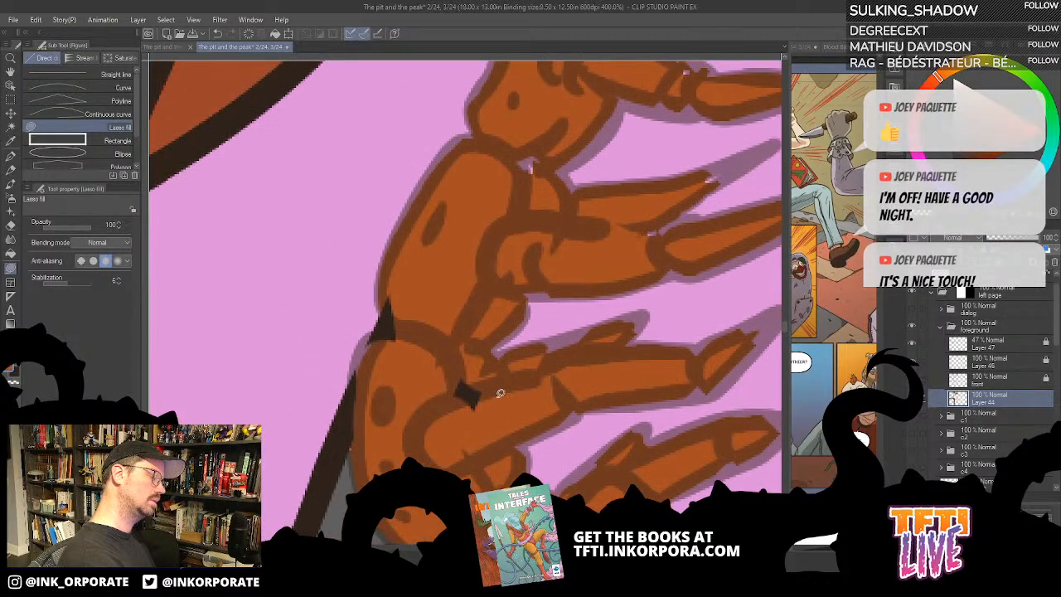
- Lasso-fill the seam between the twelfth and thirteenth segments and the thirteenth segment's claw tips with rust orange
{"action": "left_click_drag", "start_coordinate": [521, 319], "coordinate": [529, 366]}
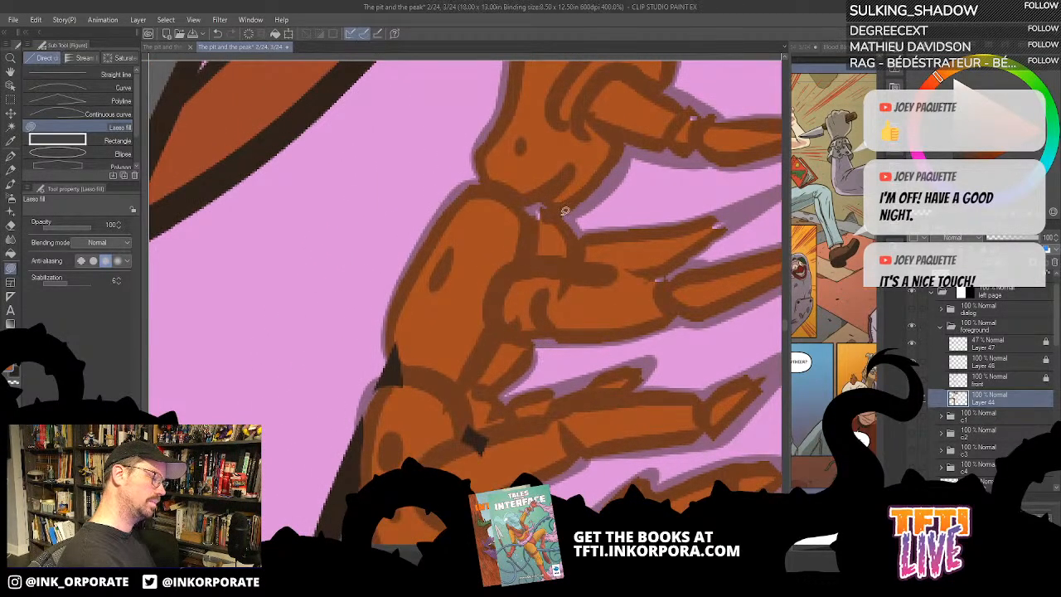
{"action": "mouse_move", "coordinate": [560, 199]}
{"action": "left_mouse_down"}
{"action": "mouse_move", "coordinate": [516, 226]}
{"action": "mouse_move", "coordinate": [552, 225]}
{"action": "left_mouse_up"}
{"action": "left_click_drag", "start_coordinate": [582, 302], "coordinate": [483, 351]}
{"action": "mouse_move", "coordinate": [604, 272]}
{"action": "left_mouse_down"}
{"action": "mouse_move", "coordinate": [644, 265]}
{"action": "mouse_move", "coordinate": [619, 283]}
{"action": "left_mouse_up"}
{"action": "mouse_move", "coordinate": [679, 301]}
{"action": "left_mouse_down"}
{"action": "mouse_move", "coordinate": [723, 288]}
{"action": "mouse_move", "coordinate": [683, 330]}
{"action": "left_mouse_up"}
{"action": "left_click_drag", "start_coordinate": [729, 282], "coordinate": [718, 305]}
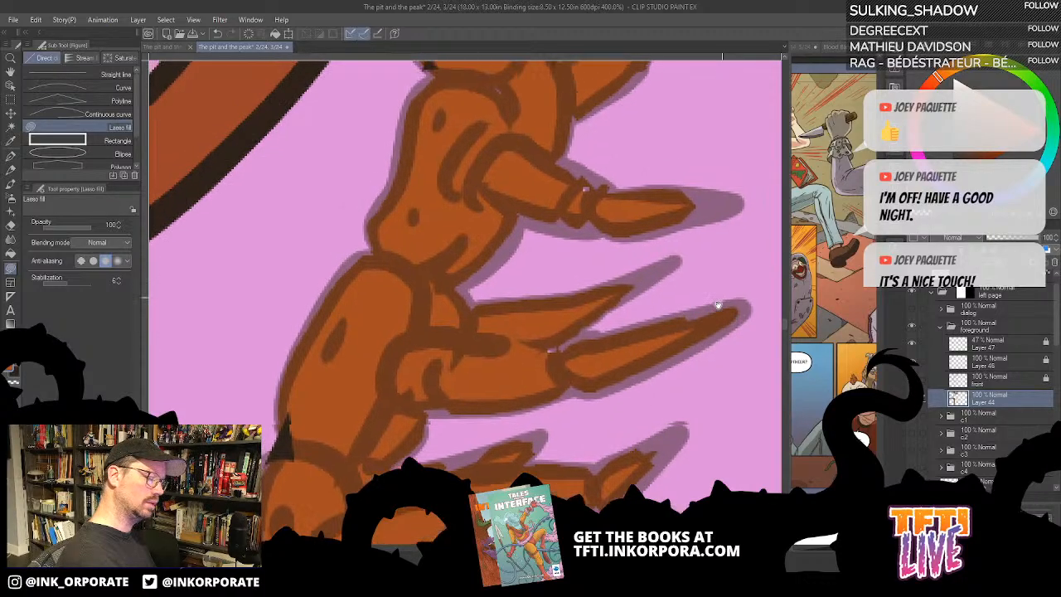
- Lasso-fill the twelfth segment's near claw tip and the joint behind the claw with rust orange
{"action": "mouse_move", "coordinate": [610, 229]}
{"action": "left_mouse_down"}
{"action": "mouse_move", "coordinate": [557, 223]}
{"action": "mouse_move", "coordinate": [575, 232]}
{"action": "left_mouse_up"}
{"action": "left_click_drag", "start_coordinate": [570, 212], "coordinate": [584, 240]}
{"action": "left_click_drag", "start_coordinate": [530, 215], "coordinate": [517, 310]}
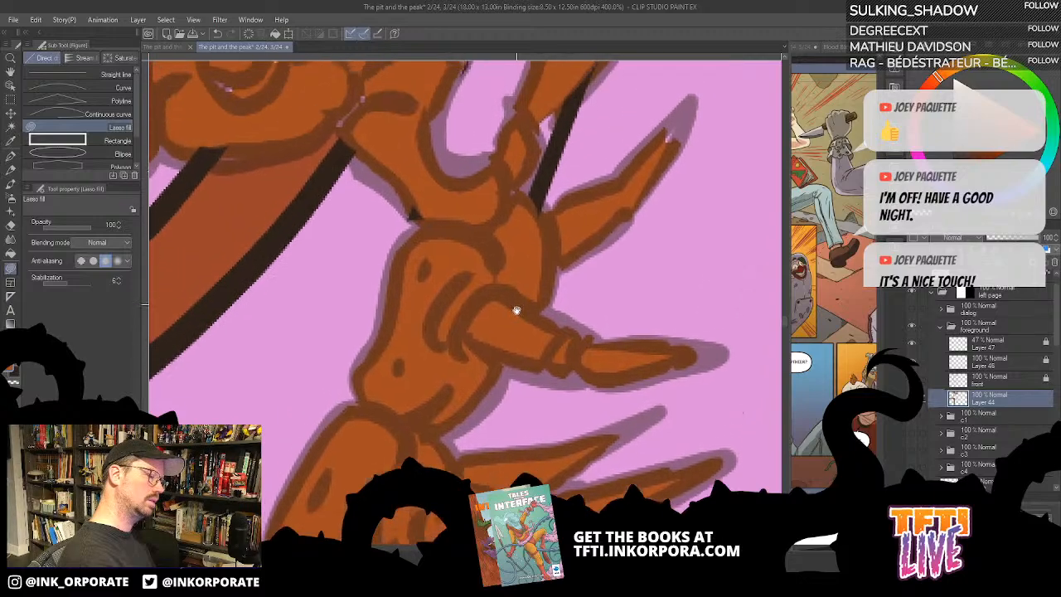
- Lasso-fill the tips and joints of the two far legs at the body's bend with rust orange
{"action": "left_click_drag", "start_coordinate": [695, 142], "coordinate": [676, 168]}
{"action": "left_click_drag", "start_coordinate": [572, 139], "coordinate": [571, 200]}
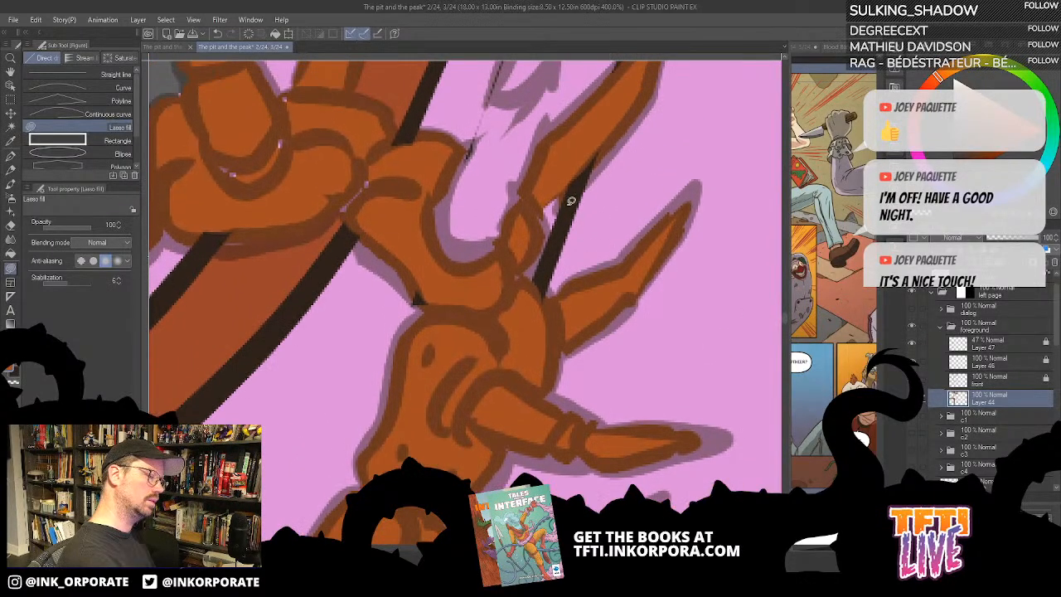
{"action": "left_click_drag", "start_coordinate": [548, 241], "coordinate": [532, 235]}
{"action": "left_click_drag", "start_coordinate": [545, 300], "coordinate": [543, 354]}
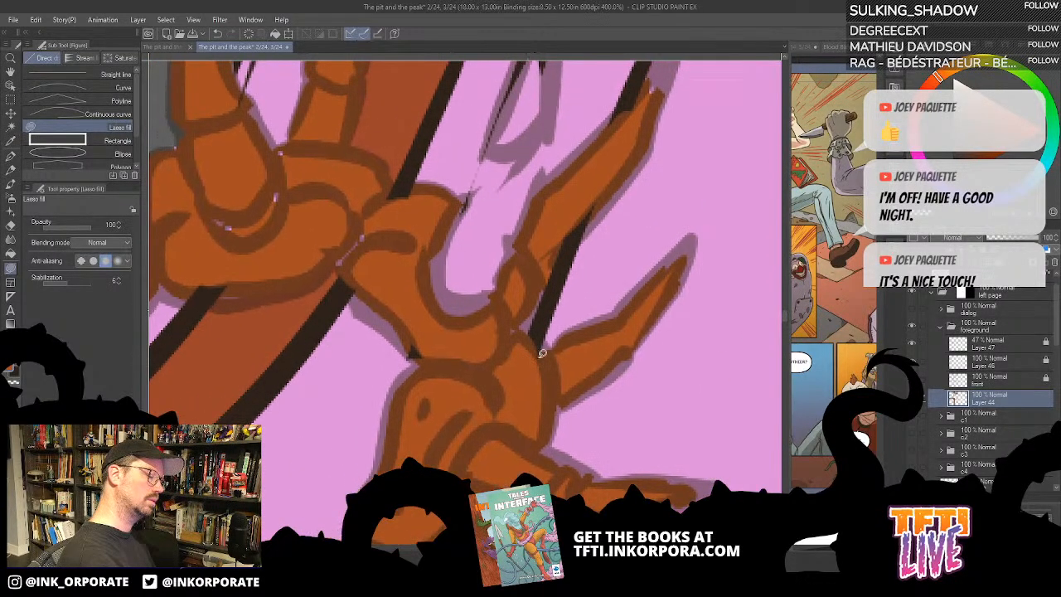
{"action": "left_click_drag", "start_coordinate": [650, 105], "coordinate": [651, 96]}
{"action": "left_click_drag", "start_coordinate": [616, 176], "coordinate": [624, 307]}
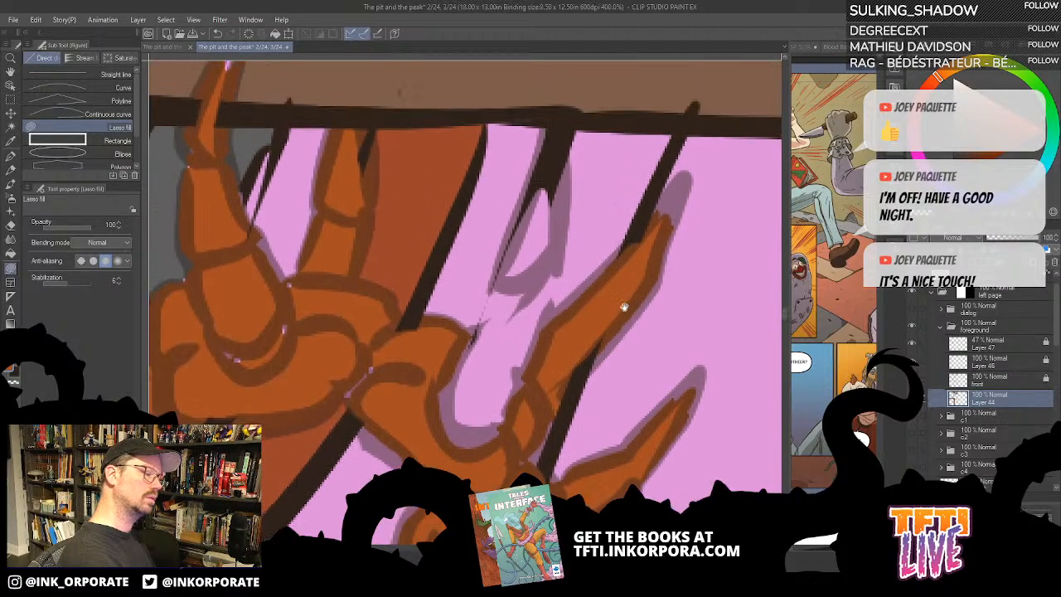
- Lasso-fill the unpainted near leg and claw of the segment at the body's bend with rust orange
{"action": "mouse_move", "coordinate": [545, 358]}
{"action": "left_mouse_down"}
{"action": "mouse_move", "coordinate": [555, 198]}
{"action": "mouse_move", "coordinate": [526, 209]}
{"action": "mouse_move", "coordinate": [457, 362]}
{"action": "mouse_move", "coordinate": [524, 430]}
{"action": "mouse_move", "coordinate": [544, 361]}
{"action": "left_mouse_up"}
{"action": "key", "text": "asciicircum"}
{"action": "key", "text": "asciicircum"}
{"action": "key", "text": "asciicircum"}
{"action": "key", "text": "asciicircum"}
{"action": "key", "text": "asciicircum"}
{"action": "key", "text": "asciicircum"}
{"action": "key", "text": "asciicircum"}
{"action": "key", "text": "asciicircum"}
{"action": "key", "text": "asciicircum"}
{"action": "key", "text": "asciicircum"}
{"action": "key", "text": "asciicircum"}
{"action": "key", "text": "asciicircum"}
{"action": "key", "text": "asciicircum"}
{"action": "key", "text": "asciicircum"}
{"action": "key", "text": "asciicircum"}
{"action": "key", "text": "asciicircum"}
{"action": "key", "text": "asciicircum"}
{"action": "key", "text": "asciicircum"}
{"action": "key", "text": "asciicircum"}
{"action": "key", "text": "asciicircum"}
{"action": "key", "text": "asciicircum"}
{"action": "key", "text": "asciicircum"}
{"action": "key", "text": "asciicircum"}
{"action": "key", "text": "asciicircum"}
{"action": "key", "text": "asciicircum"}
{"action": "key", "text": "asciicircum"}
{"action": "key", "text": "asciicircum"}
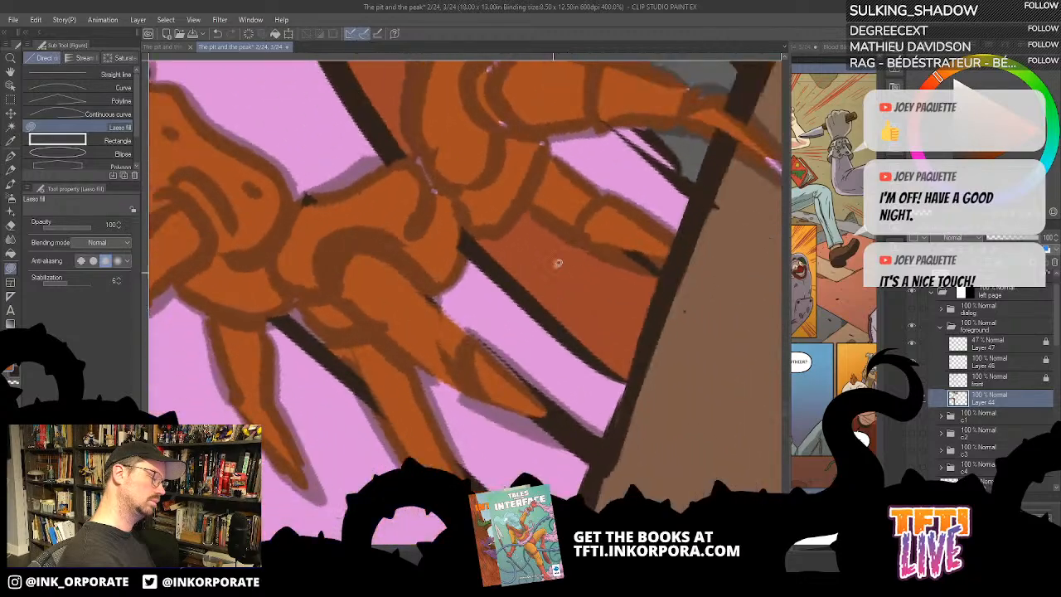
- Lasso-fill the gaps at the base of the near leg just past the body's bend and its claw tip with rust orange
{"action": "mouse_move", "coordinate": [503, 141]}
{"action": "left_mouse_down"}
{"action": "mouse_move", "coordinate": [488, 198]}
{"action": "mouse_move", "coordinate": [509, 150]}
{"action": "left_mouse_up"}
{"action": "left_click_drag", "start_coordinate": [542, 221], "coordinate": [483, 310]}
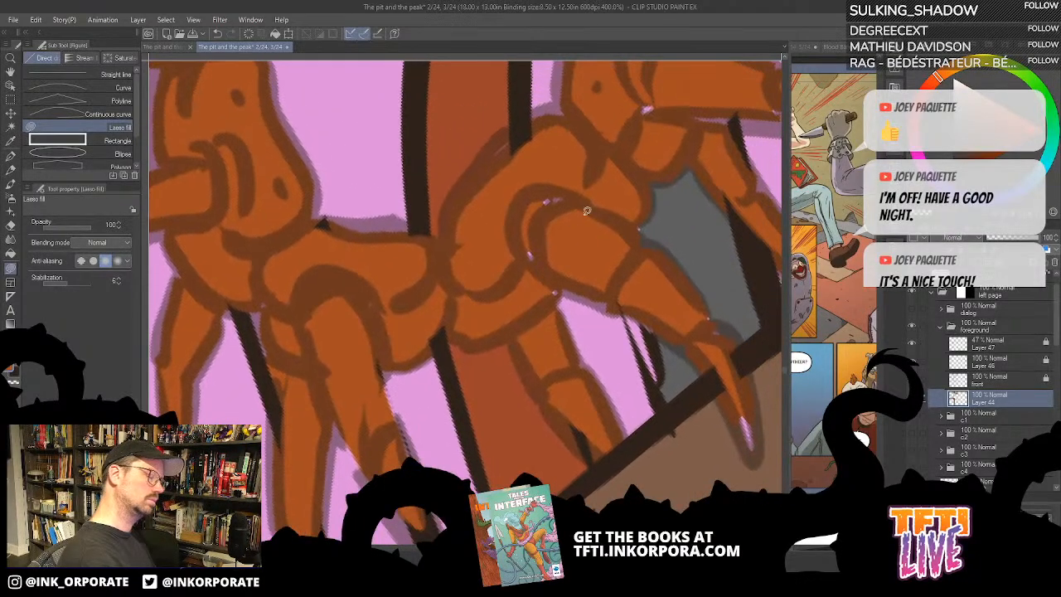
{"action": "mouse_move", "coordinate": [587, 210]}
{"action": "left_mouse_down"}
{"action": "mouse_move", "coordinate": [494, 252]}
{"action": "mouse_move", "coordinate": [611, 304]}
{"action": "mouse_move", "coordinate": [640, 279]}
{"action": "mouse_move", "coordinate": [629, 199]}
{"action": "left_mouse_up"}
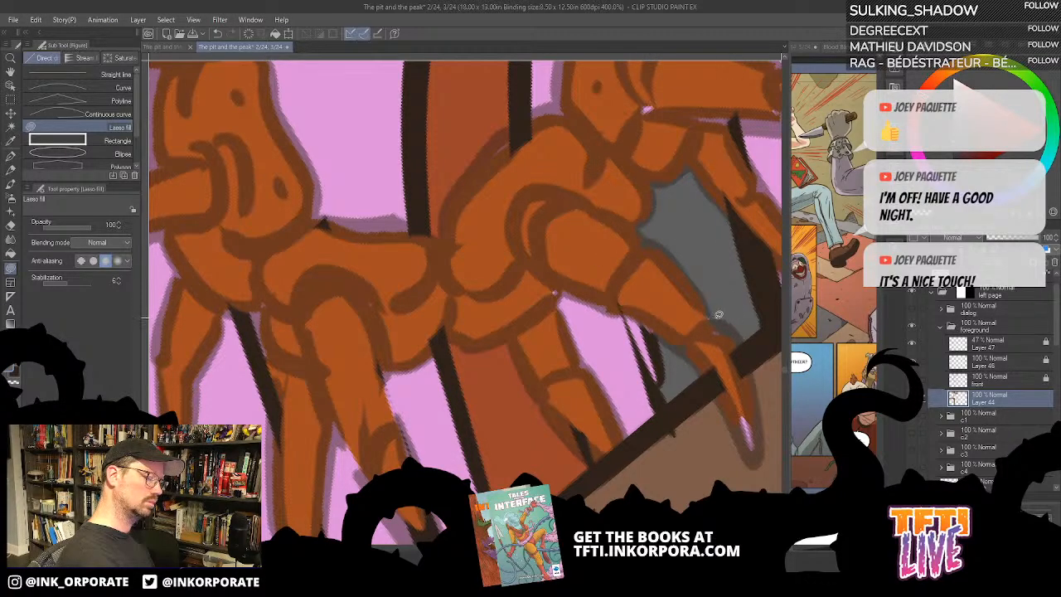
{"action": "mouse_move", "coordinate": [739, 413]}
{"action": "left_mouse_down"}
{"action": "mouse_move", "coordinate": [758, 450]}
{"action": "mouse_move", "coordinate": [755, 383]}
{"action": "left_mouse_up"}
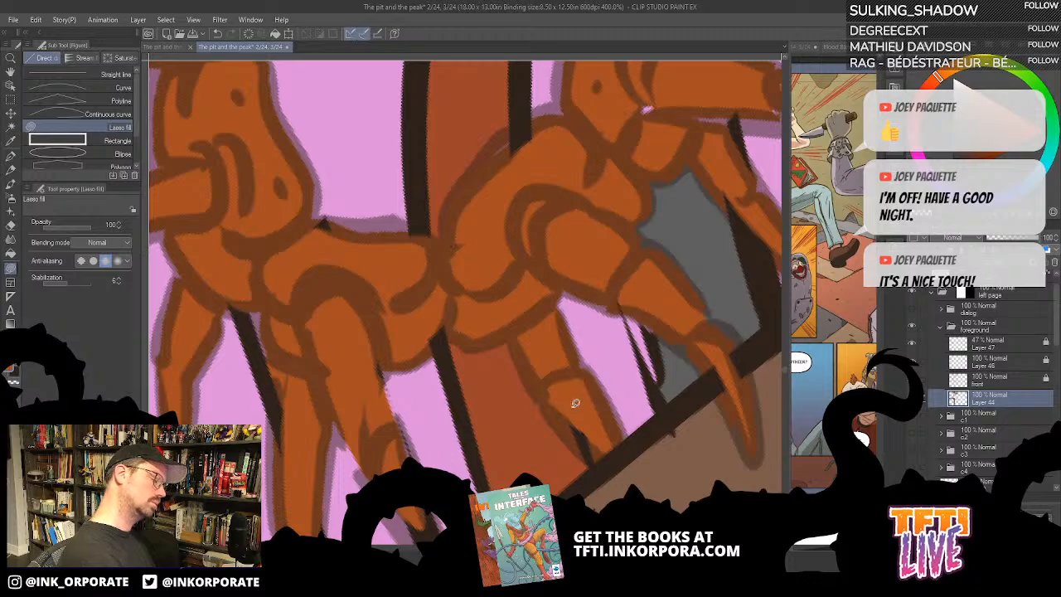
- Lasso-fill the gaps around the leg joints of the next two segments beyond the bend with rust orange
{"action": "left_click_drag", "start_coordinate": [661, 207], "coordinate": [627, 318]}
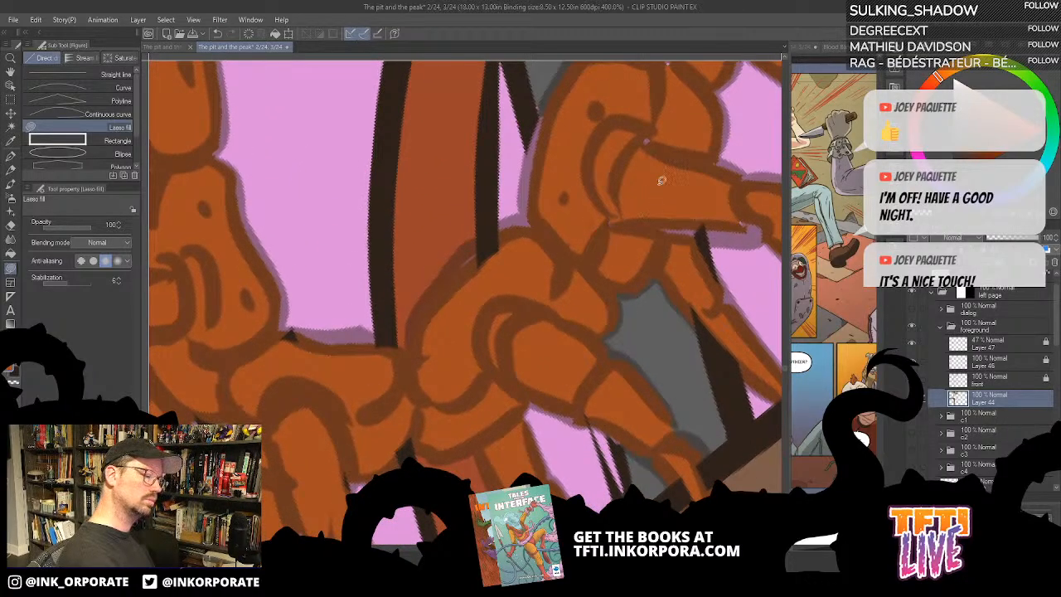
{"action": "left_click_drag", "start_coordinate": [635, 147], "coordinate": [628, 230]}
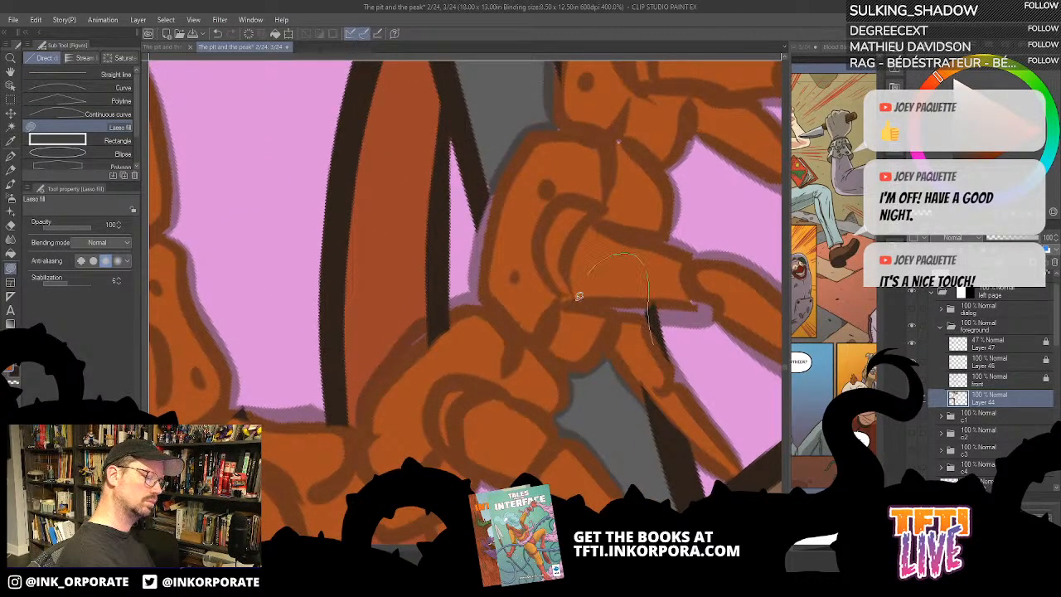
{"action": "left_click_drag", "start_coordinate": [632, 107], "coordinate": [496, 359]}
{"action": "mouse_move", "coordinate": [514, 292]}
{"action": "left_mouse_down"}
{"action": "mouse_move", "coordinate": [472, 201]}
{"action": "mouse_move", "coordinate": [592, 214]}
{"action": "left_mouse_up"}
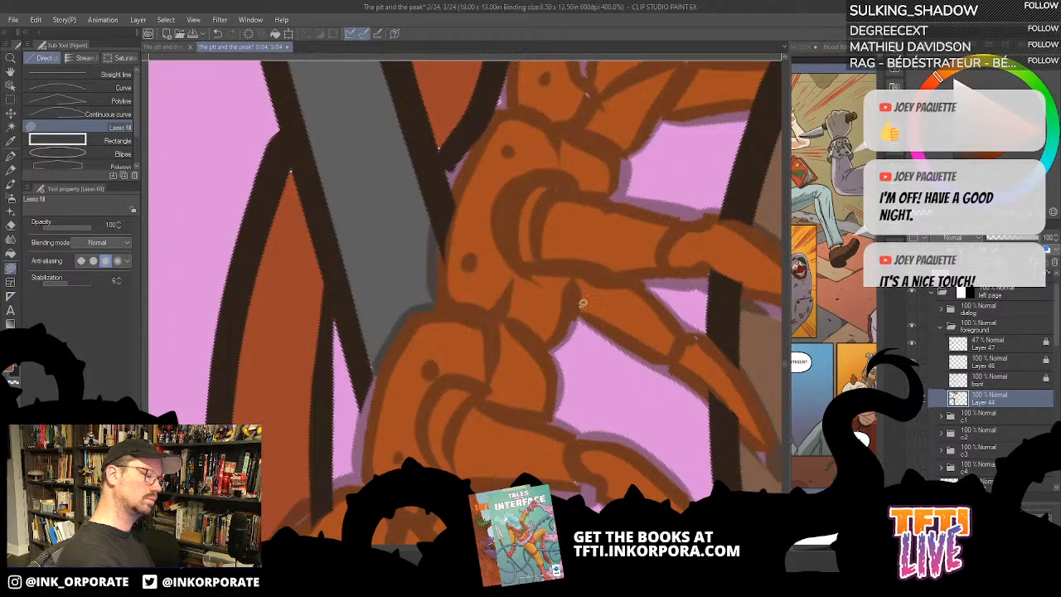
- Lasso-fill the joint and unpainted claw of the near leg that crosses the brown shape's outline with rust orange
{"action": "mouse_move", "coordinate": [654, 286]}
{"action": "left_mouse_down"}
{"action": "mouse_move", "coordinate": [645, 376]}
{"action": "mouse_move", "coordinate": [552, 381]}
{"action": "mouse_move", "coordinate": [466, 362]}
{"action": "left_mouse_up"}
{"action": "left_click_drag", "start_coordinate": [387, 395], "coordinate": [496, 200]}
{"action": "left_click_drag", "start_coordinate": [459, 308], "coordinate": [576, 192]}
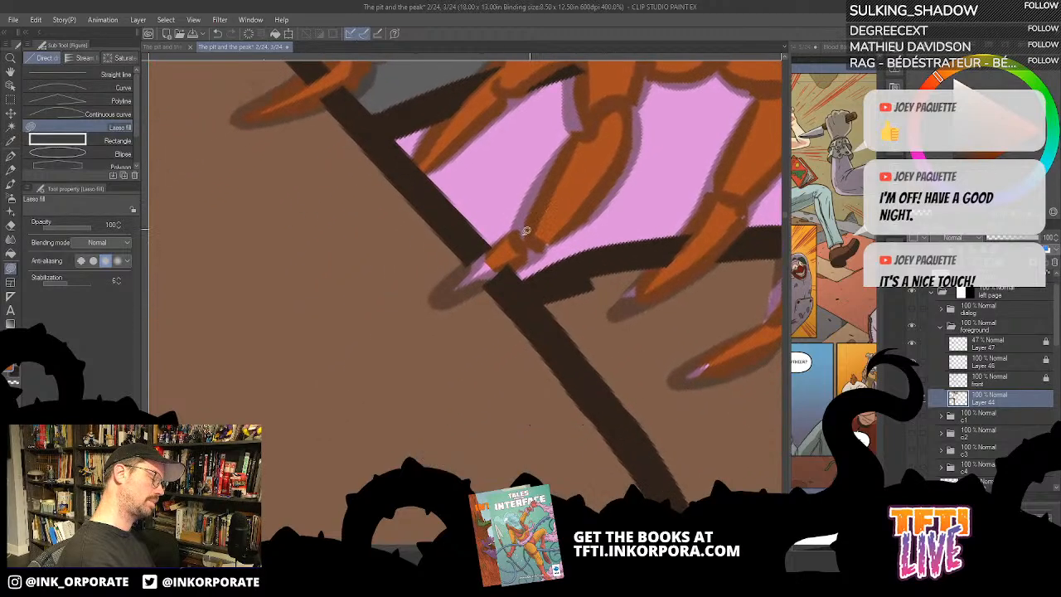
{"action": "mouse_move", "coordinate": [516, 241]}
{"action": "left_mouse_down"}
{"action": "mouse_move", "coordinate": [488, 253]}
{"action": "mouse_move", "coordinate": [498, 271]}
{"action": "mouse_move", "coordinate": [556, 234]}
{"action": "mouse_move", "coordinate": [552, 209]}
{"action": "left_mouse_up"}
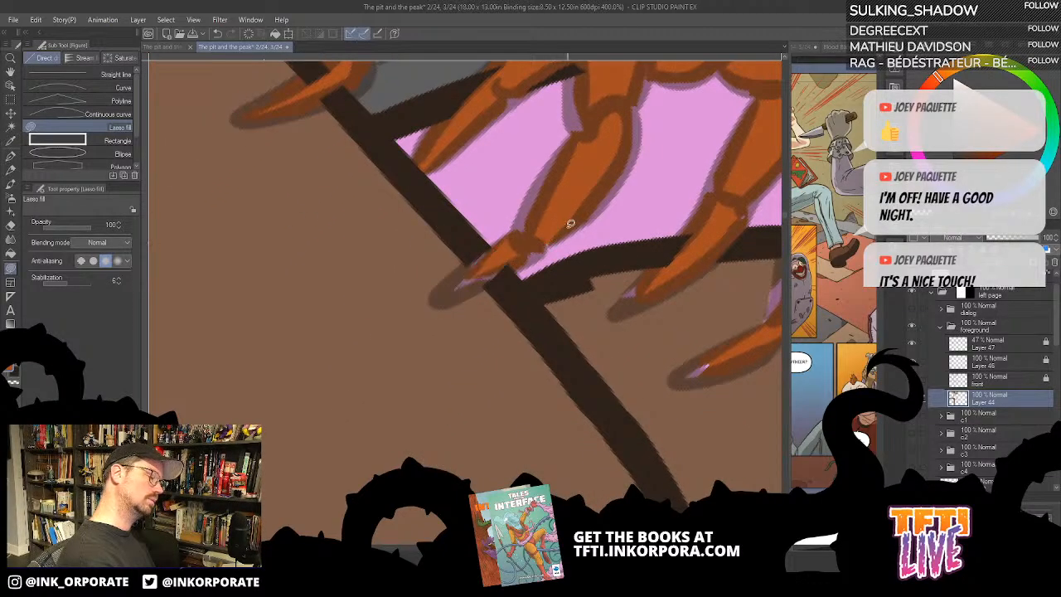
{"action": "left_click_drag", "start_coordinate": [646, 315], "coordinate": [603, 363]}
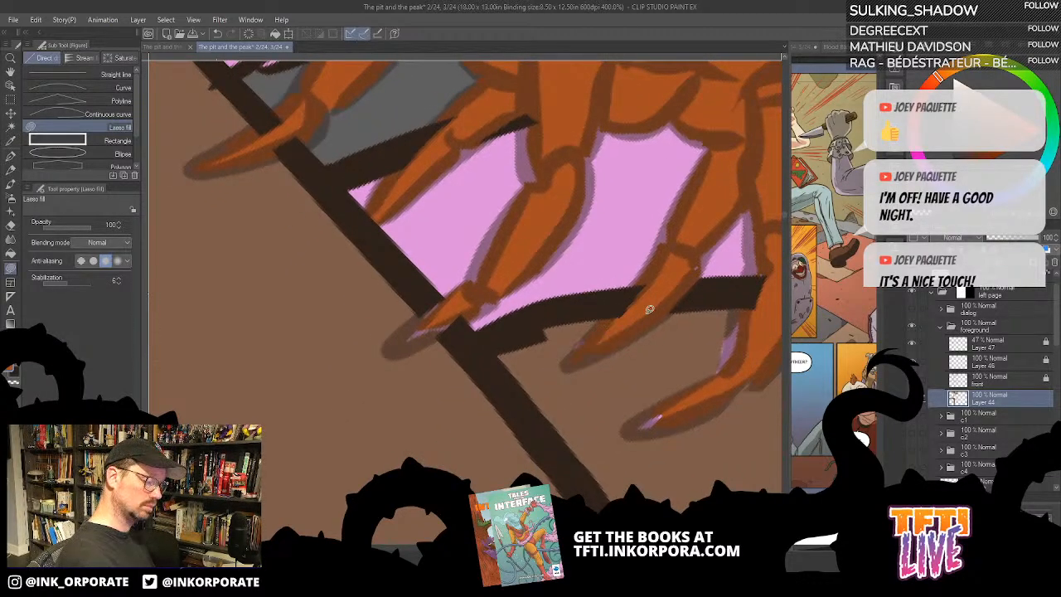
- Lasso-fill the neighbouring leg's claw tip and the gaps along its edge with rust orange
{"action": "mouse_move", "coordinate": [668, 408]}
{"action": "left_mouse_down"}
{"action": "mouse_move", "coordinate": [650, 430]}
{"action": "mouse_move", "coordinate": [666, 416]}
{"action": "left_mouse_up"}
{"action": "mouse_move", "coordinate": [712, 402]}
{"action": "left_mouse_down"}
{"action": "mouse_move", "coordinate": [631, 453]}
{"action": "mouse_move", "coordinate": [709, 346]}
{"action": "mouse_move", "coordinate": [704, 379]}
{"action": "left_mouse_up"}
{"action": "mouse_move", "coordinate": [713, 355]}
{"action": "left_mouse_down"}
{"action": "mouse_move", "coordinate": [669, 410]}
{"action": "mouse_move", "coordinate": [660, 368]}
{"action": "mouse_move", "coordinate": [637, 401]}
{"action": "mouse_move", "coordinate": [662, 380]}
{"action": "left_mouse_up"}
{"action": "mouse_move", "coordinate": [734, 264]}
{"action": "left_mouse_down"}
{"action": "mouse_move", "coordinate": [666, 251]}
{"action": "mouse_move", "coordinate": [675, 350]}
{"action": "mouse_move", "coordinate": [756, 363]}
{"action": "mouse_move", "coordinate": [764, 274]}
{"action": "left_mouse_up"}
{"action": "left_click_drag", "start_coordinate": [742, 345], "coordinate": [641, 326]}
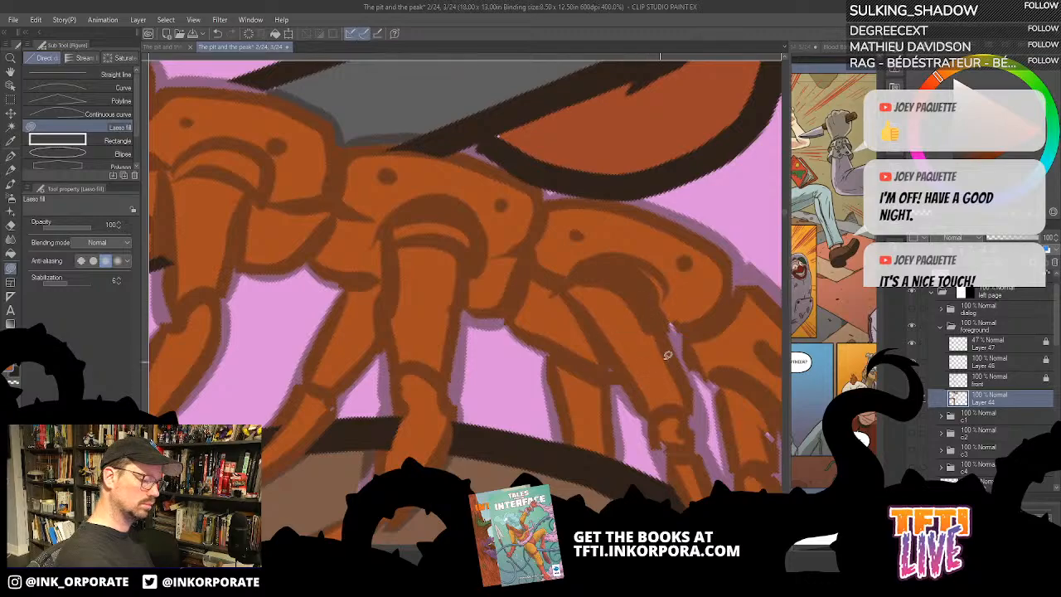
- Lasso-fill the slivers beside the upper near leg and at the seam of the following segment with rust orange
{"action": "mouse_move", "coordinate": [654, 290]}
{"action": "left_mouse_down"}
{"action": "mouse_move", "coordinate": [692, 342]}
{"action": "mouse_move", "coordinate": [703, 250]}
{"action": "mouse_move", "coordinate": [663, 284]}
{"action": "mouse_move", "coordinate": [678, 415]}
{"action": "mouse_move", "coordinate": [634, 295]}
{"action": "mouse_move", "coordinate": [646, 267]}
{"action": "left_mouse_up"}
{"action": "mouse_move", "coordinate": [743, 329]}
{"action": "left_mouse_down"}
{"action": "mouse_move", "coordinate": [752, 410]}
{"action": "mouse_move", "coordinate": [747, 356]}
{"action": "left_mouse_up"}
{"action": "left_click_drag", "start_coordinate": [753, 408], "coordinate": [697, 414]}
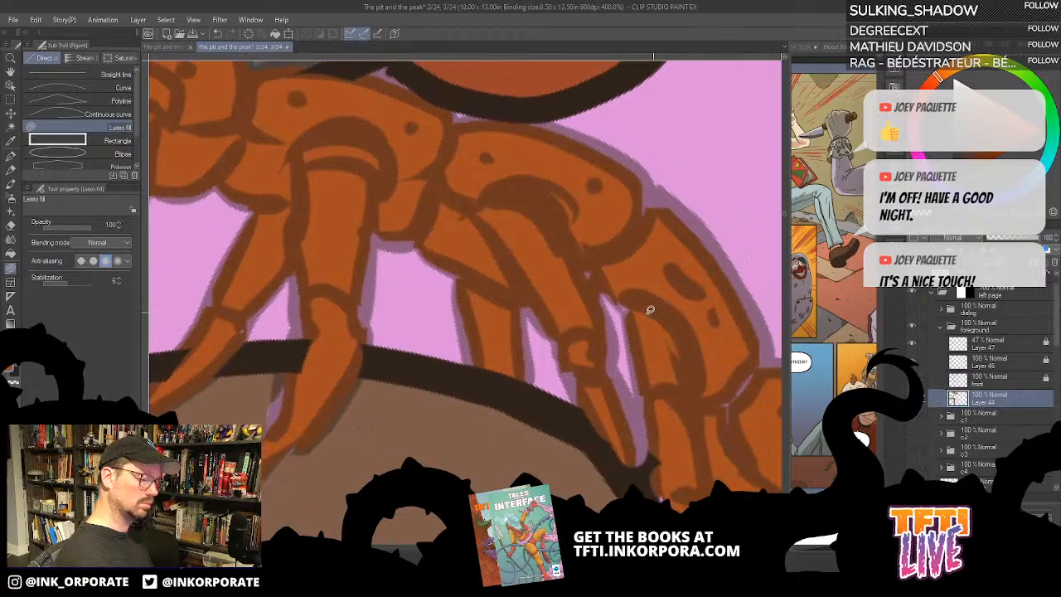
{"action": "mouse_move", "coordinate": [647, 313]}
{"action": "left_mouse_down"}
{"action": "mouse_move", "coordinate": [638, 287]}
{"action": "mouse_move", "coordinate": [643, 303]}
{"action": "left_mouse_up"}
{"action": "mouse_move", "coordinate": [707, 341]}
{"action": "left_mouse_down"}
{"action": "mouse_move", "coordinate": [678, 284]}
{"action": "mouse_move", "coordinate": [740, 349]}
{"action": "mouse_move", "coordinate": [703, 334]}
{"action": "left_mouse_up"}
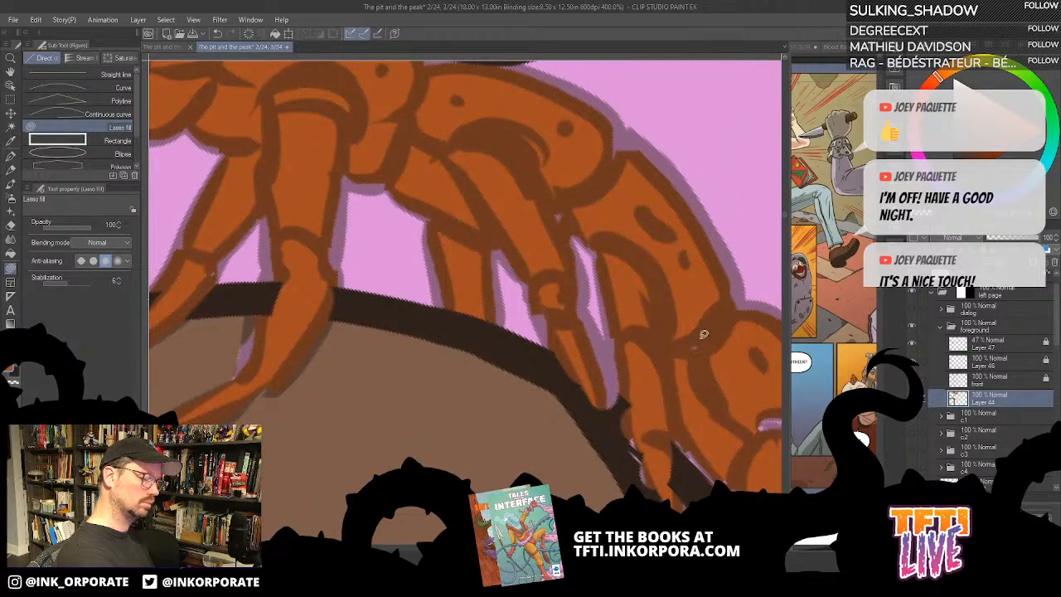
- Lasso-fill the gaps behind the near leg and at the joint between the next two segments down the body with rust orange
{"action": "mouse_move", "coordinate": [676, 256]}
{"action": "left_mouse_down"}
{"action": "mouse_move", "coordinate": [672, 370]}
{"action": "mouse_move", "coordinate": [766, 418]}
{"action": "mouse_move", "coordinate": [726, 304]}
{"action": "mouse_move", "coordinate": [706, 286]}
{"action": "left_mouse_up"}
{"action": "left_click_drag", "start_coordinate": [738, 370], "coordinate": [697, 282]}
{"action": "mouse_move", "coordinate": [645, 310]}
{"action": "left_mouse_down"}
{"action": "mouse_move", "coordinate": [633, 342]}
{"action": "mouse_move", "coordinate": [690, 363]}
{"action": "mouse_move", "coordinate": [646, 316]}
{"action": "left_mouse_up"}
{"action": "mouse_move", "coordinate": [618, 291]}
{"action": "left_mouse_down"}
{"action": "mouse_move", "coordinate": [601, 273]}
{"action": "mouse_move", "coordinate": [598, 308]}
{"action": "mouse_move", "coordinate": [540, 277]}
{"action": "mouse_move", "coordinate": [565, 318]}
{"action": "left_mouse_up"}
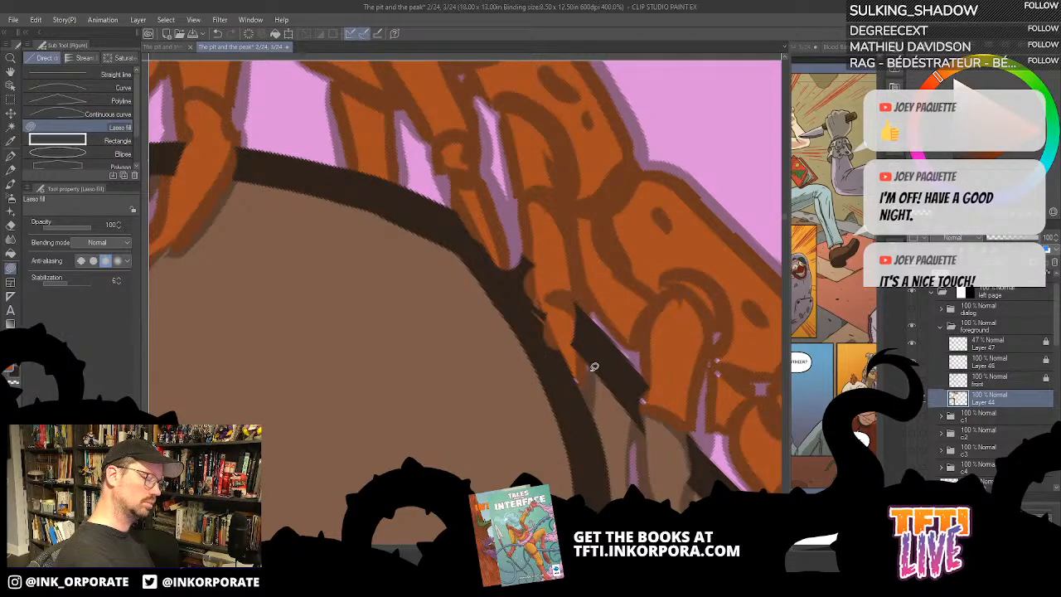
{"action": "mouse_move", "coordinate": [721, 297]}
{"action": "left_mouse_down"}
{"action": "mouse_move", "coordinate": [728, 313]}
{"action": "mouse_move", "coordinate": [638, 271]}
{"action": "left_mouse_up"}
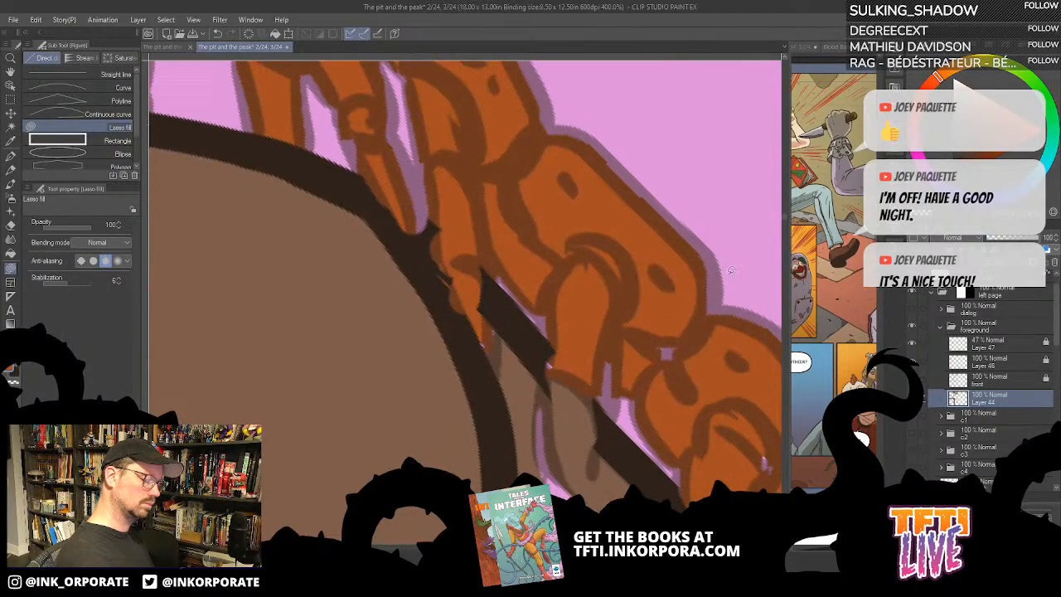
{"action": "mouse_move", "coordinate": [675, 317]}
{"action": "left_mouse_down"}
{"action": "mouse_move", "coordinate": [683, 379]}
{"action": "mouse_move", "coordinate": [675, 354]}
{"action": "mouse_move", "coordinate": [610, 404]}
{"action": "mouse_move", "coordinate": [605, 331]}
{"action": "left_mouse_up"}
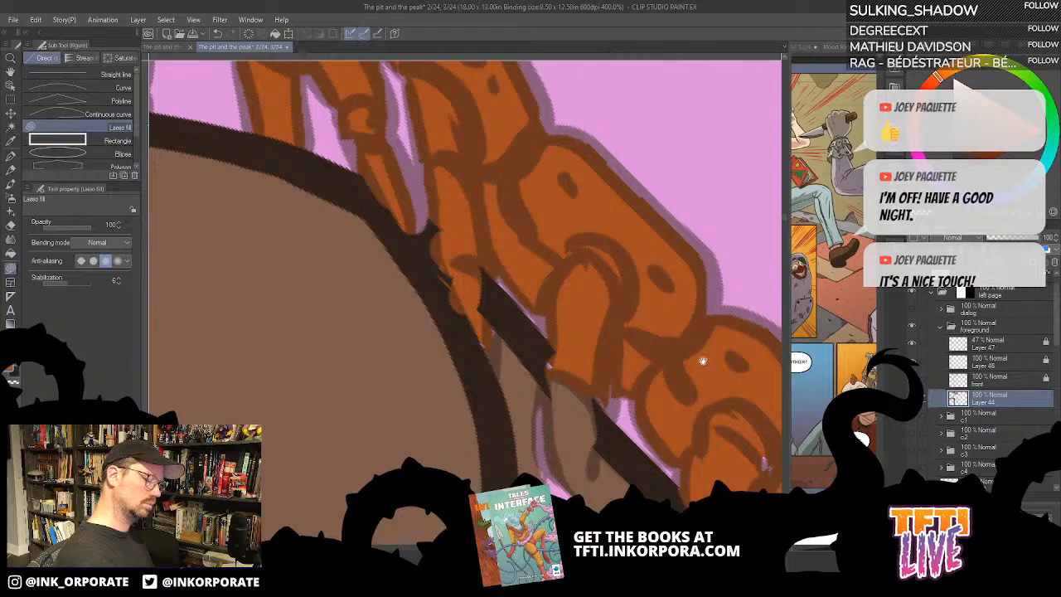
- Undo the last stroke and lasso-fill the gaps around the base of the next segment's near leg with rust orange
{"action": "mouse_move", "coordinate": [773, 406]}
{"action": "left_mouse_down"}
{"action": "mouse_move", "coordinate": [730, 340]}
{"action": "mouse_move", "coordinate": [673, 383]}
{"action": "mouse_move", "coordinate": [743, 415]}
{"action": "left_mouse_up"}
{"action": "left_click_drag", "start_coordinate": [745, 411], "coordinate": [705, 334]}
{"action": "mouse_move", "coordinate": [707, 329]}
{"action": "left_mouse_down"}
{"action": "mouse_move", "coordinate": [662, 325]}
{"action": "mouse_move", "coordinate": [655, 384]}
{"action": "mouse_move", "coordinate": [743, 405]}
{"action": "left_mouse_up"}
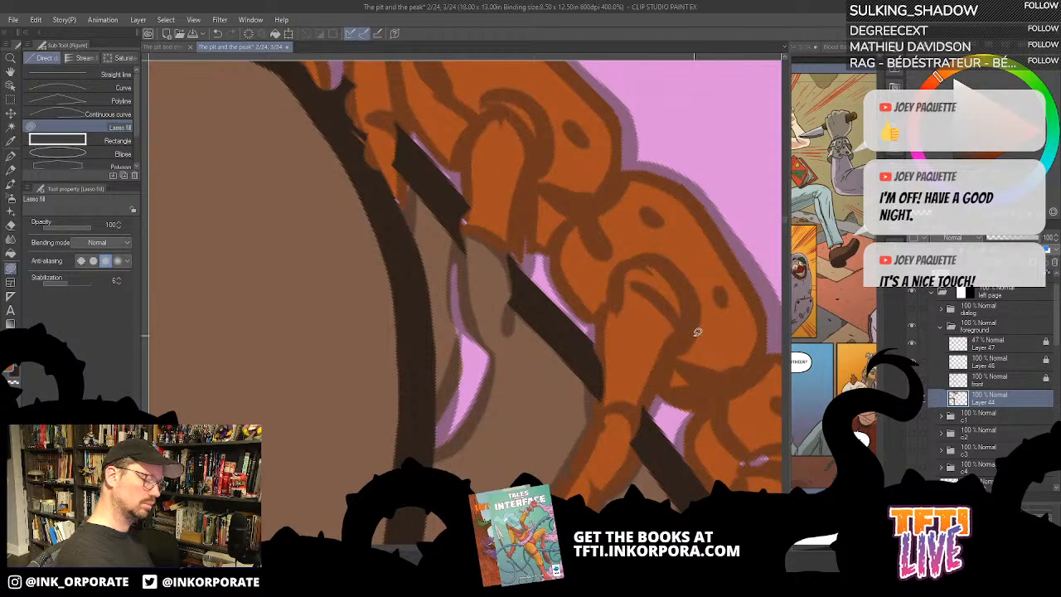
{"action": "key", "text": "ctrl+z"}
{"action": "mouse_move", "coordinate": [679, 339]}
{"action": "left_mouse_down"}
{"action": "mouse_move", "coordinate": [721, 400]}
{"action": "mouse_move", "coordinate": [667, 378]}
{"action": "left_mouse_up"}
{"action": "mouse_move", "coordinate": [652, 328]}
{"action": "left_mouse_down"}
{"action": "mouse_move", "coordinate": [683, 396]}
{"action": "mouse_move", "coordinate": [639, 358]}
{"action": "mouse_move", "coordinate": [709, 405]}
{"action": "mouse_move", "coordinate": [684, 444]}
{"action": "mouse_move", "coordinate": [660, 364]}
{"action": "mouse_move", "coordinate": [647, 445]}
{"action": "mouse_move", "coordinate": [660, 415]}
{"action": "left_mouse_up"}
- Lasso-fill that near leg's claw out to its tip and the gap at the following segment's leg with rust orange
{"action": "left_click_drag", "start_coordinate": [693, 414], "coordinate": [712, 311]}
{"action": "mouse_move", "coordinate": [636, 330]}
{"action": "left_mouse_down"}
{"action": "mouse_move", "coordinate": [648, 416]}
{"action": "mouse_move", "coordinate": [676, 378]}
{"action": "mouse_move", "coordinate": [699, 301]}
{"action": "left_mouse_up"}
{"action": "mouse_move", "coordinate": [626, 394]}
{"action": "left_mouse_down"}
{"action": "mouse_move", "coordinate": [600, 392]}
{"action": "mouse_move", "coordinate": [618, 427]}
{"action": "mouse_move", "coordinate": [590, 415]}
{"action": "mouse_move", "coordinate": [510, 453]}
{"action": "mouse_move", "coordinate": [493, 479]}
{"action": "mouse_move", "coordinate": [588, 455]}
{"action": "left_mouse_up"}
{"action": "left_click_drag", "start_coordinate": [675, 400], "coordinate": [583, 411]}
{"action": "mouse_move", "coordinate": [341, 326]}
{"action": "left_mouse_down"}
{"action": "mouse_move", "coordinate": [290, 357]}
{"action": "mouse_move", "coordinate": [379, 322]}
{"action": "mouse_move", "coordinate": [457, 407]}
{"action": "left_mouse_up"}
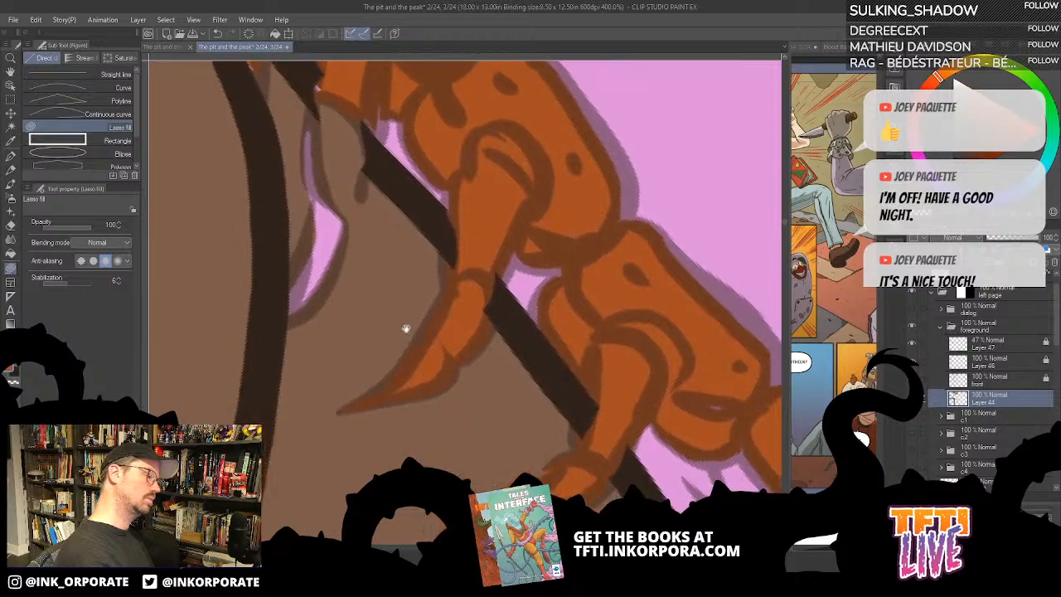
- Lasso-fill the remaining claw over the brown shape and the thin claw tip above it with rust orange
{"action": "left_click_drag", "start_coordinate": [405, 329], "coordinate": [439, 396]}
{"action": "mouse_move", "coordinate": [321, 340]}
{"action": "left_mouse_down"}
{"action": "mouse_move", "coordinate": [311, 391]}
{"action": "mouse_move", "coordinate": [346, 373]}
{"action": "mouse_move", "coordinate": [393, 260]}
{"action": "mouse_move", "coordinate": [396, 184]}
{"action": "mouse_move", "coordinate": [359, 148]}
{"action": "mouse_move", "coordinate": [345, 156]}
{"action": "mouse_move", "coordinate": [332, 308]}
{"action": "mouse_move", "coordinate": [307, 354]}
{"action": "left_mouse_up"}
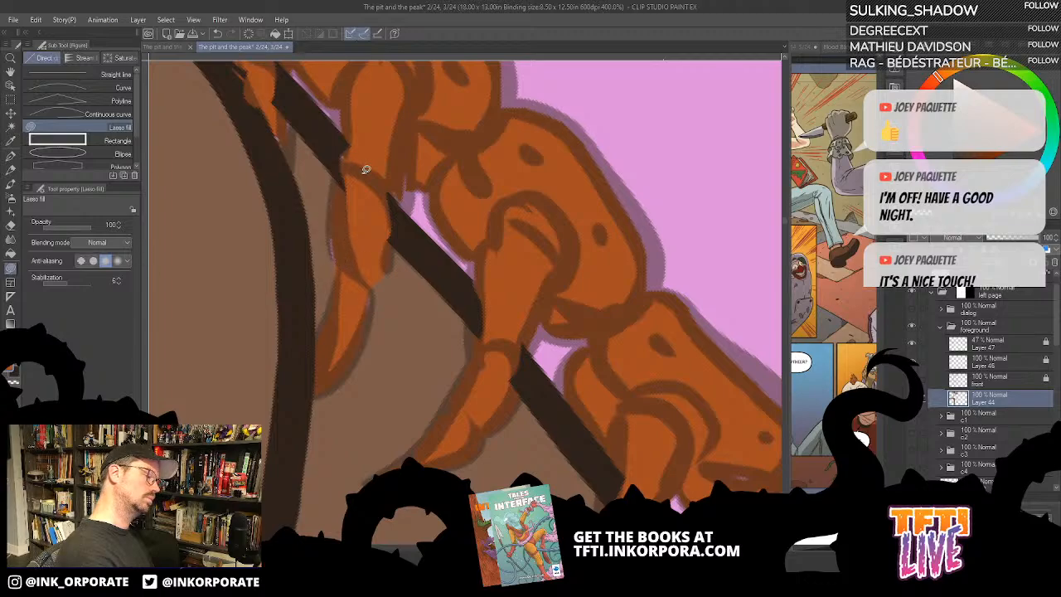
{"action": "left_click_drag", "start_coordinate": [279, 95], "coordinate": [330, 242]}
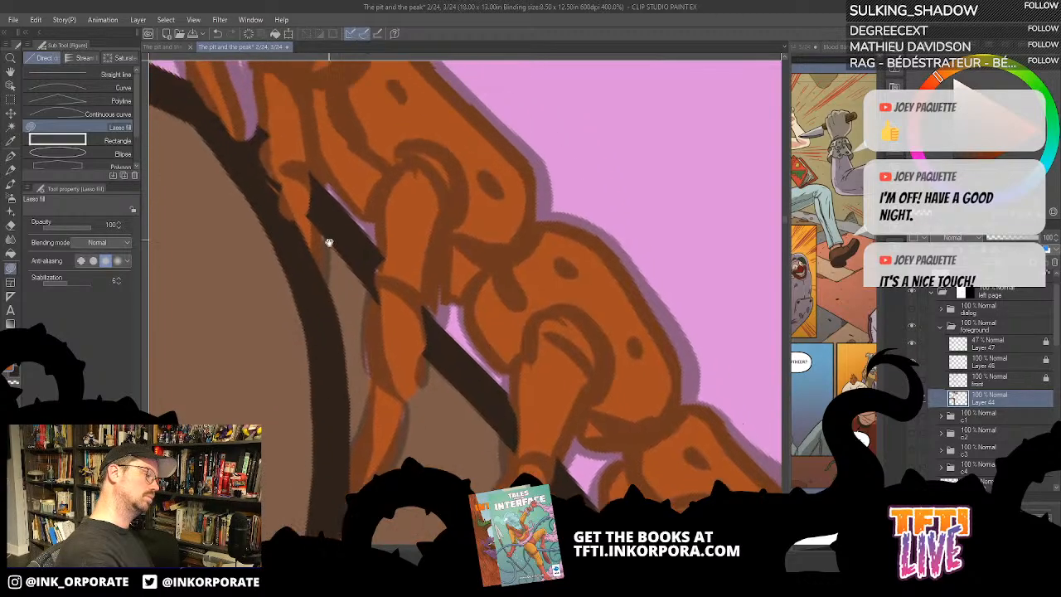
{"action": "mouse_move", "coordinate": [320, 205]}
{"action": "left_mouse_down"}
{"action": "mouse_move", "coordinate": [324, 256]}
{"action": "mouse_move", "coordinate": [335, 194]}
{"action": "left_mouse_up"}
{"action": "left_click_drag", "start_coordinate": [392, 265], "coordinate": [393, 289]}
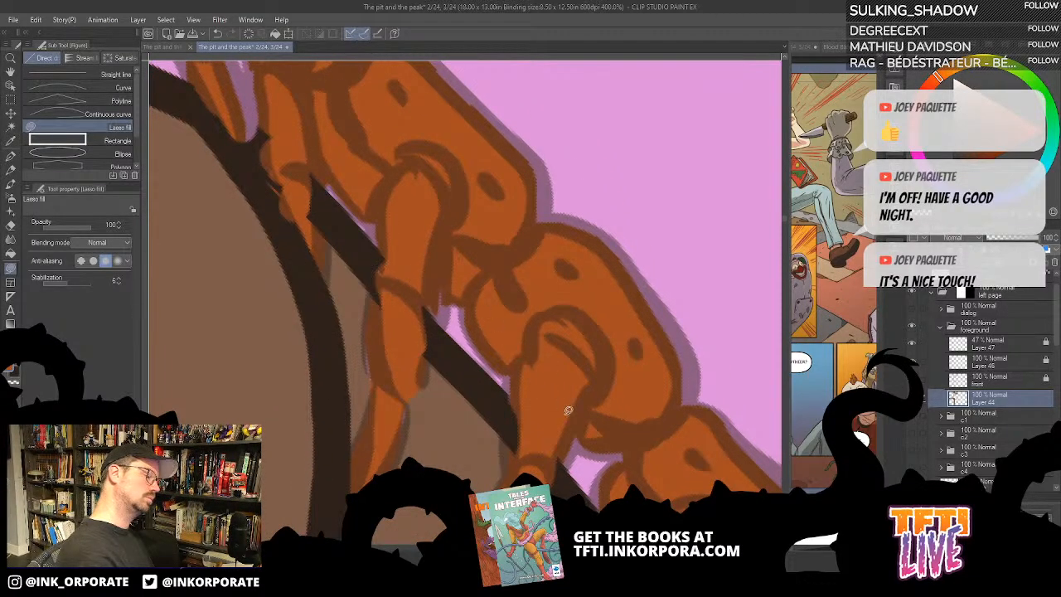
- Lasso-fill the underside and the unpainted far leg near the centipede's tail end with rust orange
{"action": "mouse_move", "coordinate": [699, 462]}
{"action": "left_mouse_down"}
{"action": "mouse_move", "coordinate": [577, 208]}
{"action": "mouse_move", "coordinate": [582, 198]}
{"action": "left_mouse_up"}
{"action": "mouse_move", "coordinate": [643, 273]}
{"action": "left_mouse_down"}
{"action": "mouse_move", "coordinate": [672, 336]}
{"action": "mouse_move", "coordinate": [690, 332]}
{"action": "left_mouse_up"}
{"action": "mouse_move", "coordinate": [622, 295]}
{"action": "left_mouse_down"}
{"action": "mouse_move", "coordinate": [575, 284]}
{"action": "mouse_move", "coordinate": [614, 382]}
{"action": "left_mouse_up"}
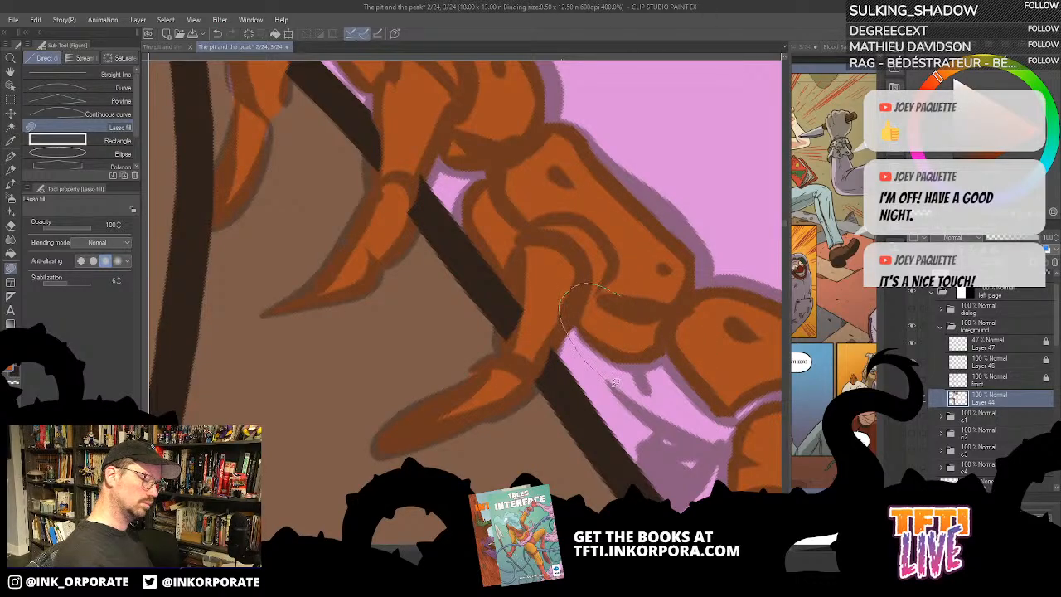
{"action": "left_click_drag", "start_coordinate": [661, 428], "coordinate": [634, 481]}
{"action": "mouse_move", "coordinate": [727, 456]}
{"action": "left_mouse_down"}
{"action": "mouse_move", "coordinate": [740, 352]}
{"action": "mouse_move", "coordinate": [684, 308]}
{"action": "left_mouse_up"}
{"action": "left_click_drag", "start_coordinate": [736, 375], "coordinate": [564, 370]}
{"action": "mouse_move", "coordinate": [657, 421]}
{"action": "left_mouse_down"}
{"action": "mouse_move", "coordinate": [578, 418]}
{"action": "mouse_move", "coordinate": [635, 281]}
{"action": "left_mouse_up"}
{"action": "mouse_move", "coordinate": [571, 276]}
{"action": "left_mouse_down"}
{"action": "mouse_move", "coordinate": [541, 475]}
{"action": "mouse_move", "coordinate": [581, 471]}
{"action": "mouse_move", "coordinate": [613, 443]}
{"action": "mouse_move", "coordinate": [626, 364]}
{"action": "mouse_move", "coordinate": [669, 301]}
{"action": "mouse_move", "coordinate": [661, 211]}
{"action": "left_mouse_up"}
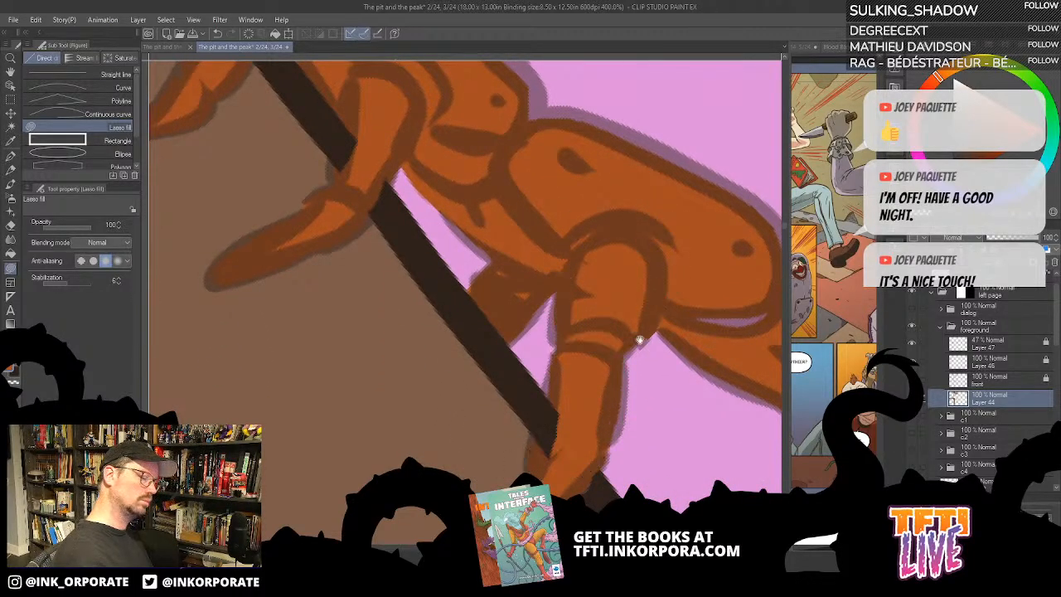
- Lasso-fill the last near leg's claw, the seam before the tail segment and the tail appendage's joint with rust orange
{"action": "left_click_drag", "start_coordinate": [639, 385], "coordinate": [703, 191]}
{"action": "mouse_move", "coordinate": [557, 309]}
{"action": "left_mouse_down"}
{"action": "mouse_move", "coordinate": [576, 332]}
{"action": "mouse_move", "coordinate": [568, 318]}
{"action": "left_mouse_up"}
{"action": "left_click_drag", "start_coordinate": [626, 293], "coordinate": [443, 398]}
{"action": "mouse_move", "coordinate": [628, 199]}
{"action": "left_mouse_down"}
{"action": "mouse_move", "coordinate": [672, 256]}
{"action": "mouse_move", "coordinate": [704, 161]}
{"action": "mouse_move", "coordinate": [634, 145]}
{"action": "left_mouse_up"}
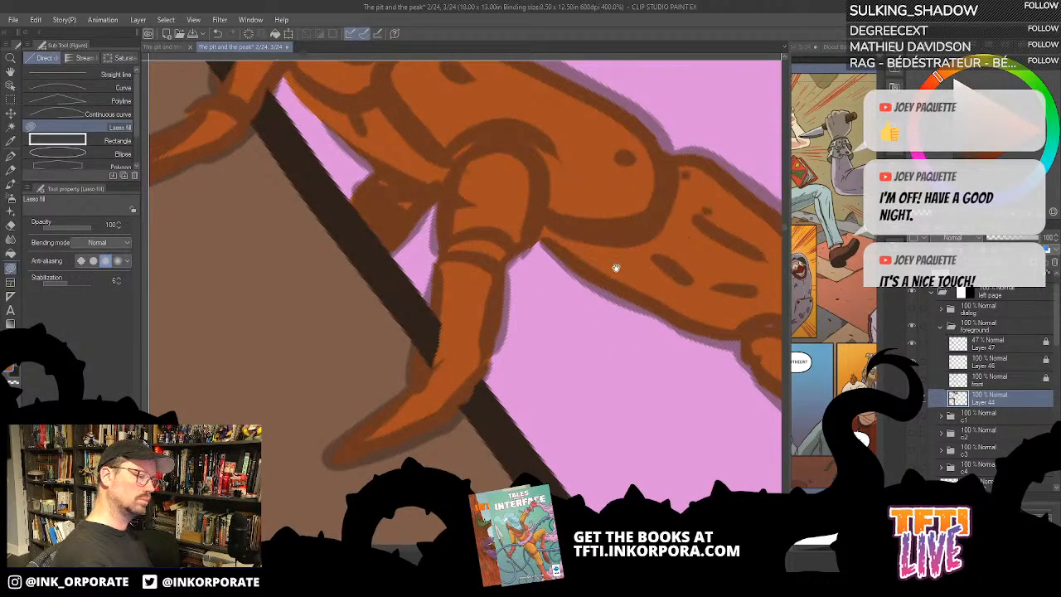
{"action": "left_click_drag", "start_coordinate": [611, 266], "coordinate": [458, 282]}
{"action": "mouse_move", "coordinate": [652, 310]}
{"action": "left_mouse_down"}
{"action": "mouse_move", "coordinate": [583, 329]}
{"action": "mouse_move", "coordinate": [647, 359]}
{"action": "mouse_move", "coordinate": [664, 319]}
{"action": "left_mouse_up"}
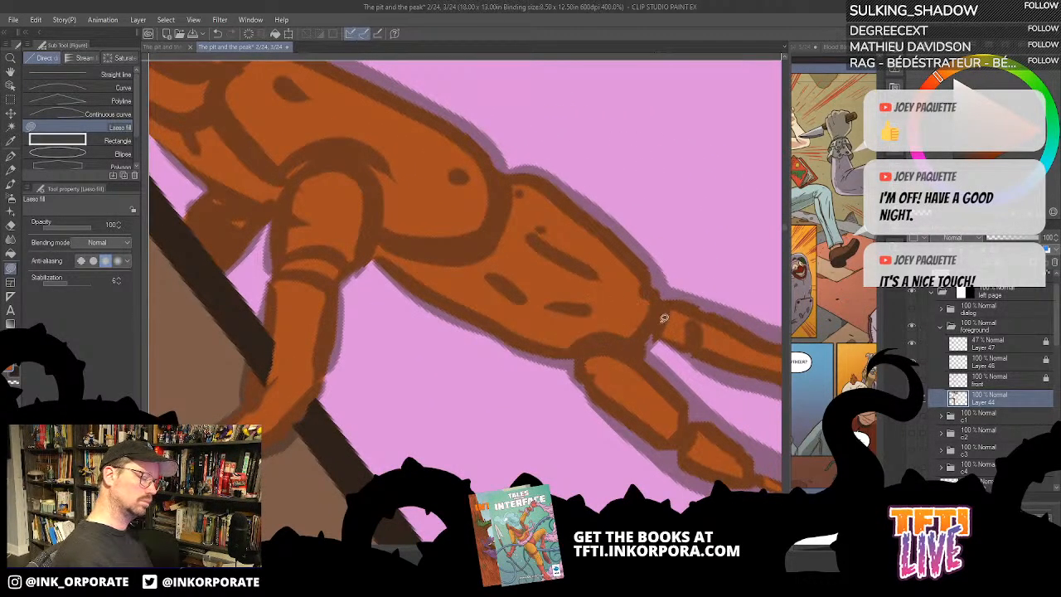
- Lasso-fill the unpainted tips of the two long tail appendages with rust orange
{"action": "scroll", "coordinate": [666, 349], "scroll_direction": "down", "scroll_amount": 3}
{"action": "key", "text": "asciicircum"}
{"action": "key", "text": "asciicircum"}
{"action": "key", "text": "asciicircum"}
{"action": "key", "text": "asciicircum"}
{"action": "key", "text": "asciicircum"}
{"action": "key", "text": "asciicircum"}
{"action": "key", "text": "asciicircum"}
{"action": "key", "text": "asciicircum"}
{"action": "key", "text": "asciicircum"}
{"action": "key", "text": "asciicircum"}
{"action": "key", "text": "asciicircum"}
{"action": "key", "text": "asciicircum"}
{"action": "key", "text": "asciicircum"}
{"action": "key", "text": "asciicircum"}
{"action": "key", "text": "asciicircum"}
{"action": "key", "text": "asciicircum"}
{"action": "key", "text": "asciicircum"}
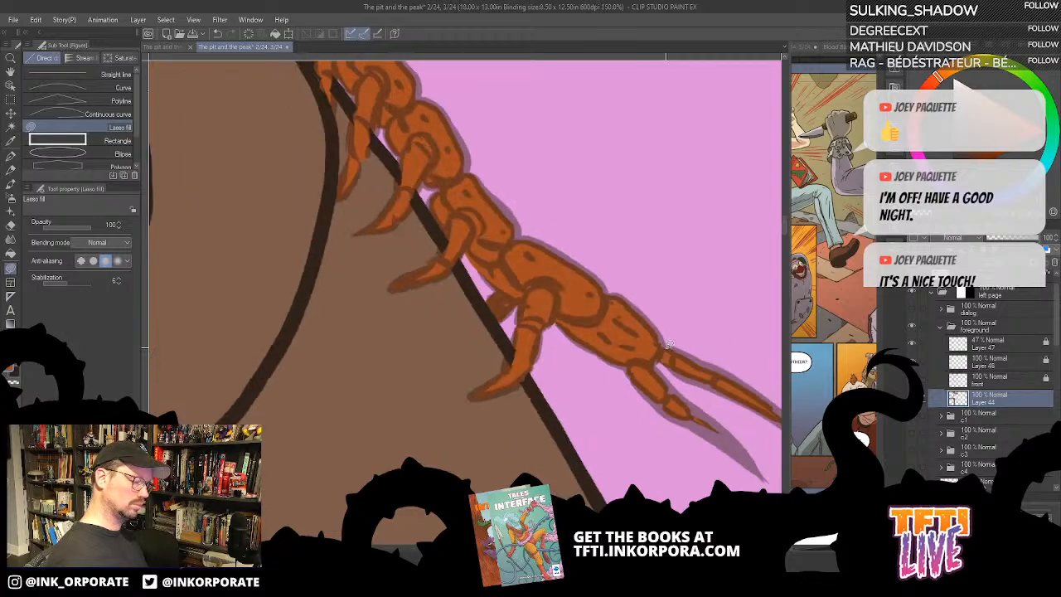
{"action": "mouse_move", "coordinate": [533, 410]}
{"action": "left_mouse_down"}
{"action": "mouse_move", "coordinate": [673, 191]}
{"action": "mouse_move", "coordinate": [732, 135]}
{"action": "left_mouse_up"}
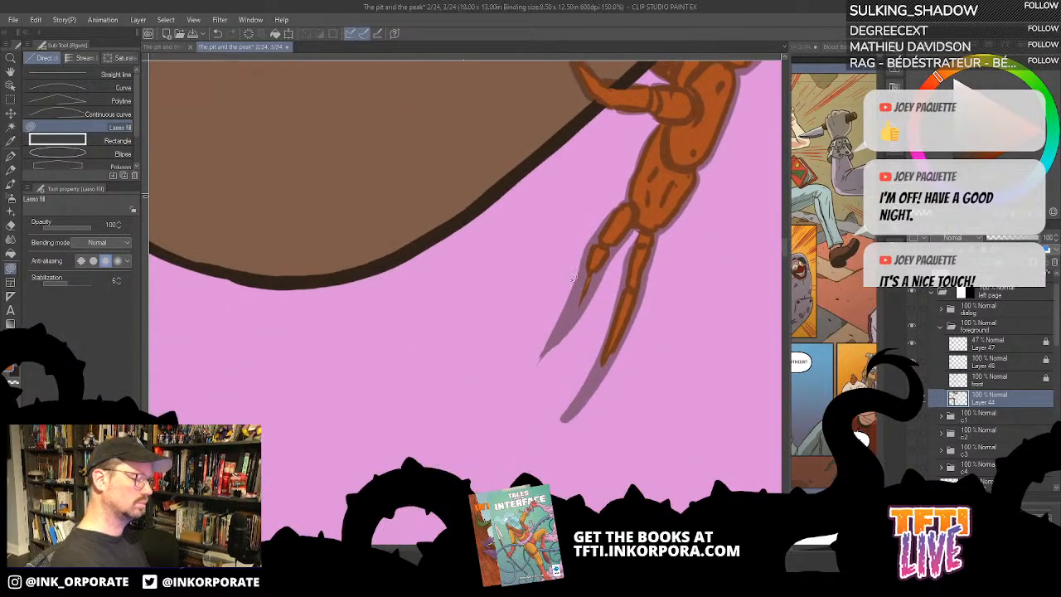
{"action": "left_click_drag", "start_coordinate": [587, 264], "coordinate": [558, 332]}
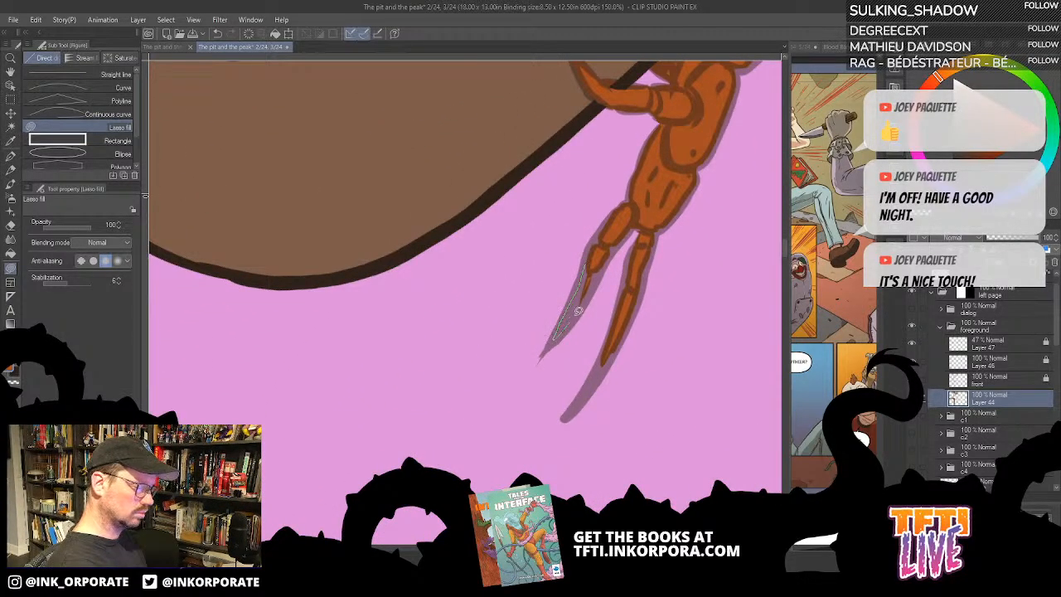
{"action": "mouse_move", "coordinate": [604, 265]}
{"action": "left_mouse_down"}
{"action": "mouse_move", "coordinate": [624, 225]}
{"action": "mouse_move", "coordinate": [603, 230]}
{"action": "mouse_move", "coordinate": [603, 260]}
{"action": "left_mouse_up"}
{"action": "scroll", "coordinate": [603, 259], "scroll_direction": "down", "scroll_amount": 2}
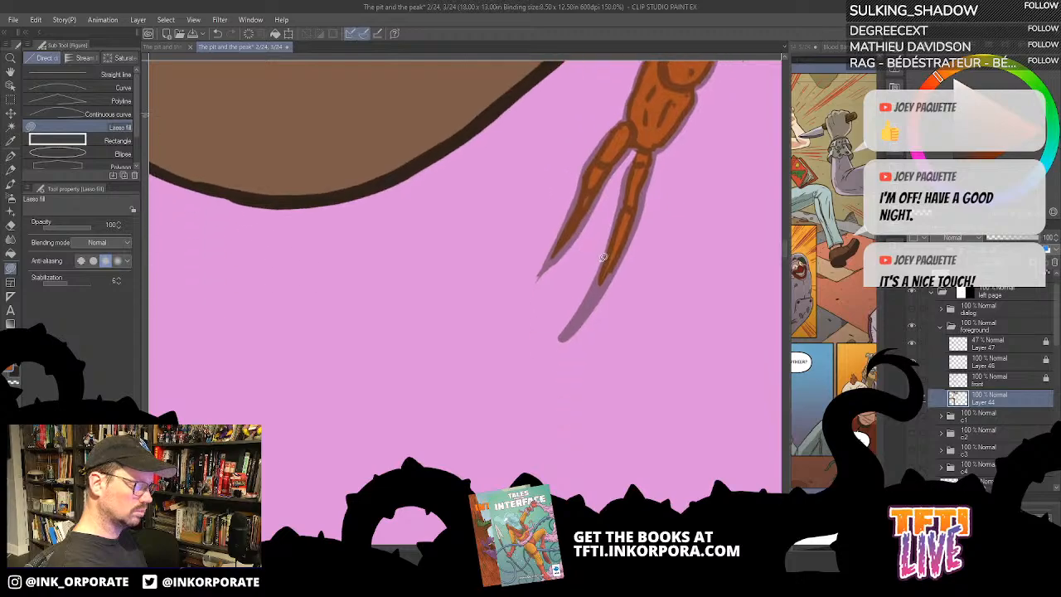
{"action": "left_click_drag", "start_coordinate": [583, 306], "coordinate": [609, 267]}
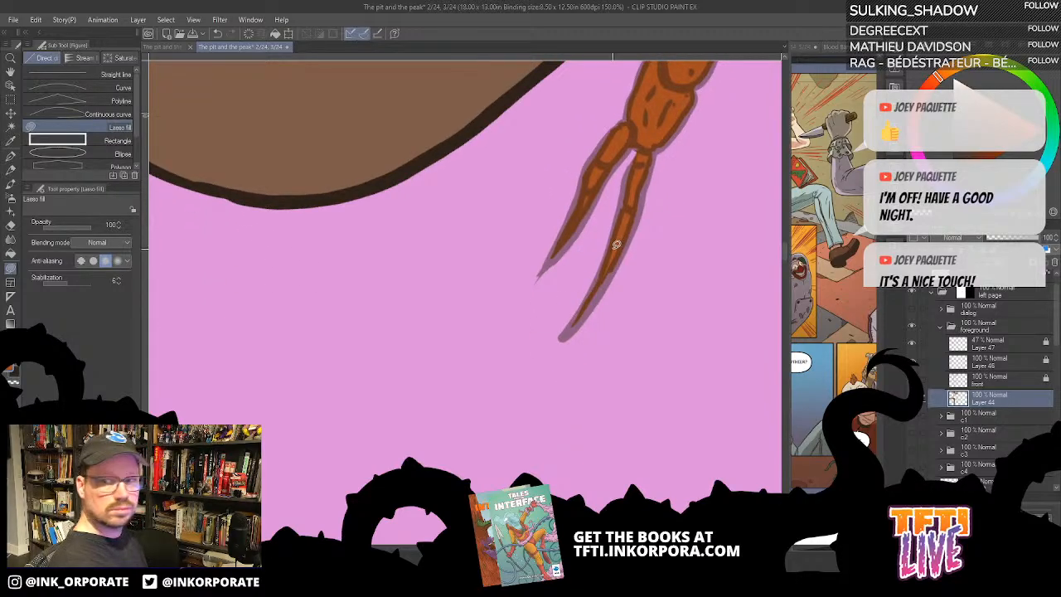
- Unlock Layer 47 with the centipede's line art, raise its opacity to 100% and lock the layer again
{"action": "scroll", "coordinate": [616, 245], "scroll_direction": "up", "scroll_amount": 10}
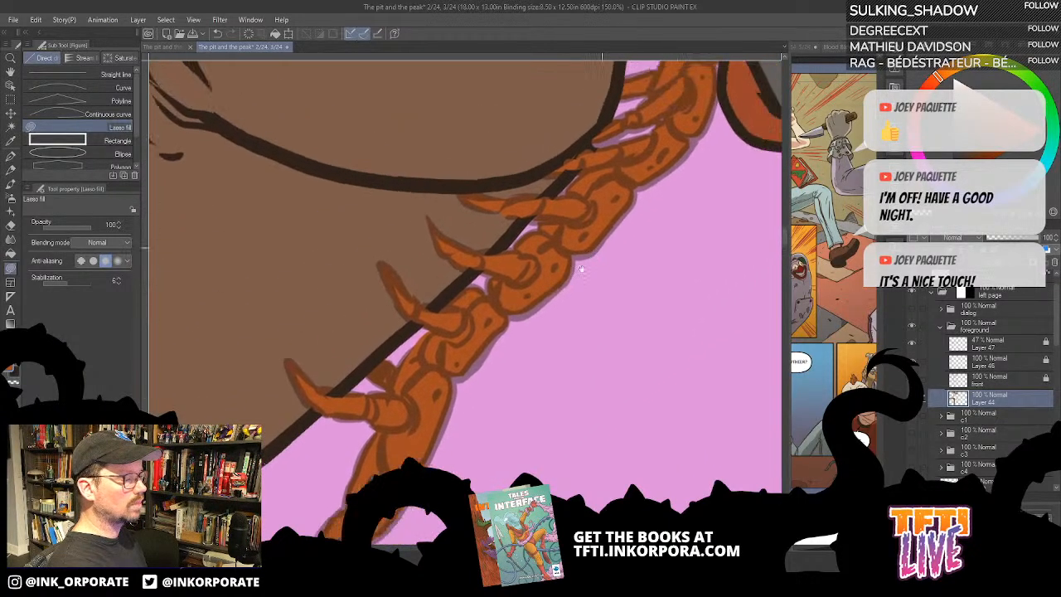
{"action": "left_click_drag", "start_coordinate": [710, 125], "coordinate": [557, 301]}
{"action": "left_click_drag", "start_coordinate": [638, 124], "coordinate": [598, 268]}
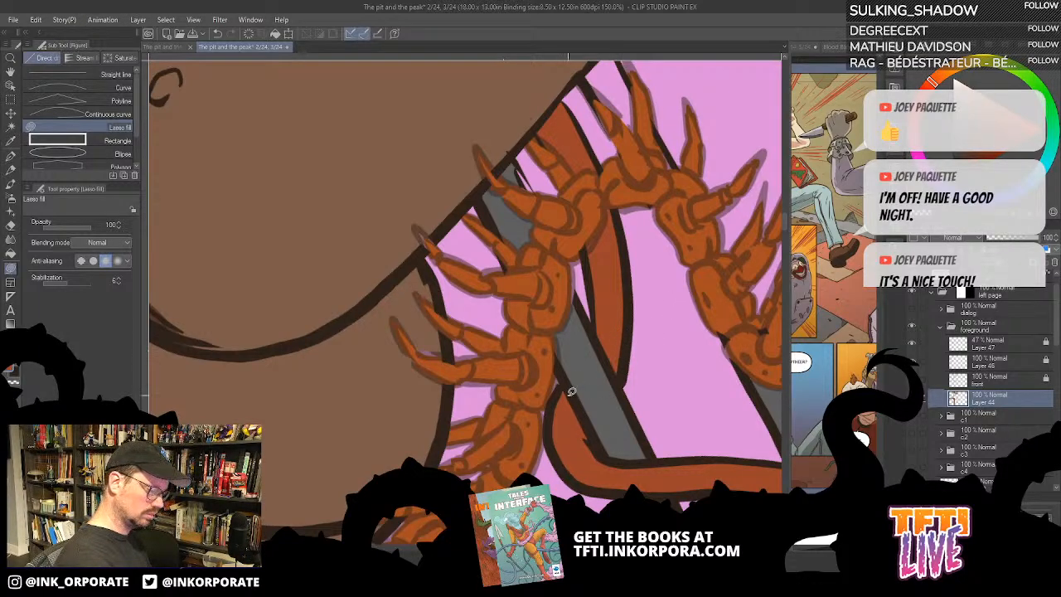
{"action": "left_click_drag", "start_coordinate": [689, 376], "coordinate": [654, 291]}
{"action": "left_click_drag", "start_coordinate": [765, 358], "coordinate": [676, 329]}
{"action": "left_click_drag", "start_coordinate": [736, 390], "coordinate": [686, 334]}
{"action": "left_click", "coordinate": [1002, 380]}
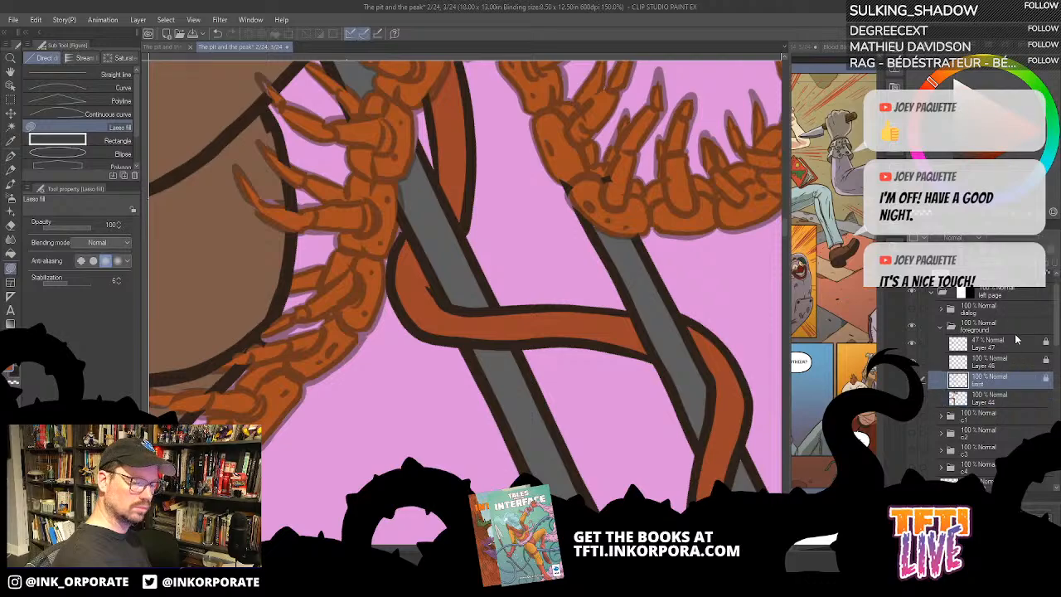
{"action": "left_click", "coordinate": [1003, 347]}
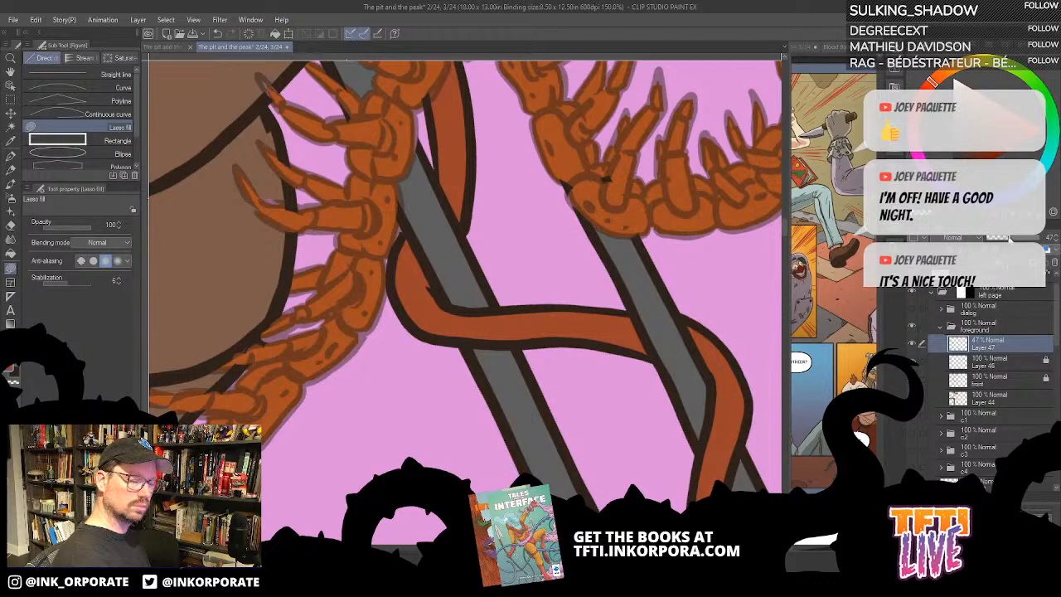
{"action": "left_click_drag", "start_coordinate": [1010, 237], "coordinate": [1047, 249]}
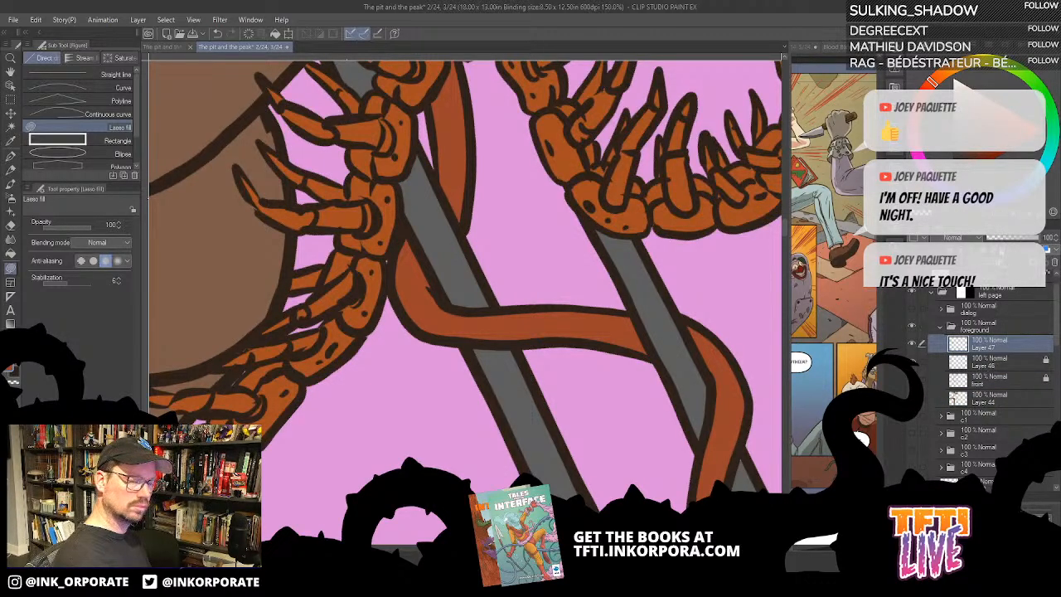
{"action": "left_click", "coordinate": [984, 250]}
{"action": "key", "text": "ctrl+minus"}
{"action": "key", "text": "ctrl+minus"}
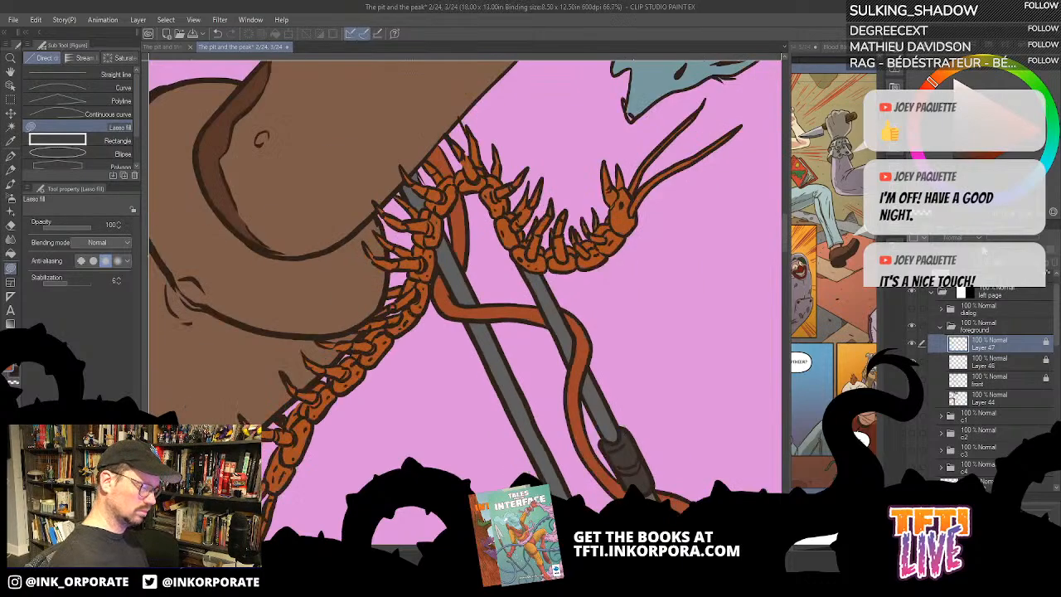
- Add a layer clipped to the foreground folder and draw a black-to-transparent gradient across the left page, fading toward its upper right
{"action": "key", "text": "minus"}
{"action": "key", "text": "minus"}
{"action": "key", "text": "minus"}
{"action": "key", "text": "minus"}
{"action": "key", "text": "minus"}
{"action": "key", "text": "minus"}
{"action": "key", "text": "minus"}
{"action": "key", "text": "minus"}
{"action": "key", "text": "minus"}
{"action": "key", "text": "minus"}
{"action": "key", "text": "minus"}
{"action": "key", "text": "minus"}
{"action": "key", "text": "minus"}
{"action": "key", "text": "minus"}
{"action": "key", "text": "minus"}
{"action": "key", "text": "minus"}
{"action": "key", "text": "minus"}
{"action": "key", "text": "minus"}
{"action": "key", "text": "minus"}
{"action": "key", "text": "minus"}
{"action": "key", "text": "ctrl+minus"}
{"action": "key", "text": "ctrl+minus"}
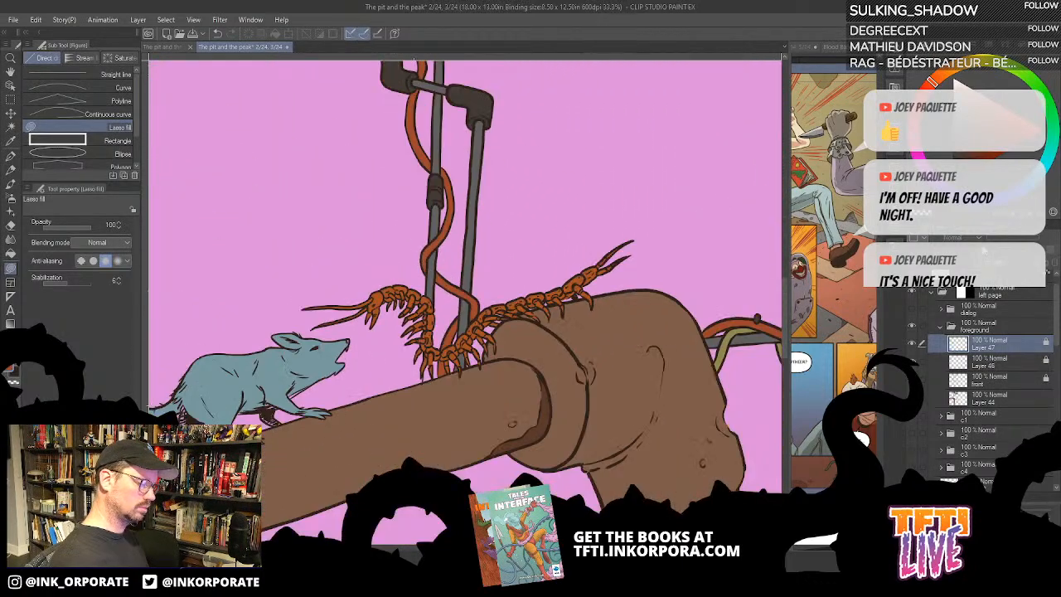
{"action": "key", "text": "ctrl+minus"}
{"action": "key", "text": "ctrl+minus"}
{"action": "key", "text": "ctrl+minus"}
{"action": "key", "text": "asciicircum"}
{"action": "key", "text": "asciicircum"}
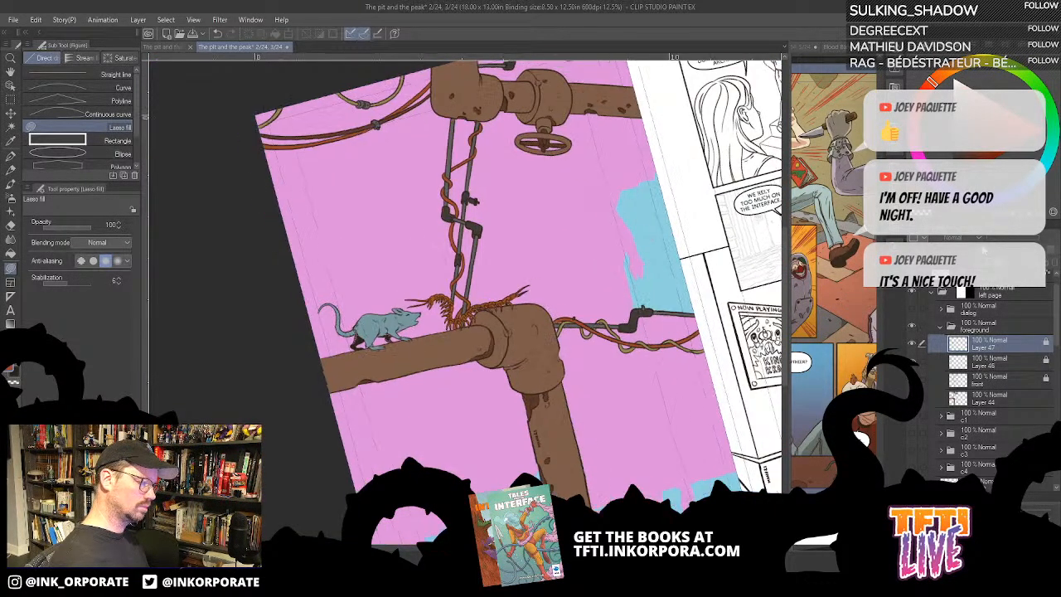
{"action": "key", "text": "asciicircum"}
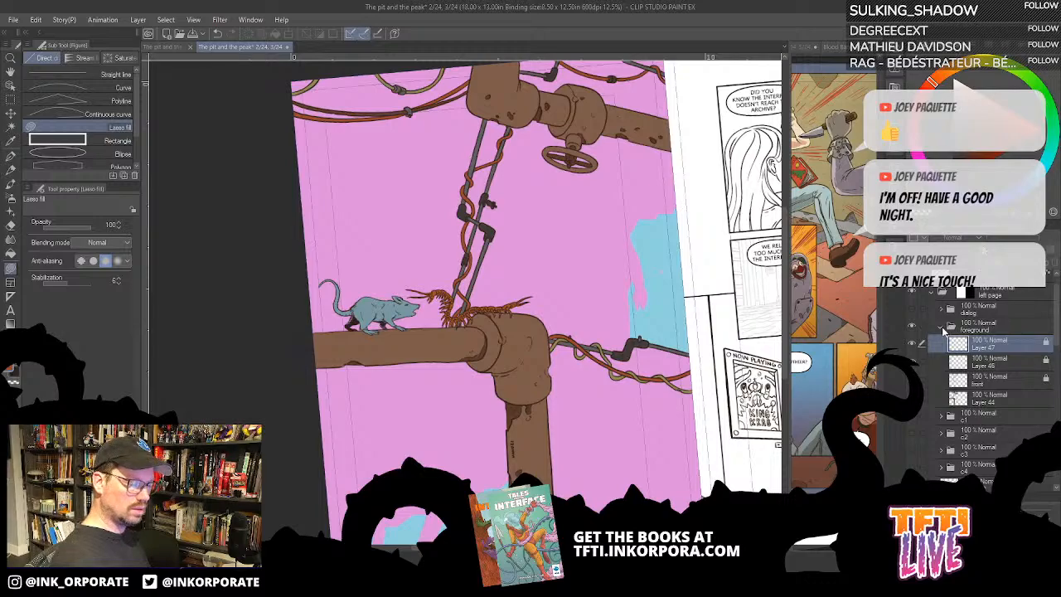
{"action": "left_click", "coordinate": [945, 328]}
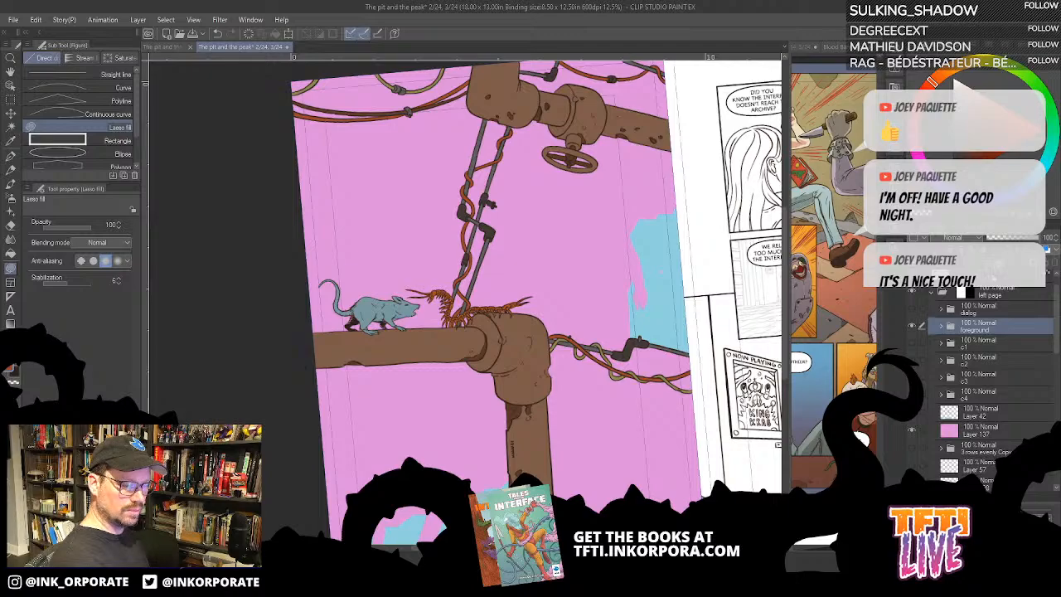
{"action": "key", "text": "ctrl+shift+n"}
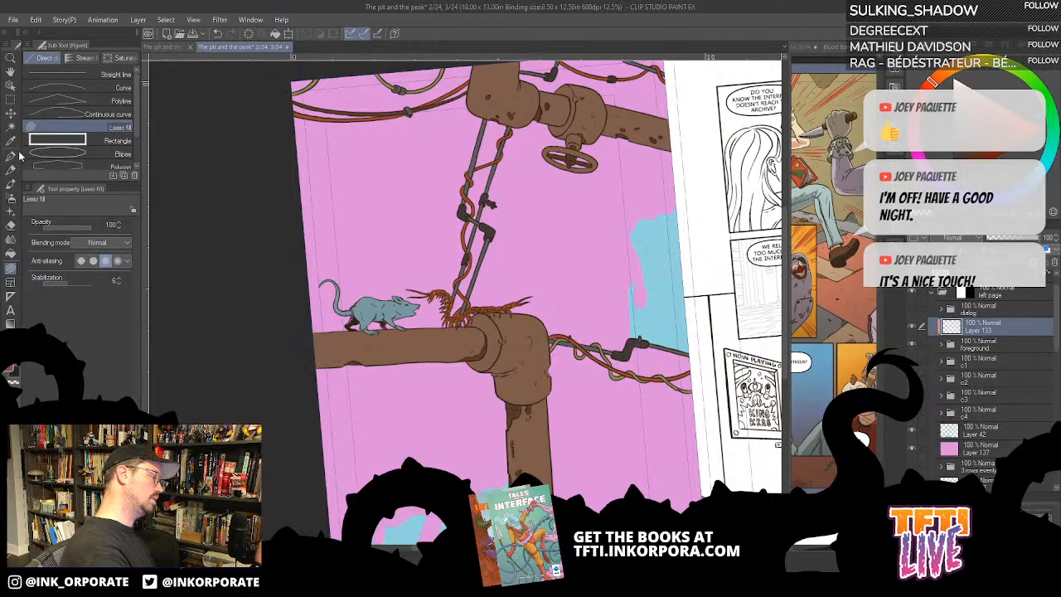
{"action": "left_click", "coordinate": [11, 323]}
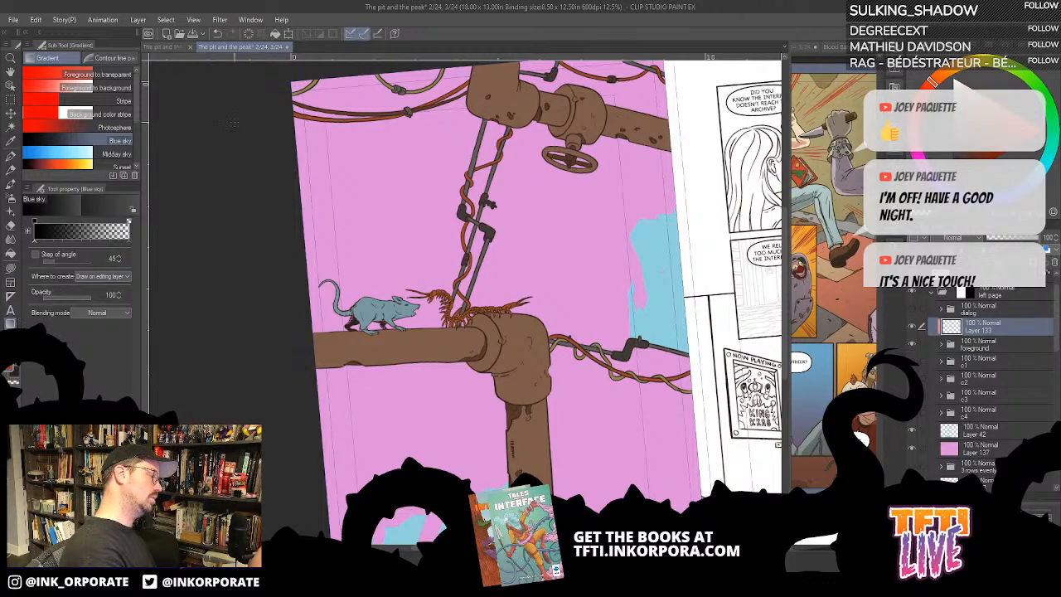
{"action": "left_click_drag", "start_coordinate": [383, 238], "coordinate": [696, 125]}
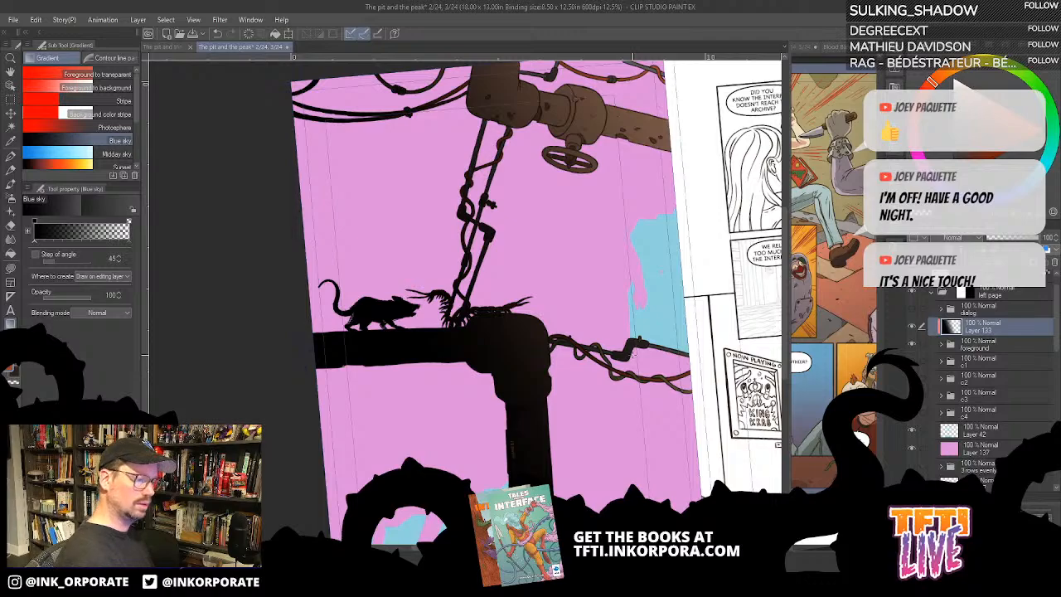
- Try the Multiply, Add and Subtract blending modes on the clipped gradient layer
{"action": "left_click", "coordinate": [970, 239]}
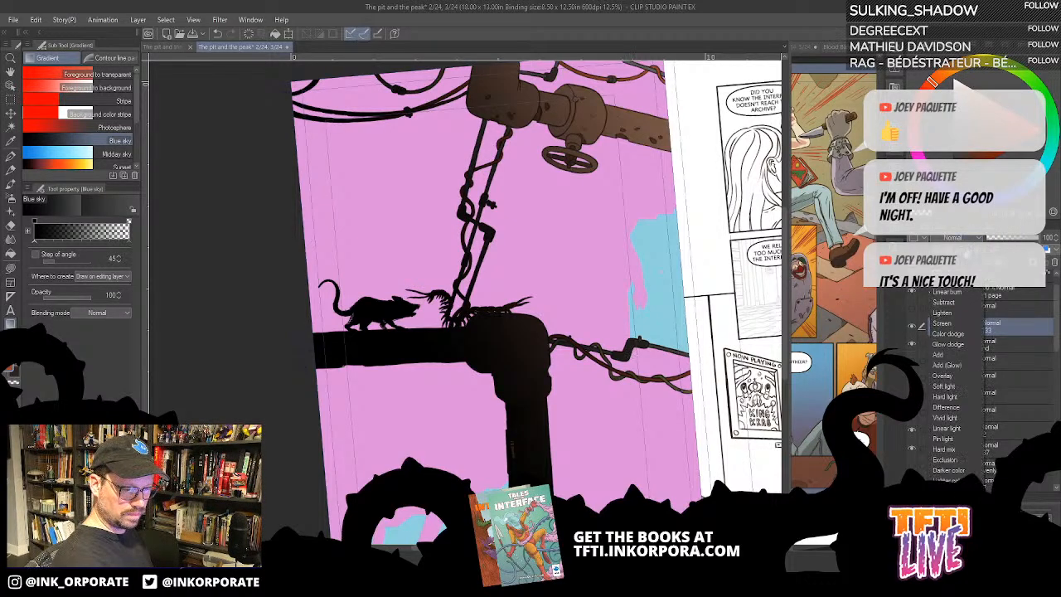
{"action": "left_click", "coordinate": [943, 272]}
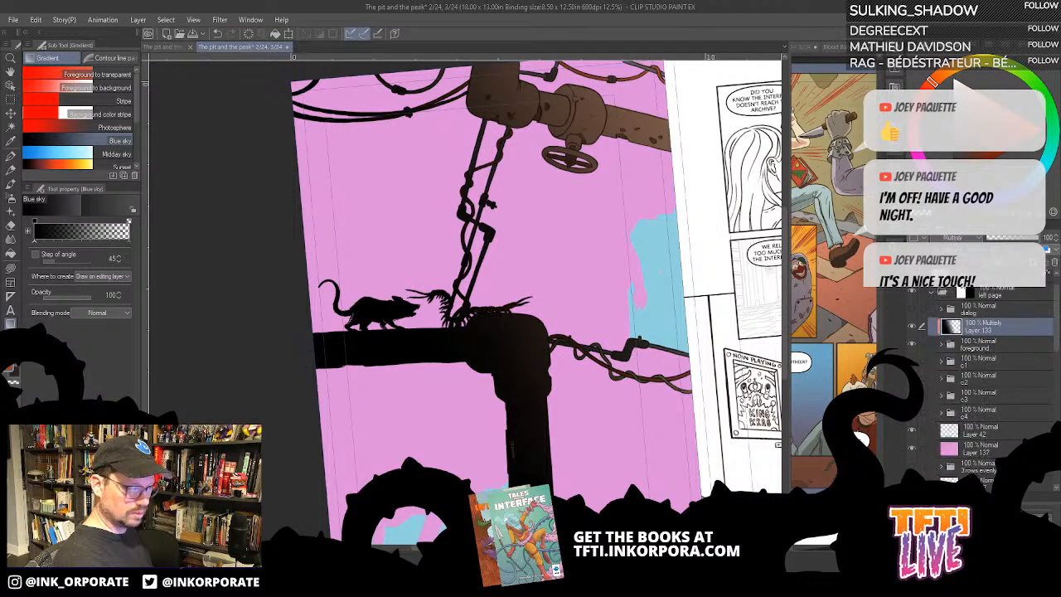
{"action": "left_click", "coordinate": [972, 238]}
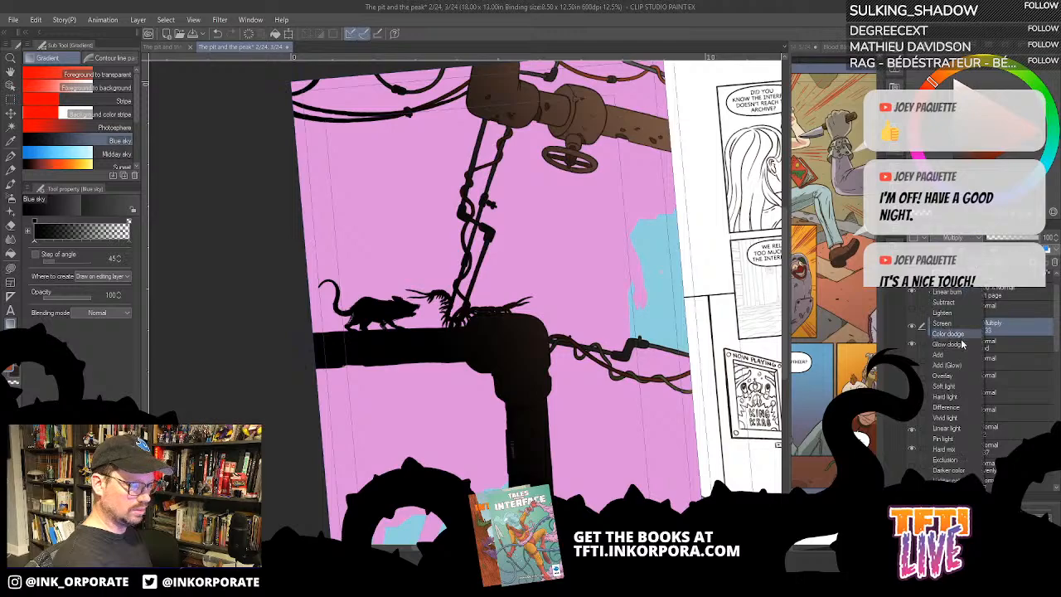
{"action": "left_click", "coordinate": [958, 365]}
{"action": "left_click", "coordinate": [972, 238]}
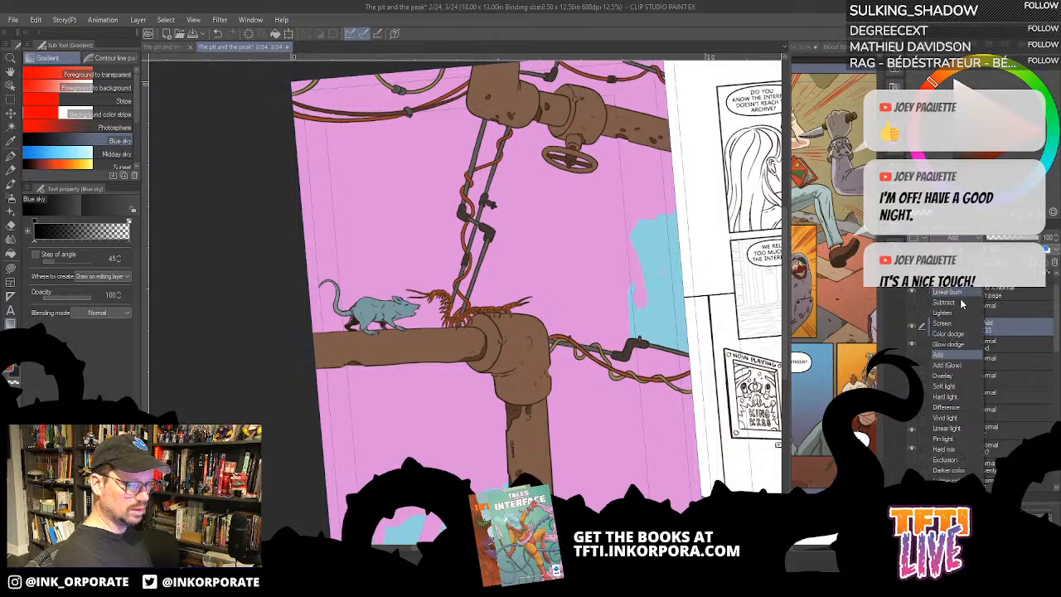
{"action": "left_click", "coordinate": [951, 311]}
- Set the gradient layer's blending mode to Overlay and its opacity to 38%
{"action": "left_click", "coordinate": [972, 238]}
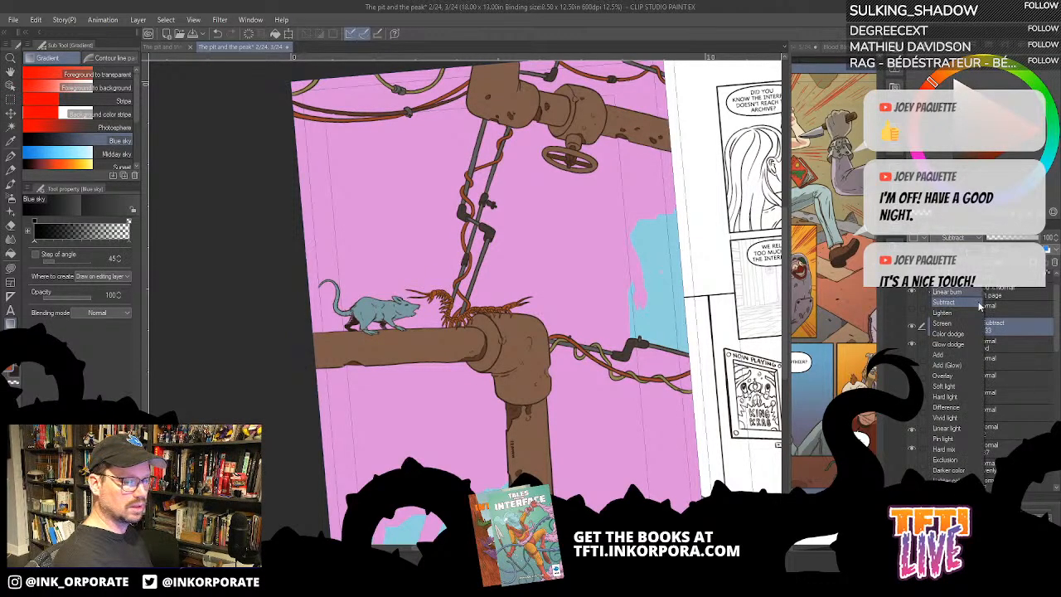
{"action": "left_click", "coordinate": [954, 376]}
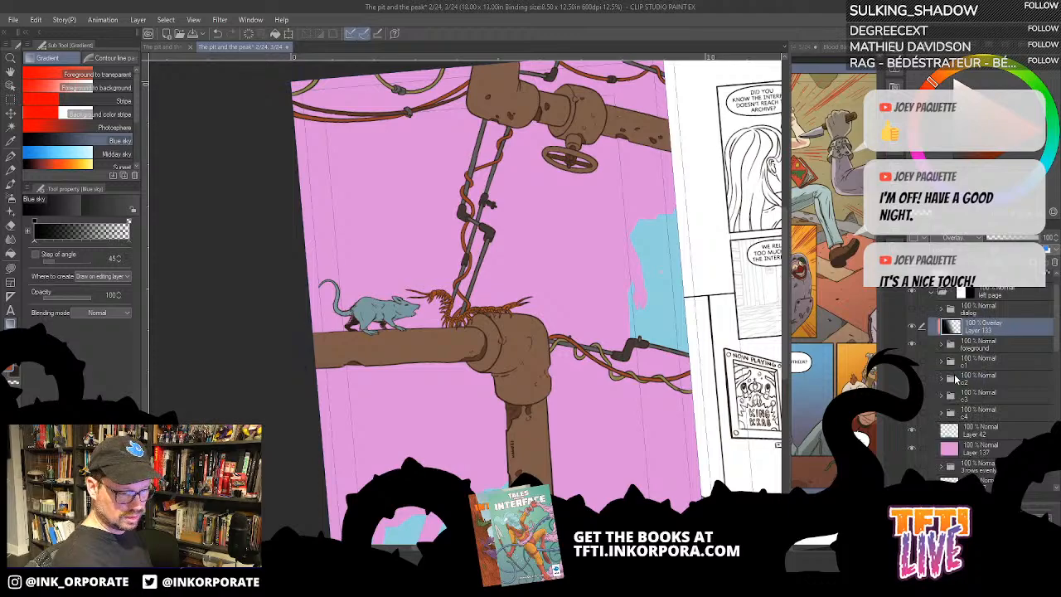
{"action": "left_click", "coordinate": [1003, 238]}
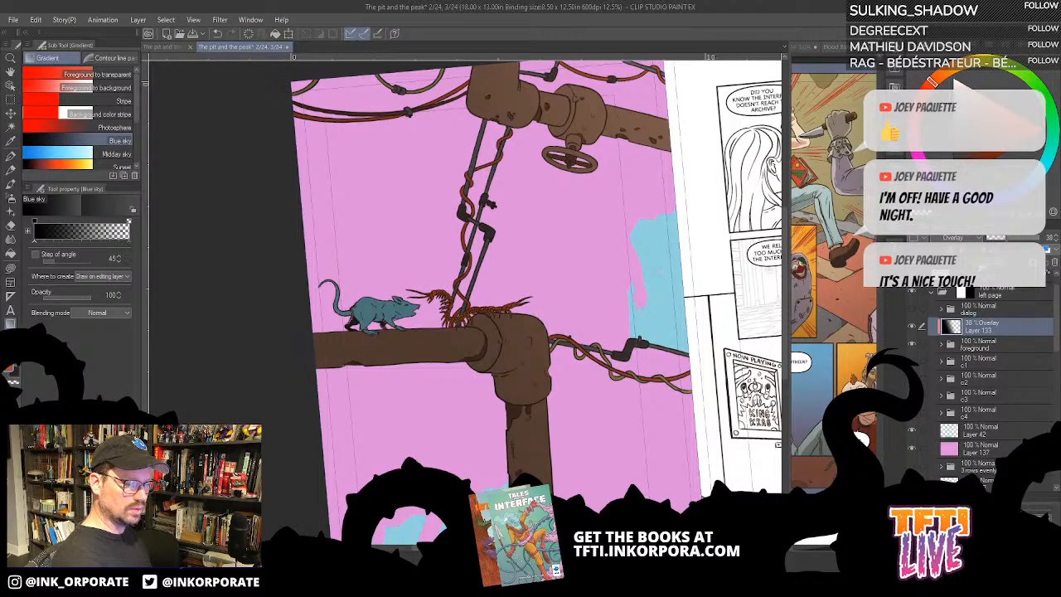
- Add another clipped layer above the gradient, fill it with the current rust orange and reduce its opacity to 38%
{"action": "key", "text": "ctrl+shift+n"}
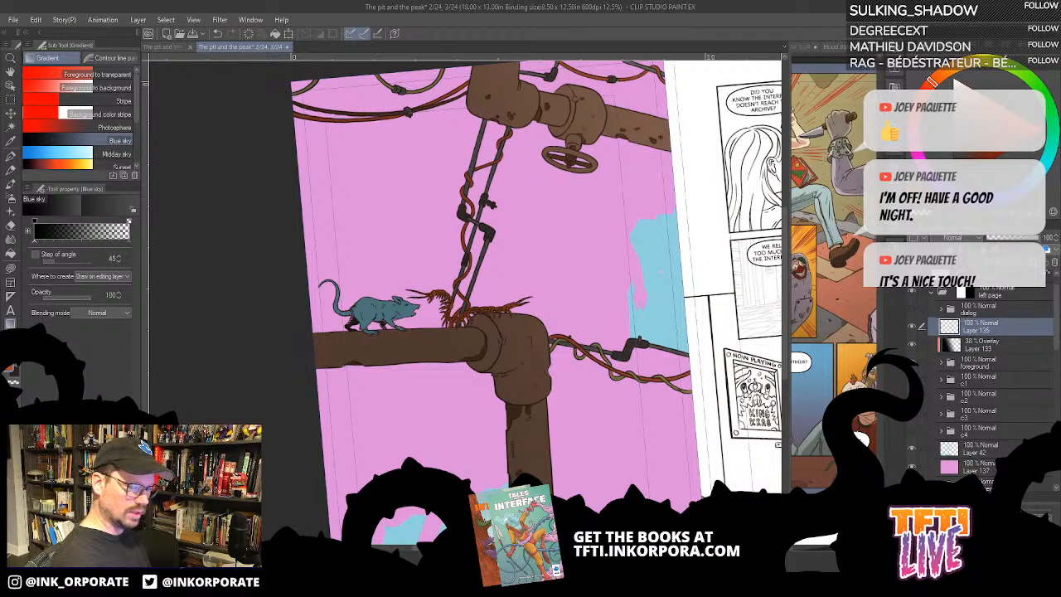
{"action": "key", "text": "alt+Delete"}
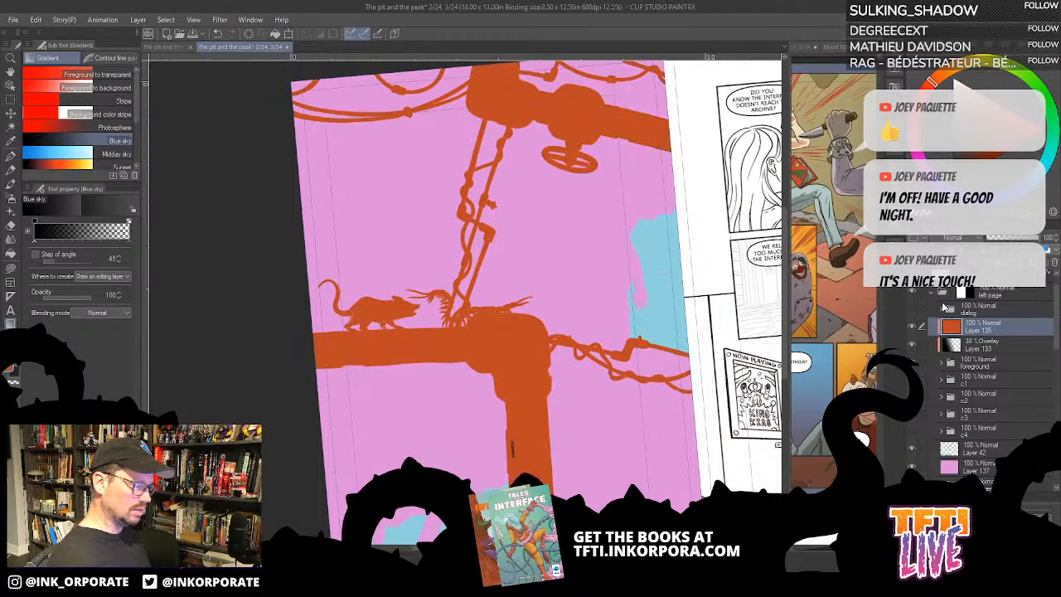
{"action": "left_click", "coordinate": [1007, 238]}
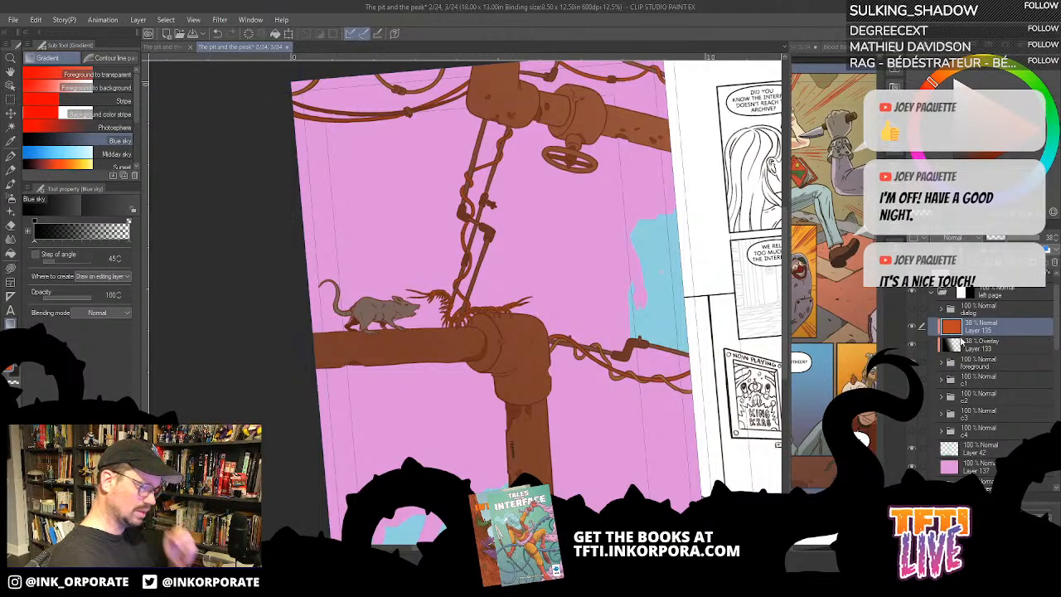
- Hide the orange tint and gradient layers and make the flat colour layer, Layer 44, in the foreground folder active
{"action": "left_click", "coordinate": [1008, 345], "text": "ctrl"}
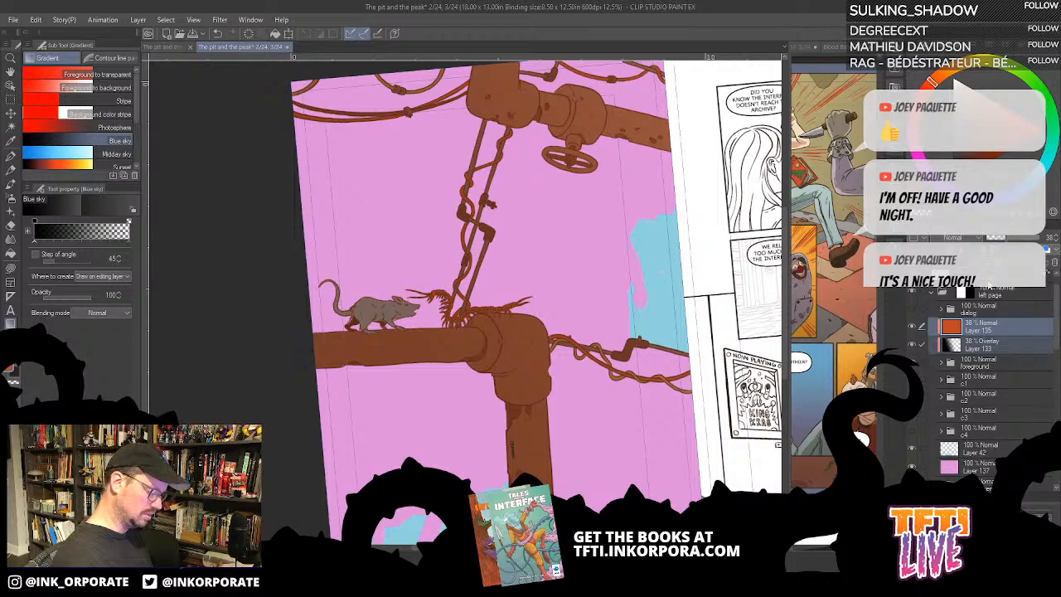
{"action": "key", "text": "ctrl+minus"}
{"action": "scroll", "coordinate": [465, 324], "scroll_direction": "up", "scroll_amount": 6}
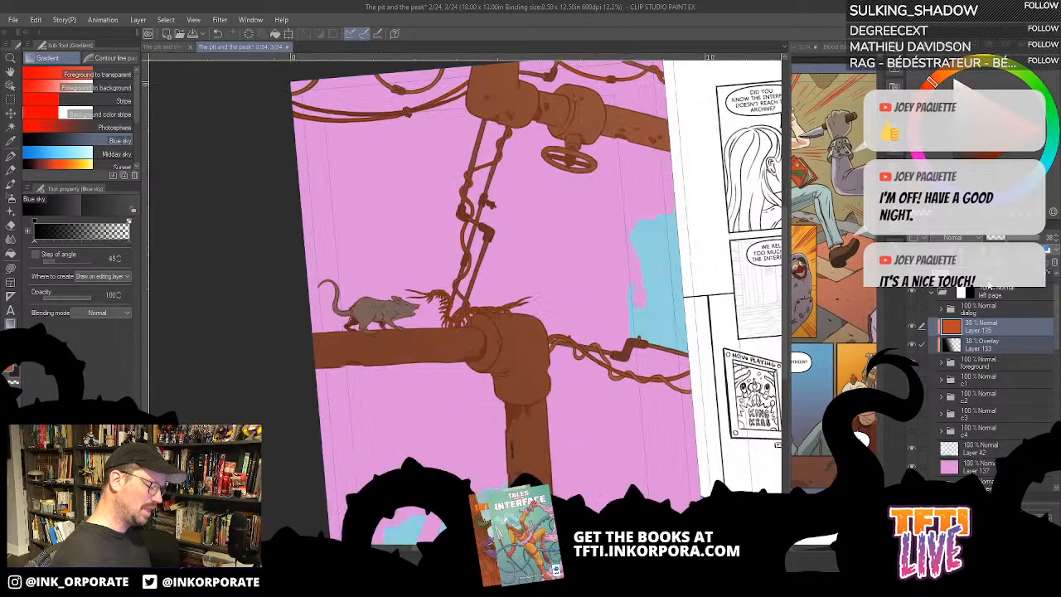
{"action": "left_click_drag", "start_coordinate": [465, 324], "coordinate": [618, 320]}
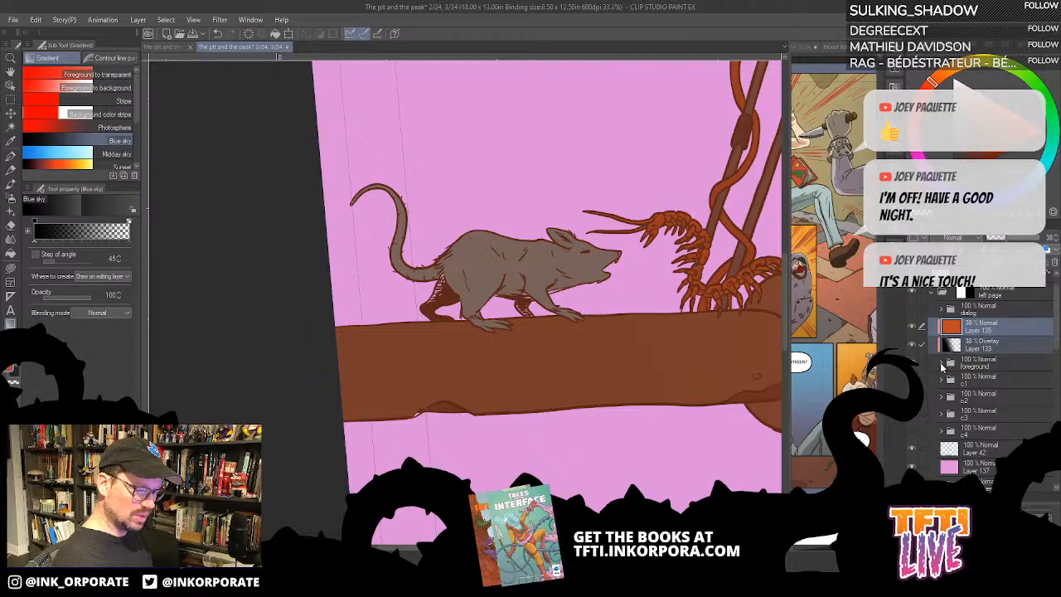
{"action": "left_click", "coordinate": [941, 365]}
{"action": "left_click", "coordinate": [978, 432]}
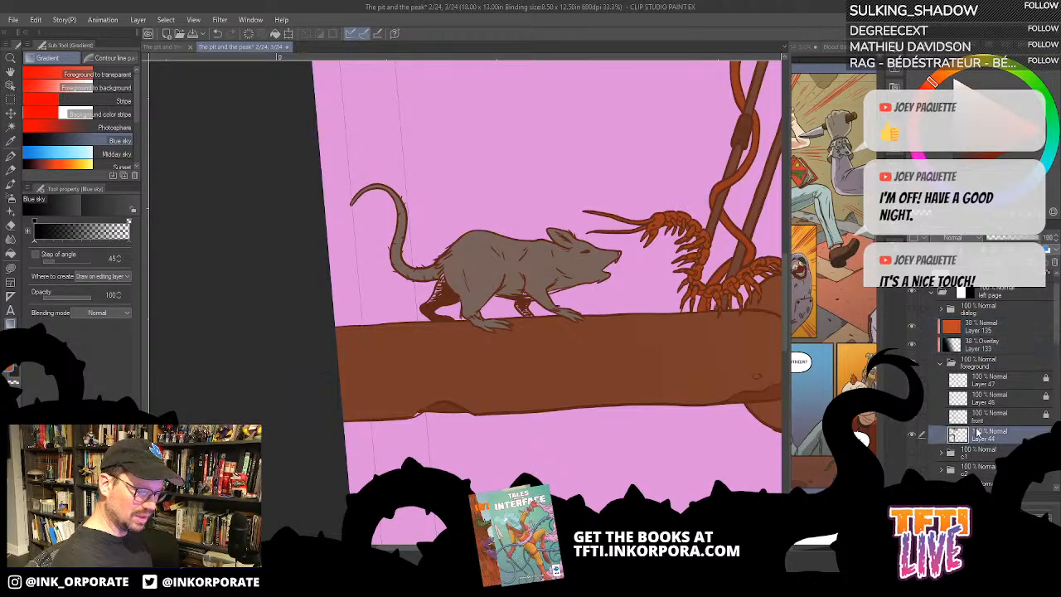
{"action": "key", "text": "ctrl+plus"}
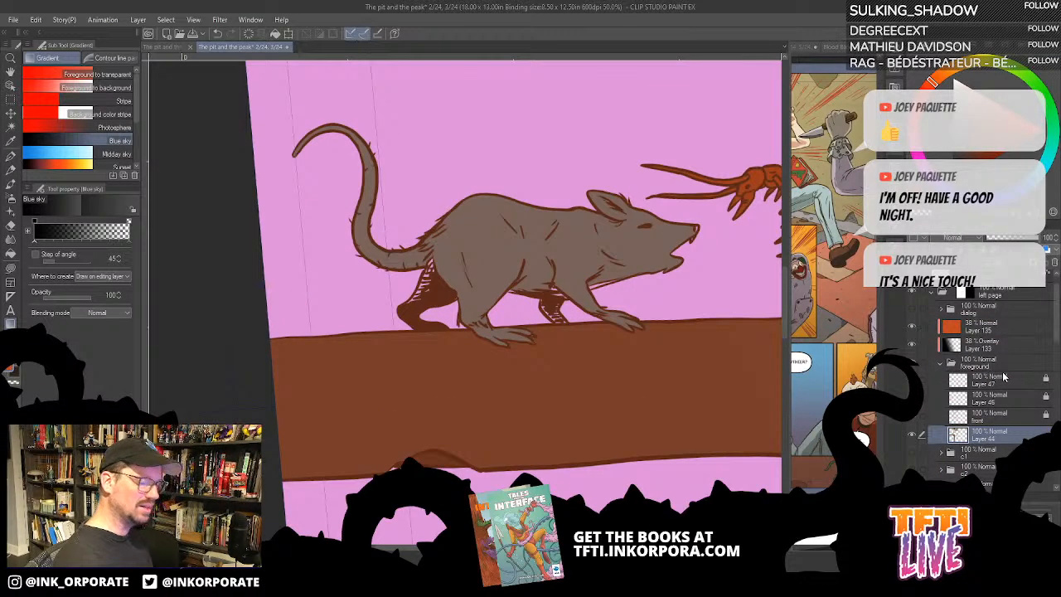
{"action": "key", "text": "asciicircum"}
{"action": "key", "text": "asciicircum"}
{"action": "key", "text": "asciicircum"}
{"action": "key", "text": "asciicircum"}
{"action": "key", "text": "asciicircum"}
{"action": "key", "text": "asciicircum"}
{"action": "key", "text": "asciicircum"}
{"action": "key", "text": "asciicircum"}
{"action": "key", "text": "asciicircum"}
{"action": "key", "text": "asciicircum"}
{"action": "key", "text": "asciicircum"}
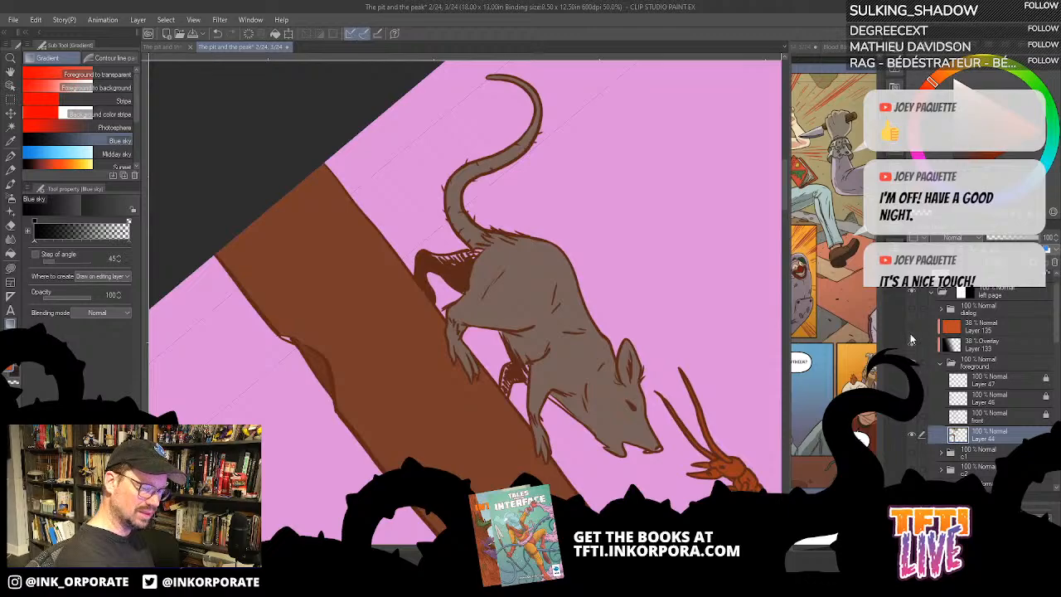
{"action": "left_click", "coordinate": [910, 340]}
{"action": "key", "text": "asciicircum"}
{"action": "key", "text": "asciicircum"}
{"action": "key", "text": "asciicircum"}
{"action": "key", "text": "asciicircum"}
{"action": "key", "text": "asciicircum"}
{"action": "key", "text": "asciicircum"}
{"action": "key", "text": "asciicircum"}
{"action": "key", "text": "asciicircum"}
{"action": "key", "text": "asciicircum"}
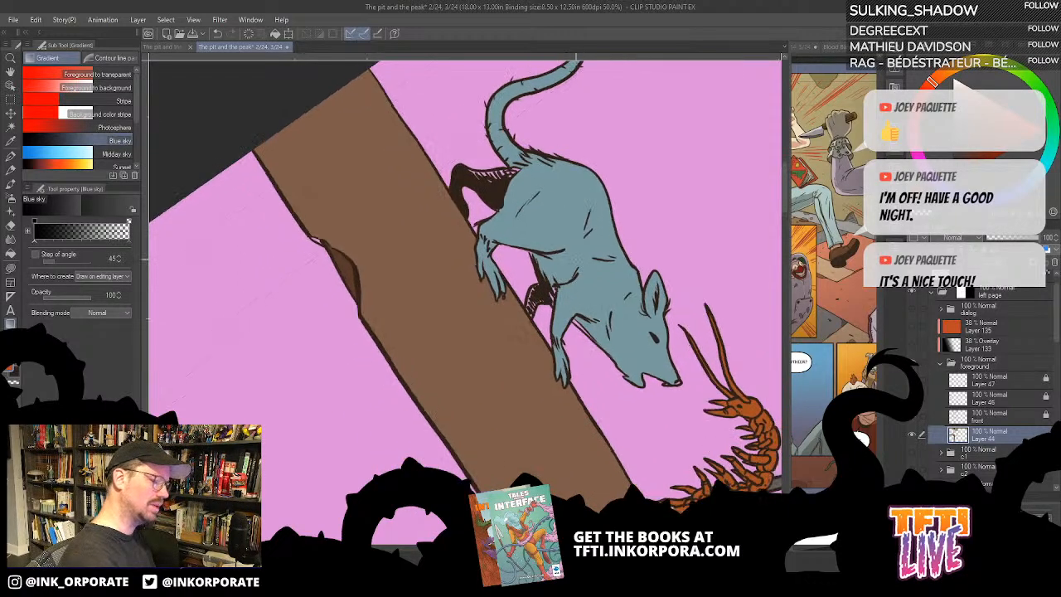
- Pick the rat's blue-grey body colour and lasso-fill its hatched far front leg
{"action": "key", "text": "u"}
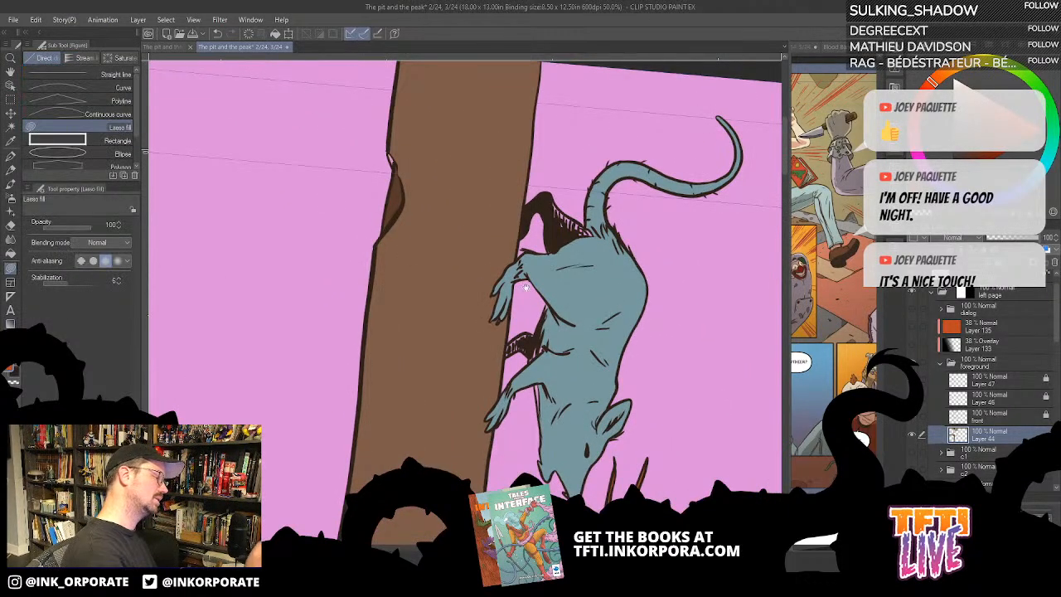
{"action": "left_click_drag", "start_coordinate": [576, 259], "coordinate": [630, 155]}
{"action": "mouse_move", "coordinate": [591, 279]}
{"action": "left_mouse_down"}
{"action": "mouse_move", "coordinate": [598, 315]}
{"action": "mouse_move", "coordinate": [590, 290]}
{"action": "mouse_move", "coordinate": [601, 287]}
{"action": "mouse_move", "coordinate": [593, 305]}
{"action": "mouse_move", "coordinate": [589, 277]}
{"action": "left_mouse_up"}
{"action": "key", "text": "ctrl+z"}
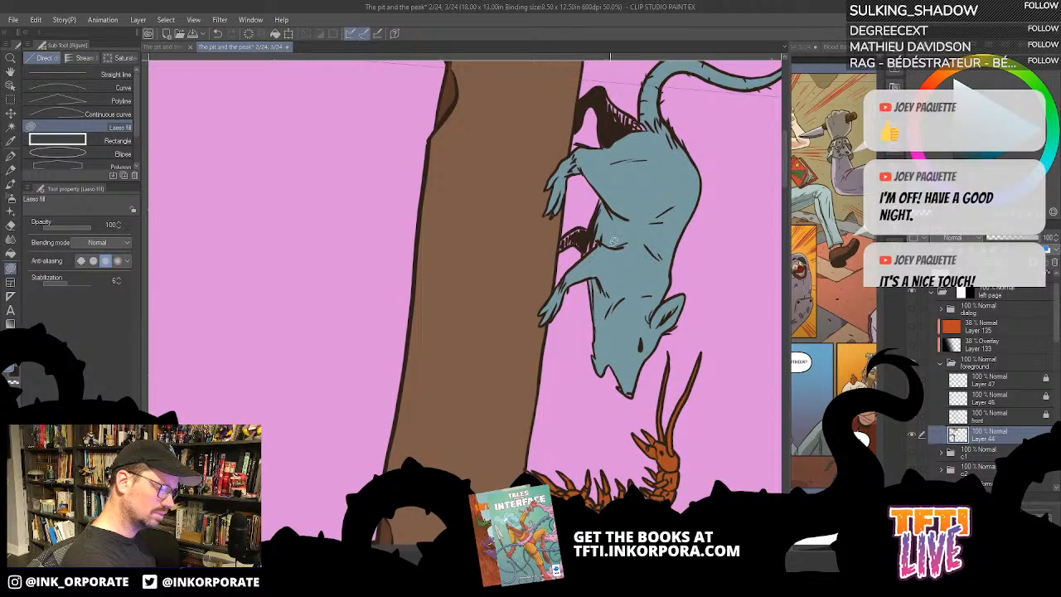
{"action": "left_click_drag", "start_coordinate": [594, 226], "coordinate": [587, 266]}
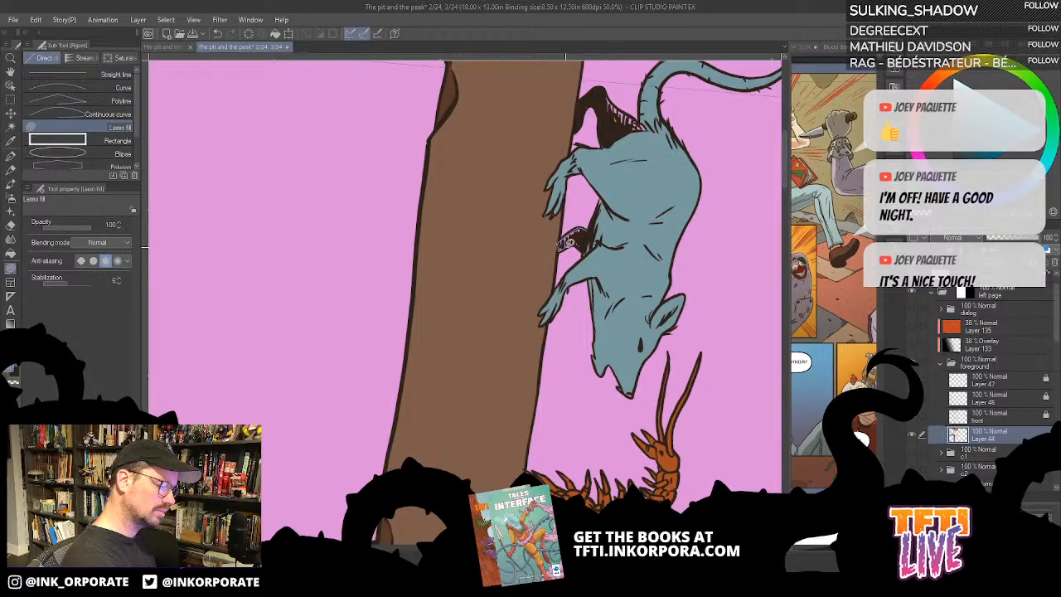
{"action": "mouse_move", "coordinate": [565, 247]}
{"action": "left_mouse_down"}
{"action": "mouse_move", "coordinate": [592, 255]}
{"action": "mouse_move", "coordinate": [594, 227]}
{"action": "left_mouse_up"}
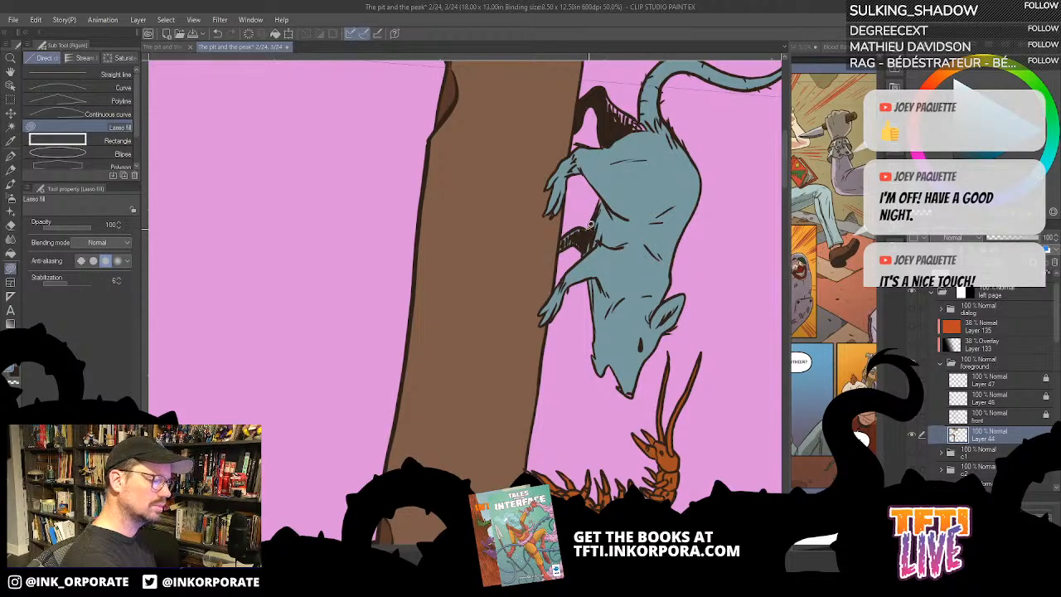
{"action": "mouse_move", "coordinate": [612, 188]}
{"action": "left_mouse_down"}
{"action": "mouse_move", "coordinate": [596, 285]}
{"action": "mouse_move", "coordinate": [607, 243]}
{"action": "mouse_move", "coordinate": [587, 191]}
{"action": "mouse_move", "coordinate": [628, 224]}
{"action": "left_mouse_up"}
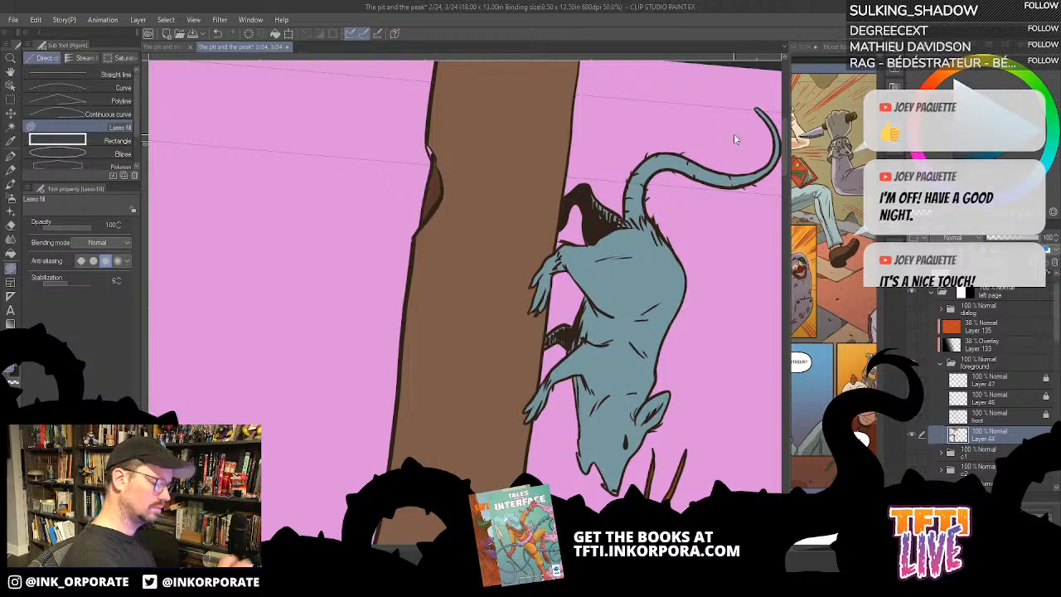
- Show the orange tint and gradient layers over the foreground again
{"action": "key", "text": "ctrl+0"}
{"action": "key", "text": "minus"}
{"action": "key", "text": "minus"}
{"action": "key", "text": "minus"}
{"action": "key", "text": "minus"}
{"action": "key", "text": "minus"}
{"action": "key", "text": "minus"}
{"action": "key", "text": "minus"}
{"action": "key", "text": "minus"}
{"action": "key", "text": "minus"}
{"action": "key", "text": "minus"}
{"action": "key", "text": "minus"}
{"action": "key", "text": "minus"}
{"action": "key", "text": "minus"}
{"action": "key", "text": "minus"}
{"action": "key", "text": "minus"}
{"action": "key", "text": "minus"}
{"action": "key", "text": "minus"}
{"action": "key", "text": "minus"}
{"action": "key", "text": "minus"}
{"action": "key", "text": "minus"}
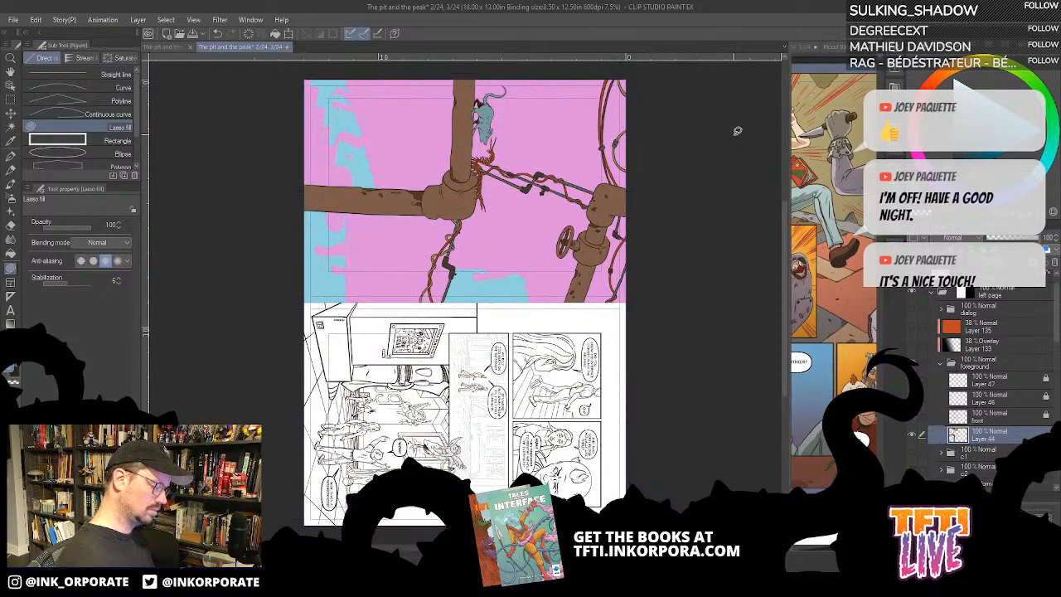
{"action": "key", "text": "minus"}
{"action": "key", "text": "minus"}
{"action": "key", "text": "minus"}
{"action": "key", "text": "minus"}
{"action": "key", "text": "minus"}
{"action": "scroll", "coordinate": [736, 133], "scroll_direction": "up", "scroll_amount": 3}
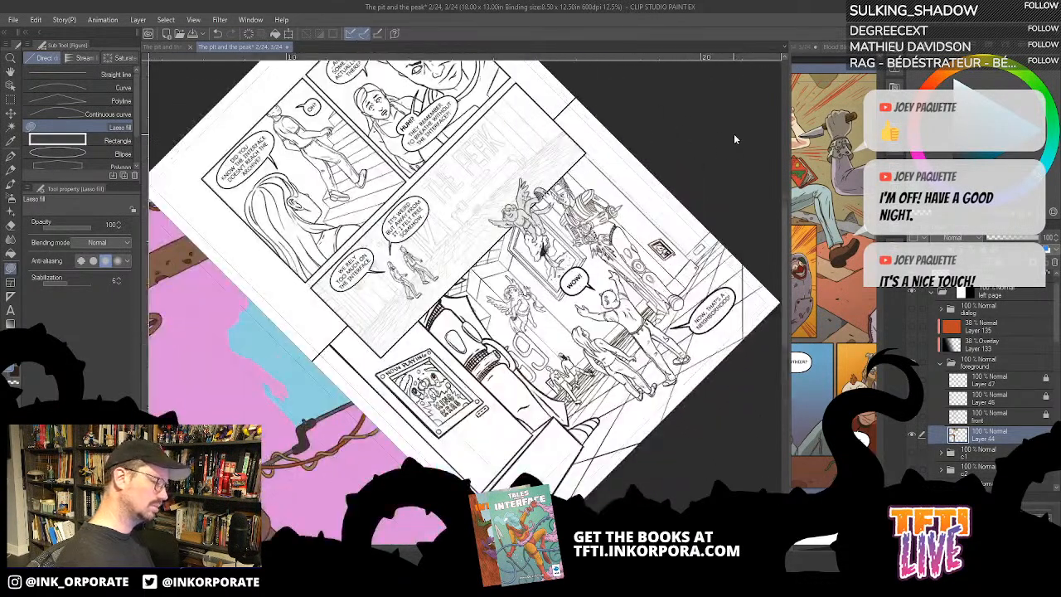
{"action": "key", "text": "asciicircum"}
{"action": "key", "text": "asciicircum"}
{"action": "key", "text": "asciicircum"}
{"action": "key", "text": "asciicircum"}
{"action": "key", "text": "asciicircum"}
{"action": "key", "text": "asciicircum"}
{"action": "key", "text": "asciicircum"}
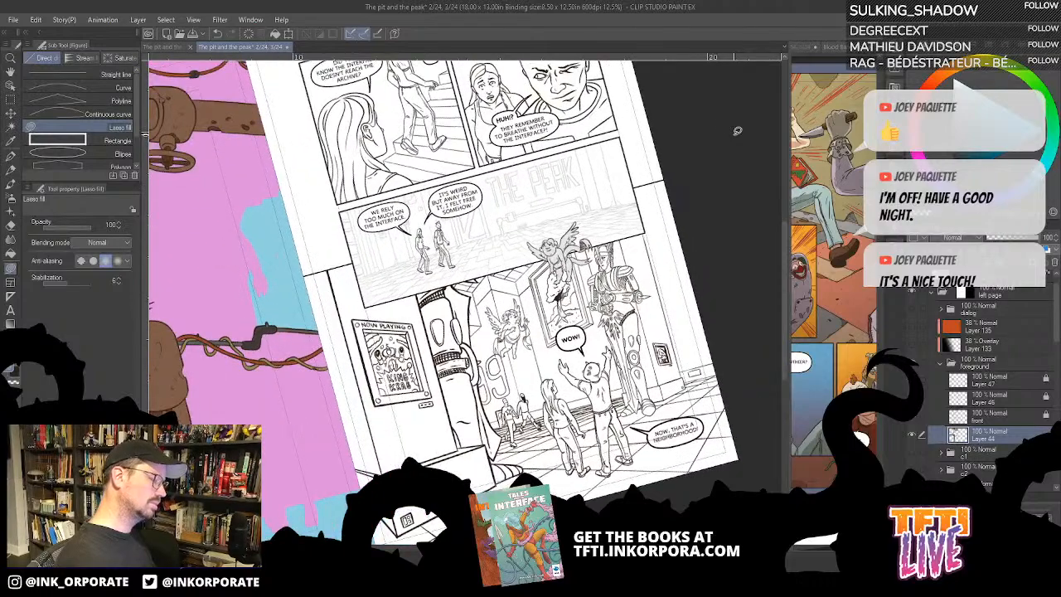
{"action": "left_click_drag", "start_coordinate": [737, 131], "coordinate": [1005, 131]}
{"action": "key", "text": "asciicircum"}
{"action": "key", "text": "asciicircum"}
{"action": "key", "text": "asciicircum"}
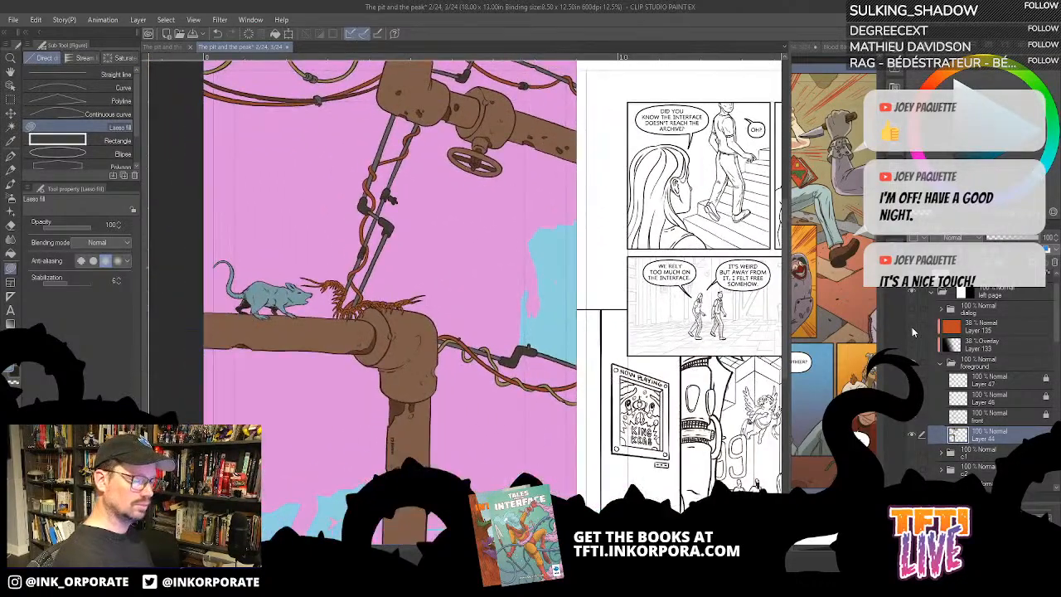
{"action": "left_click", "coordinate": [912, 309]}
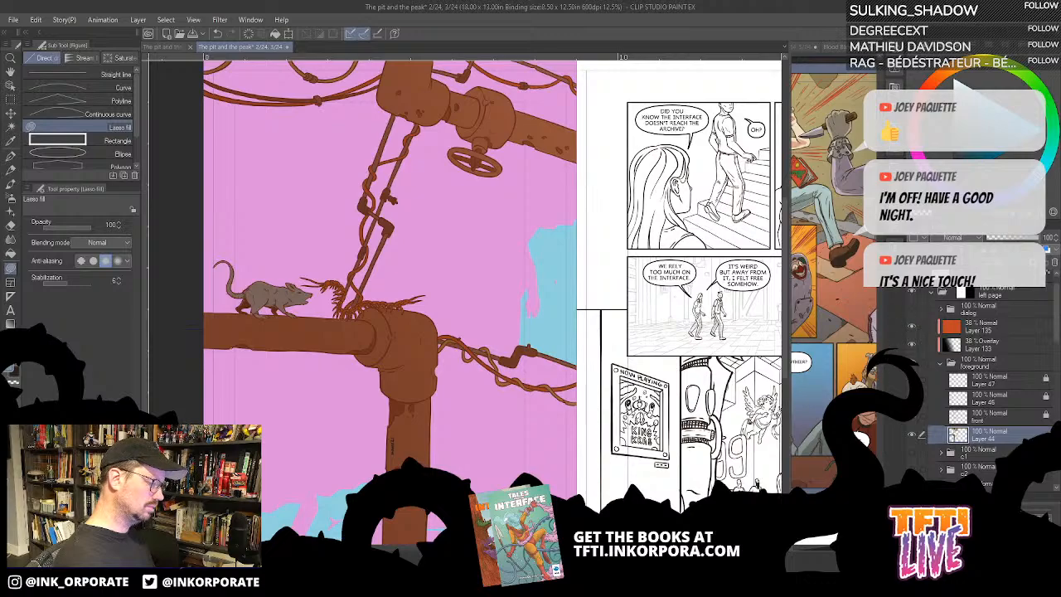
{"action": "left_click_drag", "start_coordinate": [707, 452], "coordinate": [729, 378]}
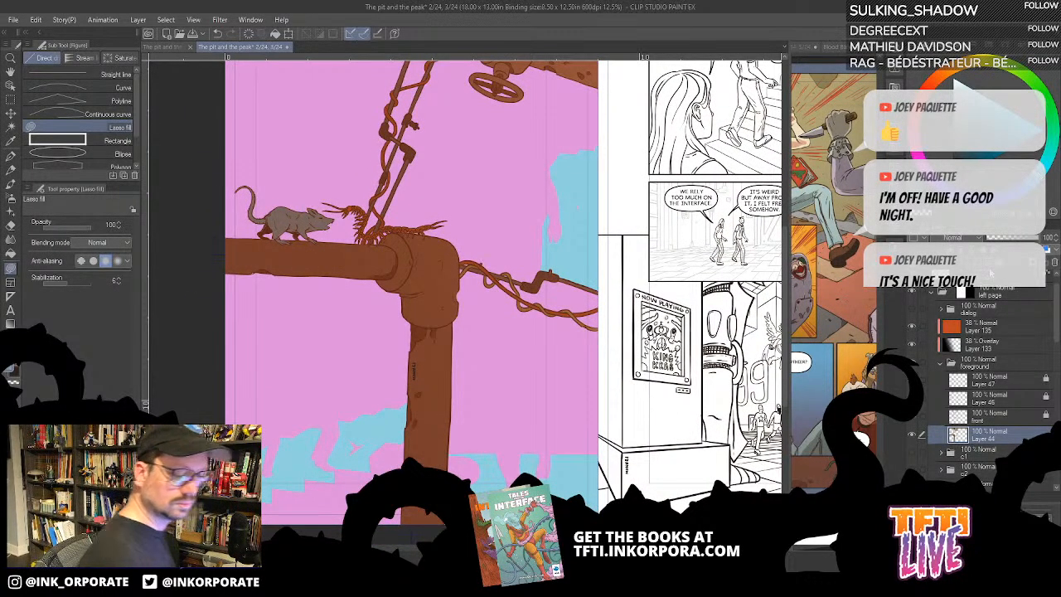
- Show the line art of the character folders c1 to c4 below the foreground
{"action": "left_click", "coordinate": [912, 455]}
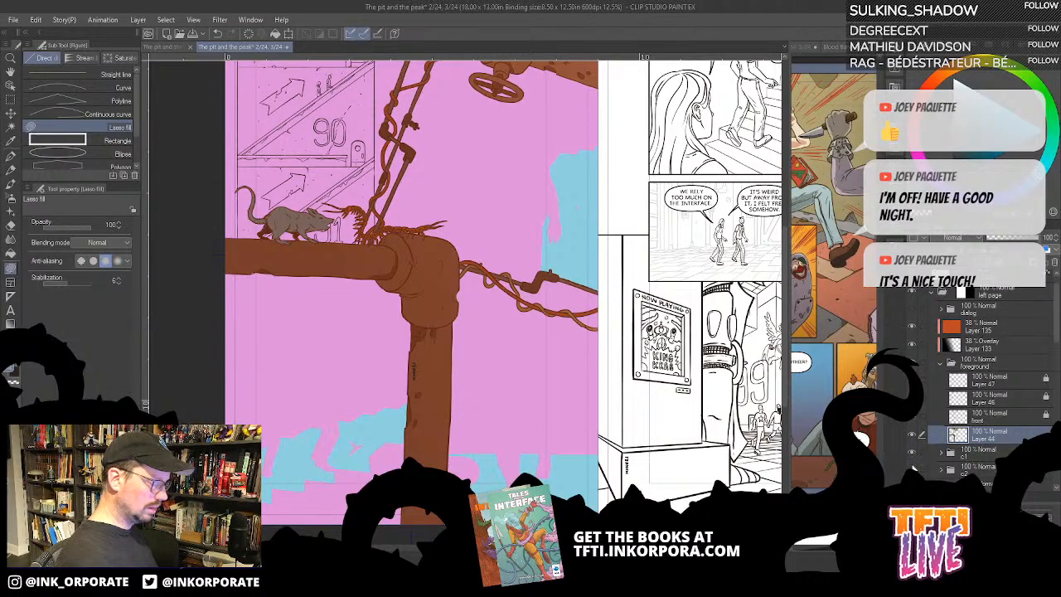
{"action": "left_click", "coordinate": [912, 470]}
{"action": "left_click_drag", "start_coordinate": [1056, 339], "coordinate": [1040, 371]}
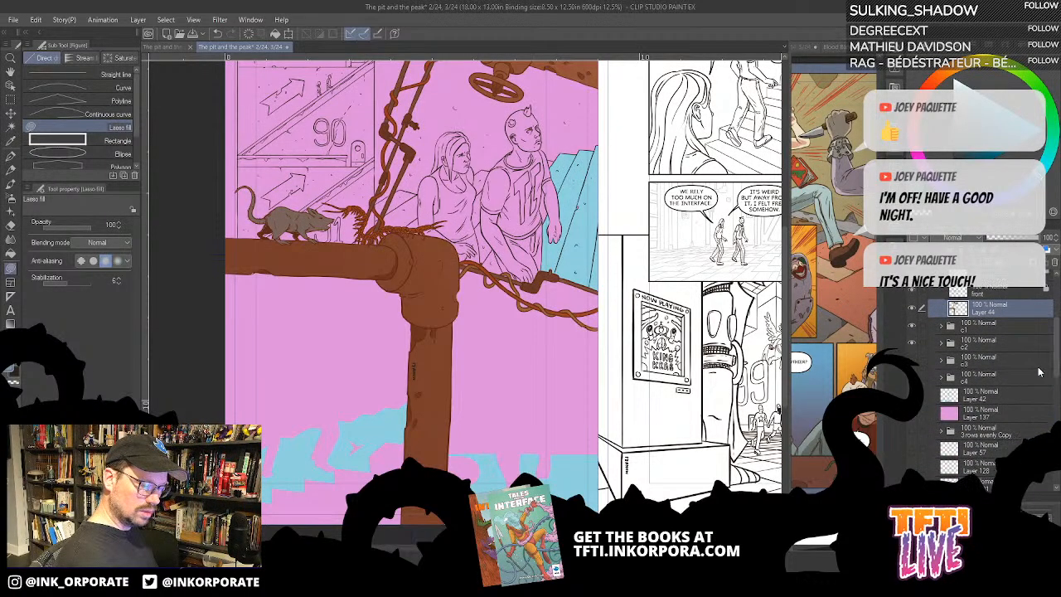
{"action": "left_click", "coordinate": [912, 359]}
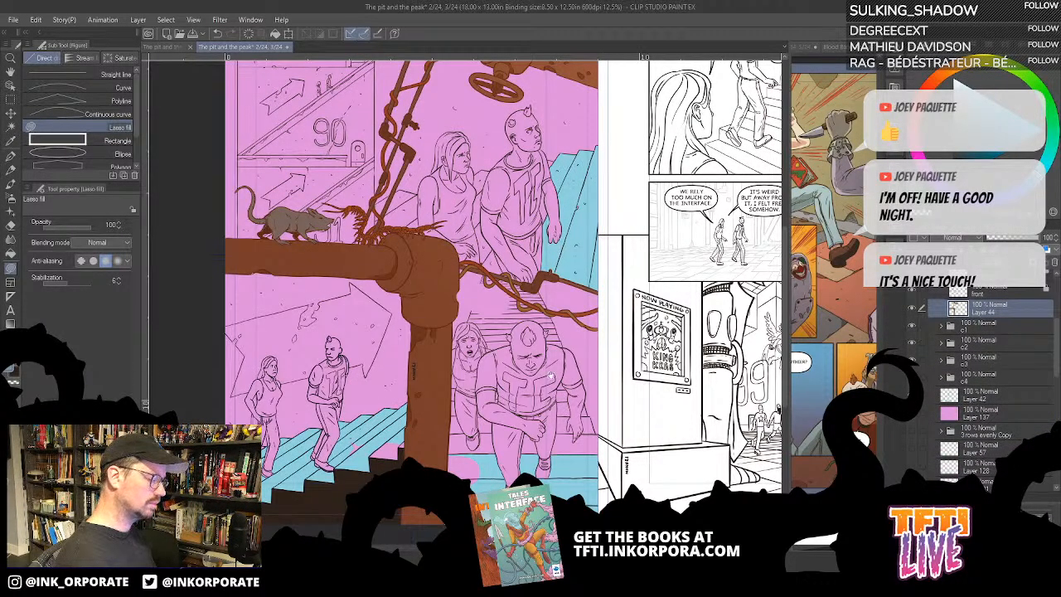
- Make Layer 42 active and fill the slab top between the pipes and the standing woman with the current light blue
{"action": "left_click_drag", "start_coordinate": [551, 376], "coordinate": [661, 435]}
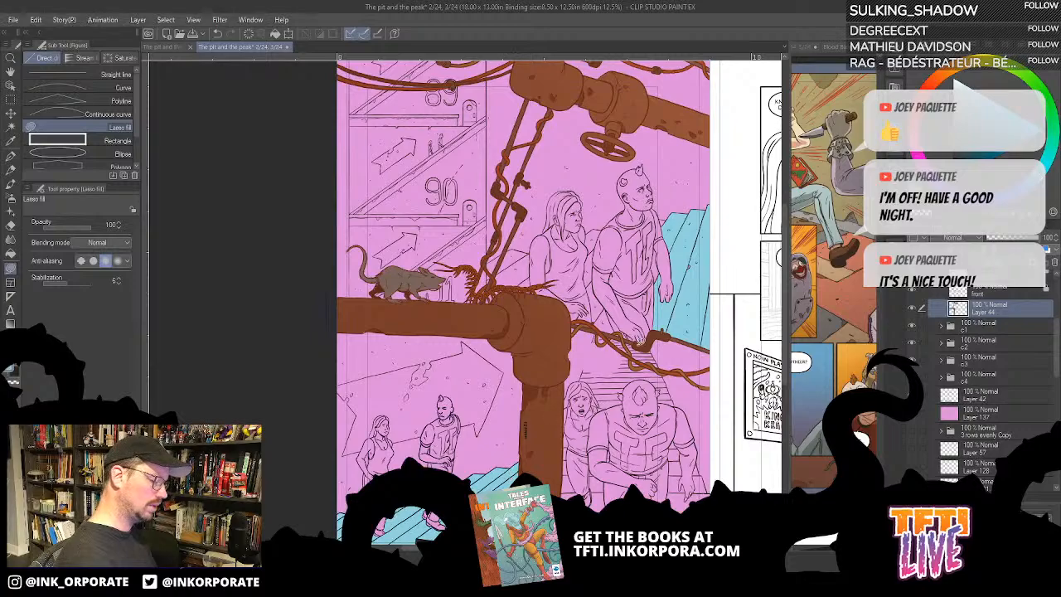
{"action": "left_click", "coordinate": [984, 396]}
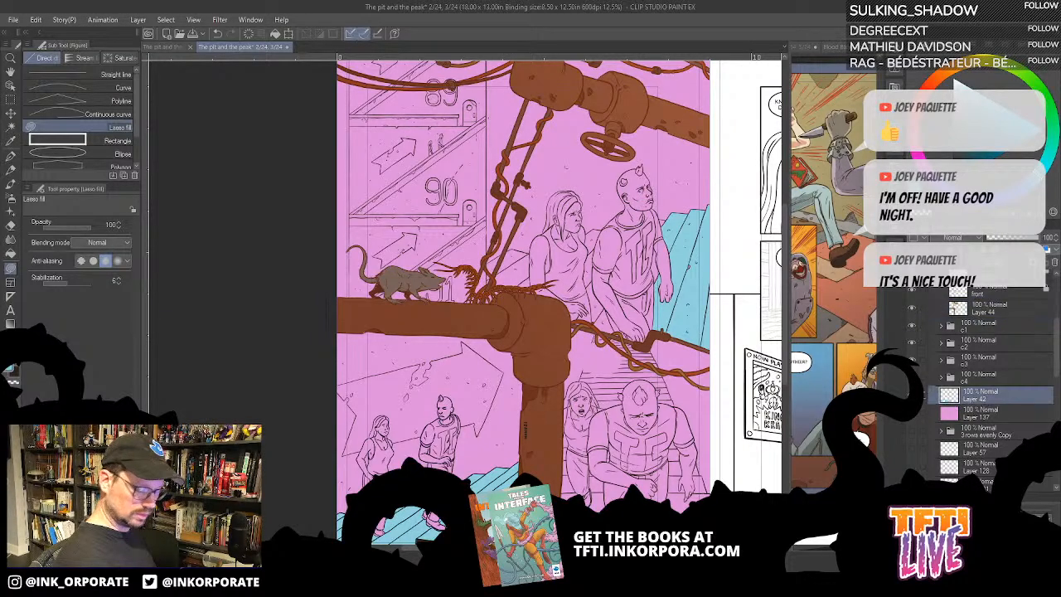
{"action": "scroll", "coordinate": [510, 237], "scroll_direction": "up", "scroll_amount": 2}
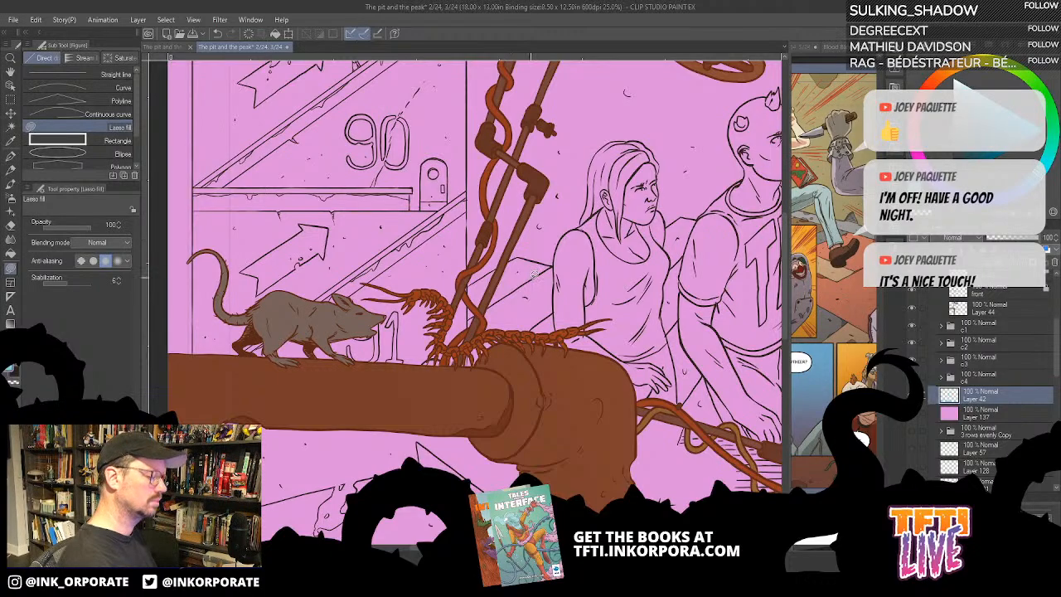
{"action": "key", "text": "g"}
{"action": "left_click", "coordinate": [536, 274]}
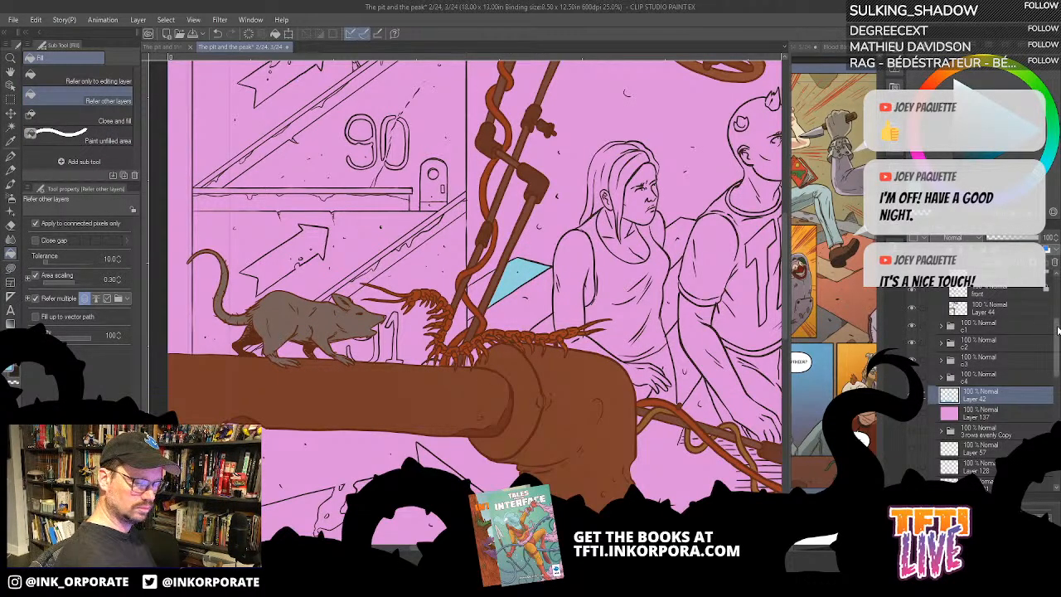
- Check the slab behind the foreground folder by hiding and showing it, and fill the slab's front face beside the woman in light blue
{"action": "scroll", "coordinate": [965, 292], "scroll_direction": "up", "scroll_amount": 3}
{"action": "left_click", "coordinate": [913, 296]}
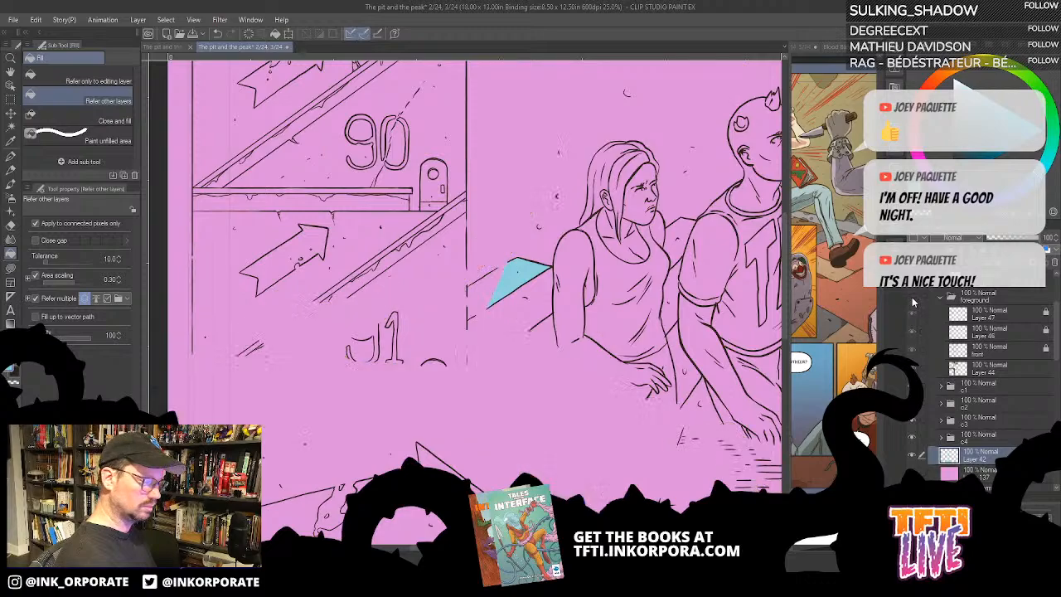
{"action": "left_click", "coordinate": [913, 296]}
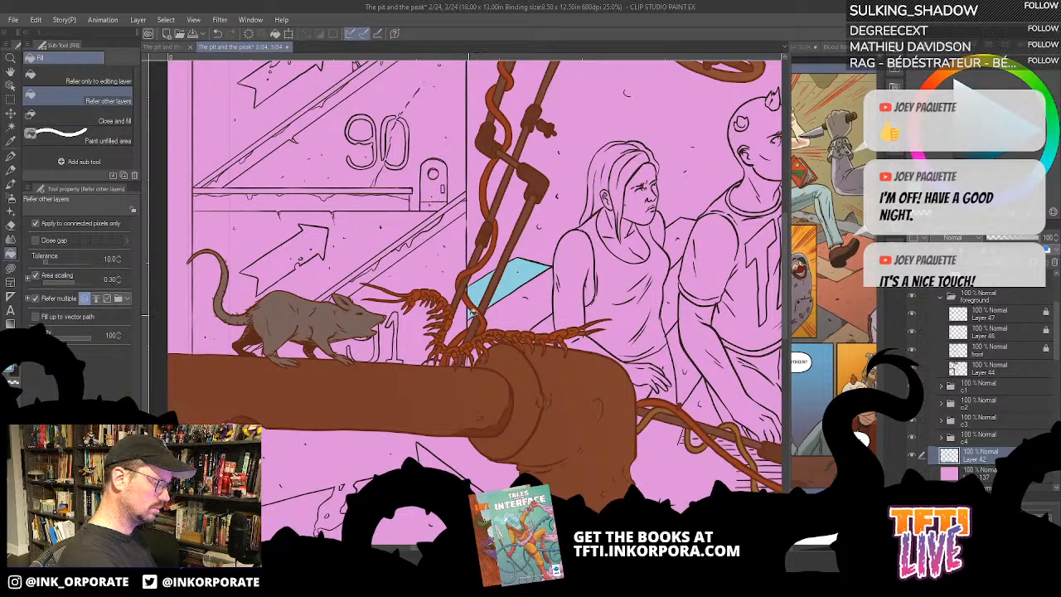
{"action": "left_click", "coordinate": [552, 288]}
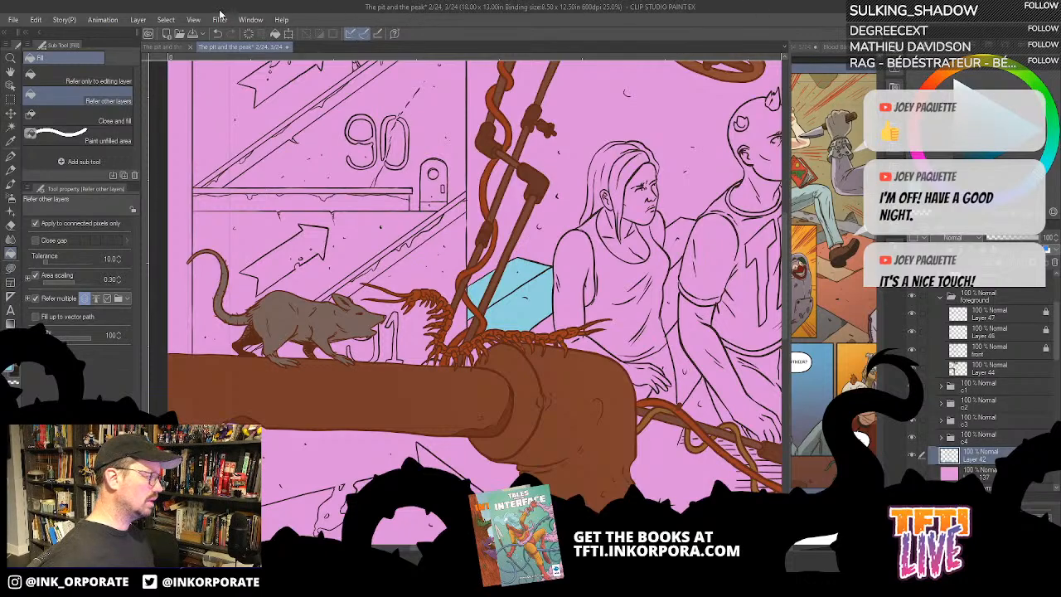
- Select the light blue areas of Layer 42 by colour gamut, refill them with a muted grey-blue and clear the selection
{"action": "left_click", "coordinate": [164, 20]}
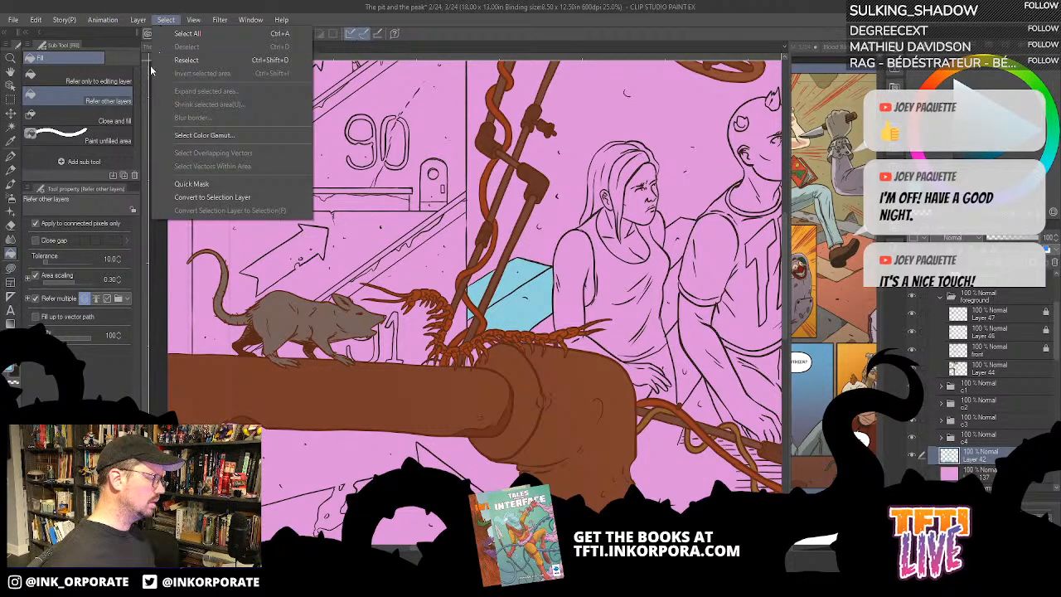
{"action": "left_click", "coordinate": [201, 134]}
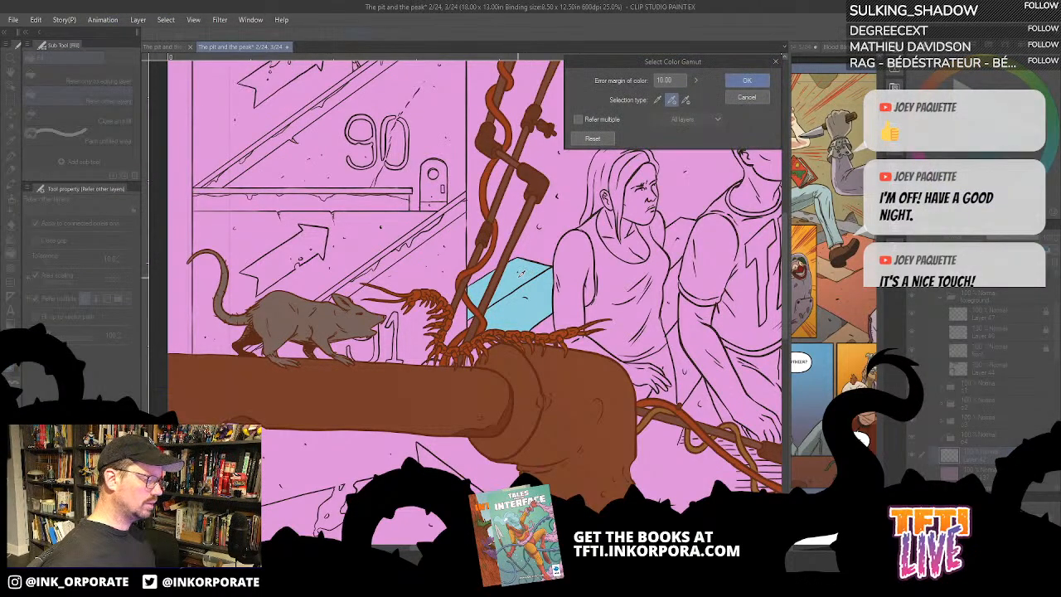
{"action": "left_click", "coordinate": [747, 80]}
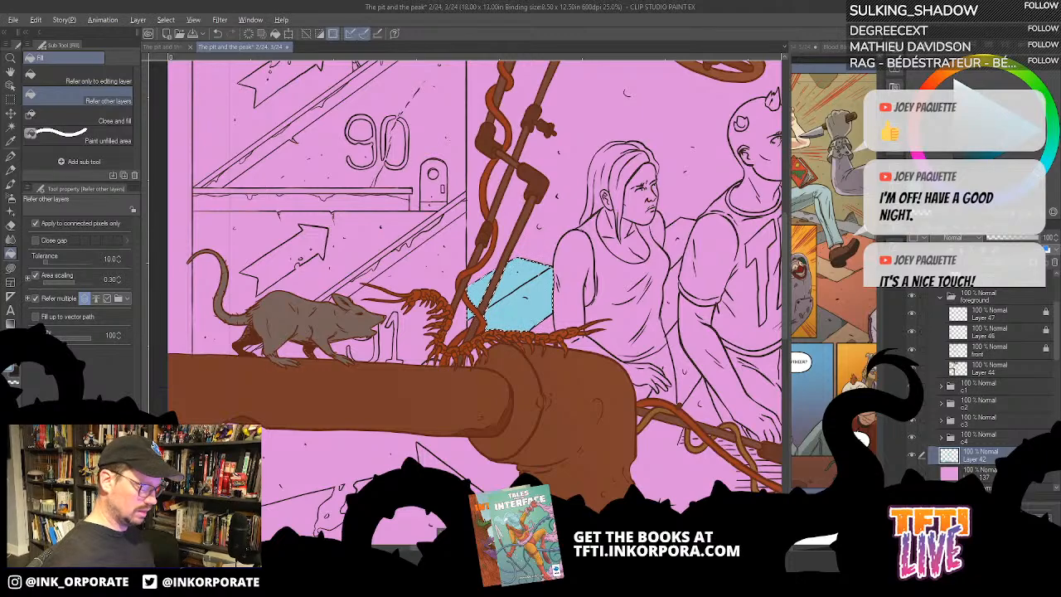
{"action": "key", "text": "alt+Delete"}
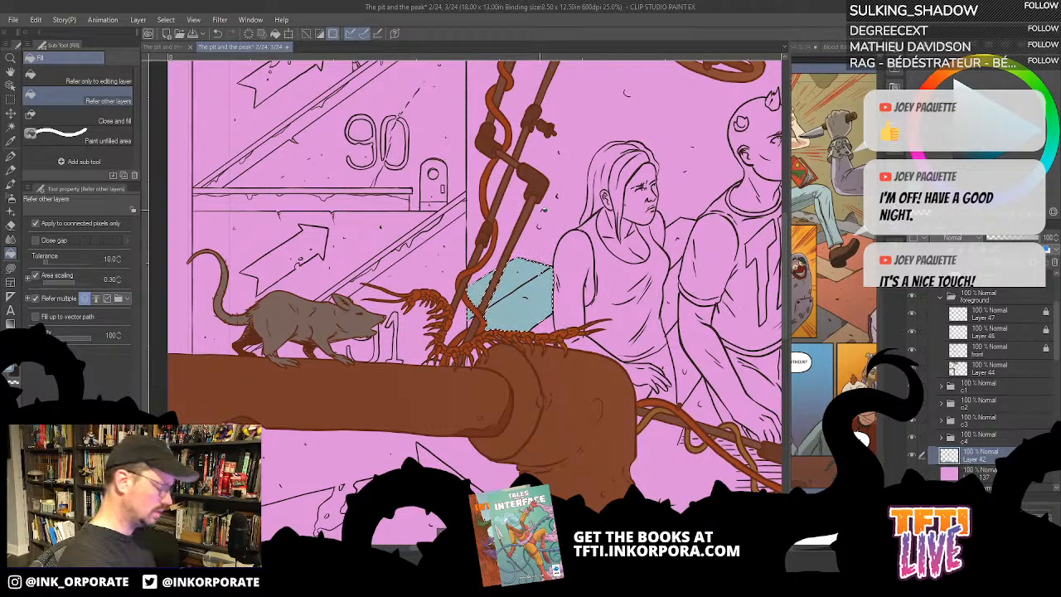
{"action": "key", "text": "ctrl+d"}
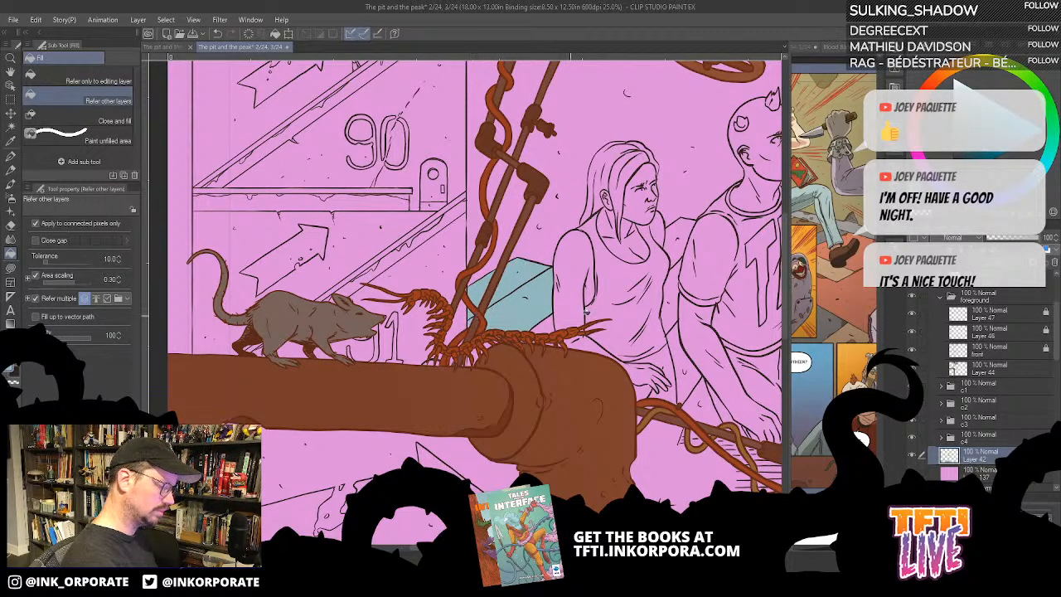
- Lasso-fill the gaps around the centipede's legs above the pipe joint with the muted grey-blue
{"action": "left_click_drag", "start_coordinate": [614, 321], "coordinate": [623, 220]}
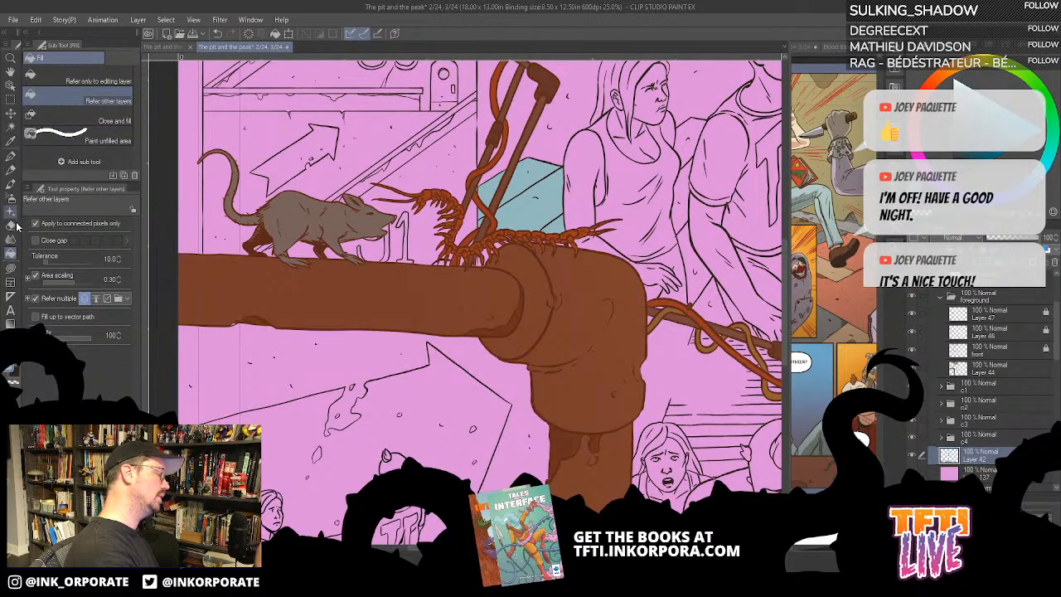
{"action": "left_click", "coordinate": [10, 268]}
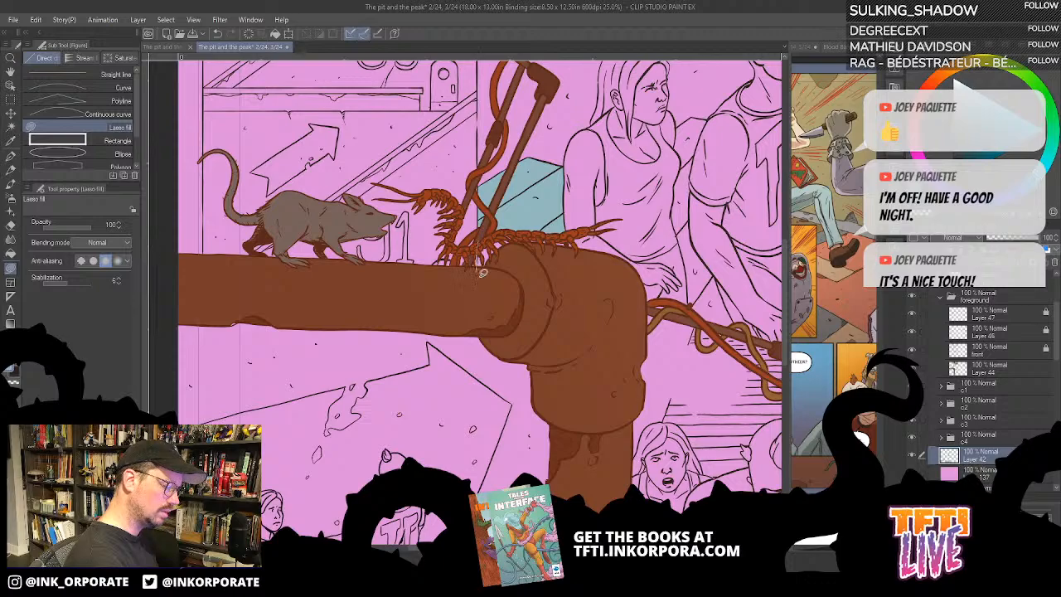
{"action": "mouse_move", "coordinate": [481, 275]}
{"action": "left_mouse_down"}
{"action": "mouse_move", "coordinate": [537, 266]}
{"action": "mouse_move", "coordinate": [568, 246]}
{"action": "mouse_move", "coordinate": [560, 216]}
{"action": "left_mouse_up"}
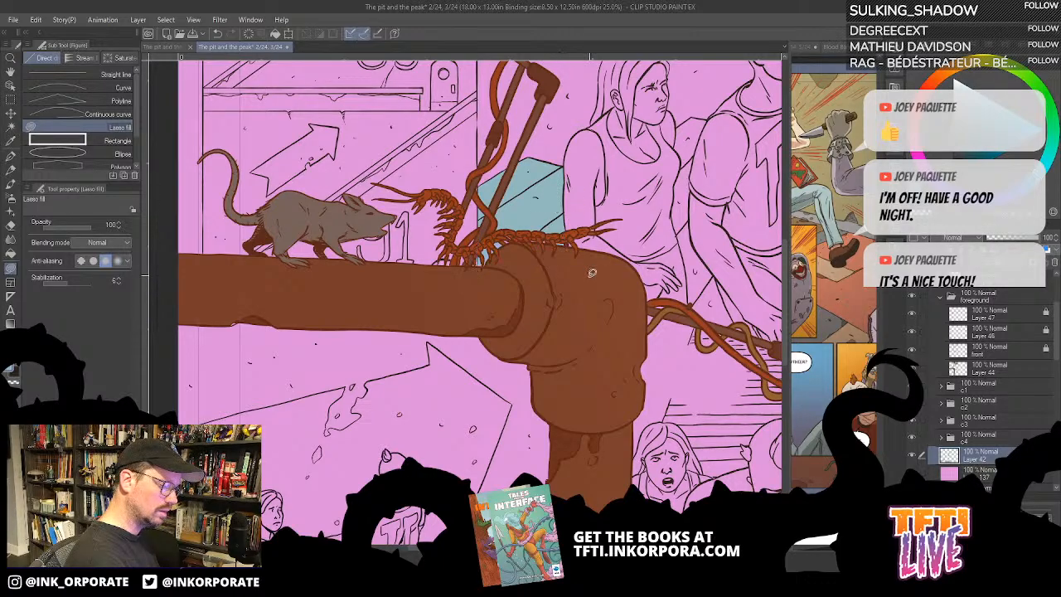
- Fill the slabs behind the standing couple with the muted grey-blue and lasso-fill missed spots near the panel's right edge
{"action": "left_click_drag", "start_coordinate": [623, 272], "coordinate": [568, 243]}
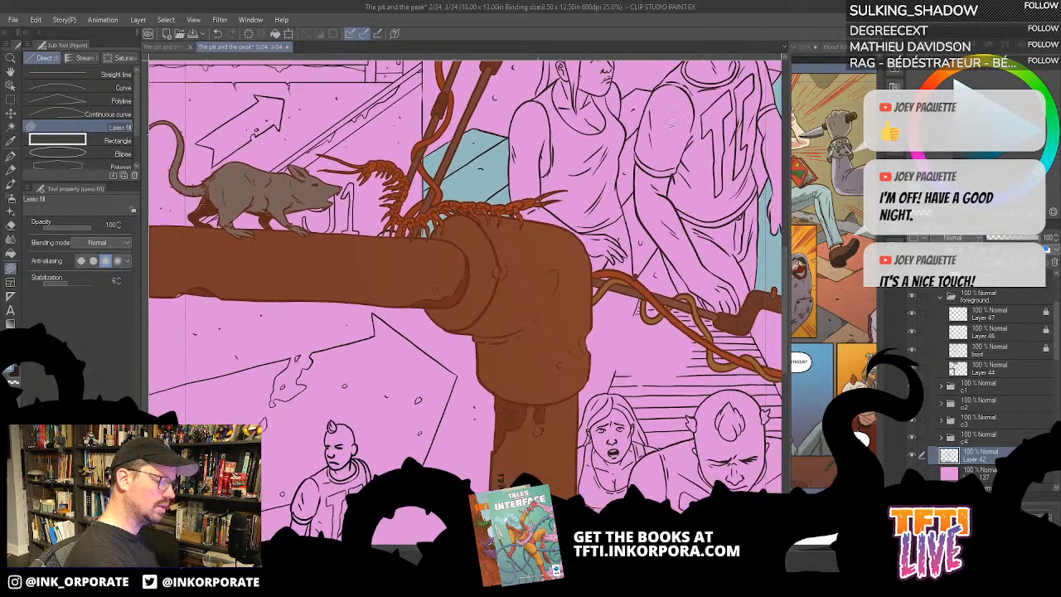
{"action": "key", "text": "g"}
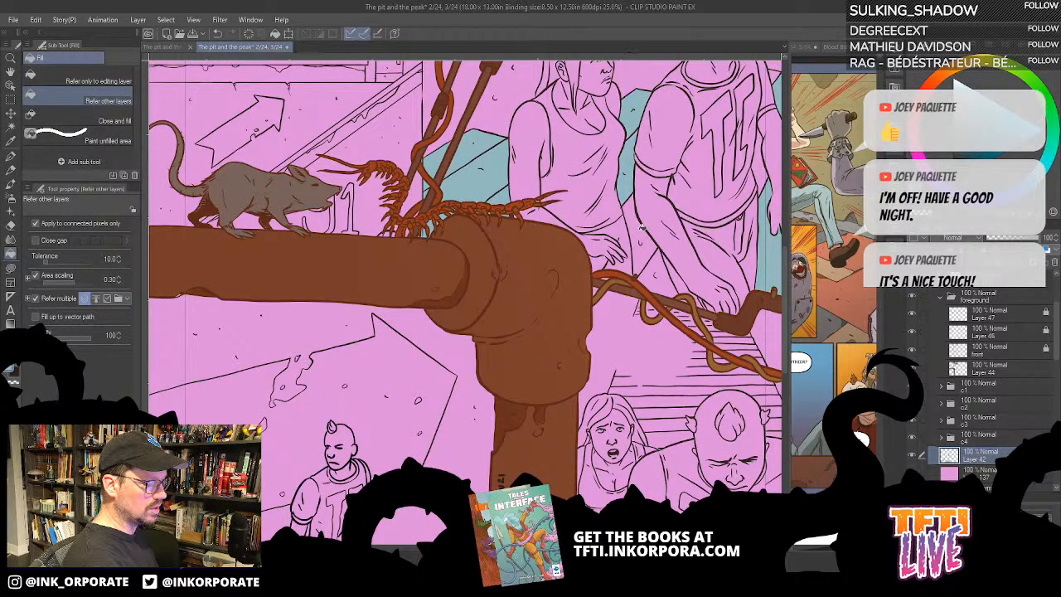
{"action": "left_click_drag", "start_coordinate": [645, 276], "coordinate": [581, 256]}
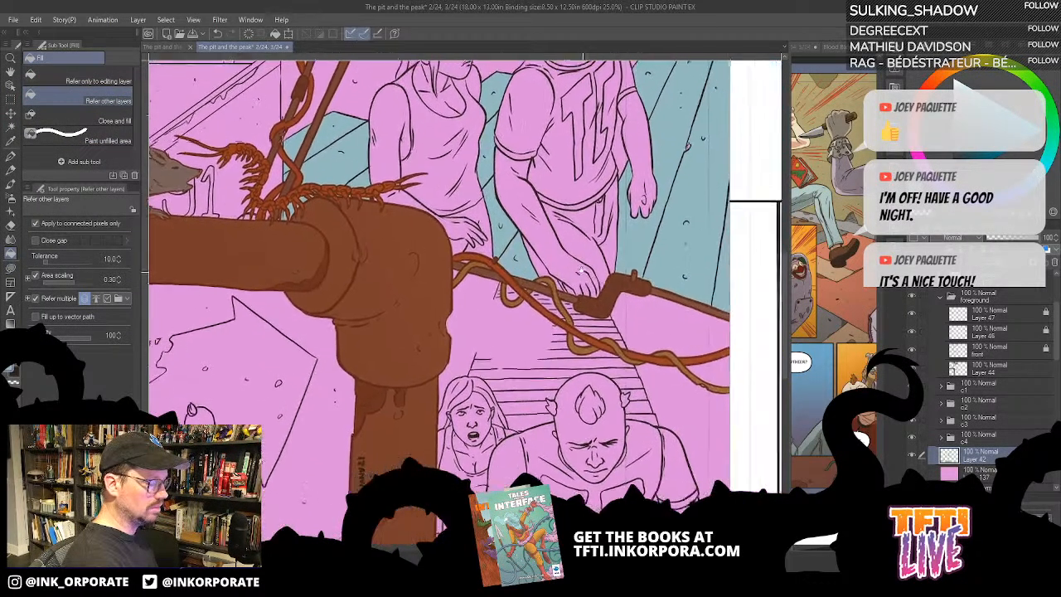
{"action": "left_click_drag", "start_coordinate": [655, 270], "coordinate": [578, 270]}
{"action": "left_click_drag", "start_coordinate": [685, 132], "coordinate": [579, 216]}
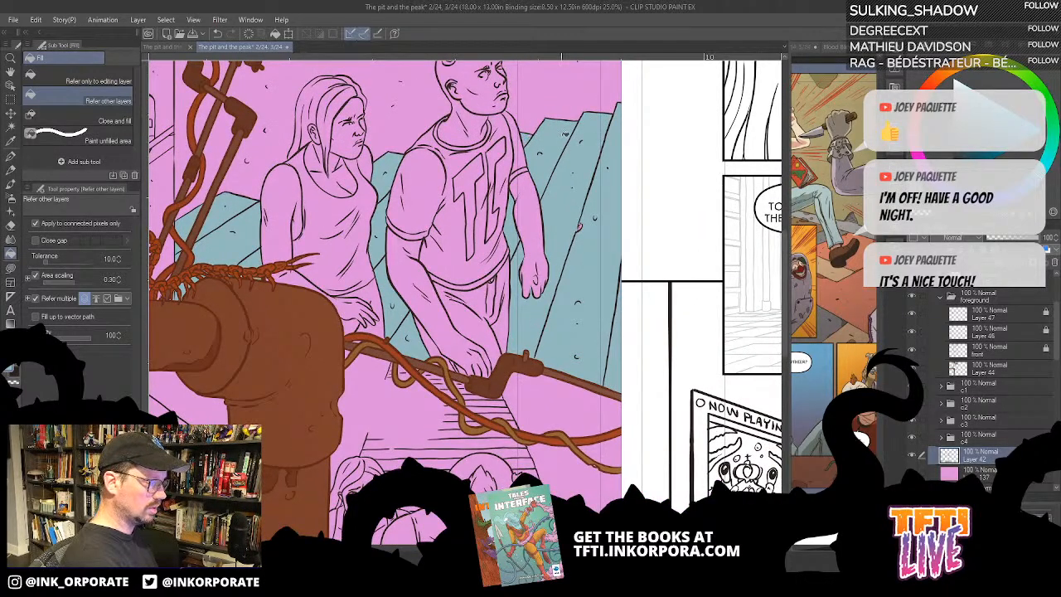
{"action": "key", "text": "u"}
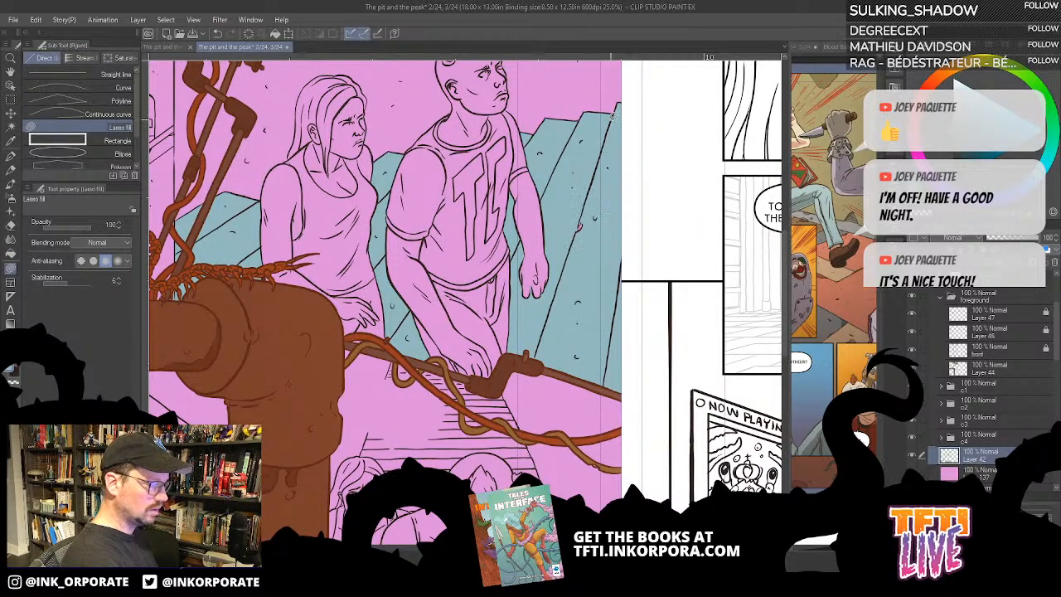
{"action": "left_click_drag", "start_coordinate": [605, 239], "coordinate": [612, 278]}
- Fill the ground and upper stair treads above the lower couple with the muted grey-blue
{"action": "left_click_drag", "start_coordinate": [516, 475], "coordinate": [583, 360]}
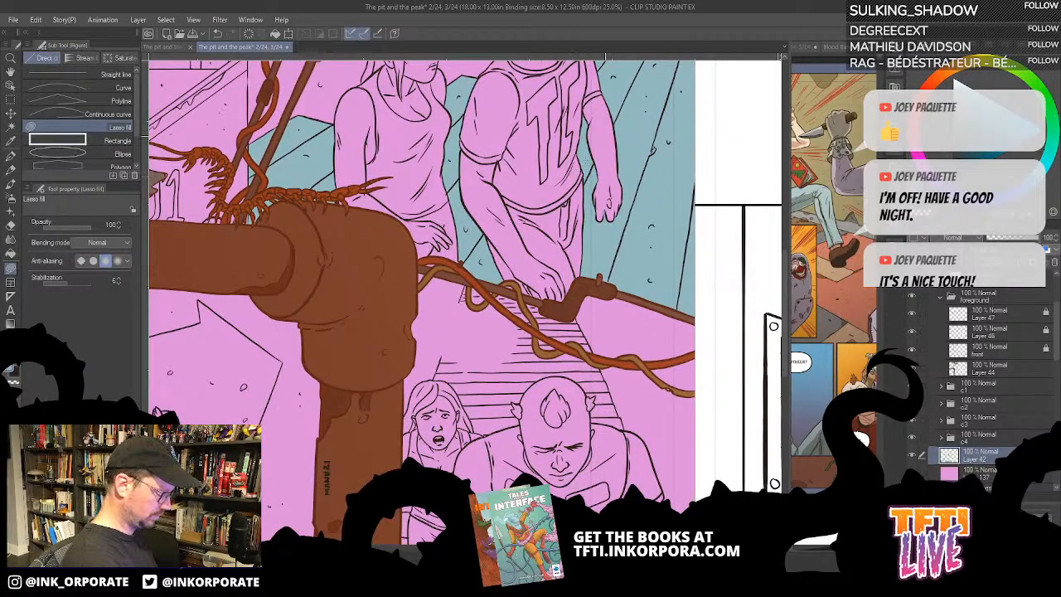
{"action": "key", "text": "g"}
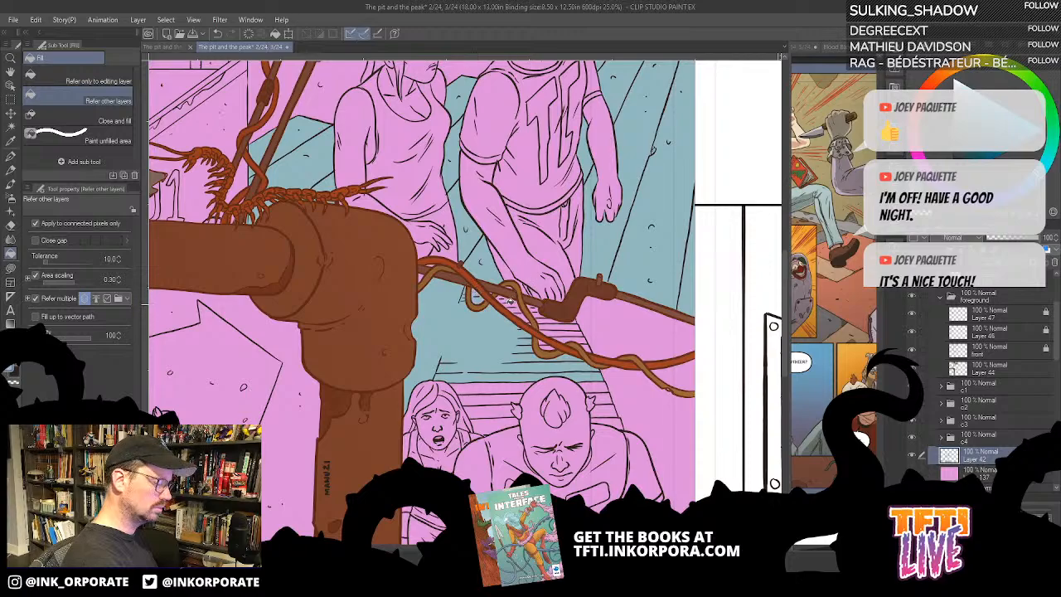
{"action": "left_click_drag", "start_coordinate": [550, 341], "coordinate": [511, 298]}
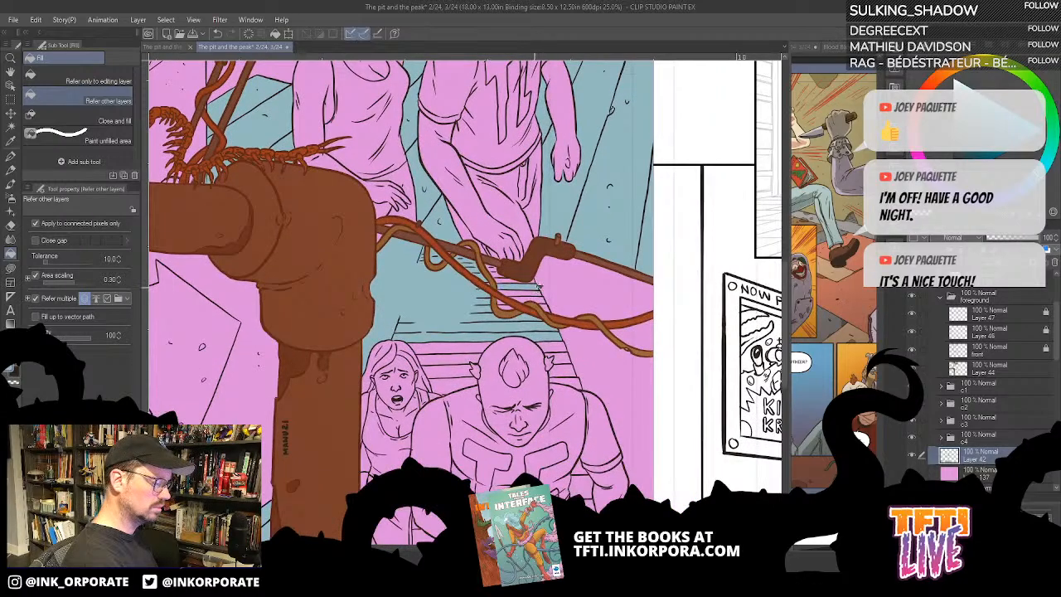
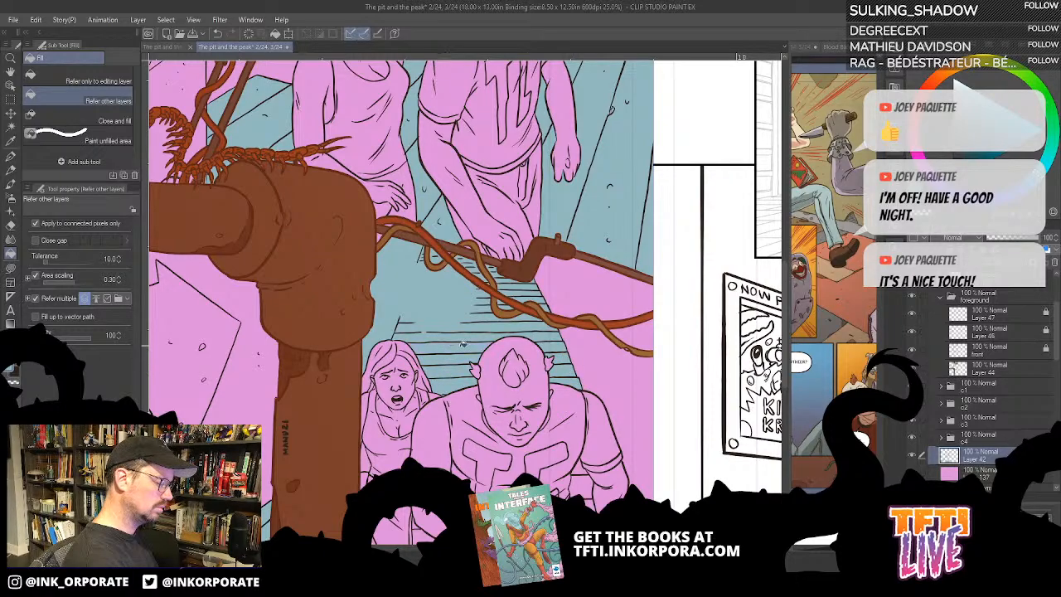
- Fill the remaining lower stair treads around the walking figures and beside the vertical pipe with the muted grey-blue
{"action": "left_click_drag", "start_coordinate": [550, 289], "coordinate": [616, 122]}
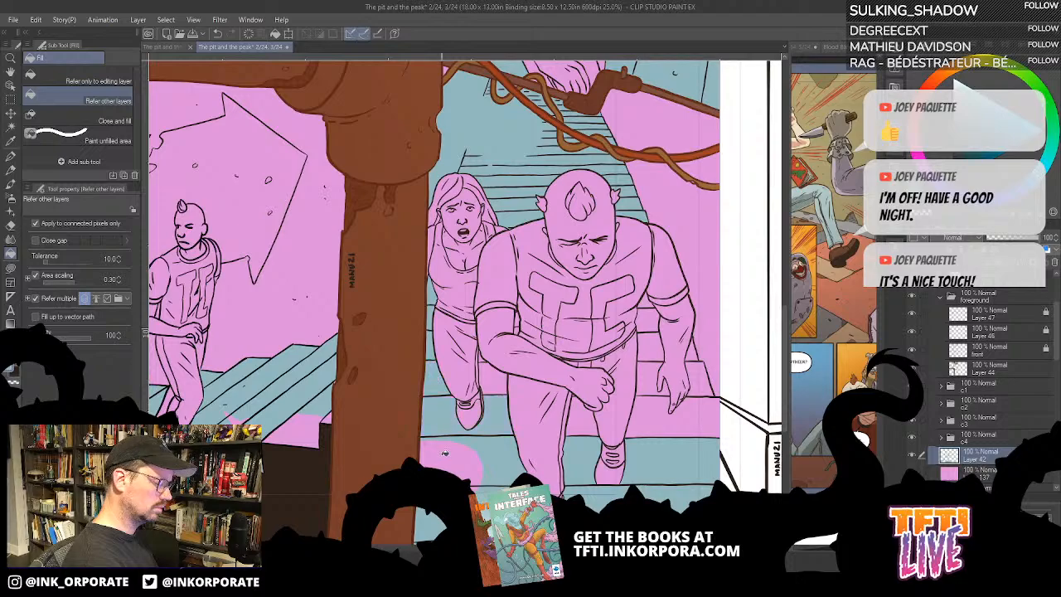
{"action": "left_click", "coordinate": [445, 454]}
{"action": "left_click_drag", "start_coordinate": [511, 431], "coordinate": [523, 265]}
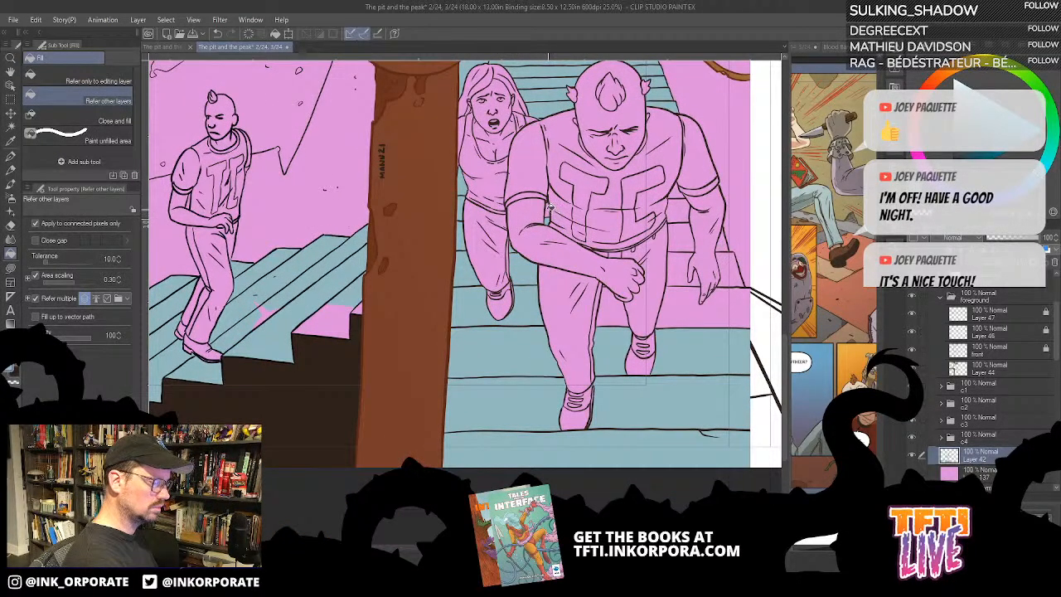
{"action": "left_click_drag", "start_coordinate": [632, 290], "coordinate": [552, 263]}
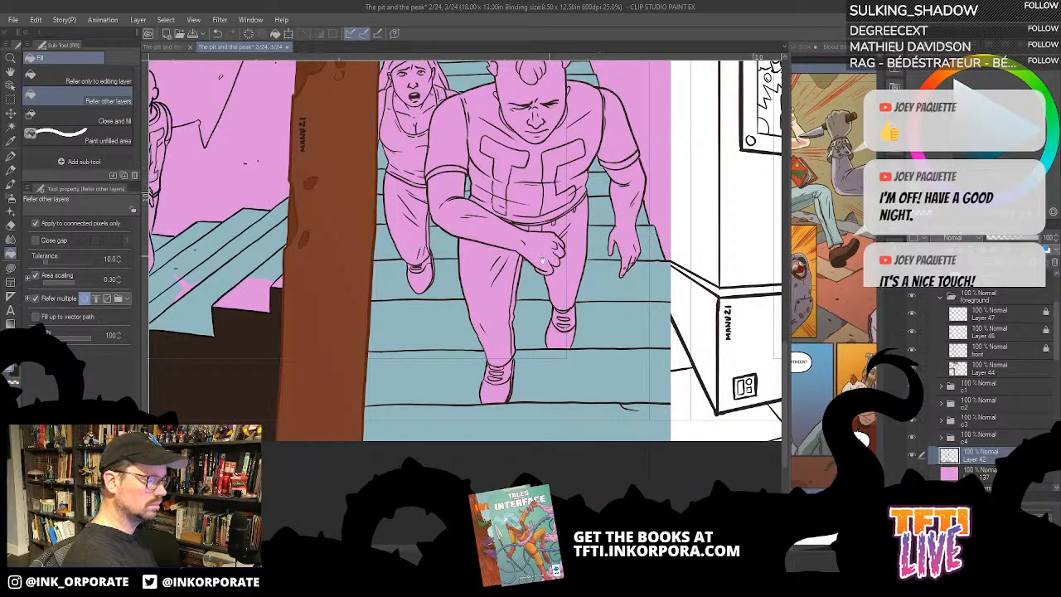
{"action": "left_click_drag", "start_coordinate": [542, 260], "coordinate": [623, 370]}
{"action": "left_click_drag", "start_coordinate": [400, 386], "coordinate": [663, 223]}
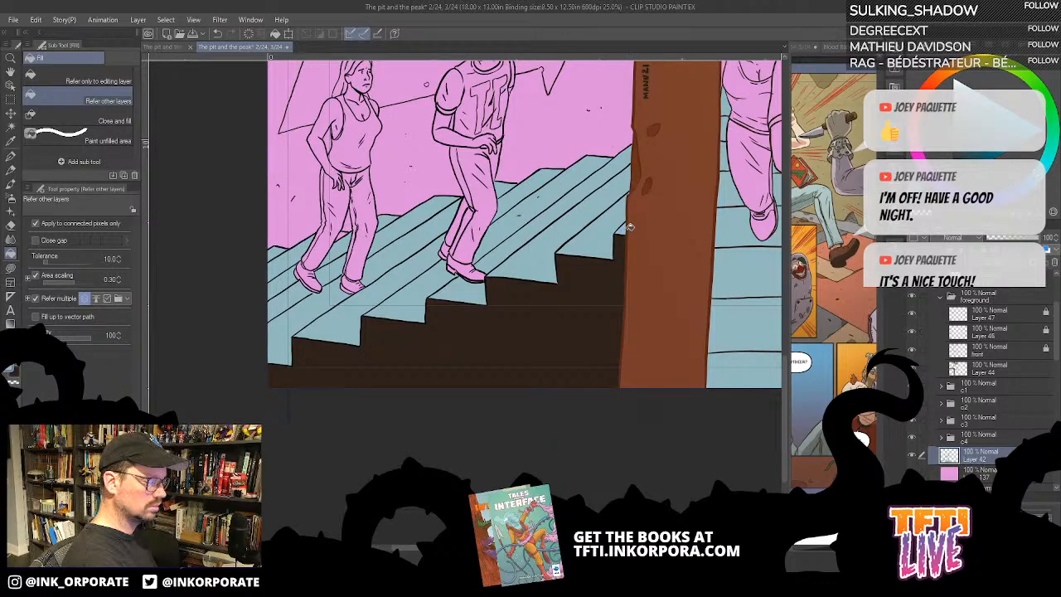
{"action": "left_click_drag", "start_coordinate": [585, 110], "coordinate": [546, 258]}
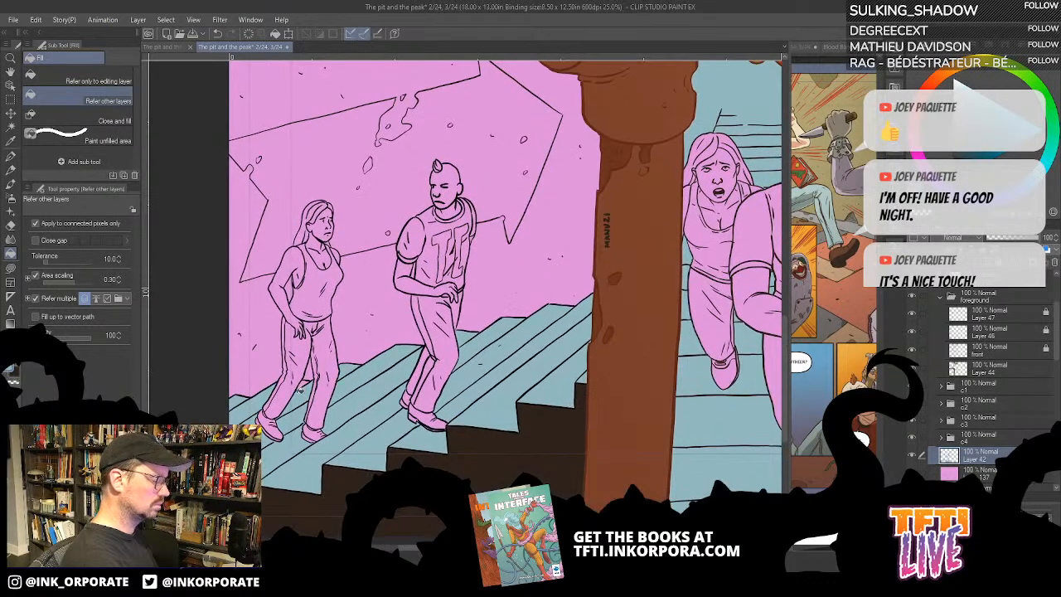
{"action": "scroll", "coordinate": [304, 384], "scroll_direction": "down", "scroll_amount": 2}
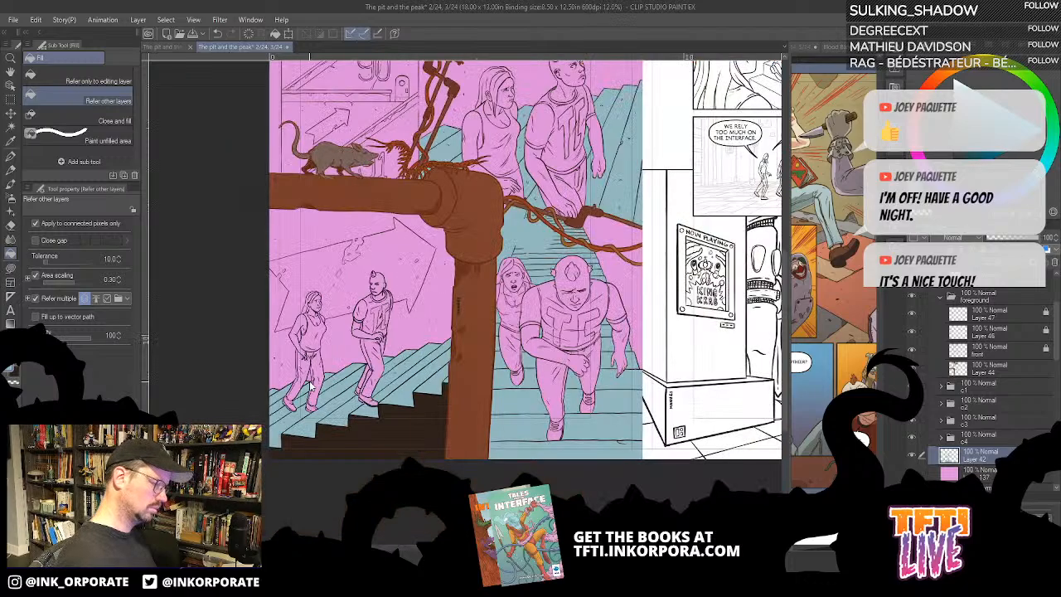
{"action": "left_click_drag", "start_coordinate": [683, 197], "coordinate": [693, 315]}
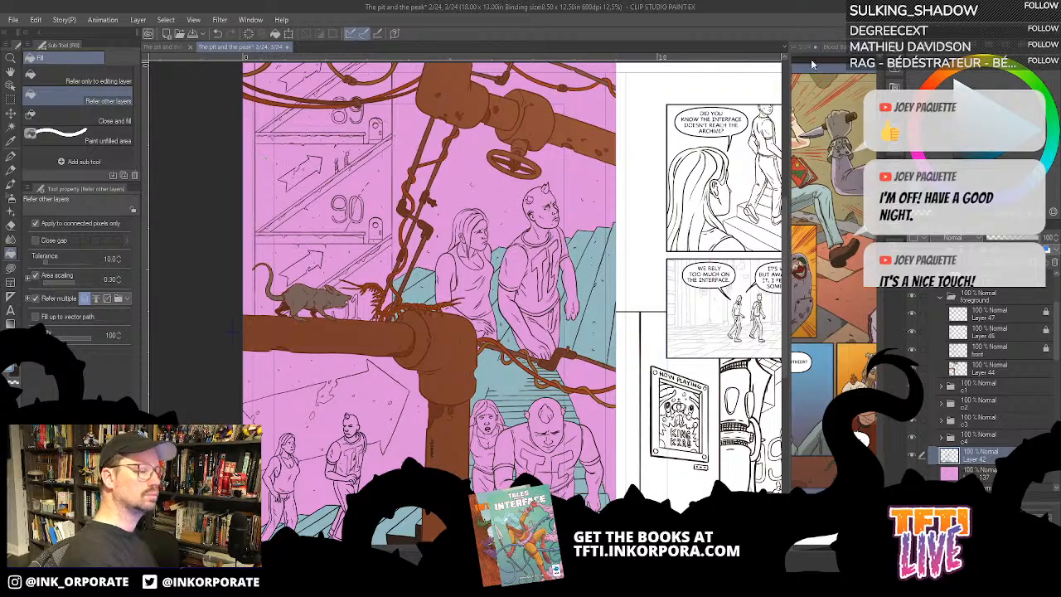
- Widen the reference pane beside the spread and bring up the colour set palette
{"action": "left_click_drag", "start_coordinate": [788, 88], "coordinate": [721, 88]}
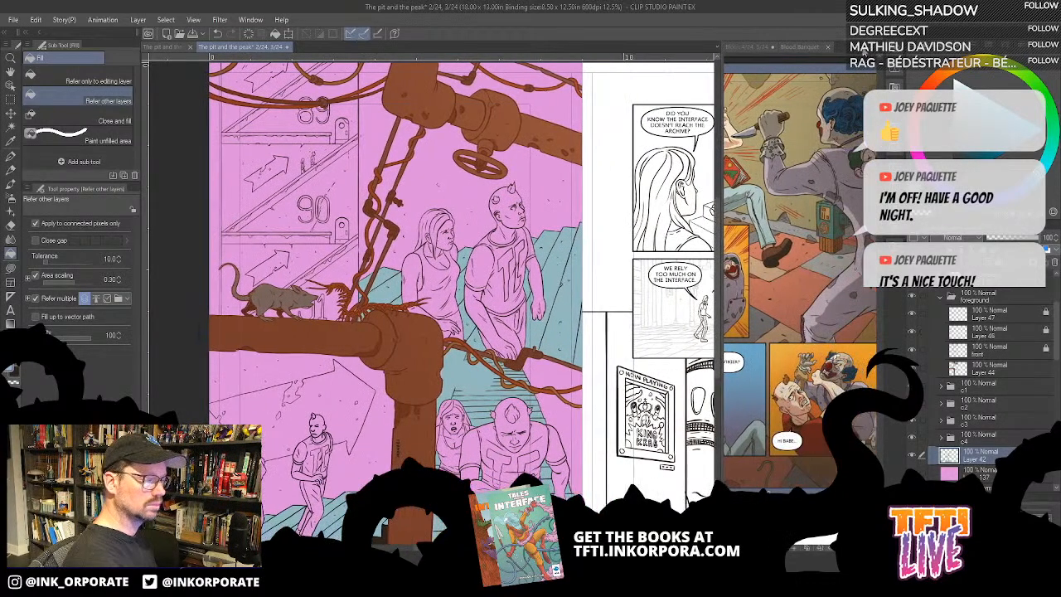
{"action": "left_click", "coordinate": [170, 47]}
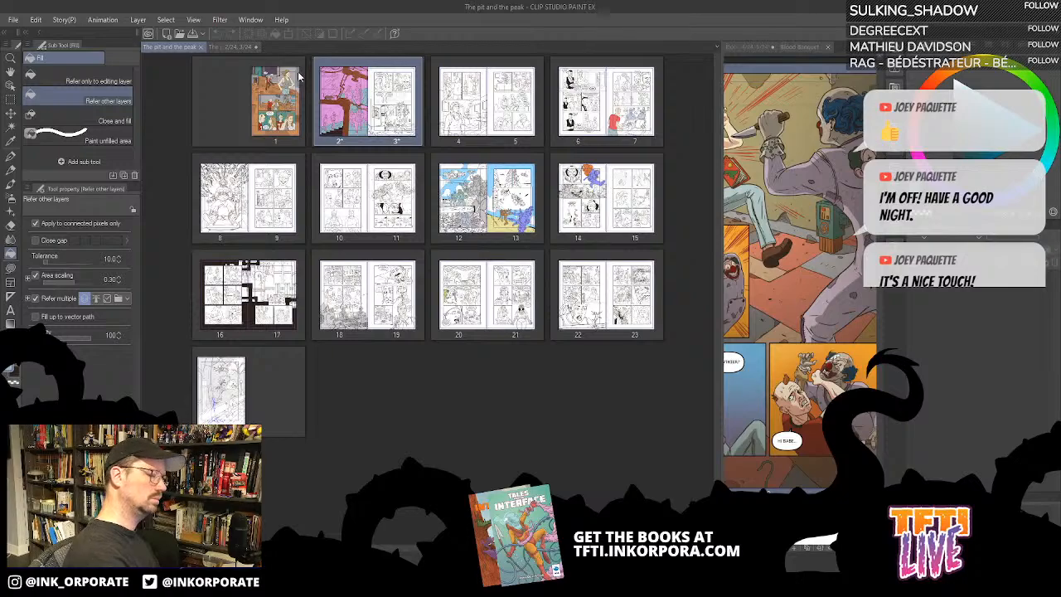
{"action": "left_click", "coordinate": [236, 46]}
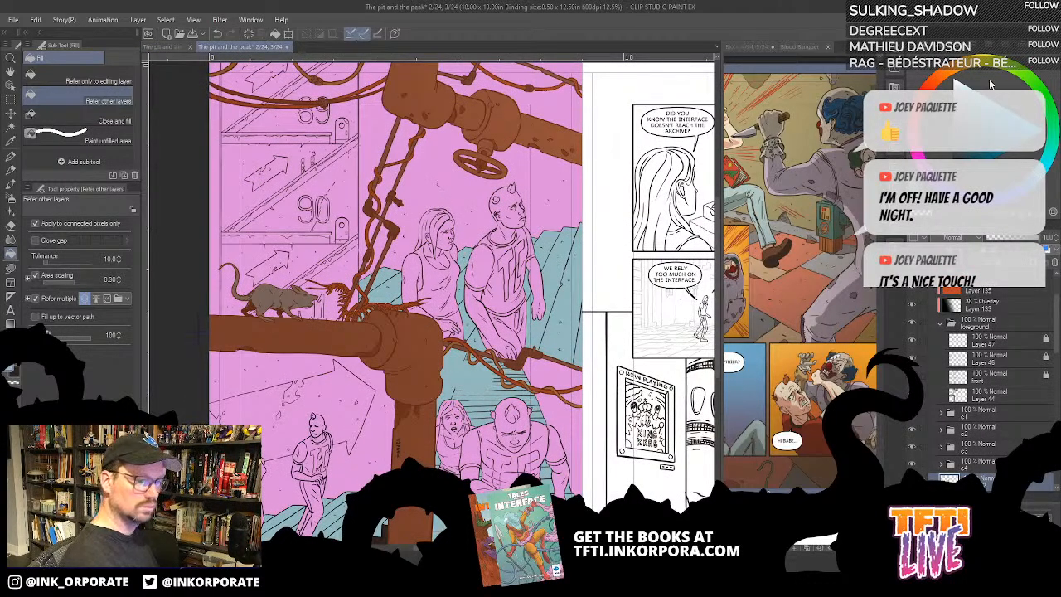
{"action": "left_click", "coordinate": [980, 49]}
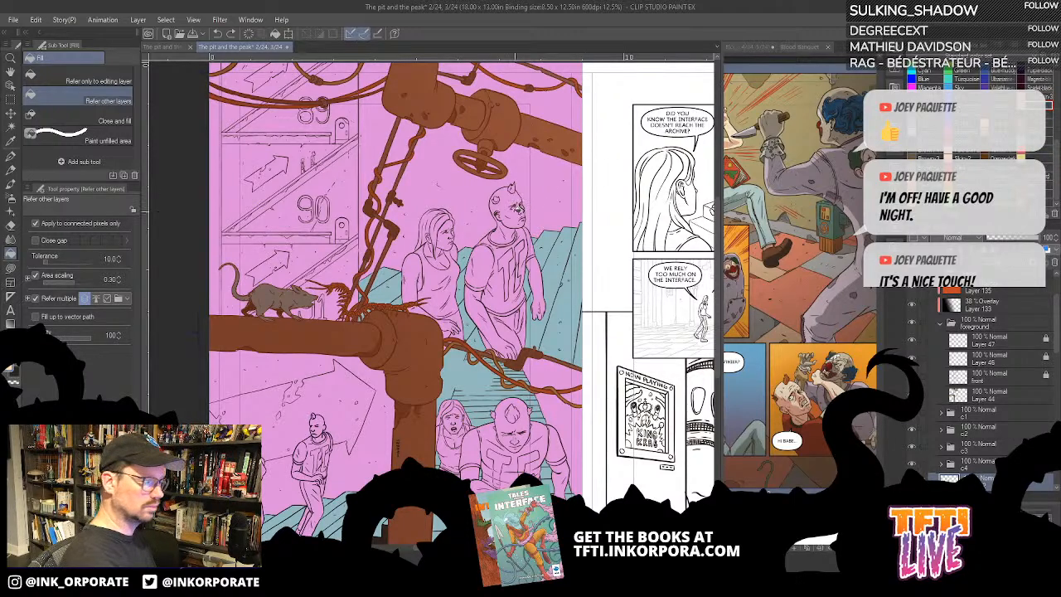
{"action": "left_click", "coordinate": [516, 212]}
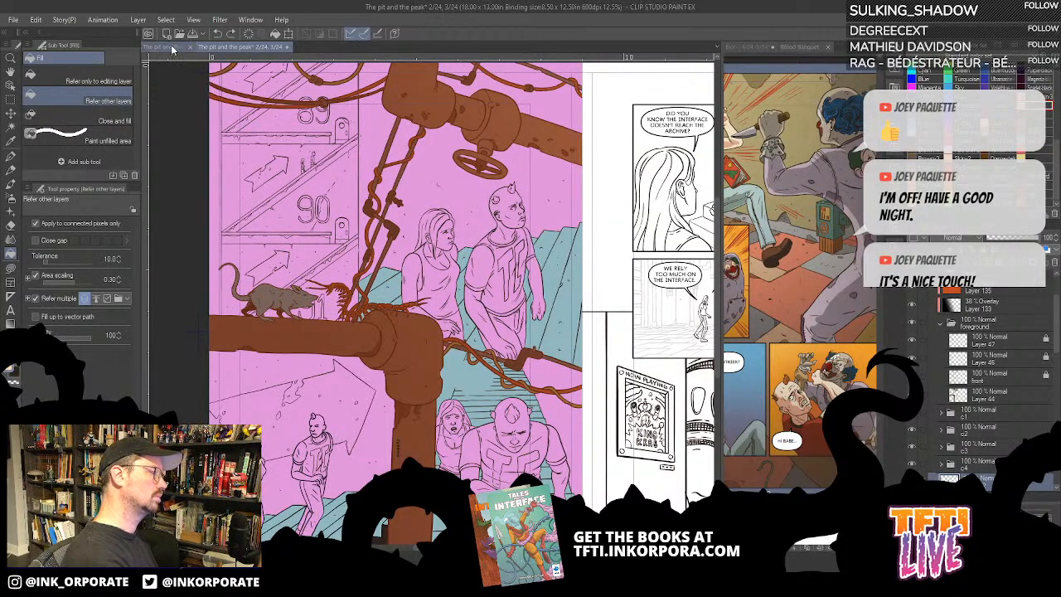
- Open page 1 from the page overview and place it in the reference pane, sizing both panes for side-by-side viewing
{"action": "left_click", "coordinate": [165, 47]}
{"action": "left_click", "coordinate": [279, 126]}
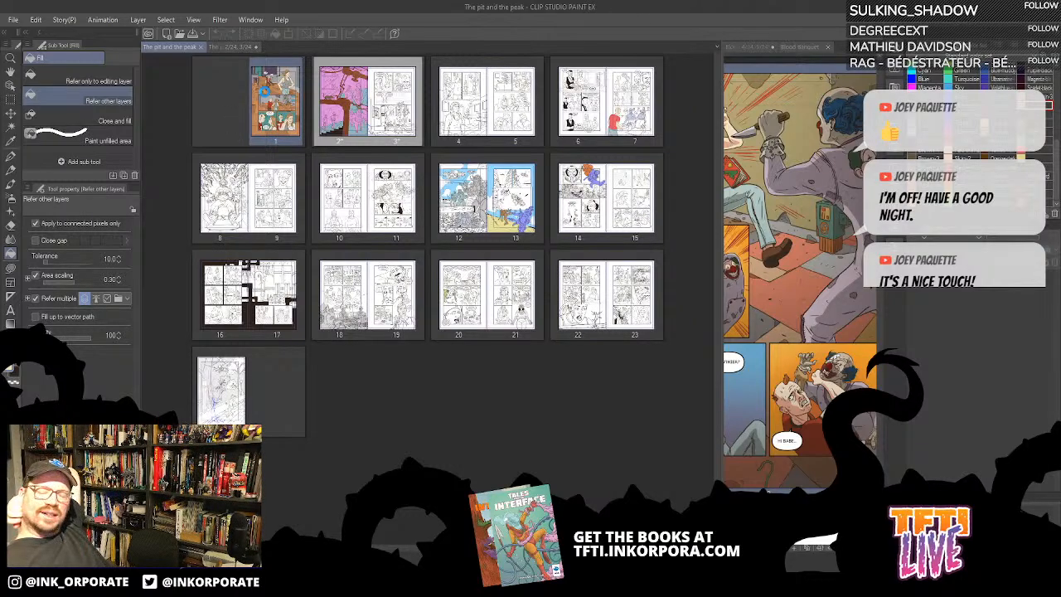
{"action": "double_click", "coordinate": [264, 91]}
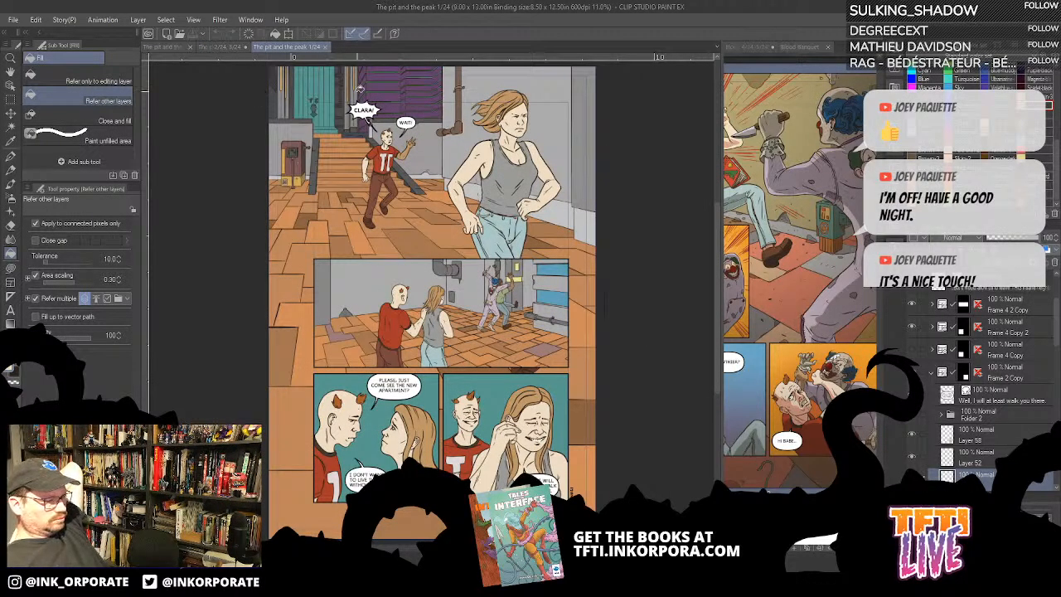
{"action": "mouse_move", "coordinate": [288, 48]}
{"action": "left_mouse_down"}
{"action": "mouse_move", "coordinate": [792, 69]}
{"action": "mouse_move", "coordinate": [841, 50]}
{"action": "left_mouse_up"}
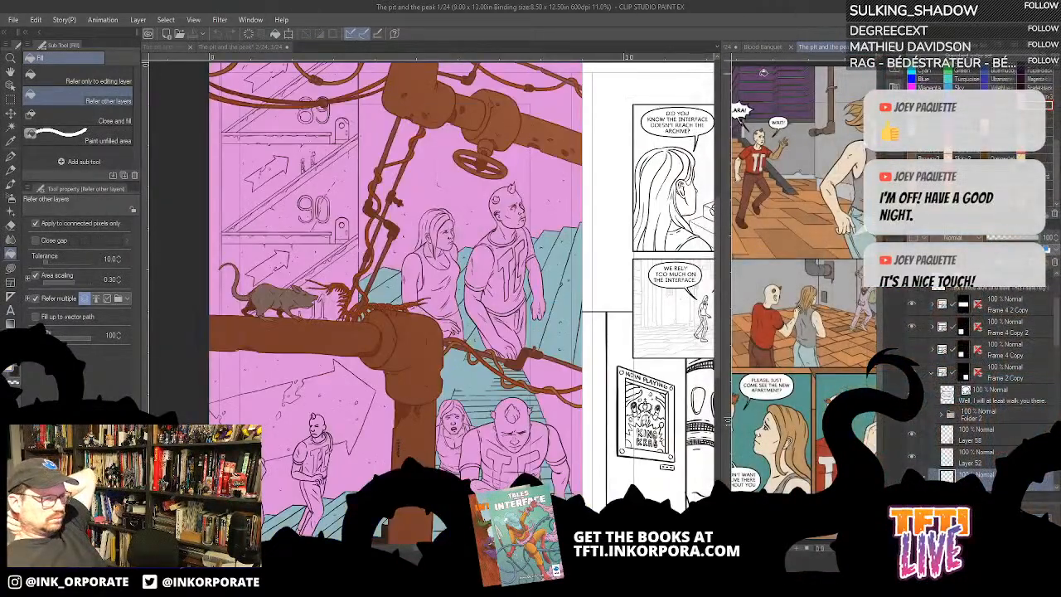
{"action": "left_click_drag", "start_coordinate": [723, 86], "coordinate": [445, 77]}
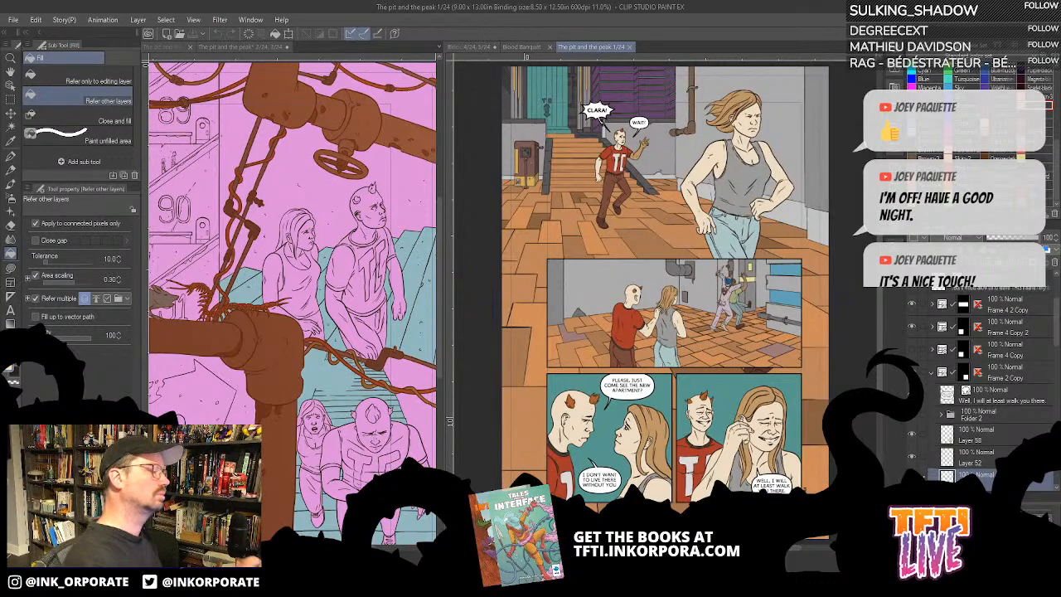
{"action": "left_click_drag", "start_coordinate": [445, 227], "coordinate": [583, 232]}
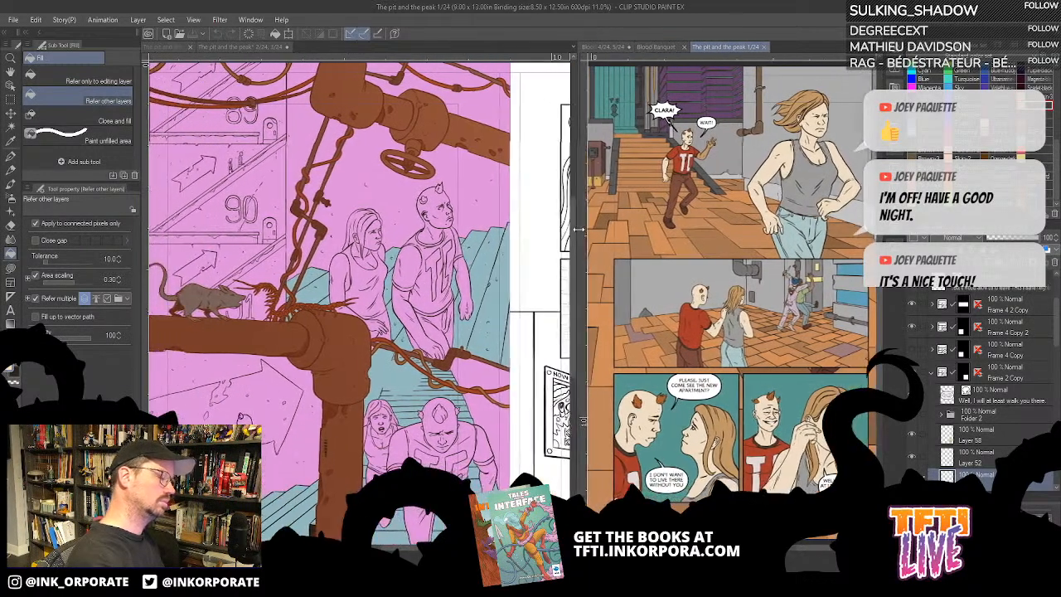
- Return to the spread, try a fill on the standing man's face and undo it
{"action": "left_click", "coordinate": [427, 355]}
{"action": "left_click_drag", "start_coordinate": [394, 357], "coordinate": [434, 343]}
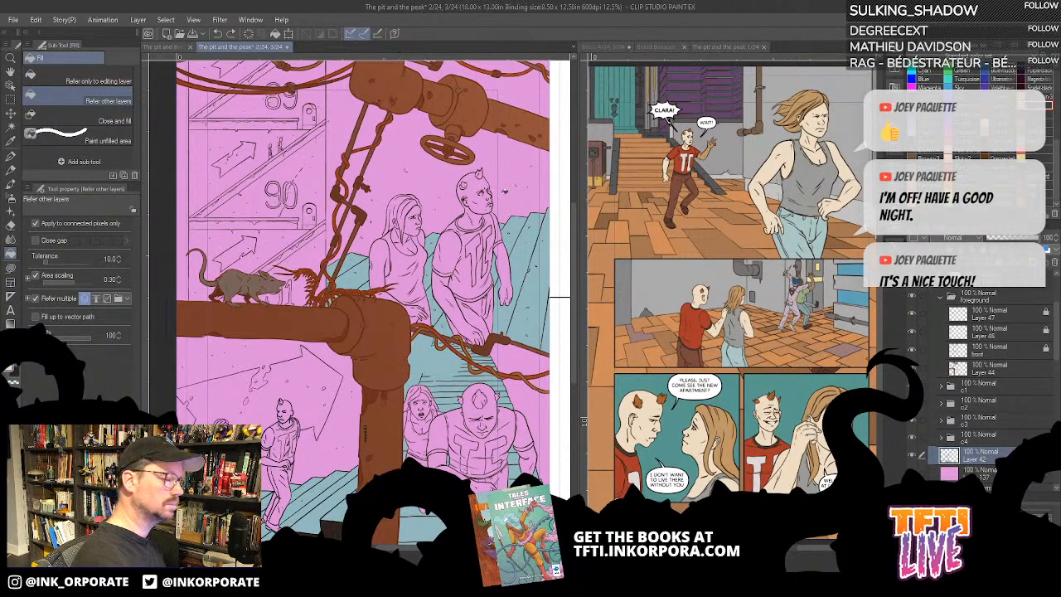
{"action": "left_click", "coordinate": [482, 196]}
{"action": "key", "text": "ctrl+z"}
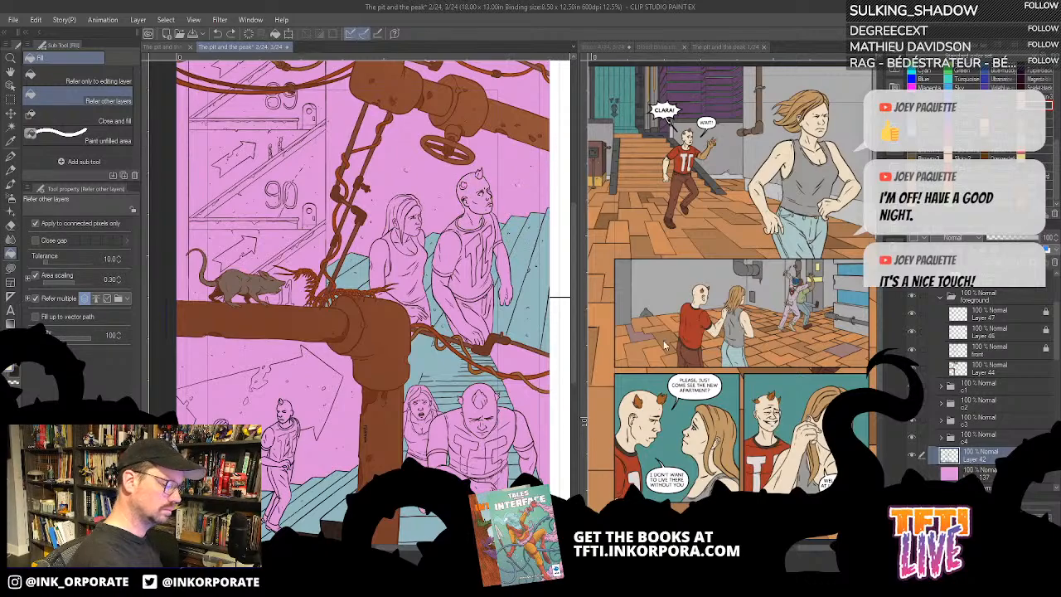
- Try to fill the standing man's head and neck with the pale skin tone sampled from page 1, and undo the fill
{"action": "left_click", "coordinate": [654, 405]}
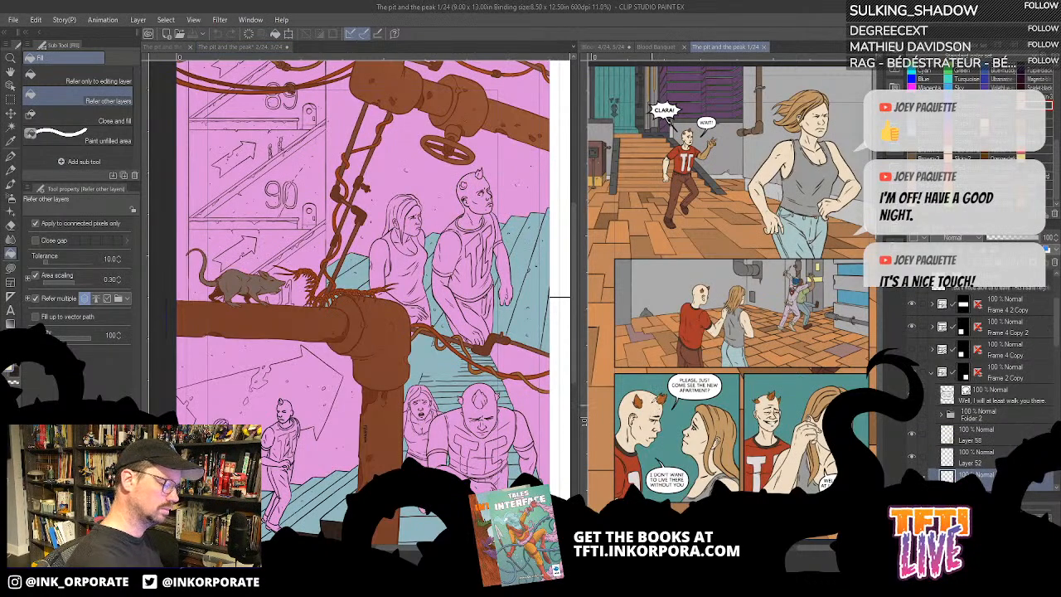
{"action": "left_click", "coordinate": [479, 195]}
{"action": "left_click", "coordinate": [477, 189]}
{"action": "left_click_drag", "start_coordinate": [458, 250], "coordinate": [524, 260]}
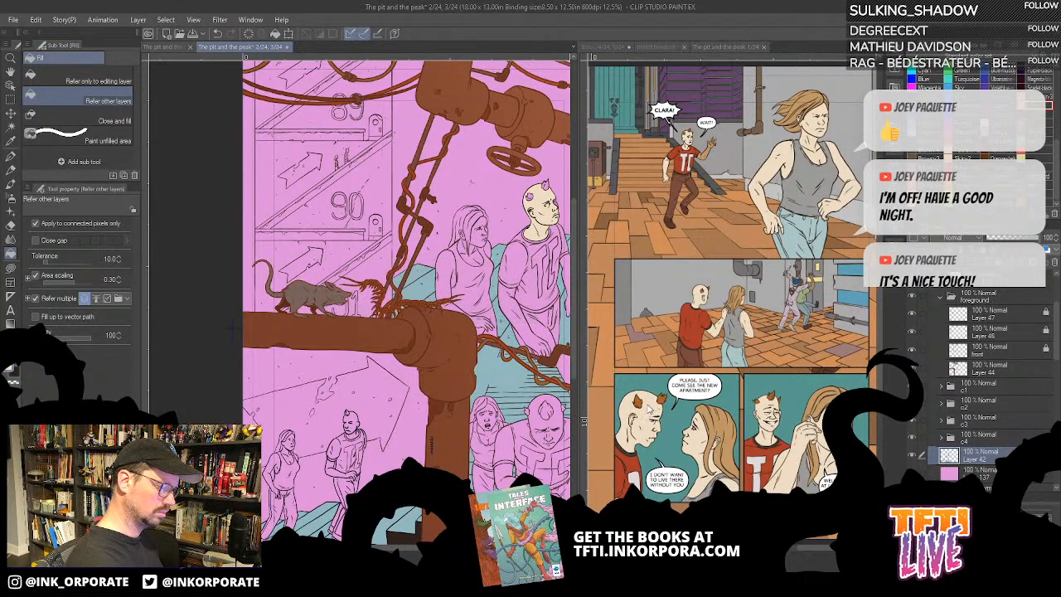
{"action": "left_click", "coordinate": [649, 406]}
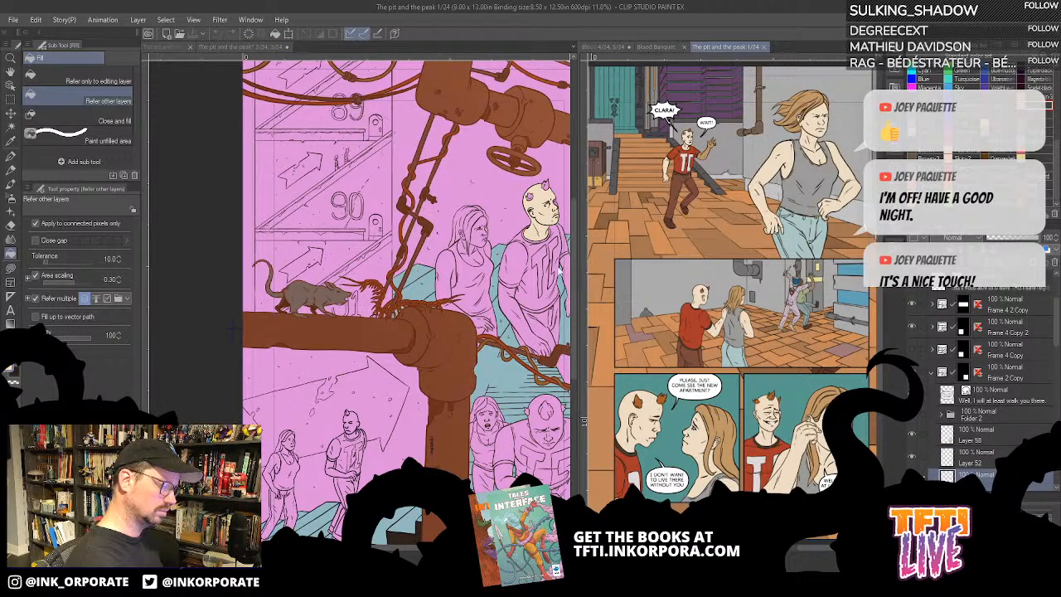
{"action": "left_click", "coordinate": [542, 225]}
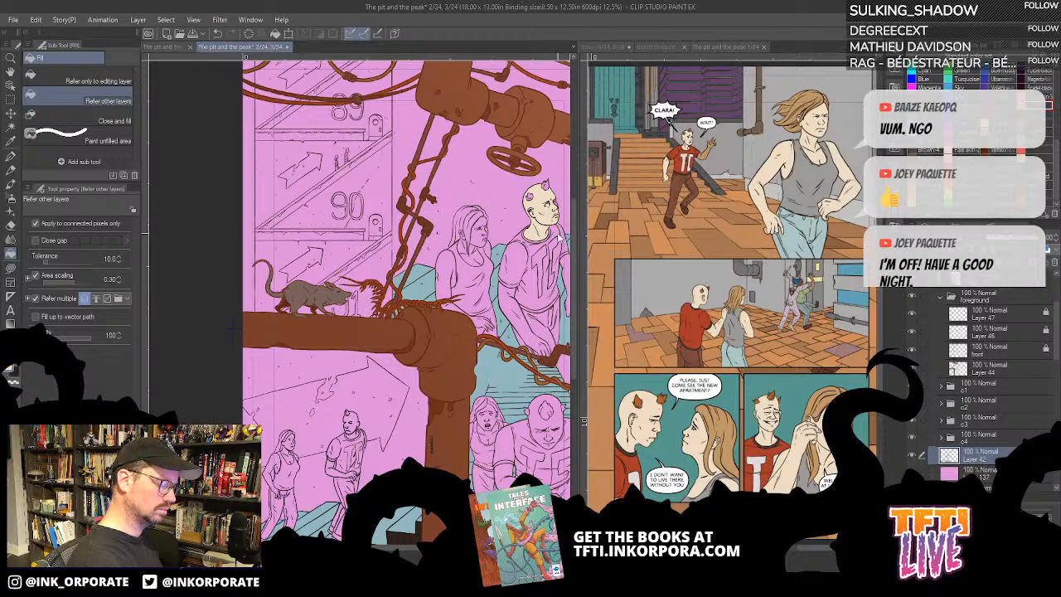
{"action": "scroll", "coordinate": [557, 214], "scroll_direction": "up", "scroll_amount": 1}
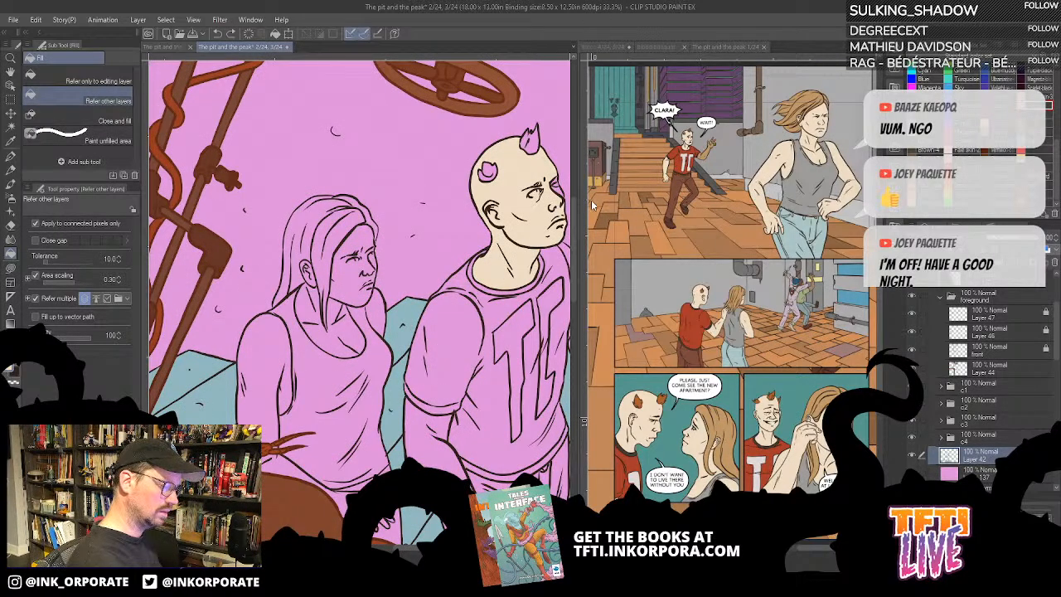
{"action": "key", "text": "ctrl+z"}
- Resample the man's pale skin tone from page 1 and fill the standing man's head and neck with it
{"action": "left_click", "coordinate": [652, 412]}
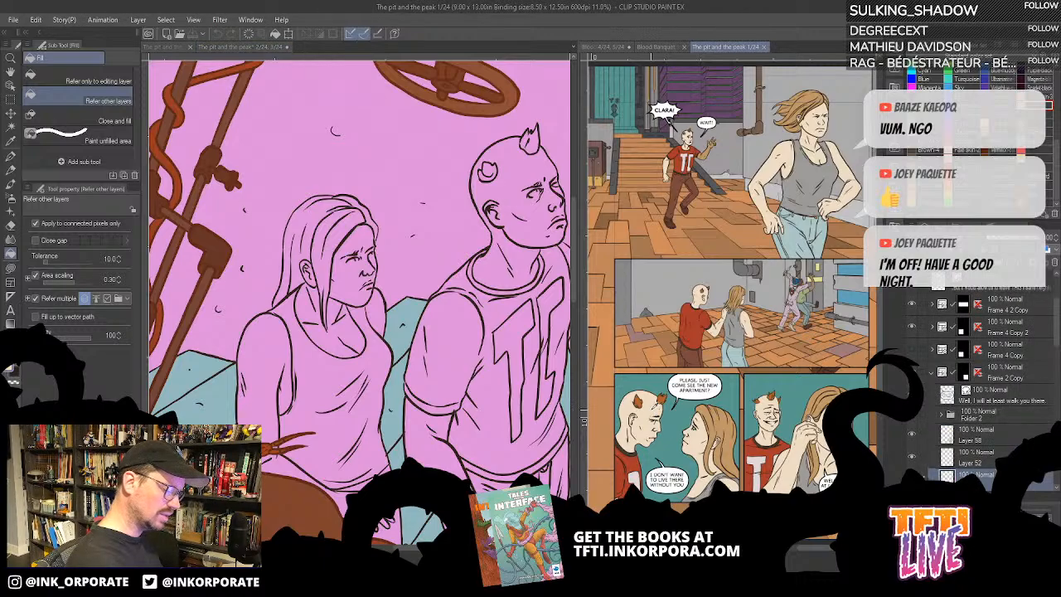
{"action": "scroll", "coordinate": [638, 410], "scroll_direction": "up", "scroll_amount": 3}
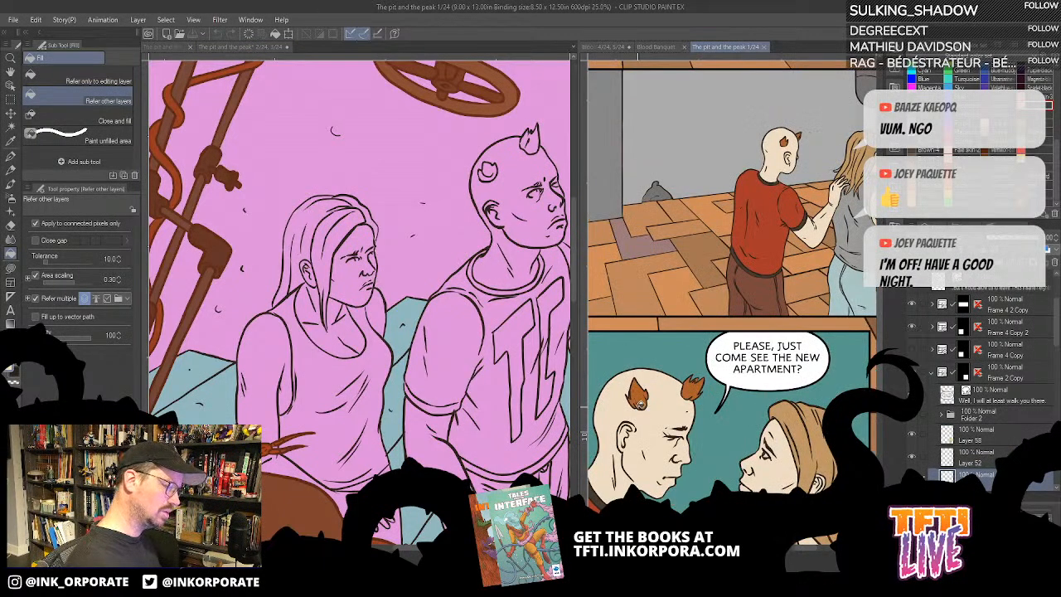
{"action": "left_click_drag", "start_coordinate": [668, 405], "coordinate": [635, 167]}
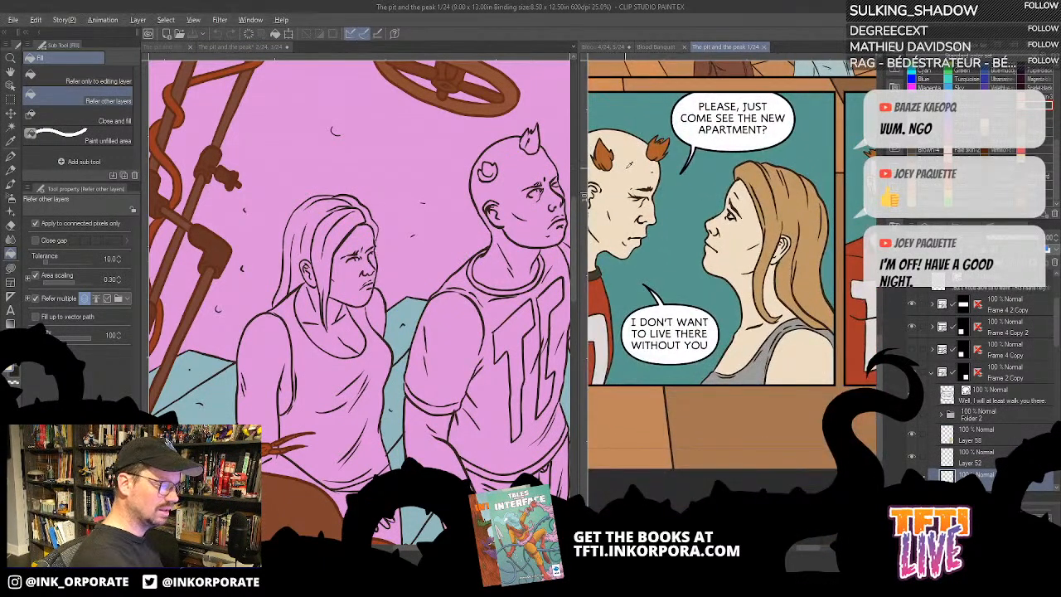
{"action": "scroll", "coordinate": [618, 179], "scroll_direction": "down", "scroll_amount": 3}
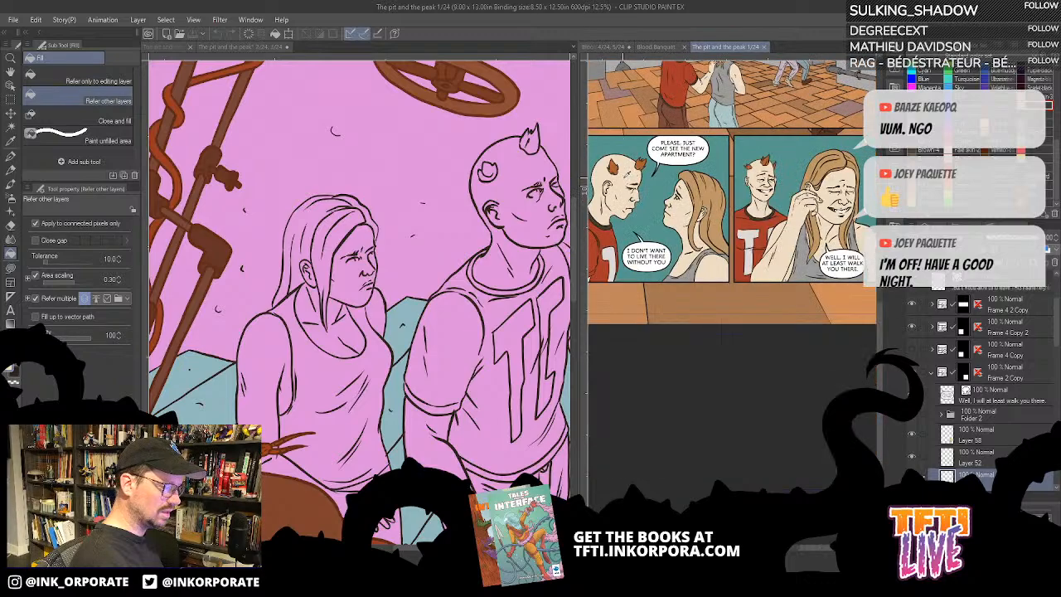
{"action": "scroll", "coordinate": [628, 167], "scroll_direction": "up", "scroll_amount": 4}
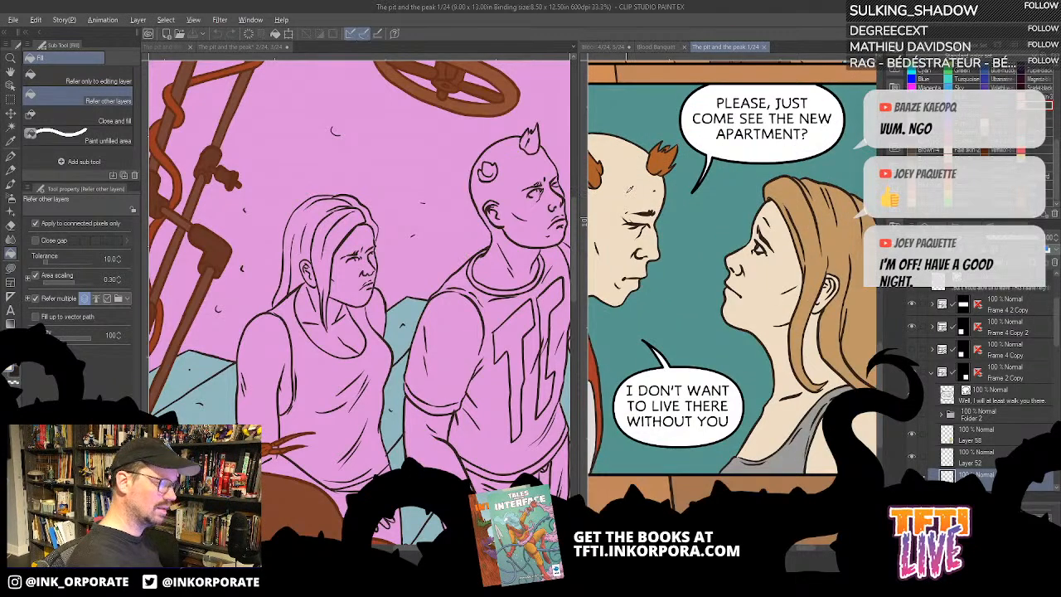
{"action": "left_click", "coordinate": [552, 209]}
{"action": "left_click", "coordinate": [548, 213]}
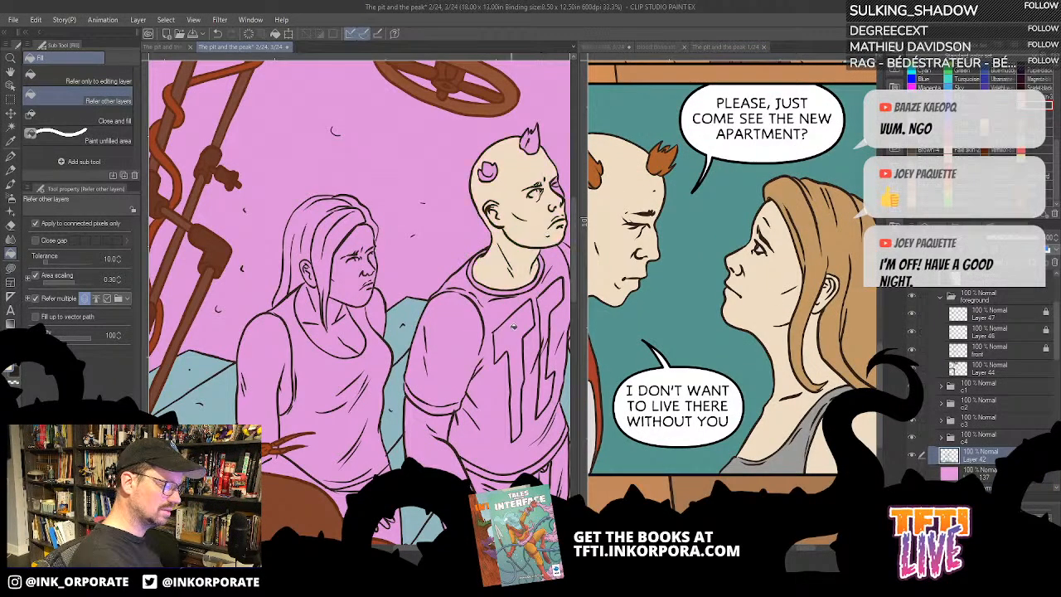
- Sample the man's forehead skin tone on page 1 and check its values in the colour settings without changing them
{"action": "left_click", "coordinate": [631, 194]}
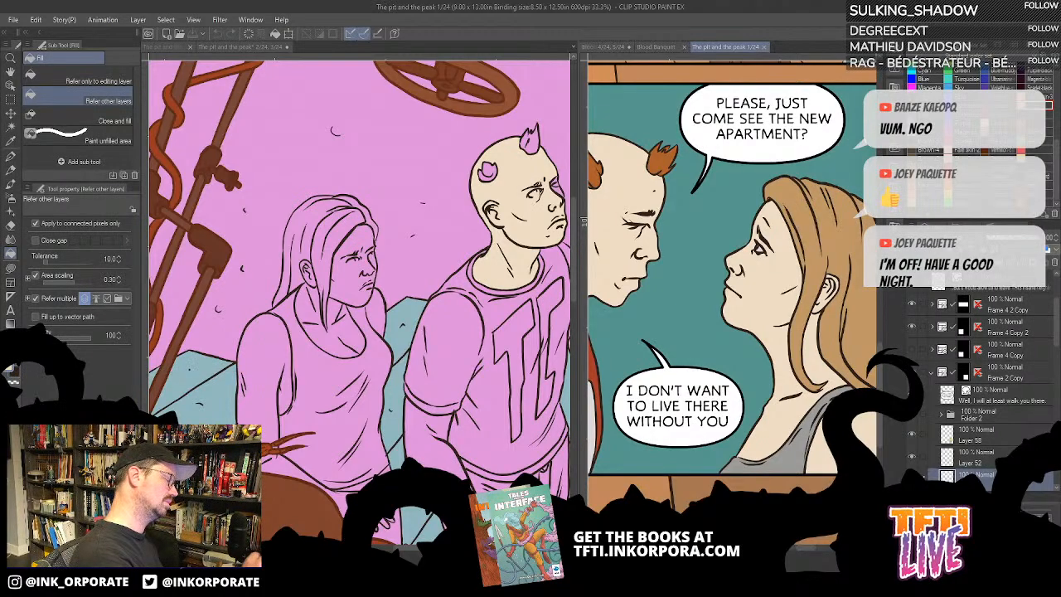
{"action": "left_click", "coordinate": [11, 371]}
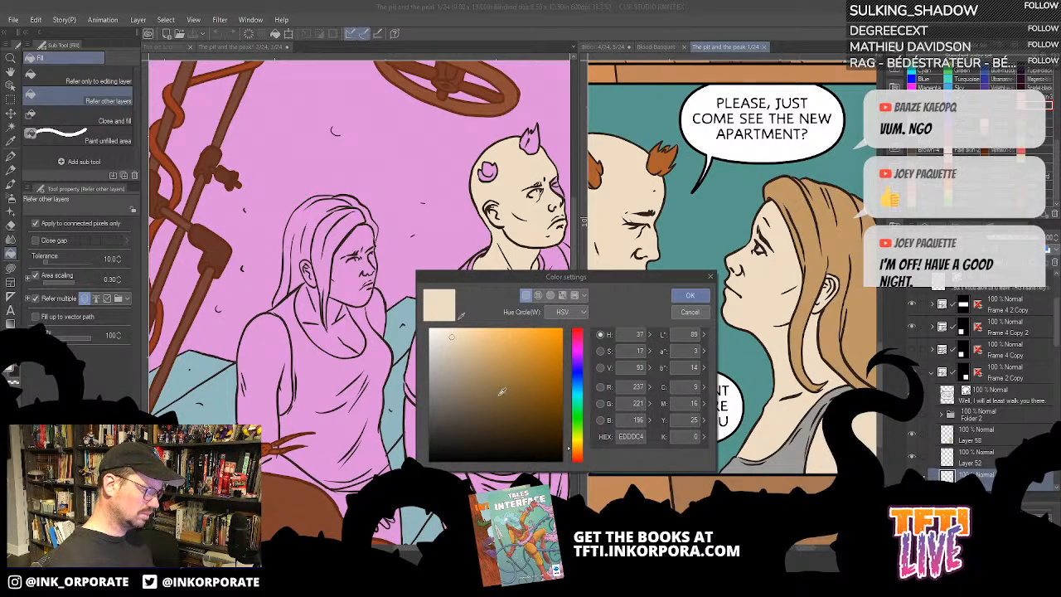
{"action": "left_click", "coordinate": [690, 312]}
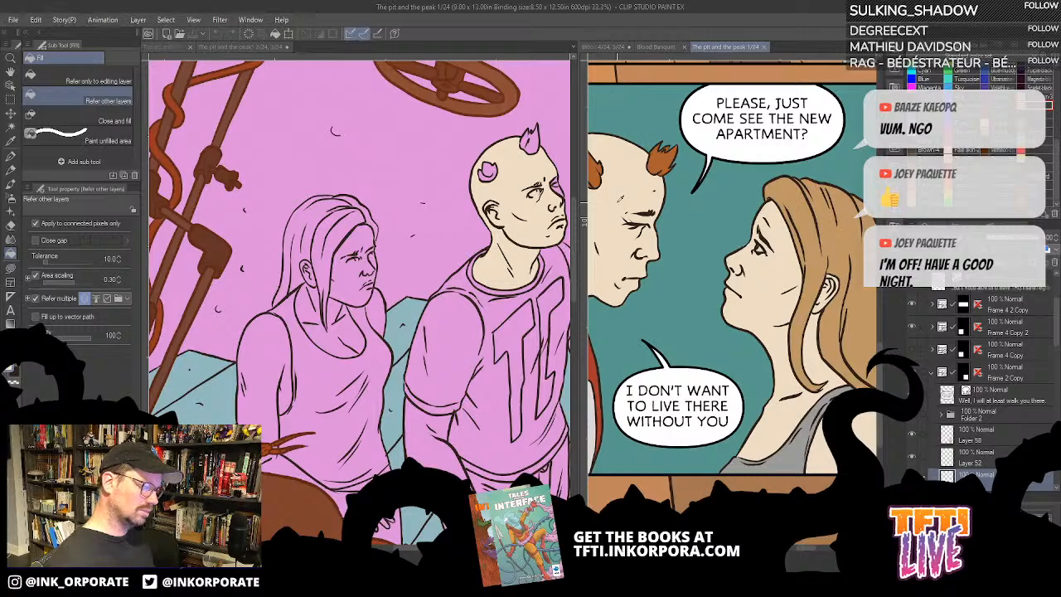
{"action": "left_click", "coordinate": [12, 371]}
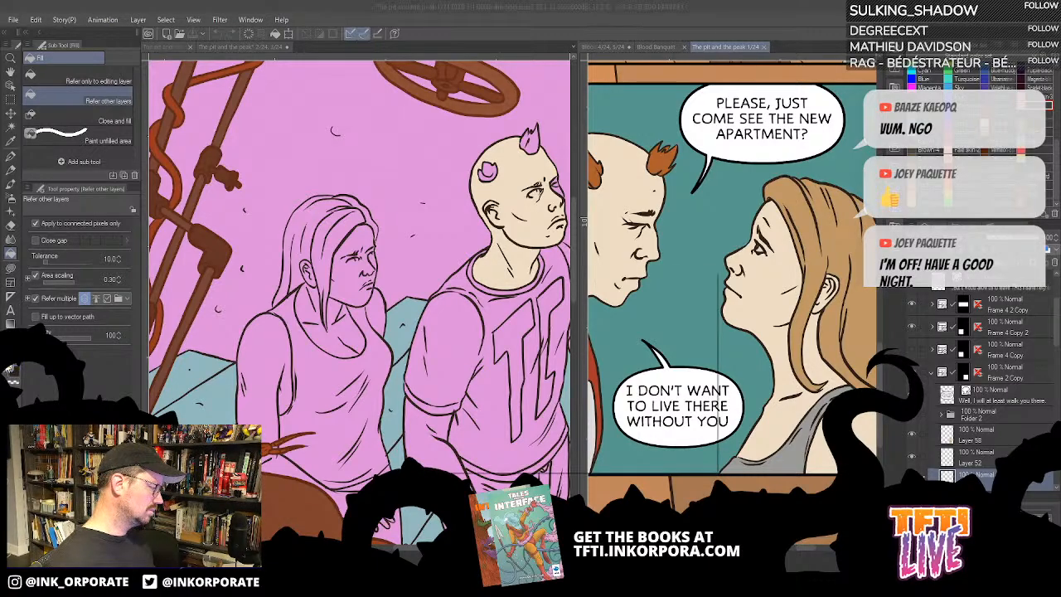
{"action": "key", "text": "Escape"}
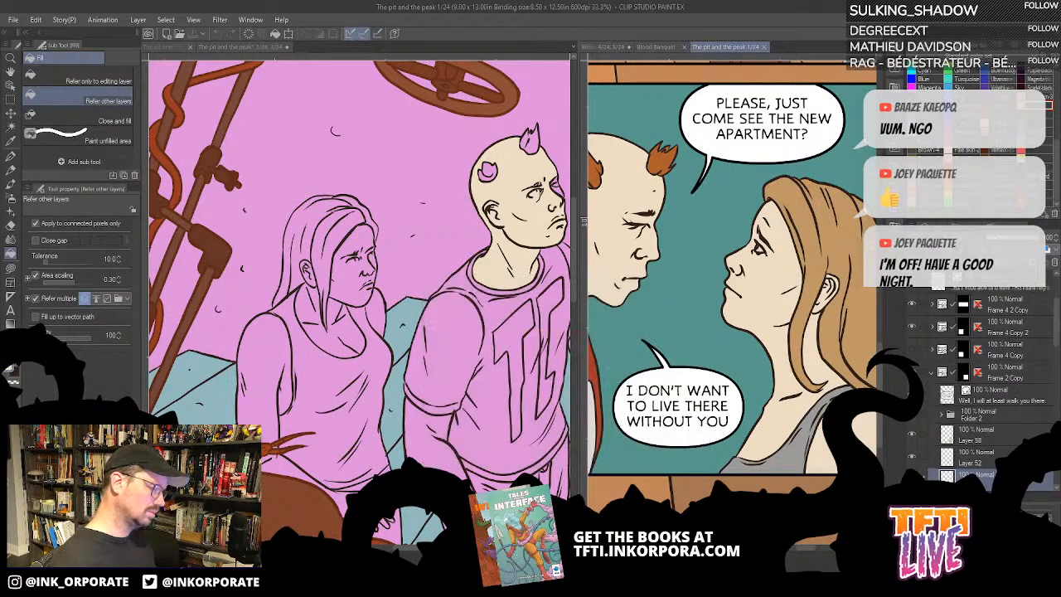
- Fill the standing woman's face with the pale skin tone
{"action": "left_click", "coordinate": [352, 281]}
{"action": "left_click", "coordinate": [350, 277]}
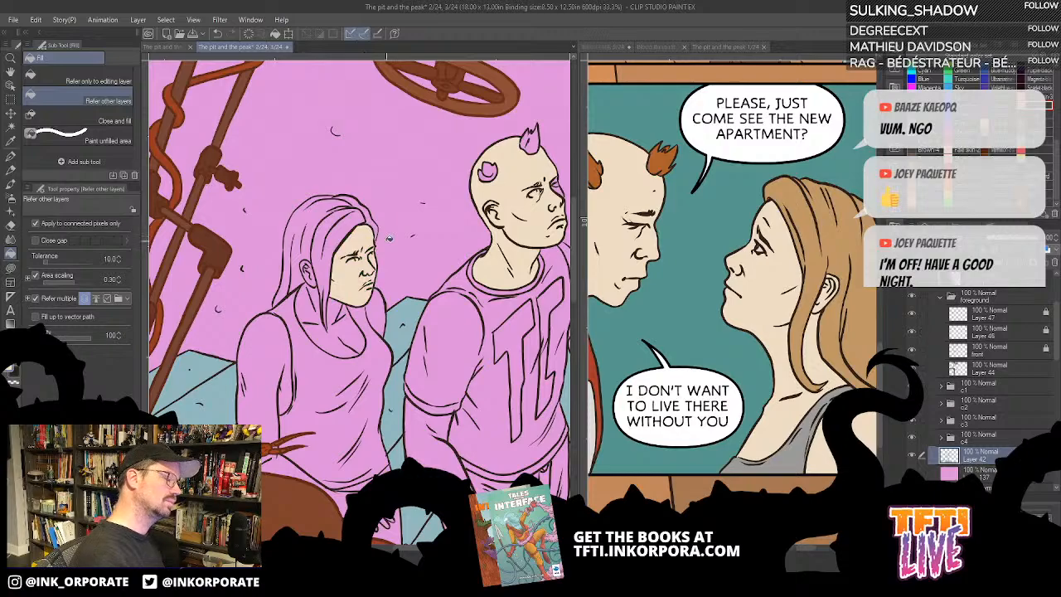
{"action": "scroll", "coordinate": [389, 238], "scroll_direction": "down", "scroll_amount": 4}
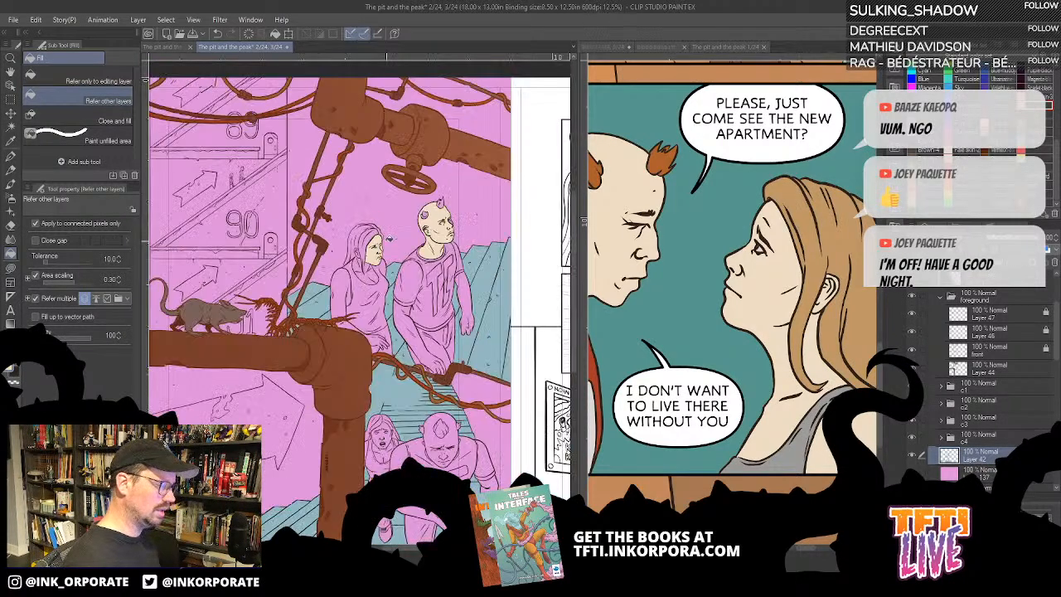
- Select the pink base layer beneath Layer 42 and refill it with a more muted purplish pink
{"action": "left_click", "coordinate": [974, 473]}
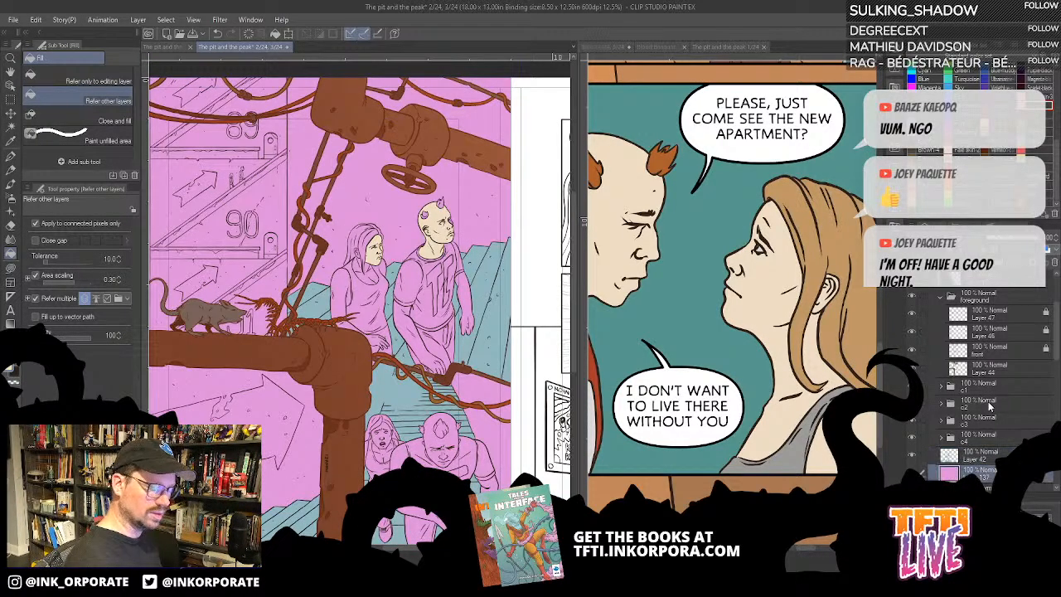
{"action": "left_click", "coordinate": [920, 49]}
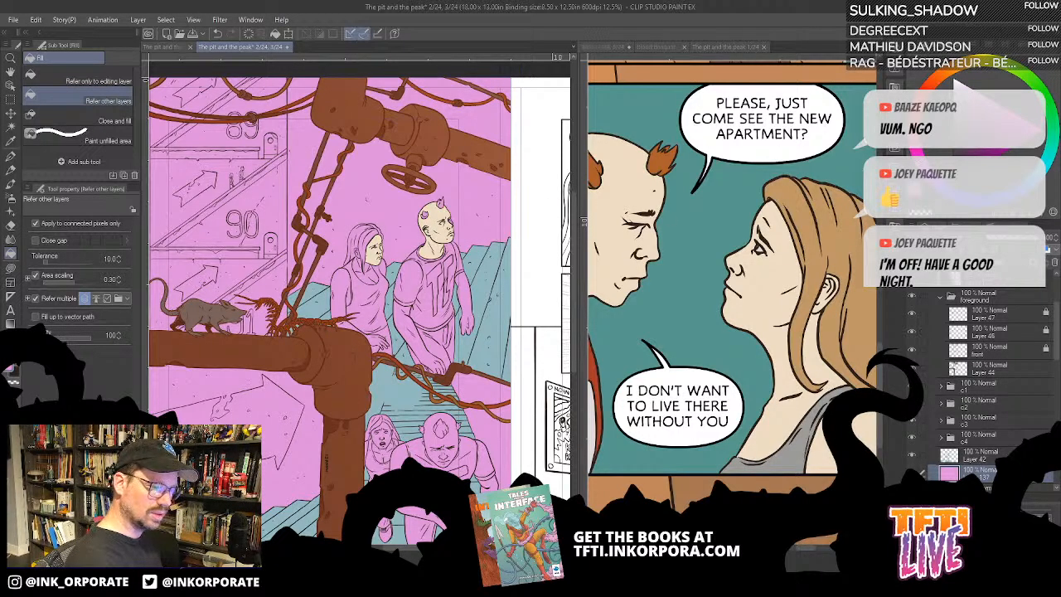
{"action": "key", "text": "alt+Delete"}
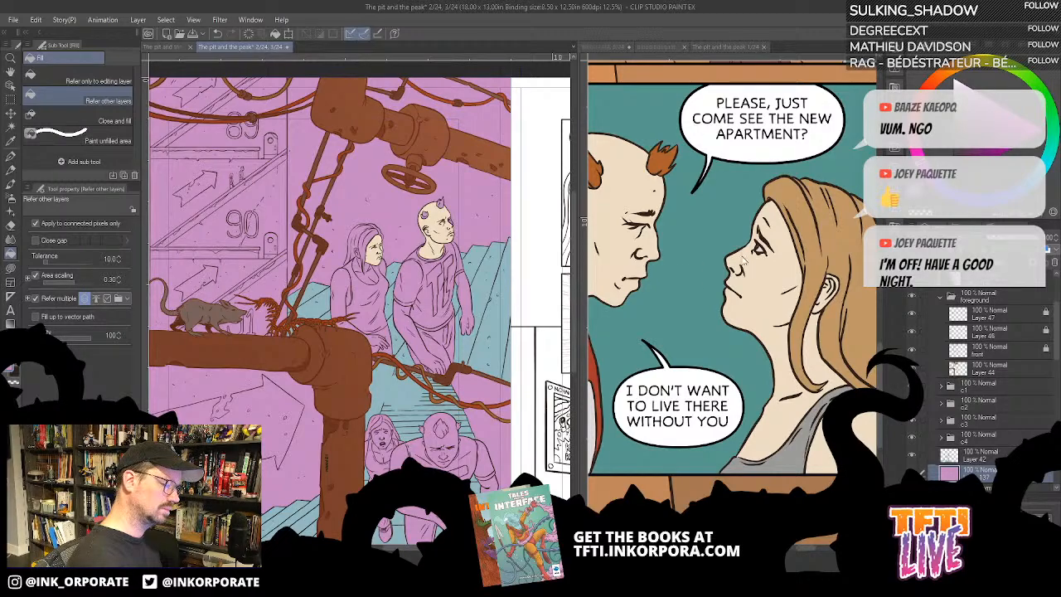
- With Close gap turned on, fill the front of the standing woman's hair with the light brown sampled from page 1
{"action": "left_click", "coordinate": [670, 160]}
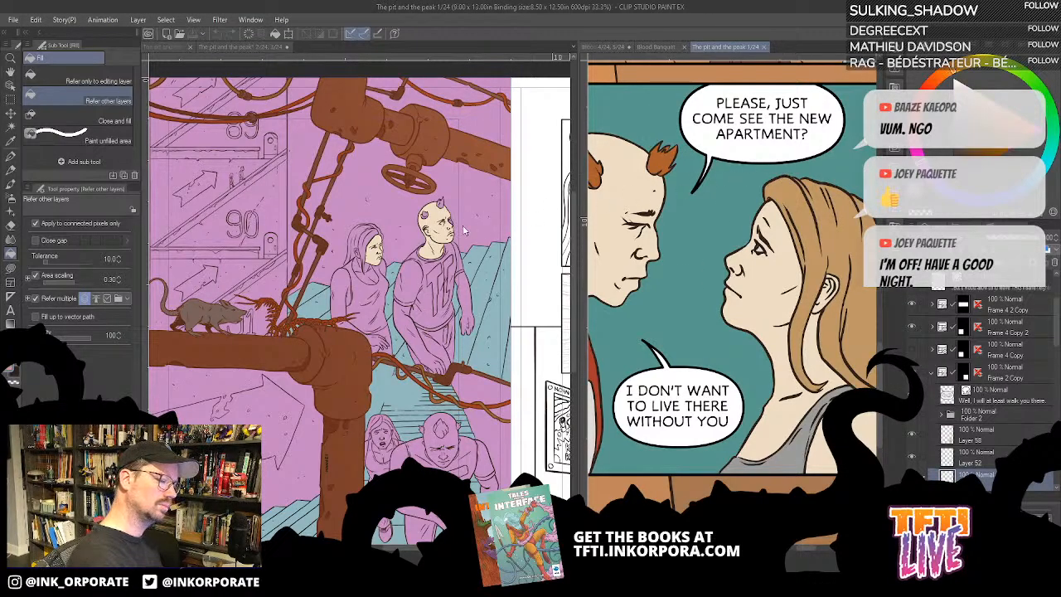
{"action": "left_click", "coordinate": [368, 235]}
{"action": "left_click", "coordinate": [361, 231]}
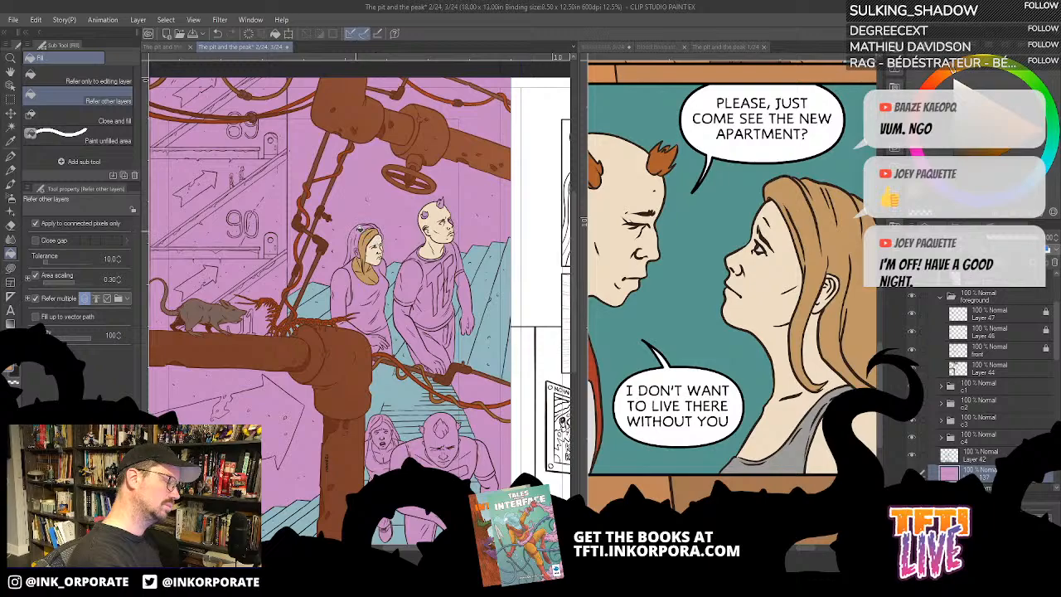
{"action": "key", "text": "ctrl+z"}
{"action": "key", "text": "ctrl+z"}
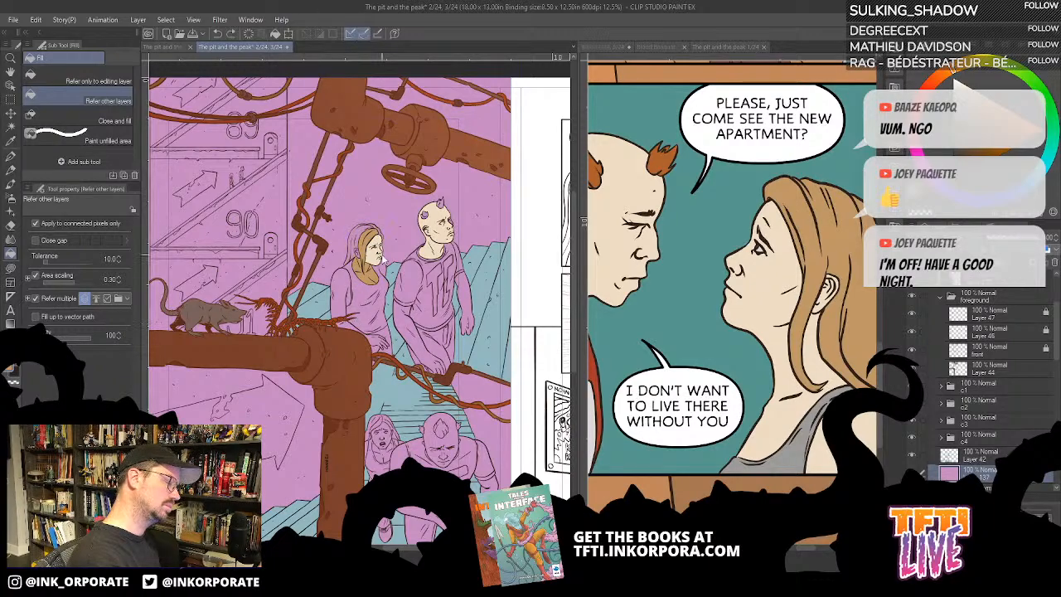
{"action": "left_click", "coordinate": [55, 241]}
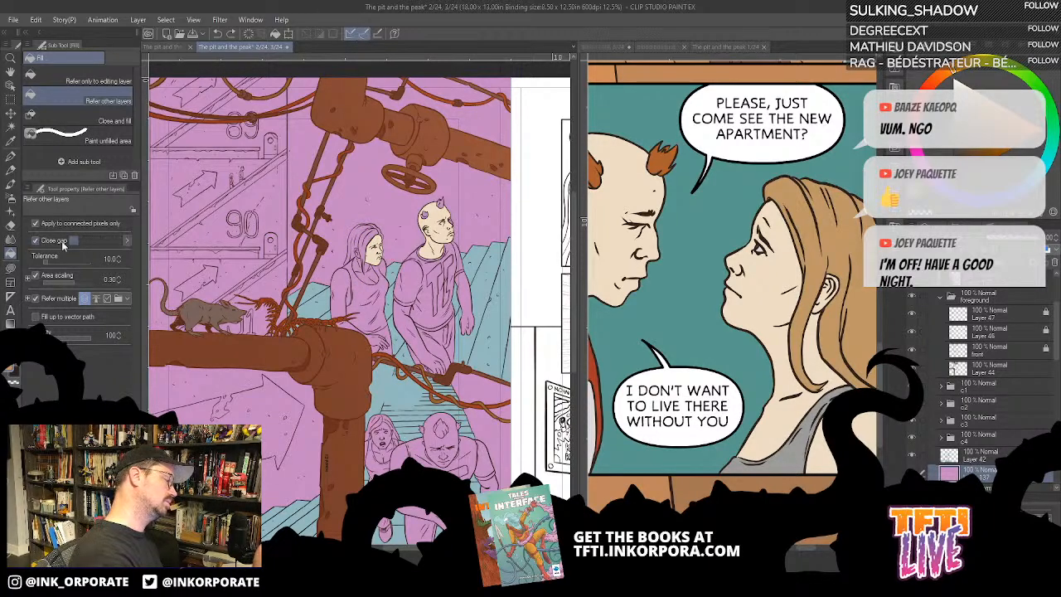
{"action": "left_click", "coordinate": [368, 246]}
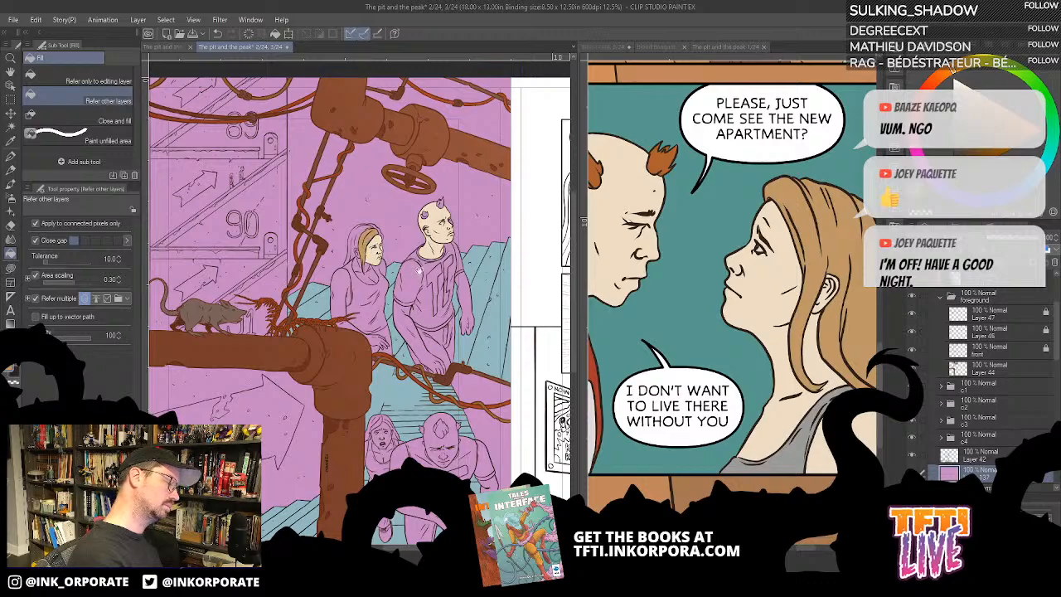
- Fill the standing man's near arm and hand with the pale skin tone and his far arm with light brown
{"action": "left_click_drag", "start_coordinate": [471, 250], "coordinate": [538, 252]}
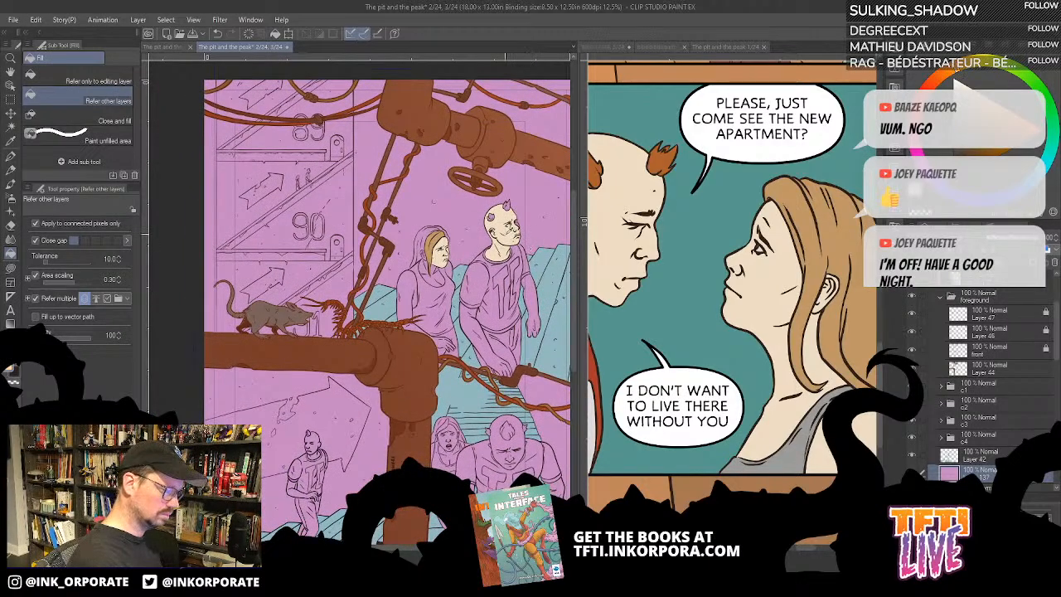
{"action": "left_click", "coordinate": [486, 344]}
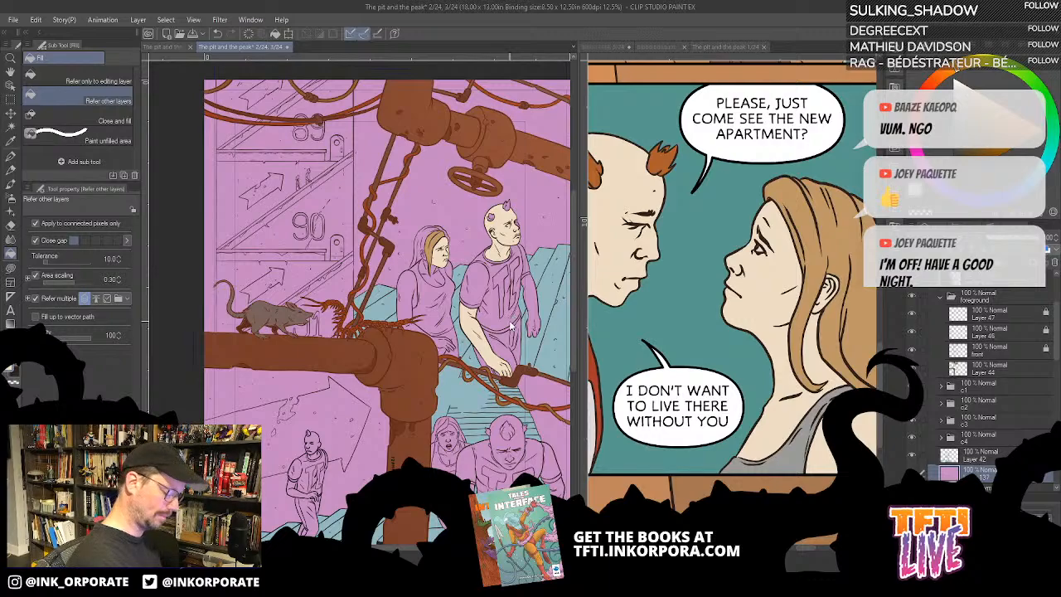
{"action": "scroll", "coordinate": [512, 323], "scroll_direction": "down", "scroll_amount": 2}
{"action": "scroll", "coordinate": [510, 324], "scroll_direction": "up", "scroll_amount": 4}
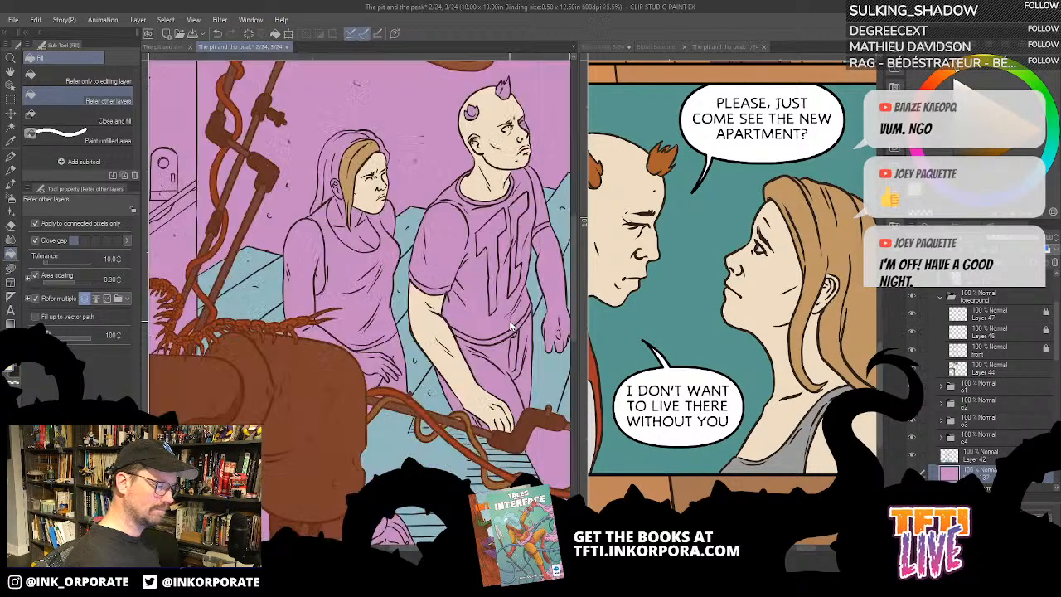
{"action": "left_click", "coordinate": [773, 357]}
{"action": "scroll", "coordinate": [766, 350], "scroll_direction": "down", "scroll_amount": 2}
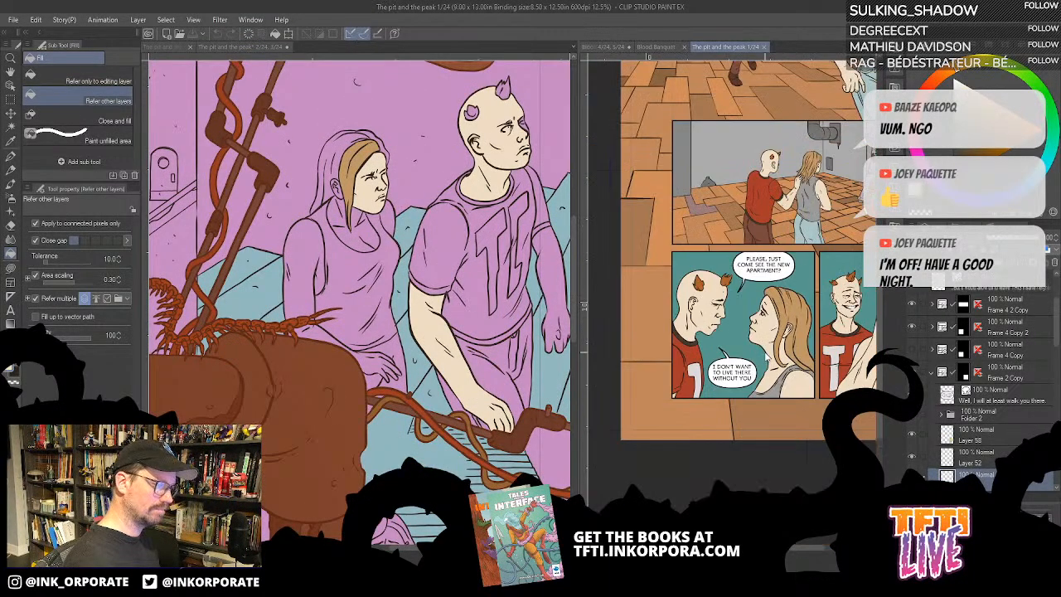
{"action": "scroll", "coordinate": [733, 324], "scroll_direction": "up", "scroll_amount": 2}
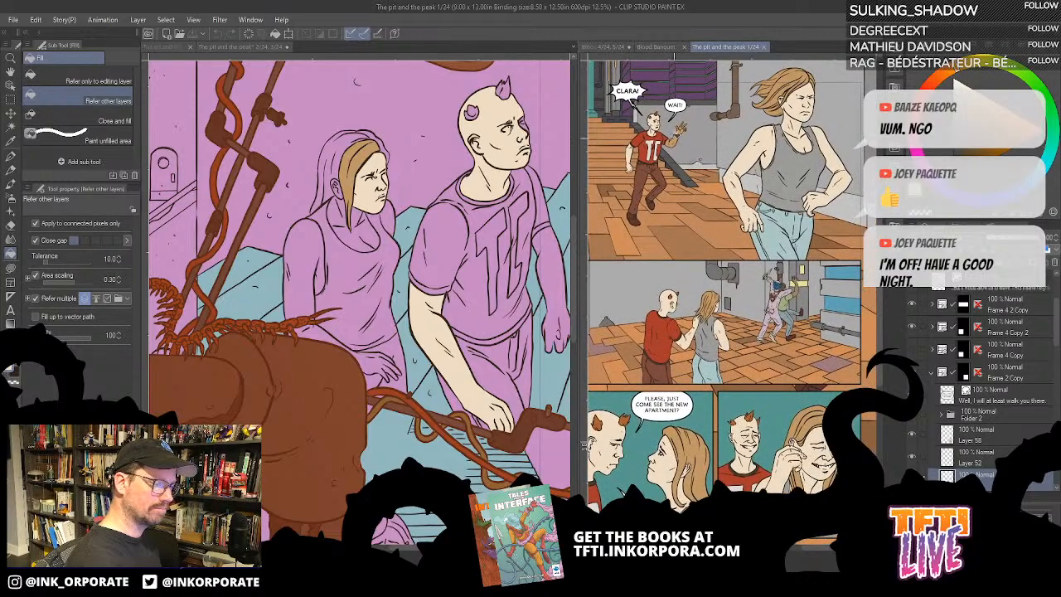
{"action": "left_click", "coordinate": [554, 275]}
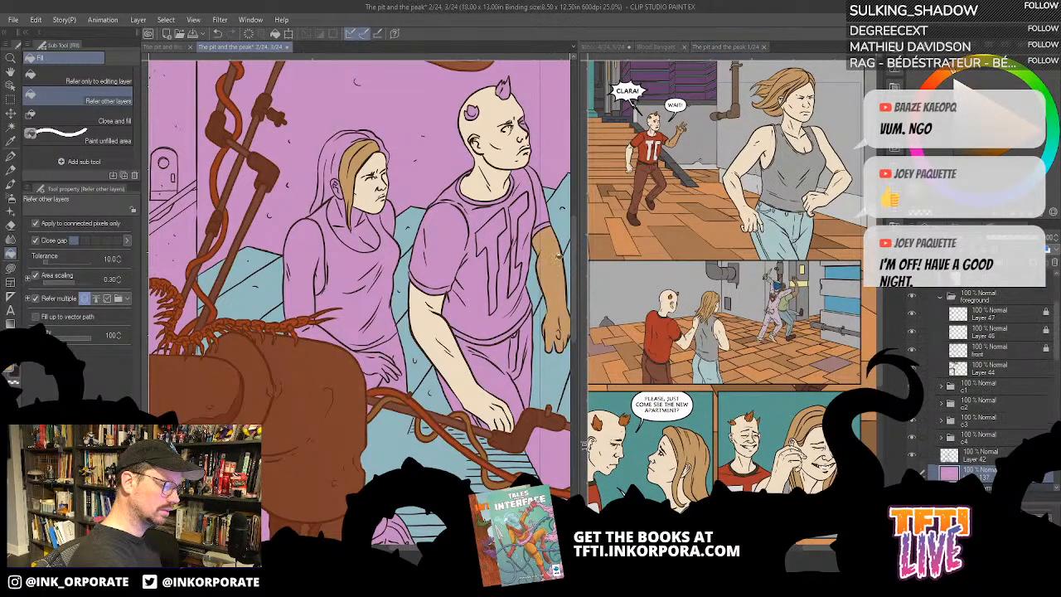
- Sample the red of the man's shirt on page 1 and fill the standing man's shirt with it, including the far sleeve
{"action": "scroll", "coordinate": [563, 245], "scroll_direction": "up", "scroll_amount": 1}
{"action": "left_click_drag", "start_coordinate": [509, 176], "coordinate": [522, 222]}
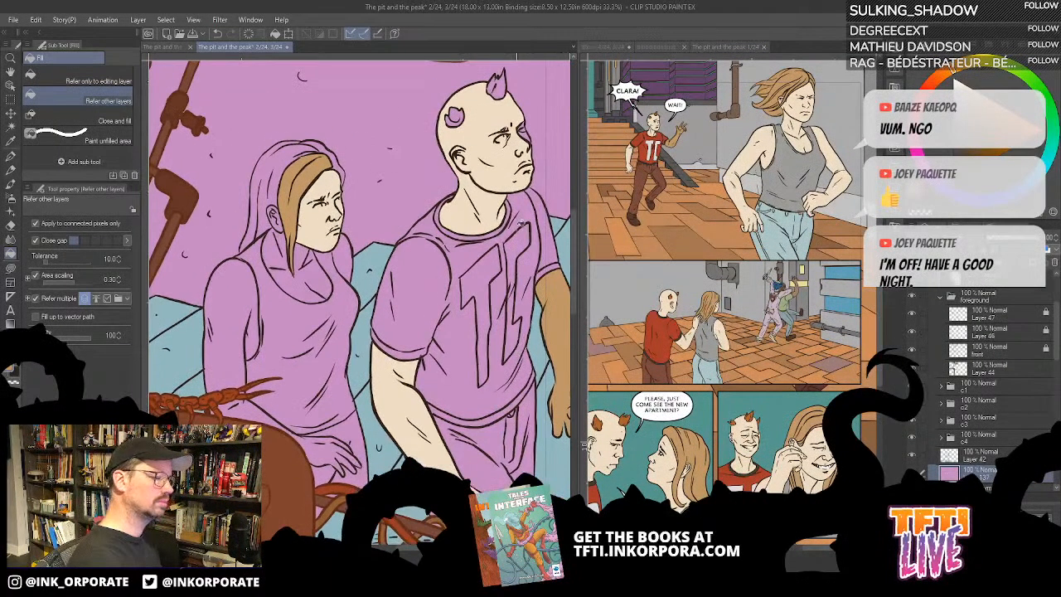
{"action": "left_click", "coordinate": [646, 156]}
{"action": "left_click", "coordinate": [644, 153], "text": "alt"}
{"action": "left_click", "coordinate": [500, 284]}
{"action": "left_click", "coordinate": [497, 298]}
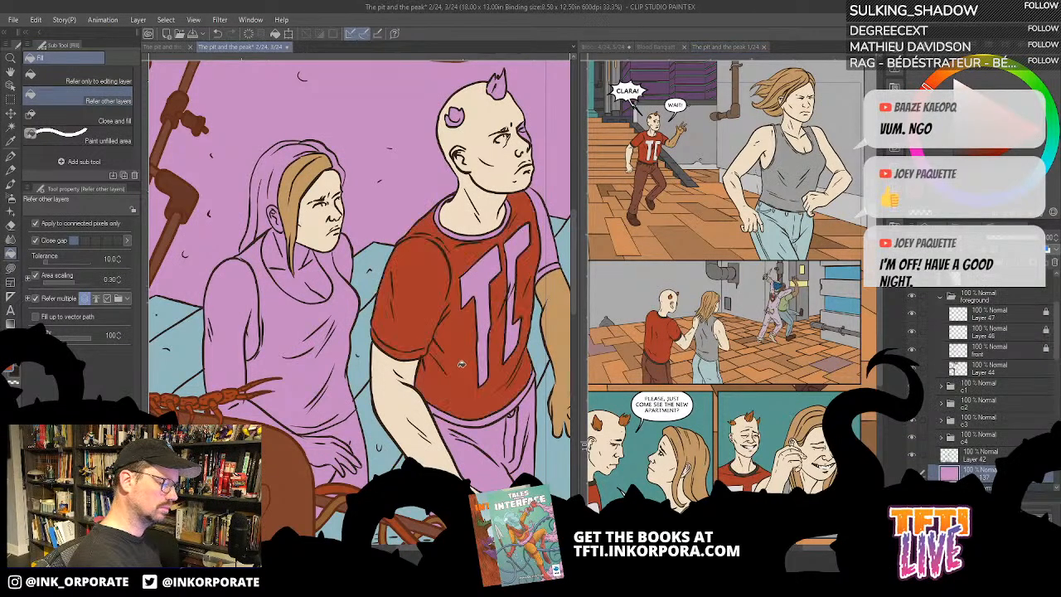
{"action": "left_click", "coordinate": [549, 231]}
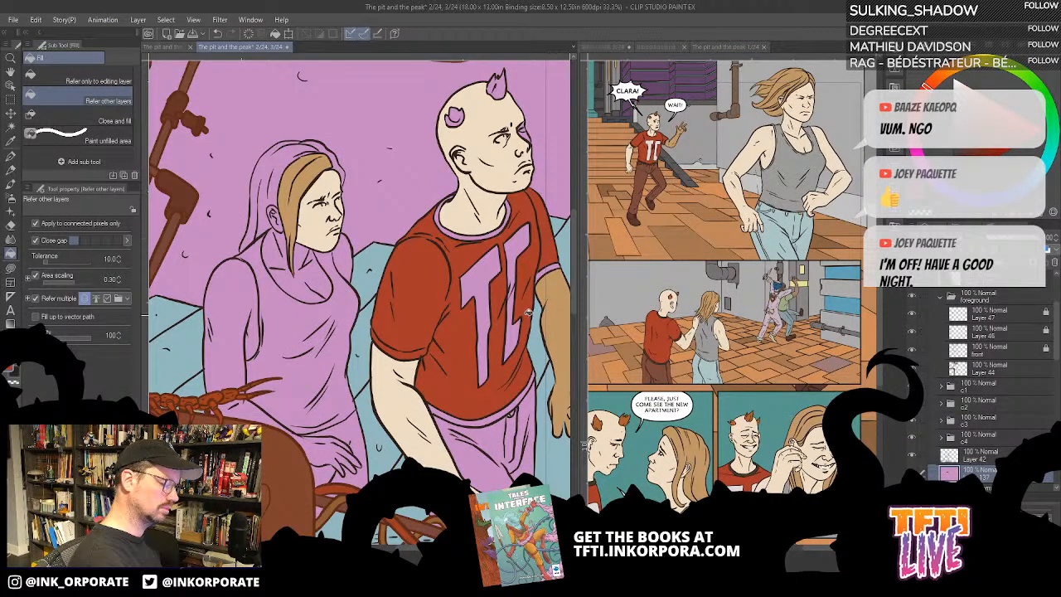
- Fill the shirts of the large man running down the stairs and the small man on the lower steps with the same red
{"action": "key", "text": "ctrl+0"}
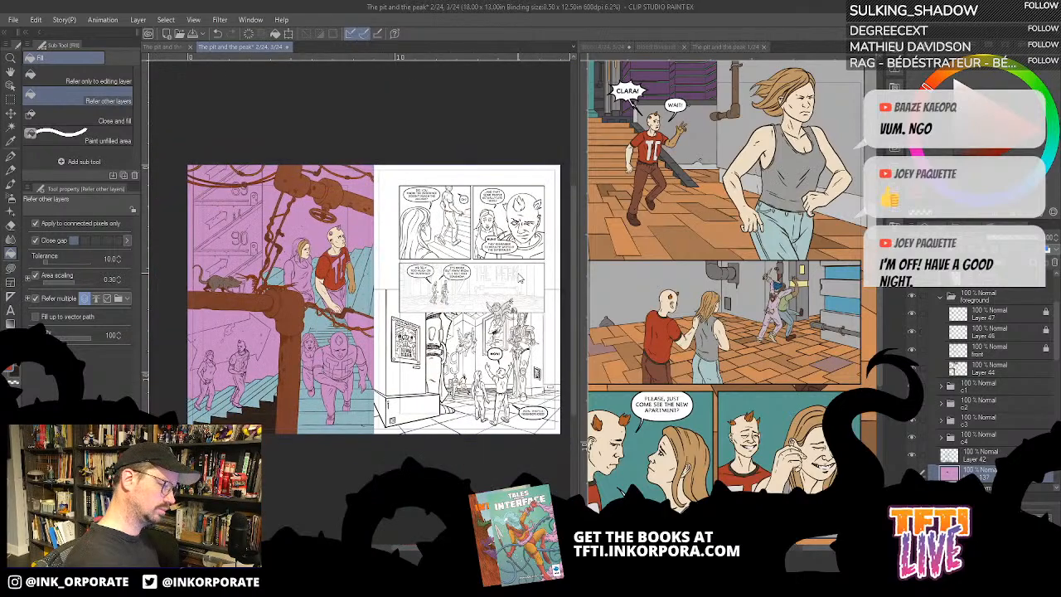
{"action": "scroll", "coordinate": [520, 276], "scroll_direction": "up", "scroll_amount": 1}
{"action": "scroll", "coordinate": [520, 277], "scroll_direction": "down", "scroll_amount": 1}
{"action": "left_click_drag", "start_coordinate": [369, 439], "coordinate": [460, 410]}
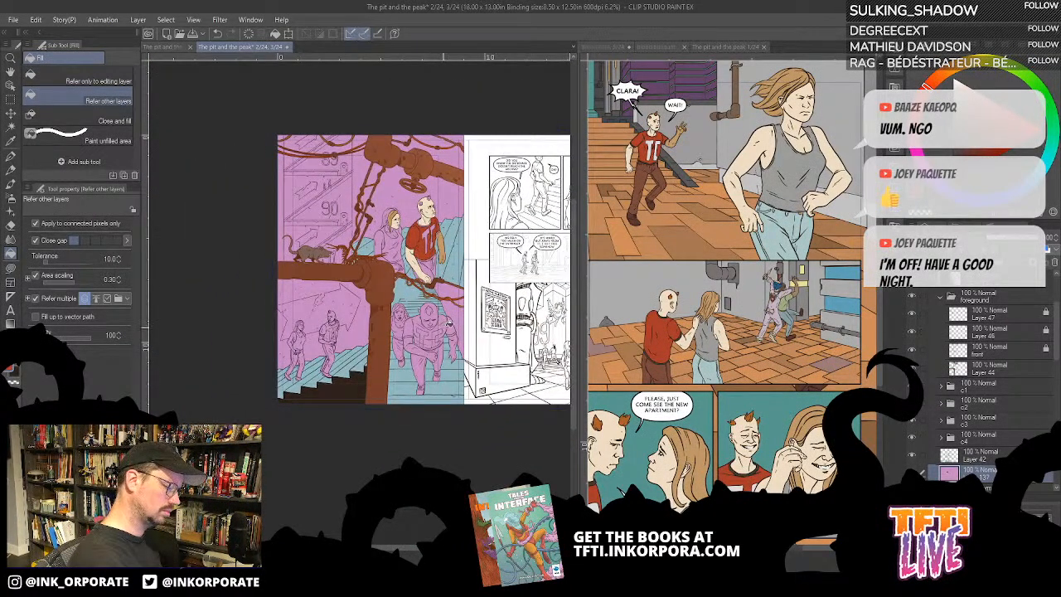
{"action": "scroll", "coordinate": [448, 324], "scroll_direction": "up", "scroll_amount": 1}
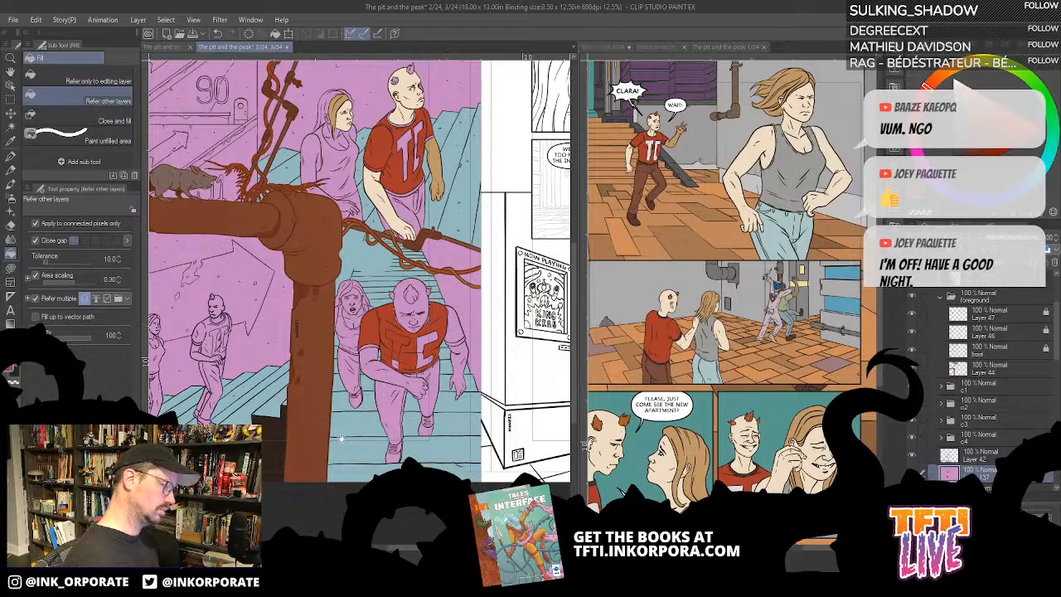
{"action": "left_click_drag", "start_coordinate": [340, 438], "coordinate": [468, 429]}
{"action": "left_click", "coordinate": [342, 325]}
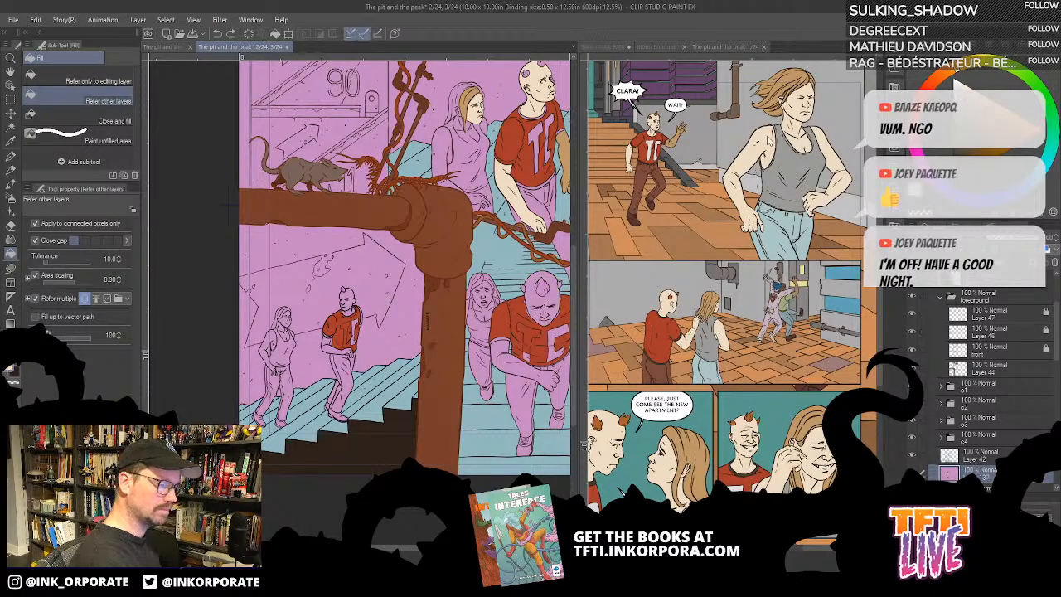
- Sample the pale skin tone from page 1 and fill the large running man's forearm and head with it
{"action": "left_click", "coordinate": [768, 142]}
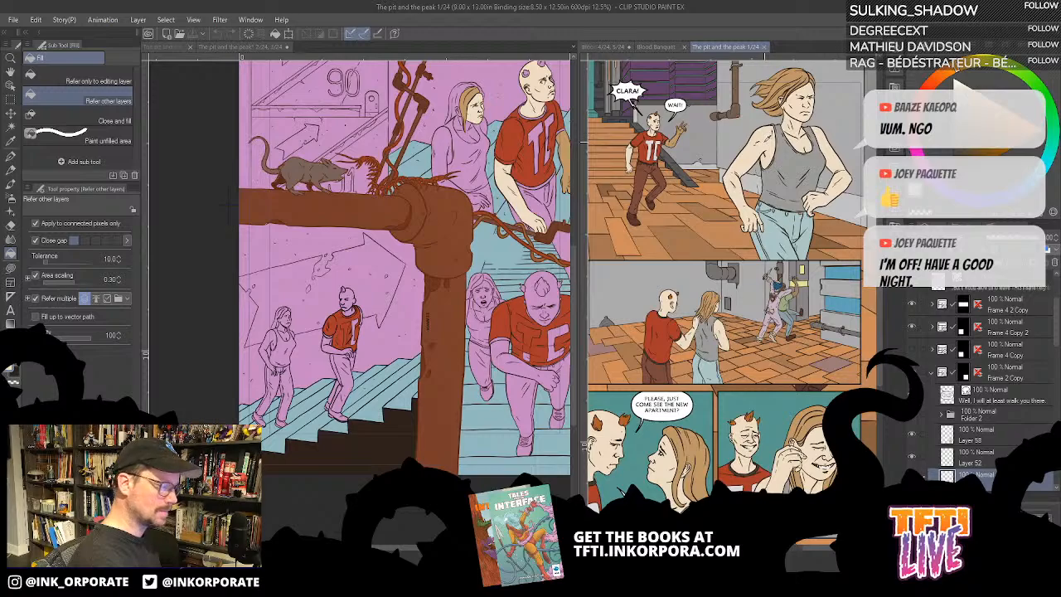
{"action": "left_click", "coordinate": [511, 358]}
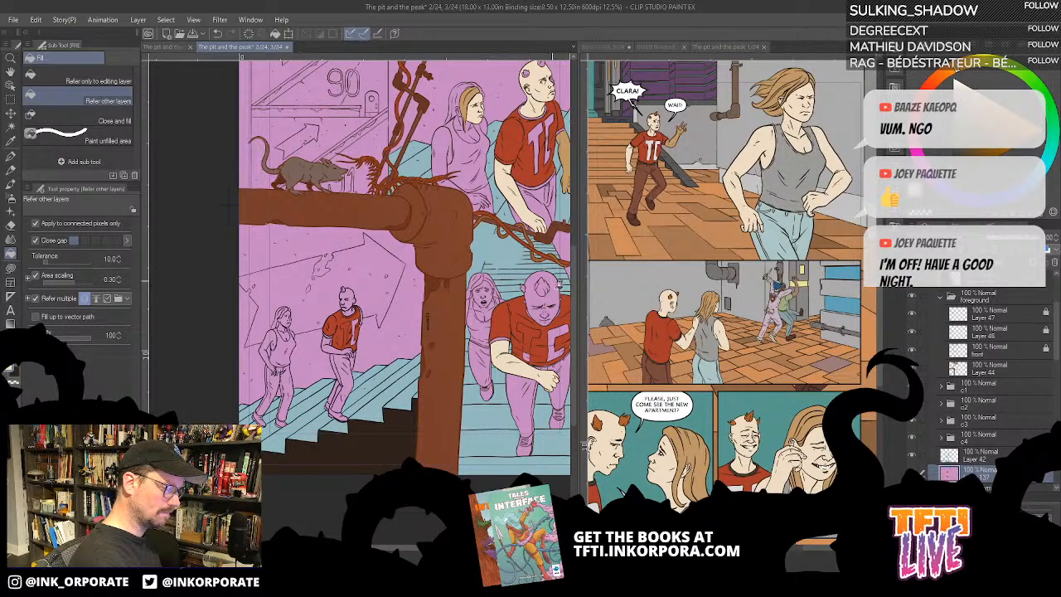
{"action": "left_click", "coordinate": [543, 282]}
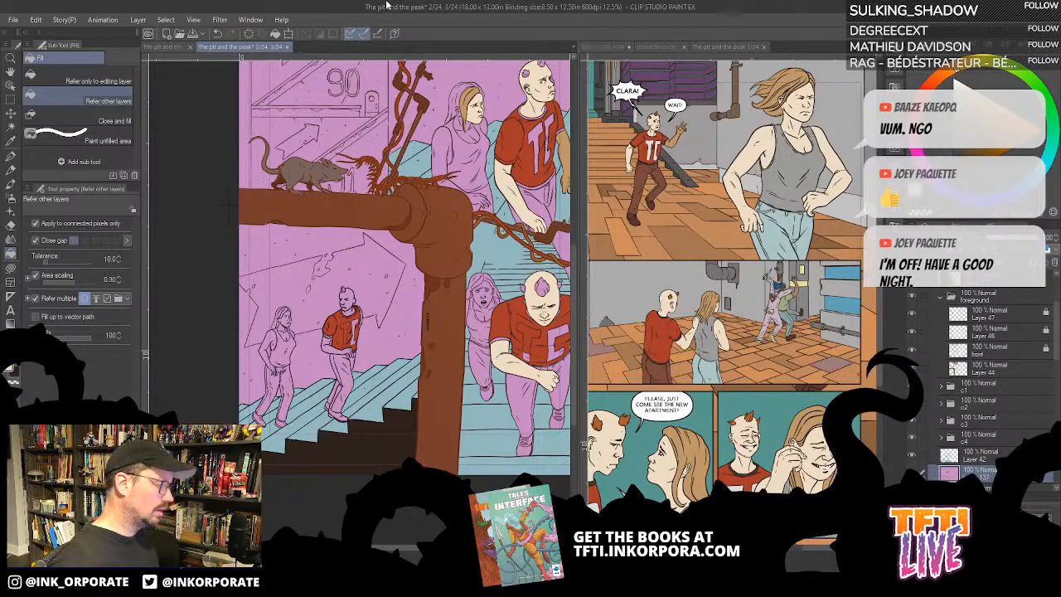
- Select all remaining pink areas of Layer 137 by colour gamut with a 10.00 error margin and cut them out
{"action": "left_click", "coordinate": [166, 20]}
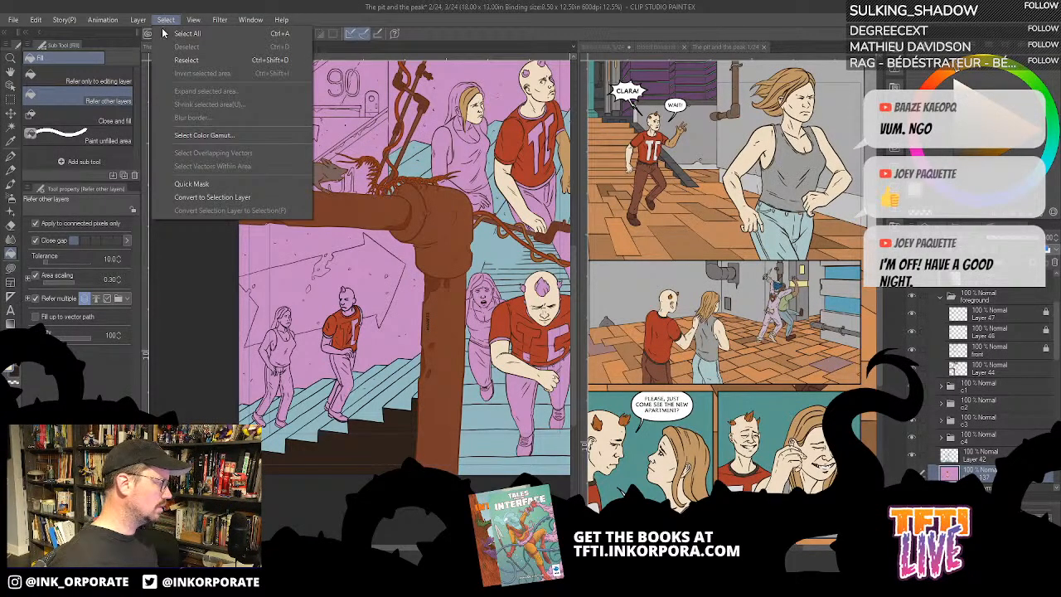
{"action": "left_click", "coordinate": [195, 134]}
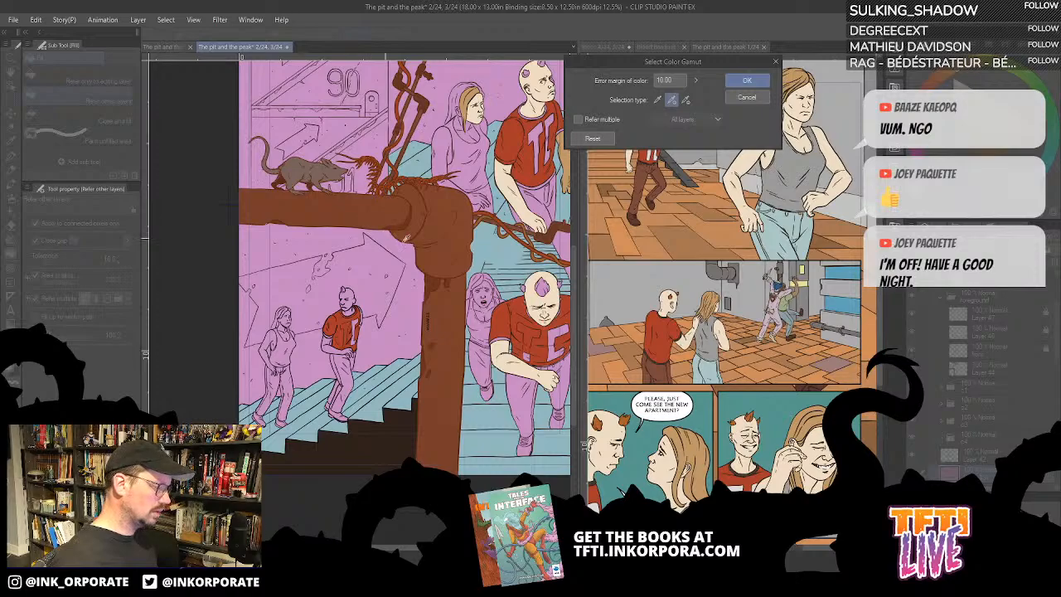
{"action": "left_click", "coordinate": [747, 80]}
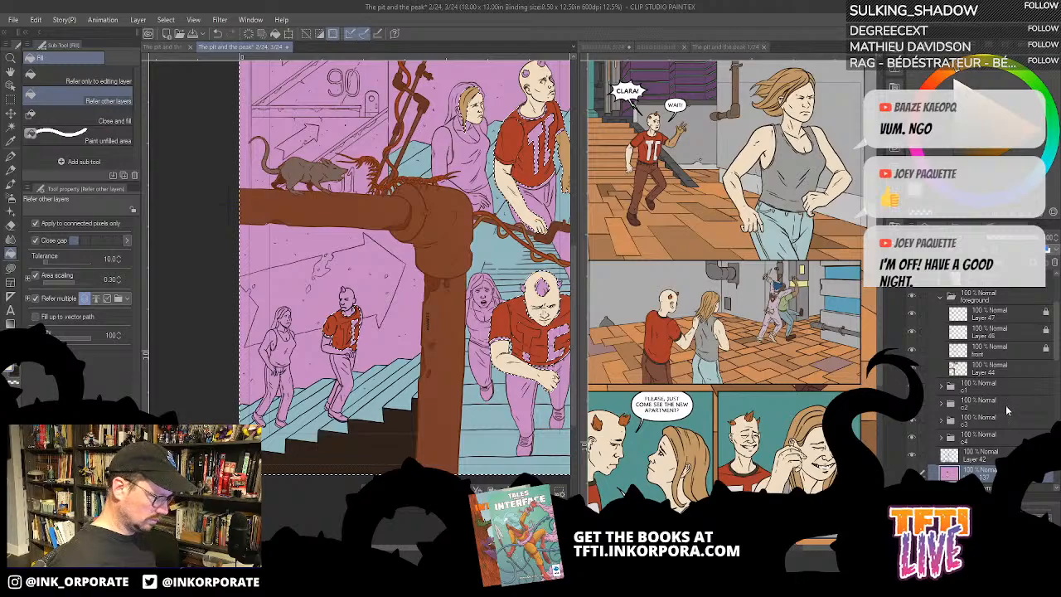
{"action": "key", "text": "Delete"}
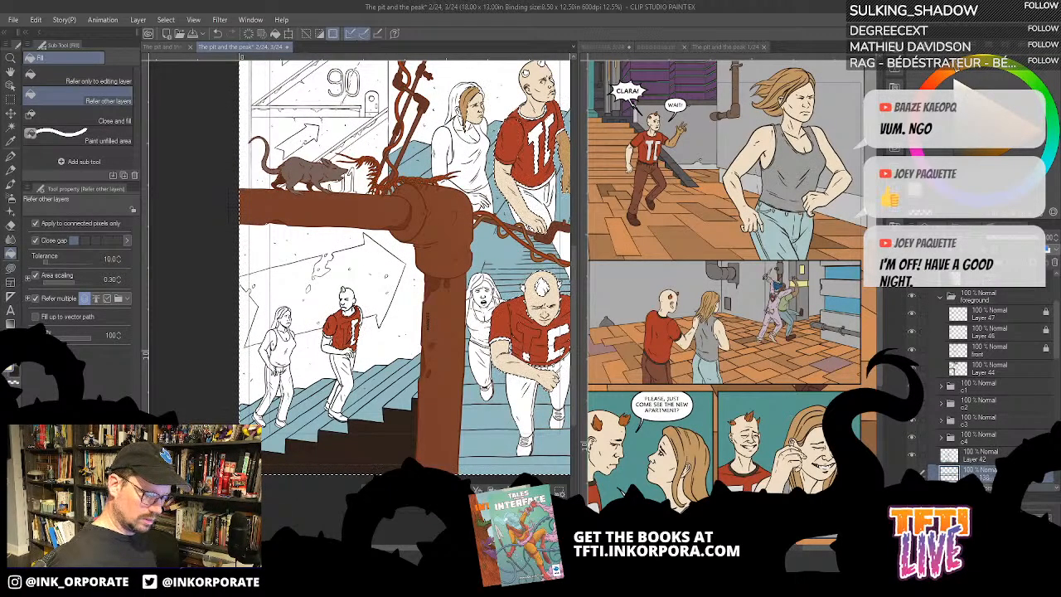
- Paste the cut pink onto its own layer directly below Layer 137 and clear the selection
{"action": "scroll", "coordinate": [992, 476], "scroll_direction": "down", "scroll_amount": 1}
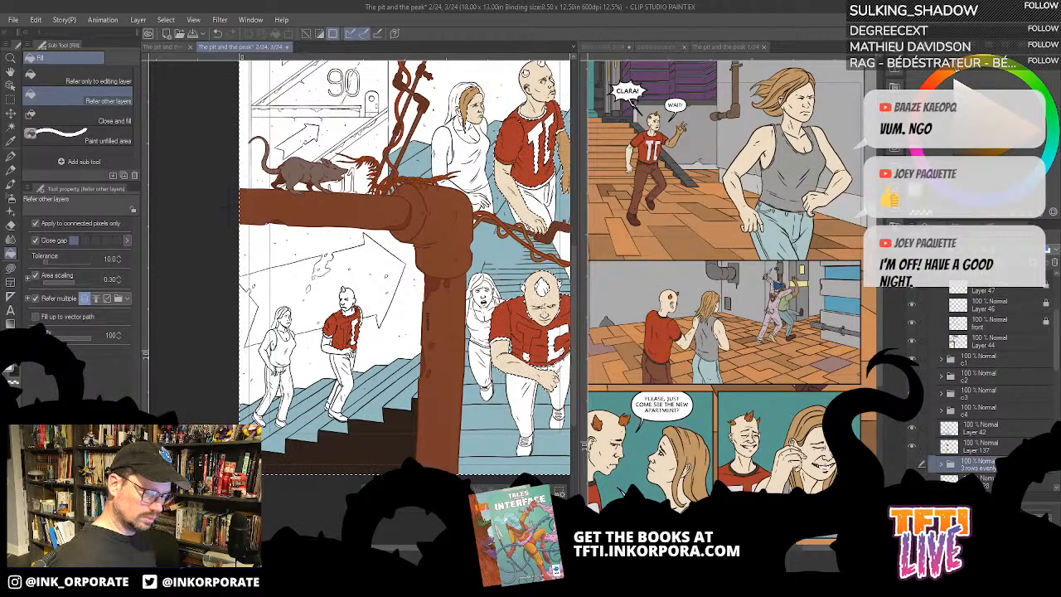
{"action": "left_click_drag", "start_coordinate": [991, 480], "coordinate": [1002, 456]}
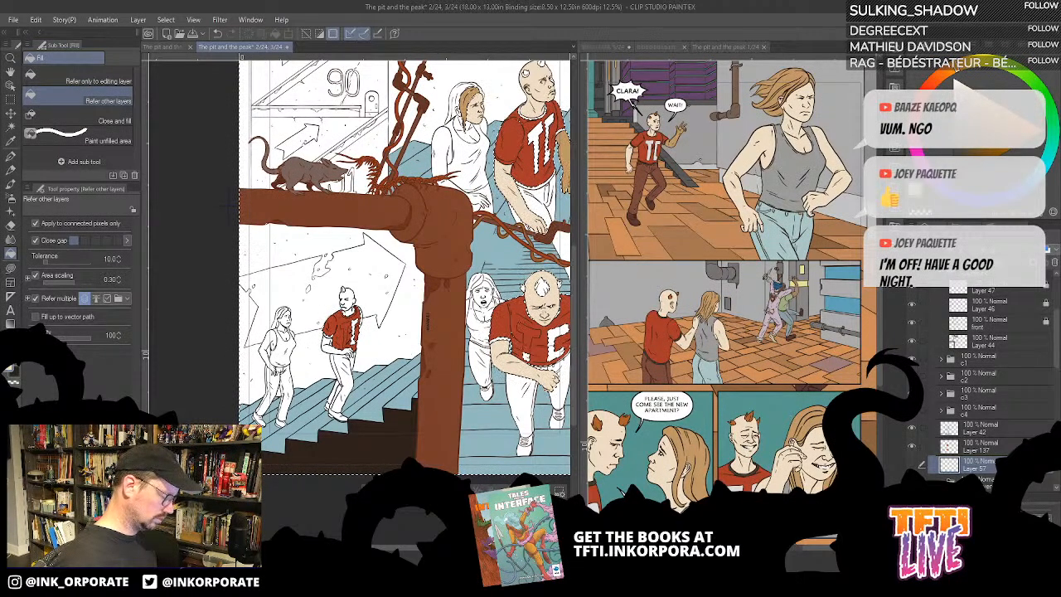
{"action": "key", "text": "ctrl+v"}
{"action": "key", "text": "ctrl+d"}
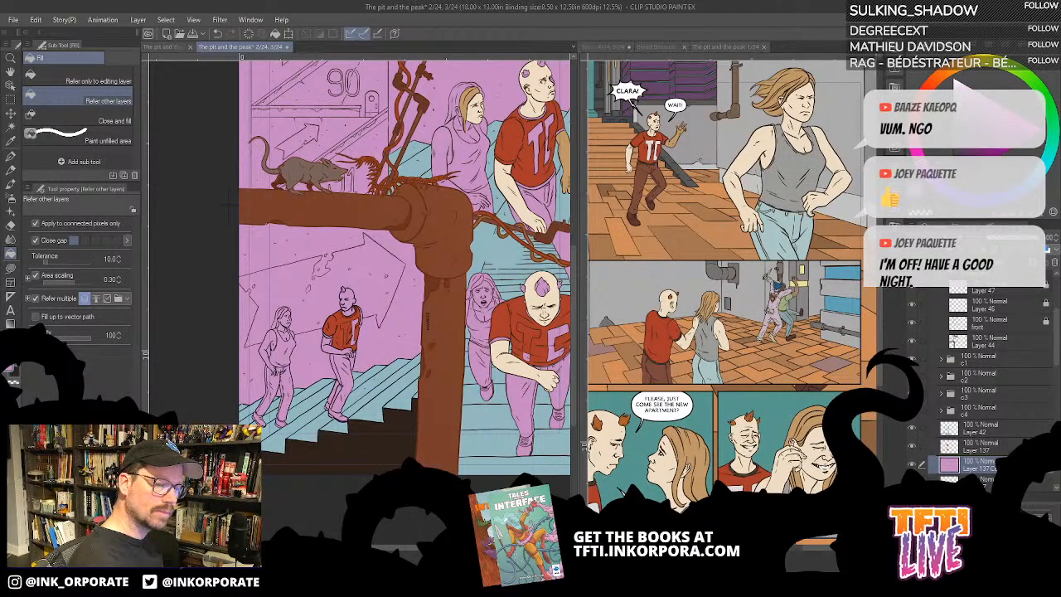
- Recolour the separated pink background layer with a more muted, greyish purple
{"action": "key", "text": "alt+Delete"}
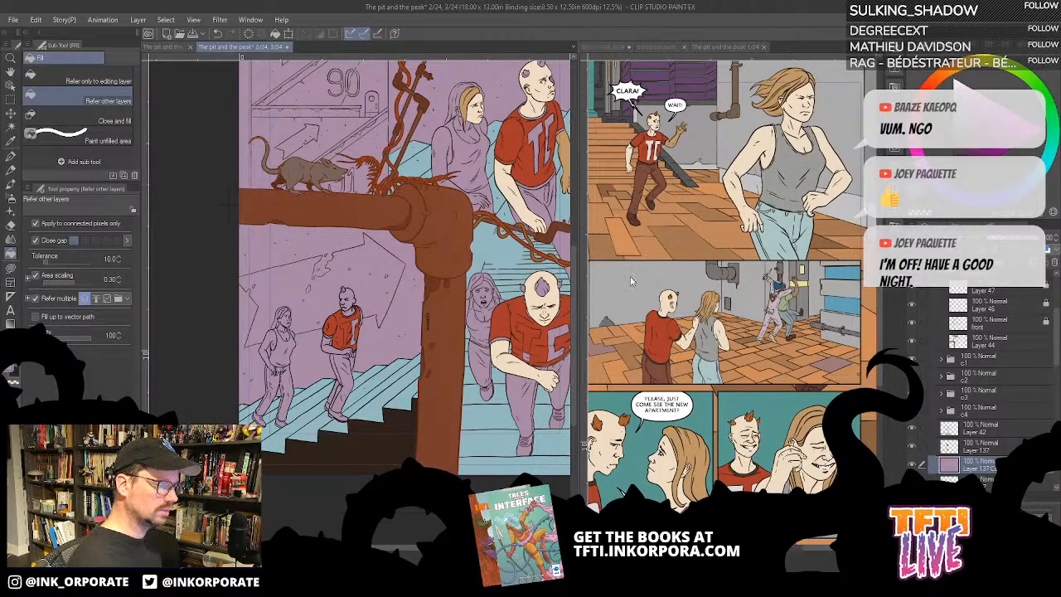
{"action": "scroll", "coordinate": [514, 298], "scroll_direction": "up", "scroll_amount": 3}
{"action": "left_click_drag", "start_coordinate": [488, 311], "coordinate": [485, 319]}
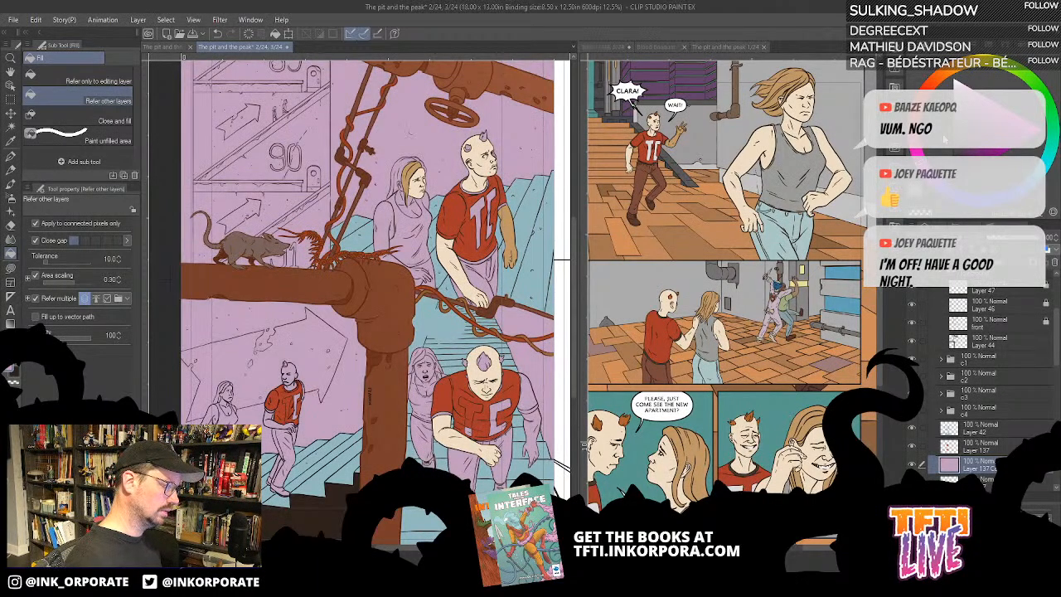
- Try filling the upper woman's chest and arm with the pale skin tone on the separated background layer
{"action": "scroll", "coordinate": [318, 315], "scroll_direction": "up", "scroll_amount": 2}
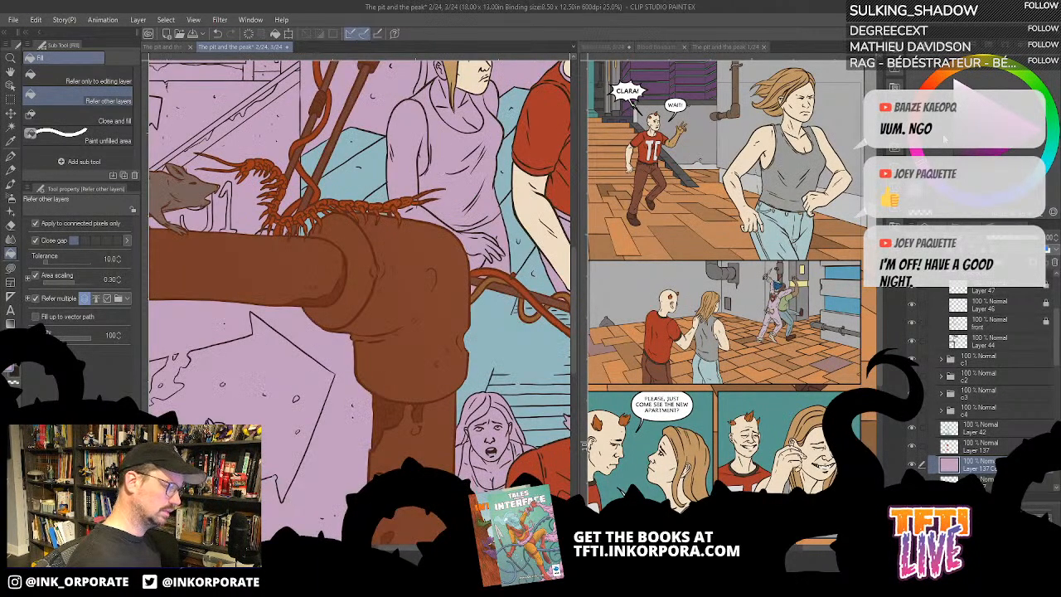
{"action": "left_click_drag", "start_coordinate": [489, 150], "coordinate": [449, 279]}
{"action": "left_click", "coordinate": [548, 183], "text": "alt"}
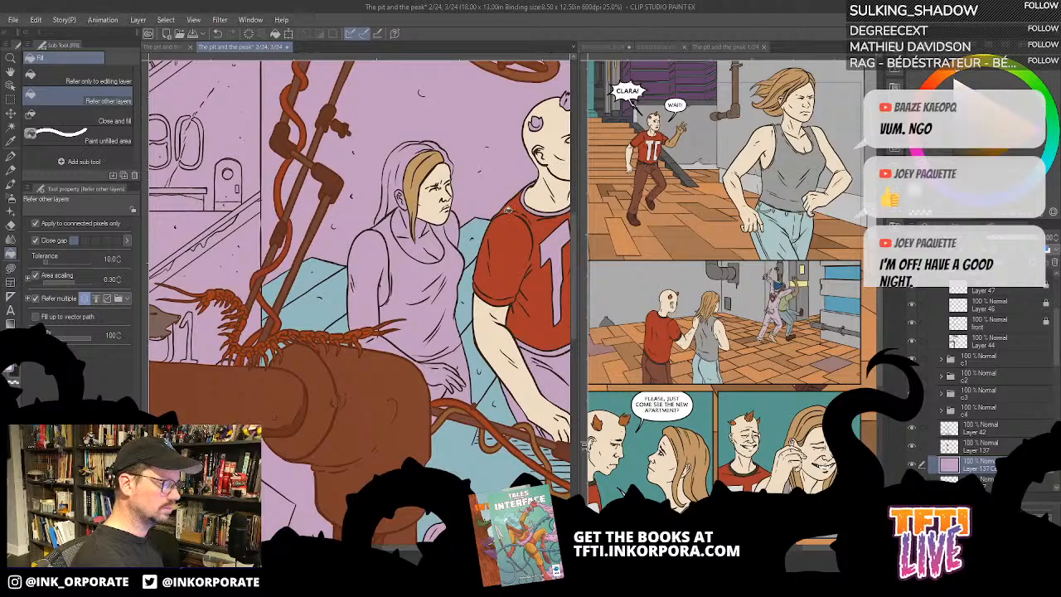
{"action": "left_click_drag", "start_coordinate": [443, 214], "coordinate": [464, 291]}
{"action": "left_click", "coordinate": [458, 322]}
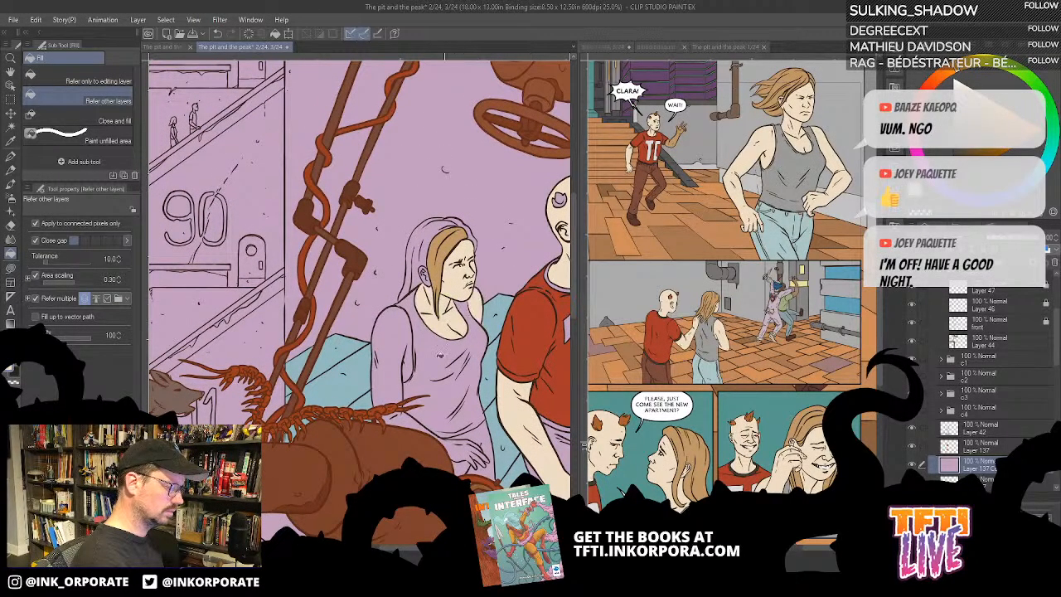
{"action": "left_click", "coordinate": [402, 352]}
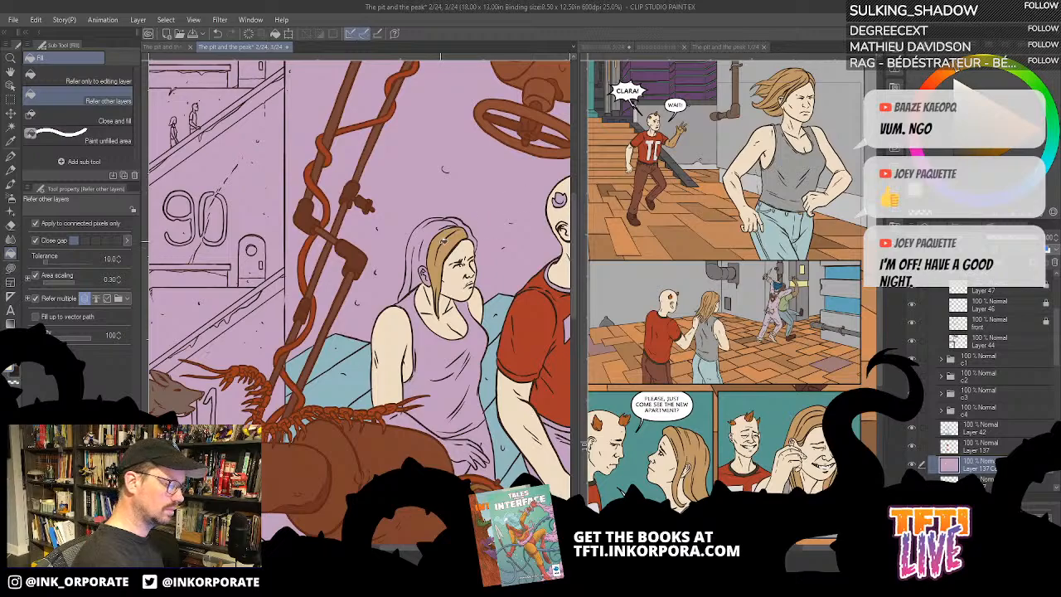
- Try filling the arms of the small woman on the lower stairs with the same pale skin tone
{"action": "left_click_drag", "start_coordinate": [478, 449], "coordinate": [479, 315]}
{"action": "left_click_drag", "start_coordinate": [362, 473], "coordinate": [462, 291]}
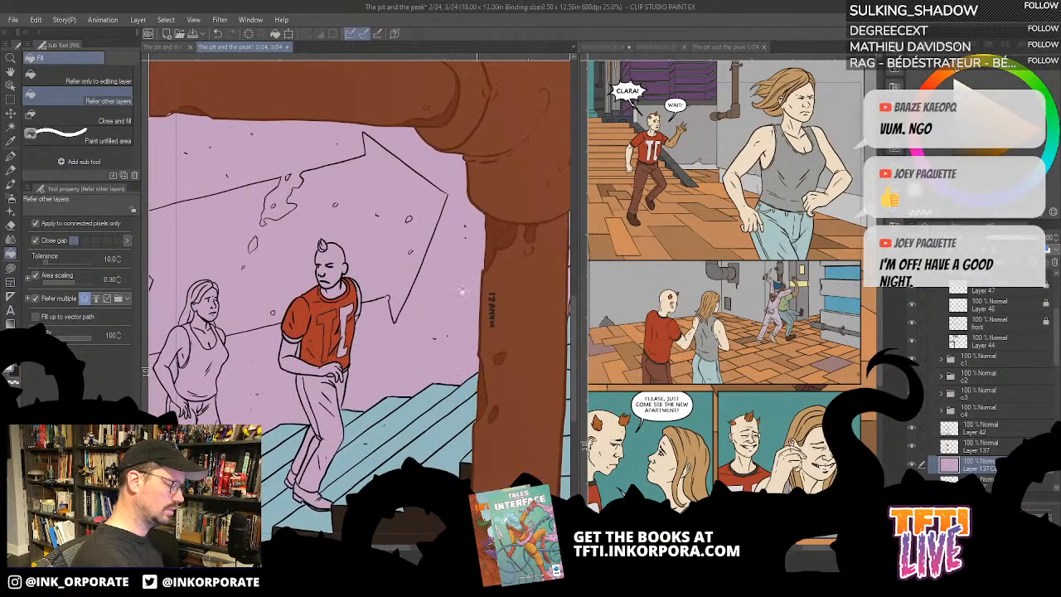
{"action": "left_click_drag", "start_coordinate": [354, 447], "coordinate": [516, 394]}
{"action": "left_click_drag", "start_coordinate": [390, 405], "coordinate": [405, 424]}
{"action": "left_click", "coordinate": [354, 361]}
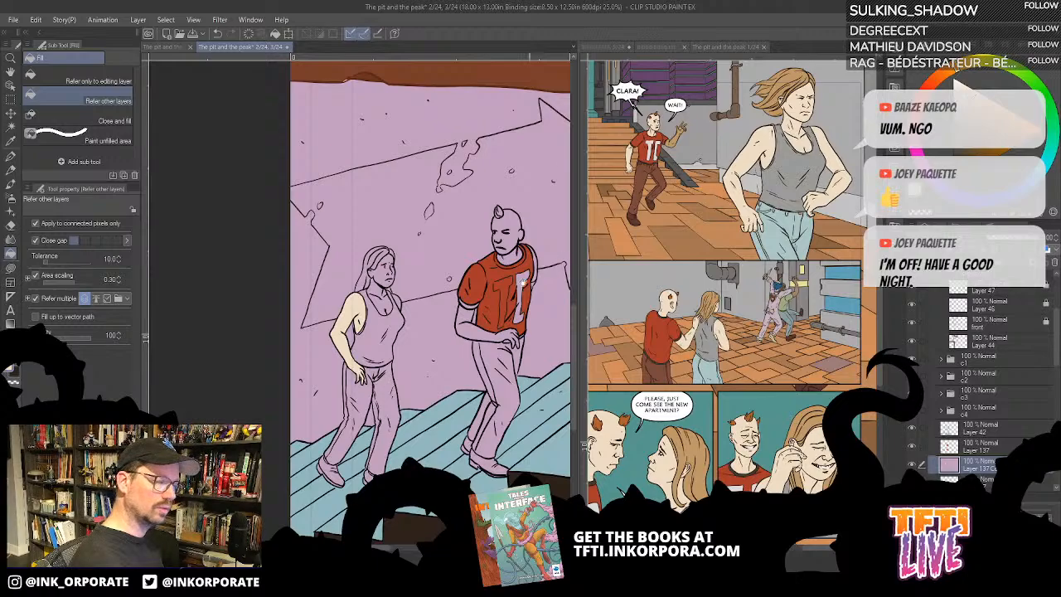
{"action": "left_click_drag", "start_coordinate": [528, 249], "coordinate": [395, 453]}
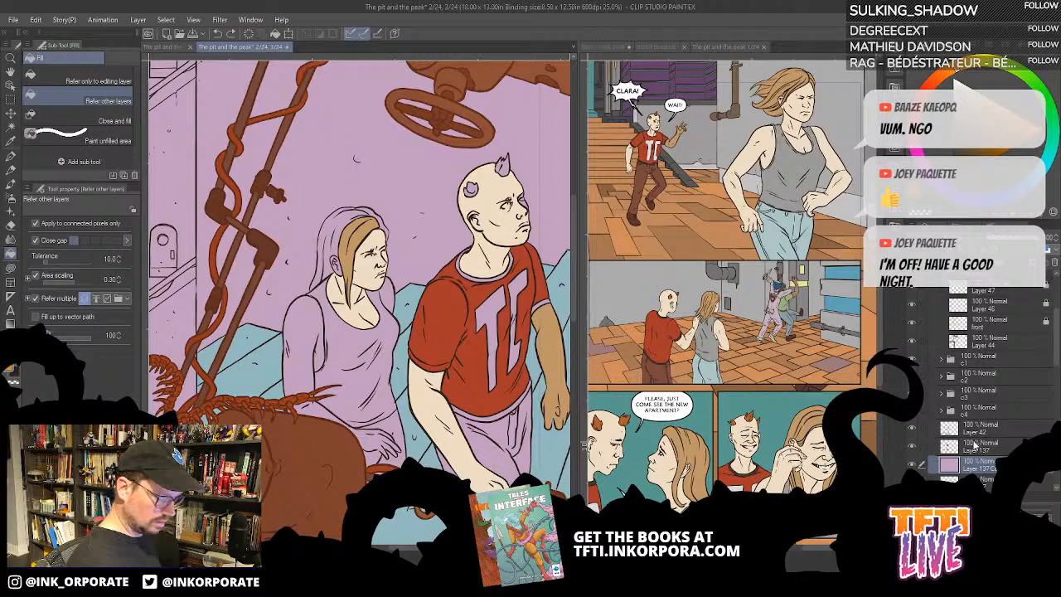
- Toggle the visibility of Layer 137 and its background copy to check their contents, and compare the background's colour variants
{"action": "left_click", "coordinate": [914, 465]}
{"action": "left_click", "coordinate": [913, 466]}
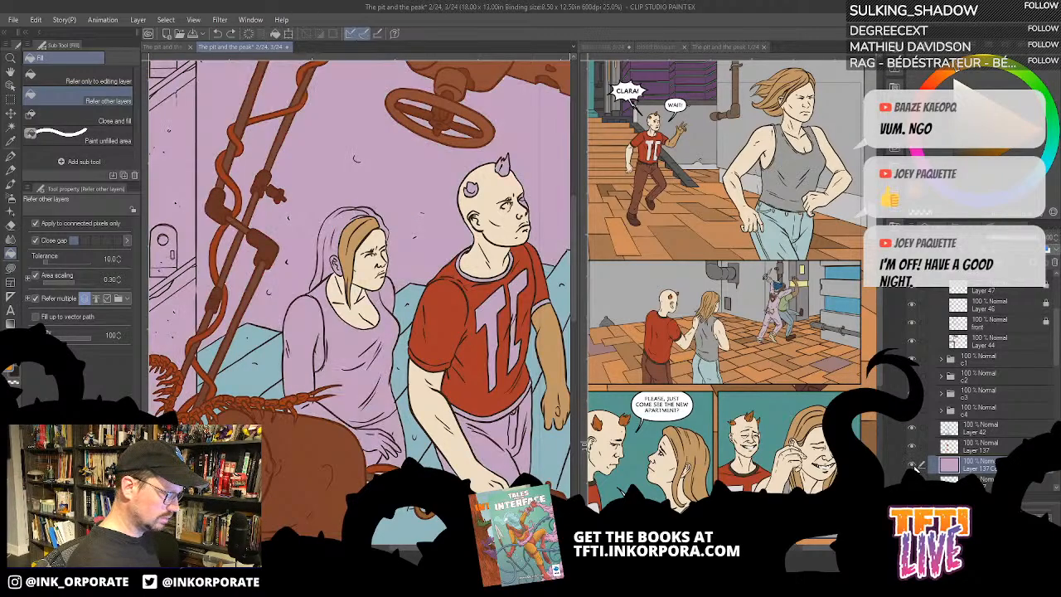
{"action": "left_click", "coordinate": [914, 465]}
{"action": "left_click", "coordinate": [913, 465]}
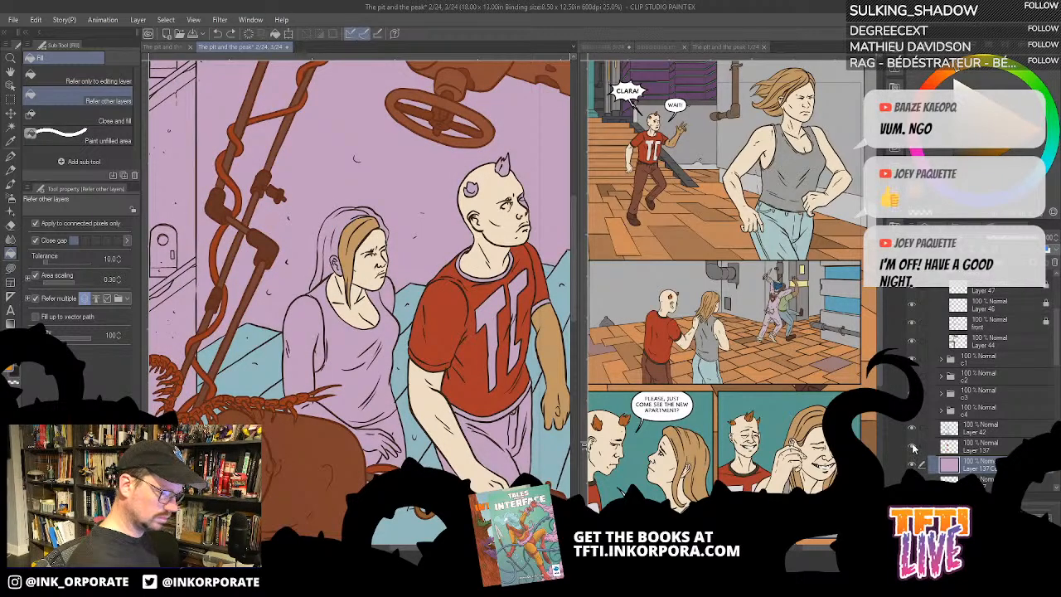
{"action": "left_click", "coordinate": [913, 449]}
{"action": "left_click", "coordinate": [914, 450]}
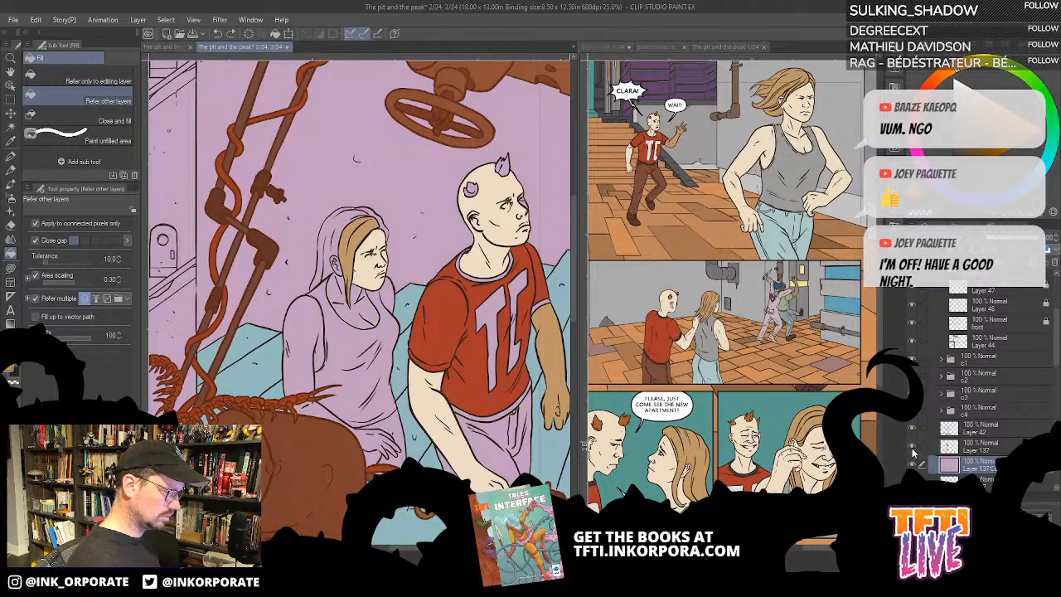
{"action": "left_click", "coordinate": [914, 450]}
{"action": "left_click", "coordinate": [914, 450]}
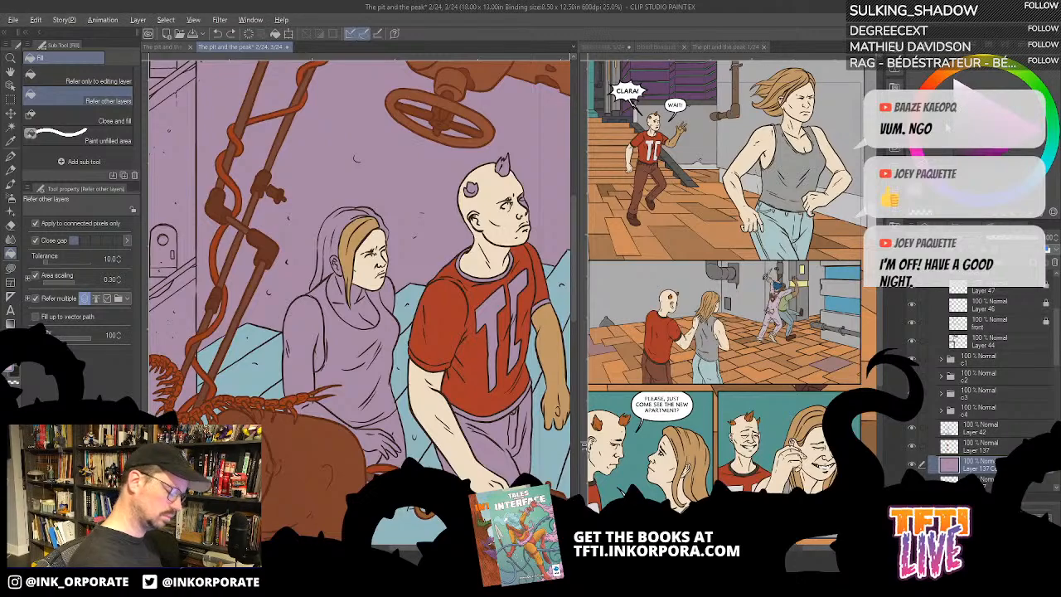
{"action": "key", "text": "ctrl+y"}
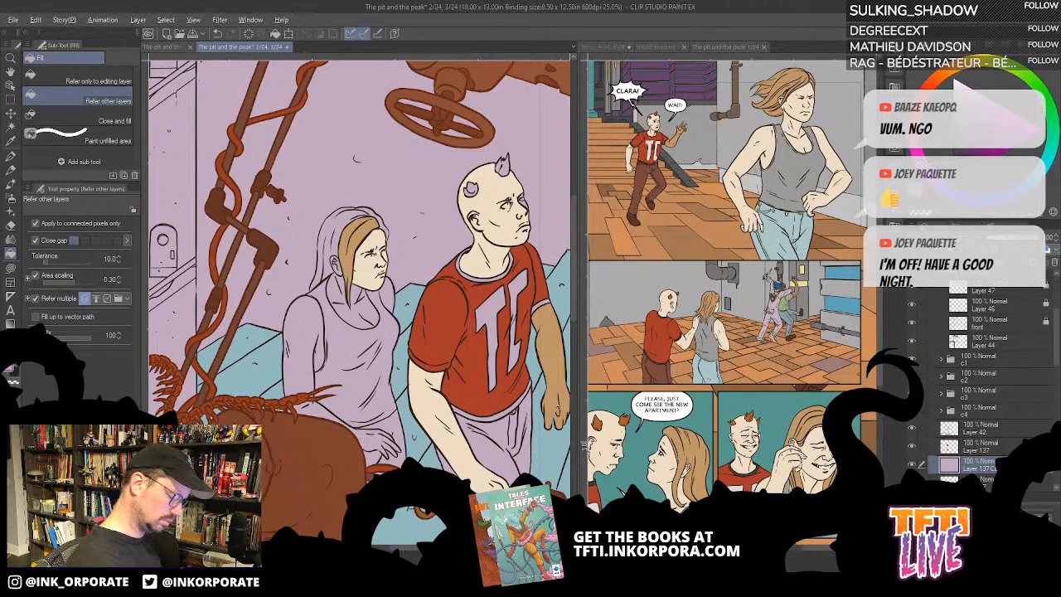
{"action": "key", "text": "ctrl+z"}
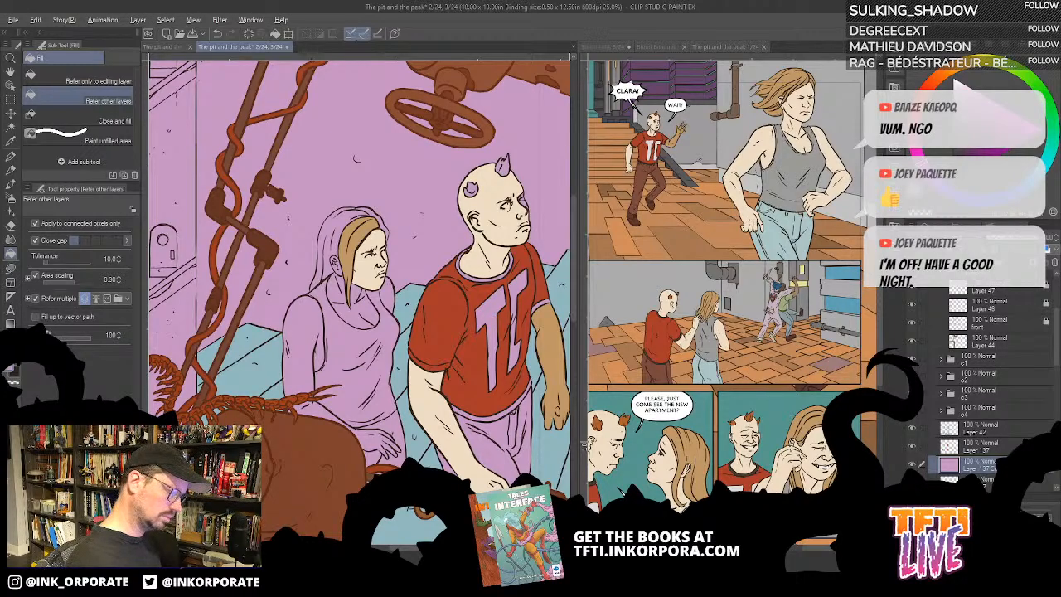
- Hide and show Layers 52 and 59 on page 1 to check which character colours they hold
{"action": "left_click", "coordinate": [802, 116]}
{"action": "left_click", "coordinate": [803, 107], "text": "alt"}
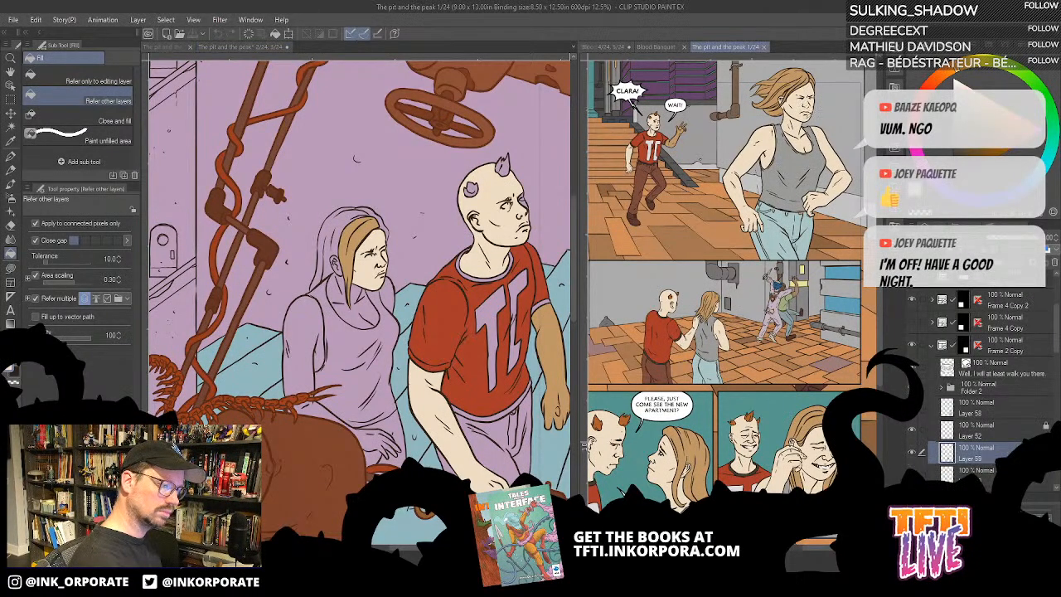
{"action": "left_click", "coordinate": [912, 453]}
{"action": "left_click", "coordinate": [913, 453]}
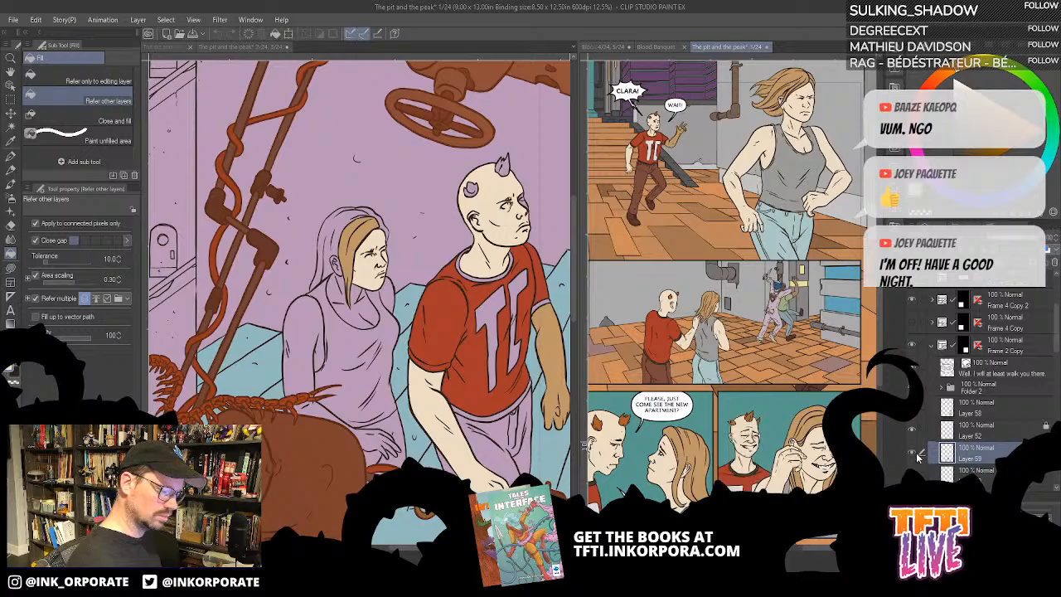
{"action": "left_click", "coordinate": [912, 430]}
{"action": "left_click", "coordinate": [913, 451]}
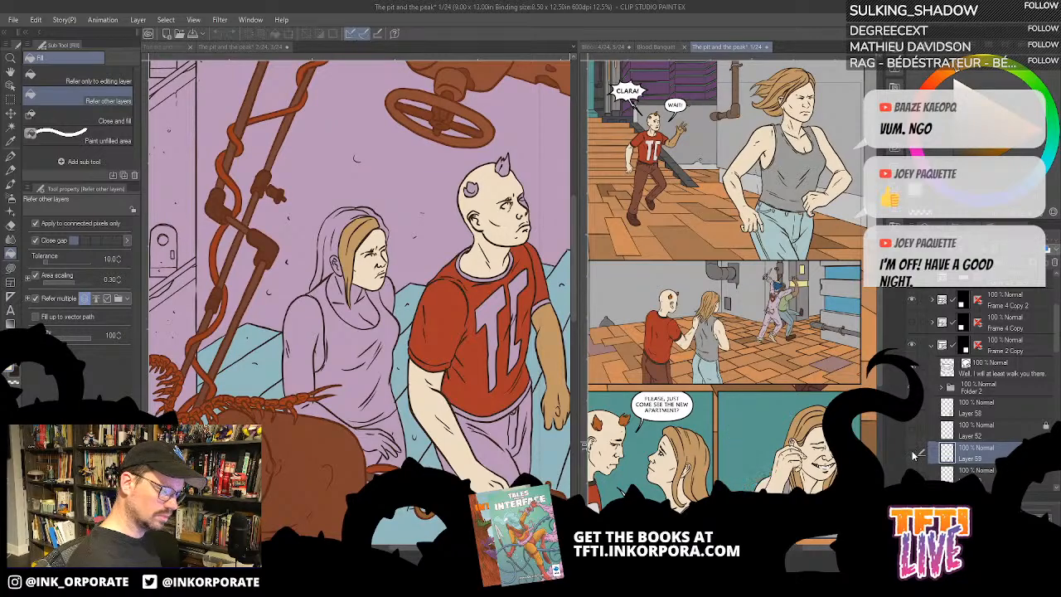
{"action": "left_click", "coordinate": [913, 452]}
{"action": "left_click", "coordinate": [912, 433]}
- Return to the two-page spread and toggle Layers 137 and 42 to examine which colour fills each one holds
{"action": "left_click", "coordinate": [502, 475]}
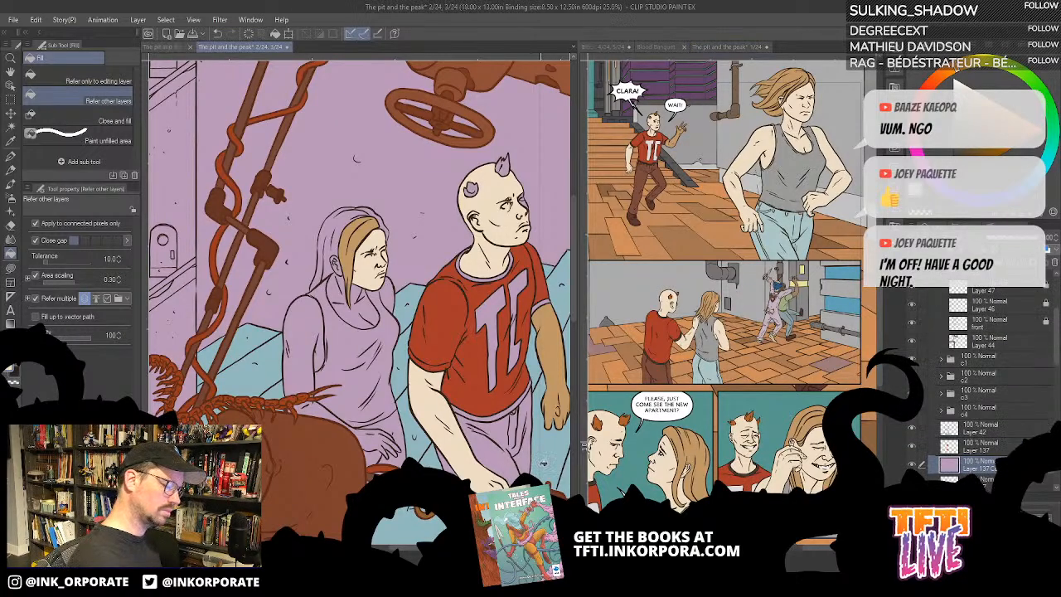
{"action": "left_click", "coordinate": [913, 448]}
{"action": "left_click", "coordinate": [913, 449]}
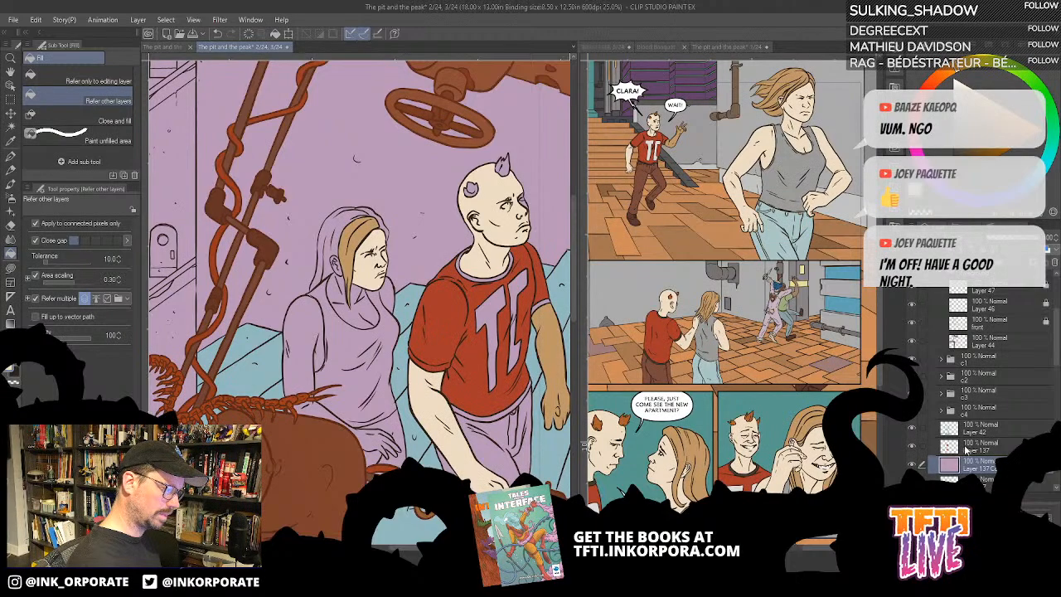
{"action": "left_click", "coordinate": [964, 448]}
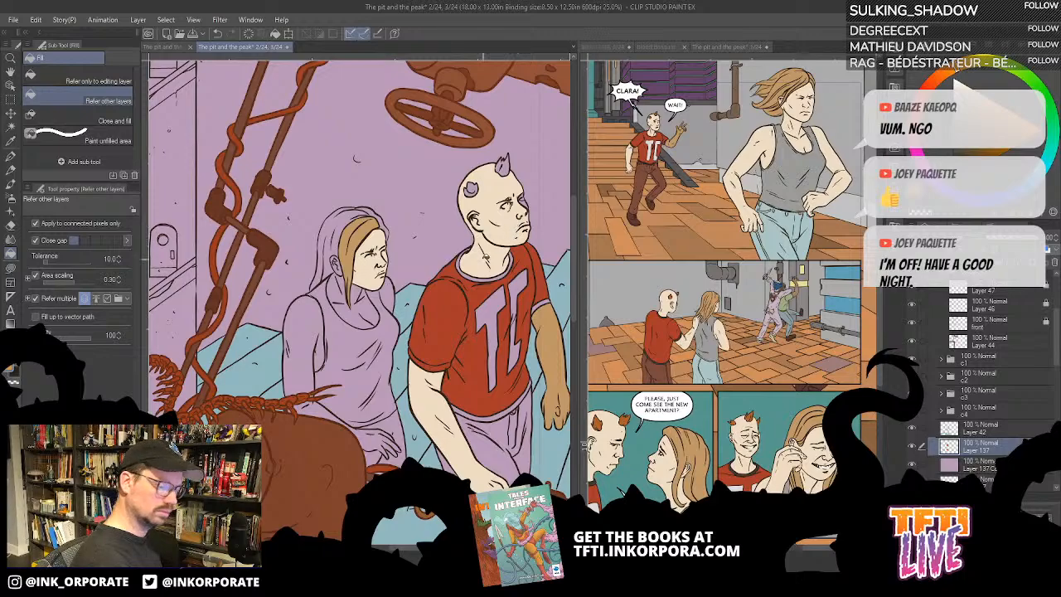
{"action": "left_click", "coordinate": [912, 448]}
{"action": "left_click", "coordinate": [912, 448]}
{"action": "left_click", "coordinate": [912, 430]}
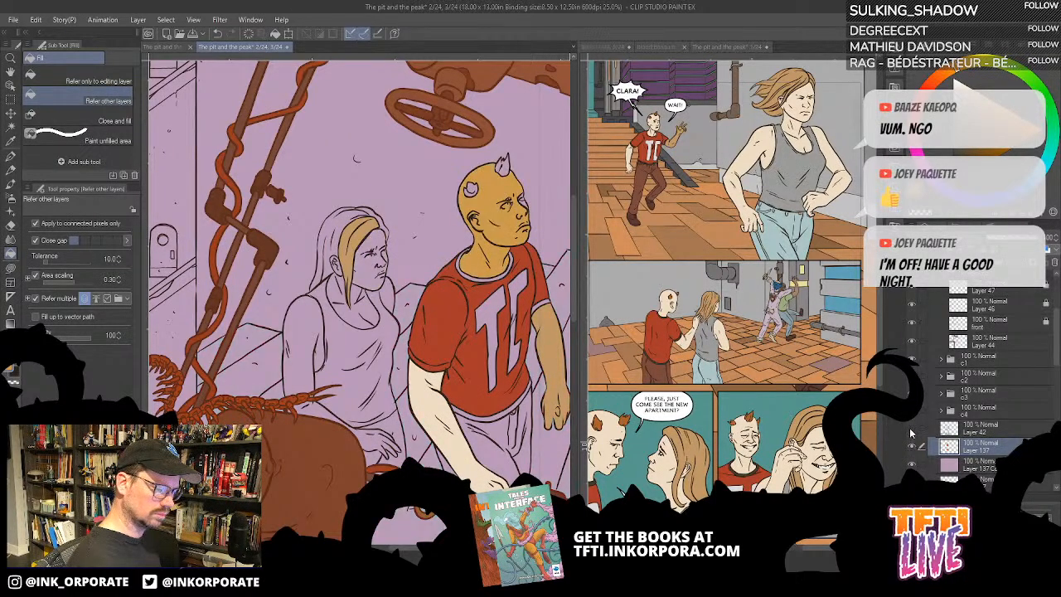
{"action": "left_click", "coordinate": [911, 429]}
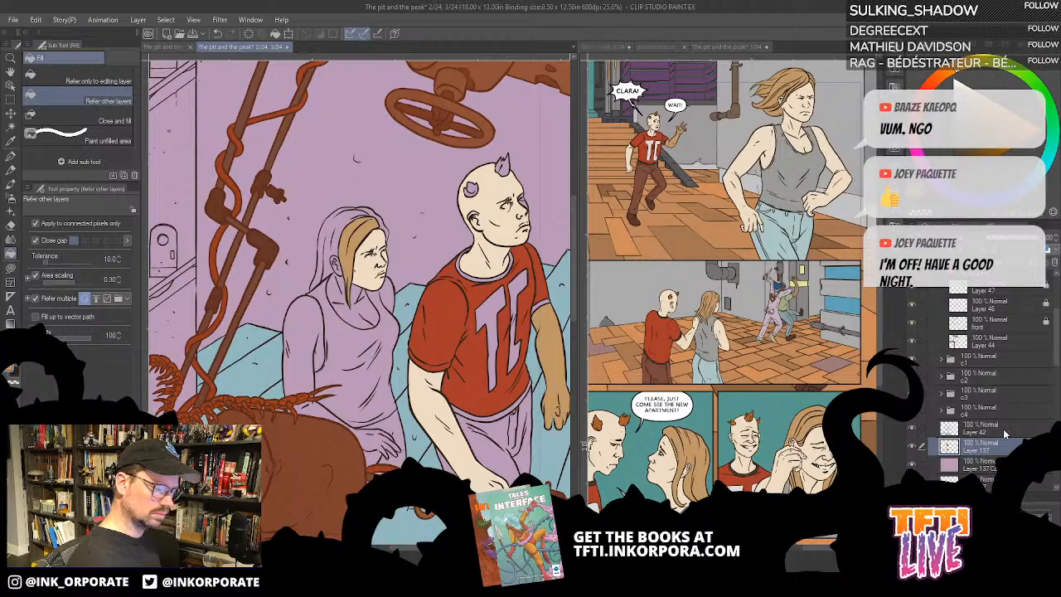
- Merge Layer 42 down into Layer 137
{"action": "key", "text": "ctrl+minus"}
{"action": "key", "text": "ctrl+minus"}
{"action": "key", "text": "ctrl+minus"}
{"action": "key", "text": "ctrl+minus"}
{"action": "key", "text": "ctrl+minus"}
{"action": "key", "text": "ctrl+minus"}
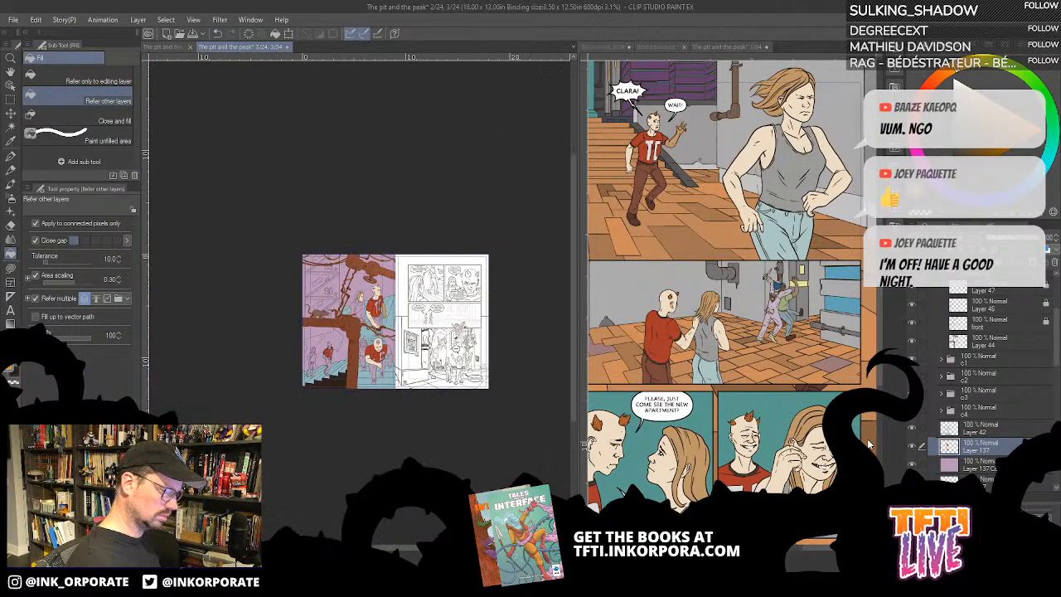
{"action": "key", "text": "ctrl+plus"}
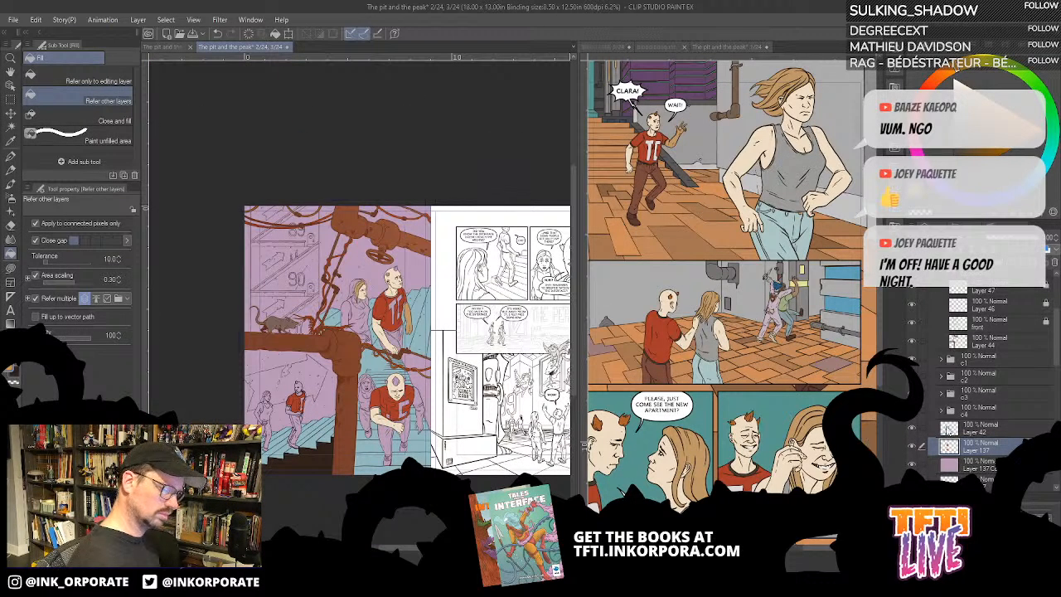
{"action": "left_click", "coordinate": [990, 429], "text": "ctrl"}
{"action": "left_click_drag", "start_coordinate": [990, 427], "coordinate": [989, 390]}
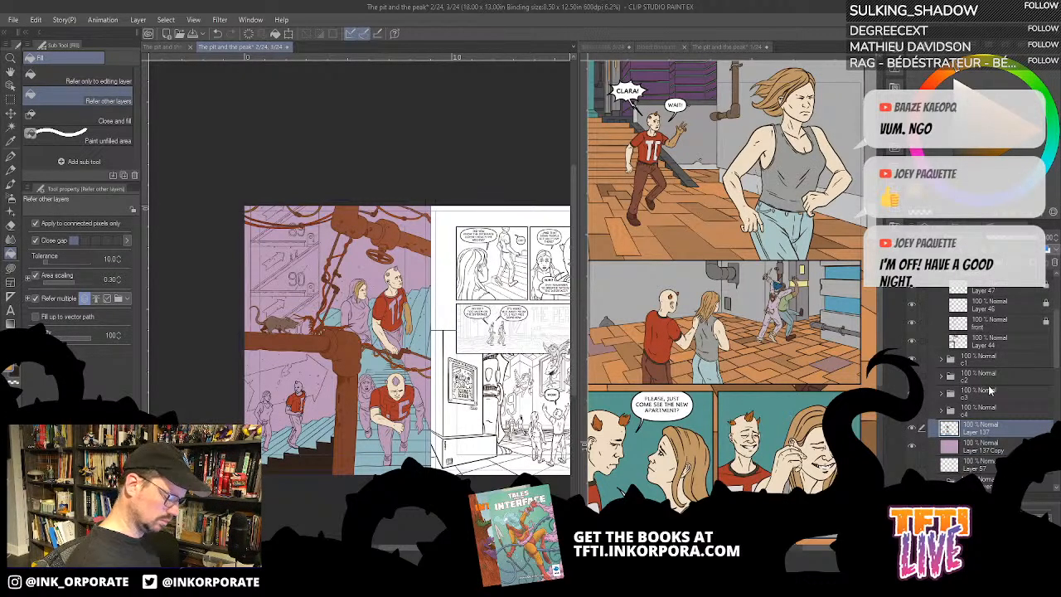
- Sample the blonde woman's pale skin tone from page 1 and fill the upper man's face with it on Layer 137
{"action": "key", "text": "ctrl+plus"}
{"action": "key", "text": "ctrl+plus"}
{"action": "key", "text": "ctrl+plus"}
{"action": "key", "text": "ctrl+plus"}
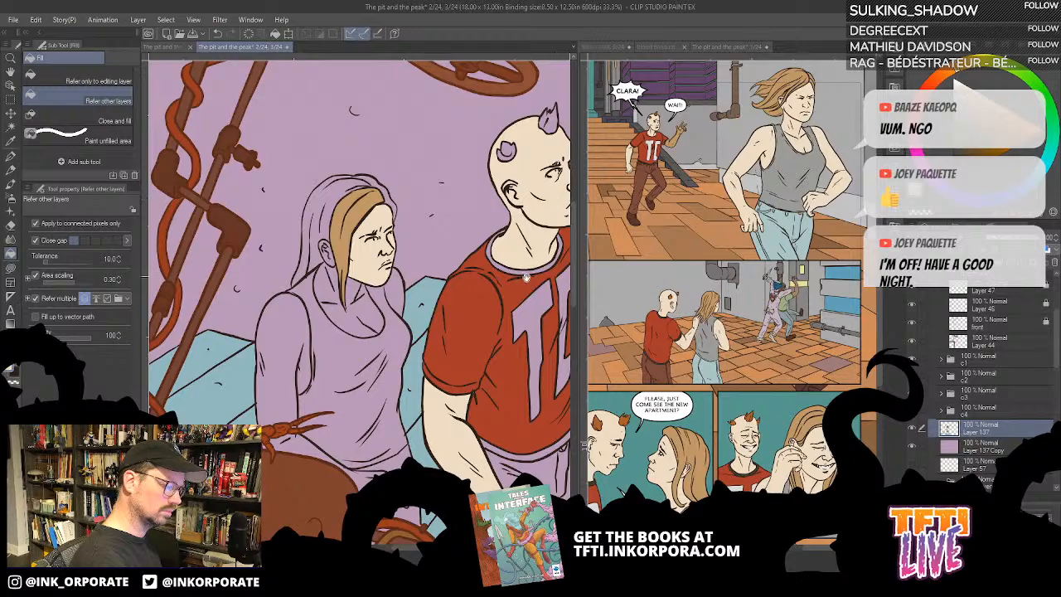
{"action": "left_click_drag", "start_coordinate": [529, 278], "coordinate": [473, 300]}
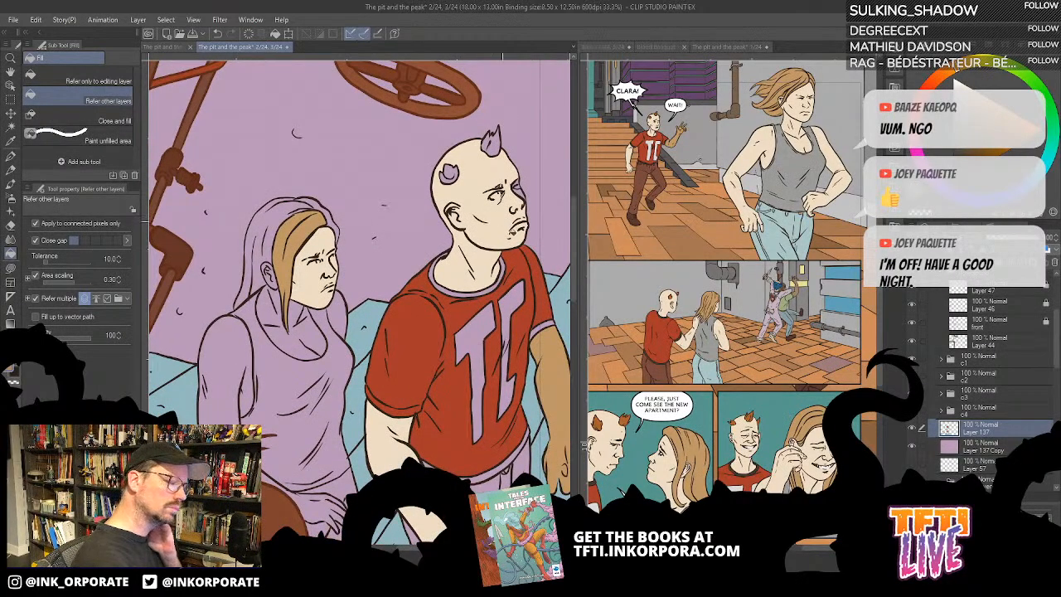
{"action": "left_click", "coordinate": [513, 232]}
{"action": "key", "text": "ctrl+z"}
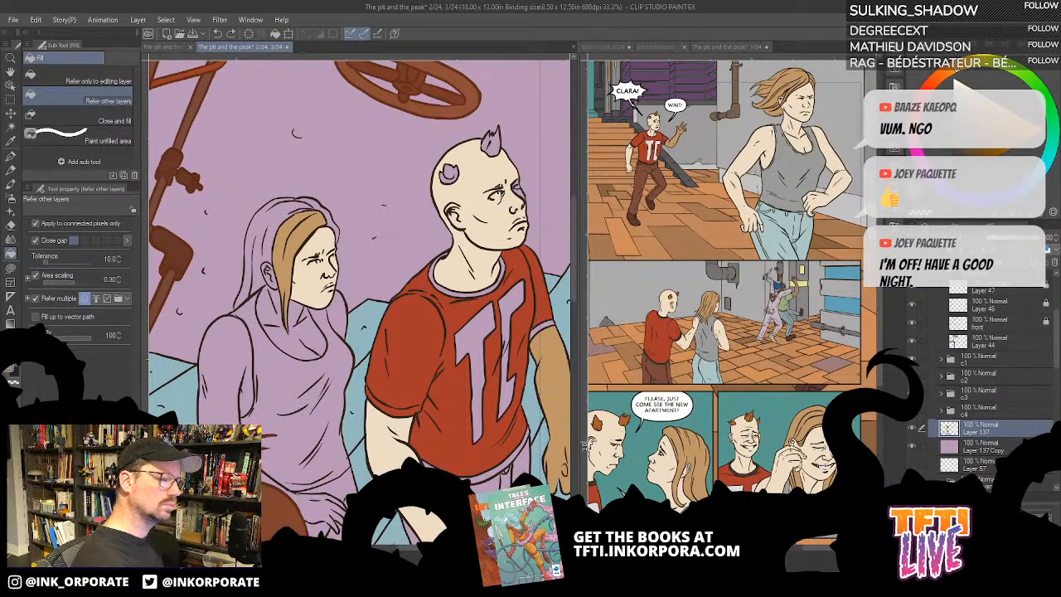
{"action": "left_click", "coordinate": [758, 146]}
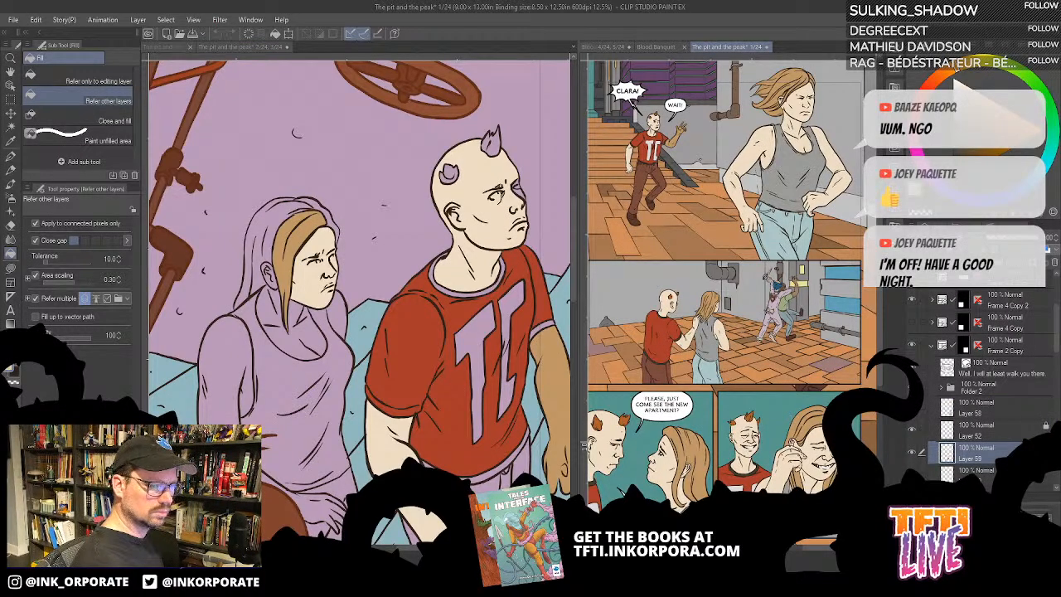
{"action": "left_click", "coordinate": [501, 240]}
{"action": "left_click", "coordinate": [496, 241]}
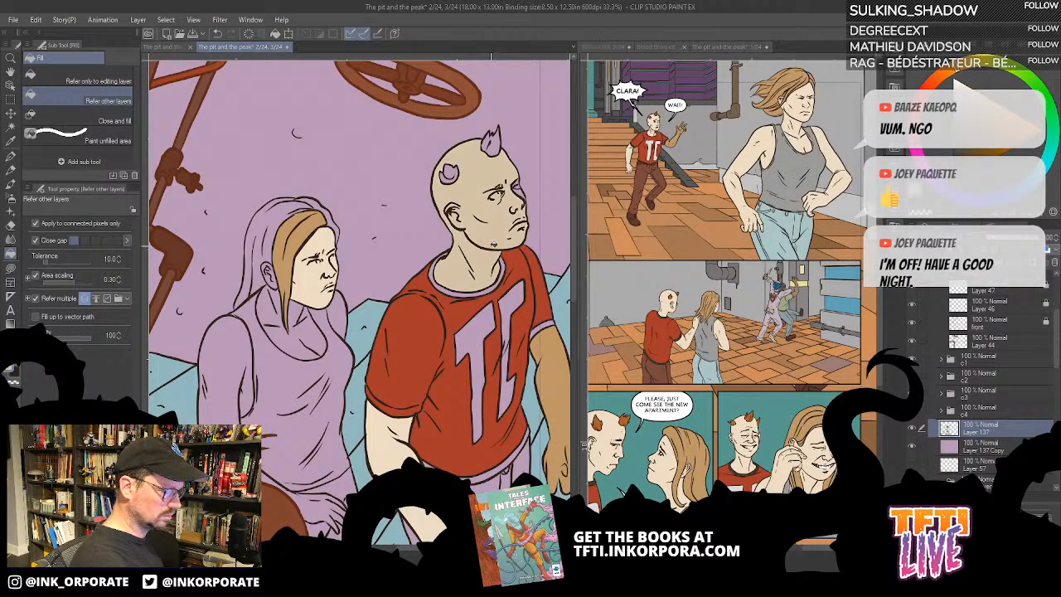
{"action": "key", "text": "ctrl+z"}
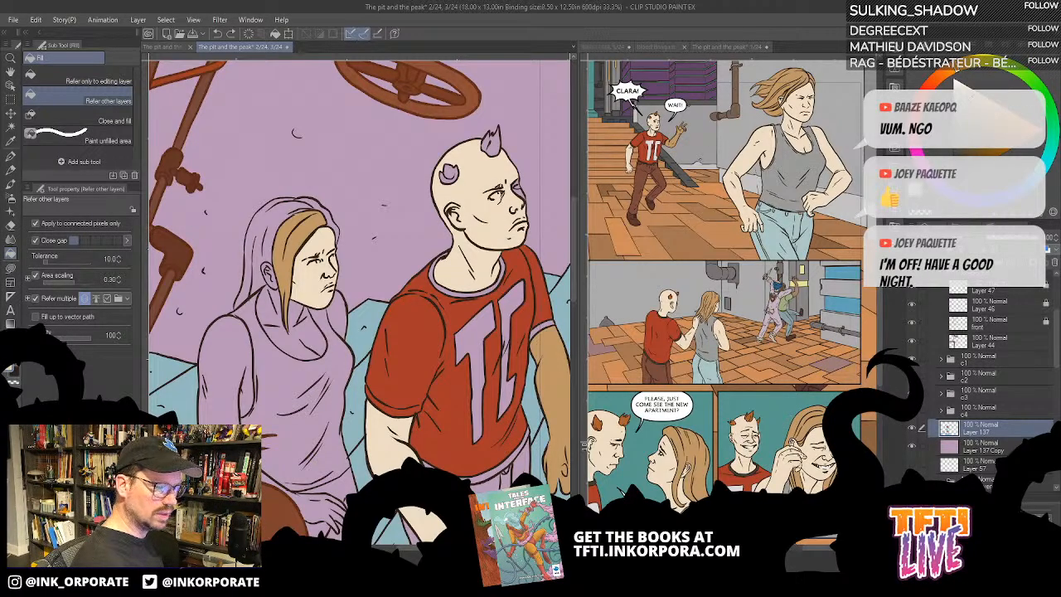
{"action": "left_click", "coordinate": [501, 238]}
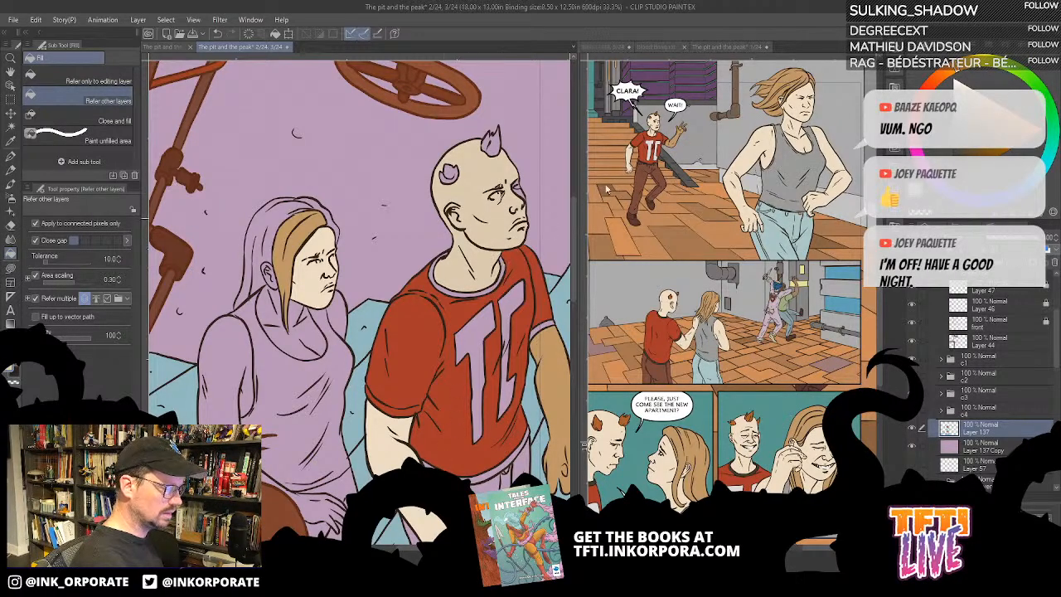
- Fill the upper woman's face, chest, arms and hand with the sampled pale skin tone on Layer 137
{"action": "key", "text": "ctrl+minus"}
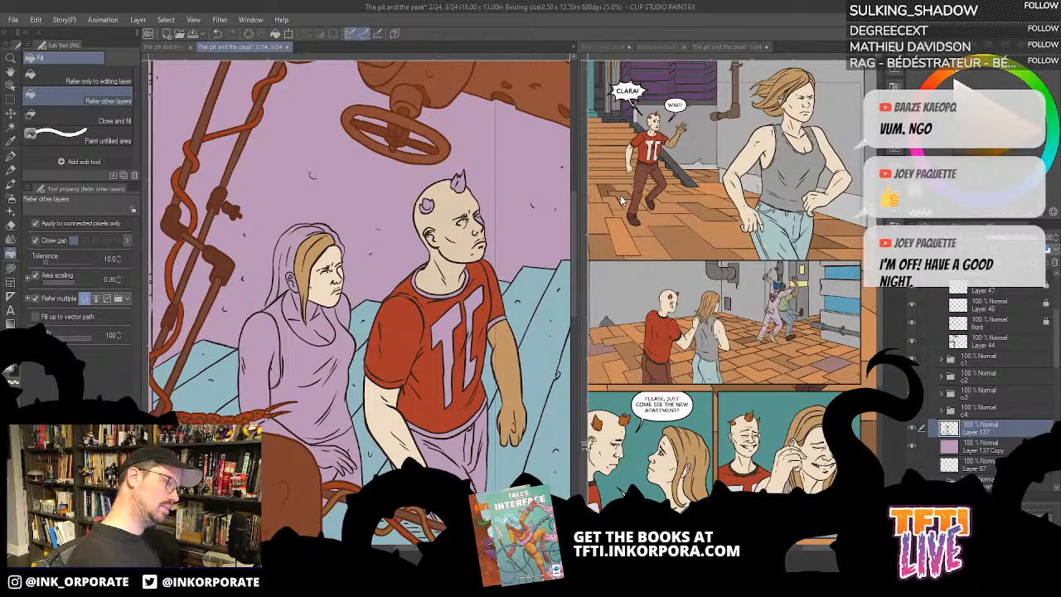
{"action": "left_click_drag", "start_coordinate": [403, 379], "coordinate": [514, 400]}
{"action": "left_click", "coordinate": [440, 311]}
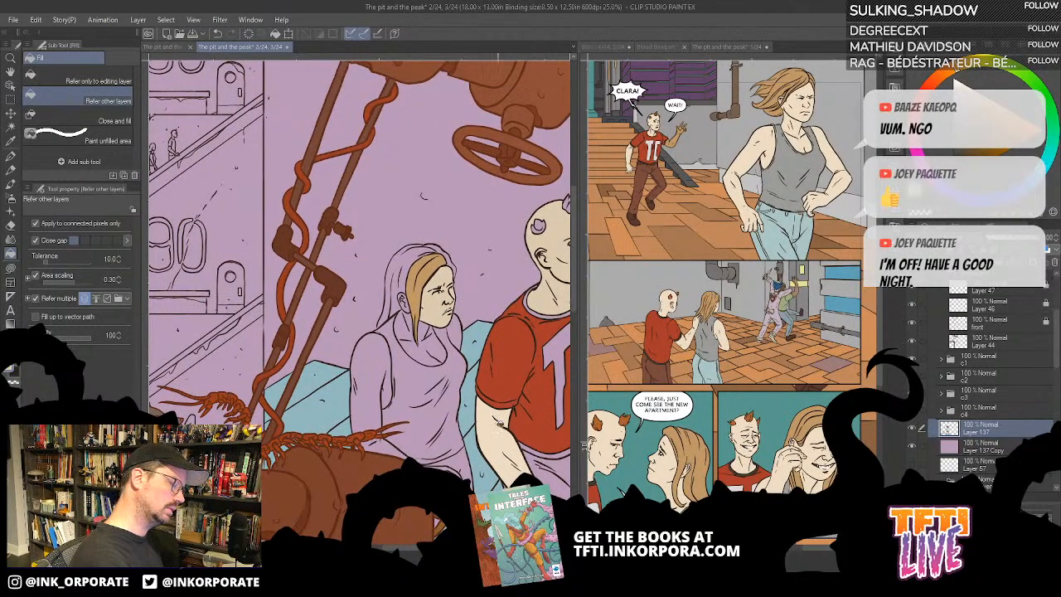
{"action": "left_click", "coordinate": [514, 452]}
{"action": "left_click_drag", "start_coordinate": [494, 463], "coordinate": [487, 416]}
{"action": "left_click", "coordinate": [436, 296]}
{"action": "left_click", "coordinate": [456, 279]}
{"action": "left_click", "coordinate": [373, 305]}
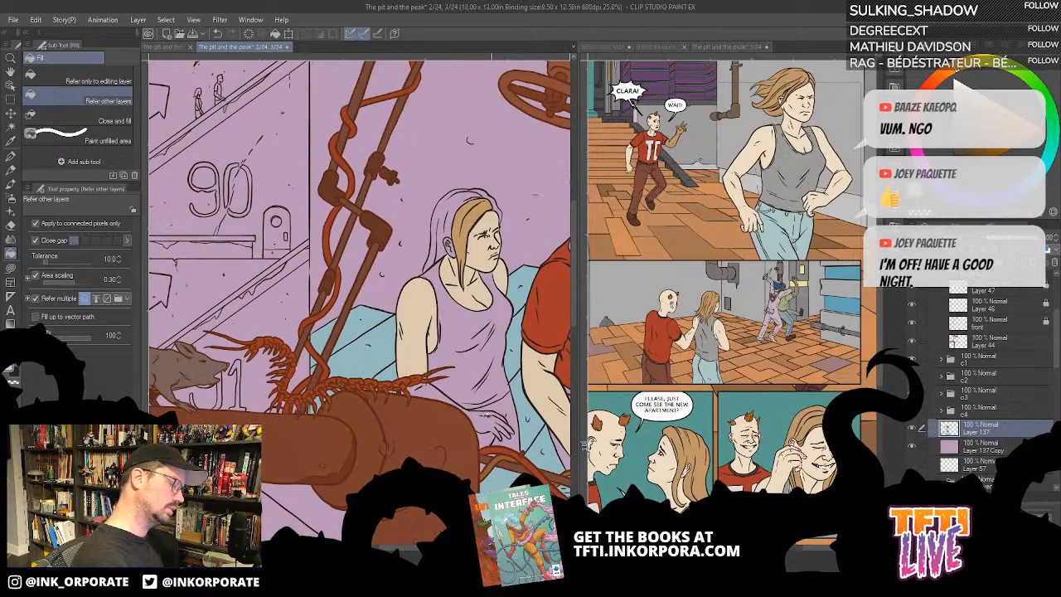
{"action": "left_click", "coordinate": [473, 411]}
{"action": "left_click", "coordinate": [501, 438]}
{"action": "mouse_move", "coordinate": [504, 543]}
{"action": "left_mouse_down"}
{"action": "mouse_move", "coordinate": [454, 516]}
{"action": "mouse_move", "coordinate": [441, 428]}
{"action": "mouse_move", "coordinate": [460, 273]}
{"action": "left_mouse_up"}
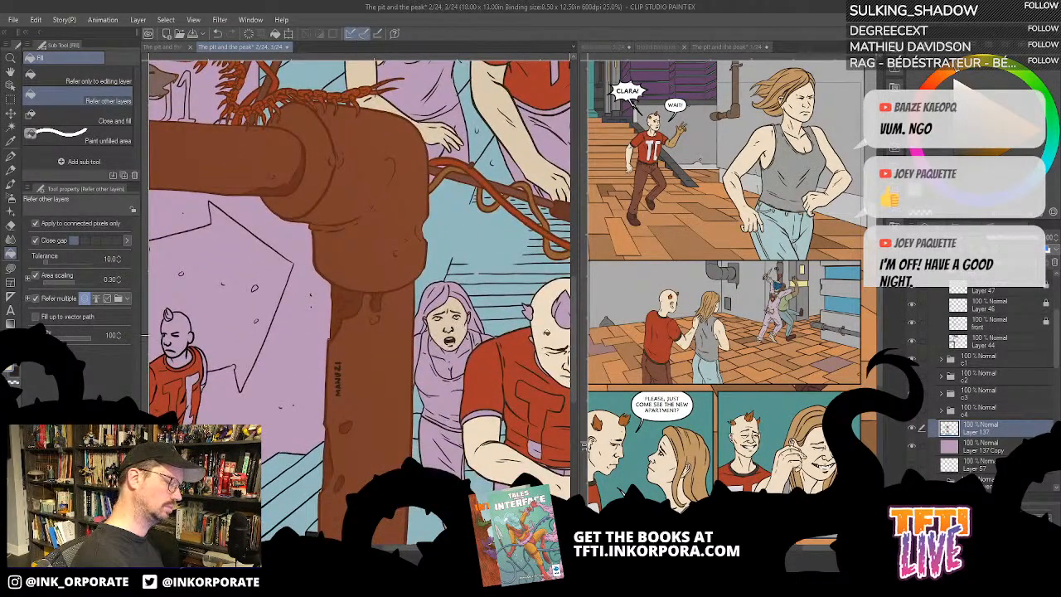
- Fill the frightened woman beside the vertical pipe and the small lower-left man's head with the pale skin tone on Layer 137
{"action": "left_click", "coordinate": [444, 366]}
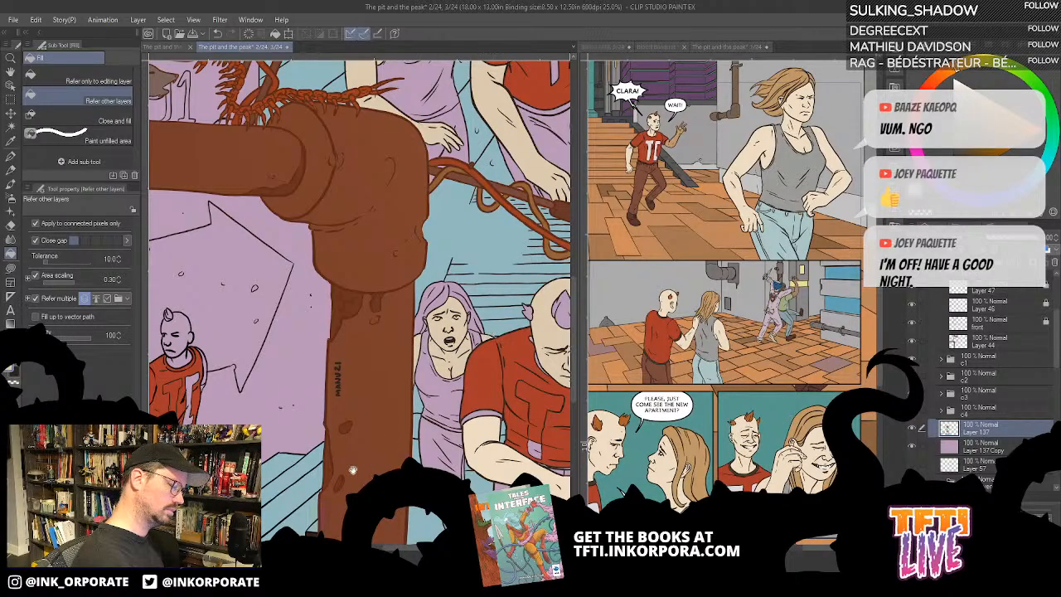
{"action": "left_click_drag", "start_coordinate": [353, 470], "coordinate": [539, 415]}
{"action": "left_click", "coordinate": [361, 385]}
{"action": "left_click_drag", "start_coordinate": [403, 386], "coordinate": [517, 396]}
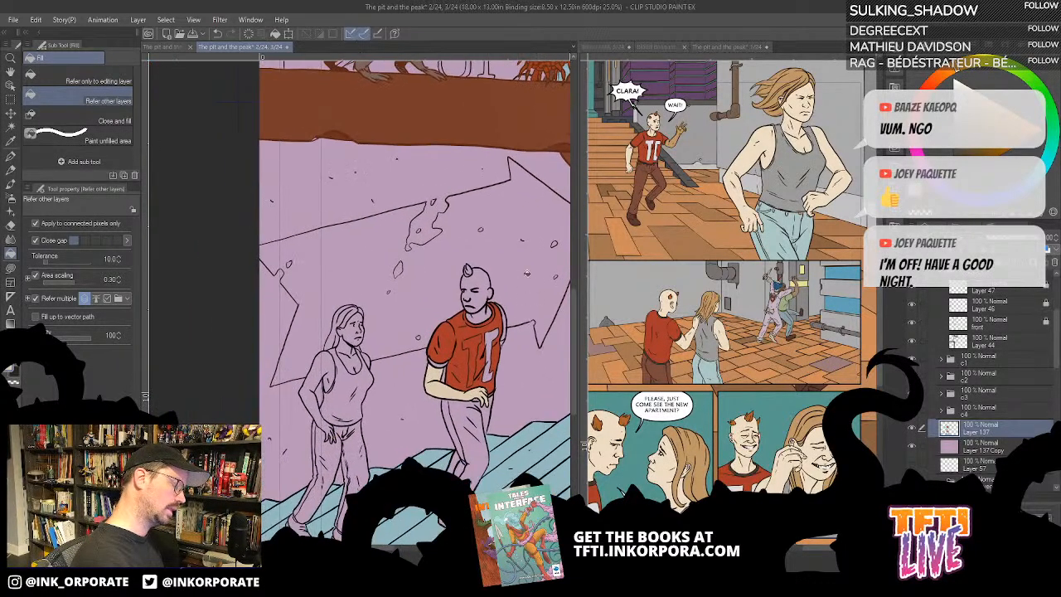
{"action": "left_click", "coordinate": [485, 283]}
{"action": "left_click", "coordinate": [483, 314]}
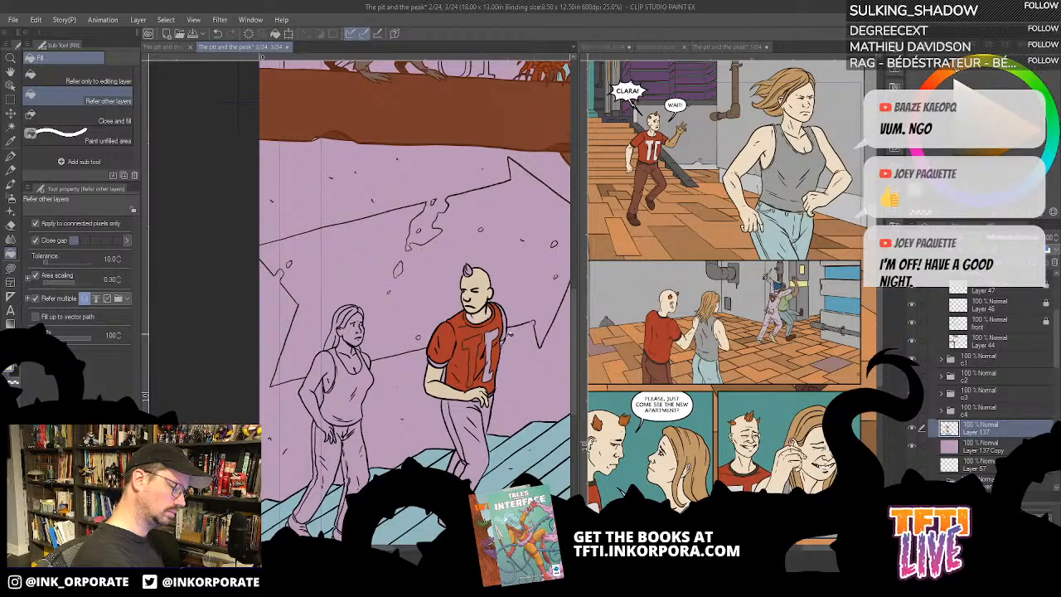
- Fill the small lower-left woman's face, arms and chest with the same pale skin tone
{"action": "left_click", "coordinate": [352, 331]}
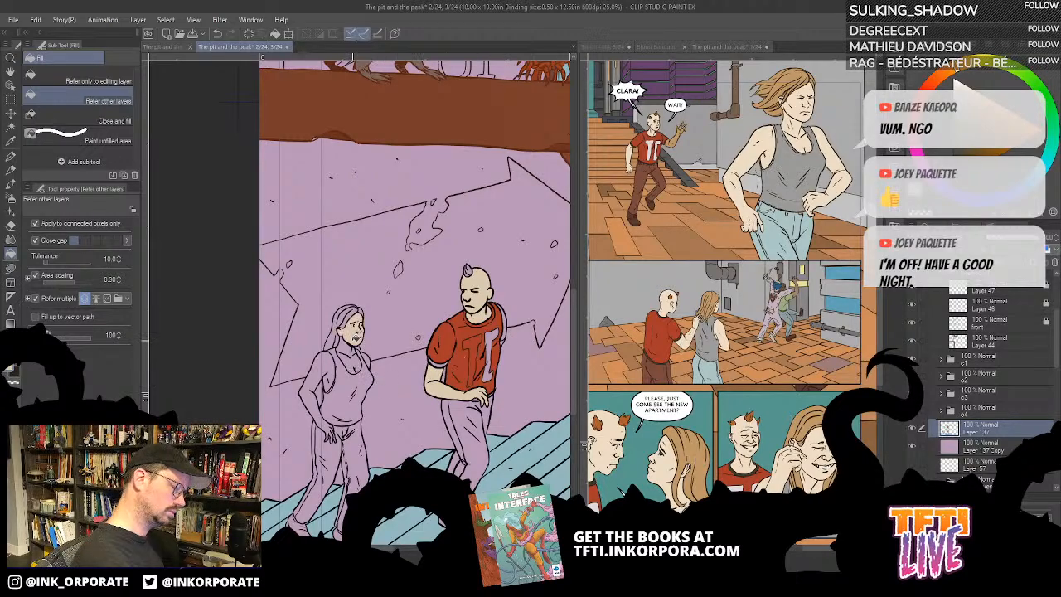
{"action": "left_click", "coordinate": [316, 378]}
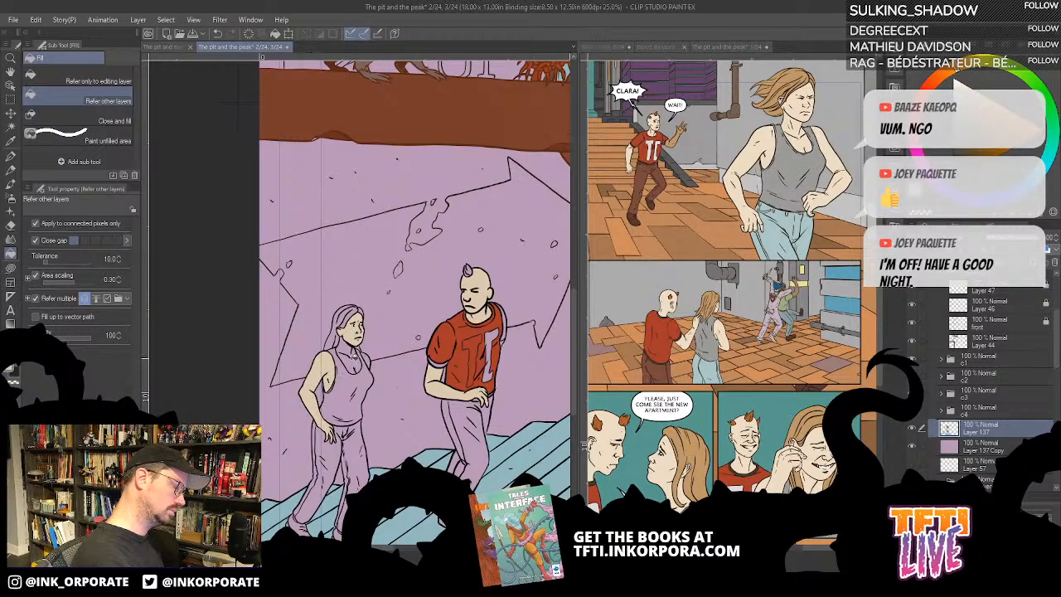
{"action": "left_click", "coordinate": [350, 355]}
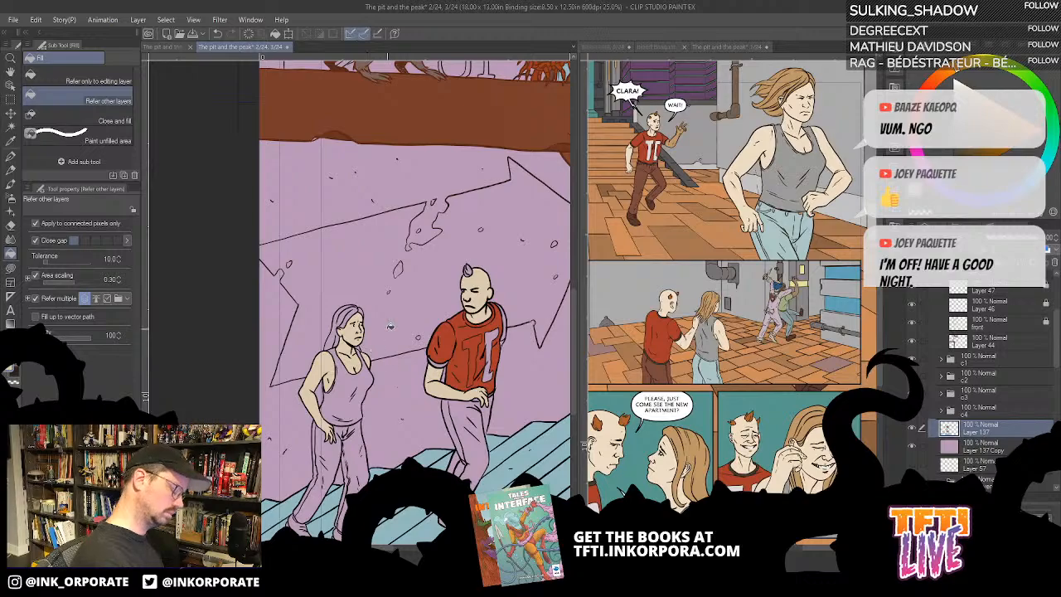
- Sample the grey of the blonde woman's tank top from page 1 and fill the small lower-left woman's top with it
{"action": "scroll", "coordinate": [391, 327], "scroll_direction": "down", "scroll_amount": 2}
{"action": "left_click", "coordinate": [799, 166], "text": "alt"}
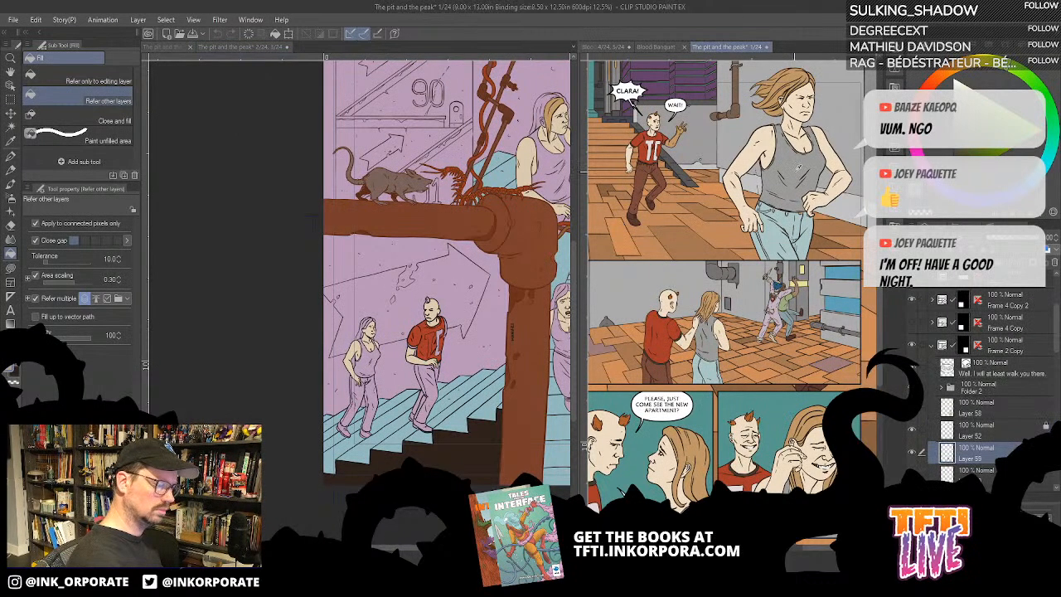
{"action": "left_click", "coordinate": [370, 363]}
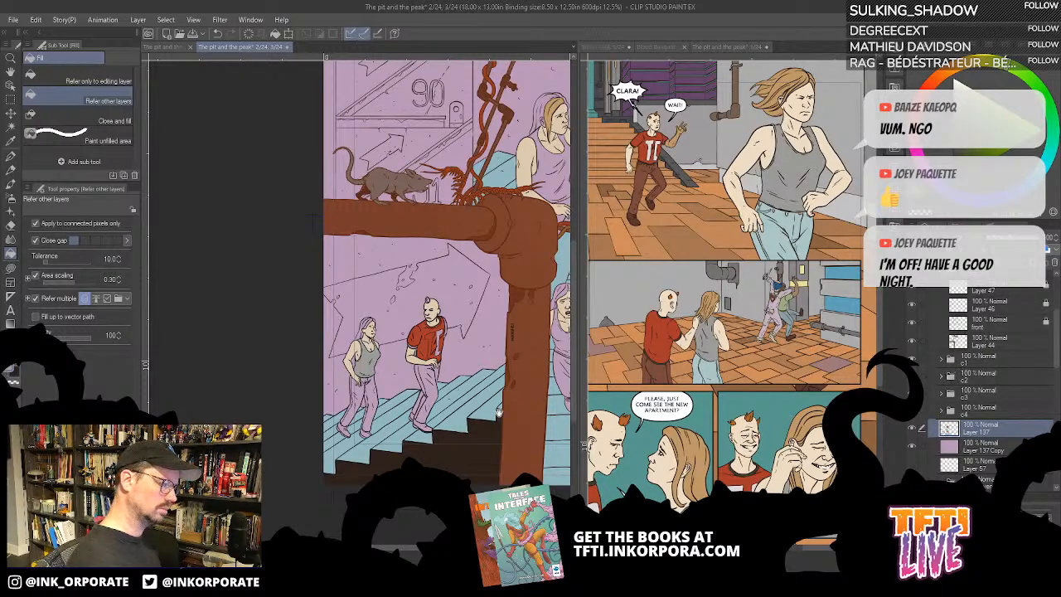
- Sample the page 1 tank top grey again and fill the upper woman's tank top with it on Layer 137
{"action": "left_click_drag", "start_coordinate": [510, 394], "coordinate": [435, 424]}
{"action": "scroll", "coordinate": [434, 426], "scroll_direction": "up", "scroll_amount": 2}
{"action": "left_click_drag", "start_coordinate": [500, 310], "coordinate": [364, 572]}
{"action": "left_click_drag", "start_coordinate": [460, 230], "coordinate": [481, 330]}
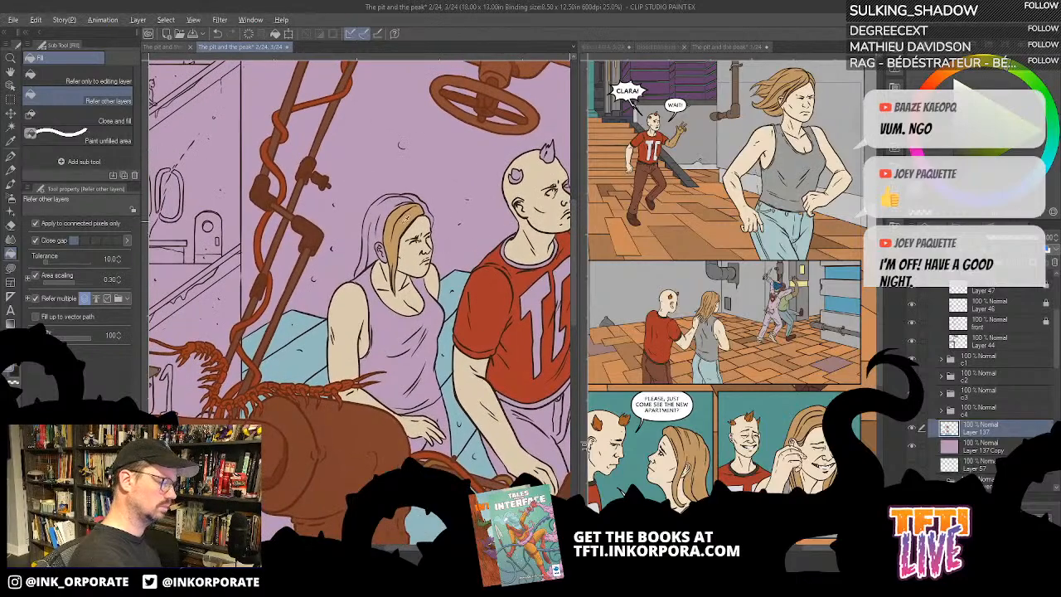
{"action": "left_click", "coordinate": [800, 169]}
{"action": "left_click", "coordinate": [401, 341]}
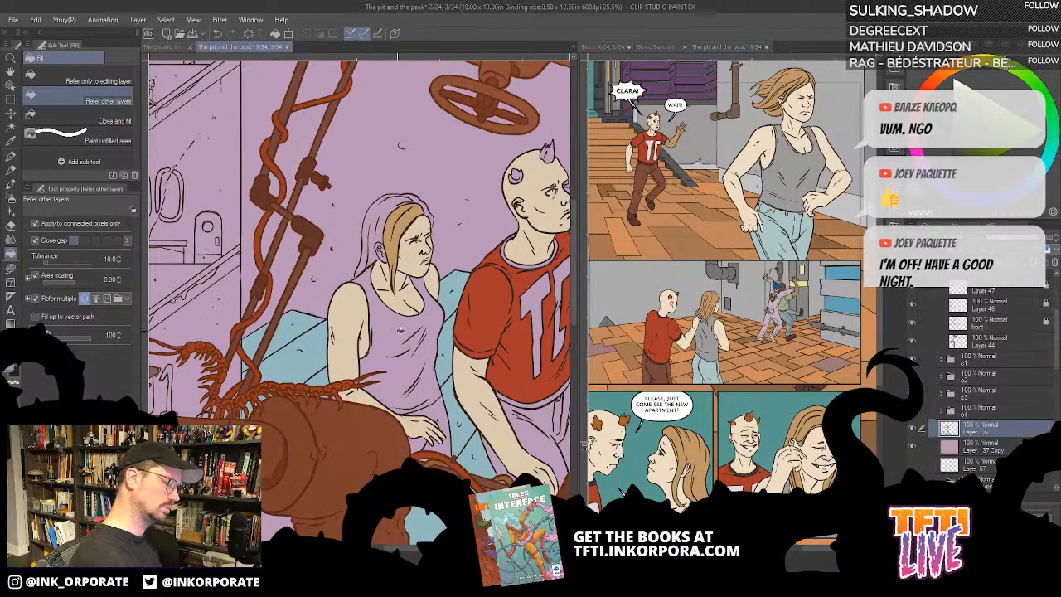
{"action": "left_click", "coordinate": [421, 285]}
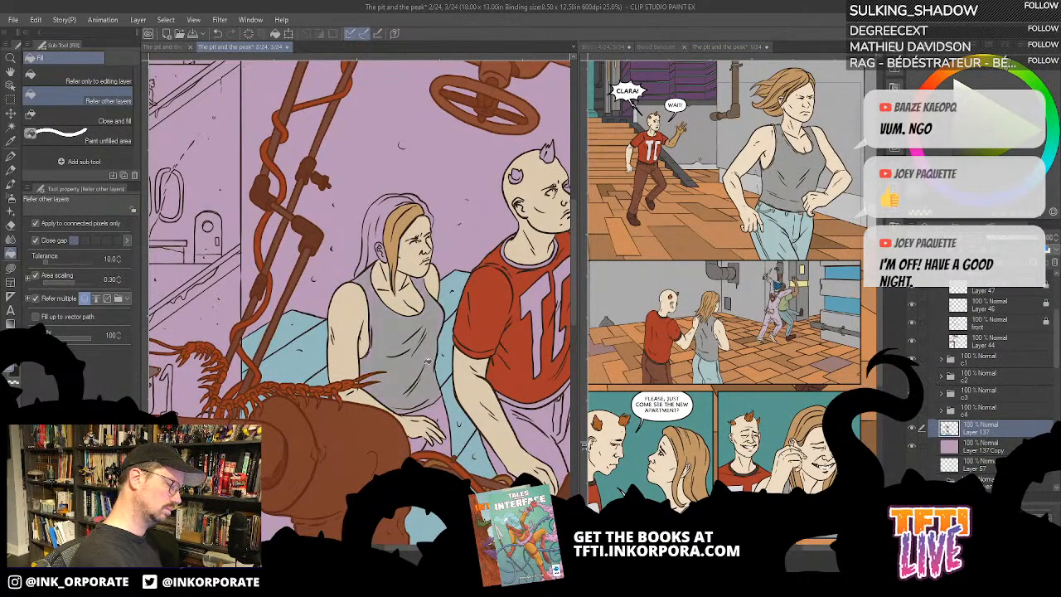
- Sample the light blue of the blonde woman's jeans from page 1 and fill the upper woman's jeans with it
{"action": "left_click", "coordinate": [765, 242]}
{"action": "left_click", "coordinate": [772, 235], "text": "alt"}
{"action": "left_click", "coordinate": [441, 421]}
{"action": "left_click", "coordinate": [442, 414]}
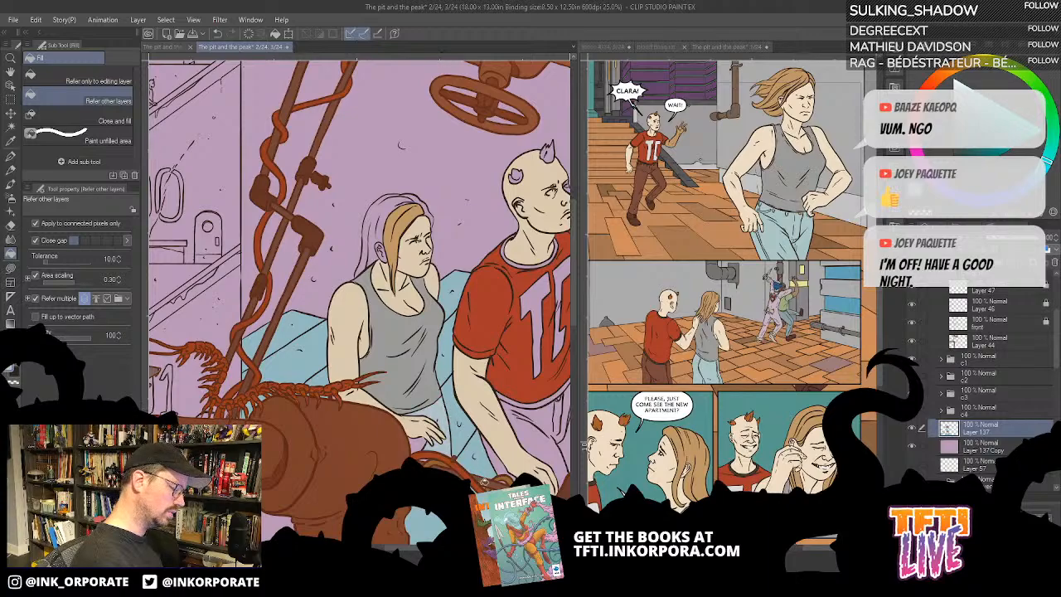
{"action": "left_click_drag", "start_coordinate": [489, 484], "coordinate": [540, 376]}
{"action": "left_click", "coordinate": [471, 332]}
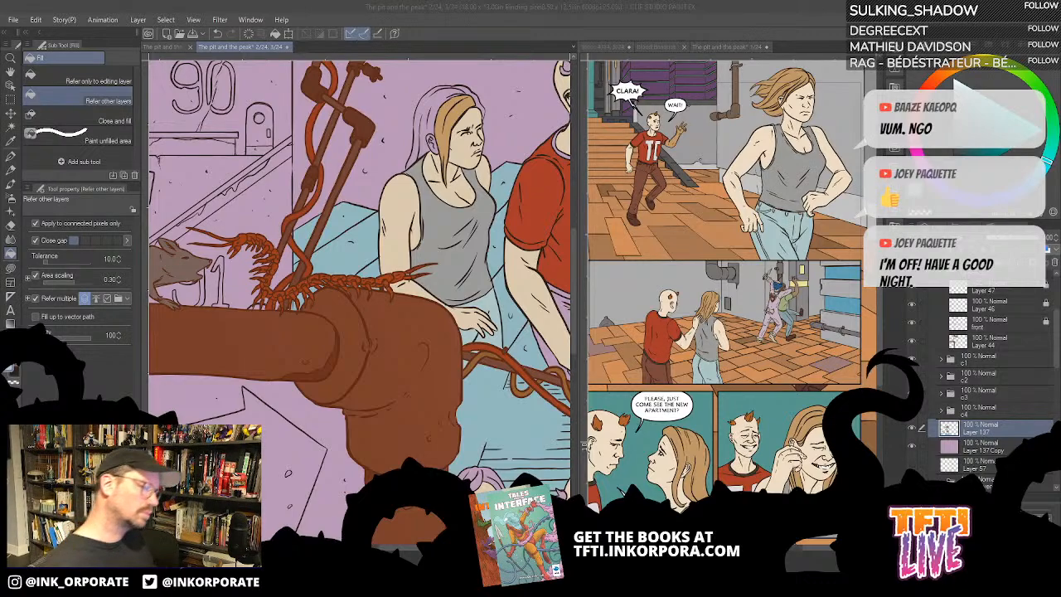
- Sample the brown of the running man's trousers from page 1 and fill the upper man's trousers with it on Layer 137
{"action": "left_click", "coordinate": [650, 177]}
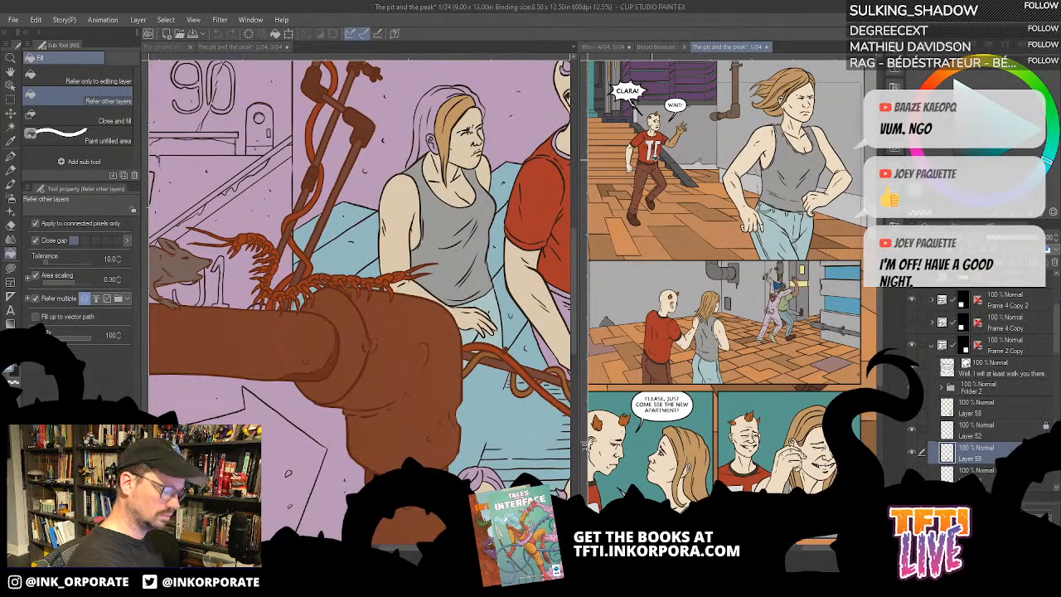
{"action": "left_click", "coordinate": [498, 315]}
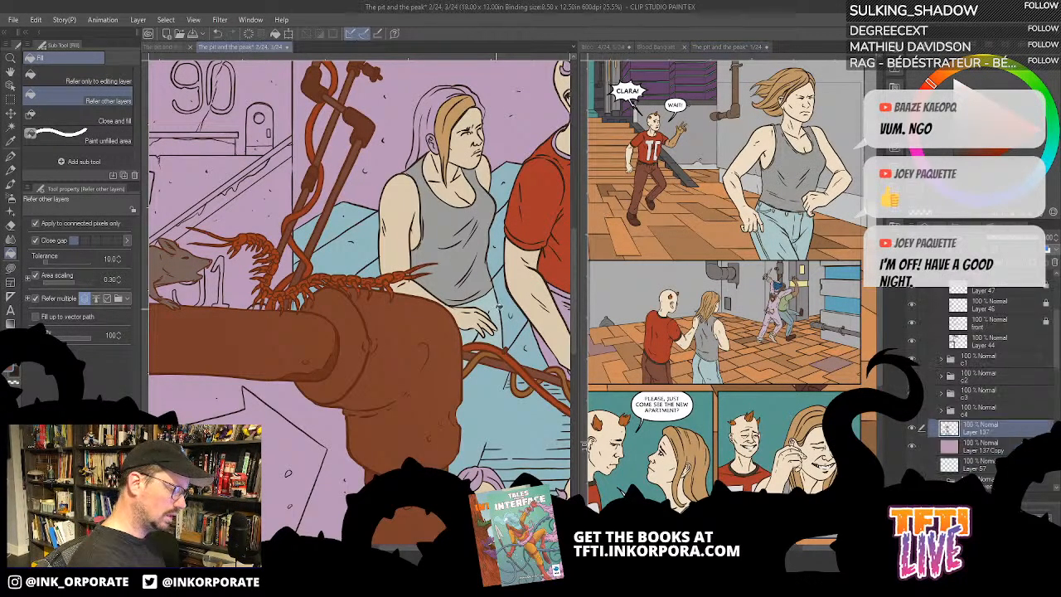
{"action": "left_click_drag", "start_coordinate": [554, 349], "coordinate": [495, 349]}
{"action": "left_click", "coordinate": [525, 327]}
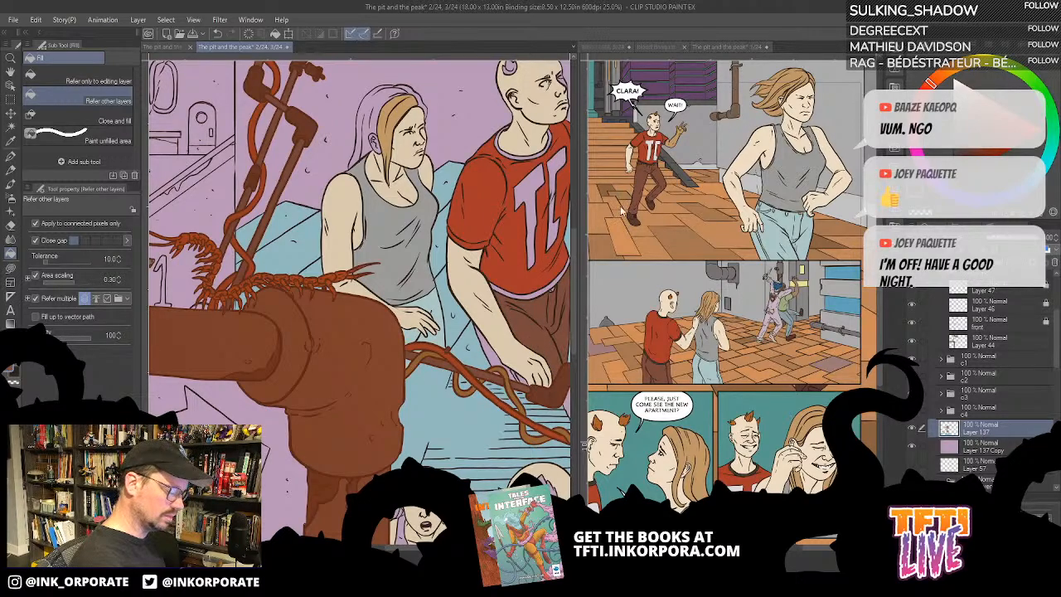
{"action": "key", "text": "ctrl+plus"}
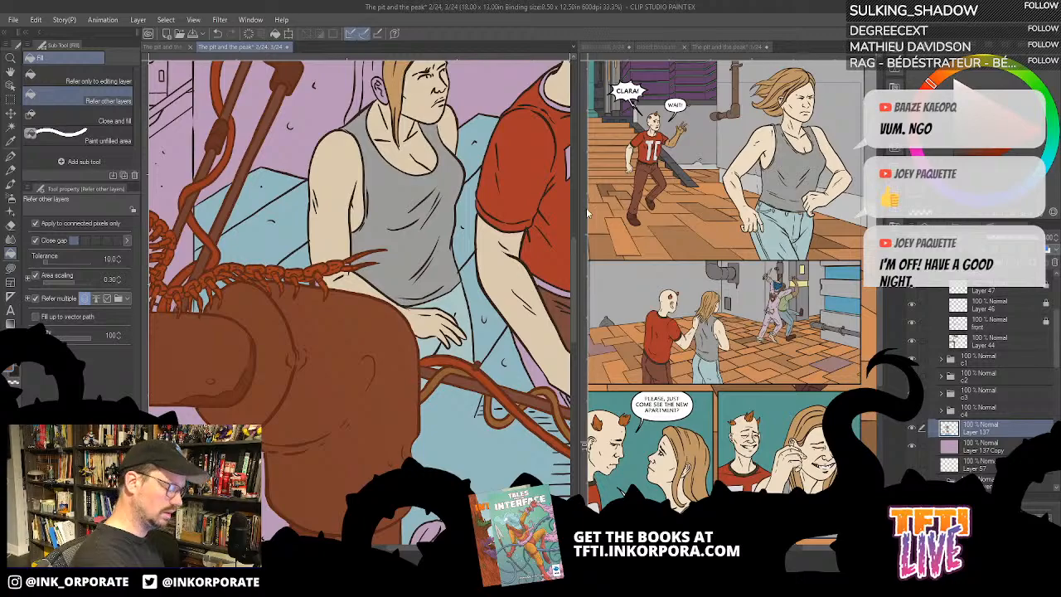
{"action": "key", "text": "ctrl+plus"}
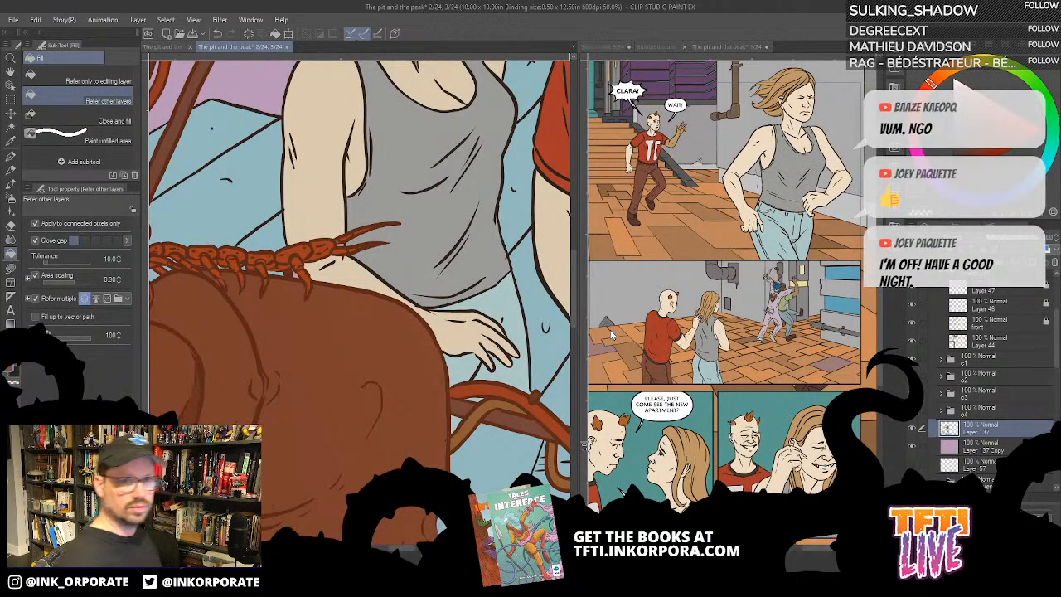